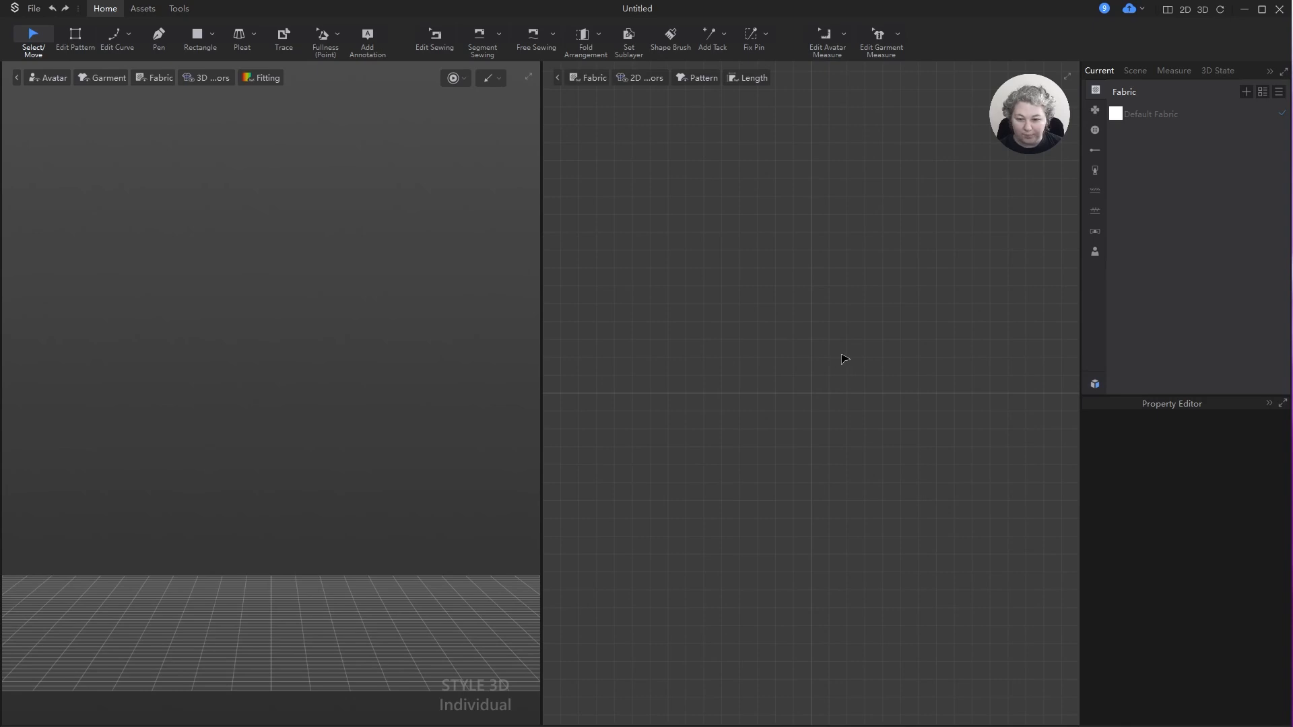
- Load the Head.savt avatar from the Resource Library's avatar collection and close the library
left_click(1095, 251)
scroll(786, 329, "down", 5)
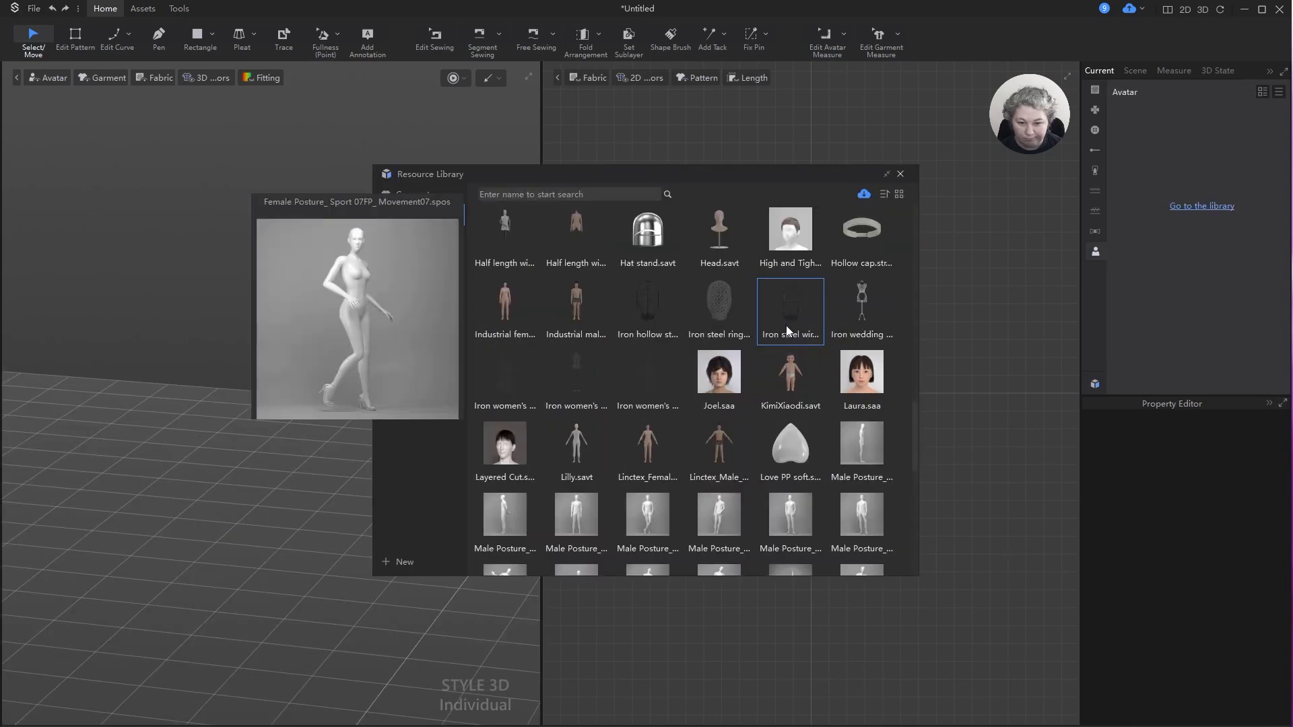
mouse_move(739, 245)
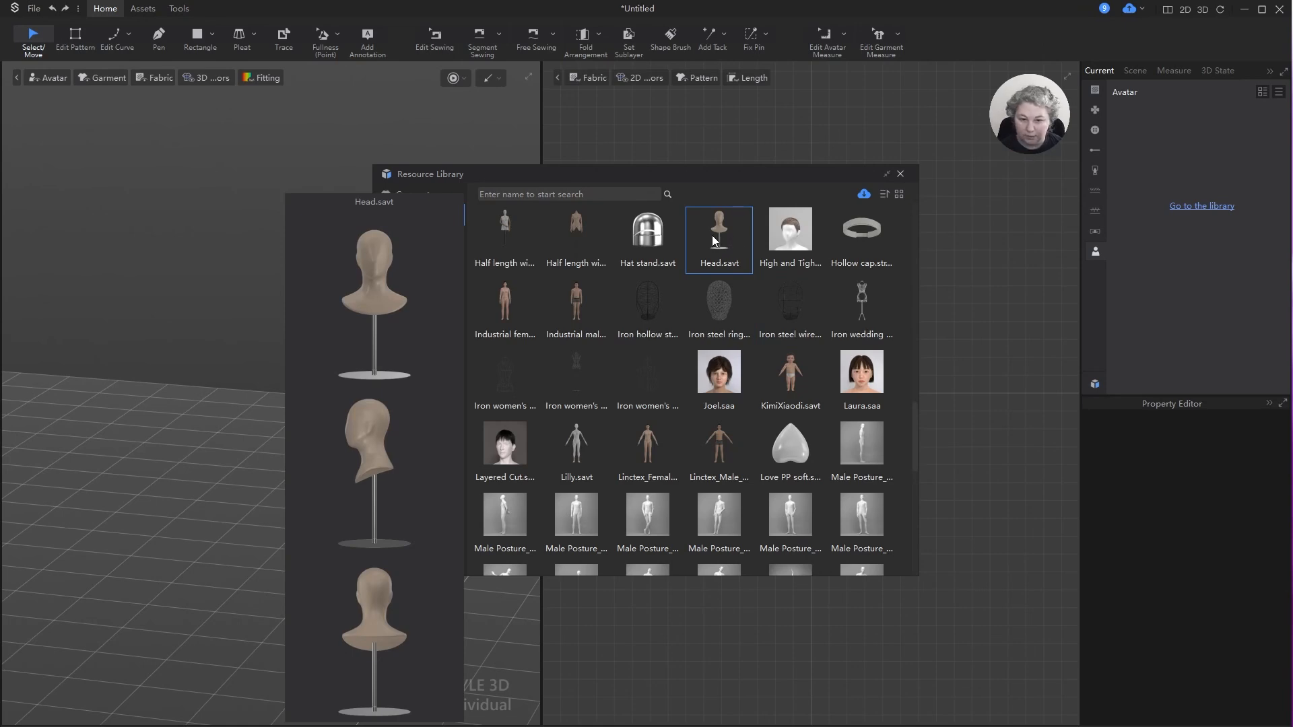
right_click(720, 236)
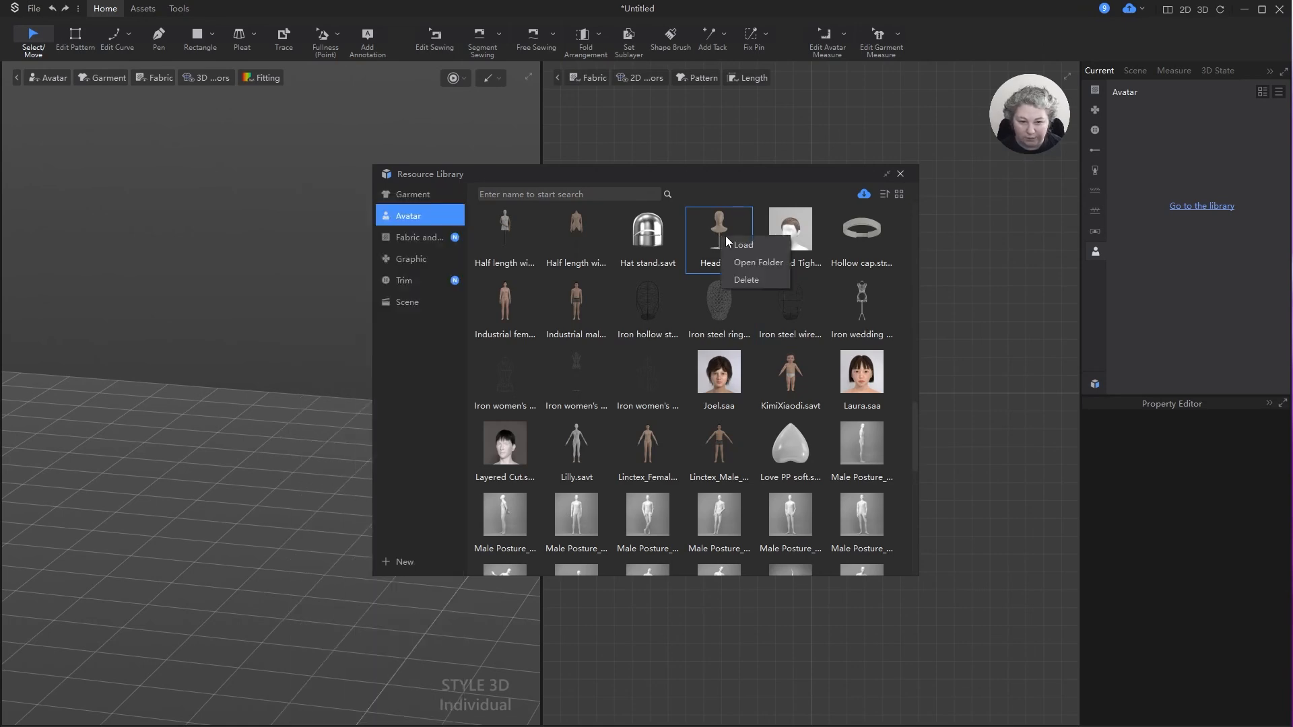
left_click(741, 243)
left_click(670, 439)
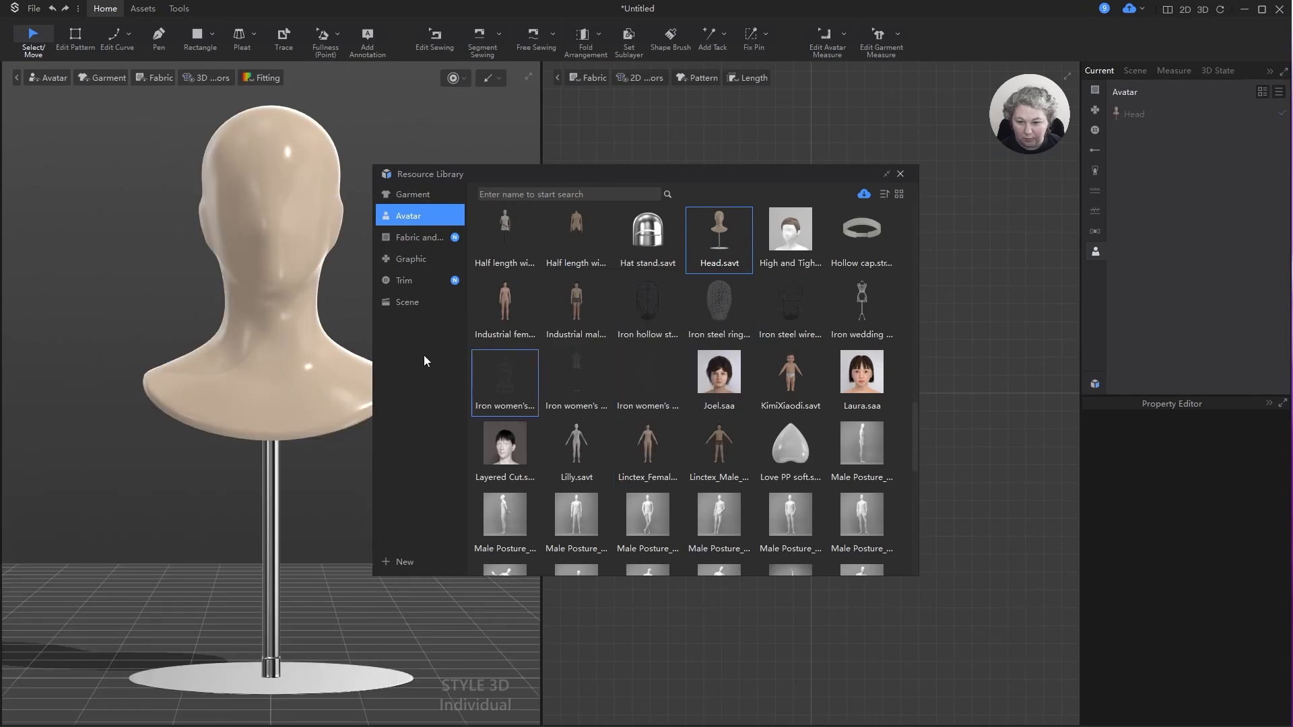
right_click_drag(316, 293, 737, 196)
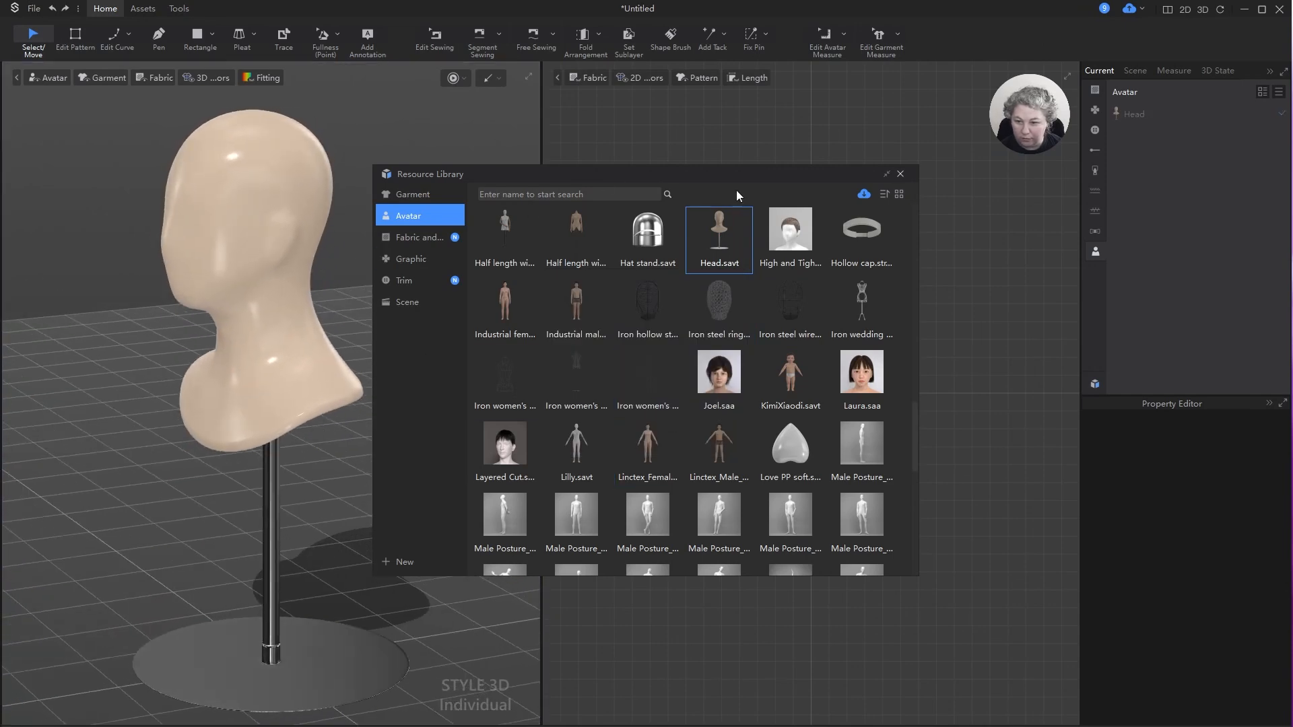
left_click(900, 174)
- Examine the head avatar from the front and sides along with its 2D silhouette
right_click_drag(518, 254, 417, 222)
scroll(433, 219, "up", 5)
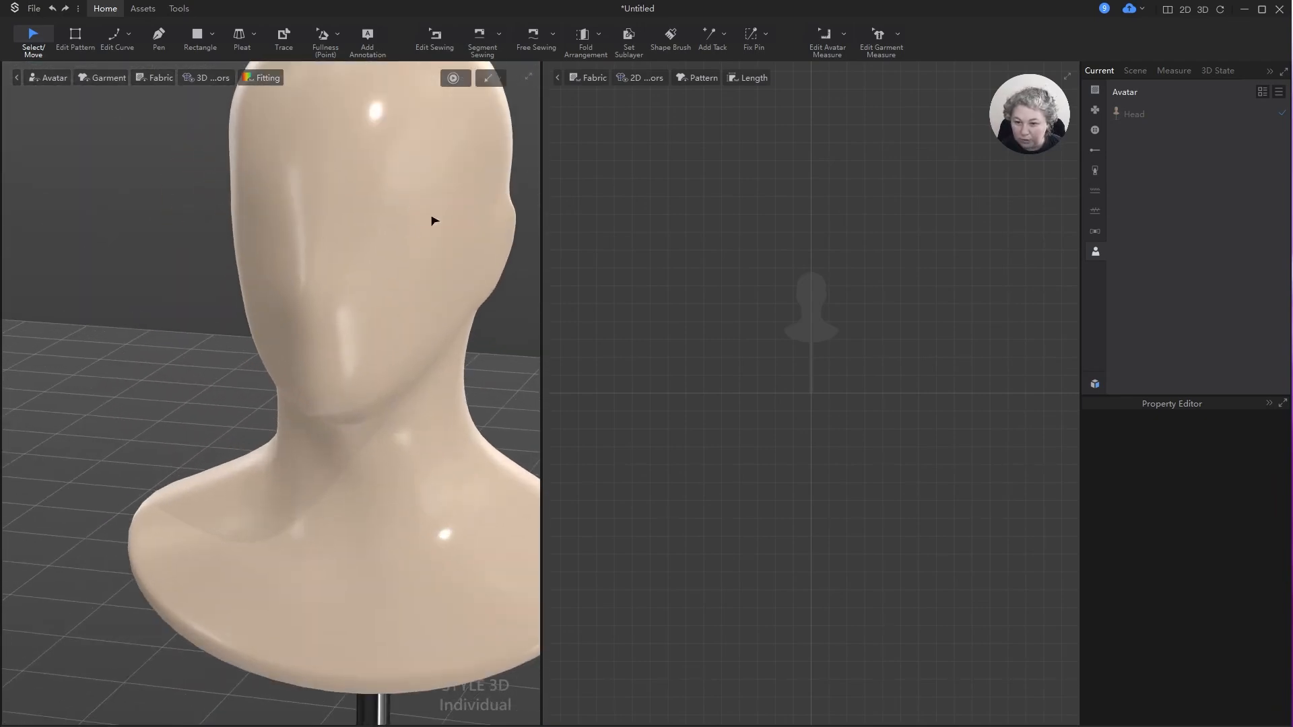
right_click_drag(338, 252, 458, 272)
scroll(398, 299, "down", 5)
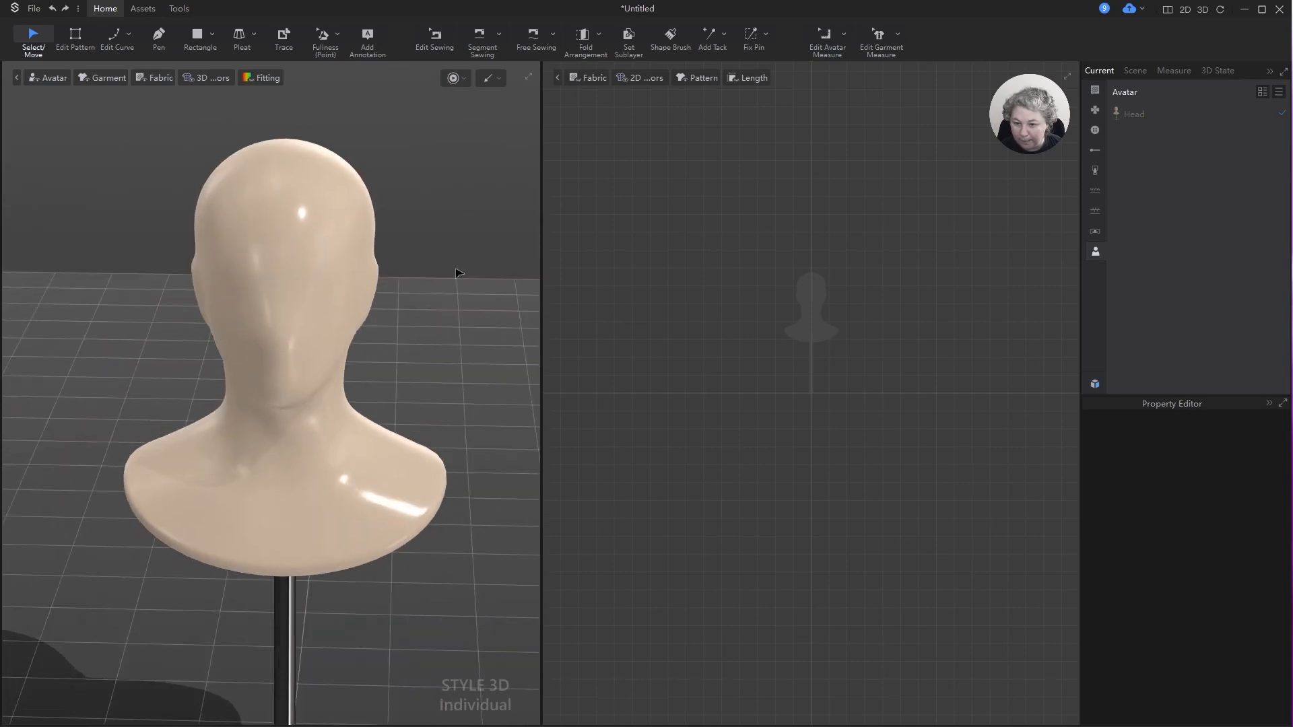
key("2")
scroll(753, 316, "up", 4)
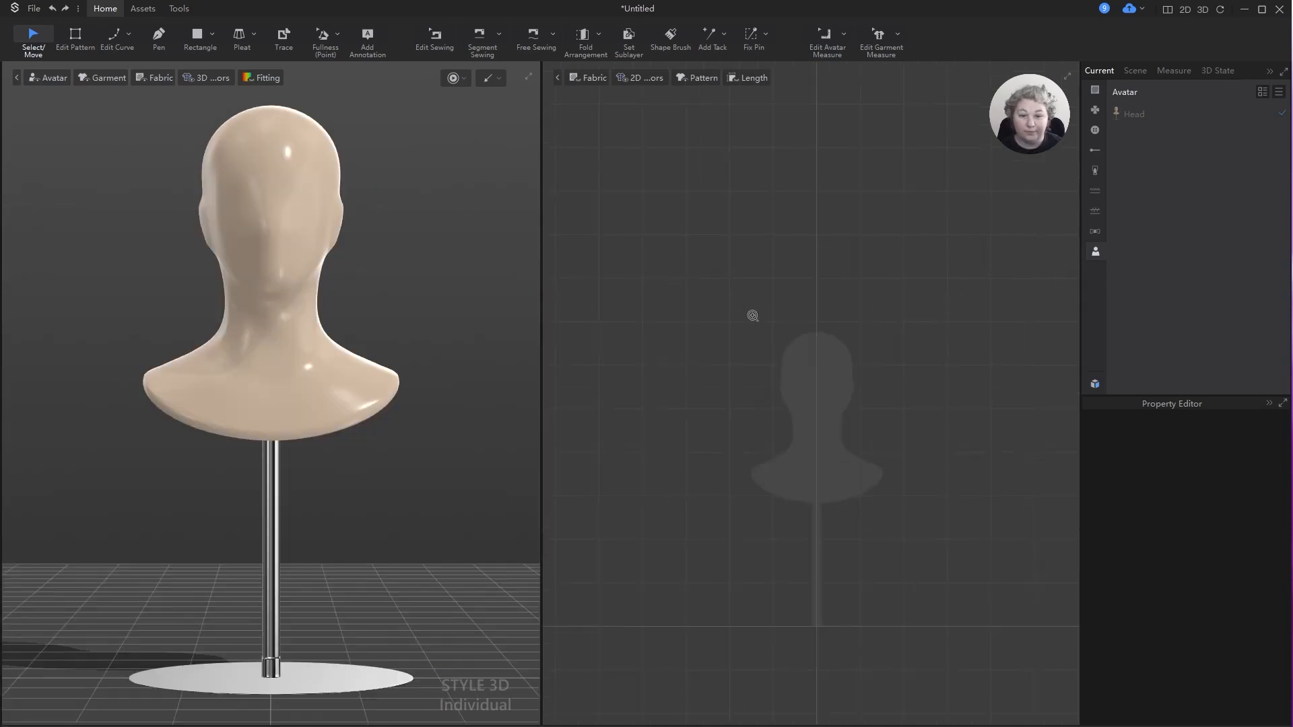
scroll(914, 384, "up", 2)
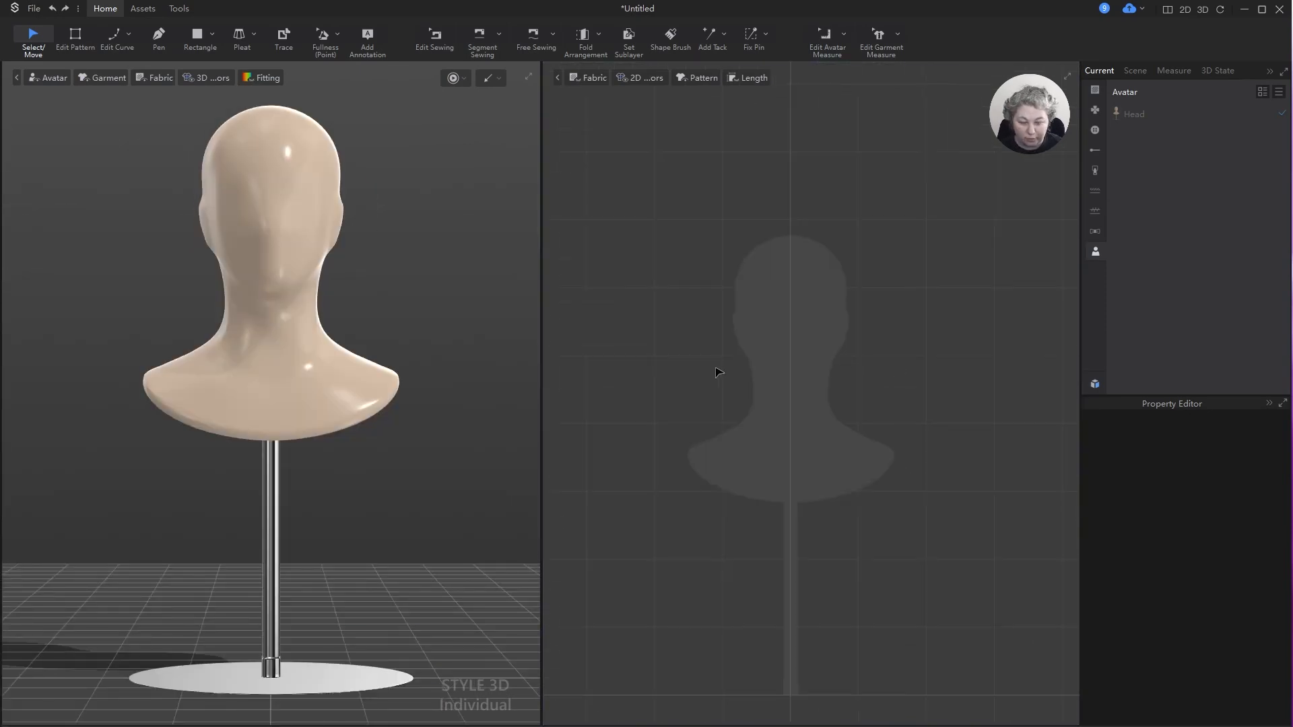
scroll(807, 356, "down", 2)
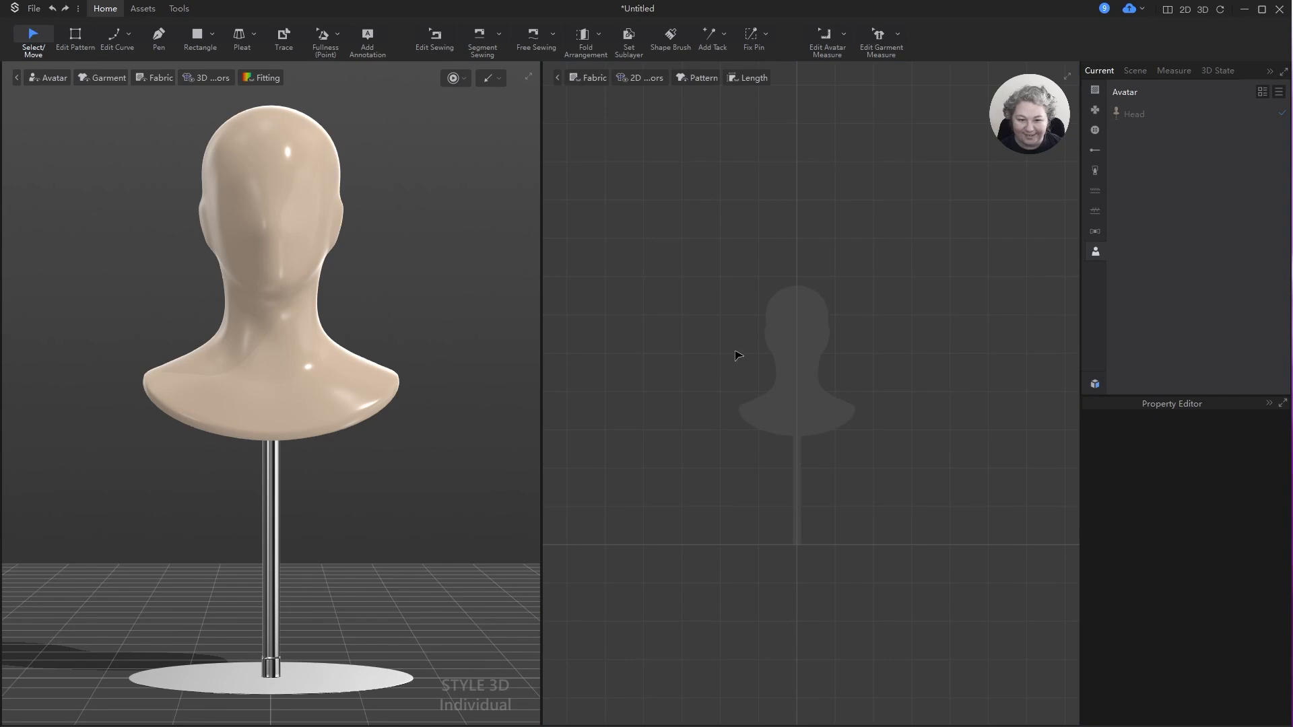
scroll(746, 379, "up", 1)
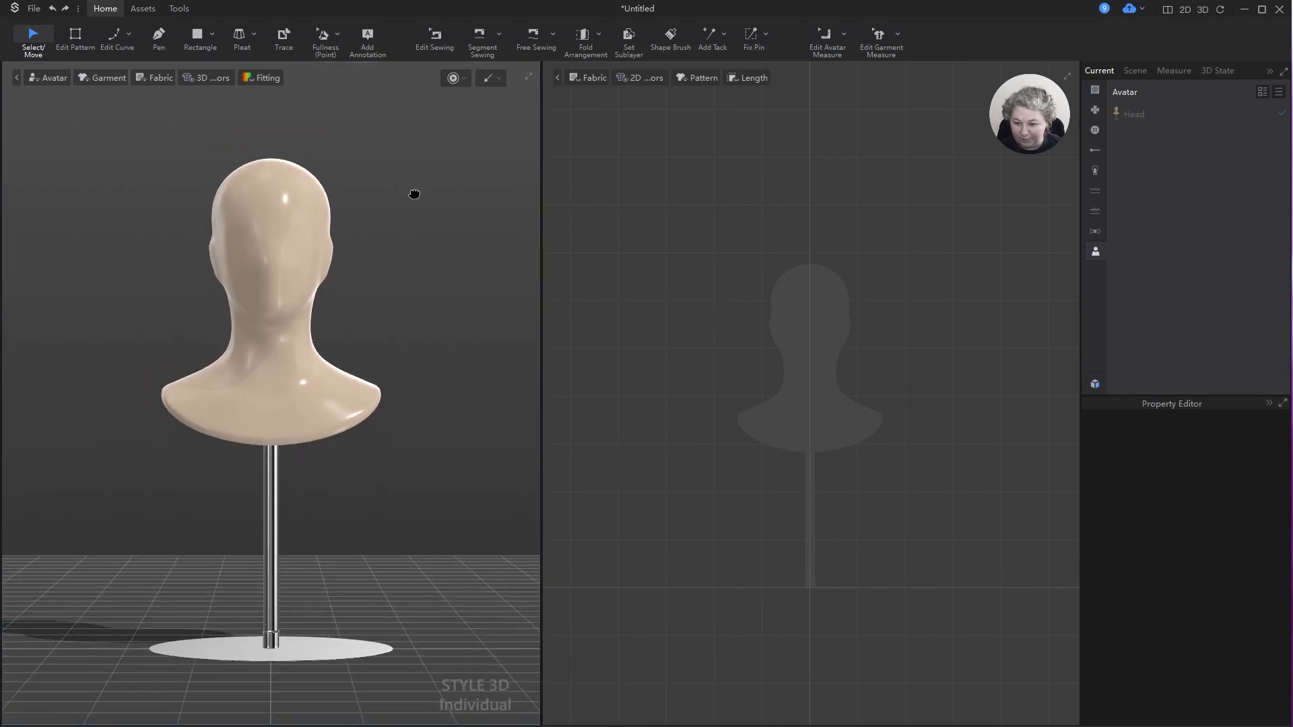
right_click_drag(416, 196, 437, 230)
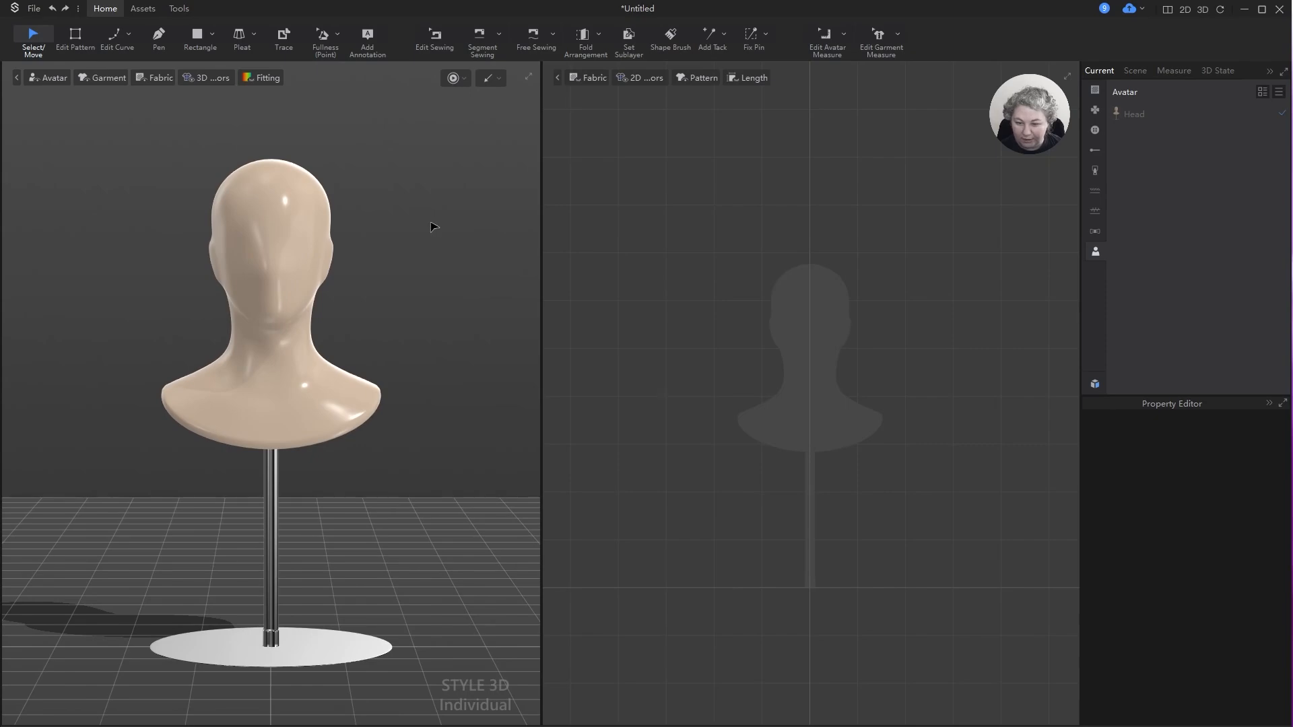
scroll(820, 240, "down", 3)
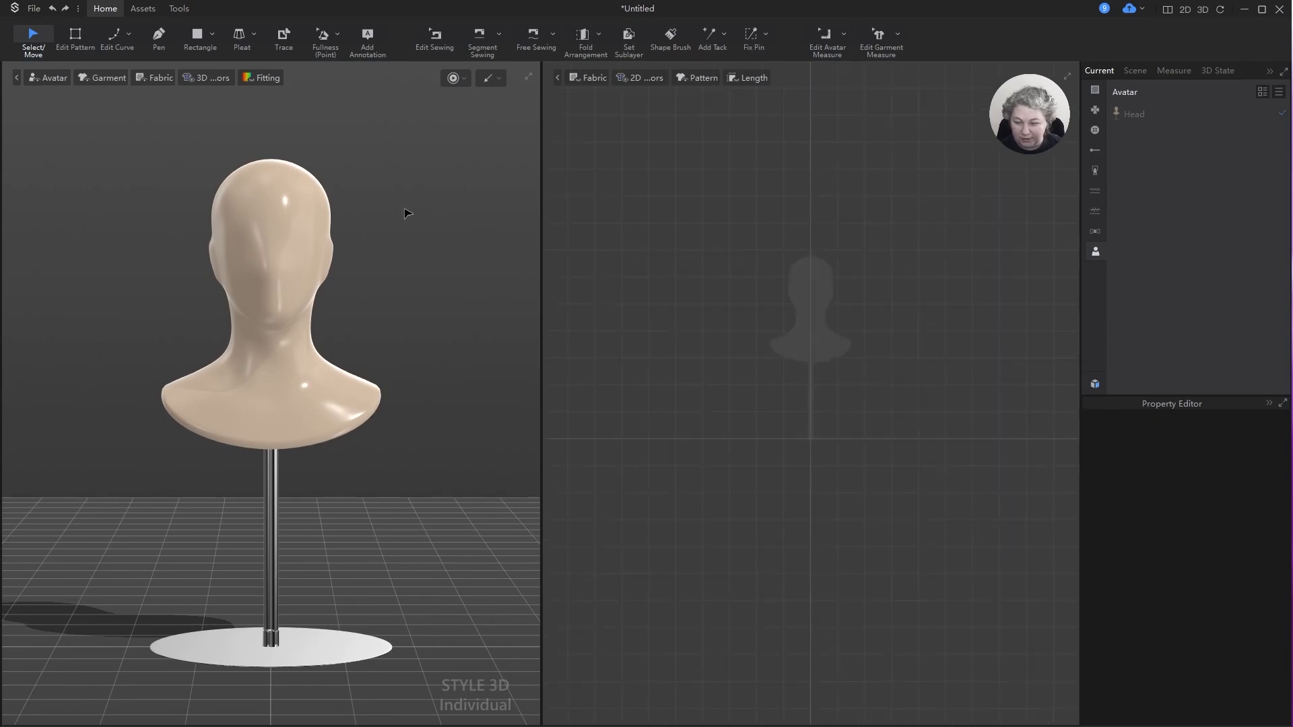
right_click_drag(407, 213, 296, 242)
- Measure the head's circumference at forehead level with Basic Circumference Measure, then delete the measurement
left_click(898, 34)
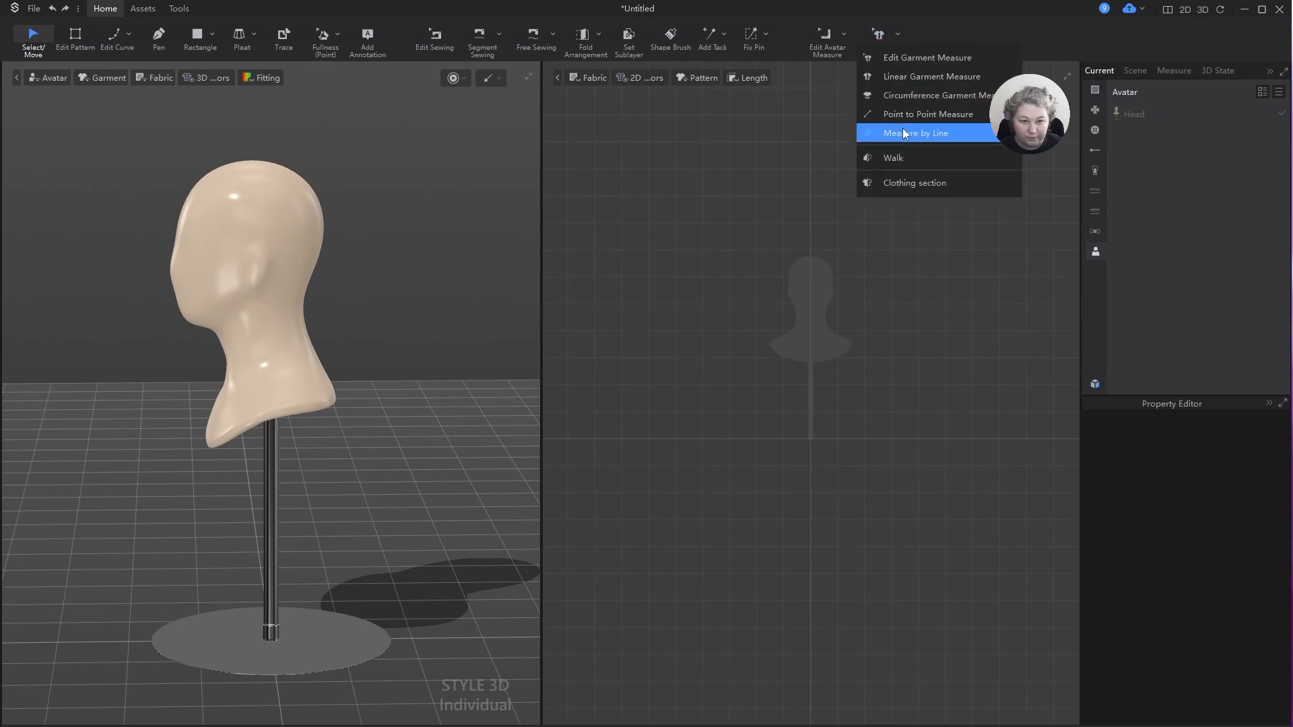
left_click(845, 34)
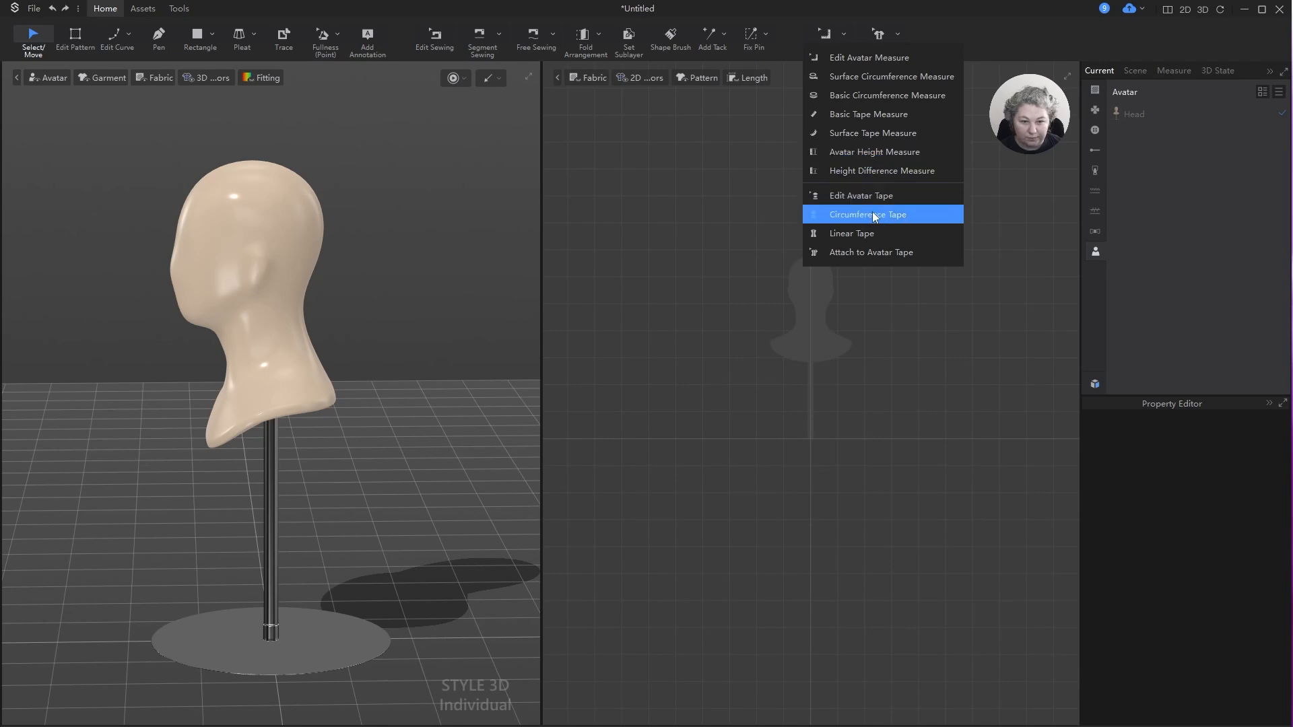
left_click(879, 89)
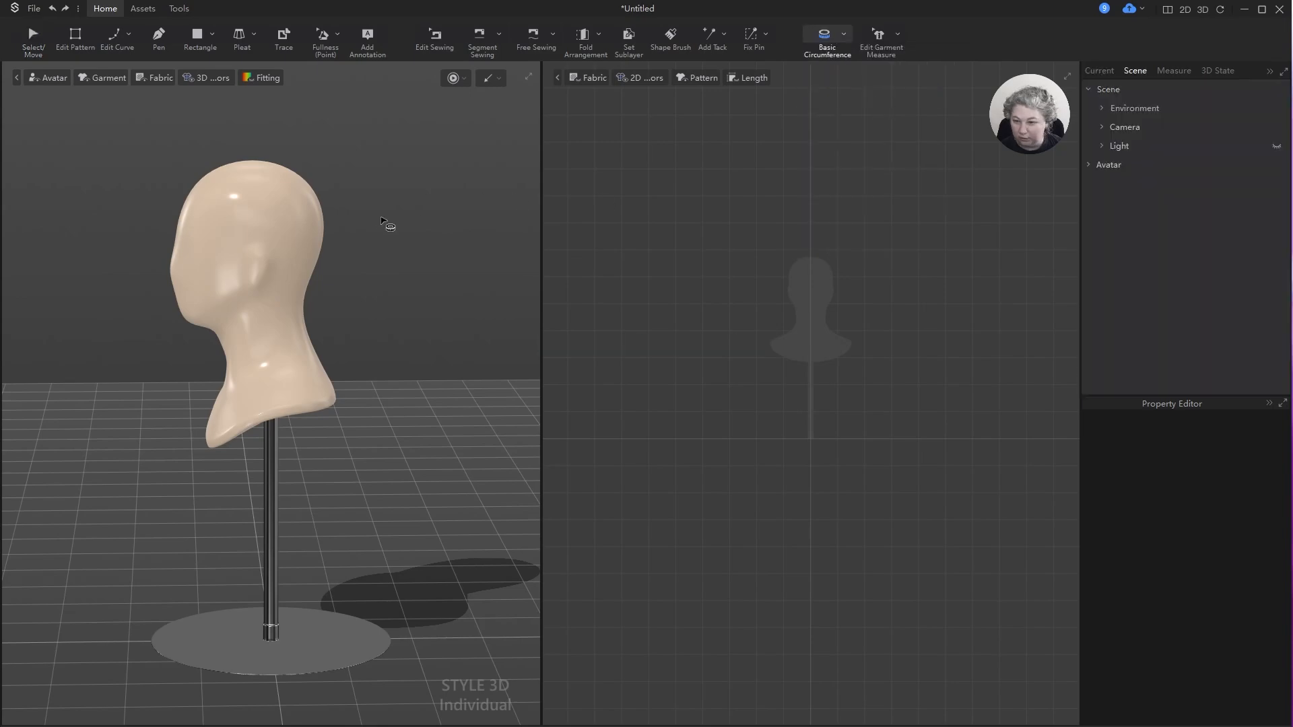
right_click_drag(381, 220, 517, 212)
scroll(270, 181, "up", 2)
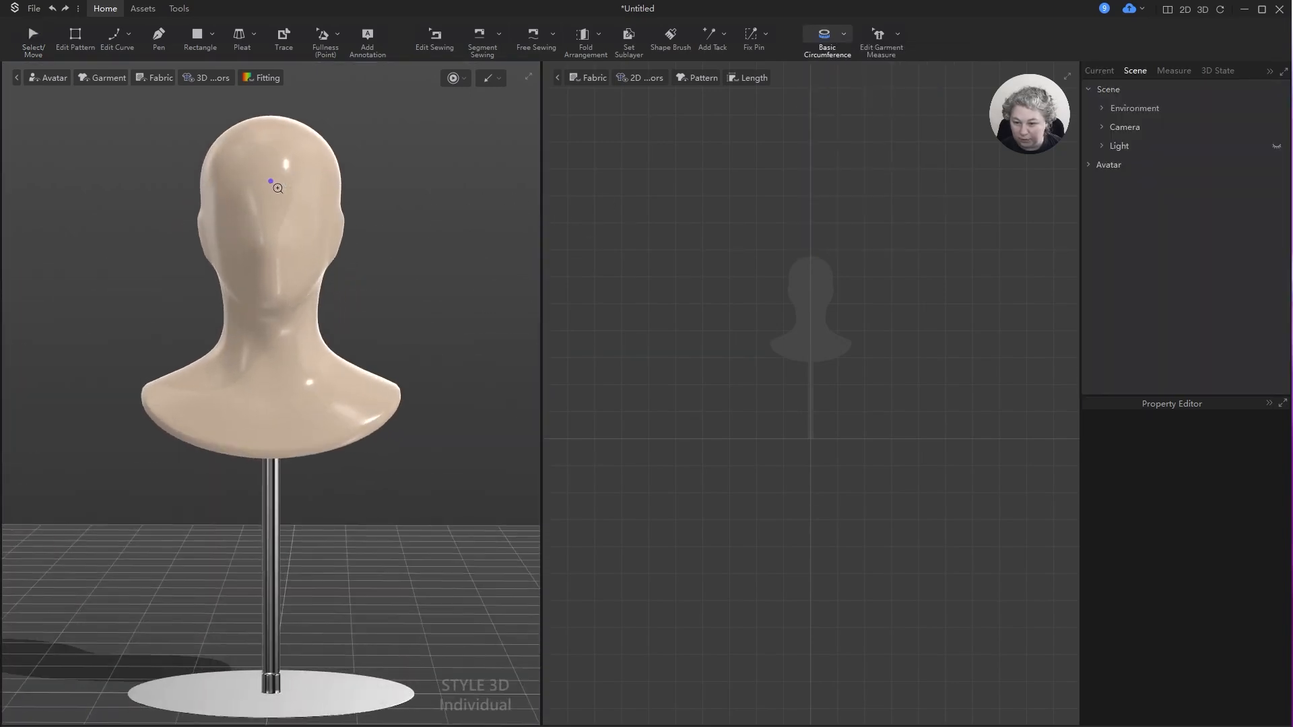
key("2")
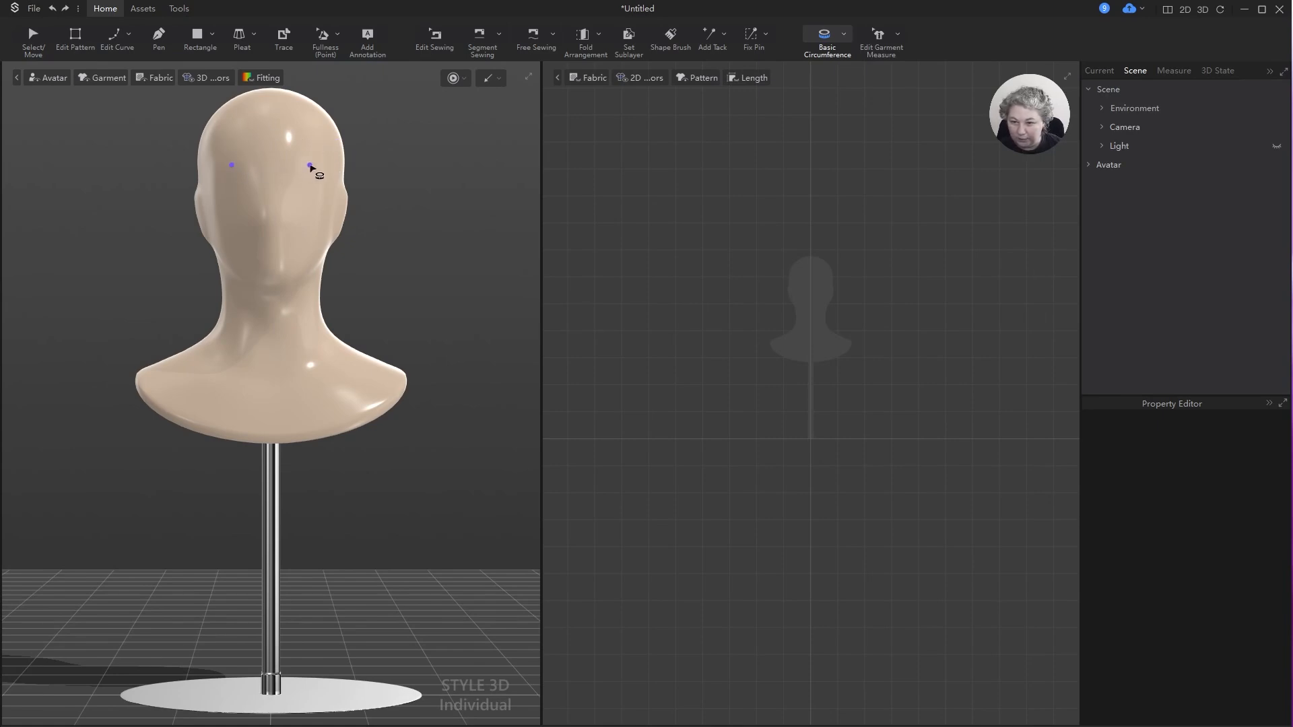
left_click(310, 166)
right_click_drag(344, 166, 74, 168)
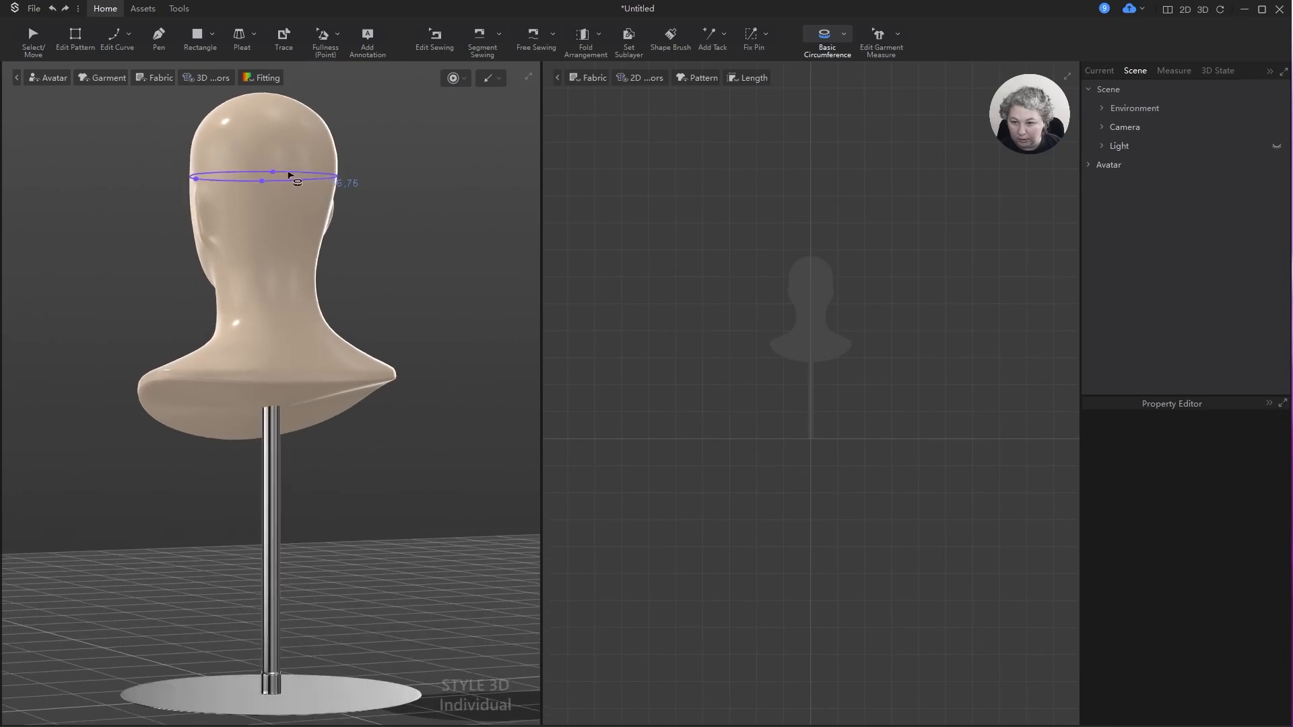
right_click_drag(312, 168, 389, 190)
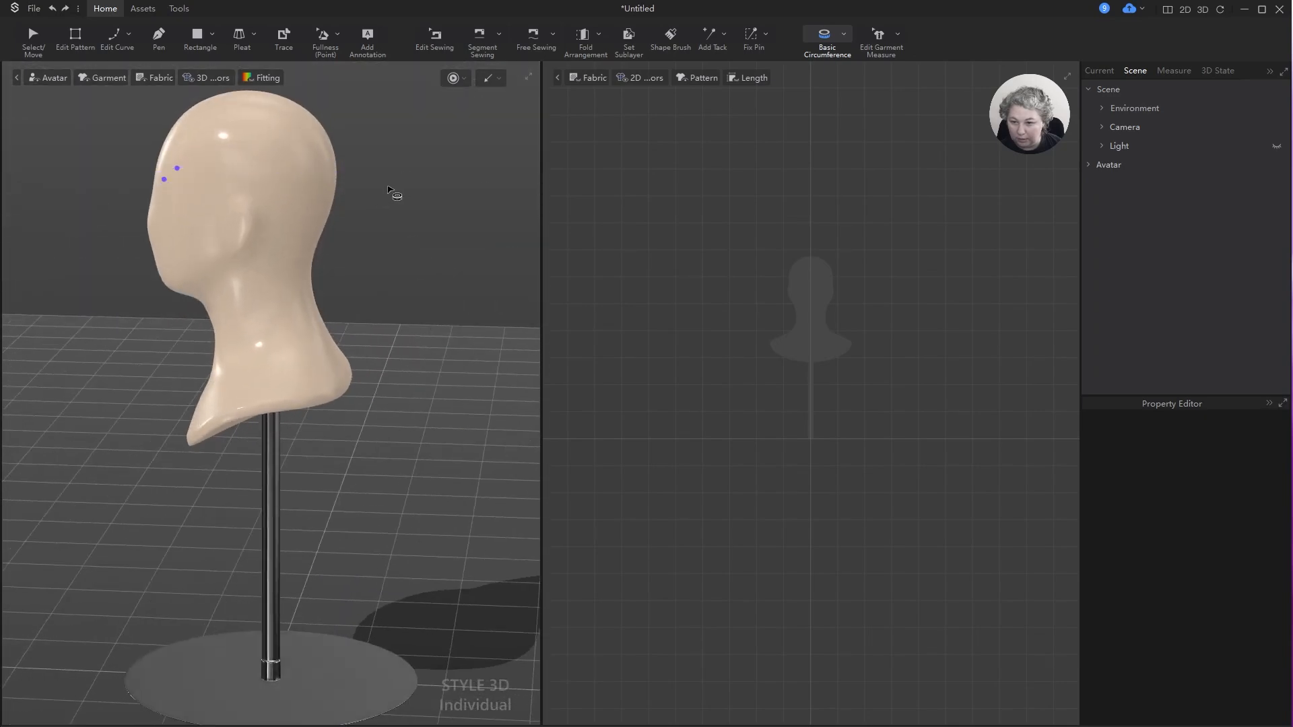
left_click(335, 184)
right_click_drag(398, 173, 583, 194)
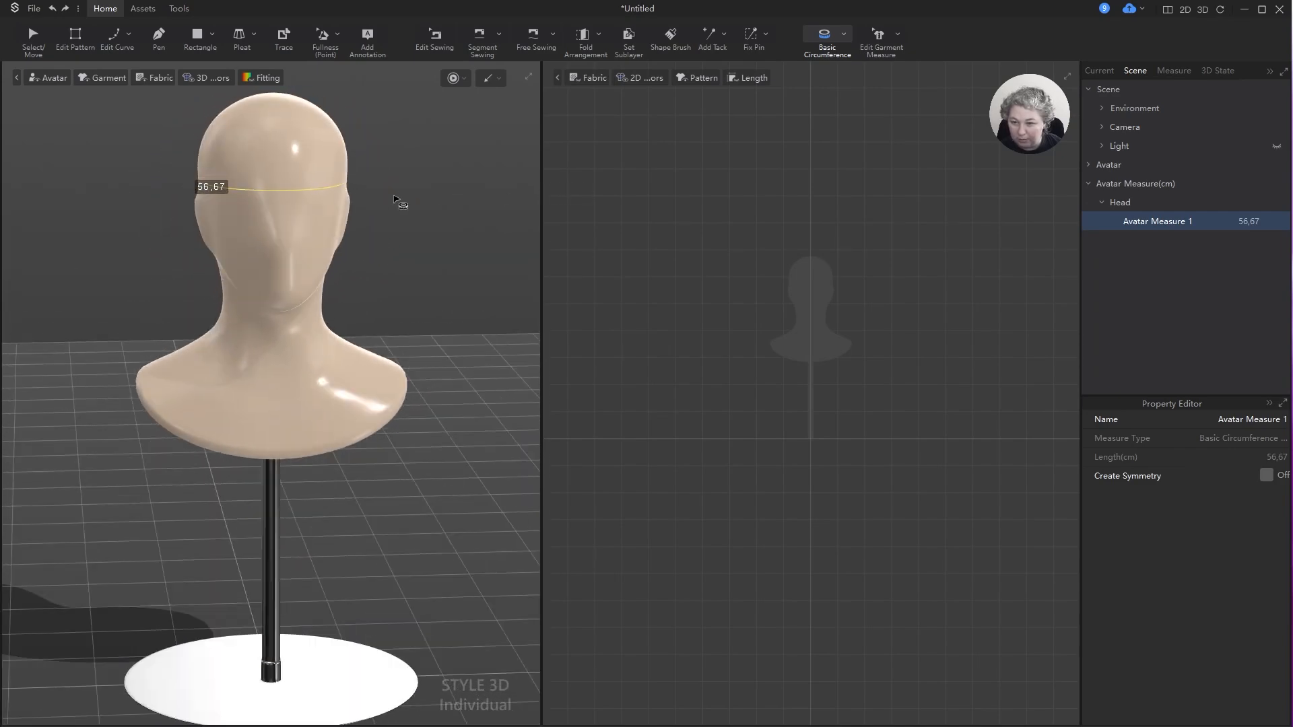
key("Delete")
- Draw a rectangular pattern about 80 cm wide and 31 cm high over the head silhouette in the 2D view
scroll(818, 303, "up", 3)
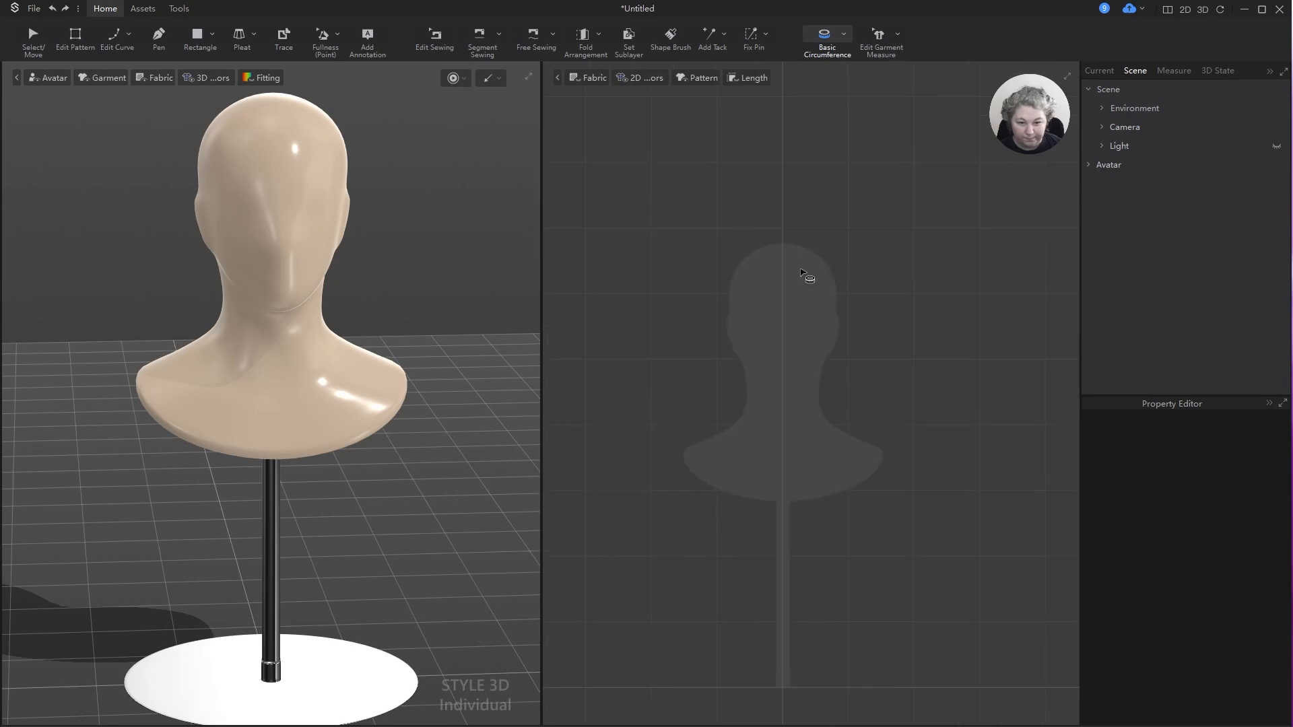
key("s")
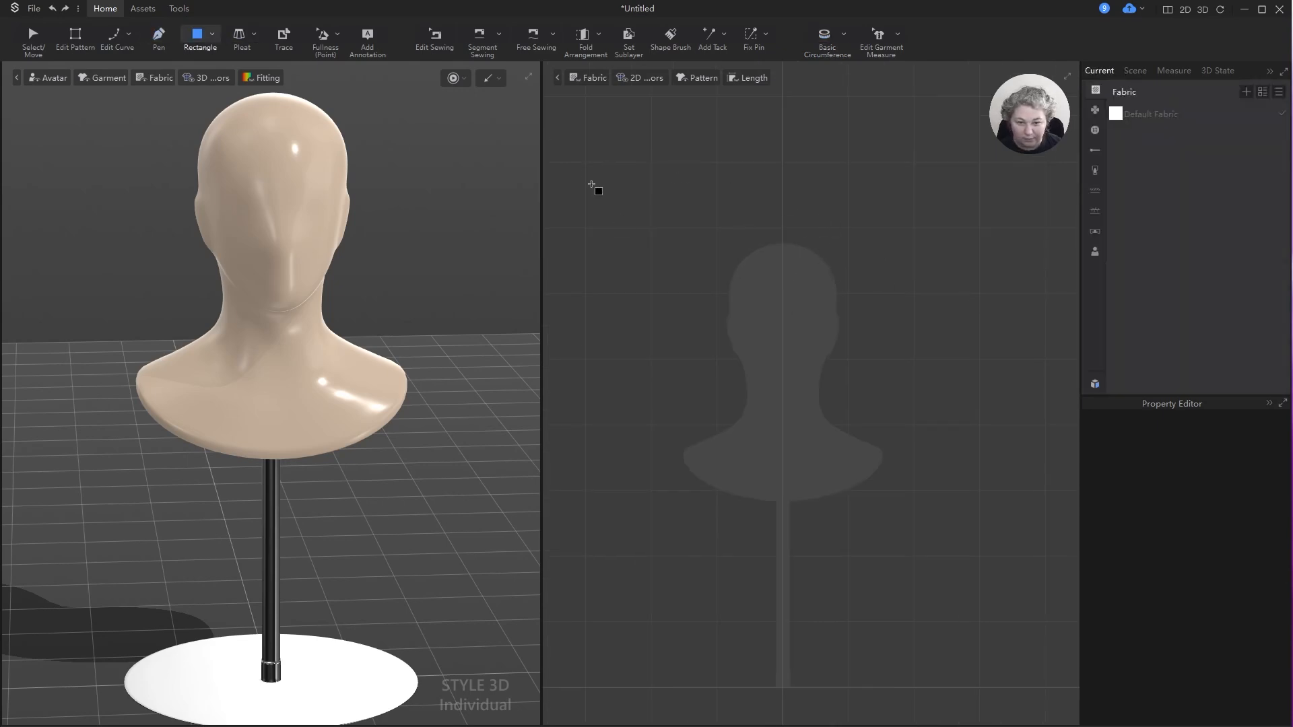
scroll(834, 367, "down", 2)
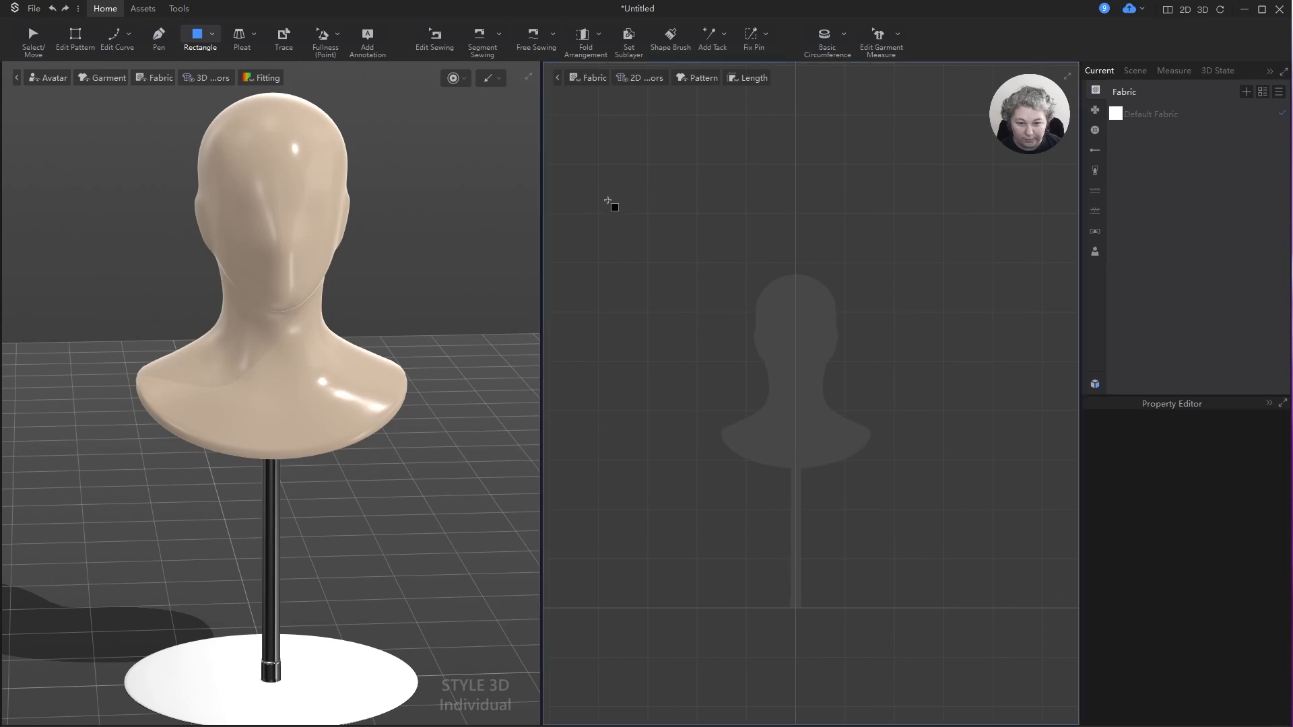
left_click_drag(602, 196, 999, 348)
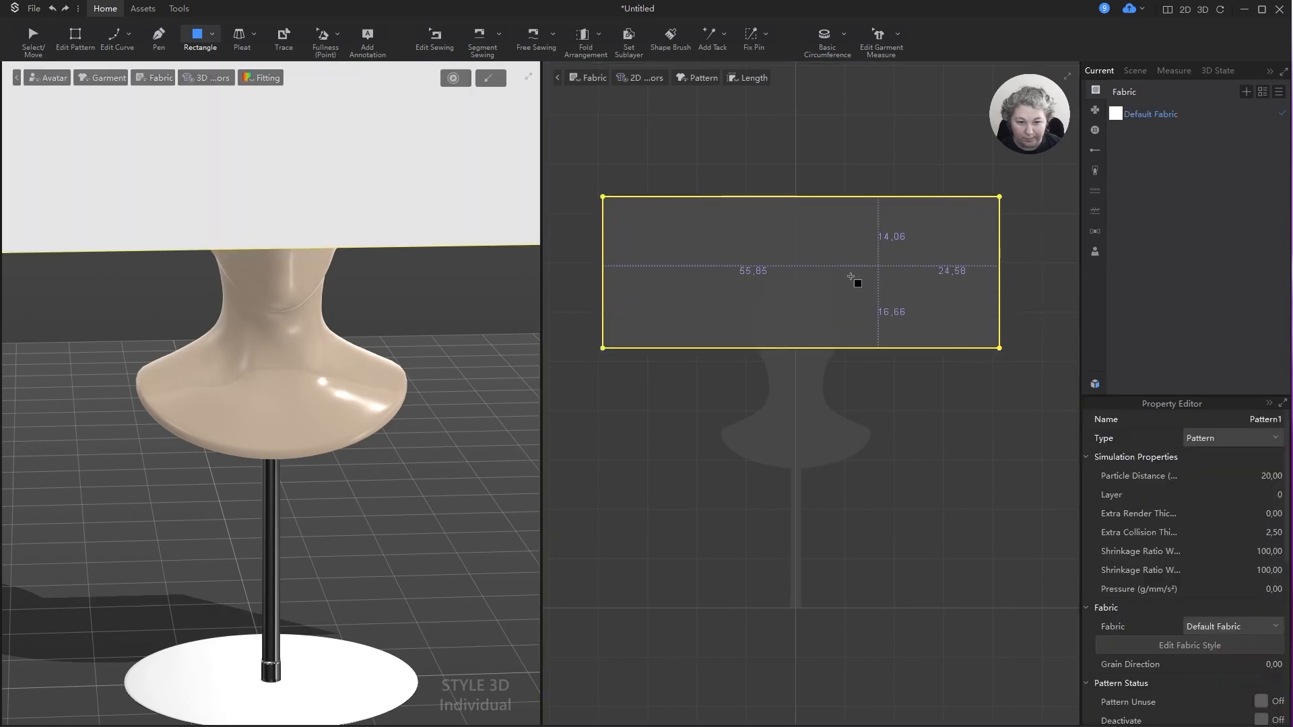
scroll(351, 256, "down", 2)
key("q")
left_click(862, 224)
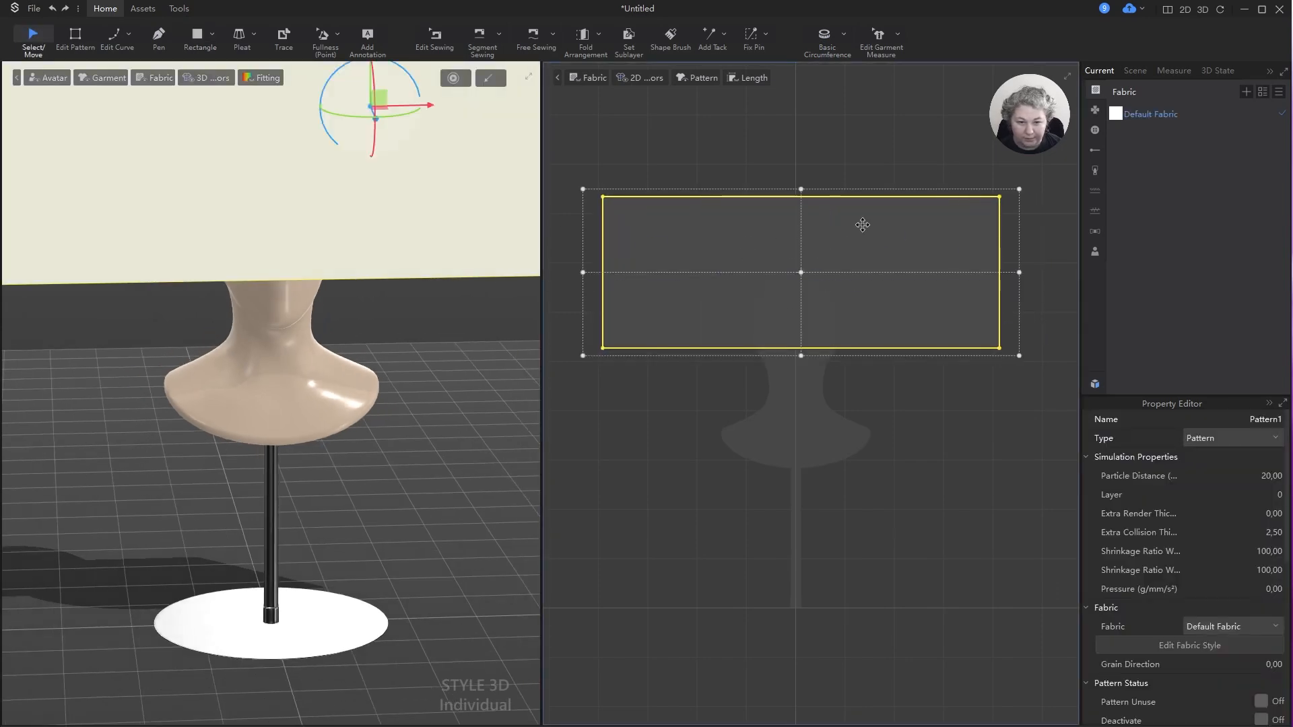
- Turn on Textured 2D Surface display for the pattern in the 2D view and deselect the rectangle
left_click(588, 78)
left_click(602, 98)
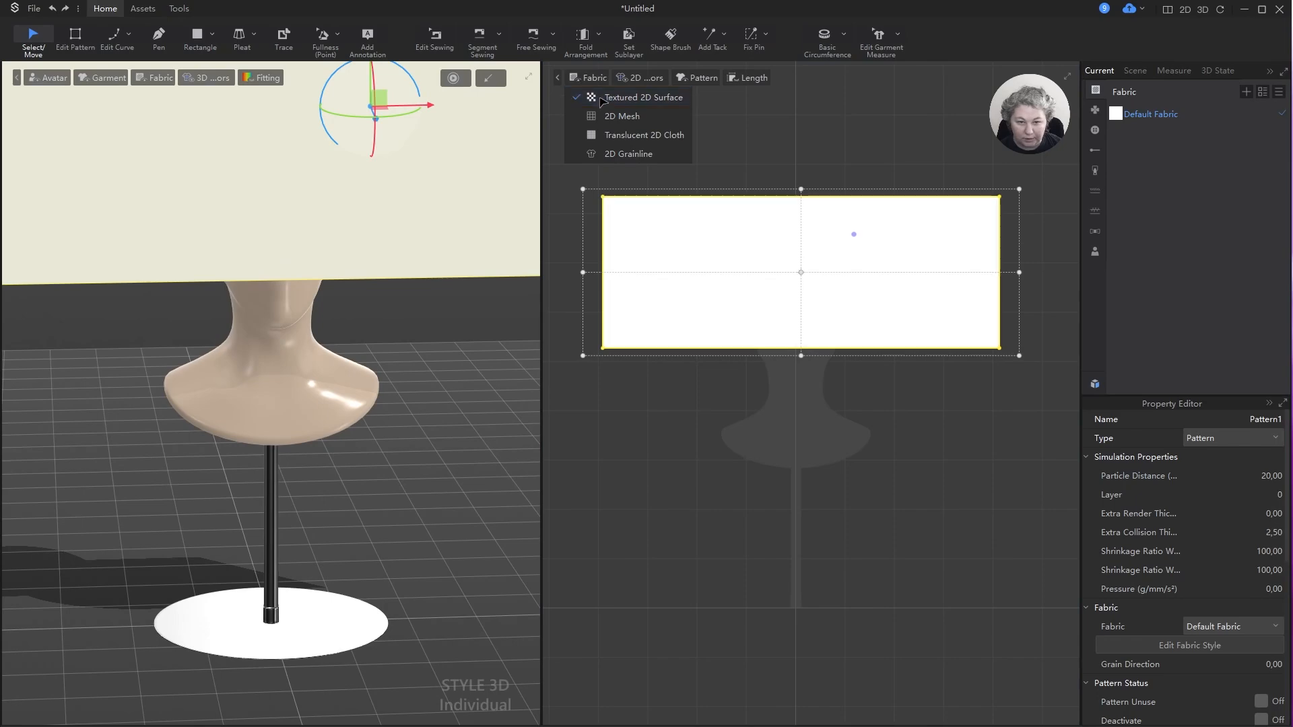
left_click(821, 132)
- Scale the rectangular pattern horizontally to a width of 58 cm
scroll(759, 295, "down", 3)
scroll(288, 262, "down", 4)
right_click_drag(418, 367, 380, 315)
scroll(790, 283, "up", 4)
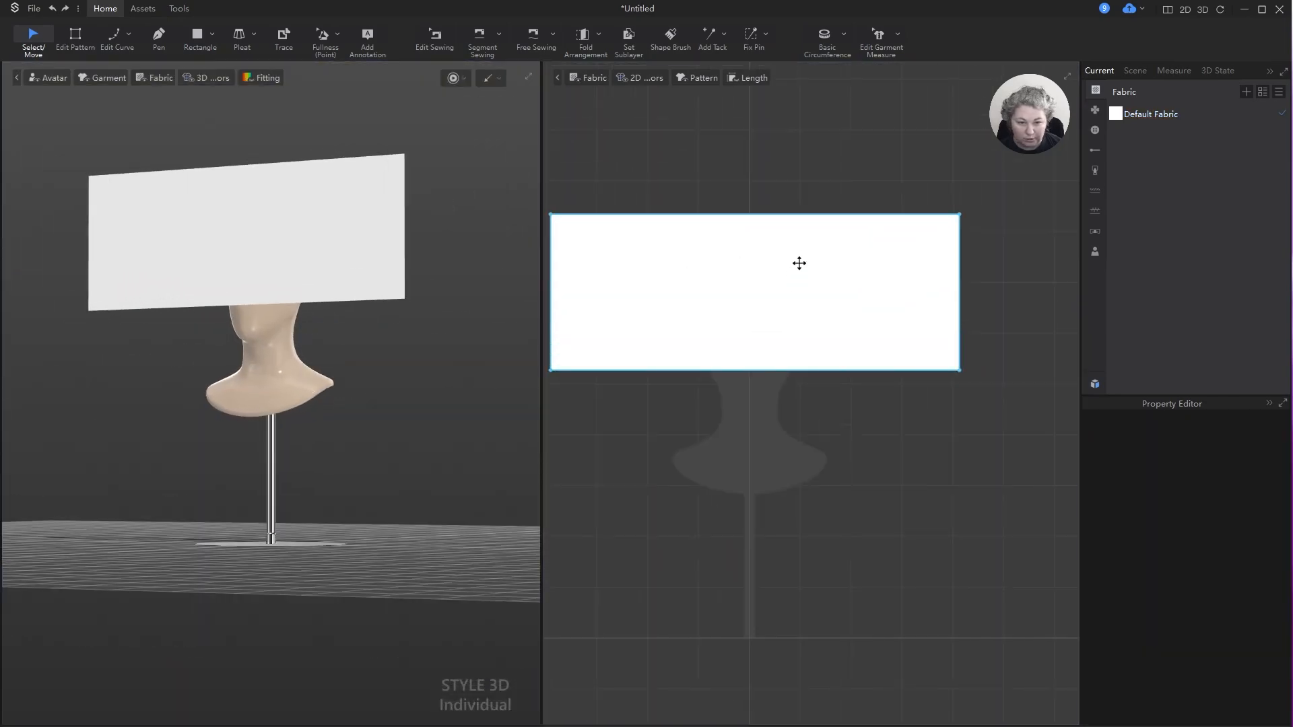
left_click(799, 263)
scroll(842, 263, "down", 3)
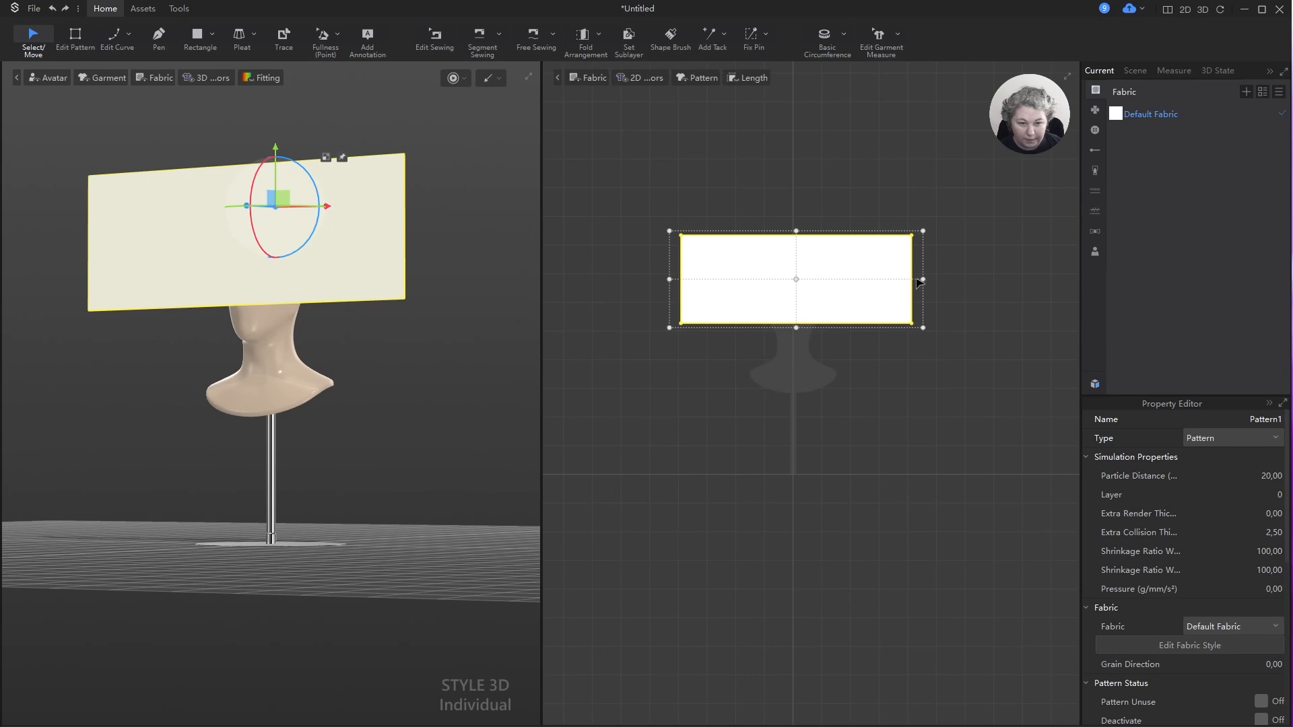
left_click_drag(924, 280, 947, 286)
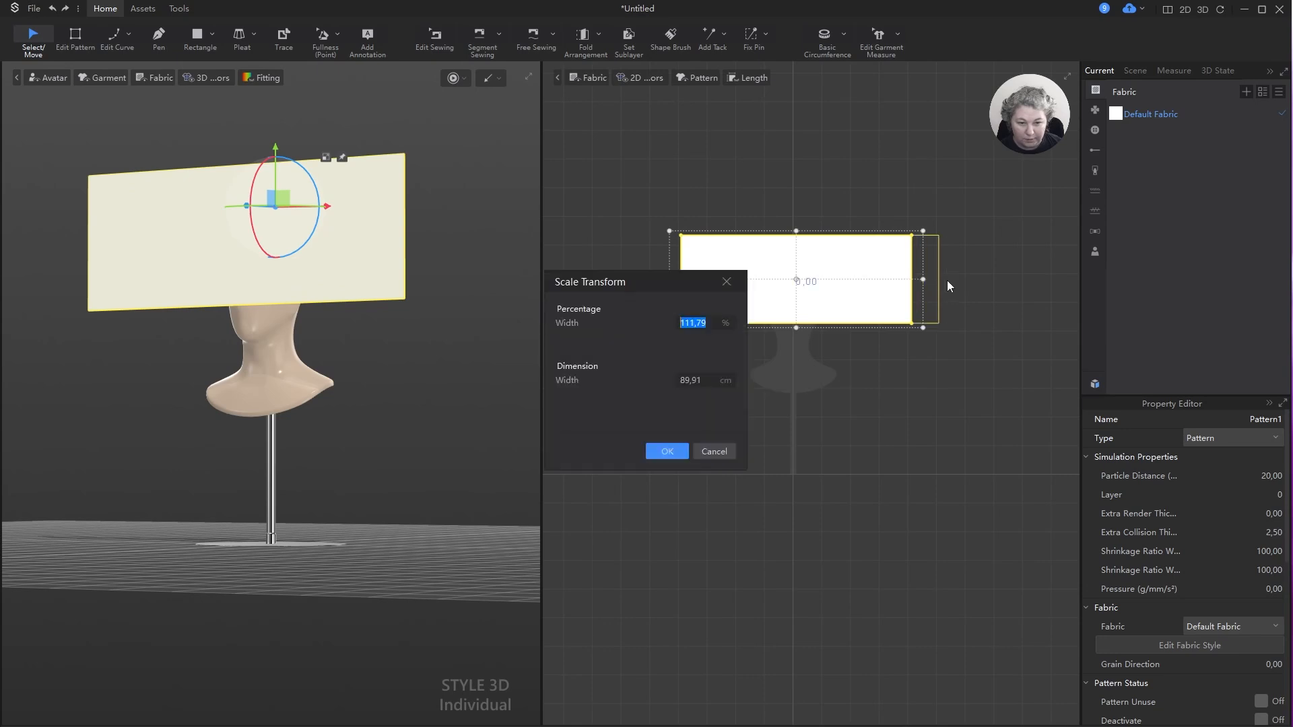
left_click(706, 381)
key("ctrl+a")
type("58")
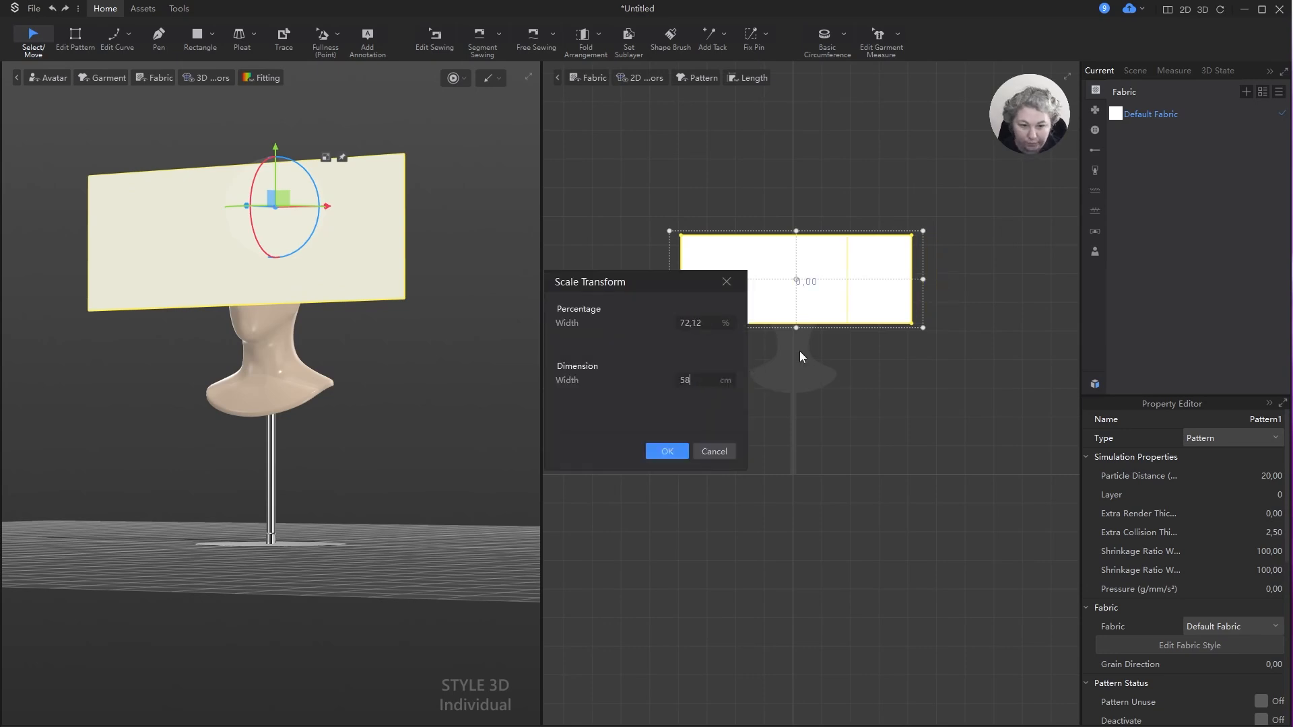
key("Return")
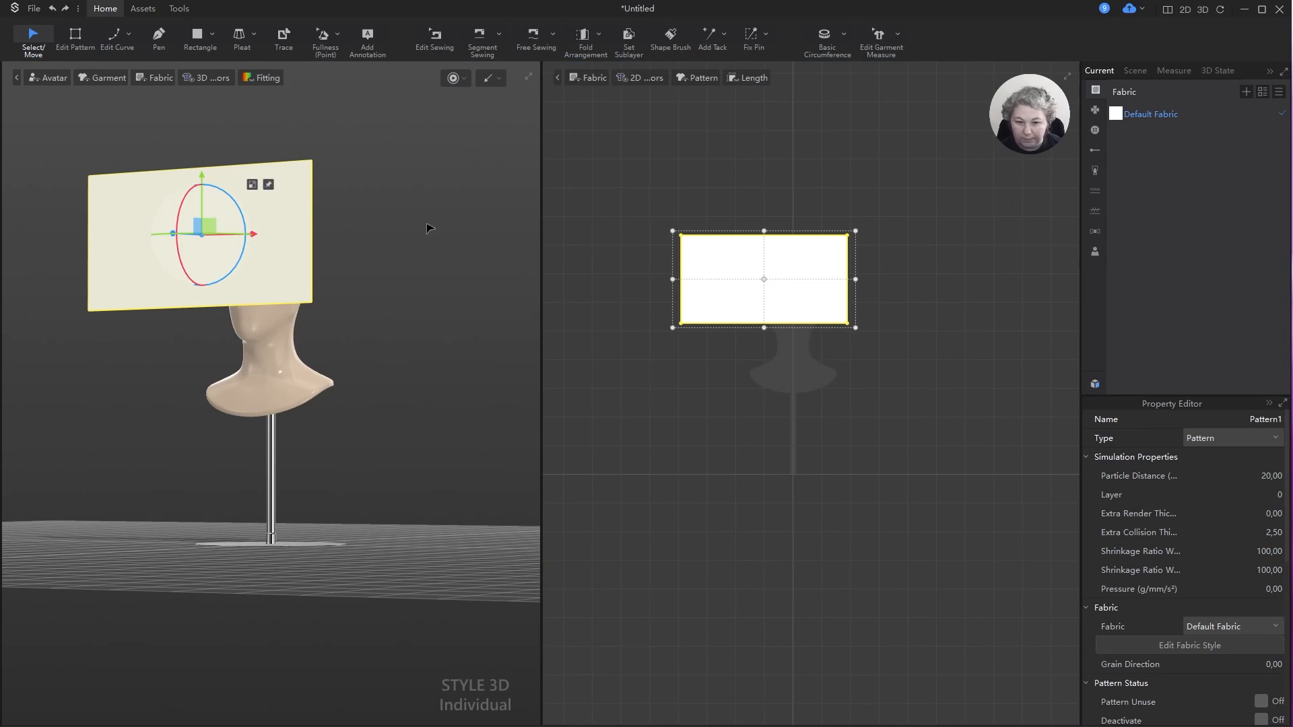
- Scale the rectangular pattern vertically to a height of 25 cm
scroll(835, 266, "up", 4)
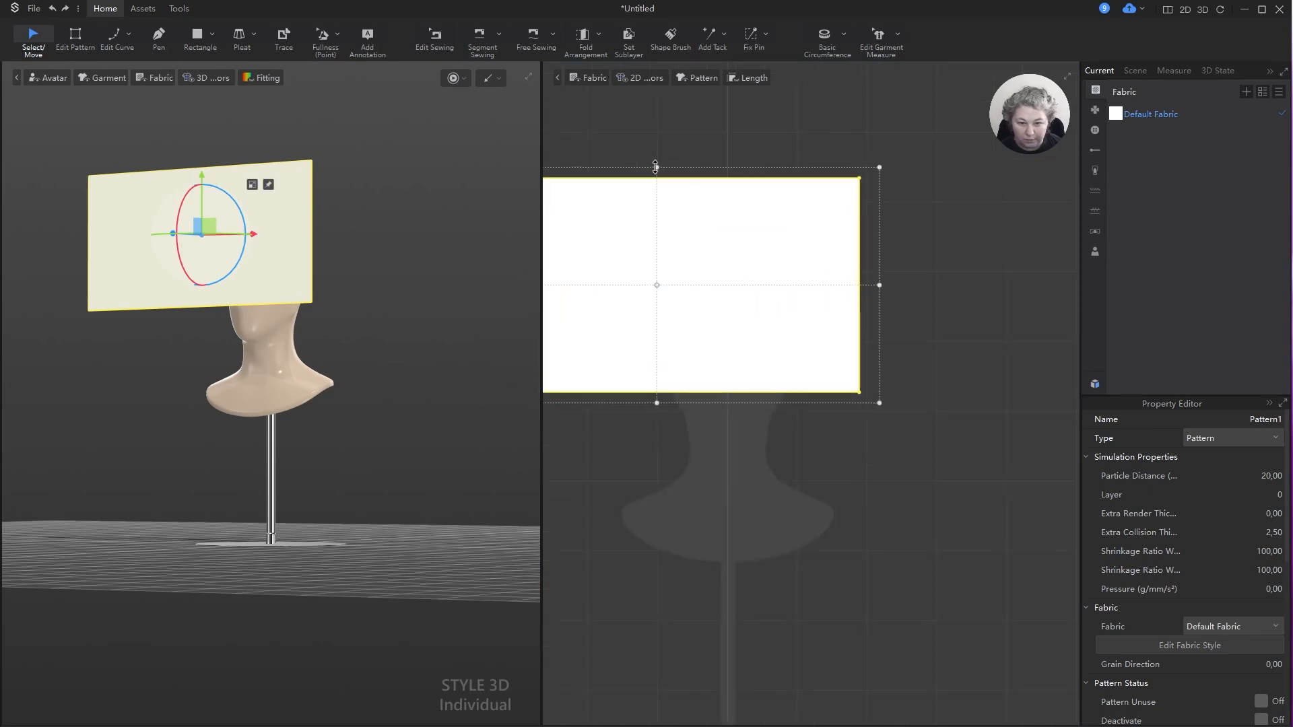
left_click_drag(657, 167, 657, 197)
key("Tab")
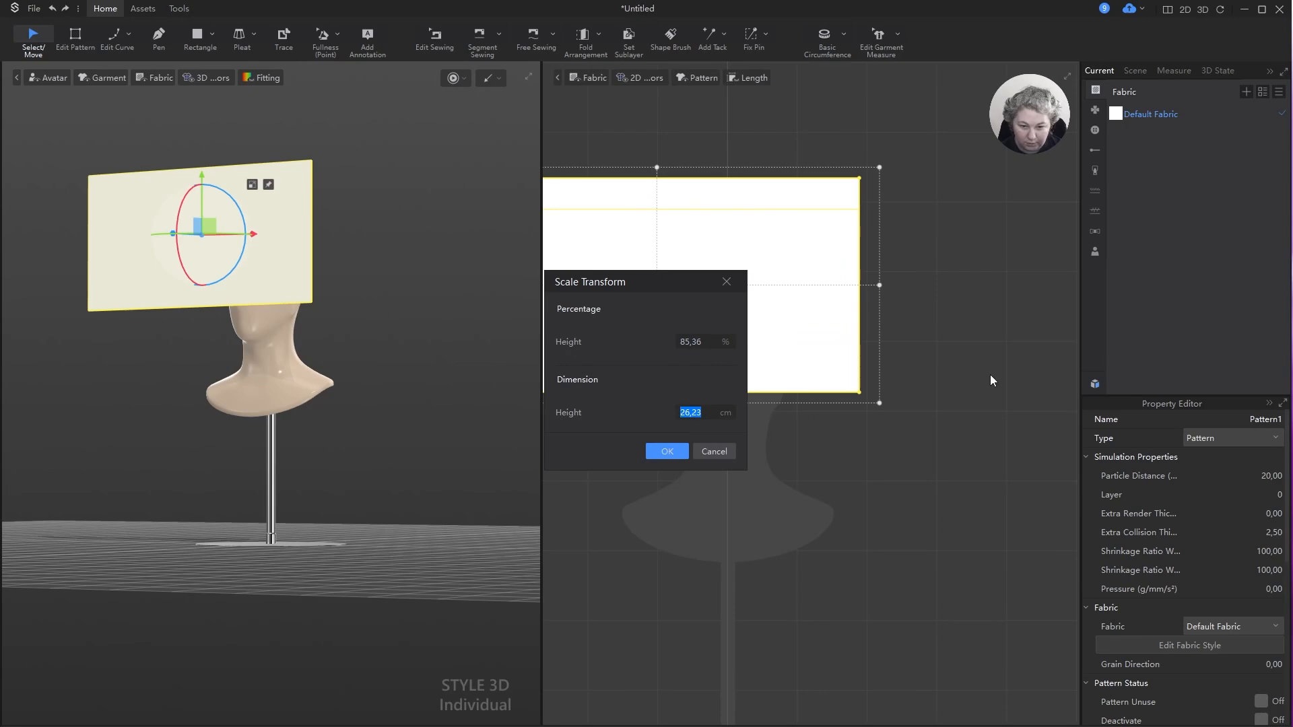
type("25")
key("Return")
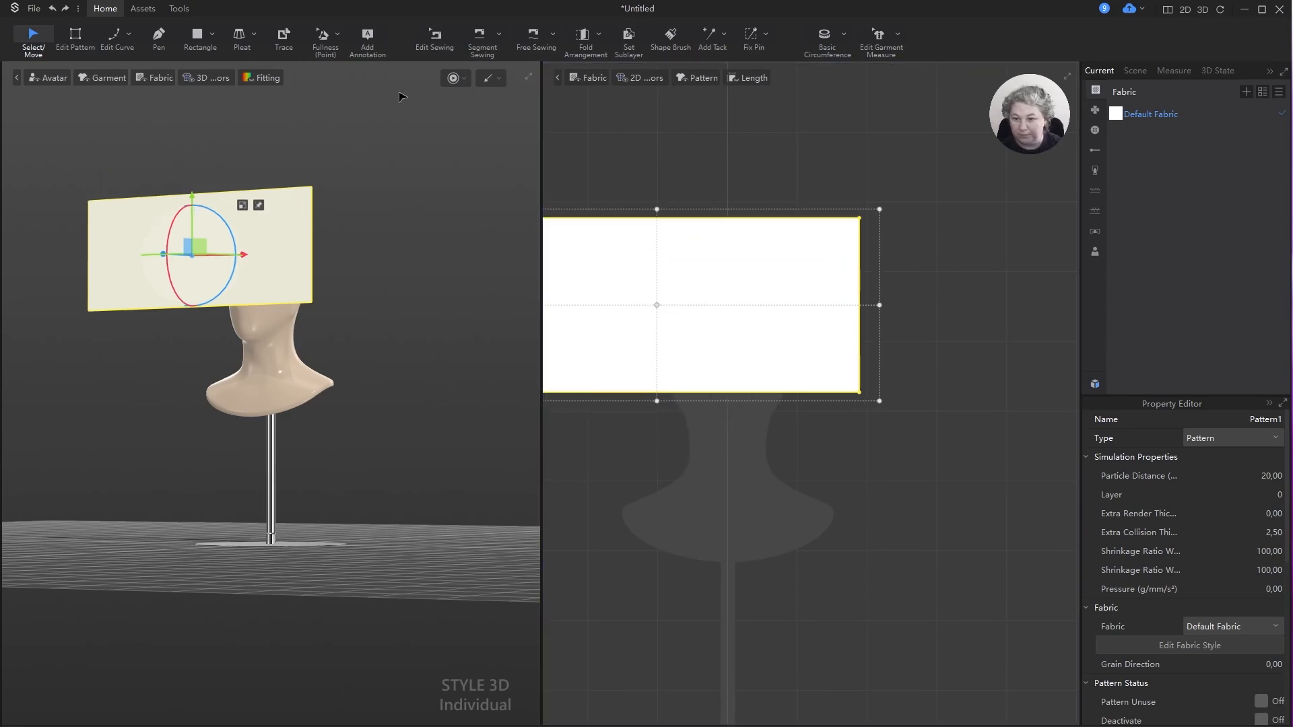
- Move the rectangular pattern about 27 cm in the 3D view so it stands farther in front of the head avatar
scroll(415, 171, "down", 4)
right_click_drag(415, 170, 392, 378)
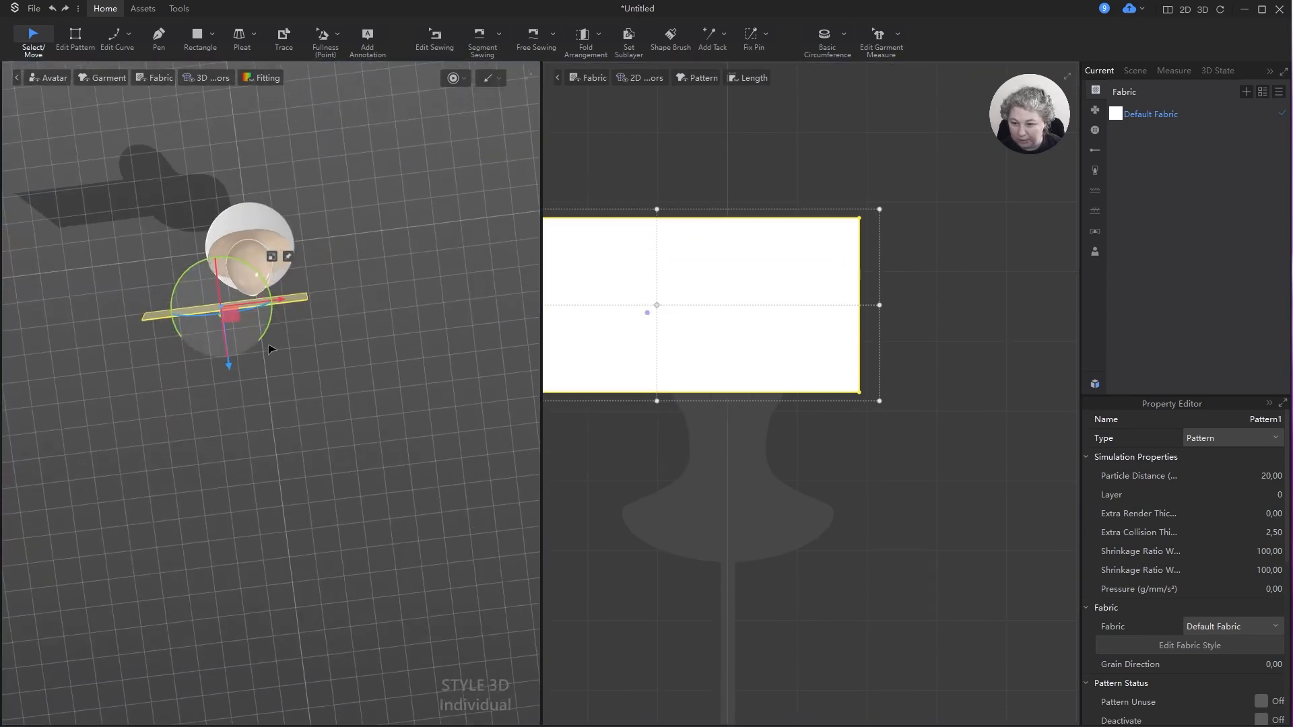
left_click_drag(229, 314, 276, 375)
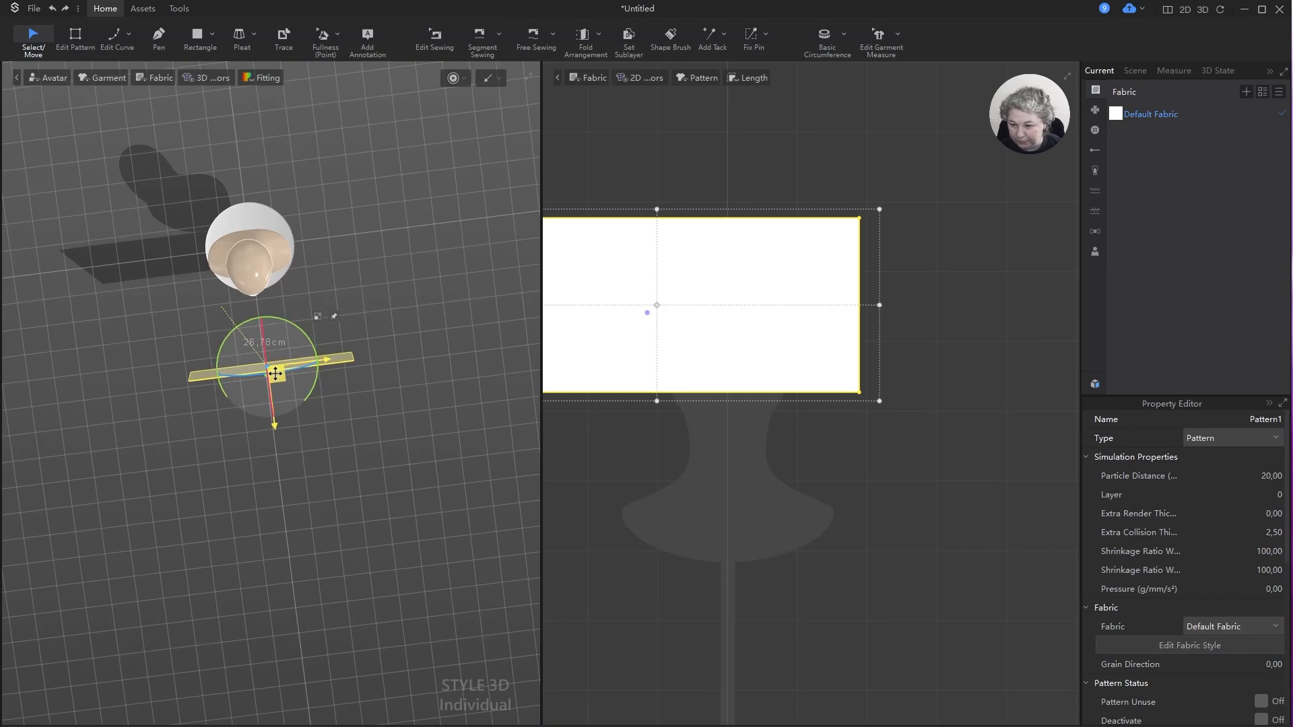
right_click_drag(350, 273, 404, 344)
left_click(443, 355)
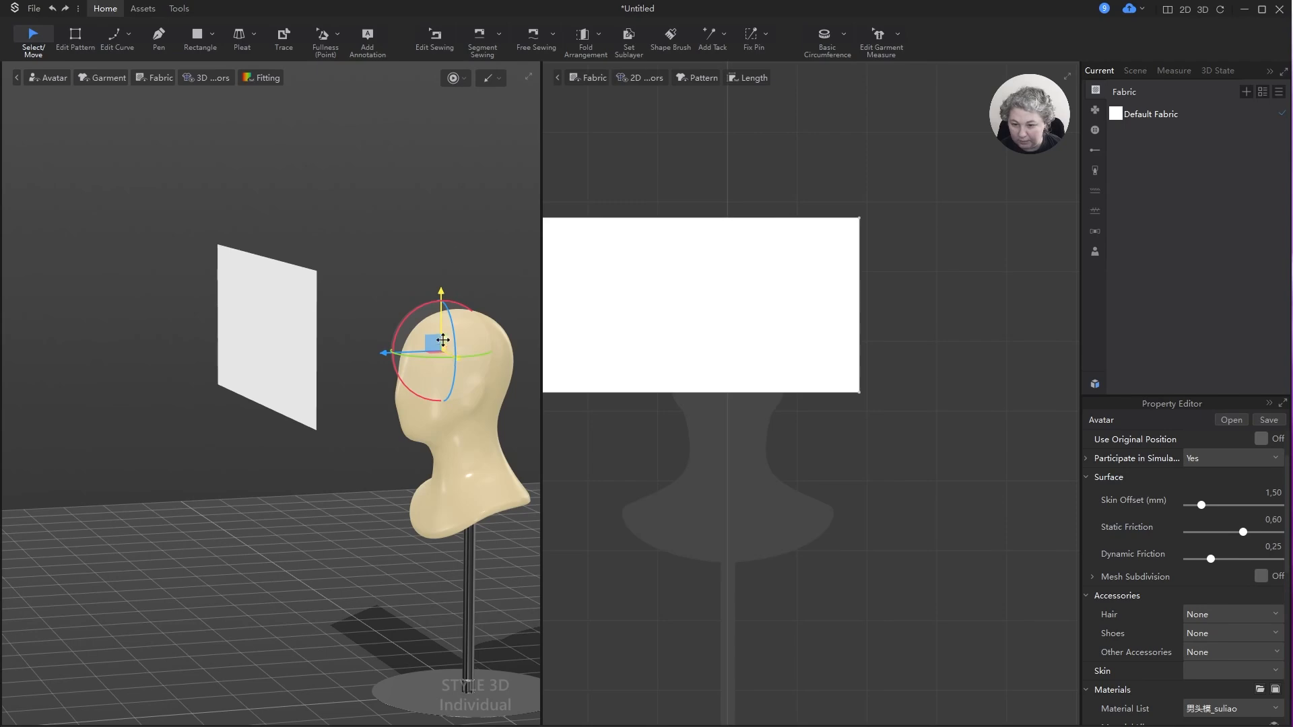
left_click(418, 220)
right_click_drag(418, 219, 336, 234)
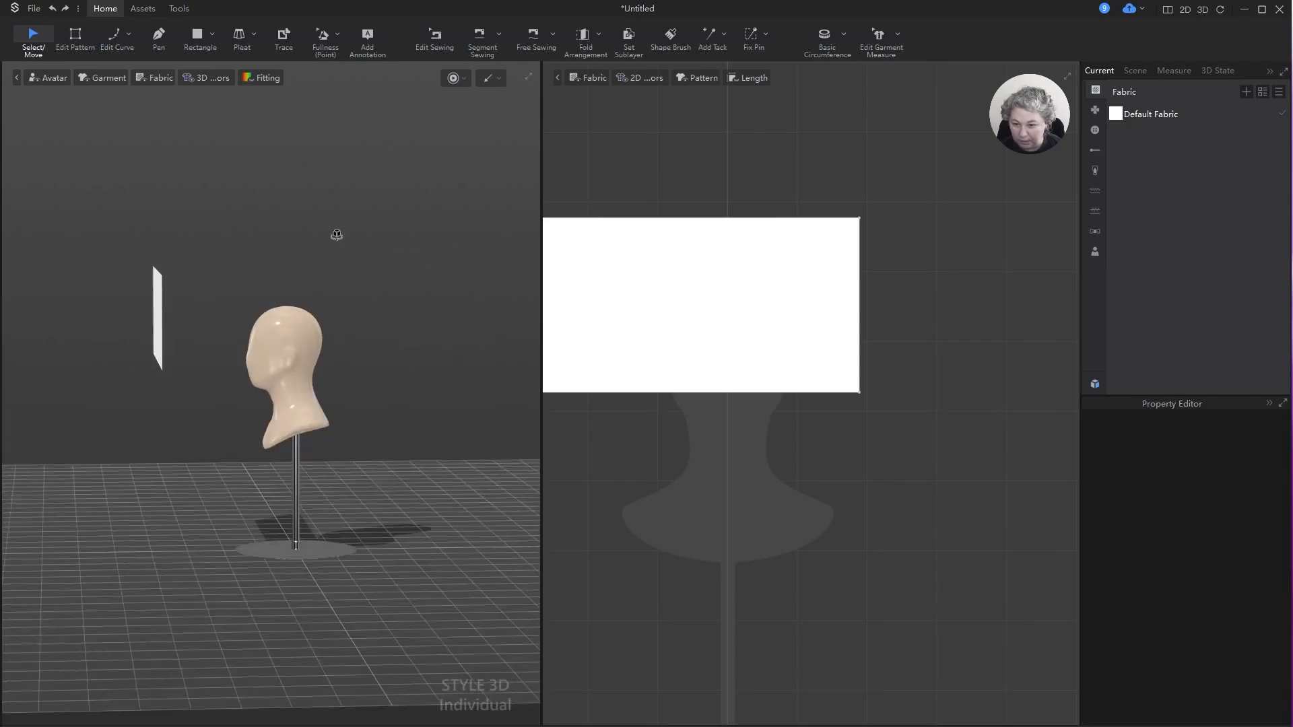
- Add the Cap platform_female avatar from the resource library to the scene, using the Add load type
left_click(1095, 252)
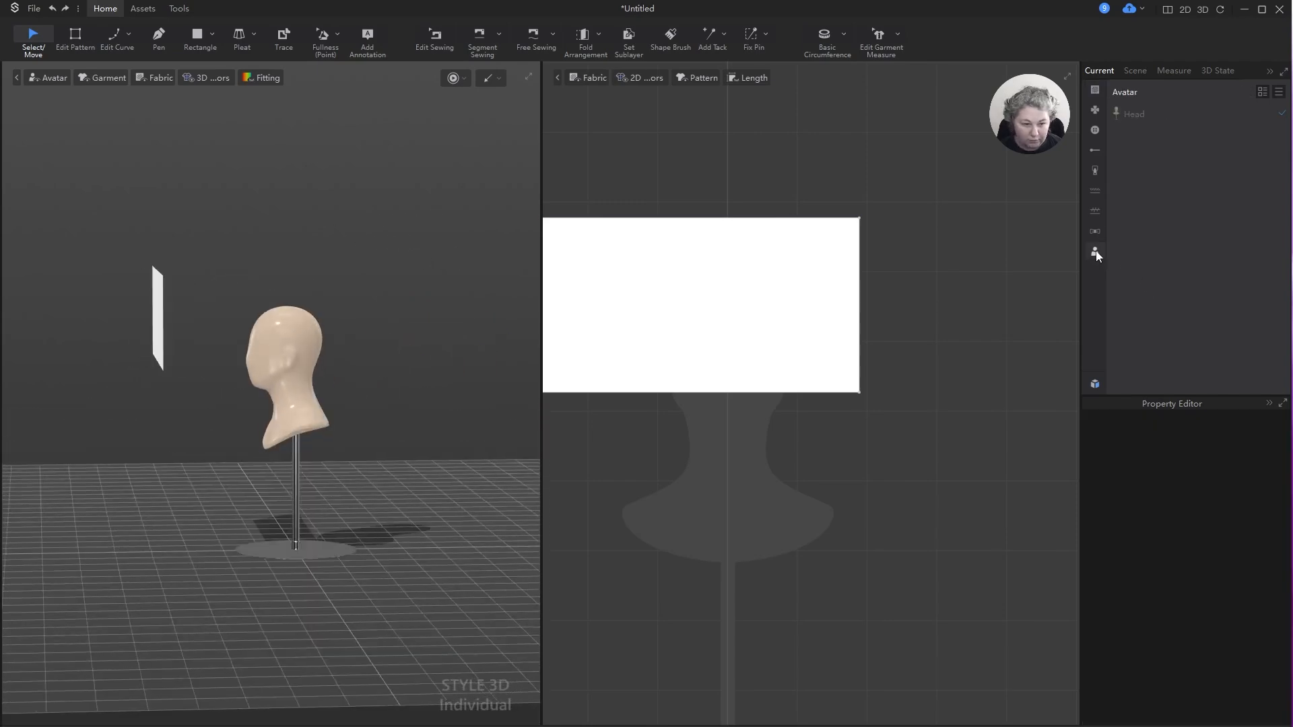
left_click(1095, 384)
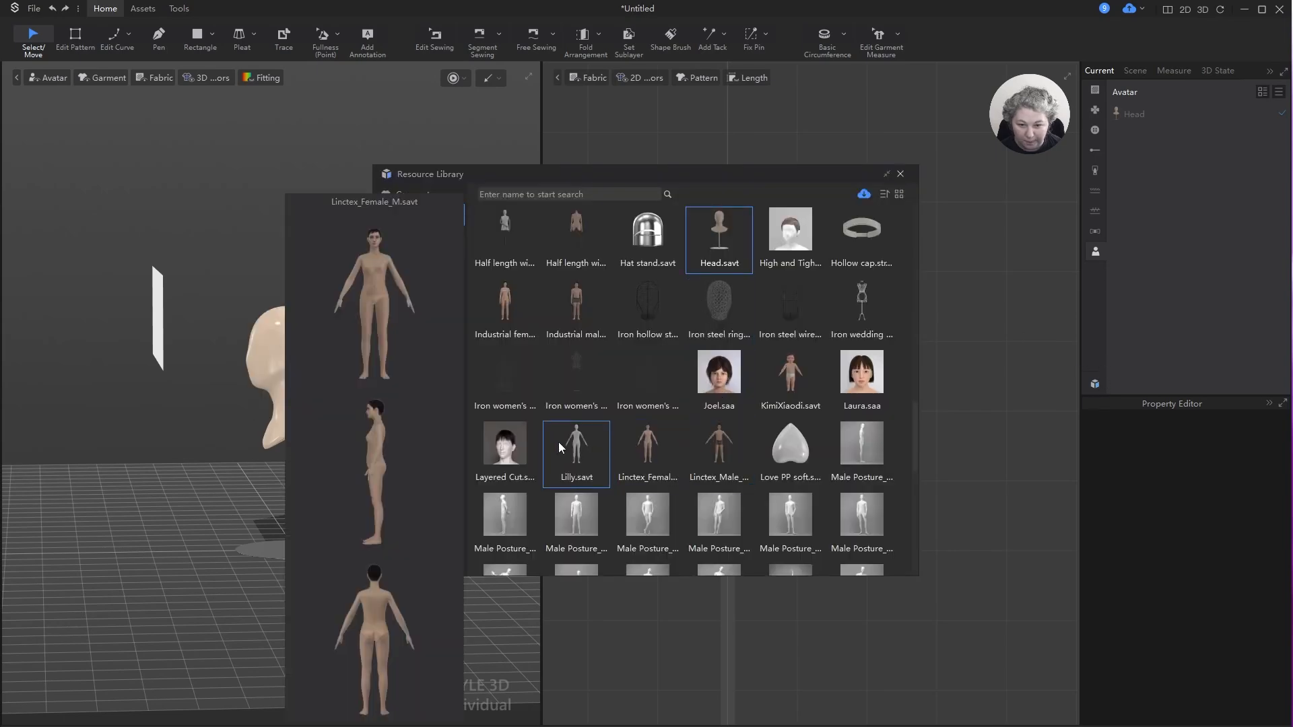
scroll(794, 354, "up", 8)
scroll(794, 357, "down", 8)
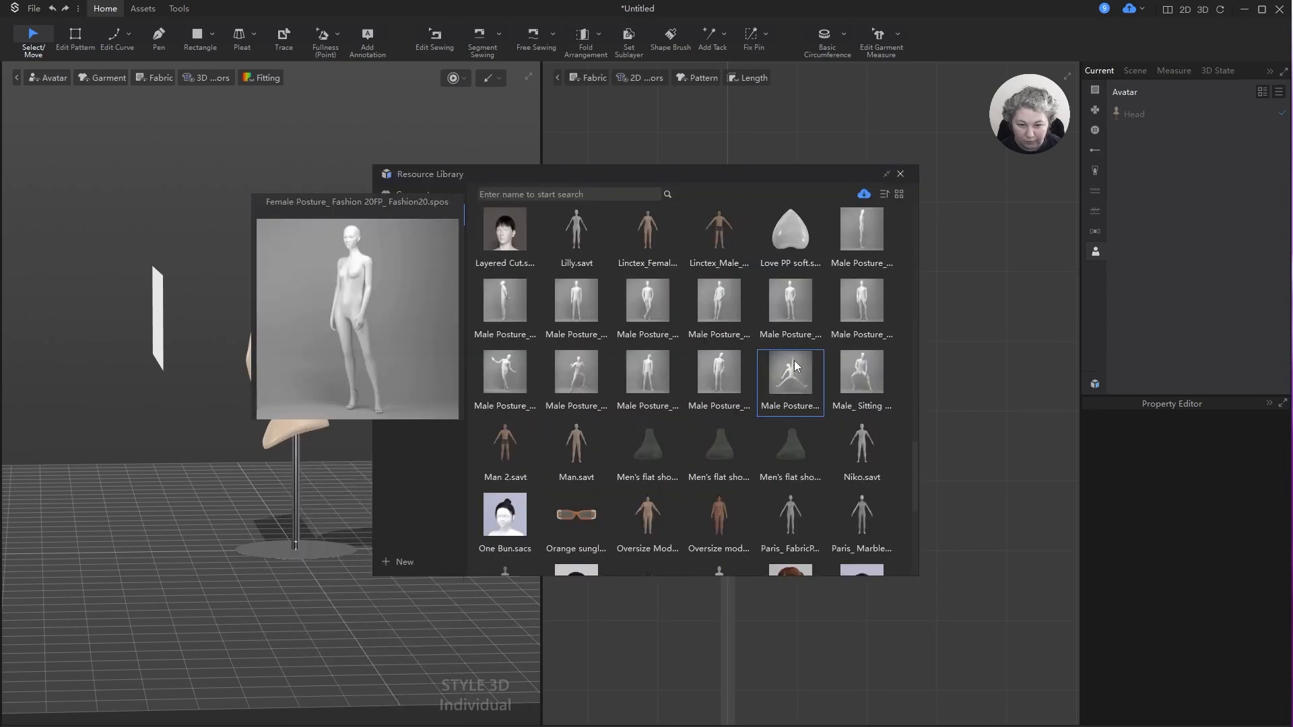
scroll(802, 364, "up", 3)
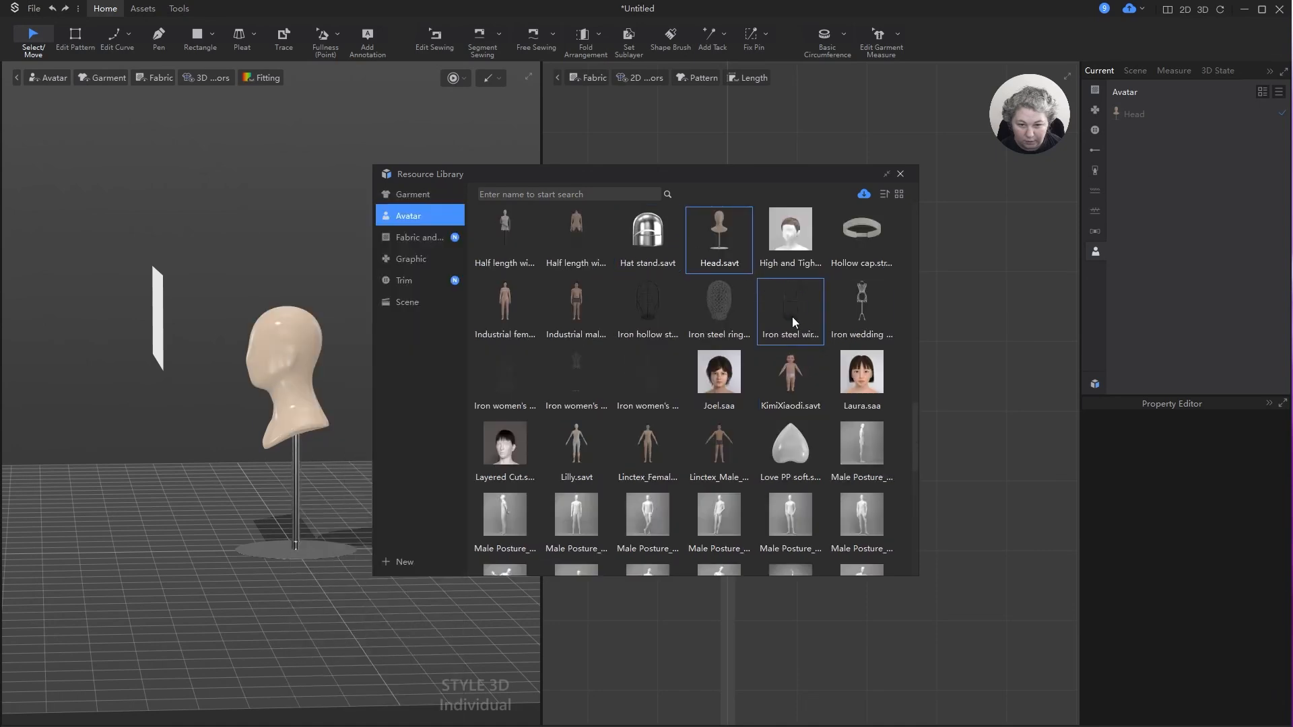
scroll(792, 316, "up", 3)
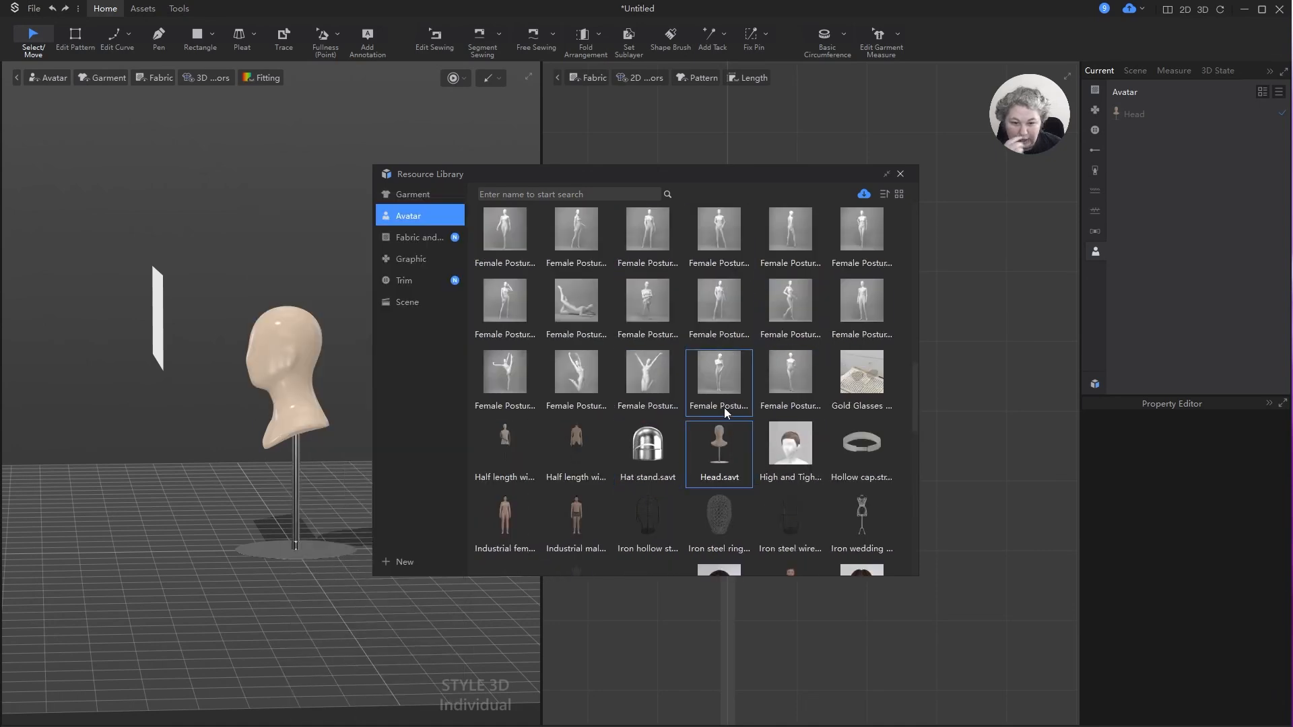
scroll(773, 407, "up", 4)
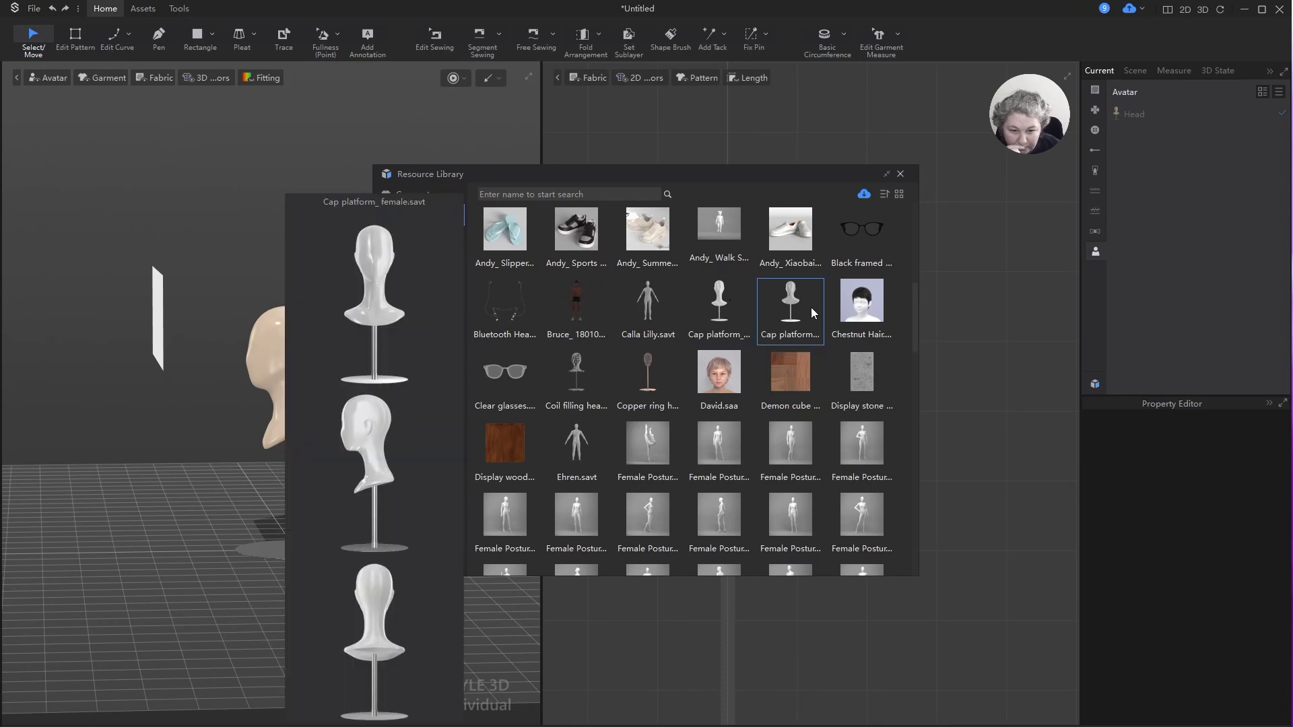
left_click_drag(790, 301, 214, 475)
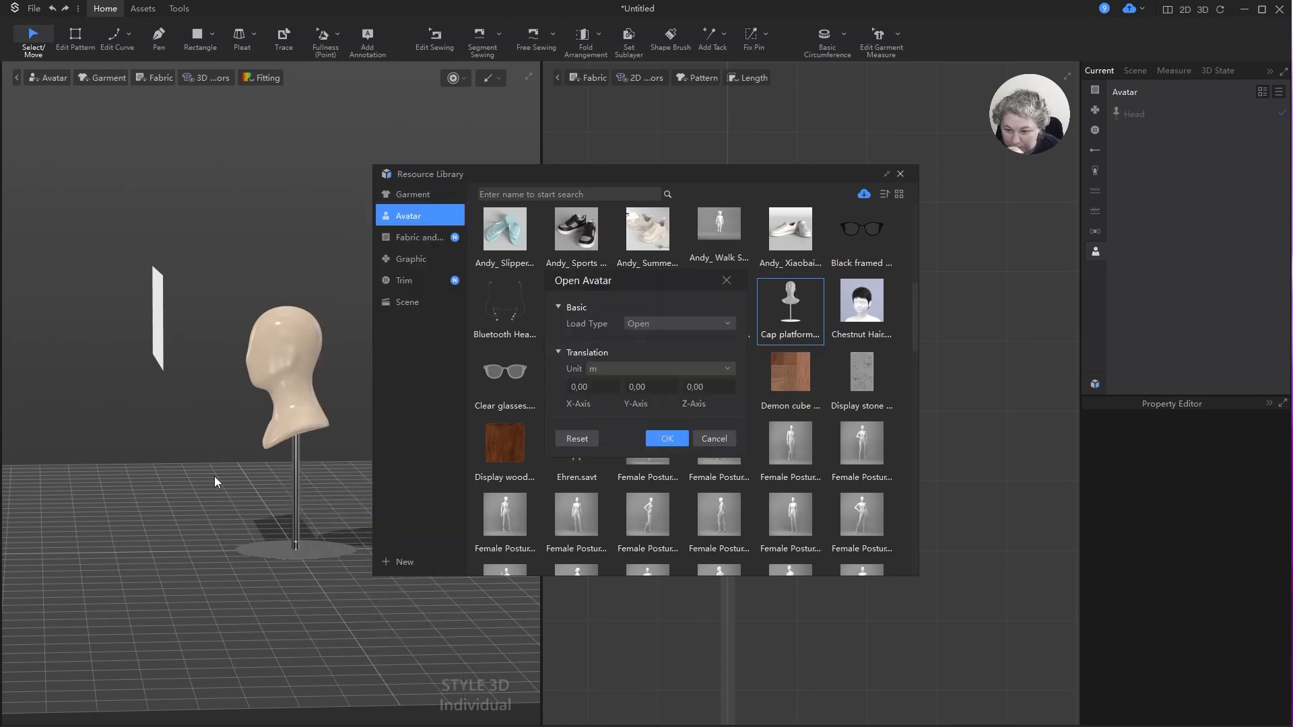
left_click(657, 324)
left_click(653, 346)
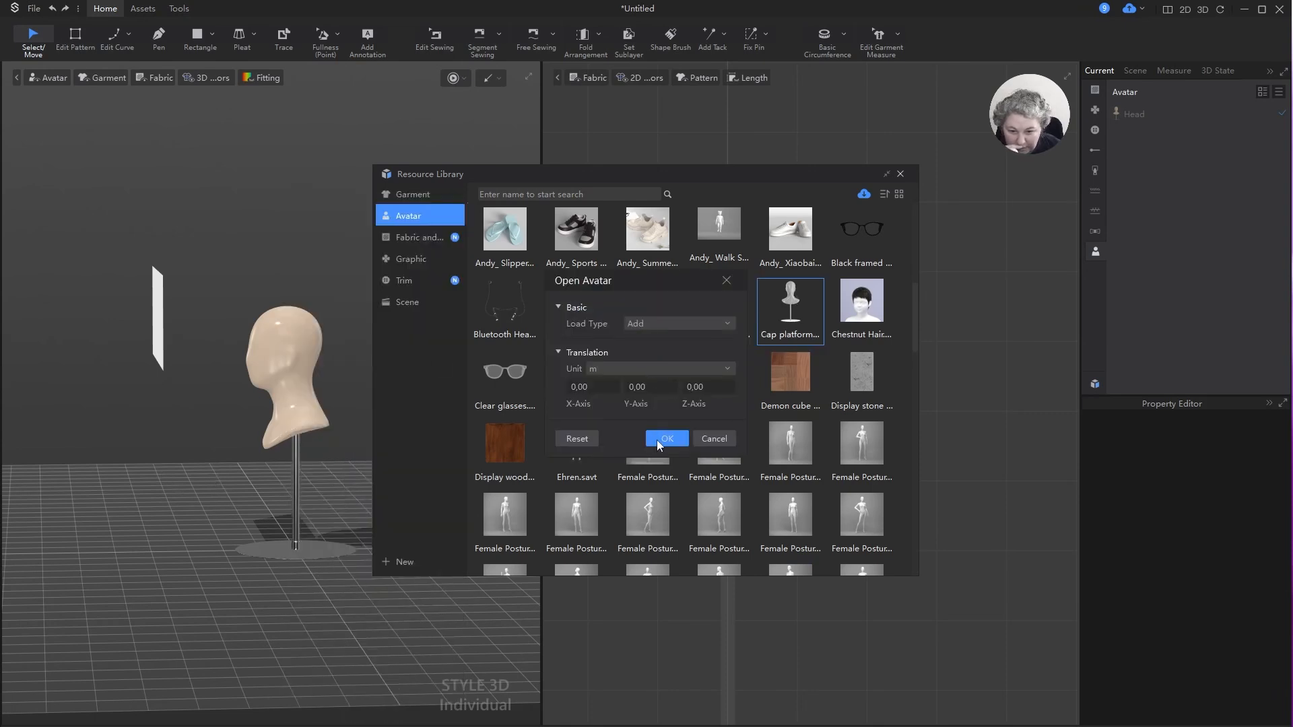
left_click(664, 438)
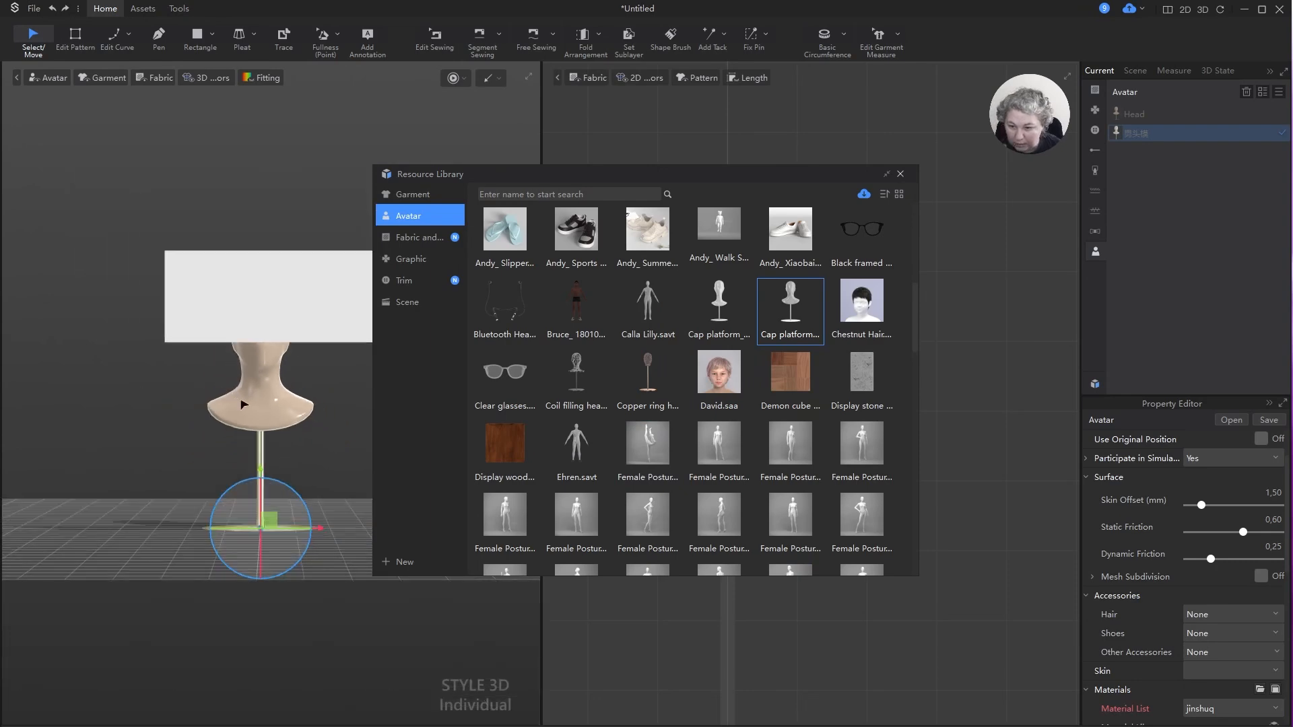
- Delete the added cap platform avatar, keeping the original head, and close the resource library
right_click_drag(222, 438, 313, 401)
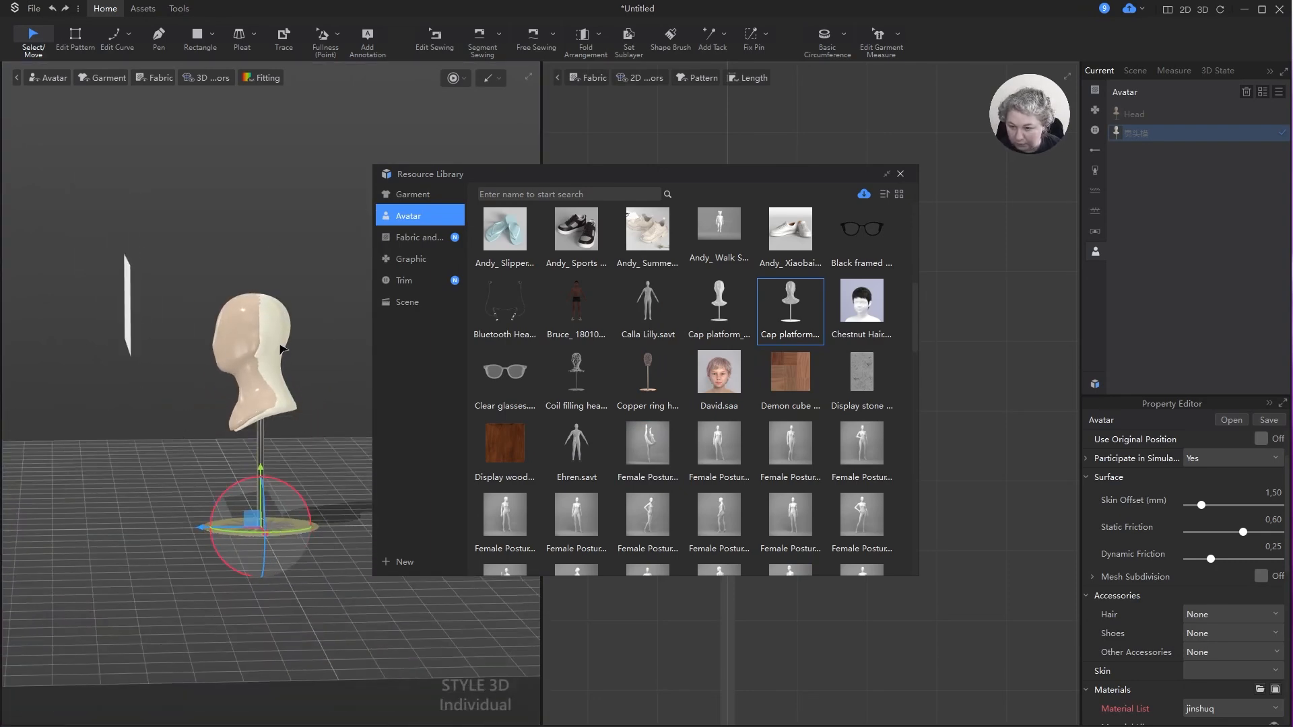
left_click(281, 328)
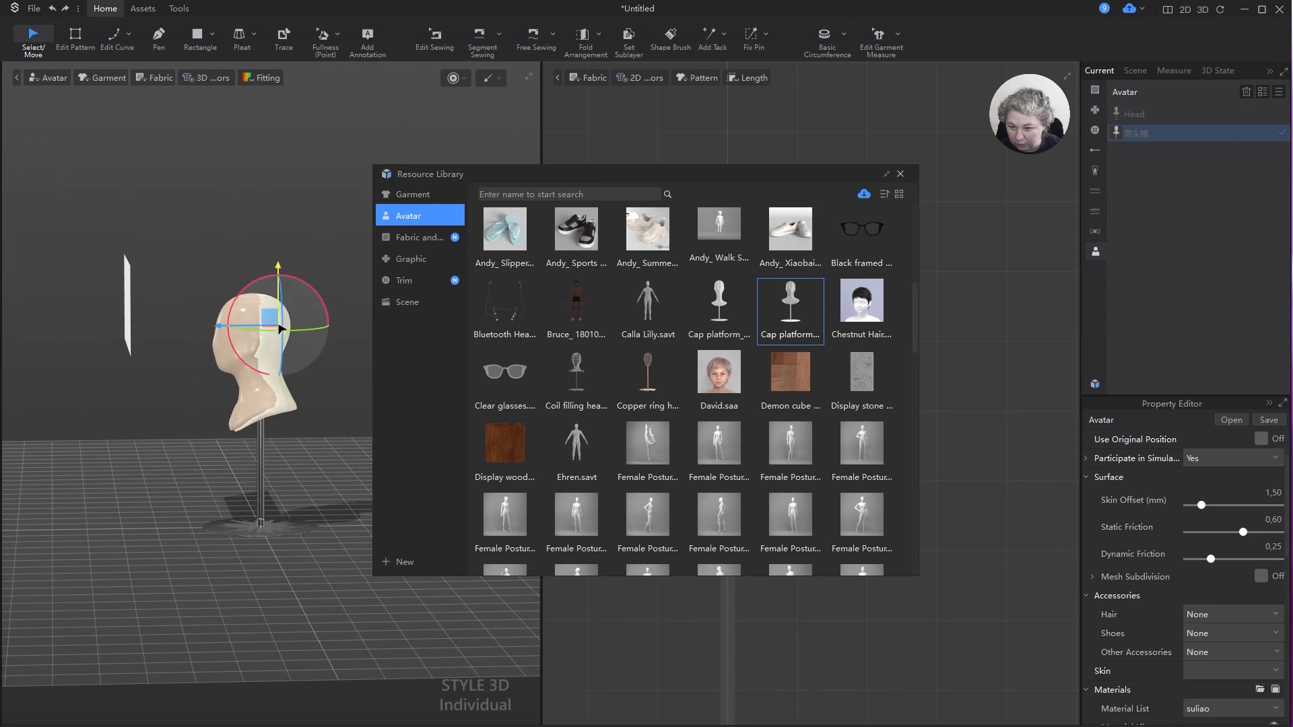
key("Delete")
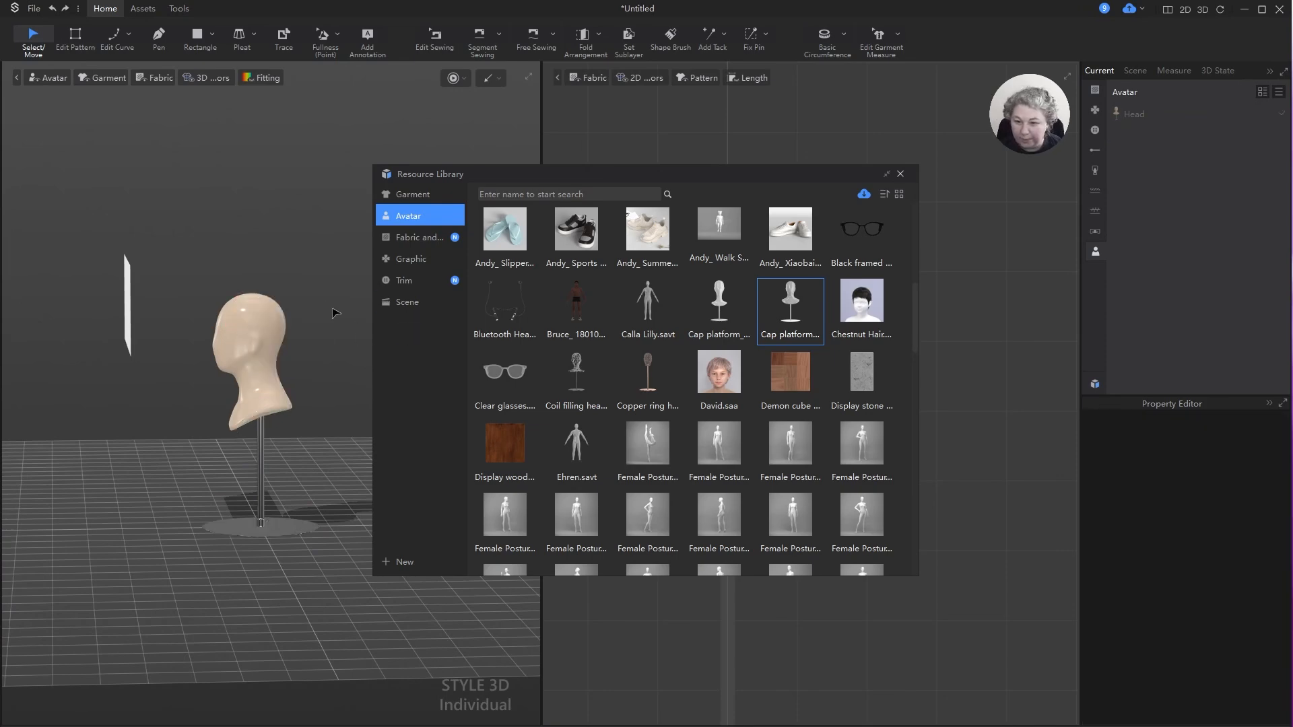
right_click_drag(241, 323, 320, 357)
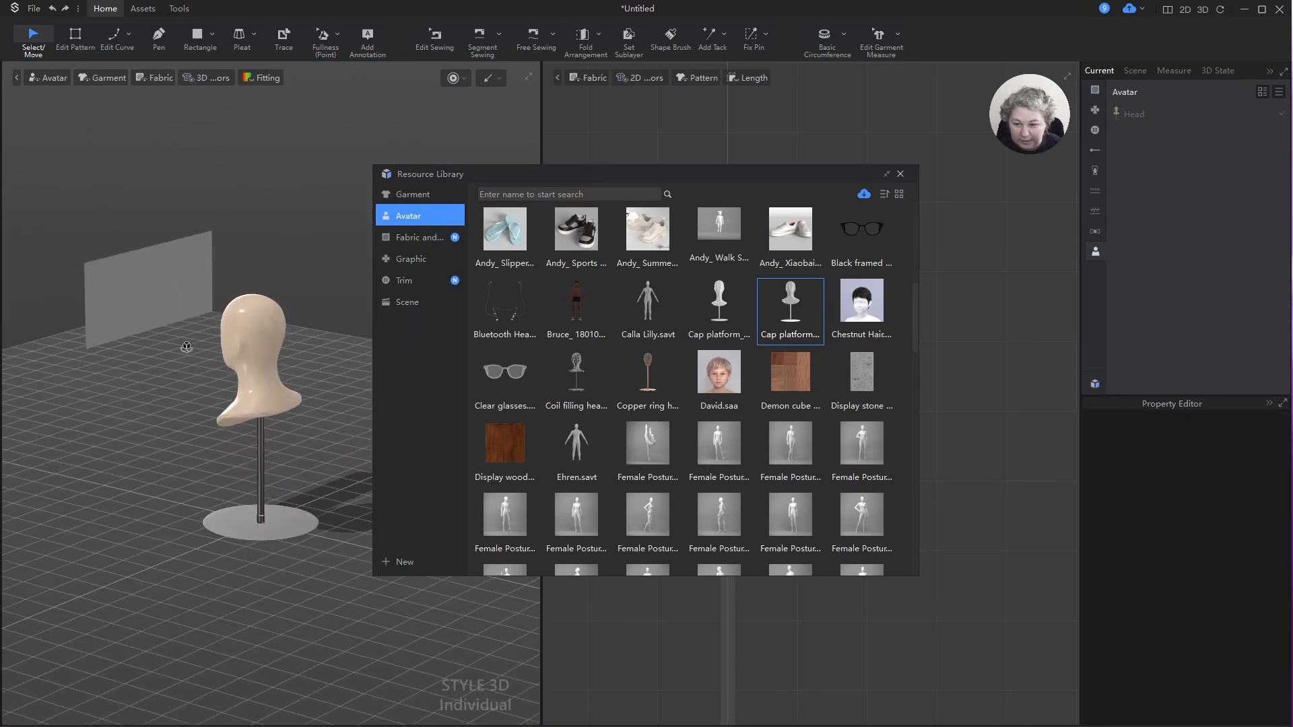
left_click(900, 174)
- Select the rectangular pattern and move it in the 2D view so it is centred on the head silhouette's vertical midline
right_click_drag(212, 253, 261, 236)
left_click(137, 309)
right_click_drag(268, 306, 297, 287)
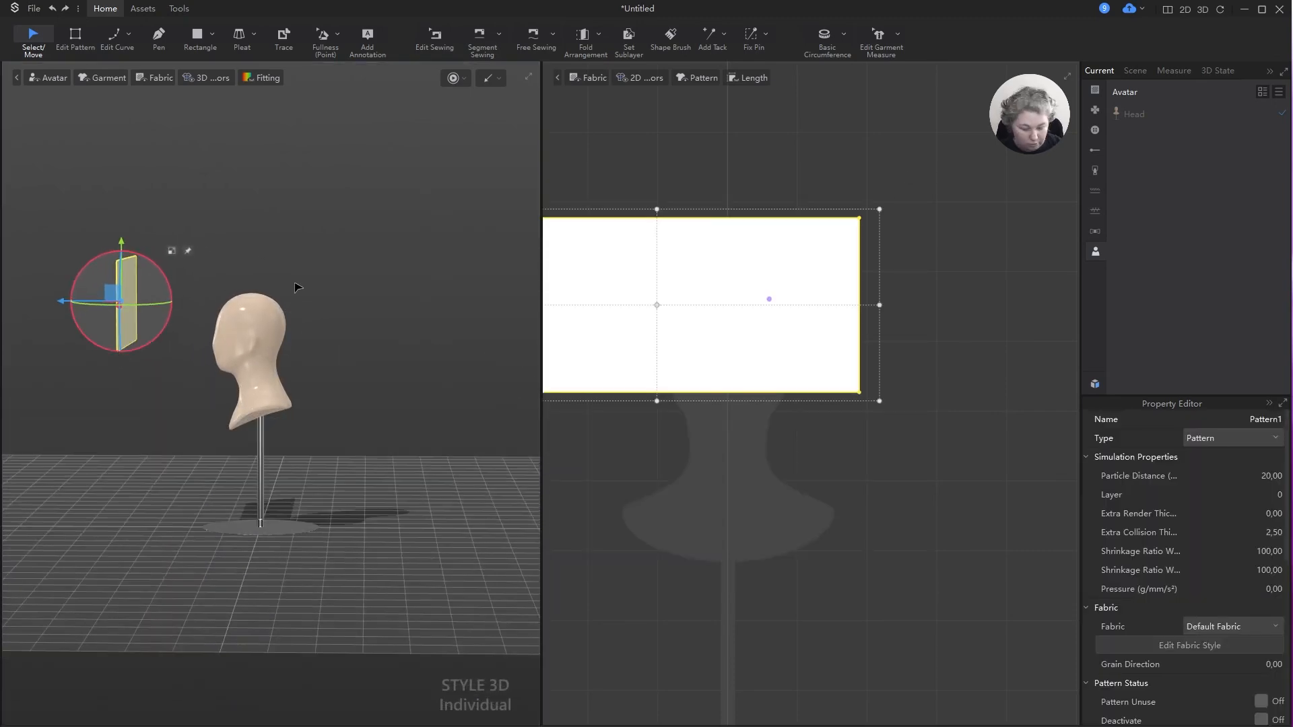
key("5")
key("2")
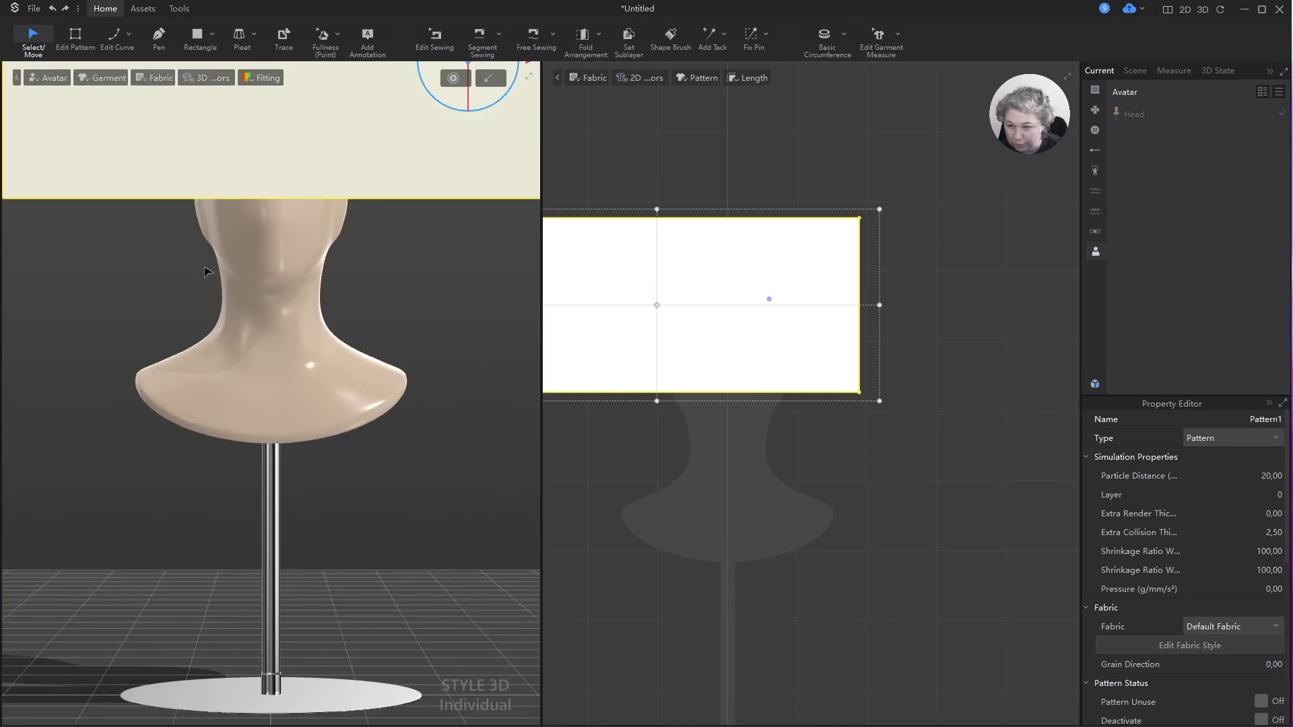
key("6")
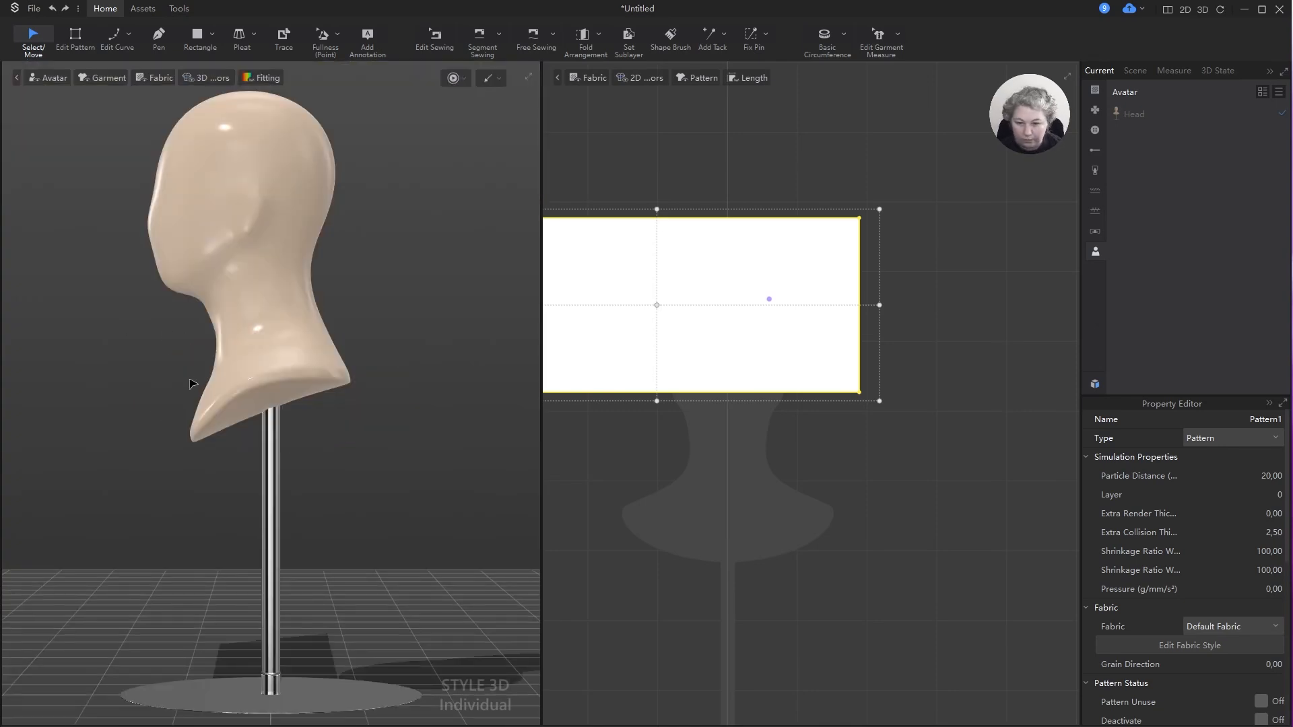
scroll(317, 433, "down", 5)
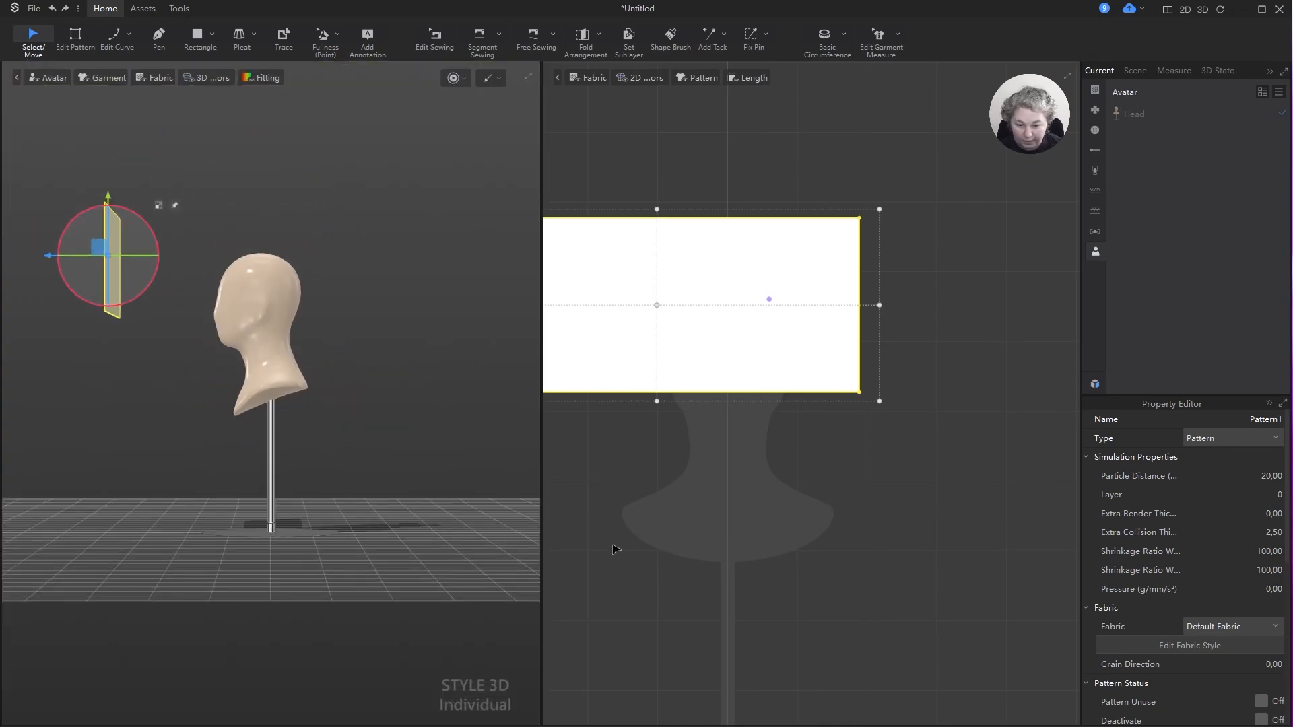
left_click_drag(713, 302, 787, 277)
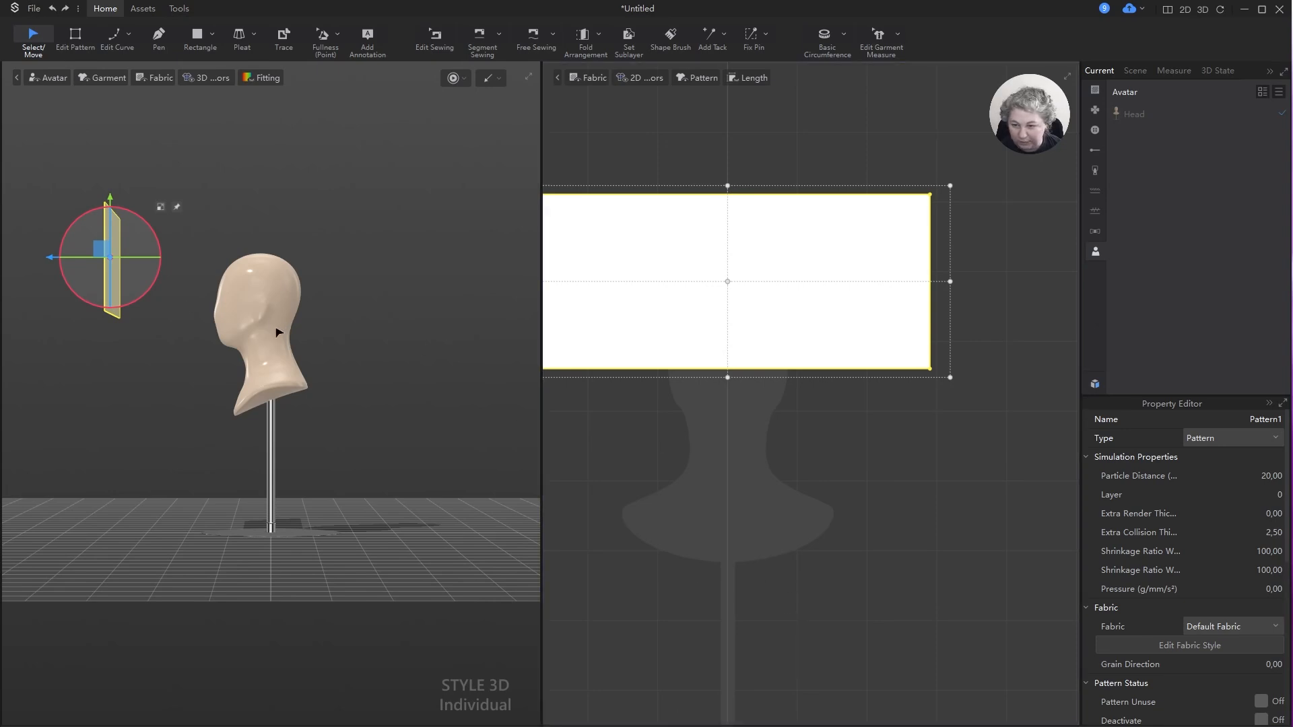
- Rotate the pattern flat in the 3D view and position it horizontally just above the crown of the head
left_click_drag(137, 214, 249, 231)
right_click_drag(249, 231, 456, 206)
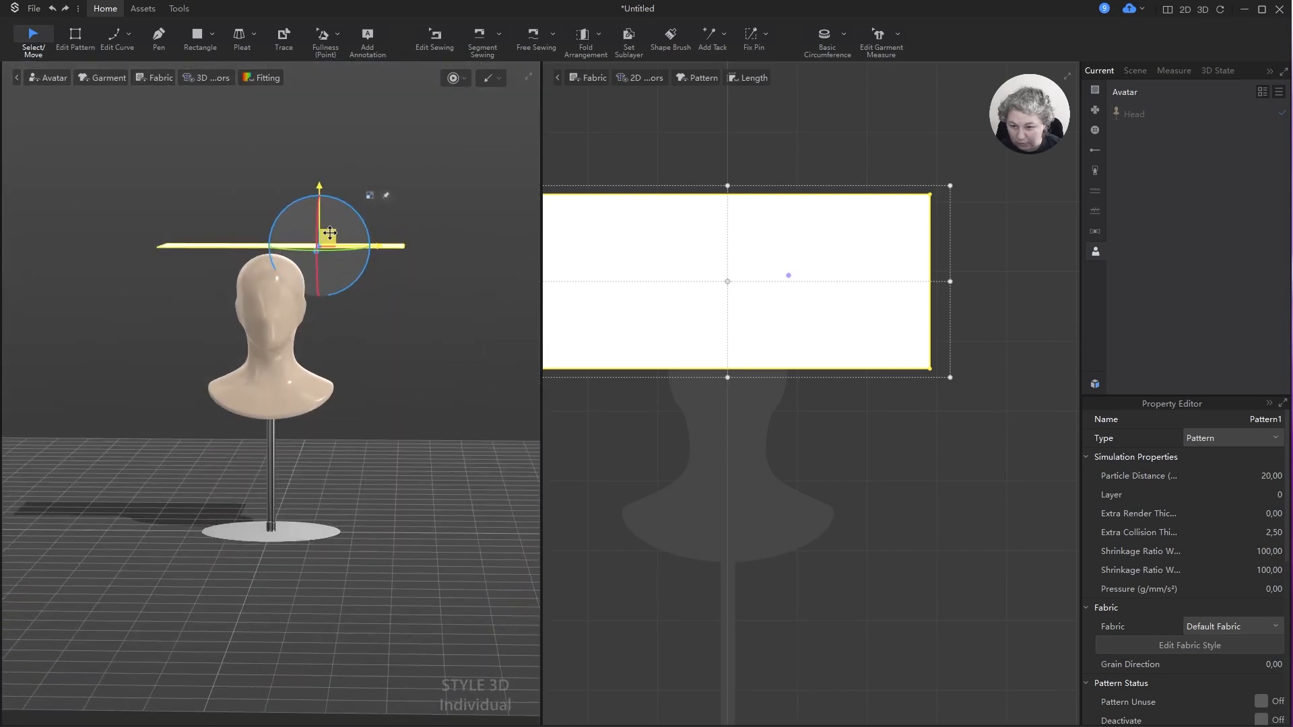
left_click_drag(328, 238, 318, 239)
right_click_drag(473, 256, 475, 249)
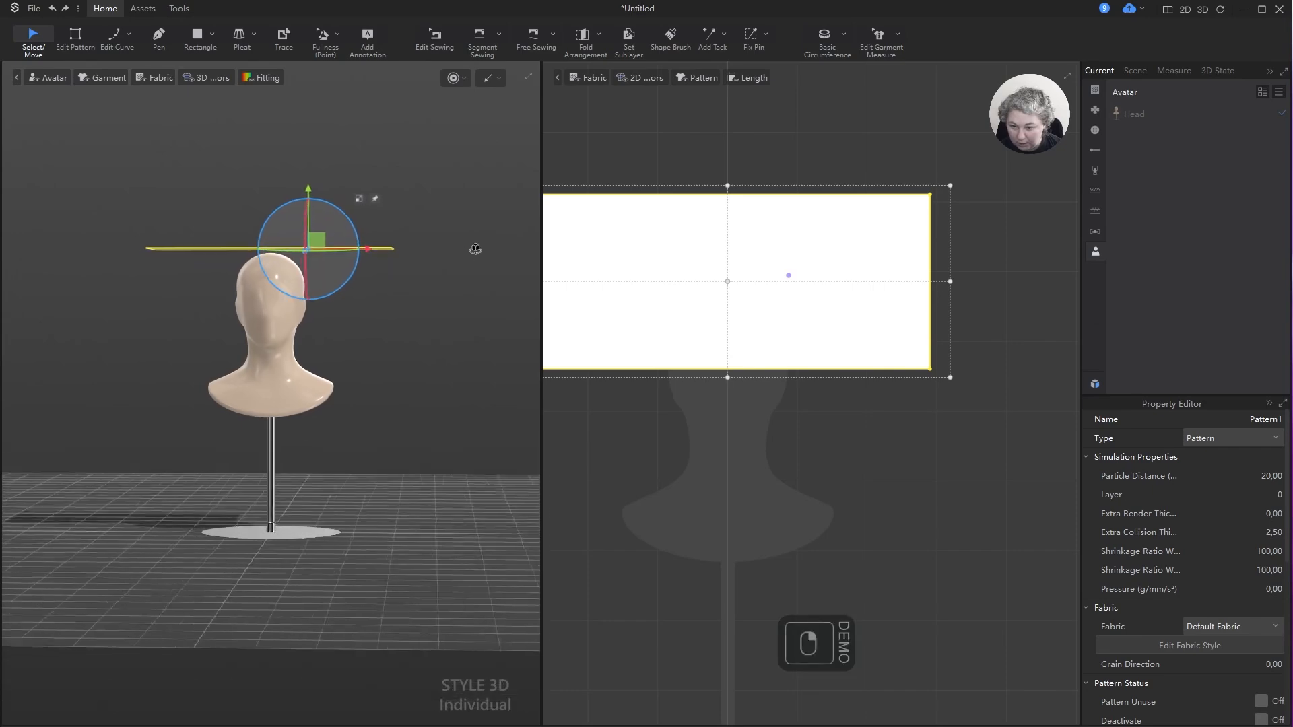
left_click_drag(316, 235, 314, 233)
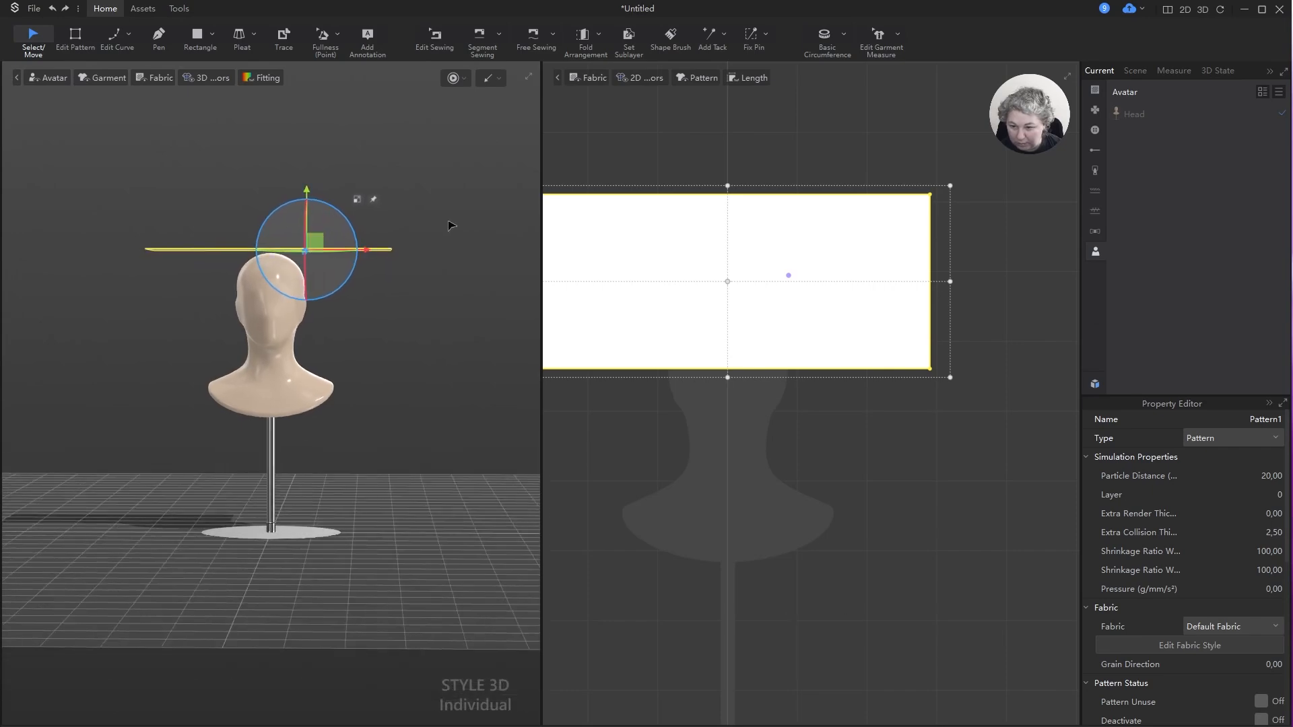
- Simulate the pattern draping over the head with the default fabric, and undo the simulated drape
key("space")
key("space")
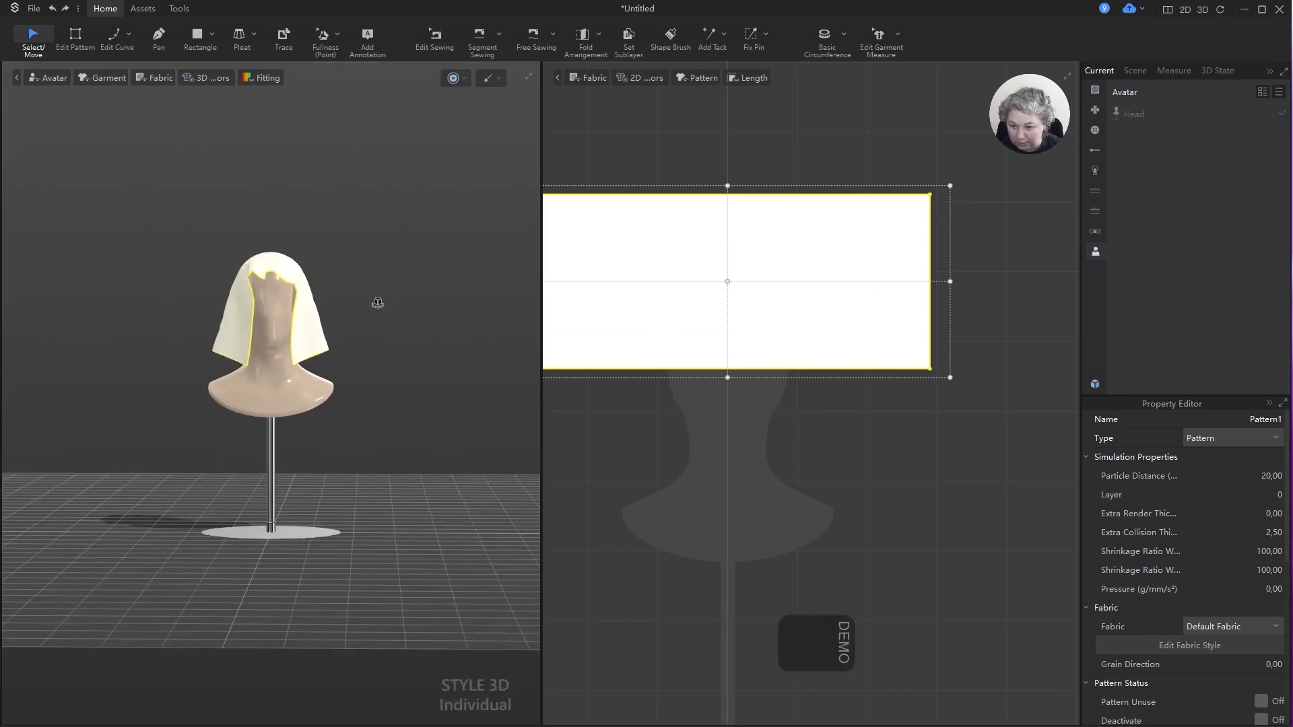
right_click_drag(378, 302, 342, 298)
key("ctrl+z")
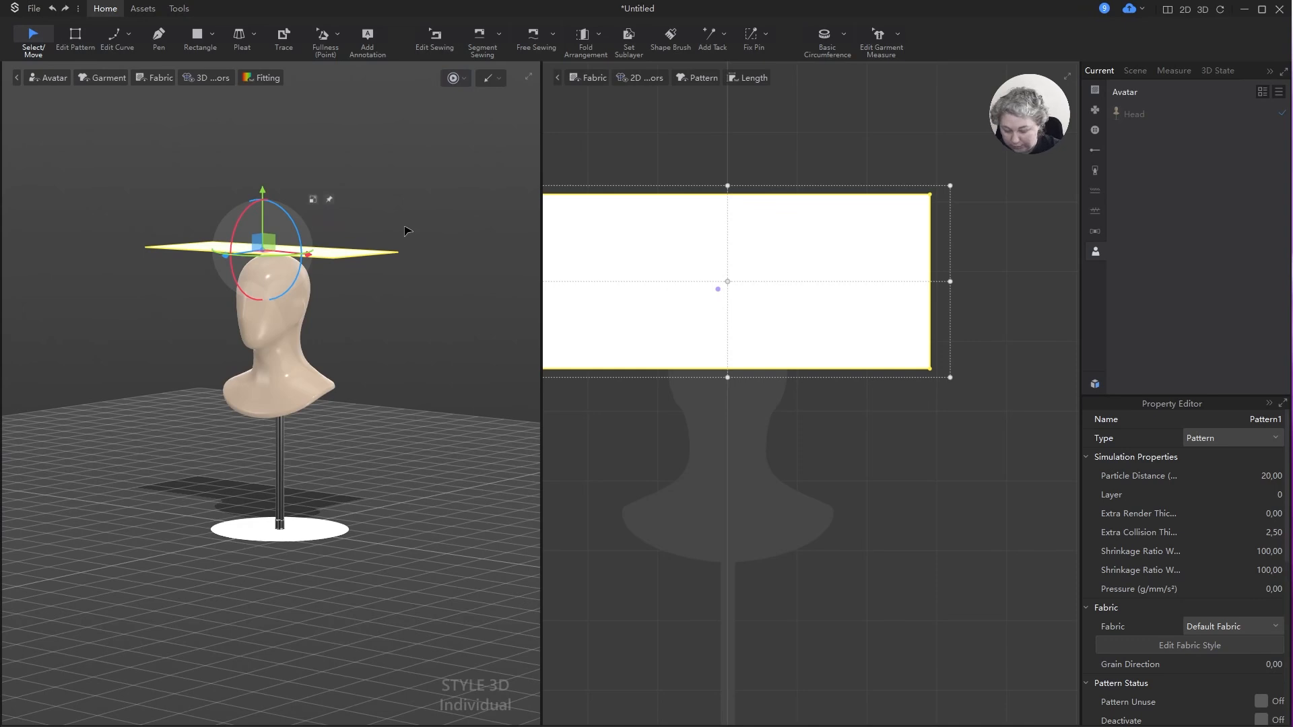
- Stiffen the rectangular pattern and set the Default Fabric's physical properties preset to Cow Leather
key("ctrl+h")
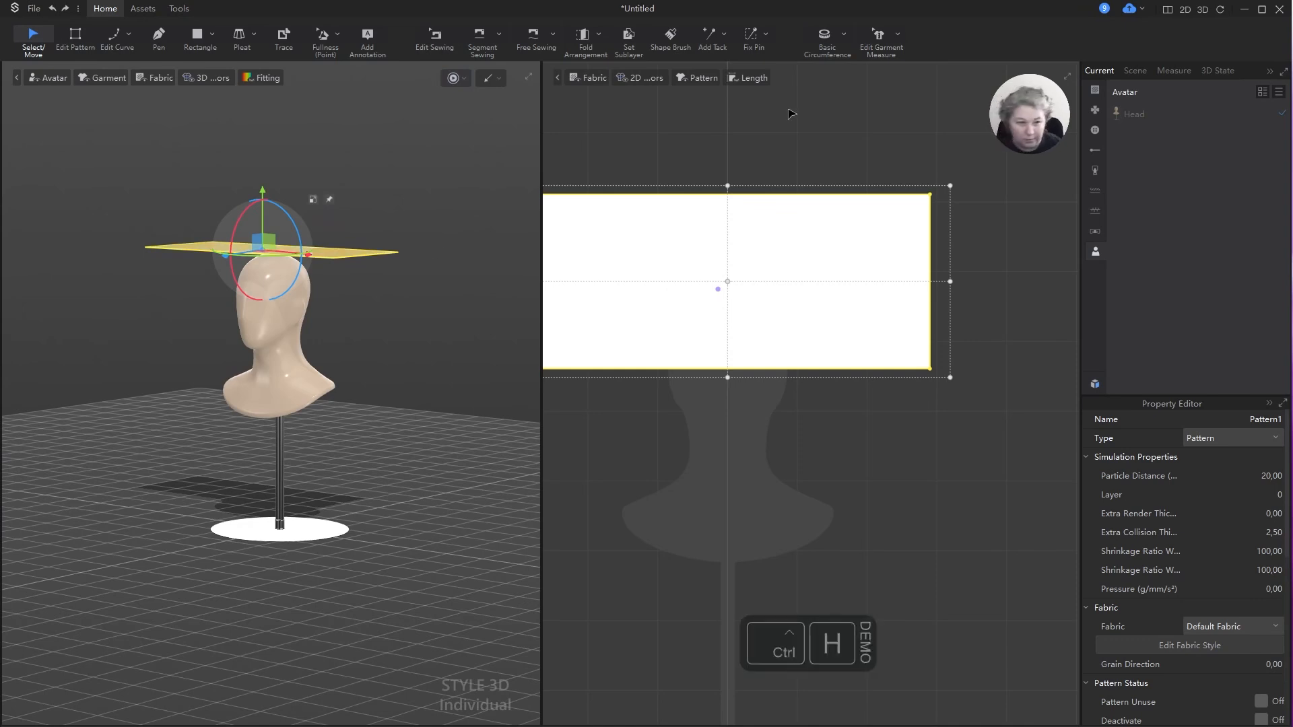
left_click(1144, 114)
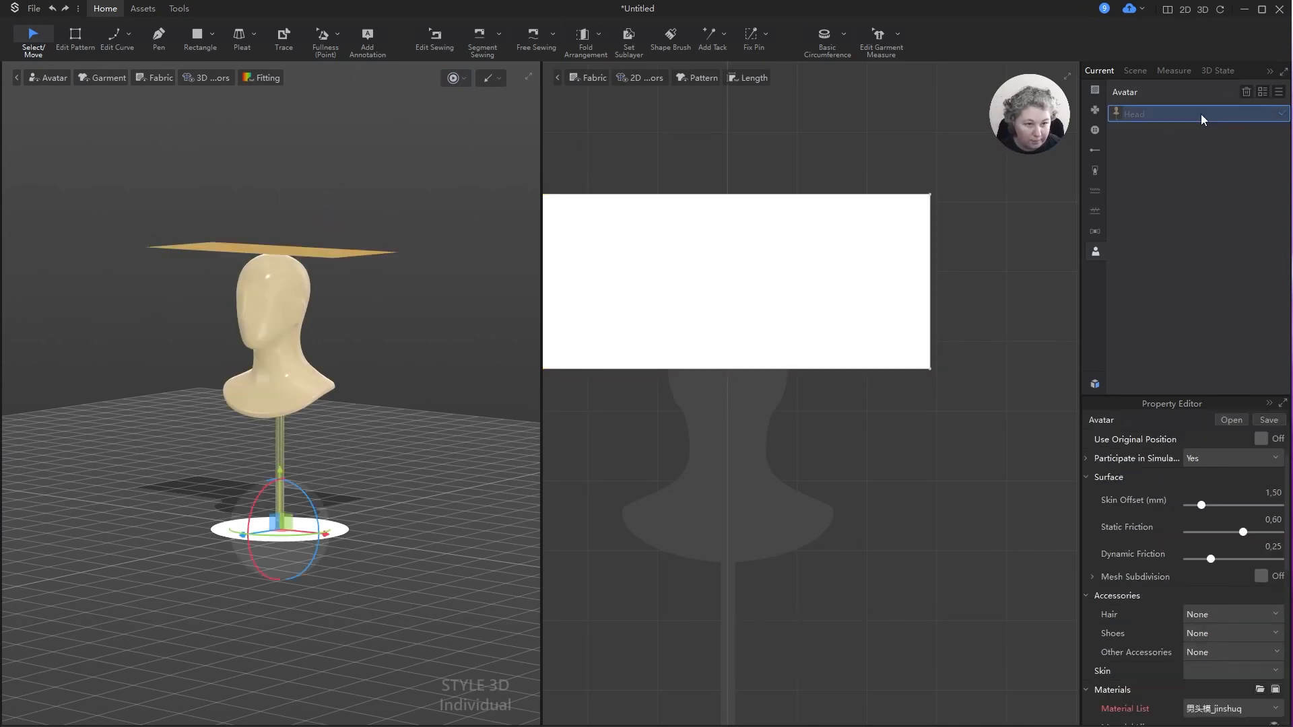
left_click(1095, 90)
left_click(1158, 116)
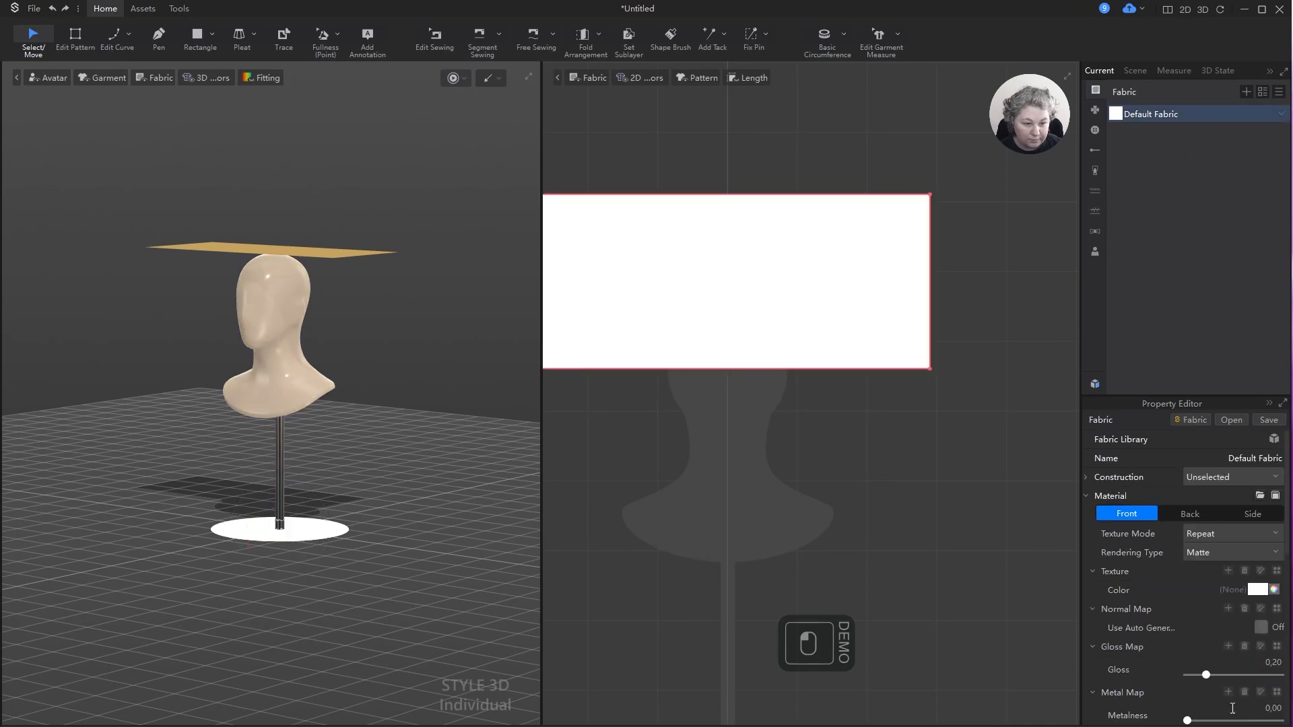
scroll(1212, 539, "down", 8)
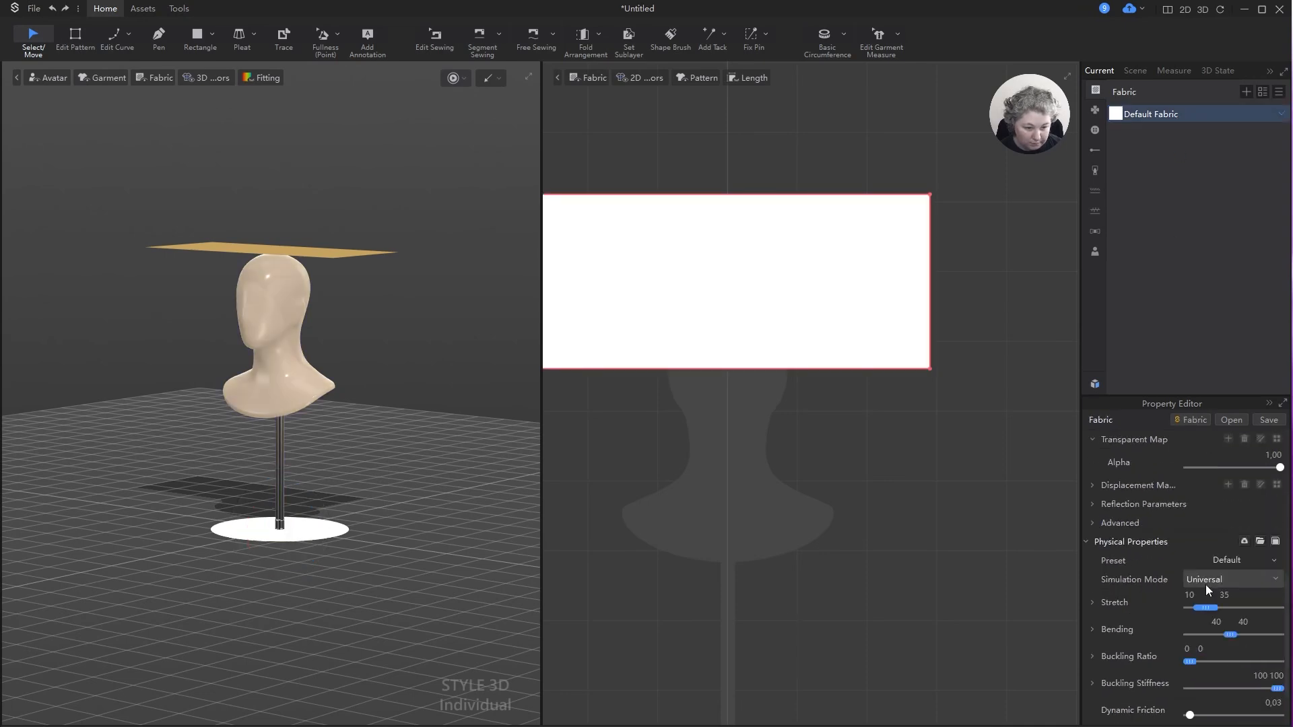
left_click(1243, 560)
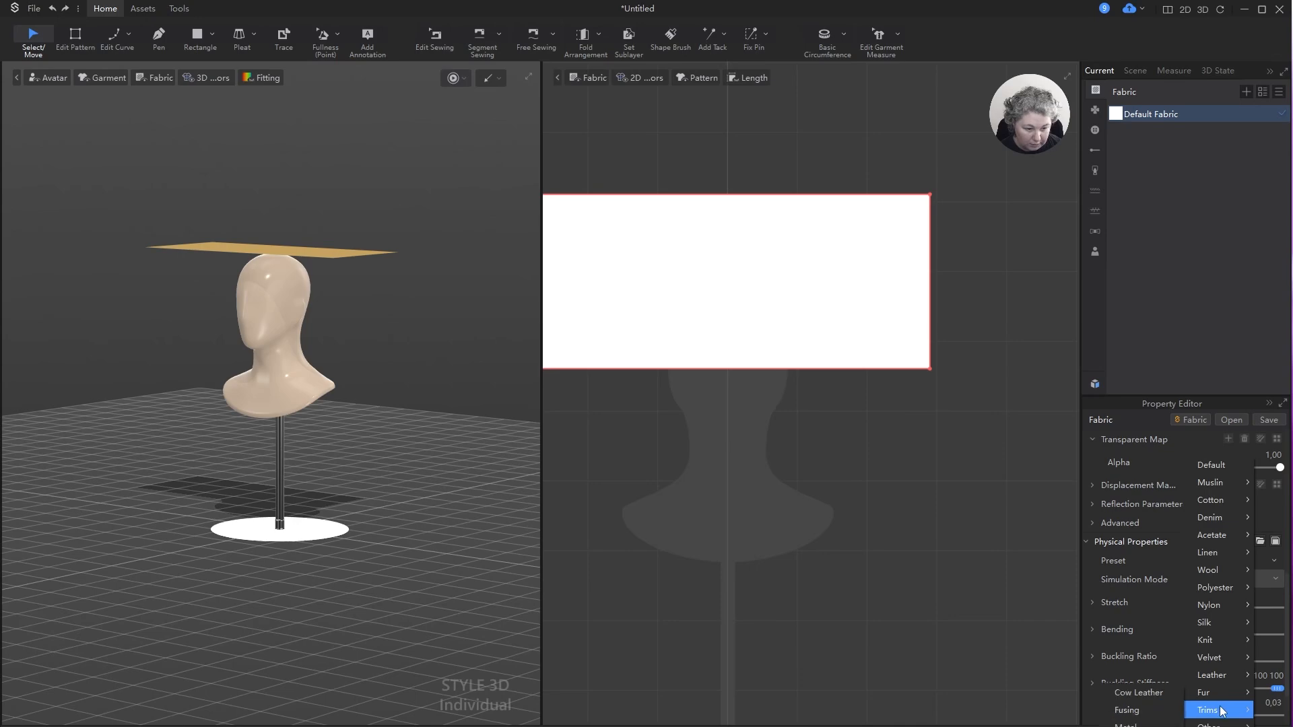
left_click(1155, 693)
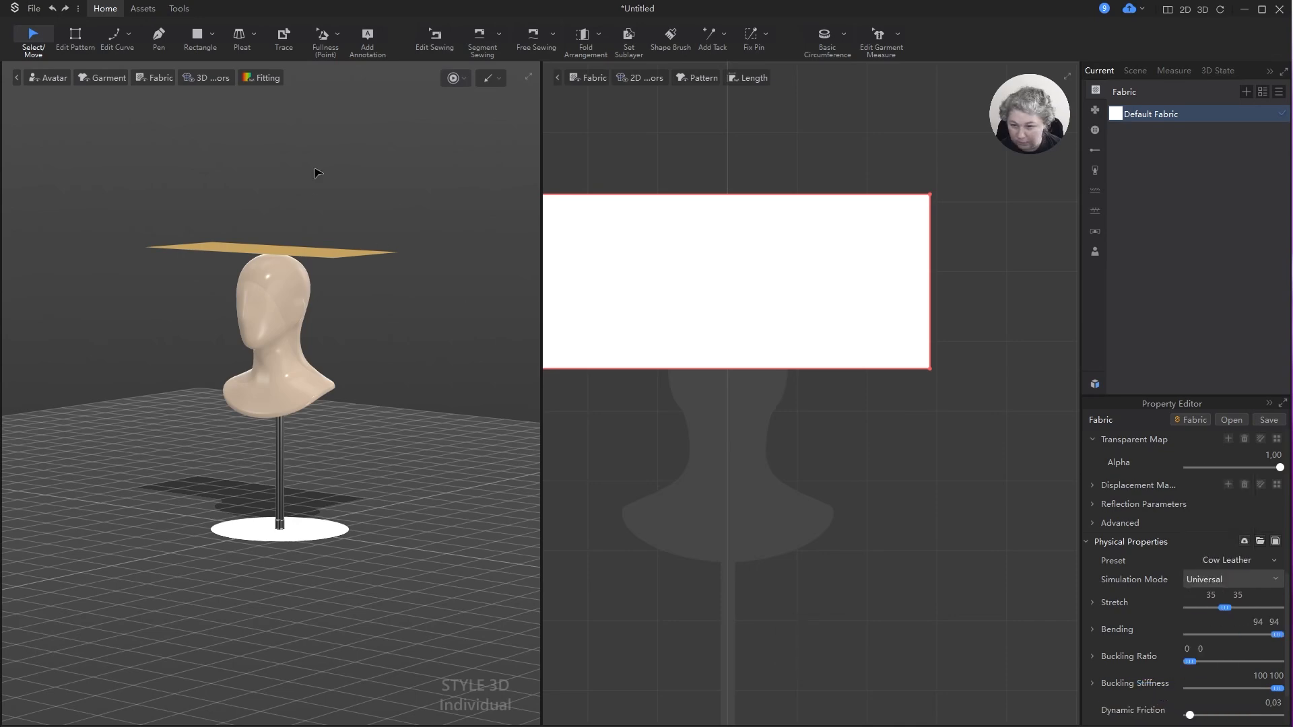
- Run the simulation to drape the stiffened pattern over the head, stop it, and select the draped pattern in 3D
left_click(328, 202)
key("space")
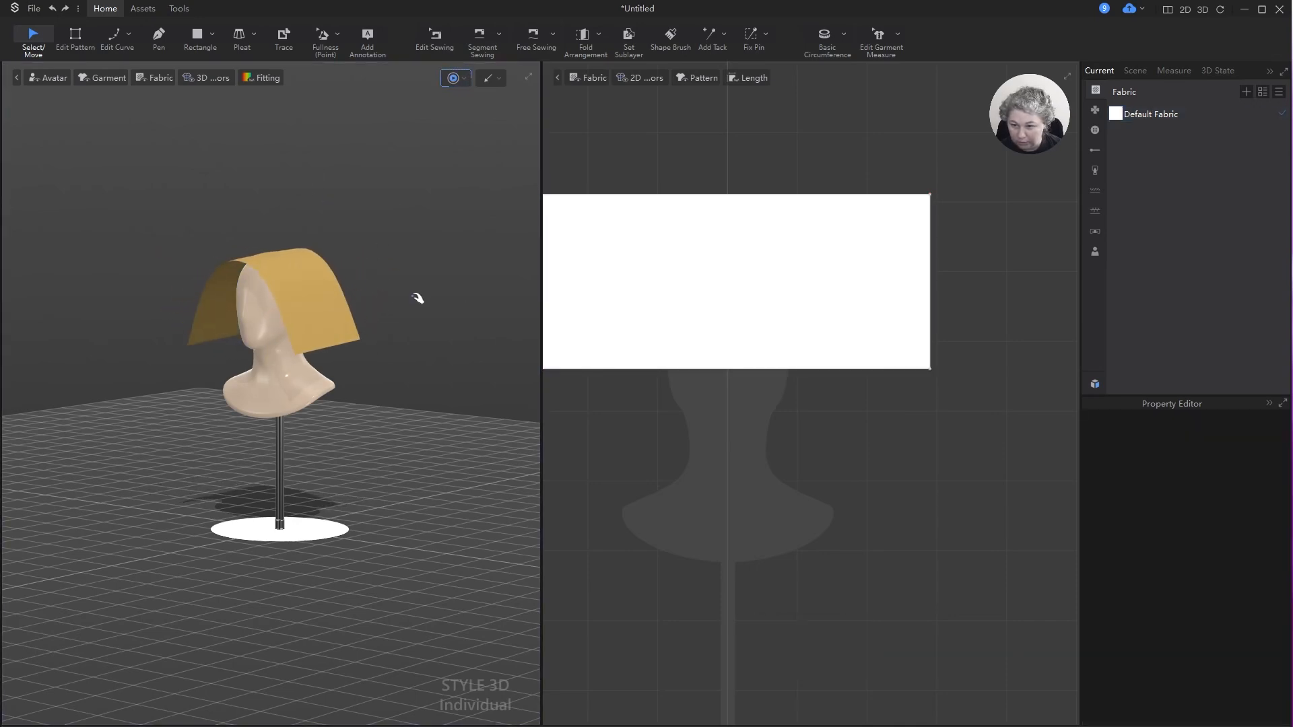
right_click_drag(415, 299, 305, 262)
left_click(272, 276)
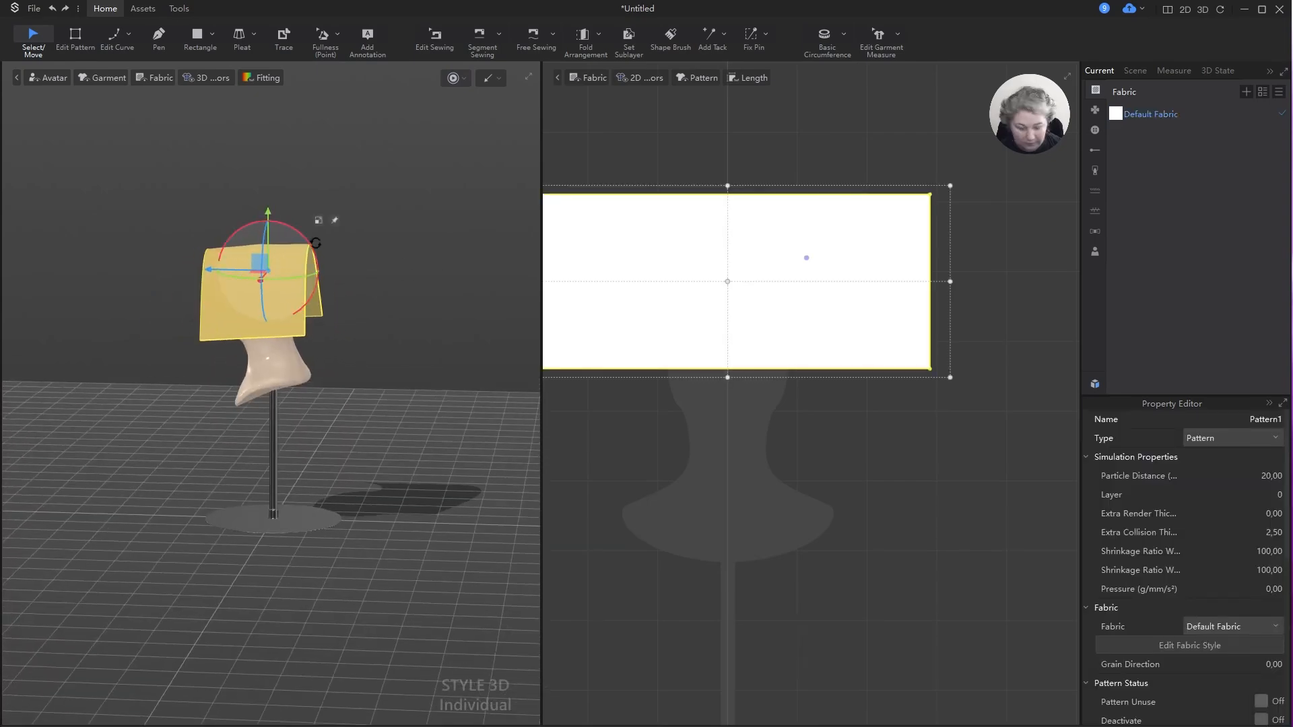
- Lift the draped pattern straight up in the side view until it sits around and above the crown
key("KP_4")
scroll(387, 365, "down", 2)
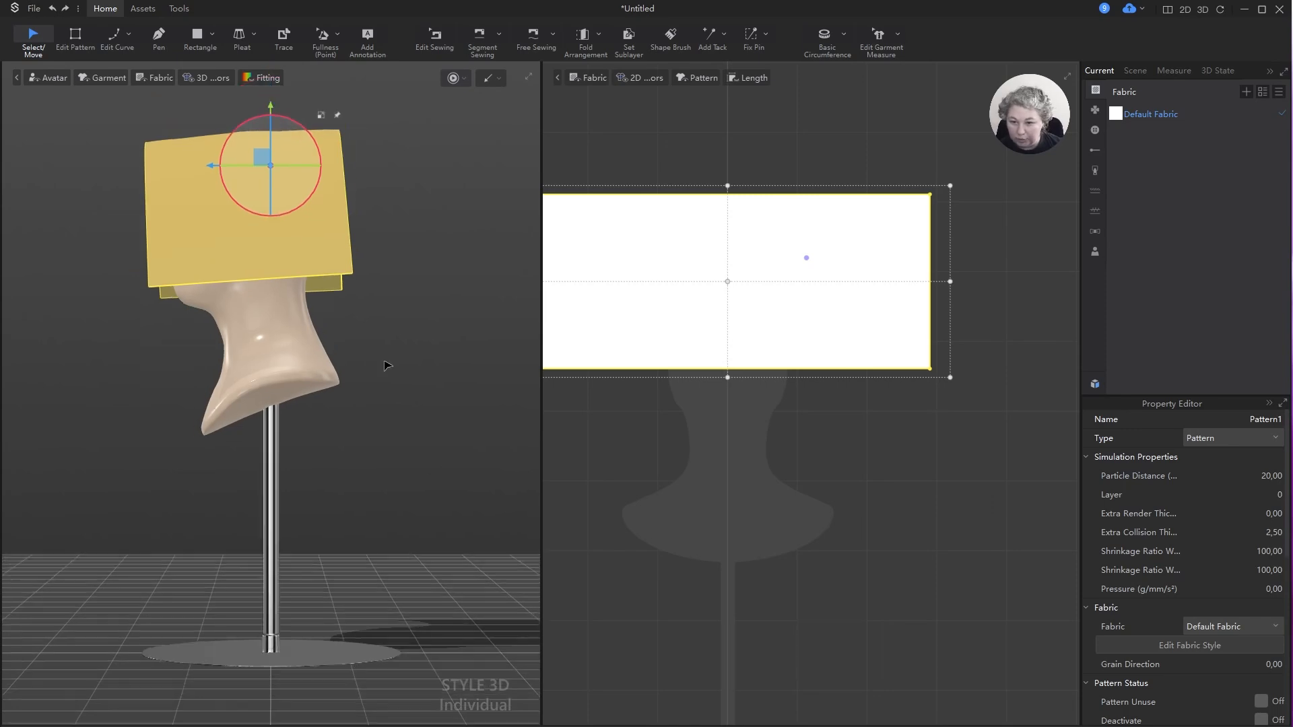
left_click_drag(310, 135, 199, 46)
left_click(200, 104)
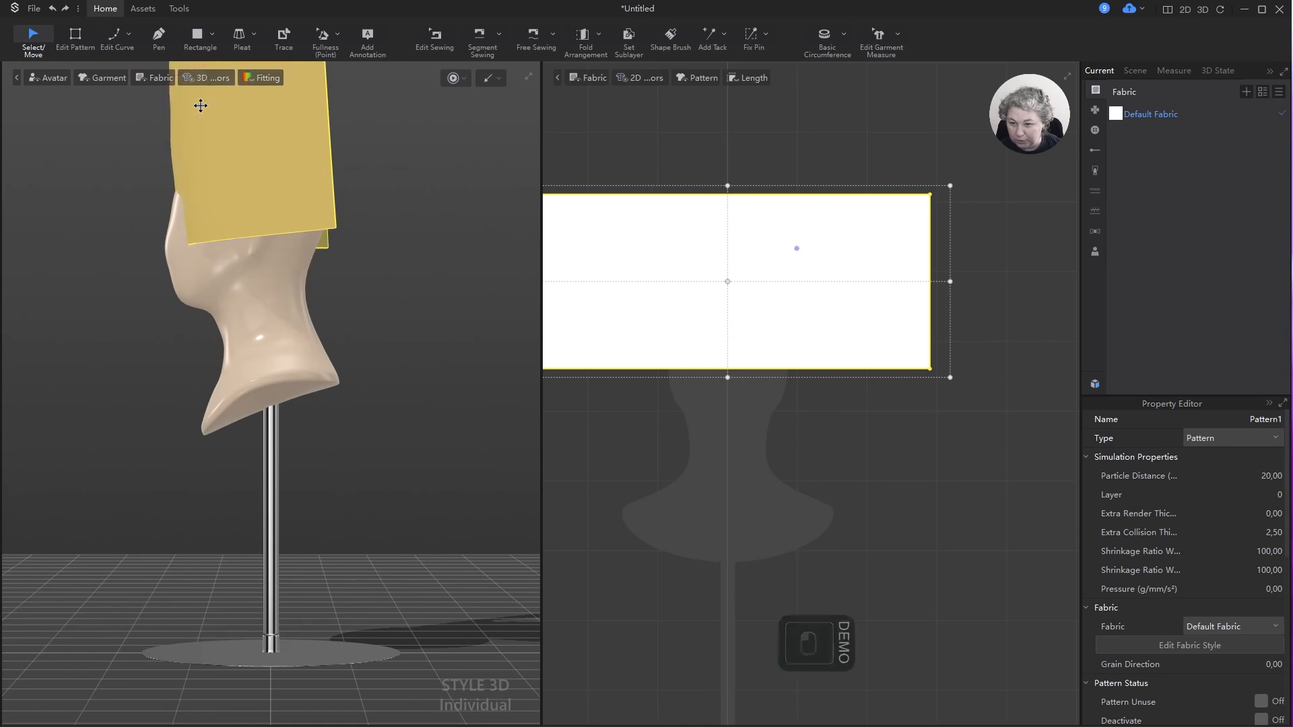
left_click_drag(414, 253, 456, 396, "alt")
left_click_drag(244, 236, 248, 176)
left_click(232, 181)
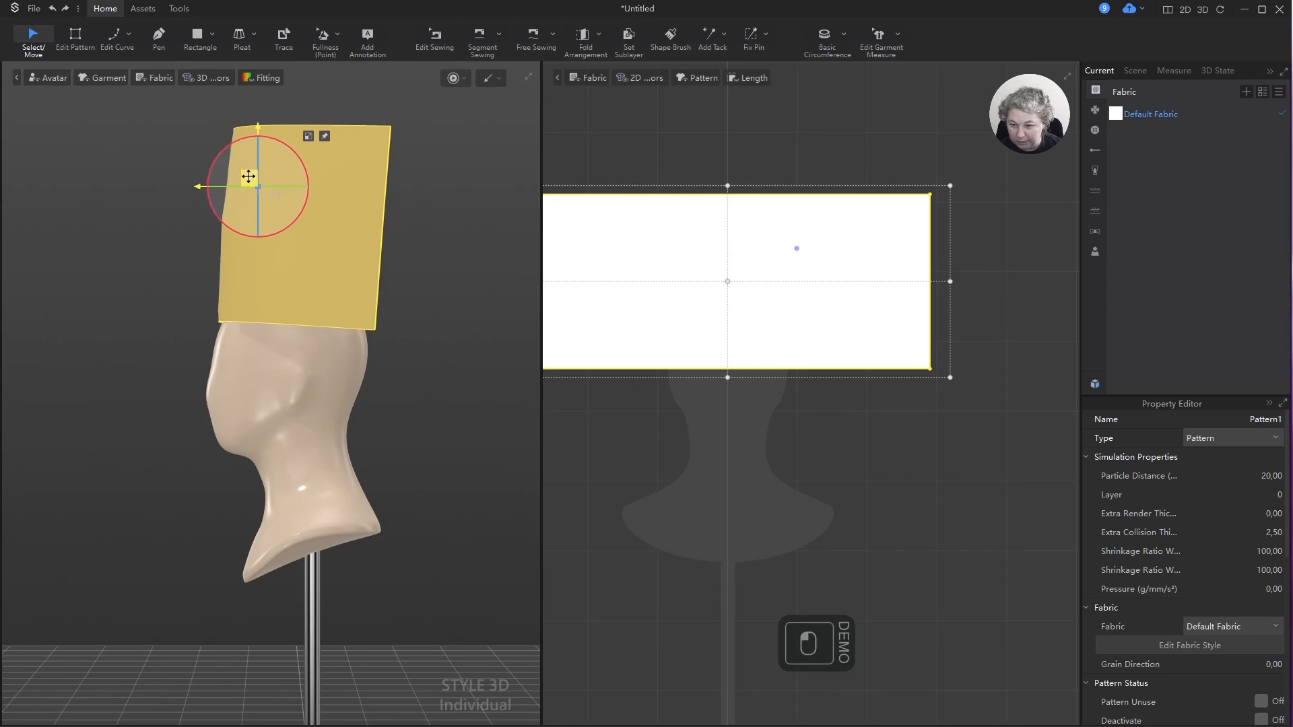
- Sew the rectangle's two short side edges together with Segment Sewing in the 2D view
left_click(467, 286)
right_click_drag(467, 287, 435, 378)
scroll(867, 360, "down", 7)
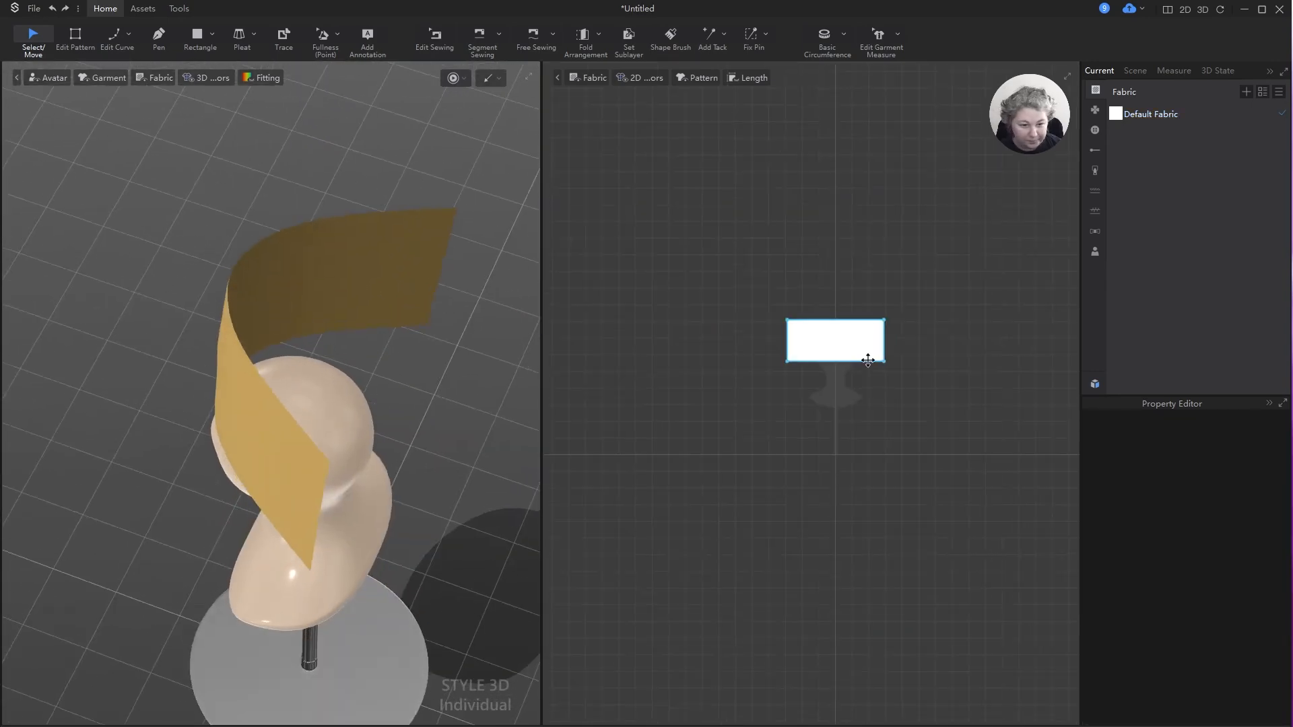
scroll(830, 351, "up", 5)
key("n")
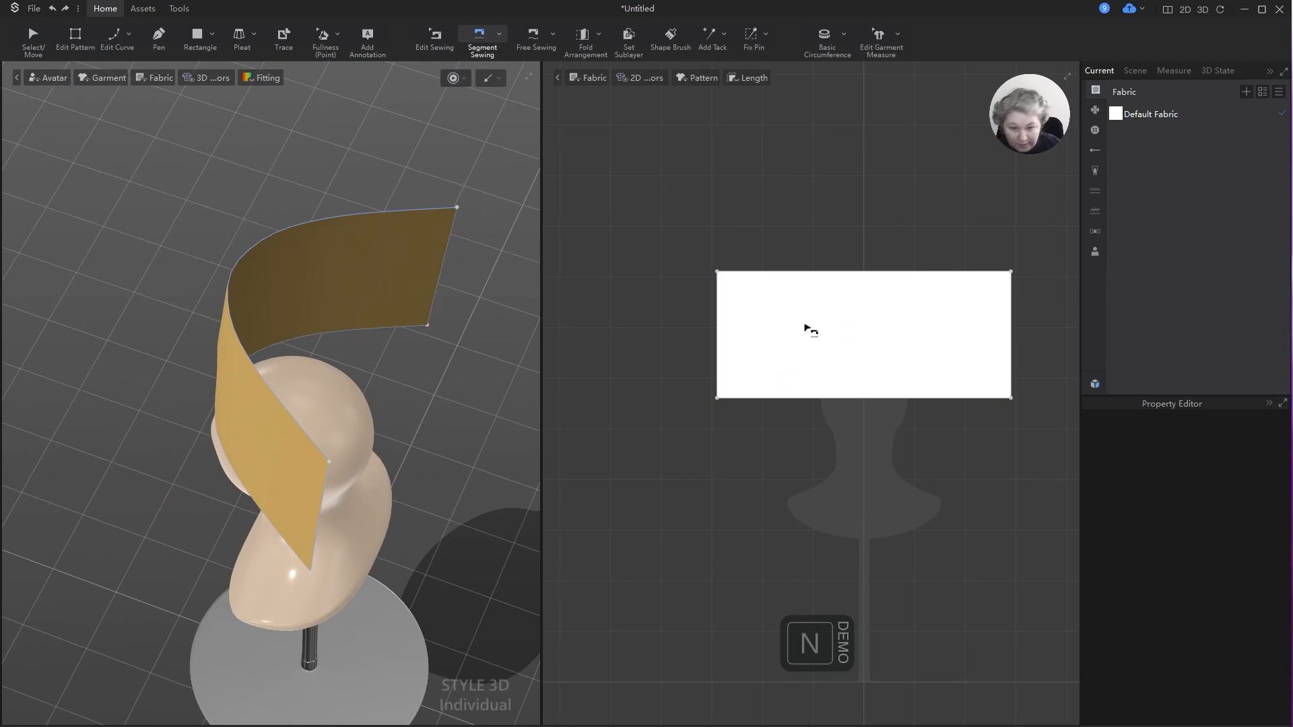
left_click(718, 297)
left_click(1011, 301)
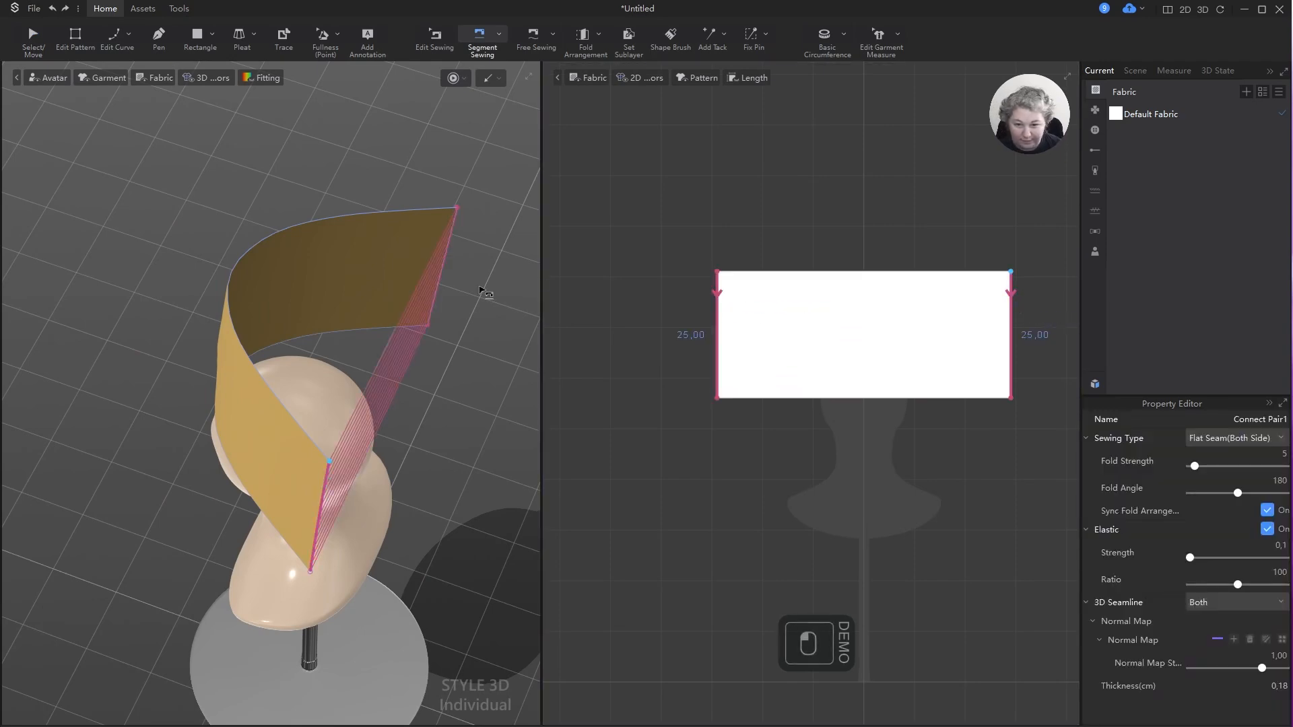
- Simulate the garment to close the back seam into a tube, and return to Select/Move
key("space")
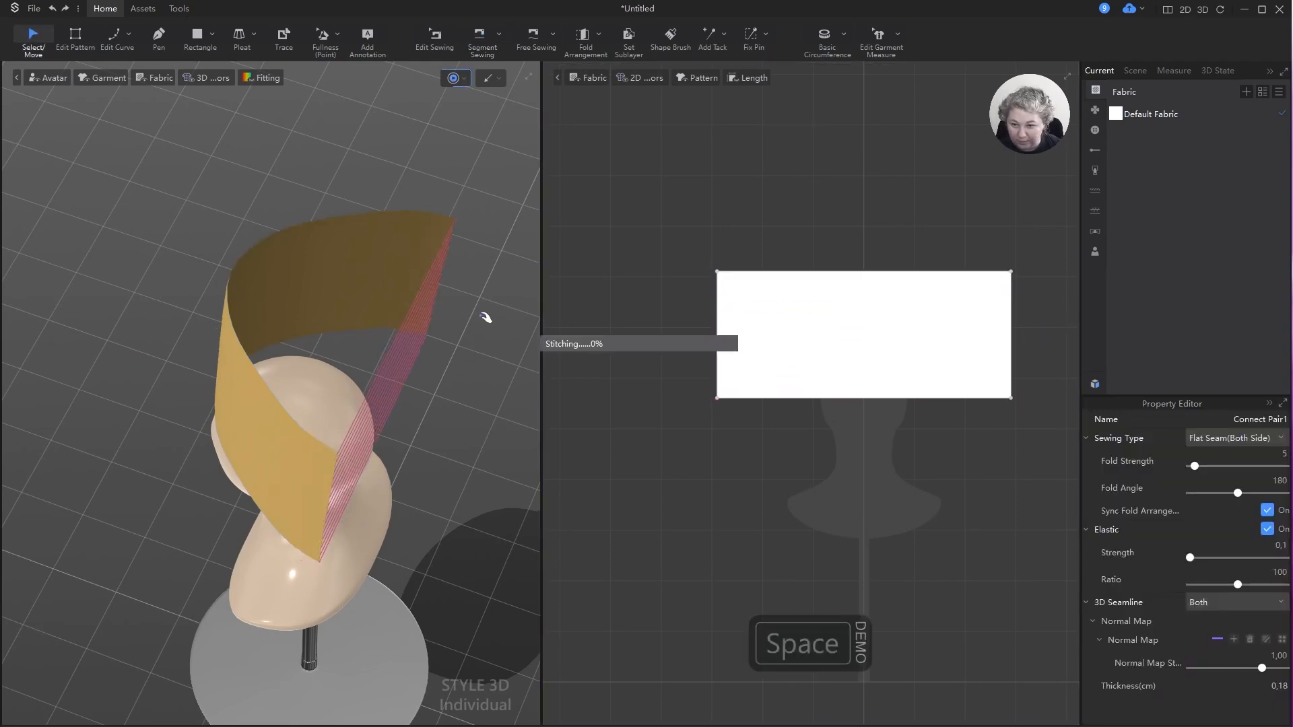
right_click_drag(432, 359, 425, 272)
key("a")
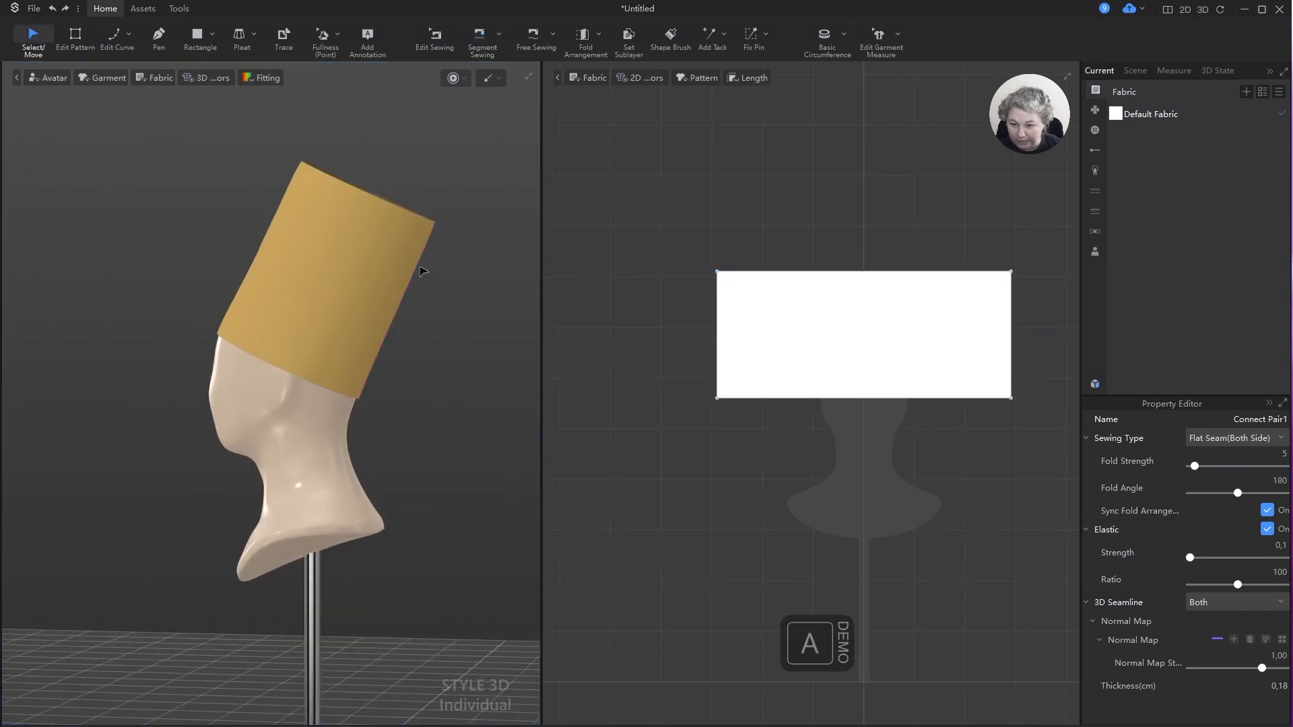
- Shift the sewn tube over the crown and rotate it more upright in the side view
mouse_move(461, 335)
right_mouse_down()
mouse_move(473, 358)
mouse_move(453, 332)
right_mouse_up()
left_click_drag(501, 288, 490, 332, "alt")
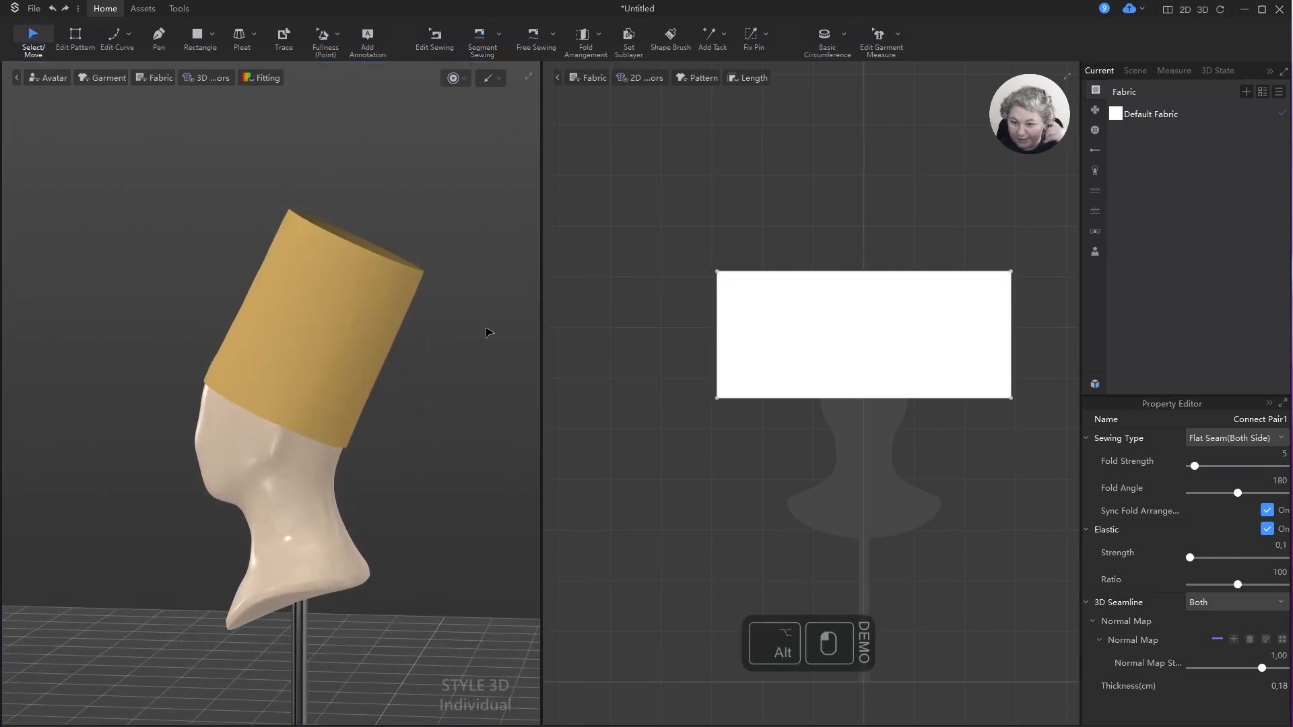
left_click(371, 303)
right_click_drag(453, 361, 463, 356)
left_click_drag(362, 335, 331, 292)
left_click(367, 307)
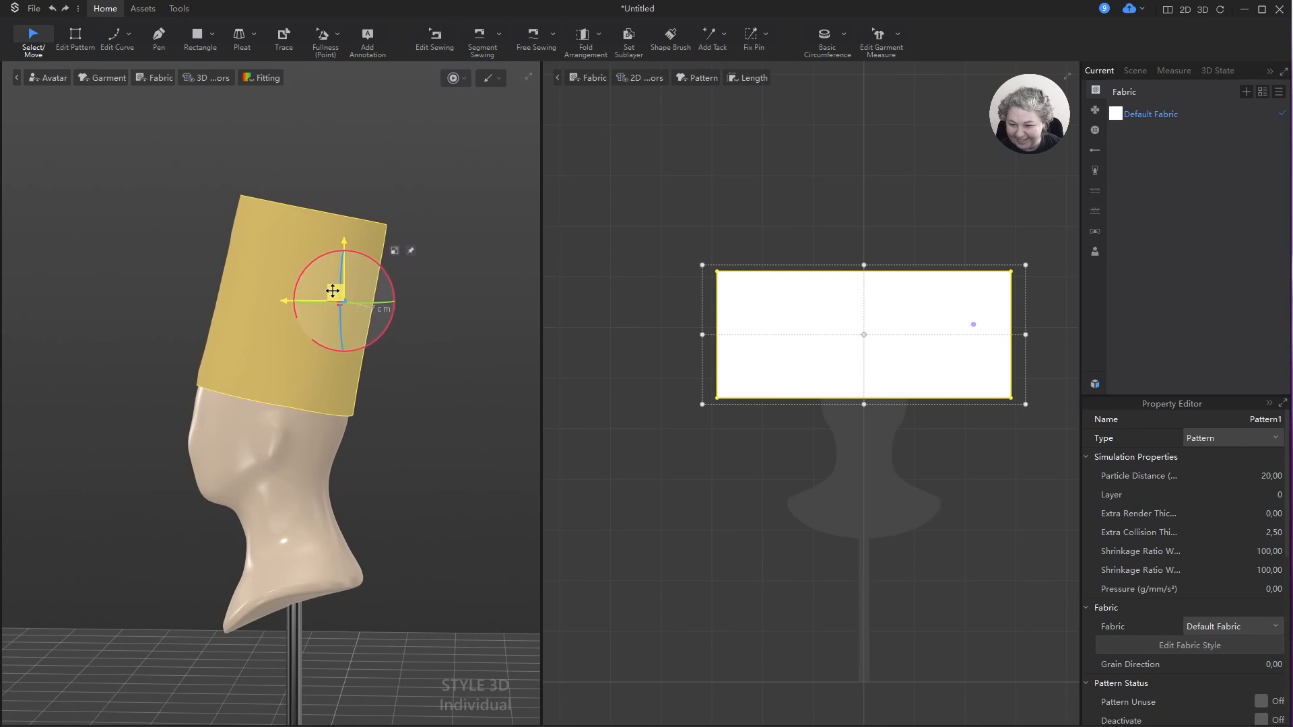
right_click_drag(349, 296, 376, 303)
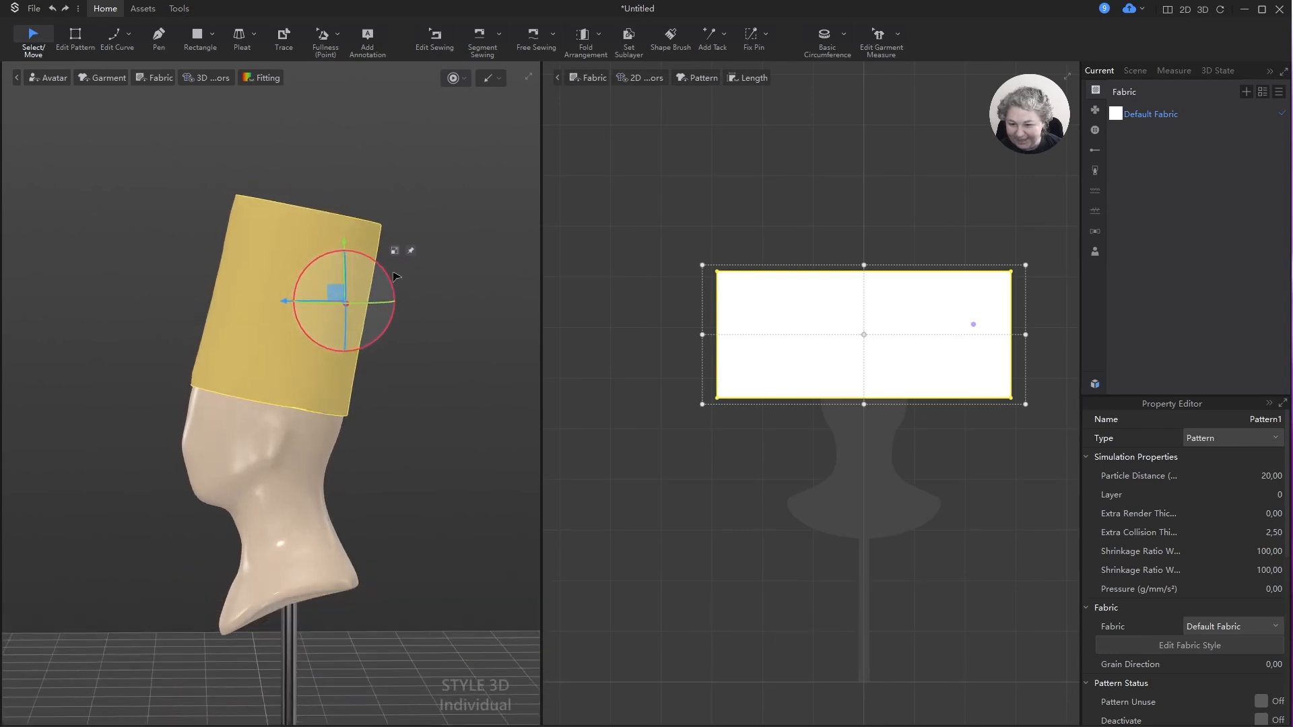
left_click_drag(383, 273, 341, 282)
- Run the simulation and pull the tube into place on the head from the side and front views
key("space")
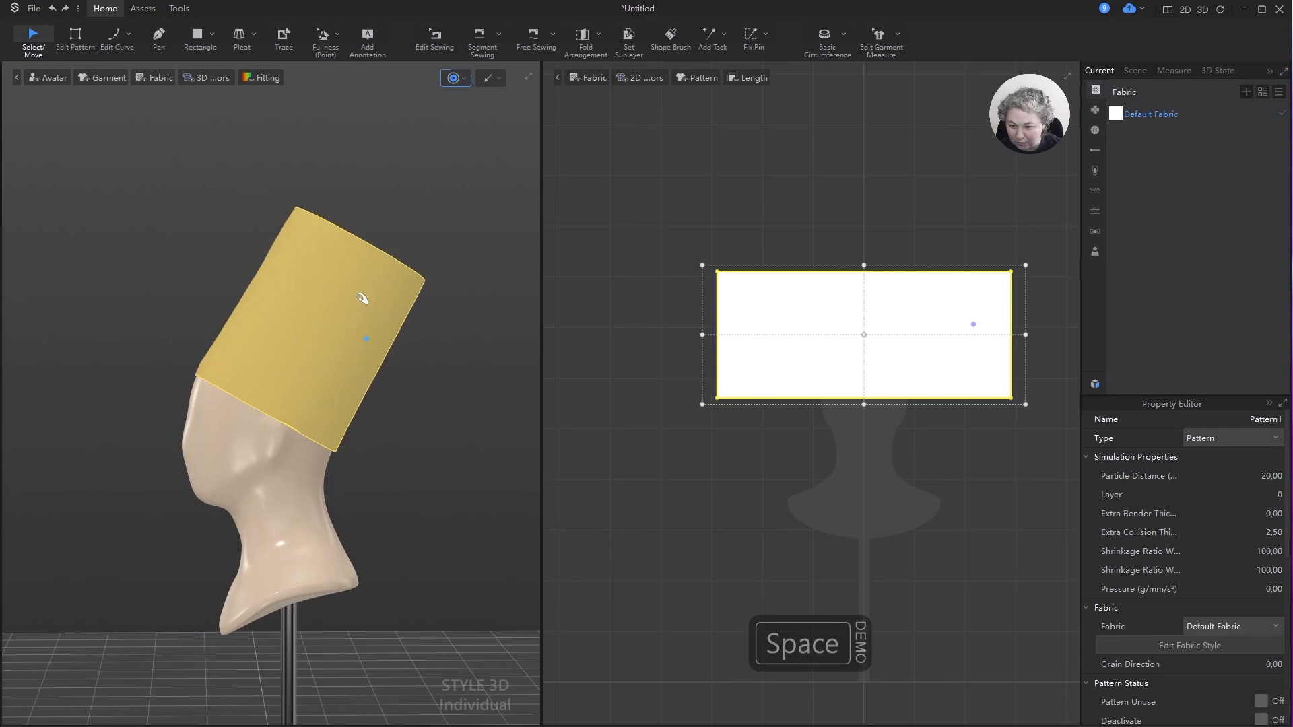
left_click_drag(376, 294, 340, 265)
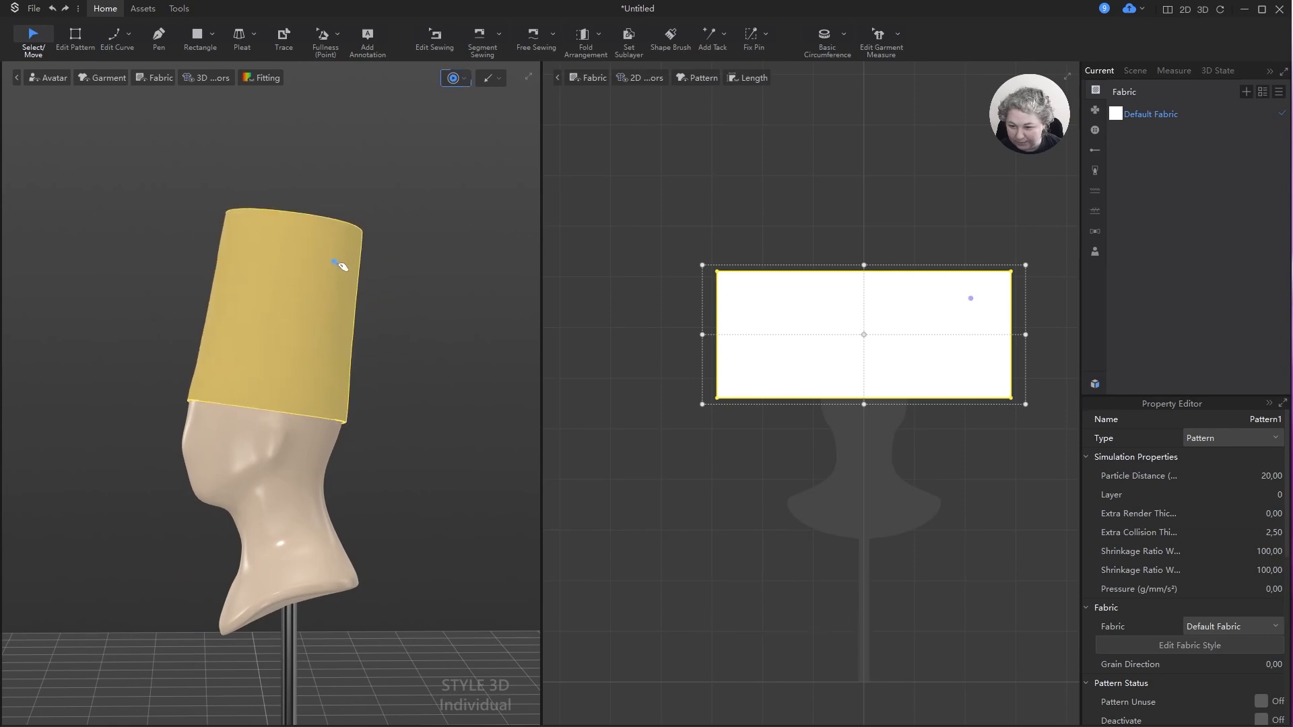
right_click_drag(329, 390, 496, 386)
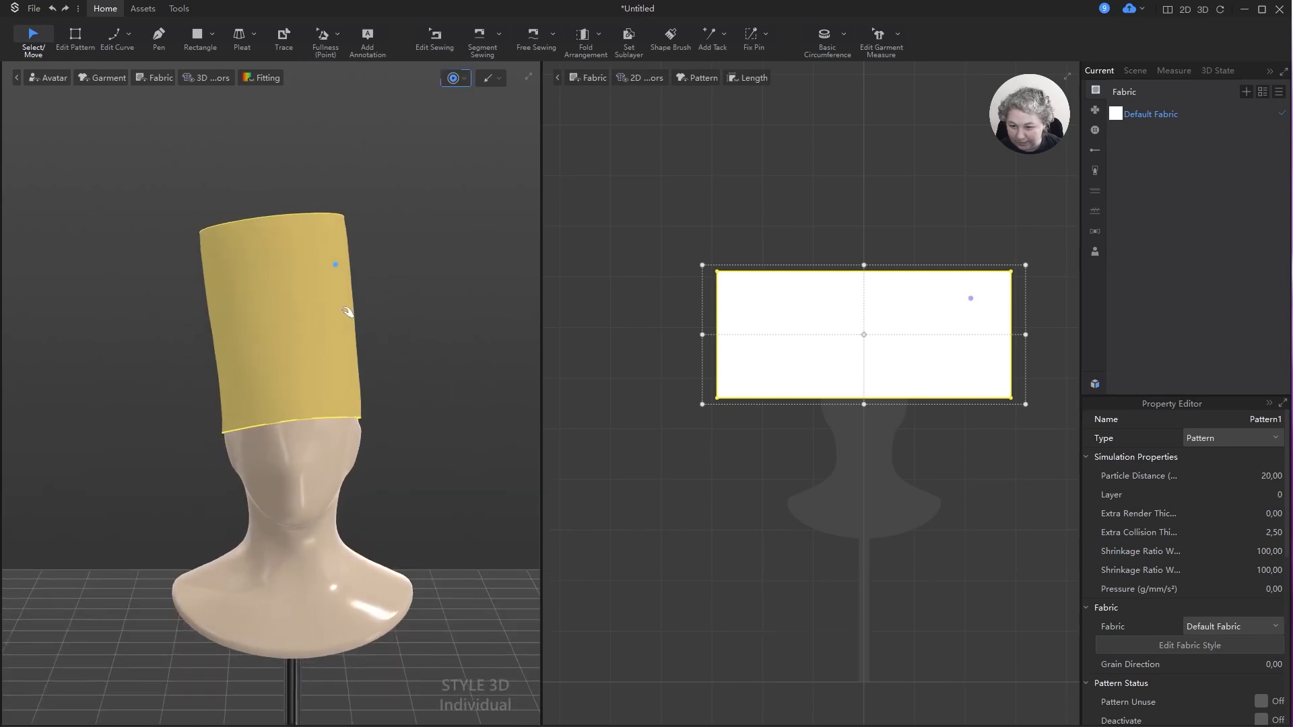
left_click_drag(347, 311, 303, 332)
right_click_drag(423, 373, 250, 364)
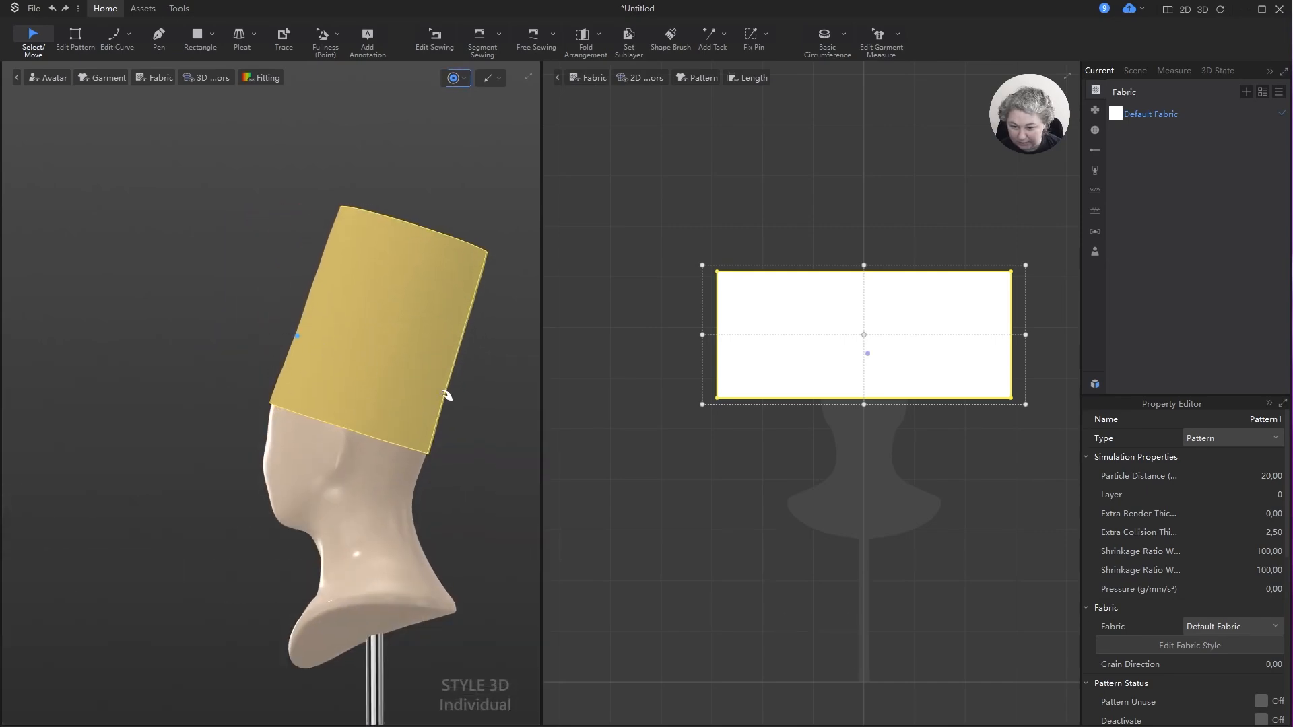
mouse_move(437, 381)
left_mouse_down()
mouse_move(446, 366)
mouse_move(453, 378)
left_mouse_up()
key("space")
right_click_drag(478, 383, 363, 363)
key("space")
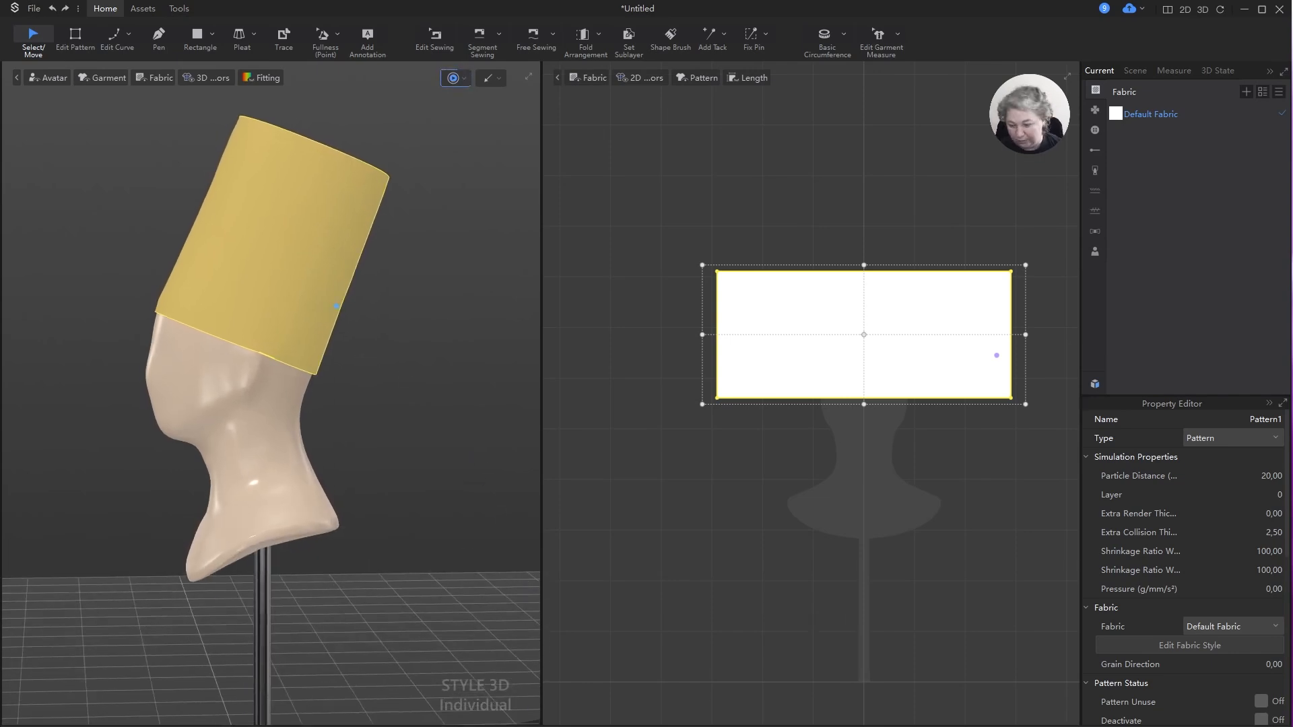
- Scale the rectangular pattern horizontally in the 2D view to a width of 56 cm
mouse_move(552, 725)
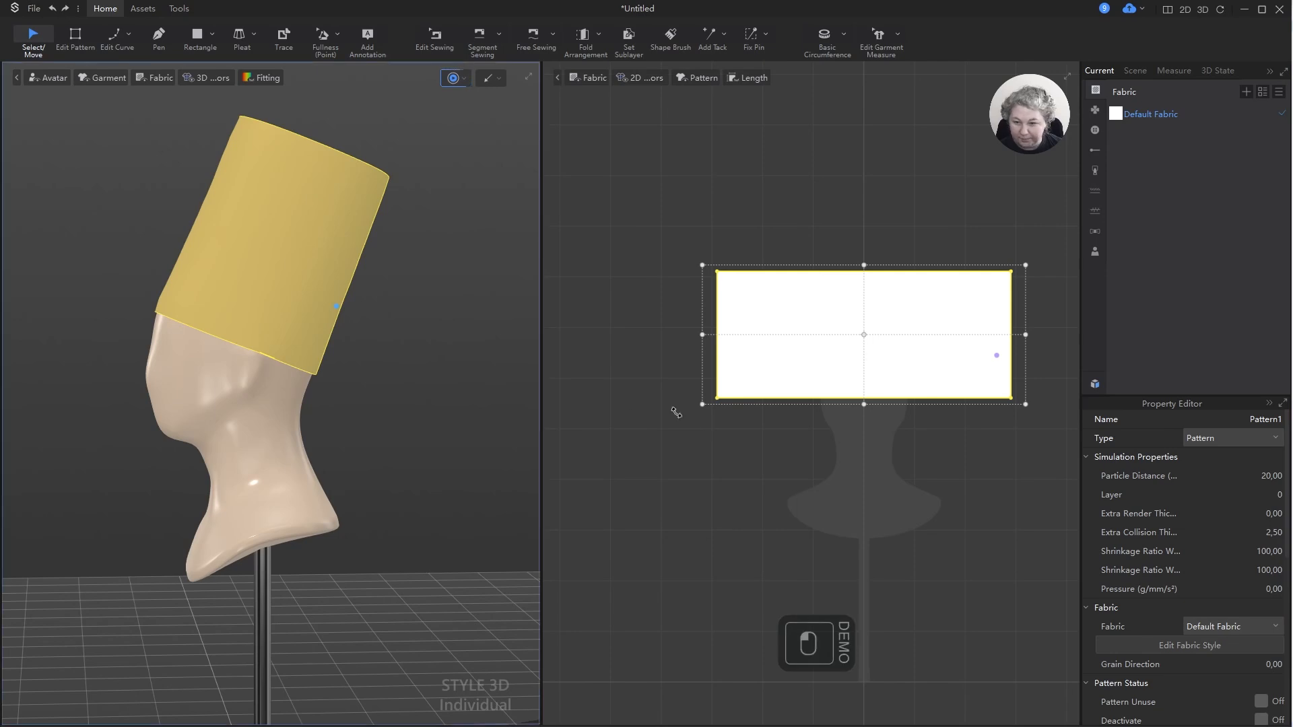
right_click_drag(354, 332, 362, 340)
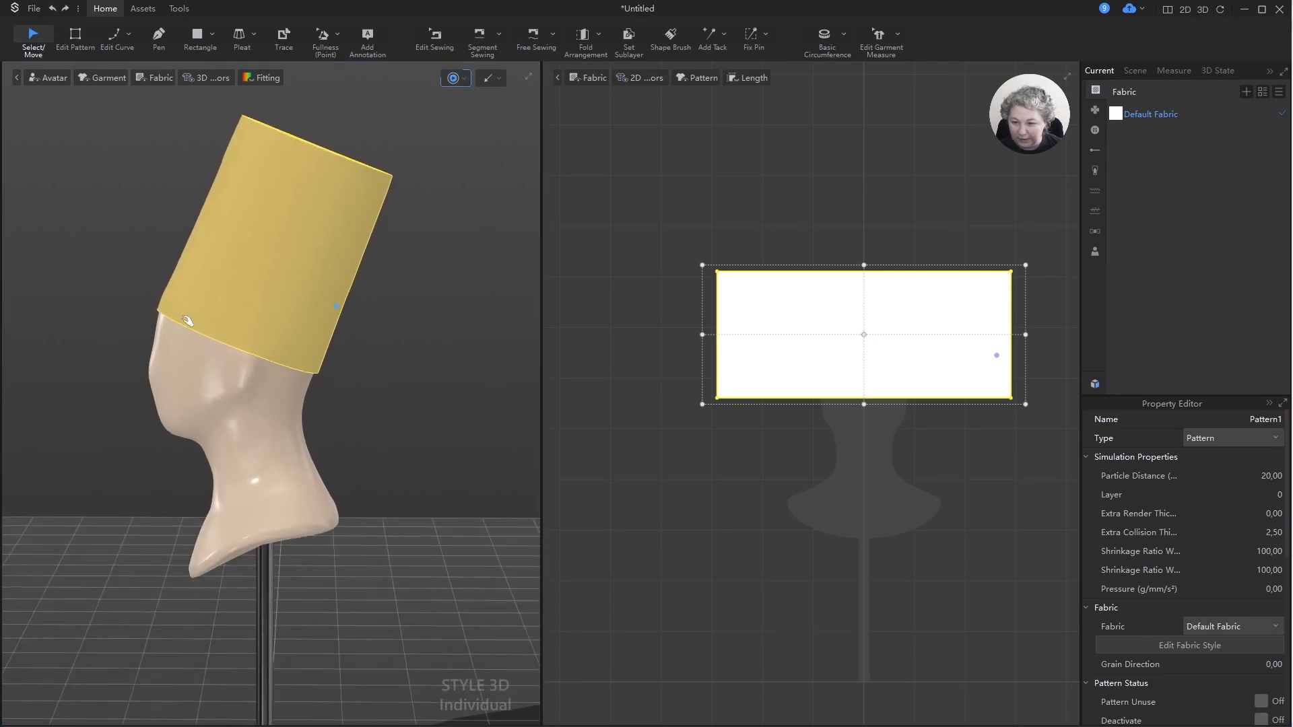
left_click_drag(867, 284, 863, 246)
left_click(871, 199)
scroll(889, 249, "up", 3)
key("z")
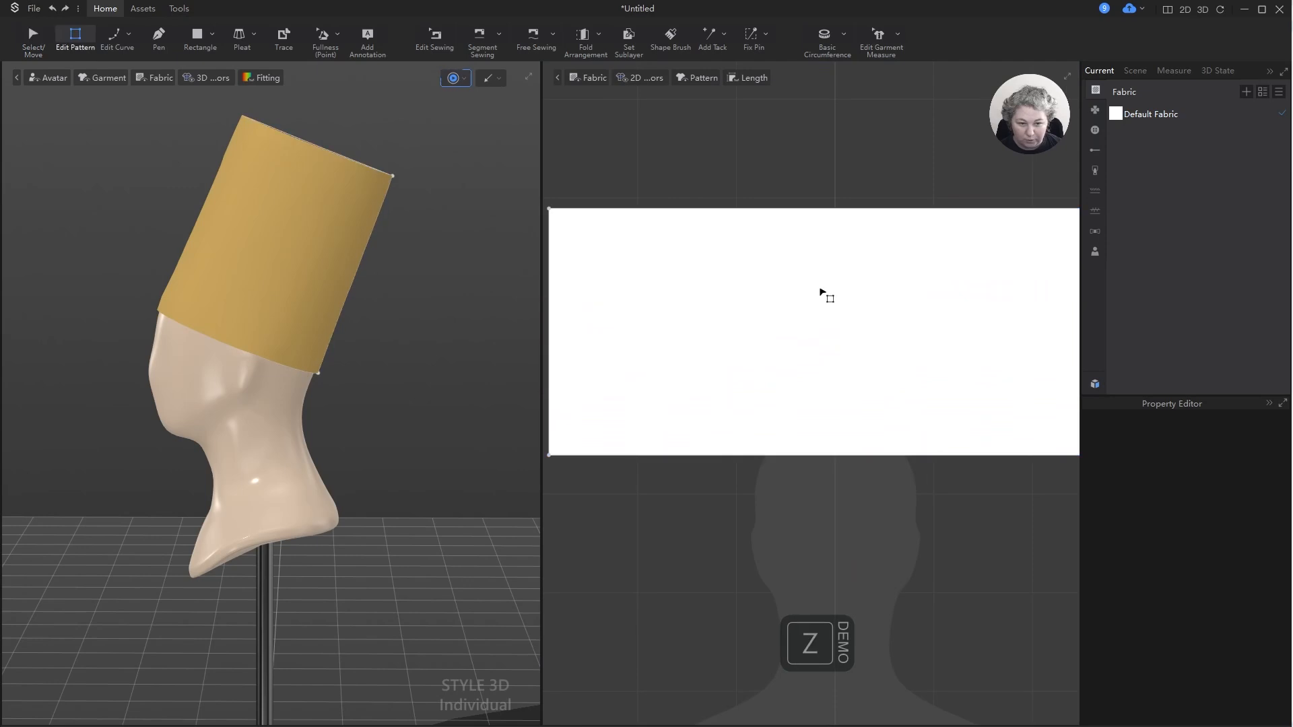
key("a")
left_click(822, 283)
scroll(821, 282, "down", 2)
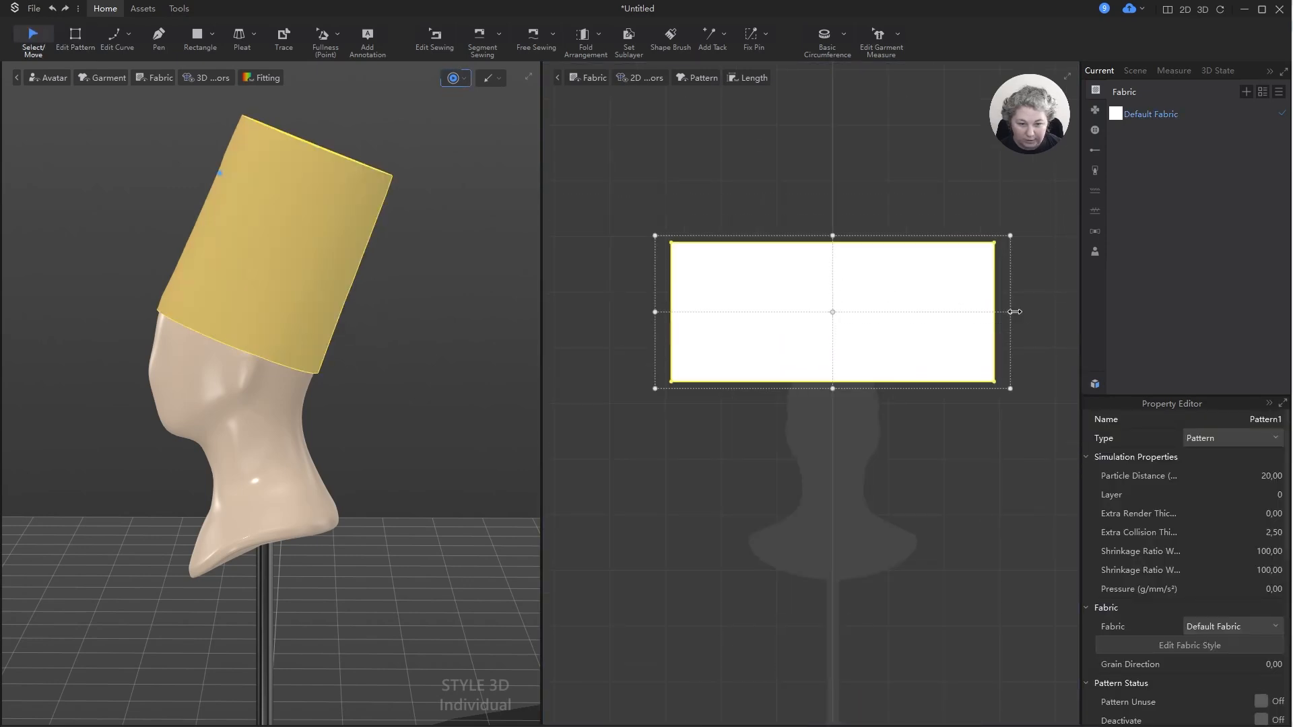
left_click(847, 309)
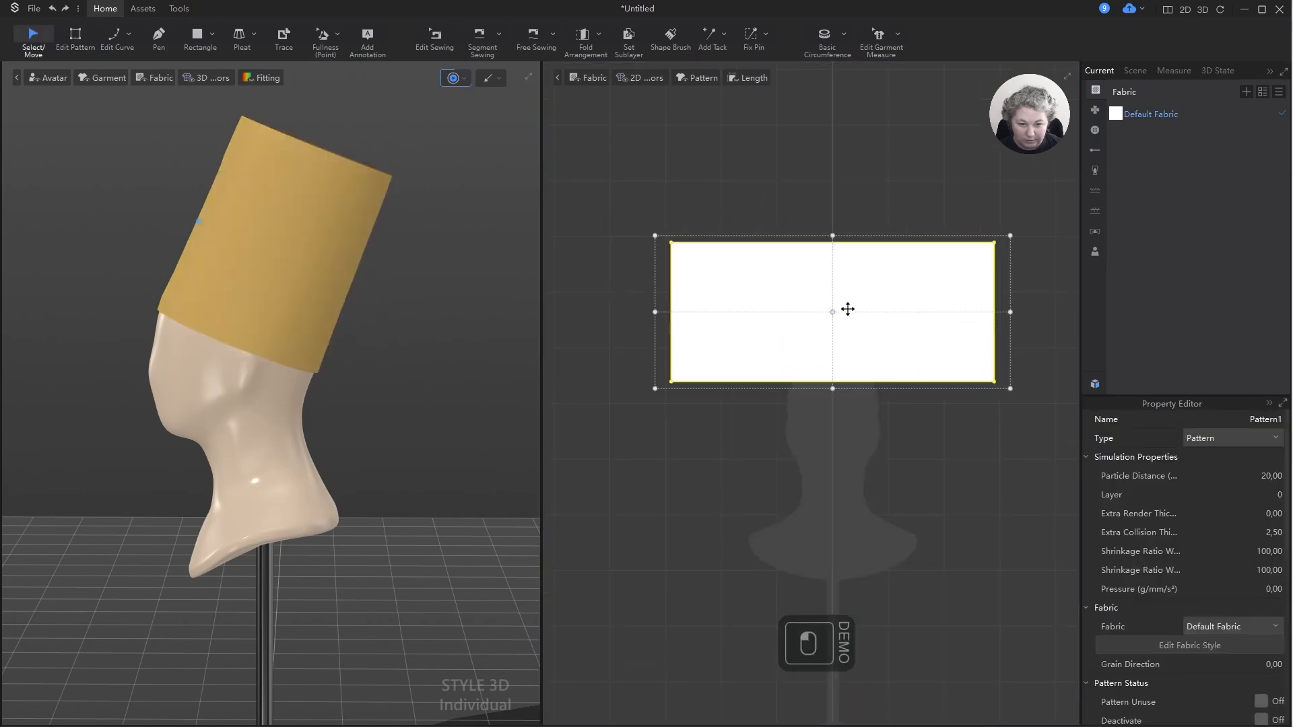
left_click(1008, 313)
left_click_drag(989, 309, 990, 309)
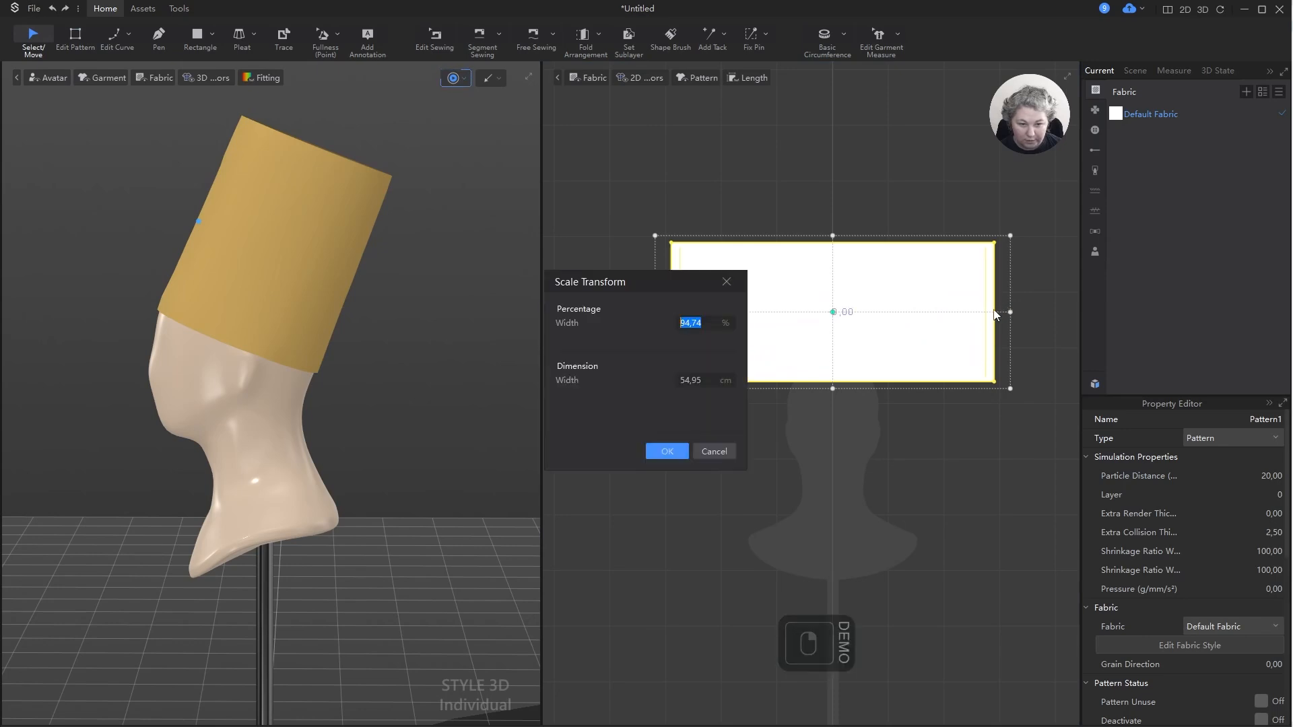
key("ctrl+a")
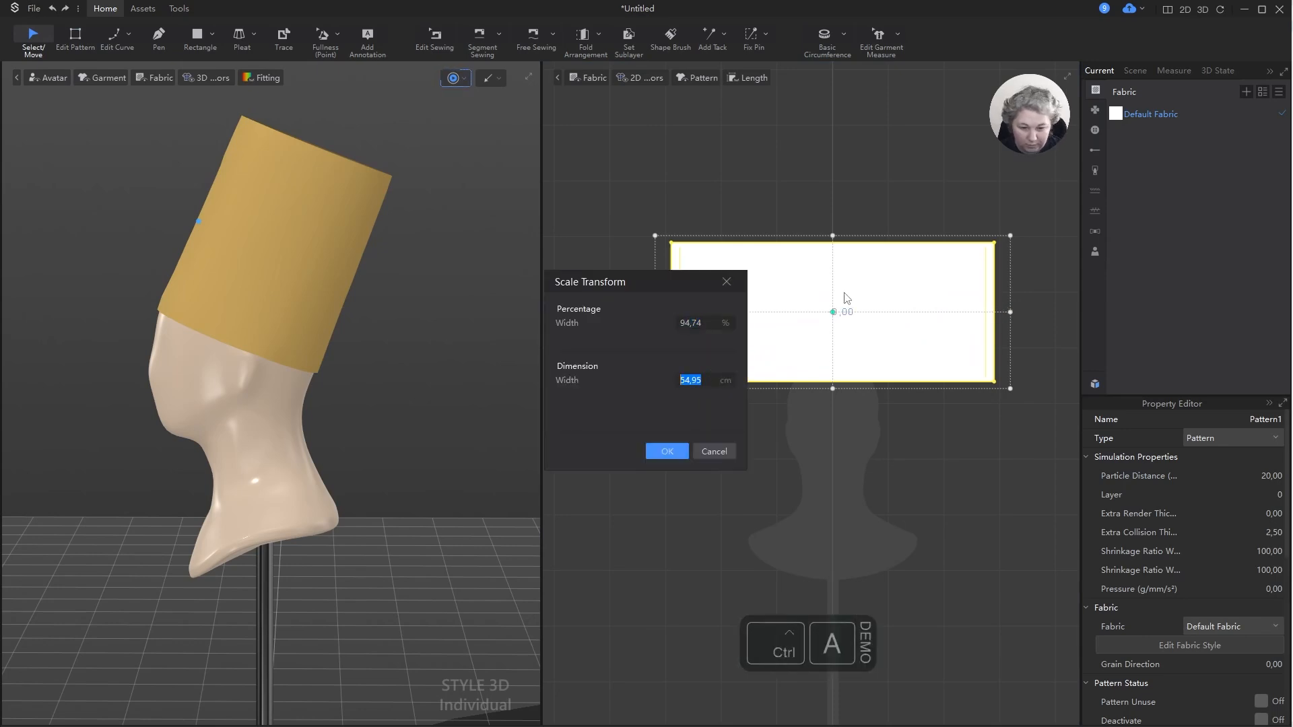
type("56")
key("Return")
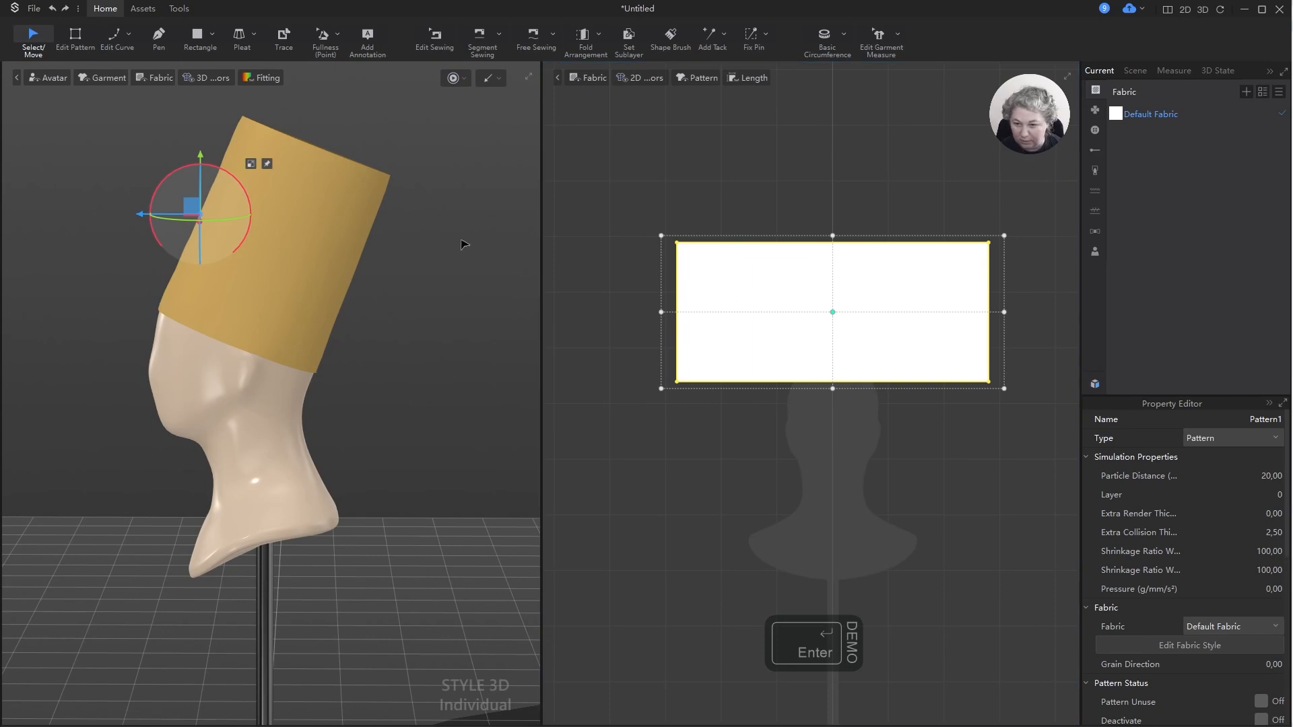
- Move the tube upward and slightly toward the face in the side view
left_click(191, 200)
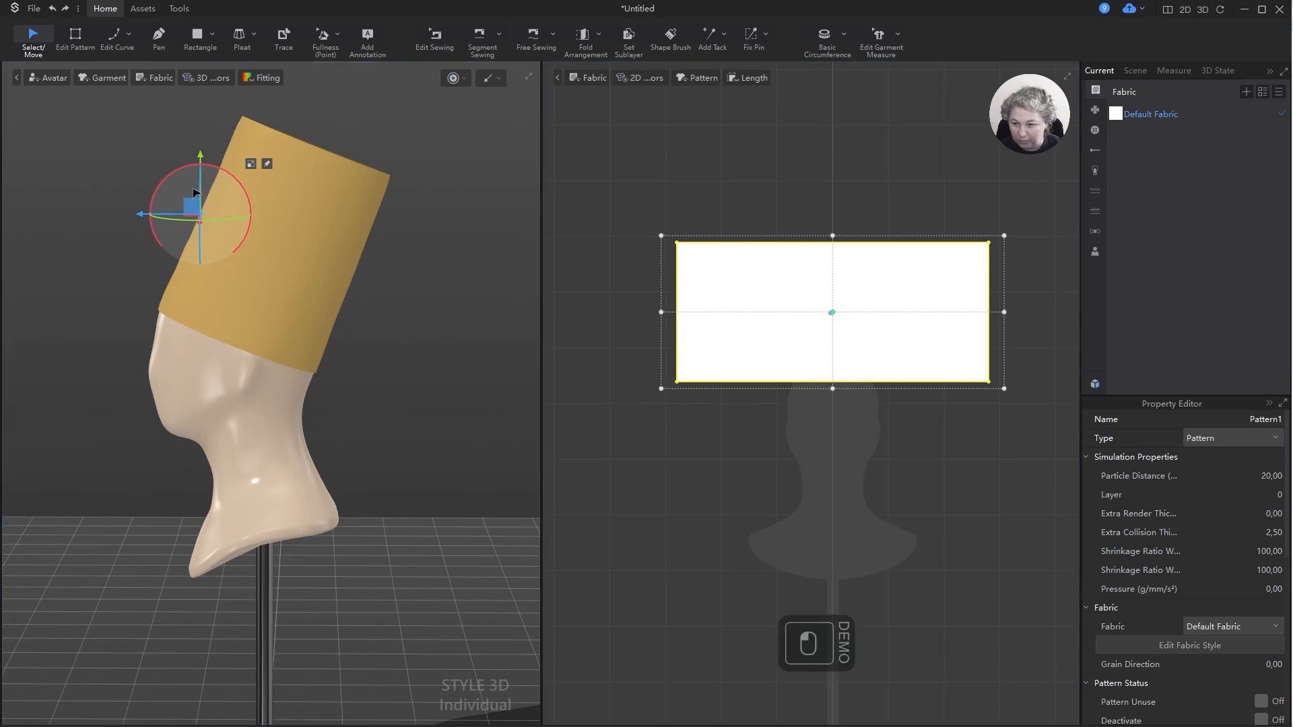
mouse_move(202, 155)
left_mouse_down()
mouse_move(199, 126)
mouse_move(199, 156)
left_mouse_up()
left_click(479, 200)
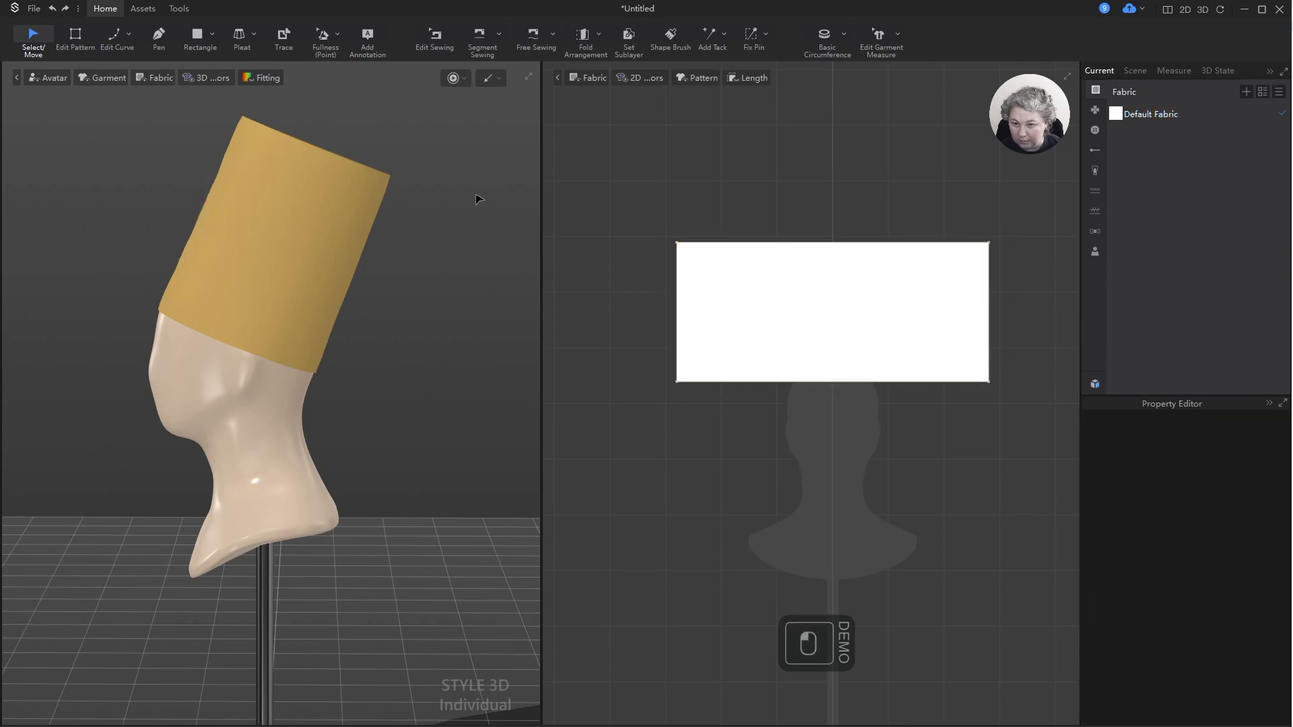
left_click(217, 167)
left_click_drag(237, 169, 214, 133)
- Simulate the narrowed tube and pull it until it stands upright around the crown in front and side views
key("space")
right_click_drag(328, 298, 286, 289)
left_click_drag(287, 275, 280, 278)
right_click_drag(322, 309, 277, 216)
left_click_drag(261, 196, 274, 191)
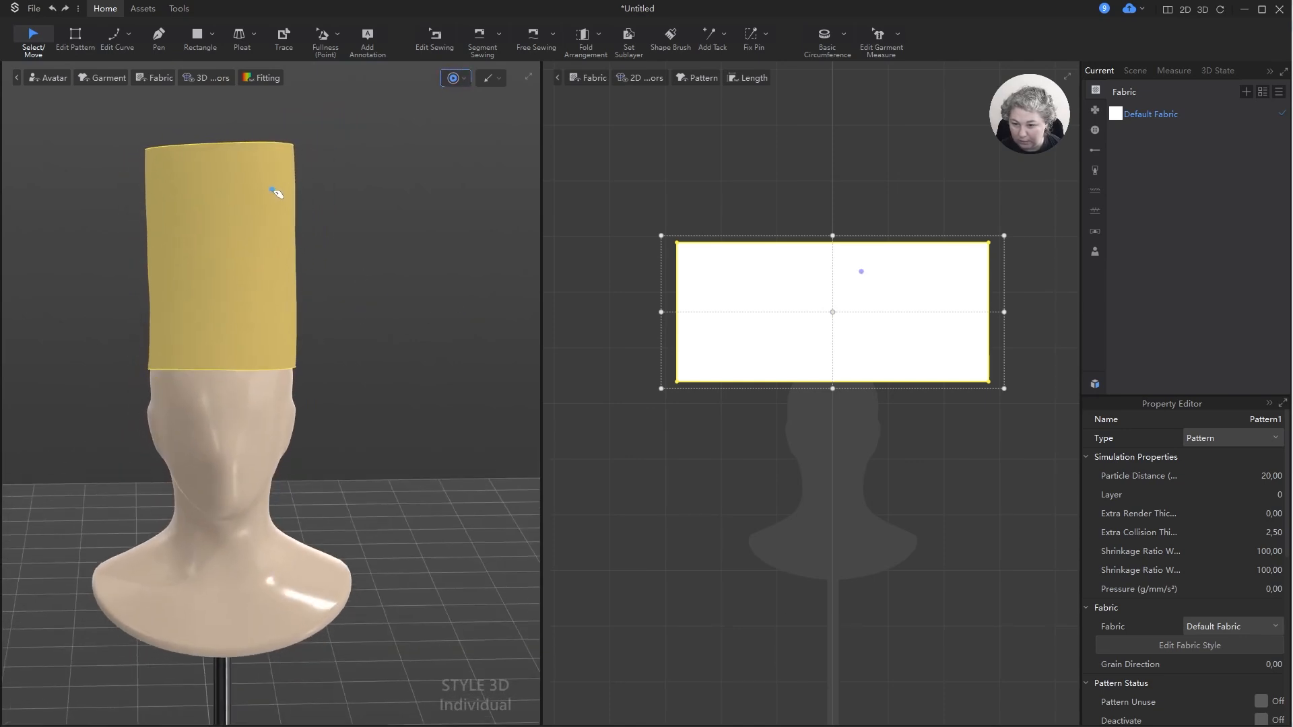
left_click_drag(169, 343, 168, 343)
right_click_drag(307, 333, 193, 304)
left_click_drag(297, 313, 300, 292)
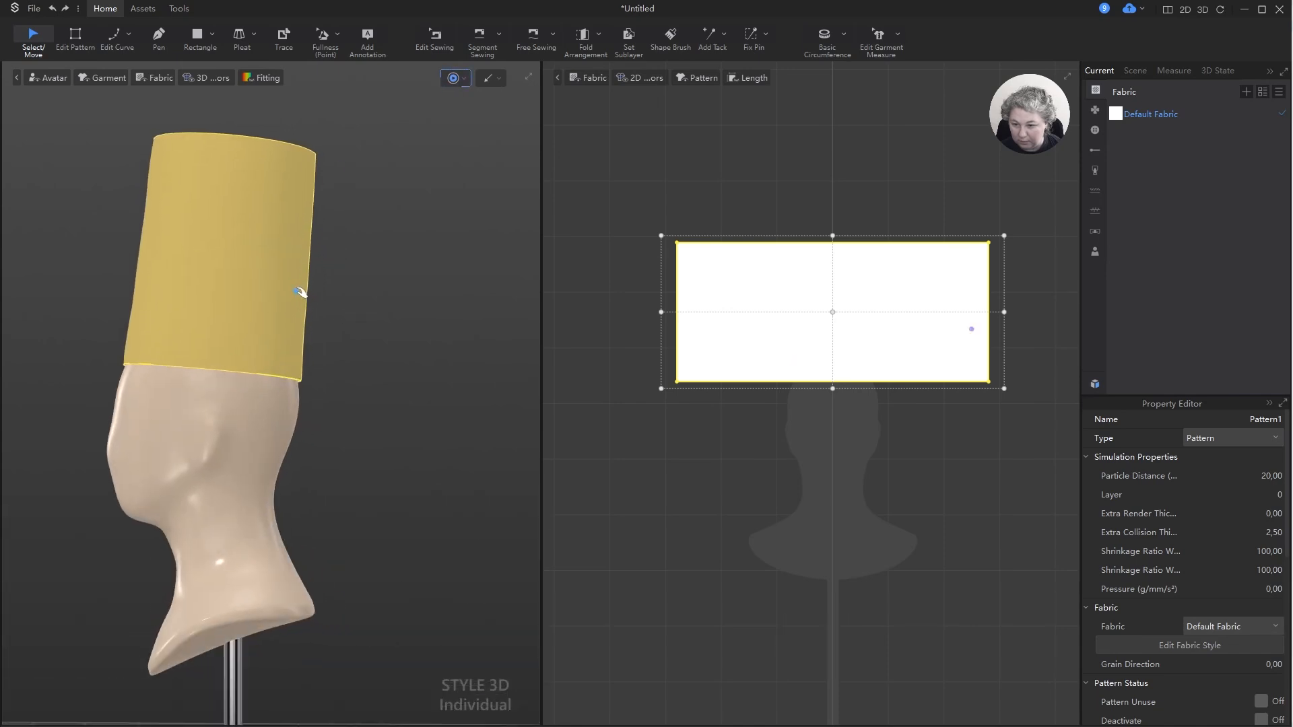
- Straighten the tube from the front and opposite side while simulating, and inspect its opening from above
right_click_drag(369, 326, 445, 351)
left_click_drag(405, 355, 404, 342, "alt")
right_click_drag(405, 342, 422, 353)
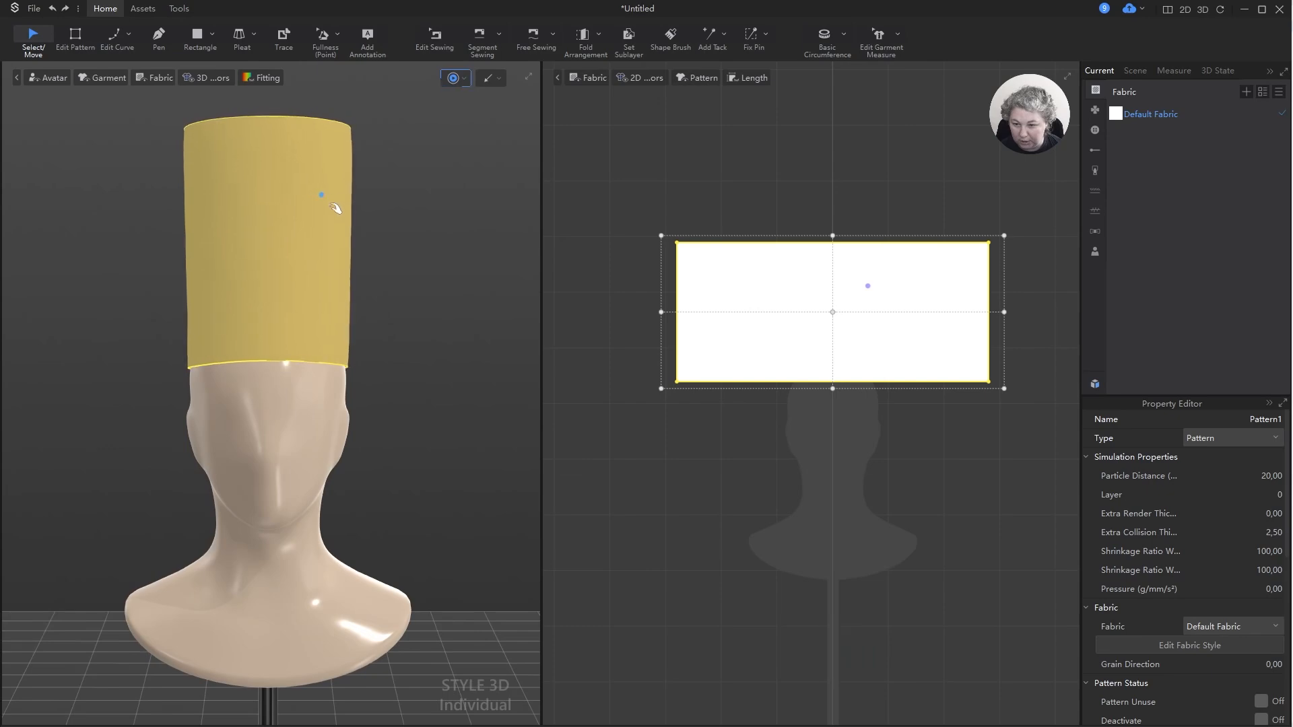
right_click_drag(332, 208, 456, 219)
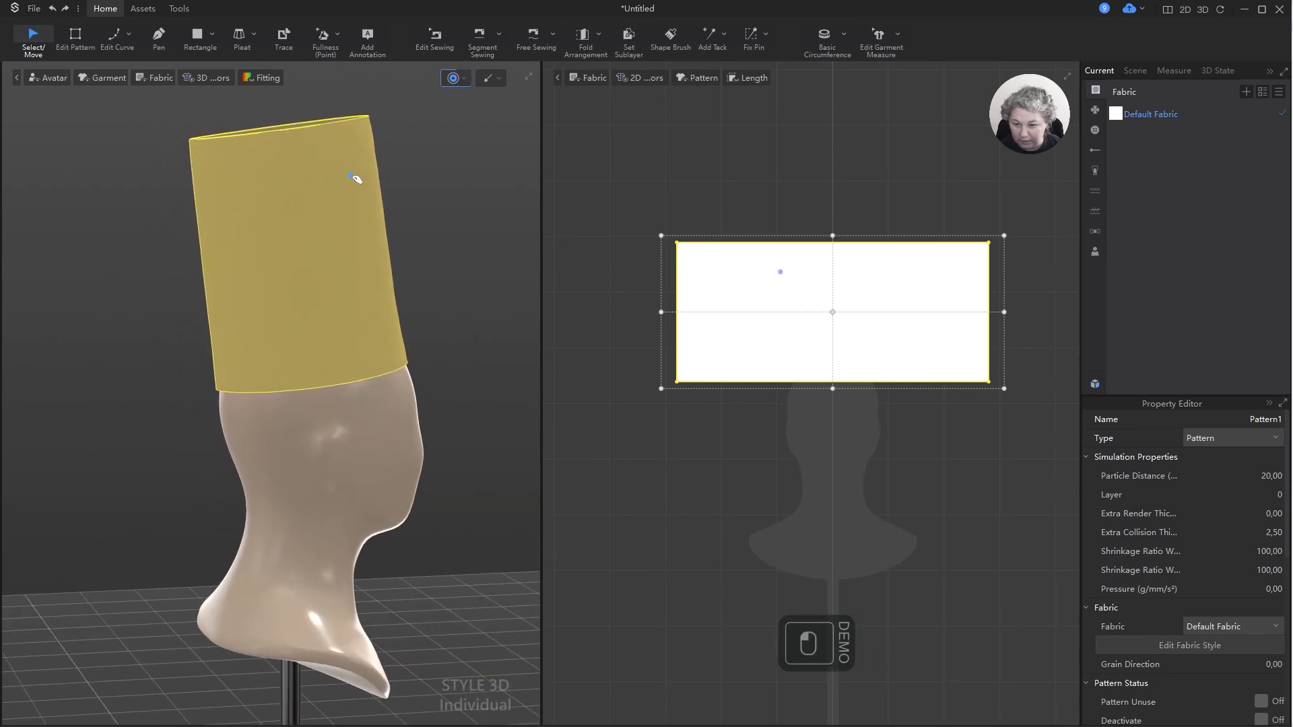
right_click_drag(355, 178, 276, 287)
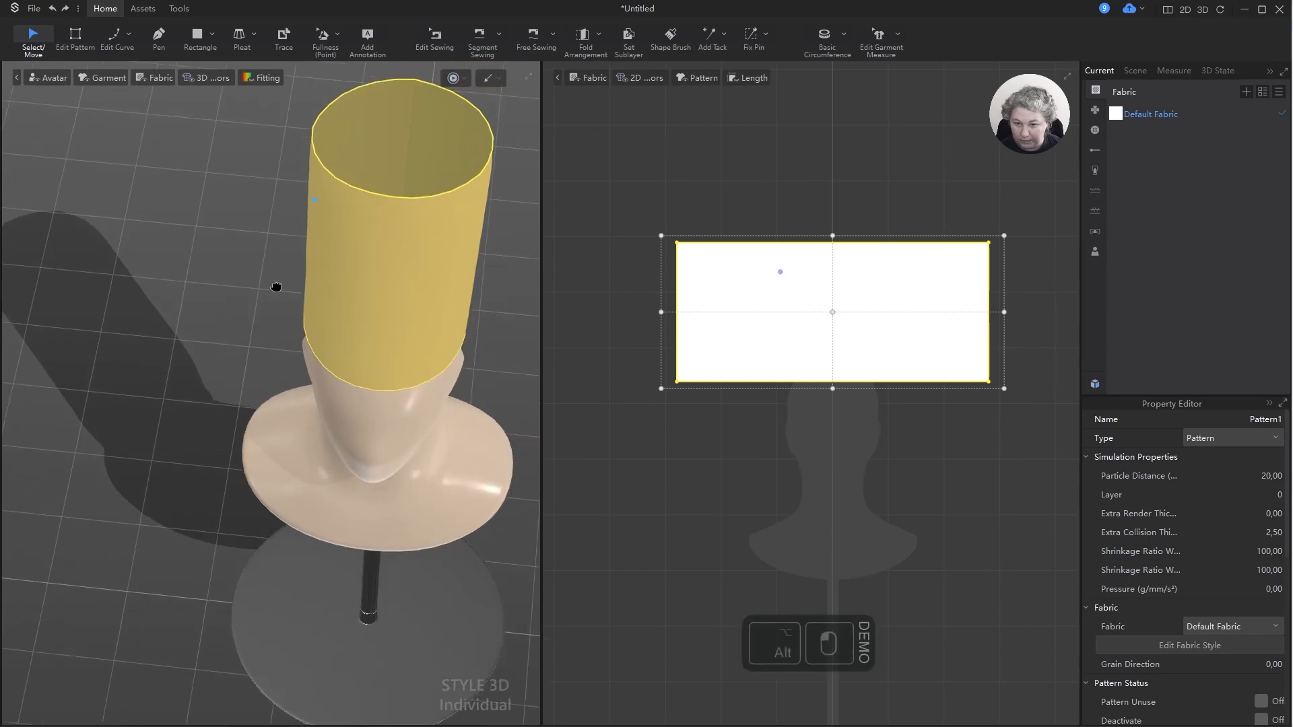
left_click_drag(276, 287, 200, 338, "alt")
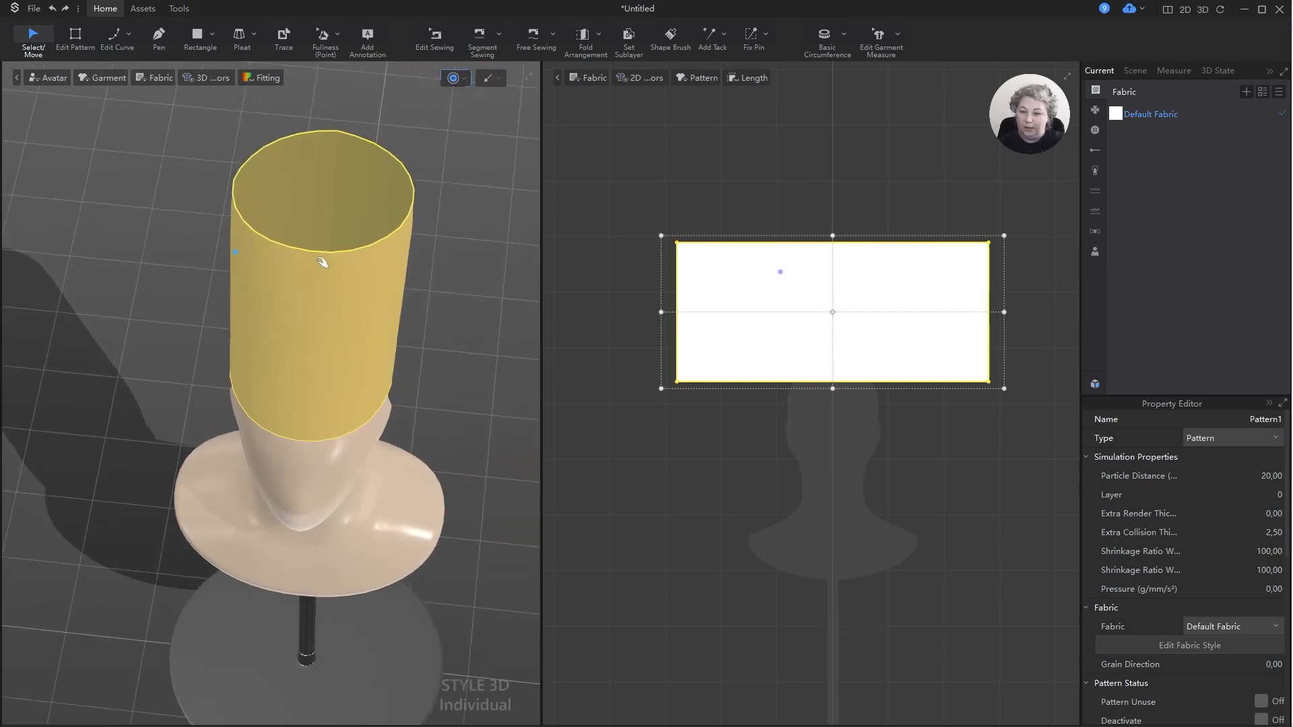
- Select the whole pattern in the 2D view and briefly run the simulation again to settle the tube
left_click(805, 190)
left_click_drag(635, 212, 984, 419)
right_click_drag(303, 343, 387, 242)
left_click_drag(394, 236, 395, 325, "alt")
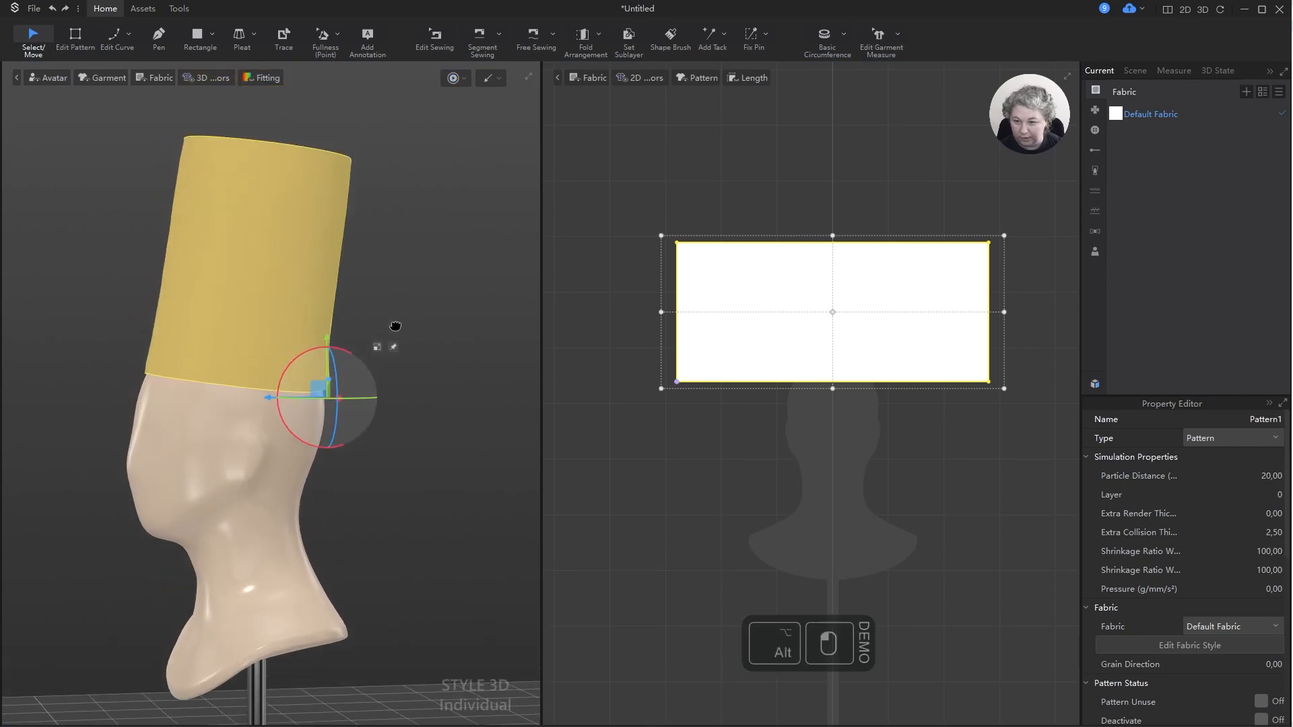
key("space")
key("space")
- Shorten the rectangular pattern from its upper edge to a height of 20 cm, and briefly simulate the tube
right_click_drag(431, 265, 415, 286)
left_click(862, 231)
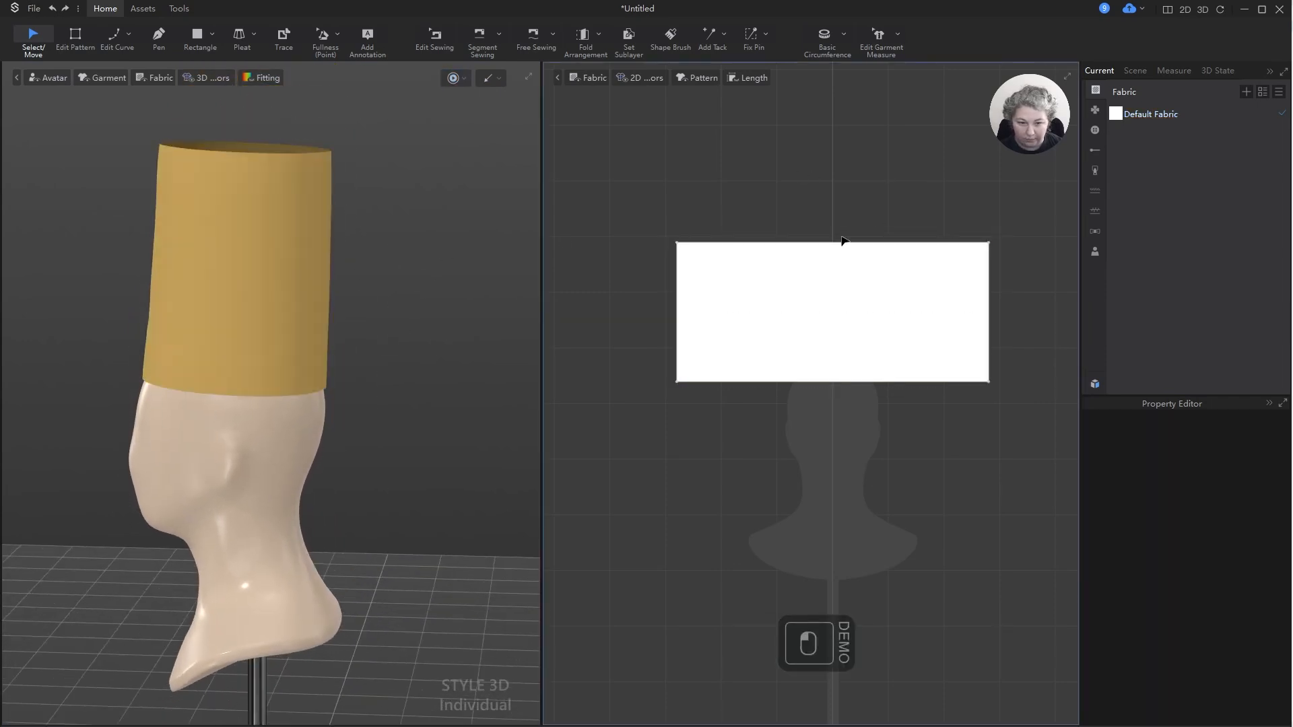
left_click(833, 253)
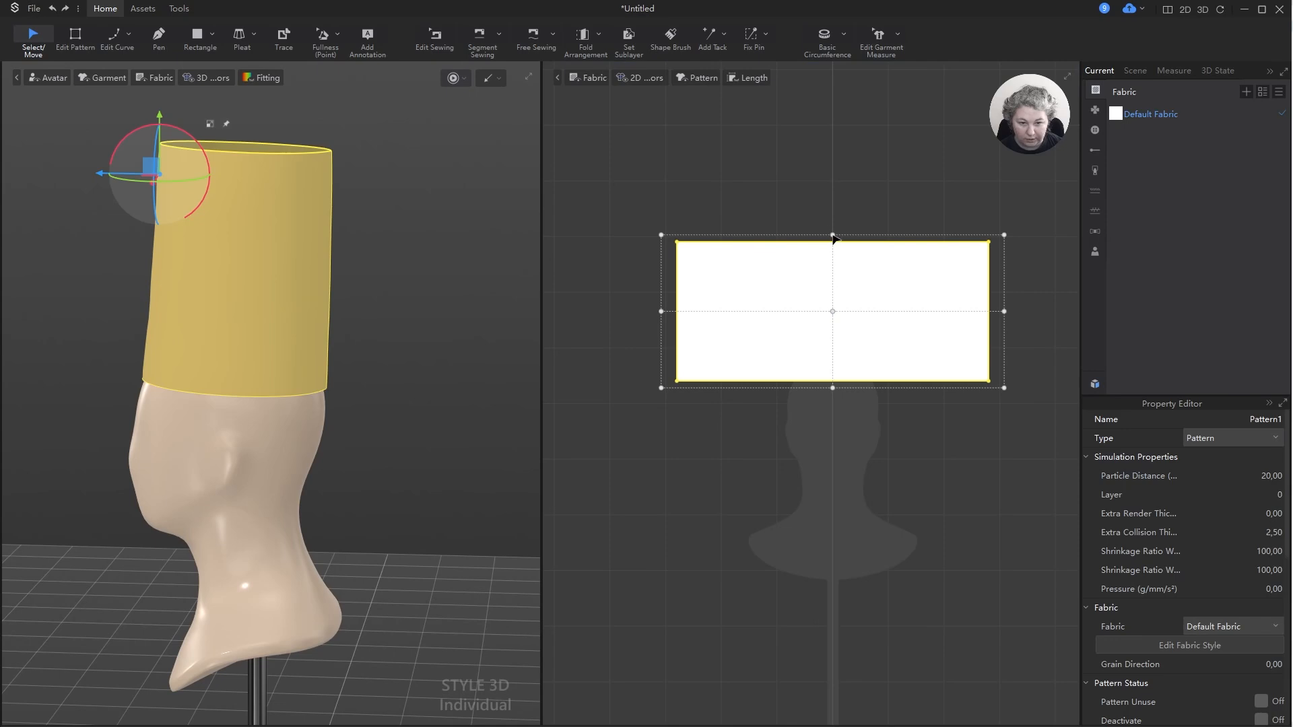
left_click_drag(833, 235, 838, 274)
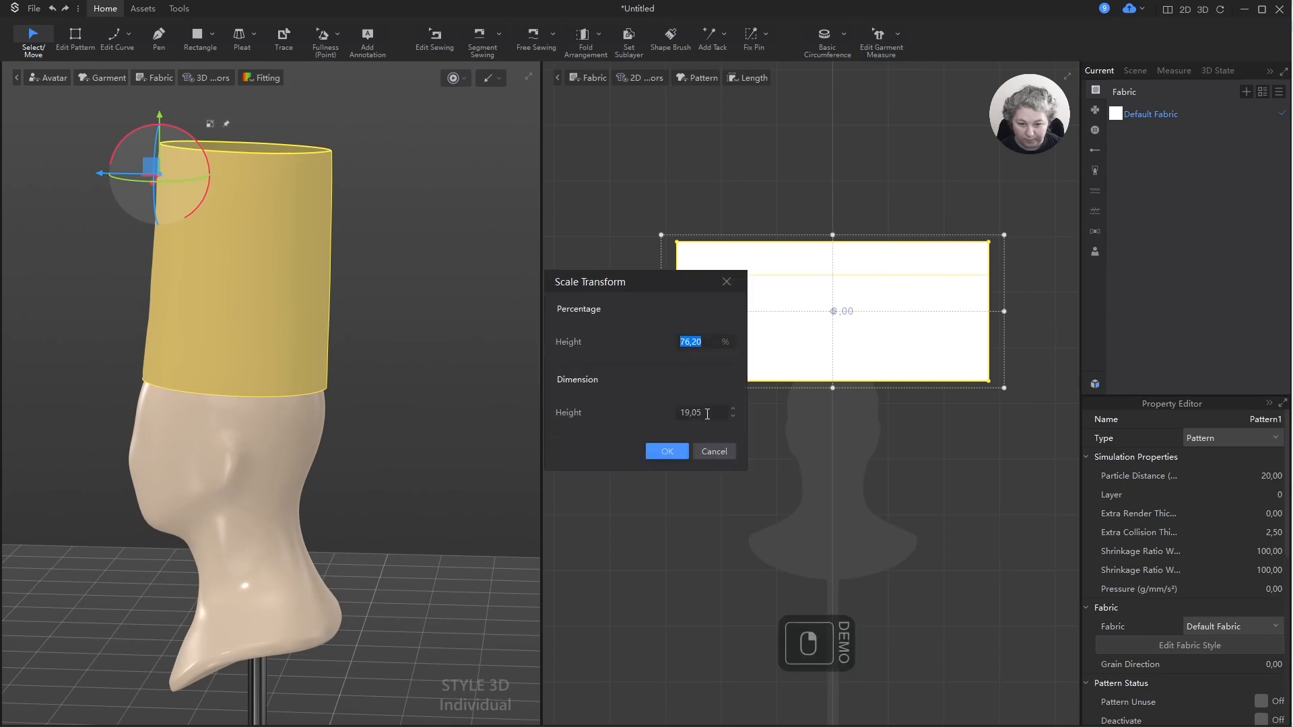
key("Return")
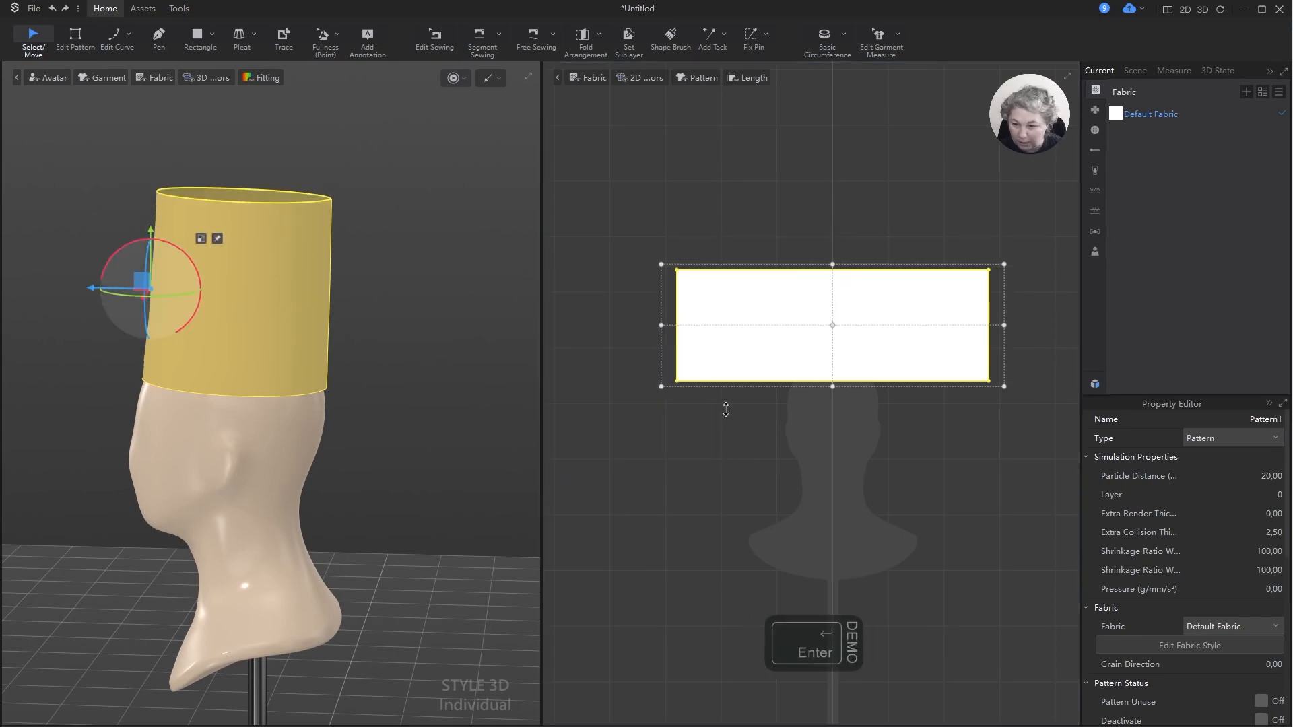
left_click(435, 268)
key("space")
key("space")
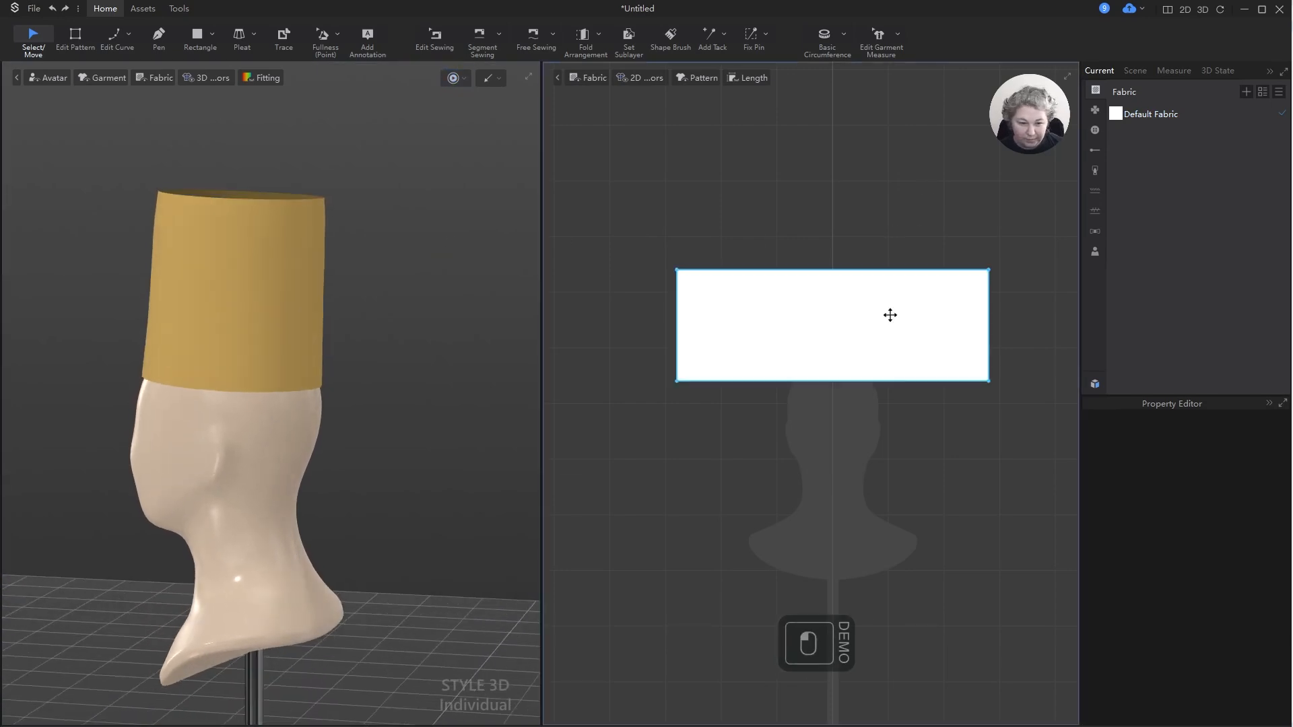
- Set the pattern's particle distance to 10 and its mesh type to Quad (Basic)
left_click(855, 313)
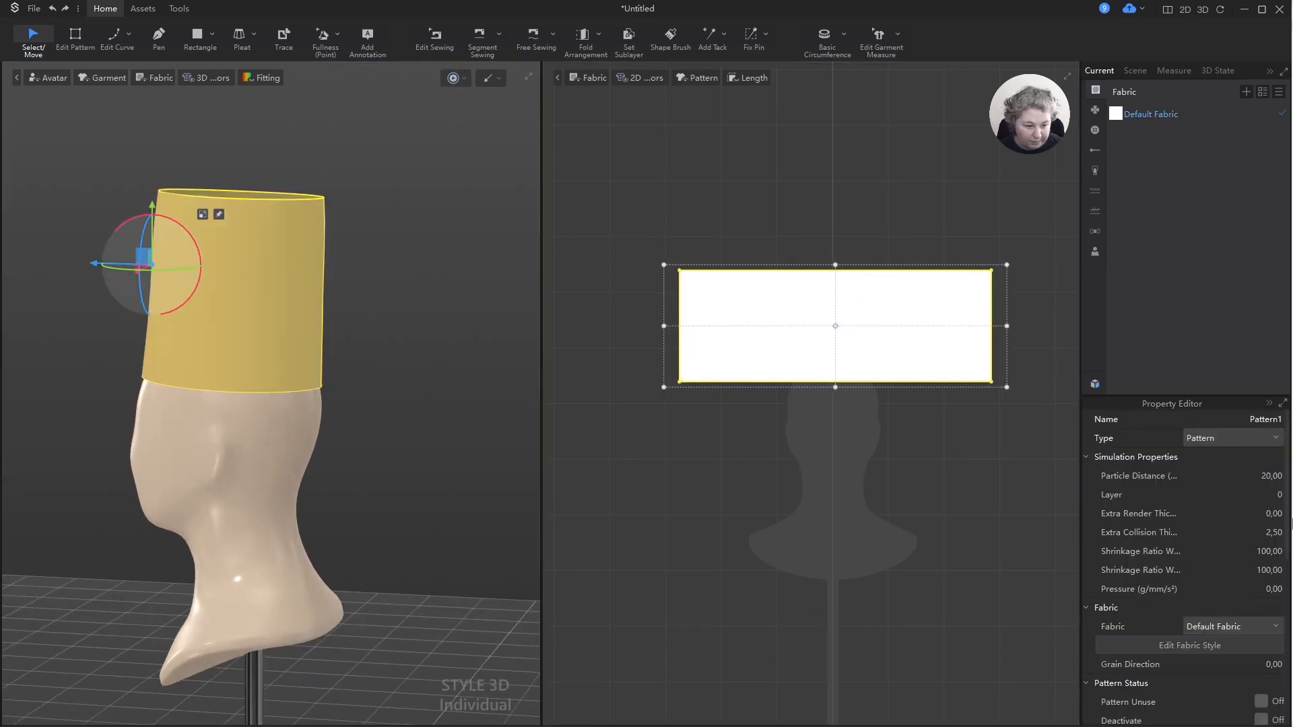
left_click(1269, 476)
type("10")
key("Return")
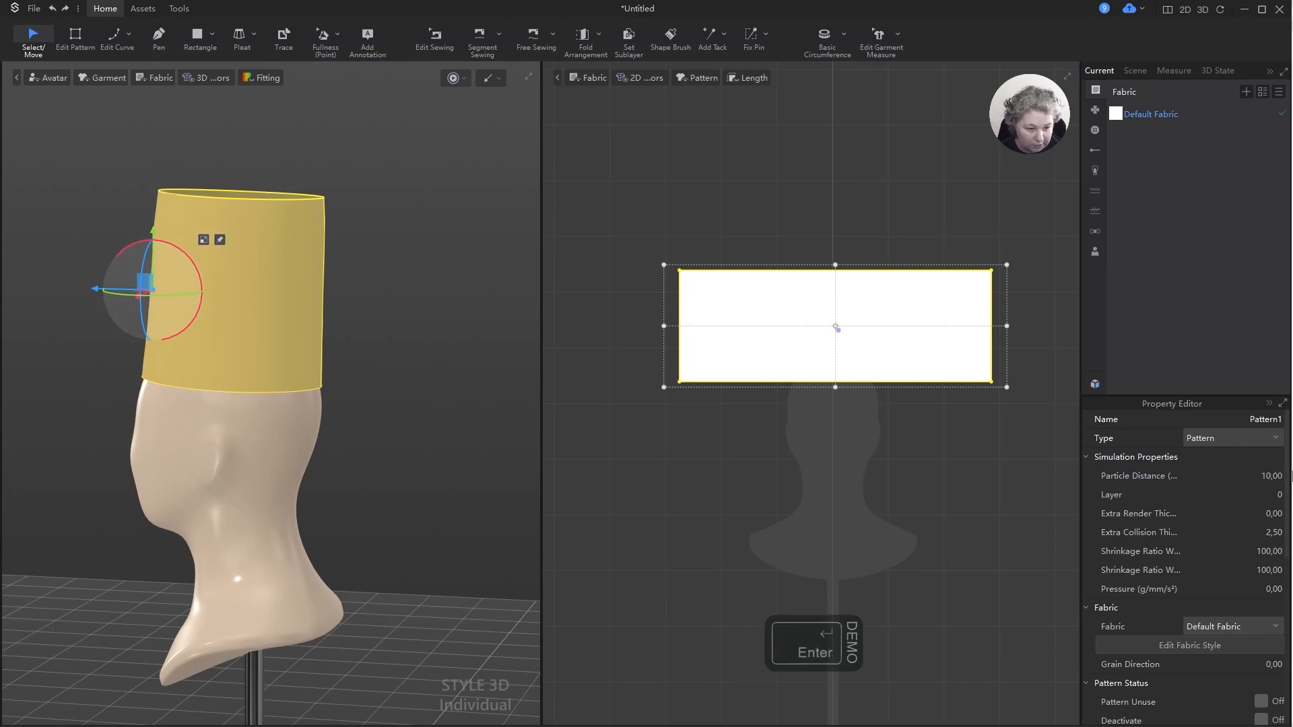
scroll(1198, 548, "down", 10)
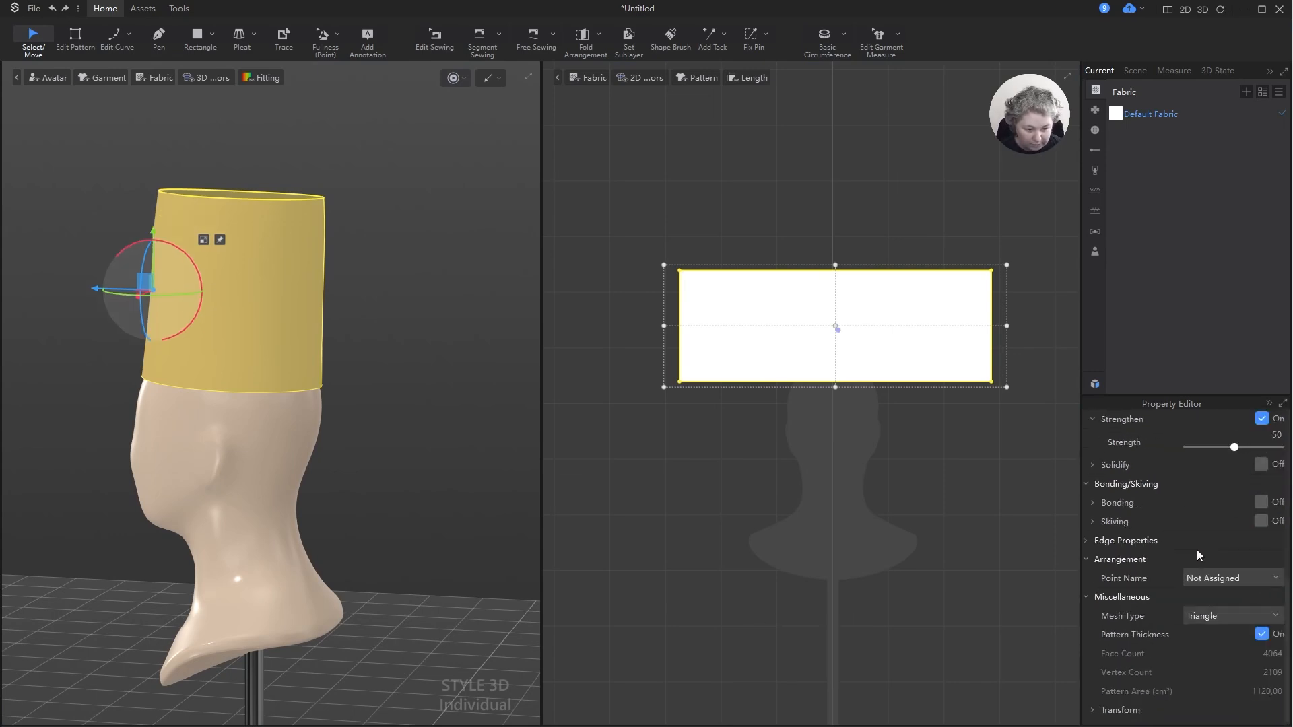
left_click(1243, 616)
left_click(1215, 645)
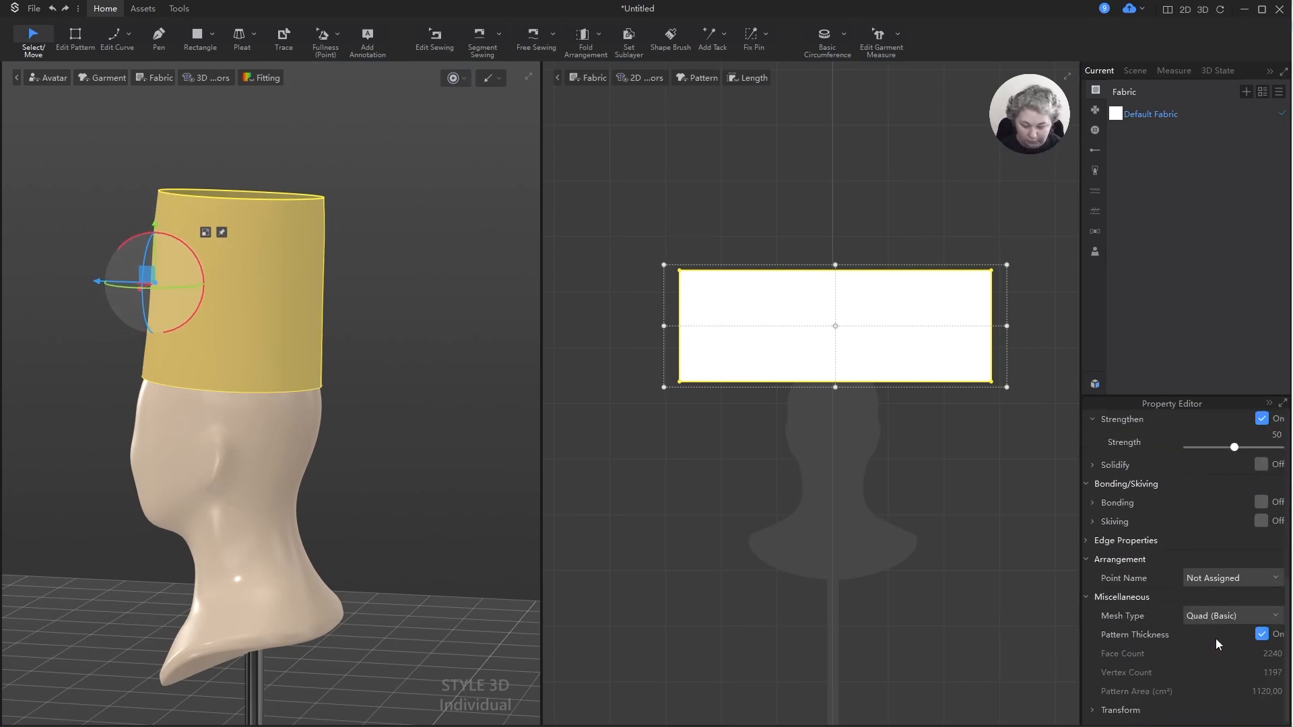
- Deselect the pattern and briefly simulate the remeshed tube while checking its seam from behind
left_click(367, 228)
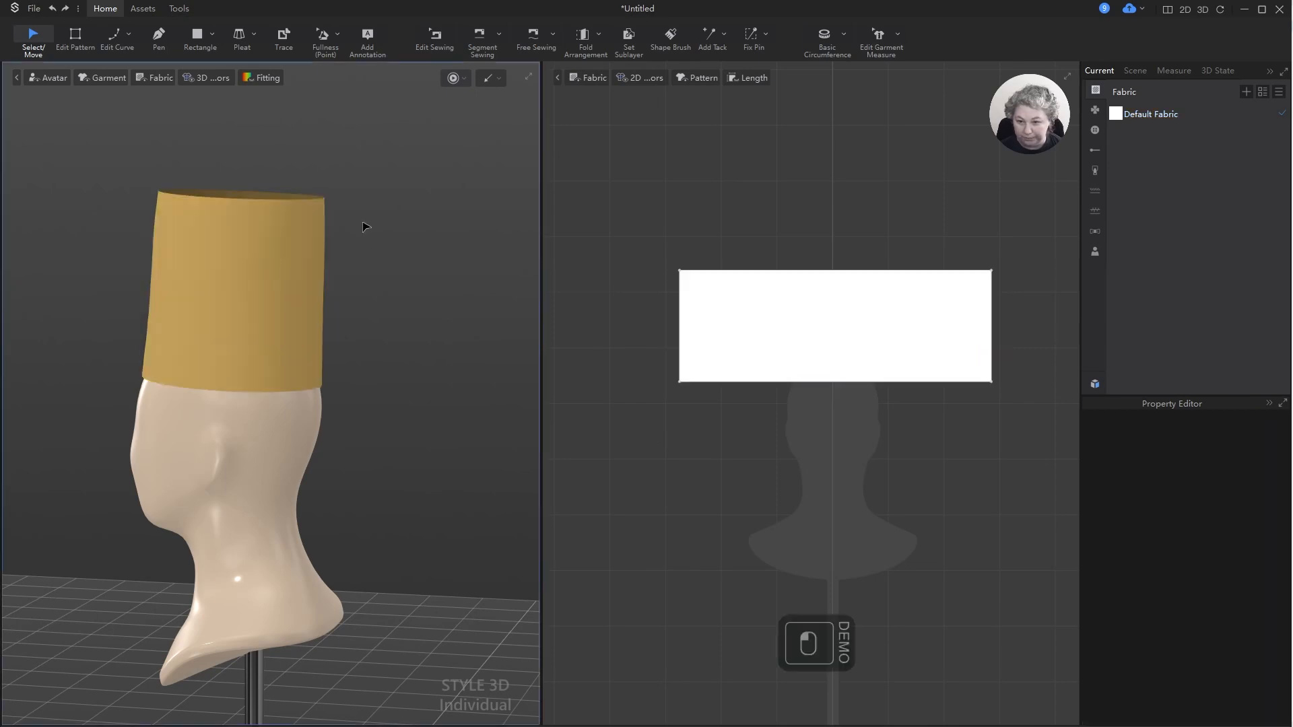
scroll(359, 283, "up", 4)
right_click_drag(360, 283, 208, 289)
key("space")
key("space")
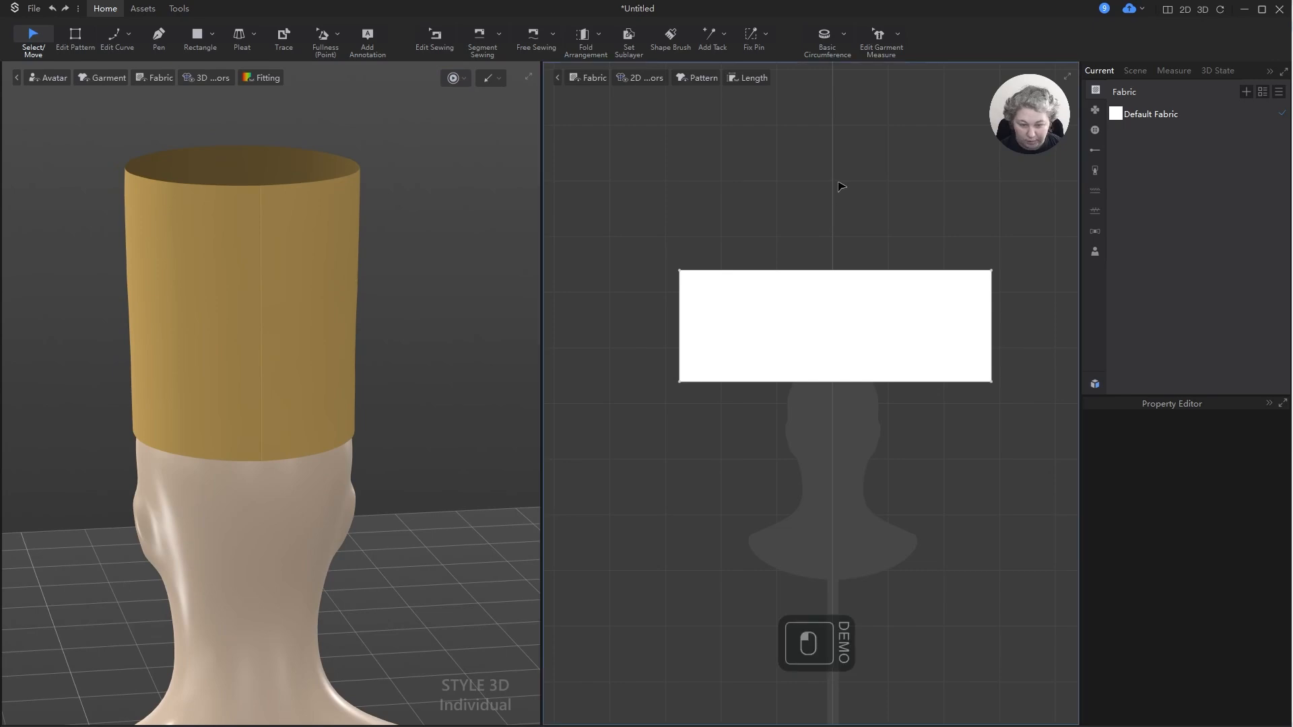
- Select the seam joining the pattern's short edges and set its fold strength to 20
key("b")
left_click(680, 299)
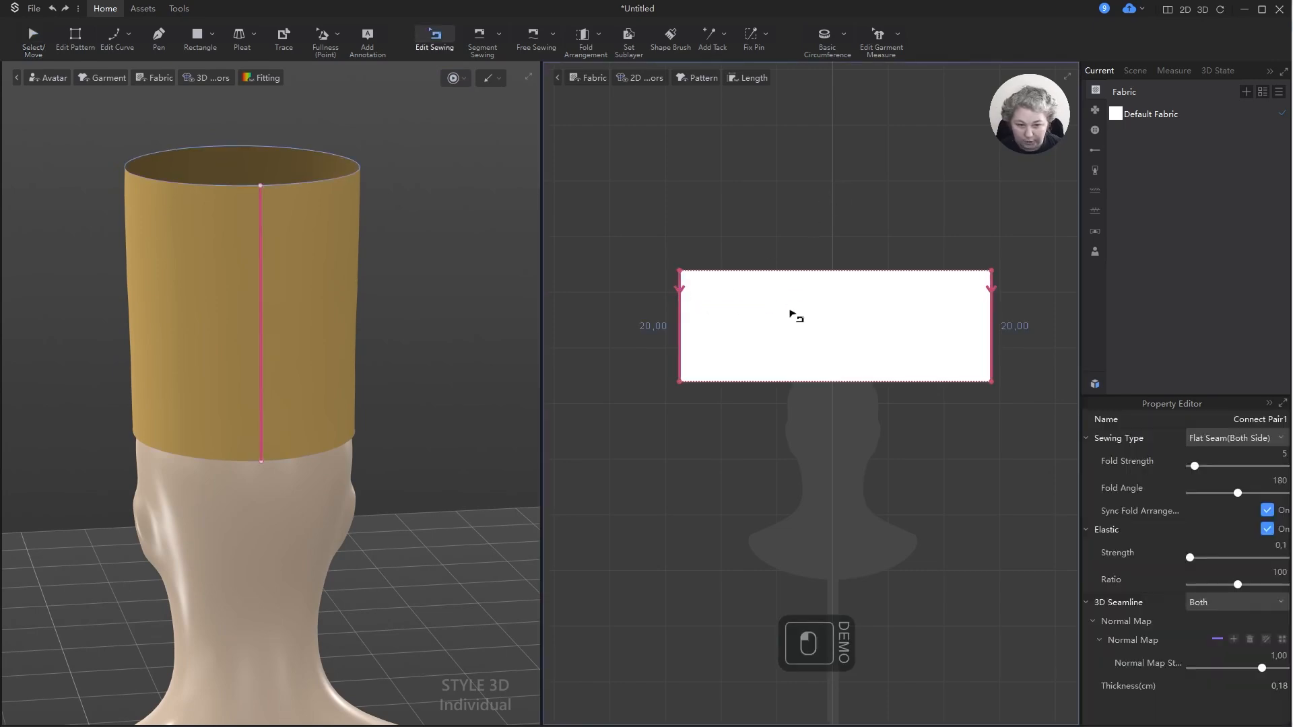
left_click(1284, 453)
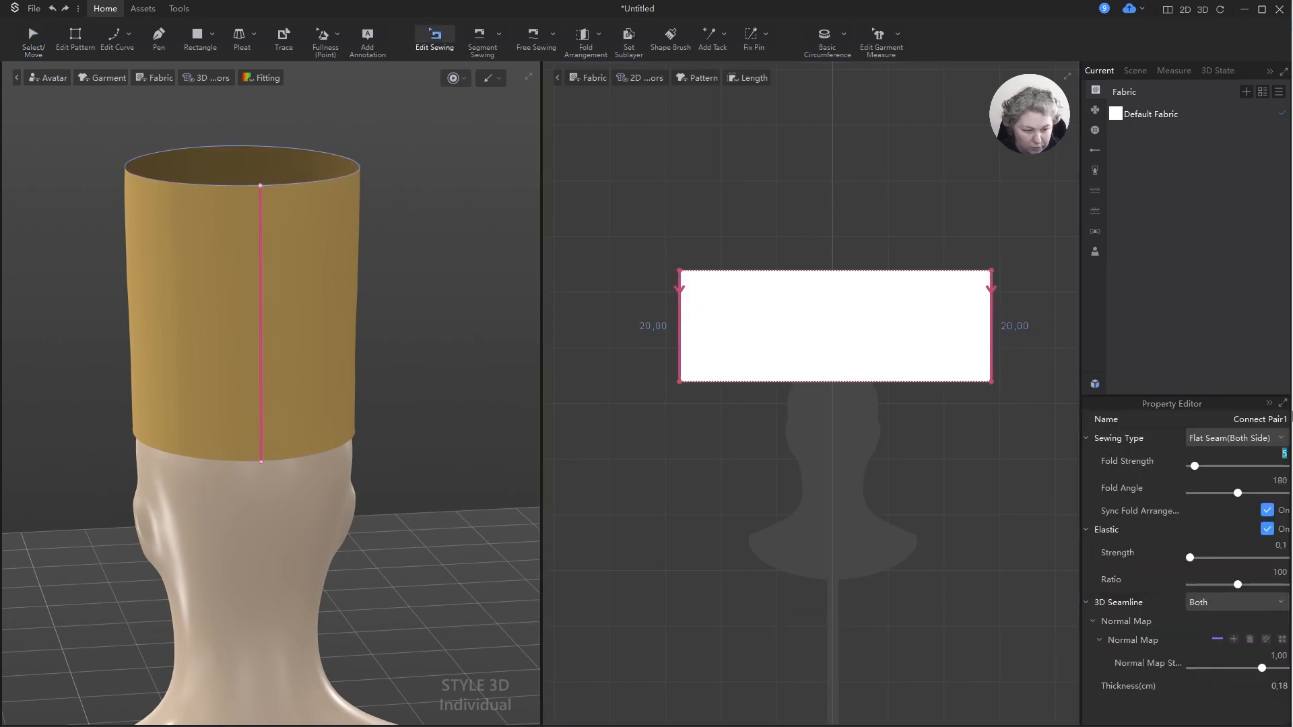
type("20")
key("Return")
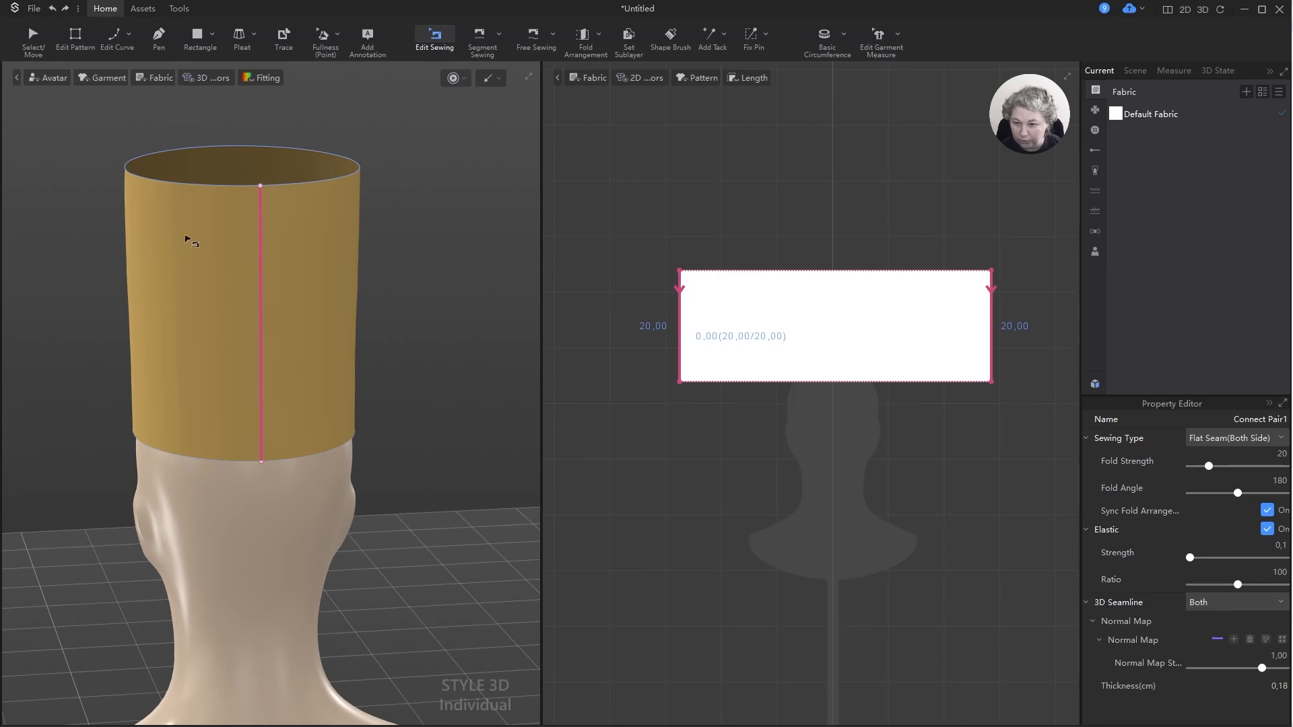
right_click_drag(186, 235, 404, 252)
- Set the seam's 3D Seamline to None, turn off Sync Fold Arrangement and Elastic, remove its normal map, and set its thickness to 0
left_click(1283, 604)
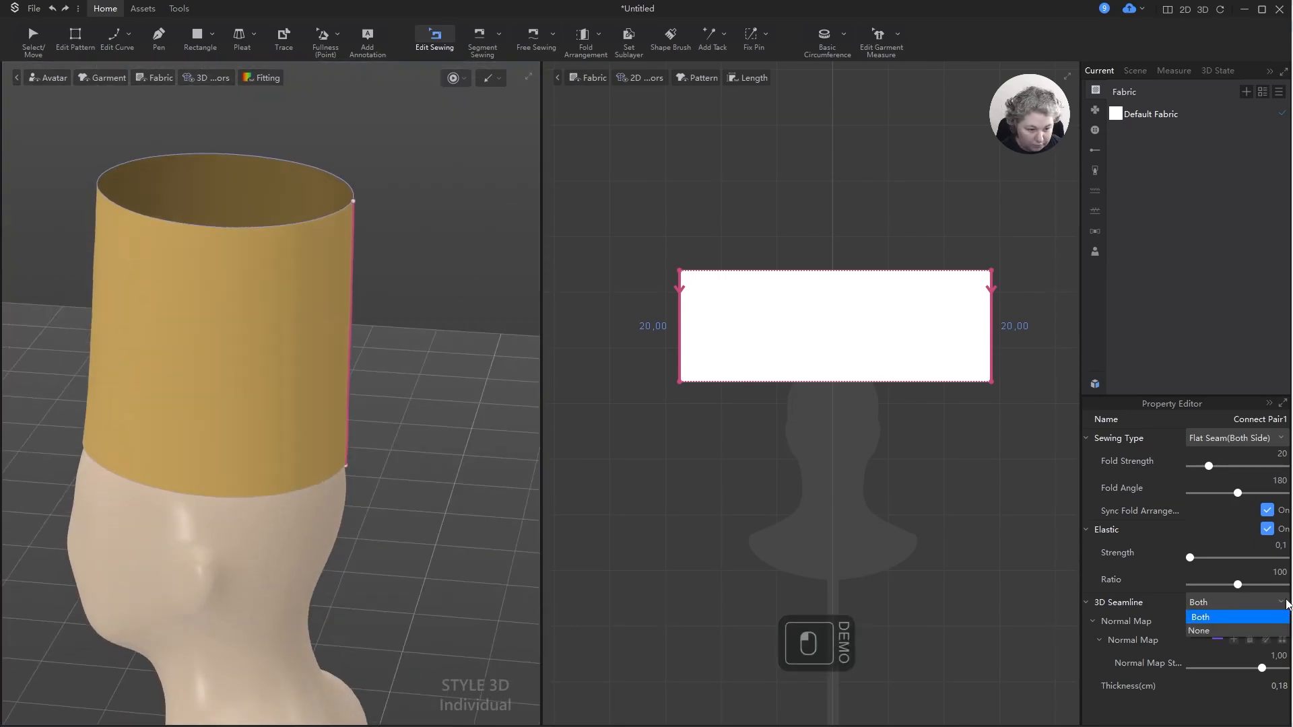
left_click(1234, 629)
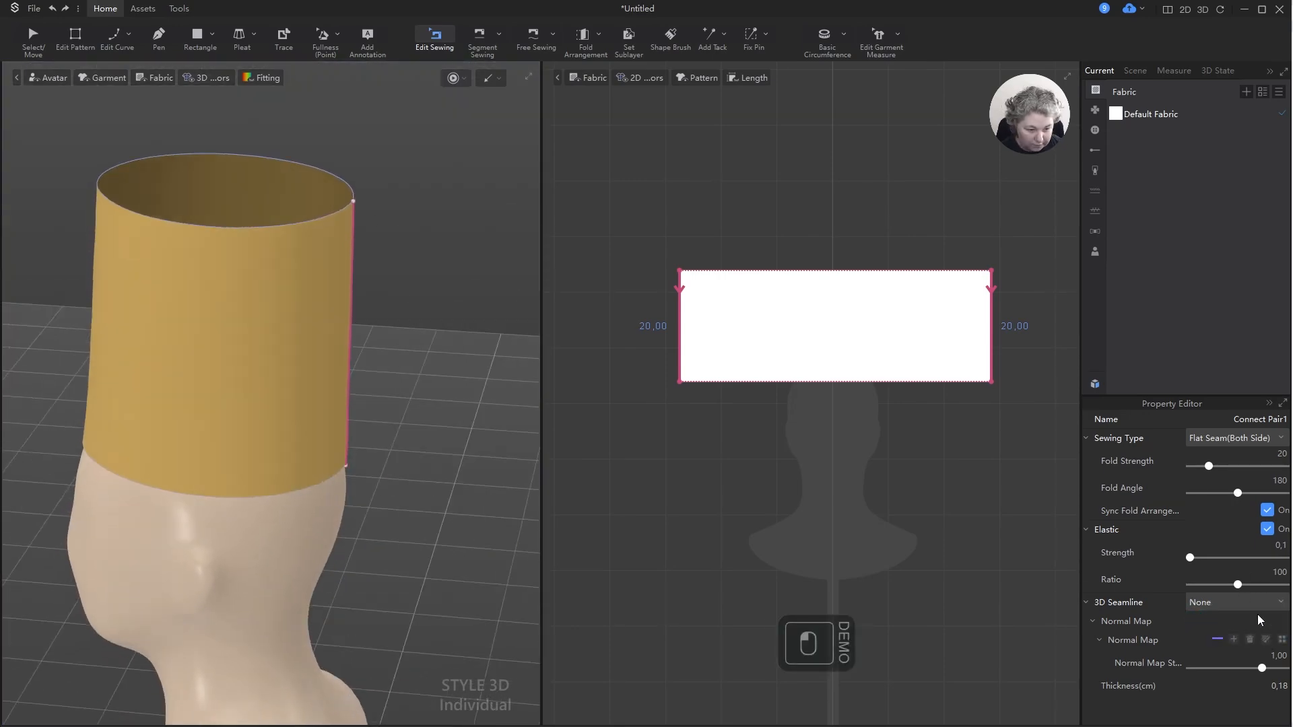
left_click(1270, 511)
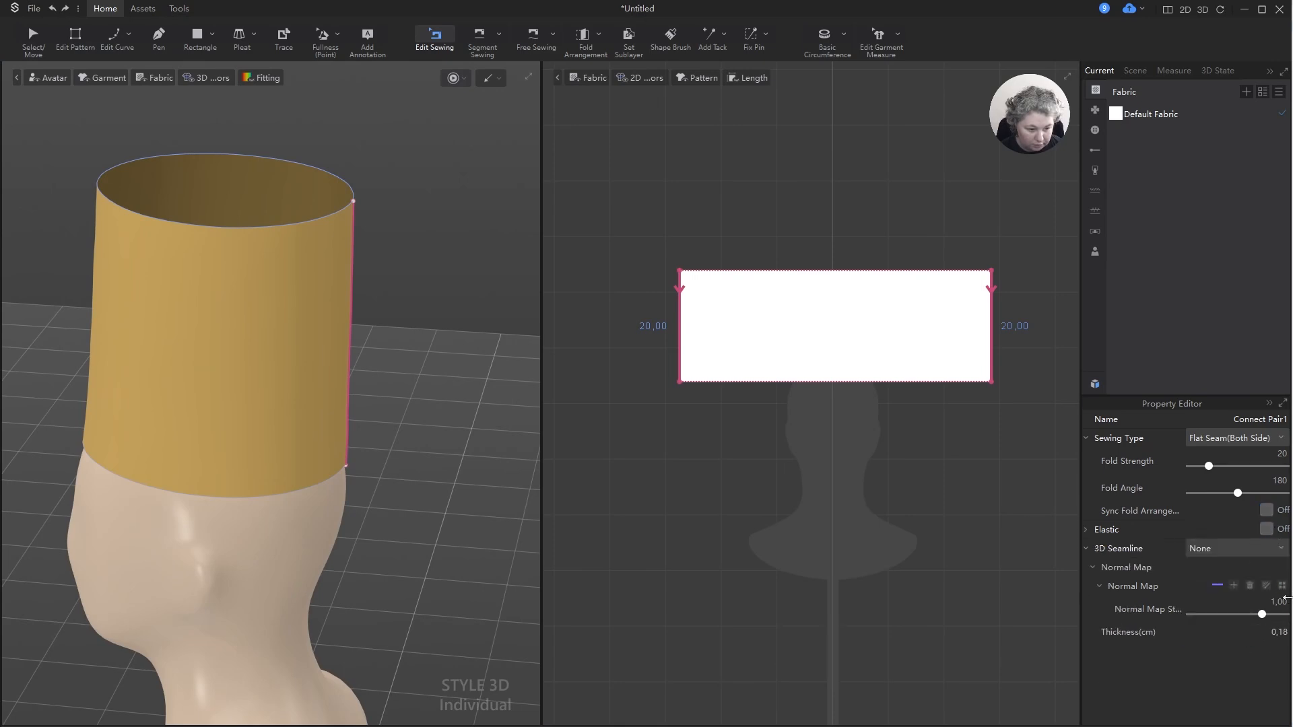
left_click(1249, 585)
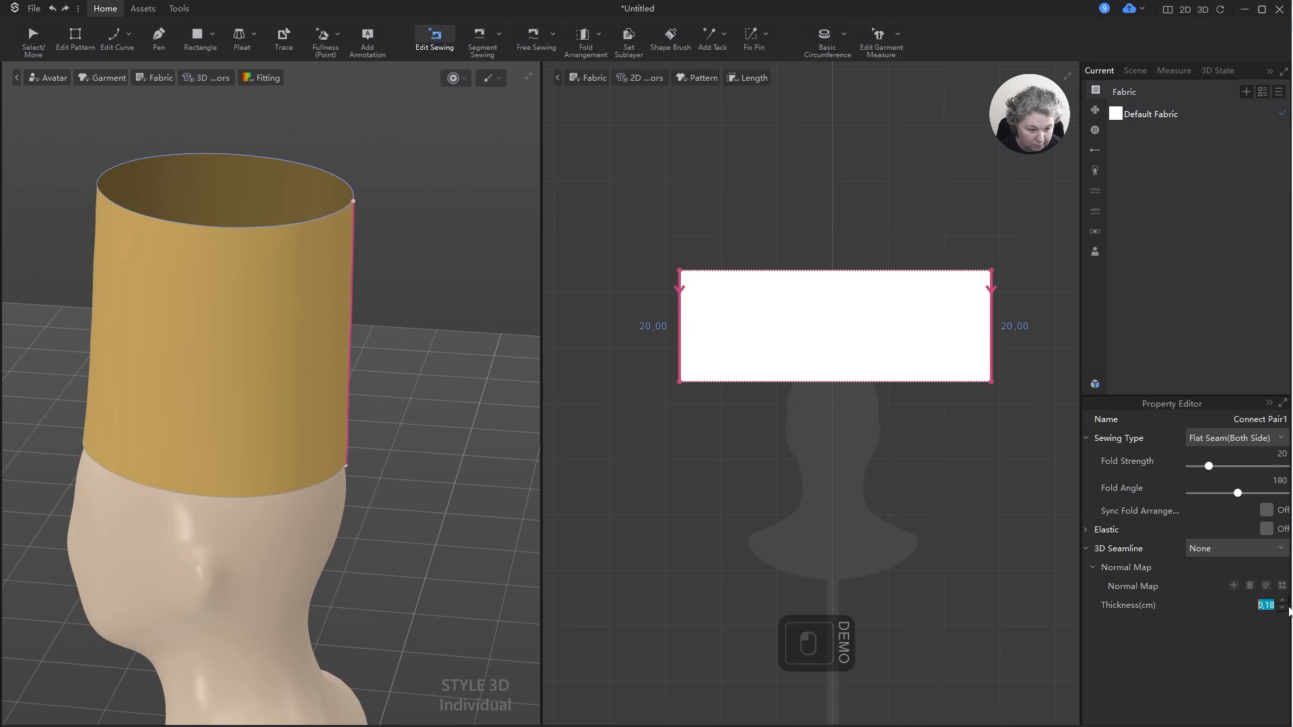
type("00")
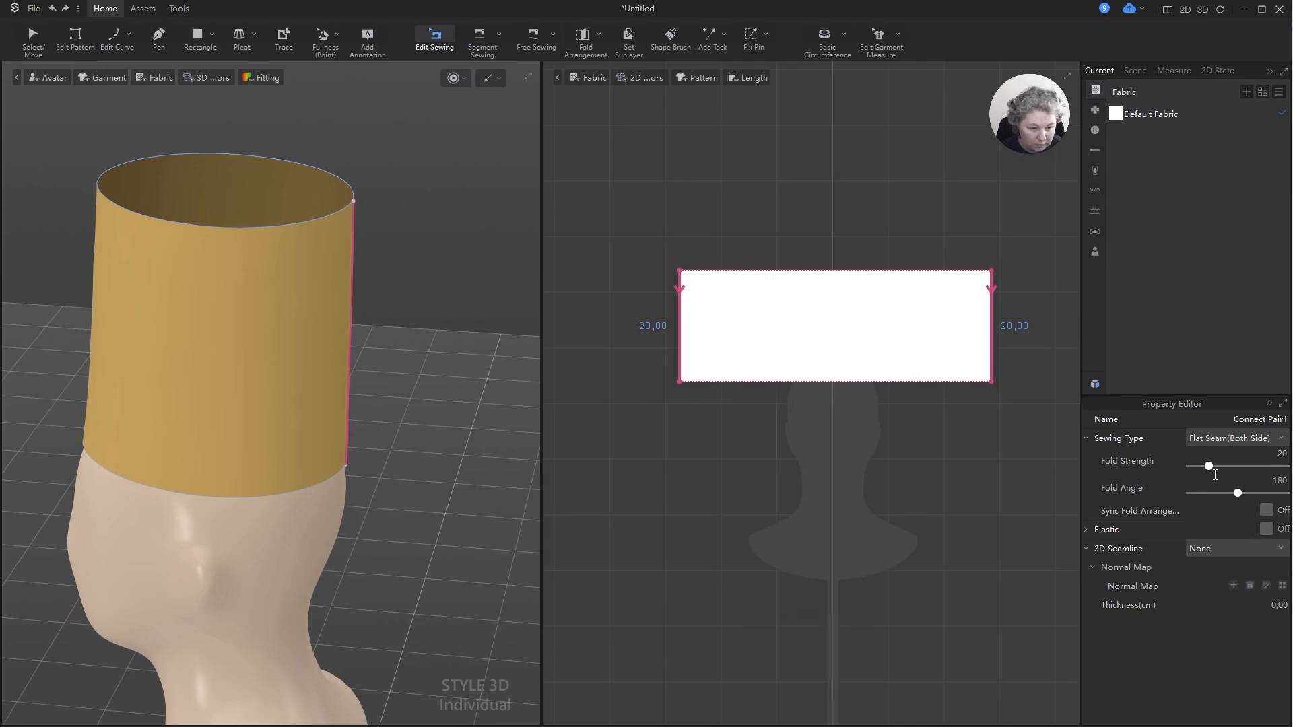
left_click(1245, 435)
left_click(1243, 438)
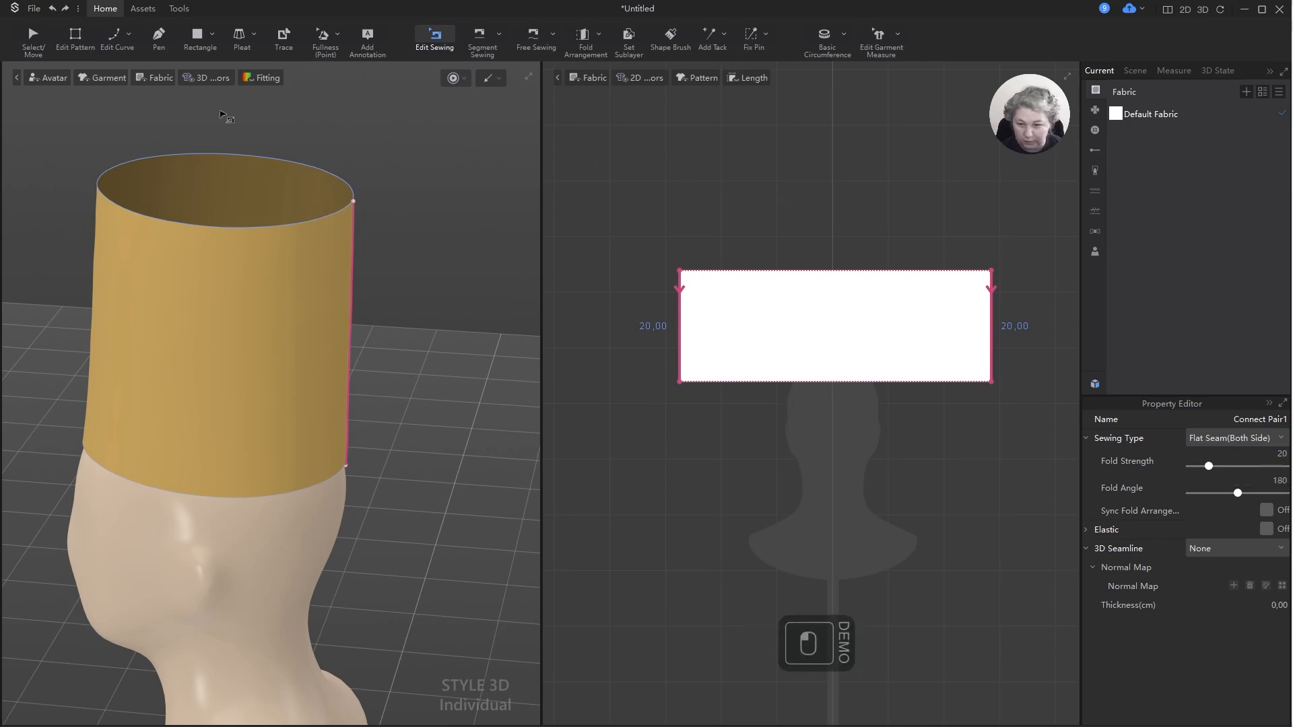
- Simulate the tube with the changed seam settings and check its shape from above and the side
left_click(33, 37)
key("space")
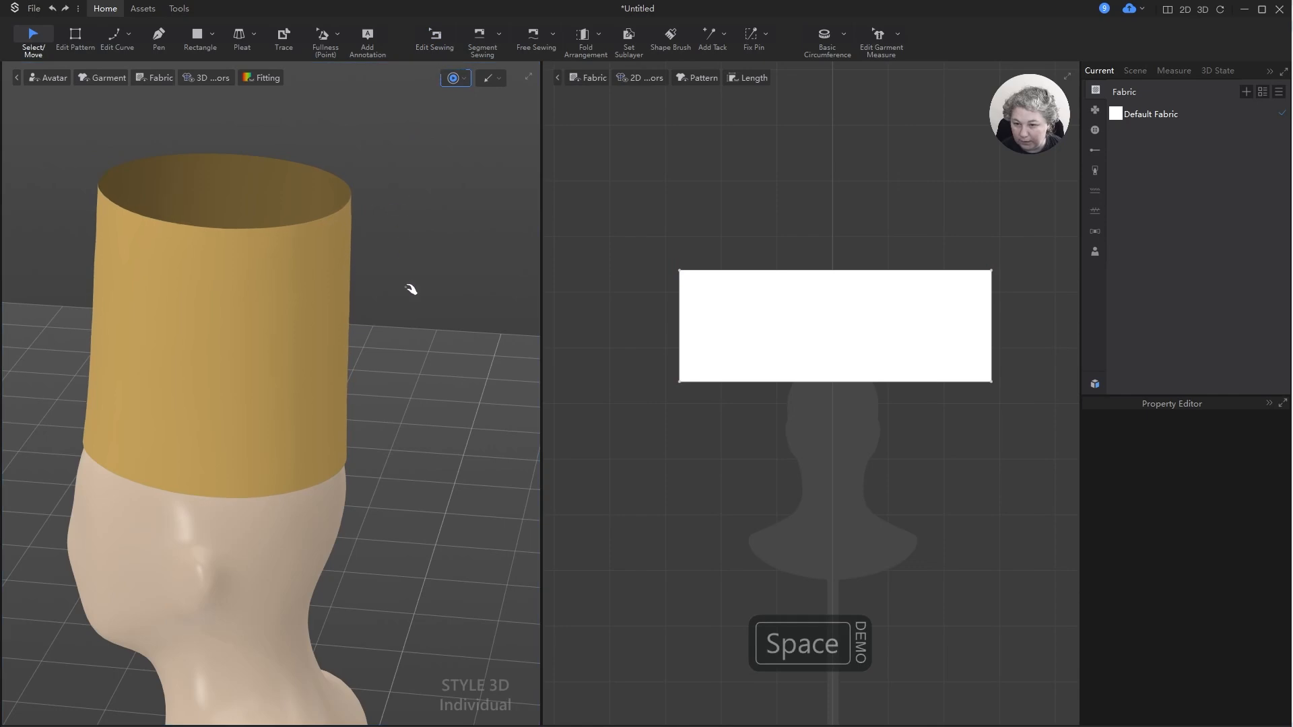
right_click_drag(411, 289, 356, 367)
right_click_drag(360, 572, 341, 343)
left_click(337, 291)
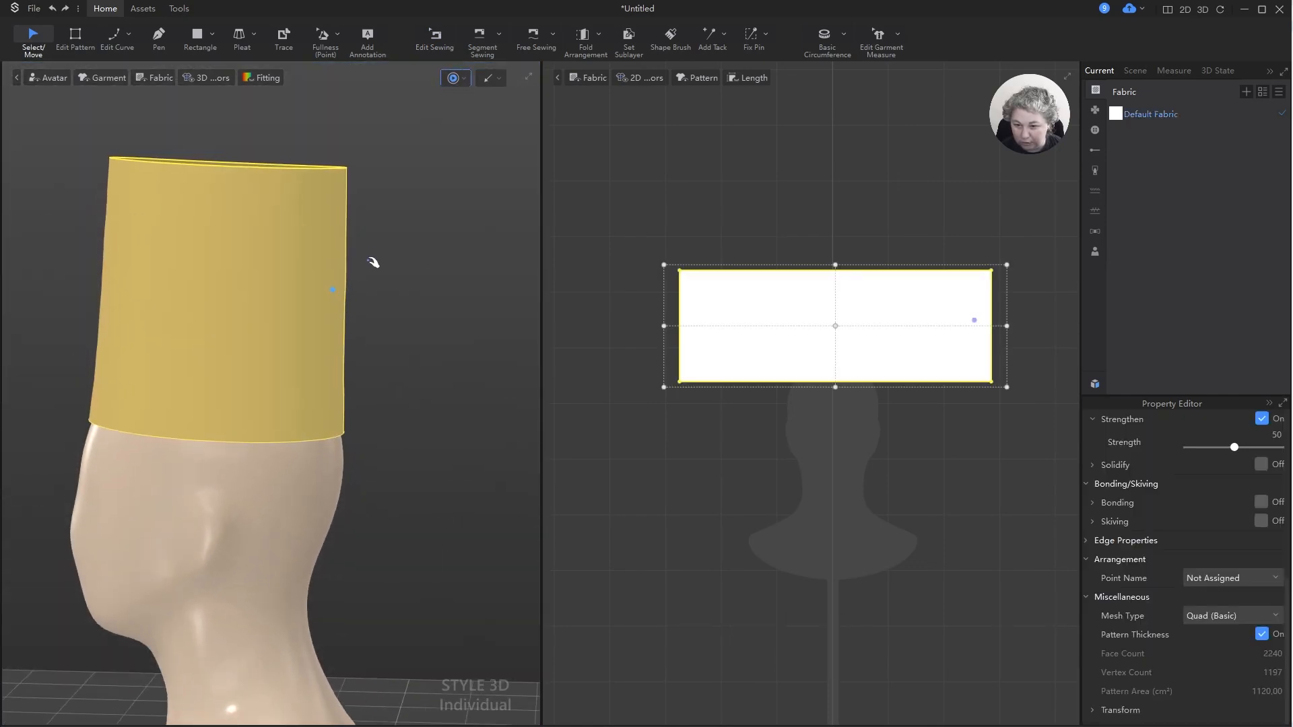
right_click_drag(374, 262, 438, 247)
left_click_drag(438, 247, 407, 303, "alt")
- Shorten the pattern from its upper edge to a height of 15 cm
left_click(842, 245)
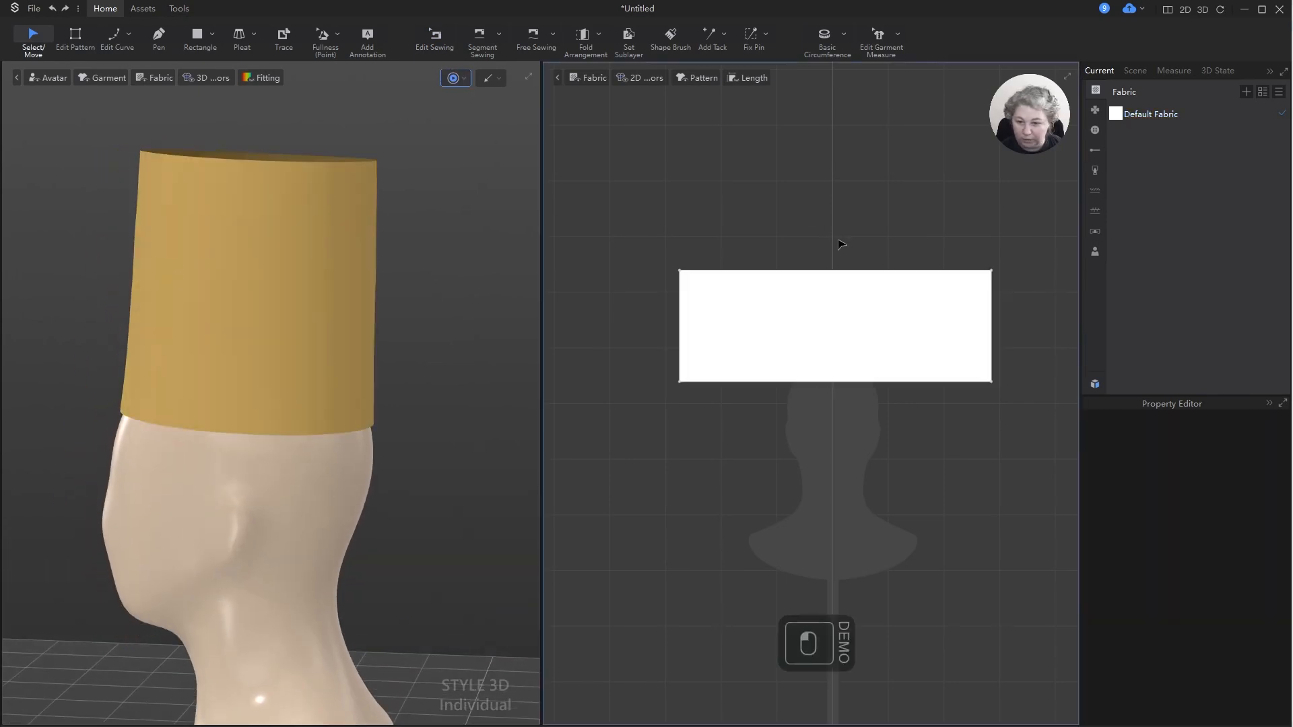
left_click(842, 272)
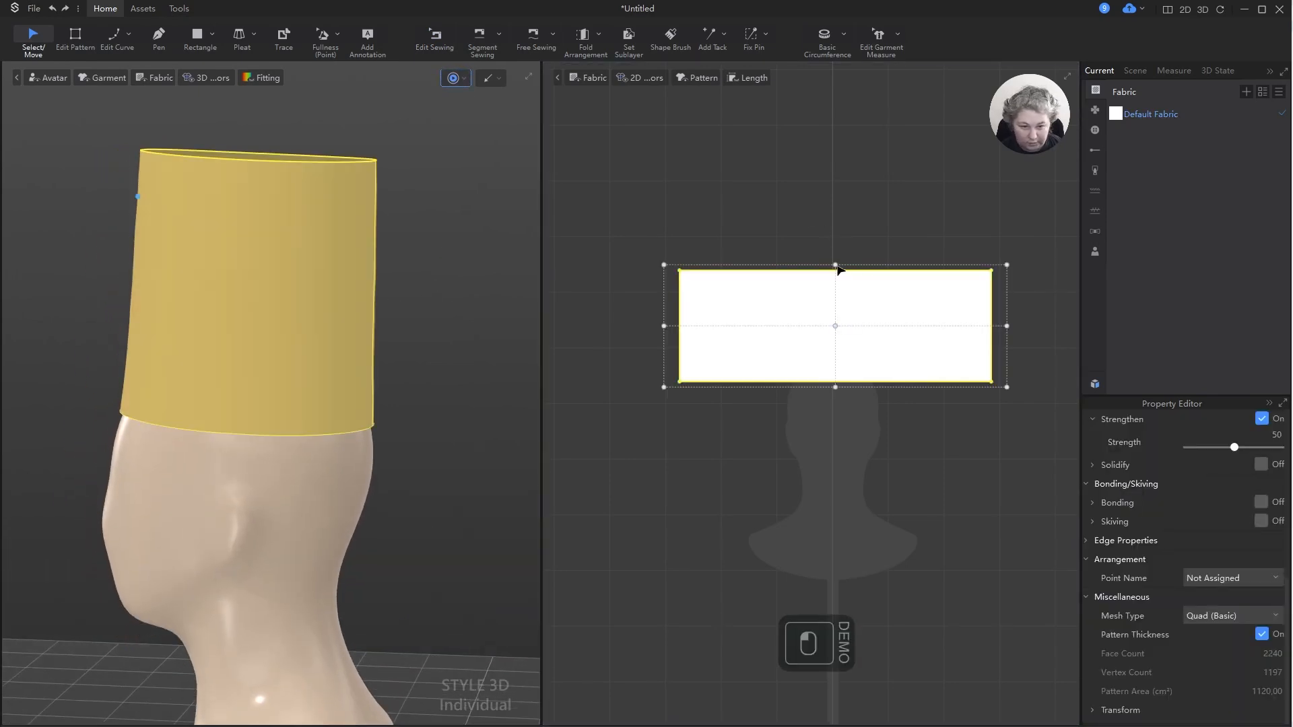
left_click_drag(836, 266, 818, 304)
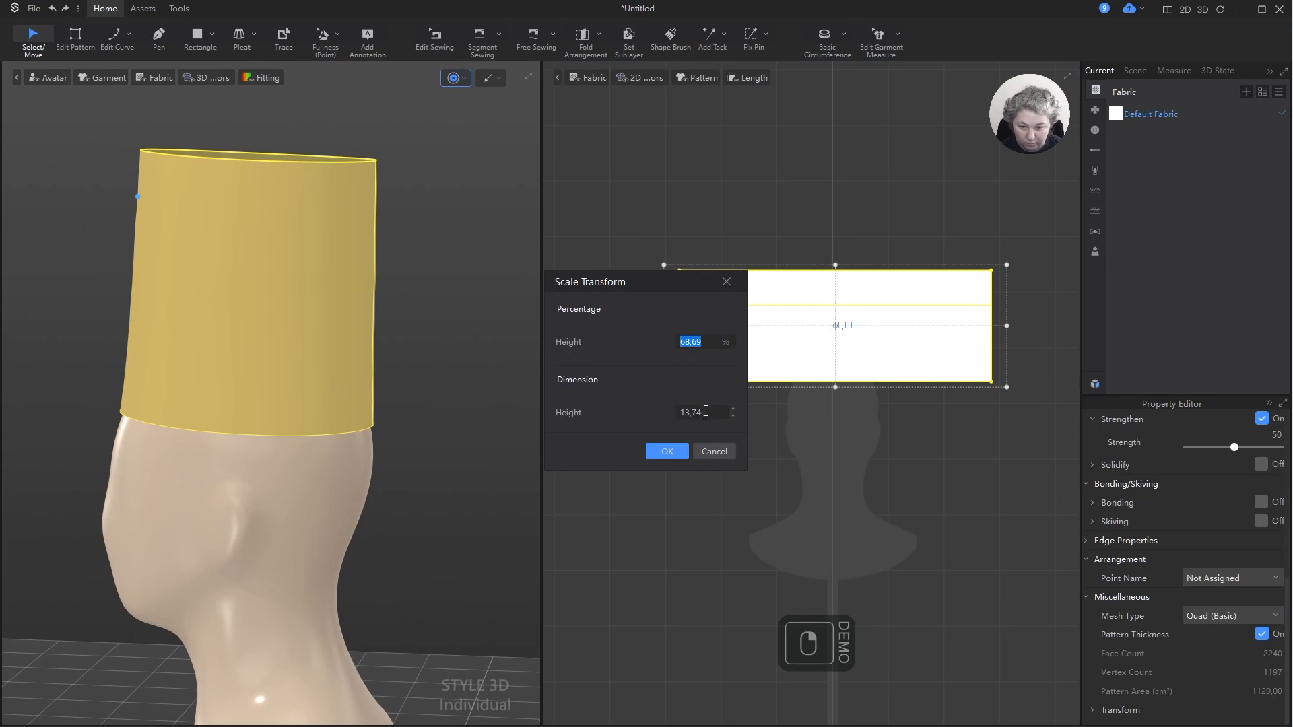
type("15")
key("Return")
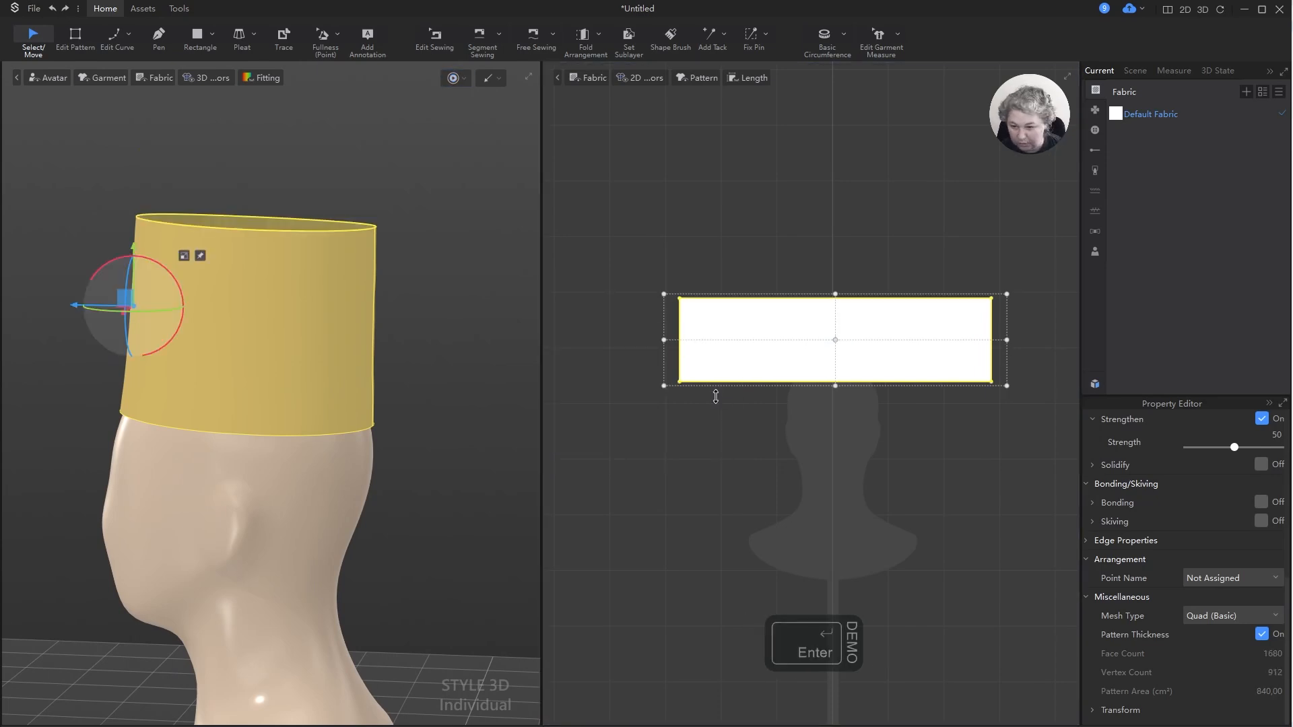
right_click_drag(326, 271, 363, 262)
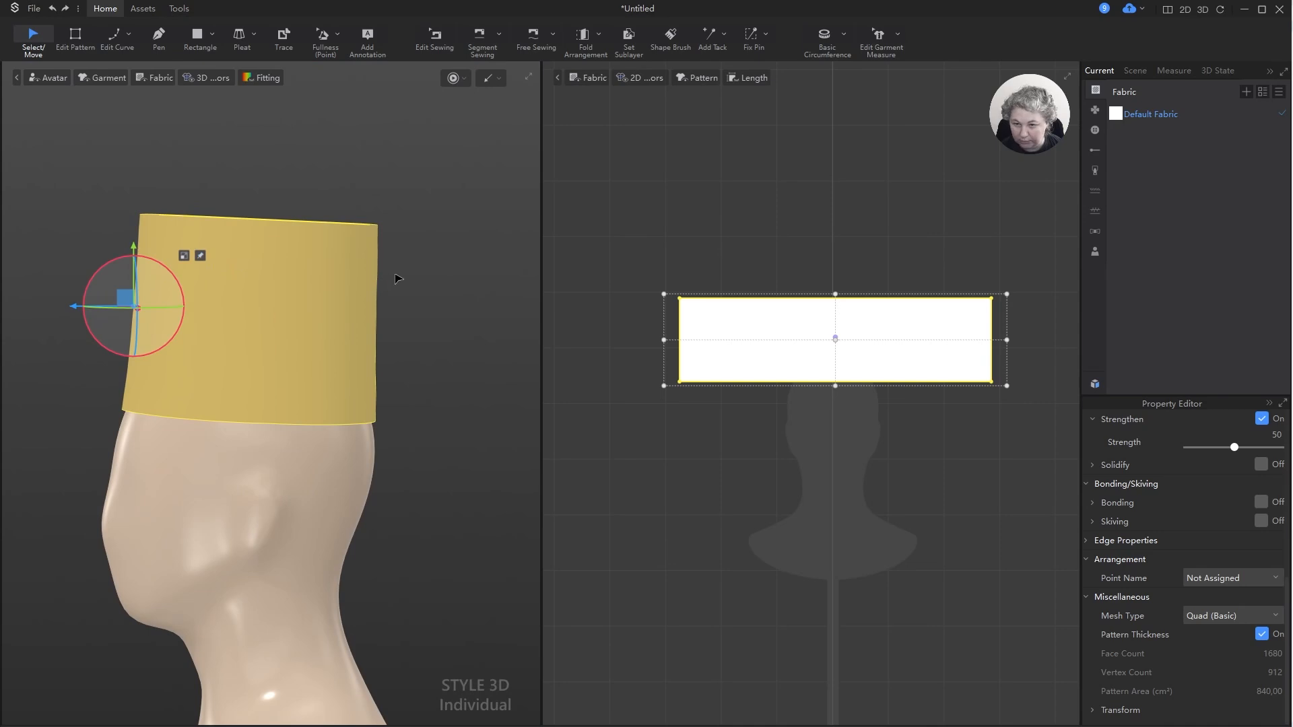
- Shift the shortened tube toward the face in the side view, simulate it, and check its fit from behind and above
key("6")
middle_click_drag(464, 295, 487, 450)
left_click_drag(218, 217, 186, 222)
key("space")
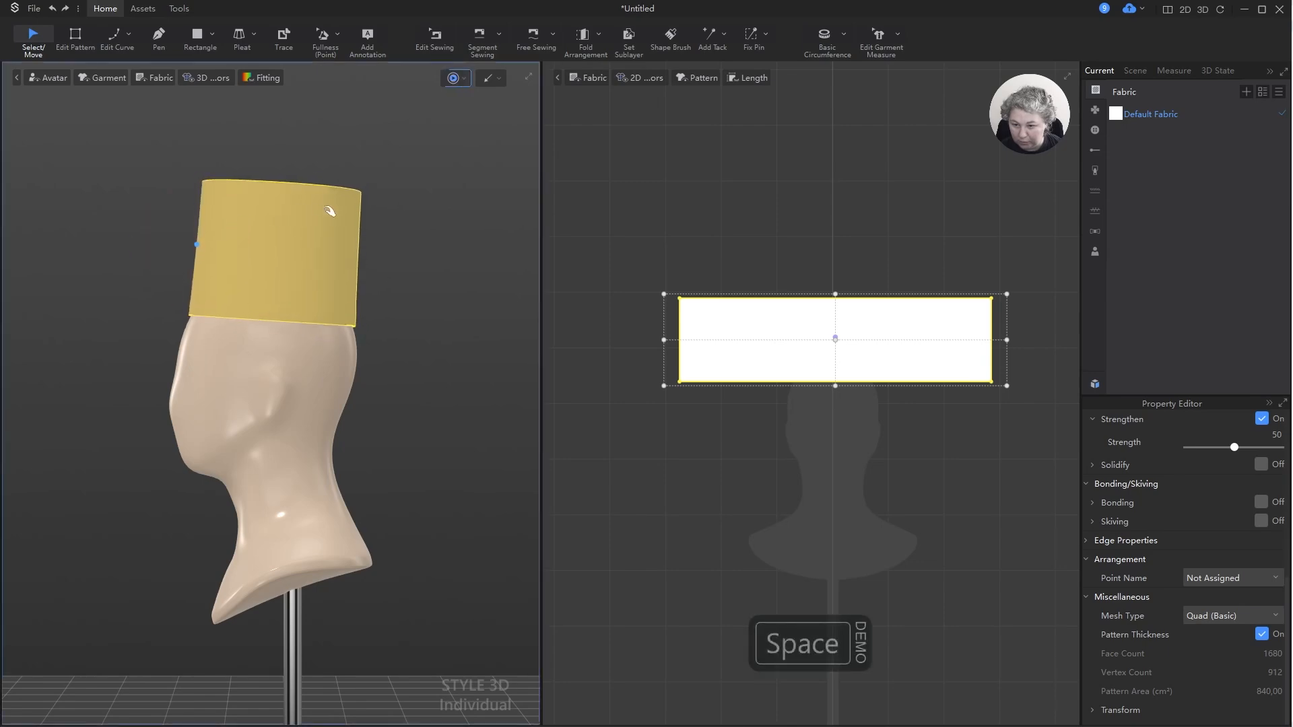
key("space")
right_click_drag(441, 250, 410, 265)
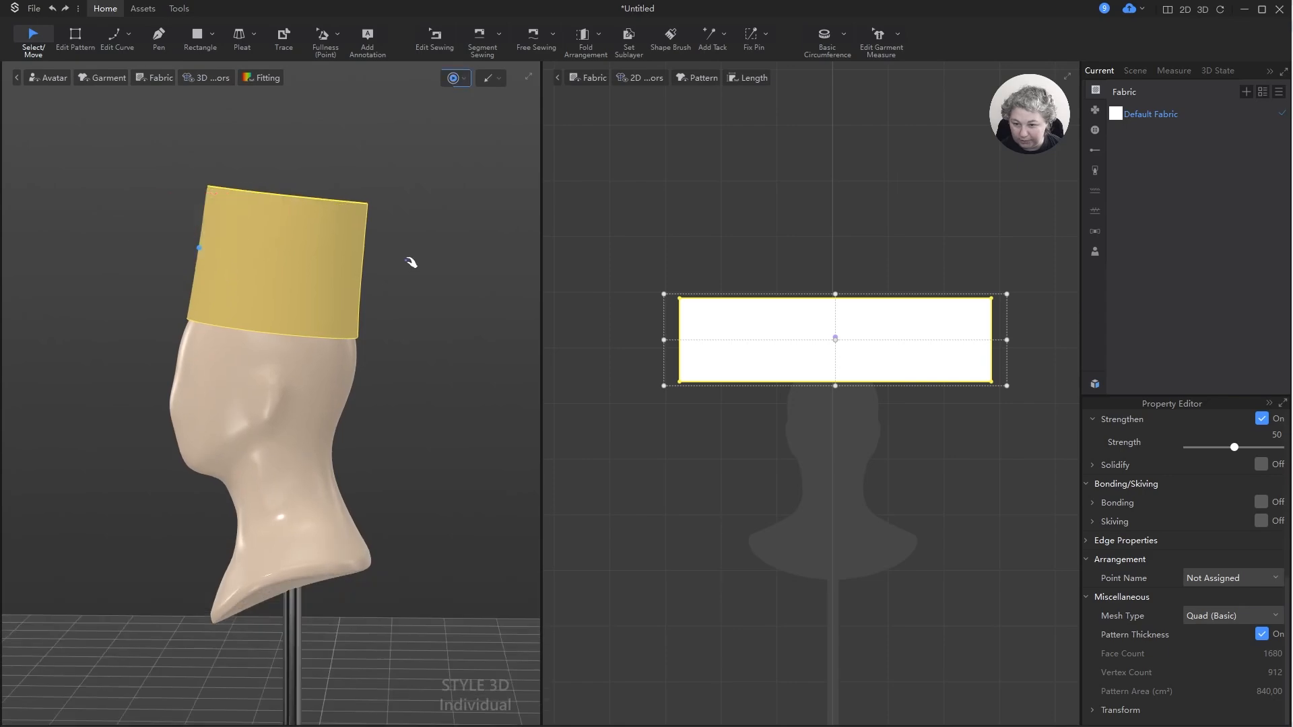
left_click(413, 345)
right_click_drag(414, 340, 334, 299)
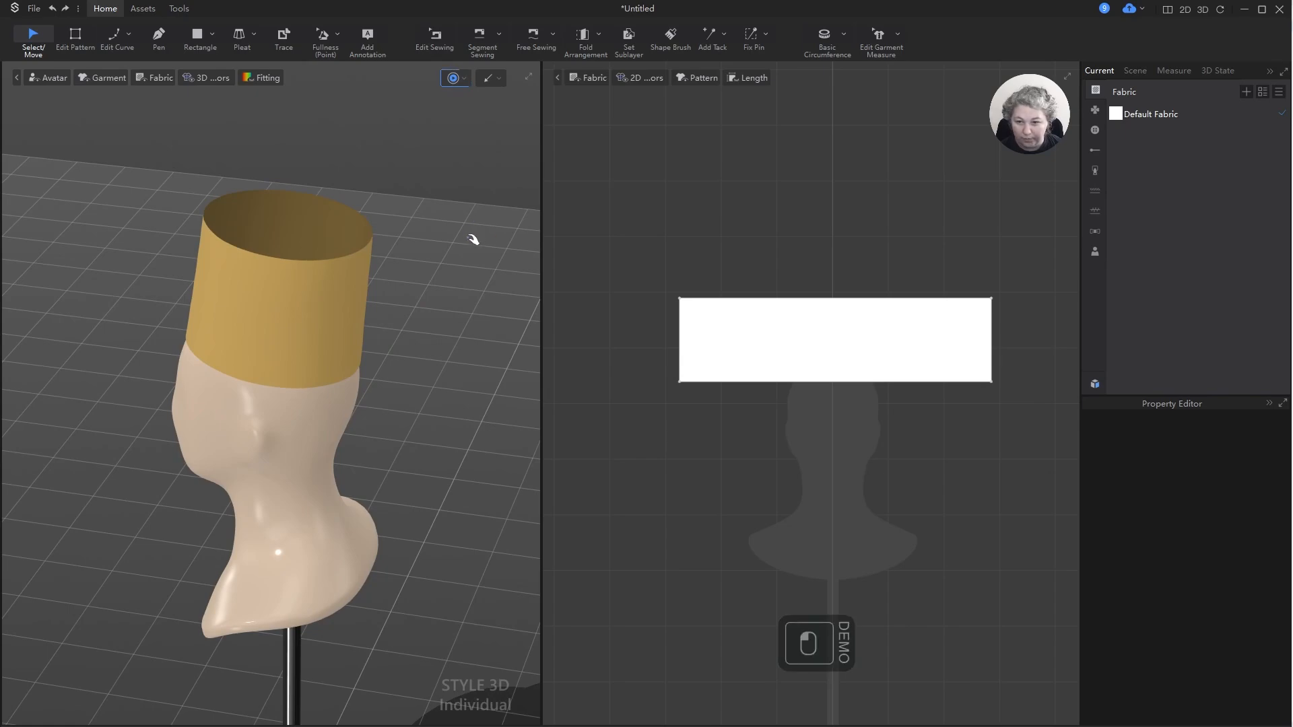
right_click_drag(471, 240, 352, 281)
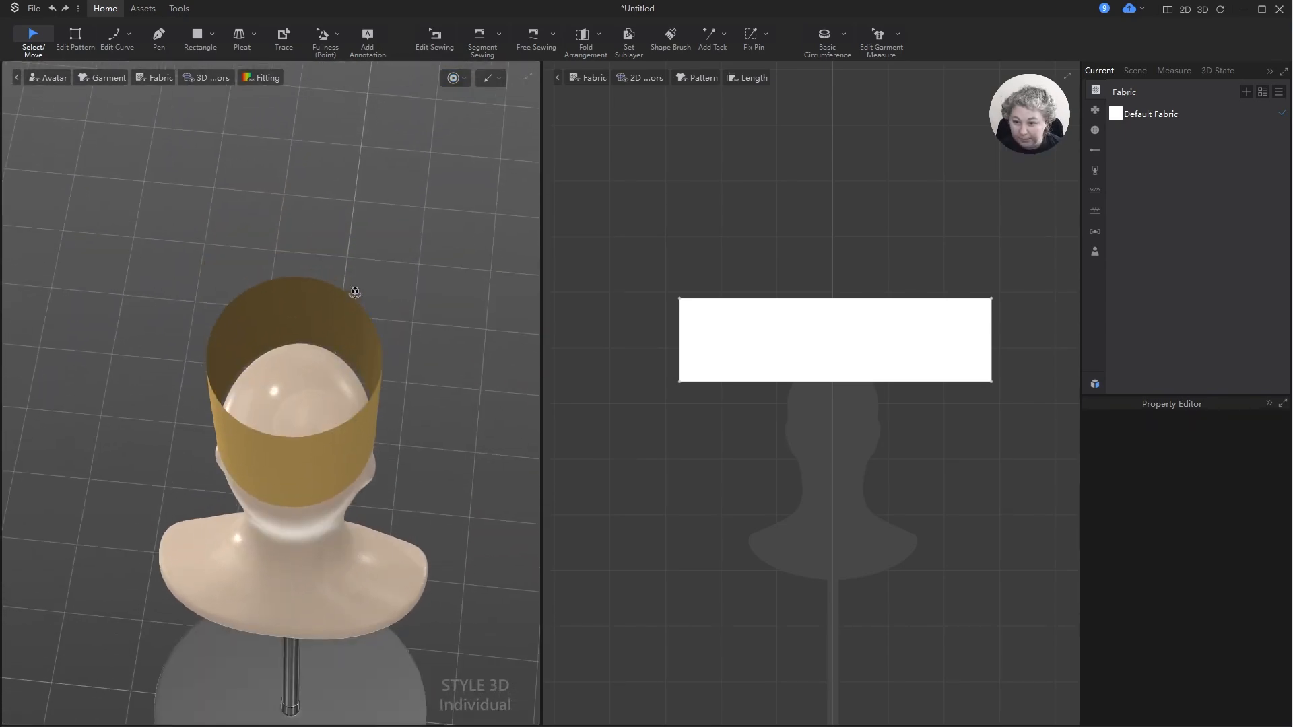
right_click_drag(429, 257, 390, 223)
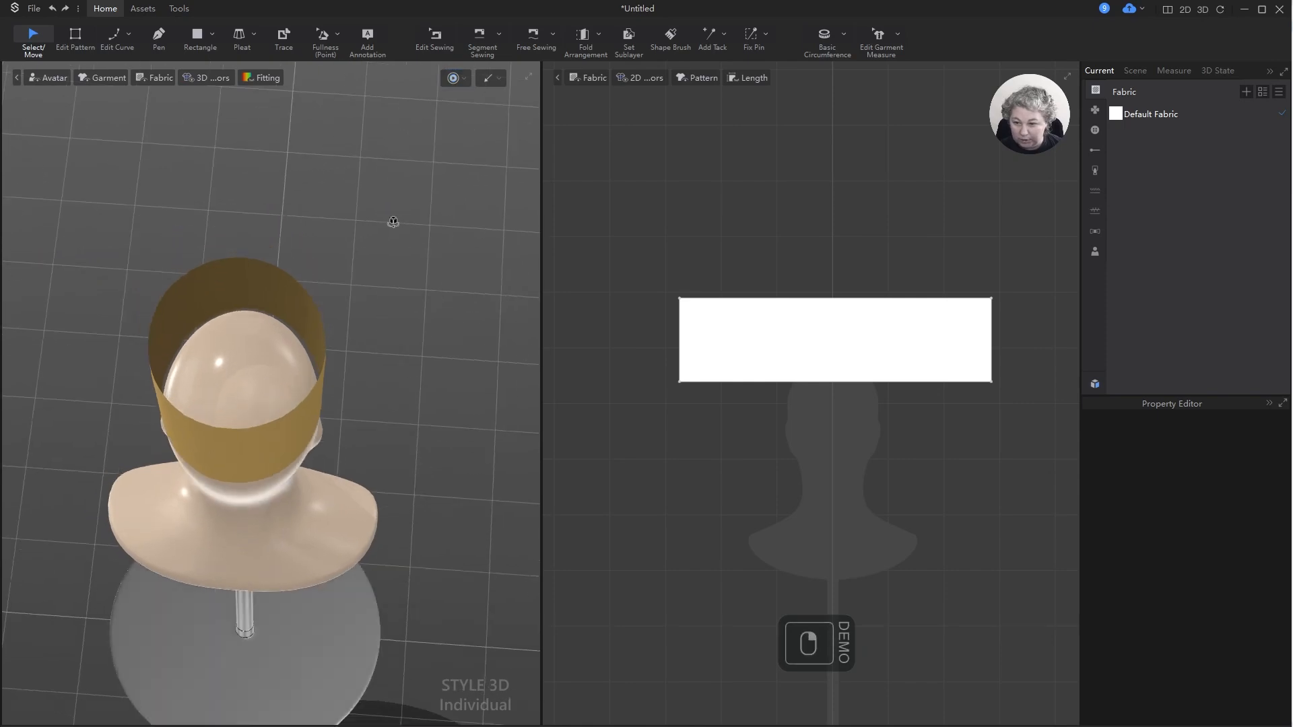
- Add points at the middle of the pattern's upper and lower edges, splitting each into two 28 cm segments
key("z")
scroll(824, 276, "up", 2)
scroll(835, 296, "down", 3)
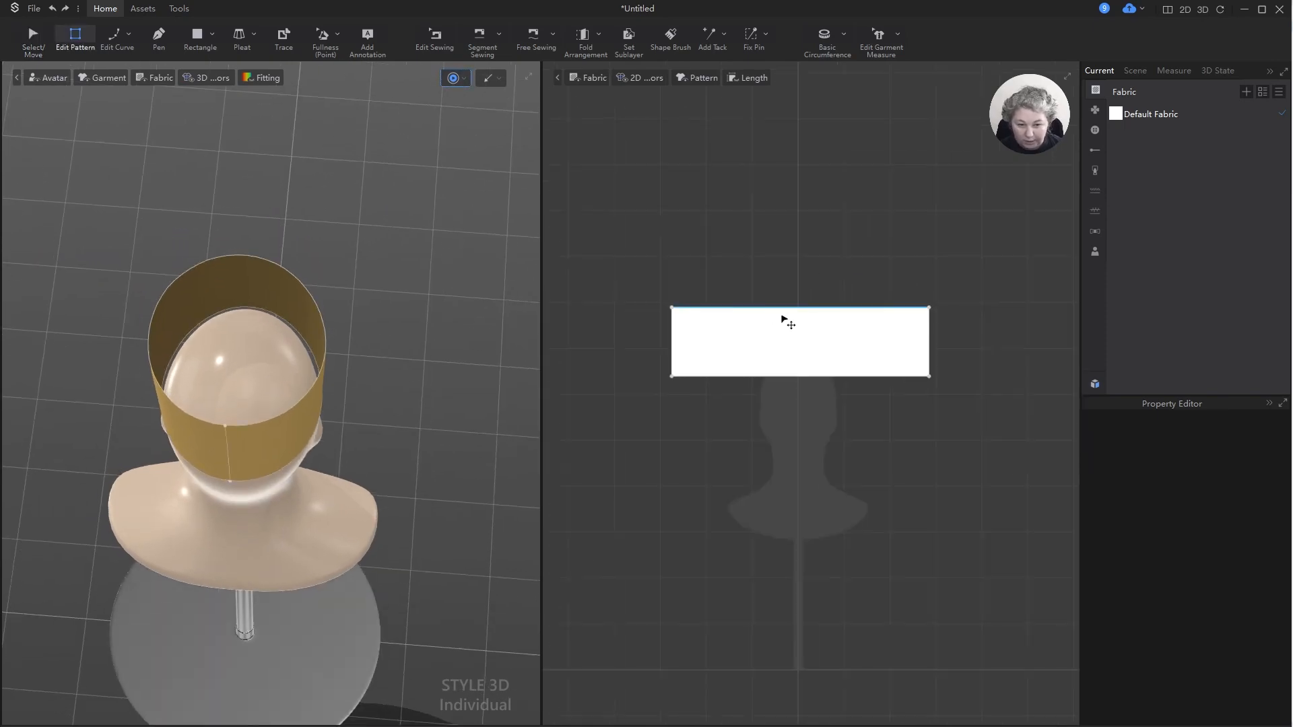
key("x")
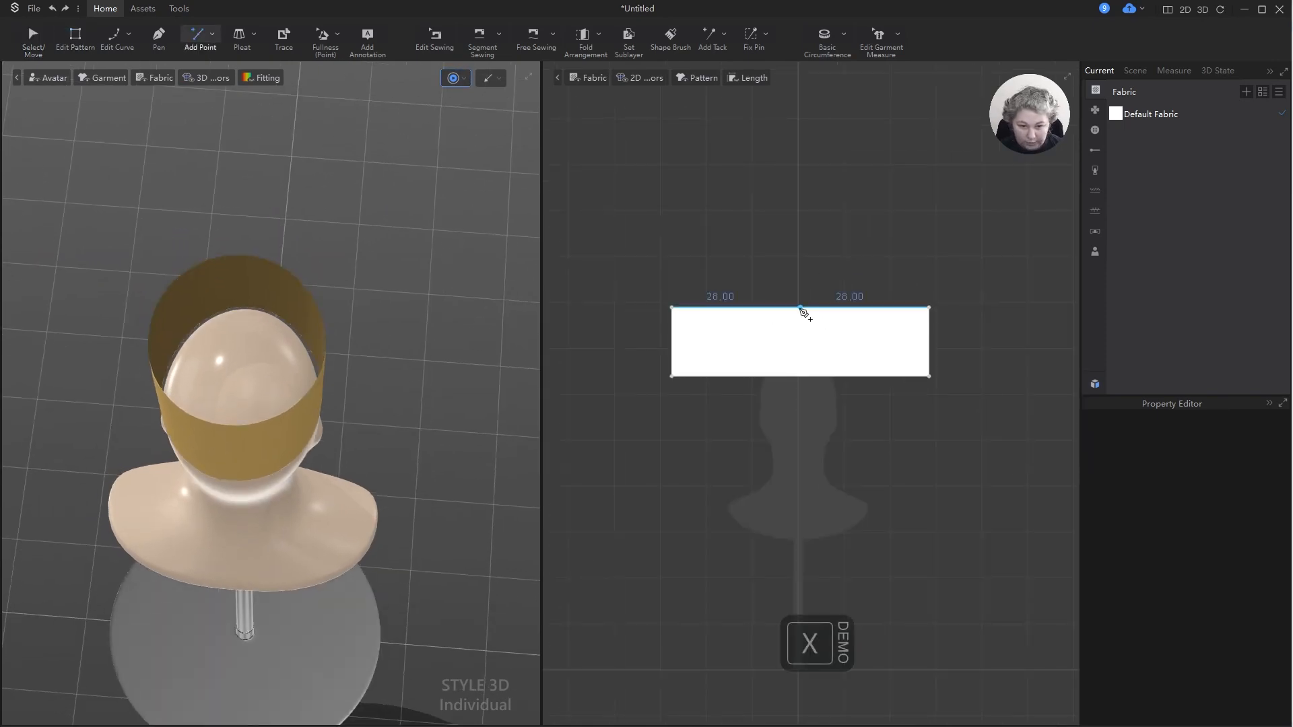
left_click(801, 308)
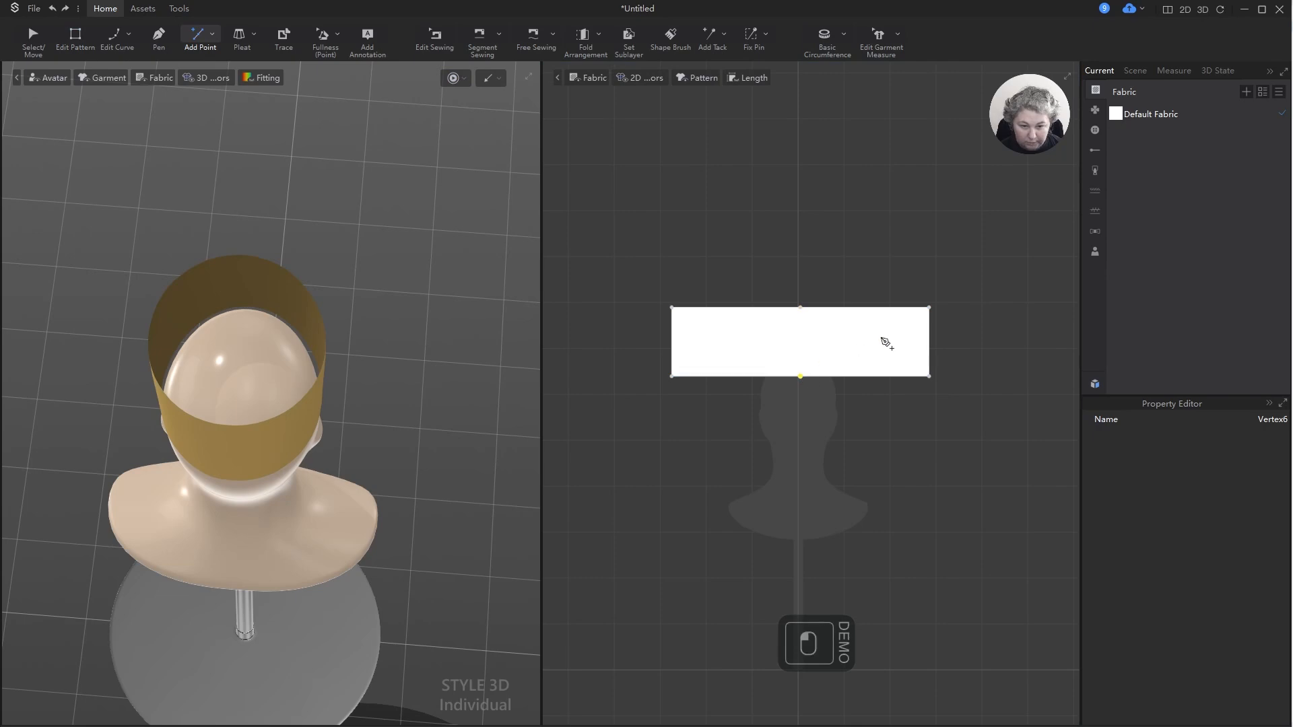
- Delete one half of the pattern up to its midpoints and remove the leftover seam from the remaining half
key("z")
left_click(930, 340)
key("Delete")
key("b")
left_click(801, 330)
key("Delete")
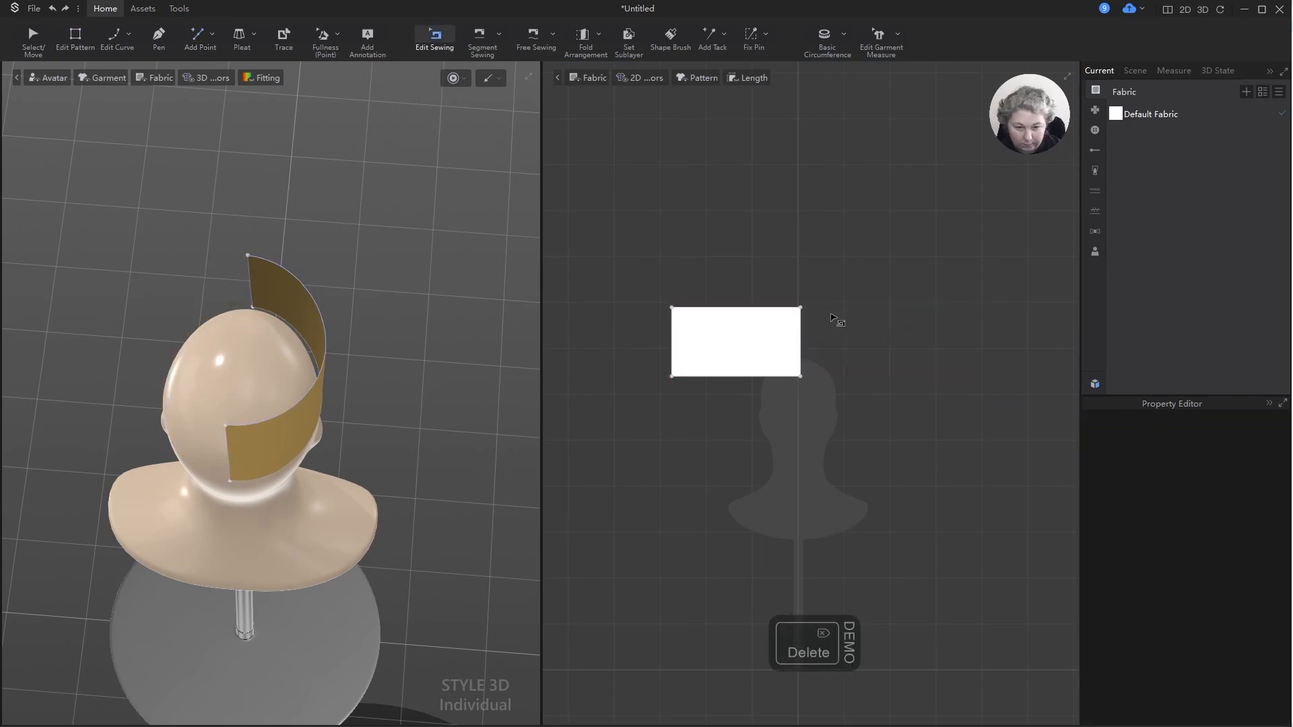
- Create a symmetric copy of the remaining half pattern and place it level beside the original with a small gap
left_click(30, 39)
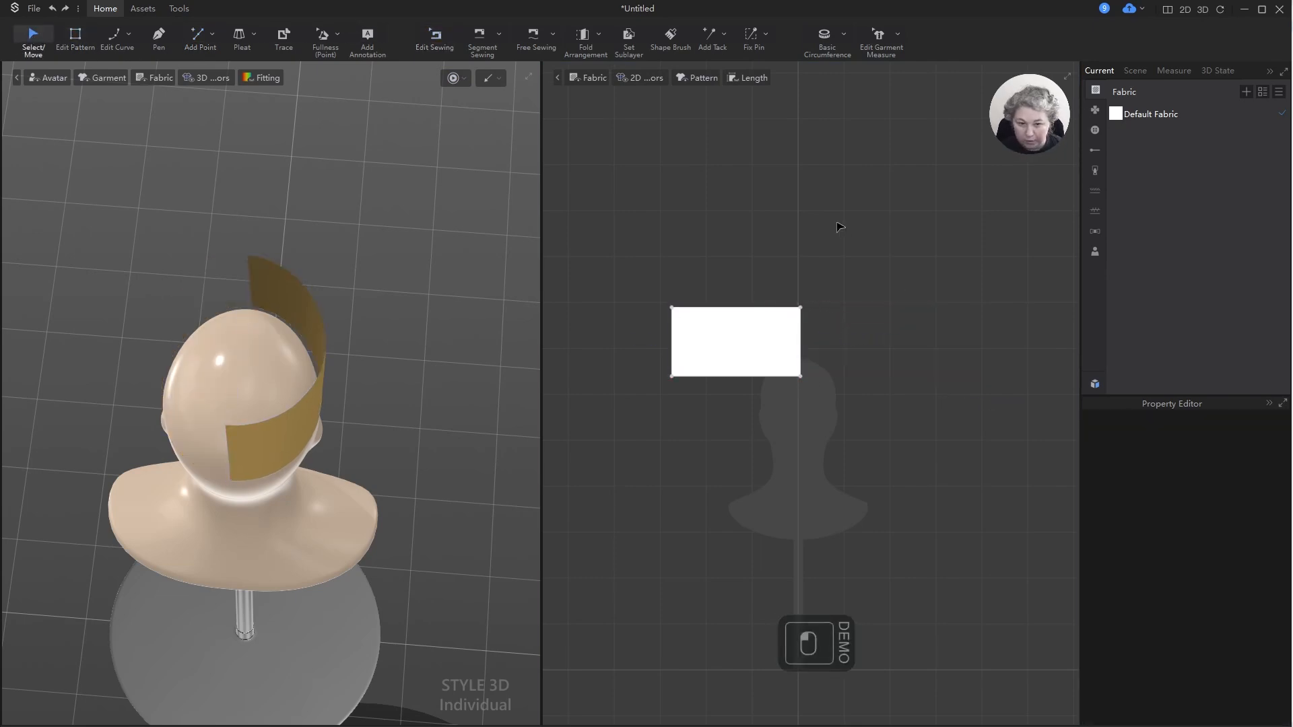
left_click(712, 336)
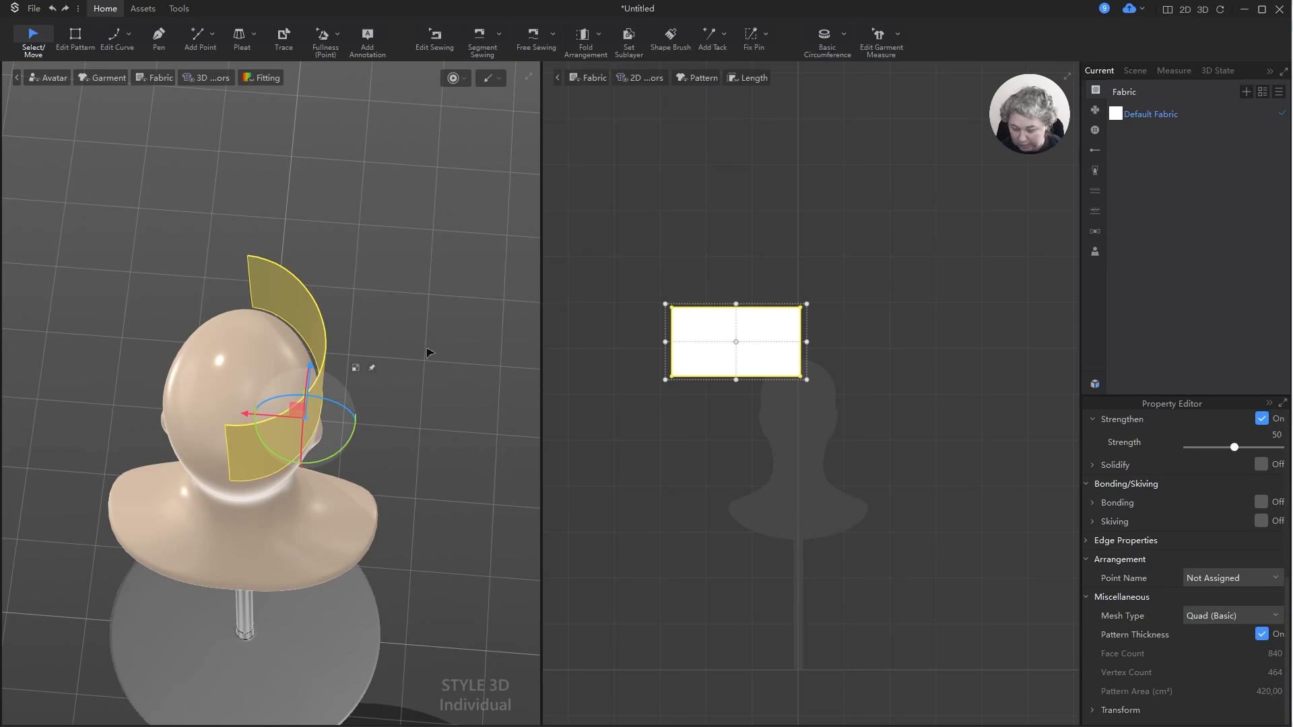
key("ctrl+d")
left_click(878, 340, "shift")
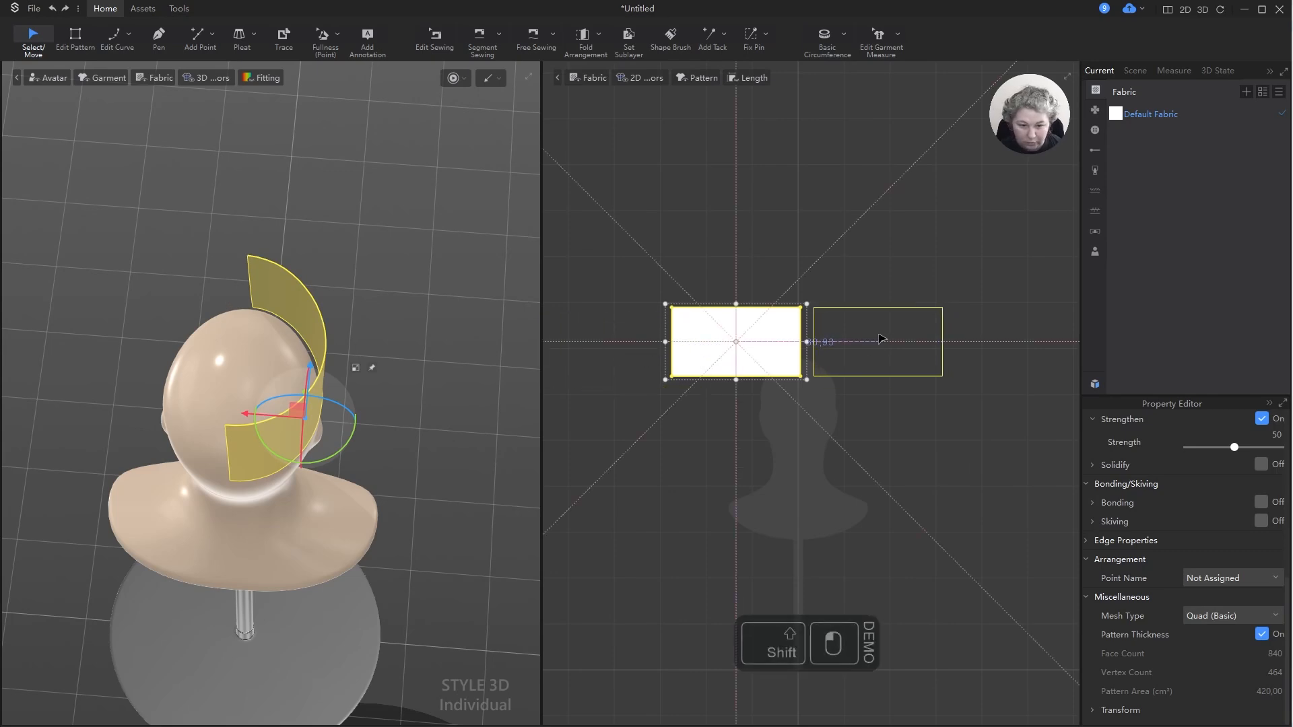
left_click(850, 205)
- Shift the copied half in the 3D view so it lines up with the original half around the head
left_click(129, 329)
right_click_drag(248, 329, 276, 341)
left_click_drag(120, 315, 145, 319)
right_click_drag(217, 288, 216, 329)
left_click(876, 225)
- Sew the two halves together along their facing inner edges and along their outer edges to close the tube
scroll(791, 339, "up", 5)
key("n")
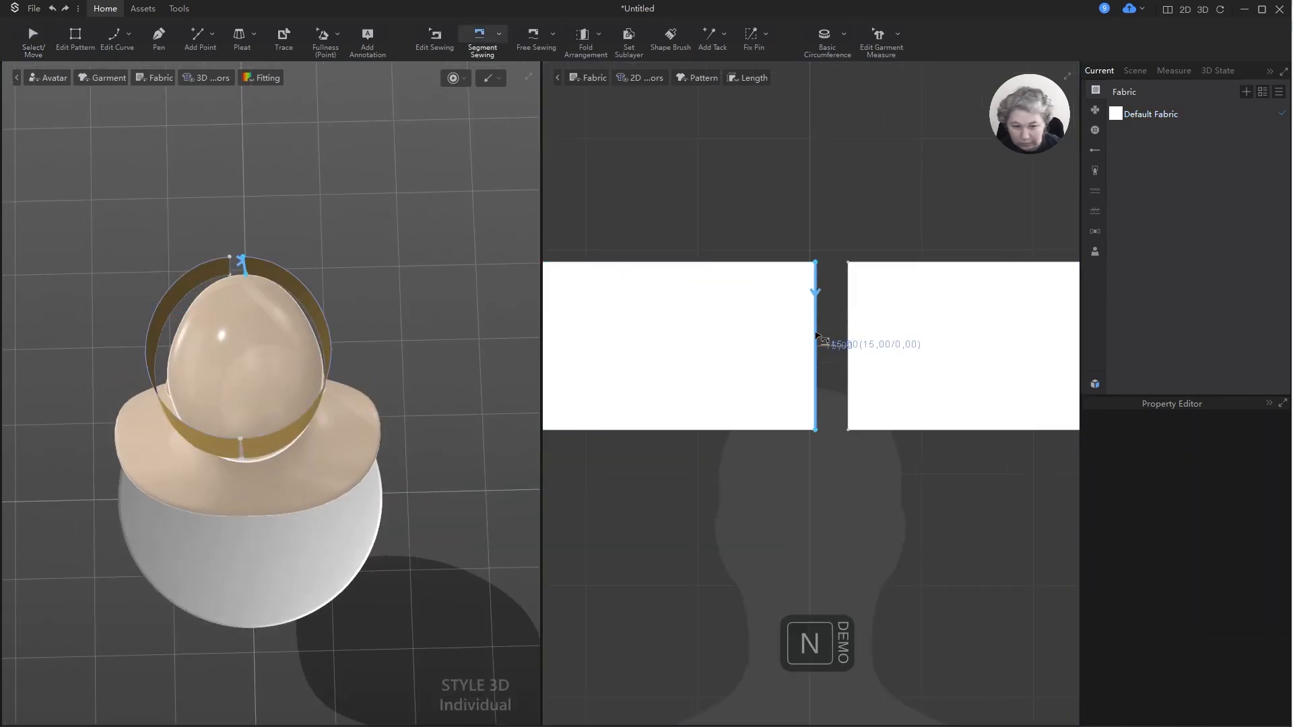
left_click(828, 316)
left_click(851, 296)
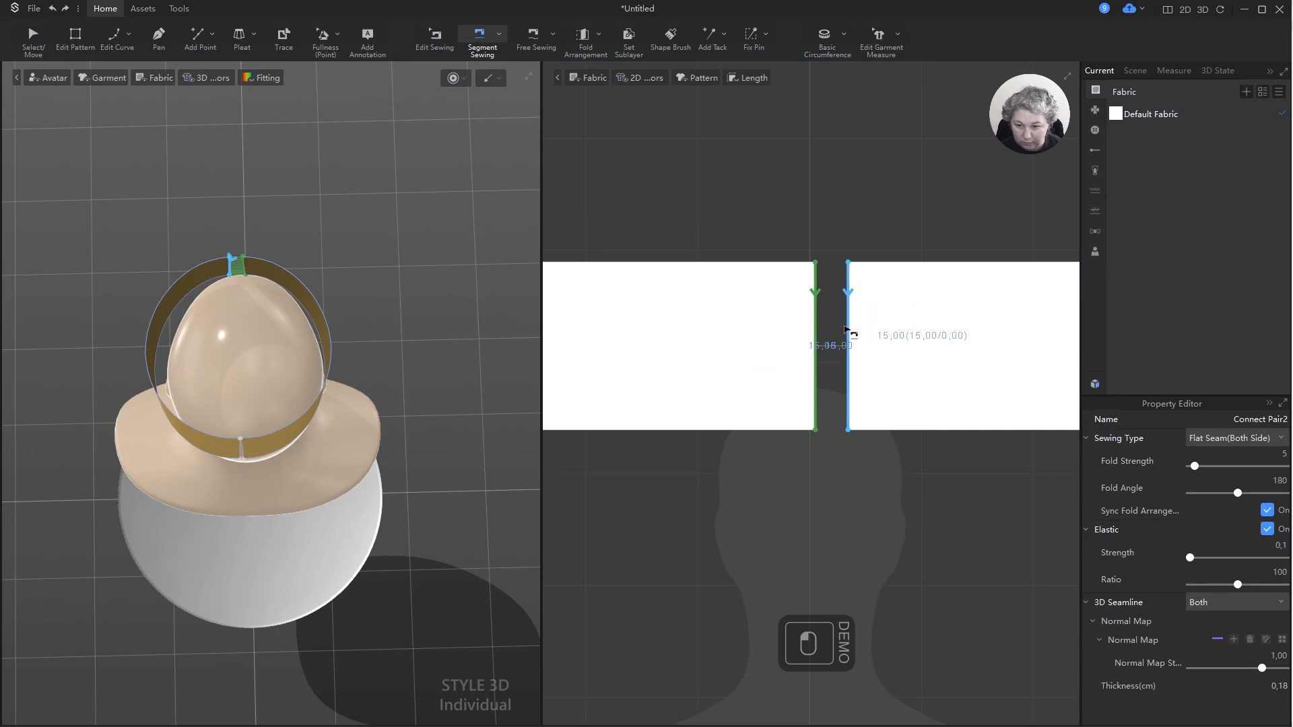
scroll(846, 330, "down", 3)
left_click(993, 317)
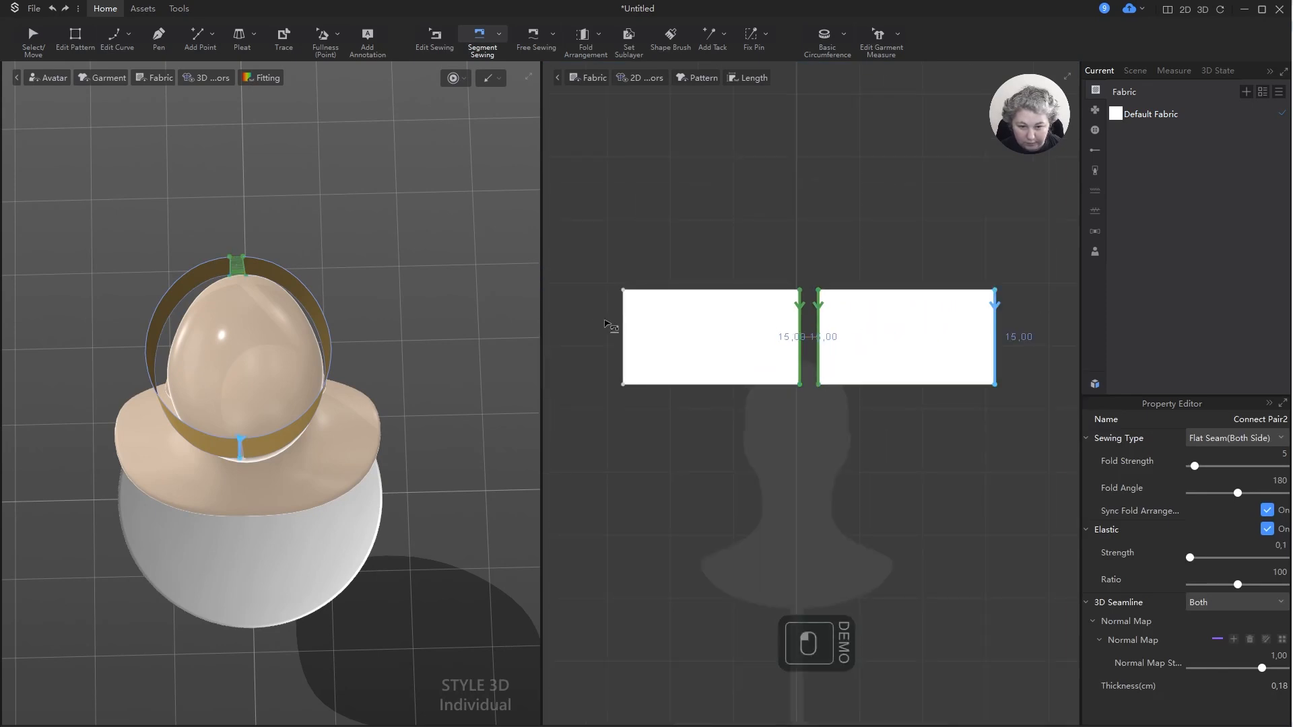
key("q")
left_click(297, 173)
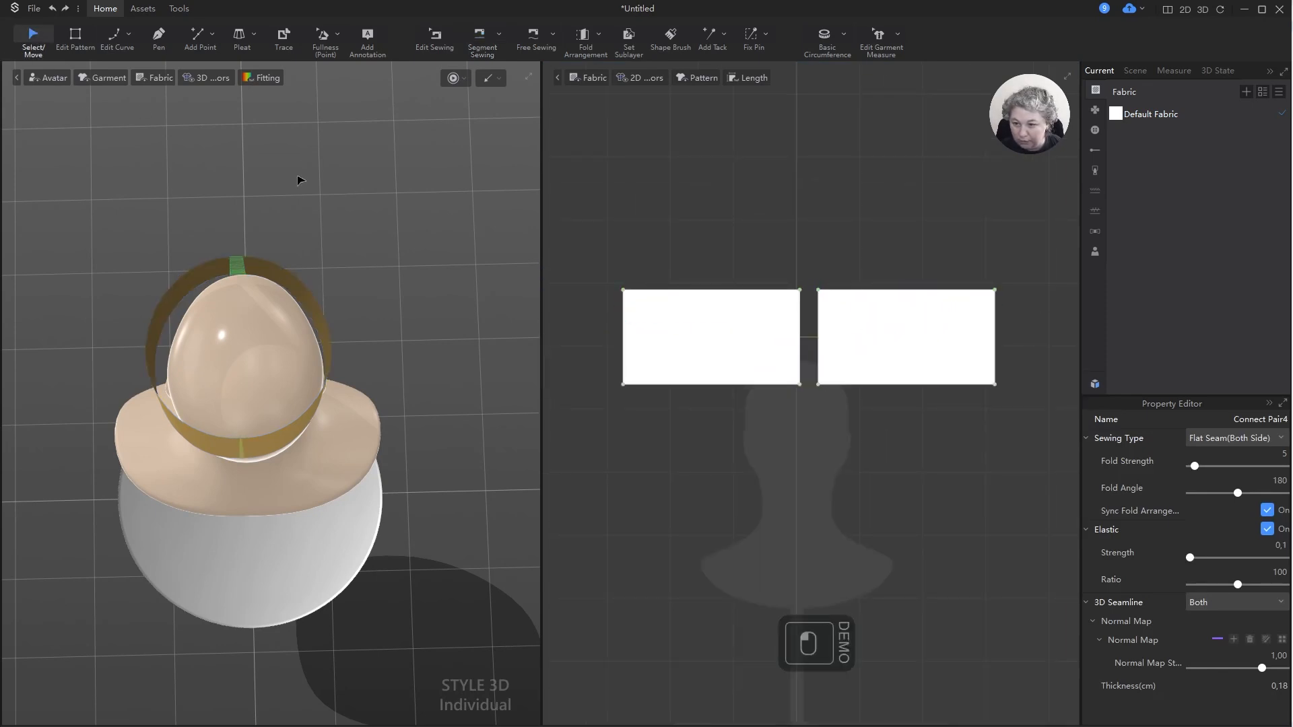
- Simulate the two-piece tube on the head and check its fit from the front and above
key("space")
right_click_drag(312, 294, 537, 196)
left_click_drag(335, 161, 423, 311, "alt")
left_click(416, 295)
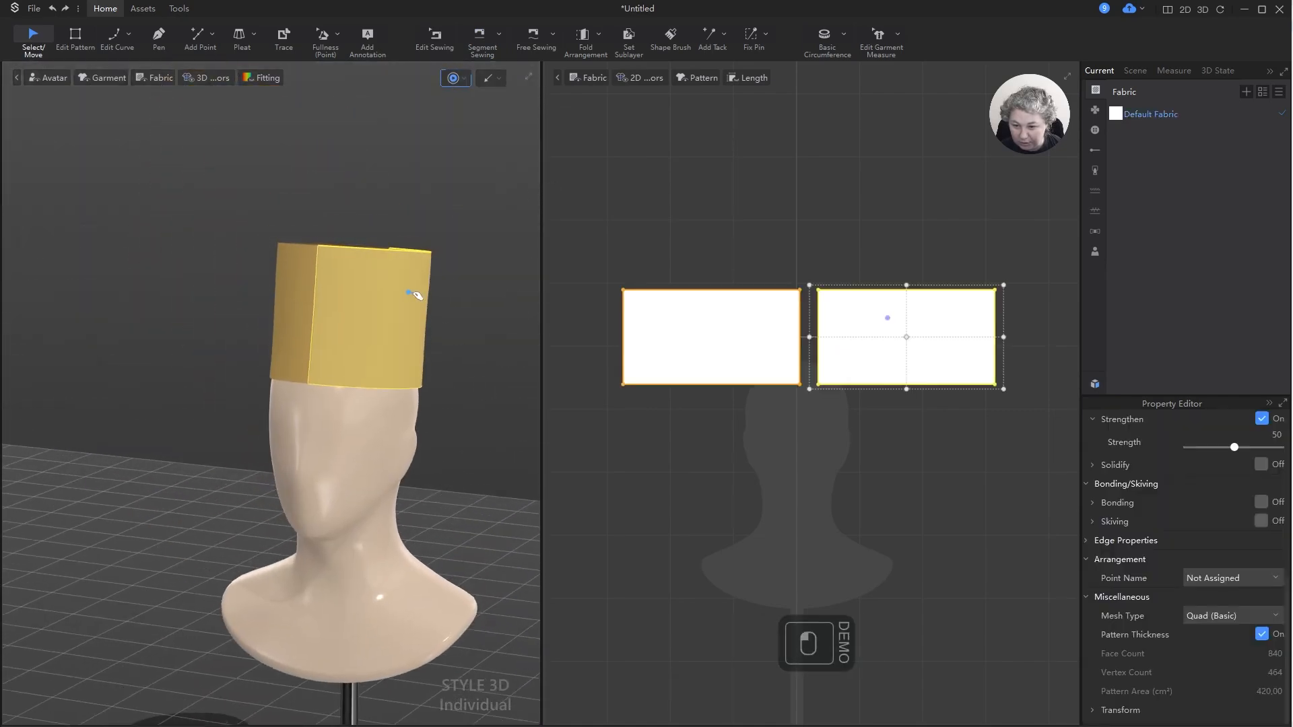
right_click_drag(445, 342, 389, 261)
left_click_drag(389, 262, 175, 330, "alt")
right_click_drag(335, 314, 240, 300)
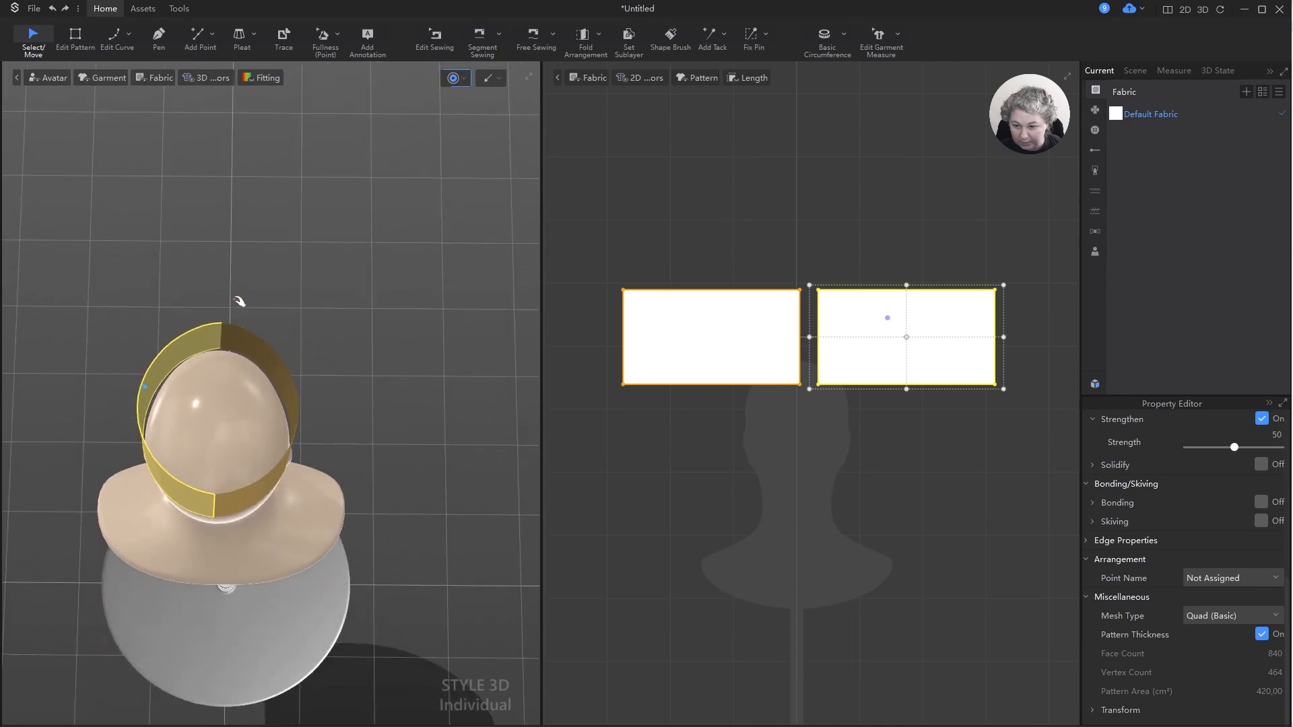
left_click(240, 301)
- Merge the two pattern halves into one piece along their facing inner edges
scroll(876, 290, "up", 3)
key("z")
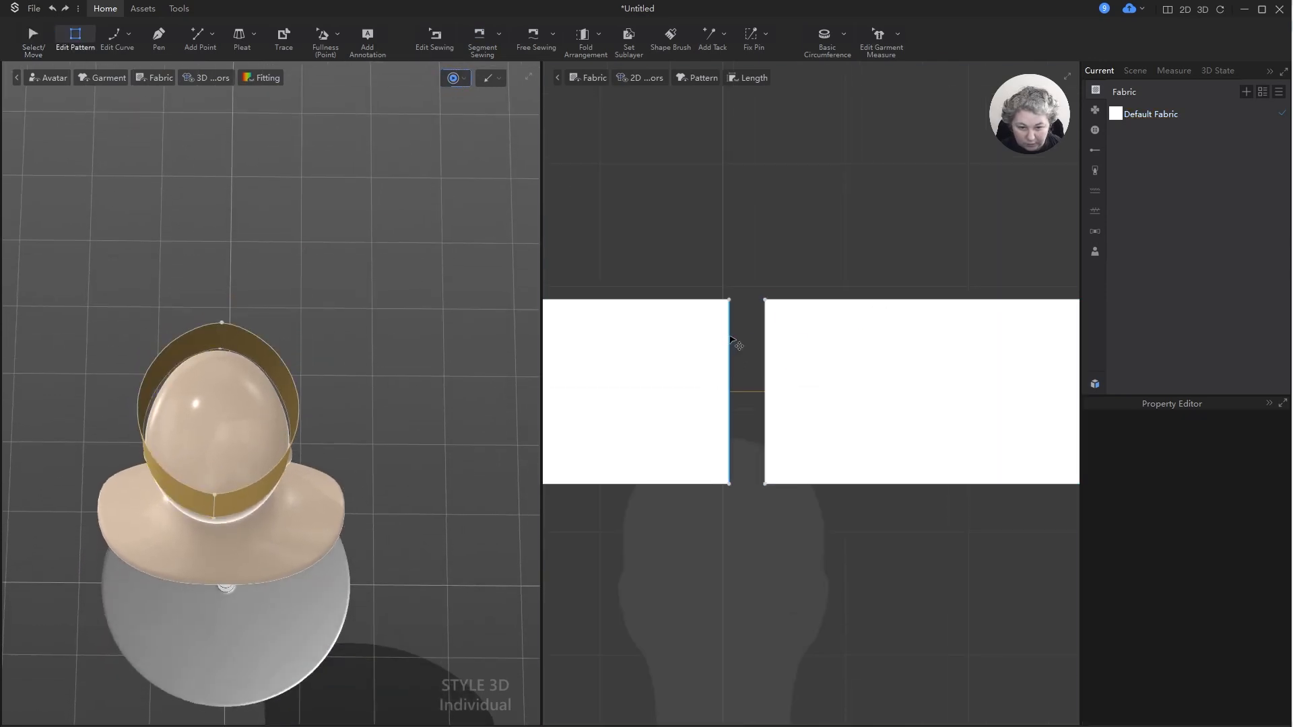
left_click(730, 340)
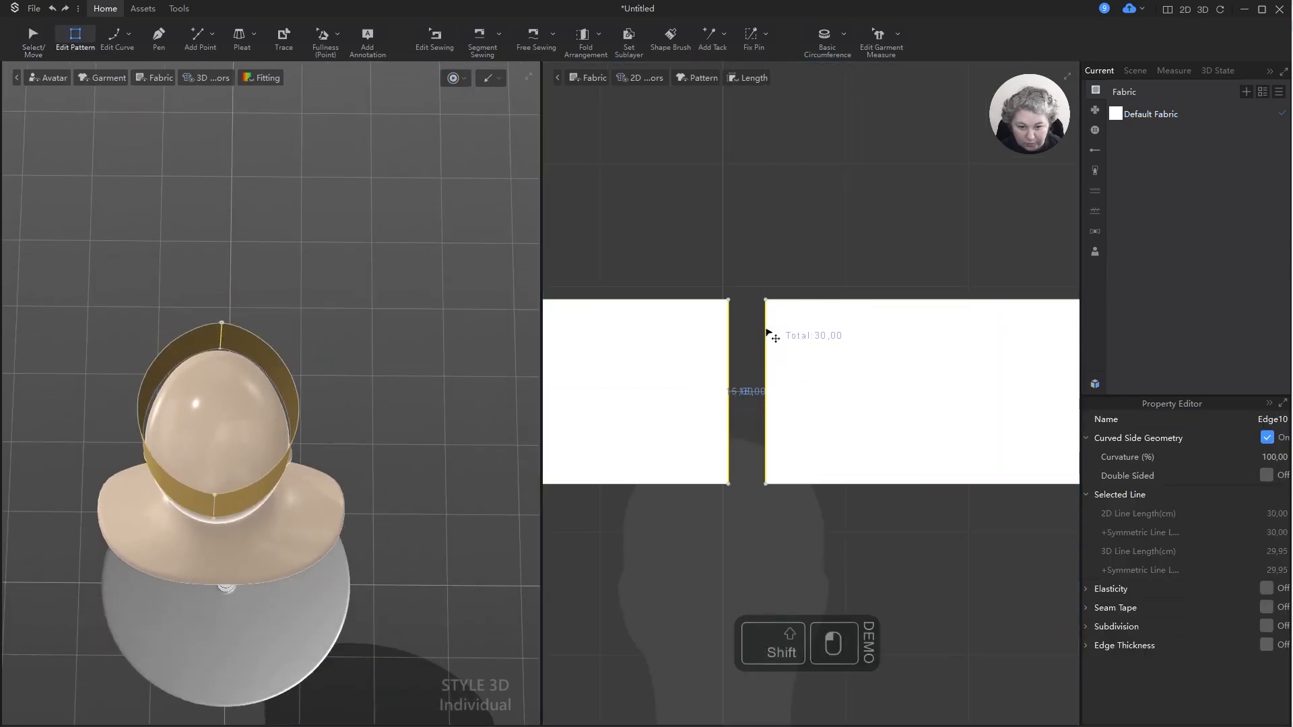
left_click(766, 335, "ctrl")
right_click(768, 334)
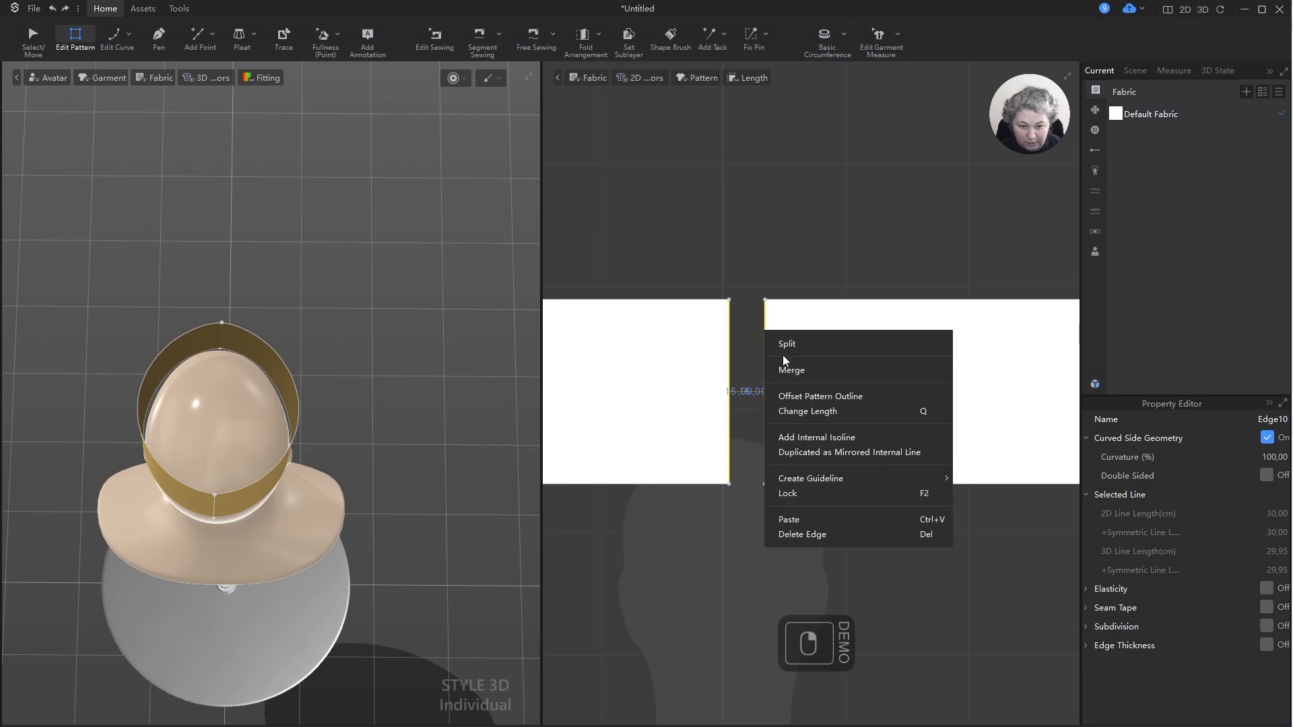
left_click(775, 367)
- Move the merged pattern so its fold line lies on the vertical centre axis of the avatar silhouette
scroll(777, 326, "down", 3)
key("a")
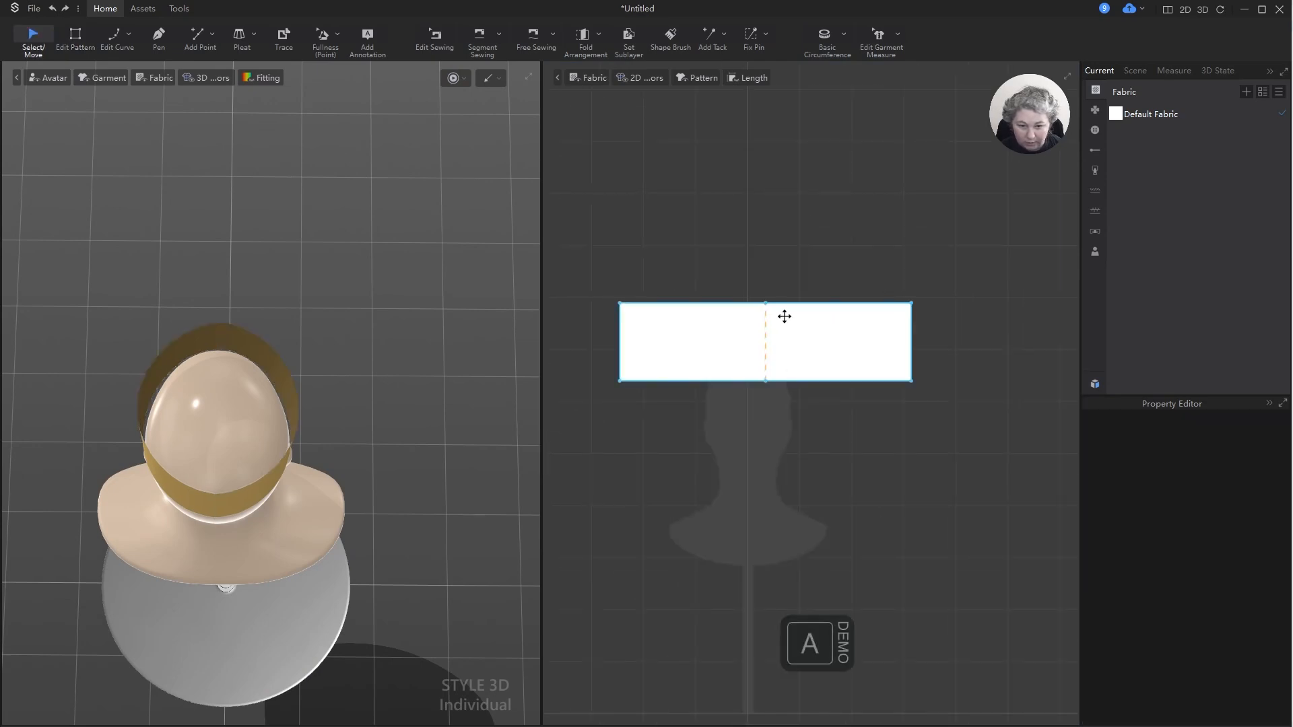
left_click_drag(783, 317, 766, 315)
left_click(786, 269)
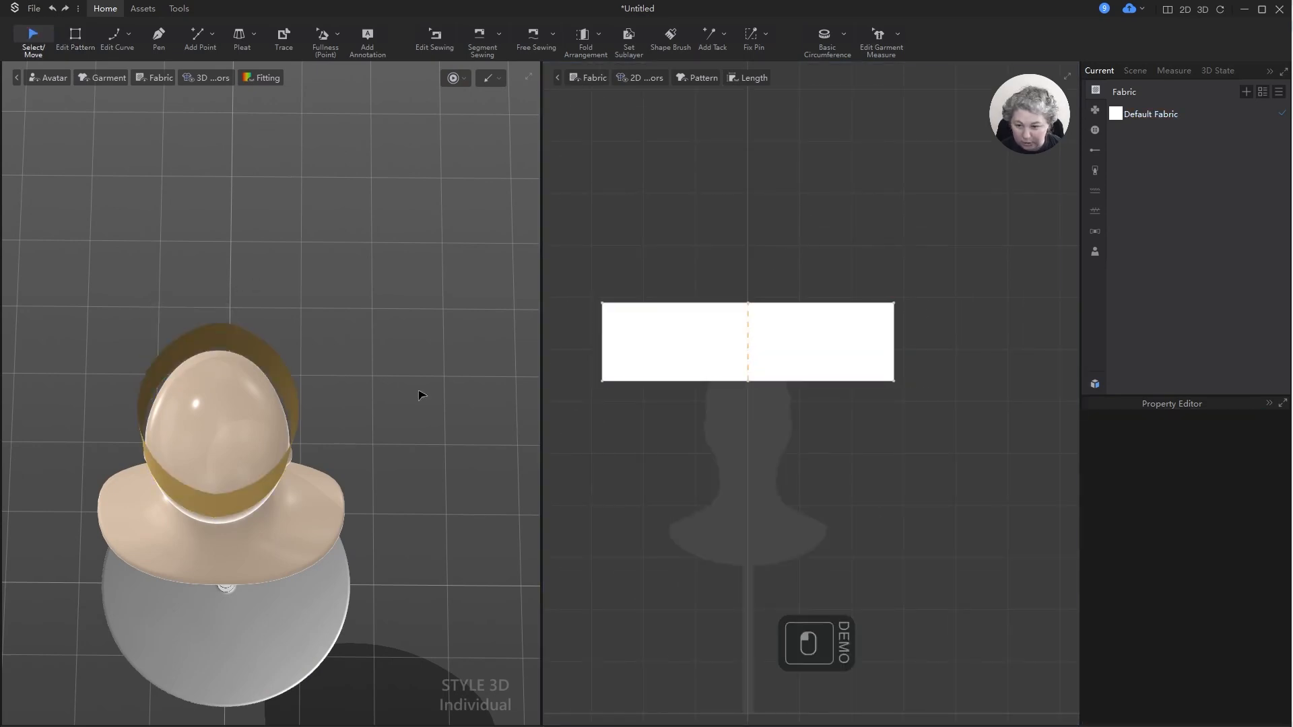
- Set the tube's remaining seam to 3D seamline None, fold strength 20 and thickness 0, with sync fold arrangement and elastic off
key("z")
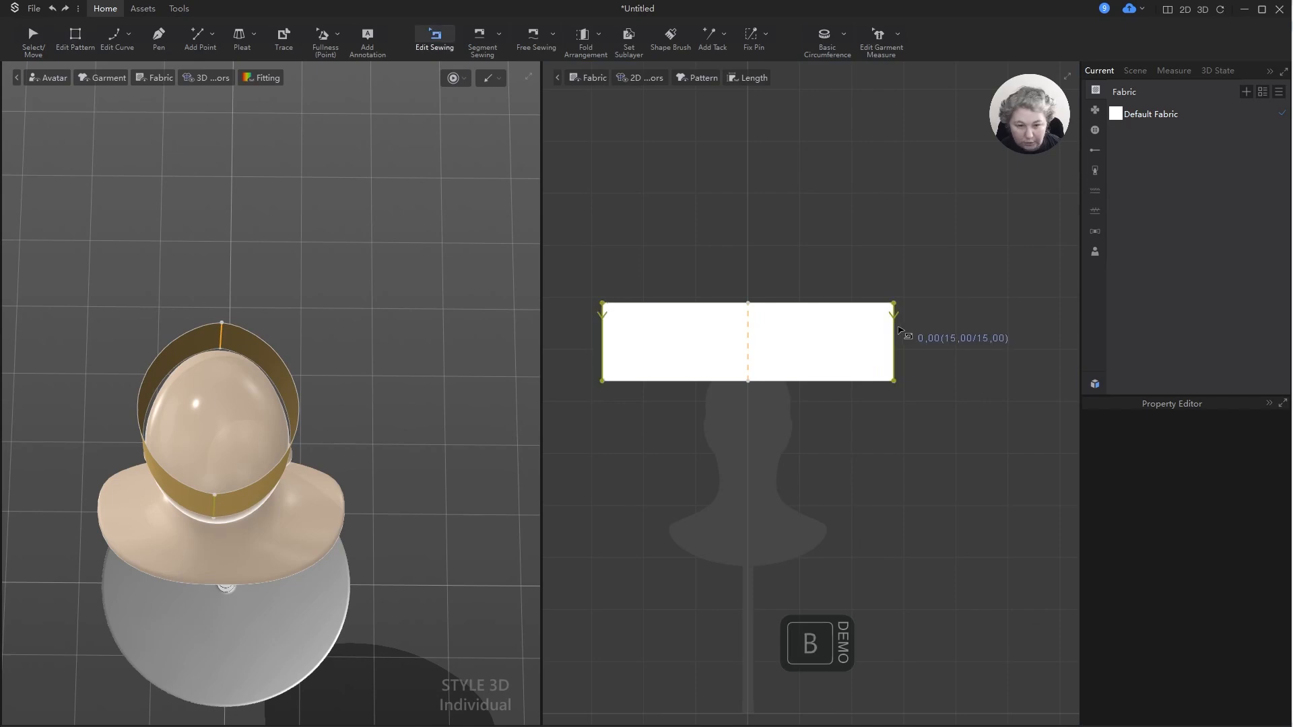
left_click(900, 330)
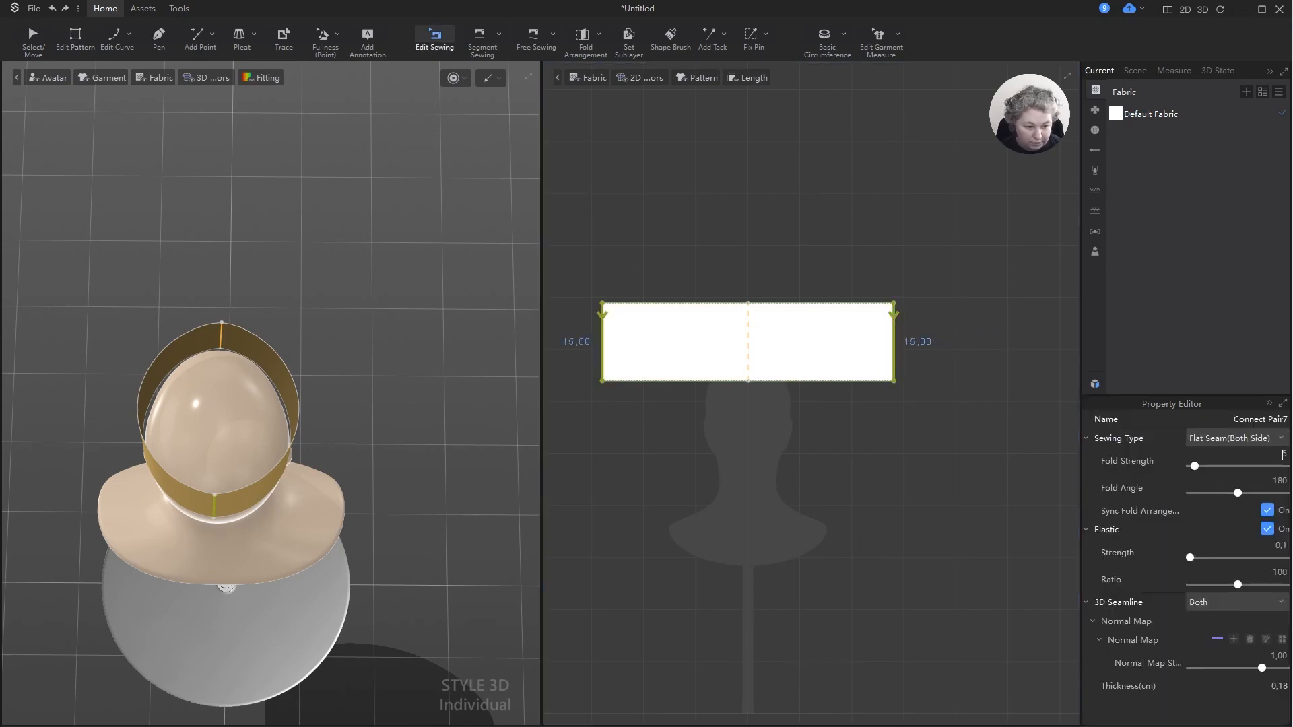
left_click(1249, 596)
left_click(1205, 635)
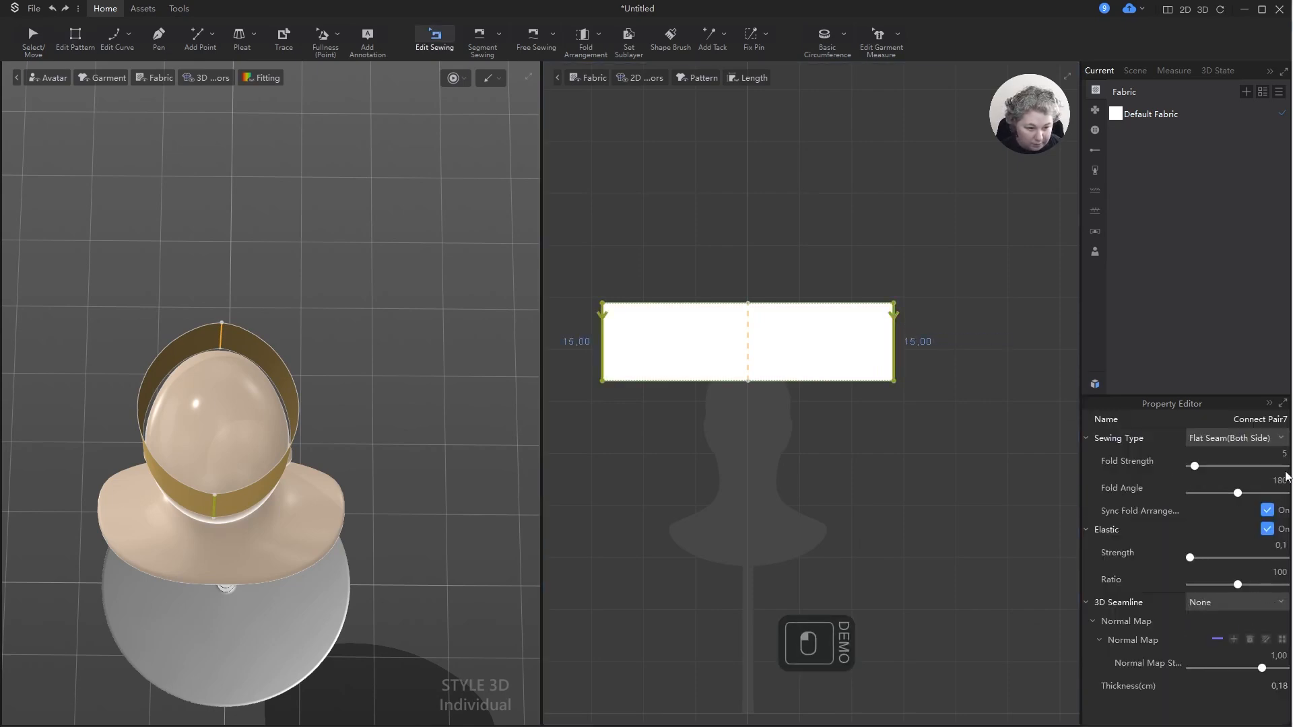
type("20")
key("Return")
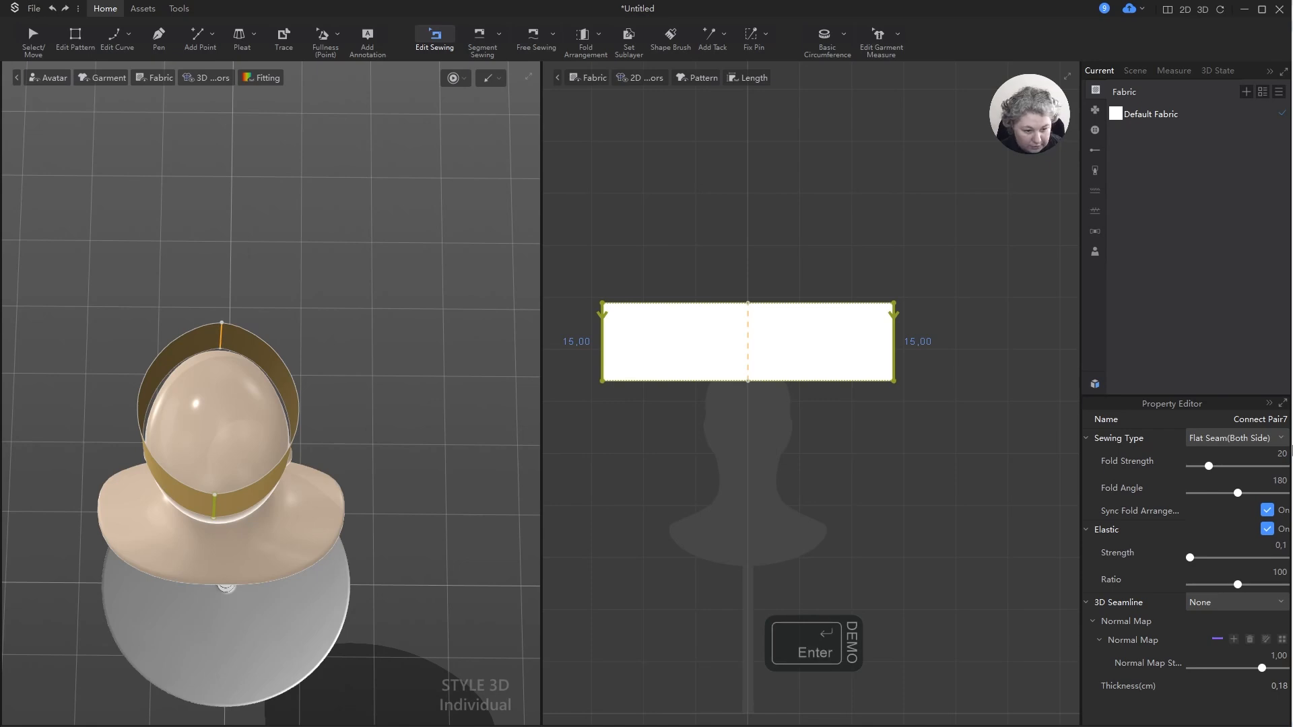
left_click(1267, 511)
left_click(1267, 529)
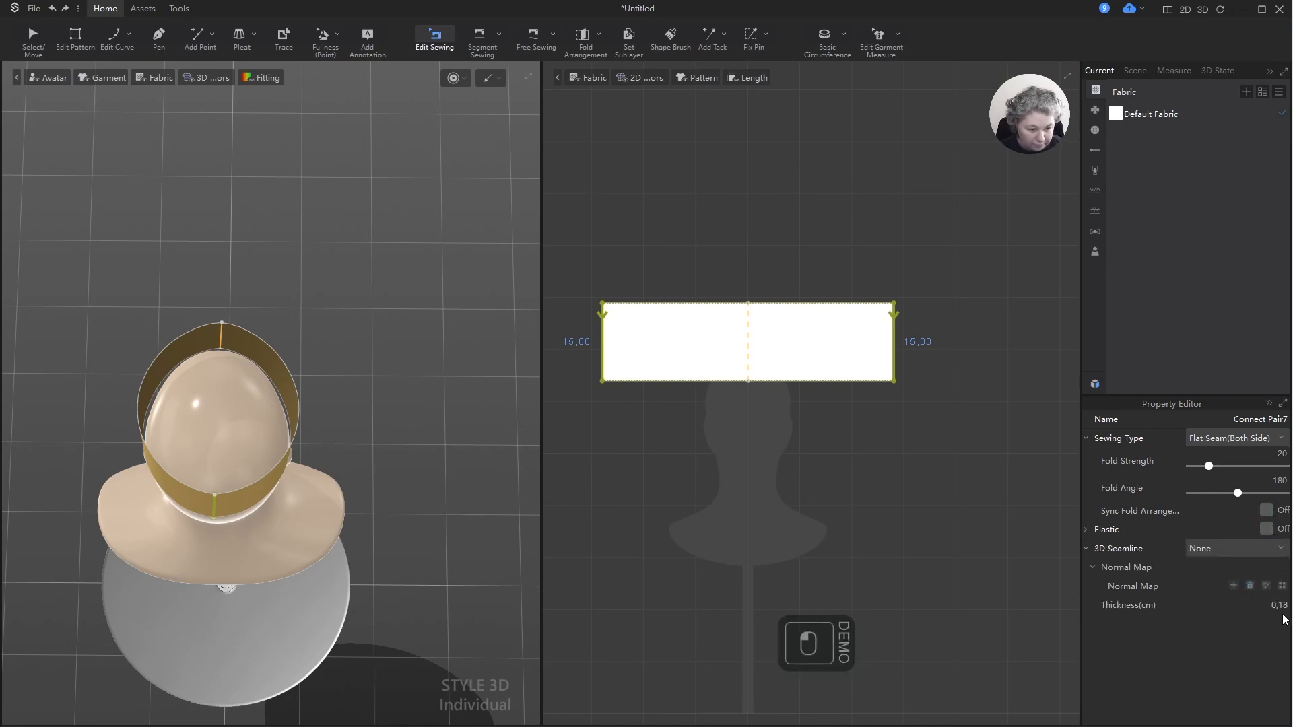
type("0")
key("Return")
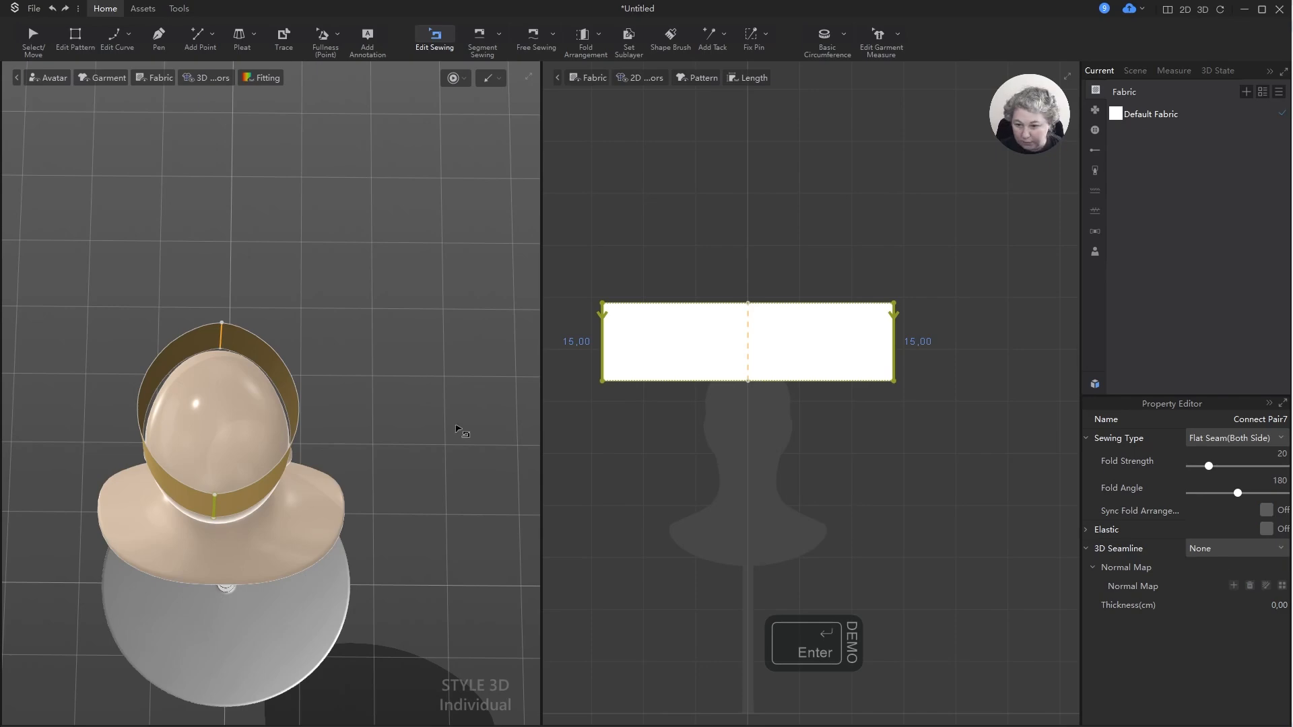
- Simulate the tube with the new seam settings and check its shape from the side and above
left_click(348, 278)
key("space")
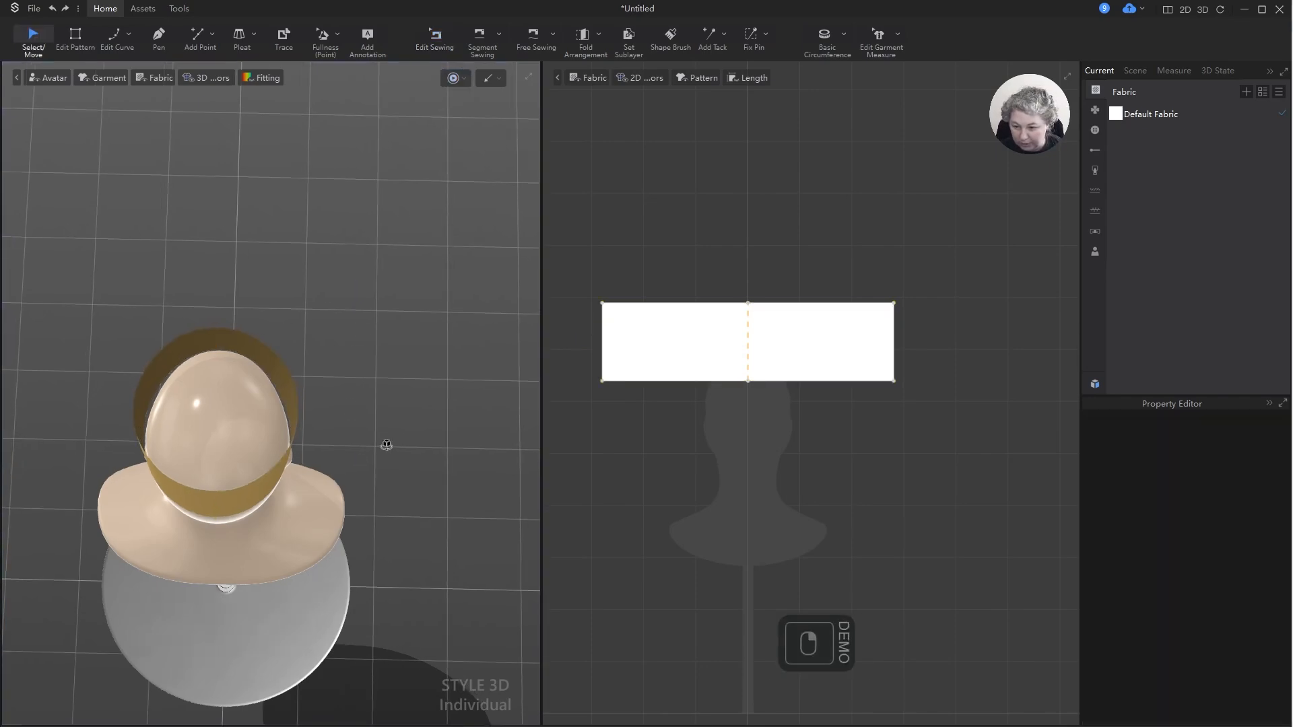
right_click_drag(383, 447, 408, 261)
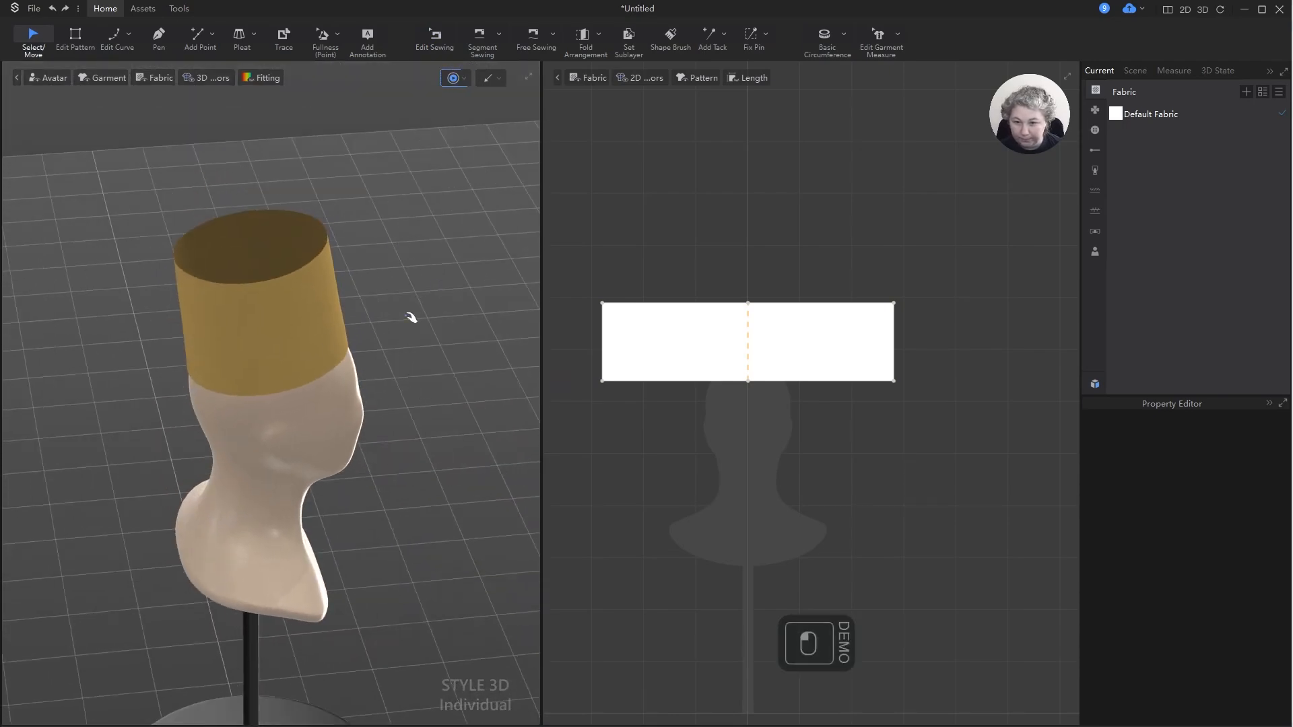
right_click_drag(443, 312, 260, 484)
key("space")
- Select one half of the pattern's upper edge and examine its length and its position on the tube in 3D
scroll(782, 375, "down", 2)
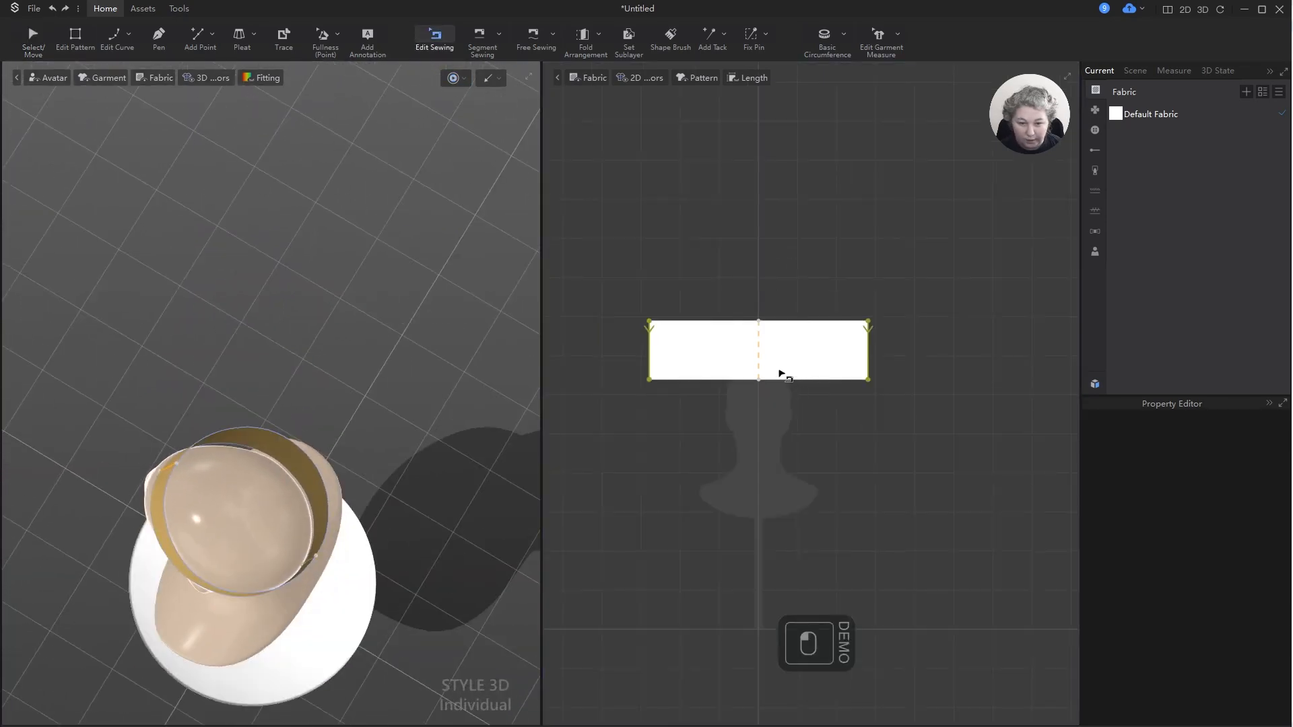
scroll(781, 374, "up", 2)
key("z")
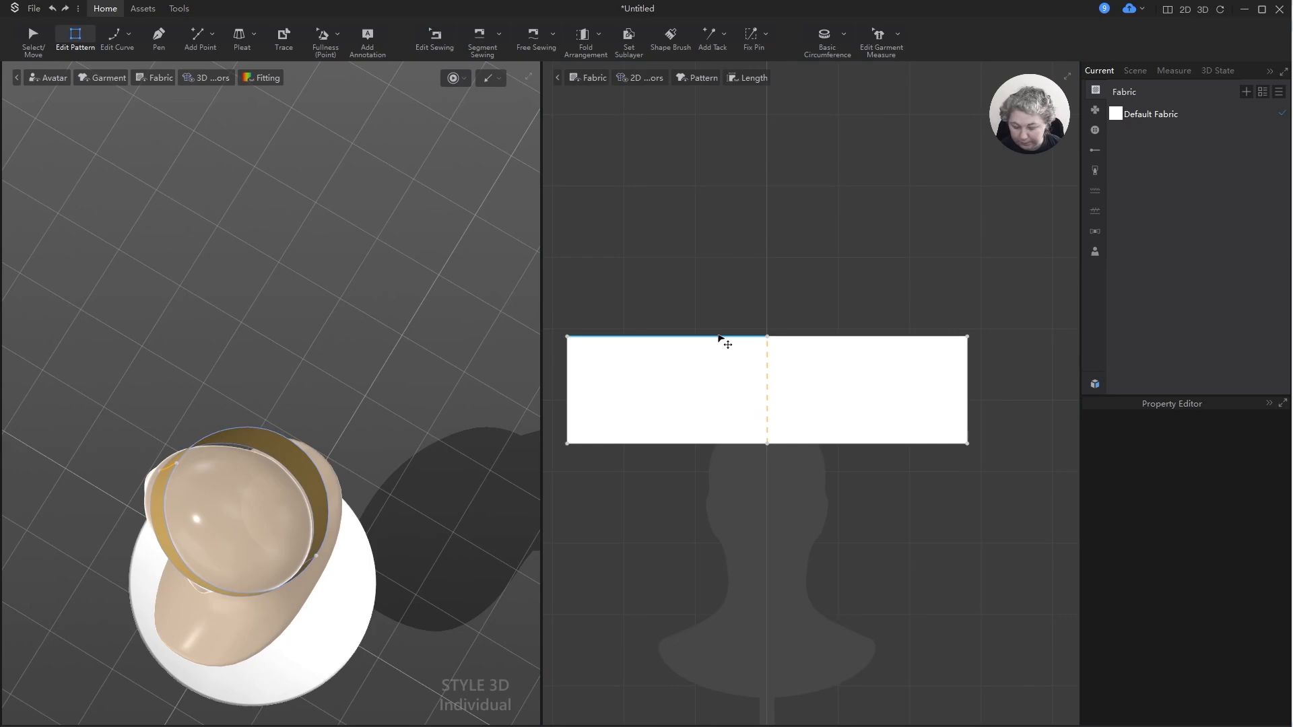
left_click(719, 337)
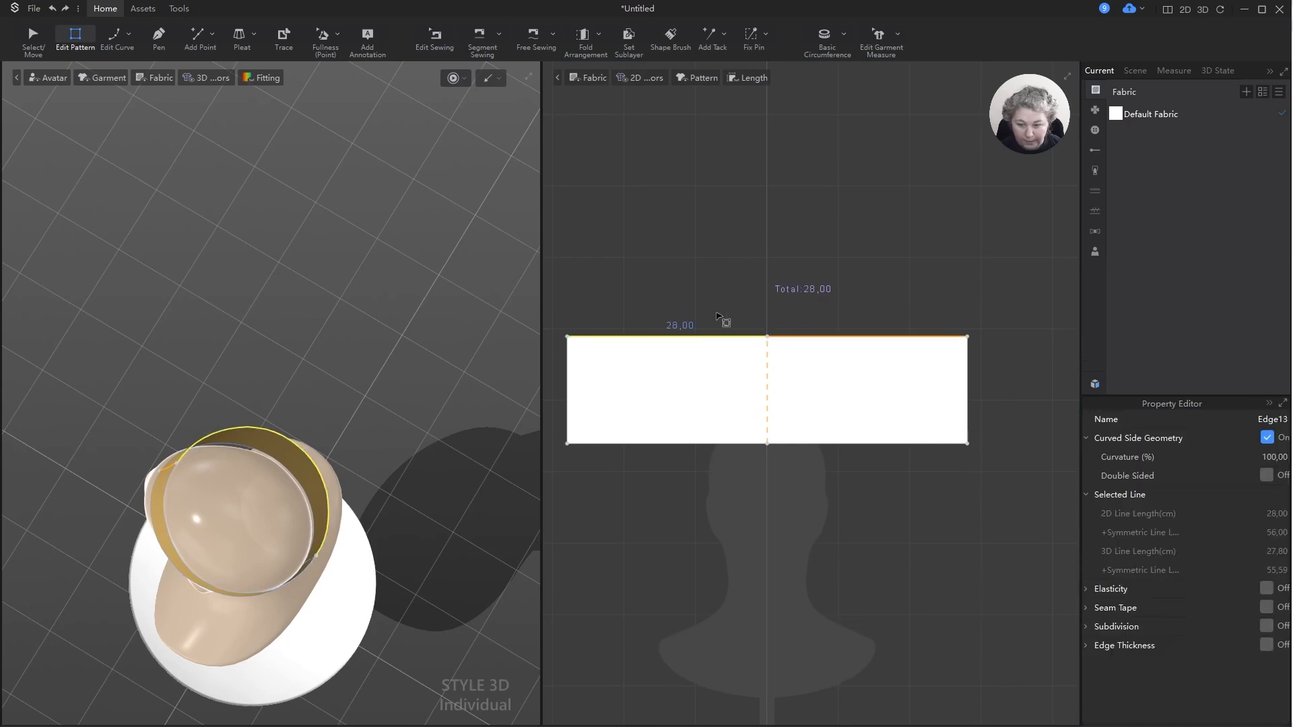
right_click_drag(426, 281, 354, 268)
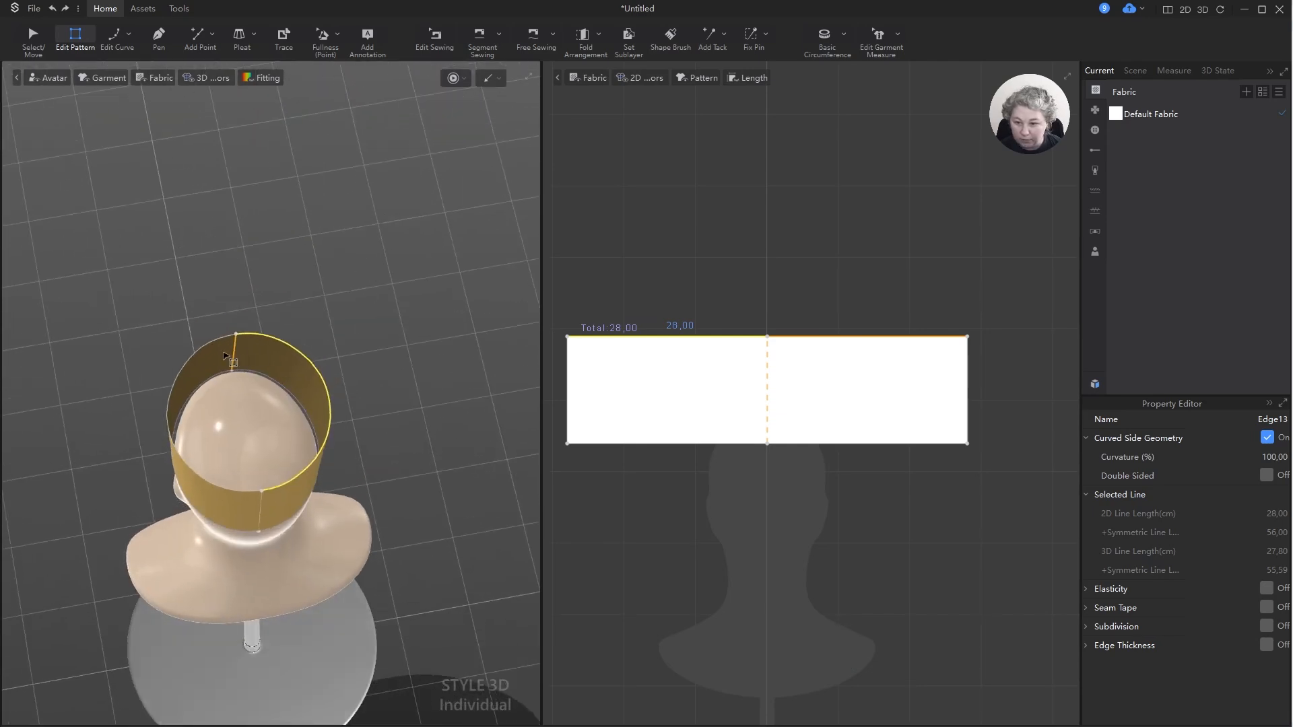
scroll(835, 297, "down", 3)
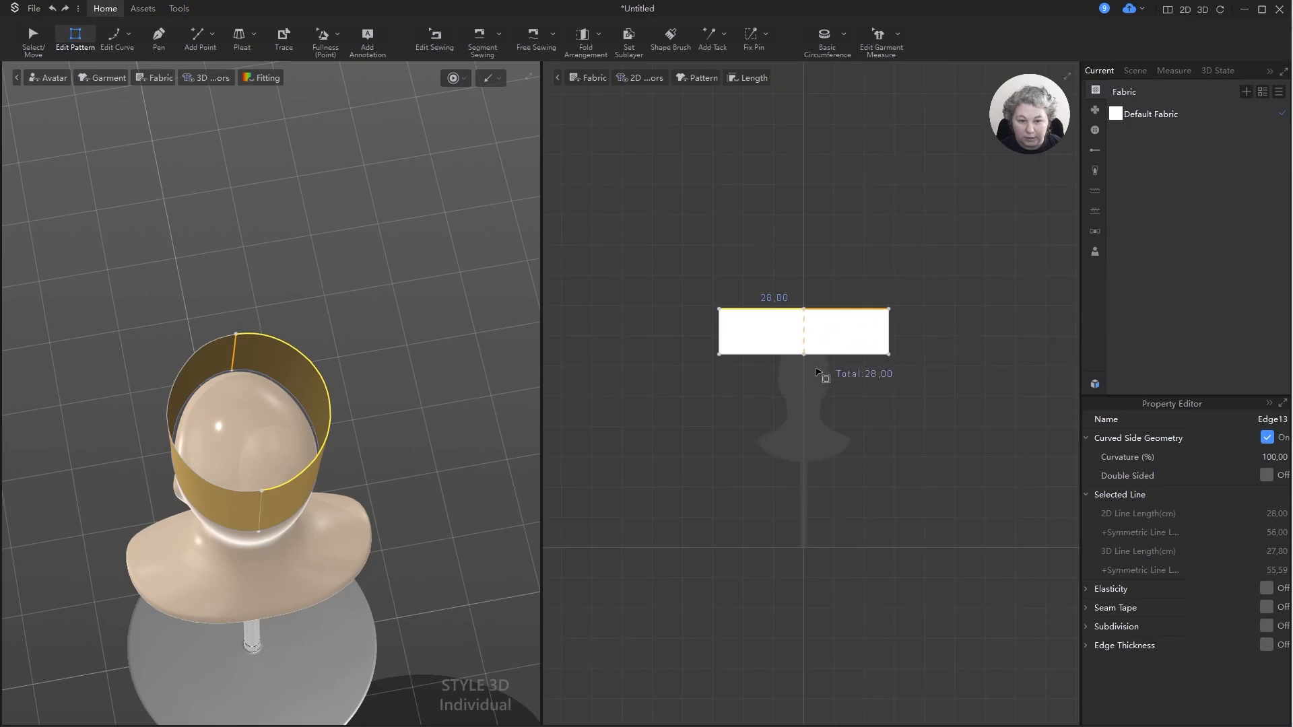
scroll(818, 373, "up", 2)
scroll(857, 425, "up", 2)
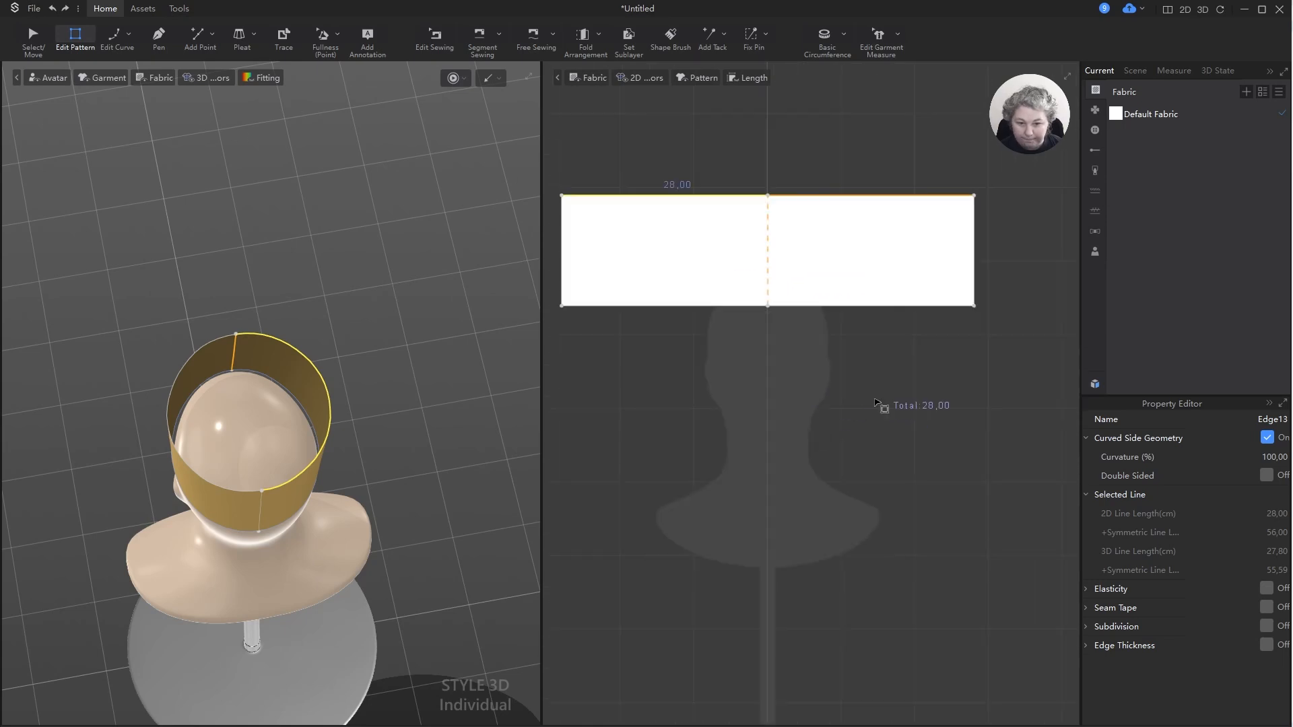
scroll(875, 402, "down", 2)
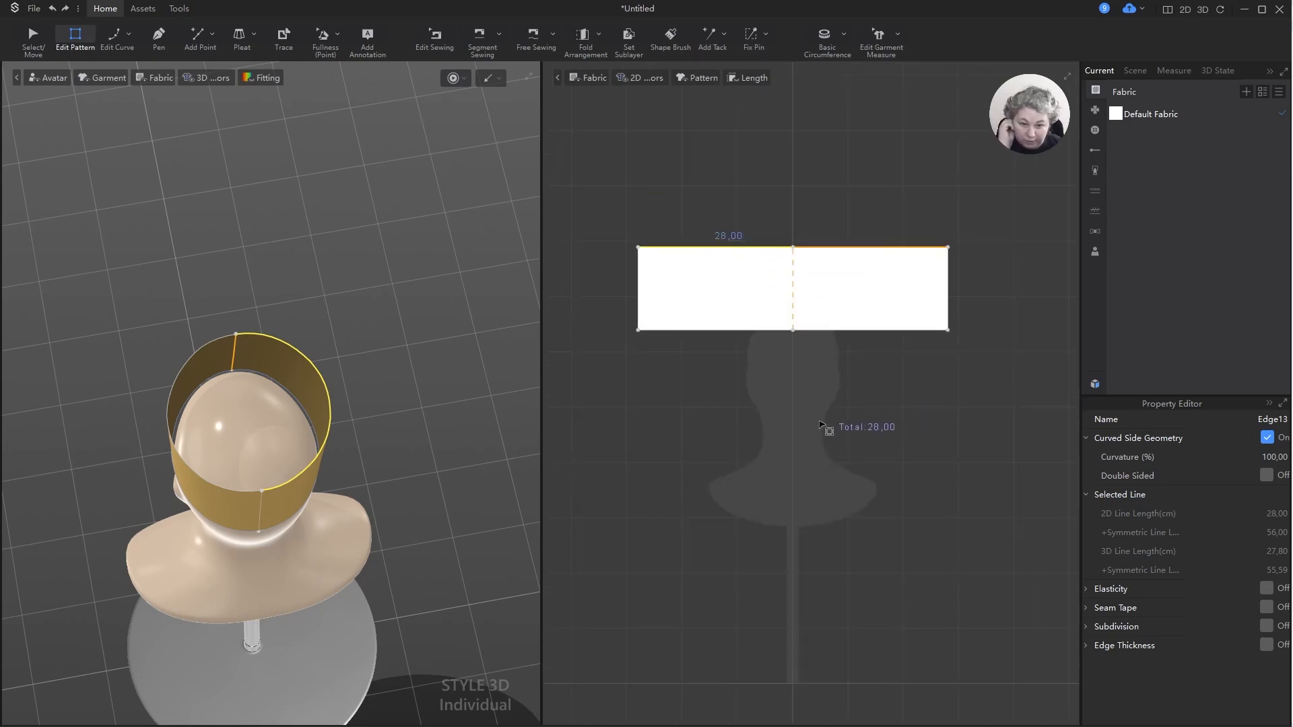
- Draw a rectangle pattern about 8.8 by 17.3 cm below the tube pattern, ending at the vertical centre axis
key("s")
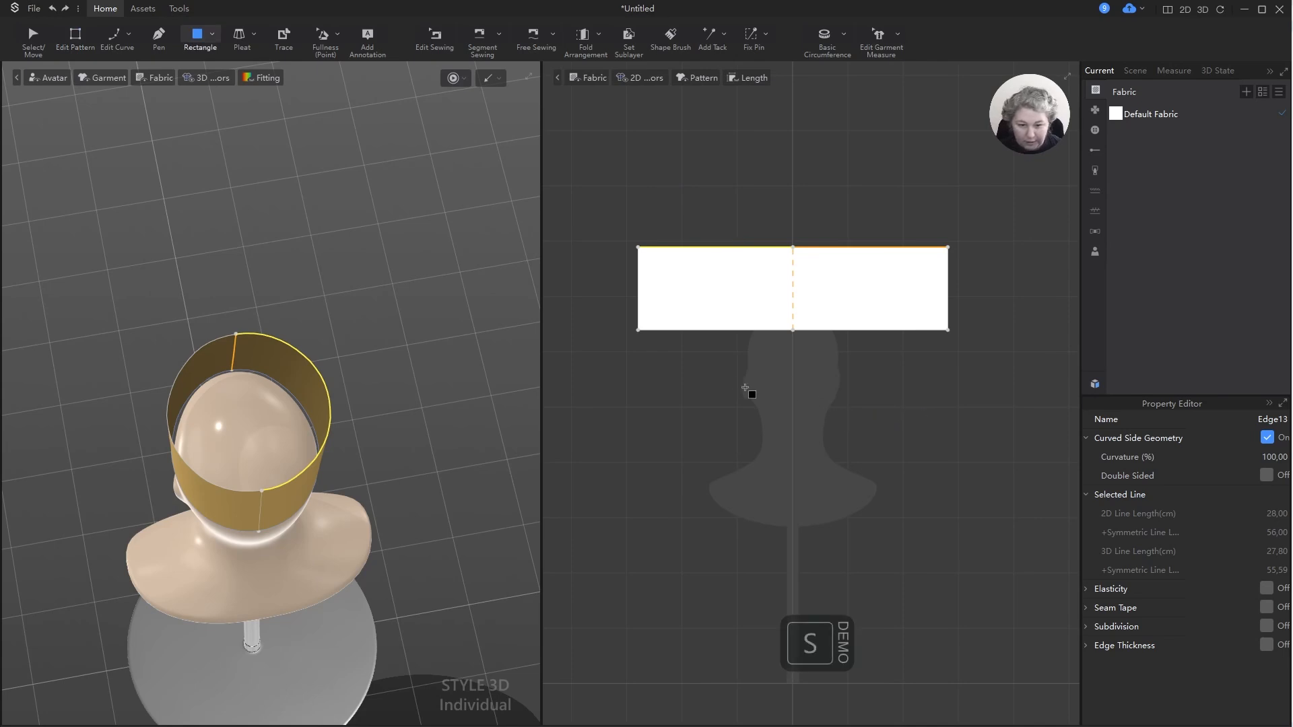
left_click_drag(745, 378, 794, 475)
scroll(783, 425, "up", 2)
key("a")
left_click(793, 375)
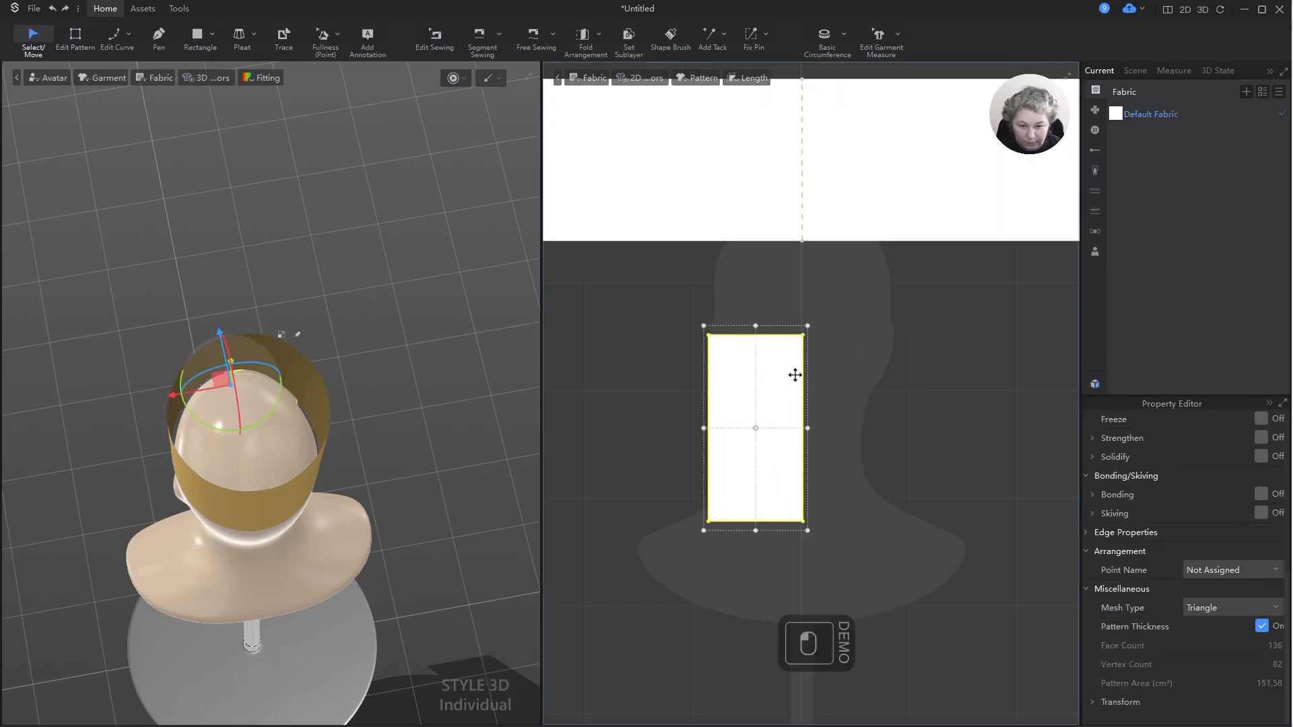
- Unfold the new rectangle symmetrically across its edge on the centre axis and view the piece in 3D
key("z")
left_click(808, 387)
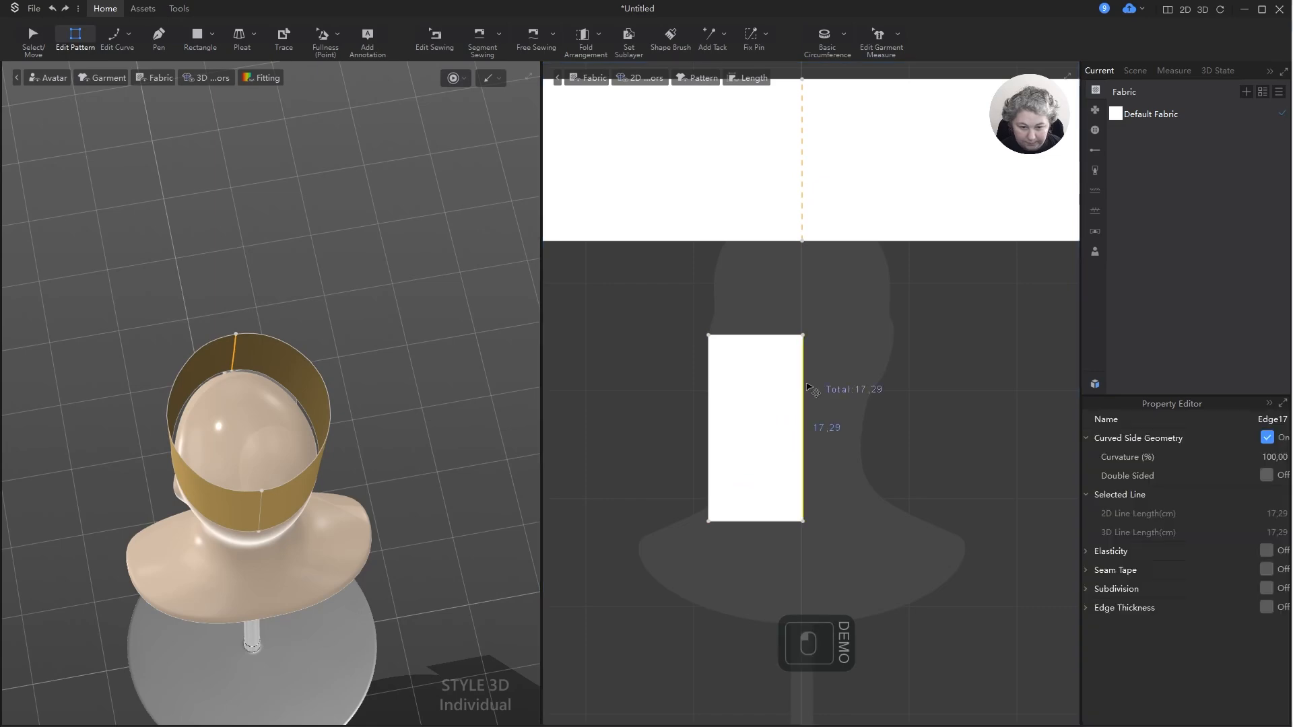
key("alt+y")
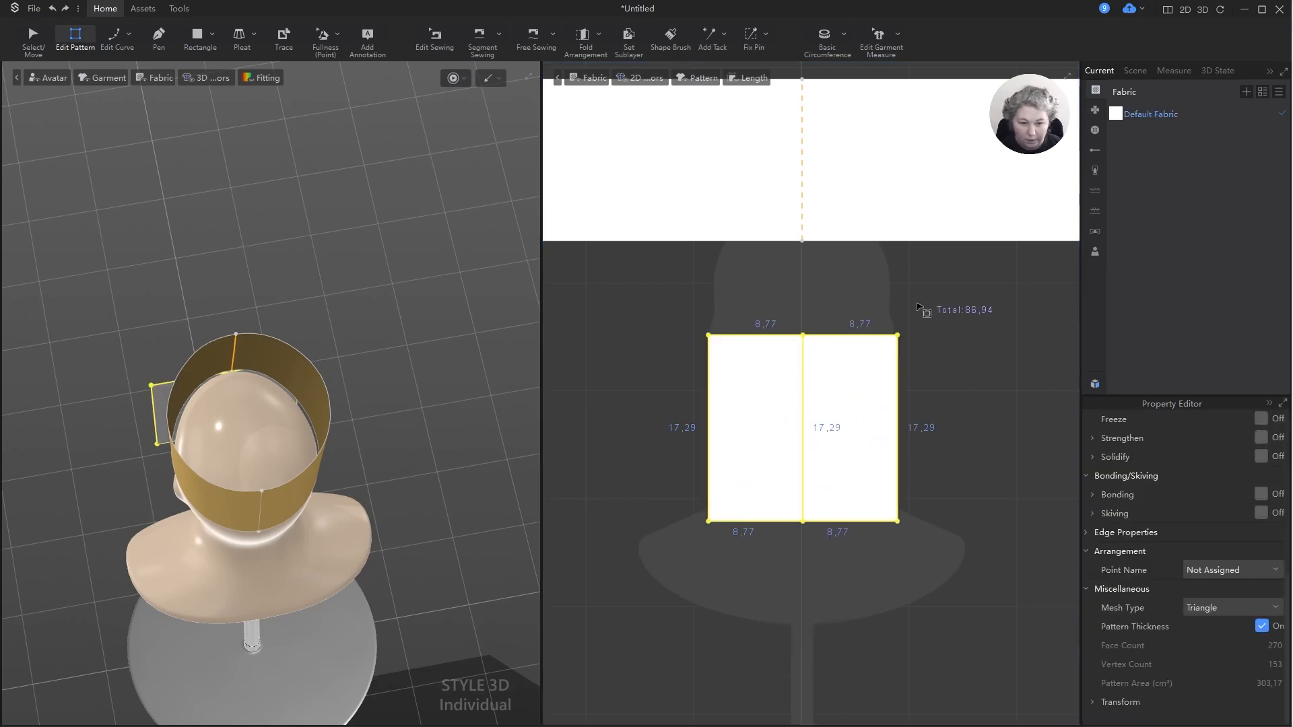
left_click(864, 304)
right_click_drag(400, 277, 569, 208)
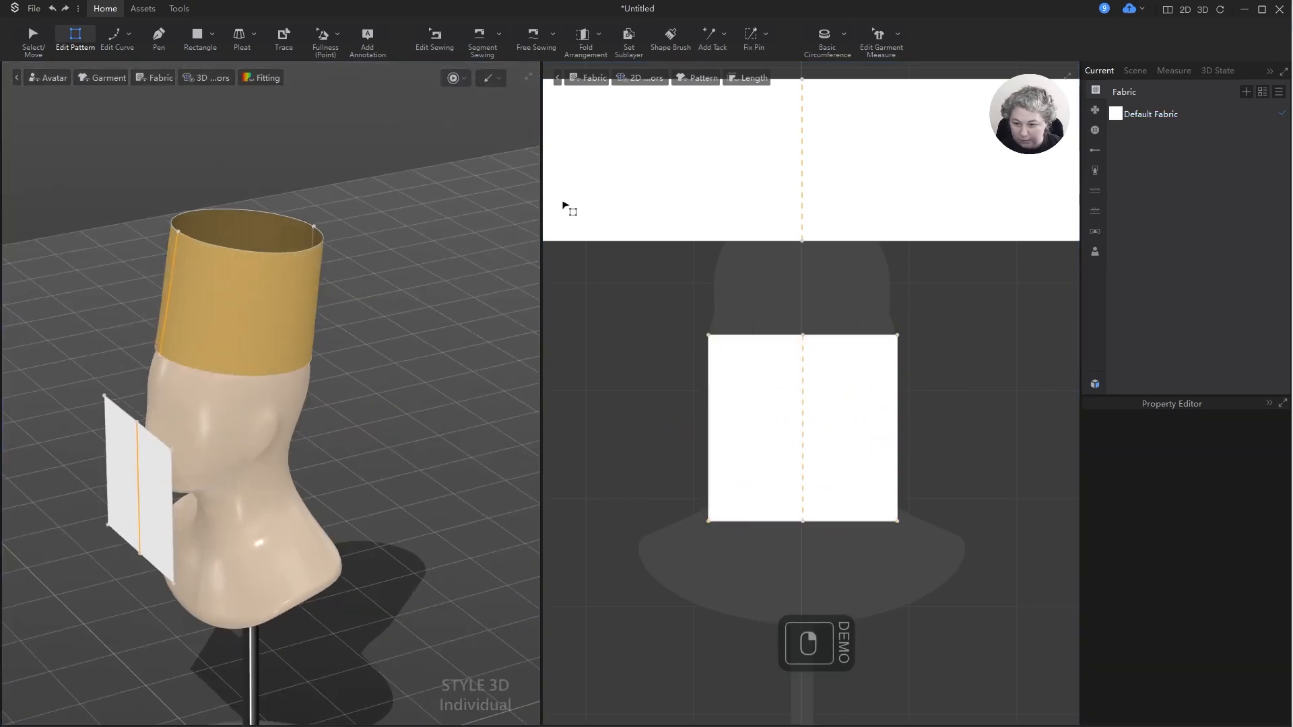
- Select the new rectangle in 3D and rotate it about 90 degrees in side view until it lies horizontal
left_click(152, 471)
right_click_drag(157, 460, 266, 462)
key("a")
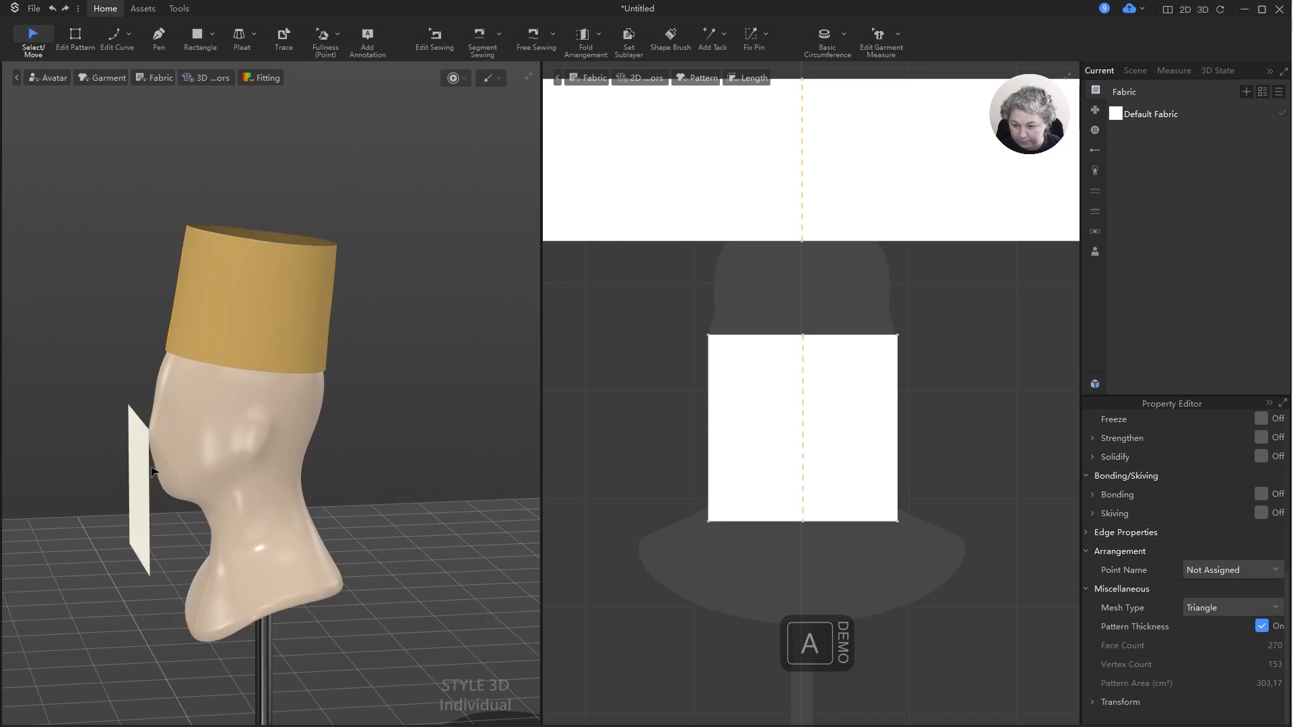
left_click(154, 471)
key("KP_4")
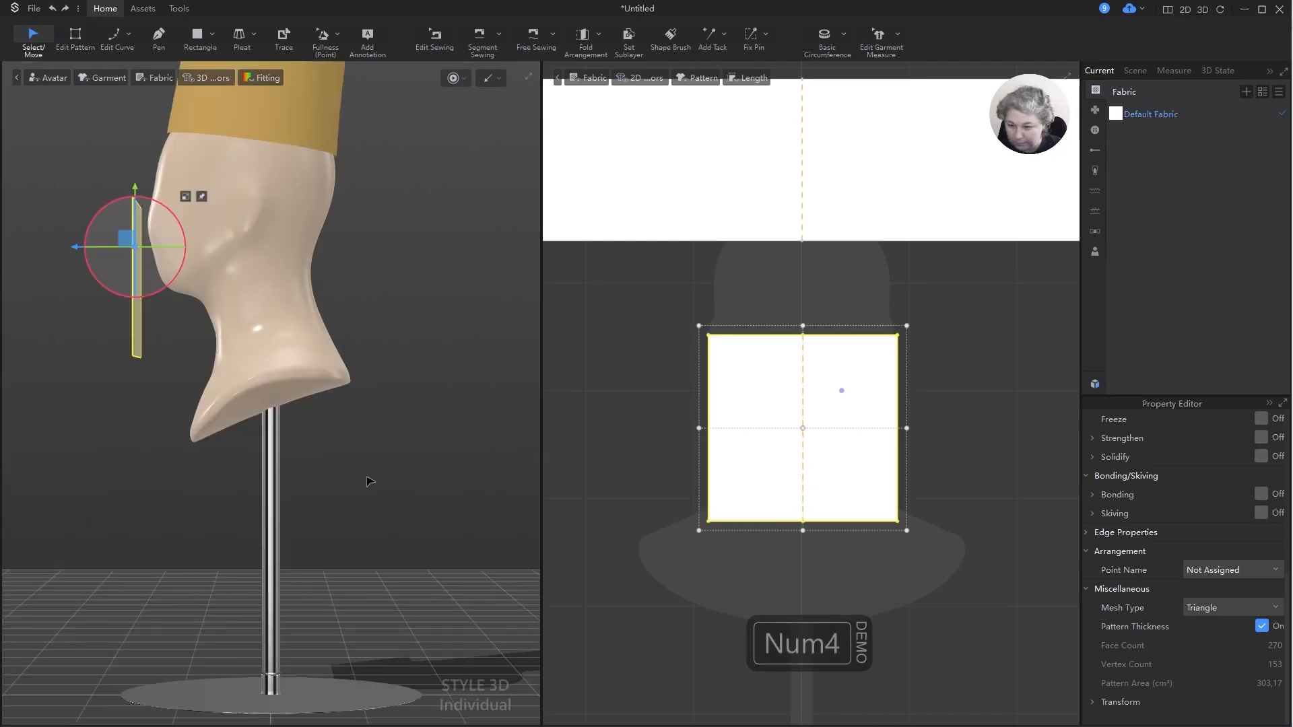
left_click_drag(183, 215, 246, 331)
scroll(433, 280, "down", 3)
left_click_drag(434, 281, 422, 494, "alt")
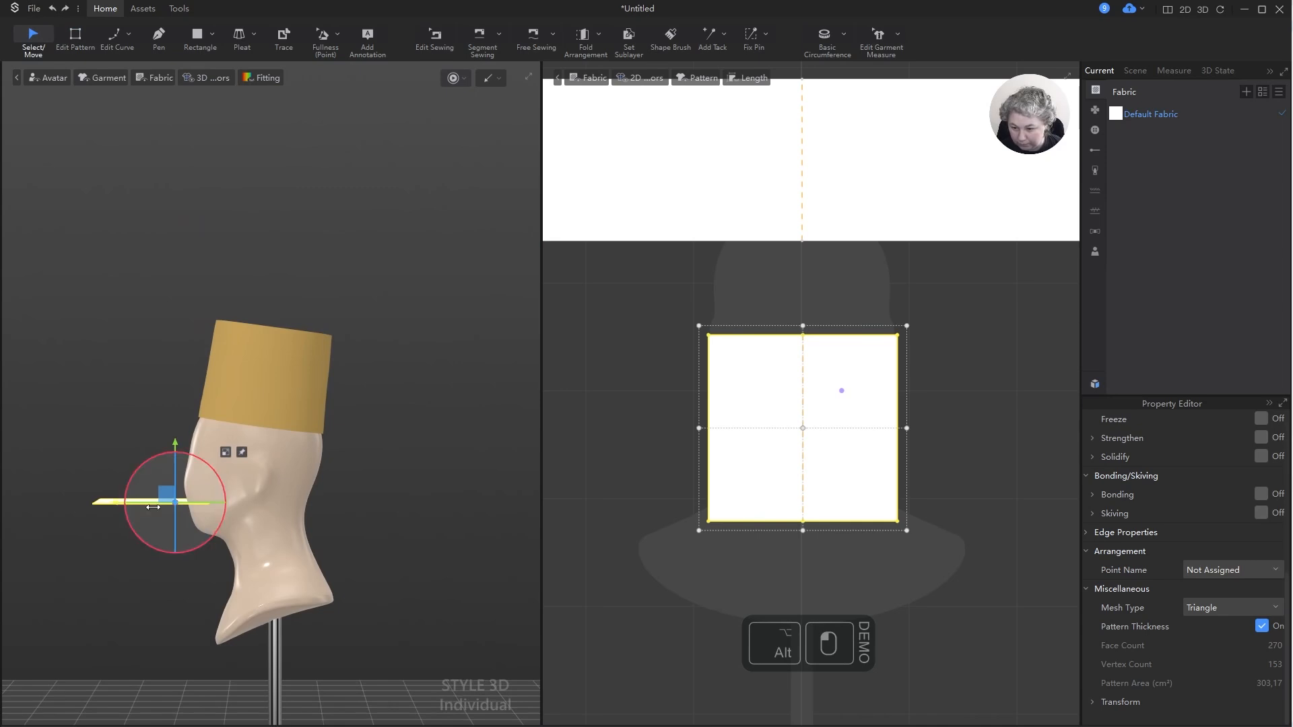
- Move the horizontal rectangle in 3D to just above the tube's open top and check its placement from above
left_click_drag(161, 495, 287, 314)
right_click_drag(414, 289, 257, 412)
left_click(831, 326)
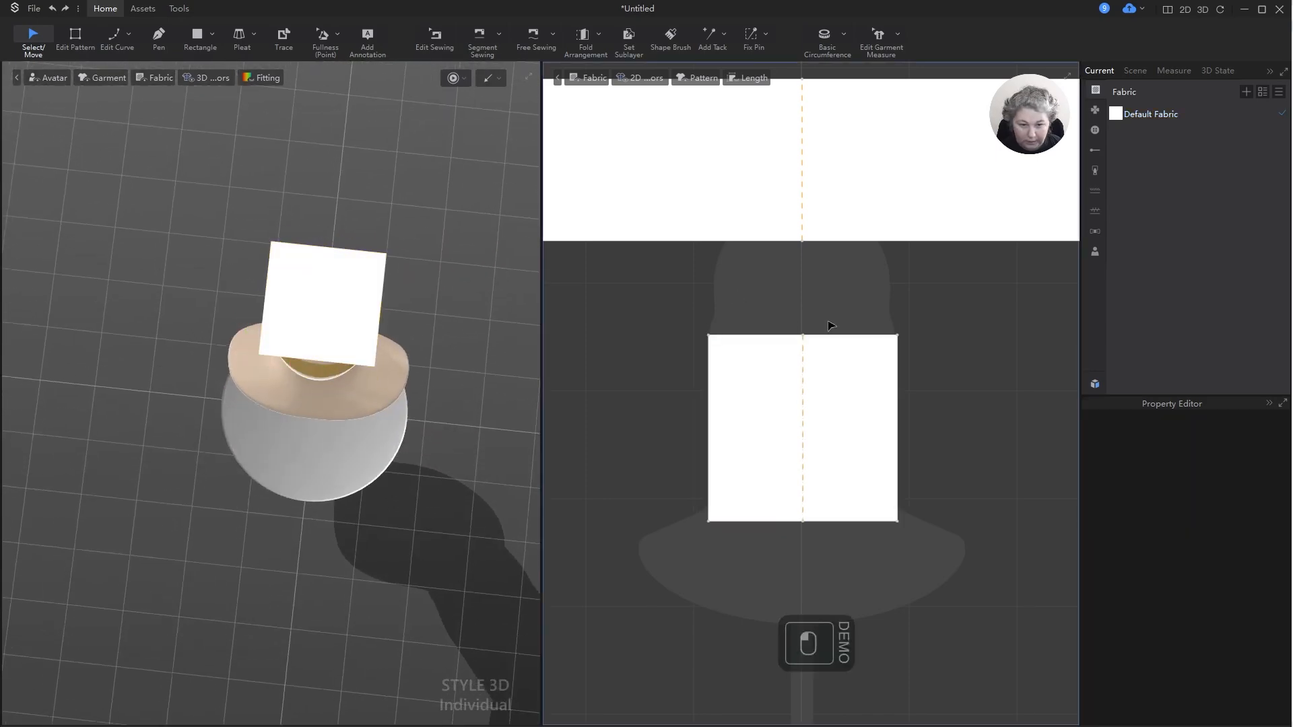
- Scale the rectangle pattern's width to 17 cm, keeping it centred on the symmetry axis
scroll(794, 369, "down", 3)
scroll(843, 368, "up", 5)
left_click(831, 378)
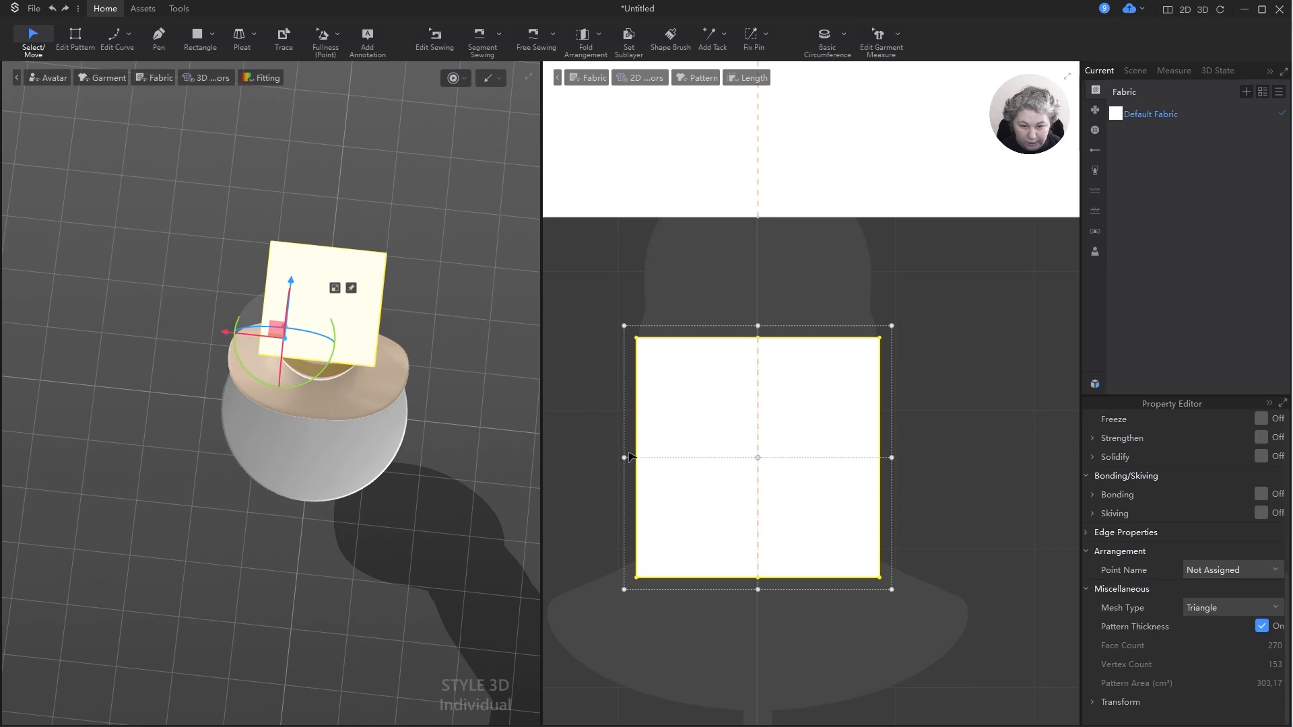
scroll(693, 395, "up", 3)
left_click_drag(720, 416, 715, 308)
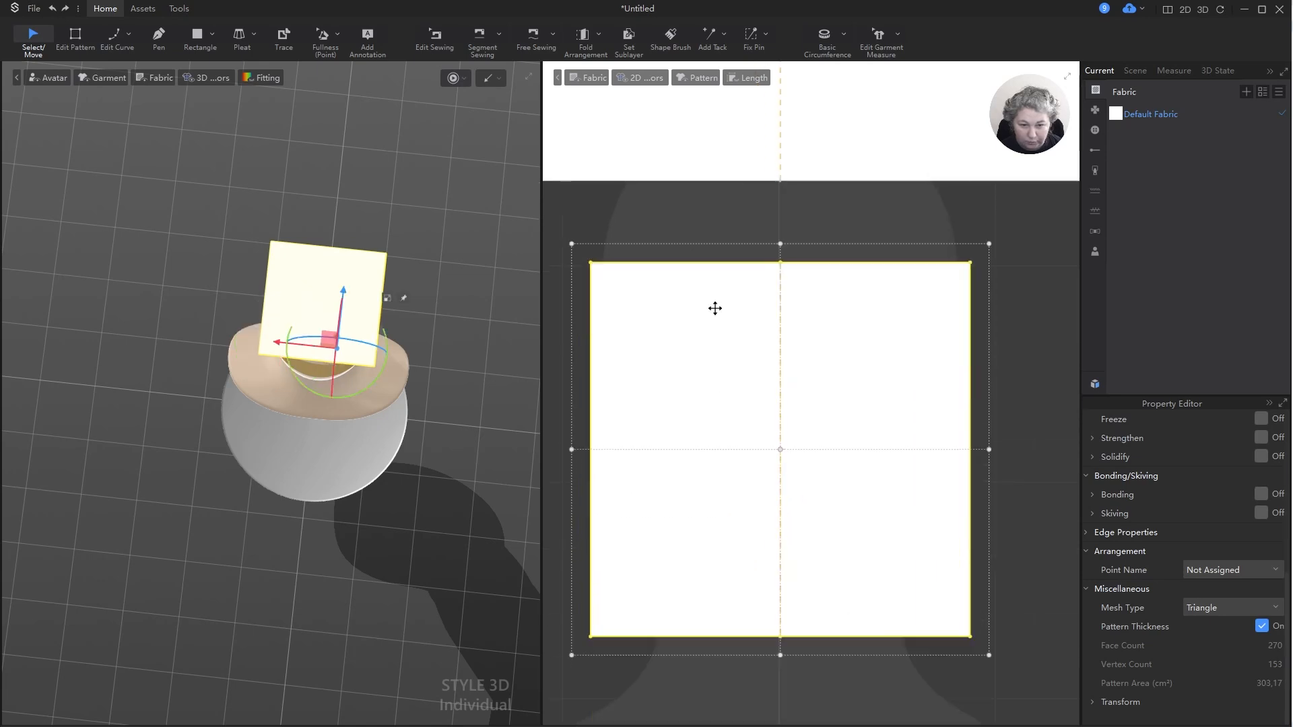
scroll(701, 340, "up", 3)
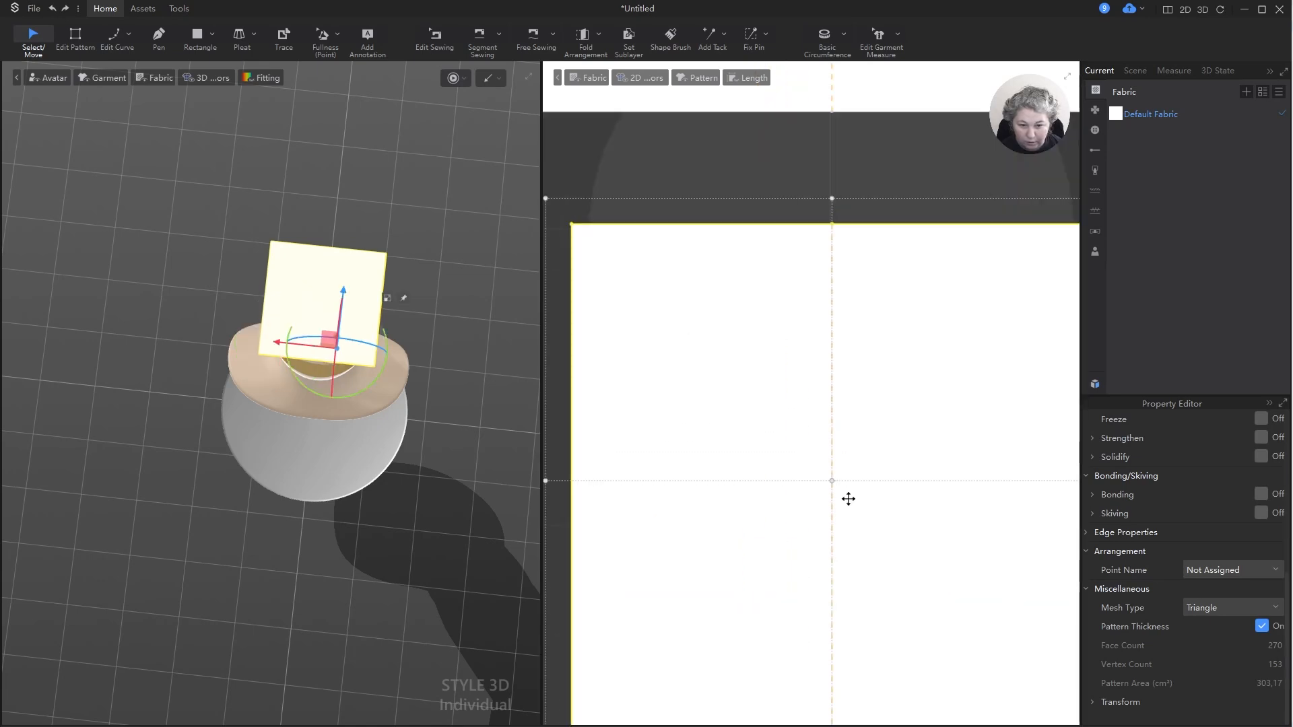
scroll(833, 472, "down", 3)
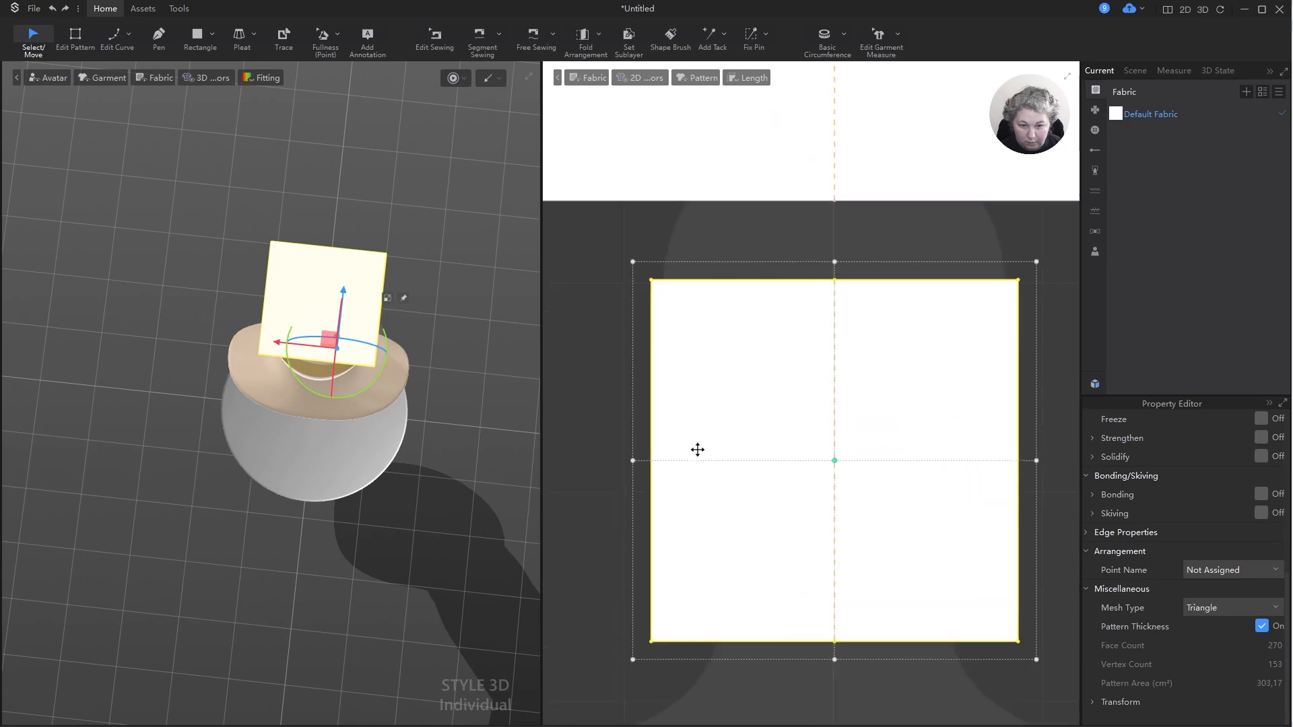
left_click_drag(633, 461, 658, 464)
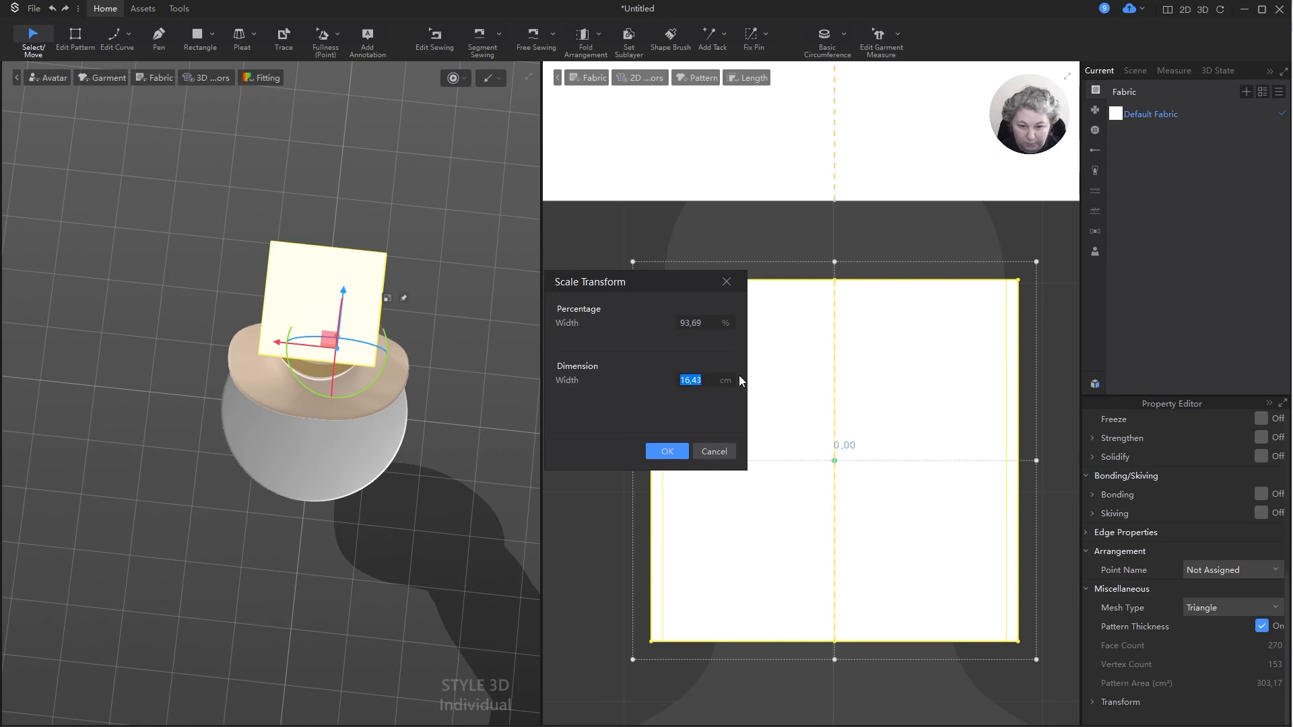
type("16")
key("BackSpace")
key("BackSpace")
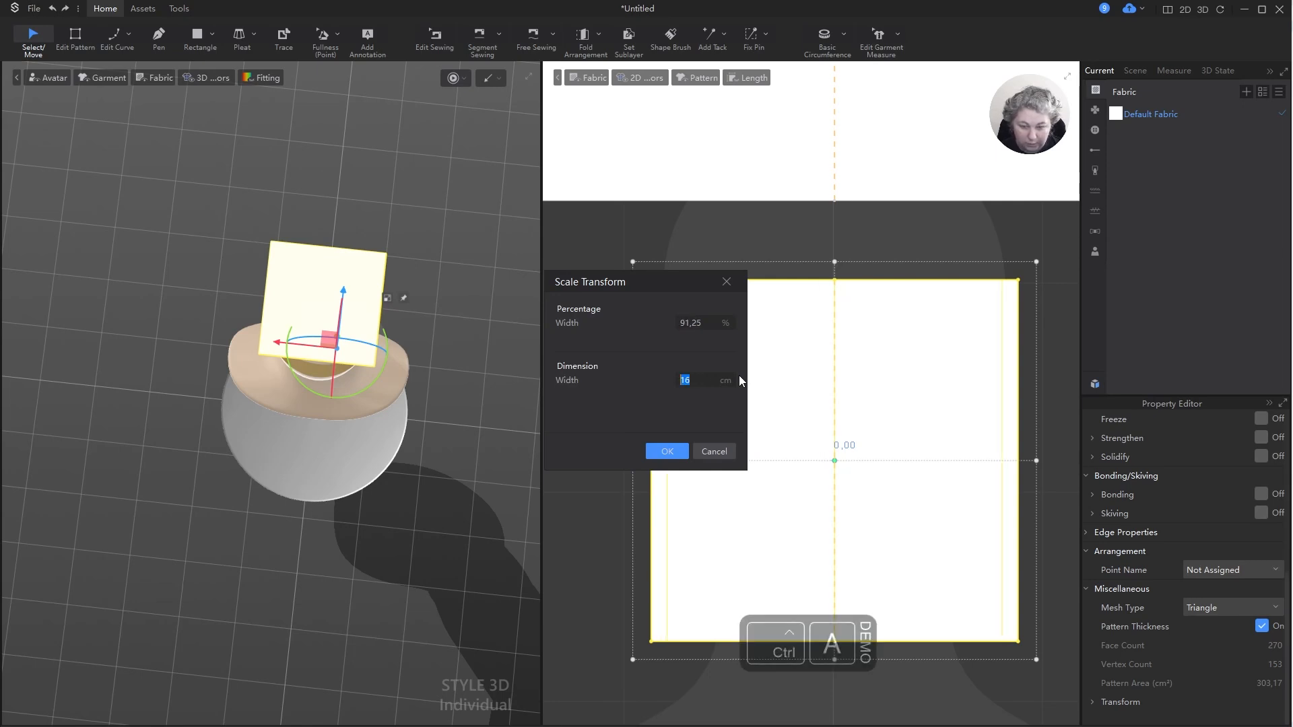
type("17")
key("Return")
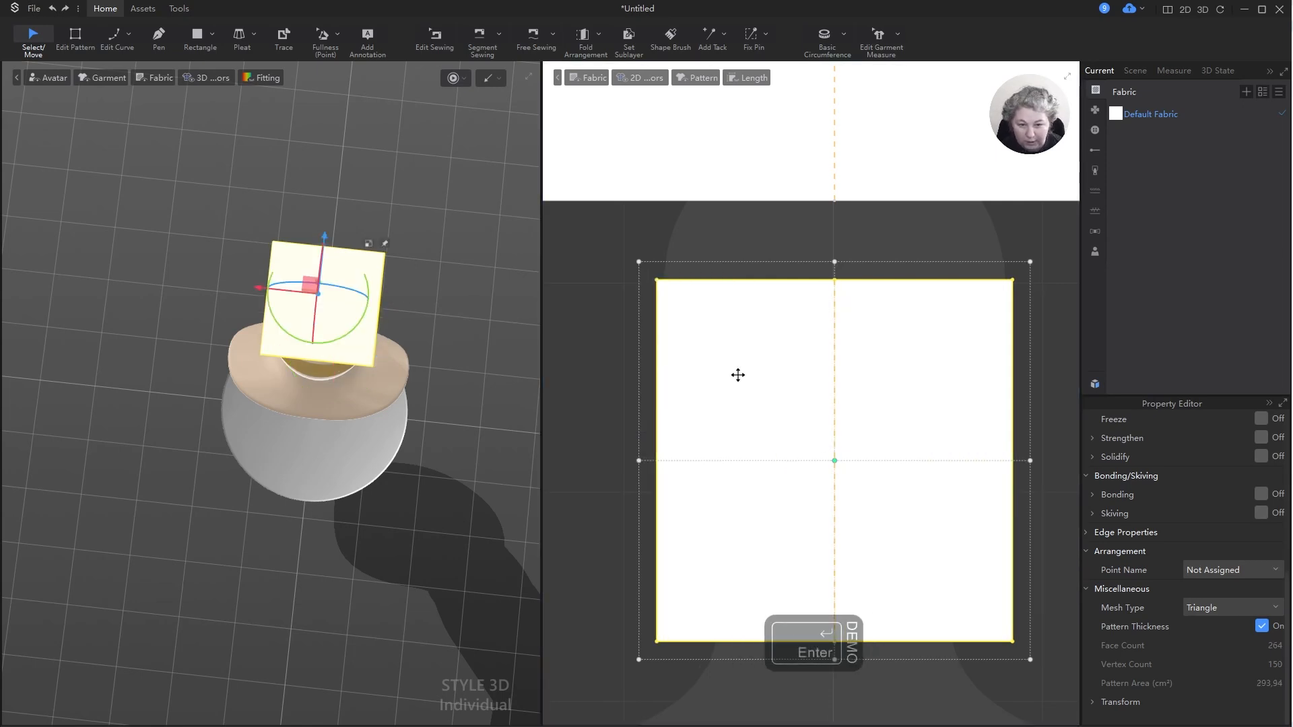
- Scale the rectangle pattern's height to 20 cm about its centre and view it above the tube in 3D
scroll(757, 350, "down", 2)
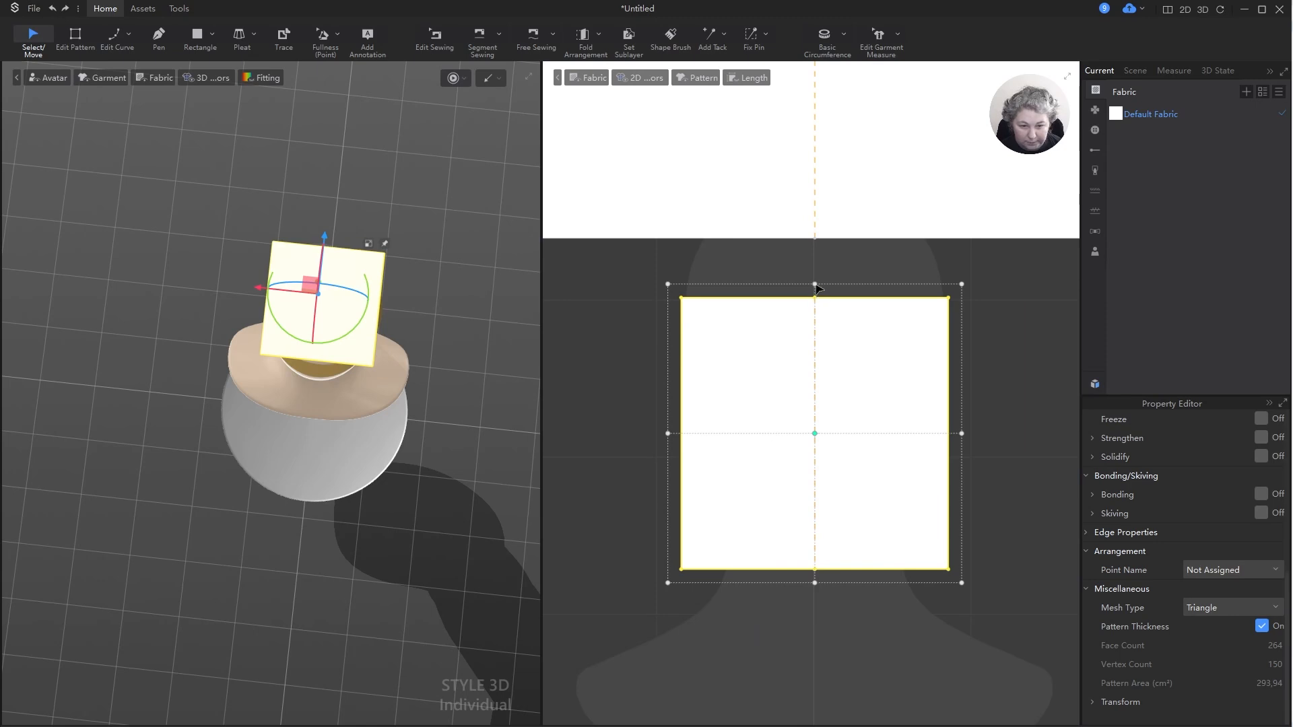
left_click_drag(815, 282, 815, 262)
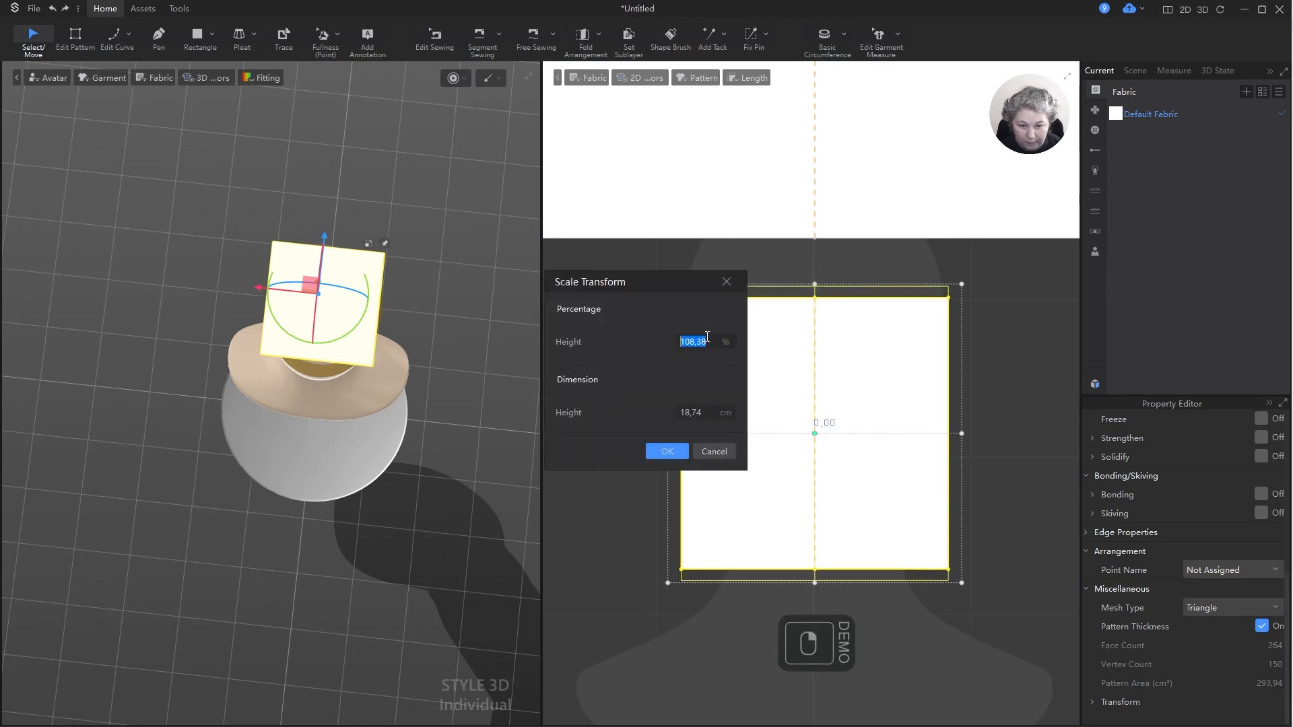
type("20")
key("Return")
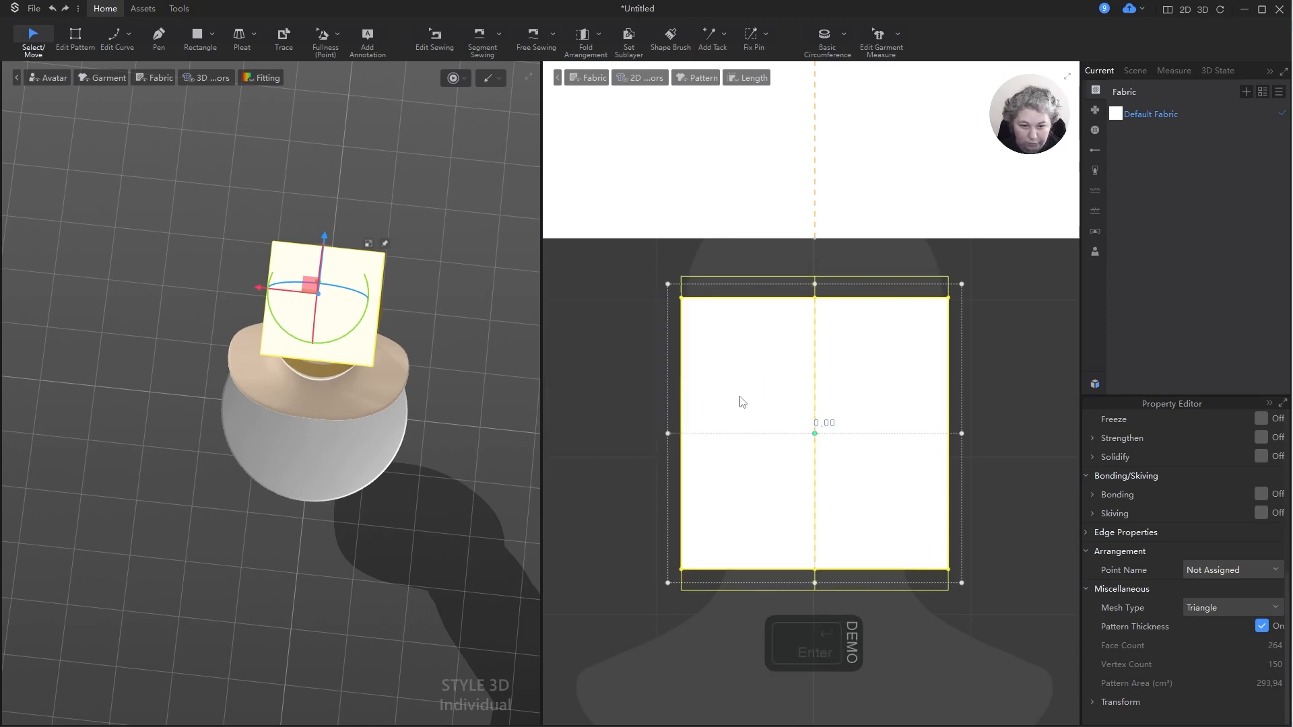
right_click_drag(321, 371, 340, 294)
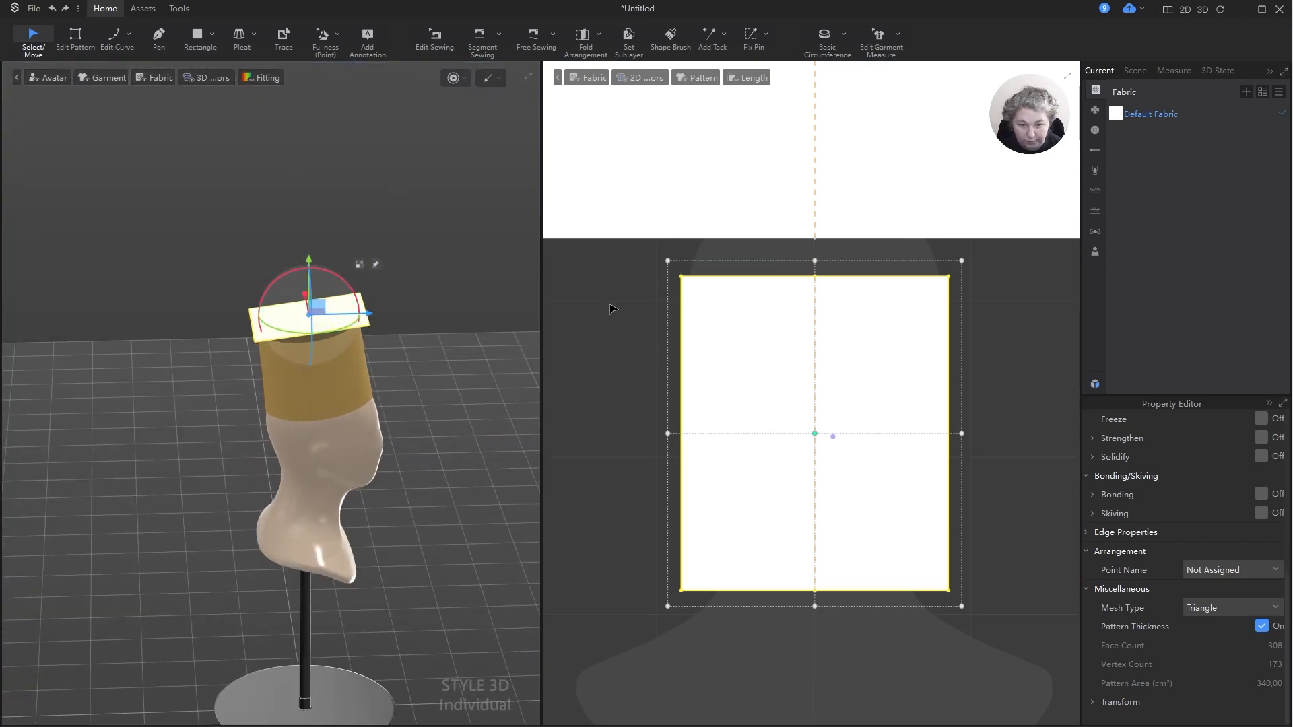
- Round the rectangle's upper corners with Smooth Curve, using 8.5 cm along the top edge and 10 cm along the sides
left_click(614, 309)
scroll(762, 314, "down", 4)
scroll(852, 306, "up", 5)
key("z")
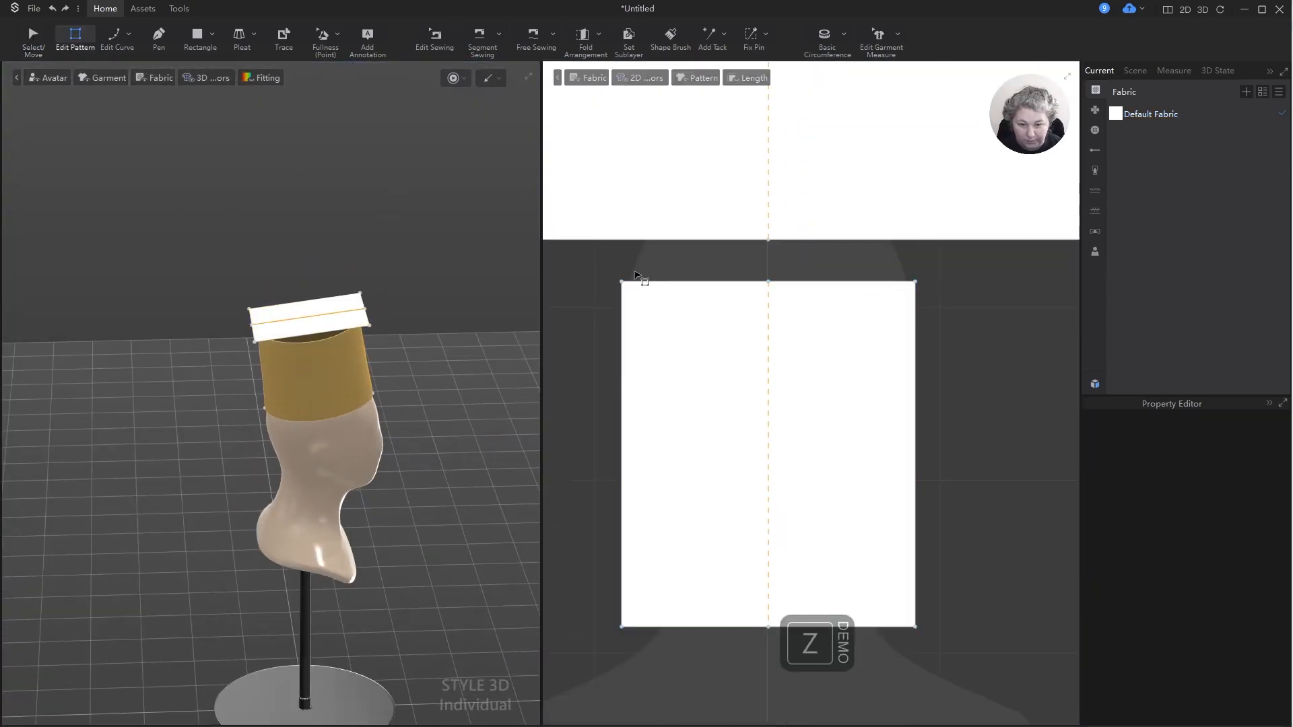
right_click(621, 282)
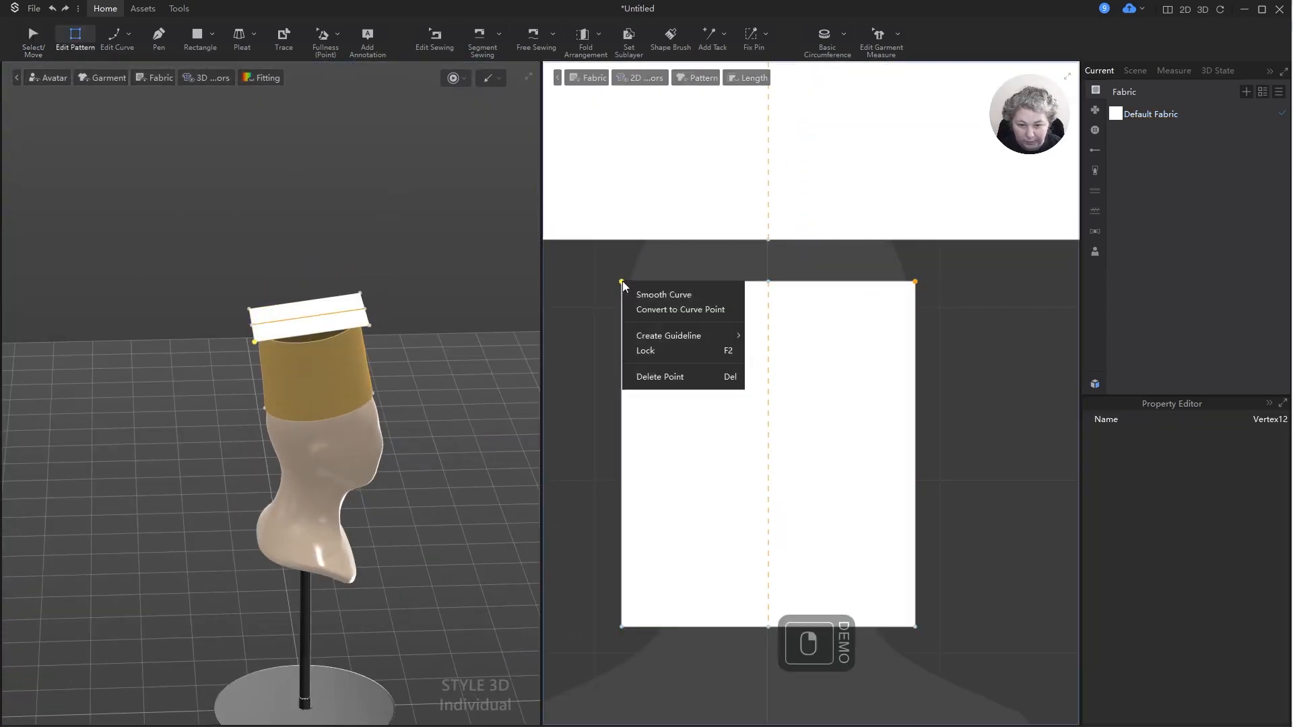
left_click(668, 294)
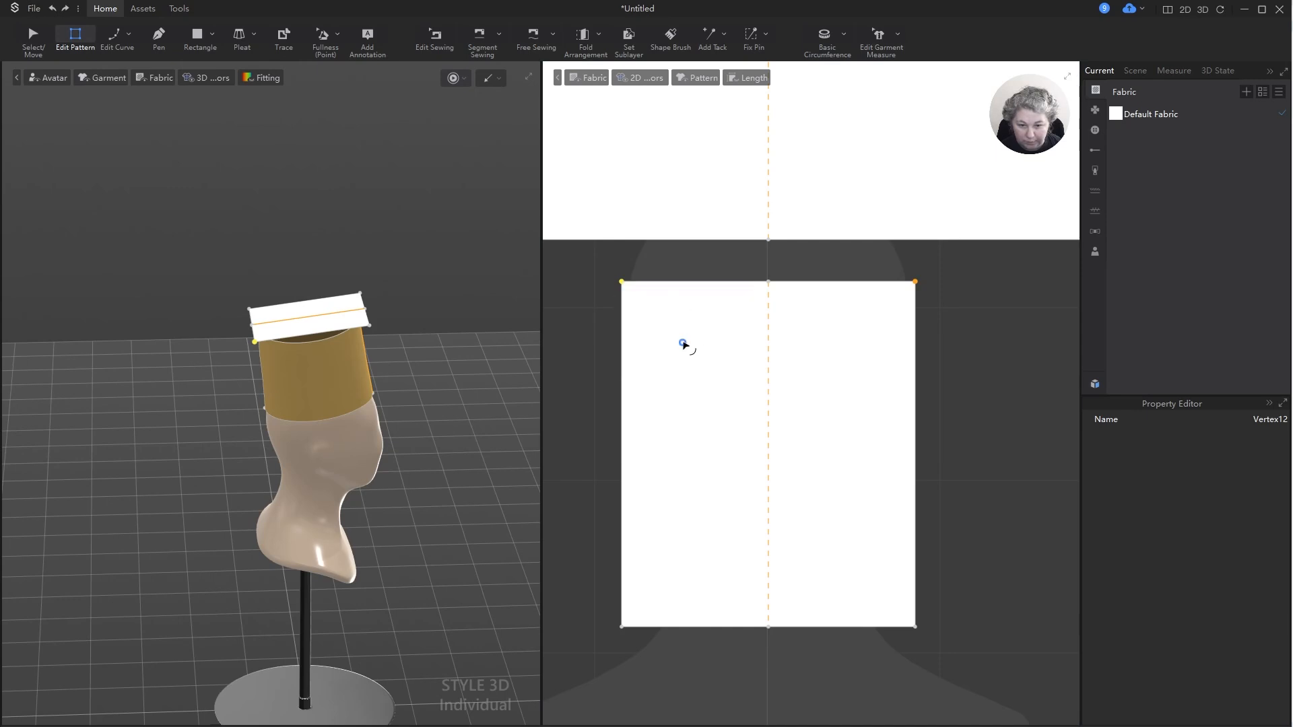
left_click_drag(683, 343, 822, 472)
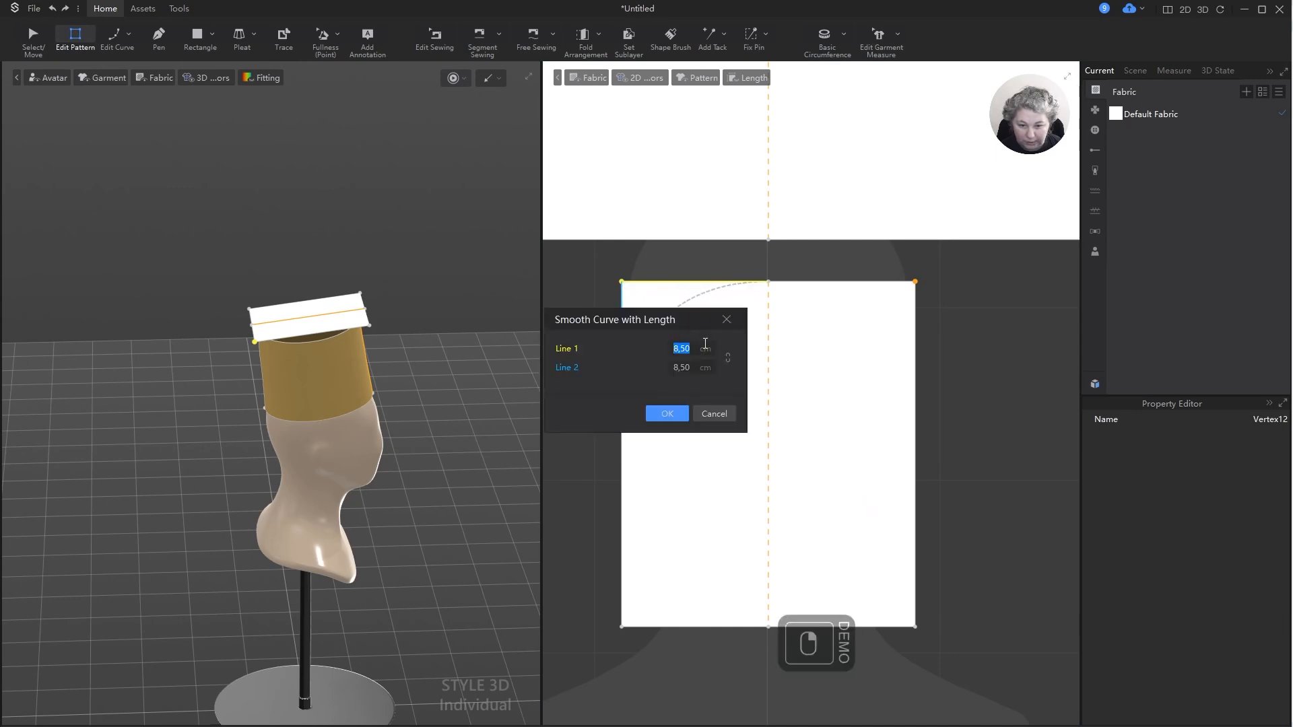
left_click_drag(705, 318, 887, 375)
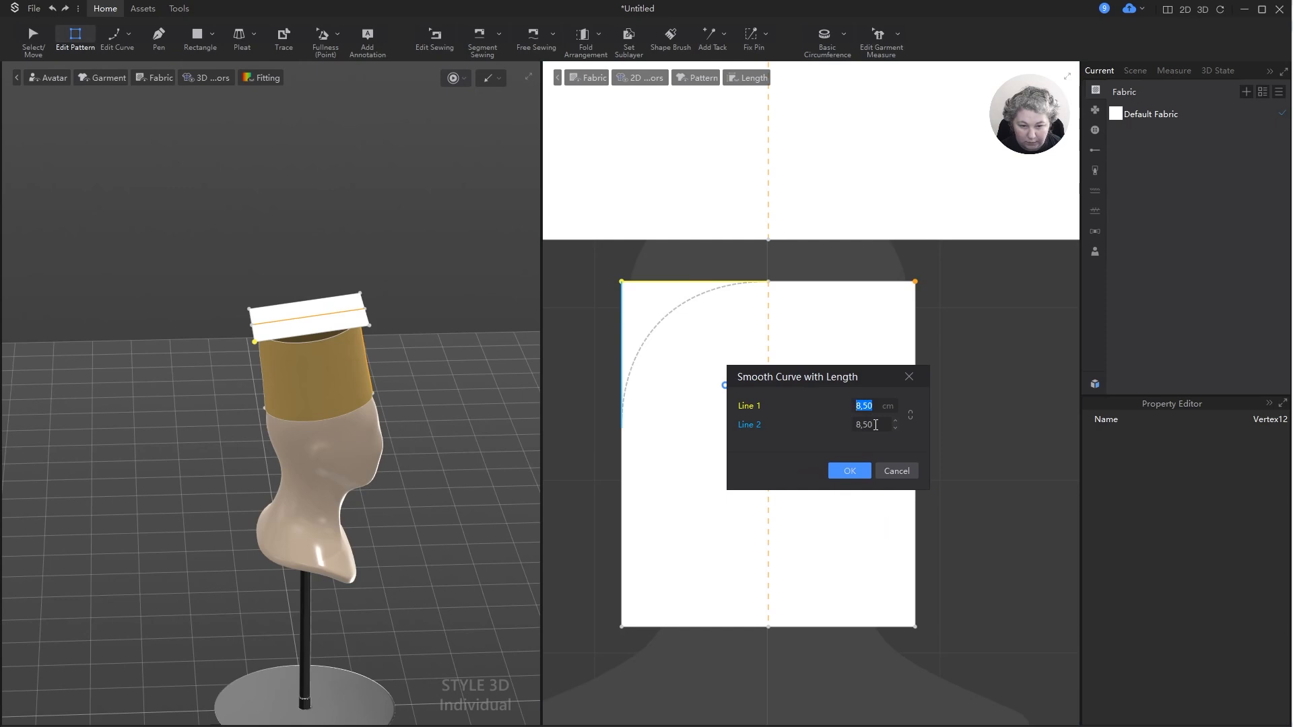
double_click(876, 425)
type("10")
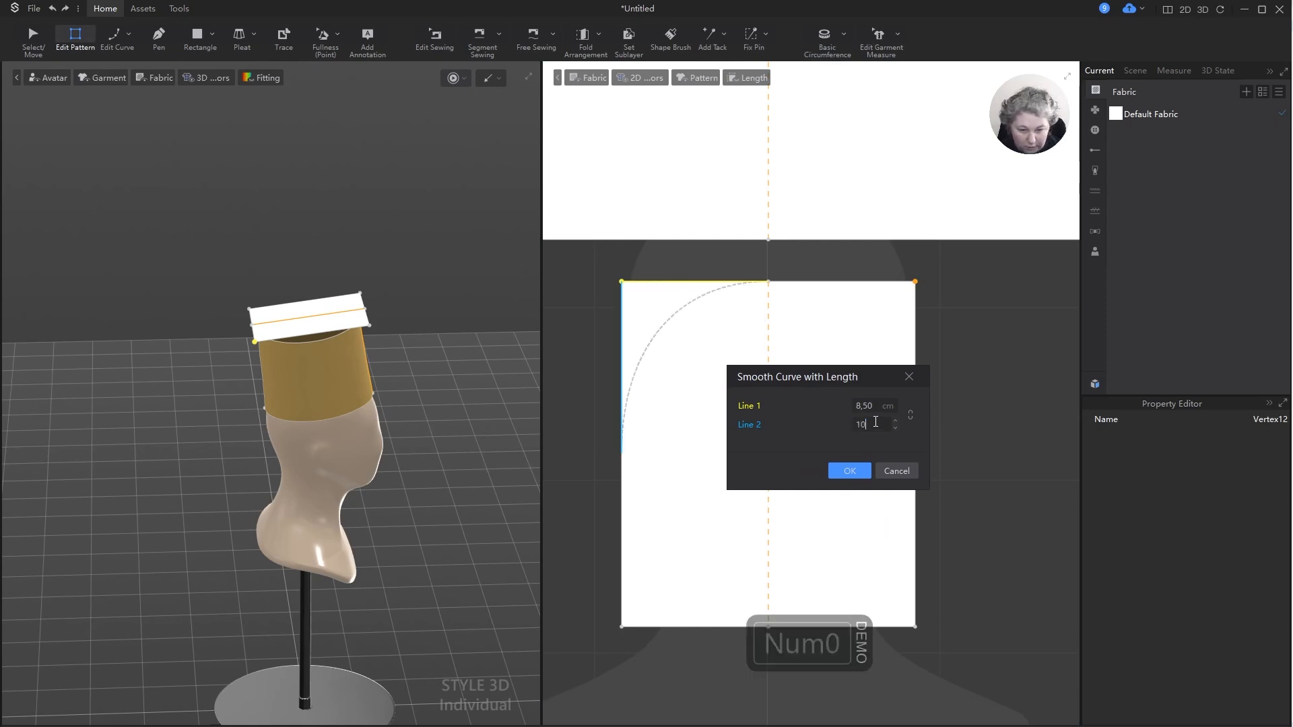
key("Return")
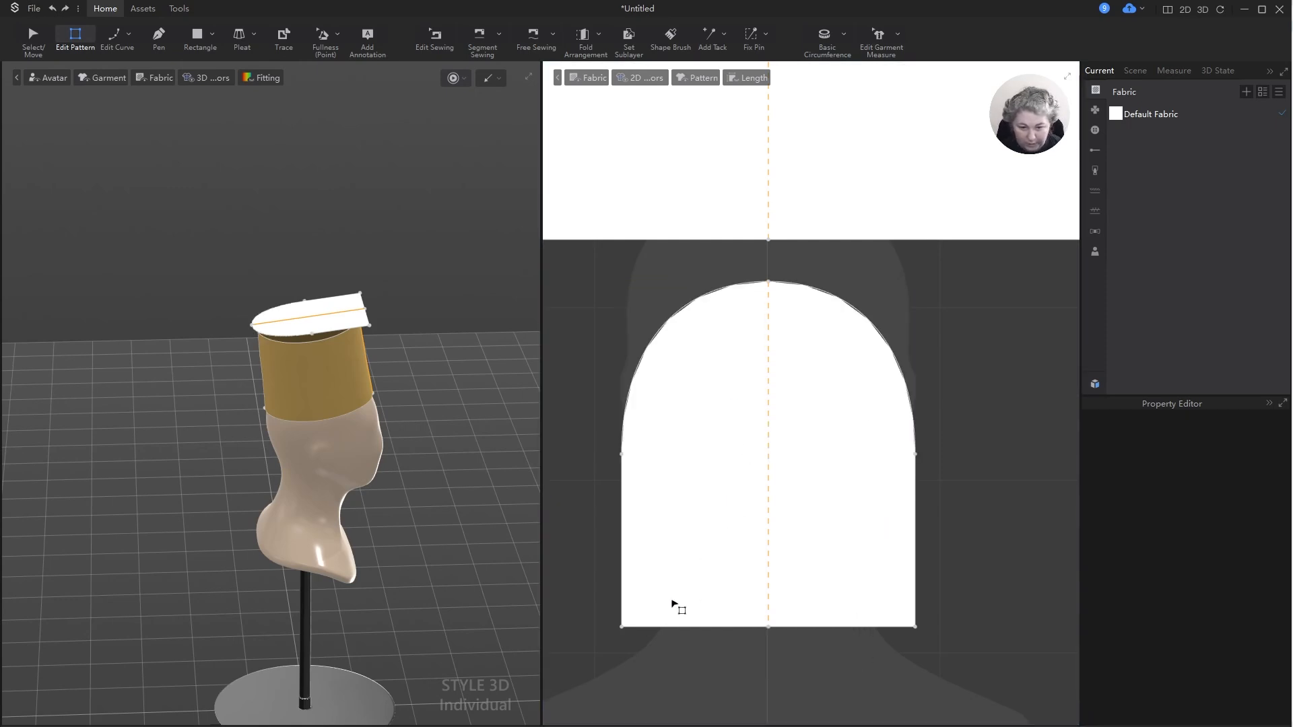
- Round the lower corners with Smooth Curve, using 10 cm along the sides and 8.5 cm along the bottom edge
right_click(622, 627)
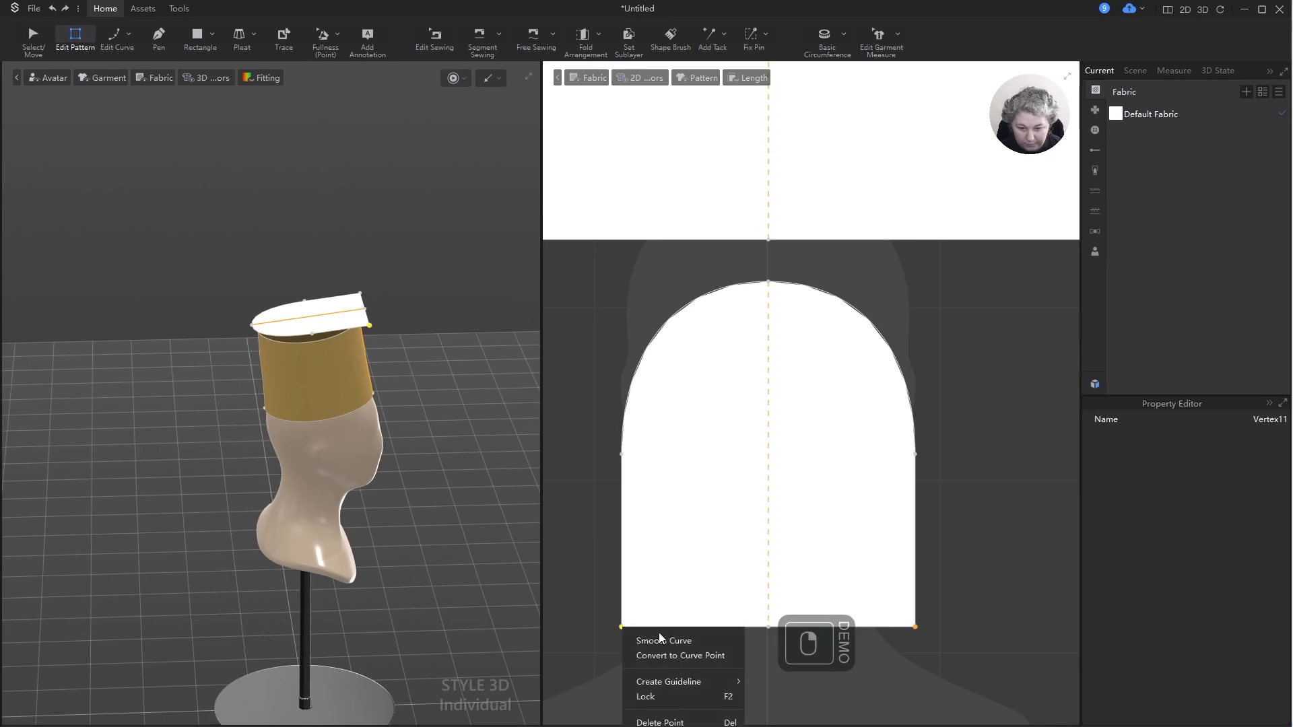
left_click(657, 643)
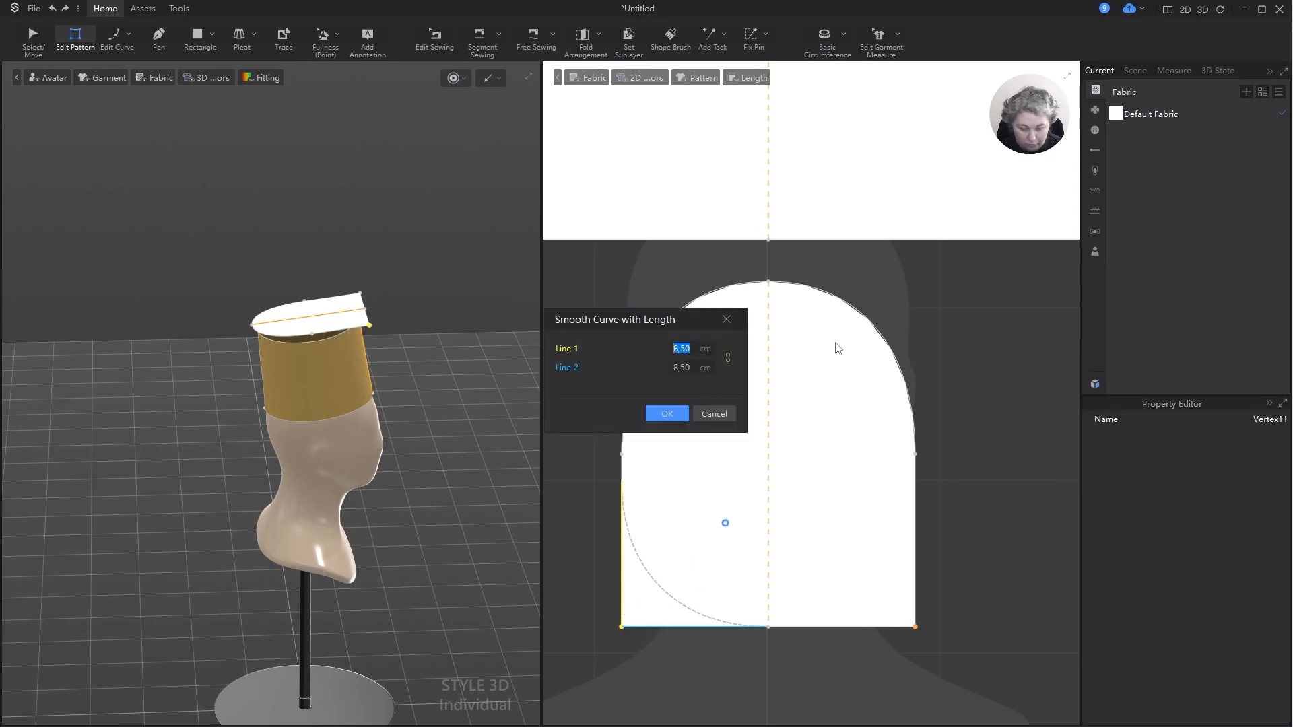
type("10")
key("Return")
key("a")
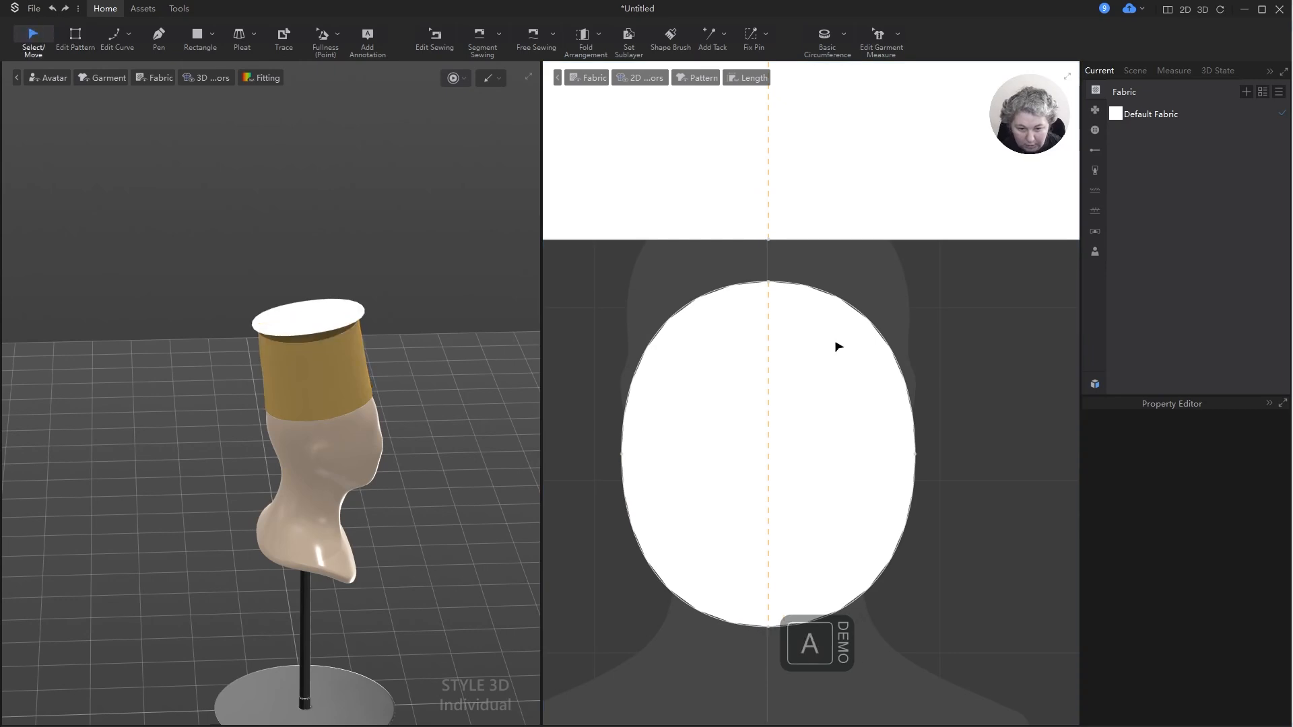
left_click(791, 381)
right_click(789, 377)
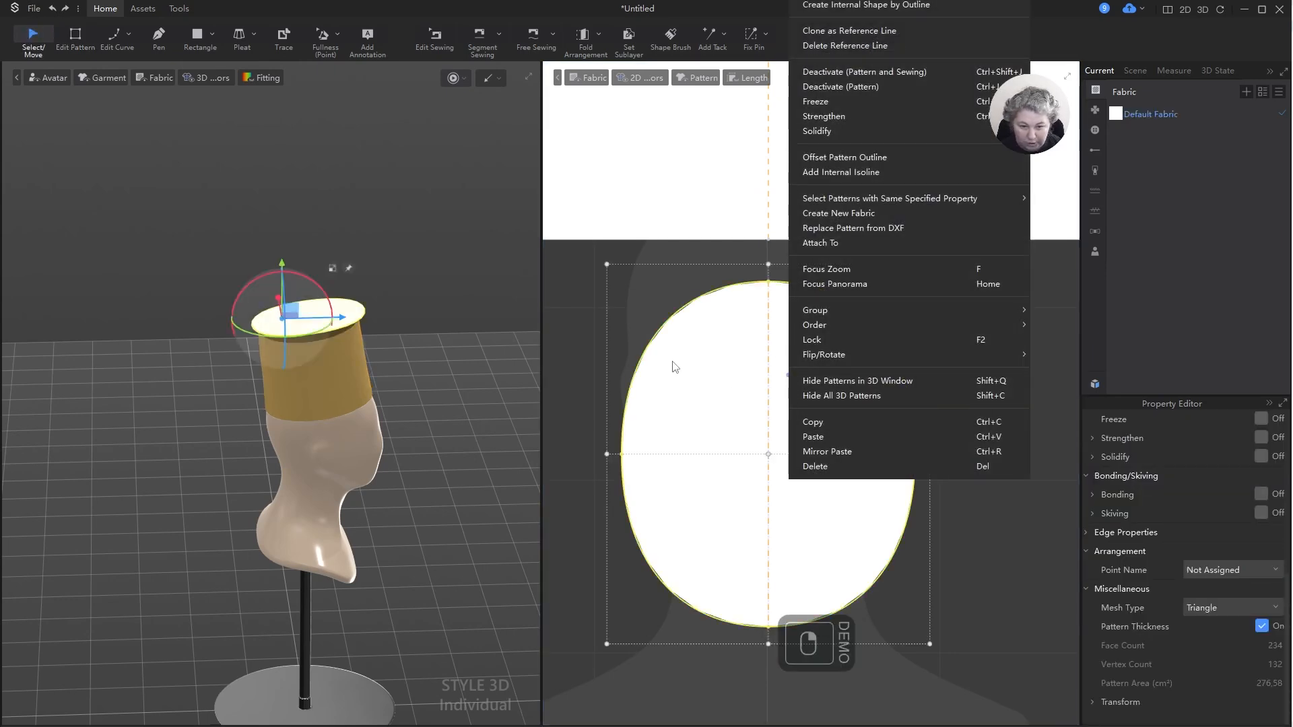
left_click(644, 282)
left_click(645, 282)
- Compare the length of the oval's upper quarter curve with half of the tube pattern's upper edge
key("z")
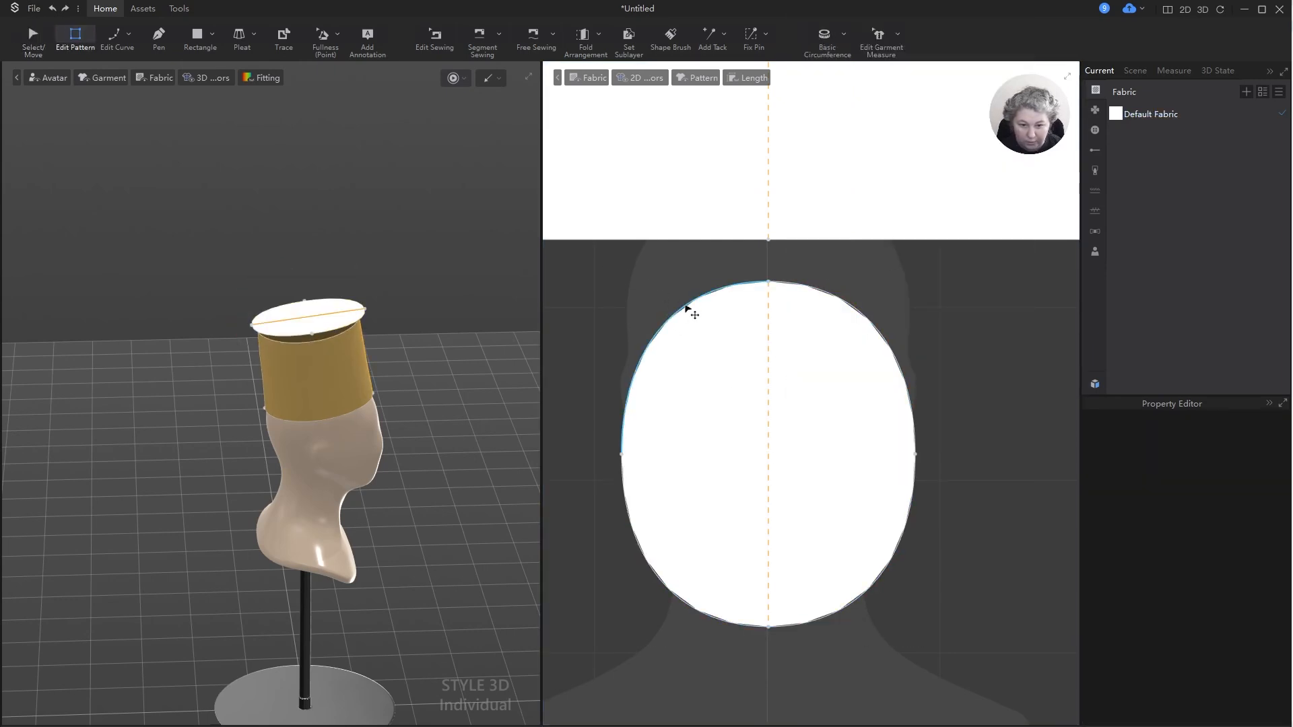
left_click(686, 308)
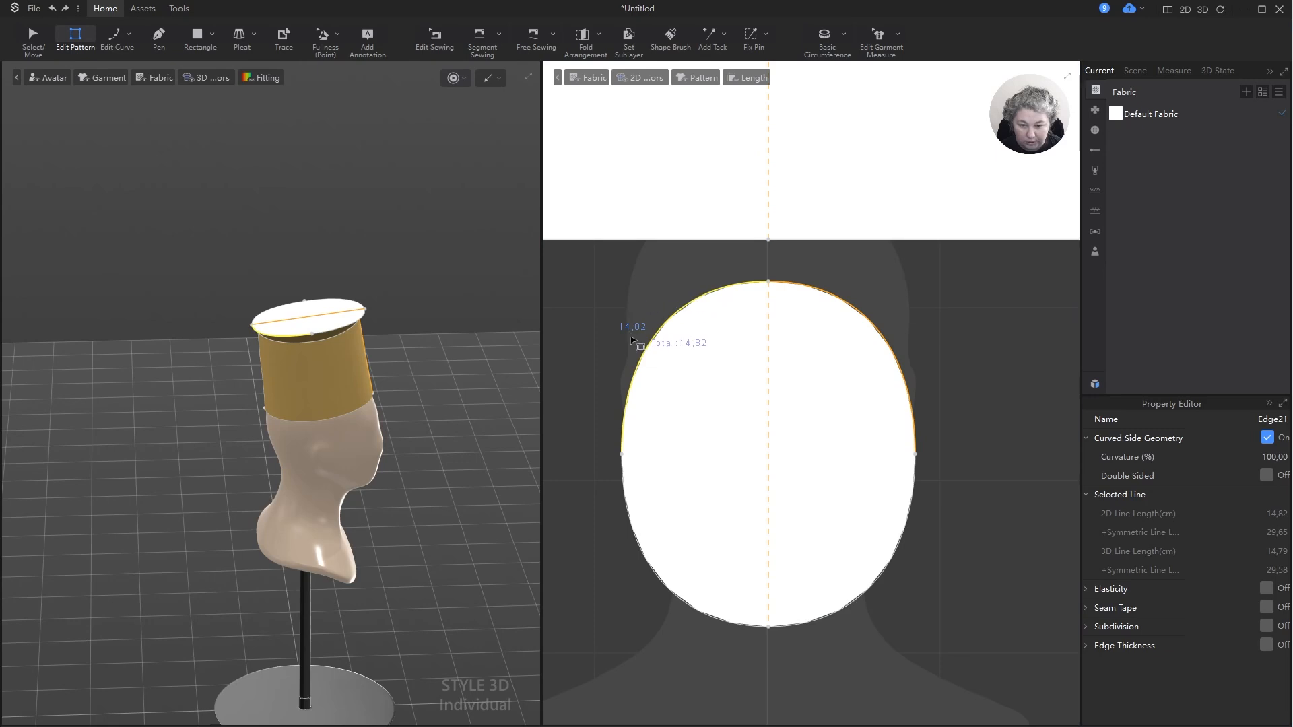
scroll(715, 459, "down", 3)
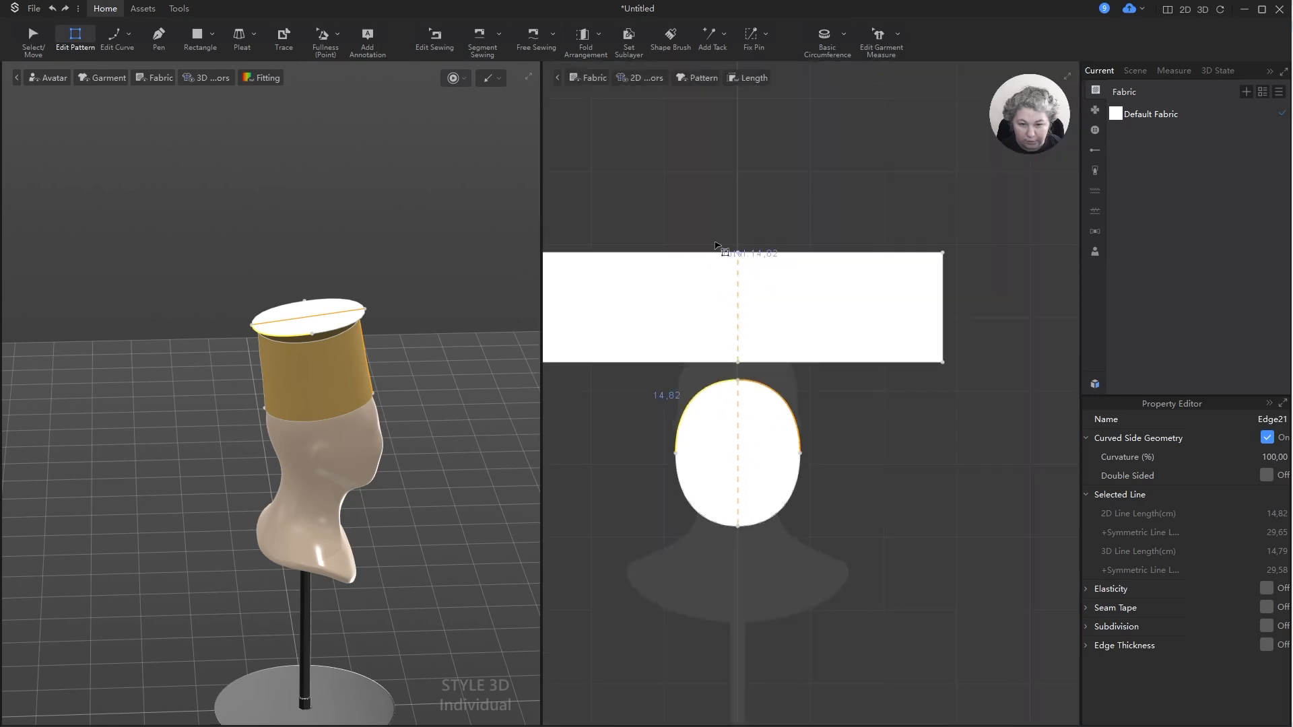
scroll(716, 245, "down", 1)
left_click(686, 202)
scroll(664, 254, "up", 1)
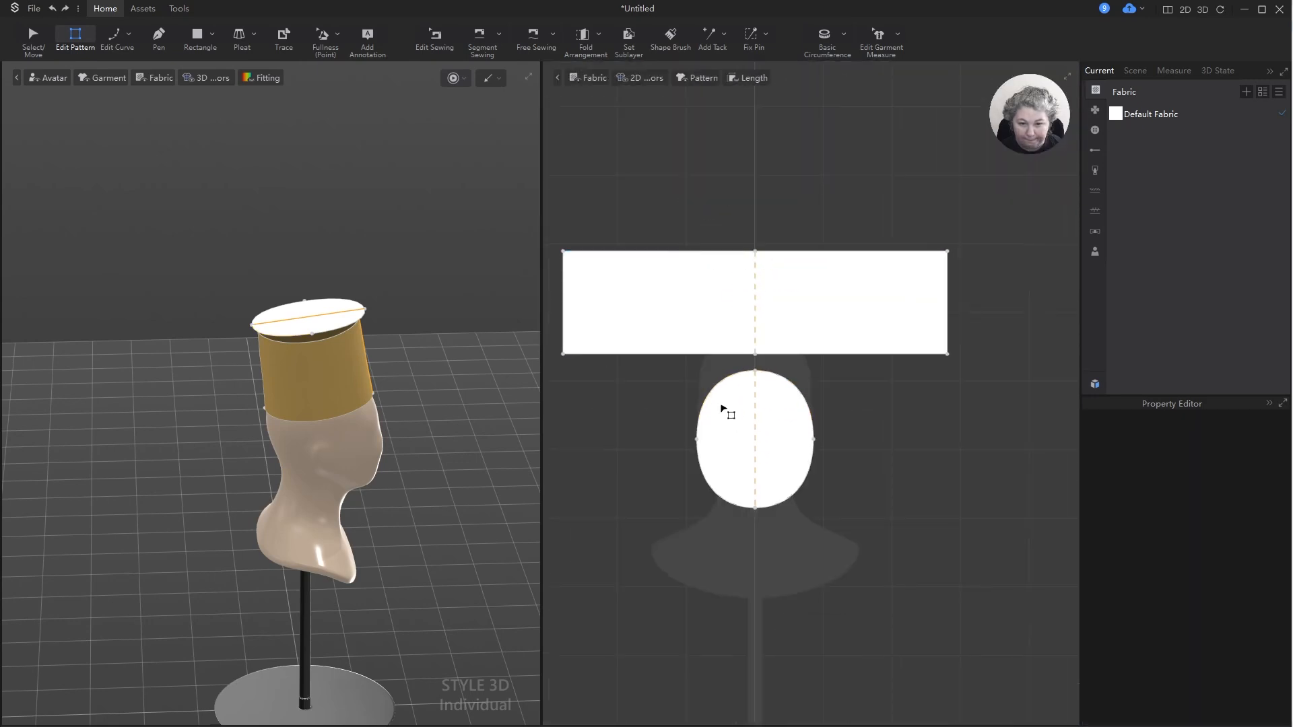
left_click(679, 252)
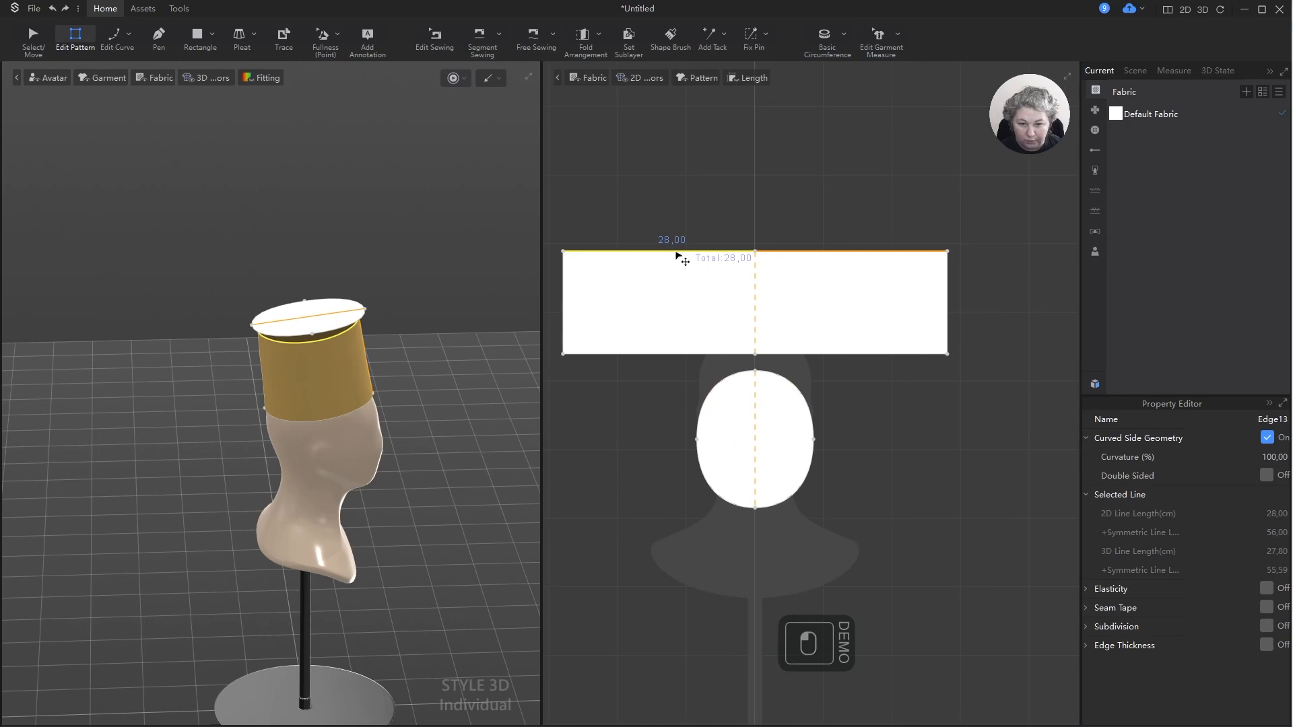
left_click(689, 184)
left_click(719, 389)
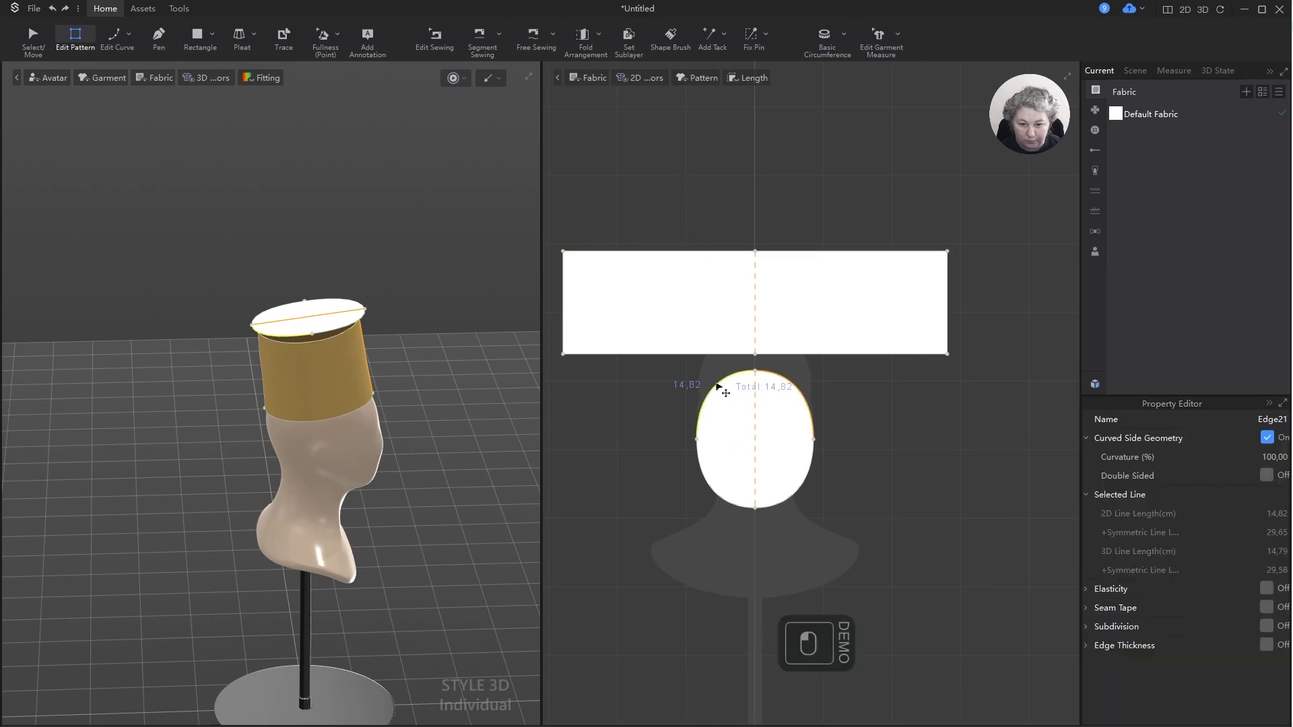
left_click(660, 412)
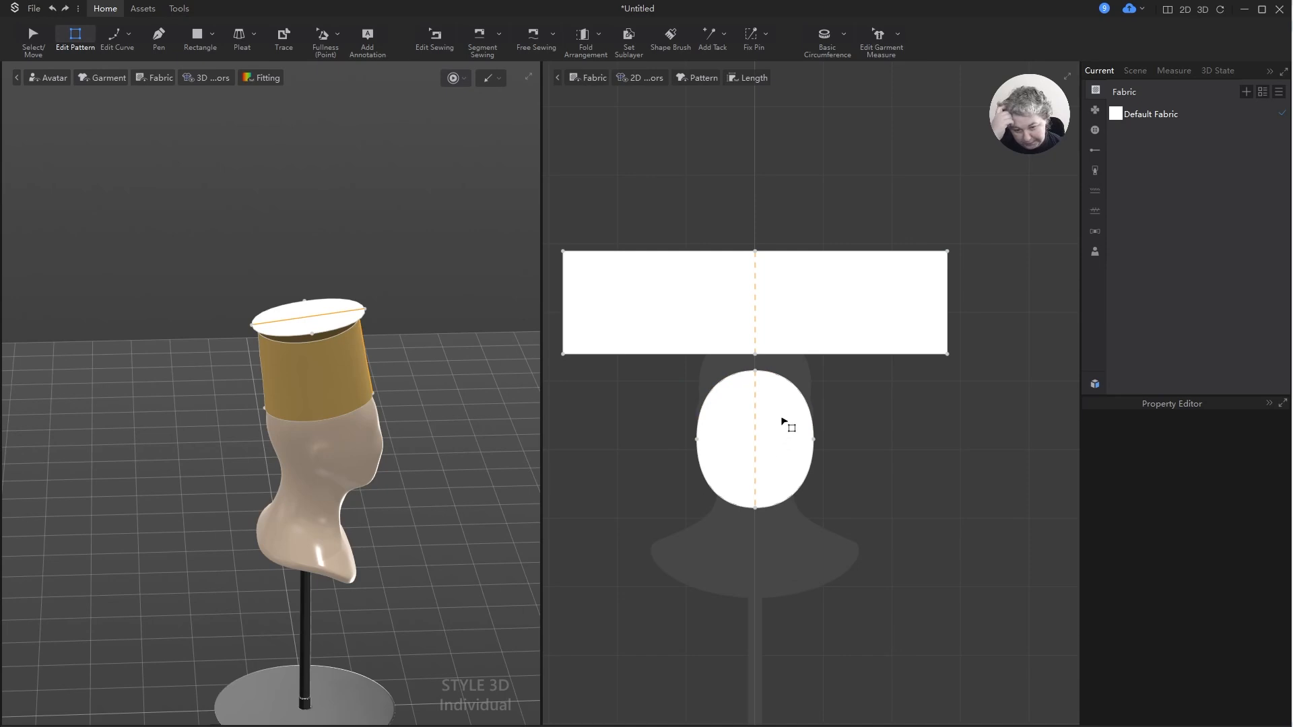
key("a")
scroll(778, 407, "up", 3)
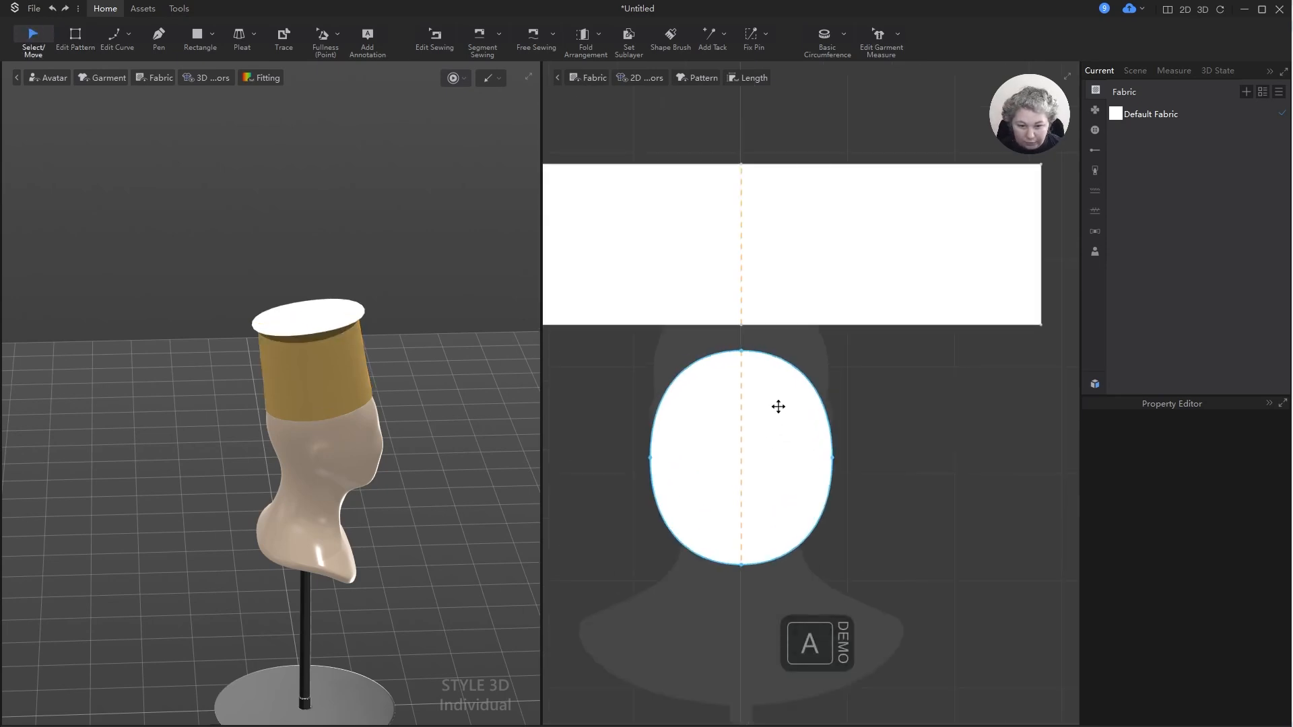
scroll(778, 407, "up", 1)
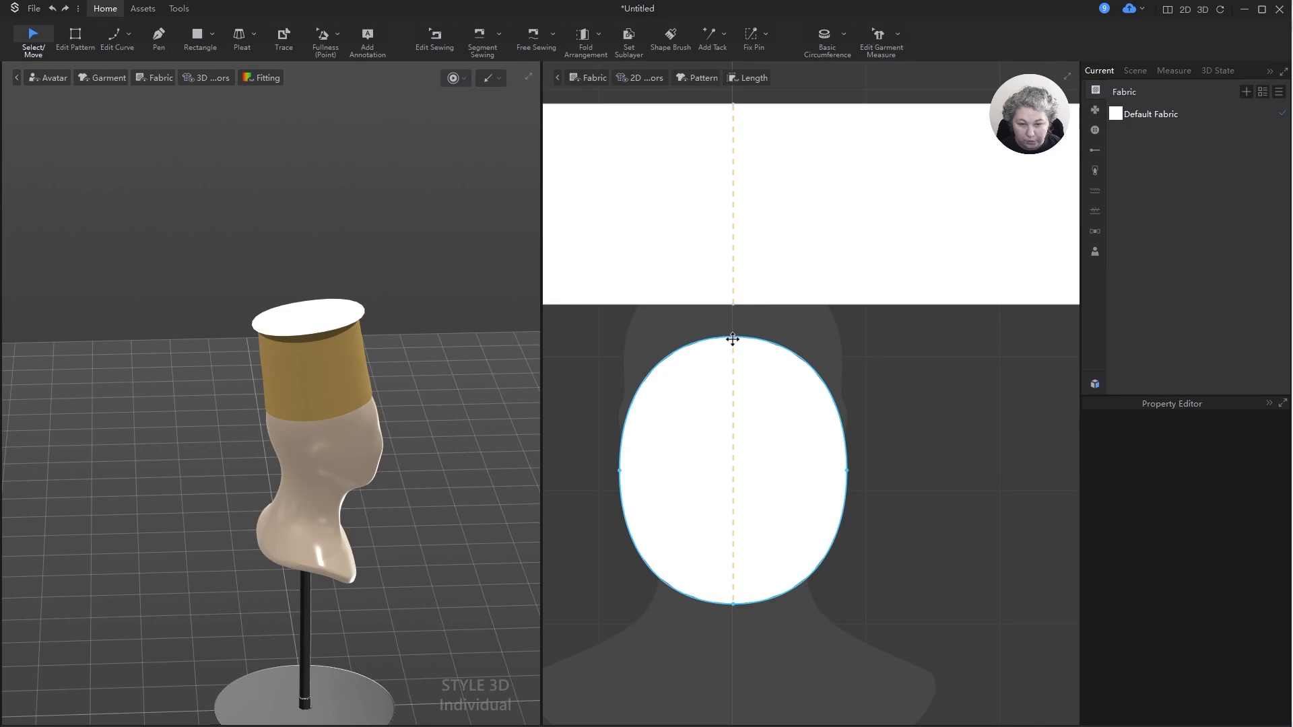
- Scale the oval pattern's height to 19 cm about its centre and check its upper quarter curve's length
key("z")
key("a")
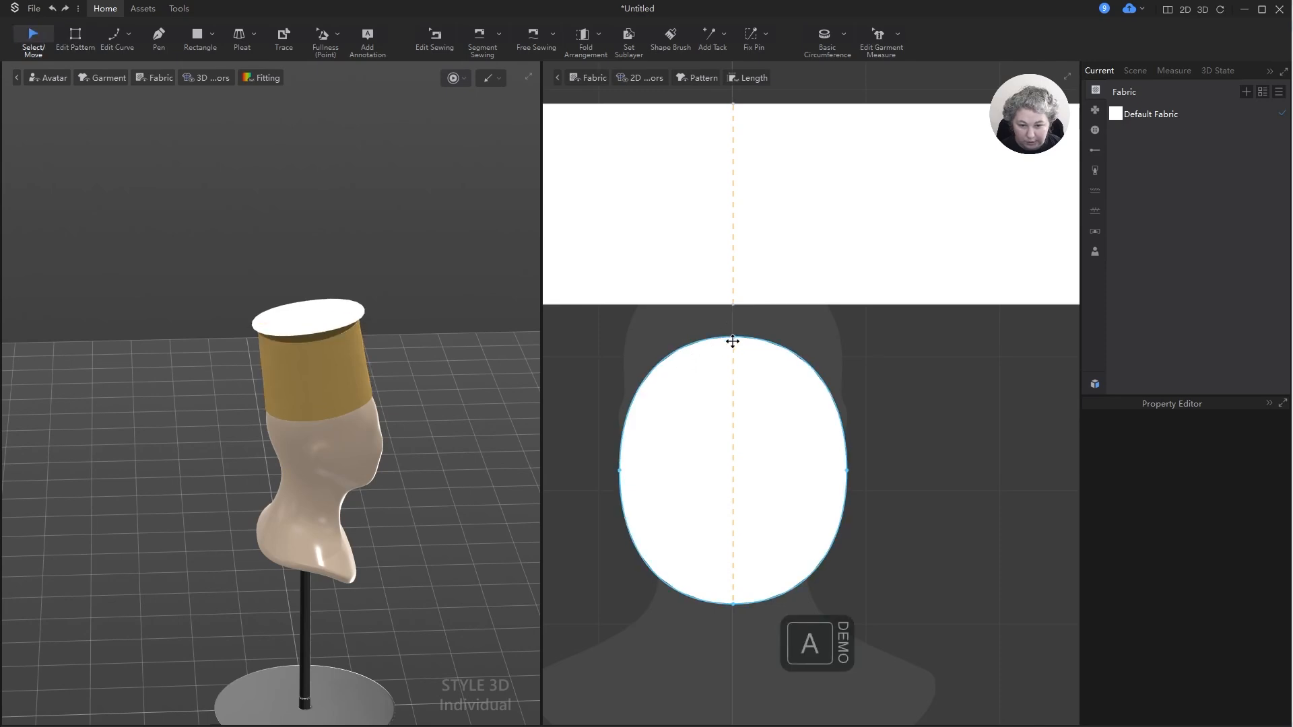
left_click(729, 351)
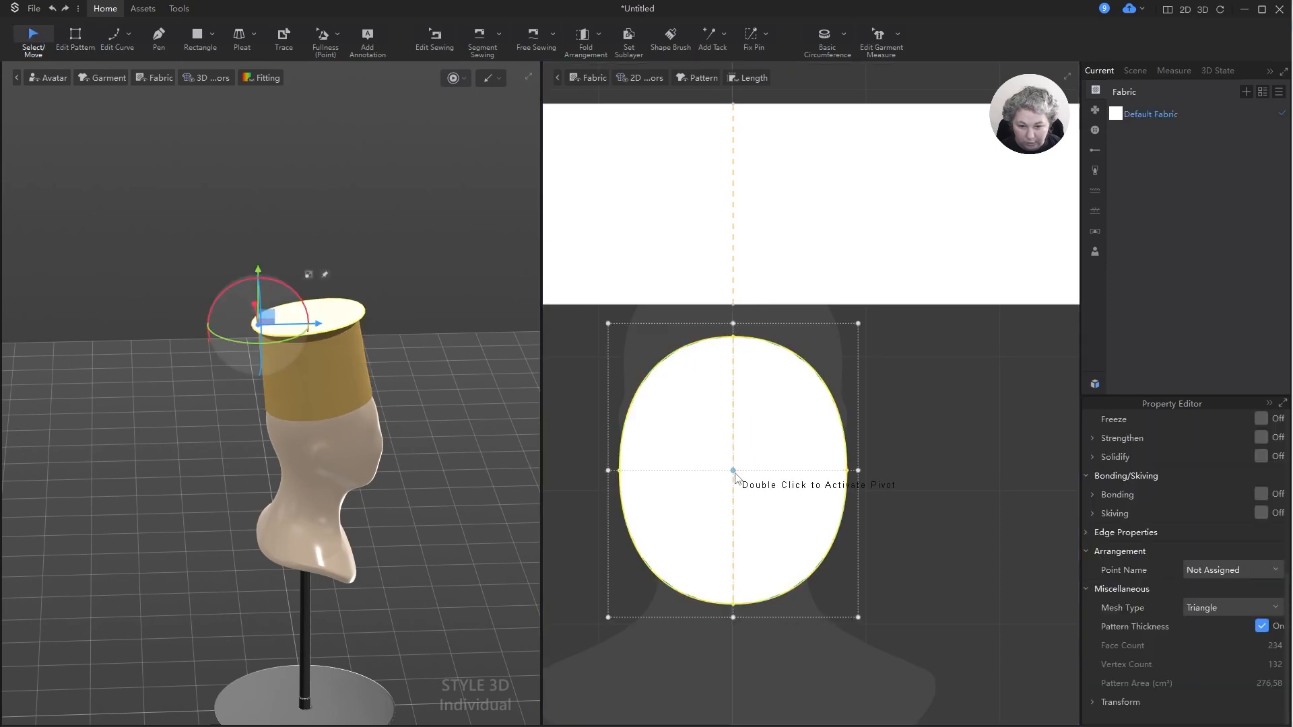
left_click(733, 326)
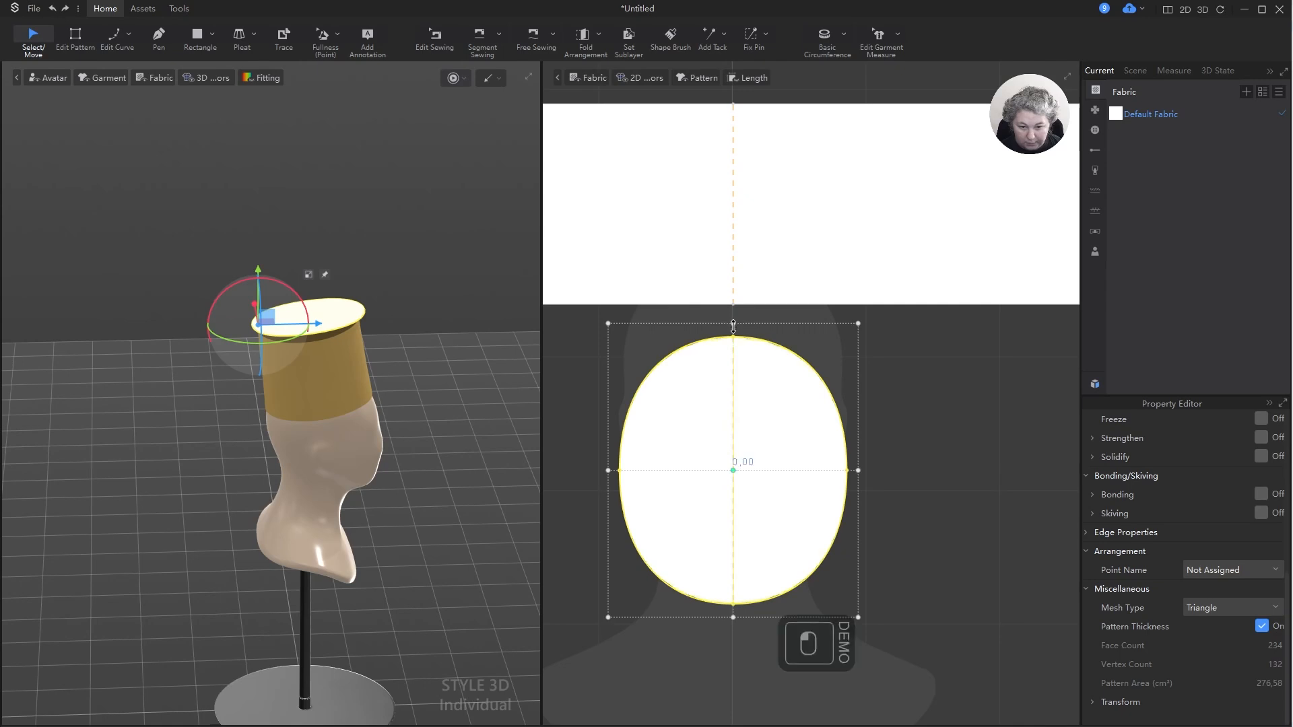
double_click(734, 330)
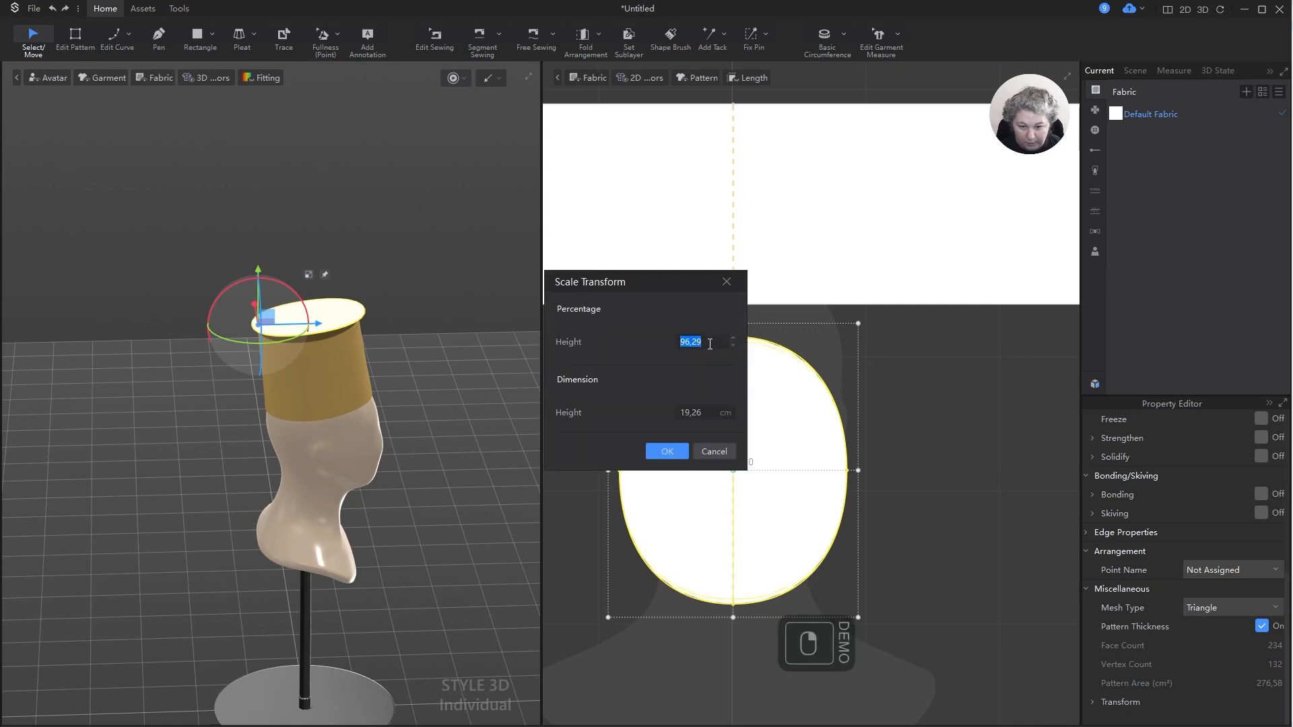
key("Tab")
type("18,3")
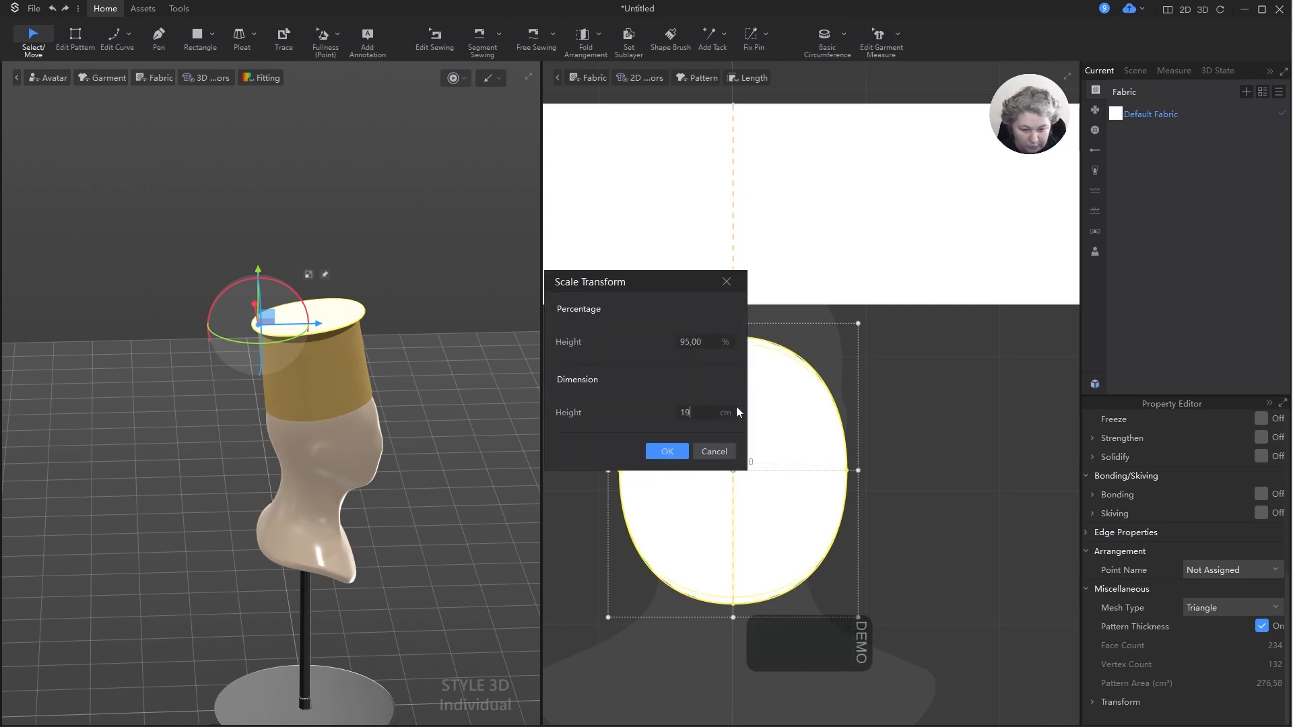
key("Return")
key("z")
left_click(683, 369)
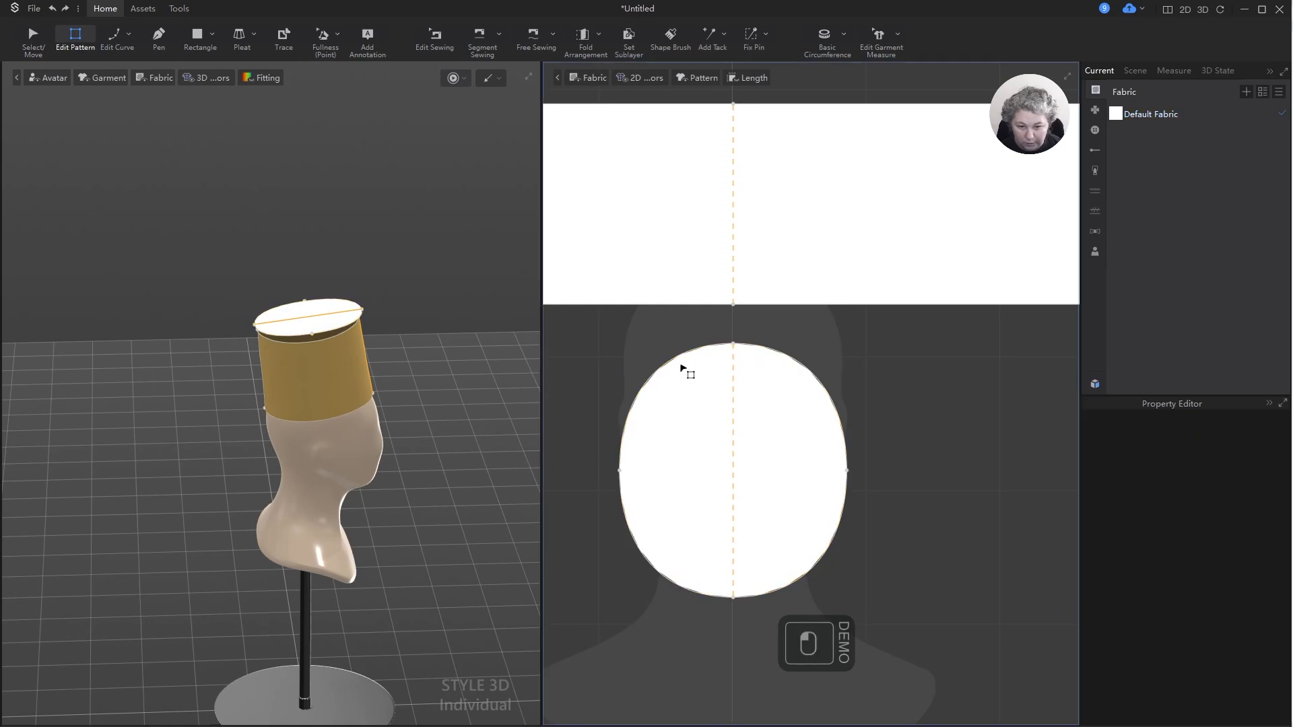
scroll(700, 412, "up", 3)
left_click(629, 311)
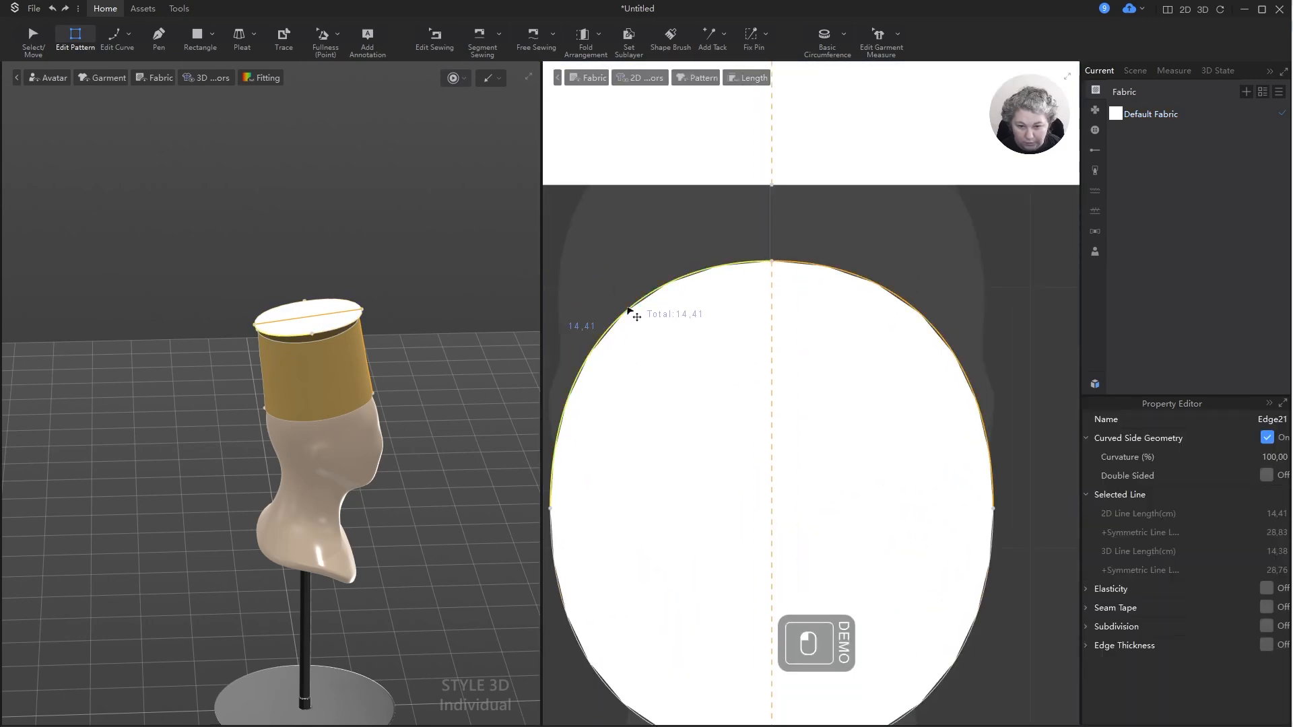
- Scale the oval pattern's width to 16 cm about its centre and measure its upper quarter curve again
key("a")
scroll(667, 266, "down", 3)
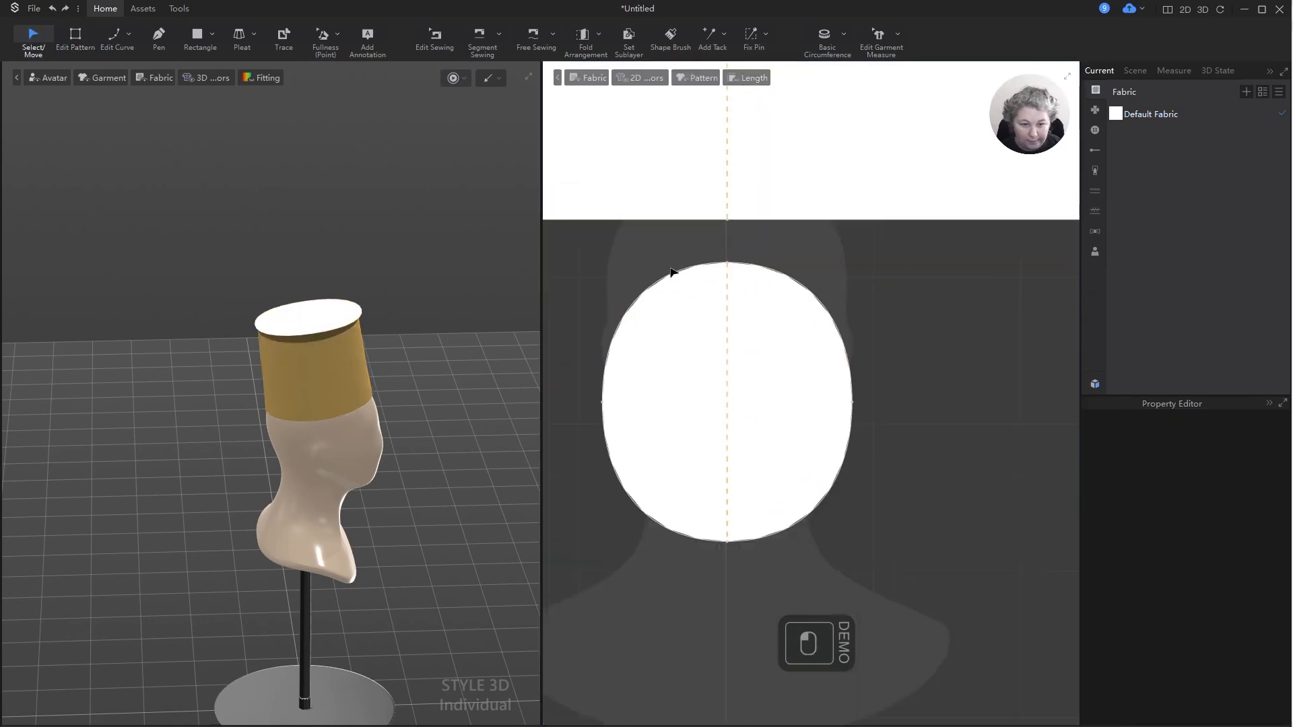
scroll(671, 271, "down", 1)
left_click(710, 339)
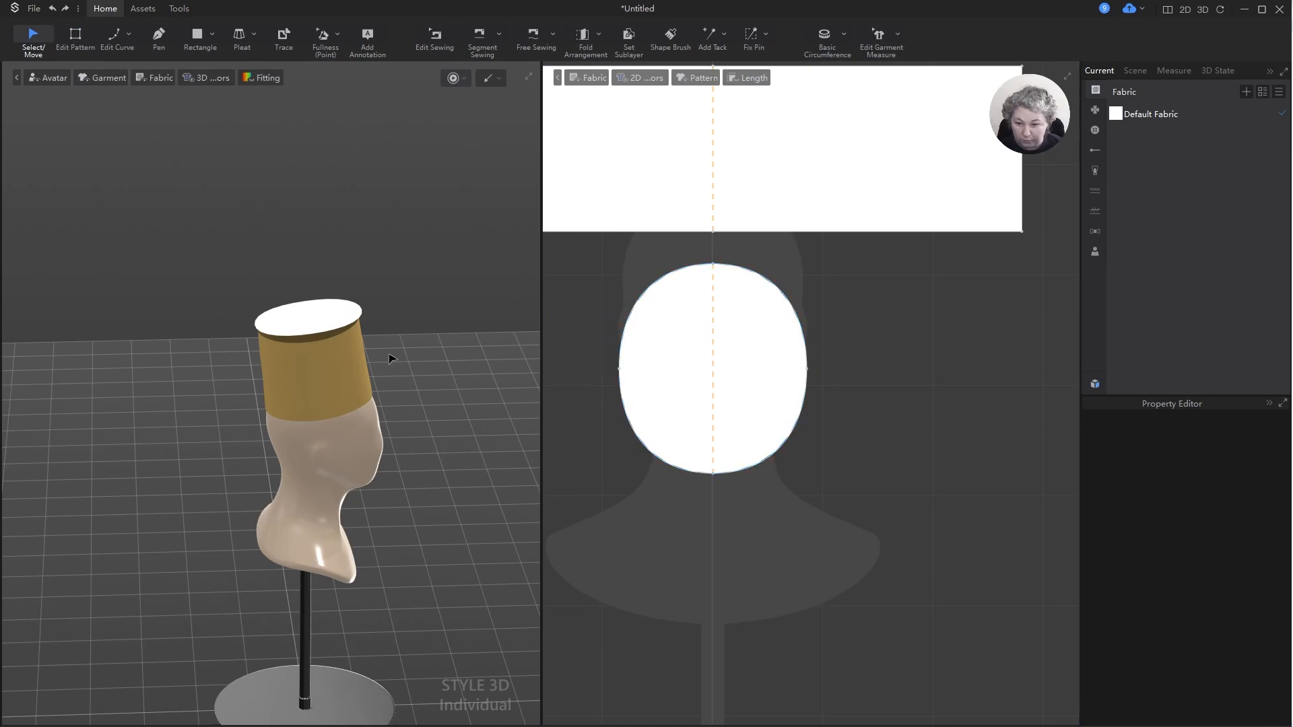
left_click(764, 355)
scroll(714, 368, "up", 2)
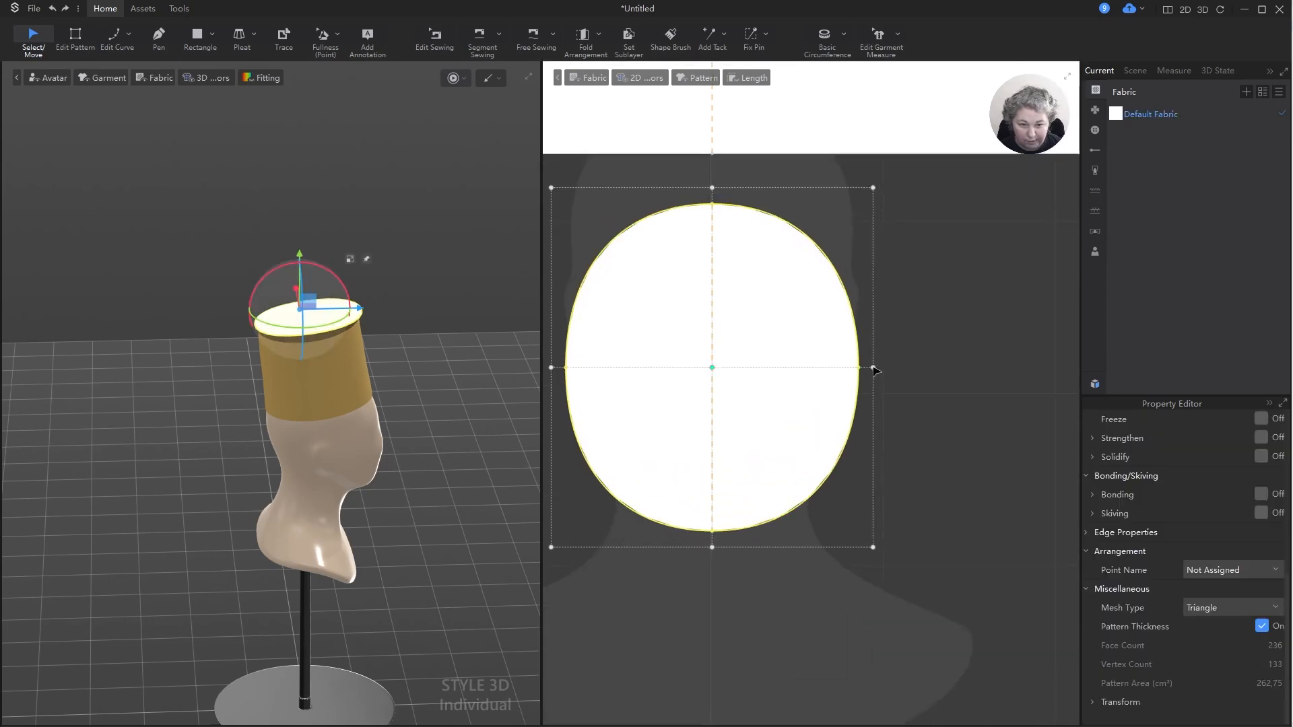
left_click_drag(875, 367, 856, 369)
double_click(720, 378)
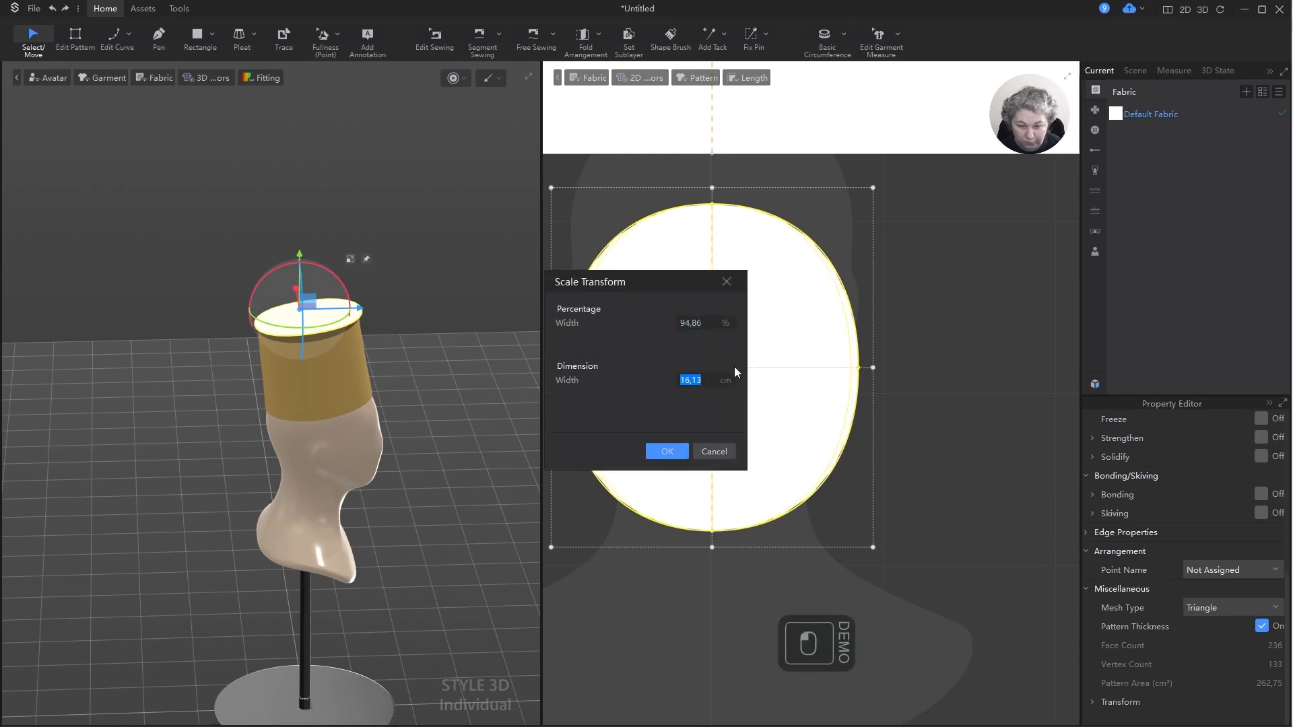
type("16")
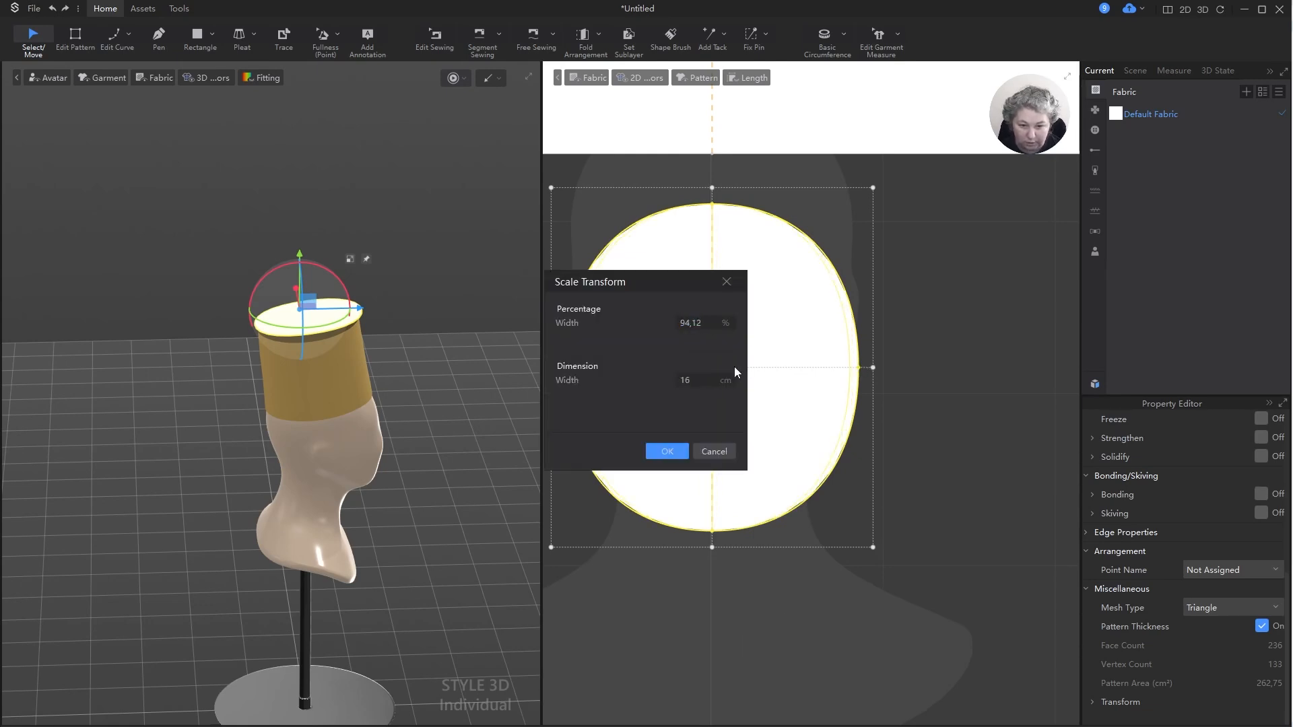
key("Return")
key("z")
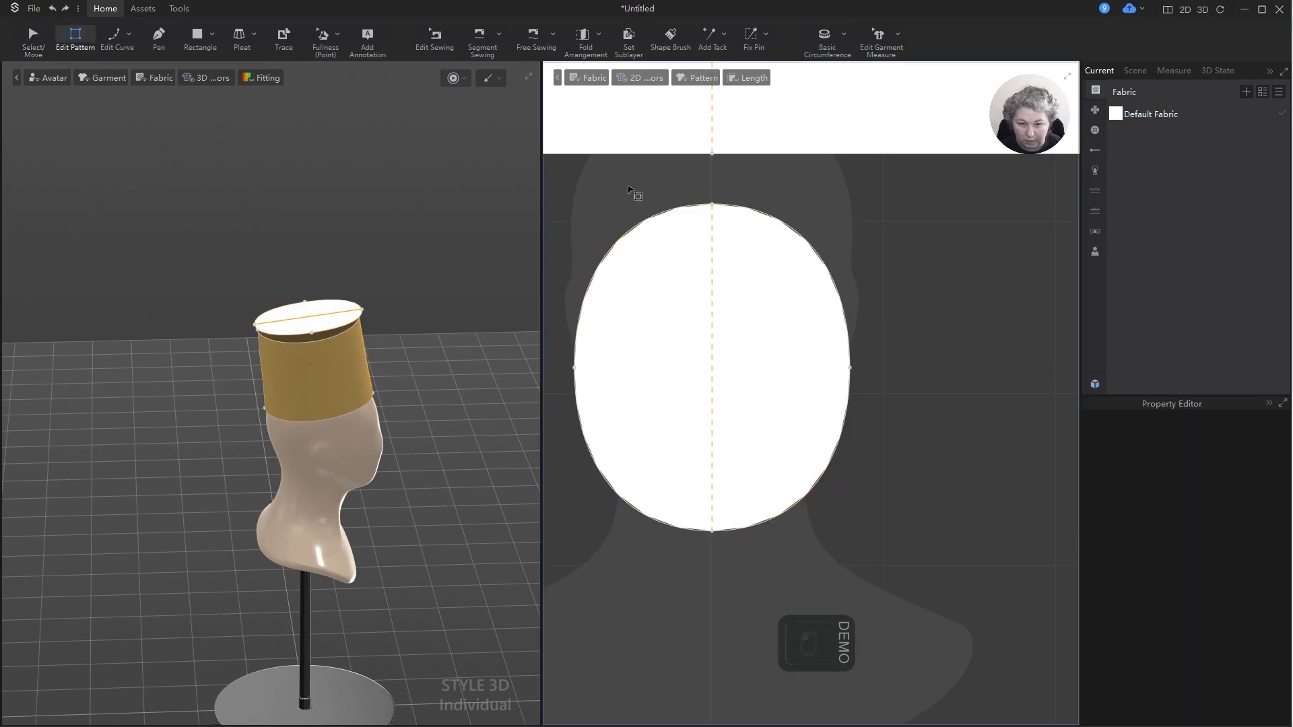
left_click(640, 231)
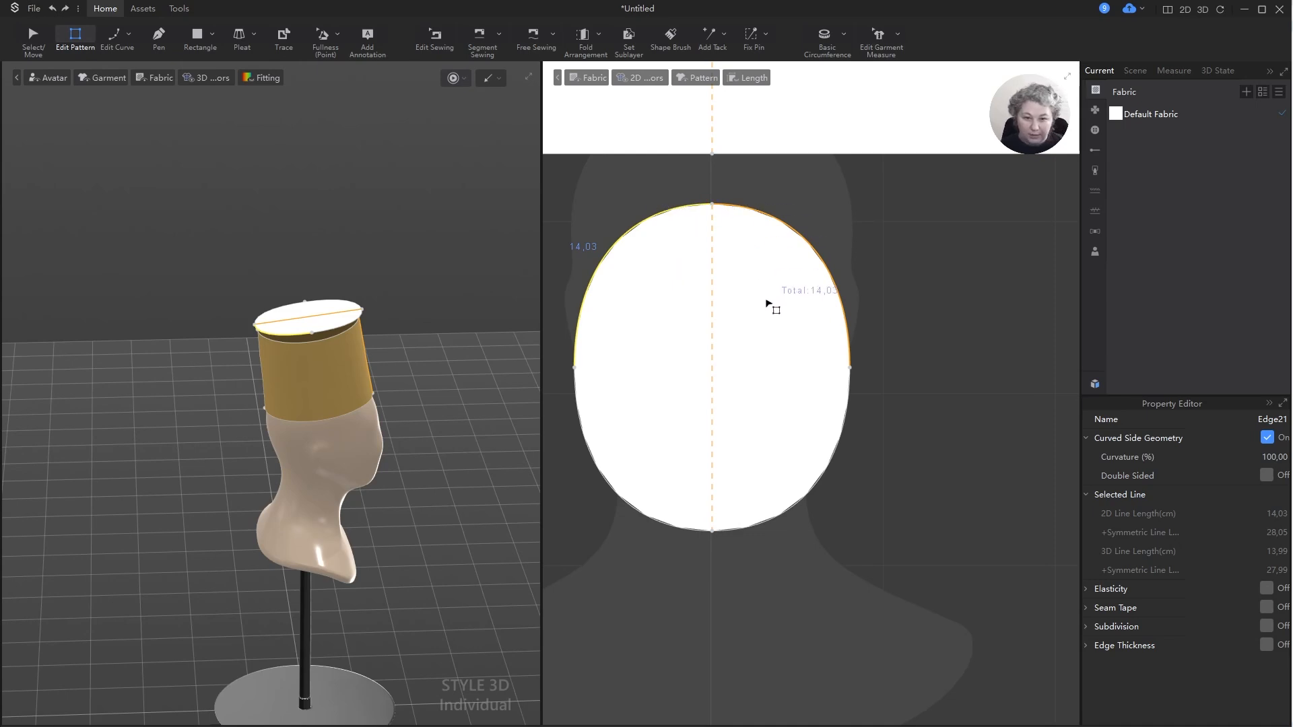
- Try to shorten the oval's upper quarter curve to 14 cm by adjusting its side curve handle
scroll(769, 306, "down", 1)
scroll(644, 227, "up", 2)
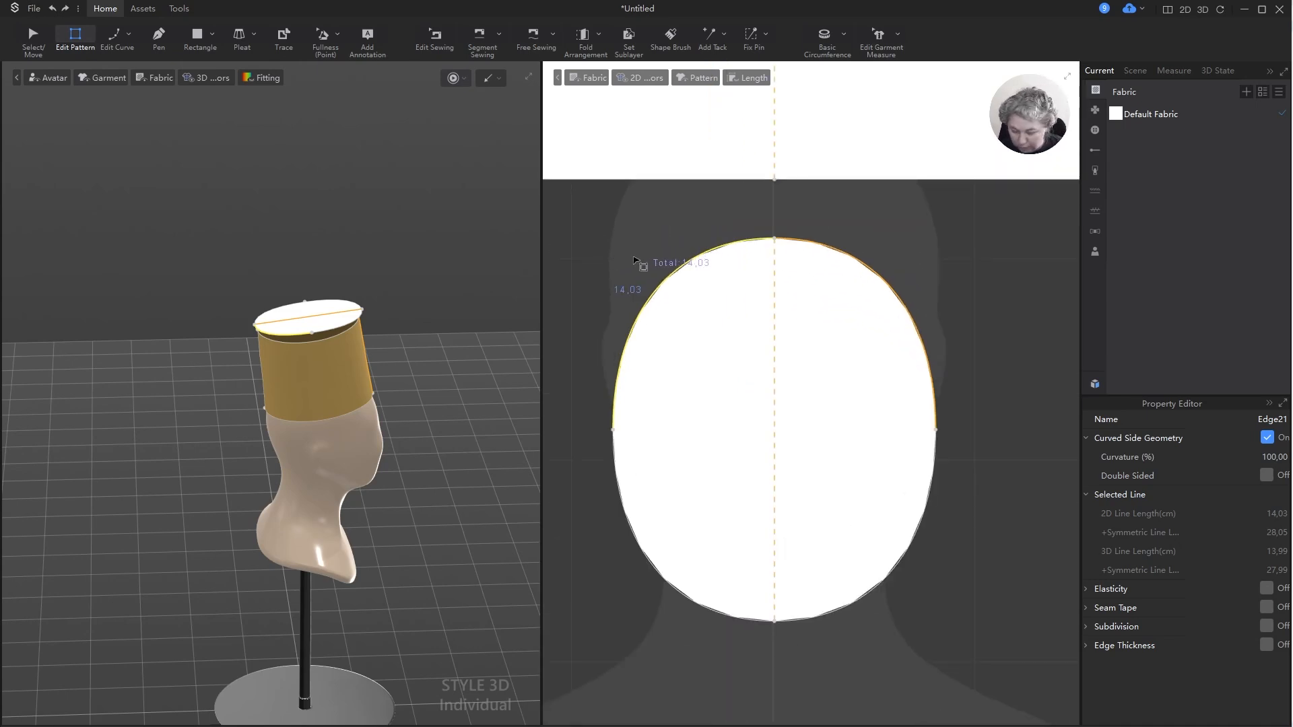
key("c")
scroll(672, 250, "up", 2)
scroll(566, 377, "up", 2)
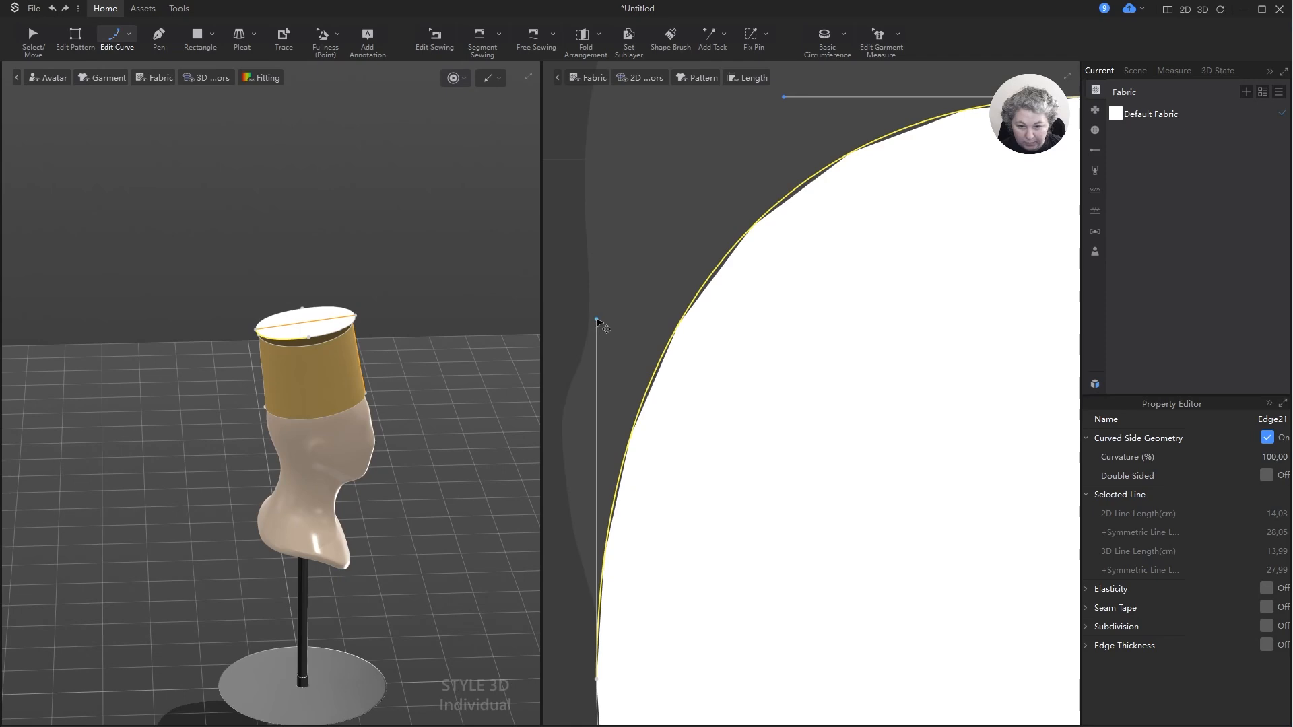
left_click(596, 320)
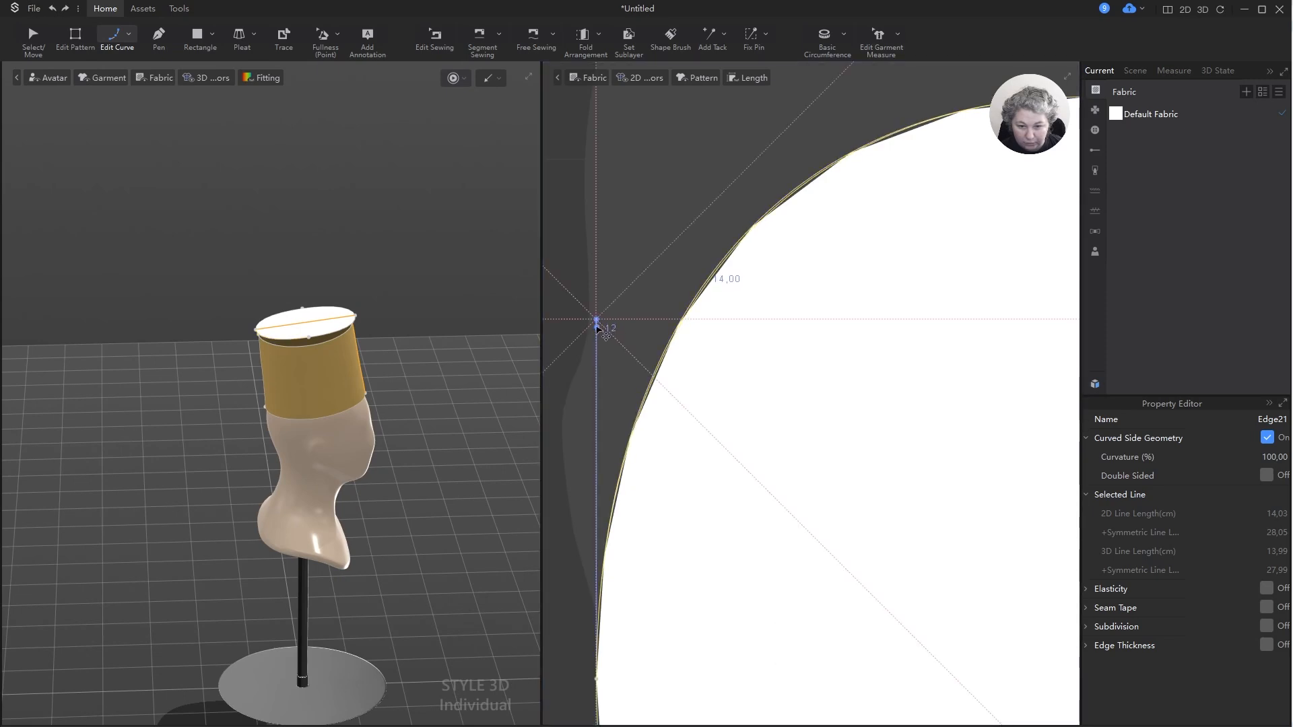
scroll(599, 370, "down", 5)
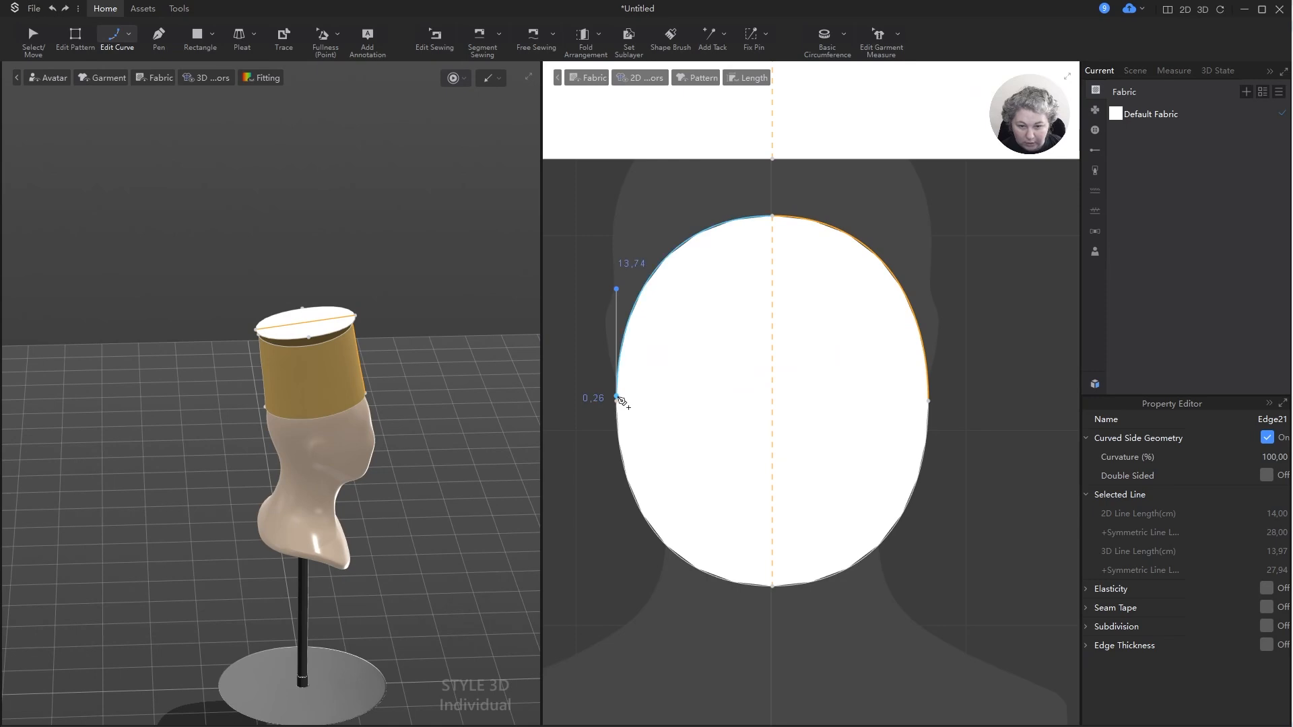
key("ctrl+z")
- Set the oval pattern's particle distance to 5 and review the tube pattern's particle distance
key("a")
left_click(707, 283)
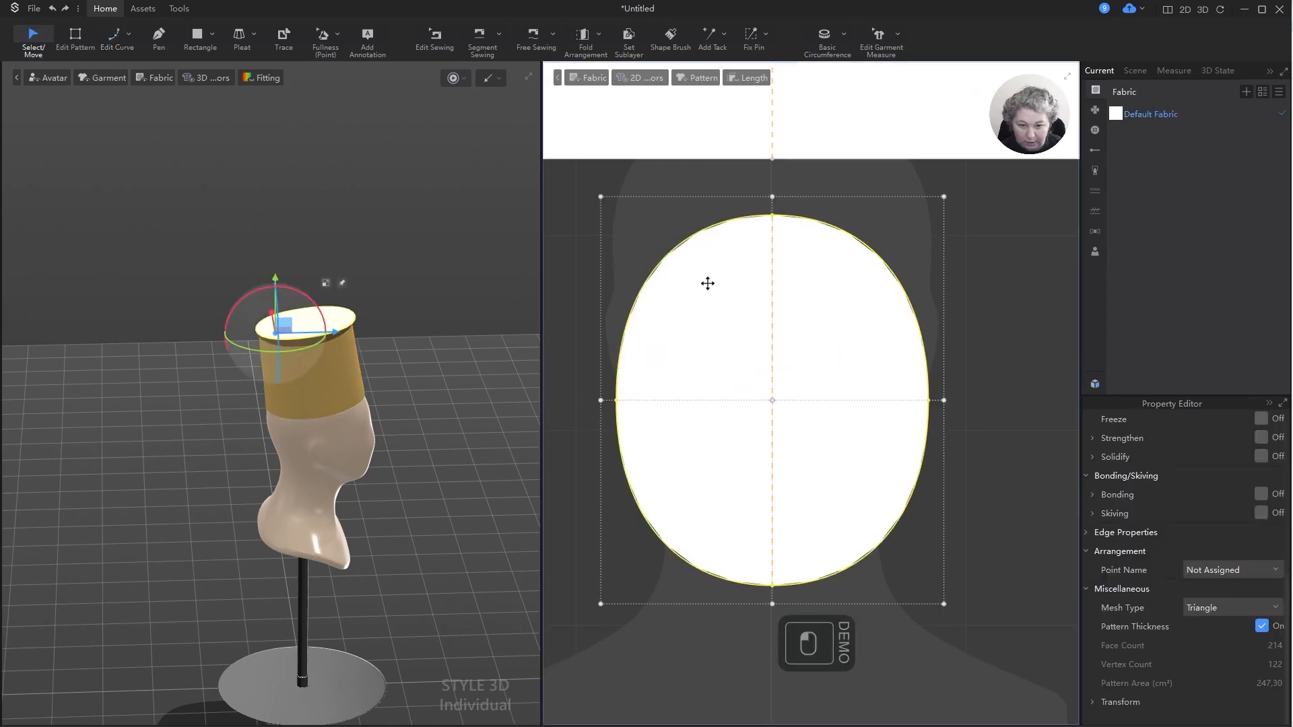
scroll(1254, 512, "up", 5)
left_click(1276, 439)
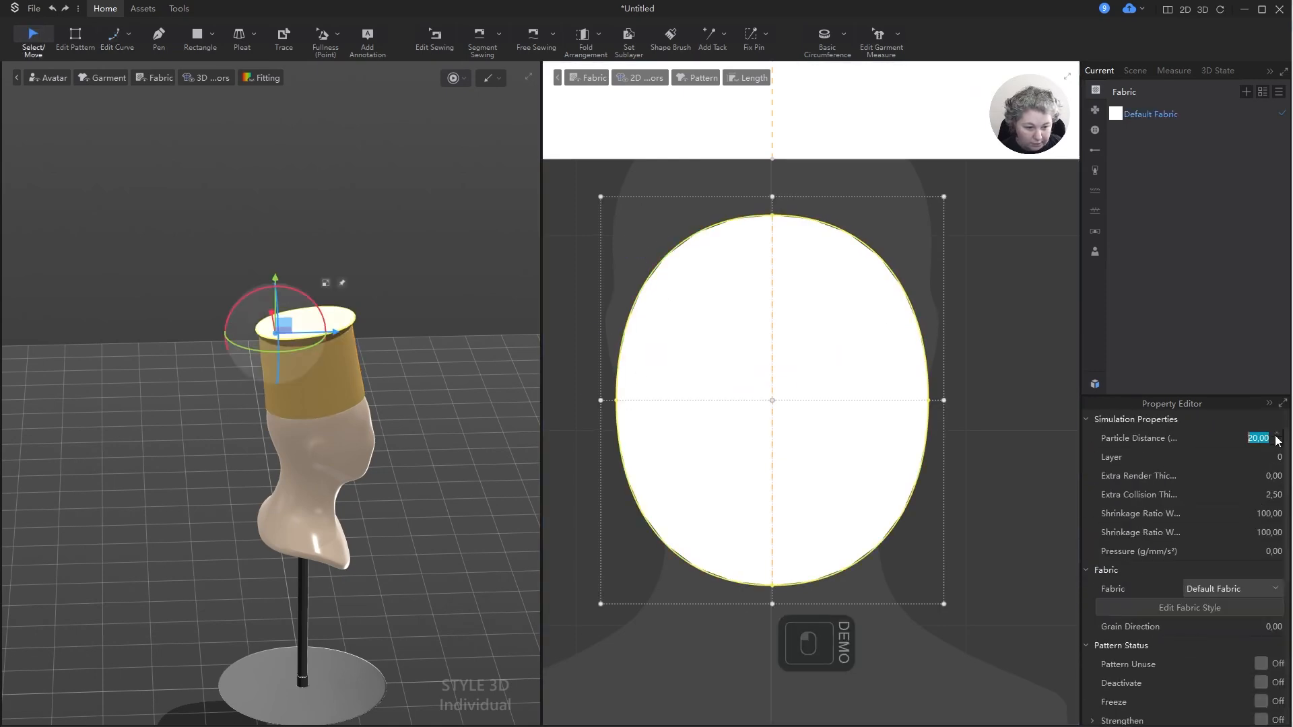
type("5")
key("Return")
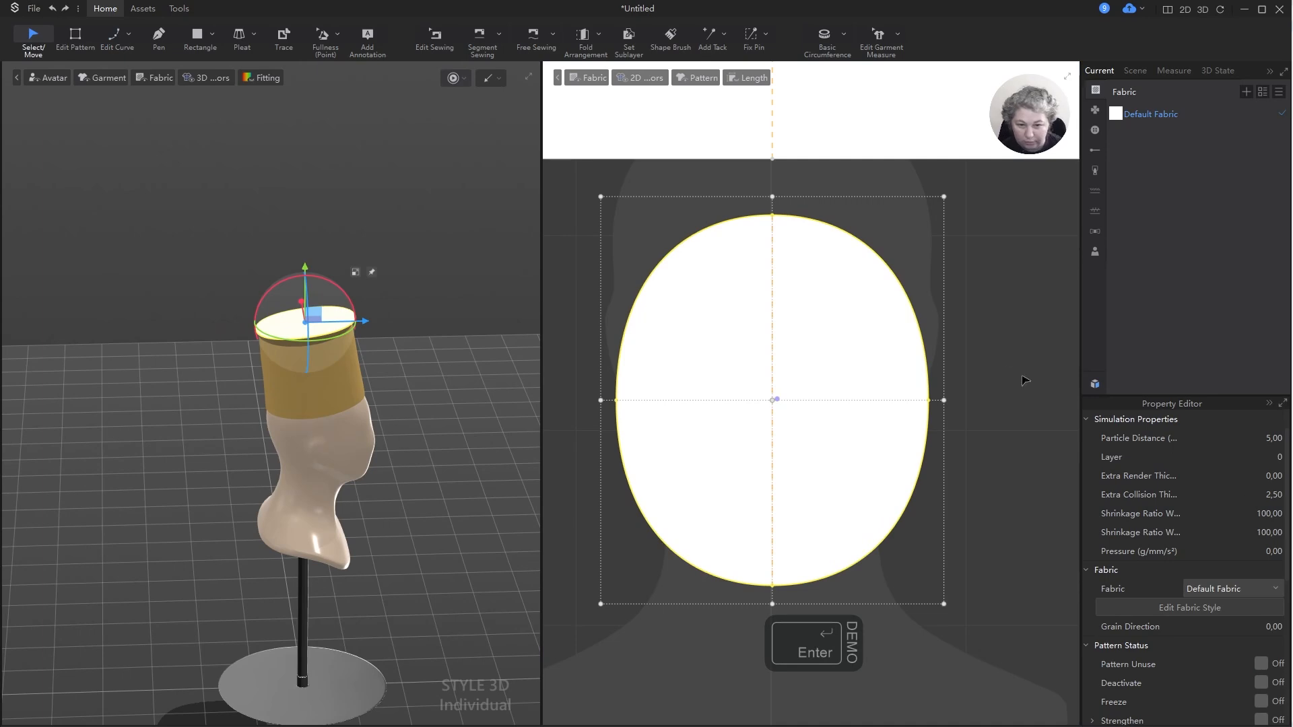
left_click(909, 99)
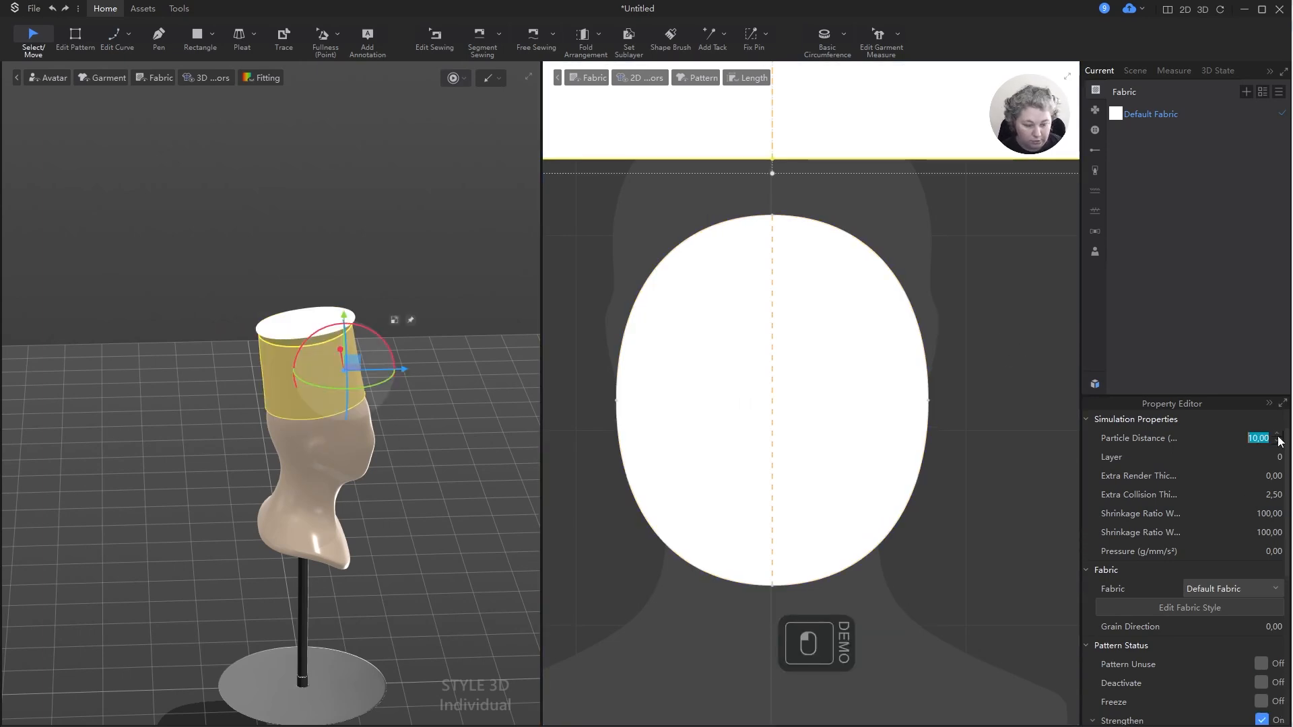
key("Return")
left_click(1010, 361)
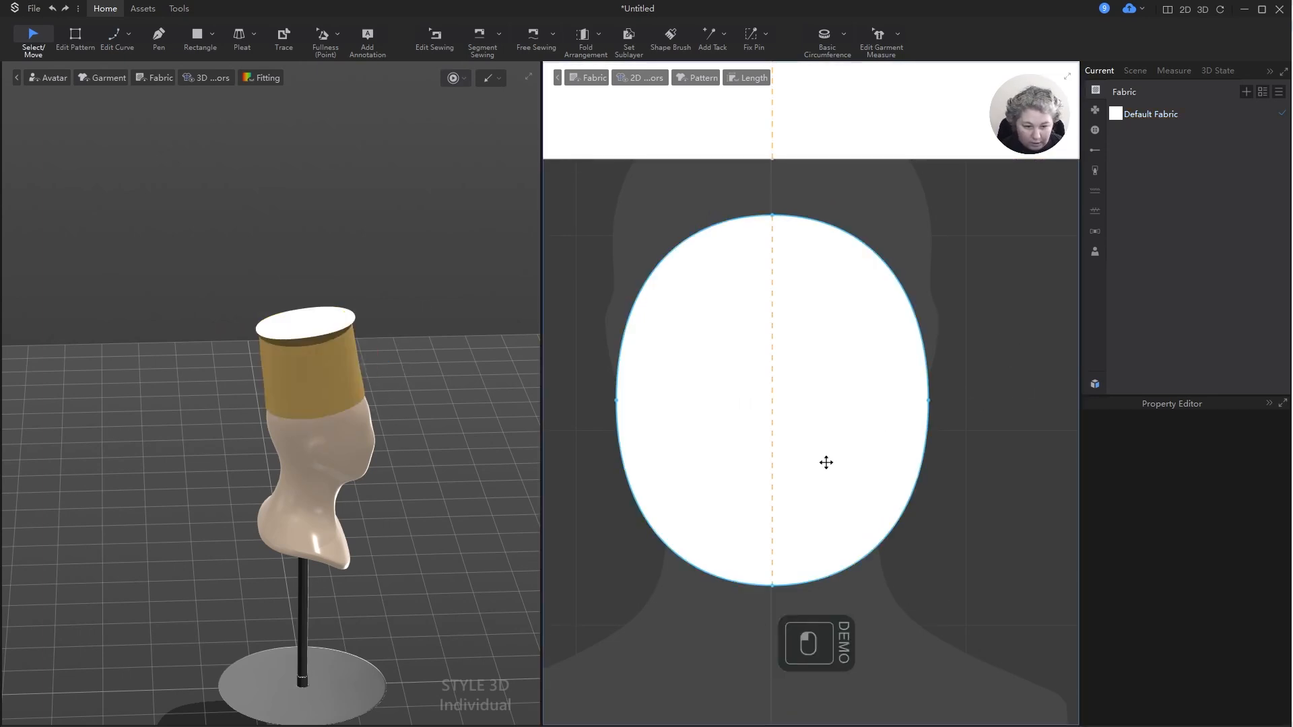
- Change the oval pattern's mesh type to Quad (Basic)
left_click(826, 462)
scroll(1253, 510, "down", 5)
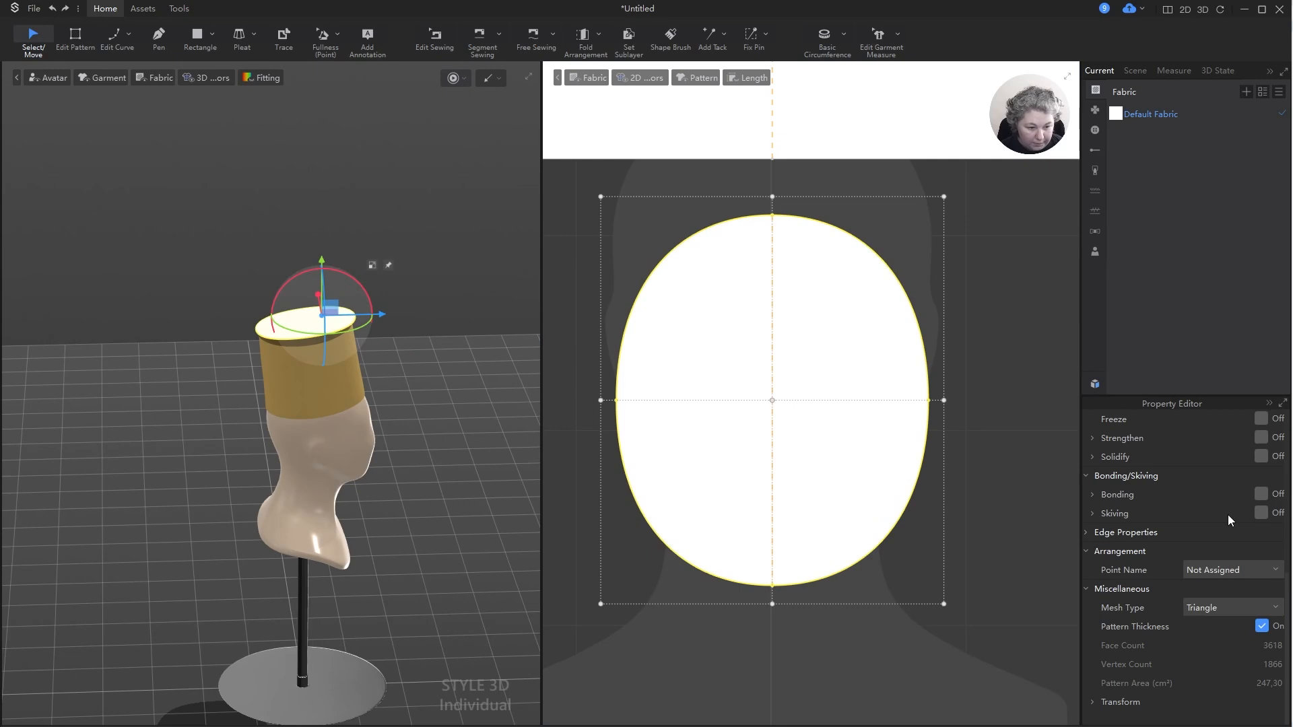
left_click(1214, 606)
left_click(1223, 633)
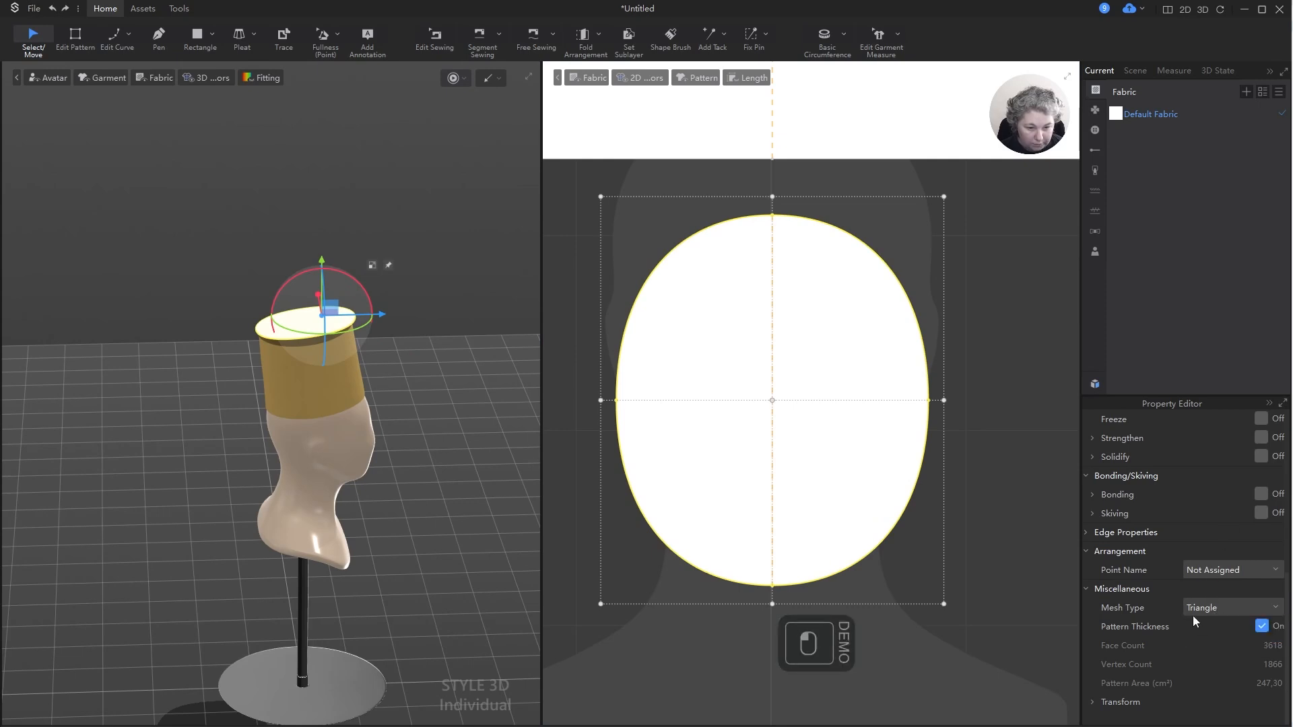
left_click(645, 178)
- Shorten the oval's upper quarter curve to 14 cm with Edit Curve by shifting its side handle along the vertical
key("z")
scroll(614, 398, "up", 5)
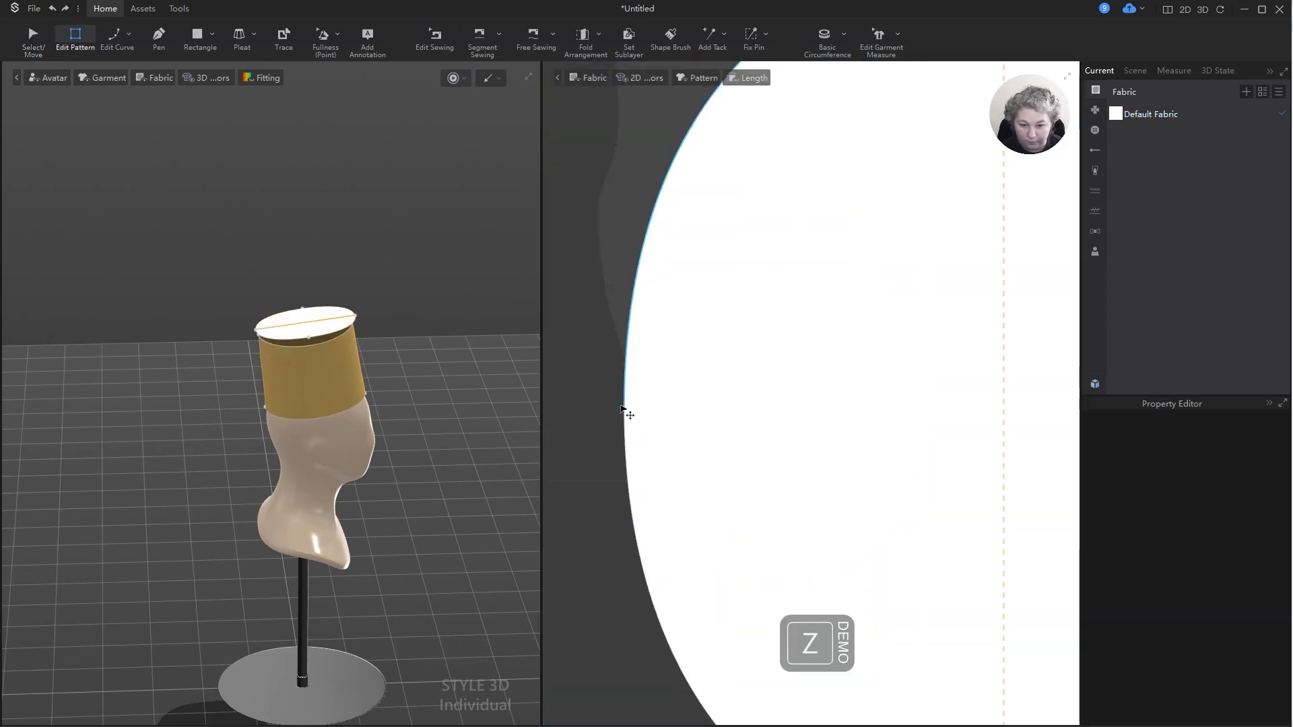
left_click(620, 409)
scroll(614, 346, "down", 5)
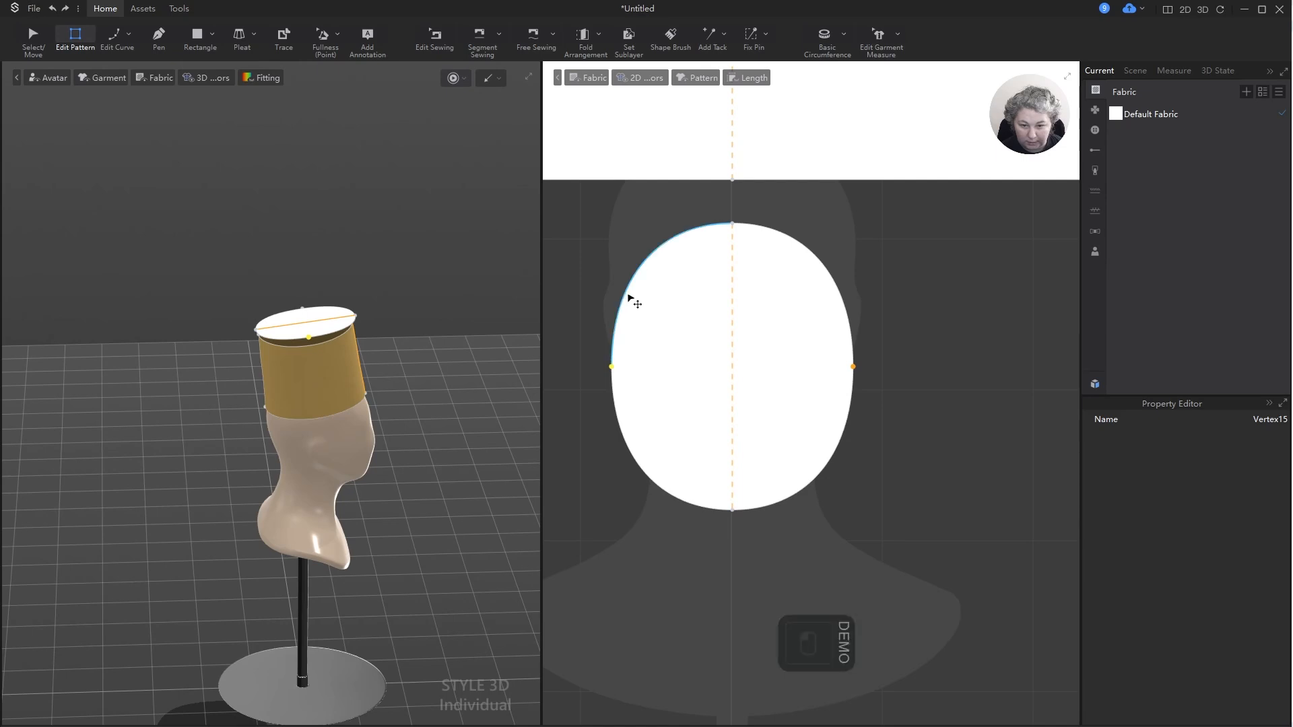
left_click(628, 299)
scroll(606, 308, "up", 2)
key("c")
scroll(623, 262, "up", 2)
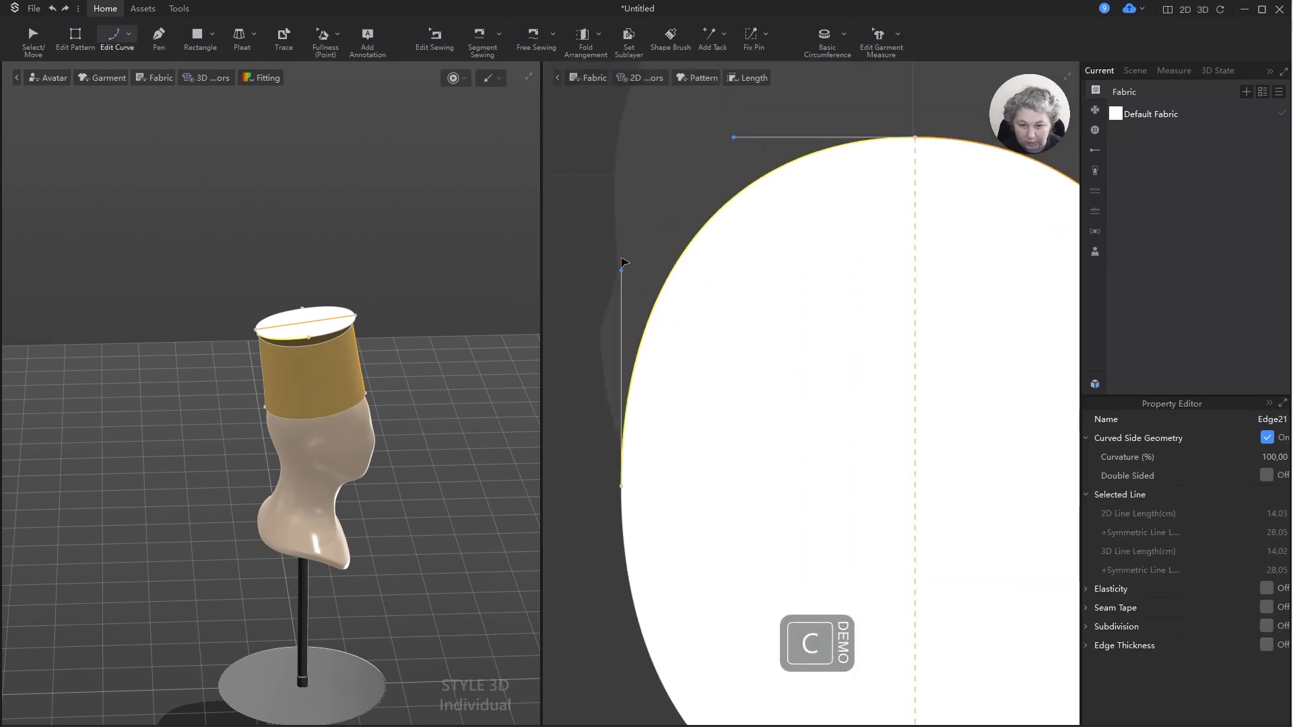
scroll(623, 270, "up", 1)
left_click_drag(622, 270, 622, 277)
scroll(624, 249, "down", 3)
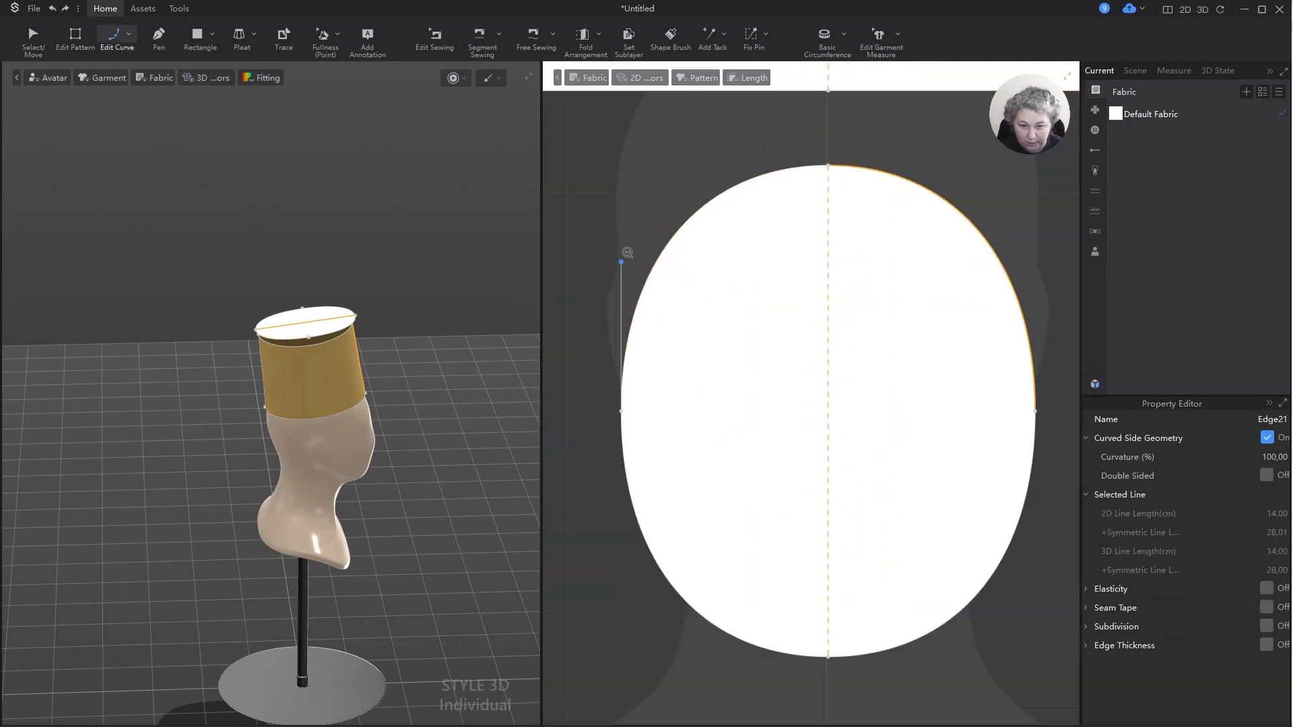
- Shorten the oval's lower curve with its side handle until it and its mirrored half total about 28 cm
left_click(621, 411)
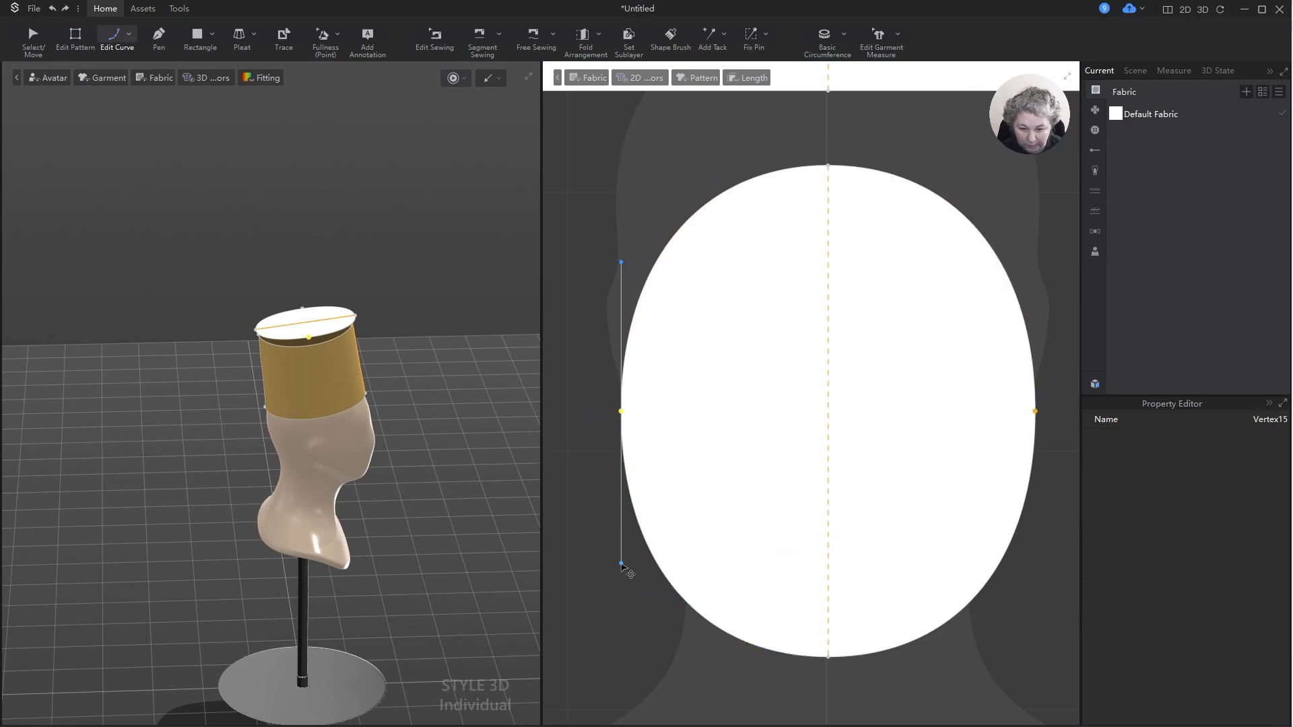
left_click_drag(621, 564, 621, 561)
scroll(660, 431, "down", 5)
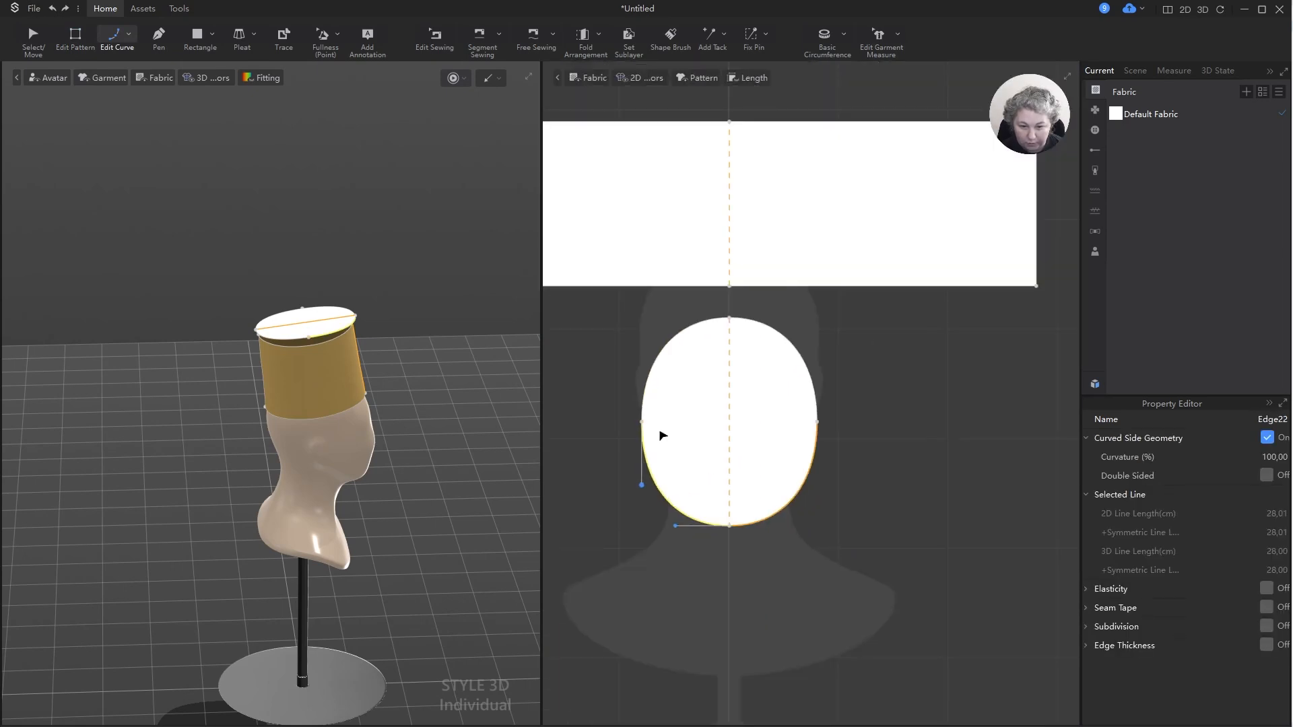
- Examine how the oval piece fits the tube's upper opening from a raised front view in 3D
key("a")
scroll(621, 356, "down", 3)
right_click_drag(386, 372, 320, 431)
right_click_drag(453, 379, 381, 383)
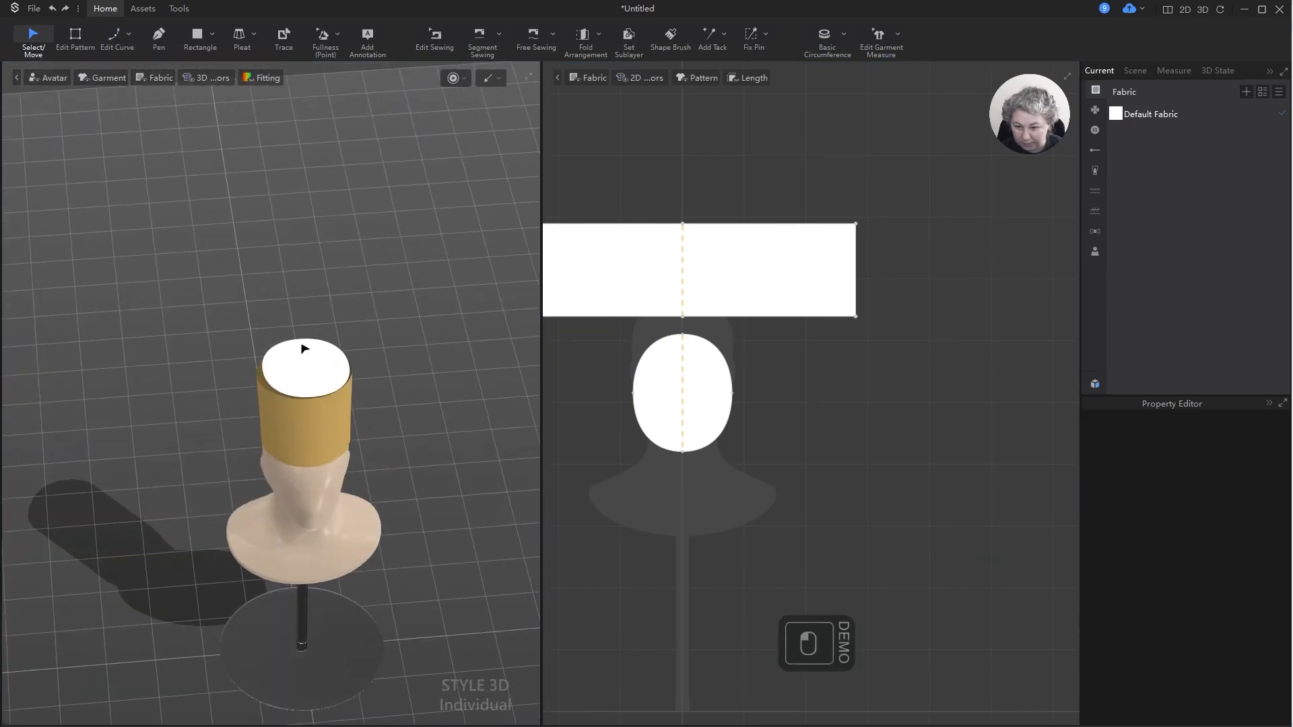
scroll(306, 353, "up", 3)
left_click(353, 400)
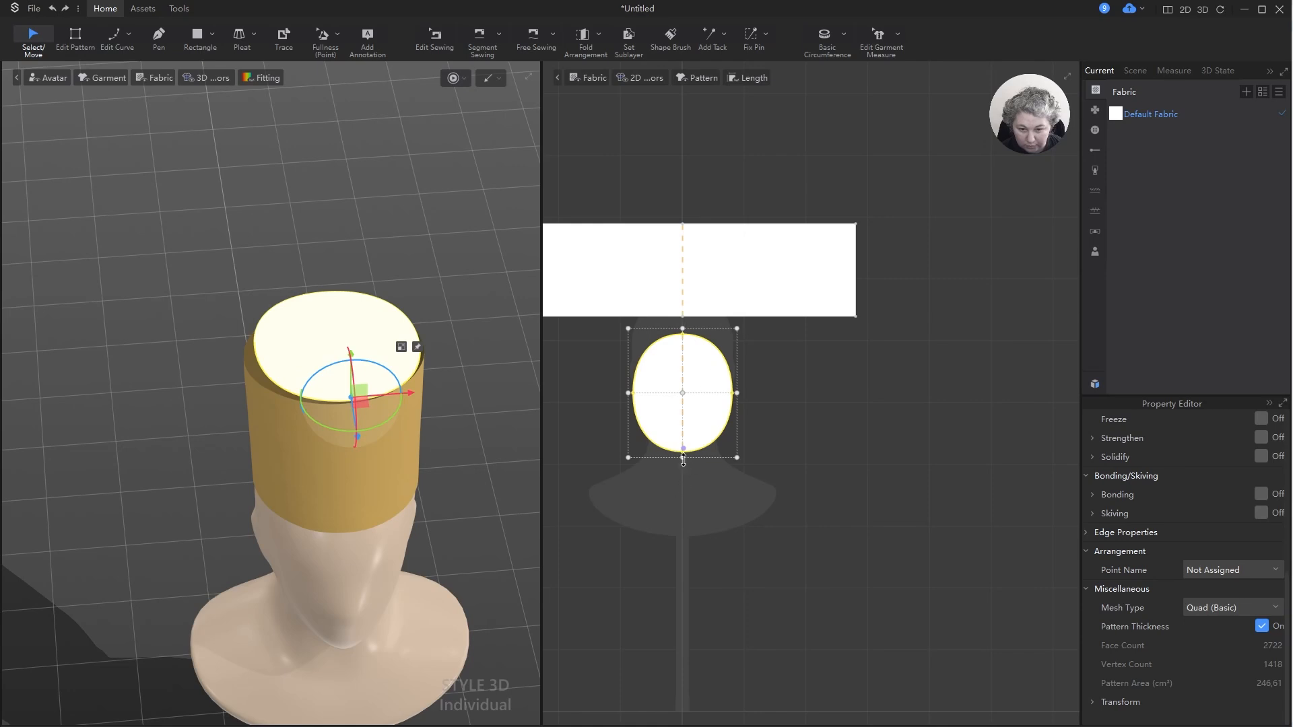
left_click_drag(752, 330, 619, 473, "shift")
left_click(758, 447)
scroll(753, 404, "down", 3)
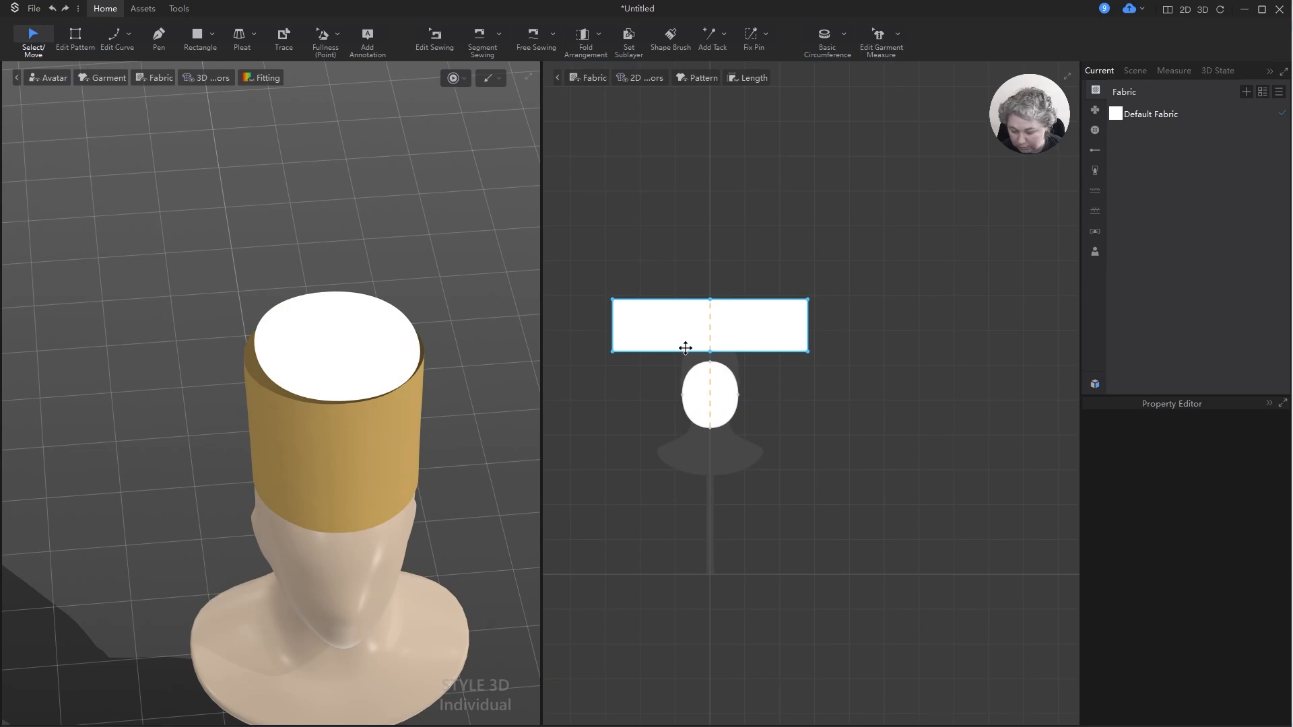
key("ctrl+z")
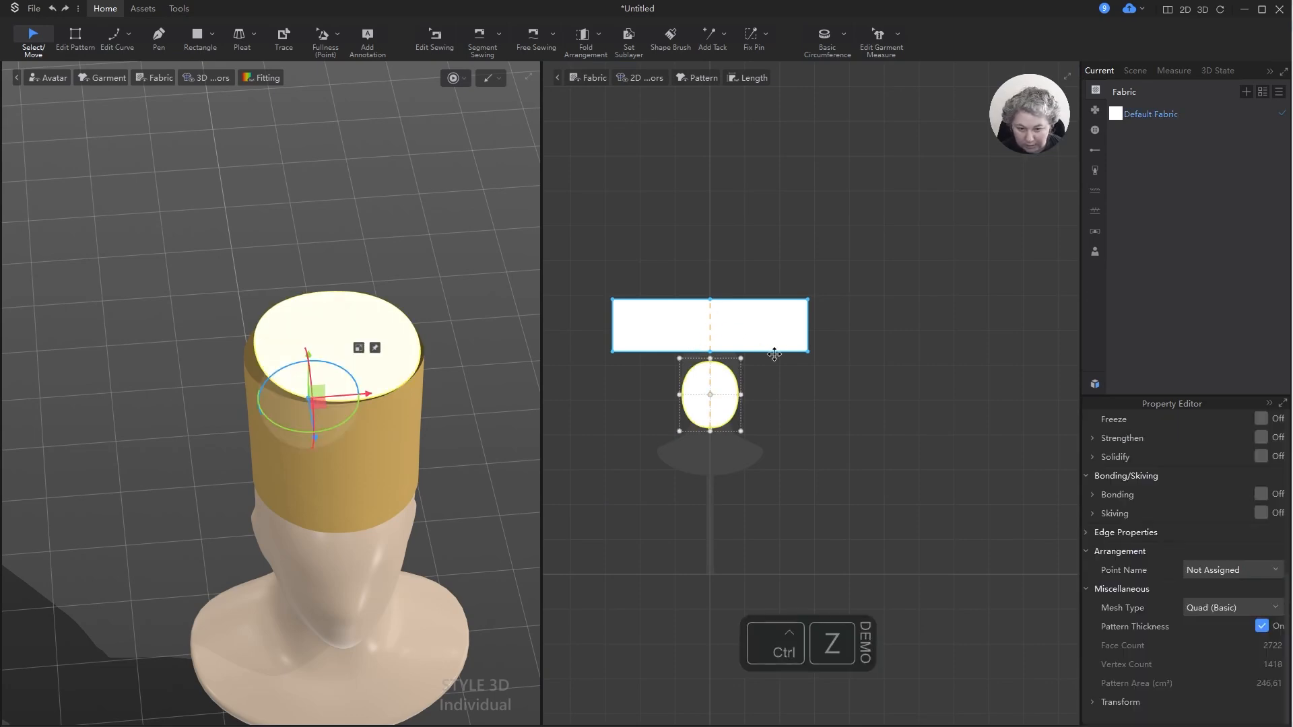
- Move the oval pattern above the tube's rectangle in the 2D window and deselect it
left_click(396, 408)
left_click(363, 393)
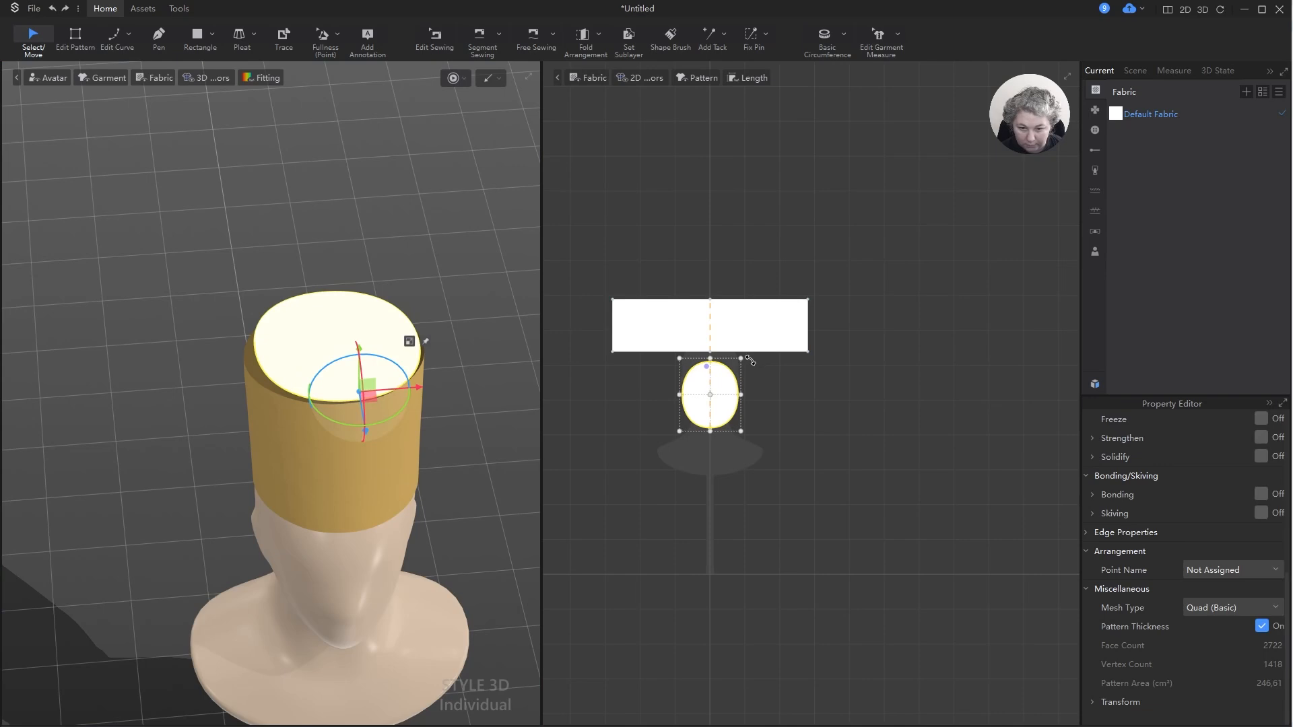
left_click_drag(728, 384, 735, 222)
left_click(675, 256)
scroll(676, 256, "up", 5)
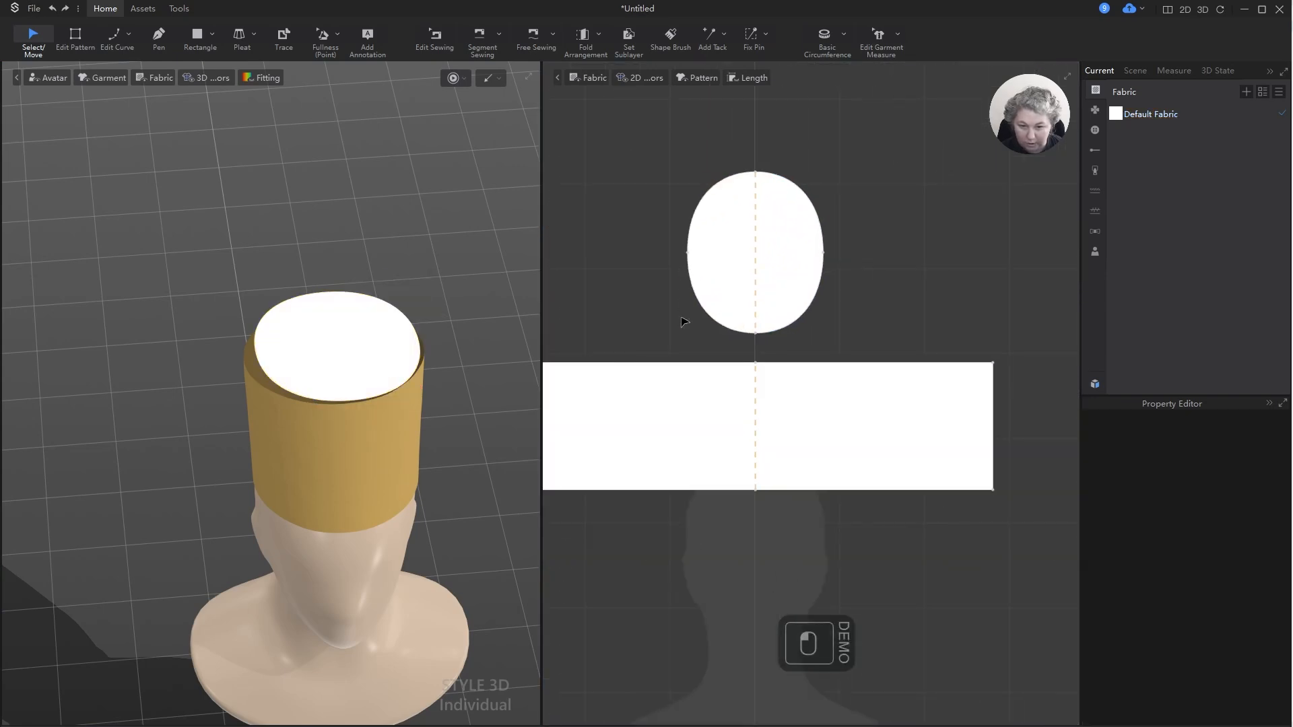
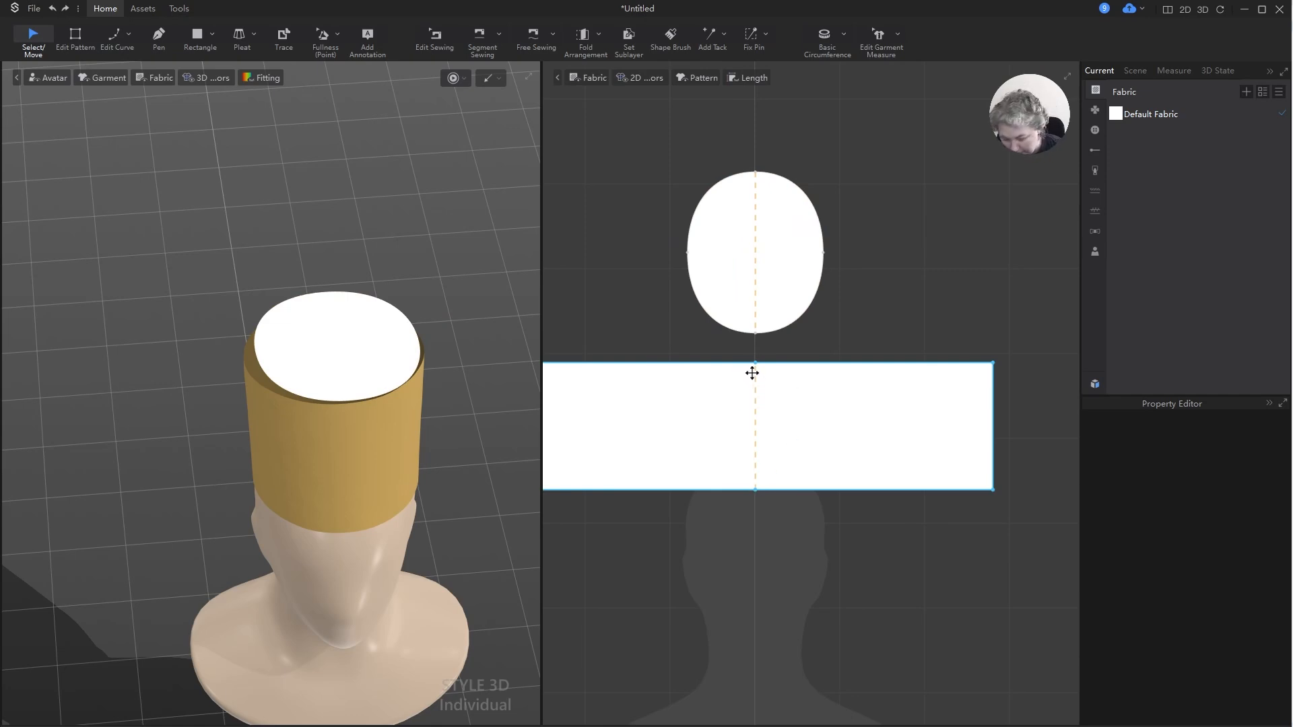
scroll(847, 393, "down", 2)
key("n")
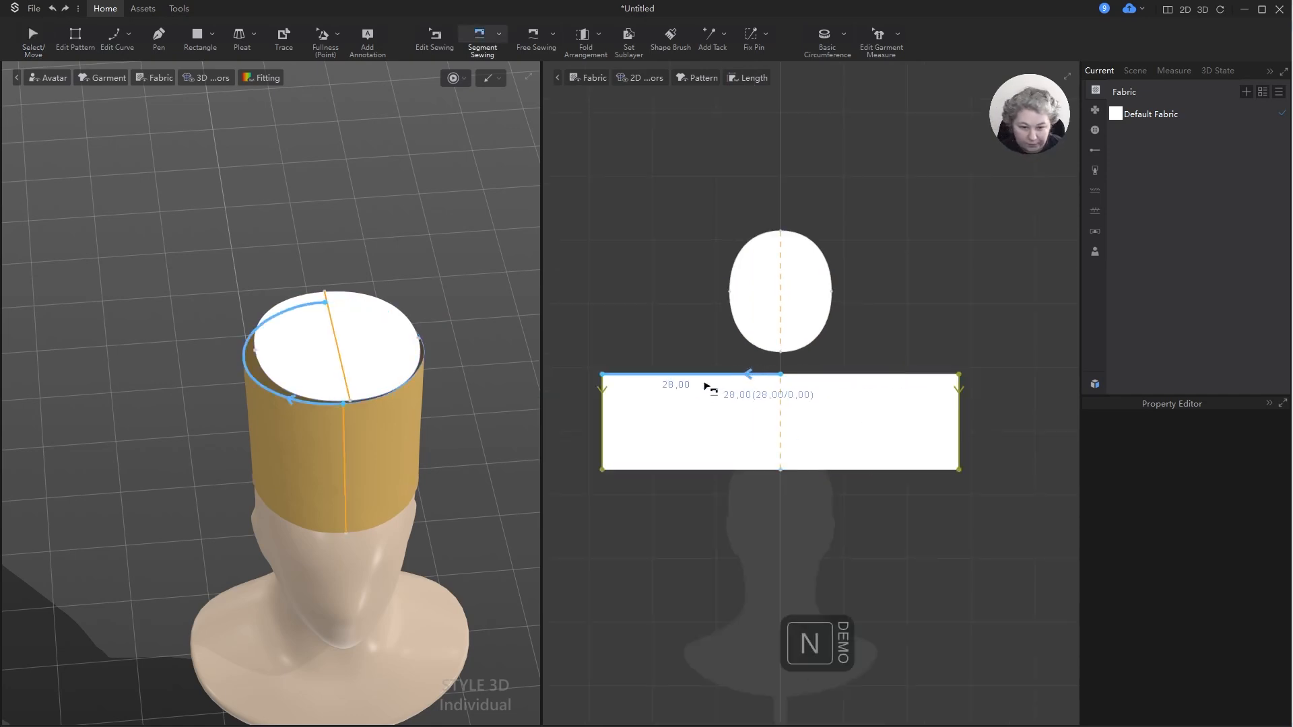
left_click(736, 382)
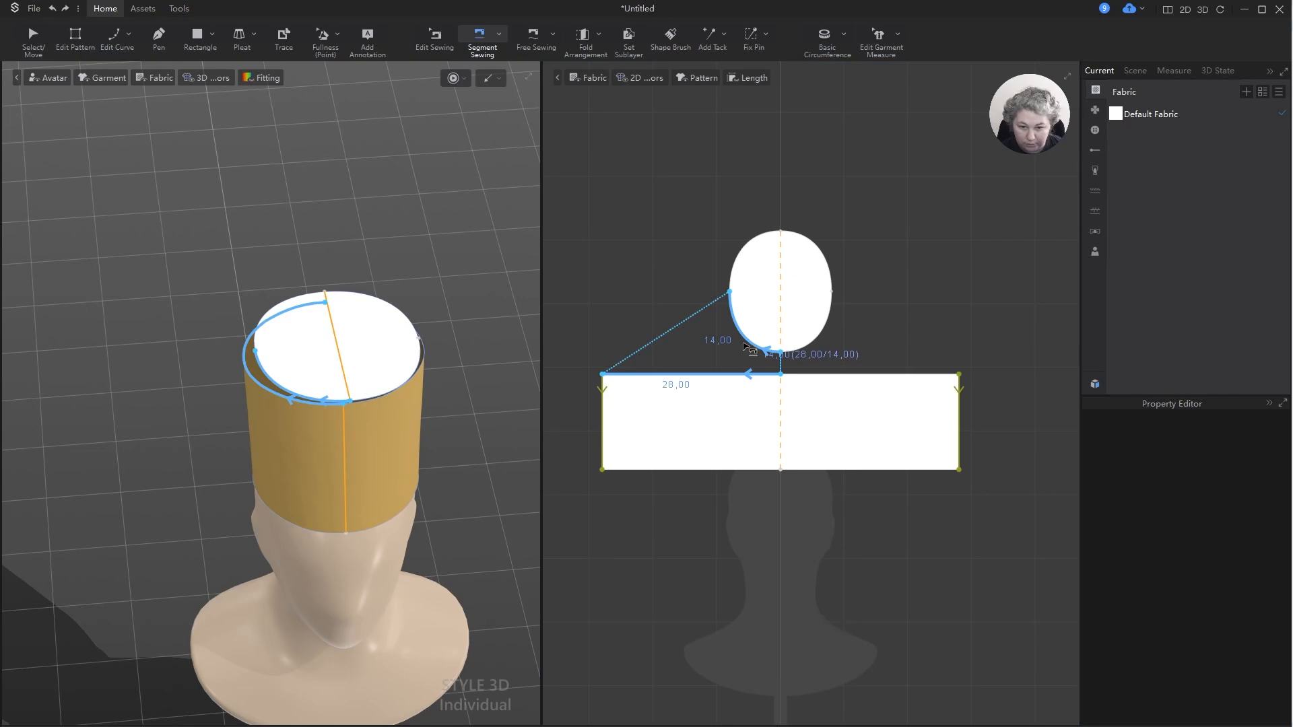
key("Escape")
- Sew half of the tube's upper edge, from centre to side, to the oval's matching half outline with Free Sewing
key("m")
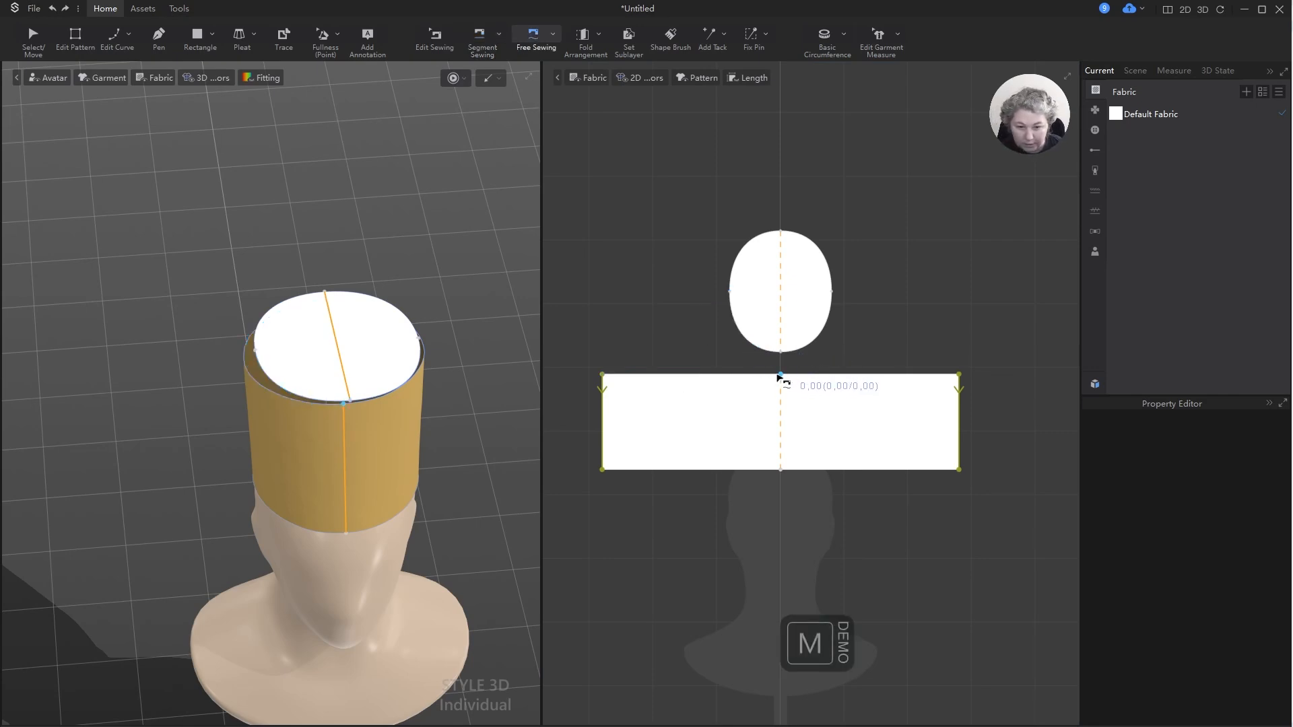
left_click(780, 375)
left_click(602, 377)
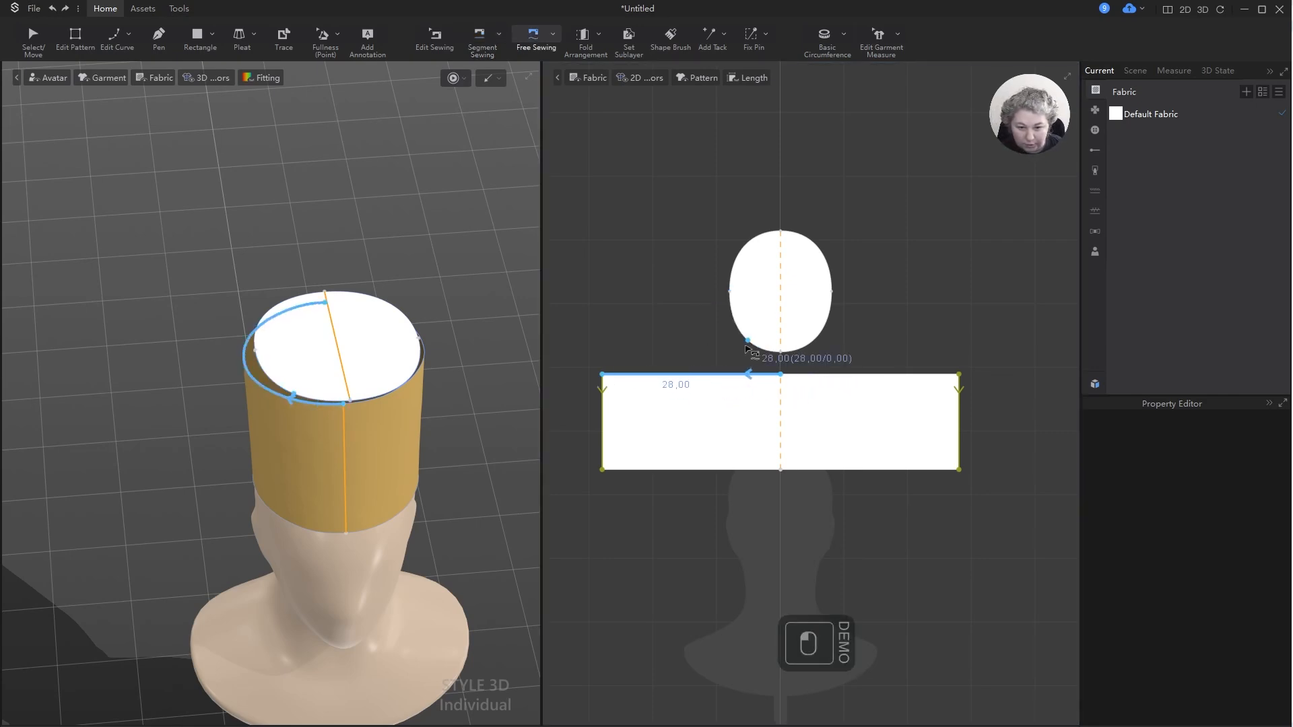
left_click(780, 352)
left_click(783, 230)
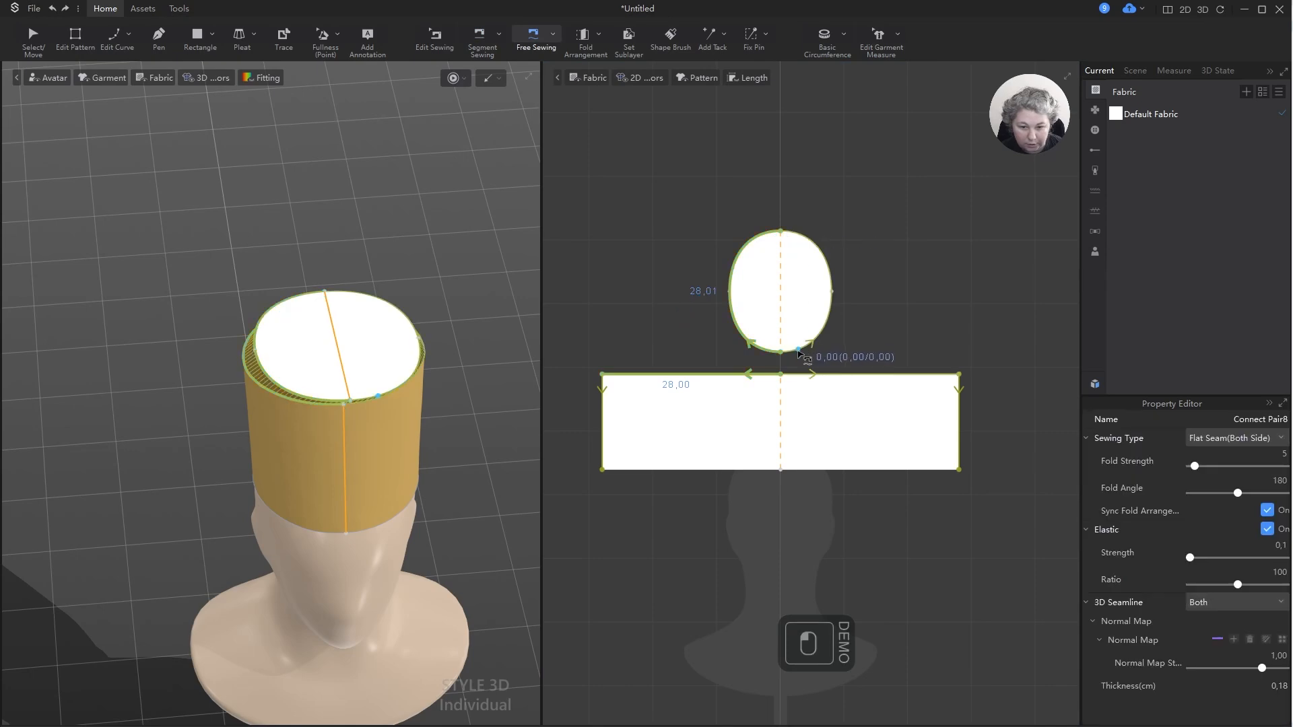
- Freeze the tube and run the simulation to close the oval onto its upper edge
scroll(401, 496, "up", 3)
key("a")
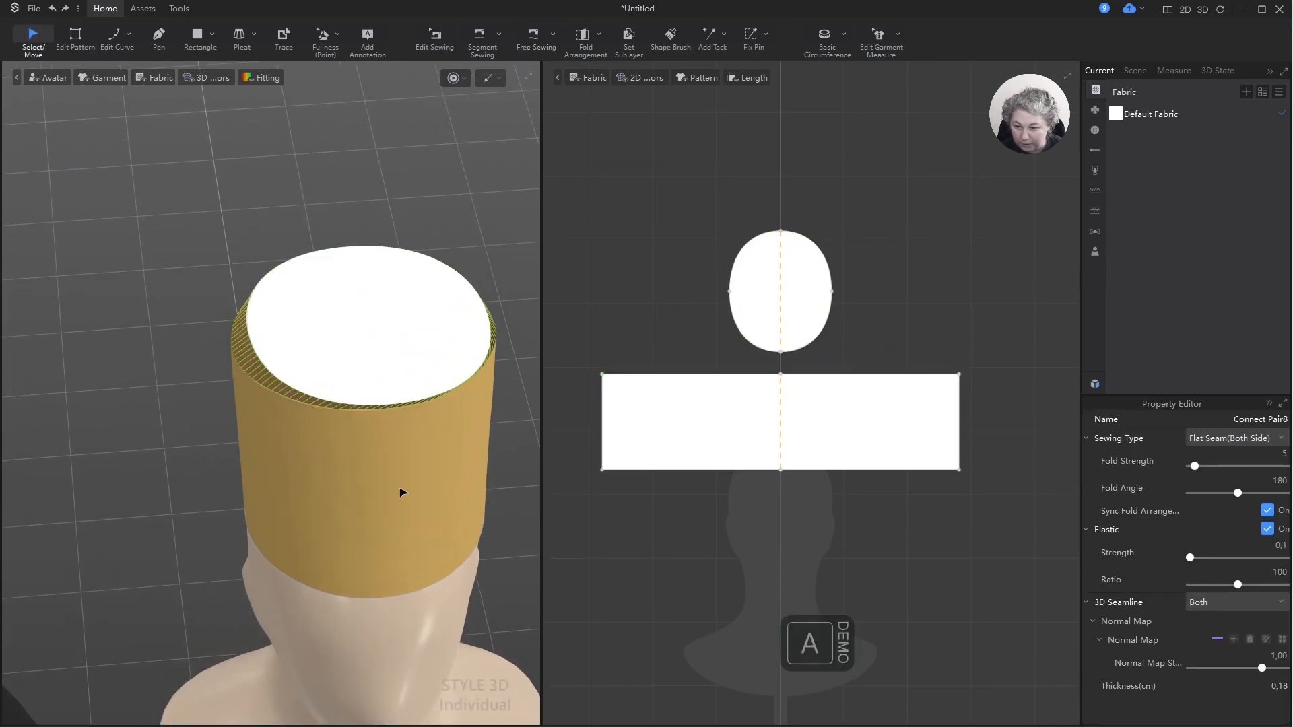
left_click(401, 505)
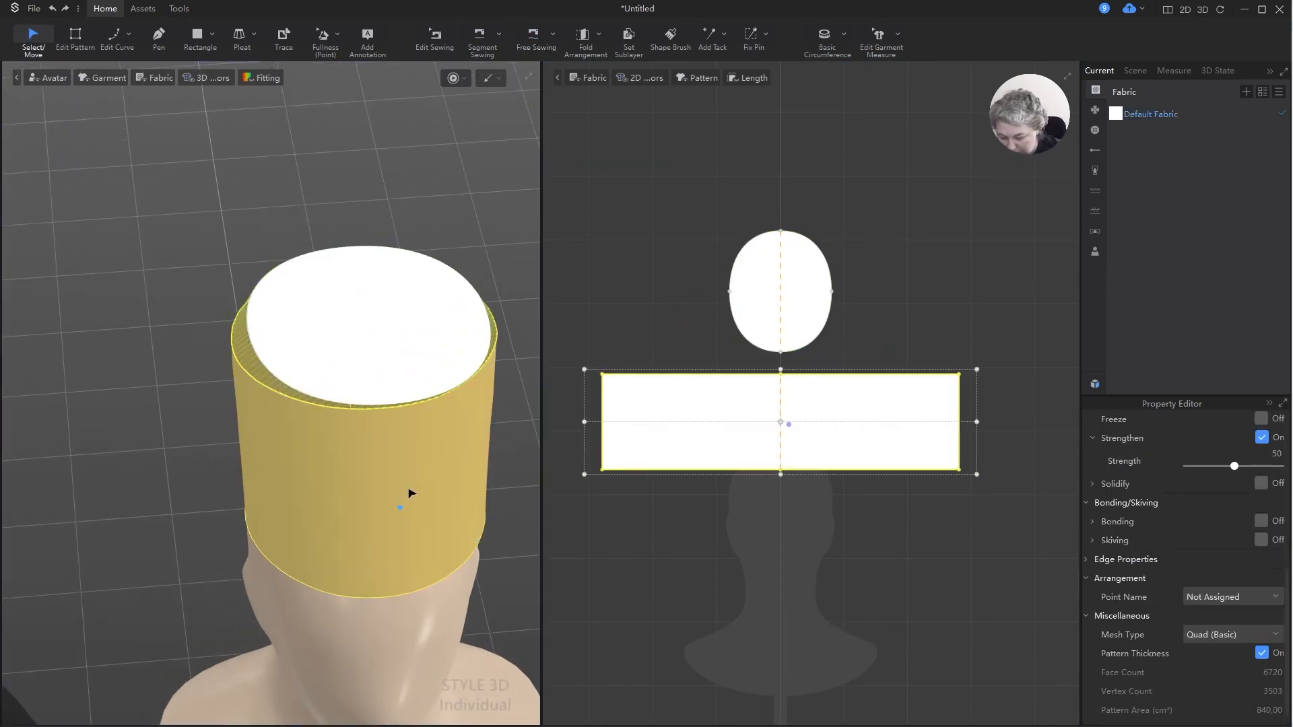
key("ctrl+k")
key("space")
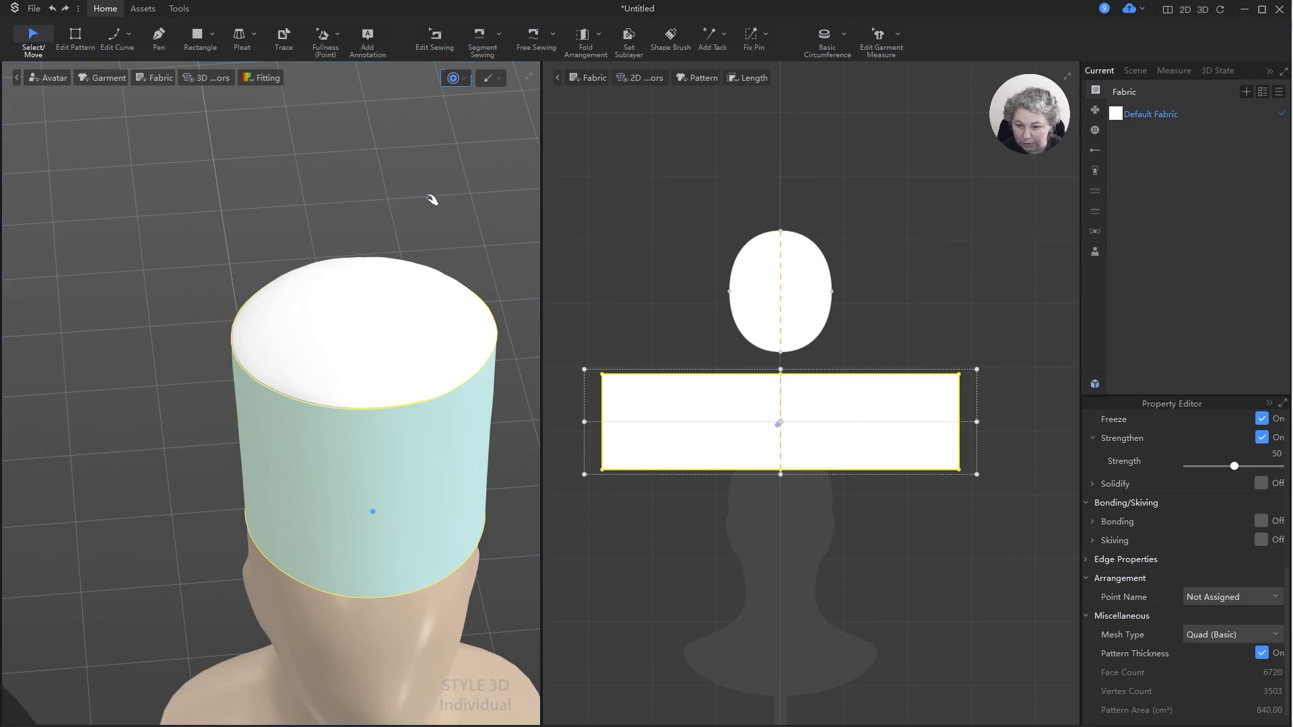
right_click_drag(431, 199, 442, 175)
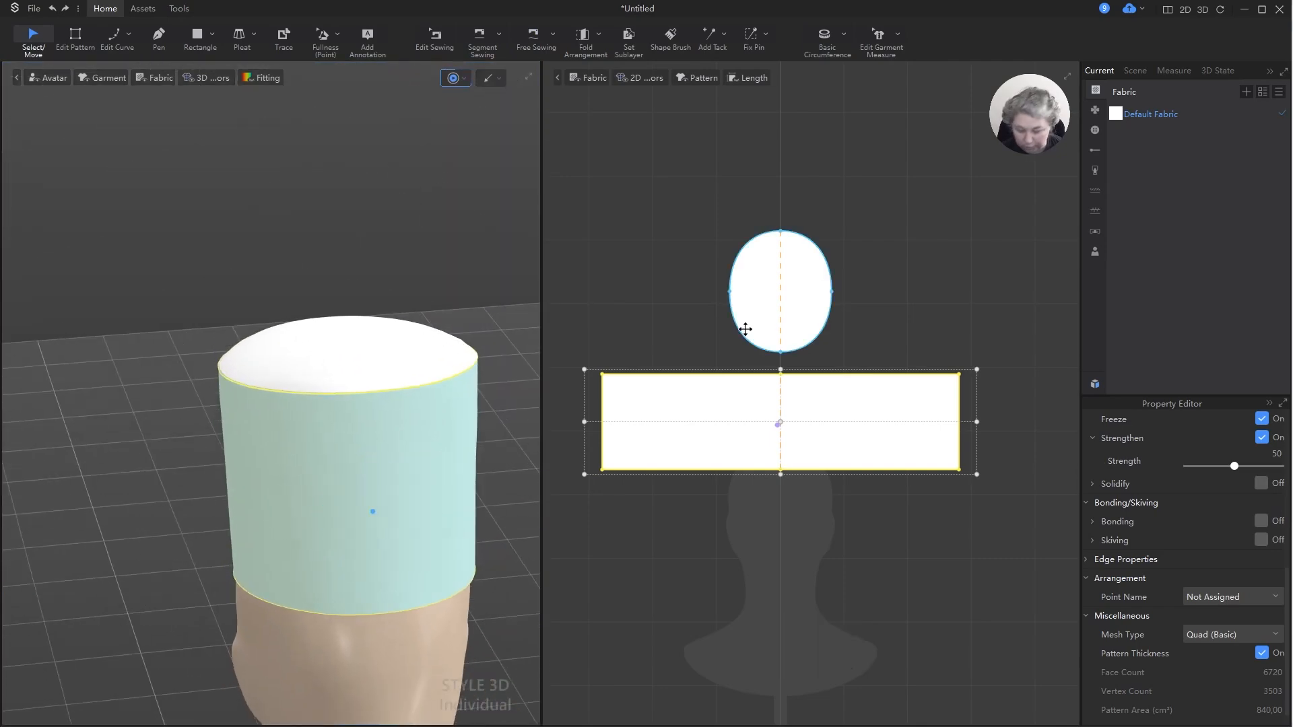
- Set the fold angle of the seam between the oval and the tube to 90
key("b")
left_click(741, 374)
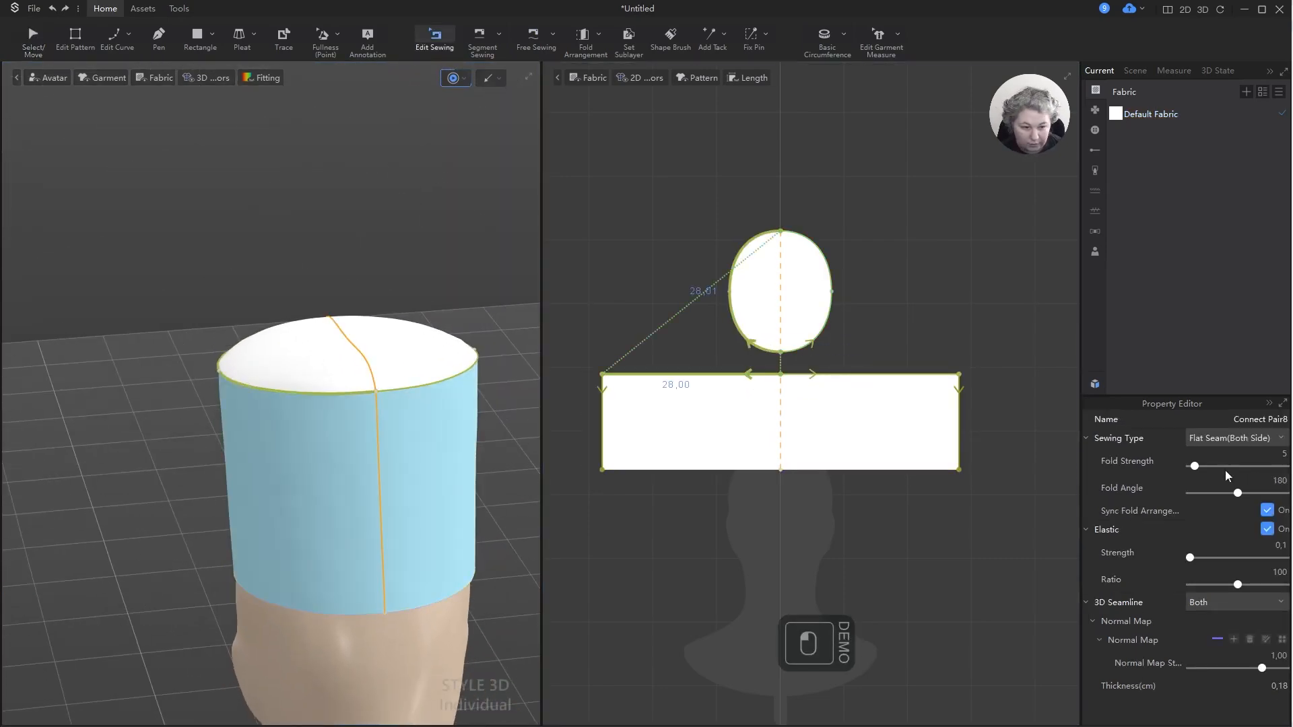
left_click(1287, 479)
type("90")
key("Return")
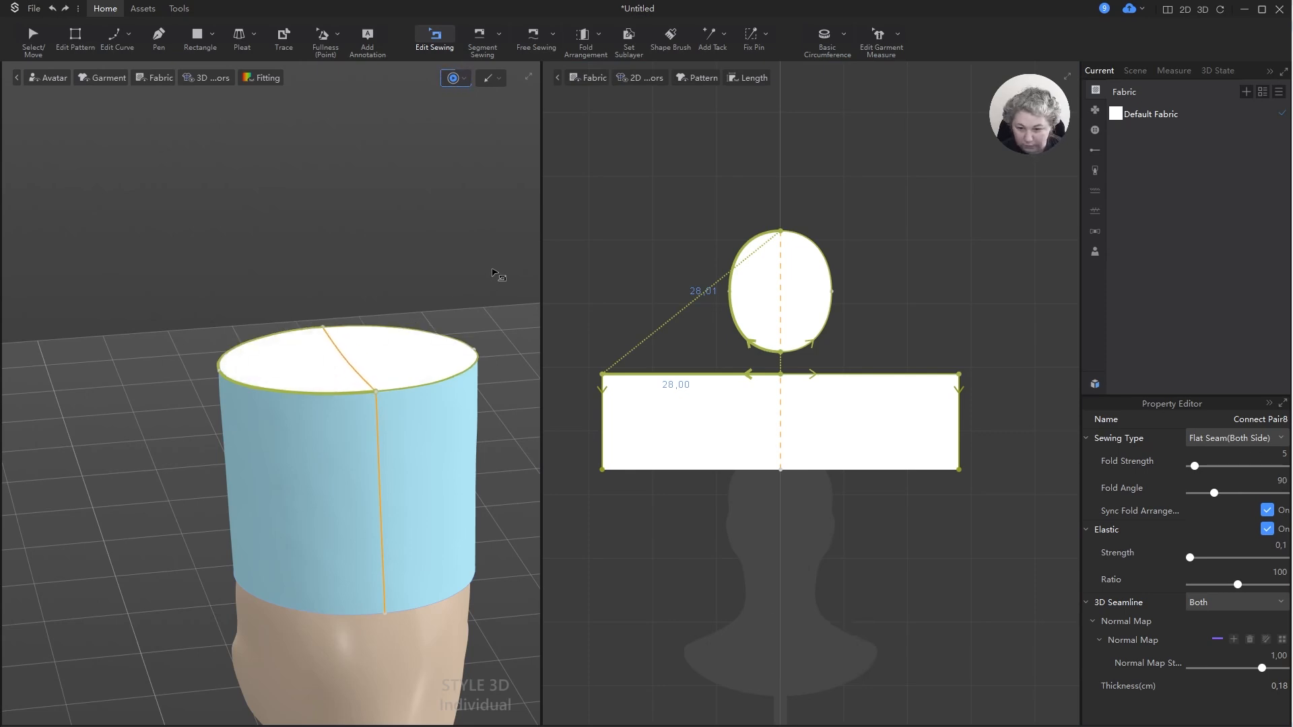
left_click(465, 230)
- Unfreeze the tube, let the headwear settle in simulation, and stop it
key("a")
right_click_drag(481, 270, 441, 388)
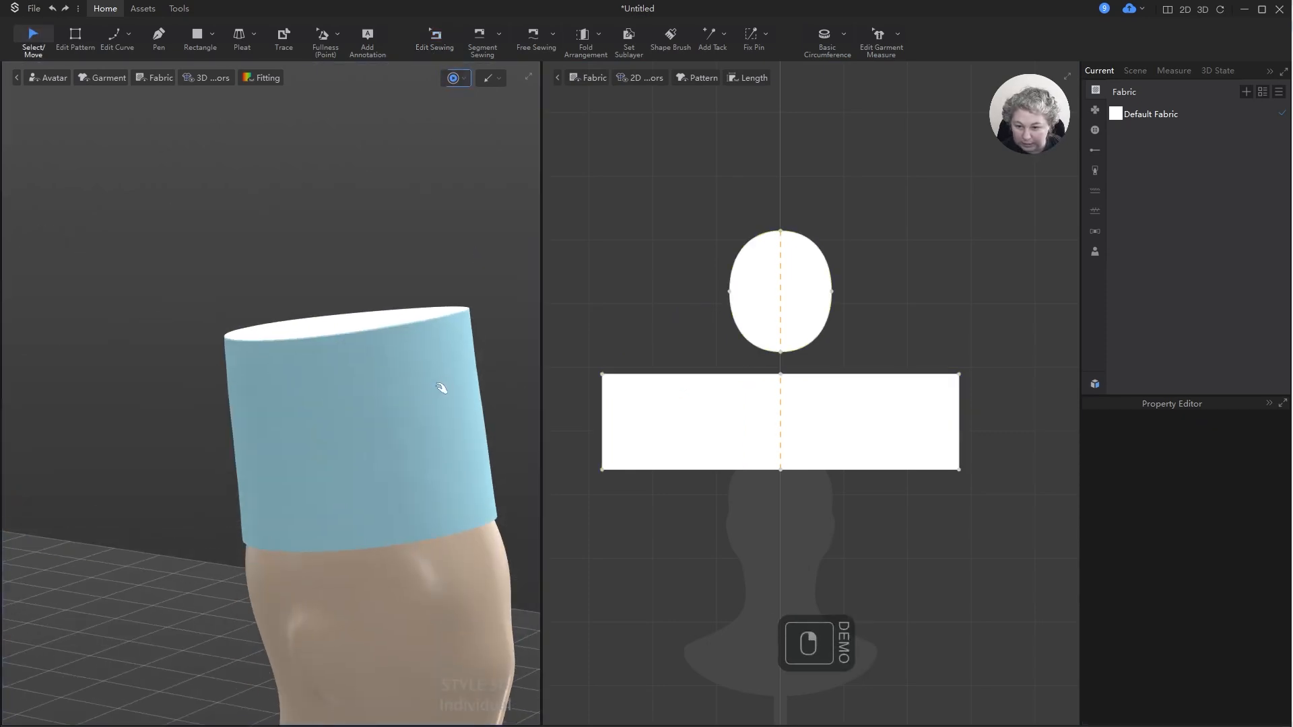
left_click(441, 388)
key("ctrl+k")
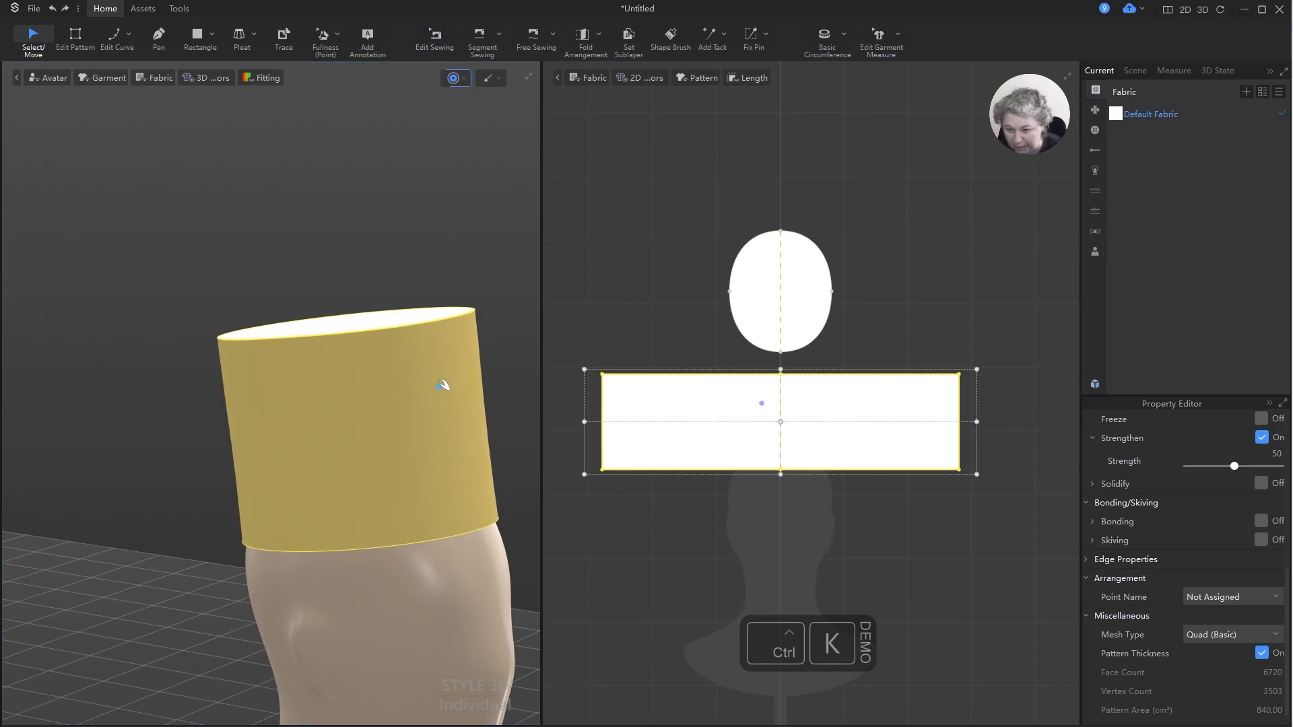
right_click_drag(441, 379, 305, 323)
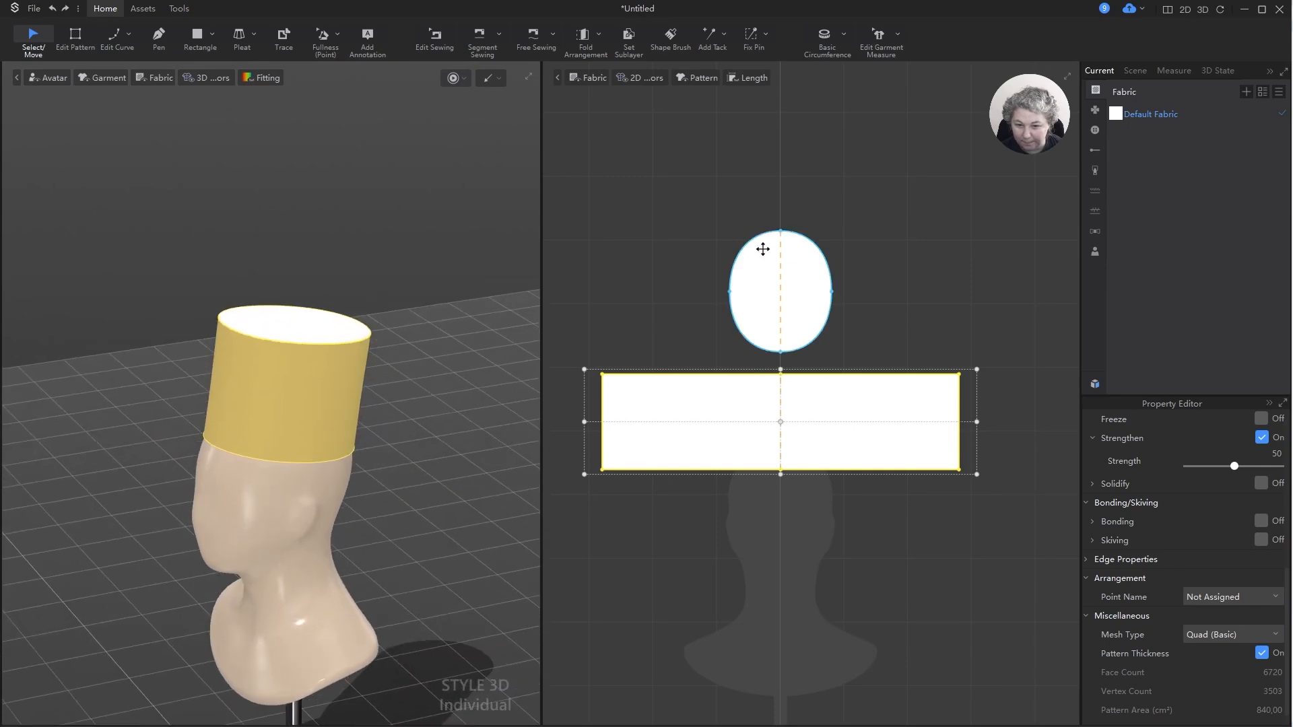
- Copy the oval pattern and place the copy below the tube's rectangle on the same vertical centre line
left_click(763, 250)
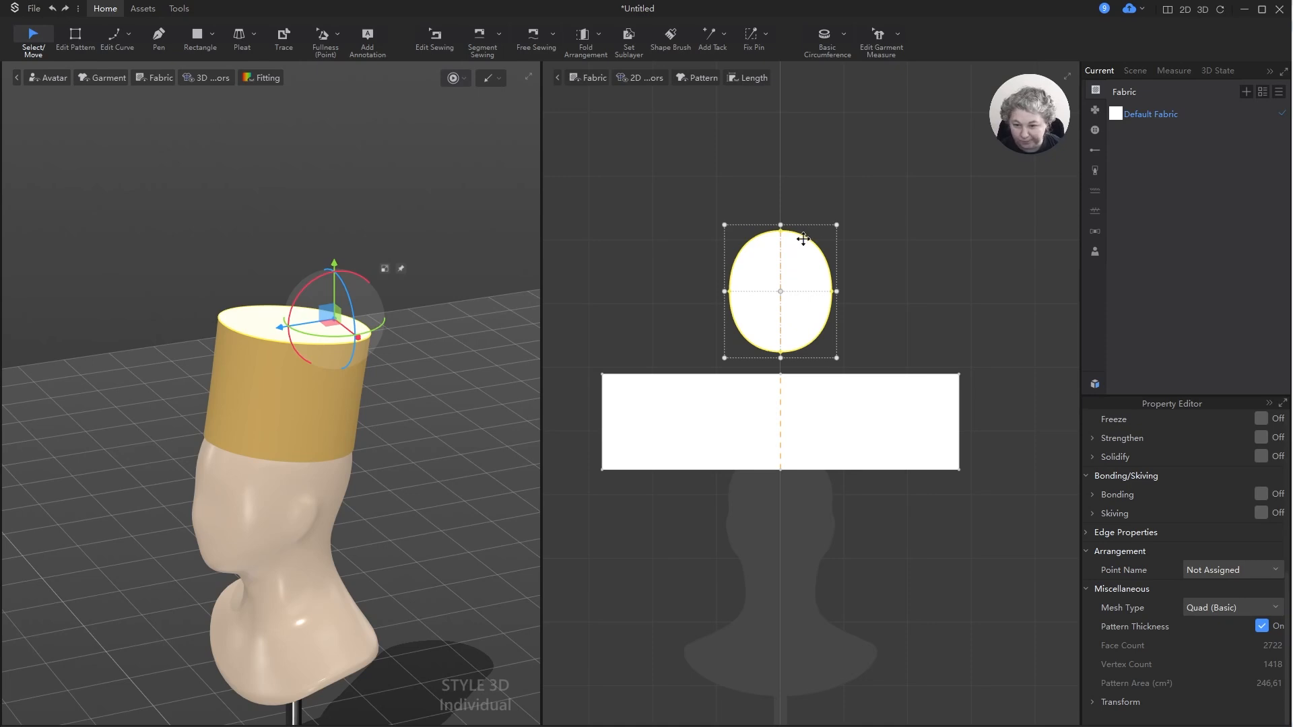
scroll(752, 203, "down", 3)
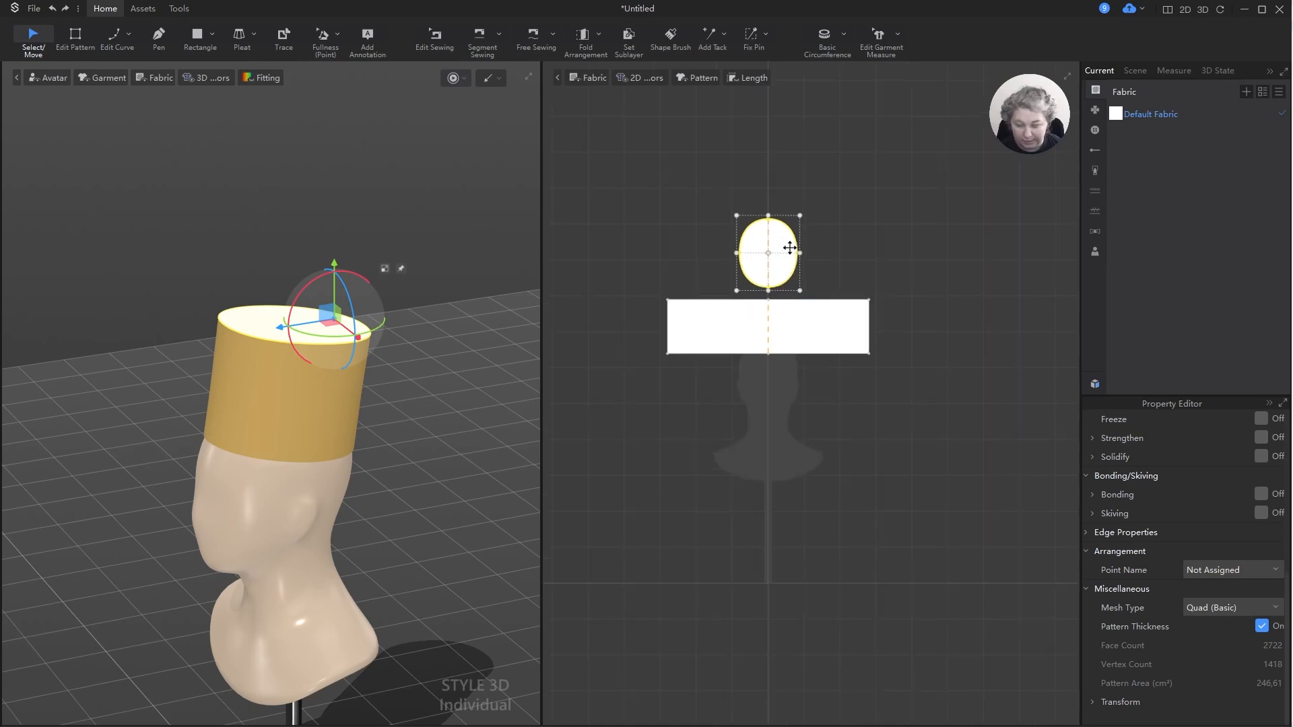
key("ctrl+v")
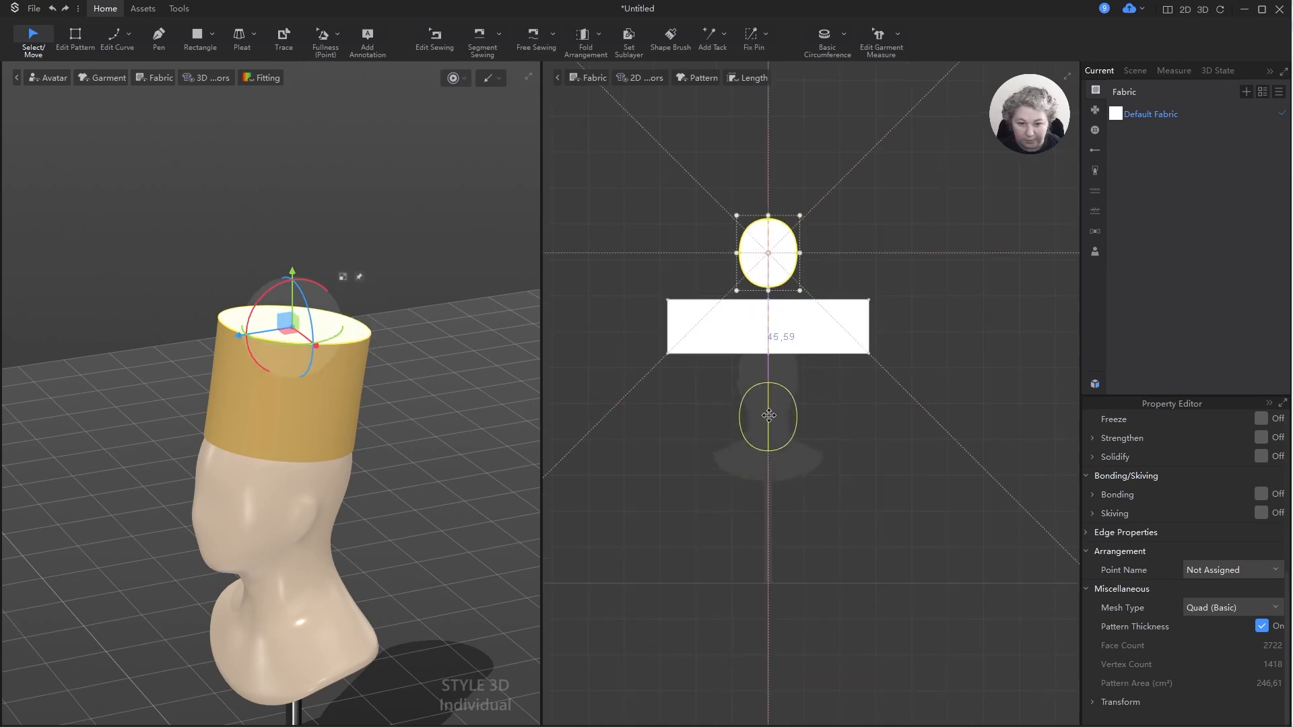
left_click(773, 410)
scroll(815, 377, "up", 3)
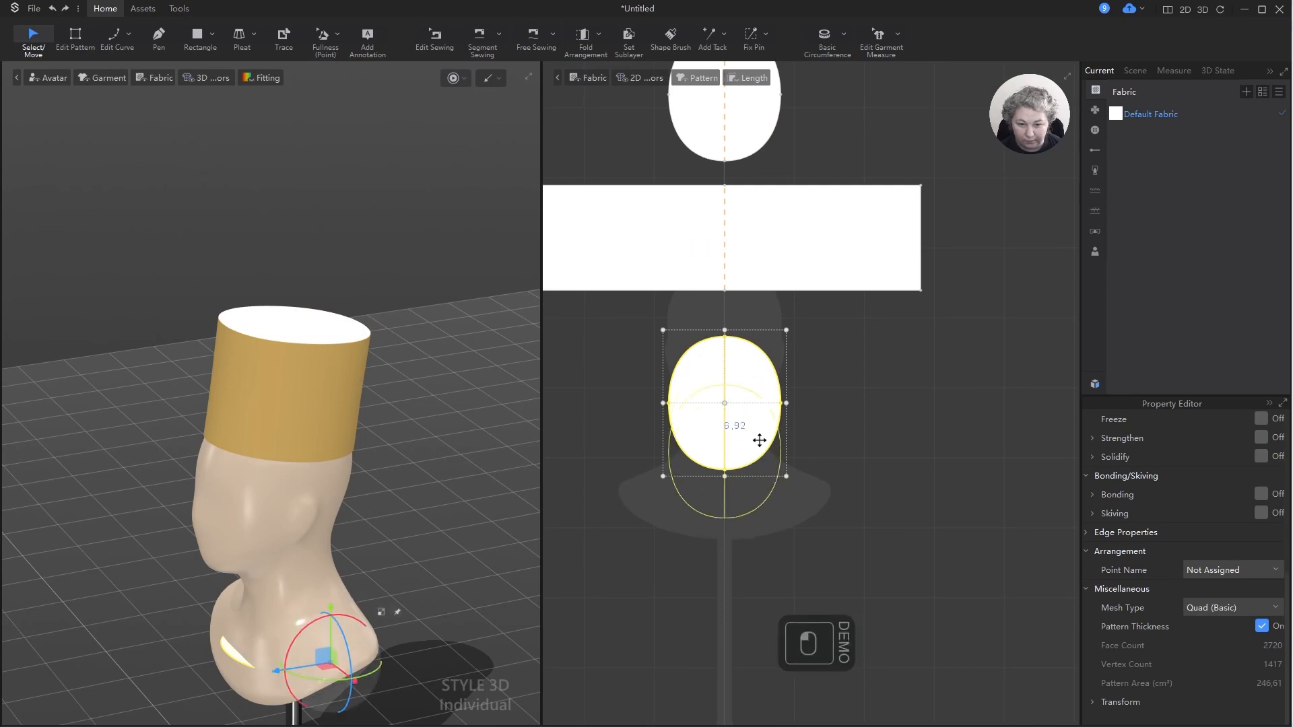
left_click(789, 426)
scroll(773, 412, "up", 2)
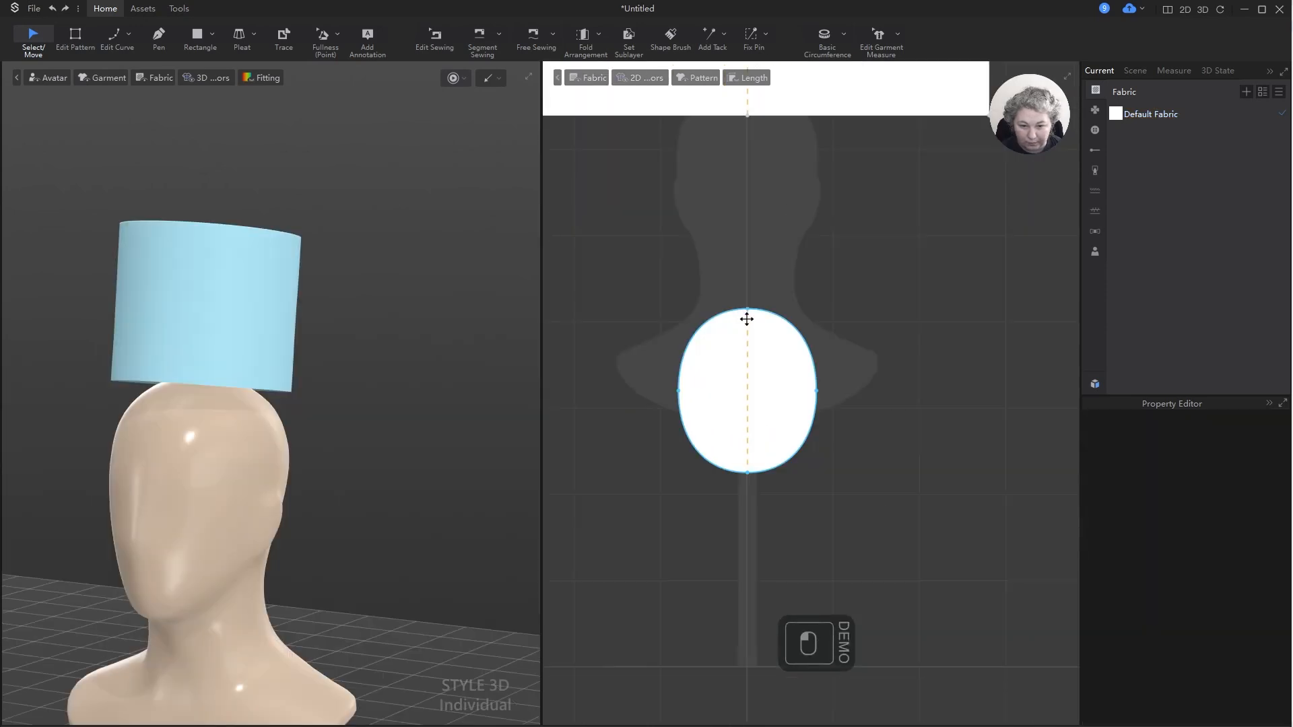
- Check the copied oval's width and height in Scale Transform, keeping the scale at 100%
left_click(748, 319)
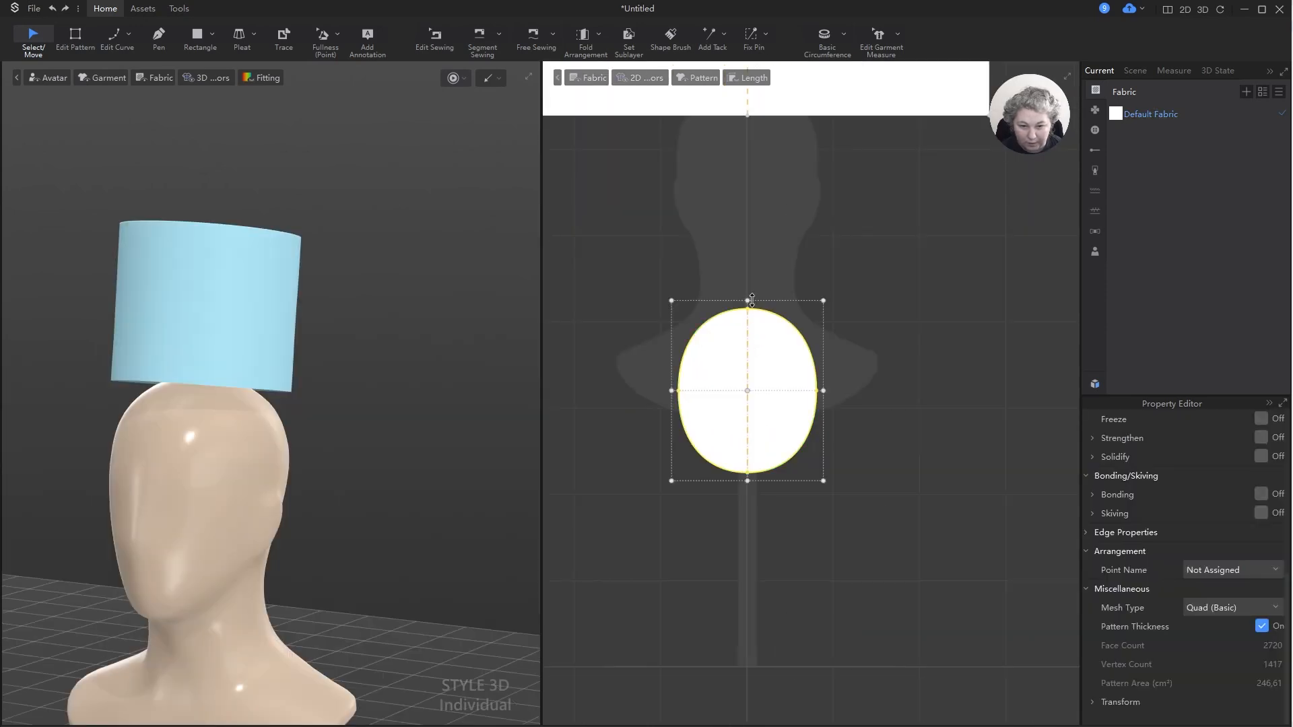
left_click(823, 300)
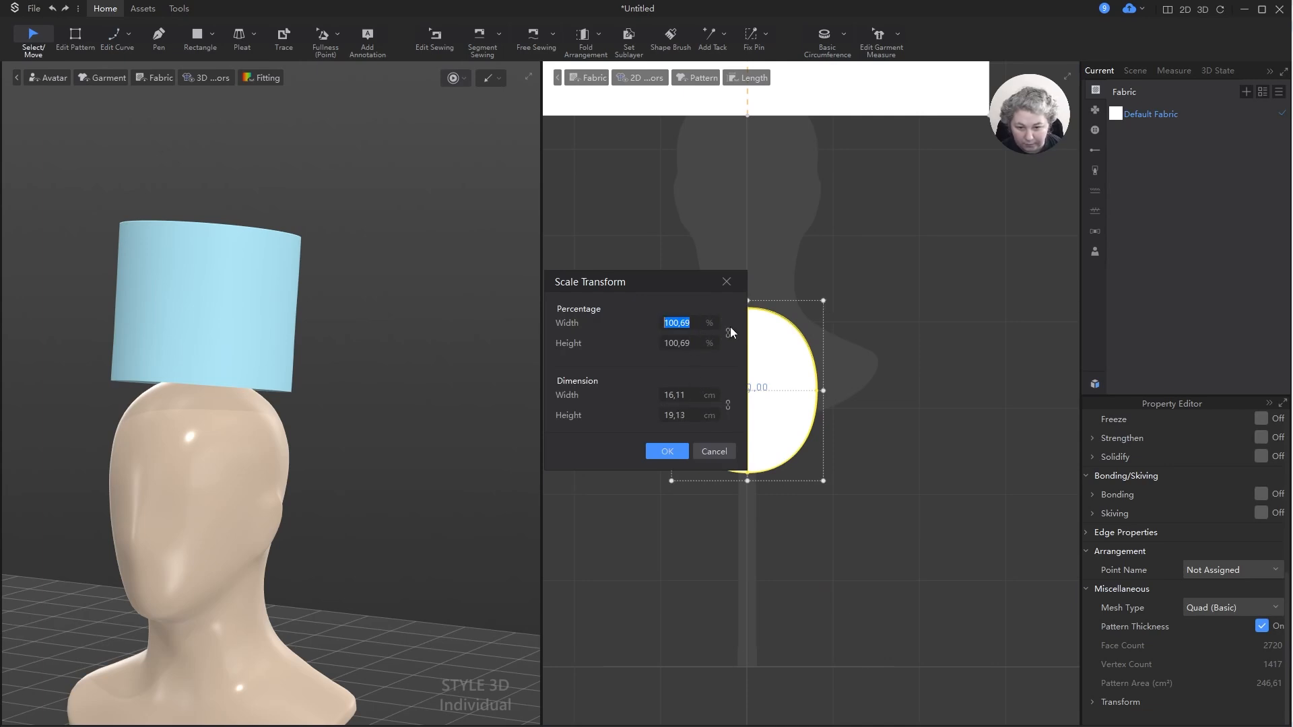
type("10")
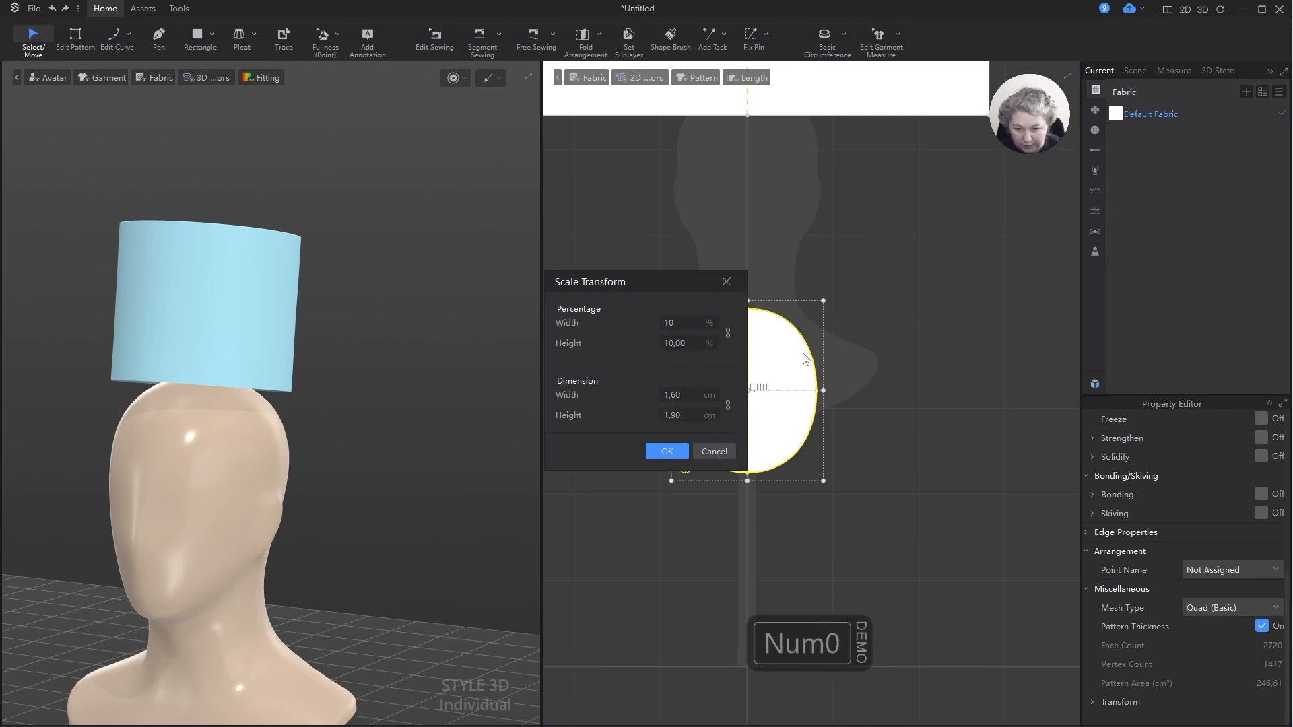
type("0")
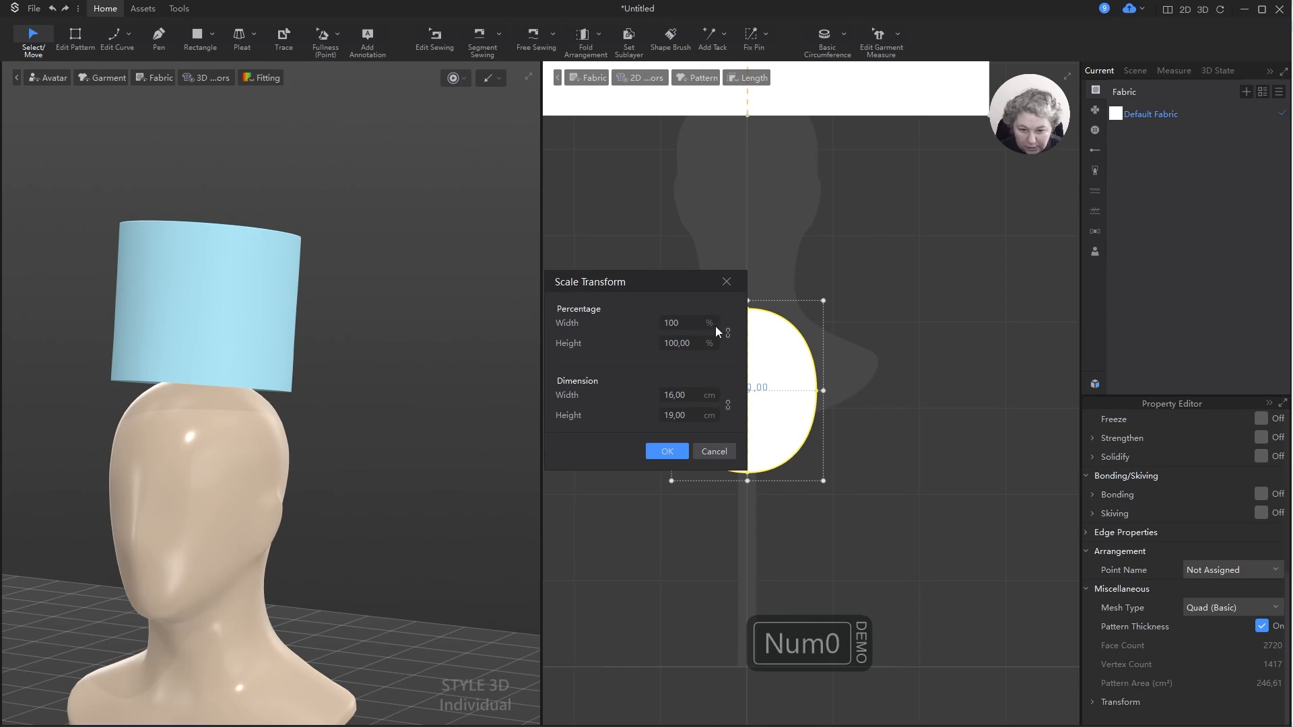
left_click(667, 451)
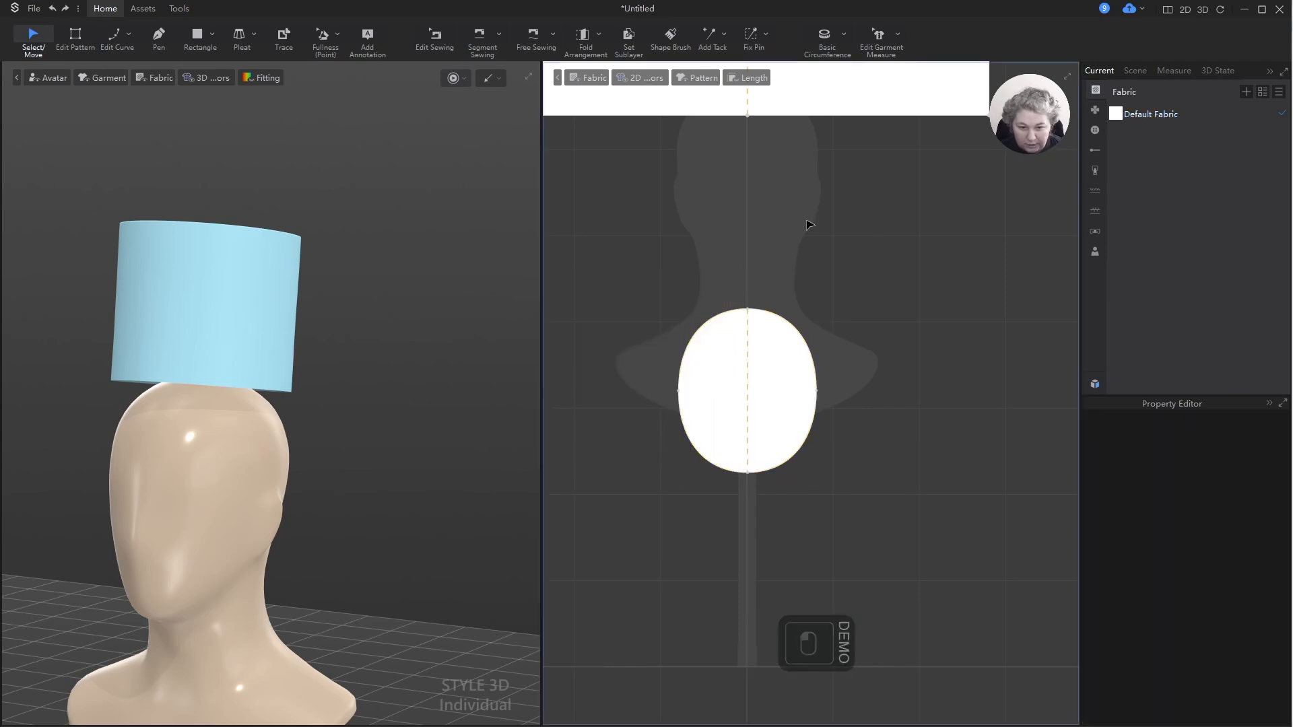
- Try enclosing the copied oval with a symmetric internal rectangle and undo it
left_click(204, 38)
left_click_drag(747, 306, 674, 460)
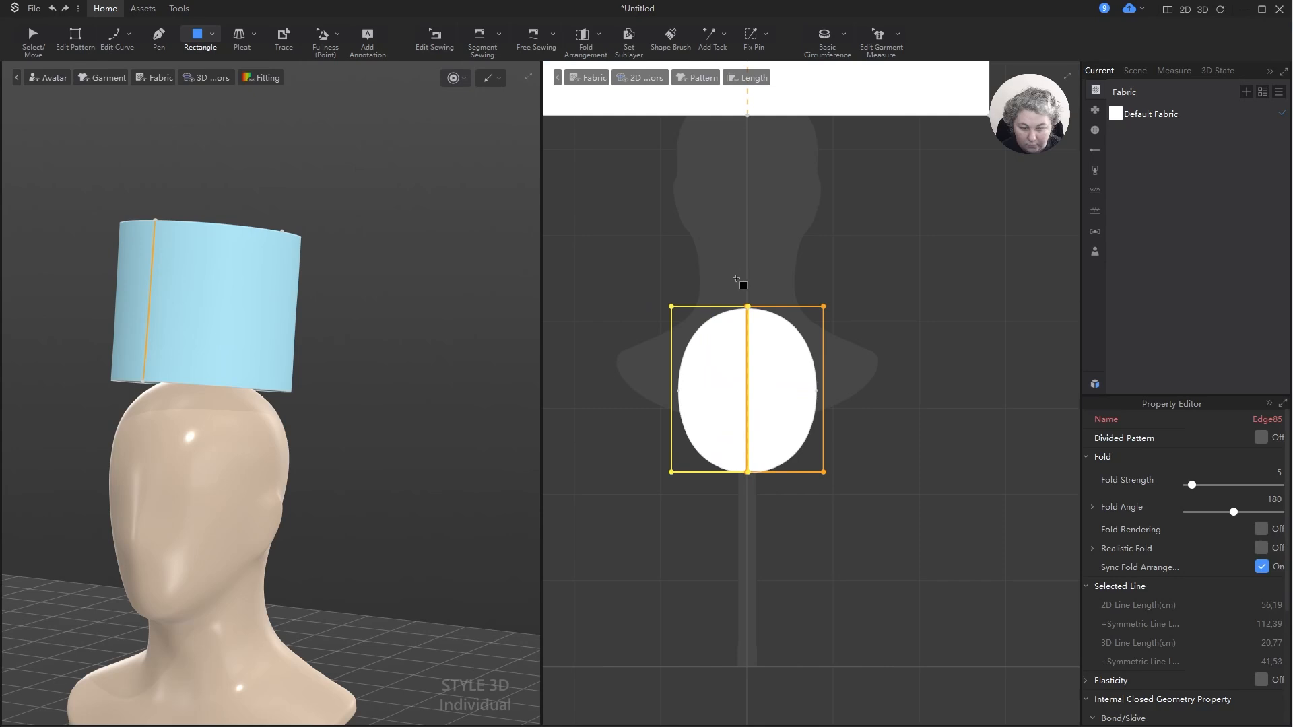
key("ctrl+z")
left_click(657, 287)
key("Escape")
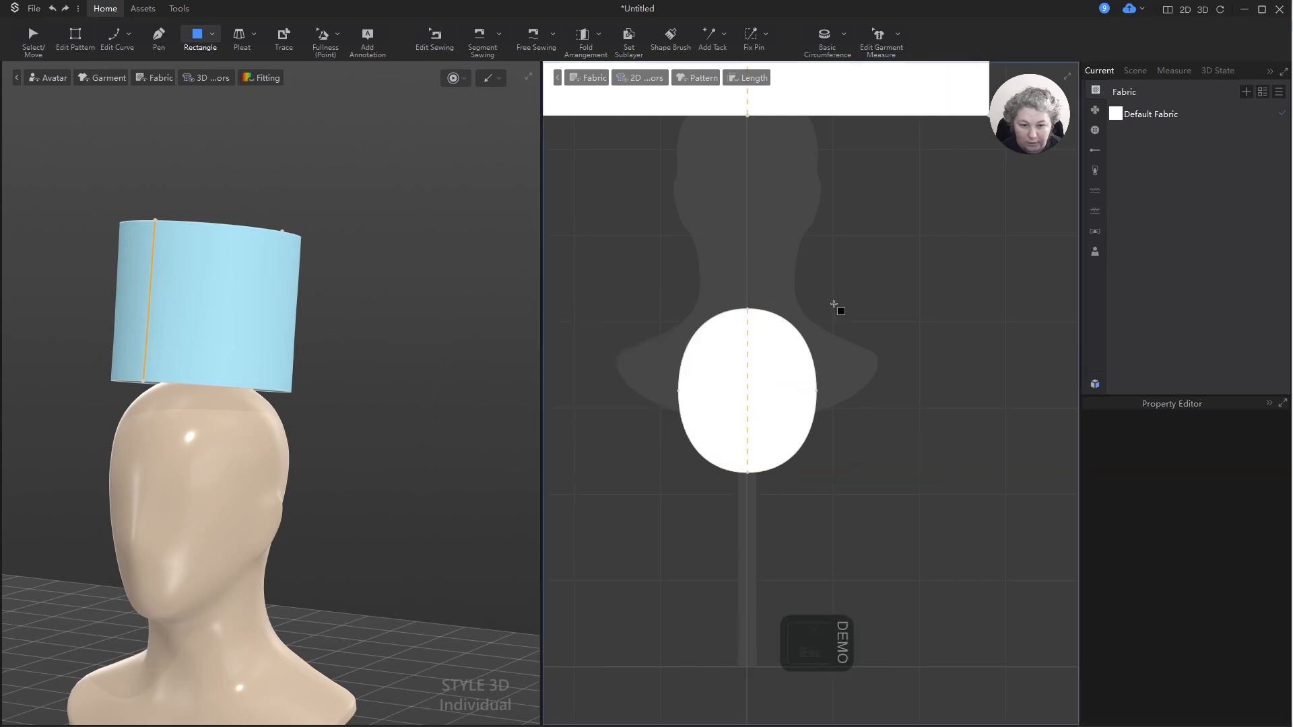
- Create a rectangle pattern 16 cm wide and 19 cm high beside the copied oval
left_click(873, 305)
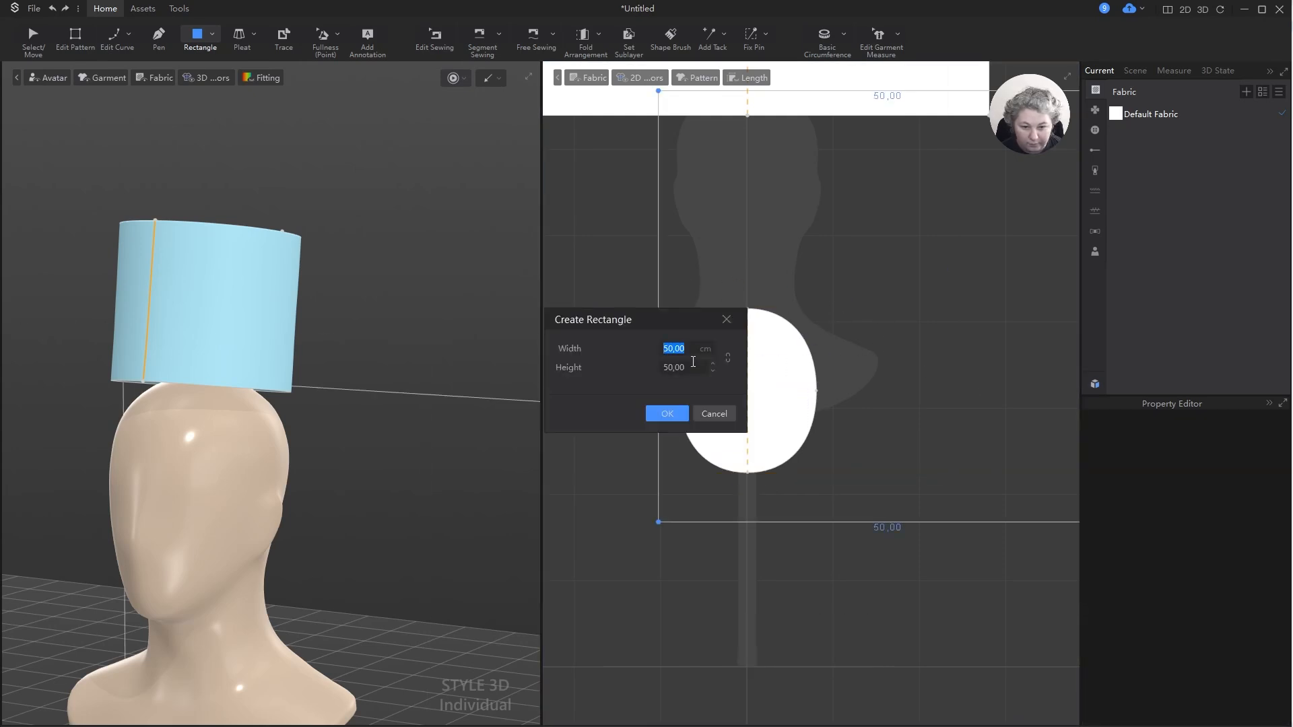
type("16")
key("Tab")
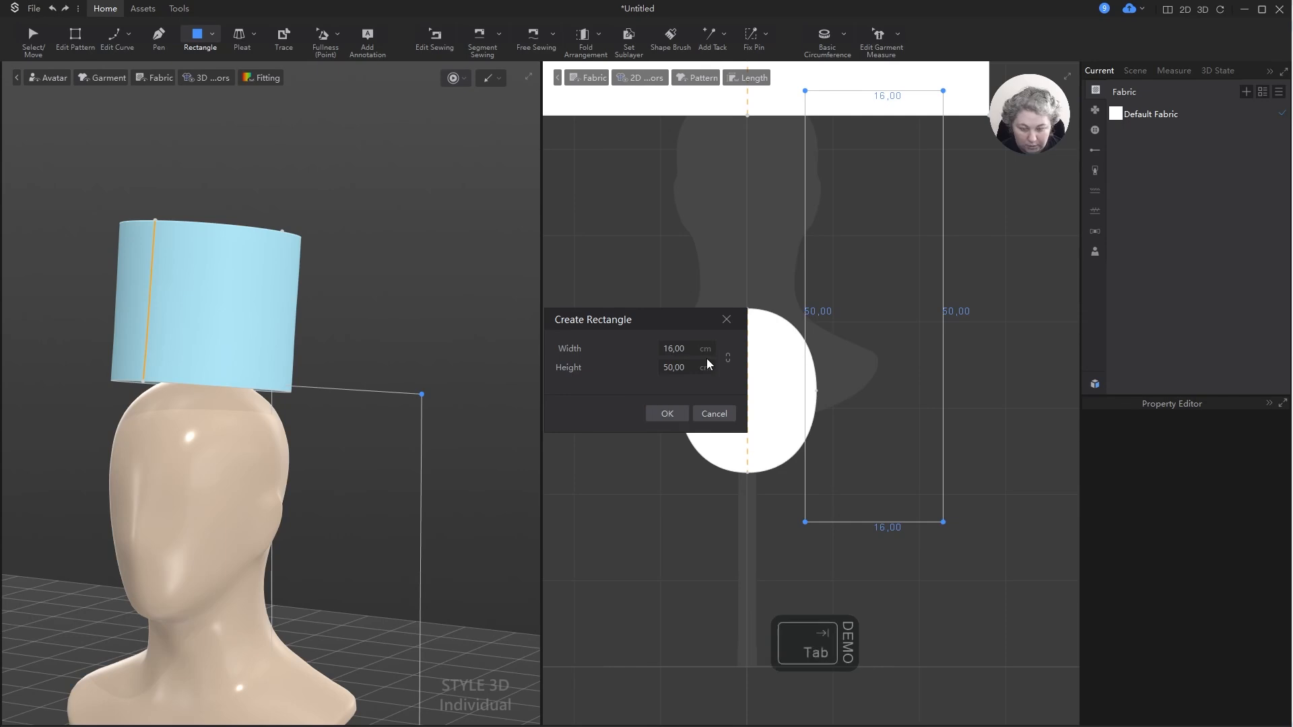
left_click(690, 365)
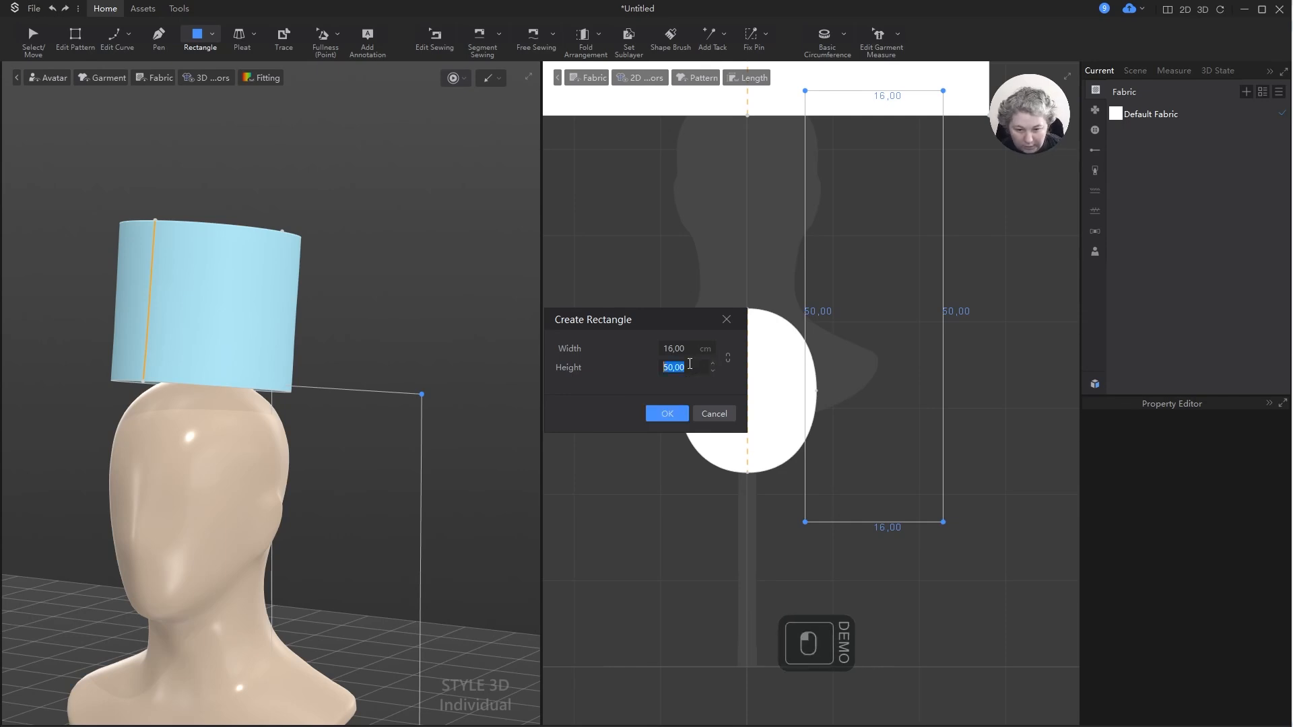
type("19")
key("Return")
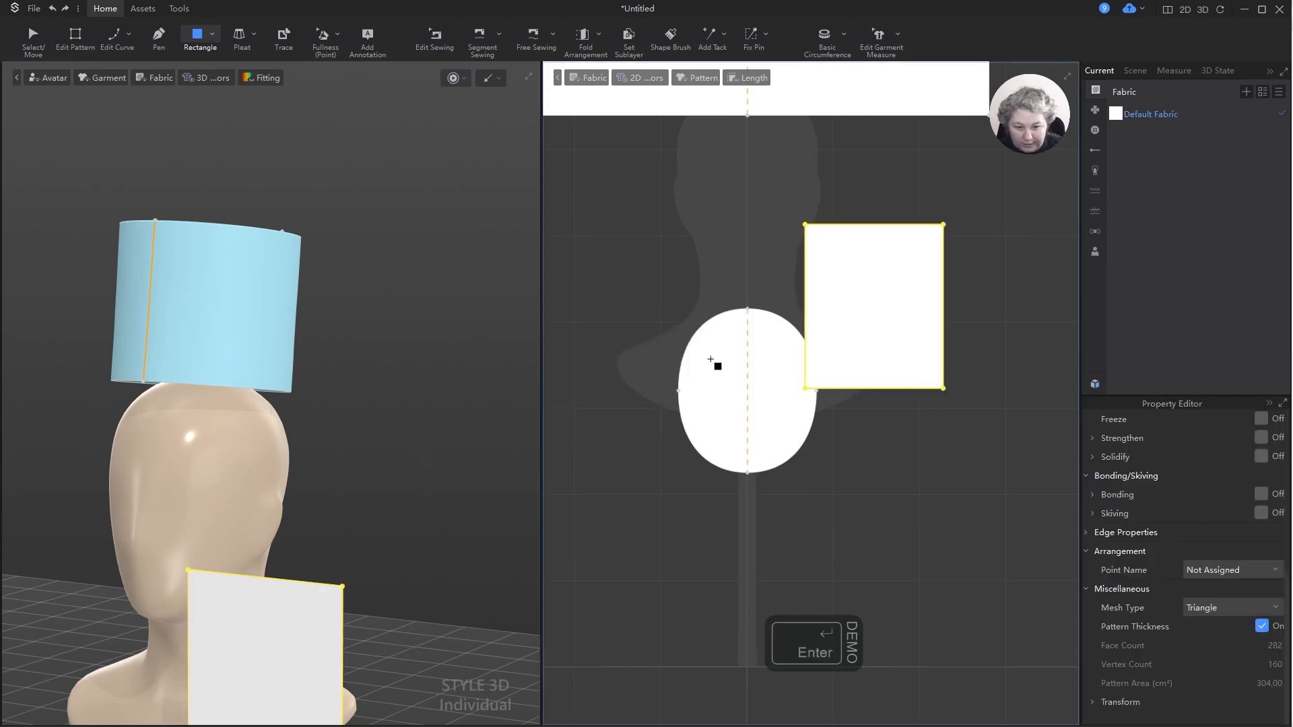
- Move the 16 × 19 cm rectangle against the copied oval's left side, aligning their upper and lower extents
key("a")
left_click_drag(811, 286, 617, 344)
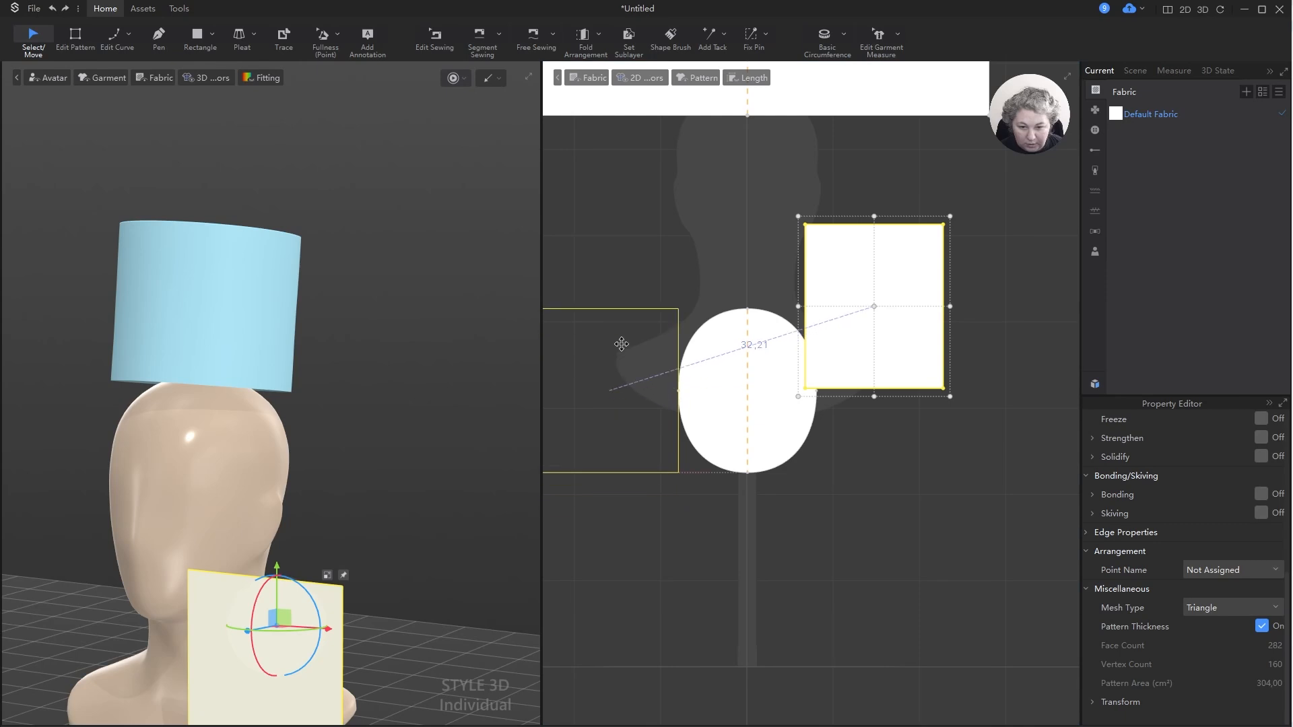
scroll(974, 358, "down", 3)
scroll(872, 374, "up", 5)
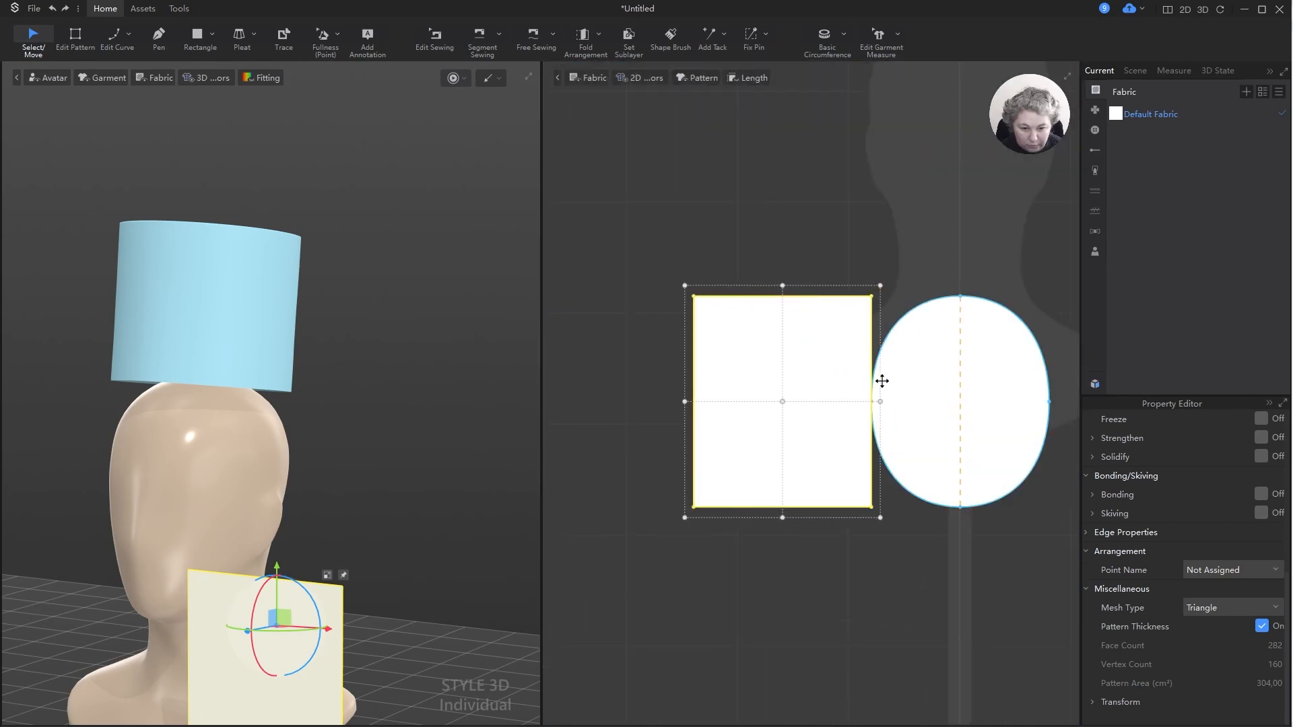
- Scale the rectangle beside the copied oval to 50% of its width, making it 8 cm wide
left_click_drag(881, 401, 812, 401)
right_click(791, 396)
left_click(699, 381)
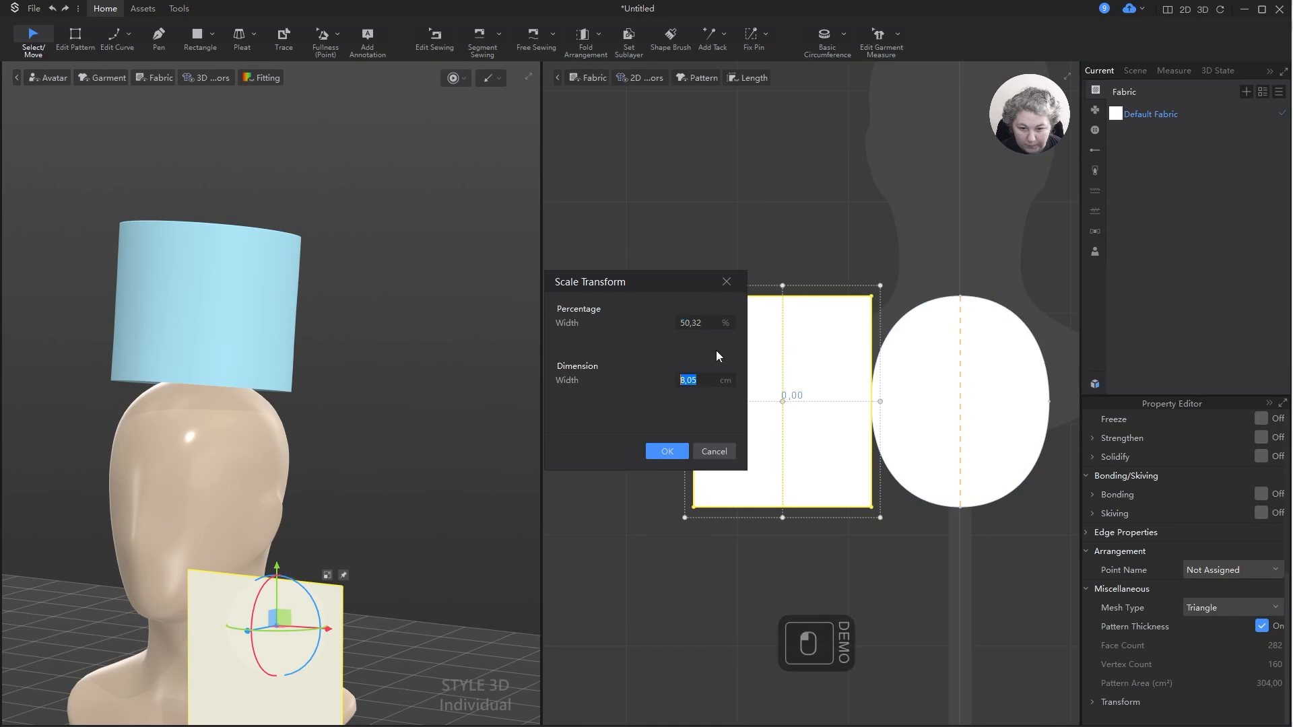
key("shift+Right")
key("shift+Right")
type("5")
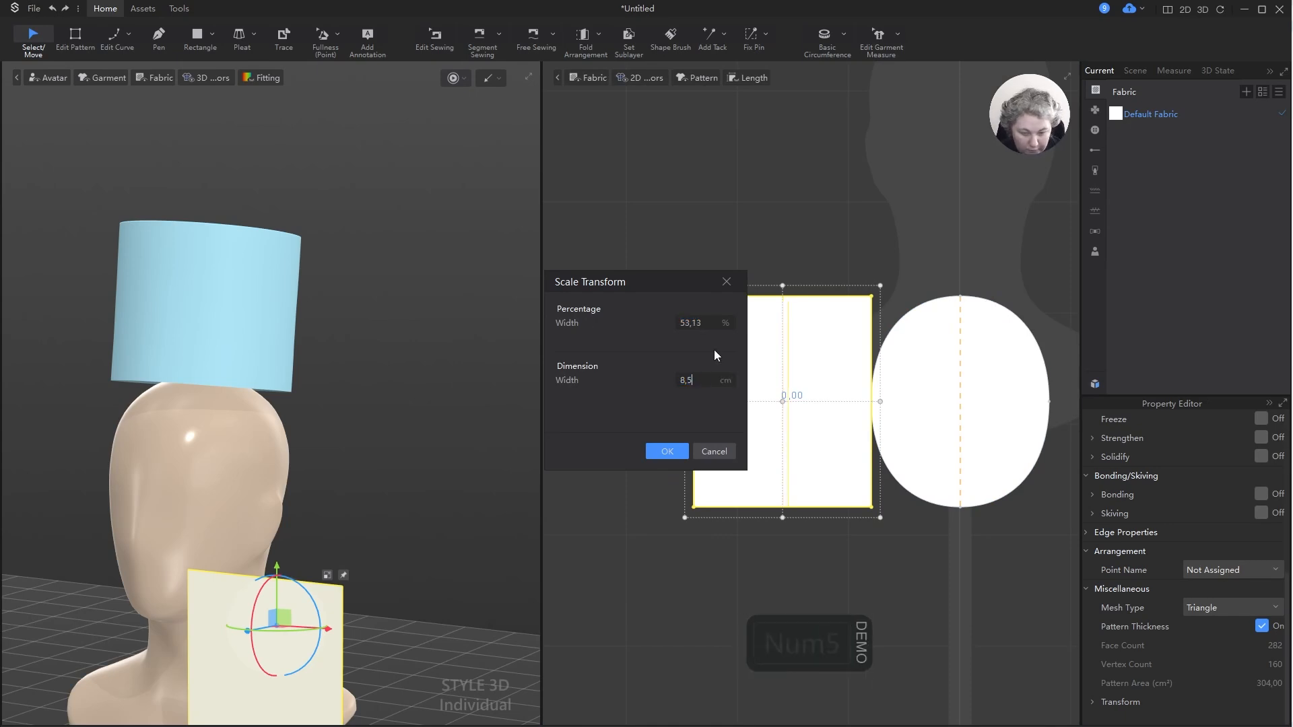
key("Tab")
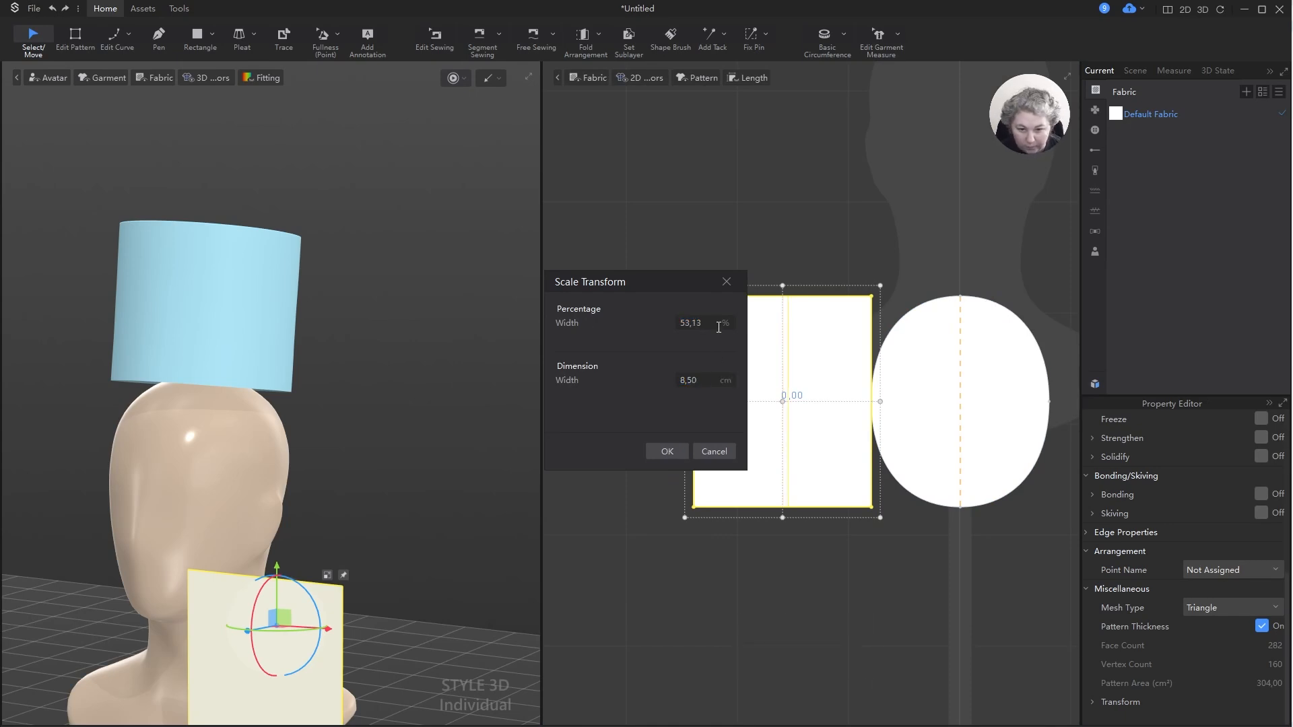
left_click(709, 322)
type("50")
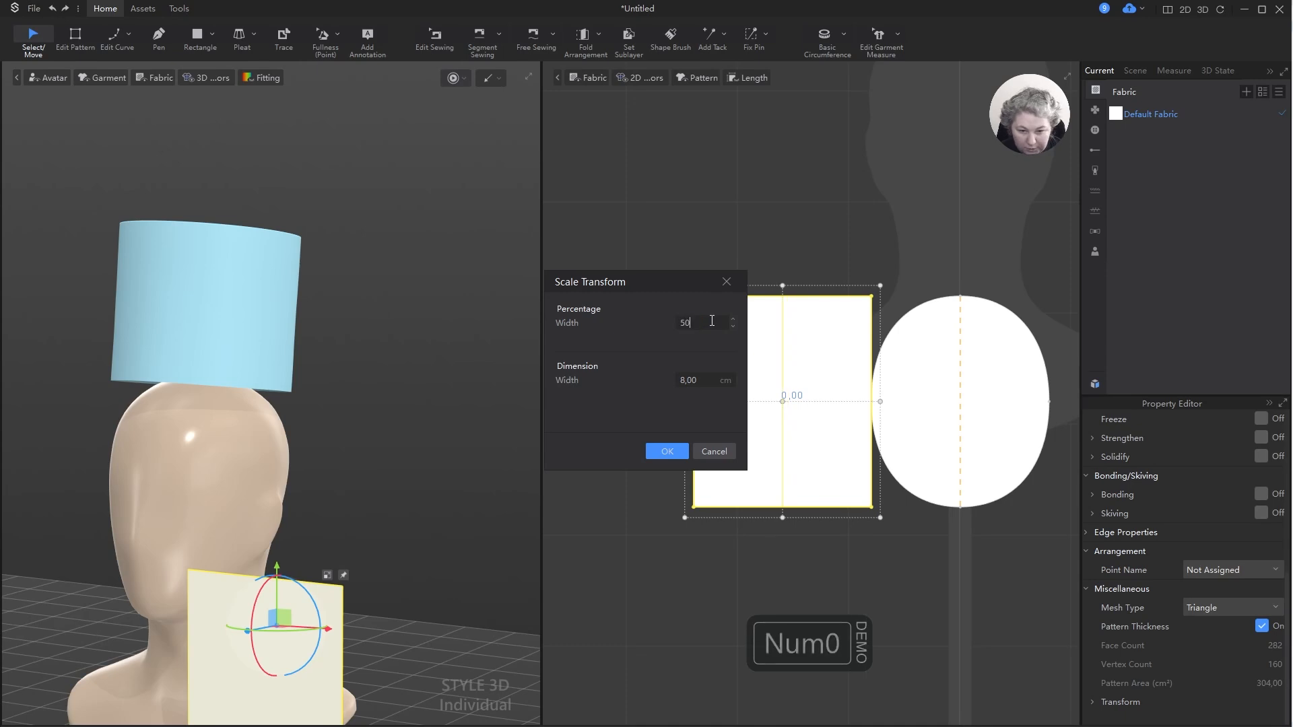
left_click(667, 451)
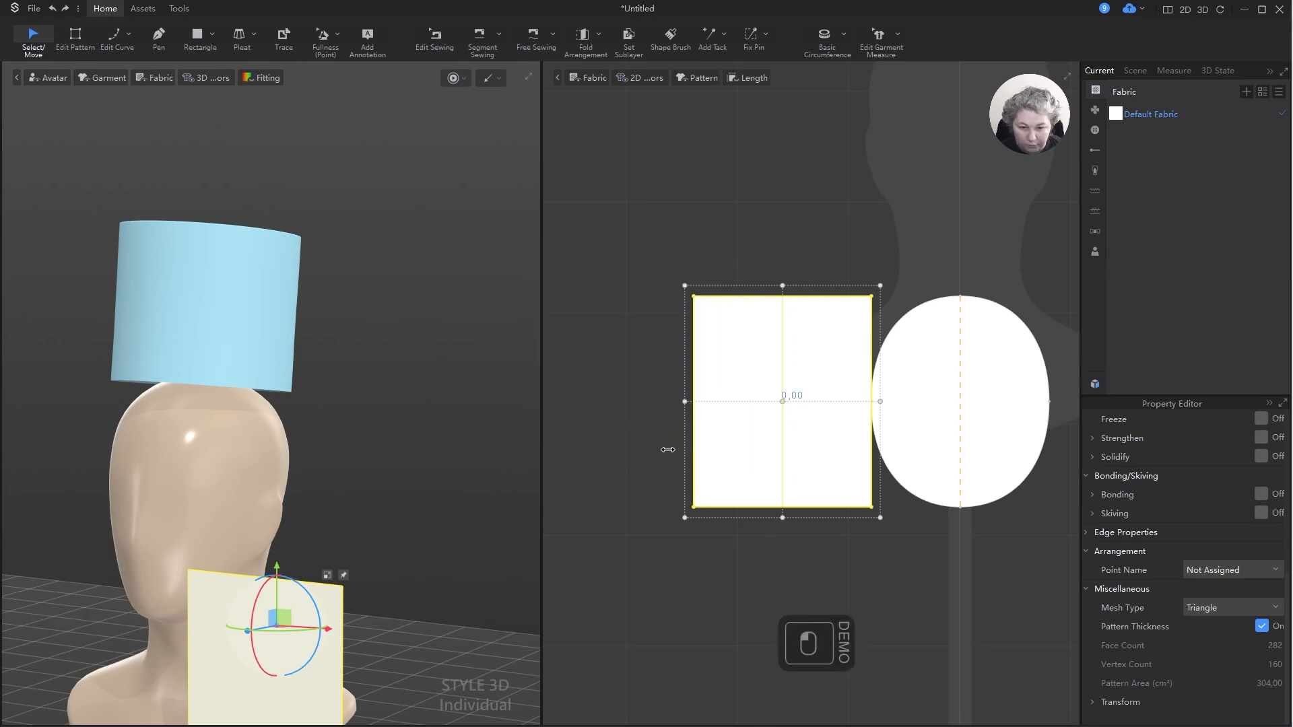
- Remove linked editing from the copied oval pattern's two symmetric halves
scroll(783, 384, "down", 2)
scroll(782, 384, "up", 2)
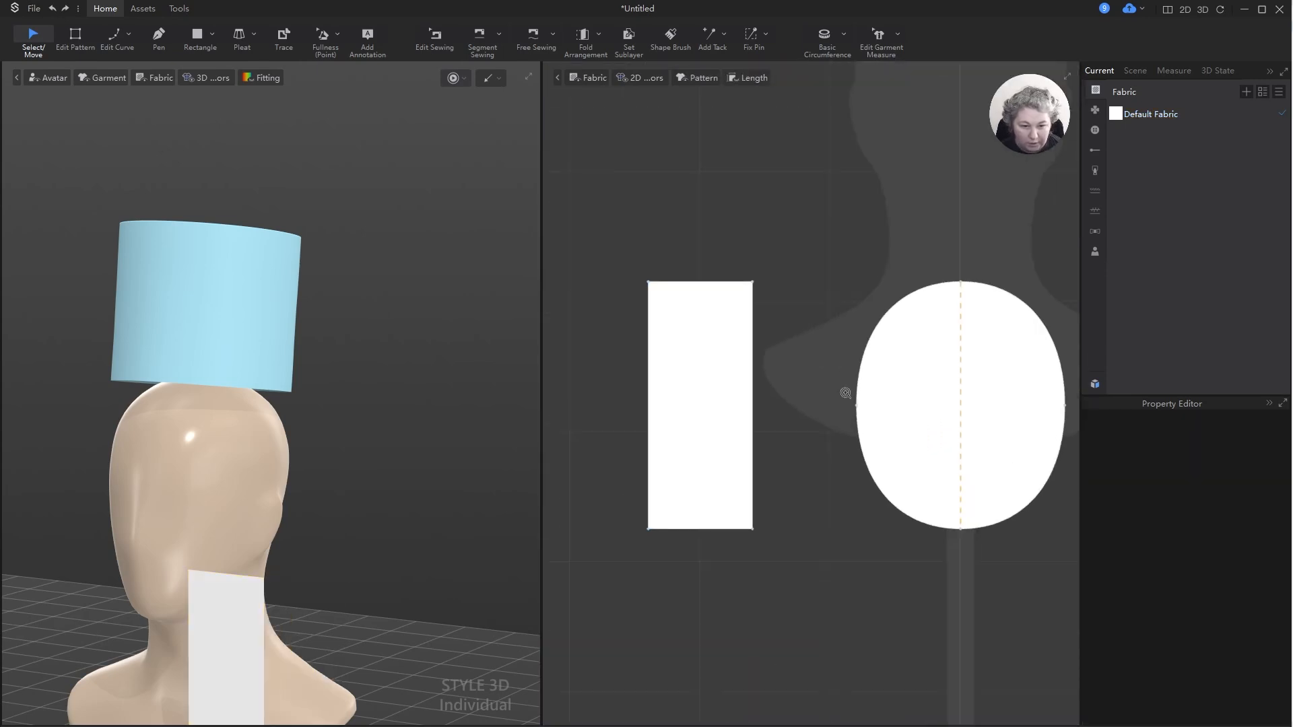
left_click(868, 358)
scroll(876, 359, "down", 1)
right_click(760, 565)
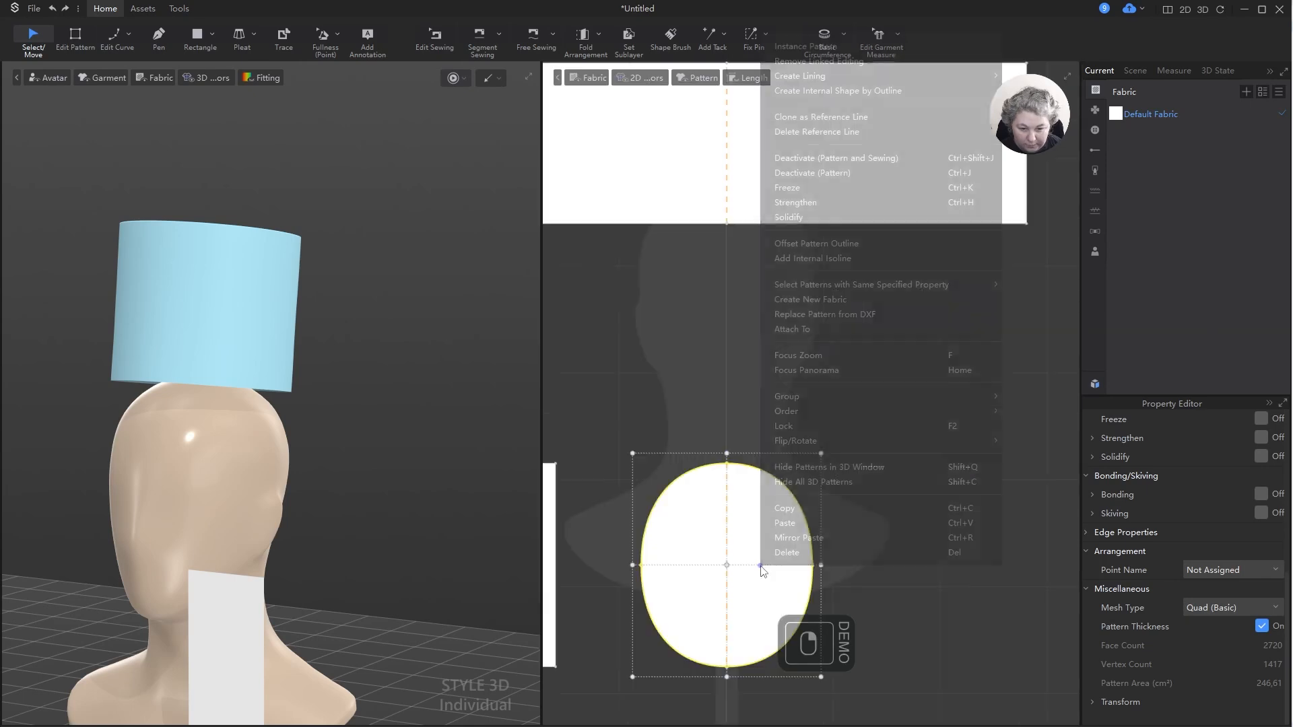
left_click(837, 61)
left_click(854, 313)
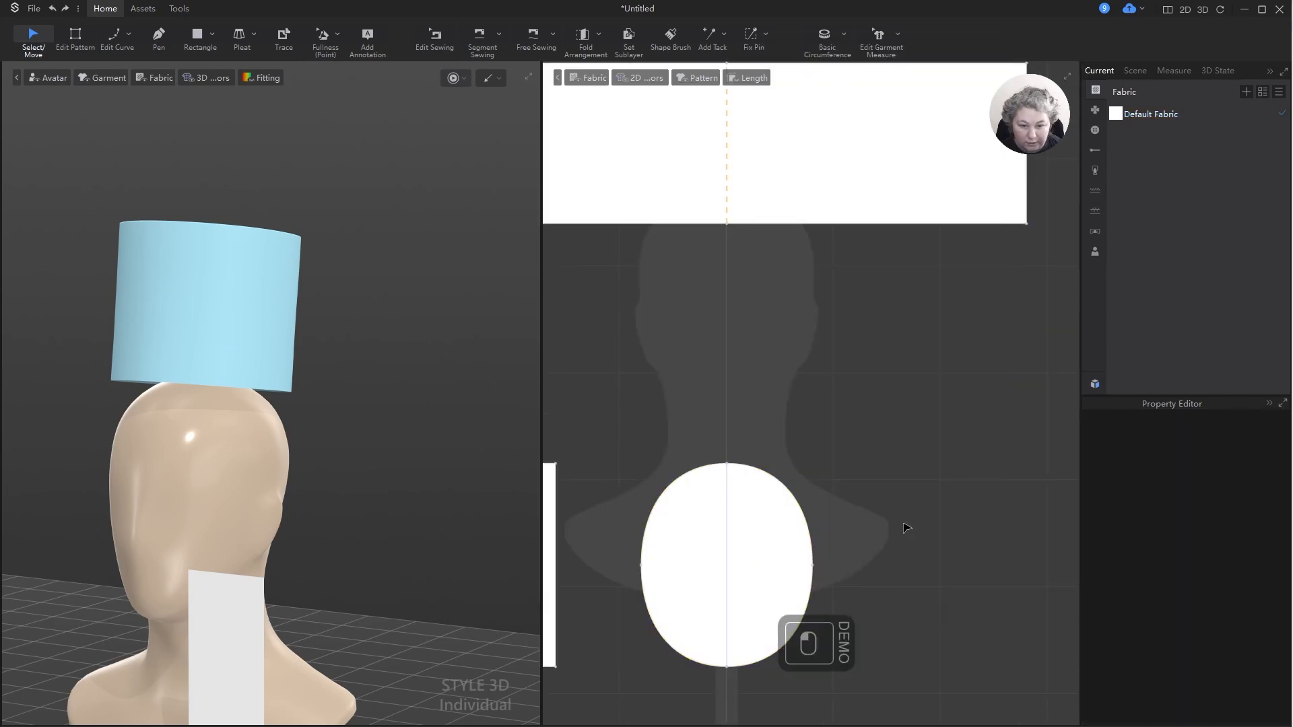
- Delete the copied oval's outermost right point so only the left half of the shape is left
scroll(899, 501, "down", 5)
scroll(876, 506, "up", 5)
key("z")
left_click_drag(817, 382, 946, 650)
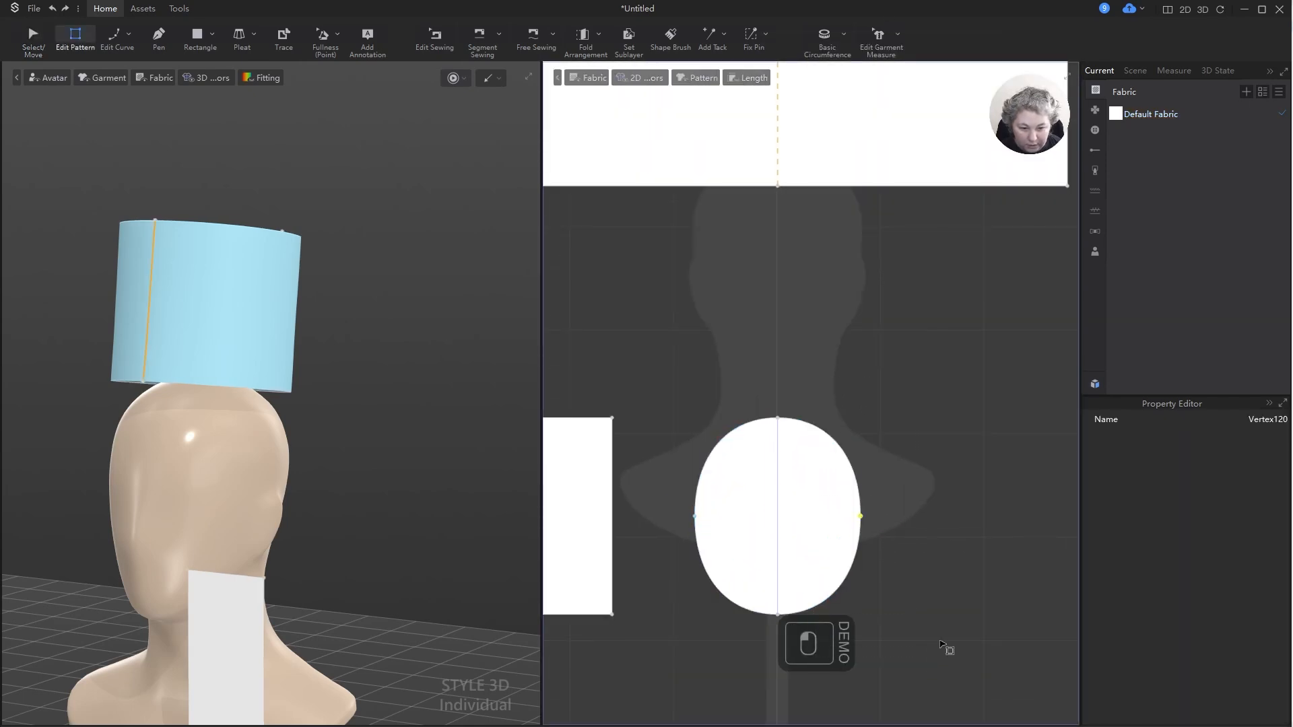
key("Delete")
scroll(895, 456, "down", 5)
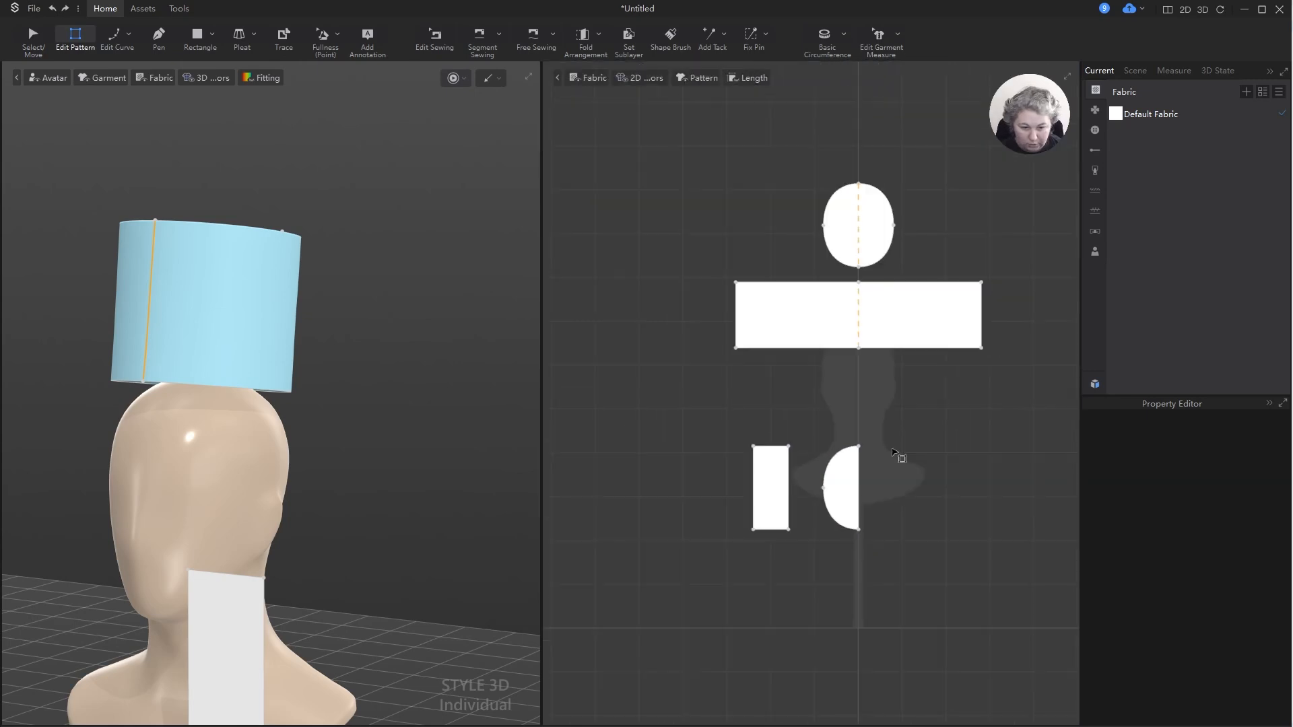
- Offset the narrow rectangle's upper, left and lower edges outward by 6 cm, with Create Internal Line turned off
scroll(852, 479, "up", 5)
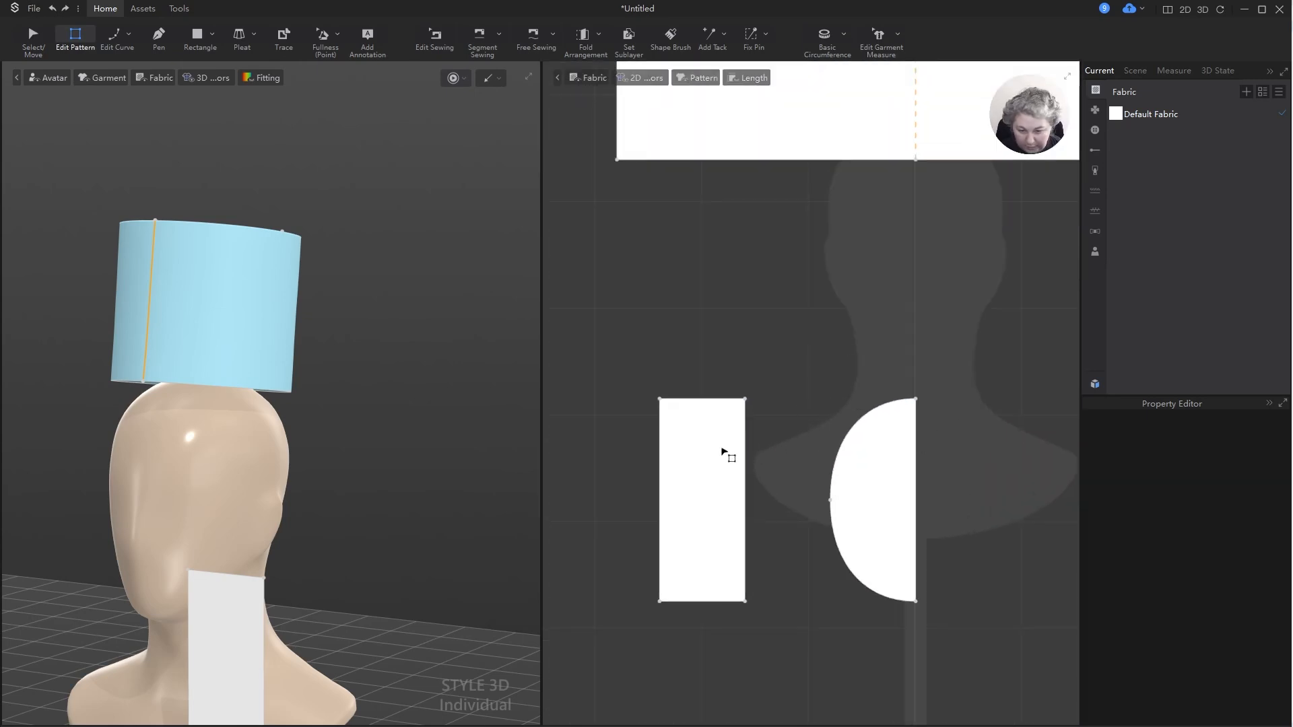
left_click(700, 408)
left_click(737, 588, "shift")
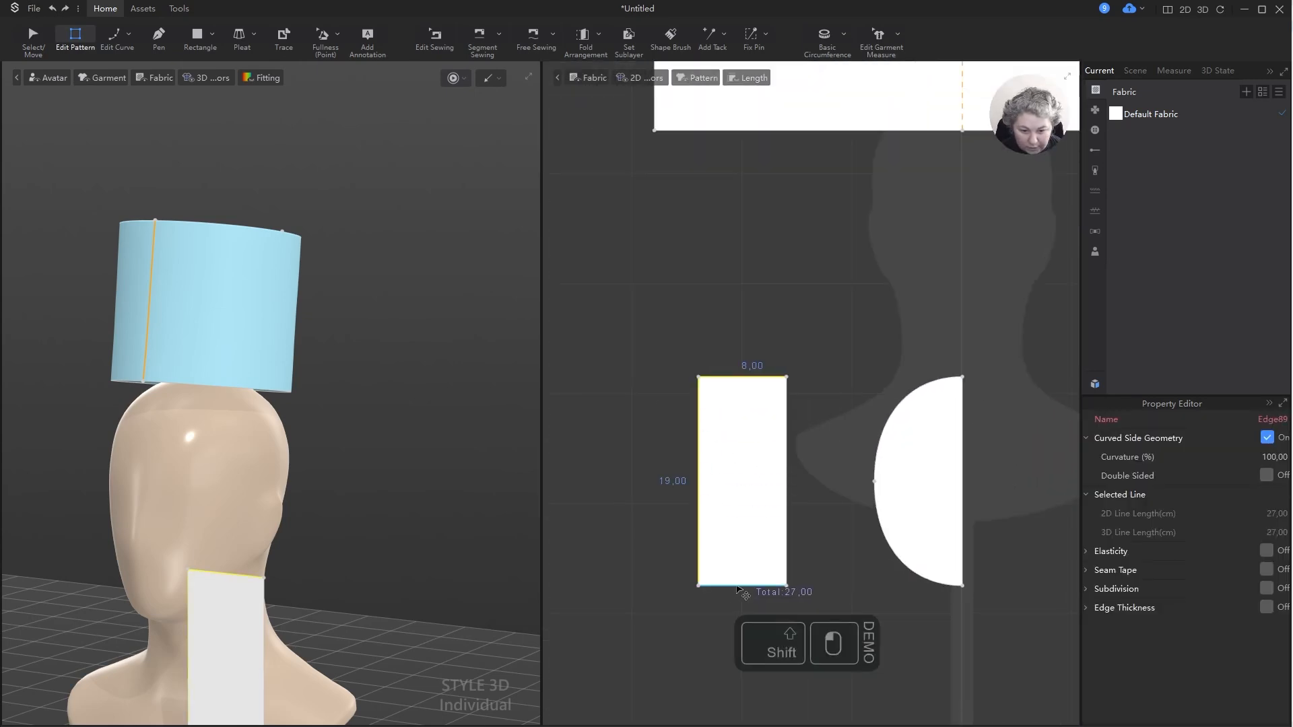
left_click(738, 586, "shift")
right_click(736, 589)
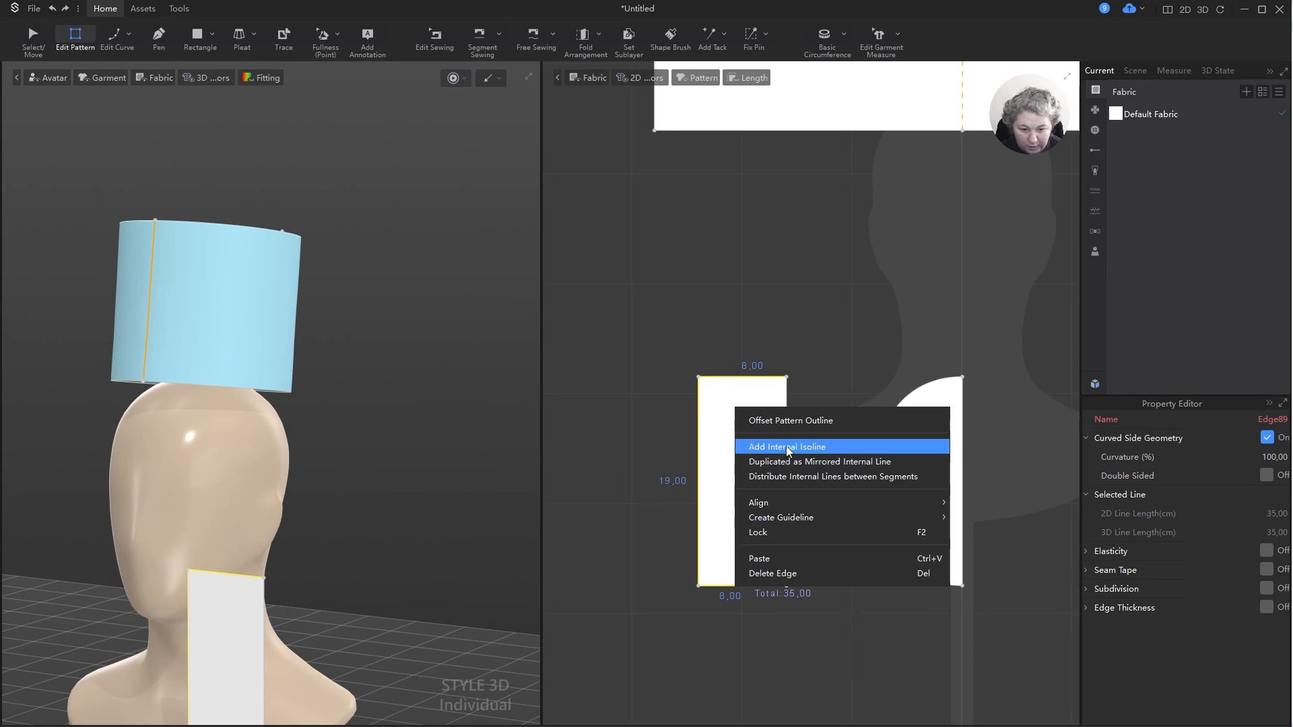
left_click(780, 419)
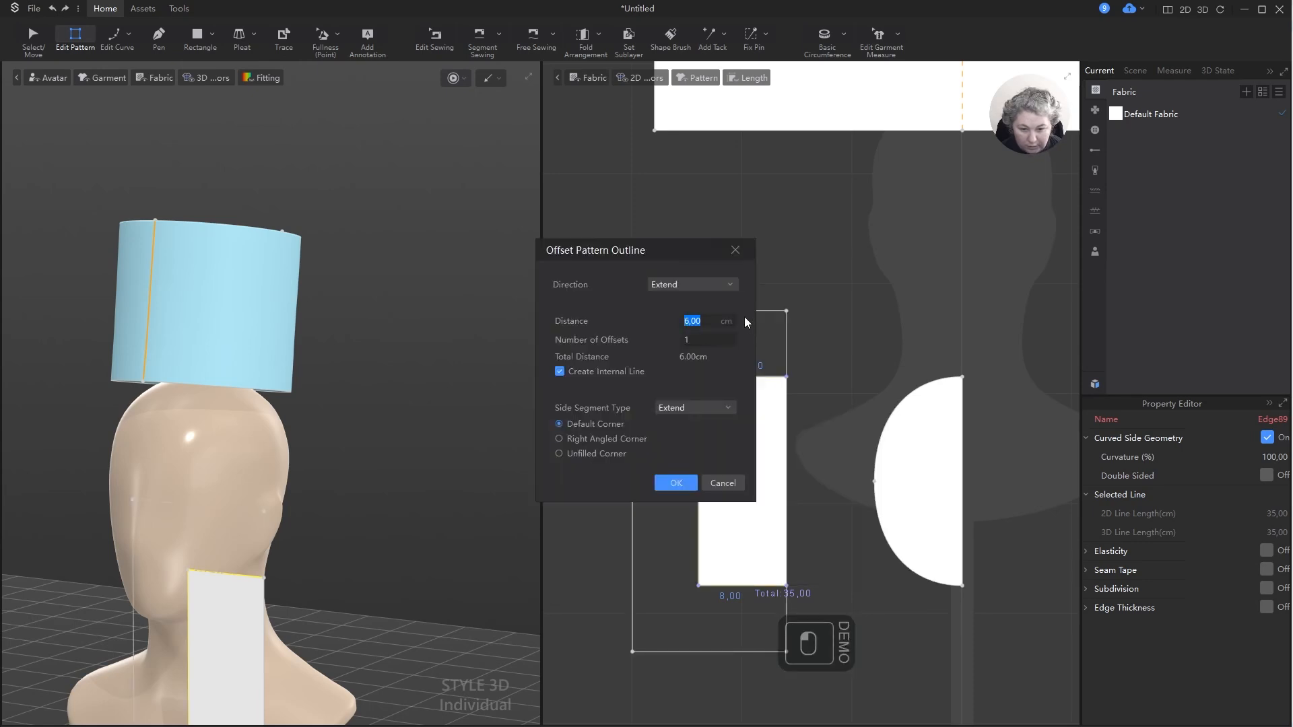
left_click(570, 370)
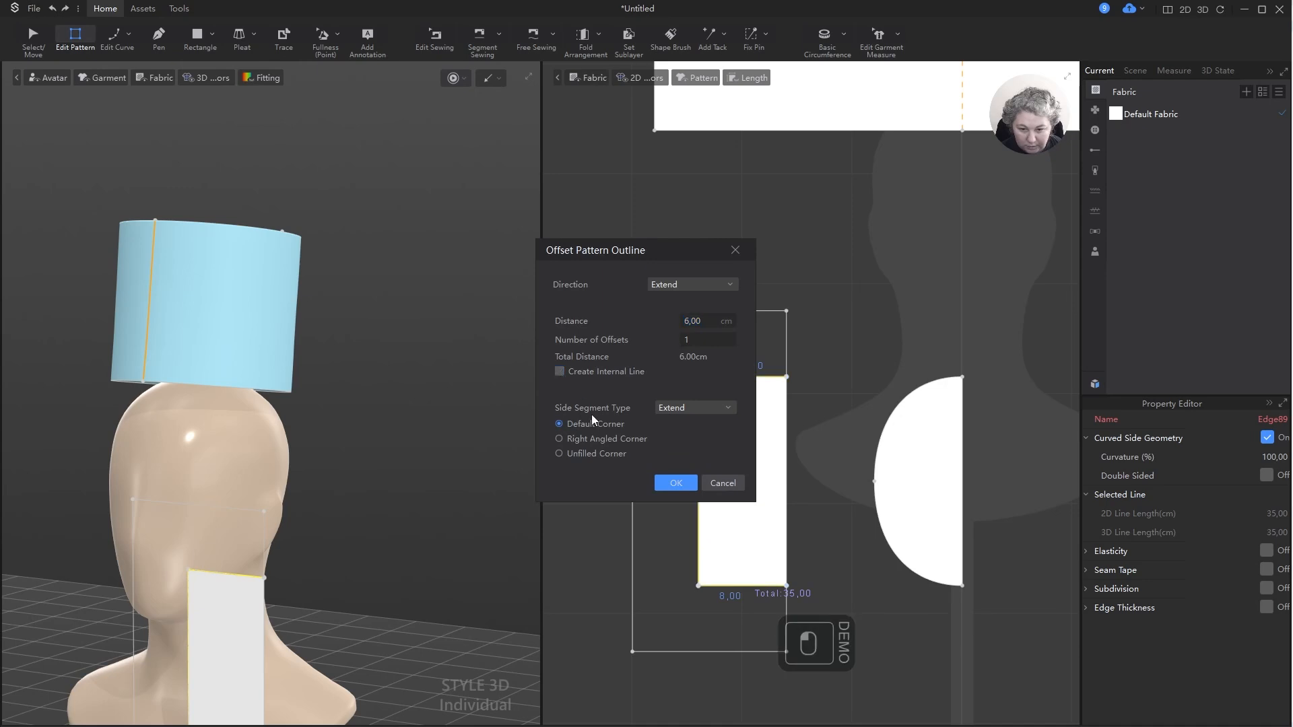
left_click(676, 483)
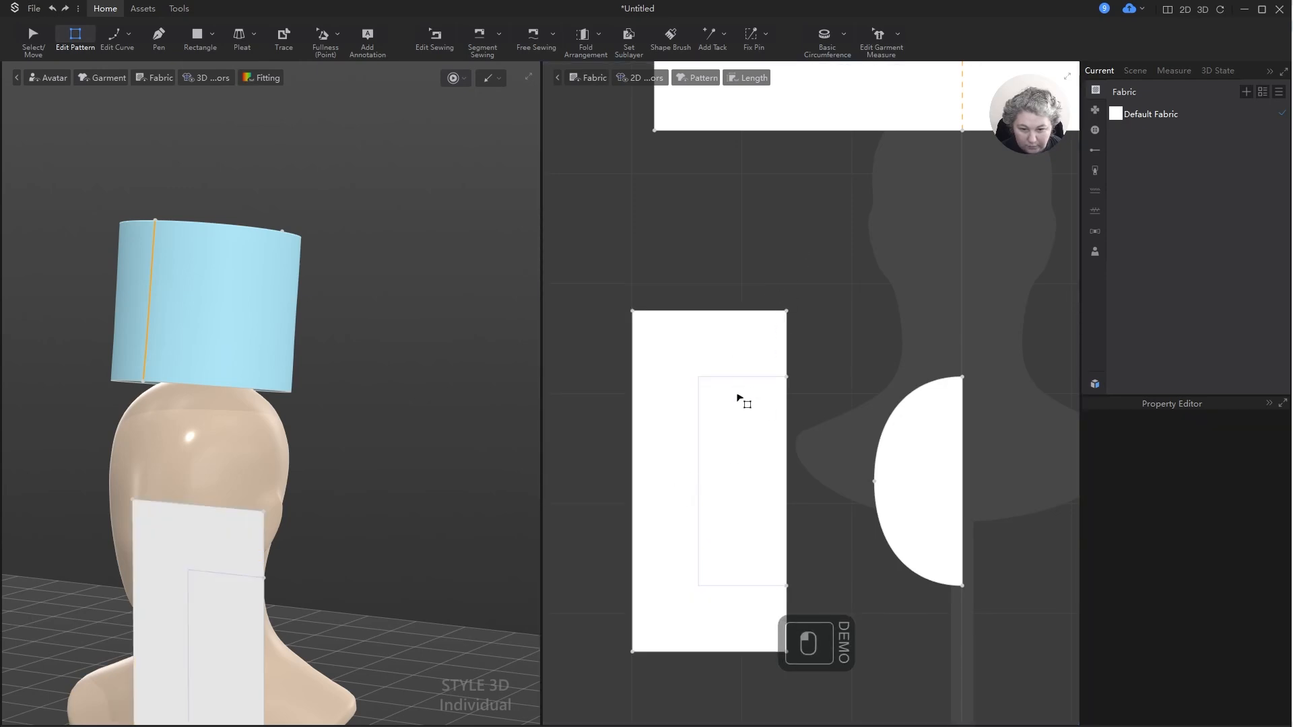
- Remove all baselines from the 2D patterns
key("a")
right_click(848, 299)
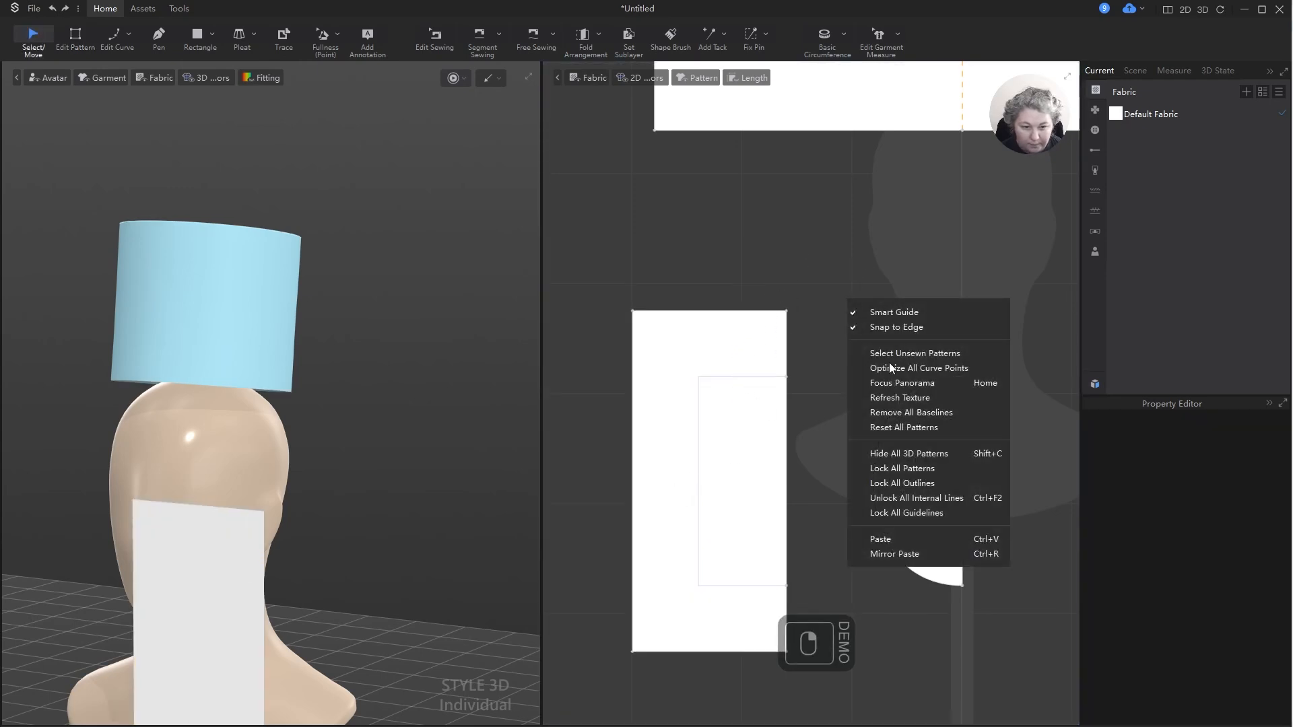
left_click(895, 413)
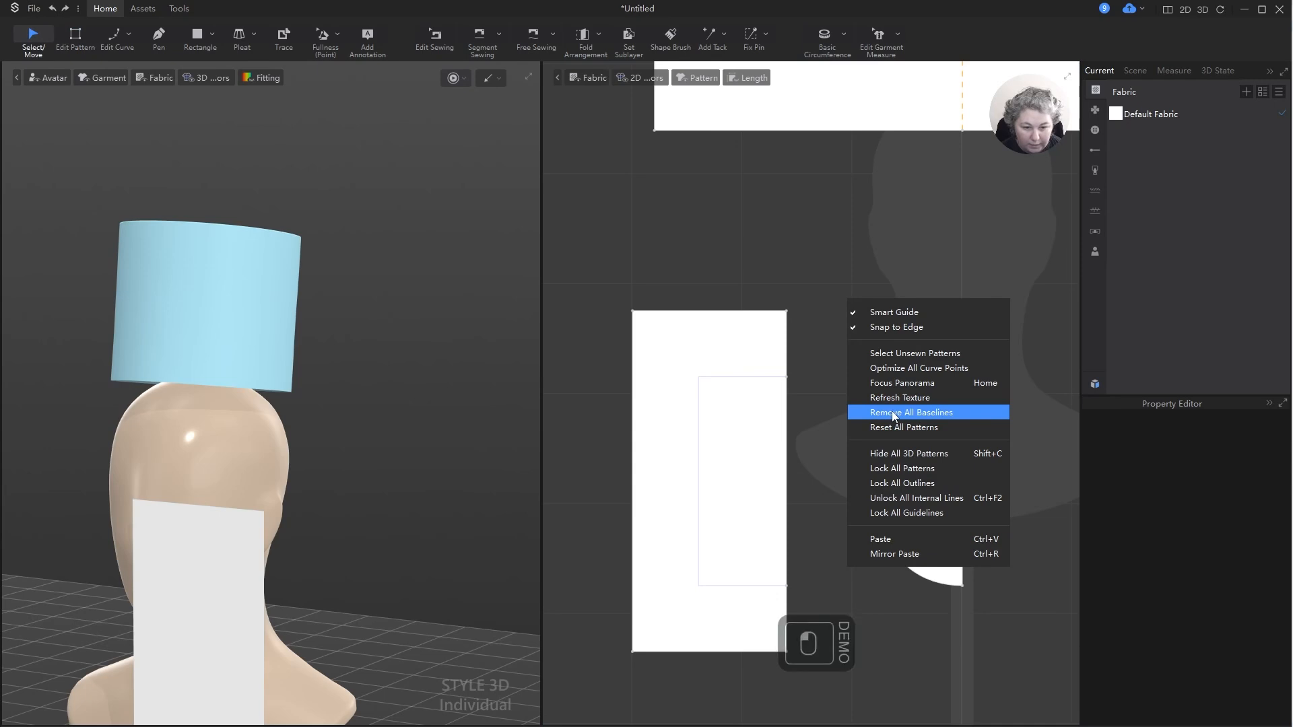
scroll(778, 343, "down", 3)
scroll(858, 417, "up", 2)
scroll(850, 398, "up", 2)
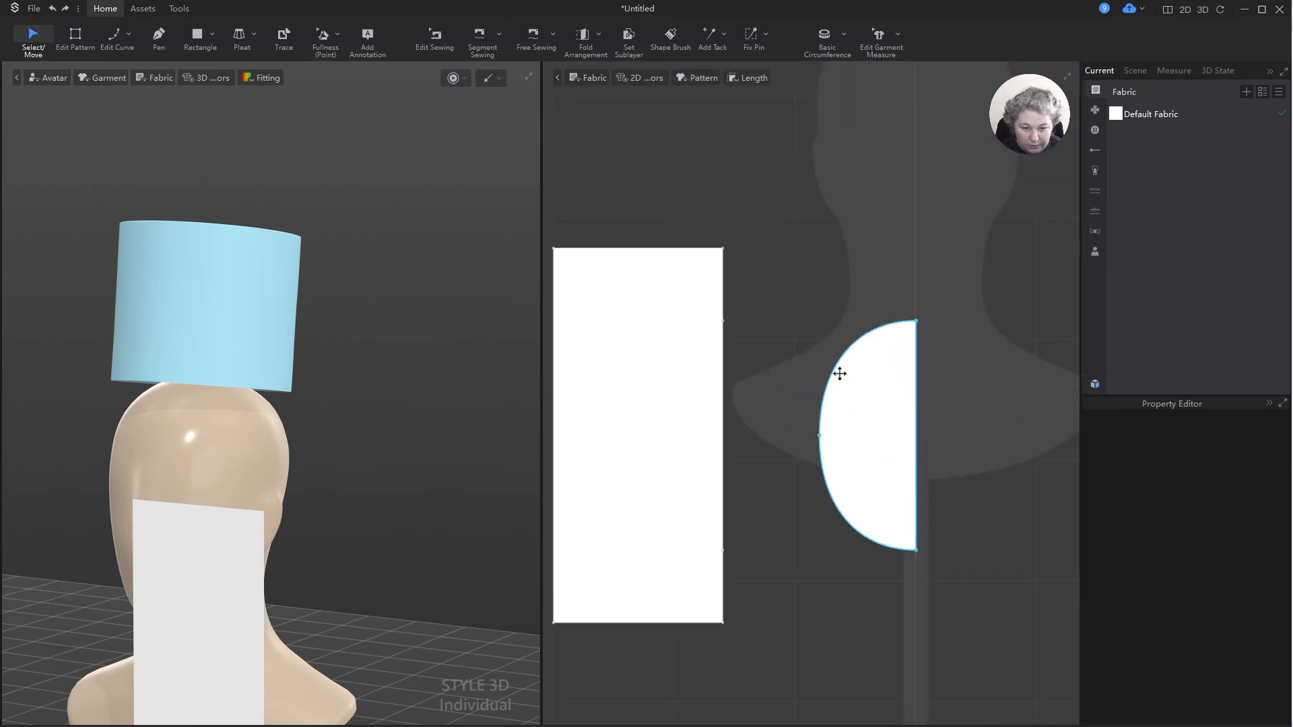
- Copy both curved edges of the half oval and paste them into the enlarged rectangle, ending on its right edge
left_click(839, 365)
left_click(838, 365)
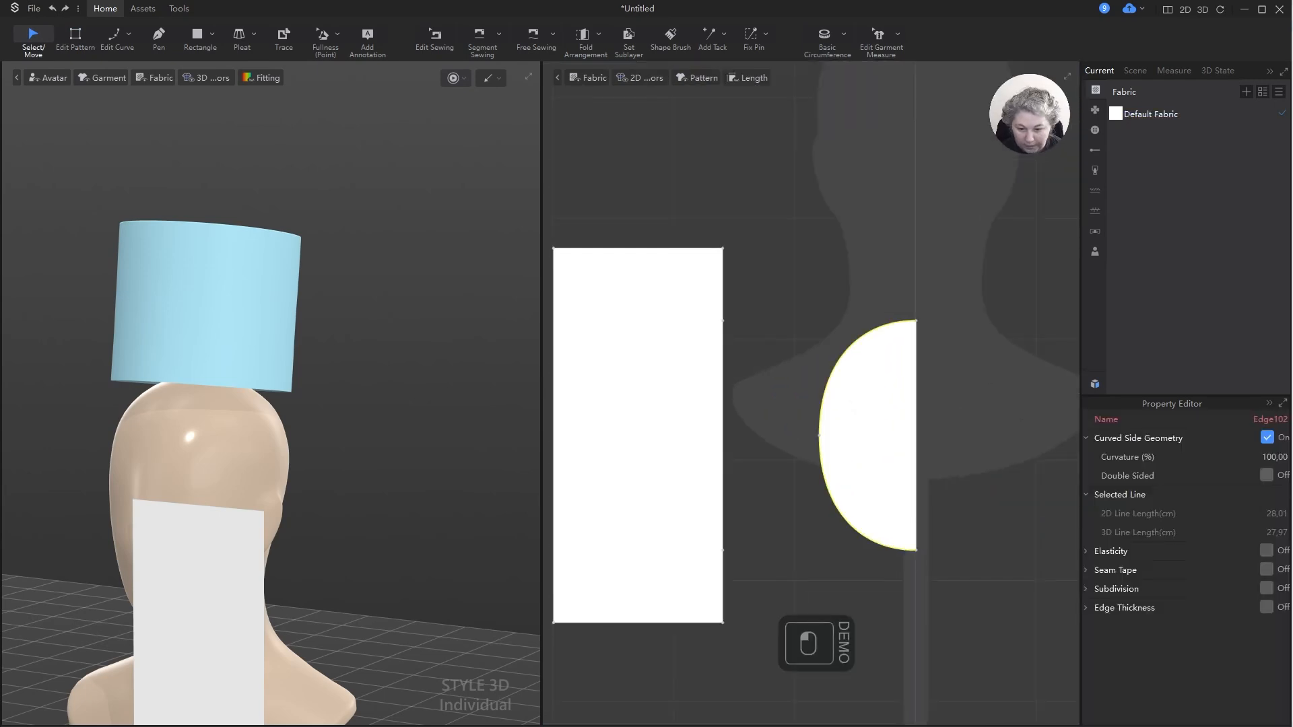
key("z")
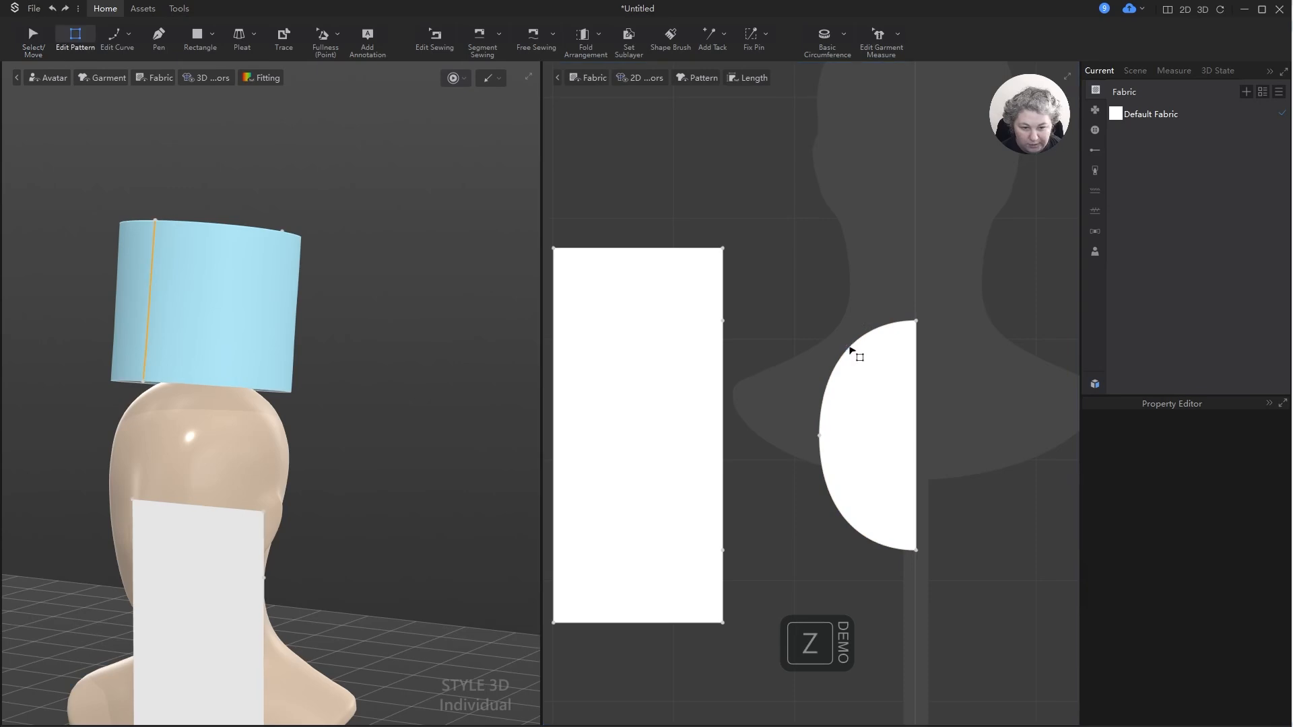
left_click(850, 350)
left_click(833, 490, "shift")
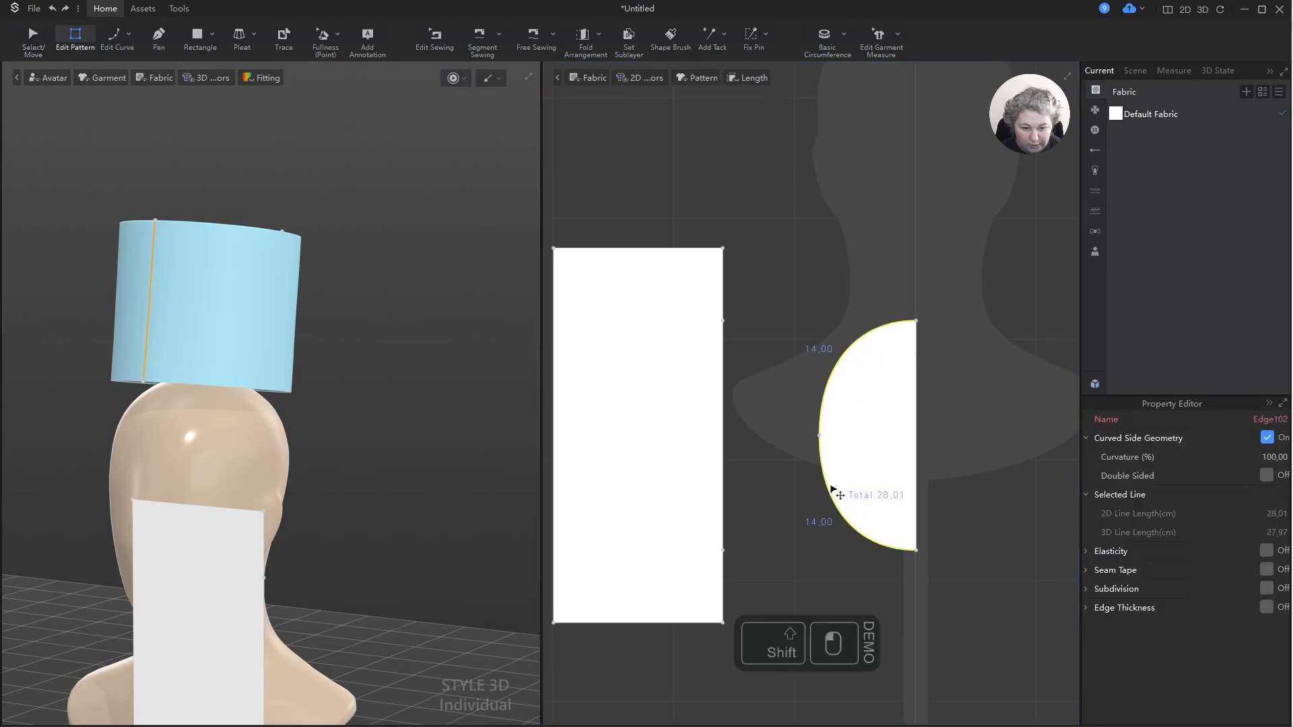
key("ctrl+c")
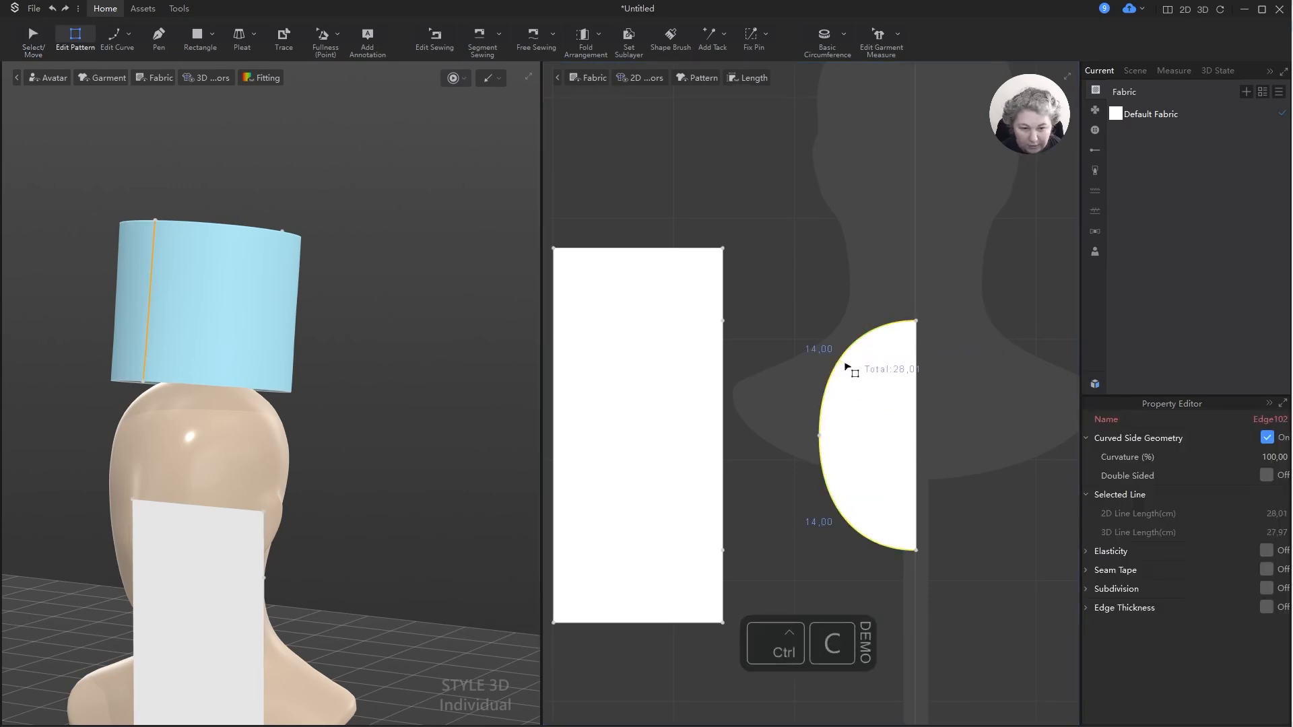
key("ctrl+v")
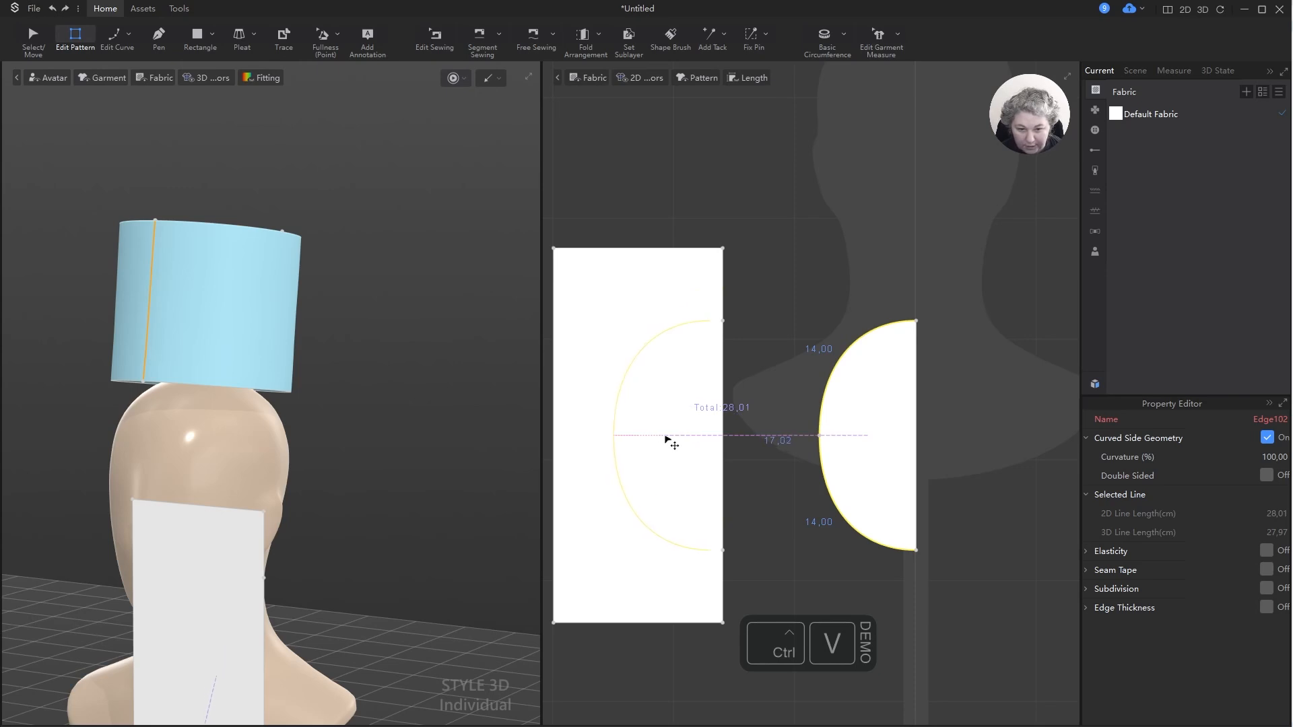
left_click(677, 439)
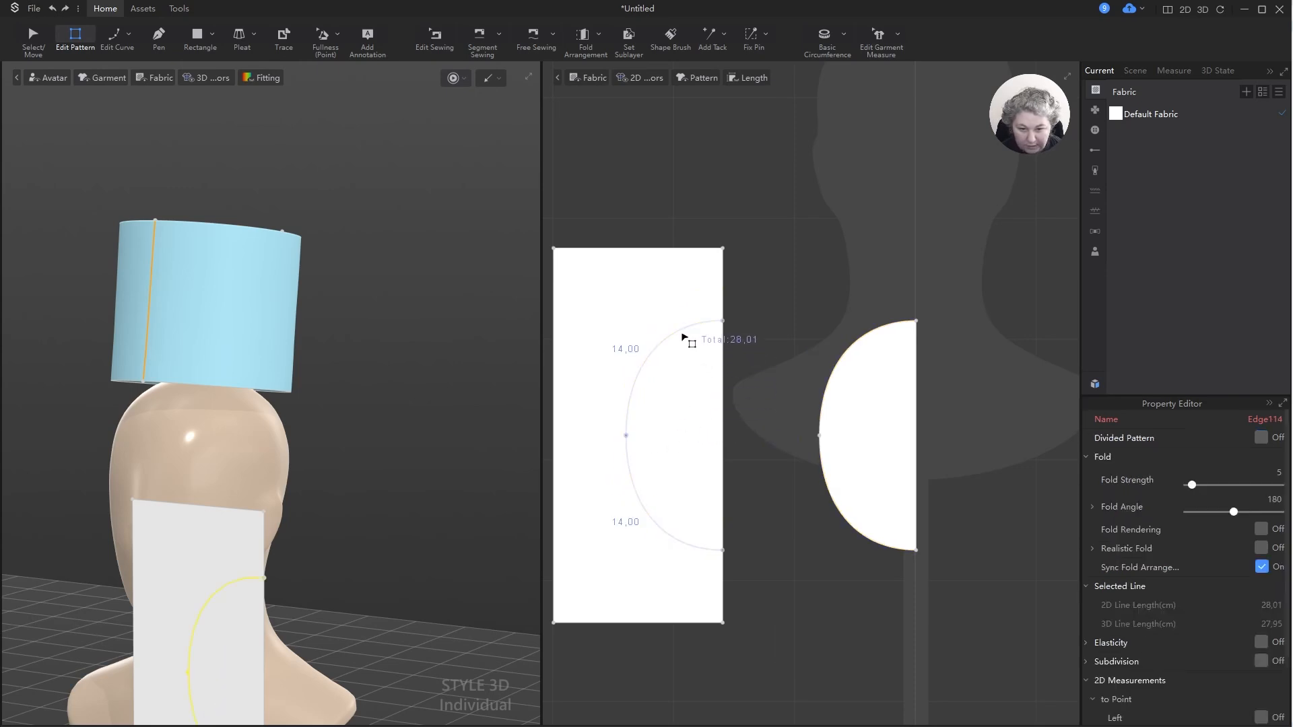
- Unlock all internal lines so the pasted half-oval curve in the rectangle can be edited
key("z")
left_click(803, 315)
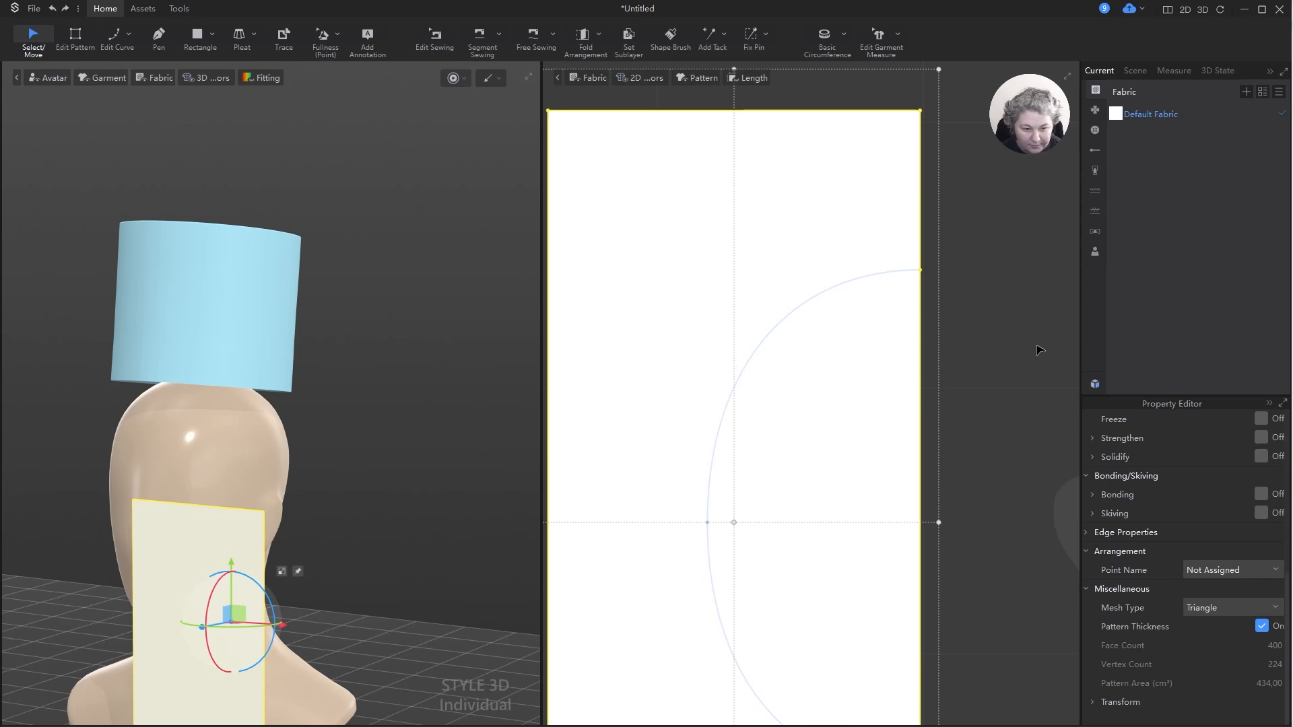
right_click(1025, 336)
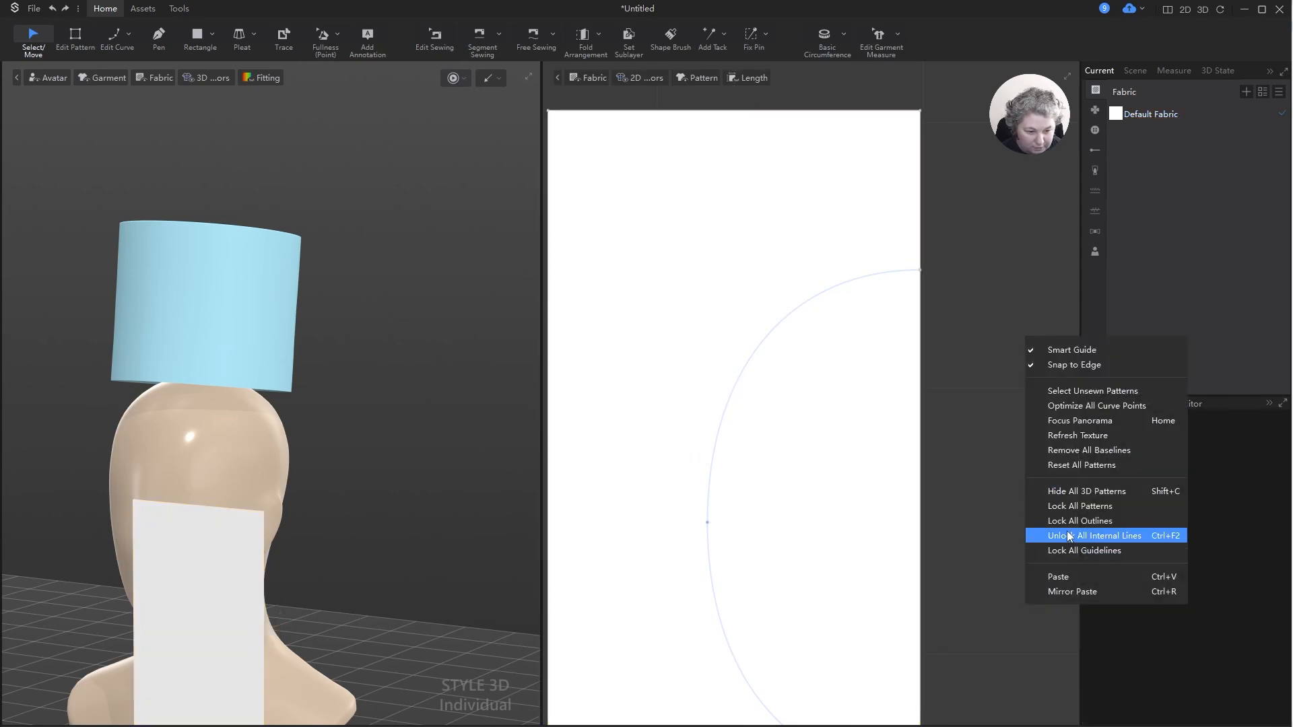
left_click(1070, 539)
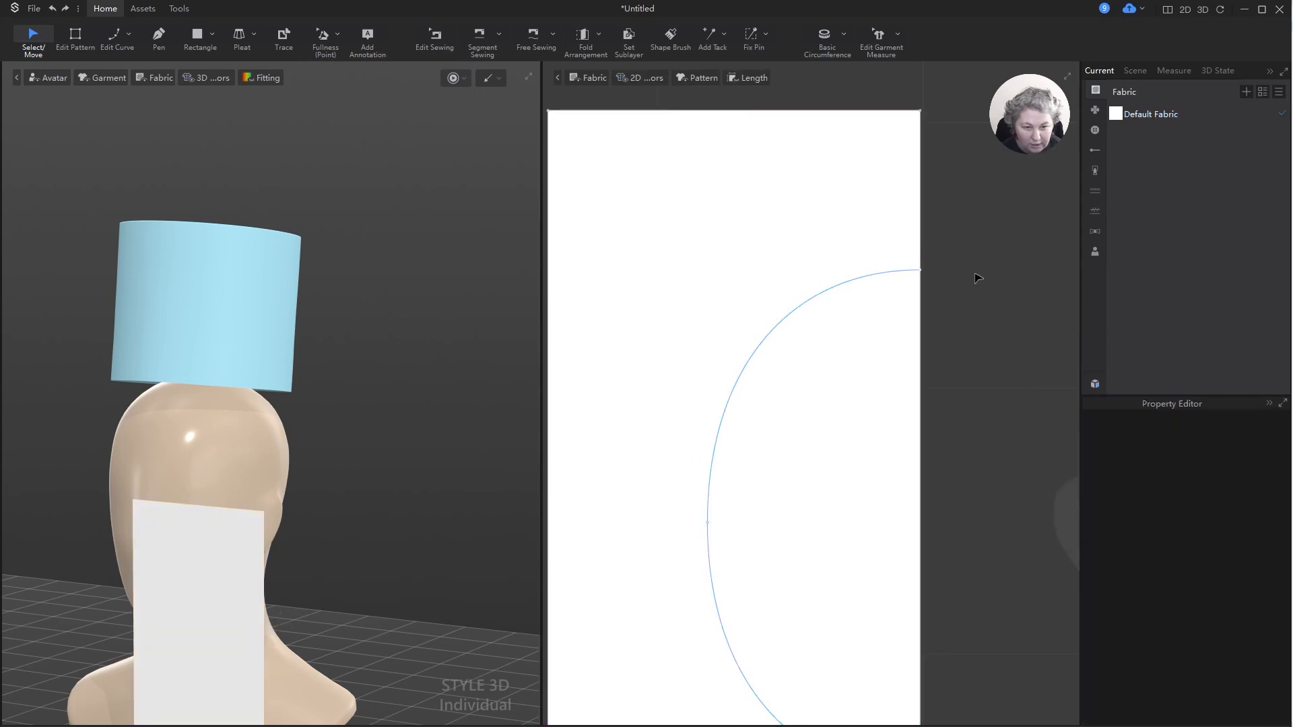
scroll(770, 302, "down", 5)
left_click(771, 302)
scroll(806, 342, "down", 3)
scroll(800, 342, "up", 2)
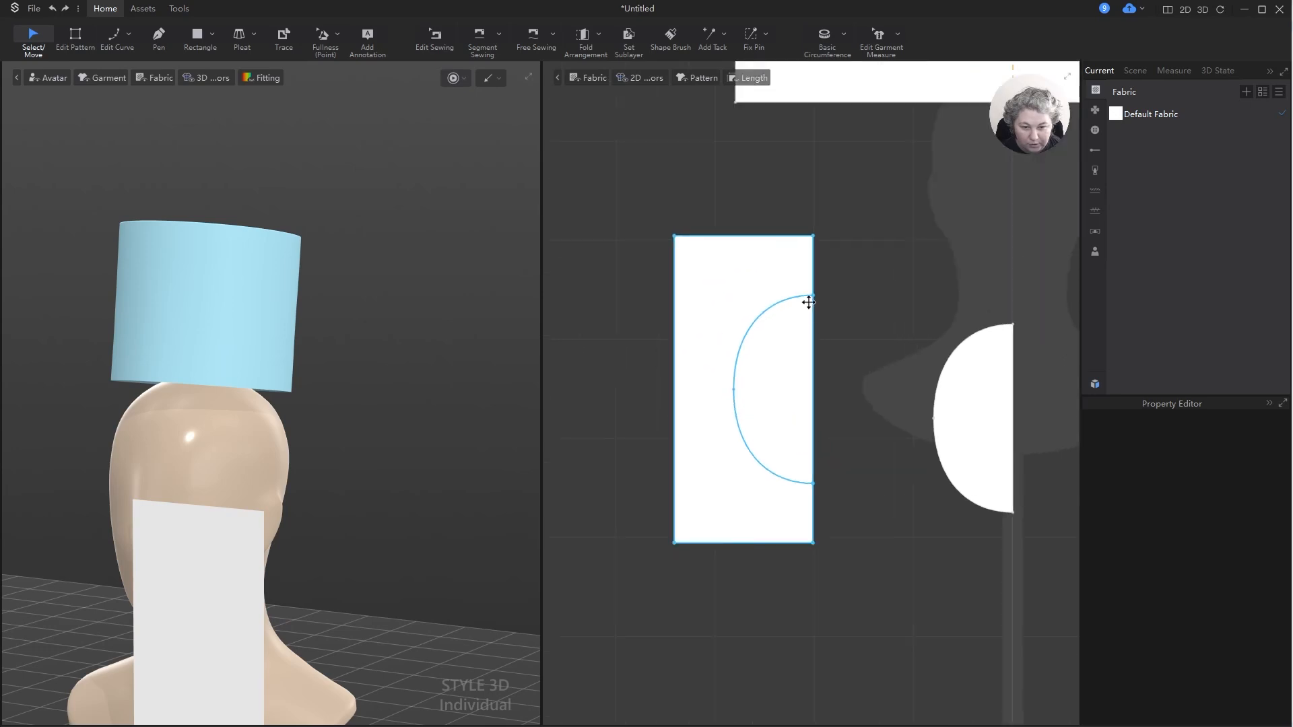
left_click(852, 312)
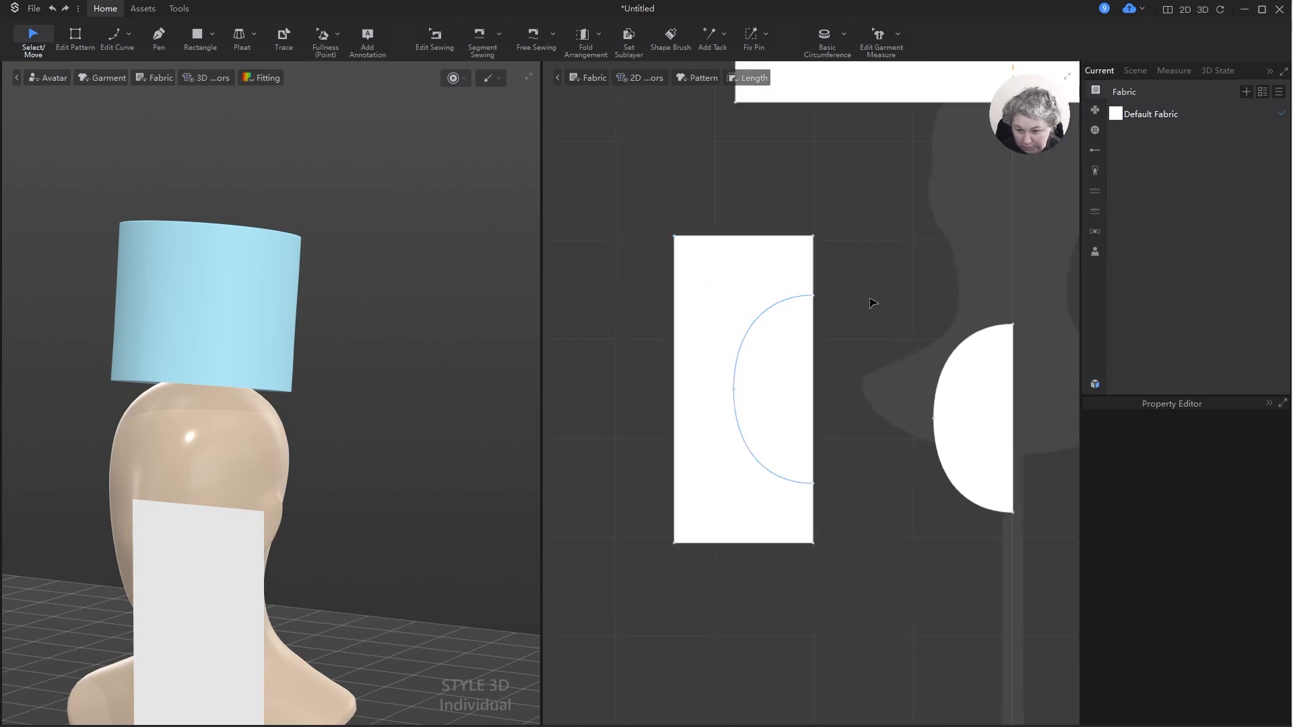
left_click(765, 311)
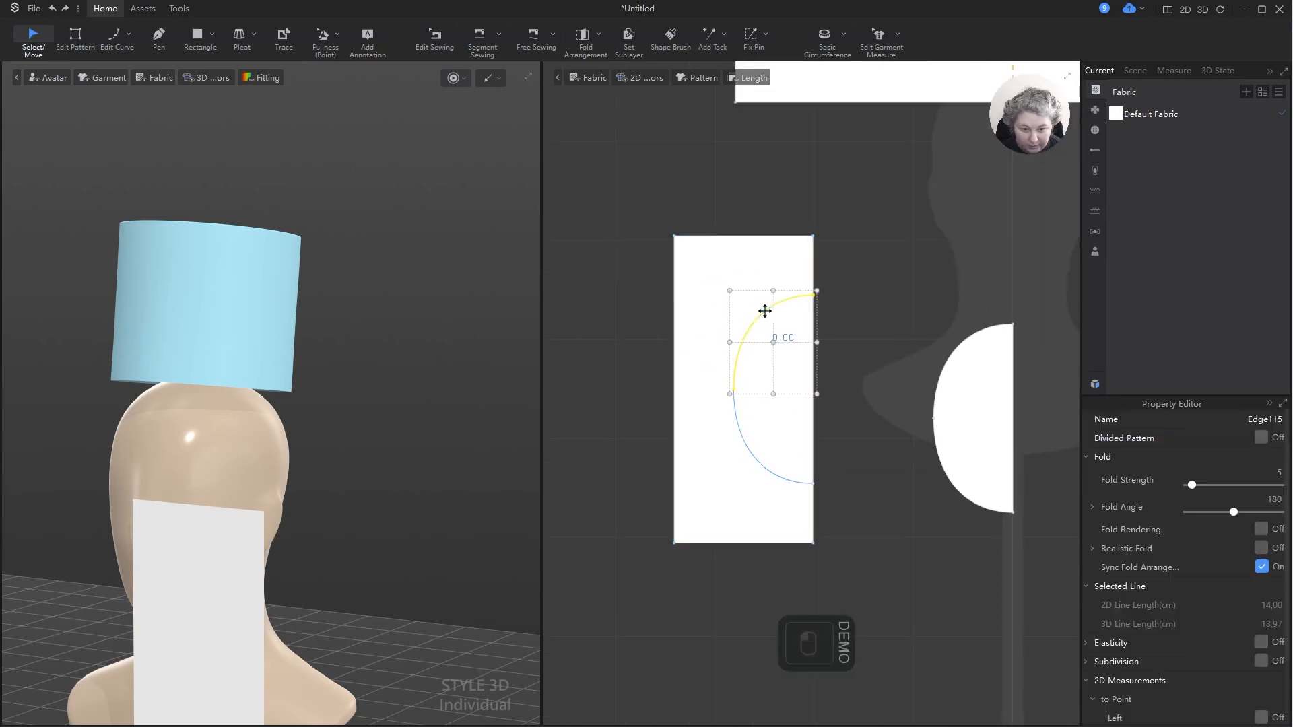
left_click(742, 423, "shift")
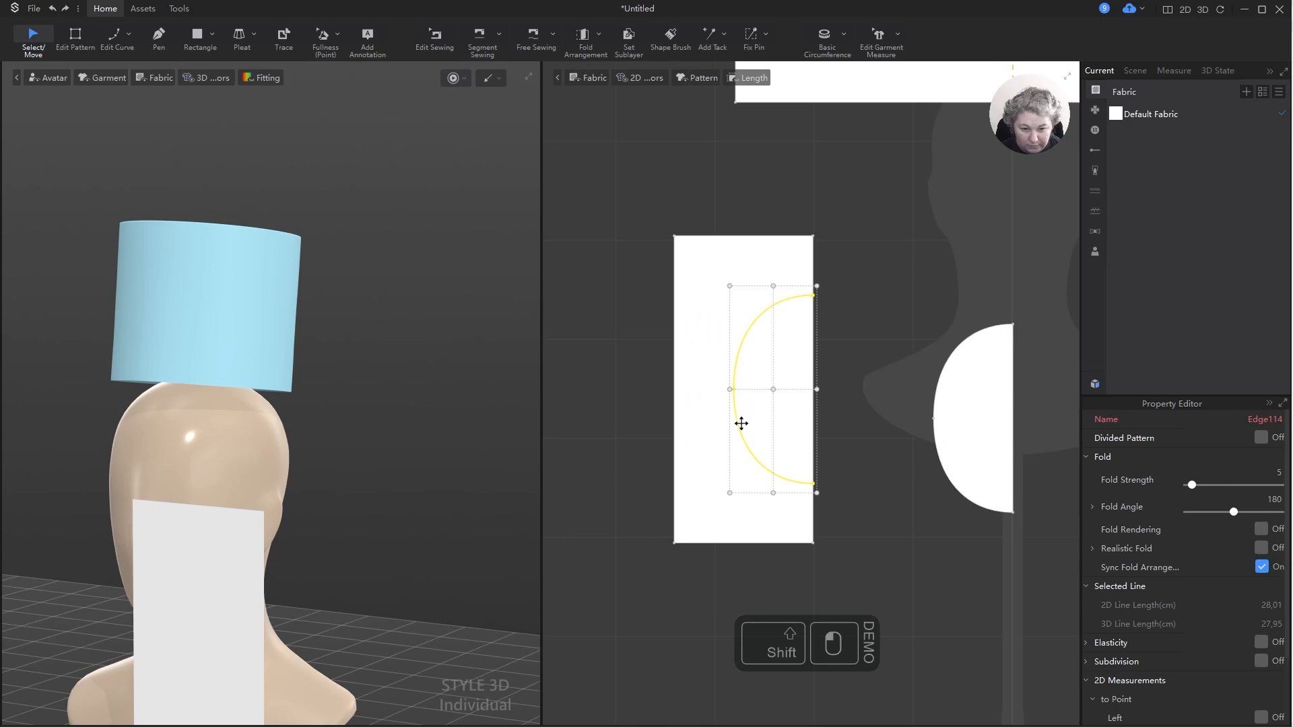
key("ctrl+z")
key("a")
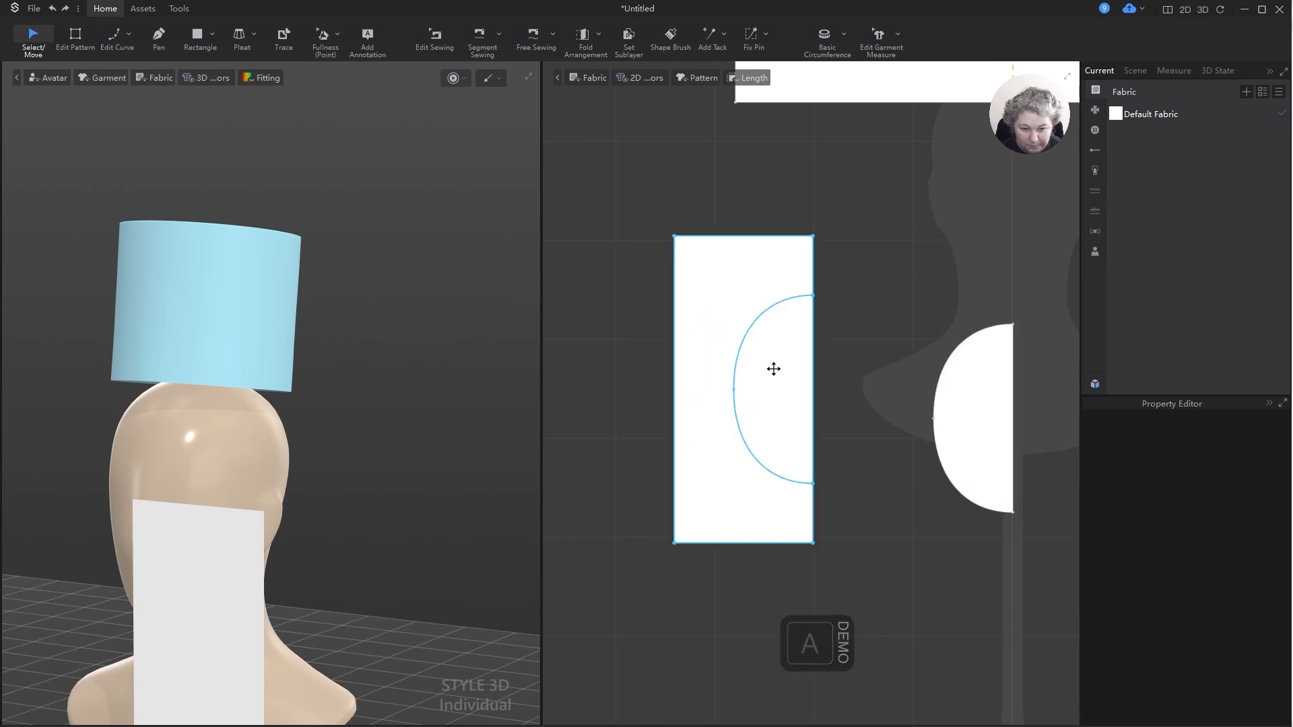
left_click(737, 365)
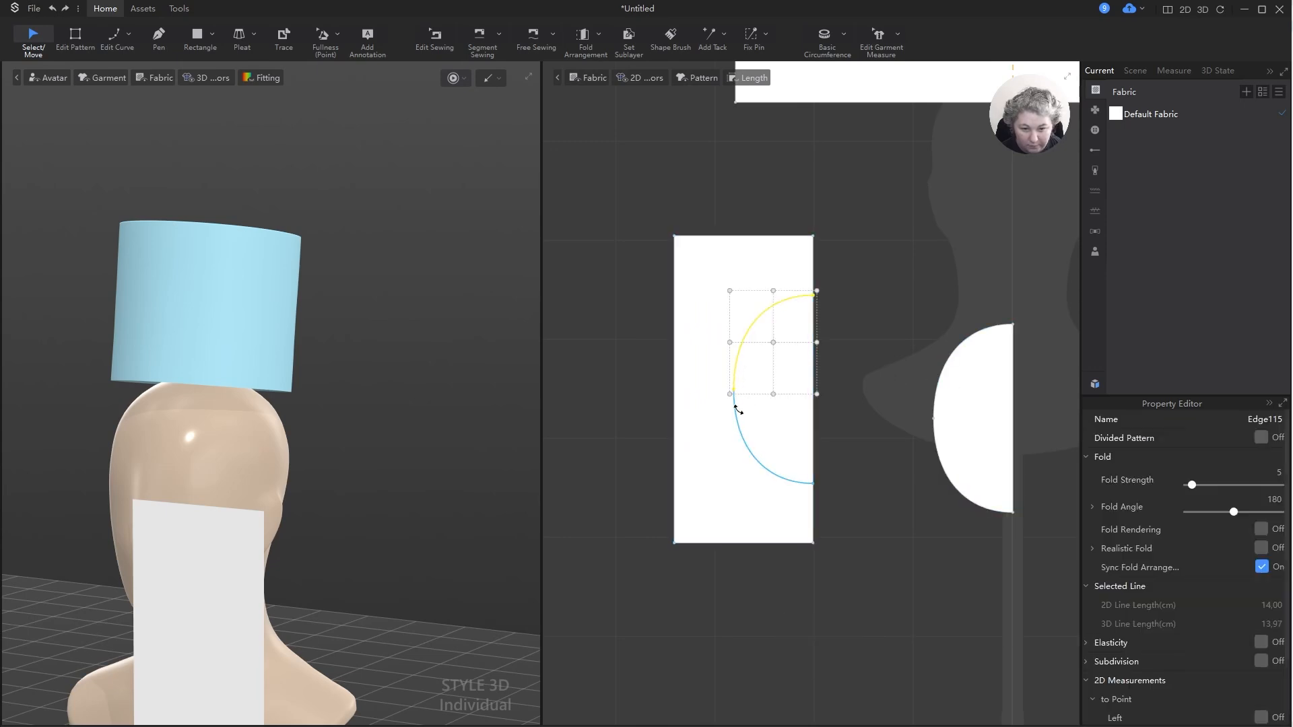
- Merge the points where the two segments of the pasted curve meet at its leftmost position
key("z")
scroll(748, 399, "up", 5)
scroll(730, 388, "up", 2)
left_click_drag(720, 377, 680, 402)
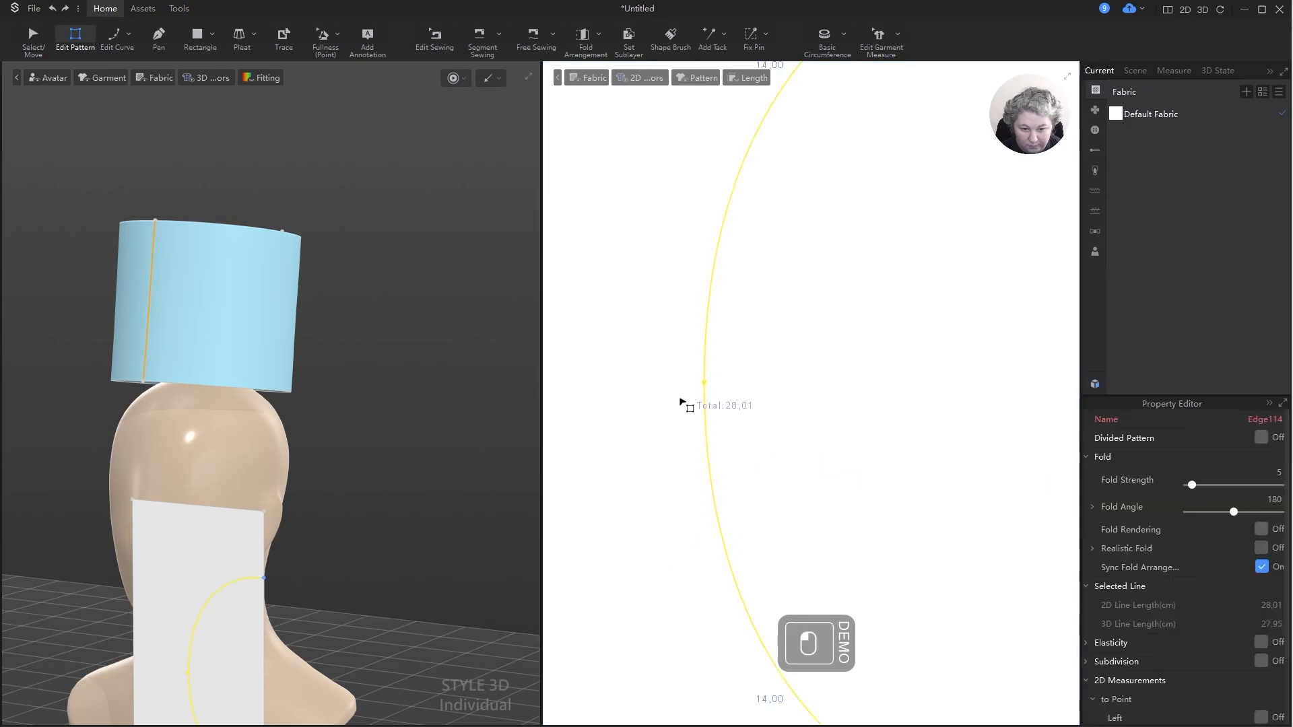
right_click(706, 389)
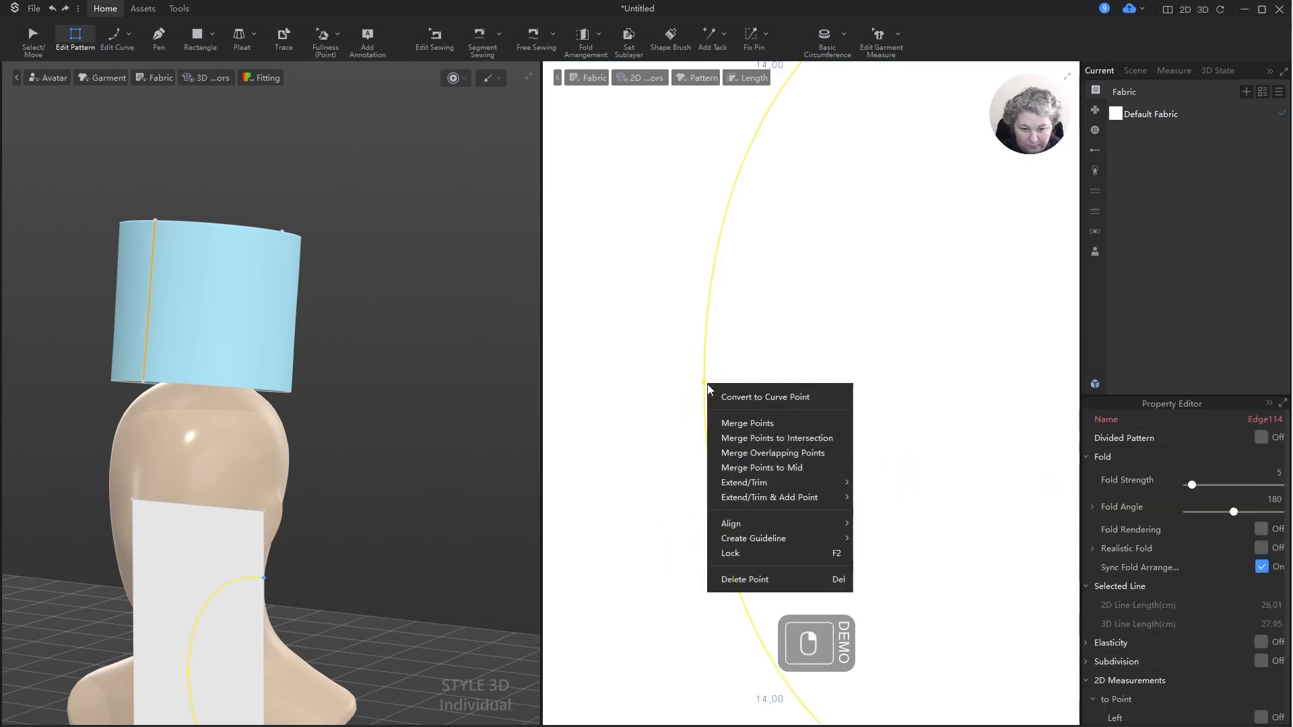
left_click(736, 416)
scroll(739, 414, "down", 5)
left_click(754, 369)
- Cut the rectangle along the half-oval curve, delete the separated half-oval piece and select the outer piece
key("a")
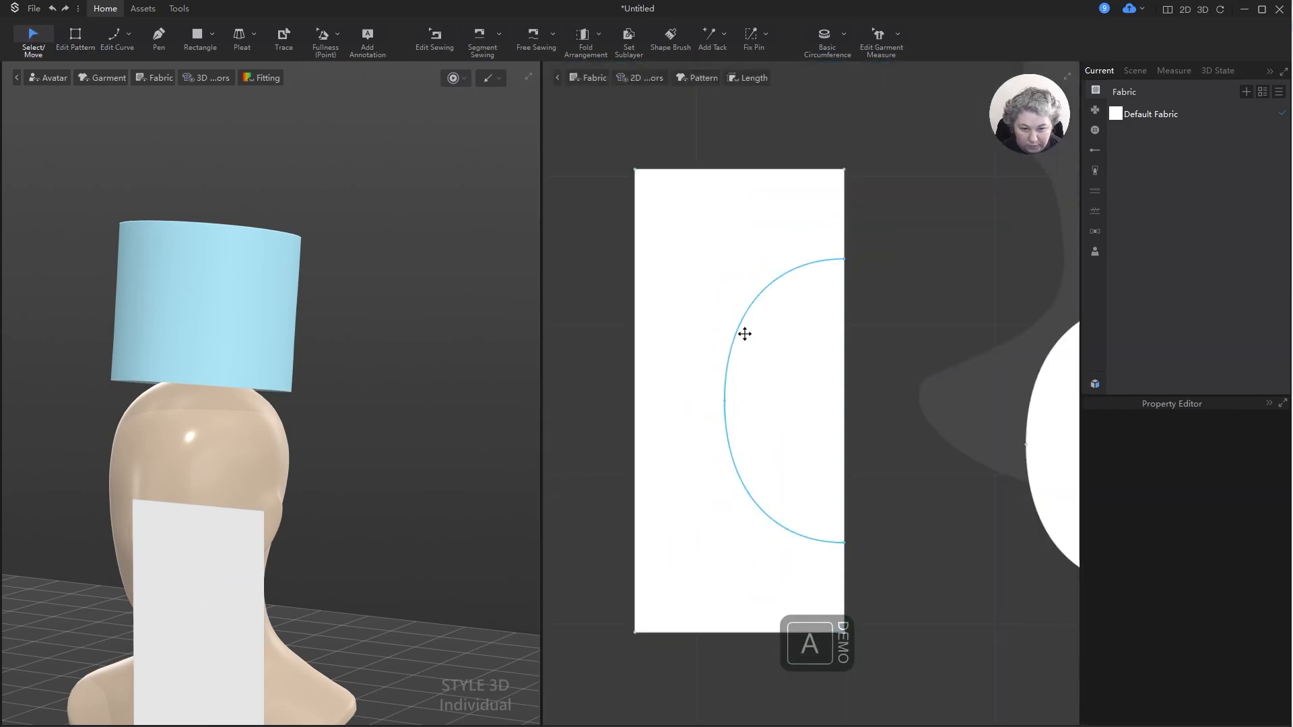
left_click(736, 328)
right_click(737, 330)
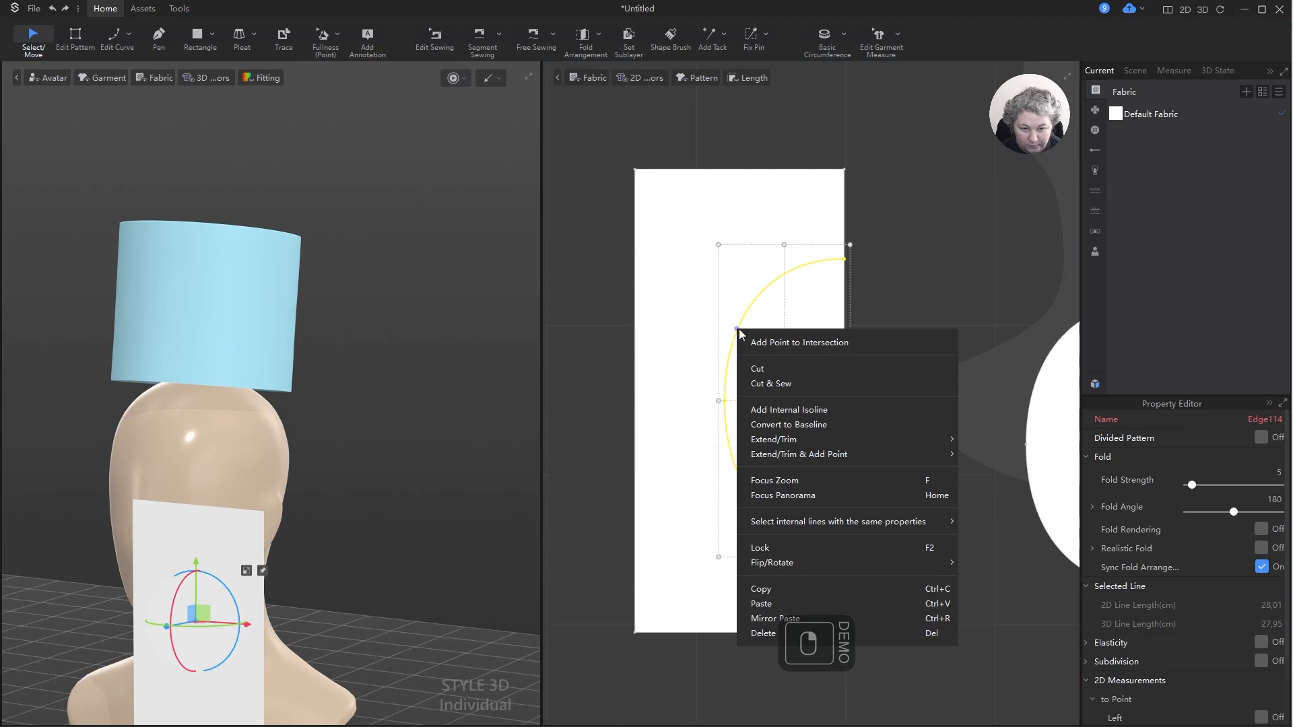
left_click(753, 368)
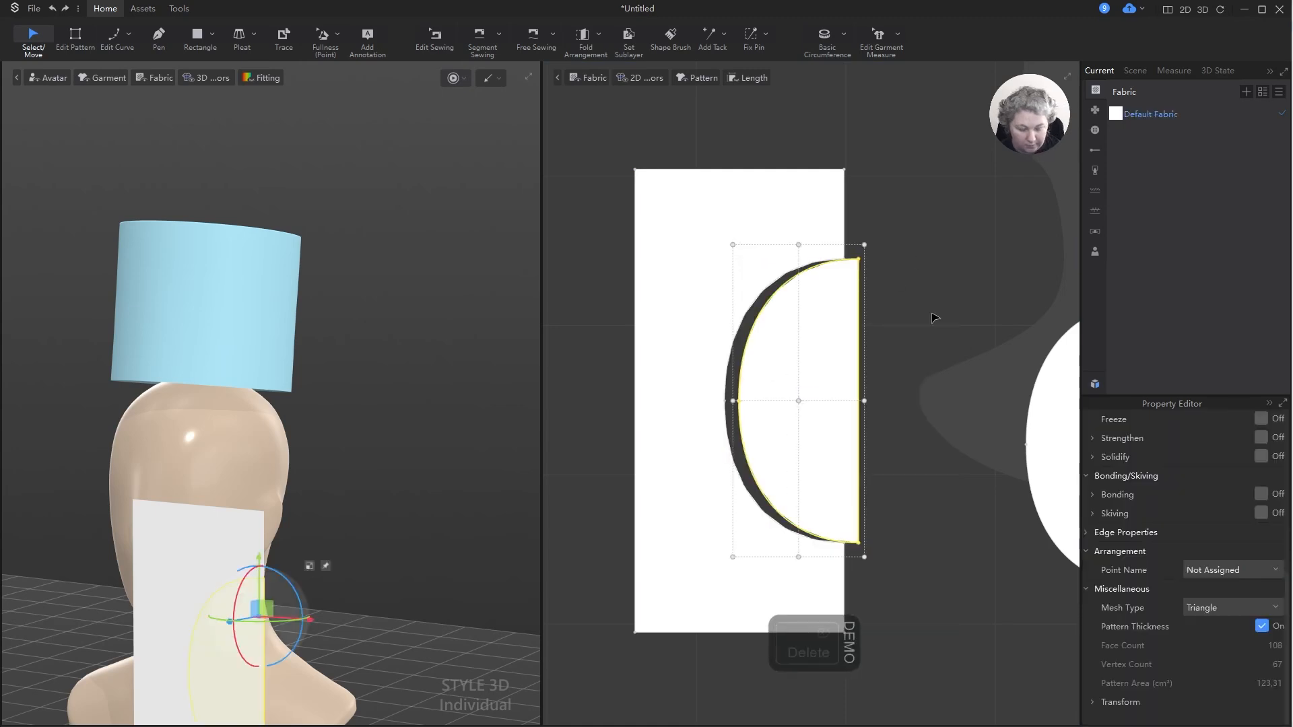
key("Delete")
left_click(701, 216)
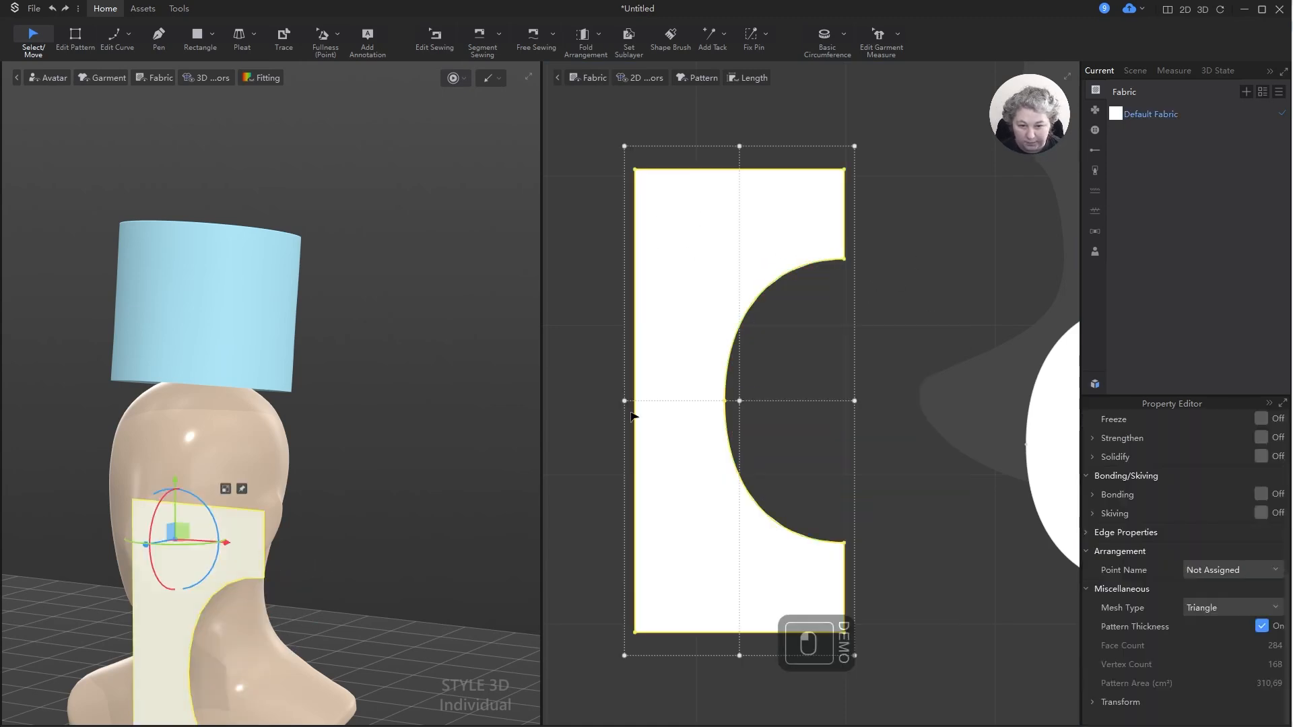
- Add a point at the midpoint of the pattern piece's long straight outer edge
key("x")
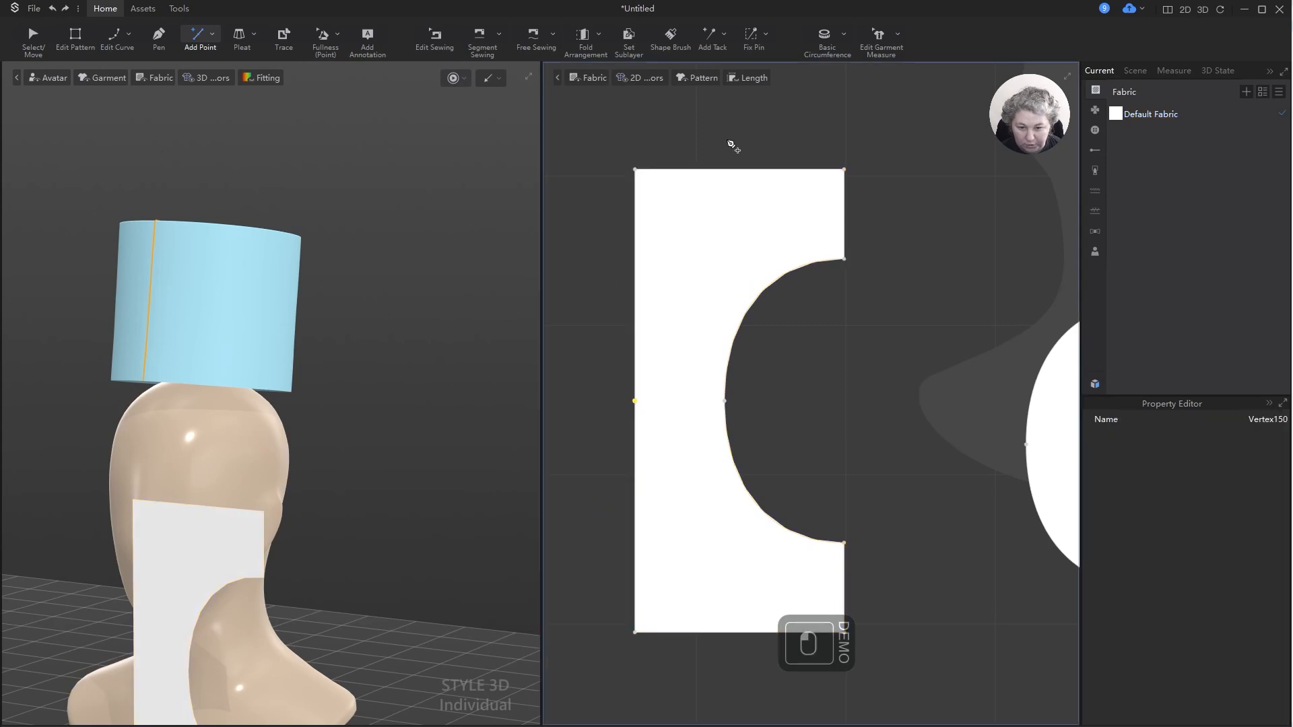
- Try to round the piece's upper outer corner with Smooth Curve lengths of 14 cm and 16 cm, and undo it
key("z")
right_click(635, 170)
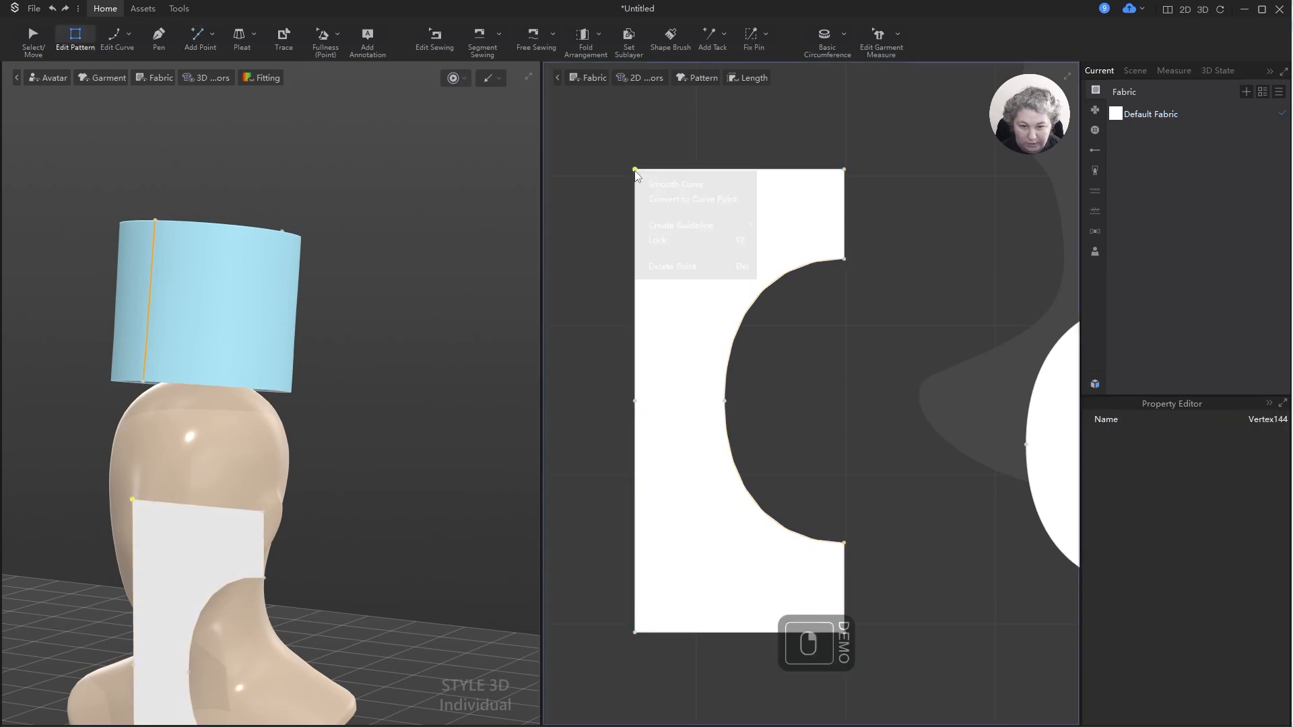
left_click(655, 197)
left_click_drag(687, 222, 909, 409)
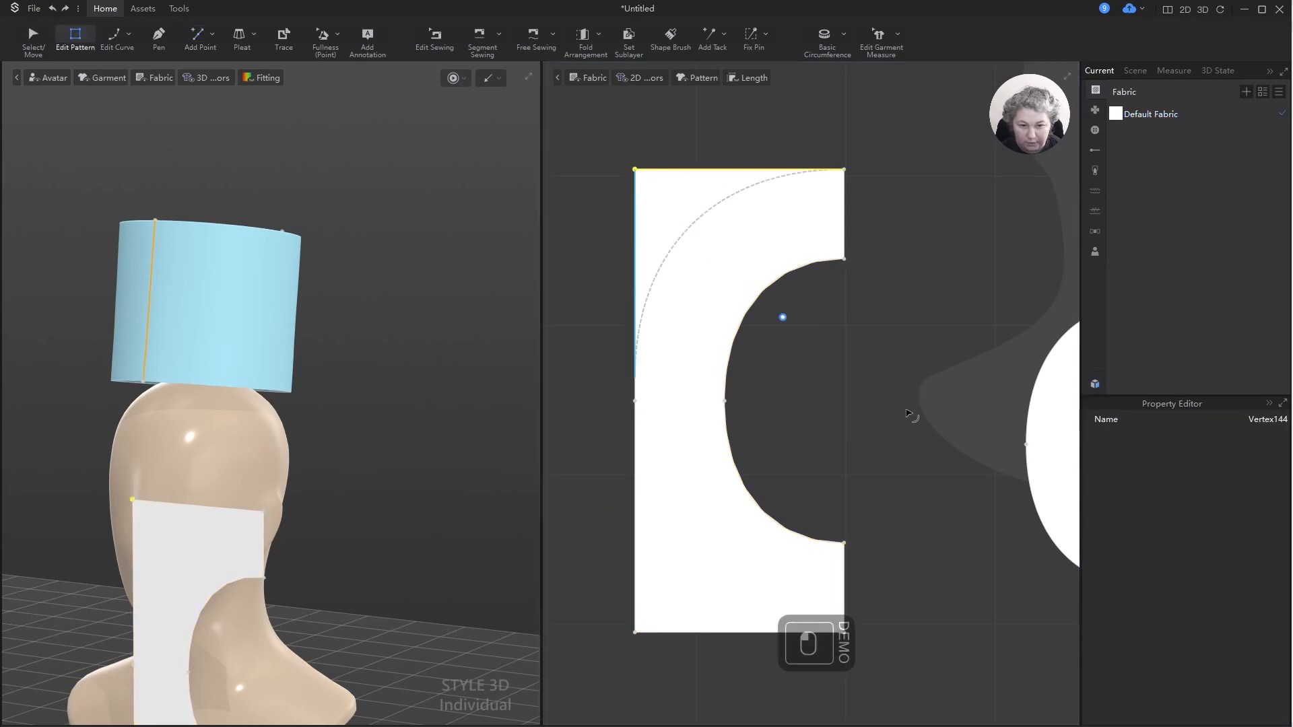
right_click(909, 408)
left_click_drag(688, 318, 939, 281)
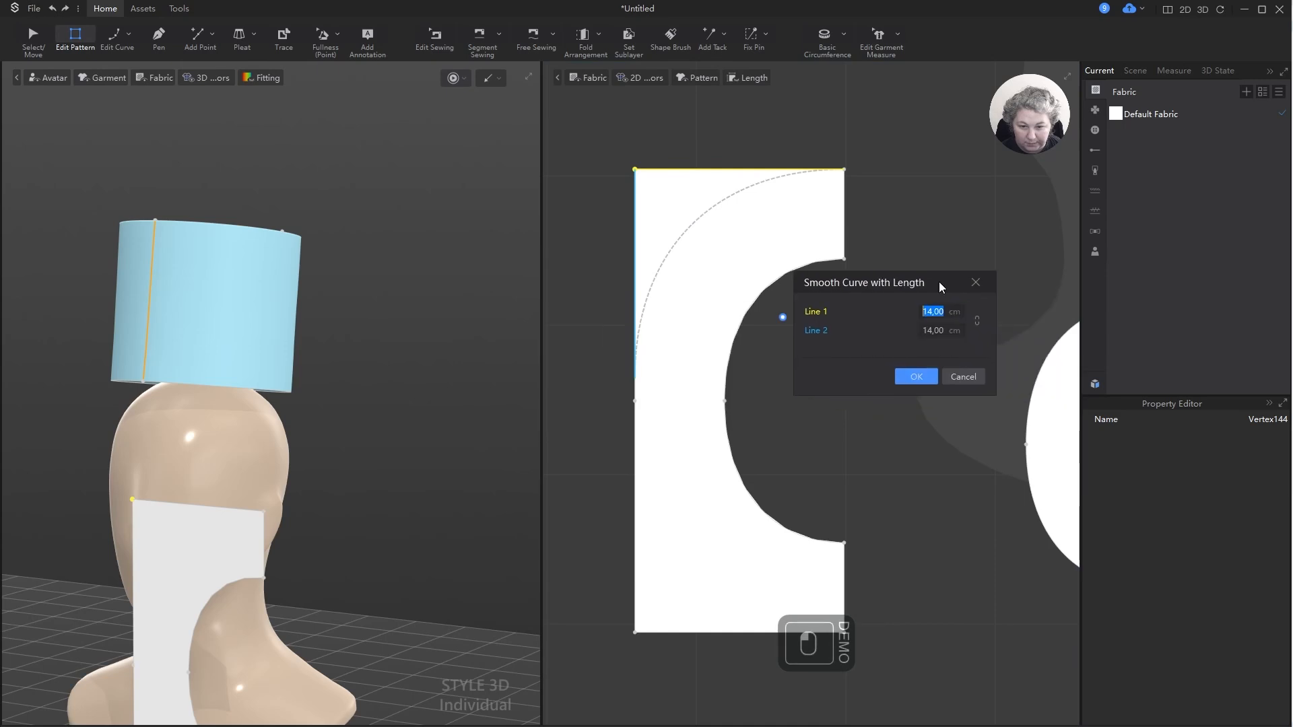
left_click(947, 330)
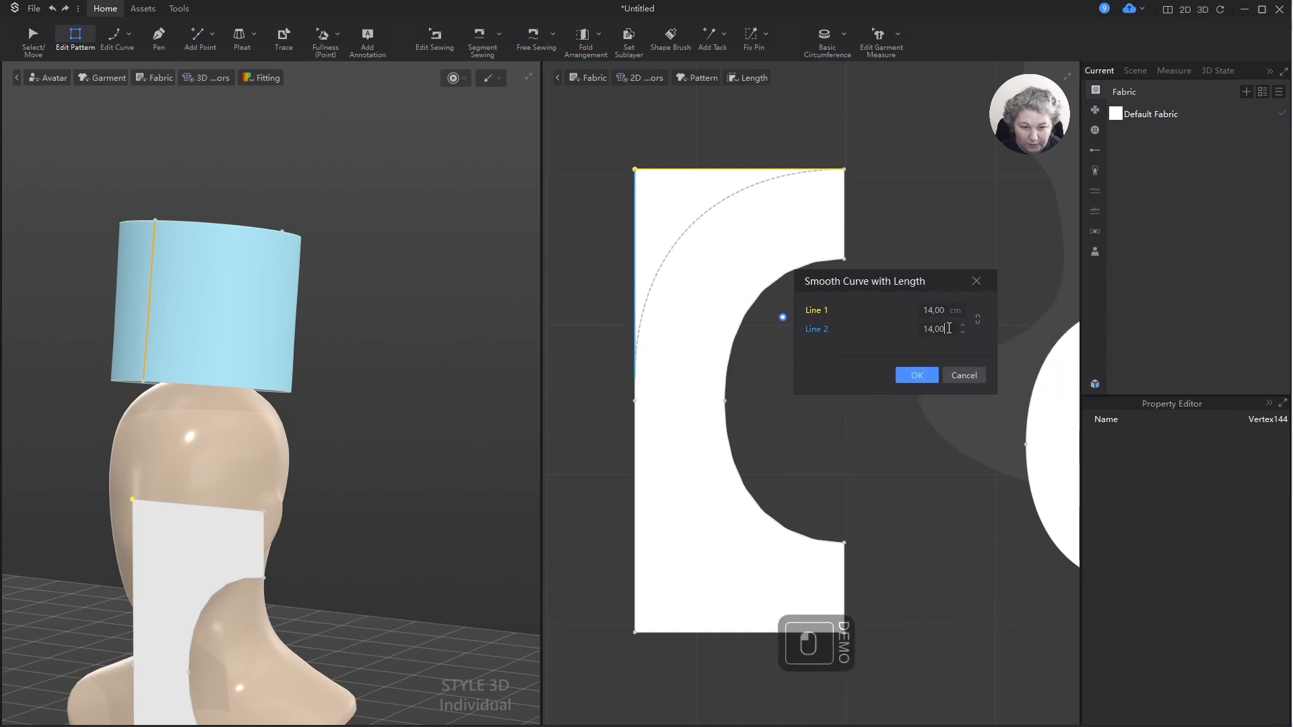
double_click(940, 328)
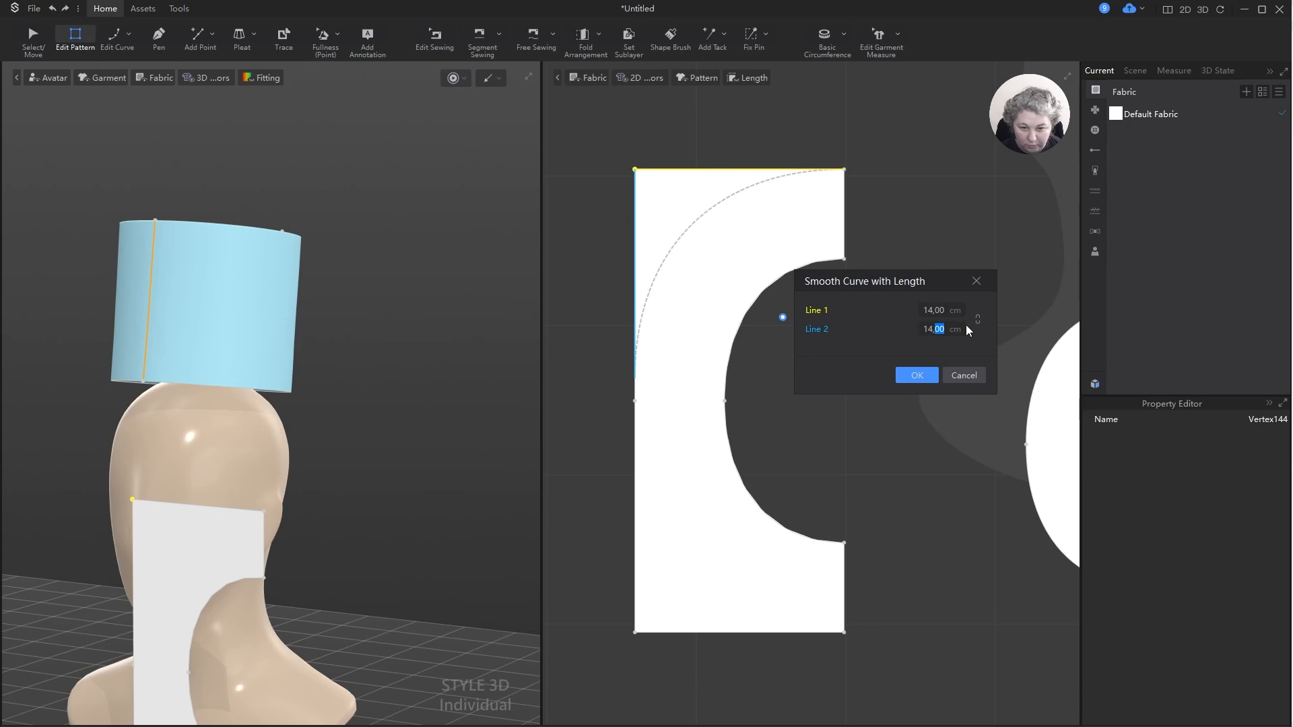
left_click(961, 325)
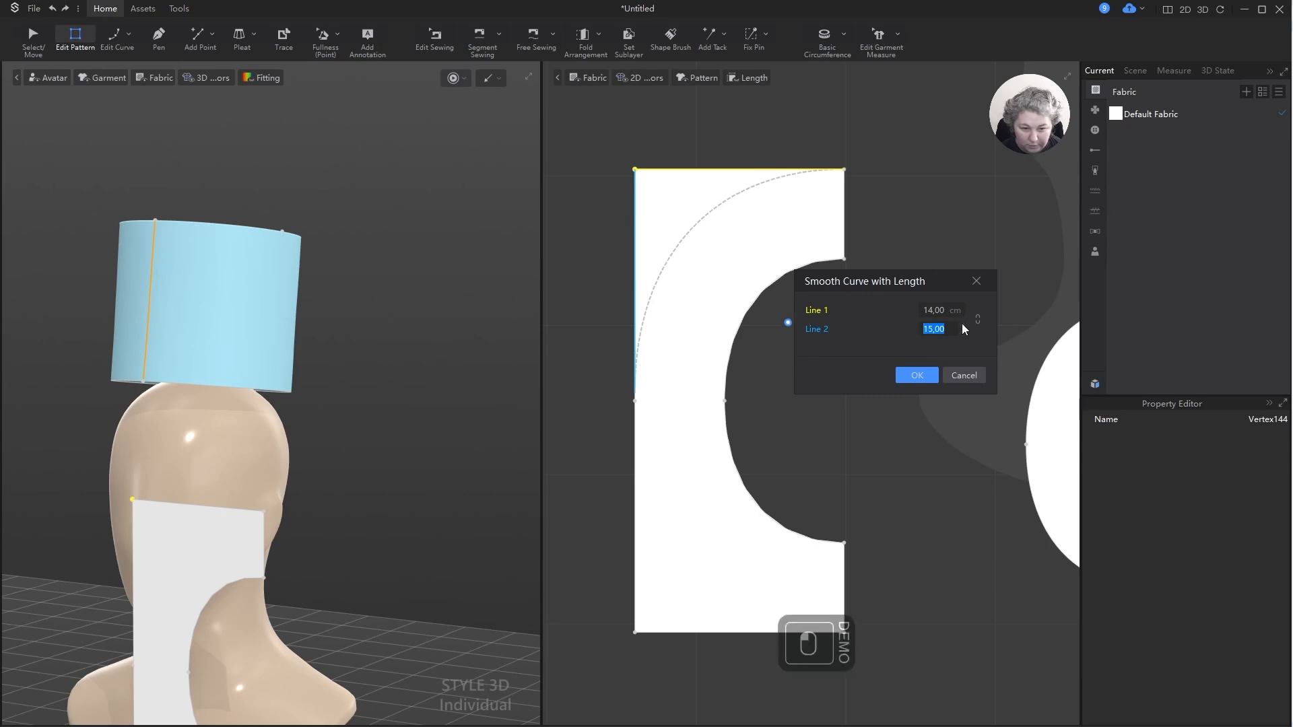
left_click(961, 324)
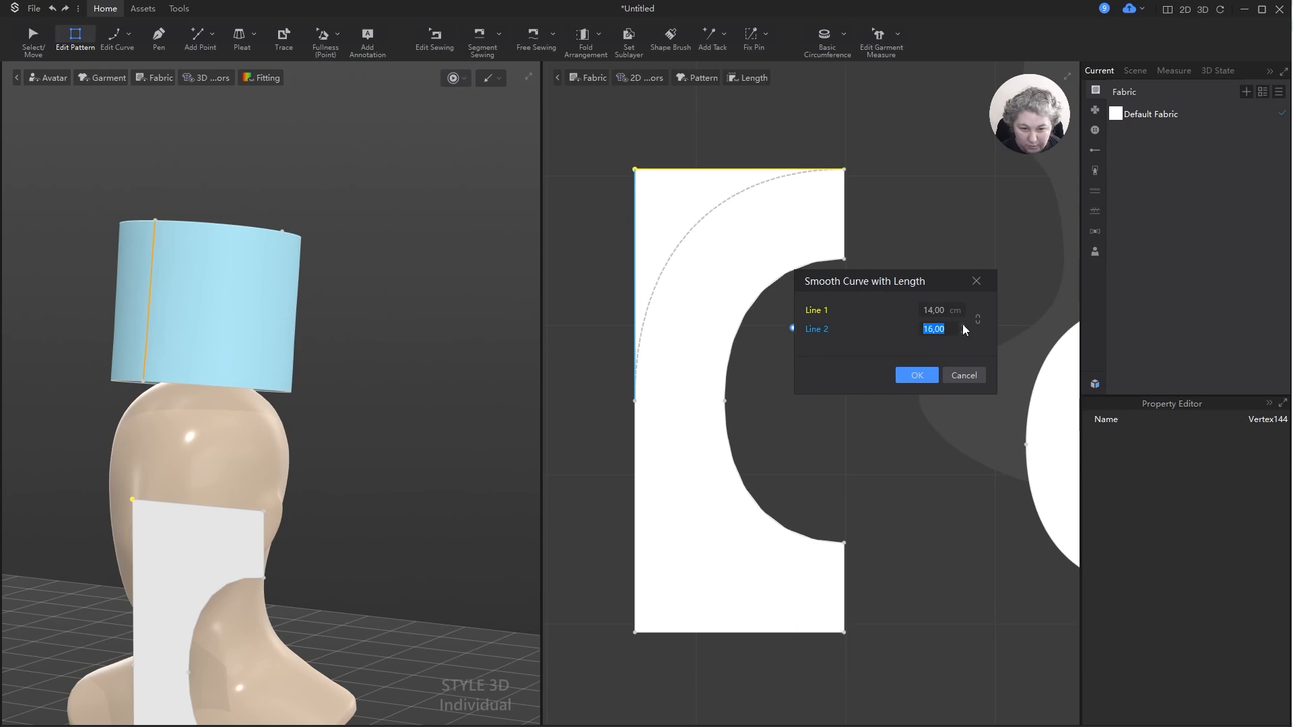
left_click(918, 375)
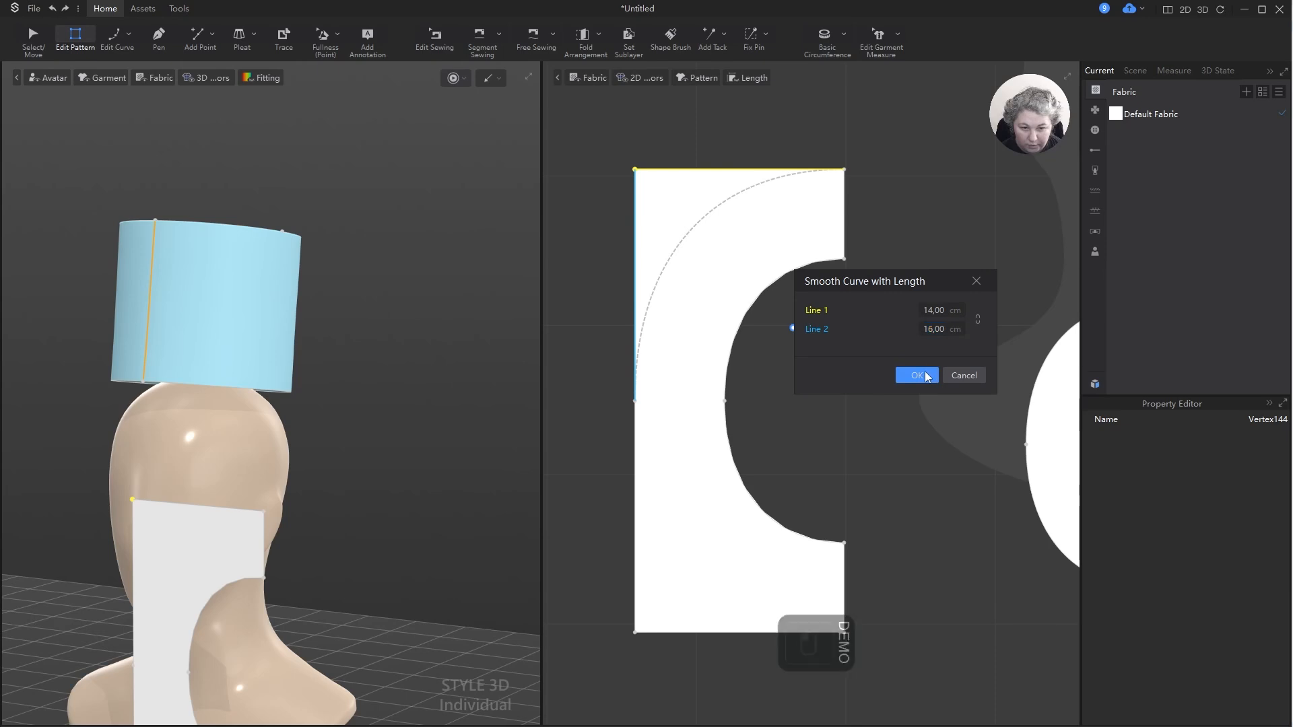
left_click(635, 507)
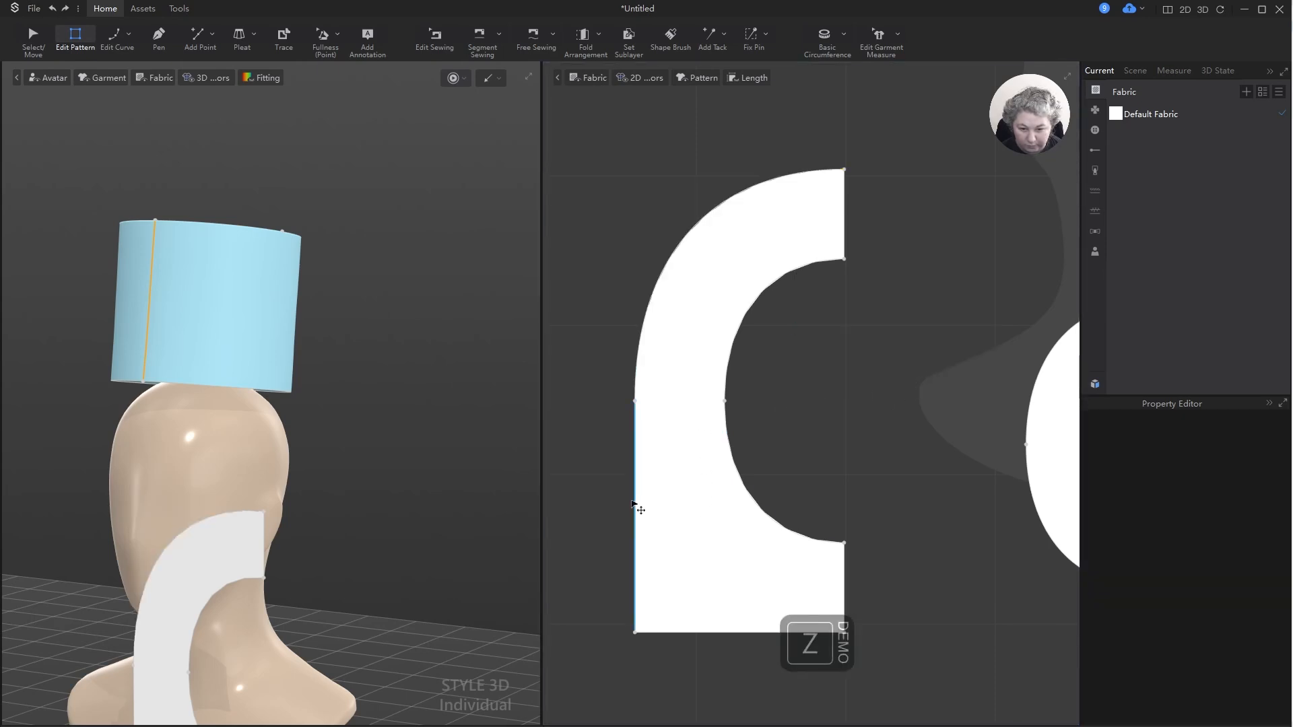
left_click(725, 433)
key("ctrl+z")
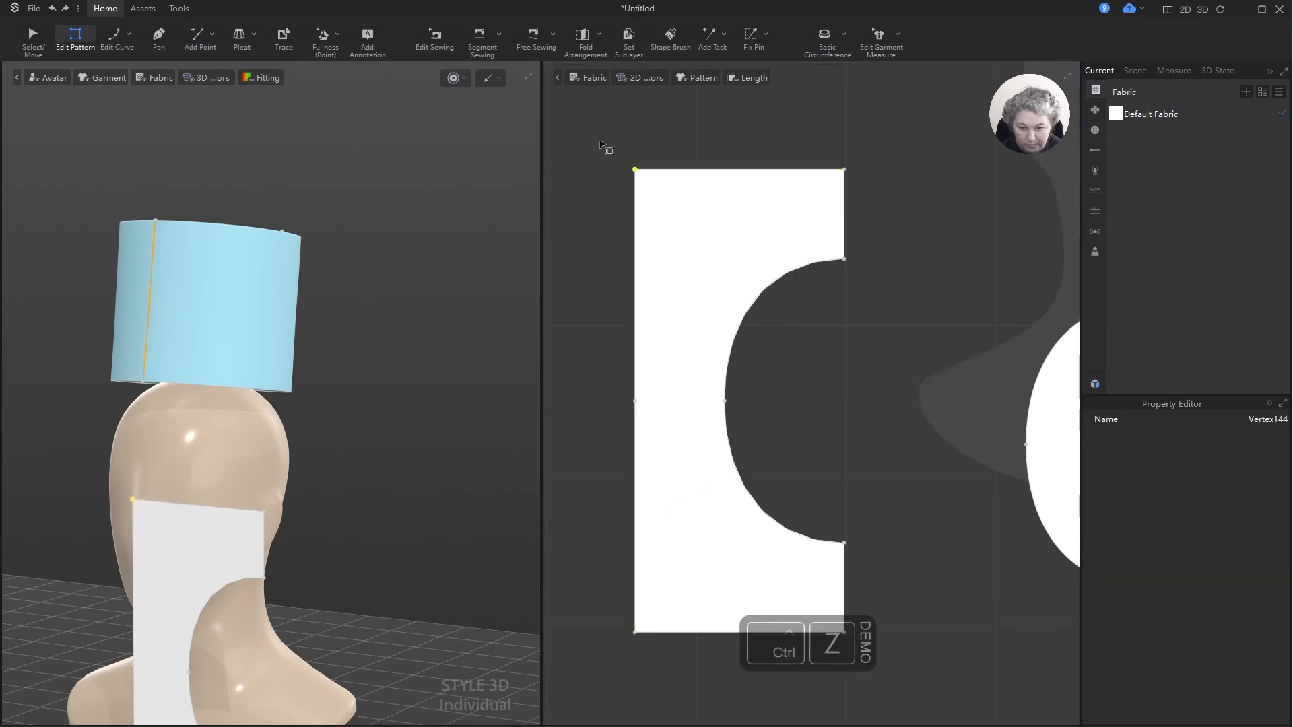
- Round the piece's upper outer corner with Smooth Curve, using 14 cm for Line 1 and 15.5 cm for Line 2
left_click(636, 170)
right_click(639, 171)
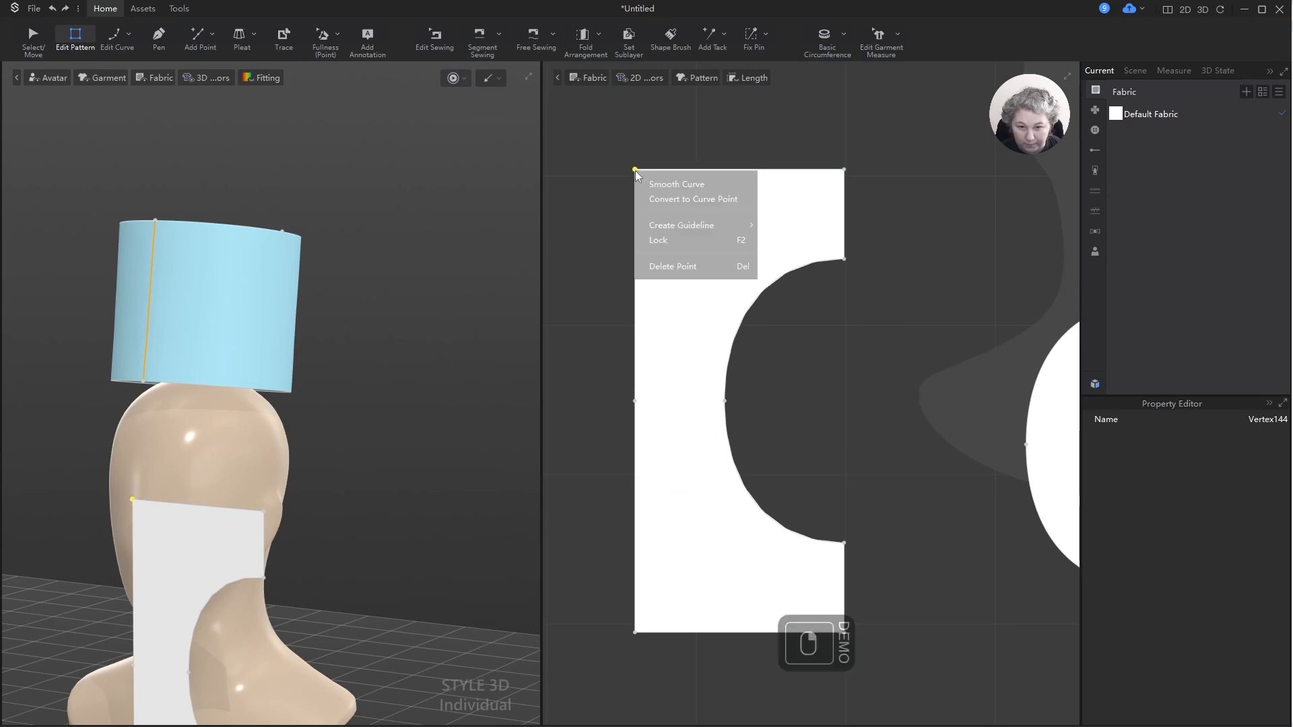
left_click(687, 223)
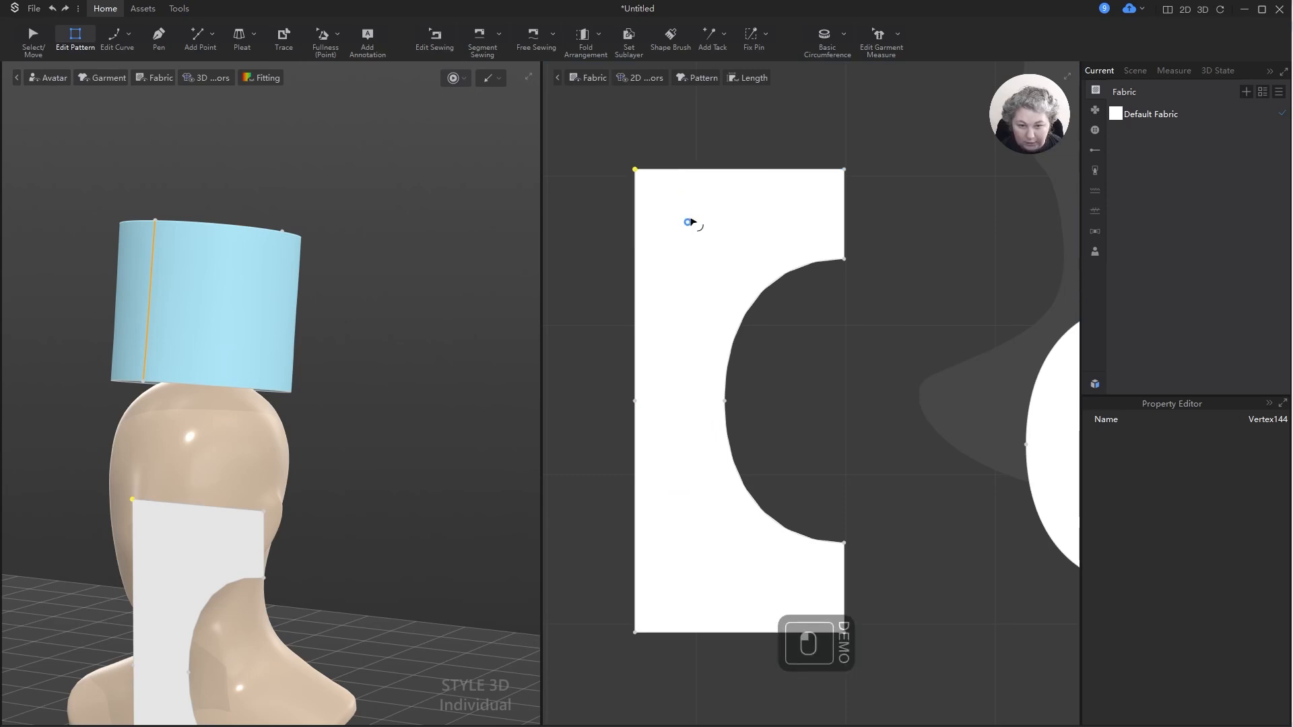
left_click(929, 425)
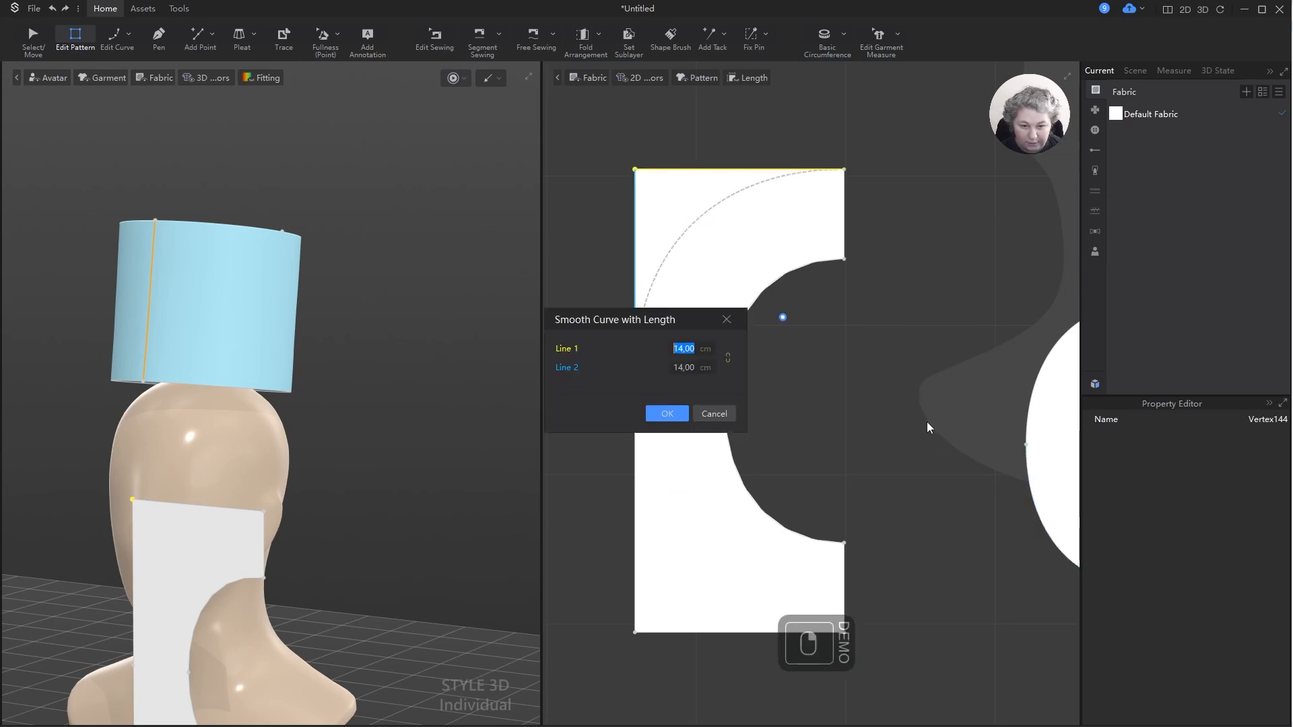
left_click(687, 374)
type("15,5")
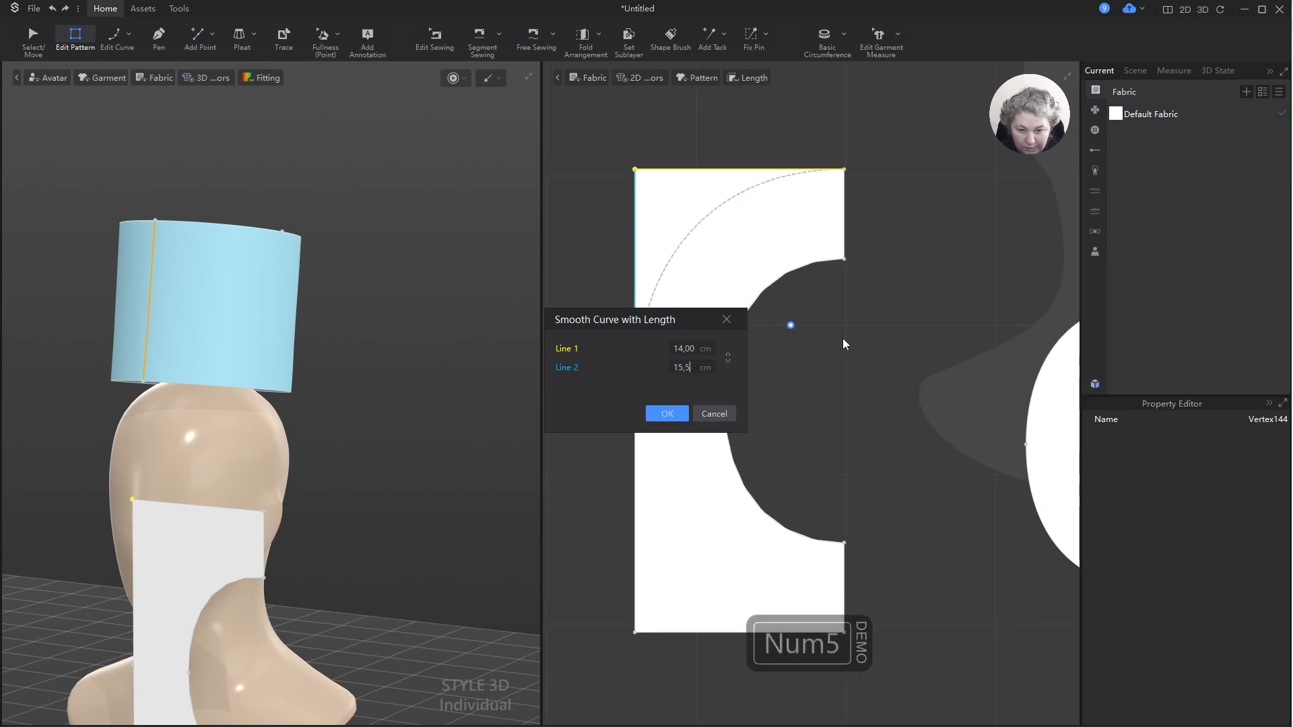
key("Return")
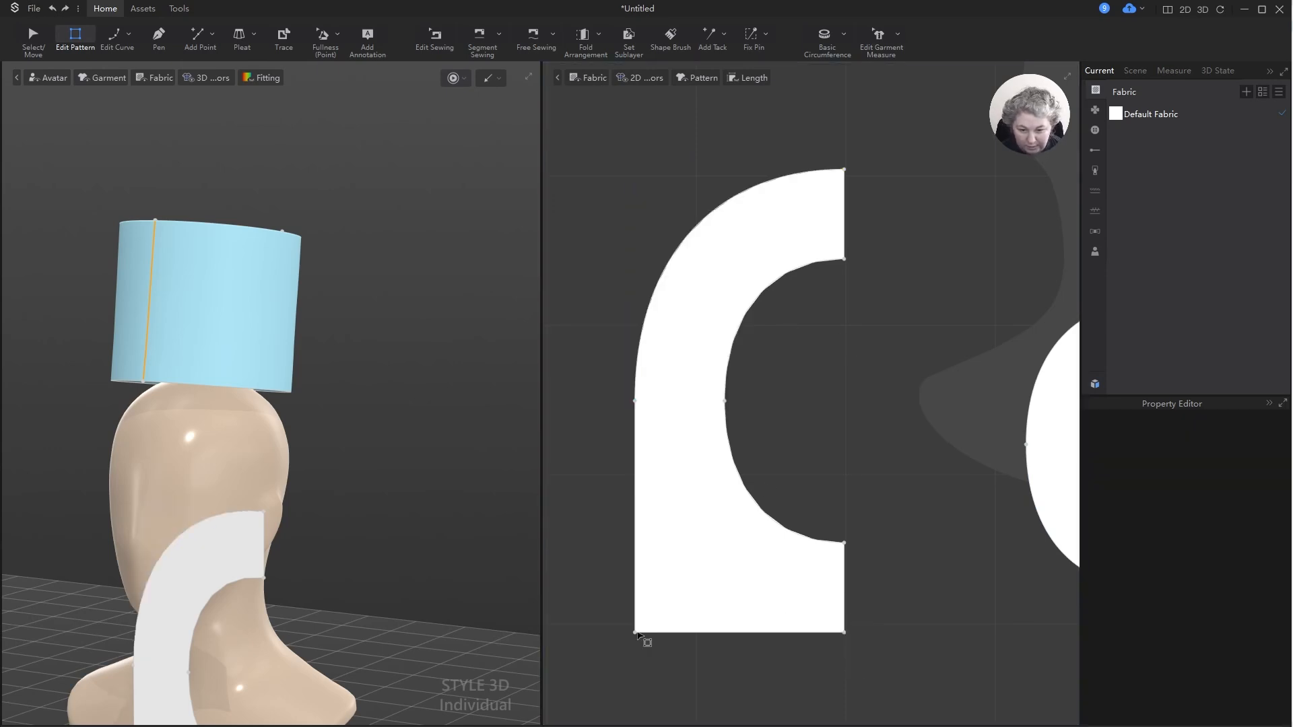
- Round the piece's lower outer corner with Smooth Curve by length, mirroring the upper curve
right_click(635, 634)
left_click(660, 645)
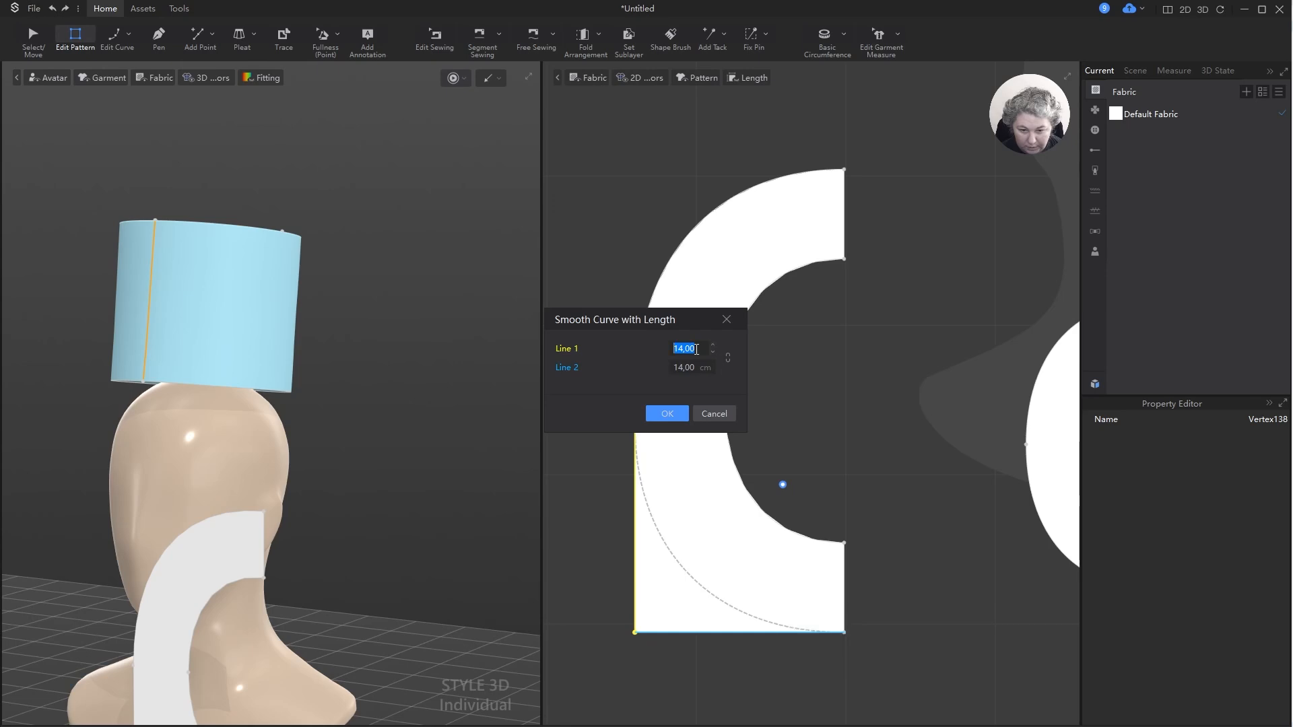
key("Return")
key("Return")
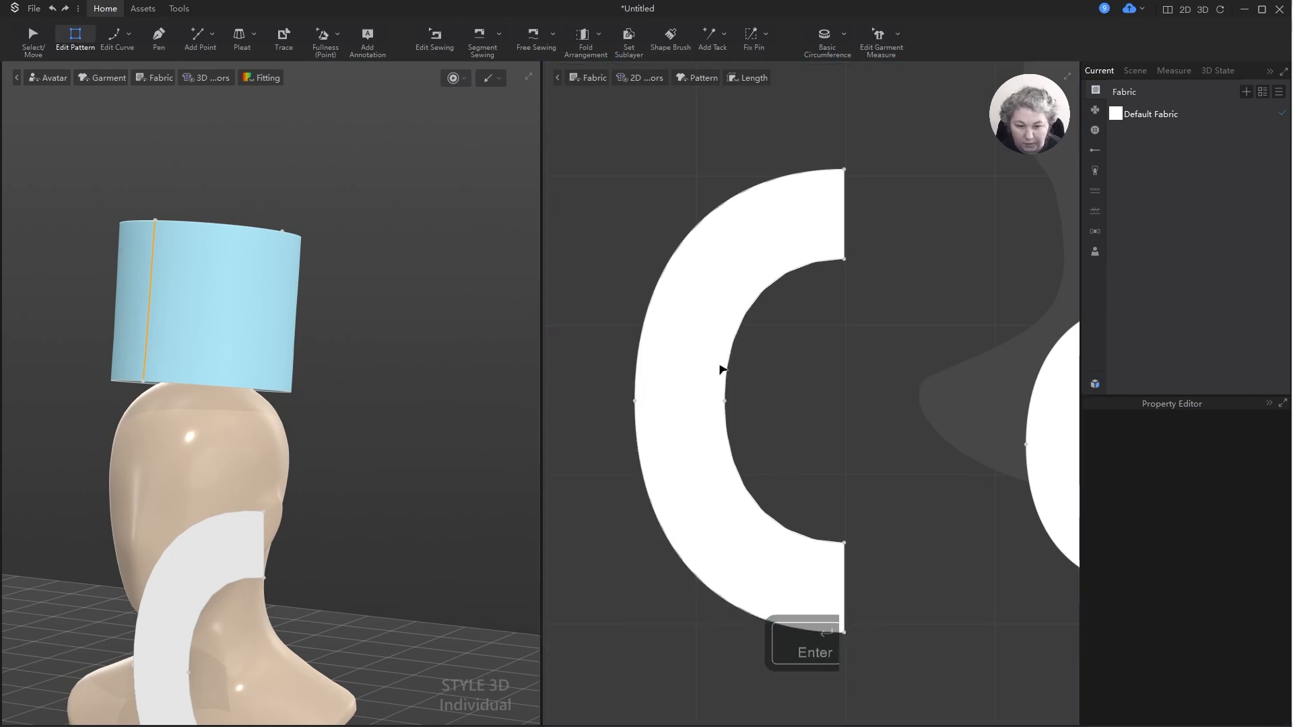
- Set the C-shaped brim piece's particle distance to 5 and its mesh type to Quad (Basic)
key("a")
left_click(768, 240)
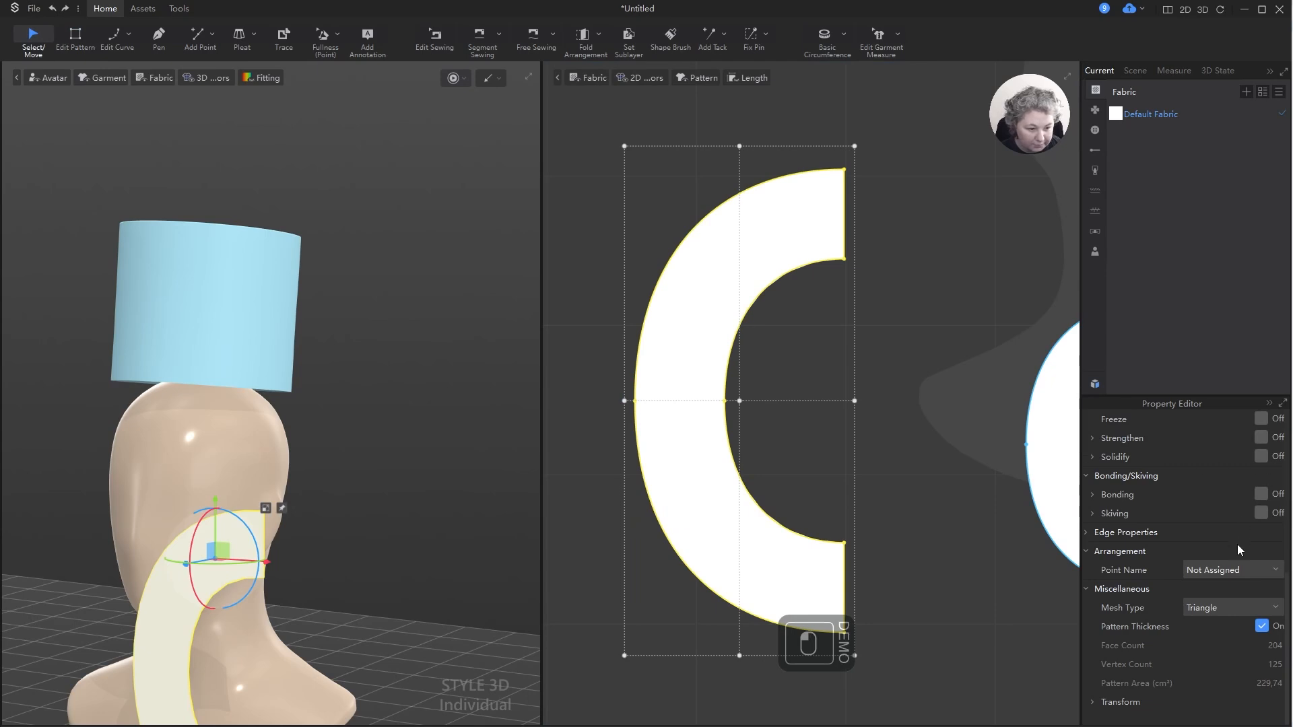
scroll(1239, 532, "up", 3)
scroll(1264, 470, "up", 3)
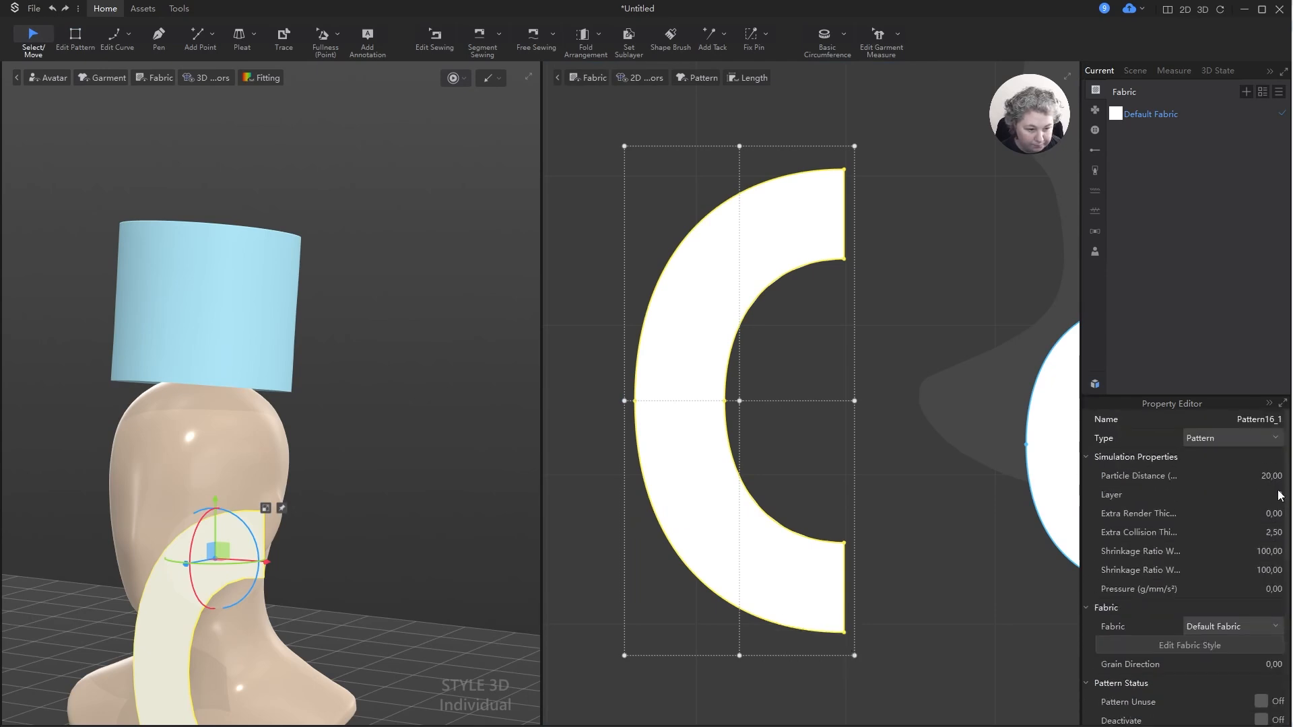
double_click(1273, 476)
type("5")
key("Return")
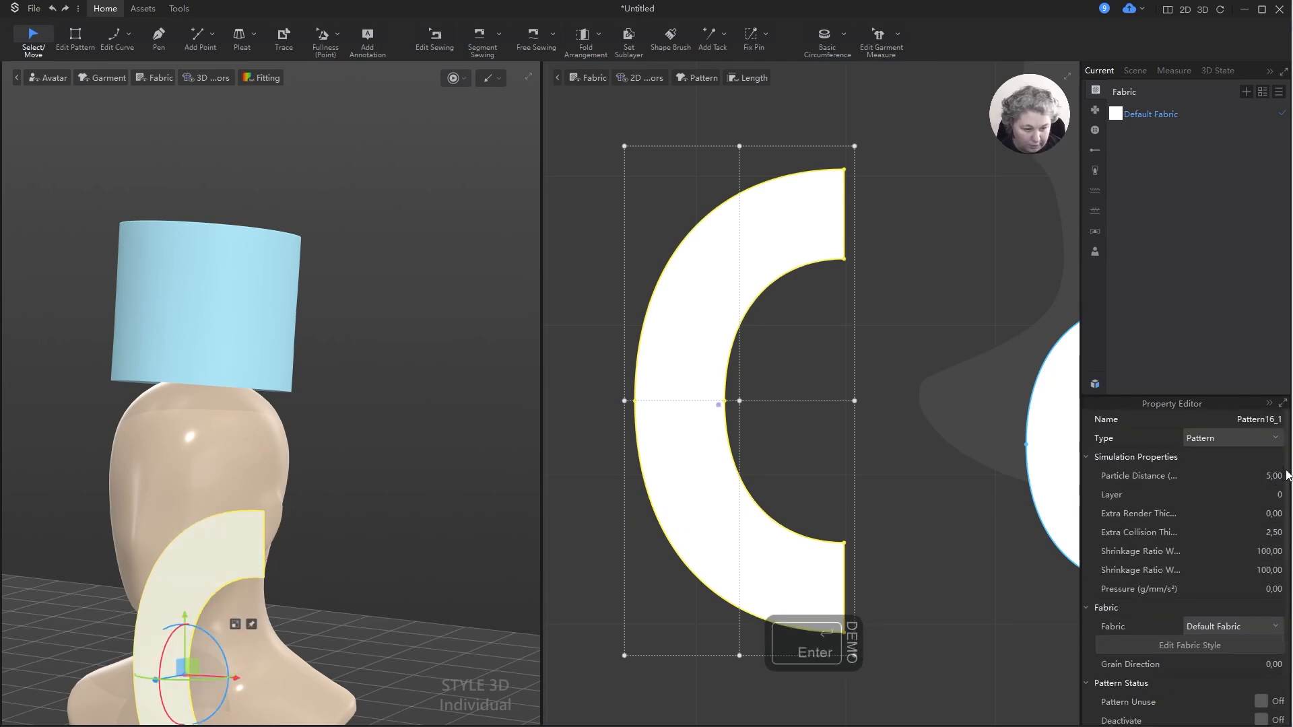
scroll(1239, 525, "down", 6)
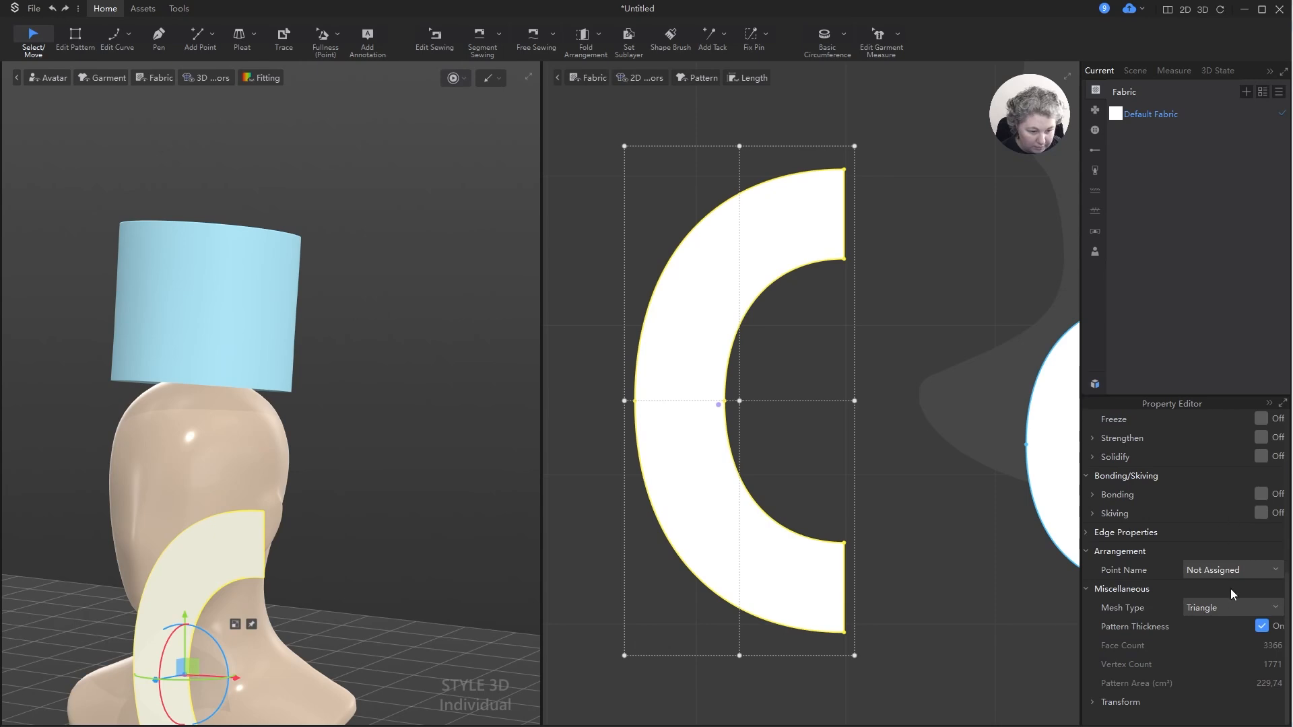
left_click(1232, 608)
left_click(1212, 633)
- Delete the half-oval pattern piece below the hat's rectangular side band
scroll(857, 393, "down", 5)
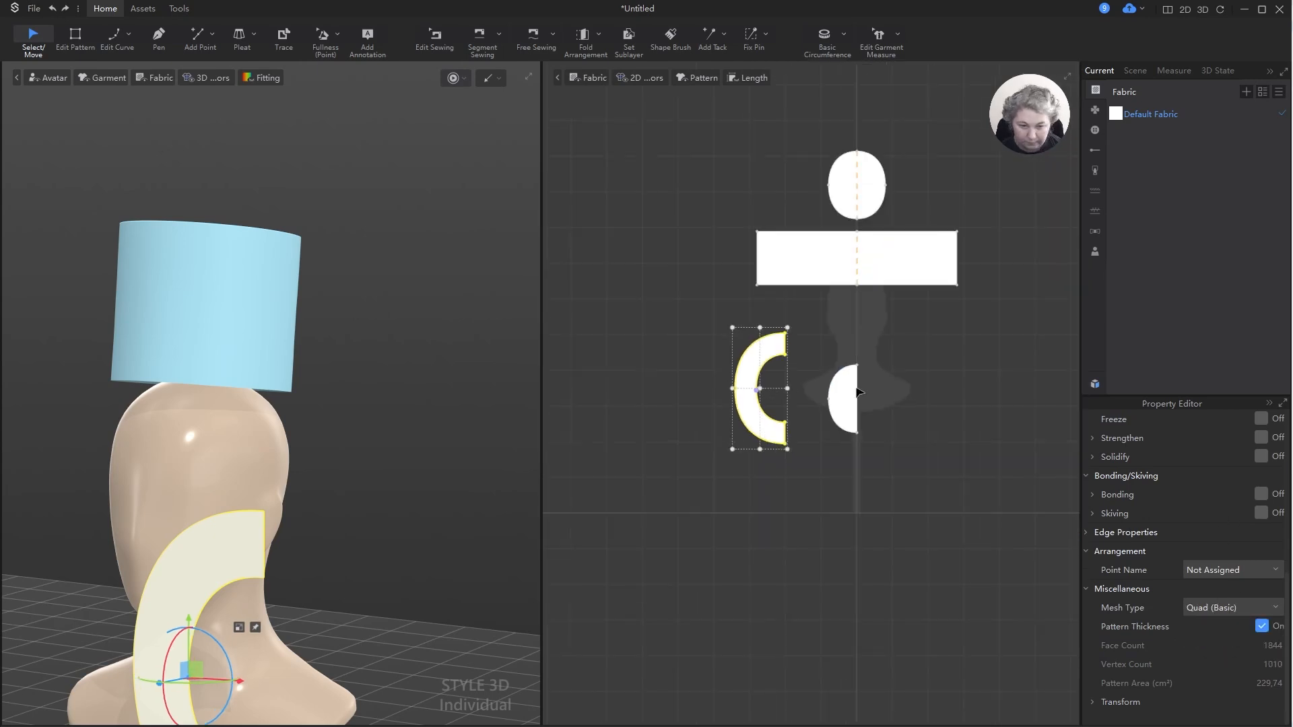
left_click(854, 394)
key("Delete")
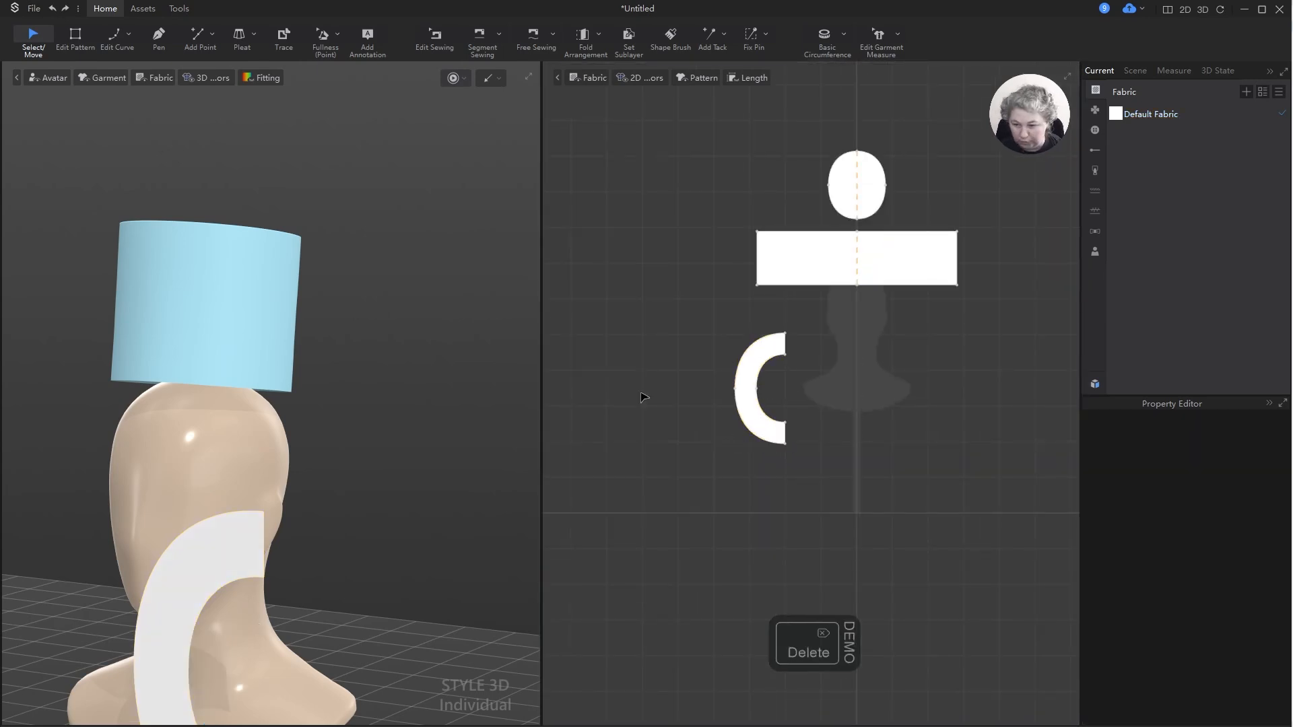
- Rotate the brim piece in the 3D scene so that it lies horizontally
scroll(390, 401, "down", 4)
right_click_drag(395, 422, 406, 431)
left_click(291, 477)
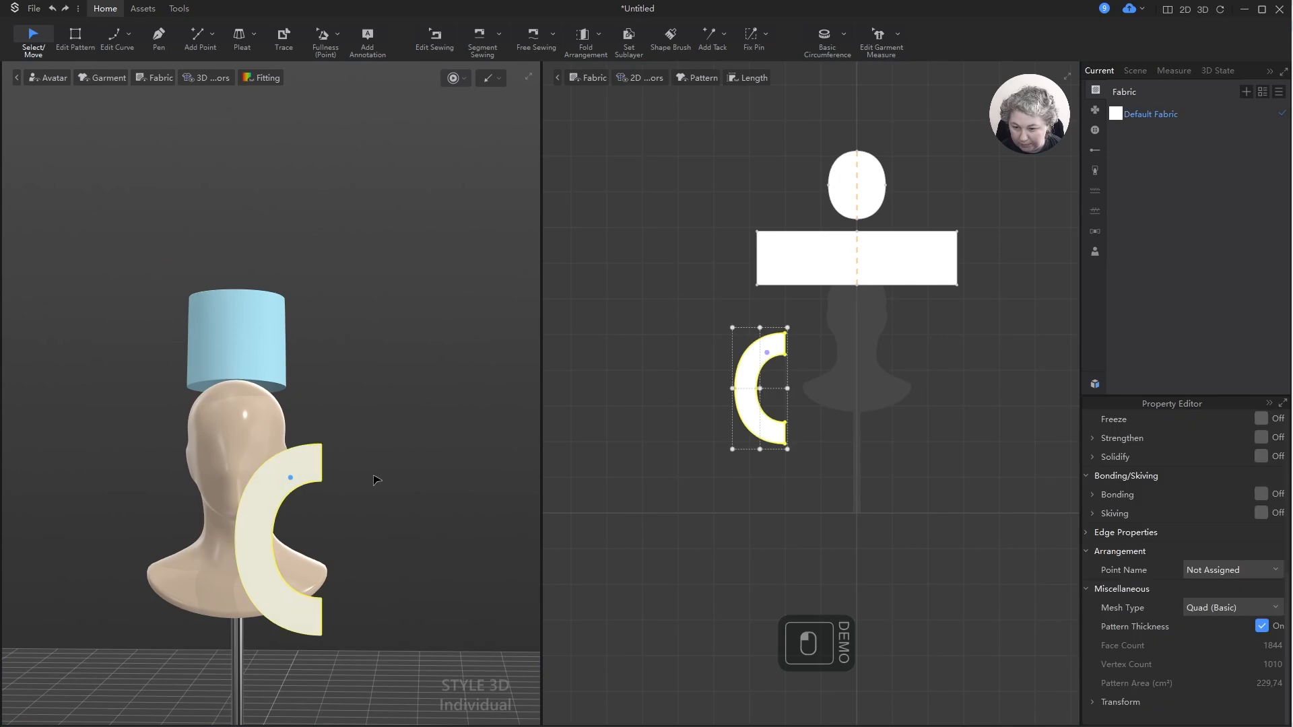
key("KP_5")
key("KP_4")
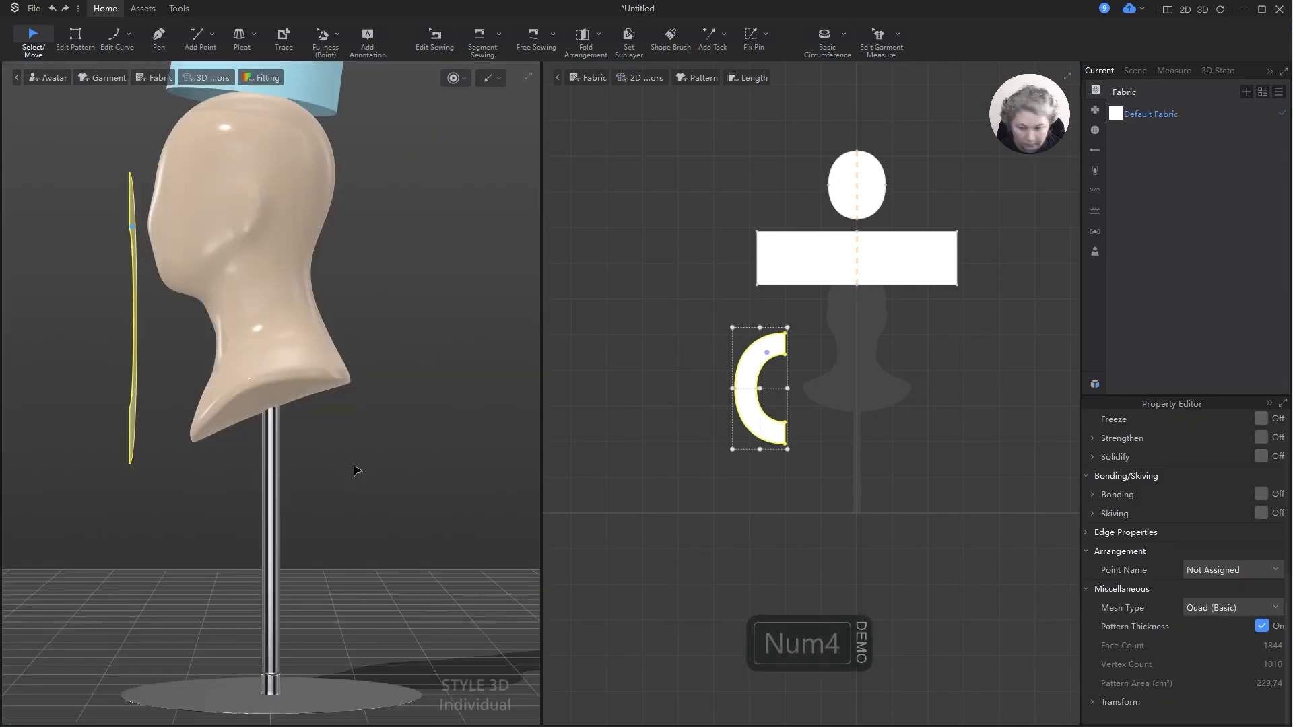
left_click(133, 201)
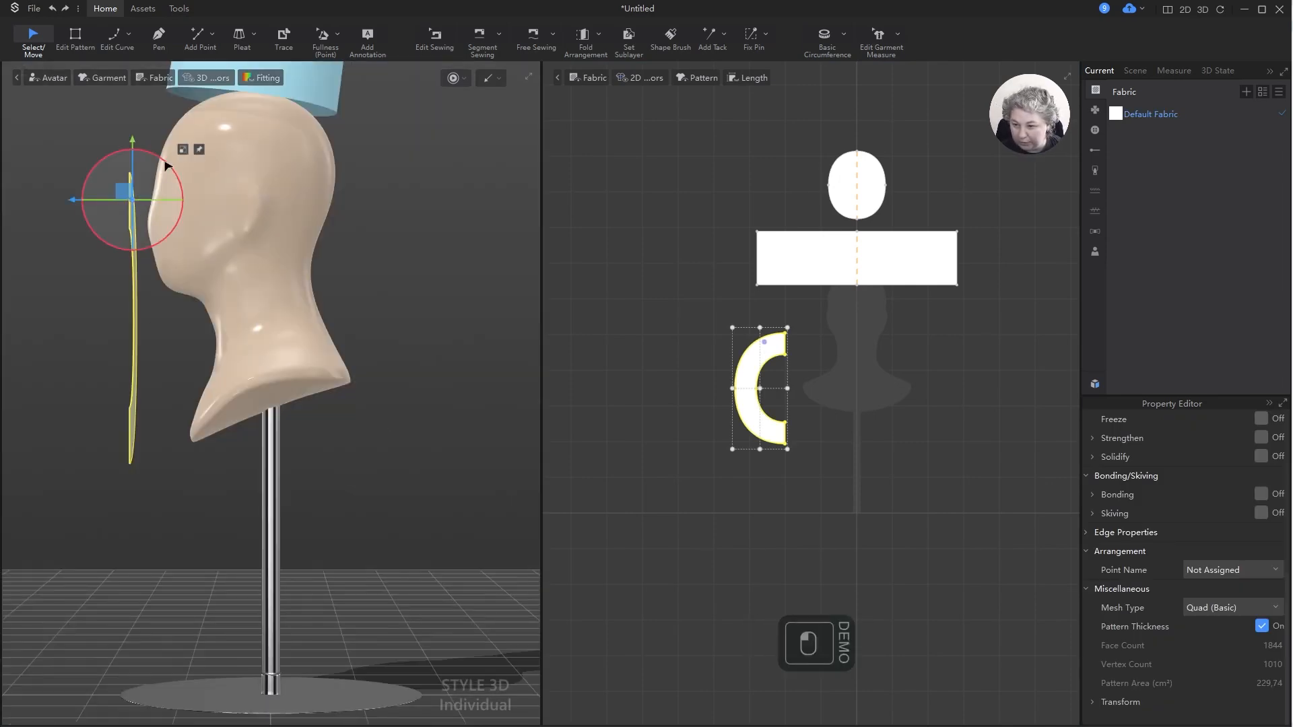
left_click_drag(165, 164, 239, 339)
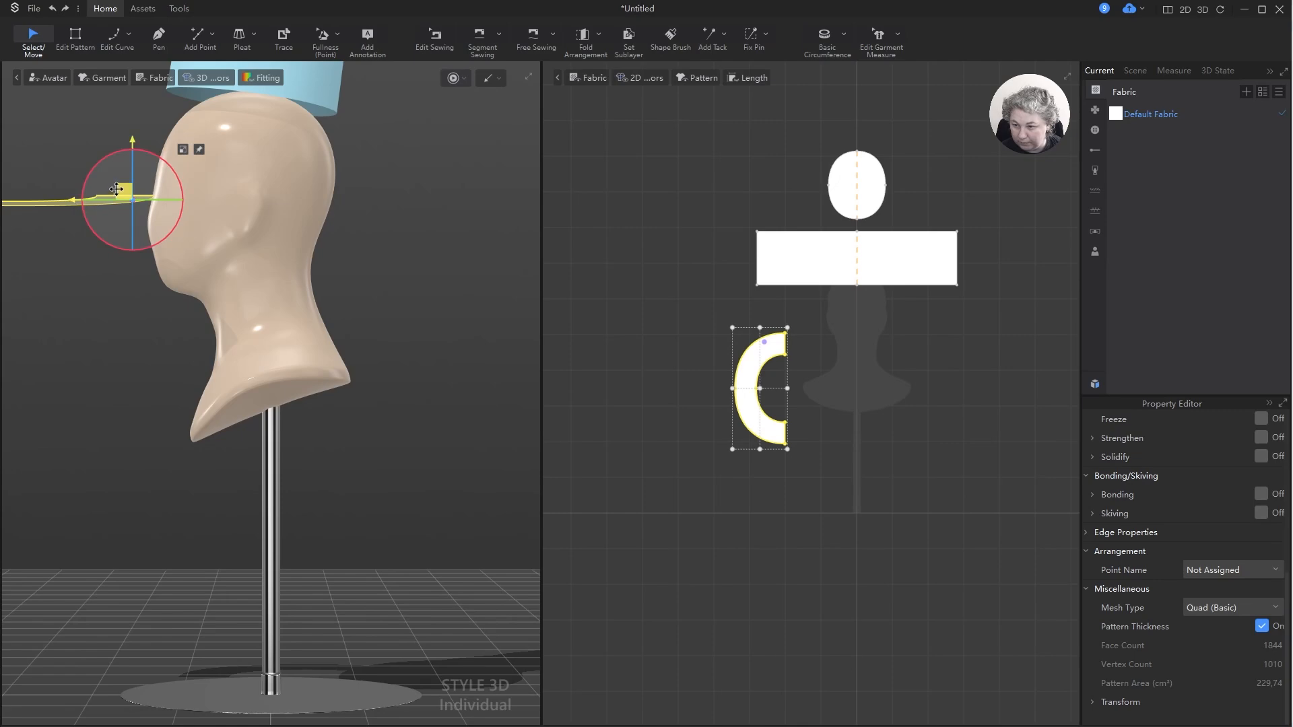
- Move the horizontal brim piece up to hat height and position it around one half of the crown
left_click_drag(115, 189, 386, 99)
right_click_drag(388, 101, 478, 212)
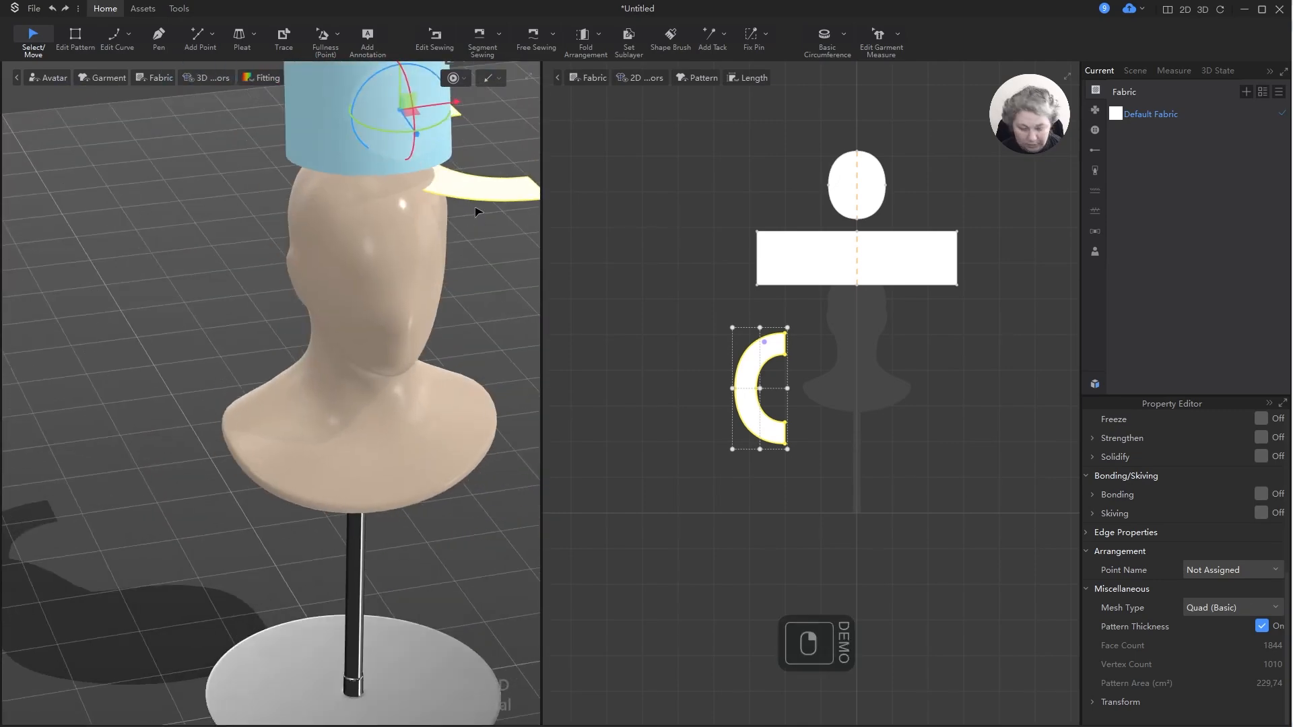
key("KP_5")
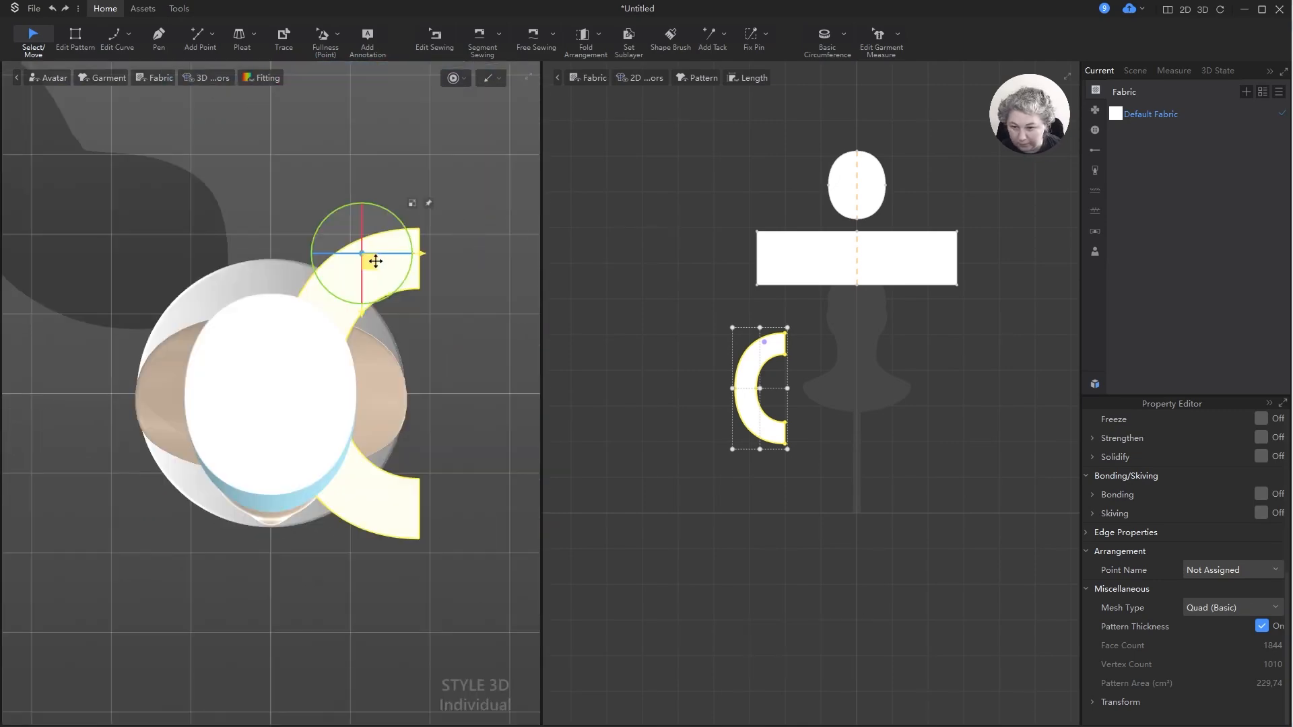
left_click_drag(375, 262, 228, 295)
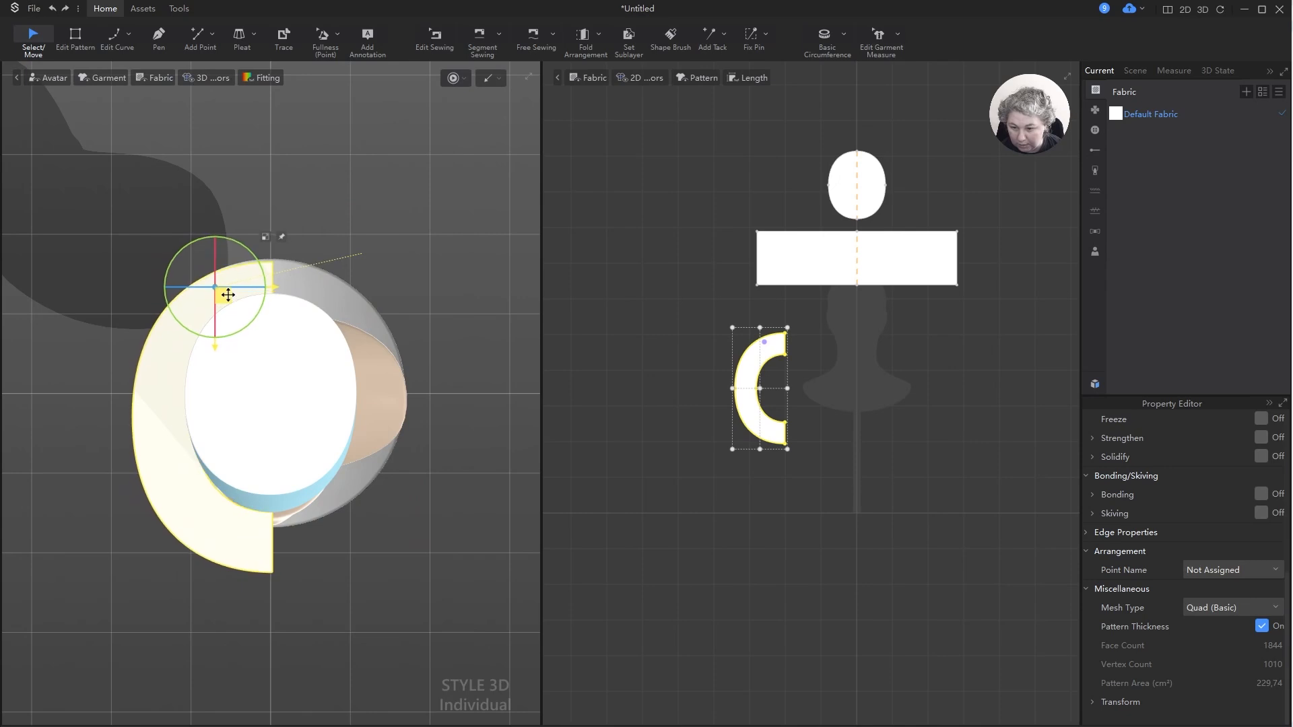
- Move the brim piece closer to the 2D centre line and place a mirrored copy on the opposite side
left_click(867, 342)
scroll(888, 335, "up", 3)
left_click_drag(658, 353, 775, 337)
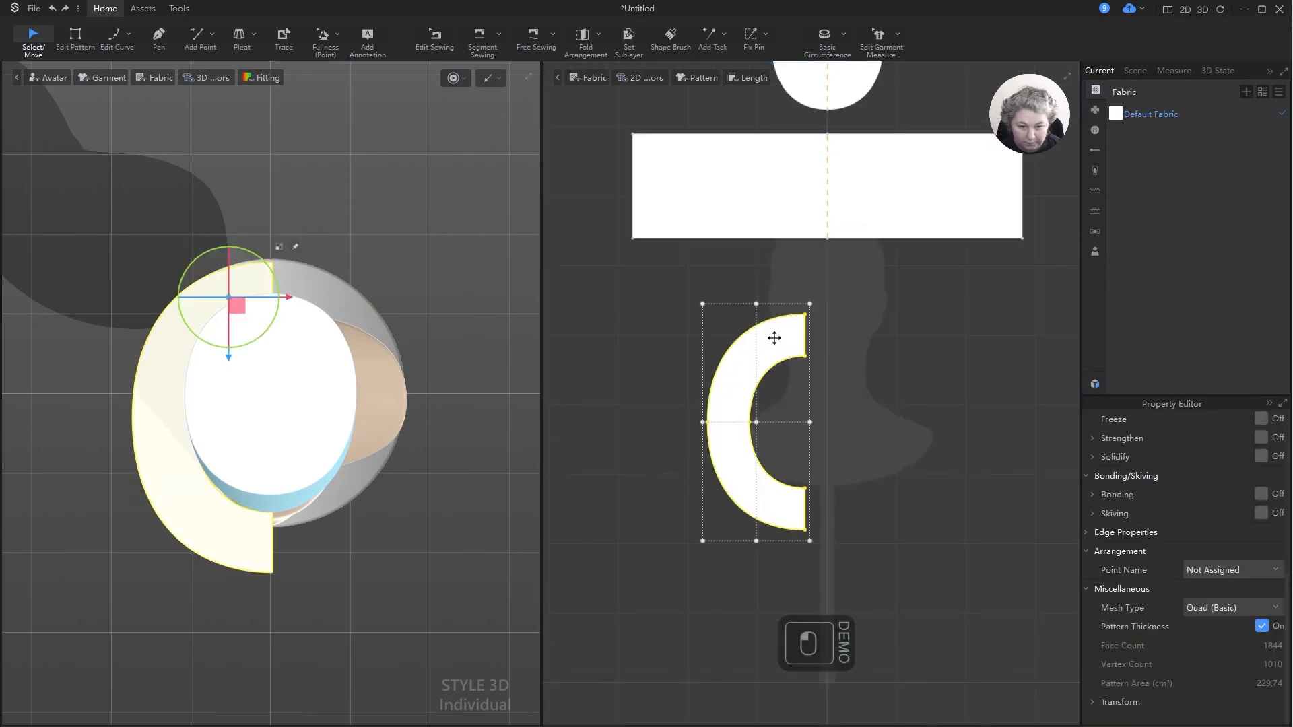
left_click(777, 337)
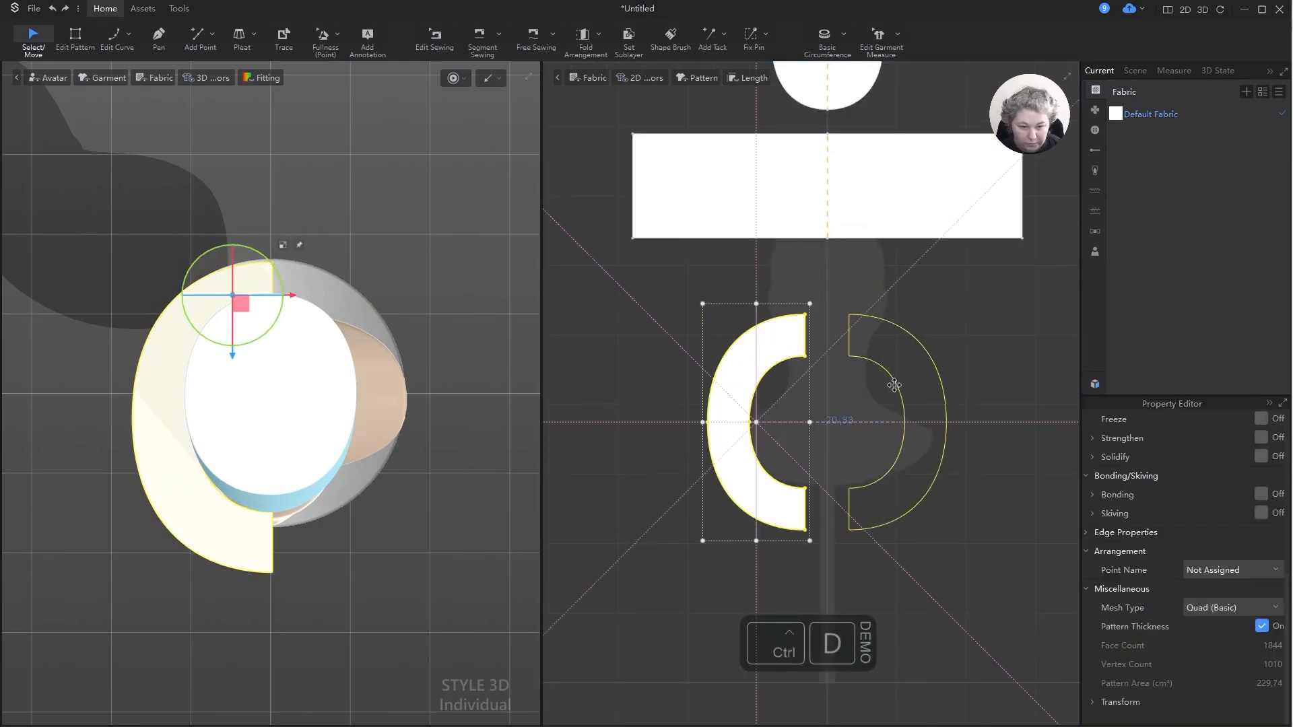
left_click(915, 420)
- Sew the upper short straight edges of the two brim halves together with Segment Sewing
scroll(866, 289, "up", 5)
key("n")
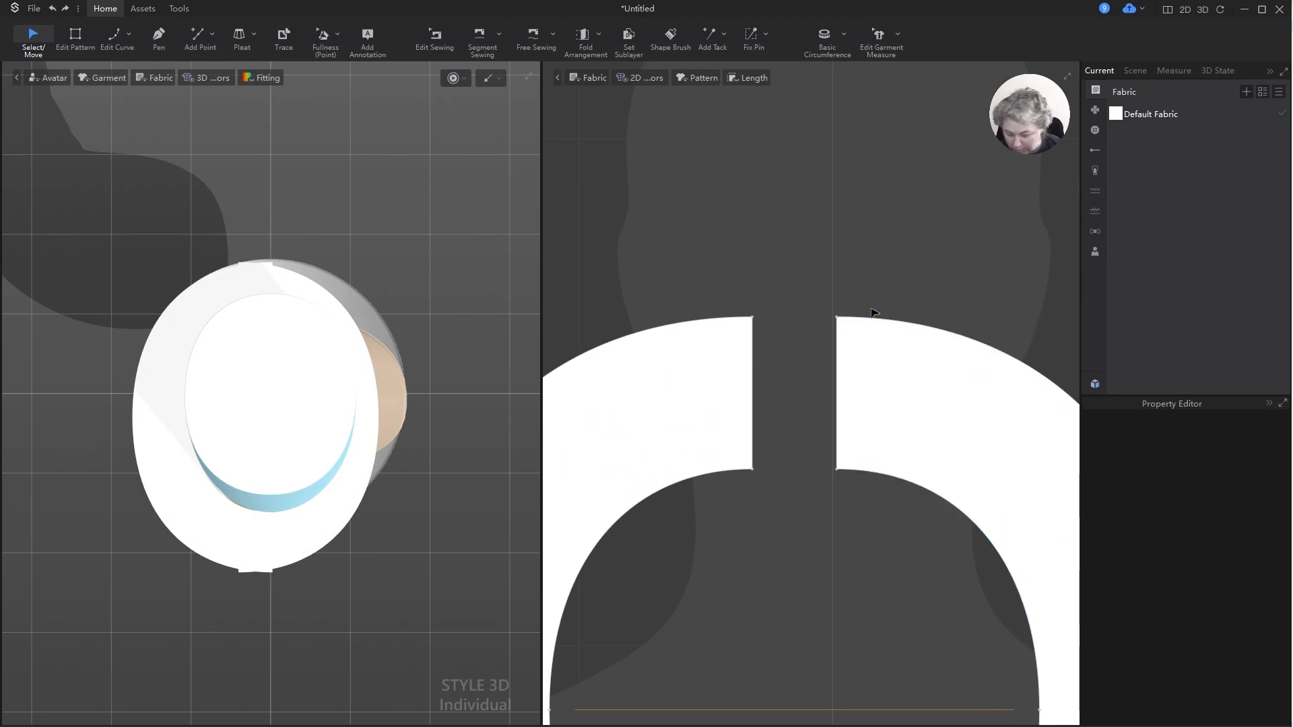
left_click(752, 355)
left_click(837, 345)
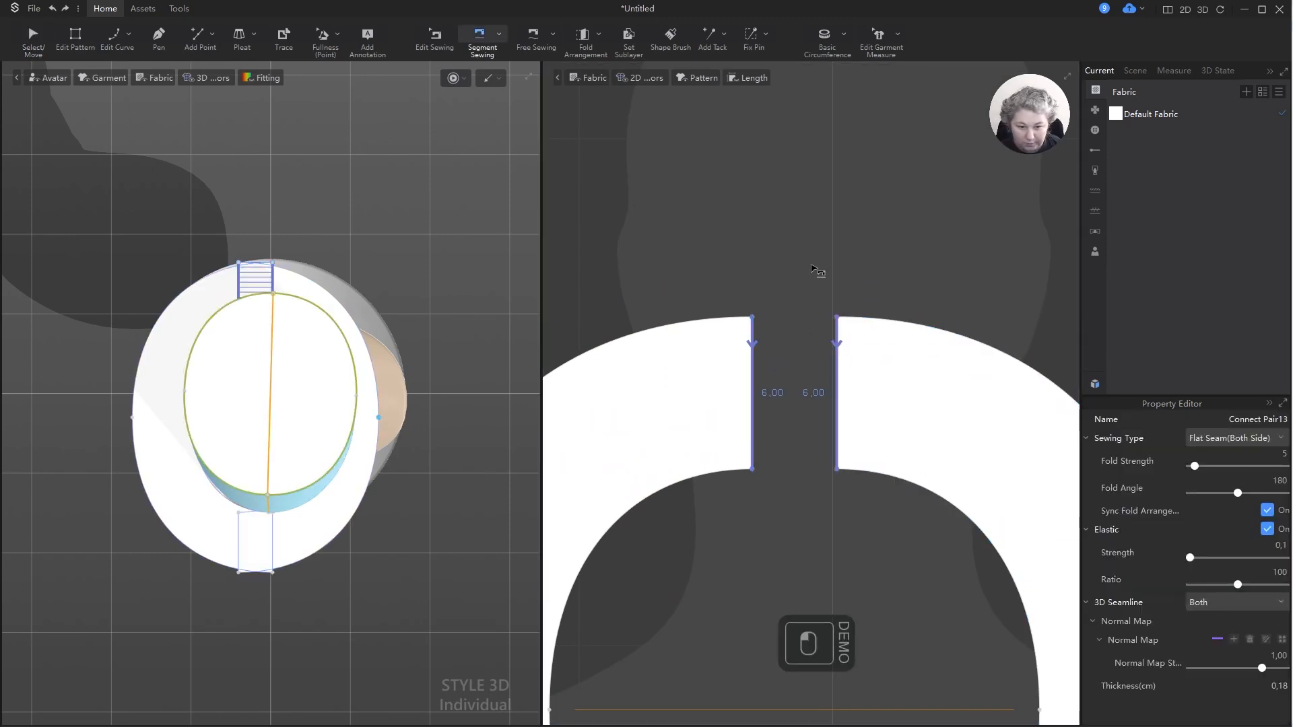
- Sew the lower short straight edges of the two brim halves together with Segment Sewing
scroll(819, 274, "down", 5)
scroll(775, 404, "up", 3)
left_click(812, 471)
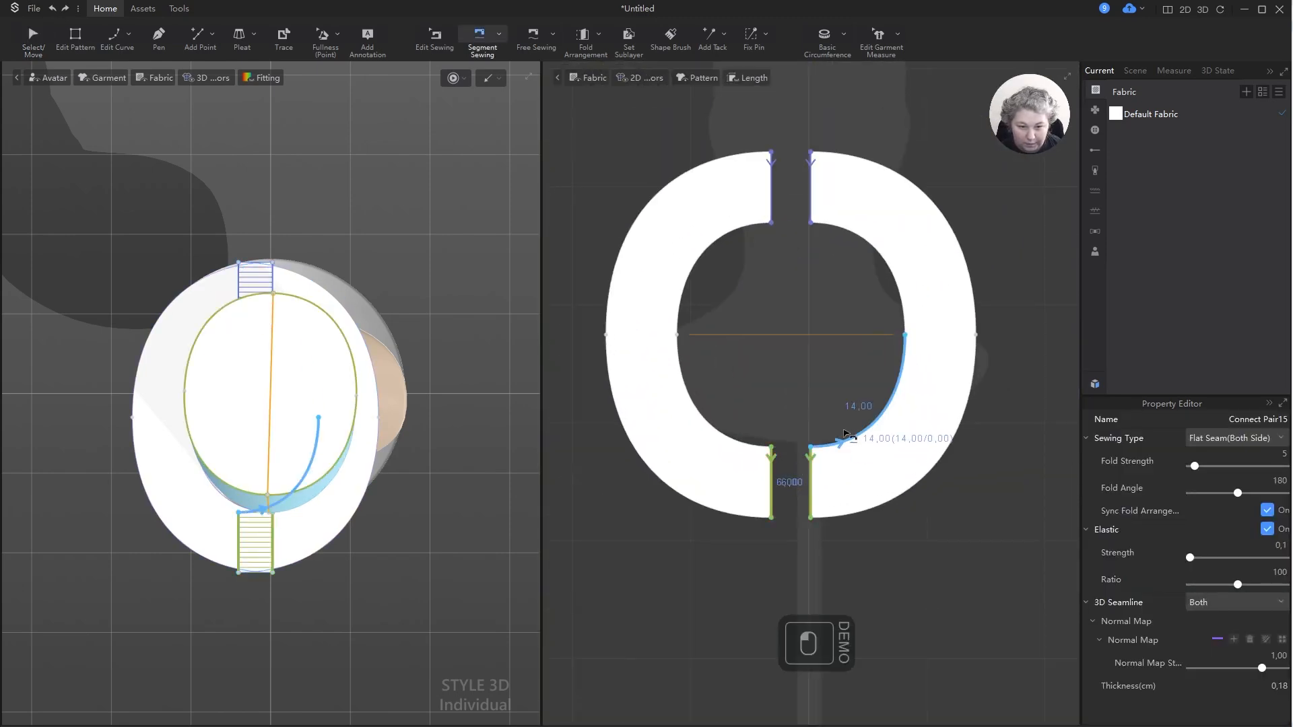
- Free-sew the full inner curve of each brim half to the matching half of the crown band's lower edge
scroll(818, 464, "down", 5)
scroll(856, 423, "up", 3)
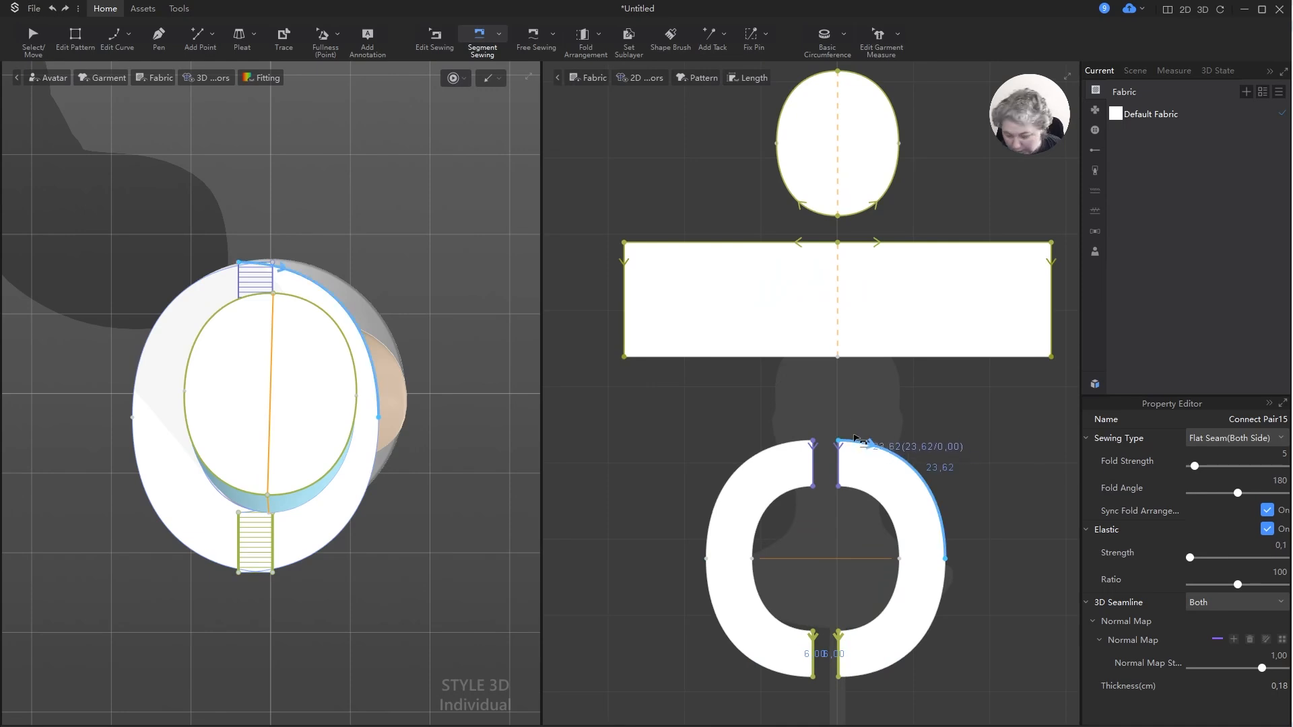
key("m")
left_click(813, 633)
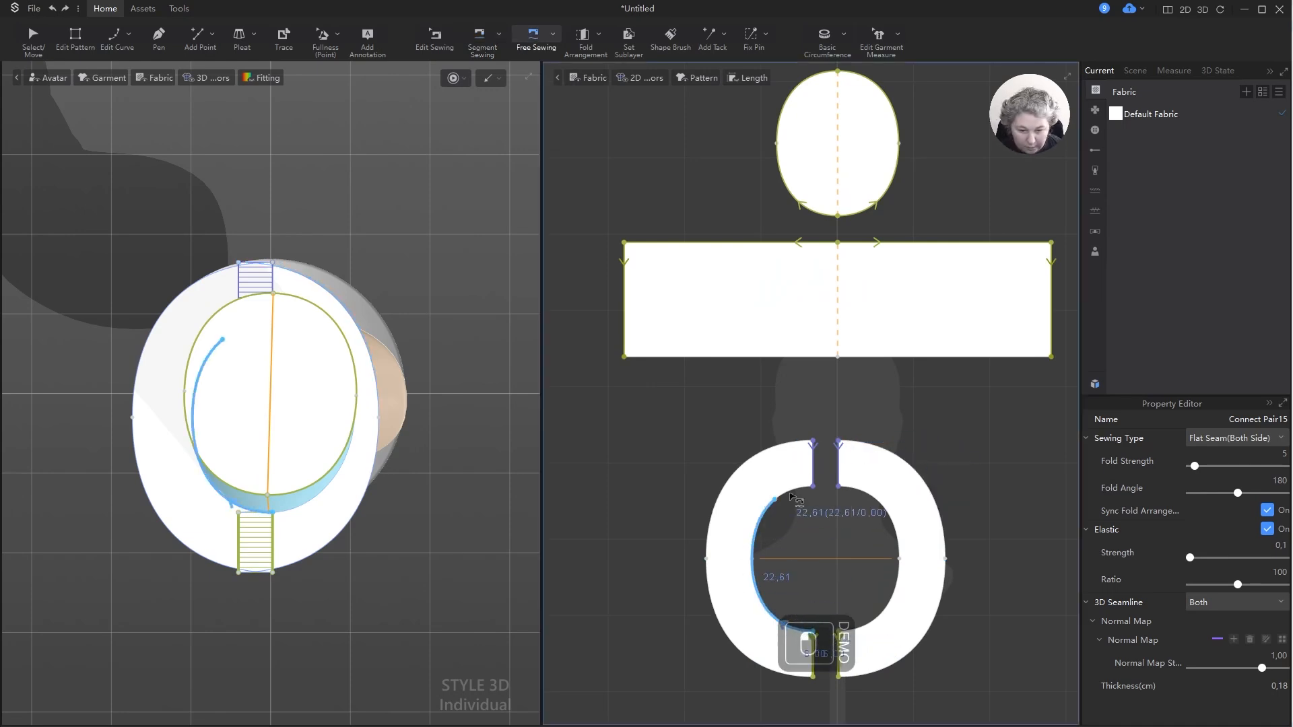
left_click(813, 485)
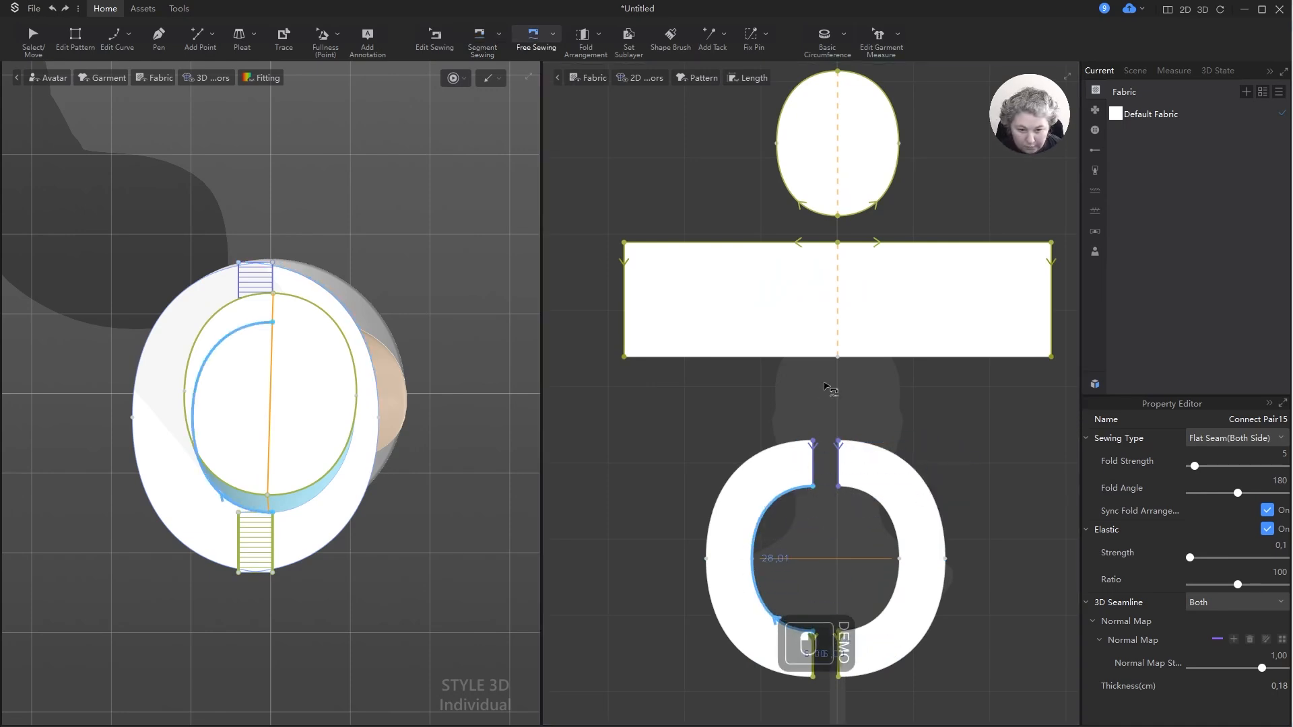
left_click(627, 358)
right_click_drag(447, 353, 471, 297)
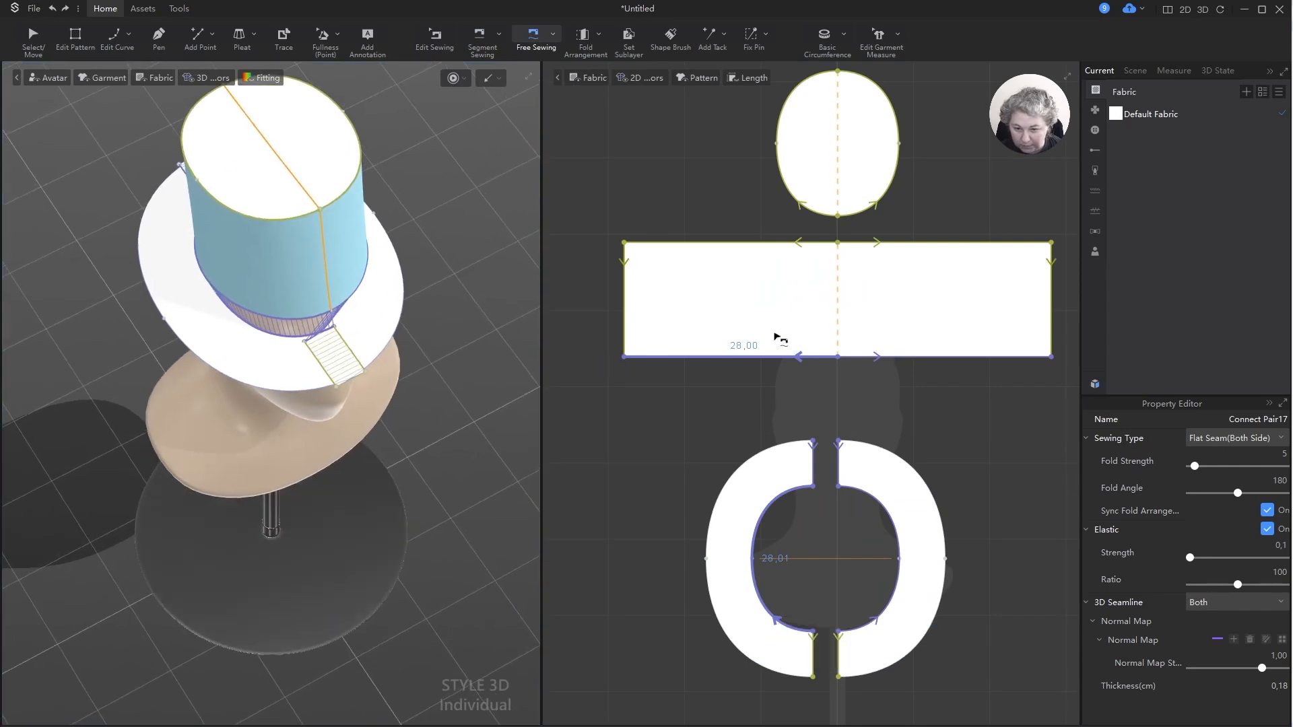
- Strengthen both brim halves and run the simulation to draw the brim onto the crown
key("a")
left_click(771, 487)
left_click(881, 464, "shift")
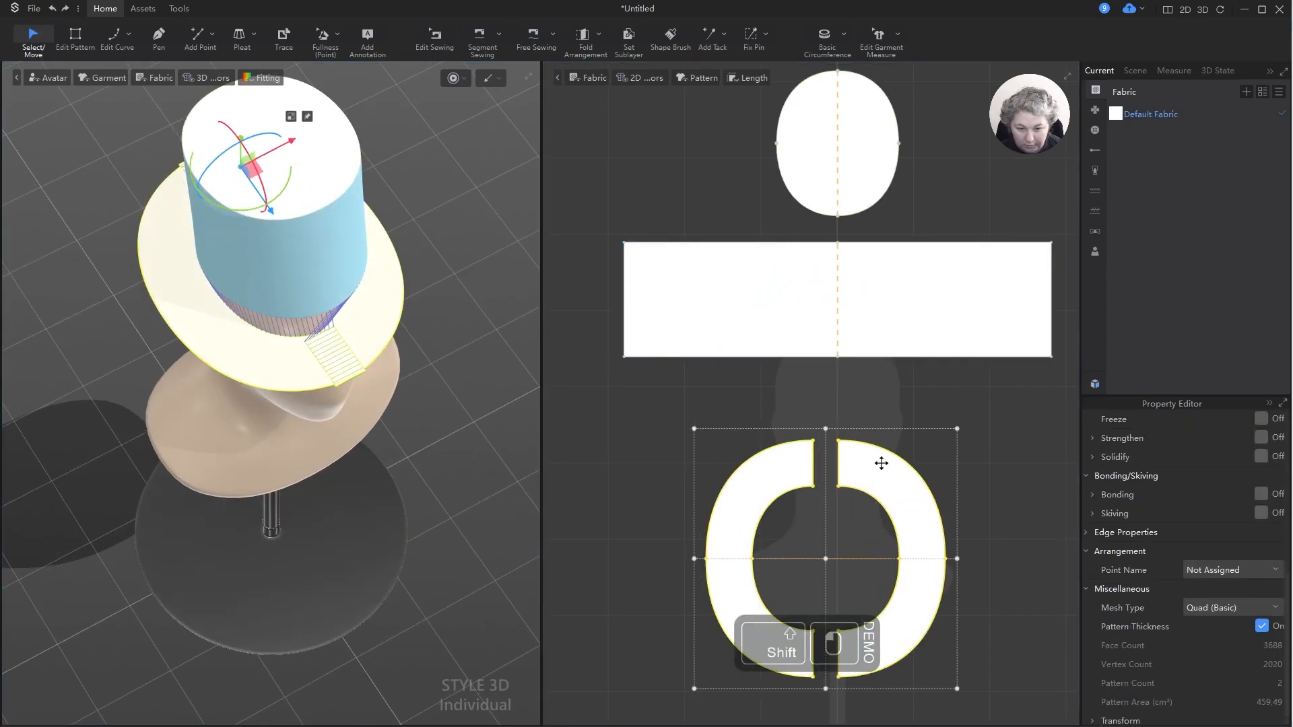
key("ctrl+h")
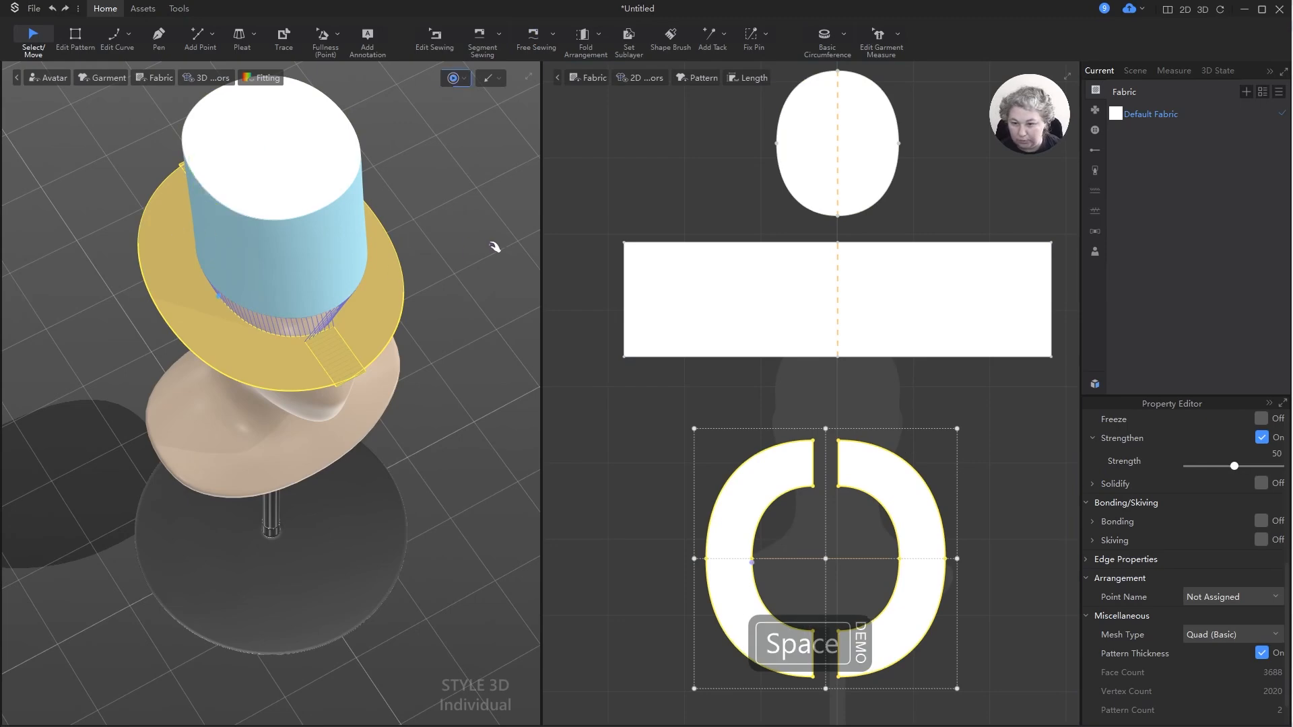
right_click_drag(450, 330, 497, 246)
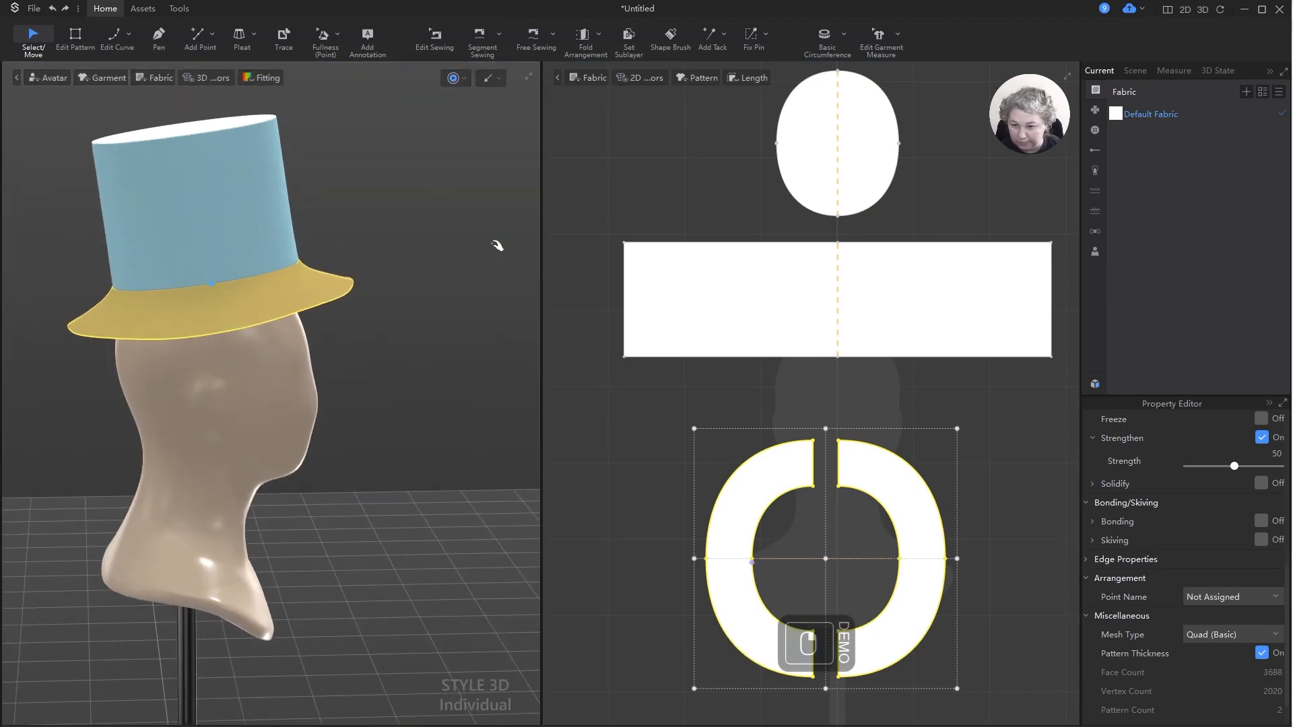
- Set the fold angle of the brim-to-crown seam to 270 and its fold strength to 20
key("b")
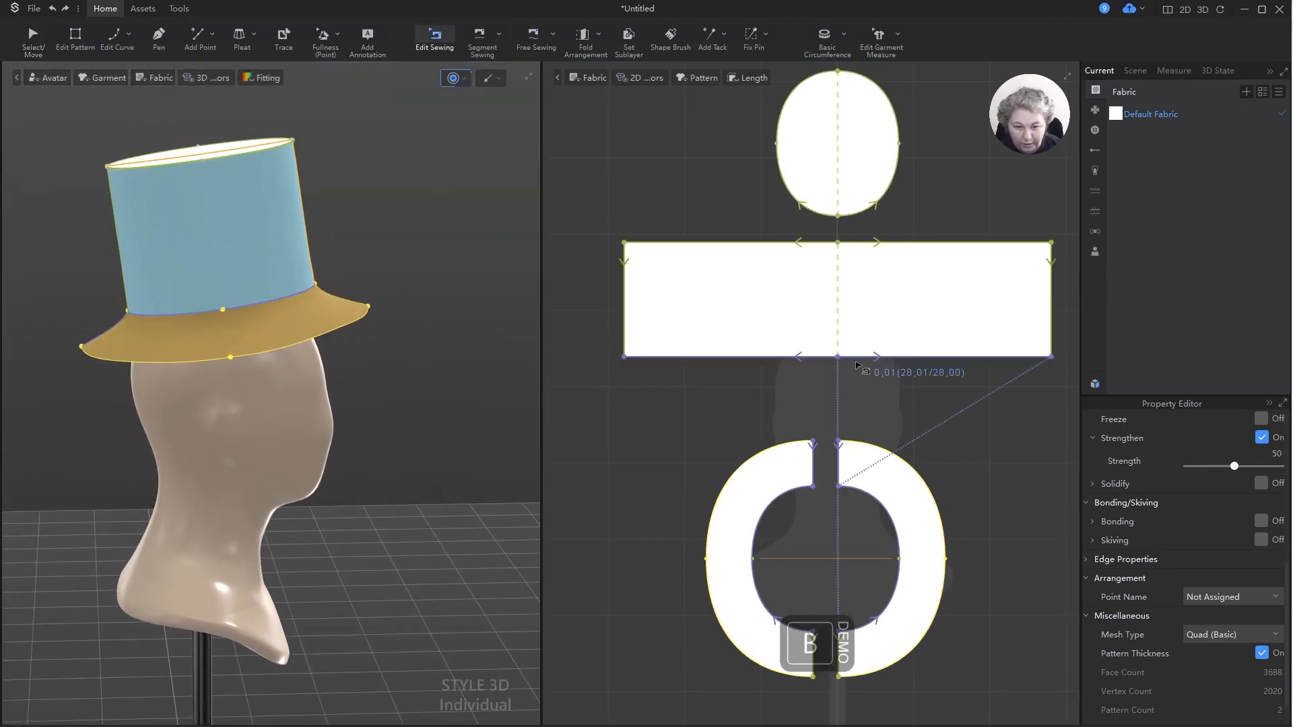
left_click(856, 362)
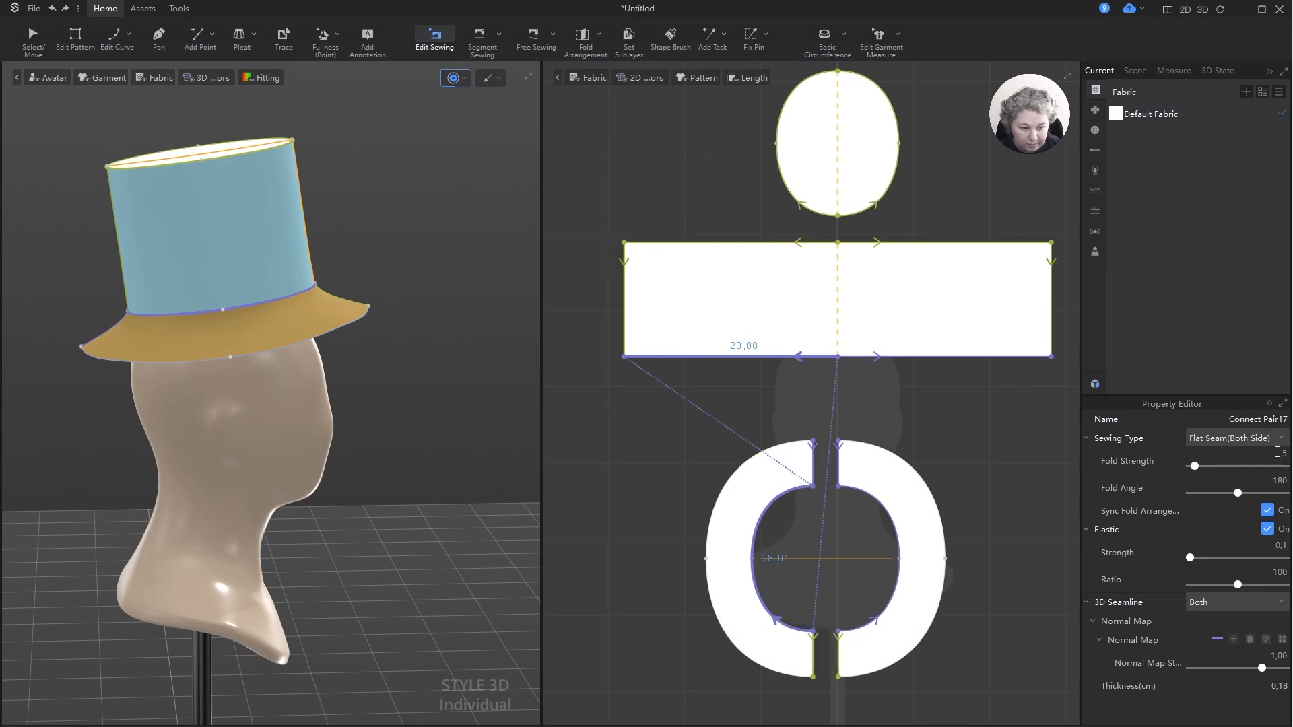
left_click(1276, 478)
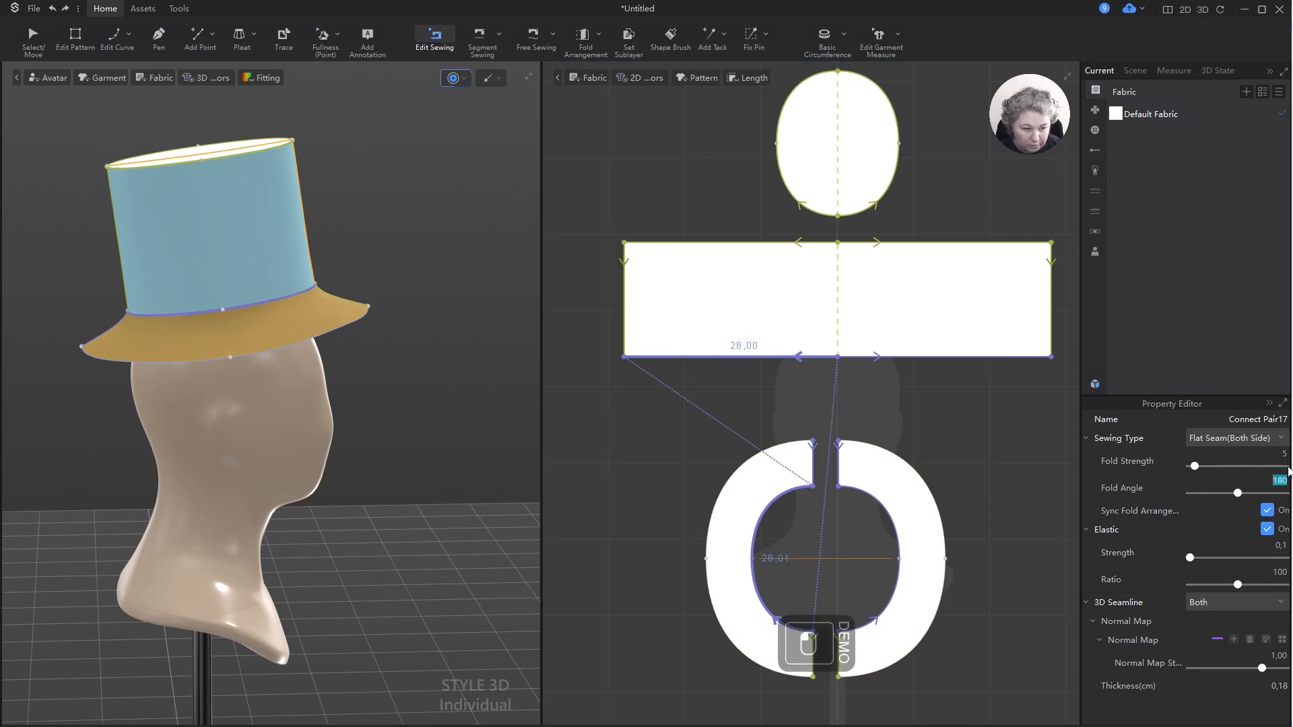
type("270")
key("Return")
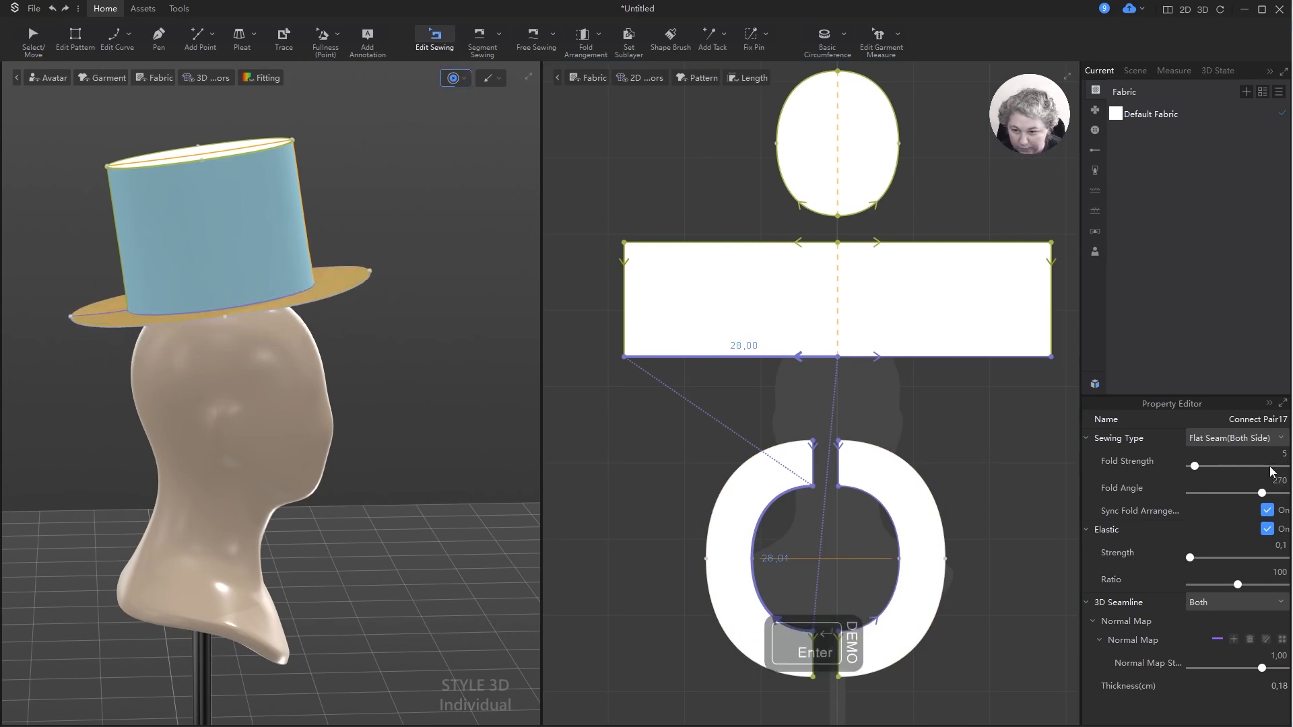
left_click(1283, 453)
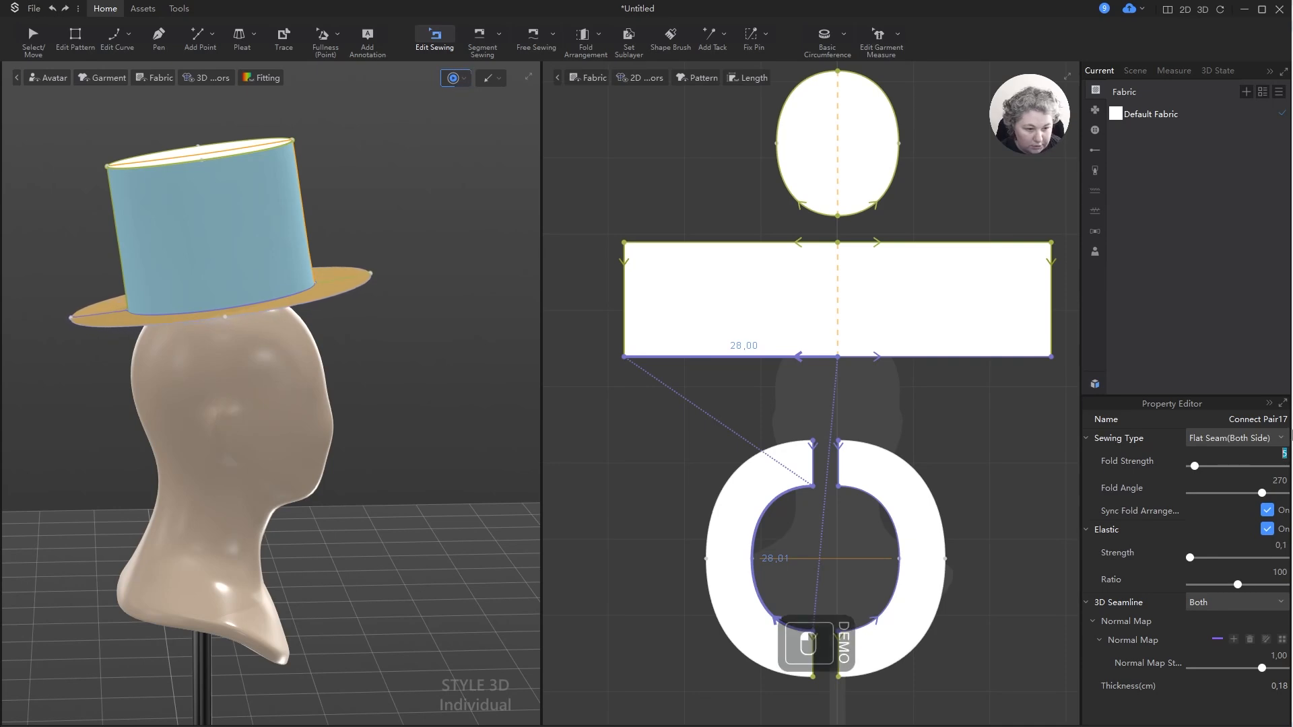
type("20")
key("Return")
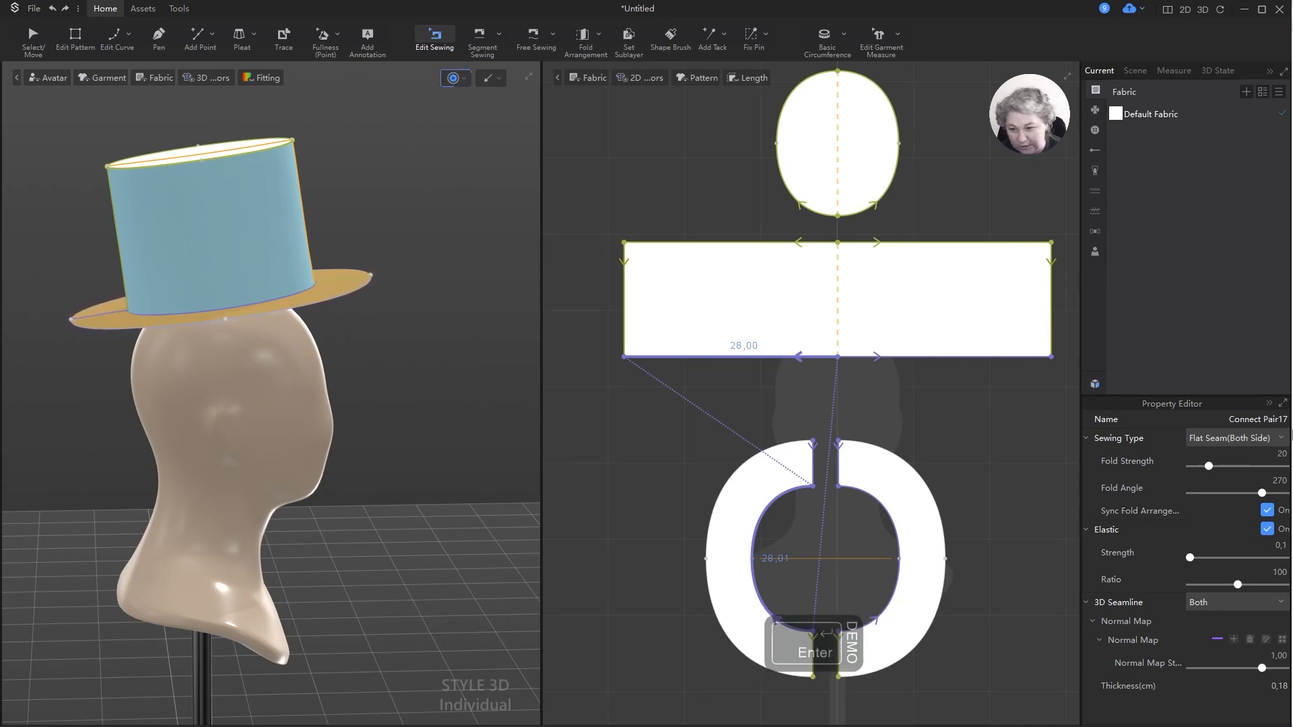
left_click(402, 271)
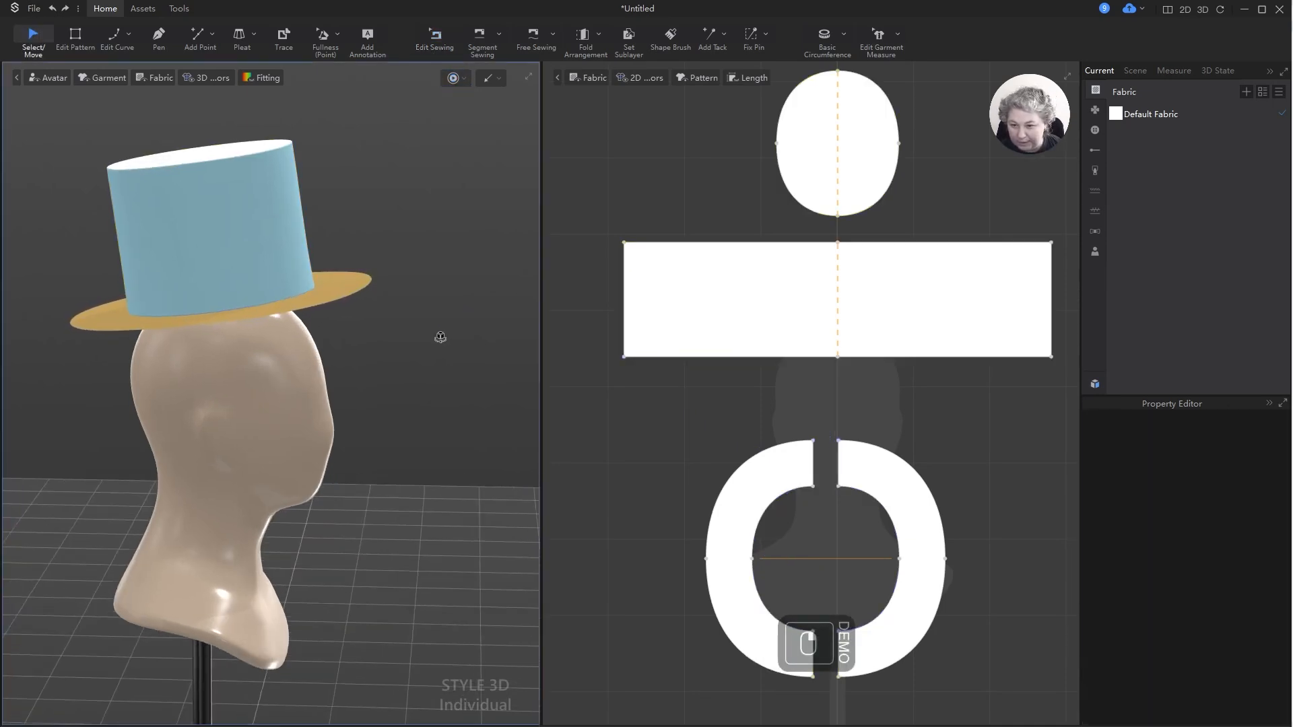
left_click(165, 79)
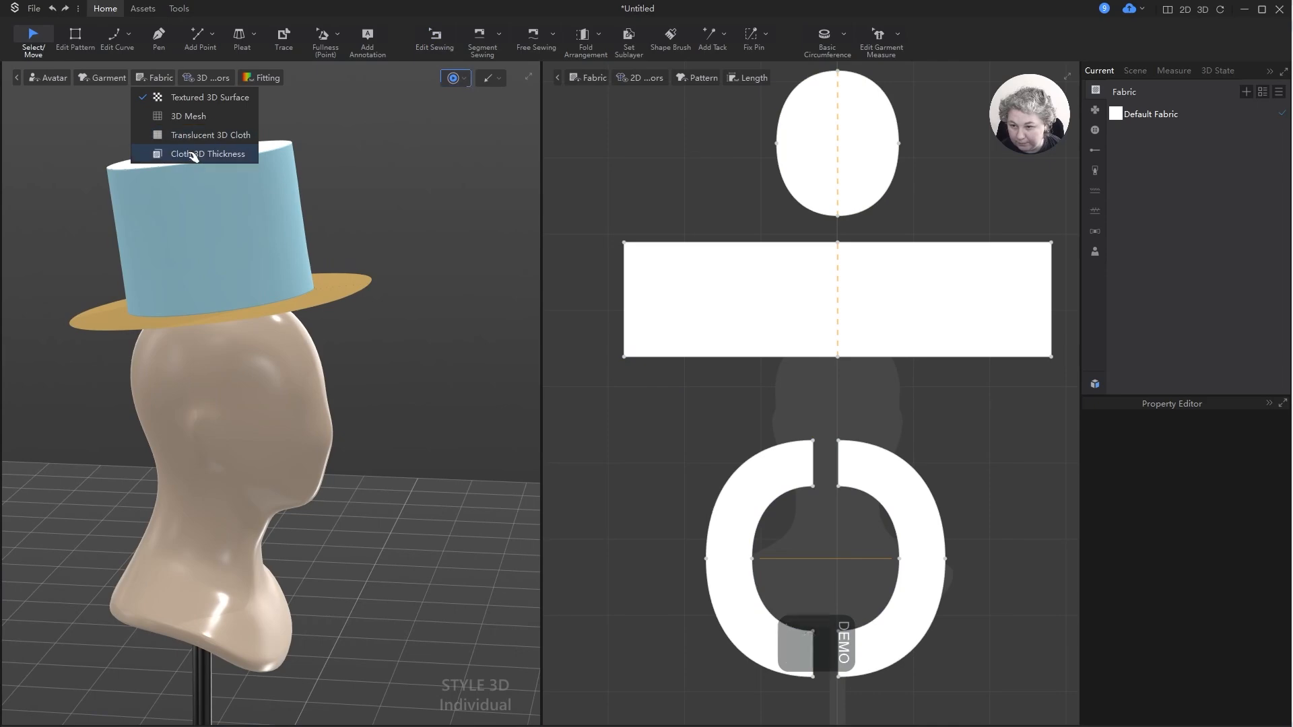
left_click(449, 222)
right_click_drag(447, 245, 336, 271)
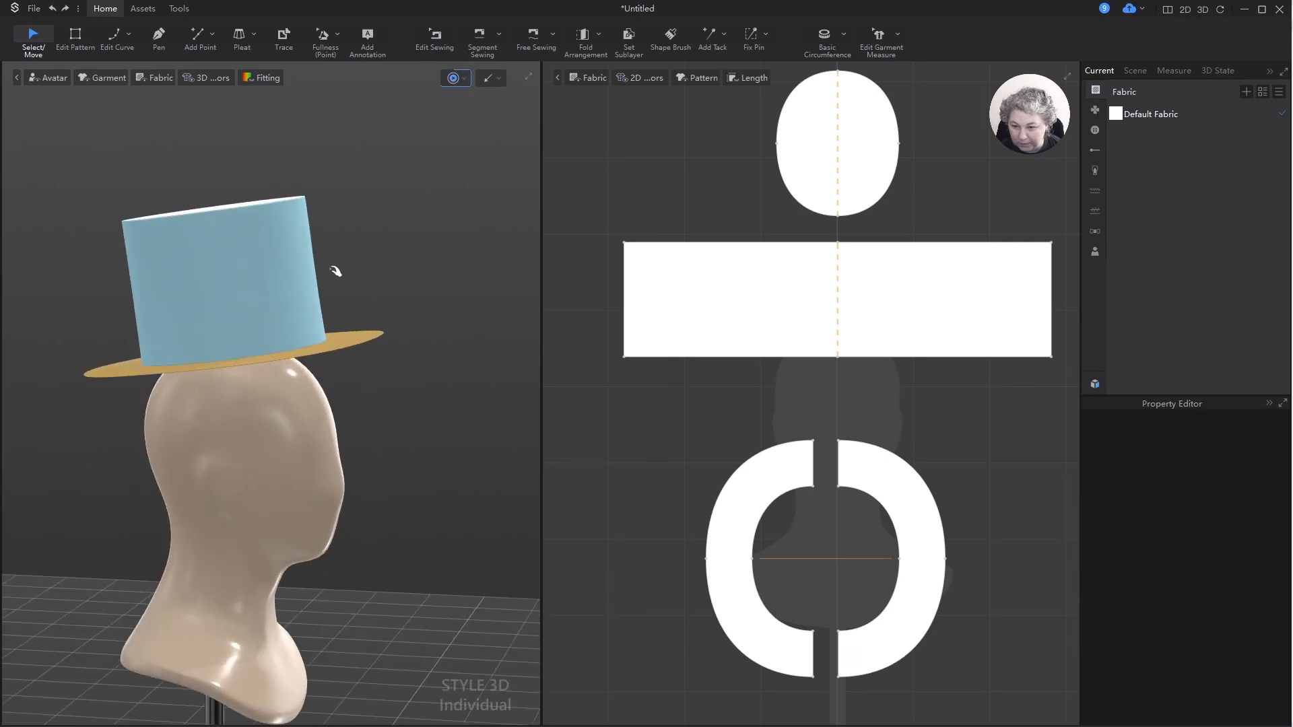
- Unfreeze the crown's side band while the simulation runs so the hat settles on the head
left_click(307, 267)
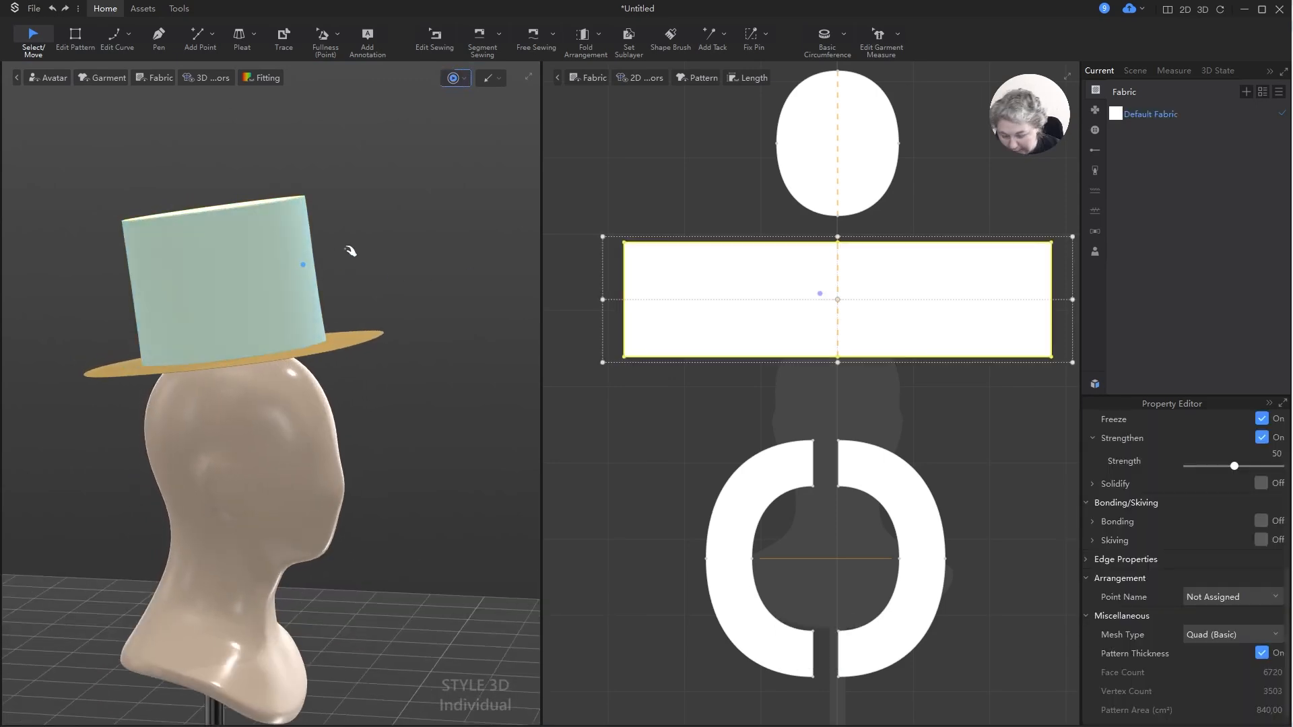
key("ctrl+k")
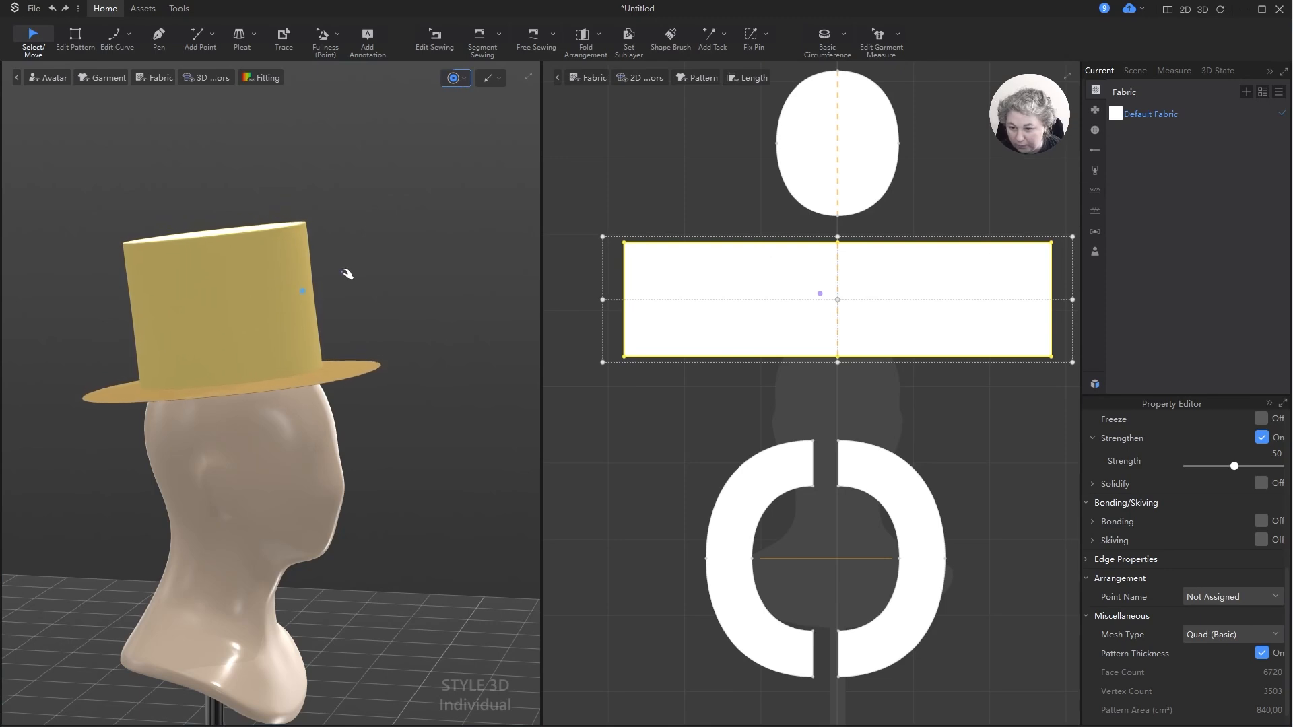
right_click_drag(439, 373, 484, 408)
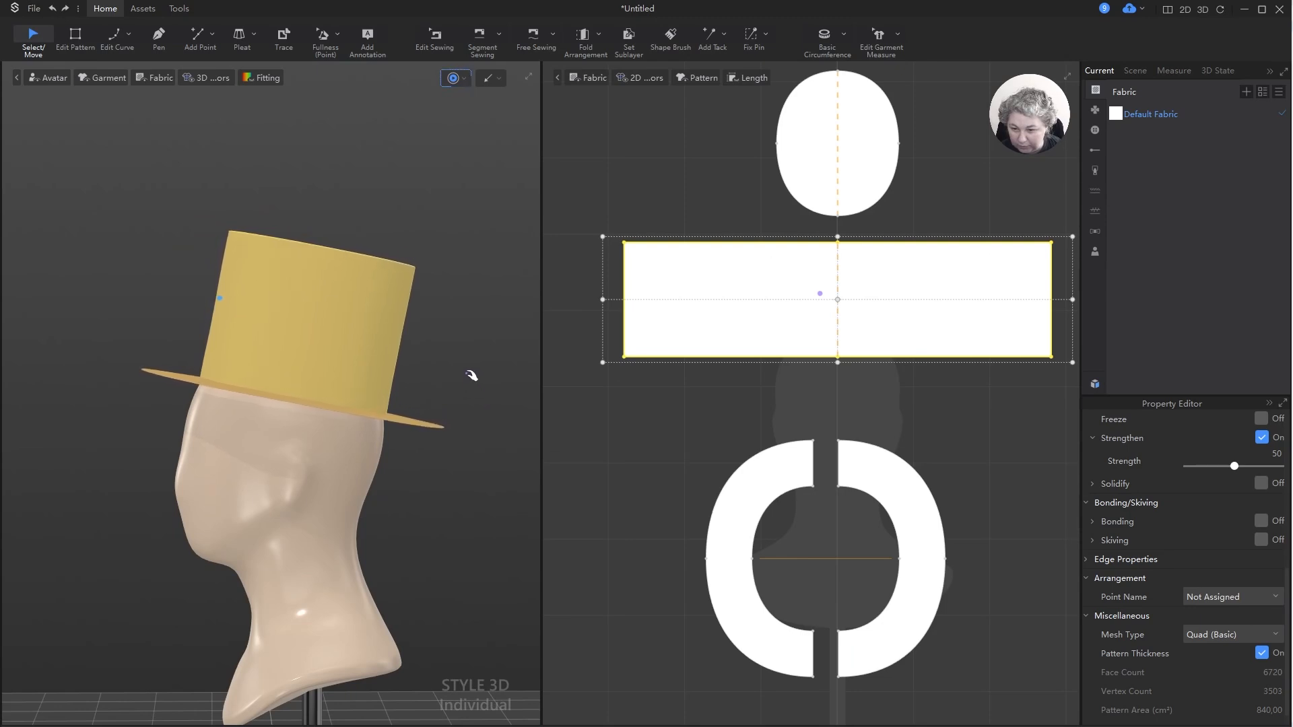
right_click_drag(458, 376, 470, 447)
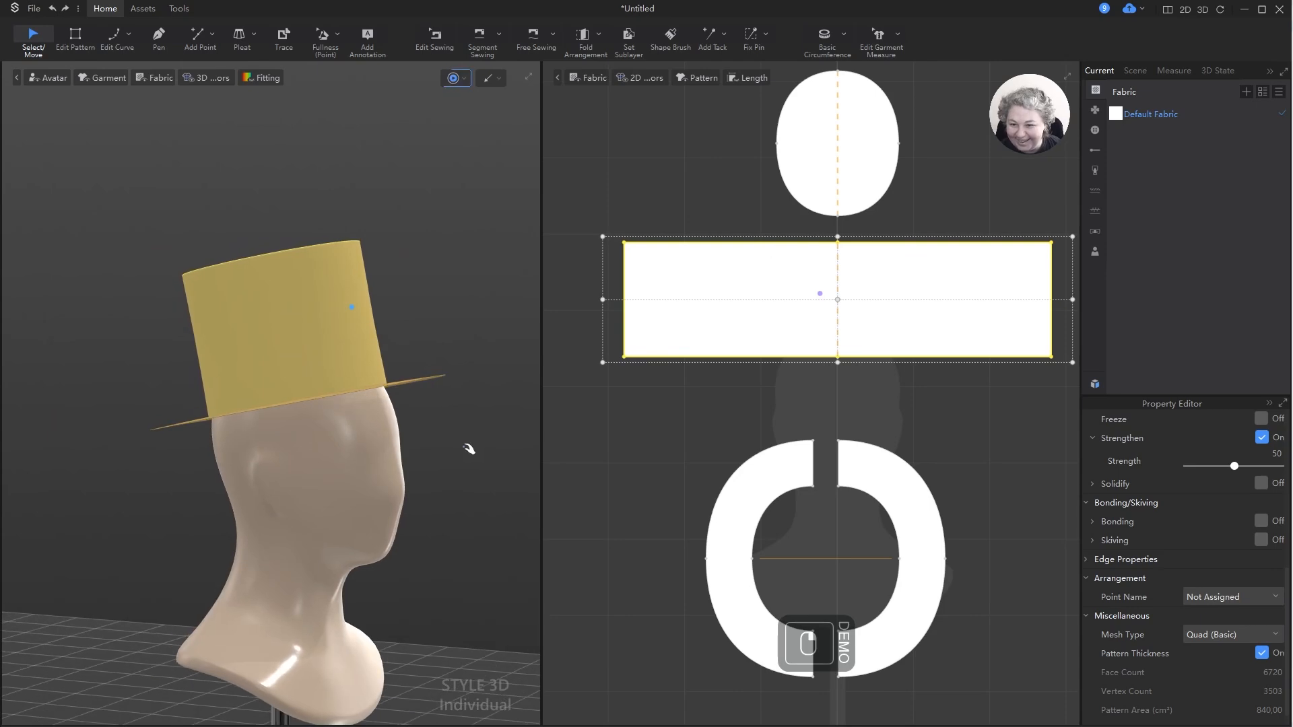
middle_click_drag(470, 448, 433, 434, "alt")
right_click_drag(433, 434, 456, 440)
- Remove strengthening from all pattern pieces and stop the simulation
key("ctrl+a")
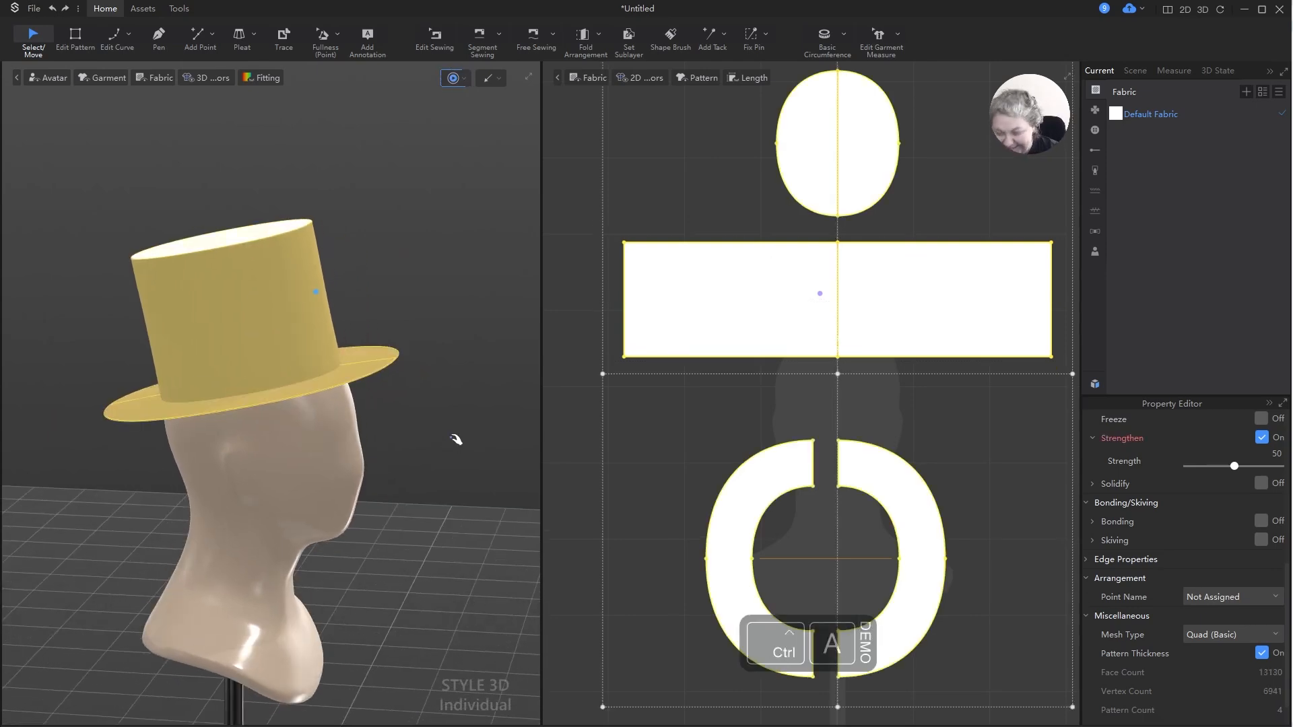
key("ctrl+h")
left_click(472, 416)
key("space")
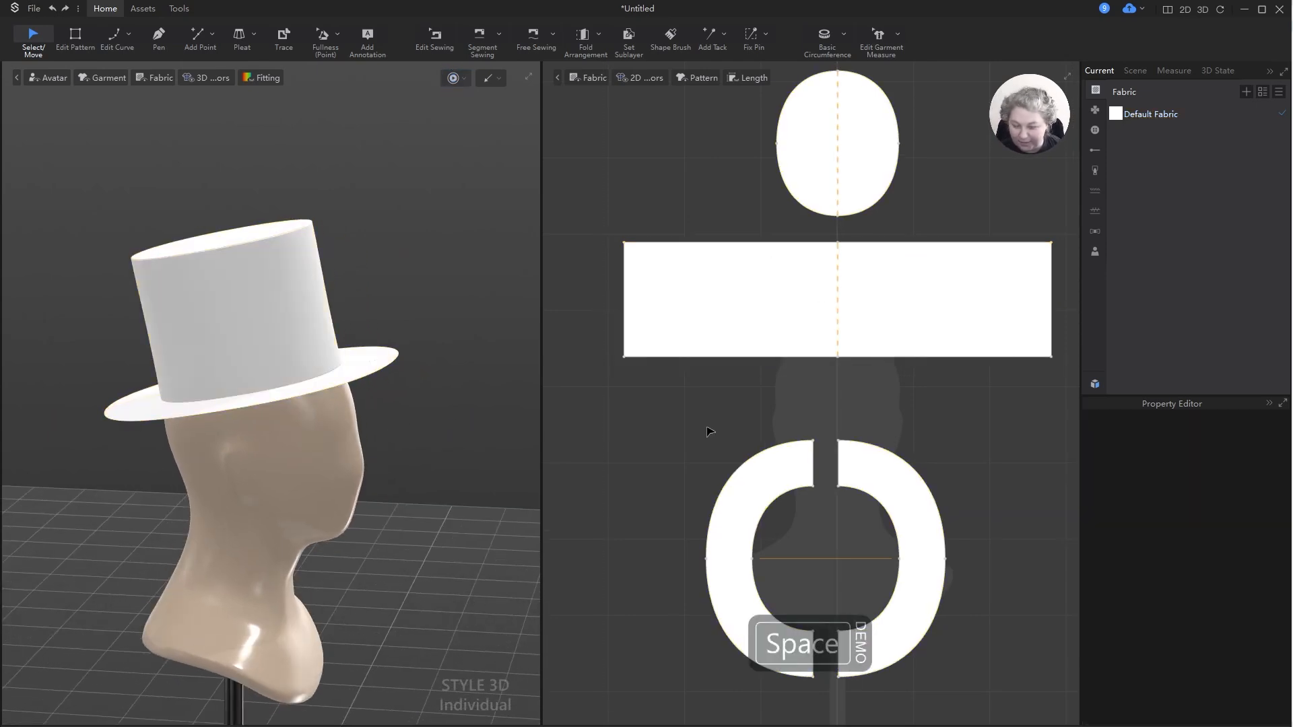
- For all seams, set the 3D seamline to None and turn off Sync Fold Arrangement and Elastic
key("b")
scroll(741, 354, "down", 3)
key("ctrl+a")
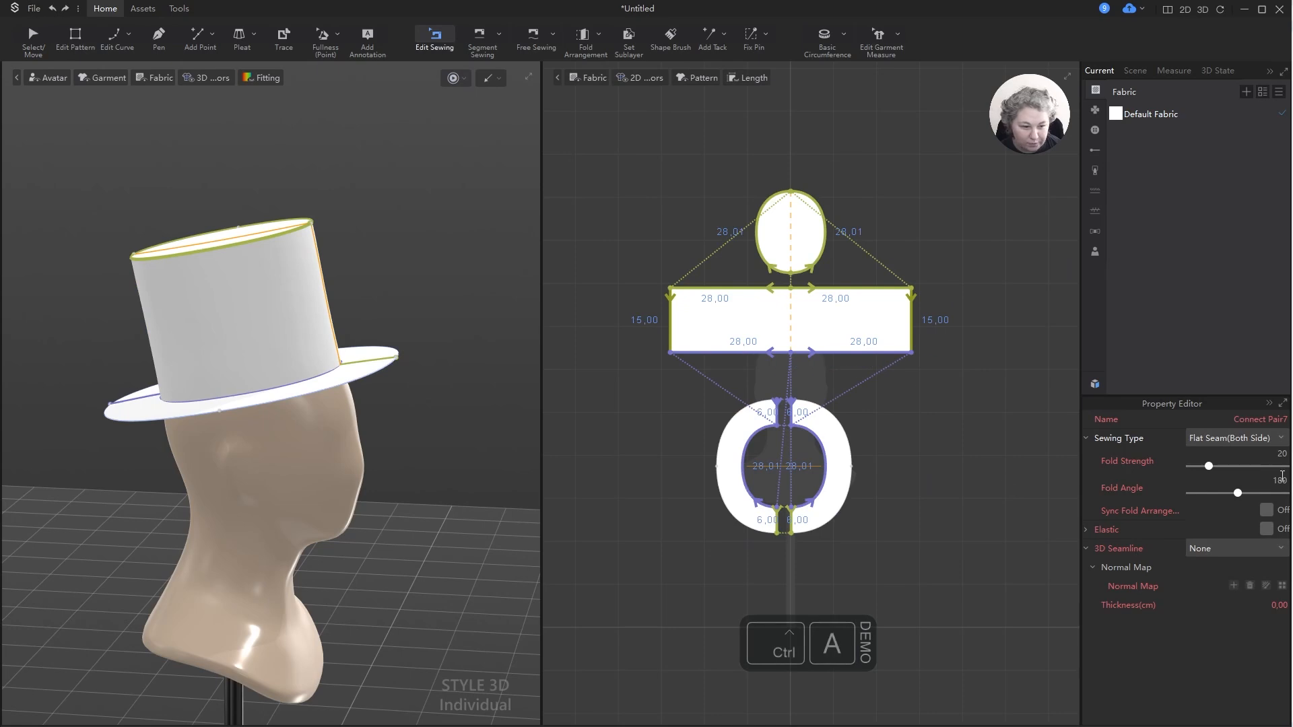
left_click(1283, 551)
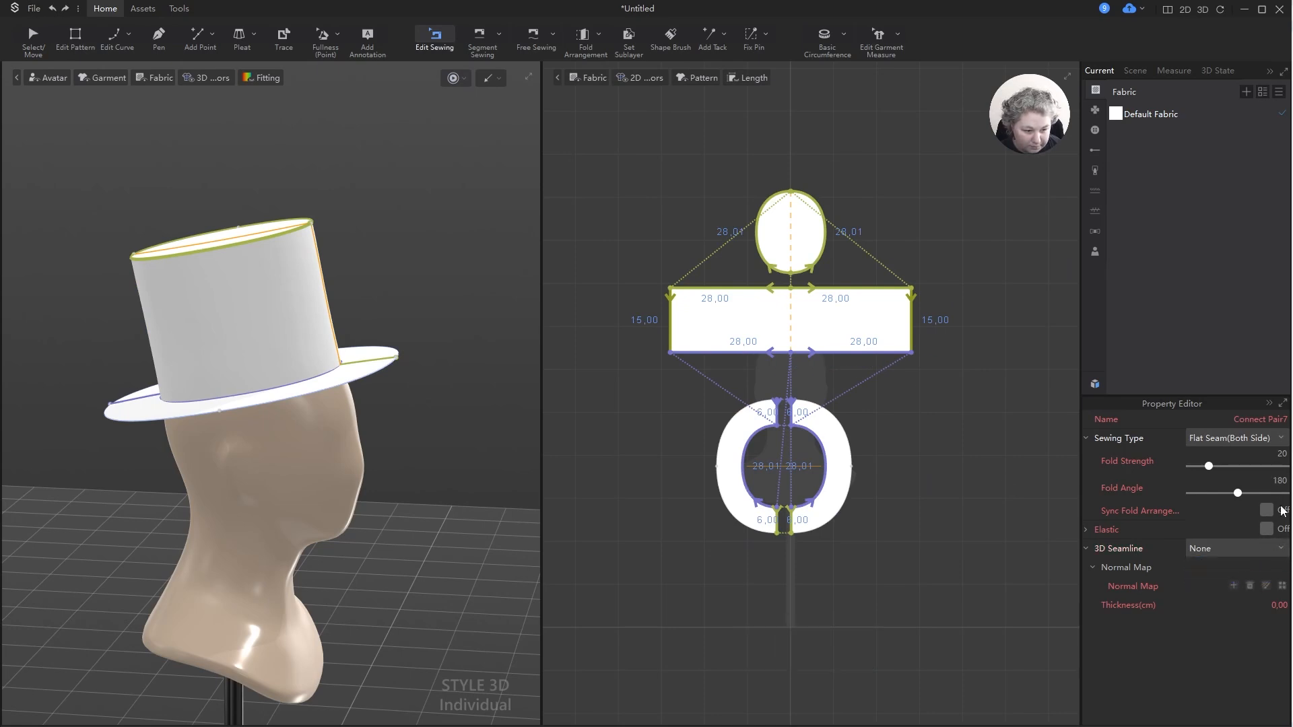
left_click(1268, 511)
left_click(1267, 529)
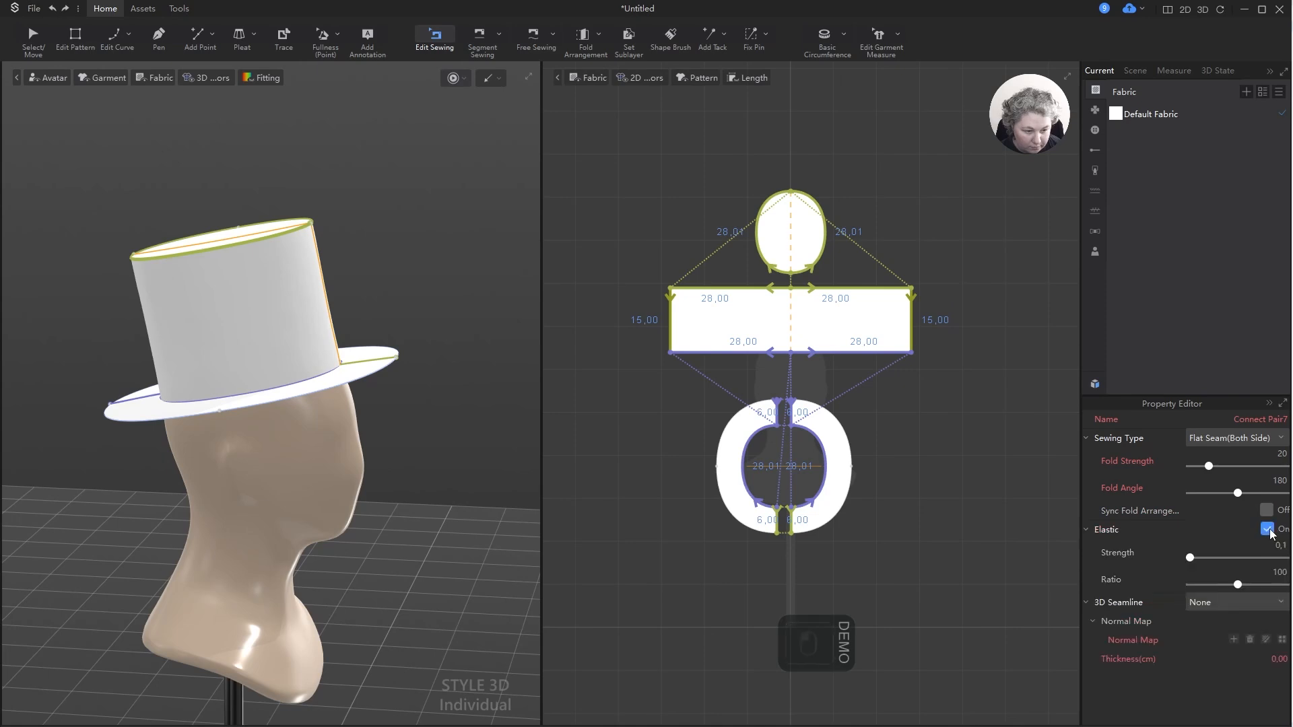
left_click(1266, 530)
- Set the thickness of all seams to 0 and delete their normal map
type("0")
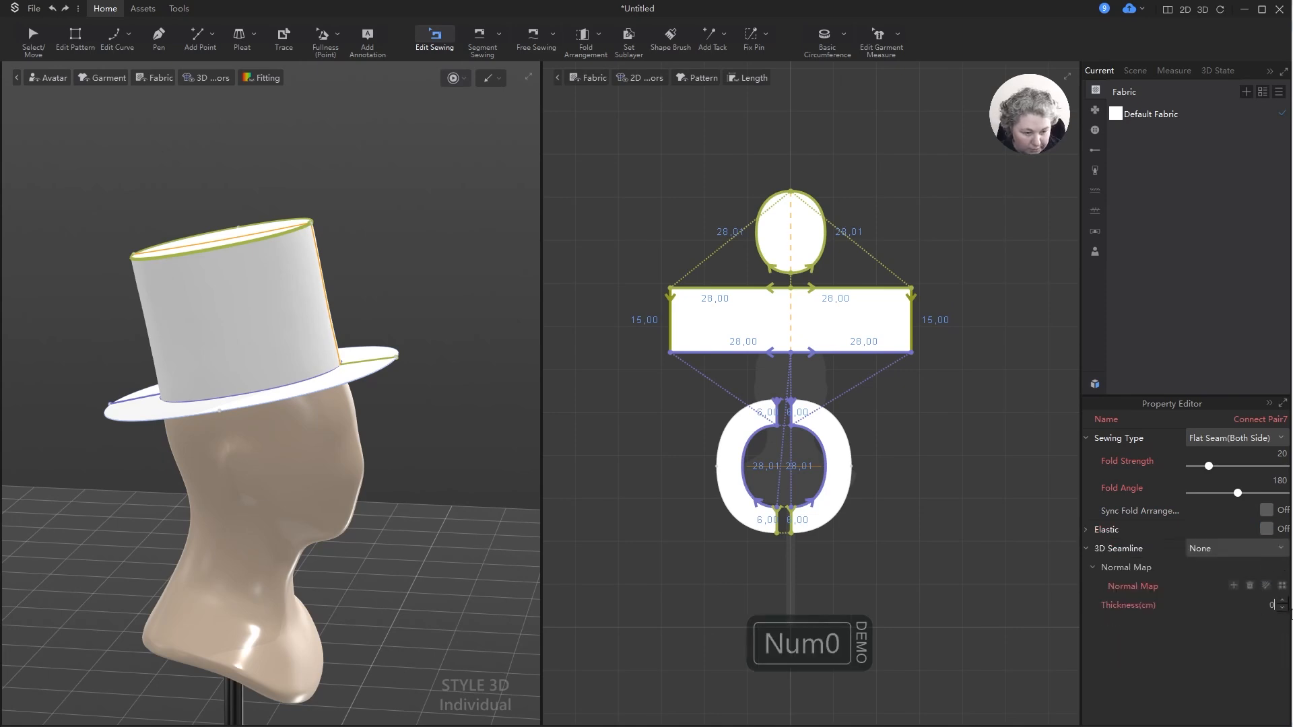
key("Return")
left_click(1251, 586)
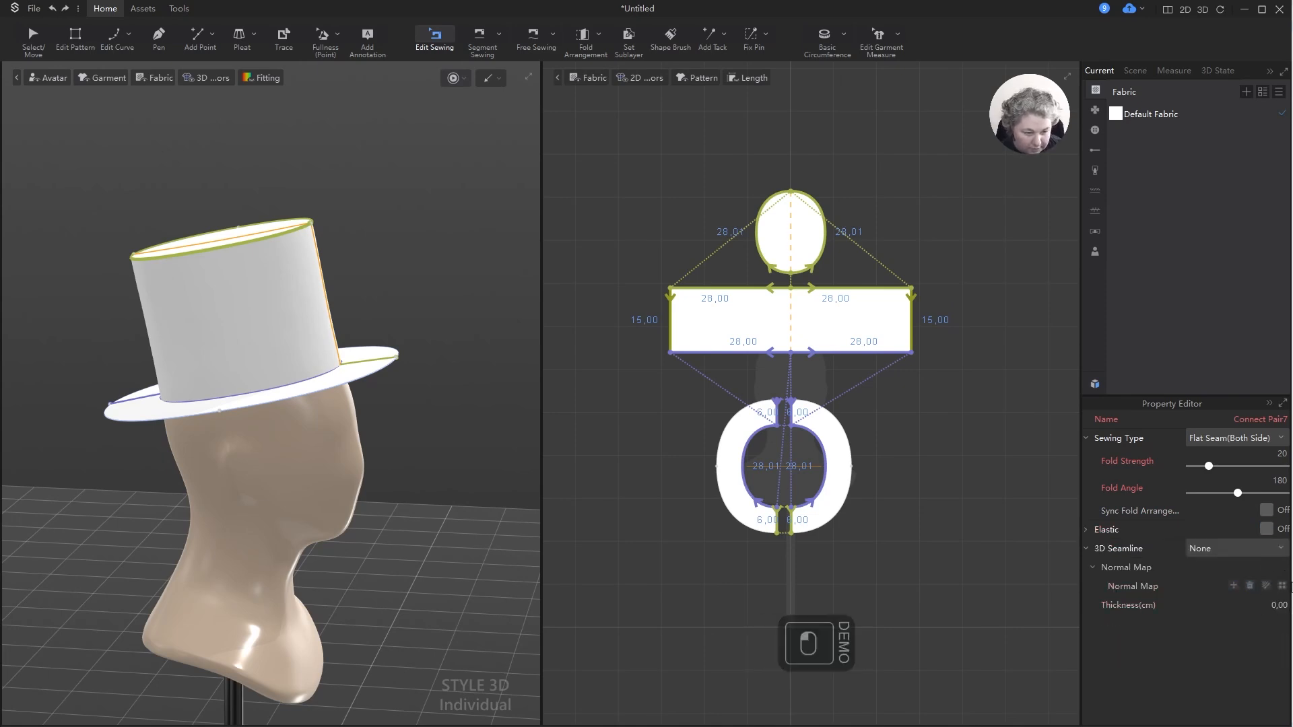
left_click(1010, 380)
- Examine the sewn hat in 3D from above and from both sides
right_click_drag(452, 361, 425, 347)
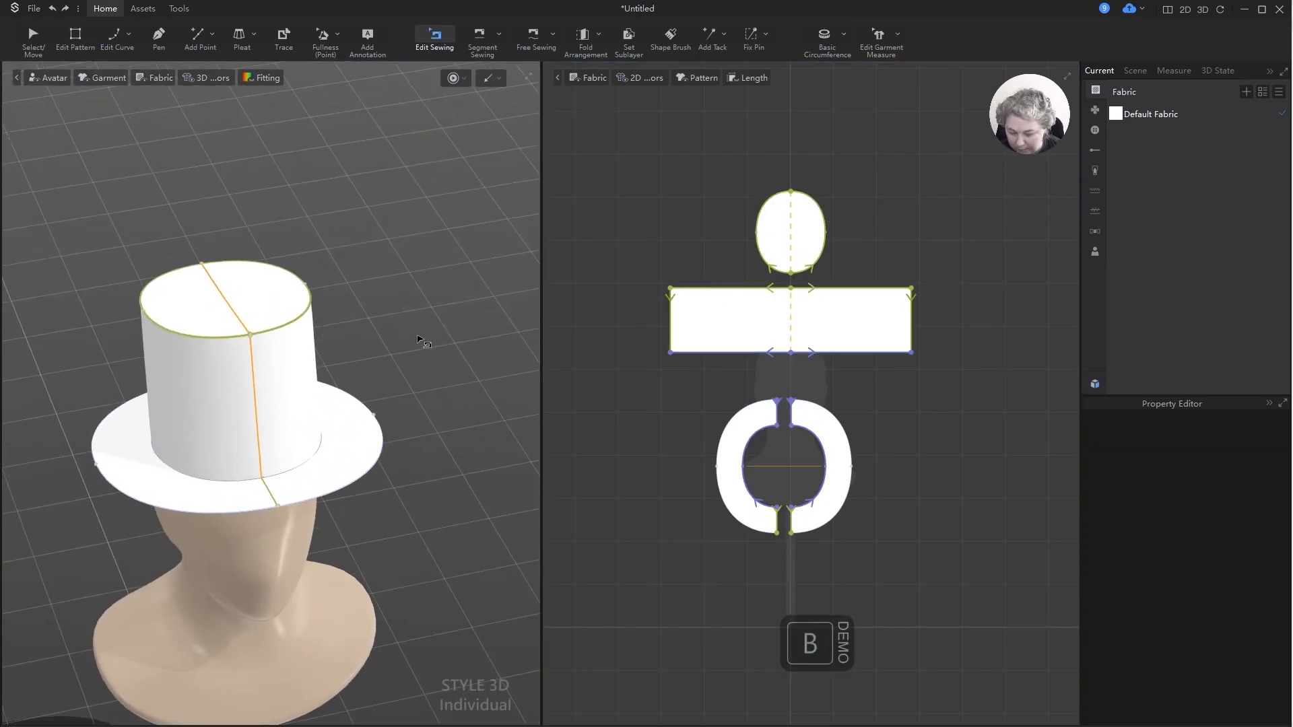
key("z")
key("q")
left_click(423, 329)
mouse_move(453, 355)
right_mouse_down()
mouse_move(414, 338)
mouse_move(459, 337)
right_mouse_up()
left_click_drag(458, 338, 457, 255, "alt")
right_click_drag(457, 255, 395, 225)
left_click_drag(396, 225, 415, 306, "alt")
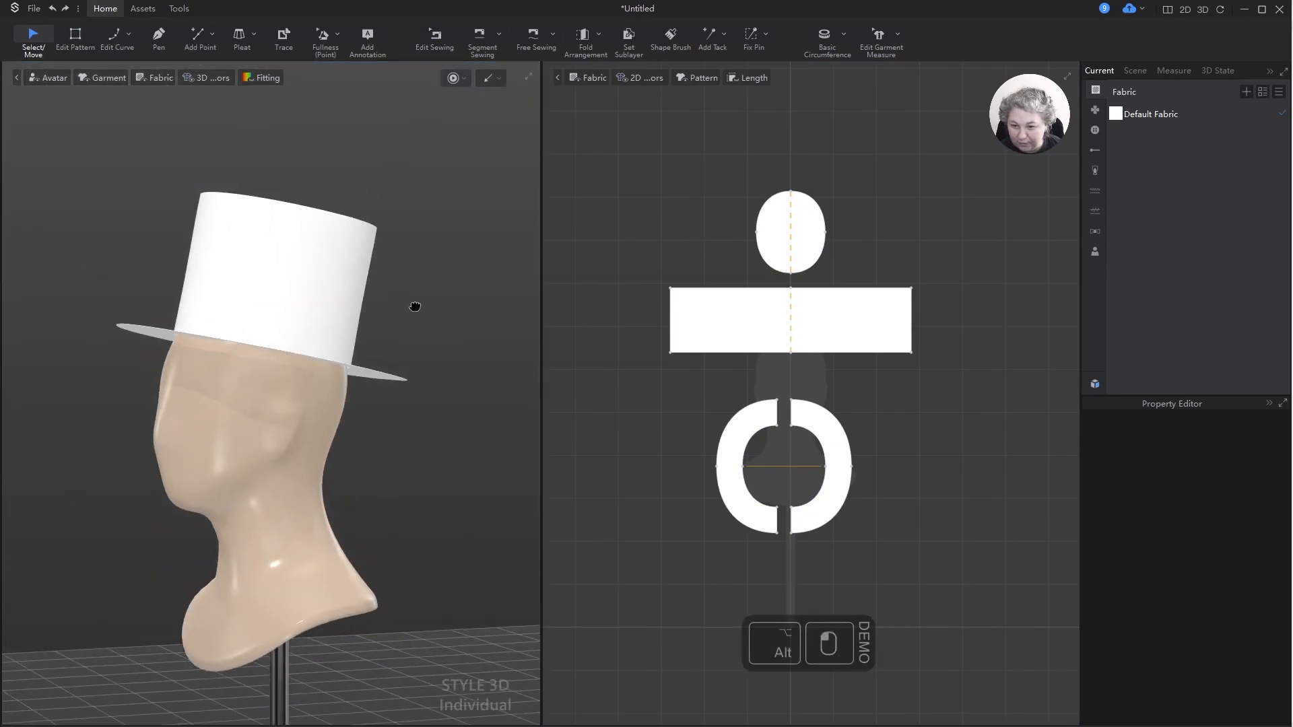
right_click_drag(415, 306, 421, 320)
- Set the rendering type of Default Fabric's front material to Silk
left_click(1138, 114)
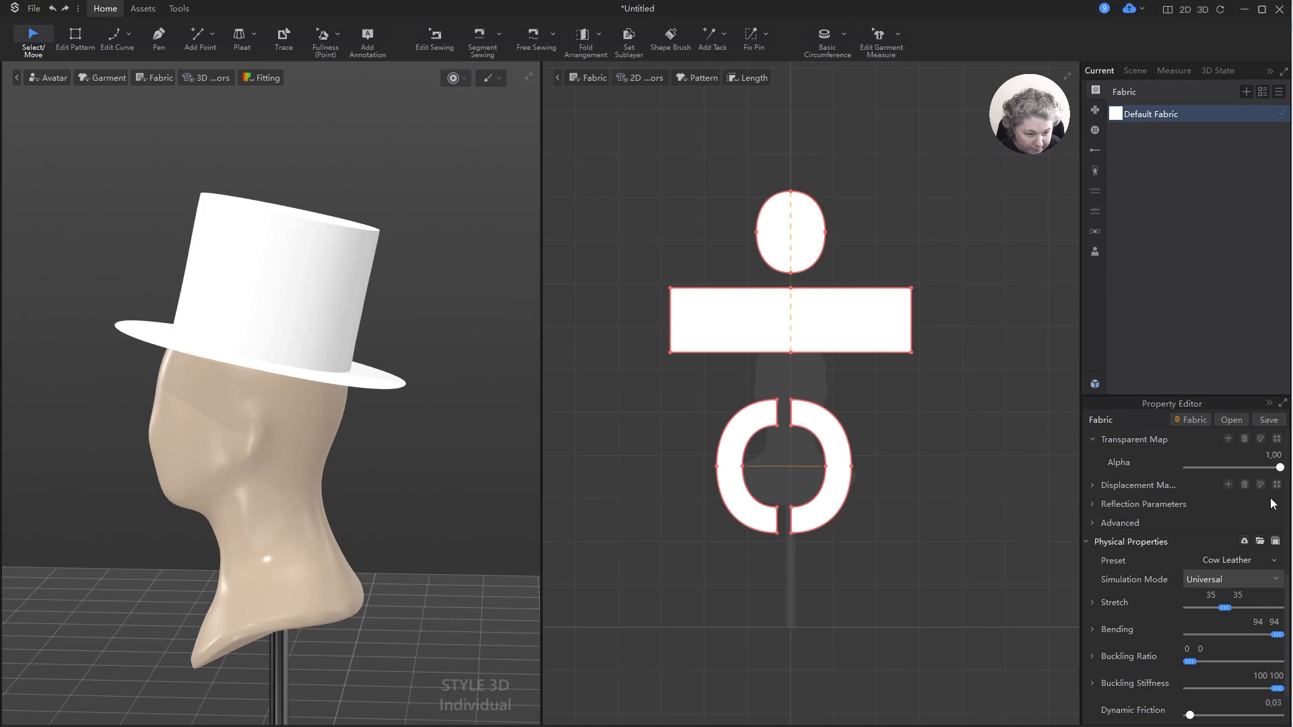
scroll(1270, 499, "up", 10)
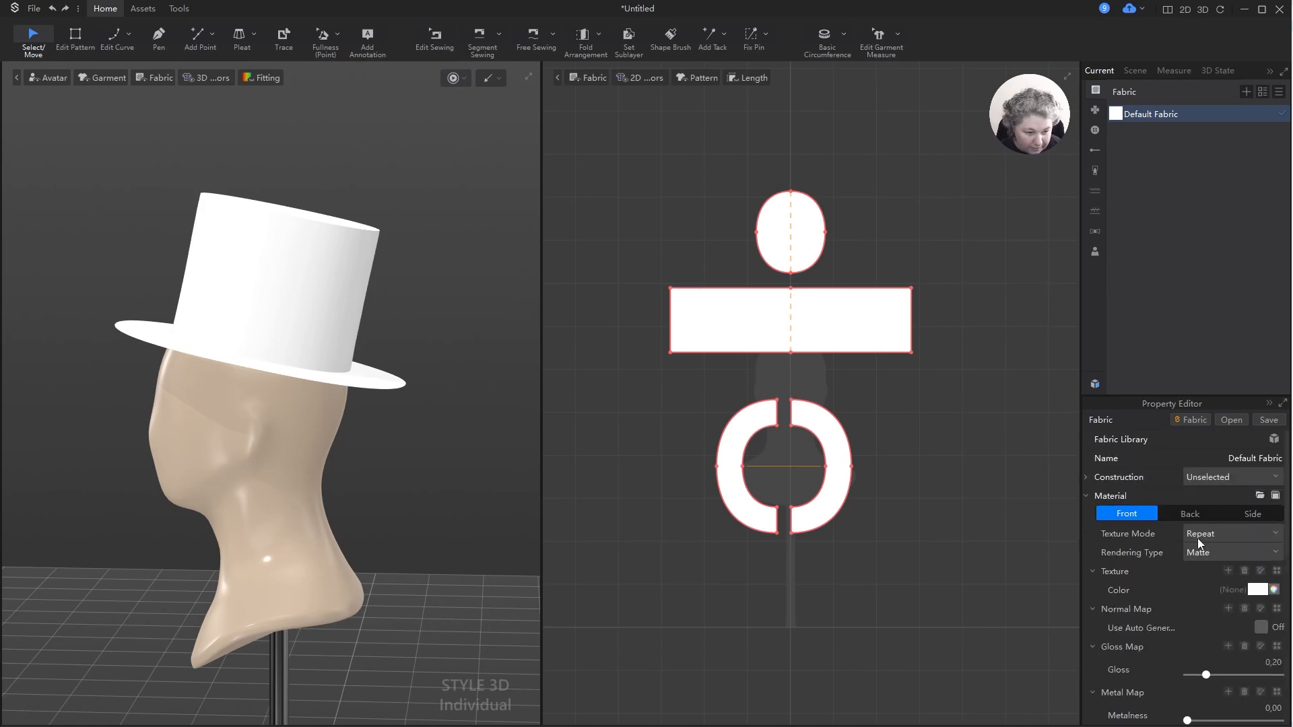
scroll(1206, 580, "down", 3)
scroll(1232, 583, "up", 3)
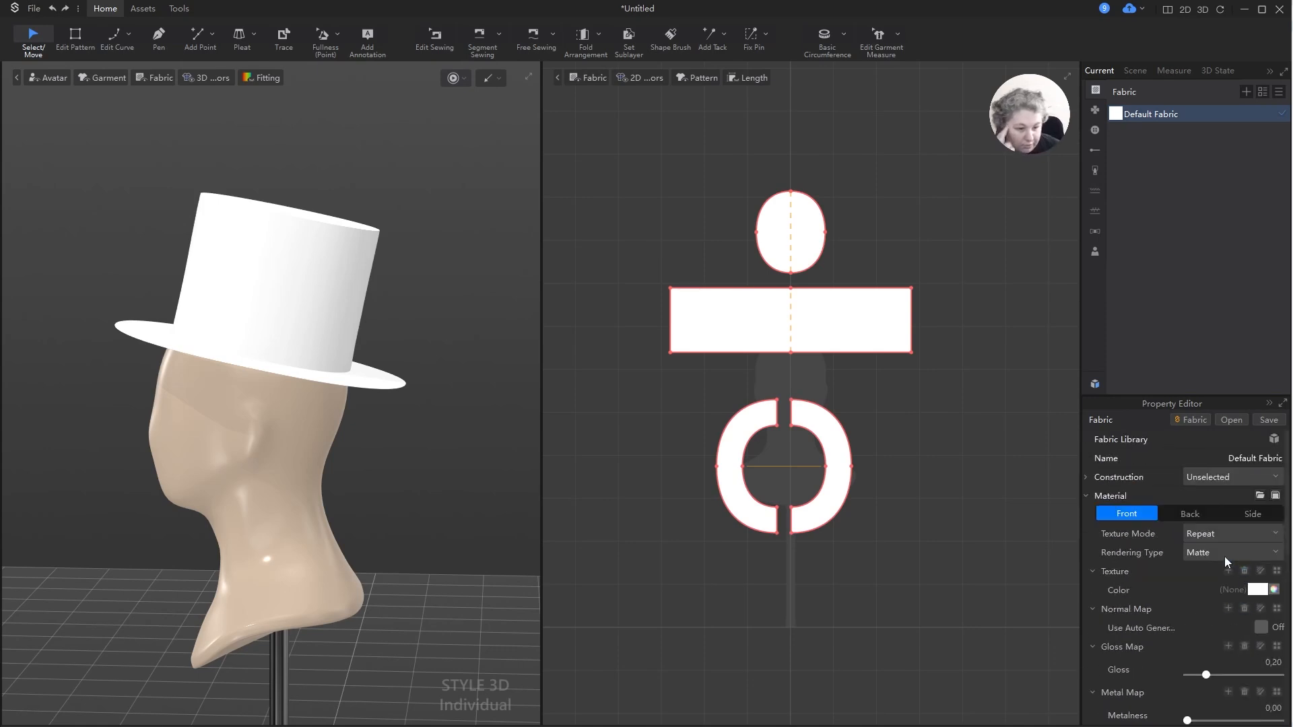
left_click(1228, 551)
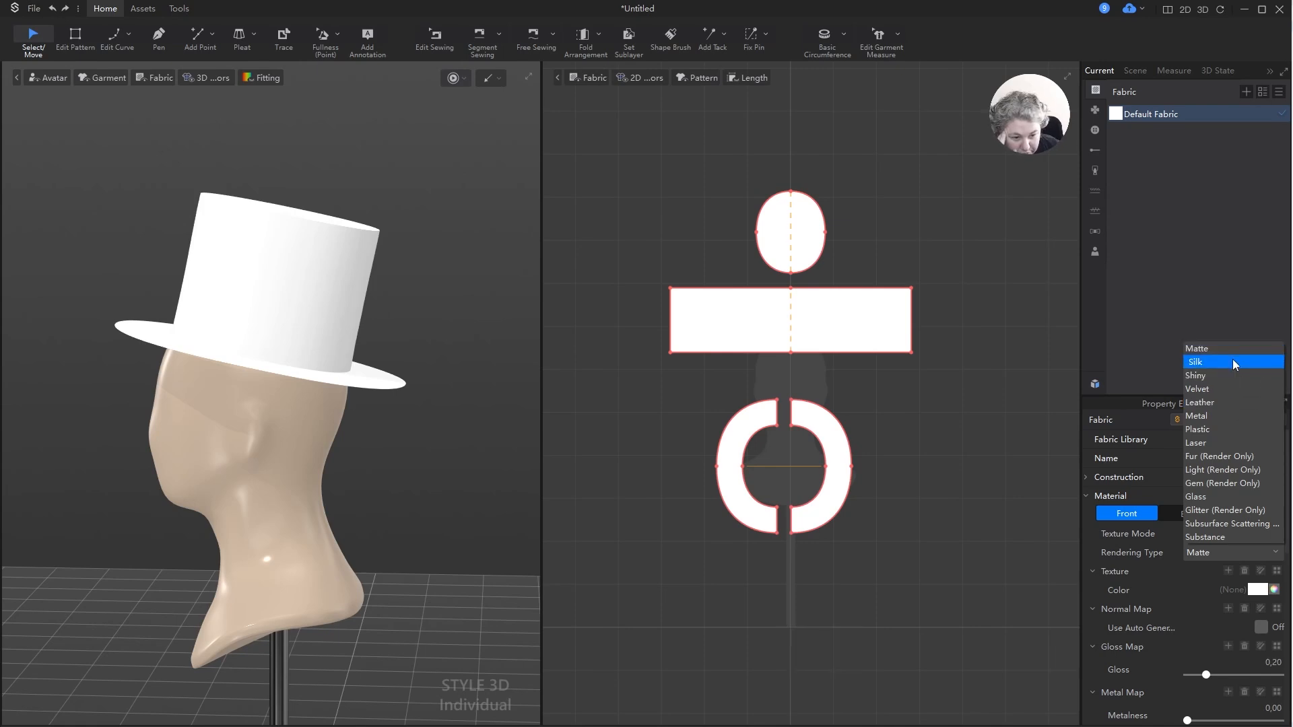
left_click(1232, 362)
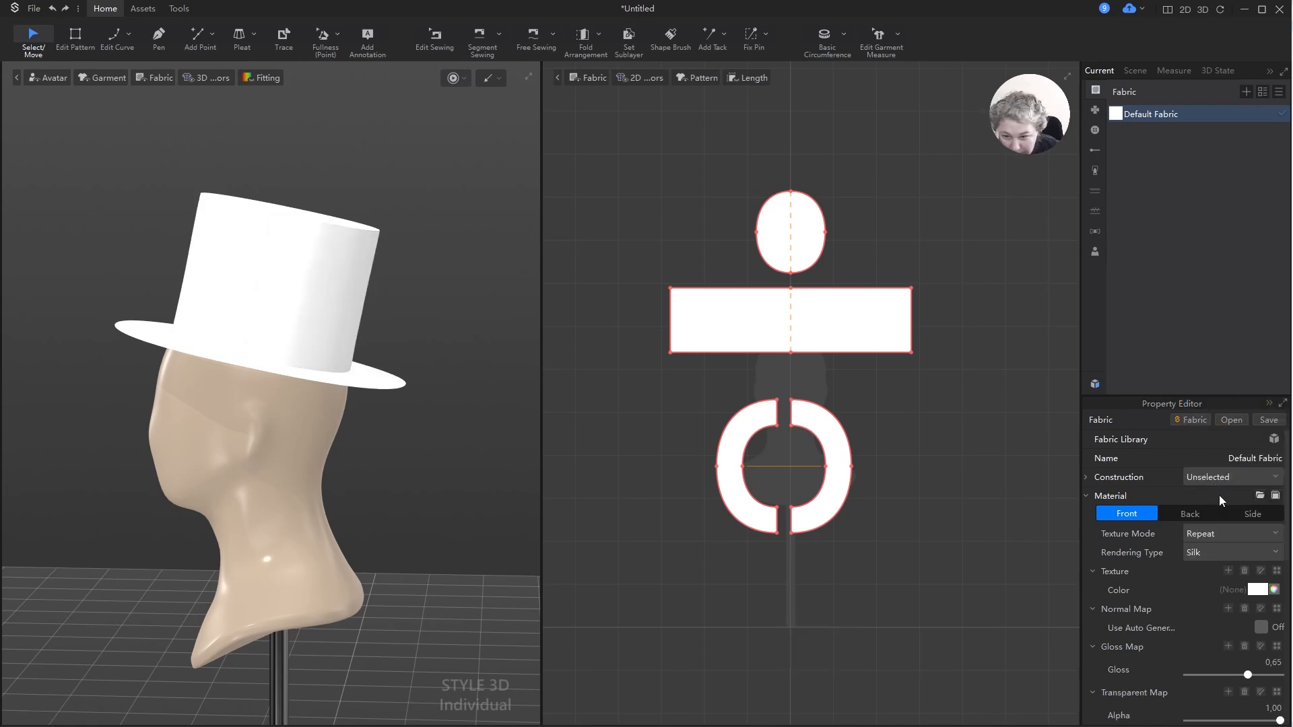
- Darken Default Fabric's front material color to a neutral near-black with a V value of 10%
left_click(1274, 591)
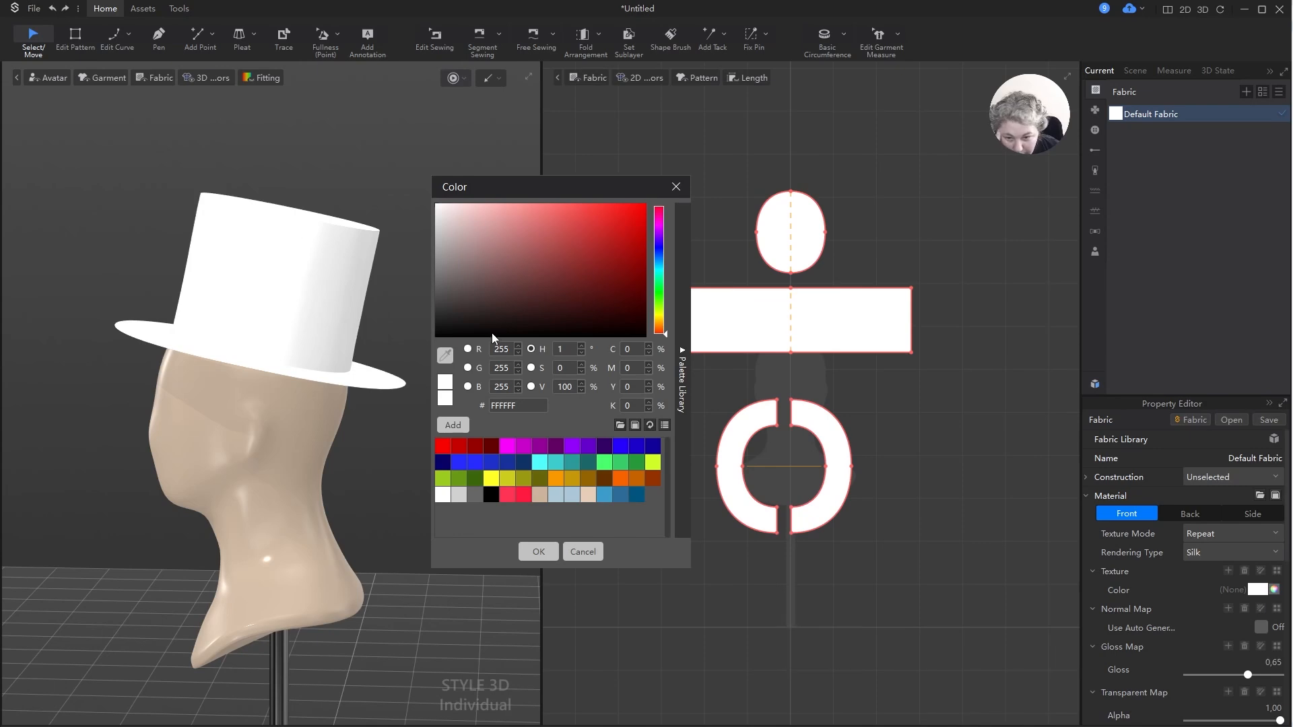
left_click(479, 312)
left_click(438, 314)
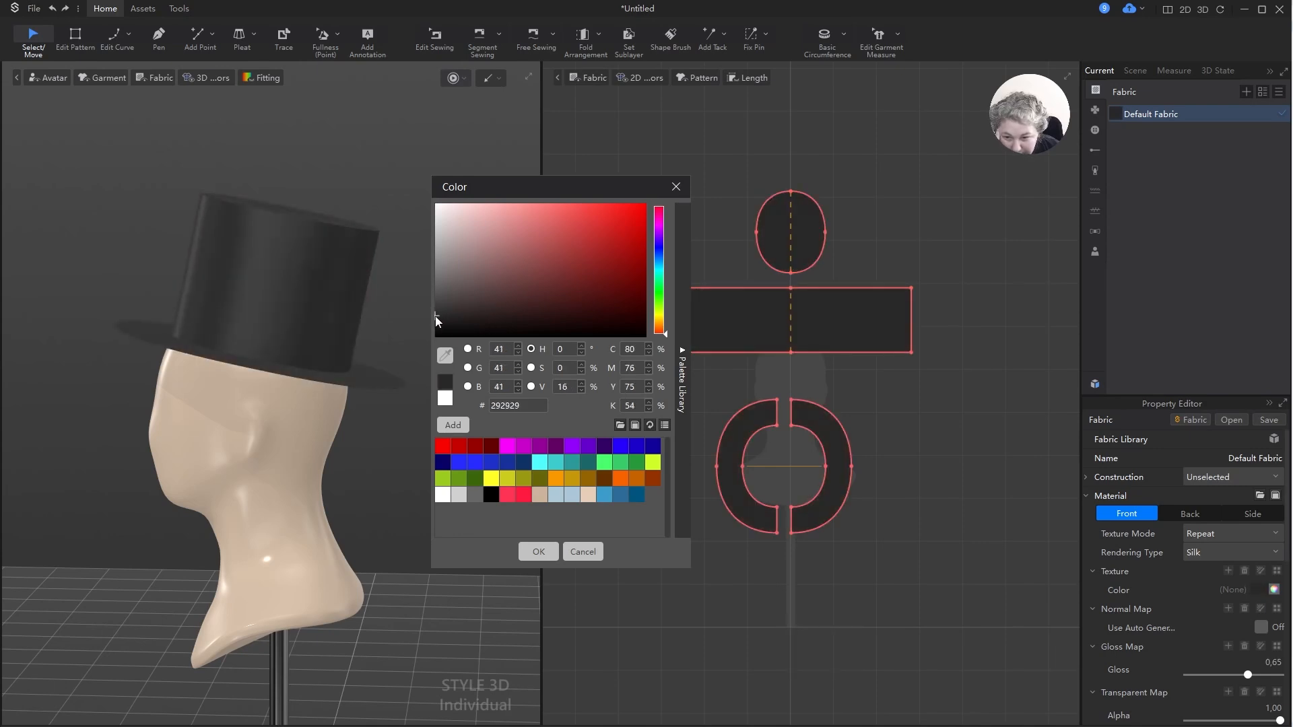
left_click(436, 320)
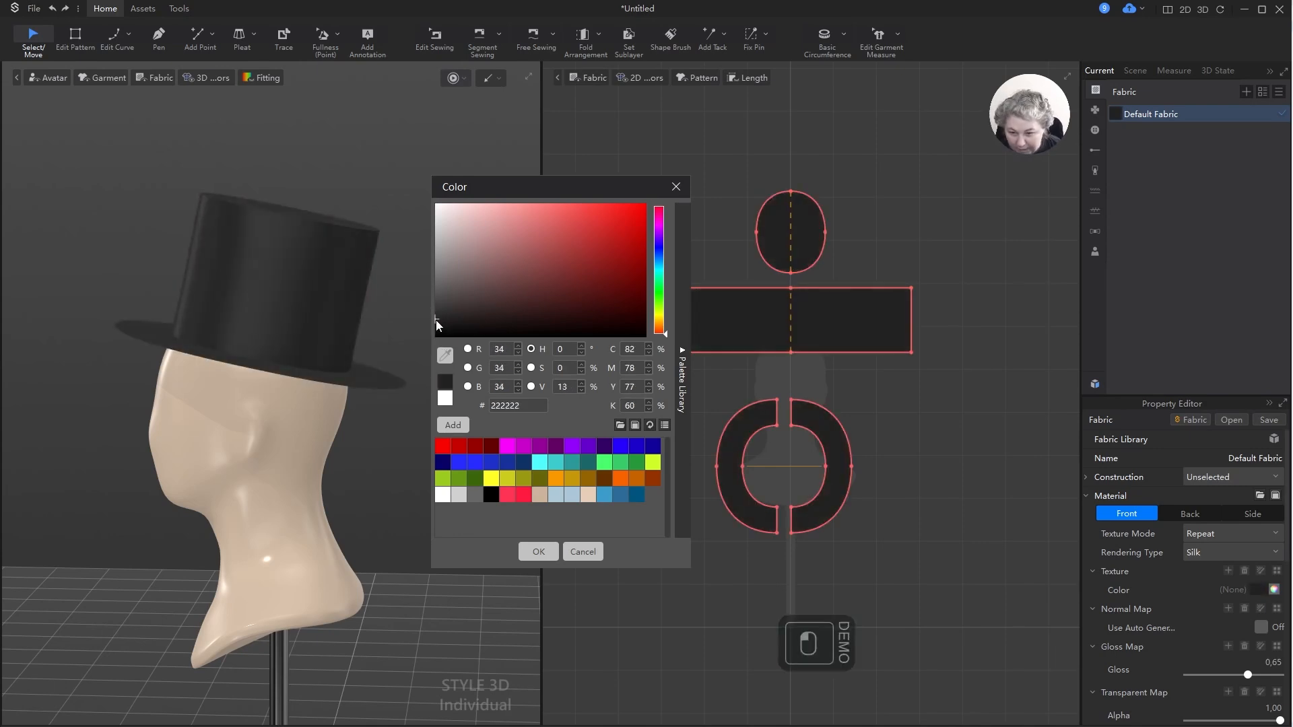
double_click(564, 387)
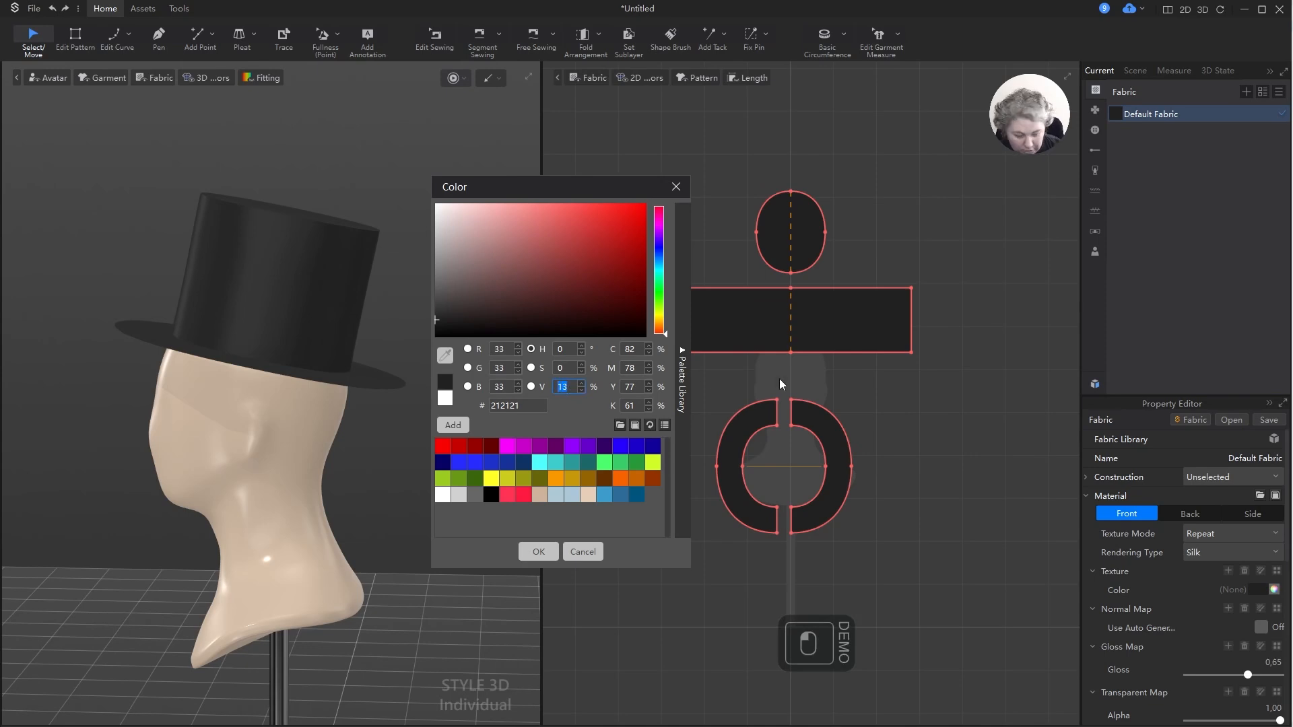
type("10")
key("Return")
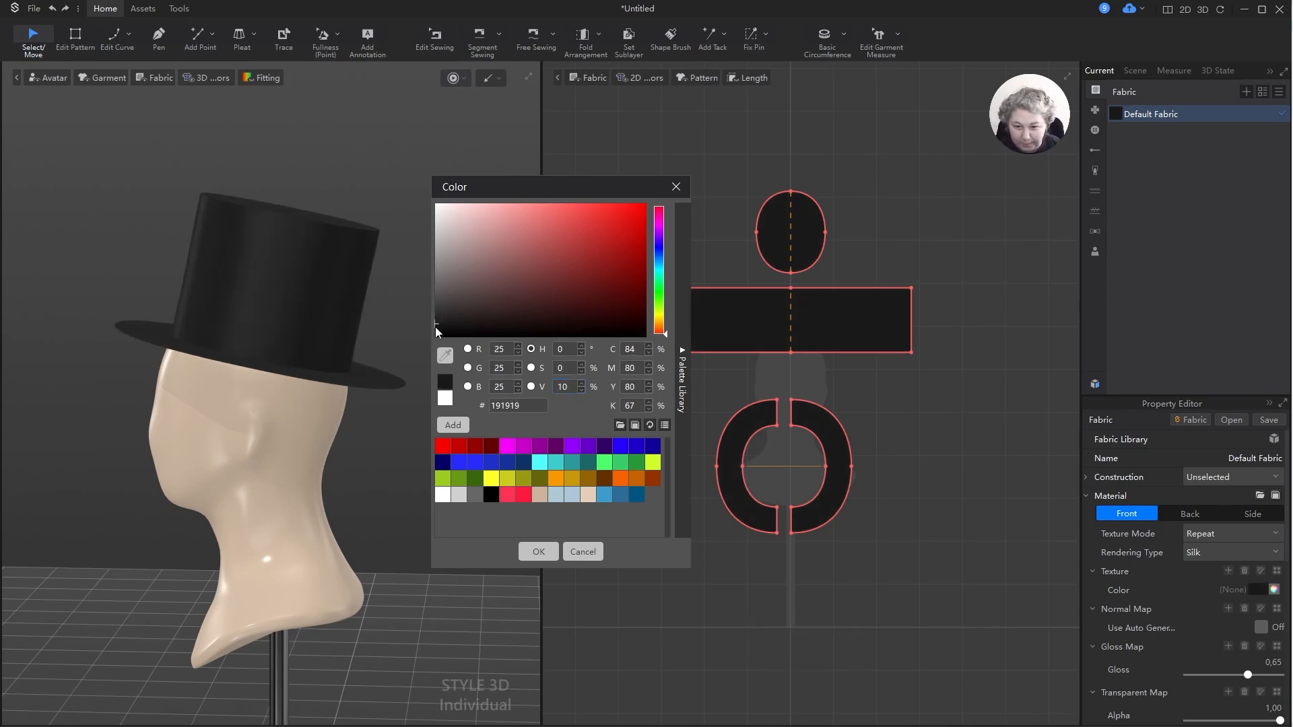
- Try pure black (000000) for the fabric color, return V to 10% and accept the color
left_click_drag(435, 325, 432, 341)
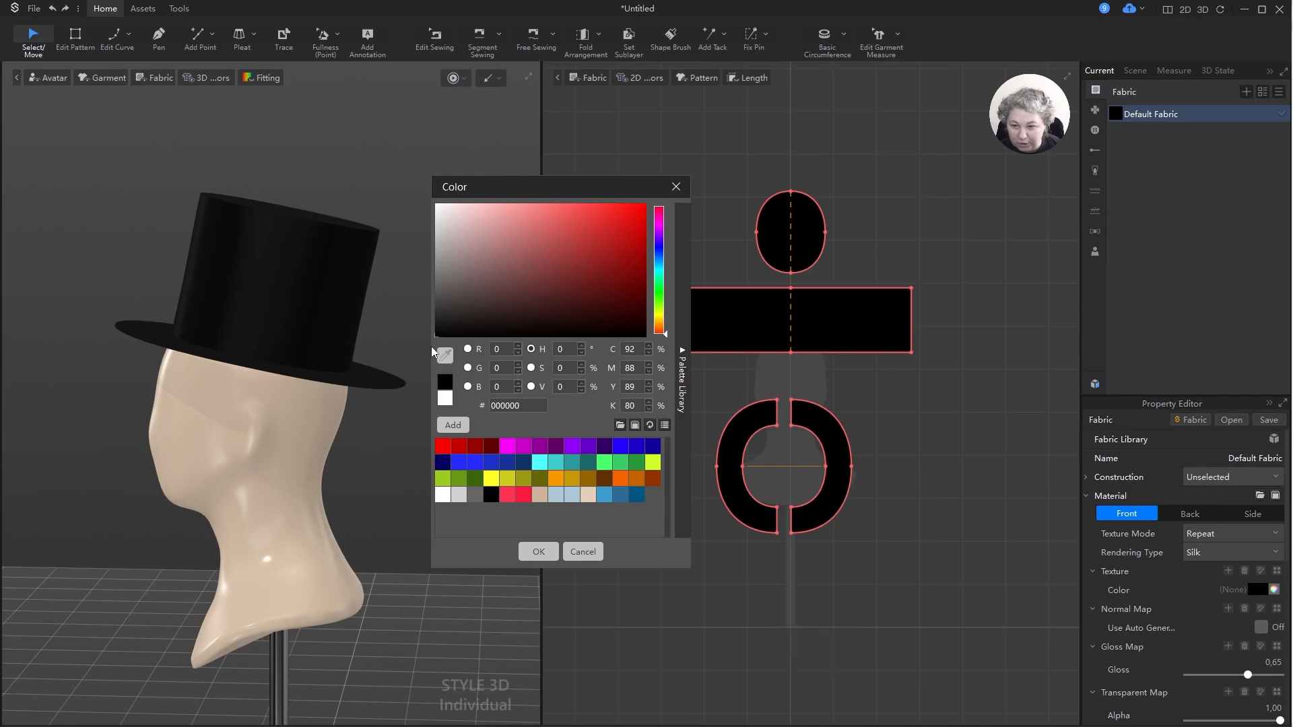
key("alt")
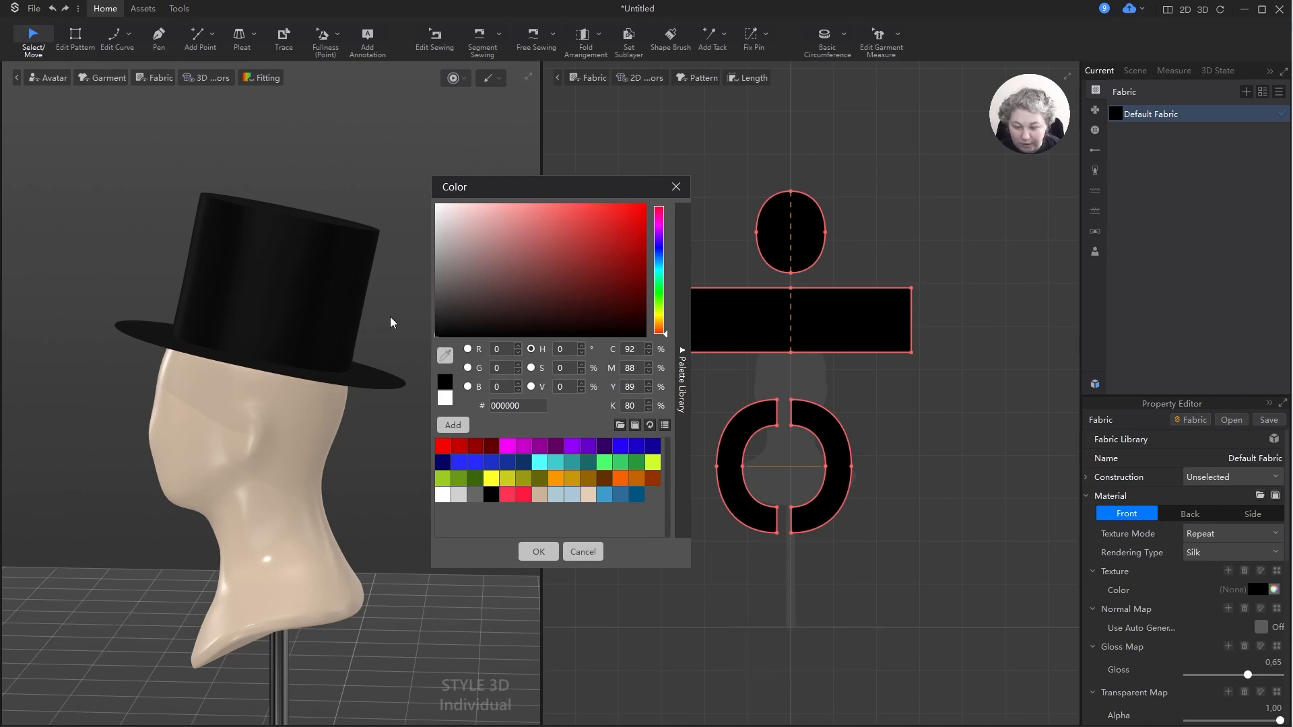
left_click(563, 386)
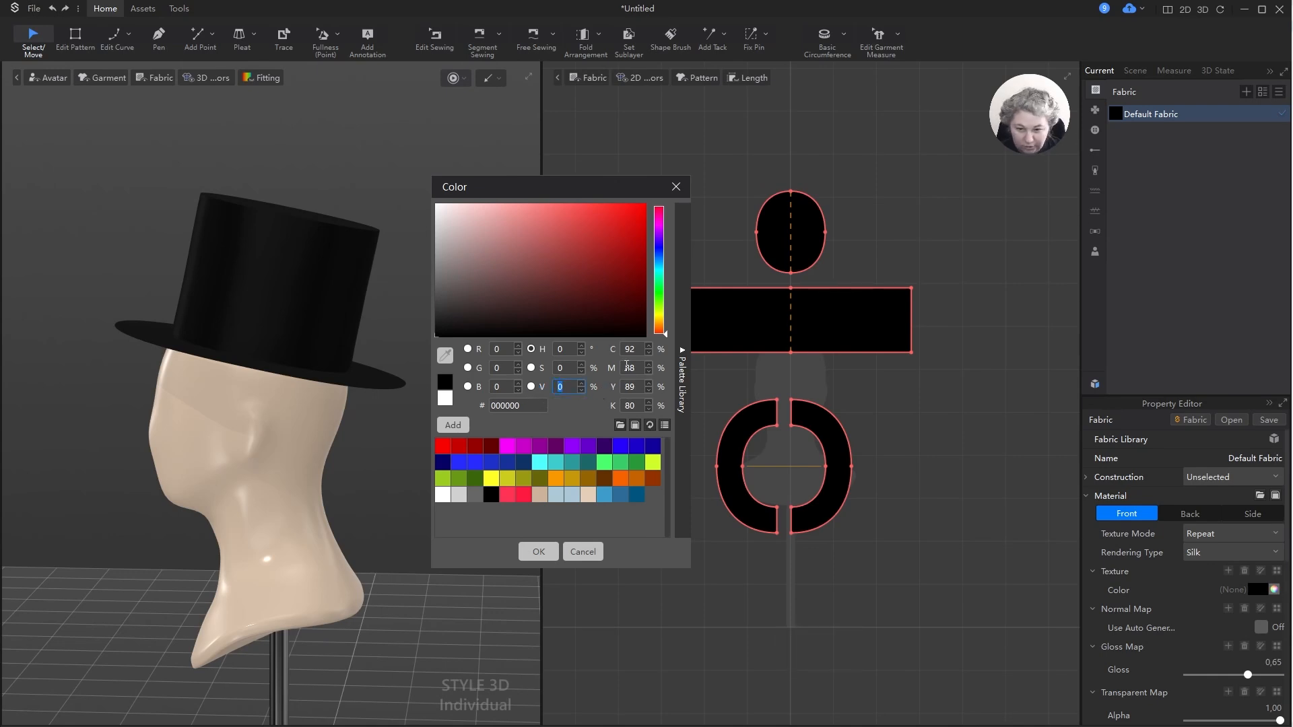
type("10")
key("Return")
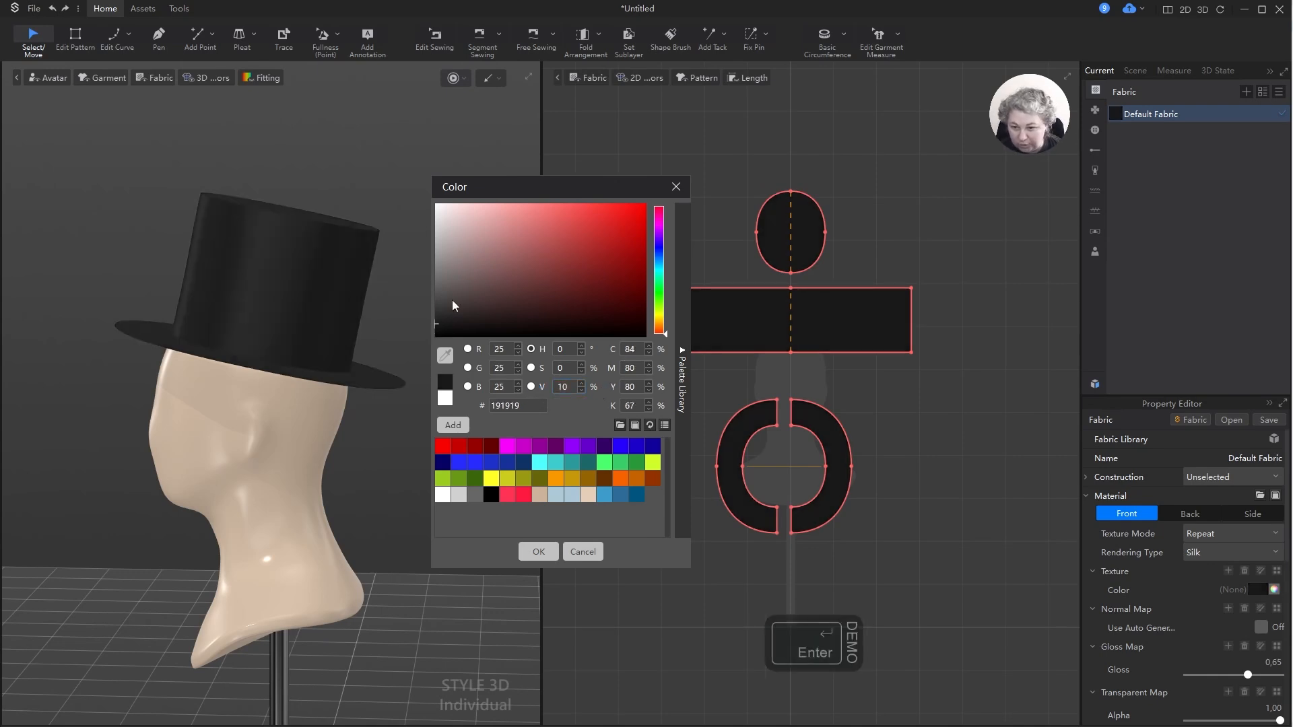
left_click(534, 554)
- Set the 3D view to Normal Rendering
right_click_drag(387, 356, 593, 311)
right_click_drag(402, 309, 477, 289)
scroll(305, 290, "up", 4)
left_click(499, 79)
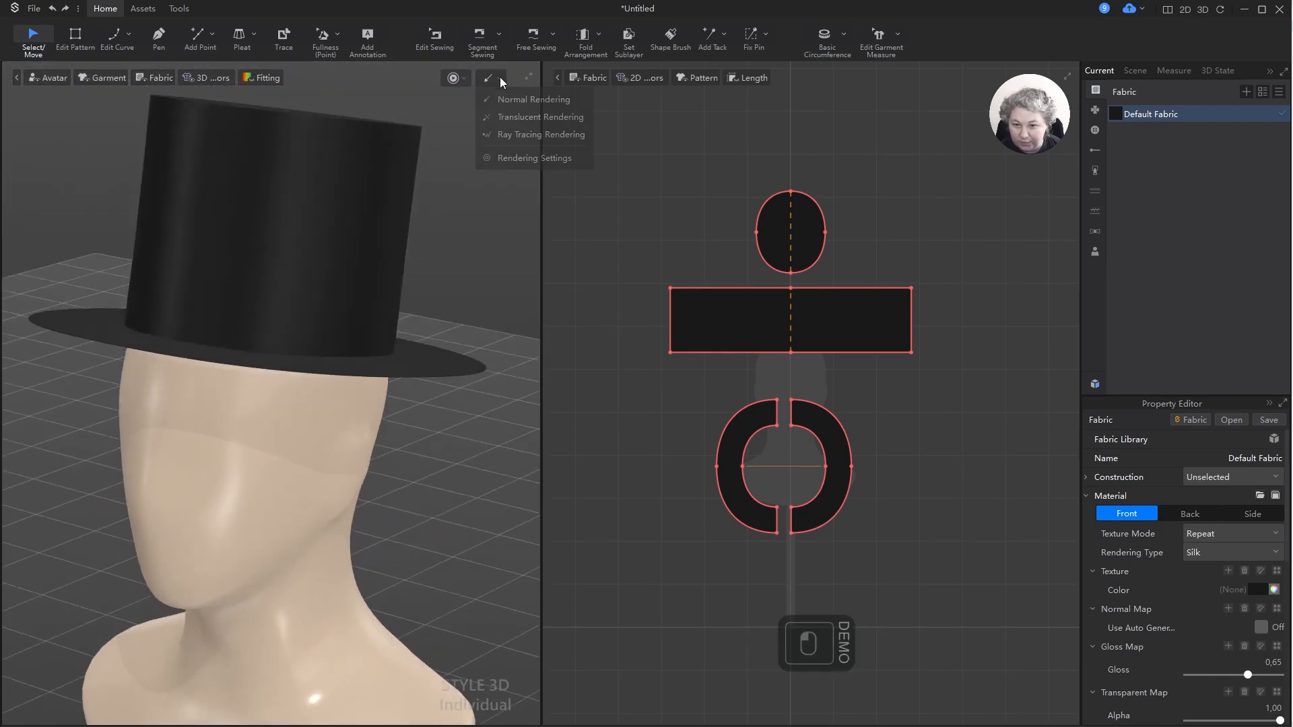
left_click(506, 101)
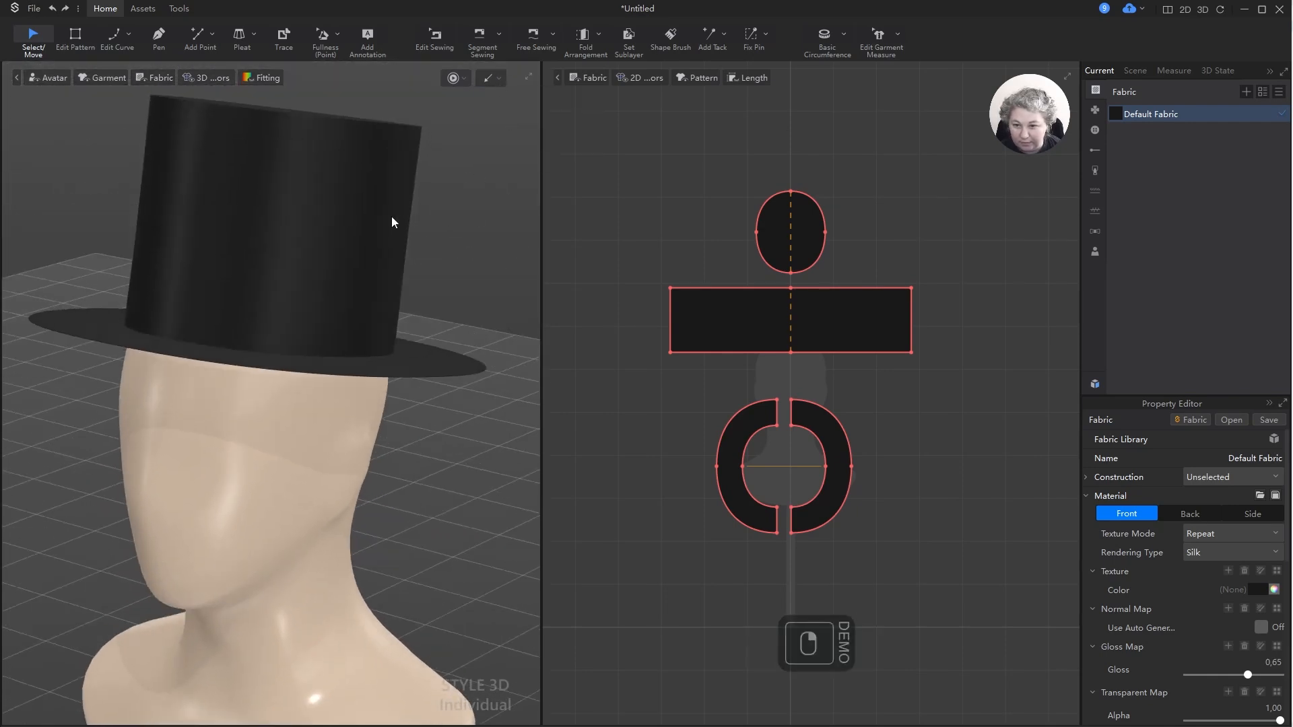
- Examine the black top hat on the head in 3D from both sides, from above and along the brim
right_click_drag(392, 220, 453, 245)
scroll(454, 246, "down", 5)
left_click_drag(425, 317, 421, 325, "alt")
right_click_drag(420, 325, 504, 303)
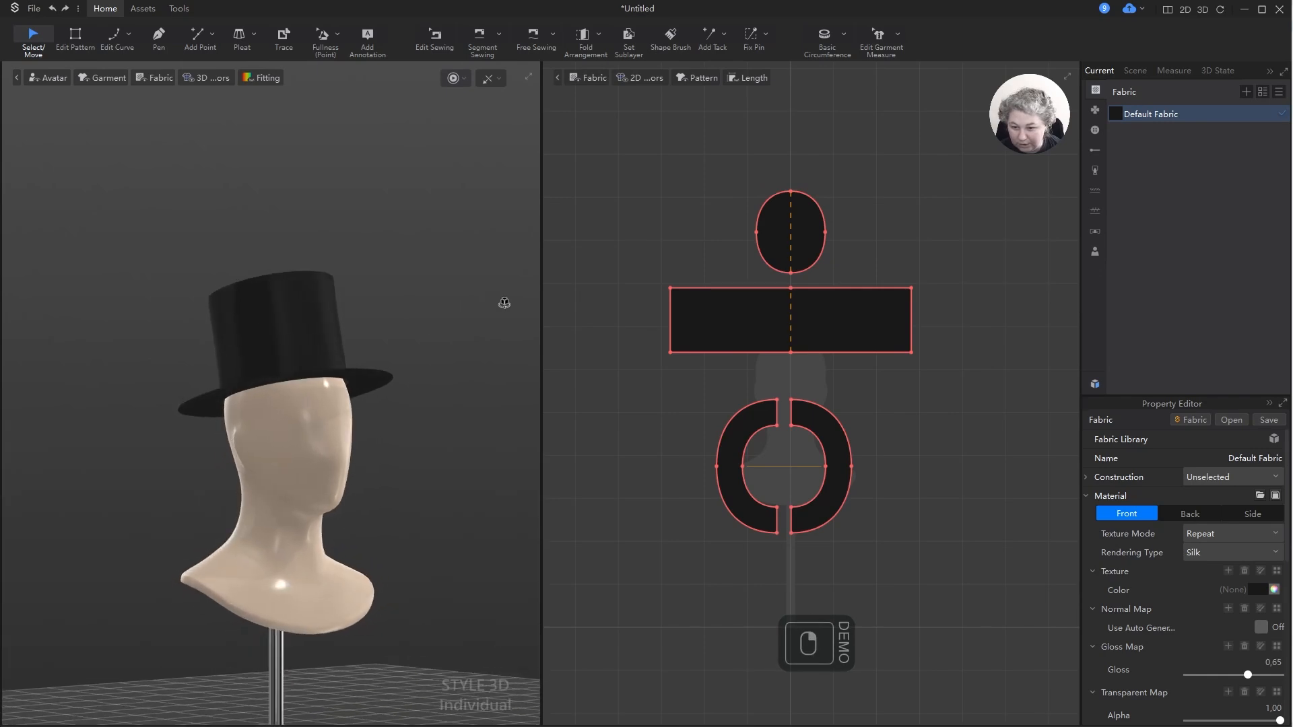
scroll(458, 359, "up", 5)
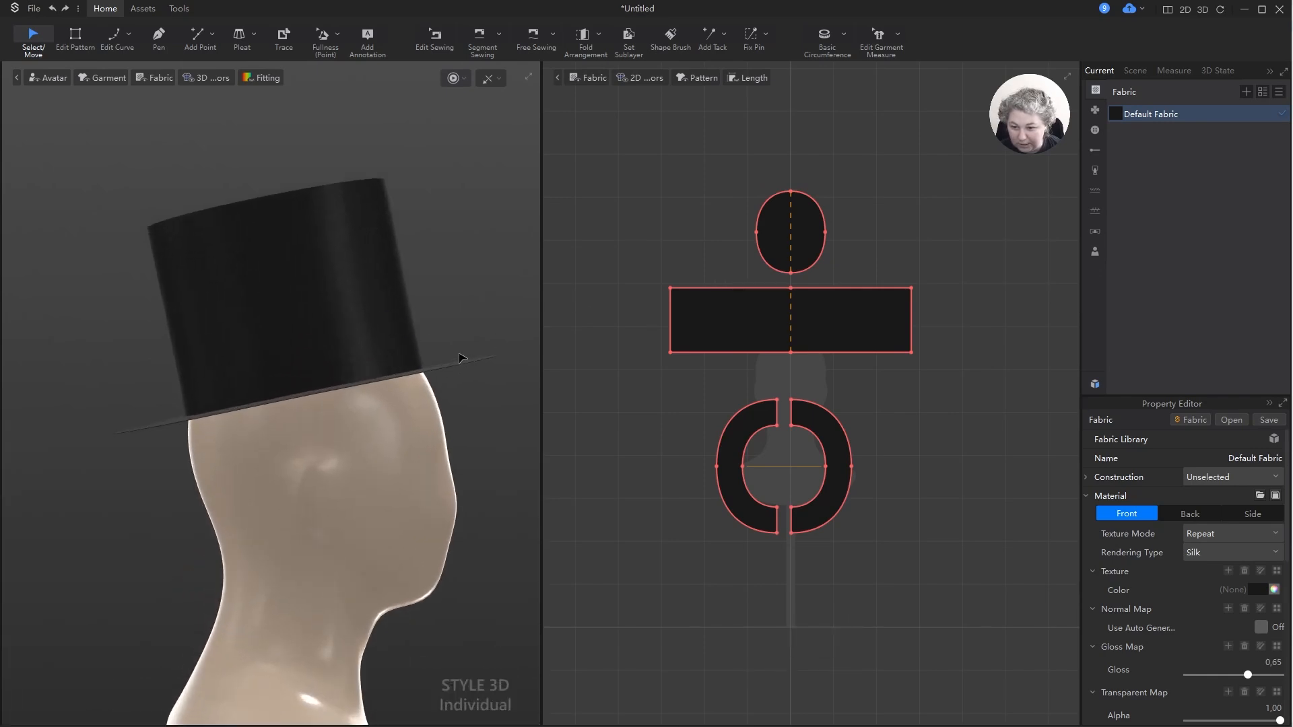
left_click_drag(474, 278, 441, 284, "alt")
right_click_drag(442, 285, 99, 394)
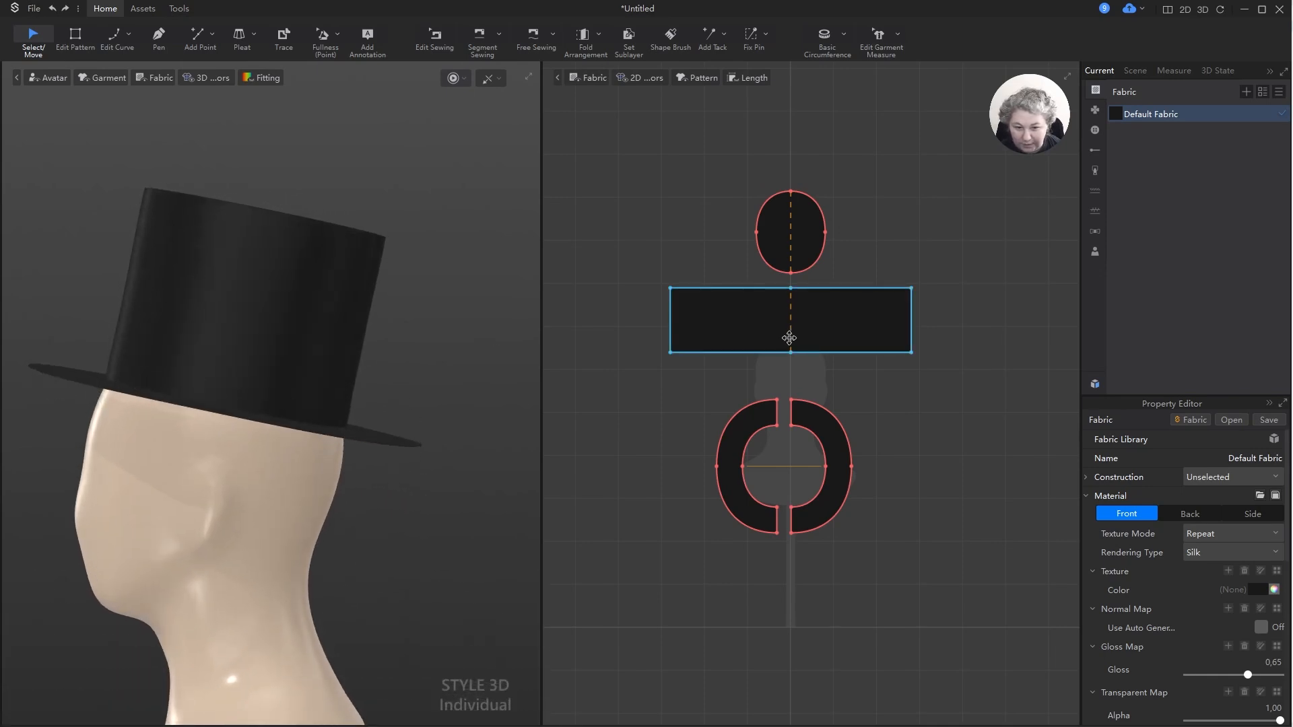
right_click_drag(440, 341, 449, 369)
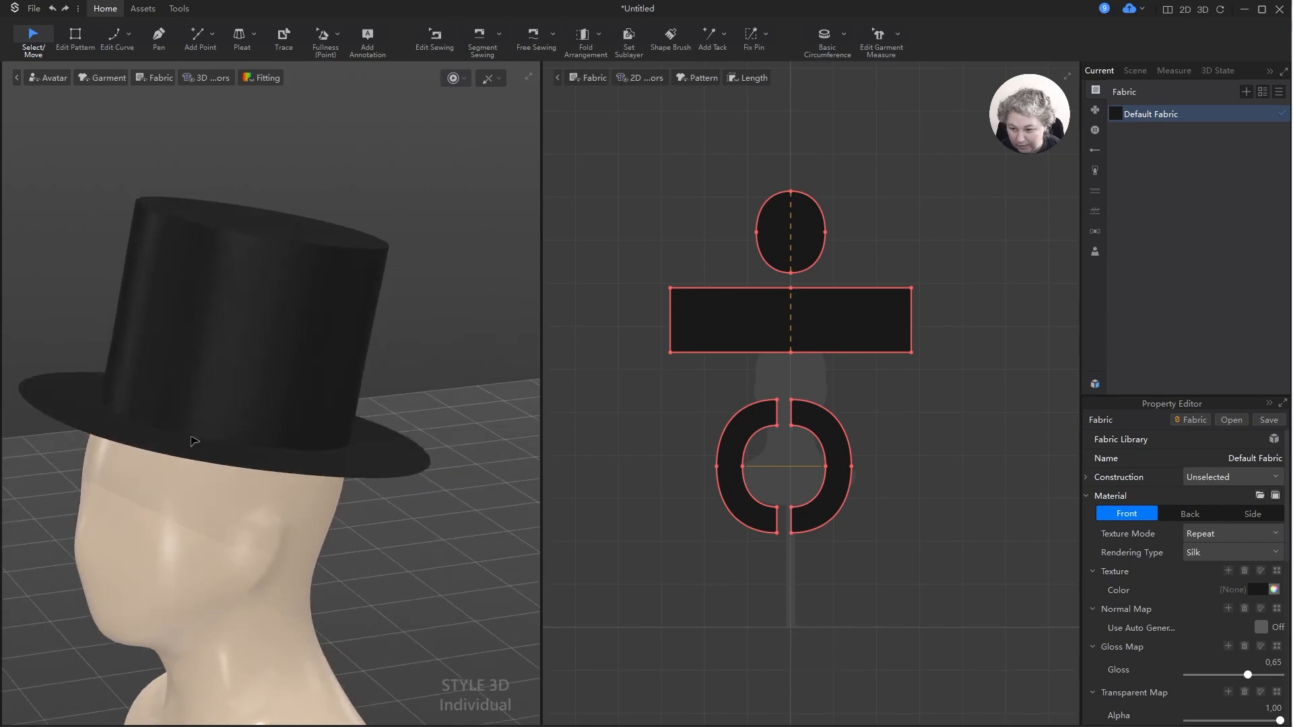
left_click_drag(494, 415, 514, 309, "alt")
right_click_drag(513, 309, 541, 275)
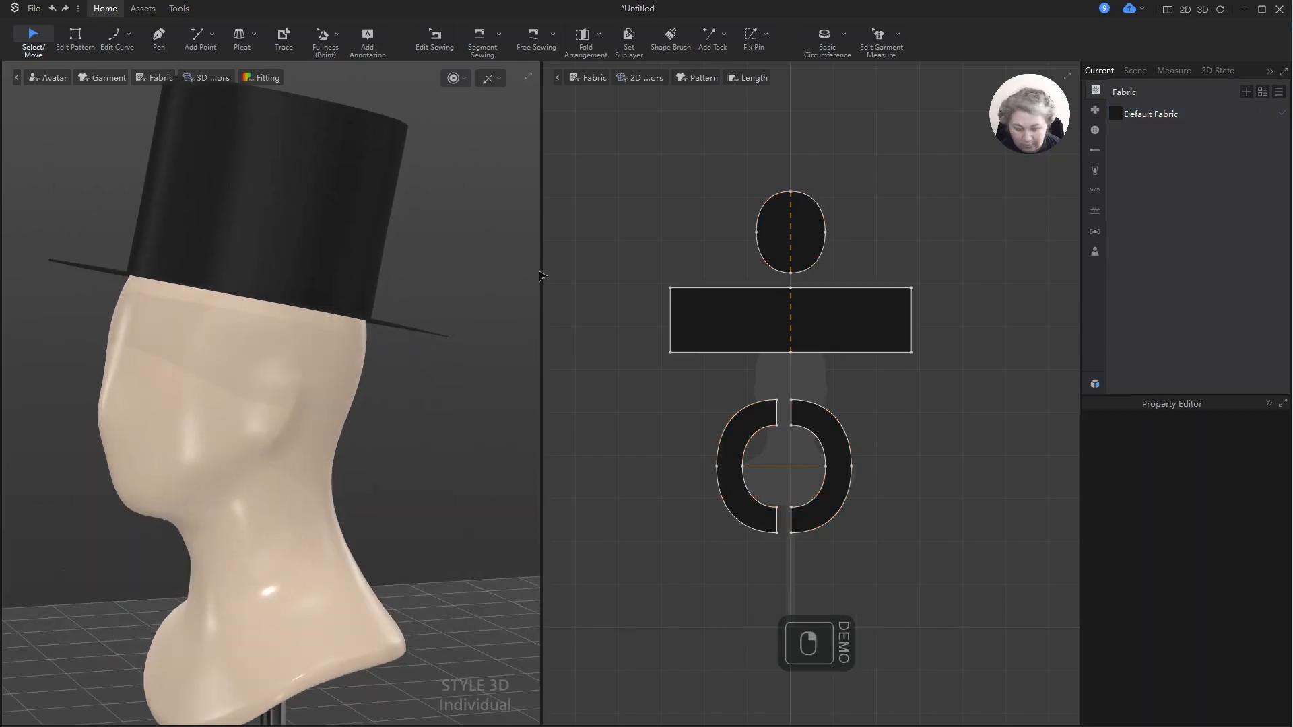
- Show the hat from the front, start saving the project, and create a folder named 02 inside 3D-Garment\Hats
key("KP_2")
scroll(414, 329, "down", 3)
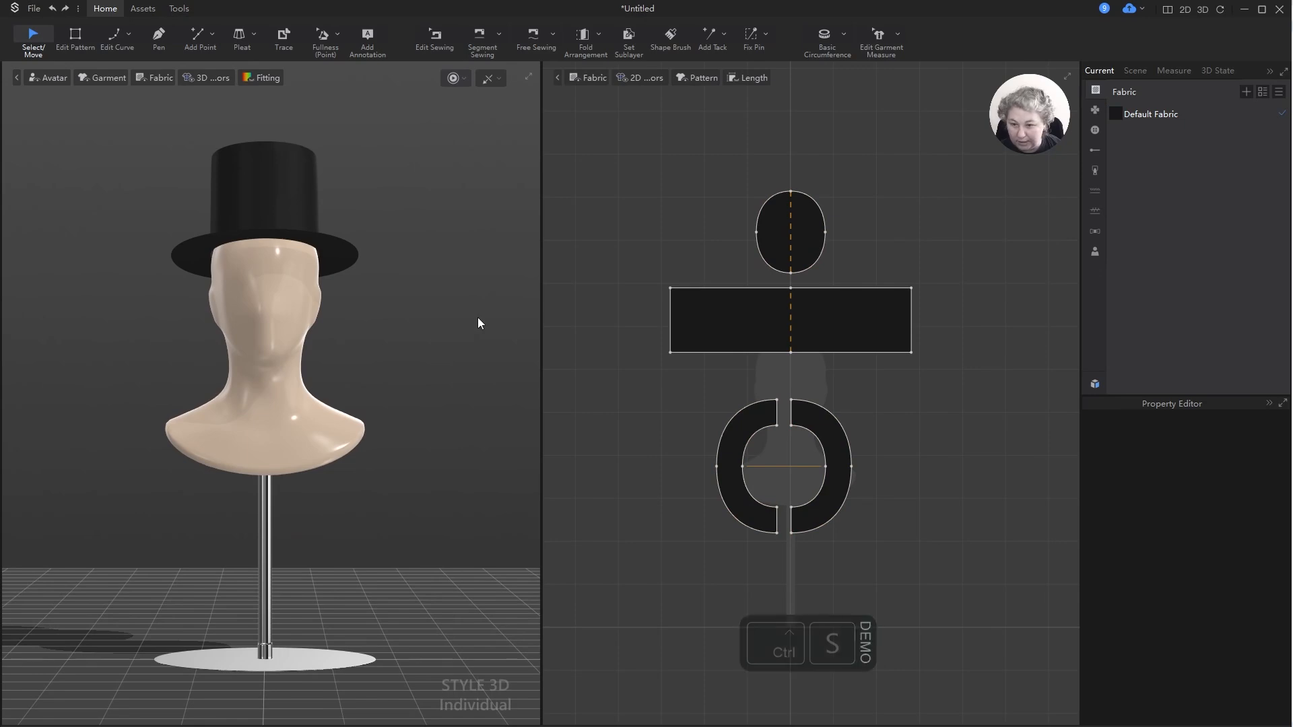
key("ctrl+s")
left_click(327, 33)
left_click_drag(331, 14, 756, 61)
scroll(620, 266, "down", 2)
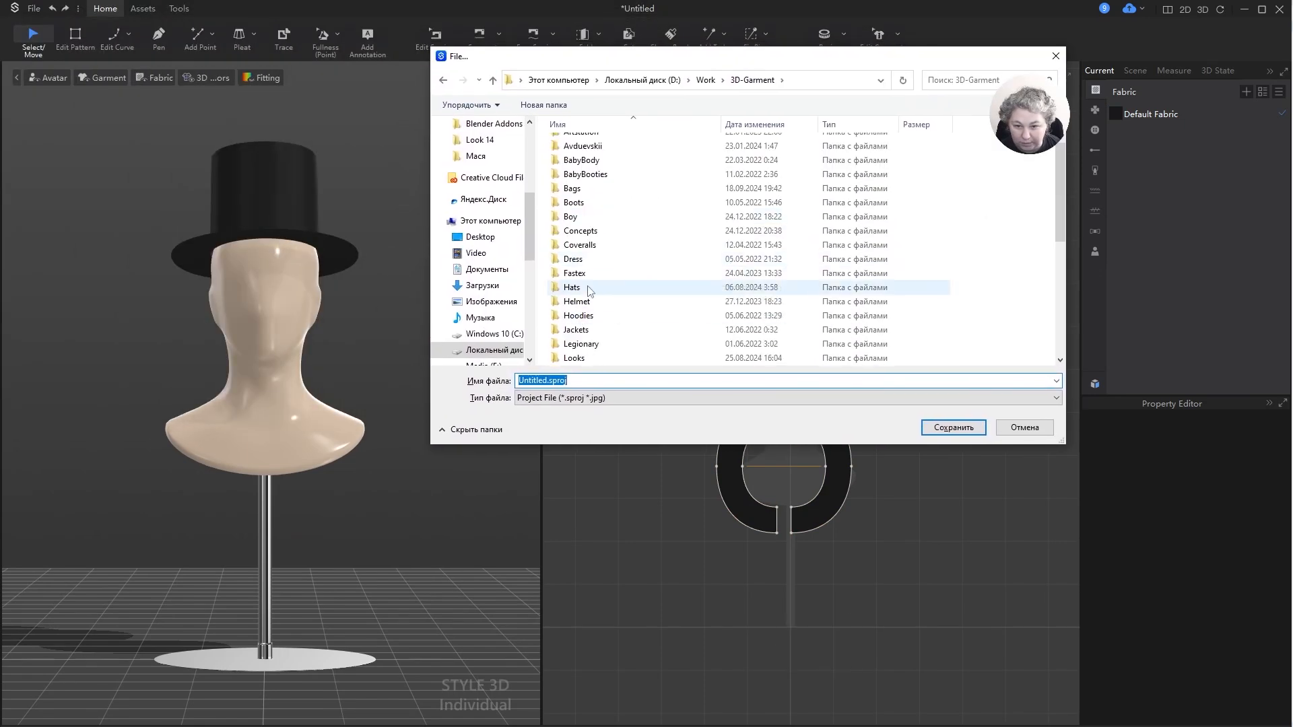
double_click(623, 267)
left_click(544, 104)
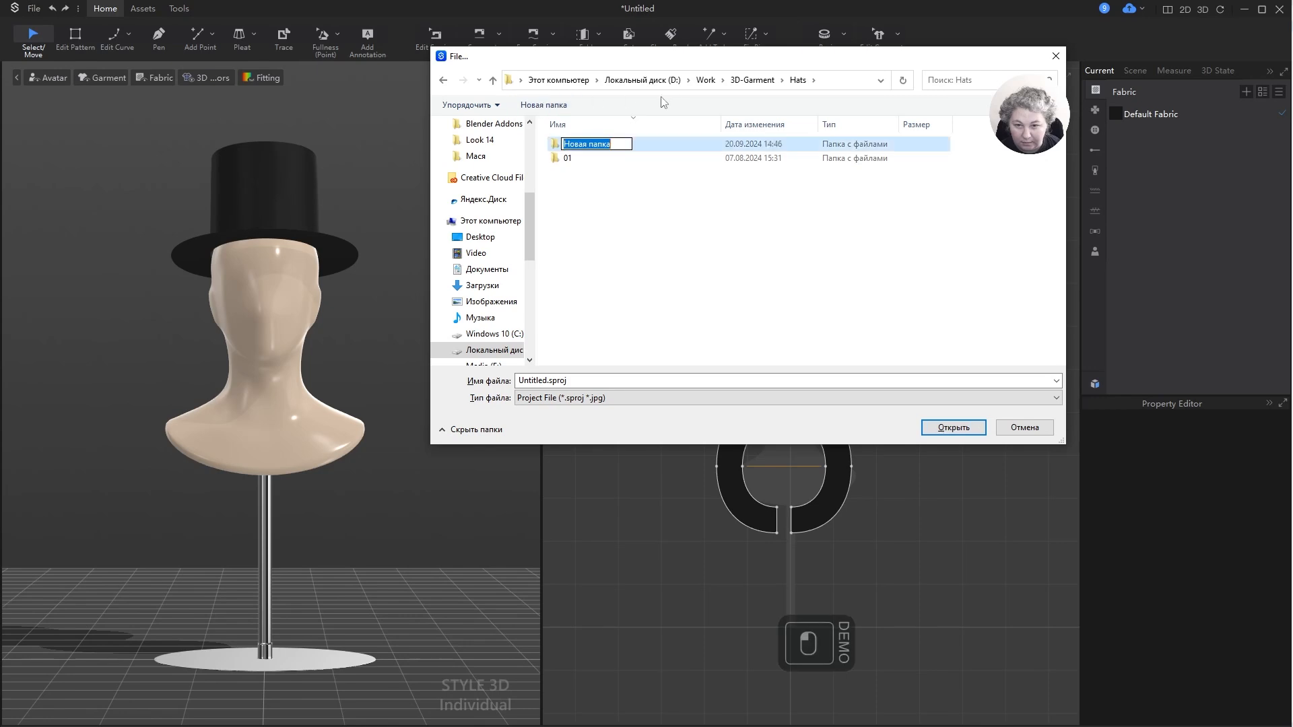
type("02")
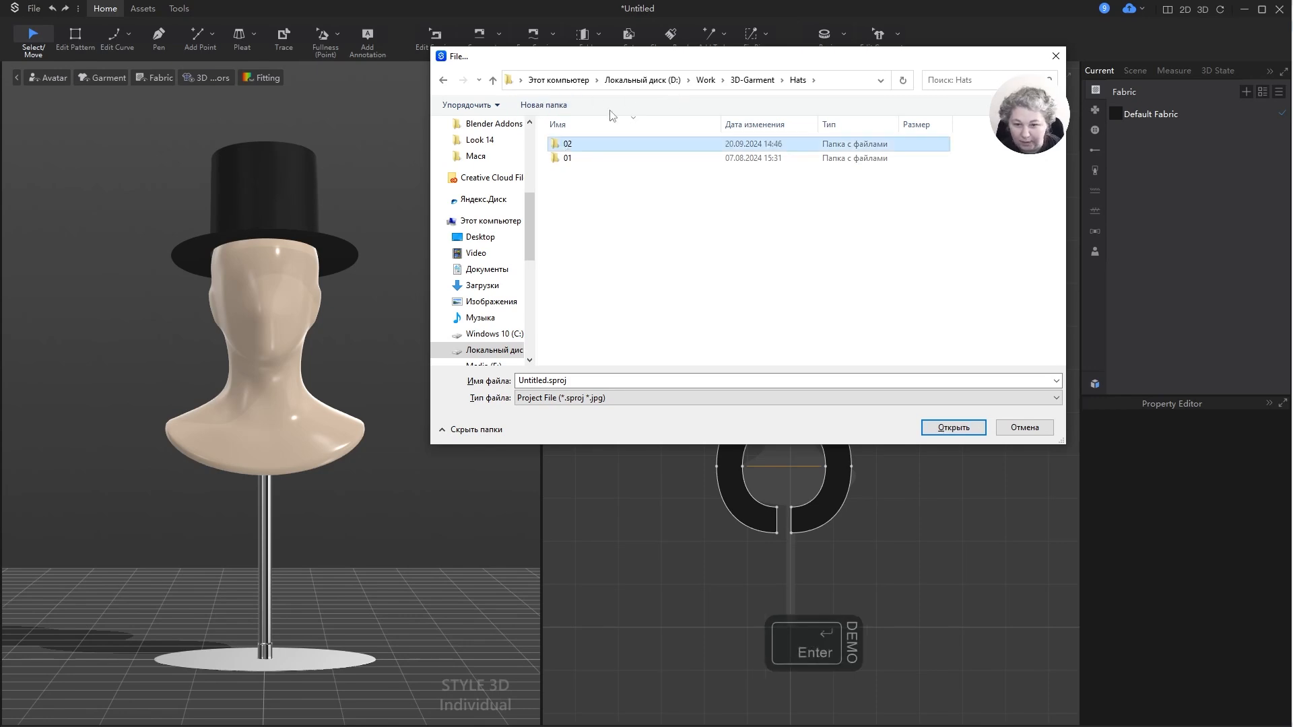
- Save the project as 02 in the new 02 folder
double_click(572, 144)
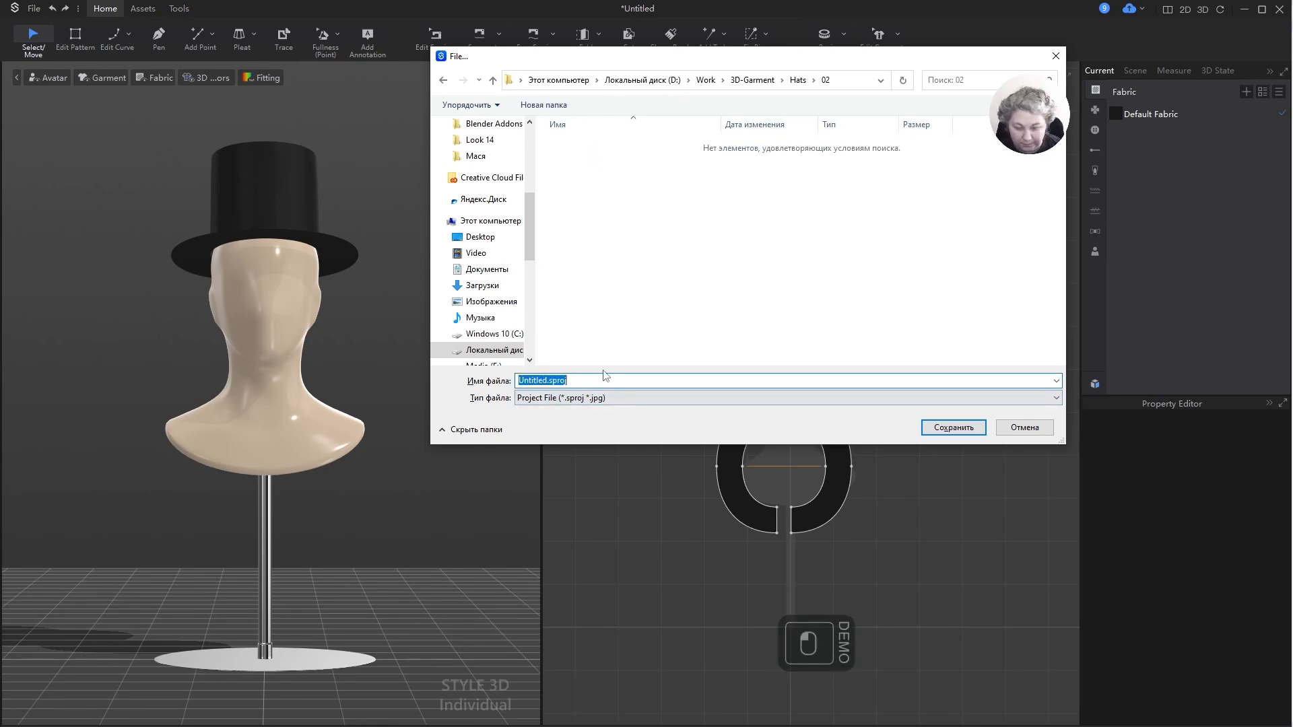
type("02")
key("Return")
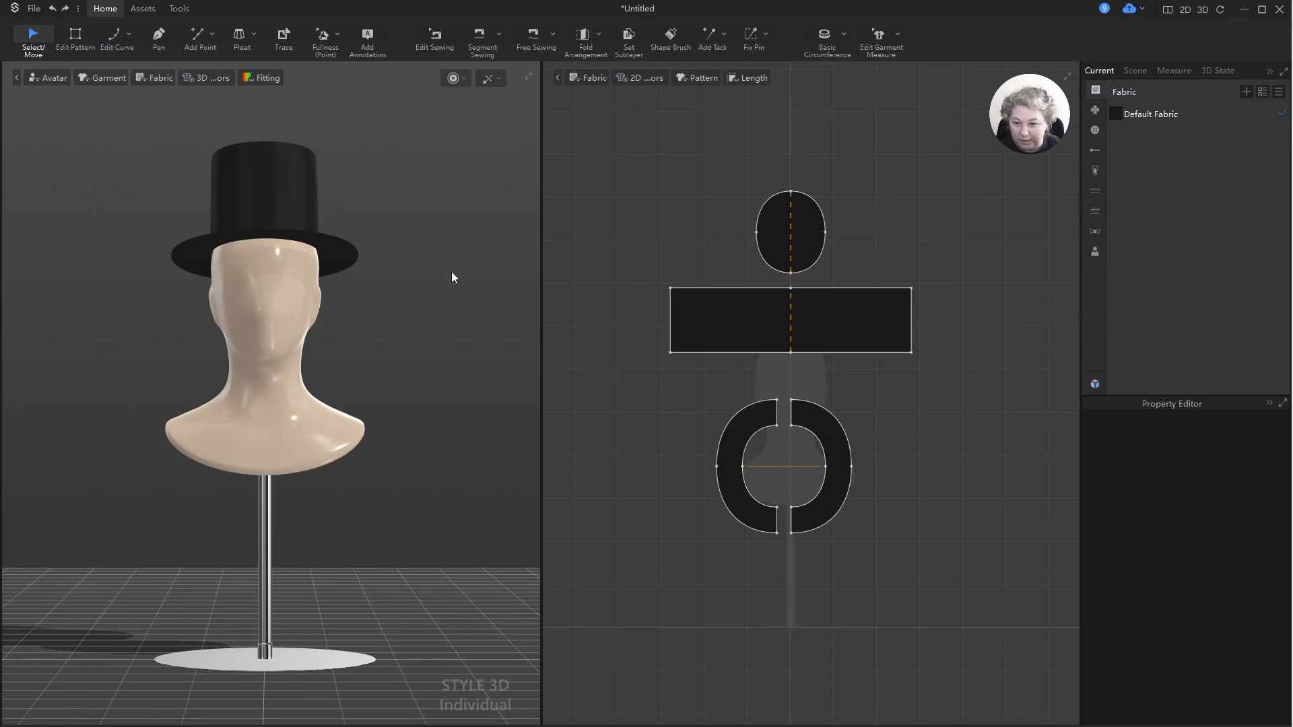
left_click(712, 425)
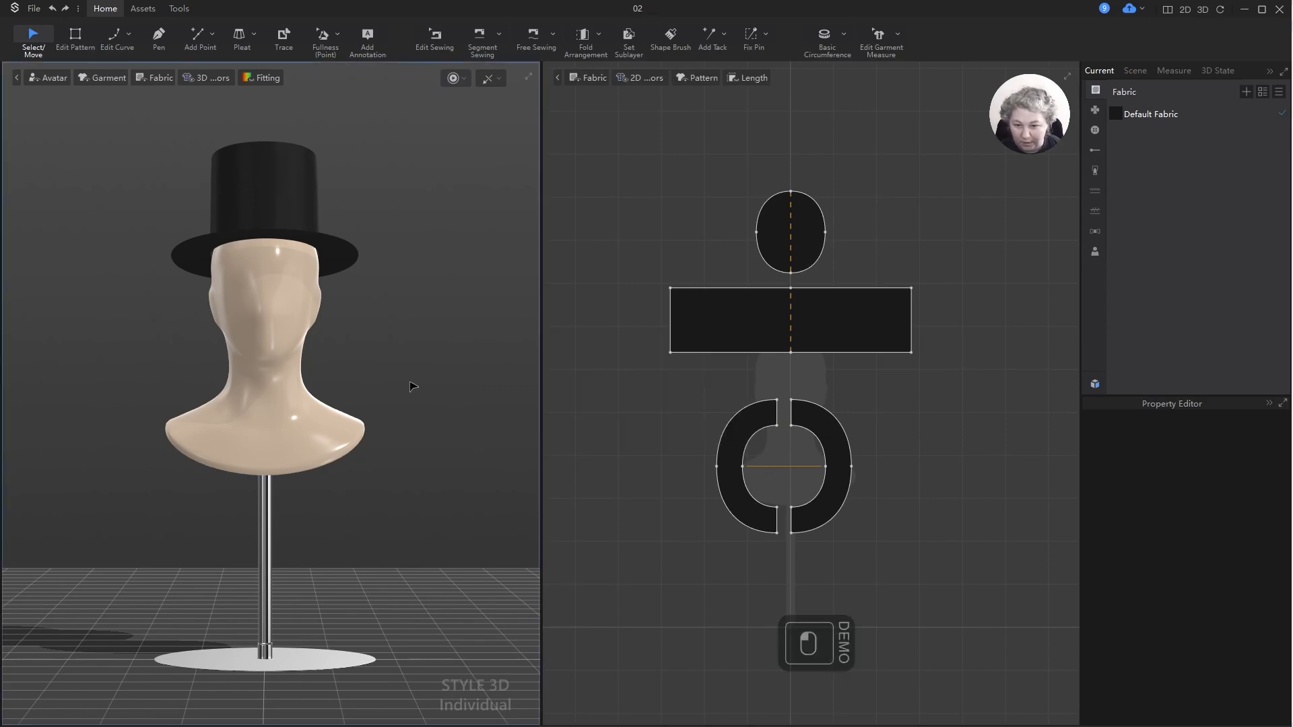
- Save another version of the project as 02_1.sproj in the same folder
right_click_drag(412, 386, 444, 338)
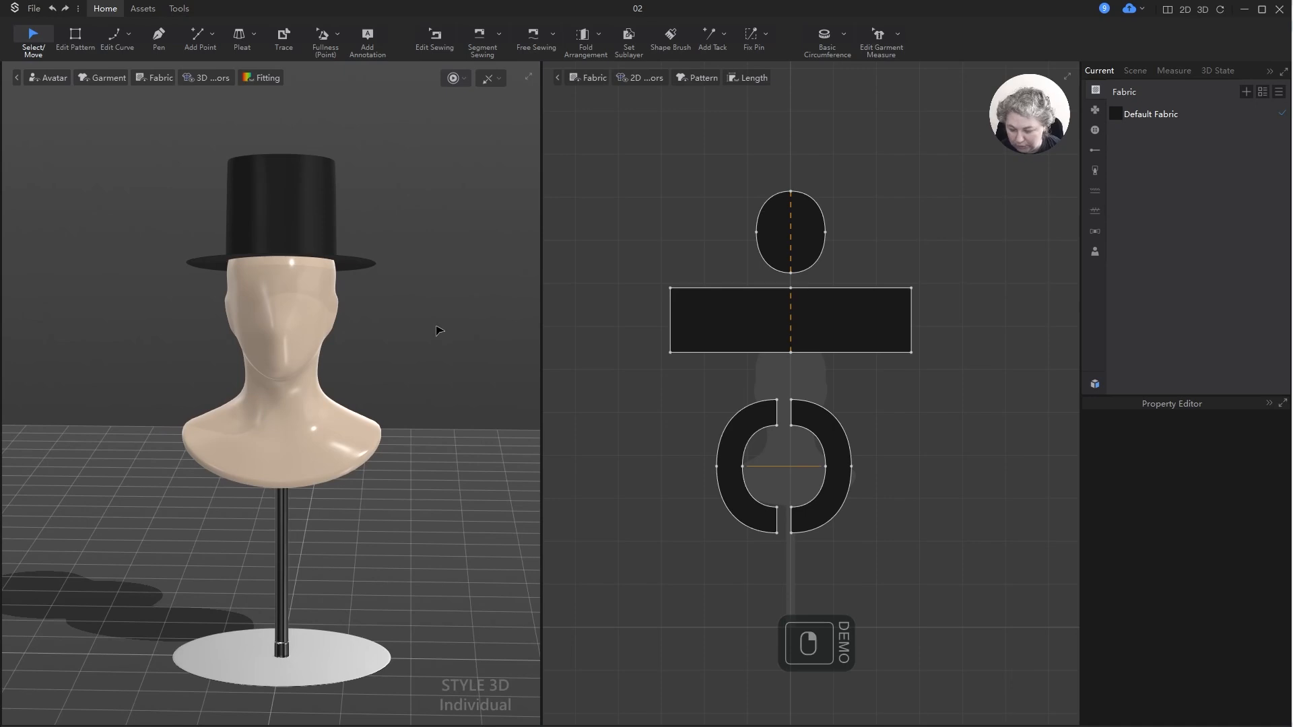
key("ctrl+shift+s")
left_click(530, 381)
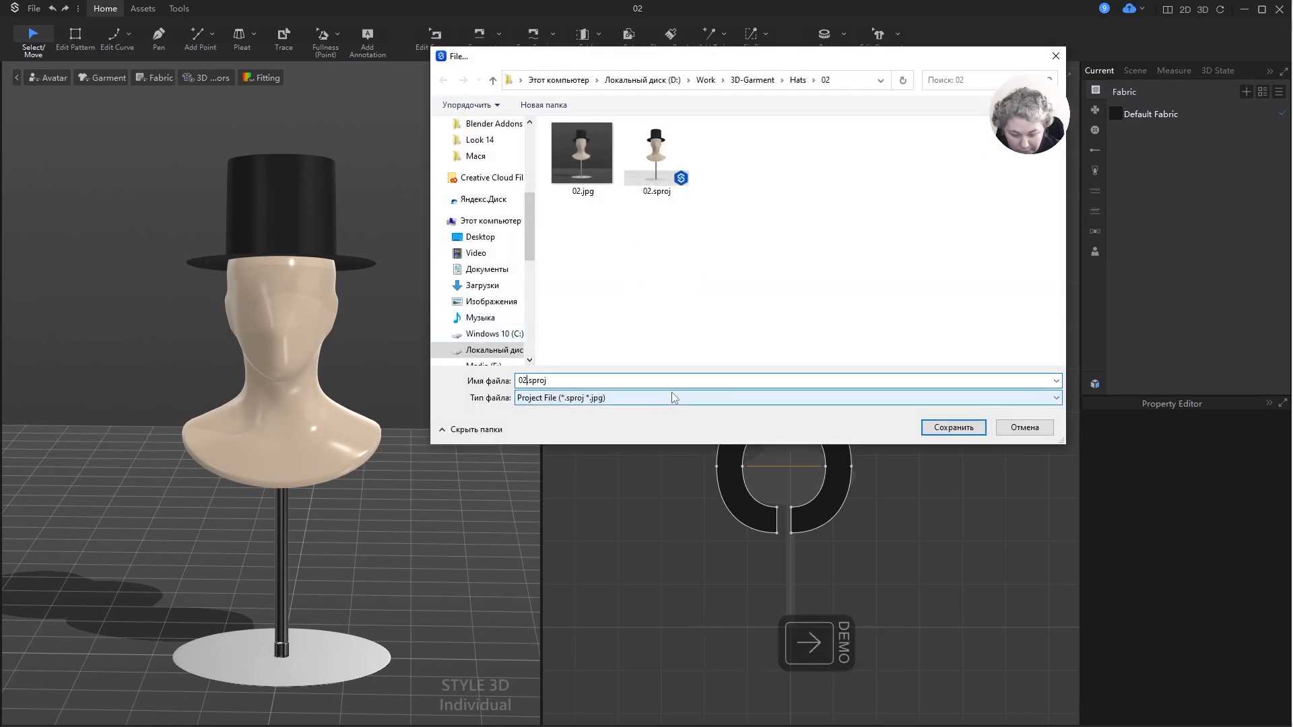
type("_1")
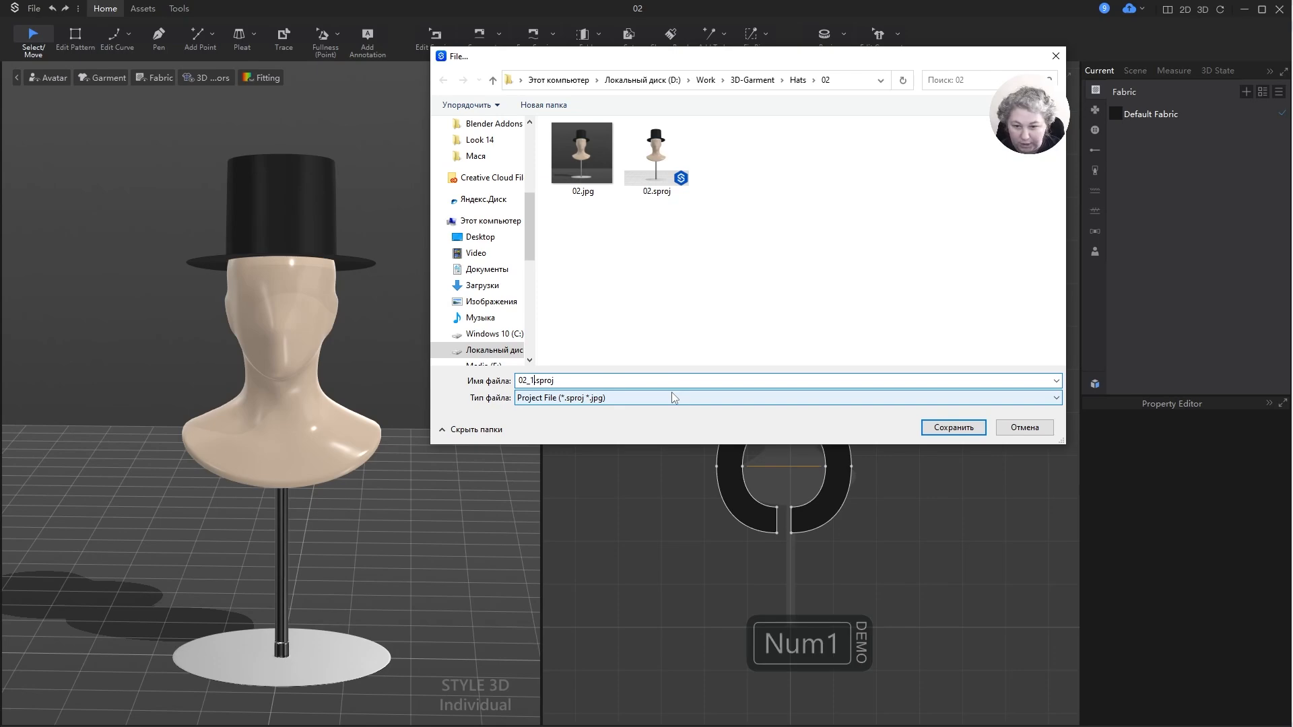
key("Return")
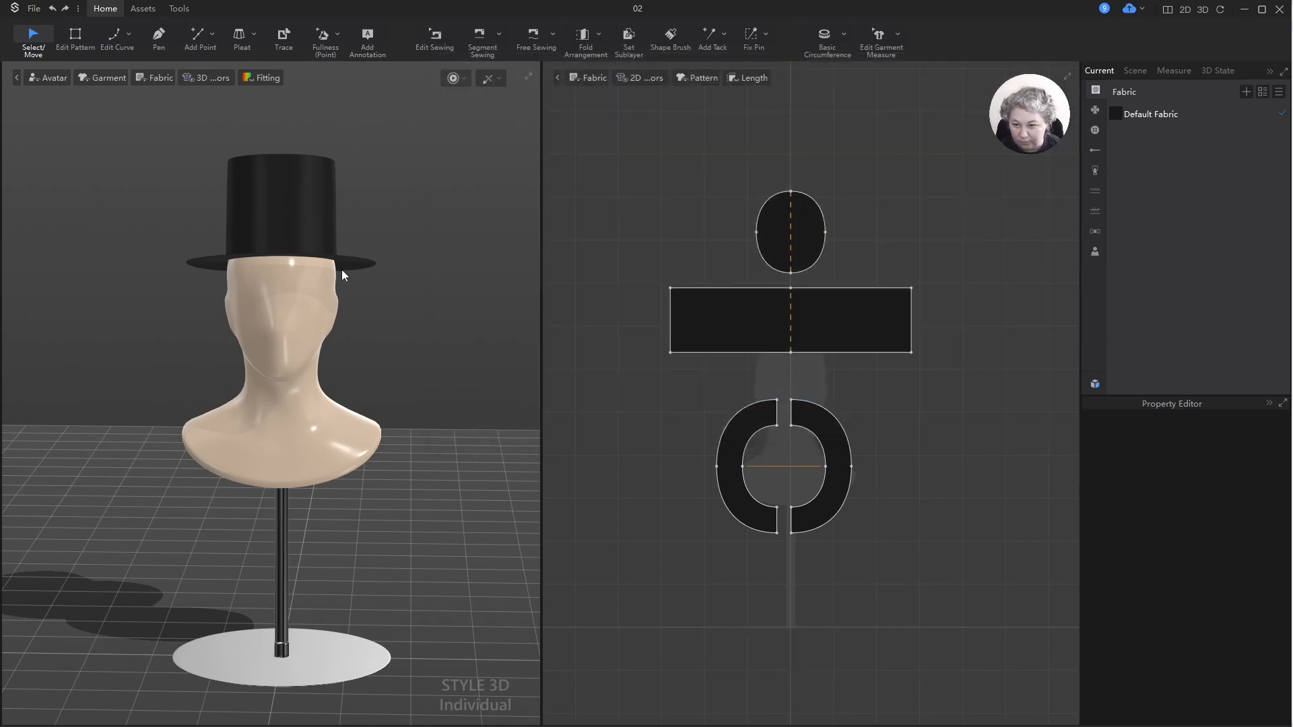
left_click(719, 424)
- Activate Edit Pattern and turn off the Textured 2D Surface display for the 2D patterns
right_click_drag(403, 305, 433, 300)
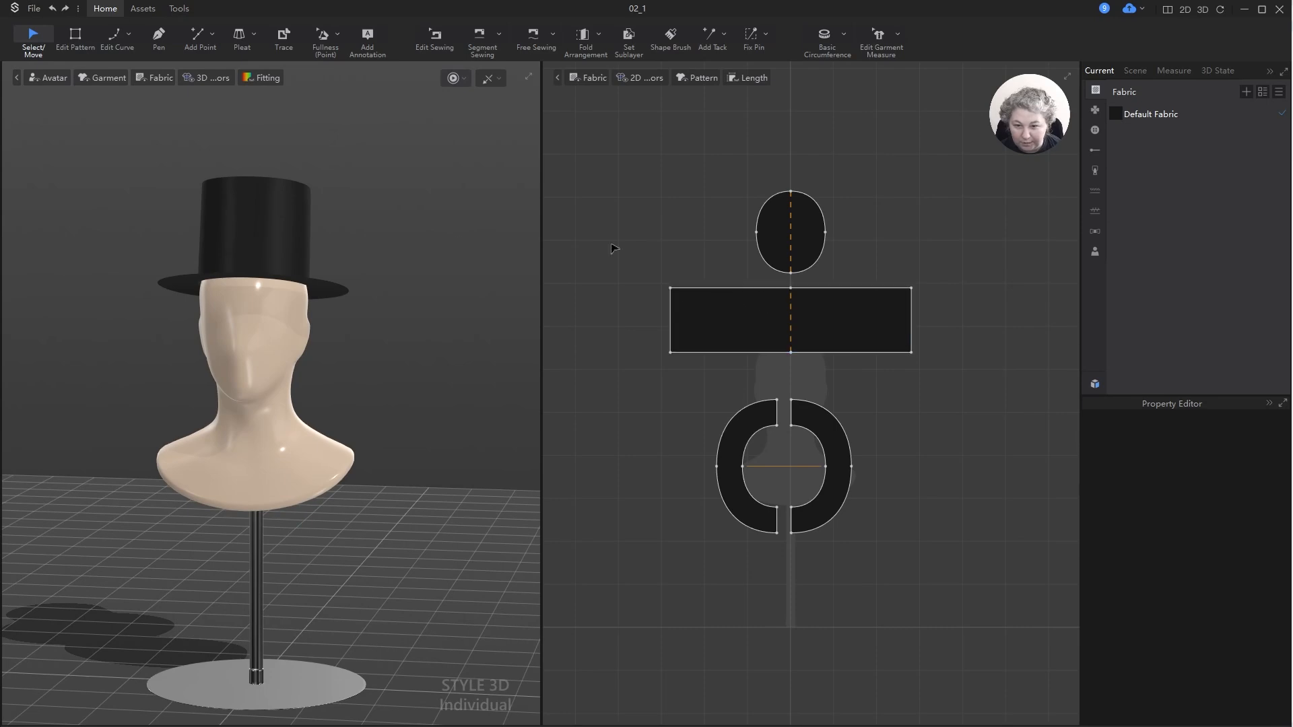
right_click_drag(379, 223, 357, 248)
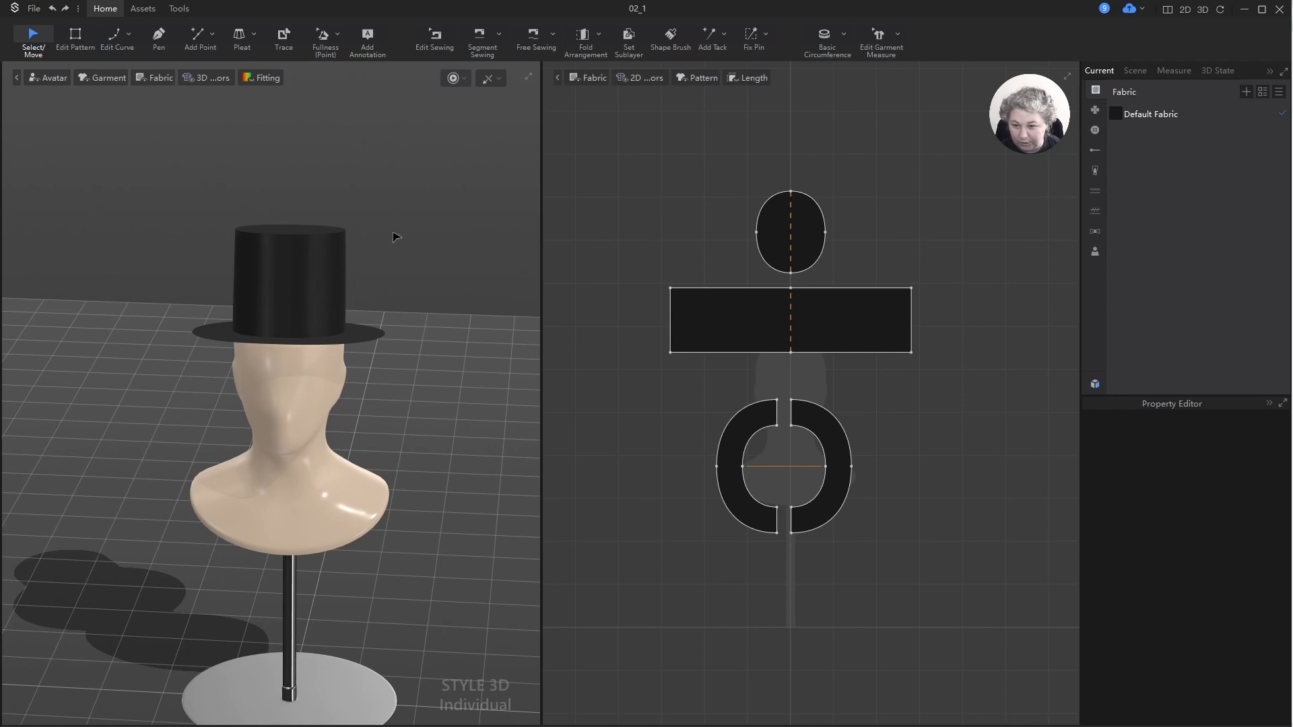
key("z")
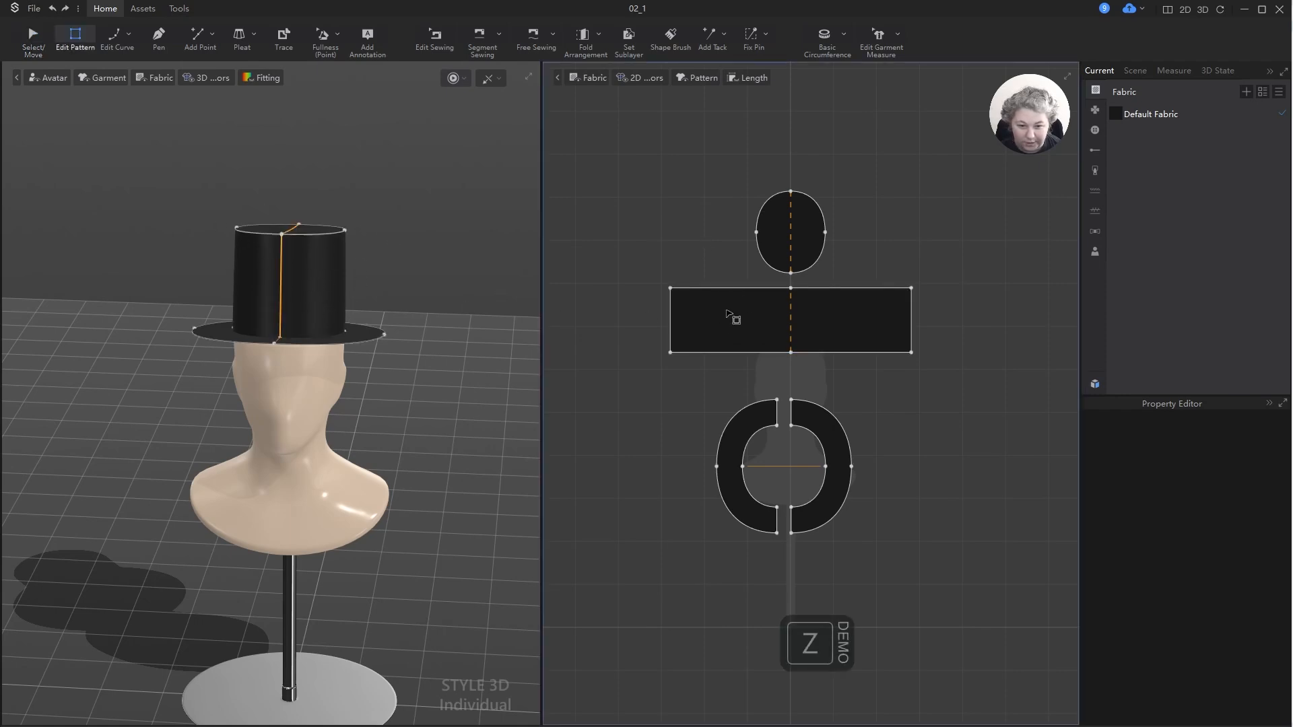
scroll(730, 317, "up", 2)
scroll(720, 313, "down", 1)
left_click(580, 77)
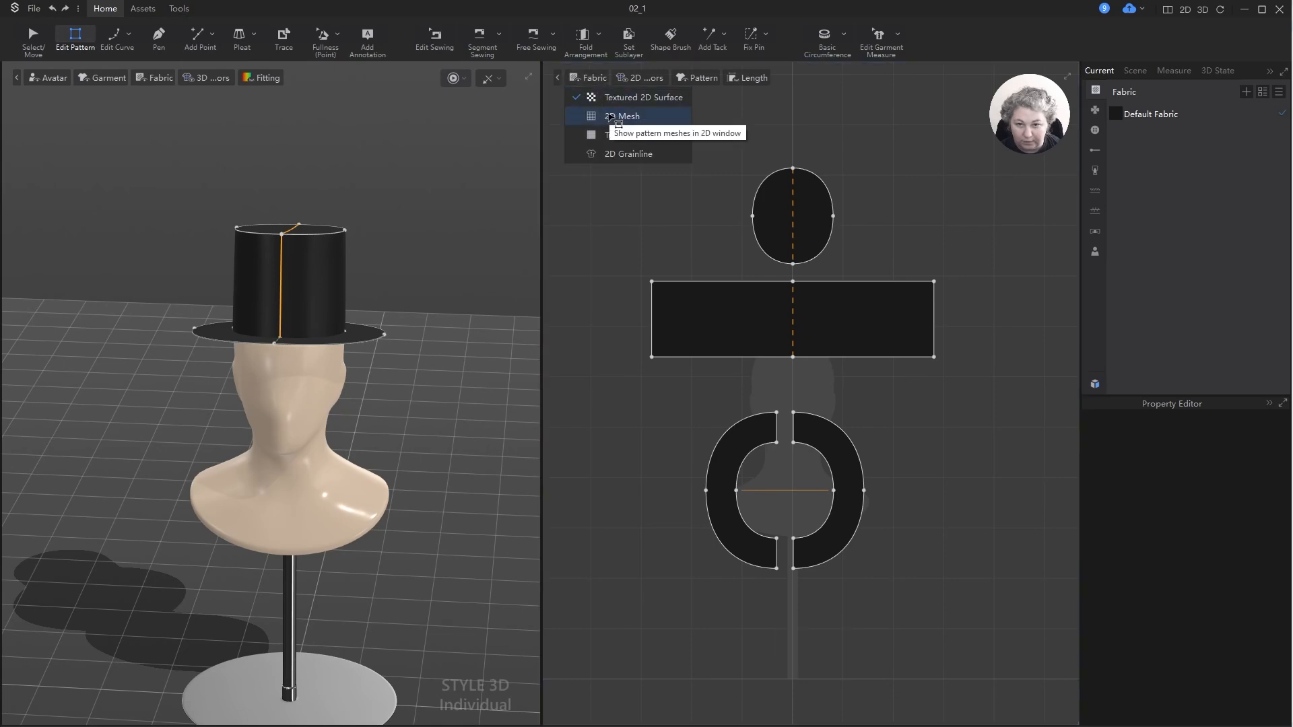
left_click(608, 98)
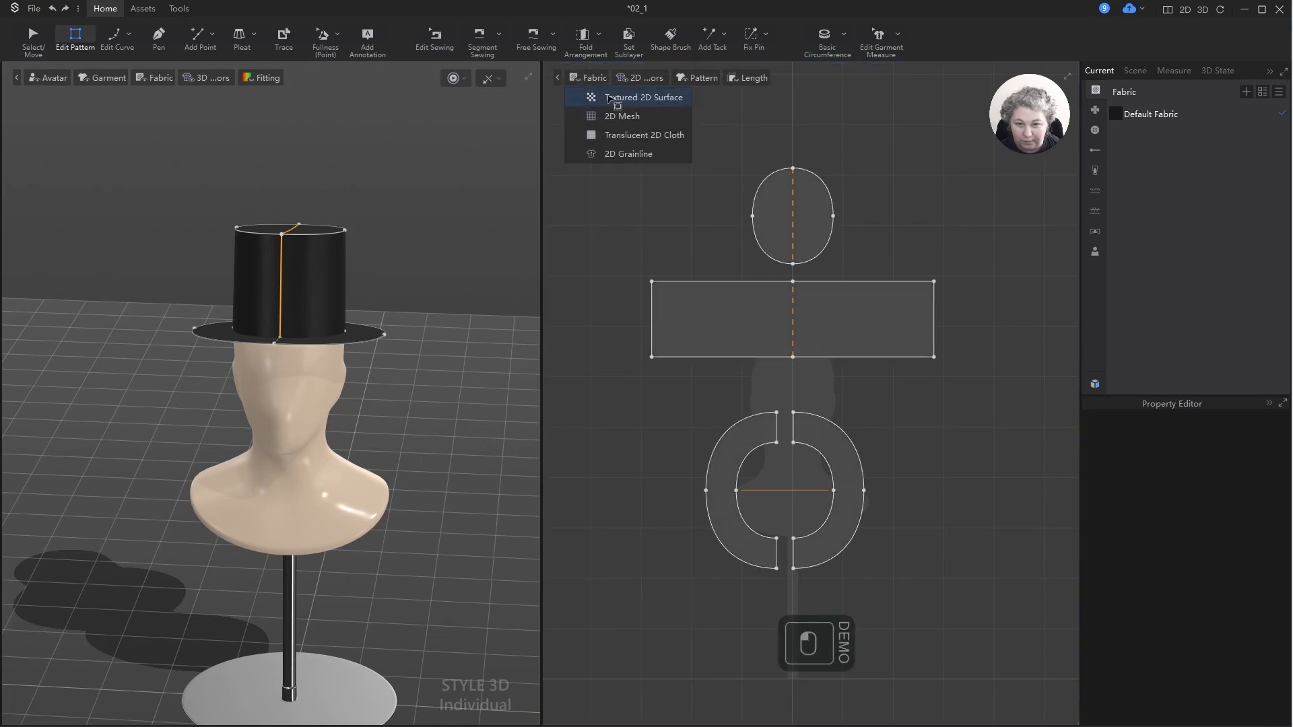
left_click(750, 132)
- Add seven internal isolines spaced 1.00 cm apart, offset inward from the upper edge of the rectangular crown side pattern
key("z")
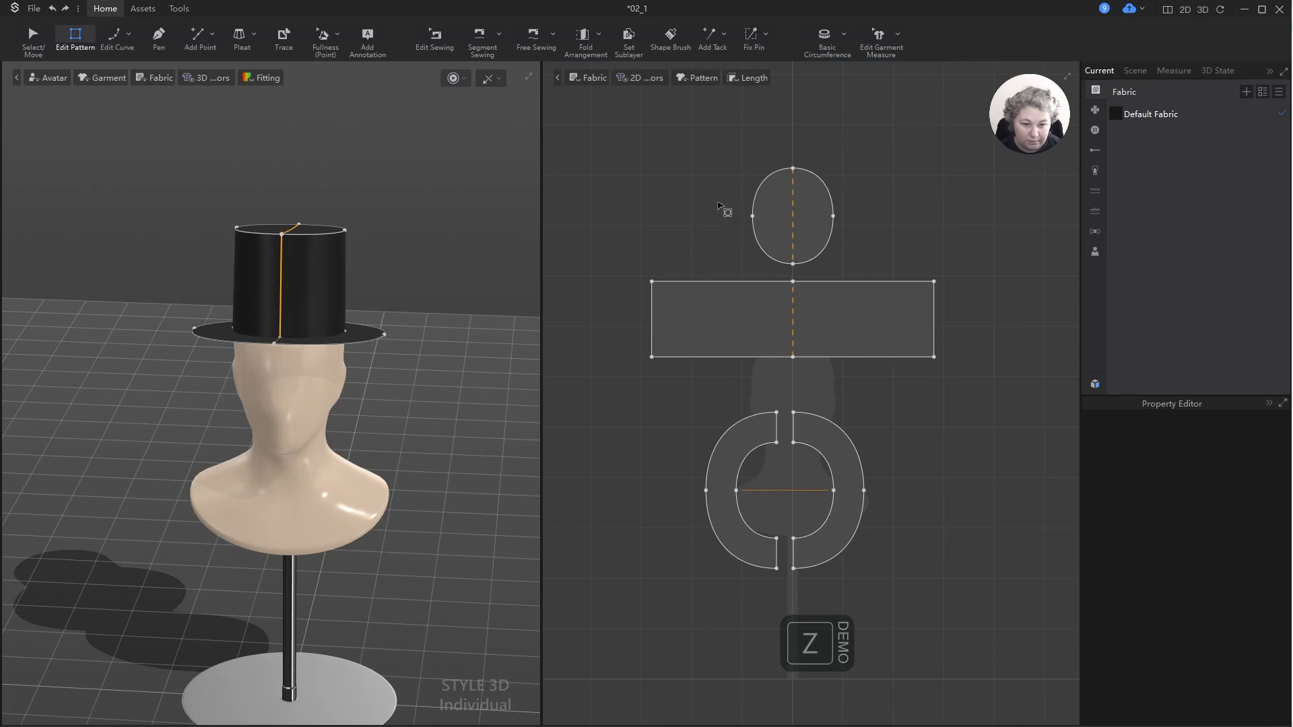
scroll(754, 299, "up", 2)
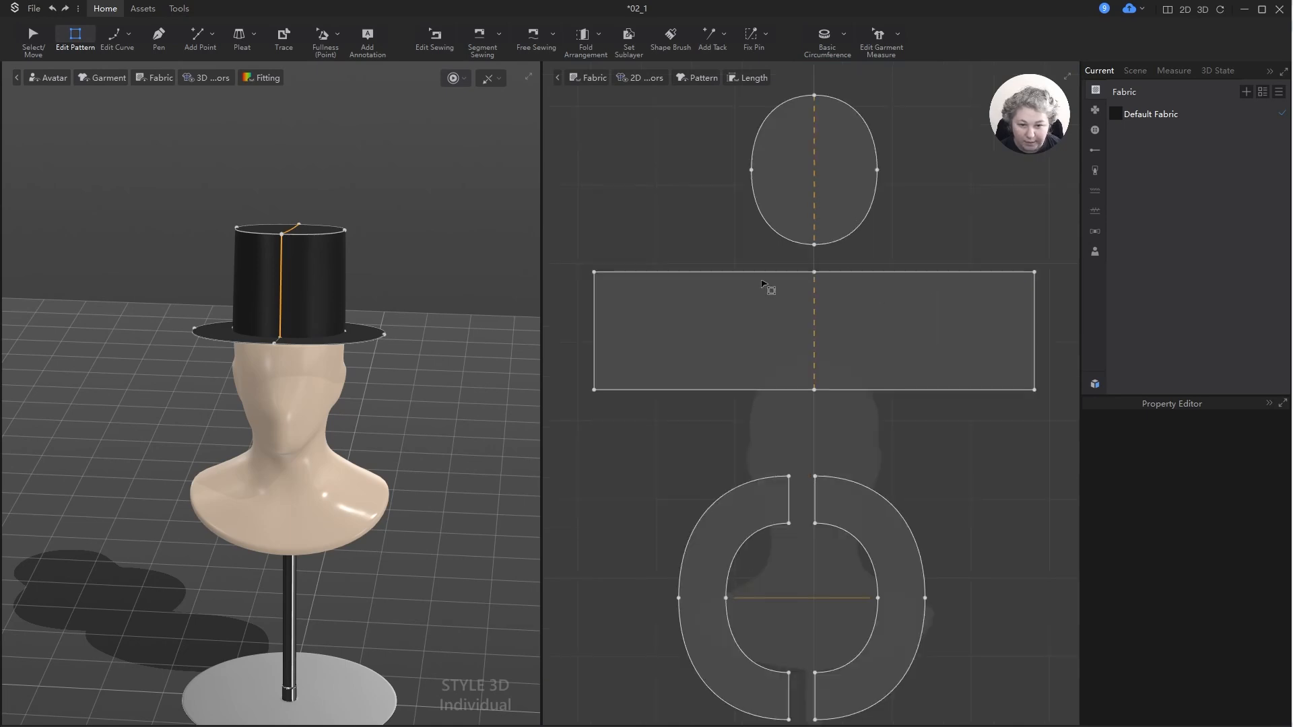
right_click(762, 272)
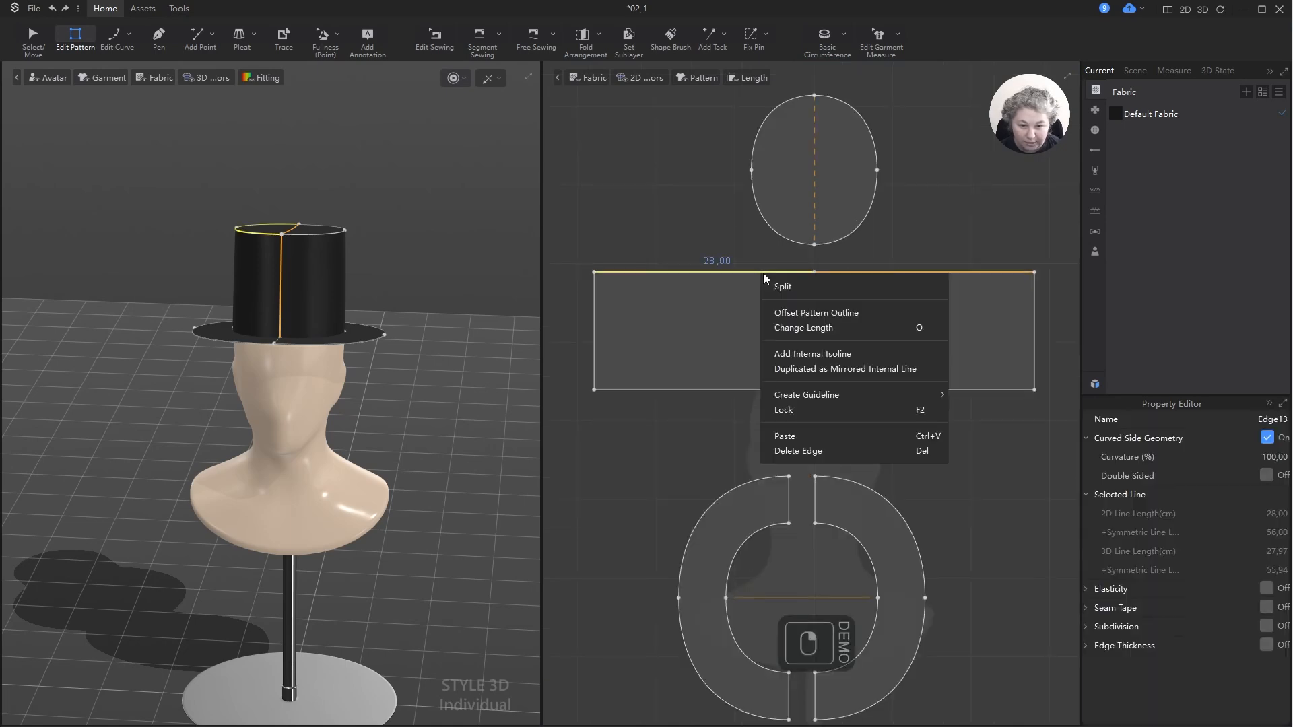
left_click(798, 352)
left_click(715, 300)
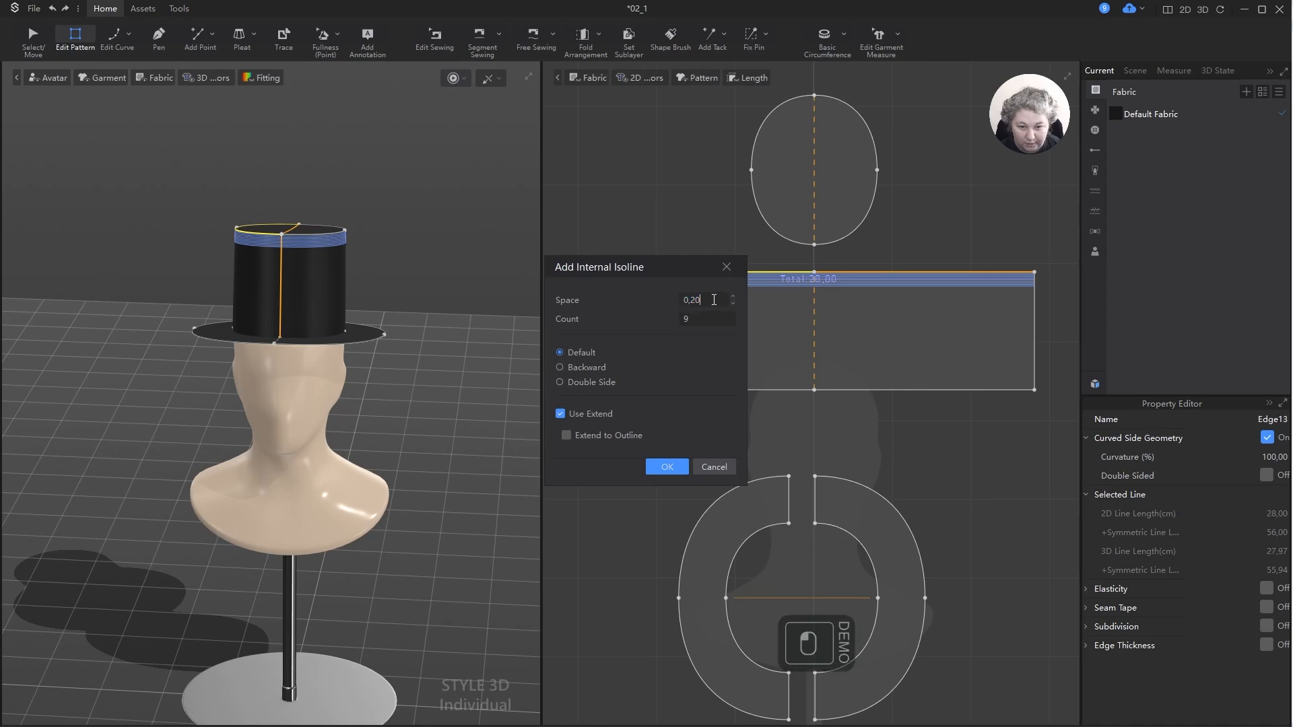
key("ctrl+a")
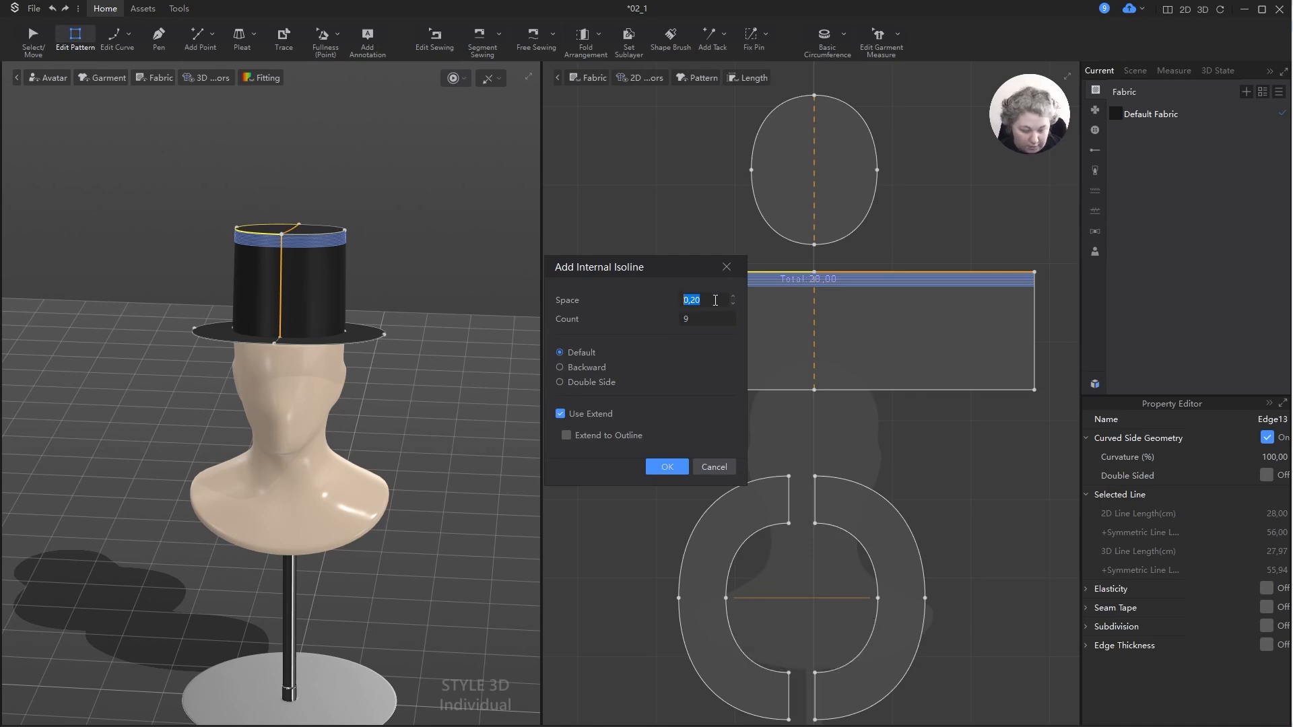
type("1")
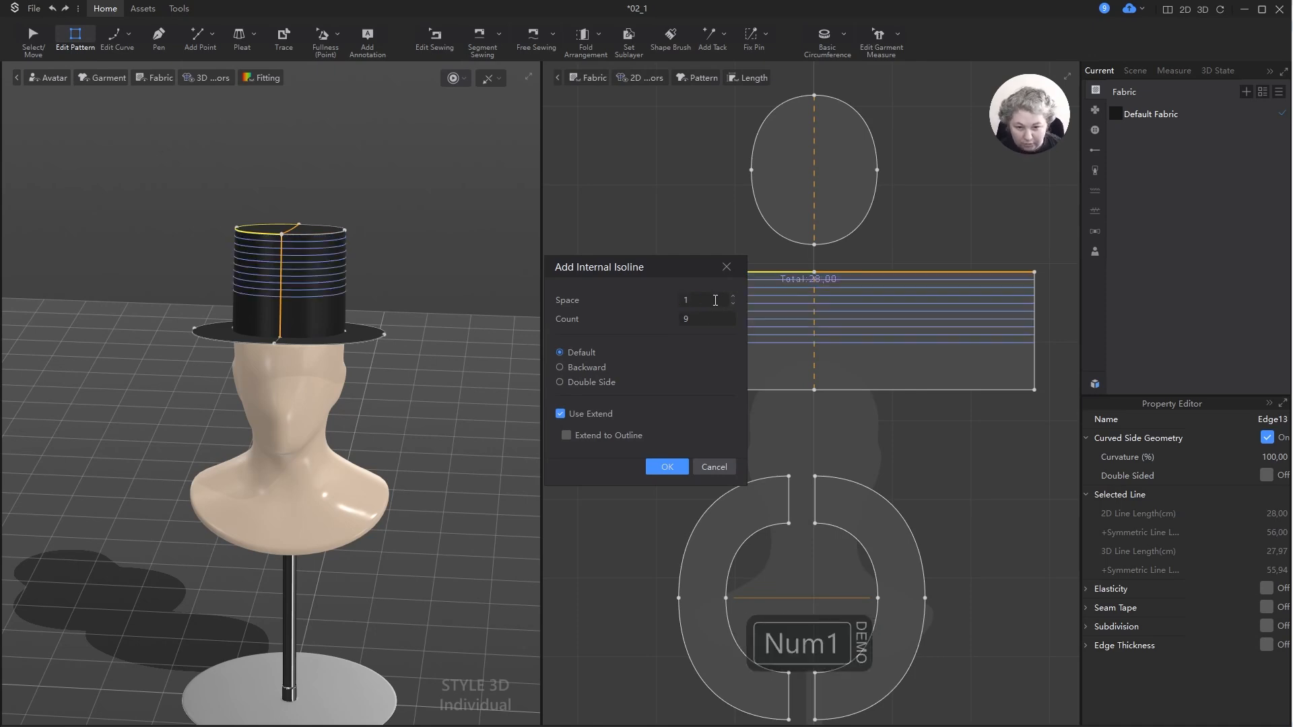
key("Tab")
type("5")
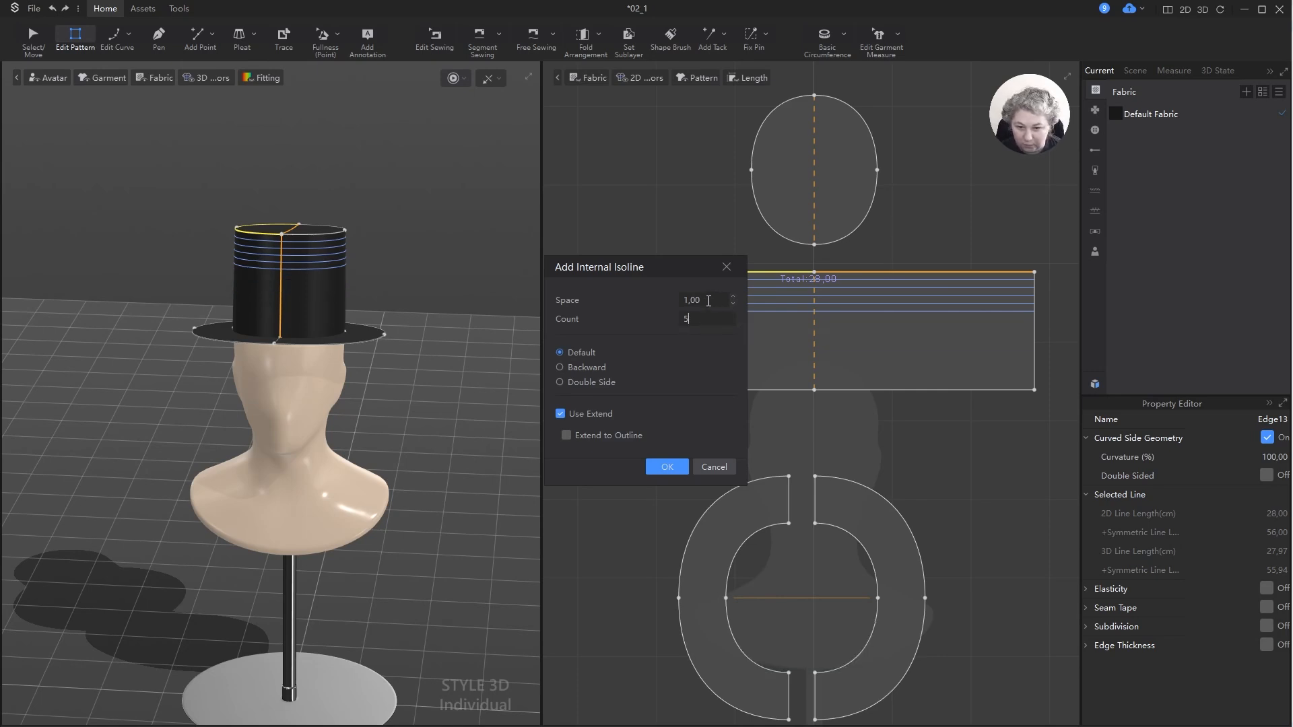
double_click(709, 301)
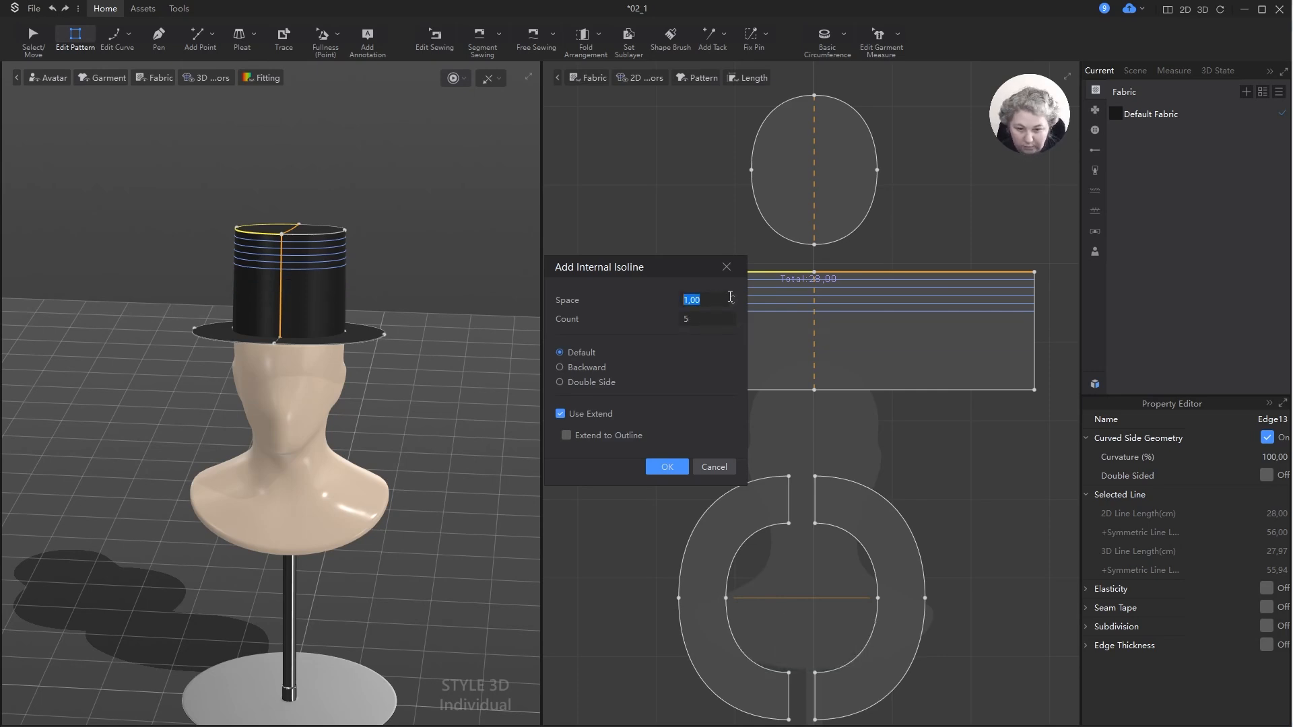
left_click(733, 313)
left_click(734, 314)
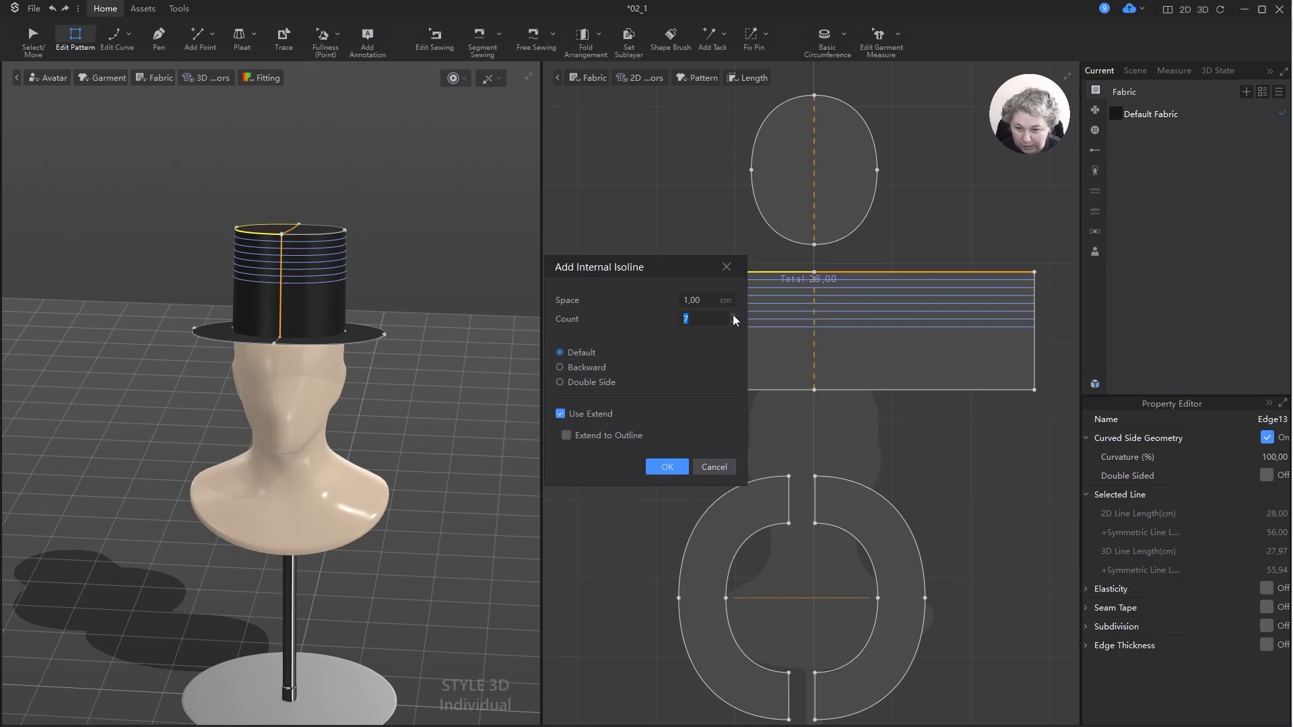
left_click(675, 468)
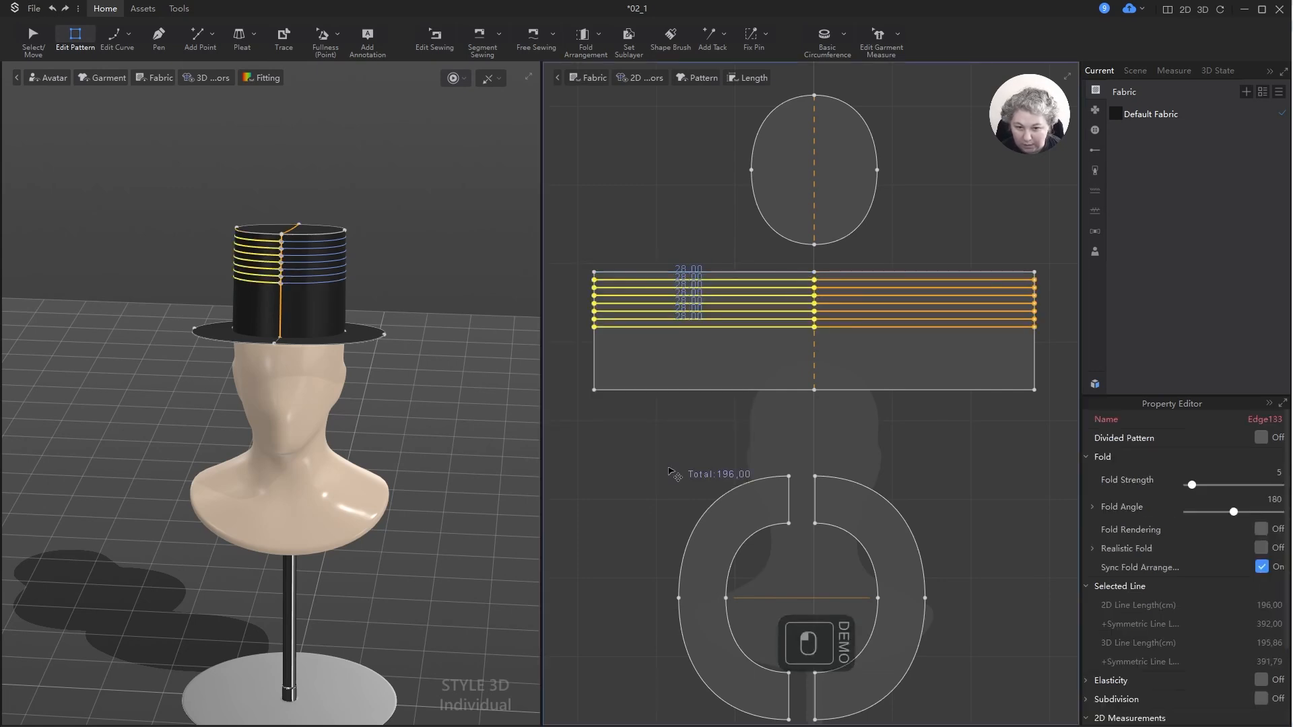
left_click(634, 232)
scroll(693, 265, "up", 3)
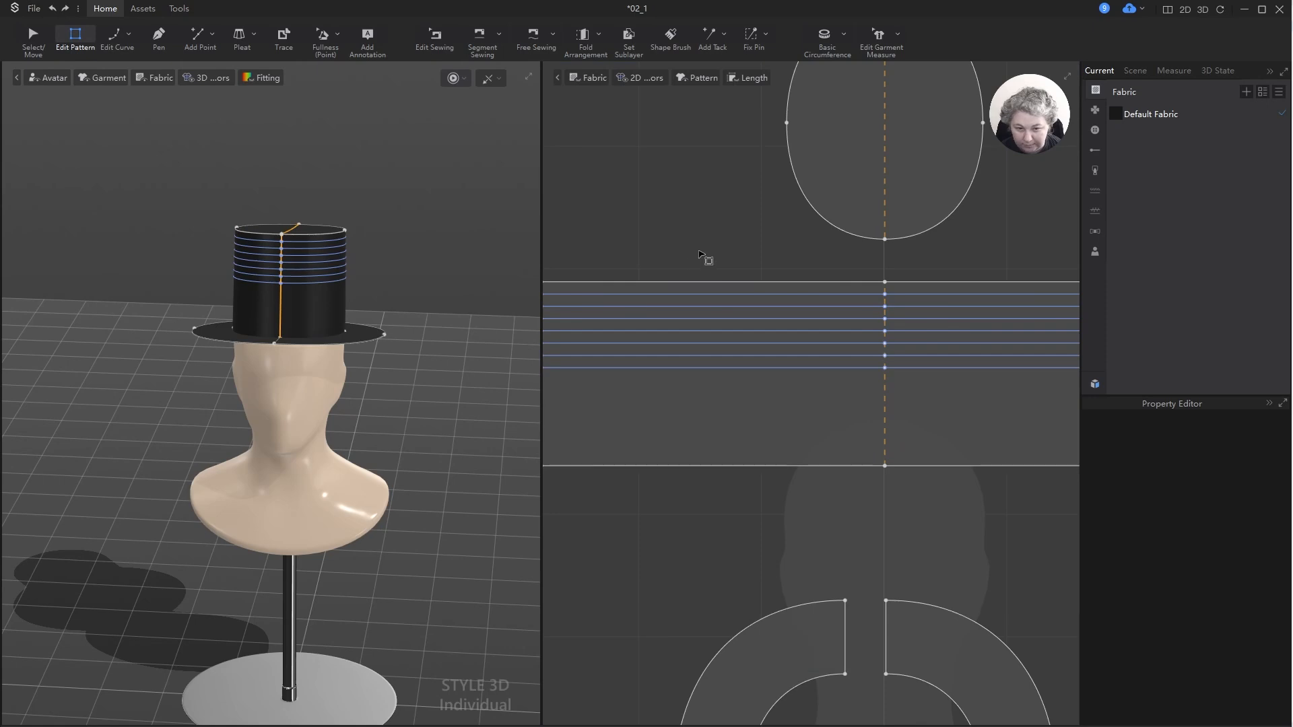
scroll(717, 266, "down", 4)
scroll(718, 262, "up", 2)
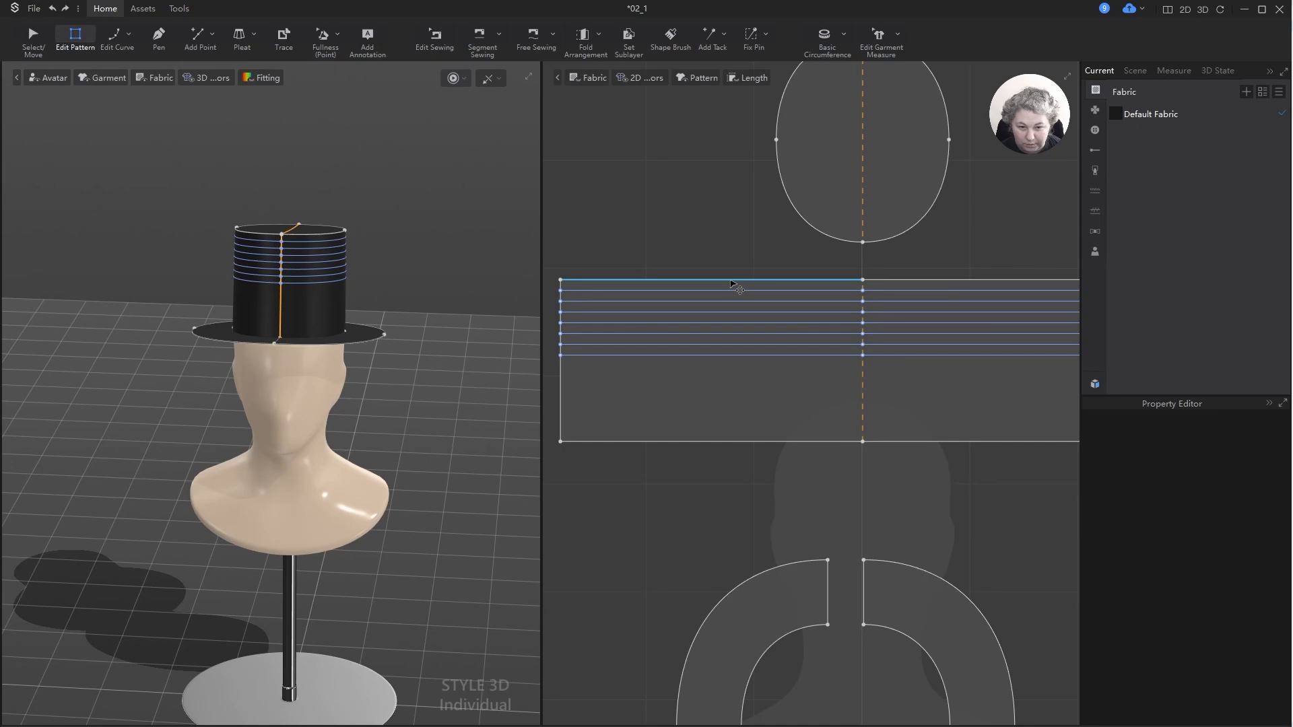
scroll(733, 286, "down", 3)
- Select both halves of the brim pattern together and freeze them
key("a")
left_click(828, 141)
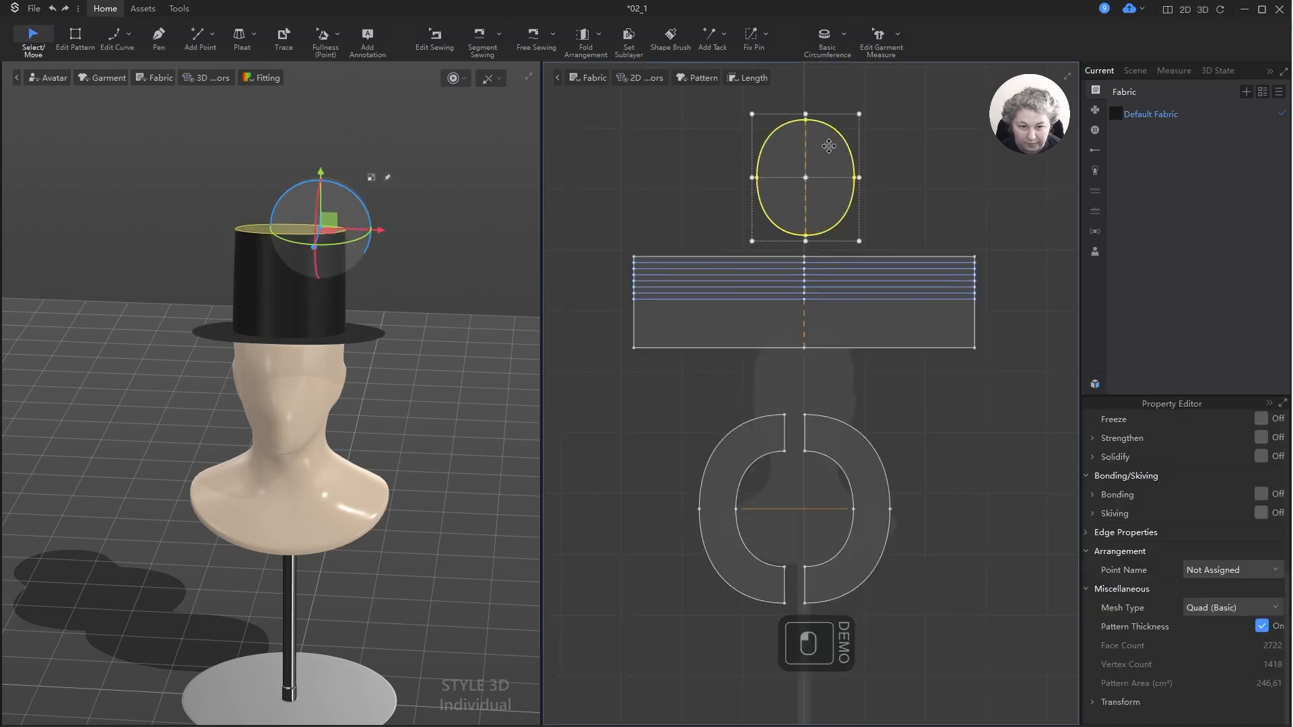
key("ctrl+z")
left_click(465, 270)
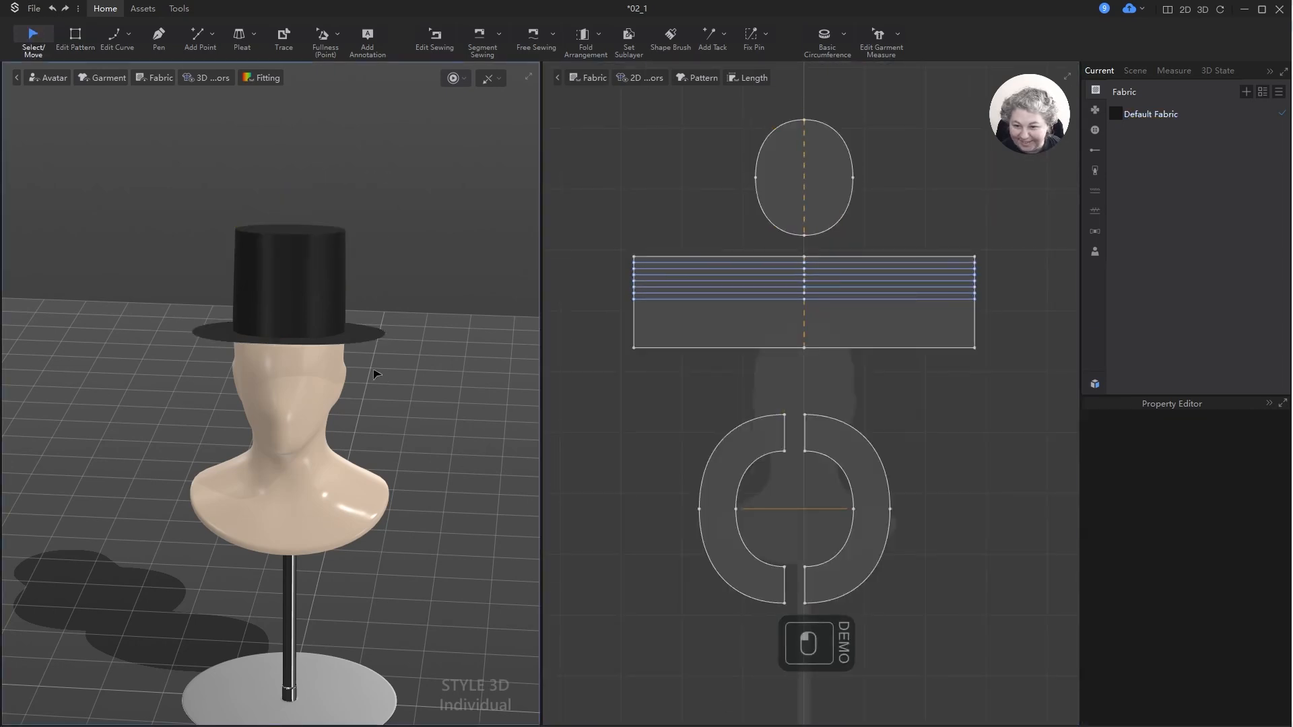
left_click(364, 340)
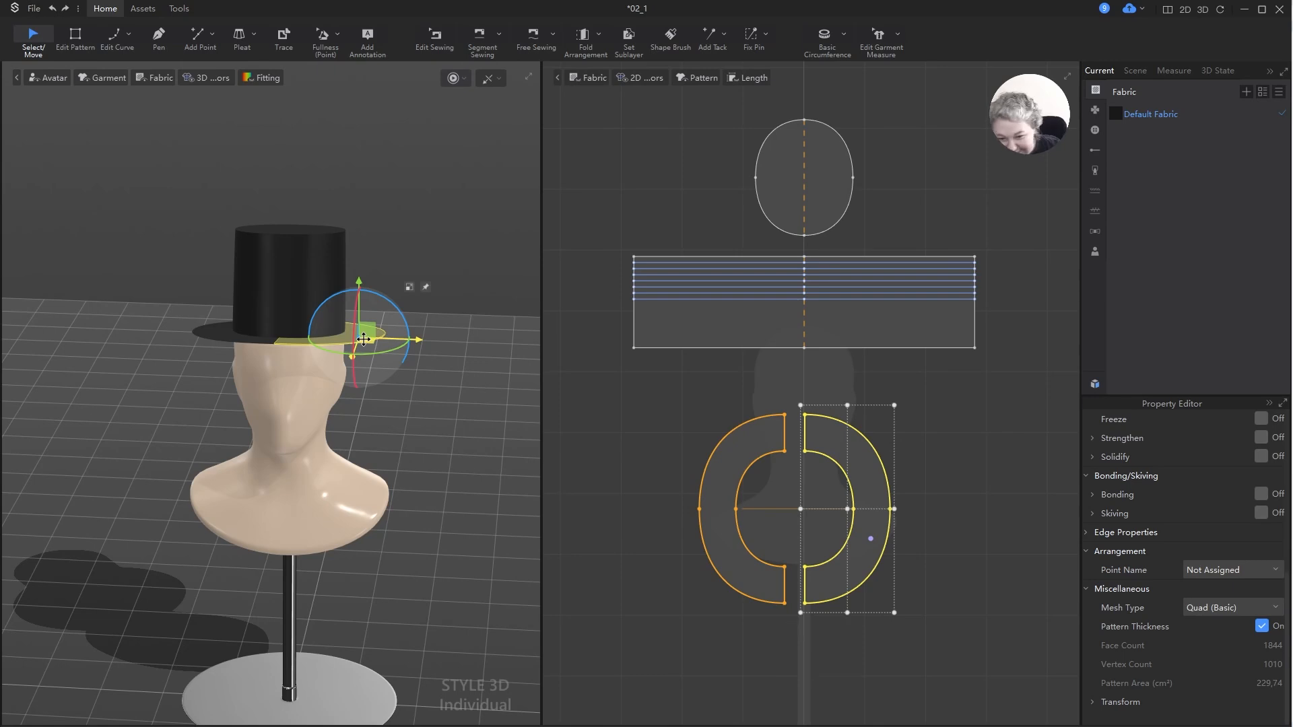
left_click_drag(606, 399, 973, 555)
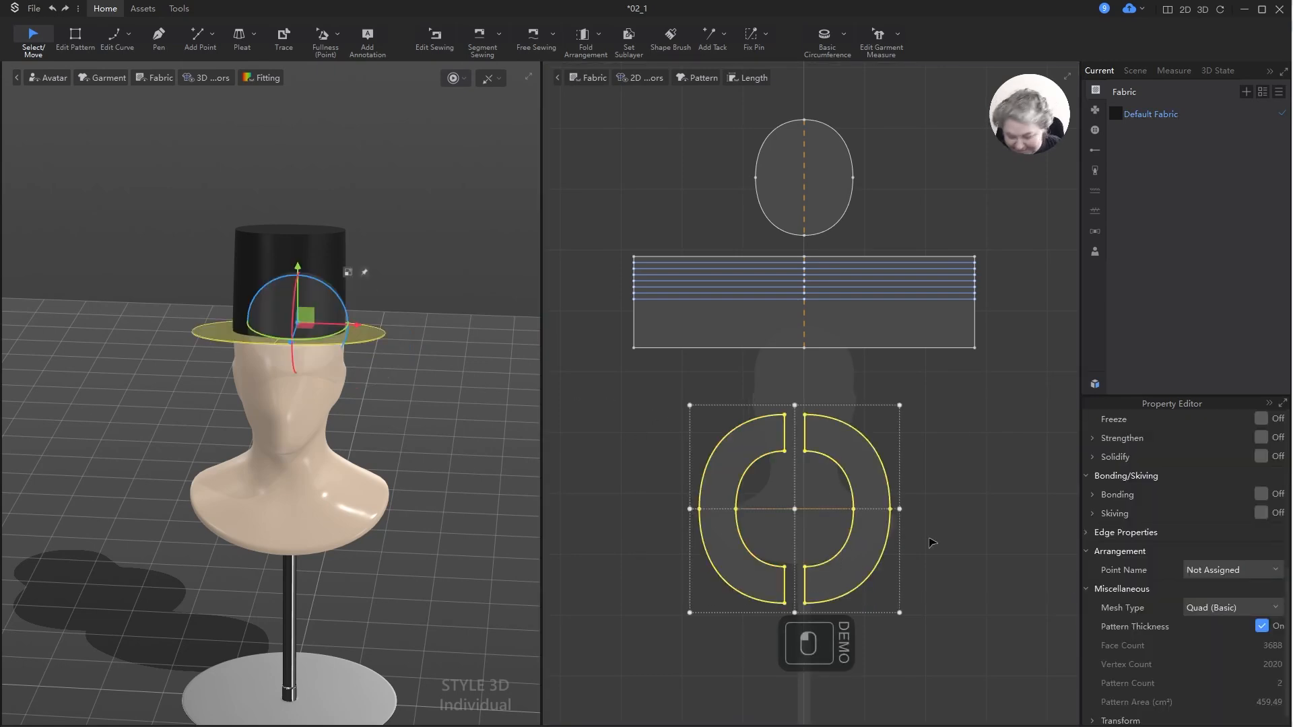
key("ctrl+g")
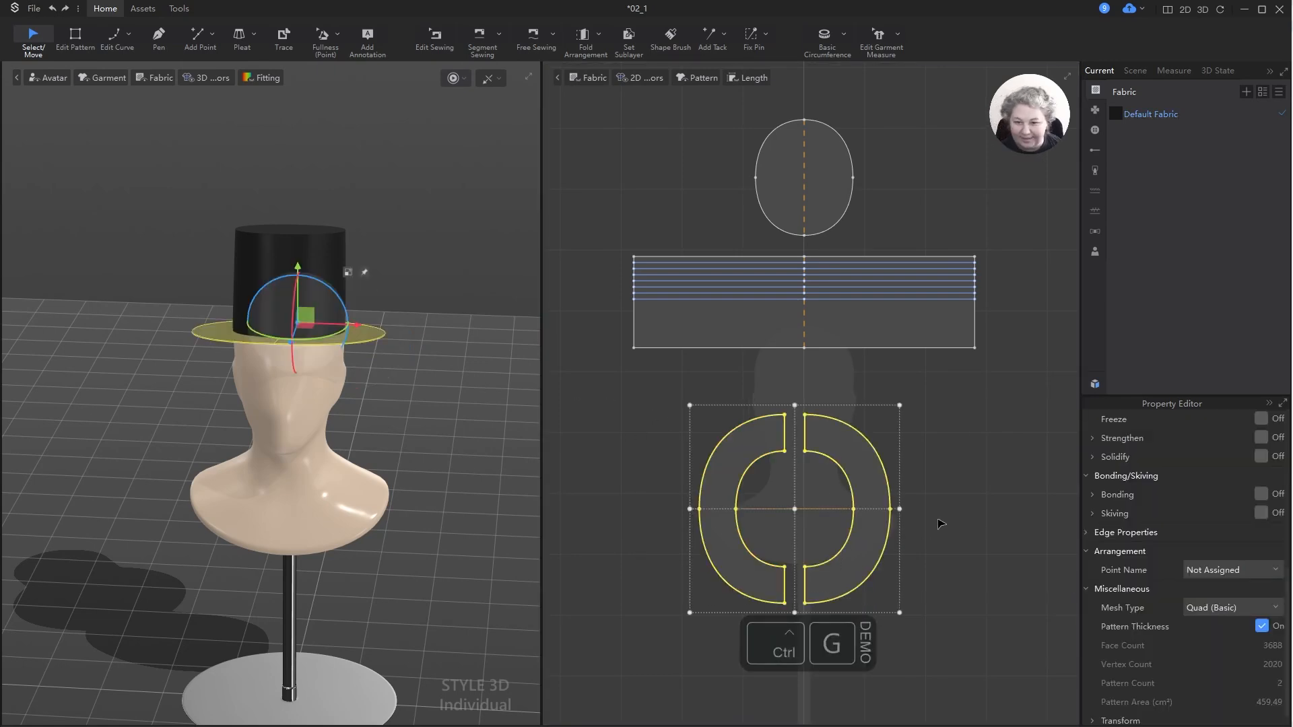
key("ctrl+z")
left_click_drag(658, 387, 1035, 665)
key("ctrl+k")
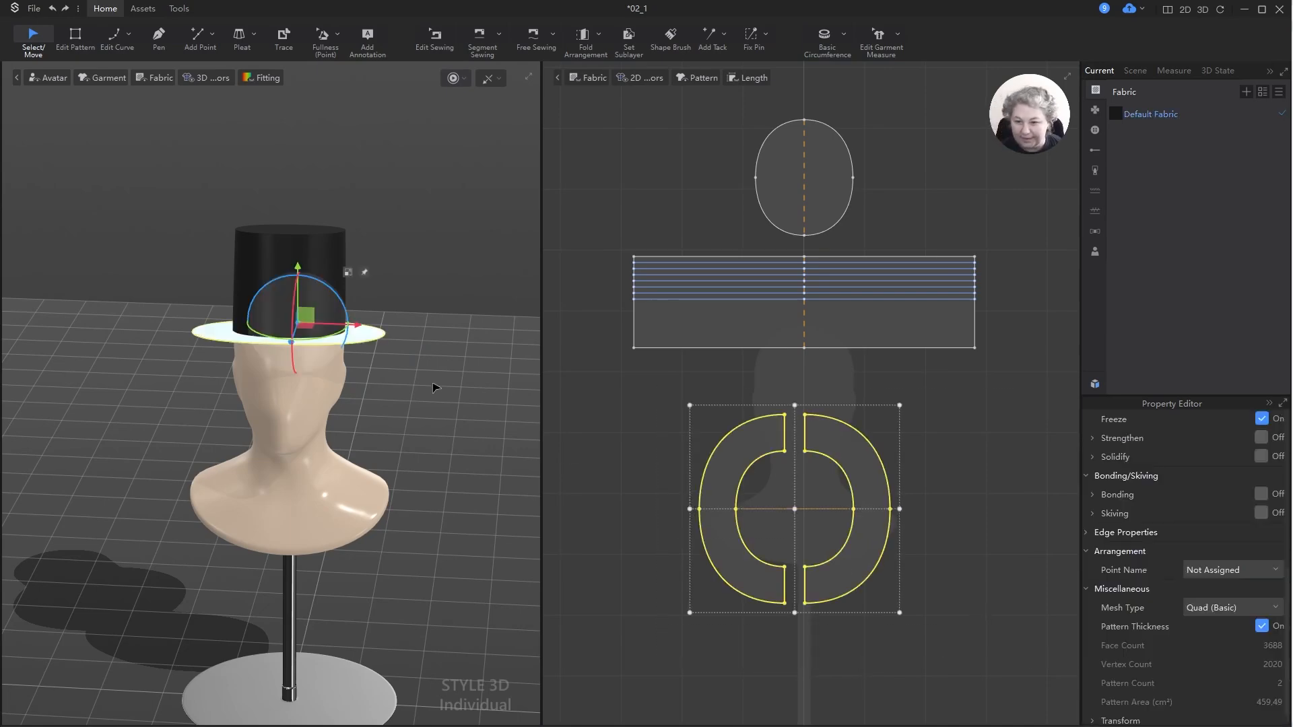
right_click_drag(467, 371, 393, 398)
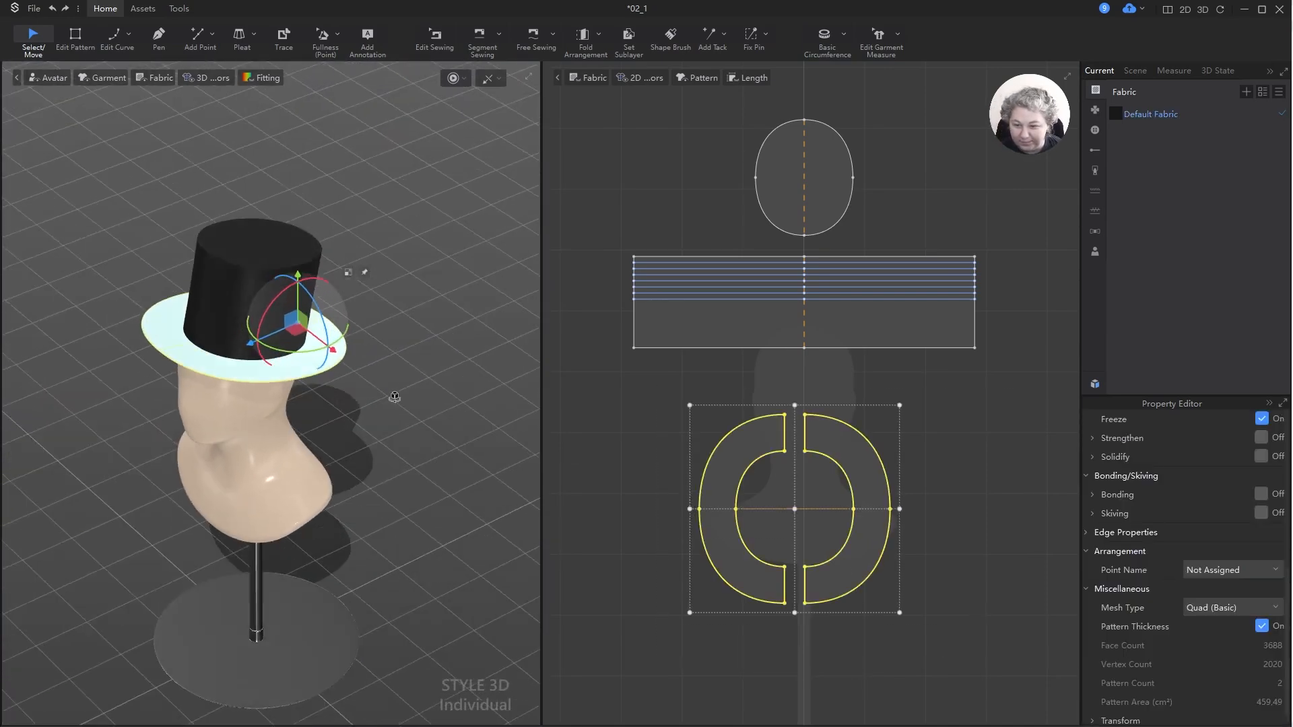
left_click(873, 154)
- Scale the oval crown top pattern proportionally about its centre to 115% width and height
left_click(821, 143)
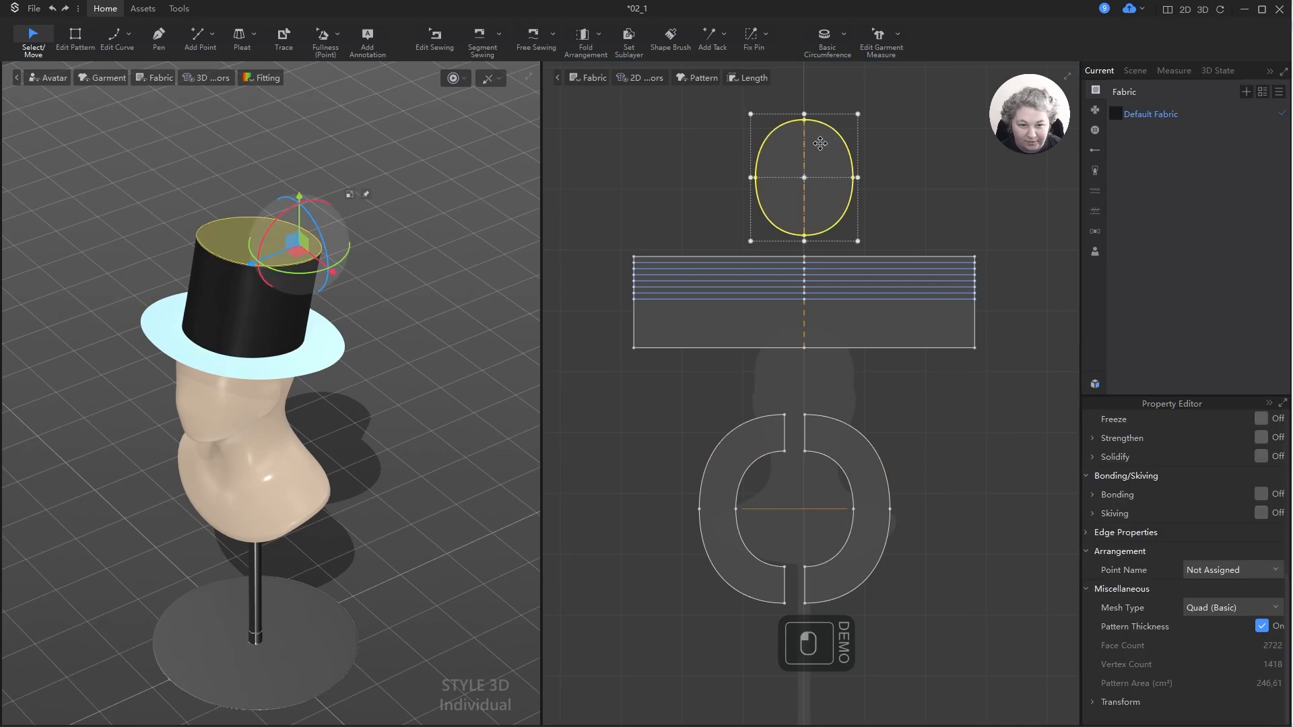
scroll(1247, 586, "up", 4)
scroll(786, 231, "up", 3)
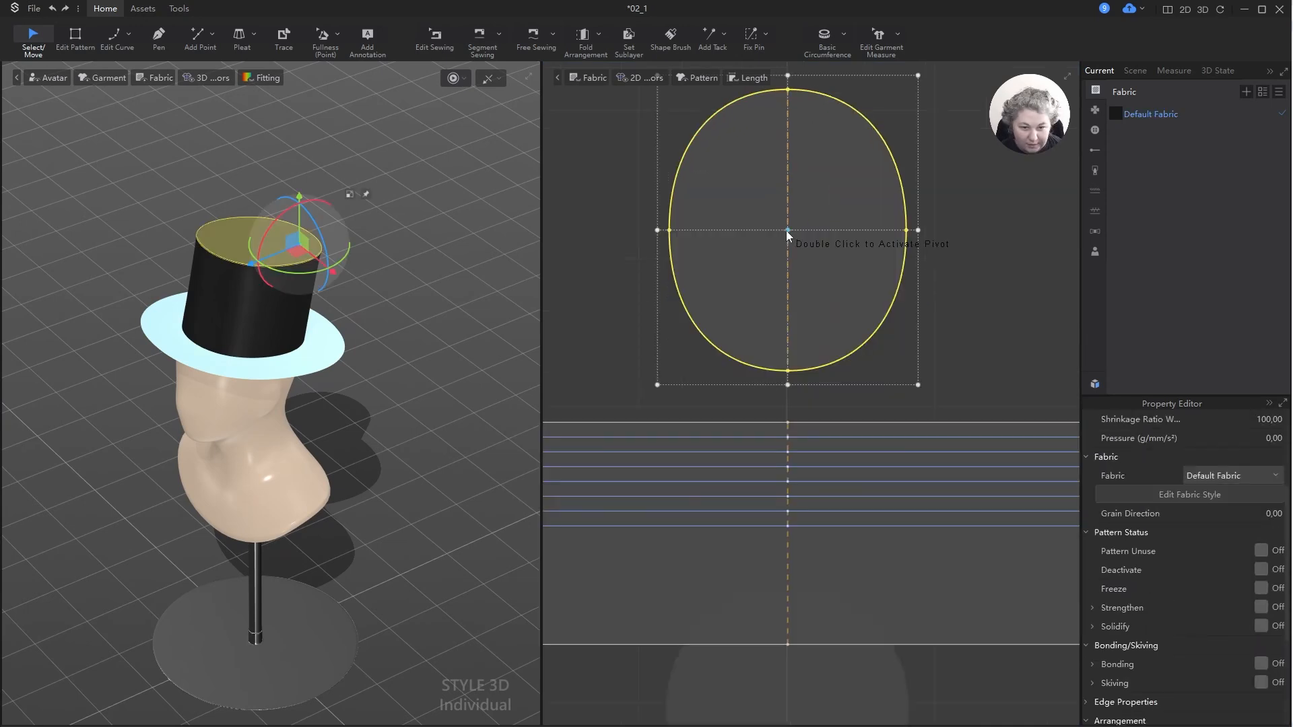
scroll(785, 233, "down", 3)
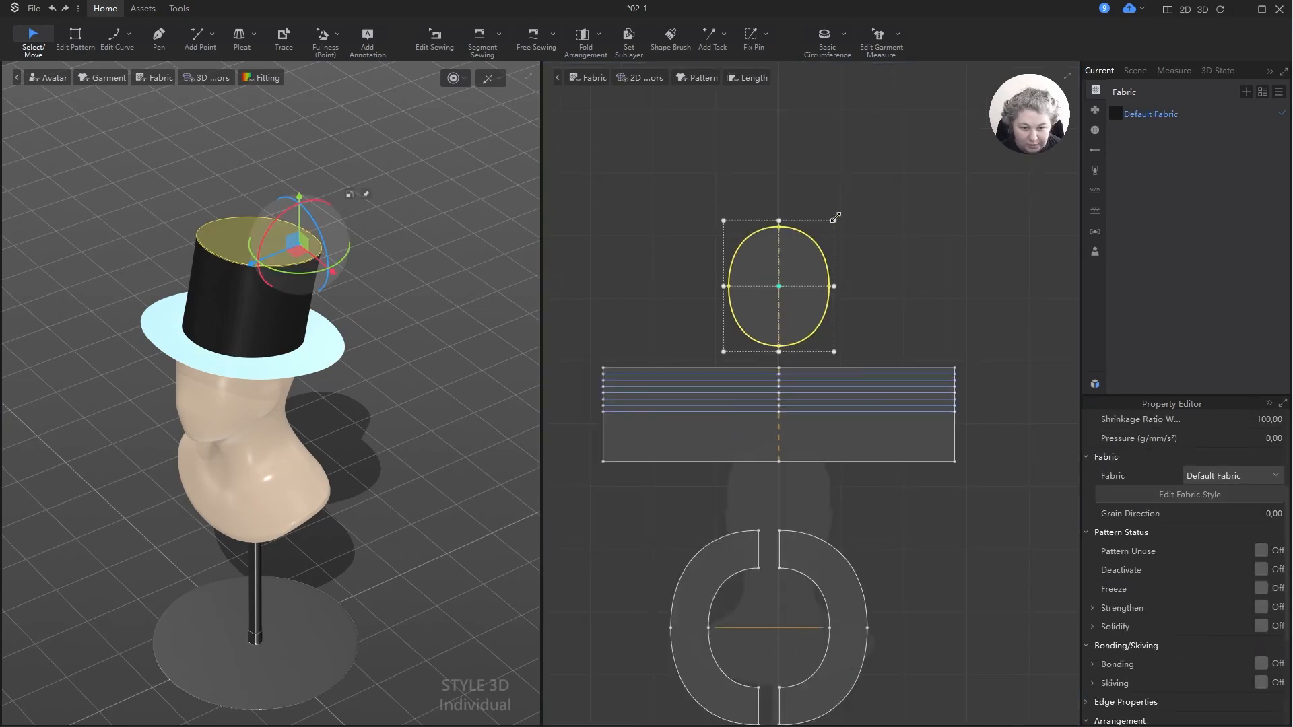
left_click_drag(835, 218, 852, 208)
right_click(852, 208)
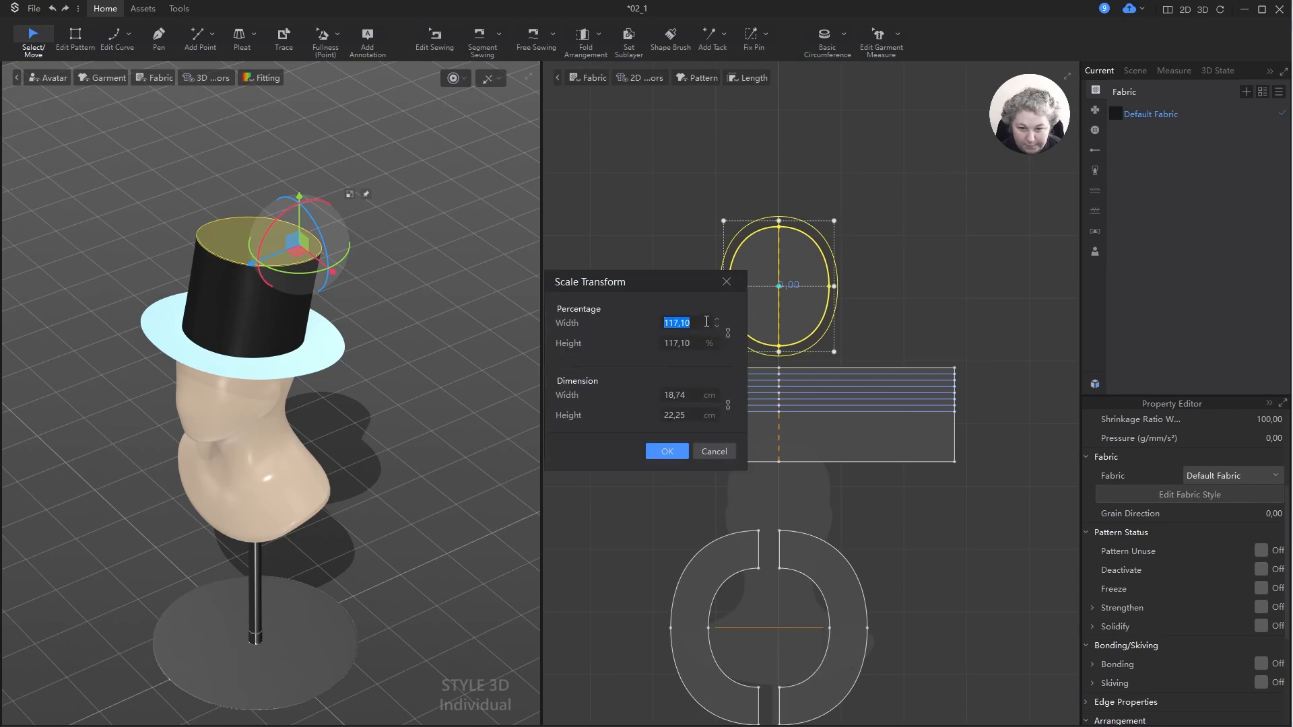
key("ctrl+a")
type("11")
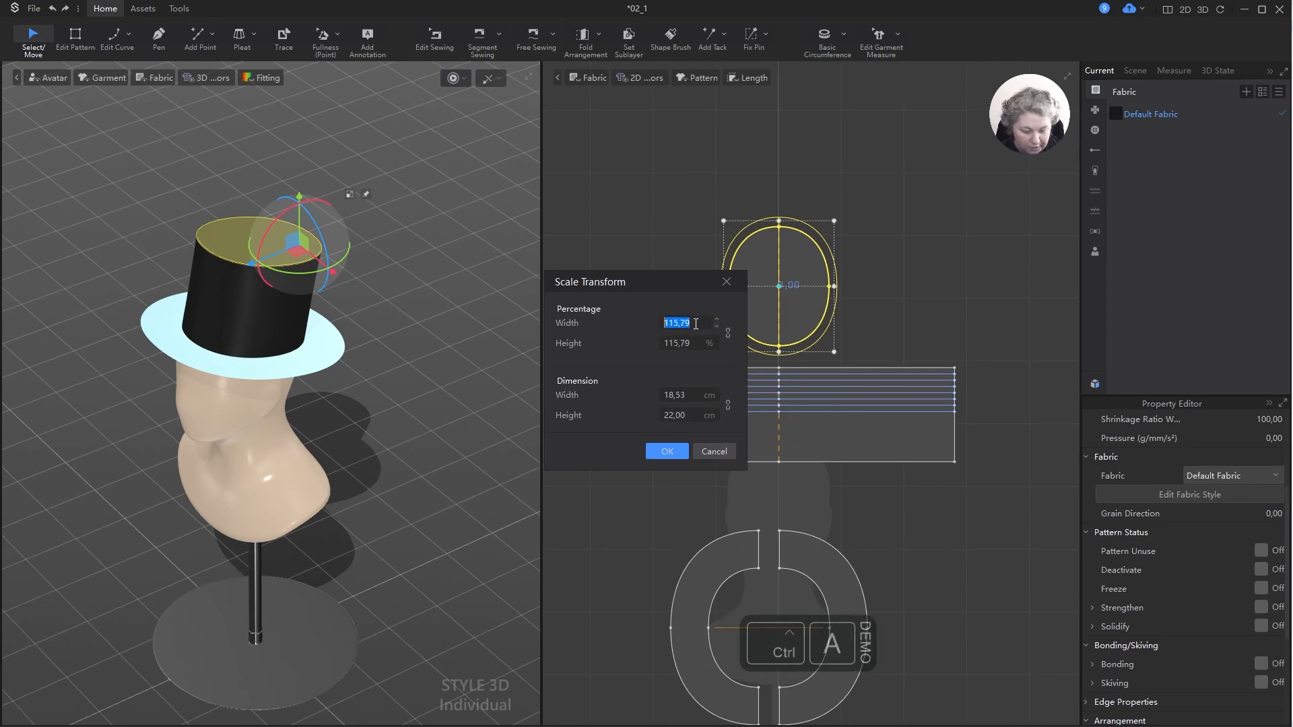
type("5")
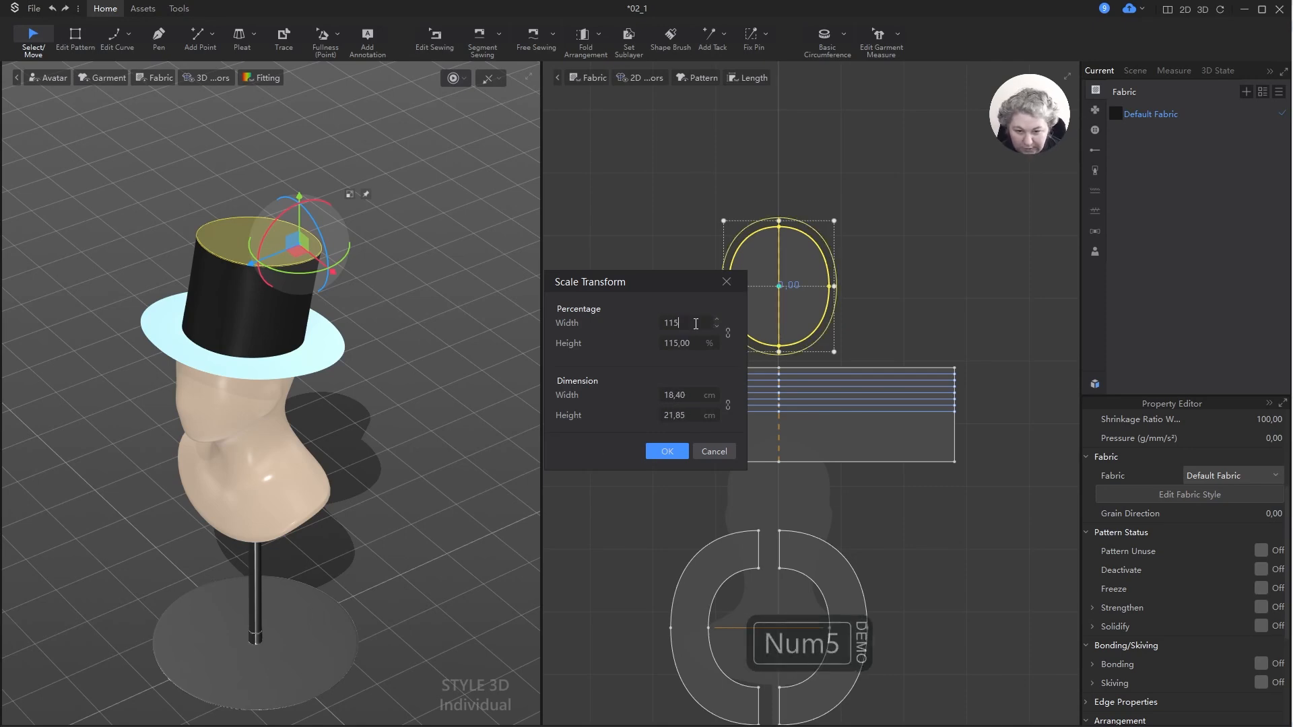
left_click(678, 452)
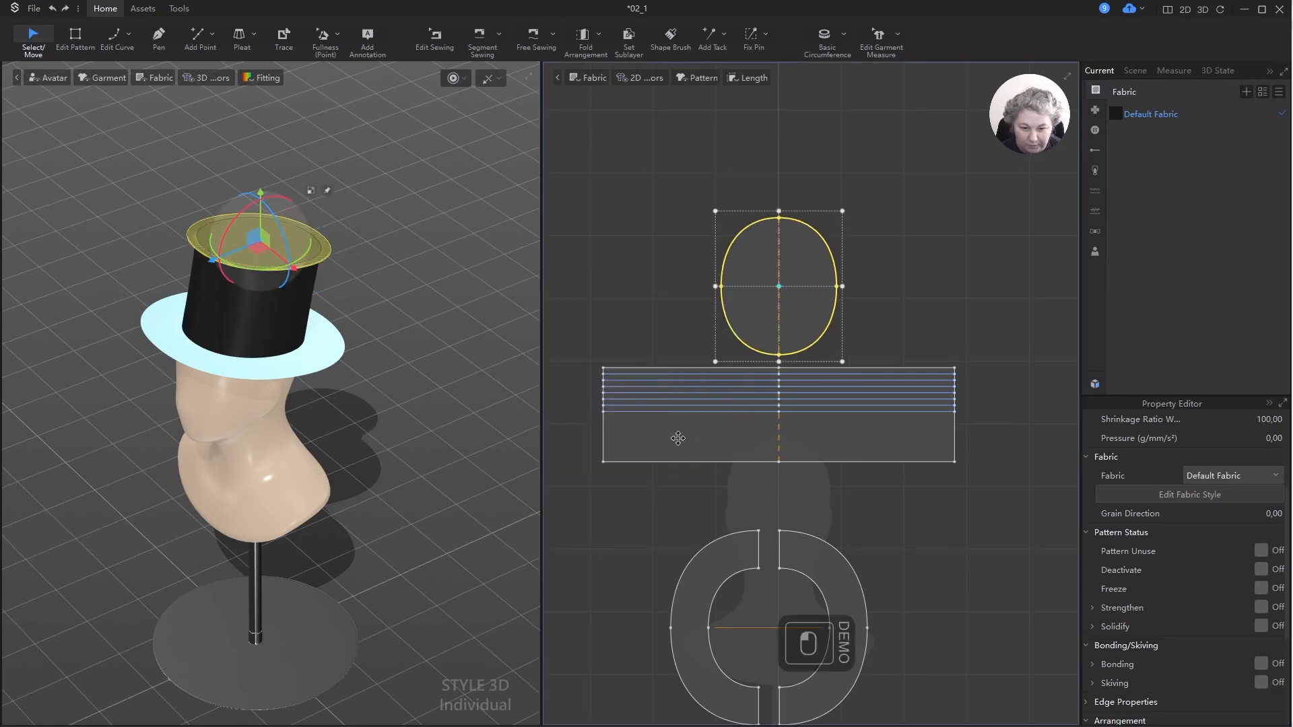
left_click(952, 245)
- Freeze the enlarged crown top pattern and simulate the garment so the crown side adapts to it
scroll(449, 285, "up", 2)
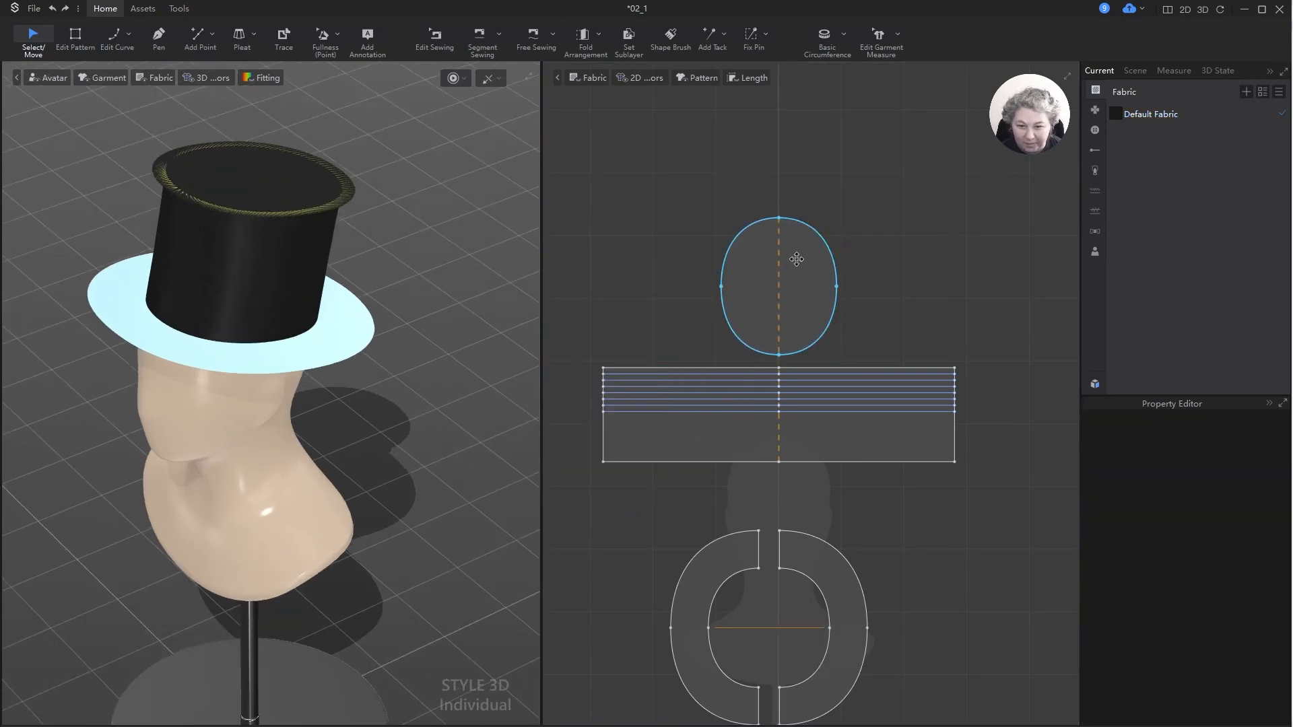
left_click(799, 259)
key("ctrl+k")
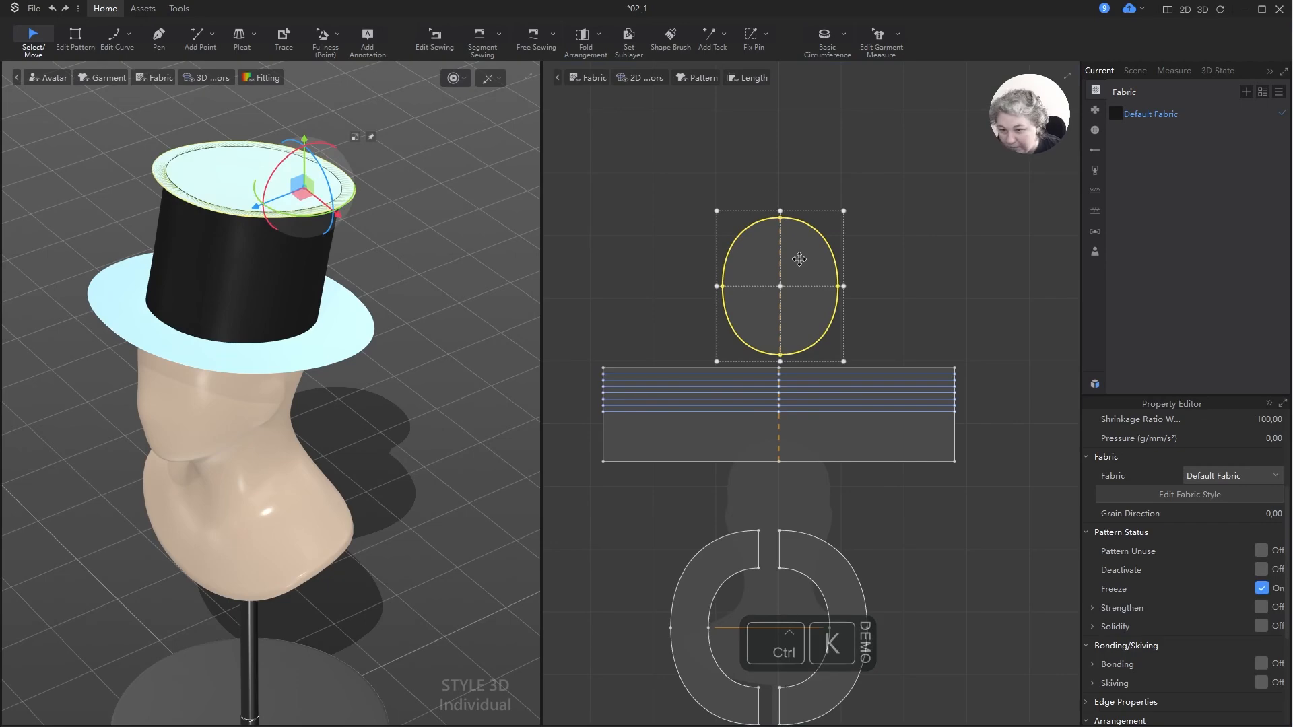
key("space")
key("space")
mouse_move(431, 252)
right_mouse_down()
mouse_move(395, 222)
mouse_move(329, 208)
mouse_move(348, 197)
mouse_move(413, 253)
right_mouse_up()
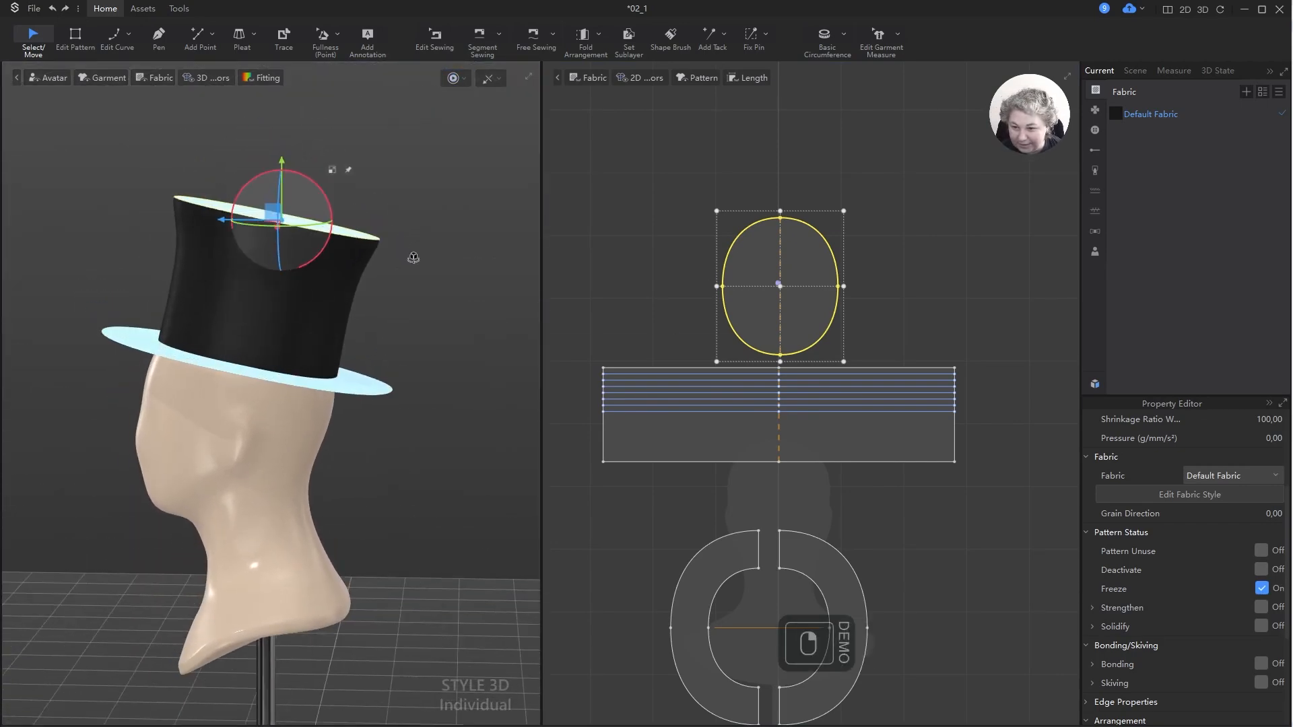
key("space")
key("Escape")
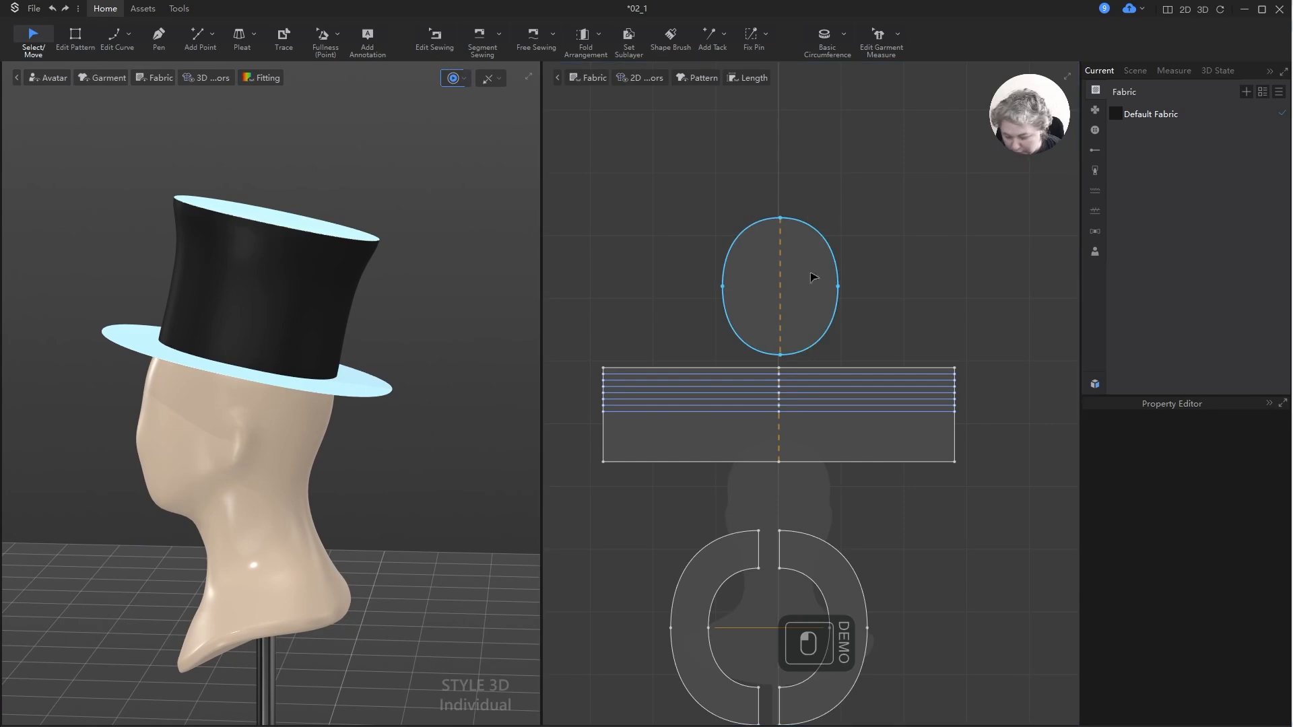
- Set the fold angle of the seam joining the crown top and crown side to 80, and stop the simulation
key("b")
left_click(882, 374)
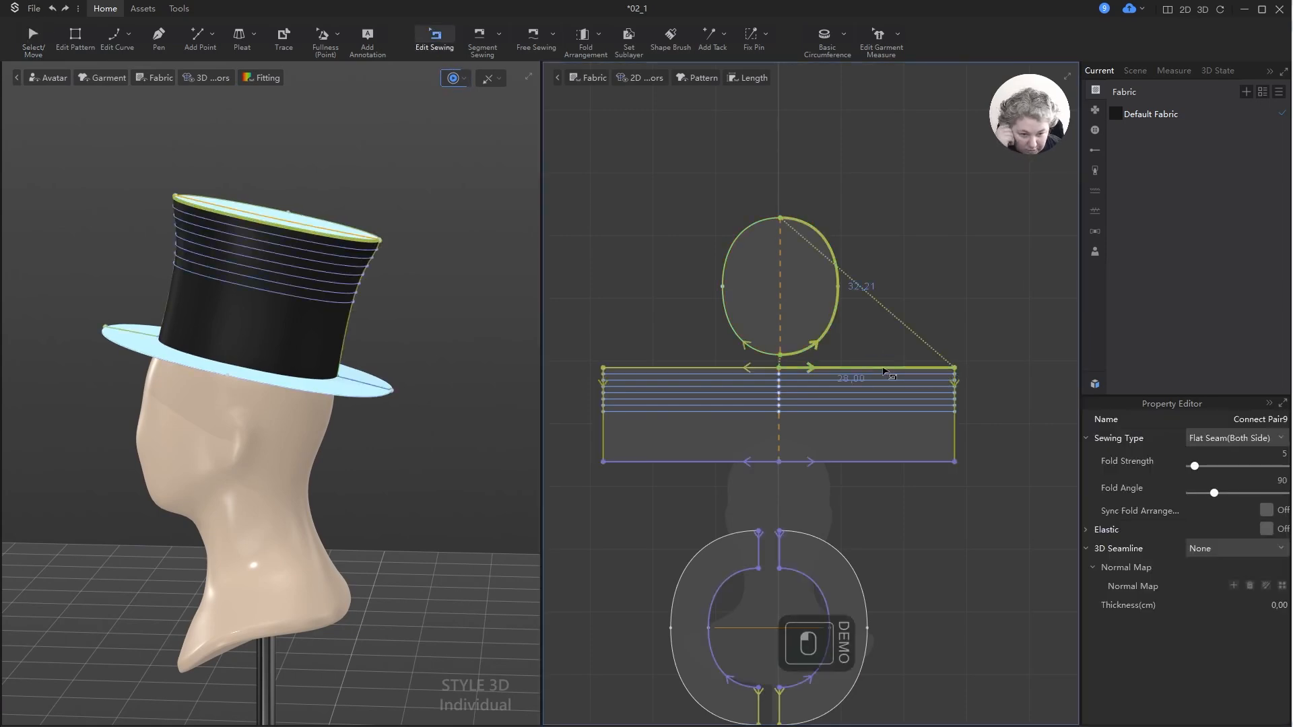
double_click(1281, 480)
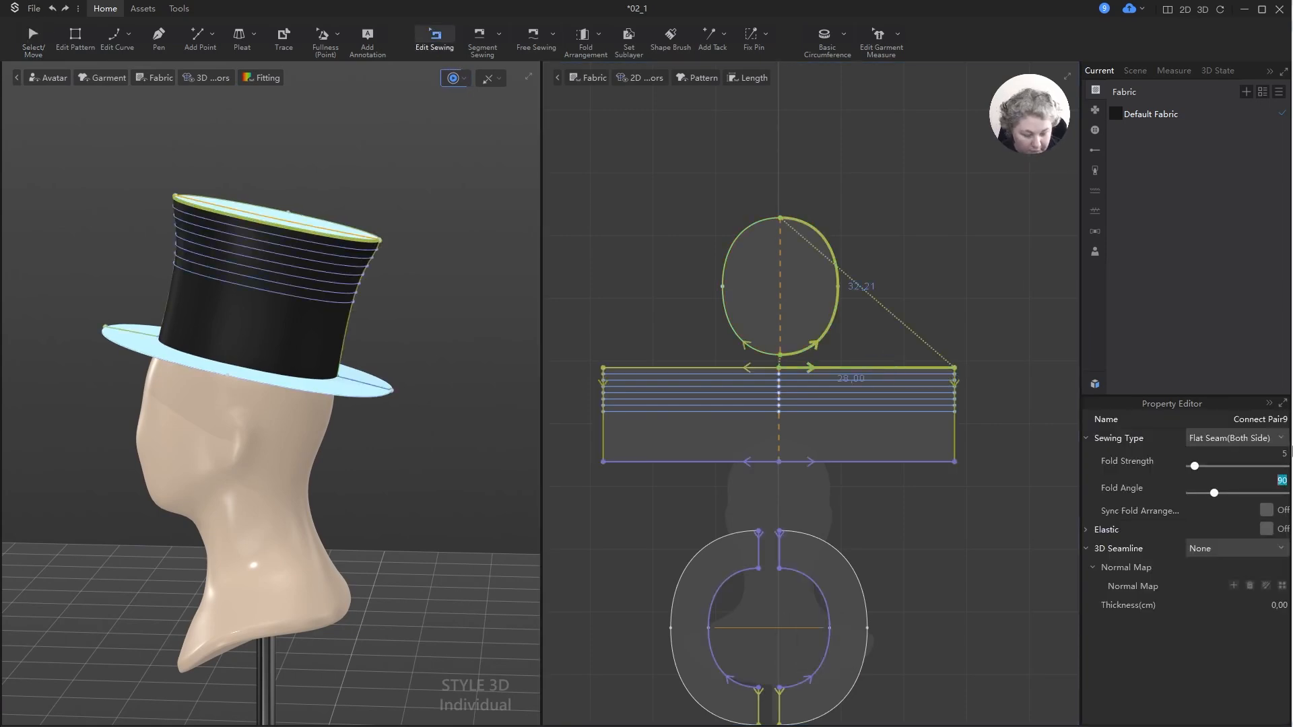
type("80")
key("Return")
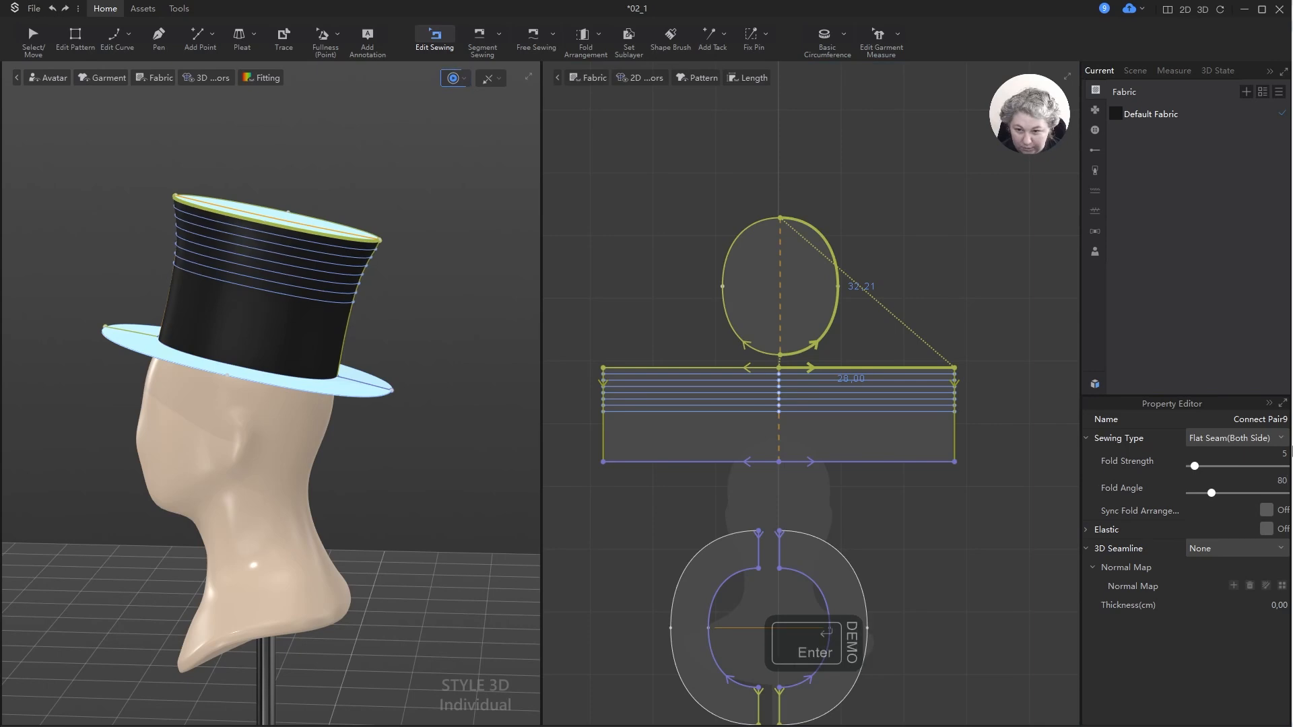
key("space")
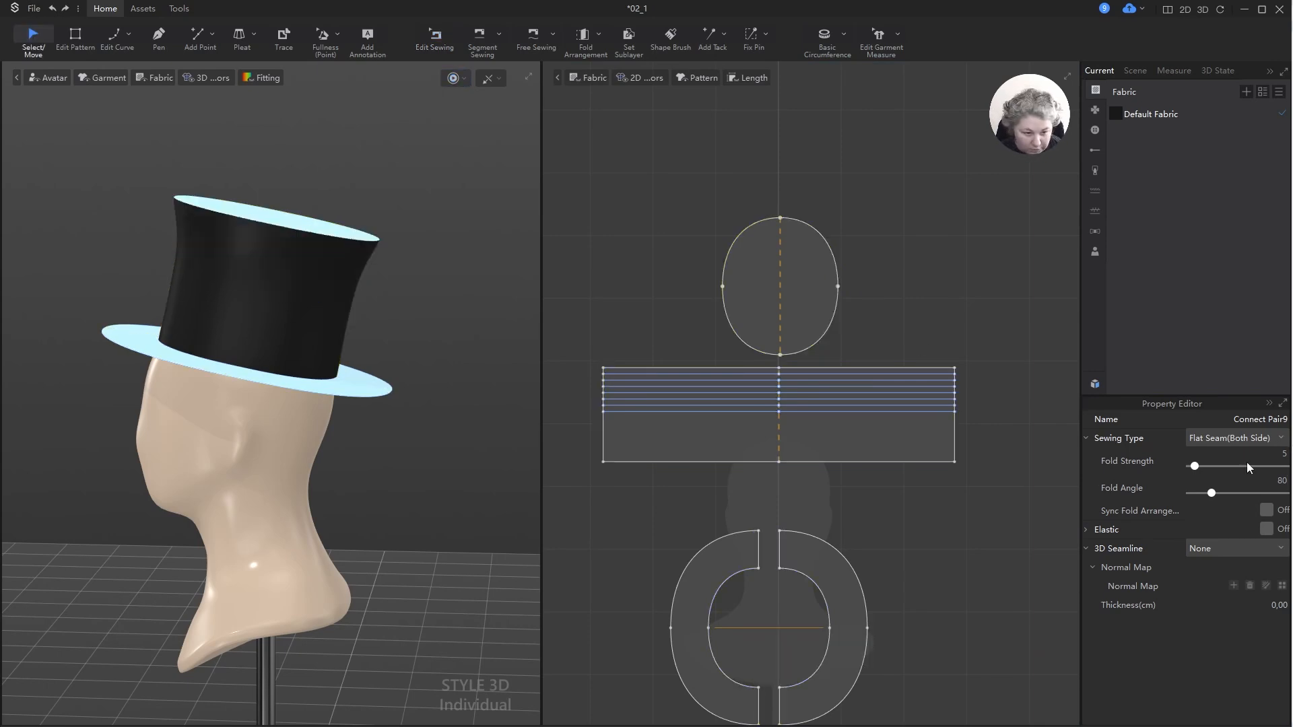
- Set the fold angle of the seam joining the crown top and crown side to 70 and simulate the garment
double_click(1281, 482)
key("b")
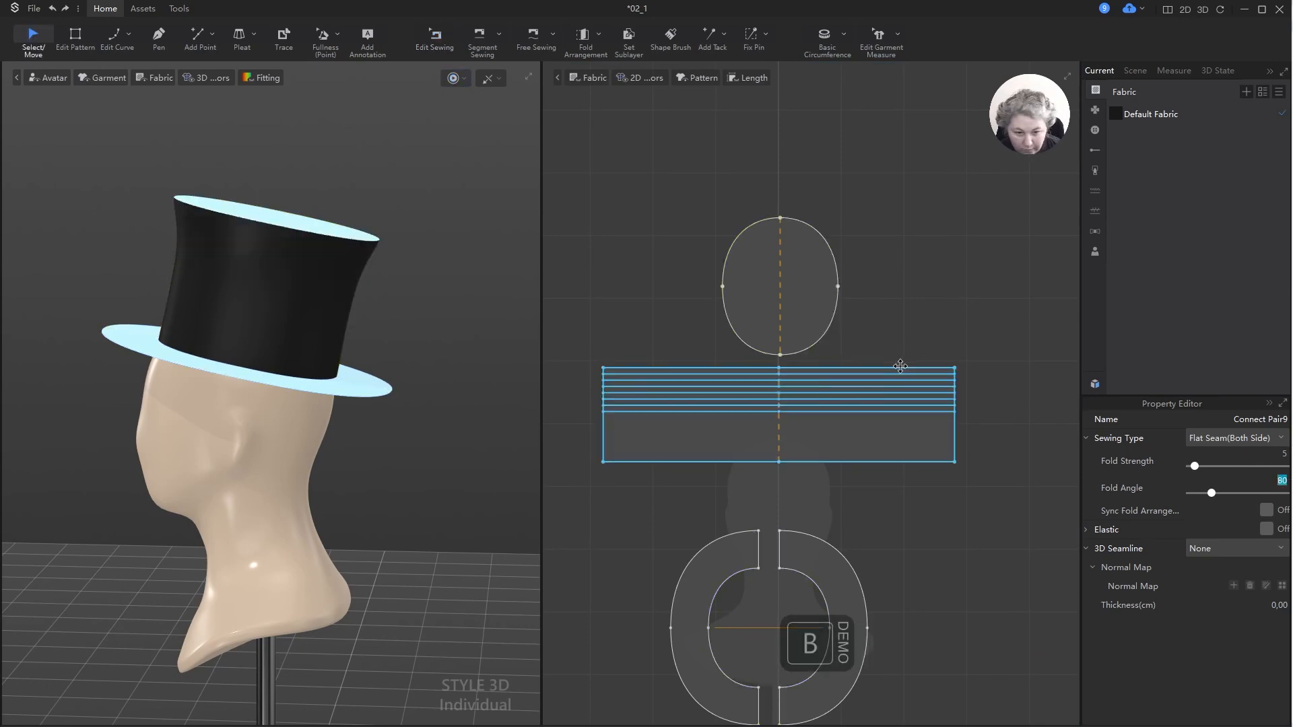
key("z")
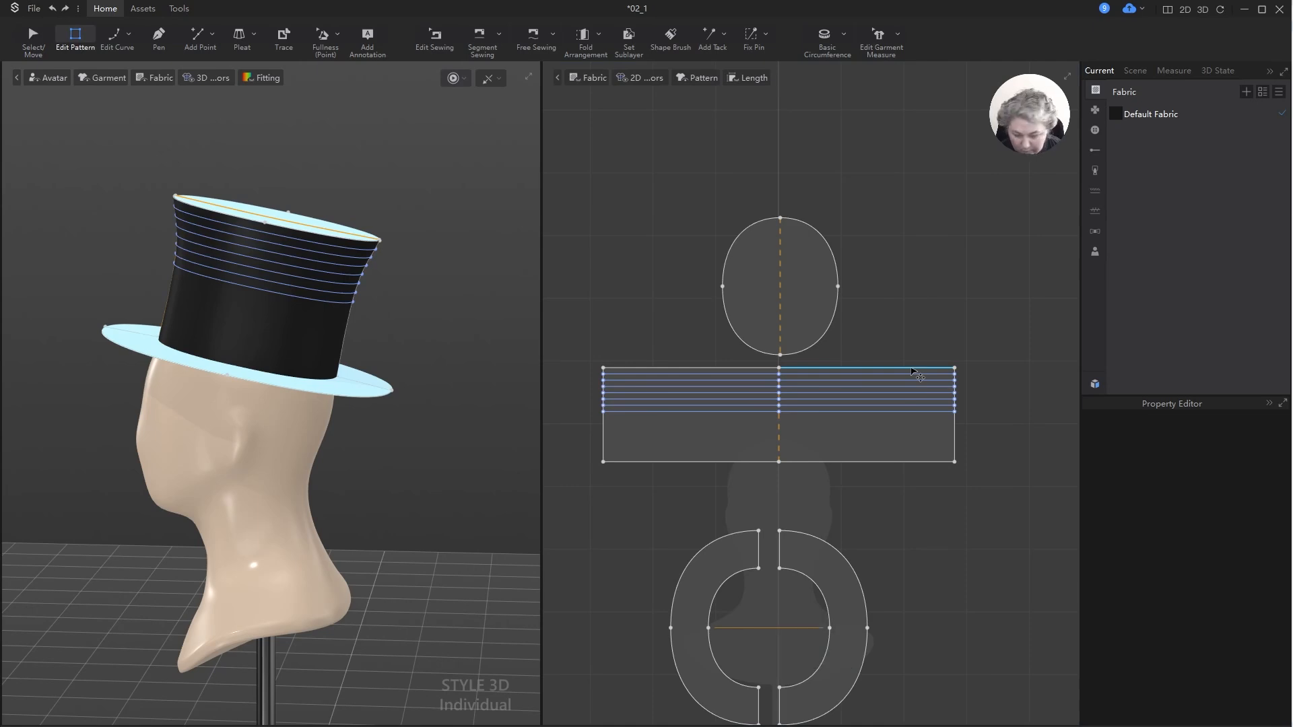
key("b")
left_click(915, 370)
double_click(1282, 480)
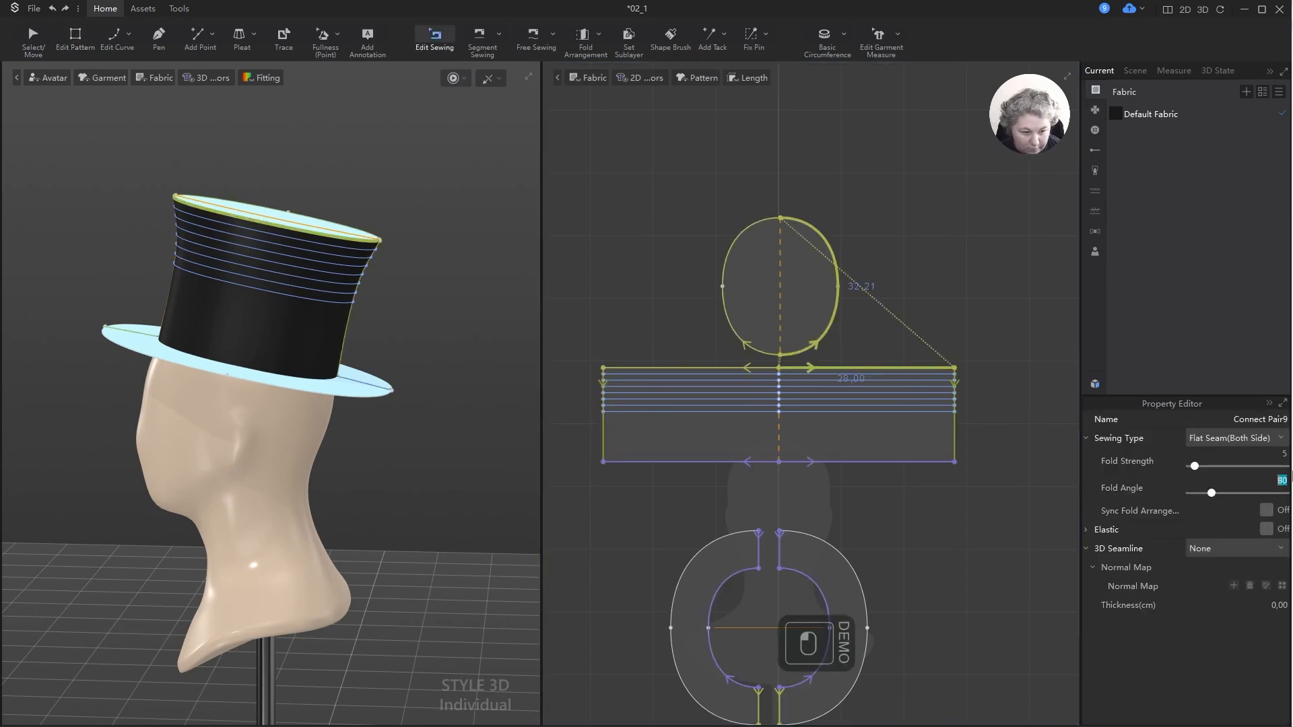
type("70")
key("Return")
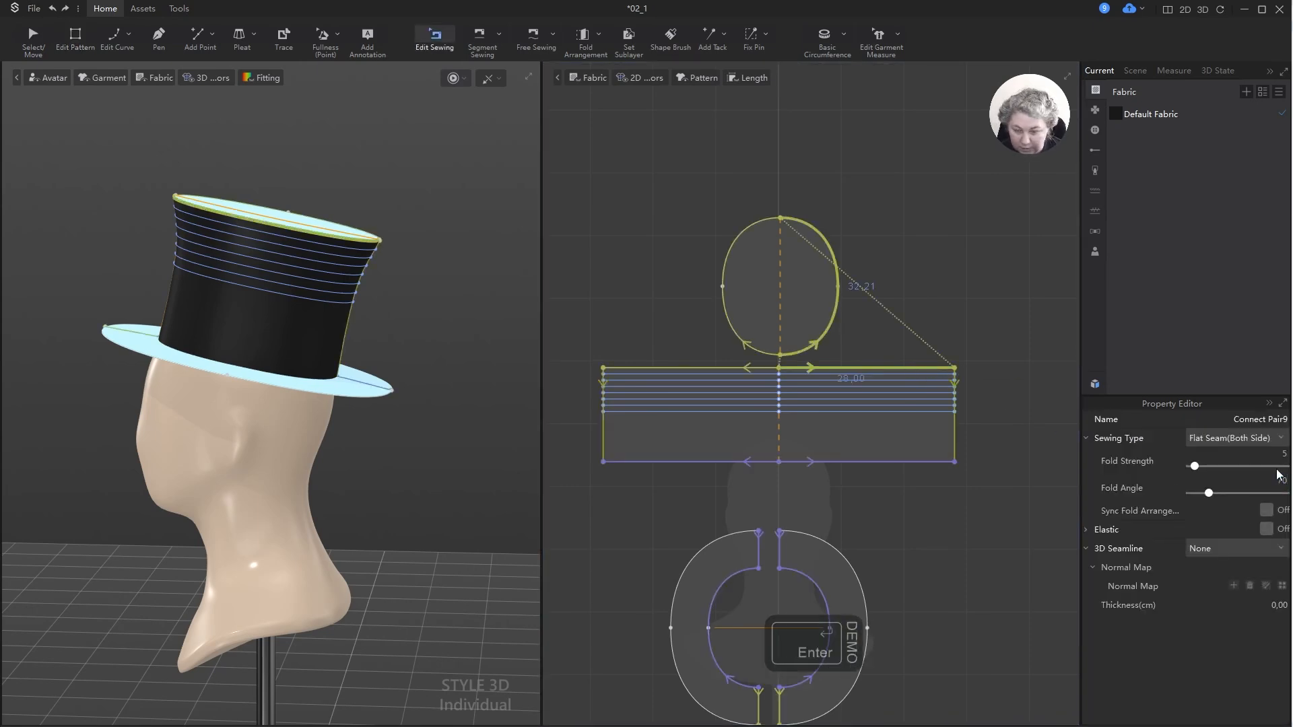
key("space")
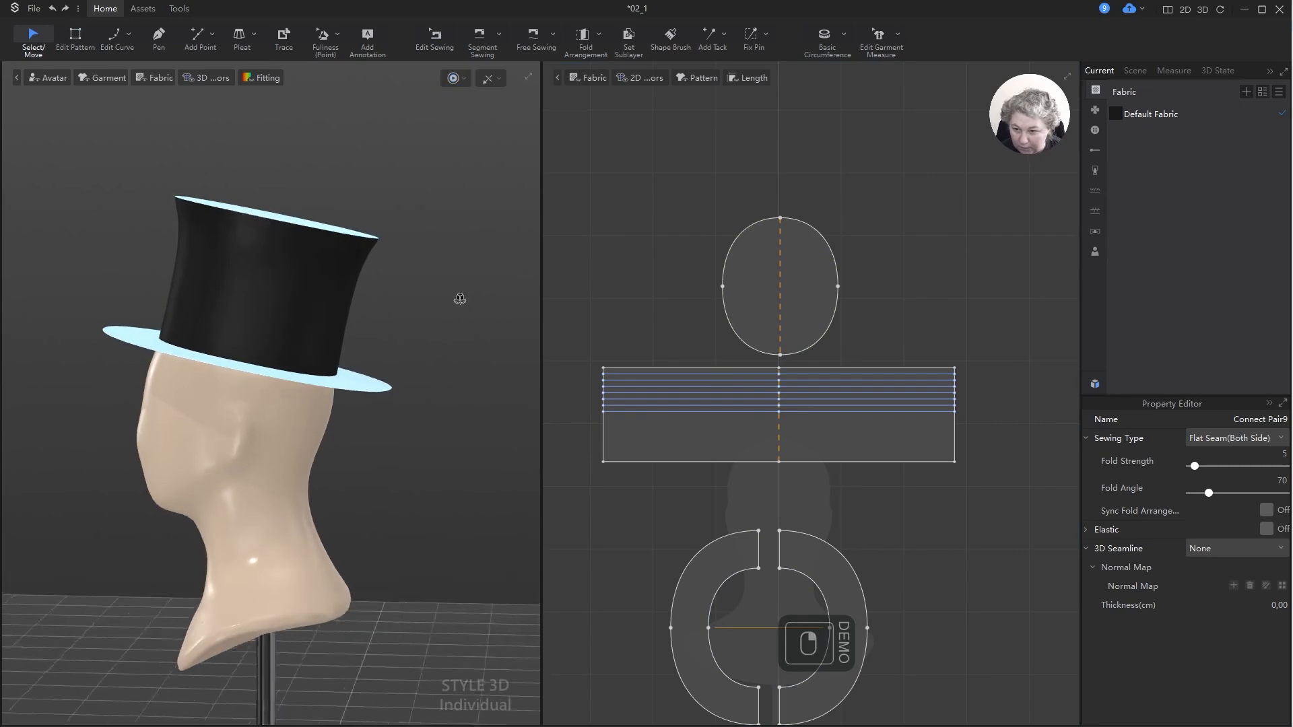
right_click_drag(460, 299, 494, 306)
scroll(357, 267, "up", 3)
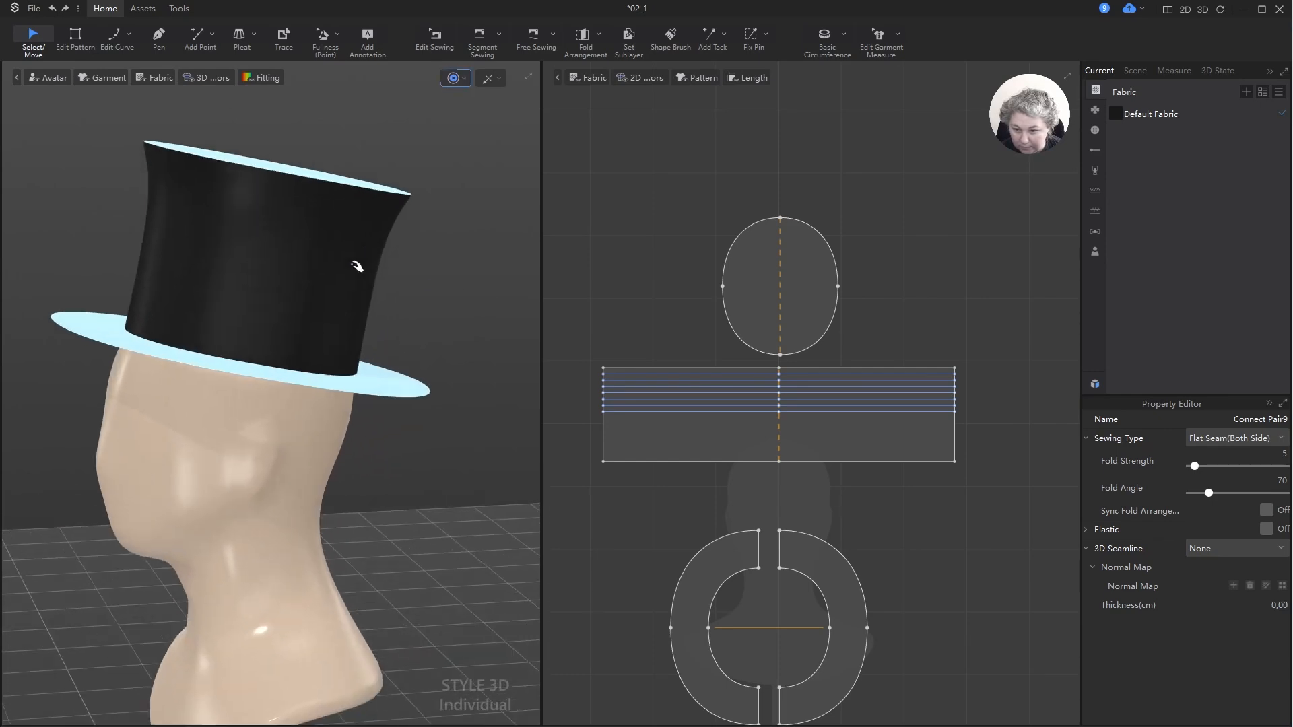
scroll(357, 267, "up", 3)
middle_click_drag(470, 230, 428, 301)
- Turn on elasticity for the upper edge of the crown side with a ratio of 115%, and simulate the garment
left_click(468, 264)
left_click(723, 300)
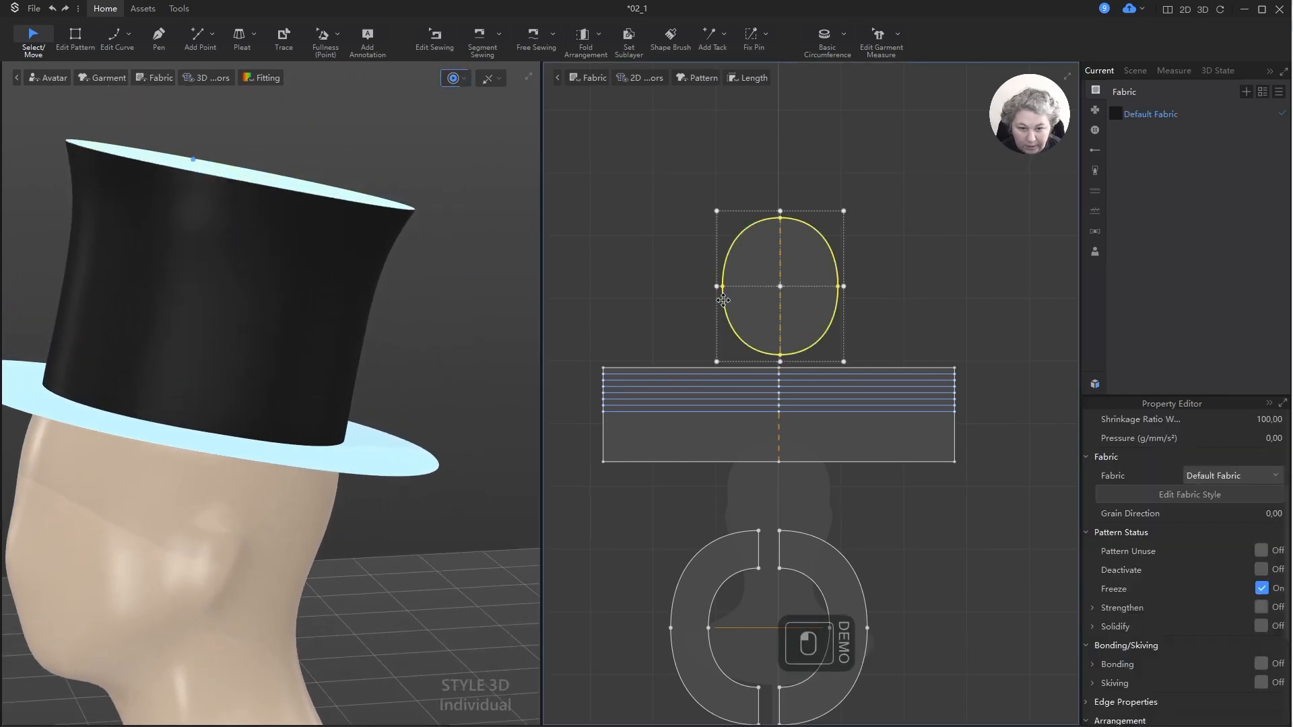
left_click(681, 341)
key("z")
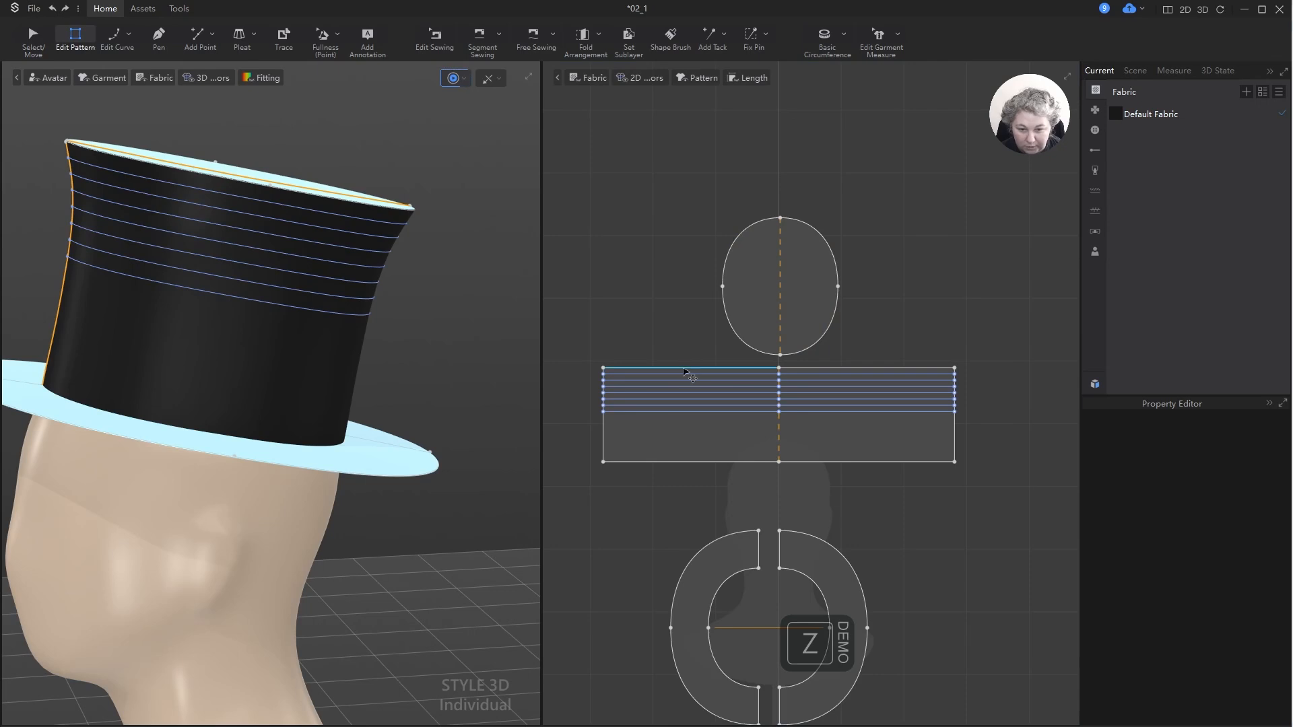
left_click(685, 368)
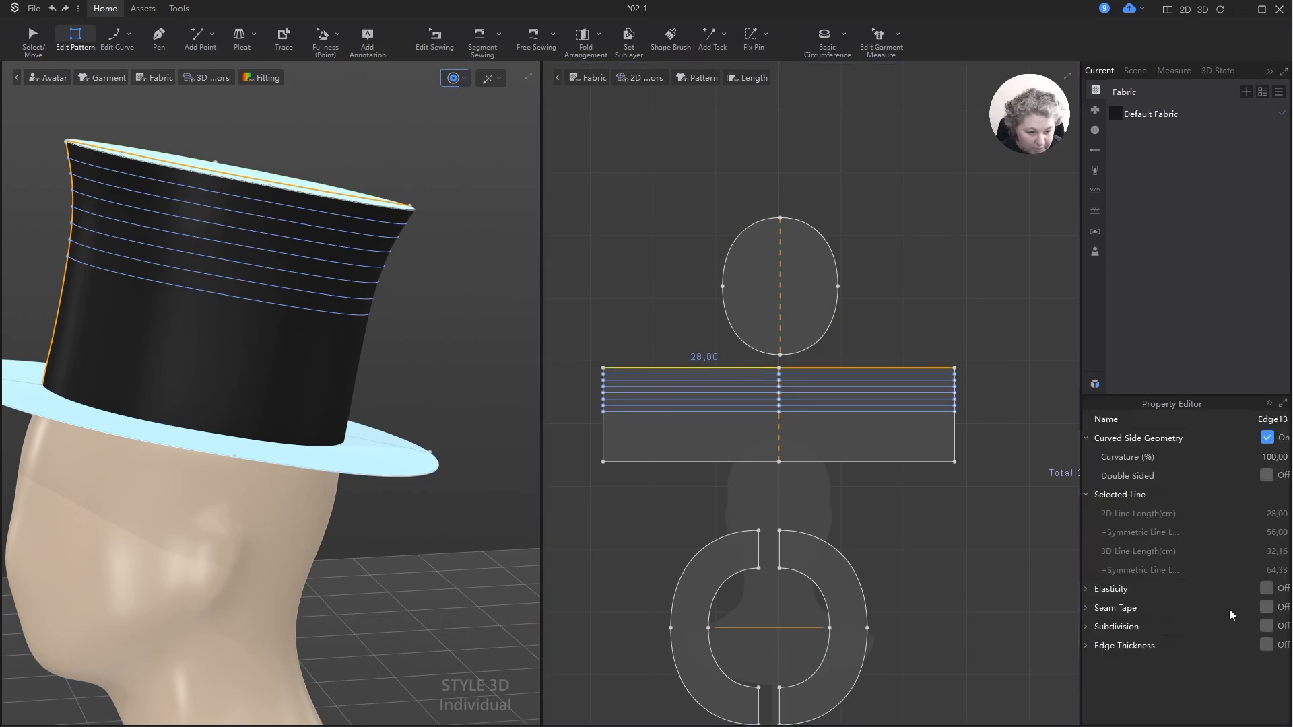
left_click(1267, 589)
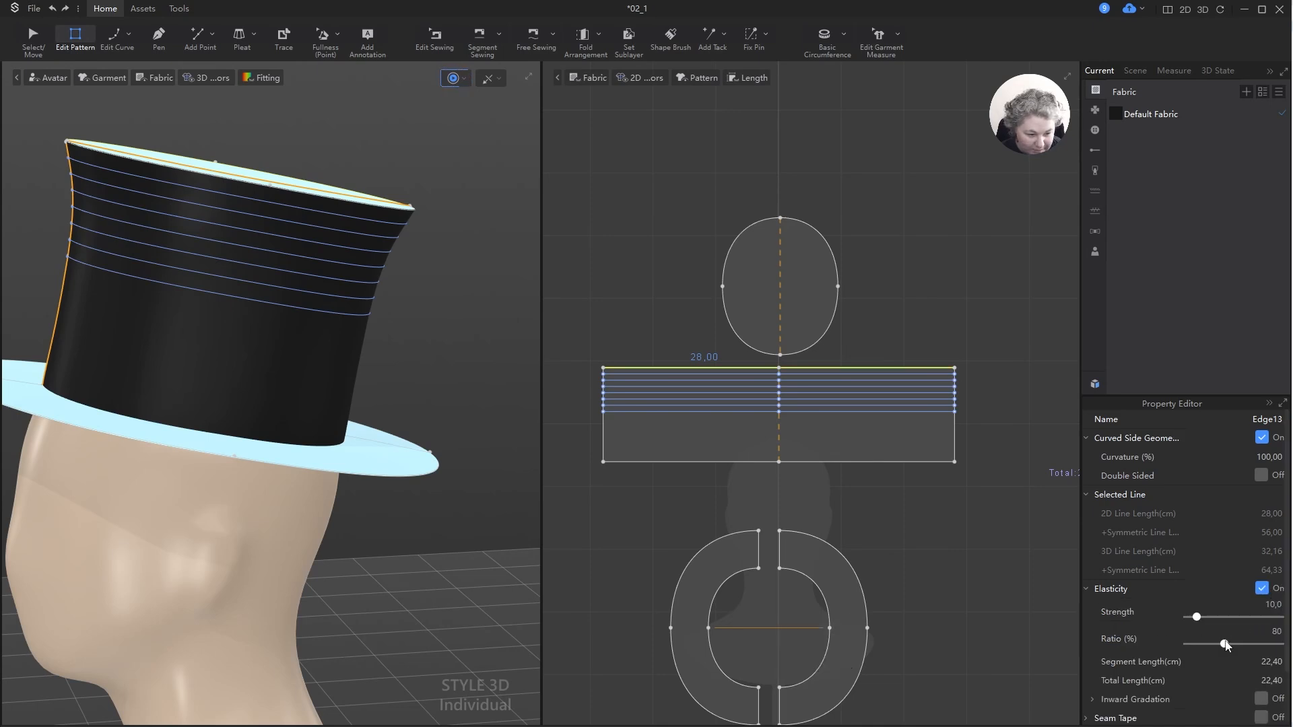
left_click(1288, 632)
type("115")
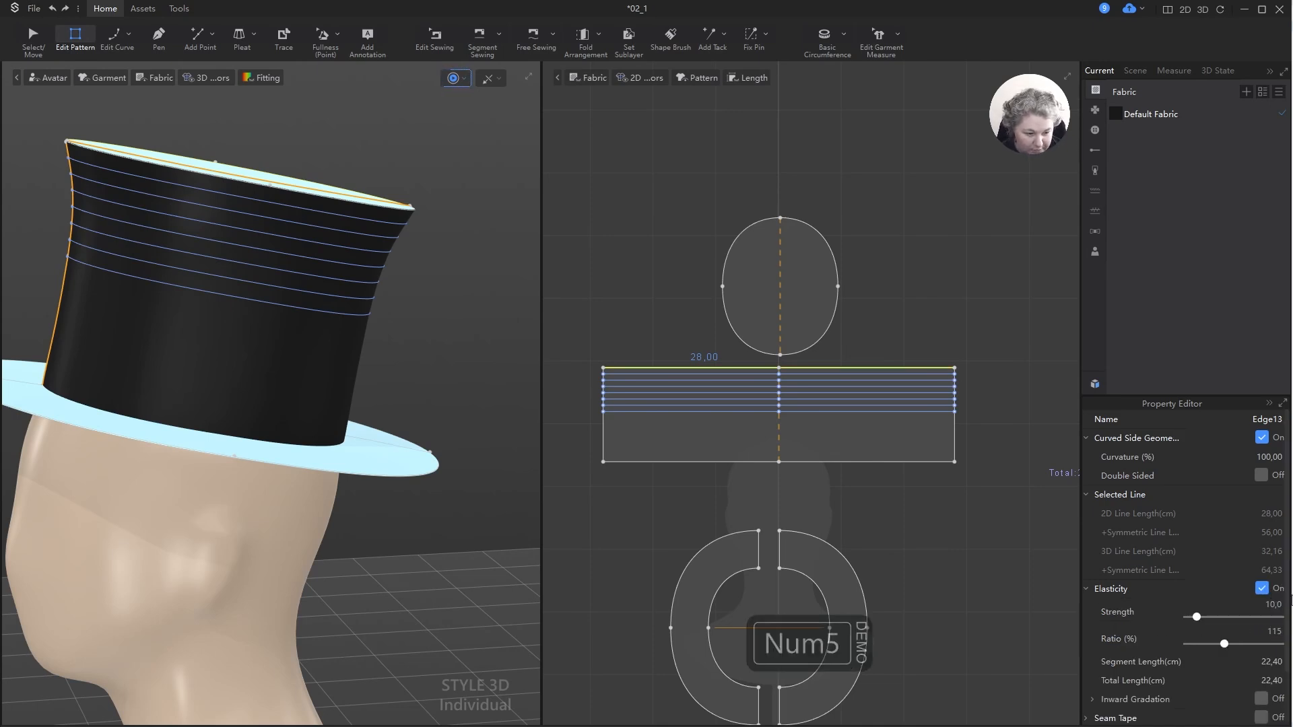
key("Return")
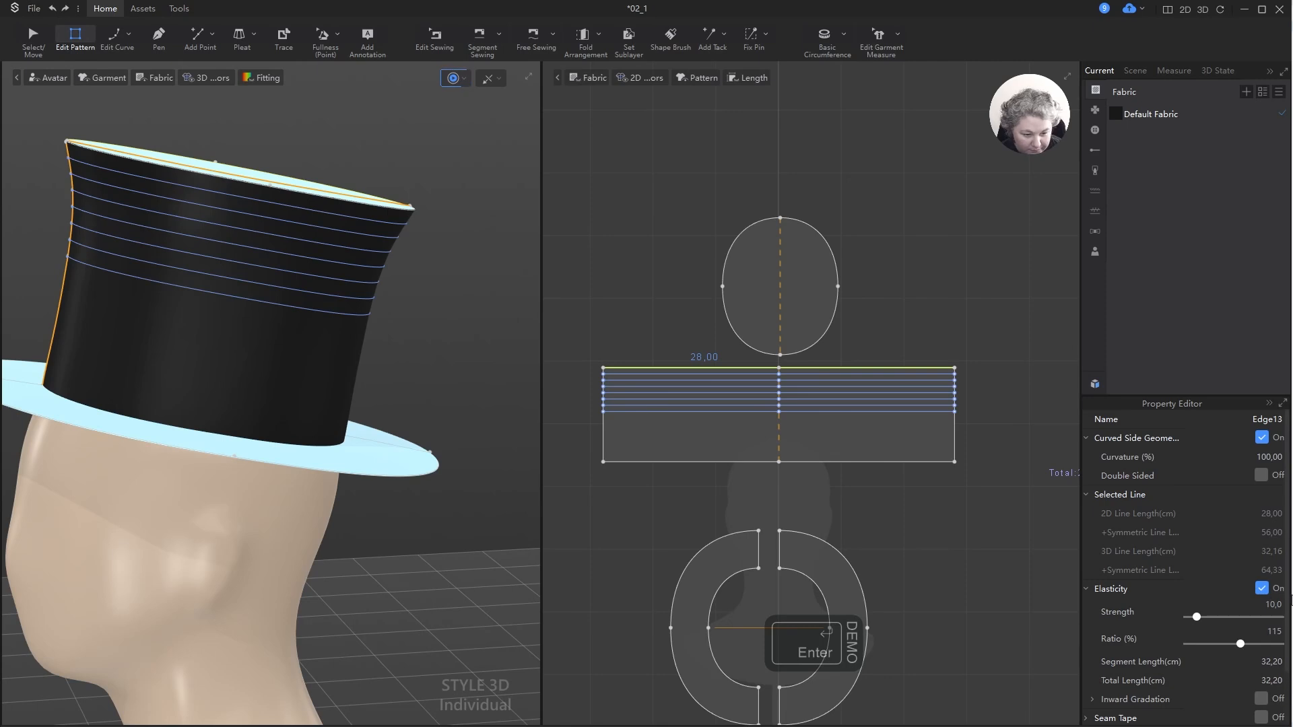
key("space")
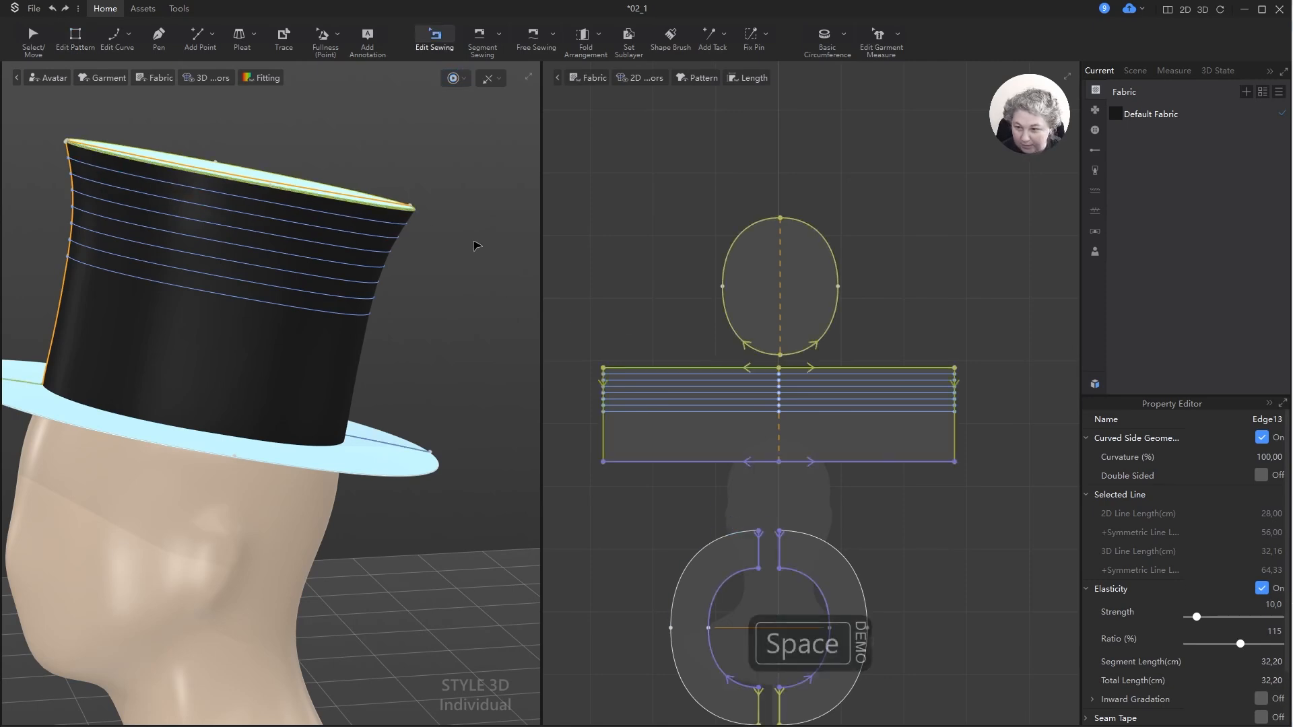
key("space")
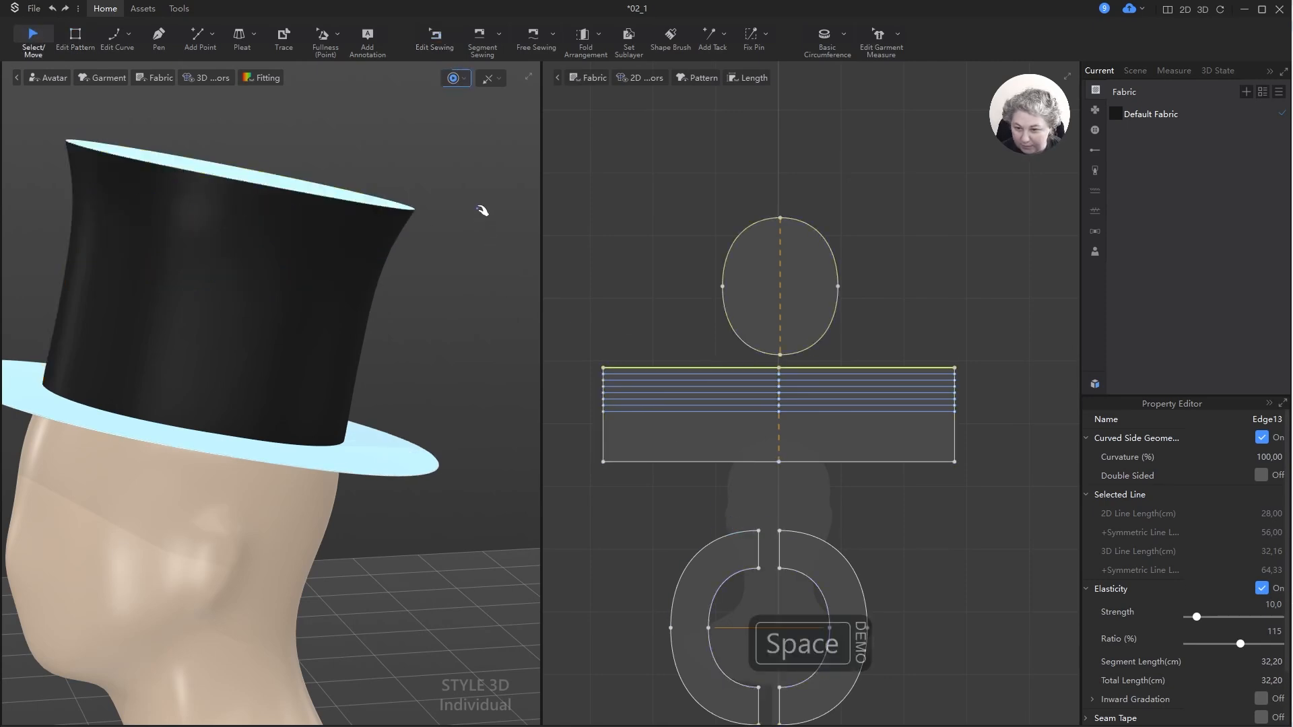
key("space")
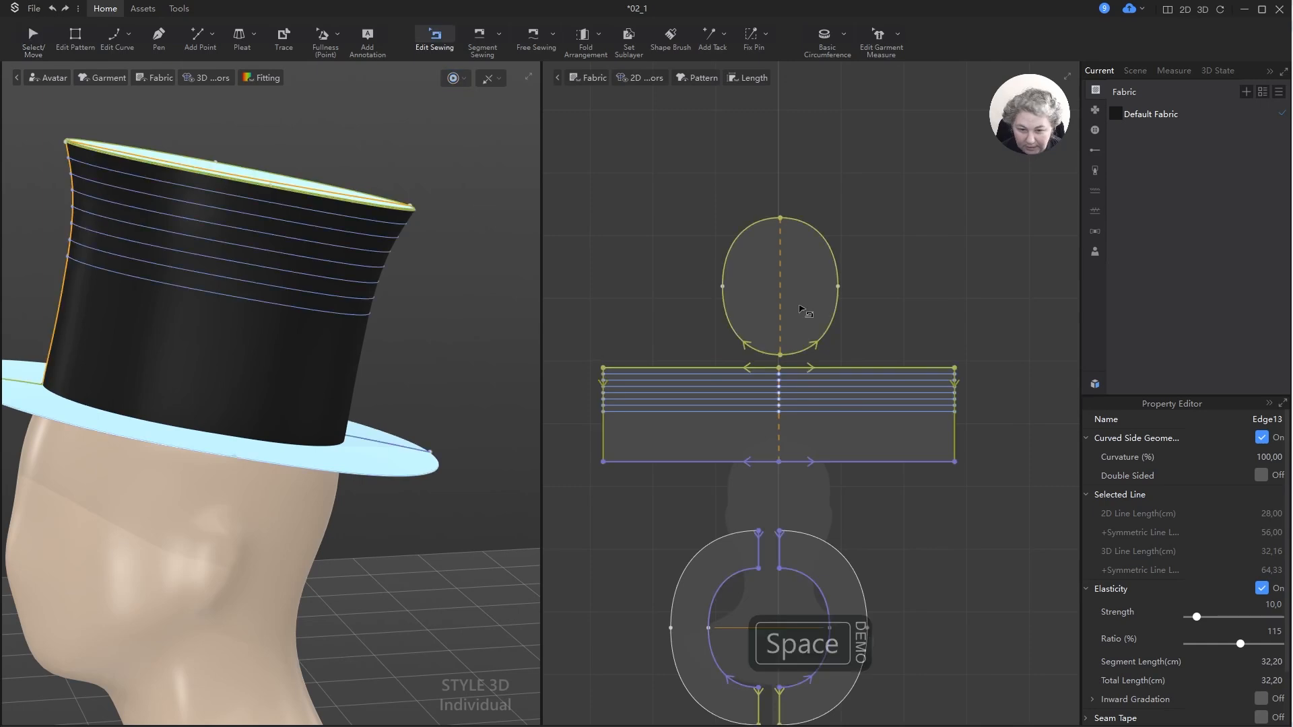
- Count the isolines on the crown side pattern by going through them from the lowest to the highest
scroll(663, 387, "up", 4)
left_click(643, 263)
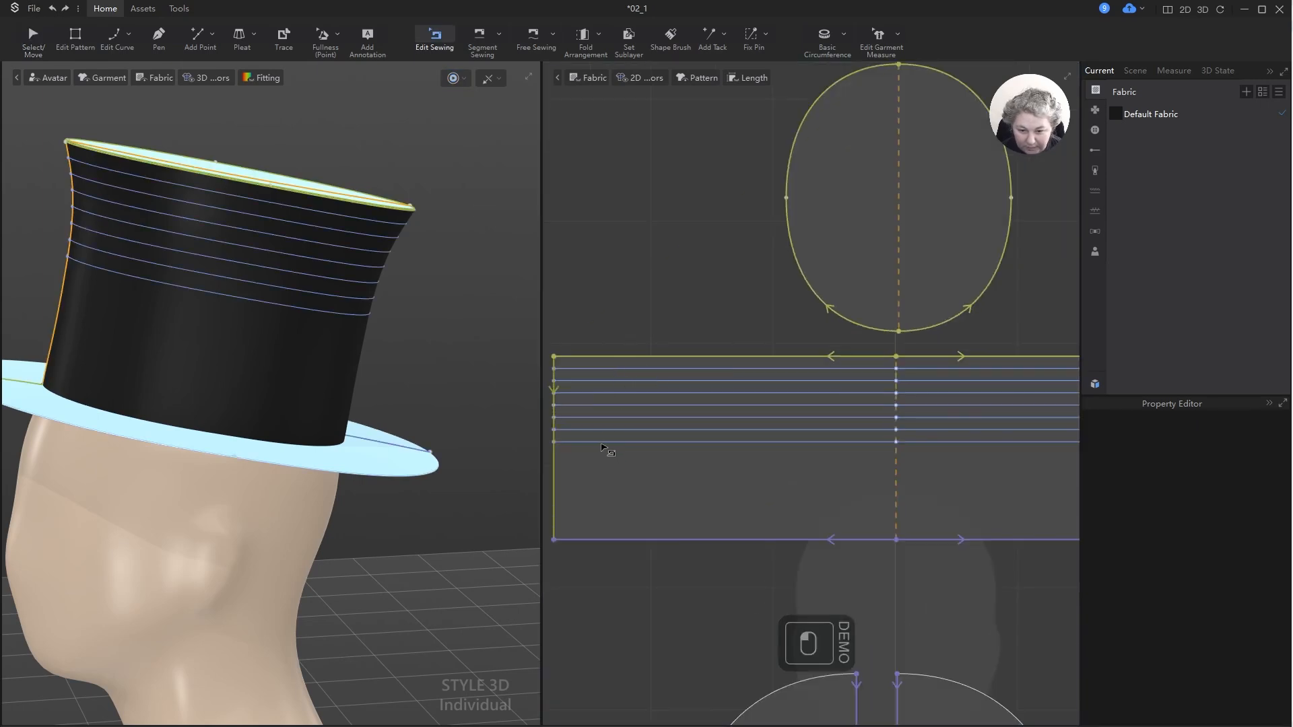
left_click(602, 448)
key("z")
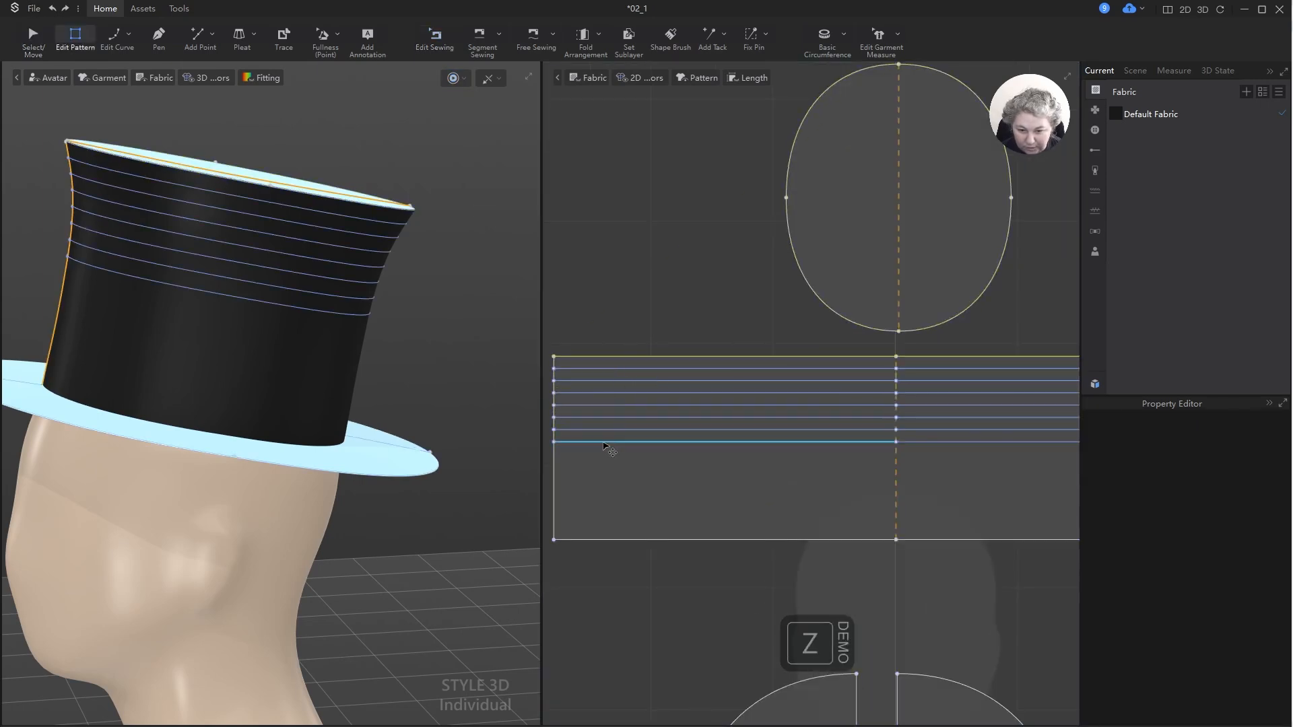
left_click(610, 442)
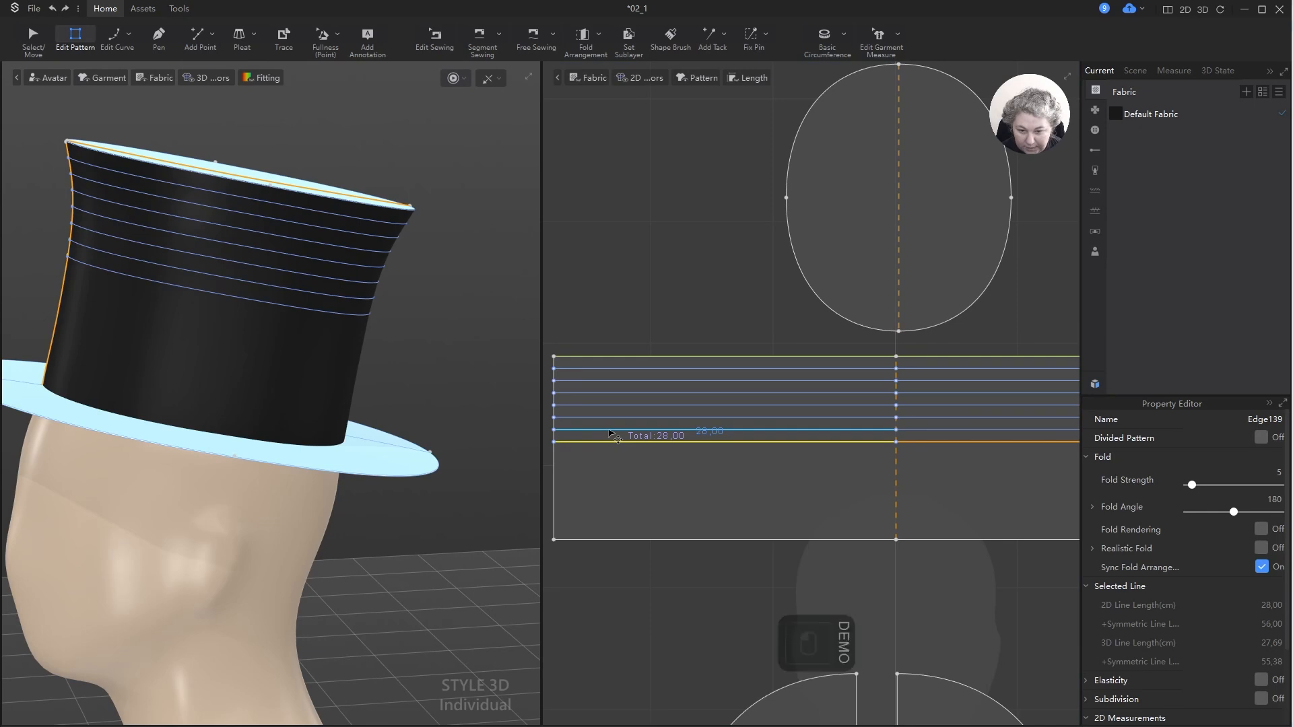
left_click(609, 431)
left_click(616, 419)
left_click(620, 406)
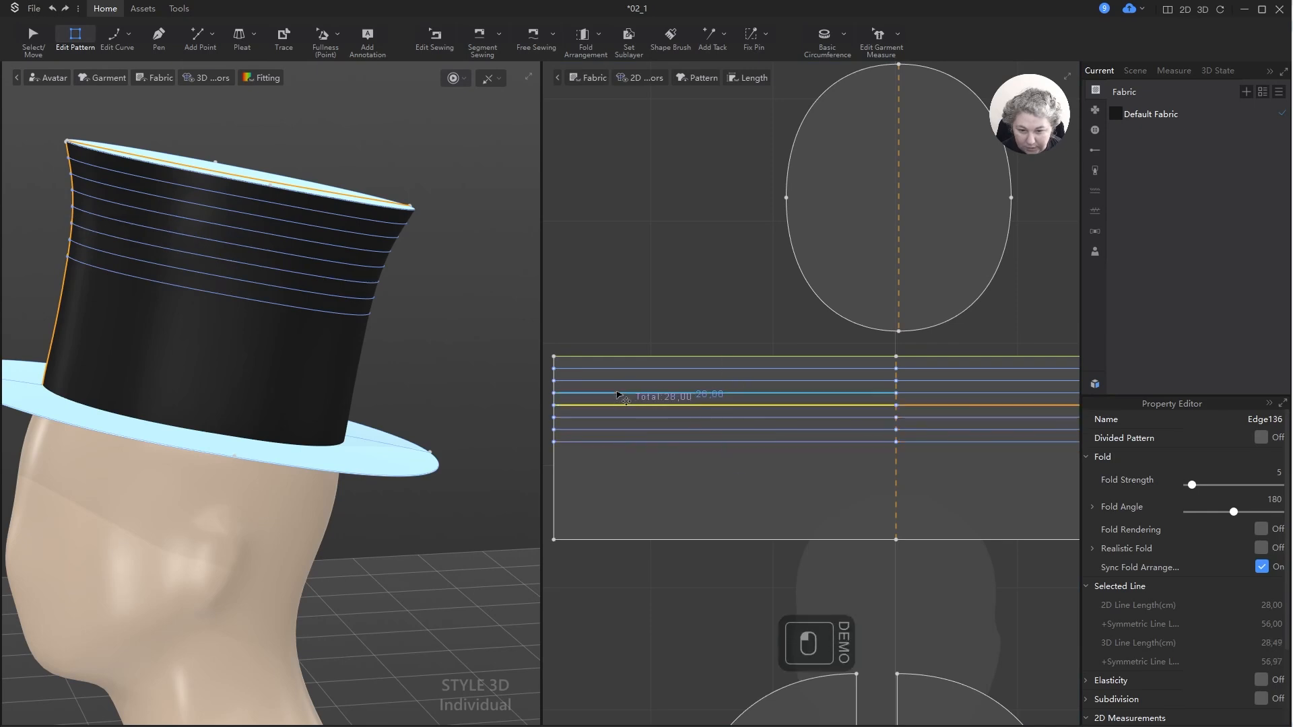
left_click(621, 393)
left_click(622, 382)
left_click(623, 369)
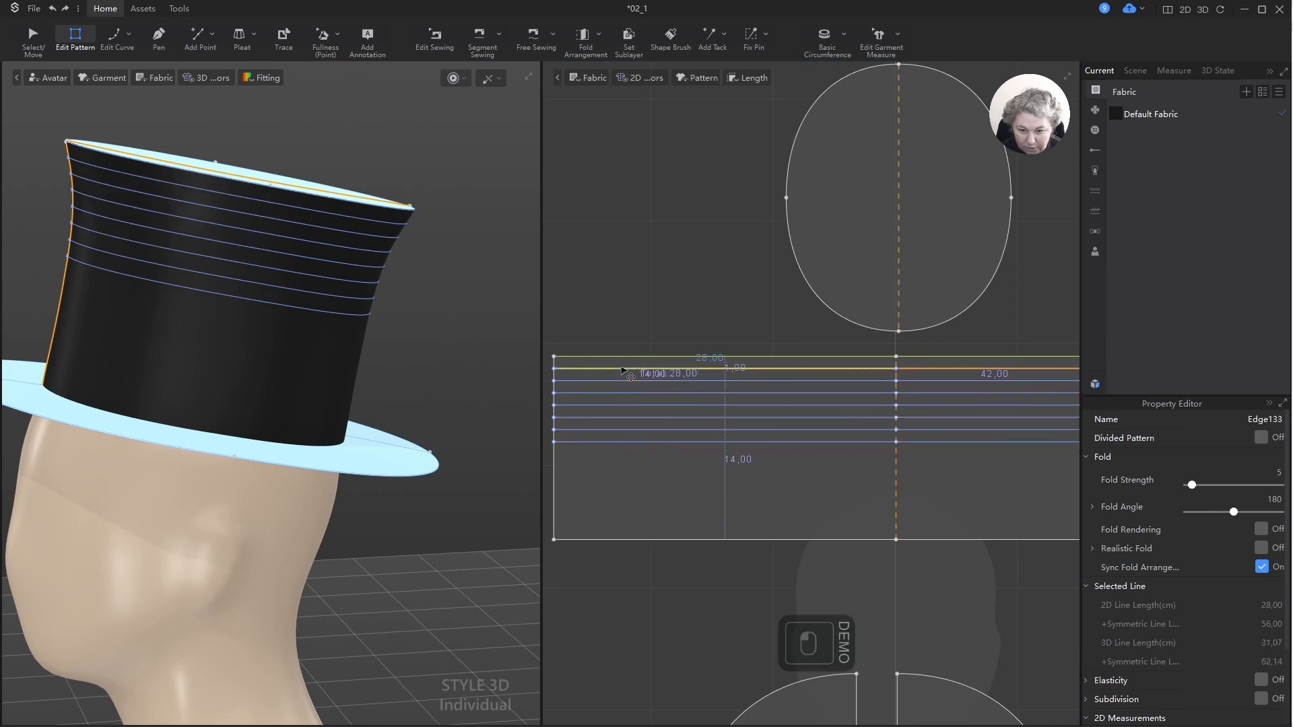
left_click(639, 280)
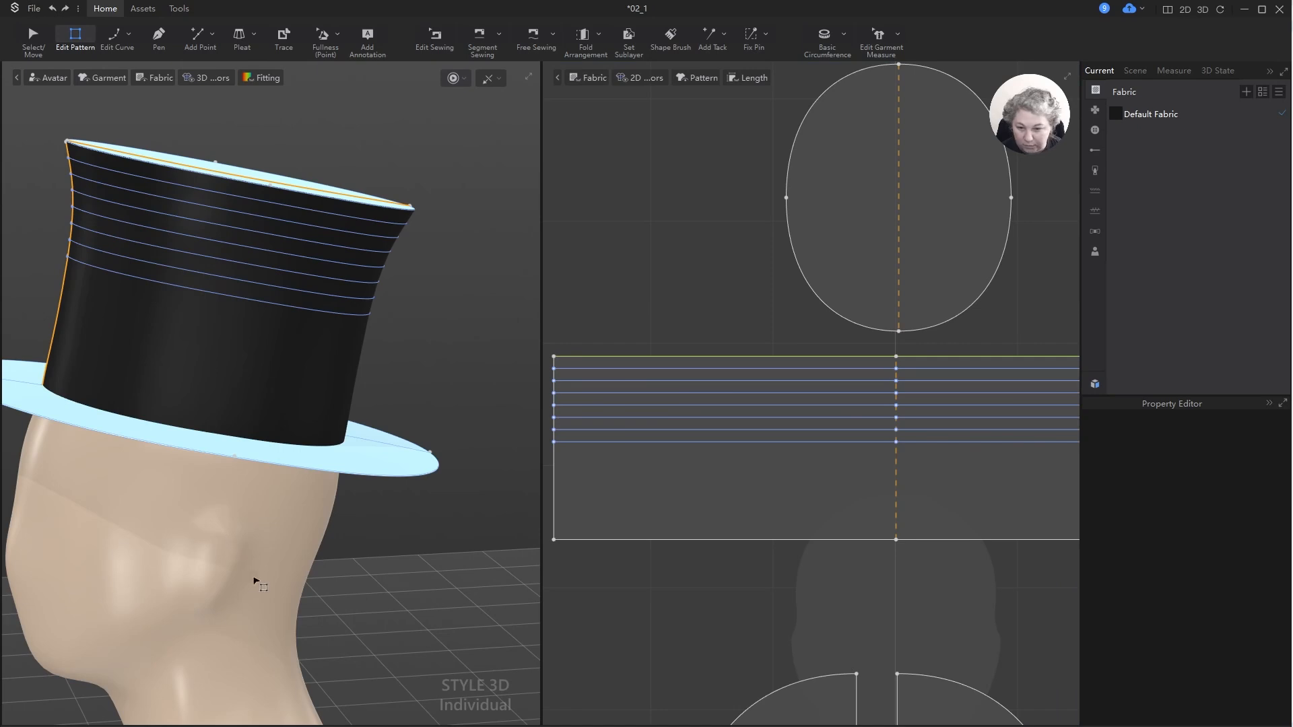
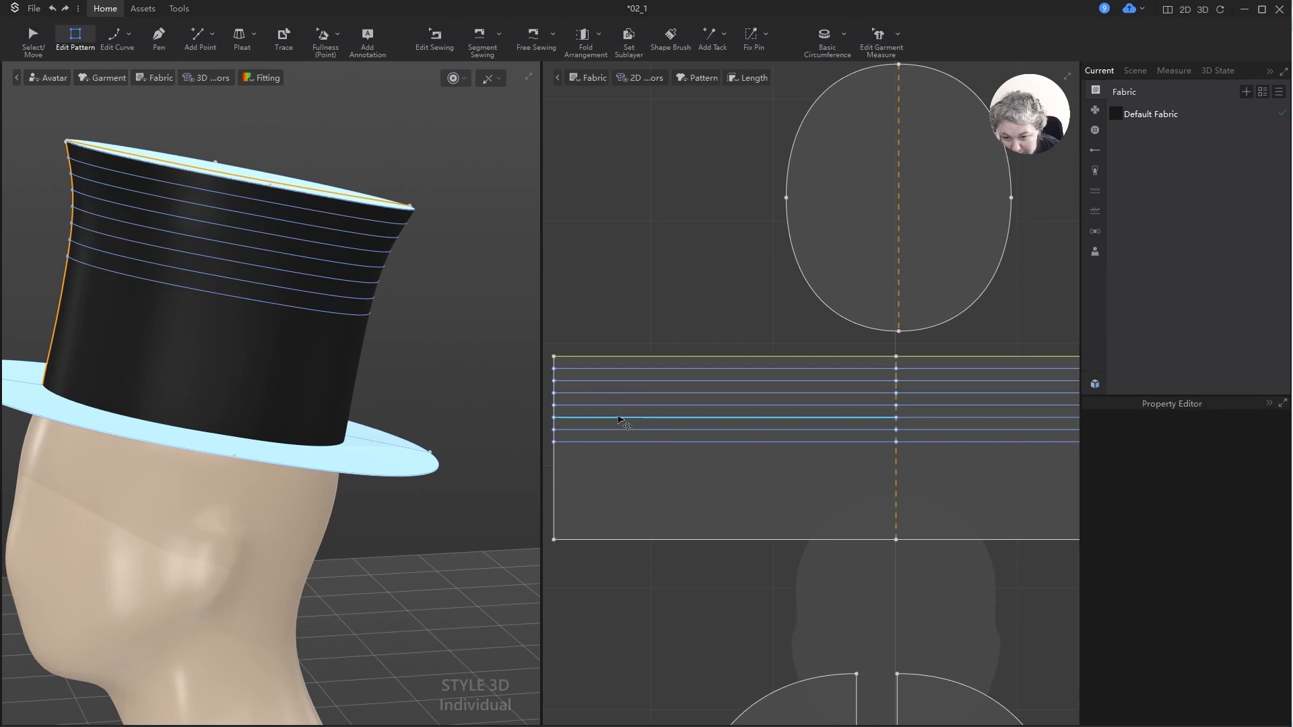
- Switch to Calculator, divide 15 by 8, and close it
left_click(82, 724)
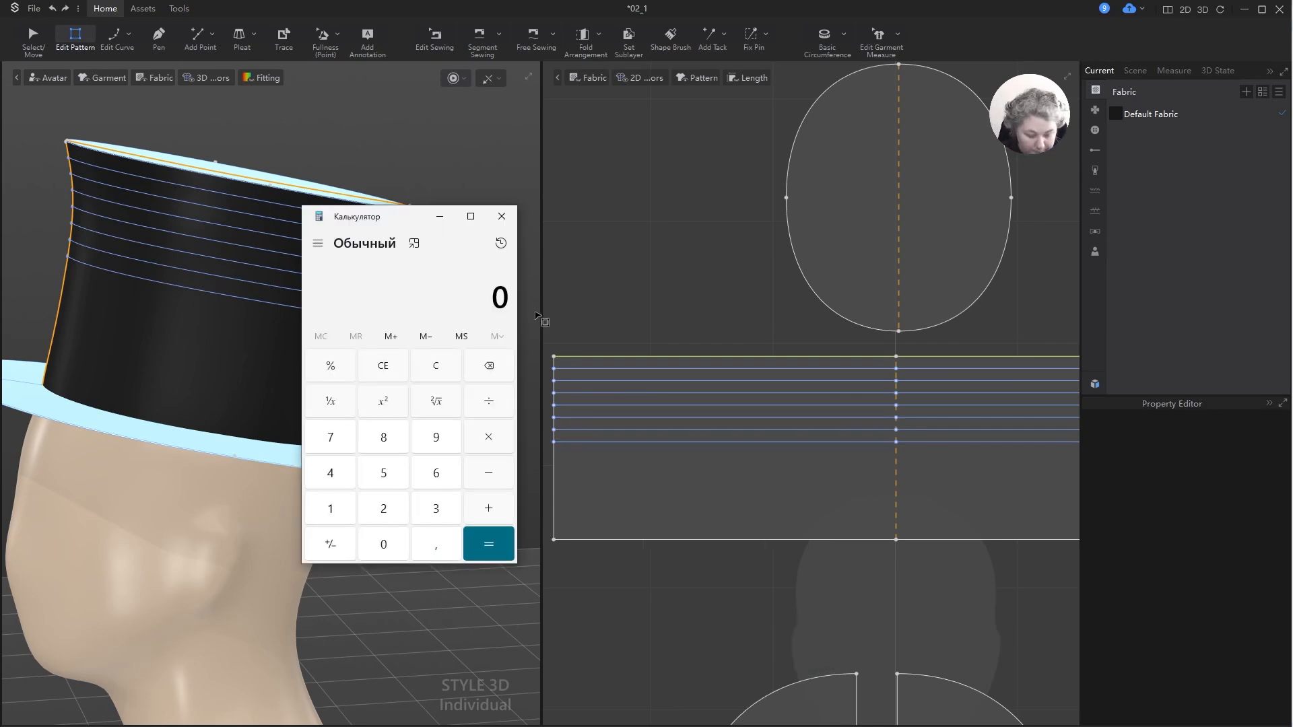
type("15")
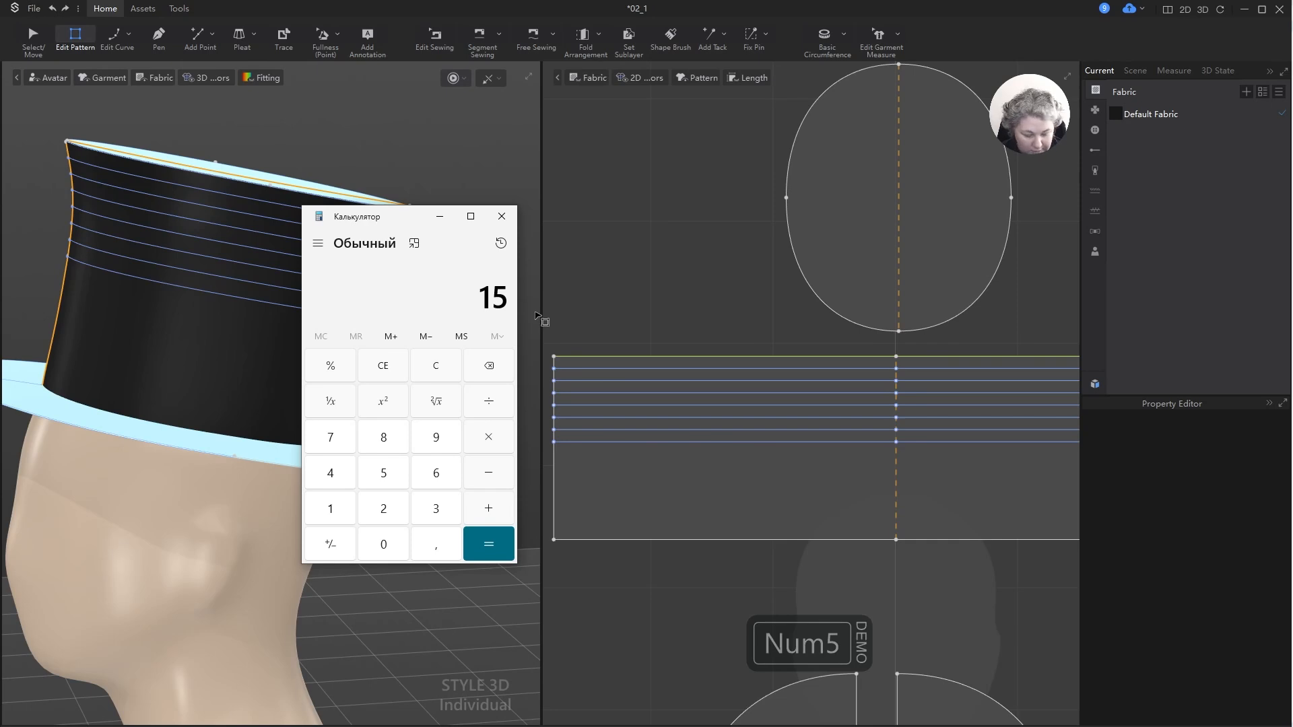
type("/8")
key("Return")
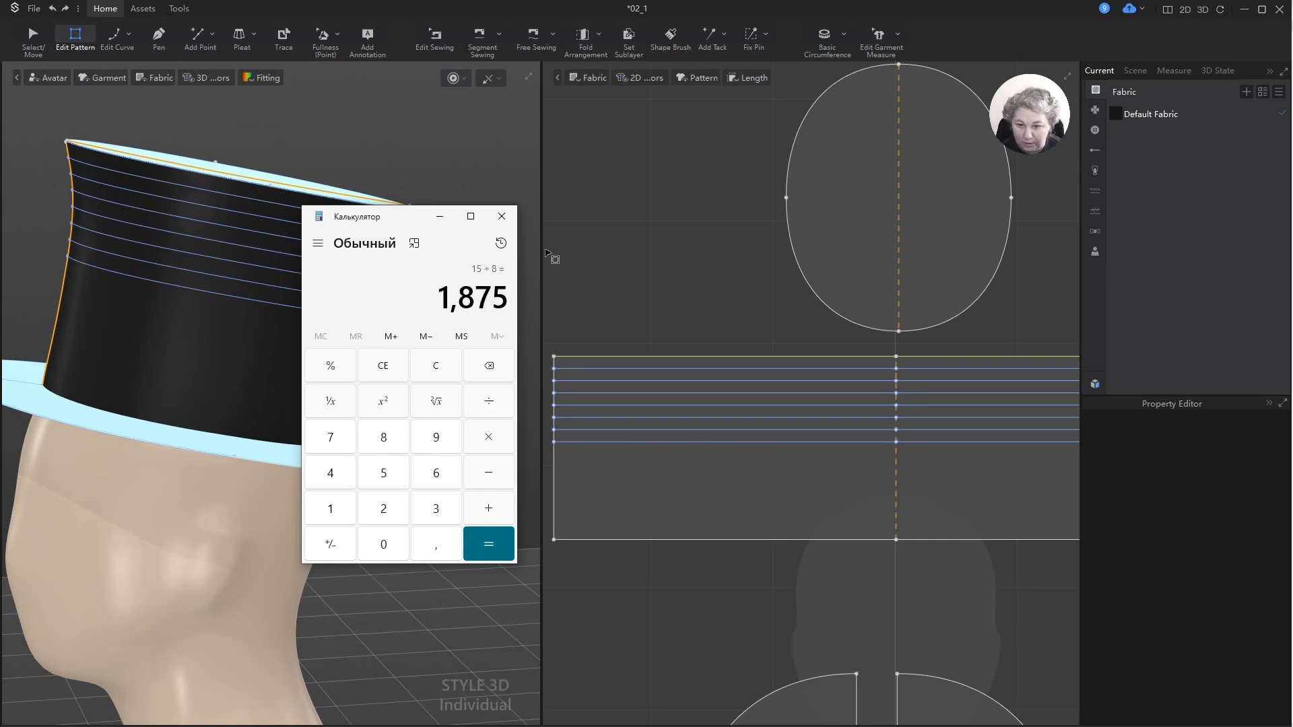
left_click(501, 217)
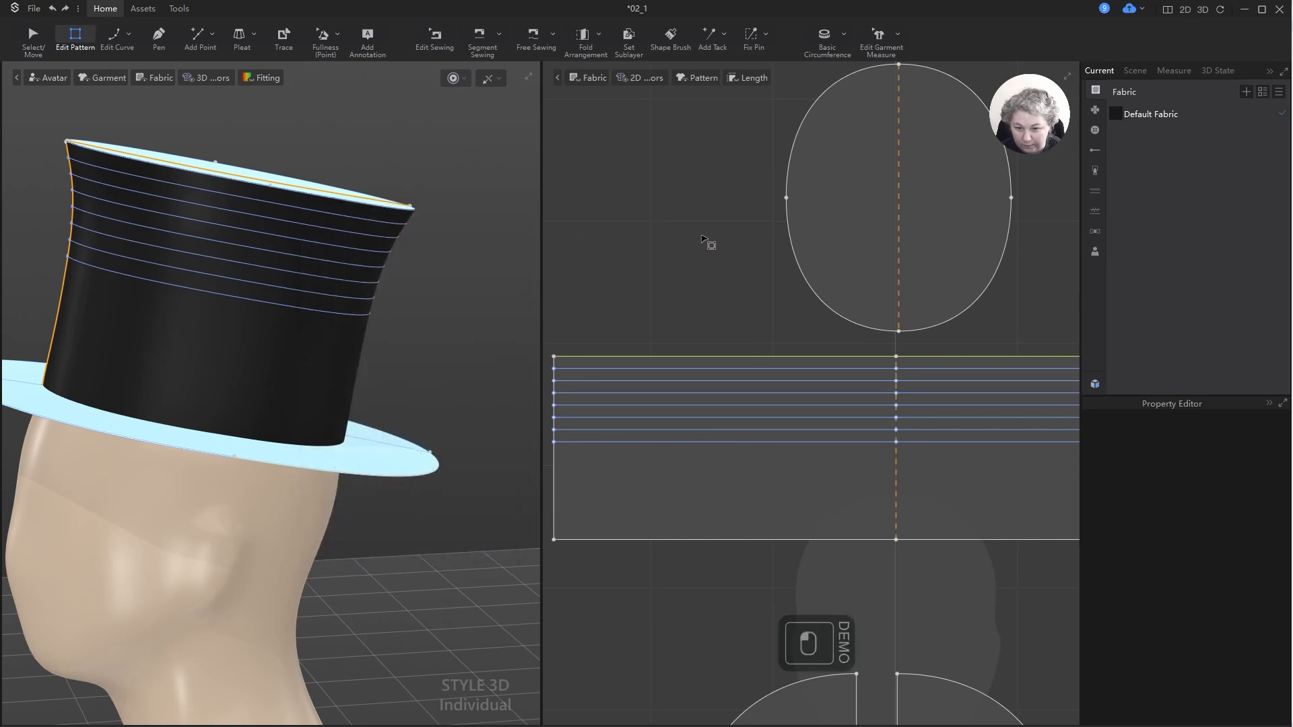
- Add 2 internal isolines spaced 1 cm apart below the lowest isoline of the crown side pattern
key("z")
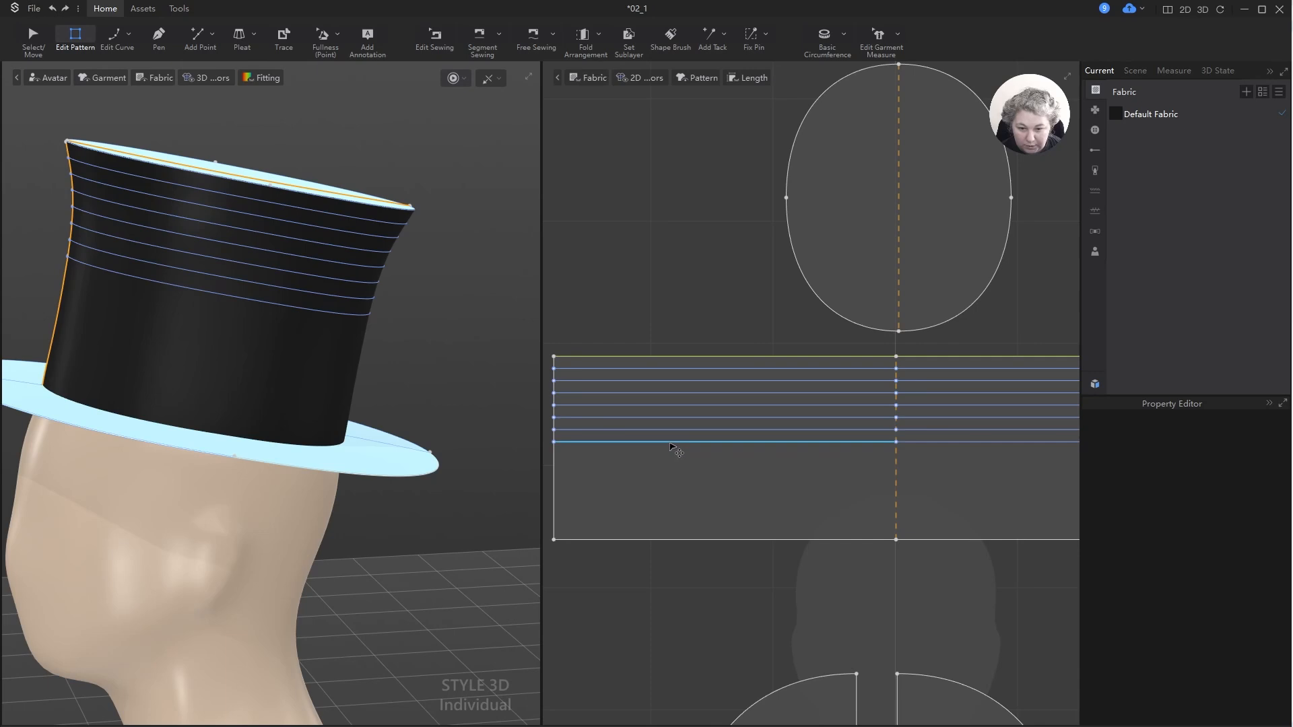
right_click(719, 444)
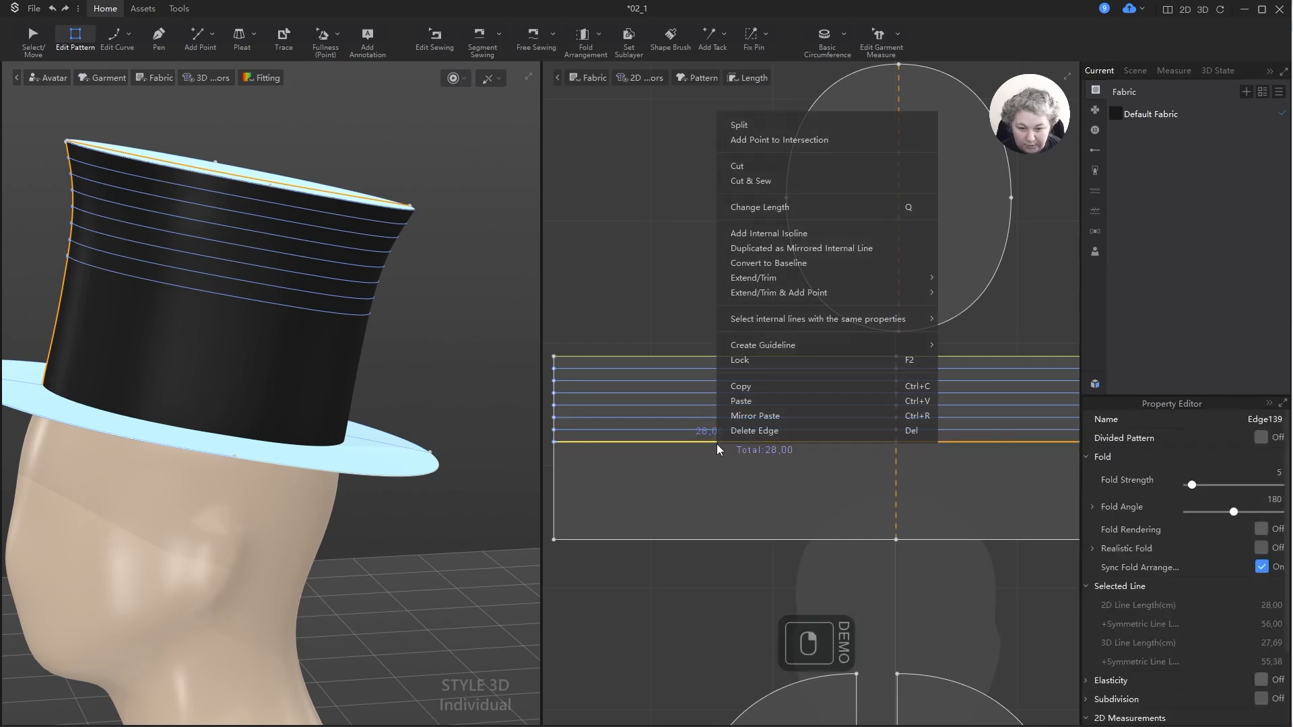
left_click(781, 141)
left_click(753, 442)
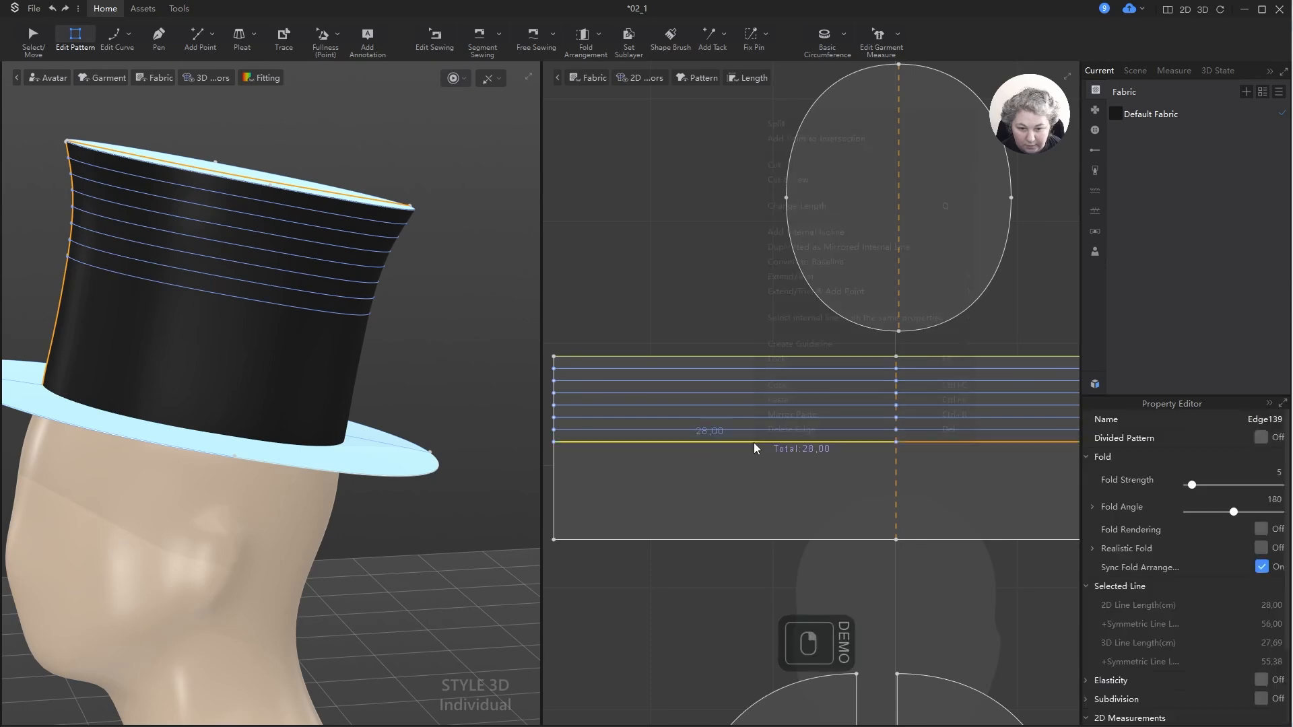
right_click(754, 443)
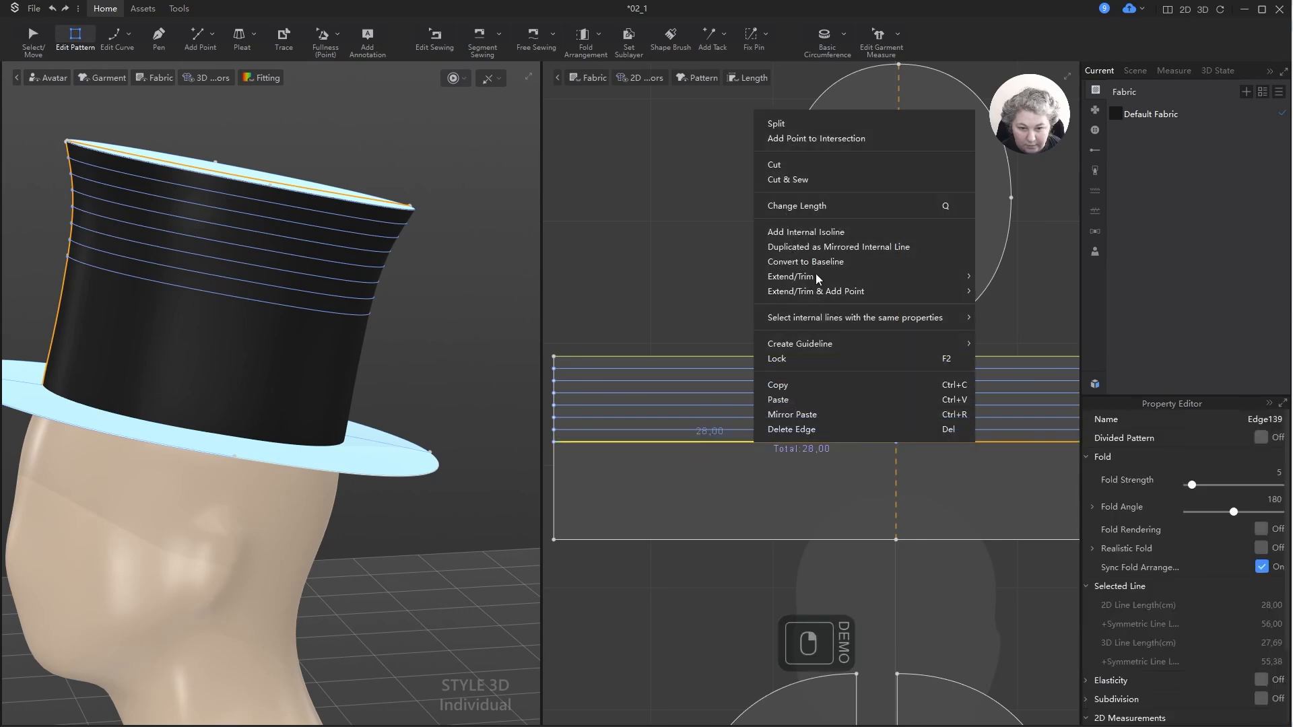
left_click(786, 230)
left_click(701, 321)
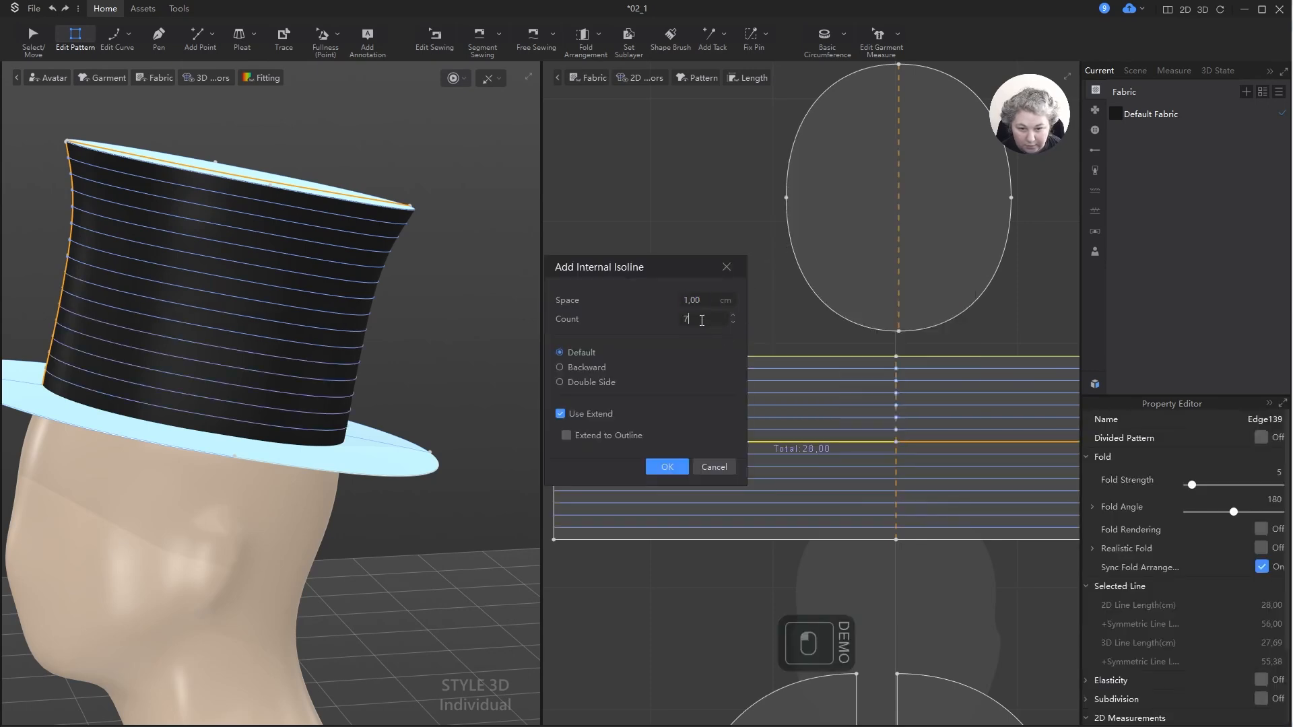
type("2")
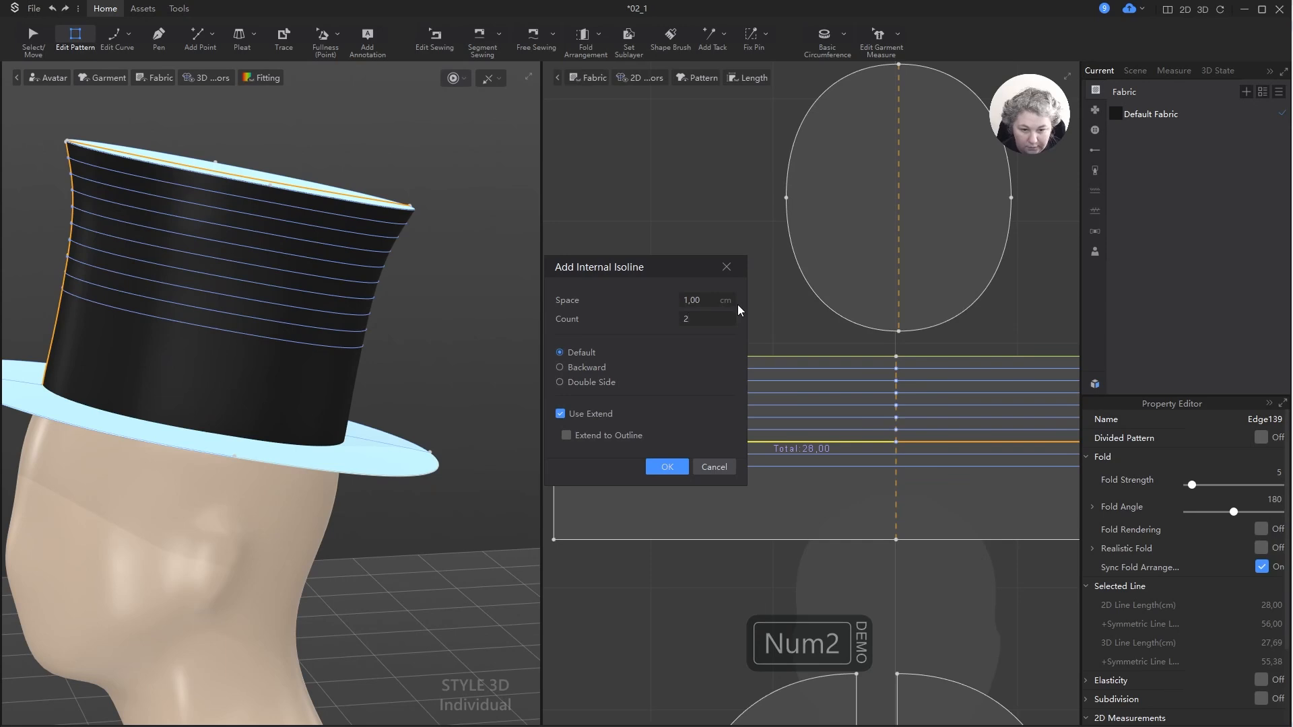
left_click(666, 466)
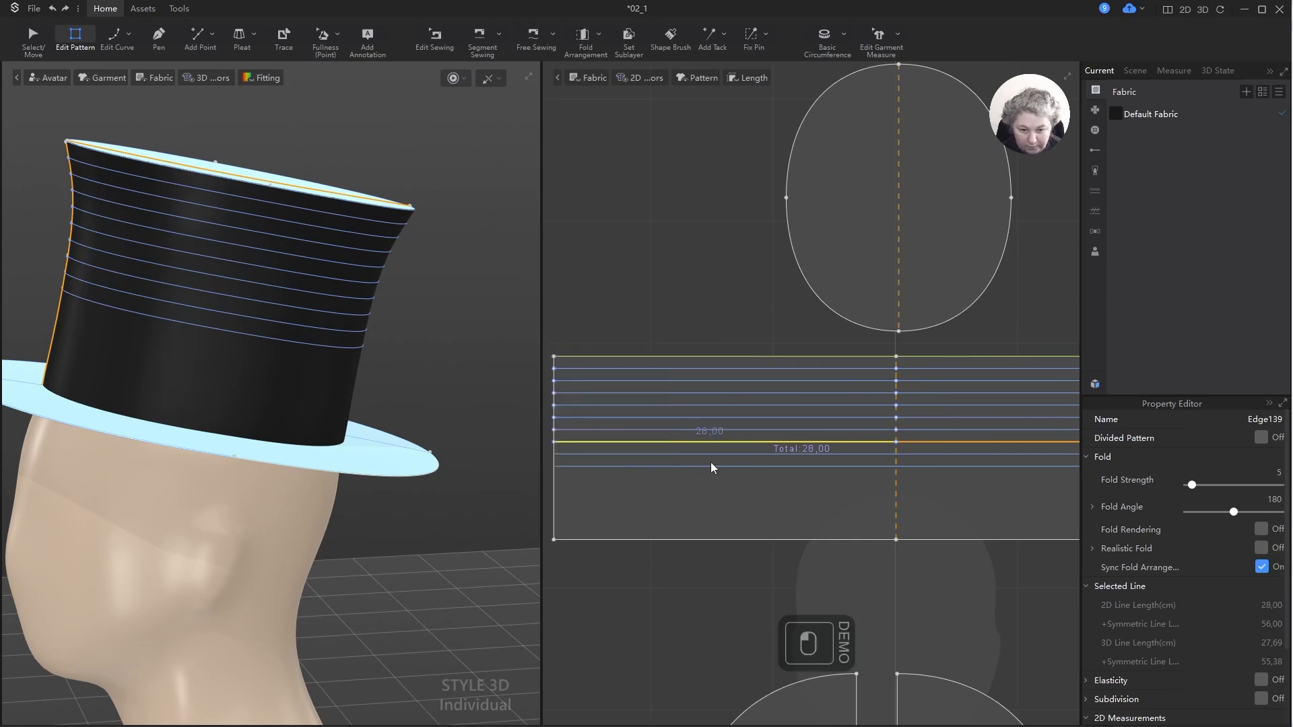
left_click(703, 274)
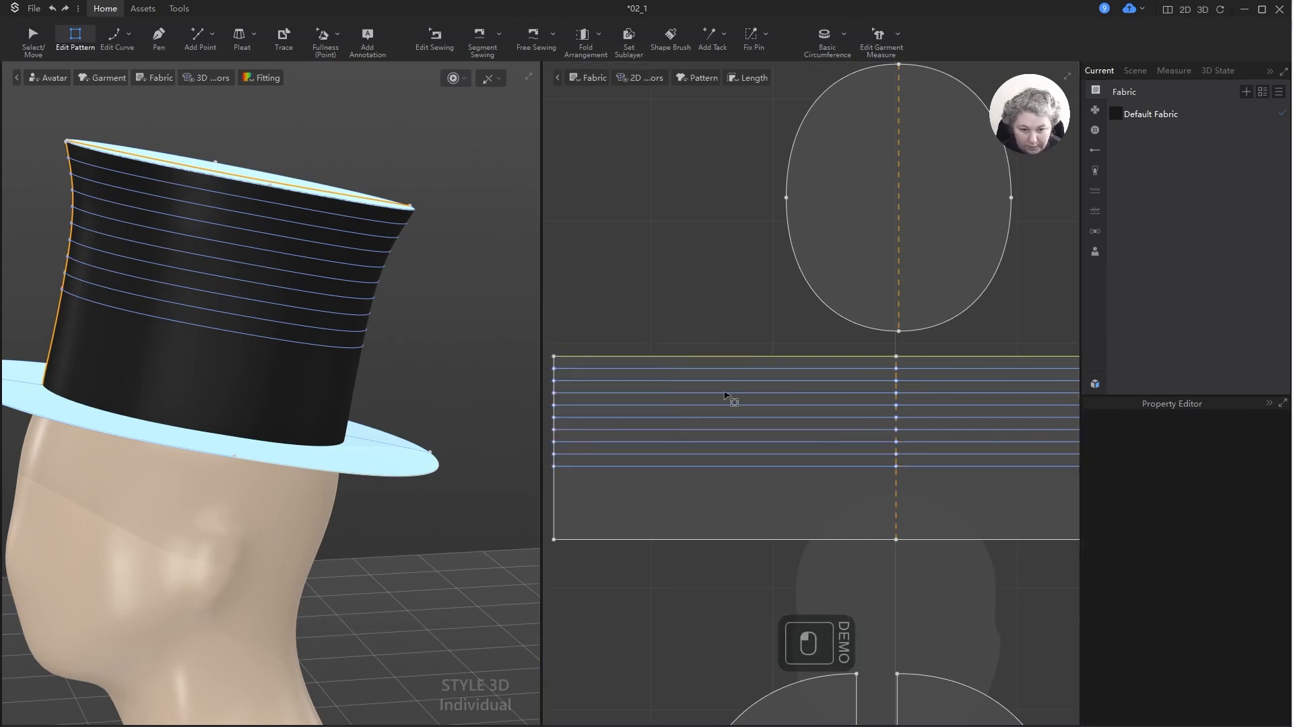
left_click(739, 467)
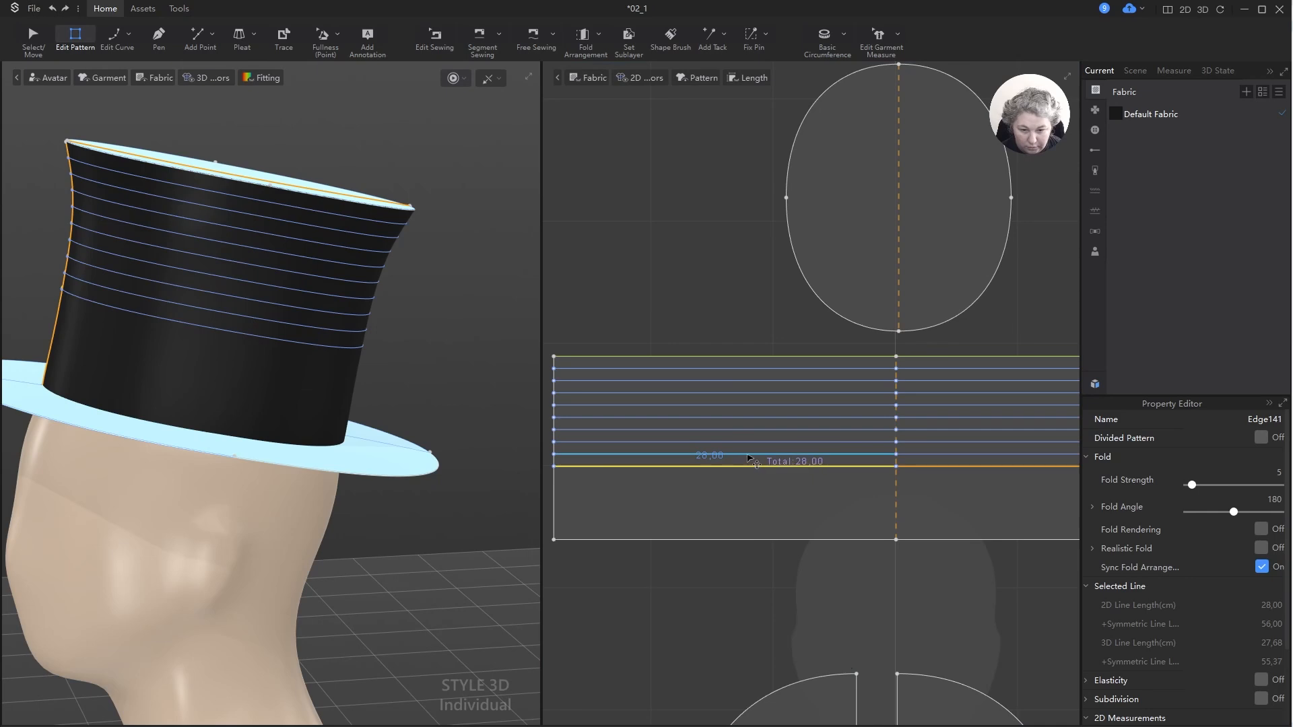
left_click(853, 455)
left_click(664, 259)
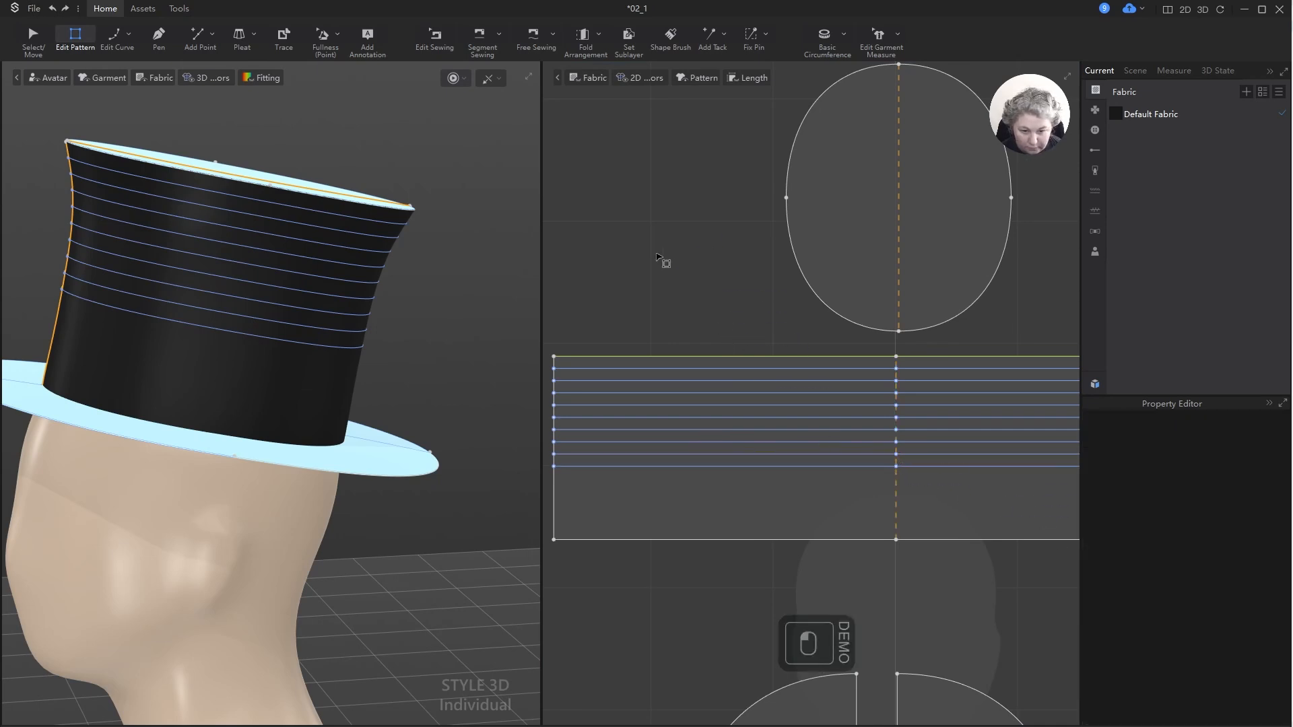
- Turn on elasticity for the first isoline below the upper edge of the crown side pattern
left_click(681, 369)
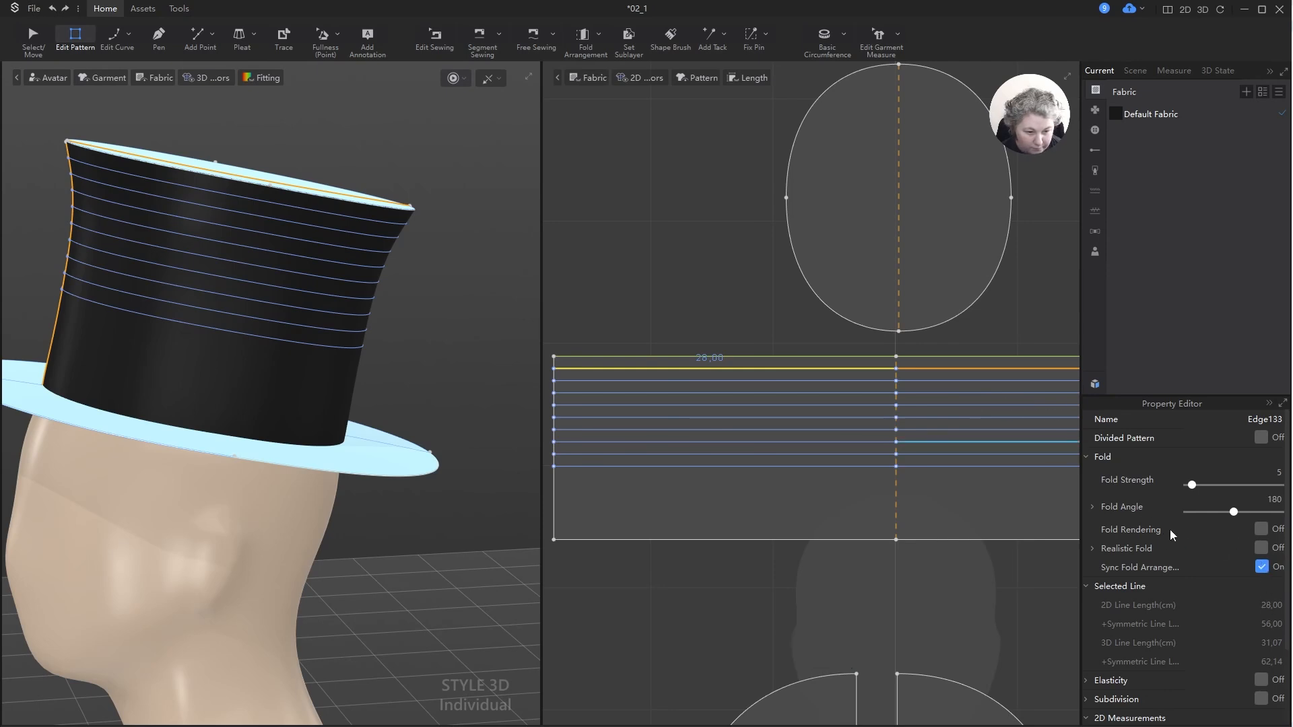
scroll(1161, 495, "down", 2)
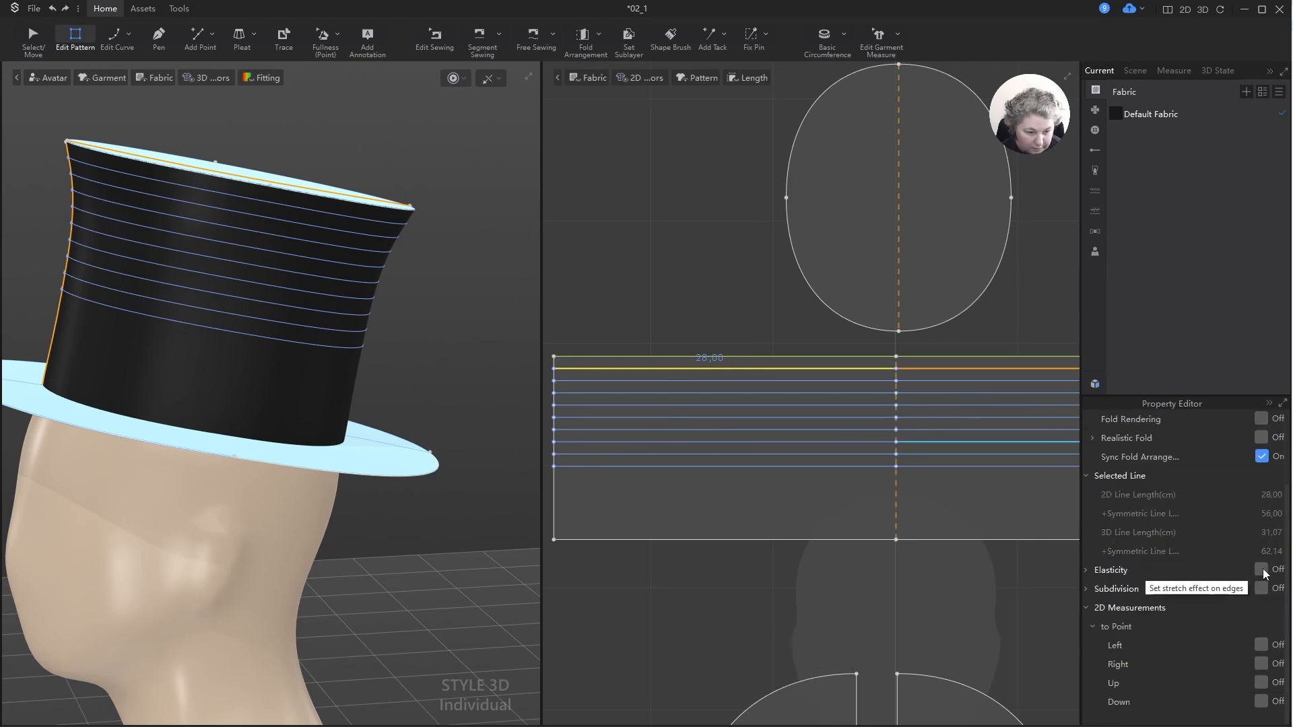
left_click(1261, 570)
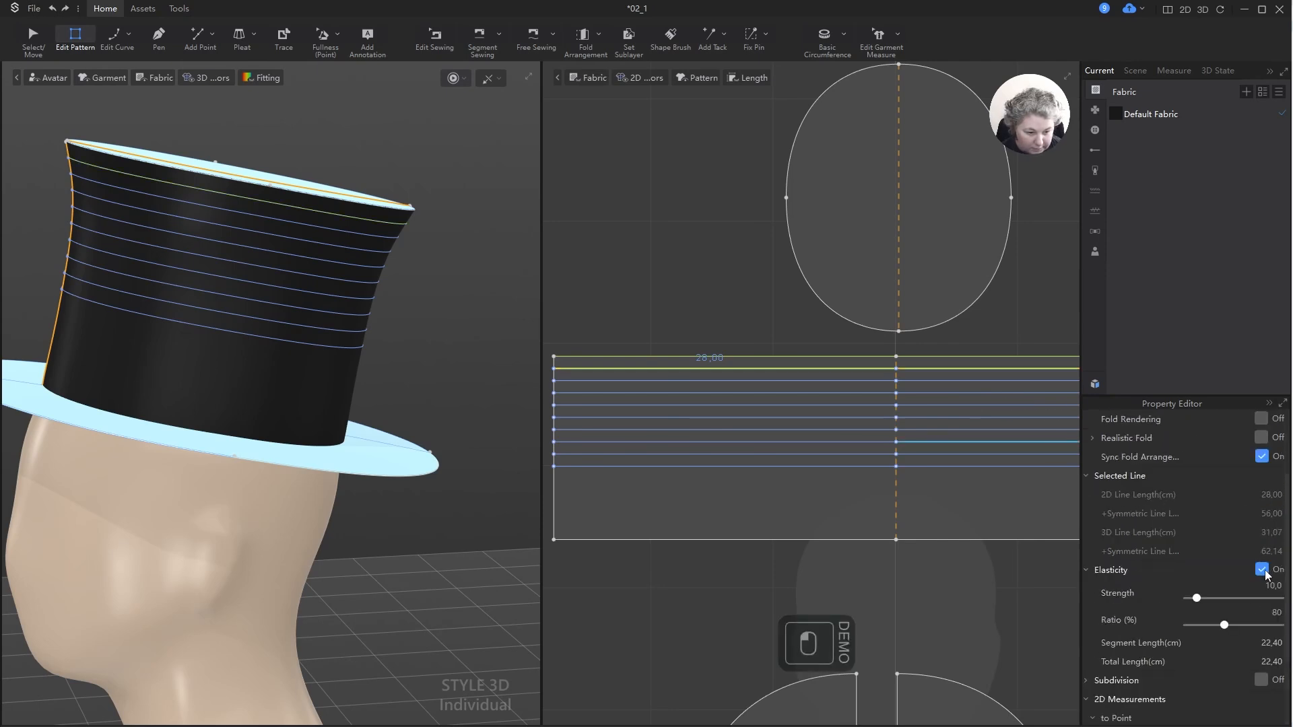
left_click(1276, 612)
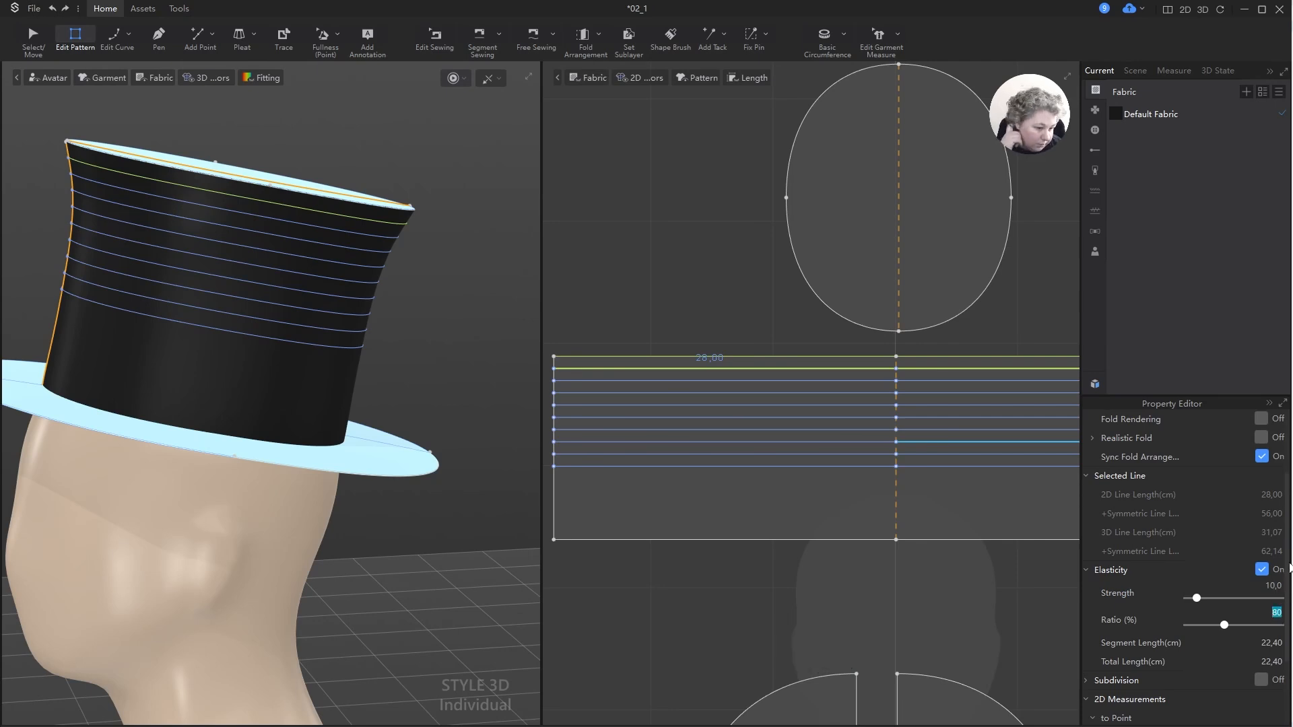
- Switch to Calculator and subtract 1.5 from 115
left_click(167, 725)
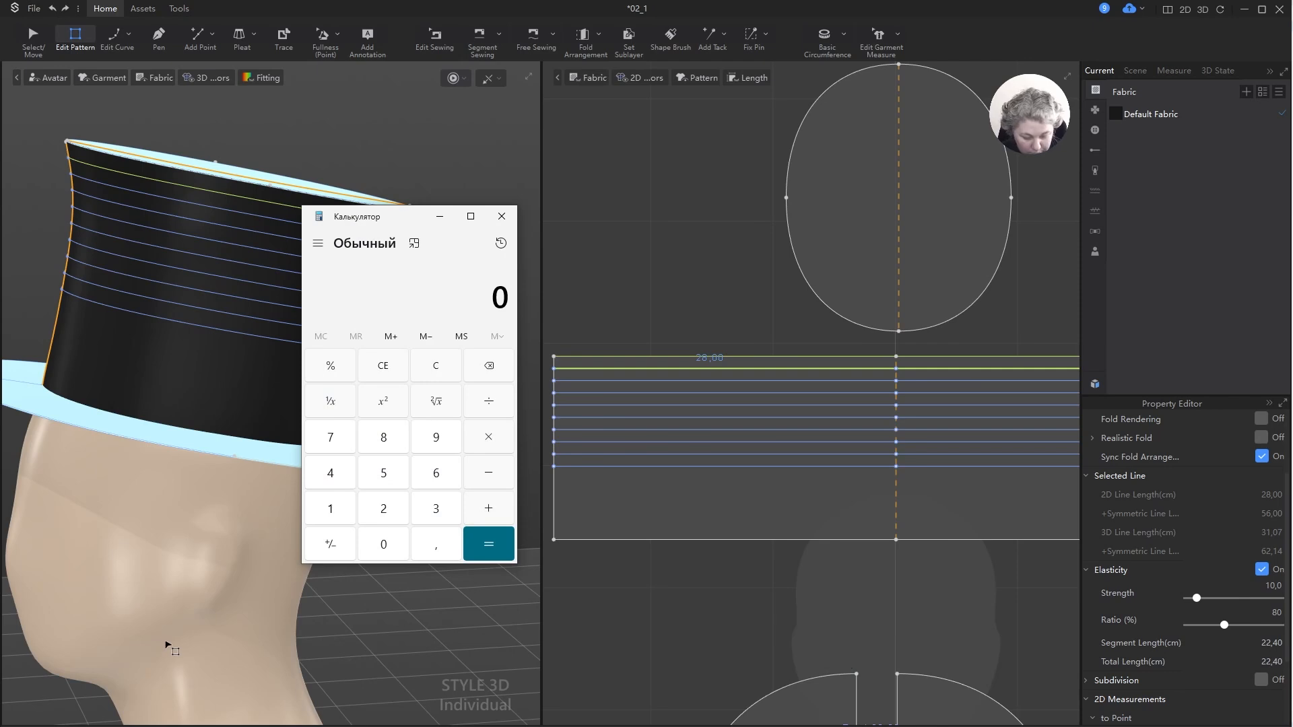
type("115-1,5")
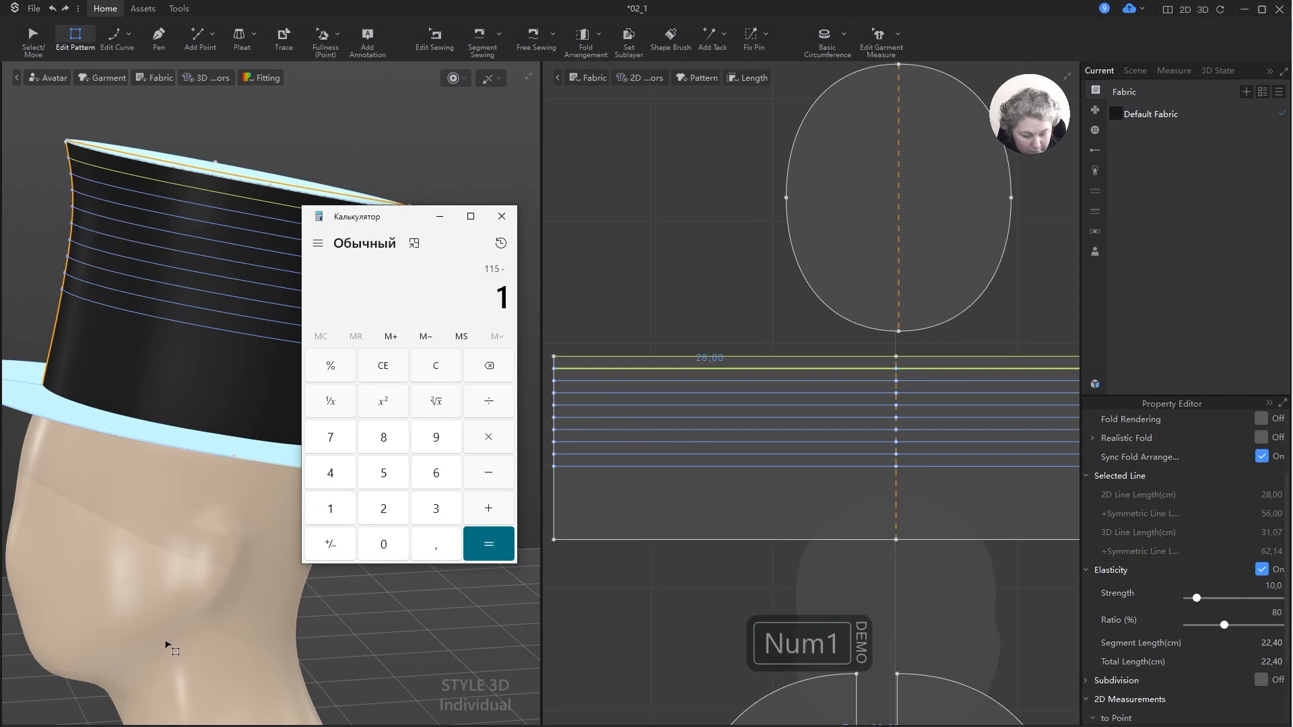
key("Return")
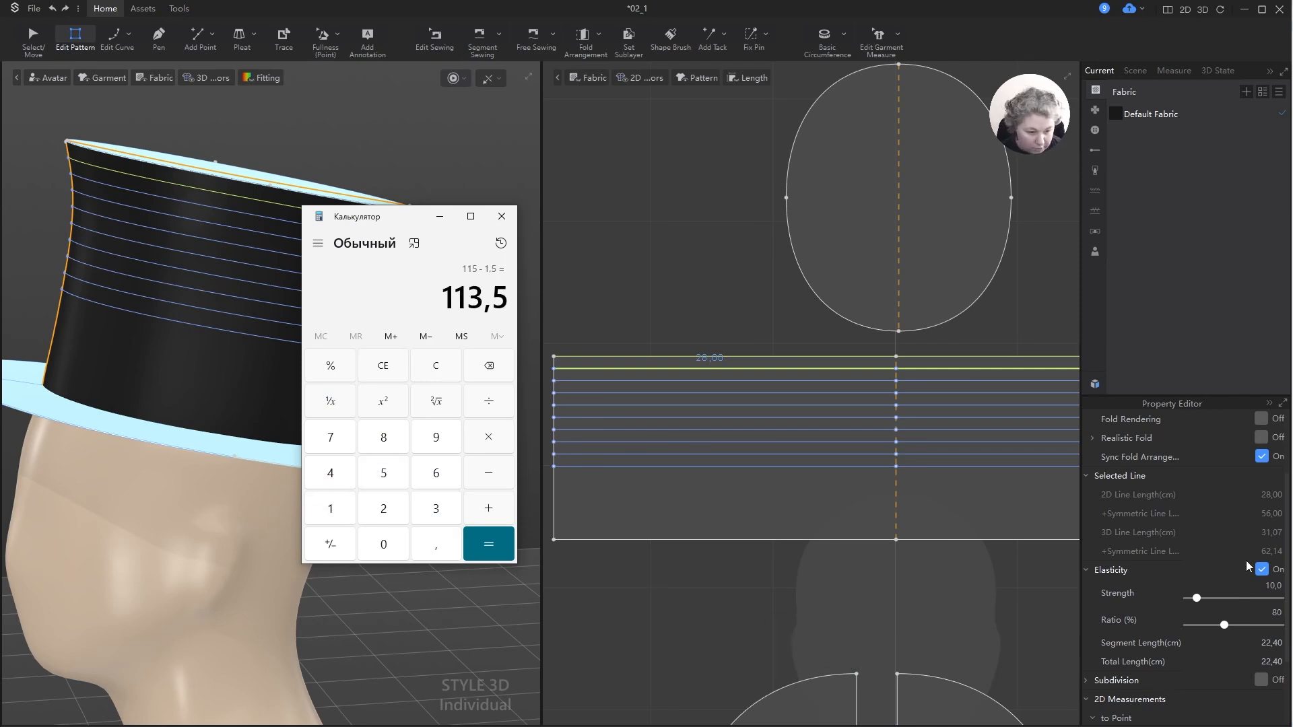
- Try to set the elasticity ratio of the first isoline below the crown side's upper edge to 113.5%
double_click(1278, 614)
type("113,5")
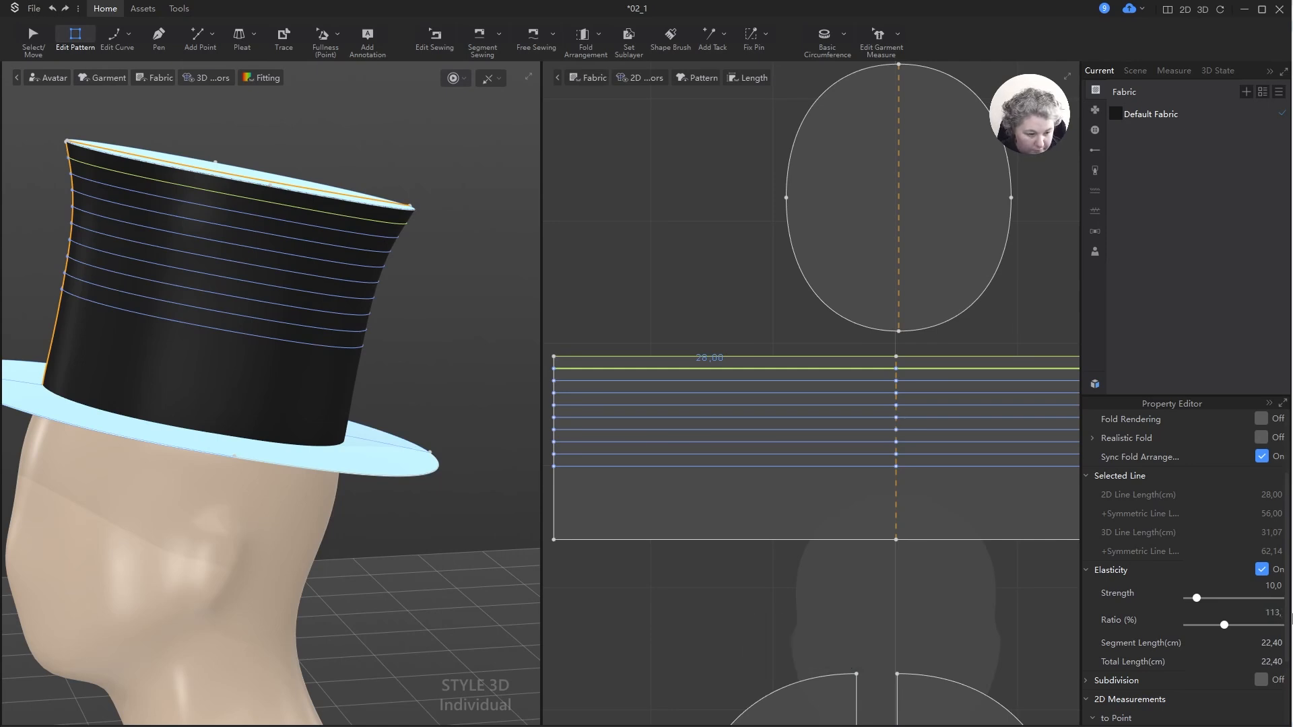
key("Num_Lock")
key("Up")
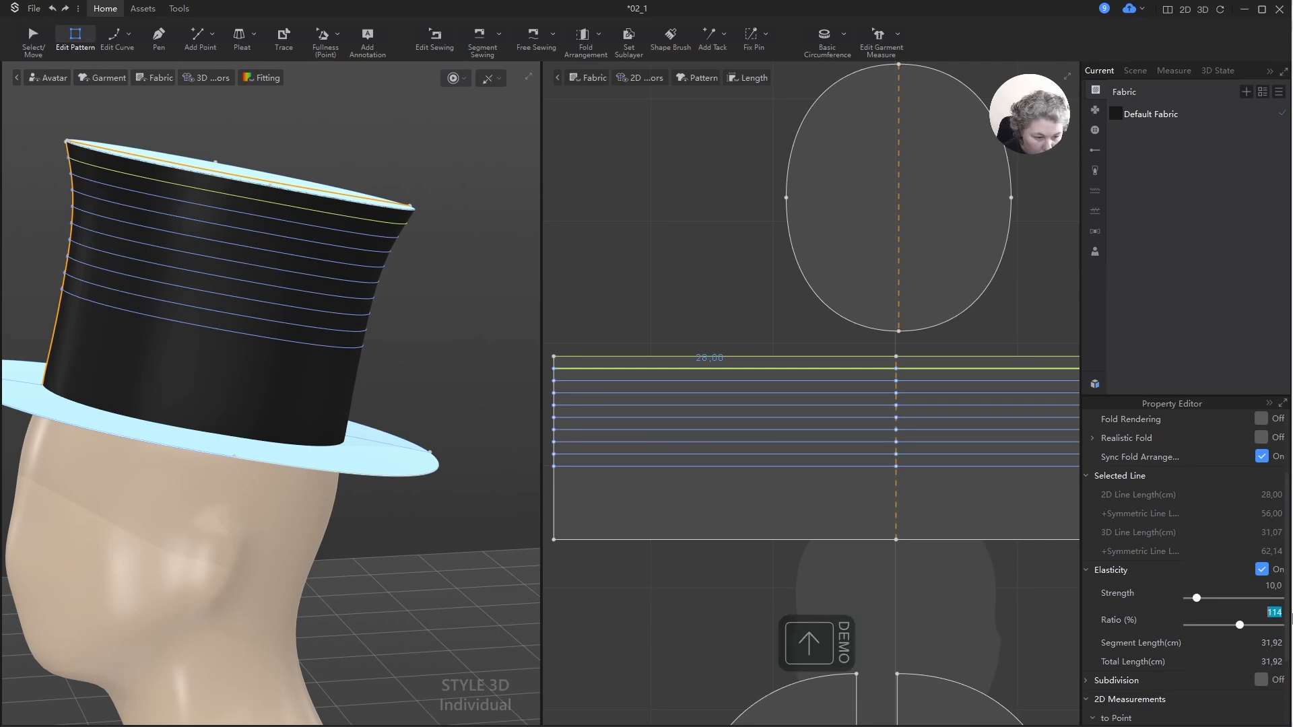
key("Down")
left_click(1240, 626)
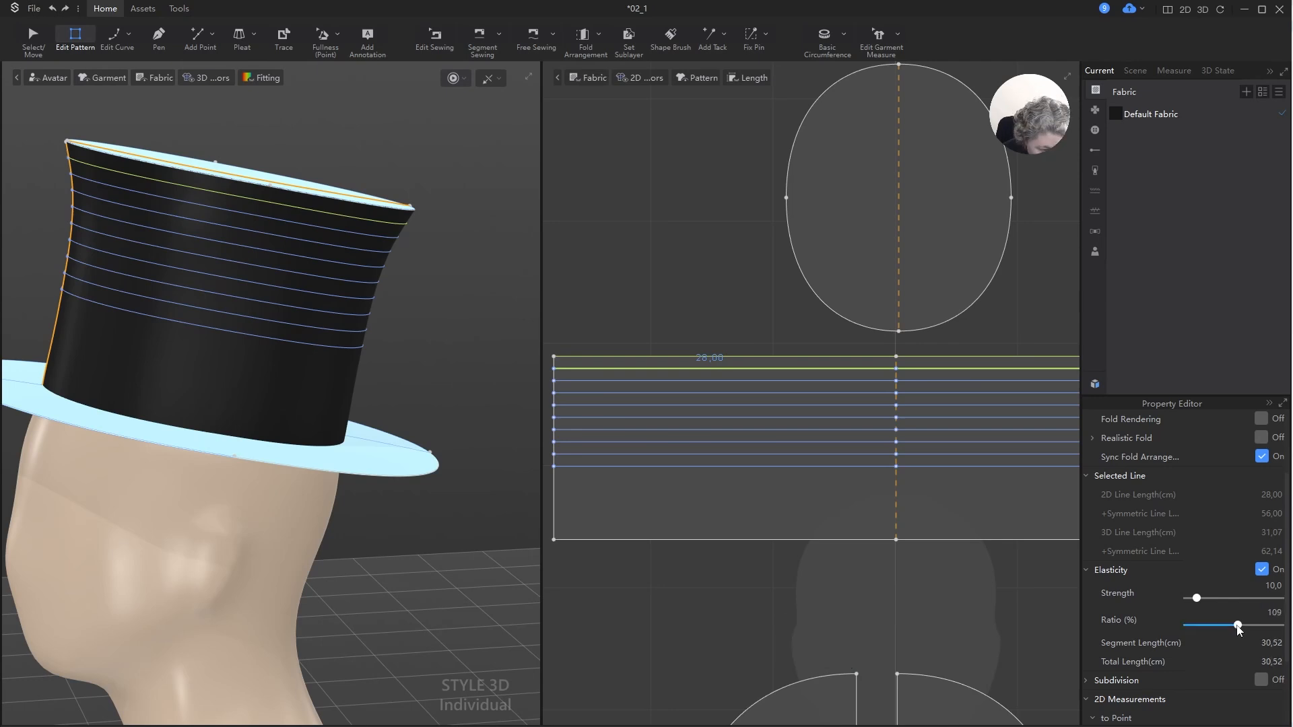
- Set the elasticity ratio of the first isoline below the crown side's upper edge to 113%
double_click(1270, 614)
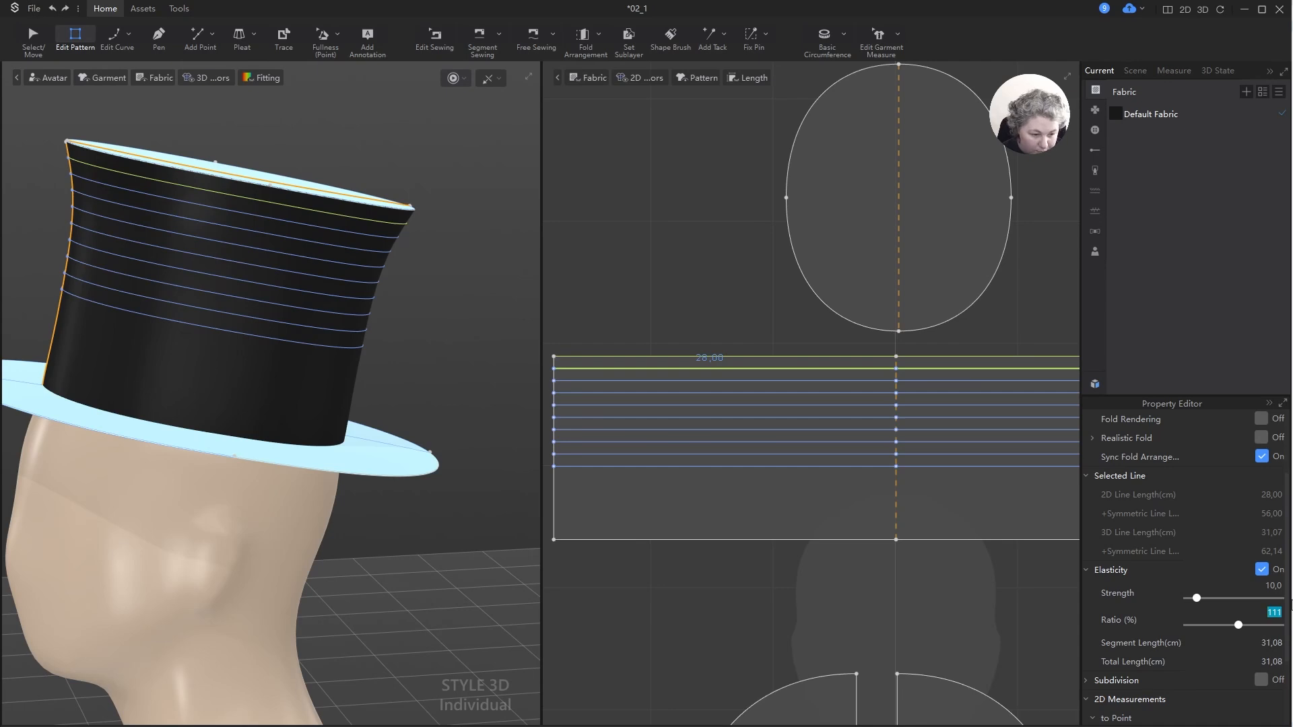
type("1")
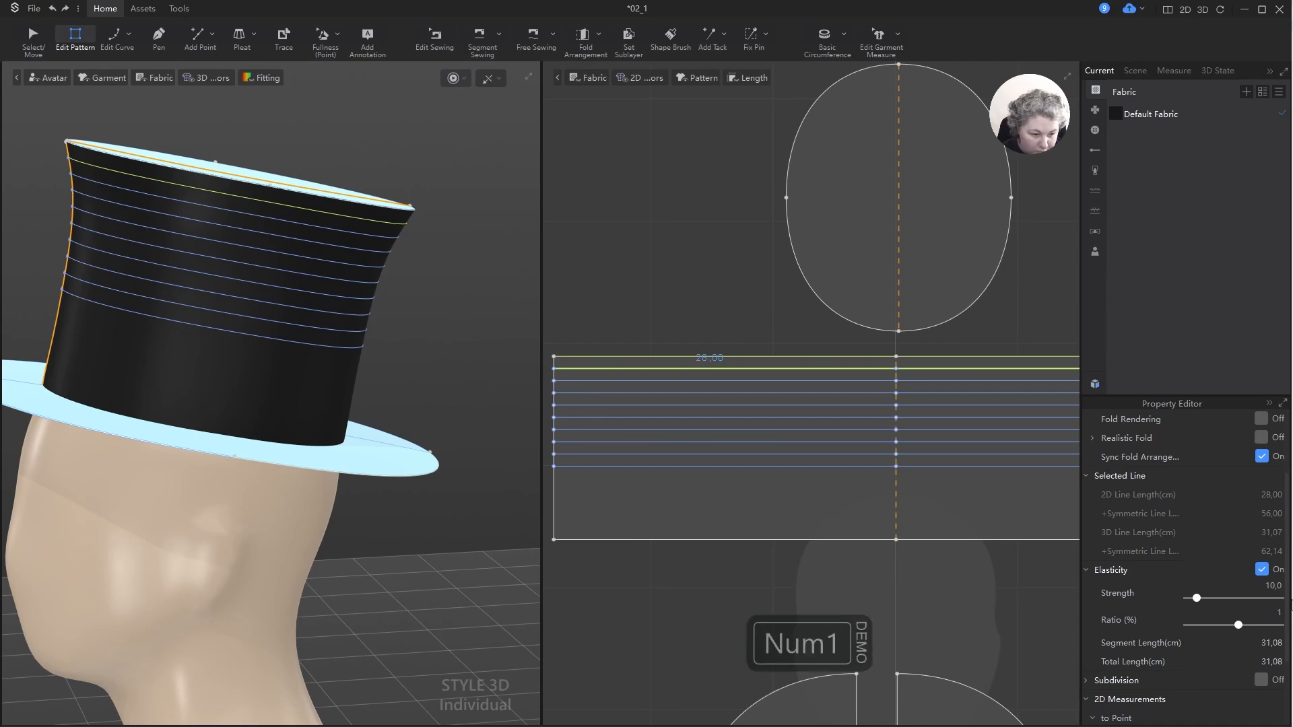
type("3")
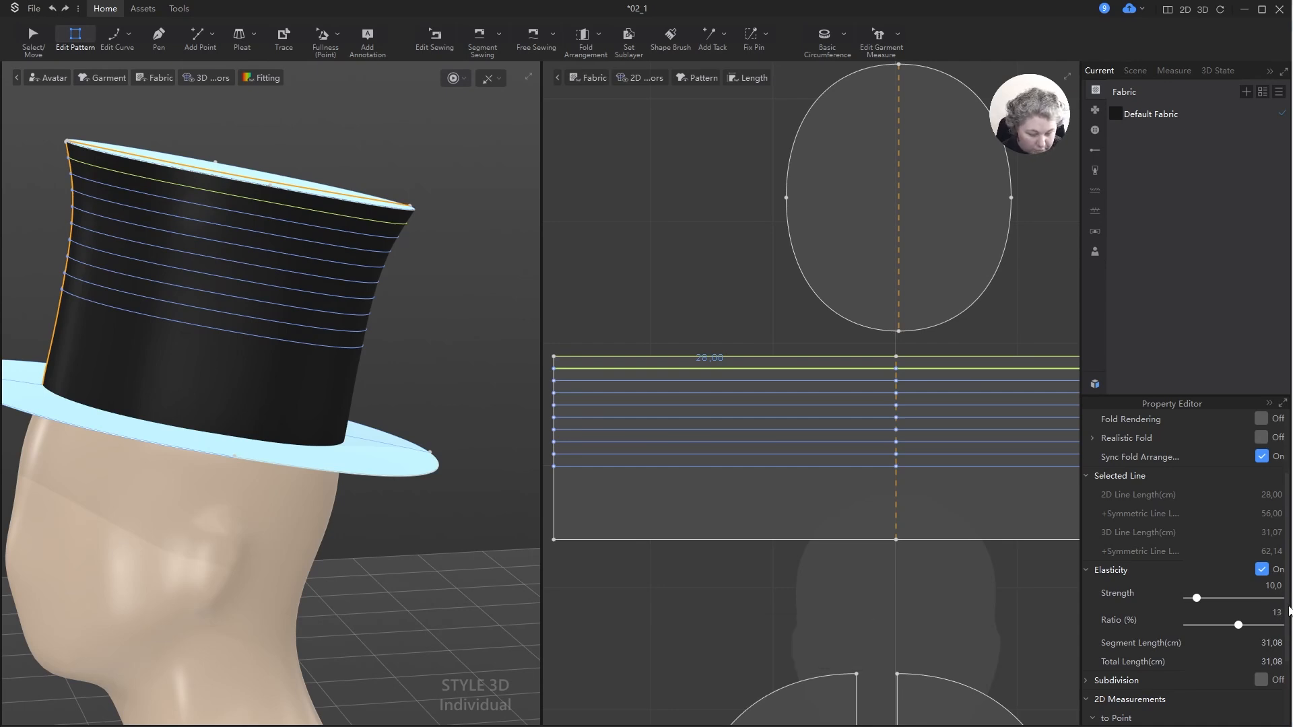
key("BackSpace")
type("13")
key("Return")
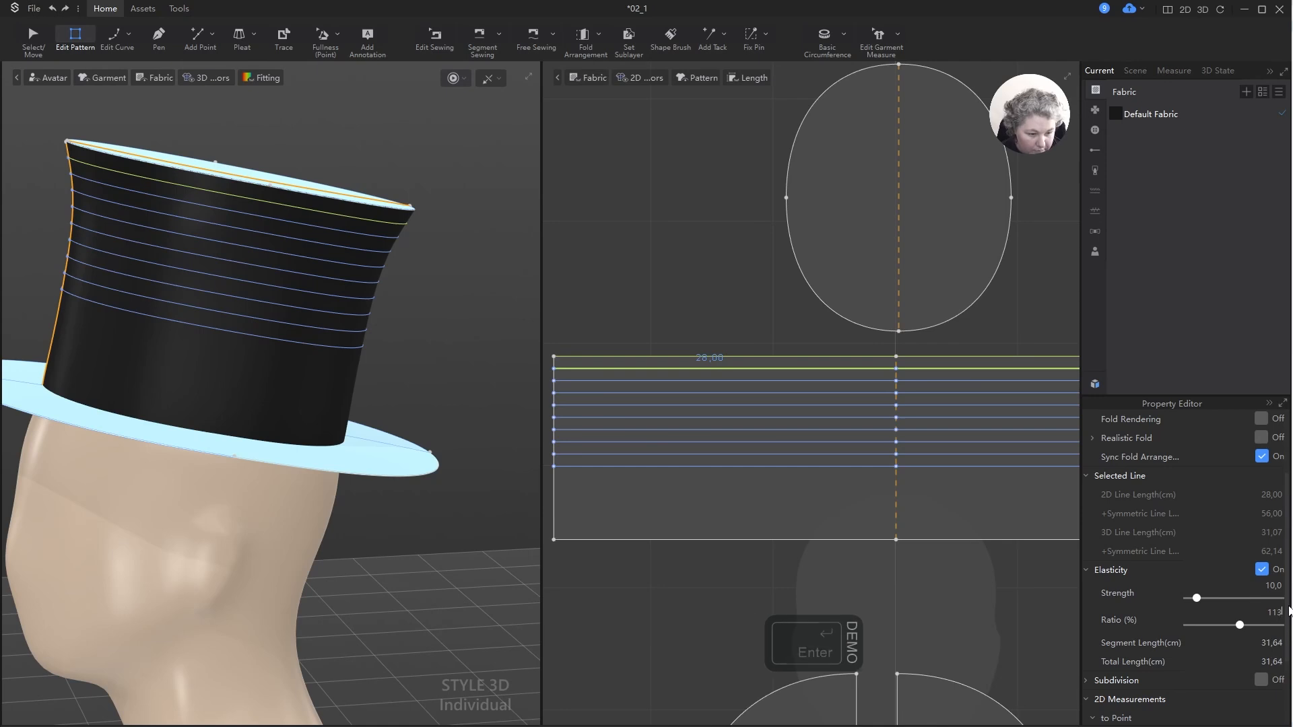
- Turn on elasticity for the second isoline from the top of the crown side pattern with a ratio of 111%
left_click(690, 381)
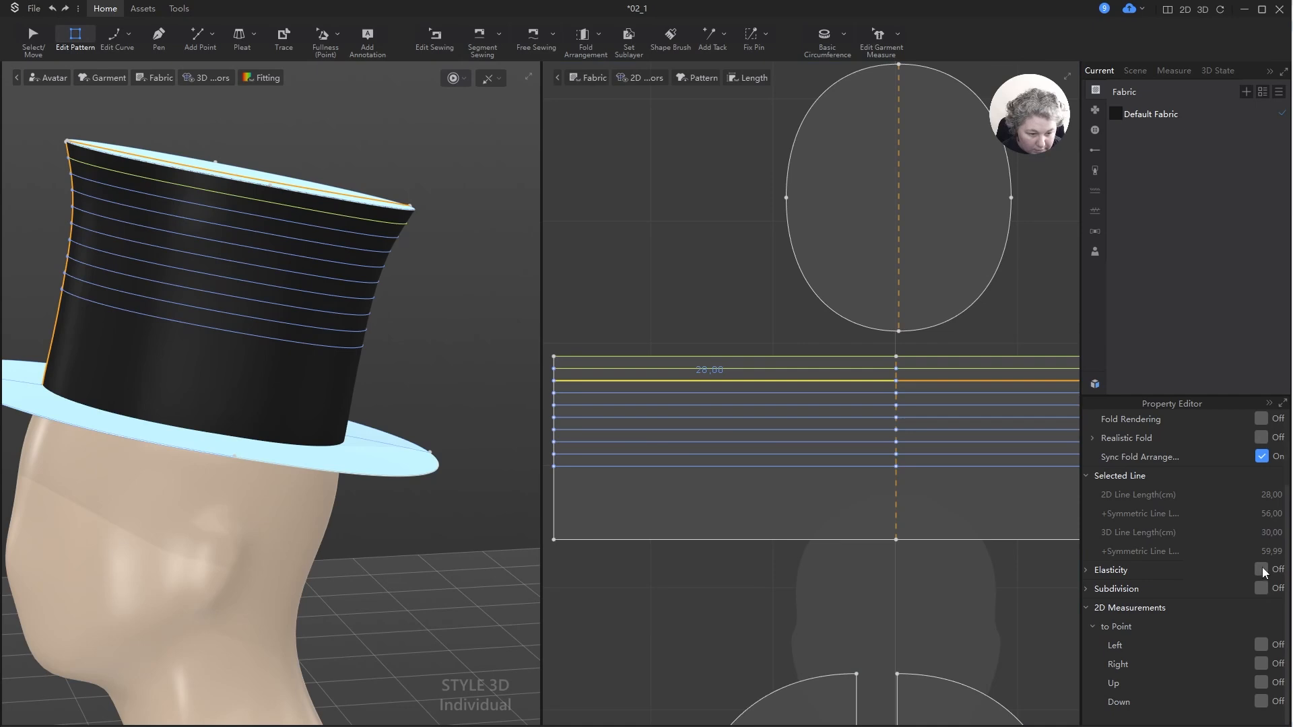
left_click(1260, 570)
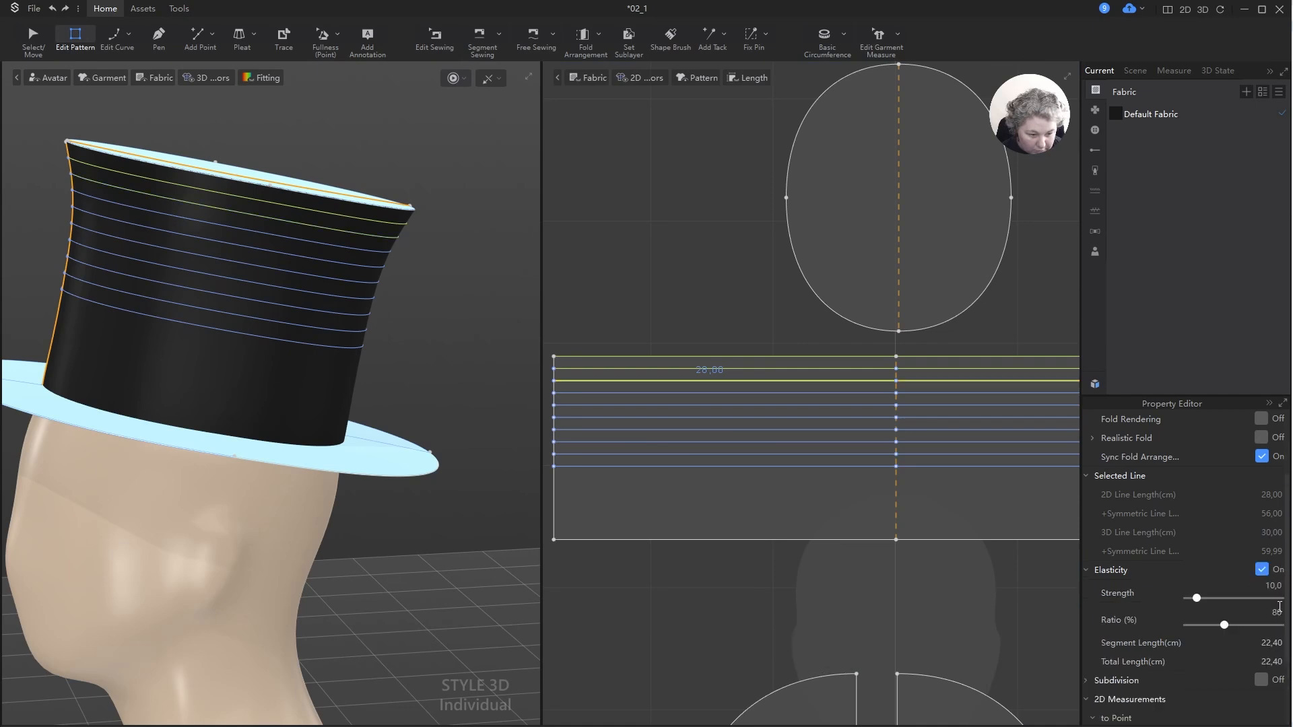
double_click(1281, 612)
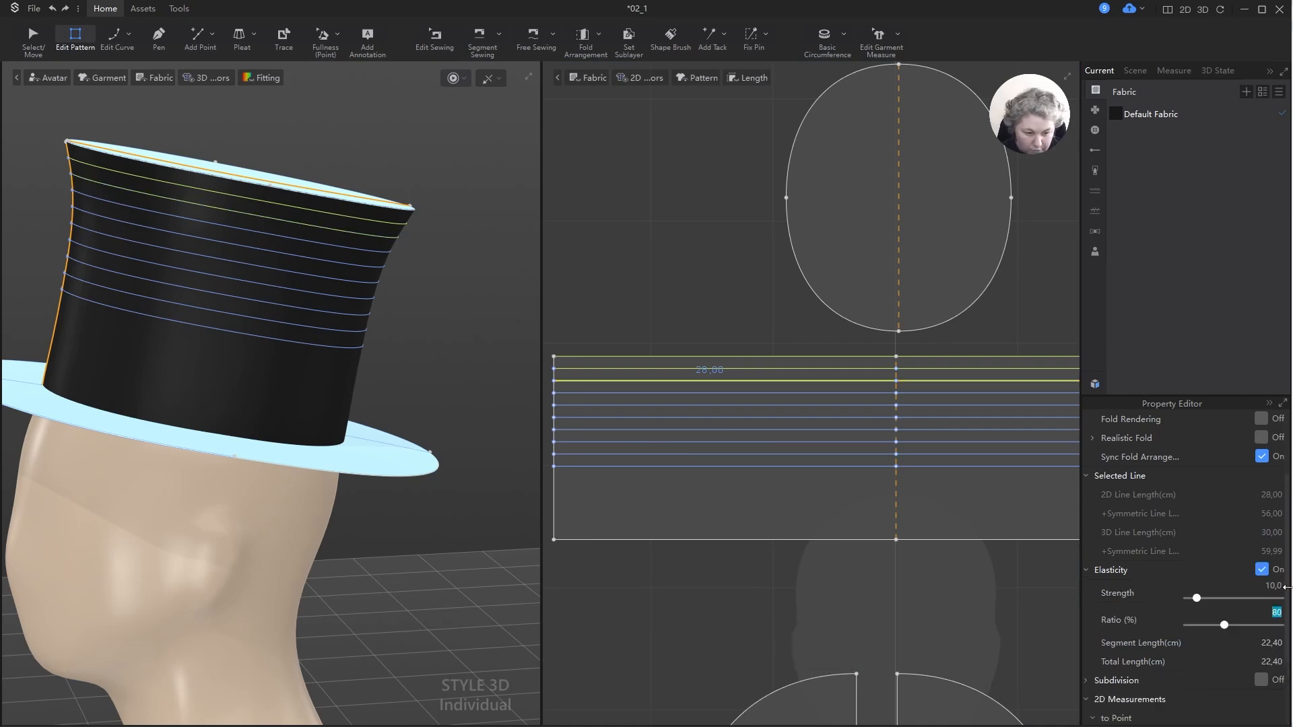
type("111")
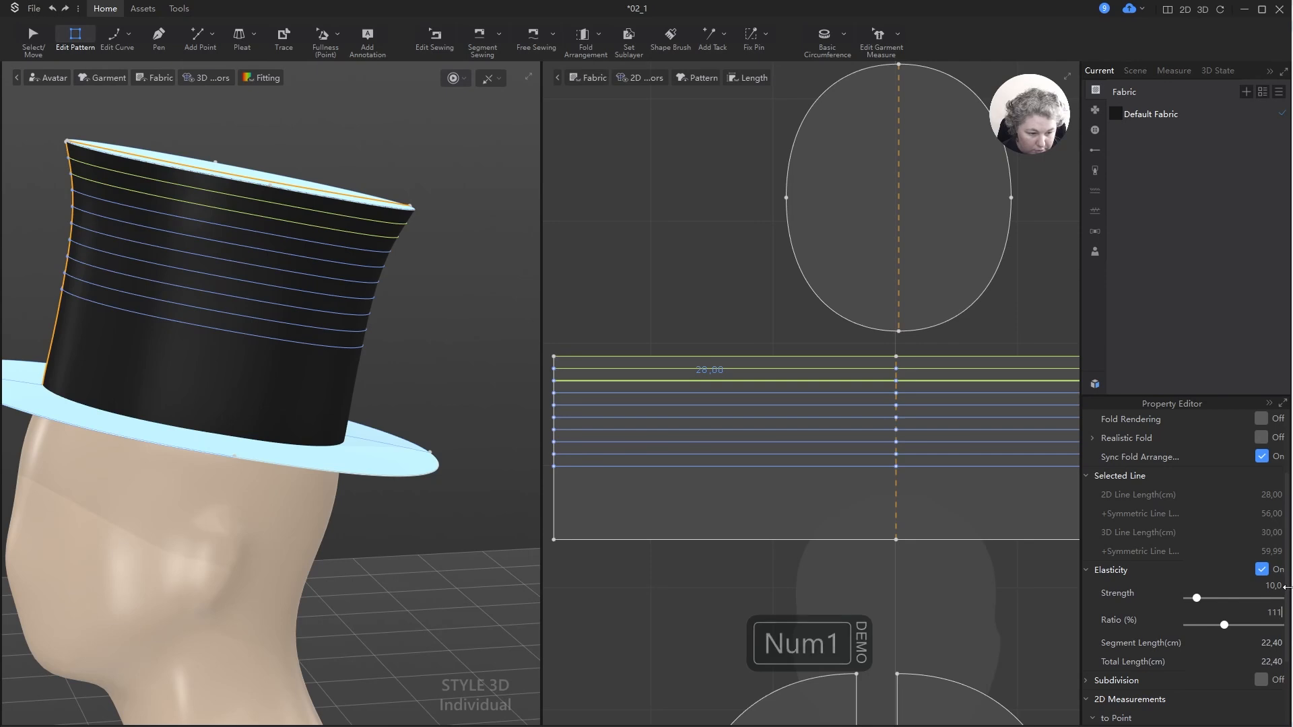
key("Return")
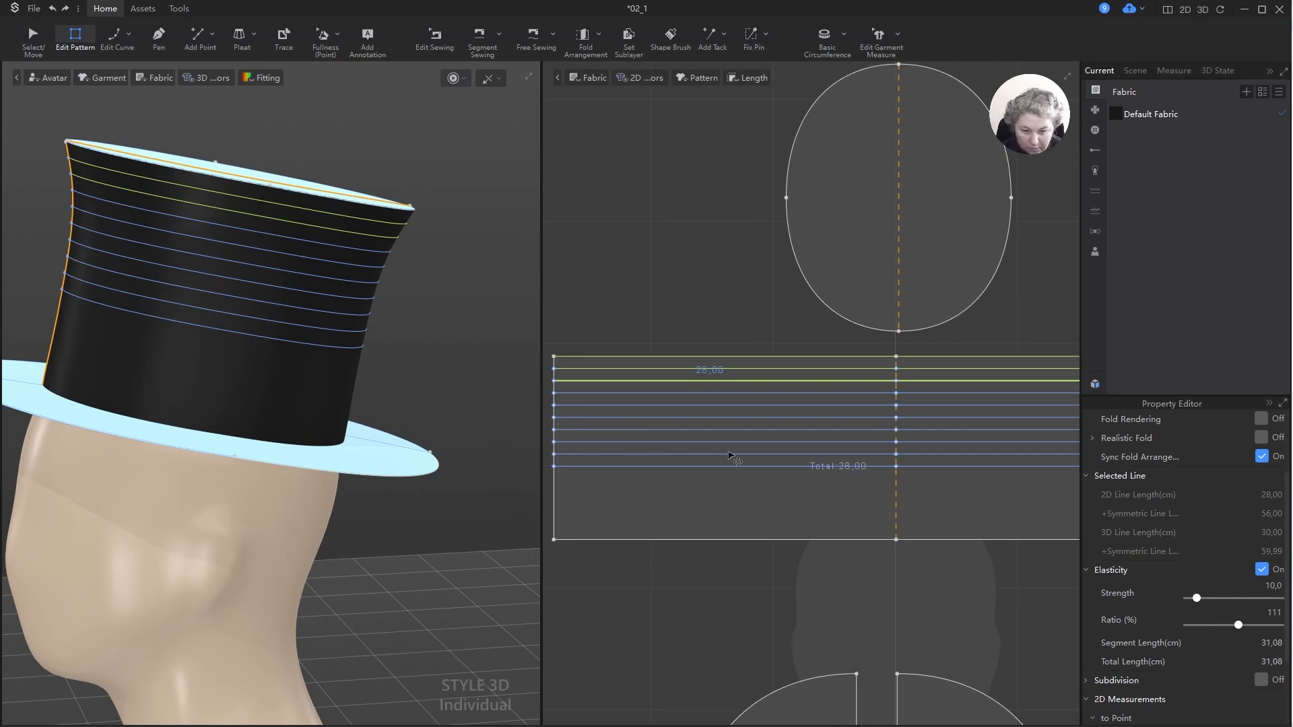
- Turn on elasticity for the third isoline from the top of the crown side pattern with a ratio of 109%
left_click(746, 393)
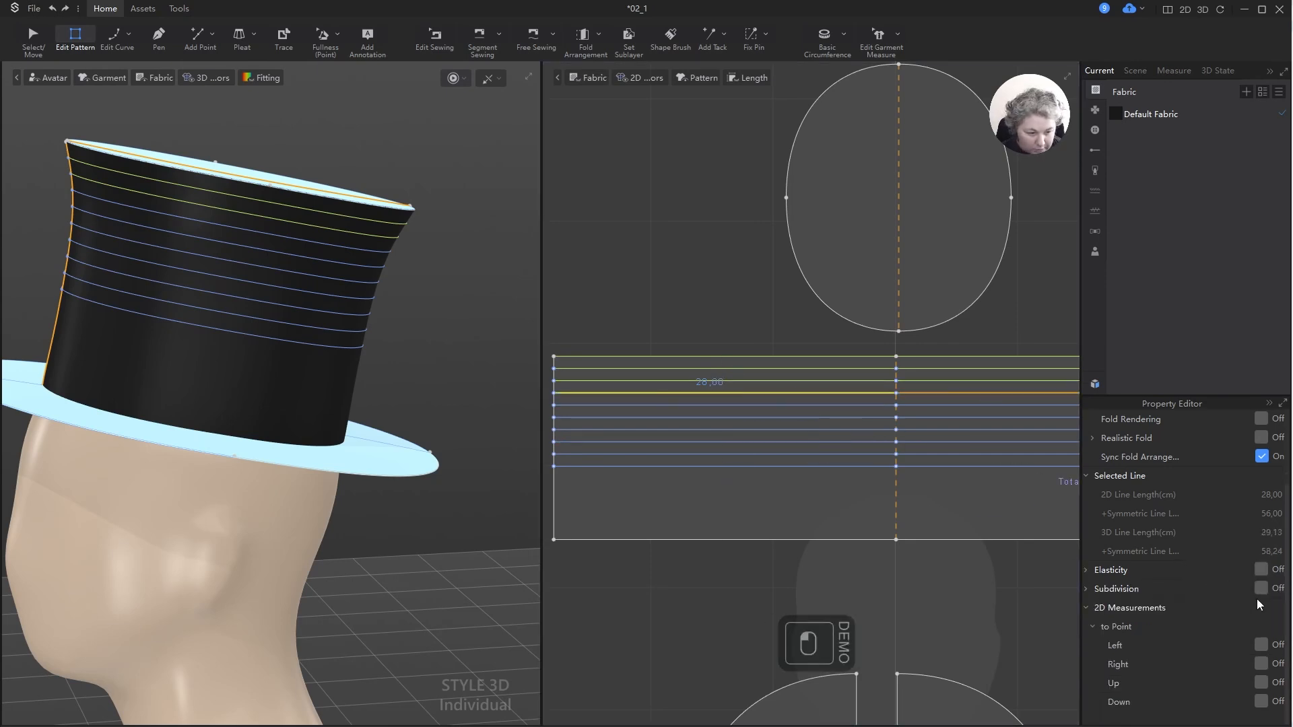
left_click(1261, 571)
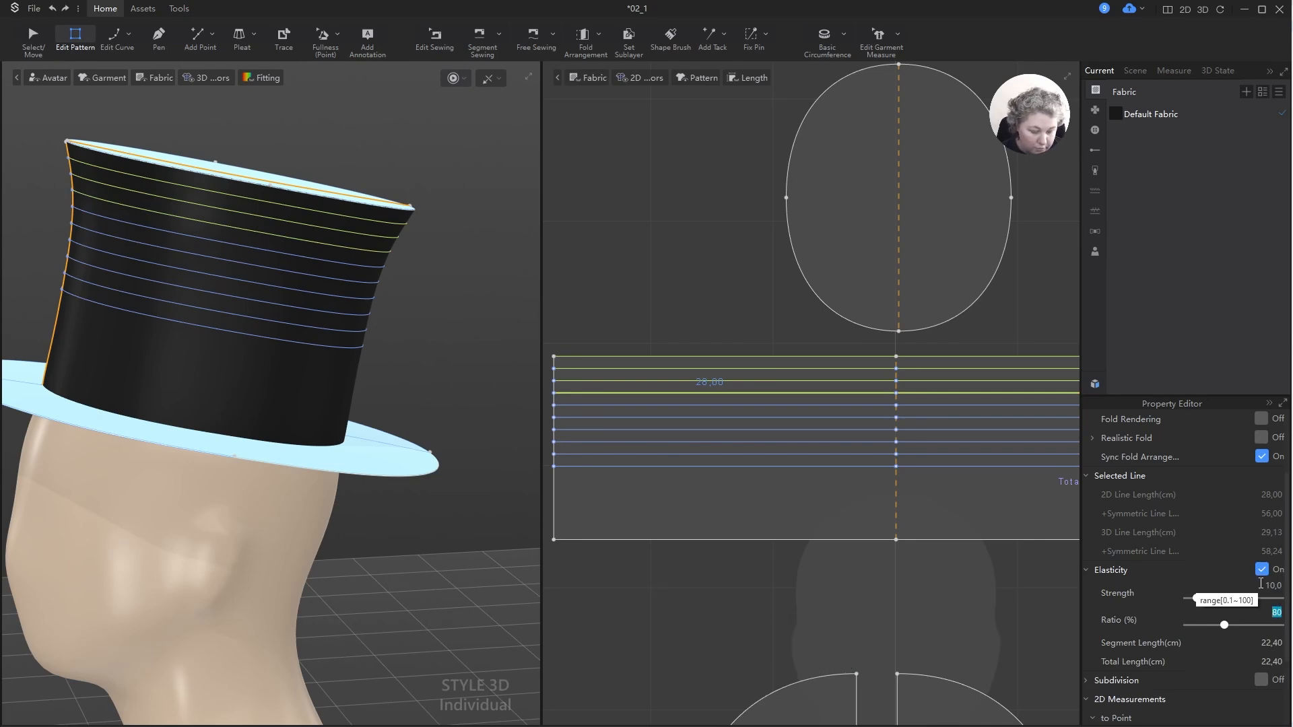
type("109")
key("Return")
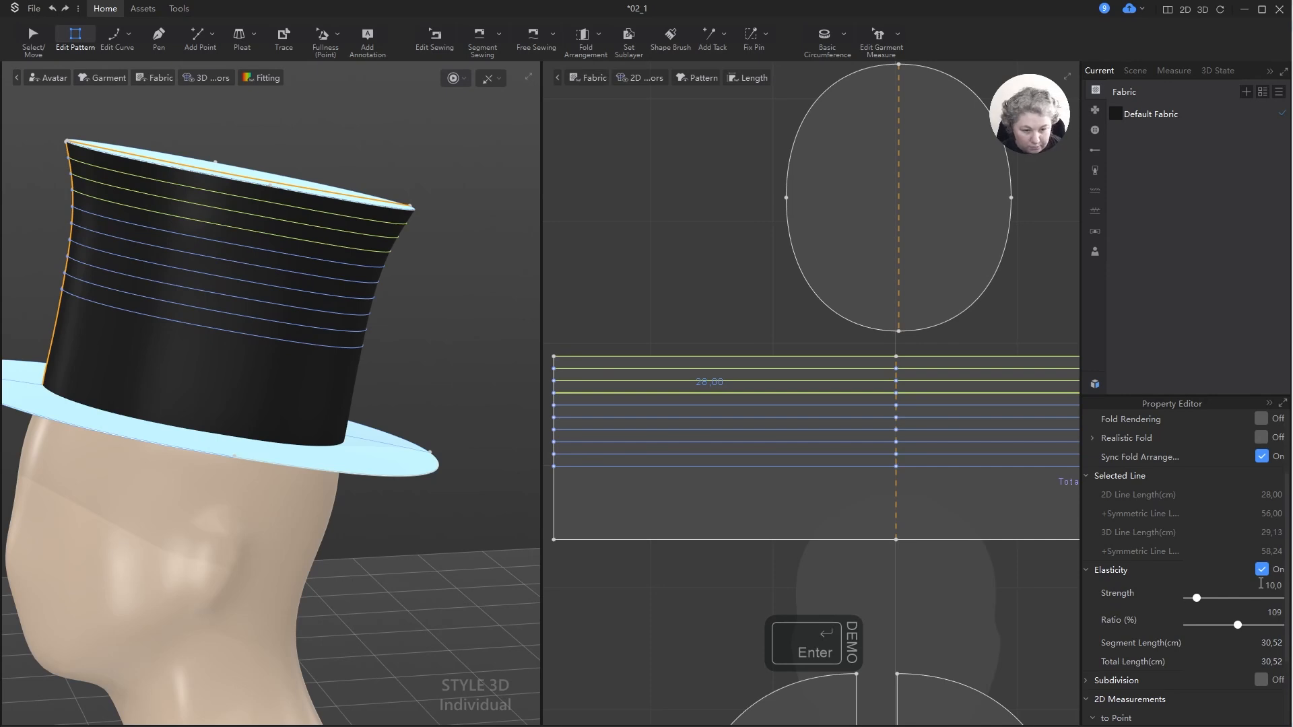
- Turn on elasticity for the fourth isoline from the top of the crown side pattern with a ratio of 107%
left_click(862, 405)
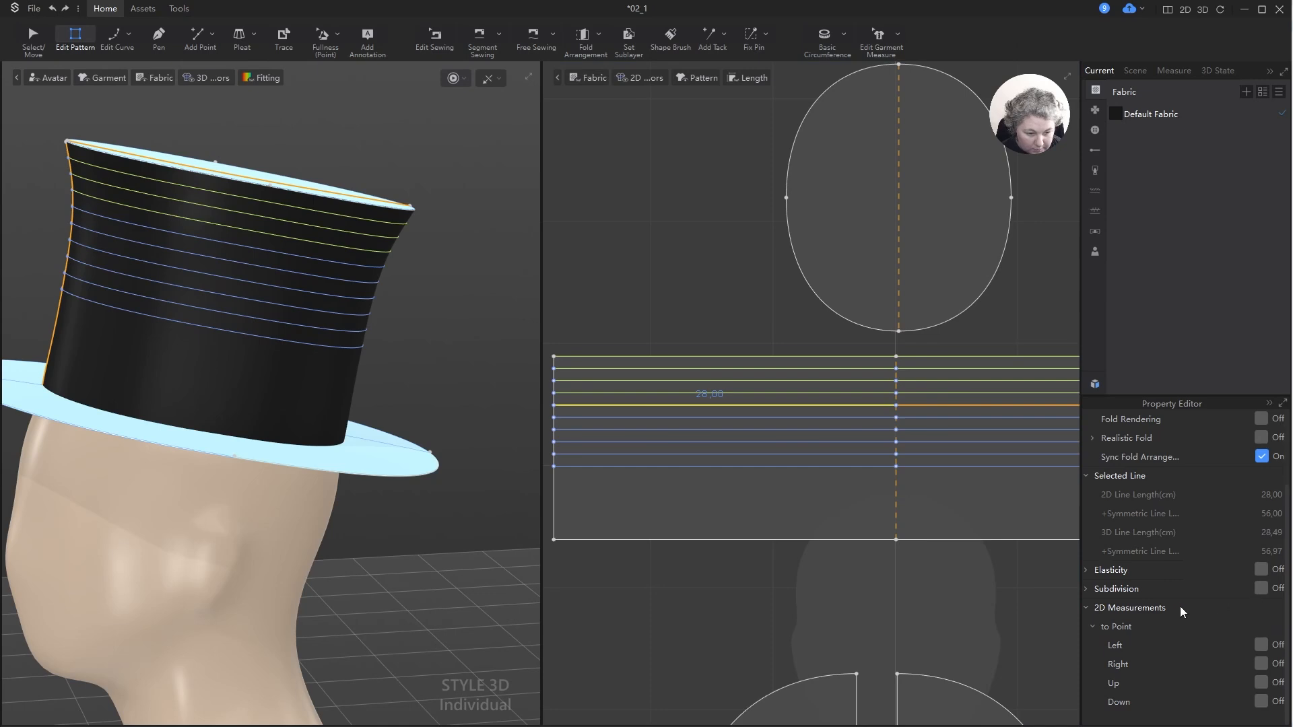
left_click(1261, 571)
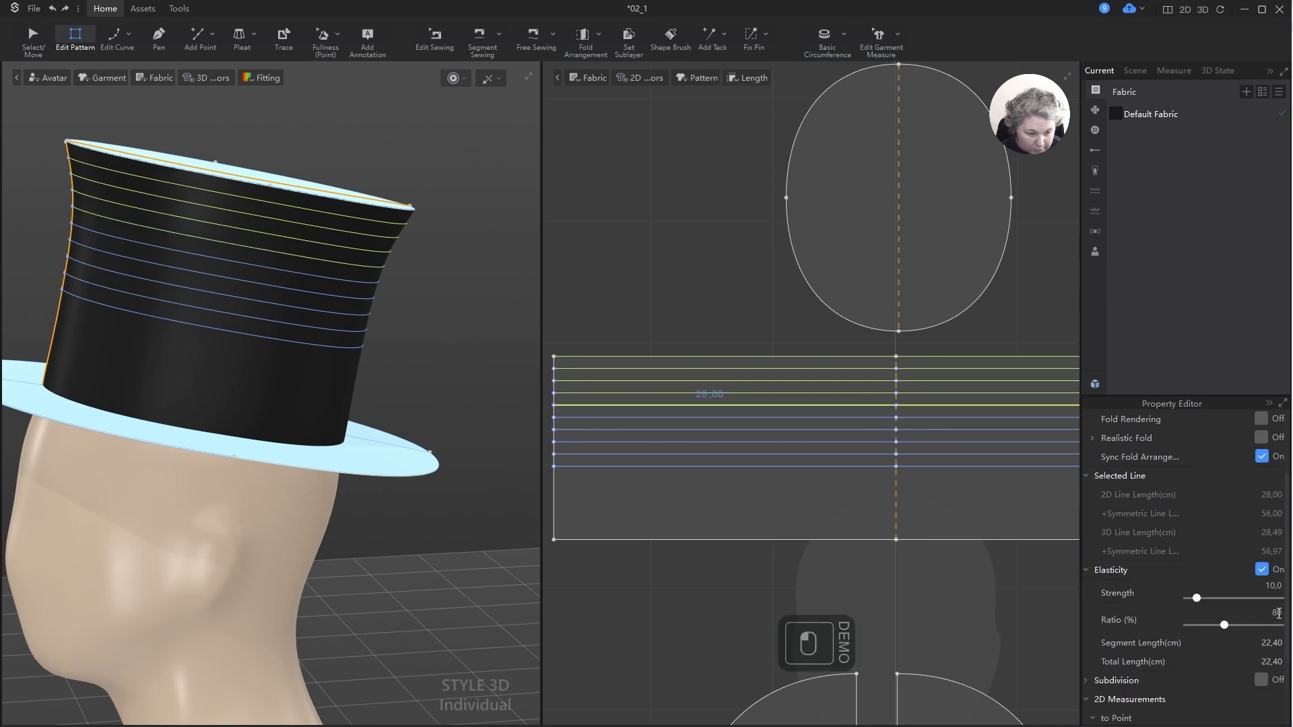
type("107")
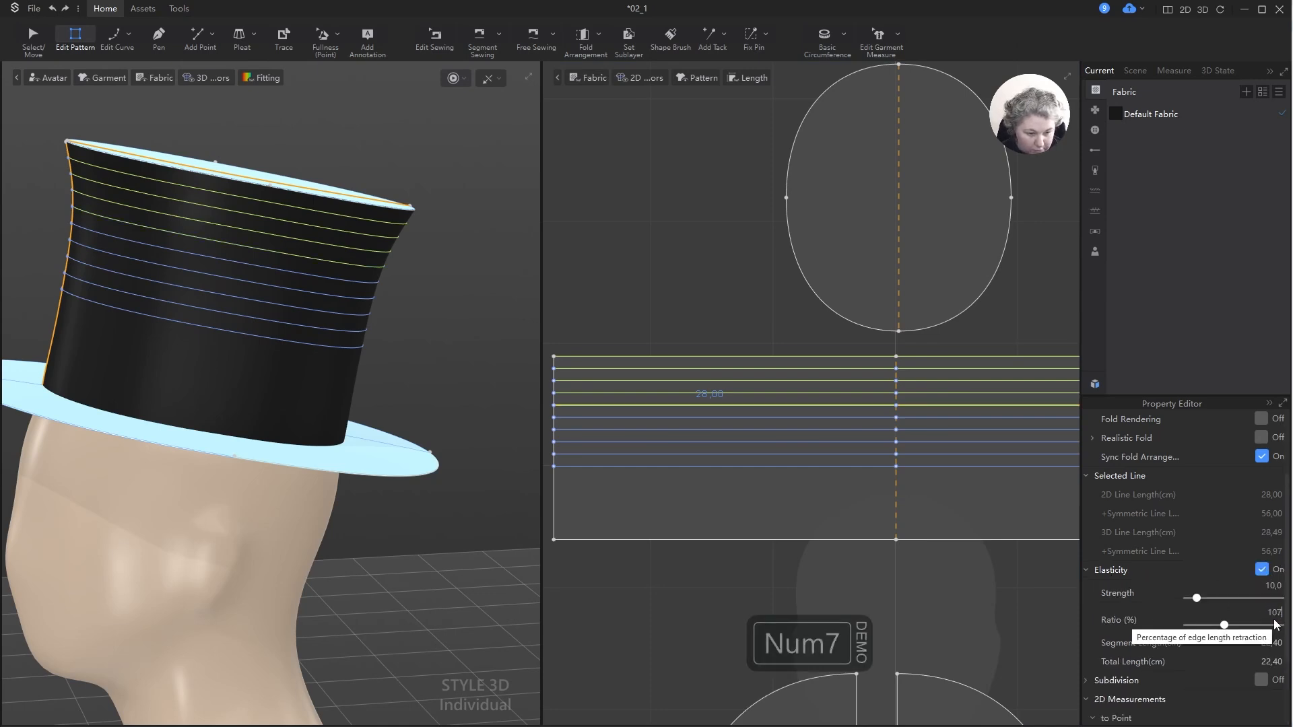
key("Return")
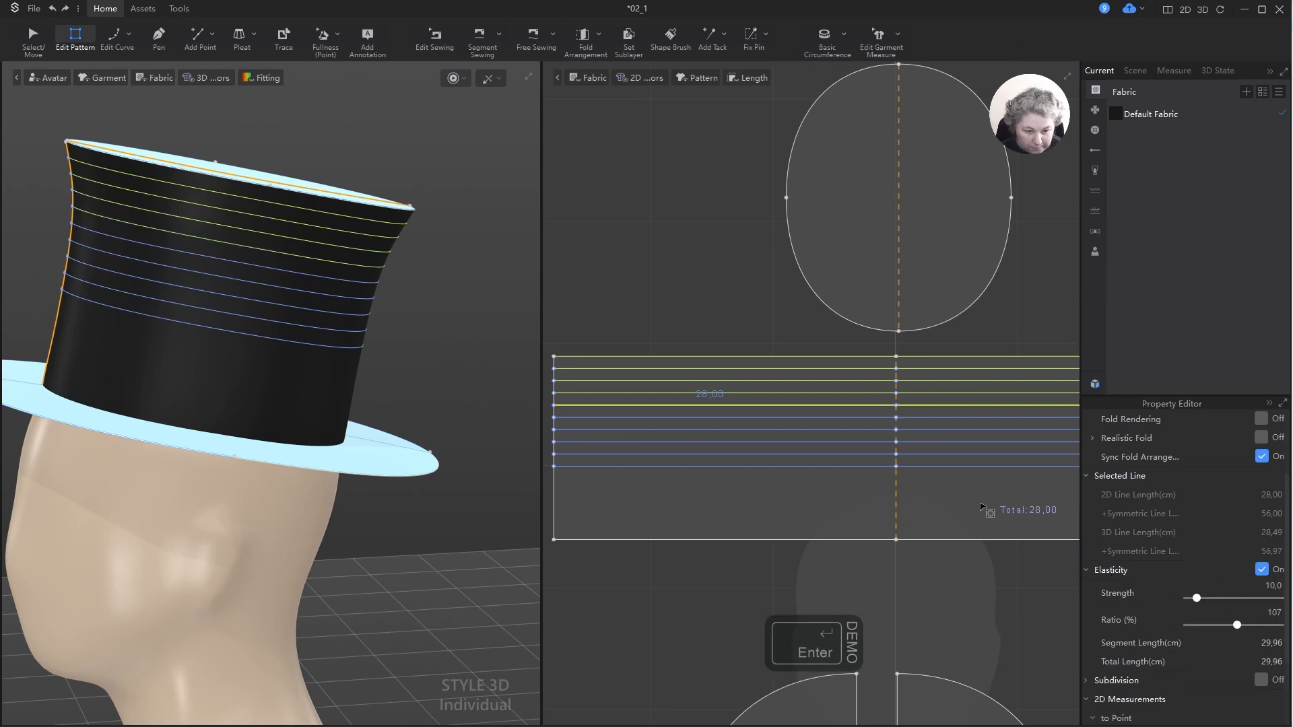
- Turn on elasticity for the fifth isoline from the top of the crown side pattern with a ratio of 105%
left_click(958, 418)
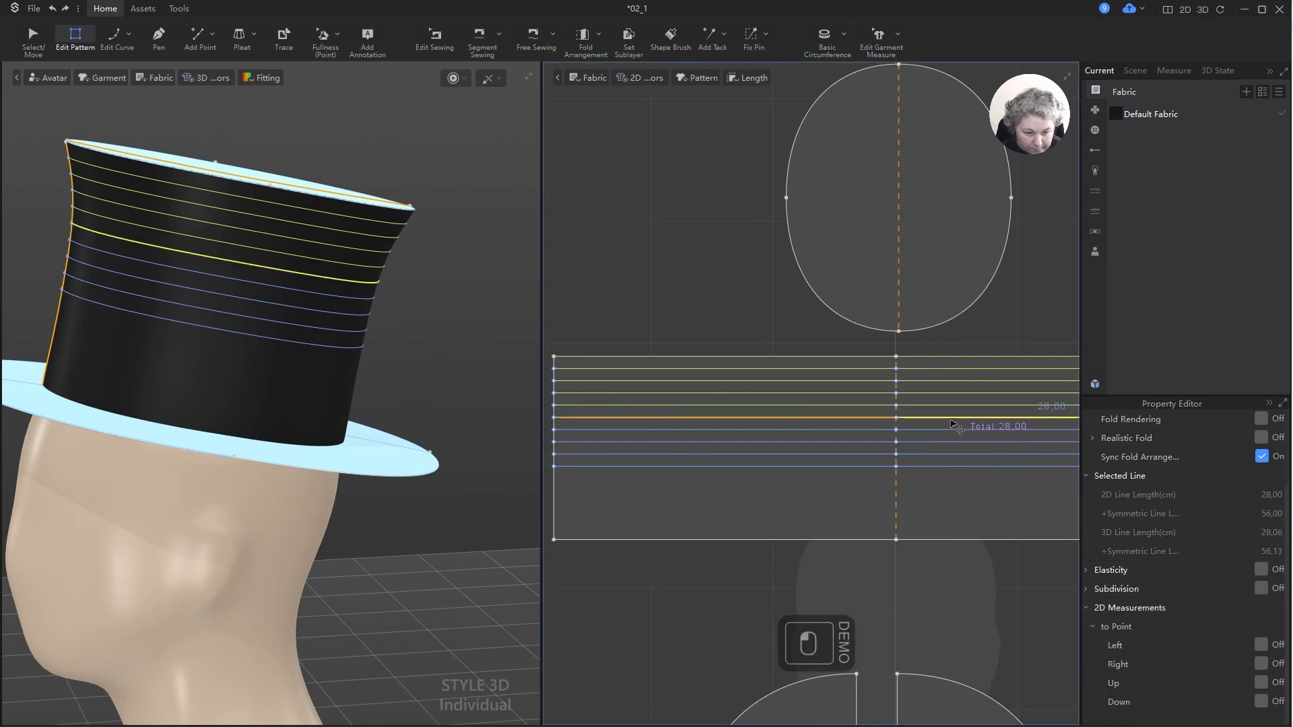
left_click(1260, 570)
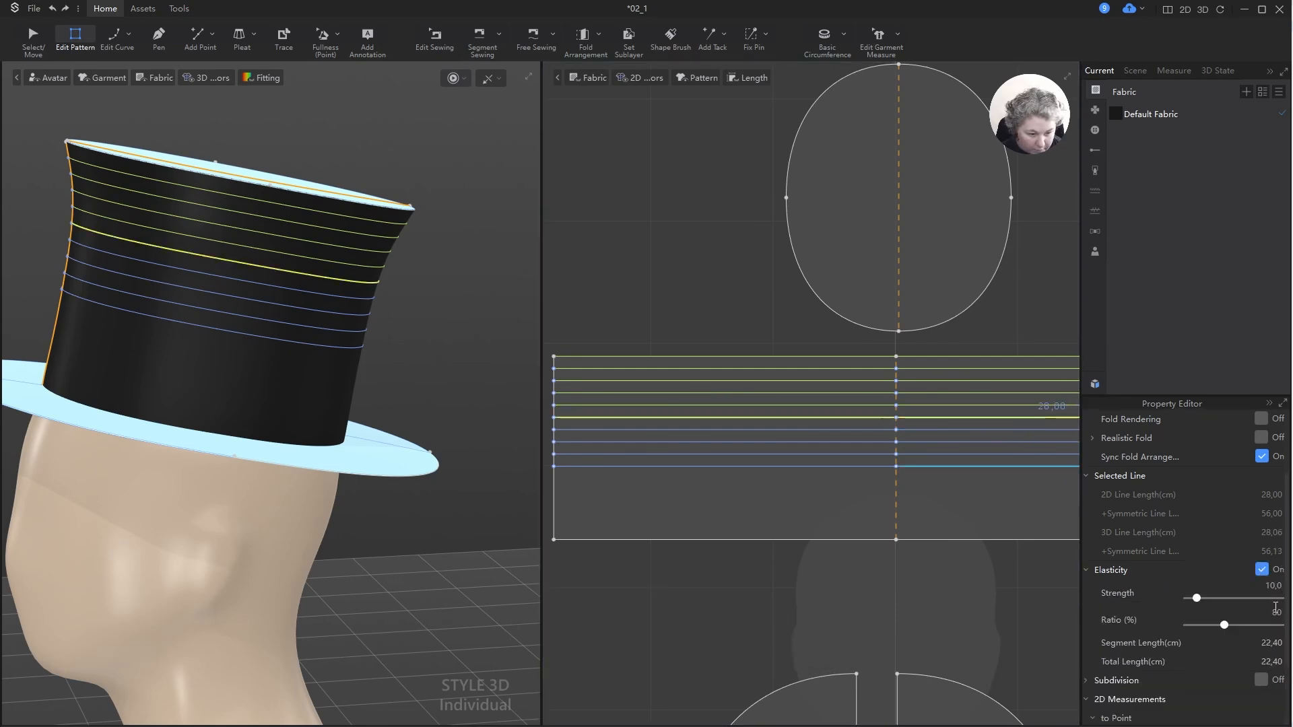
left_click(1275, 610)
type("105")
key("Return")
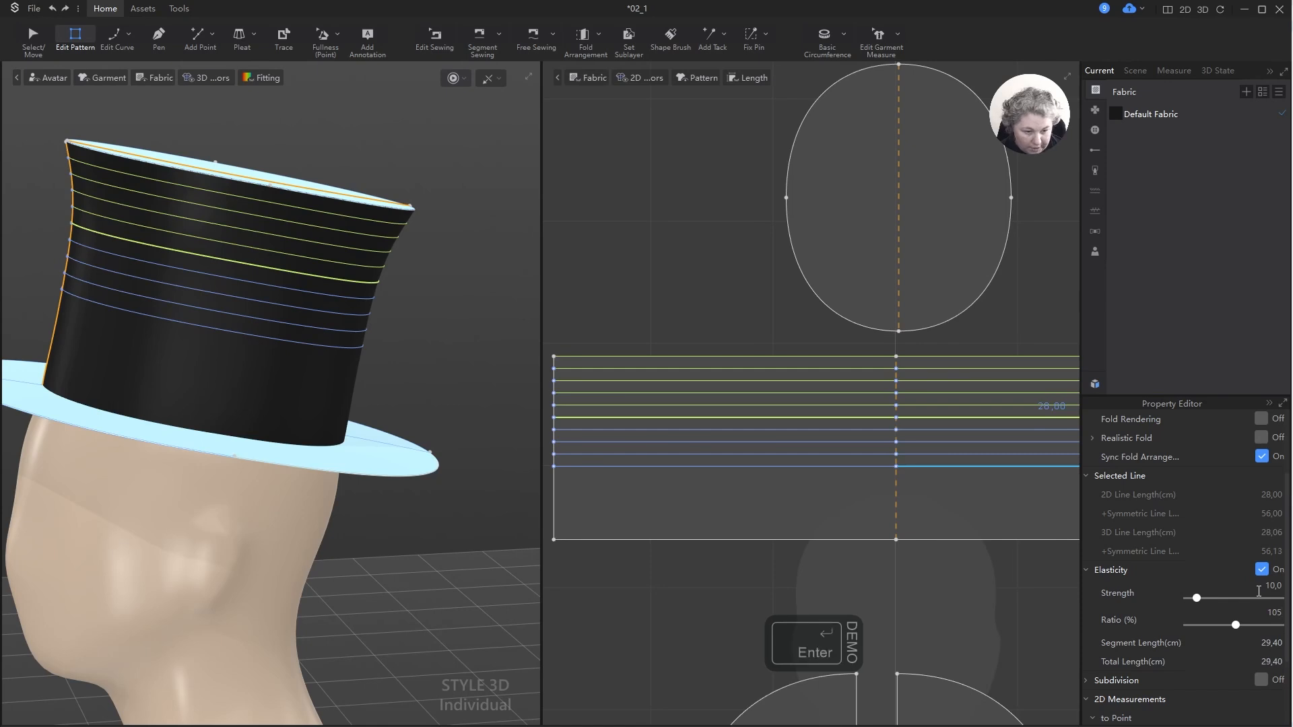
- Turn on elasticity for the sixth isoline from the top of the crown side pattern with a ratio of 103%
left_click(1261, 569)
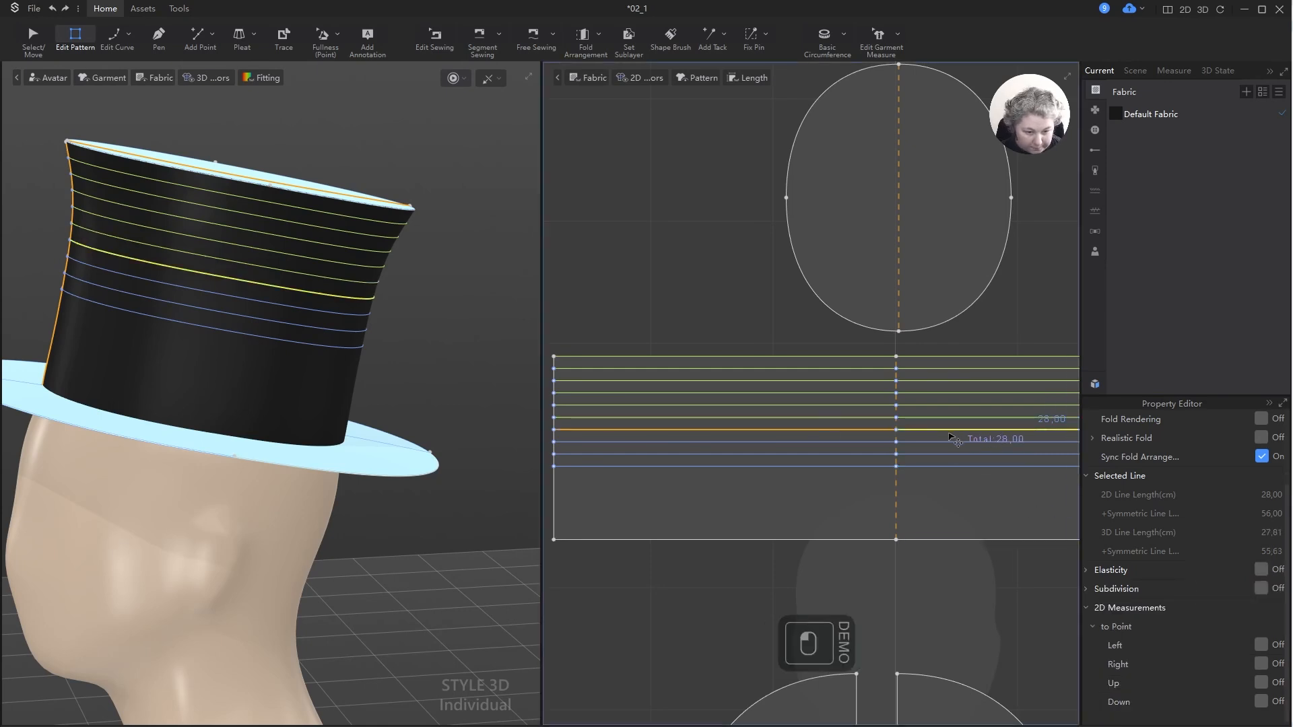
left_click(1261, 569)
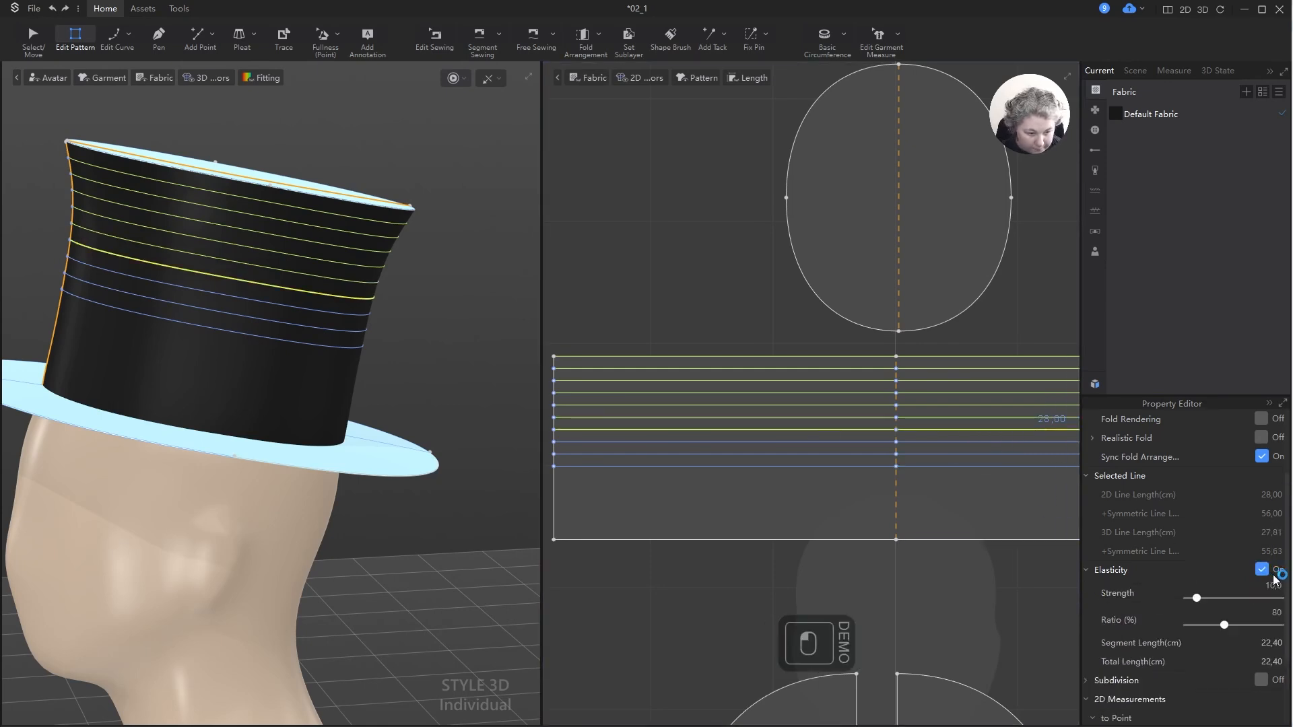
left_click(1277, 611)
type("10")
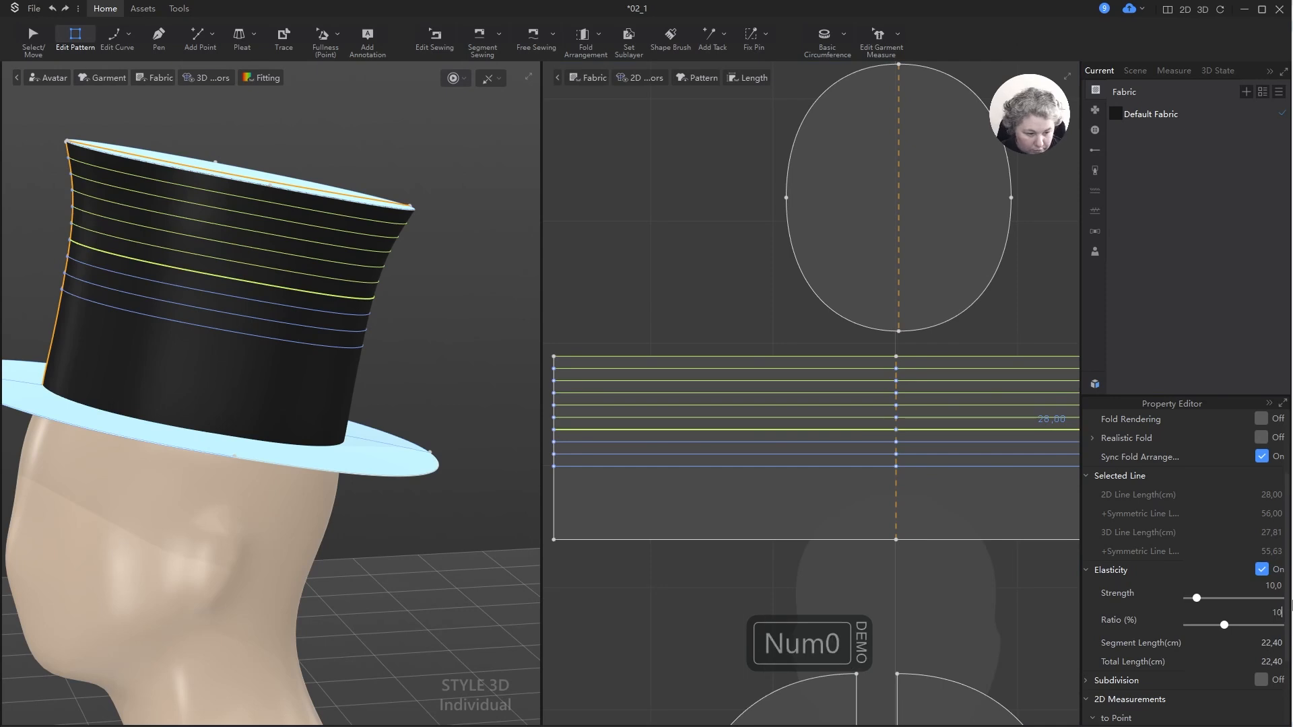
type("2")
key("BackSpace")
key("BackSpace")
type("03")
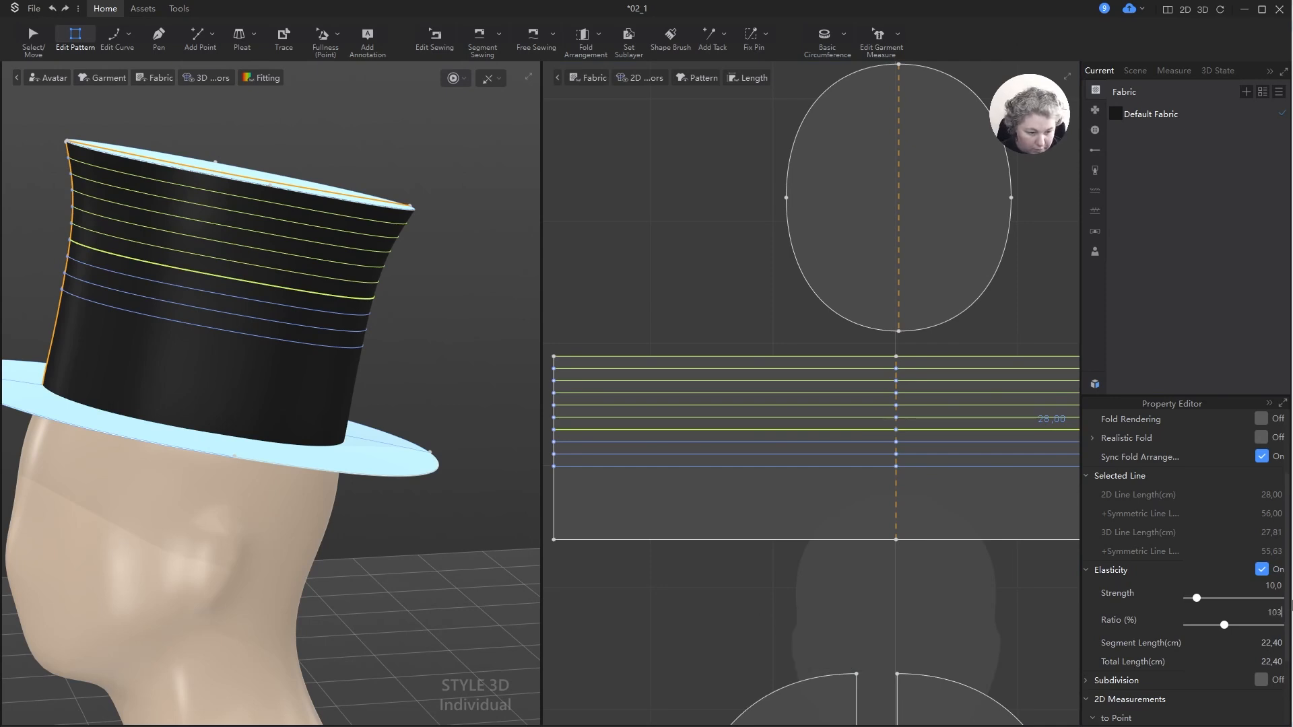
key("Return")
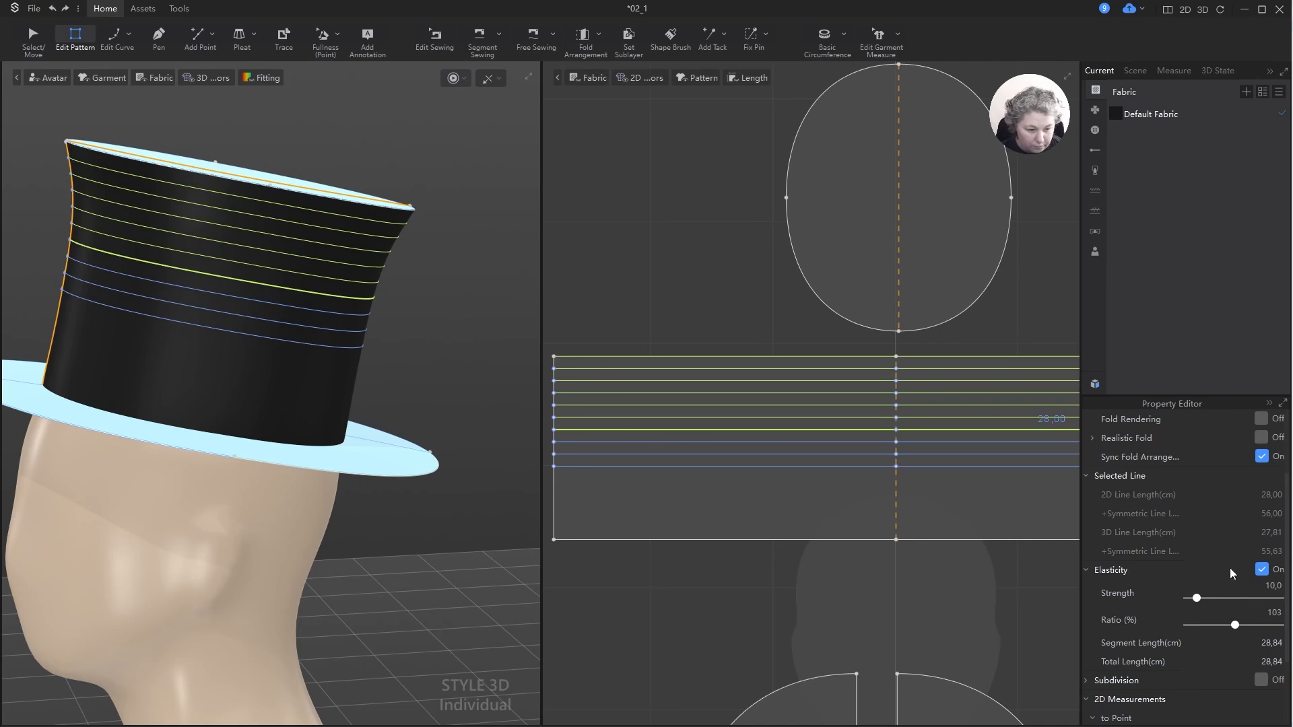
- Delete the two lowest isolines of the crown side pattern
left_click(864, 443)
left_click(863, 454)
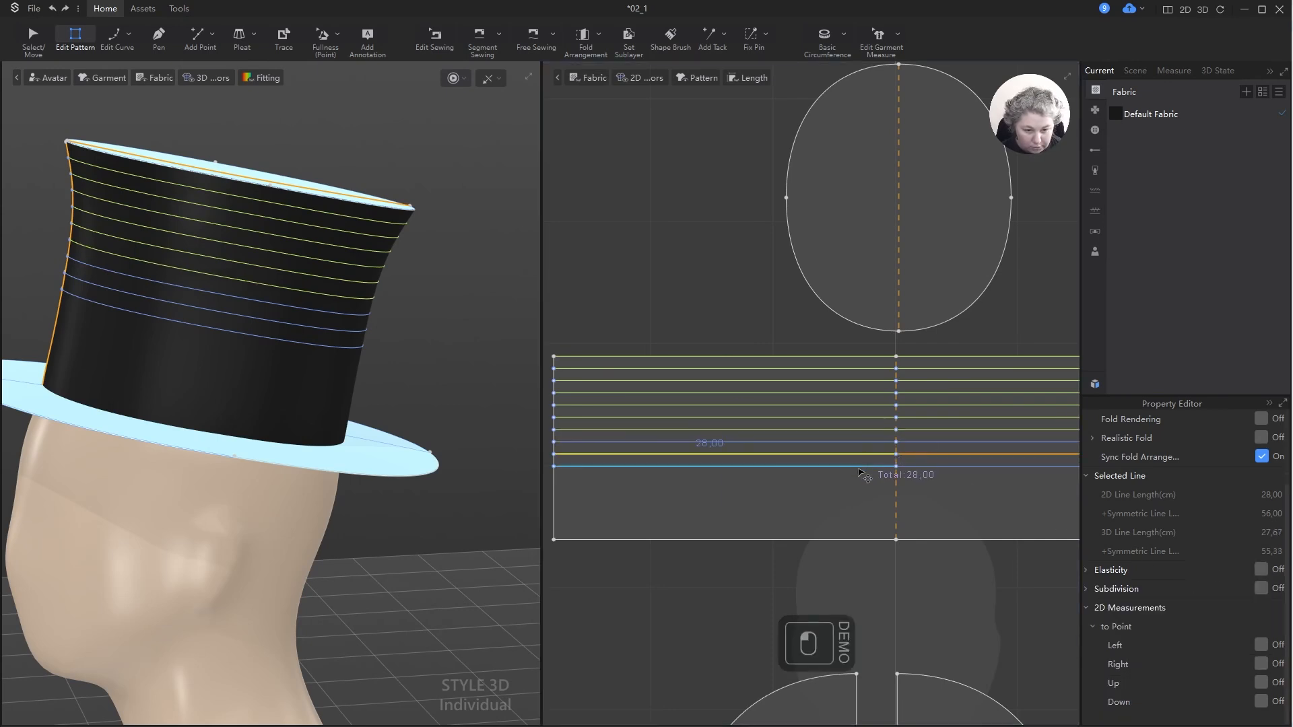
left_click(860, 467, "shift")
key("Delete")
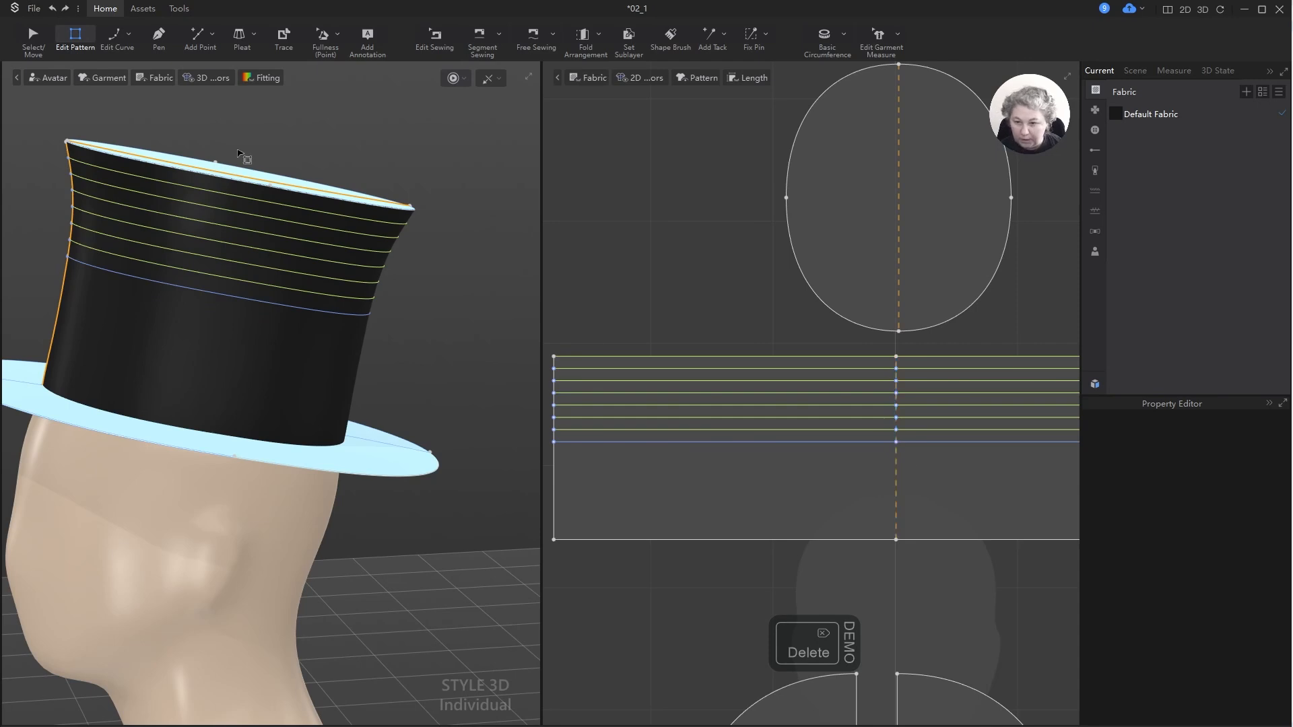
- Simulate the hat briefly to settle the crown side with the remaining isolines
scroll(437, 284, "down", 4)
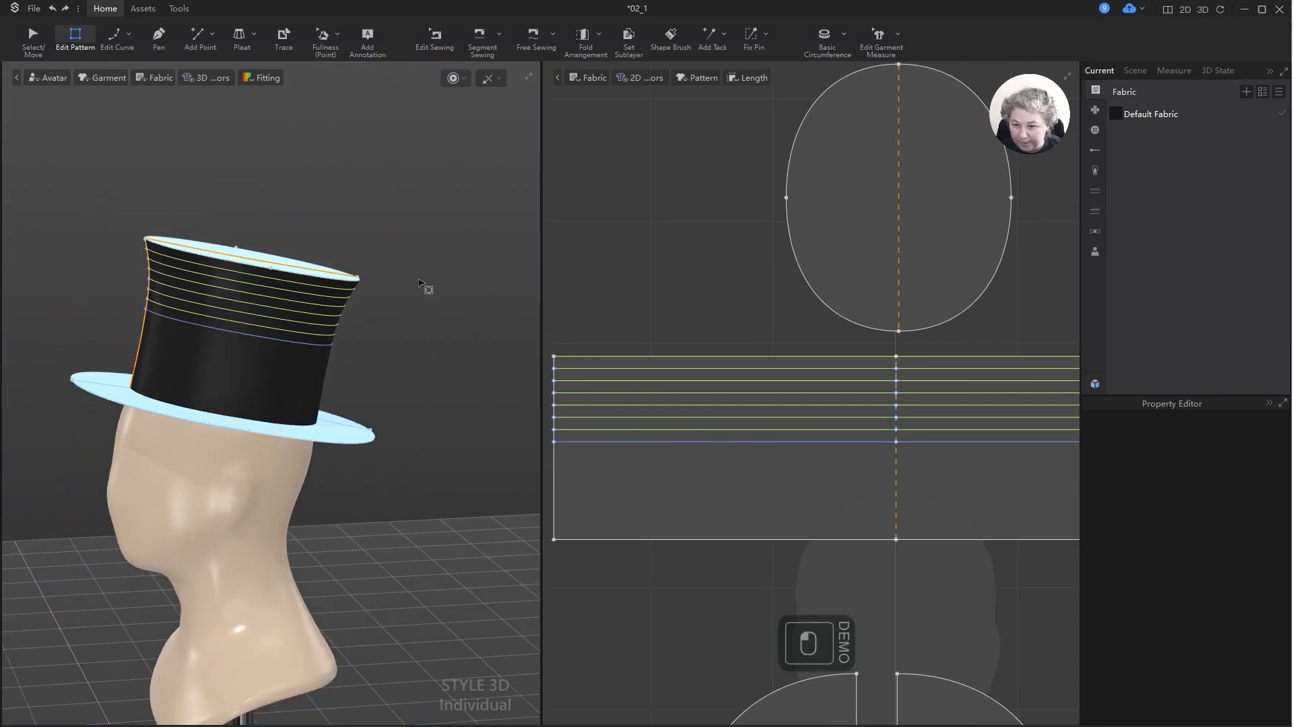
key("space")
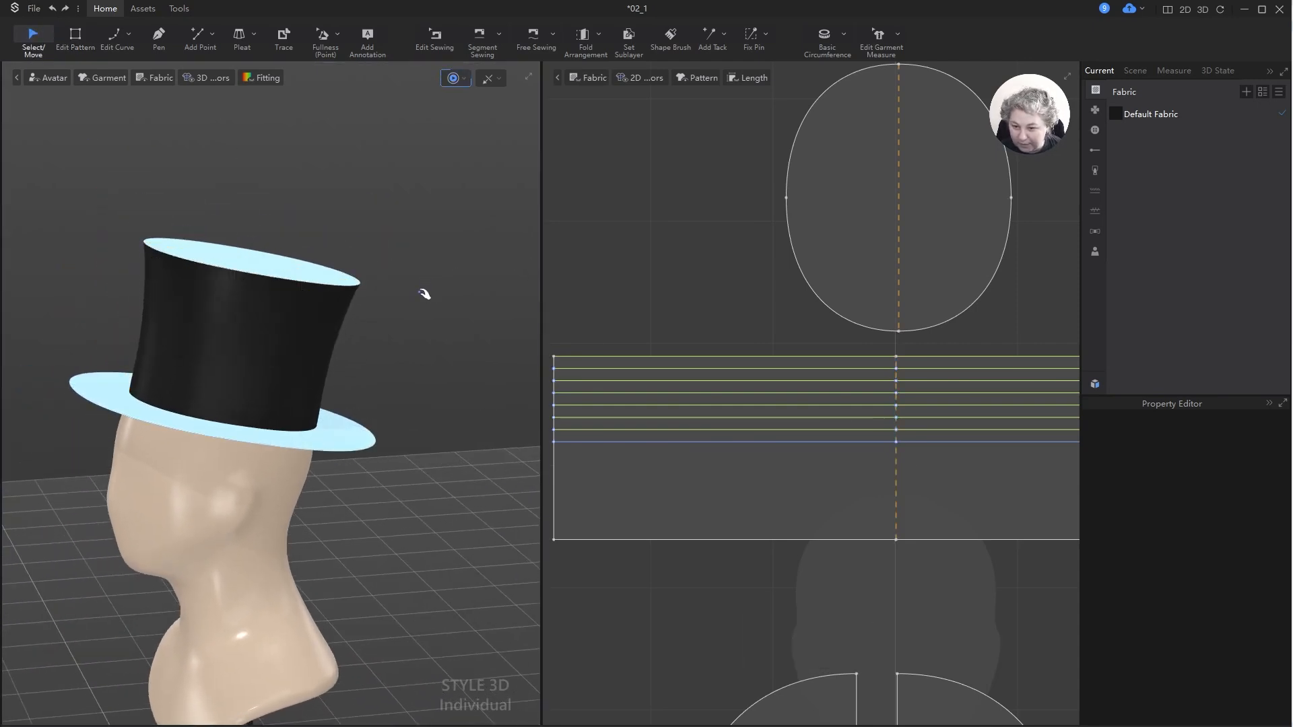
key("space")
- Unfreeze the oval crown top pattern
mouse_move(433, 343)
right_mouse_down()
mouse_move(335, 337)
mouse_move(438, 347)
mouse_move(424, 341)
right_mouse_up()
scroll(283, 247, "up", 2)
right_click_drag(433, 268, 312, 251)
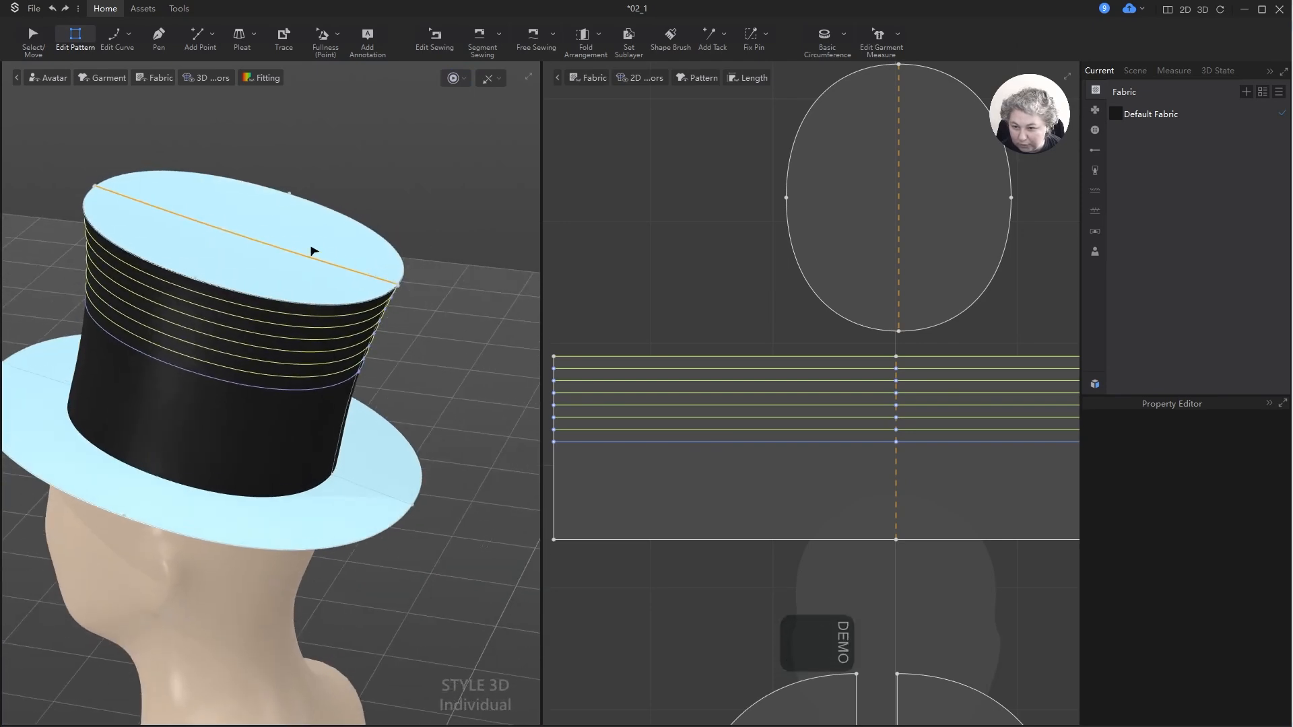
key("q")
left_click(283, 223)
key("ctrl+k")
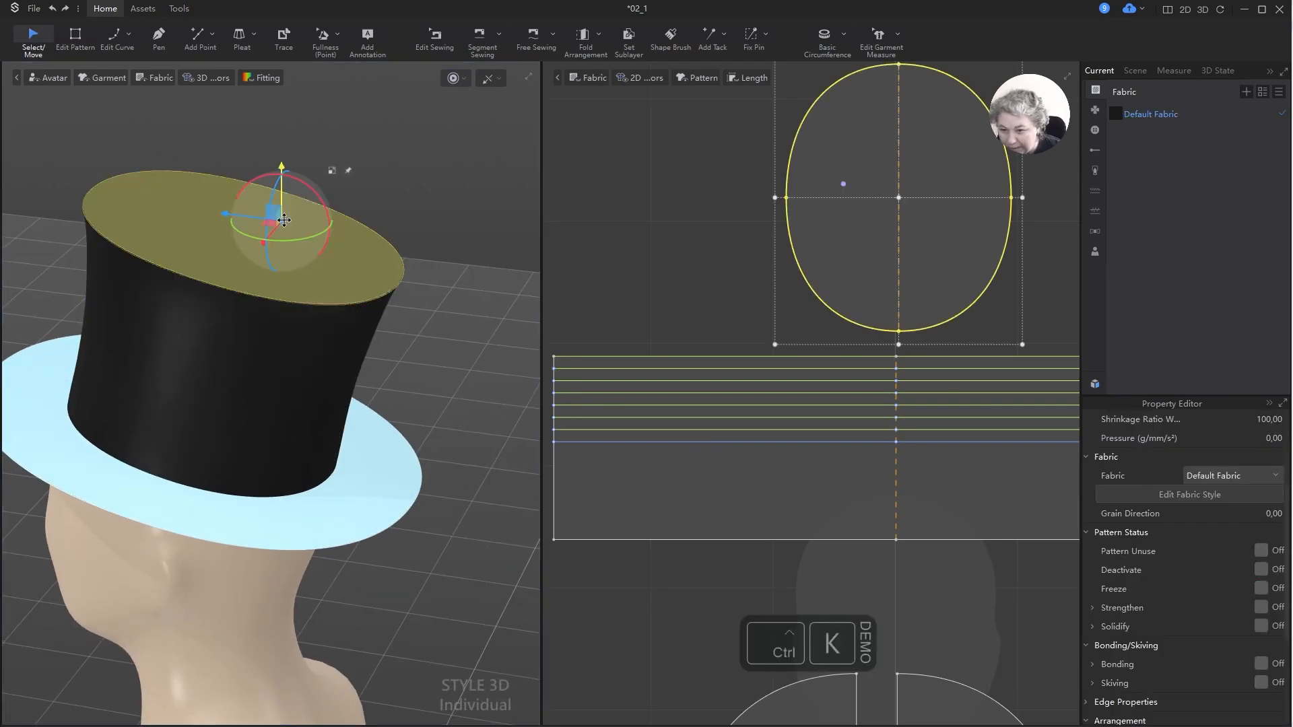
- Simulate the hat with the crown top unfrozen and check the crown's shape from several sides
key("space")
key("space")
right_click_drag(444, 308, 59, 291)
key("space")
scroll(340, 309, "down", 3)
middle_click_drag(353, 328, 337, 294, "alt")
key("space")
mouse_move(338, 294)
right_mouse_down()
mouse_move(205, 309)
mouse_move(323, 280)
right_mouse_up()
right_click_drag(431, 269, 360, 250)
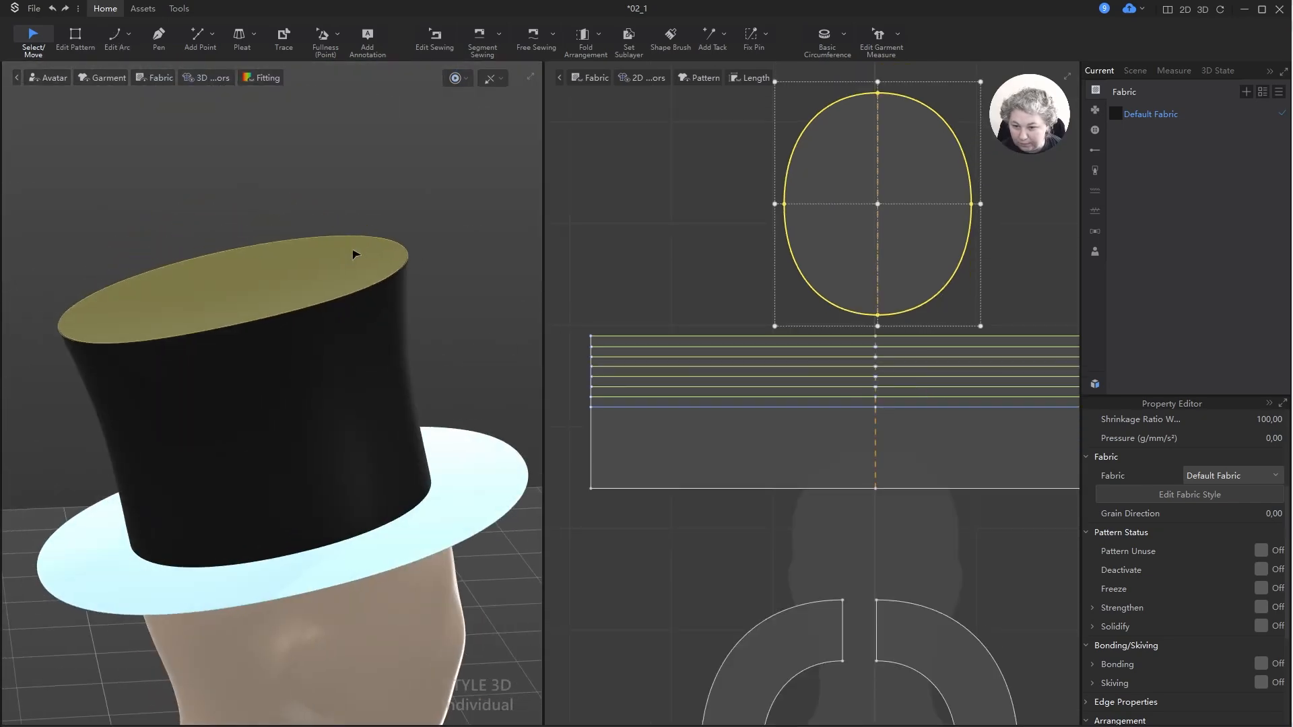
- Examine the physical properties of the Default Fabric used for the hat
left_click(375, 343)
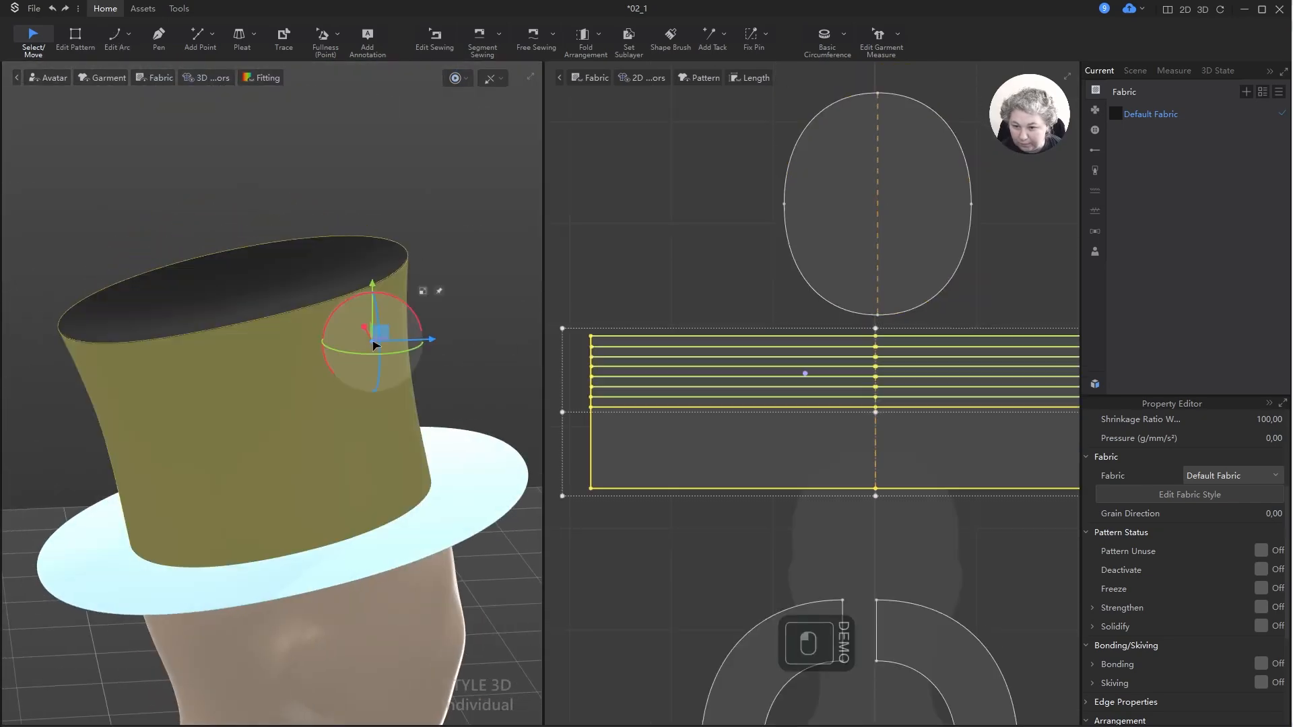
scroll(442, 288, "down", 4)
right_click_drag(420, 253, 364, 261)
left_click(1173, 111)
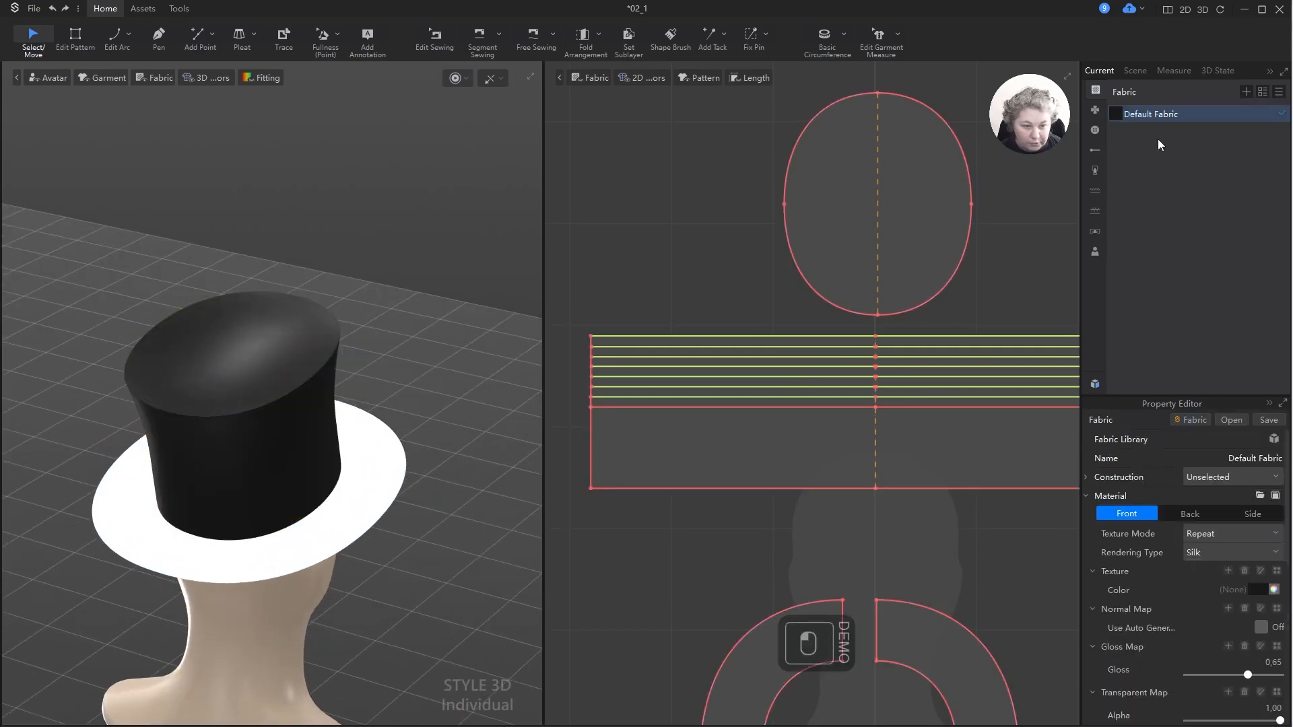
scroll(1237, 573, "down", 5)
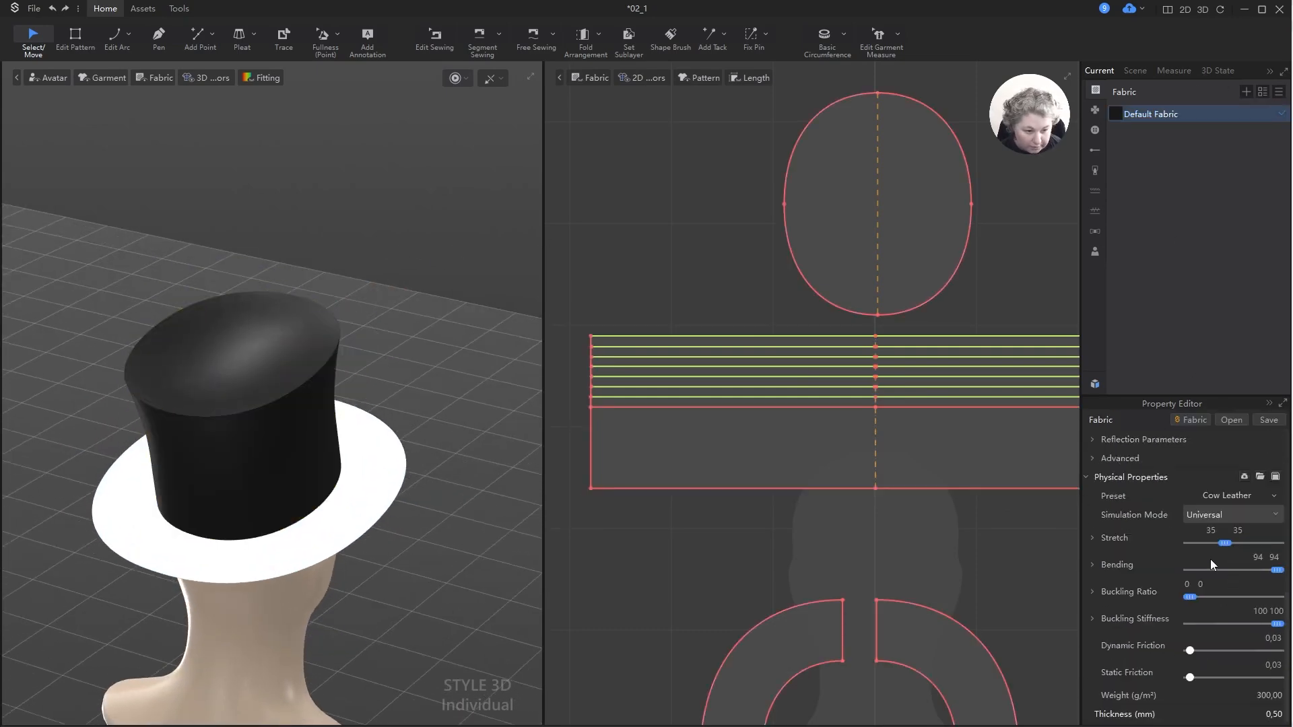
- Deactivate the crown side pattern
right_click_drag(431, 217, 285, 288)
left_click(282, 308)
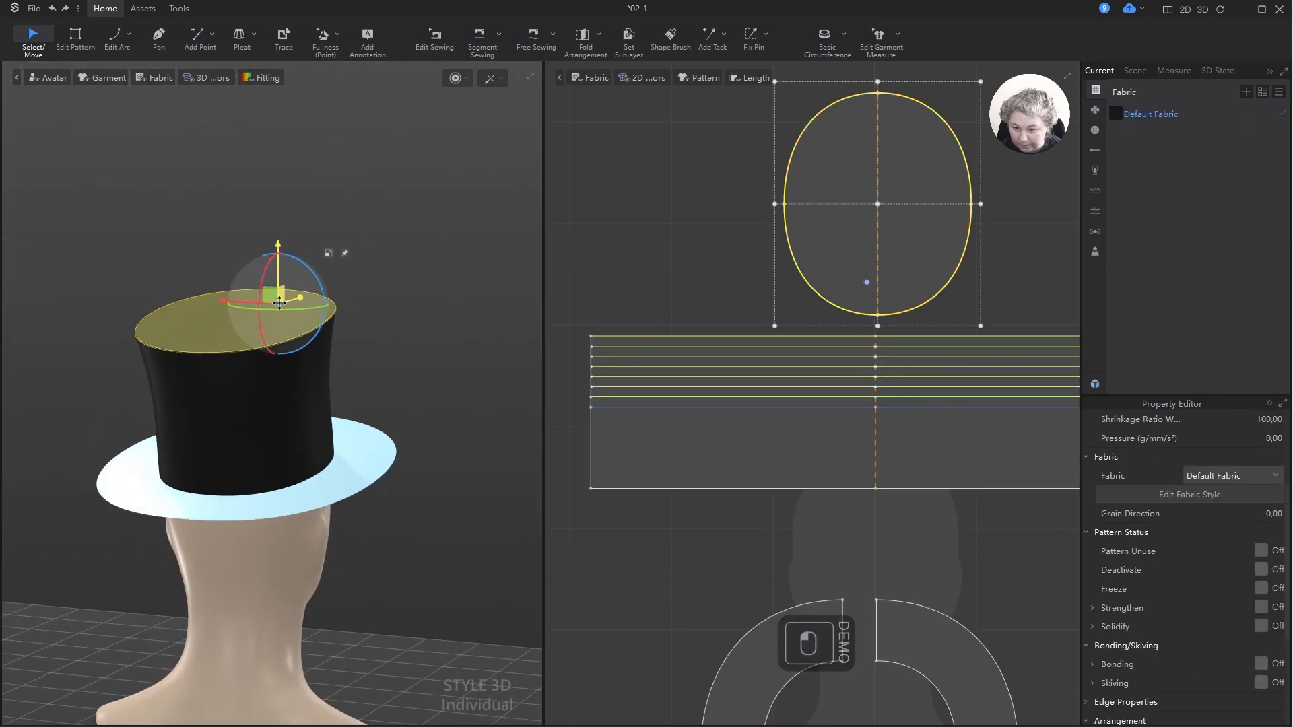
right_click_drag(490, 231, 185, 168)
left_click(186, 168)
left_click(344, 376)
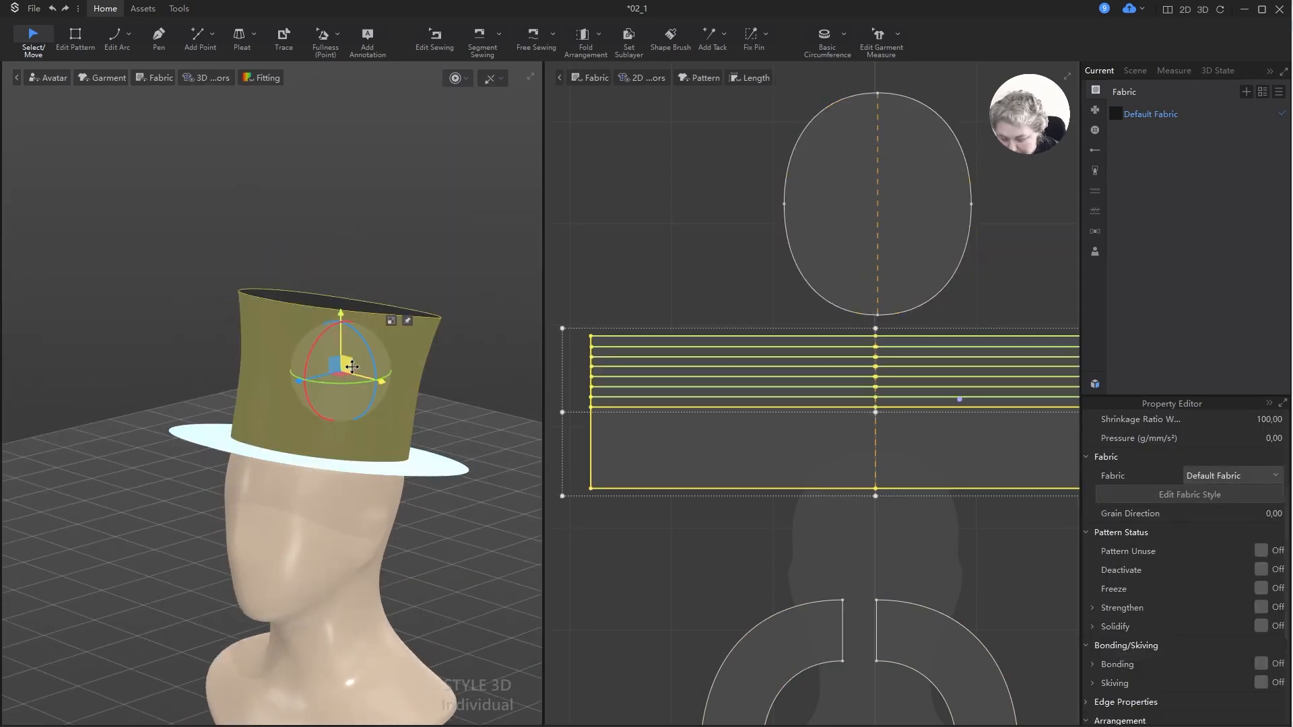
key("ctrl+shift+j")
left_click(441, 245)
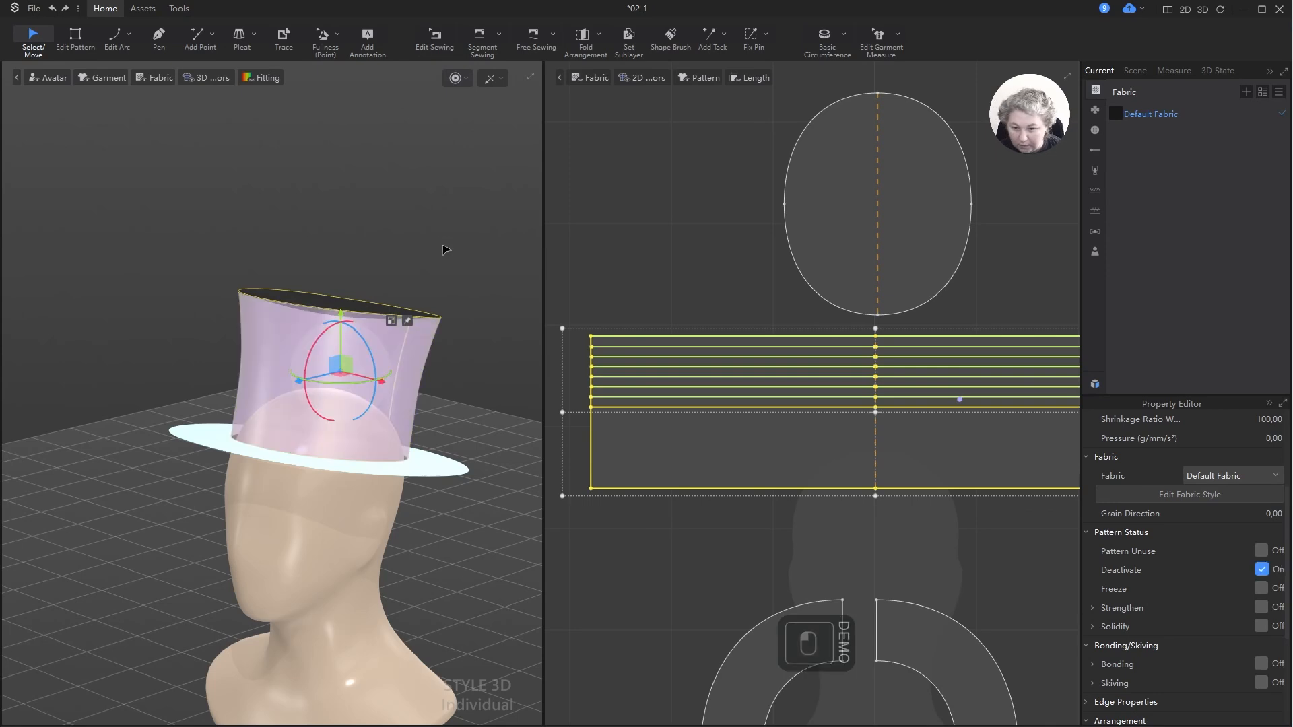
- Raise the crown top pattern above the deactivated crown side and simulate it back onto the upper edge
right_click_drag(371, 317, 413, 260)
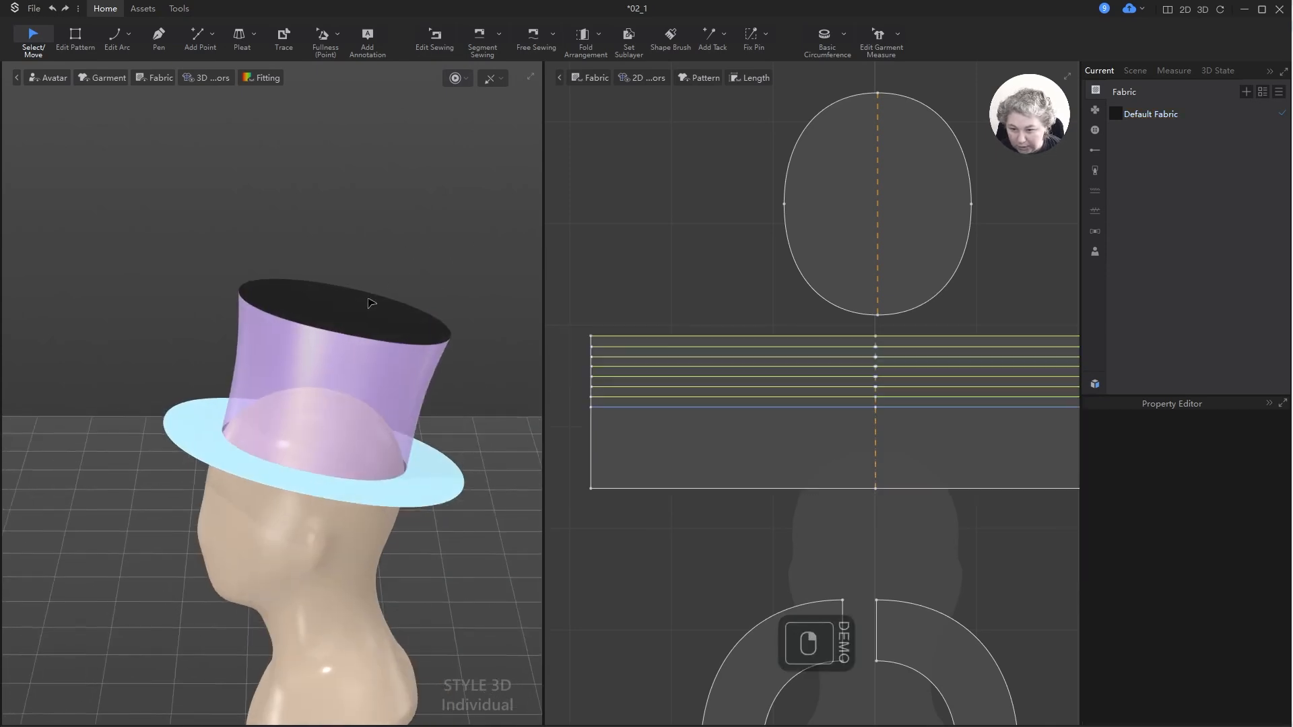
left_click(367, 305)
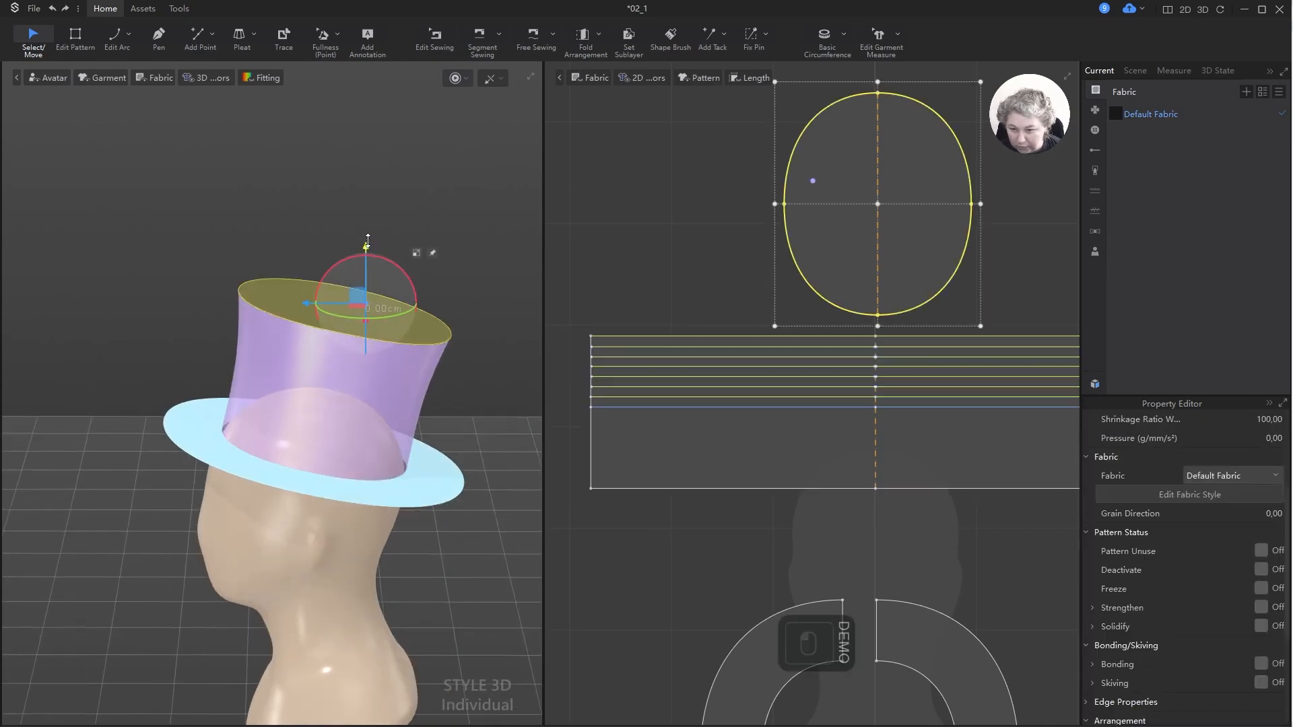
left_click_drag(366, 244, 485, 194)
key("space")
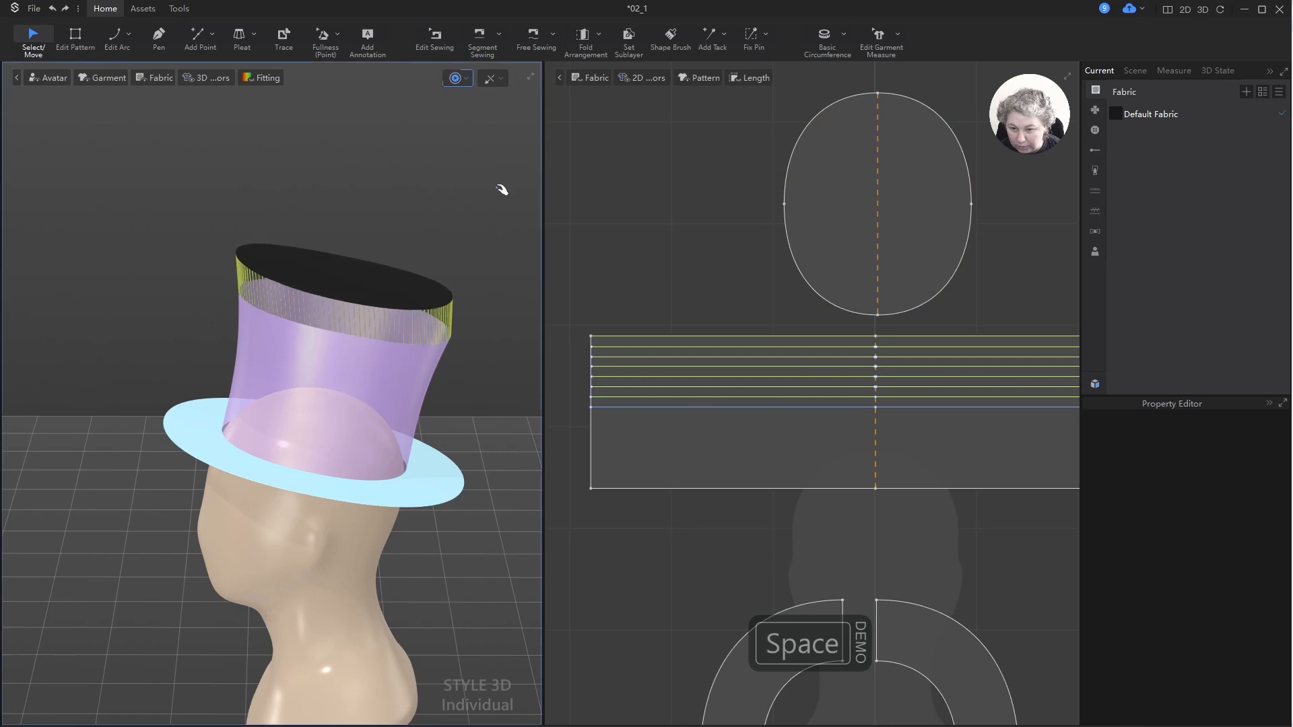
right_click_drag(370, 211, 218, 230)
key("space")
key("space")
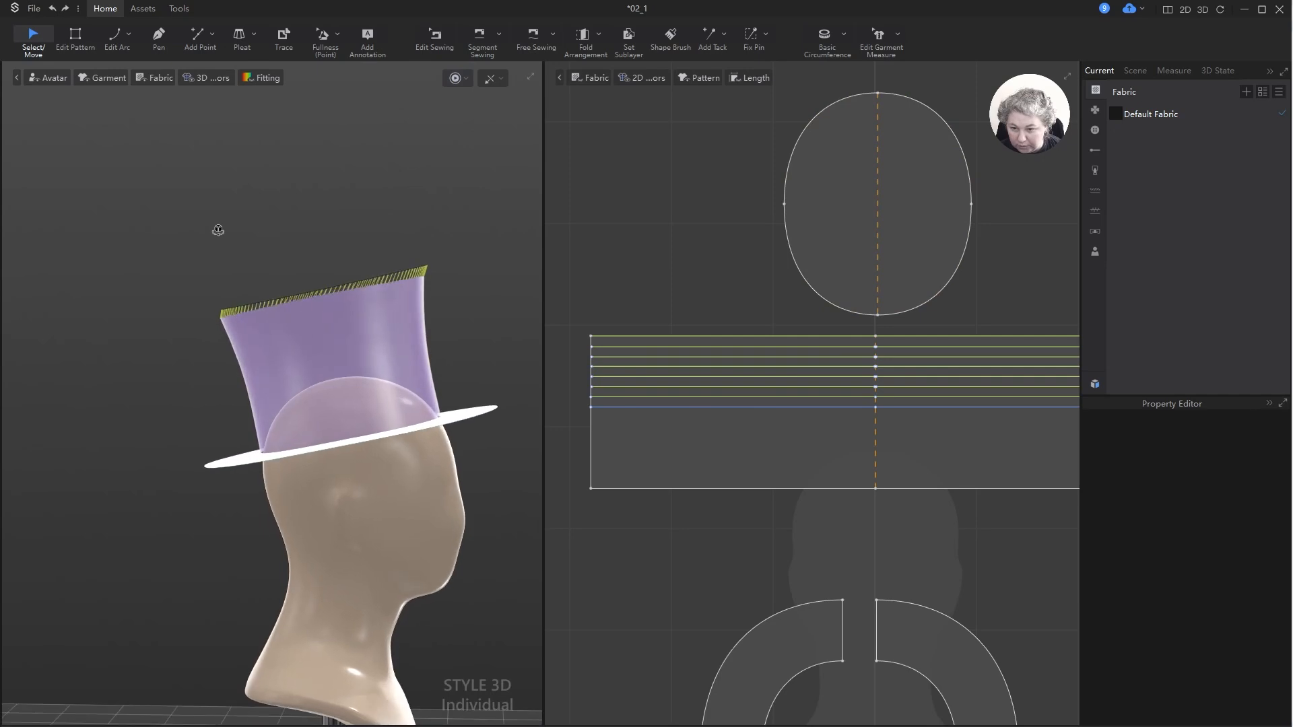
- Freeze the flattened crown top pattern
scroll(392, 272, "up", 3)
left_click_drag(432, 261, 428, 321, "alt")
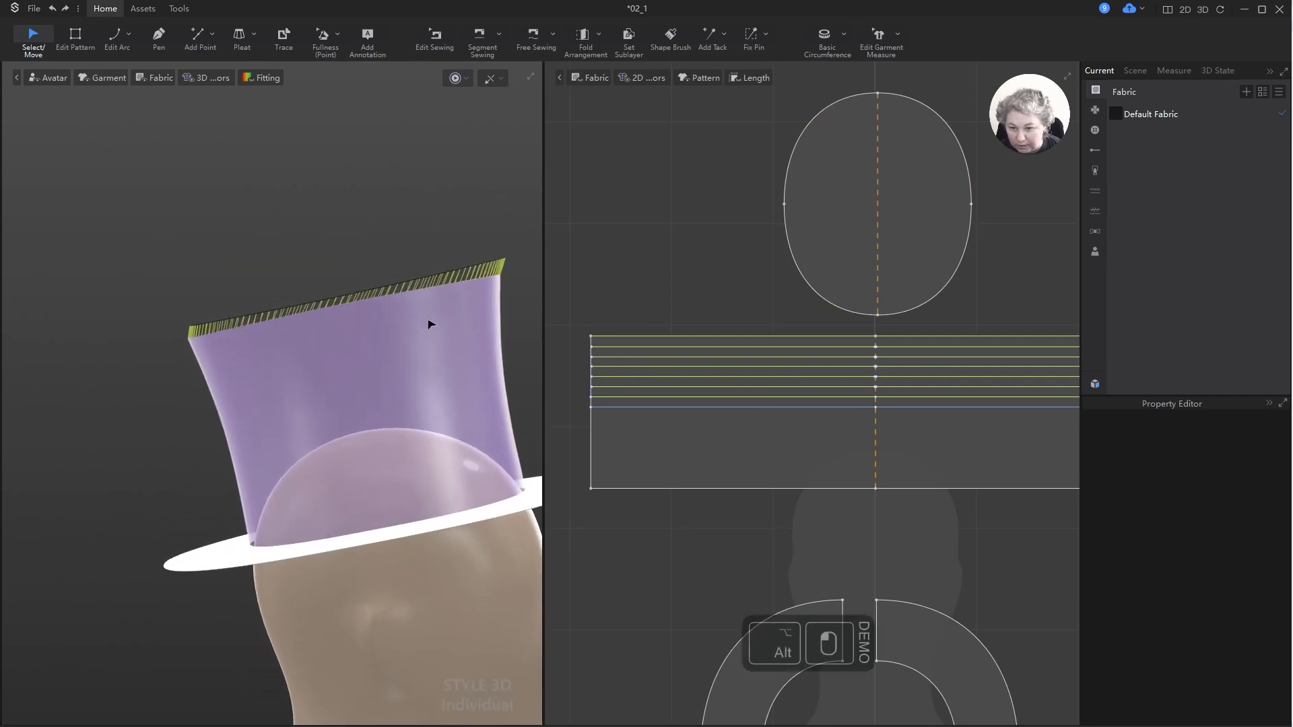
left_click(450, 276)
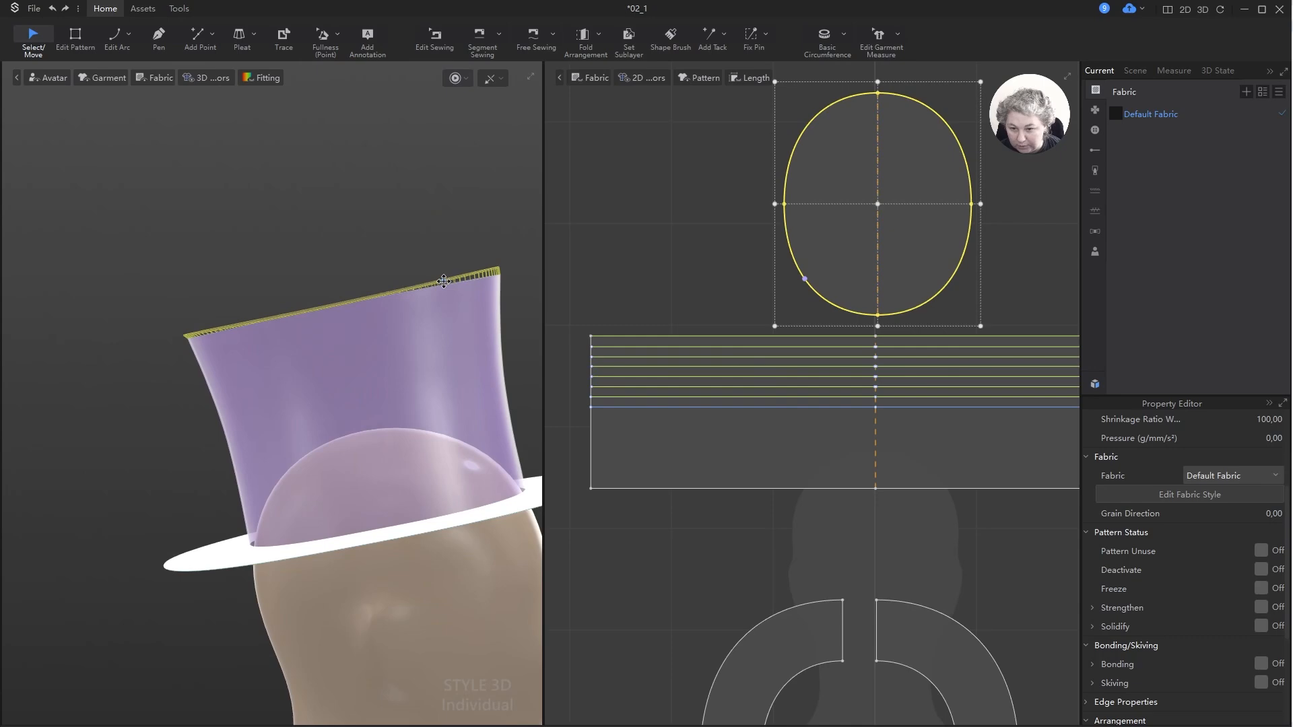
right_click_drag(444, 281, 493, 275)
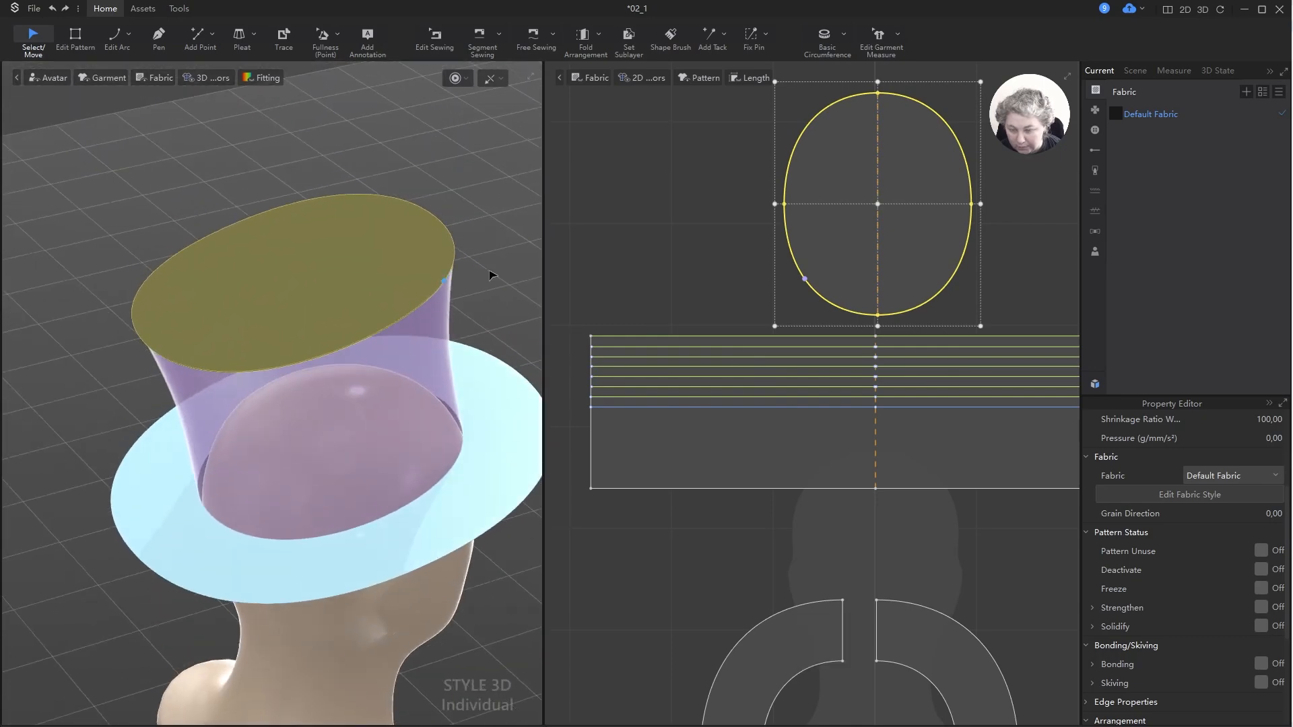
key("ctrl+k")
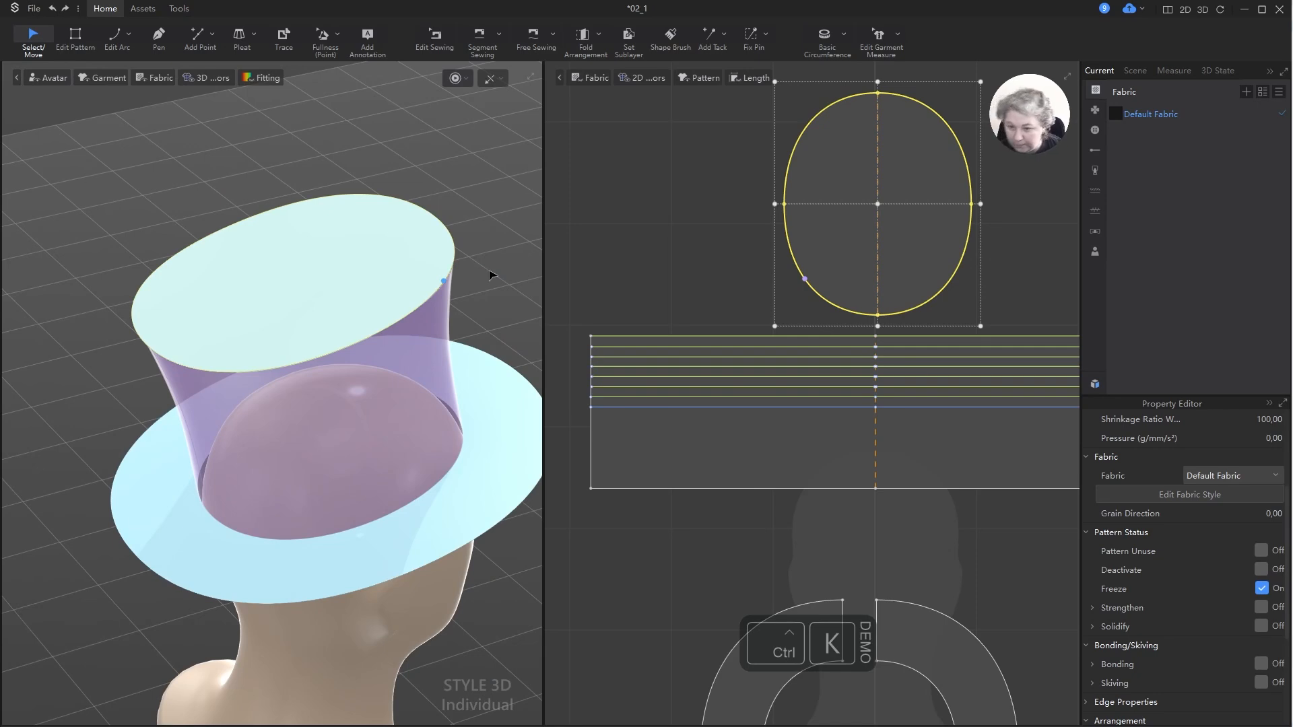
- Reactivate the crown side pattern
scroll(471, 242, "down", 3)
right_click_drag(447, 210, 412, 196)
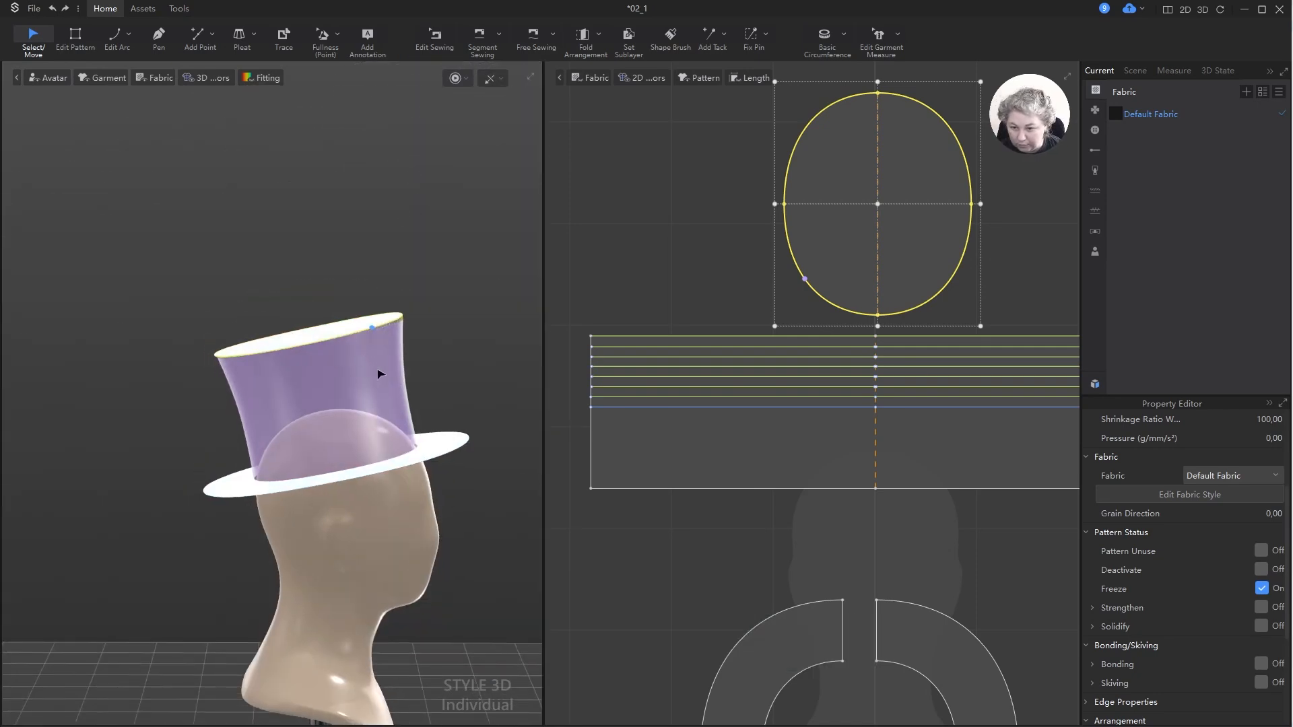
left_click(397, 360)
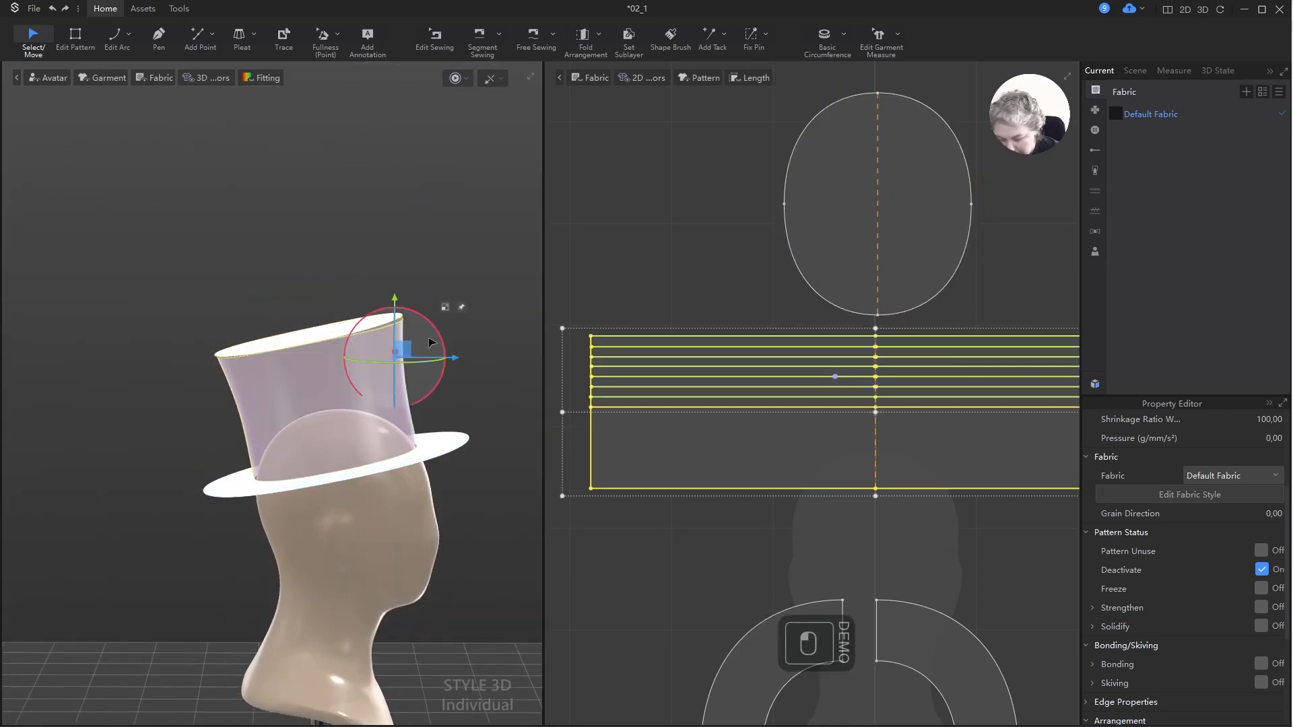
key("ctrl+shift+j")
left_click(308, 193)
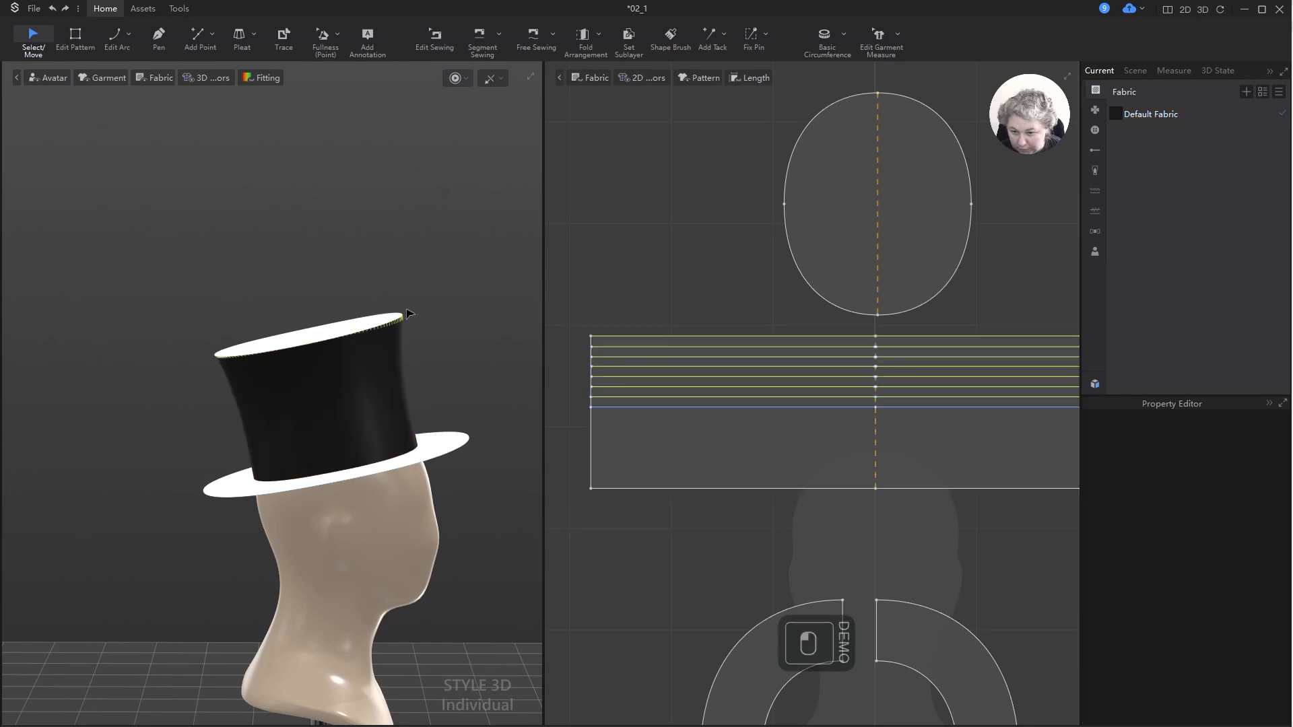
- Select both halves of the brim and unfreeze them
scroll(470, 349, "up", 3)
left_click(472, 541)
right_click_drag(450, 390, 279, 382)
left_click_drag(457, 384, 118, 320, "alt")
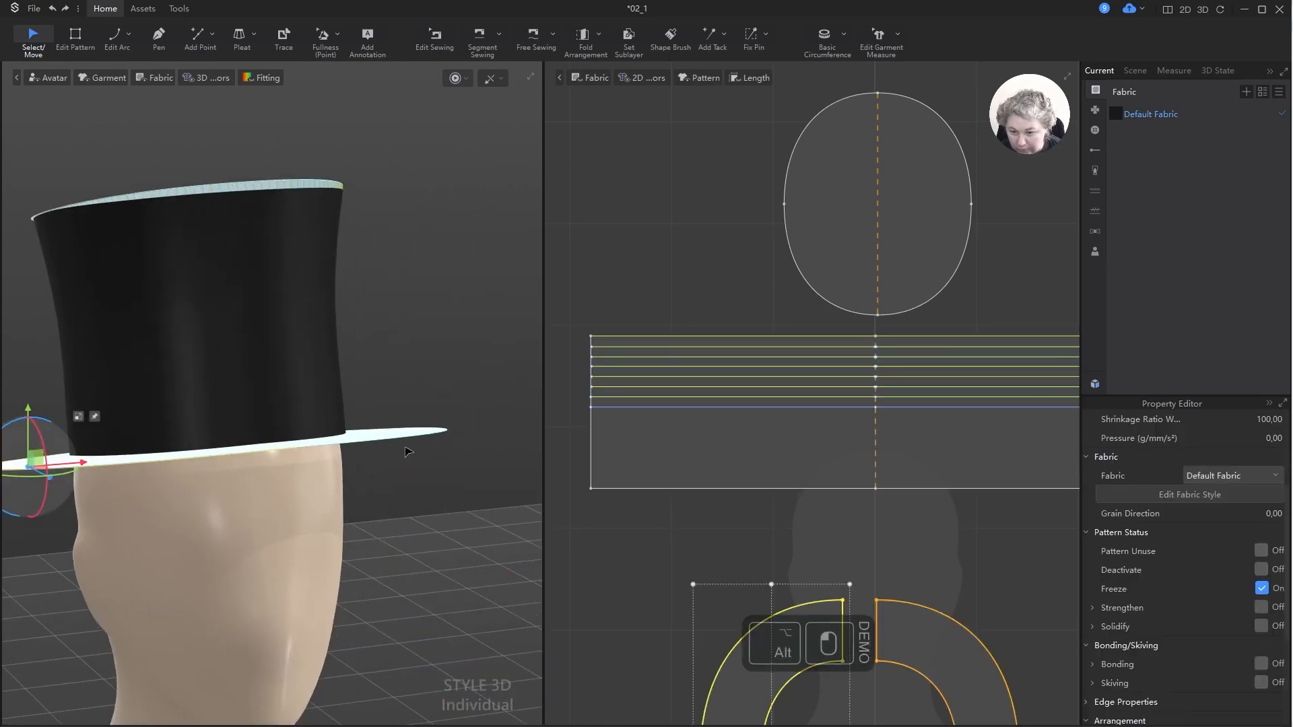
left_click(396, 439, "shift")
left_click(448, 324)
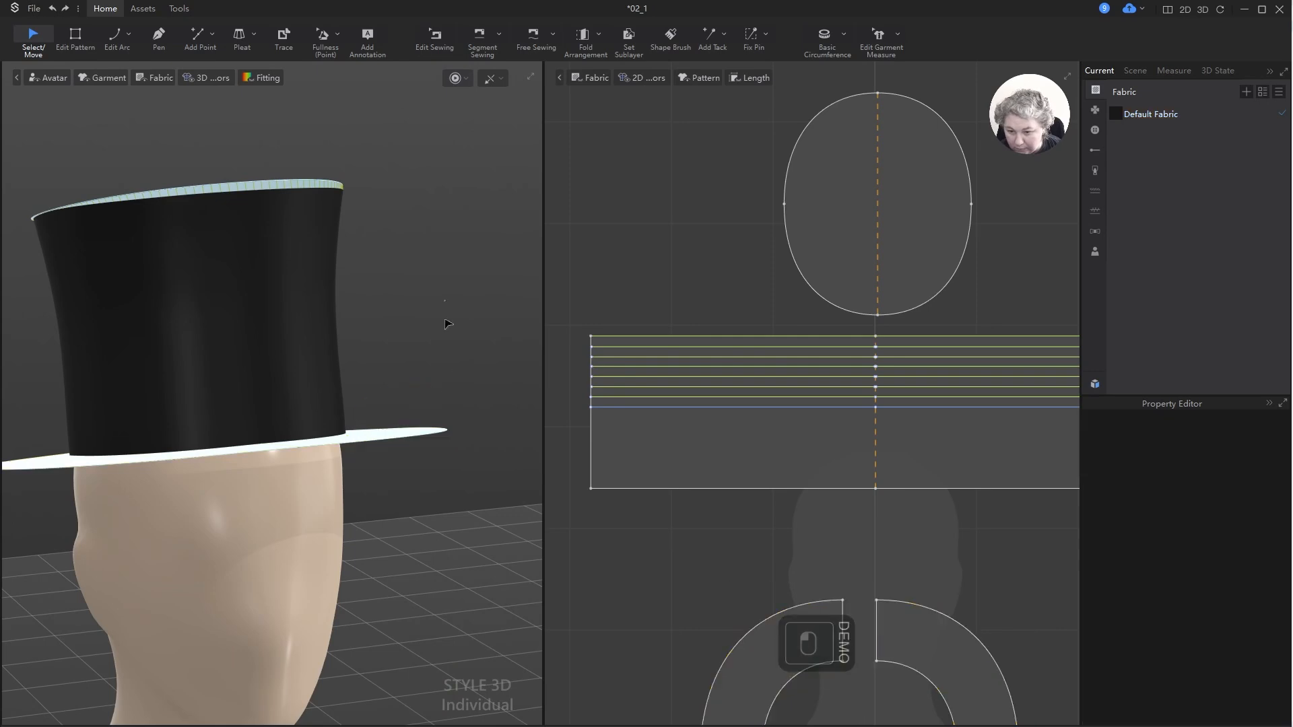
left_click(417, 433)
left_click(150, 458, "shift")
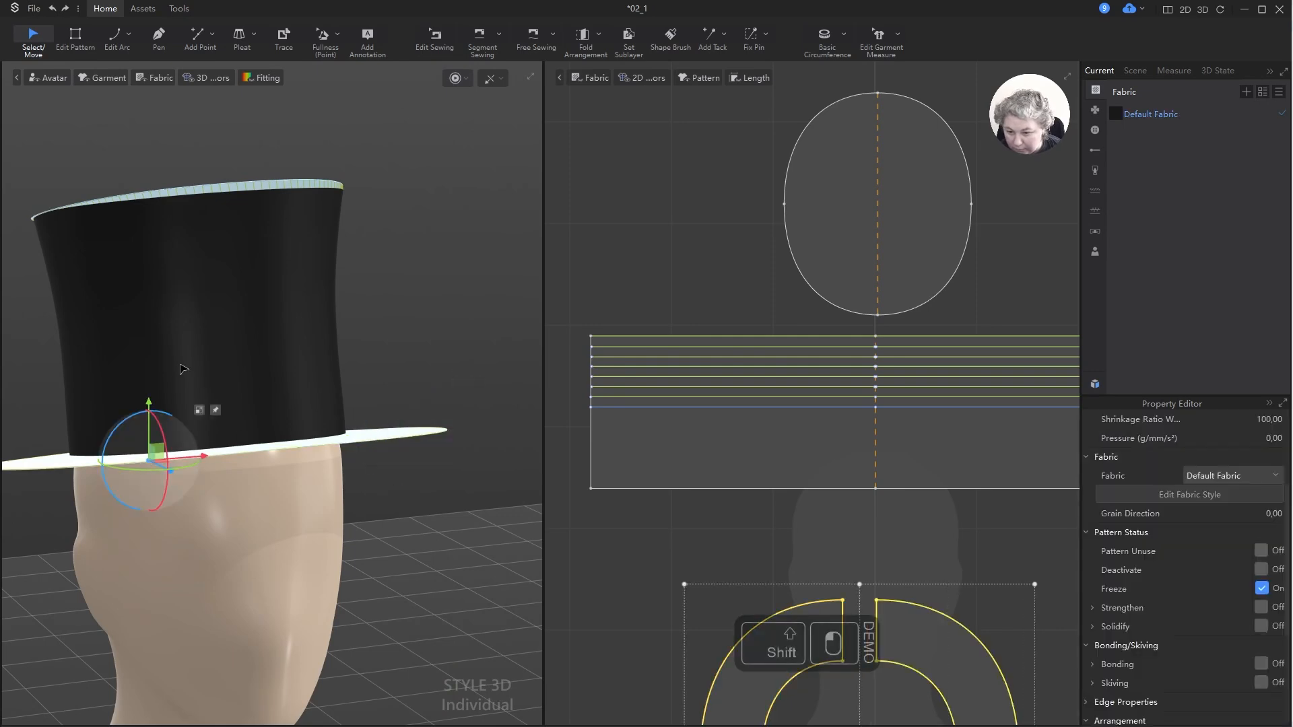
key("ctrl+k")
- Simulate the hat with the brim unfrozen and check where the brim meets the crown
key("space")
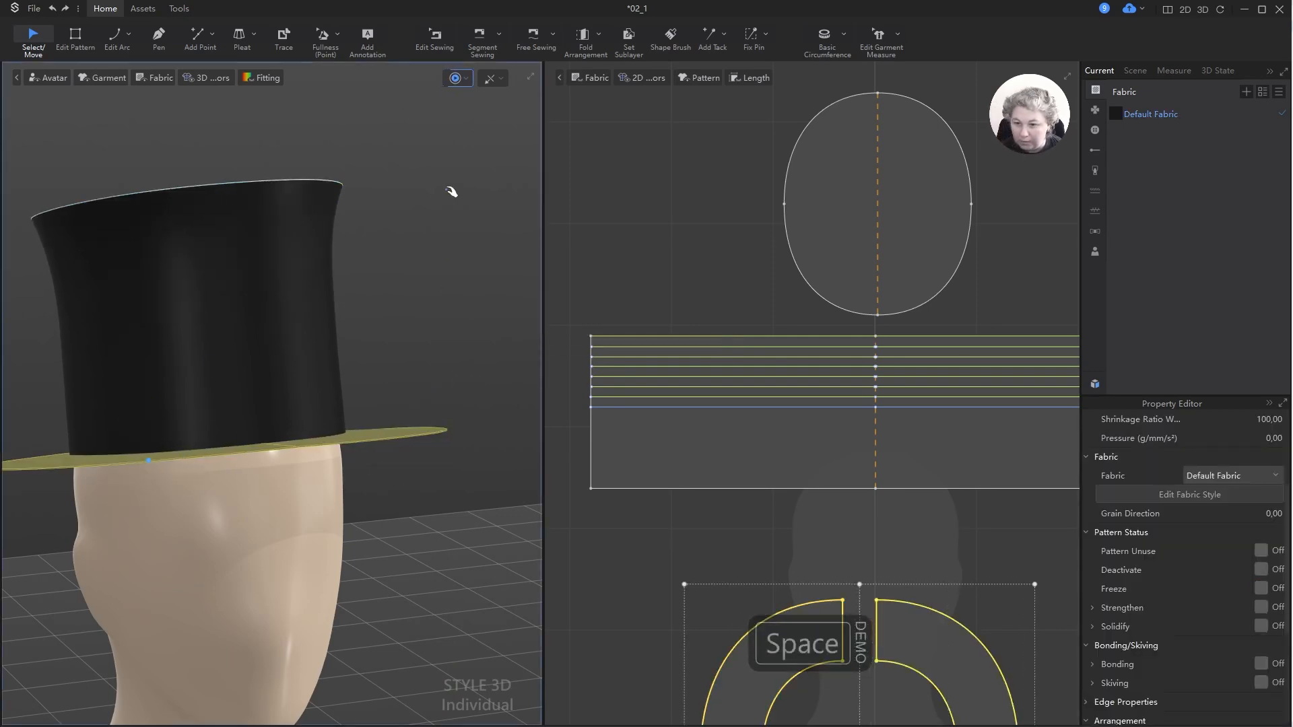
right_click_drag(447, 254, 430, 272)
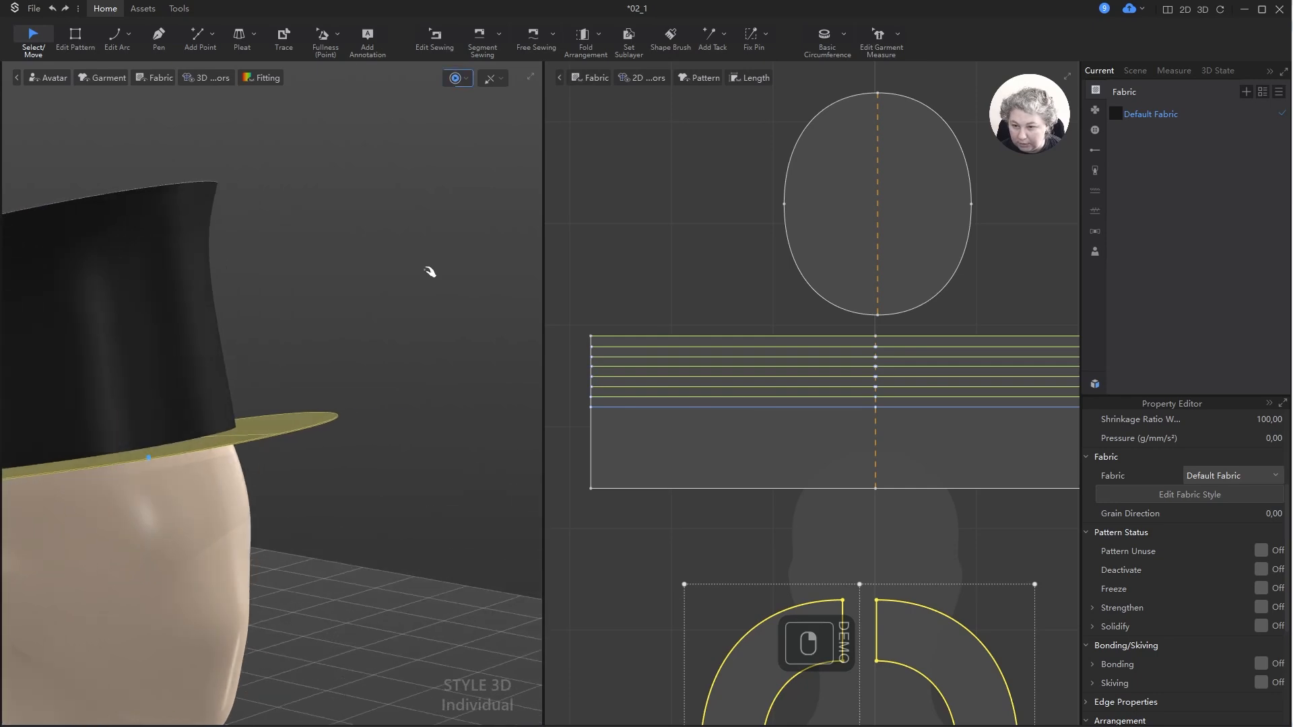
left_click_drag(431, 272, 447, 254, "alt")
right_click_drag(447, 254, 367, 259)
left_click_drag(367, 258, 455, 220, "alt")
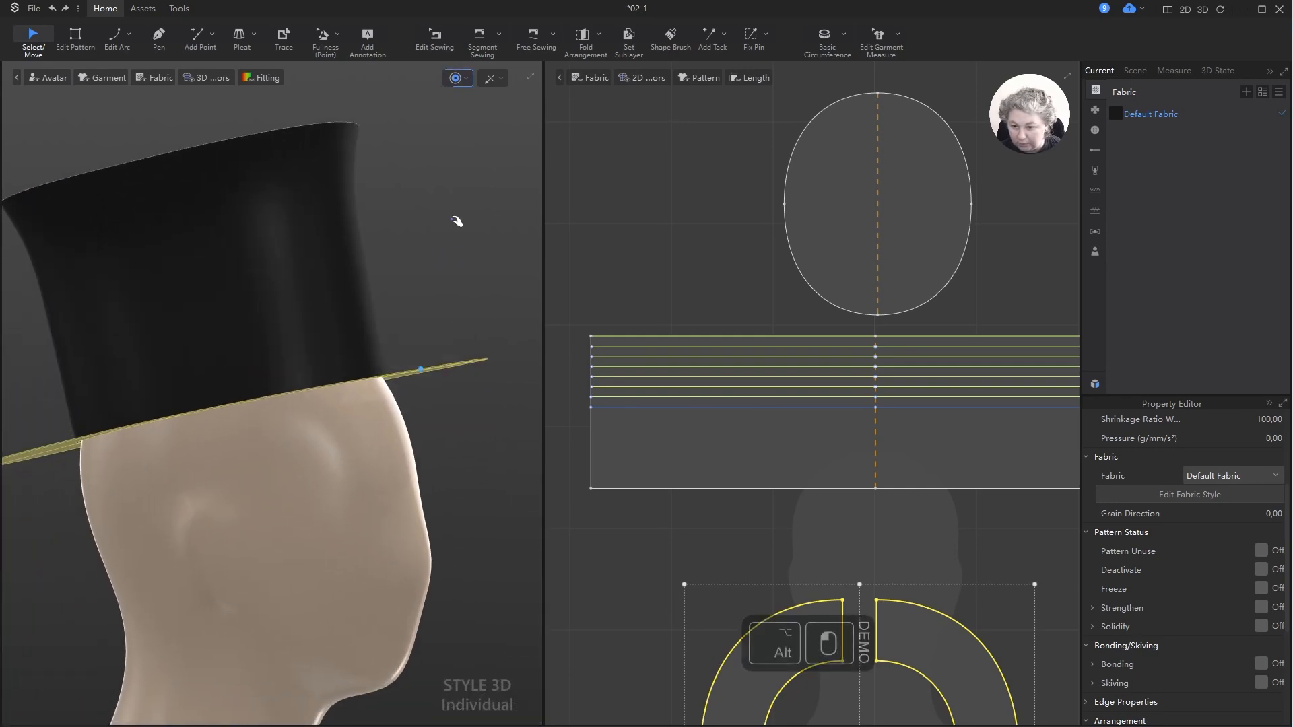
- Stop the simulation and unfreeze the crown top pattern
key("space")
right_click_drag(412, 237, 402, 303)
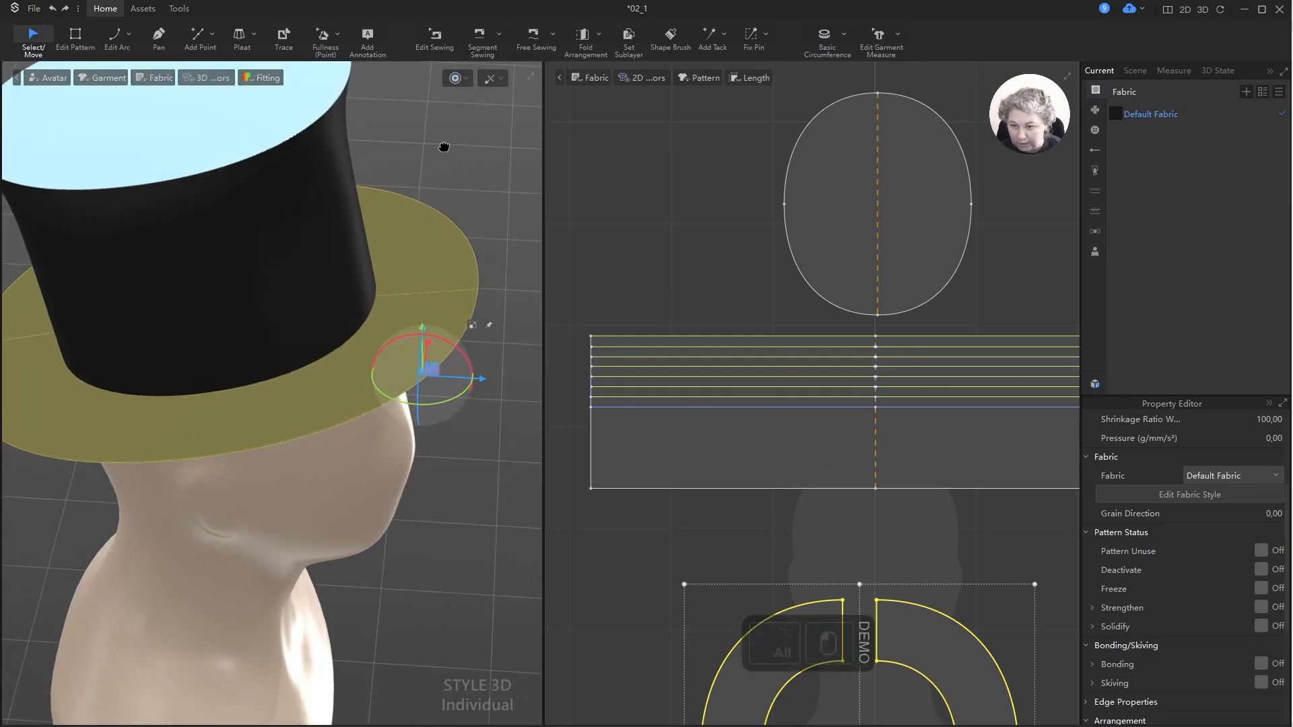
left_click_drag(444, 148, 466, 248, "alt")
left_click(298, 260)
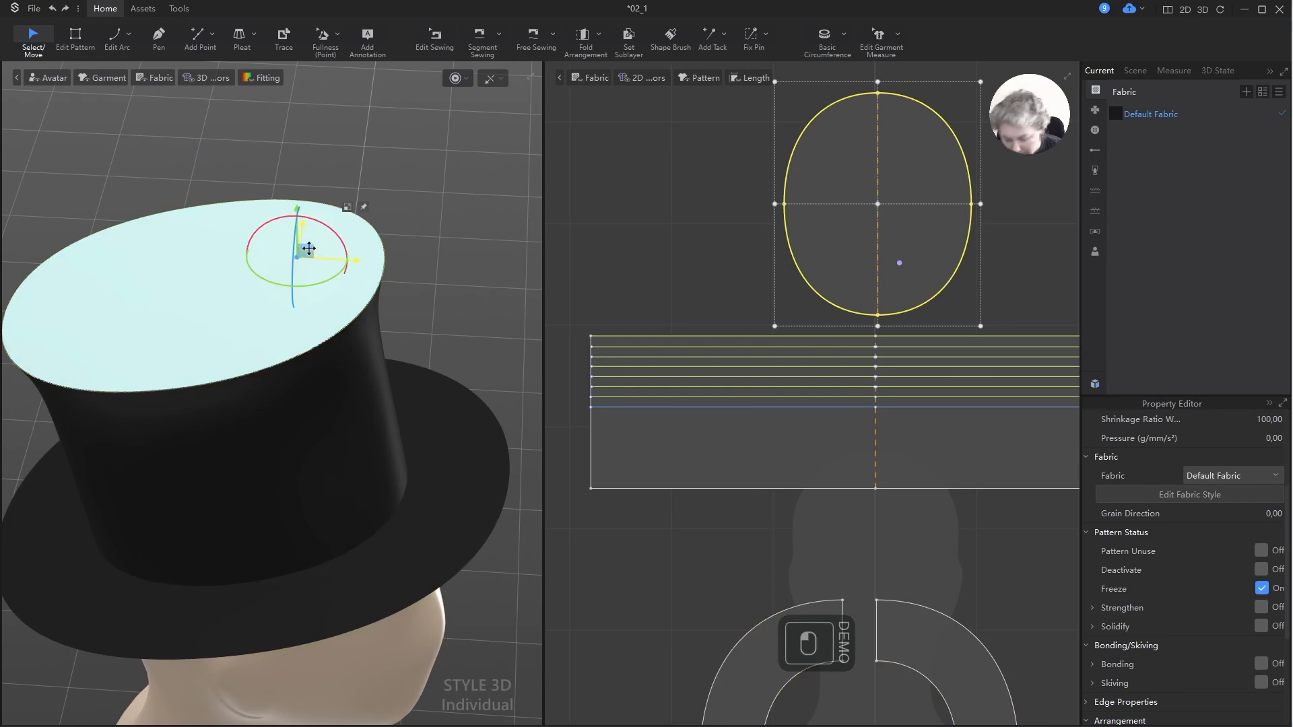
key("ctrl+k")
left_click(464, 173)
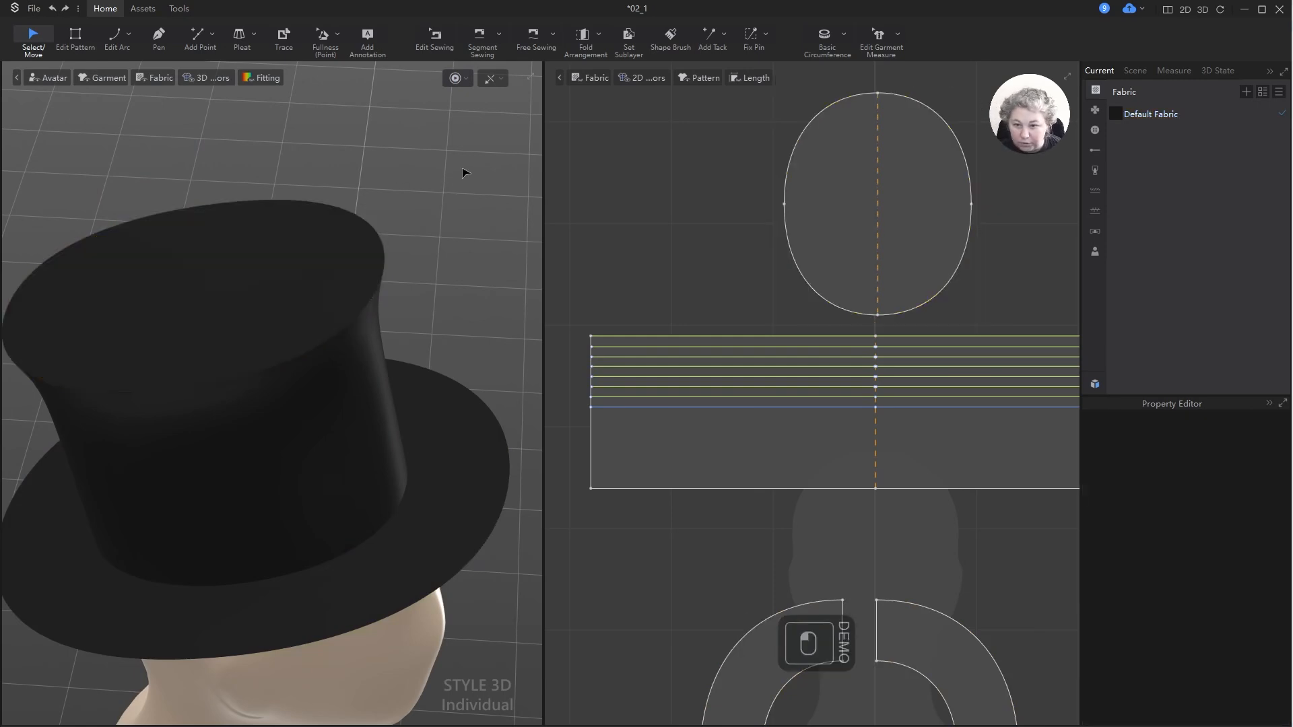
- Solidify the crown top pattern and start simulating the hat
left_click(882, 166)
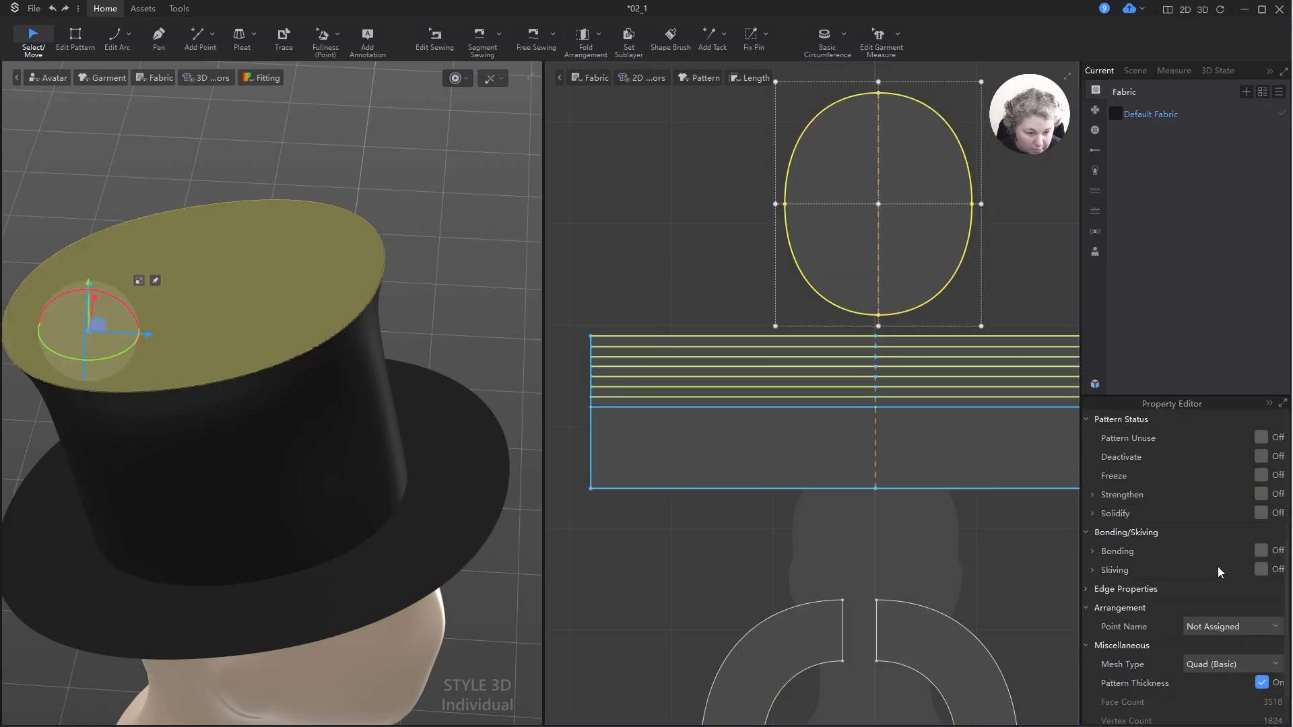
left_click(1262, 514)
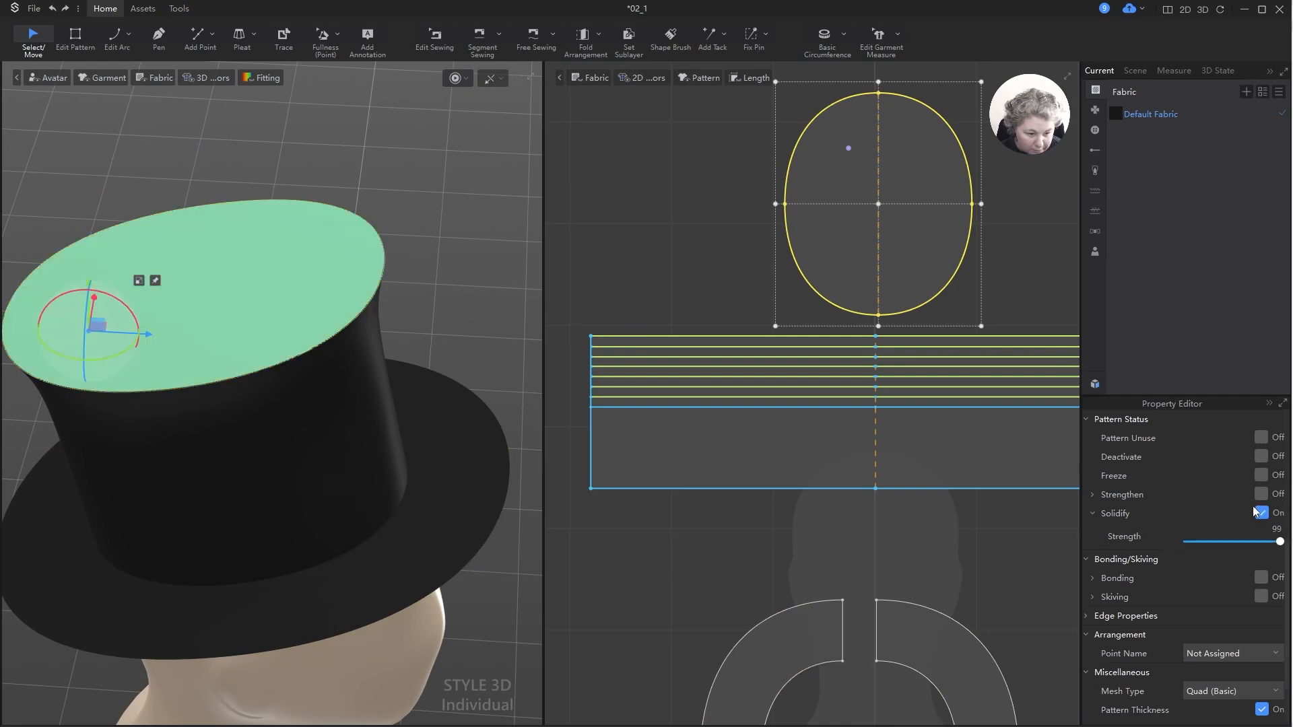
right_click_drag(404, 246, 458, 279)
key("space")
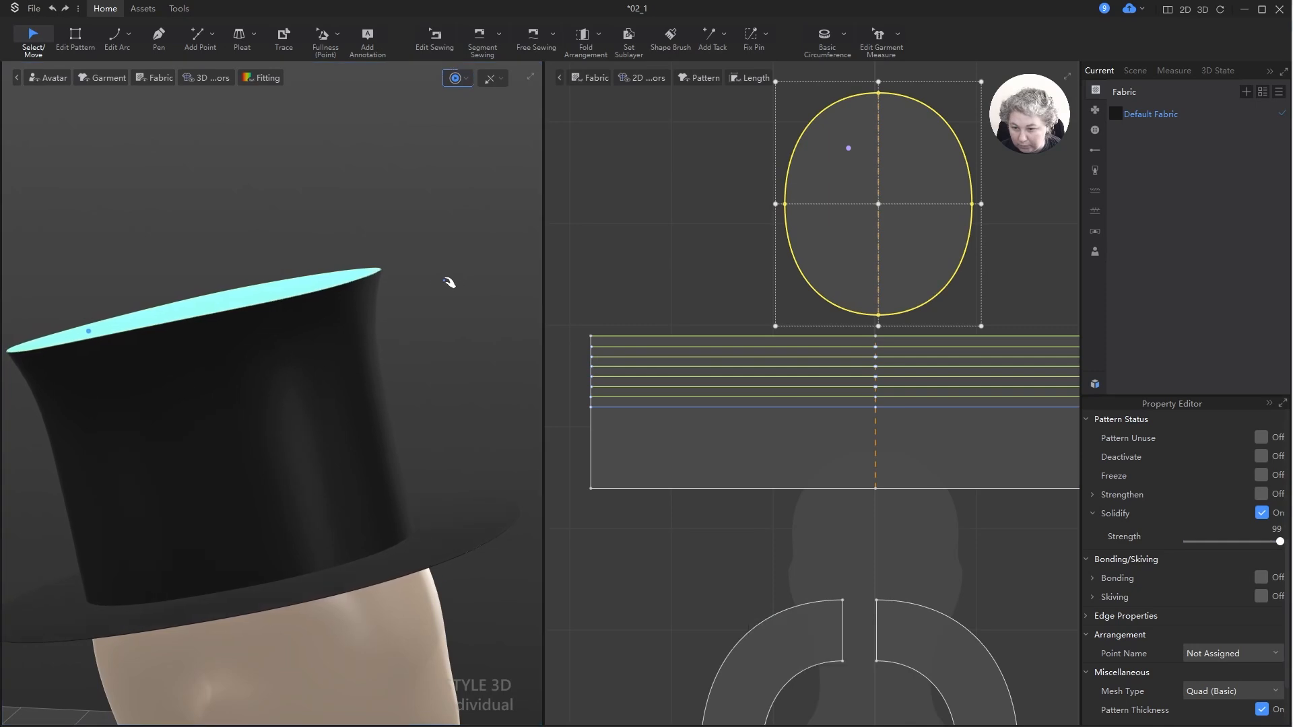
- Undo the last change, restart the simulation and inspect the solidified crown top from several sides
right_click_drag(455, 329, 265, 196)
key("ctrl+z")
left_click(300, 149)
key("space")
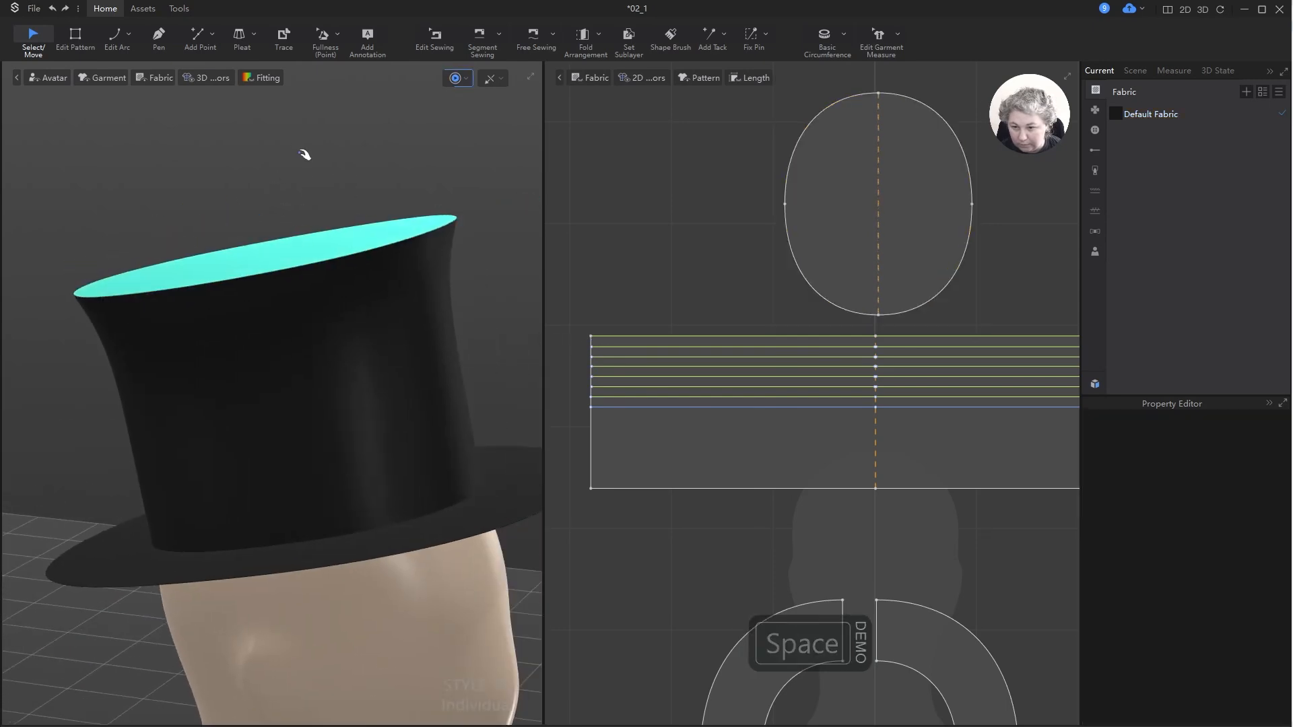
right_click_drag(474, 287, 540, 289)
right_click_drag(257, 291, 386, 268)
left_click(352, 266)
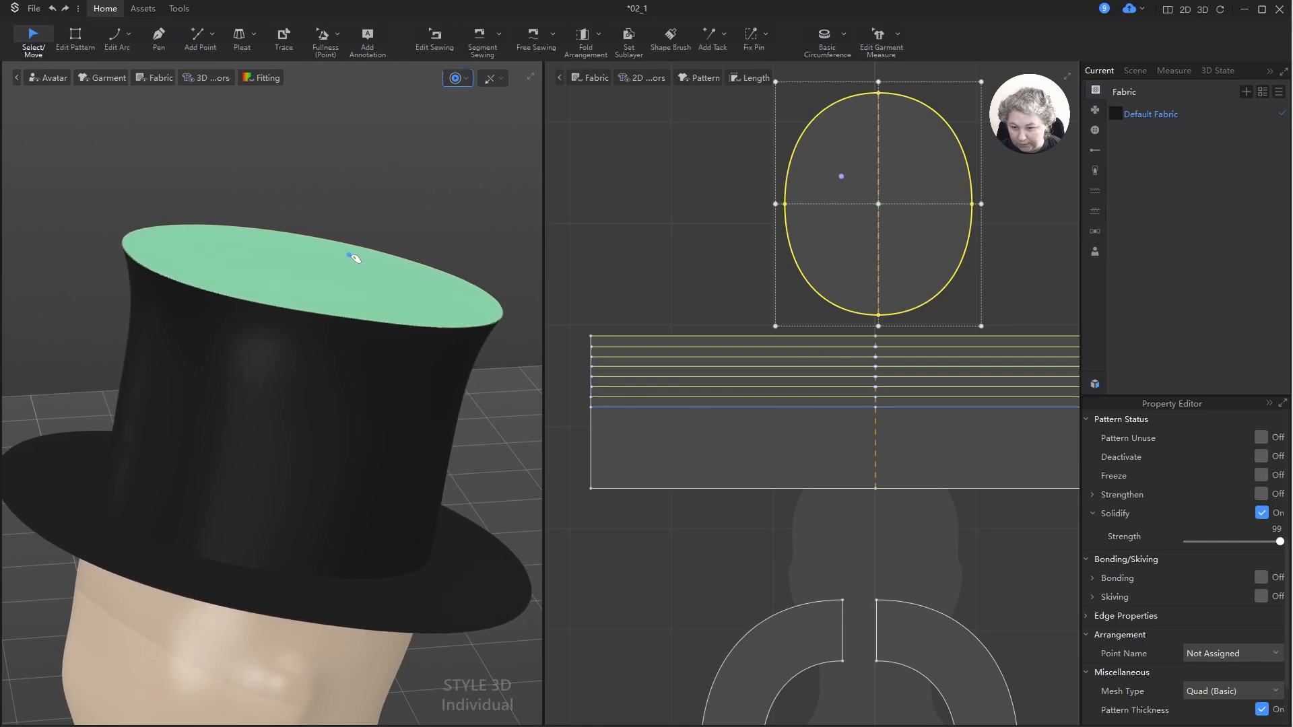
right_click_drag(365, 252, 444, 191)
left_click(291, 161)
- Simulate the hat again, checking the crown's shape from the front, and stop the simulation
scroll(381, 269, "down", 3)
right_click_drag(381, 268, 341, 231, "alt")
scroll(337, 227, "up", 4)
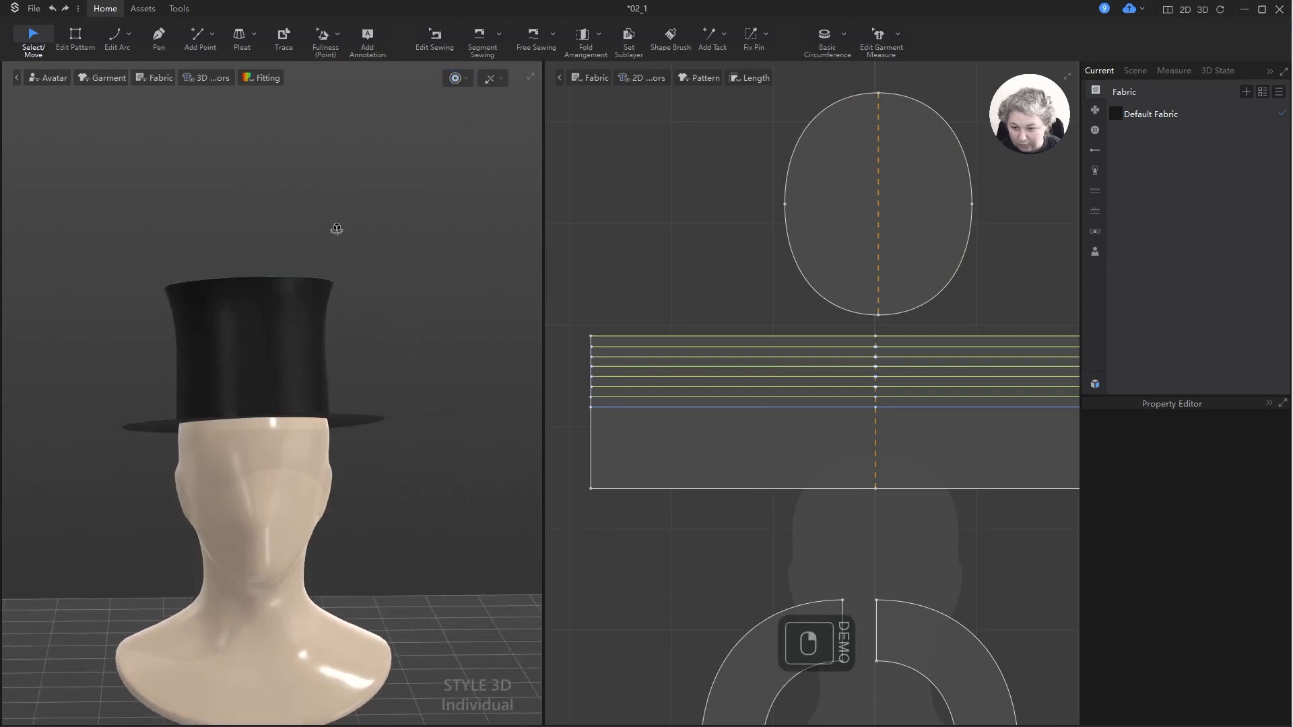
scroll(329, 368, "up", 2)
left_click(357, 255)
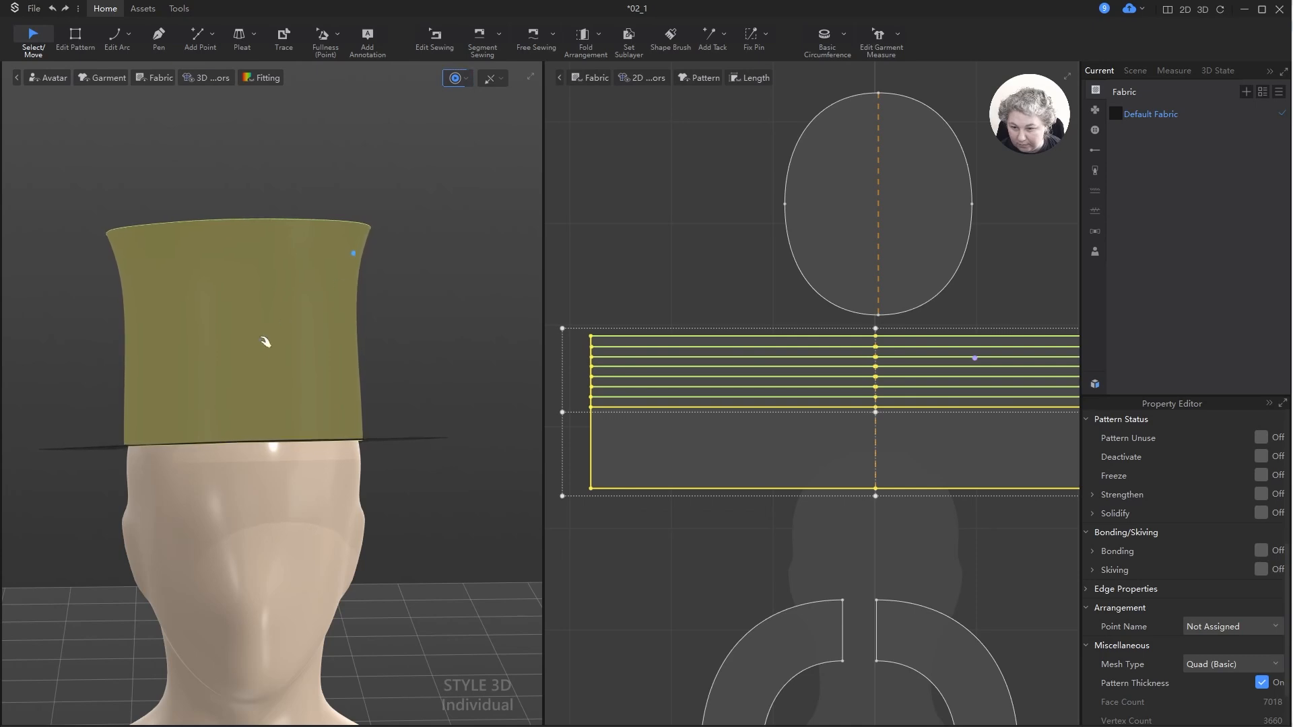
right_click_drag(385, 313, 446, 307)
left_click(437, 304)
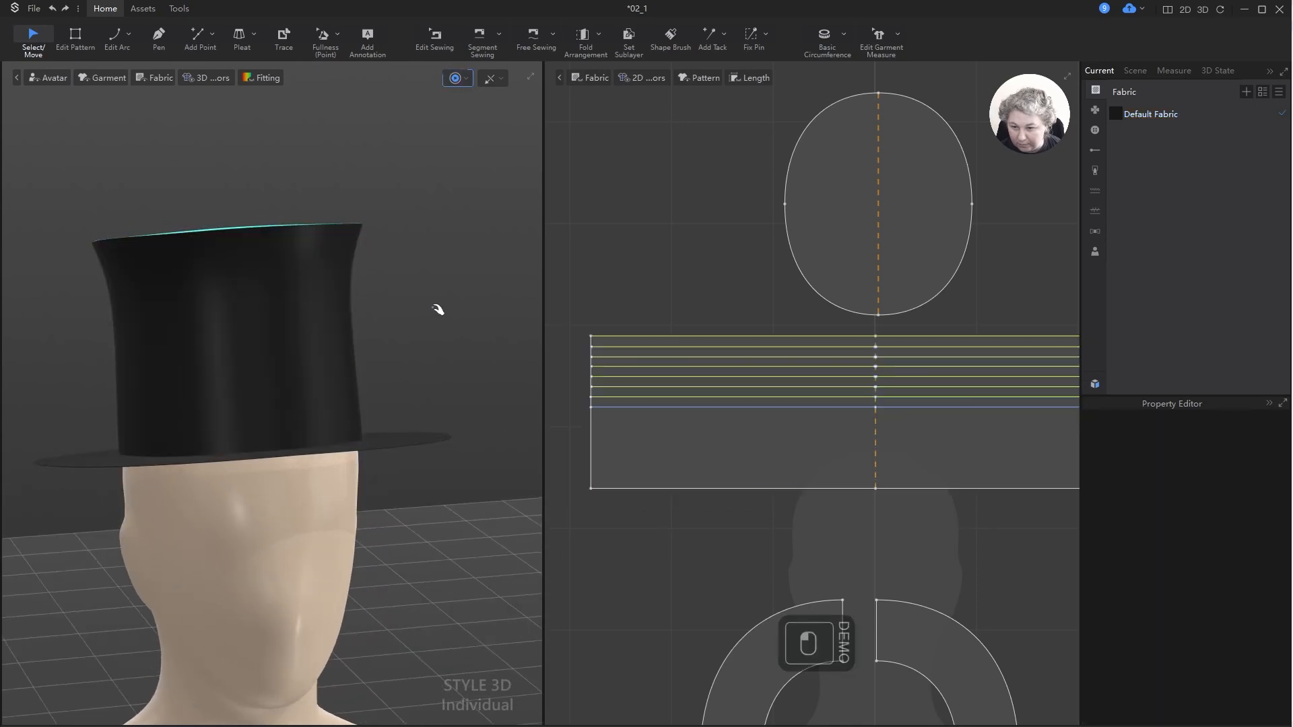
key("space")
- Examine the spacing of the internal lines on the 2D crown side pattern
scroll(405, 301, "down", 4)
scroll(712, 432, "up", 5)
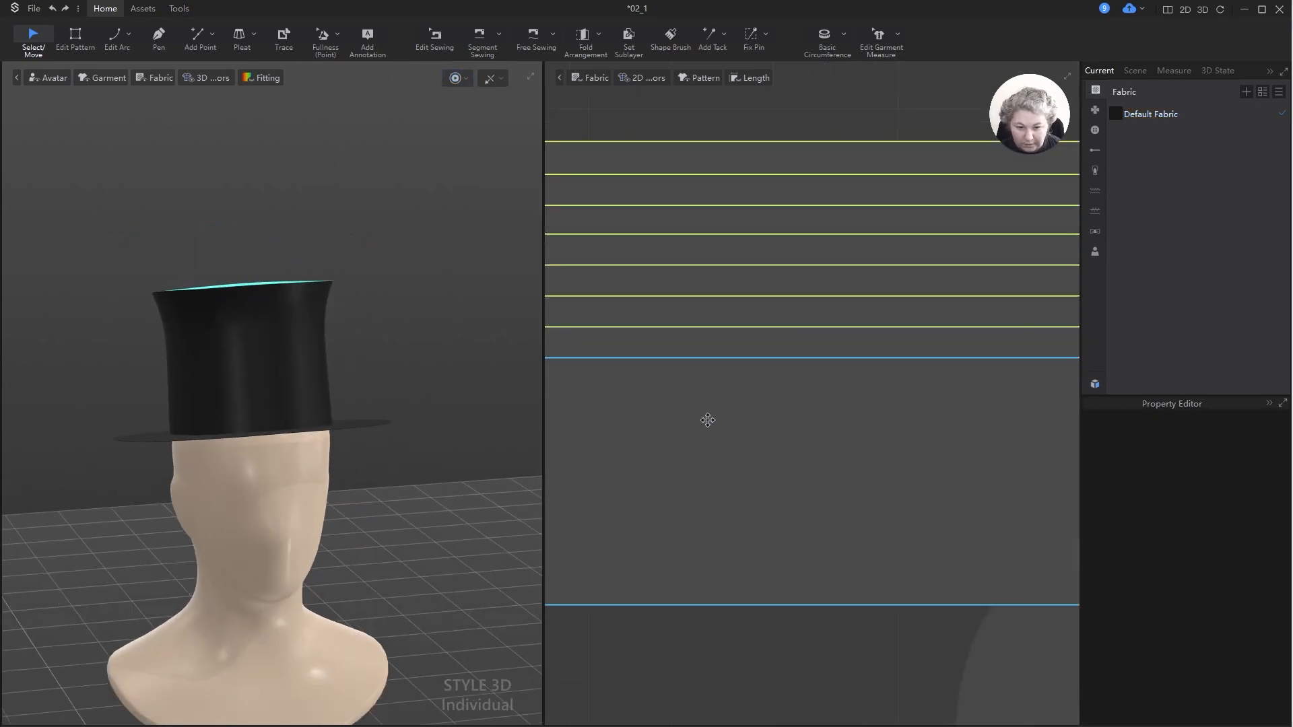
scroll(707, 422, "down", 5)
key("z")
scroll(676, 421, "up", 4)
scroll(693, 393, "down", 2)
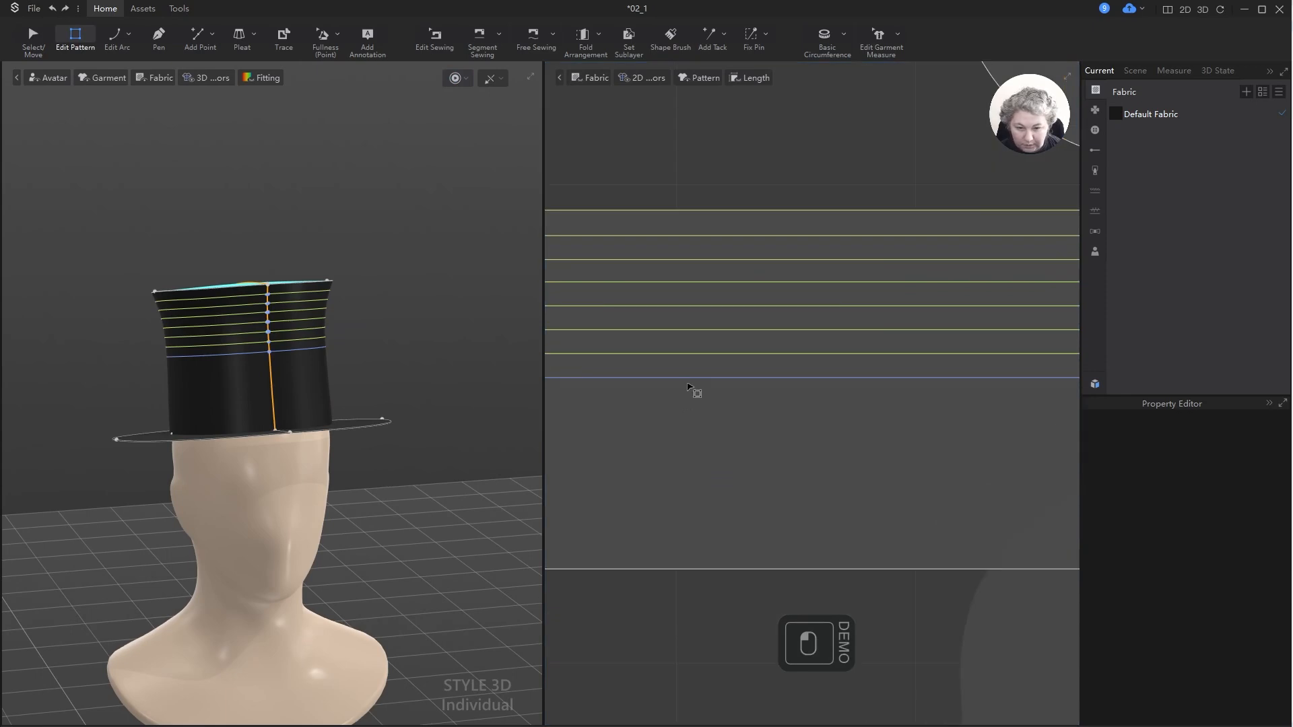
scroll(924, 337, "up", 6)
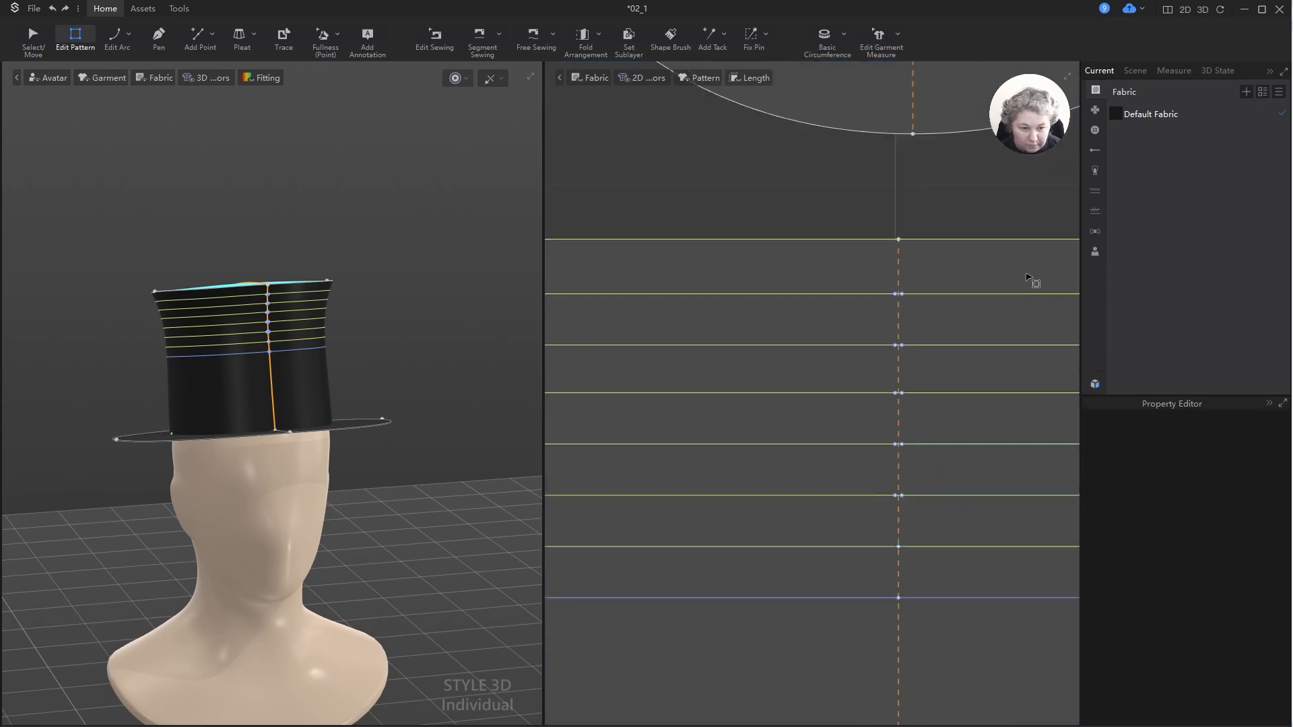
scroll(794, 433, "down", 5)
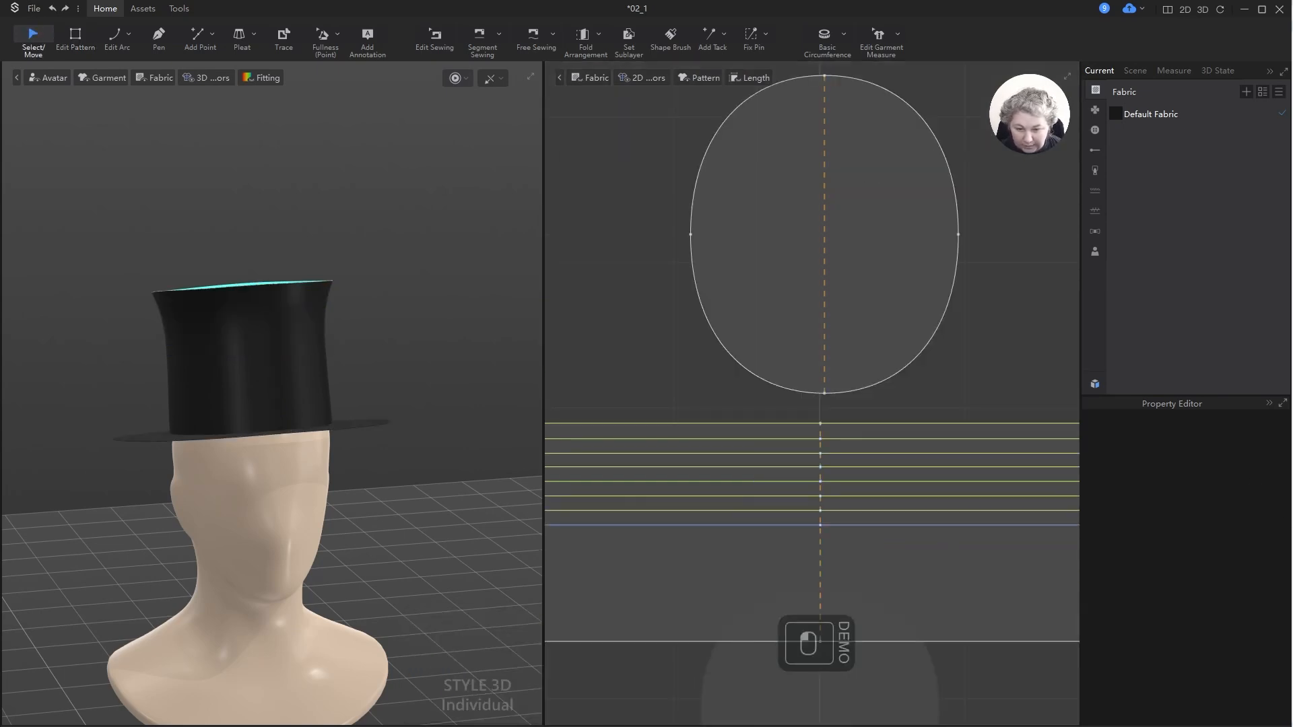
scroll(834, 477, "down", 5)
- Hide the Solidify colour in the 3D view so the crown top shows its fabric
right_click_drag(419, 289, 389, 345)
right_click_drag(296, 311, 364, 384)
left_click(150, 78)
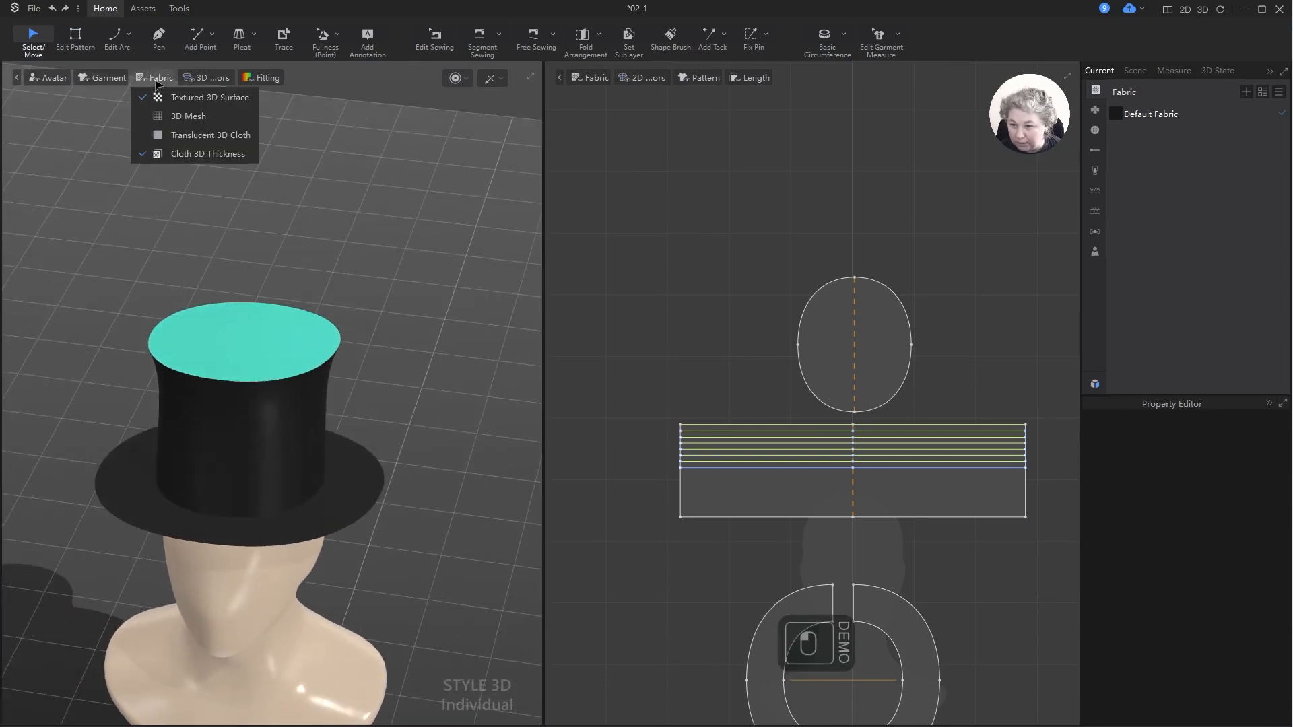
left_click(191, 78)
left_click(216, 162)
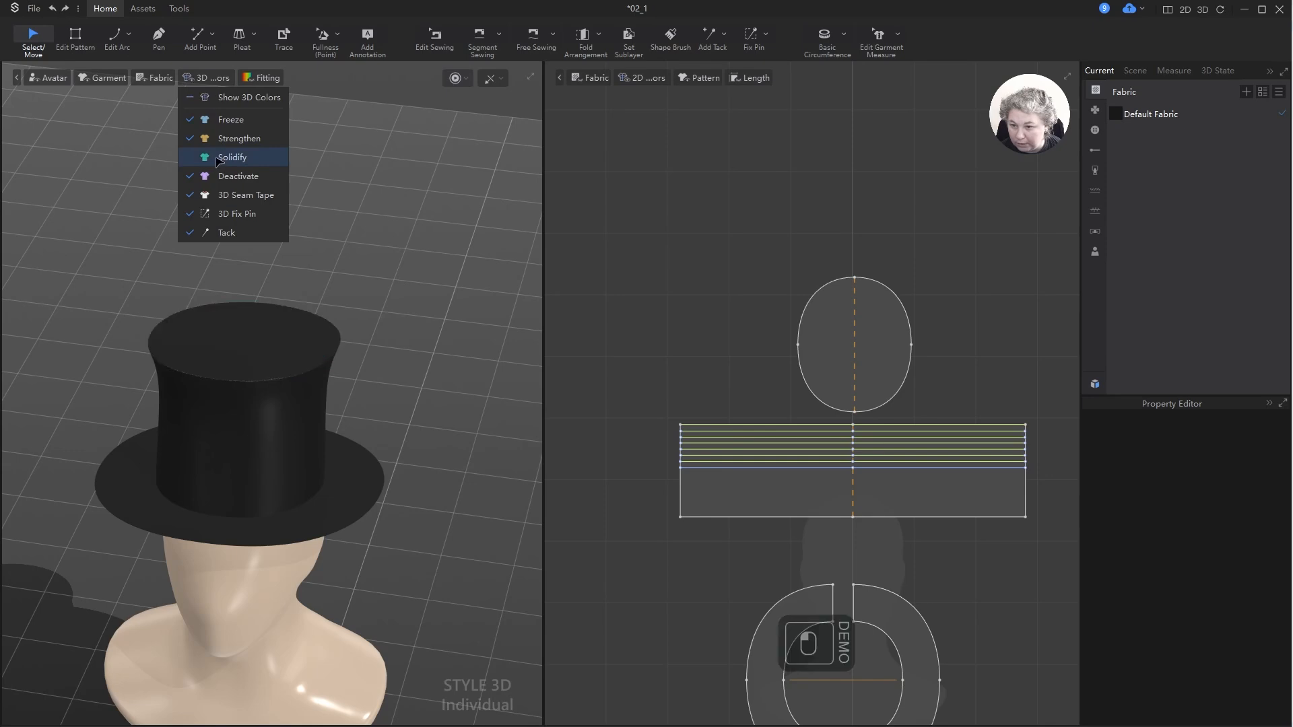
- Check the length of the crown side pattern's vertical edge and inspect where the internal lines meet it
right_click_drag(401, 268, 439, 317)
scroll(768, 480, "up", 5)
scroll(754, 472, "up", 2)
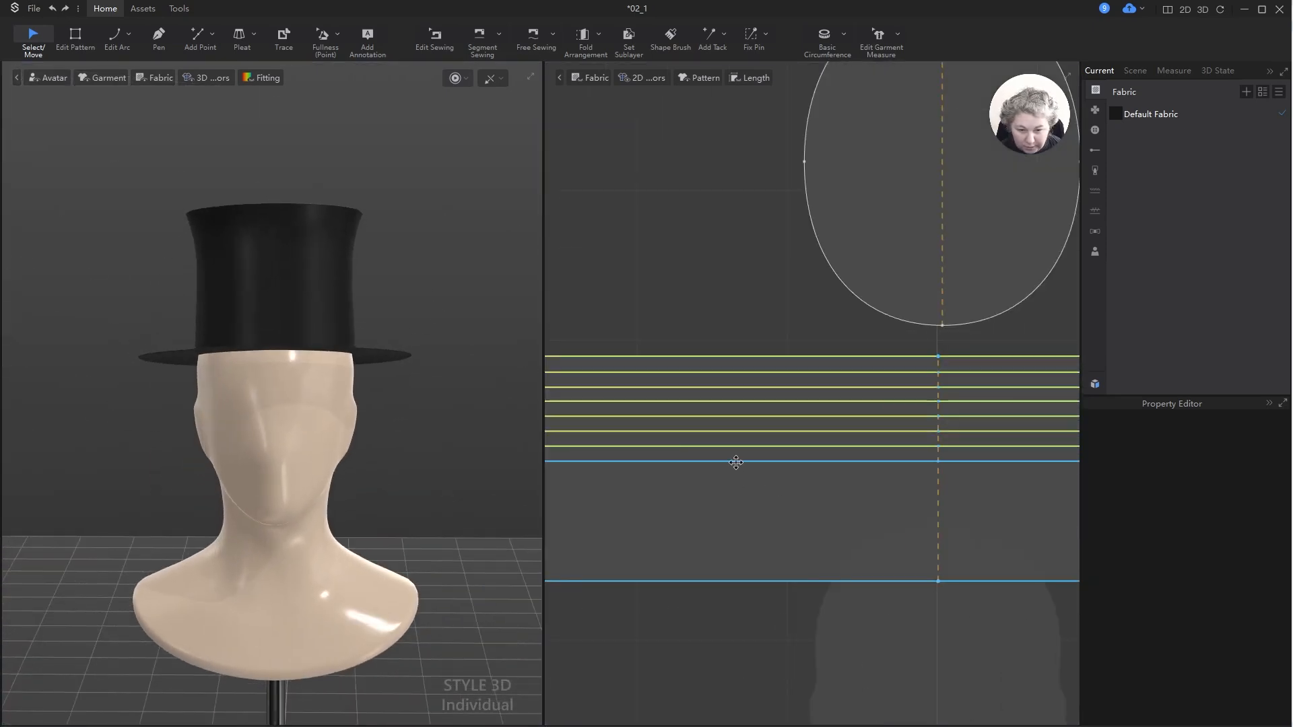
scroll(751, 463, "down", 3)
scroll(663, 450, "up", 3)
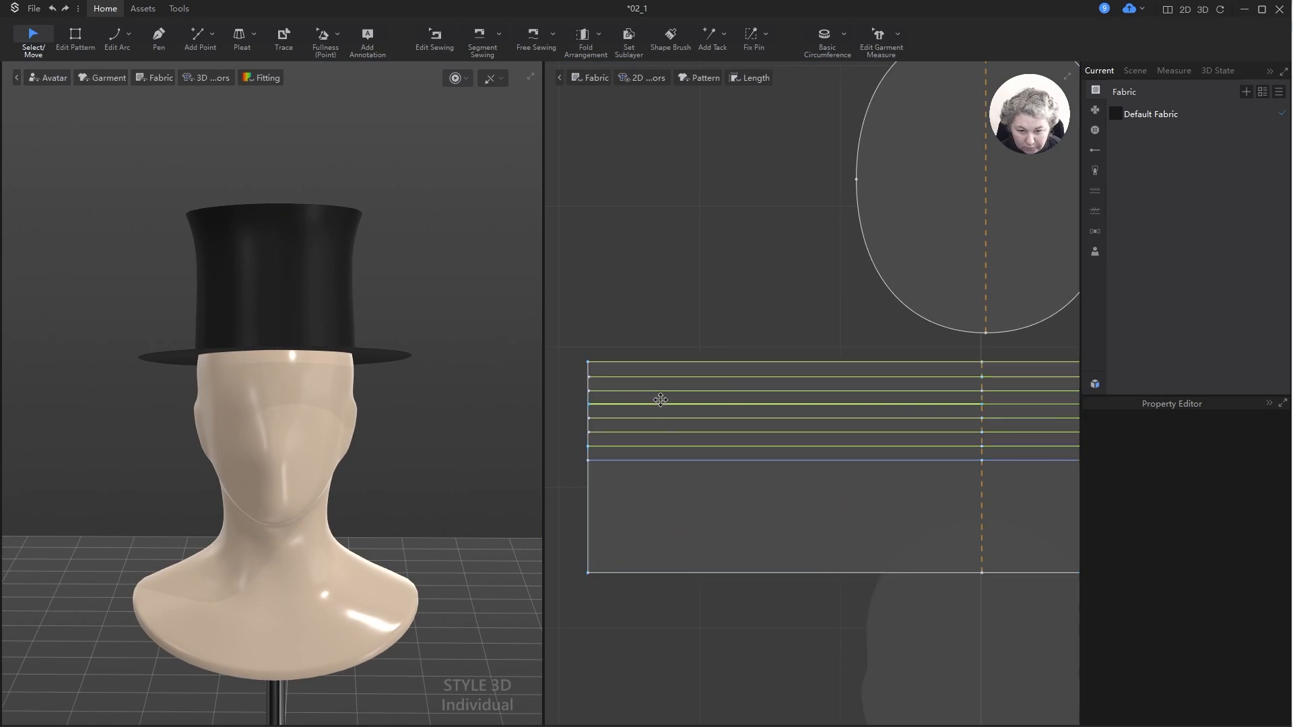
scroll(653, 379, "up", 5)
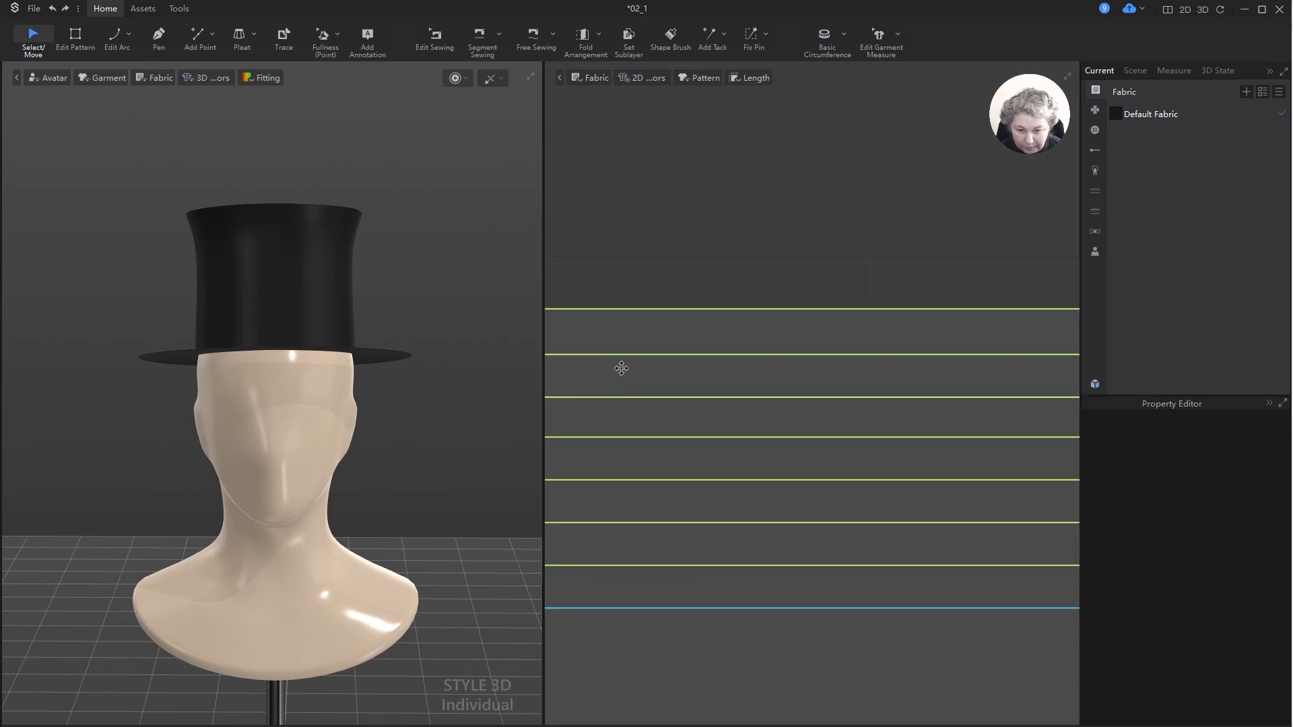
scroll(673, 416, "down", 3)
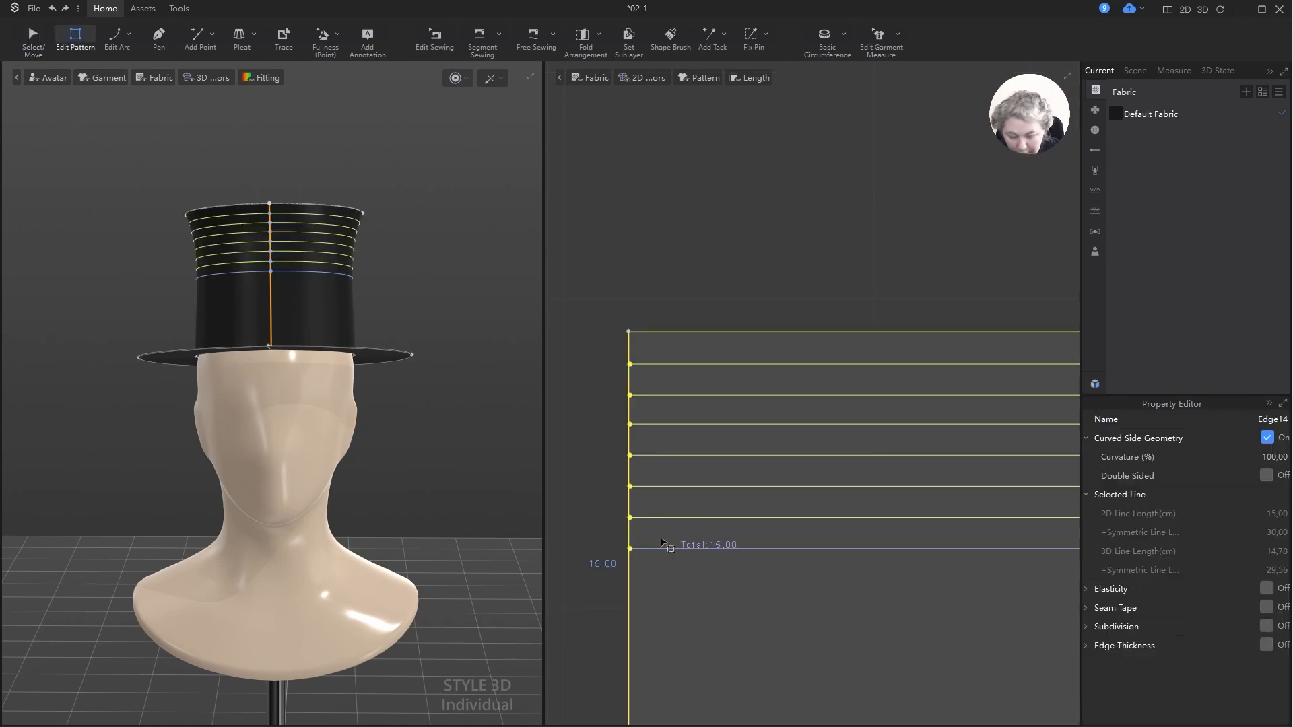
key("alt+l")
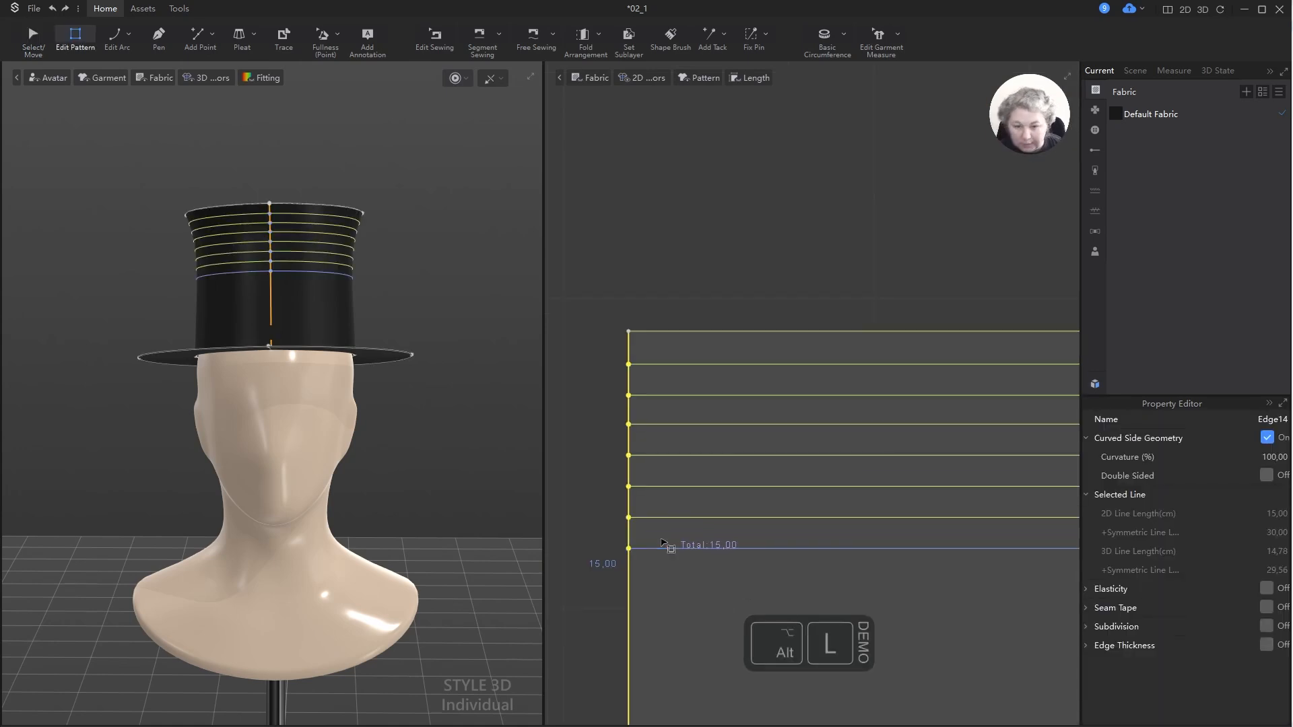
left_click(775, 274)
scroll(759, 438, "down", 3)
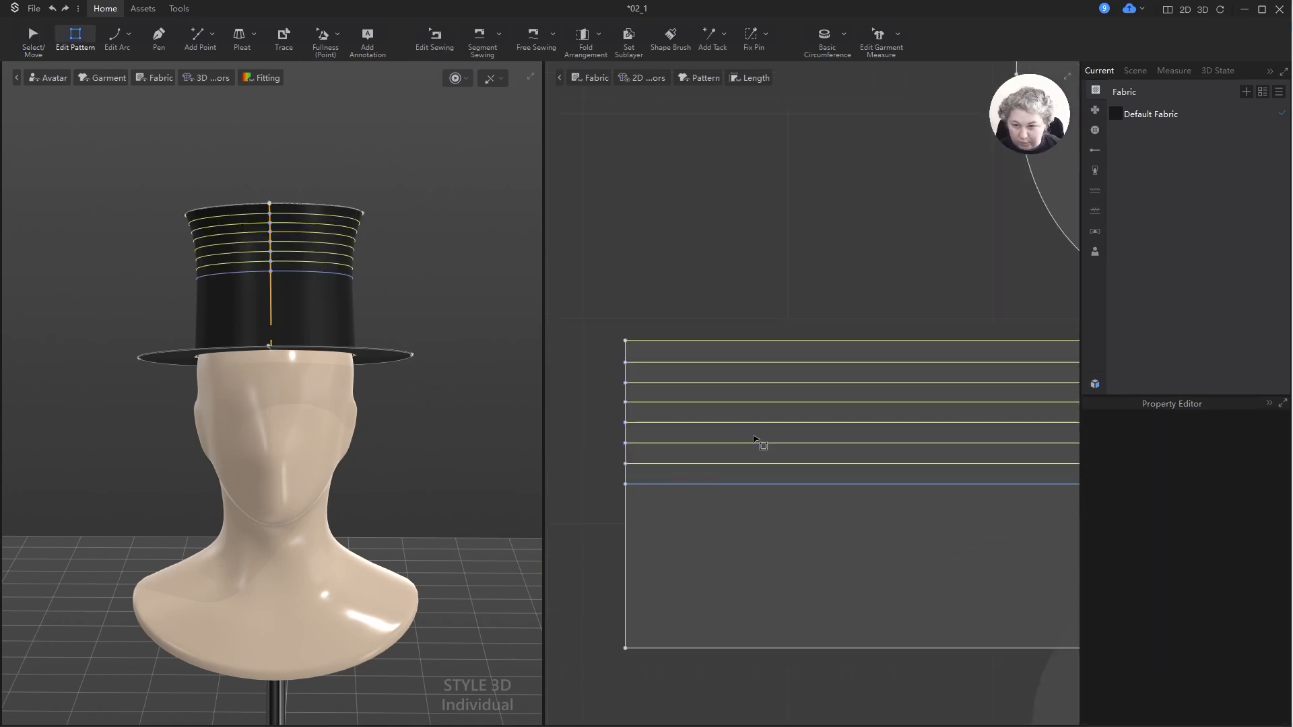
scroll(754, 439, "up", 2)
- Move the lowest internal line of the crown side pattern straight down by 5 cm
key("a")
left_click(664, 497)
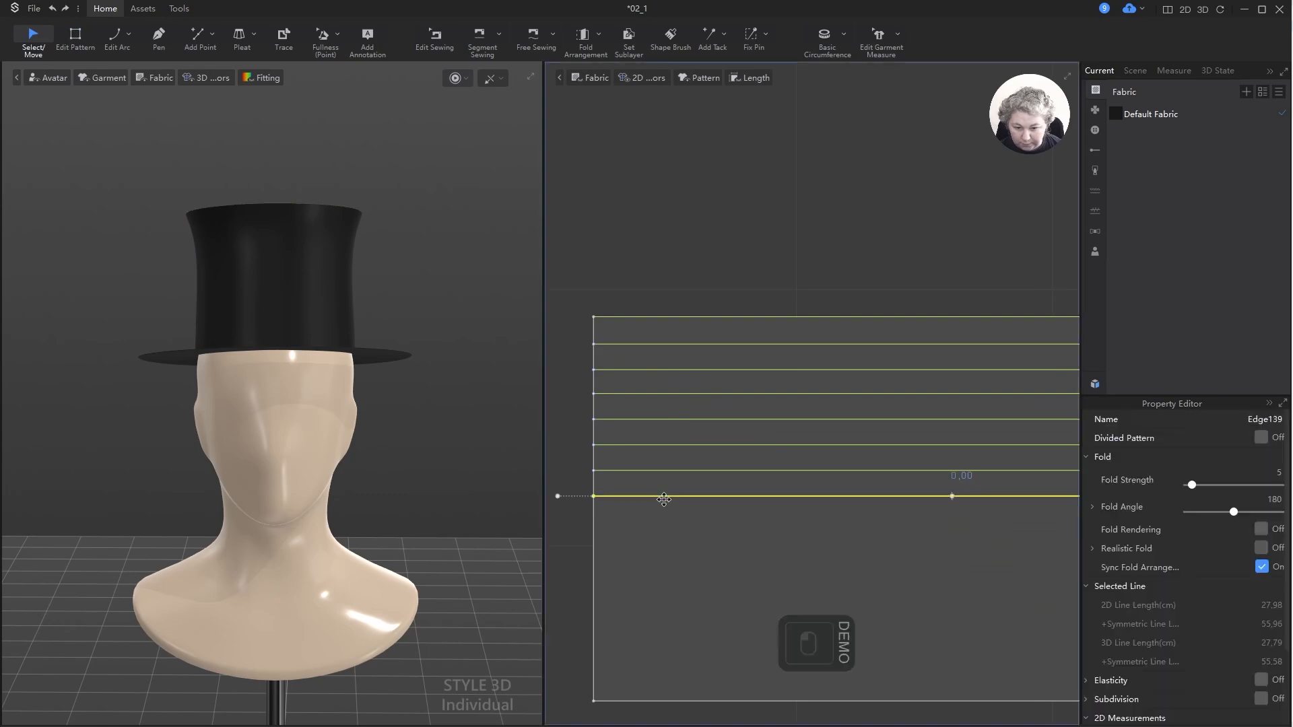
left_click_drag(663, 499, 670, 546, "shift")
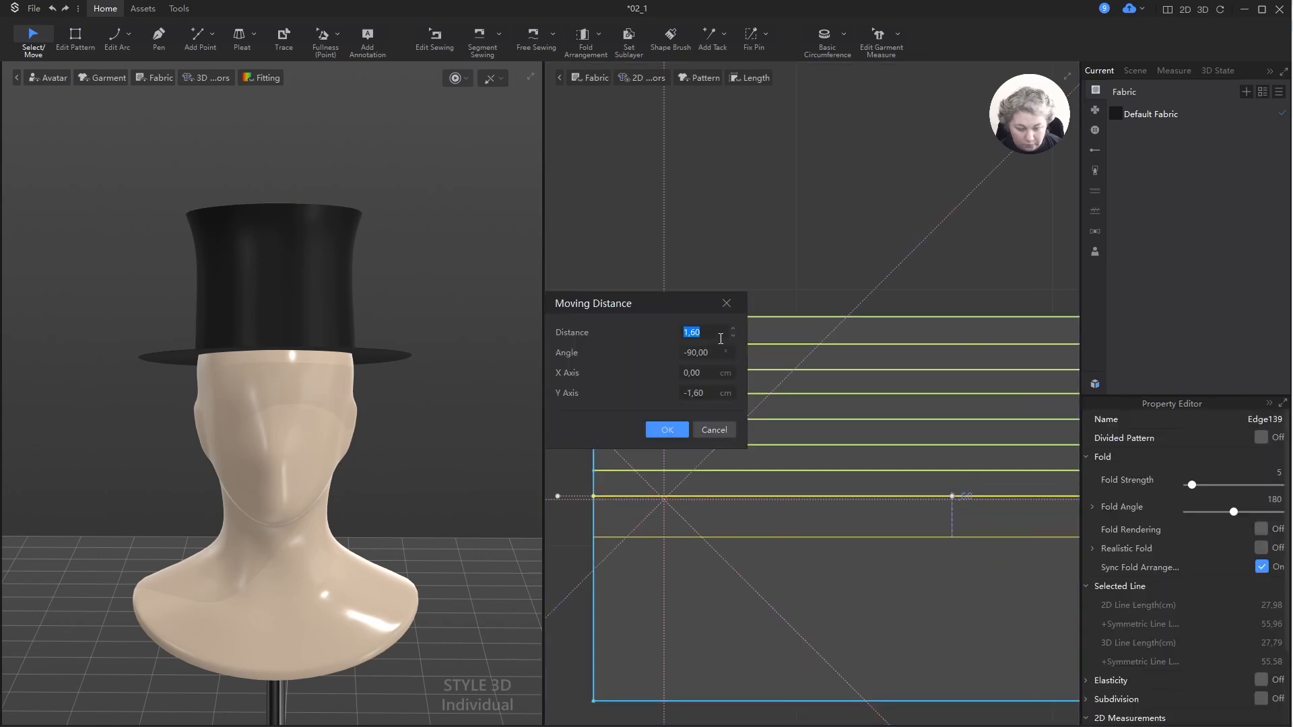
type("-5")
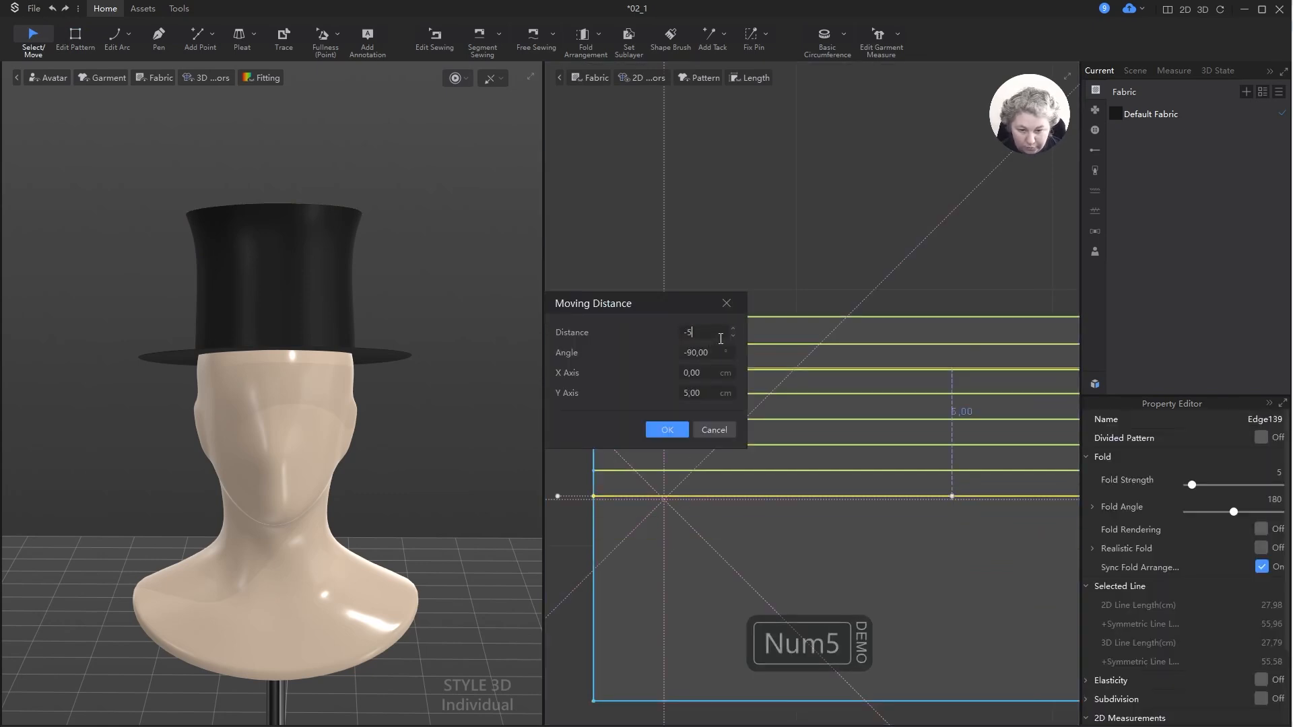
key("ctrl+a")
type("5")
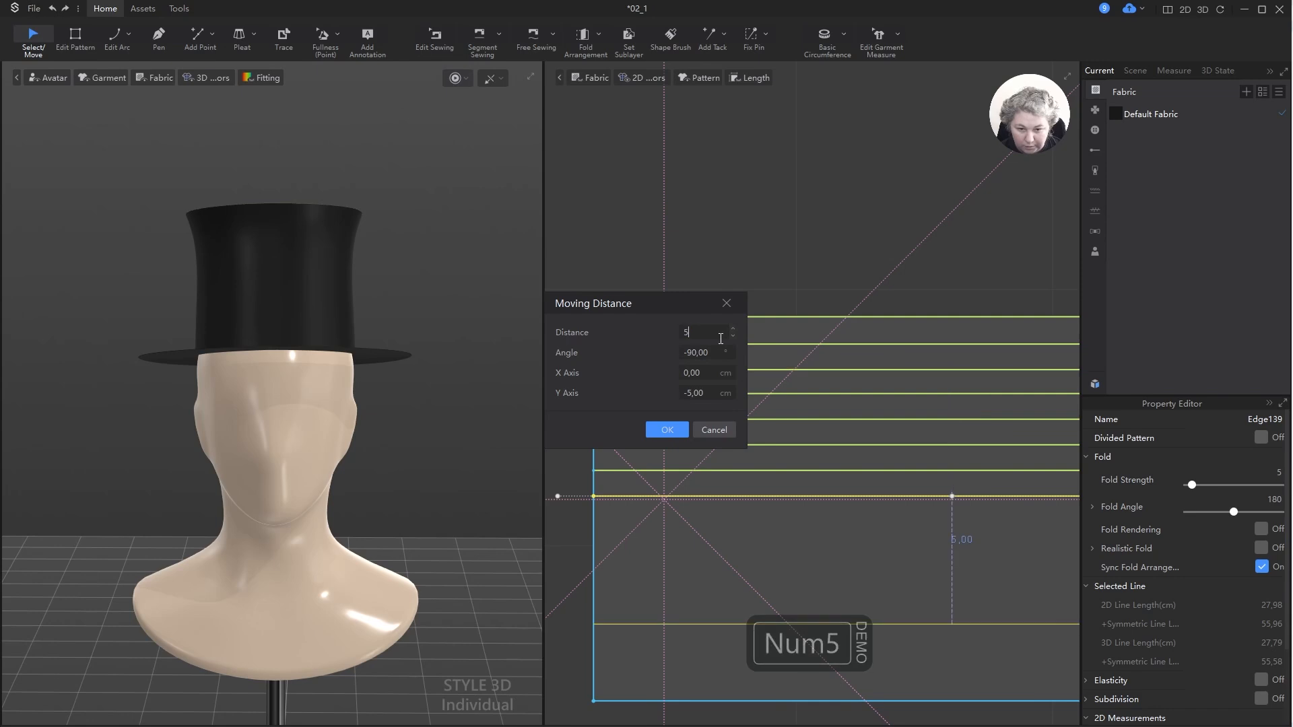
key("Return")
left_click(779, 221)
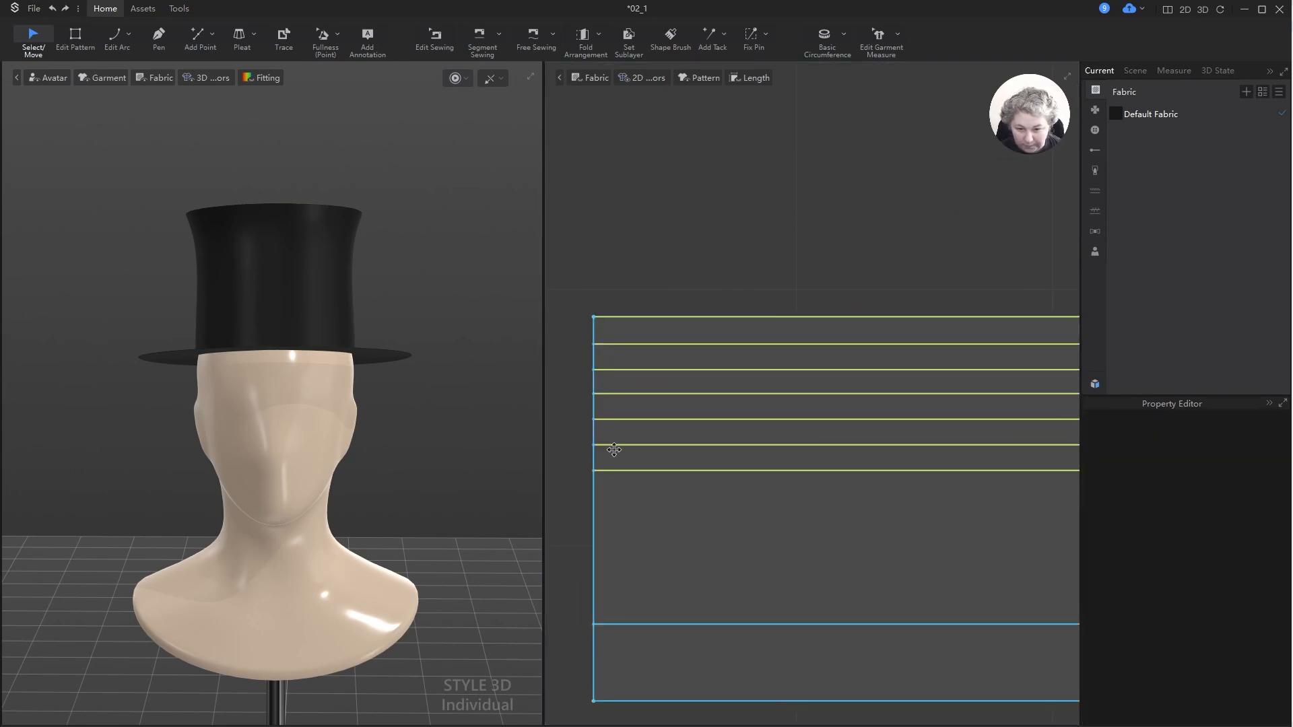
- Move the next two internal lines above it straight down, the lower one by 4 cm and the upper one by 3 cm
left_click_drag(611, 470, 621, 579)
type("4")
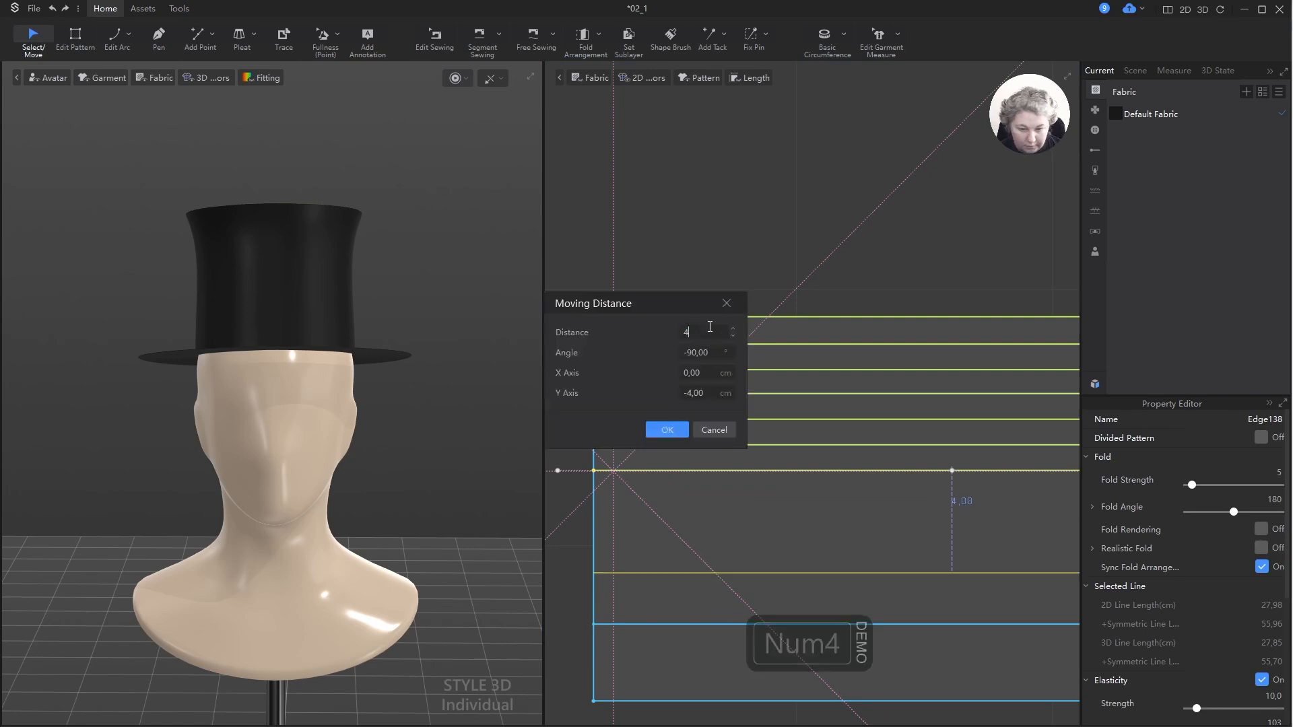
key("Return")
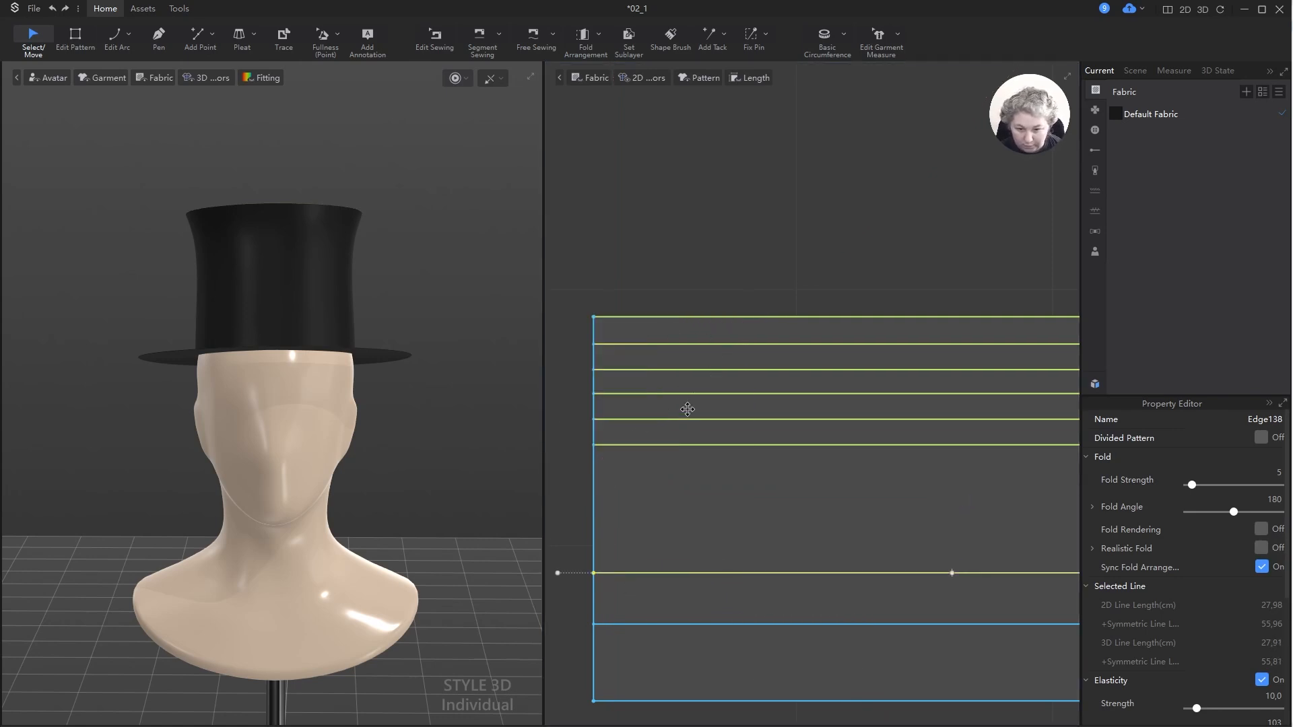
left_click_drag(664, 444, 658, 516, "shift")
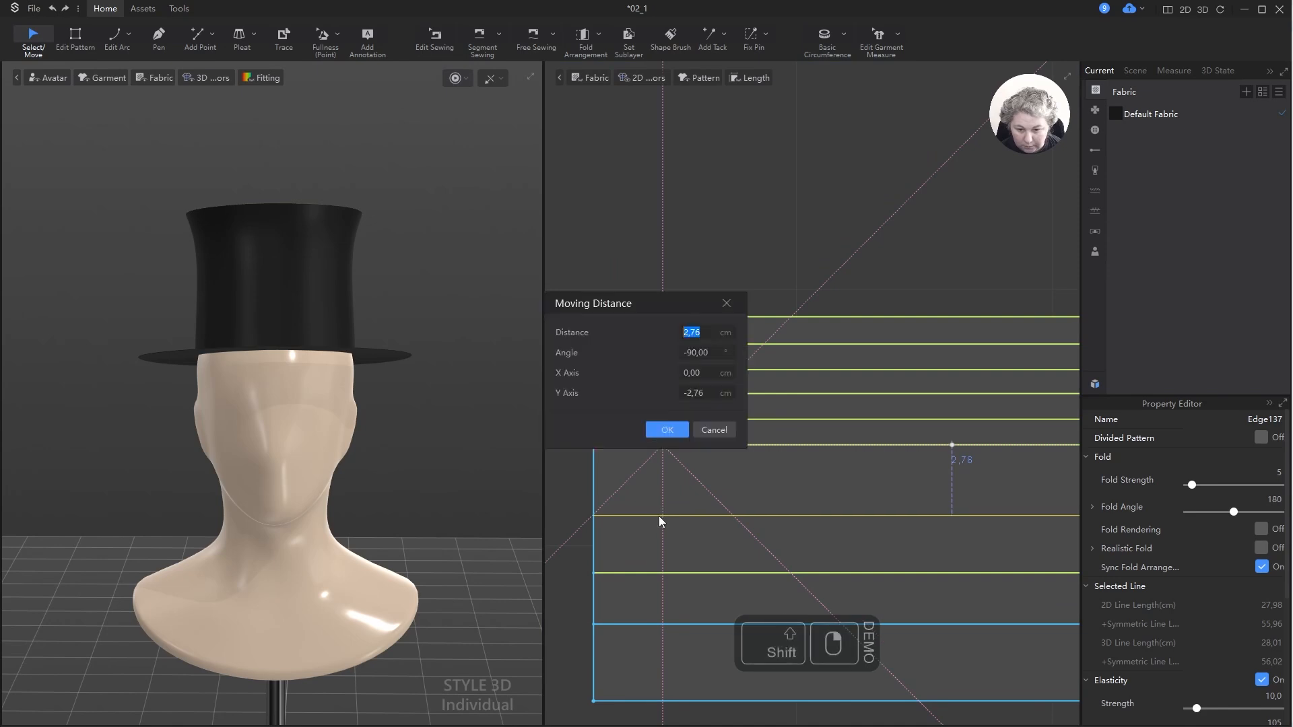
type("3")
key("Return")
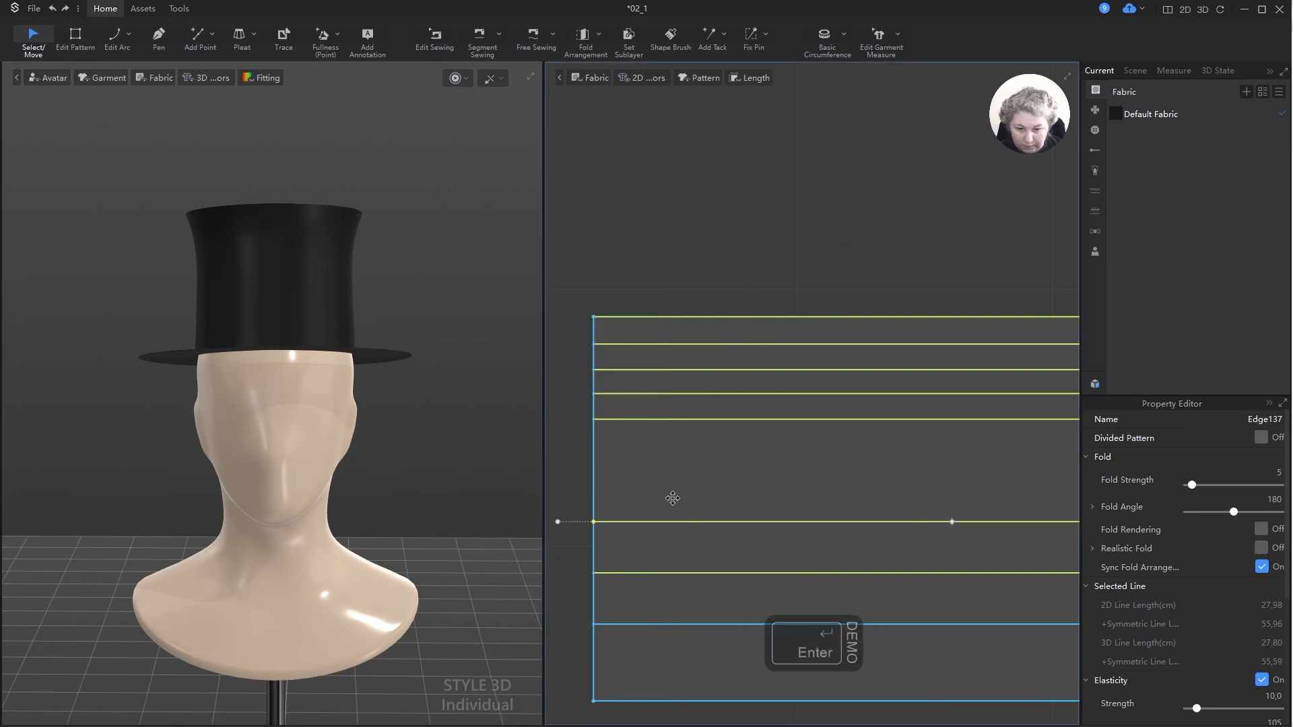
- Move the next two internal lines of the crown side straight down, the lower by 2 cm and the upper by 1 cm, and simulate the hat
left_click_drag(646, 421, 618, 462, "shift")
type("2")
key("Return")
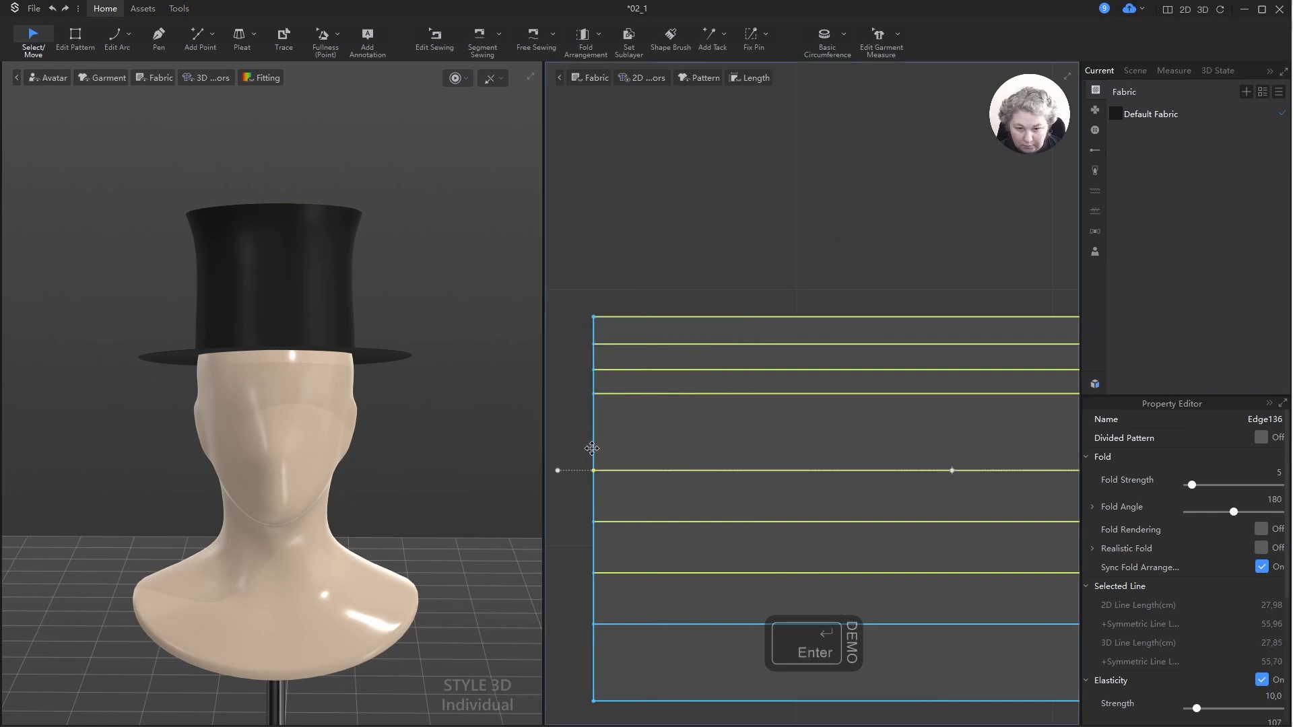
left_click(604, 379)
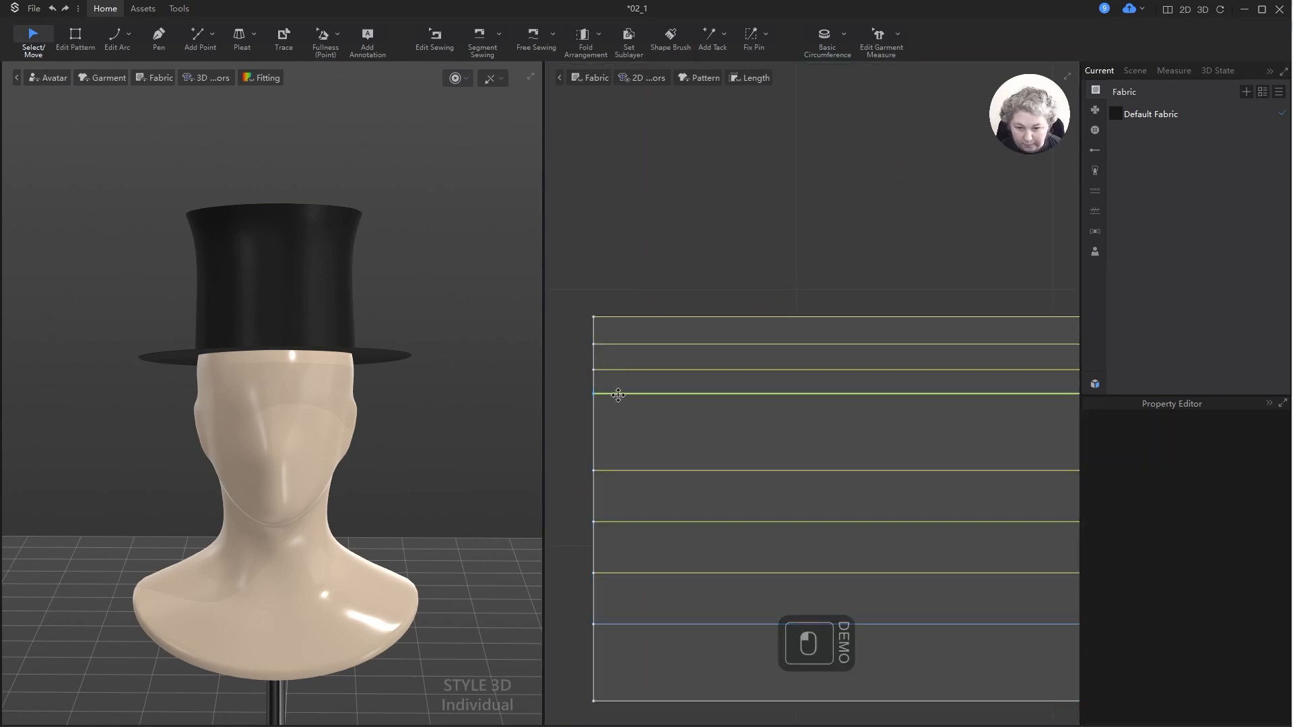
left_click_drag(615, 394, 615, 431)
type("1")
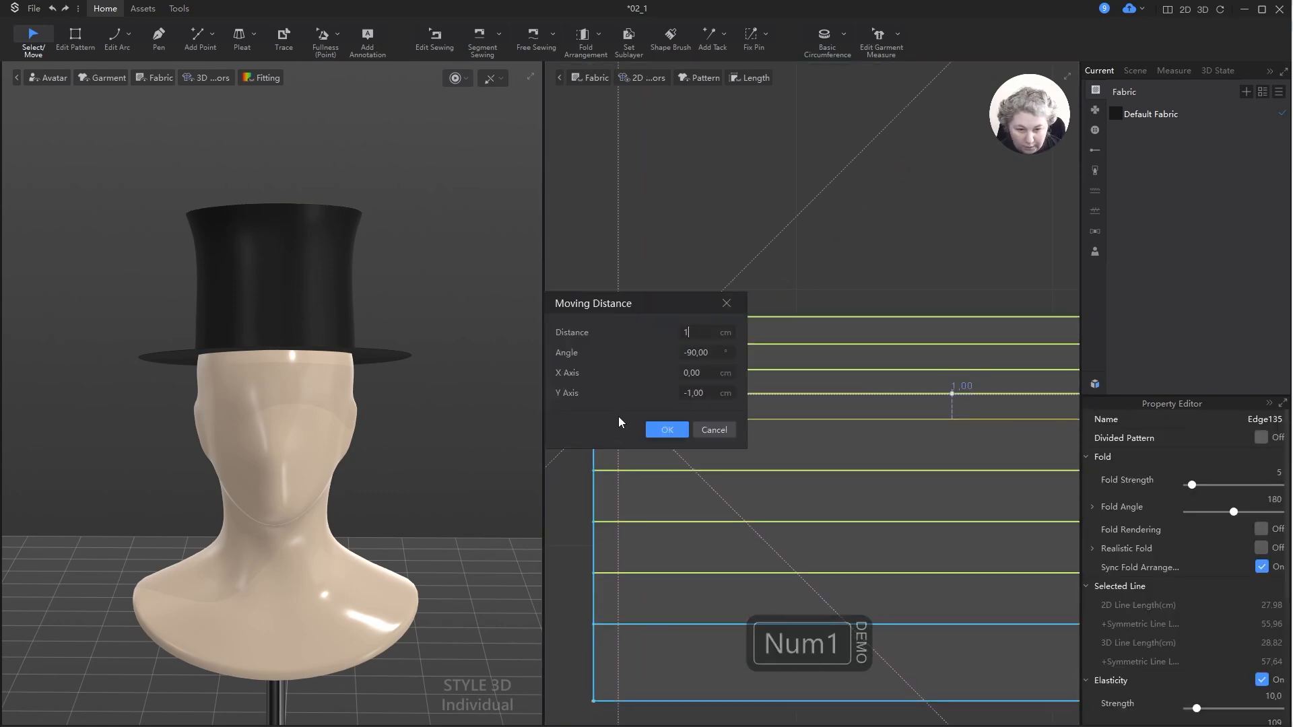
key("Return")
left_click(703, 211)
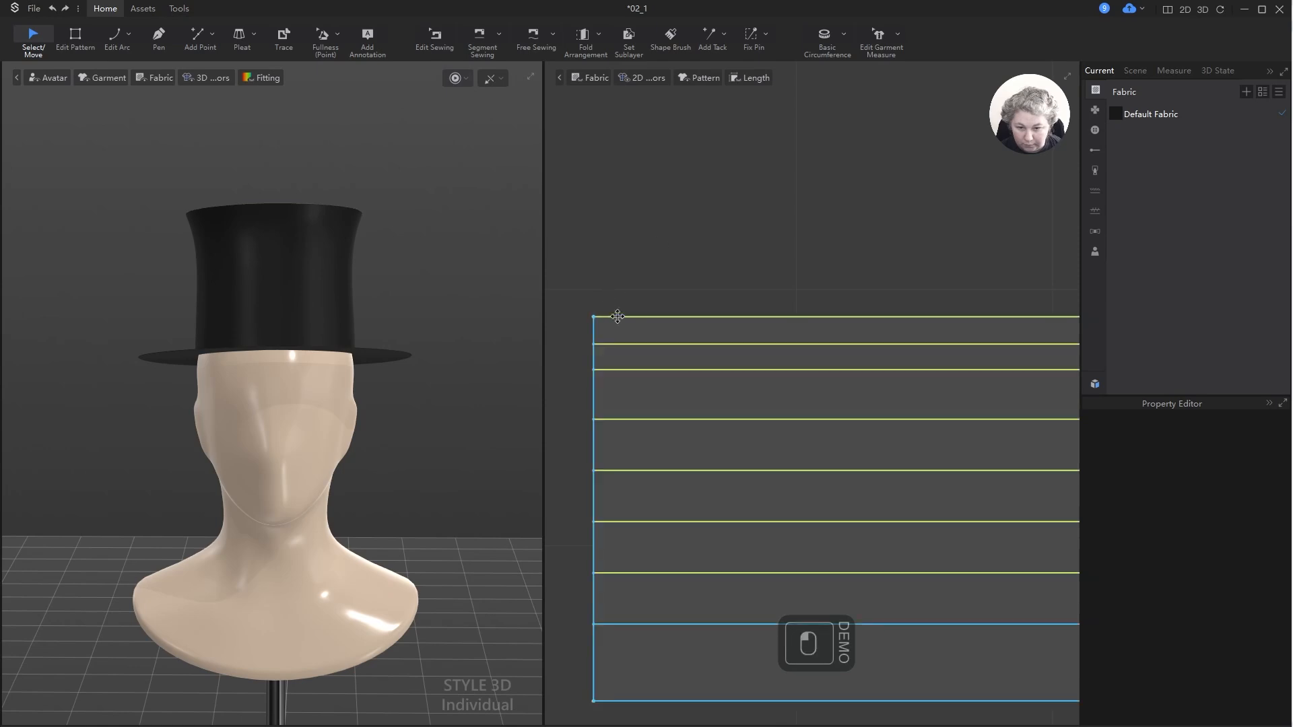
key("space")
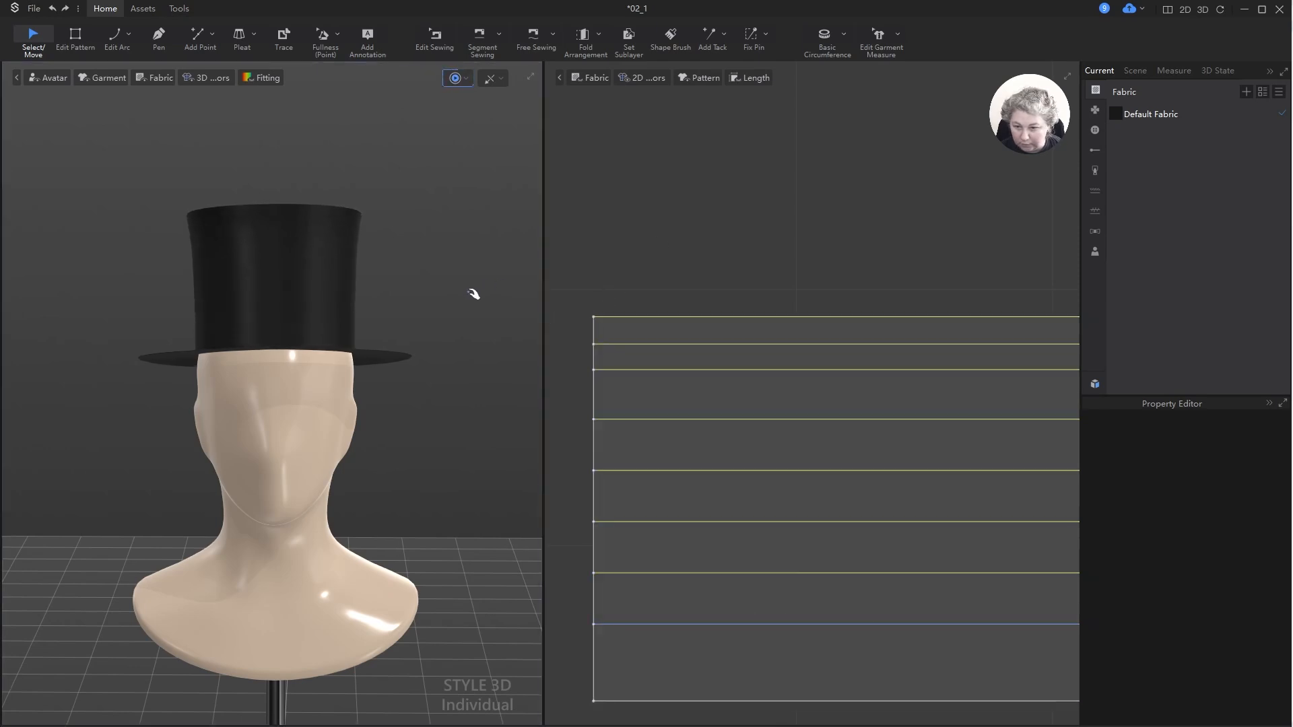
mouse_move(474, 292)
right_mouse_down()
mouse_move(401, 292)
mouse_move(482, 289)
mouse_move(468, 306)
right_mouse_up()
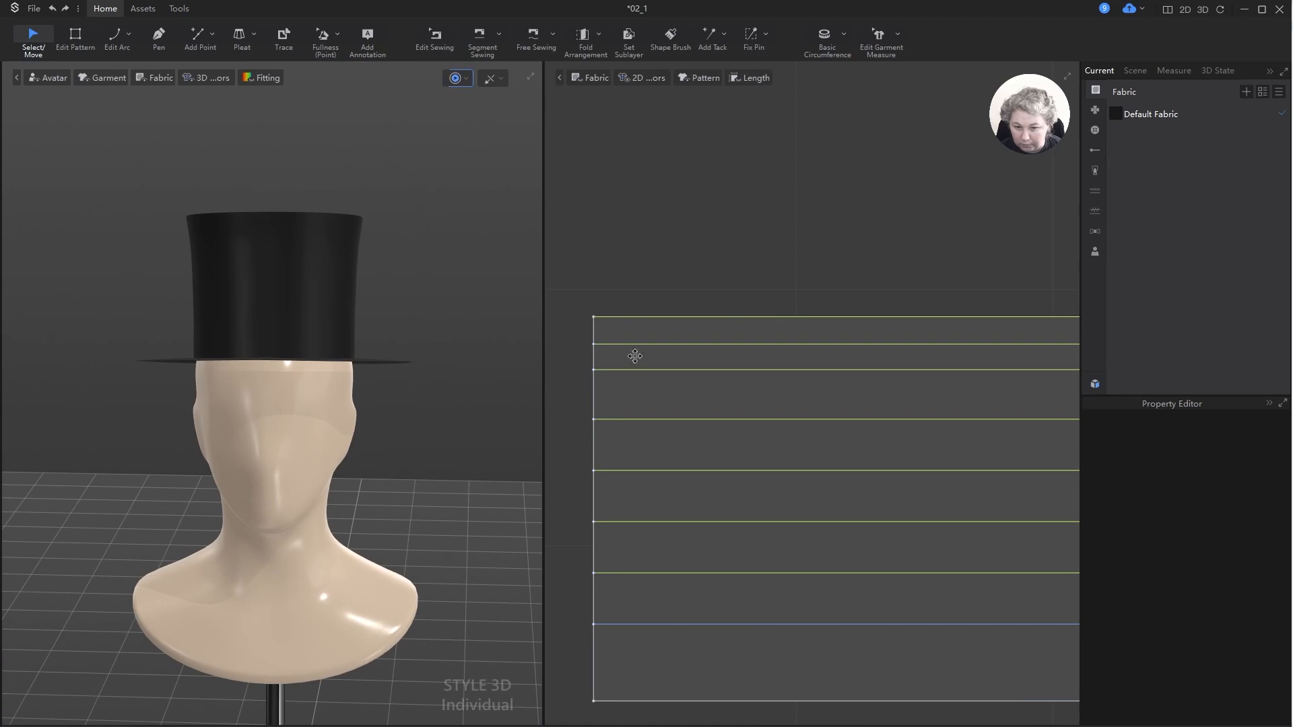
- Delete three alternate internal lines of the crown side pattern, starting with the second one below the upper edge
left_click_drag(654, 370, 657, 386)
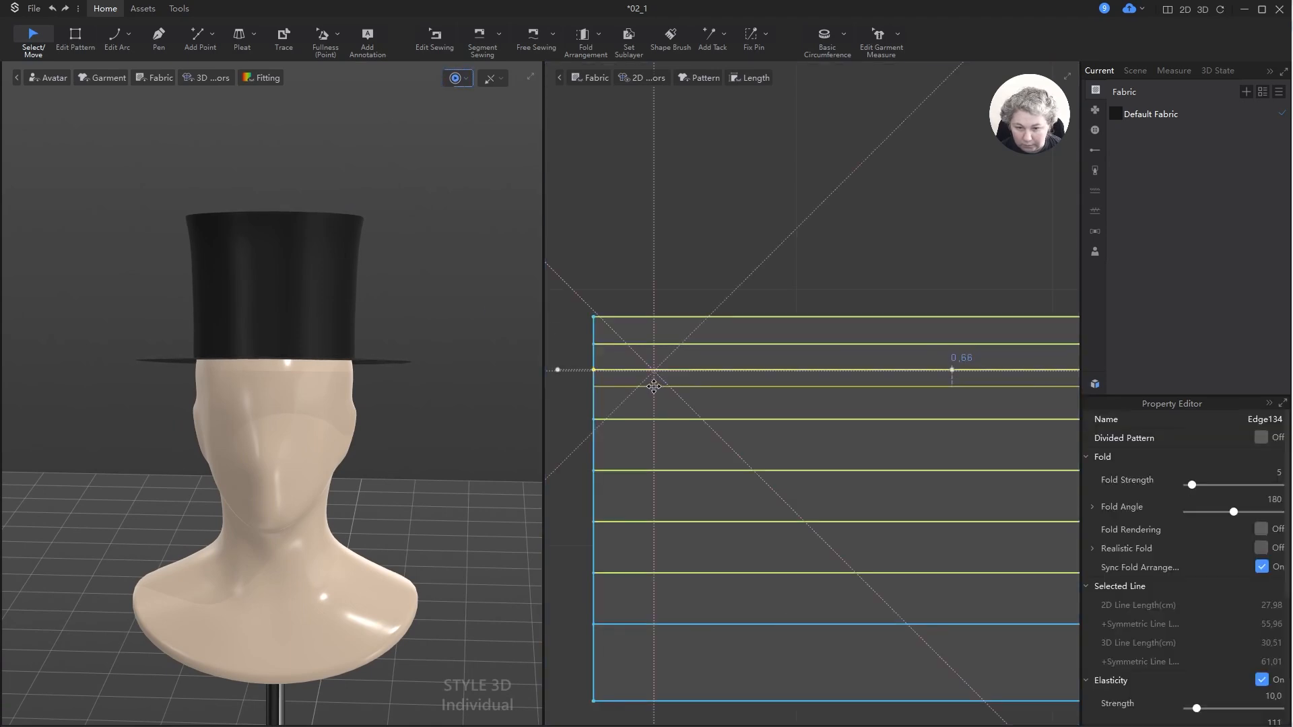
key("ctrl+z")
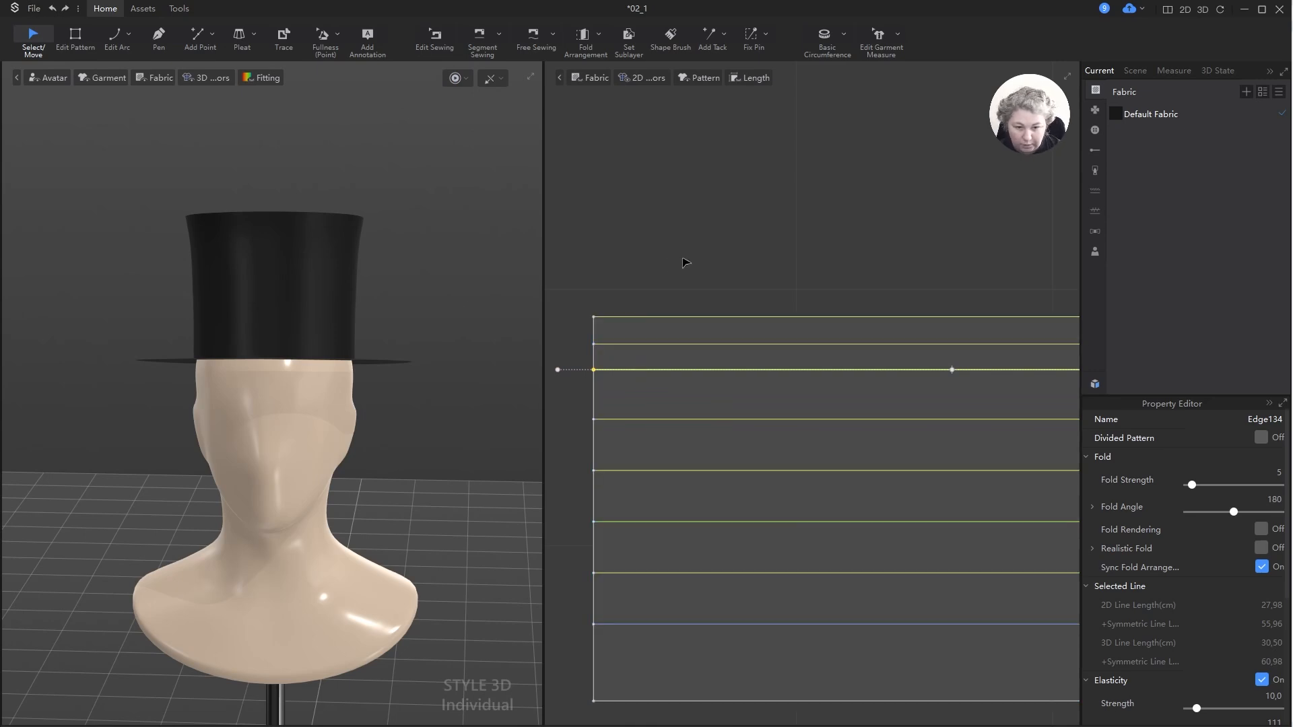
key("Delete")
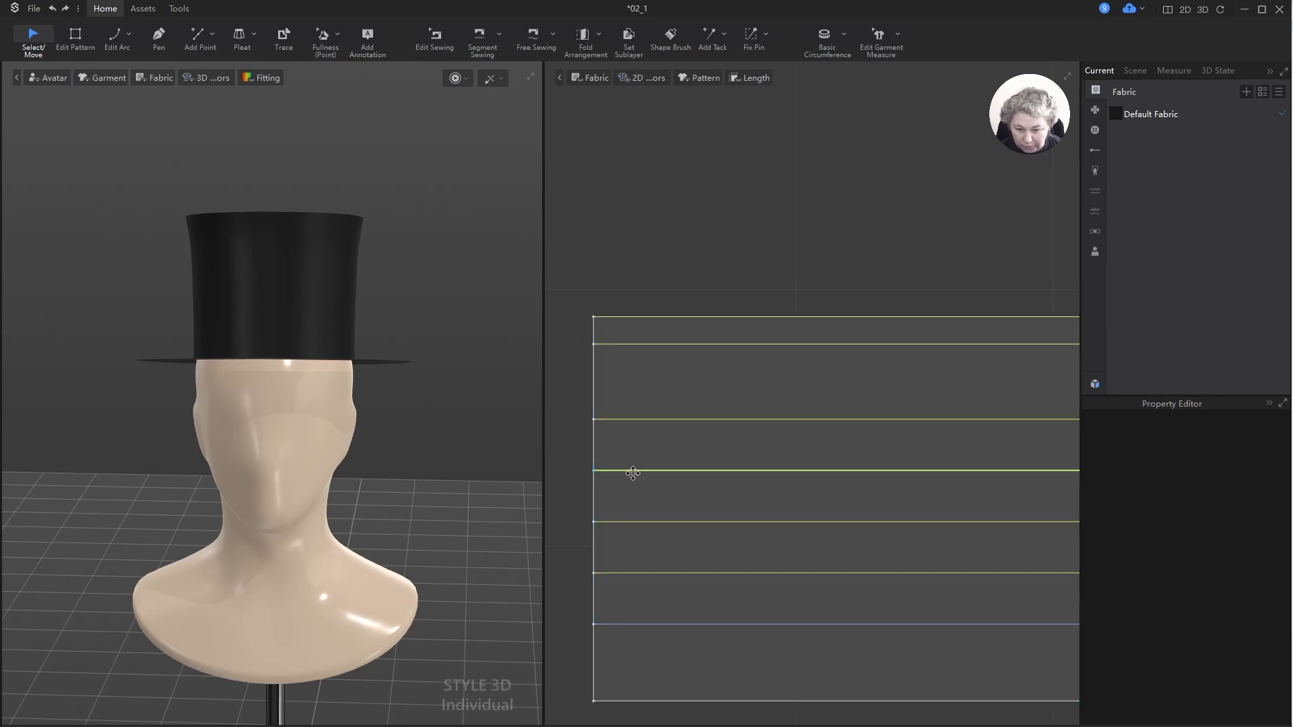
left_click(633, 472)
left_click(645, 572, "shift")
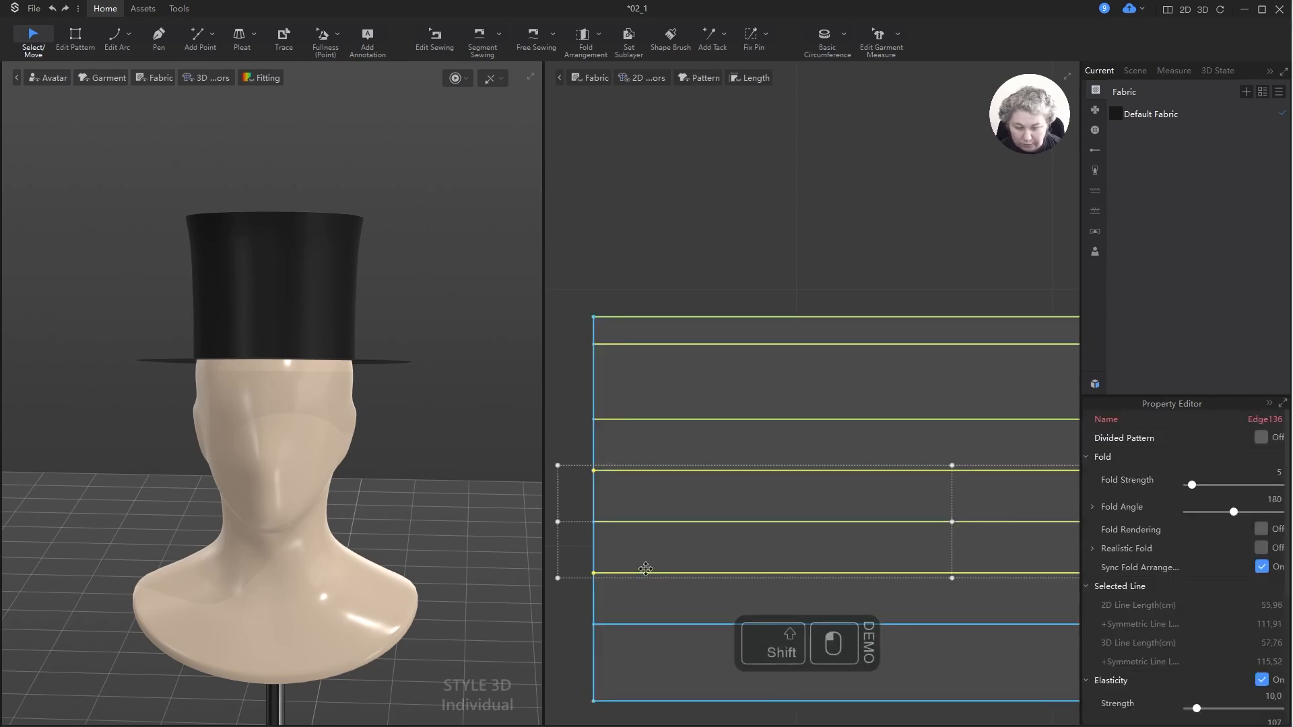
key("Delete")
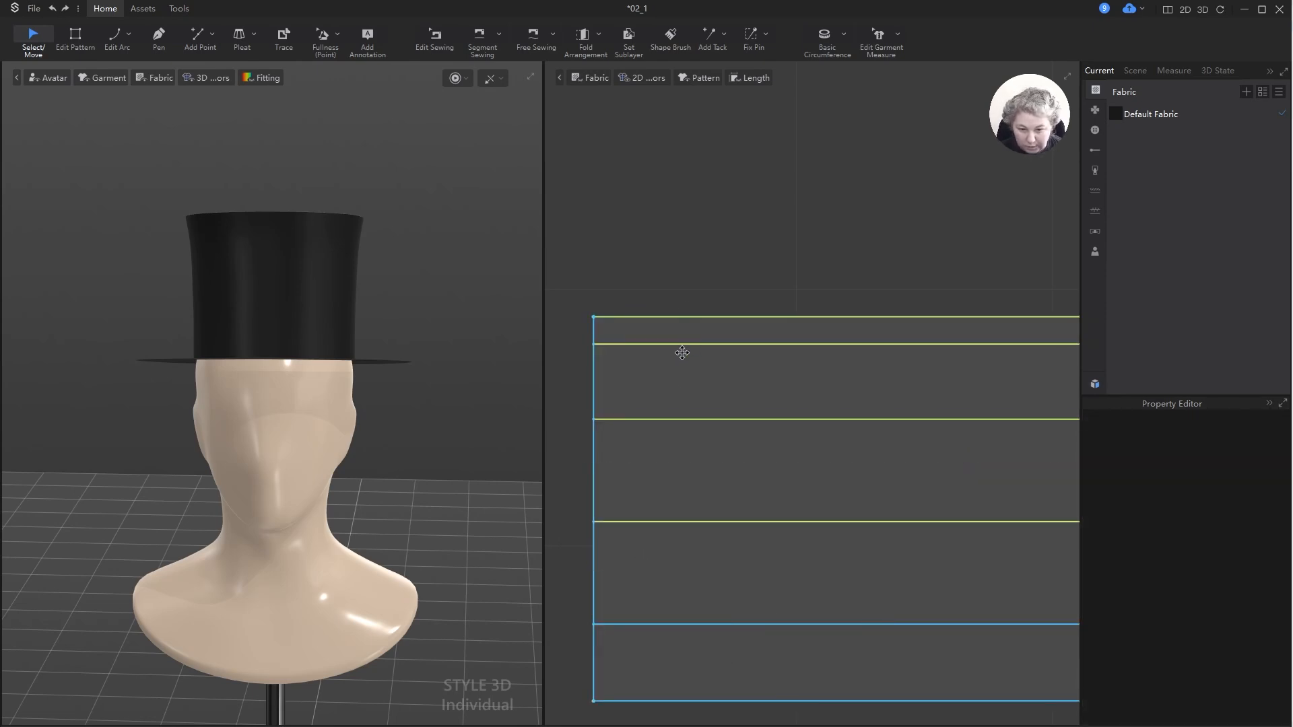
- Move the uppermost internal line of the crown side pattern straight down by 1 cm
left_click_drag(680, 345, 681, 368)
right_click(682, 368, "shift")
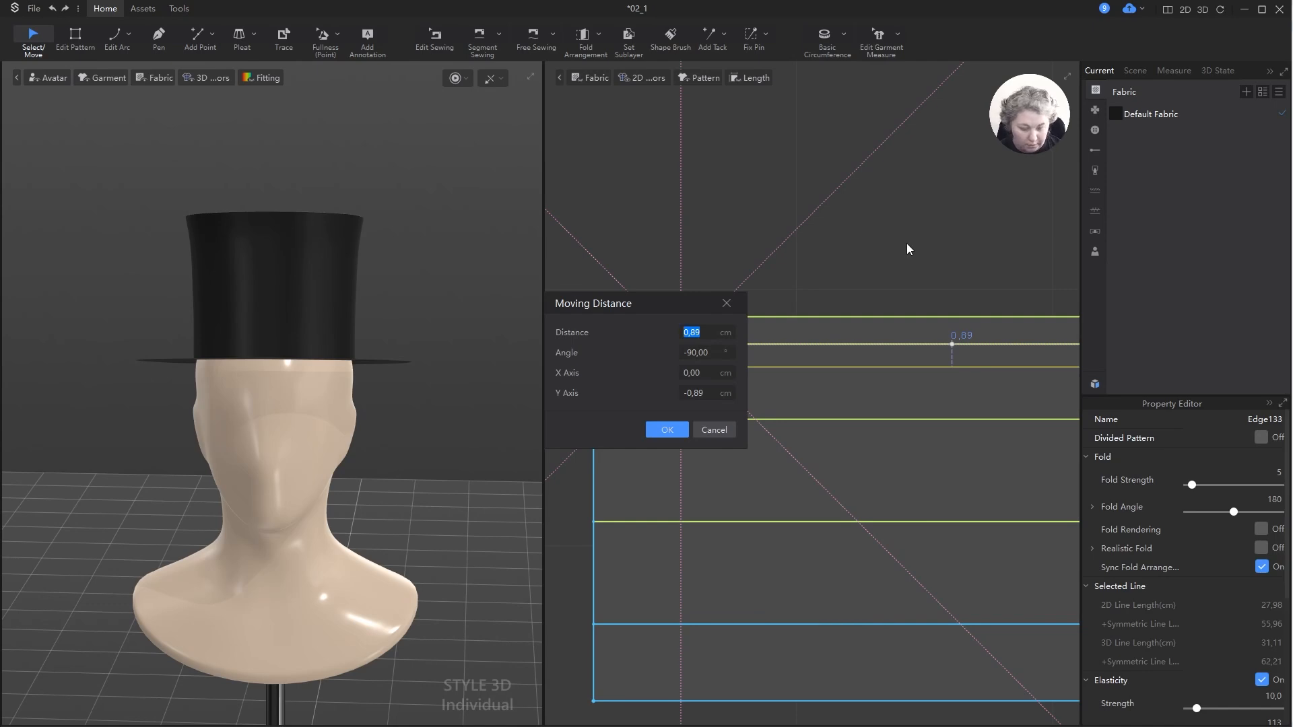
type("1")
key("Return")
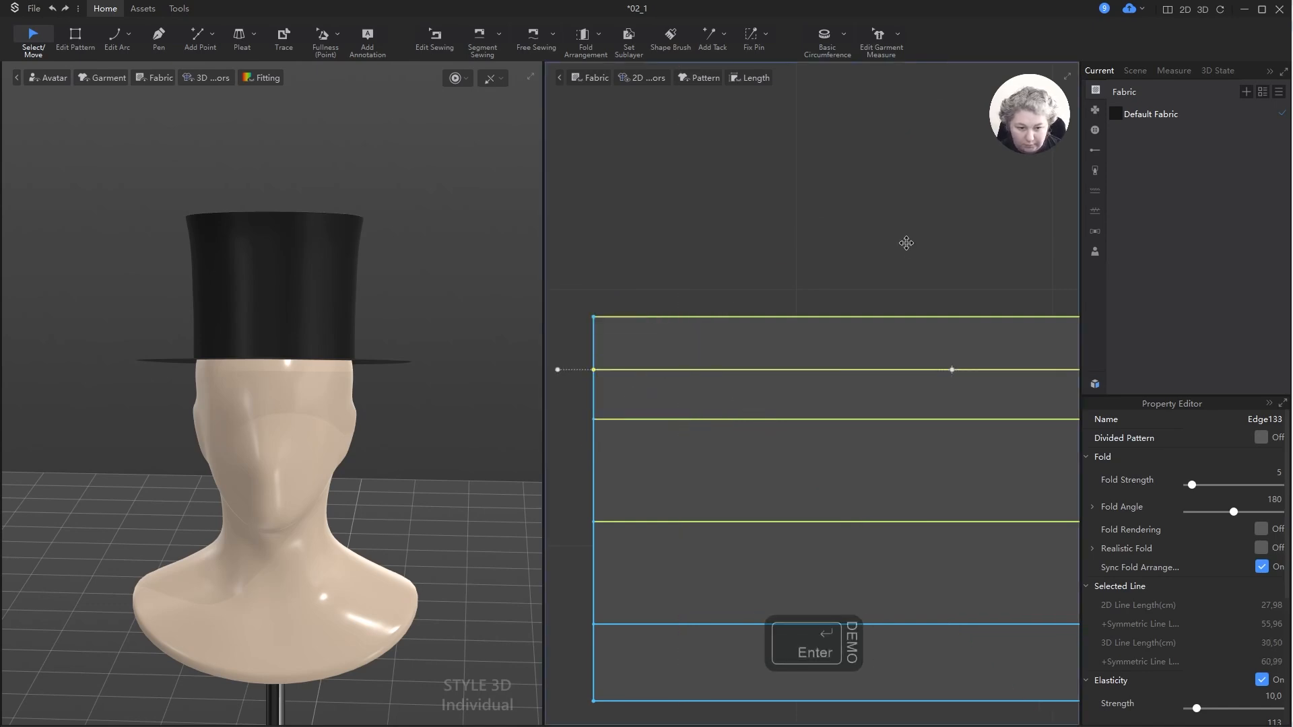
left_click(613, 207)
- Move the second internal line straight down to midway between its neighbours, simulate the hat and check the crown from an angle
scroll(585, 399, "up", 3)
scroll(603, 401, "up", 2)
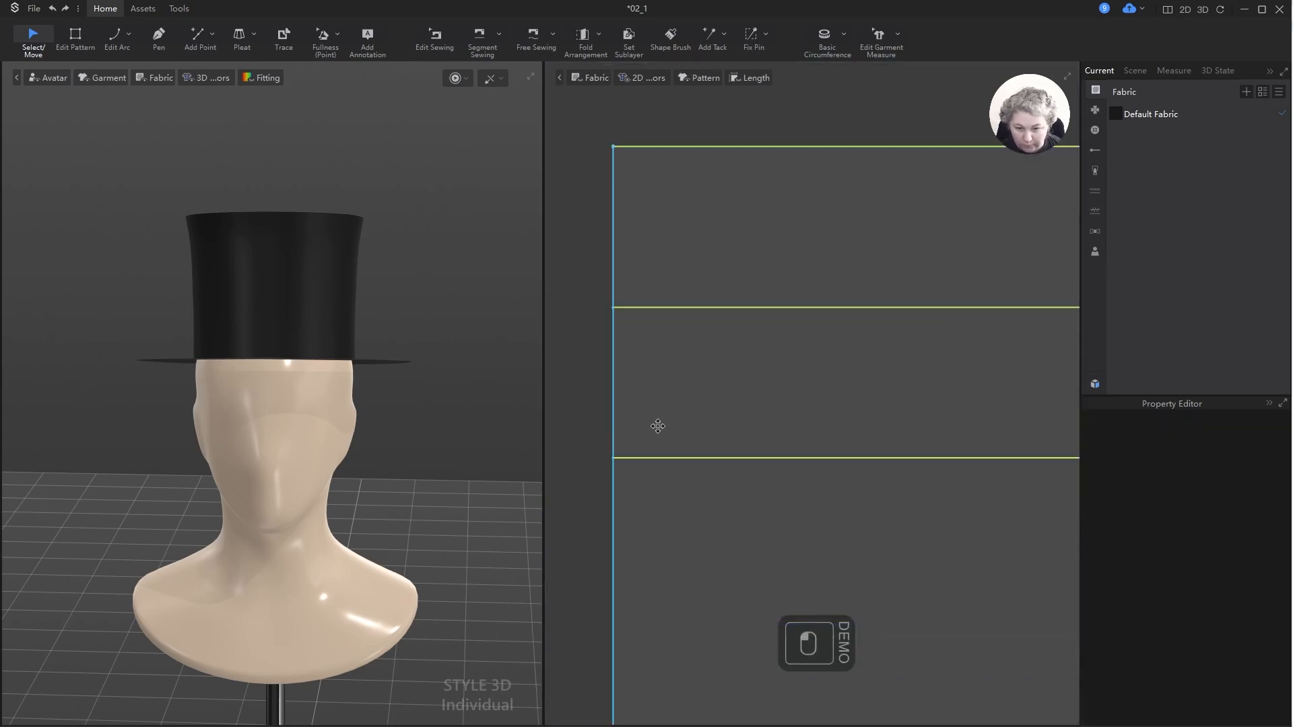
left_click_drag(655, 458, 664, 506)
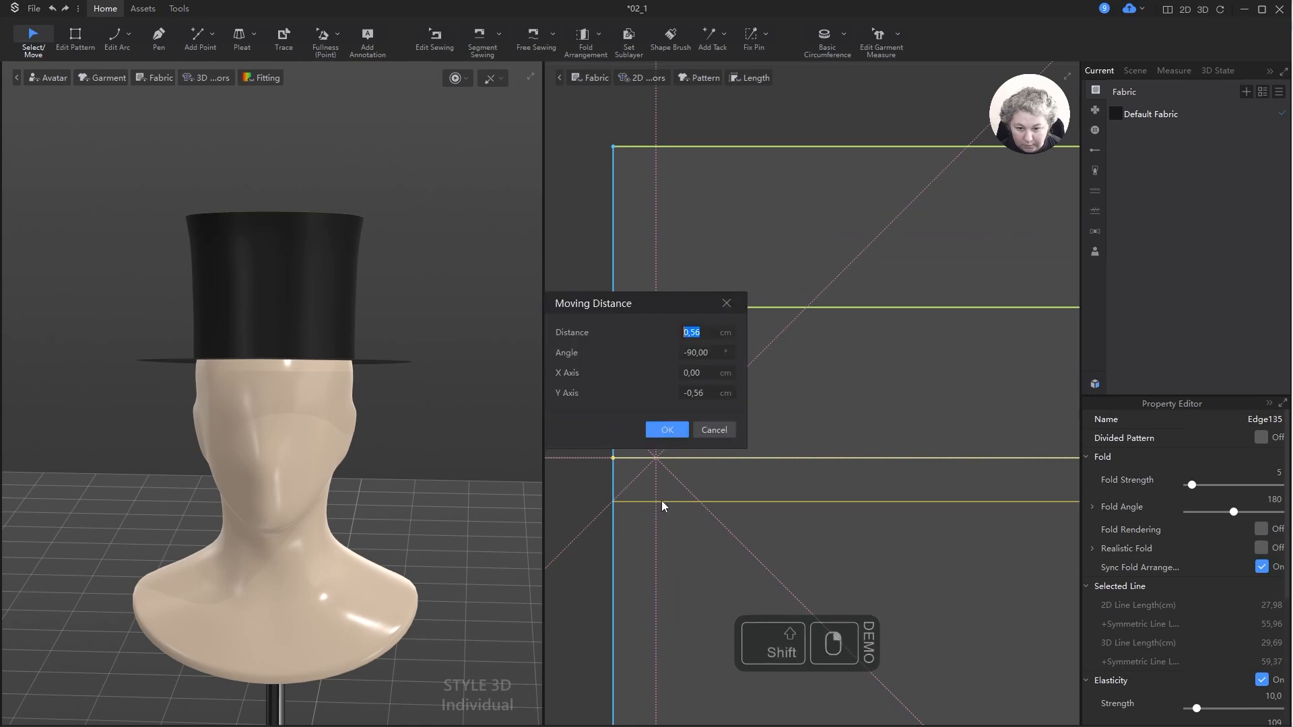
key("Return")
scroll(661, 433, "down", 5)
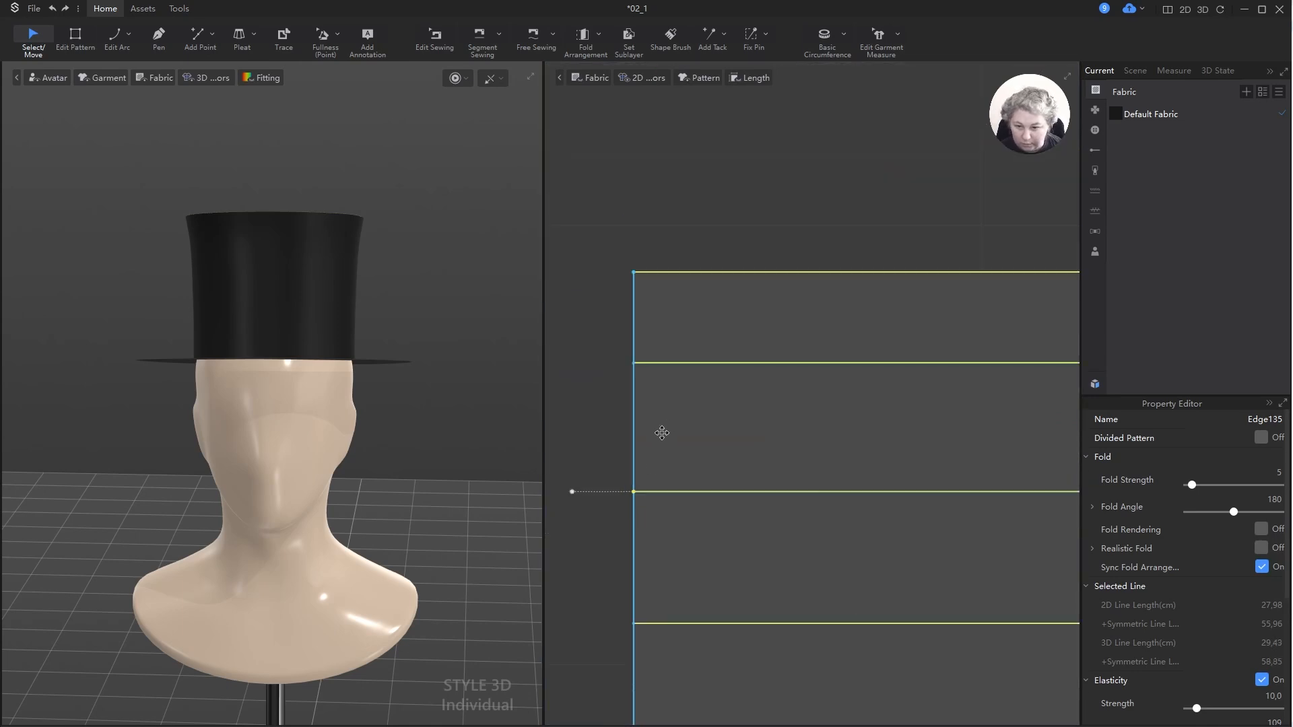
key("space")
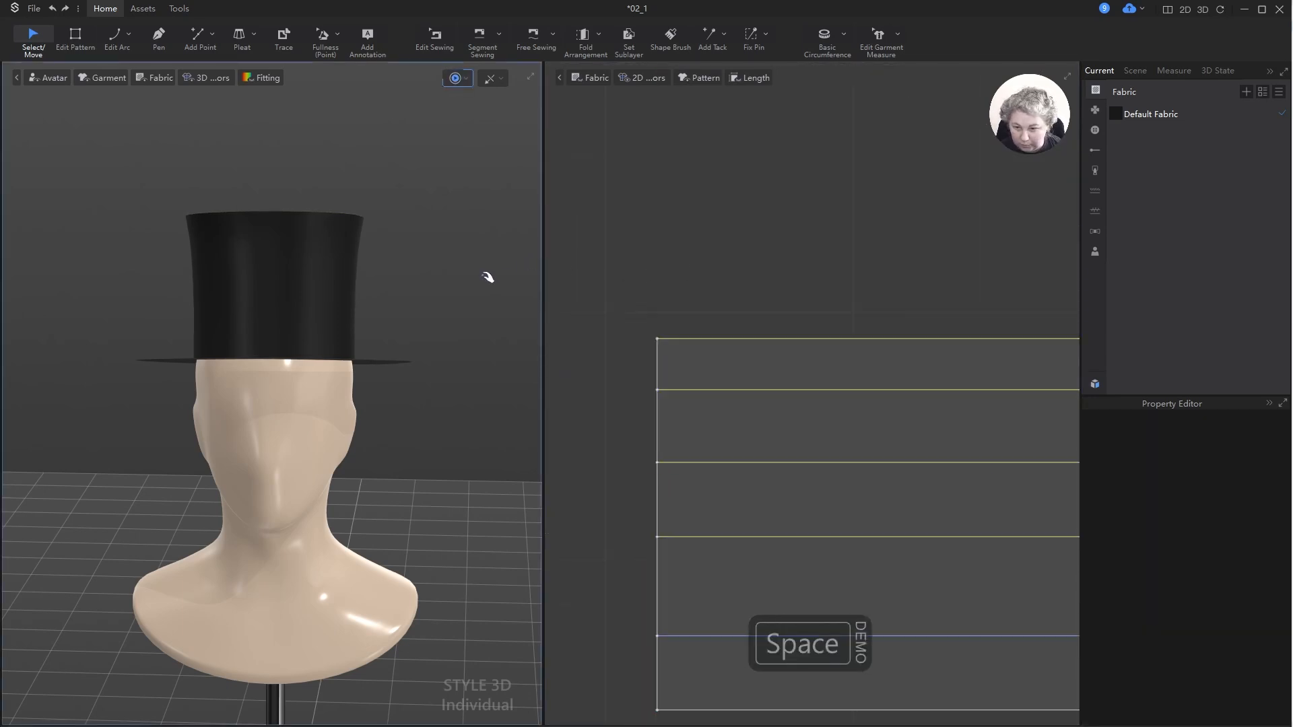
right_click_drag(436, 281, 402, 289)
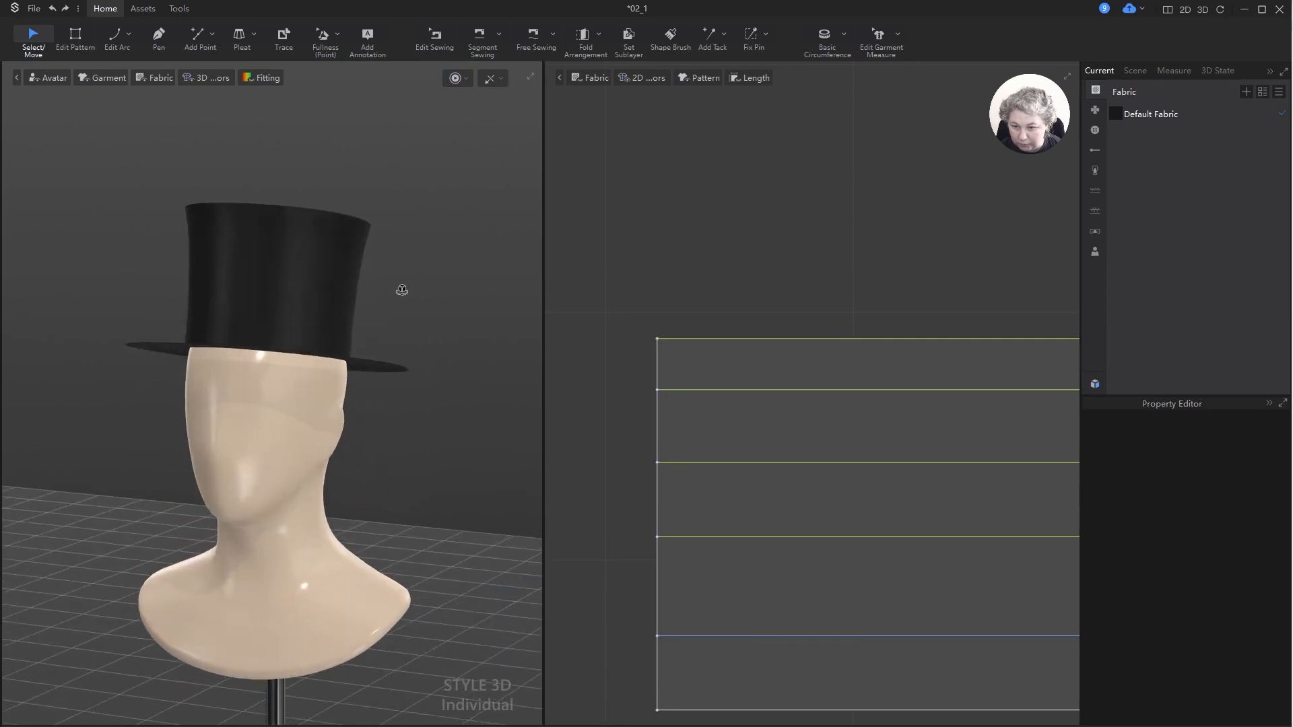
key("space")
scroll(799, 369, "down", 5)
scroll(781, 389, "up", 4)
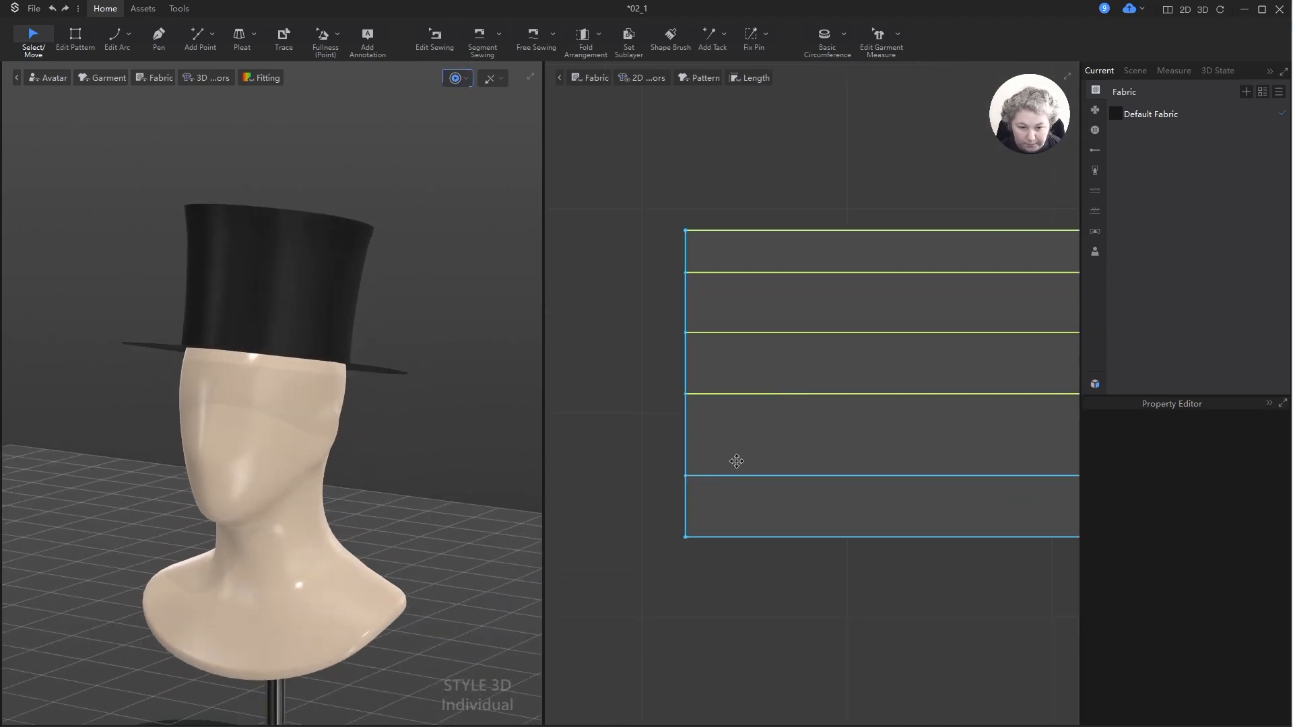
left_click_drag(720, 477, 726, 444)
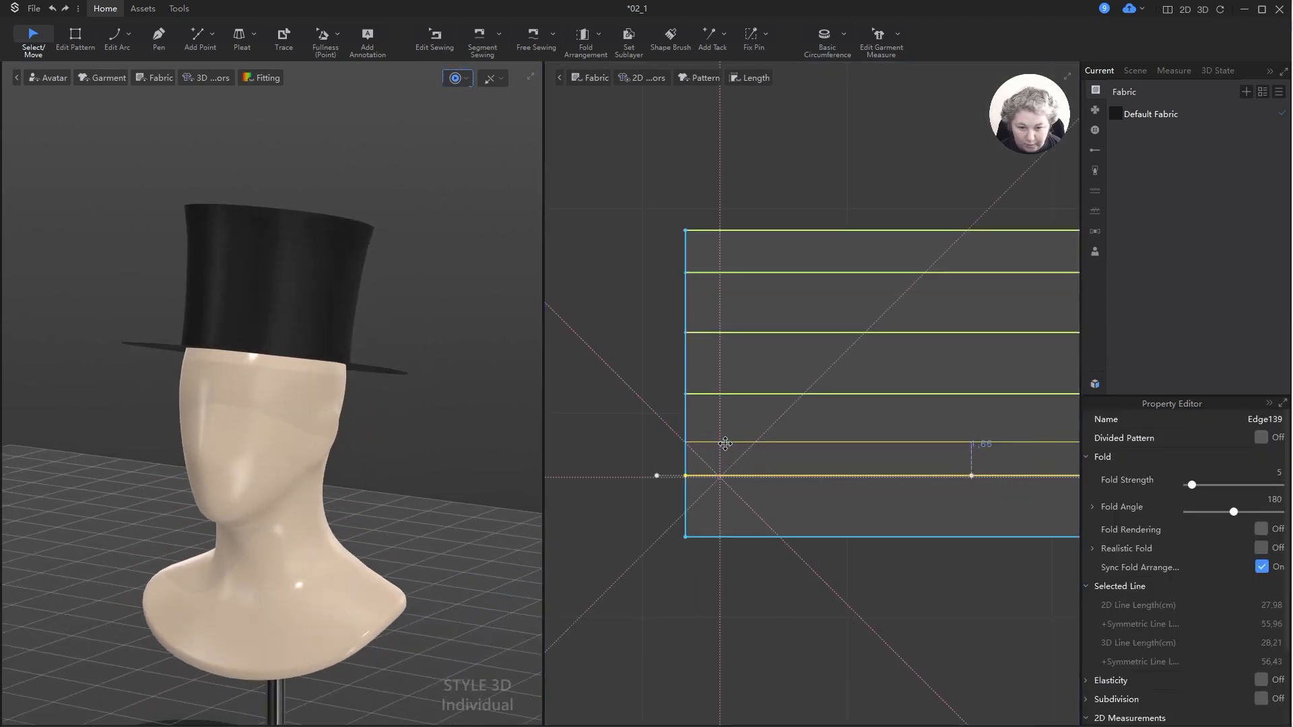
key("ctrl+z")
- Move the second internal line from the crown side's upper edge straight up by 1 cm with Edit Pattern
scroll(707, 286, "up", 4)
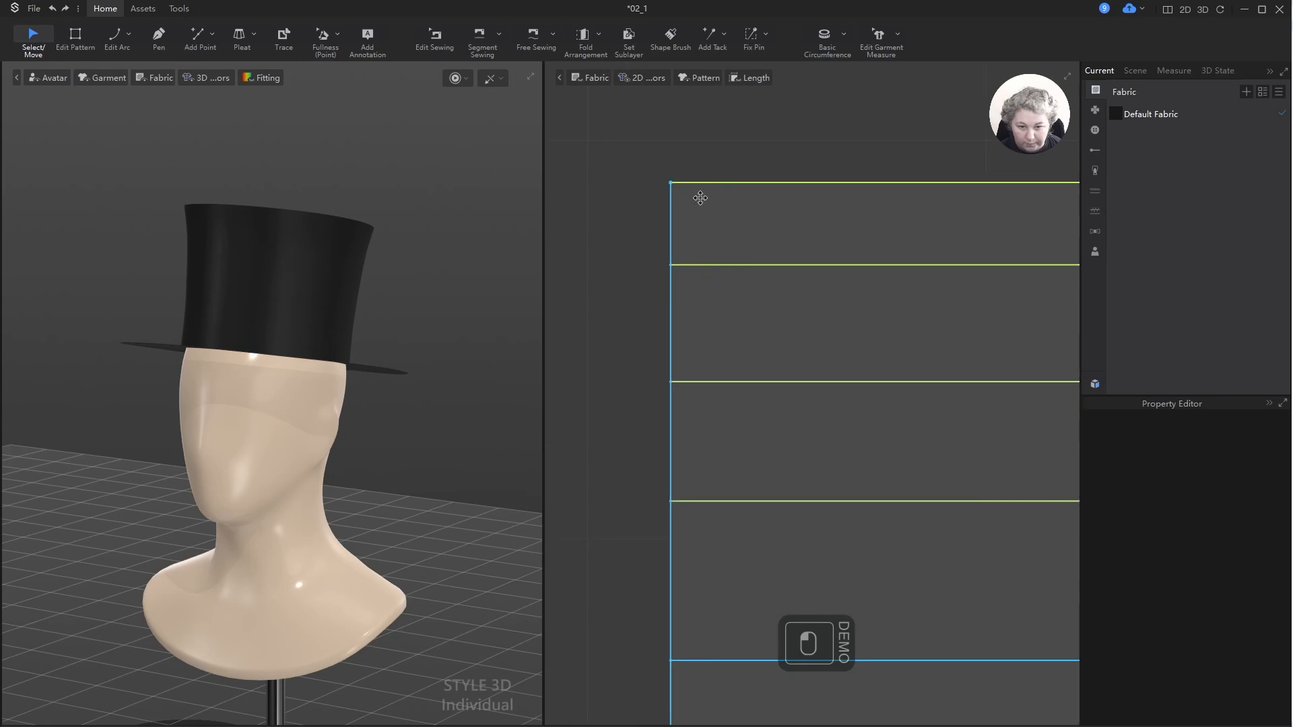
key("z")
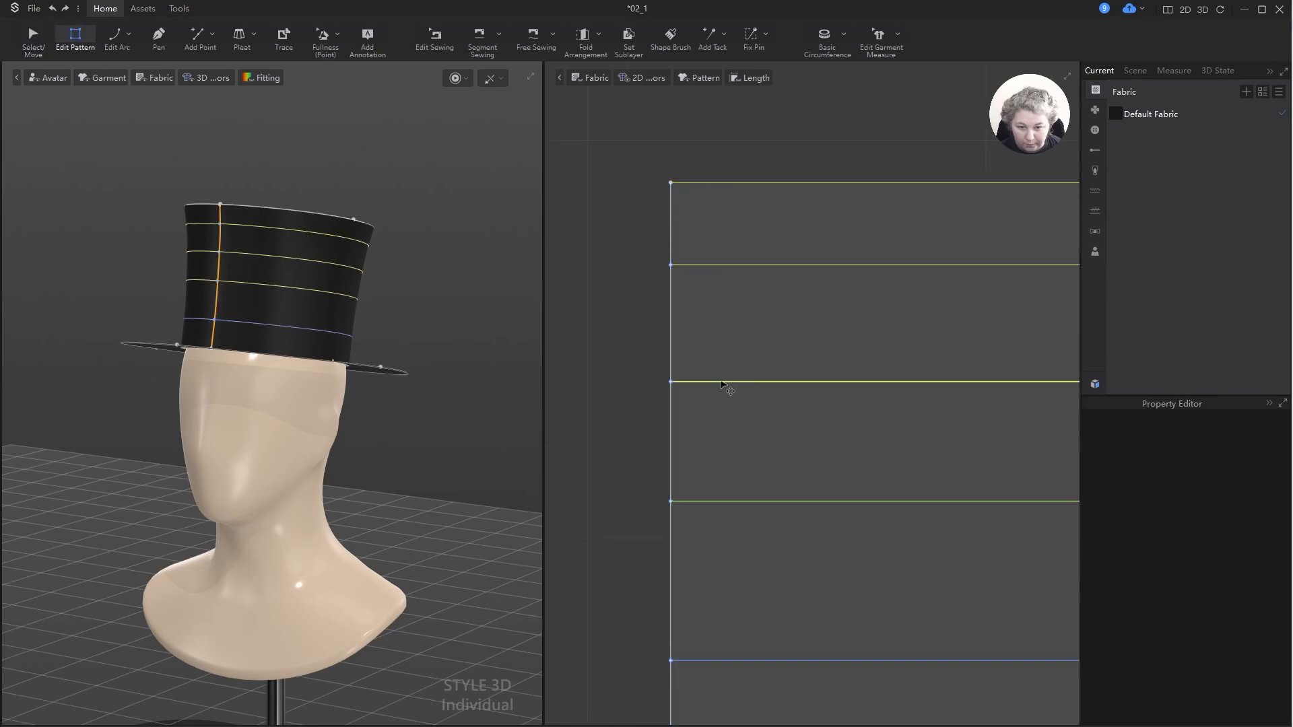
left_click_drag(722, 382, 722, 357)
right_click(722, 356, "shift")
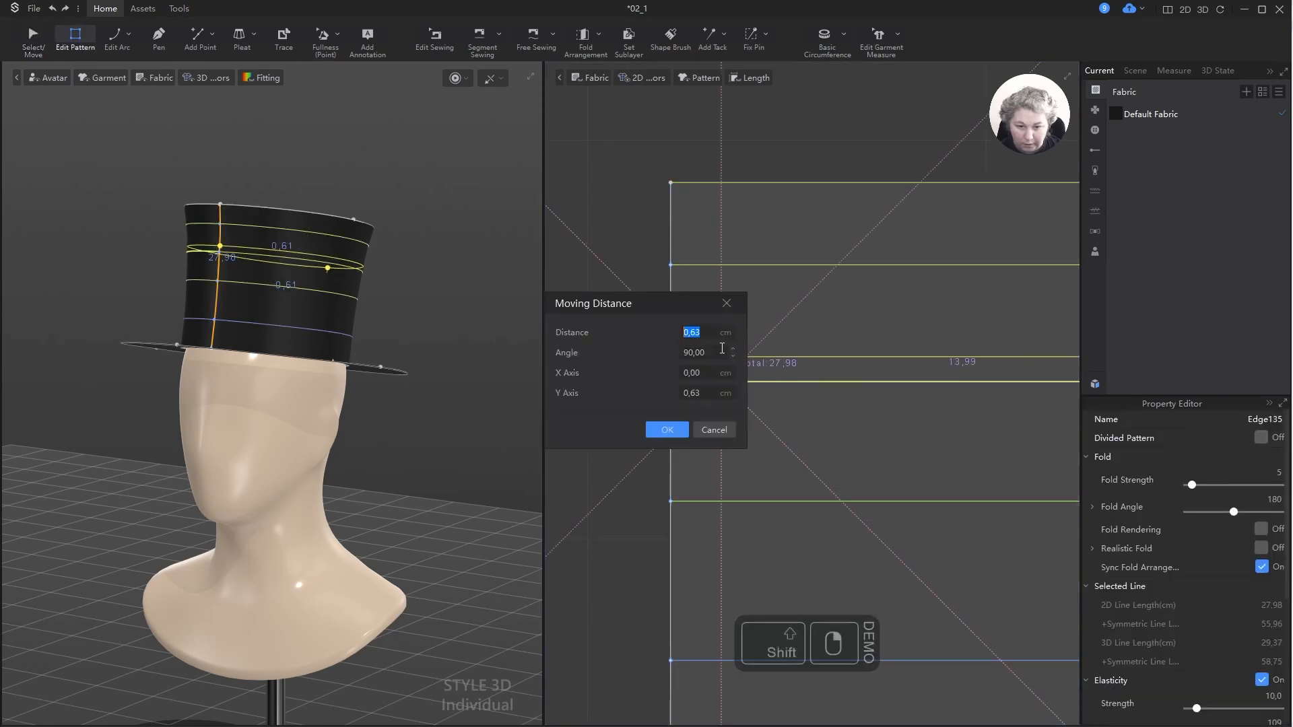
type("1")
key("Return")
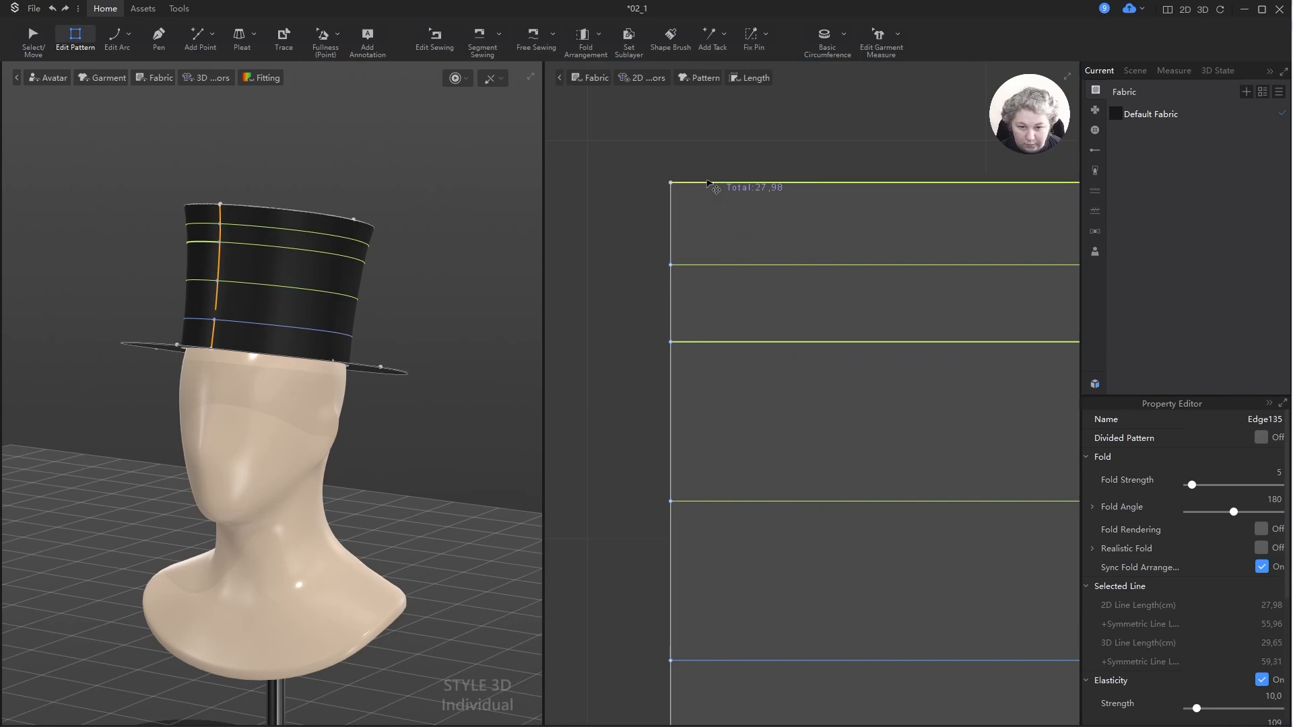
- Snap the uppermost internal line onto the crown side's upper edge and move it straight down from there by 3 cm
key("z")
left_click_drag(706, 264, 708, 180)
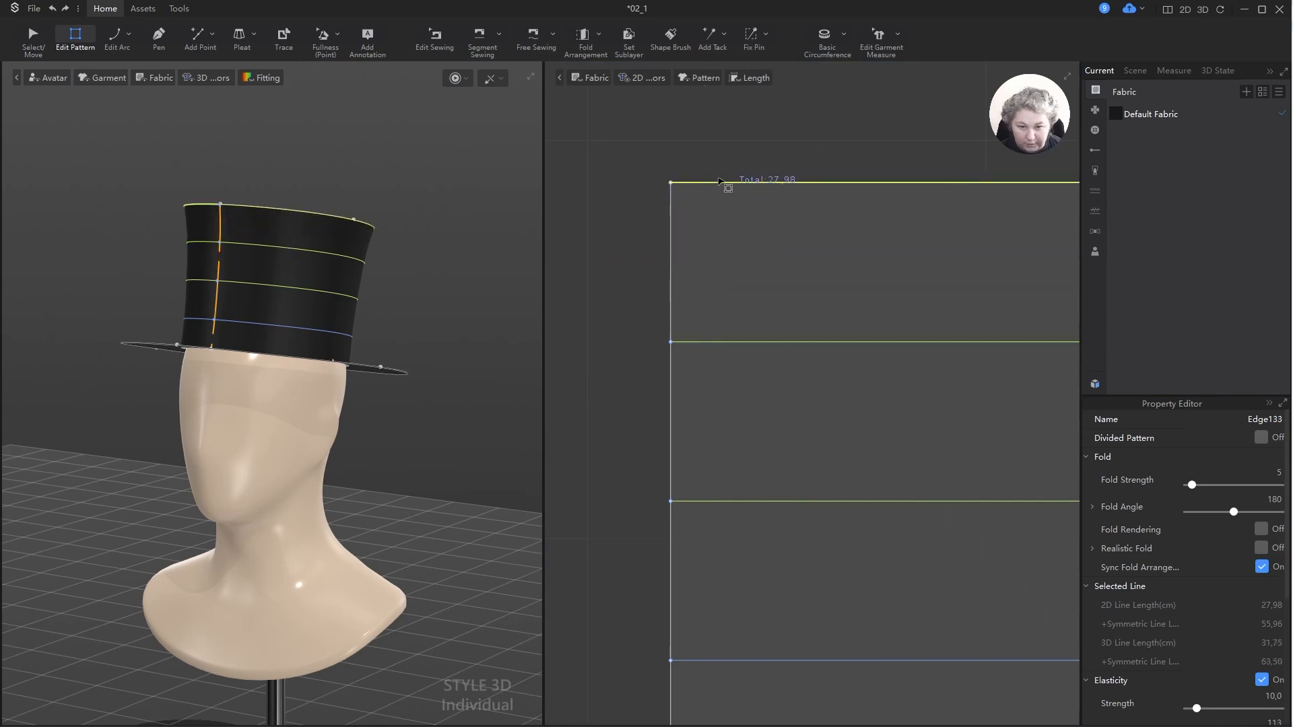
left_click(715, 183)
left_click(717, 174)
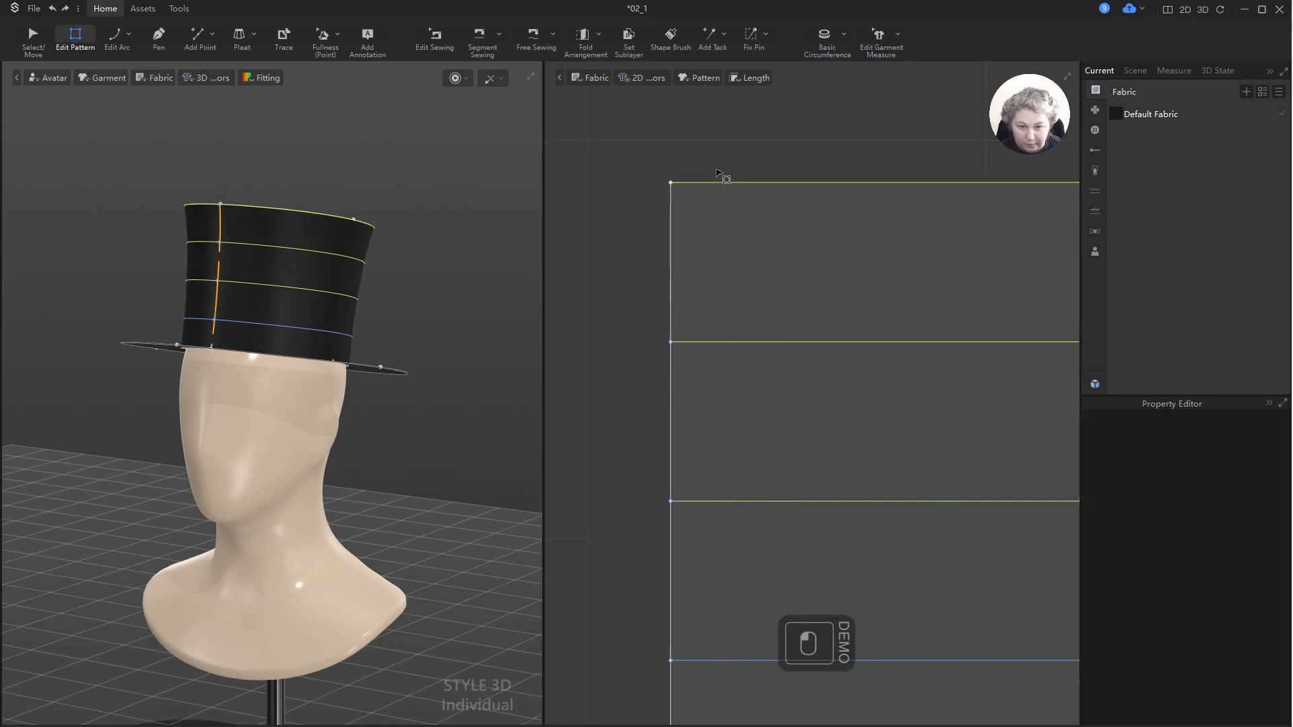
left_click(726, 210)
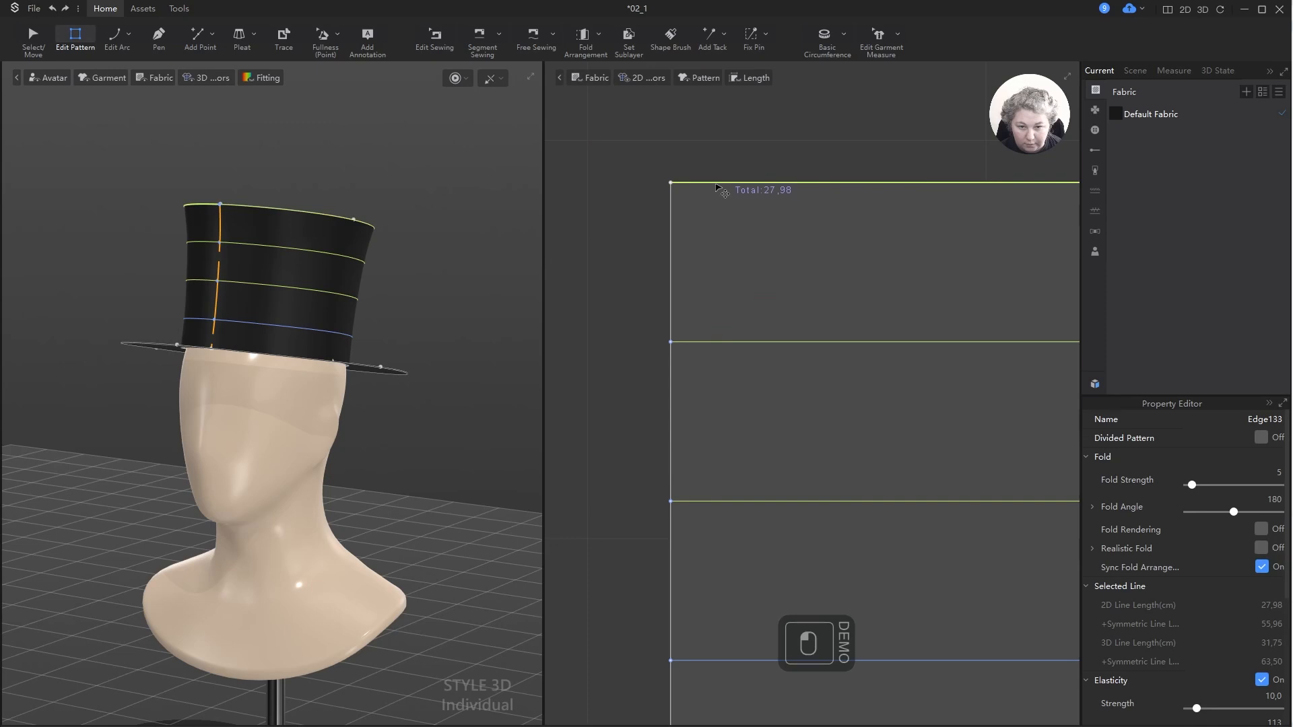
left_click_drag(715, 185, 717, 243, "shift")
right_click(717, 243, "shift")
type("3")
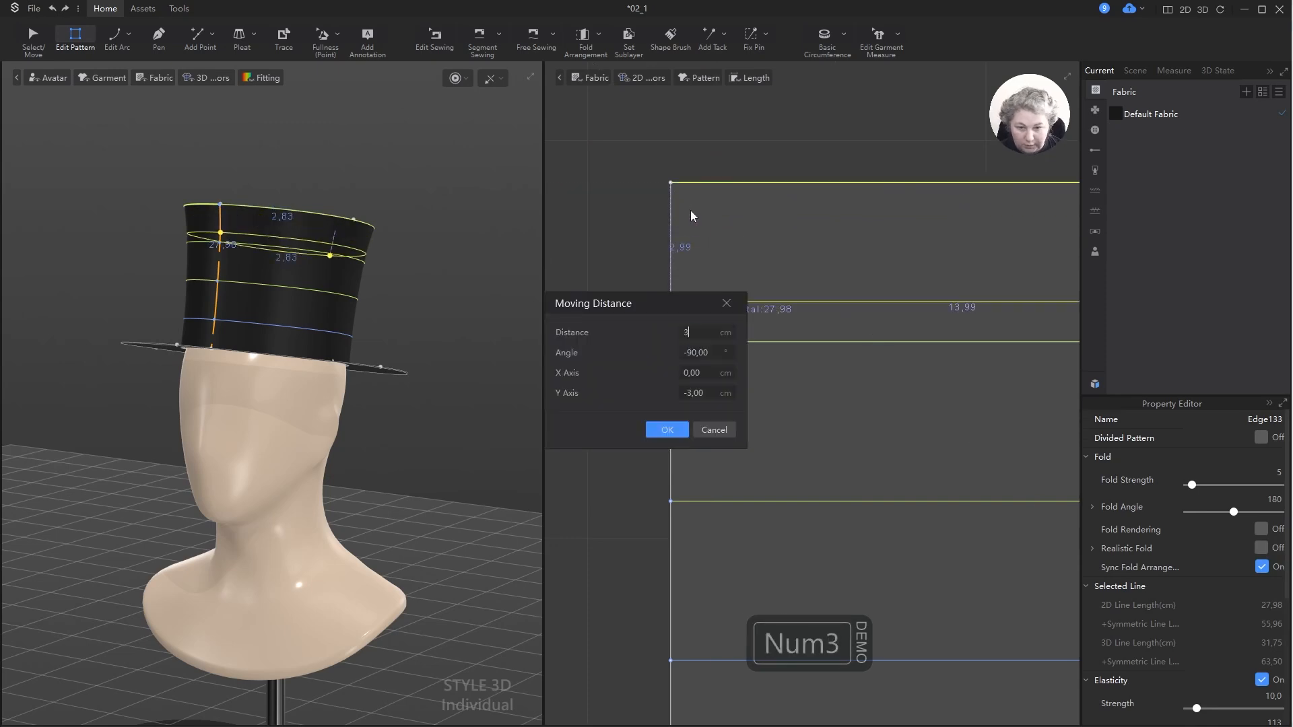
key("Return")
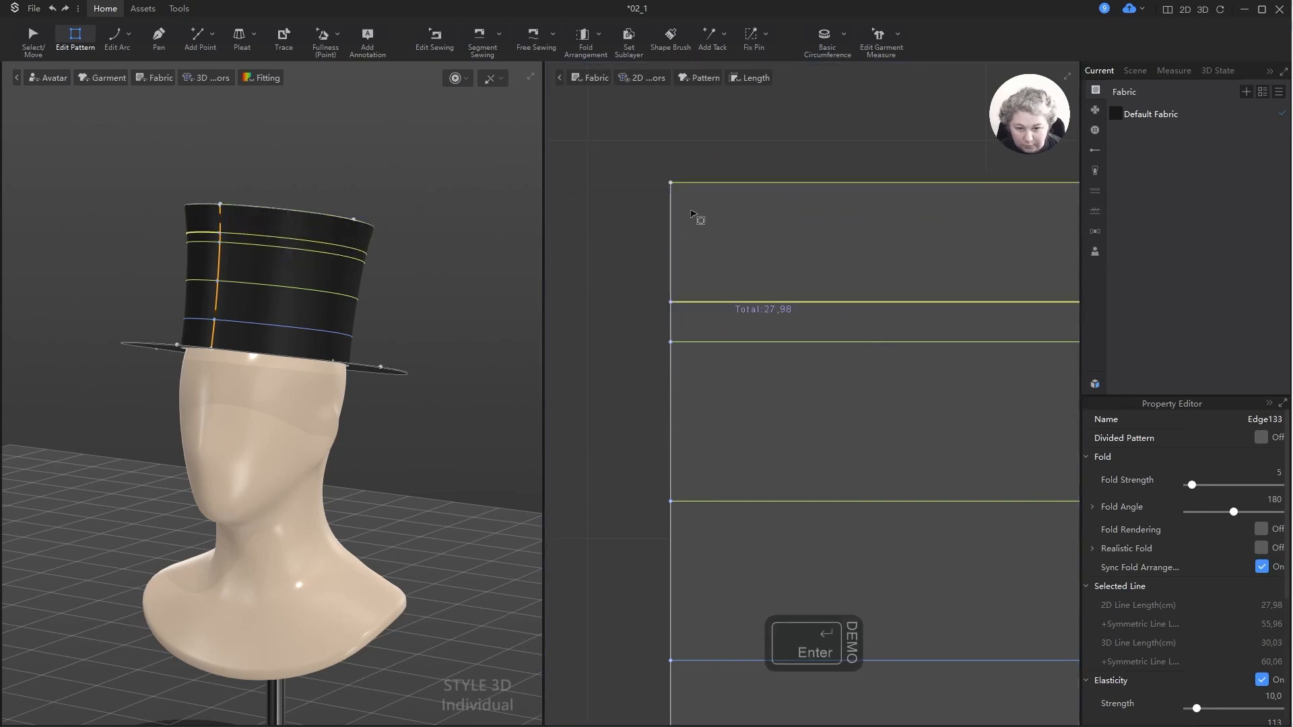
left_click_drag(704, 342, 704, 304)
scroll(700, 304, "up", 7)
key("ctrl+z")
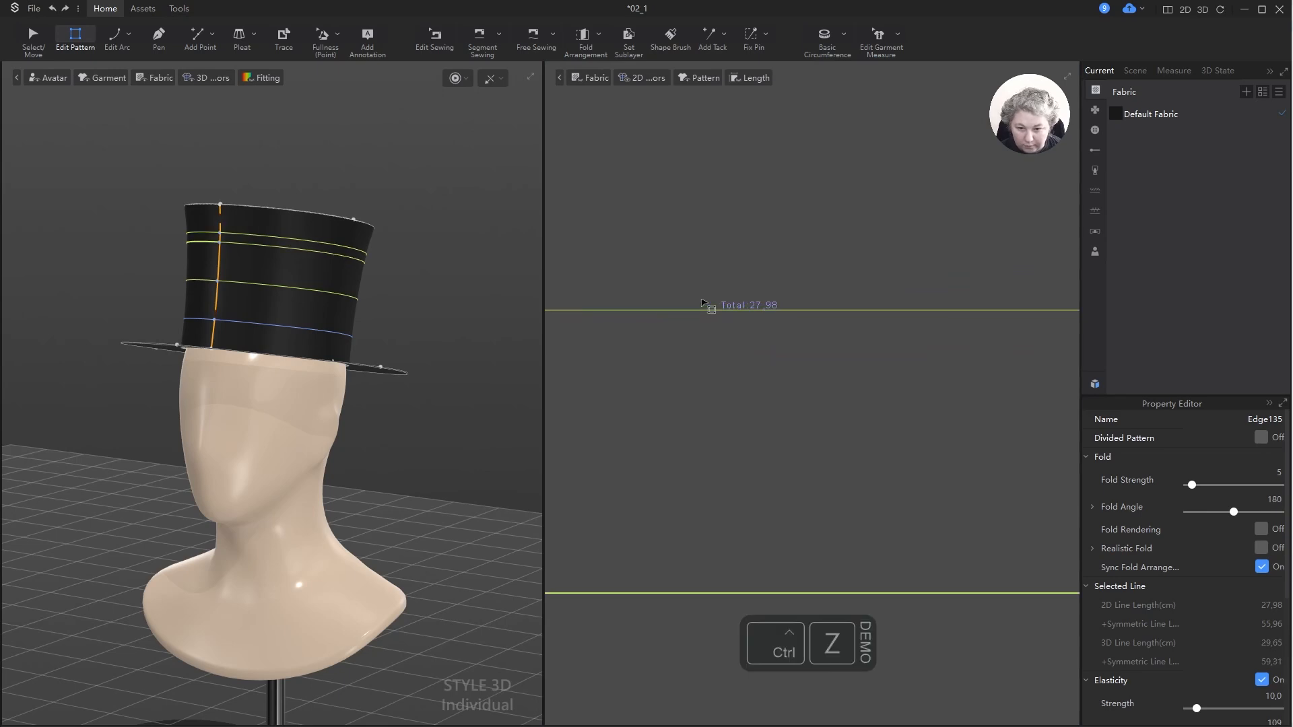
- Snap the second internal line (Edge135) onto the crown side's upper edge and move it straight down from there by 6 cm
scroll(712, 307, "down", 4)
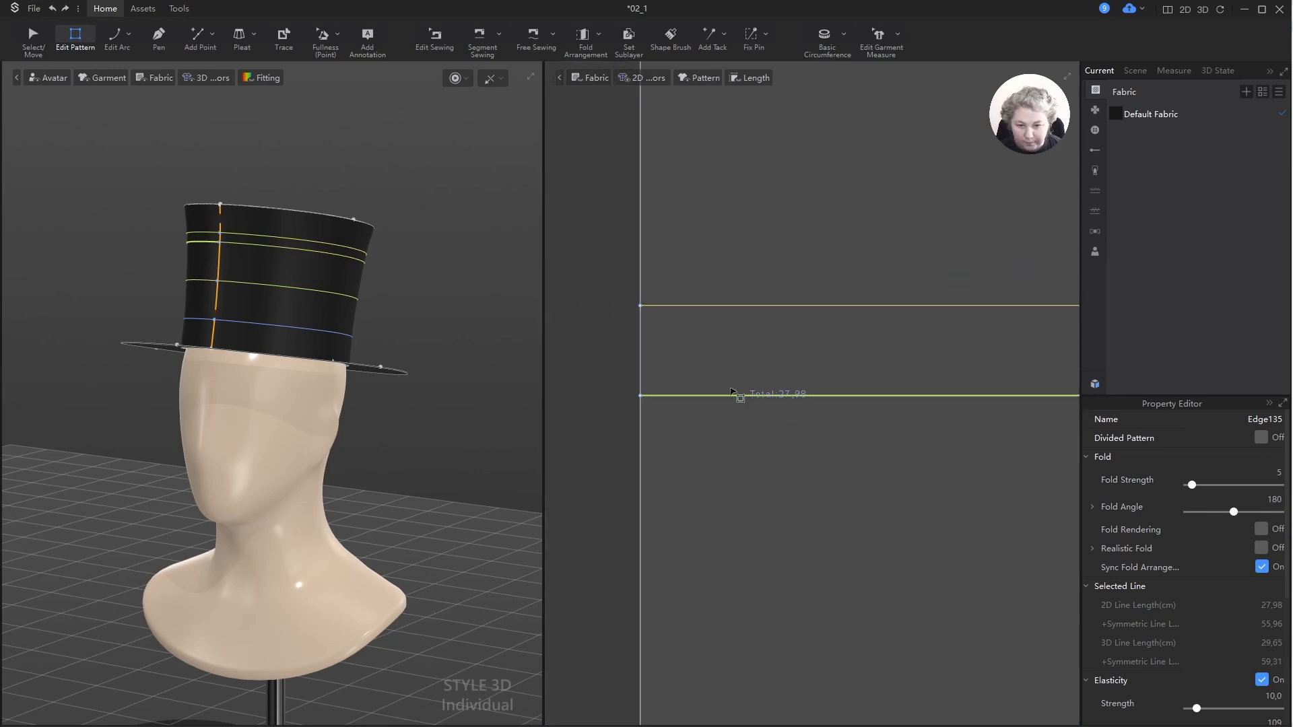
scroll(732, 392, "down", 3)
left_click(751, 285, "shift")
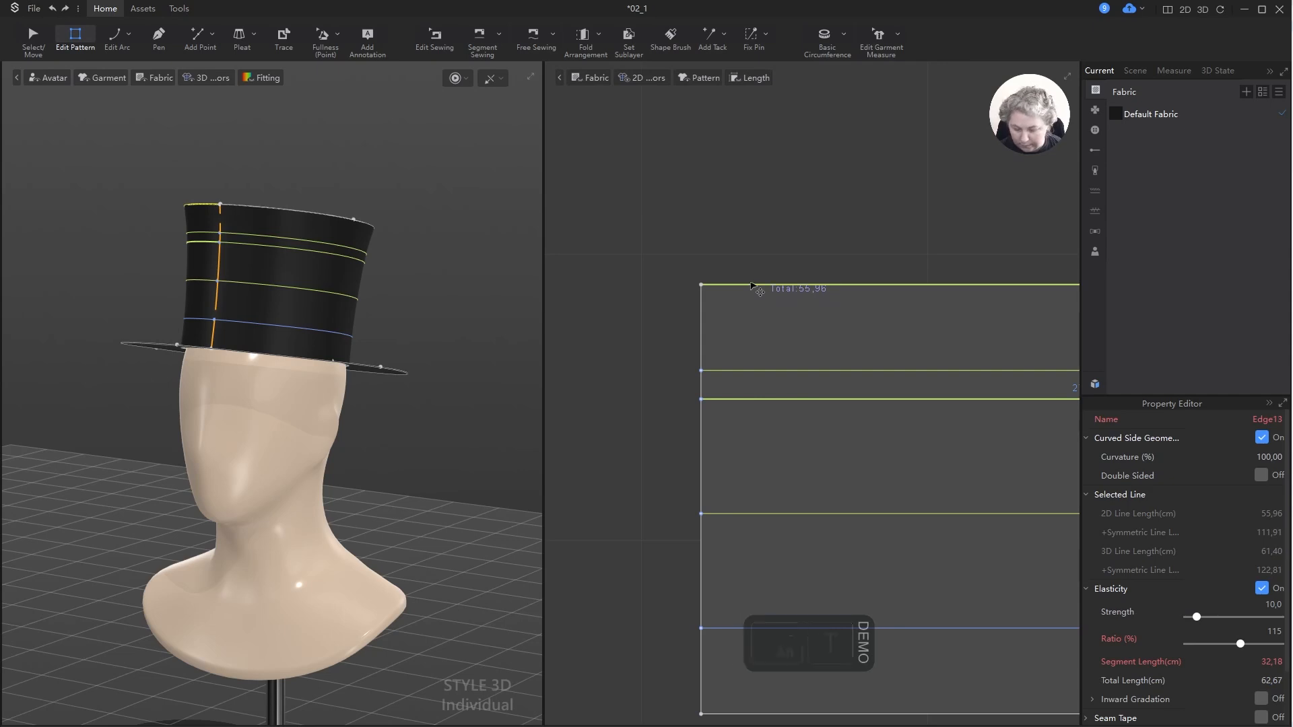
left_click(765, 257)
left_click(752, 287)
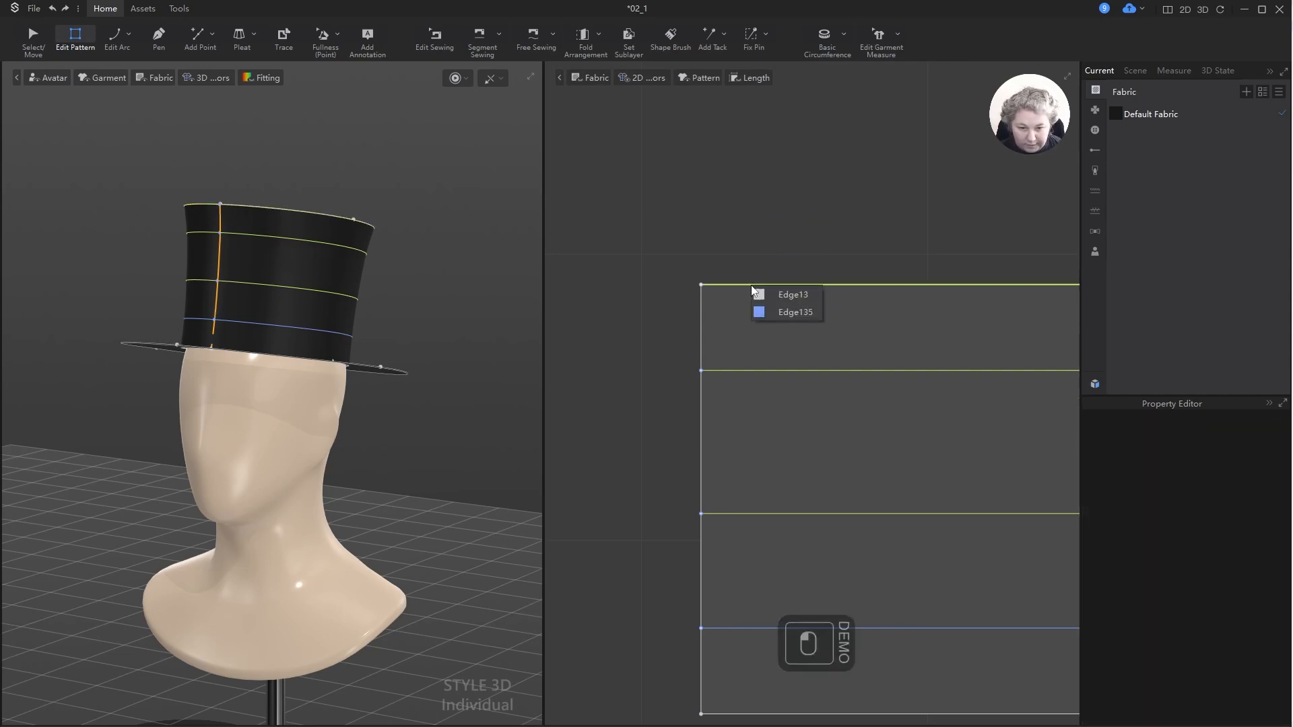
left_click(785, 311)
right_click_drag(761, 286, 758, 422, "shift")
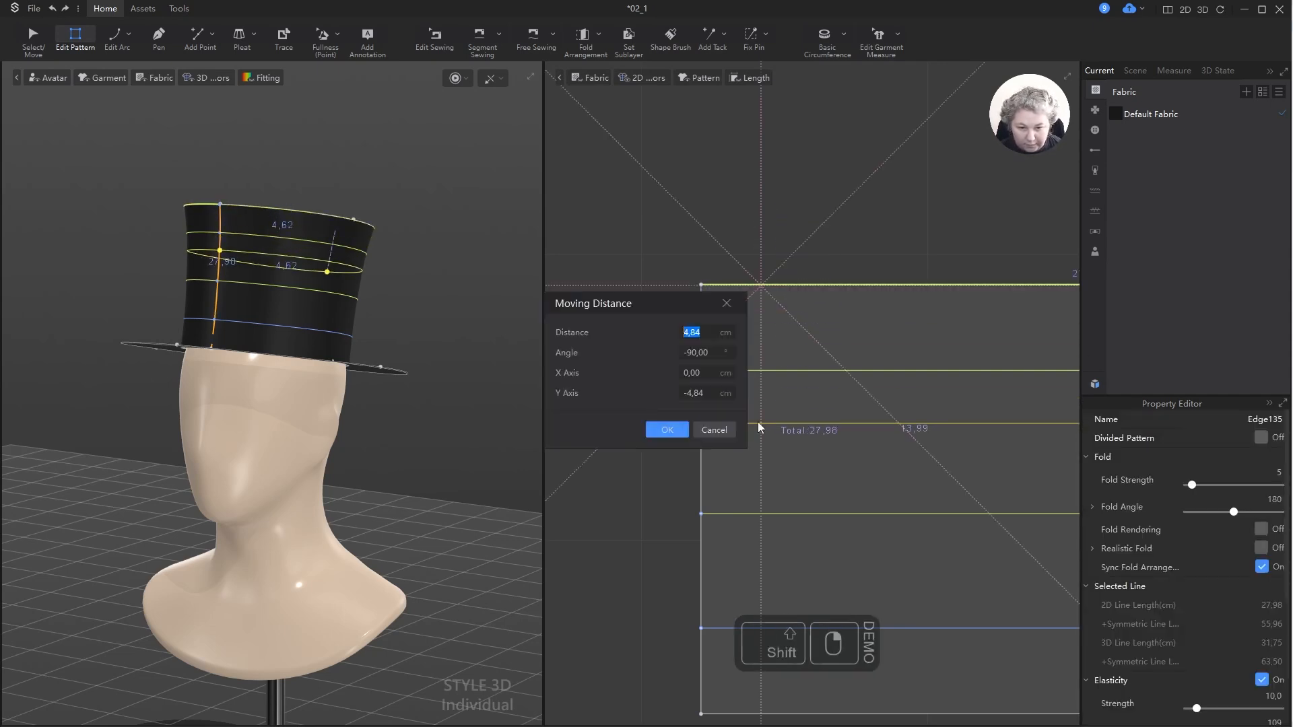
type("6")
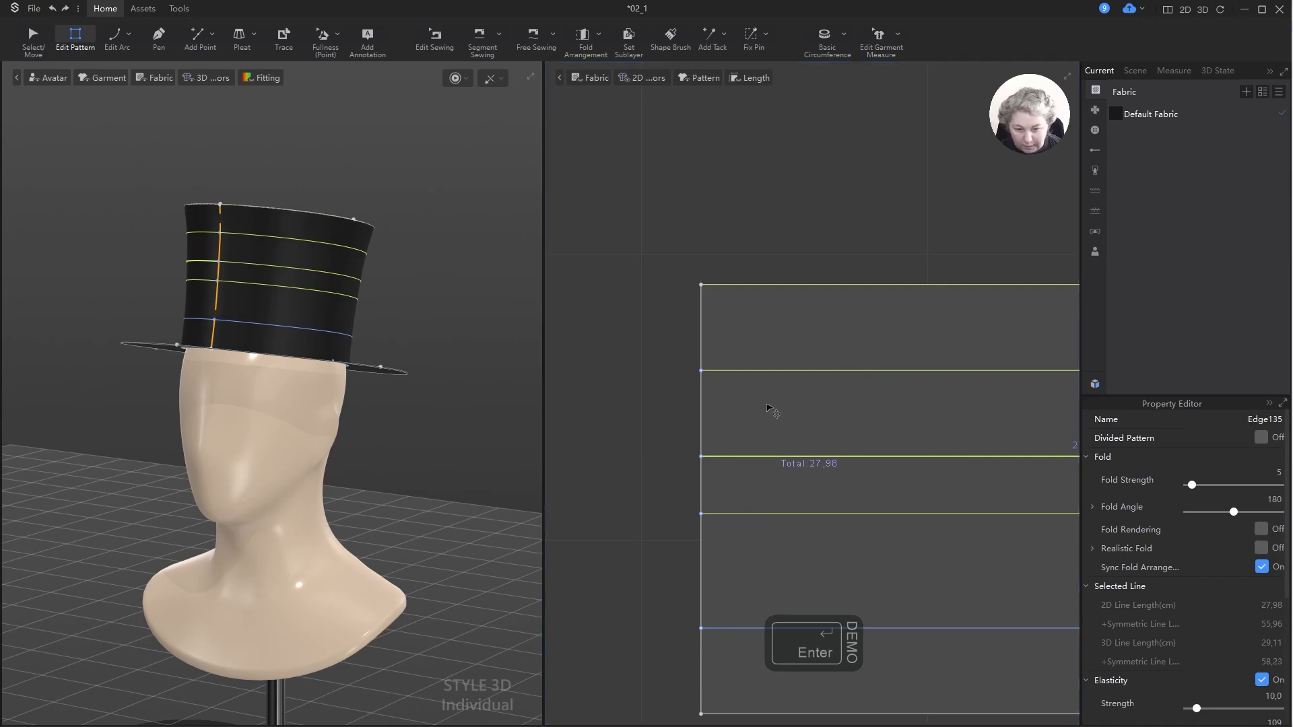
- Snap the third internal line from the top (Edge137) onto the crown side's upper edge
scroll(765, 415, "down", 3)
left_click(781, 419)
left_click_drag(782, 418, 782, 348)
left_click(783, 335, "shift")
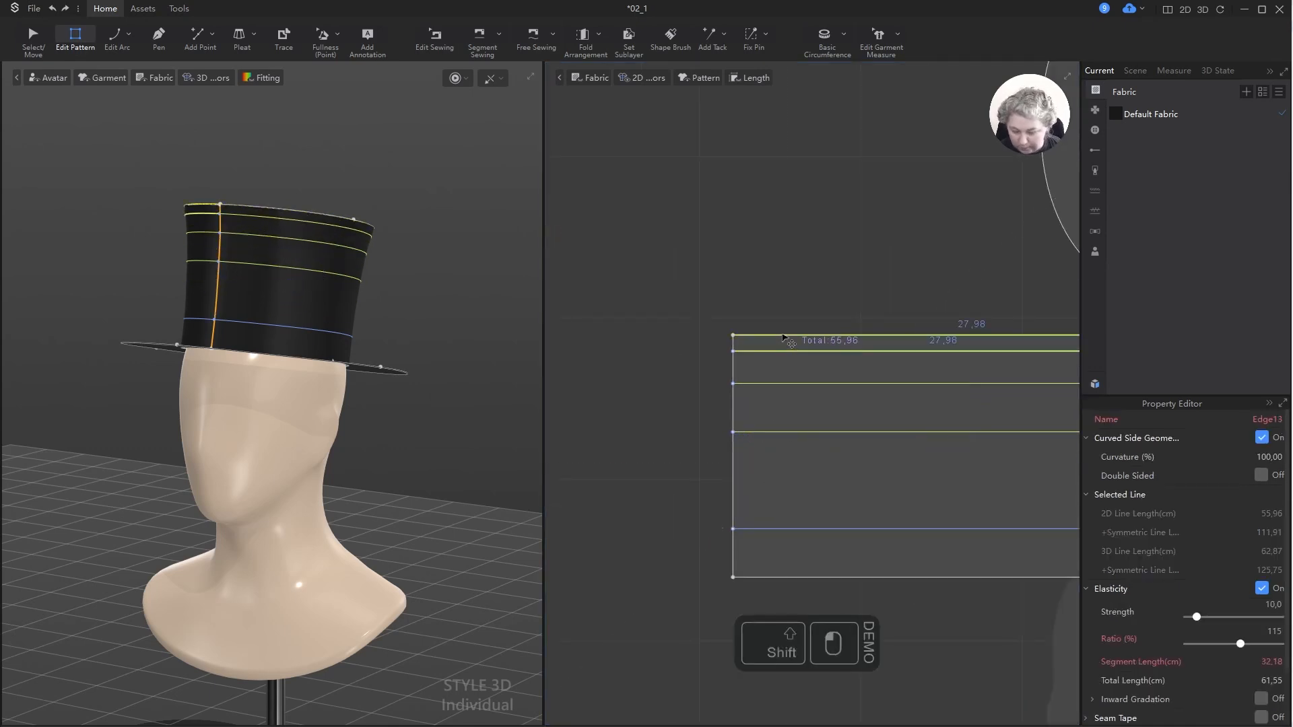
key("alt+t")
left_click(799, 299)
- Move Edge137 straight down from the crown side's upper edge to midway between its neighbouring lines, and simulate the hat
left_click(789, 335)
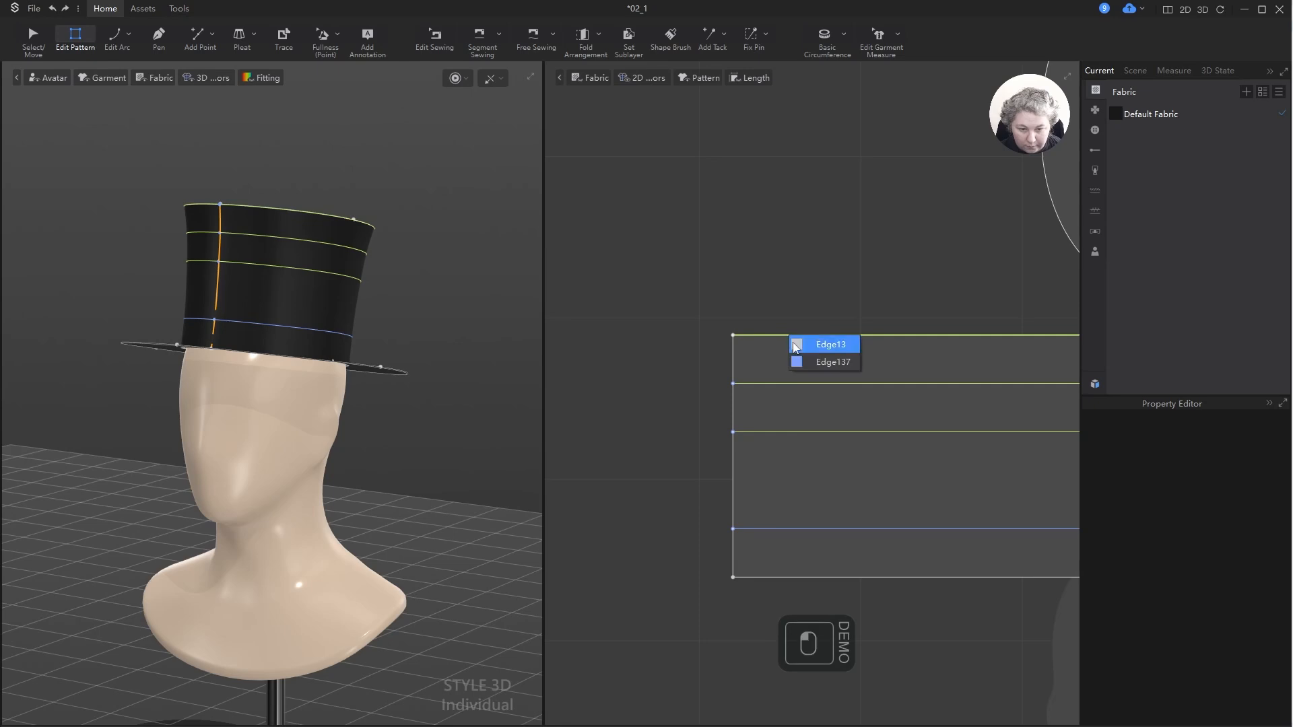
left_click(805, 361)
left_click_drag(796, 336, 796, 466)
right_click(796, 467, "shift")
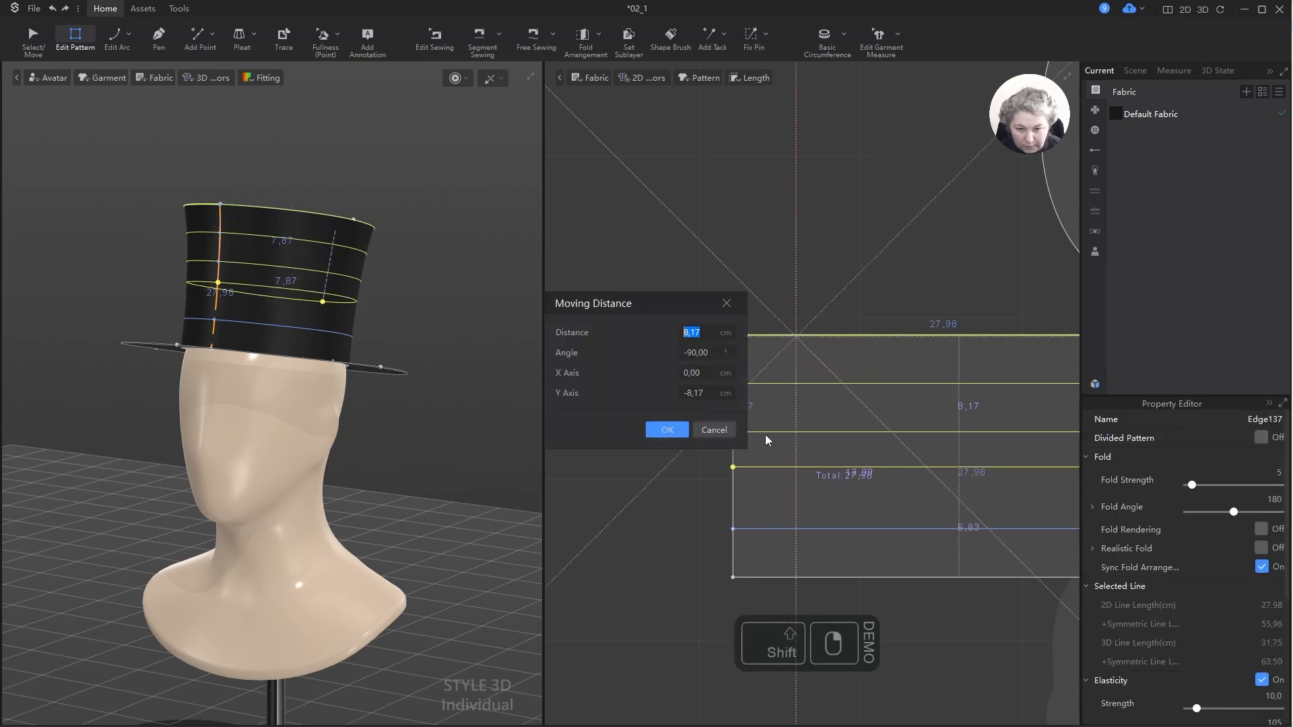
key("Return")
key("space")
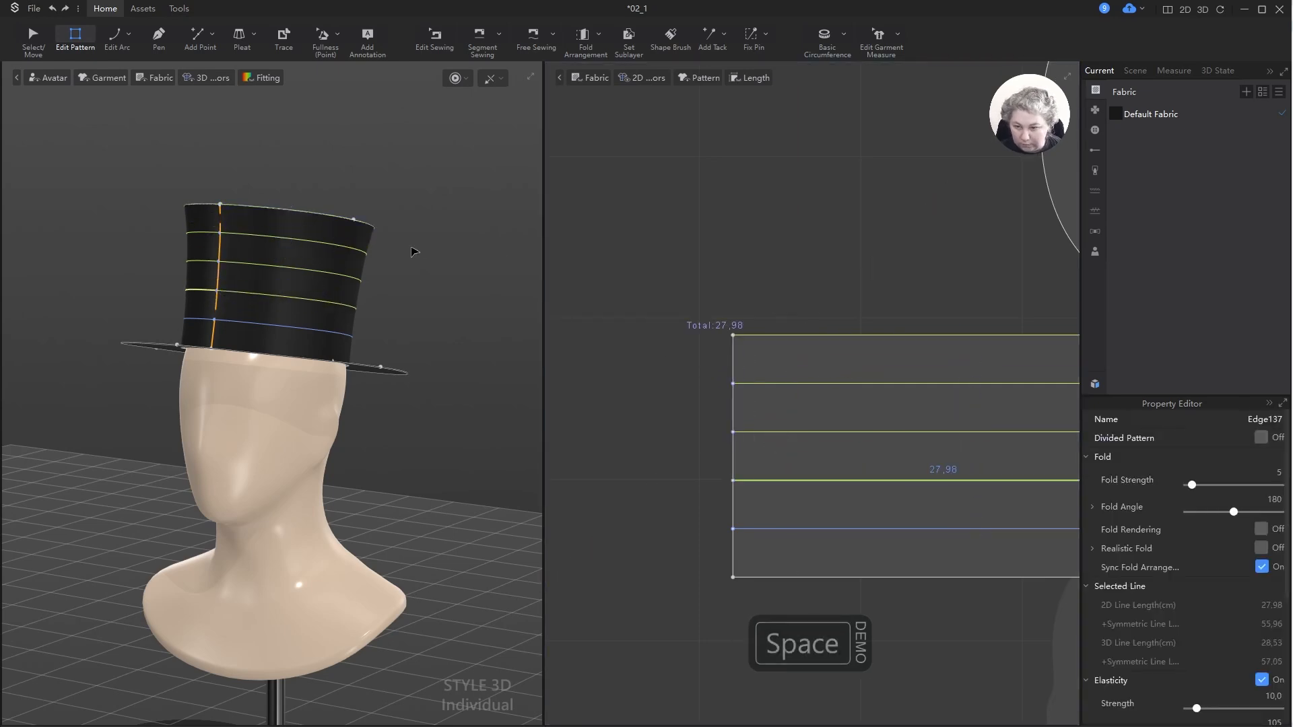
right_click_drag(415, 253, 515, 256)
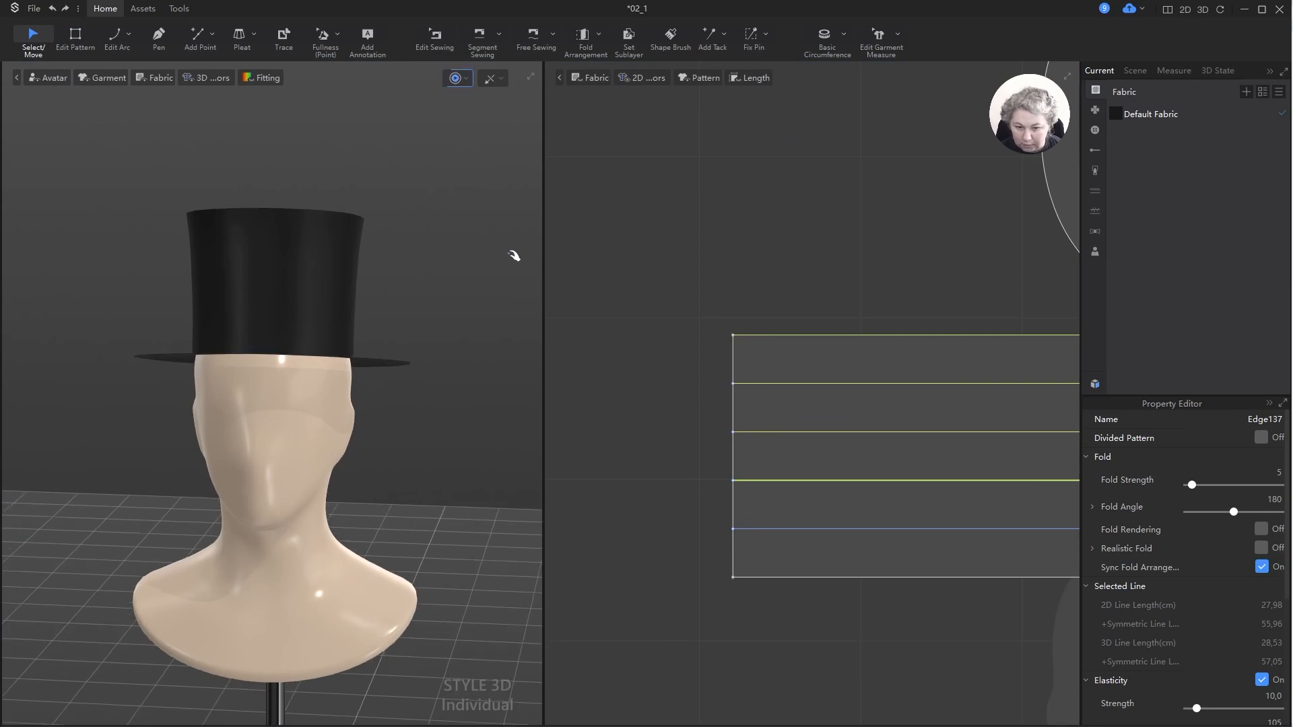
- Delete the crown side's lowest internal line (Edge139) and simulate the hat again
scroll(618, 276, "down", 2)
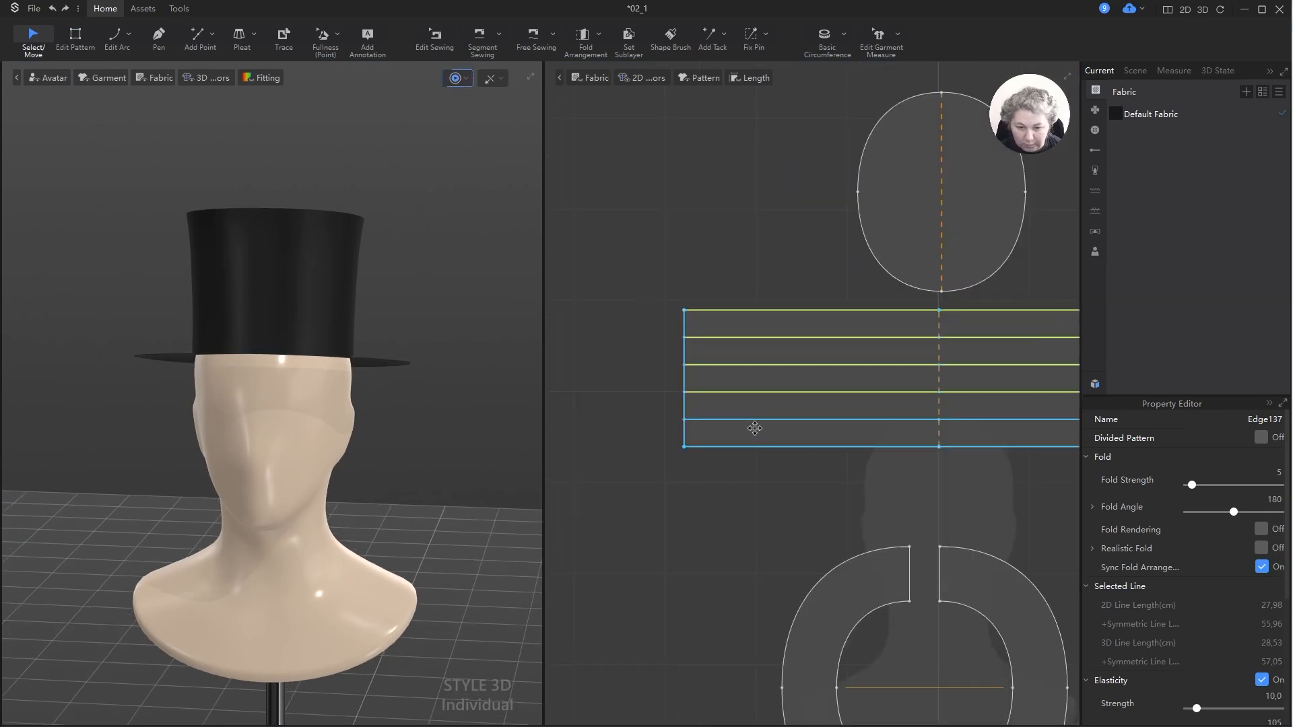
left_click(737, 419)
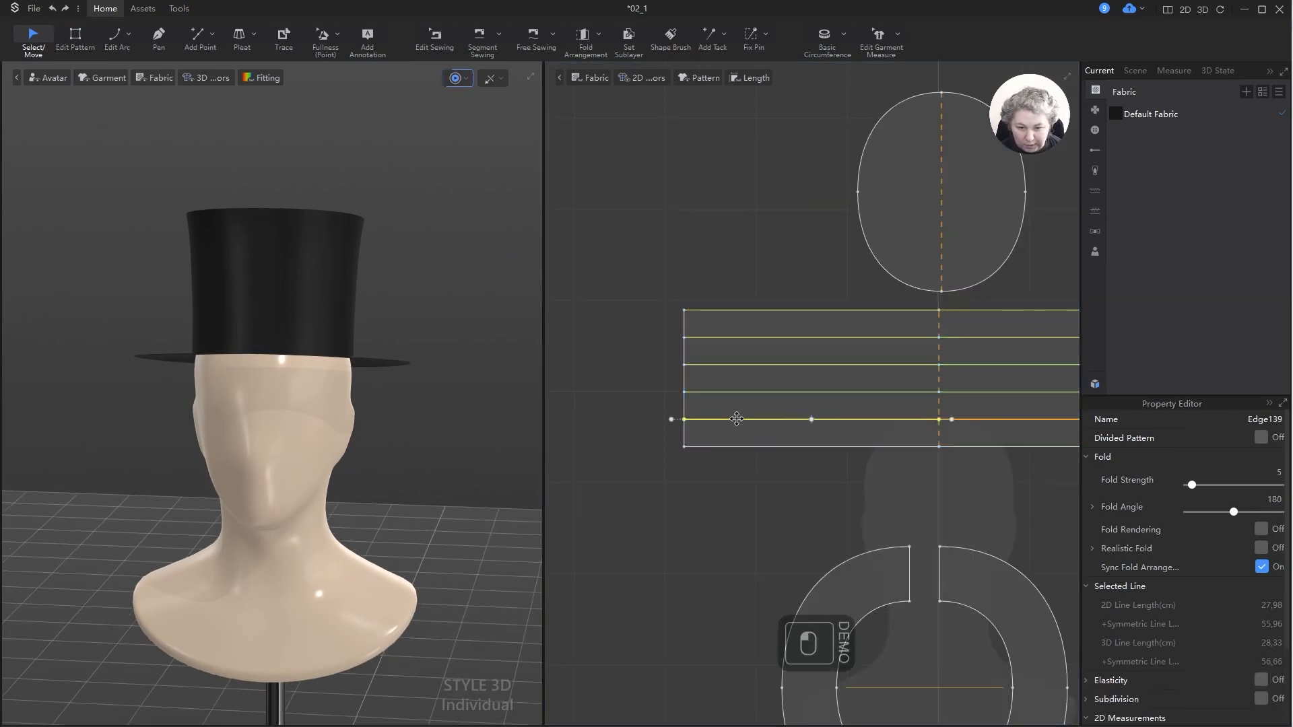
key("Delete")
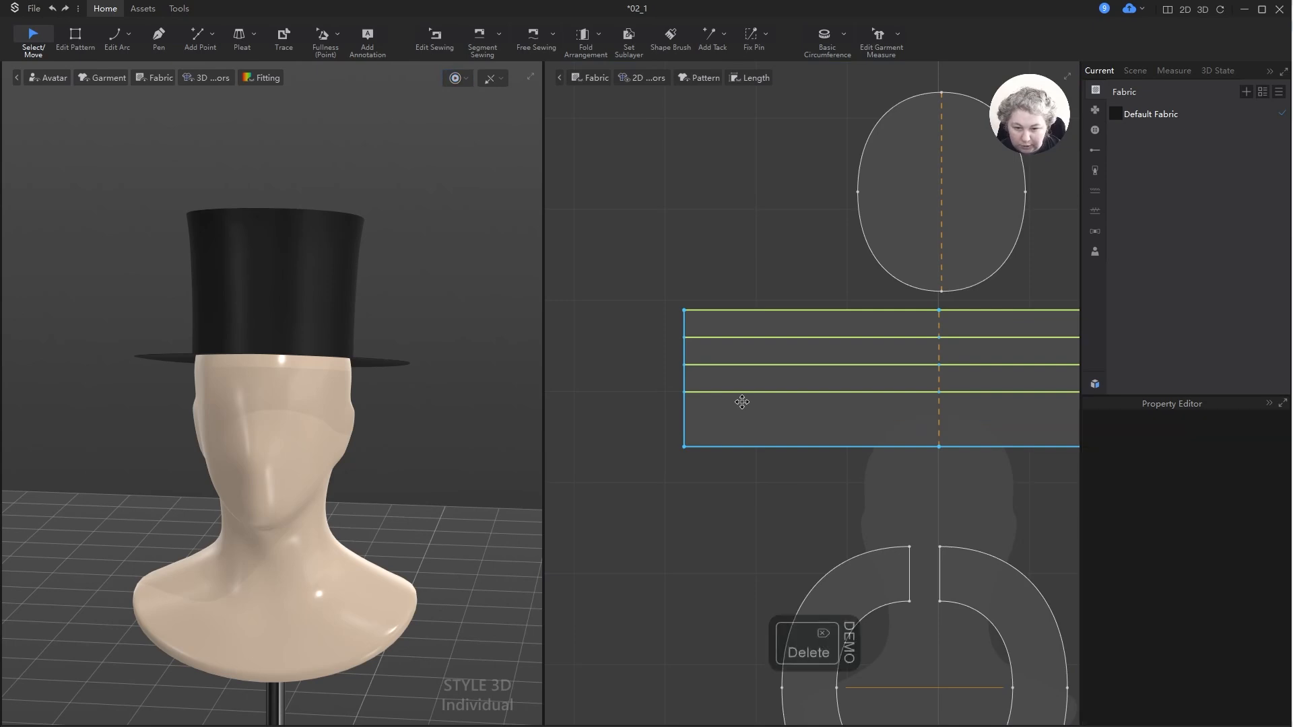
left_click(663, 336)
key("space")
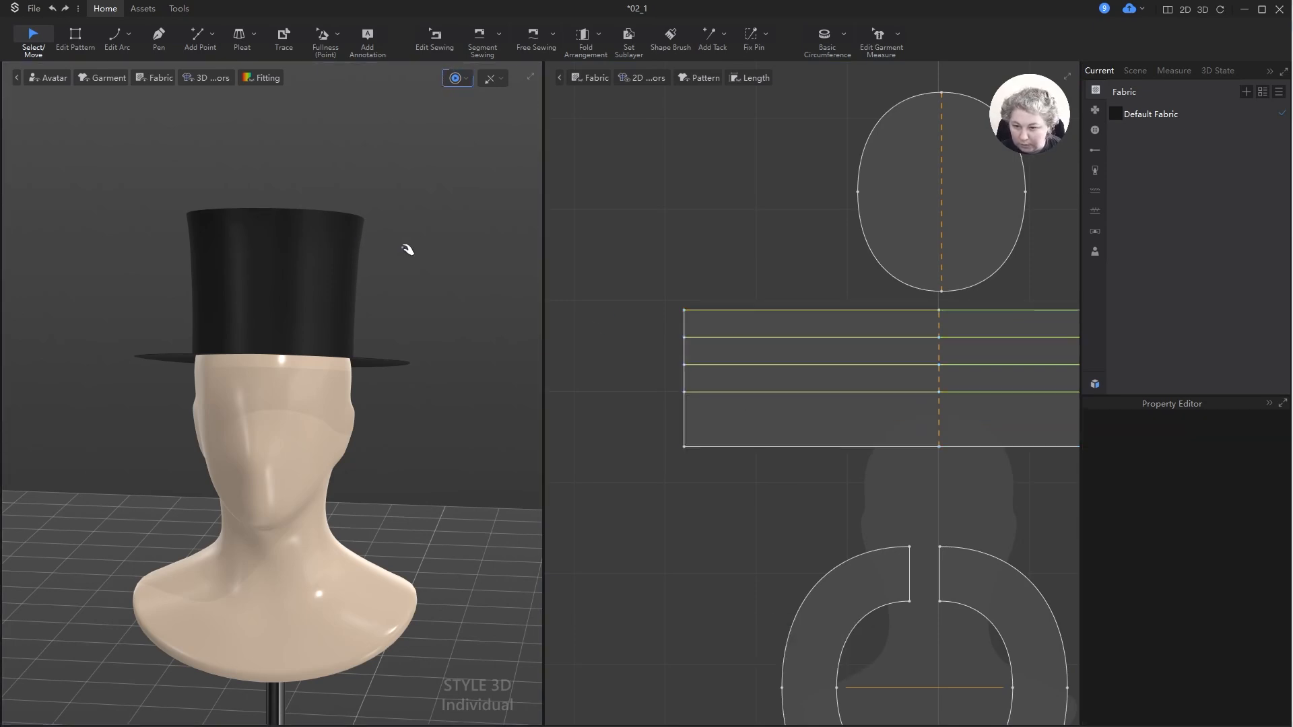
key("space")
- Move the crown side's uppermost internal line (Edge133) straight up by 1 cm with Edit Pattern
scroll(825, 253, "up", 6)
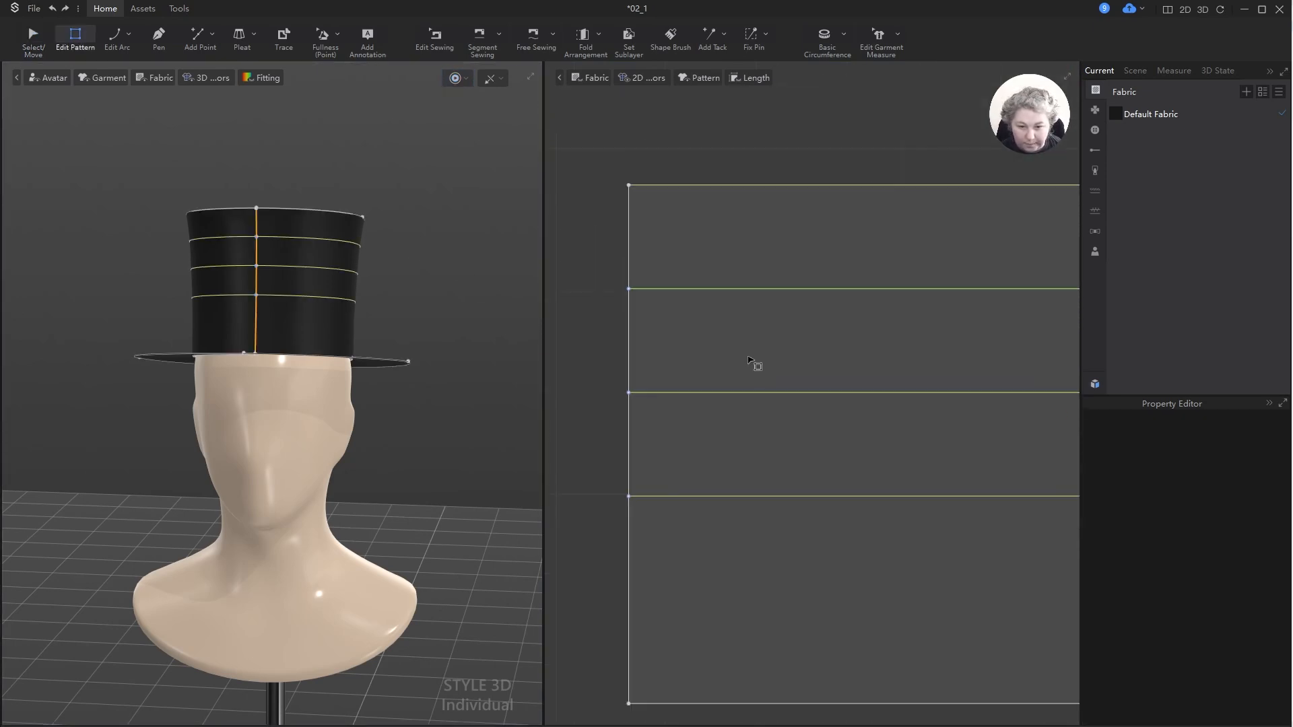
left_click_drag(707, 290, 705, 260)
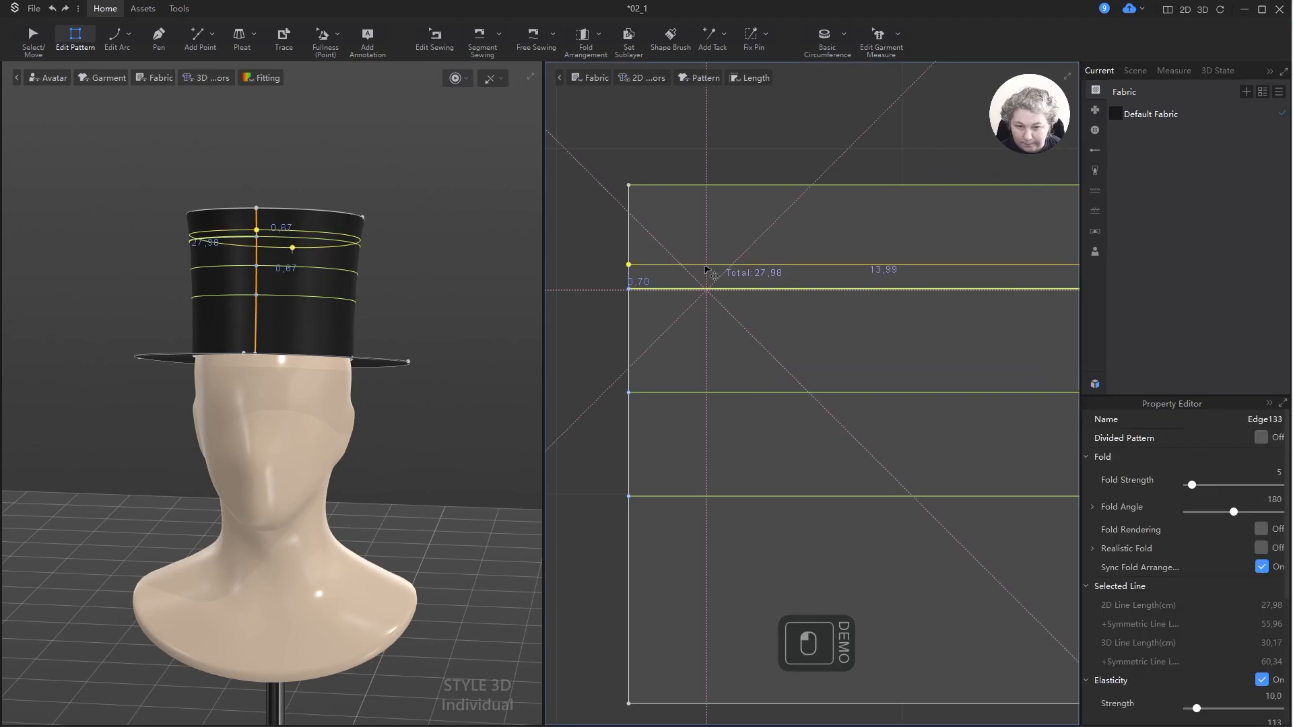
right_click(706, 260, "shift")
type("1")
key("Return")
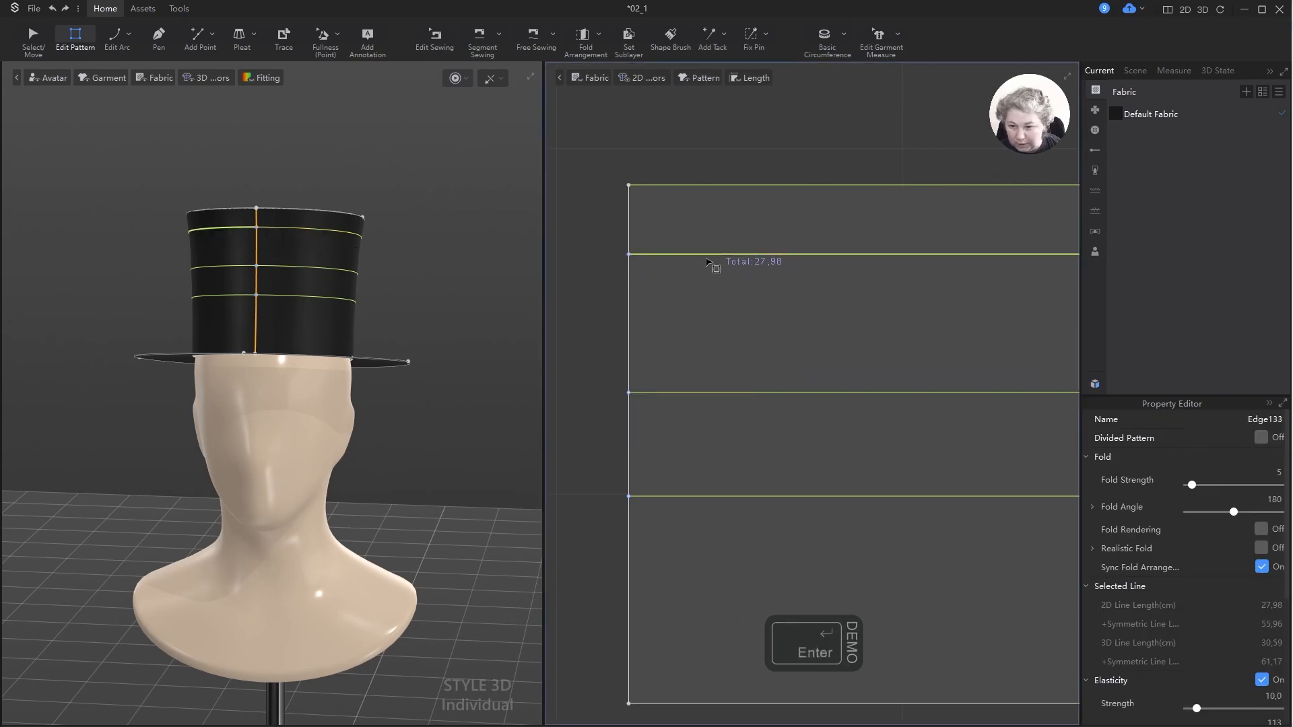
- Move the crown side's second internal line (Edge135) straight up by 2 cm
left_click_drag(712, 393, 710, 350)
right_click(710, 350, "shift")
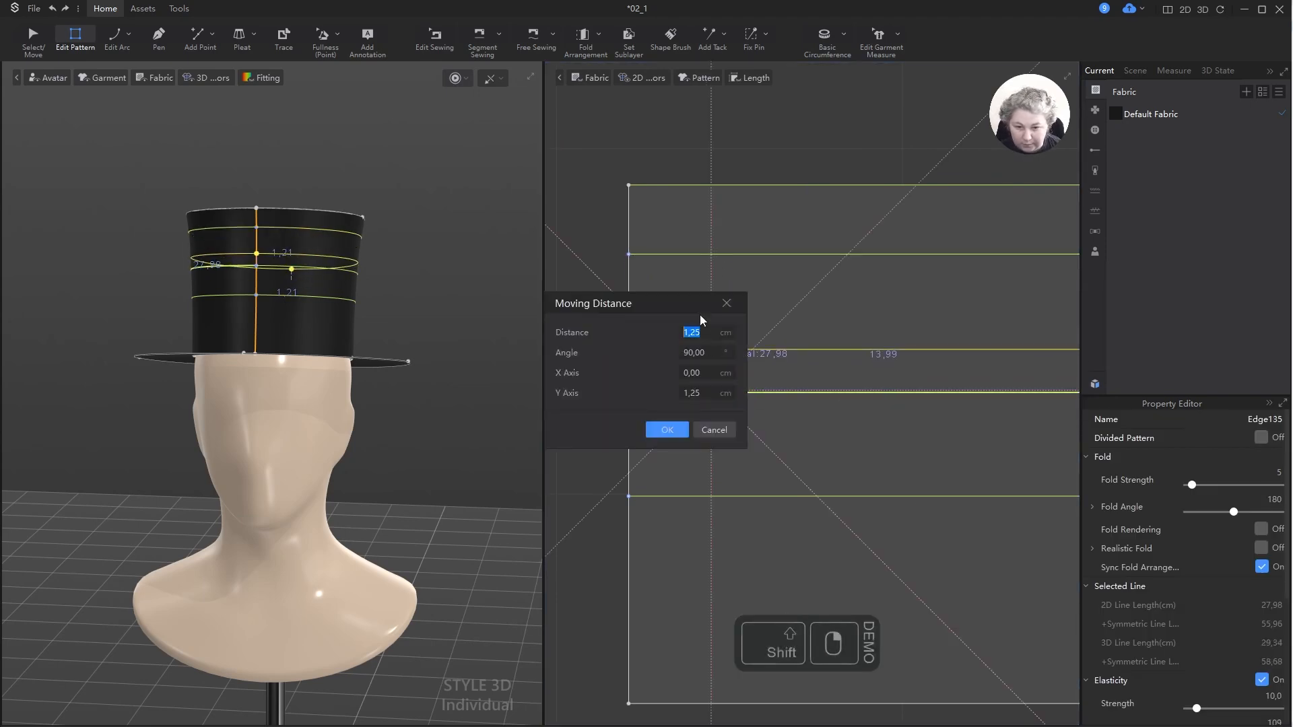
type("2")
key("Return")
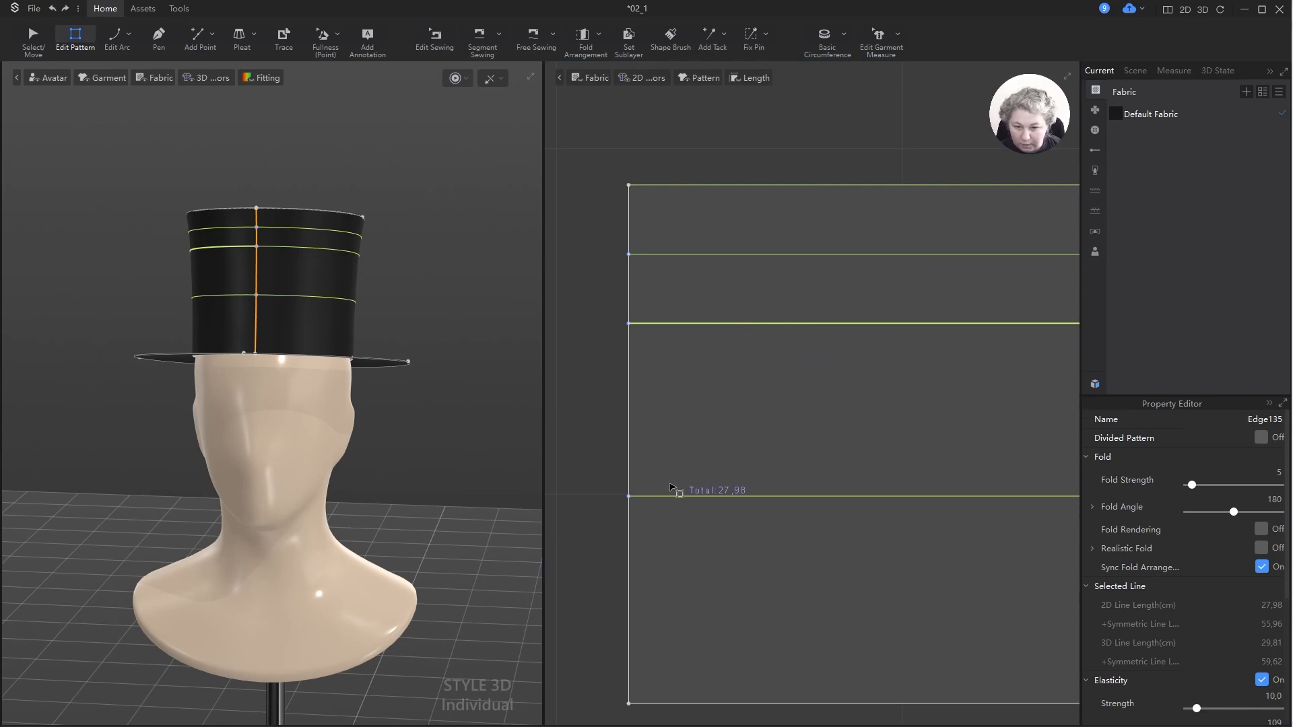
- Move the crown side's lowest remaining internal line (Edge137) straight up, using an exact moving distance
left_click_drag(670, 497, 669, 398)
right_click(669, 398, "shift")
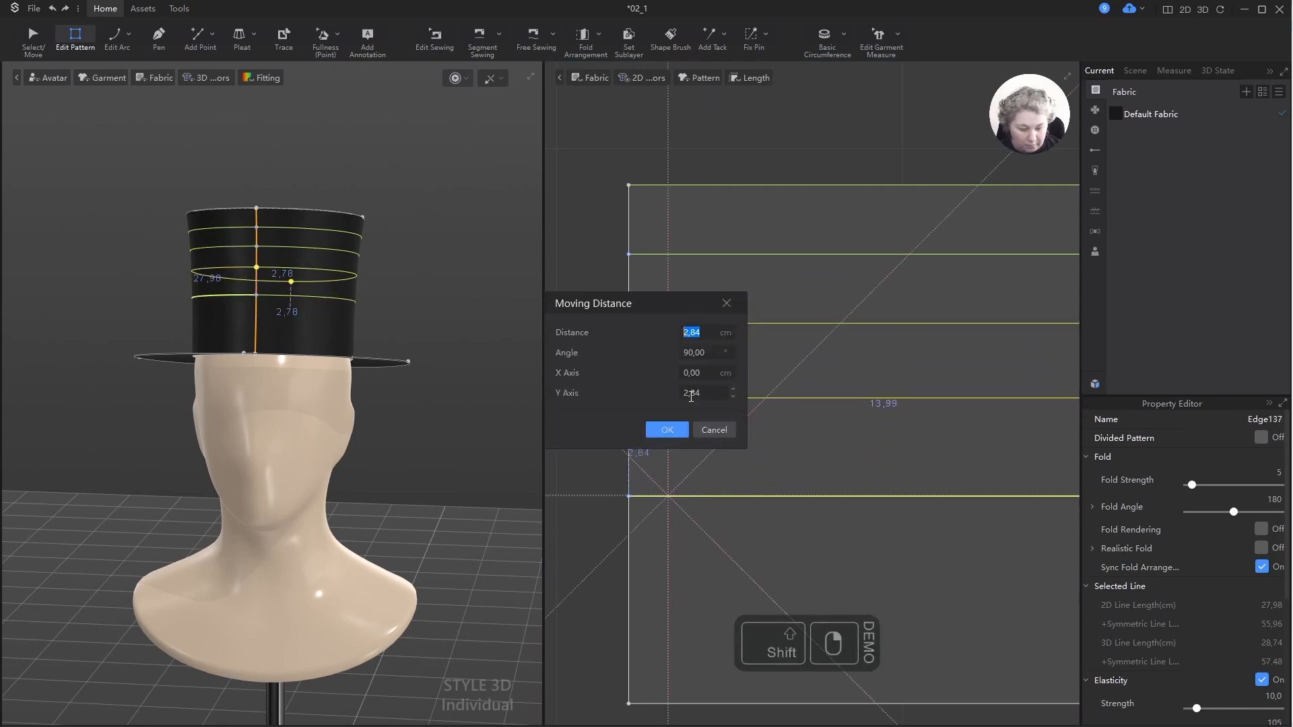
- Move the lowest internal line of the crown side pattern up by 3 cm and simulate the hat
type("3")
key("Return")
key("space")
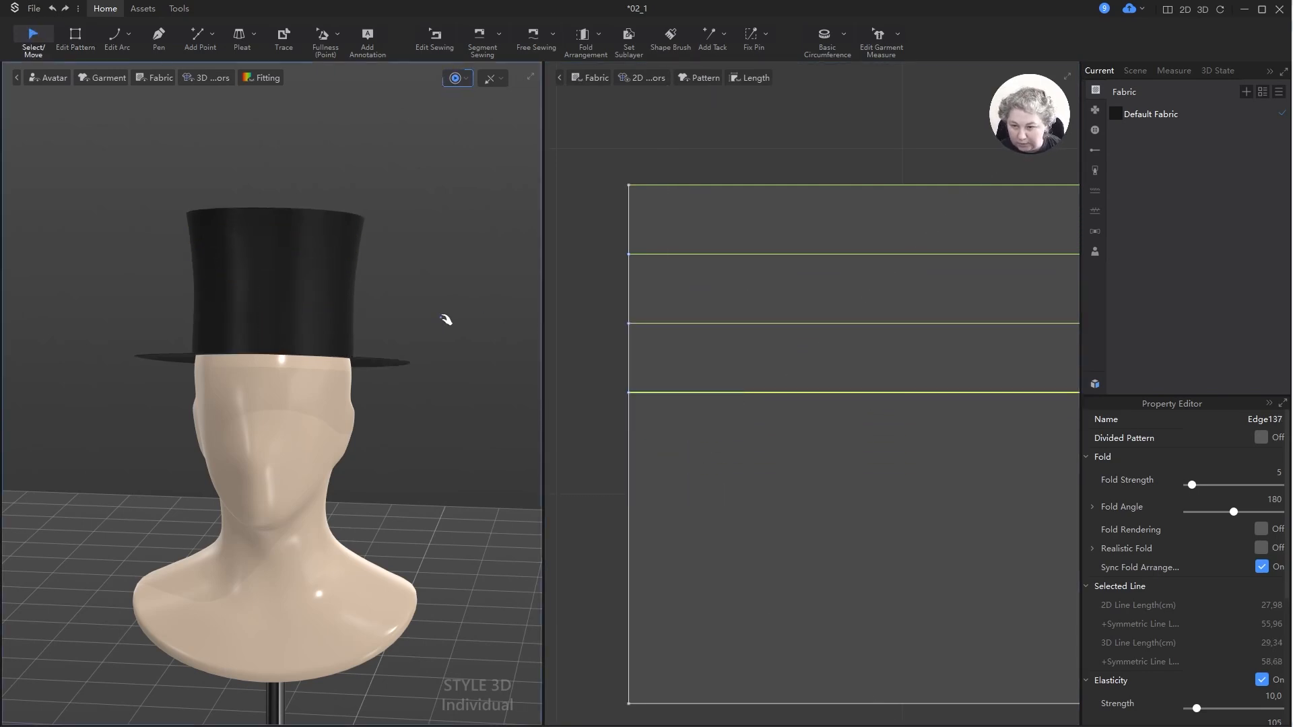
key("space")
- Examine the simulated hat from the side, from behind and from above
right_click_drag(444, 319, 330, 317)
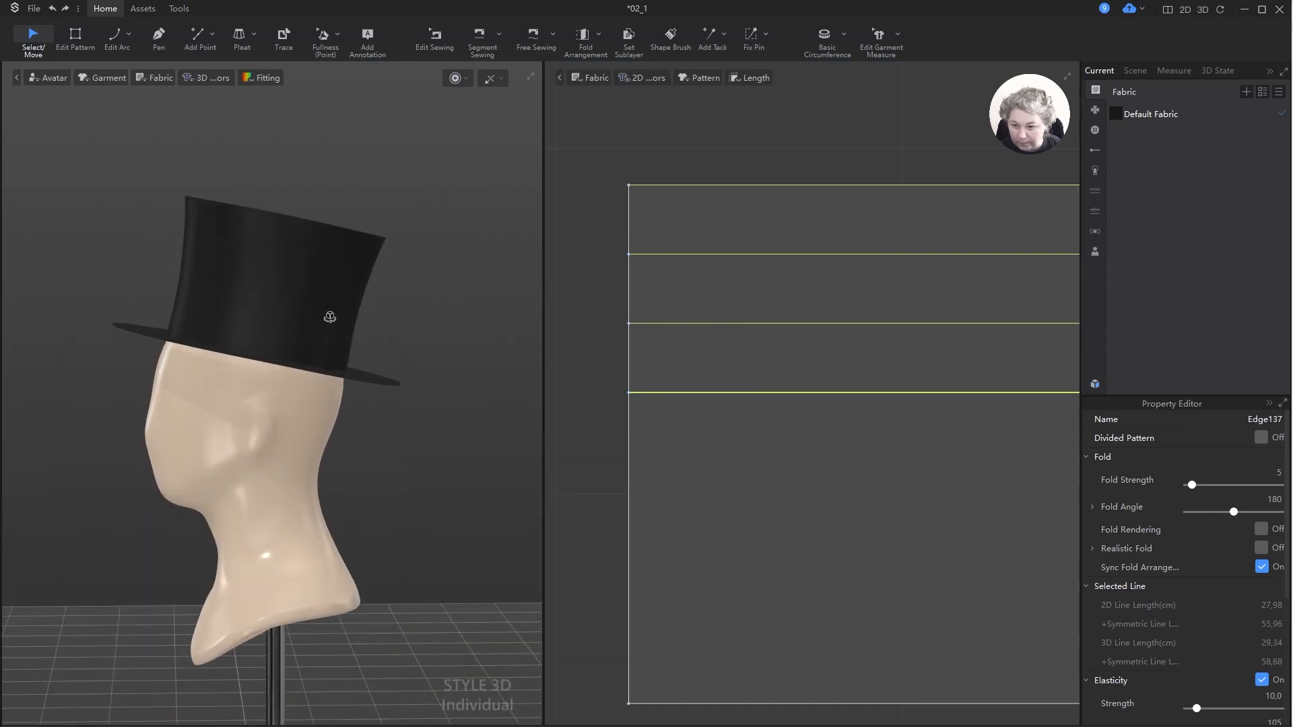
scroll(428, 309, "down", 4)
right_click_drag(415, 361, 374, 399)
scroll(346, 425, "up", 6)
left_click_drag(412, 470, 371, 390, "alt")
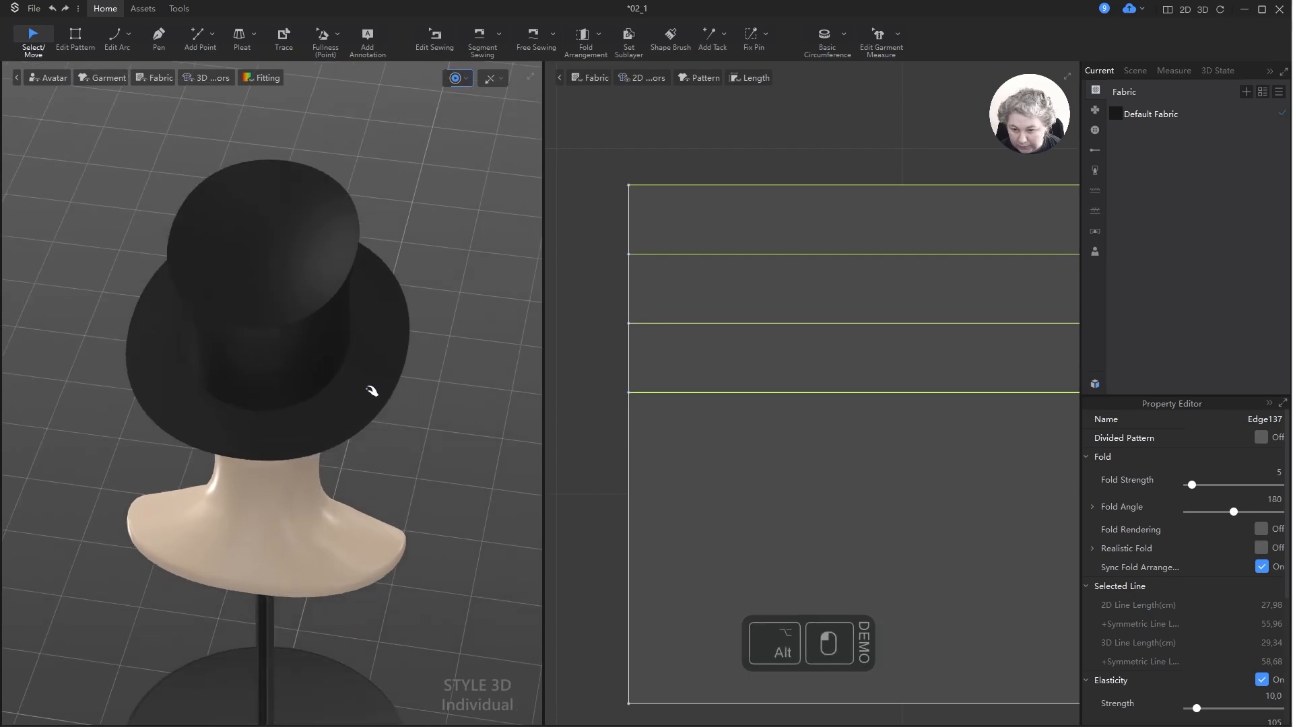
right_click_drag(371, 390, 173, 318)
scroll(881, 404, "down", 5)
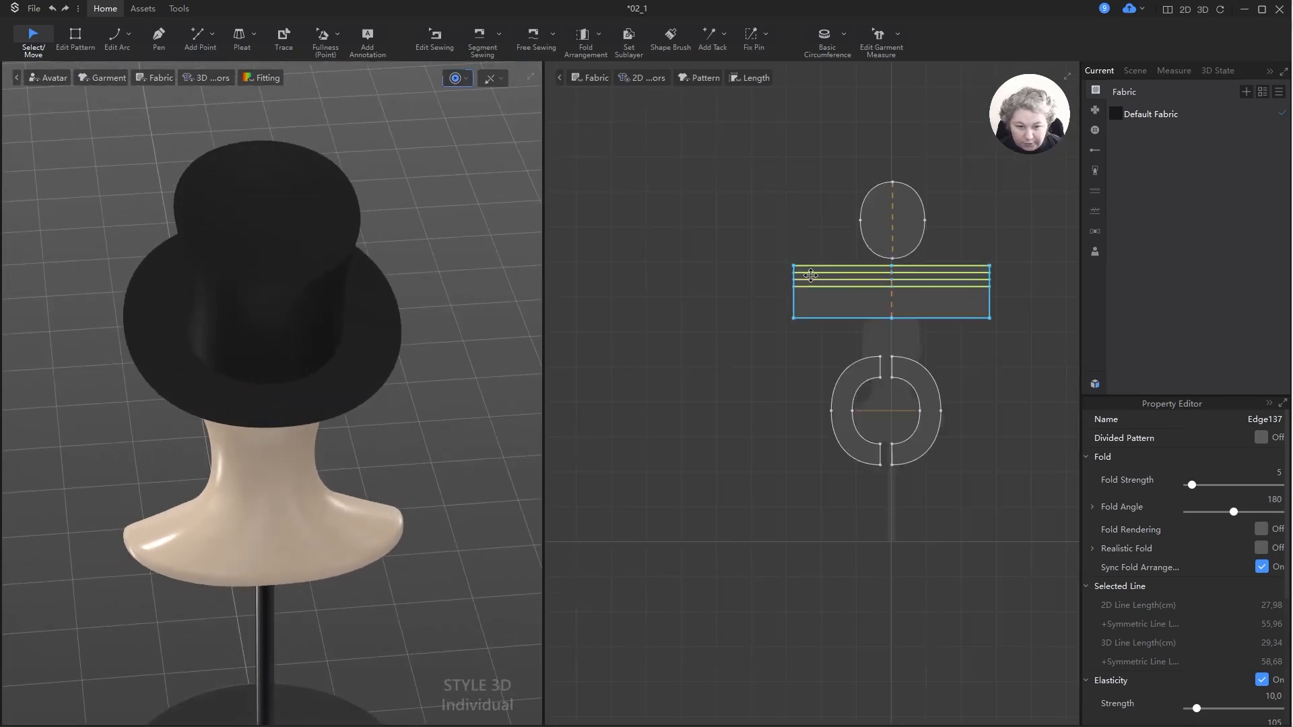
- Add a point on the upper outer curve of the left brim piece and pull it outward into a corner
scroll(891, 384, "up", 4)
key("z")
left_click(774, 311)
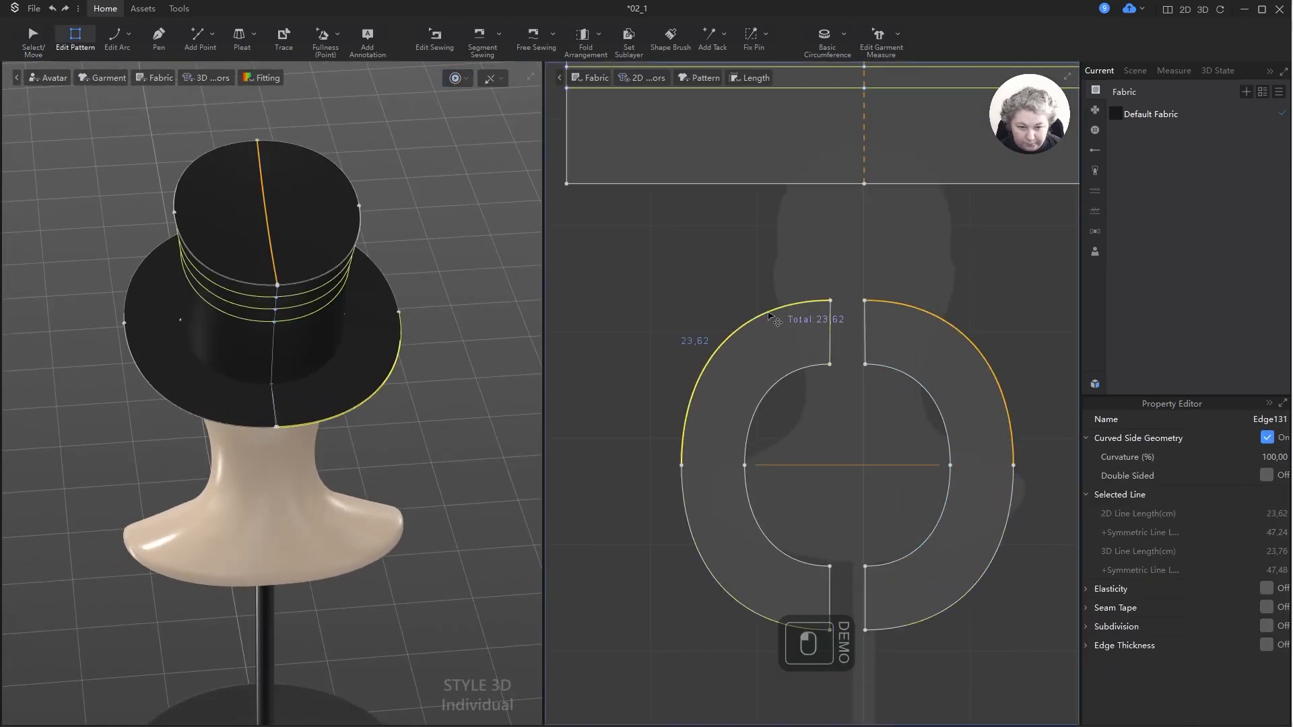
key("ctrl+z")
left_click(831, 326)
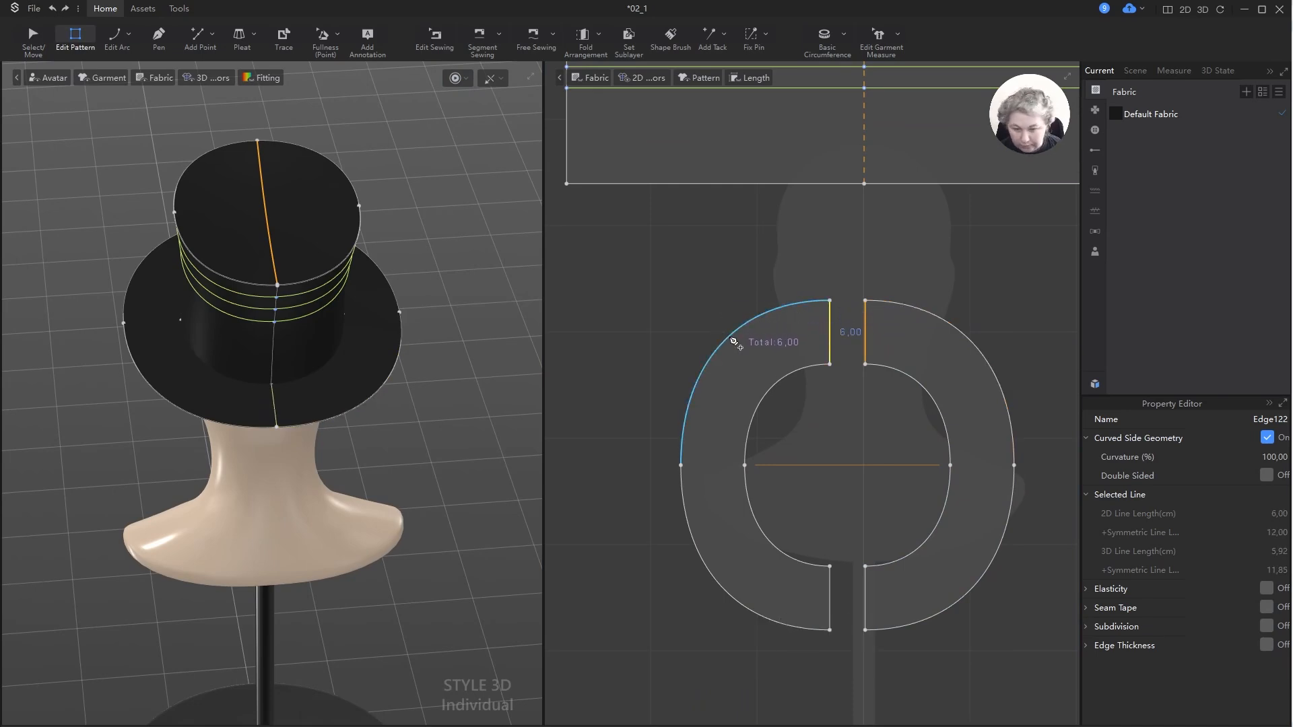
key("z")
left_click(724, 342)
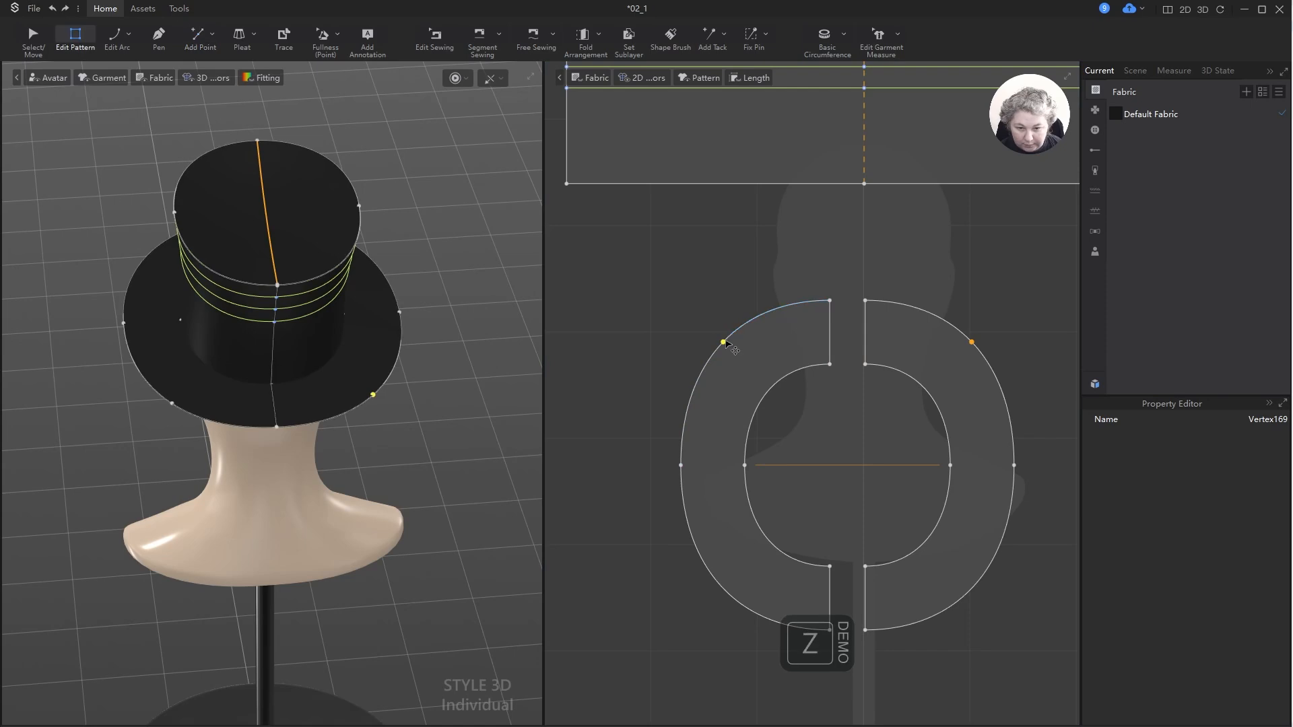
left_click_drag(724, 342, 699, 306)
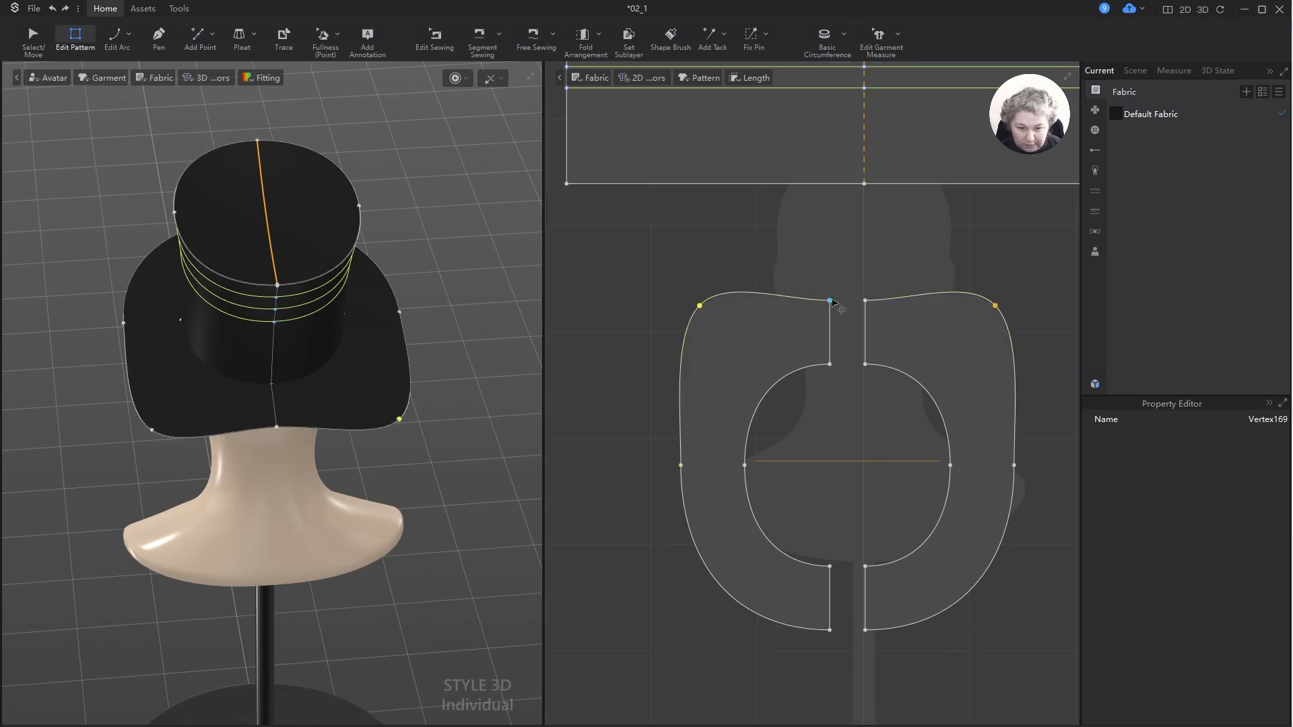
- Align the new upper corner point horizontally with the outer end of the brim's upper centre edge
left_click(830, 301, "shift")
key("alt+b")
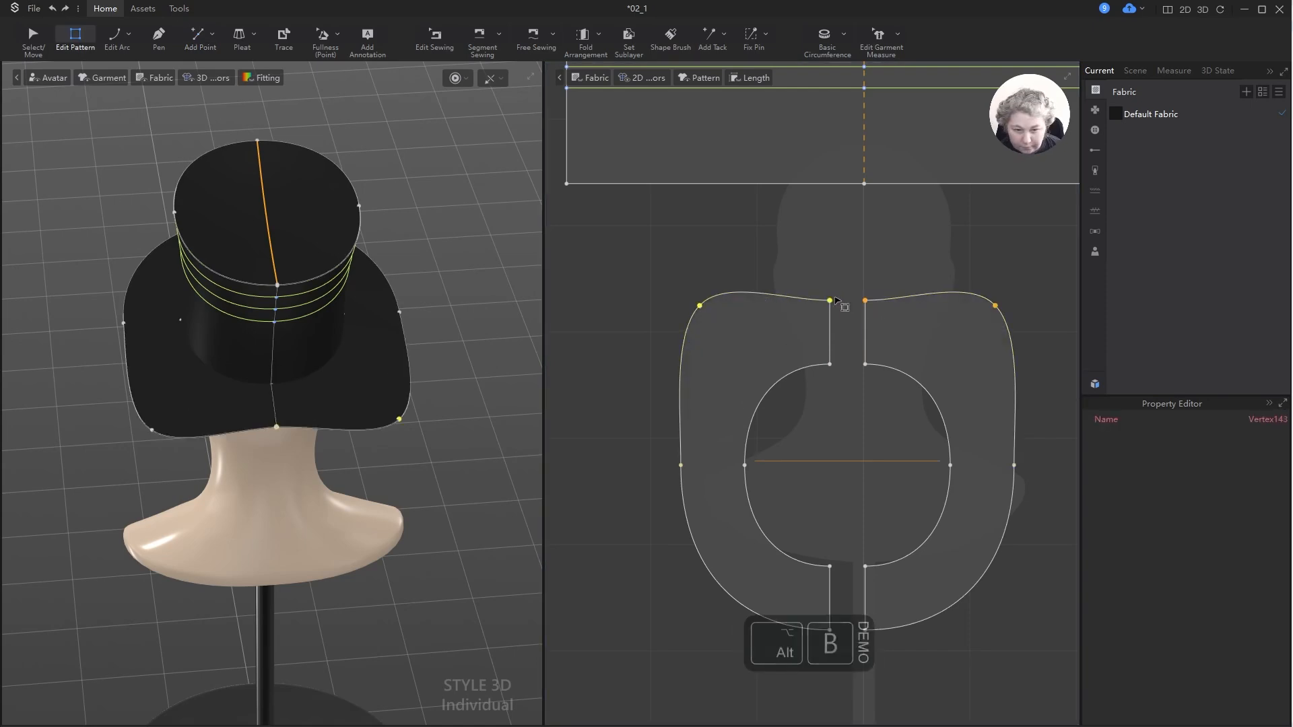
key("ctrl+z")
key("alt+b")
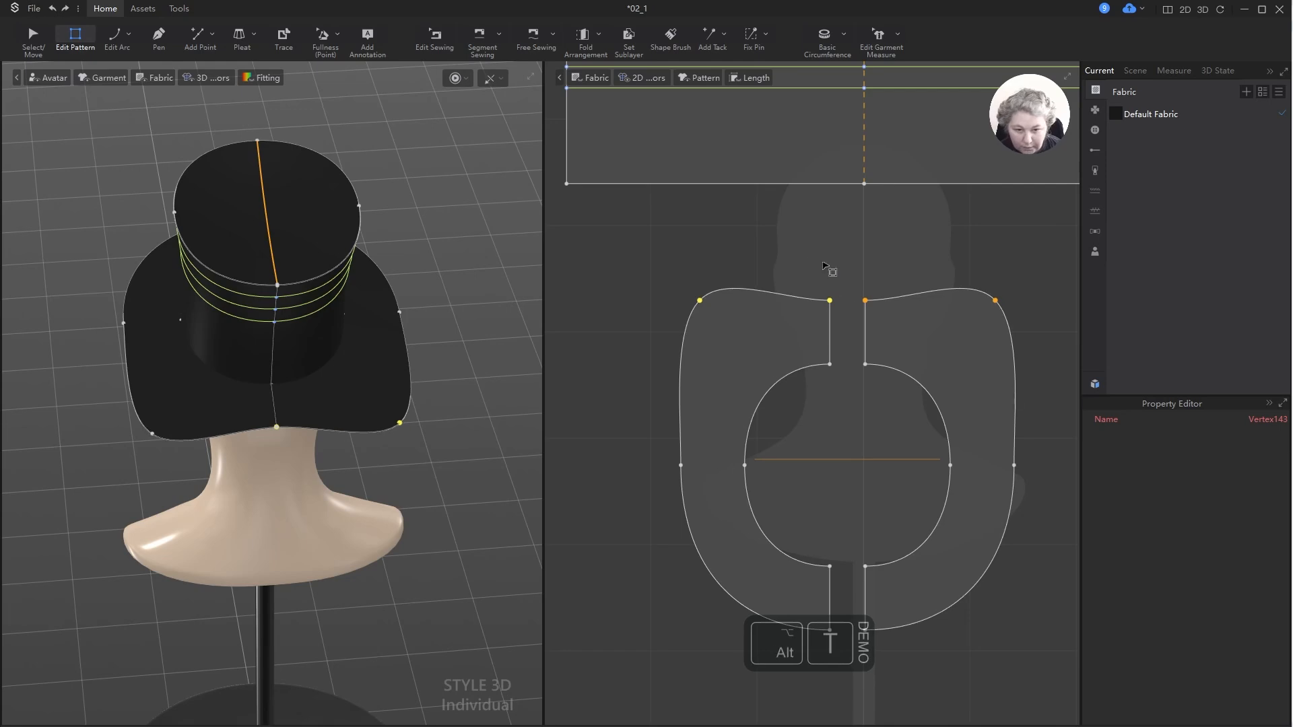
- Align the upper corner point vertically with the brim's outer side point
left_click(727, 317)
left_click(701, 301)
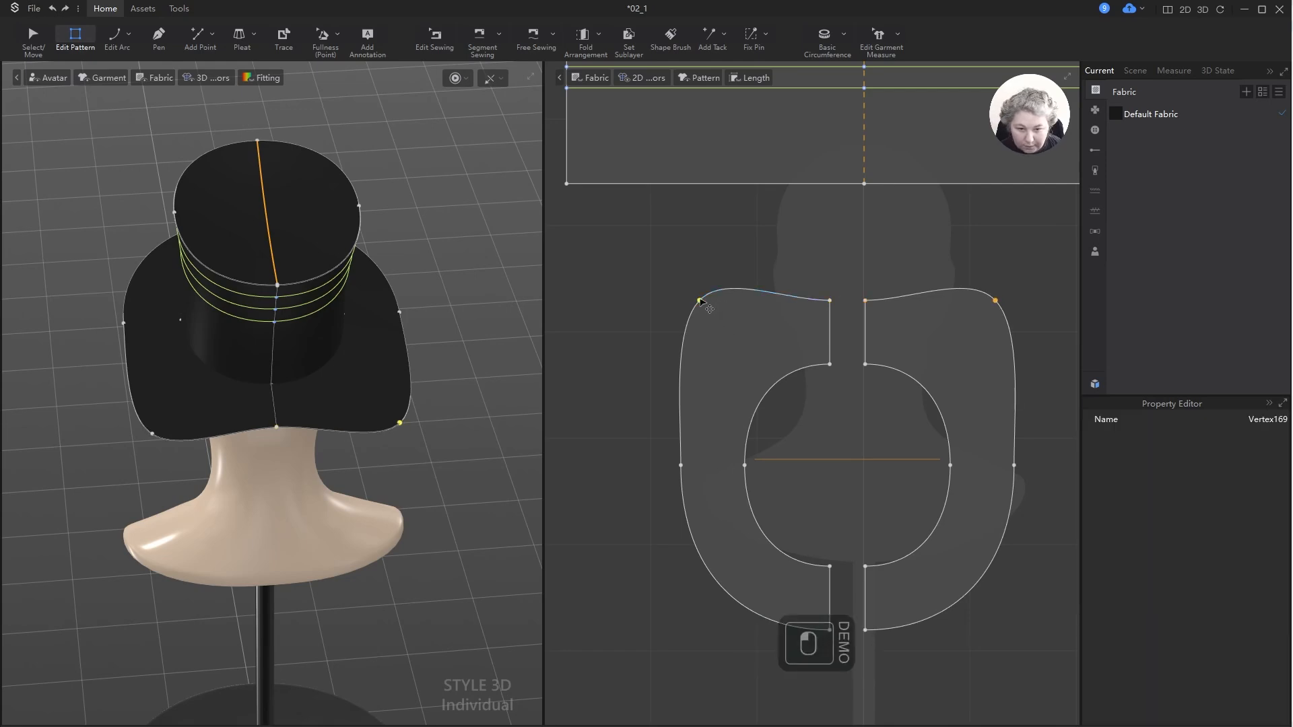
left_click(681, 465, "shift")
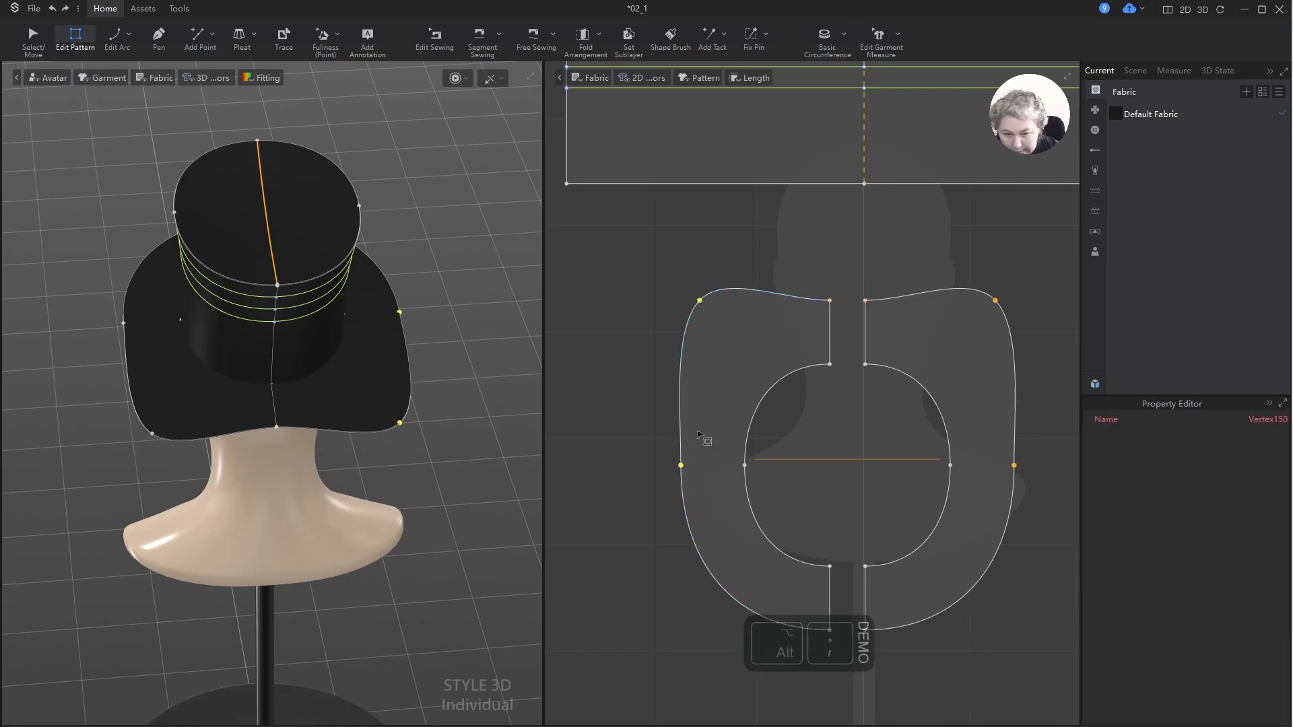
key("alt+l")
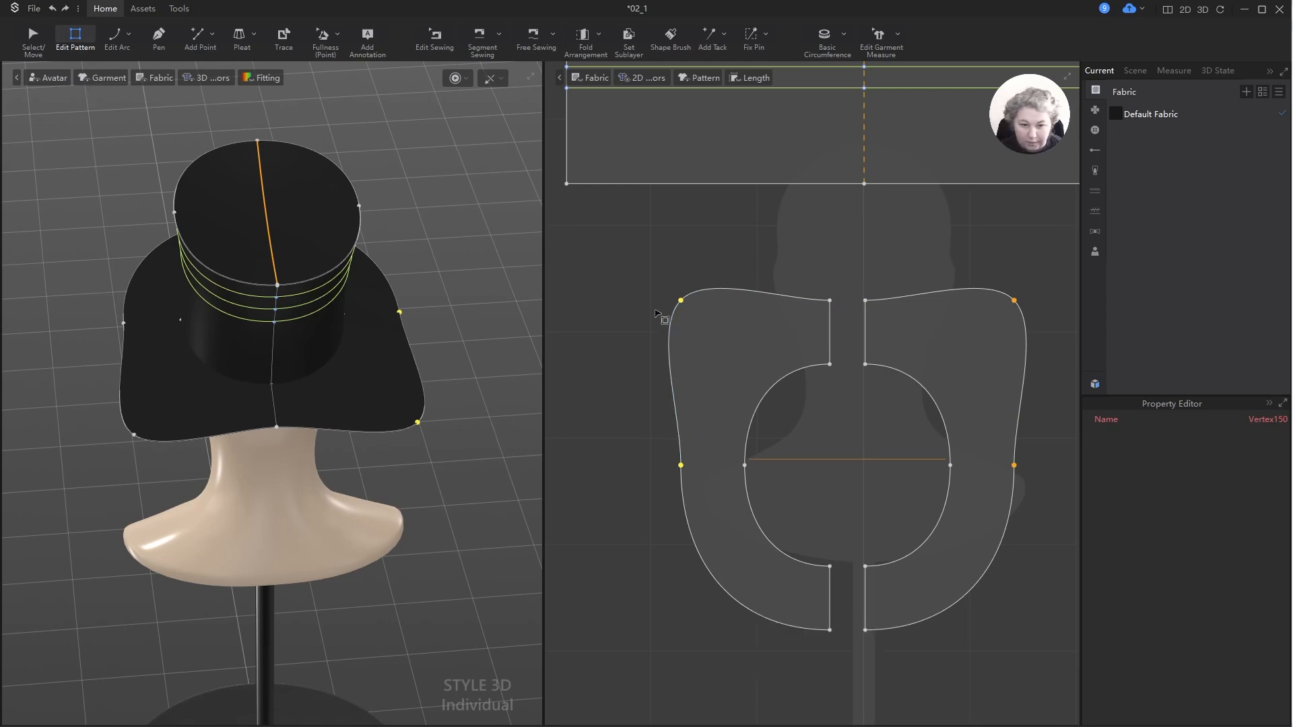
left_click(687, 283)
- Straighten the curved edges on both sides of the upper brim corner by adding a point on each and deleting it
right_click(727, 294)
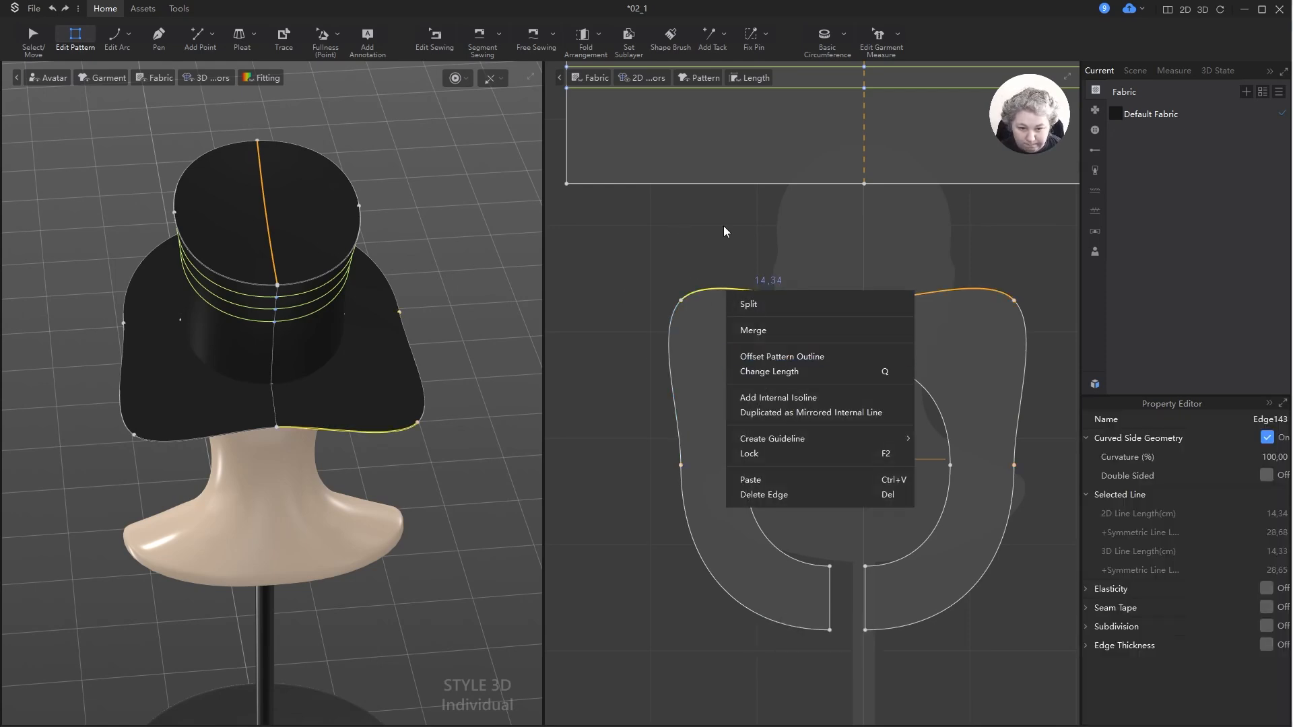
key("z")
key("x")
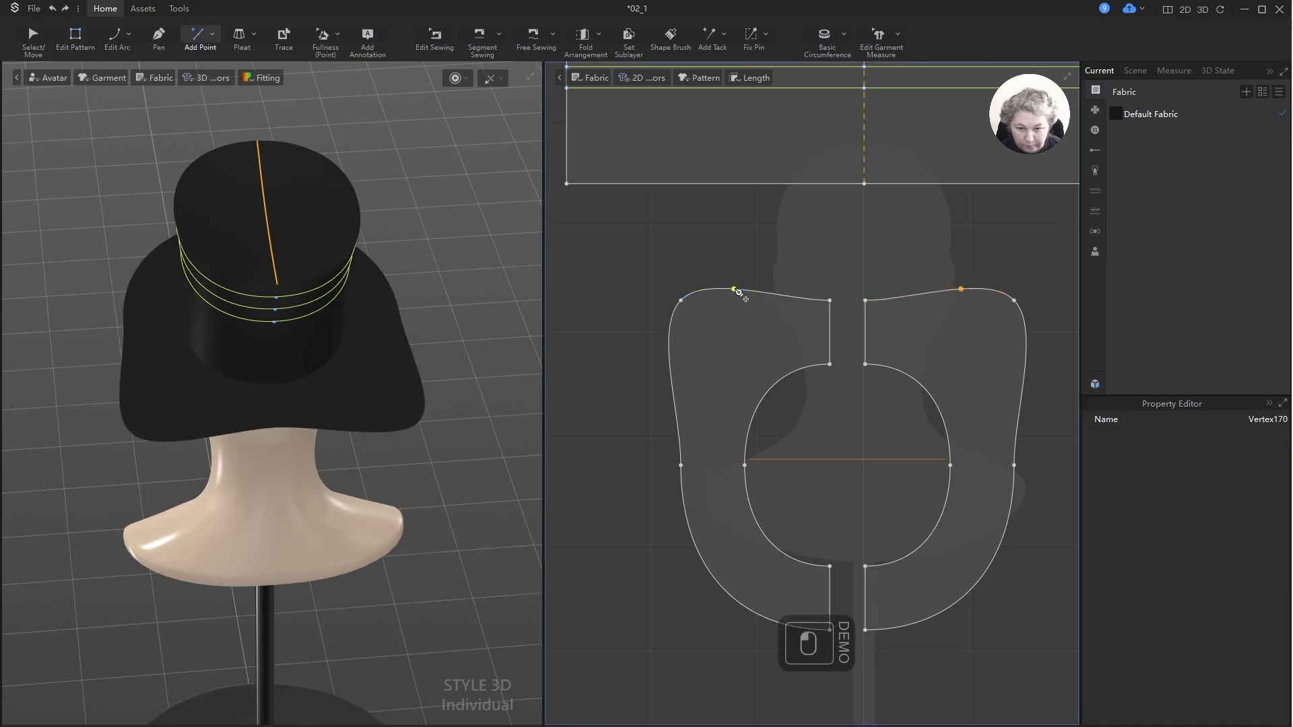
left_click(734, 289)
key("Delete")
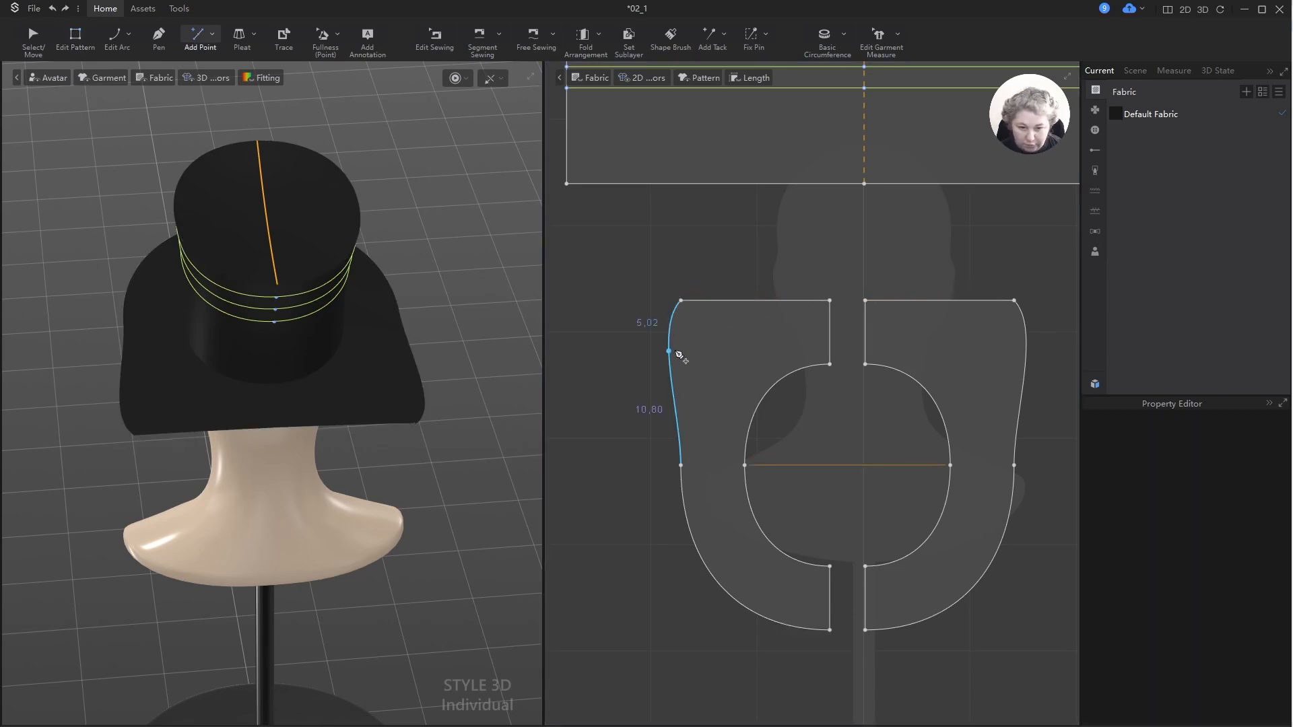
left_click(669, 343)
key("Delete")
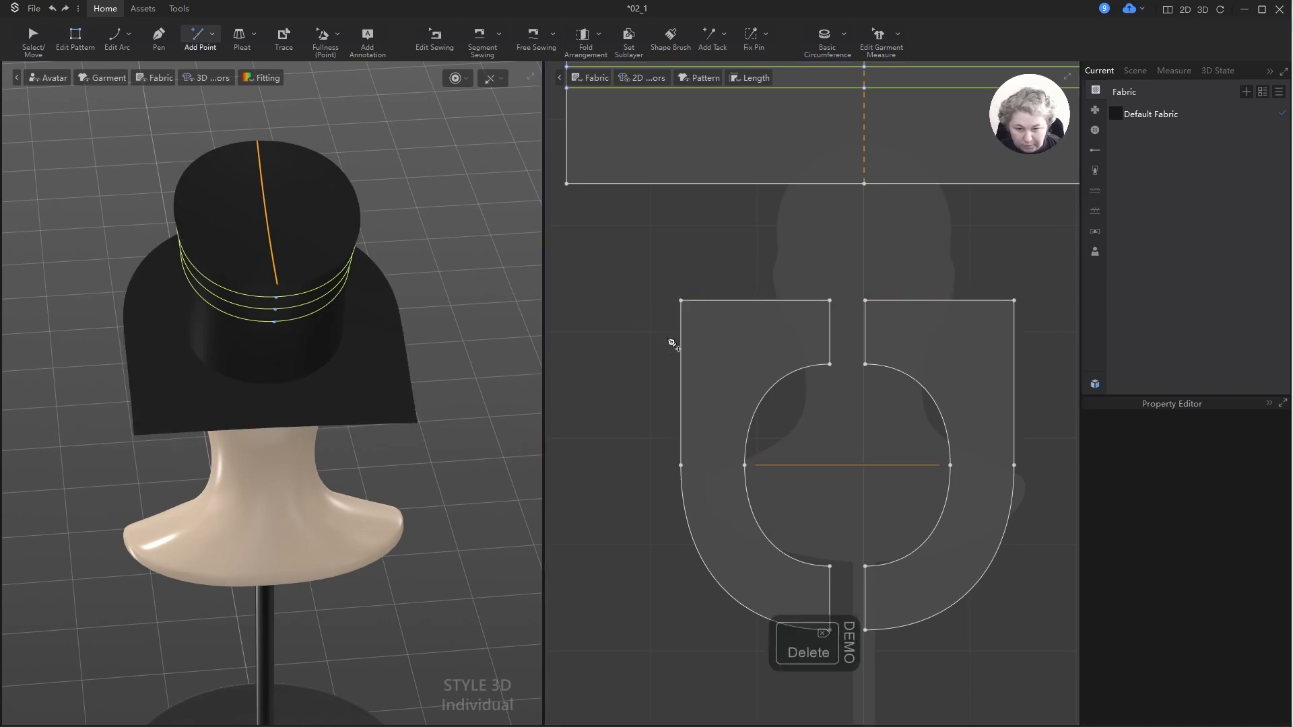
- Add a corner point on the brim's lower outer curve and turn the segments on both sides of it into straight lines
left_click(711, 572)
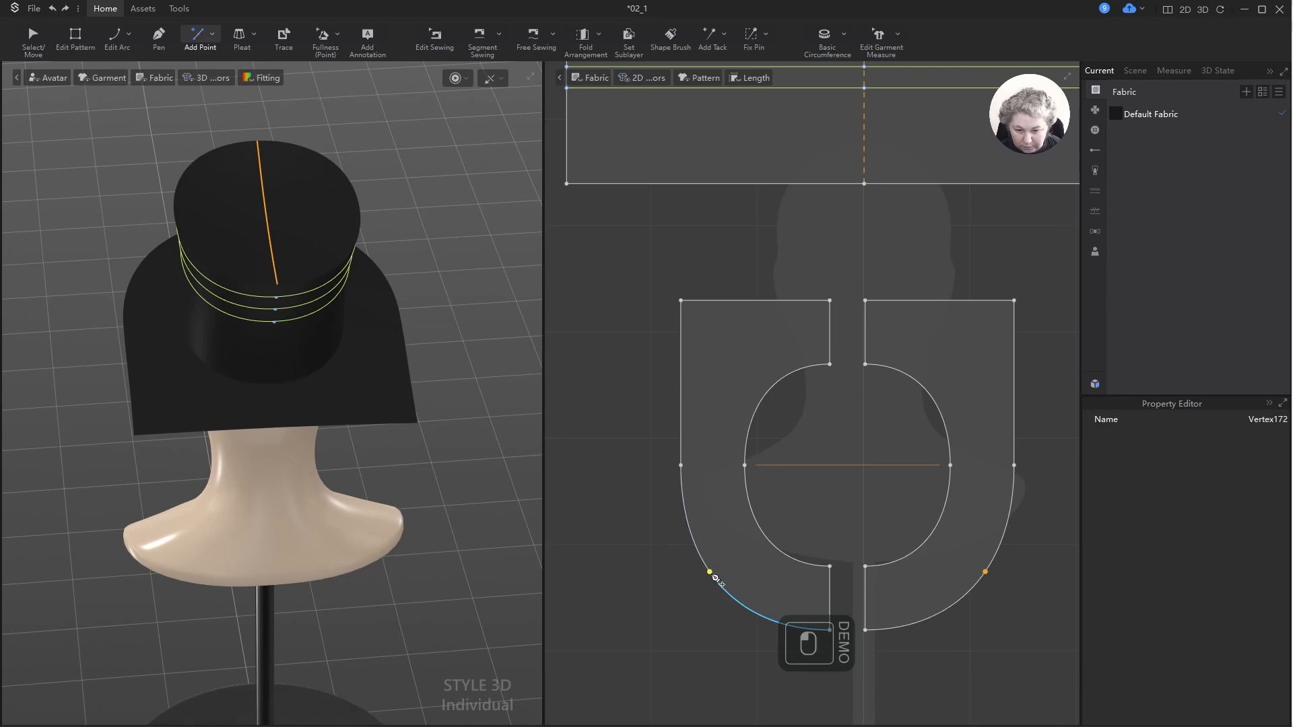
key("Delete")
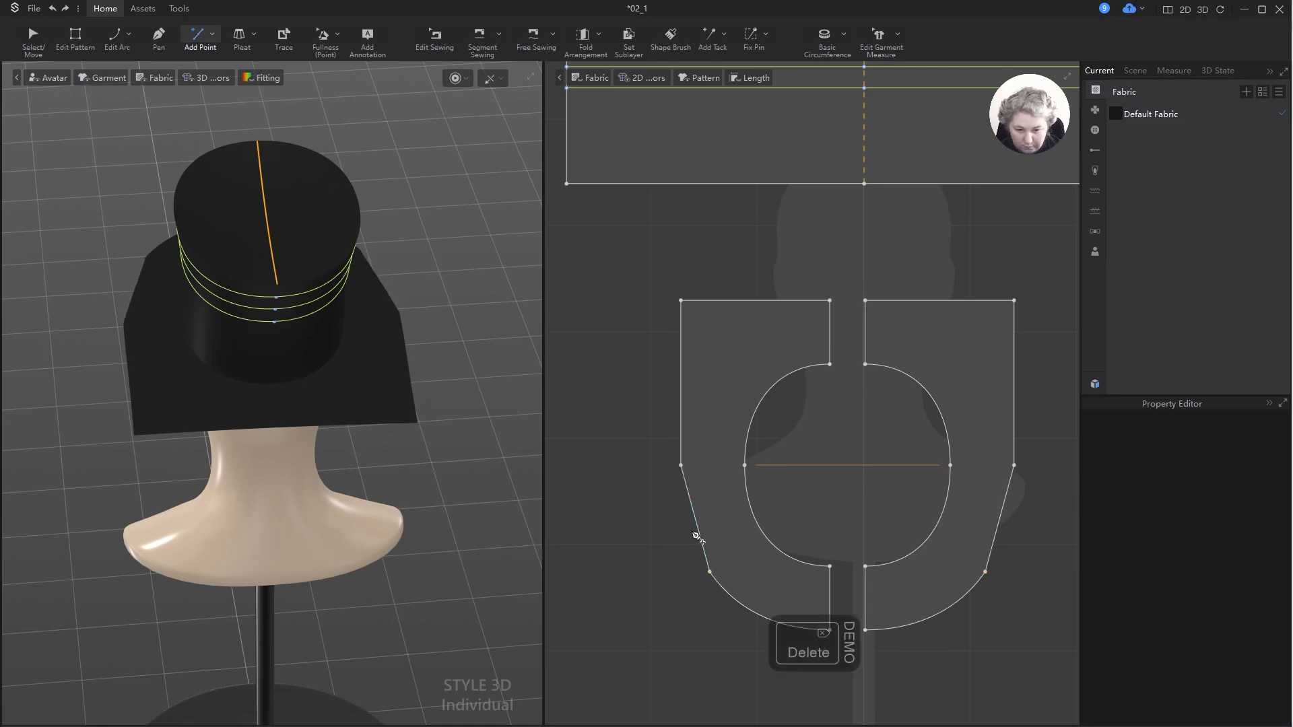
left_click(764, 619)
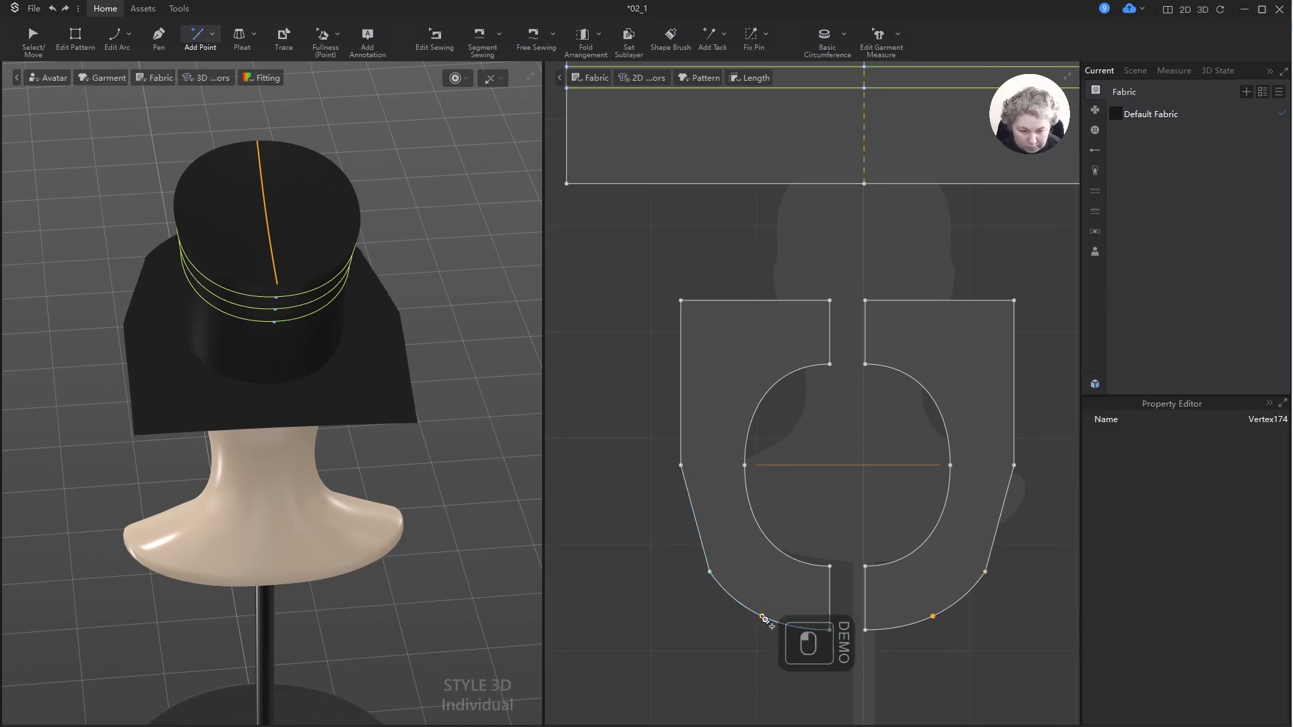
key("Delete")
key("z")
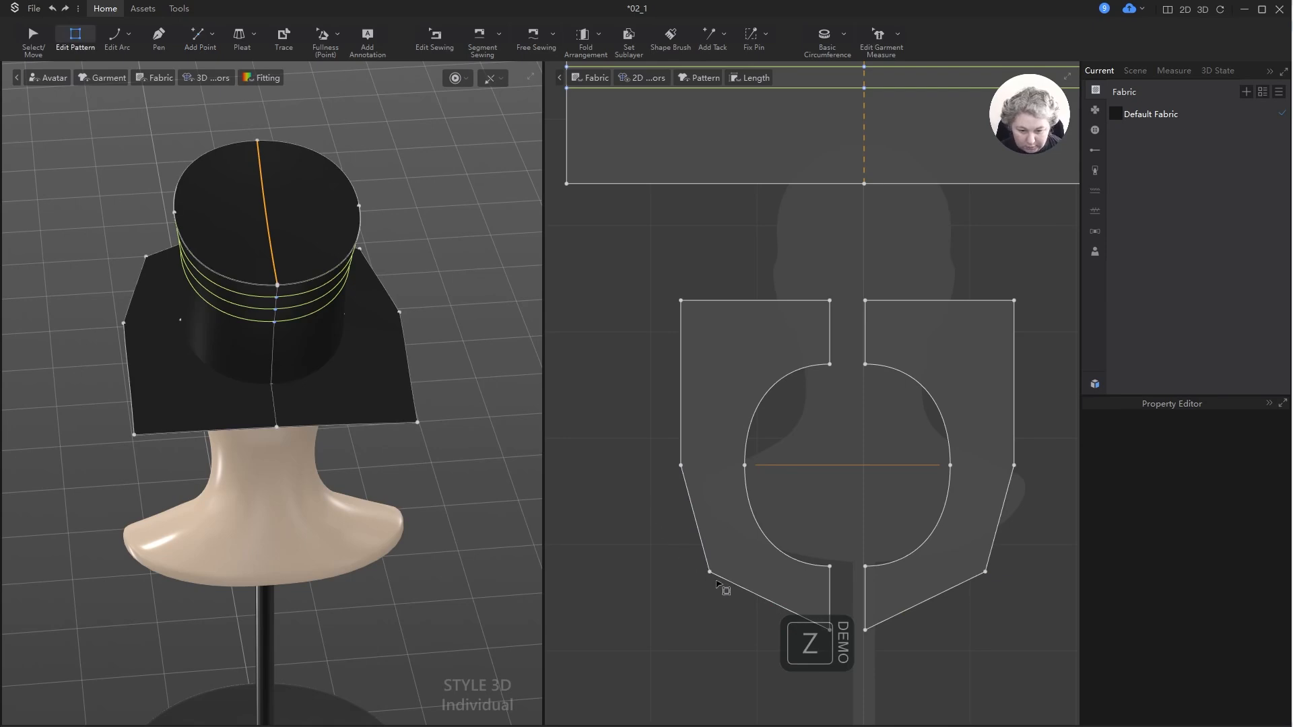
- Align the lower corner point vertically with the brim's outer side point
left_click(709, 572)
left_click(681, 464, "shift")
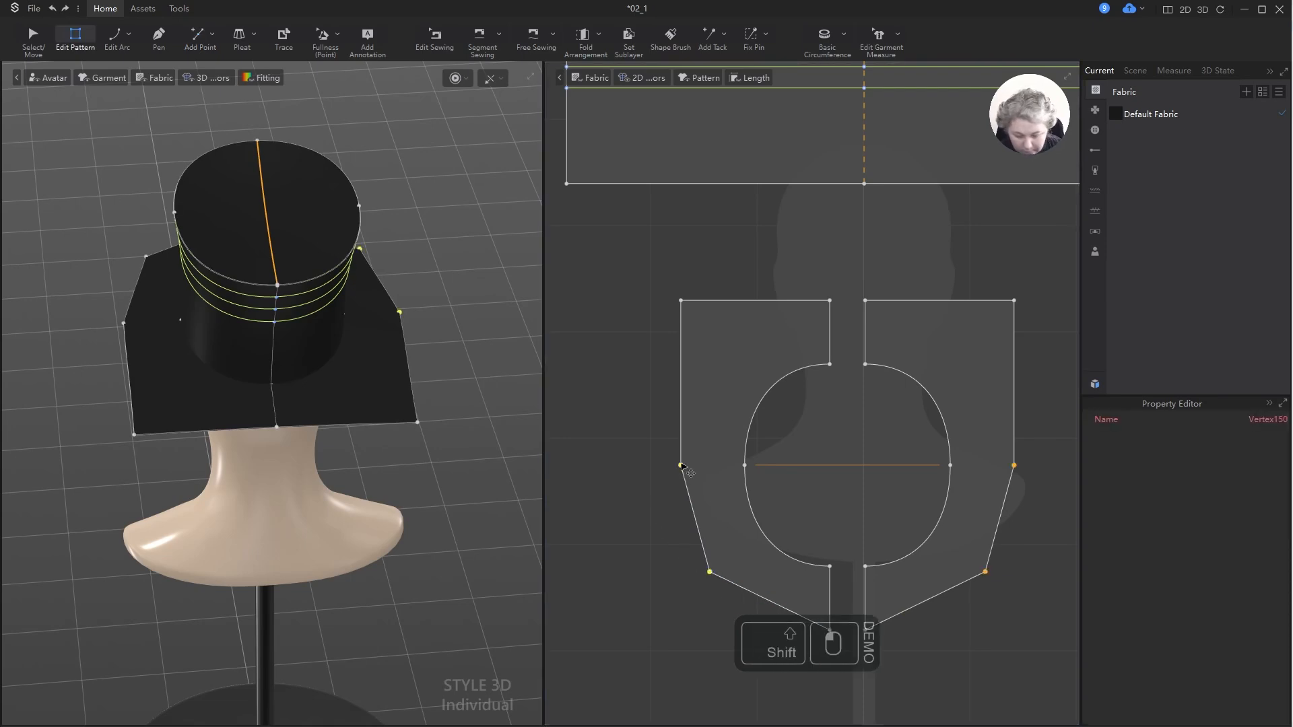
key("alt+l")
left_click(637, 464)
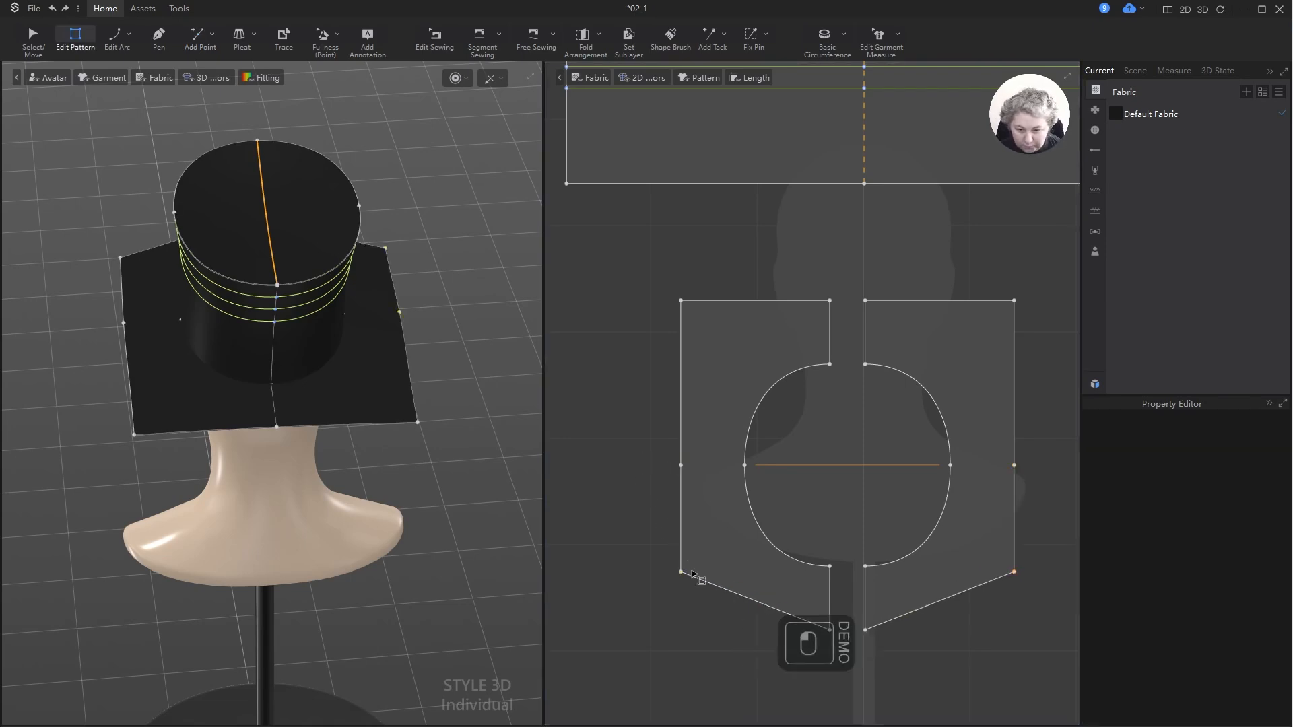
- Align the lower corner point horizontally with the outer end of the brim's lower centre edge, undoing an accidental shift
left_click(681, 573)
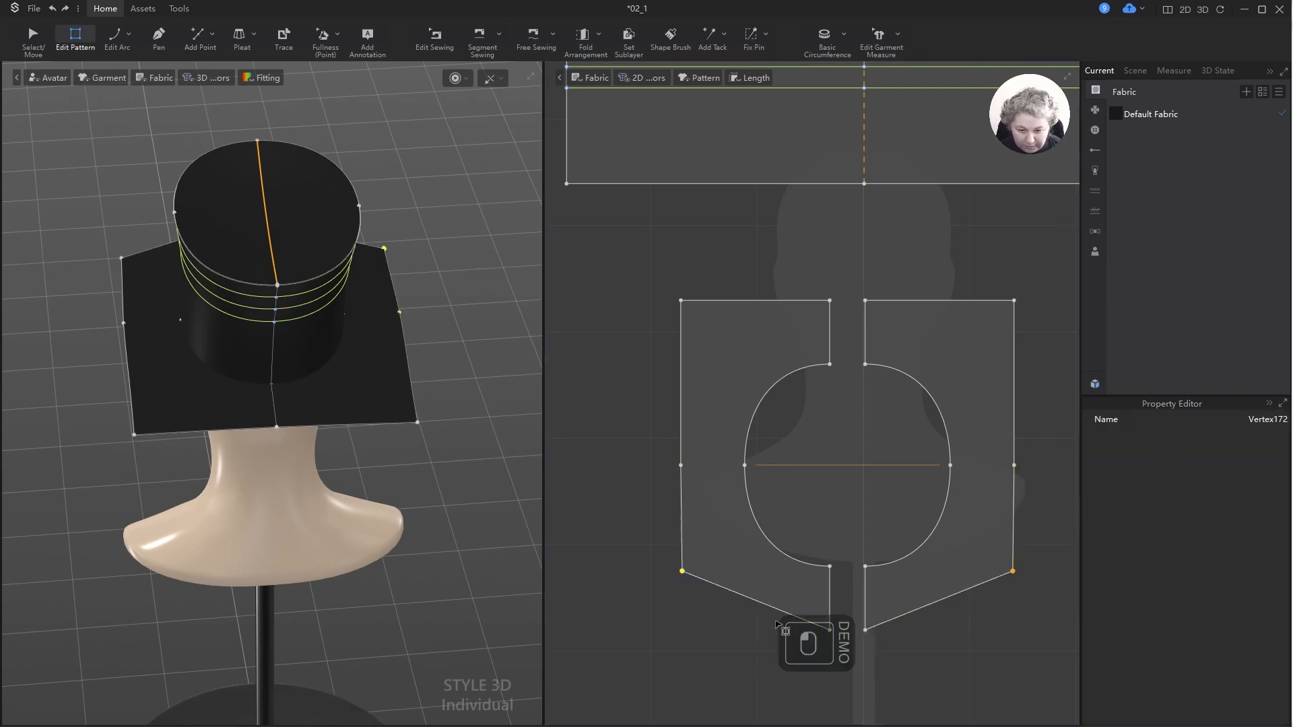
left_click(831, 631, "shift")
key("ctrl+z")
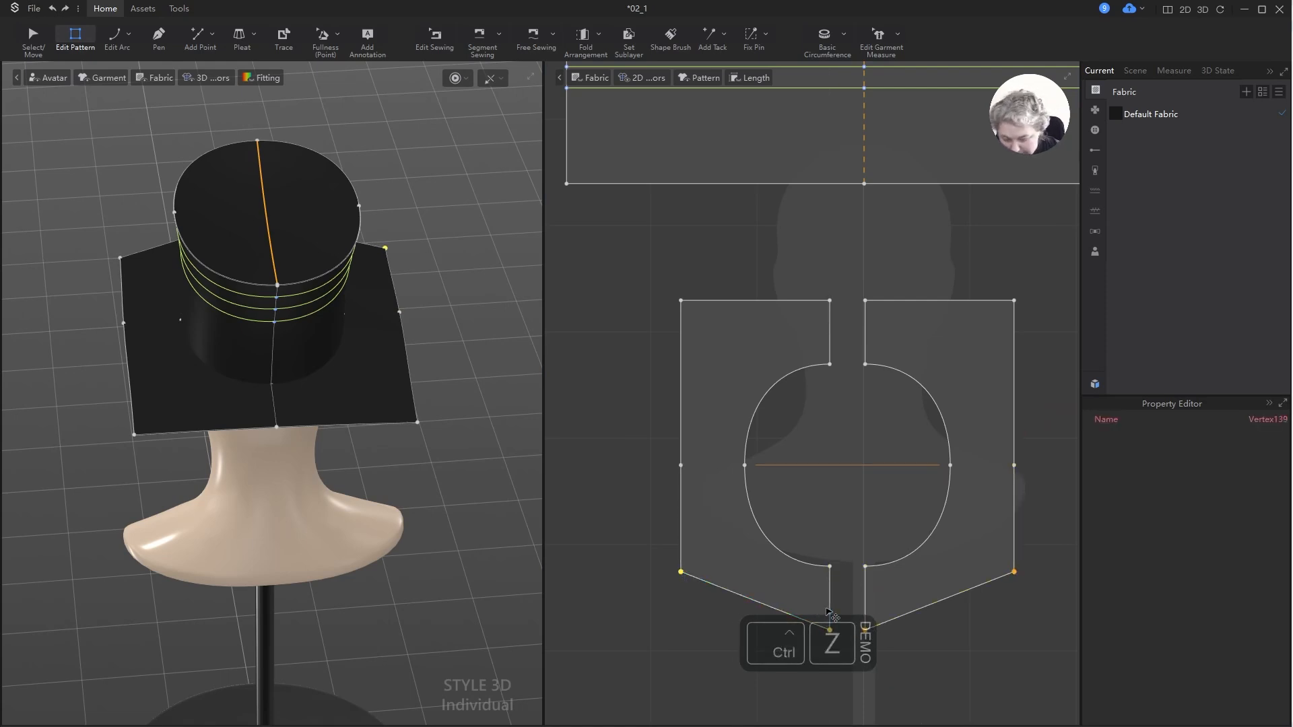
key("alt+b")
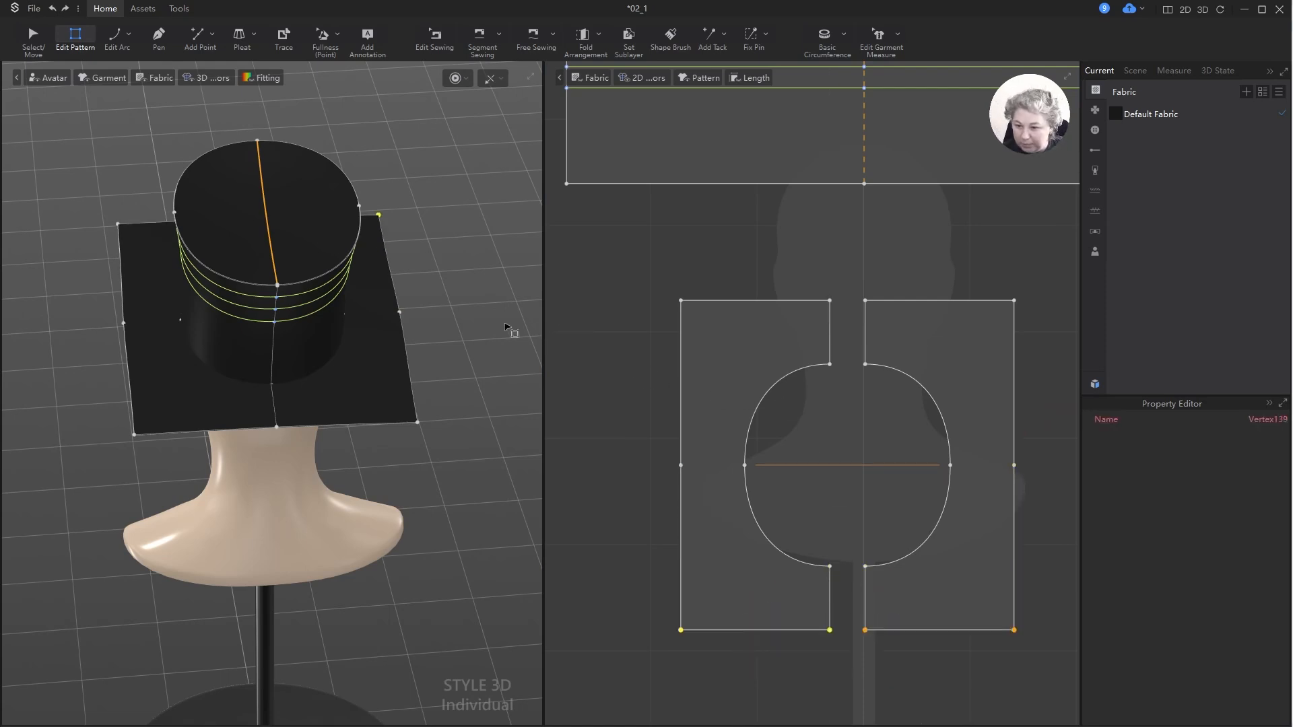
- Simulate the hat with its squared brim and examine the brim shape from several sides
left_click(32, 38)
key("space")
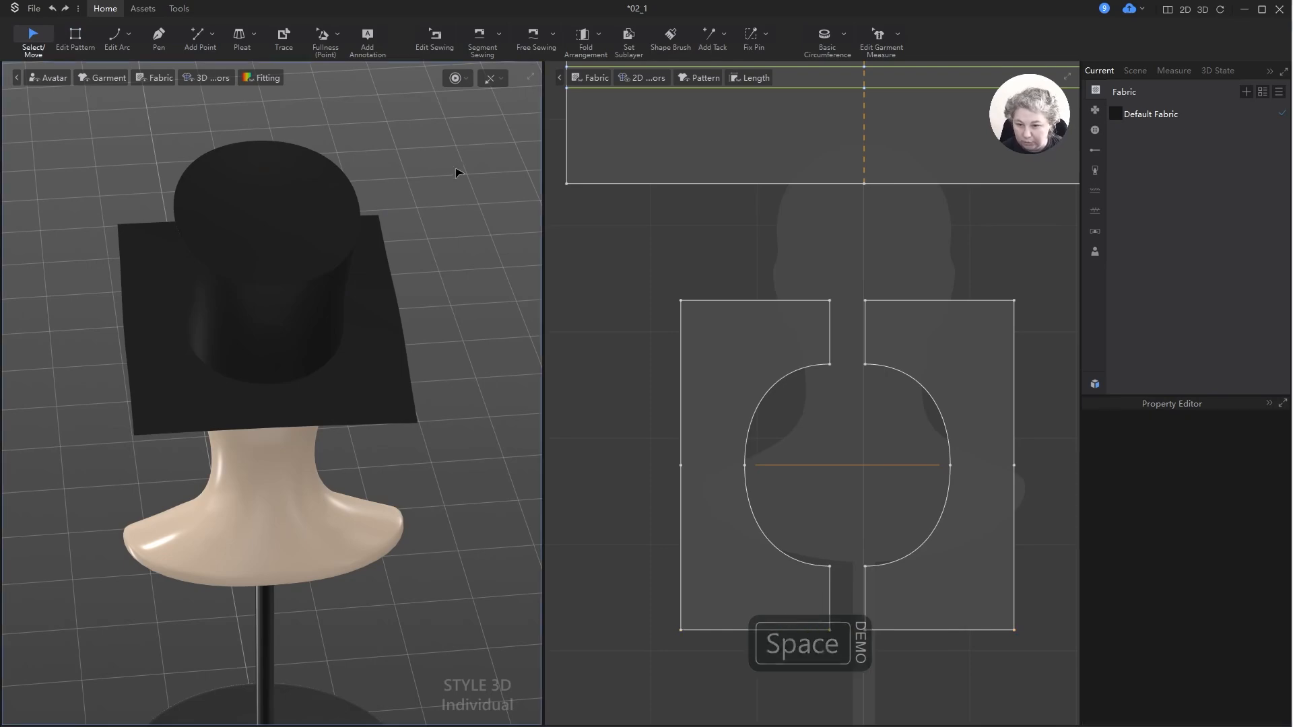
key("space")
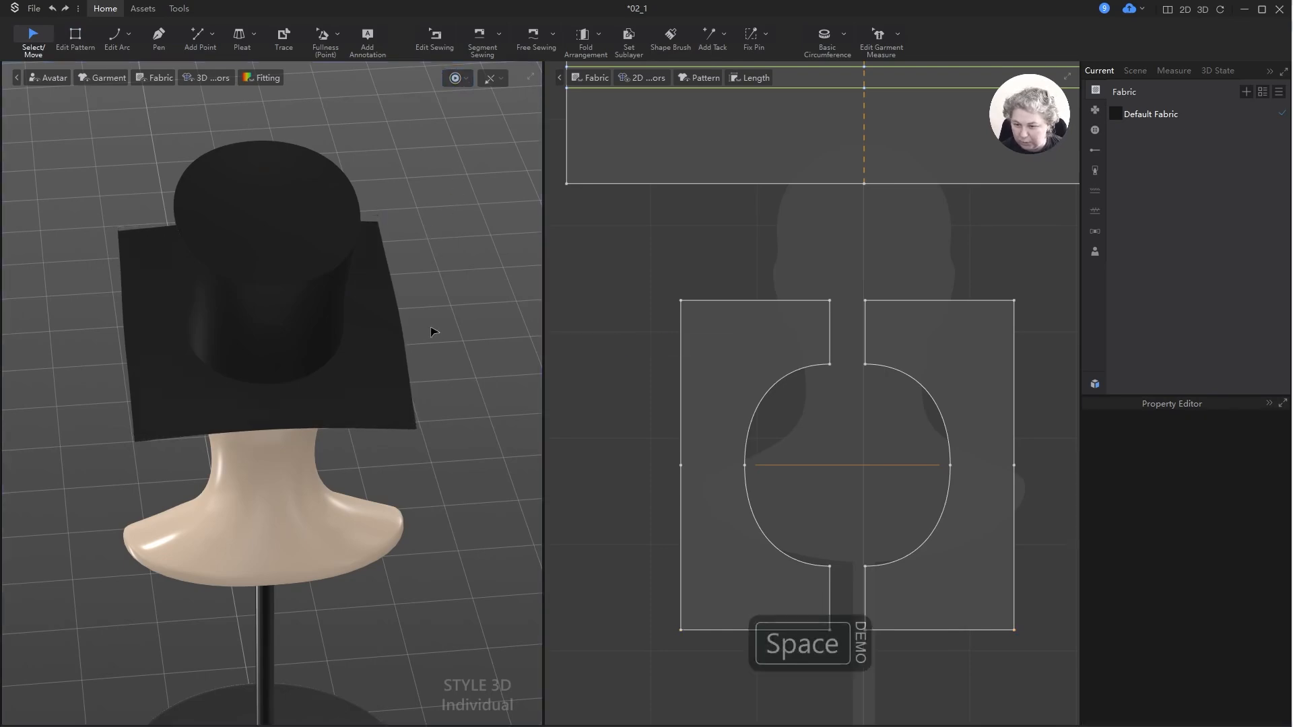
right_click_drag(431, 329, 547, 283)
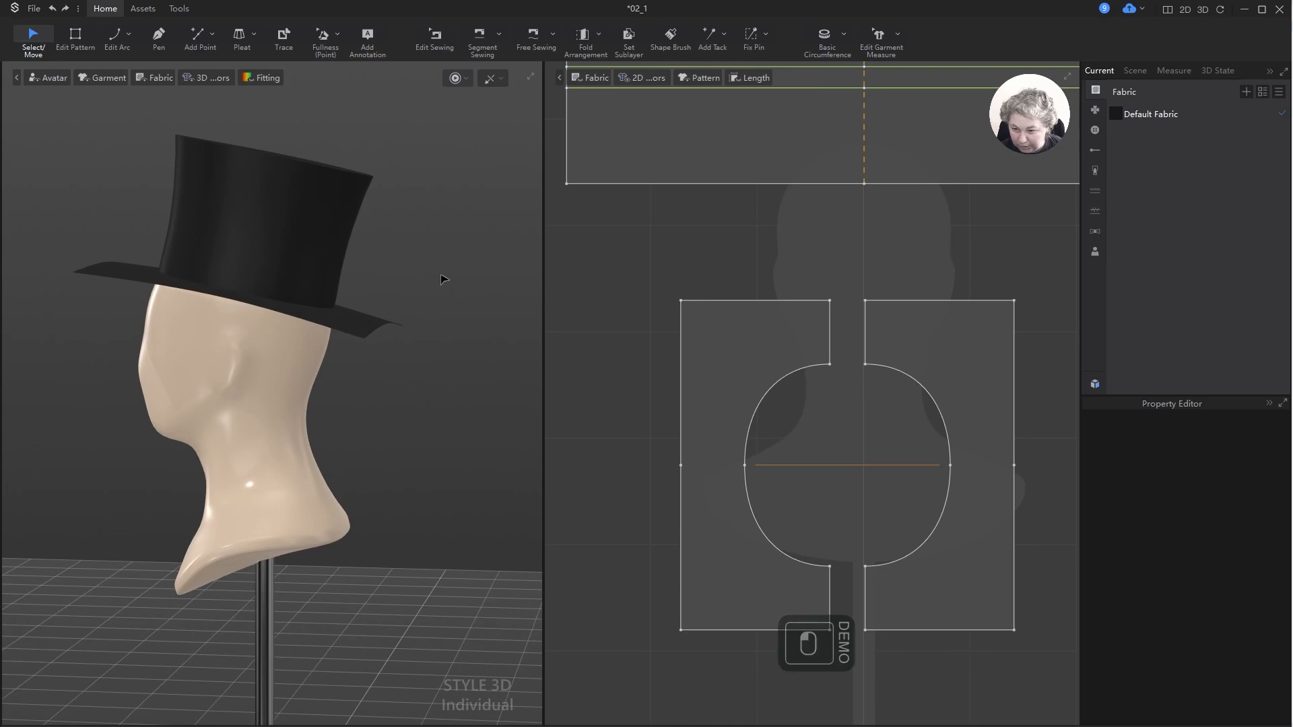
right_click_drag(450, 326, 475, 331)
scroll(674, 270, "down", 4)
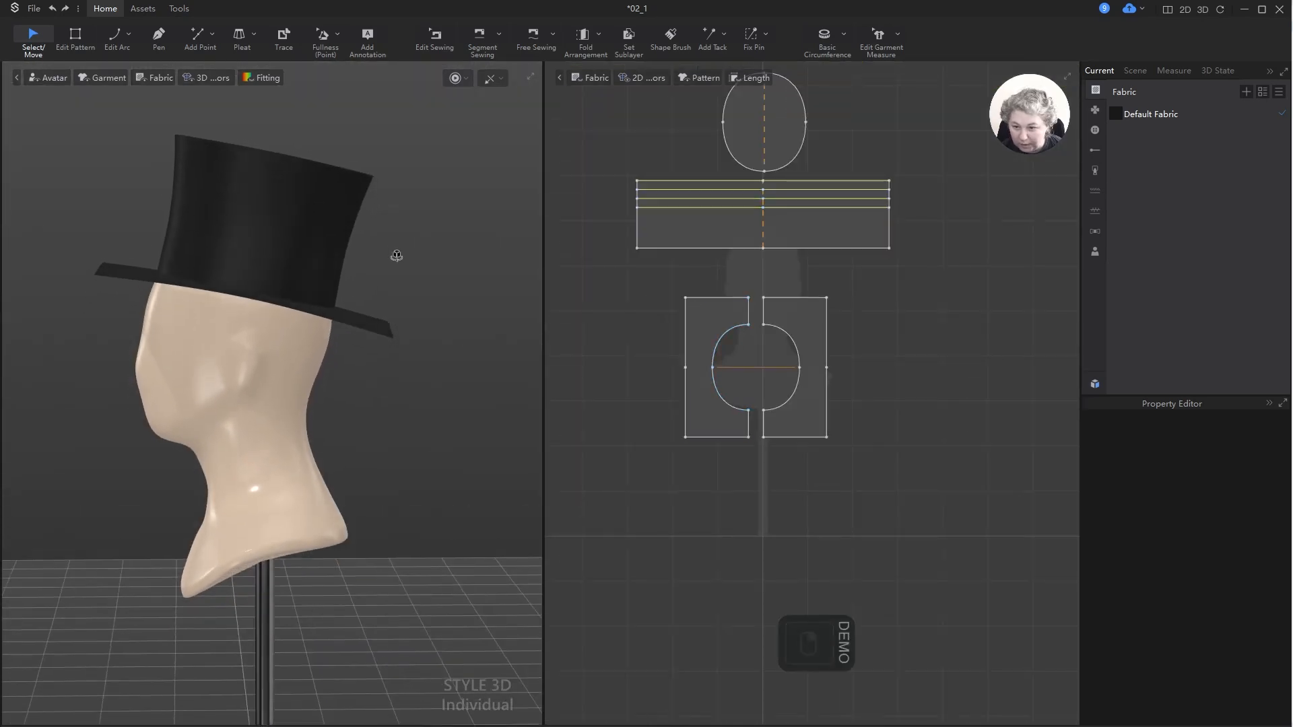
right_click_drag(395, 254, 399, 254)
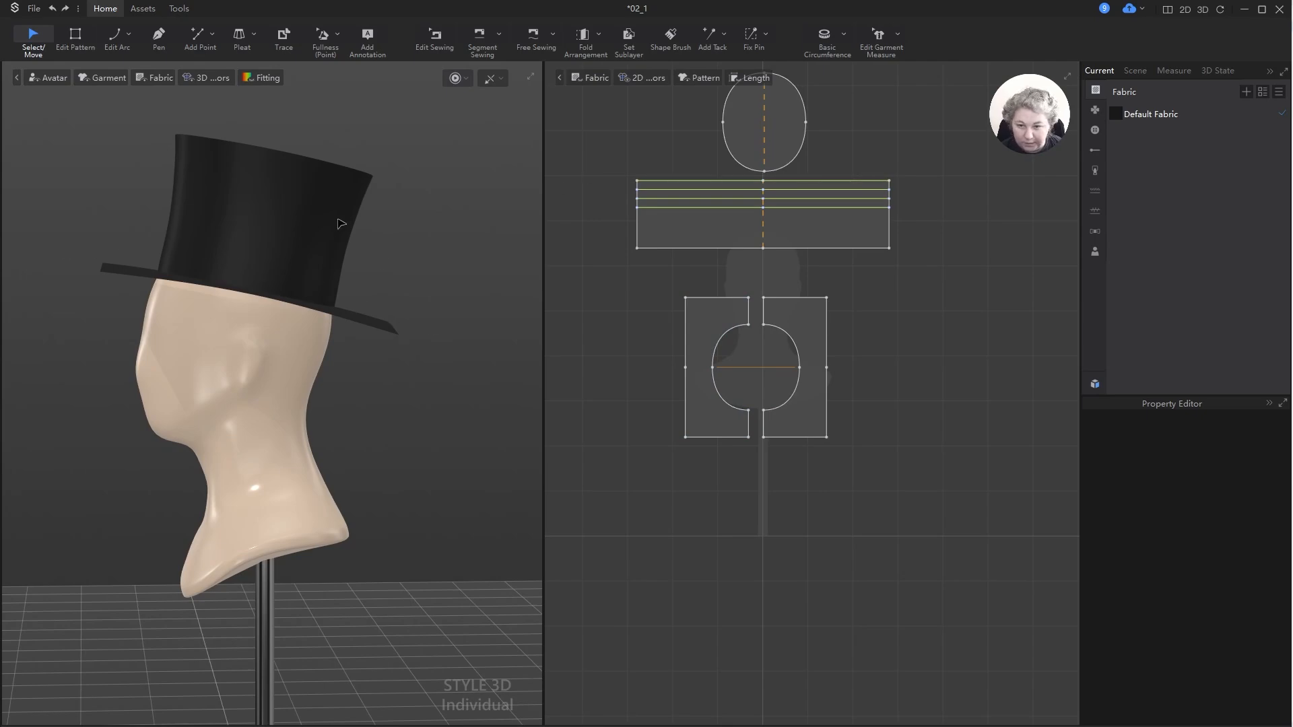
right_click_drag(341, 224, 472, 279)
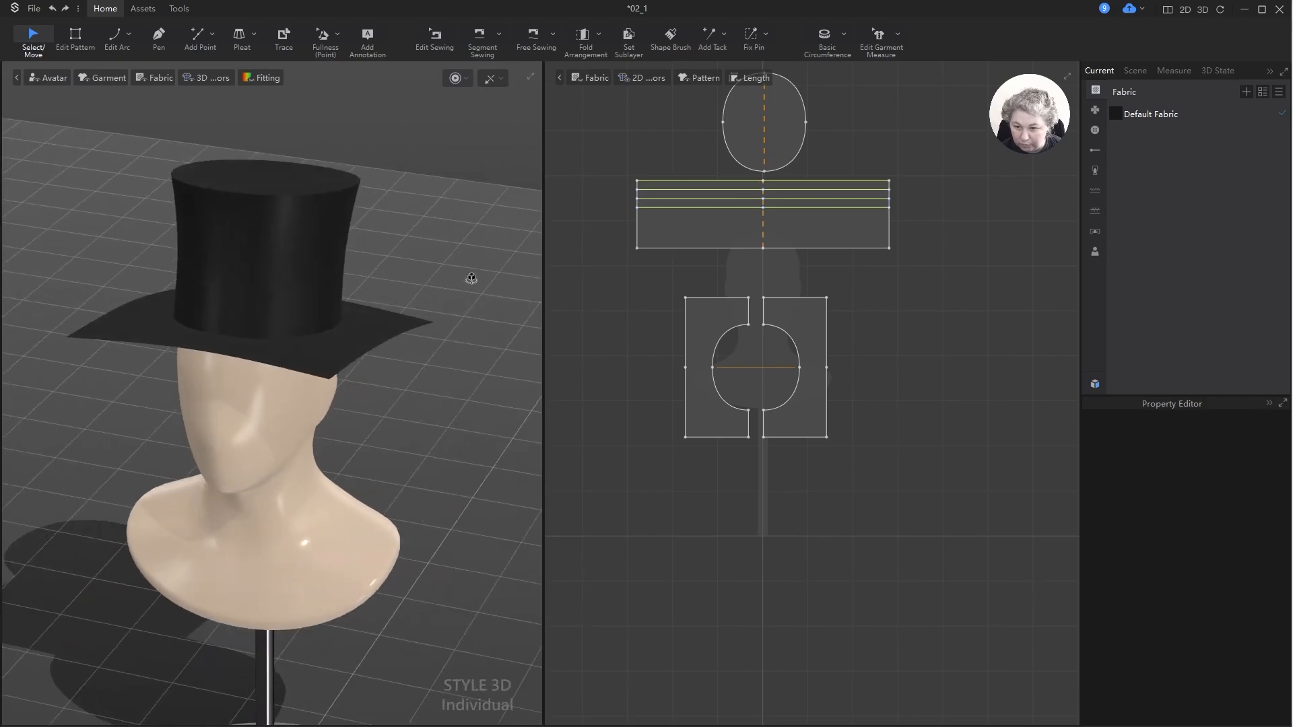
scroll(330, 305, "up", 6)
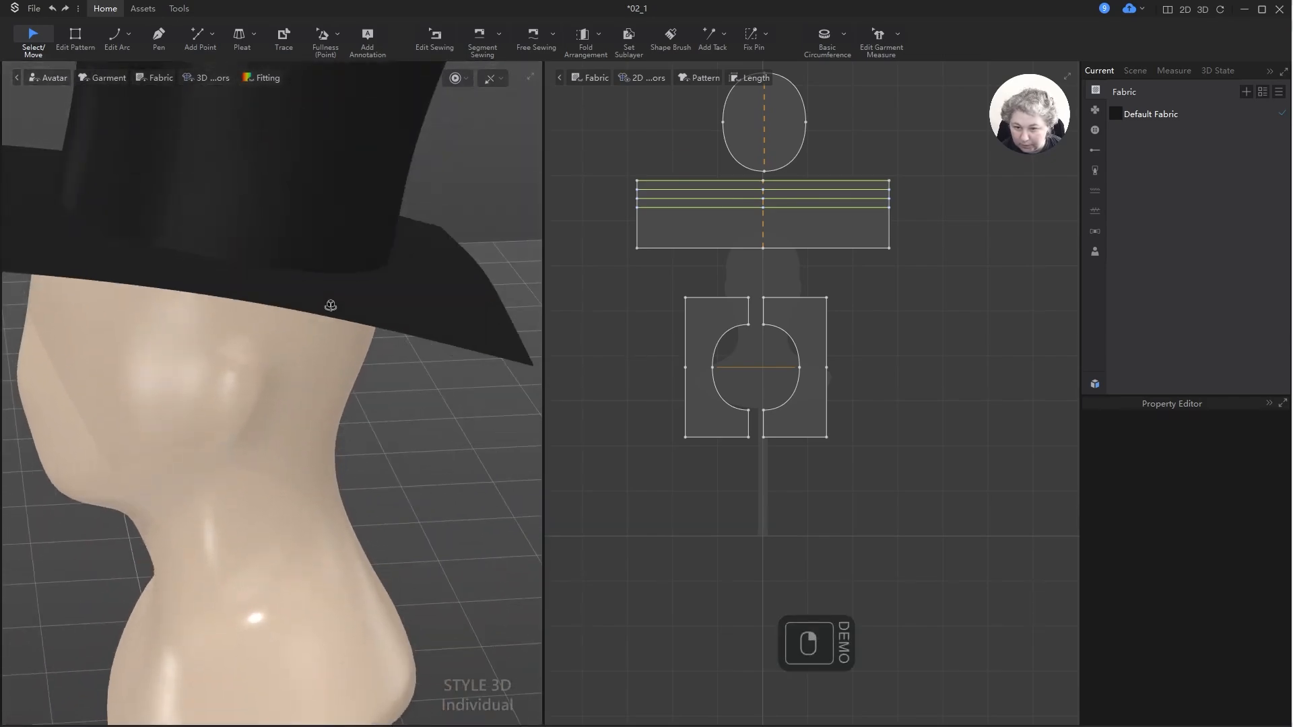
- Add a point at the midpoint of the left half of the crown's lower edge
left_click(716, 231)
scroll(716, 239, "up", 5)
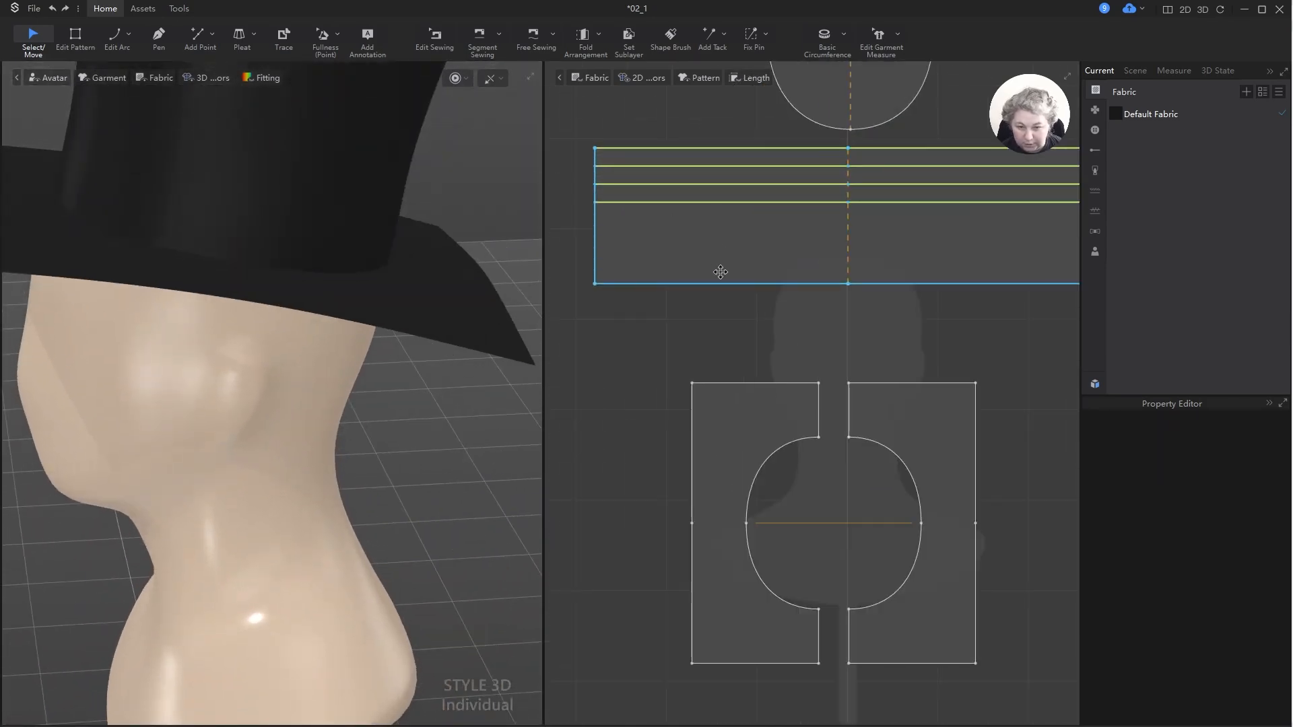
key("x")
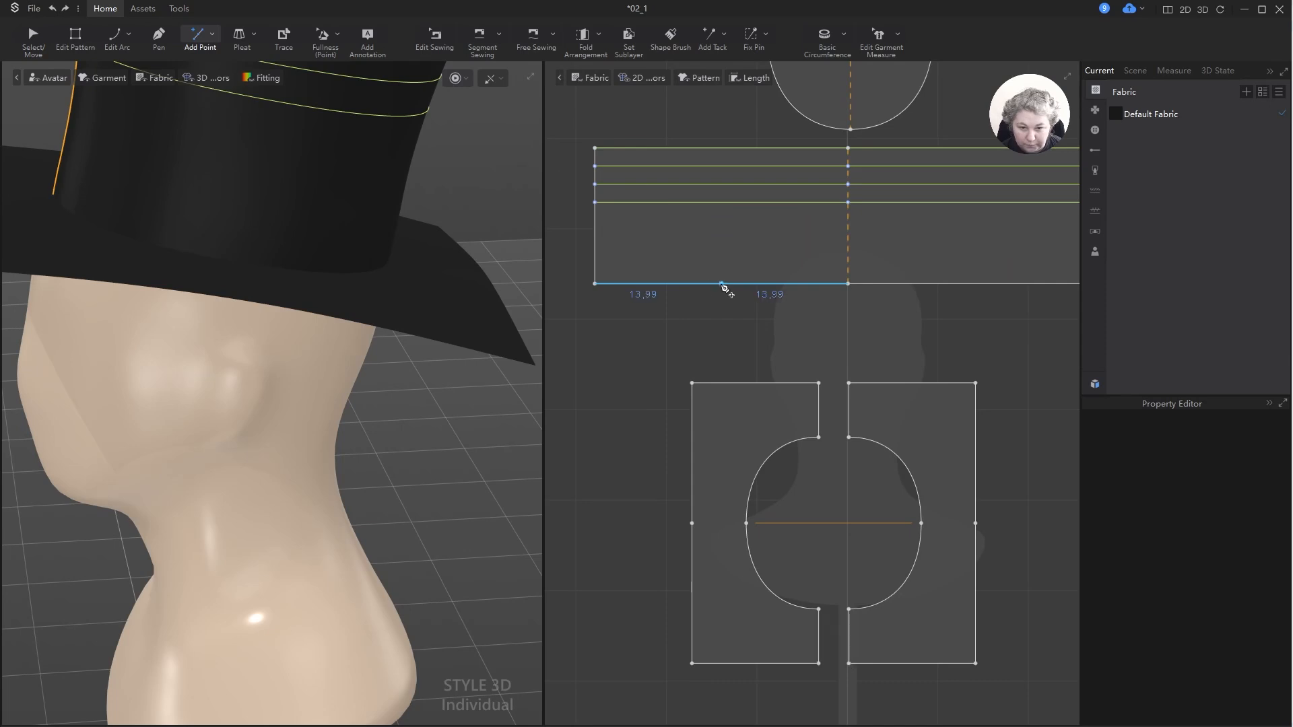
key("z")
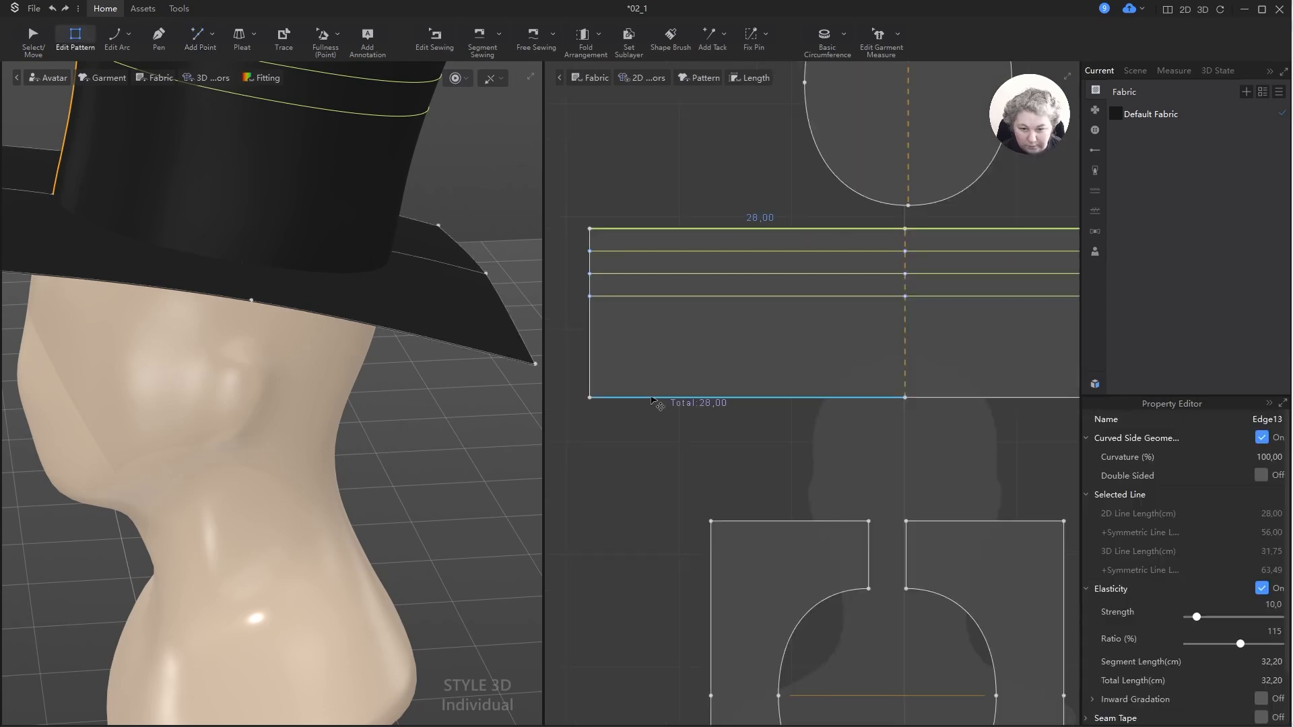
left_click(651, 399)
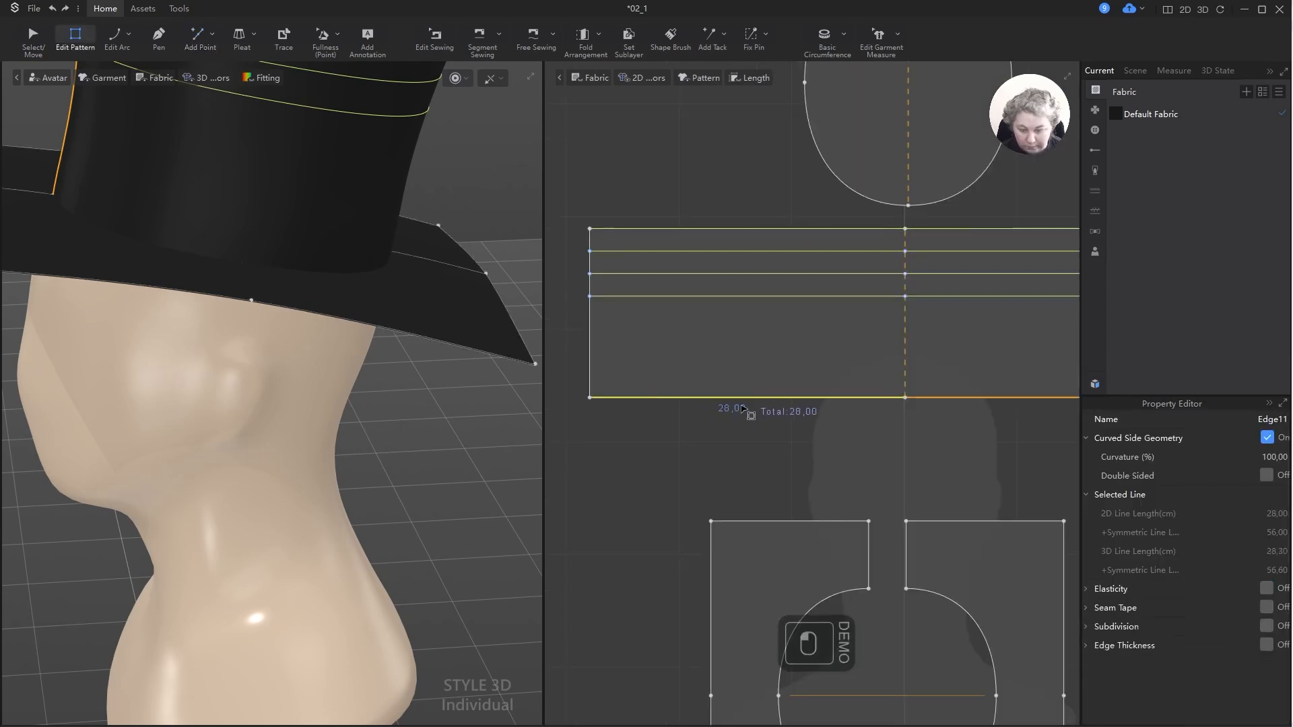
key("x")
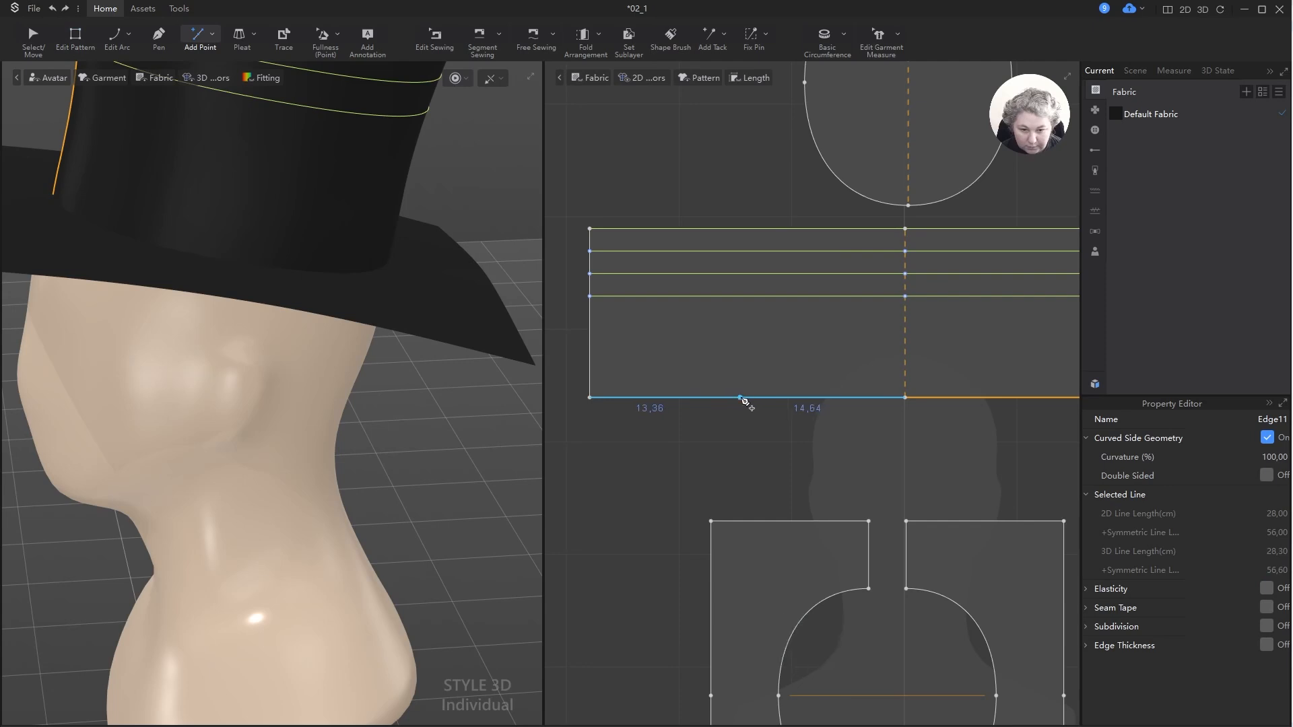
left_click(749, 398)
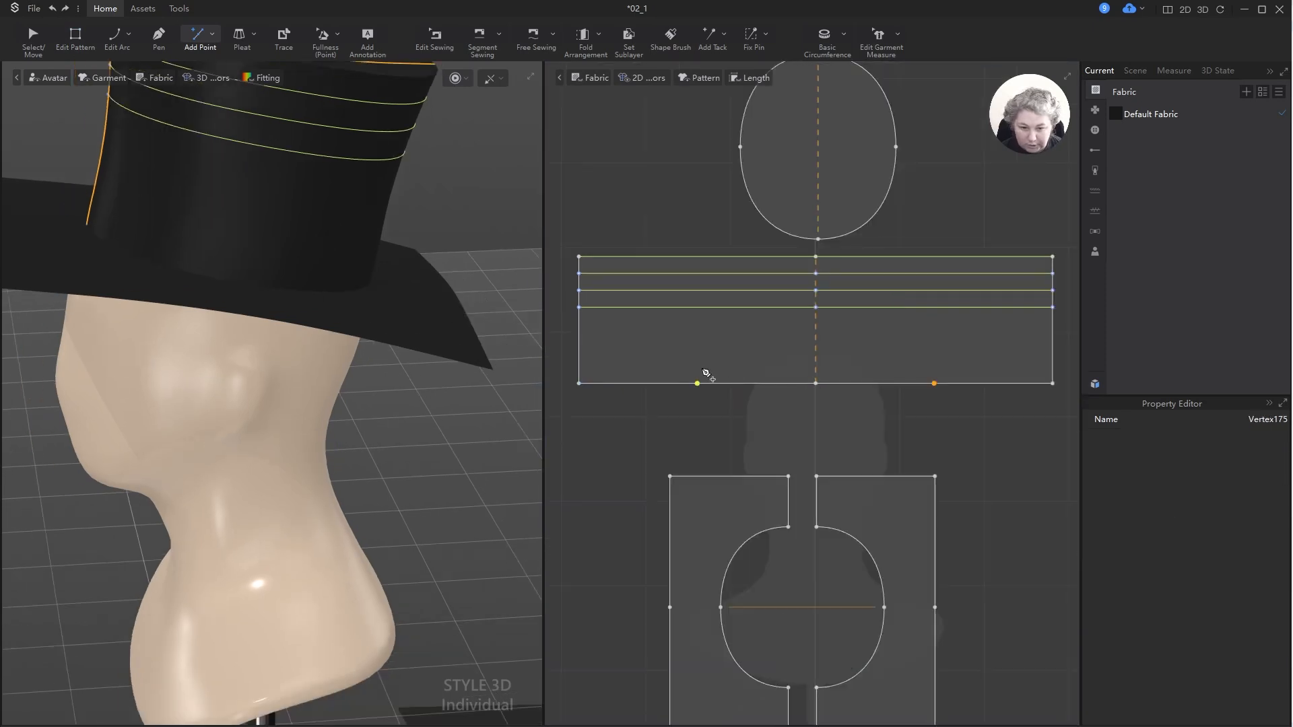
- Add points halfway along the two resulting segments of the crown's lower edge, 7 cm from their ends
scroll(674, 379, "up", 3)
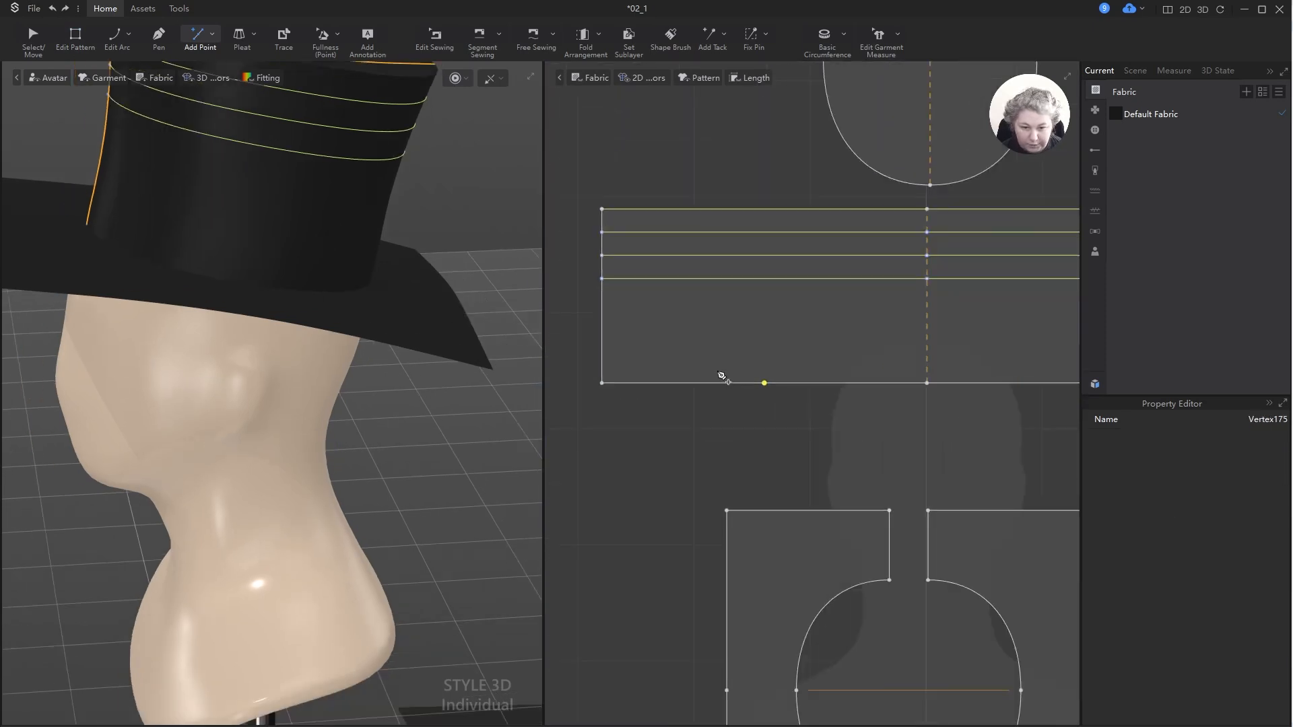
left_click(687, 388)
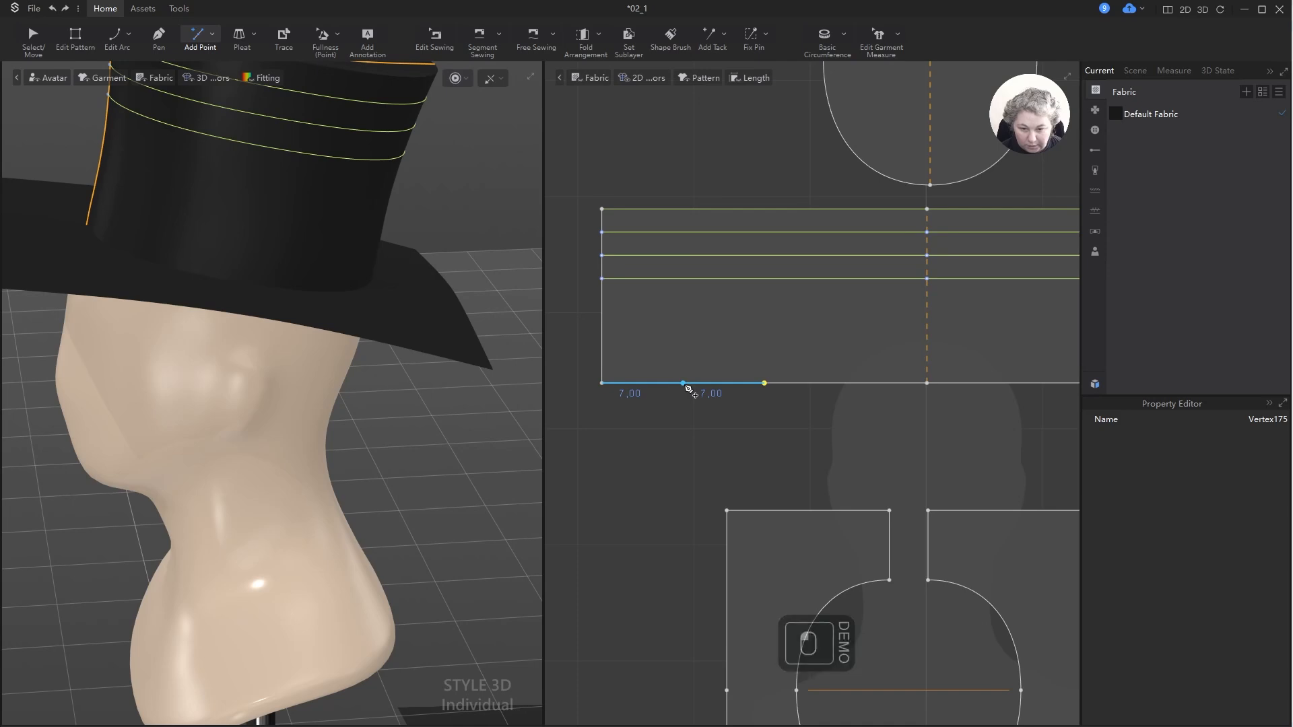
left_click(847, 384)
- Move the middle point of the crown's lower left half-edge straight up by 1 cm
key("z")
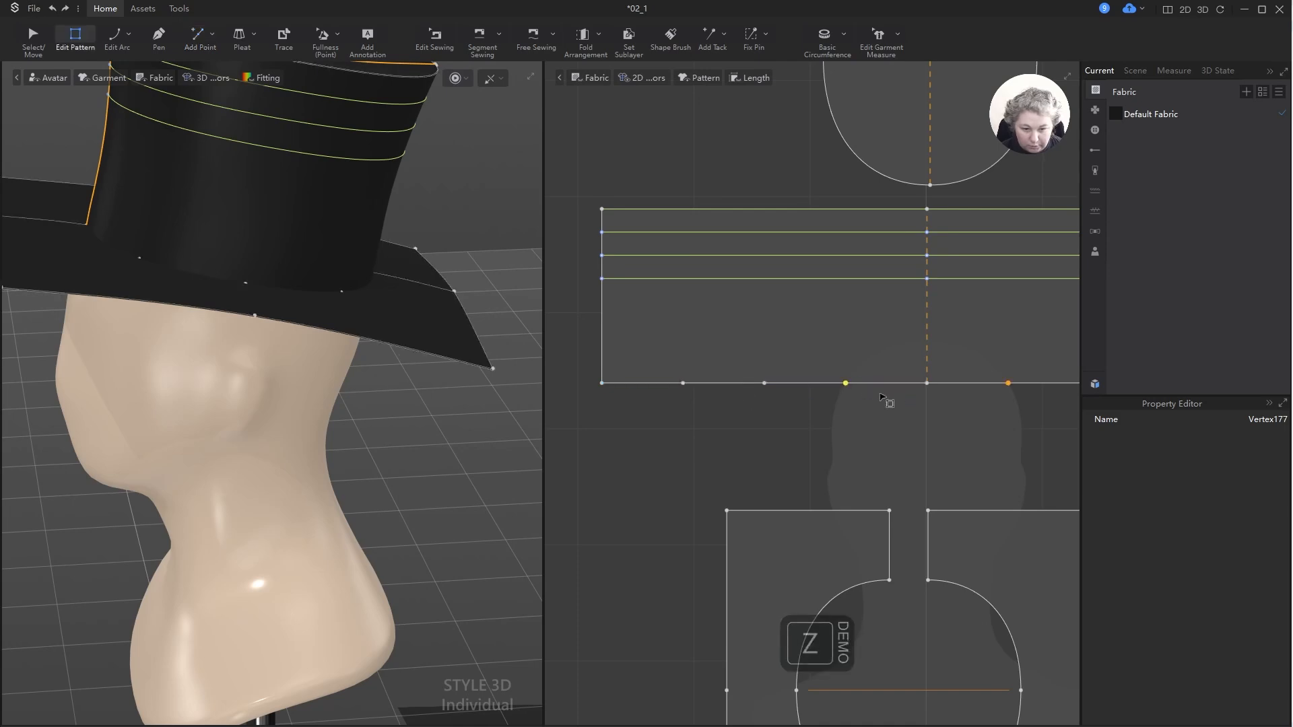
scroll(784, 410, "up", 2)
scroll(783, 410, "down", 2)
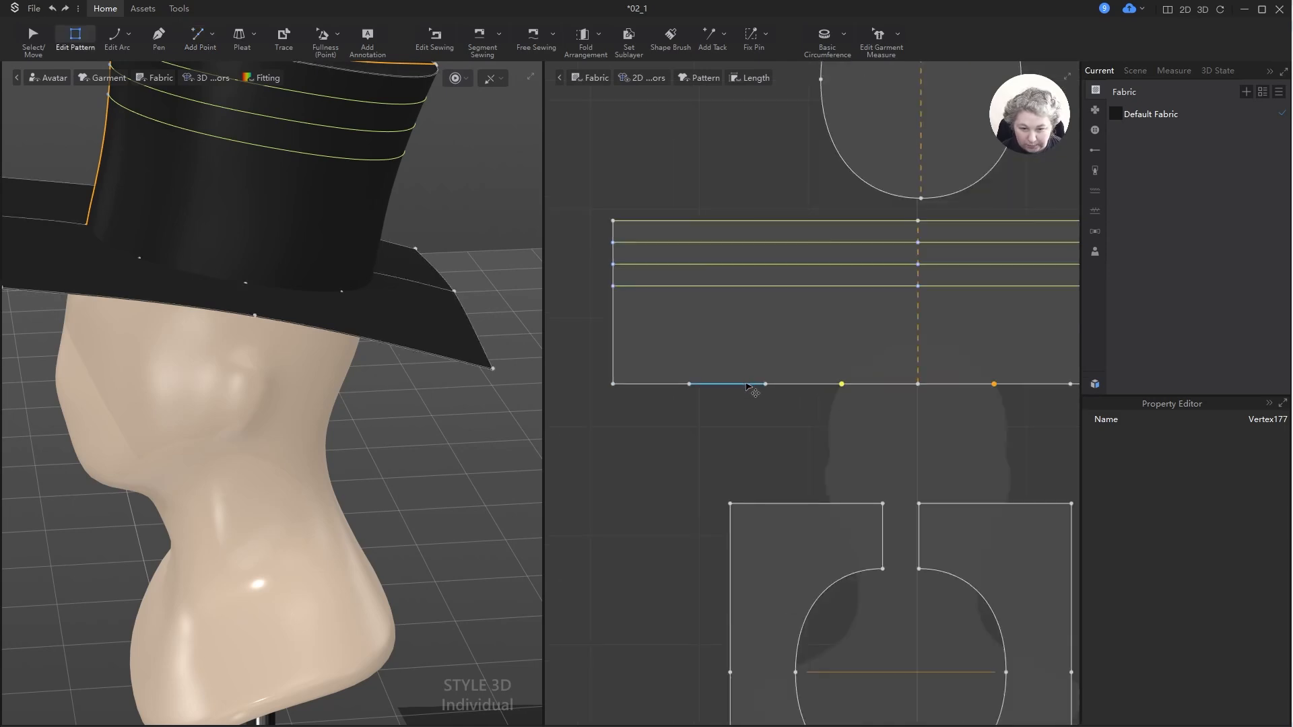
scroll(749, 385, "up", 2)
key("z")
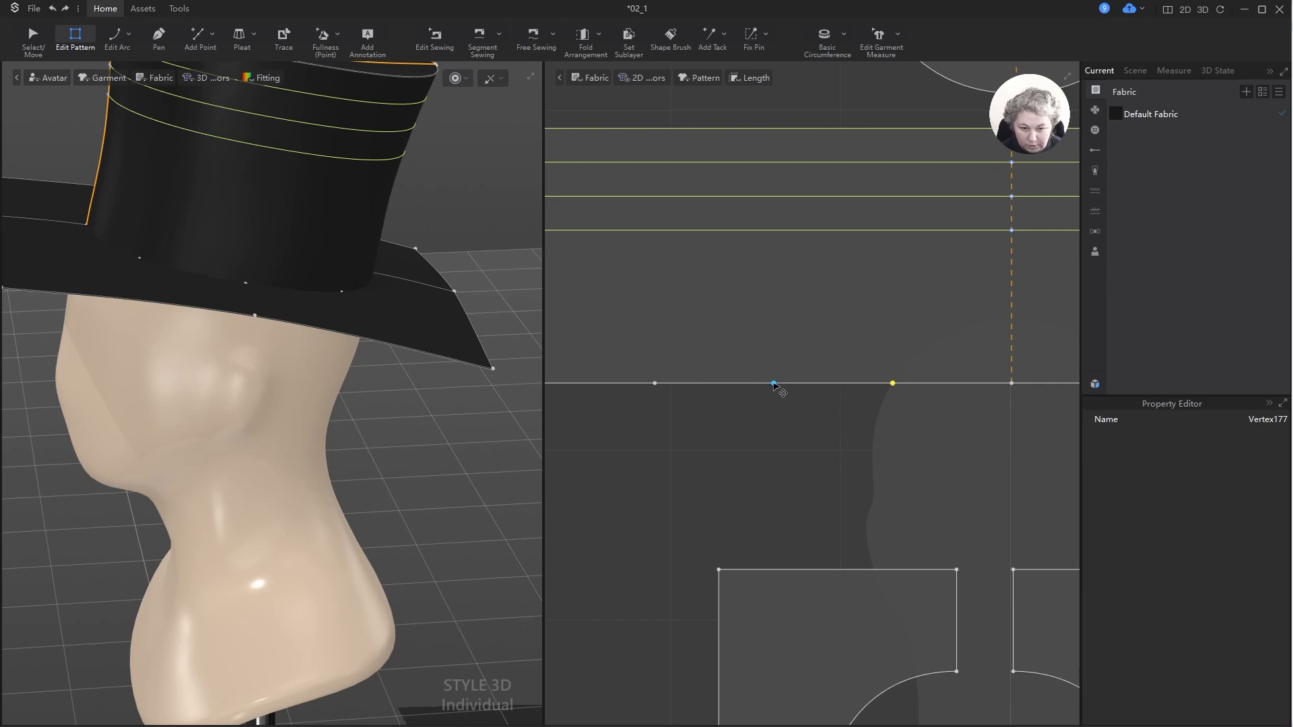
left_click_drag(774, 384, 776, 367)
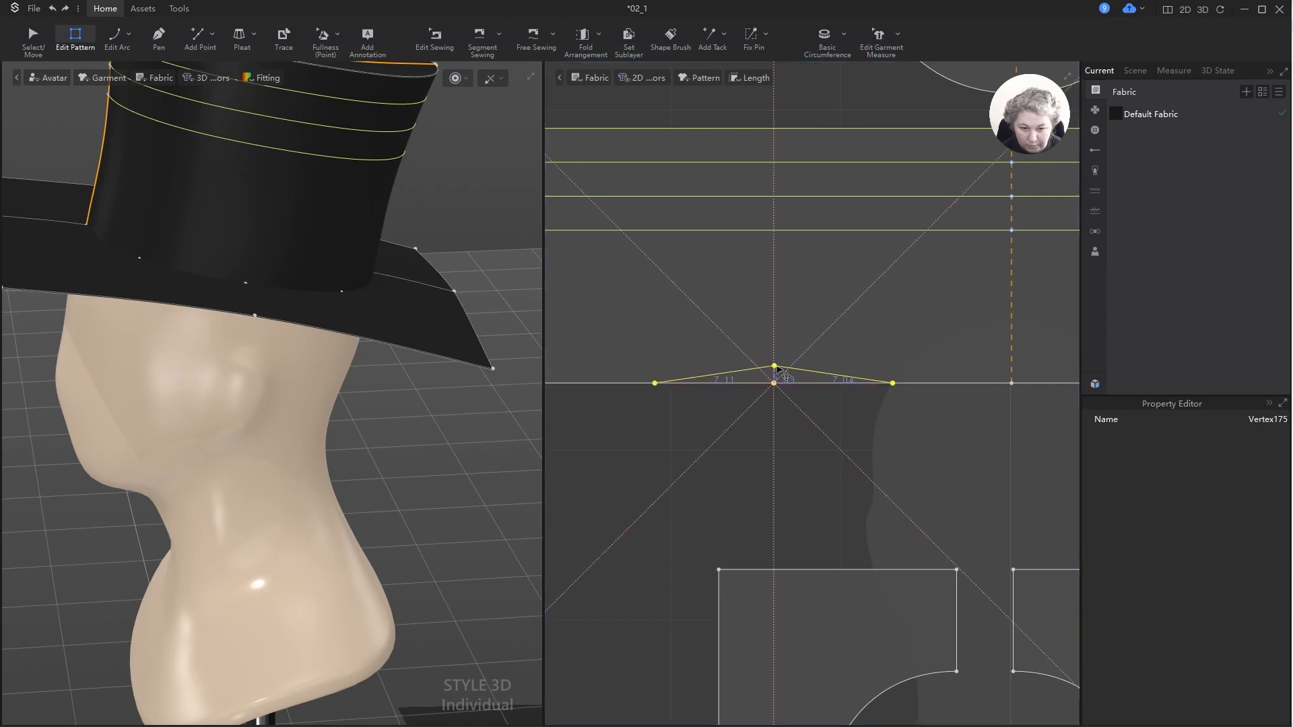
right_click(777, 372, "shift")
type("1")
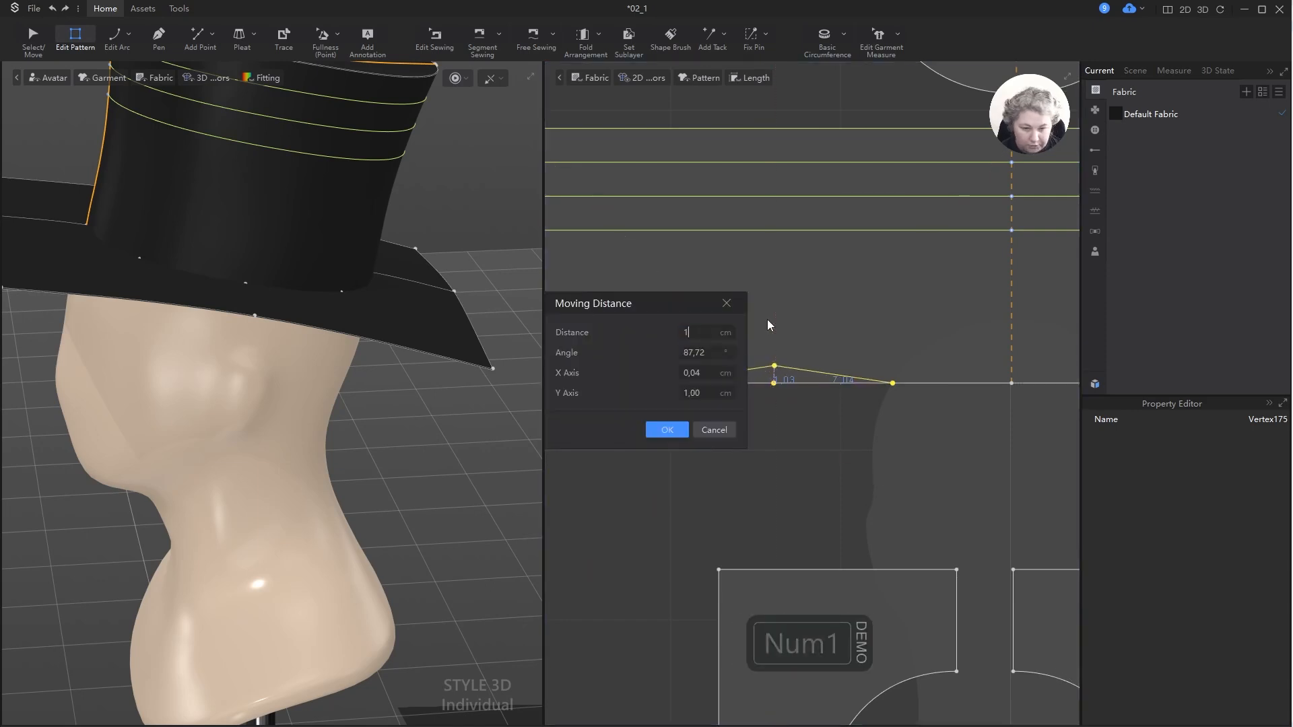
double_click(712, 353)
type("0")
key("Return")
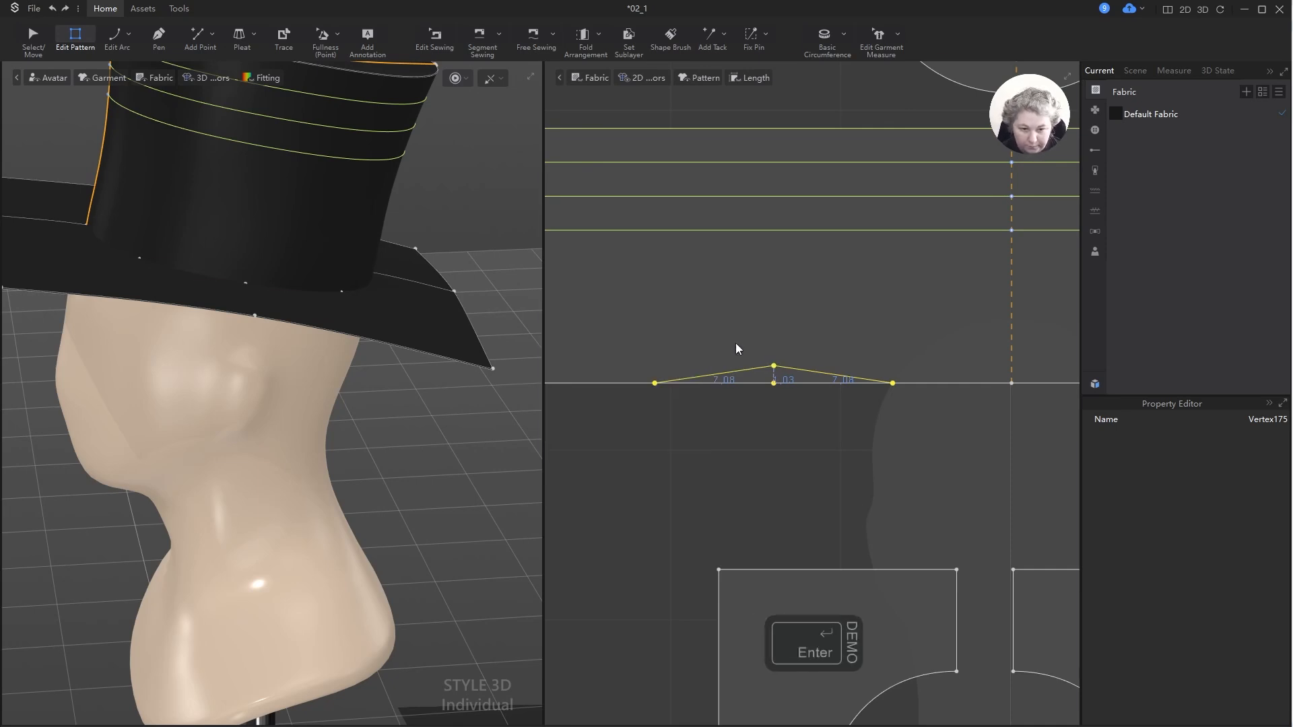
- Try smoothing the raised point on the crown's lower edge into a curve, and undo it
scroll(245, 231, "down", 5)
right_click_drag(337, 286, 378, 302)
scroll(874, 342, "down", 5)
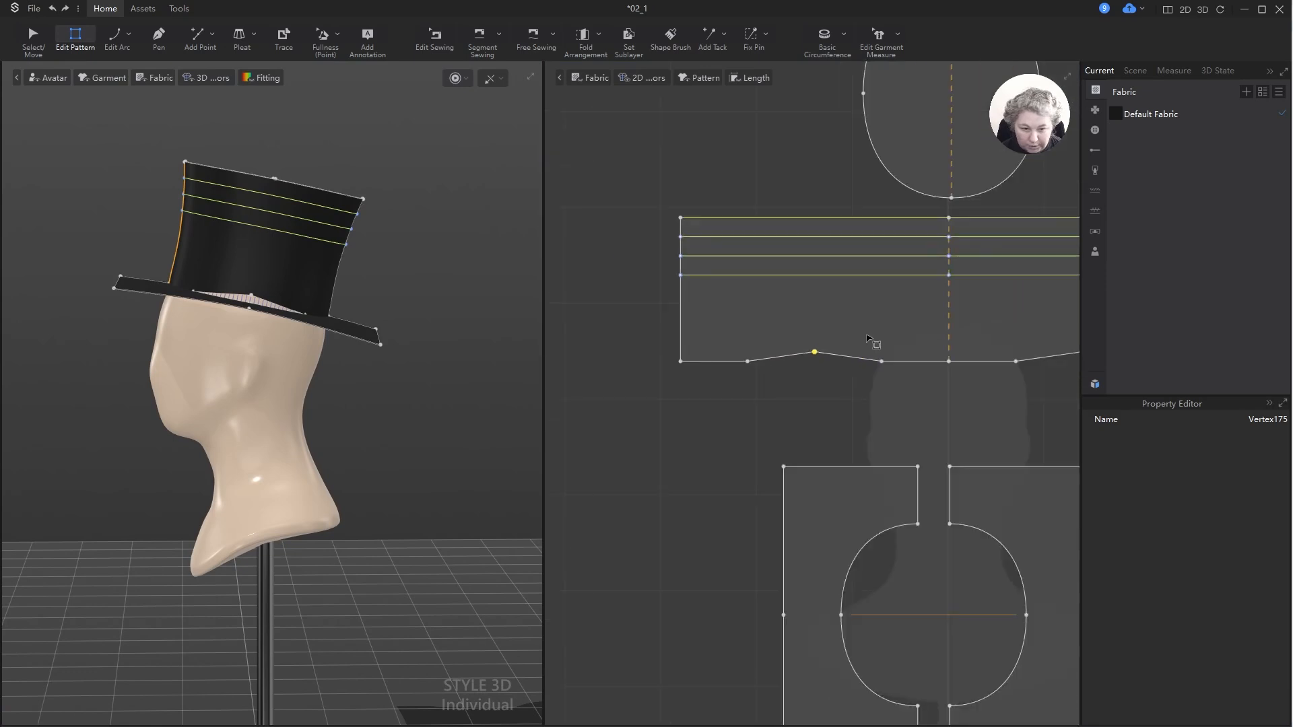
scroll(852, 355, "up", 6)
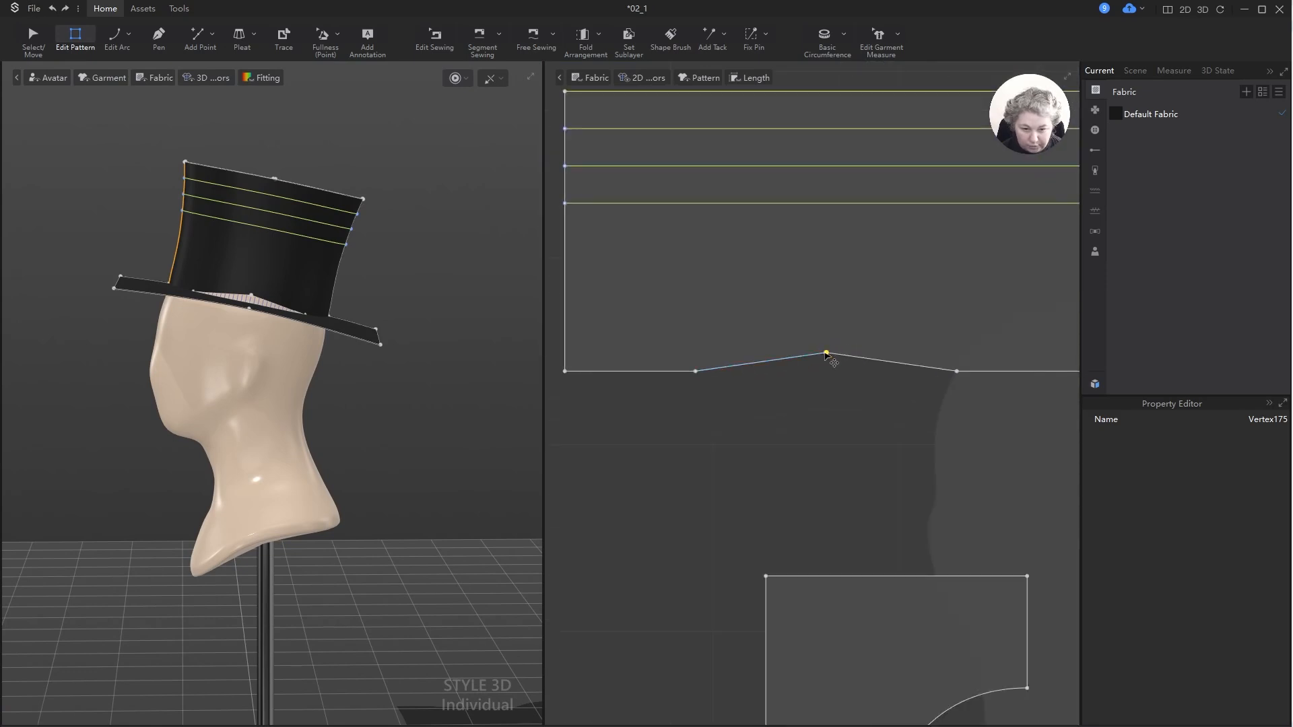
right_click(826, 354)
left_click(855, 367)
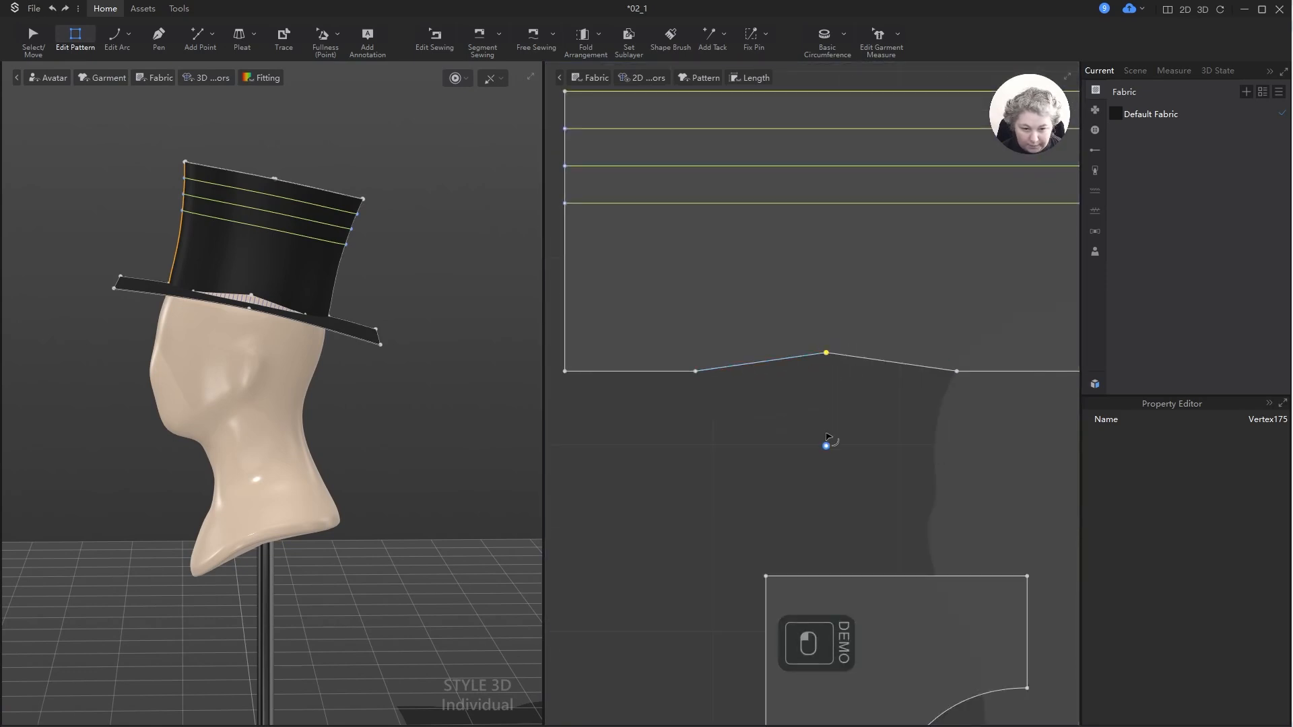
left_click_drag(827, 447, 866, 519)
key("ctrl+z")
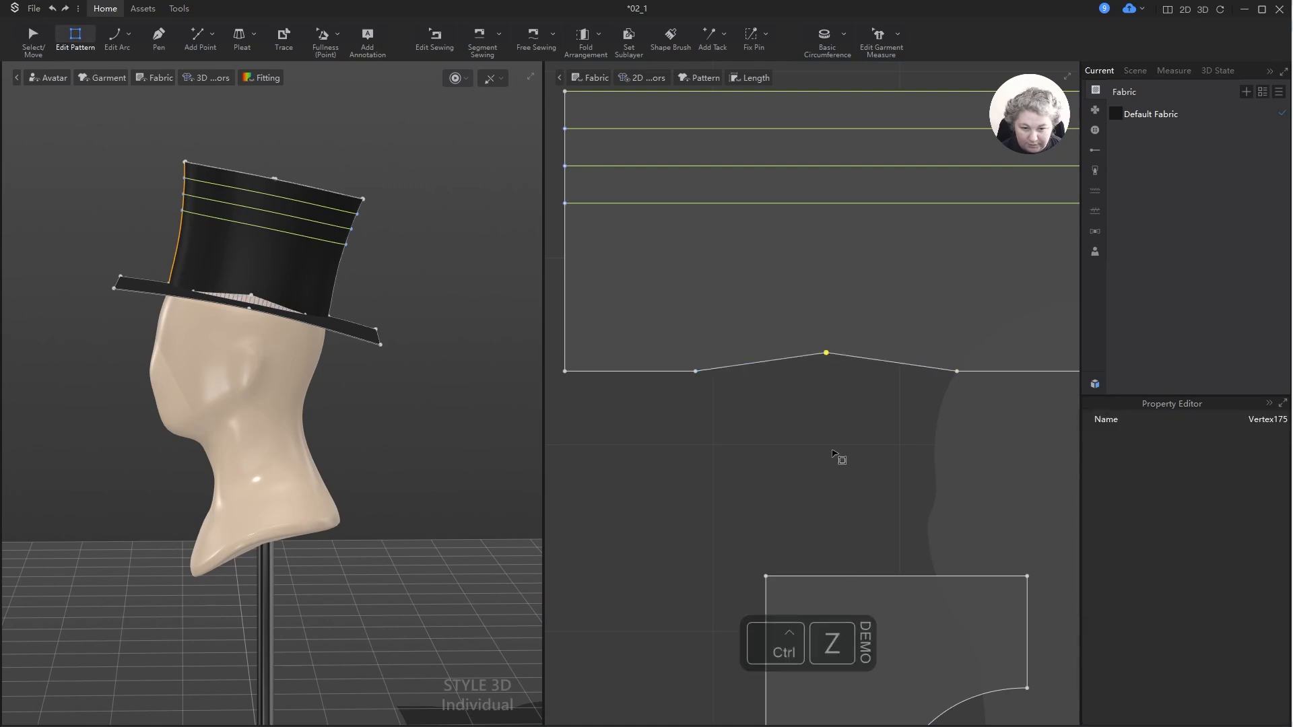
- Raise the peak point on the crown's lower edge by another 1 cm at a 90° angle
key("z")
left_click_drag(827, 353, 827, 332)
right_click(827, 332, "shift")
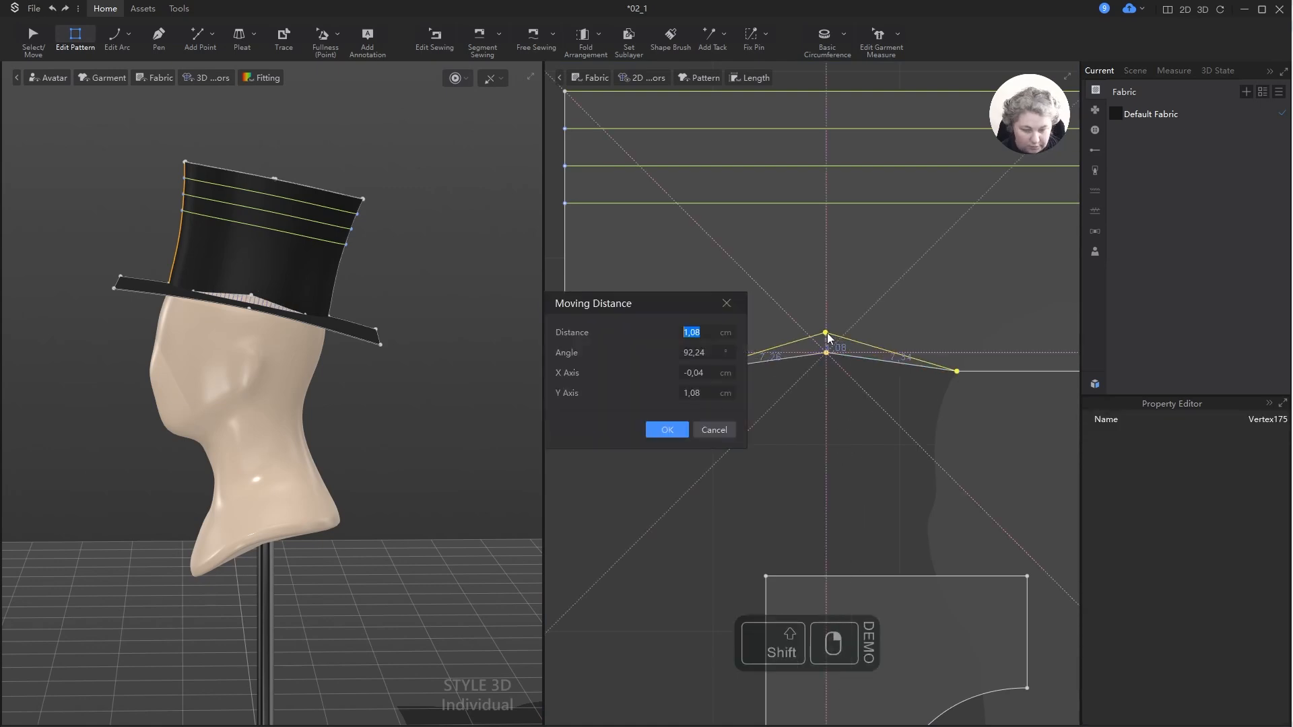
type("1")
key("Tab")
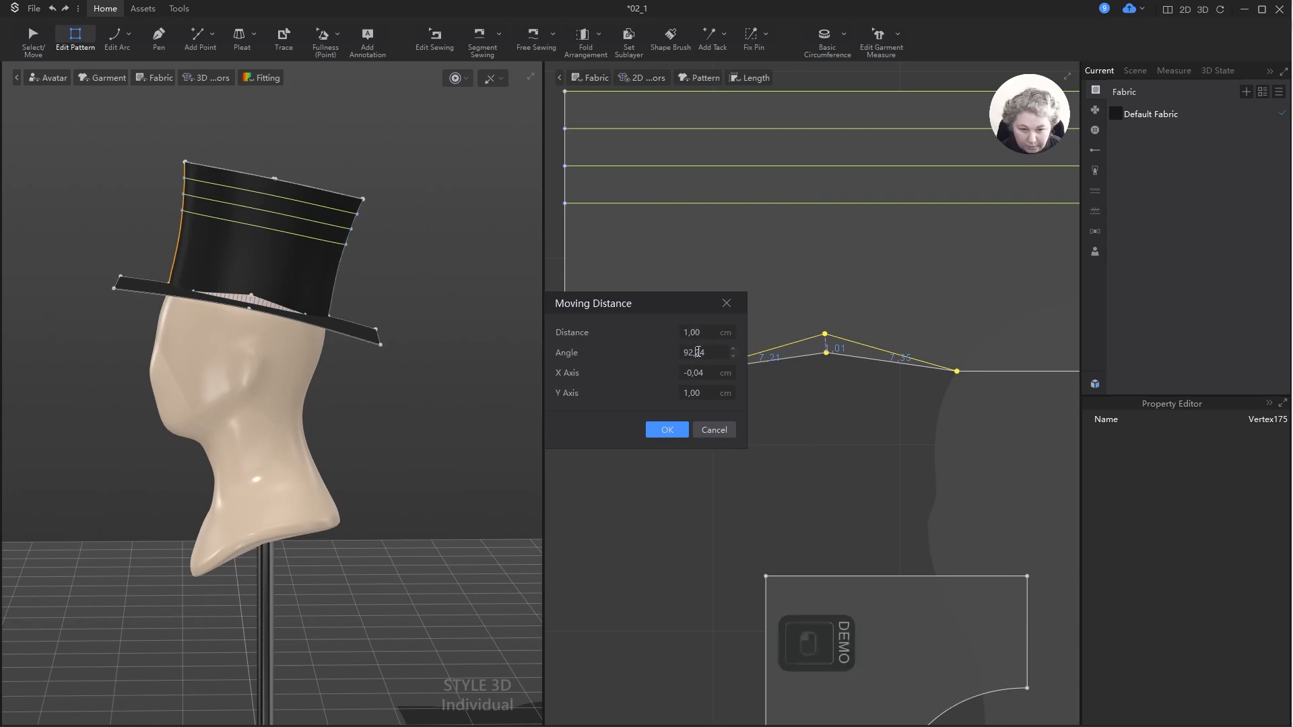
type("90")
key("Return")
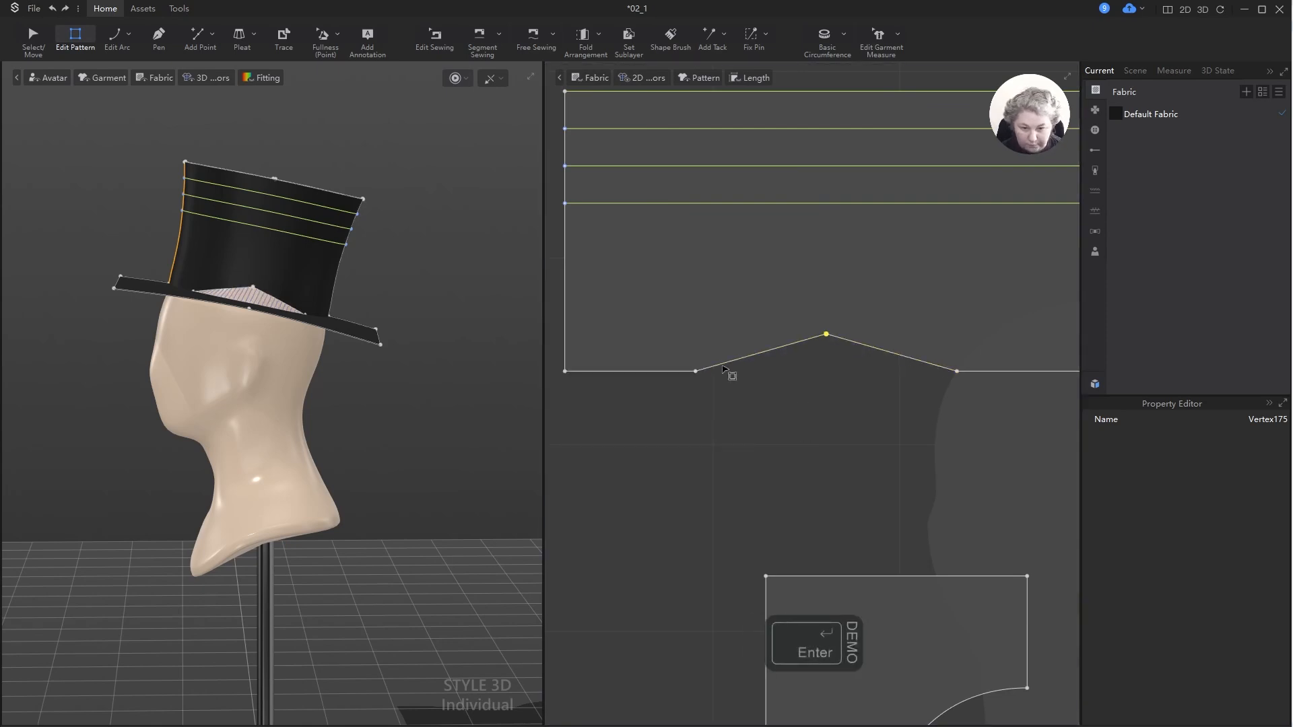
- Replace the peak on the crown's lower edge with a shallow arc using Smooth Curve
left_click(830, 338)
right_click(828, 337)
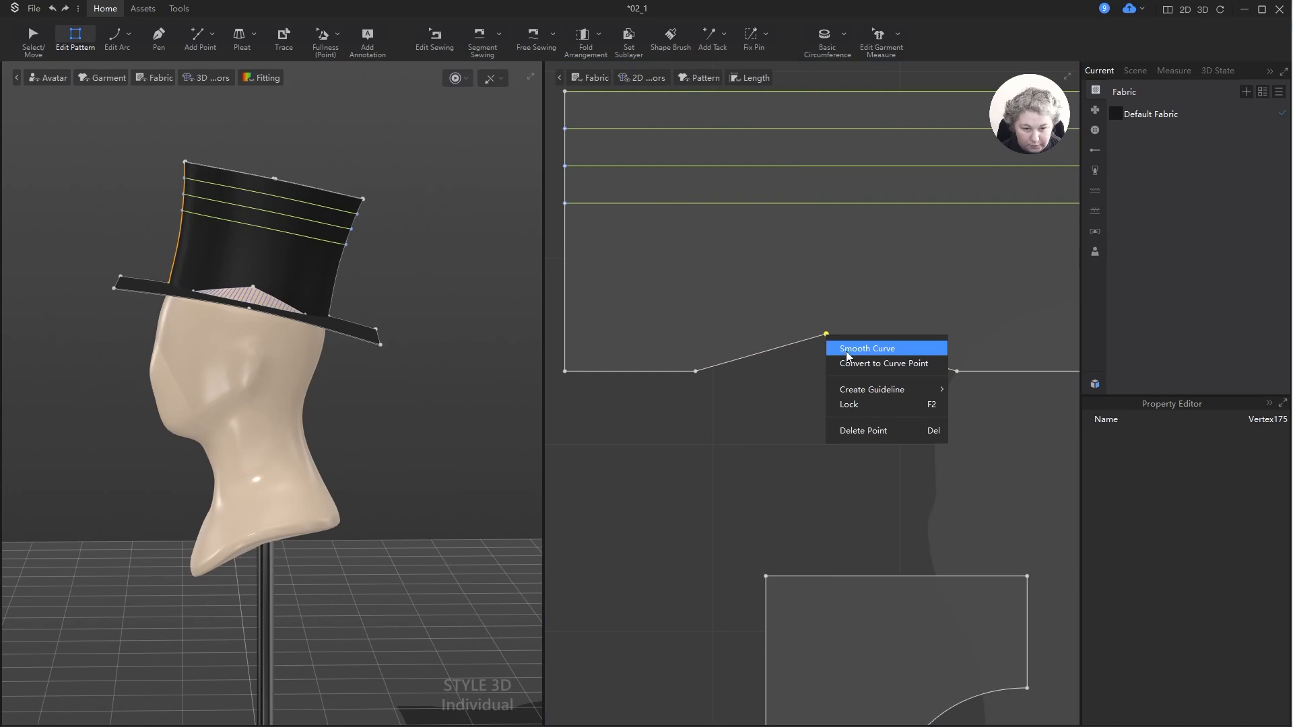
left_click(852, 344)
left_click_drag(826, 428, 807, 578)
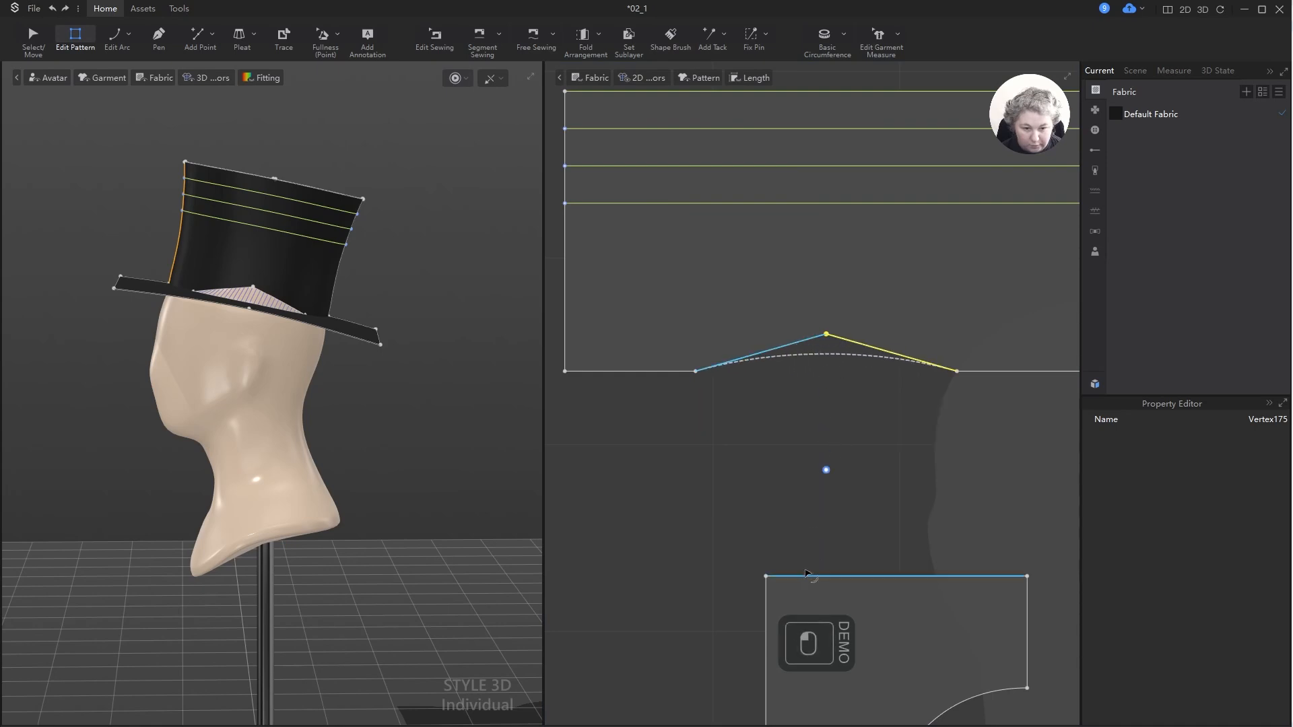
scroll(764, 424, "down", 3)
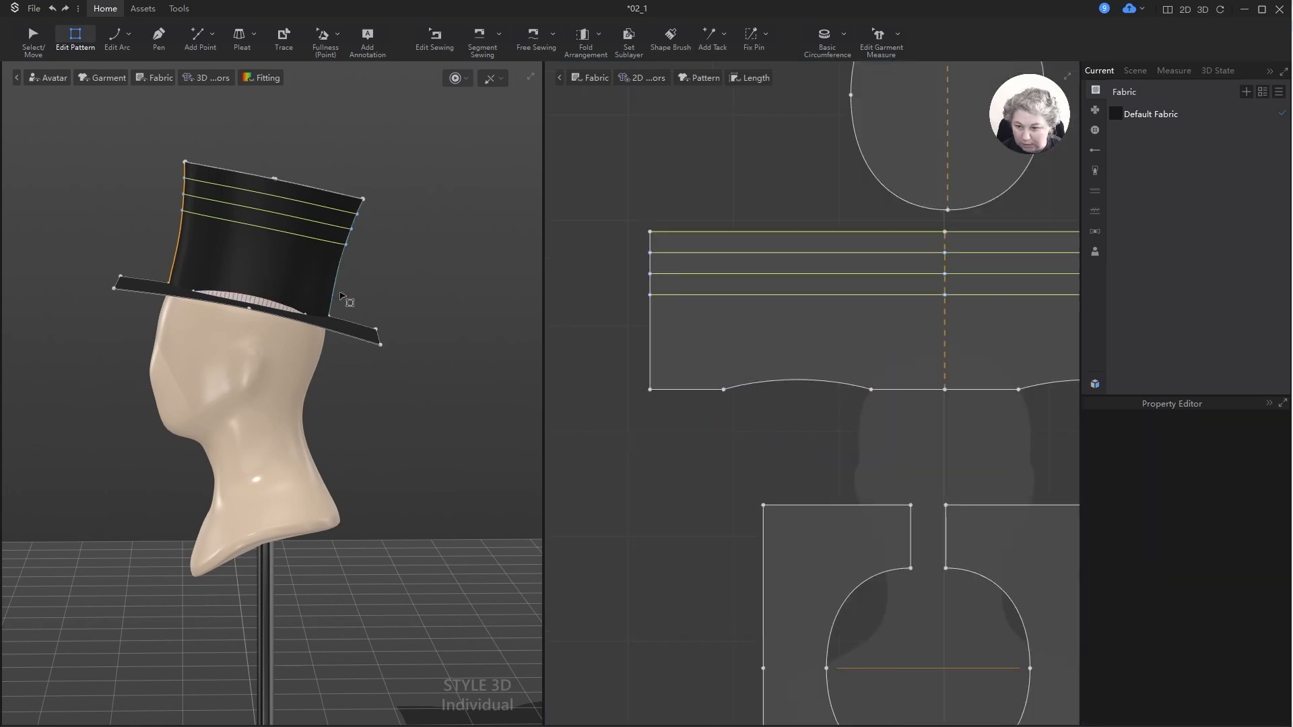
- Inspect the cutout on the 3D hat and read the arc's segment lengths with Edit Curve
right_click_drag(340, 297, 332, 293)
scroll(752, 367, "up", 3)
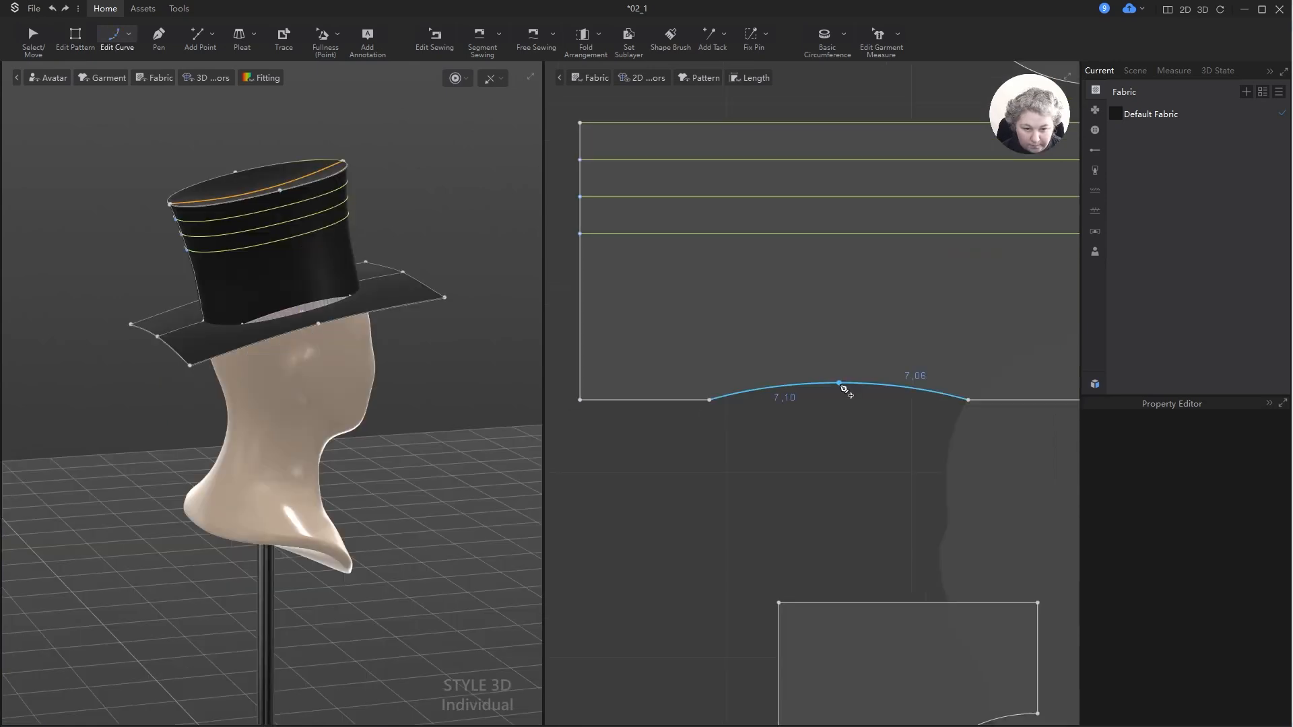
key("ctrl+z")
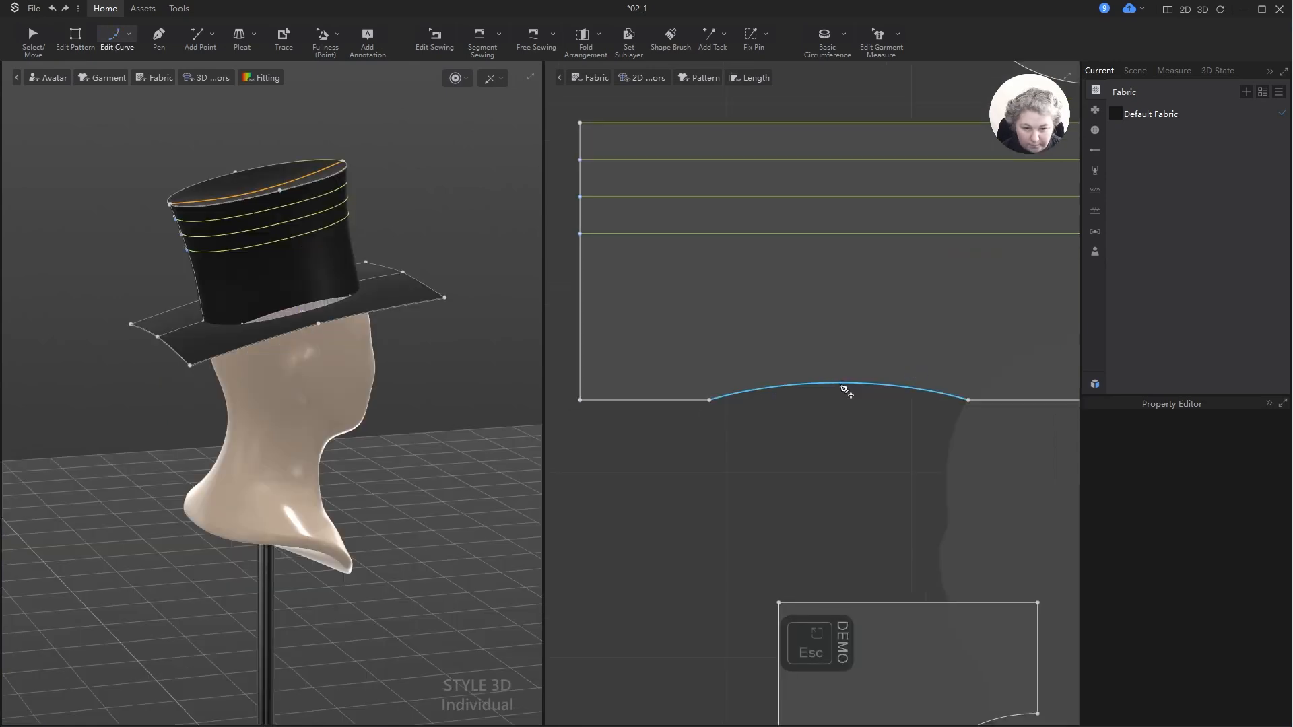
left_click(828, 427)
scroll(792, 427, "down", 3)
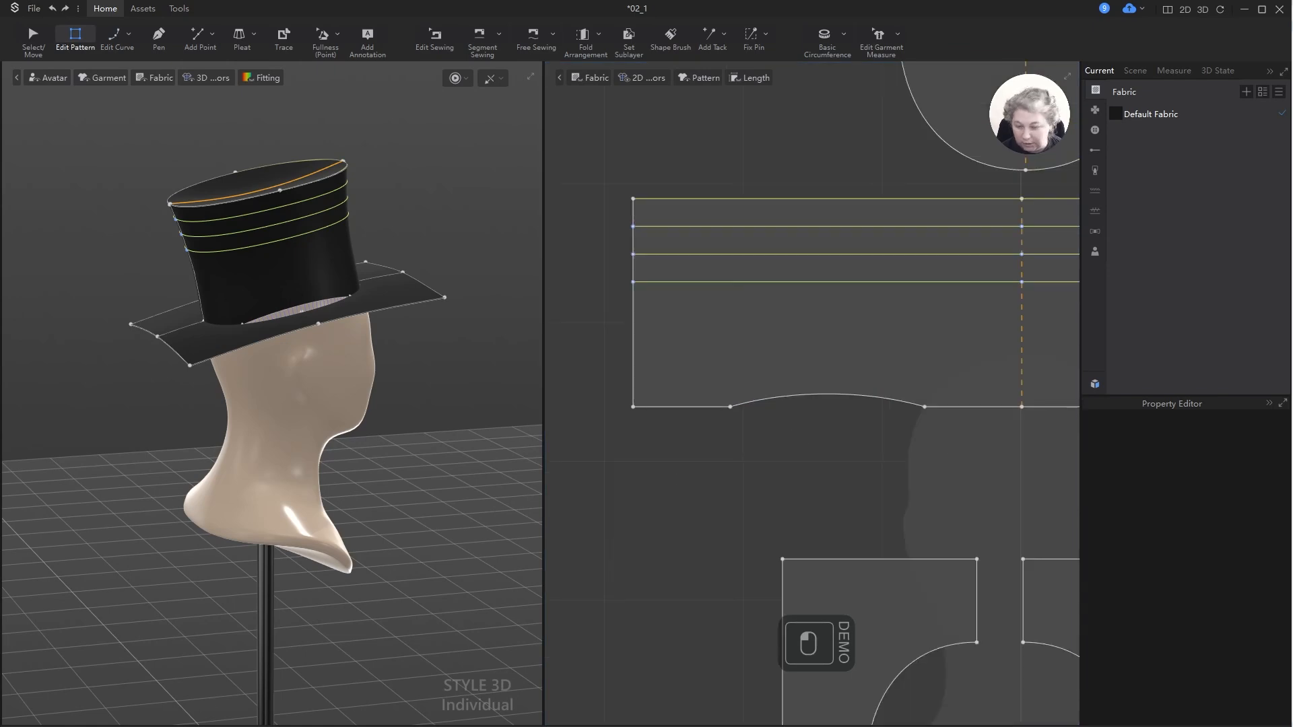
- Switch to the calculator, divide 14,17 by 2, and clear the calculation
left_click(62, 725)
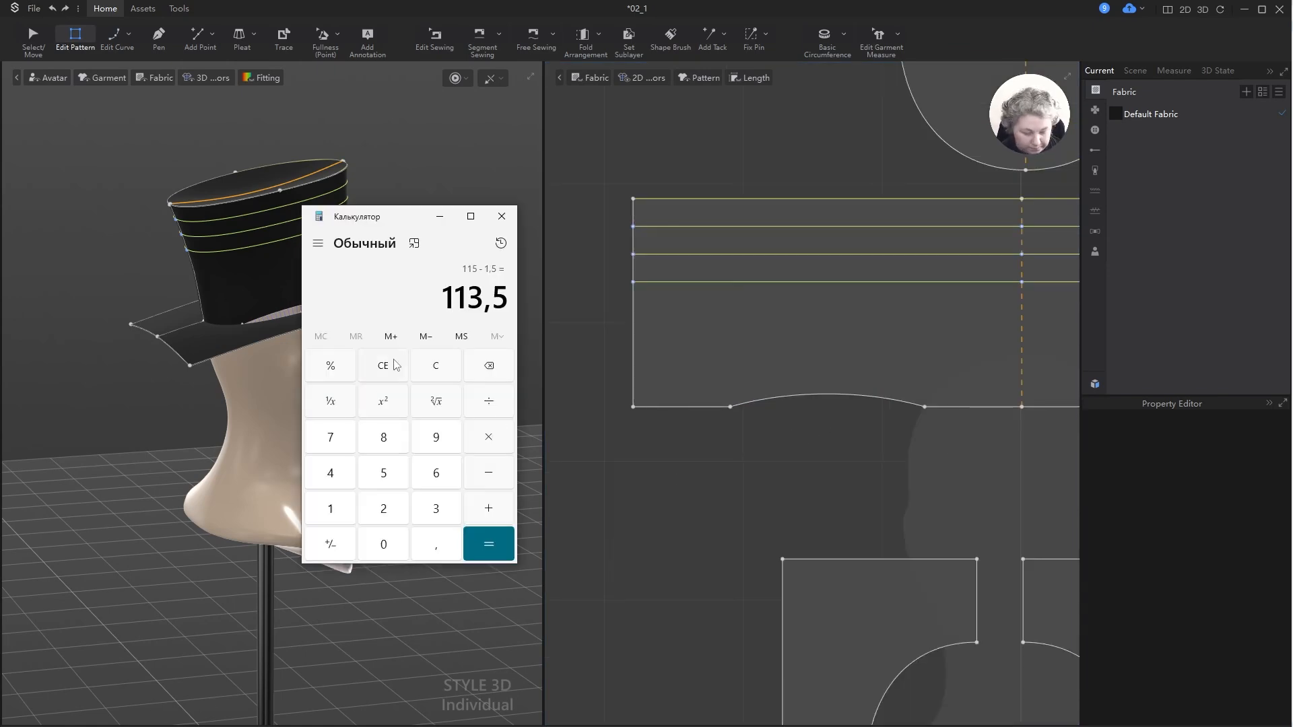
type("14,")
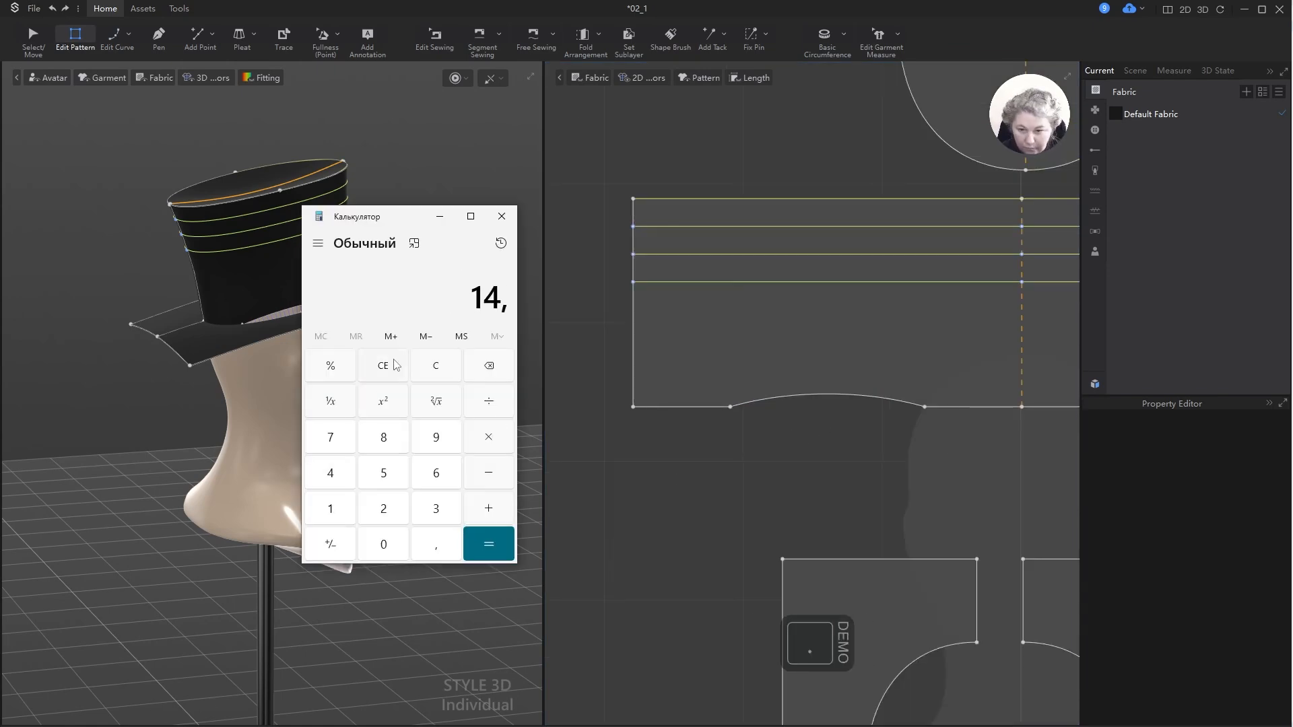
type("17")
type("/2")
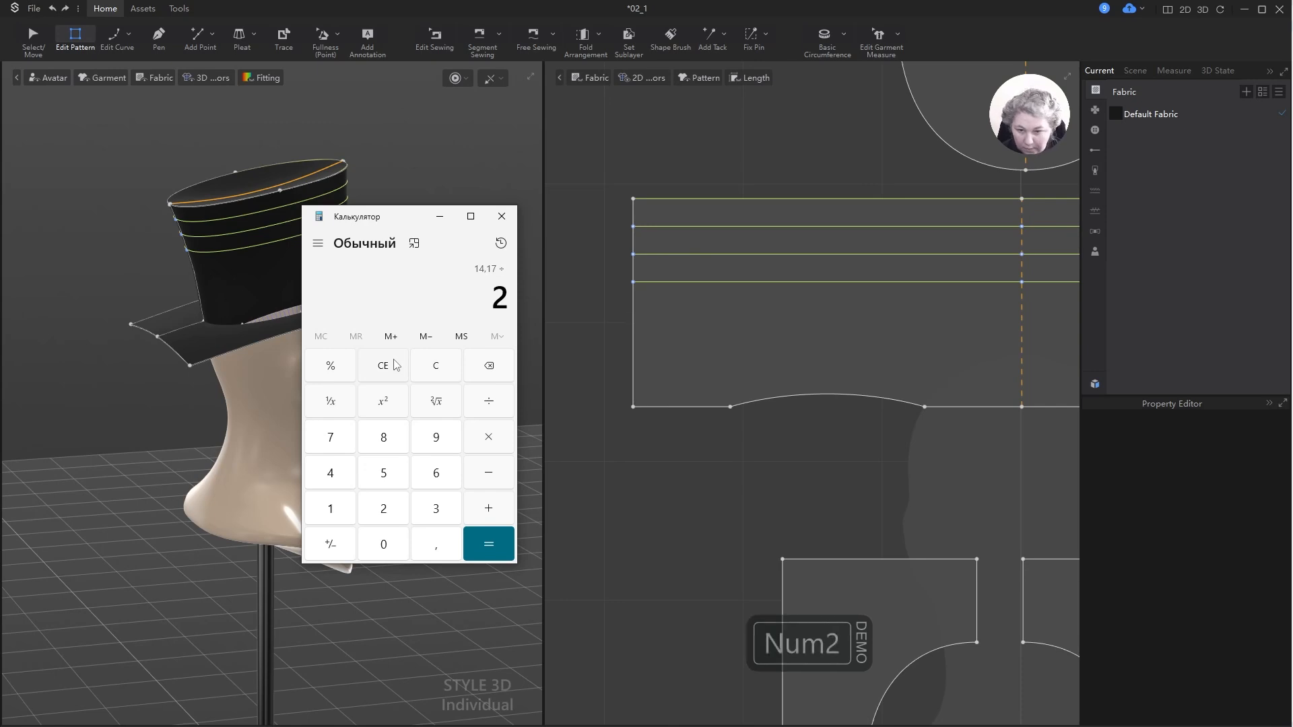
key("Return")
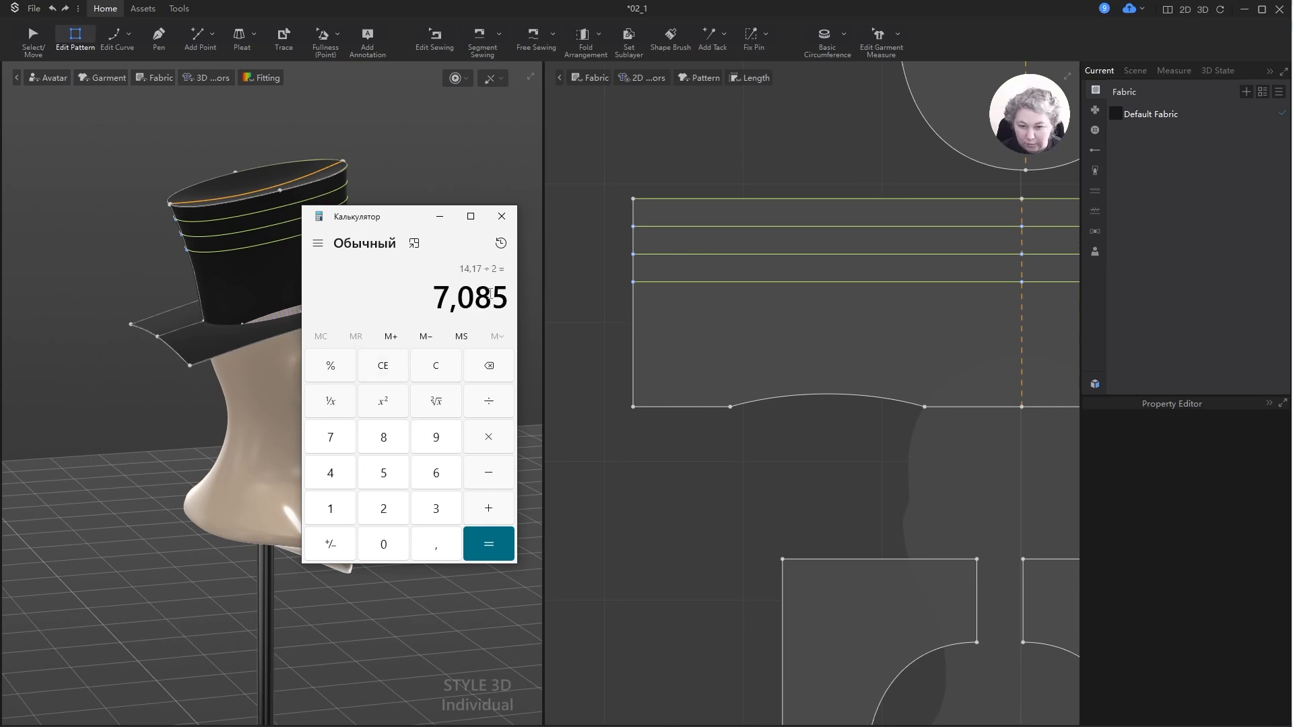
key("Escape")
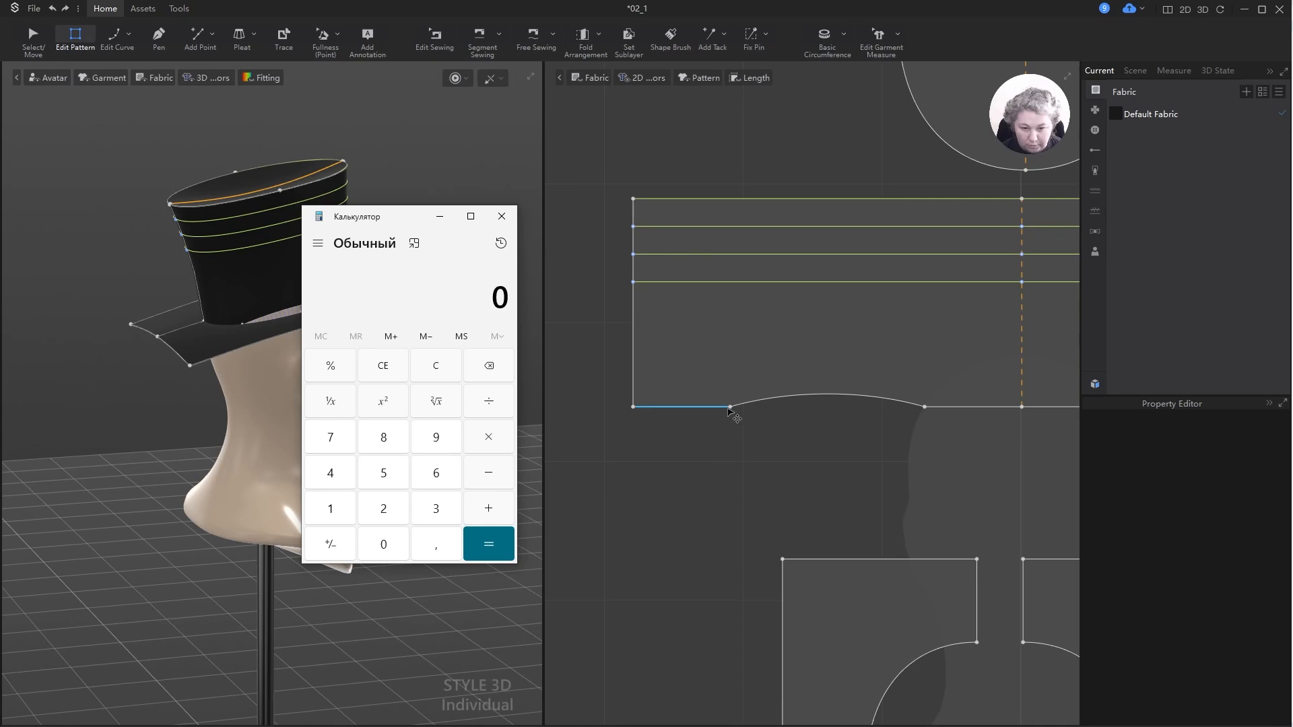
- Smooth the arc's outer end on the crown's lower edge using Smooth Curve with Length, setting Line 1 to 7,09 cm and keeping Line 2 at 7,00
right_click(729, 407)
left_click(757, 427)
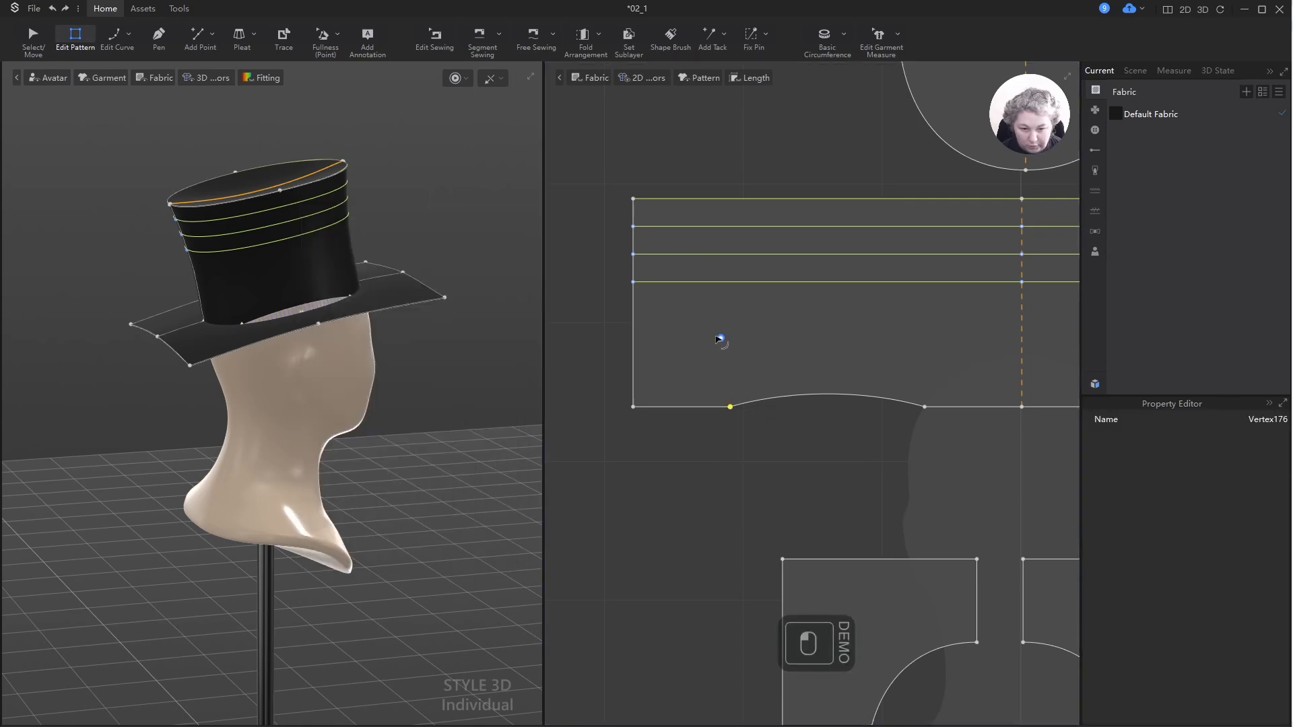
left_click_drag(716, 311, 602, 161)
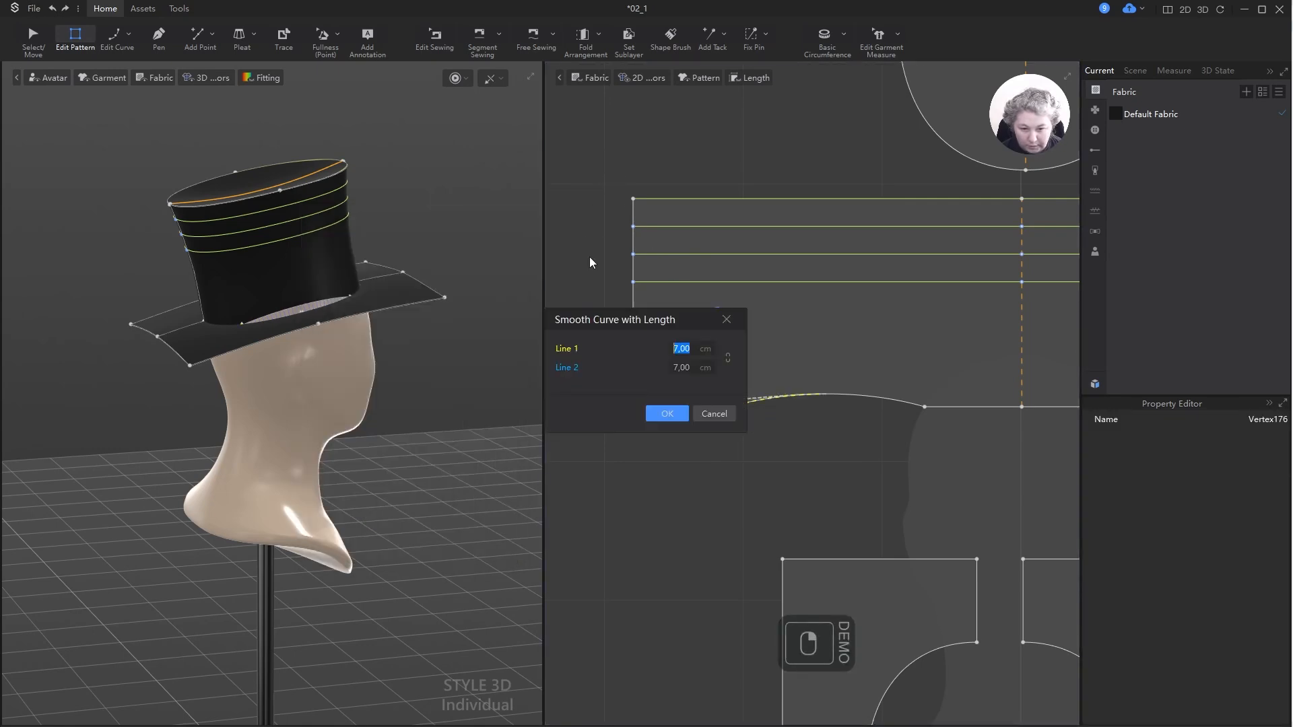
double_click(696, 368)
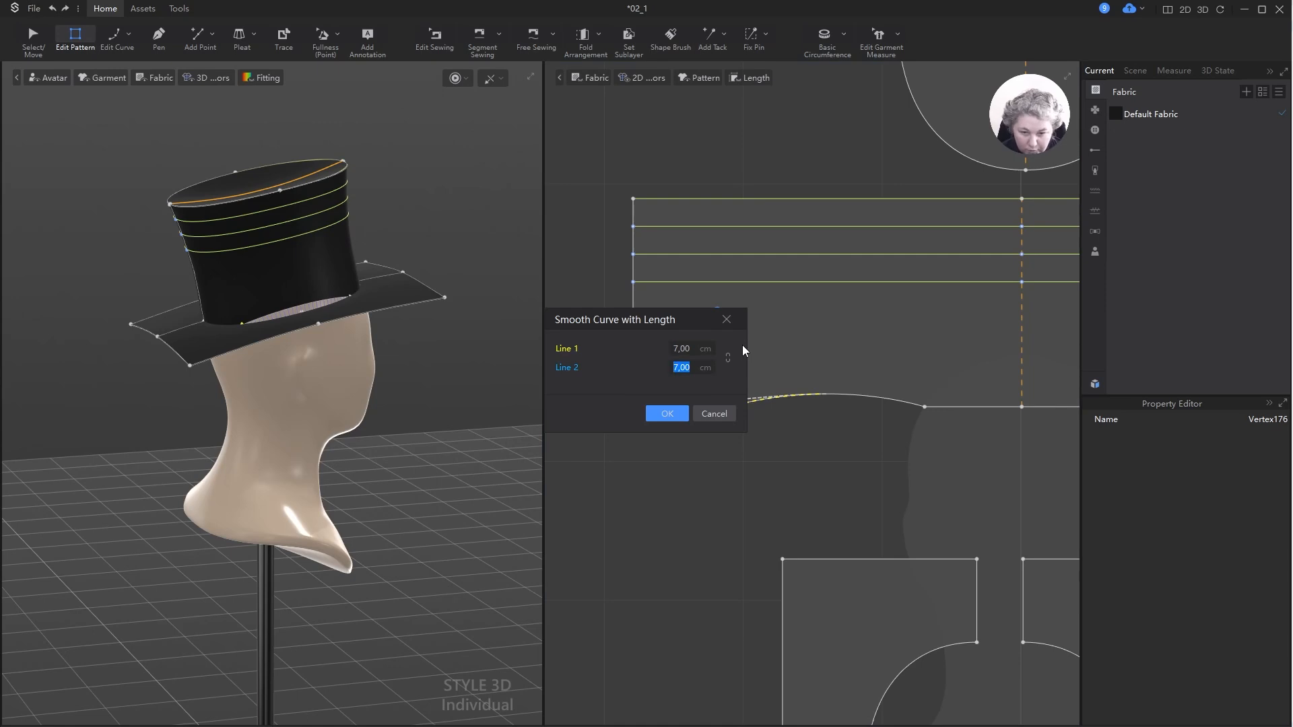
double_click(697, 349)
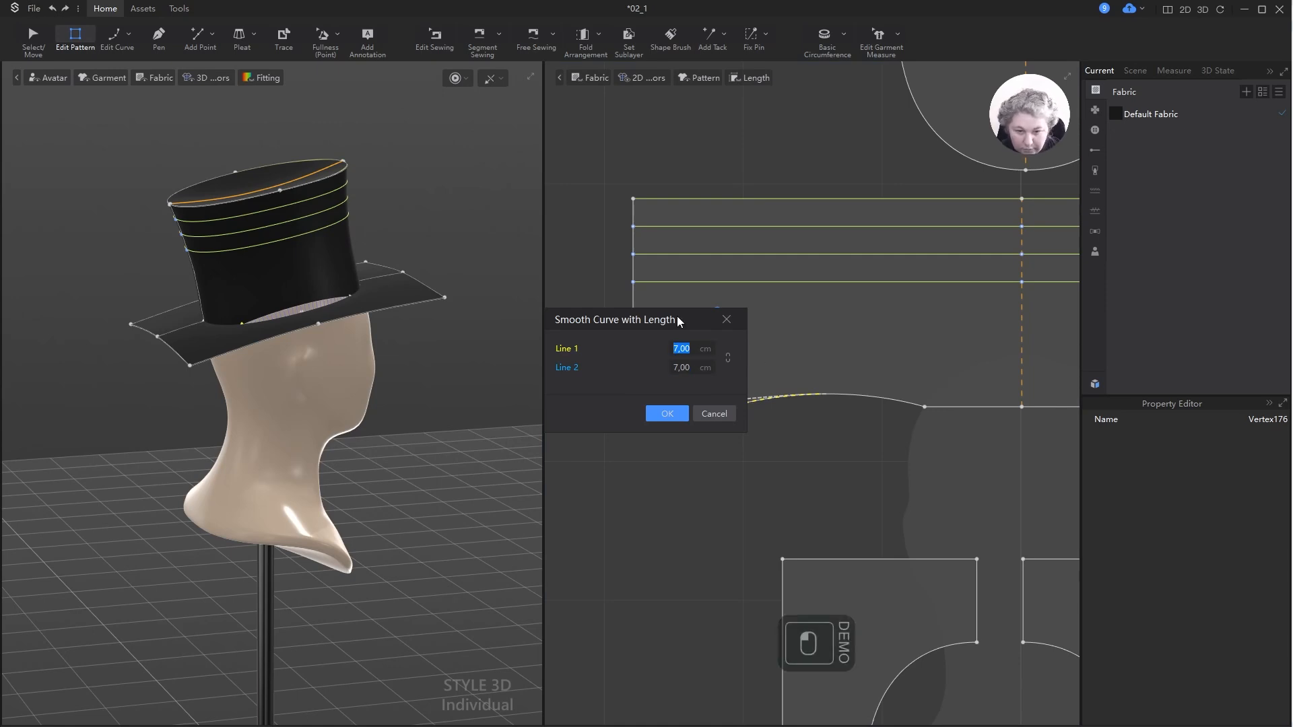
key("Right")
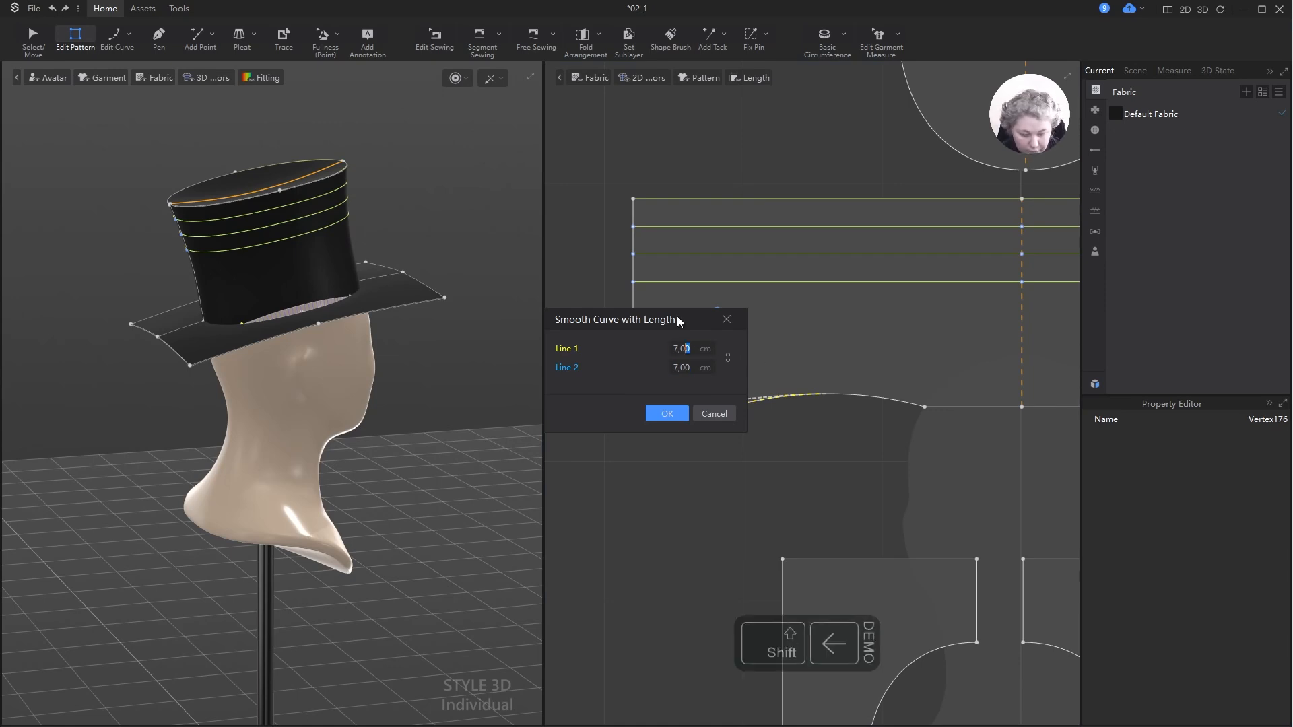
type("9")
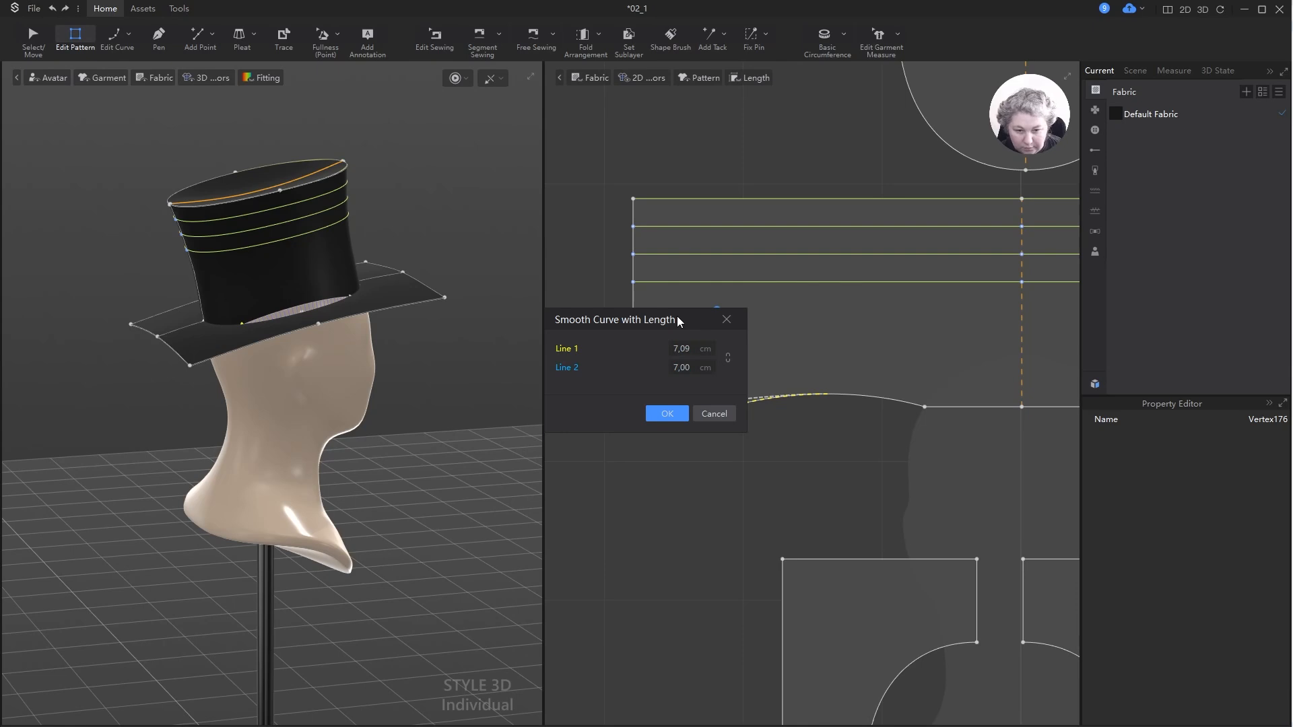
left_click(665, 414)
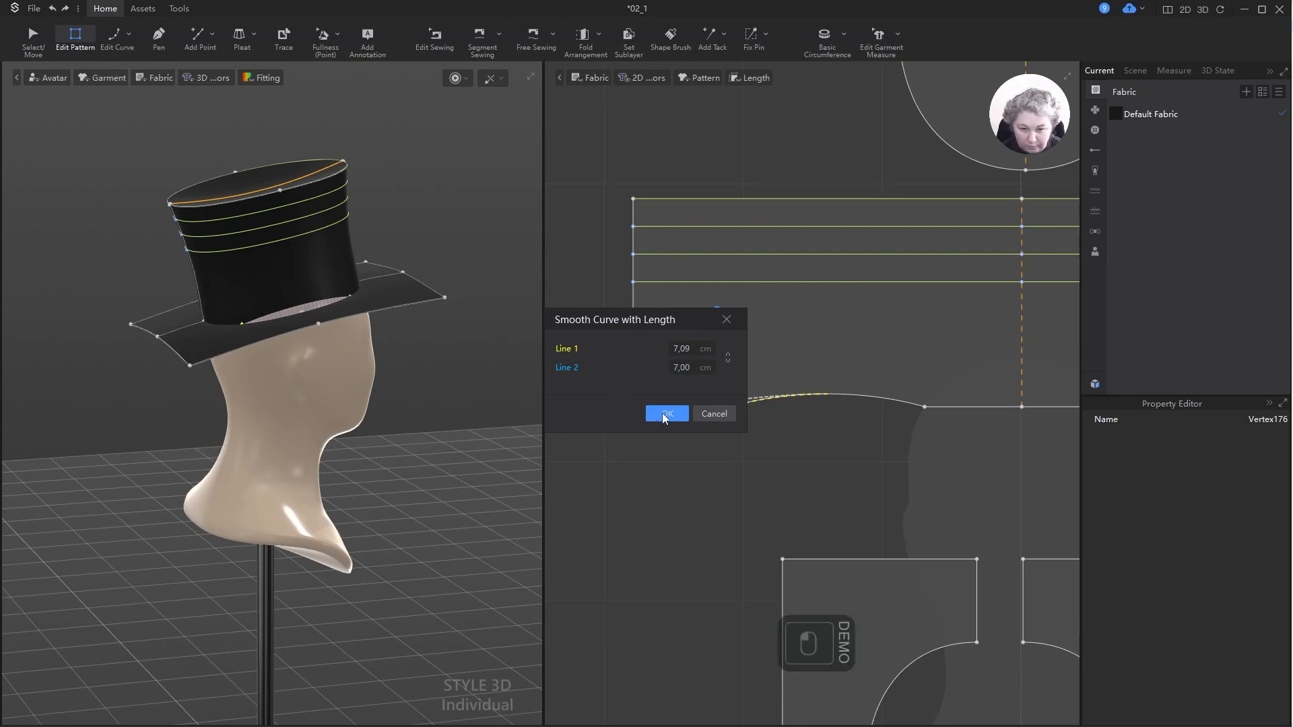
right_click(925, 407)
left_click(937, 402)
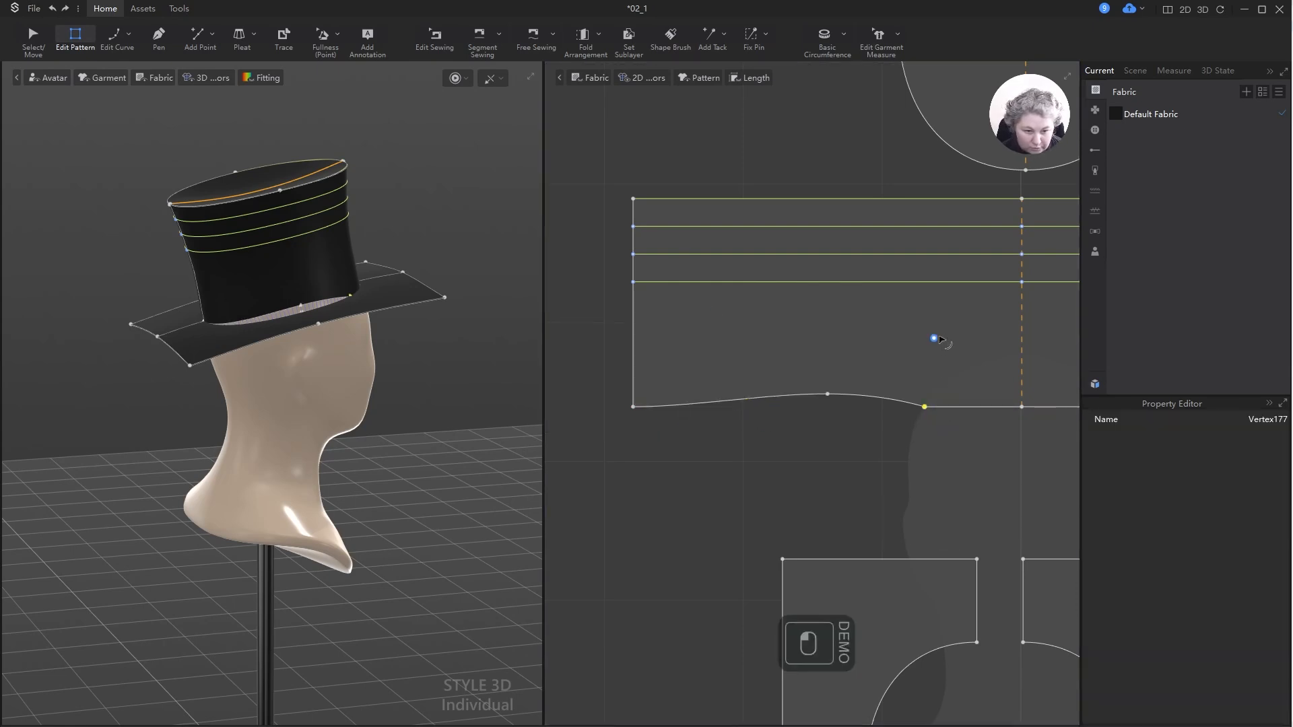
left_click_drag(939, 339, 980, 123)
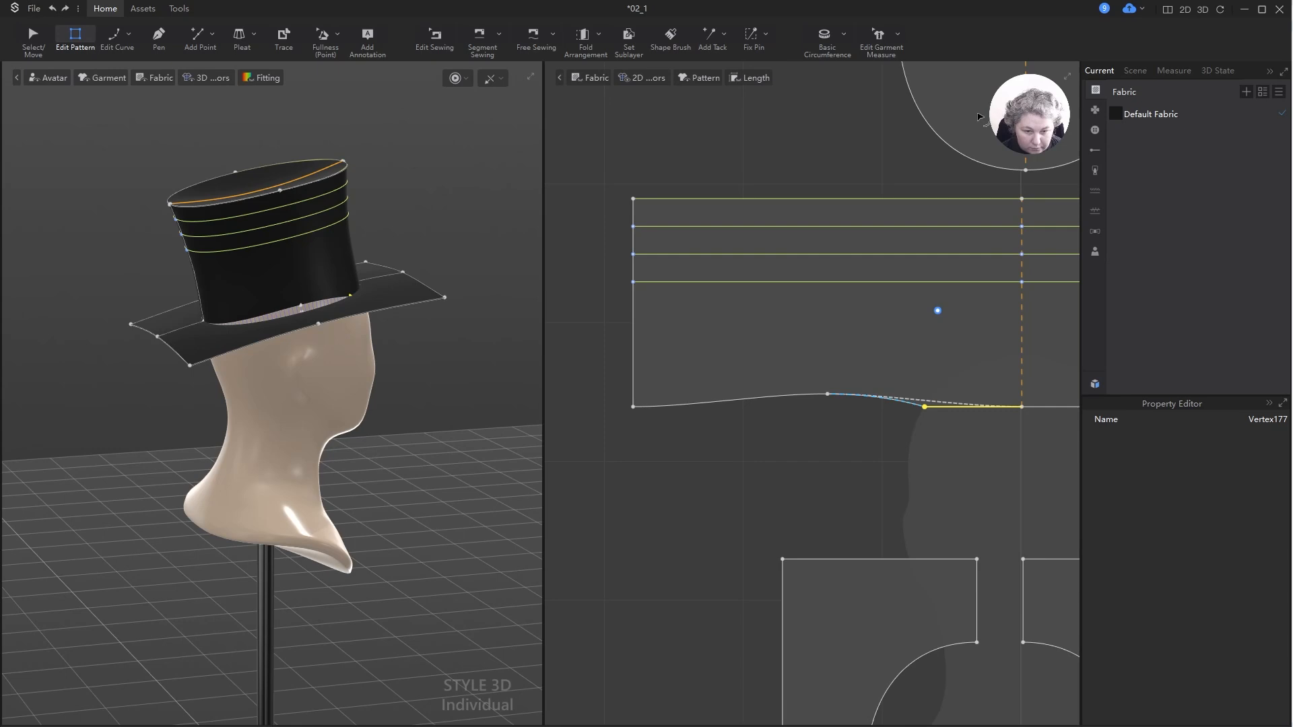
left_click(978, 114)
left_click(838, 402)
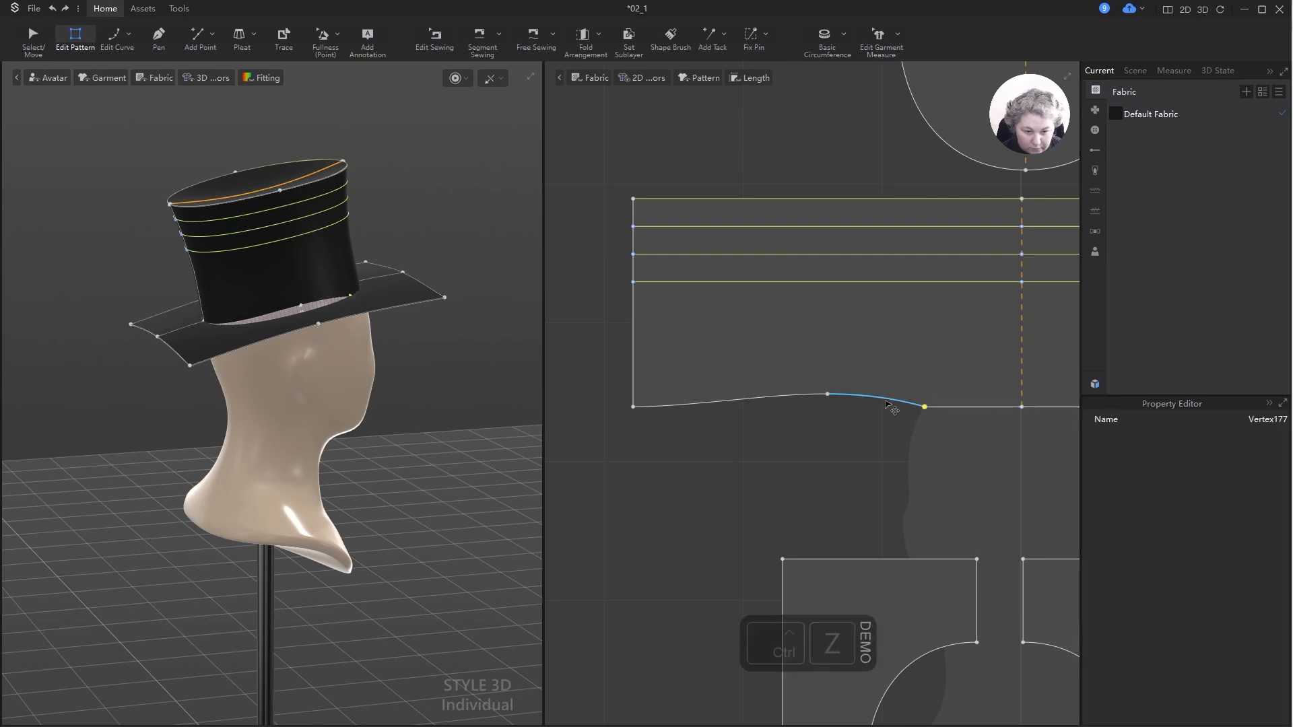
- Smooth the arc's end nearer the crown's centre line using Smooth Curve with Length, with Line 1 at 7,00 cm and Line 2 at 7,09 cm
right_click(924, 408)
left_click(941, 422)
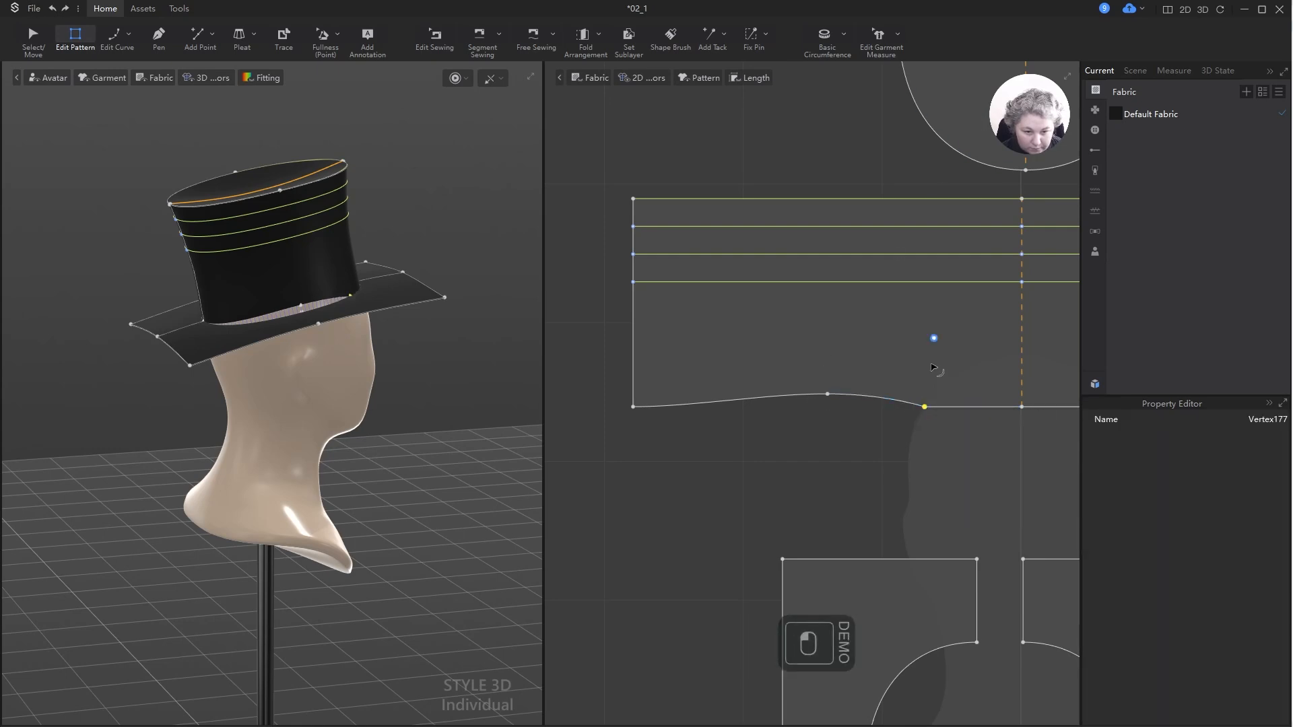
left_click_drag(934, 341, 976, 204)
right_click(976, 204)
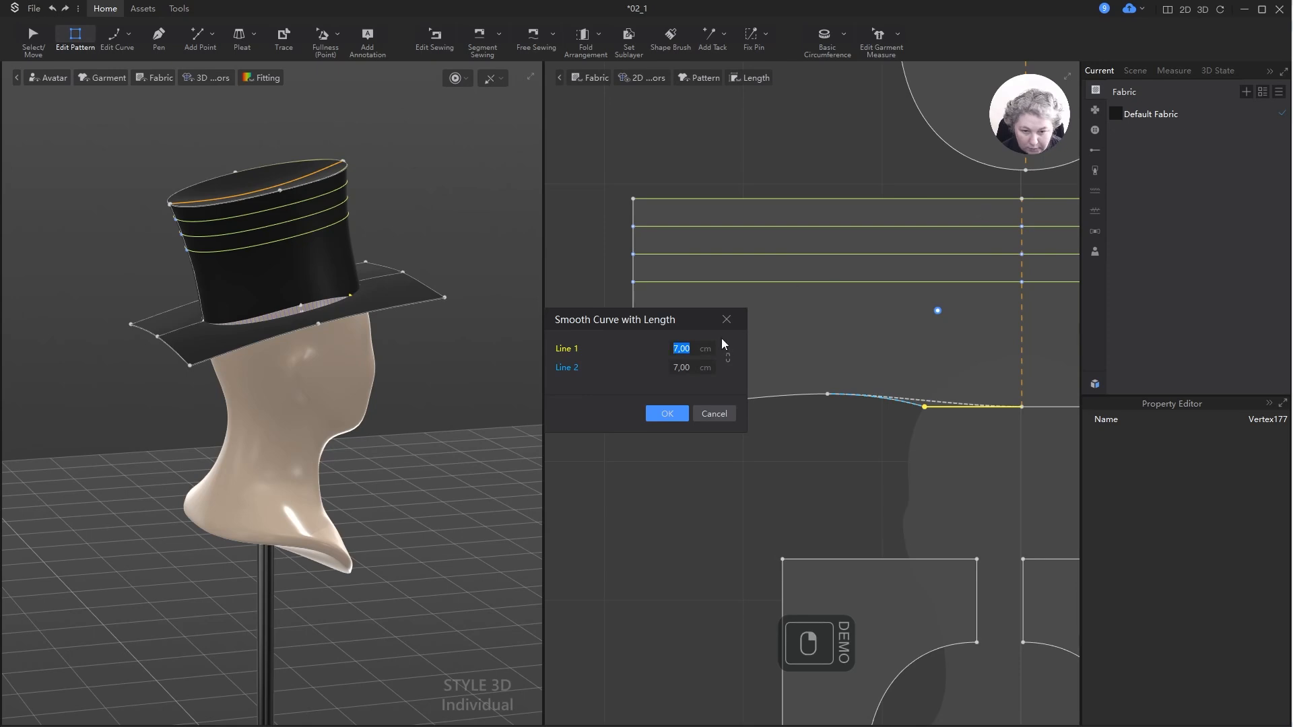
left_click(695, 368)
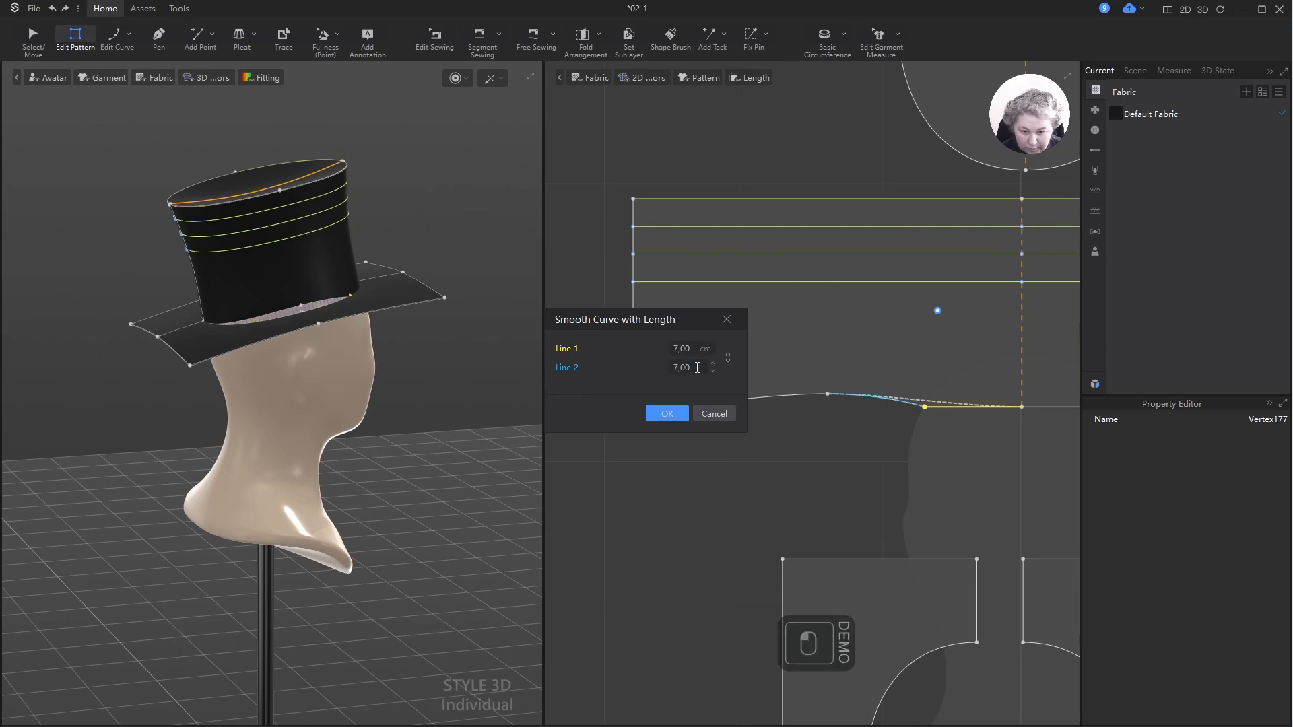
key("Right")
key("Right")
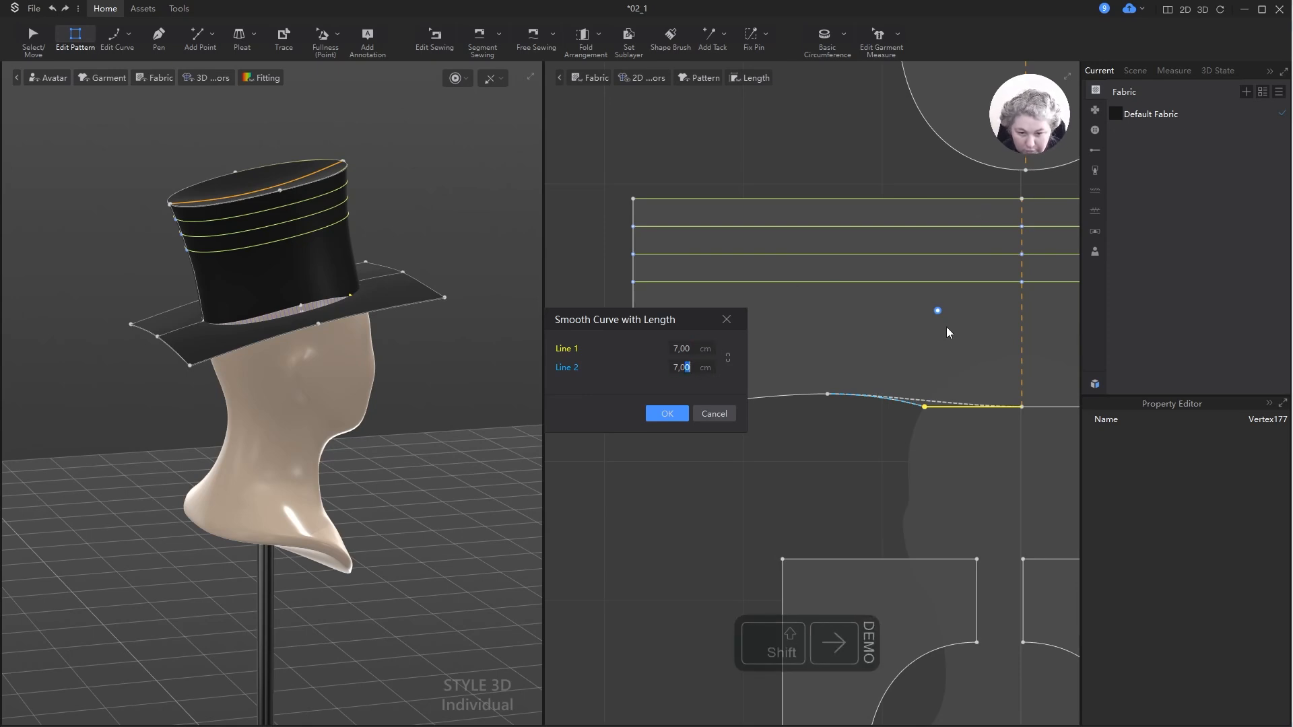
type("9")
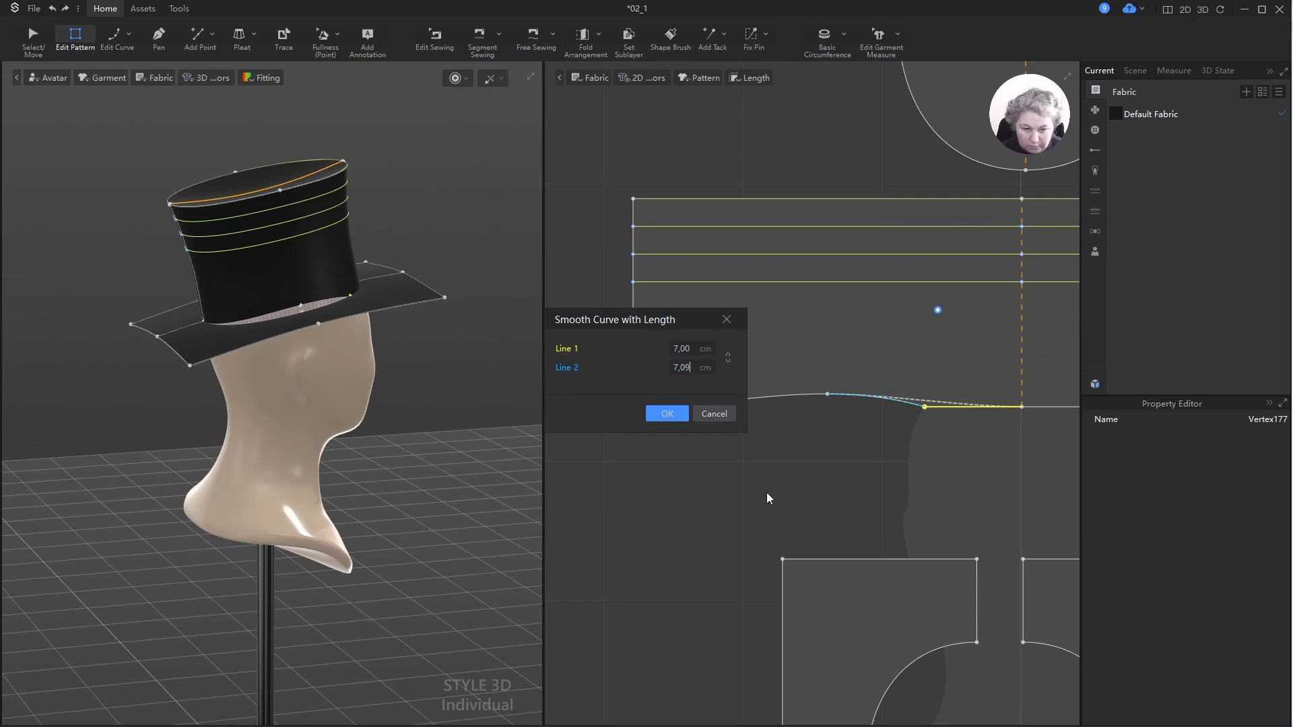
left_click(667, 413)
- Simulate the hat on the head form with the reshaped crown edge, inspect the fit in 3D, and stop the simulation
scroll(748, 448, "up", 3)
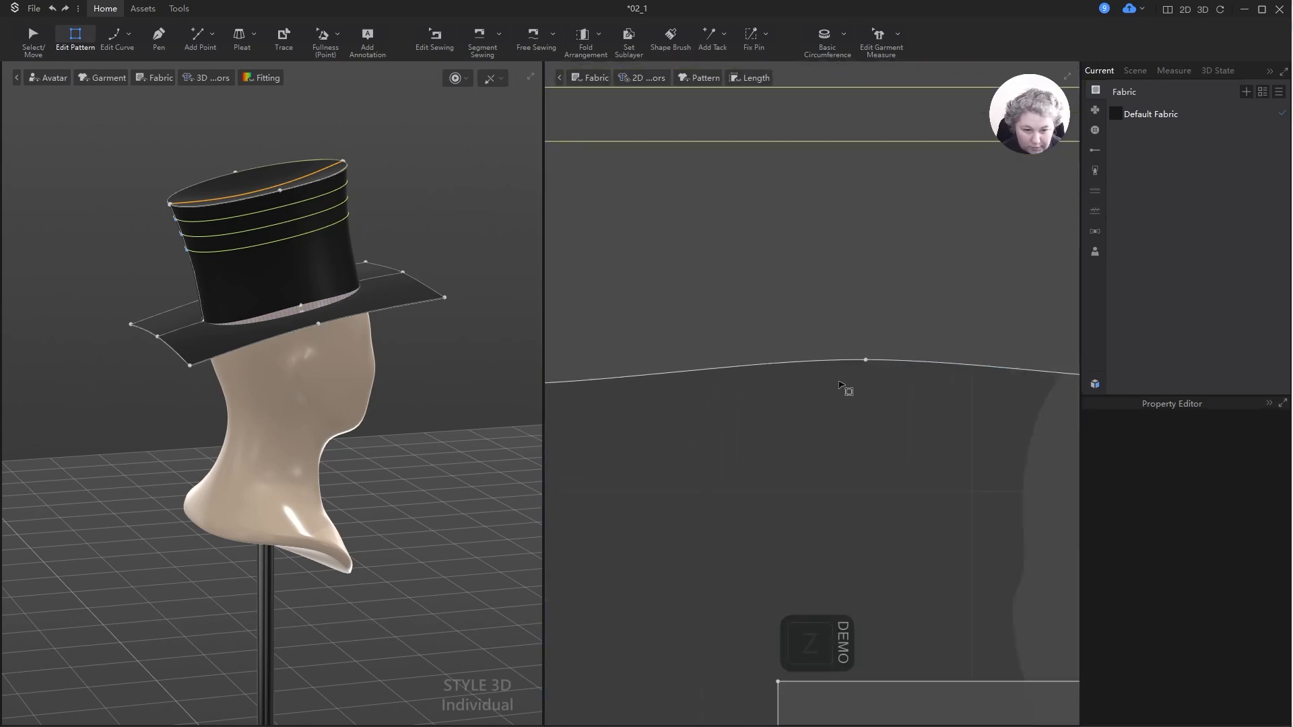
key("z")
left_click(866, 361)
scroll(882, 427, "down", 3)
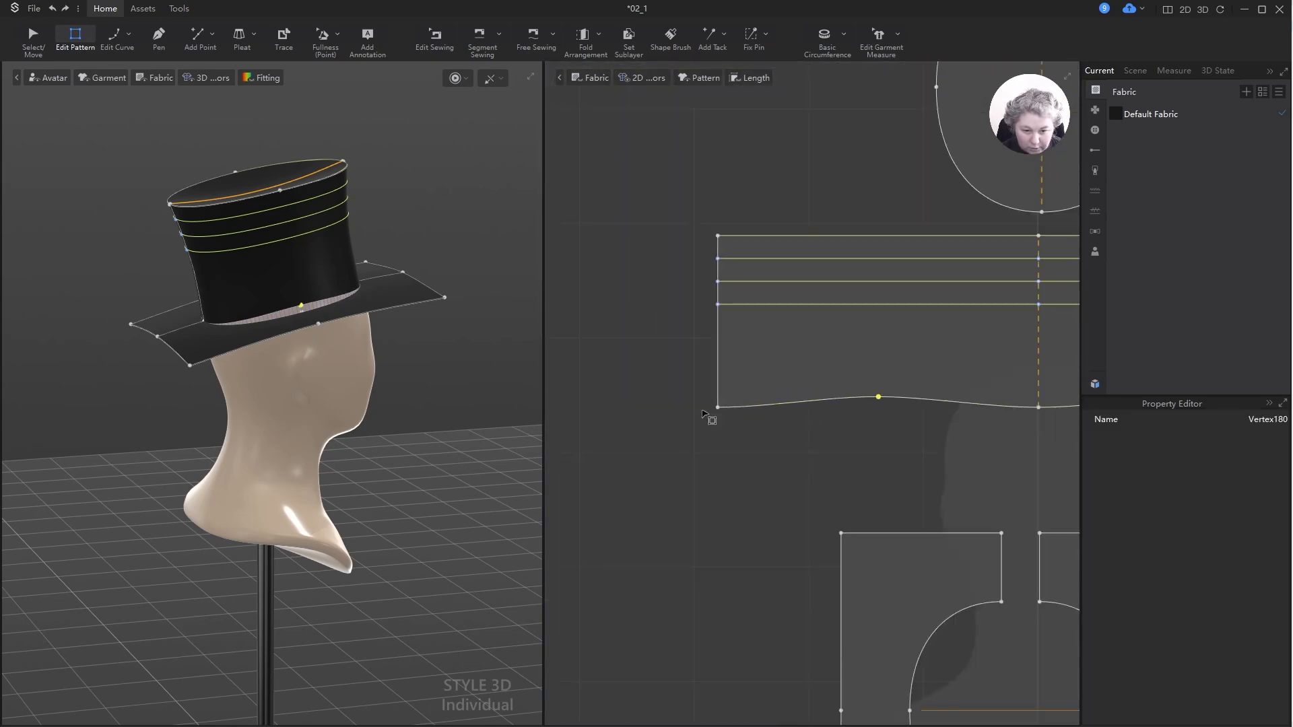
left_click(476, 375)
key("space")
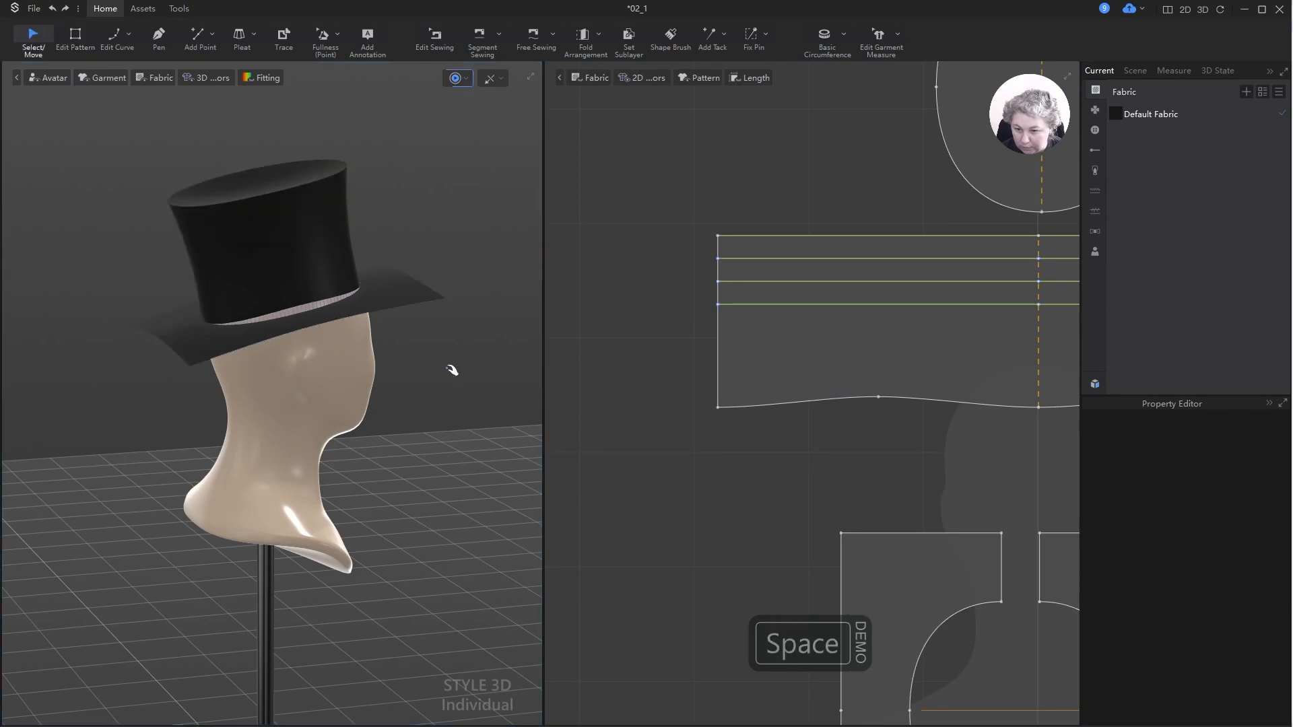
right_click_drag(467, 404, 436, 366)
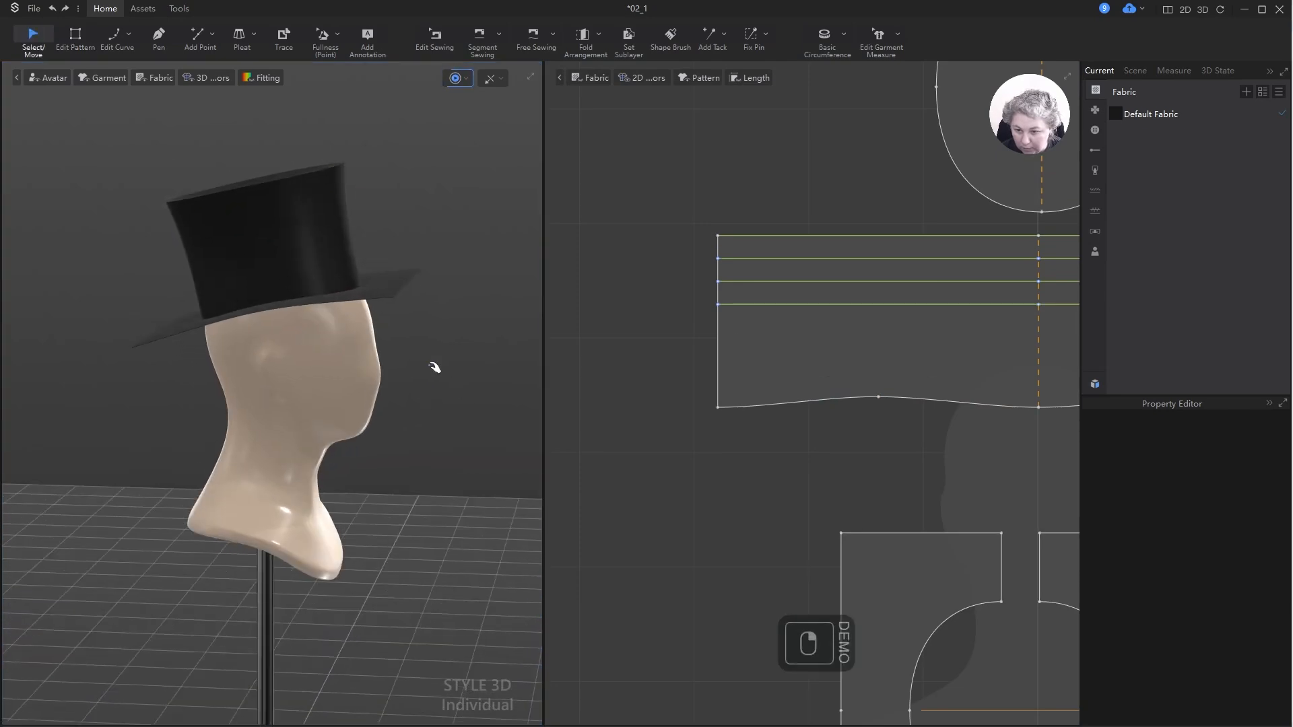
right_click_drag(424, 316, 340, 388)
key("space")
- Compare the seam lengths of the crown's lower edge and the brim opening with Edit Sewing
key("b")
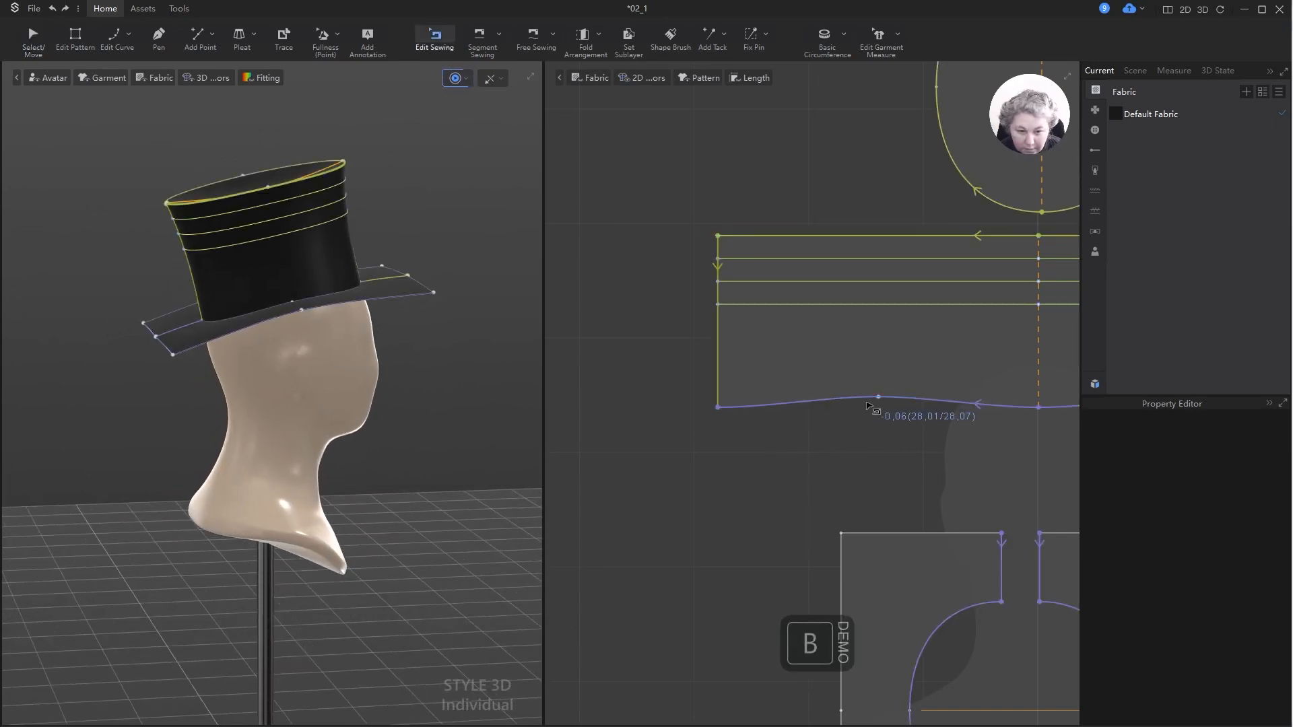
left_click(877, 400)
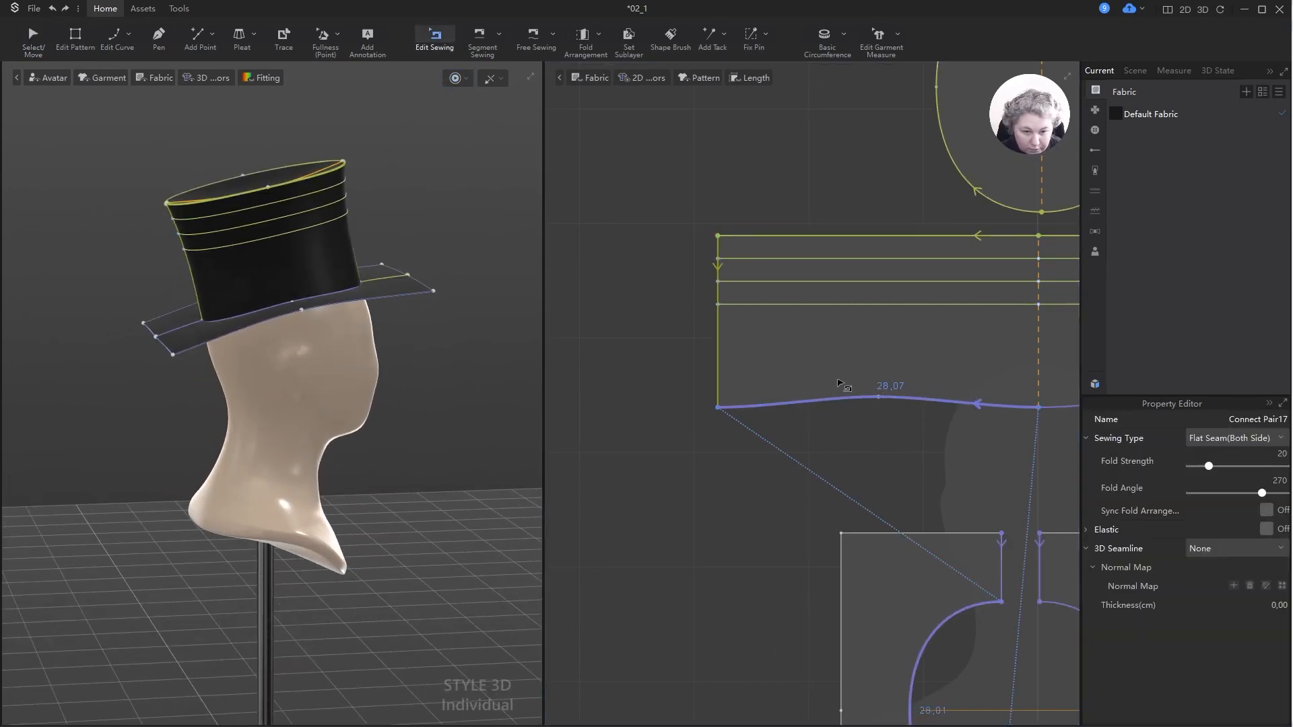
scroll(840, 383, "down", 2)
scroll(842, 384, "down", 2)
scroll(889, 484, "up", 3)
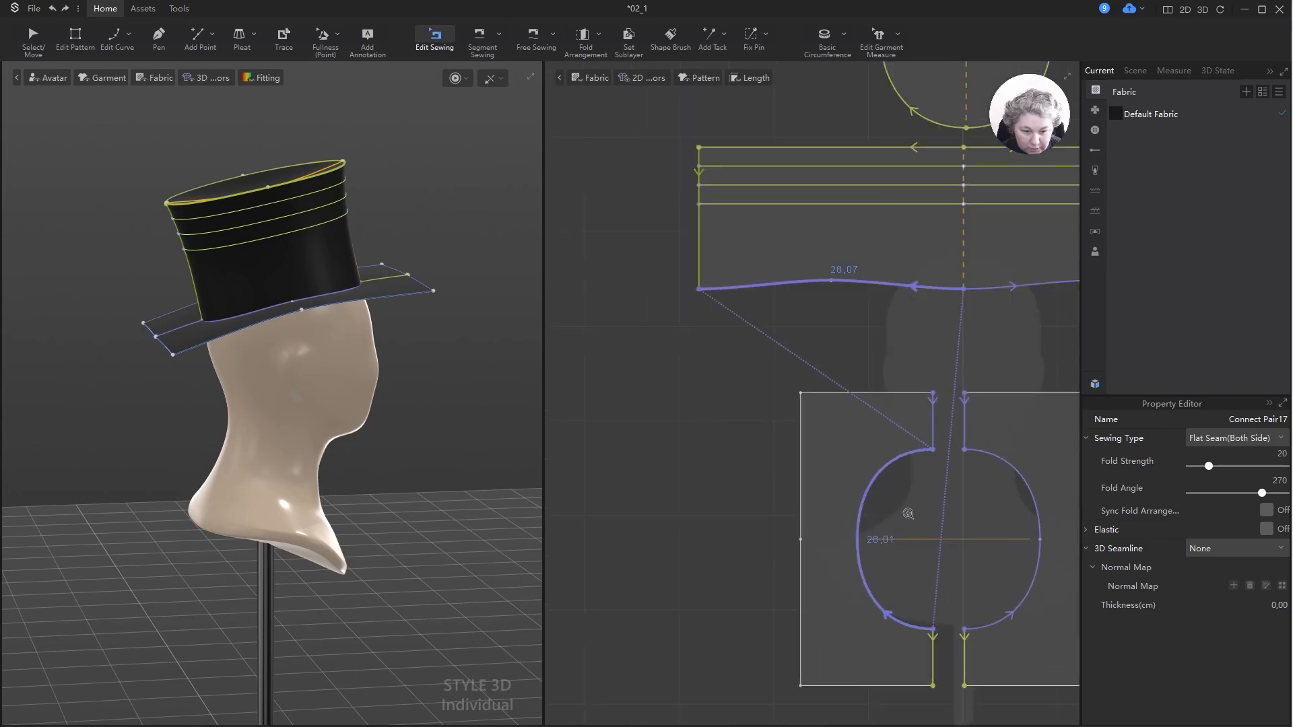
- Measure the upper quarter curve of the brim opening with Edit Pattern
key("z")
scroll(906, 500, "up", 3)
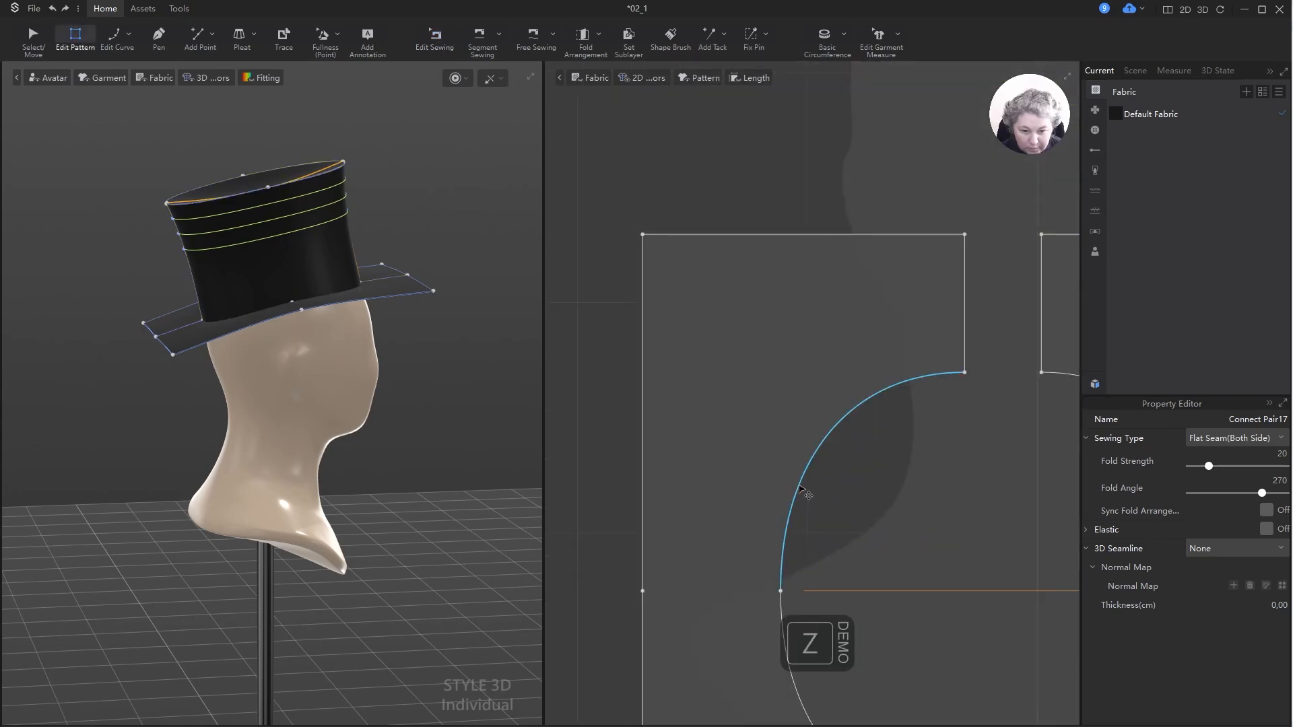
left_click(800, 482)
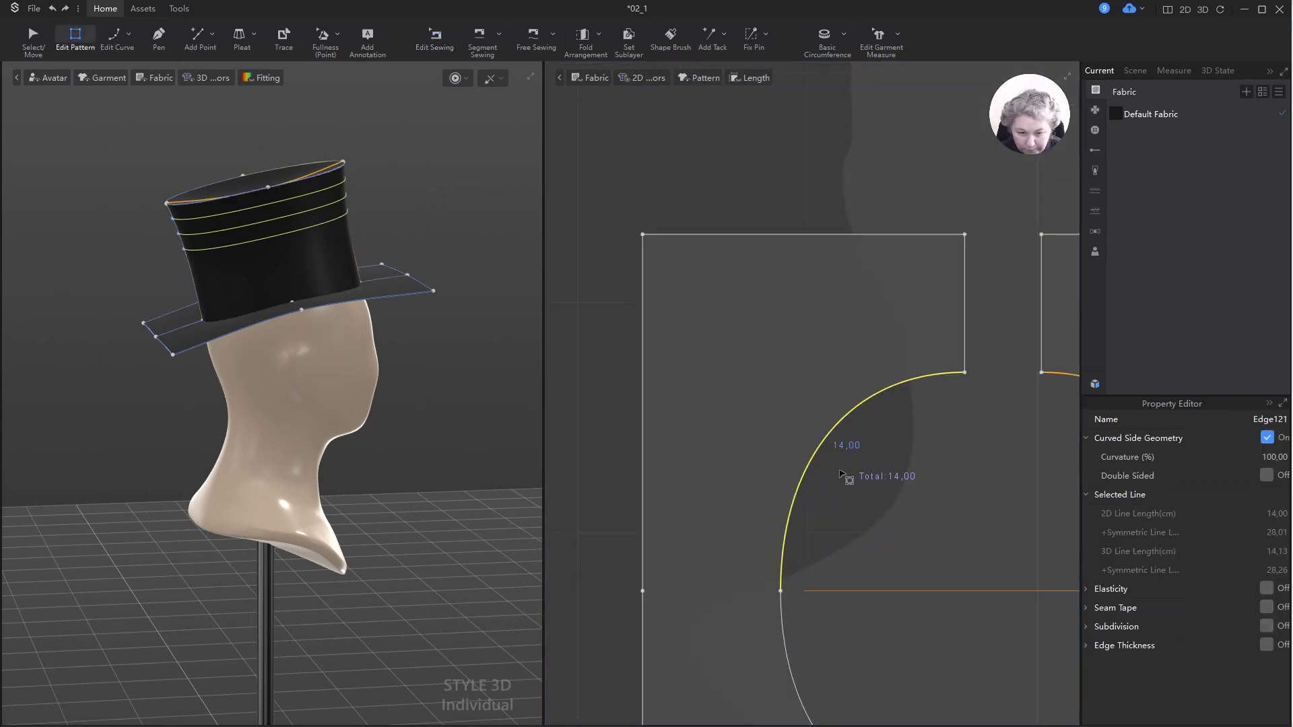
scroll(842, 475, "down", 3)
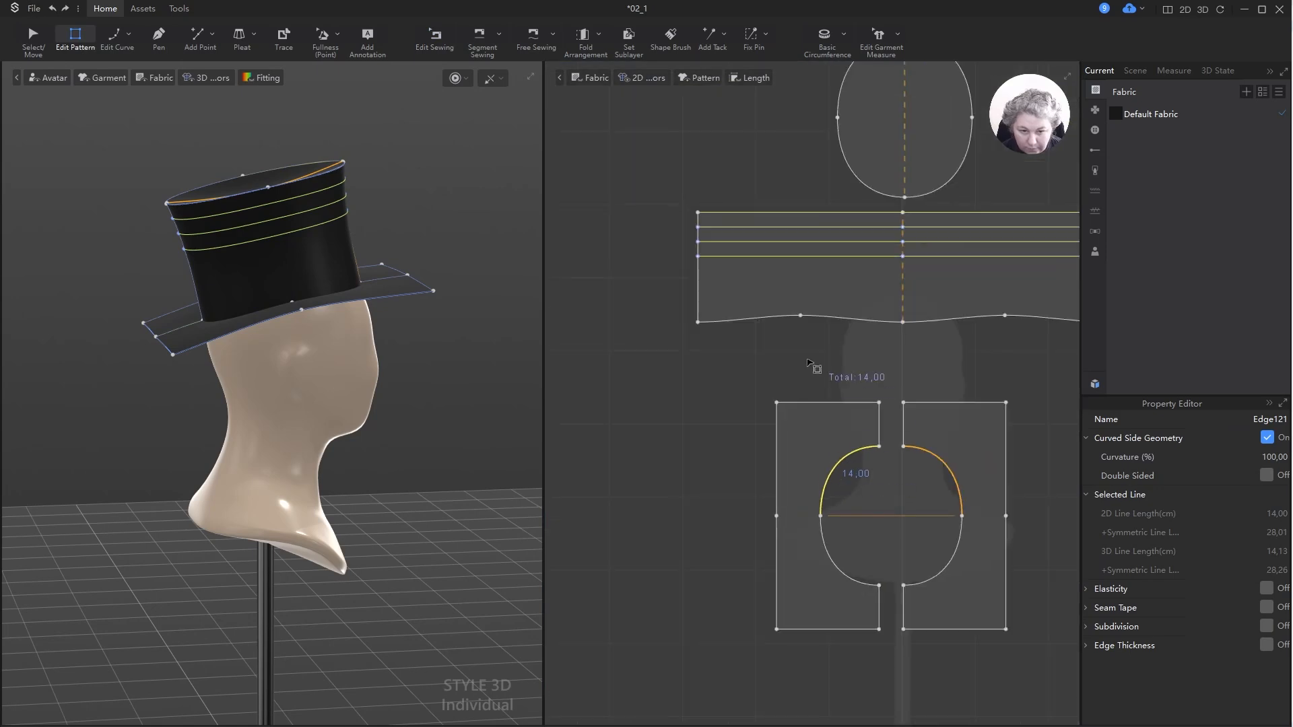
- Measure the two curve segments on one half of the crown's lower edge for comparison with the brim opening
key("z")
left_click(835, 322)
scroll(853, 315, "up", 3)
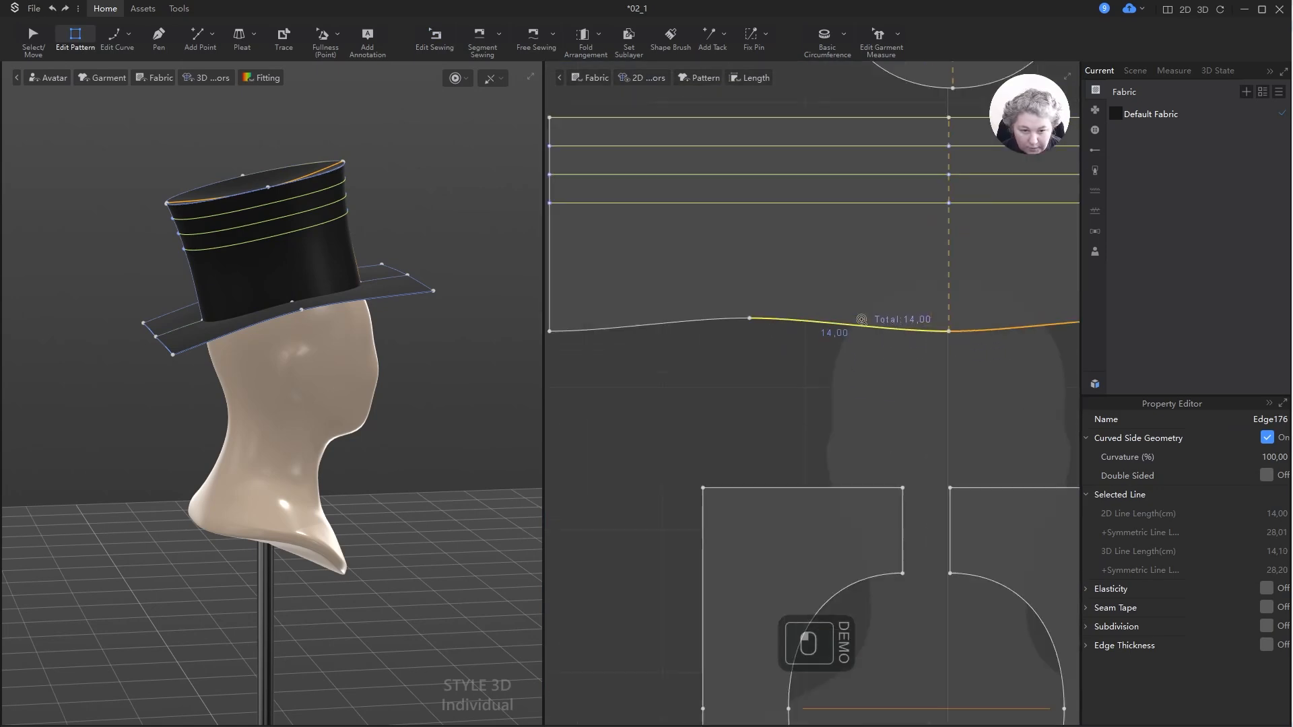
scroll(886, 346, "down", 3)
left_click(754, 340)
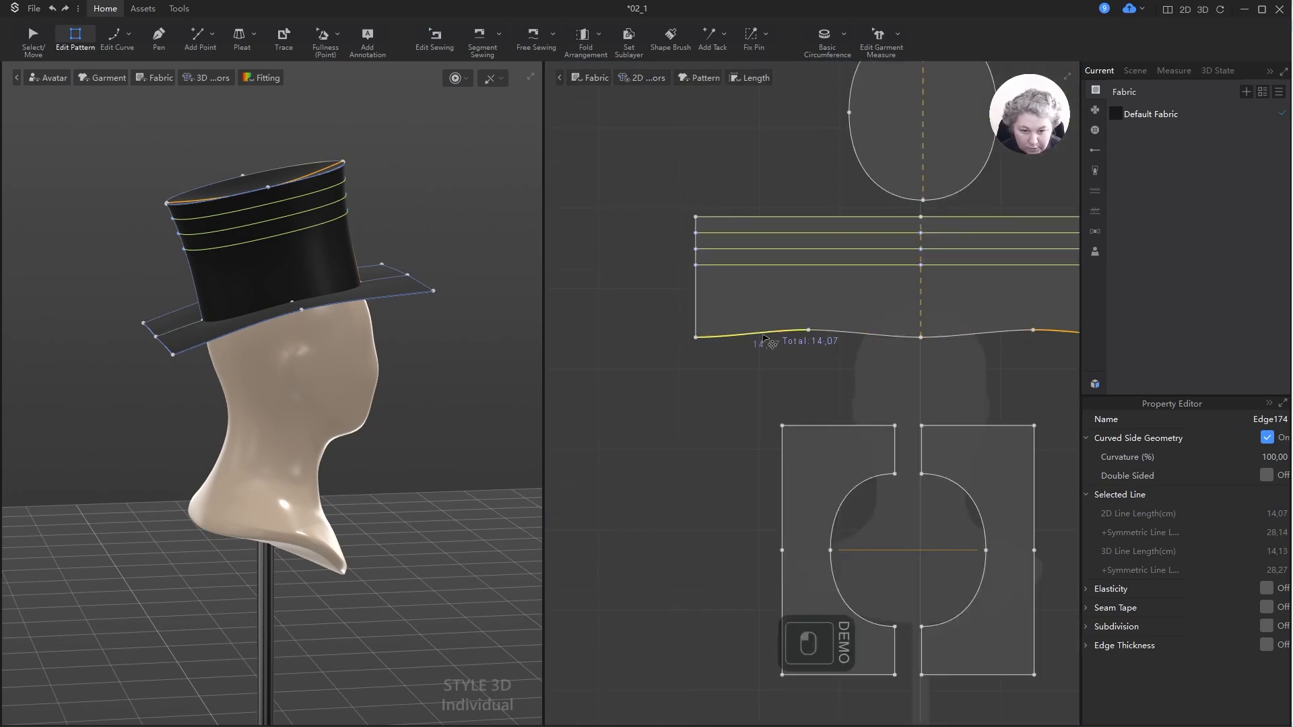
scroll(774, 354, "up", 3)
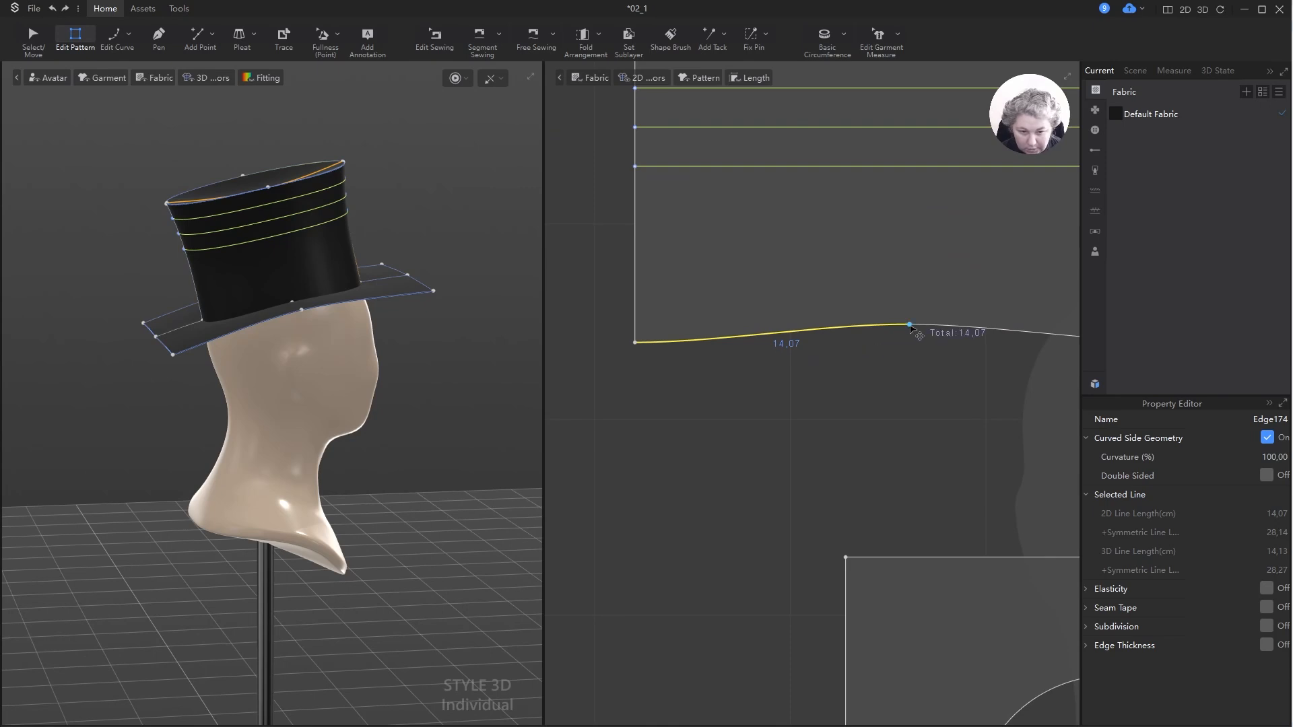
key("z")
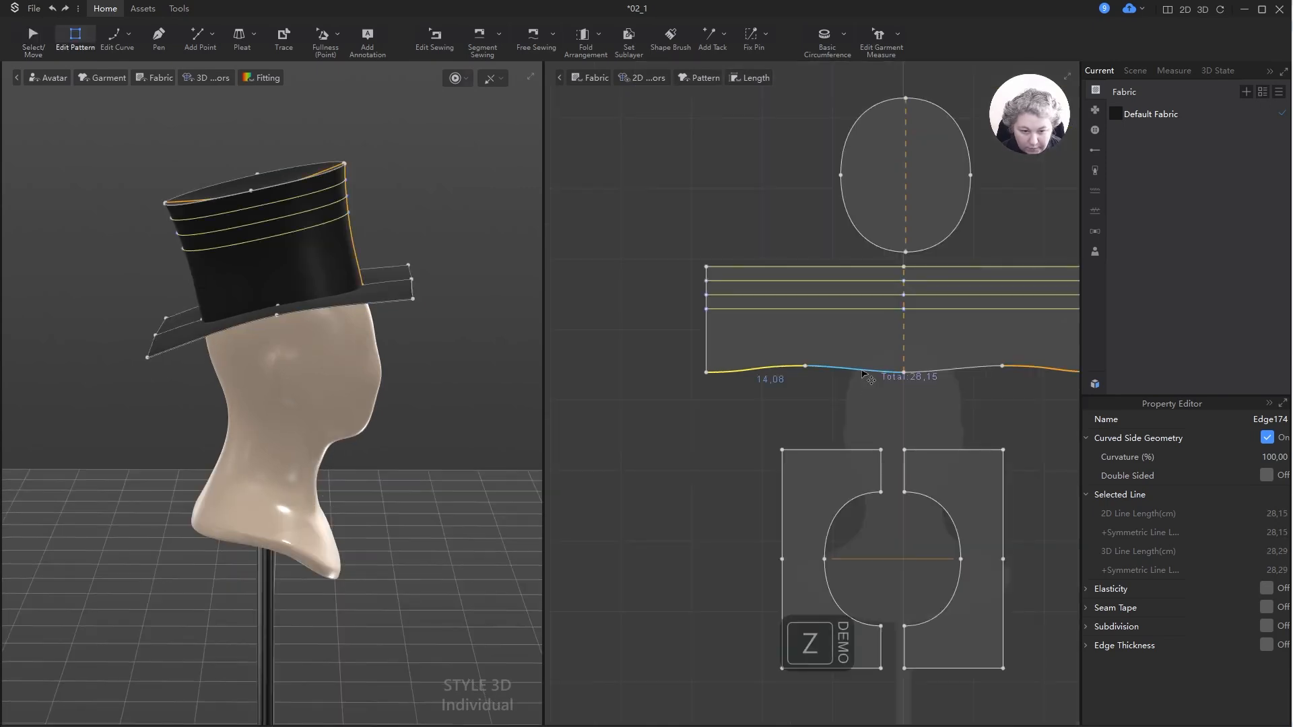
left_click(860, 371)
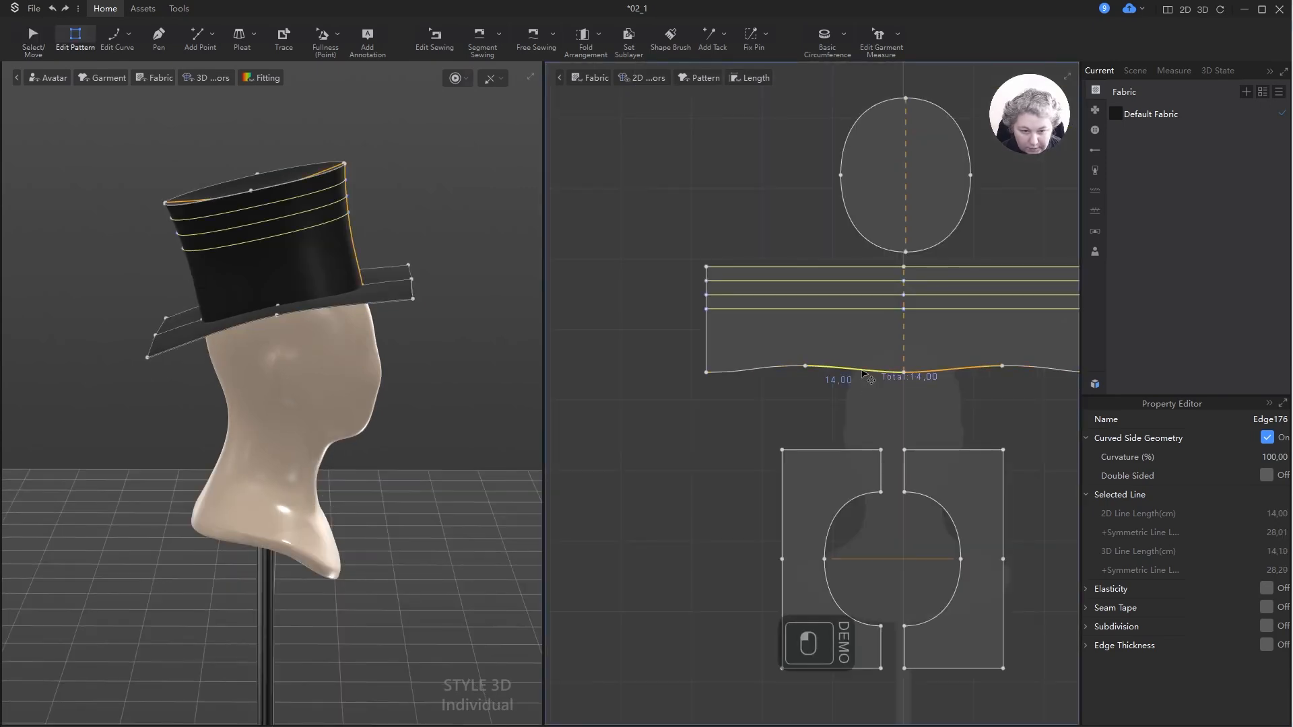
- Lengthen the upper quarter curve of the brim opening to about 14.08 cm by adjusting its horizontal tangent handle with Edit Curve
key("Escape")
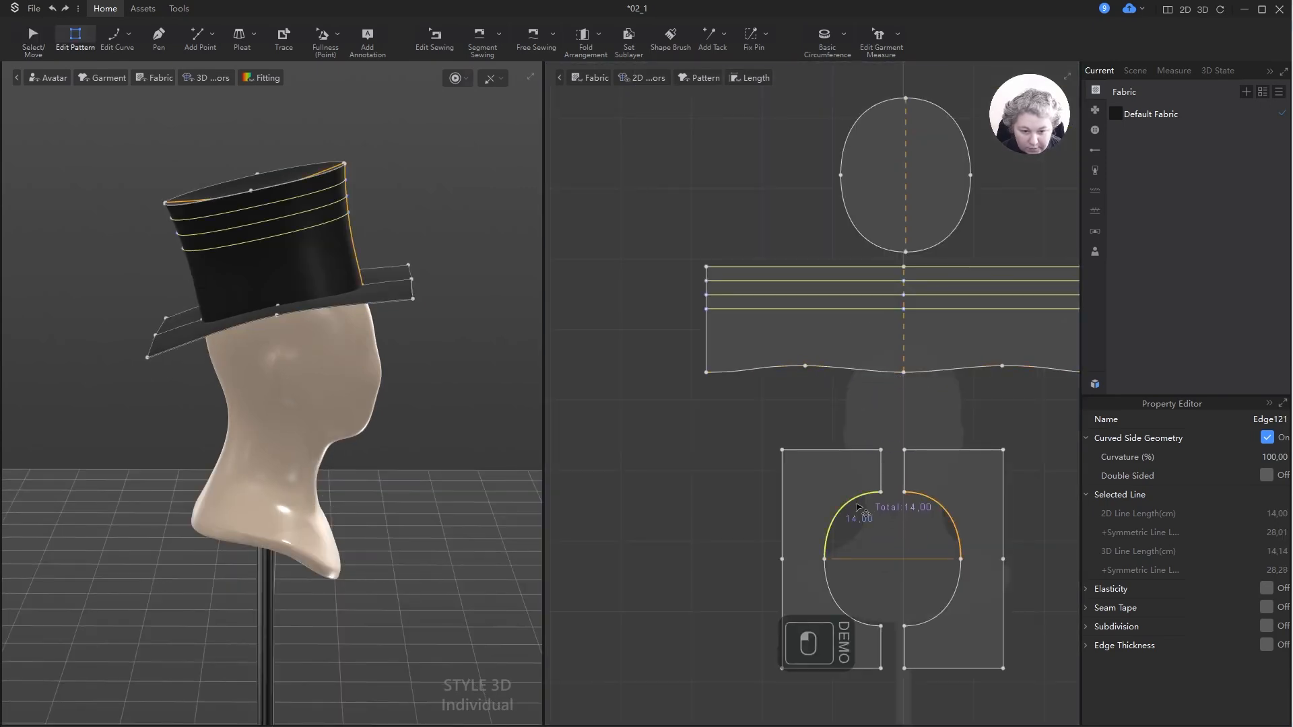
key("b")
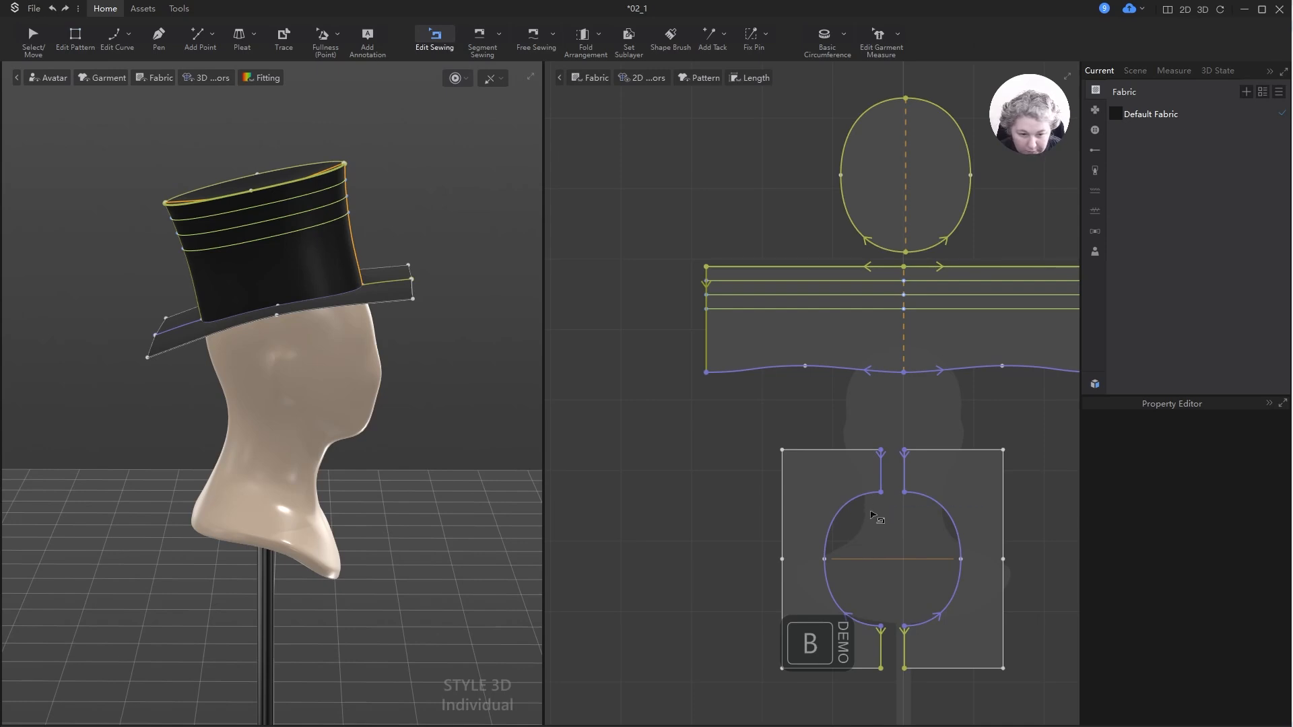
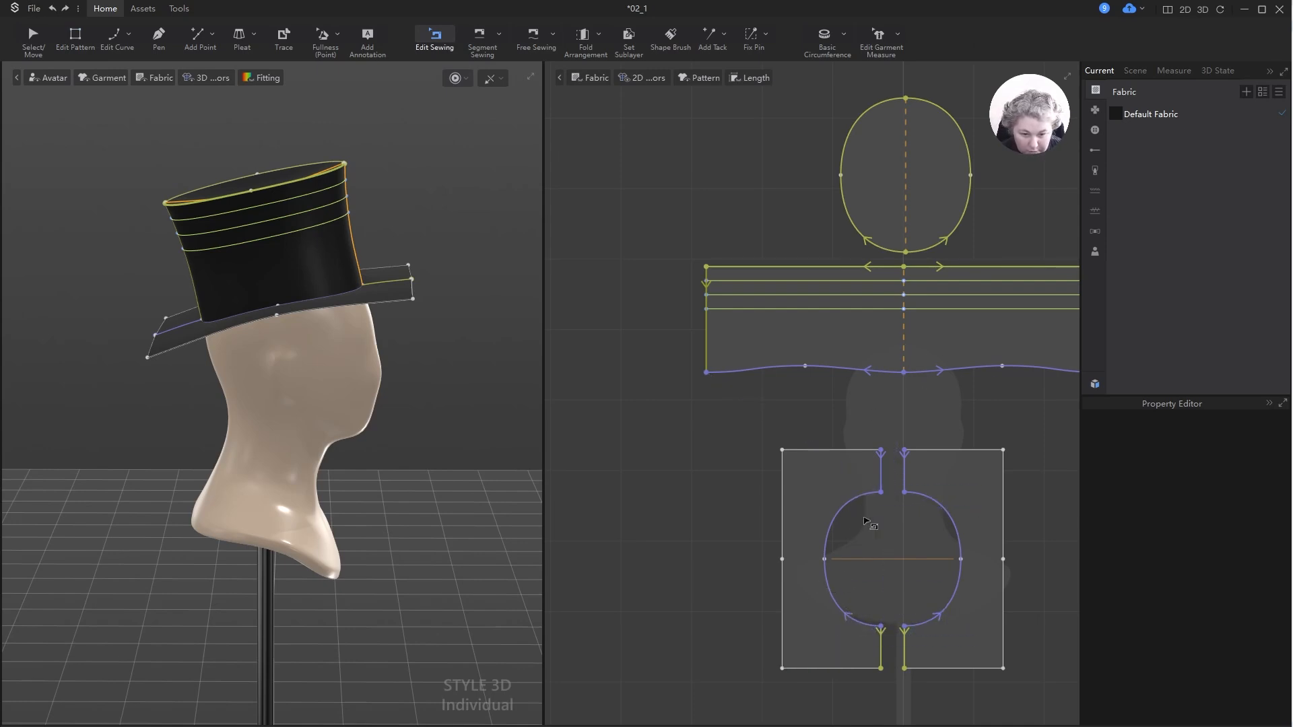
key("z")
left_click(846, 517)
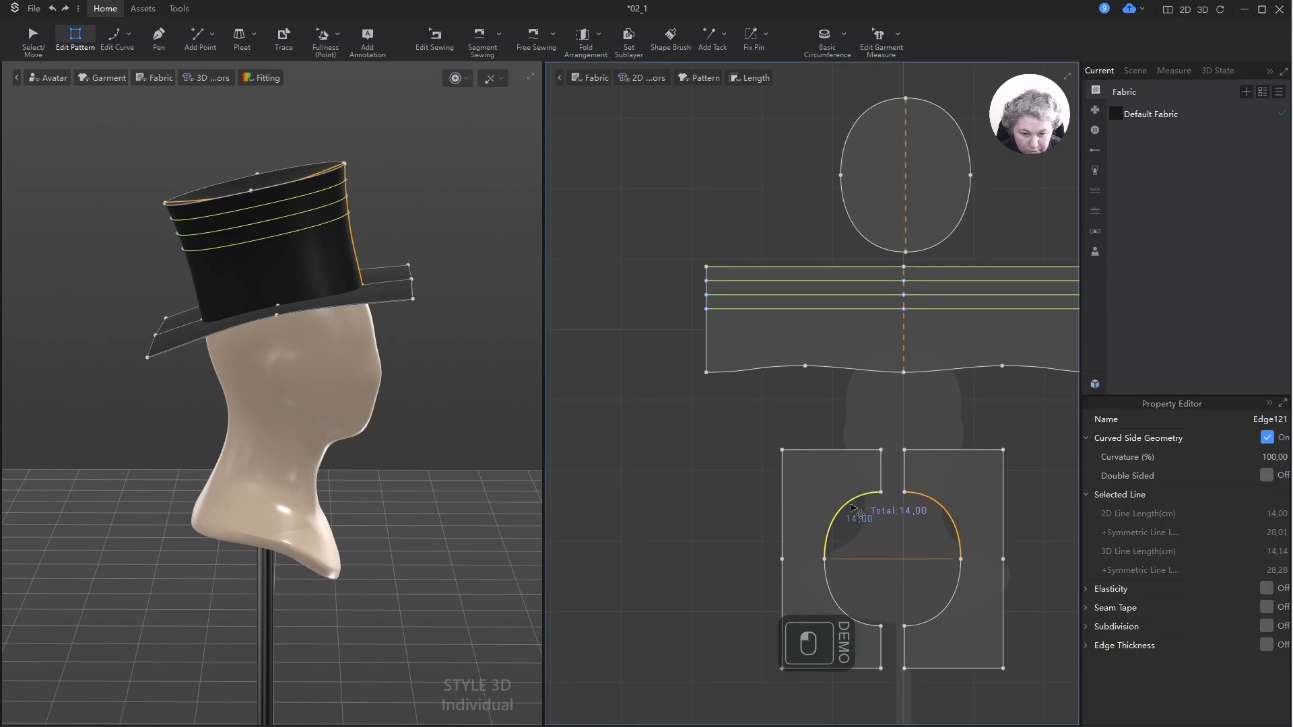
scroll(869, 502, "up", 5)
key("c")
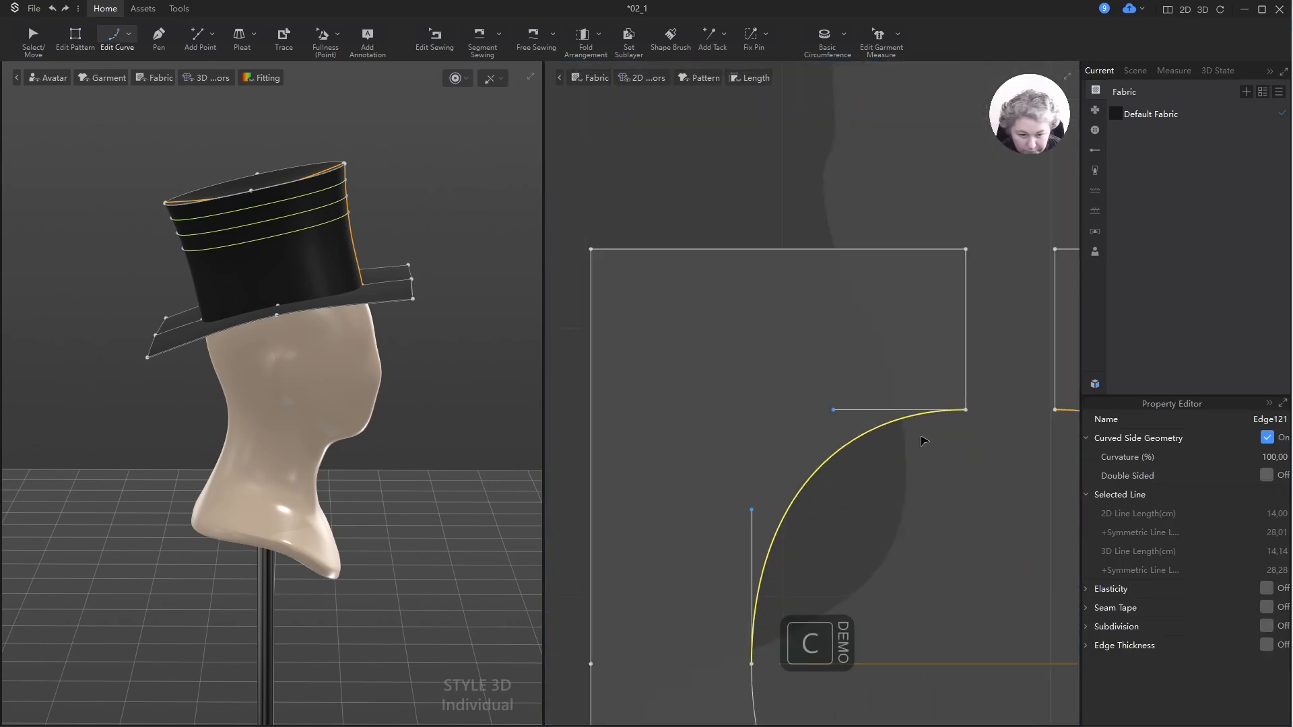
left_click_drag(835, 412, 825, 412)
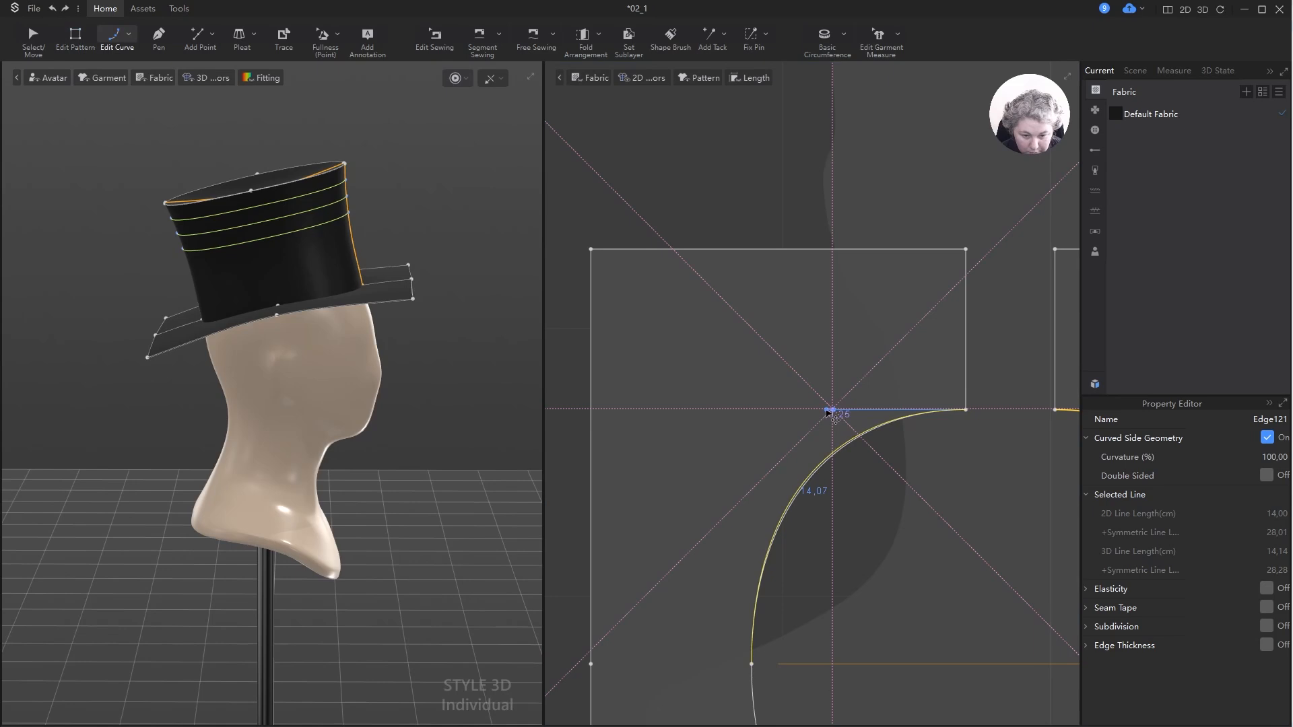
left_click_drag(826, 412, 823, 413)
scroll(882, 477, "down", 5)
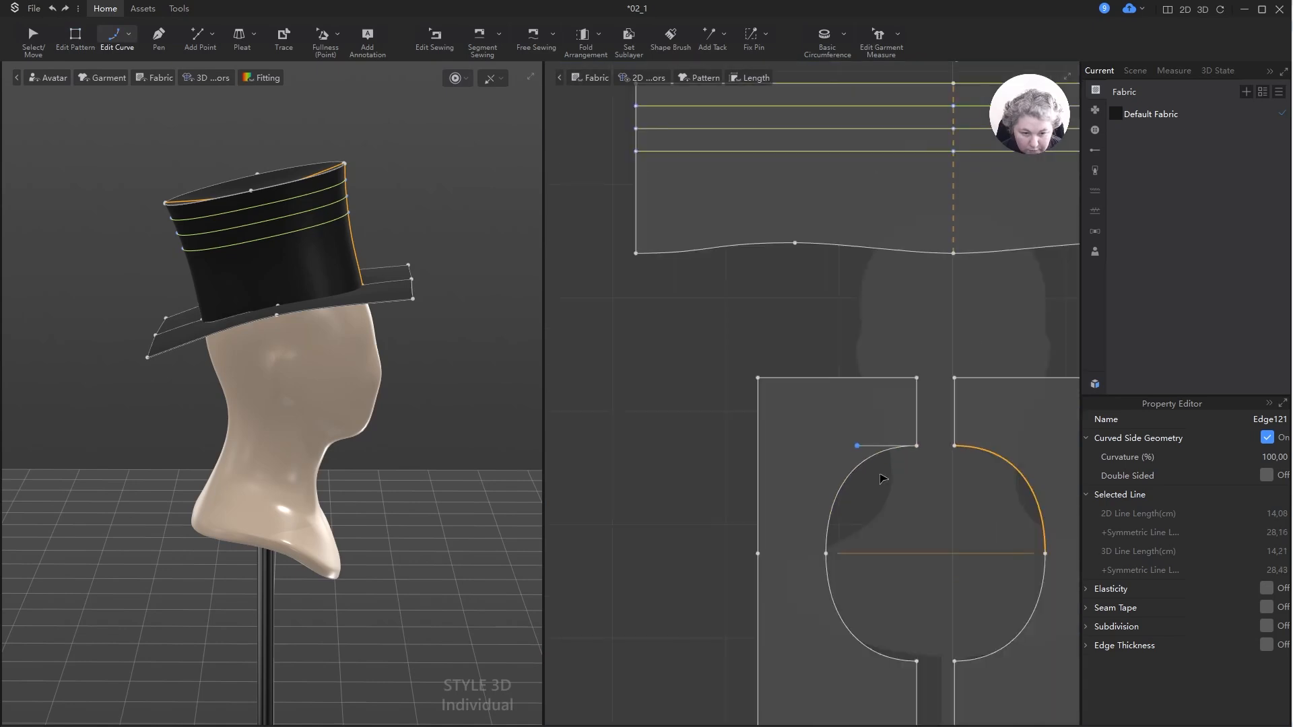
- Simulate the hat with the adjusted brim opening, inspect the fit on the head form, and stop the simulation
key("a")
left_click(598, 307)
key("space")
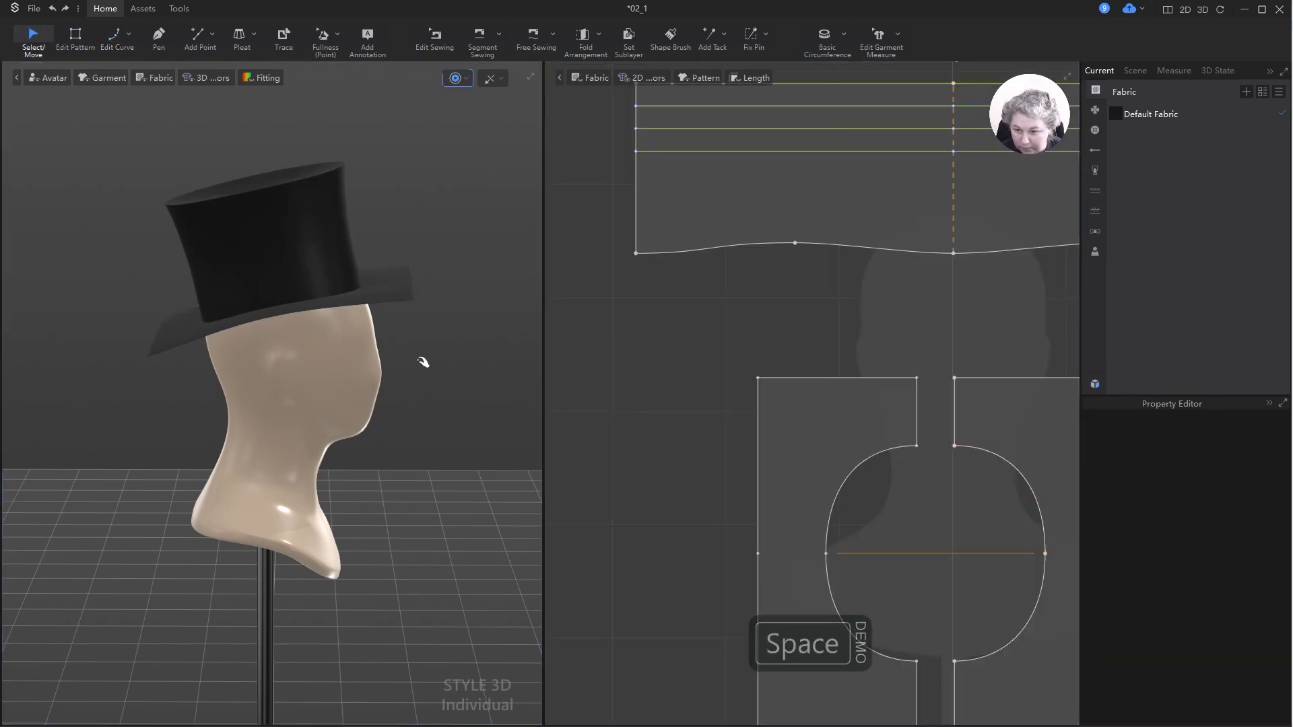
right_click_drag(424, 363, 375, 354)
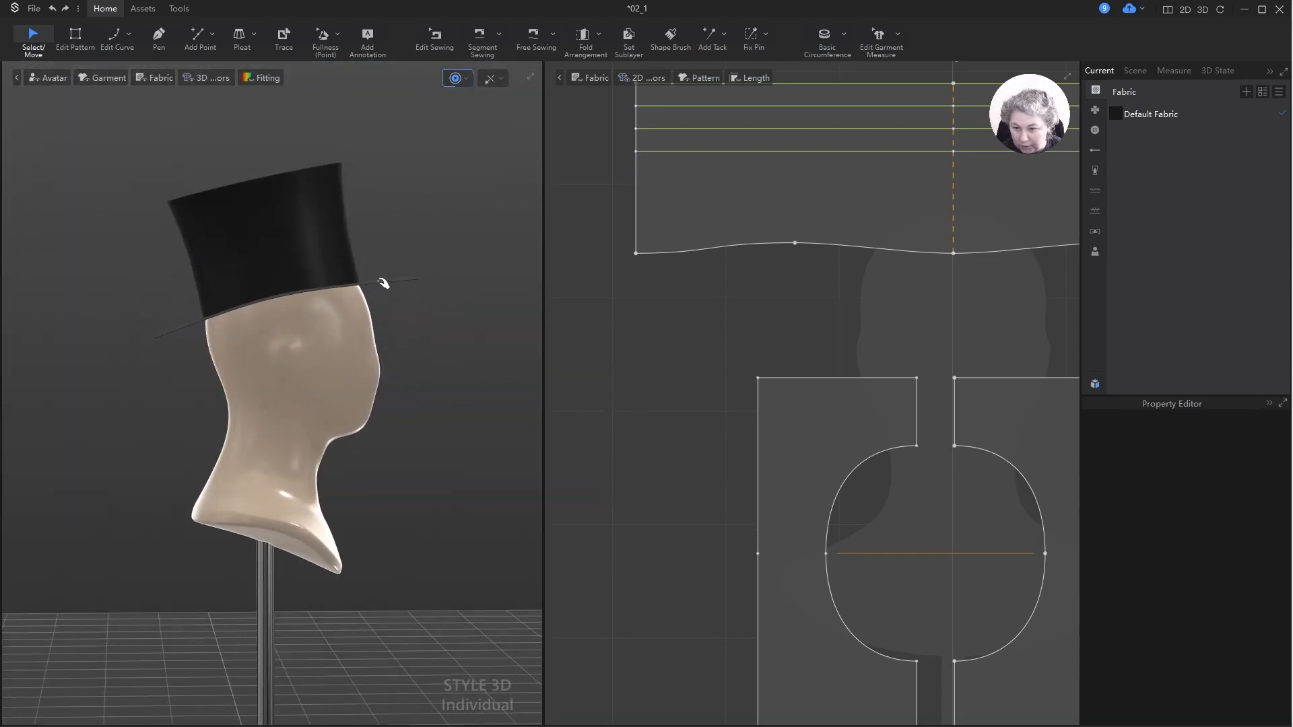
key("space")
scroll(428, 290, "down", 4)
left_click_drag(430, 292, 421, 332, "alt")
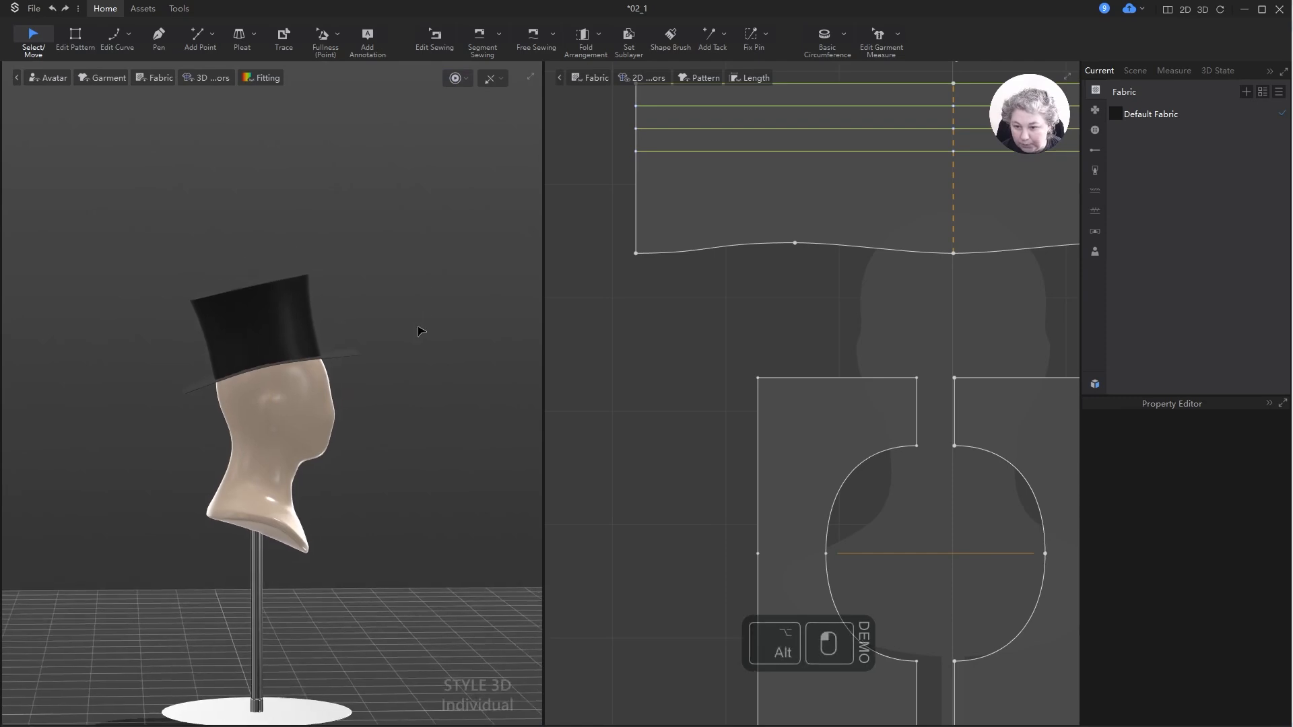
- Delete the midpoint on the outer side edge of the brim pattern with Edit Pattern
scroll(760, 384, "down", 5)
scroll(734, 382, "up", 6)
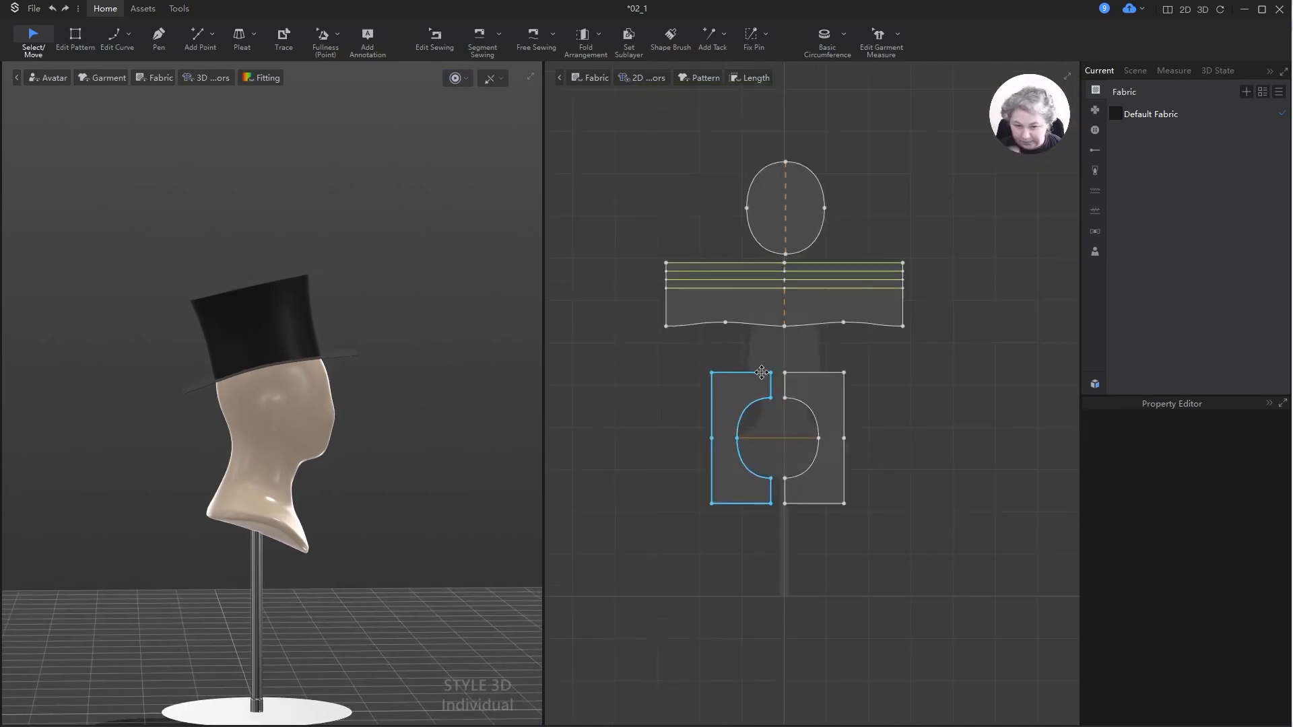
key("z")
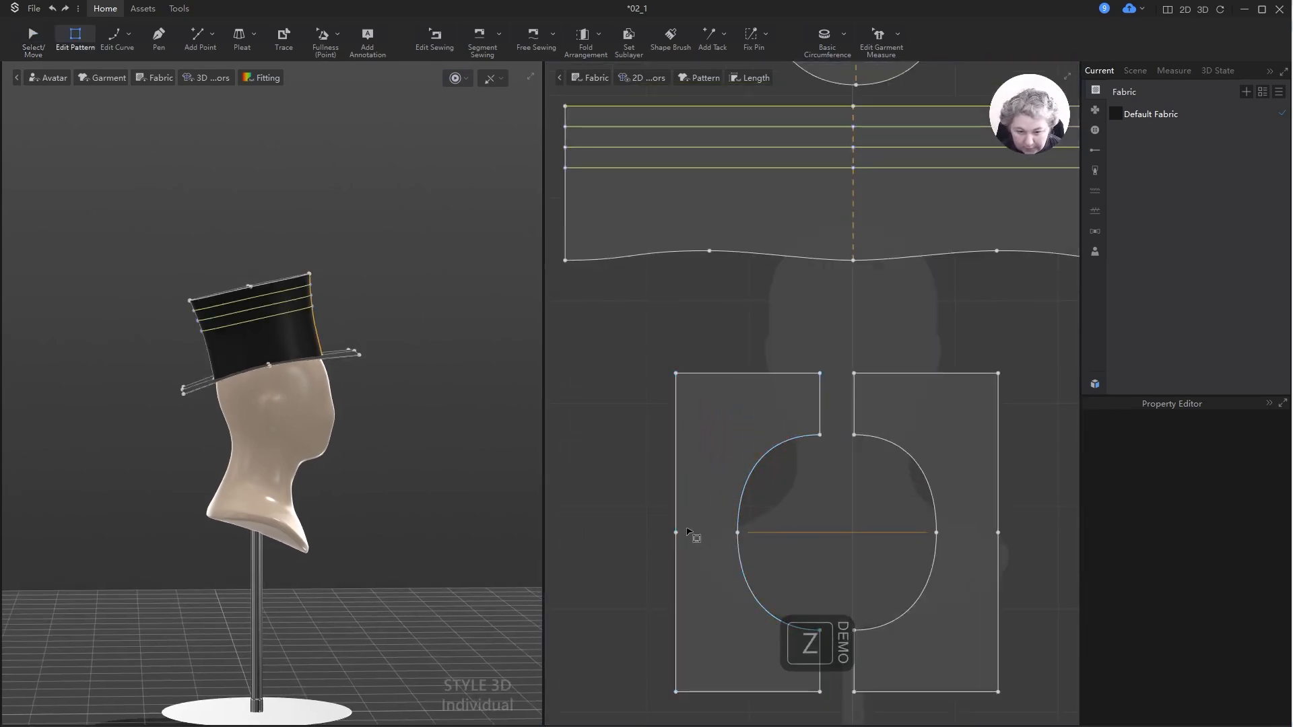
left_click(677, 532)
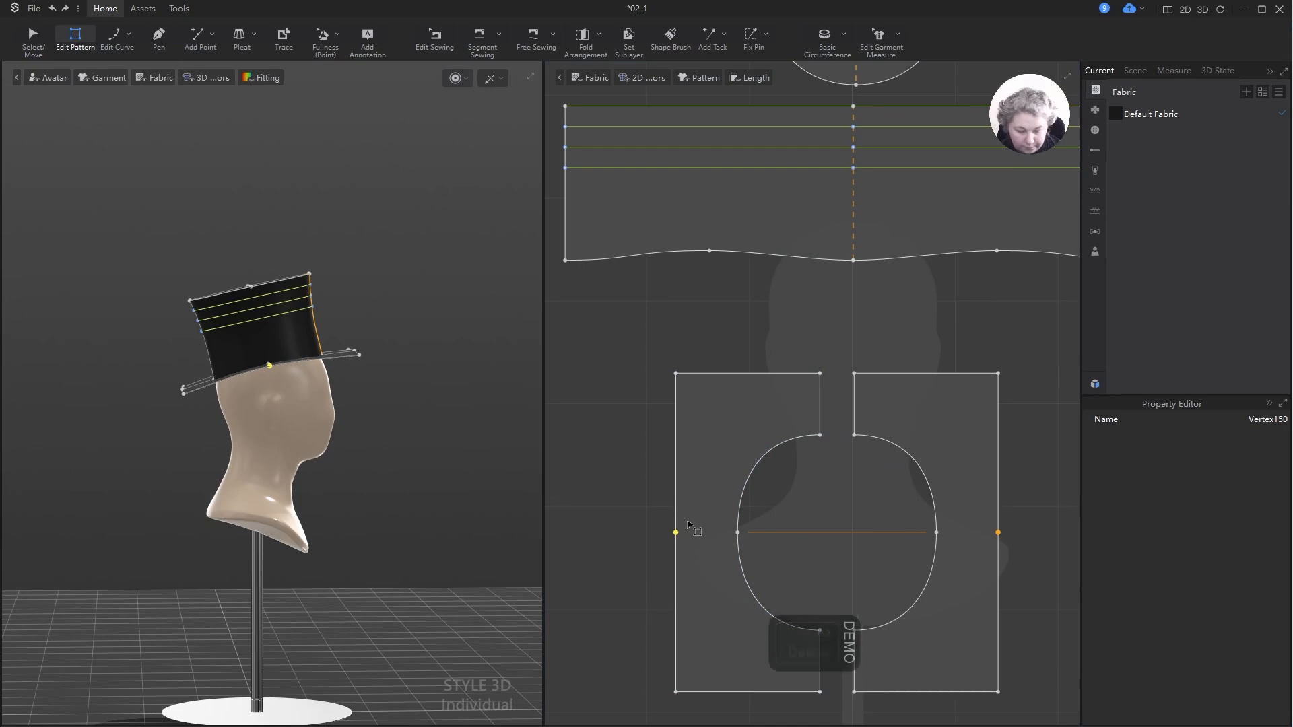
key("Delete")
- Extend the brim's three outer edges outward by 4 cm with Offset Pattern Outline, creating an internal line along the original outline
left_click(677, 511)
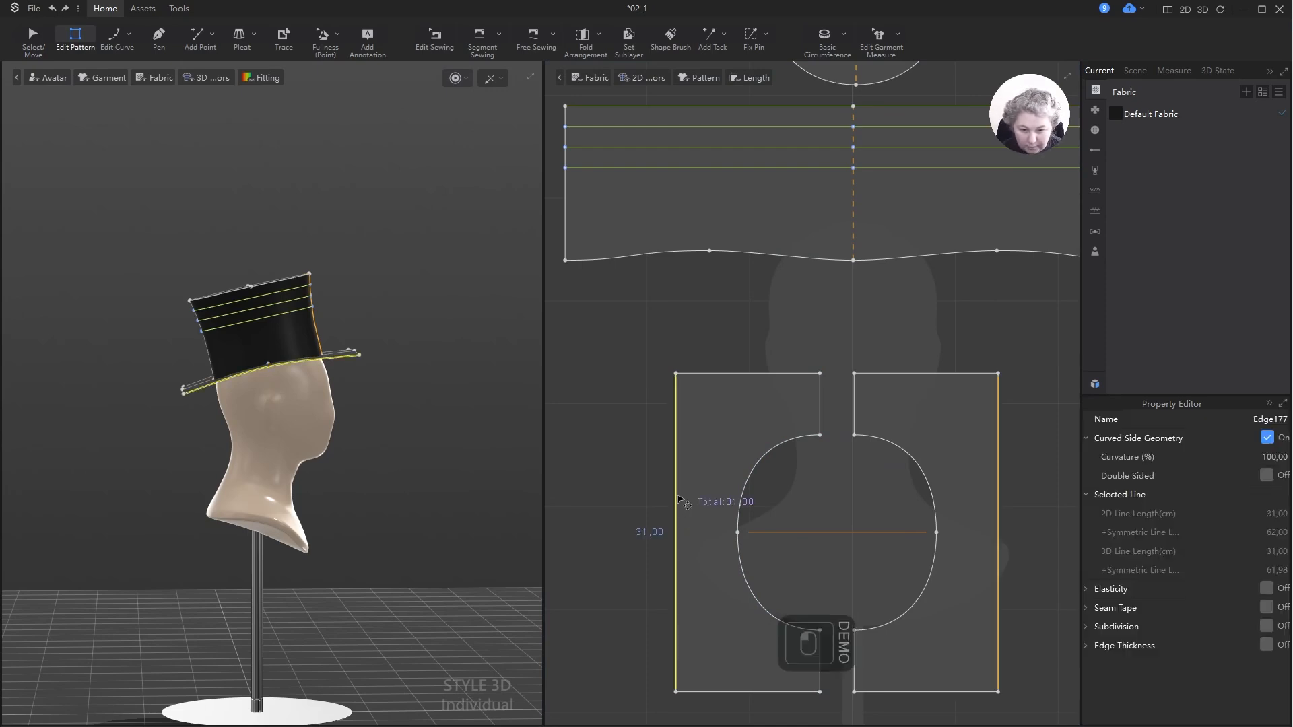
left_click(730, 373, "shift")
left_click(751, 689, "shift")
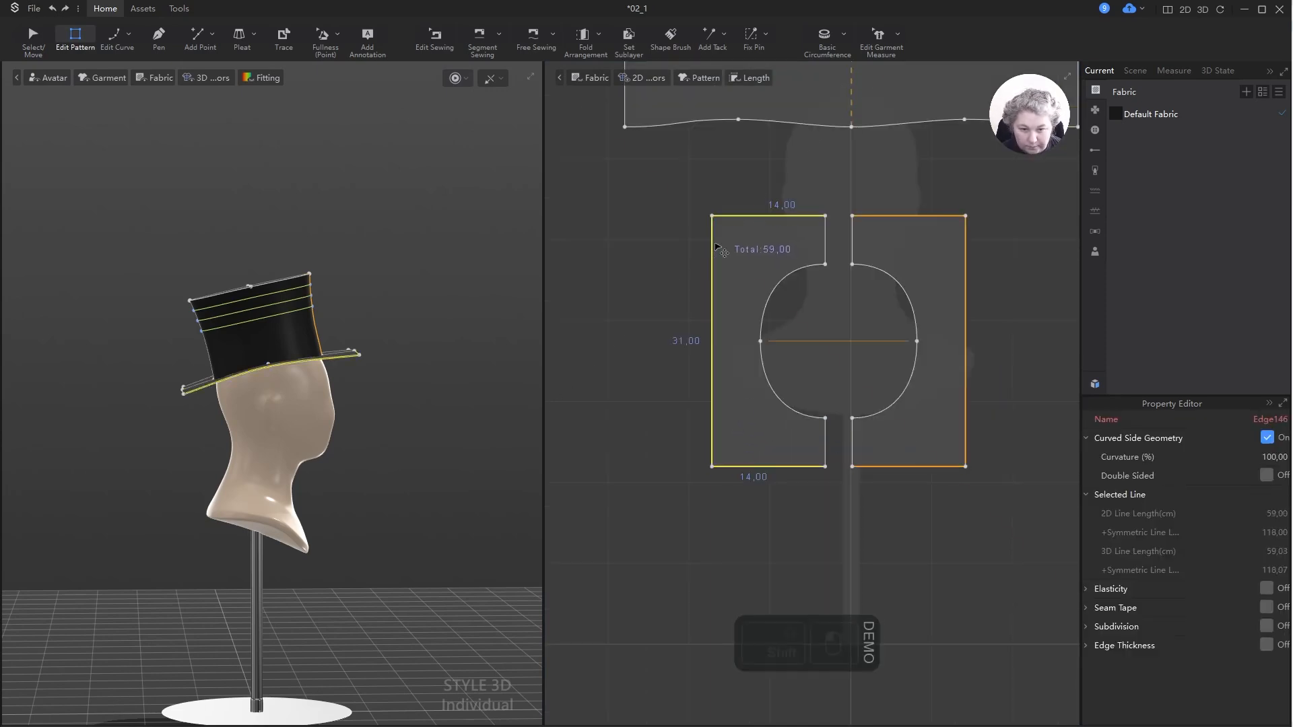
key("ctrl+z")
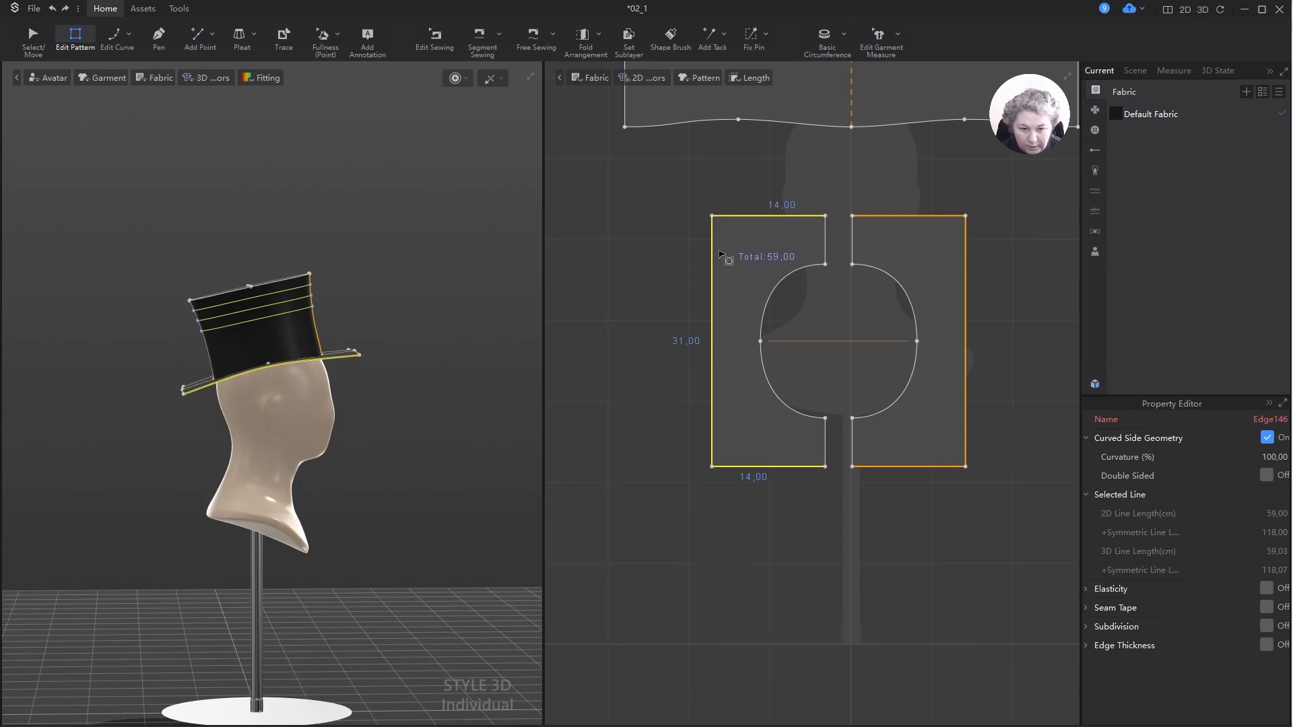
right_click(714, 249)
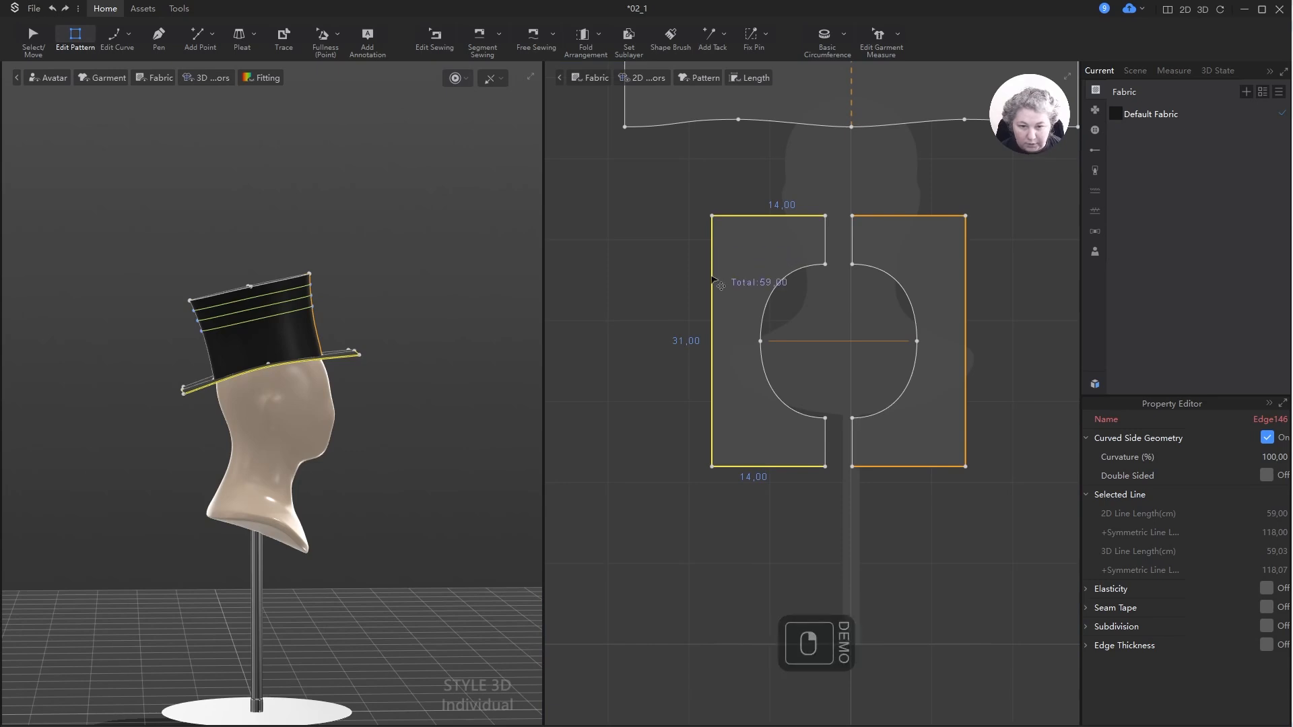
right_click(712, 276)
scroll(830, 170, "up", 2)
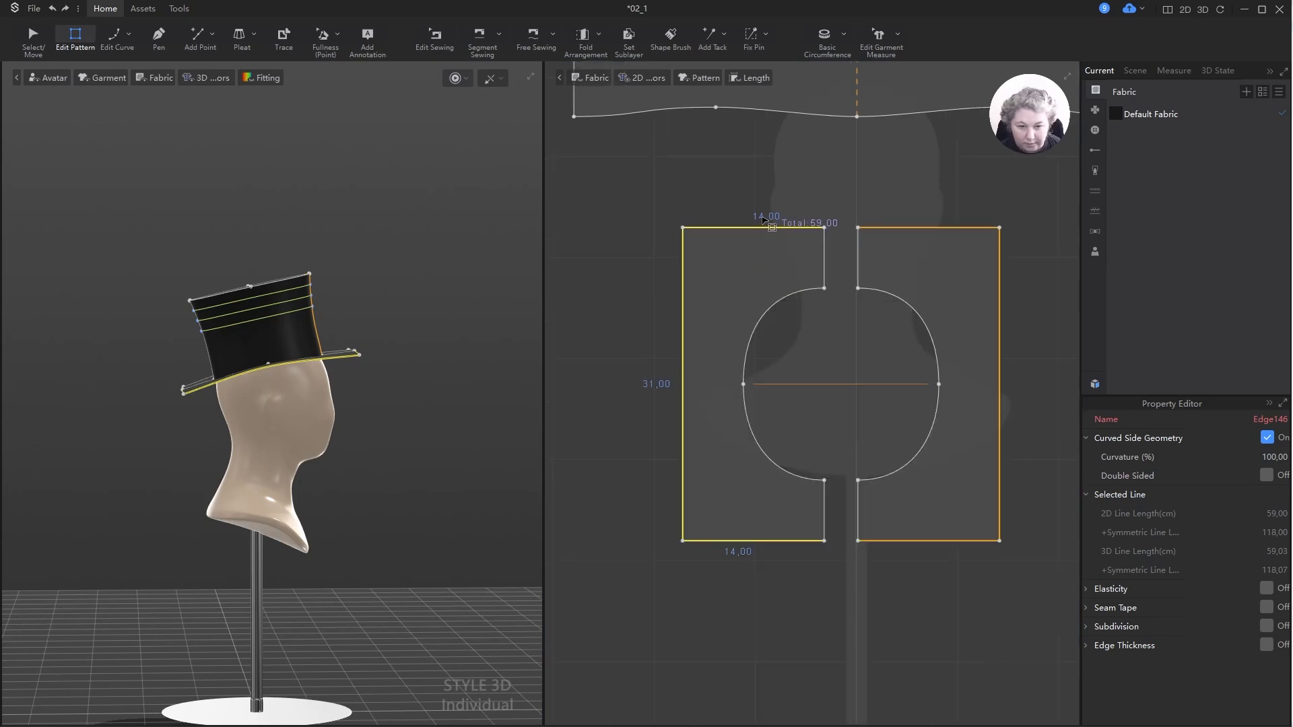
right_click(762, 224)
left_click(813, 240)
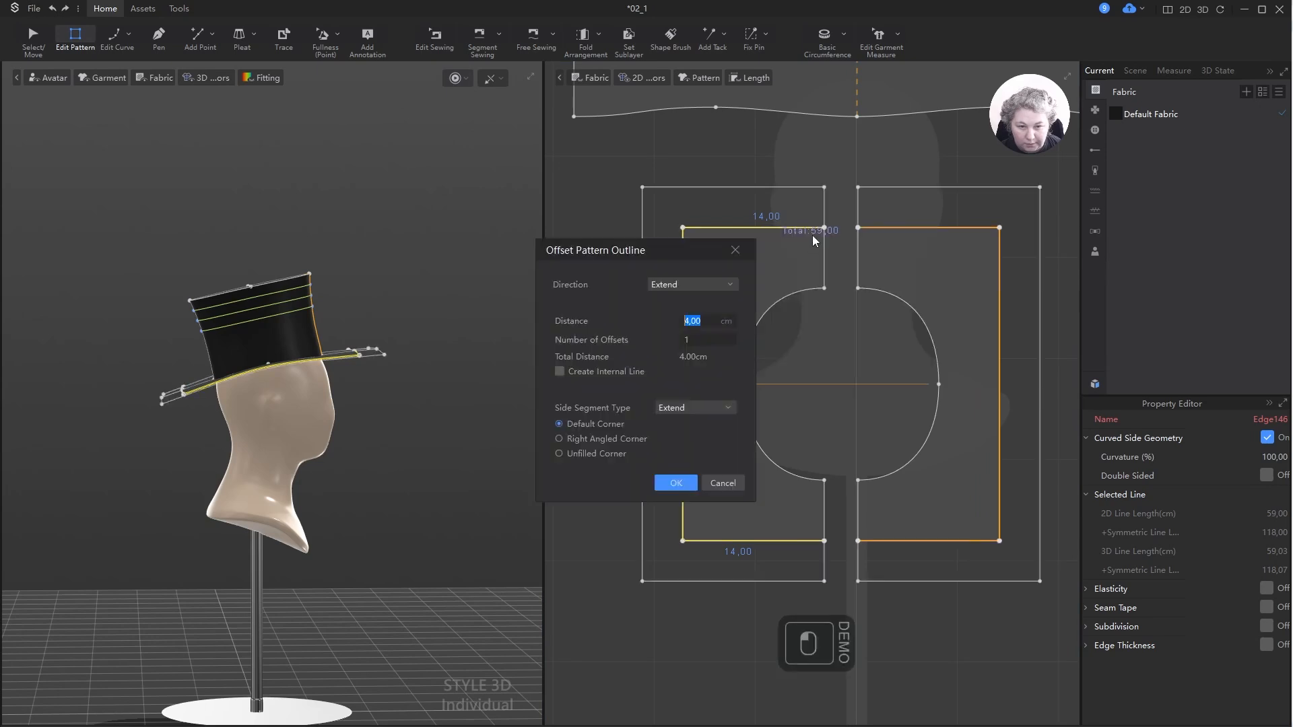
left_click(580, 372)
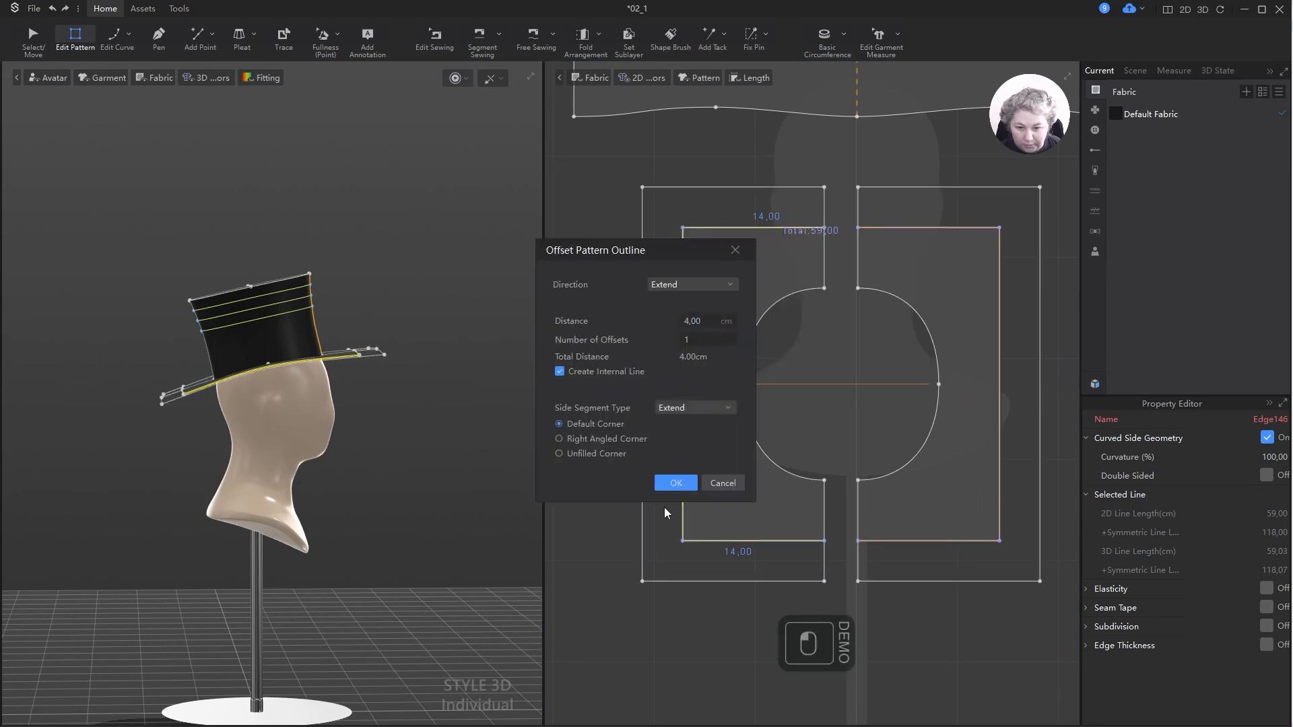
left_click(661, 483)
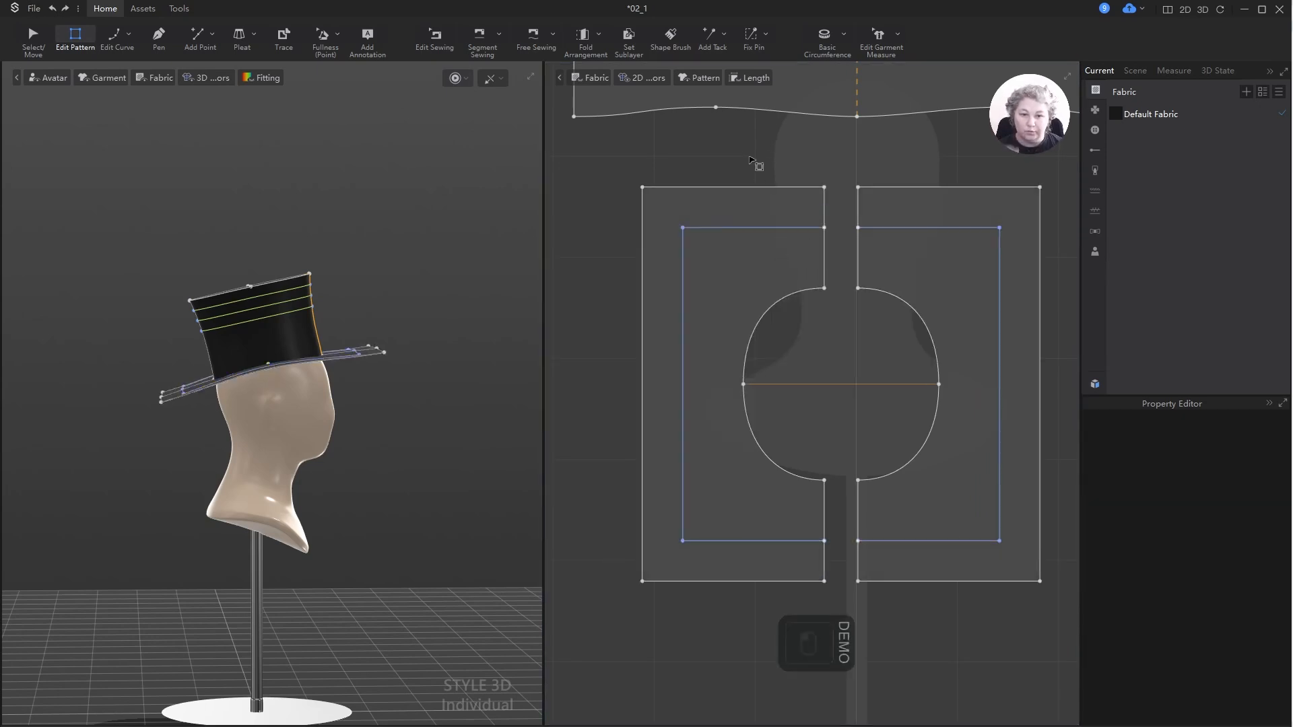
- Add midpoints to the vertical internal line and to the brim's outer side edge, level with the opening's horizontal centerline
scroll(764, 246, "up", 2)
left_click(638, 479)
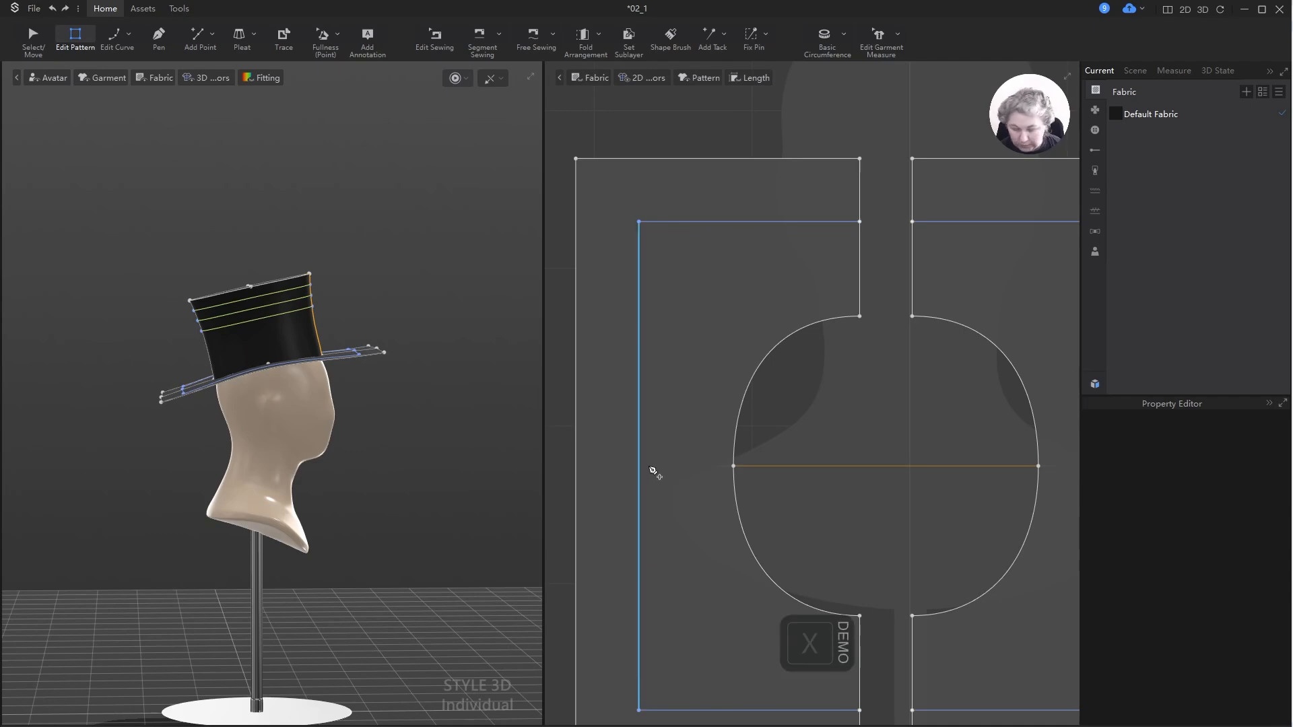
key("x")
left_click(639, 466)
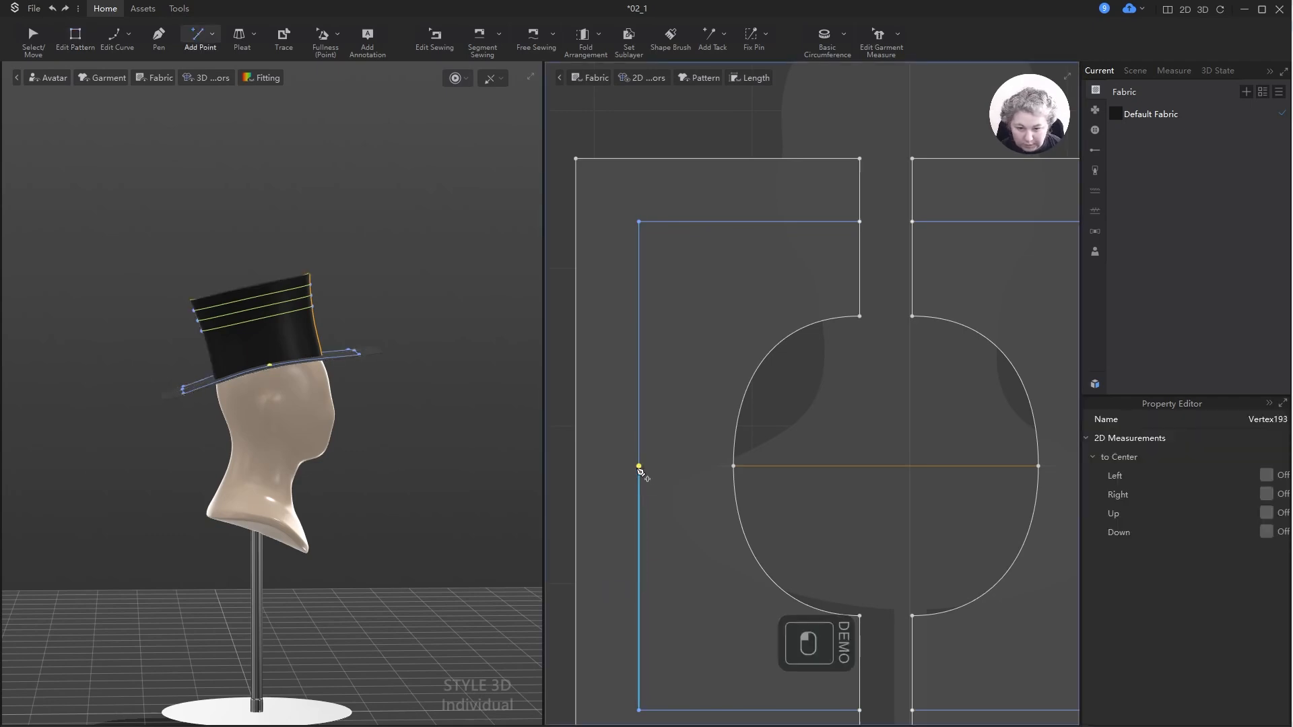
left_click(576, 466)
scroll(724, 406, "down", 3)
scroll(724, 406, "up", 3)
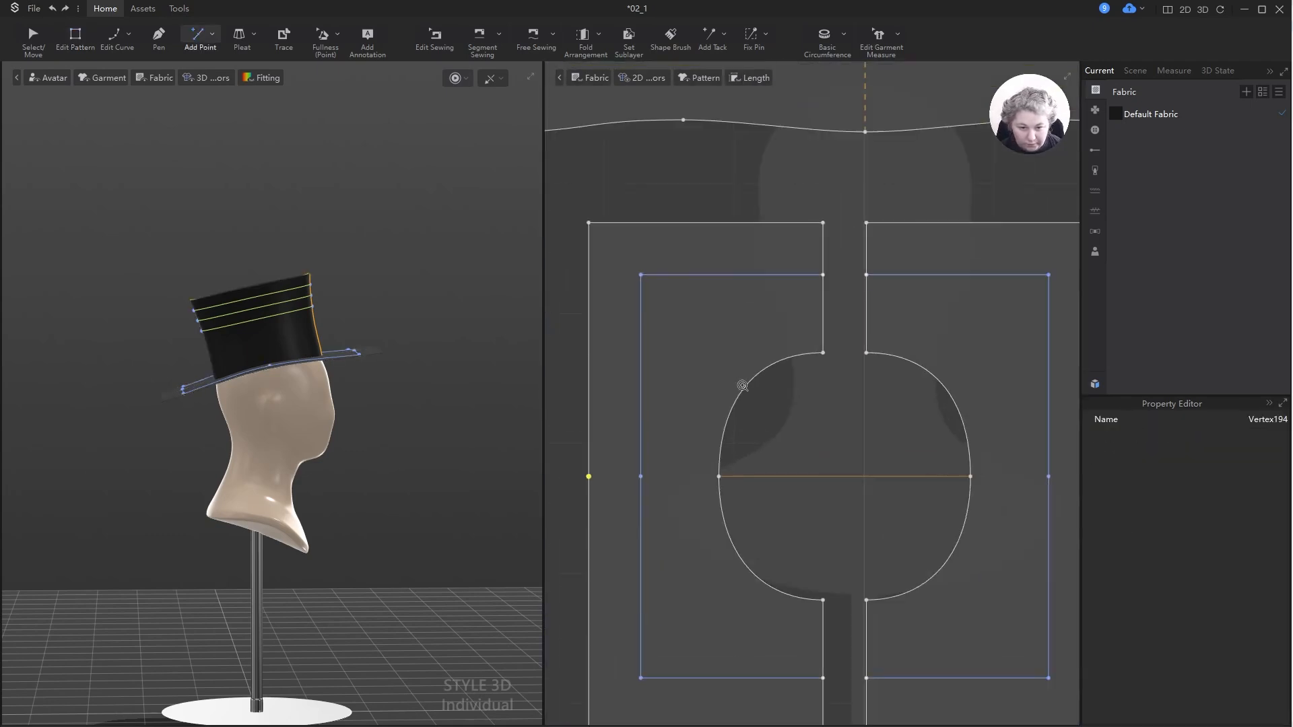
- Smooth the upper corner of the brim's internal line into a curve with lengths of 14 cm for Line 1 and 15.5 cm for Line 2
key("z")
right_click(640, 275)
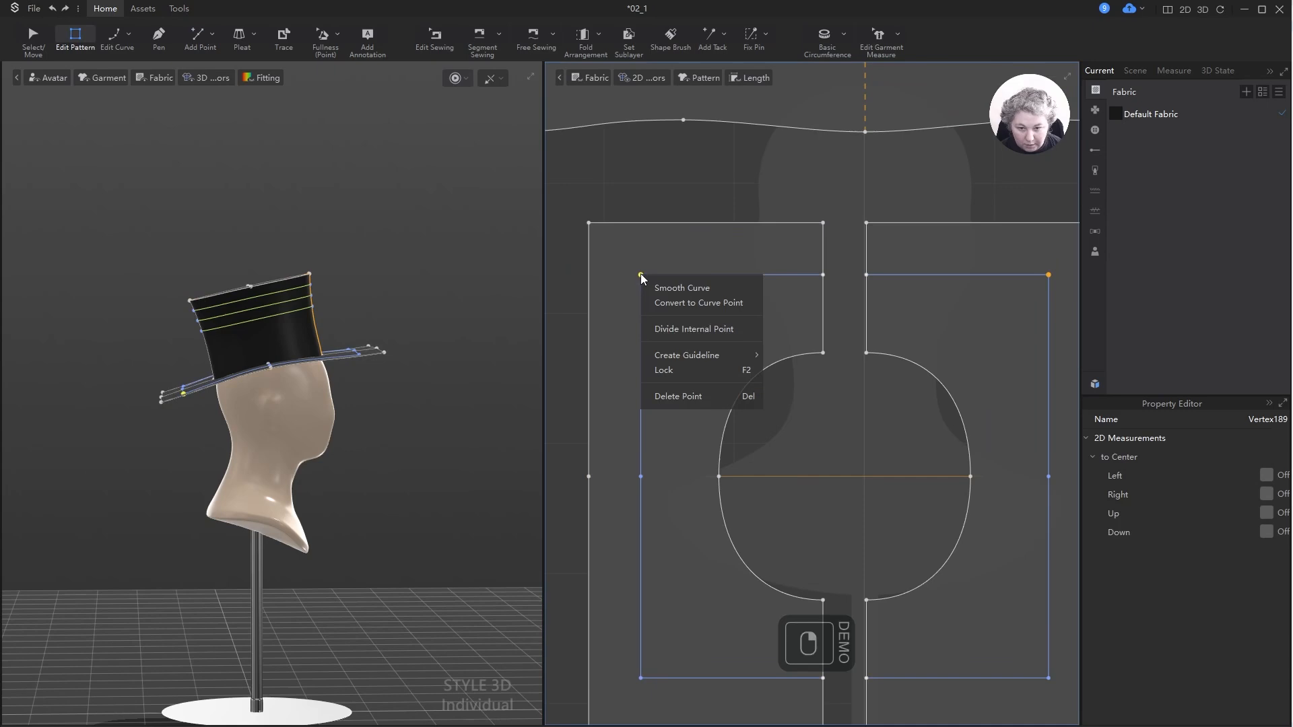
left_click(667, 301)
left_click_drag(688, 322, 842, 483)
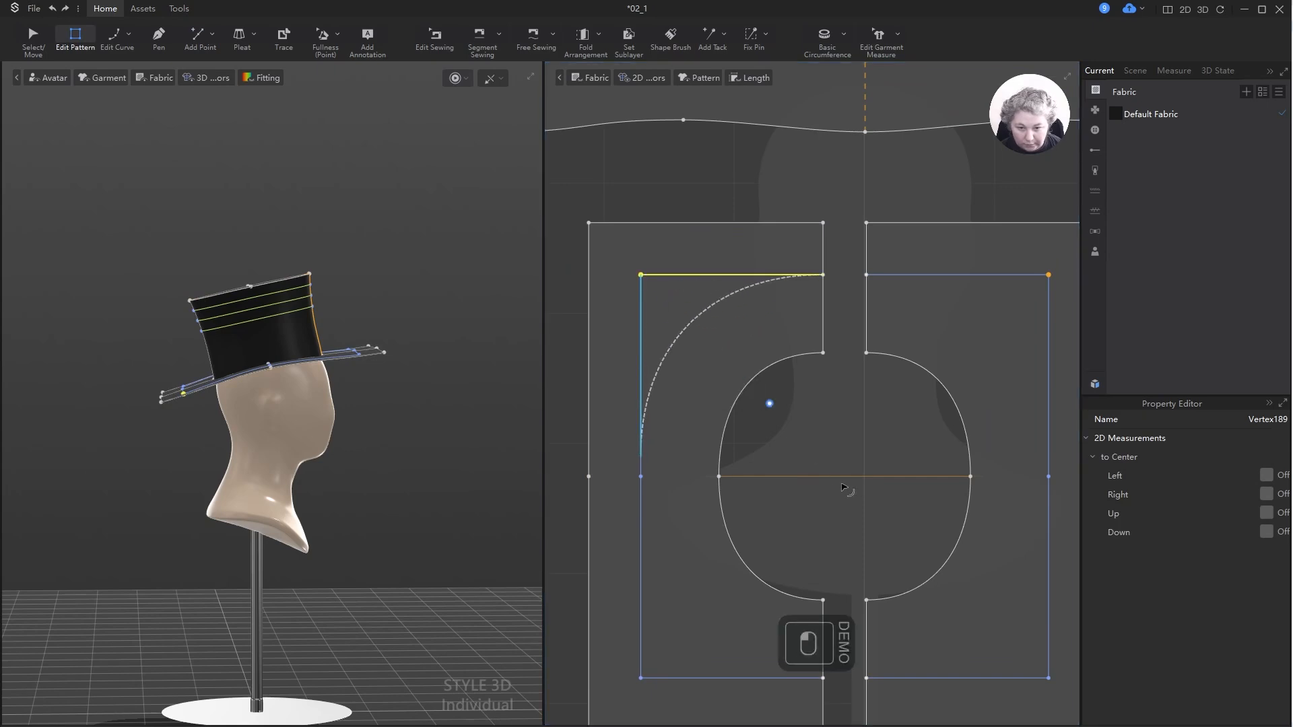
left_click(849, 494)
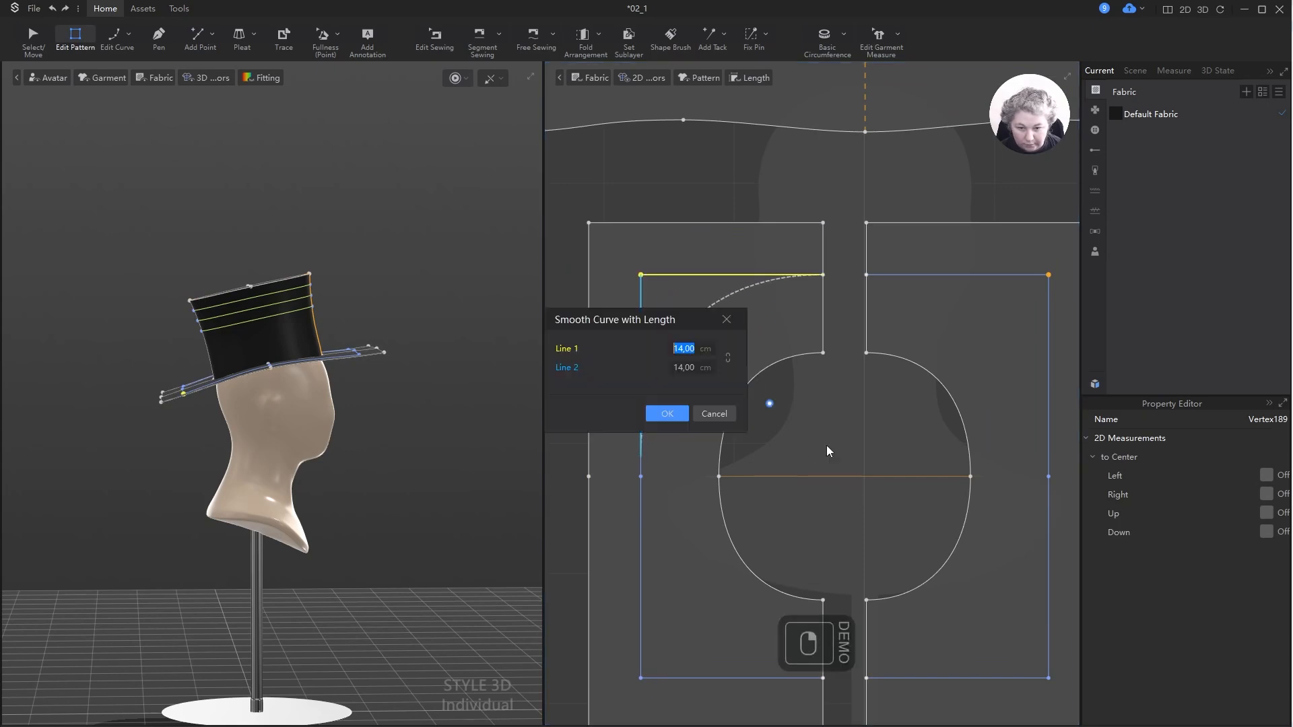
left_click(685, 367)
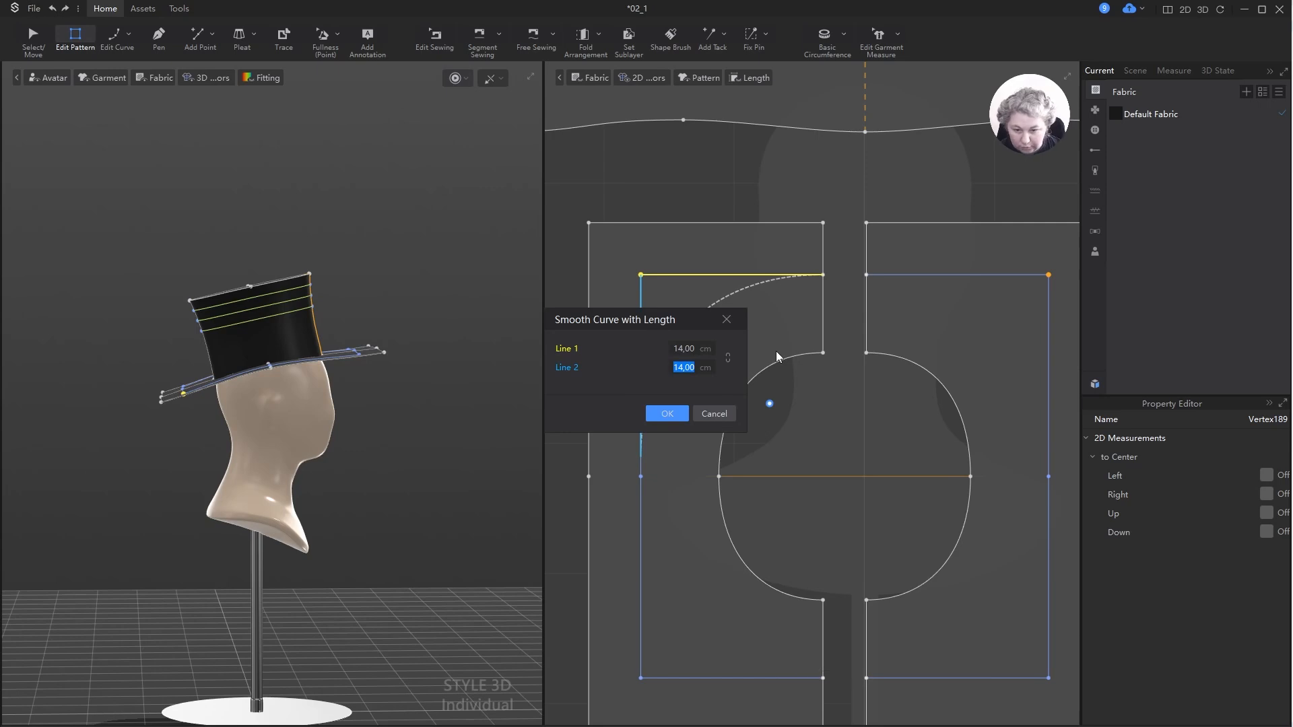
type("1")
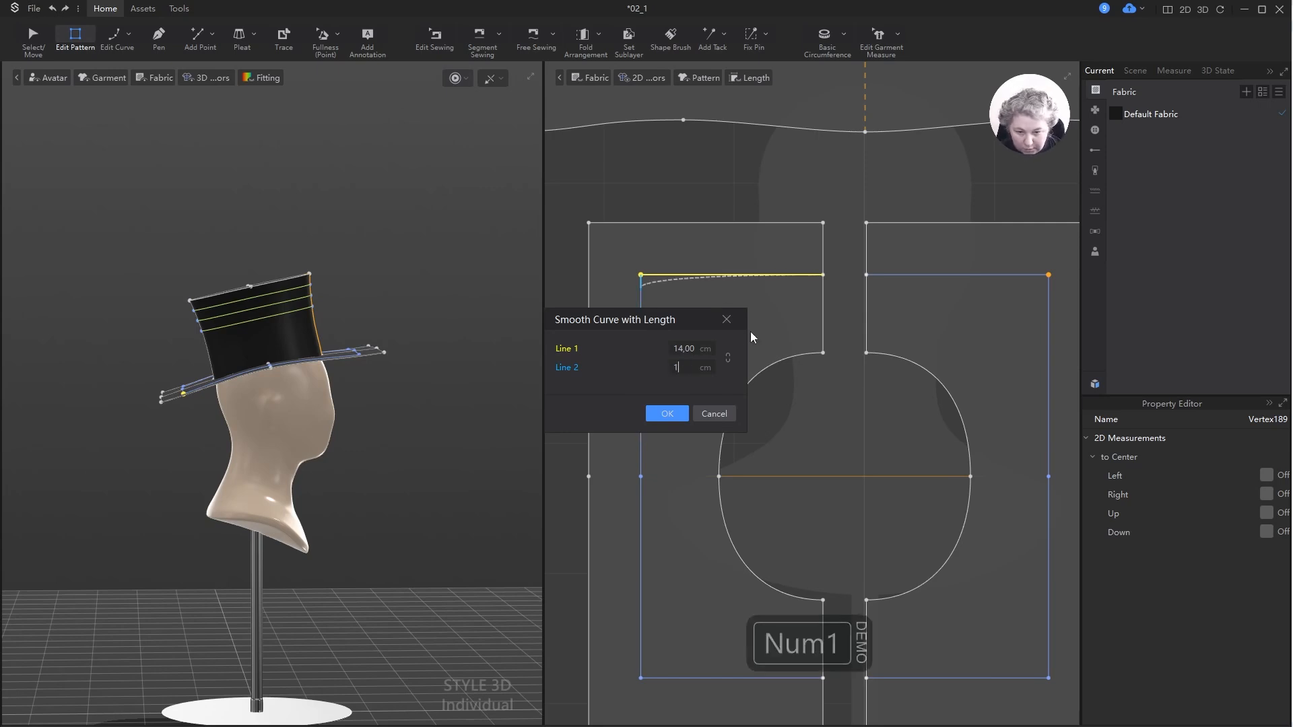
type("55")
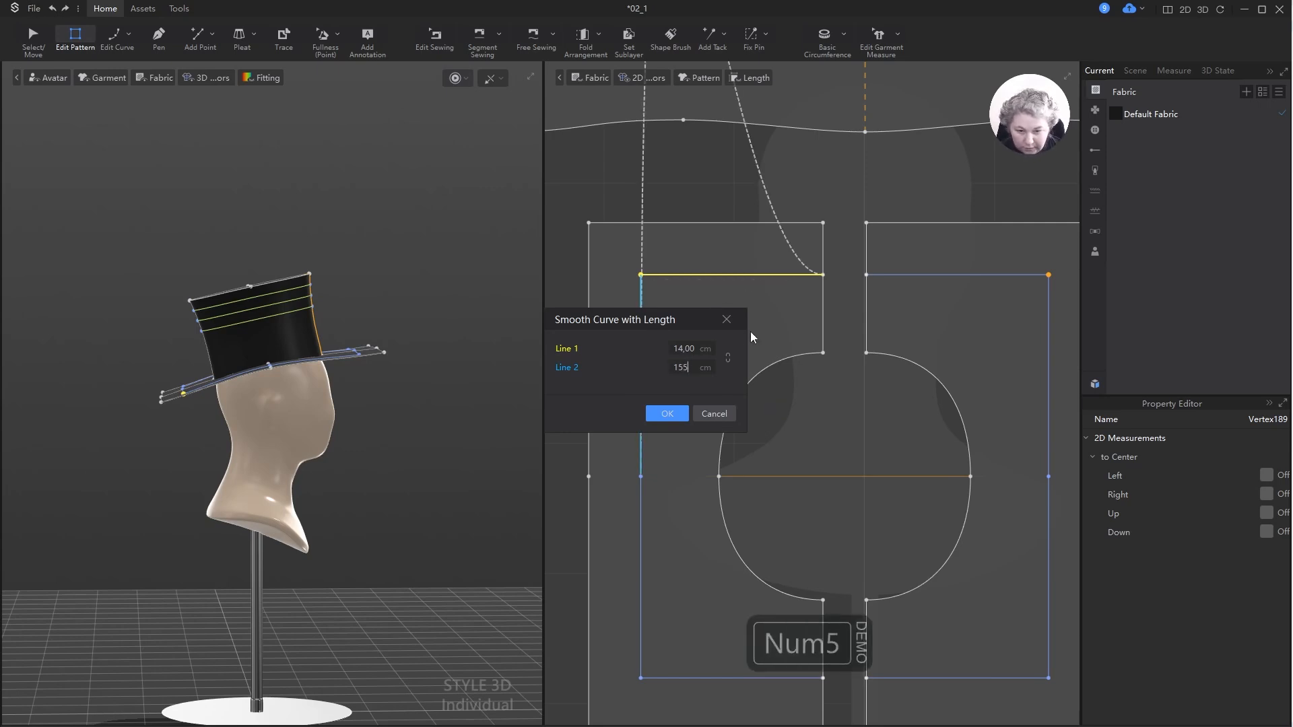
key("ctrl+a")
type("155")
key("ctrl+a")
type("155")
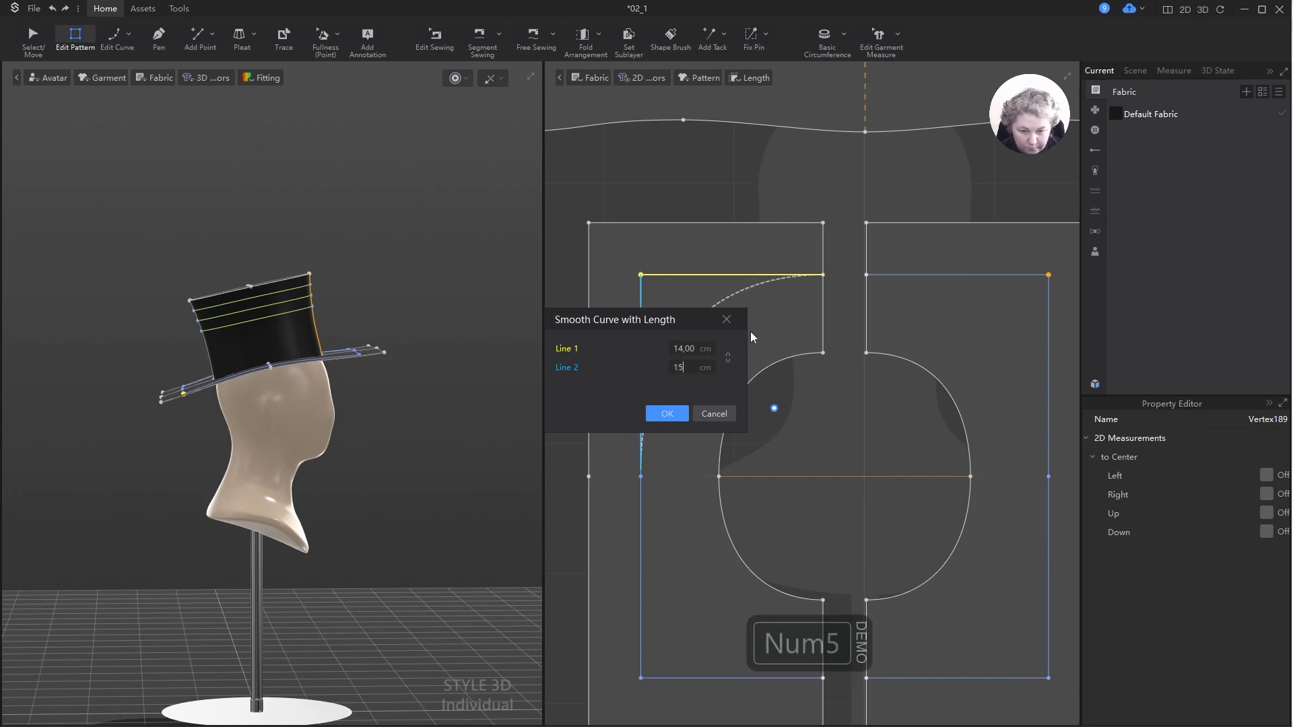
key("Return")
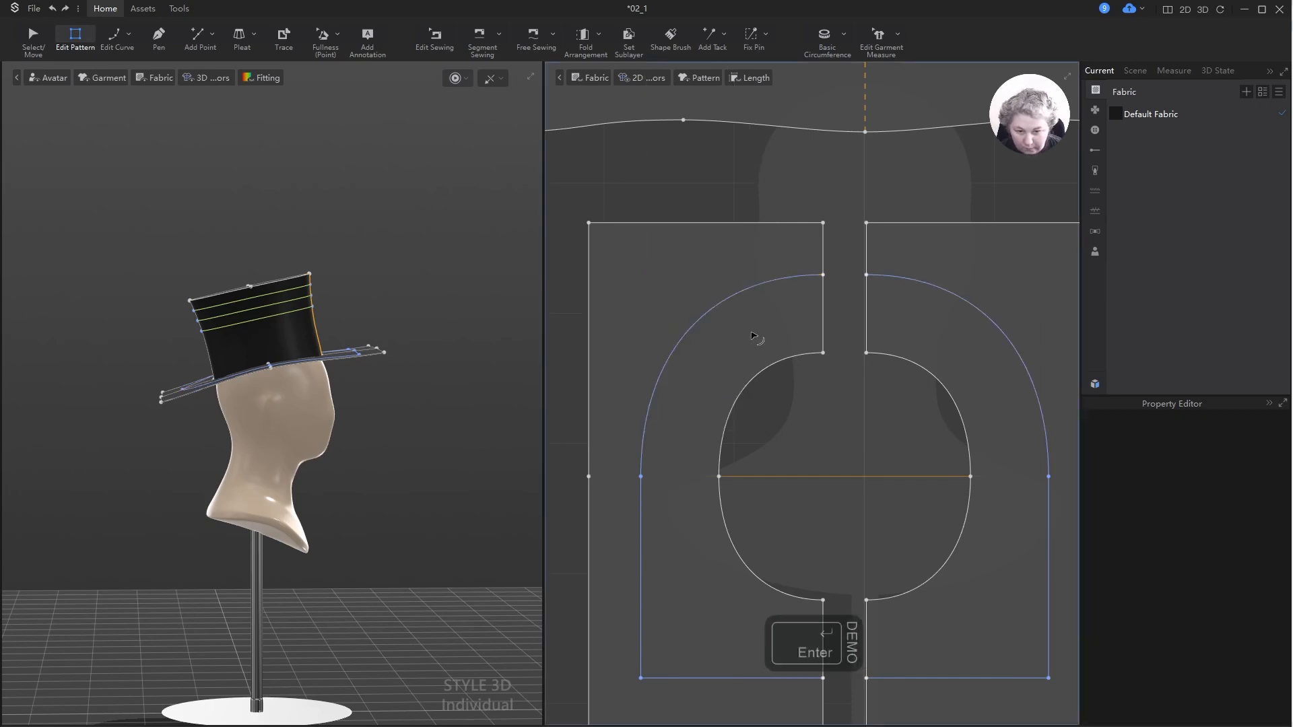
- Try to smooth the lower corner of the brim's internal line with lengths of 14 cm for Line 1 and 15.5 cm for Line 2, and undo it
left_click(642, 679)
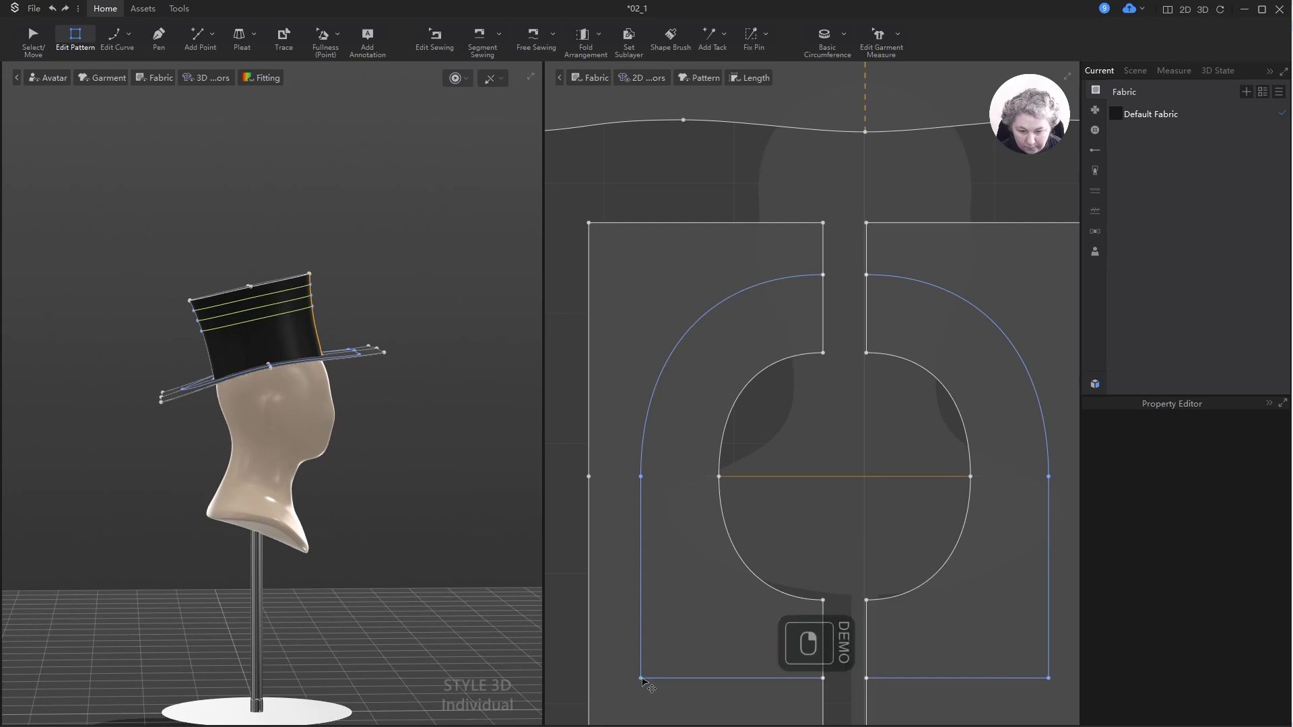
right_click(641, 678)
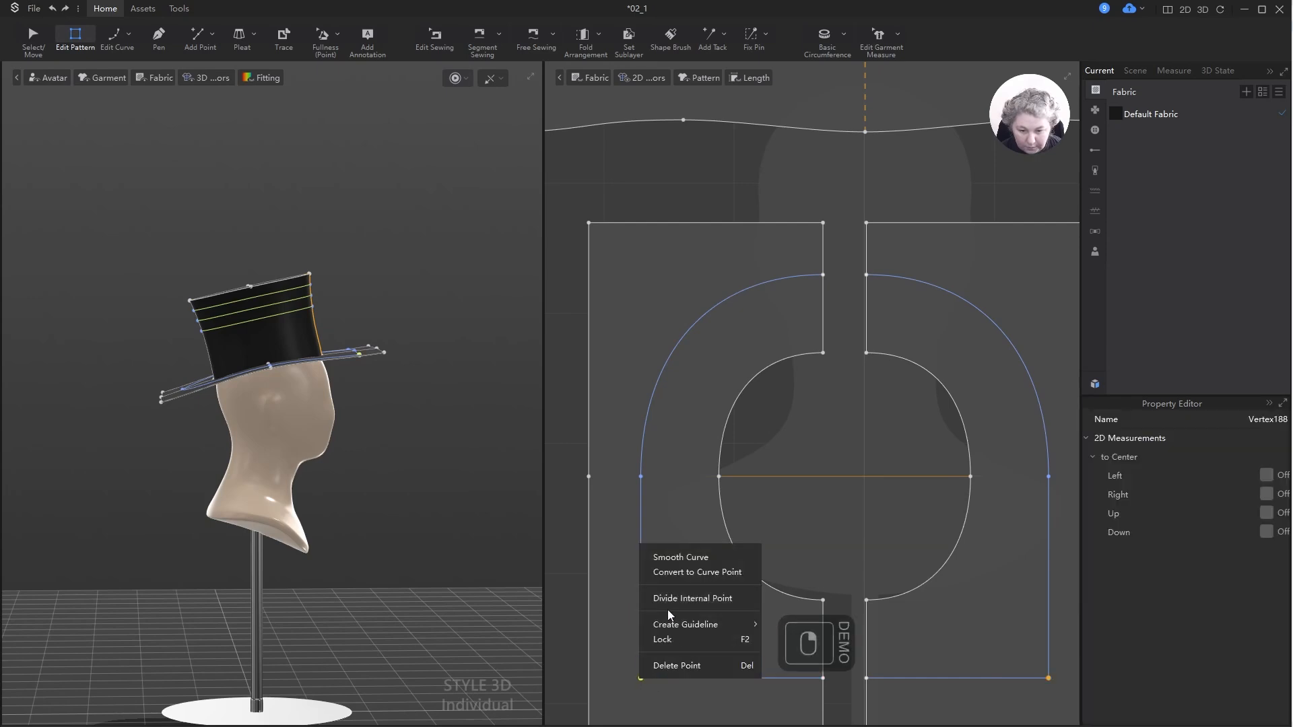
left_click(684, 557)
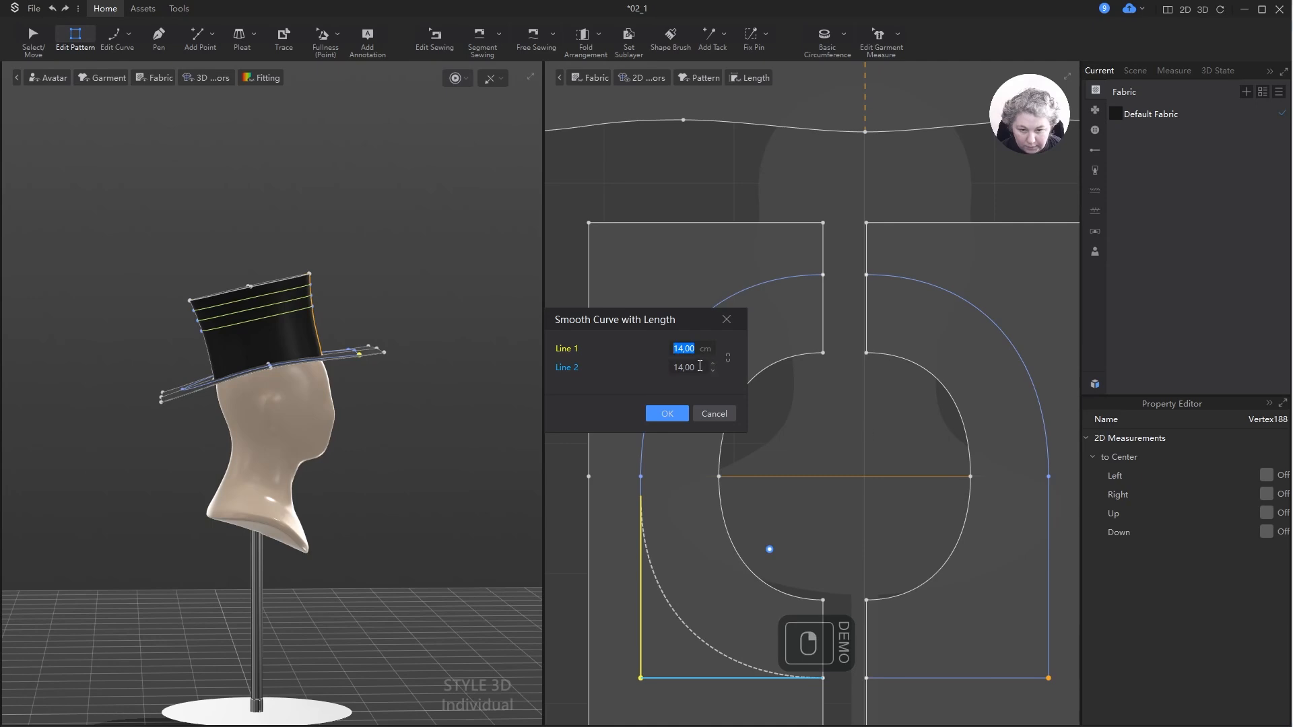
left_click(699, 367)
key("Right")
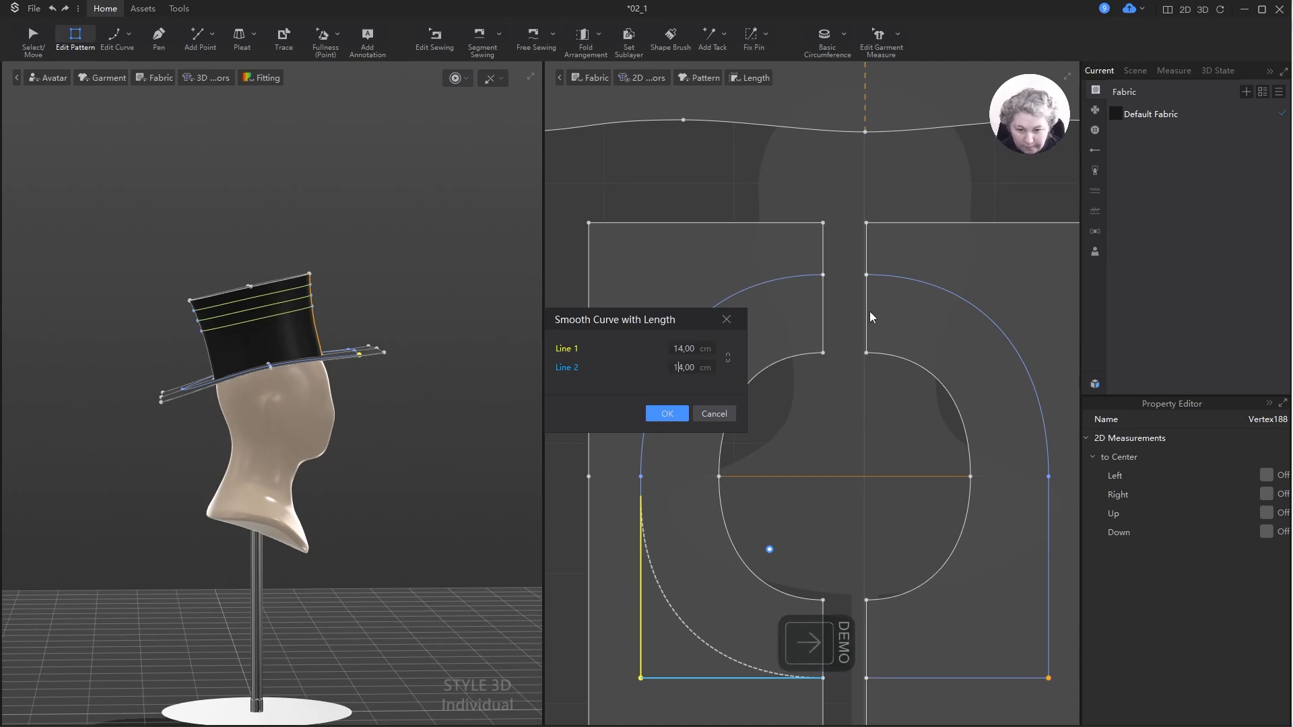
key("shift+Right")
type("5")
key("Right")
key("shift+Right")
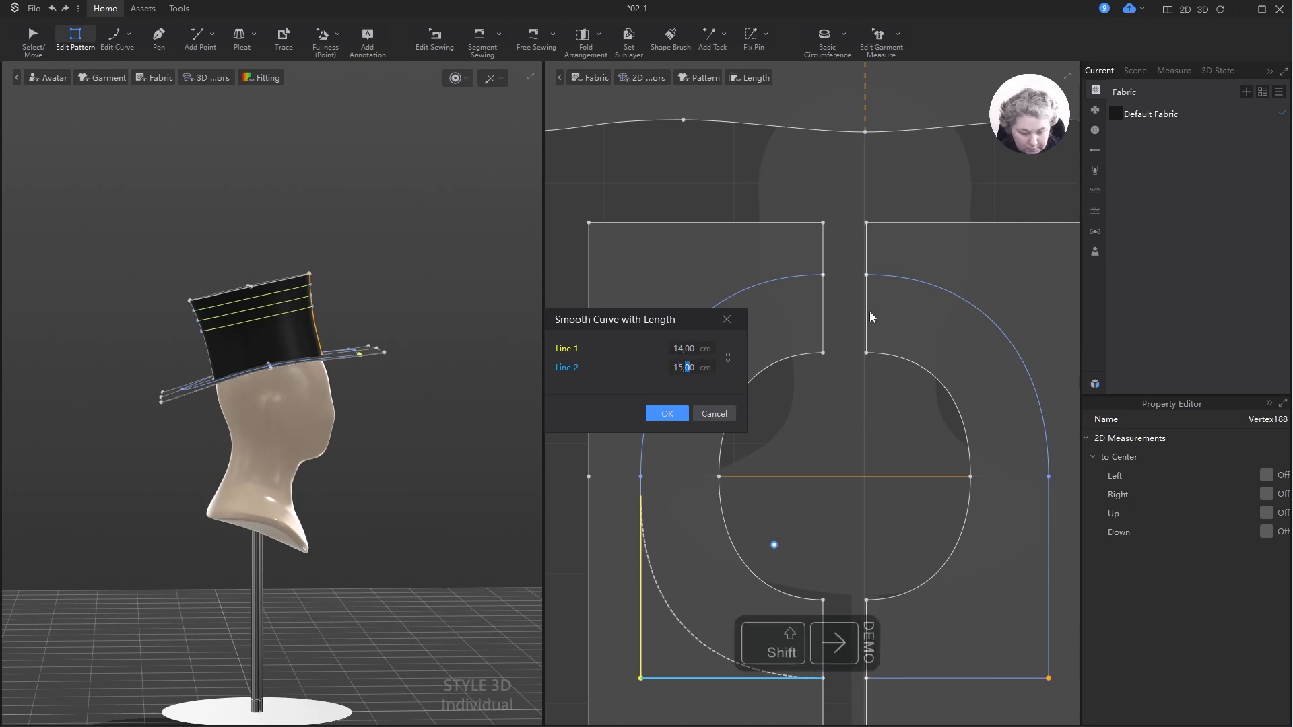
type("5")
key("Return")
key("ctrl+z")
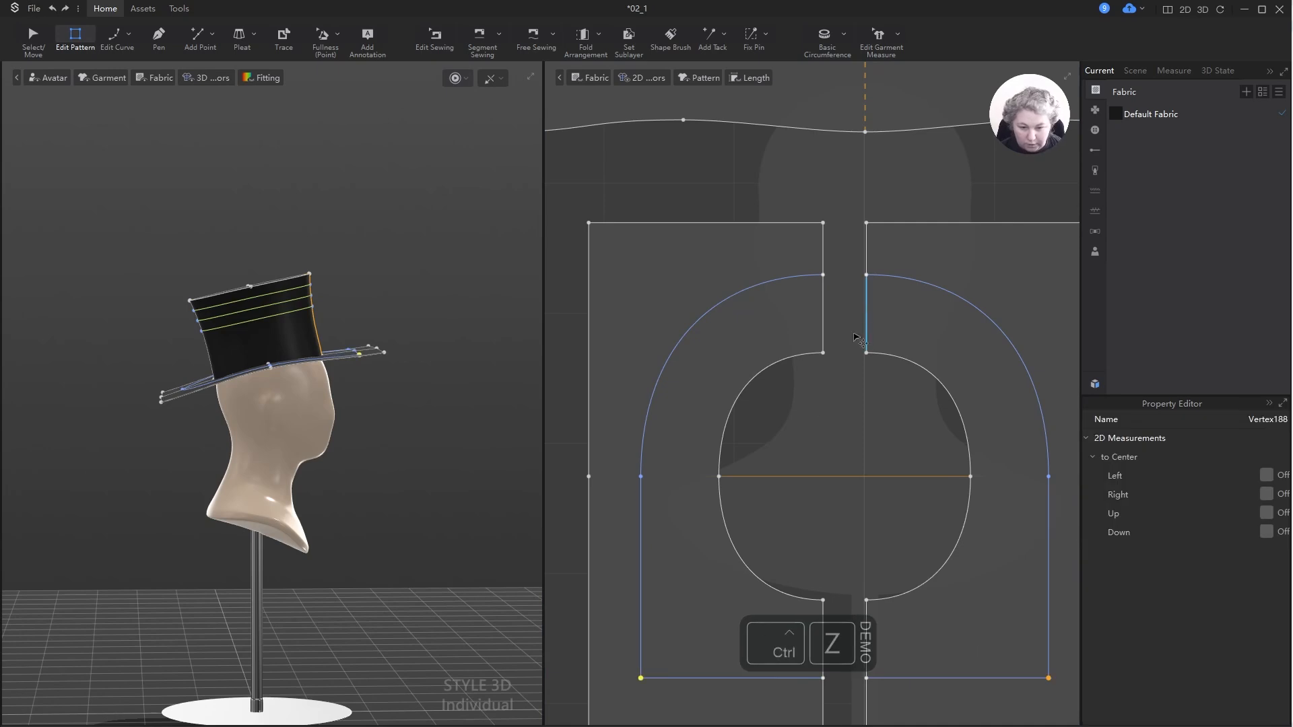
- Smooth the lower corner of the brim's internal line into a curve with lengths of 15.5 cm for Line 1 and 14 cm for Line 2
right_click(640, 678)
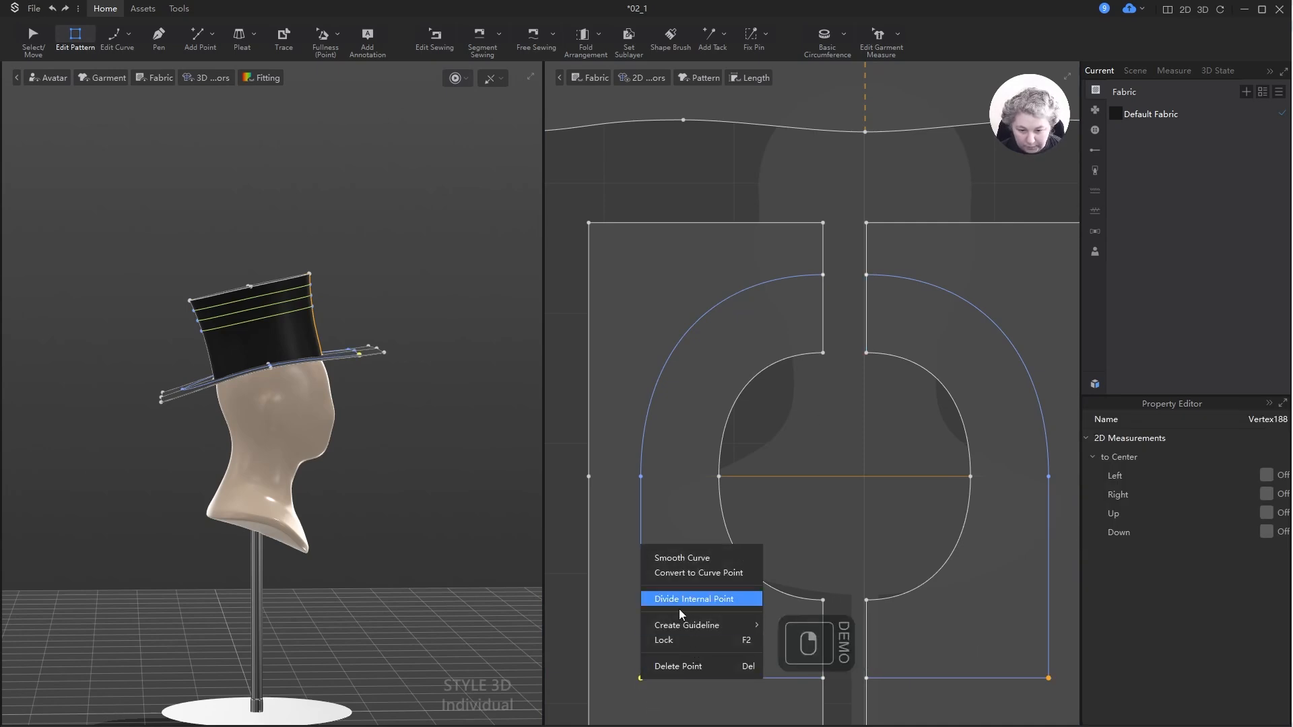
left_click(680, 558)
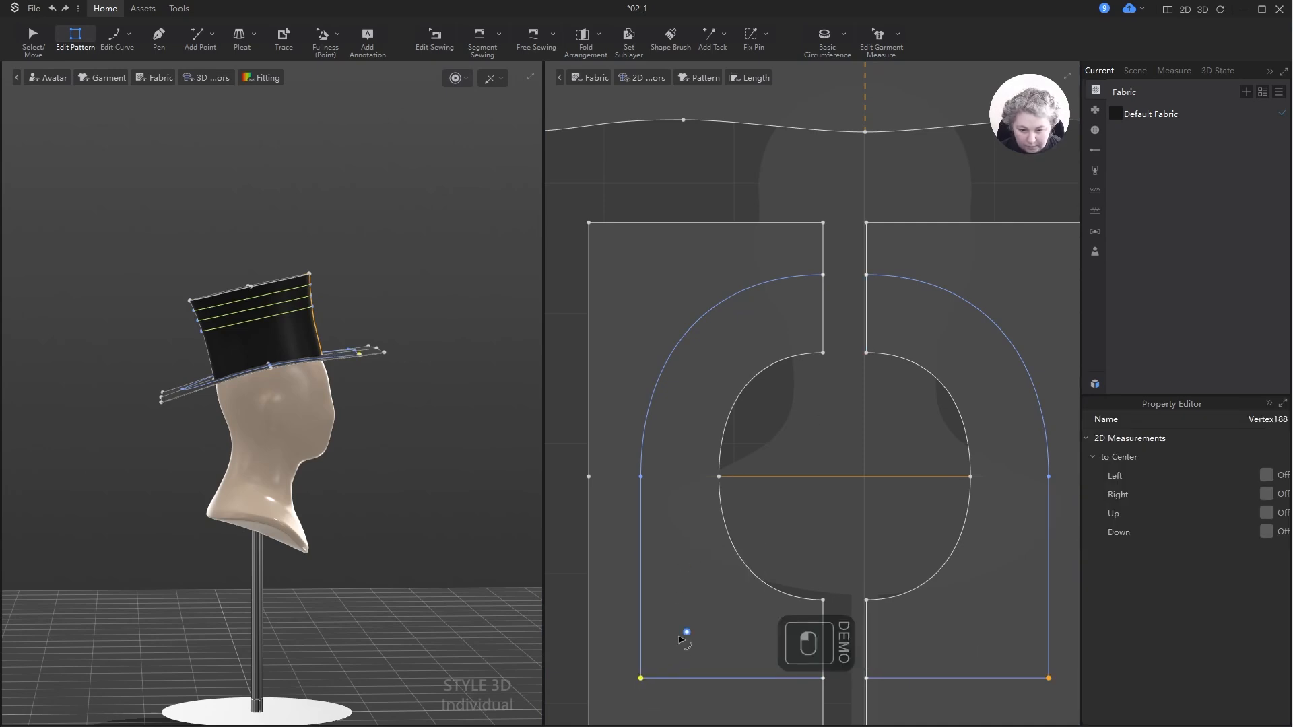
left_click(783, 542)
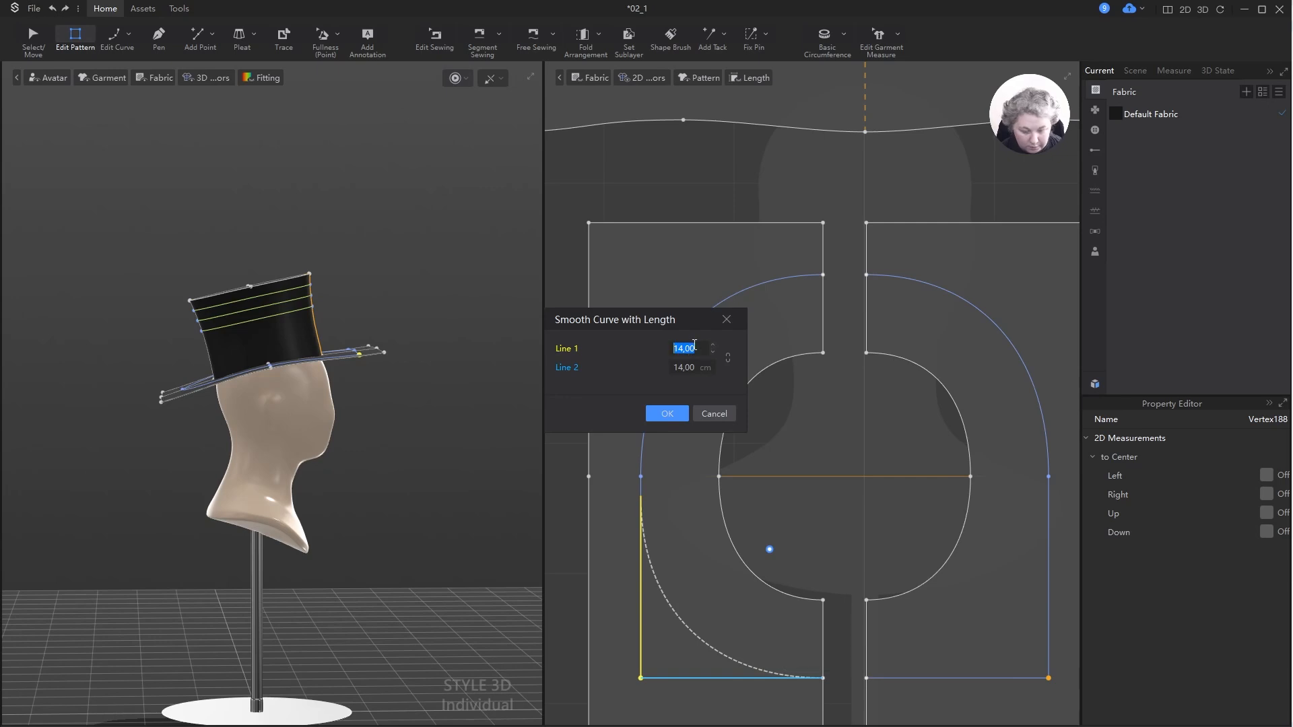
type("15,5")
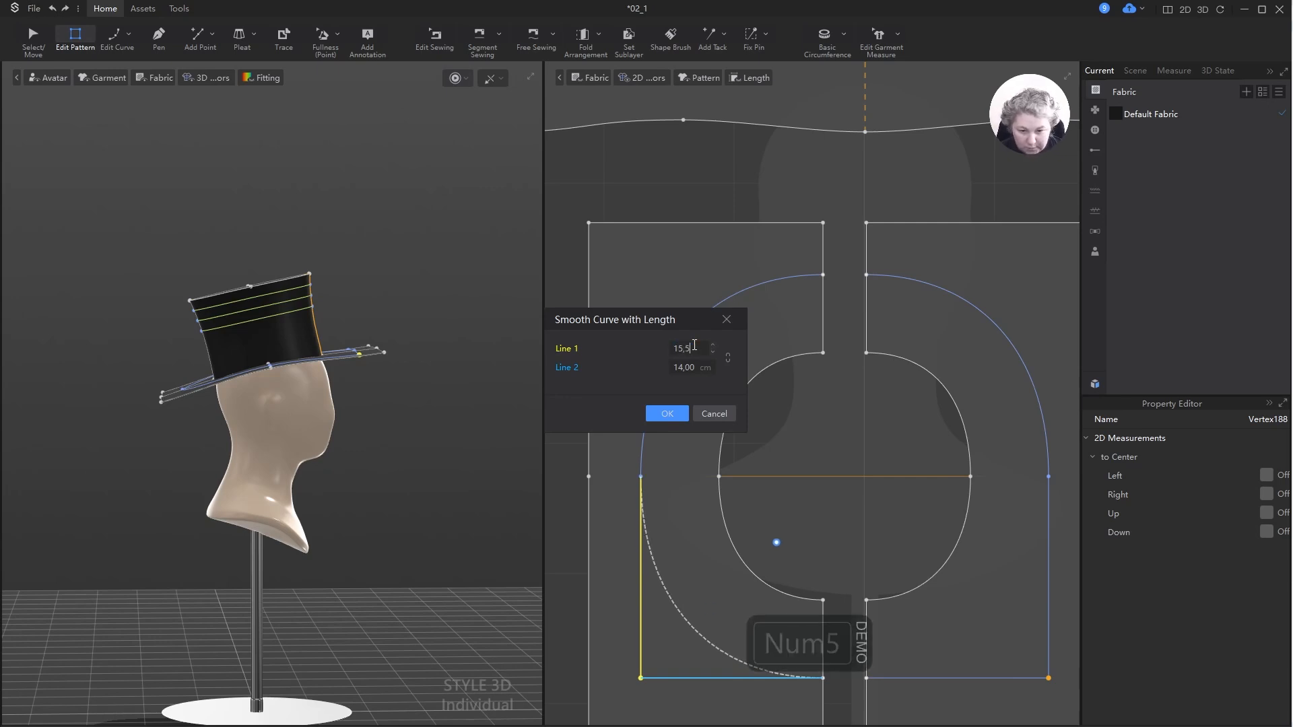
key("Return")
scroll(714, 337, "down", 3)
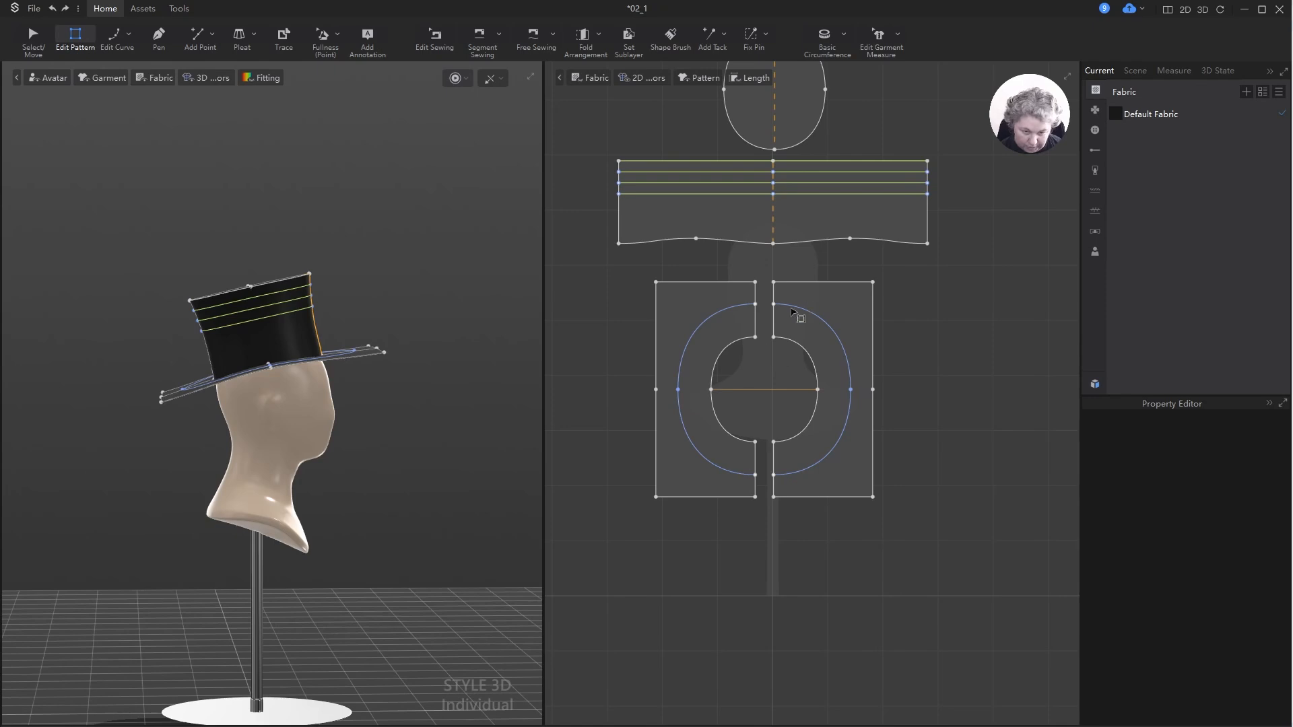
- Smooth the upper outer corner of the brim pattern into a curve with lengths of 18 cm for Line 1 and 19.5 cm for Line 2
scroll(691, 313, "up", 2)
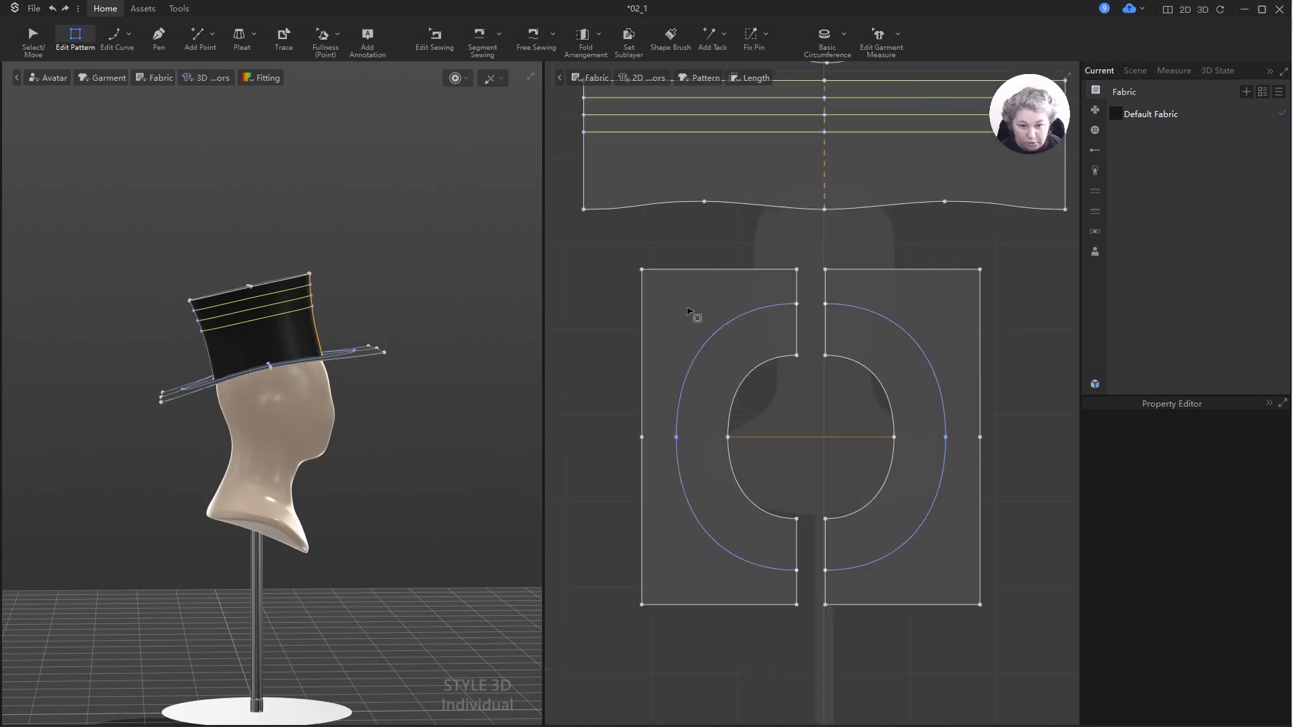
right_click(642, 270)
left_click(668, 284)
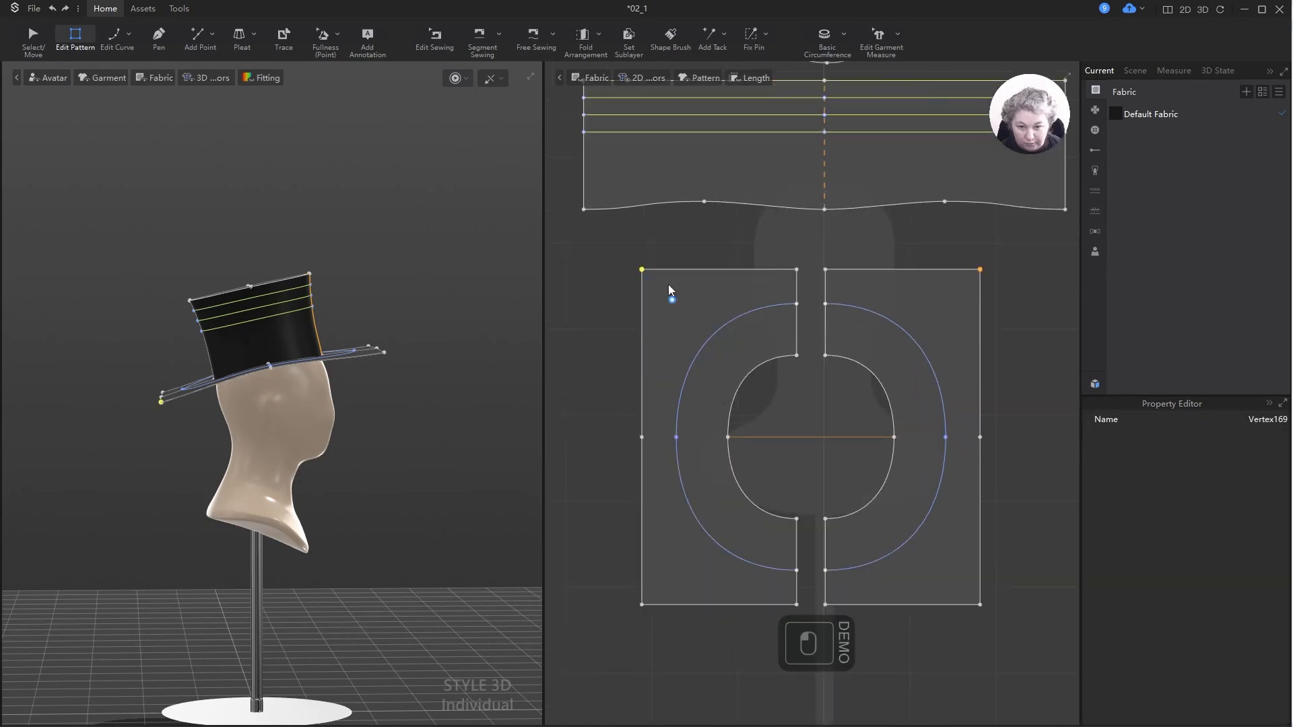
left_click_drag(673, 300, 801, 435)
left_click_drag(686, 322, 829, 361)
scroll(837, 392, "up", 2)
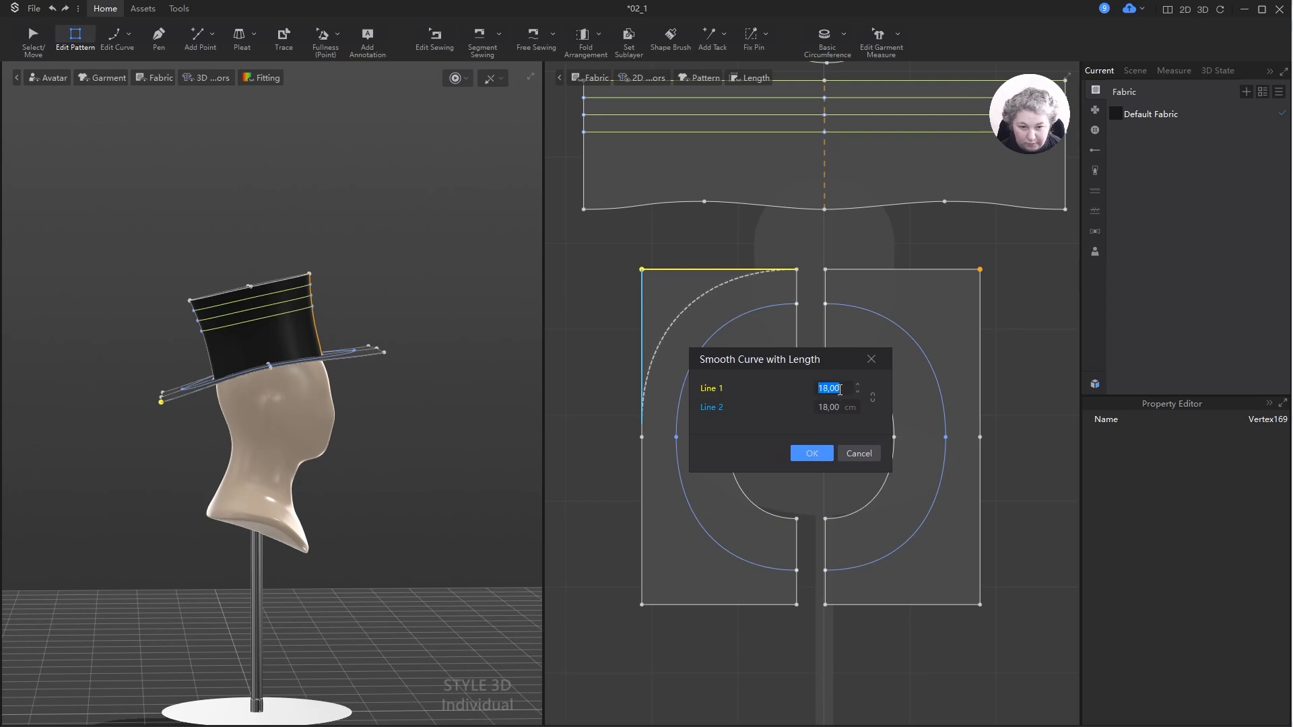
left_click(842, 407)
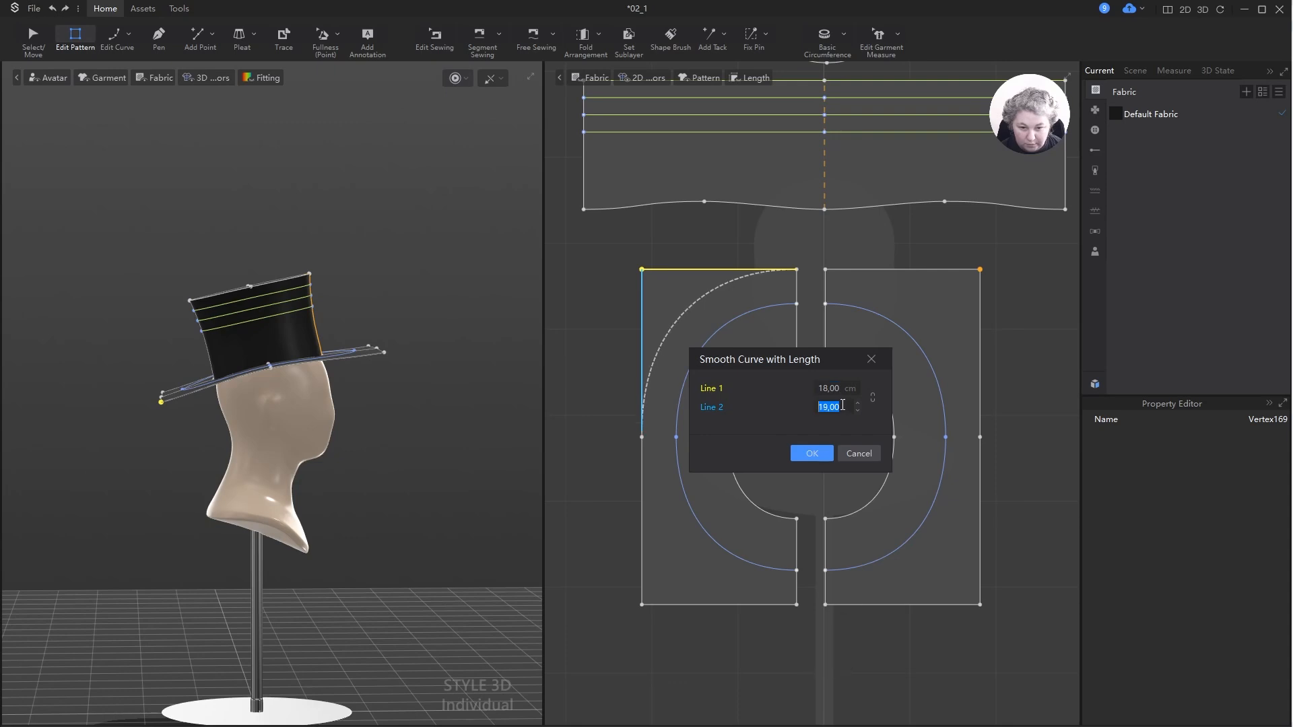
key("Right")
key("shift+Left")
key("shift+Left")
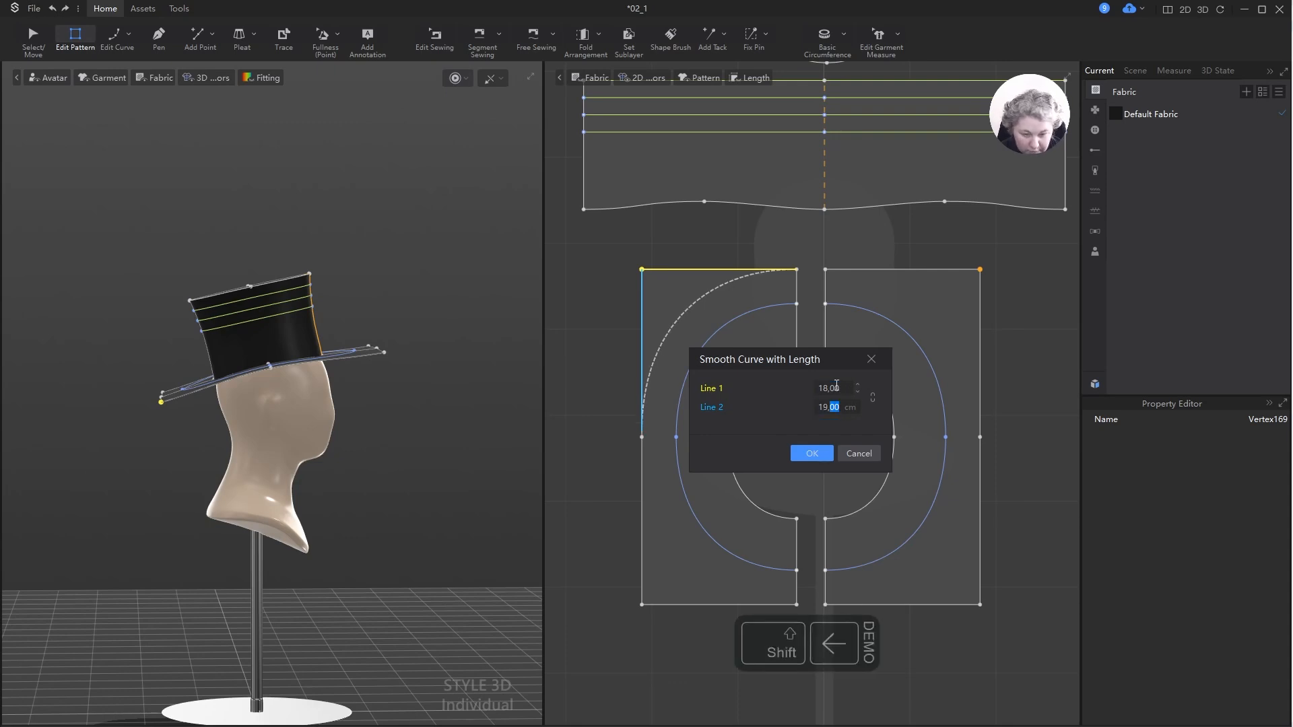
type("5")
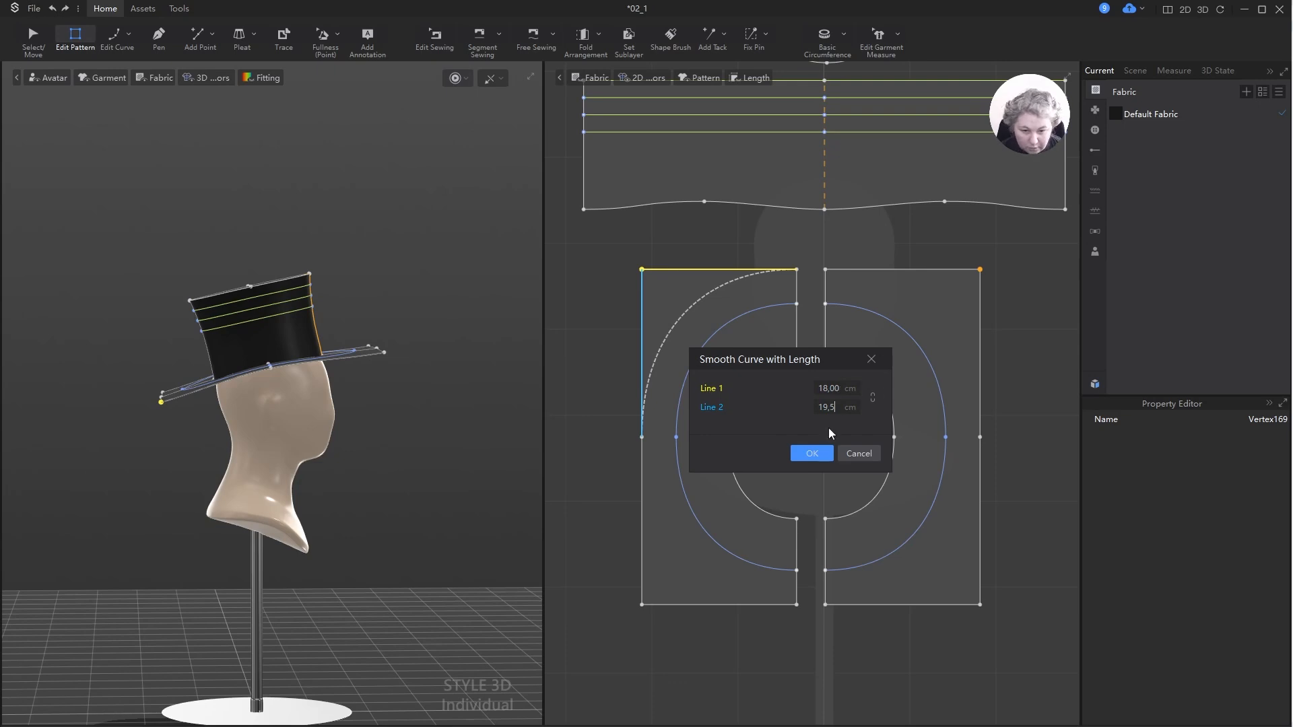
key("ctrl+a")
left_click(812, 454)
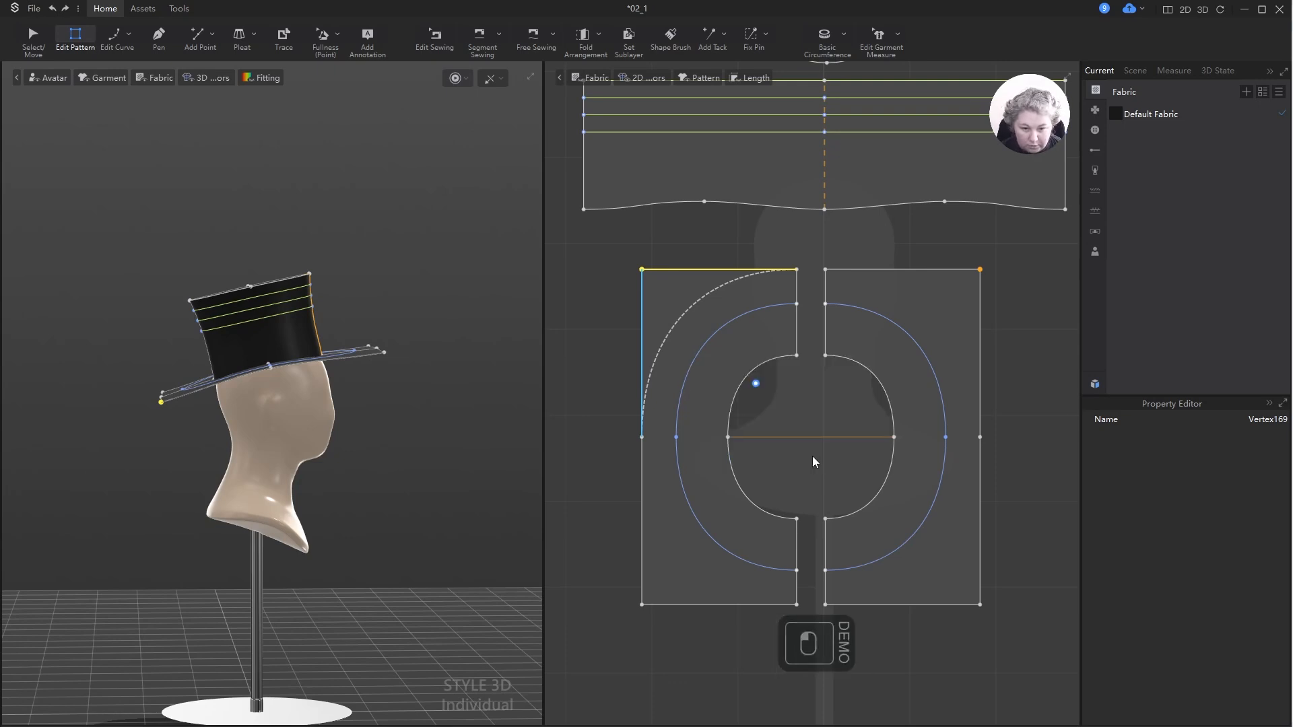
left_click(693, 447)
- Smooth the lower outer corner of the brim pattern into a curve with lengths of 19.5 cm for Line 1 and 18 cm for Line 2
scroll(687, 447, "up", 6)
scroll(679, 444, "down", 5)
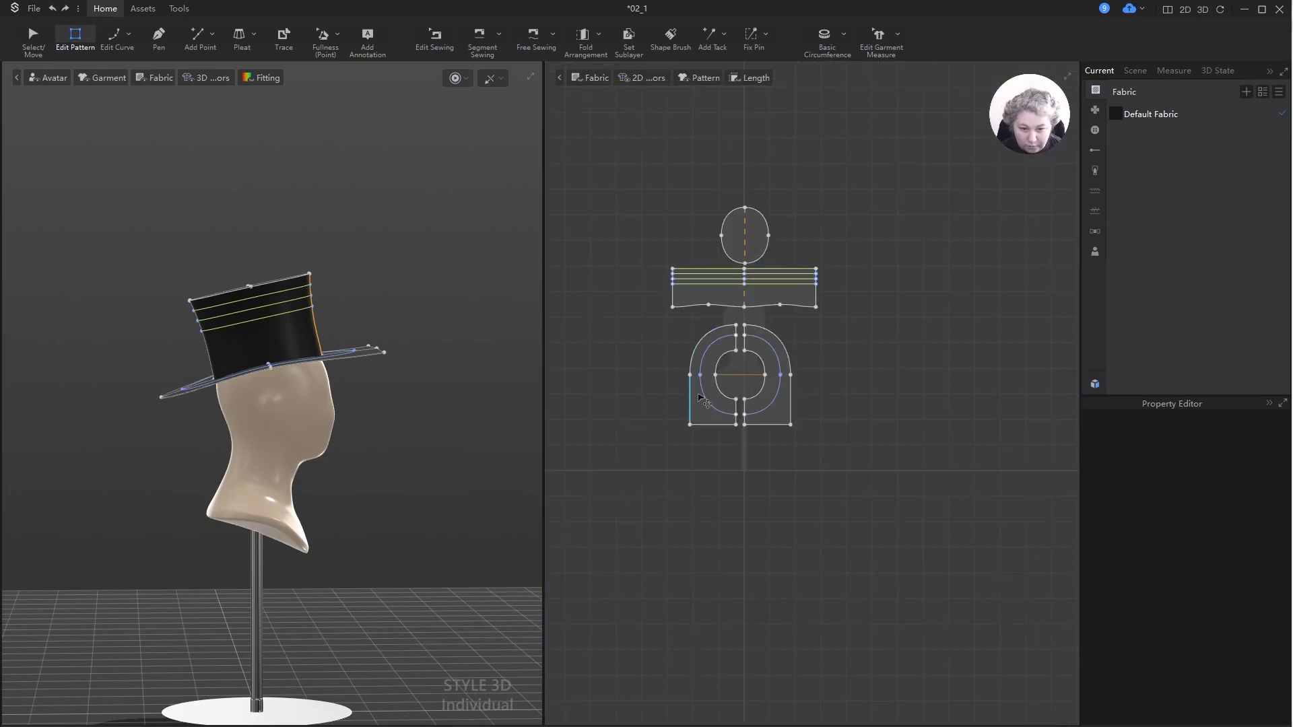
scroll(707, 406, "up", 3)
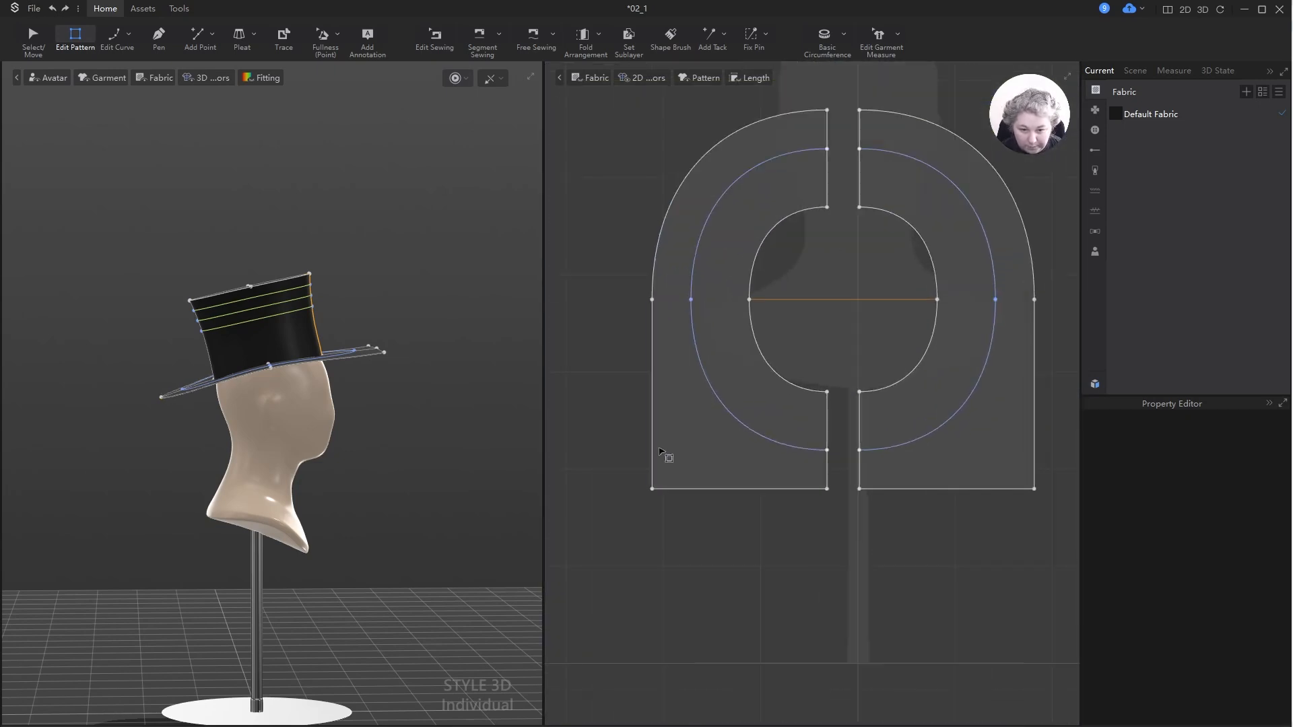
right_click(652, 489)
left_click(697, 505)
left_click(687, 455)
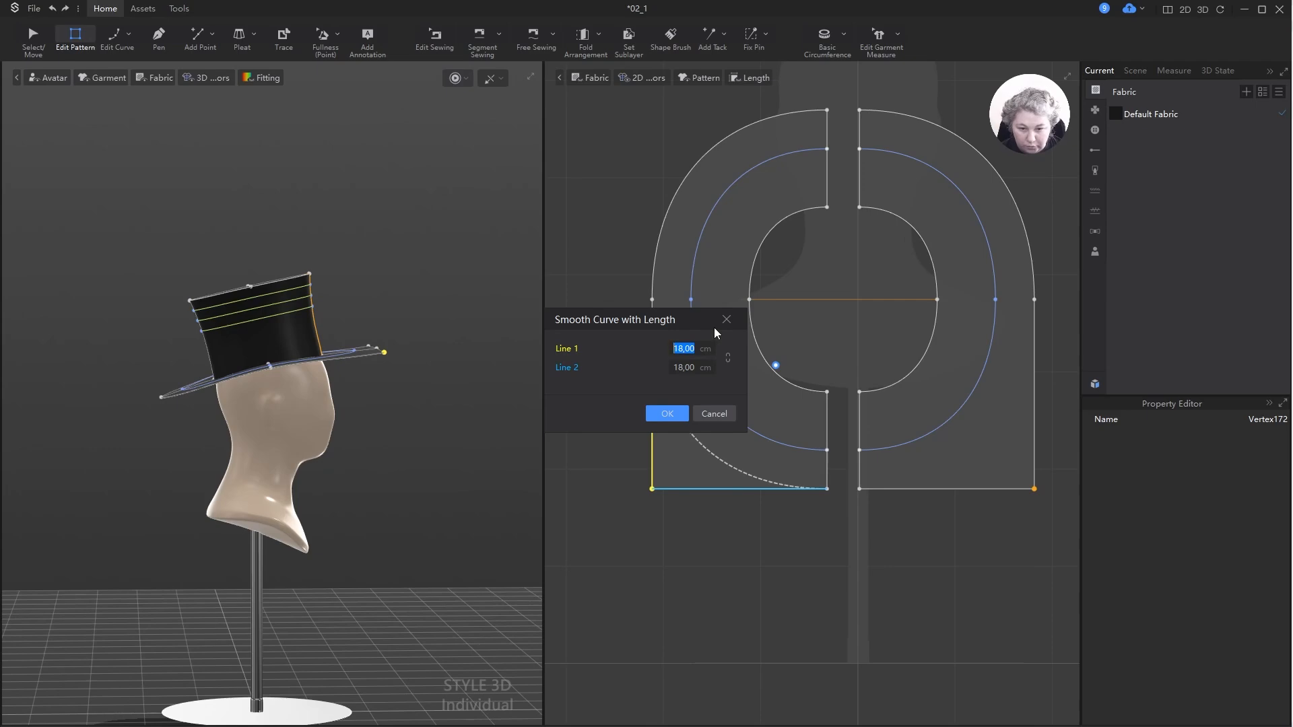
key("ctrl+v")
key("Return")
- Simulate the hat with its rounded brim and inspect it in 3D from above and from the side
key("a")
right_click_drag(514, 300, 480, 438)
key("space")
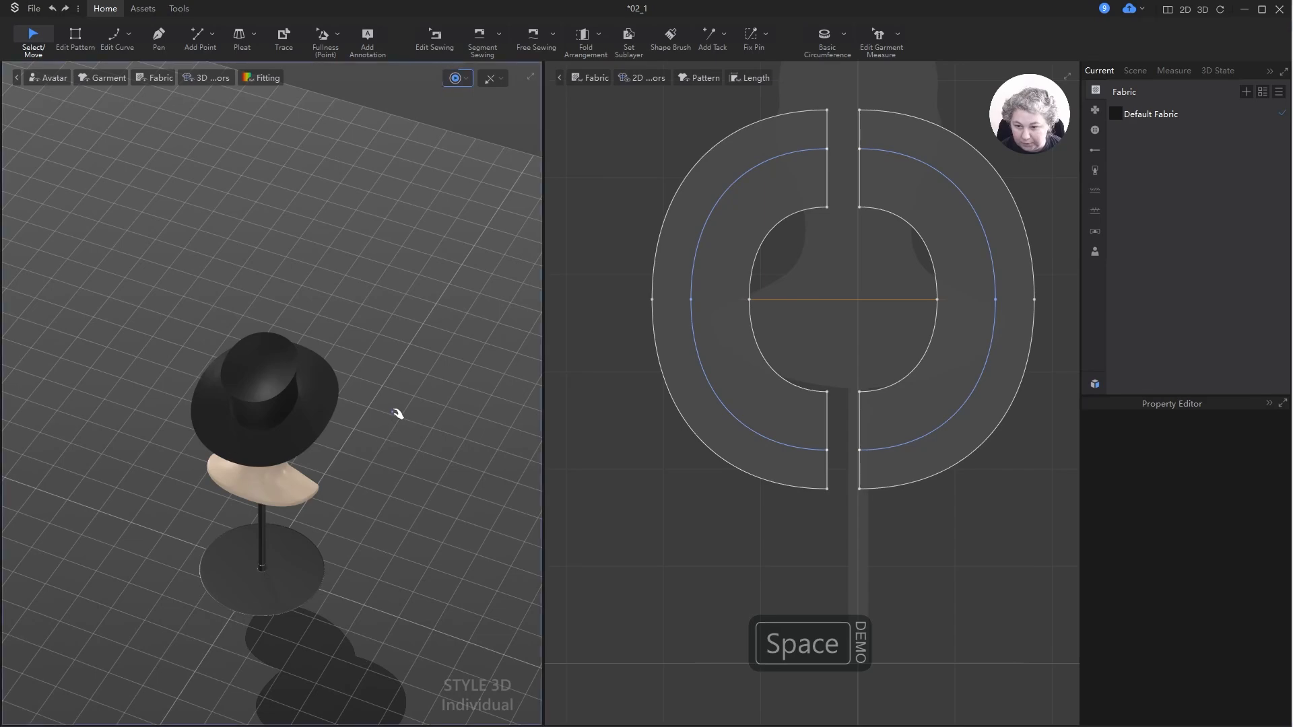
scroll(353, 416, "up", 5)
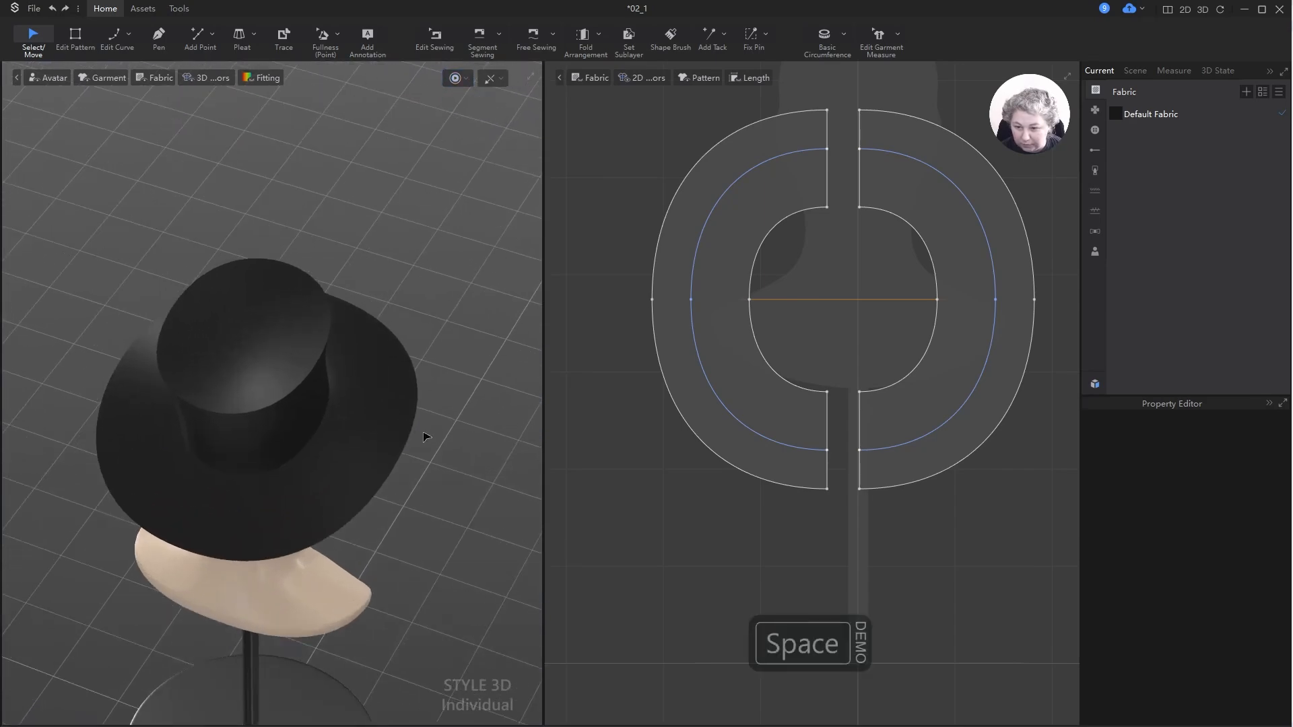
right_click_drag(439, 494, 350, 386)
- Select the brim pattern pieces and set their extra render thickness to 2
left_click(763, 240)
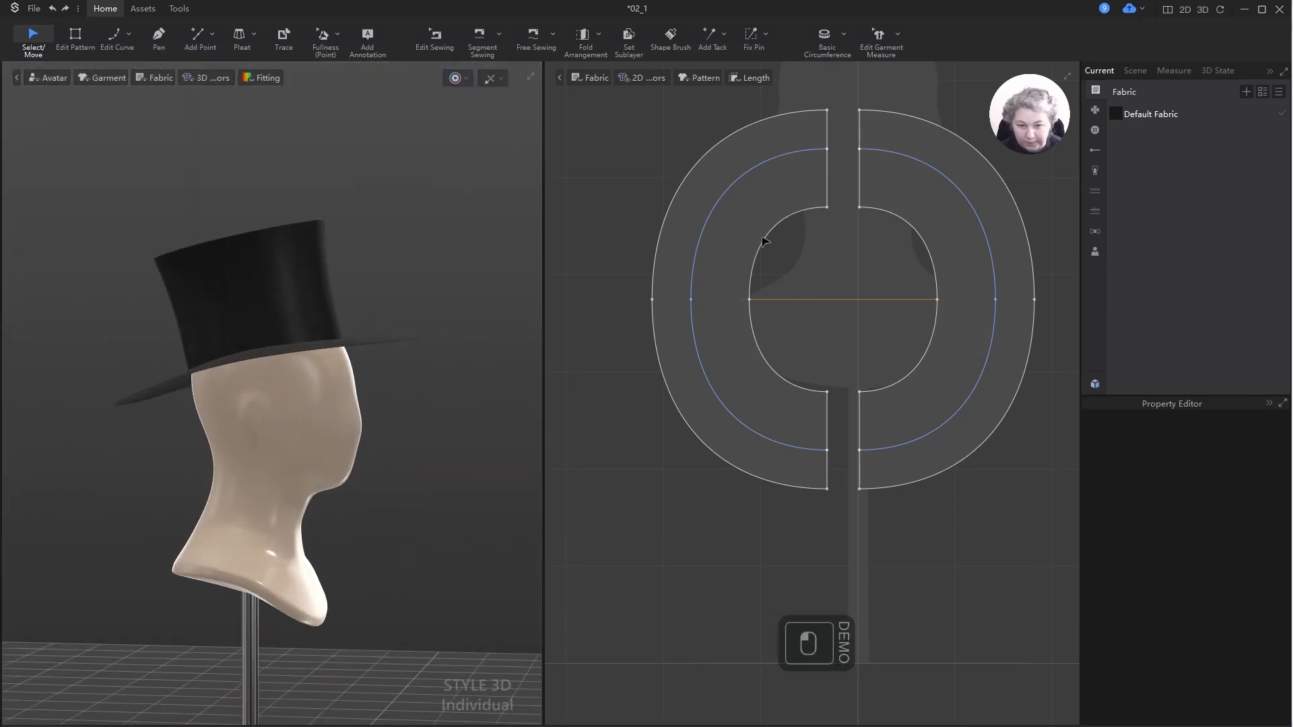
scroll(763, 241, "down", 3)
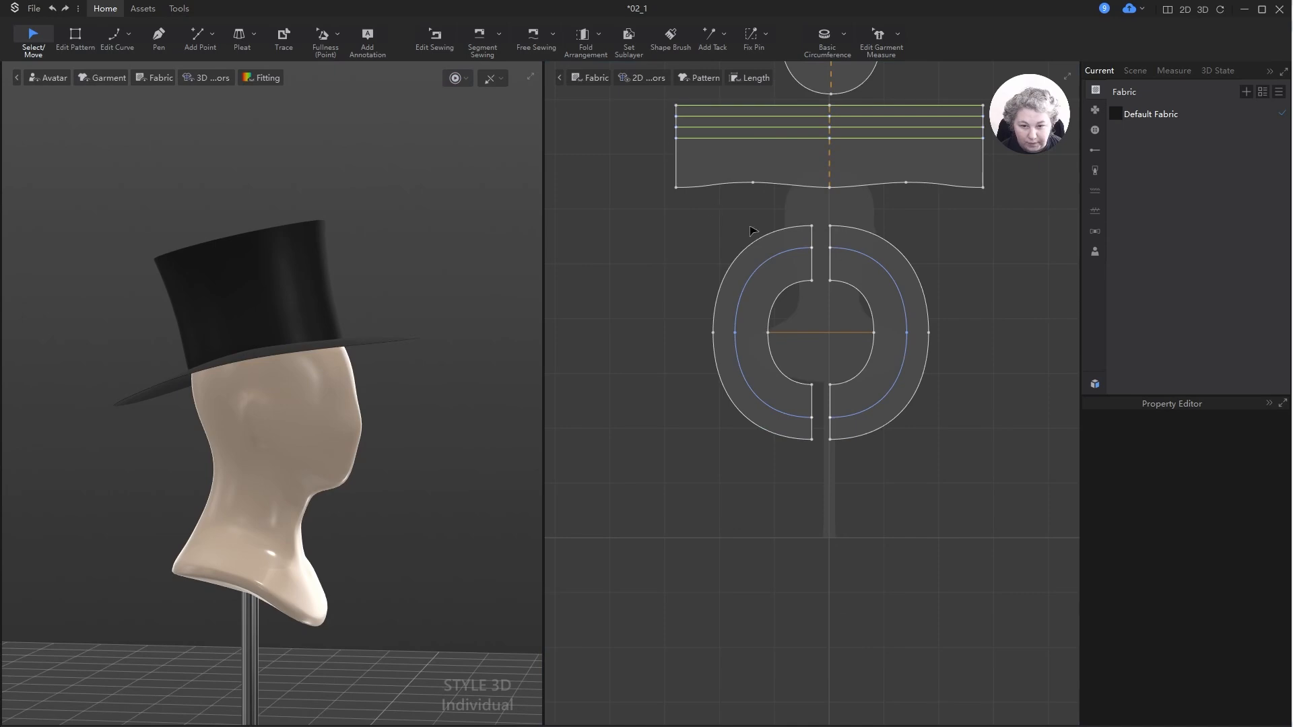
left_click_drag(697, 217, 1055, 469)
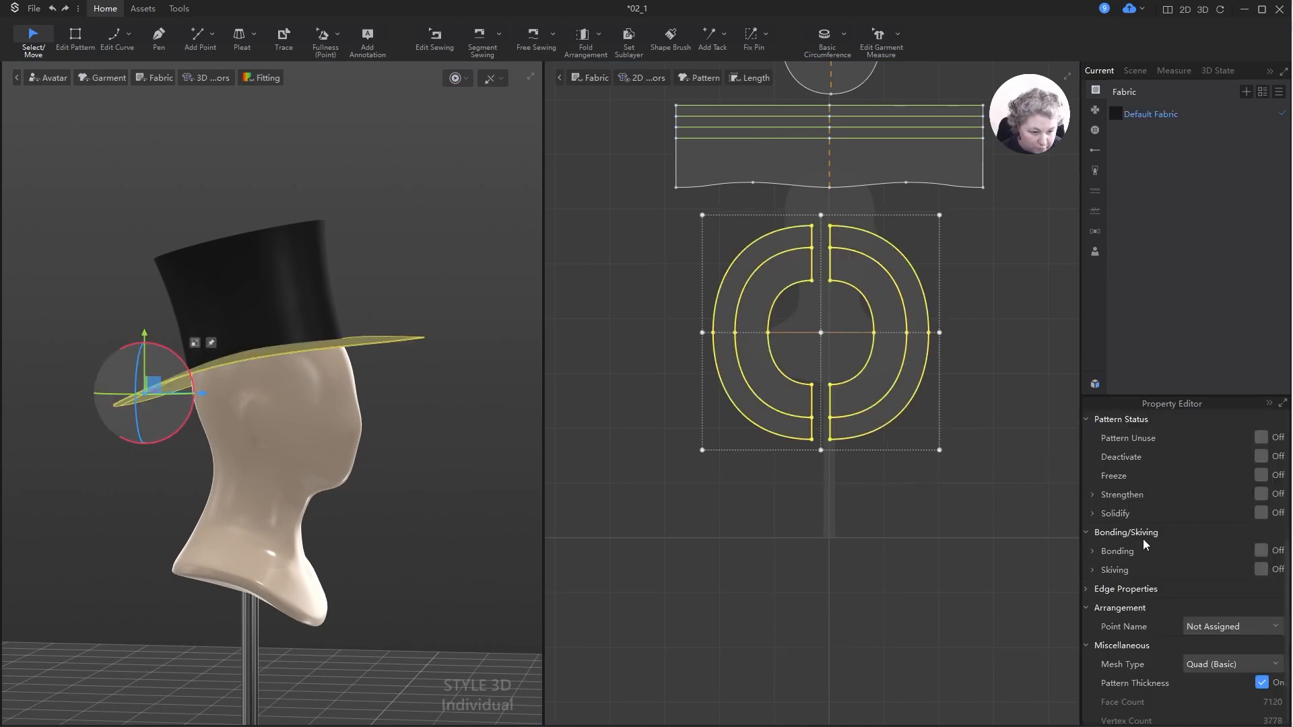
scroll(1150, 540, "down", 1)
scroll(1174, 514, "up", 5)
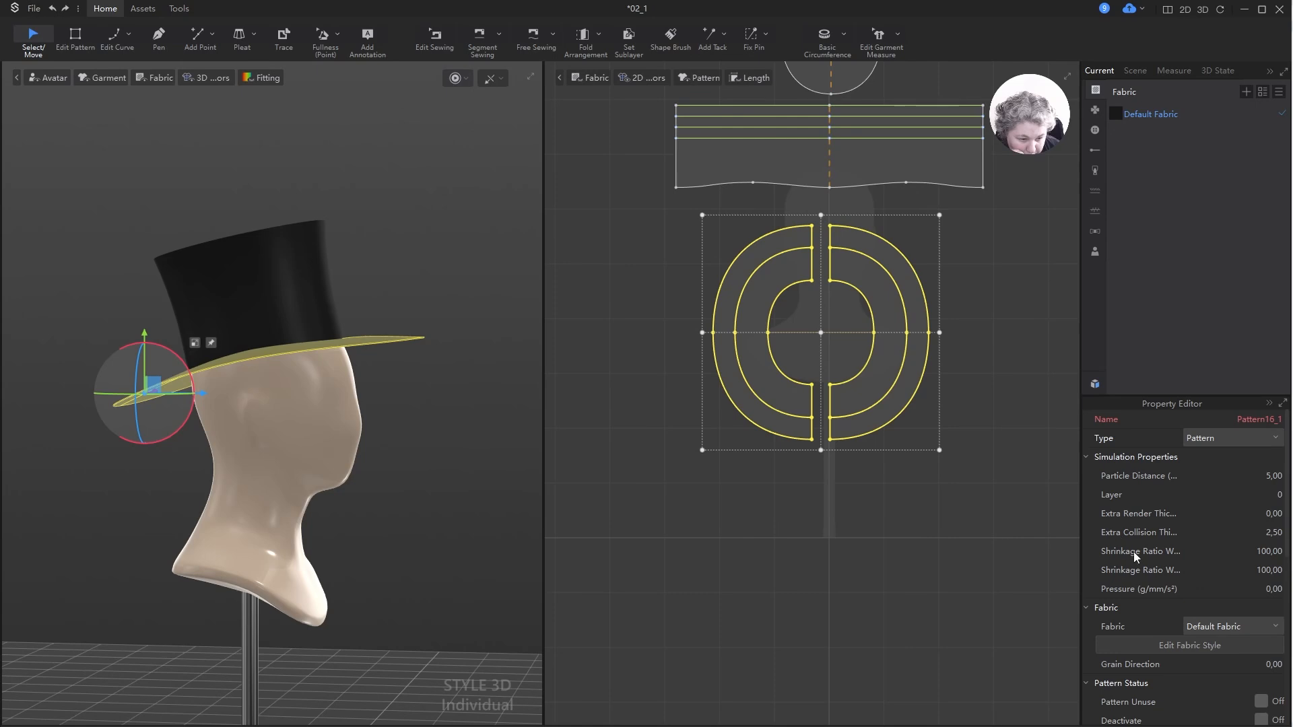
left_click(1272, 513)
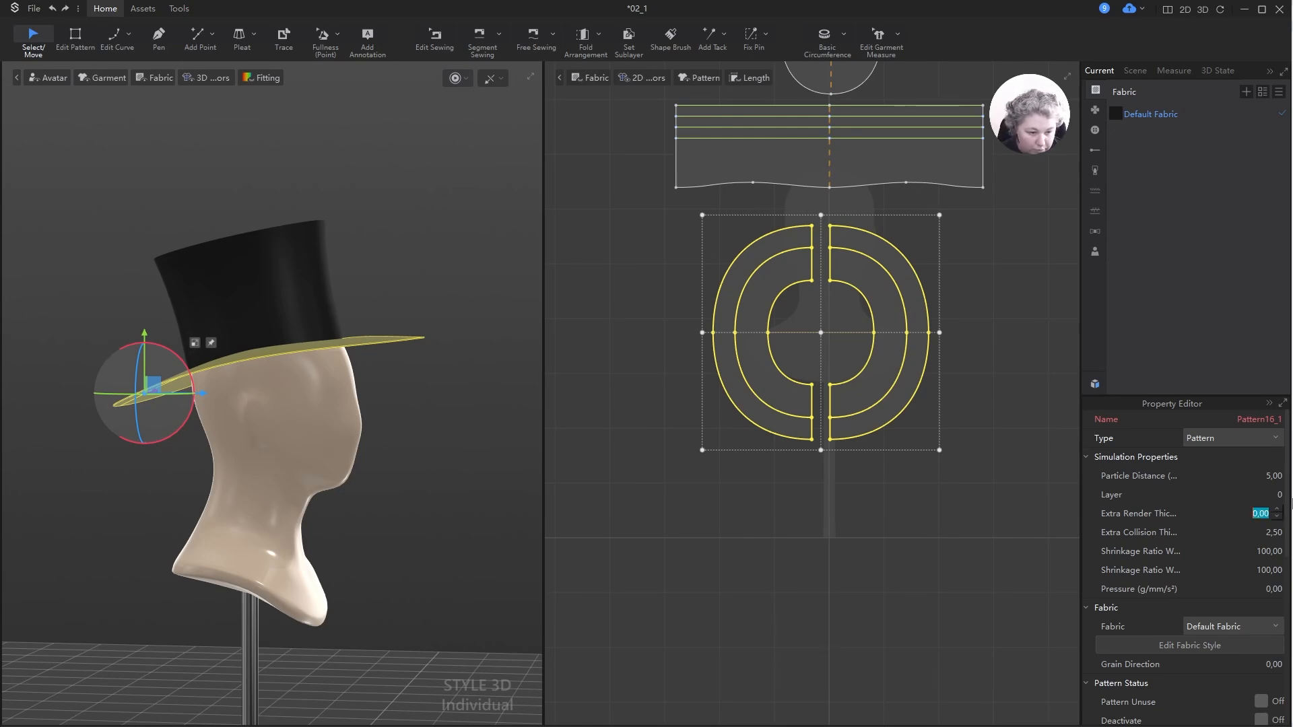
type("2")
key("Return")
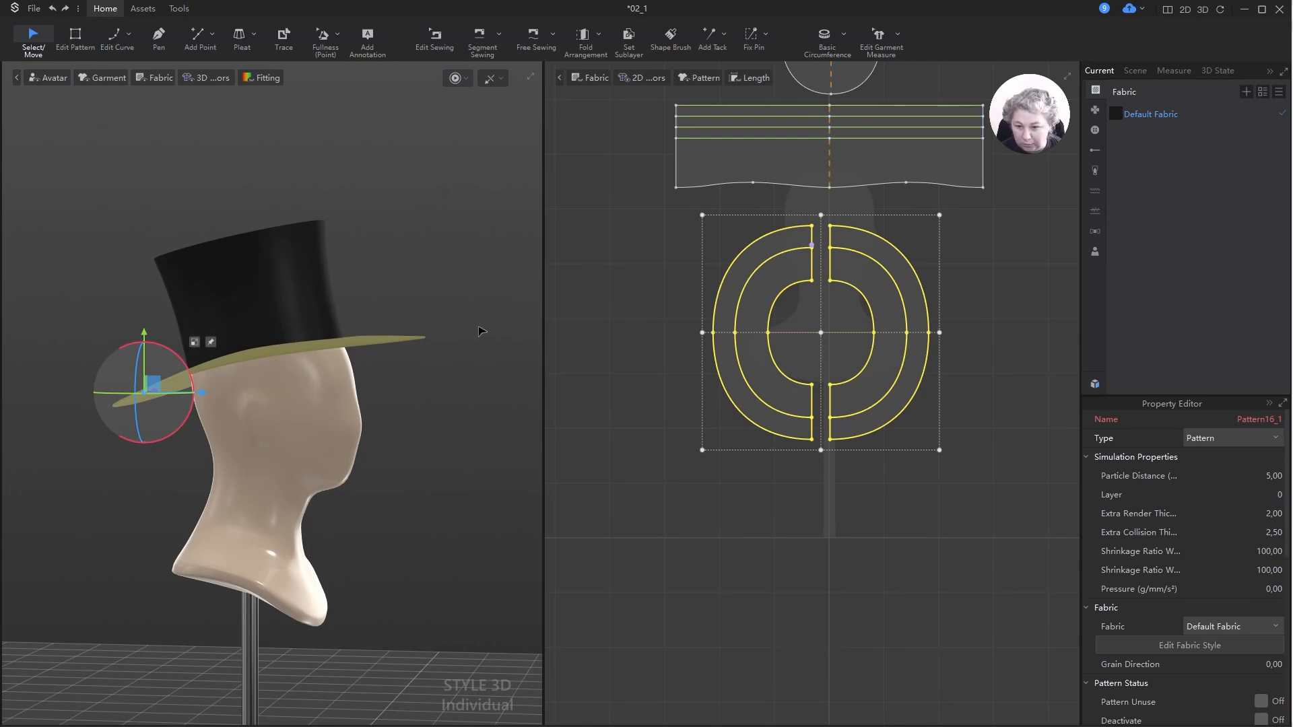
- Simulate the thickened brim briefly, deselect the pieces, and inspect the brim edge and crown in 3D
scroll(471, 370, "up", 5)
key("space")
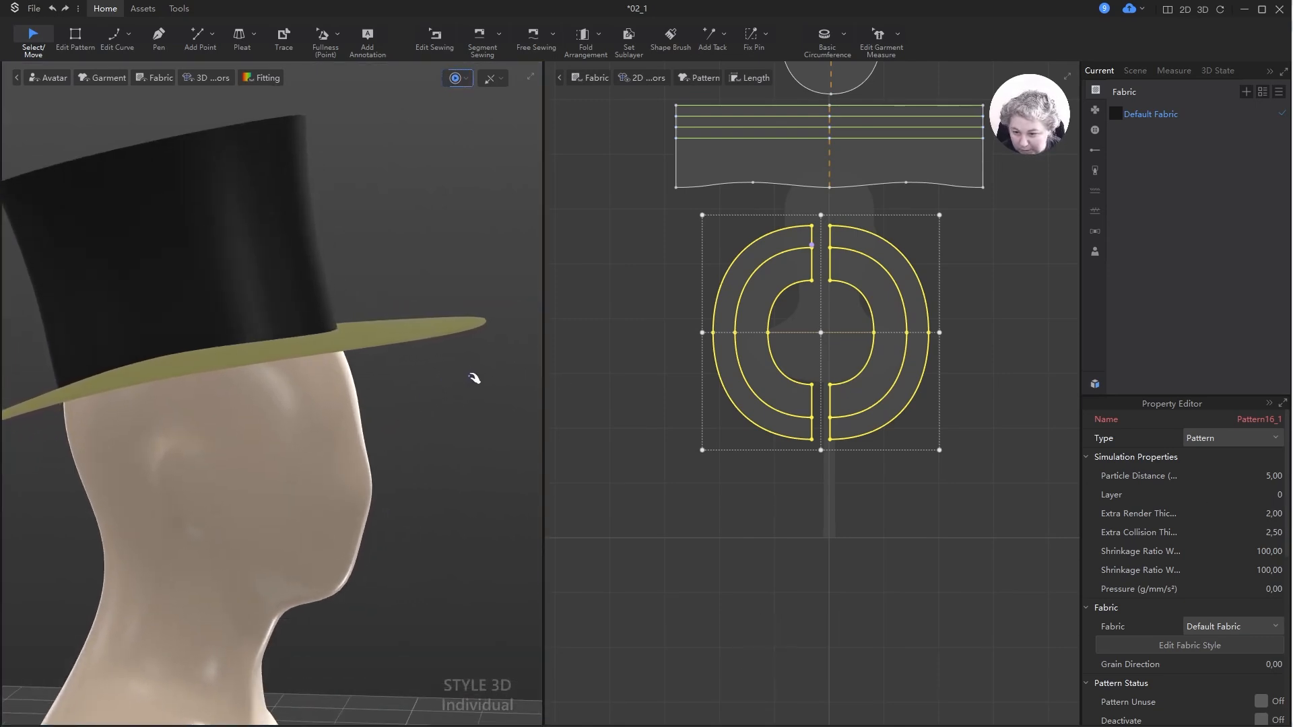
key("space")
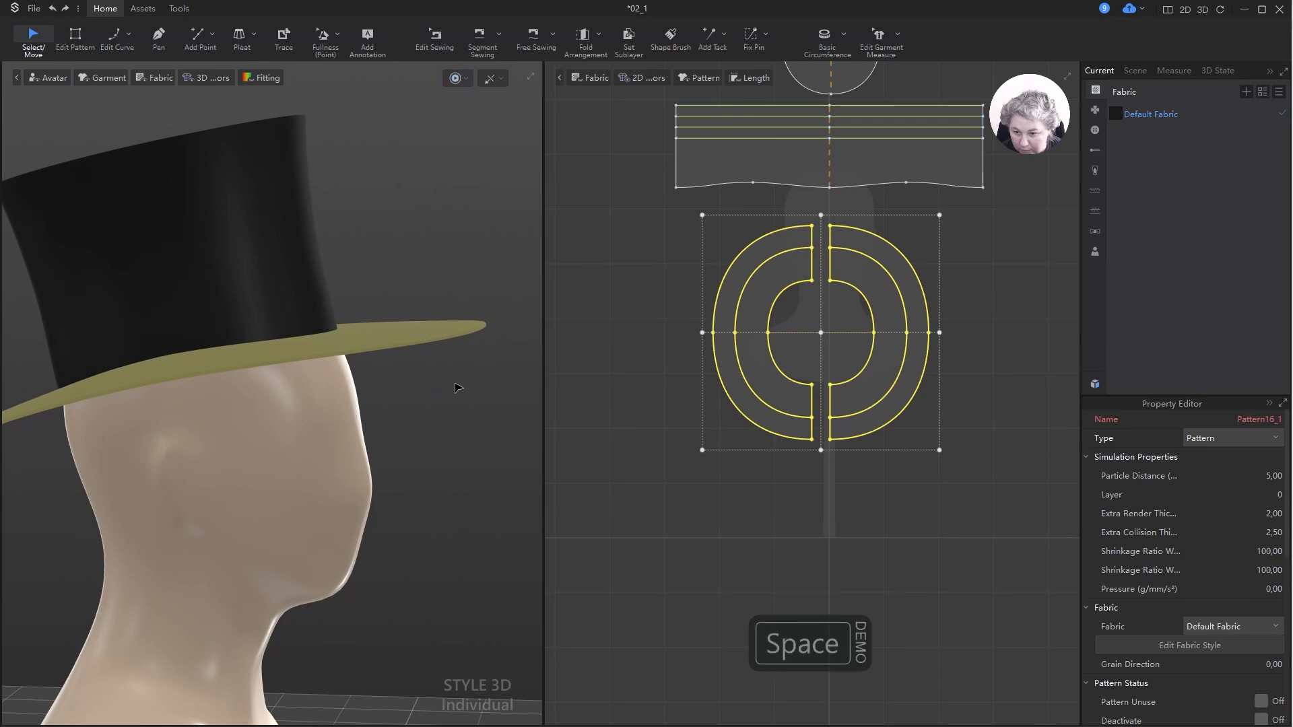
left_click(459, 388)
right_click_drag(410, 392, 457, 389)
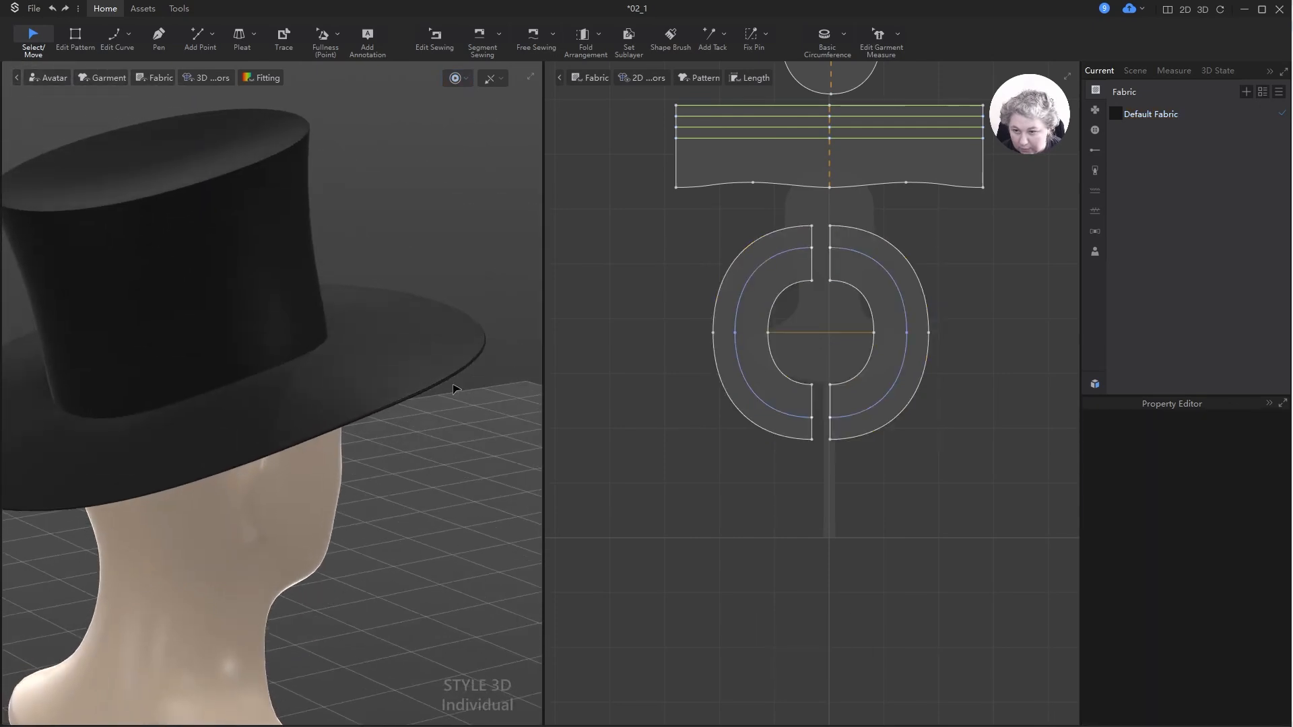
right_click_drag(329, 239, 389, 209)
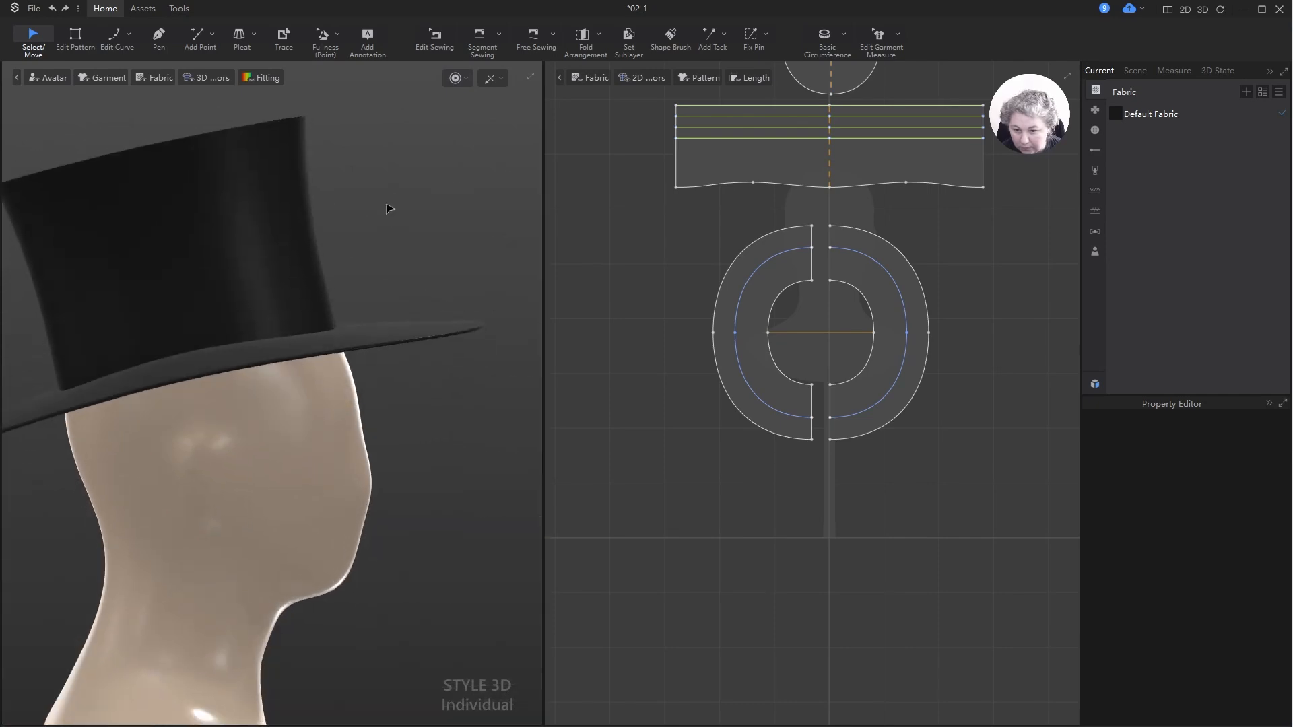
- Set the thickness of Default Fabric to 1 mm in its physical properties and run the simulation
left_click(1149, 115)
left_click(1272, 715)
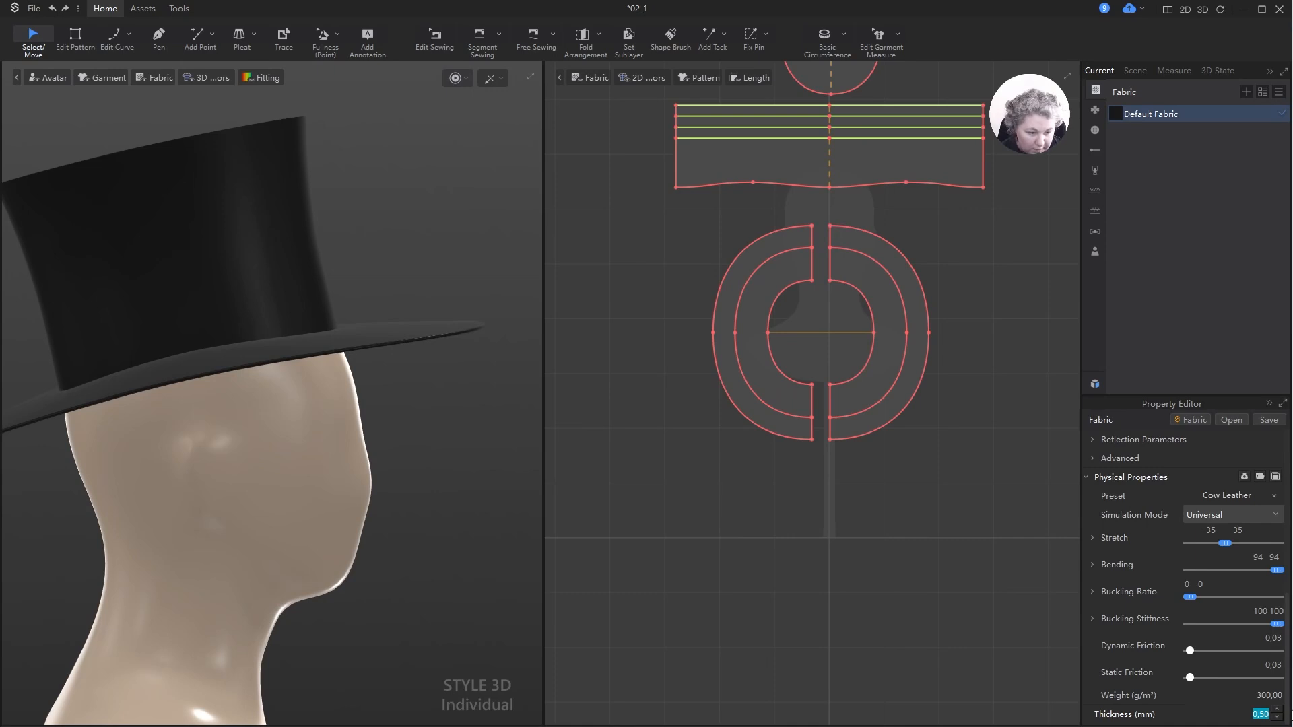
type("1")
key("Return")
key("space")
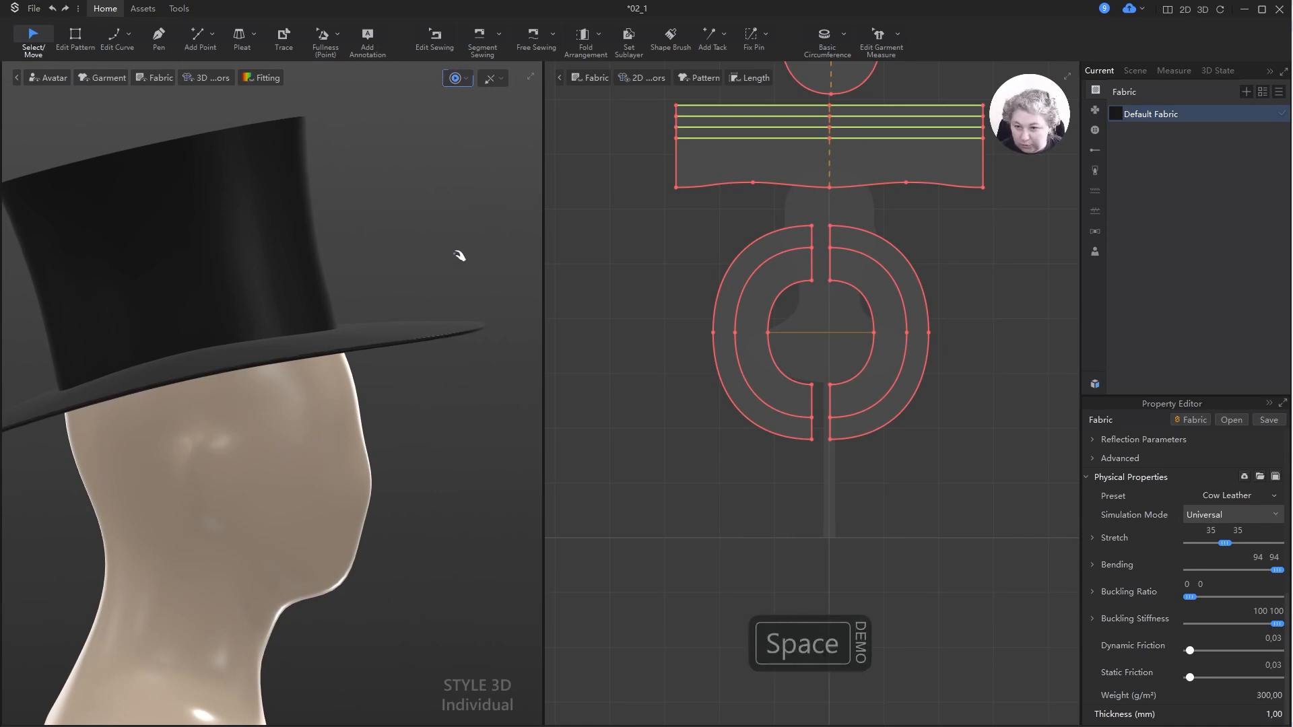
- Examine the simulated hat with the thicker fabric in 3D from the side and back, checking the brim and crown
right_click_drag(462, 289, 711, 305)
scroll(364, 356, "down", 4)
left_click_drag(431, 387, 497, 343, "alt")
right_click_drag(486, 350, 482, 327)
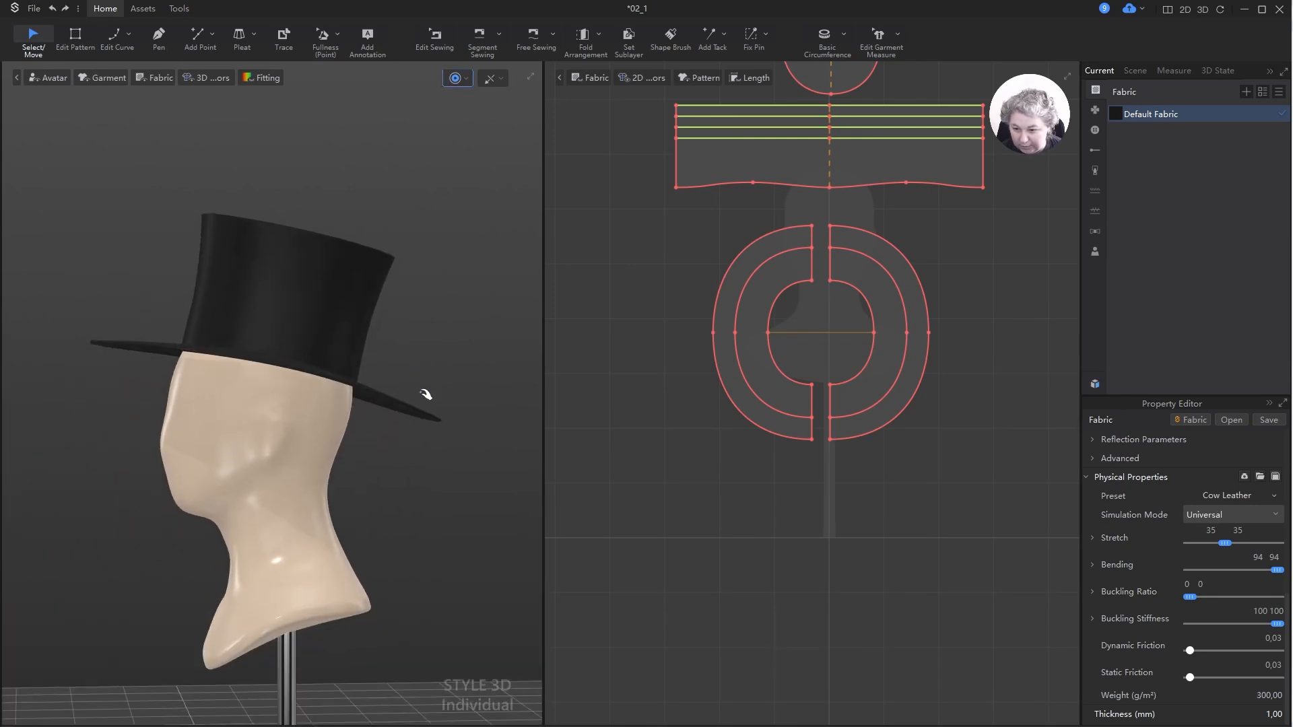
right_click_drag(391, 323, 315, 386)
right_click_drag(473, 386, 477, 300)
key("space")
scroll(442, 366, "up", 3)
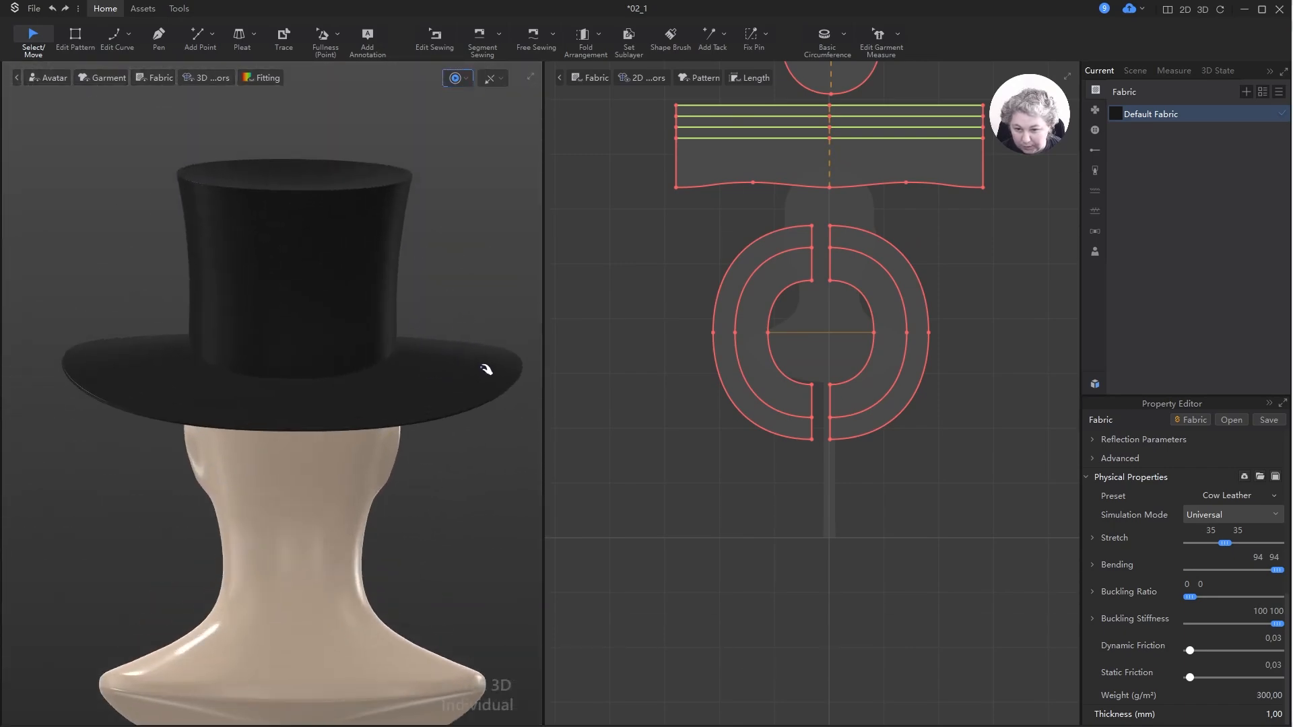
right_click_drag(495, 360, 807, 330)
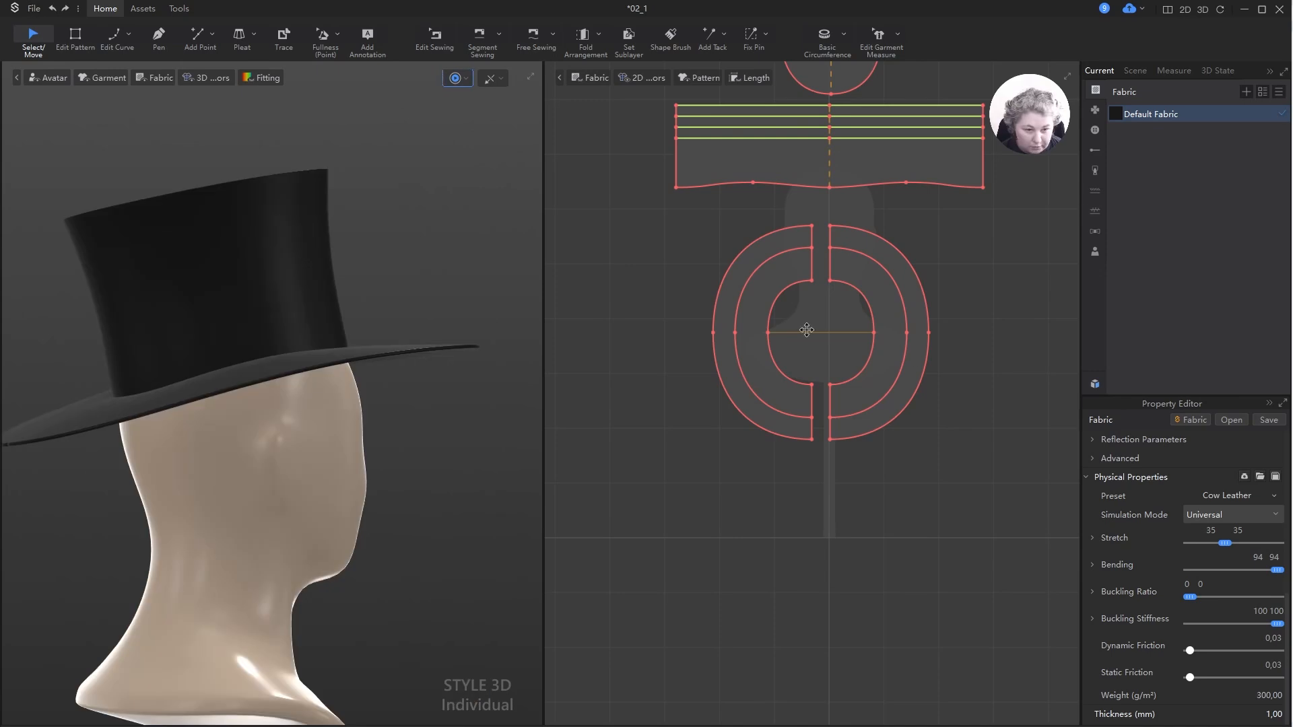
- Set the extra render thickness of the brim pattern pieces to 0, stop the simulation and inspect the brim edge in 3D
left_click_drag(671, 227, 1044, 449)
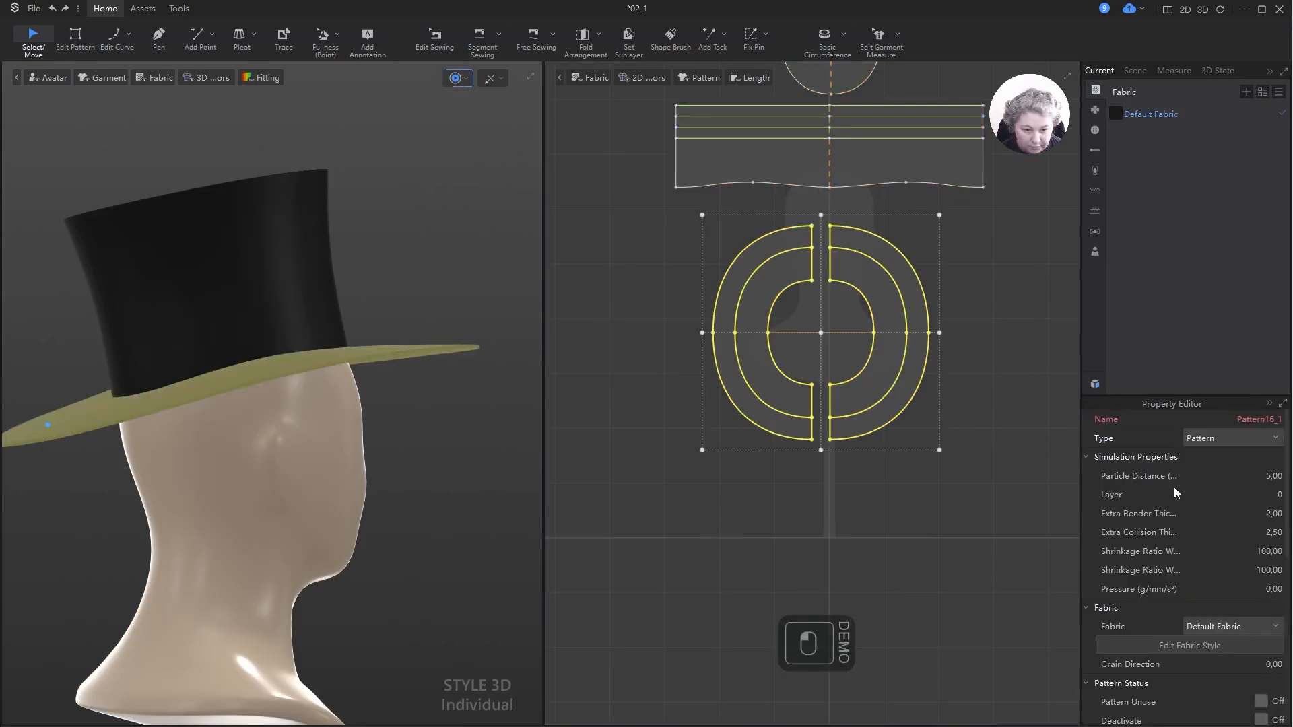
double_click(1259, 513)
type("0")
key("Return")
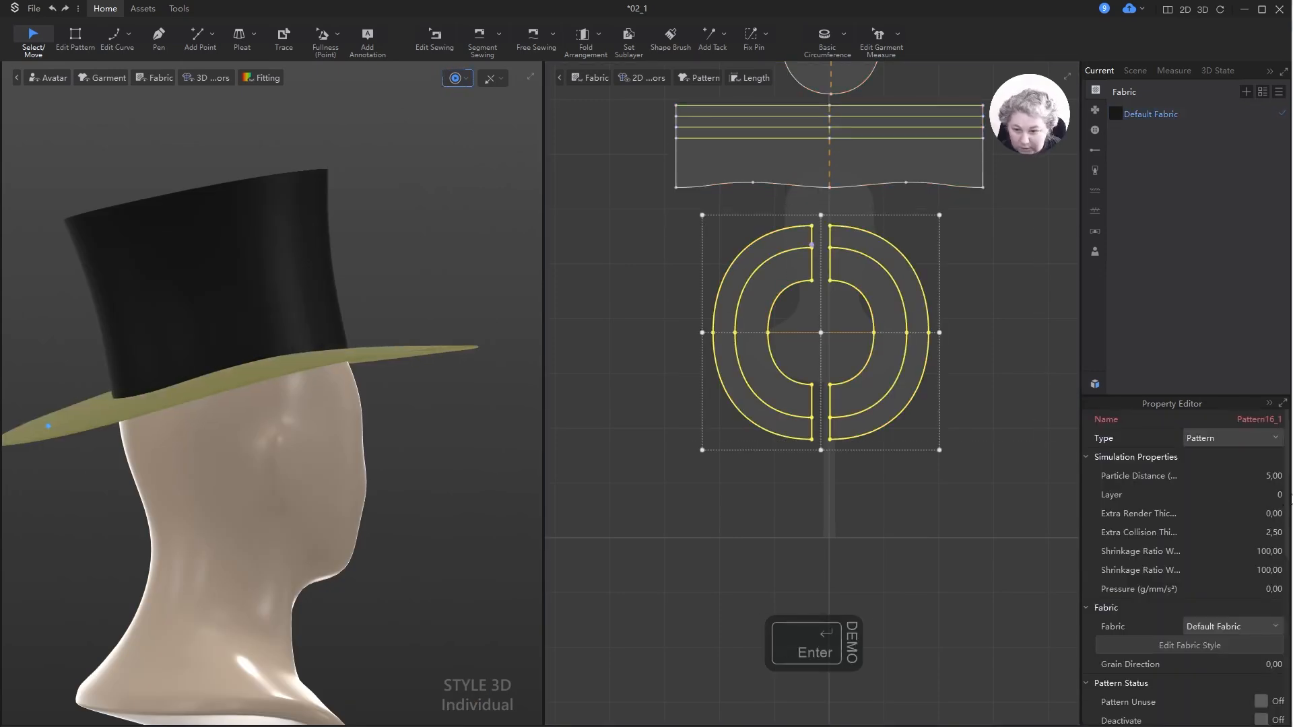
left_click(424, 288)
key("space")
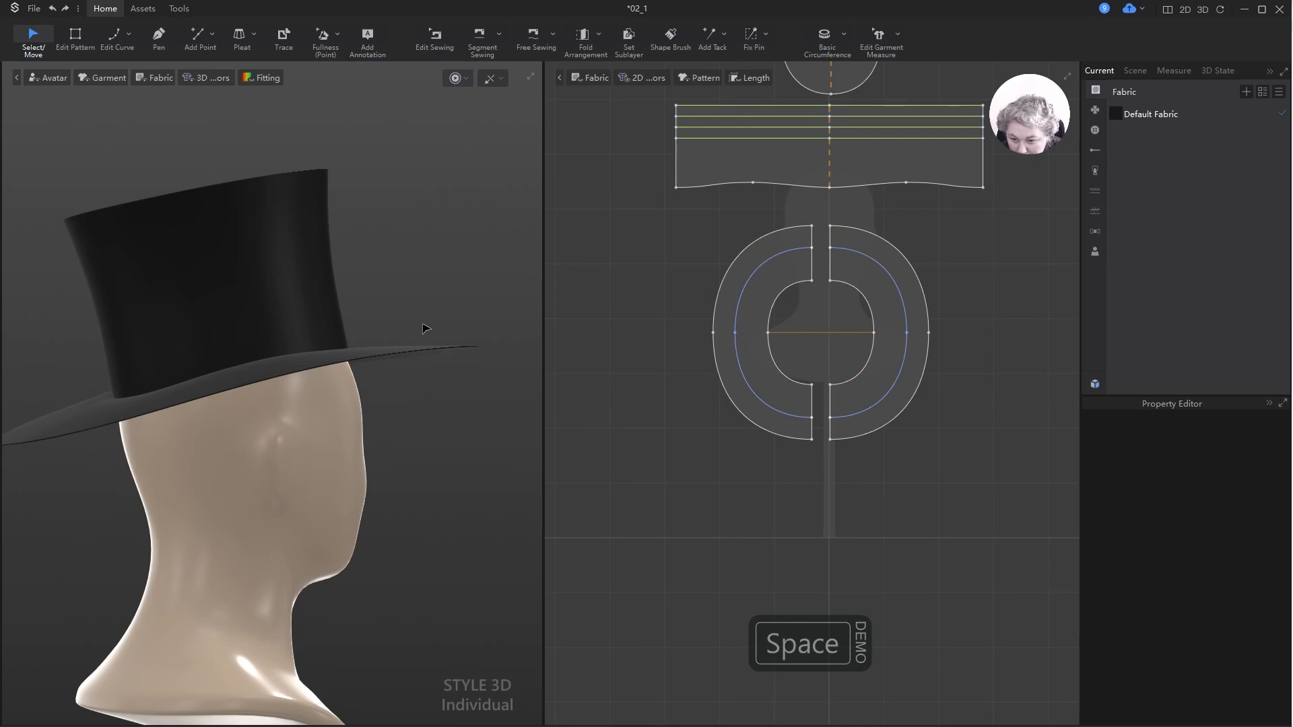
right_click_drag(426, 329, 446, 326)
scroll(446, 323, "up", 5)
left_click_drag(513, 338, 450, 350, "alt")
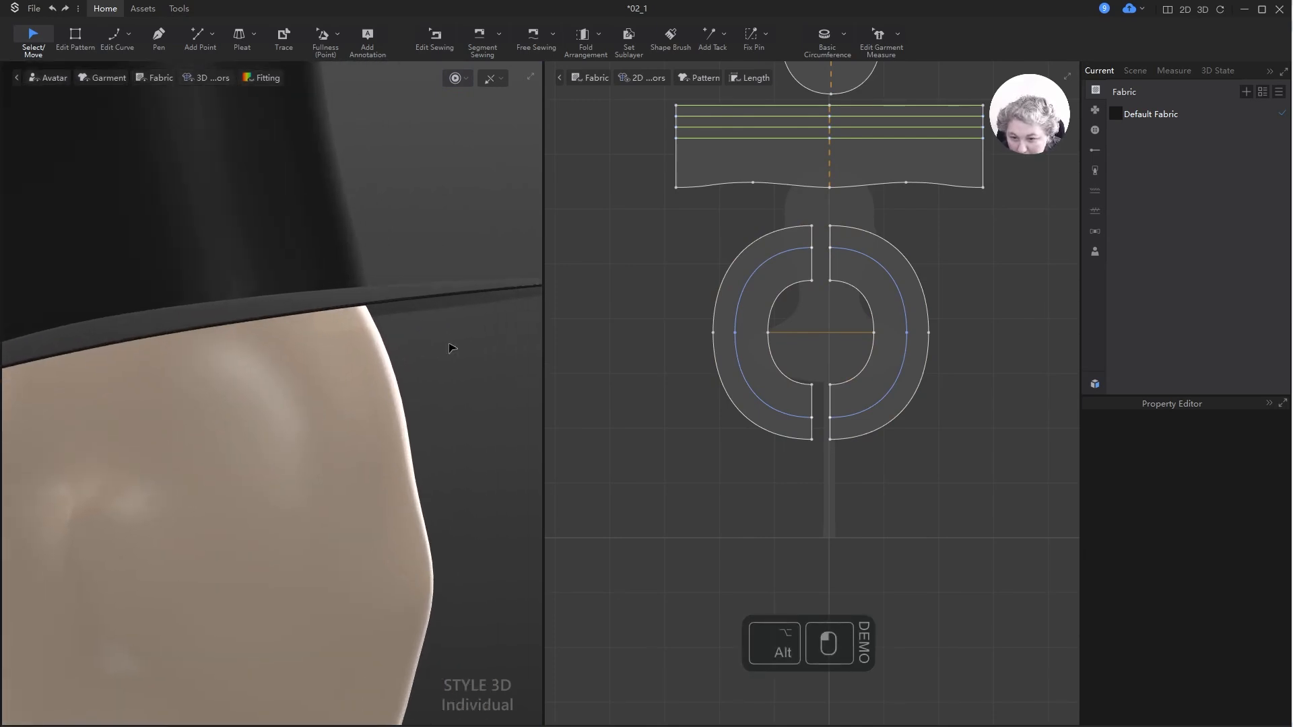
right_click_drag(450, 350, 428, 380)
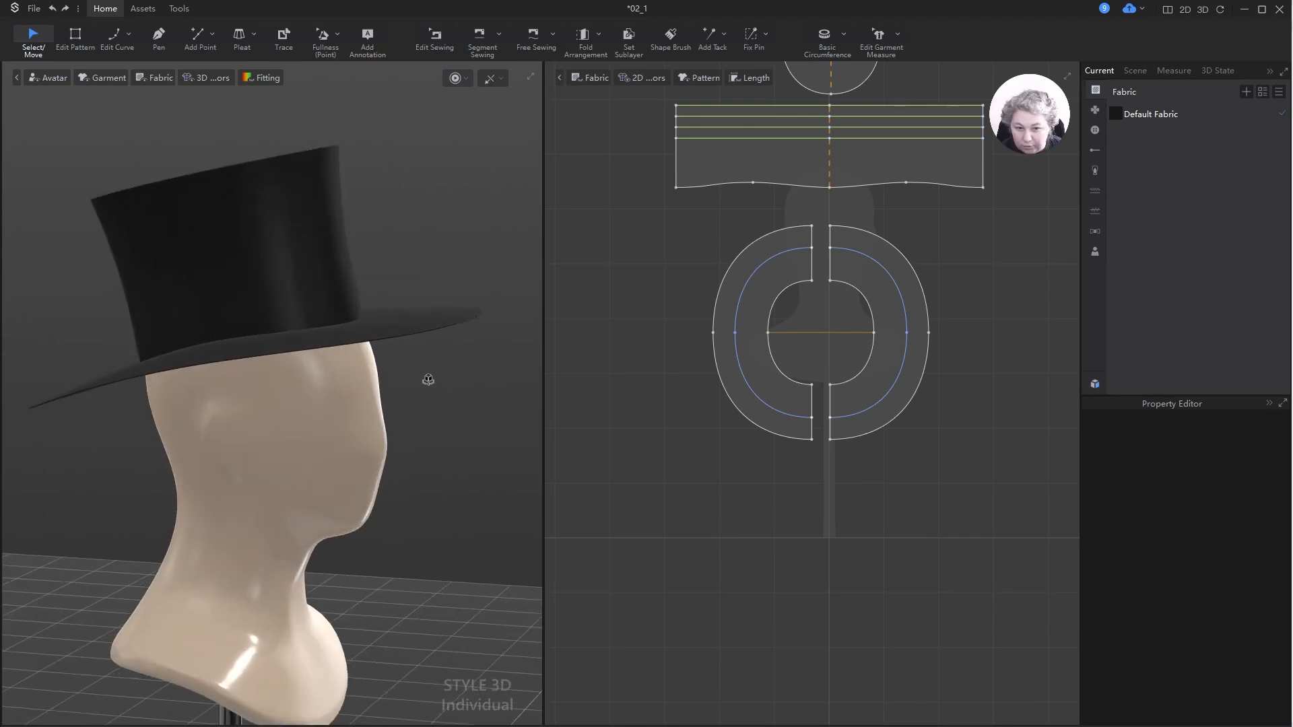
- Add one internal isoline to the crown side piece, spaced 10 cm from its upper edge, with Use Extend on
scroll(771, 185, "down", 3)
scroll(771, 185, "up", 4)
key("z")
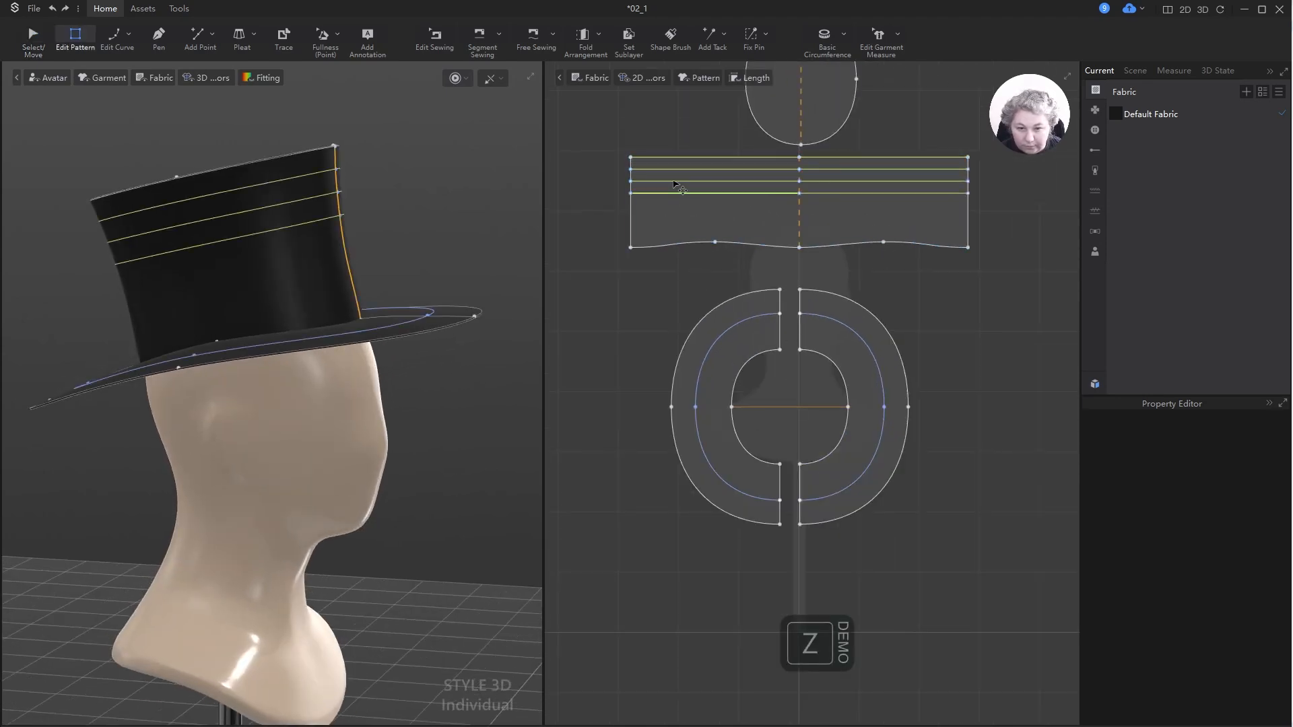
right_click(677, 158)
left_click(729, 240)
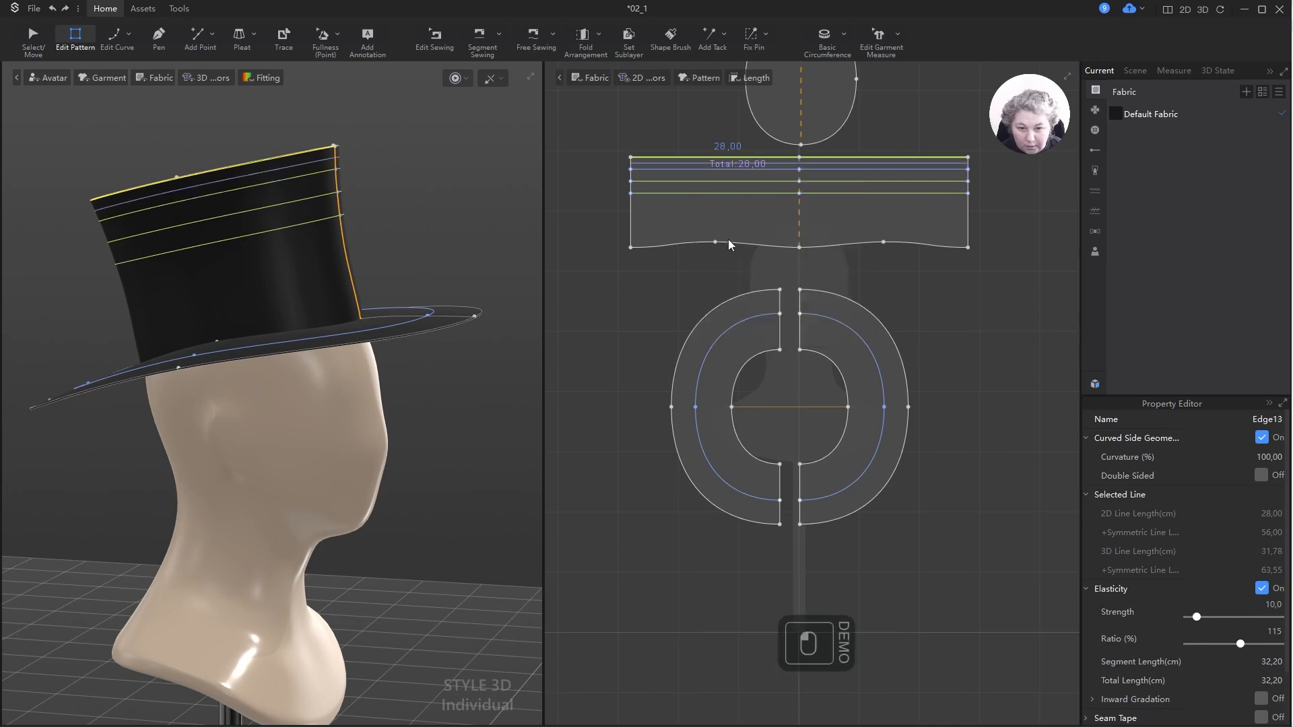
double_click(703, 321)
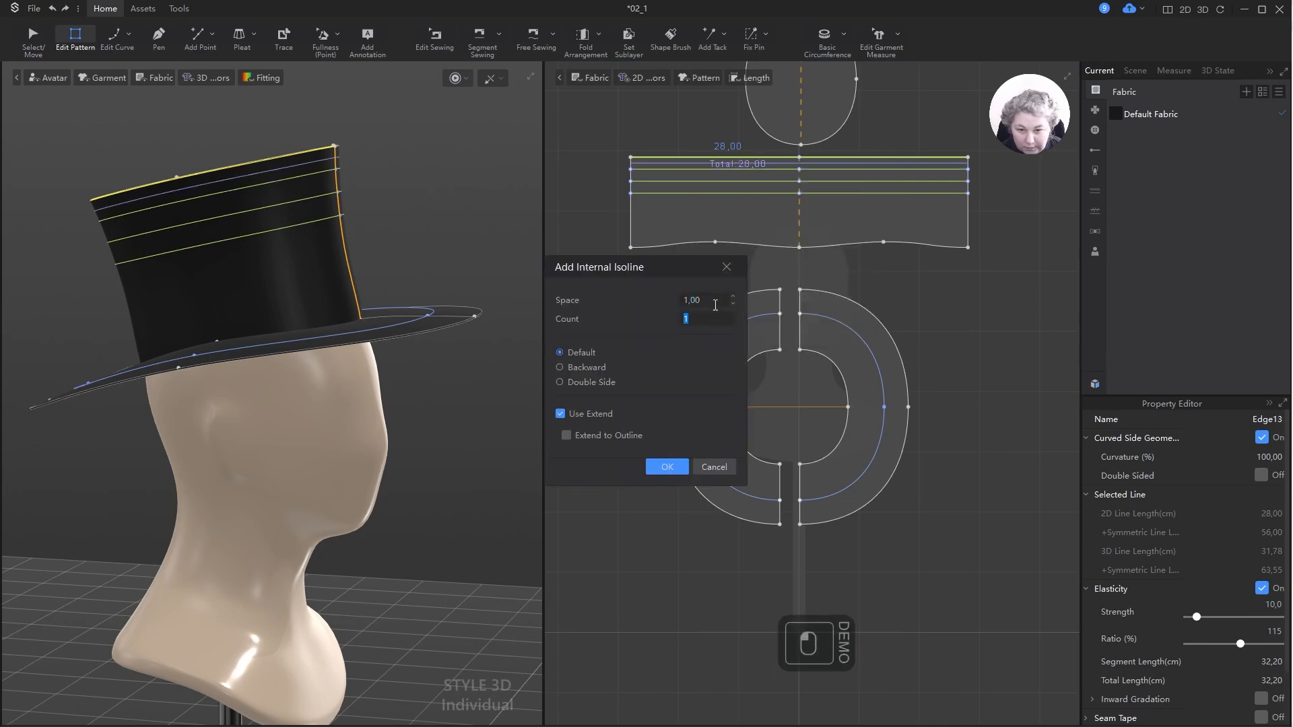
scroll(732, 300, "up", 9)
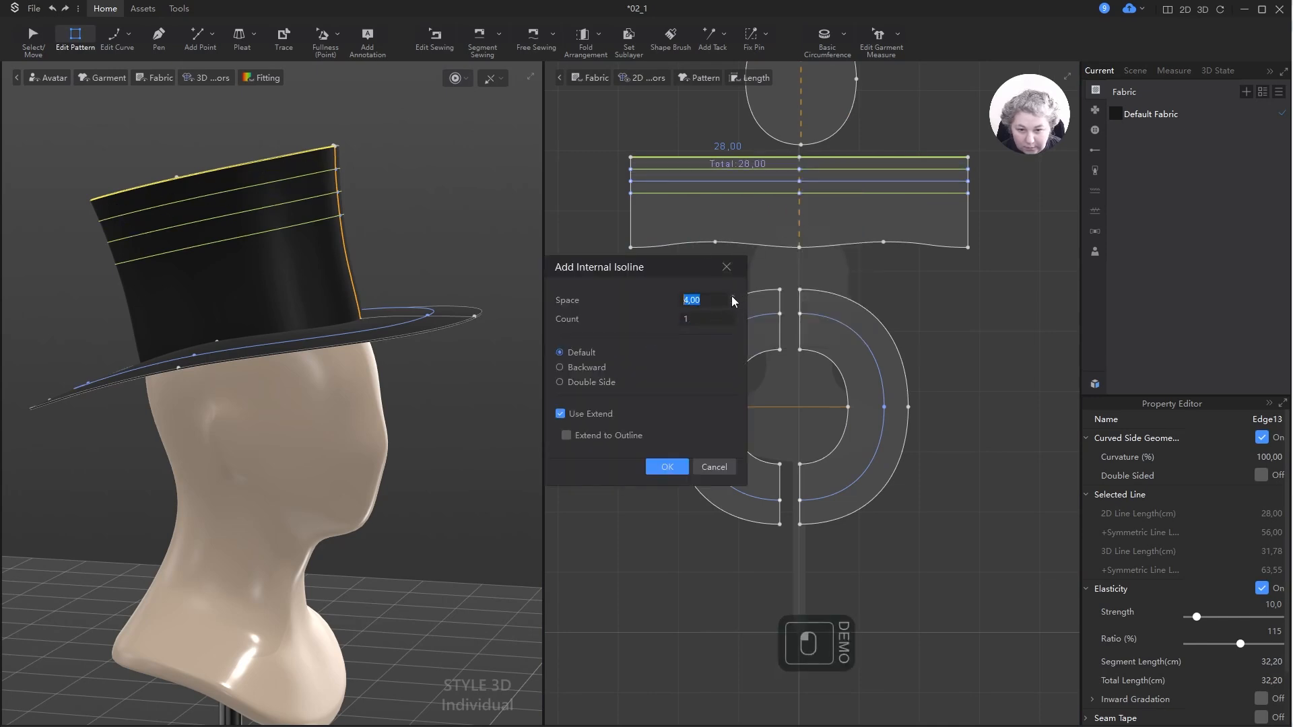
scroll(733, 300, "up", 2)
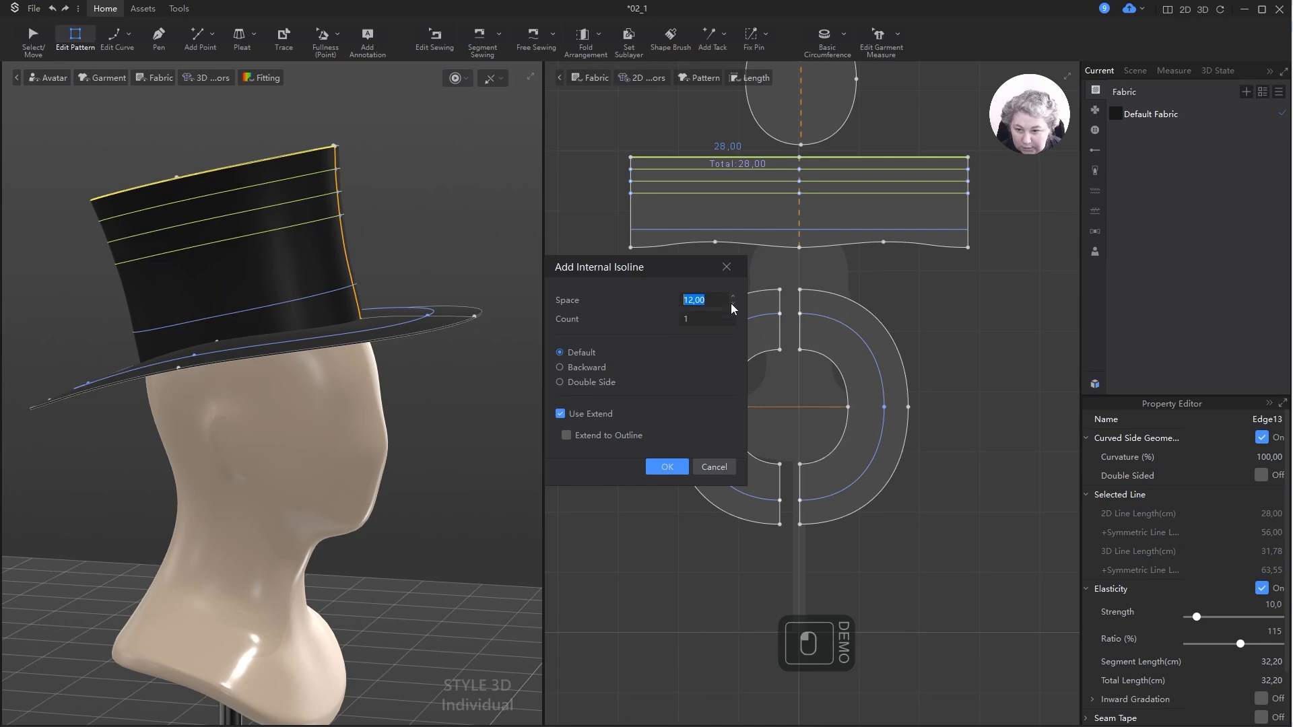
left_click(733, 321)
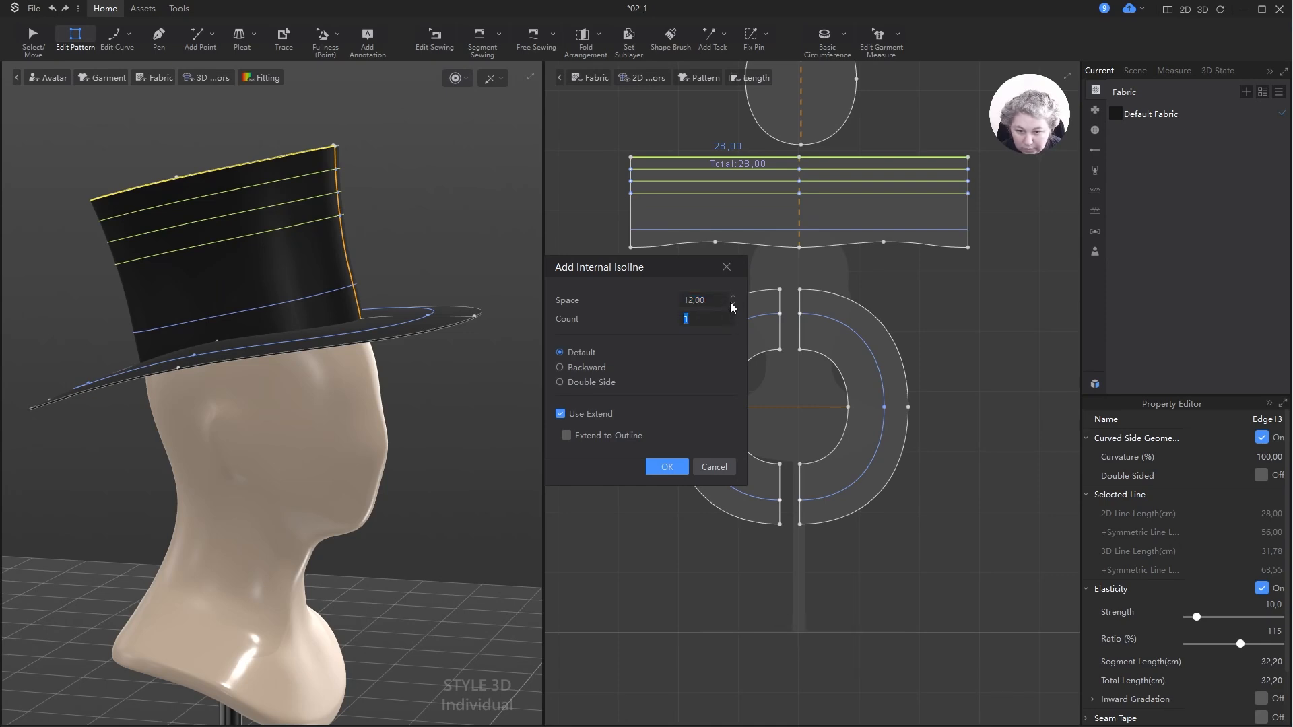
scroll(733, 302, "down", 1)
scroll(733, 303, "down", 1)
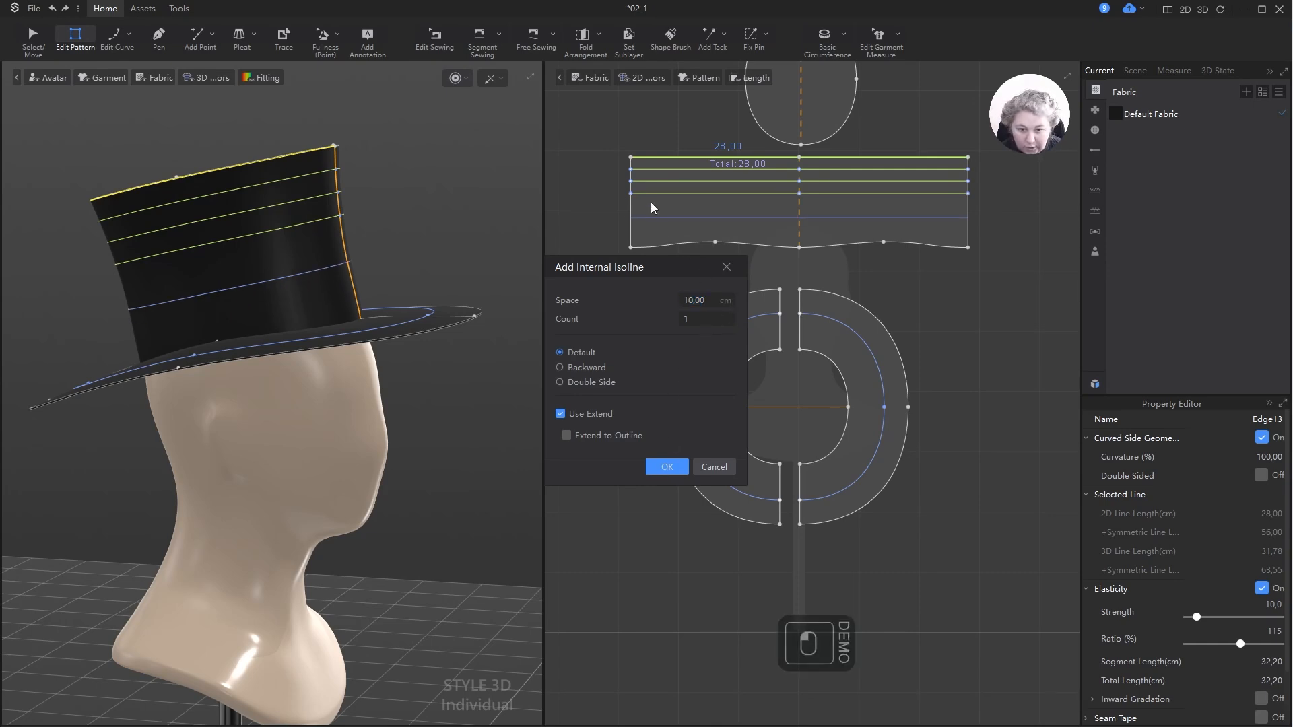
left_click(585, 178)
- Duplicate the crown side piece and move the copy to empty space beside the oval crown top piece
scroll(680, 236, "down", 5)
key("a")
scroll(759, 236, "up", 4)
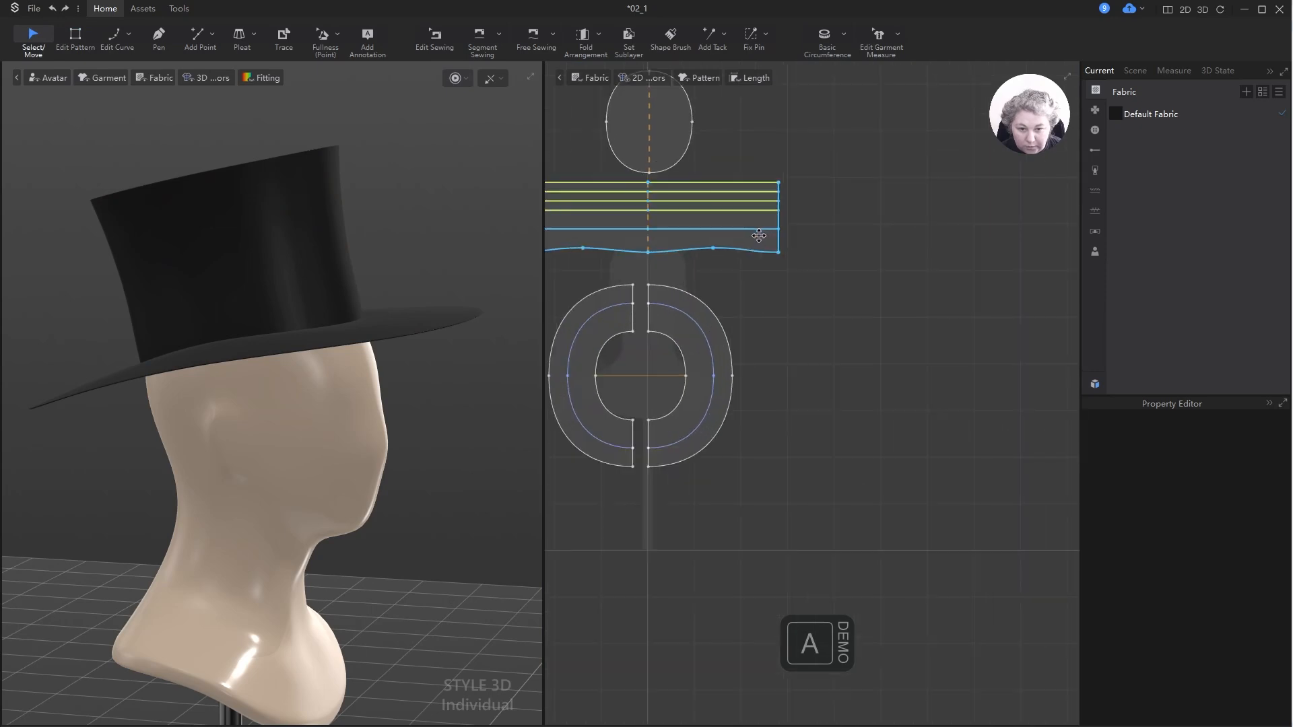
left_click(759, 235)
key("ctrl+c")
key("ctrl+v")
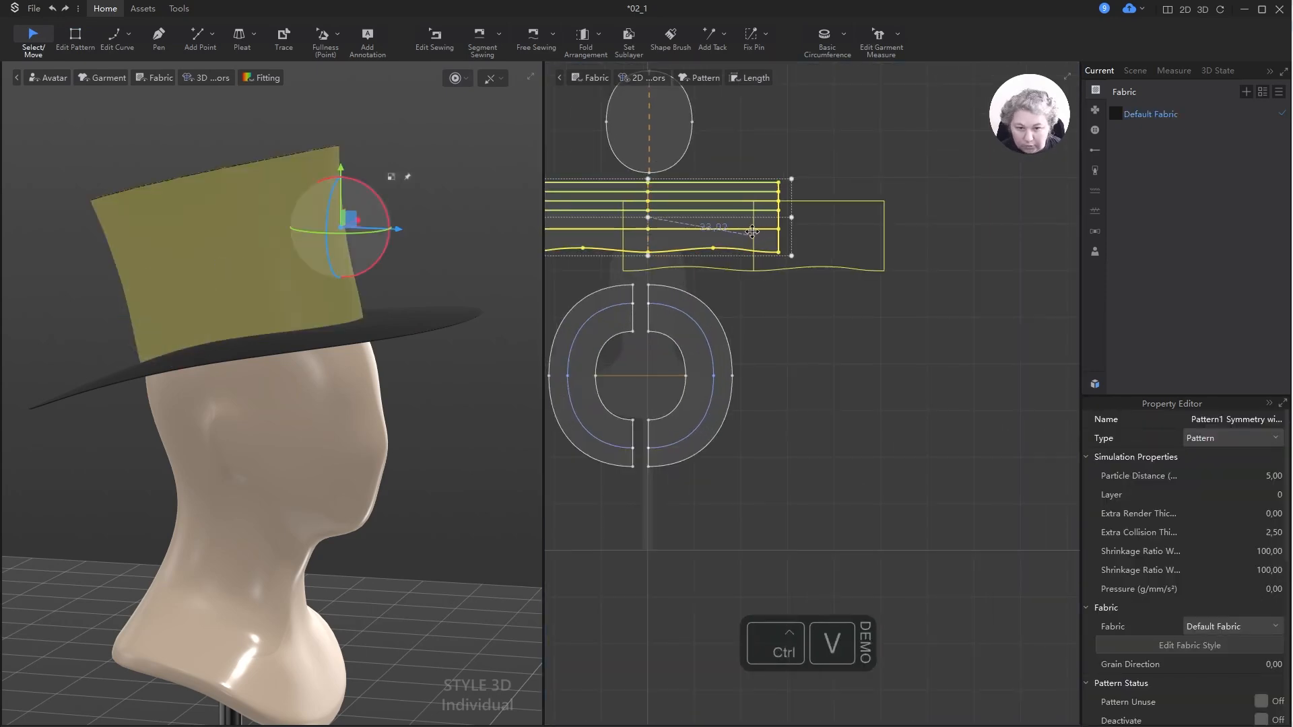
left_click(648, 218)
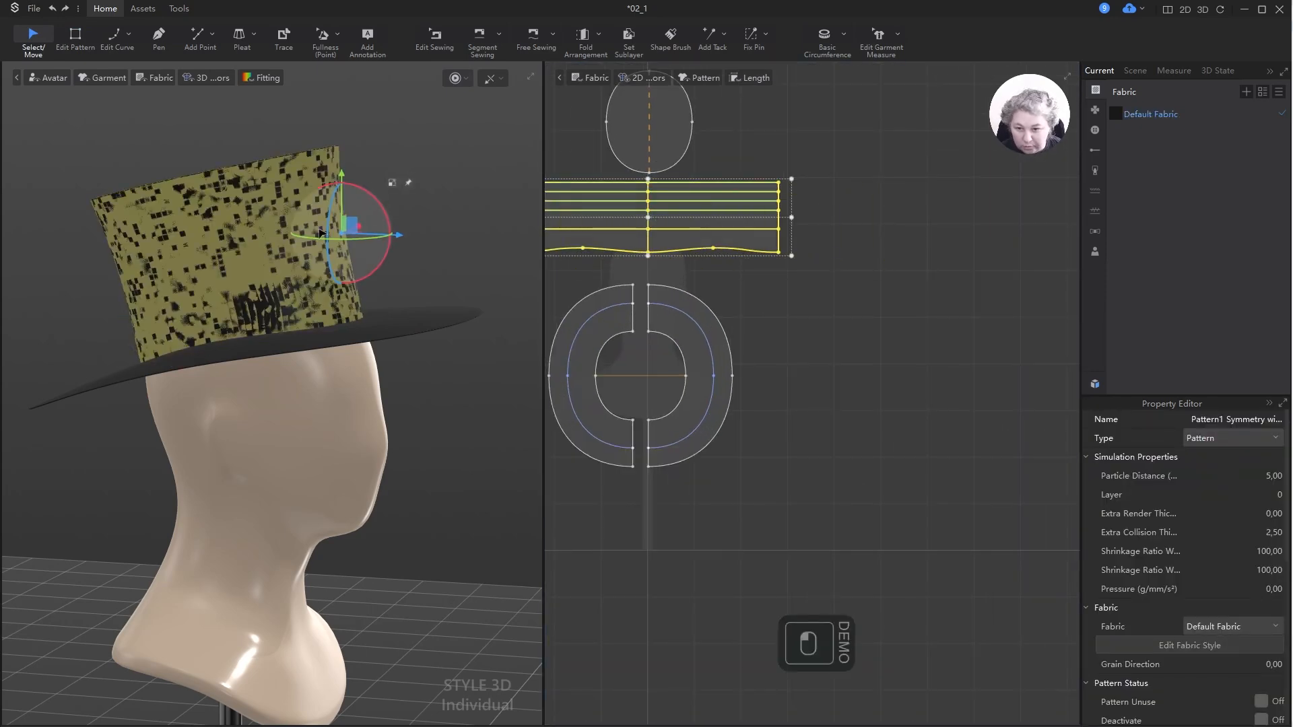
scroll(967, 246, "down", 5)
scroll(878, 233, "up", 4)
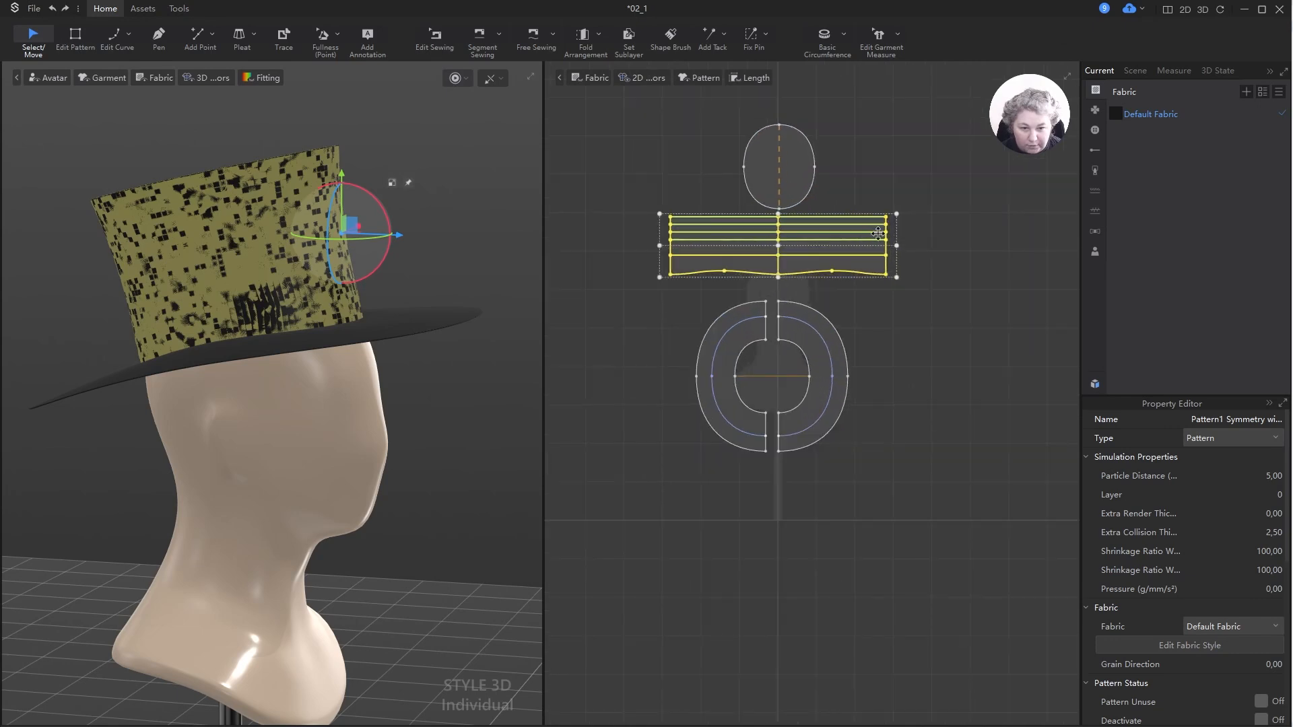
left_click_drag(861, 264, 1050, 163)
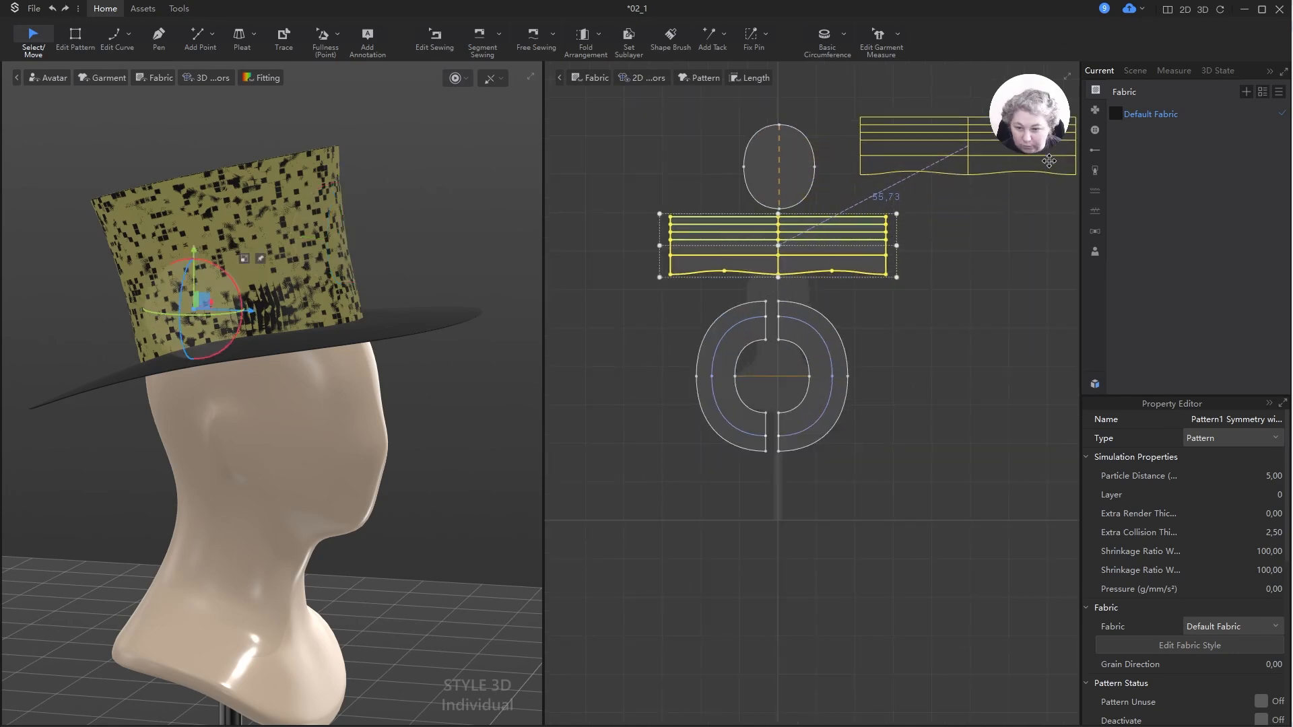
- Cut the copied crown side piece along its lowest internal line
scroll(800, 224, "down", 4)
scroll(837, 202, "up", 6)
key("z")
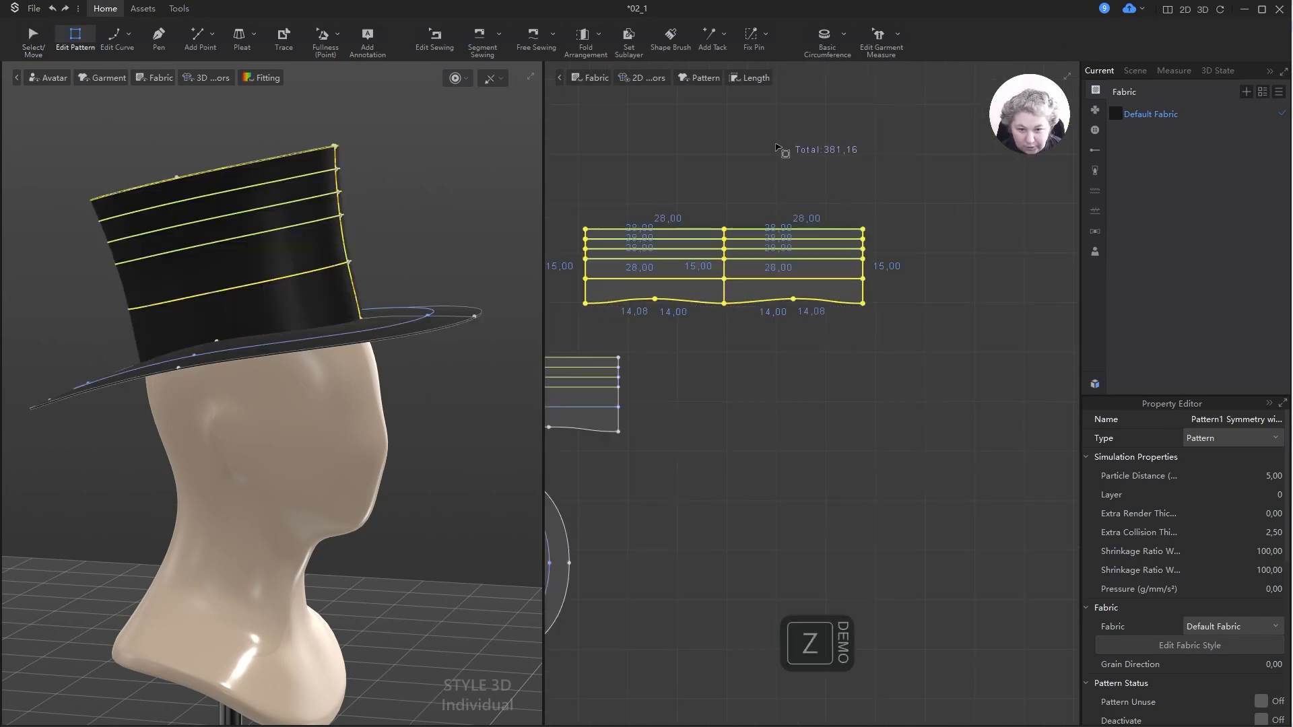
left_click(708, 268)
left_click(696, 279)
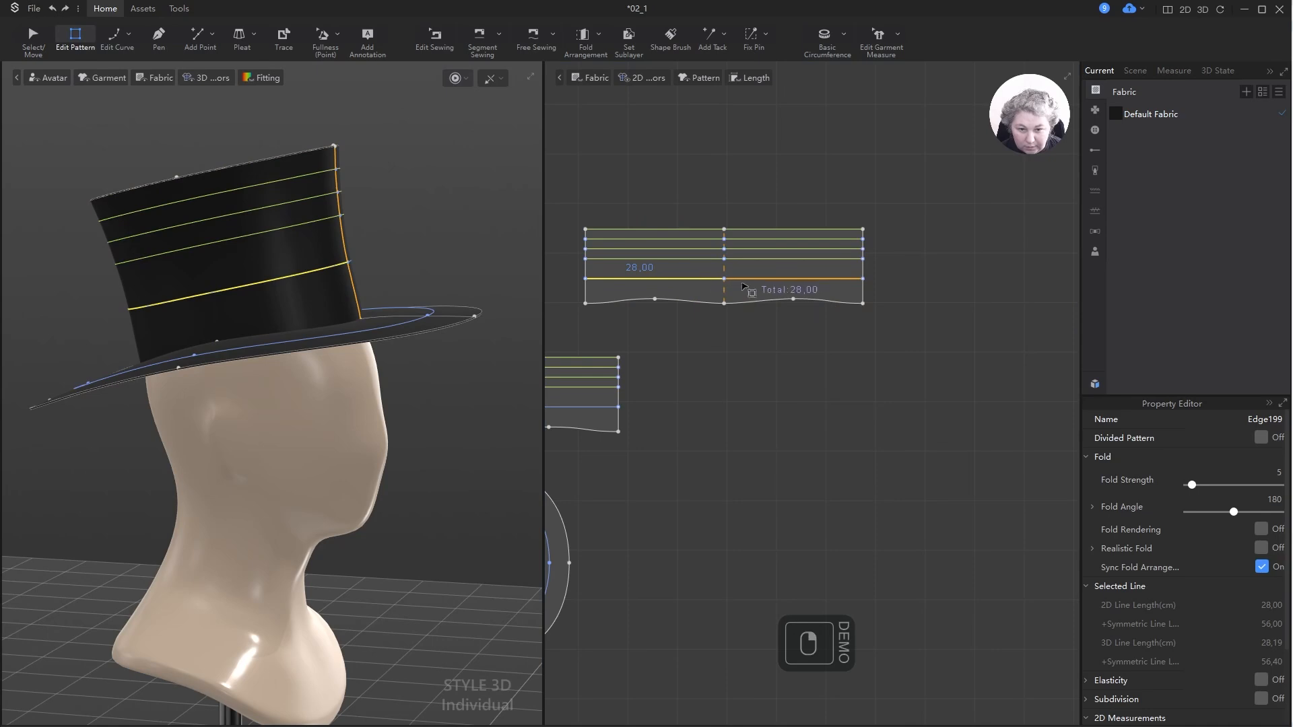
left_click(874, 144)
scroll(779, 271, "up", 5)
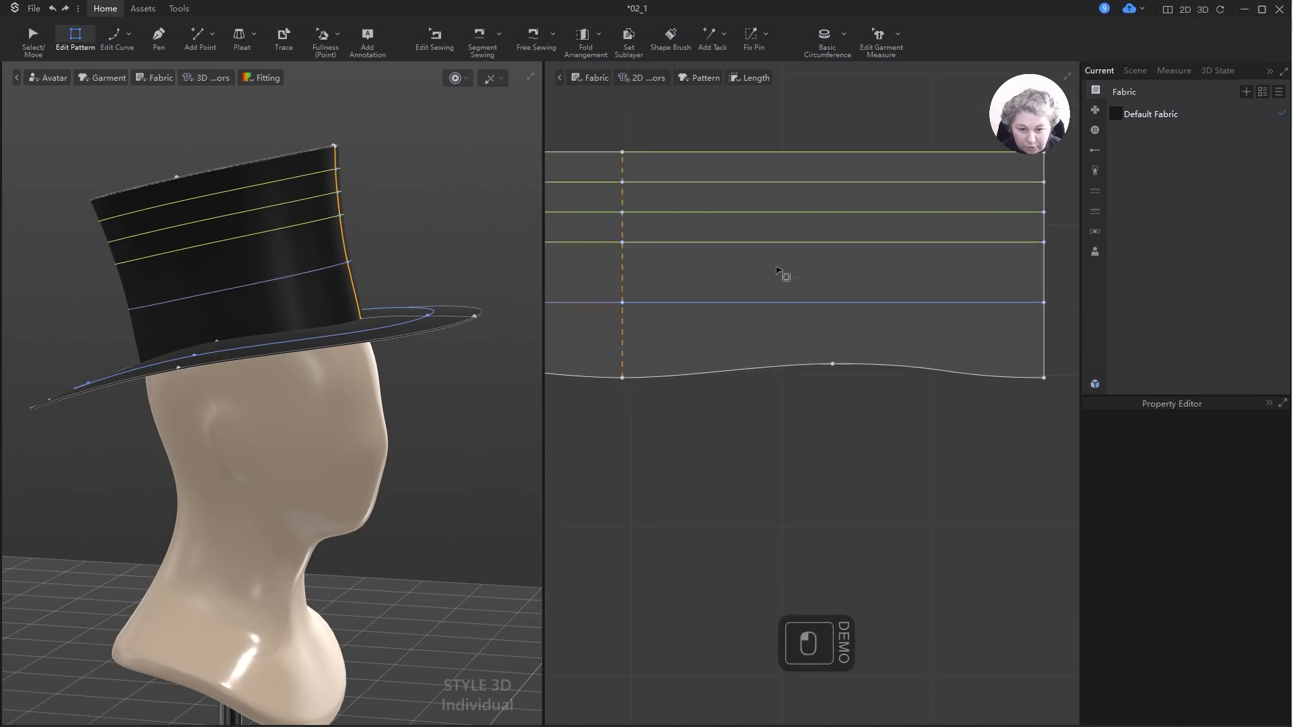
left_click(783, 304)
right_click(784, 304)
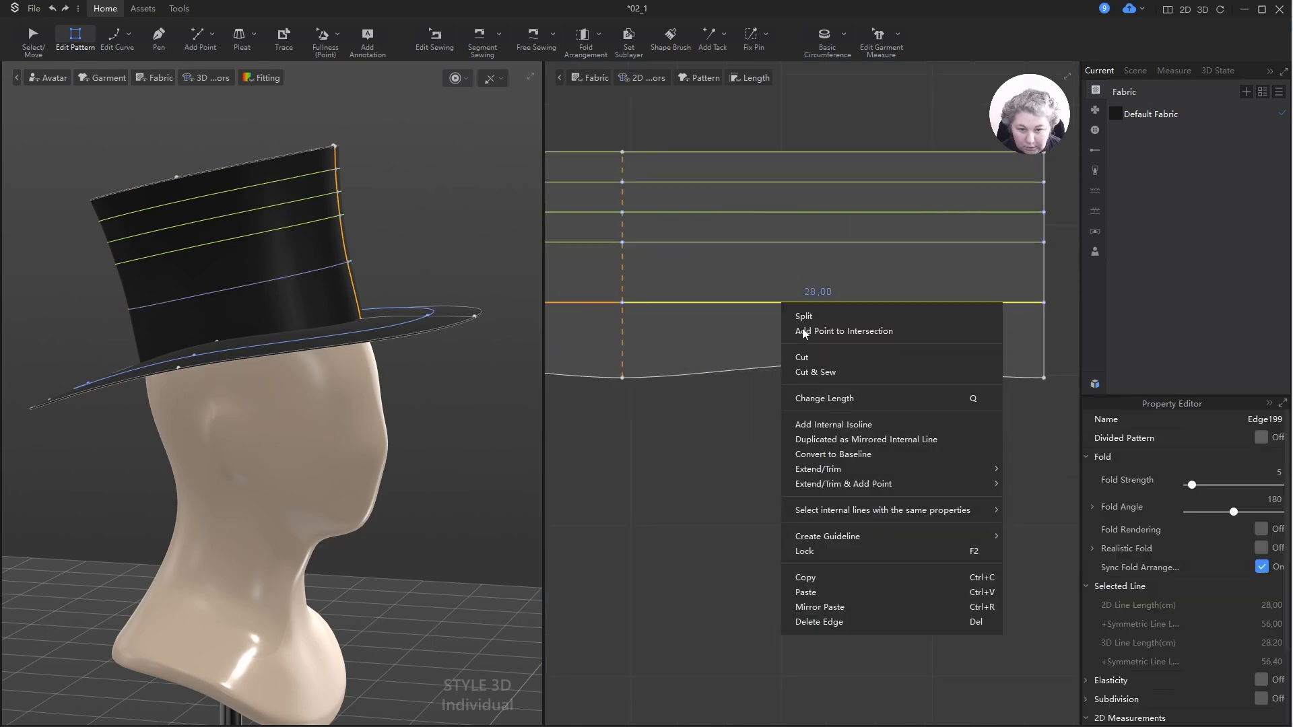
left_click(811, 354)
- Delete the upper part of the cut copy, keeping only the curved lower strip as the hat band
key("a")
left_click(811, 159)
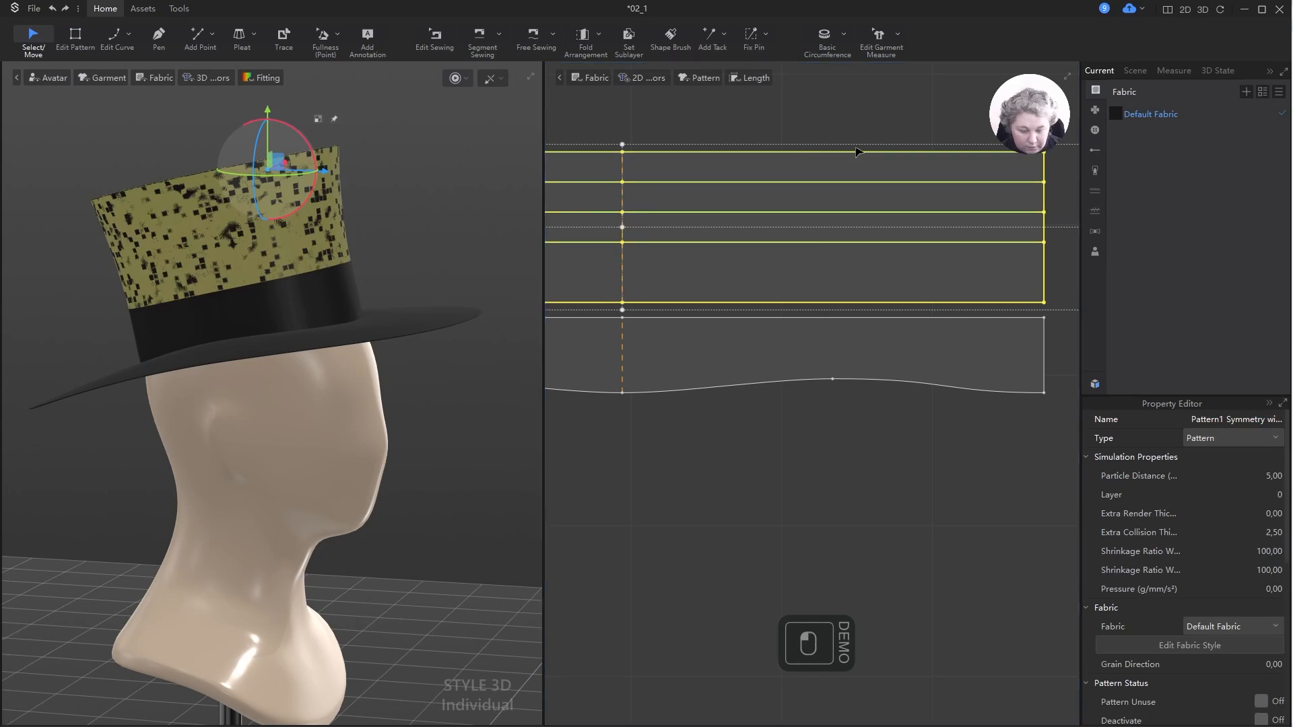
key("Delete")
- Link the hat band strip to the crown side piece with Set Sublayer so the band lies outside the crown
scroll(859, 153, "down", 7)
scroll(759, 203, "up", 3)
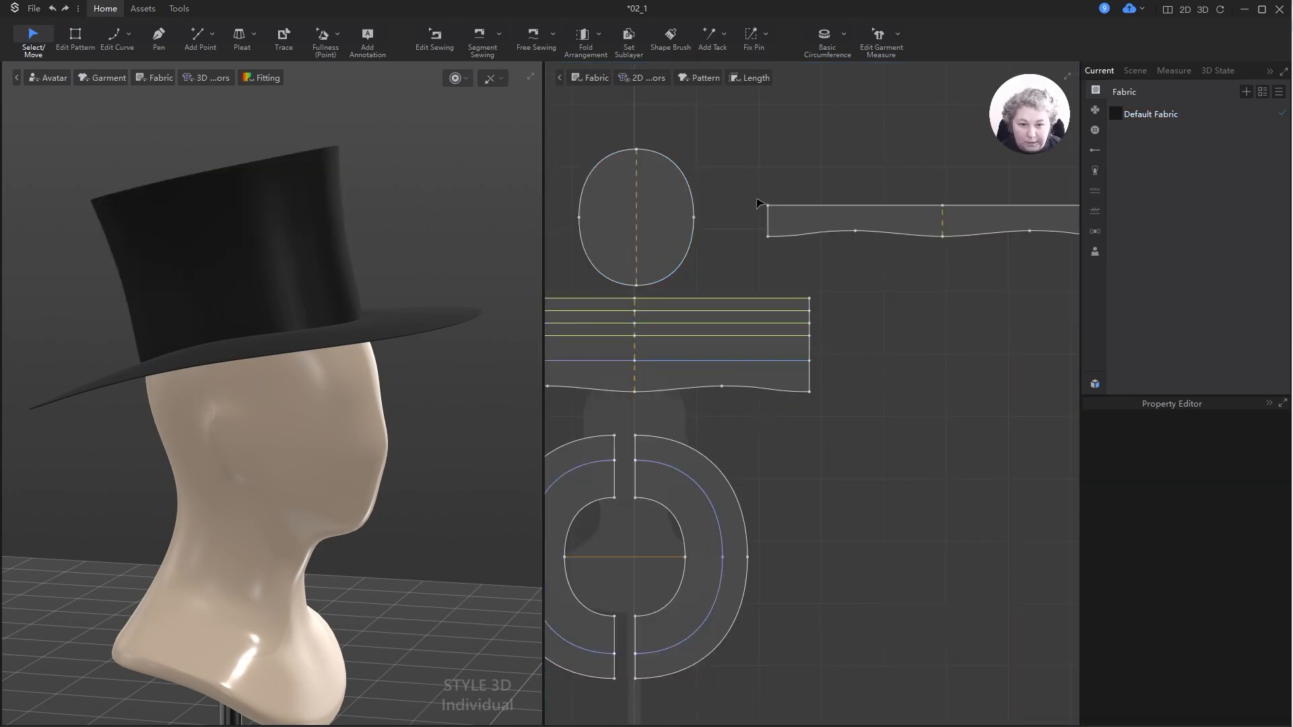
left_click(808, 217)
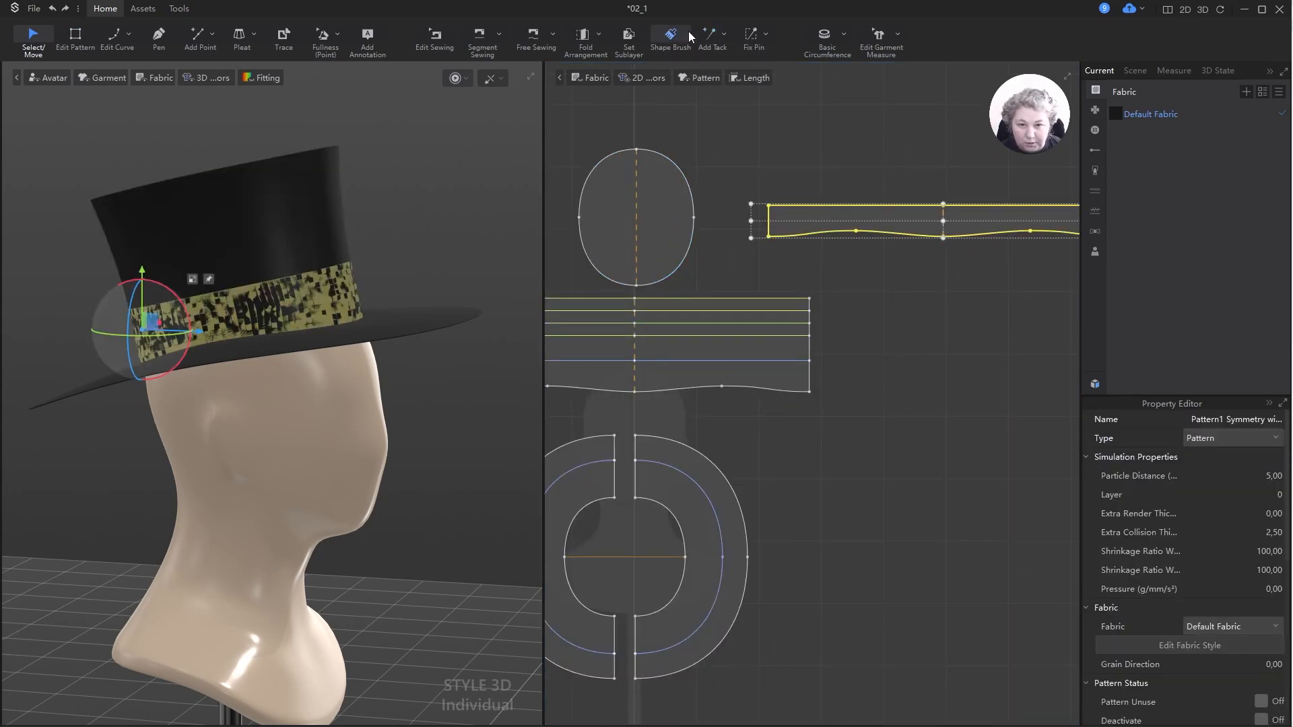
left_click(627, 38)
left_click(816, 217)
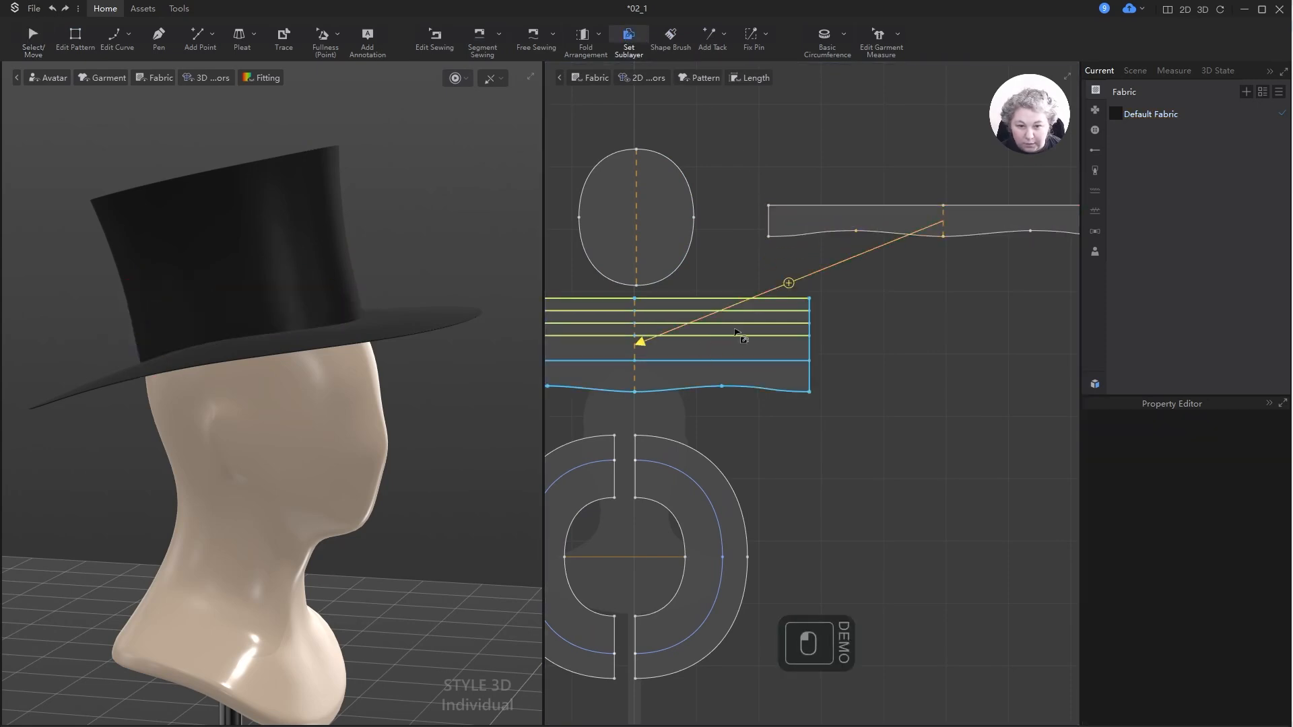
left_click(1138, 169)
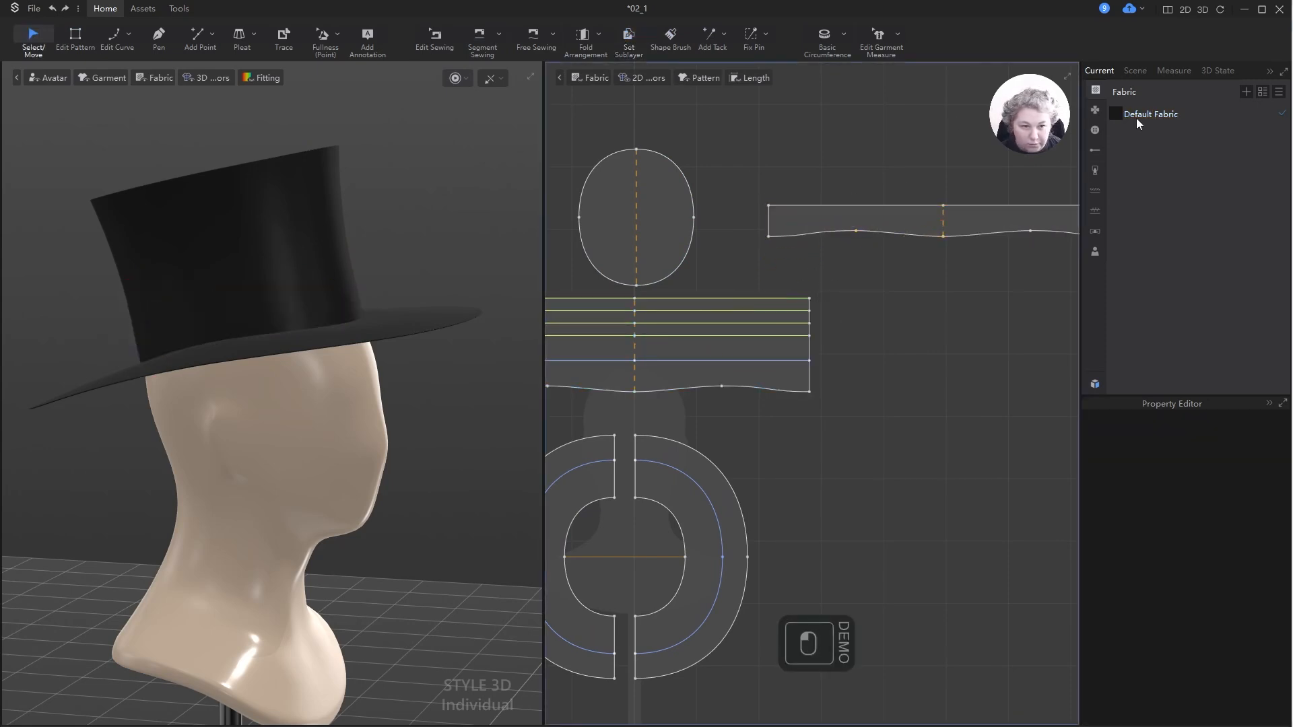
- Add a new fabric and apply it to the hat band strip
left_click(1245, 90)
left_click(1111, 134)
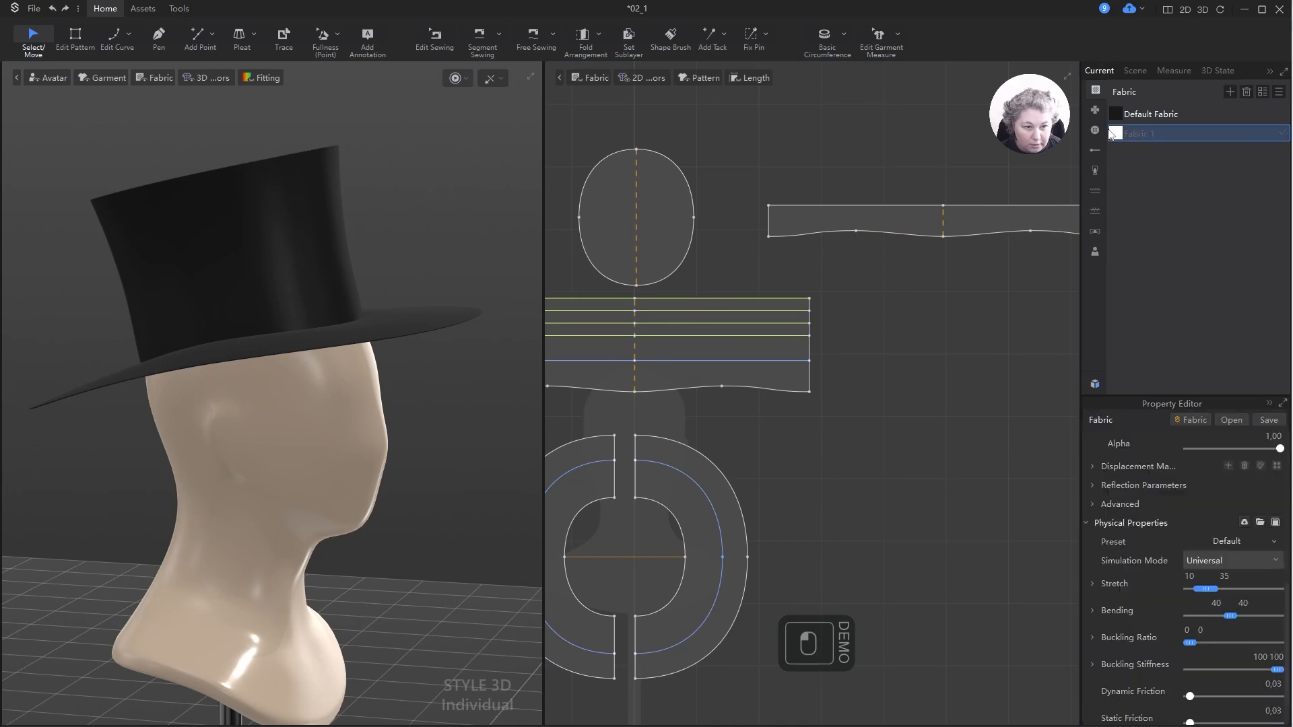
left_click_drag(1120, 139, 974, 213)
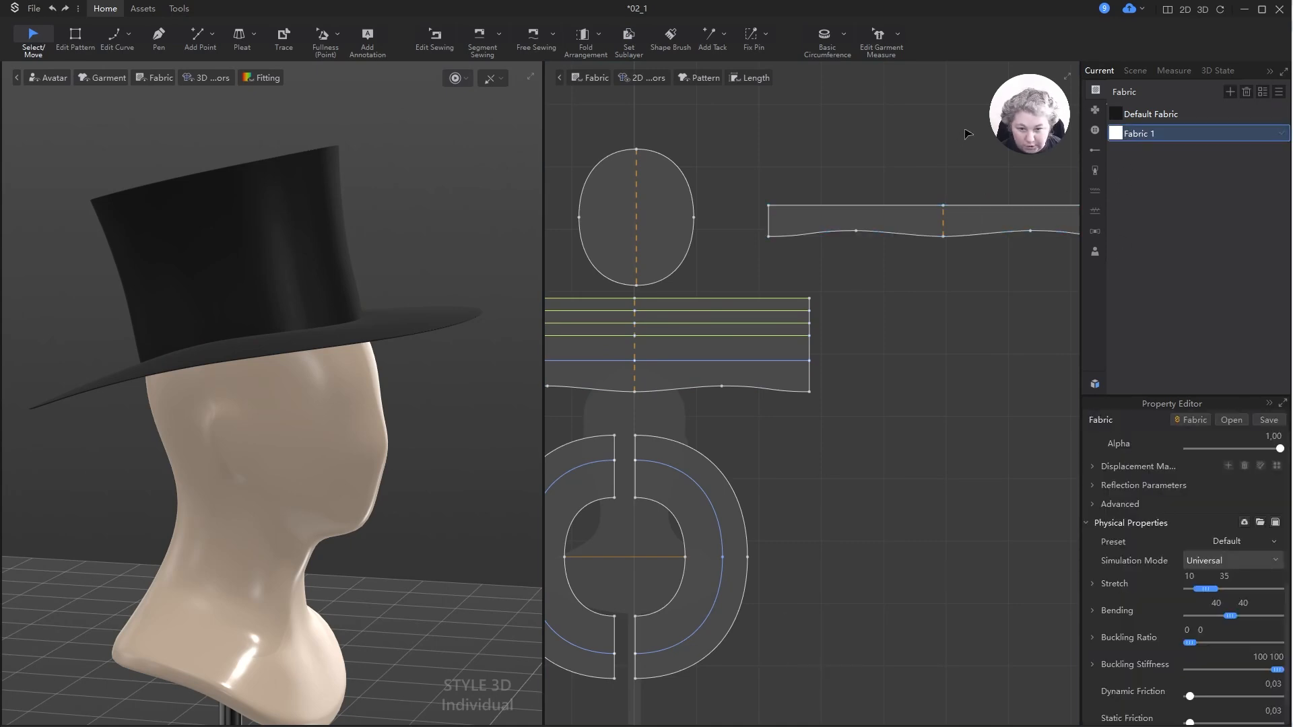
- Run the simulation briefly with the hat band in place and view the hat in 3D
left_click(967, 135)
scroll(889, 220, "down", 1)
scroll(893, 221, "up", 1)
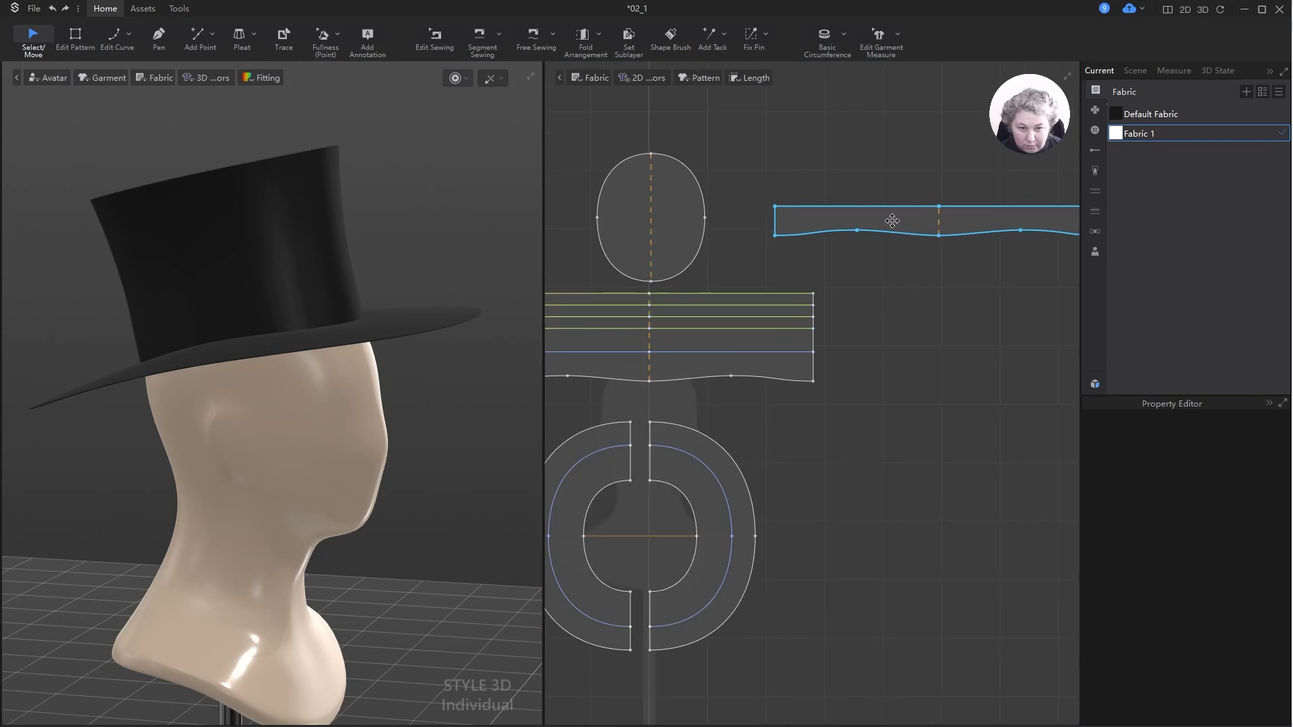
key("space")
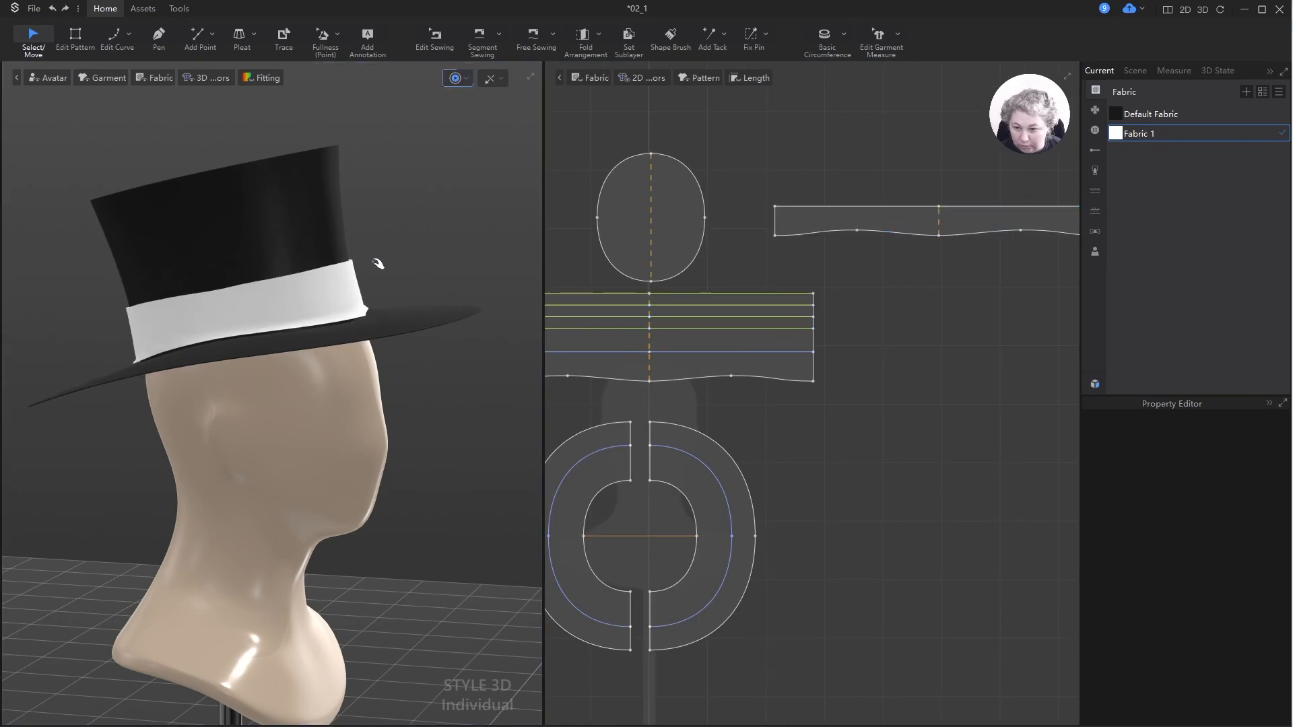
mouse_move(408, 238)
right_mouse_down()
mouse_move(497, 229)
mouse_move(387, 225)
right_mouse_up()
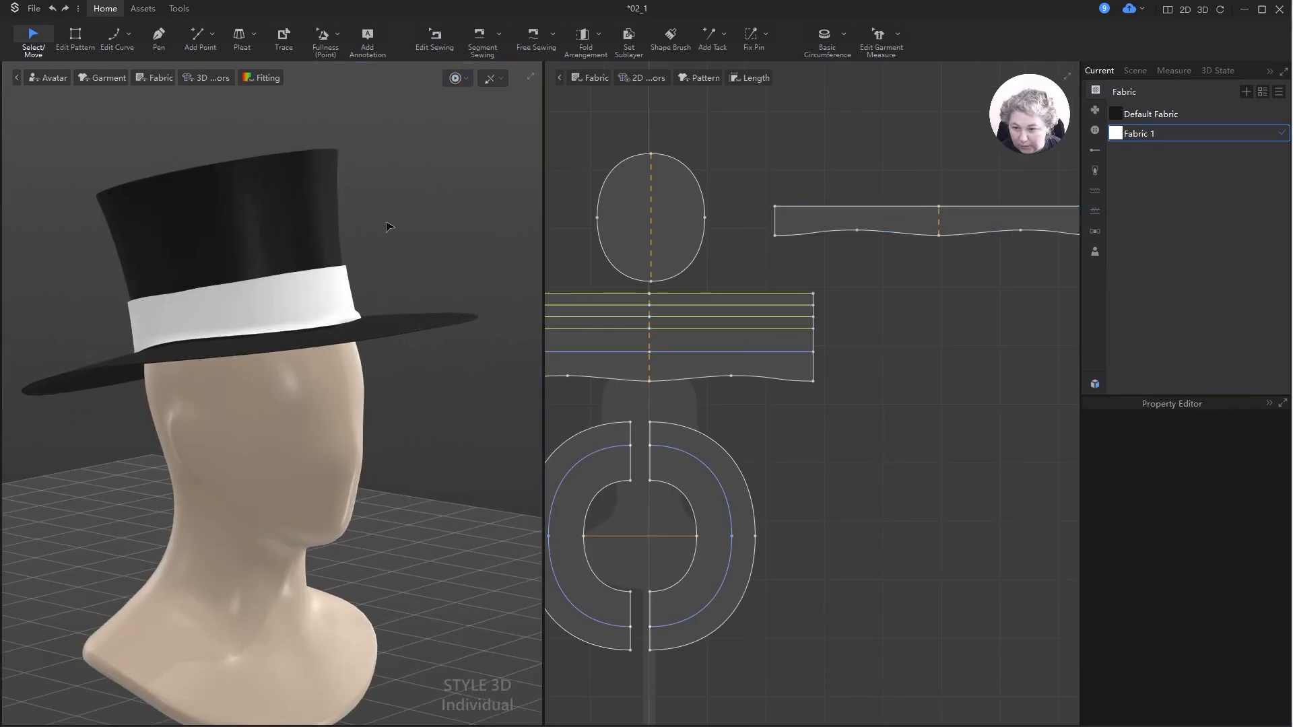
- Set the Extra Collision Thickness of all pattern pieces to 0.5 and run the simulation briefly
left_click(886, 285)
scroll(889, 289, "down", 2)
left_click_drag(572, 159, 1054, 596)
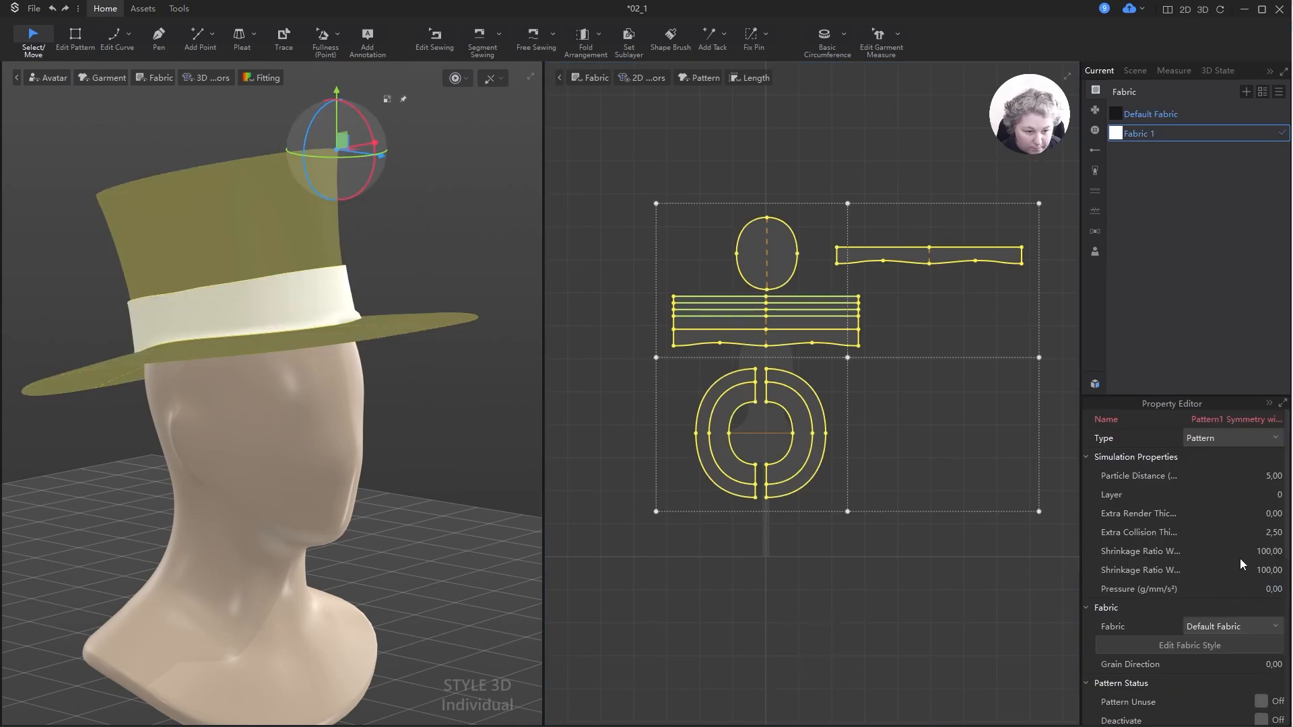
double_click(1288, 532)
type("1")
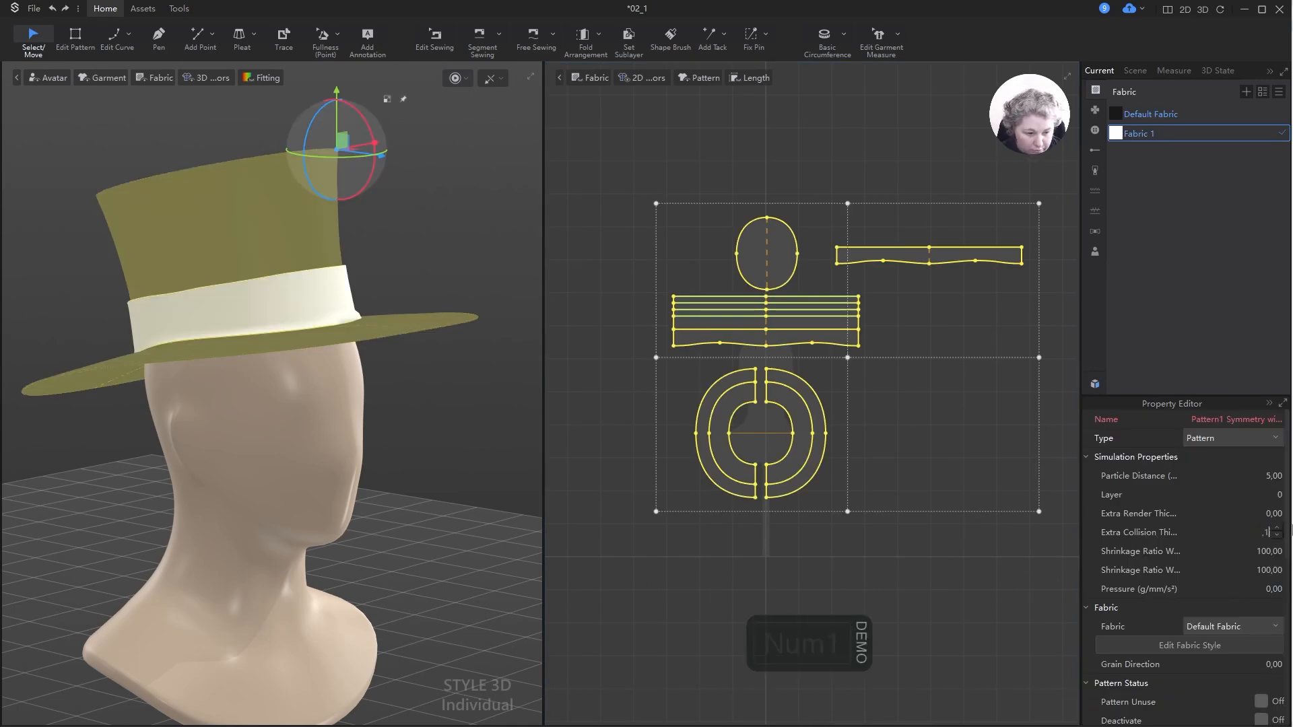
key("BackSpace")
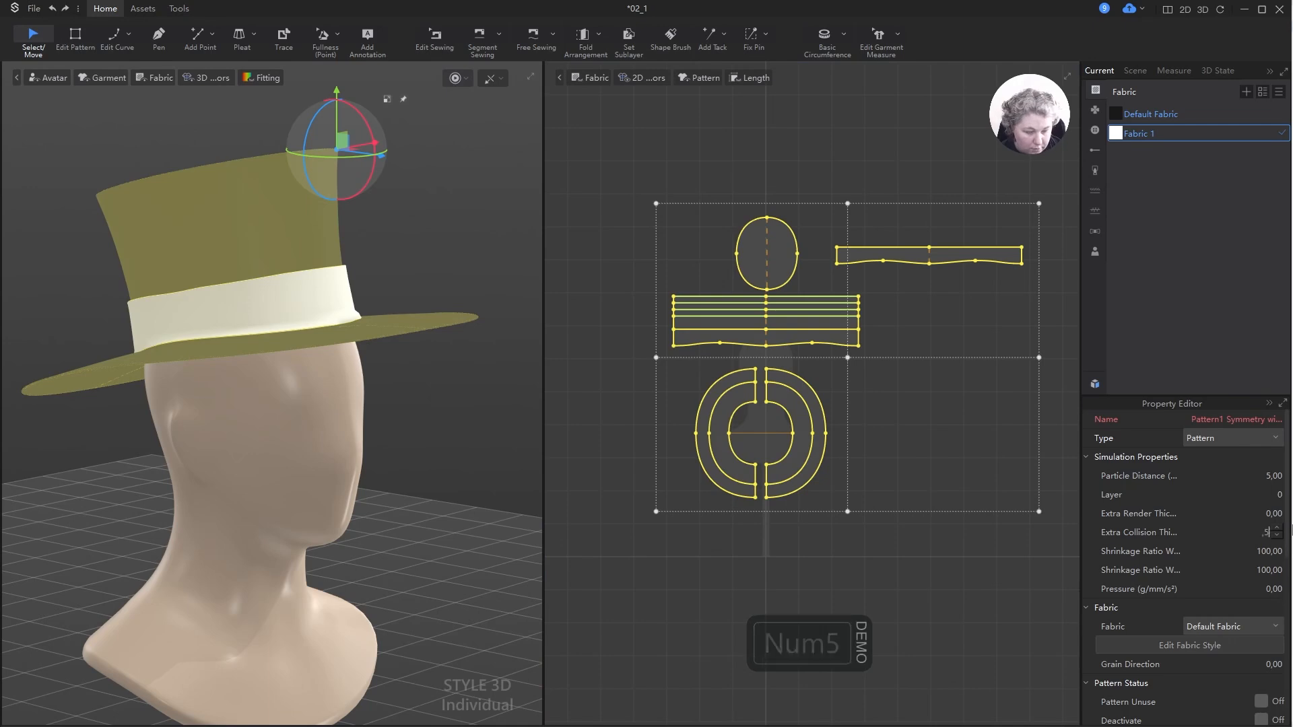
type(",5")
key("Return")
key("space")
right_click_drag(360, 226, 345, 272)
key("space")
left_click(440, 210)
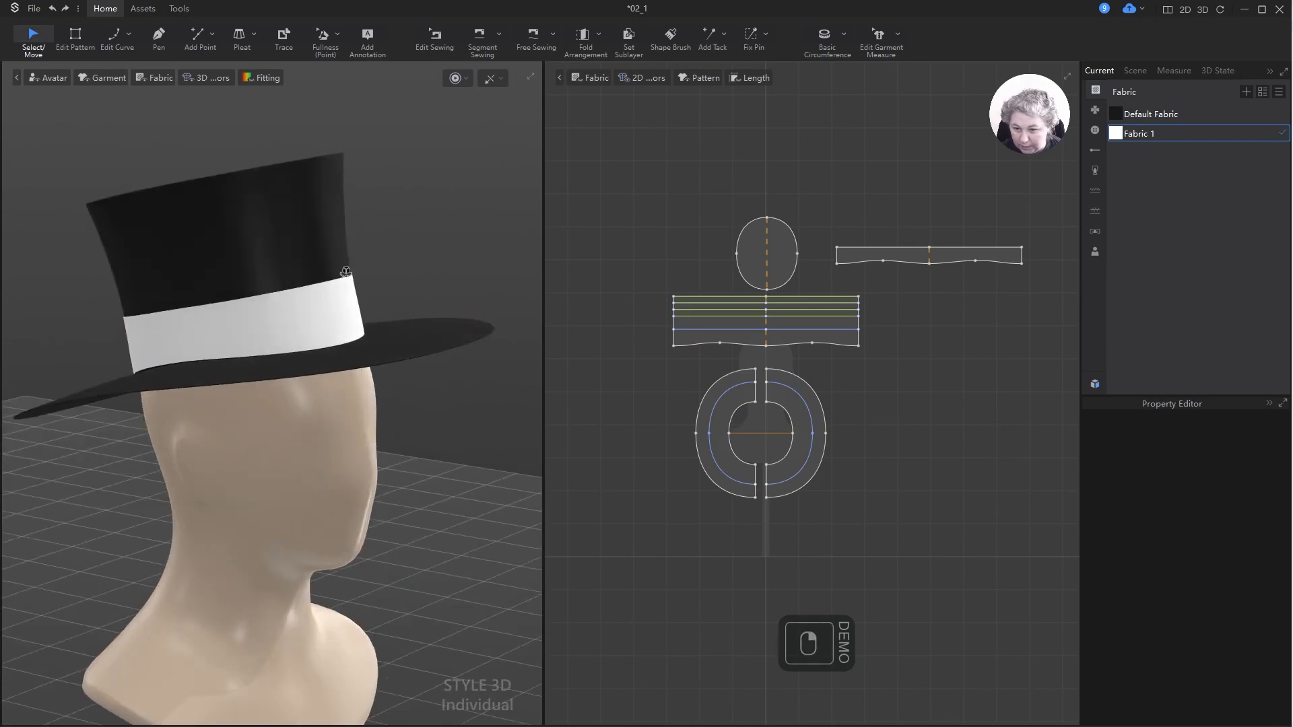
- Sew the hat band's lower edge to the crown side piece's lower edge with Free Sewing and simulate briefly
scroll(365, 379, "up", 8)
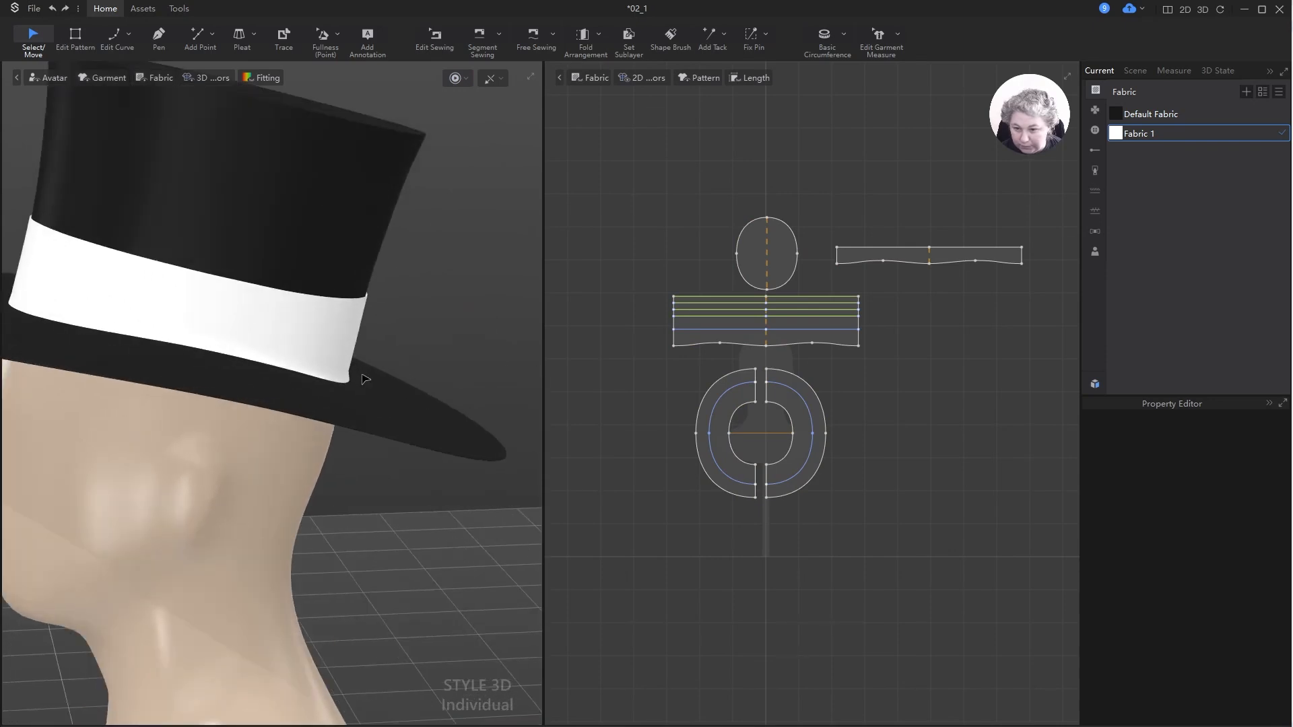
scroll(364, 380, "up", 3)
scroll(906, 296, "down", 3)
scroll(886, 267, "up", 6)
scroll(884, 286, "down", 4)
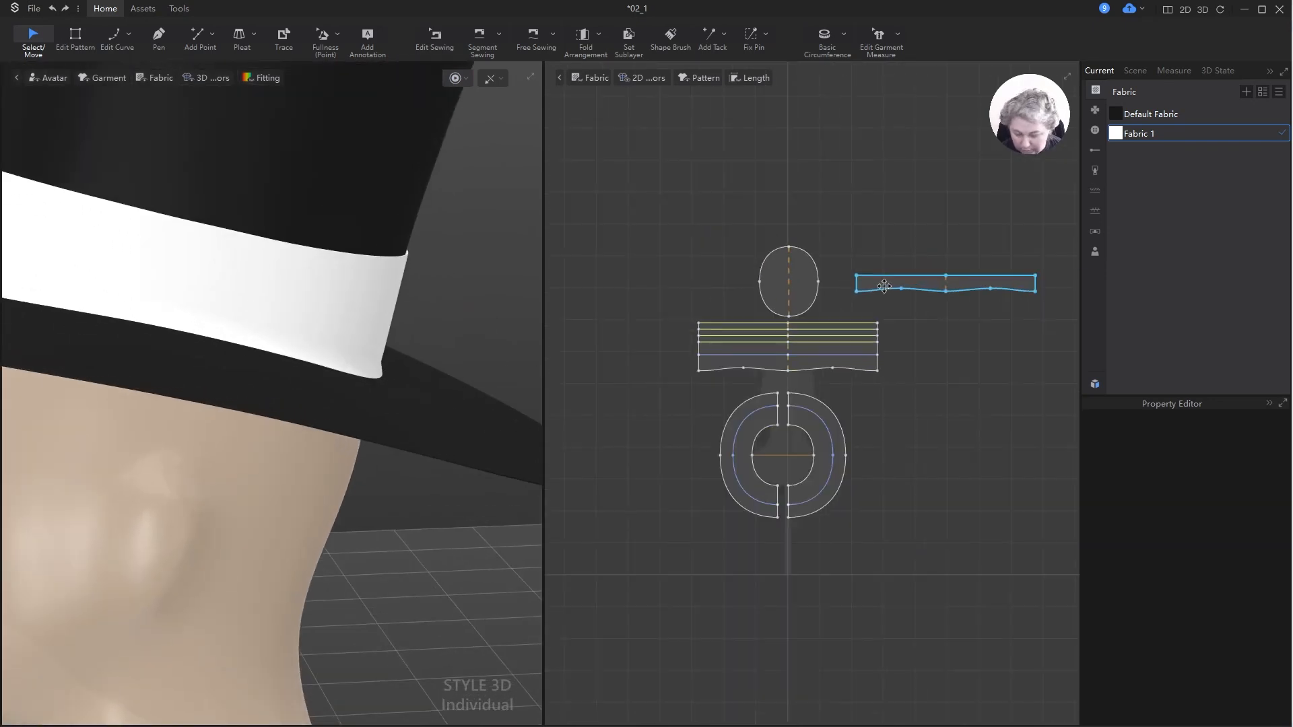
key("m")
left_click(856, 292)
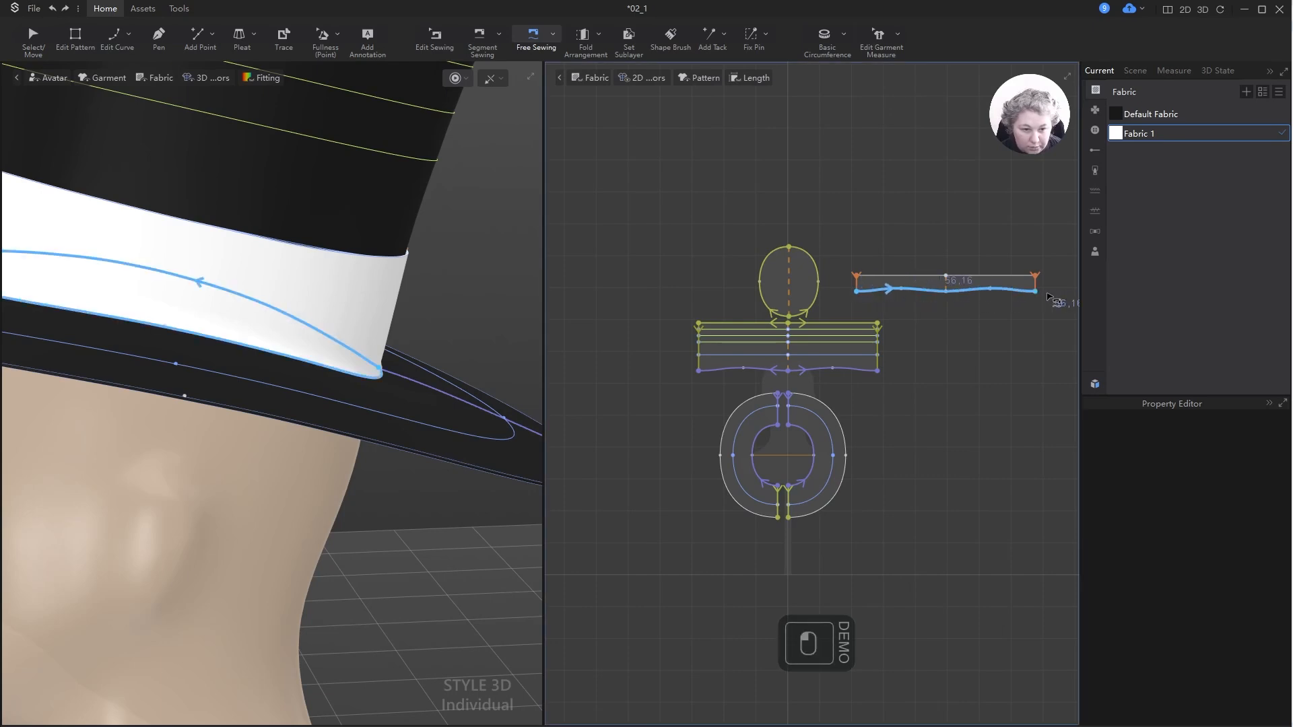
left_click(699, 375)
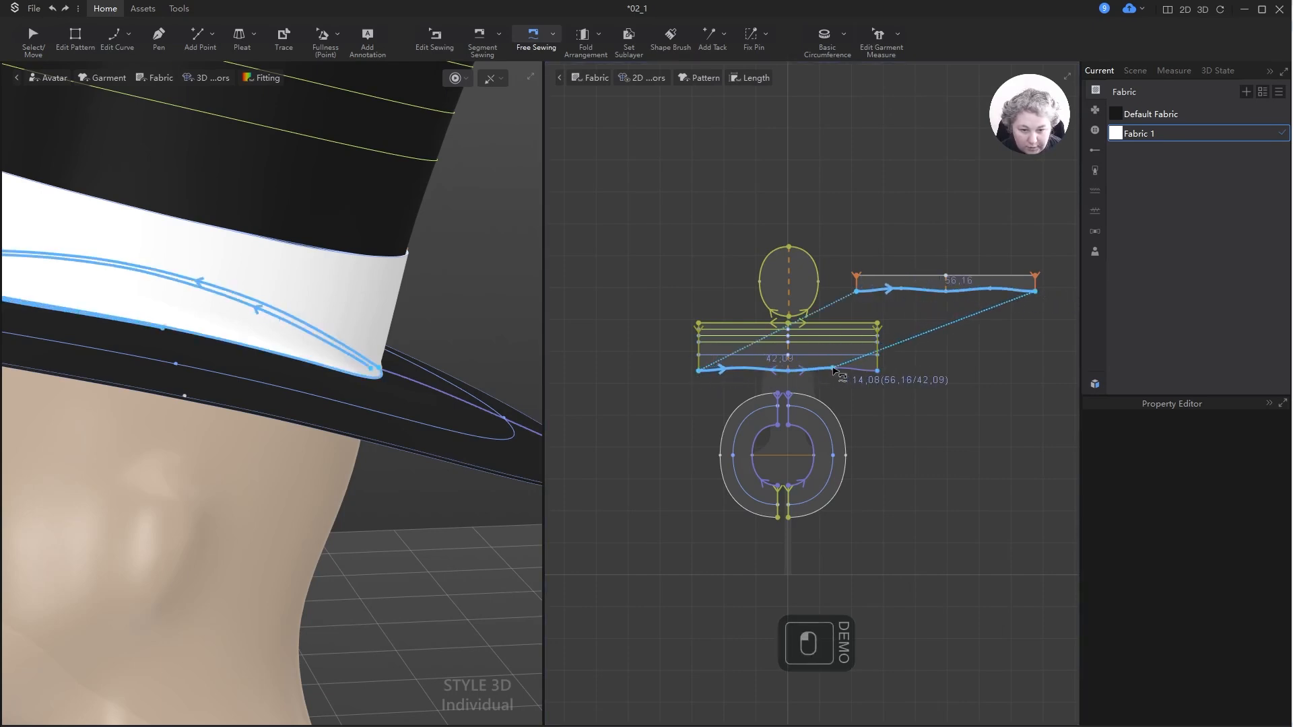
left_click(877, 370)
key("space")
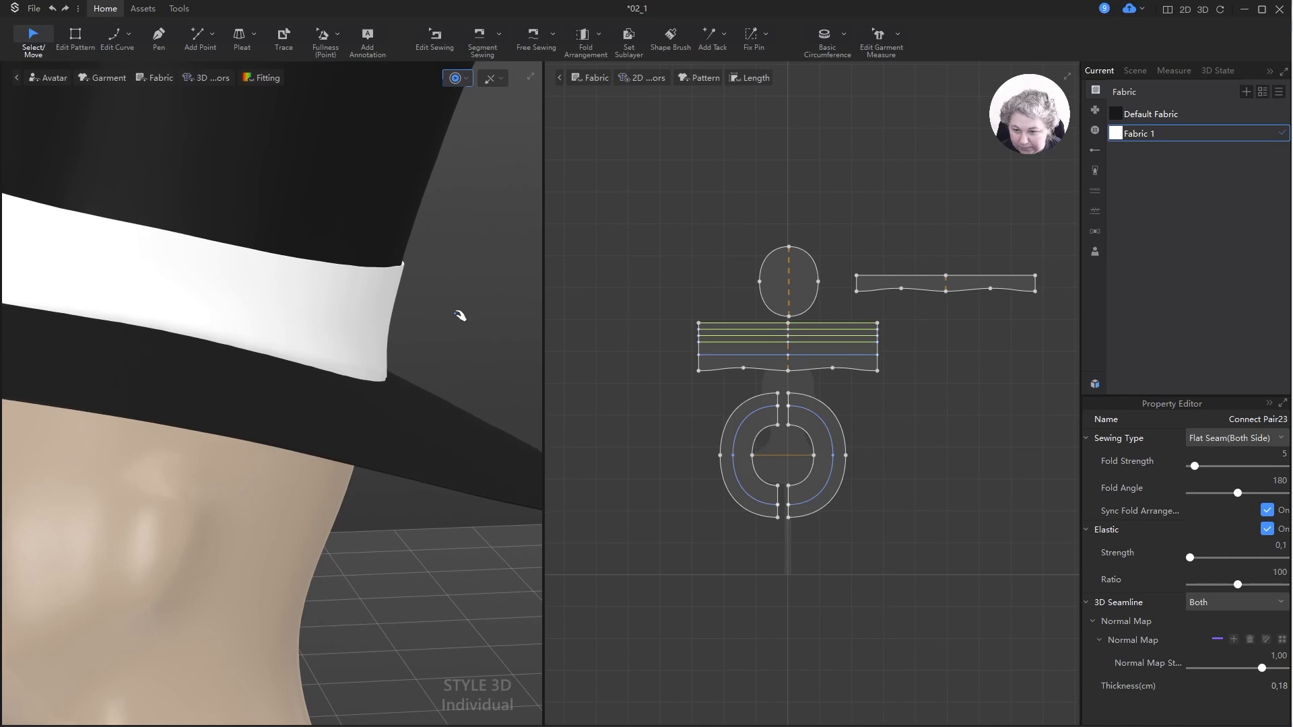
key("space")
- Change the sewing type of the band-to-crown seam to Turned and simulate the hat
scroll(462, 318, "down", 5)
key("b")
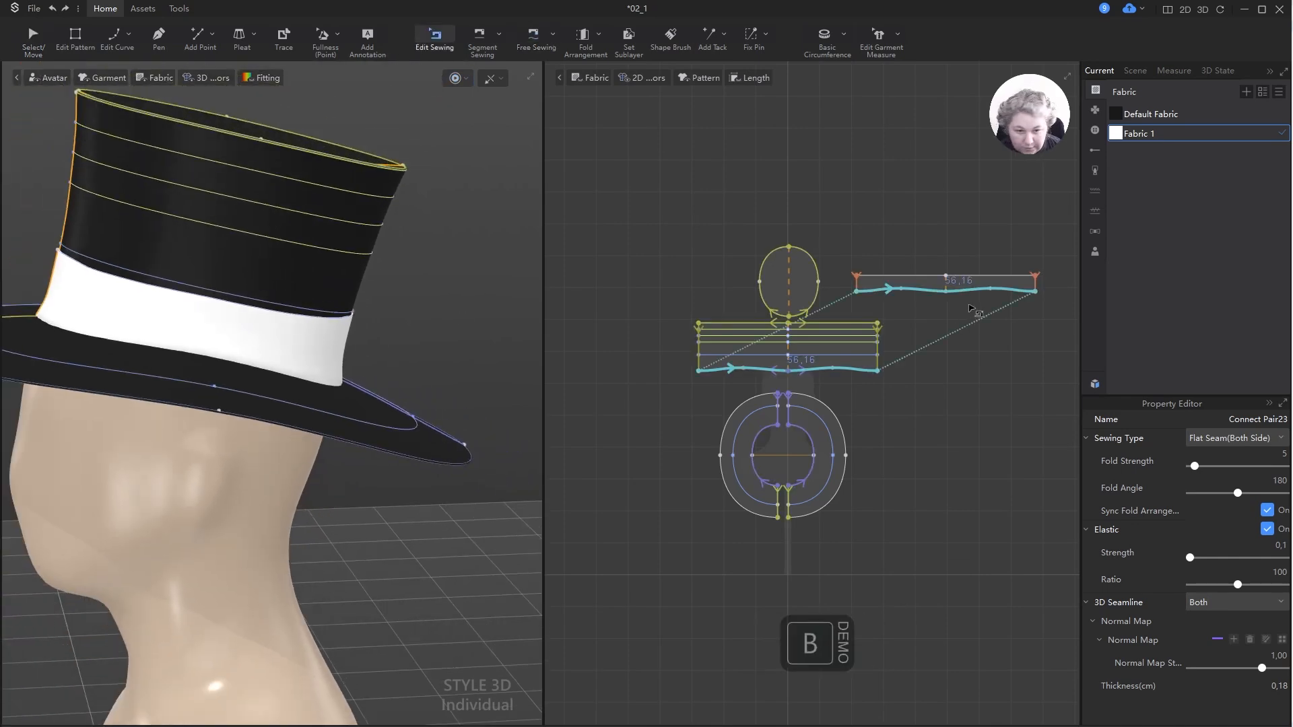
left_click(1243, 438)
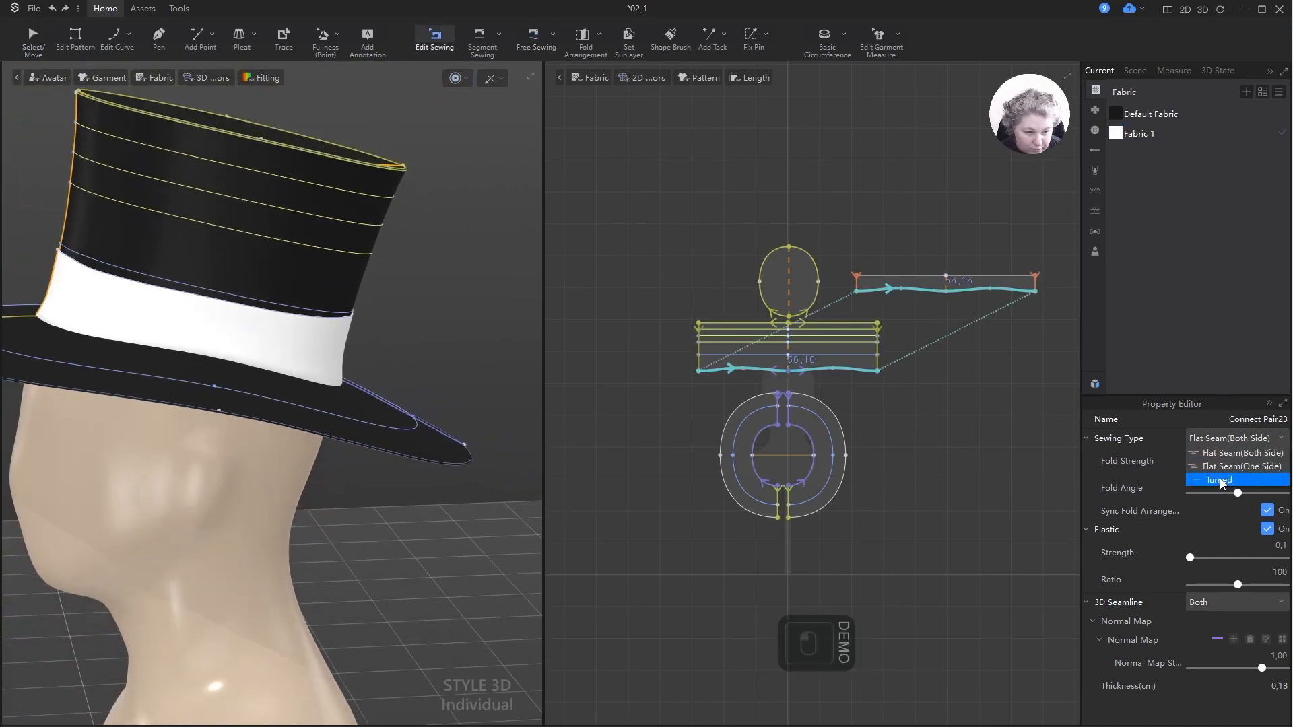
left_click(1238, 486)
key("space")
scroll(845, 321, "up", 5)
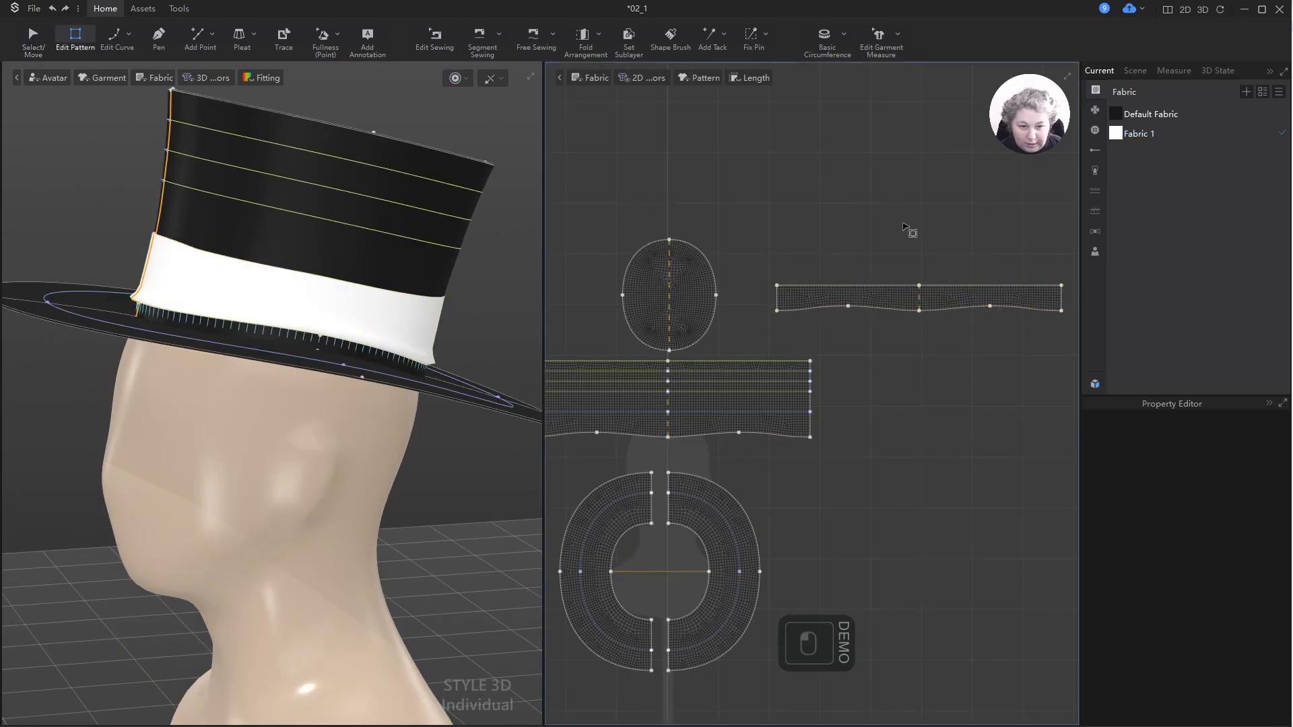
- Delete the curve points on the hat band's lower edge to straighten it, and simulate the hat
scroll(846, 320, "up", 2)
left_click(797, 309)
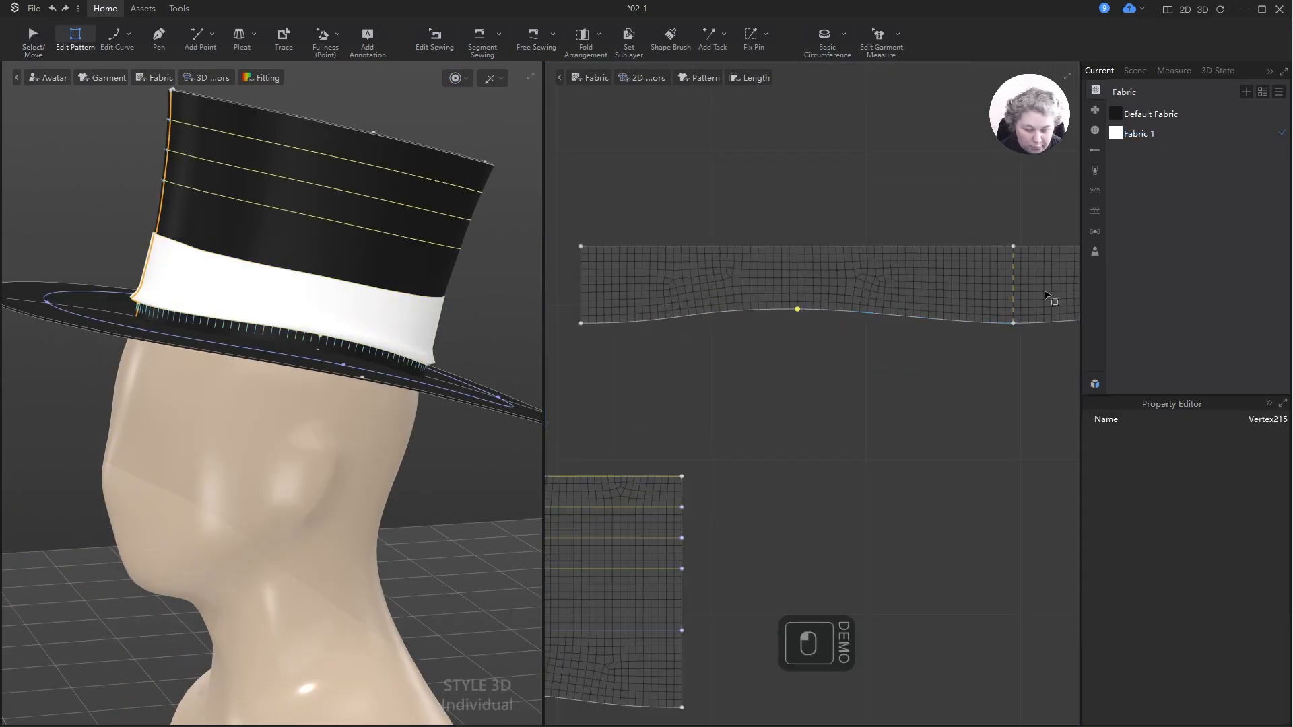
key("Delete")
scroll(889, 326, "down", 5)
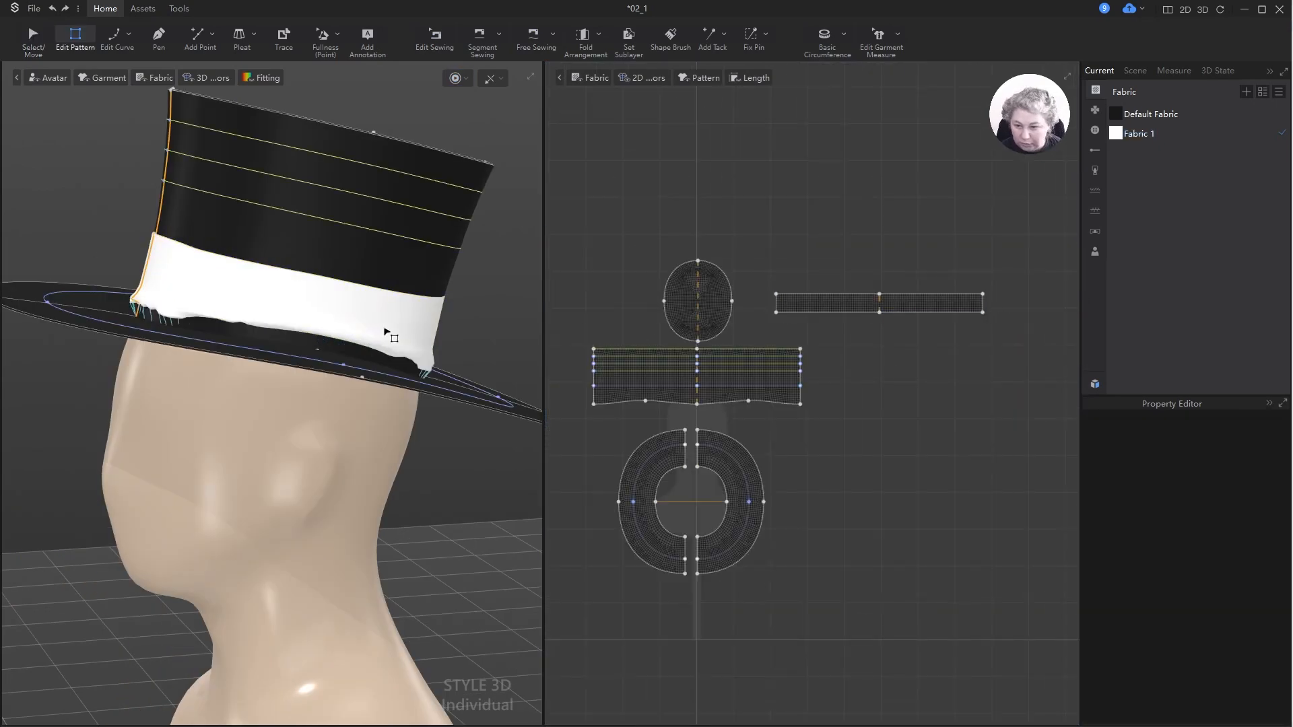
key("space")
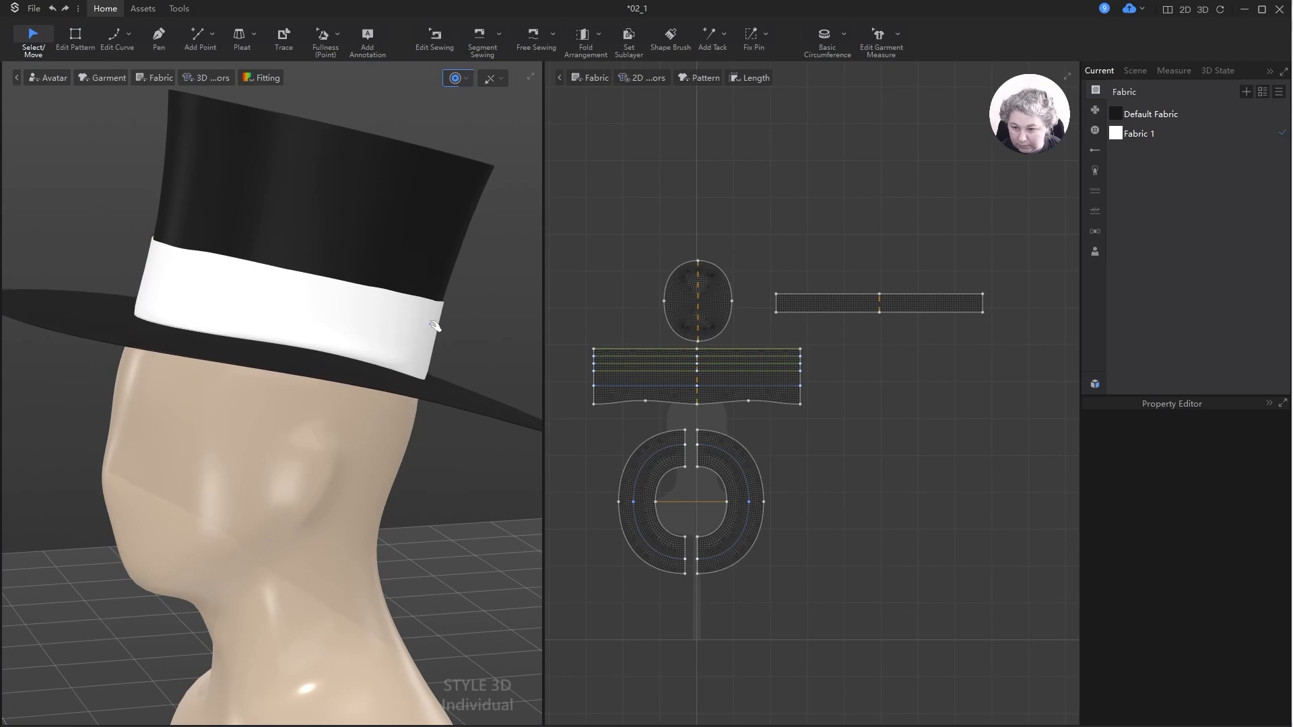
key("space")
right_click_drag(285, 307, 496, 309)
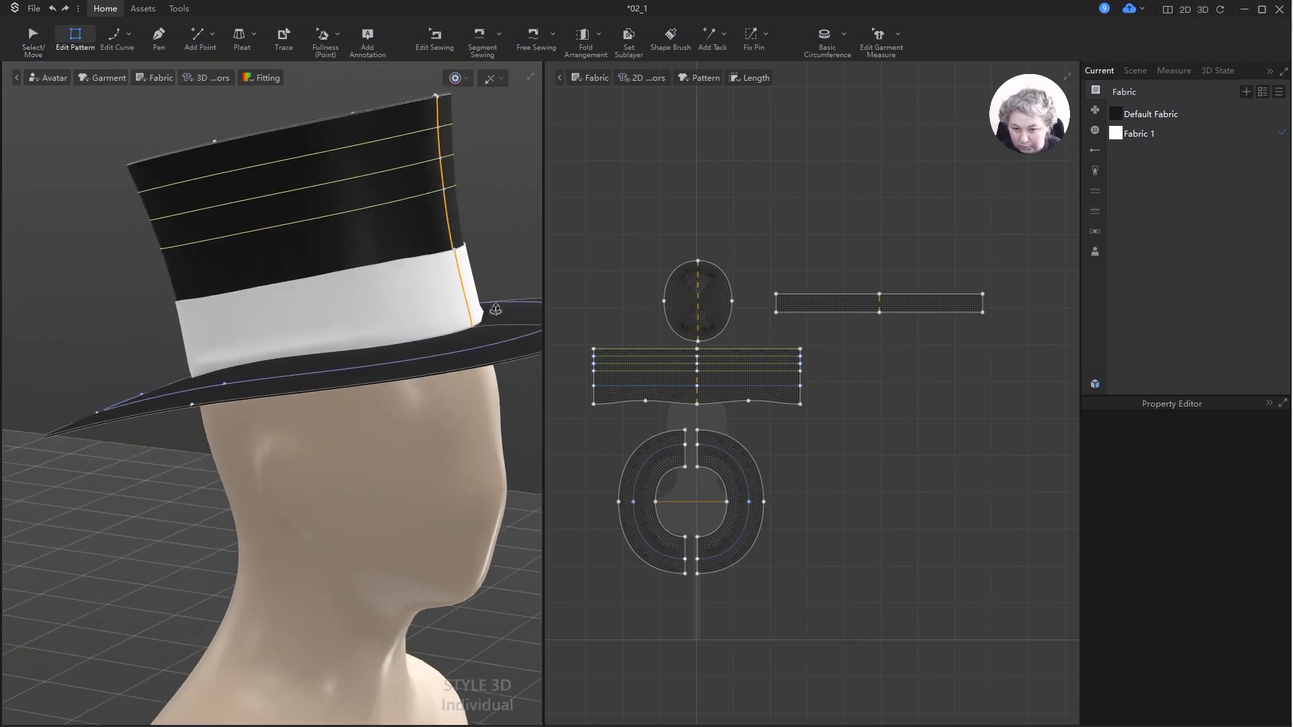
key("space")
- Set the rendering type of the hat band's Fabric 1 to Silk
left_click(1162, 137)
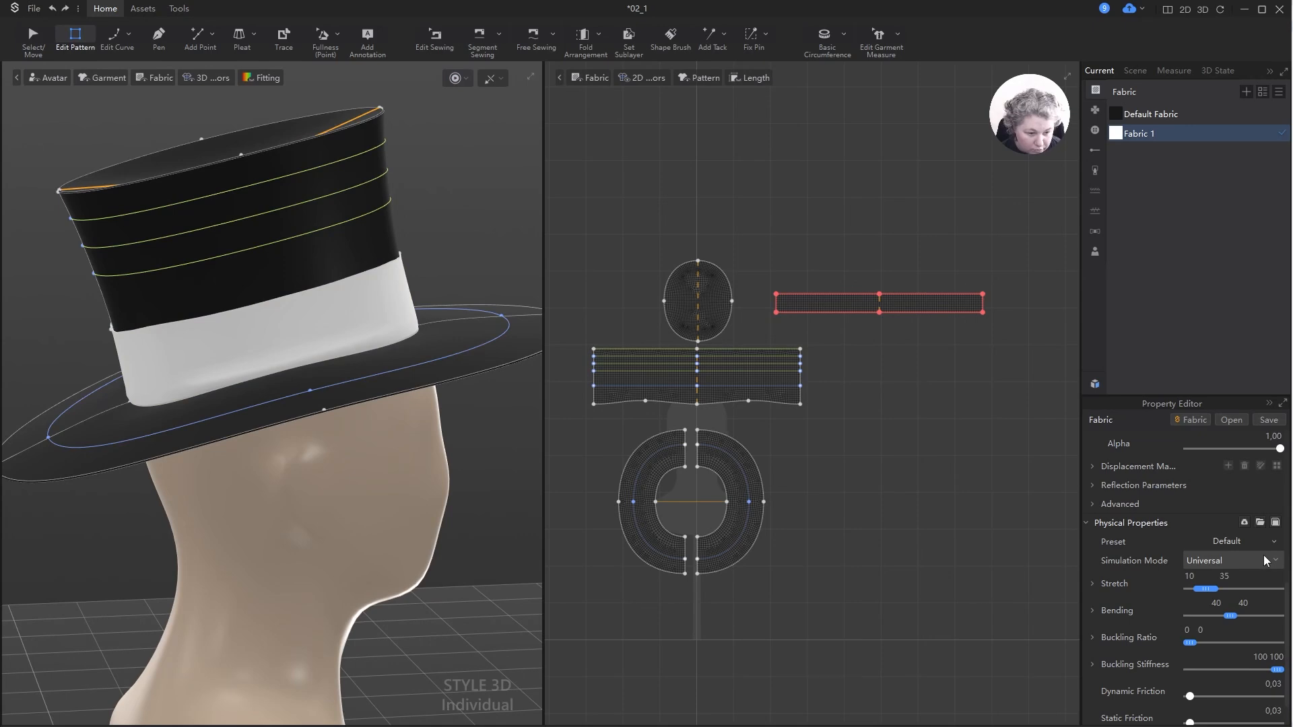
scroll(1198, 478, "up", 5)
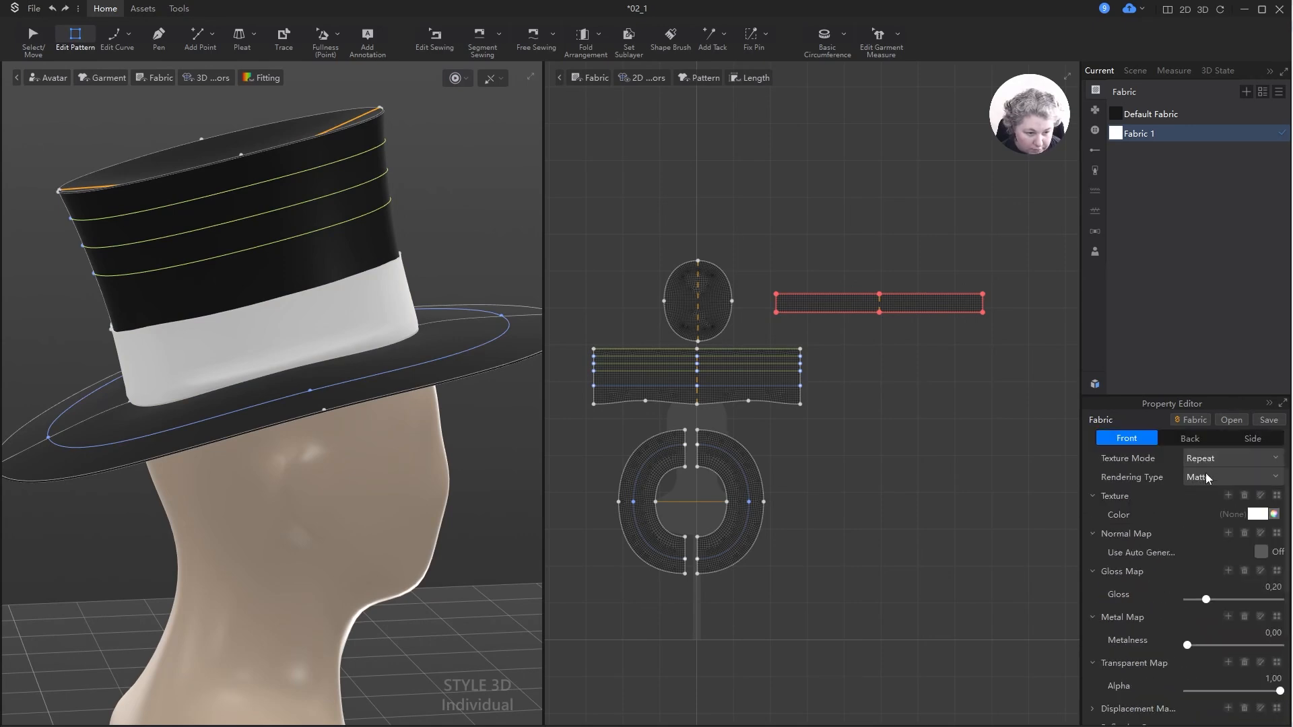
left_click(1206, 476)
left_click(1207, 498)
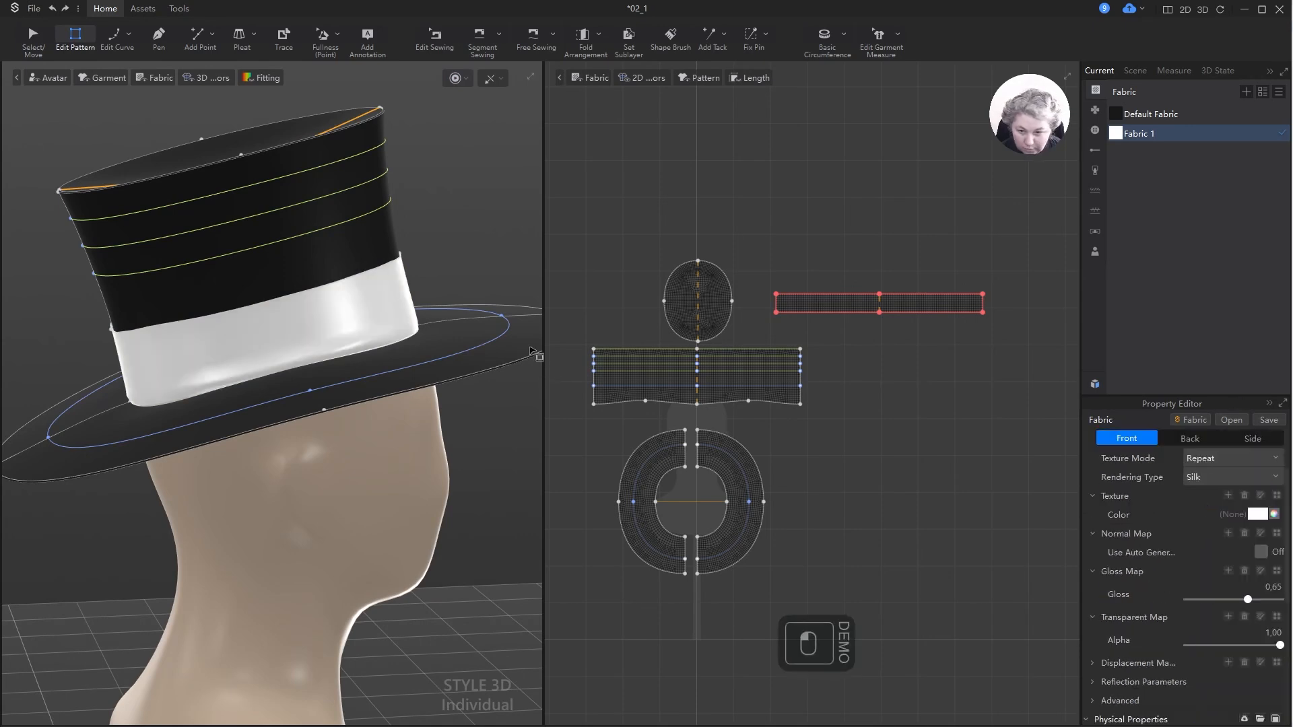
scroll(465, 290, "up", 10)
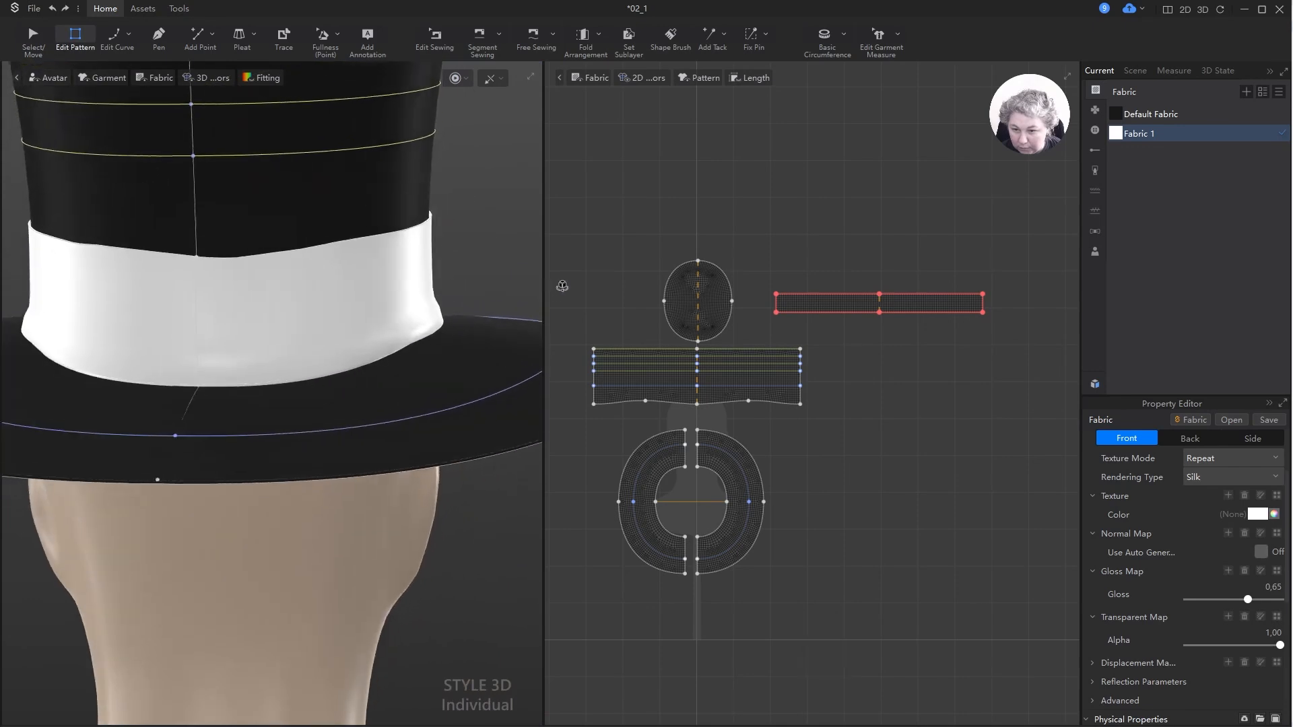
- Switch the 3D fabric display to a see-through mode and zoom in on the hat band's lower edge
left_click(413, 269)
left_click(98, 79)
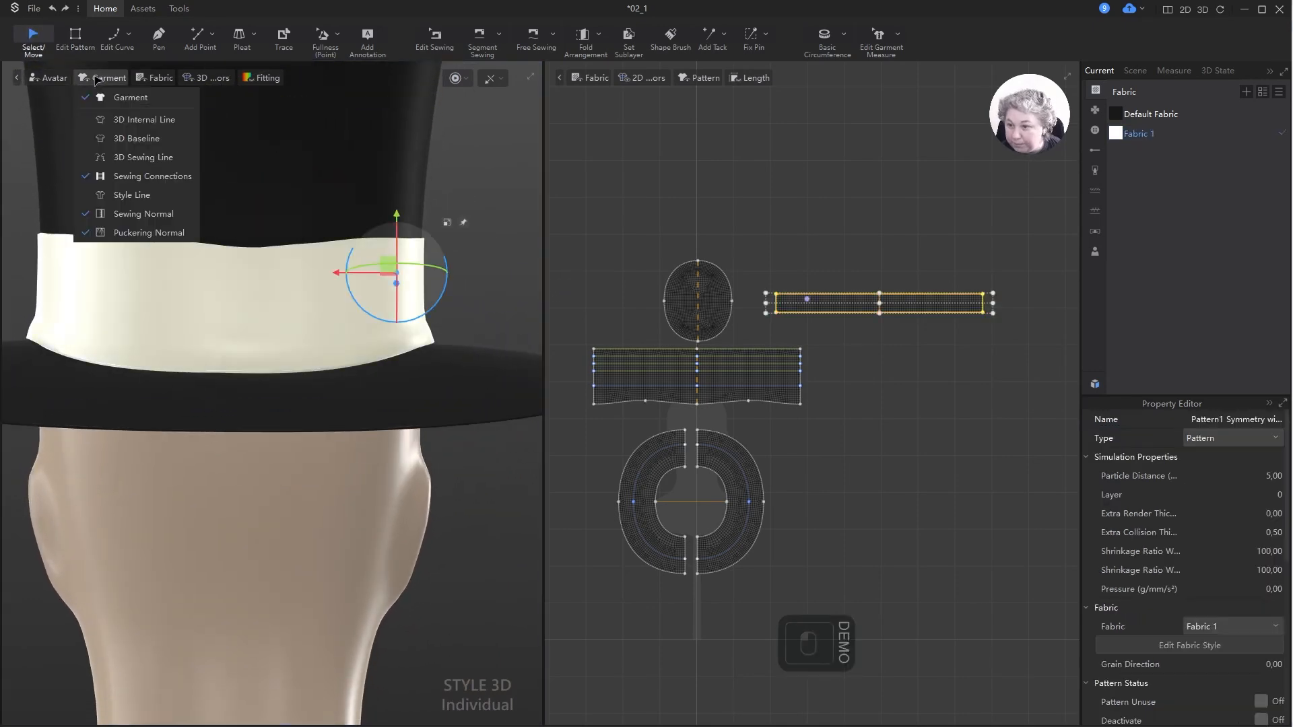
mouse_move(166, 77)
left_click(195, 136)
left_click(487, 252)
scroll(404, 307, "up", 5)
right_click_drag(404, 307, 334, 282)
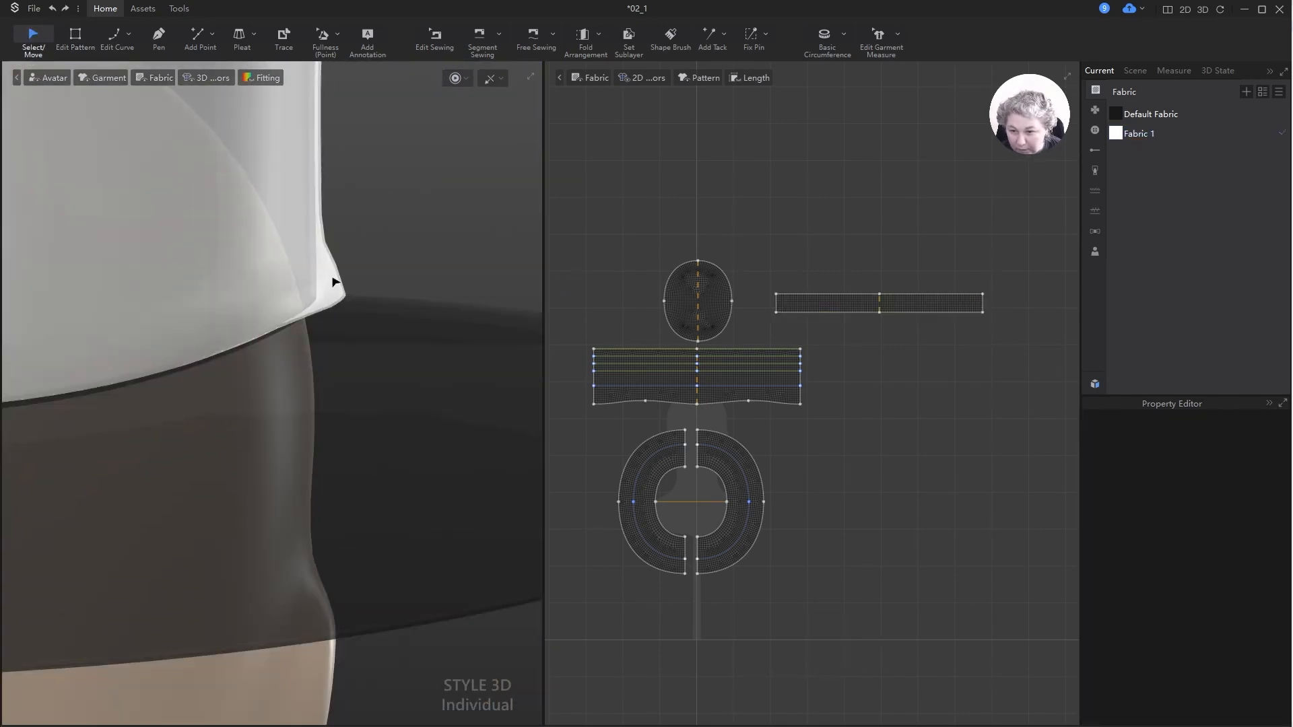
- Run the simulation and pull the hat band into place around the crown from several sides
left_click(326, 257)
key("space")
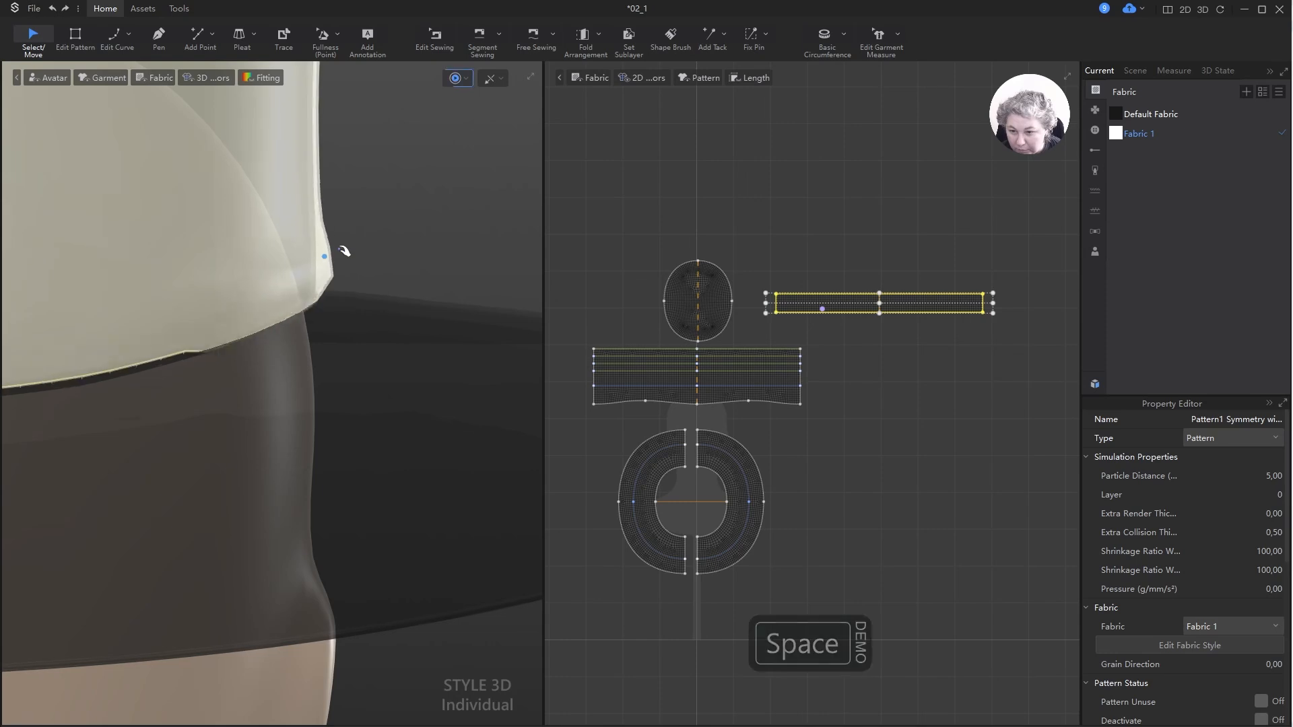
right_click_drag(404, 271, 348, 264)
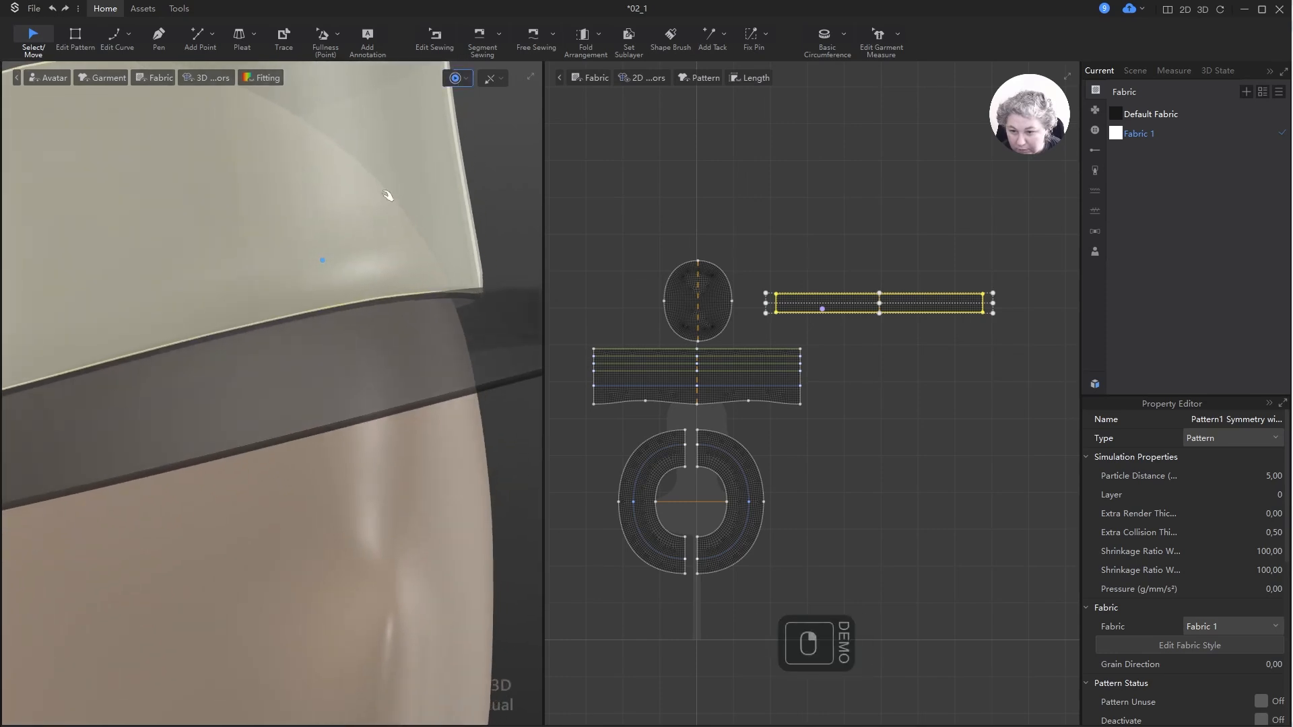
left_click_drag(386, 195, 361, 140)
right_click_drag(378, 256, 414, 237)
right_click_drag(269, 284, 196, 289)
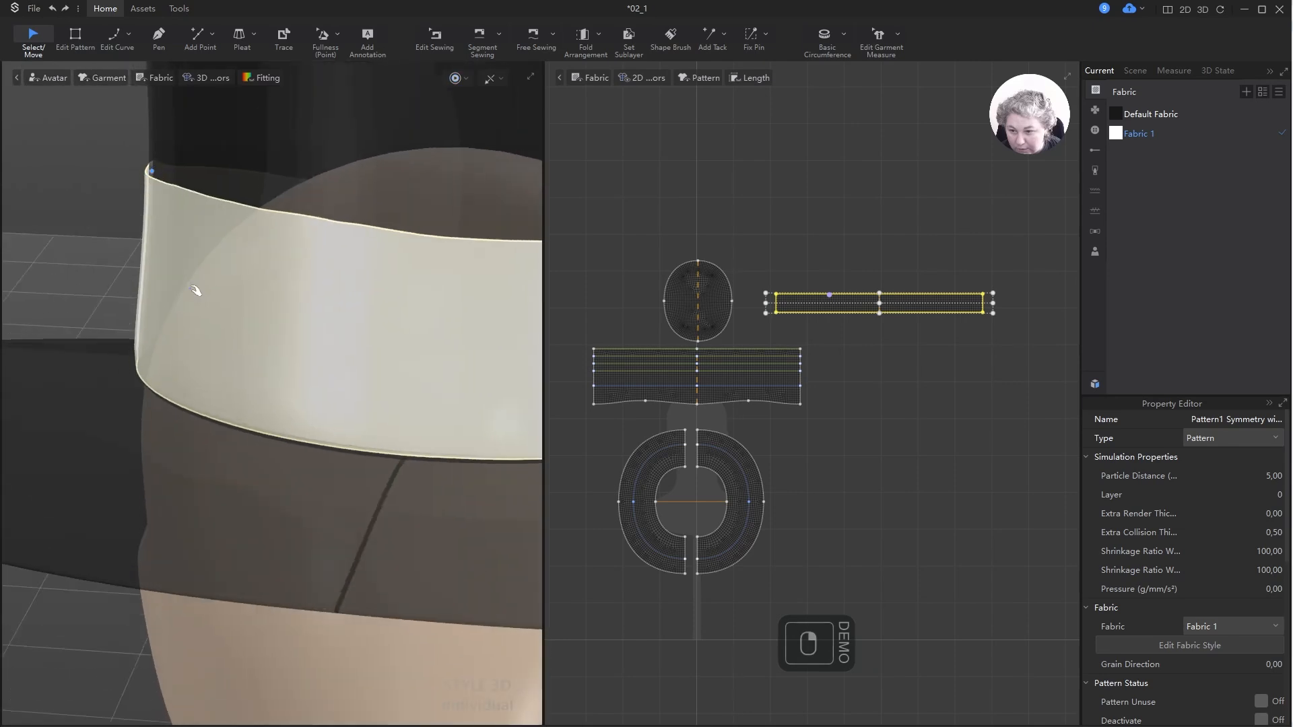
left_click_drag(196, 289, 52, 289, "alt")
right_click_drag(346, 274, 433, 212)
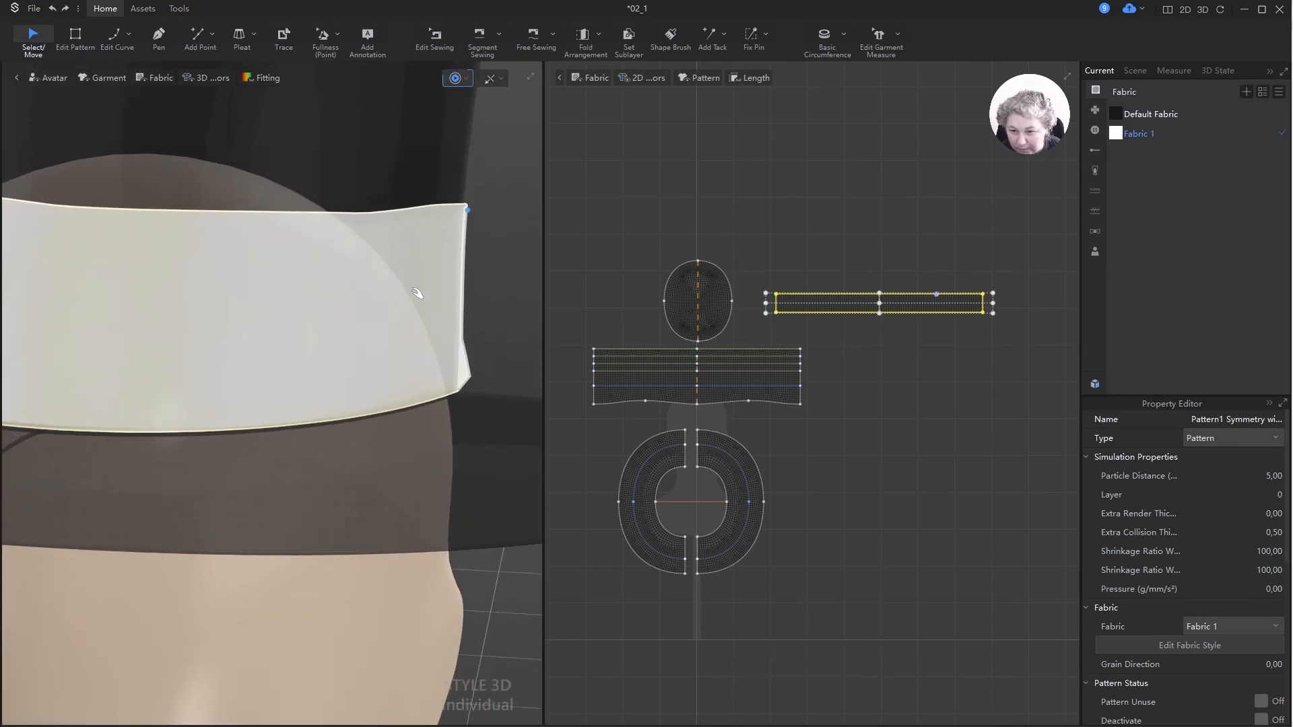
scroll(417, 293, "down", 4)
right_click_drag(429, 323, 349, 306)
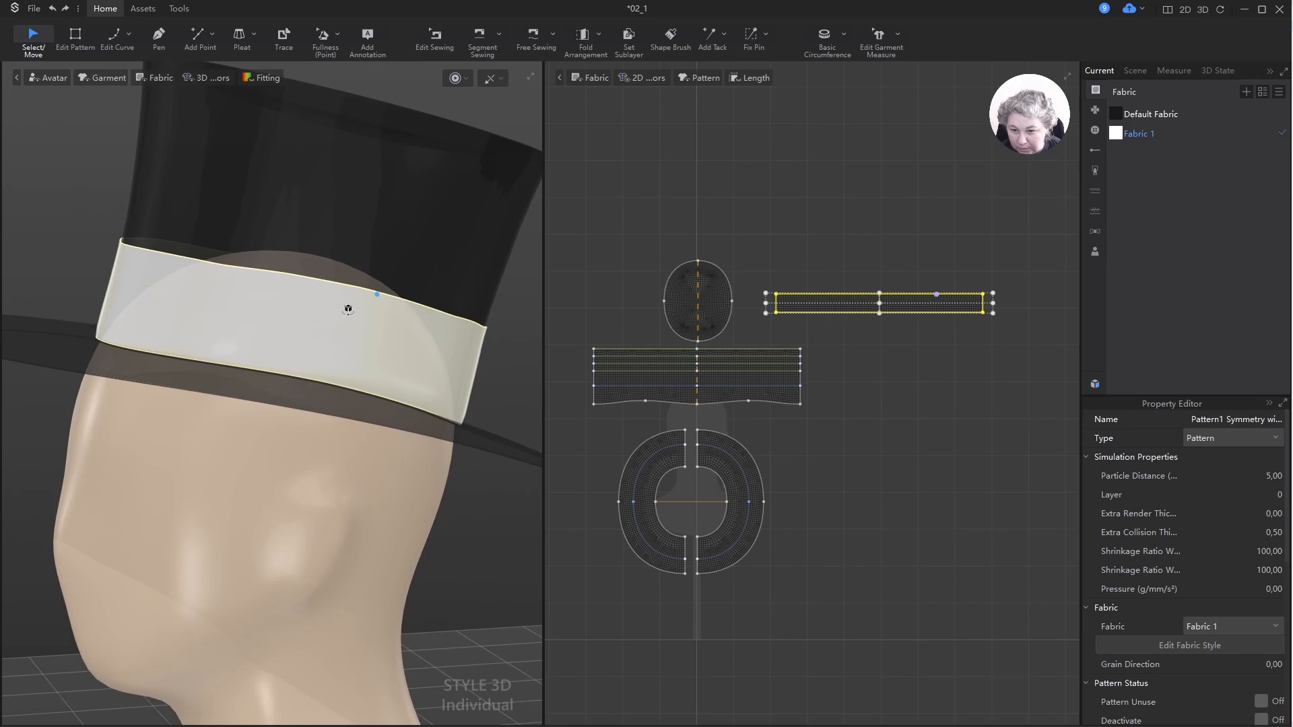
- Replace the hat band's Fabric 1 with Cotton_Sateen_2 from the resource library and simulate it on the crown
left_click(1149, 134)
scroll(322, 363, "down", 5)
right_click_drag(322, 364, 430, 386)
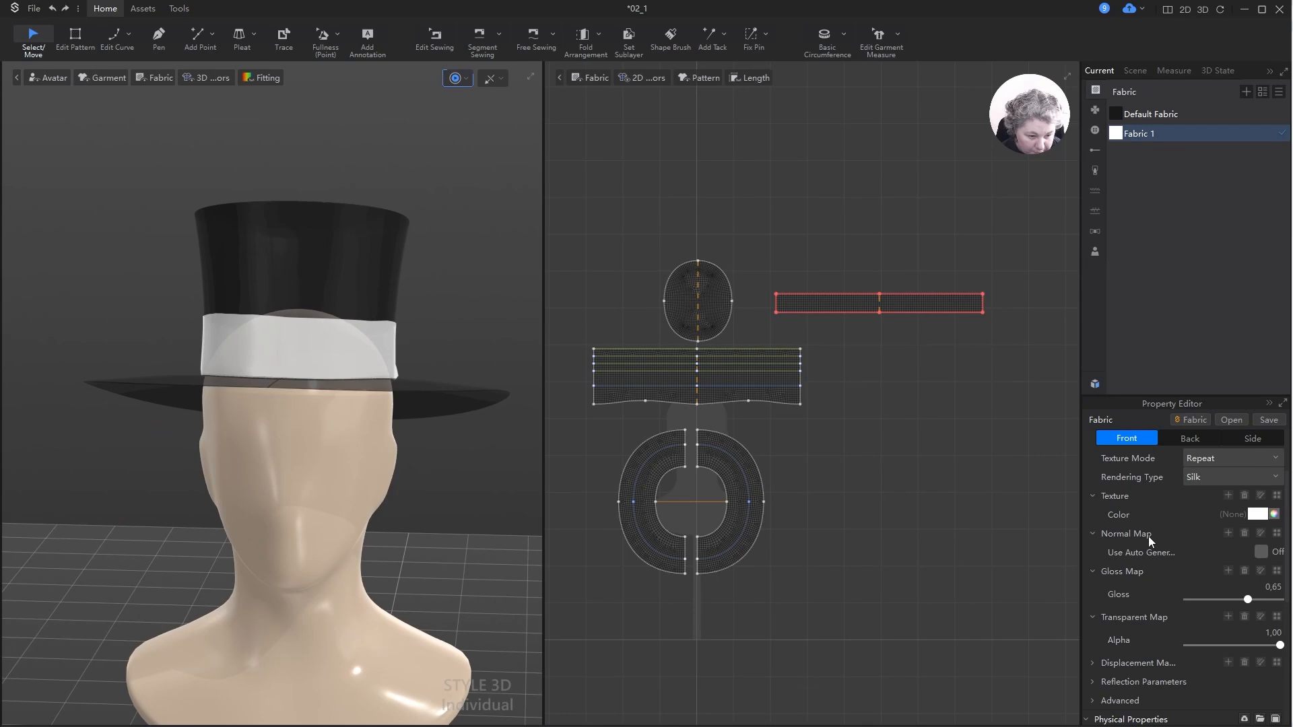
scroll(1149, 536, "down", 4)
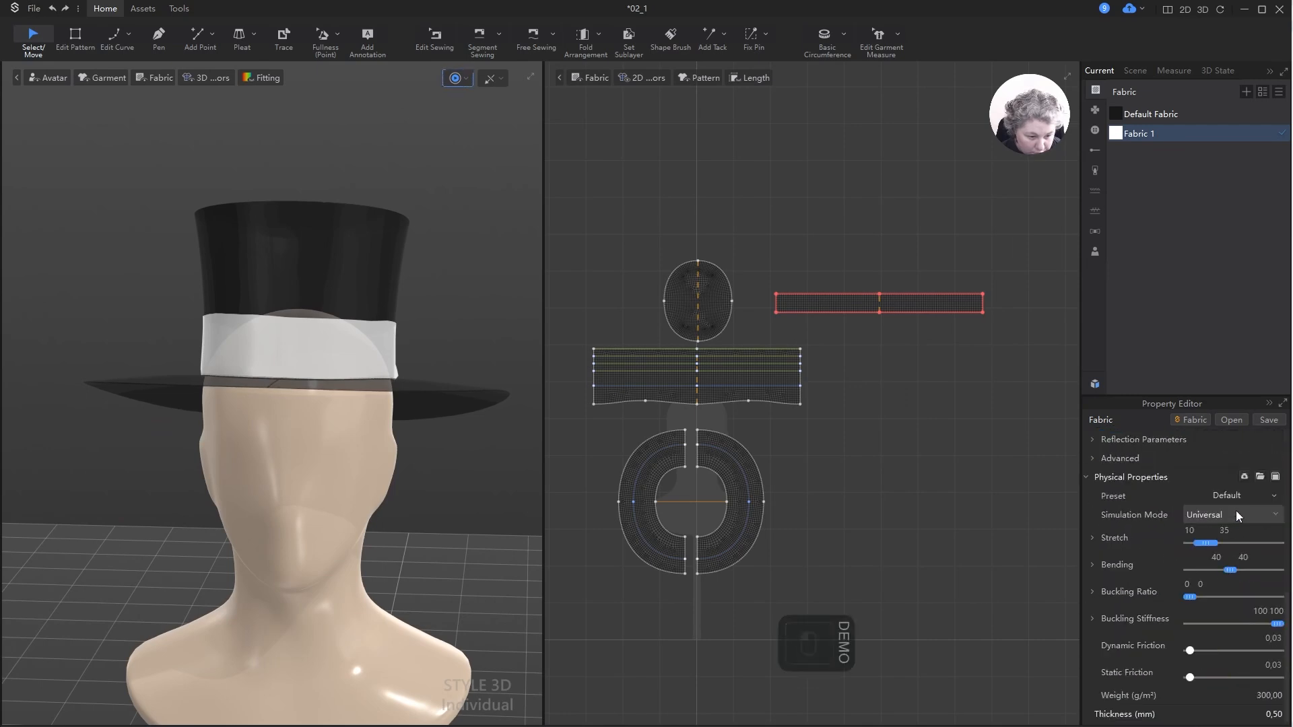
left_click(1234, 514)
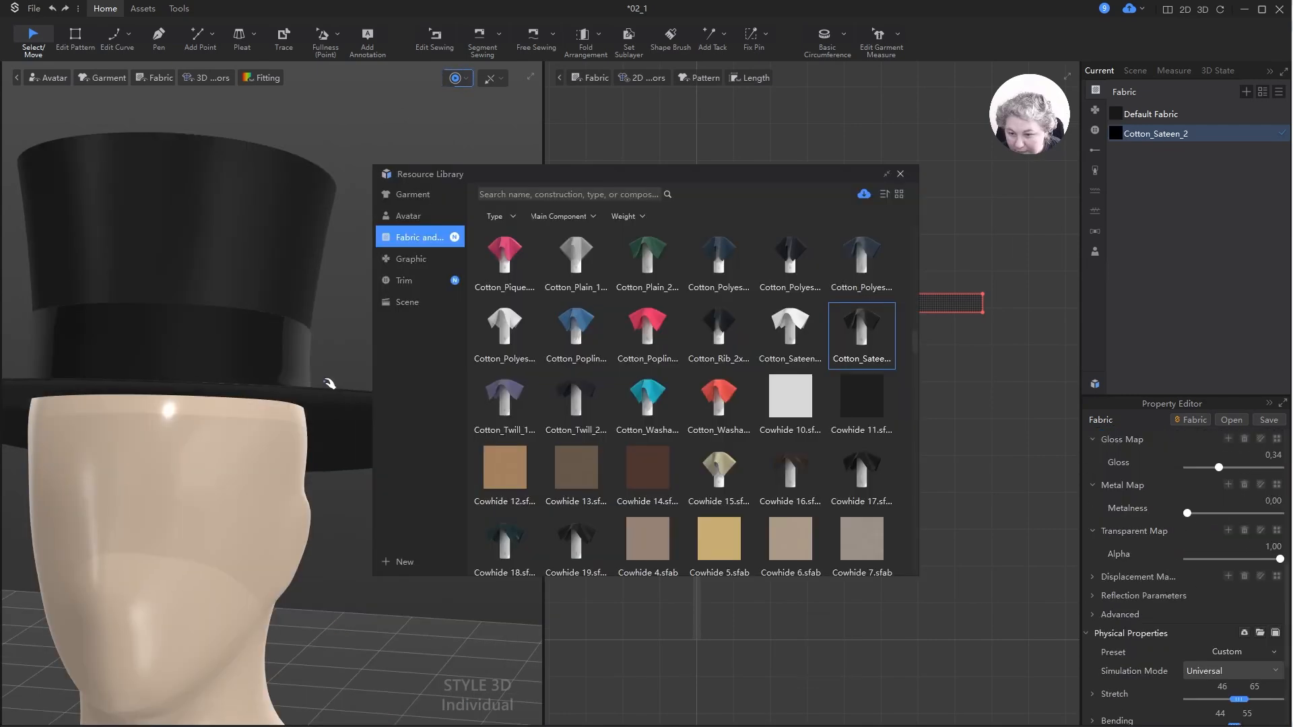
left_click(302, 333)
mouse_move(301, 387)
right_mouse_down()
mouse_move(284, 413)
mouse_move(301, 367)
mouse_move(355, 370)
mouse_move(303, 380)
right_mouse_up()
left_click(358, 399)
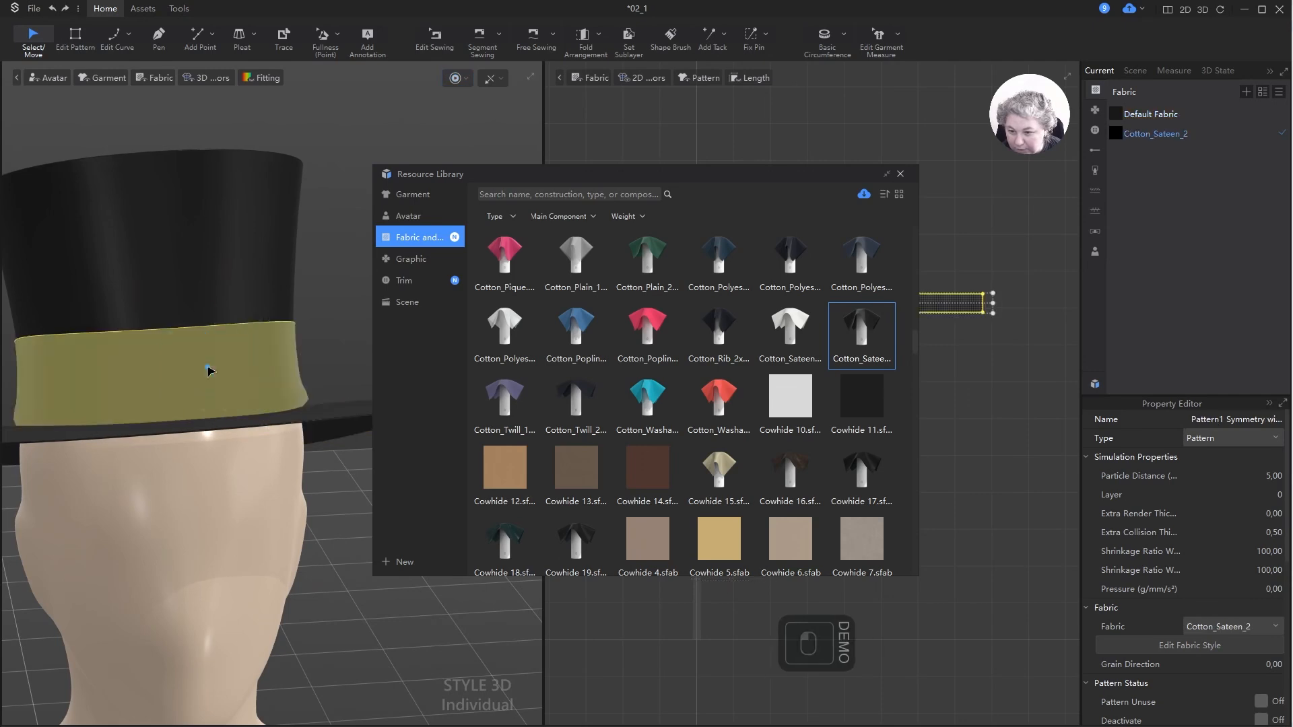
- Set the hat band's second Shrinkage Ratio value to 95 and run the simulation to tighten it
left_click(208, 367)
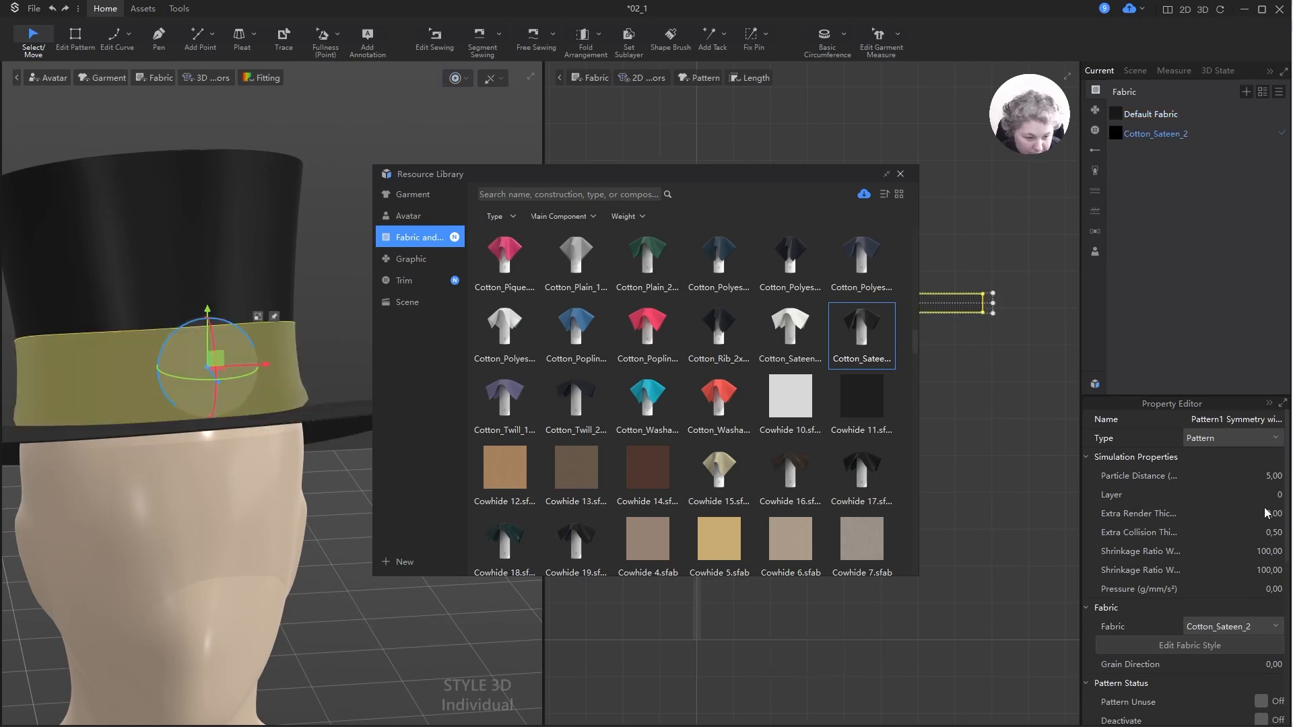
left_click(1269, 569)
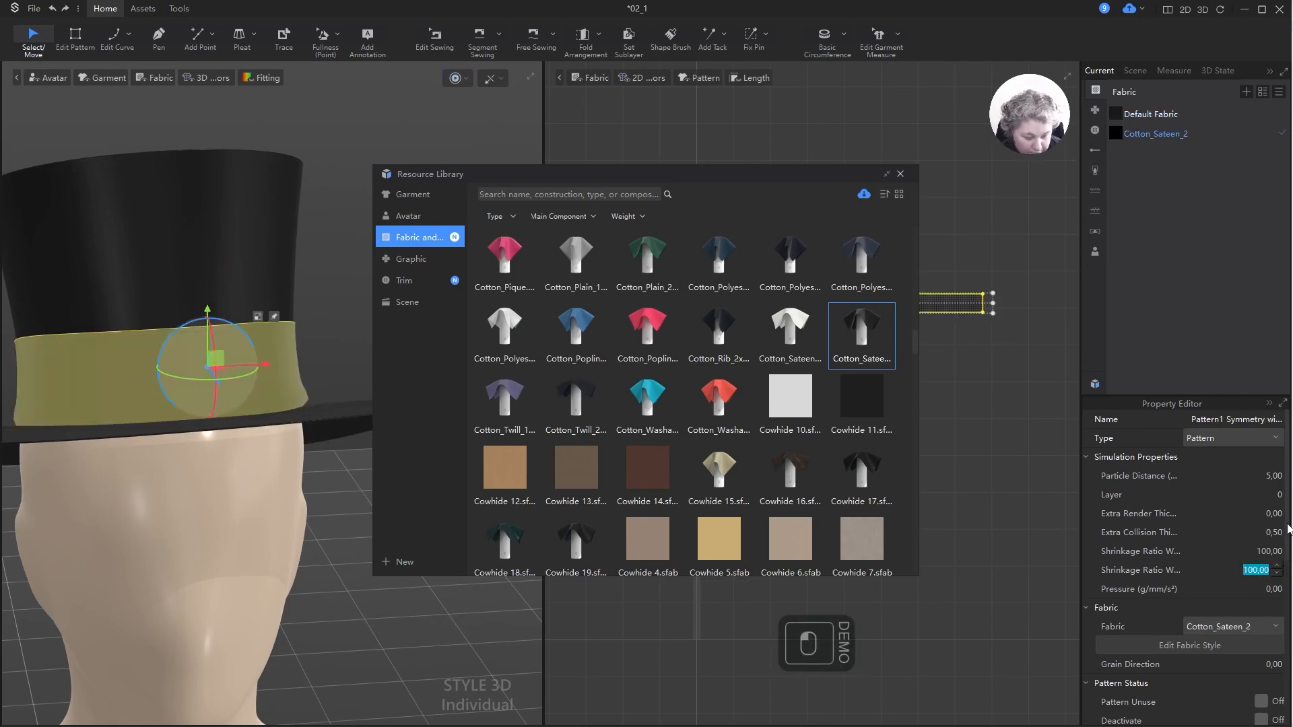
type("95")
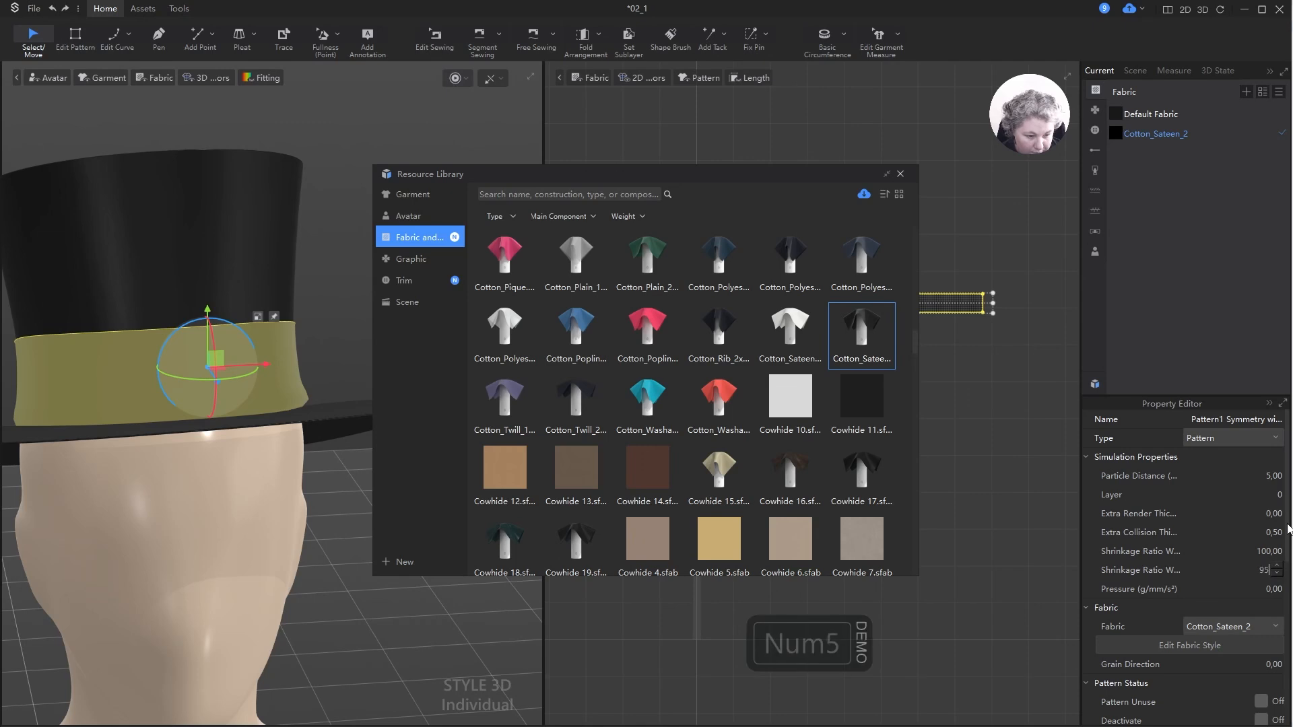
key("space")
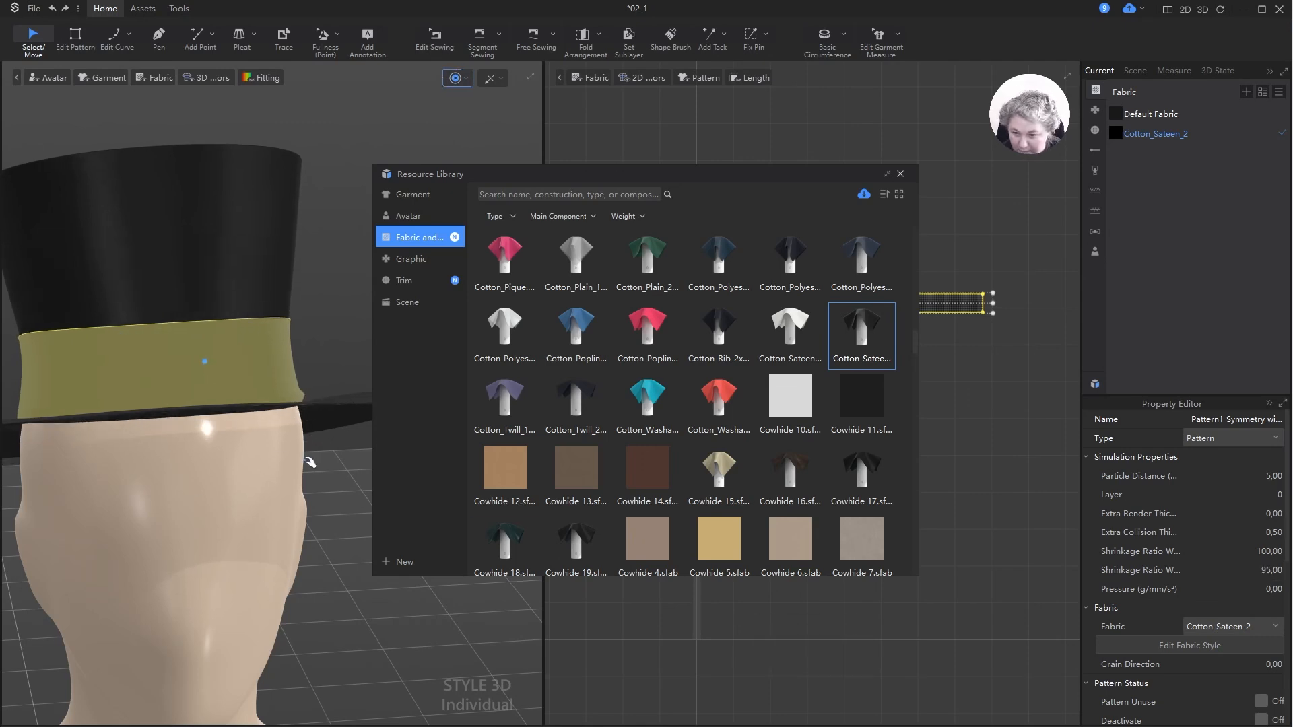
- Set the hat band's first Shrinkage Ratio to 95 and run the simulation on the crown
key("ctrl+z")
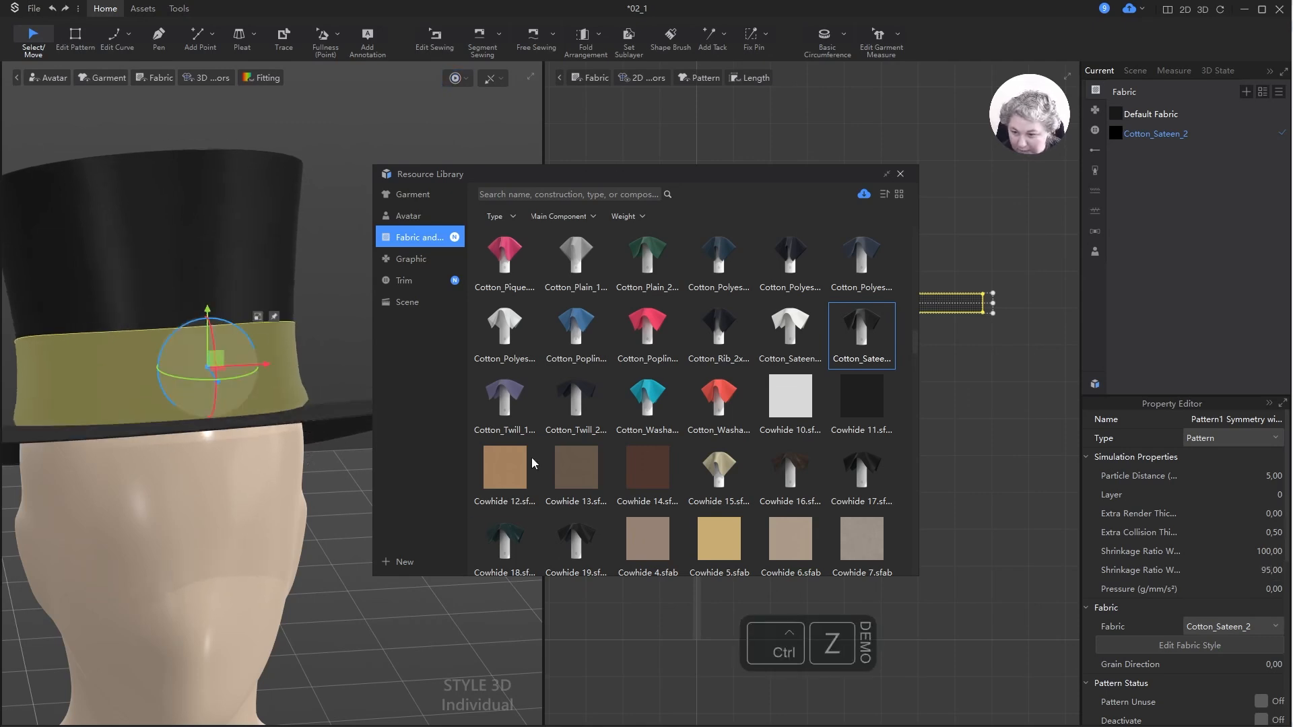
left_click(1277, 553)
type("995")
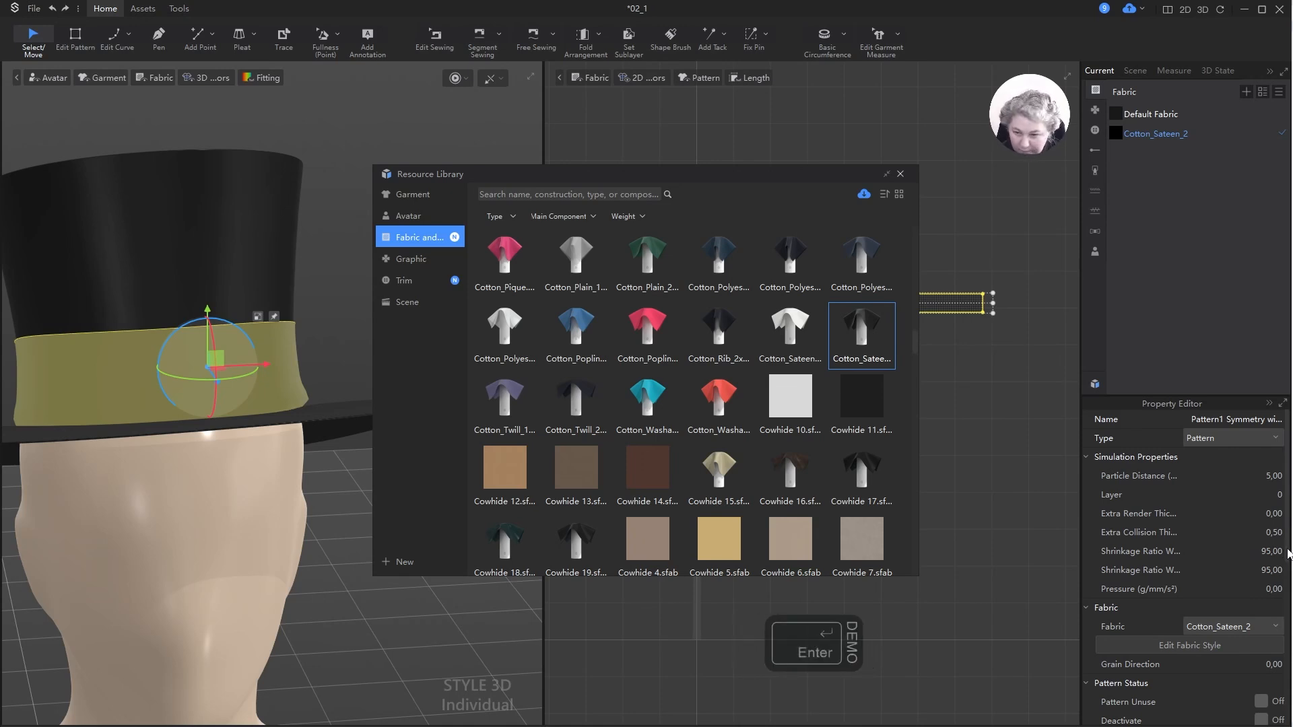
key("space")
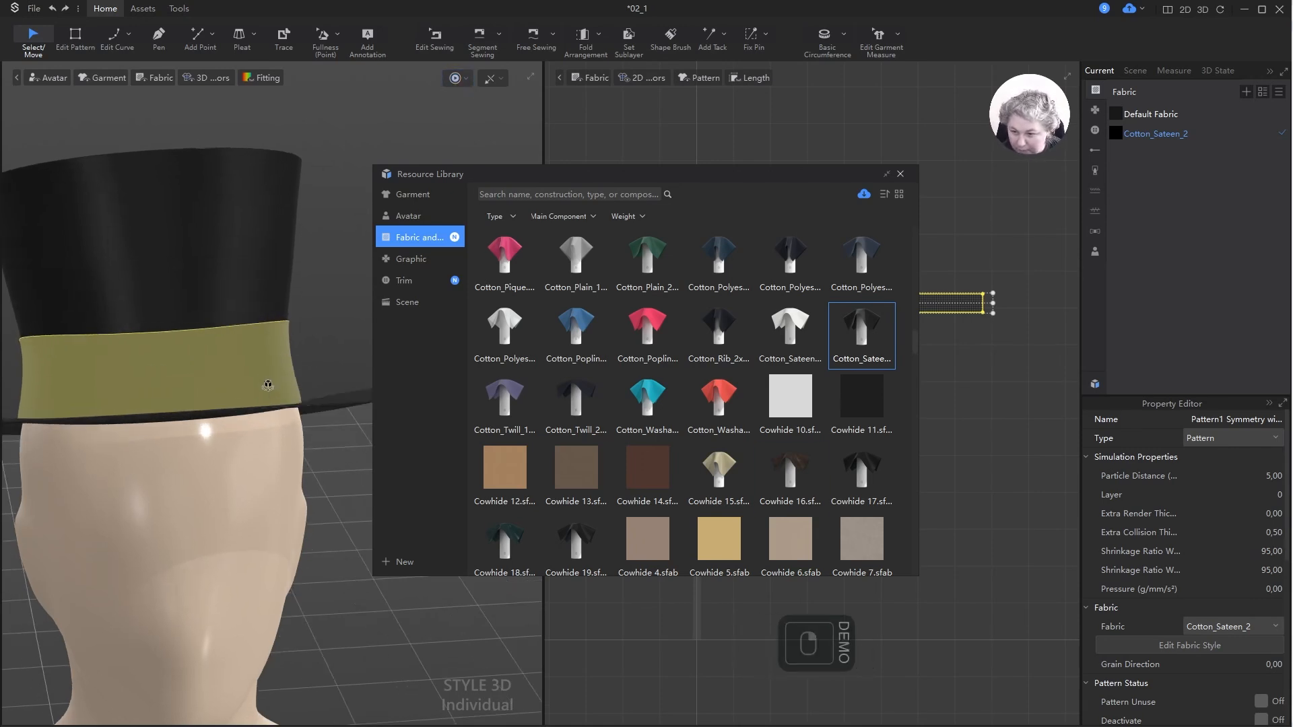
mouse_move(268, 385)
right_mouse_down()
mouse_move(293, 344)
mouse_move(273, 361)
right_mouse_up()
left_click(273, 389)
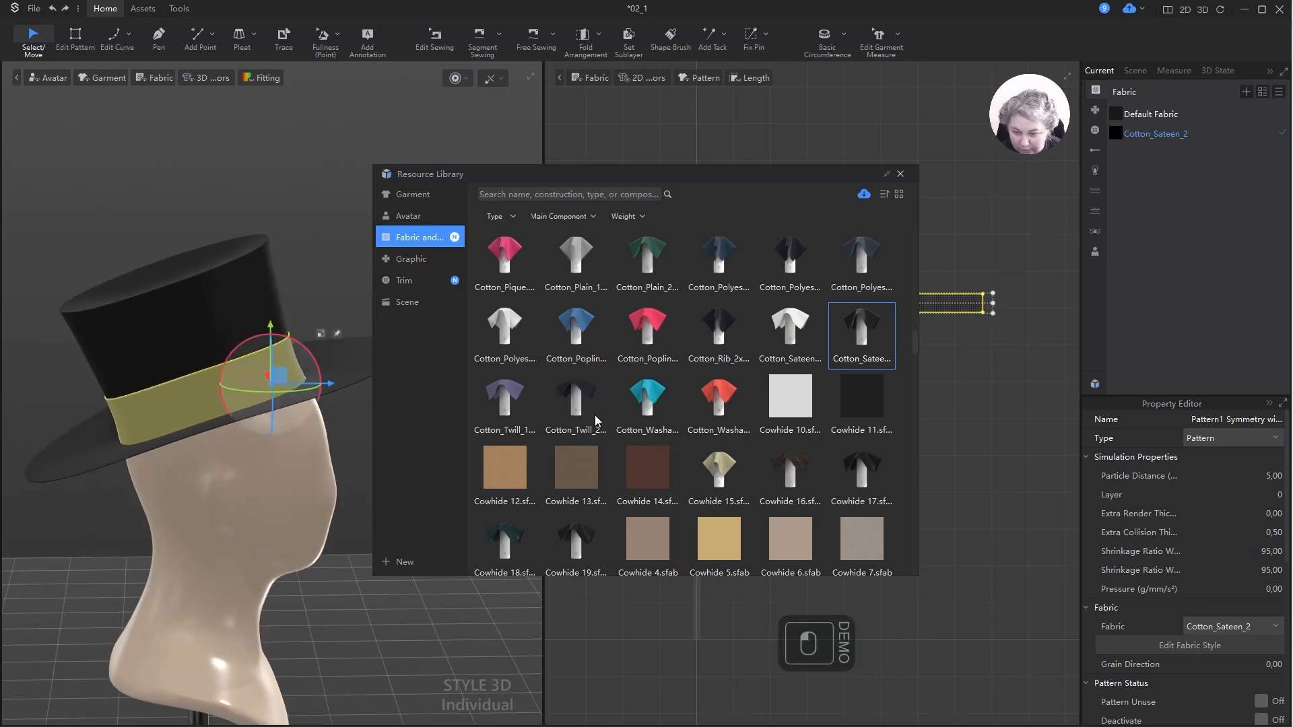
- Return the hat band's second Shrinkage Ratio to 100 and simulate while pulling the band into place from the other side
type("100")
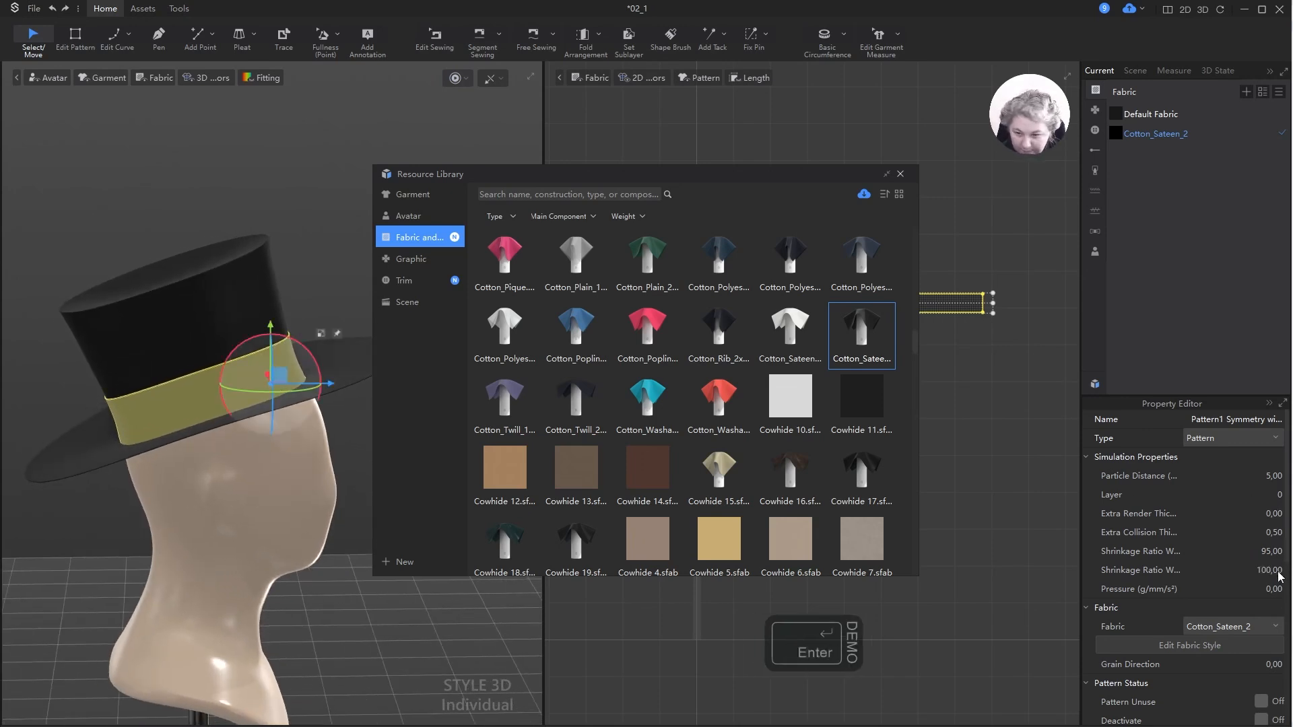
key("space")
right_click_drag(274, 385, 173, 409)
left_click_drag(225, 394, 167, 400, "alt")
key("space")
right_click_drag(169, 400, 195, 388)
key("space")
- Set the hat band's second Shrinkage Ratio to 98 and check its simulated fit from above
left_click(1277, 574)
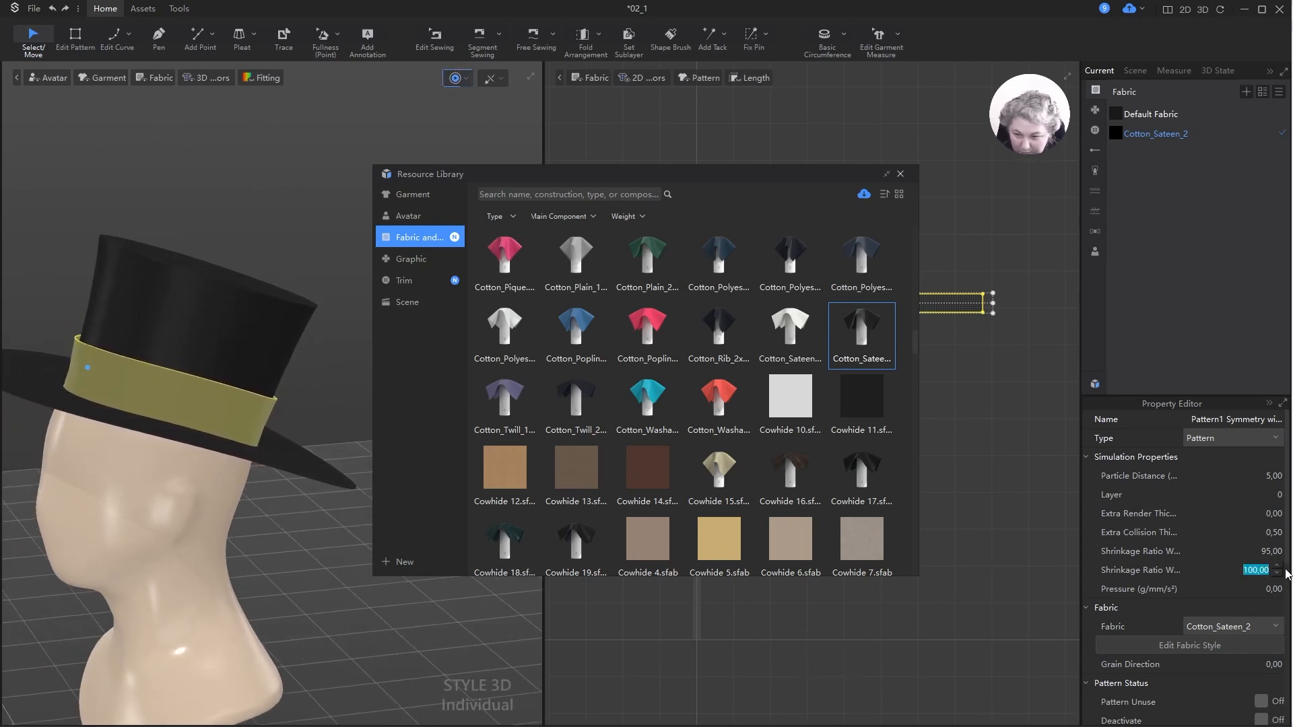
type("98")
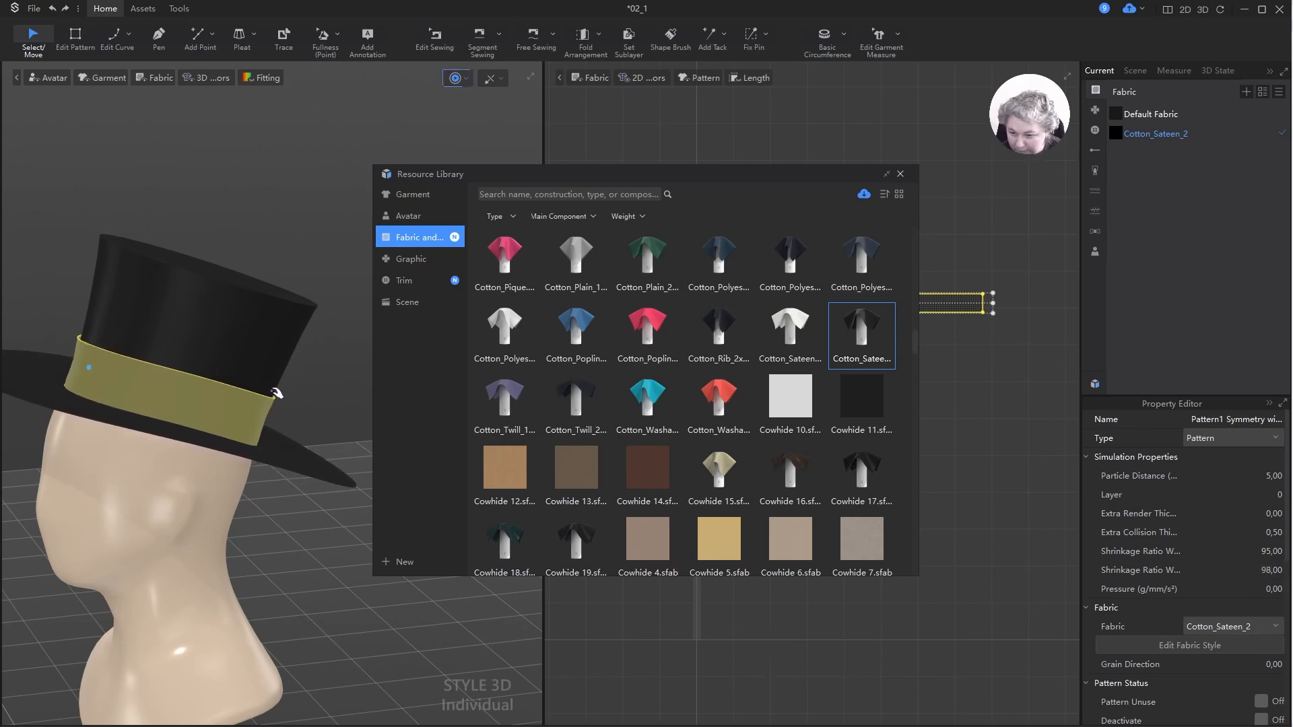
scroll(277, 393, "down", 4)
right_click_drag(277, 393, 219, 431)
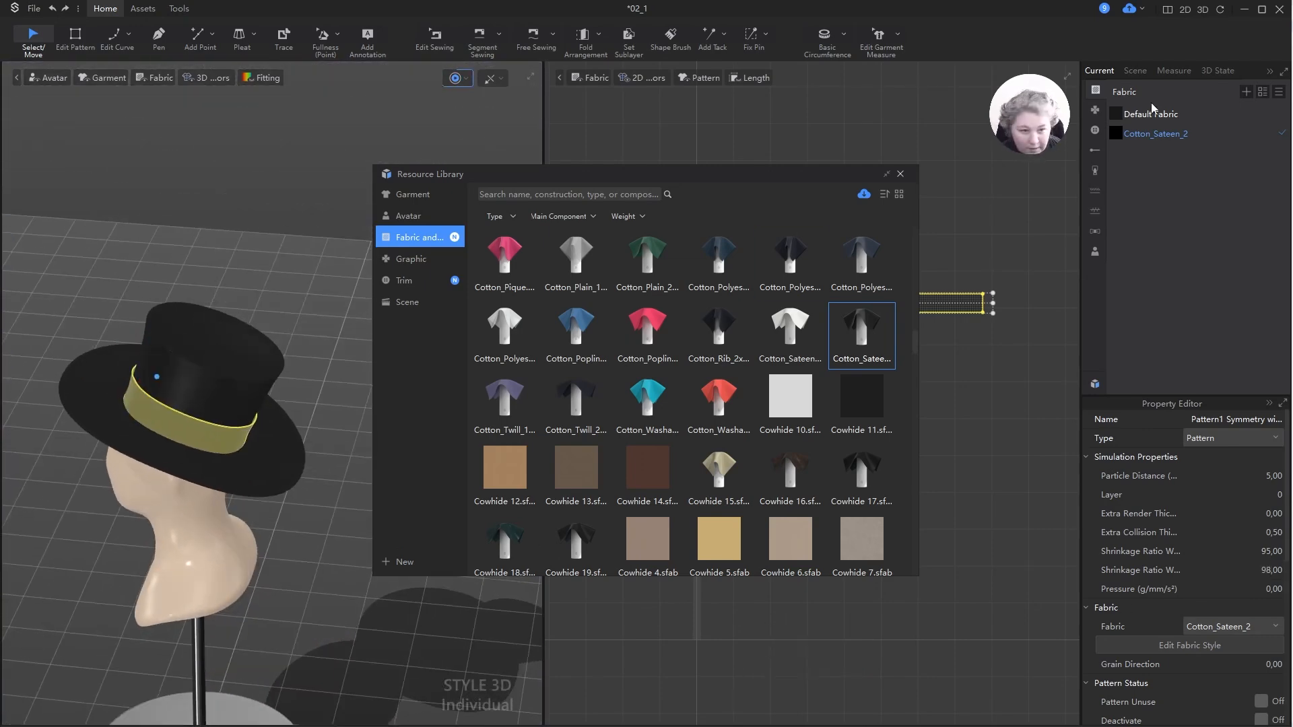
- Review the Cotton_Sateen_2 fabric properties, then set the hat band's Extra Collision Thickness to 0 and simulate it
left_click(1155, 134)
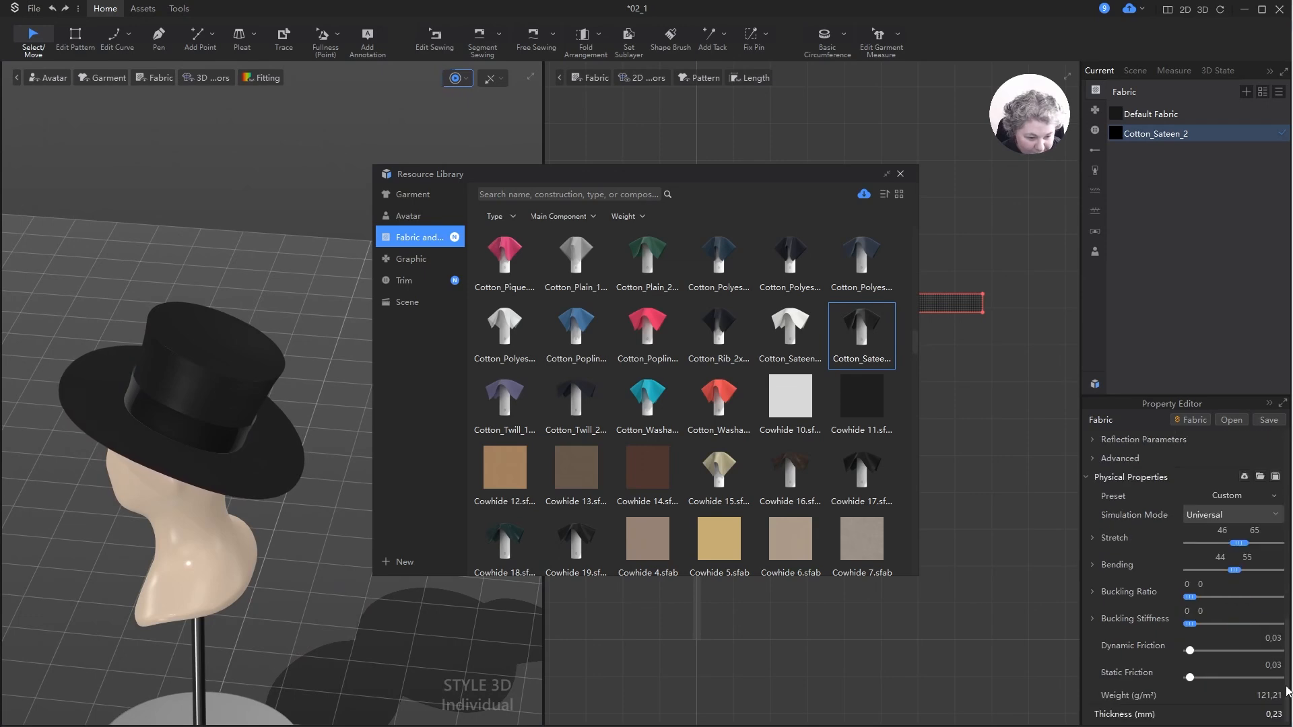
scroll(1241, 627, "up", 10)
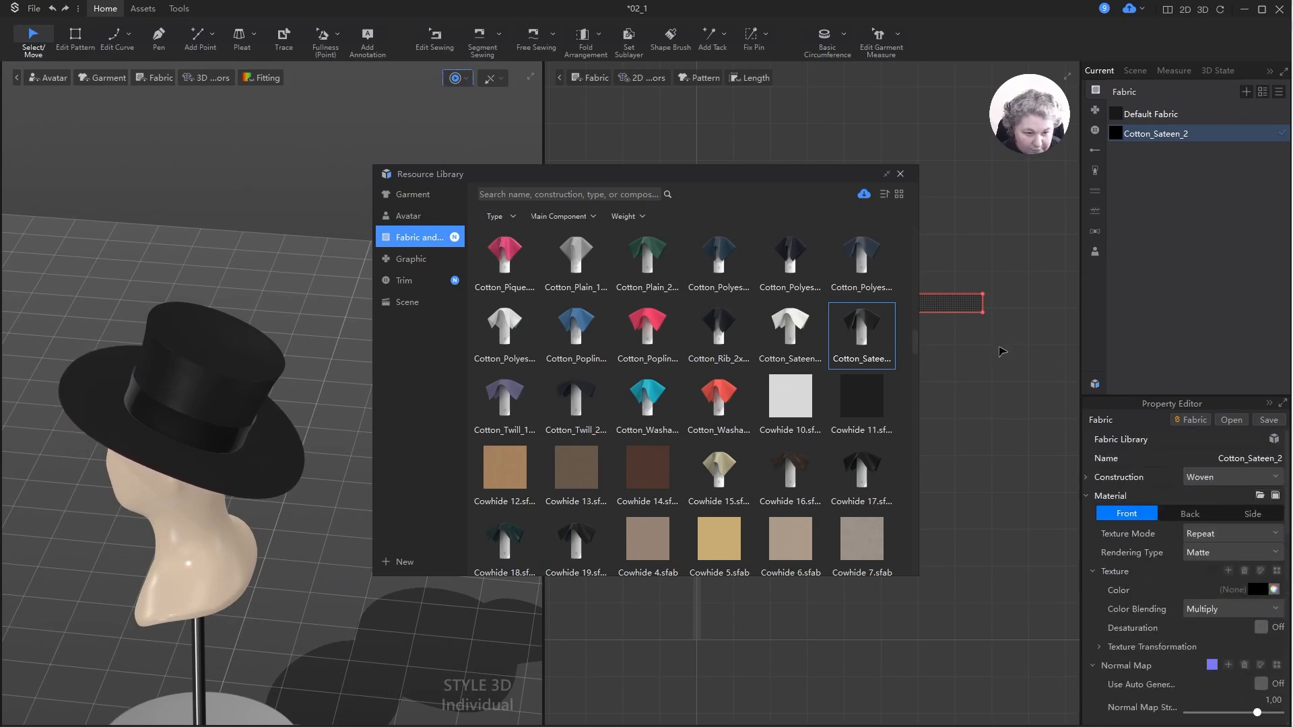
left_click(1002, 352)
left_click(970, 303)
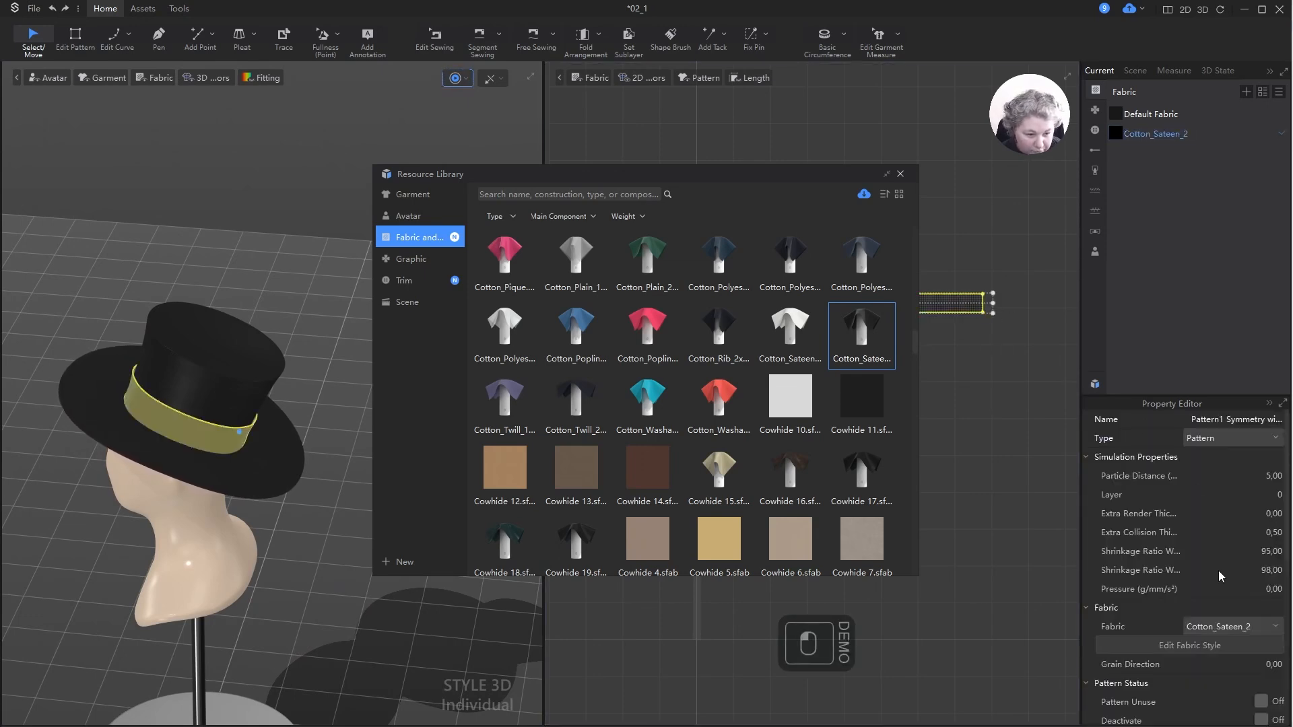
left_click(1280, 532)
type("0")
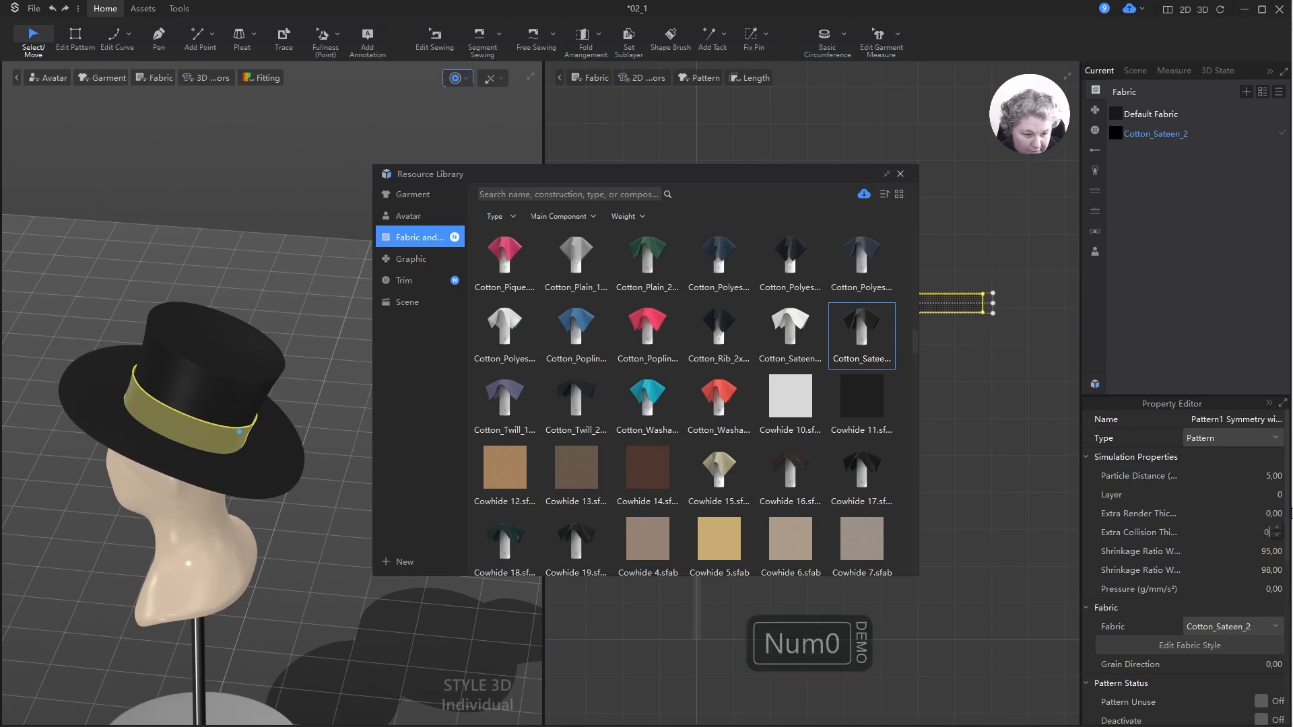
scroll(198, 470, "up", 6)
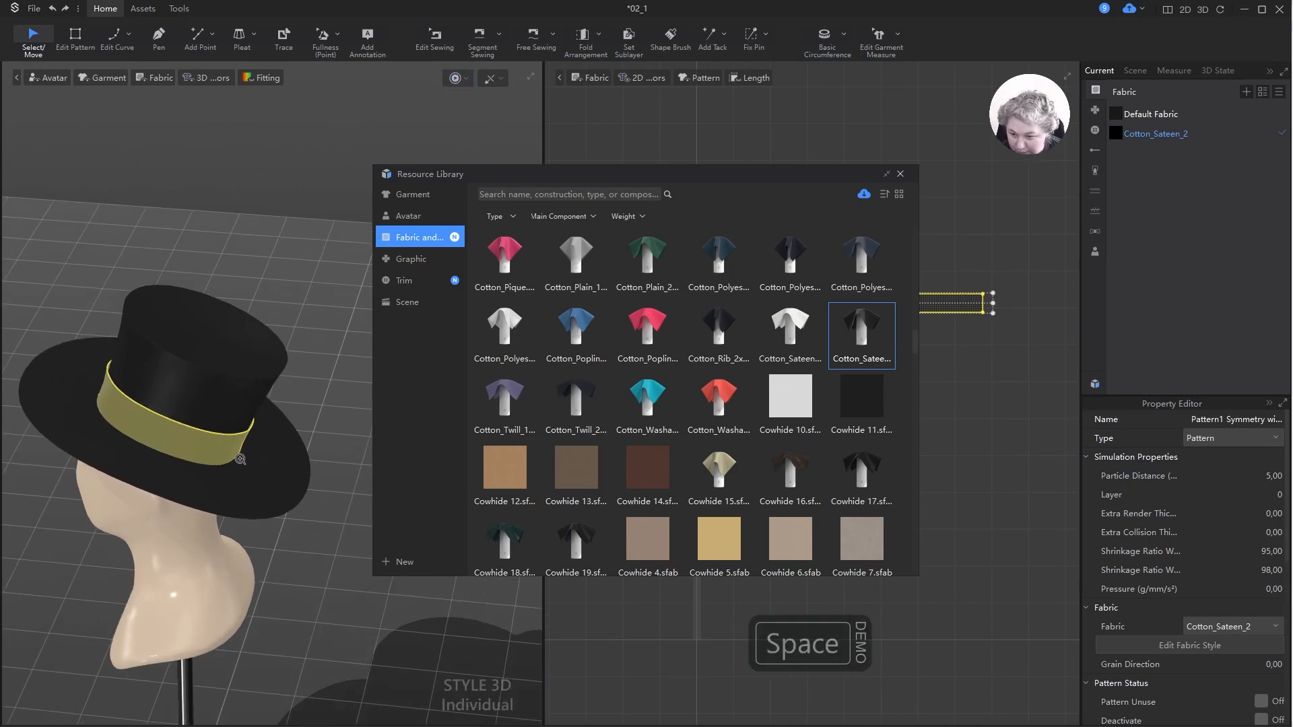
scroll(268, 434, "up", 2)
middle_click_drag(268, 434, 303, 385, "alt")
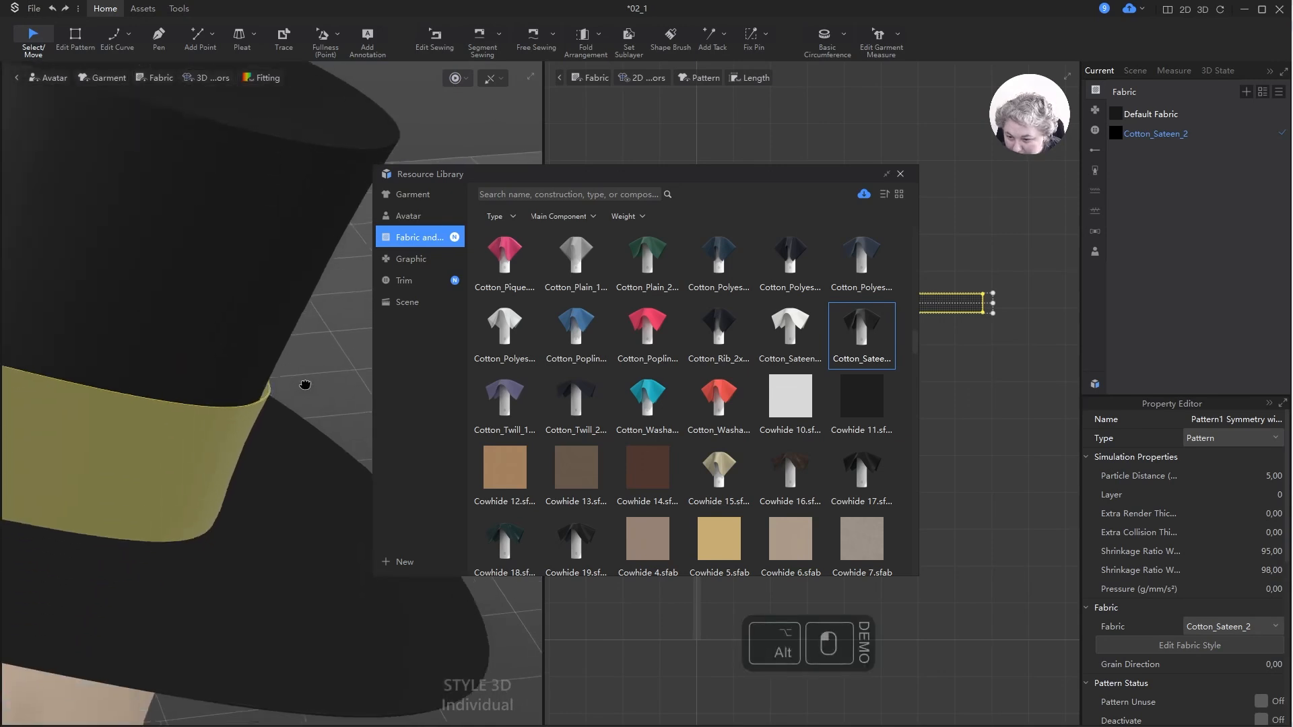
right_click_drag(303, 385, 250, 422)
left_click(250, 422)
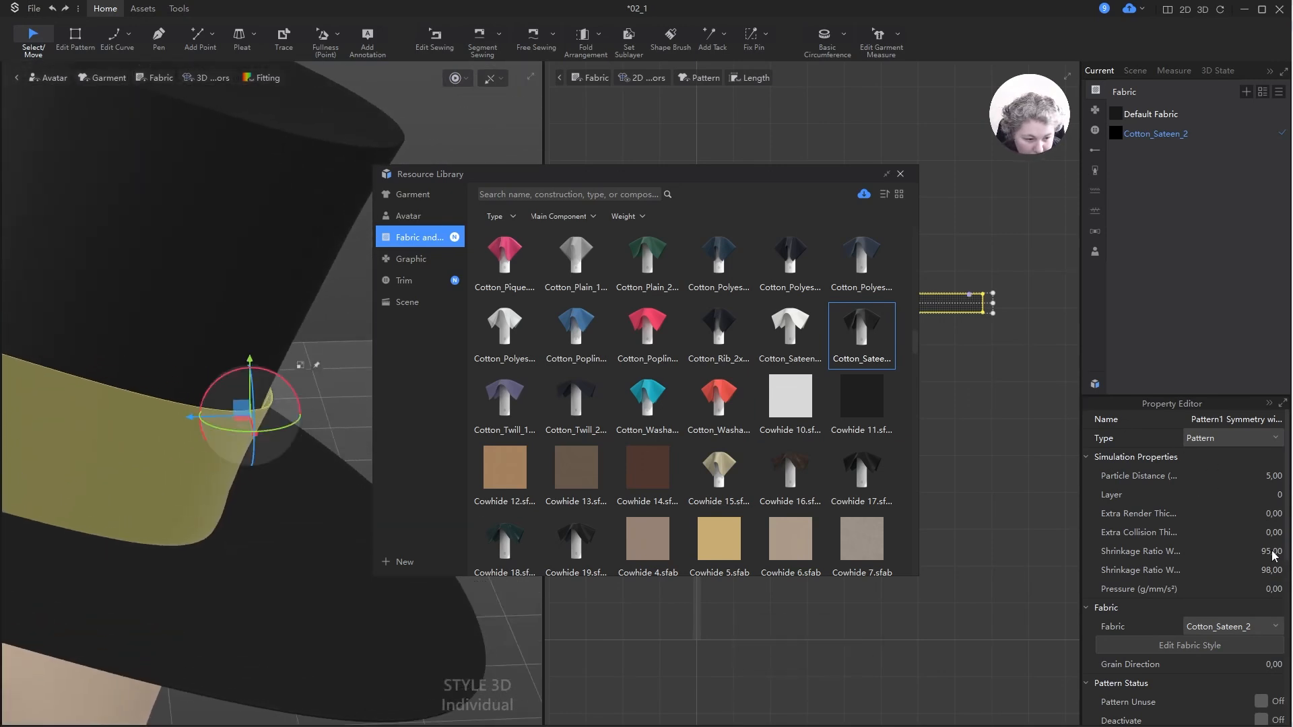
- Try a second Shrinkage Ratio of 97 on the hat band in simulation and undo the simulated drape
double_click(1276, 570)
type("97,")
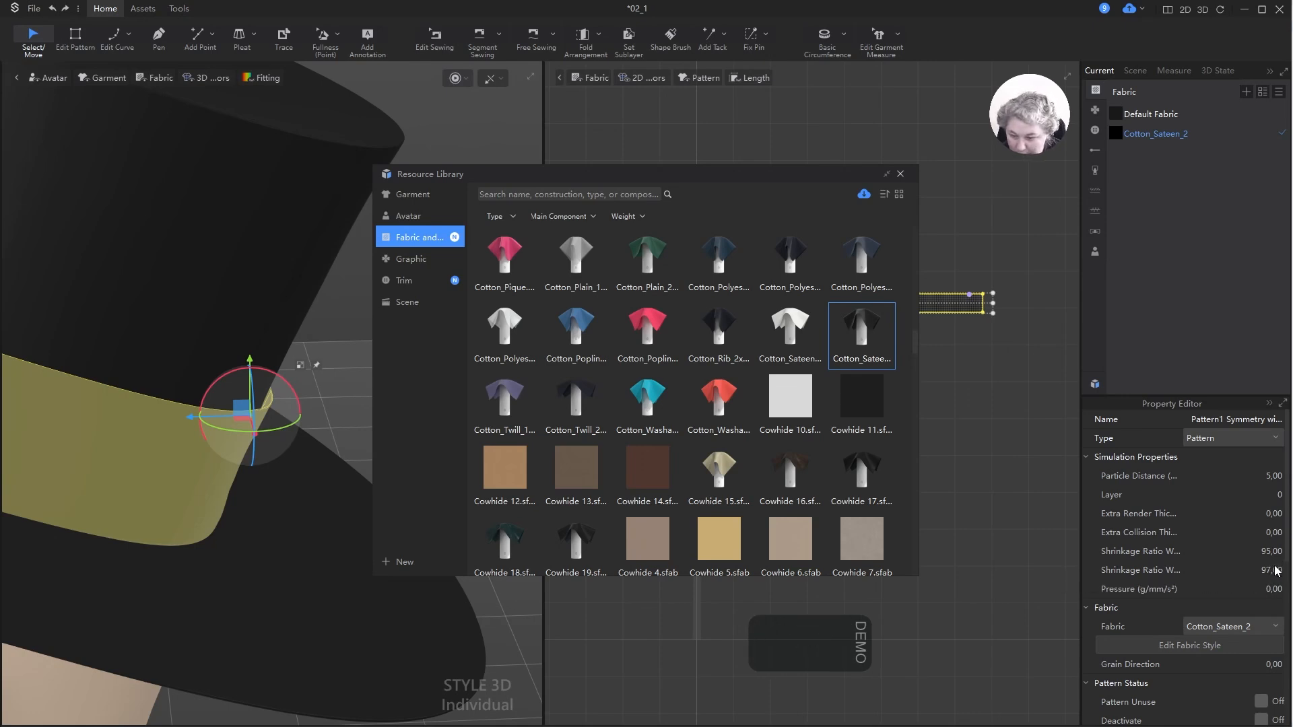
key("space")
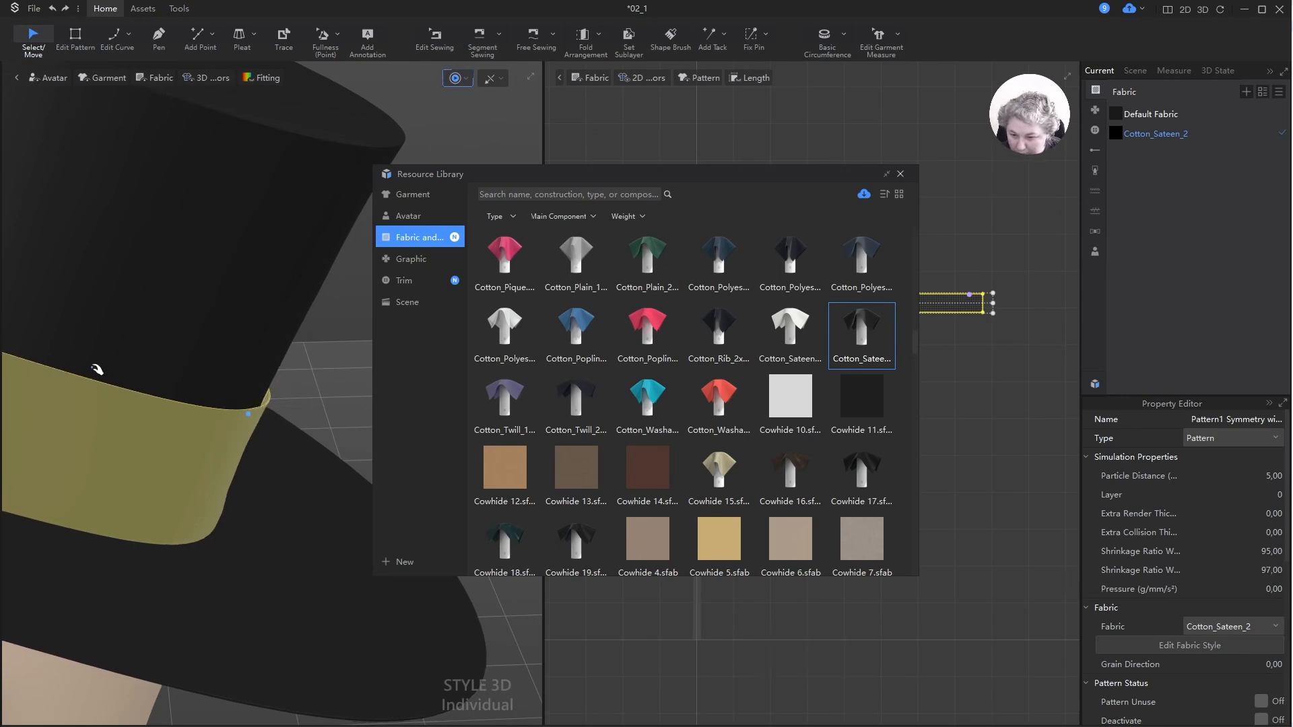
right_click_drag(96, 370, 177, 382)
key("ctrl+z")
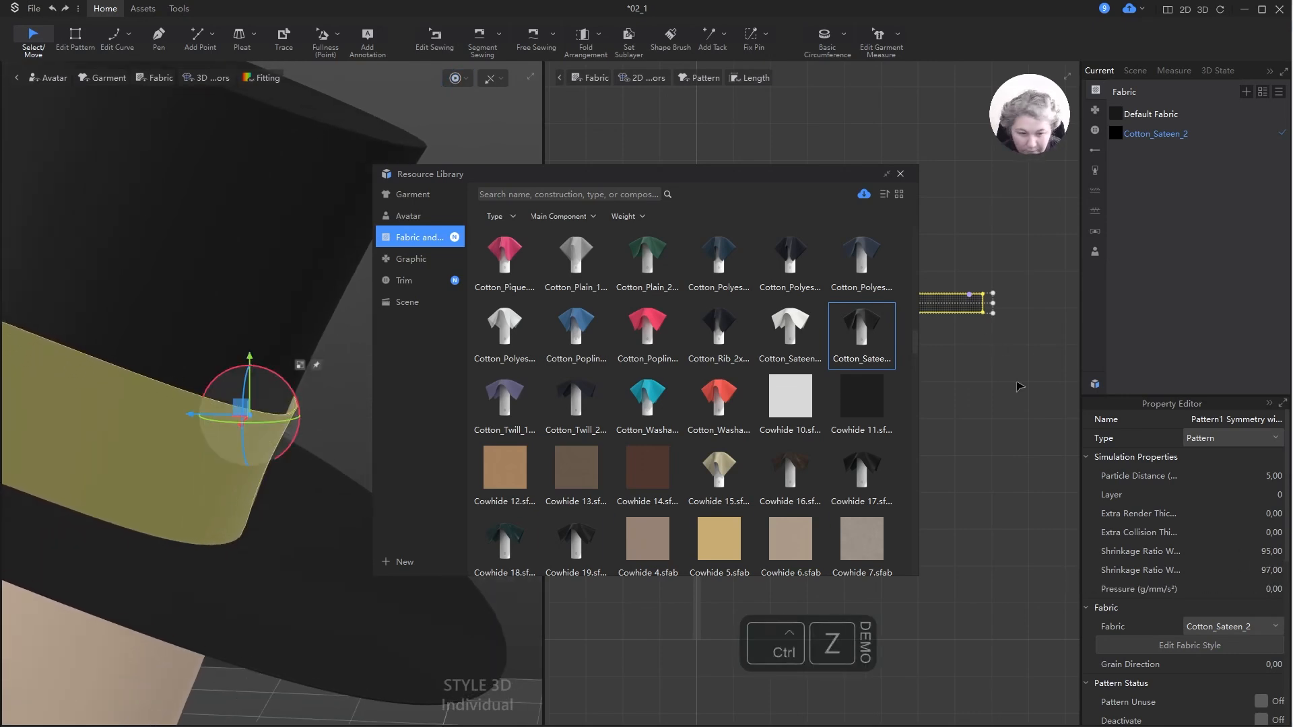
- Set Extra Collision Thickness to 0 for all hat patterns together and briefly run the simulation
scroll(1018, 383, "down", 4)
scroll(955, 257, "down", 6)
scroll(967, 286, "up", 4)
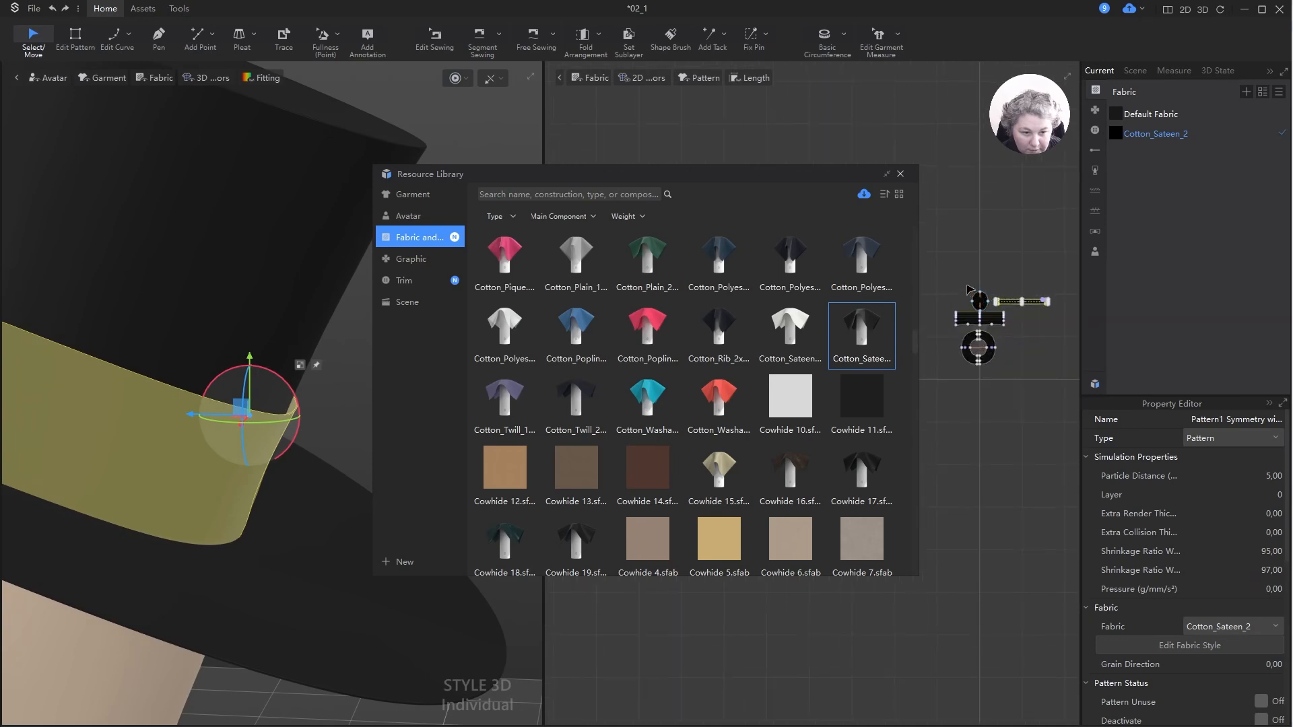
left_click_drag(968, 288, 1052, 381)
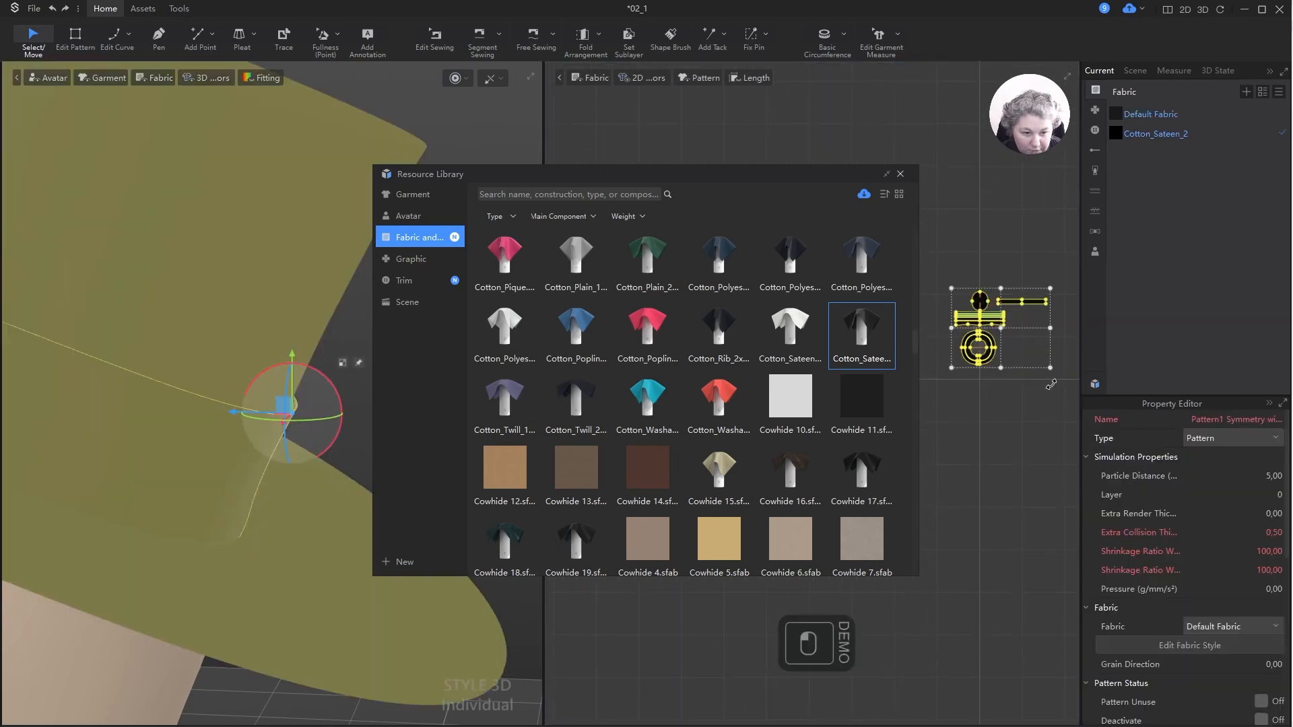
left_click(1274, 532)
type("0")
key("Return")
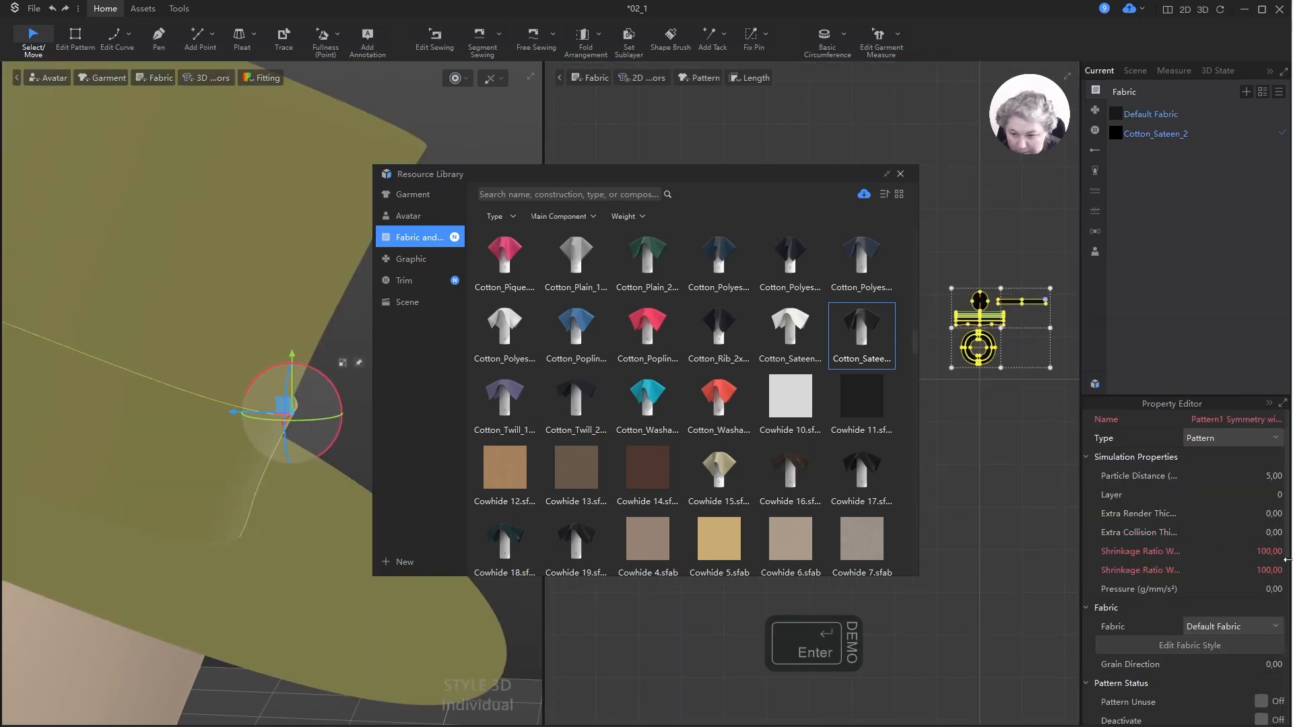
key("space")
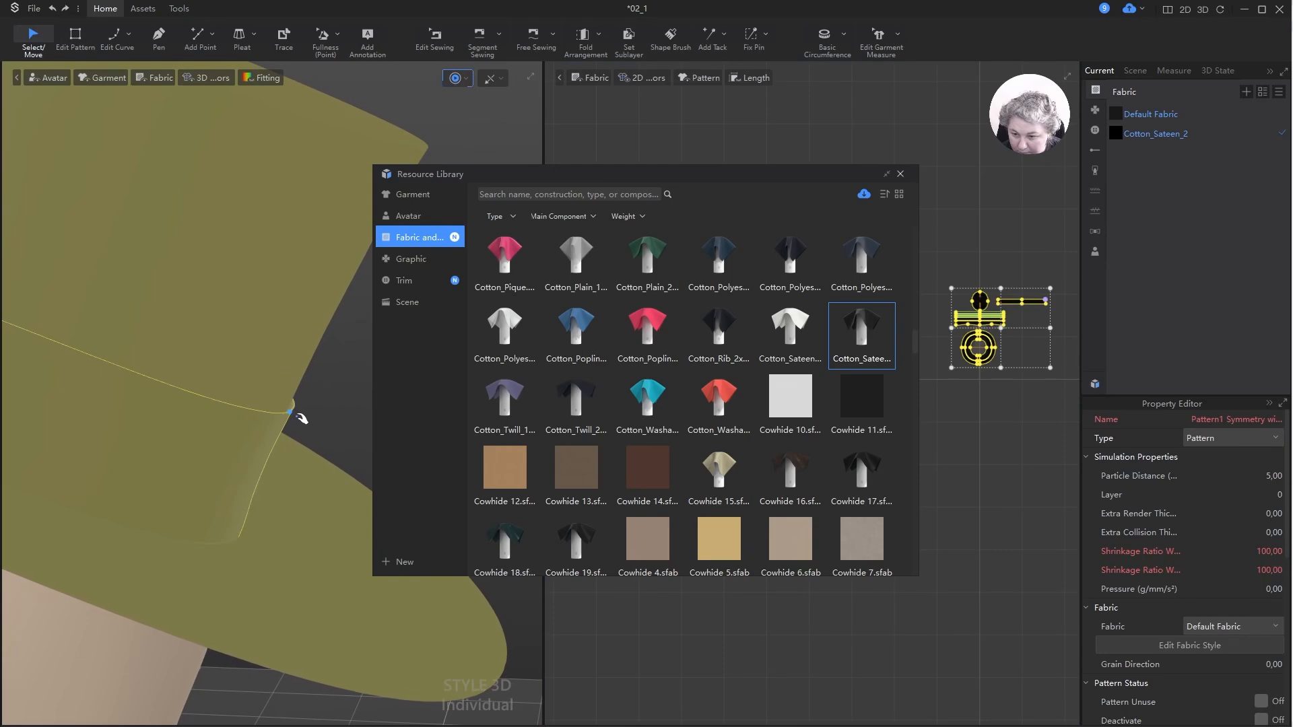
key("space")
- Close the resource library and run the simulation while inspecting the hat band's fit against the crown from several angles
scroll(296, 394, "down", 5)
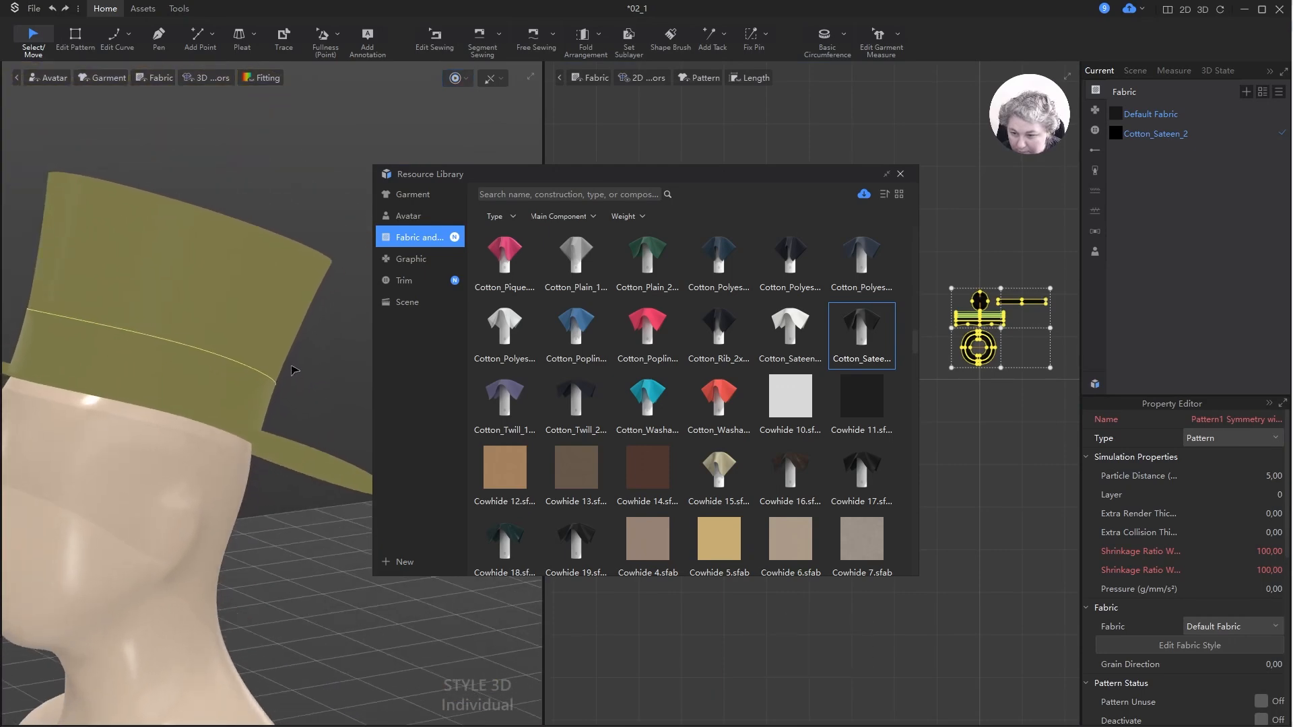
left_click(323, 372)
left_click(901, 175)
scroll(424, 315, "down", 4)
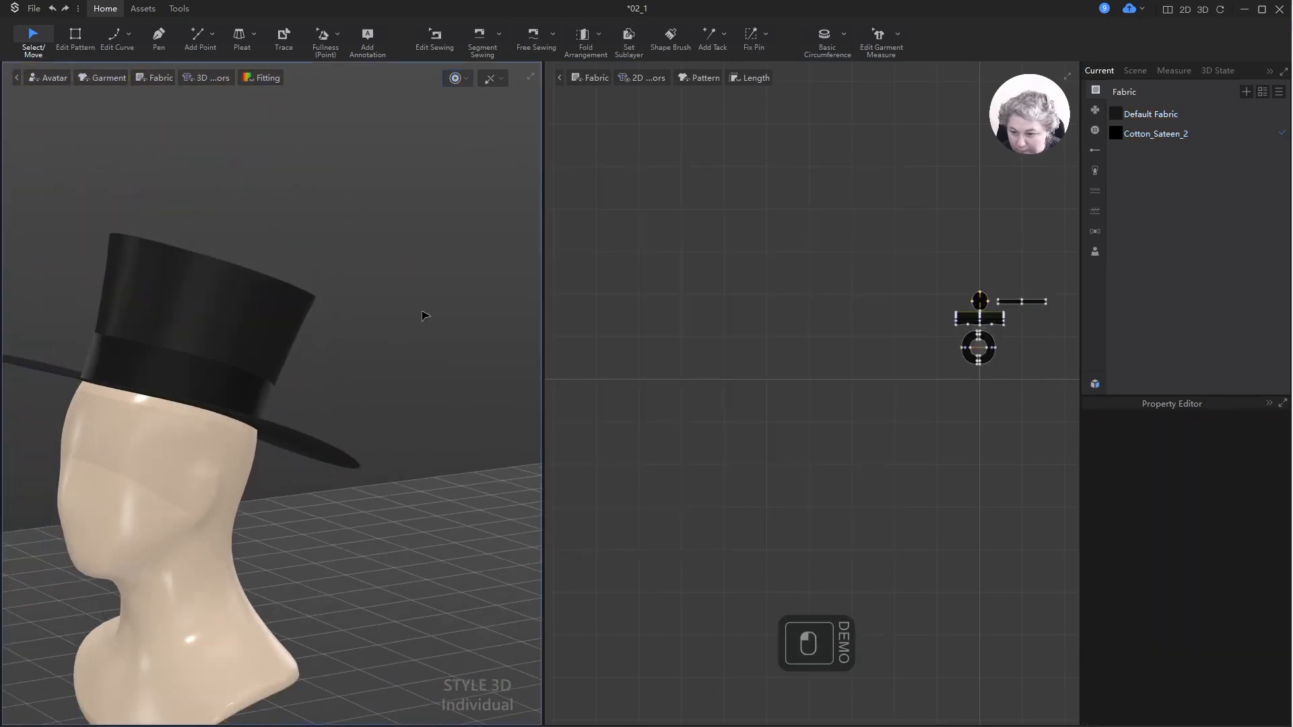
right_click_drag(424, 314, 294, 371)
scroll(293, 371, "up", 8)
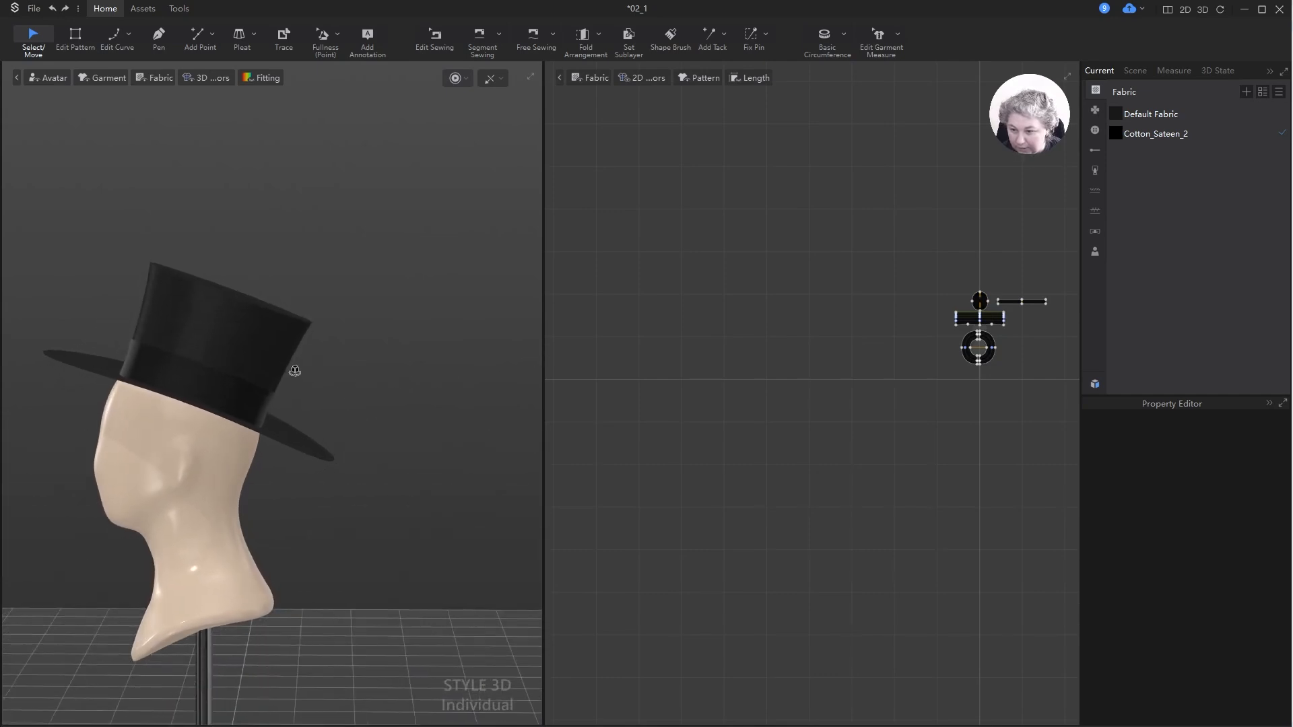
right_click_drag(402, 355, 387, 353)
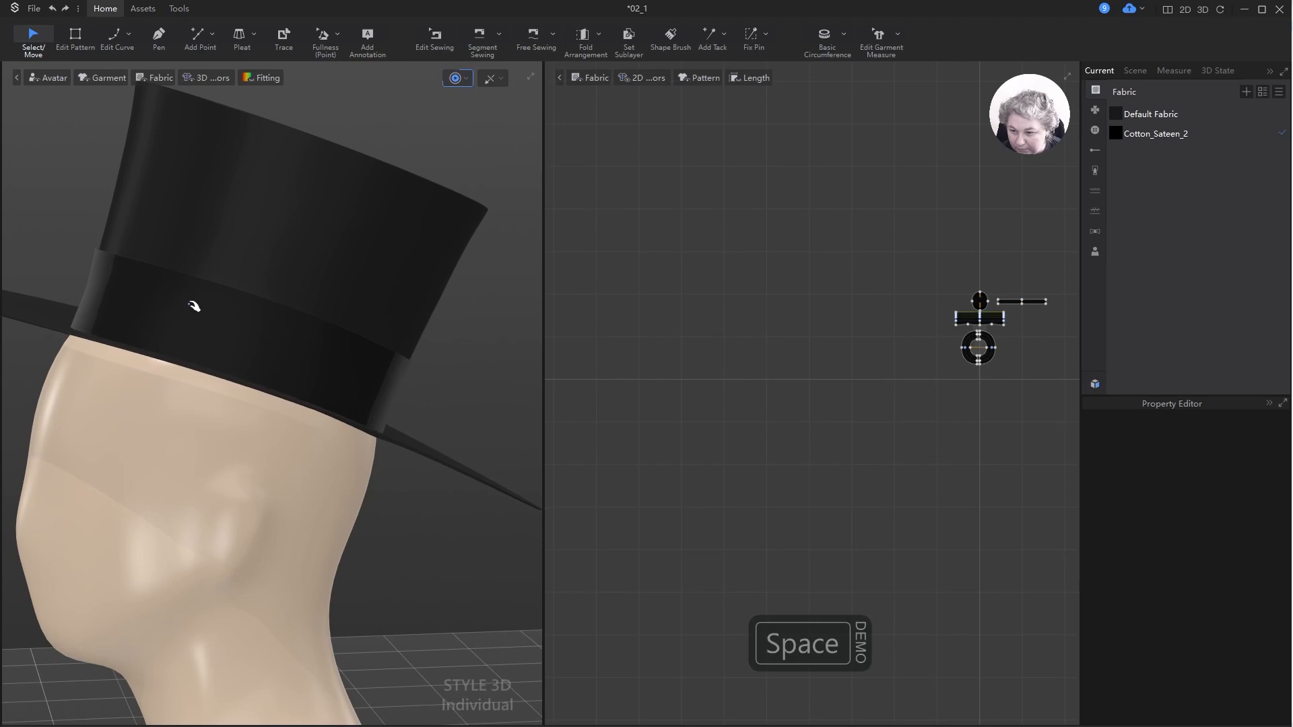
scroll(230, 295, "down", 5)
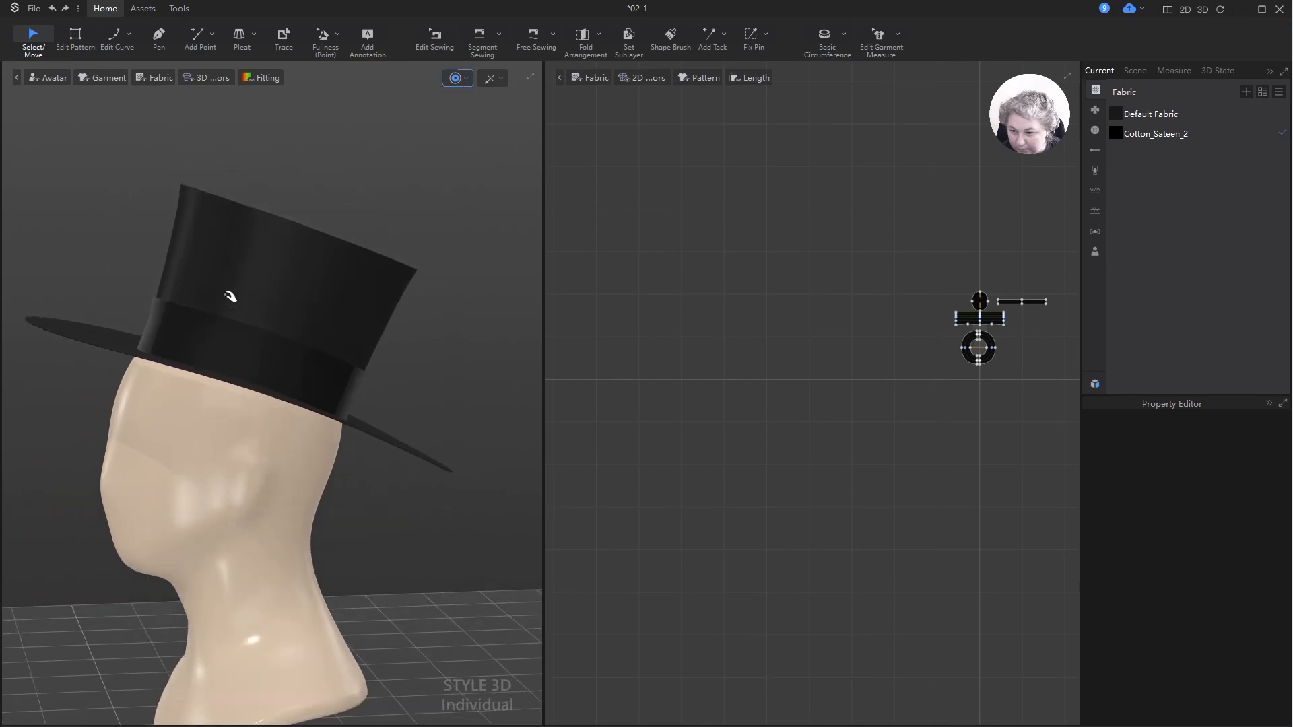
right_click_drag(231, 295, 217, 335)
scroll(340, 377, "up", 7)
left_click_drag(417, 359, 363, 365, "alt")
scroll(363, 366, "down", 3)
mouse_move(363, 367)
right_mouse_down()
mouse_move(370, 401)
mouse_move(378, 372)
right_mouse_up()
scroll(408, 365, "up", 4)
- Set the hat band's second Shrinkage Ratio to 100 and pull its upper edge against the crown during simulation
left_click(444, 346)
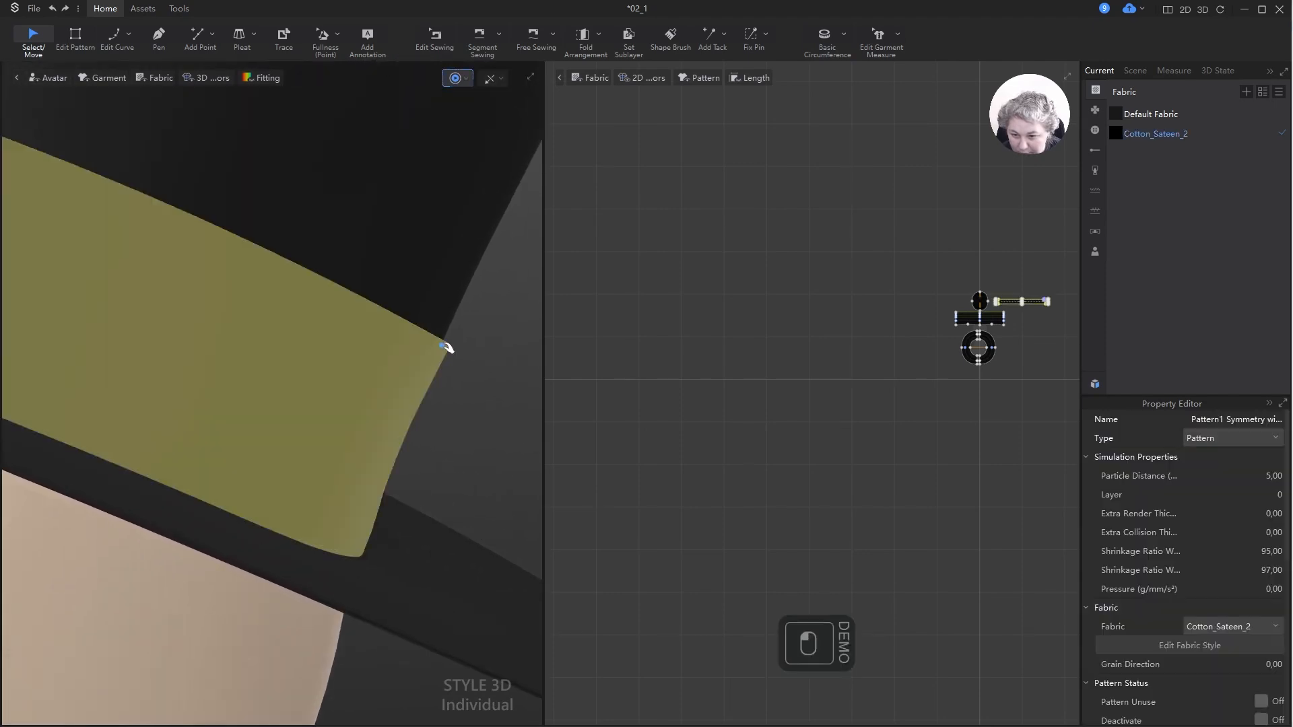
left_click(1258, 569)
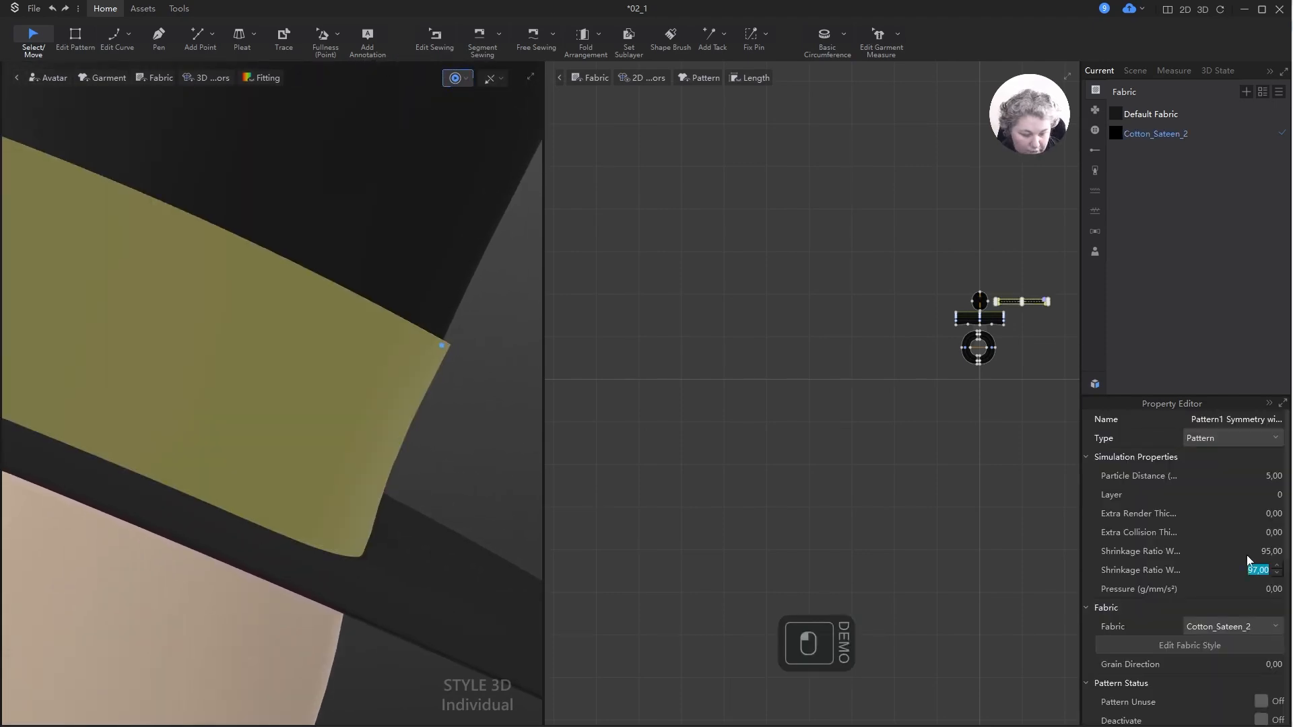
type("100")
key("Return")
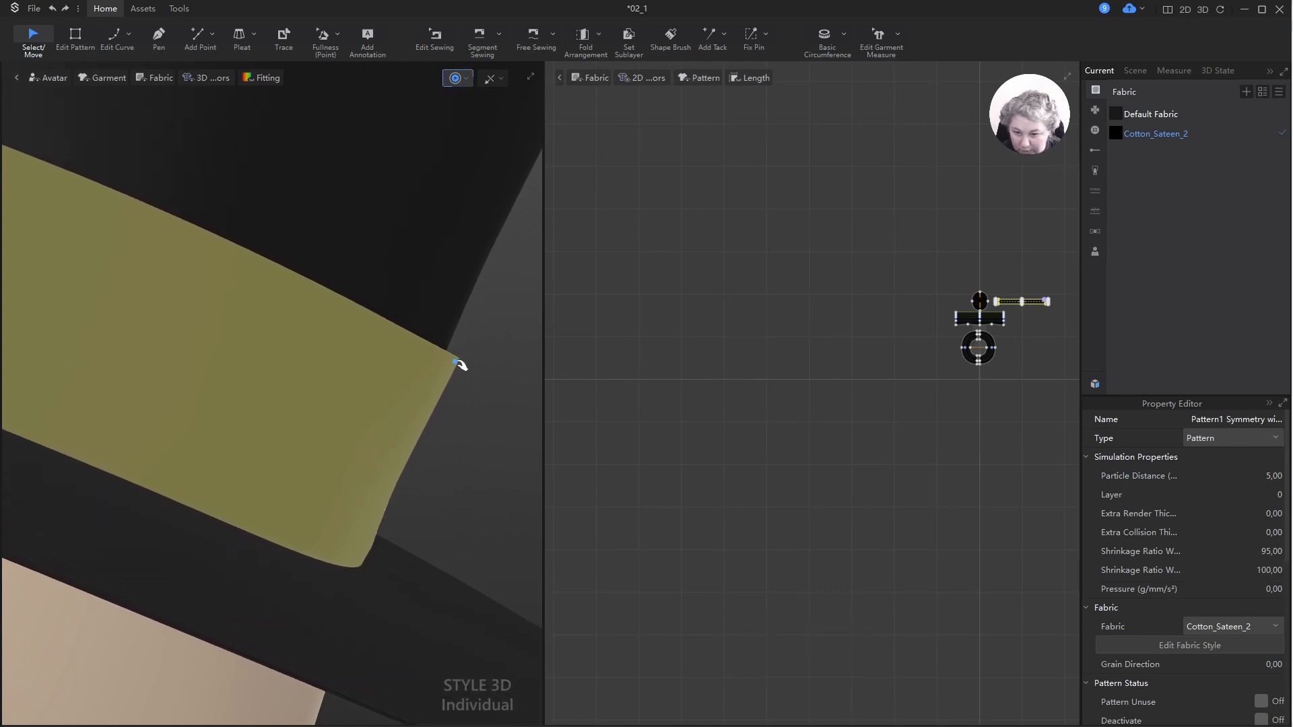
left_click_drag(457, 361, 447, 360)
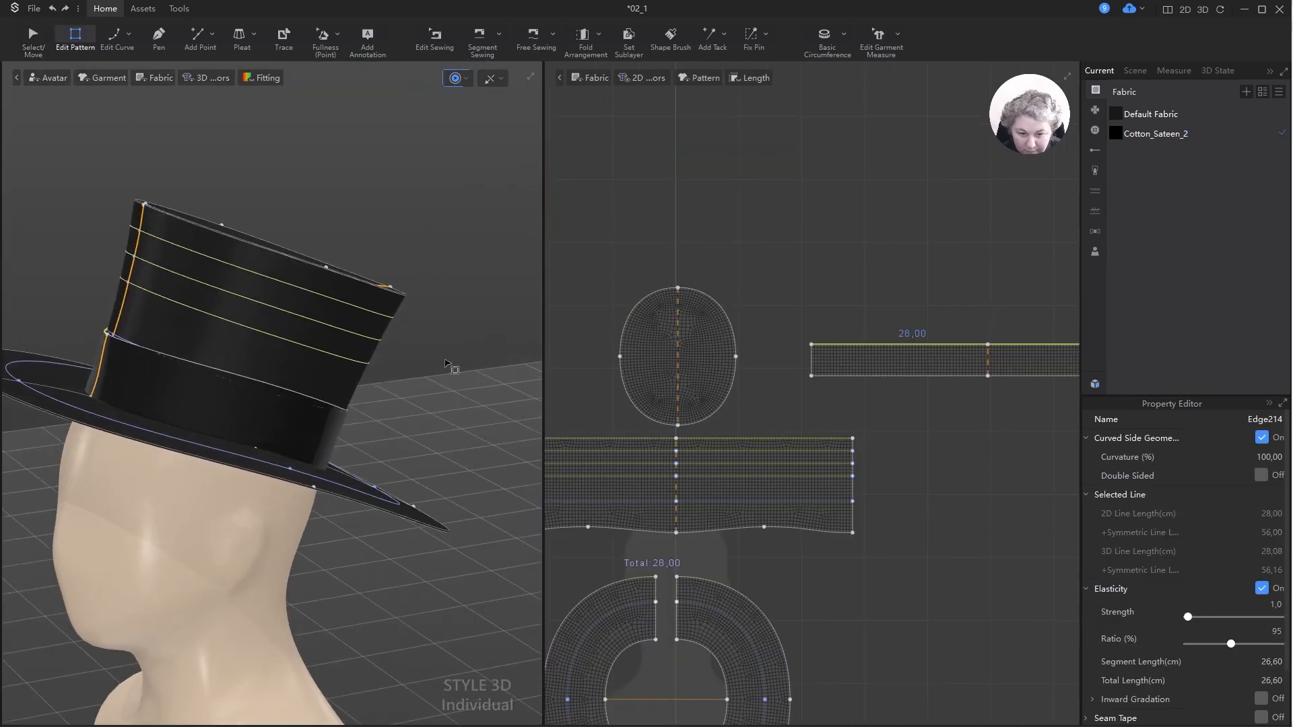
- Sew the hat band's upper edge to the lowest internal line across the crown pattern with Segment Sewing and simulate
left_click(961, 159)
scroll(876, 327, "down", 5)
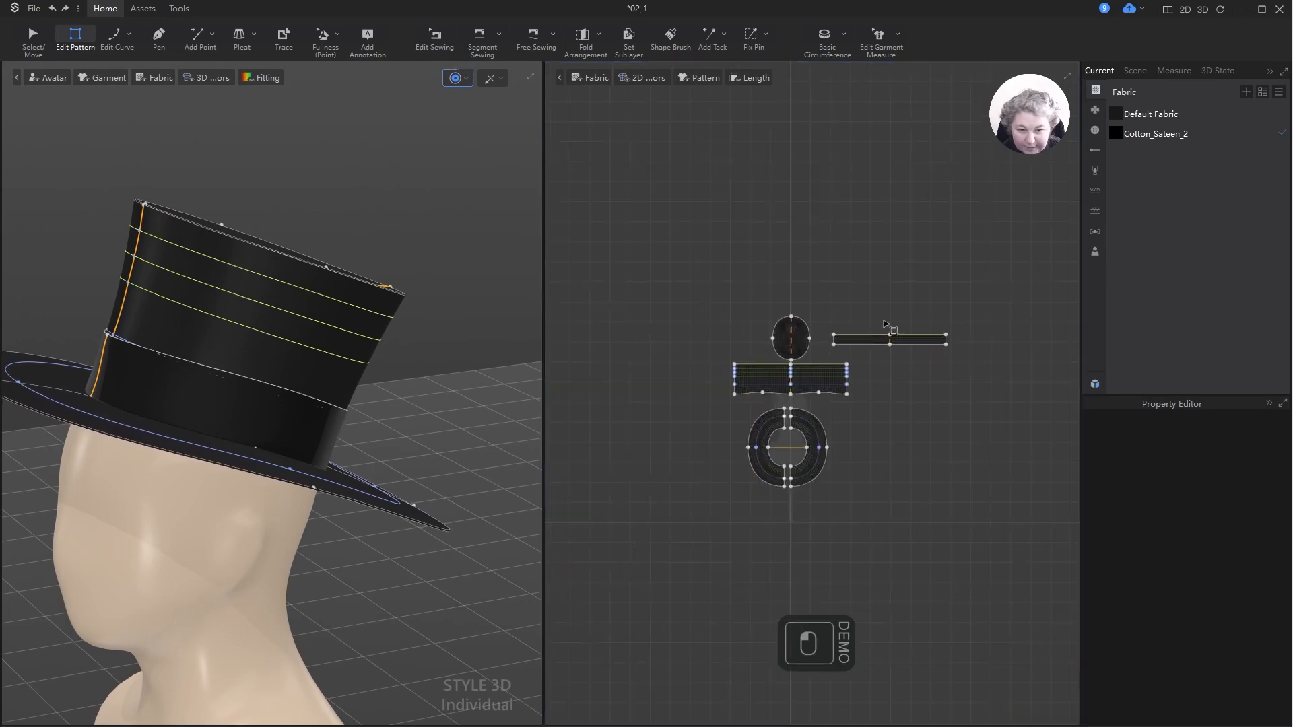
scroll(875, 328, "up", 2)
scroll(873, 327, "up", 5)
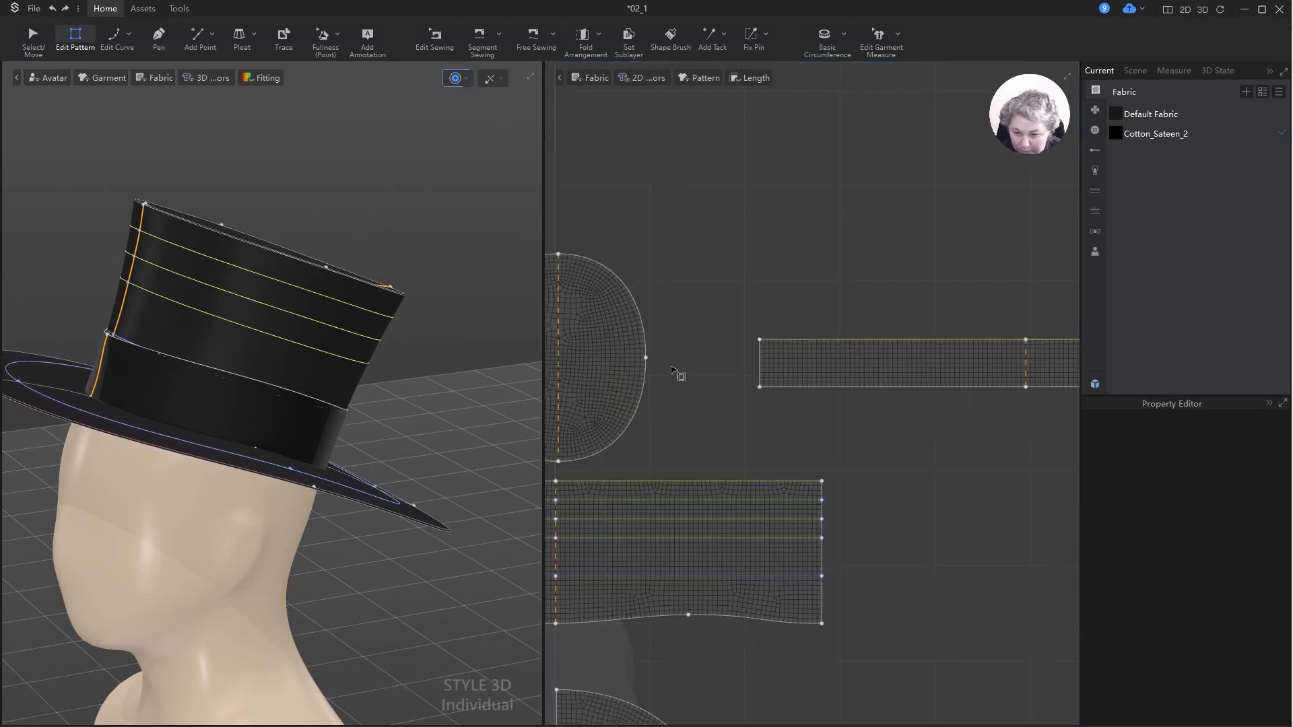
left_click(482, 40)
left_click(817, 340)
scroll(891, 341, "down", 5)
left_click(676, 442)
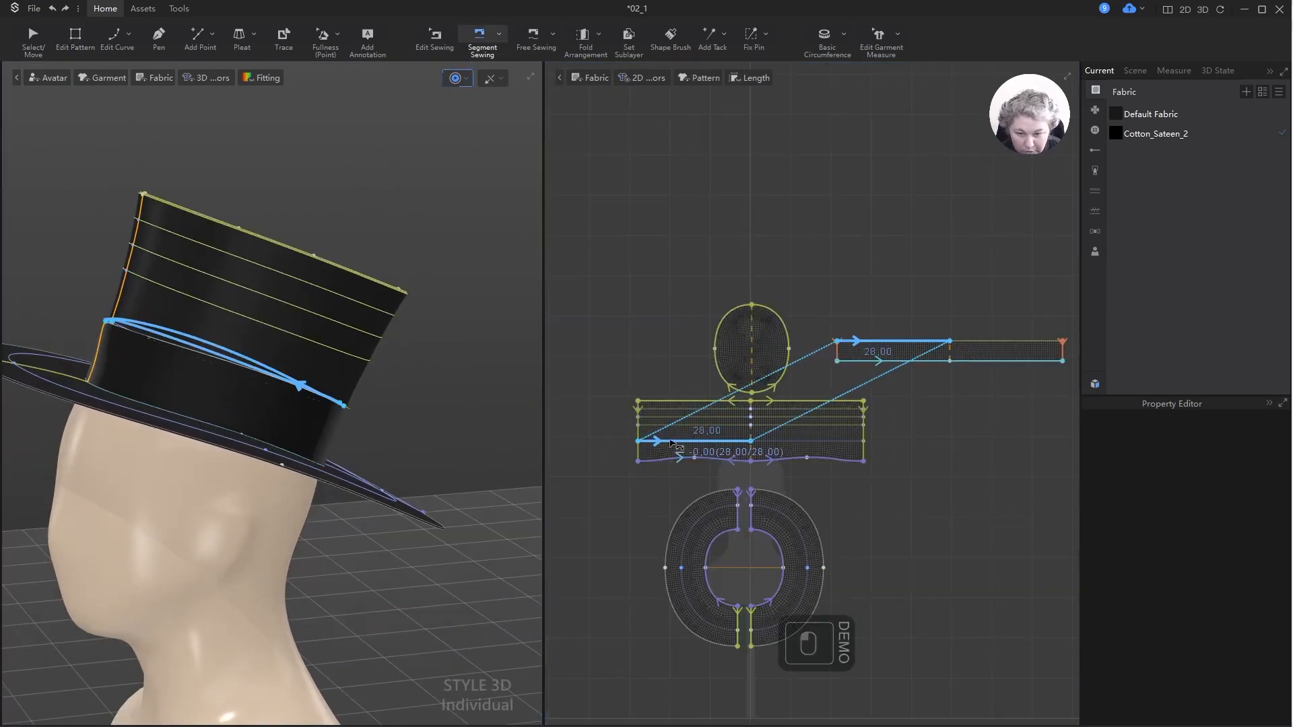
key("space")
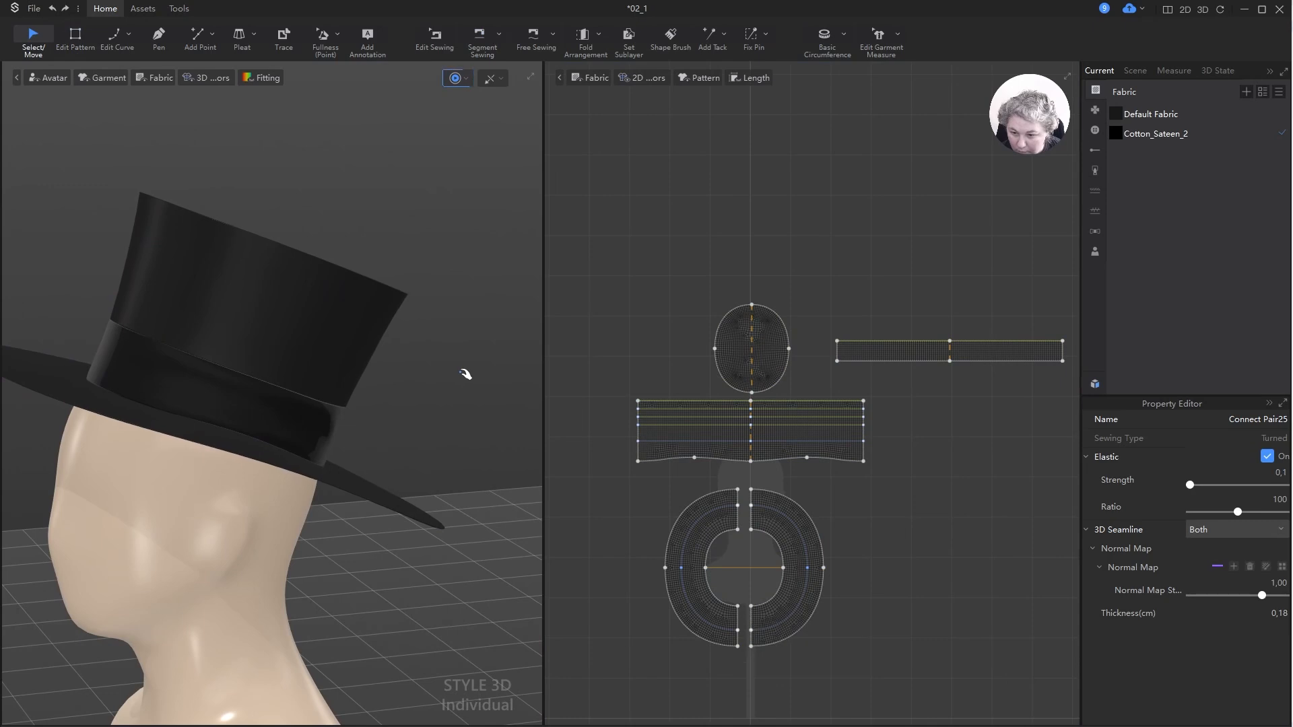
- Remove the seamline normal map, set seamline Thickness to 0 and turn off Elastic for the seam joining the hat band's upper edge to the crown
right_click_drag(462, 373, 482, 419)
key("z")
left_click(920, 338)
key("b")
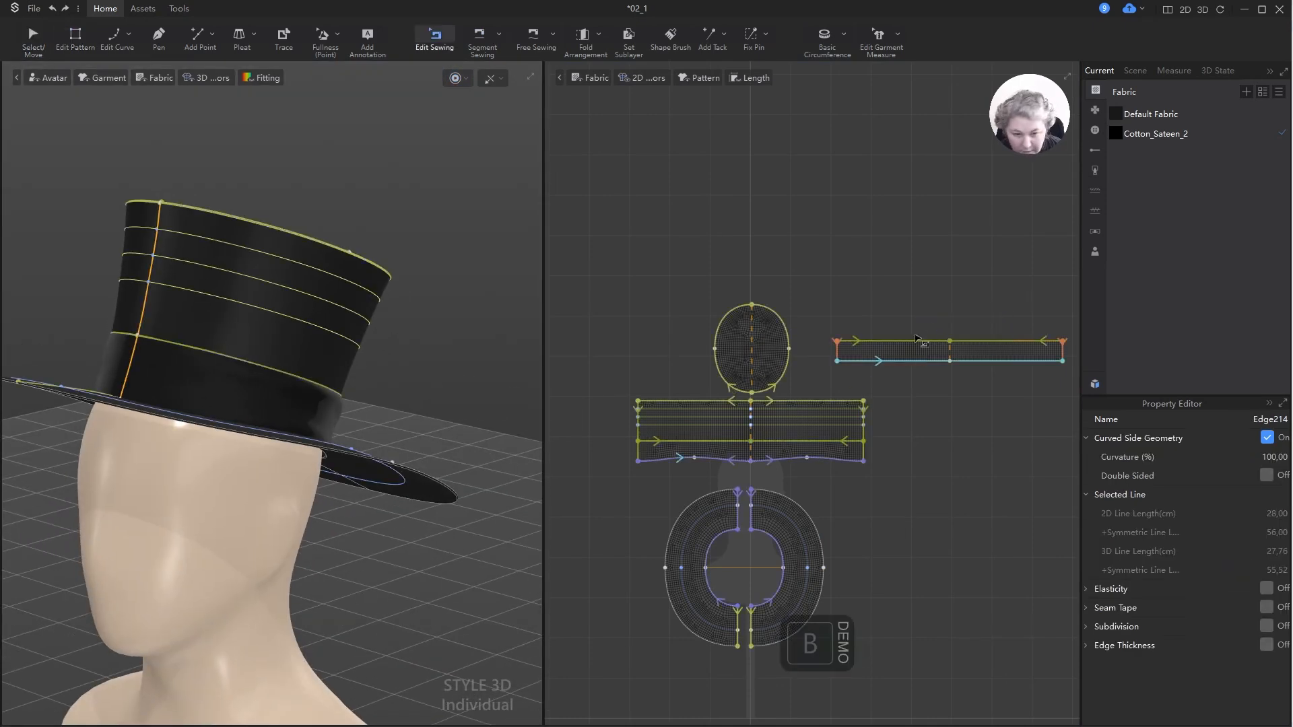
left_click(906, 338)
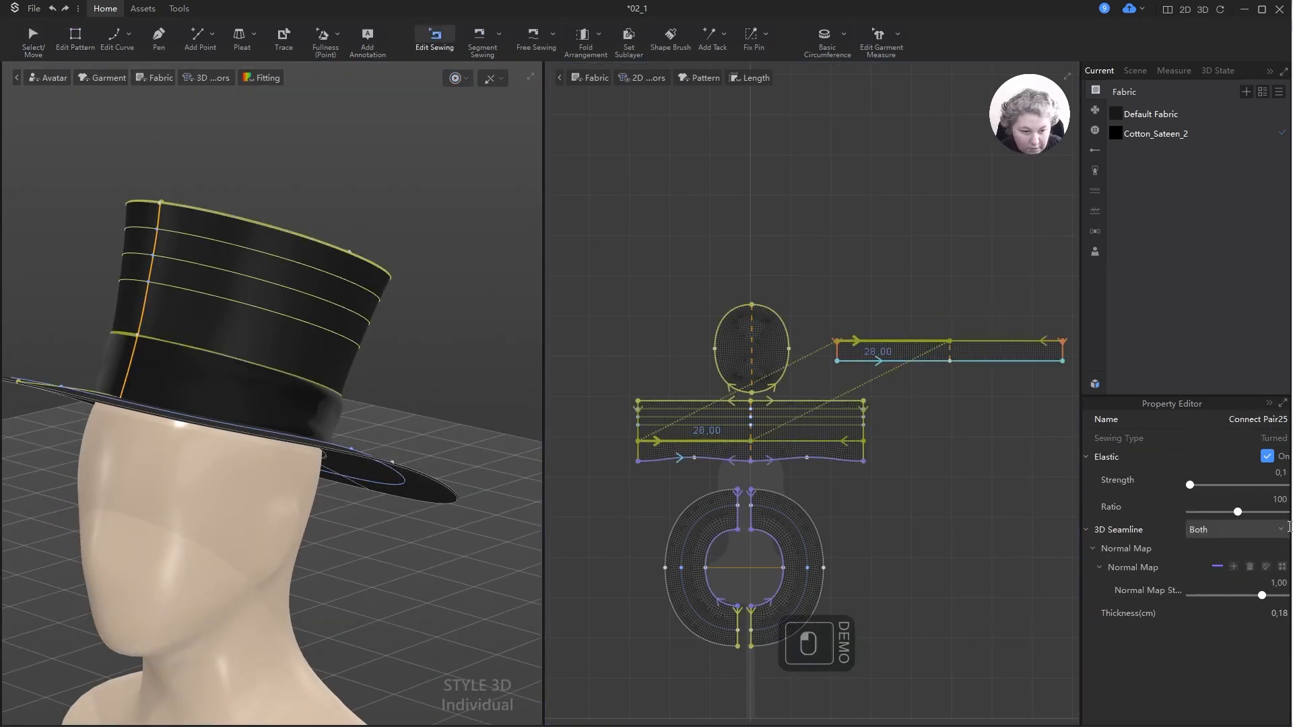
left_click(1248, 531)
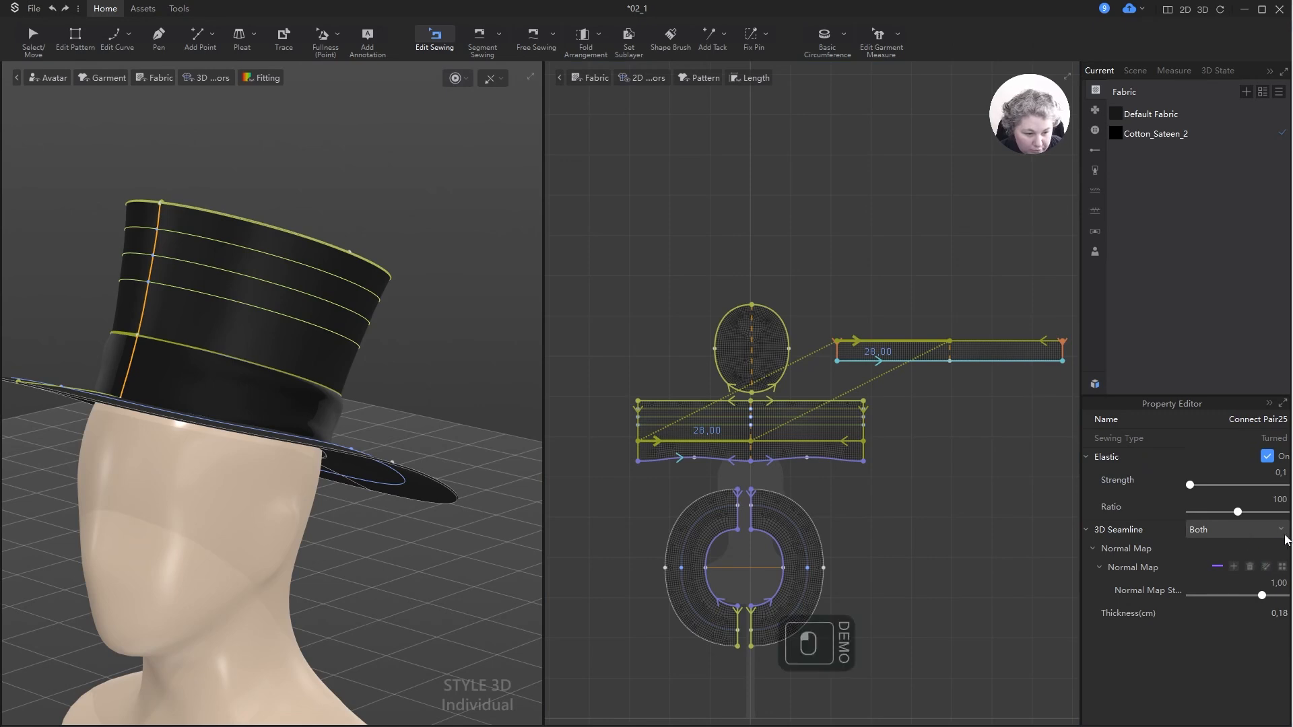
left_click(1251, 567)
type("0")
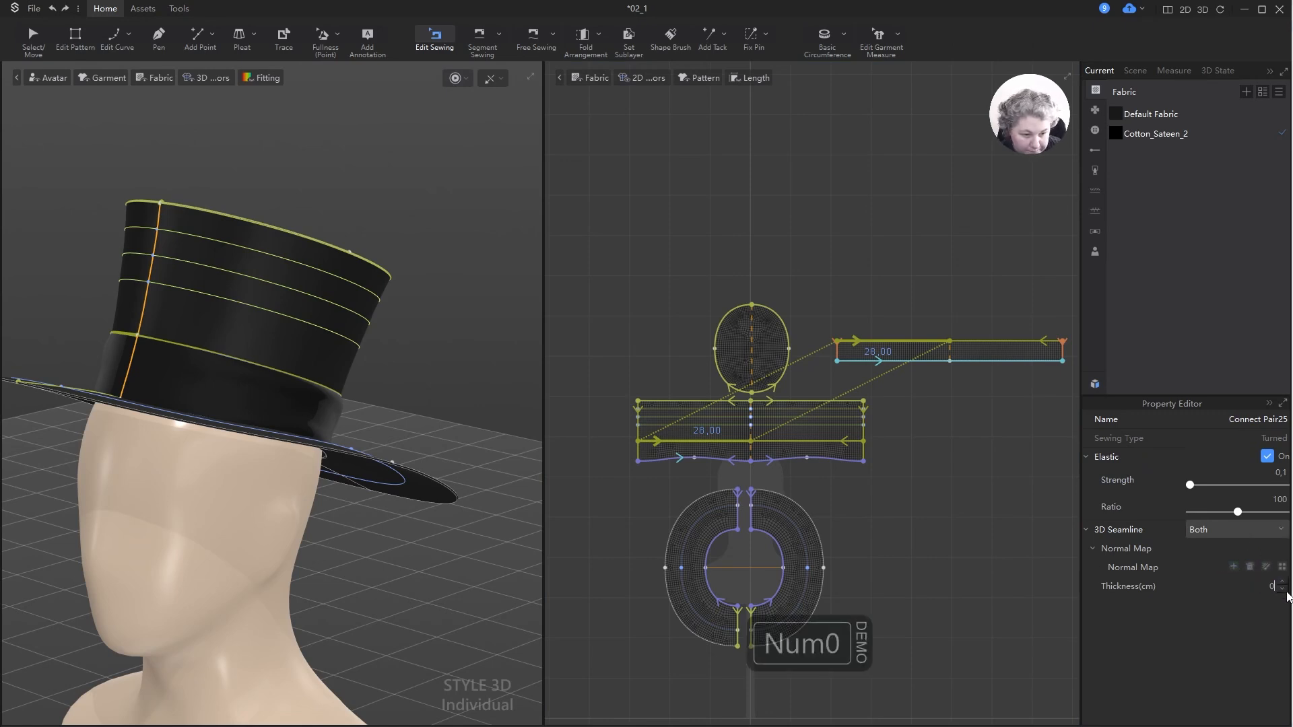
left_click(1268, 457)
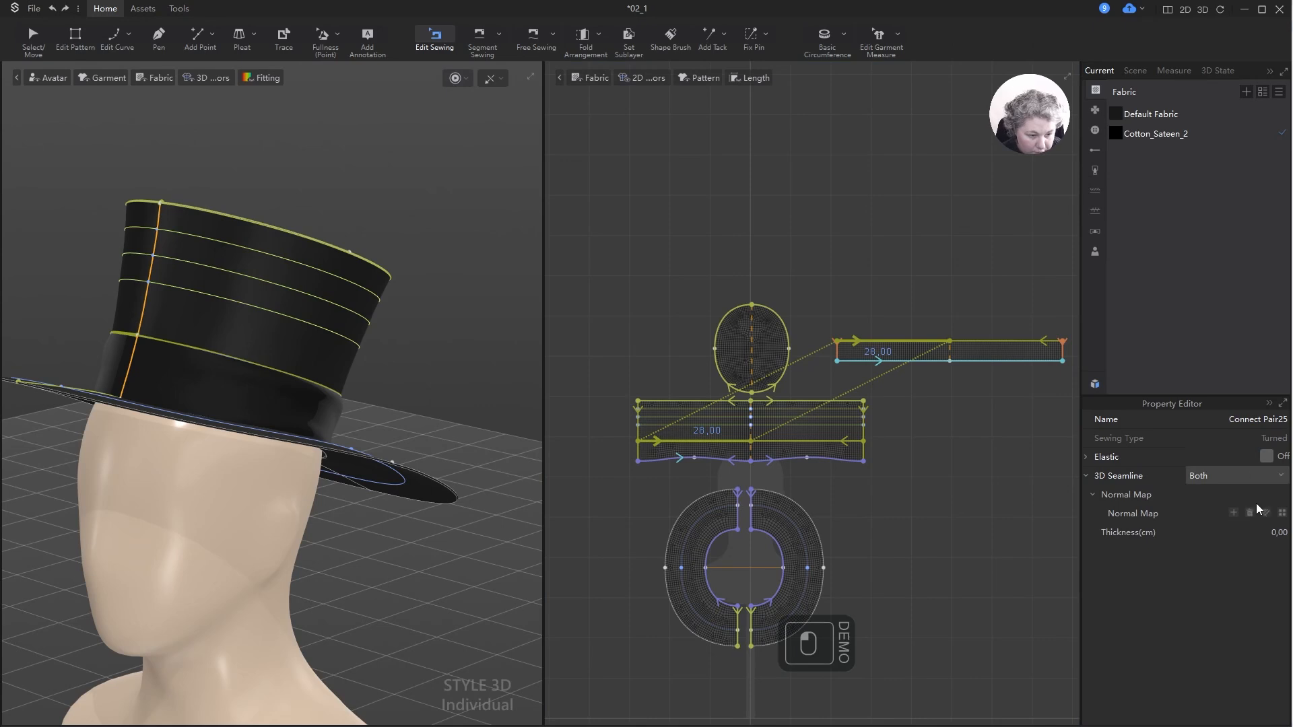
left_click(838, 247)
- Set the hat band pattern's Shrinkage Ratio Warp to 100 and start the simulation
scroll(375, 385, "up", 3)
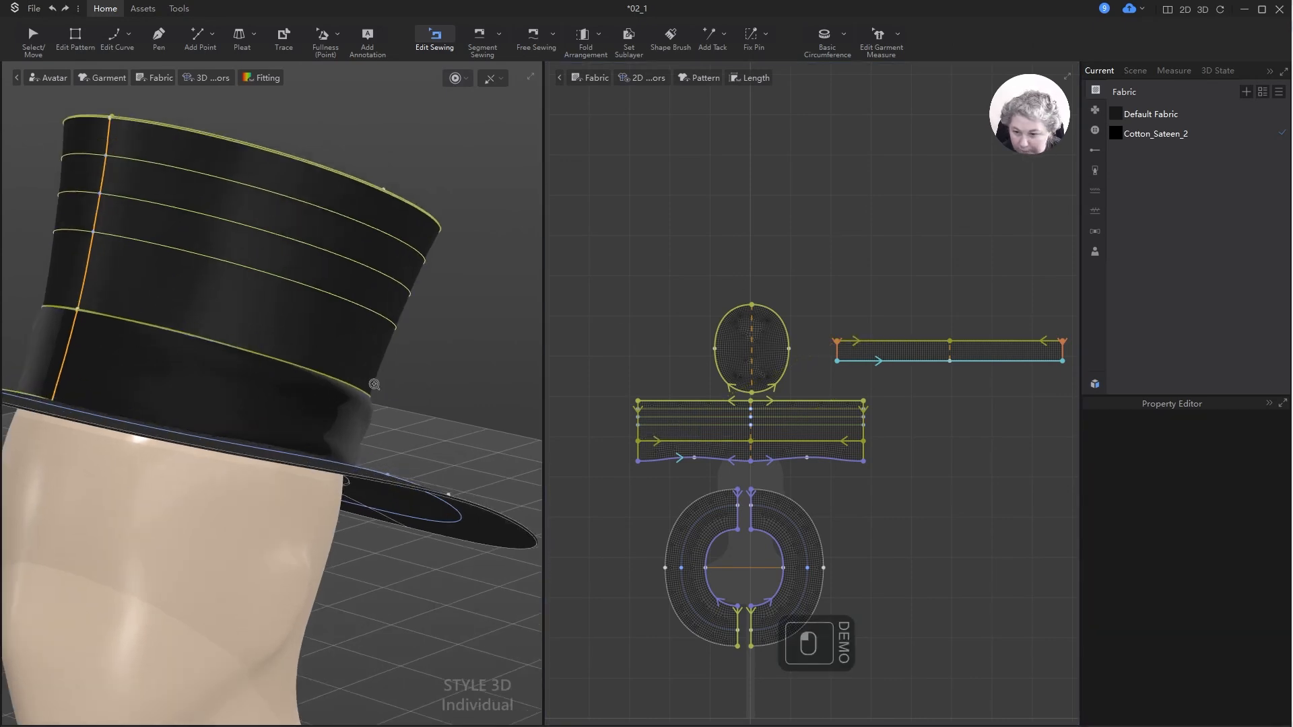
scroll(374, 384, "up", 1)
right_click_drag(375, 384, 391, 412)
key("z")
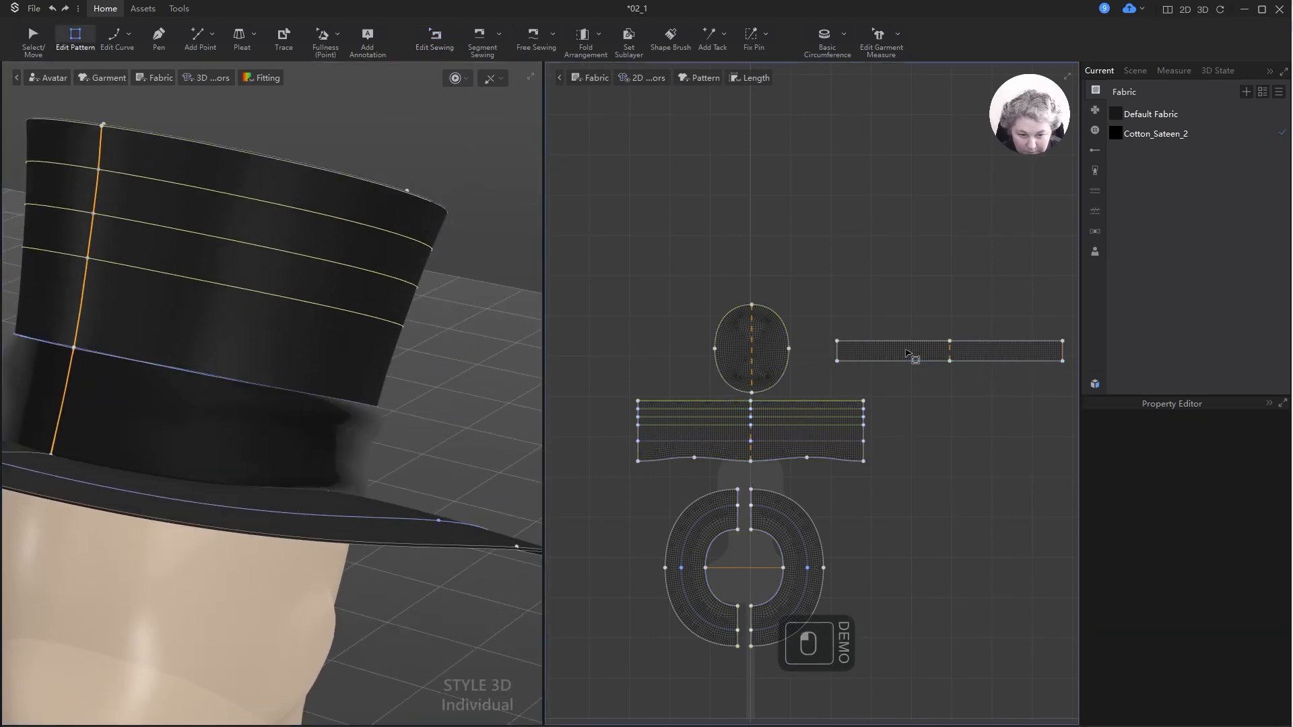
key("a")
left_click(910, 348)
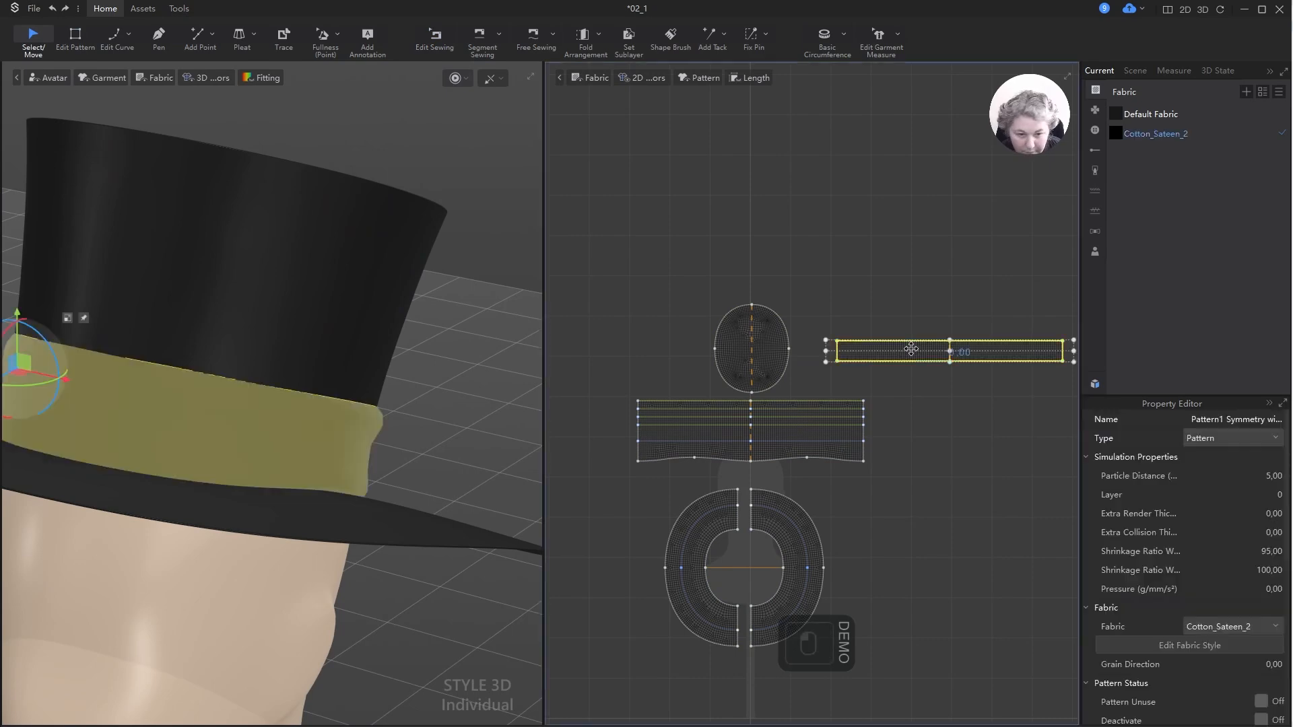
left_click(1280, 550)
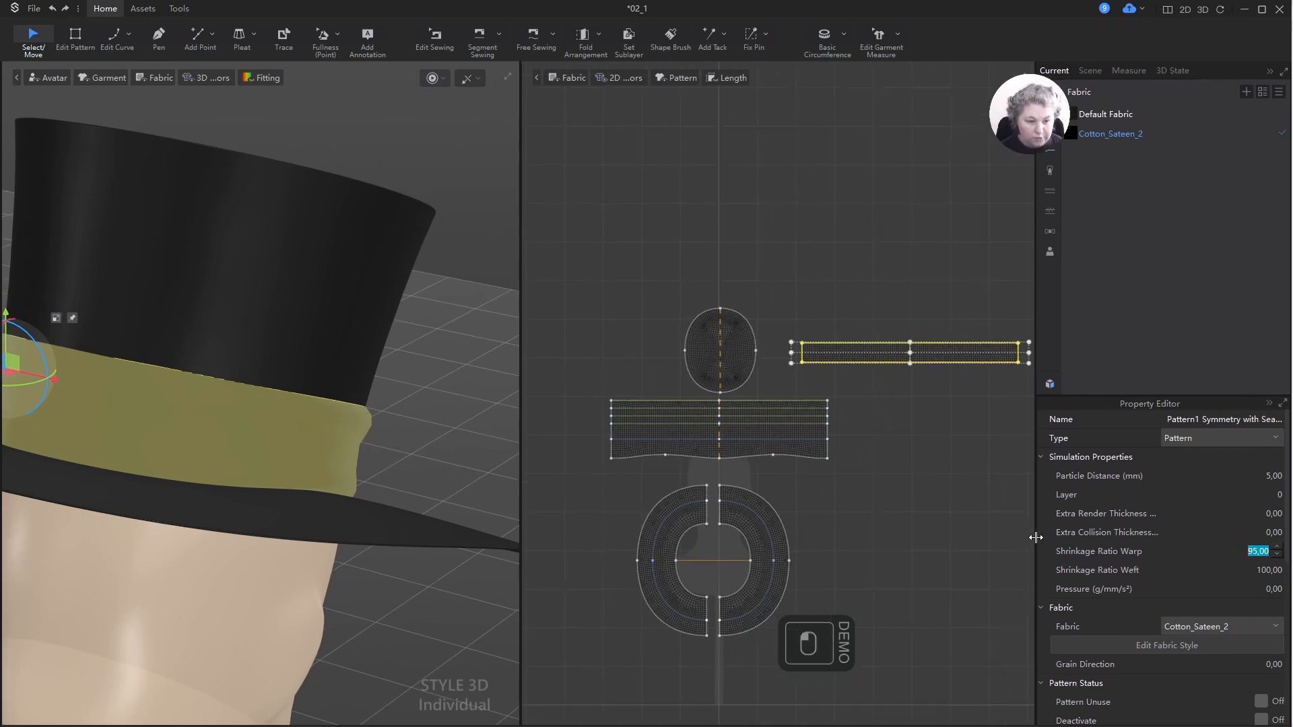
left_click_drag(1089, 531, 1073, 529)
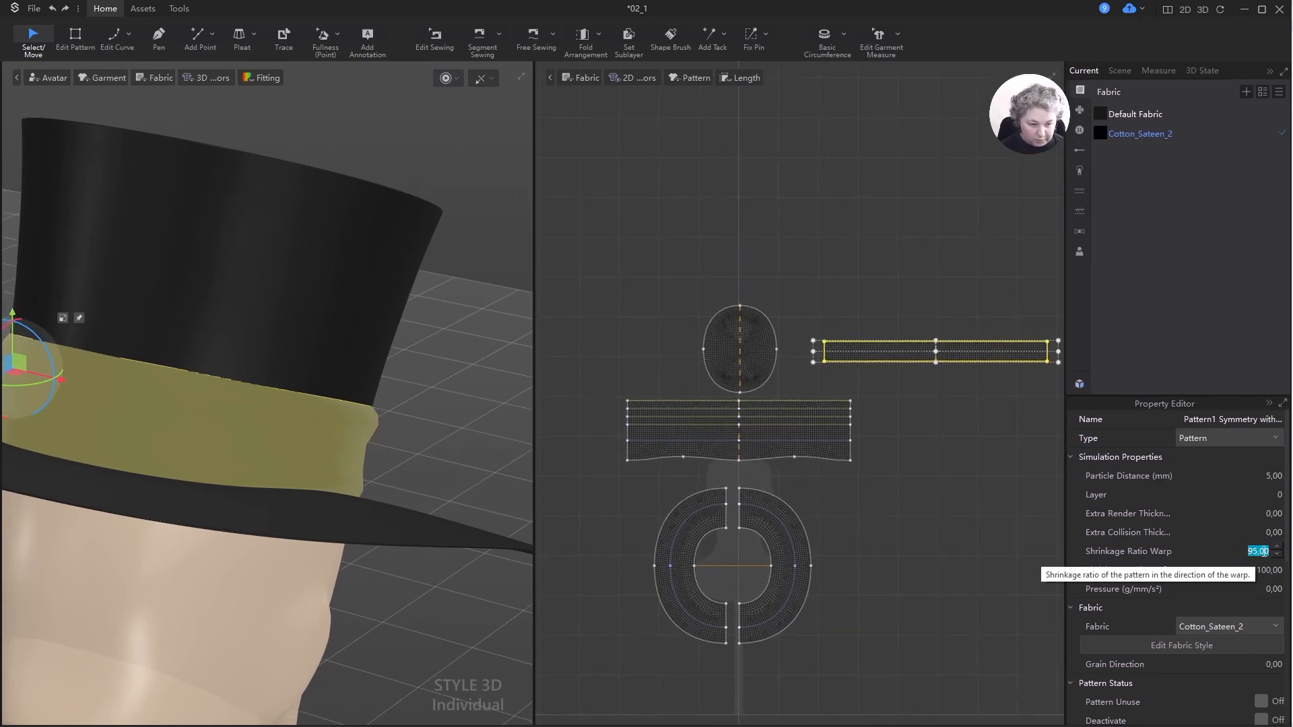
key("ctrl+a")
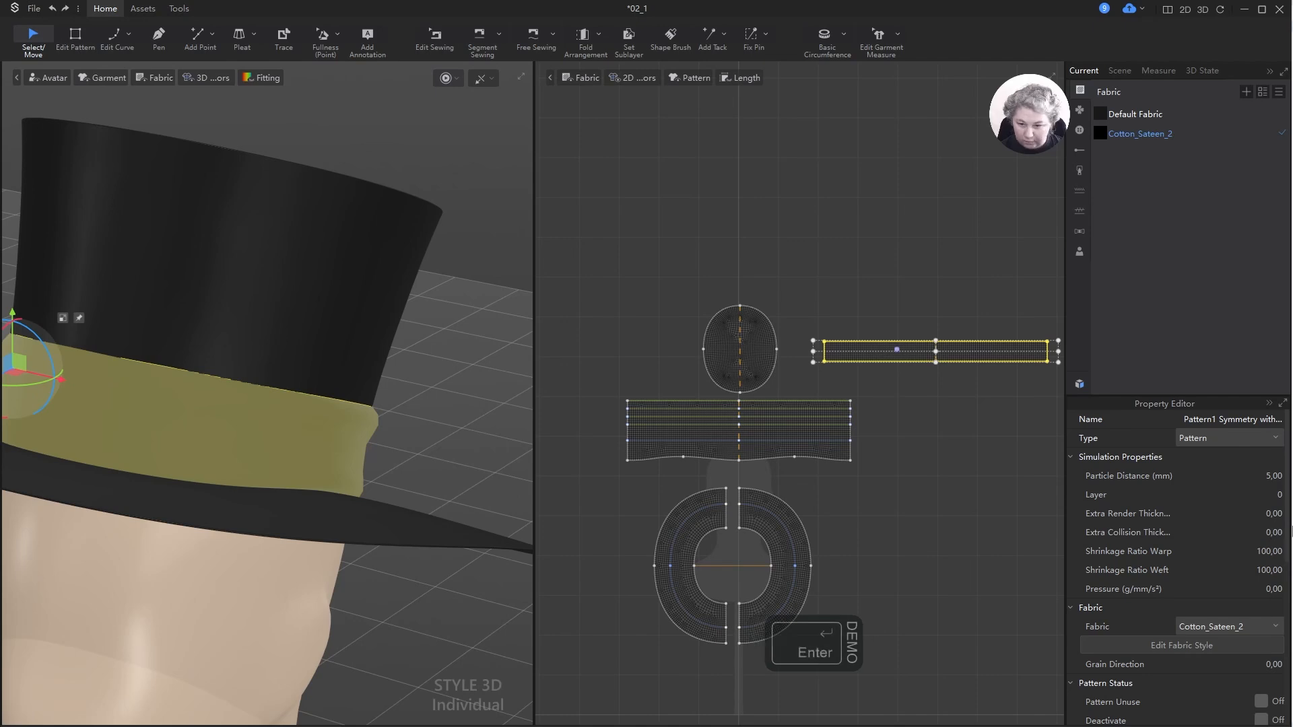
key("space")
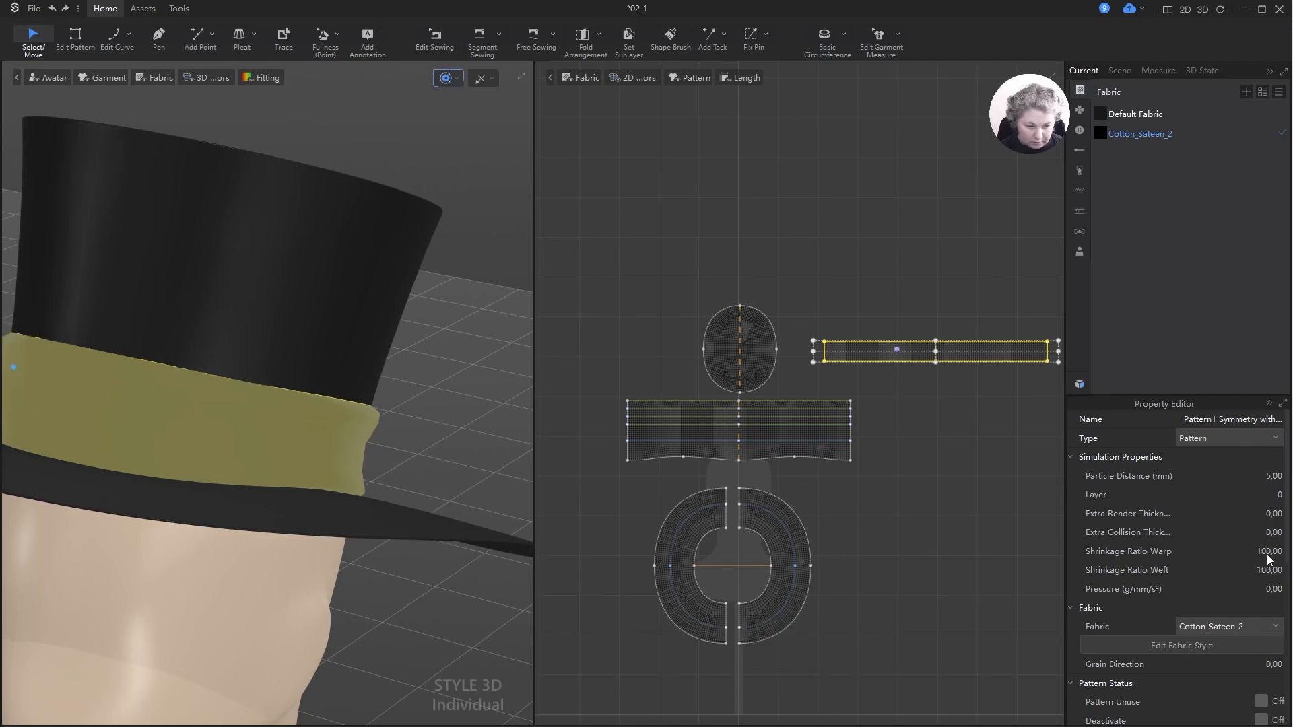
- Set the hat band's Shrinkage Ratio Warp to 80 and simulate while checking the fit against the crown
double_click(1268, 552)
type("80")
key("Return")
key("space")
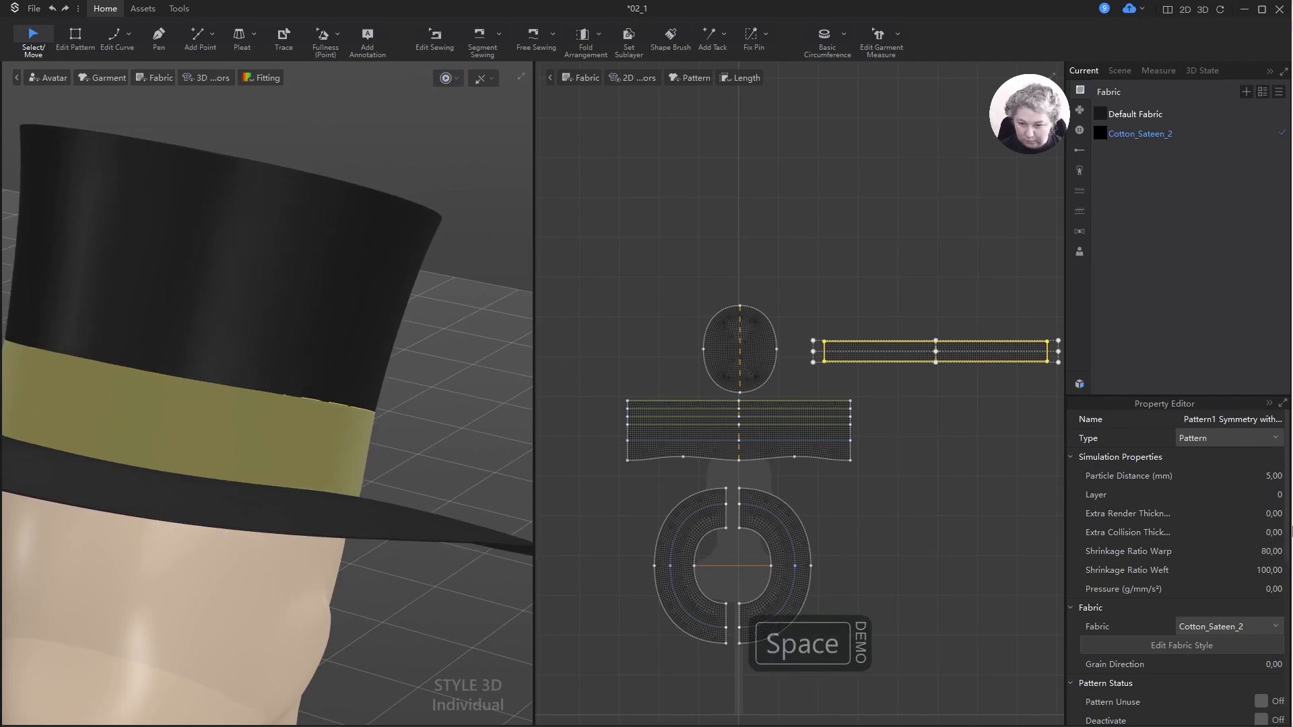
scroll(390, 493, "down", 4)
right_click_drag(377, 438, 286, 423)
key("space")
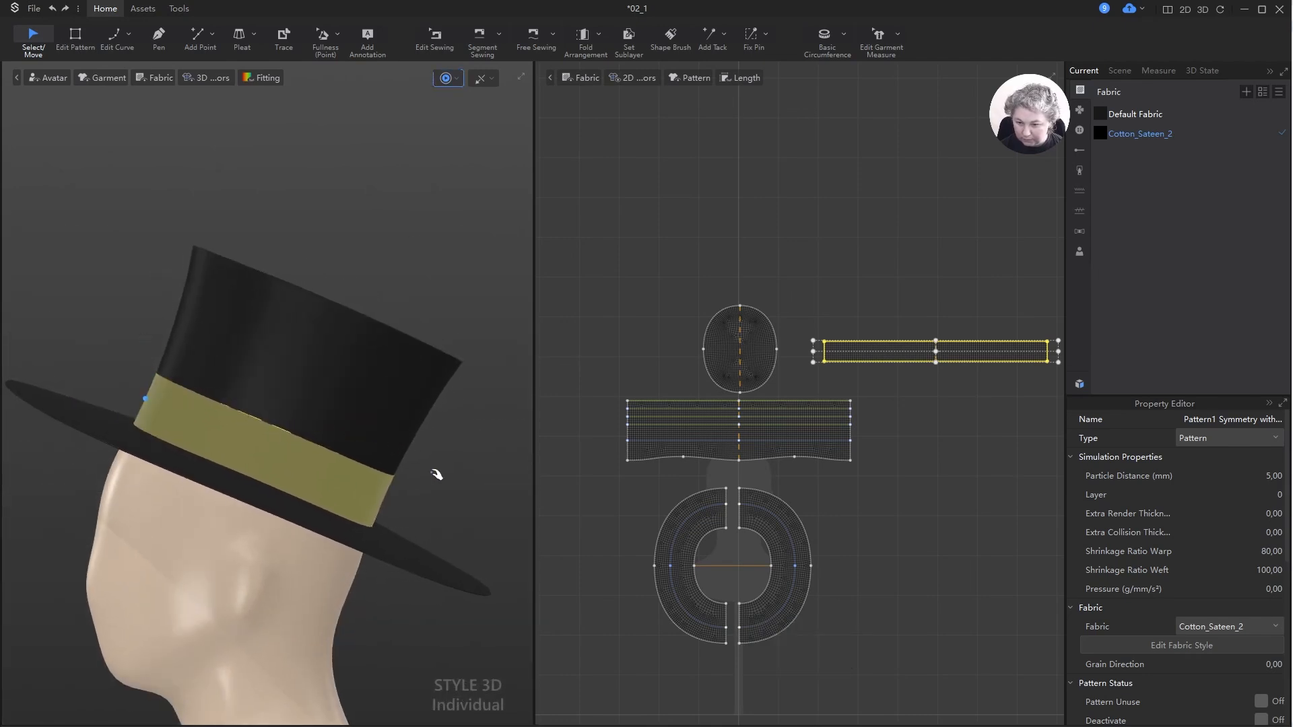
right_click_drag(470, 464, 461, 450)
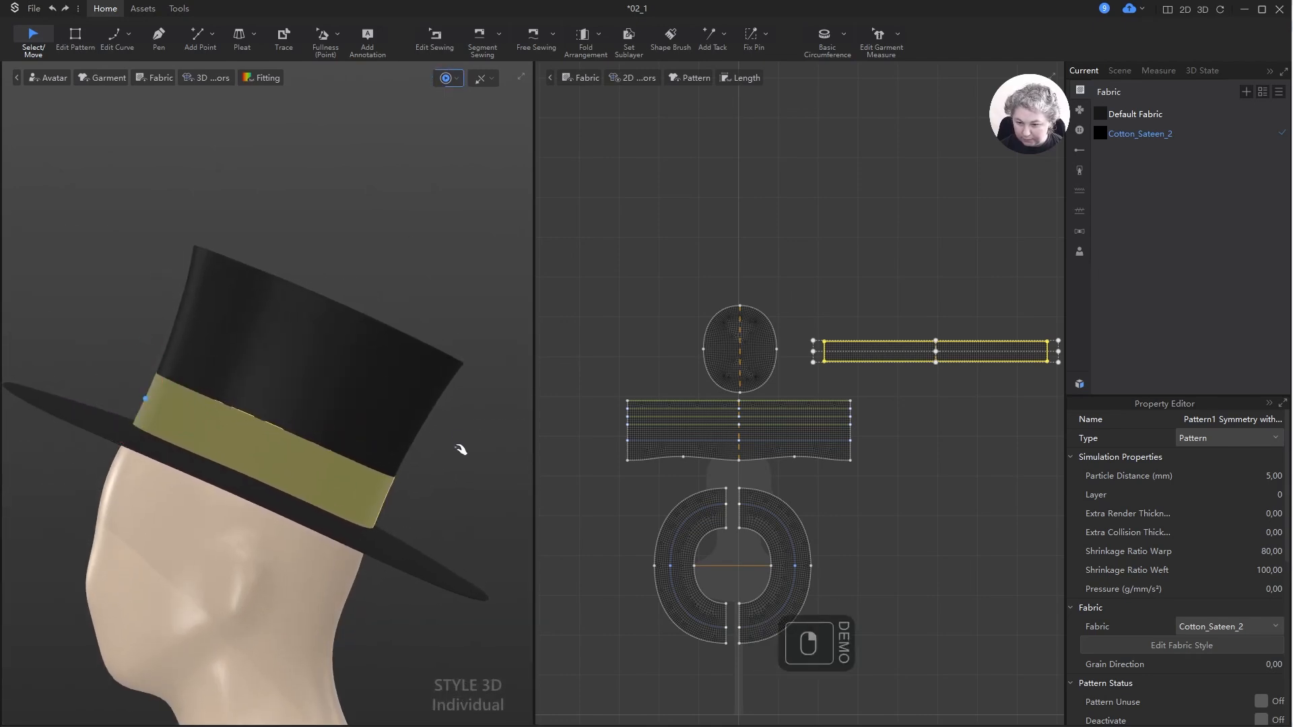
- Set the hat band's Shrinkage Ratio Warp to 85 with the simulation running
left_click(1262, 551)
type("85")
key("Return")
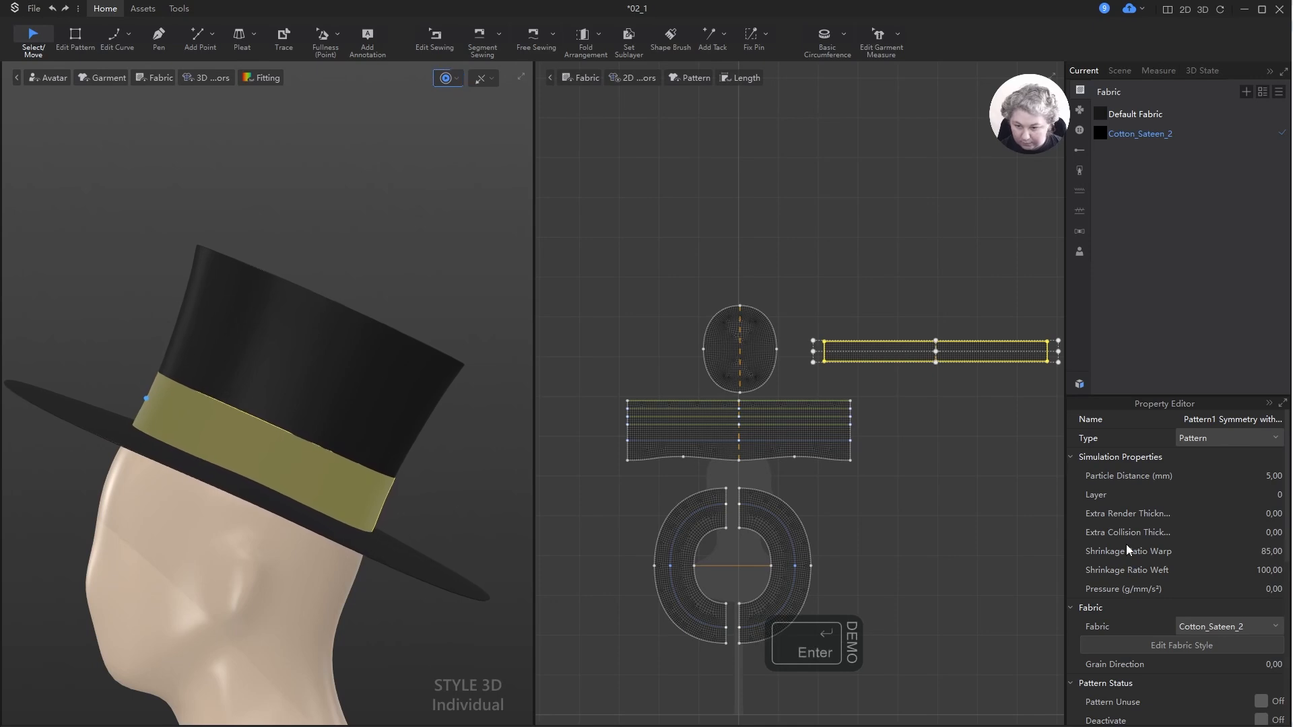
key("space")
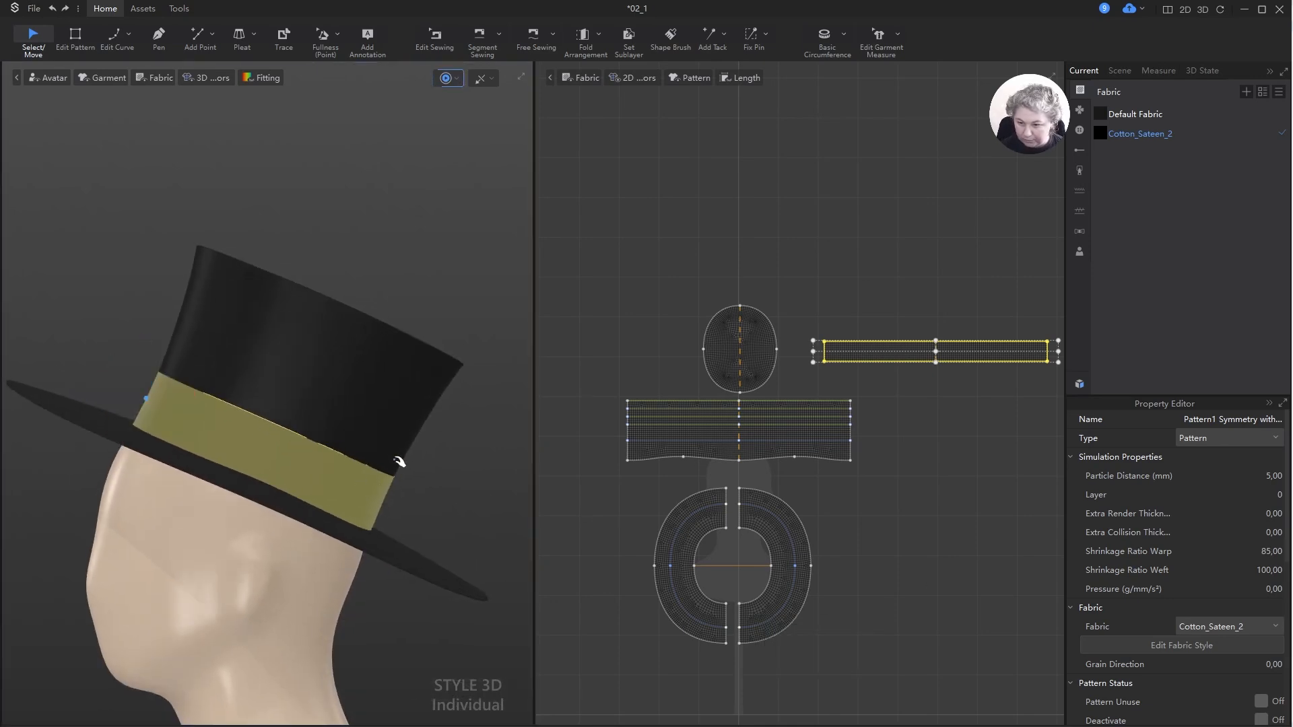
- Rotate all hat patterns together in side view so the hat sits nearly level on the head, and briefly simulate
key("KP_5")
key("KP_4")
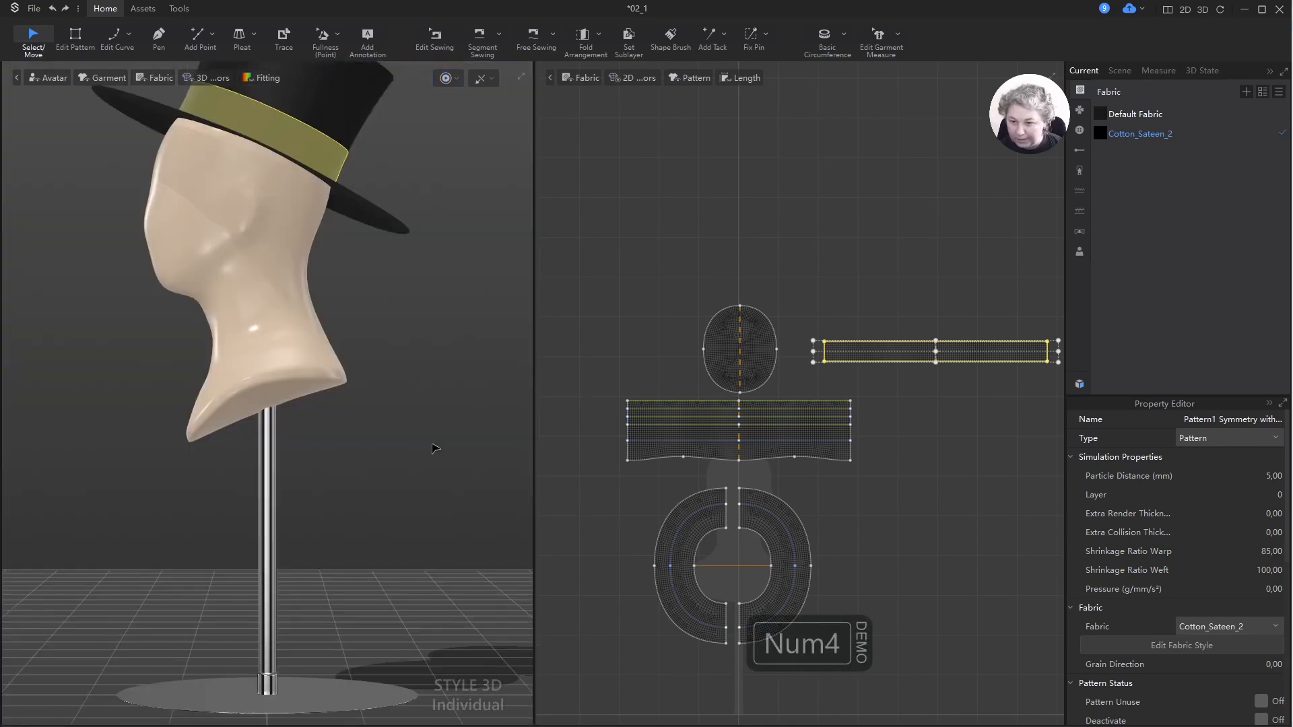
scroll(418, 308, "up", 5)
key("ctrl+a")
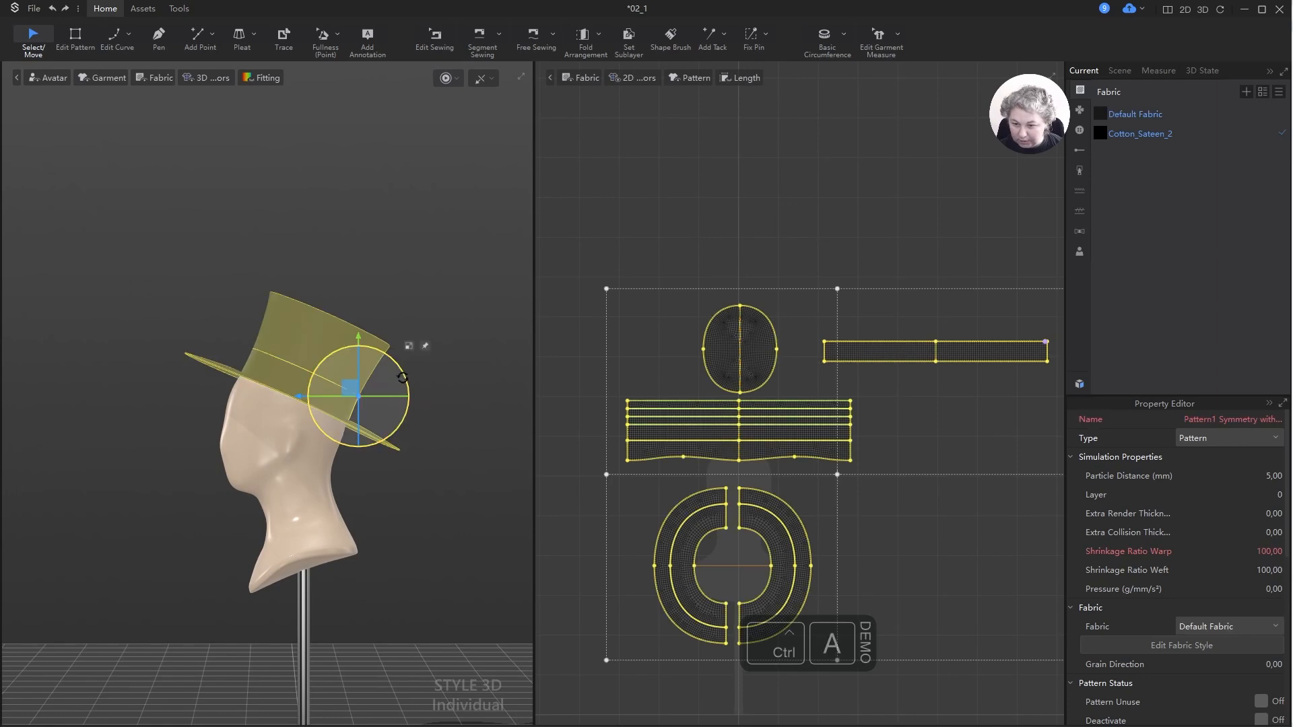
left_click_drag(403, 374, 389, 328)
key("space")
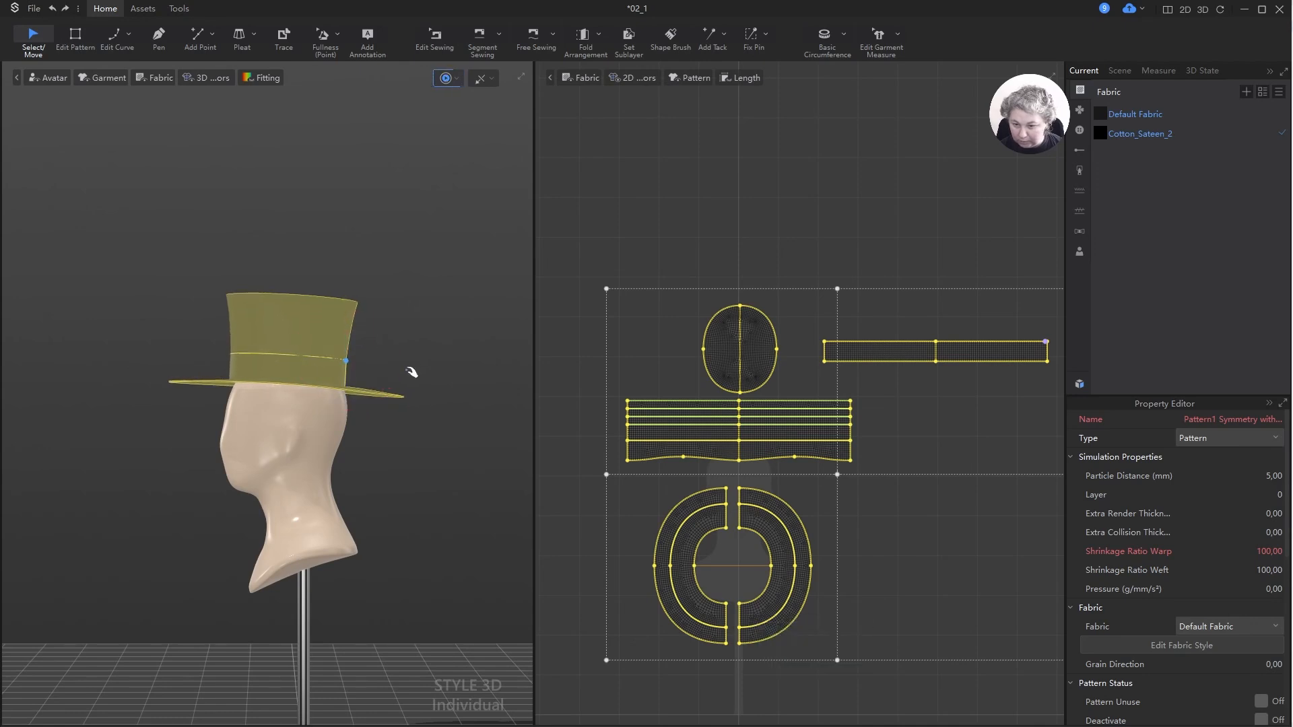
key("space")
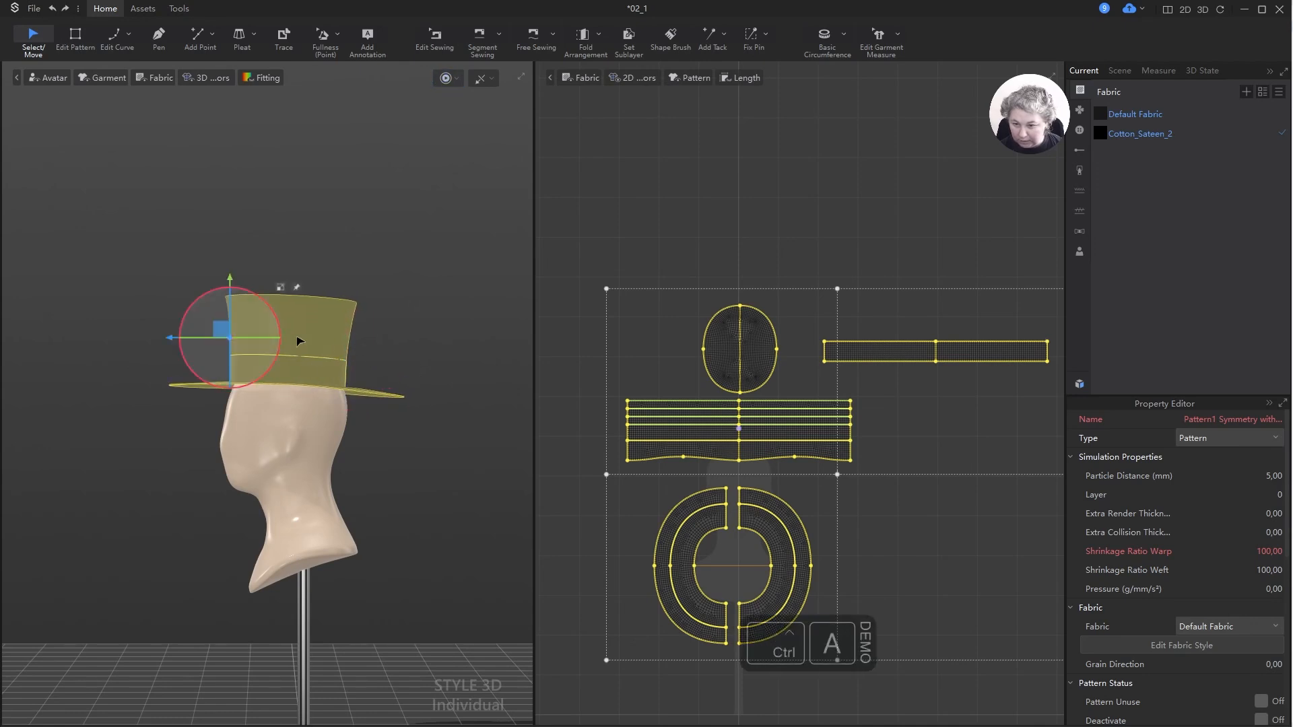
- Move the whole hat slightly up and toward the back of the head, simulate until it settles, and deselect the patterns
left_click_drag(221, 324, 237, 317)
key("space")
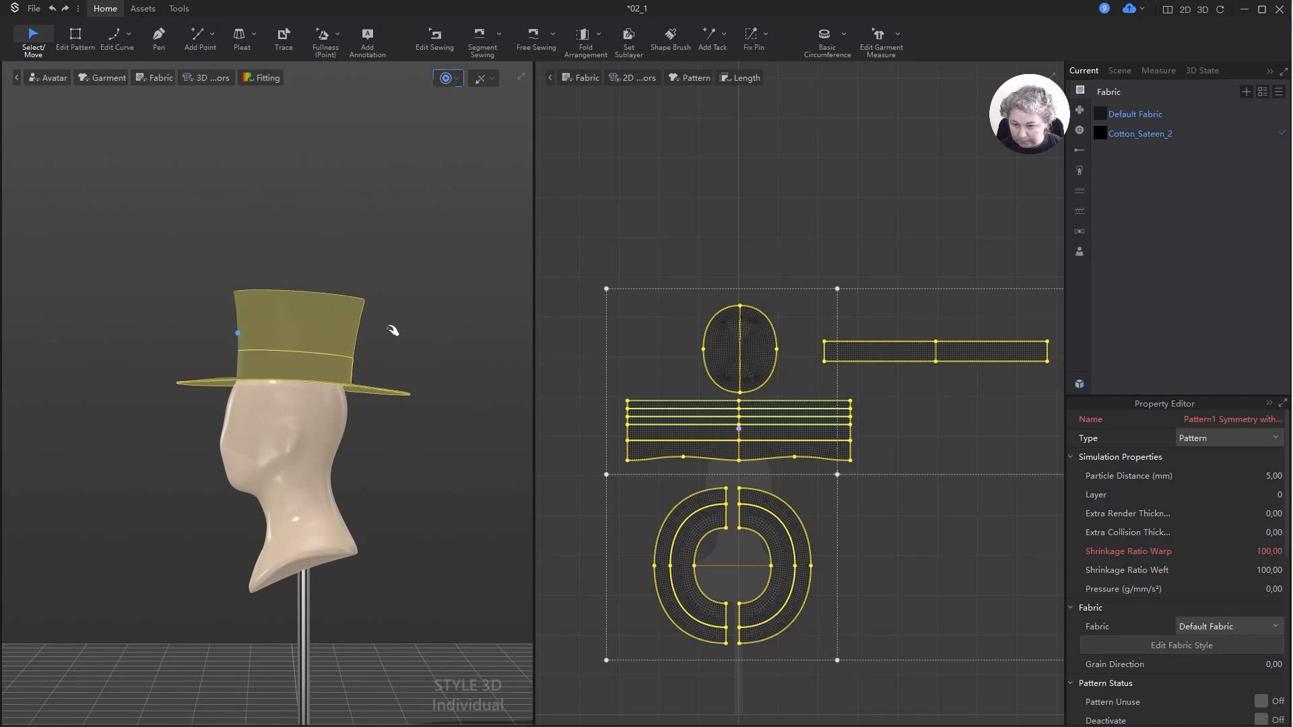
mouse_move(415, 378)
right_mouse_down()
mouse_move(435, 375)
mouse_move(402, 364)
right_mouse_up()
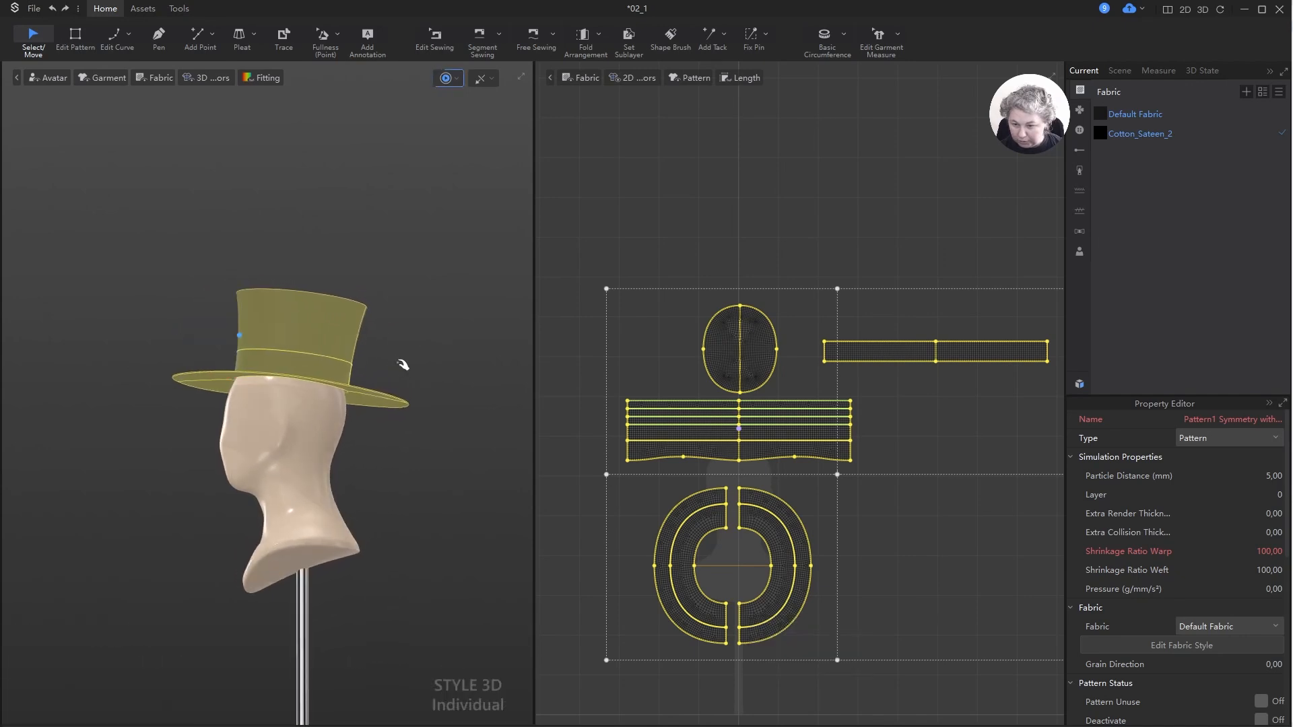
left_click(455, 364)
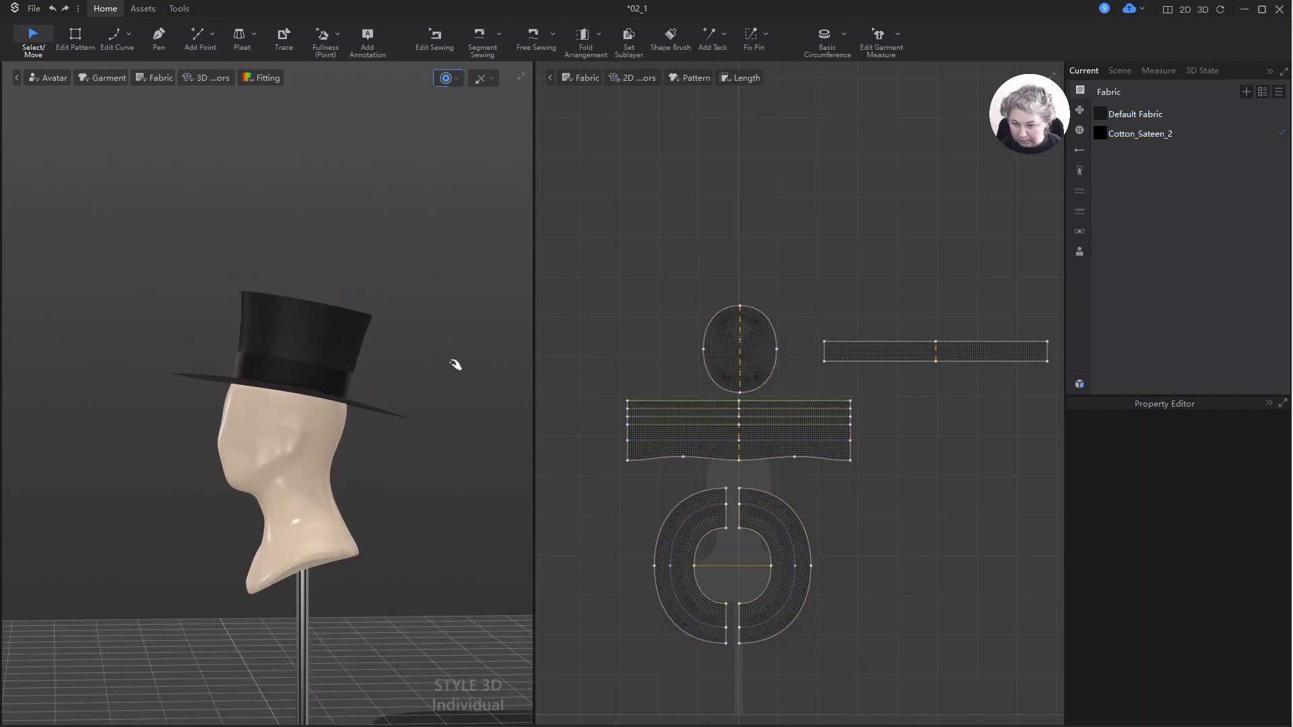
key("space")
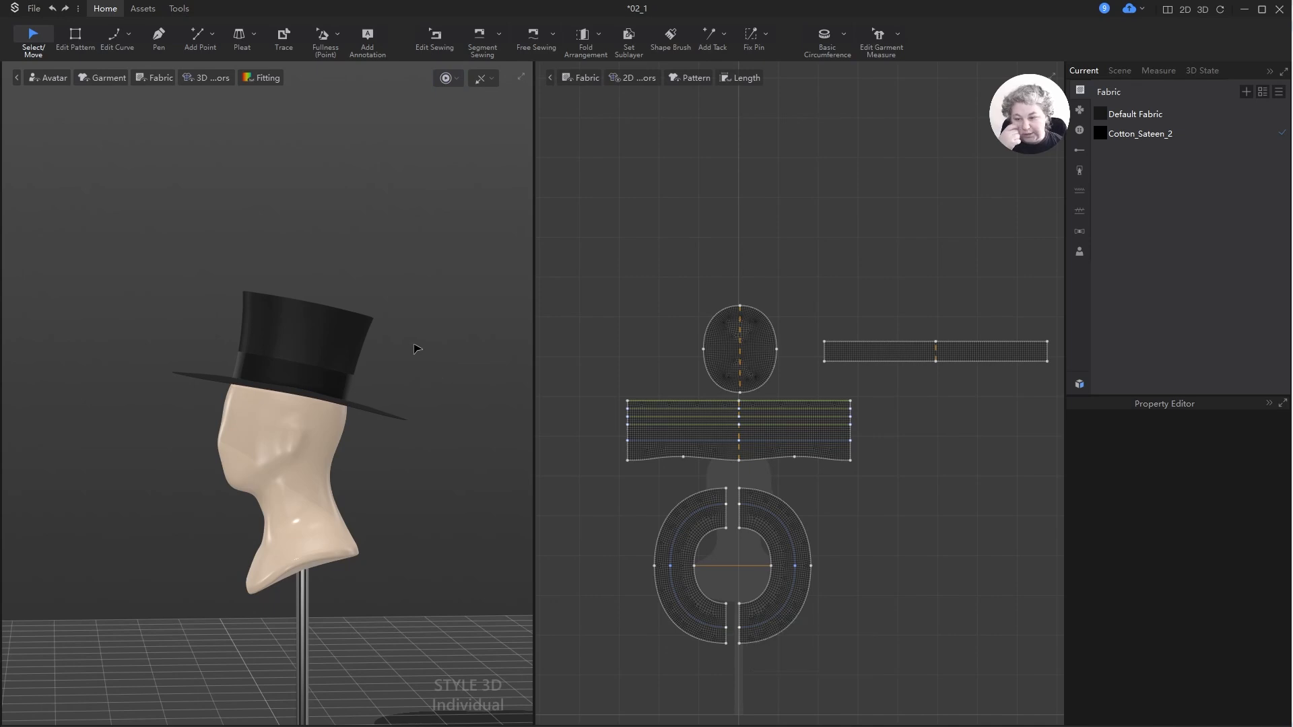
- Raise the overall Bending of the Cotton_Sateen_2 fabric to 76 warp, 65 weft and 70 bias, and briefly simulate
scroll(415, 367, "up", 5)
left_click_drag(431, 501, 388, 435, "alt")
right_click_drag(387, 434, 317, 375)
left_click(1140, 133)
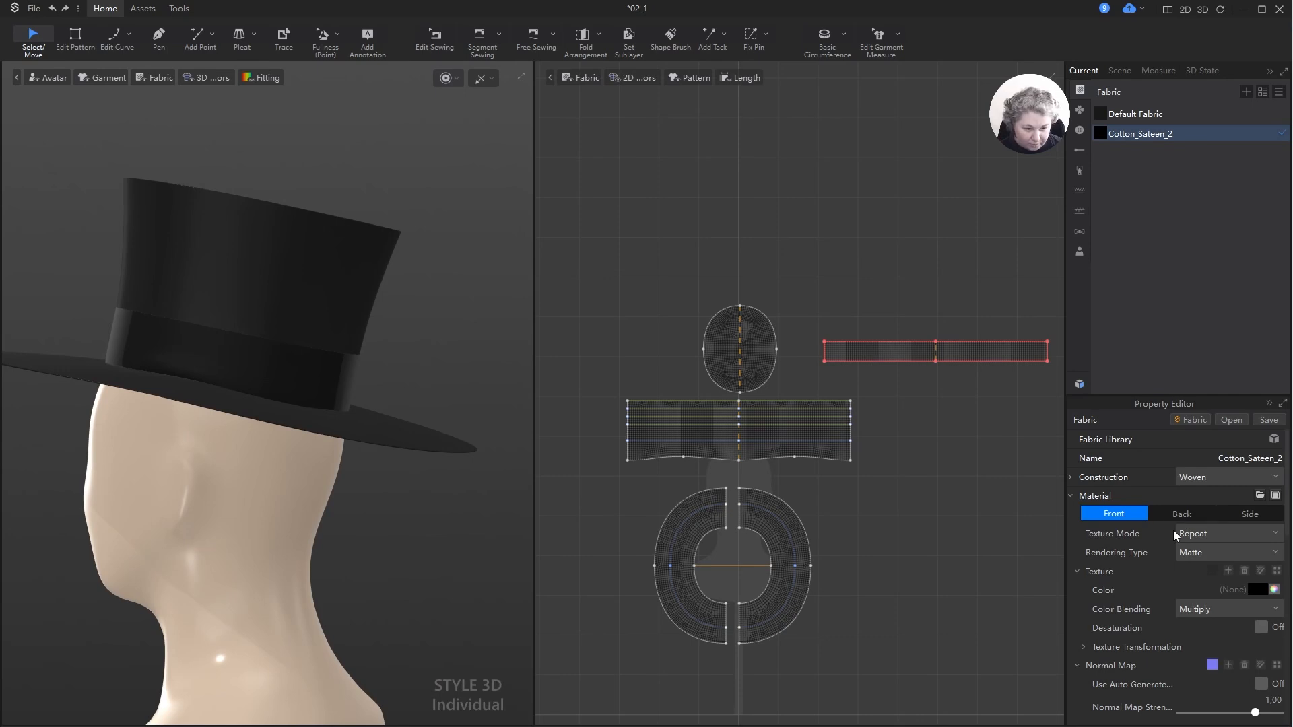
left_click(1070, 495)
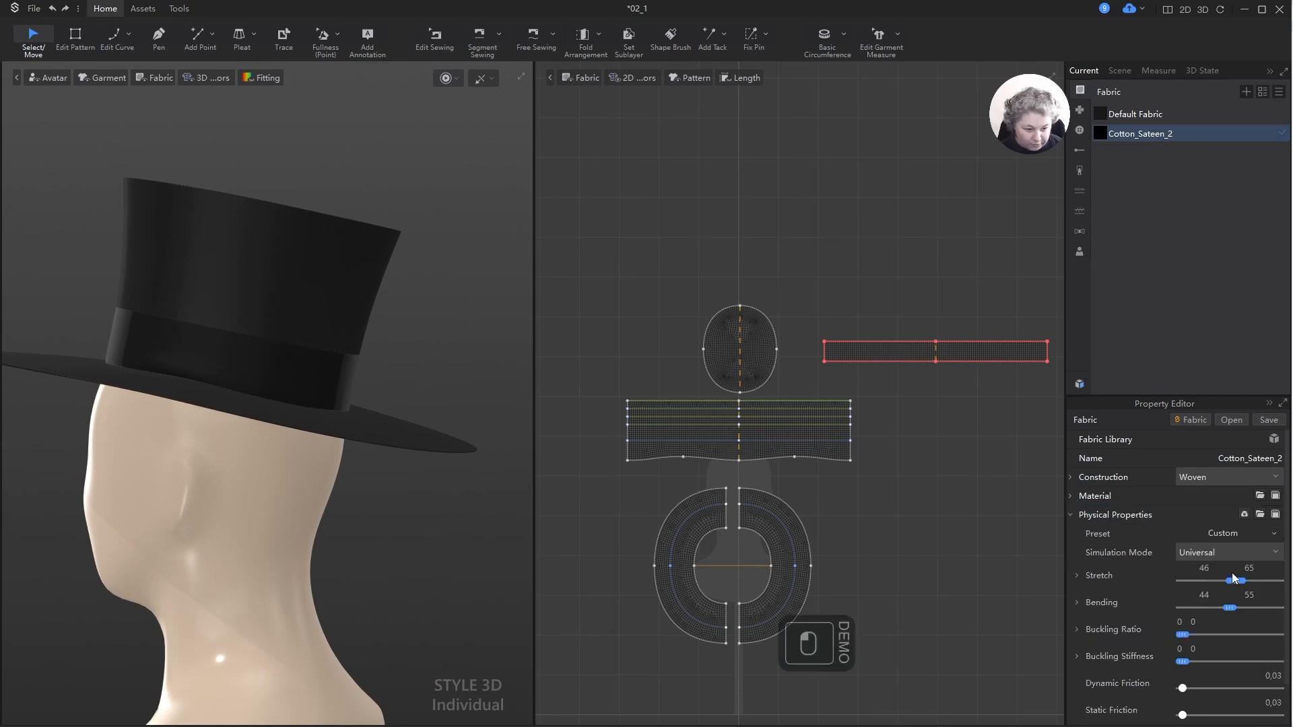
scroll(1223, 574, "down", 2)
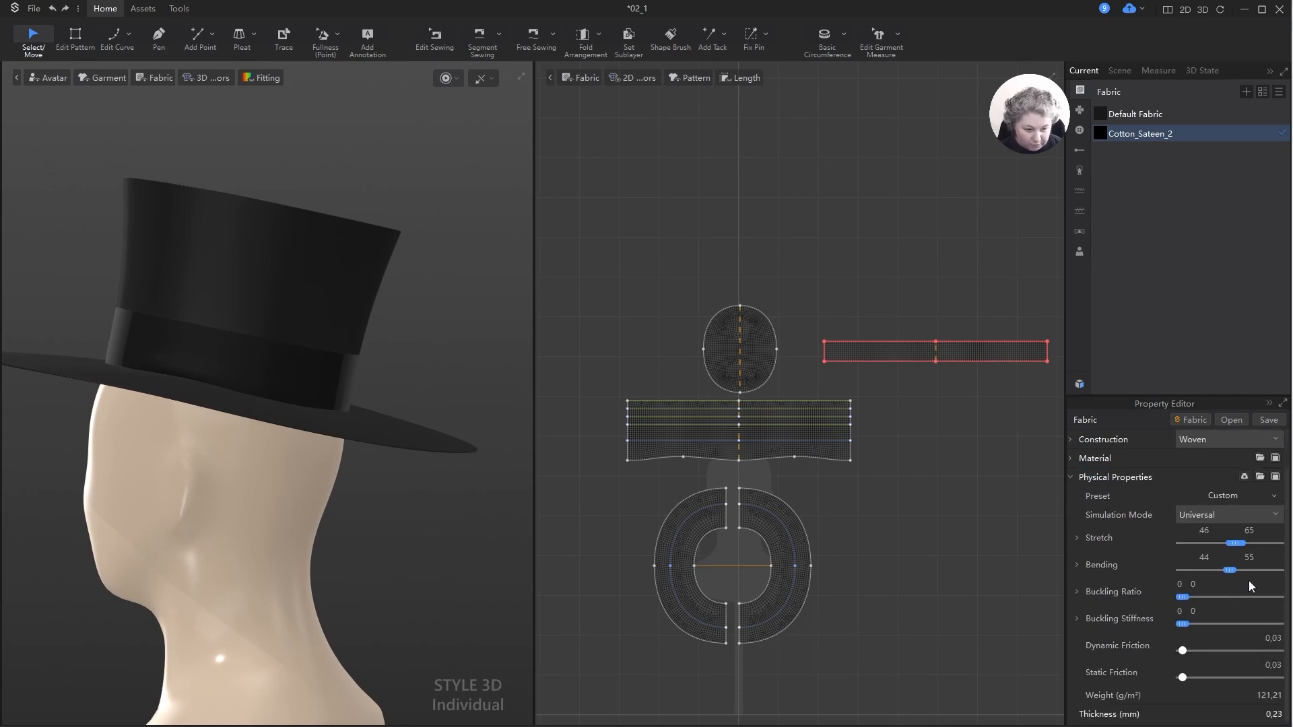
left_click(1076, 564)
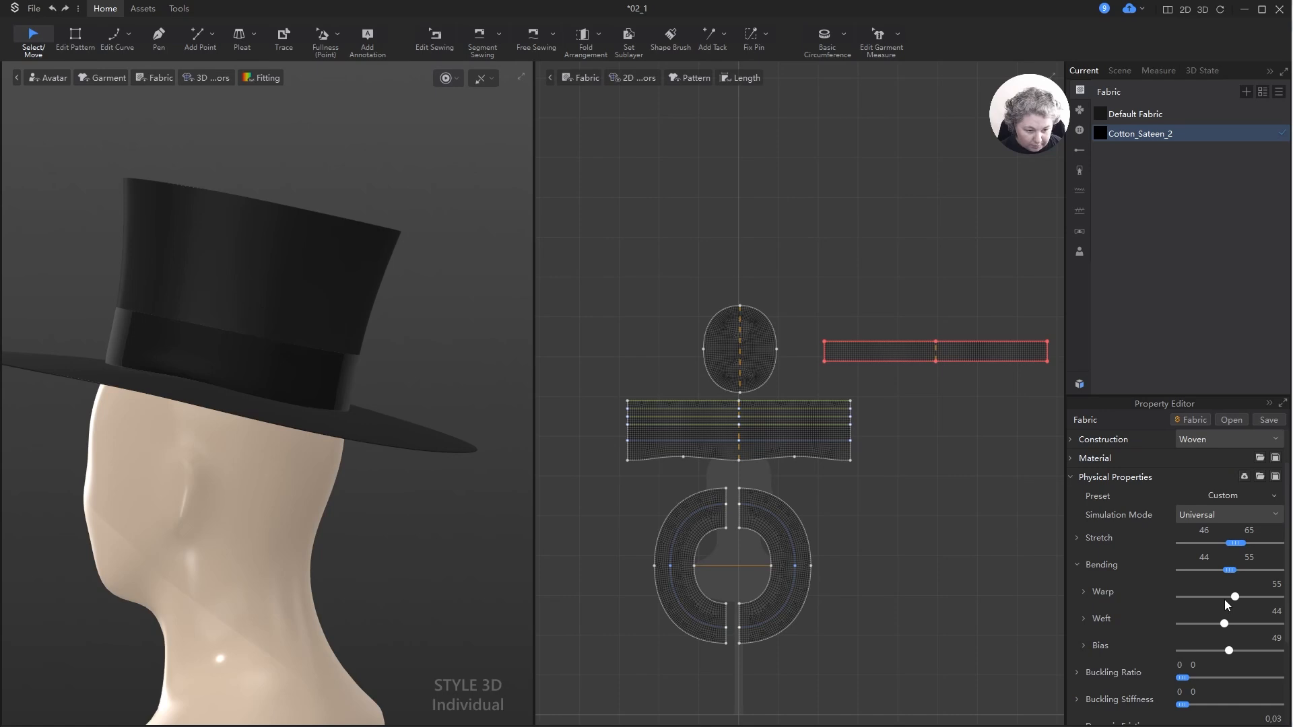
left_click_drag(1233, 574, 1255, 573)
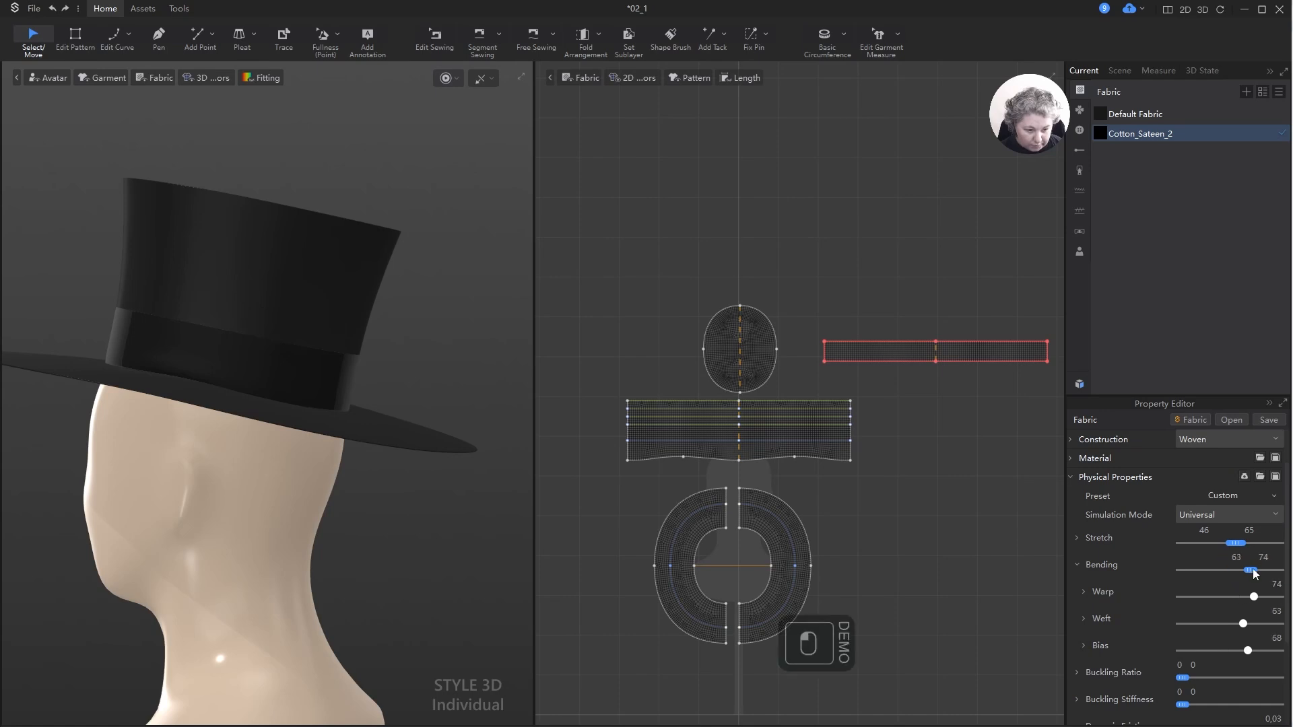
key("space")
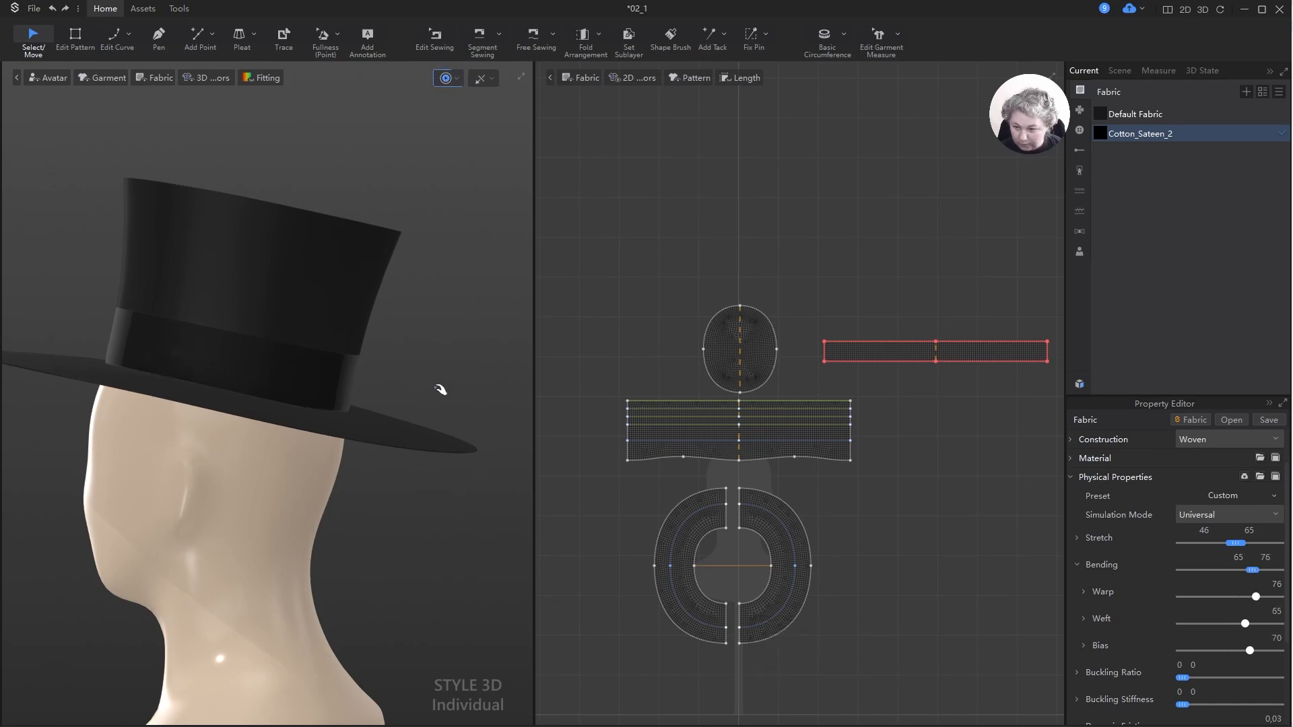
key("space")
right_click_drag(418, 361, 608, 372)
- Raise the Cotton_Sateen_2 Bending to 94 warp, 83 weft and 88 bias, and simulate while inspecting the hat band from several angles
left_click_drag(1255, 573, 1272, 570)
key("space")
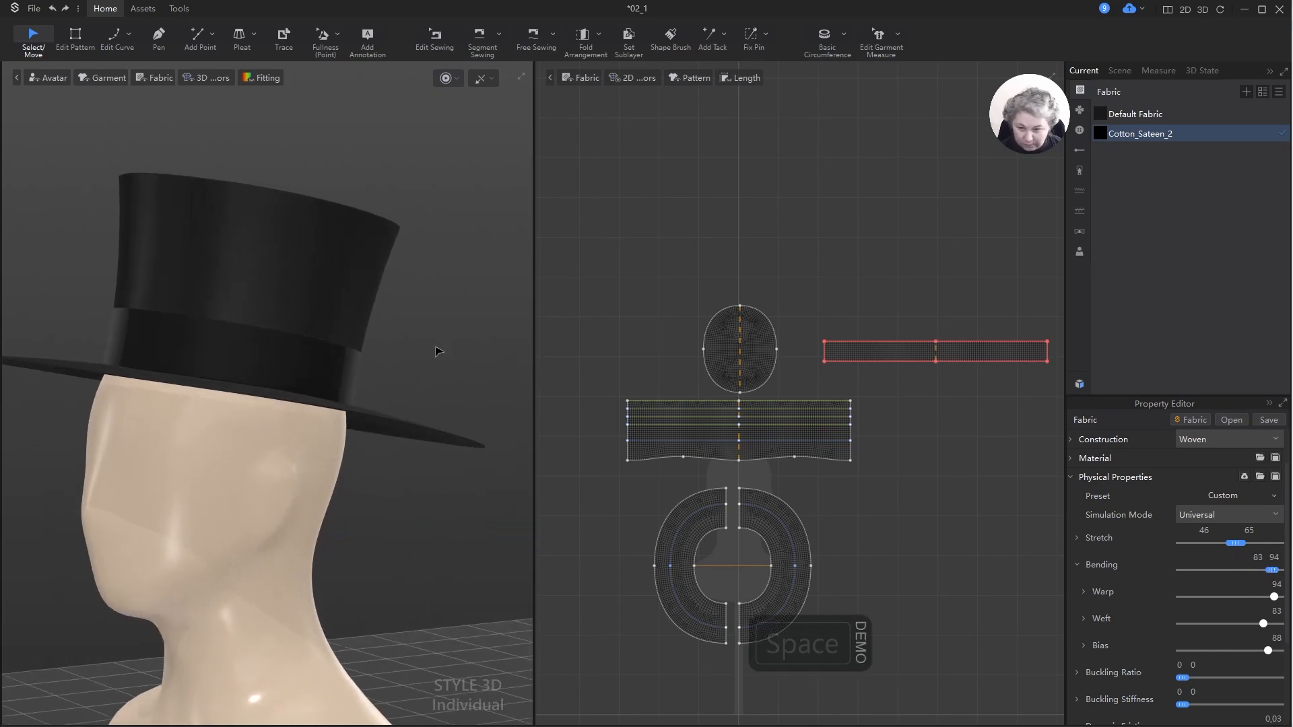
right_click_drag(449, 372, 412, 338)
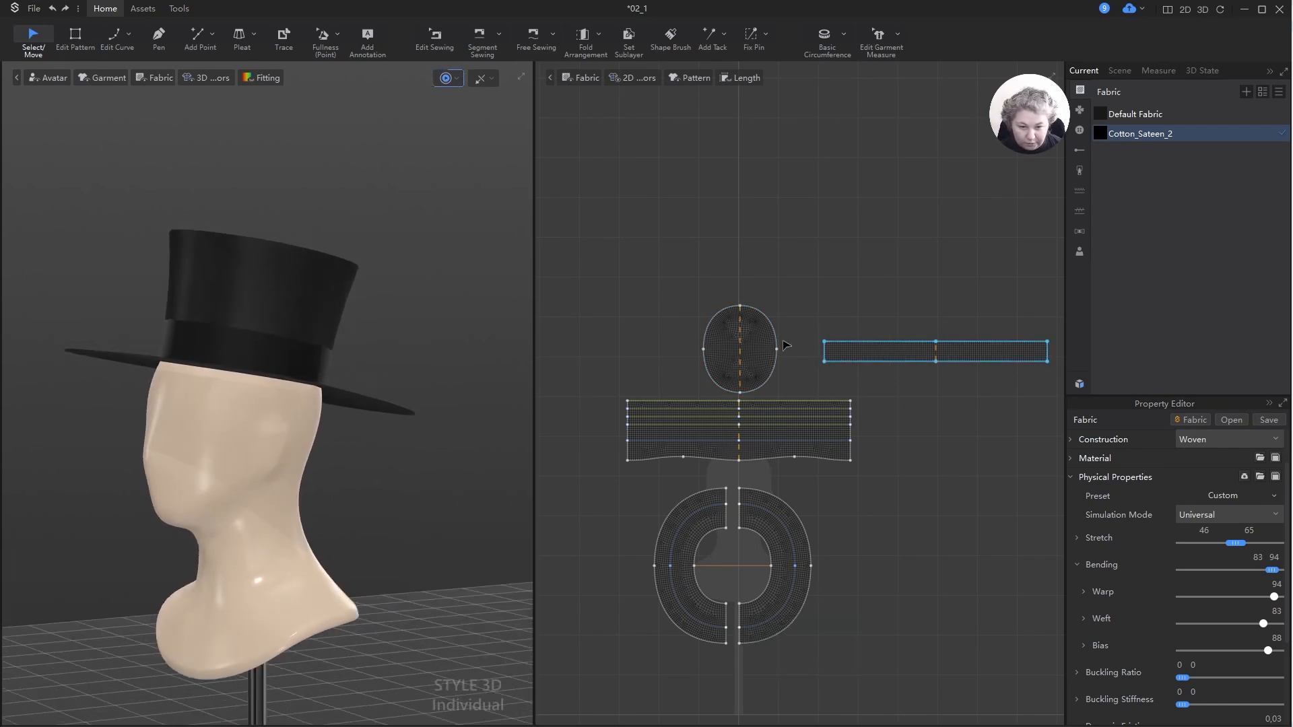
scroll(951, 348, "up", 4)
scroll(433, 412, "down", 3)
middle_click_drag(391, 367, 407, 410, "alt")
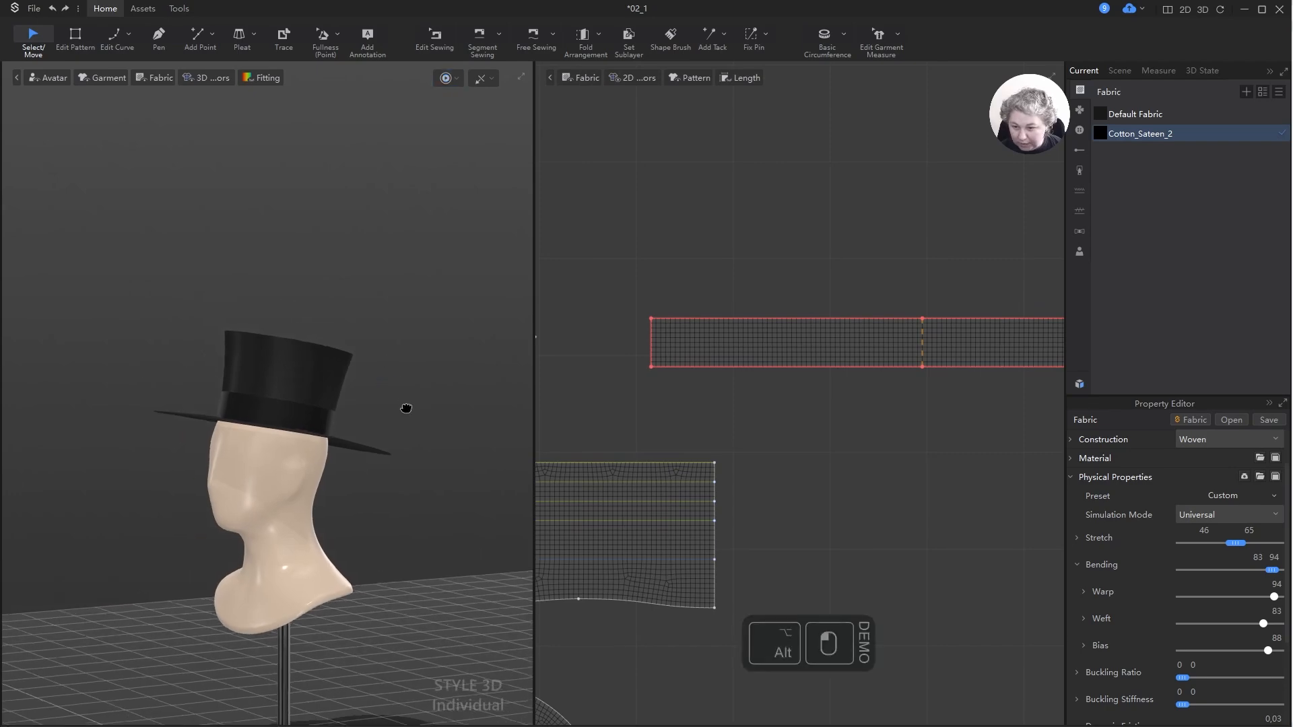
right_click_drag(407, 411, 208, 384)
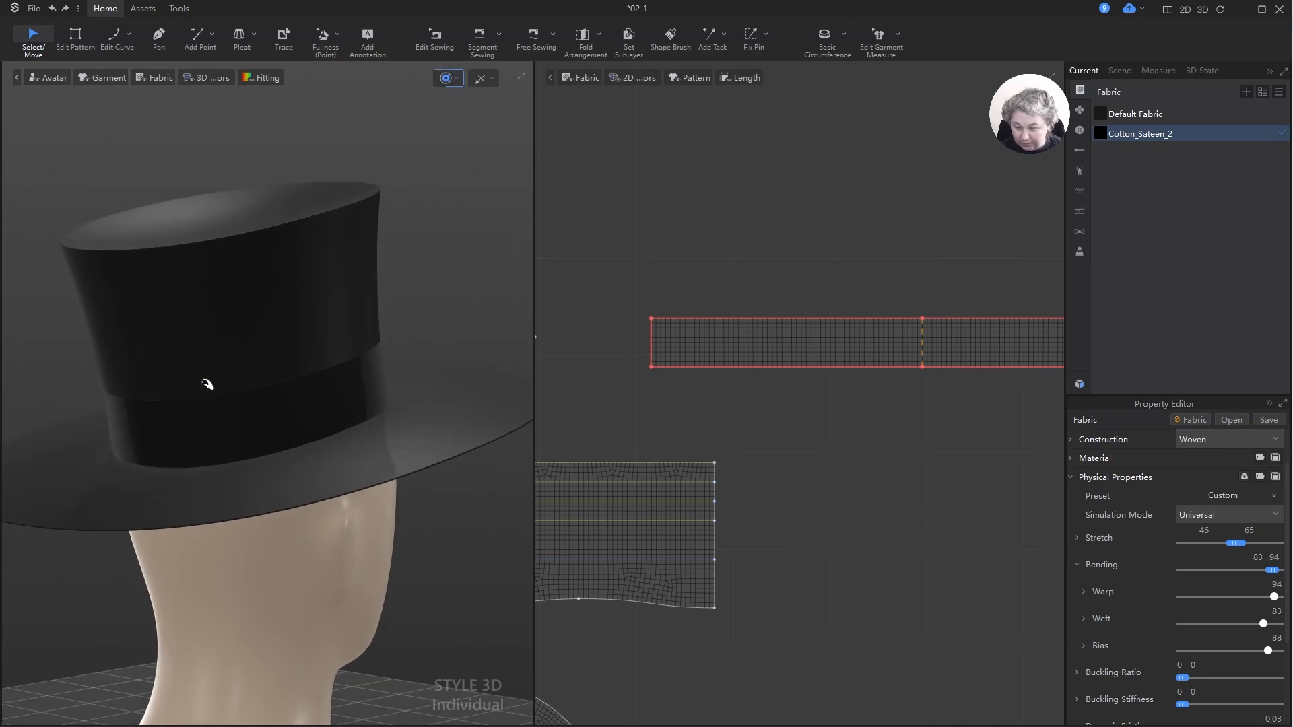
- Try a Pressure of 1 on the oval crown top pattern and simulate, checking the top surface
scroll(923, 462, "down", 4)
scroll(808, 404, "up", 4)
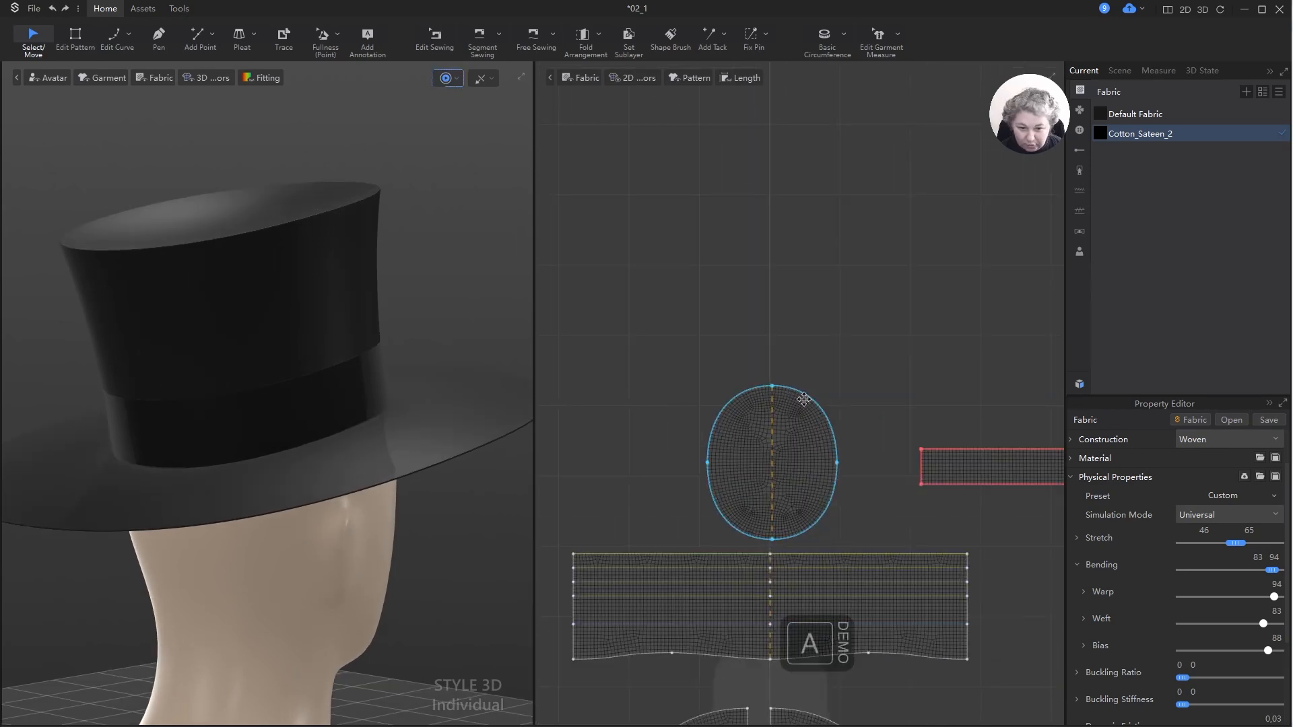
left_click(804, 400)
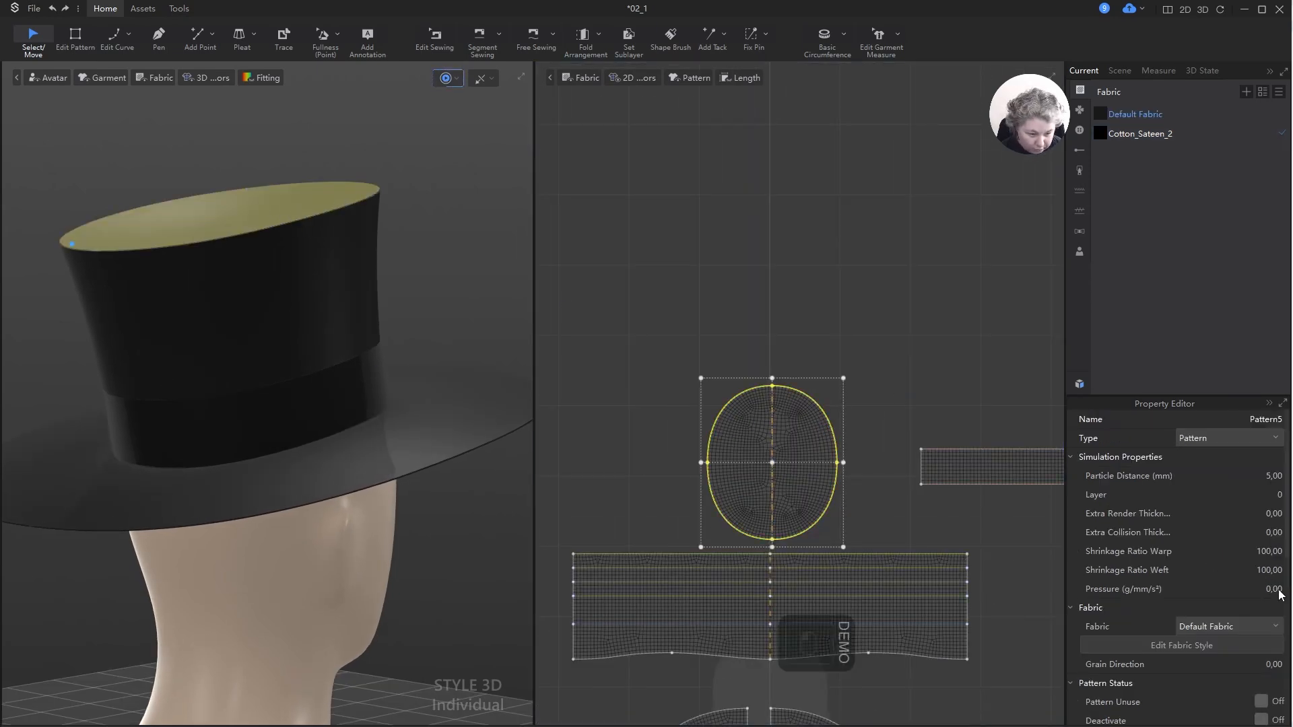
type("1")
key("space")
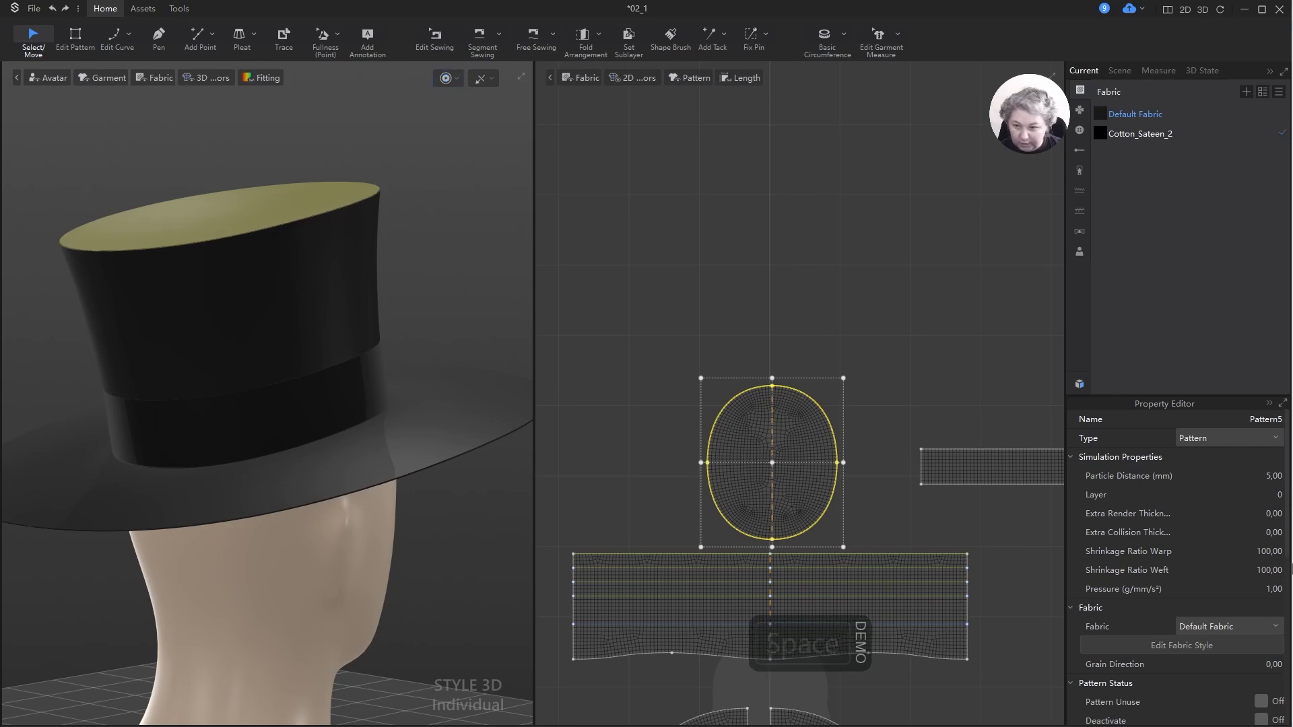
right_click_drag(413, 272, 512, 309)
- Try raising the crown top pattern's Pressure to 2 and simulate while inspecting the top from several sides
left_click(1286, 590)
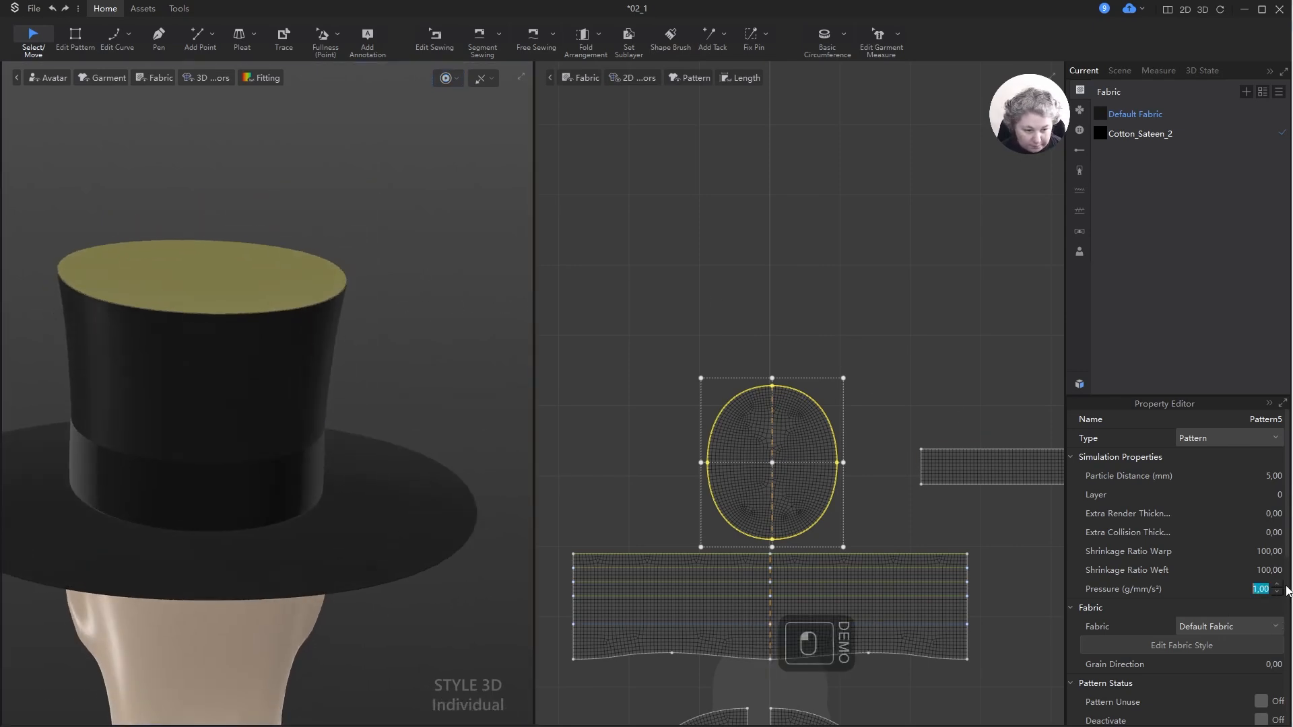
type("2")
key("Return")
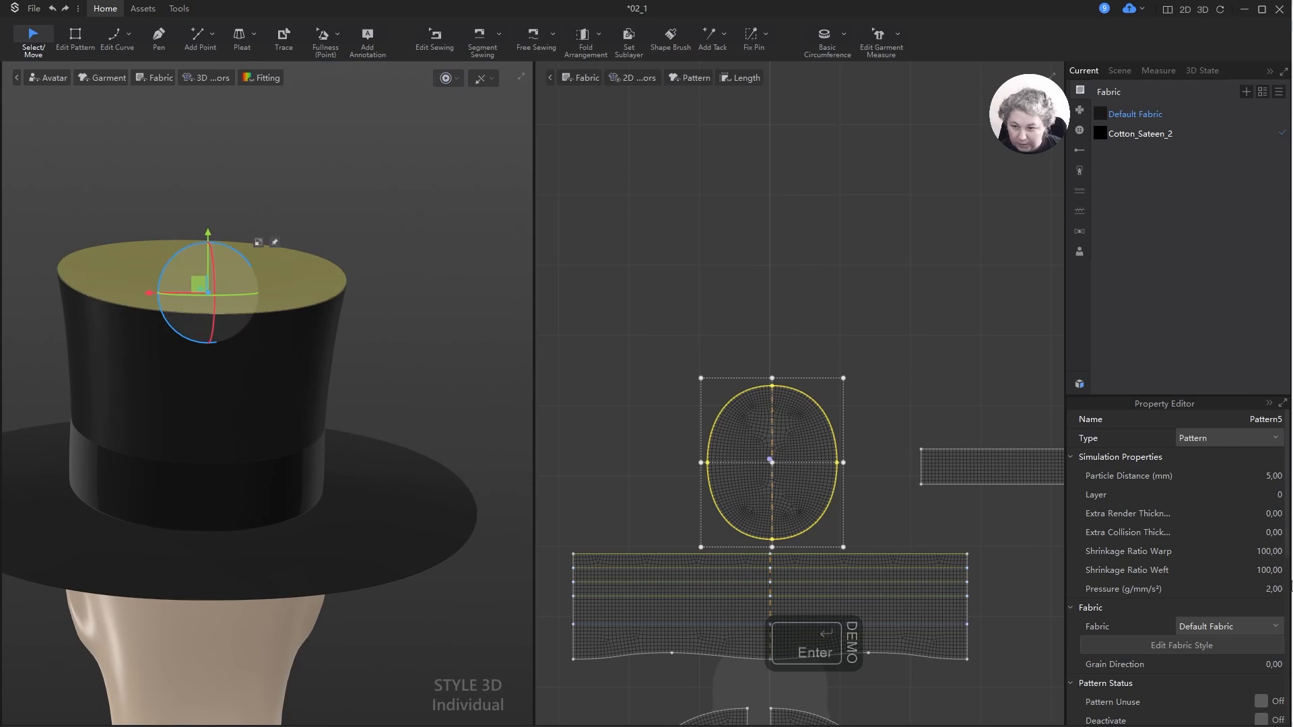
key("space")
right_click_drag(462, 297, 245, 277)
left_click(392, 269)
right_click_drag(396, 270, 464, 278)
- Set the oval crown top pattern's Pressure to 5 and simulate the hat
left_click(781, 410)
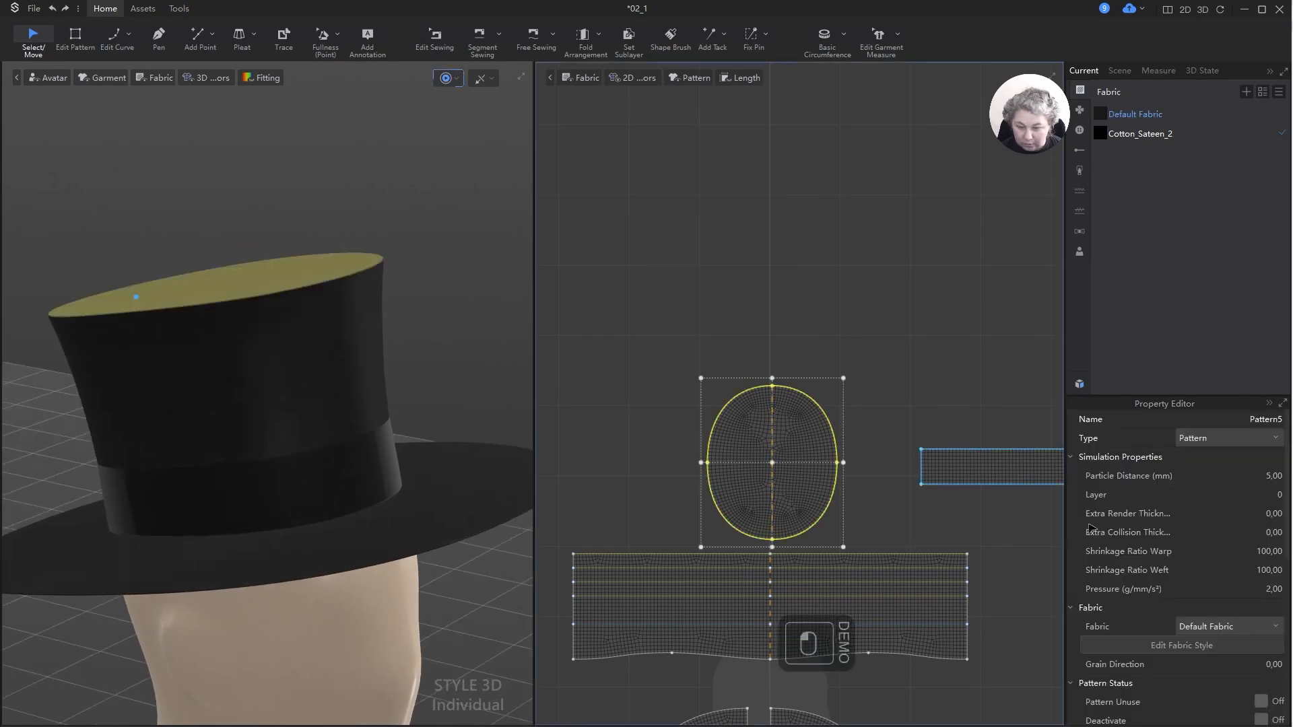
type("5")
key("Return")
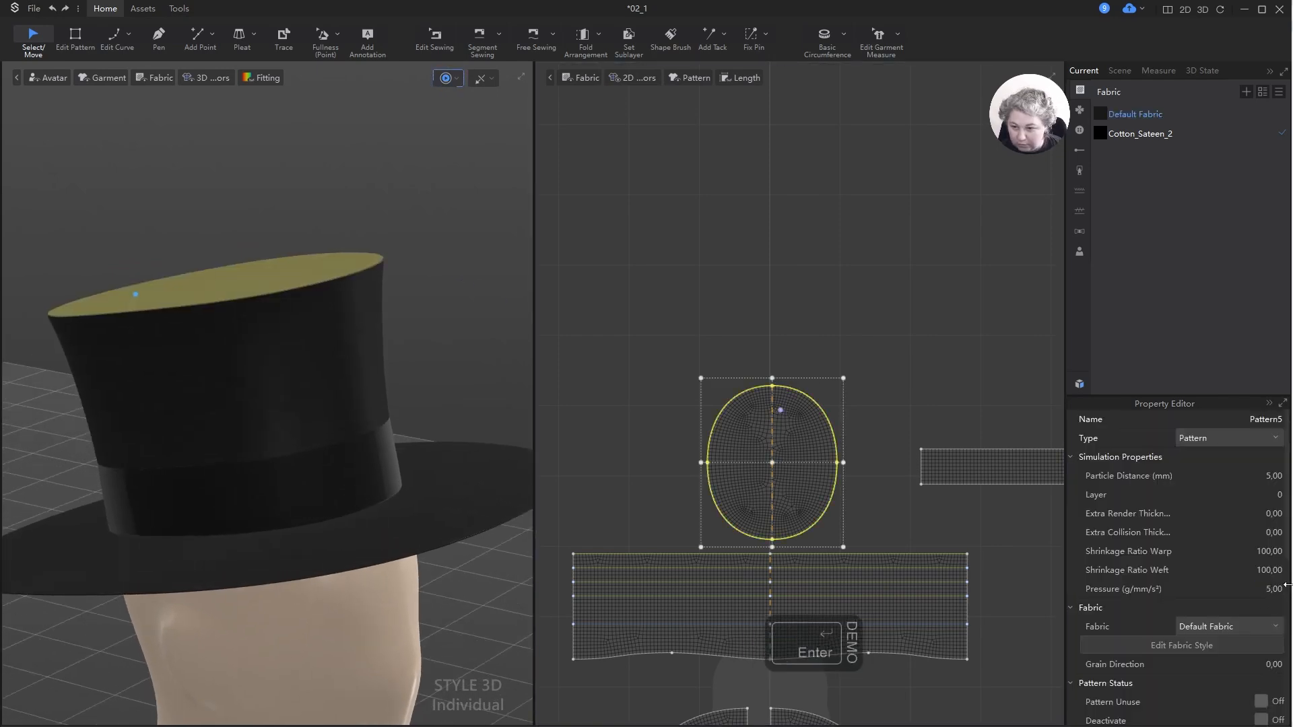
right_click_drag(461, 297, 557, 271)
key("space")
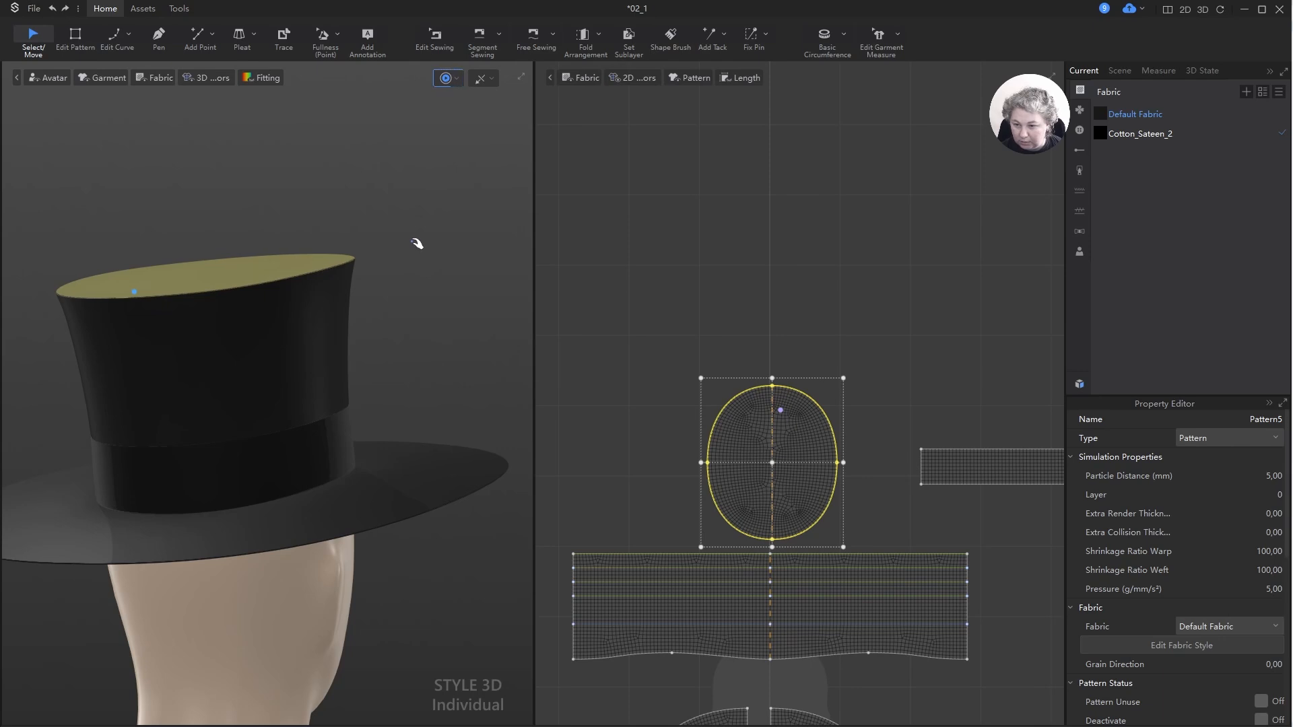
- Deselect the crown top and examine its curvature and how the hat and brim sit on the head in side view
left_click(417, 244)
right_click_drag(419, 246, 346, 288)
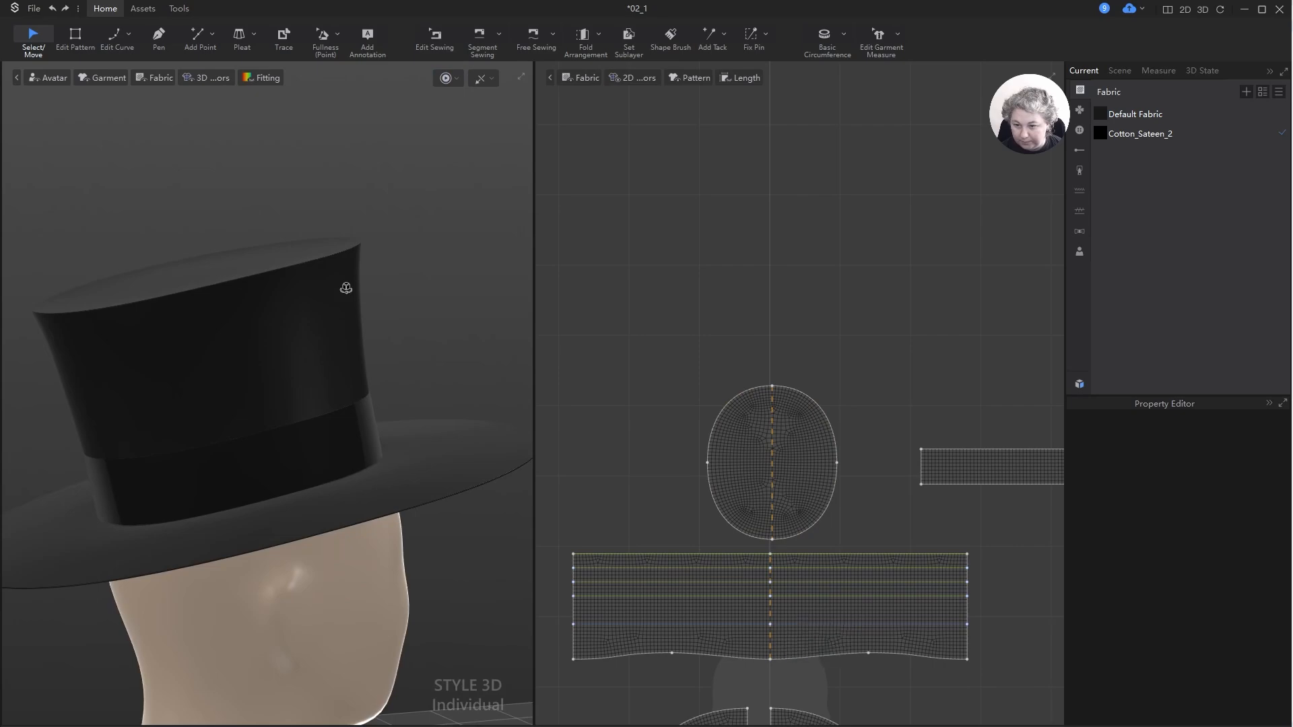
key("space")
scroll(433, 243, "down", 5)
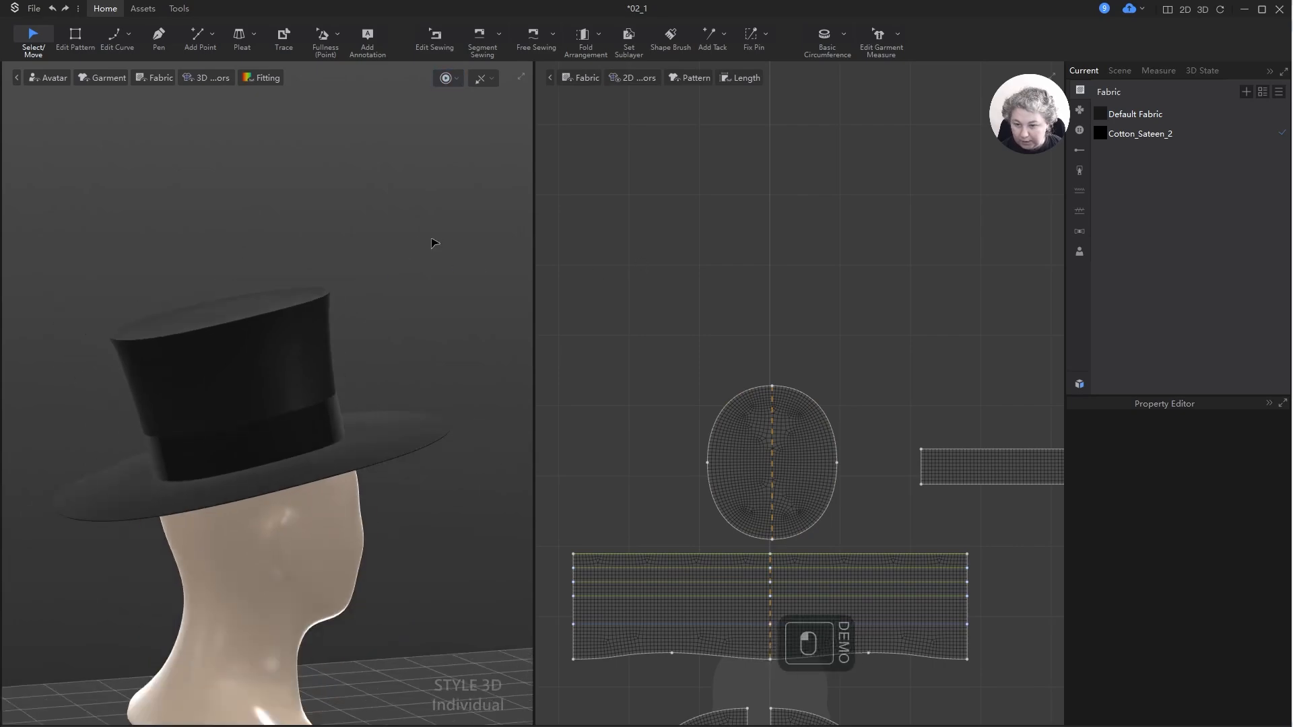
left_click_drag(366, 301, 429, 247, "alt")
right_click_drag(430, 247, 389, 266)
scroll(404, 256, "up", 10)
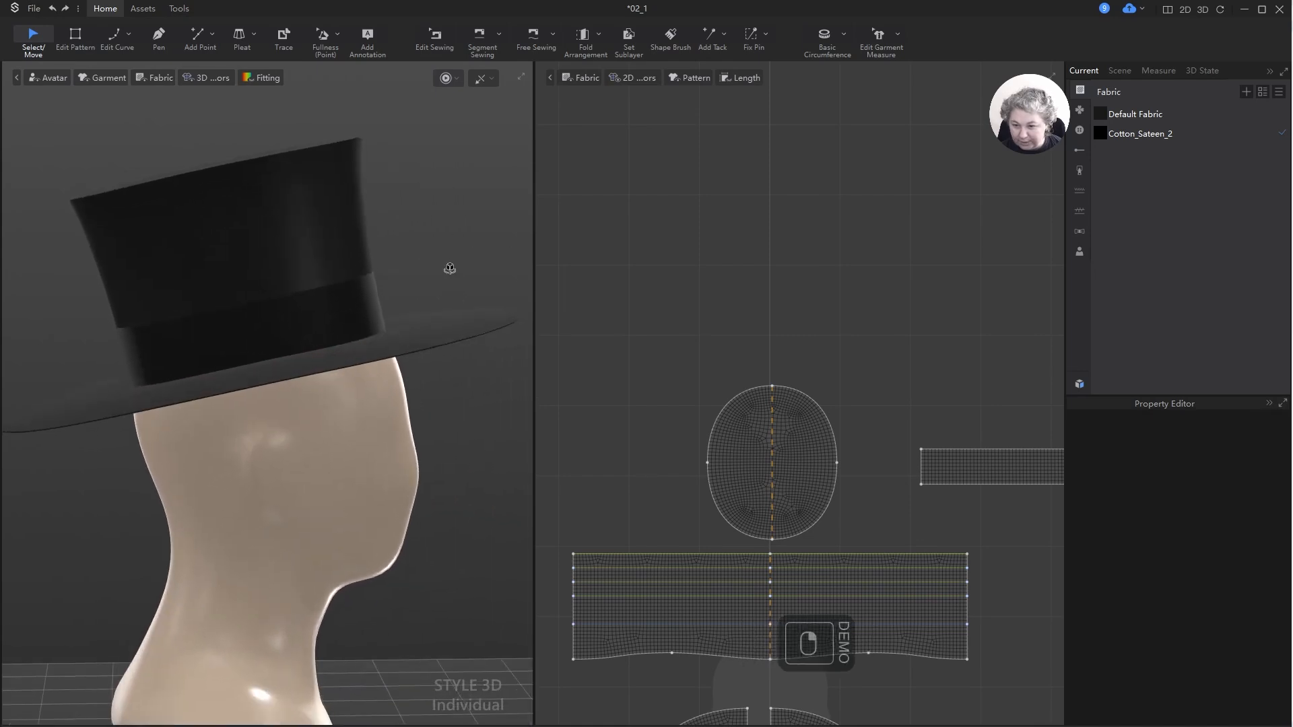
scroll(438, 263, "up", 8)
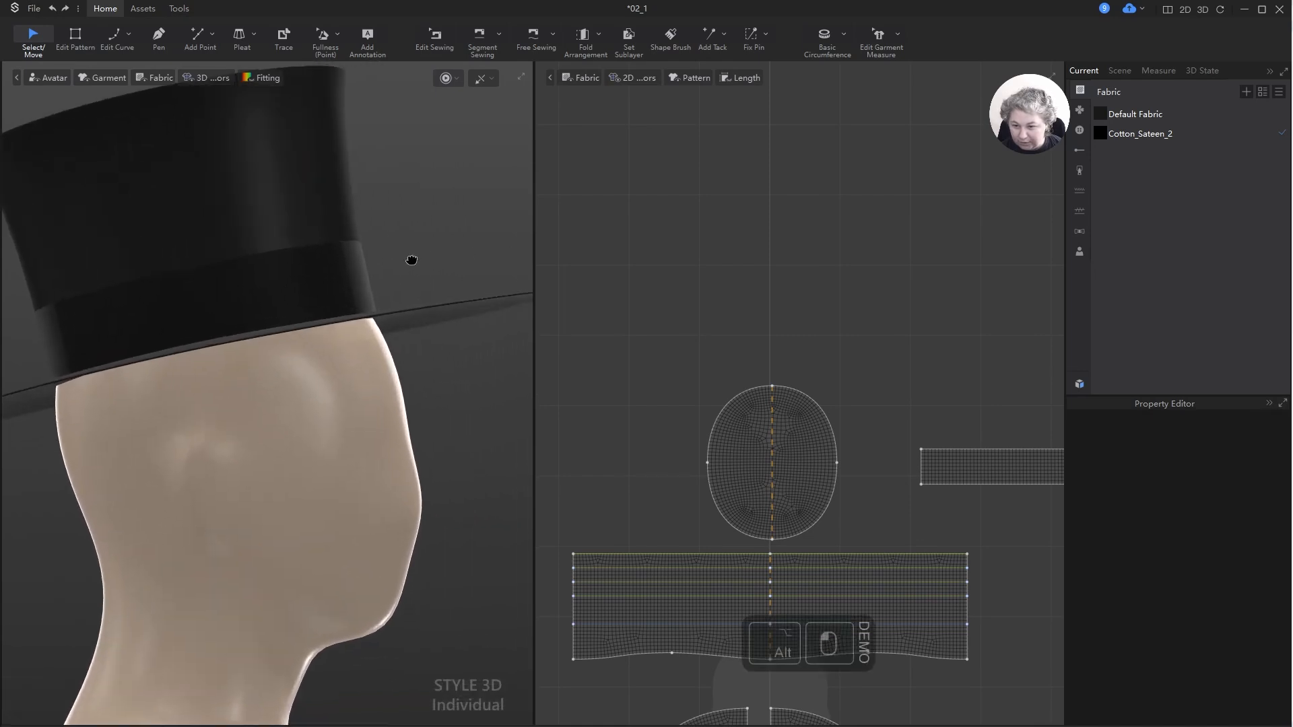
- Lower the hat band's Cotton_Sateen_2 Bending to 43 warp, 32 weft and 37 bias, and simulate
left_click(980, 461)
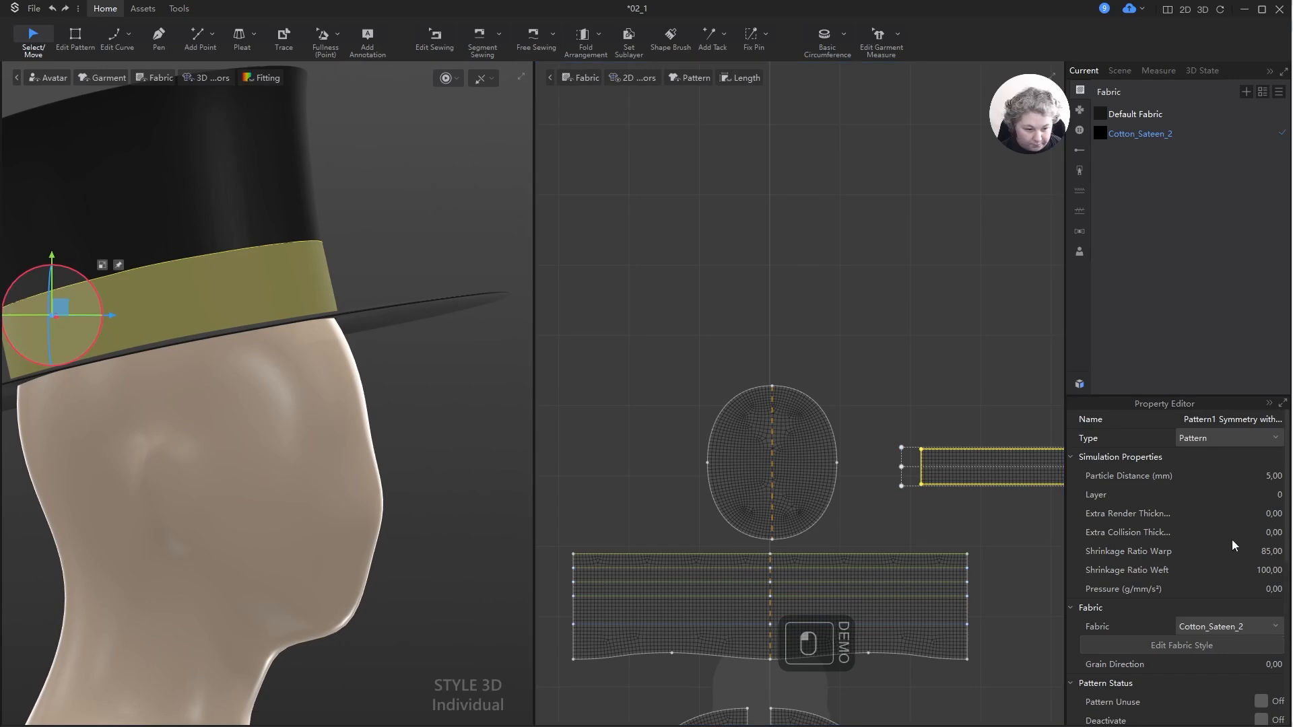
scroll(1222, 528, "down", 5)
scroll(1223, 557, "down", 1)
scroll(1223, 557, "up", 8)
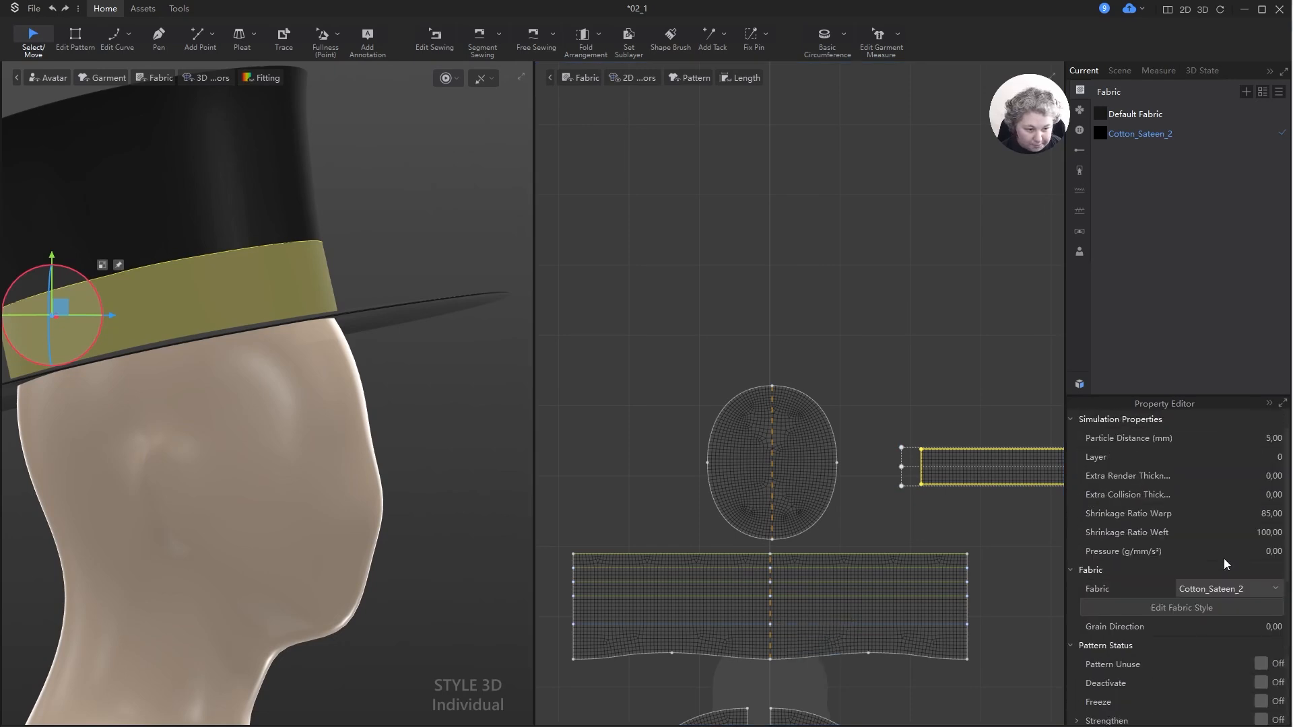
scroll(1225, 560, "down", 2)
left_click(1145, 133)
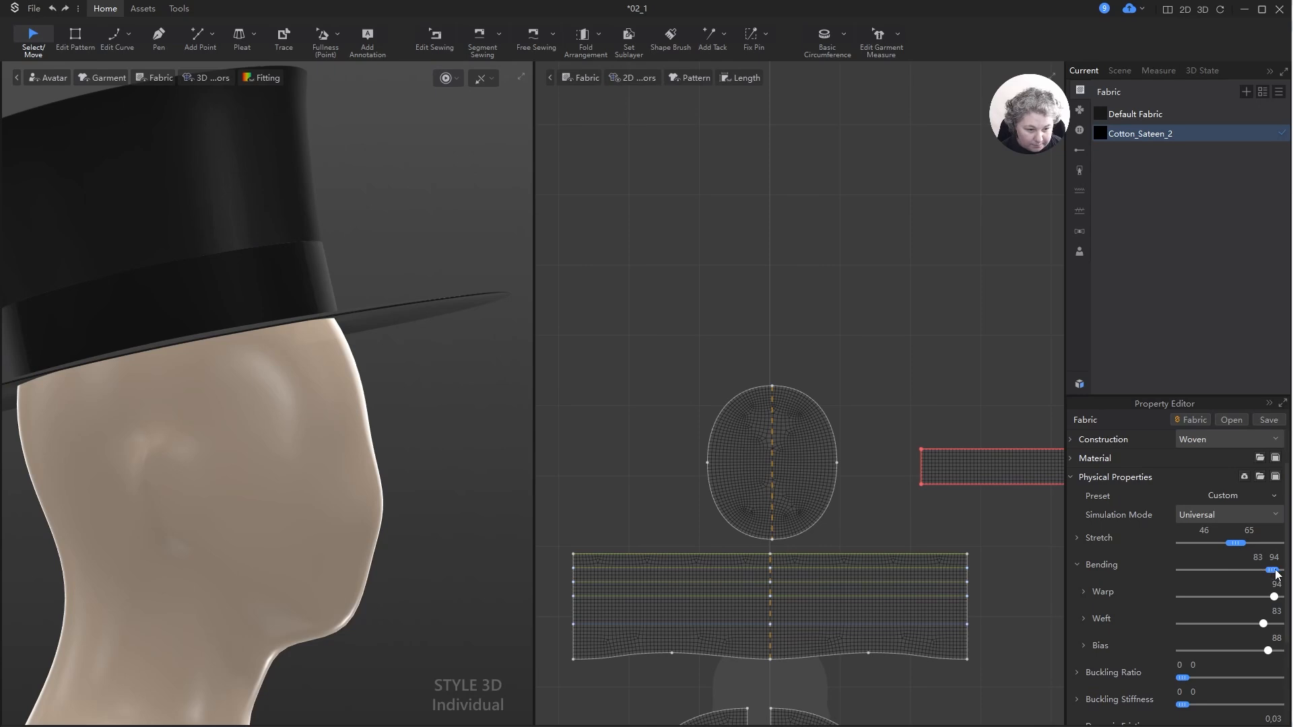
left_click_drag(1278, 573, 1219, 573)
key("space")
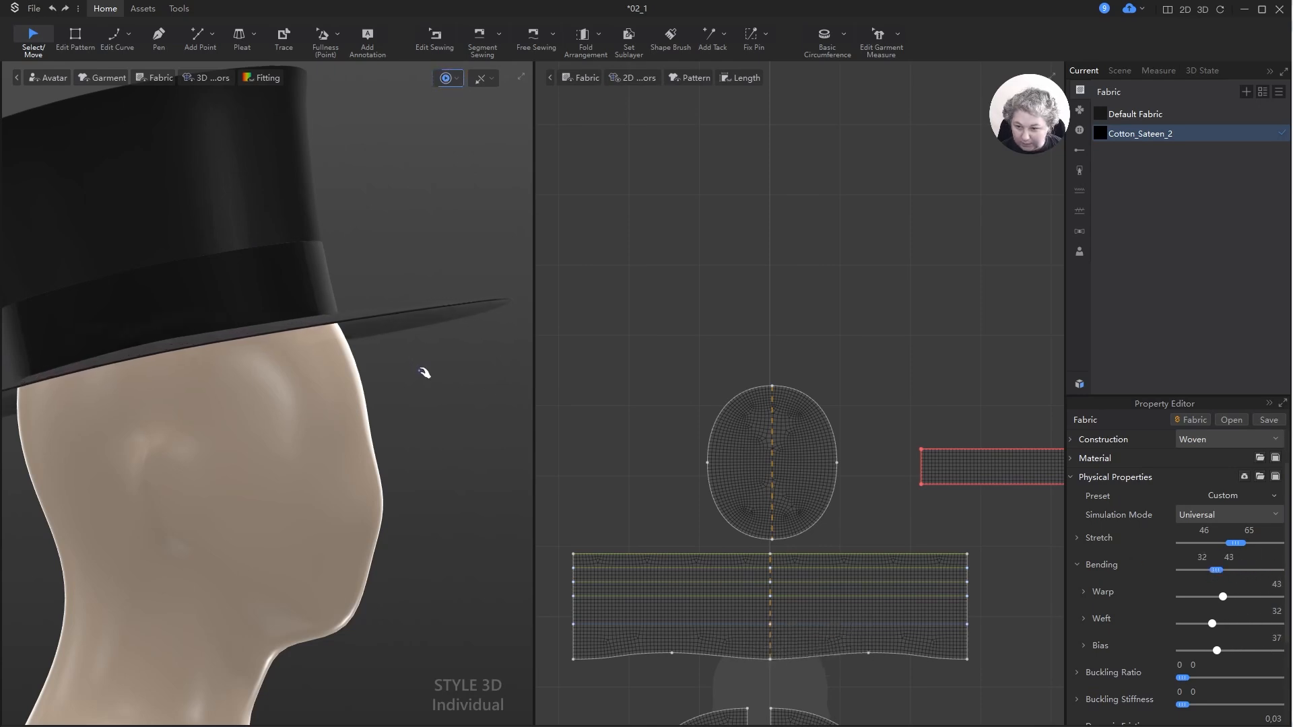
- Try the Angora Fur physical preset on the Cotton_Sateen_2 fabric and test how the hat band behaves in simulation
right_click_drag(424, 376, 467, 412)
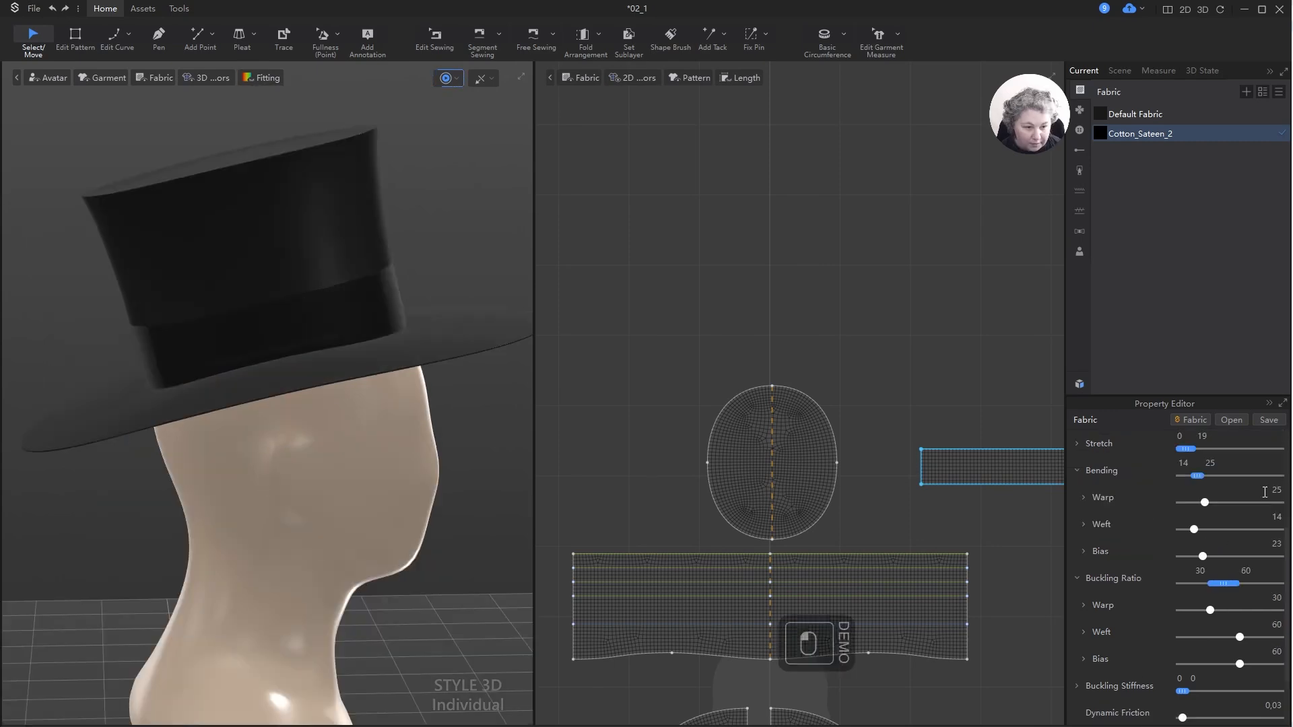
scroll(1267, 490, "up", 4)
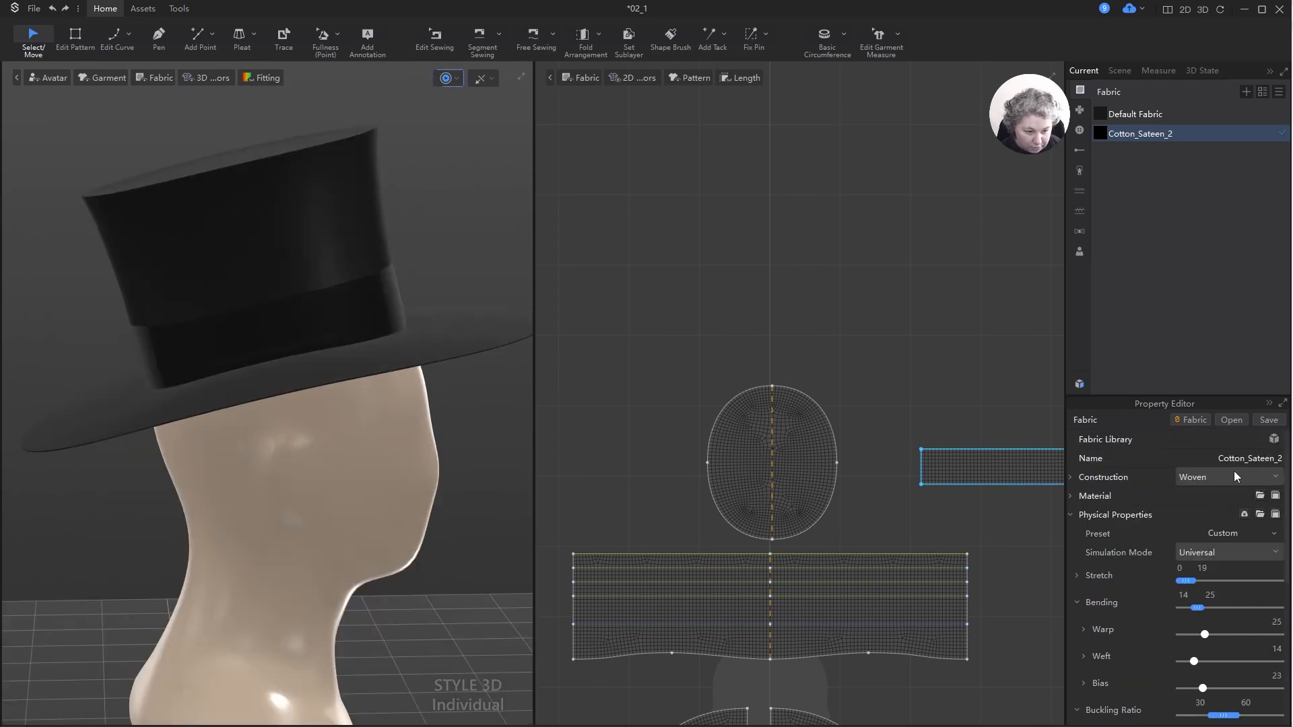
left_click(1254, 534)
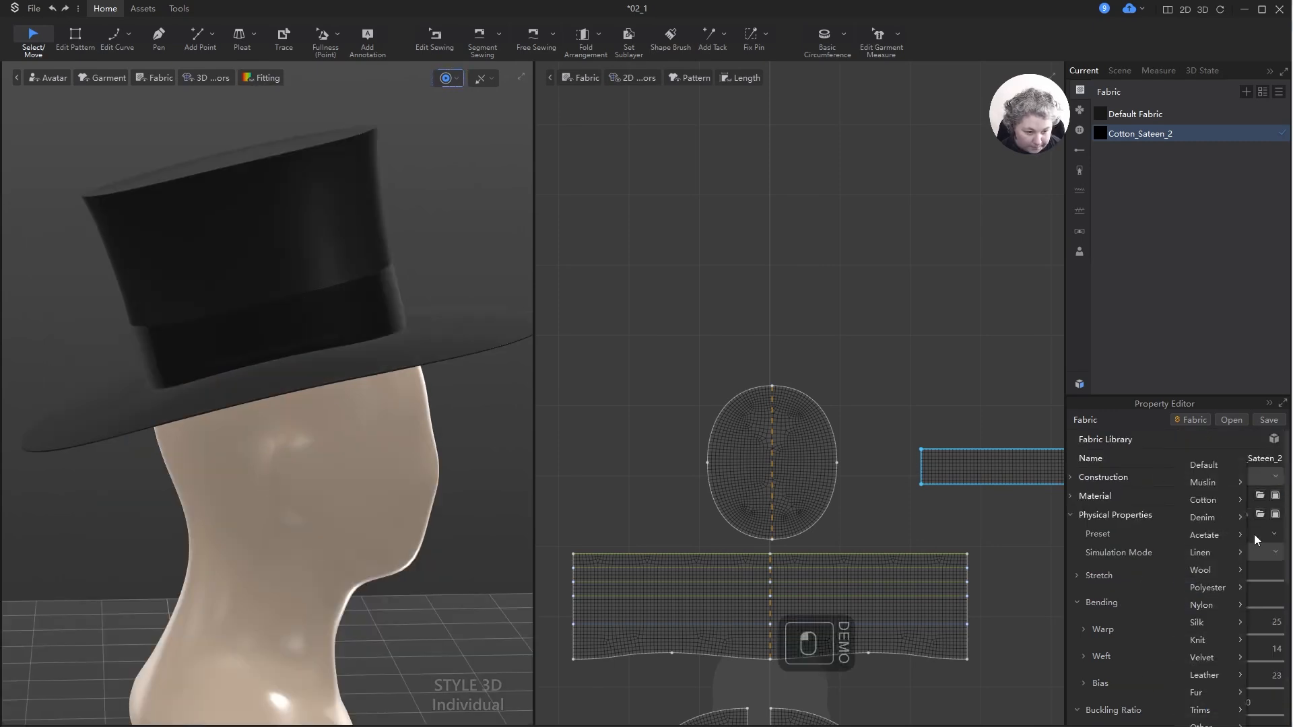
mouse_move(1237, 542)
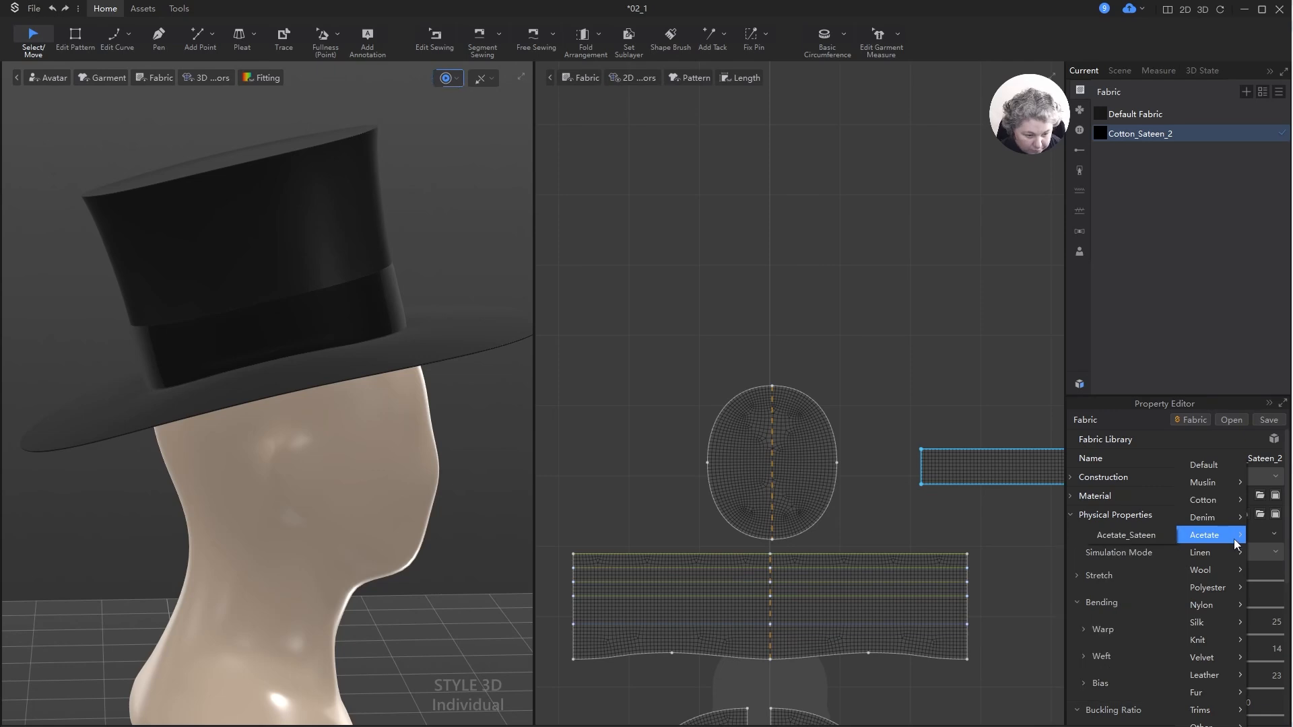
mouse_move(1221, 640)
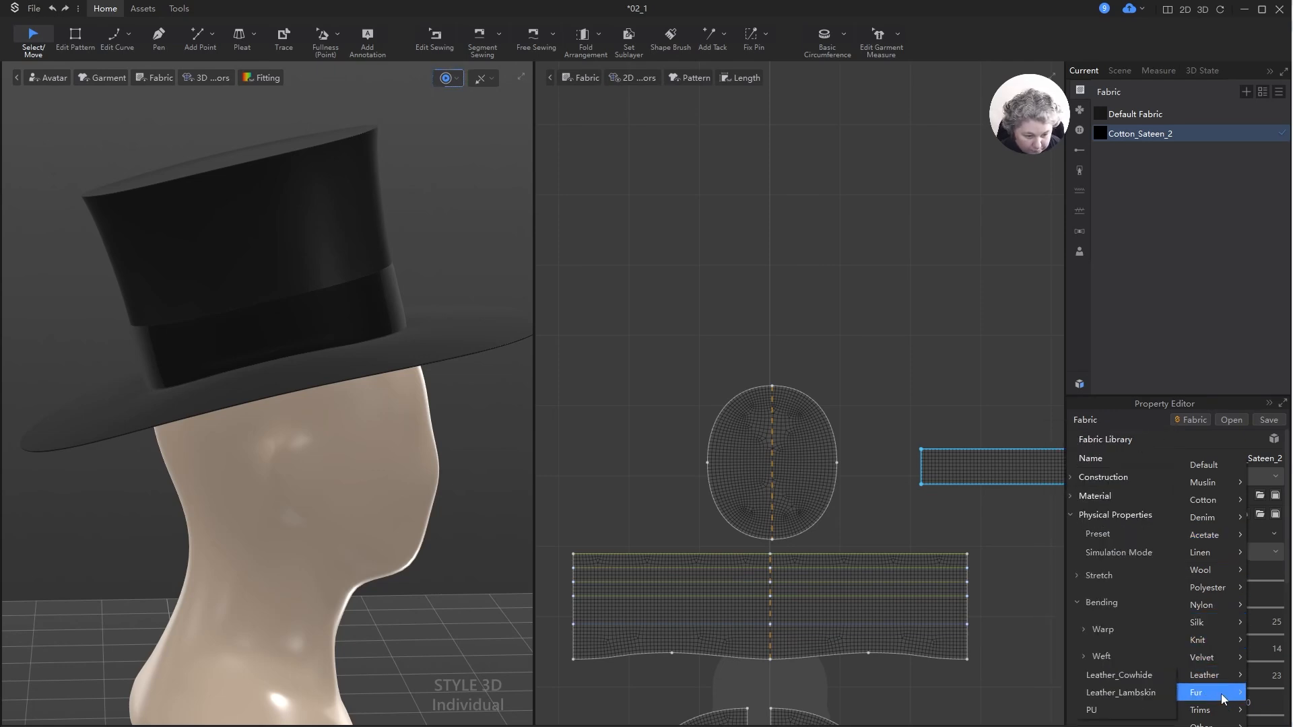
mouse_move(1220, 693)
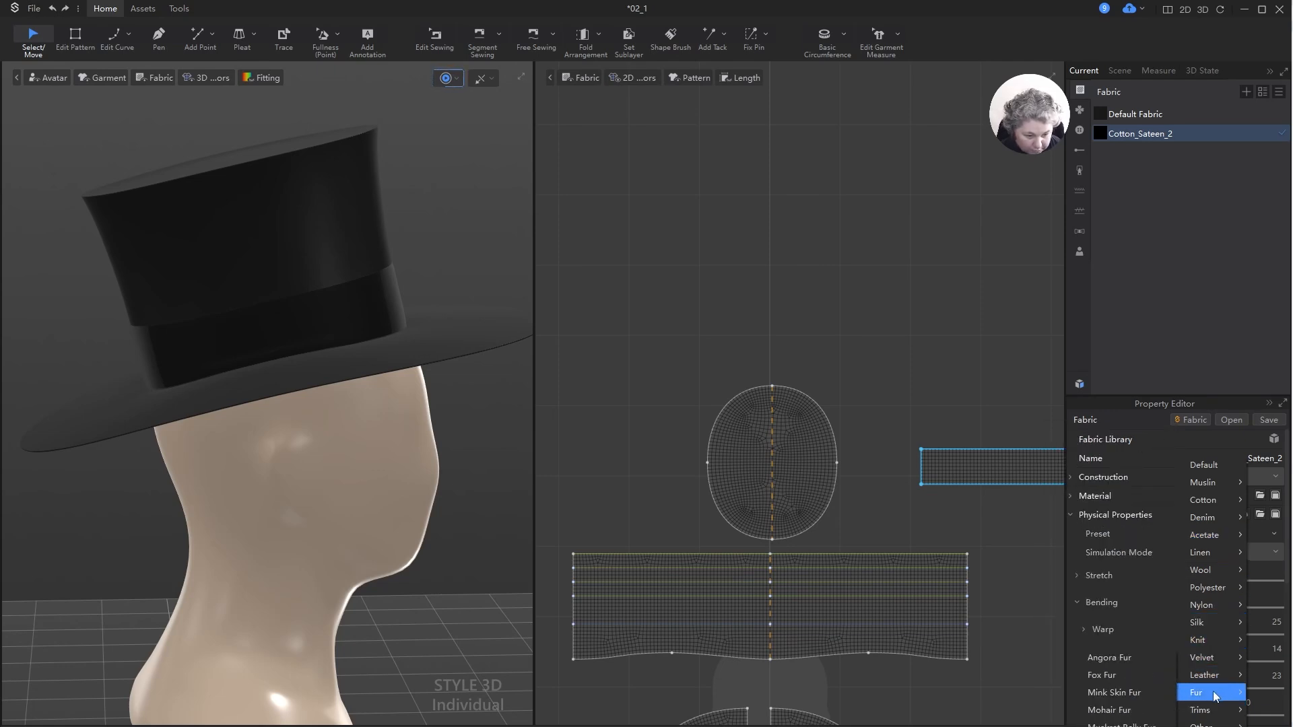
left_click(1113, 657)
left_click(354, 324)
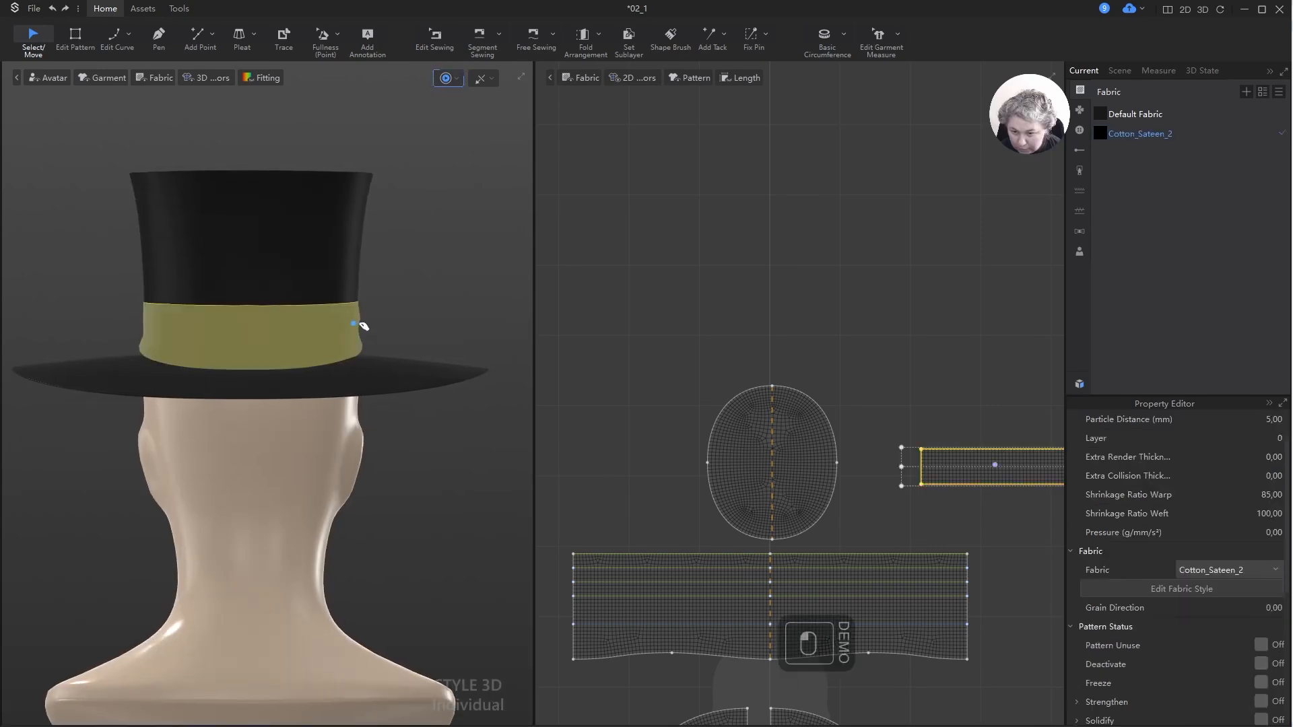
key("ctrl+z")
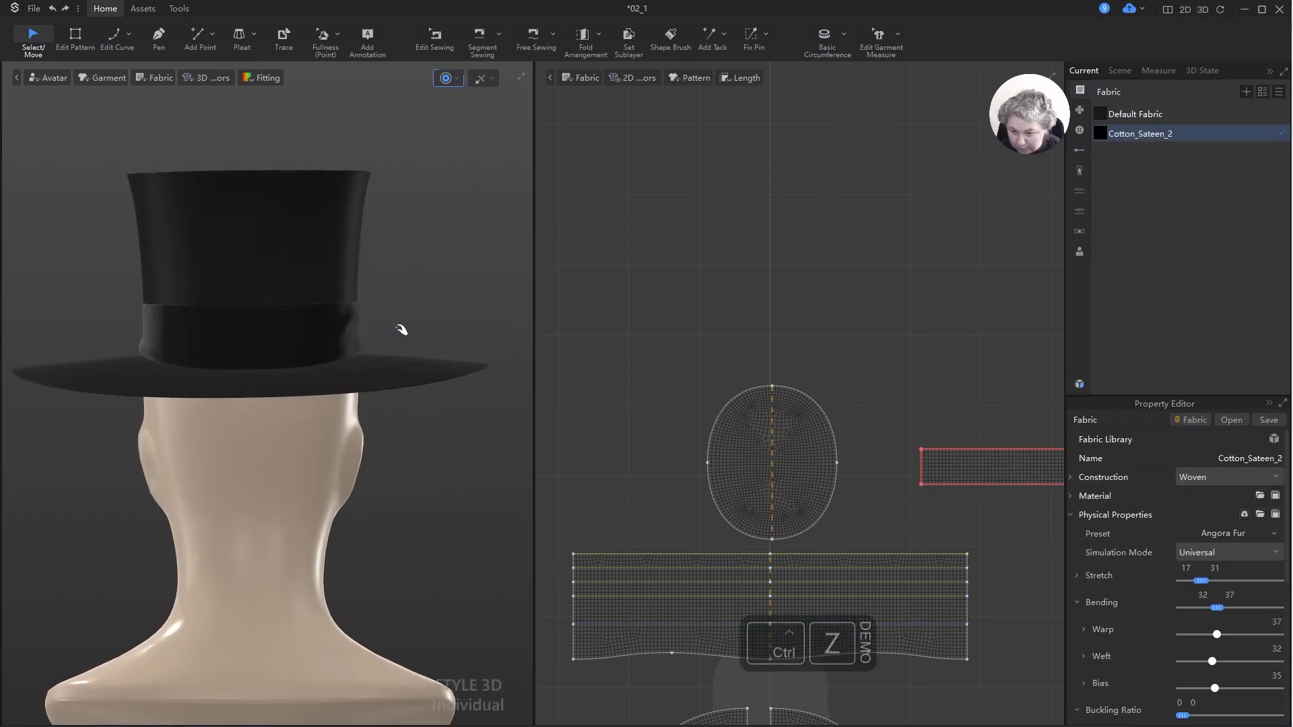
left_click(975, 368)
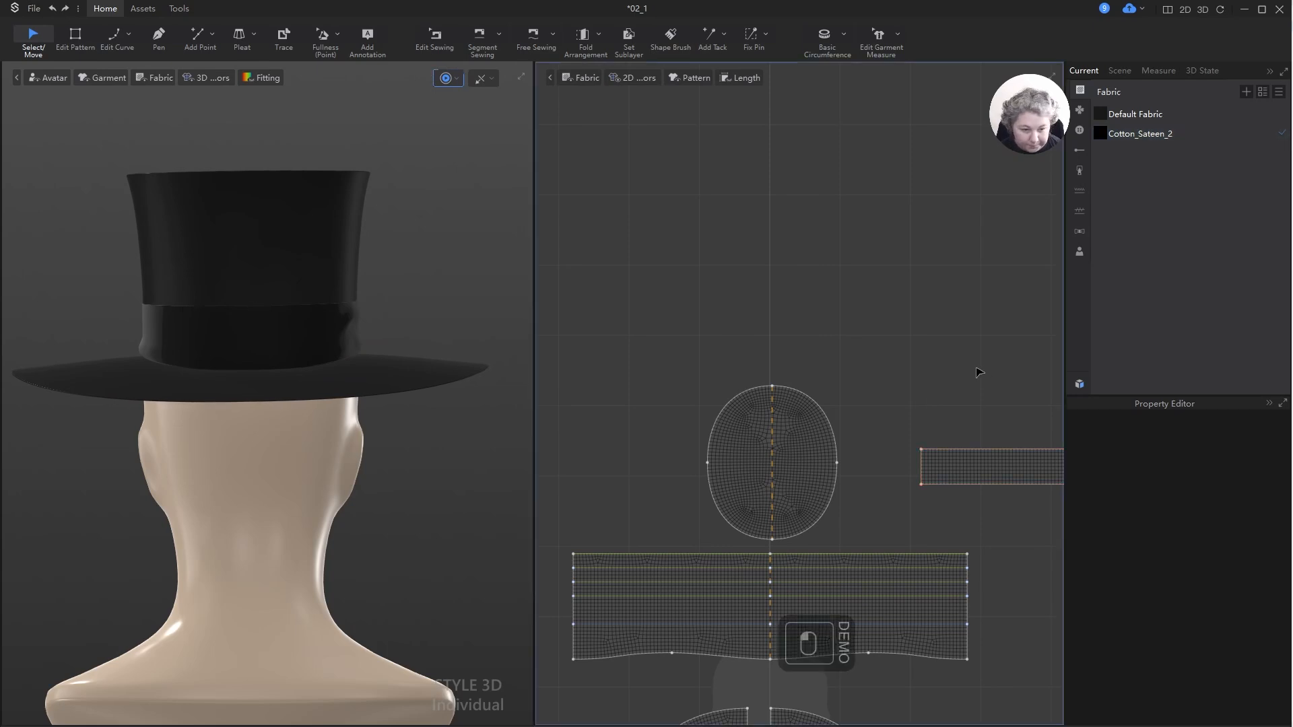
- Set the physical properties preset of the Cotton_Sateen_2 fabric to Knit_Swimming_Cloth and check the draped band
left_click(1165, 135)
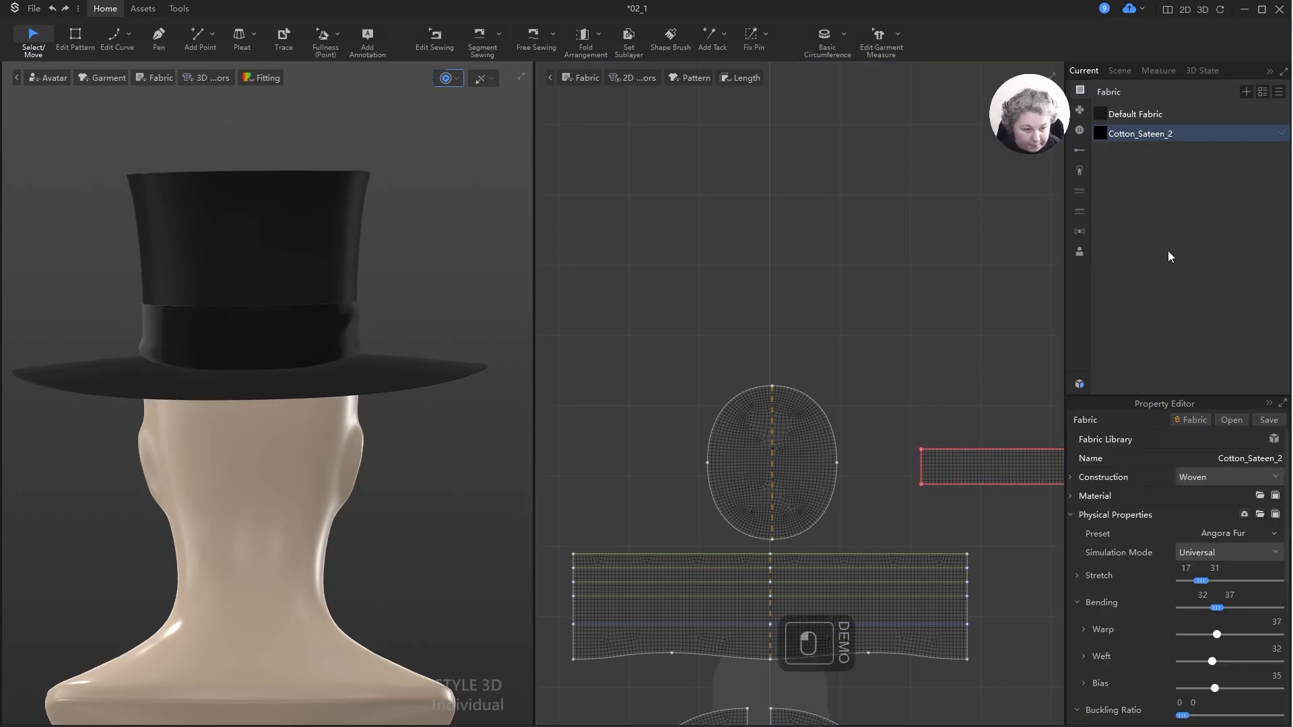
left_click(1249, 533)
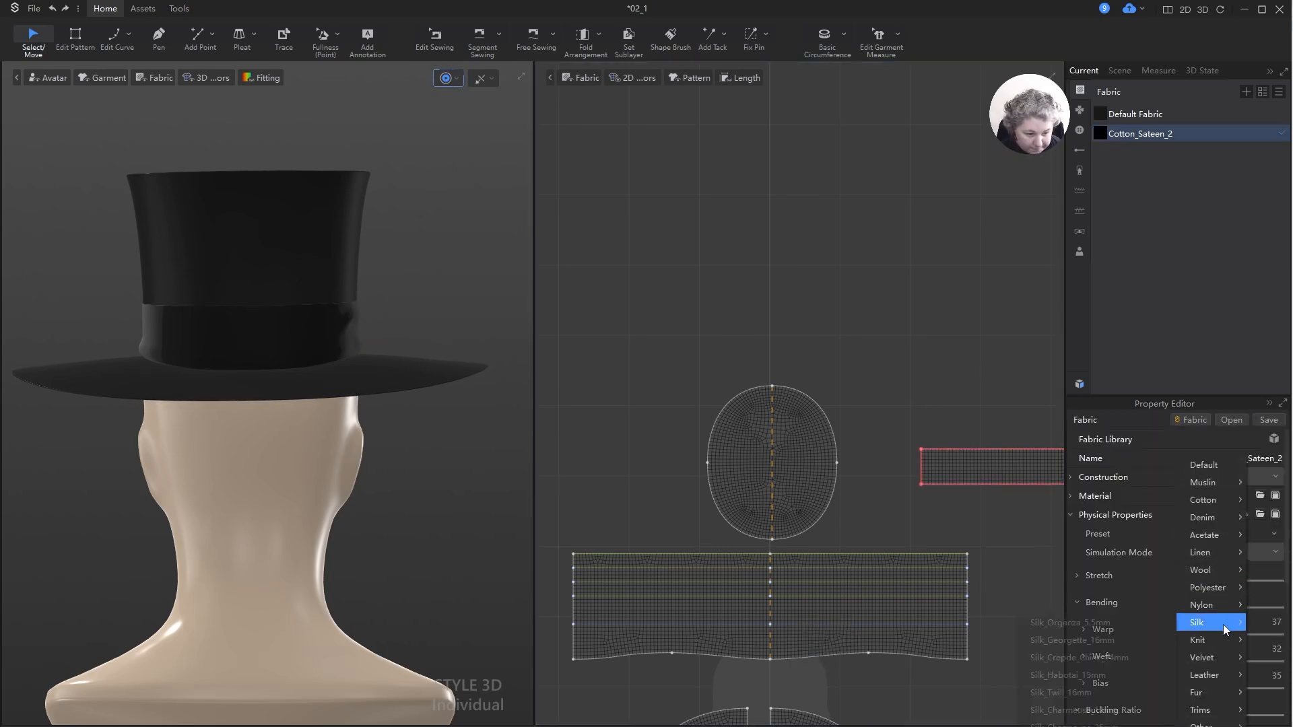
left_click(1121, 465)
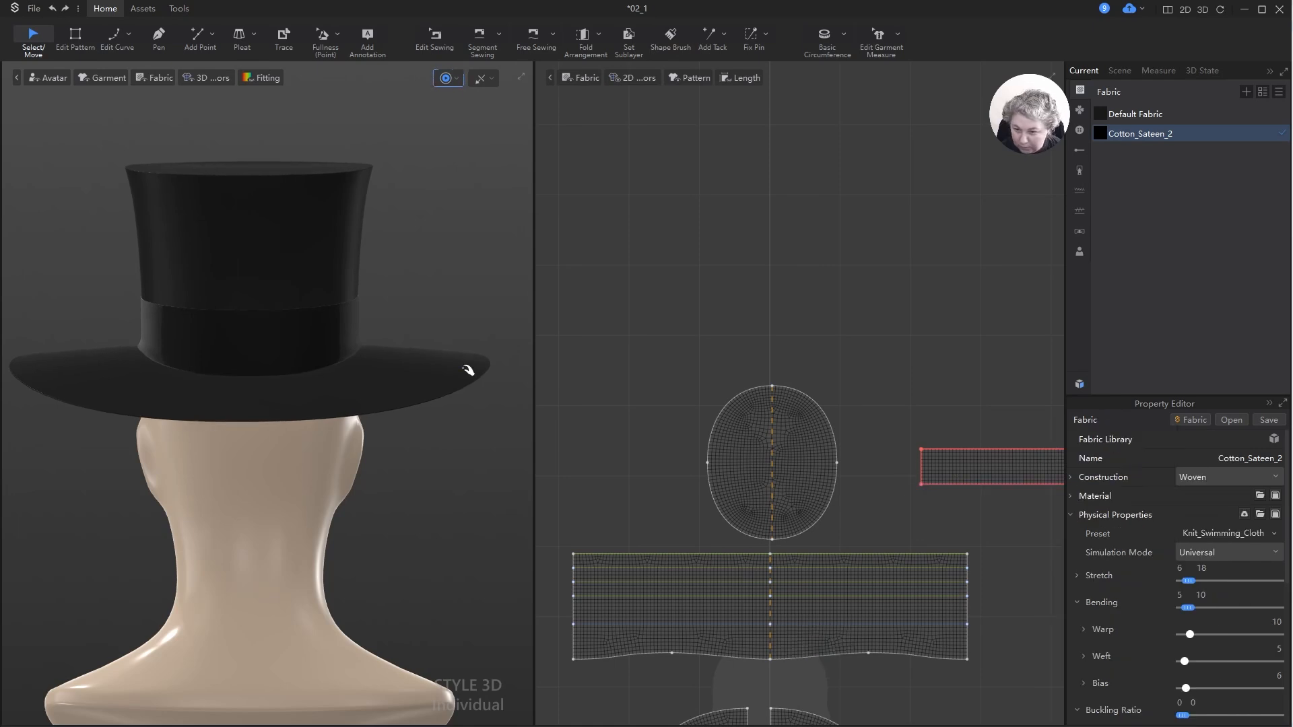
right_click_drag(462, 366, 373, 475)
key("space")
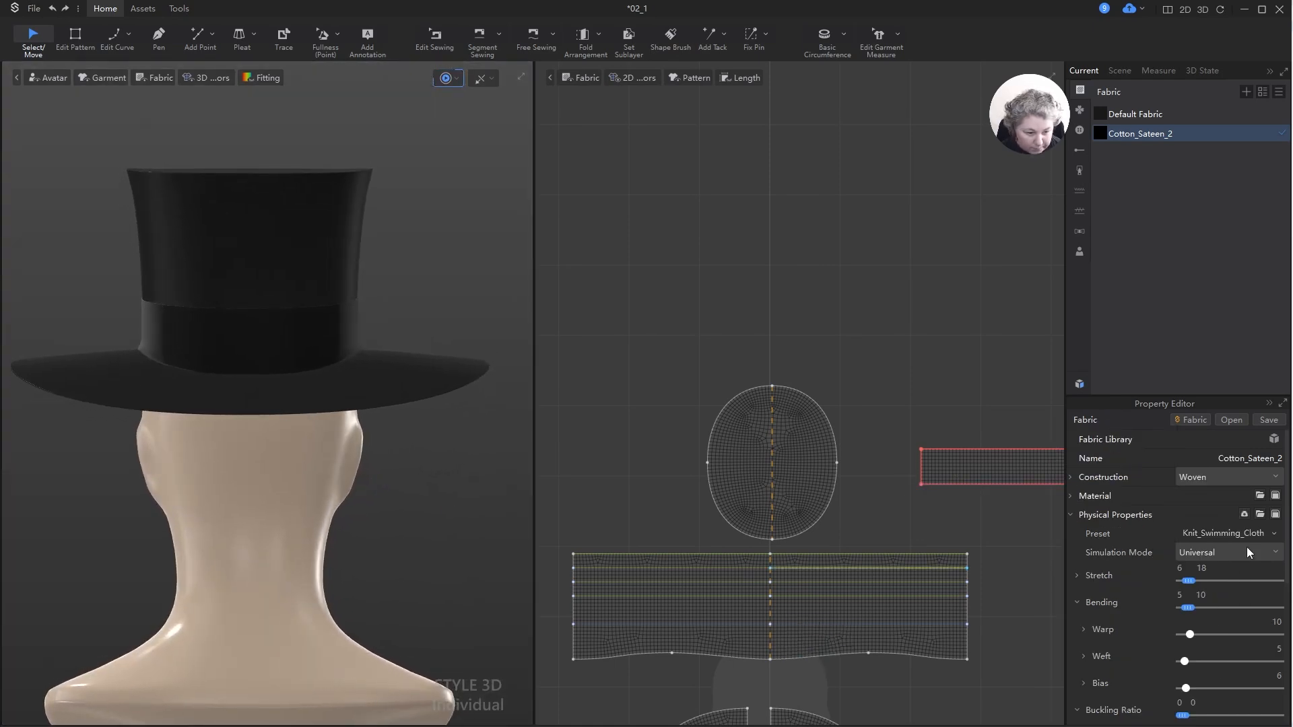
scroll(1220, 588, "down", 4)
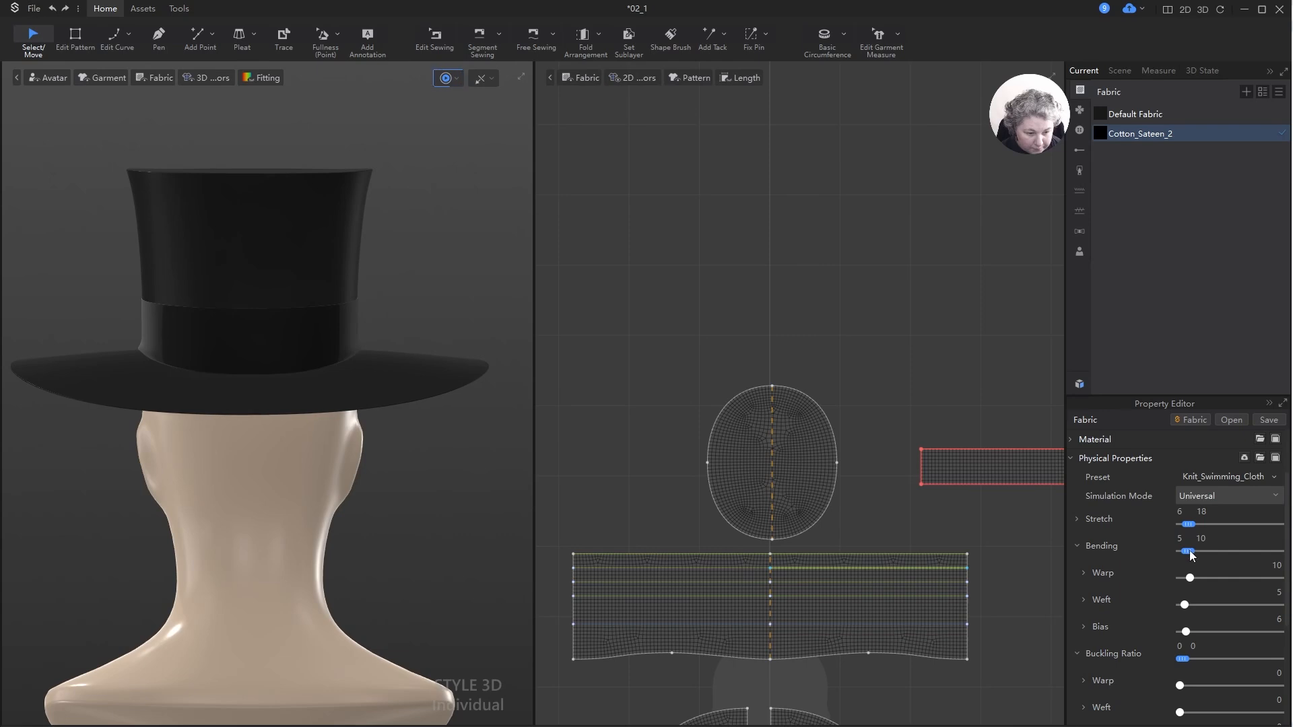
scroll(1227, 588, "up", 4)
- Set the hat band pattern's Shrinkage Ratio Warp to 80
left_click(955, 427)
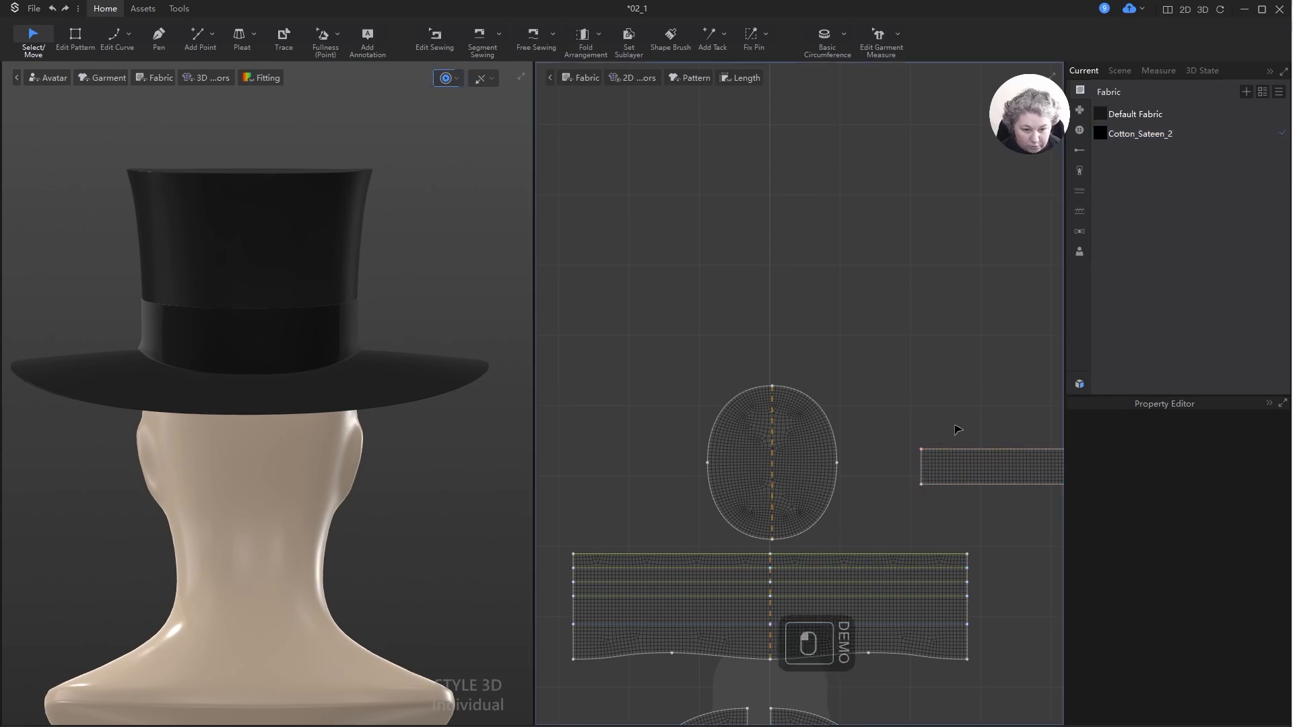
left_click(968, 470)
left_click(1272, 494)
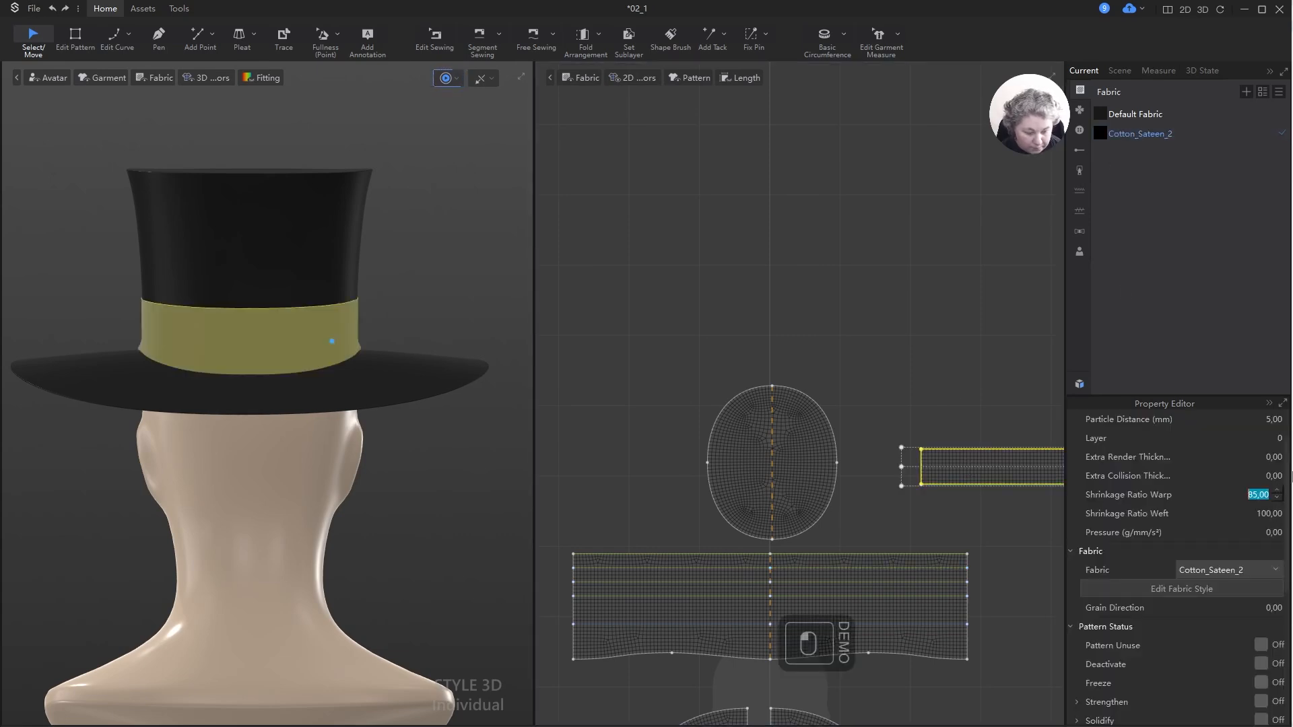
type("80")
key("Return")
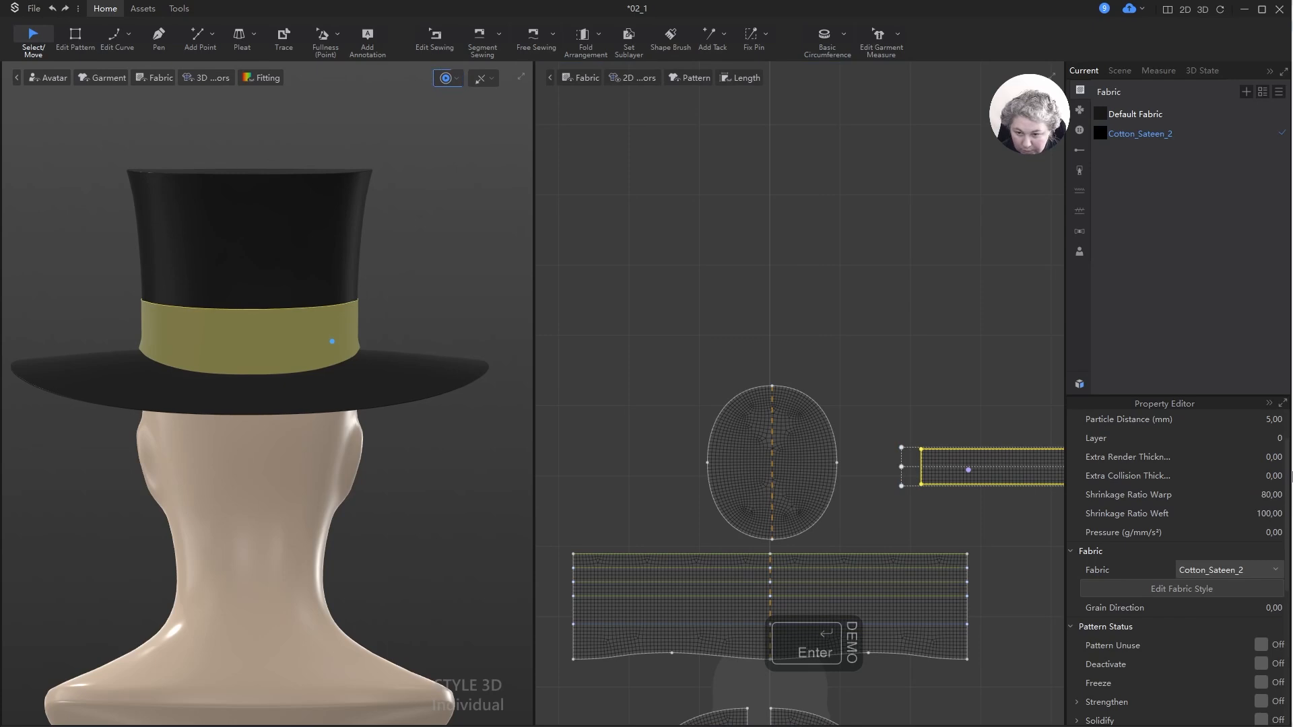
- Set the hat band's Shrinkage Ratio Warp to 70, check its fit on the crown, and stop the simulation
left_click(1269, 496)
type("70")
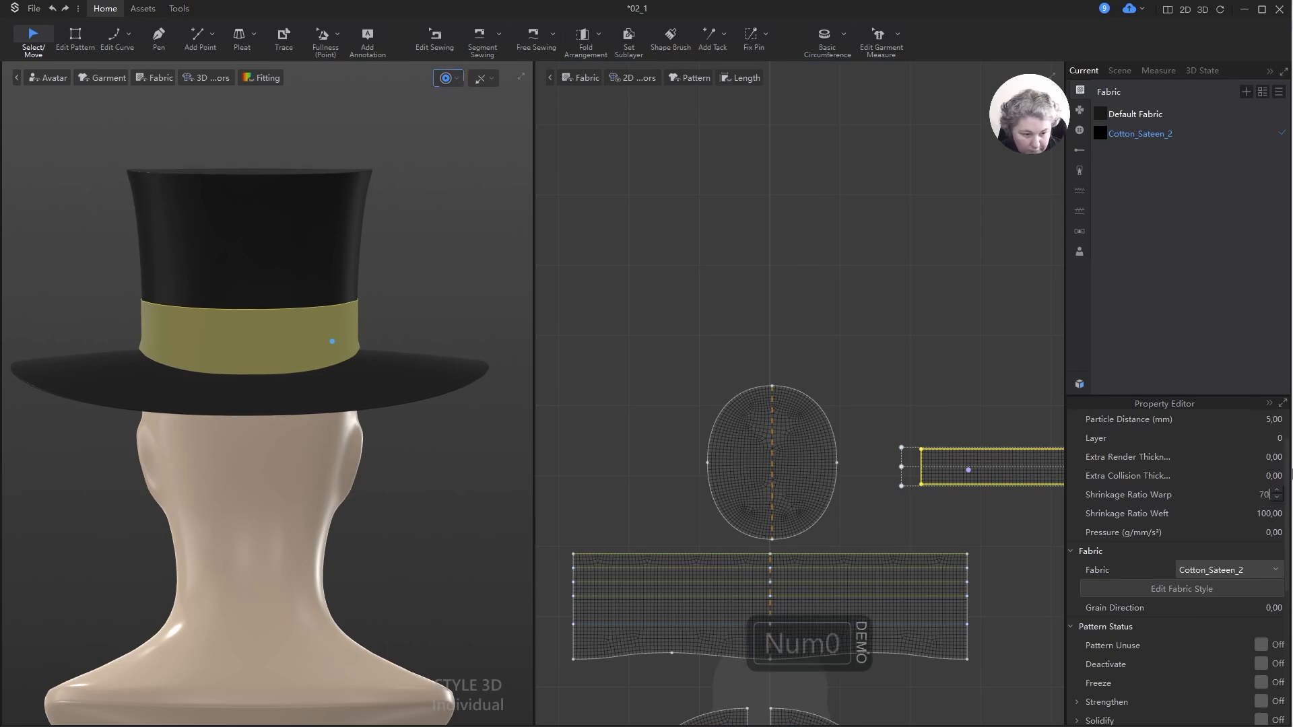
key("Return")
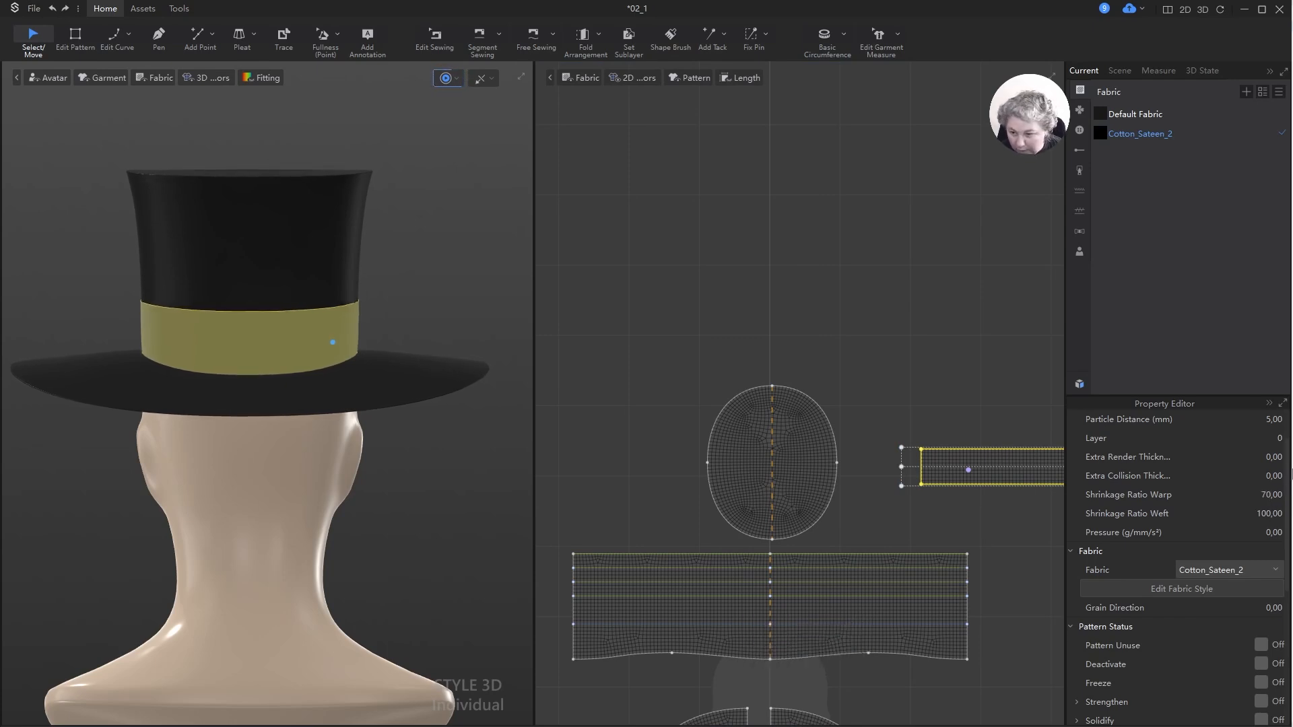
right_click_drag(250, 299, 433, 361)
left_click(439, 341)
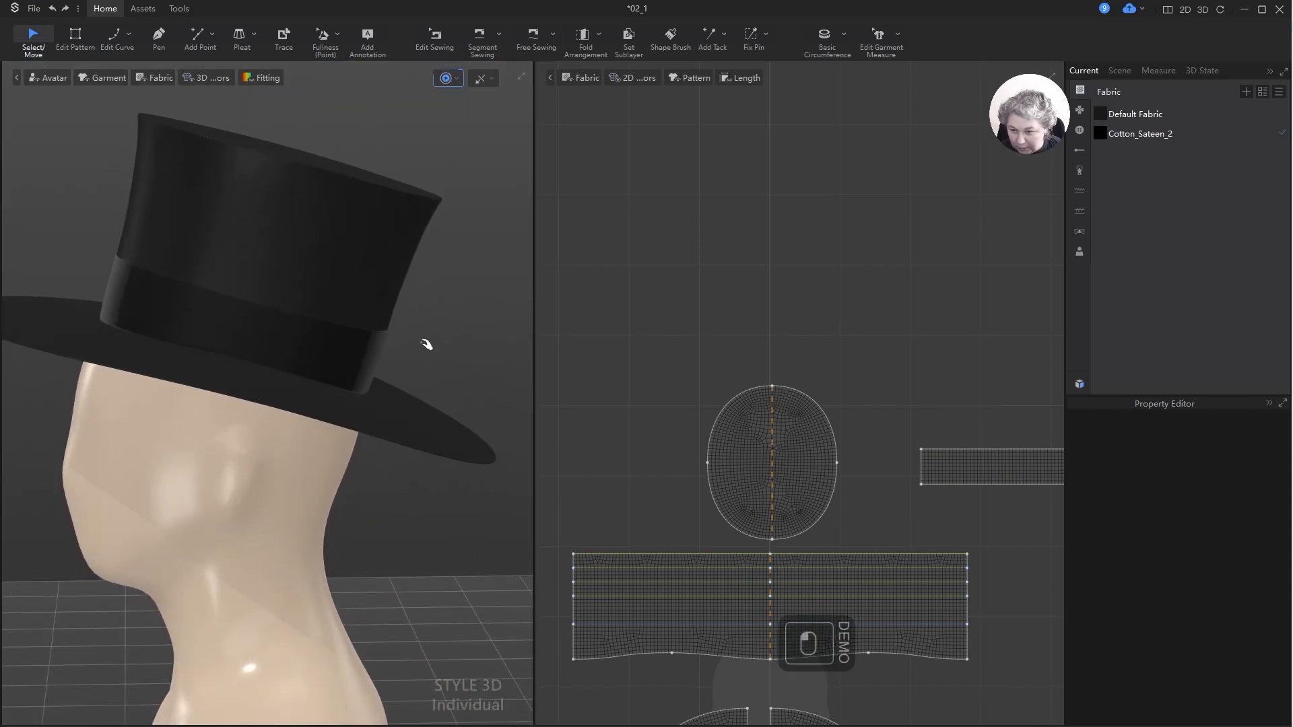
scroll(427, 344, "up", 3)
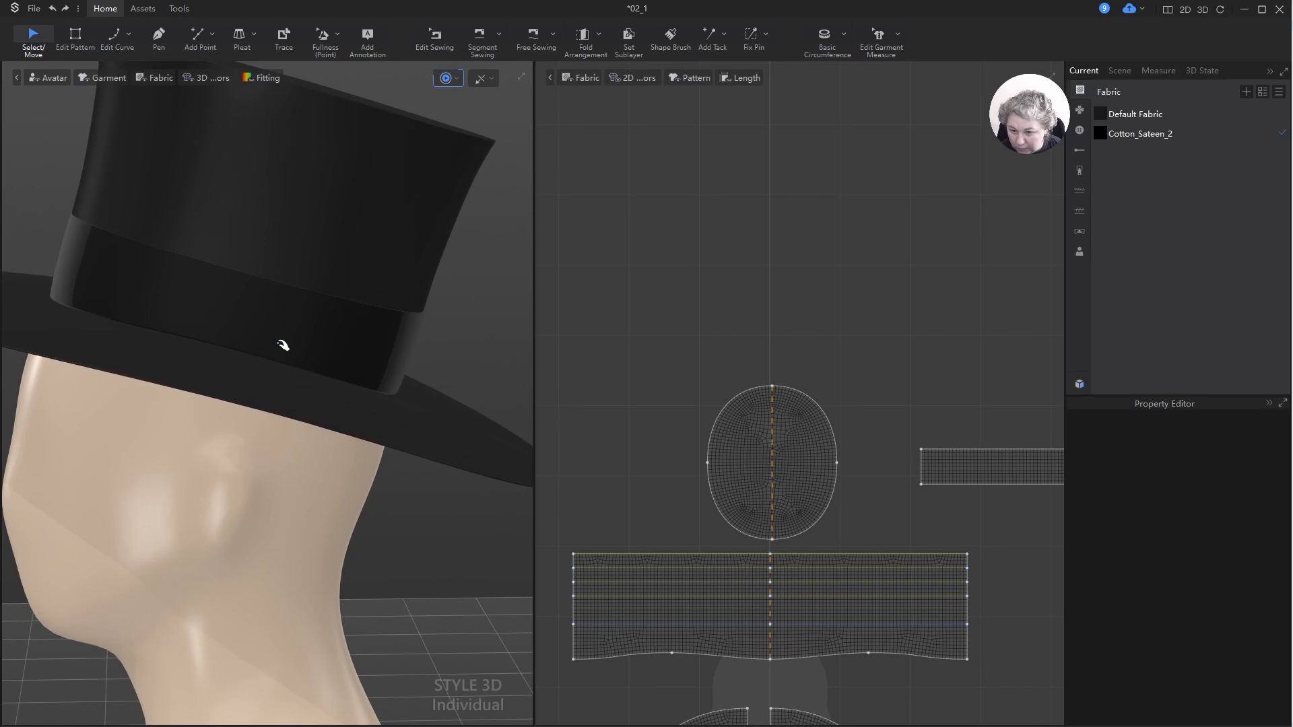
key("space")
- Set the Fold Angle of the internal curve on the brim pattern to 270
scroll(406, 324, "down", 4)
right_click_drag(390, 359, 394, 341)
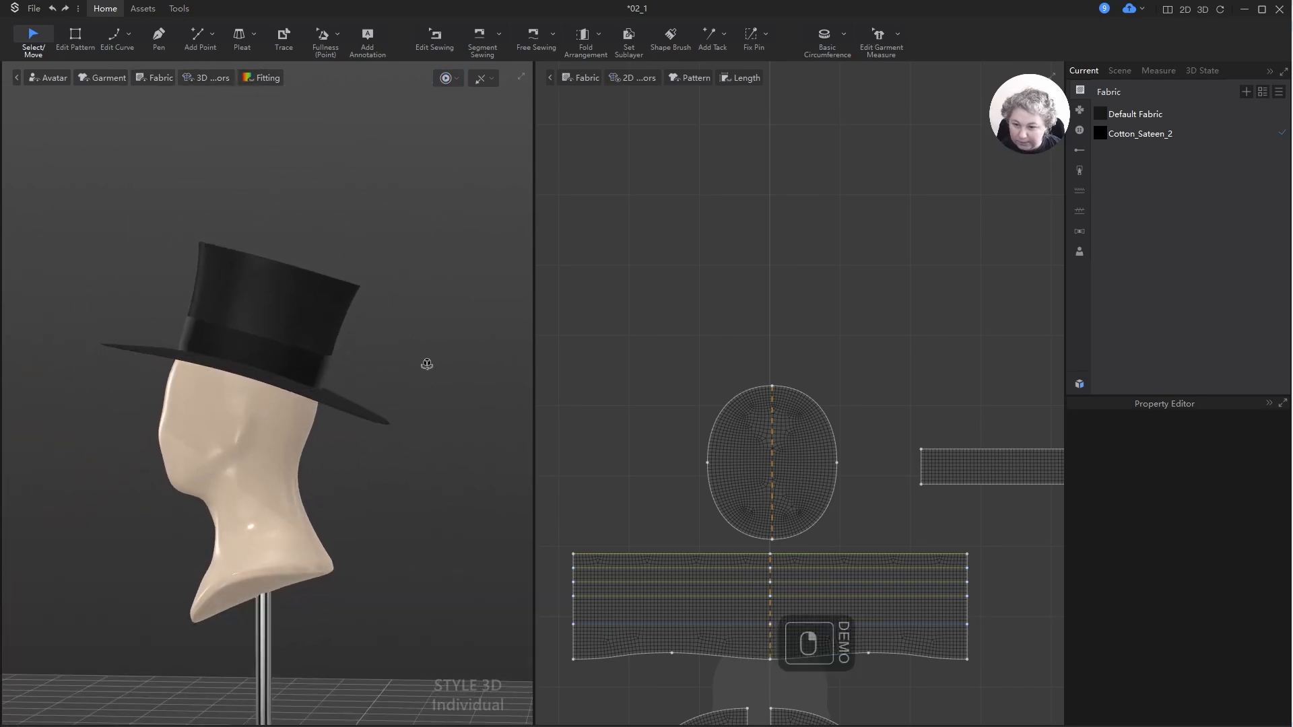
scroll(722, 316, "down", 6)
scroll(718, 364, "up", 8)
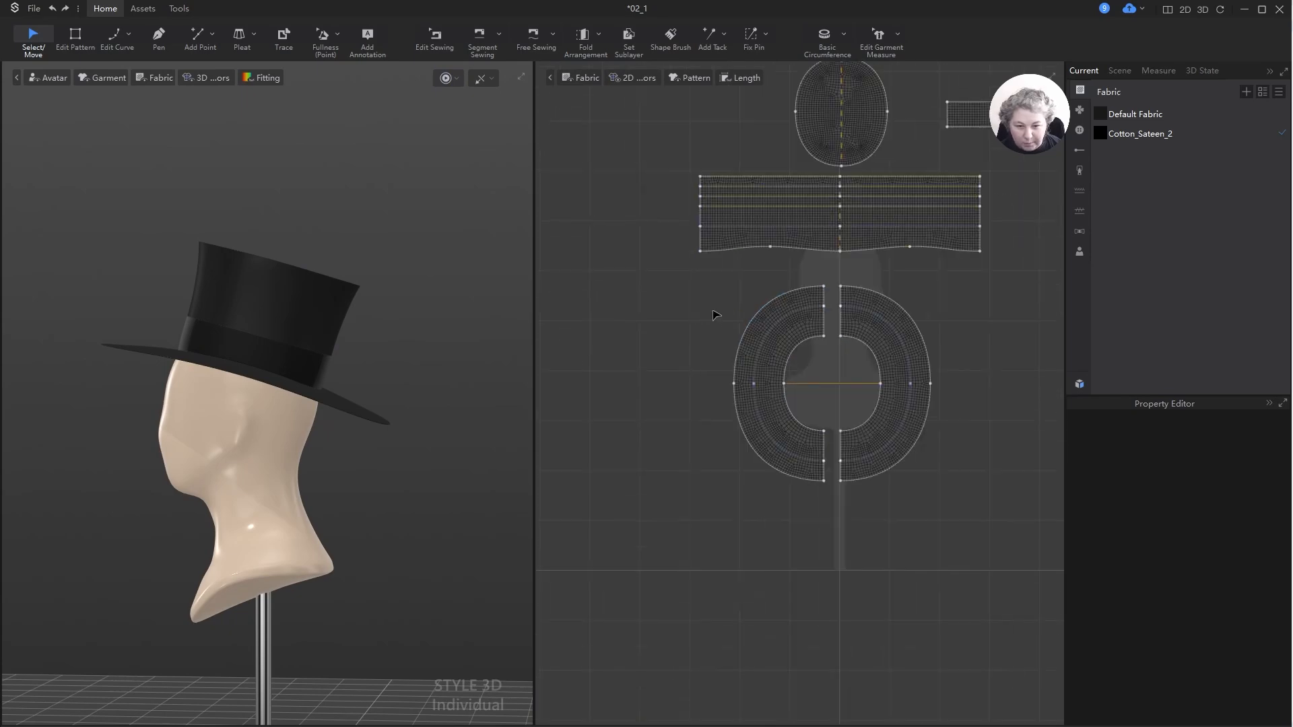
key("z")
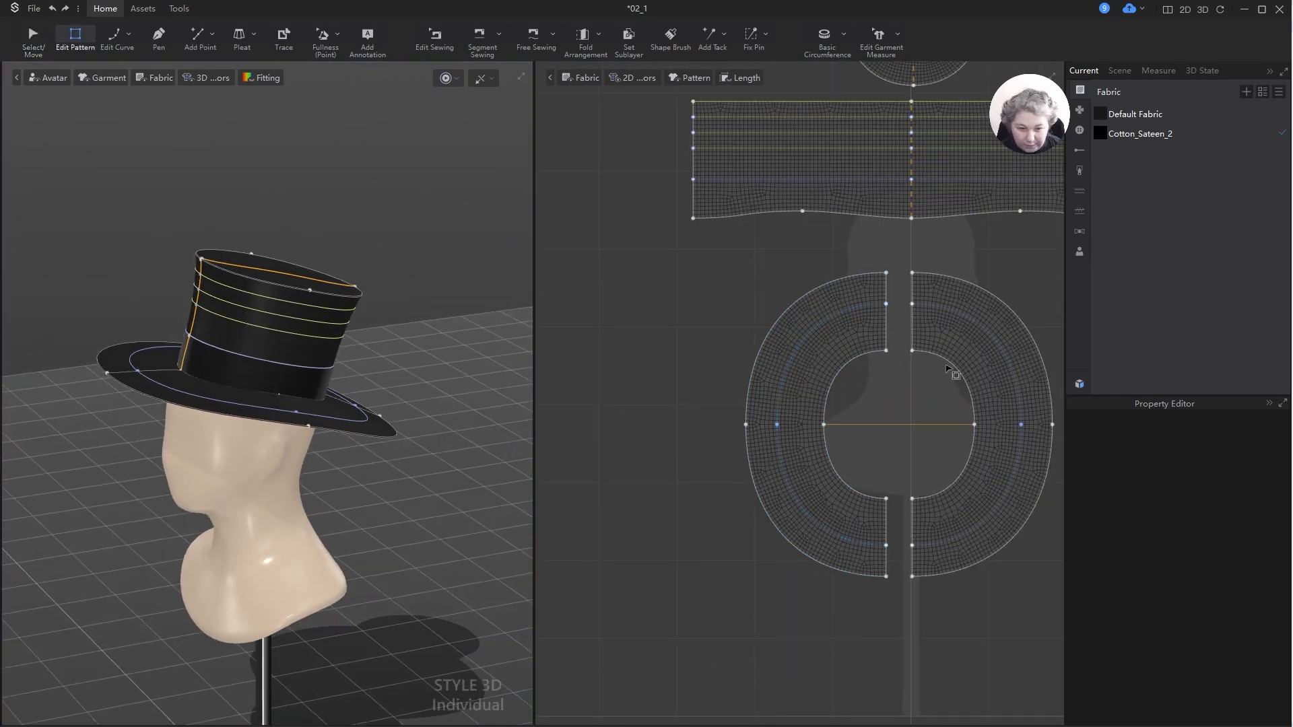
key("a")
left_click(827, 325)
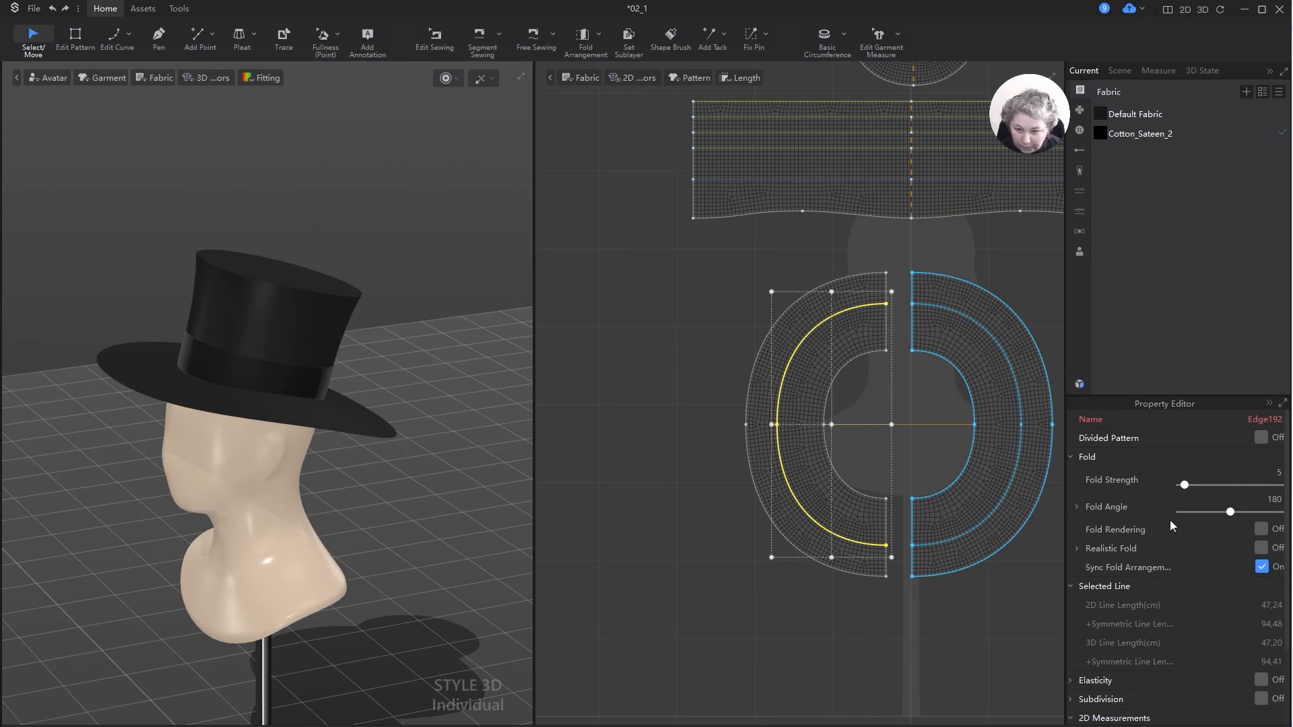
double_click(1271, 499)
type("2")
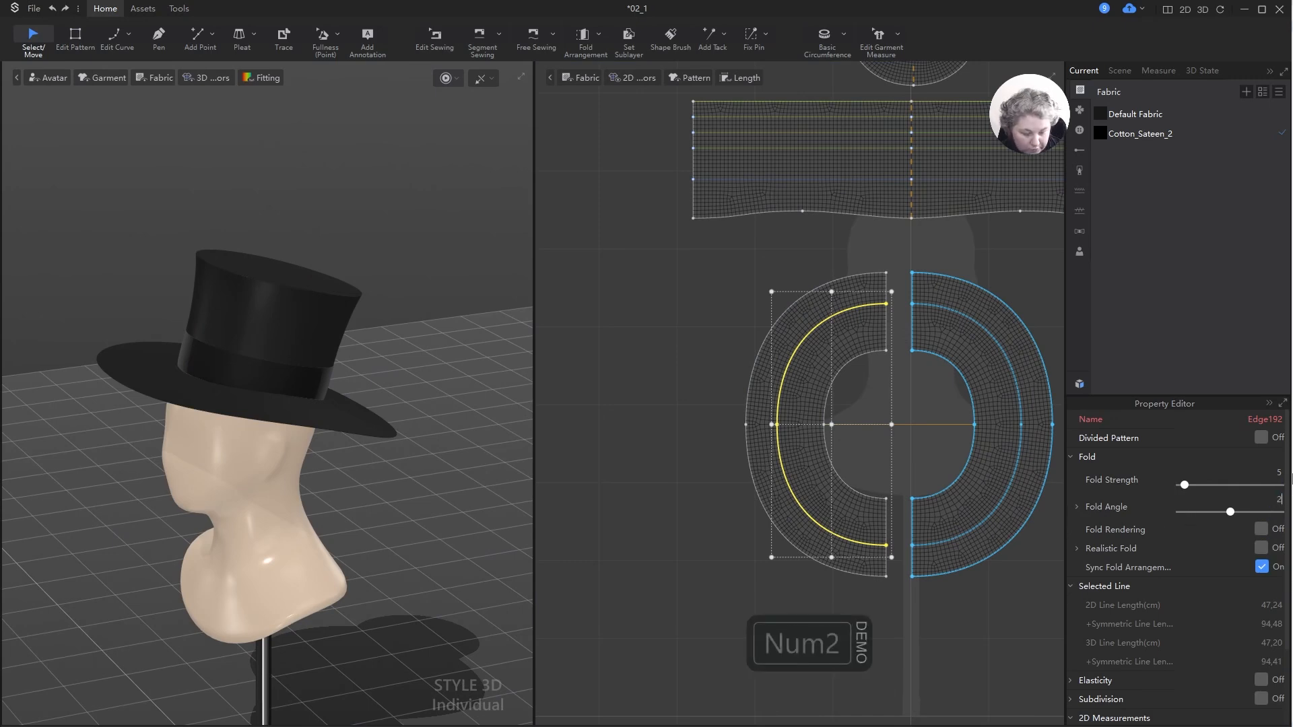
type("70")
key("Return")
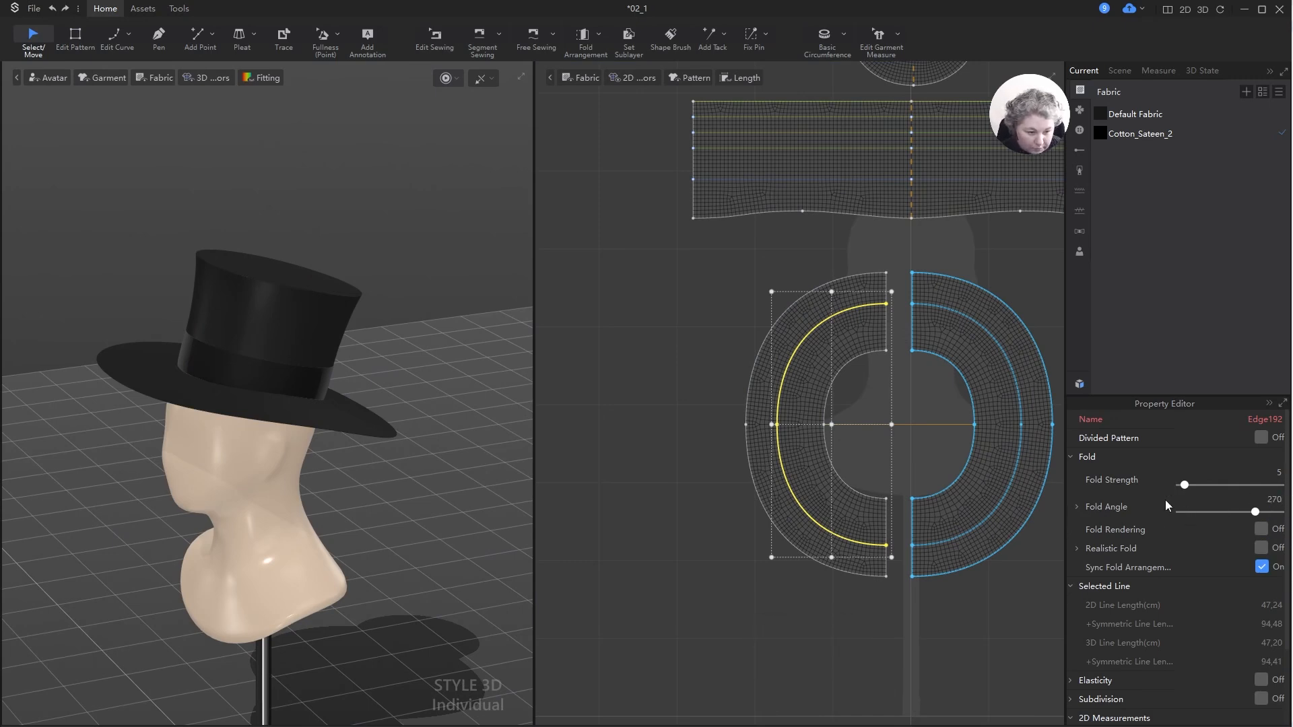
- Turn on Fold Rendering and Realistic Fold for the brim's internal curve, with a fold width of 3 mm
left_click(1262, 529)
left_click(1262, 548)
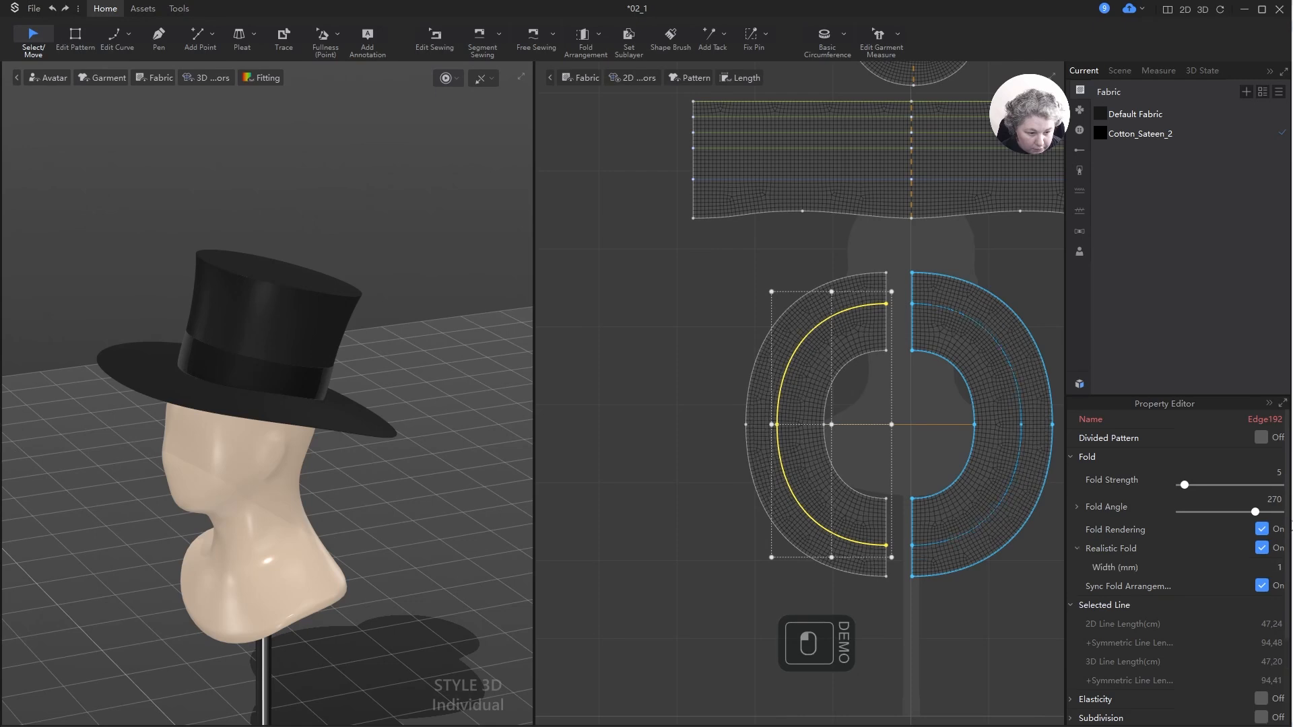
left_click(1280, 567)
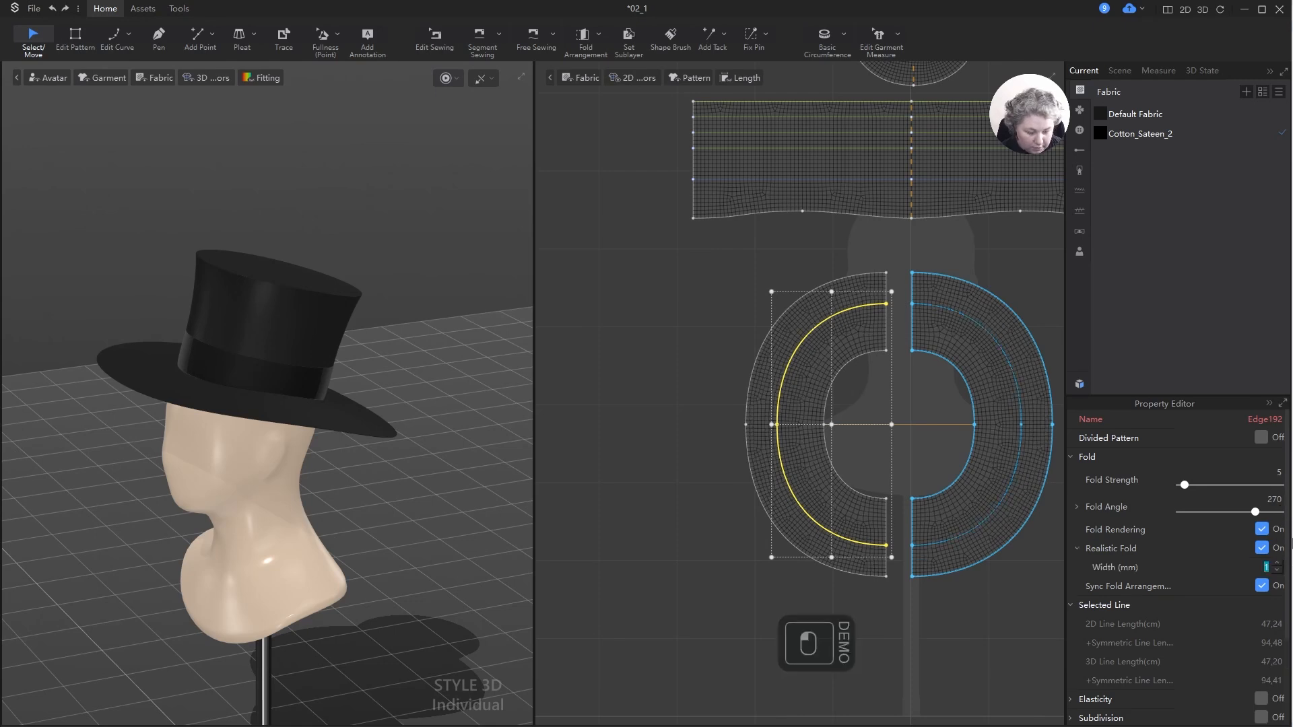
type("3")
key("Return")
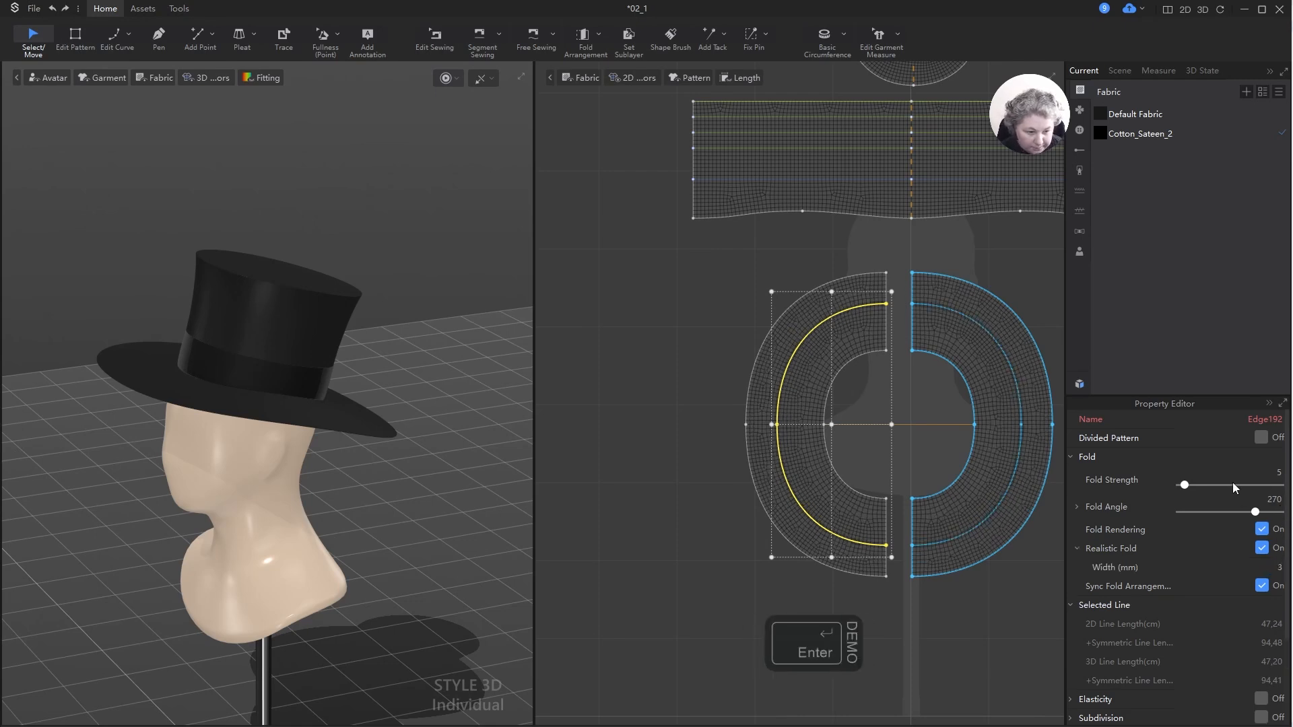
- Set the Fold Strength of the brim's internal curve to 20
left_click(1278, 474)
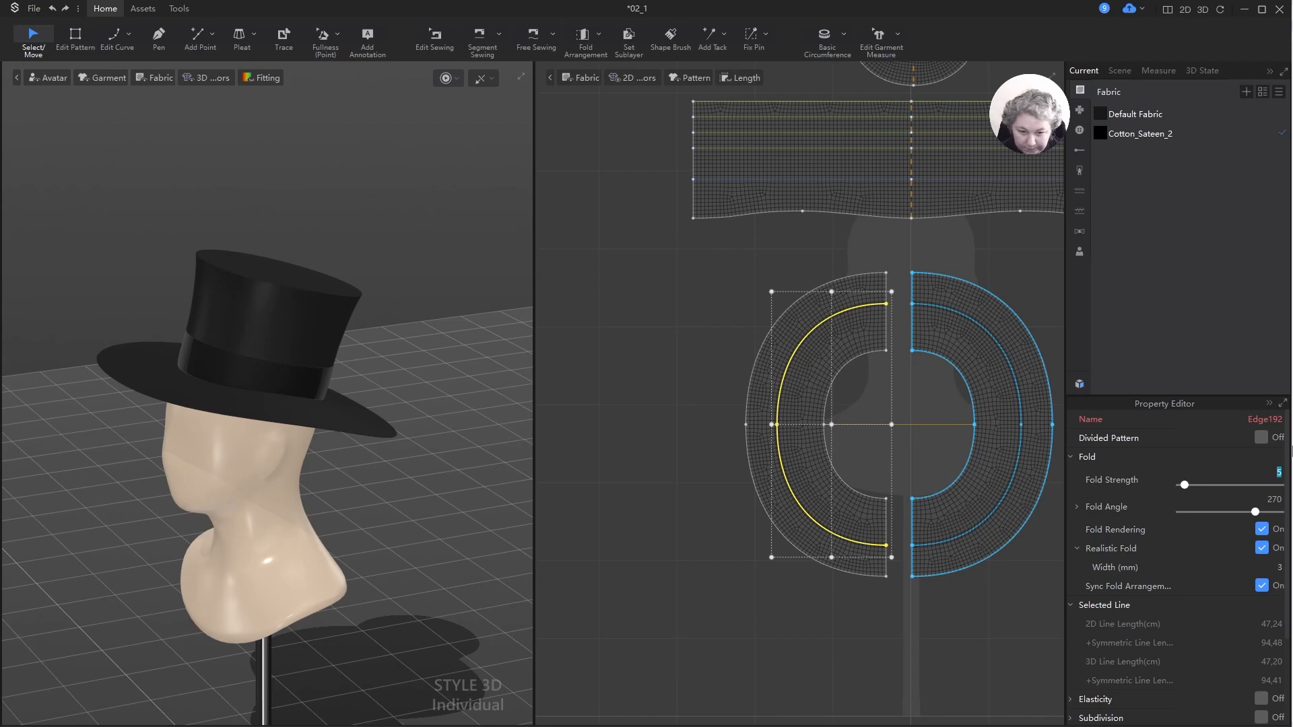
type("20")
key("Return")
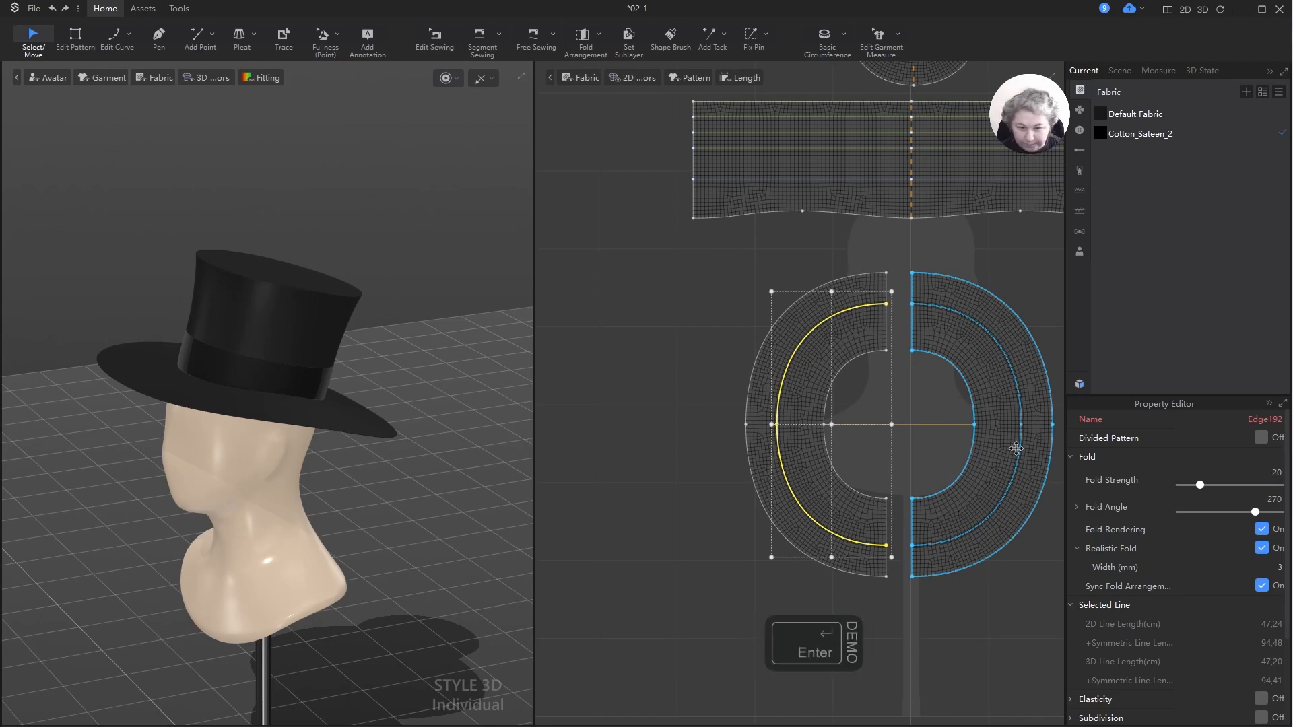
- Freeze the long narrow hat band pattern
scroll(660, 459, "down", 4)
left_click_drag(628, 203, 1083, 352)
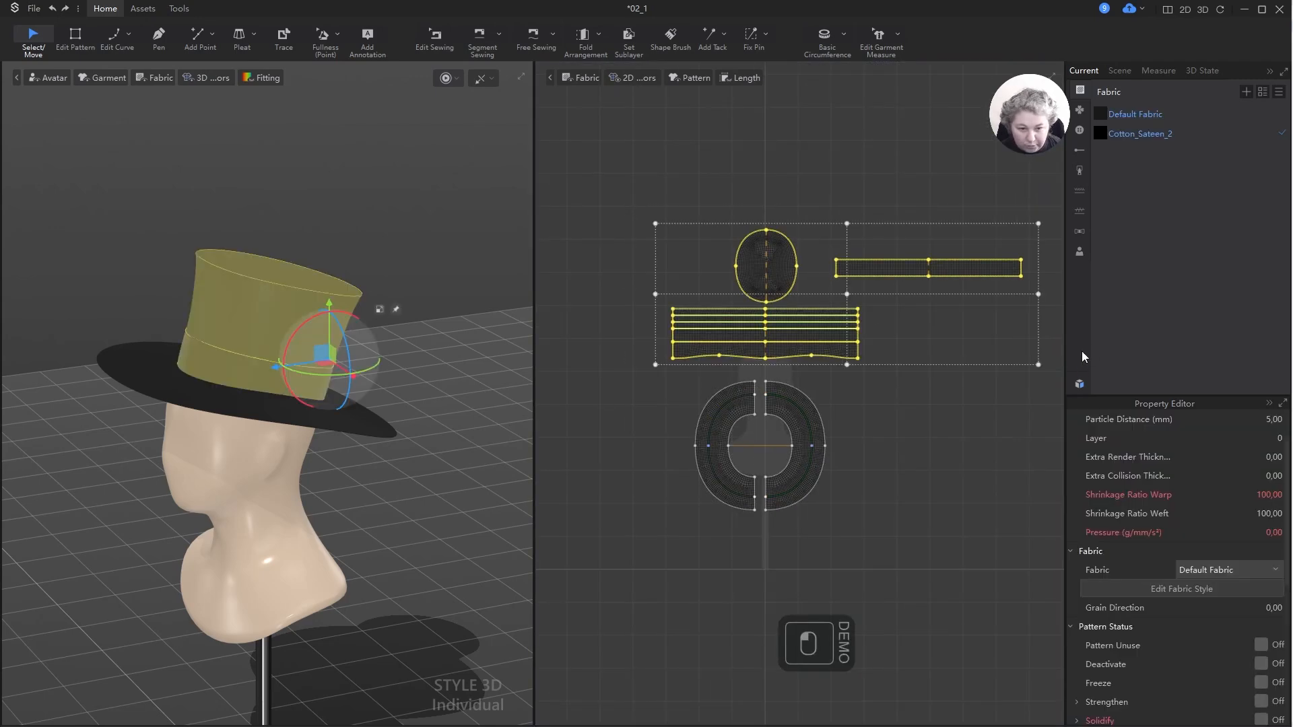
left_click(897, 290)
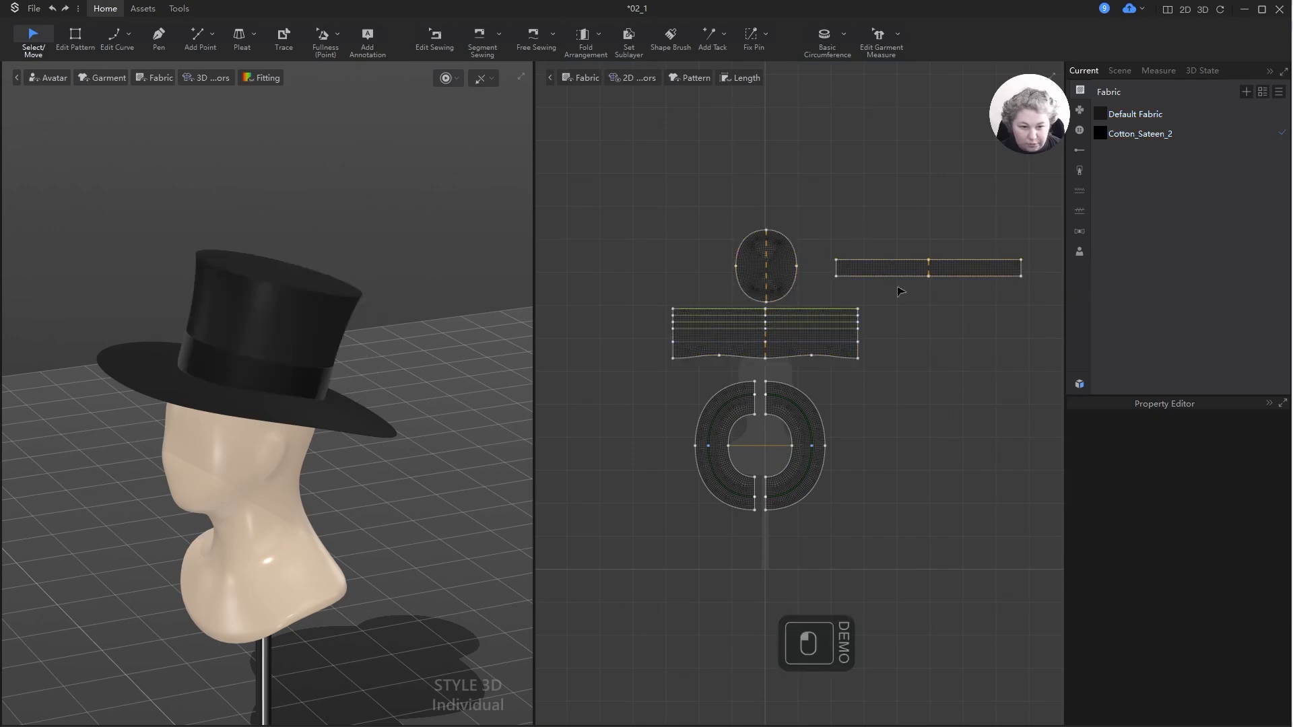
left_click(880, 267)
key("ctrl+k")
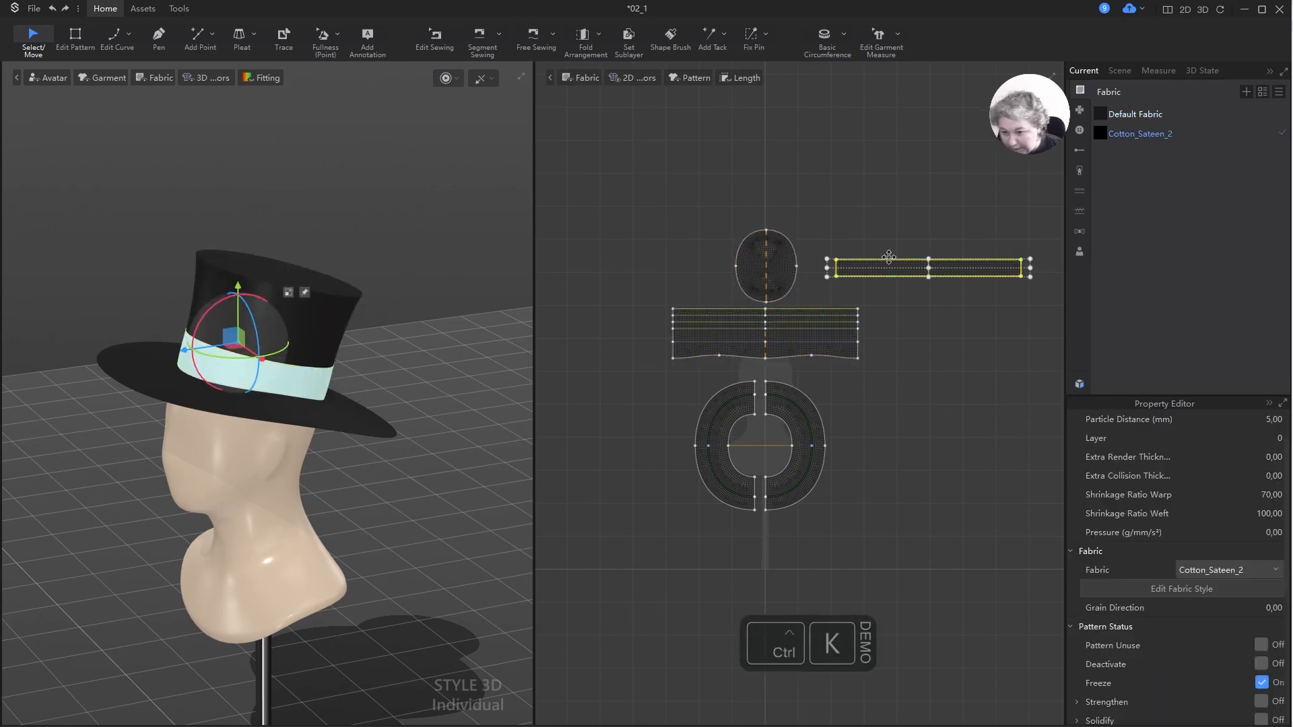
- Simulate the hat with the frozen band and check the folded brim from the opposite side
scroll(421, 337, "up", 5)
key("space")
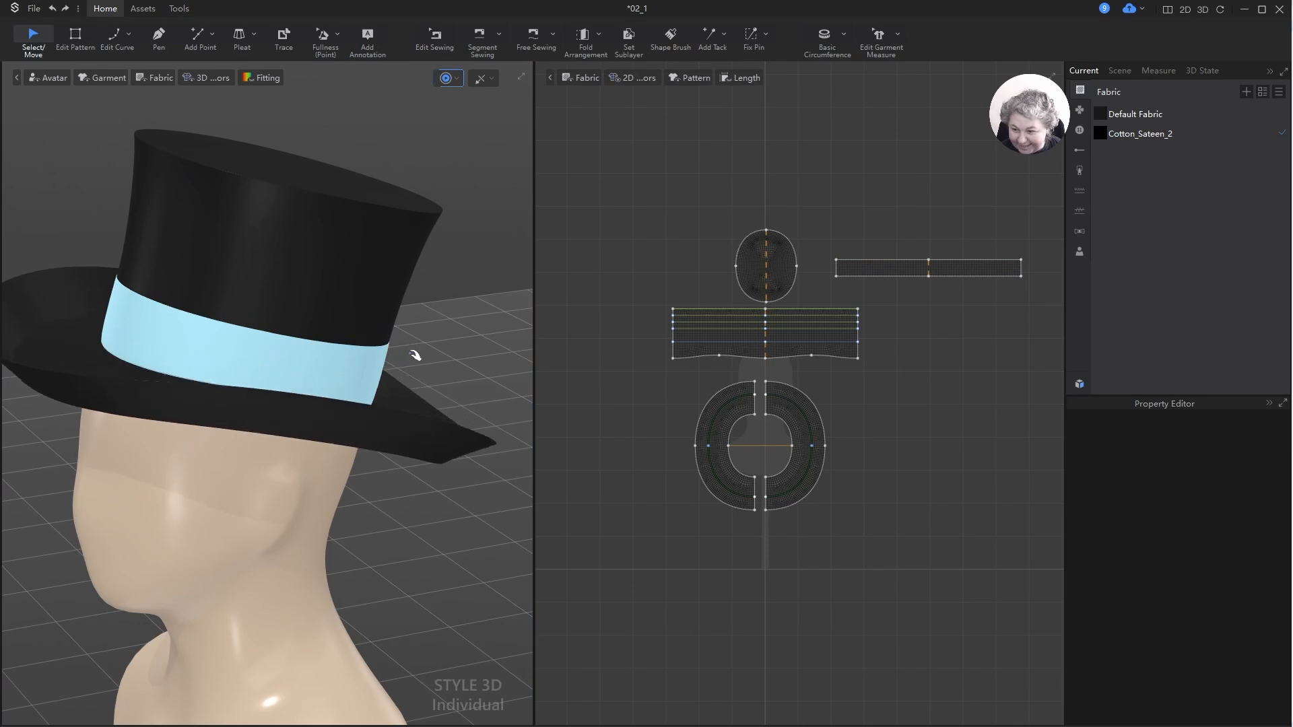
right_click_drag(447, 413, 39, 476)
scroll(271, 497, "up", 3)
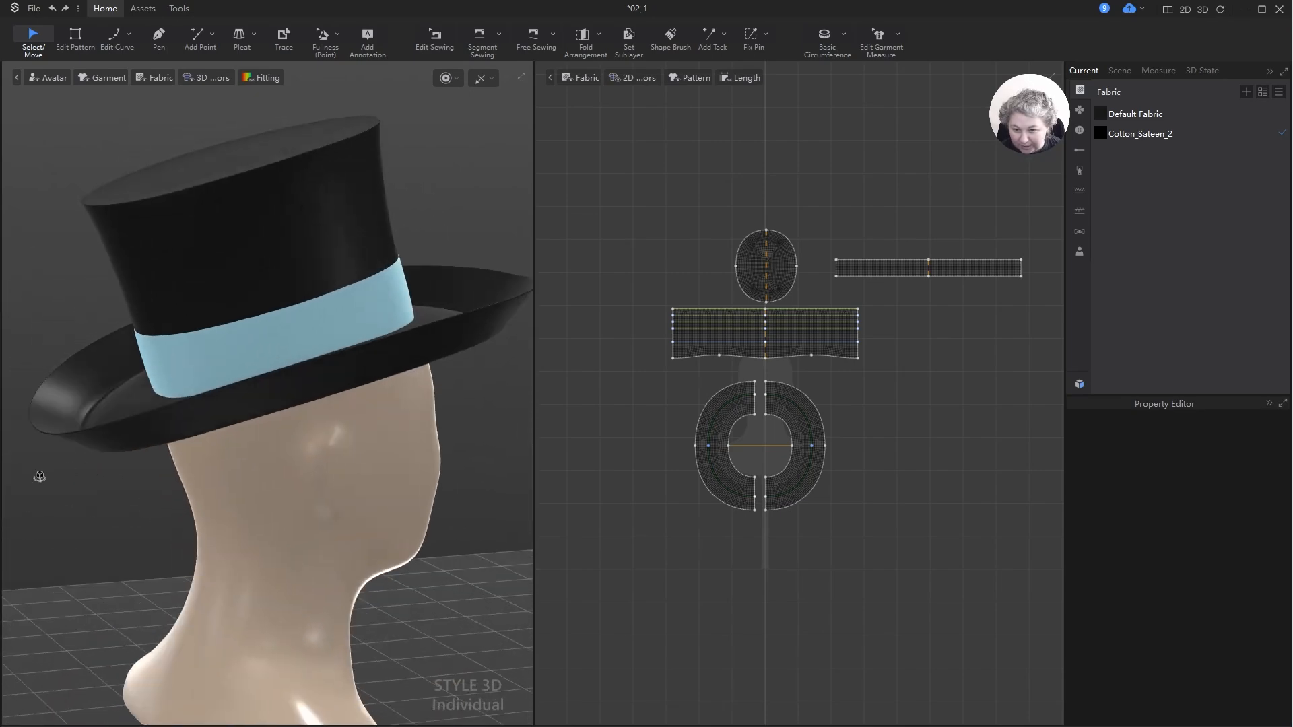
- Turn on Elasticity for both outer curved edges of the brim pattern and view the effect on the hat
scroll(684, 471, "up", 5)
key("z")
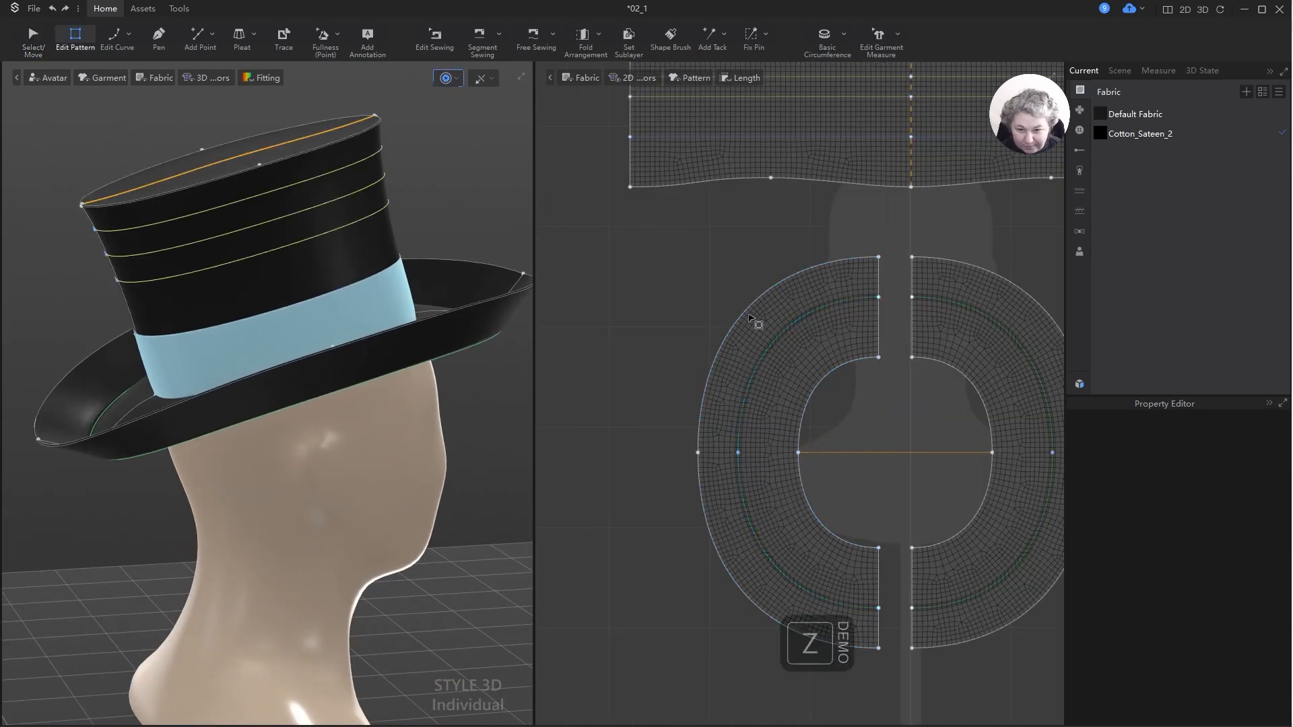
left_click(750, 317)
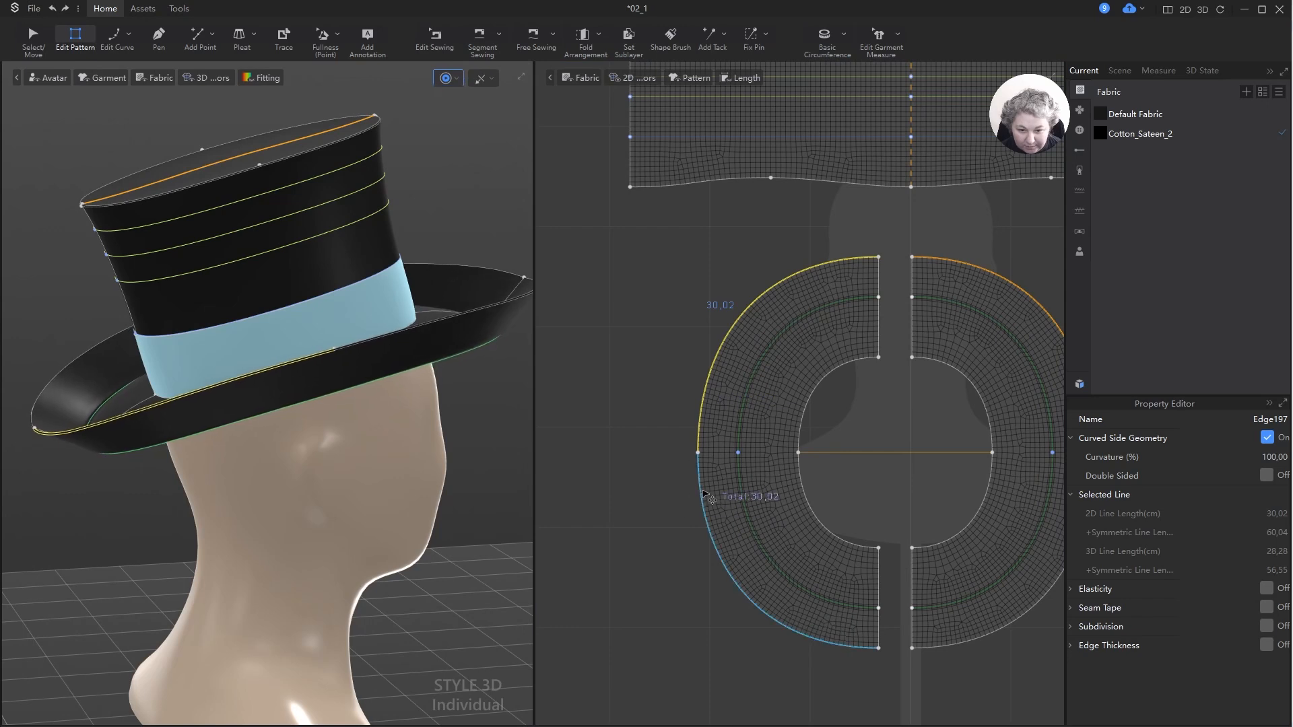
left_click(705, 494, "shift")
left_click(1276, 588)
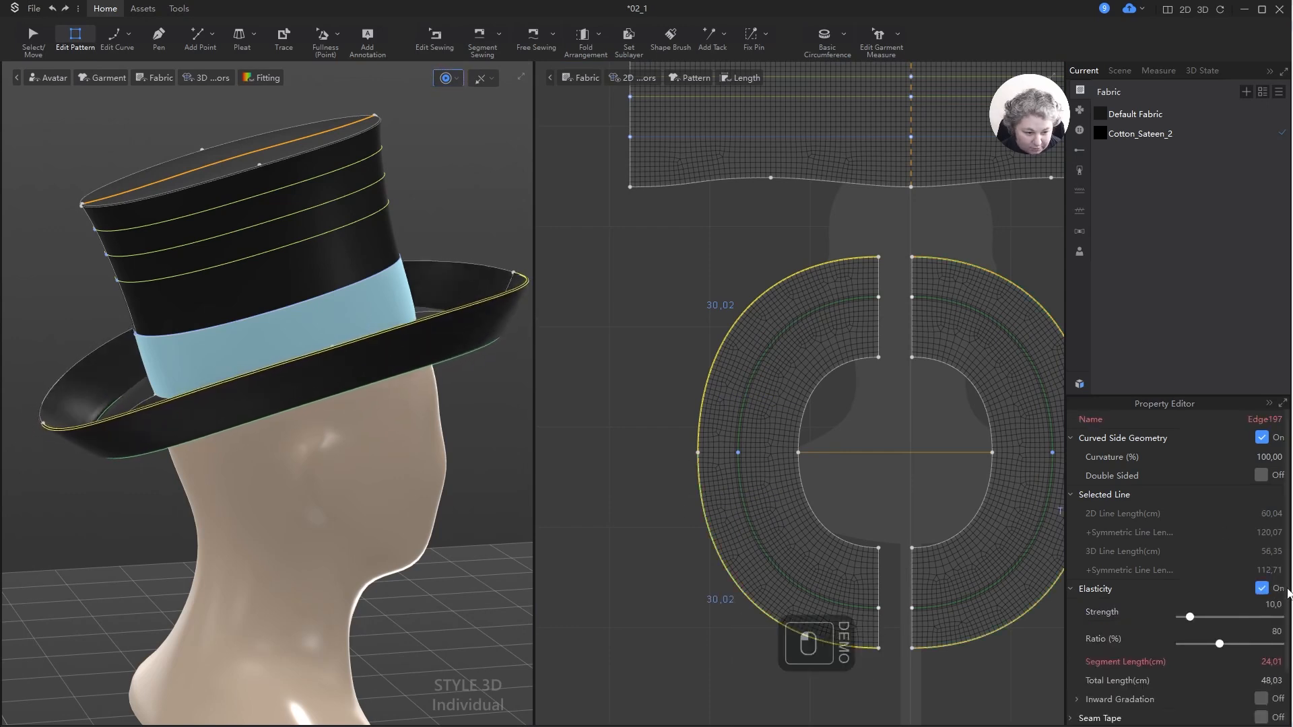
mouse_move(462, 411)
right_mouse_down()
mouse_move(399, 407)
mouse_move(461, 402)
right_mouse_up()
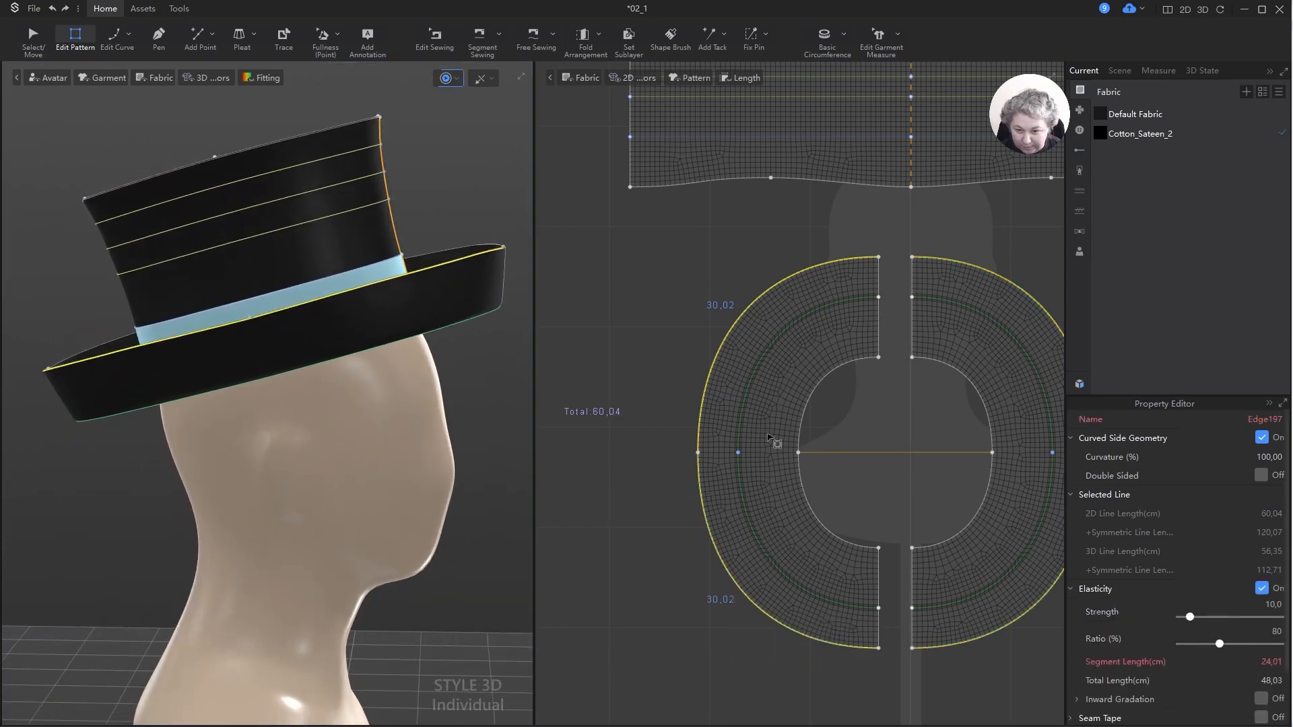
- Set the elasticity ratio of the brim's outer edges to 70%
left_click(1276, 633)
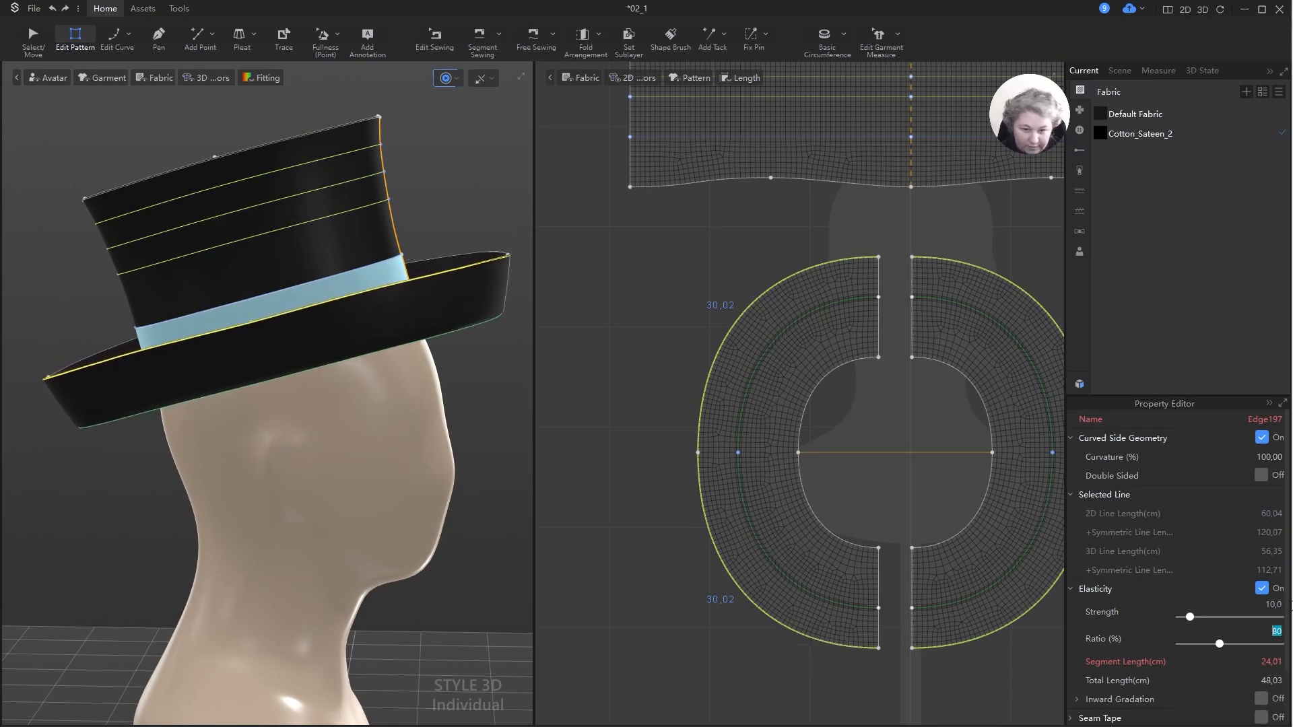
type("70")
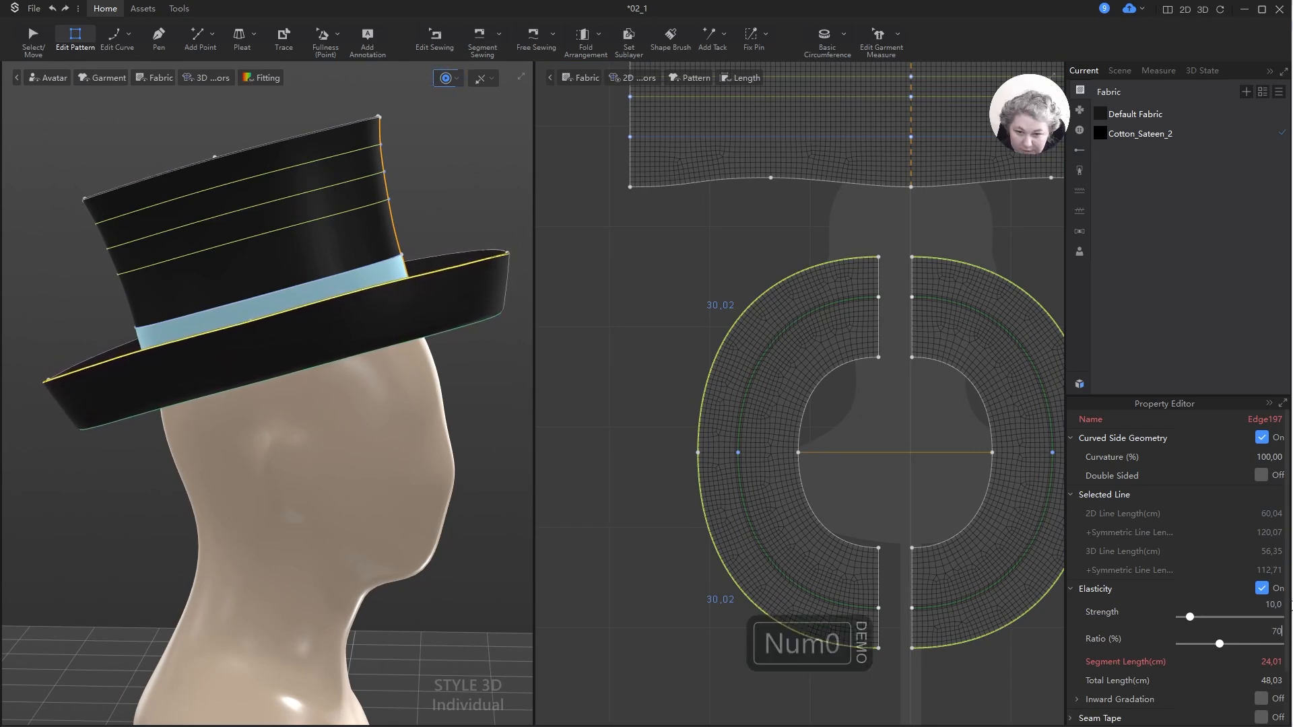
key("Return")
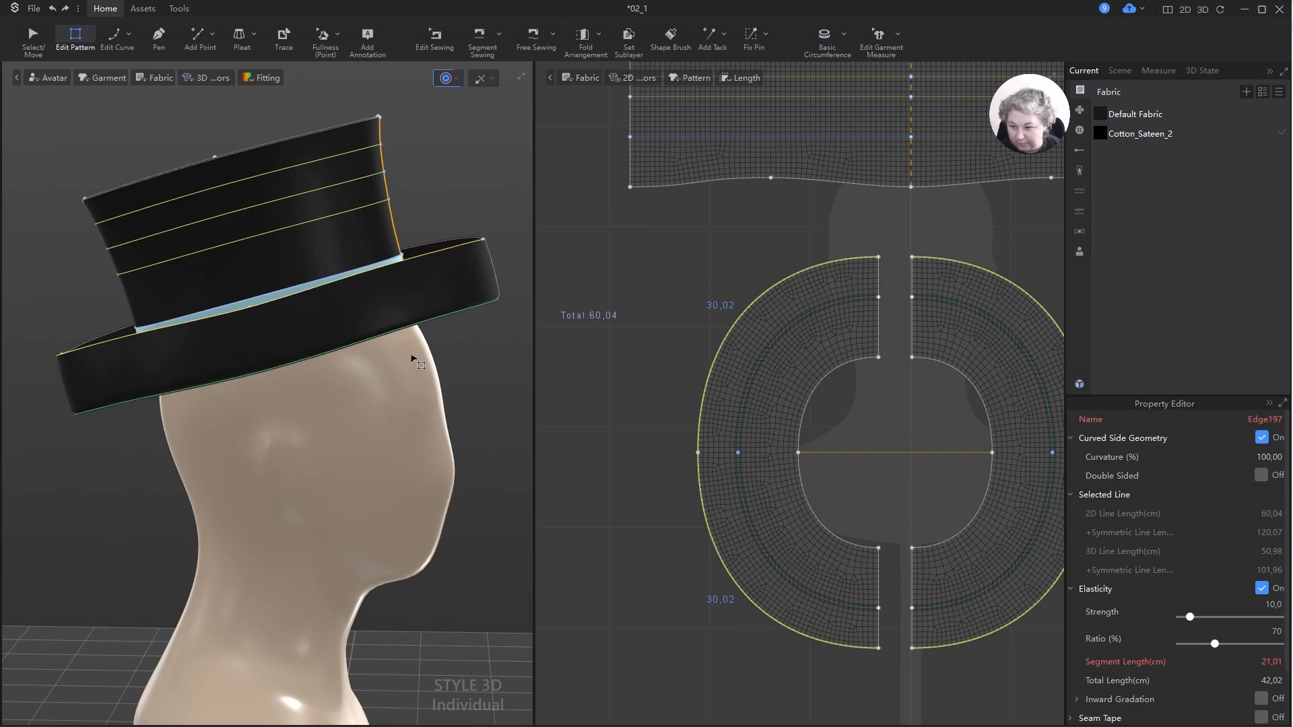
- Examine the turned-up brim from the side, top and front
right_click_drag(480, 419, 499, 393)
middle_click_drag(476, 396, 397, 437)
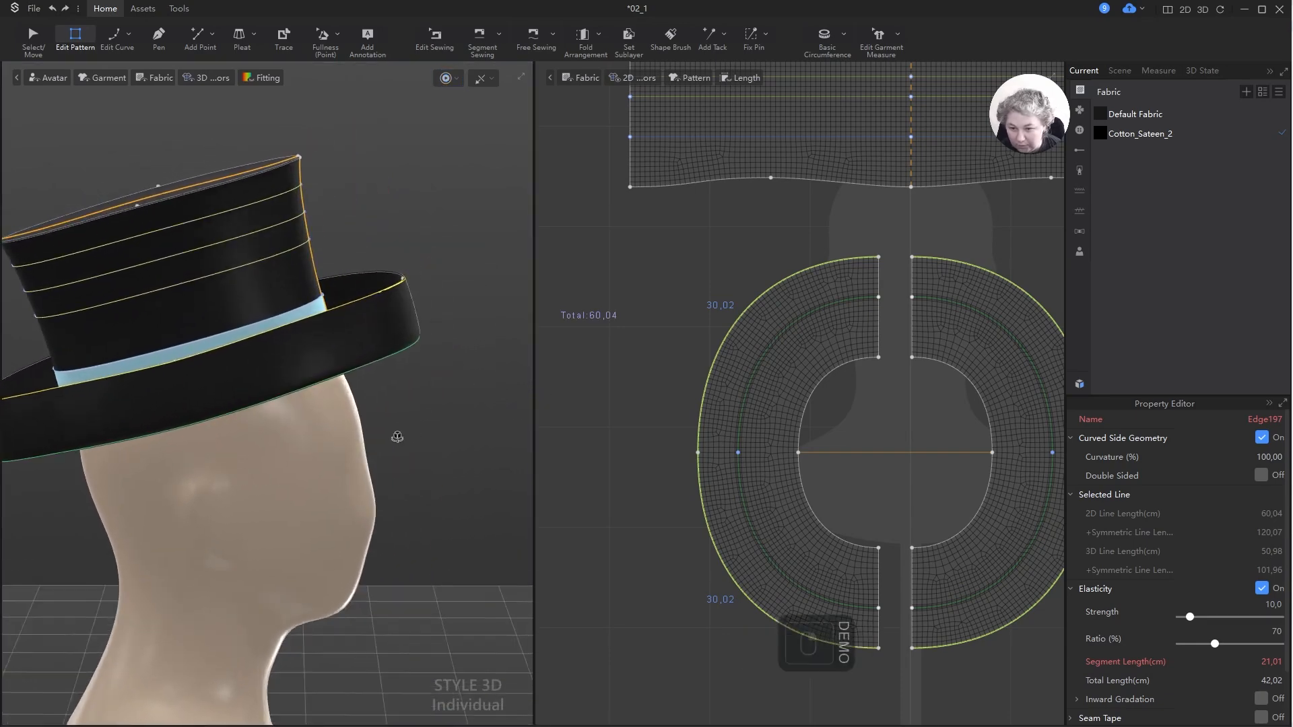
right_click_drag(398, 437, 268, 436)
key("KP_1")
key("KP_5")
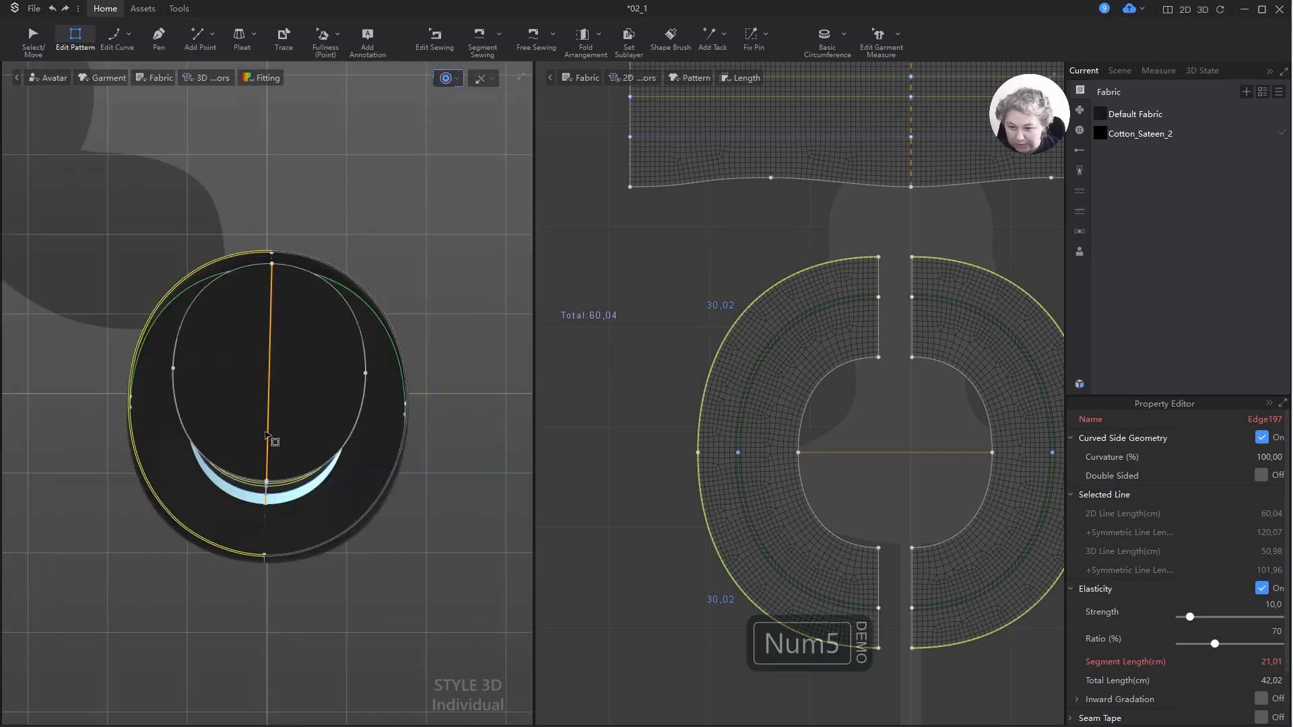
key("KP_2")
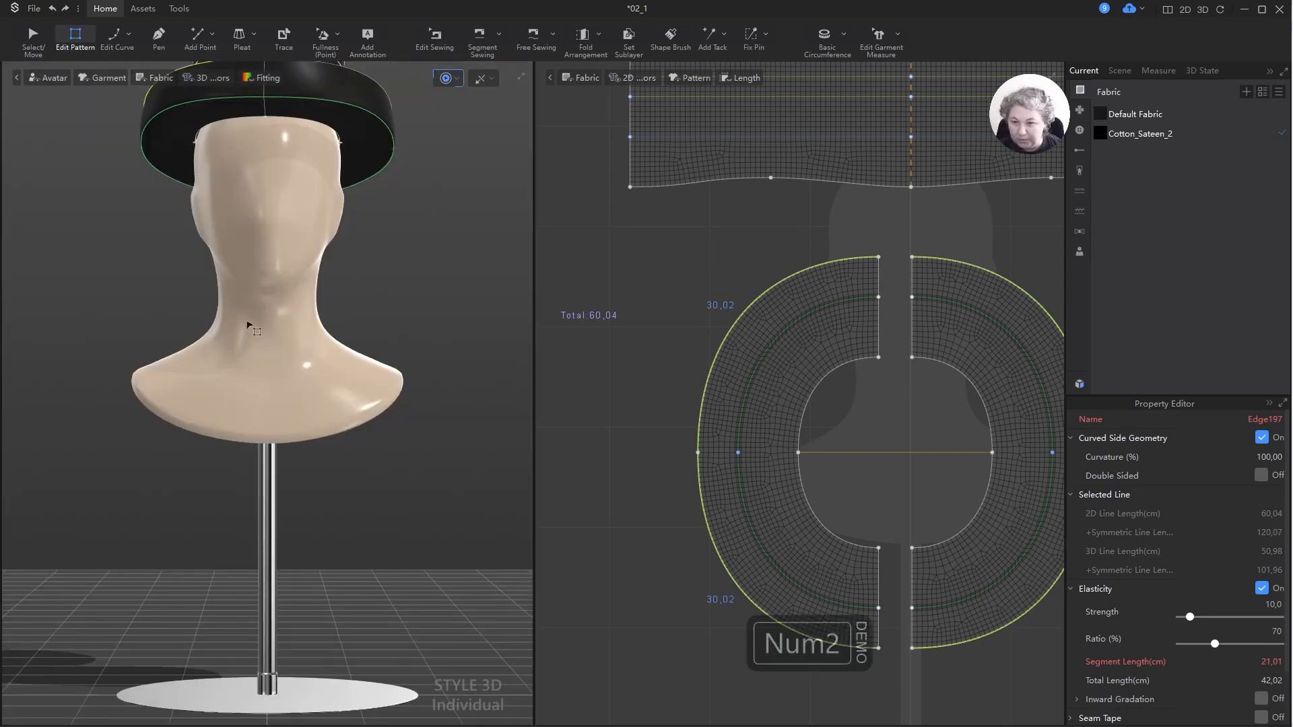
right_click_drag(251, 327, 451, 482)
- Set the elasticity ratio of the brim's outer edges to 75% and view the simulated hat at an angle
key("space")
left_click(1277, 633)
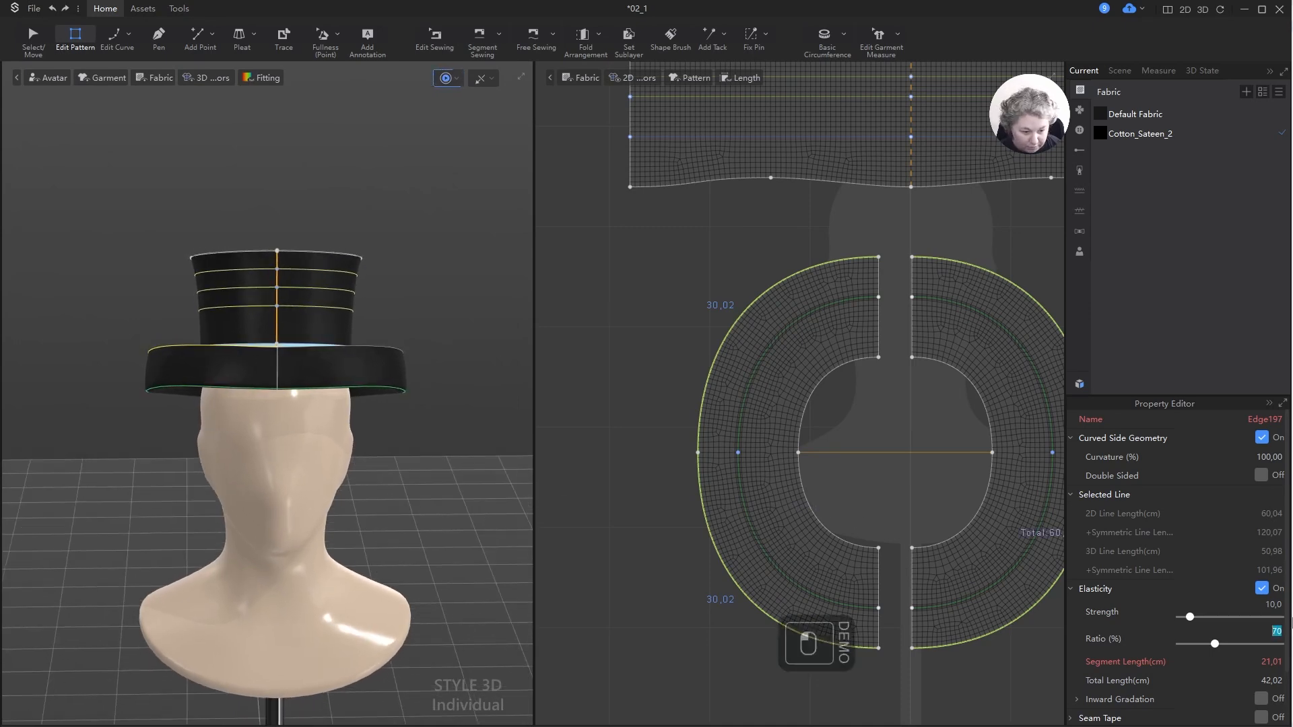
type("75")
key("Return")
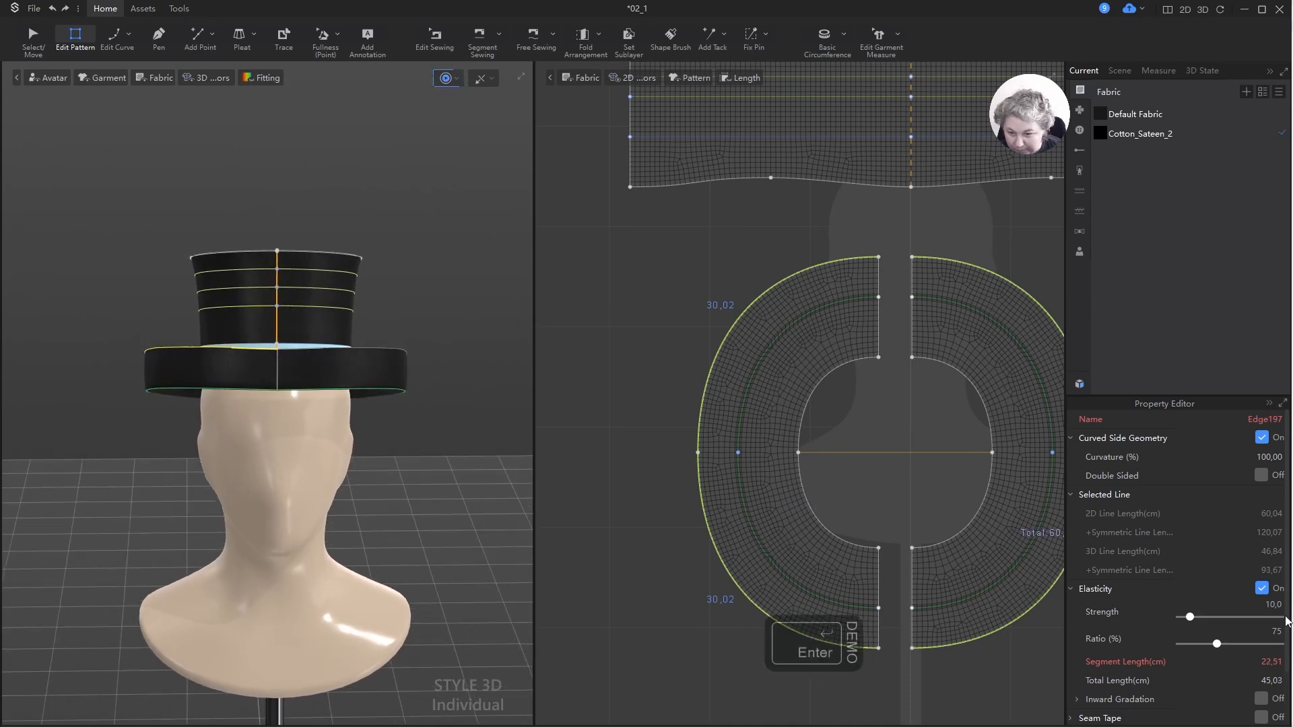
right_click_drag(403, 458, 502, 456)
key("space")
middle_click_drag(503, 456, 431, 458, "alt")
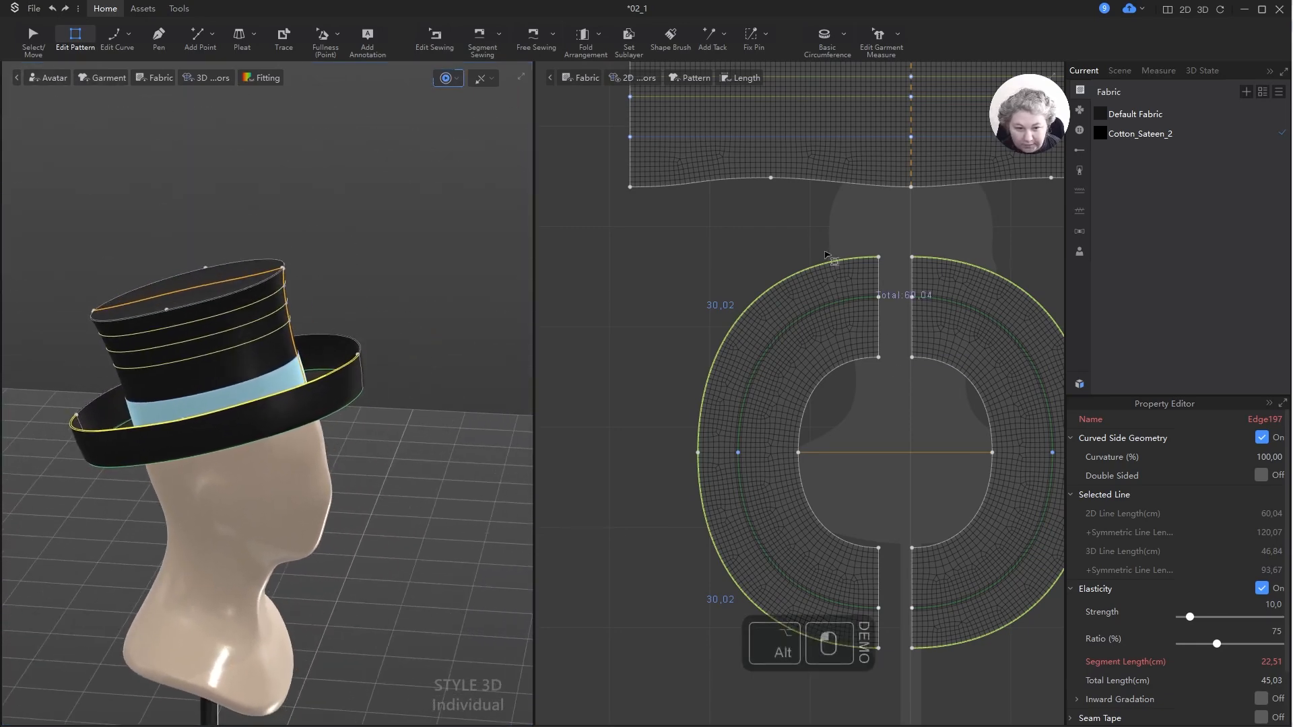
scroll(802, 236, "up", 5)
key("z")
key("z")
scroll(785, 315, "down", 4)
scroll(832, 333, "up", 6)
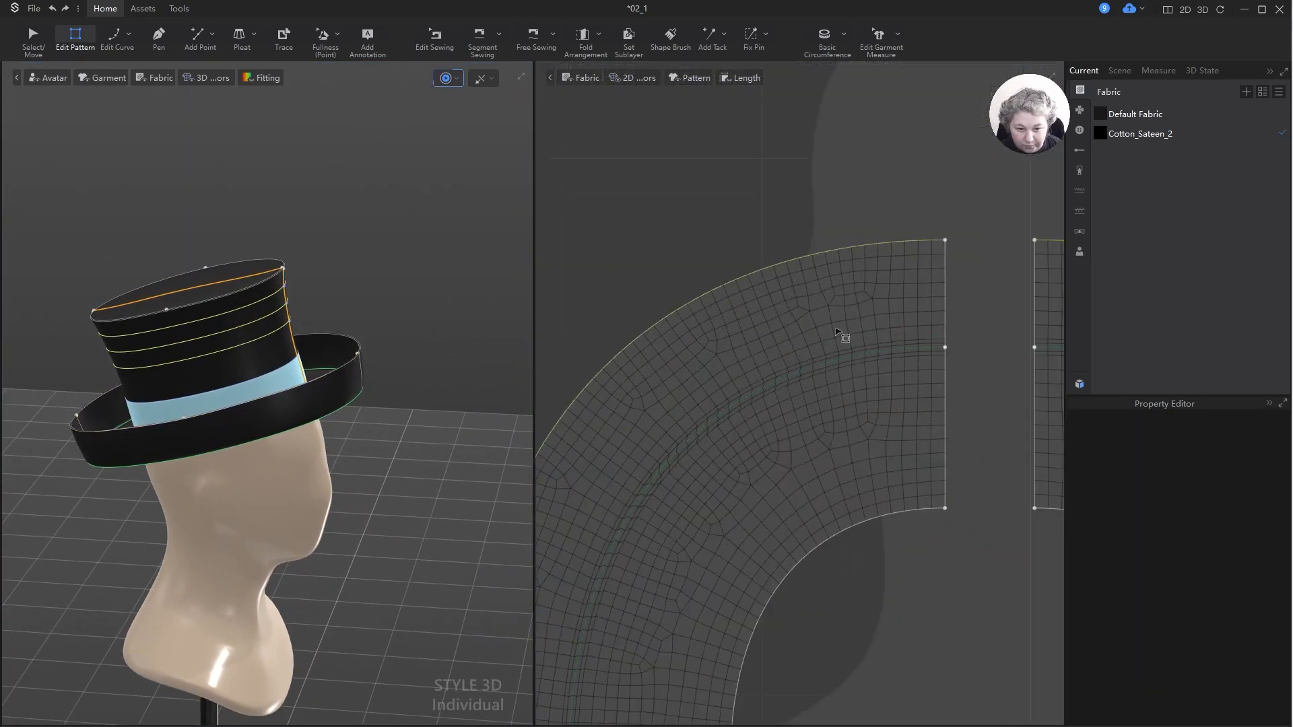
right_click(842, 361)
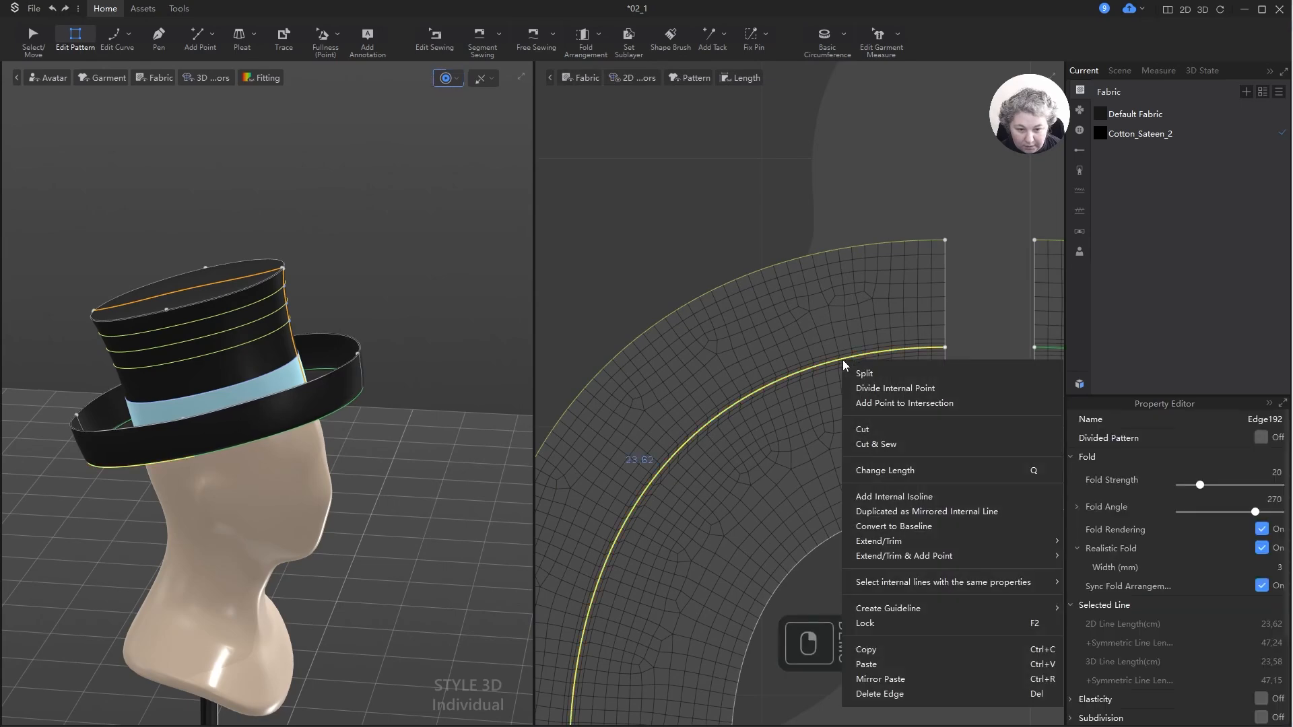
left_click(782, 278)
scroll(791, 229, "down", 3)
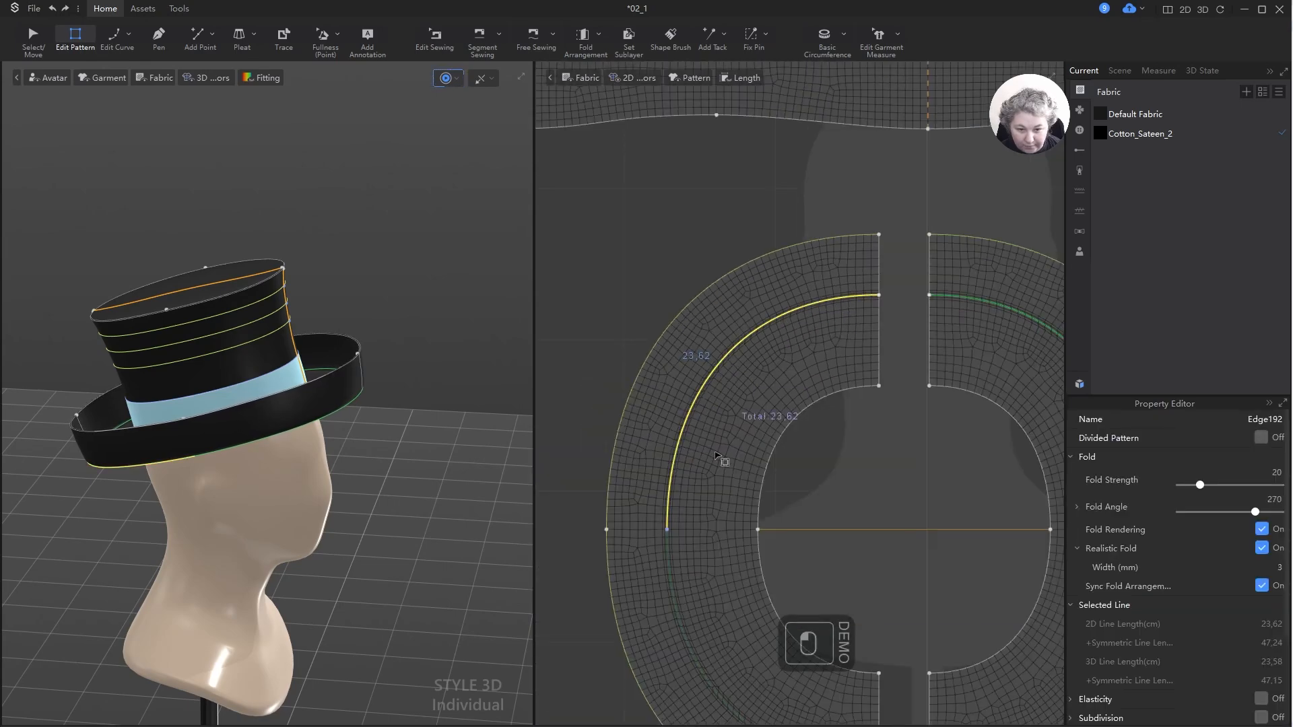
left_click(671, 557, "shift")
key("ctrl+z")
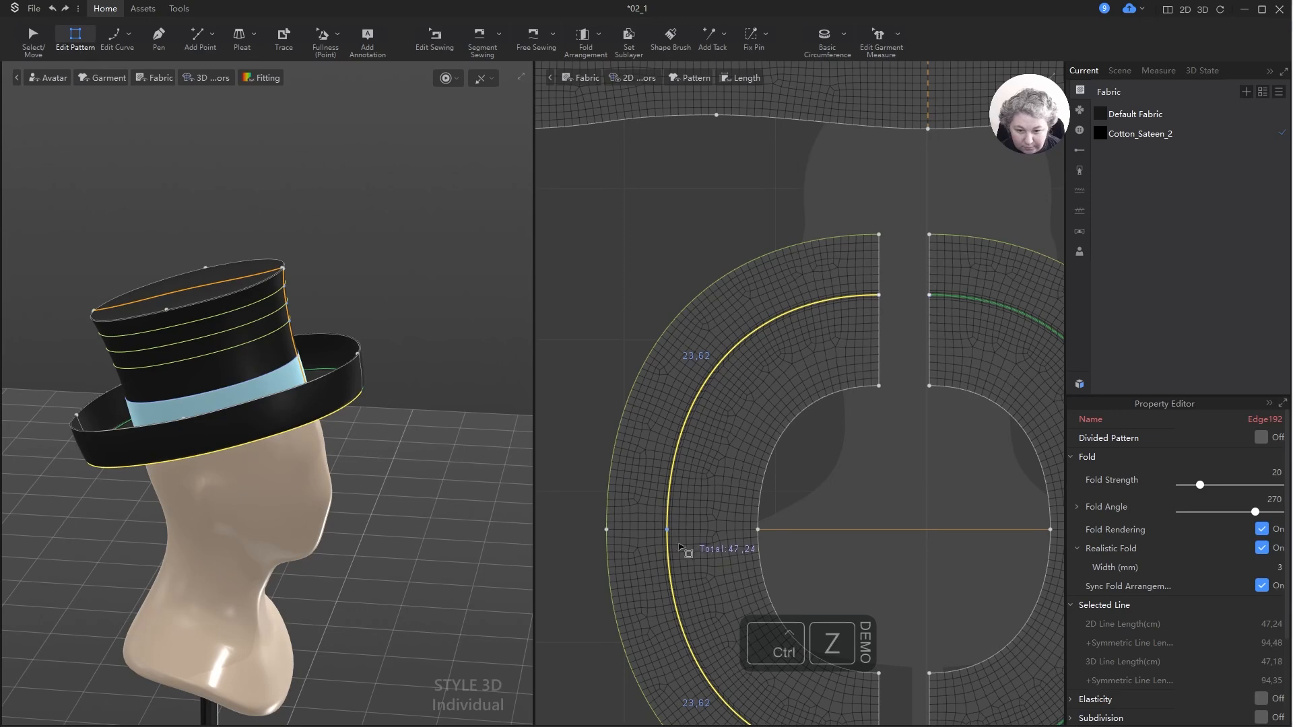
left_click(694, 242)
scroll(767, 344, "up", 3)
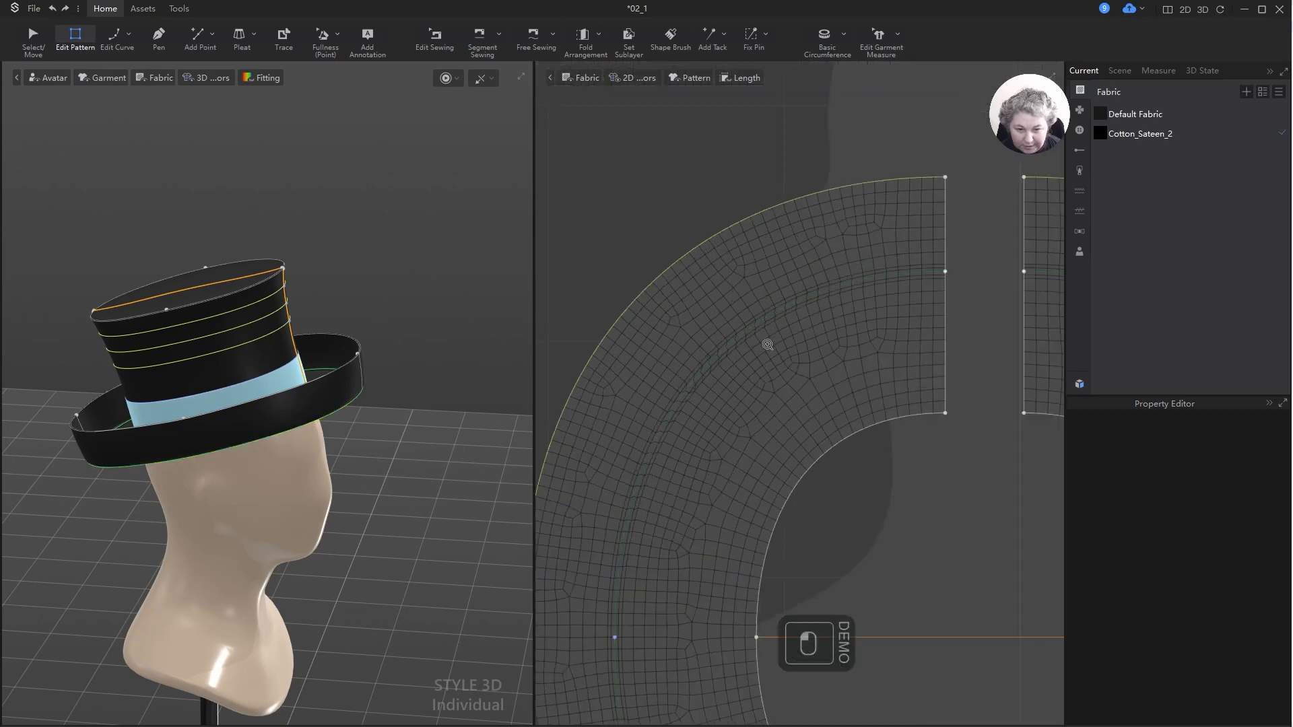
left_click(822, 193)
right_click(822, 193)
left_click(760, 150)
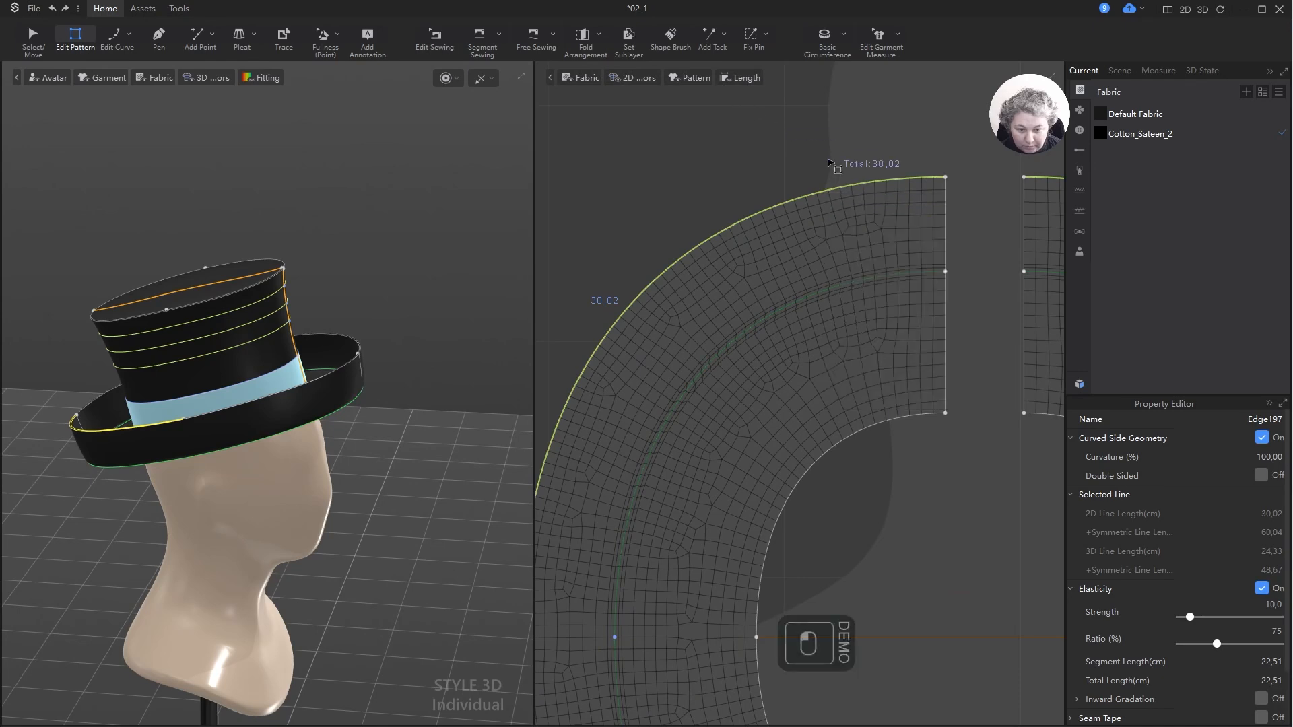
scroll(829, 162, "down", 2)
left_click(762, 214)
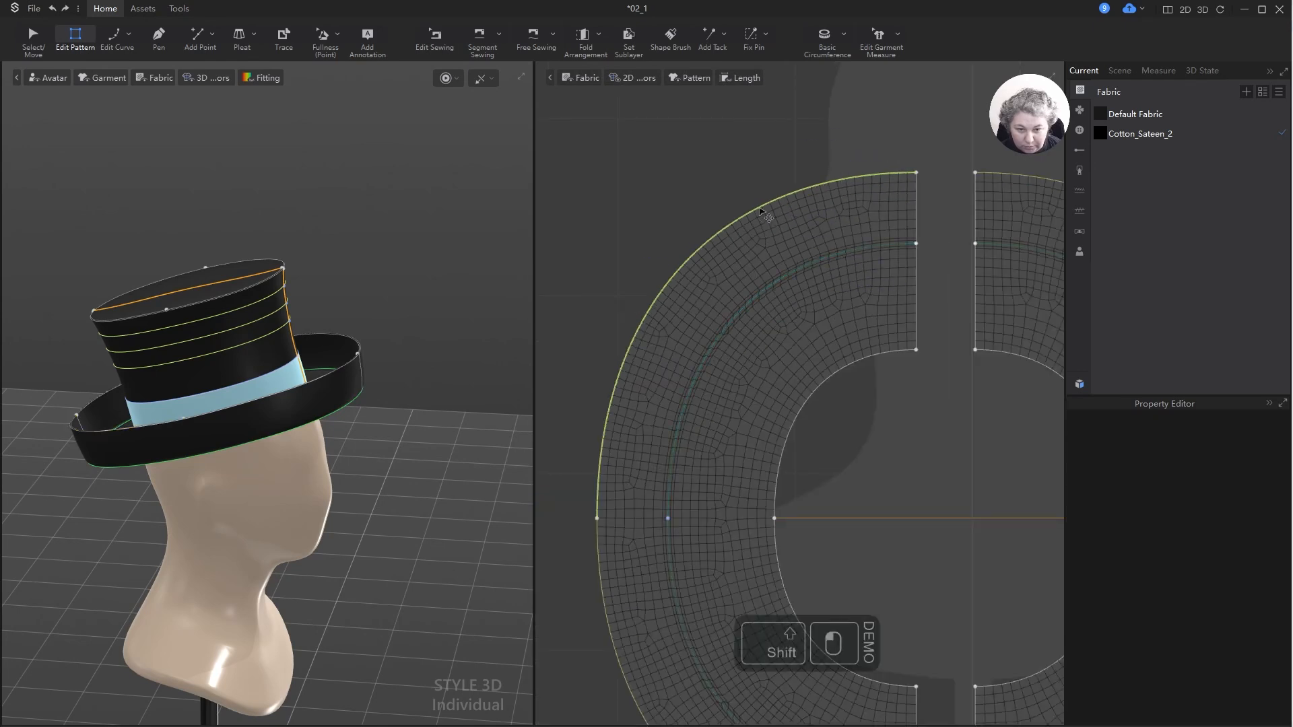
key("z")
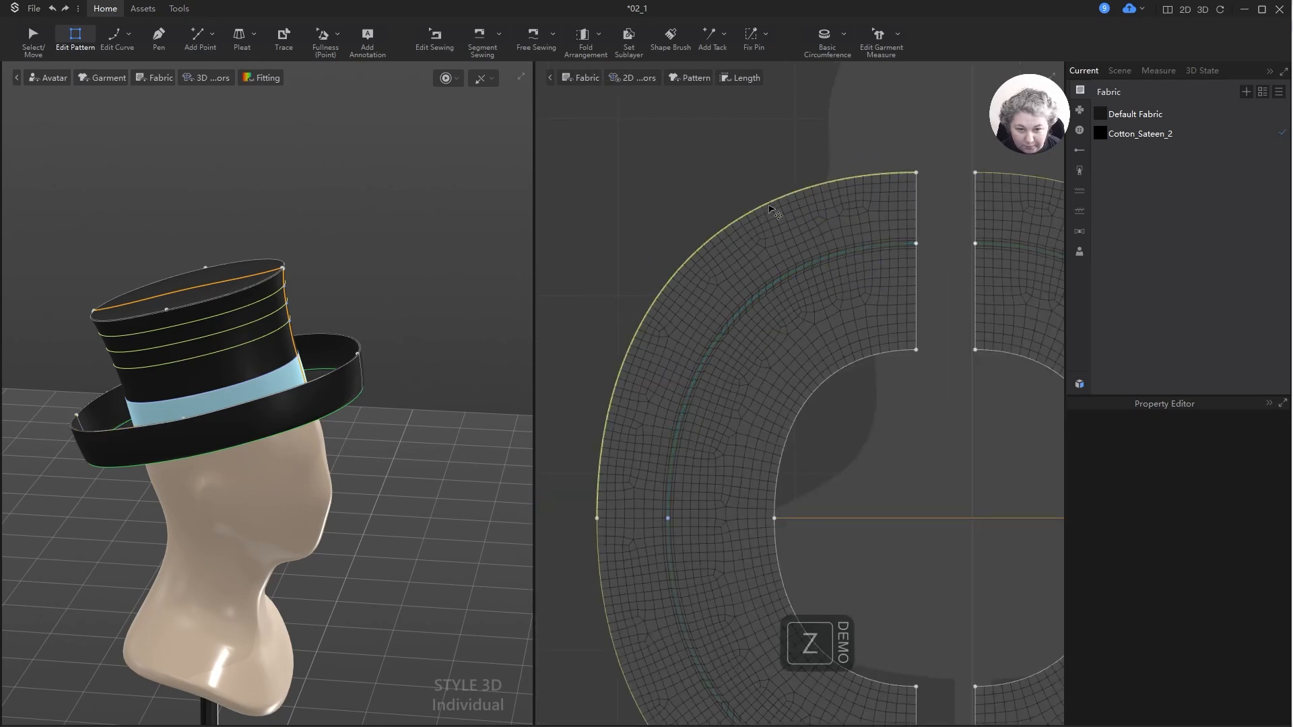
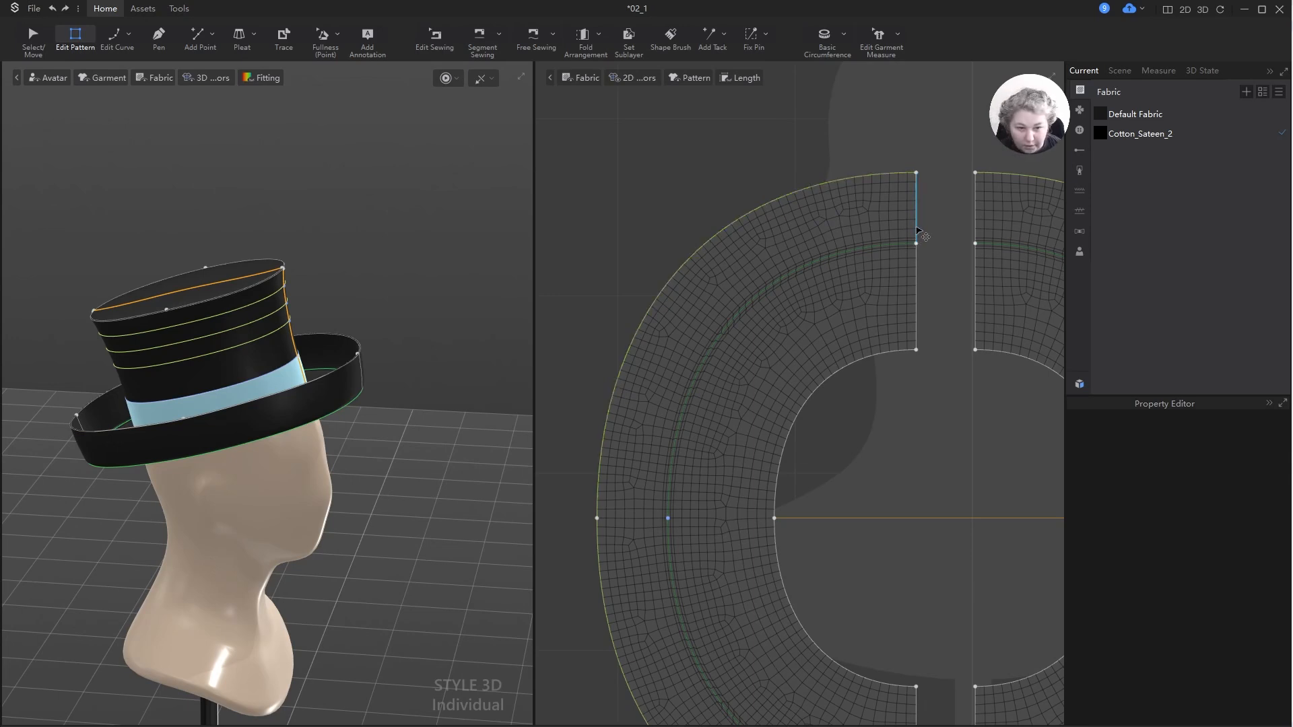
- Add a point on the brim's upper centre edge, 3.5 cm from its outer corner
key("x")
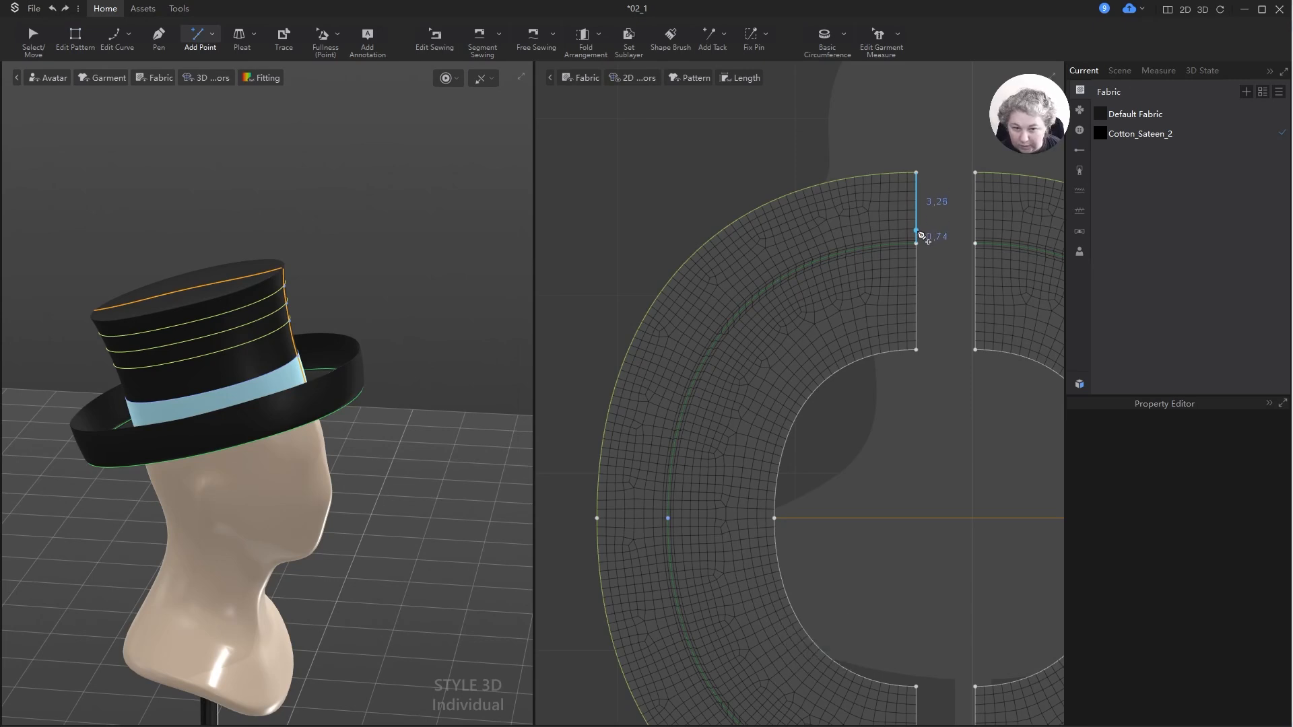
right_click(922, 233)
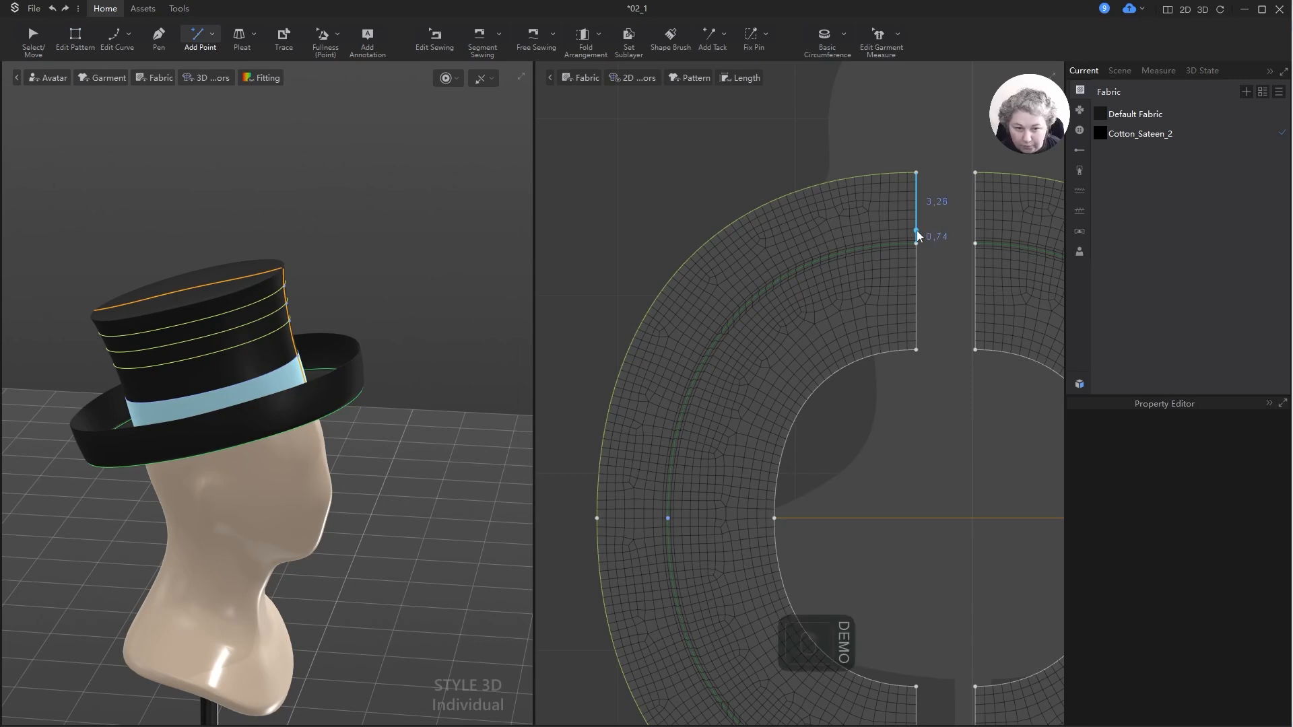
type(",")
key("Return")
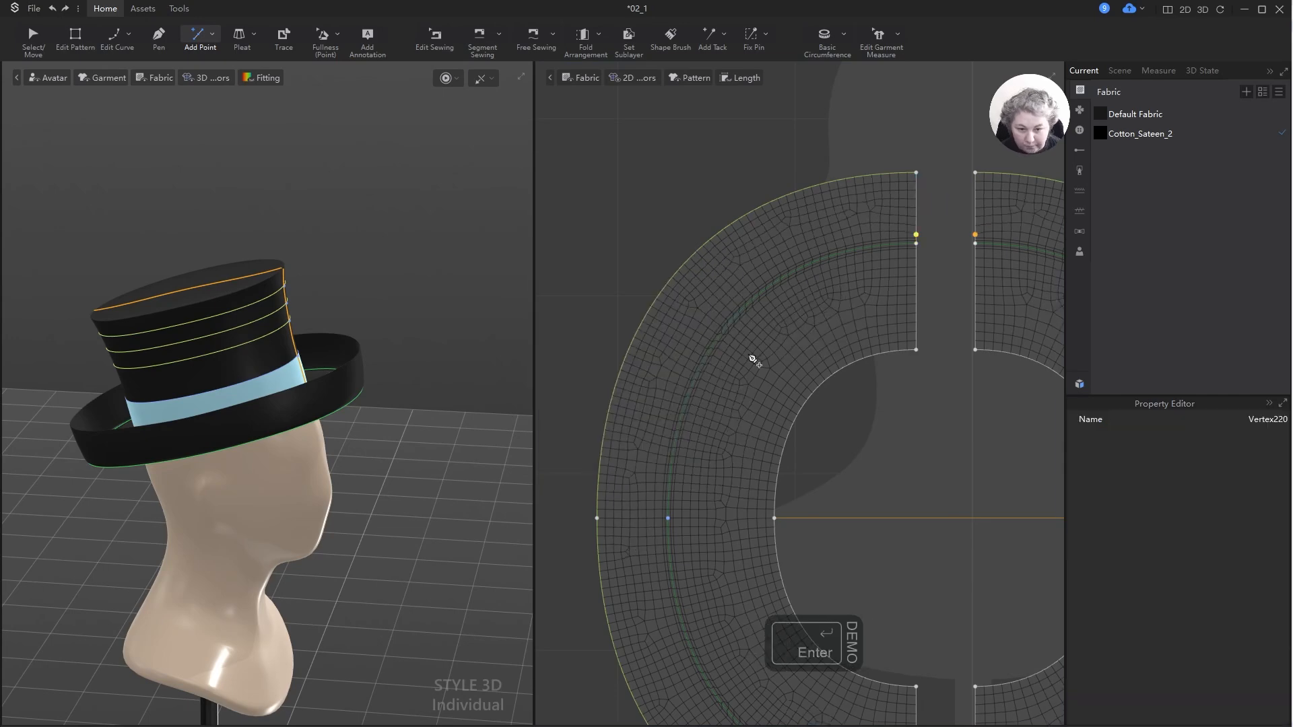
- Draw an L-shaped internal line from the fold curve's side point to the new centre-edge point, about 16.5 cm high and 14 cm wide
scroll(780, 325, "up", 6)
scroll(779, 325, "down", 2)
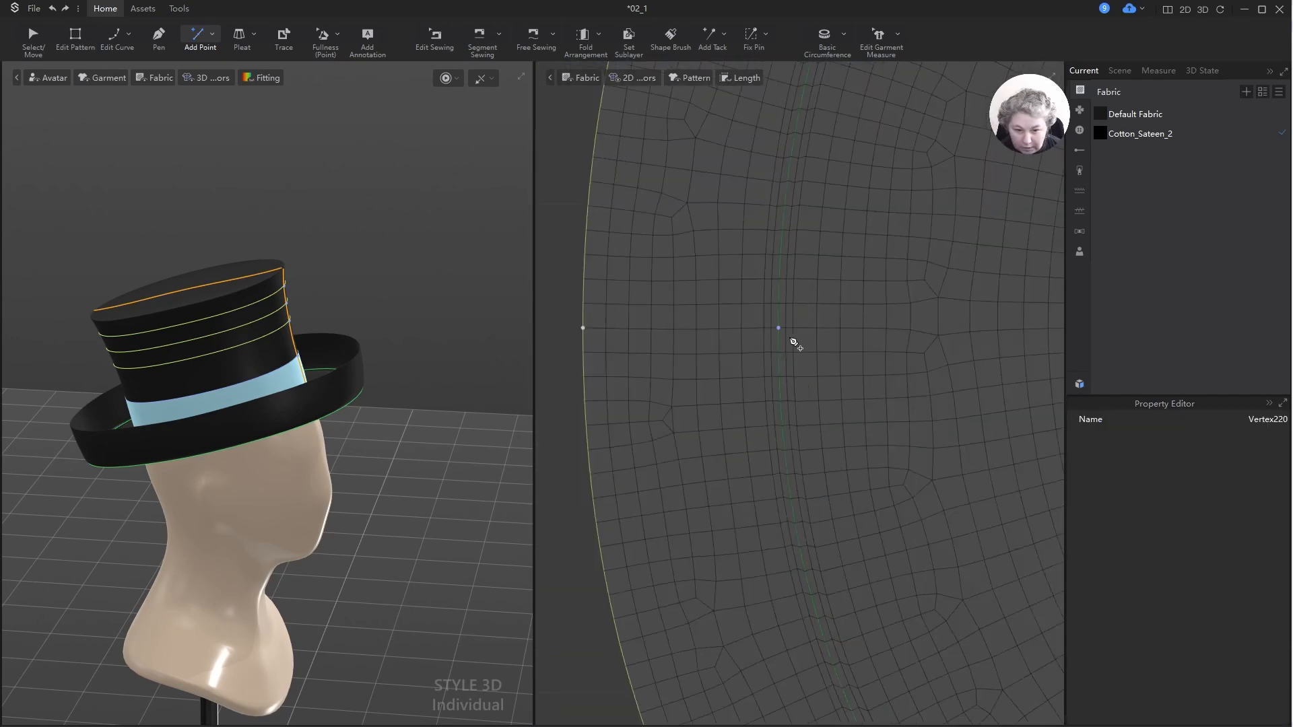
scroll(765, 365, "down", 5)
middle_click_drag(764, 364, 700, 397)
key("d")
left_click(699, 398)
left_click(699, 172, "shift")
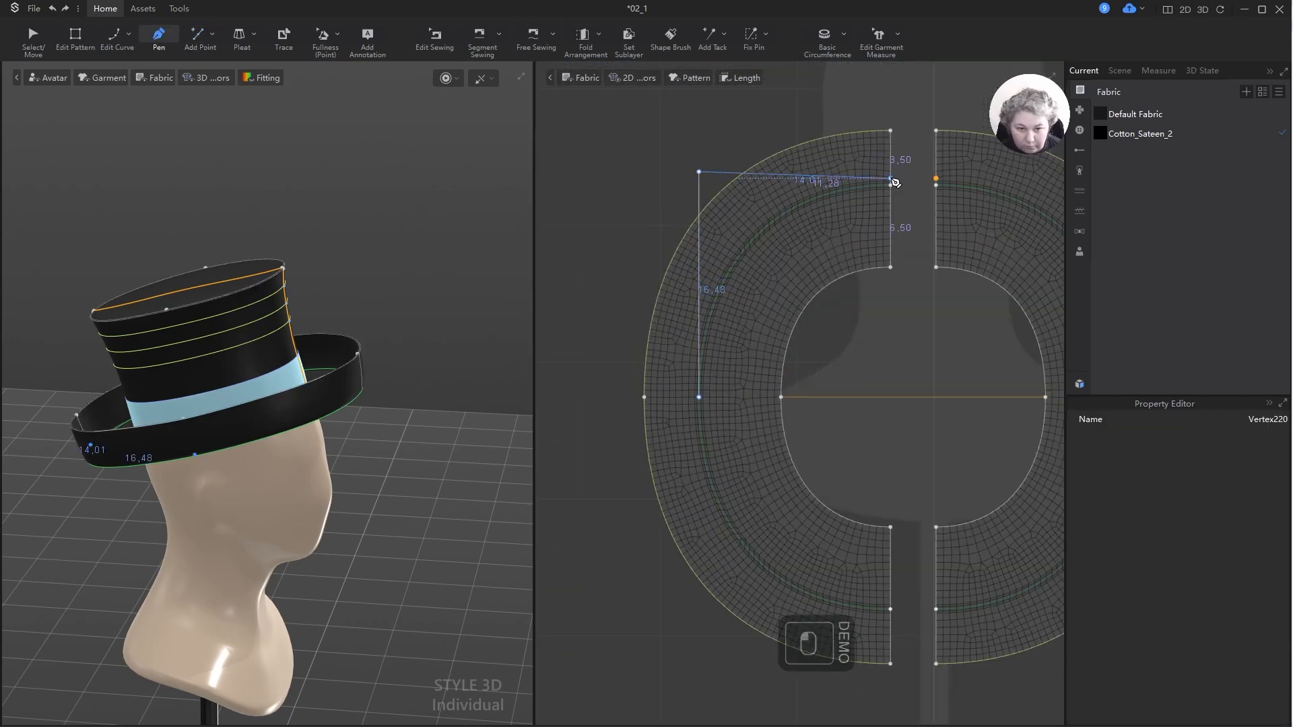
double_click(890, 179)
- Align the internal line's corner point horizontally with its end point on the brim's centre edge
key("z")
scroll(744, 138, "up", 3)
left_click(657, 205)
left_click(1031, 219, "shift")
left_click(1037, 227, "shift")
key("alt+2")
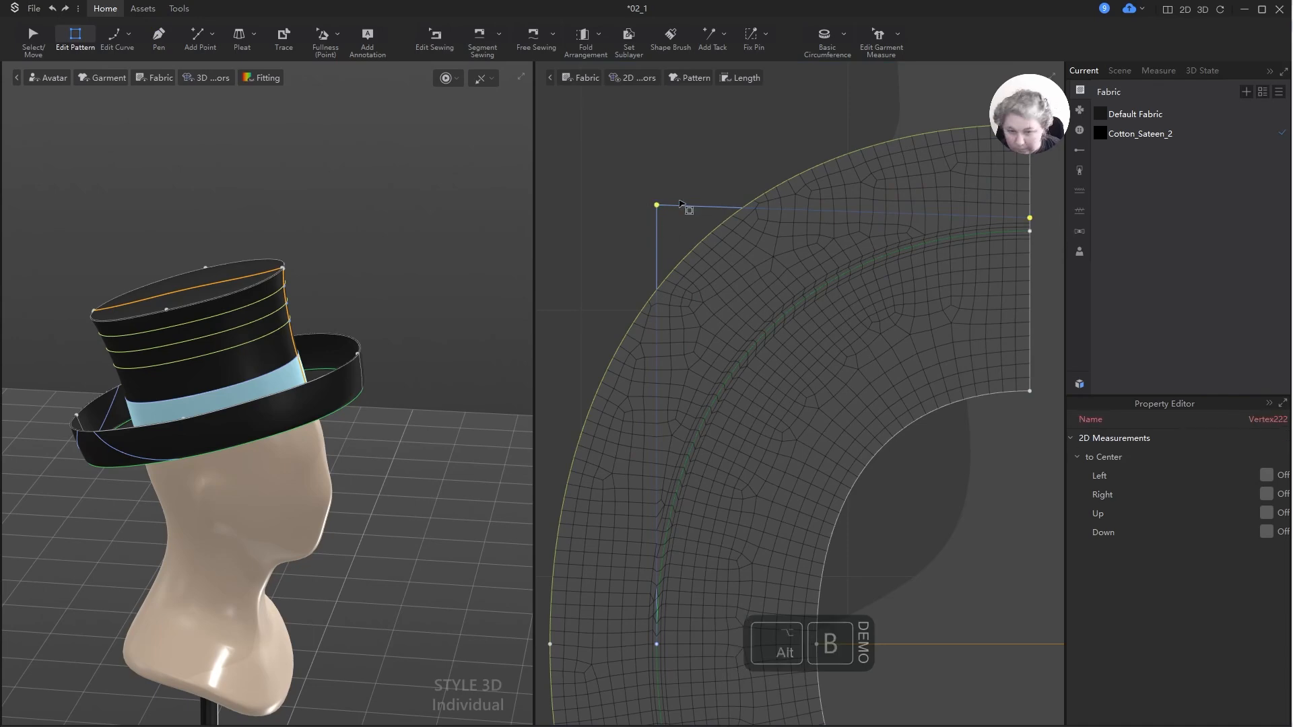
left_click(686, 208)
- Move the vertical segment of the L-shaped internal line 0.5 cm outward, away from the fold curve
left_click_drag(657, 238, 646, 237)
right_click(647, 237, "shift")
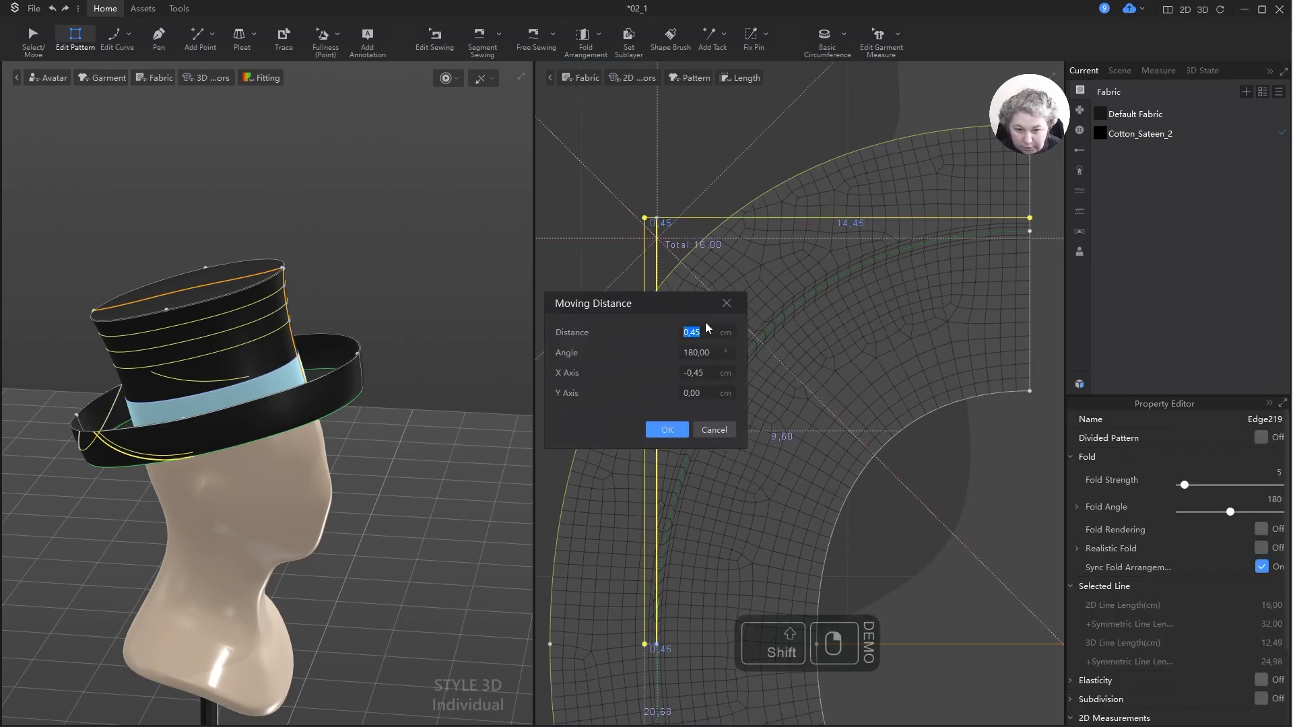
type("0,5")
key("Return")
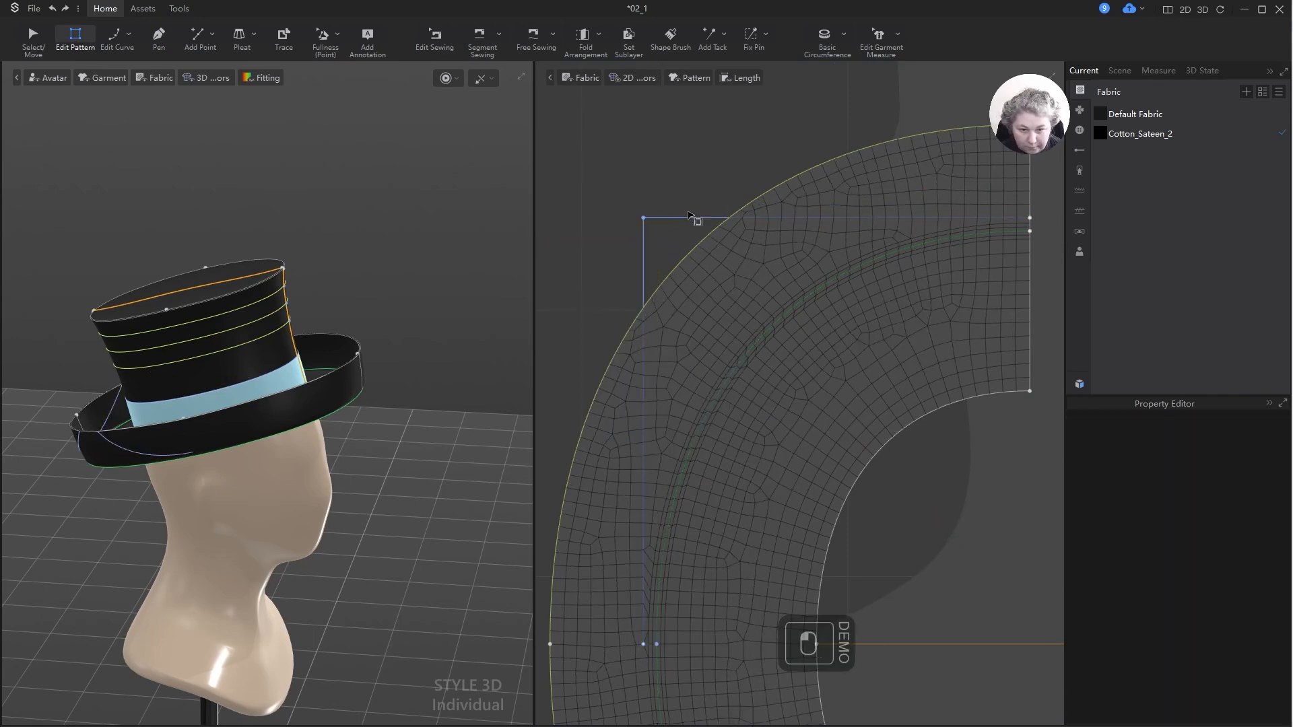
left_click(688, 215)
left_click(669, 171)
- Draw a mirrored L-shaped internal line down to the fold curve's lower centre-edge point, about 17.5 cm high and 14.6 cm wide
scroll(668, 170, "down", 6)
scroll(677, 464, "up", 3)
scroll(647, 350, "down", 4)
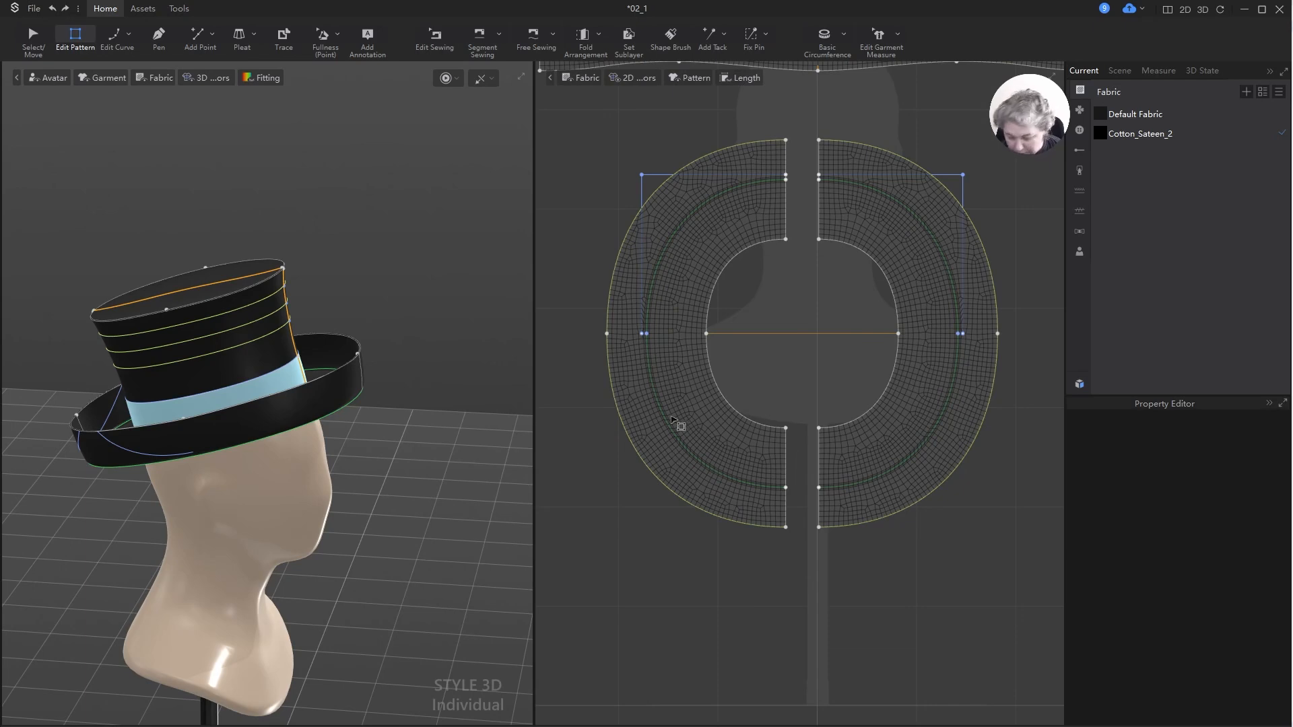
key("g")
left_click(644, 333)
left_click(641, 507)
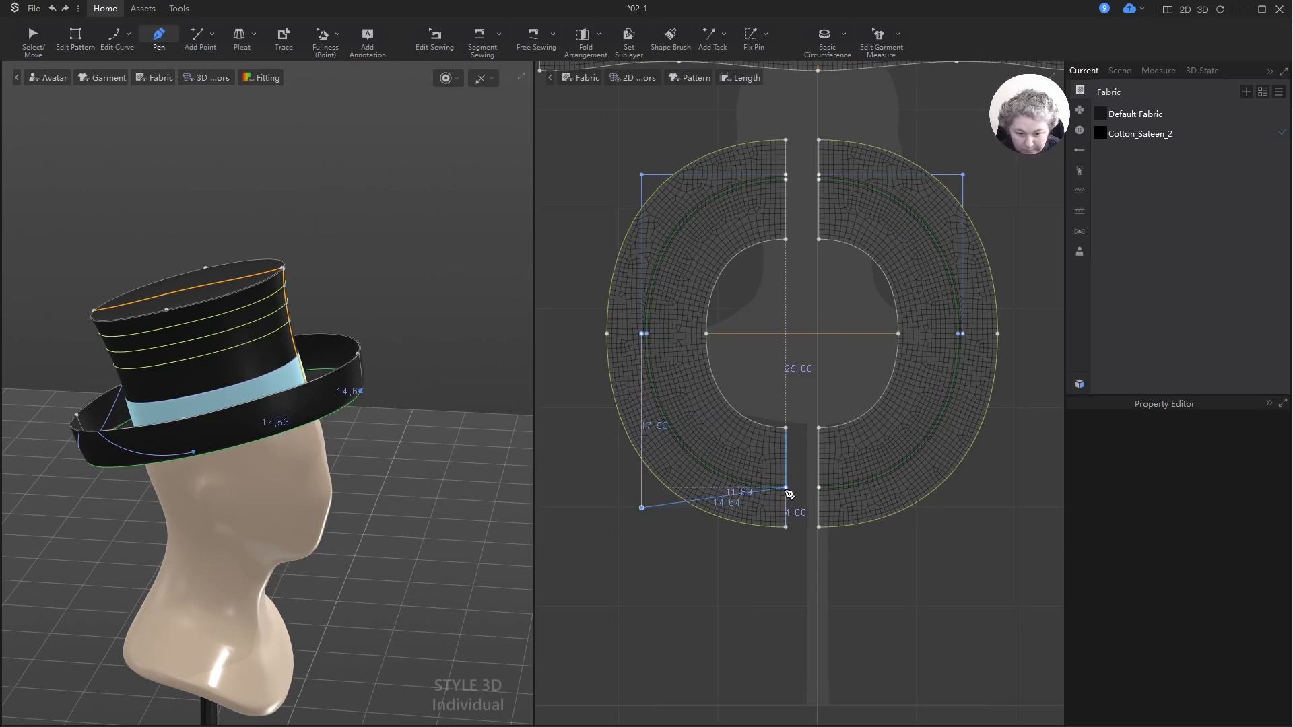
double_click(786, 488)
- Move the lower L-shaped internal line's end point 0.5 cm along the brim's centre edge at an angle of -90°, away from the fold curve
key("z")
scroll(787, 494, "up", 8)
mouse_move(774, 444)
left_mouse_down()
mouse_move(775, 482)
mouse_move(773, 468)
left_mouse_up()
right_click(773, 468)
type(",5")
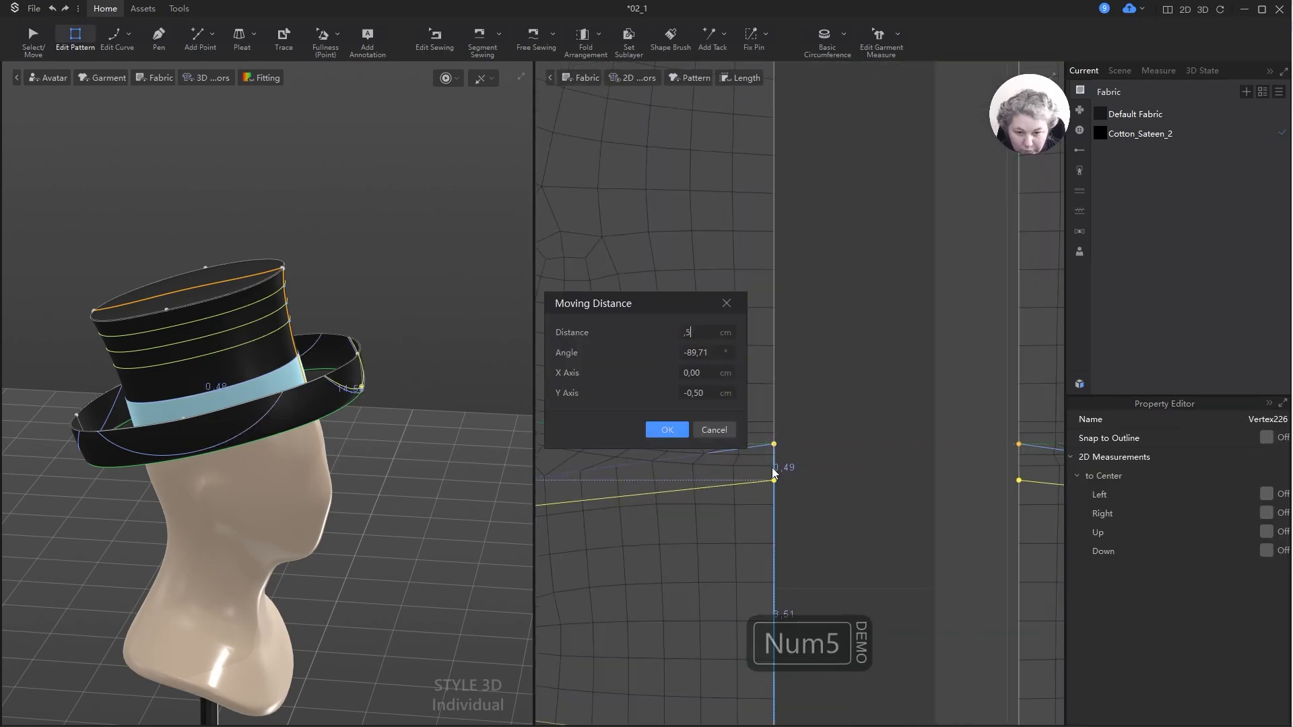
left_click(715, 358)
key("ctrl+a")
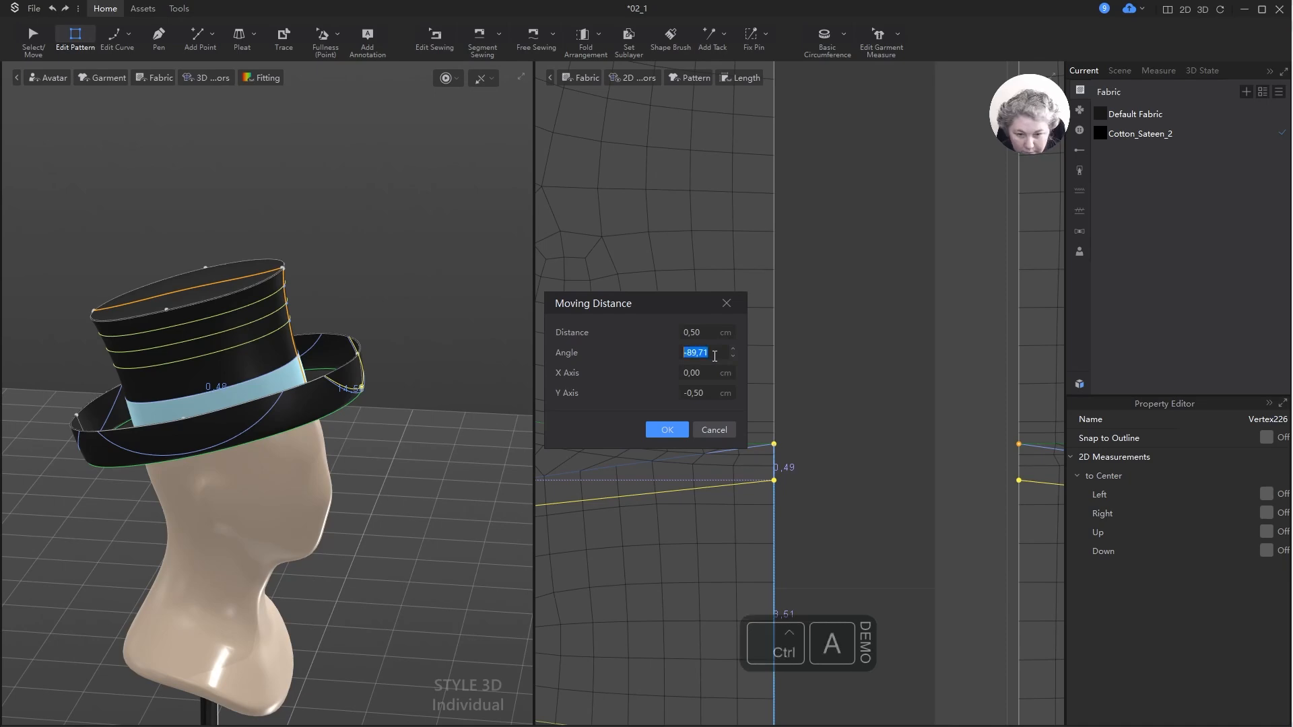
type("-90")
key("Return")
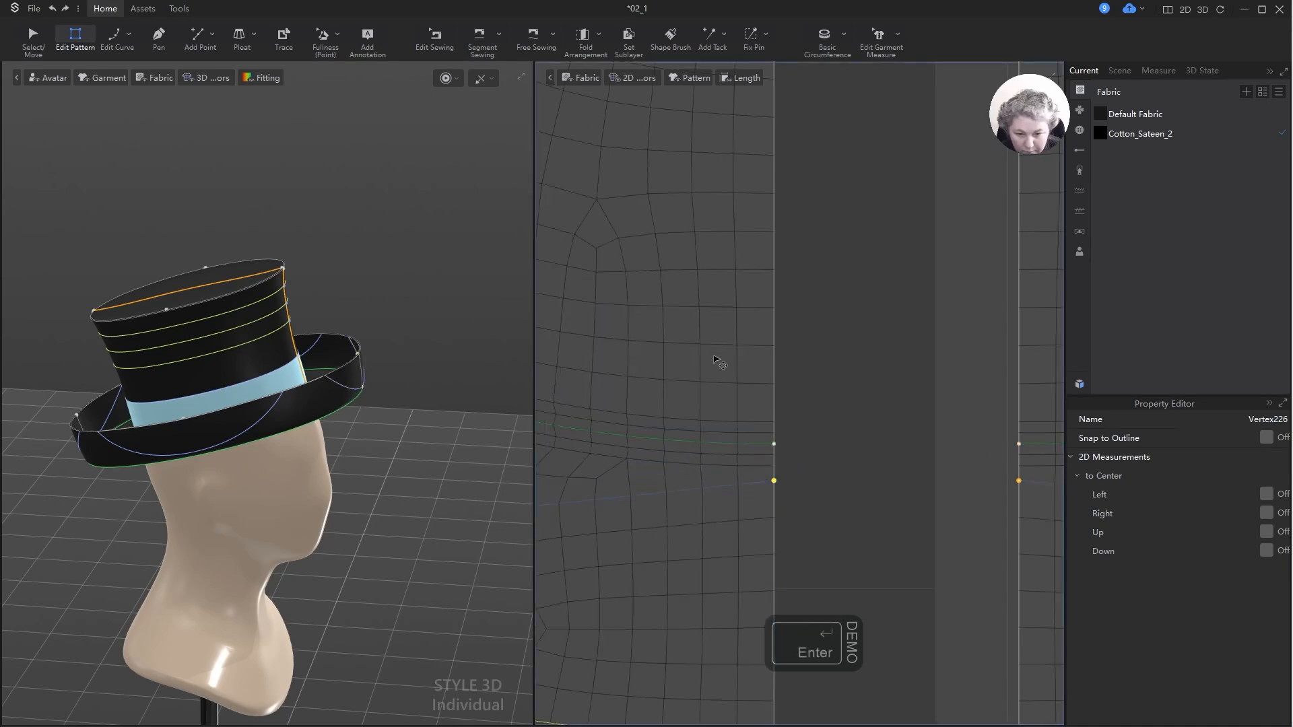
- Align the lower internal line's corner point horizontally with its end point on the centre edge
scroll(843, 375, "down", 5)
scroll(809, 378, "up", 3)
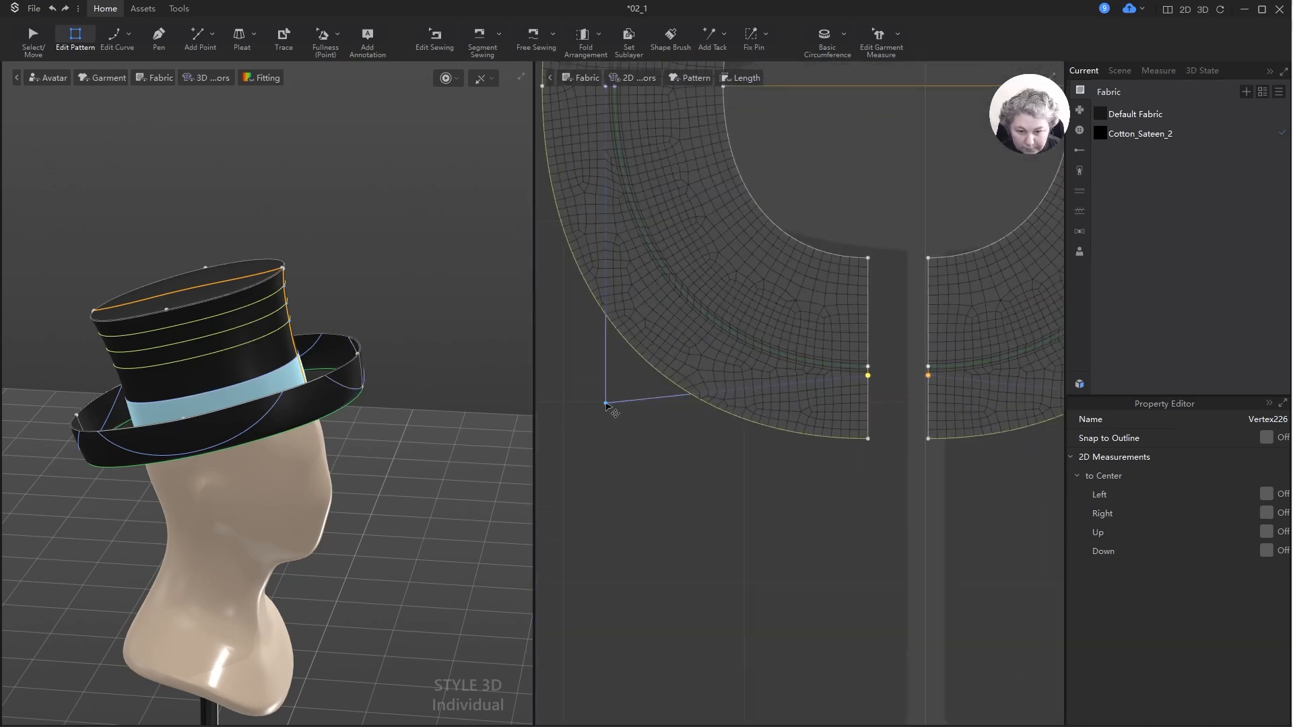
left_click(606, 403, "shift")
key("alt+t")
left_click(619, 434)
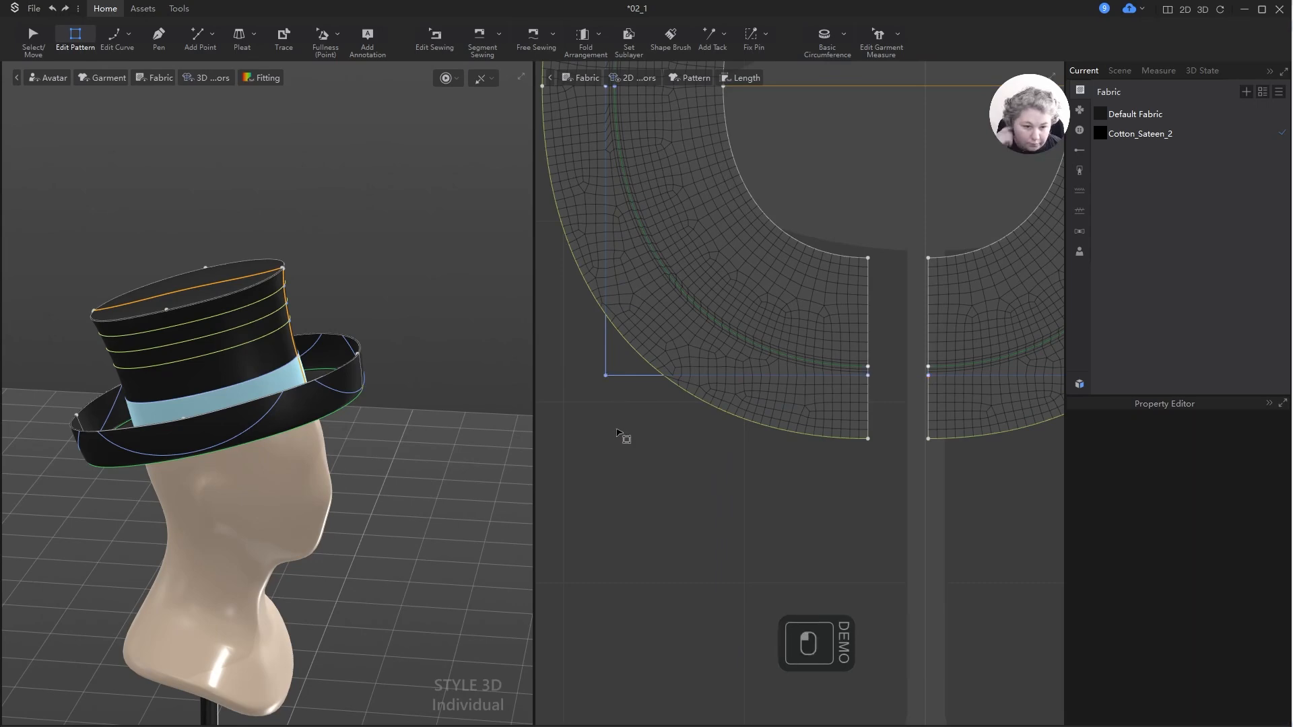
- Check the upper L-shaped line's segment lengths and smooth its corner into a curve, using 14.5 cm horizontally and 16 cm vertically
scroll(632, 417, "down", 4)
scroll(636, 187, "up", 4)
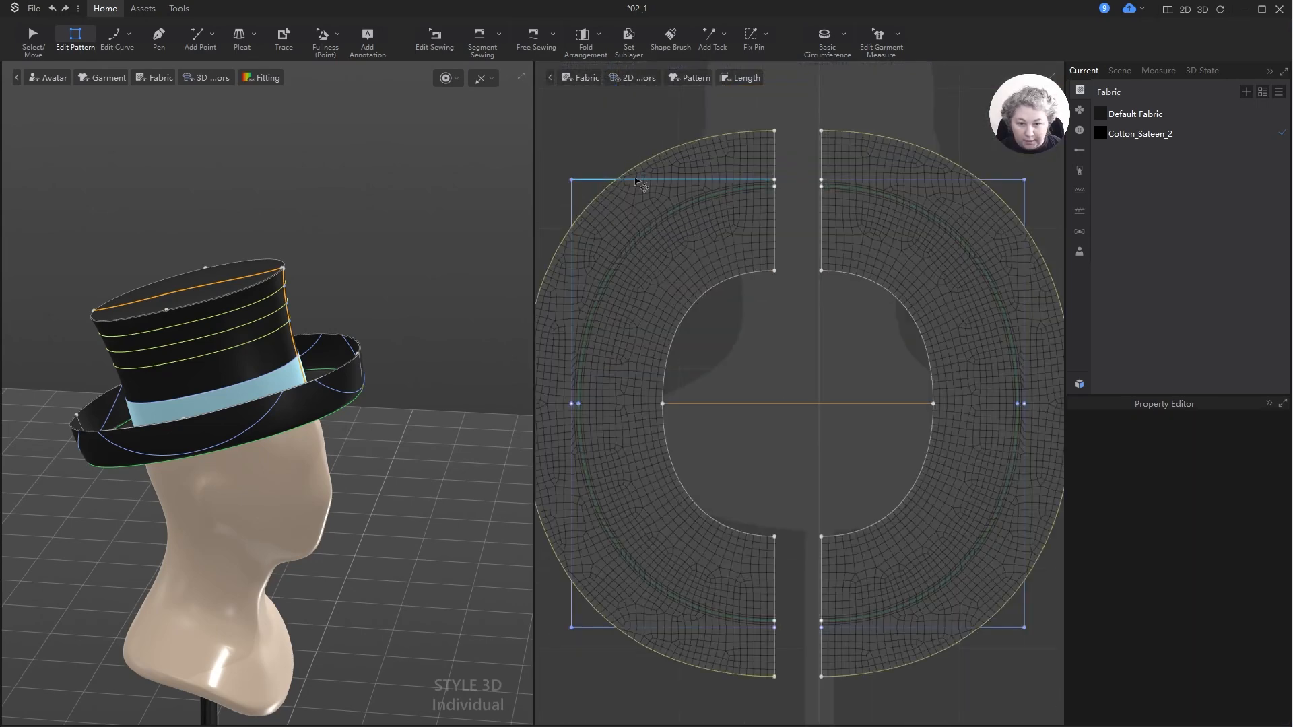
left_click(584, 188)
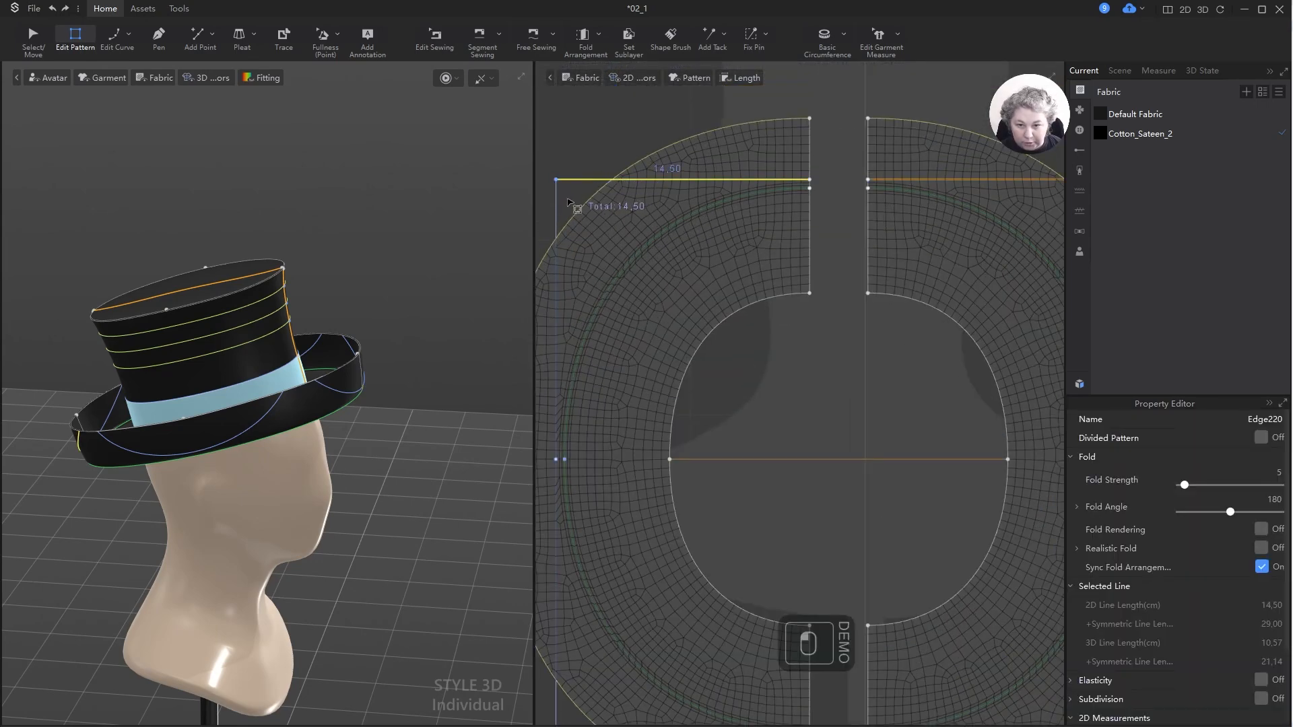
left_click(560, 201)
scroll(670, 262, "down", 3)
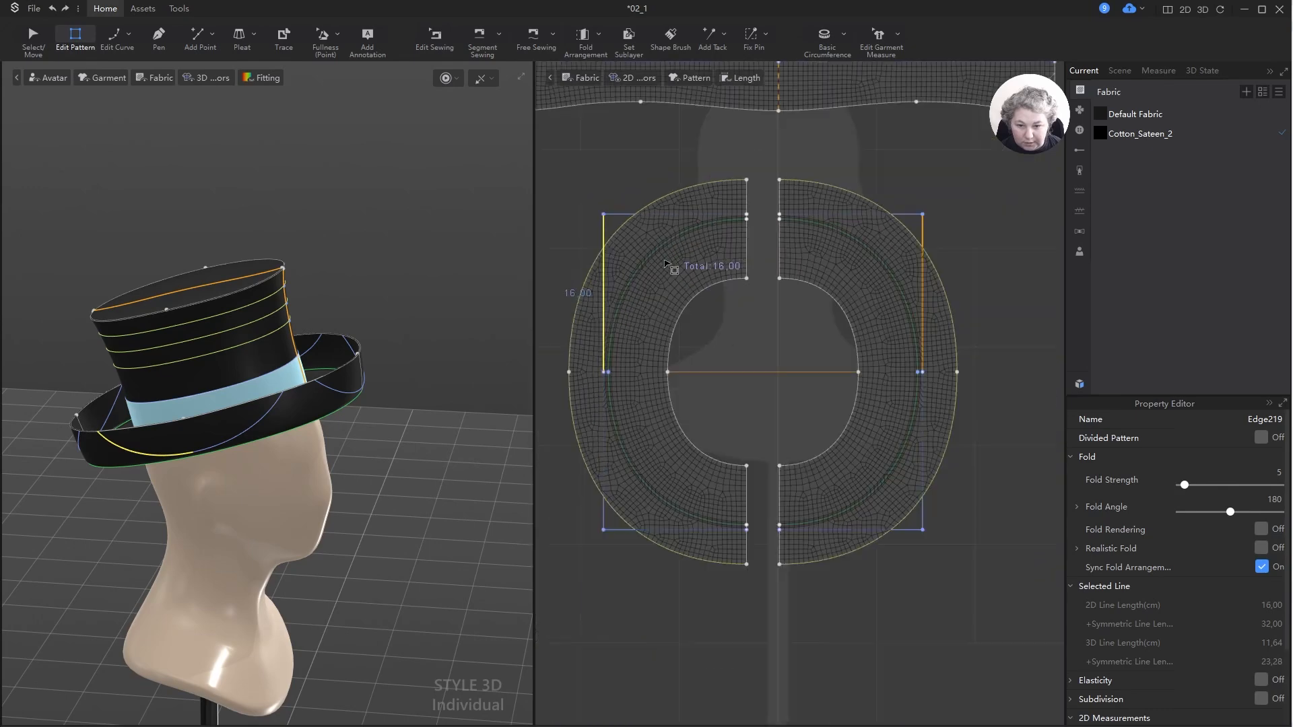
scroll(621, 247, "up", 4)
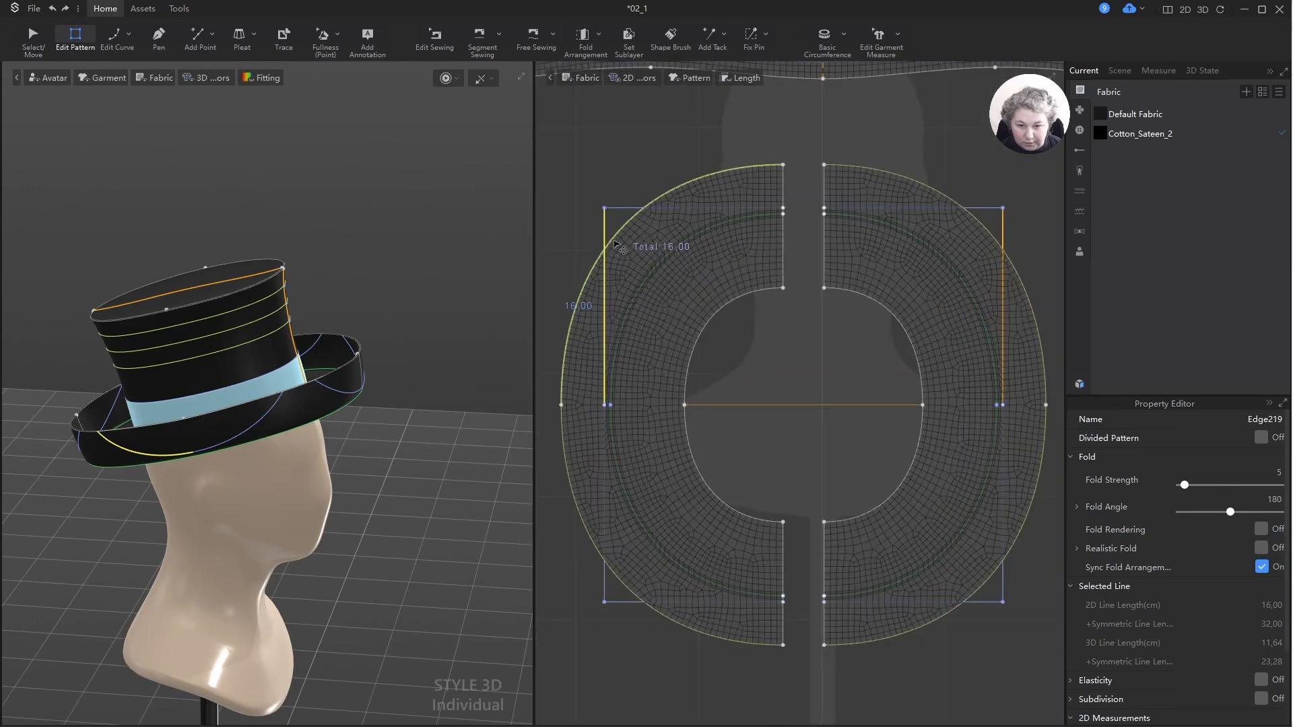
right_click(599, 191)
left_click(633, 210)
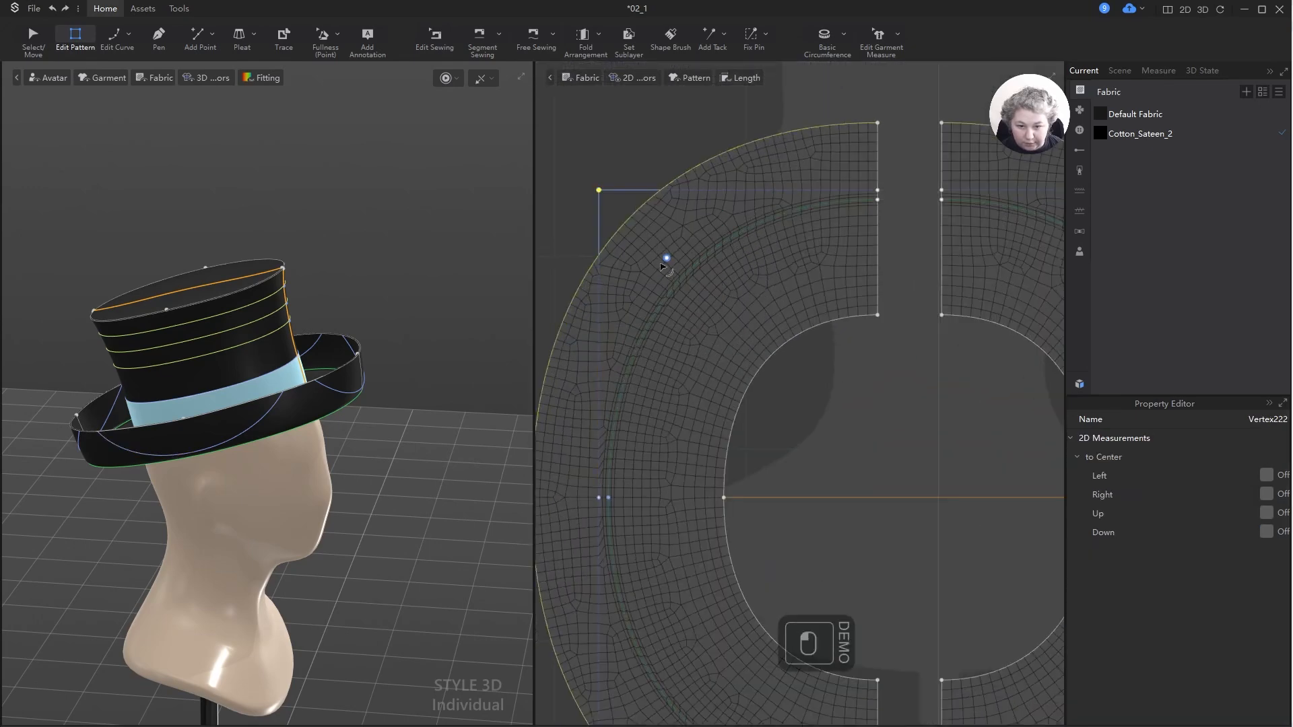
left_click_drag(666, 258, 910, 500)
left_click(908, 498)
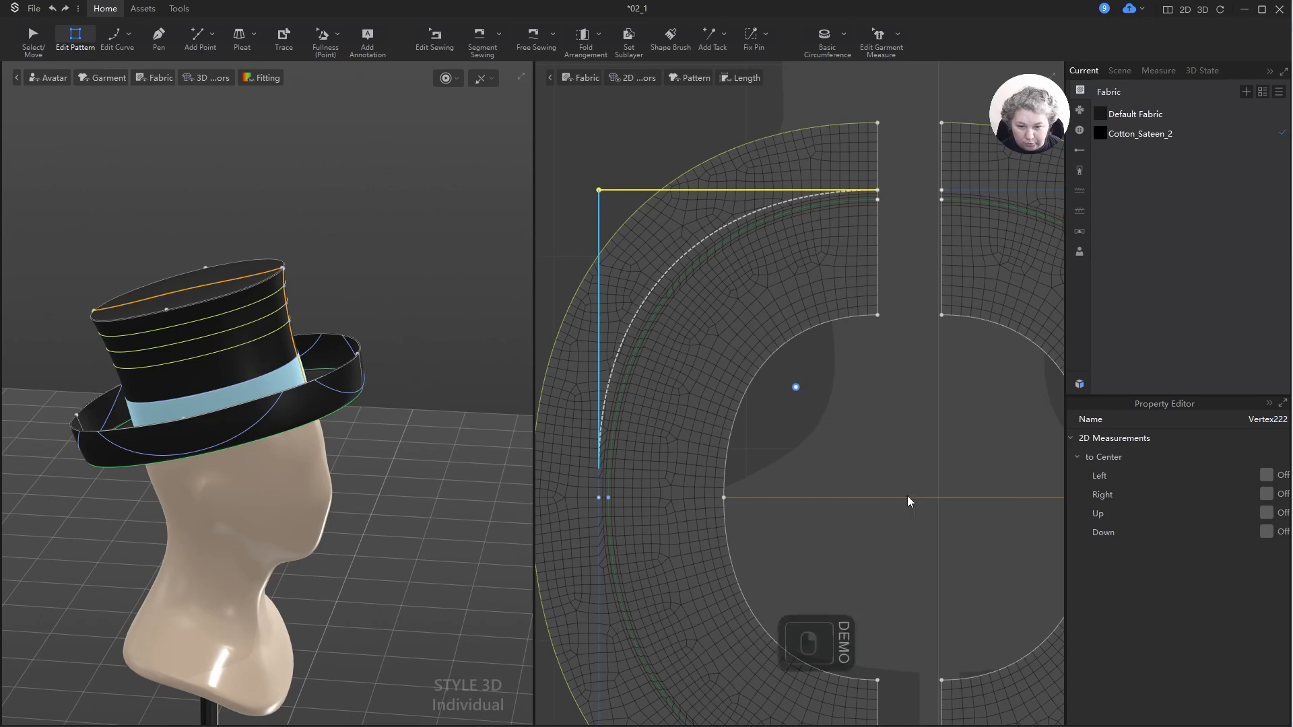
left_click(704, 365)
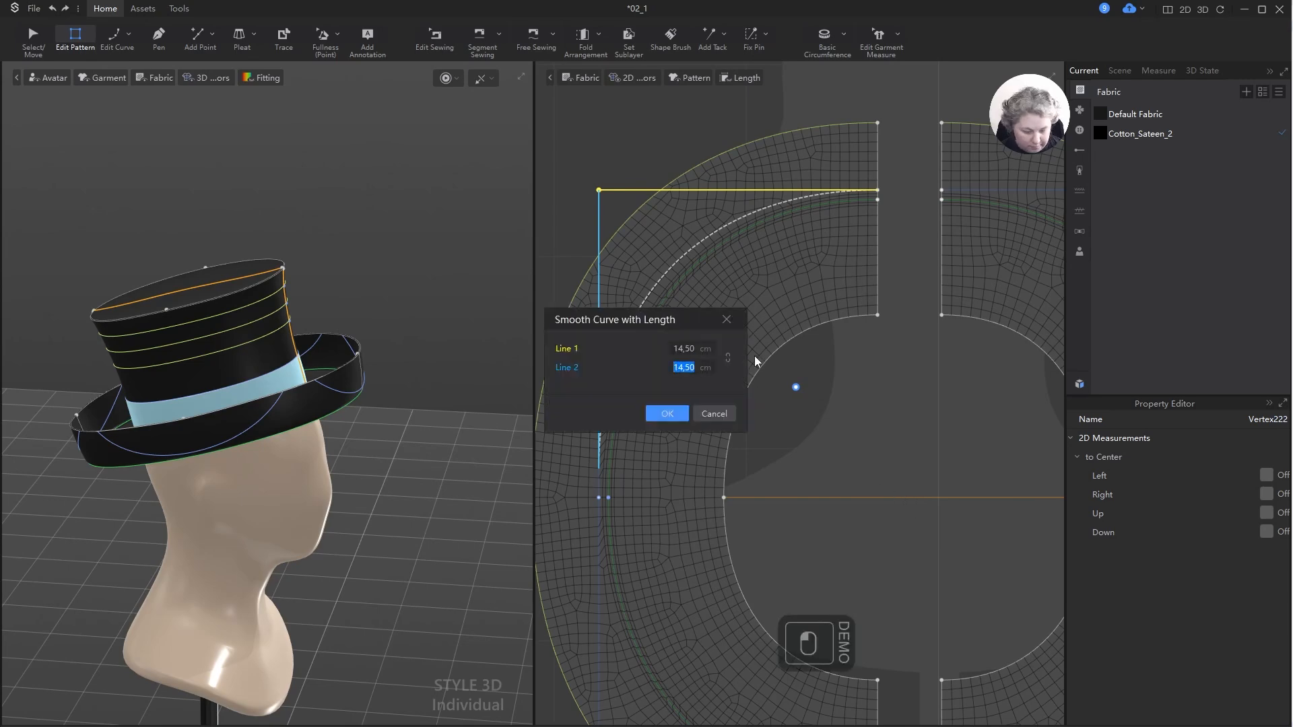
type("6")
key("Return")
scroll(652, 165, "down", 4)
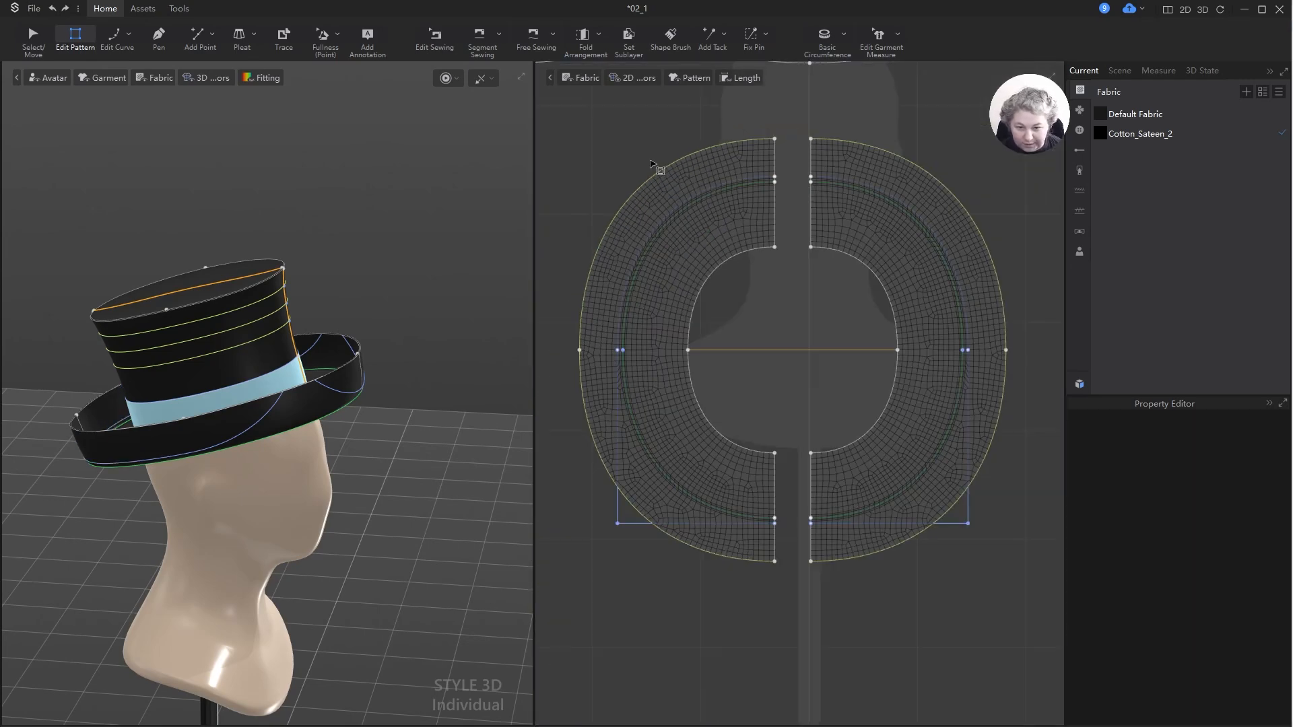
- Smooth the lower L-shaped line's corner into a curve, using 16 cm of the vertical and 14.5 cm of the horizontal segment
scroll(653, 478, "up", 2)
right_click(598, 555)
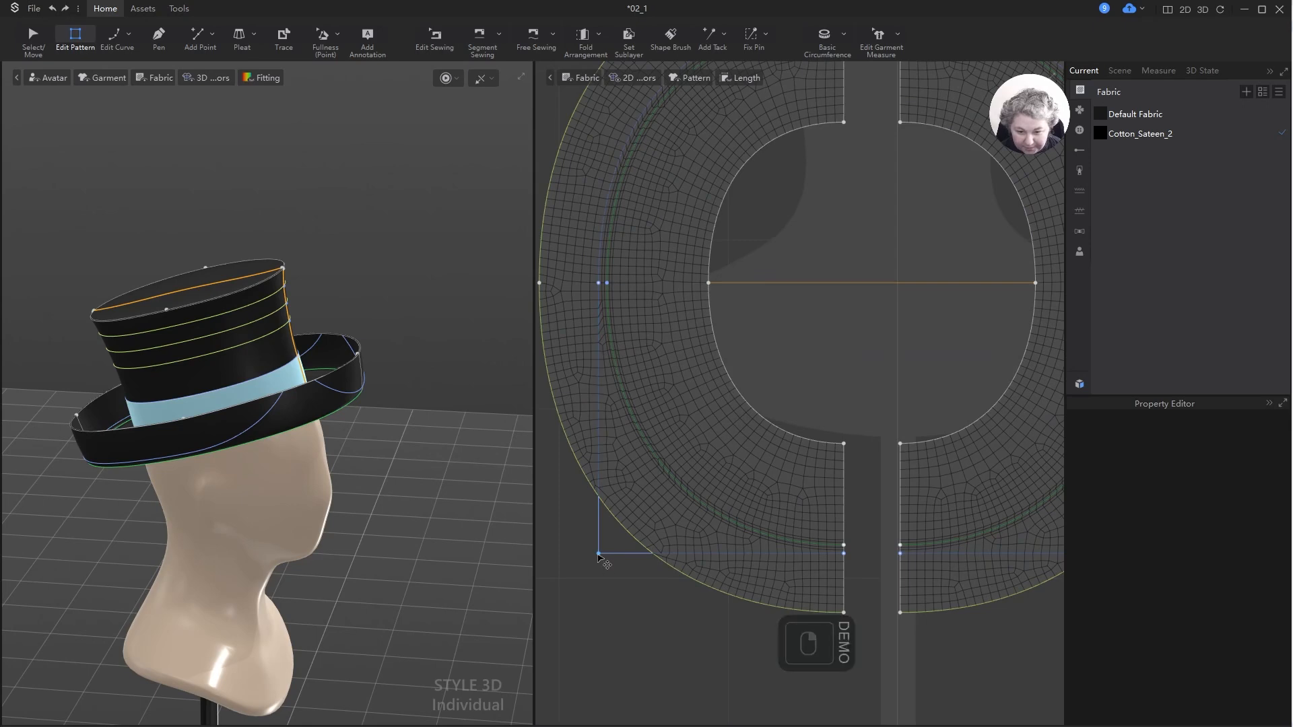
left_click(619, 571)
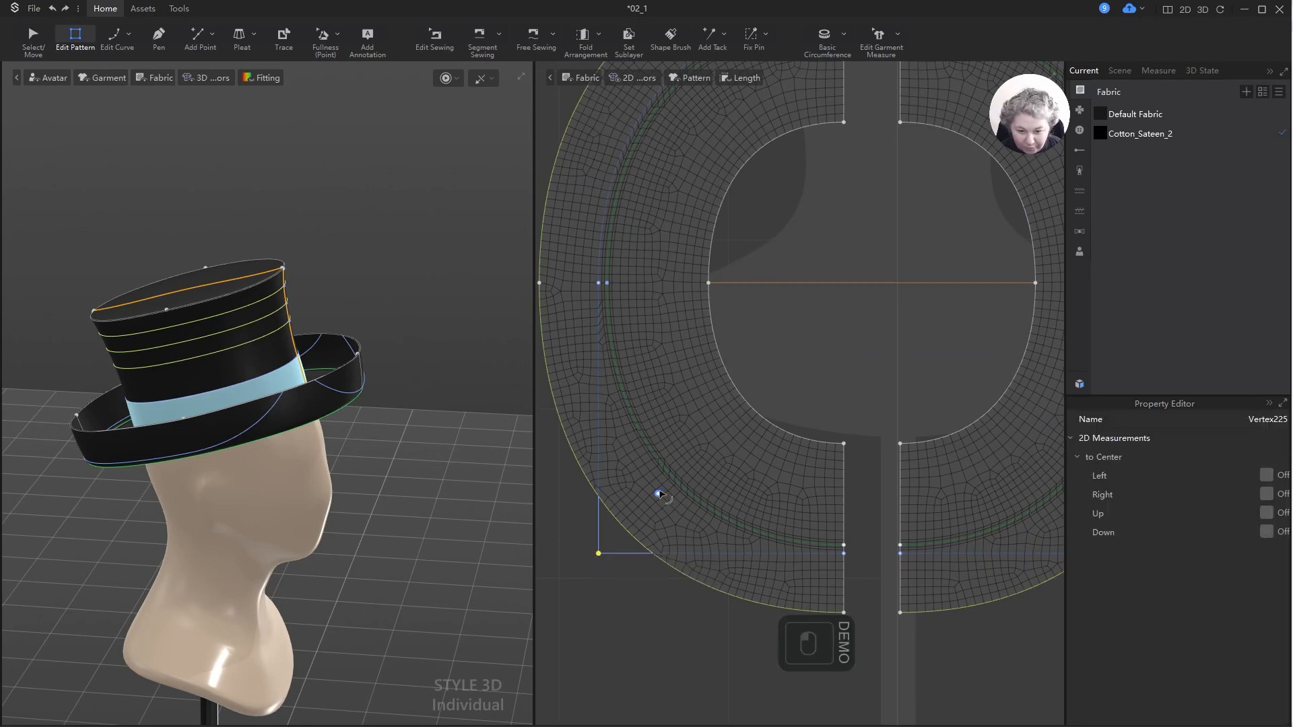
left_click_drag(659, 495, 772, 380)
left_click(696, 367)
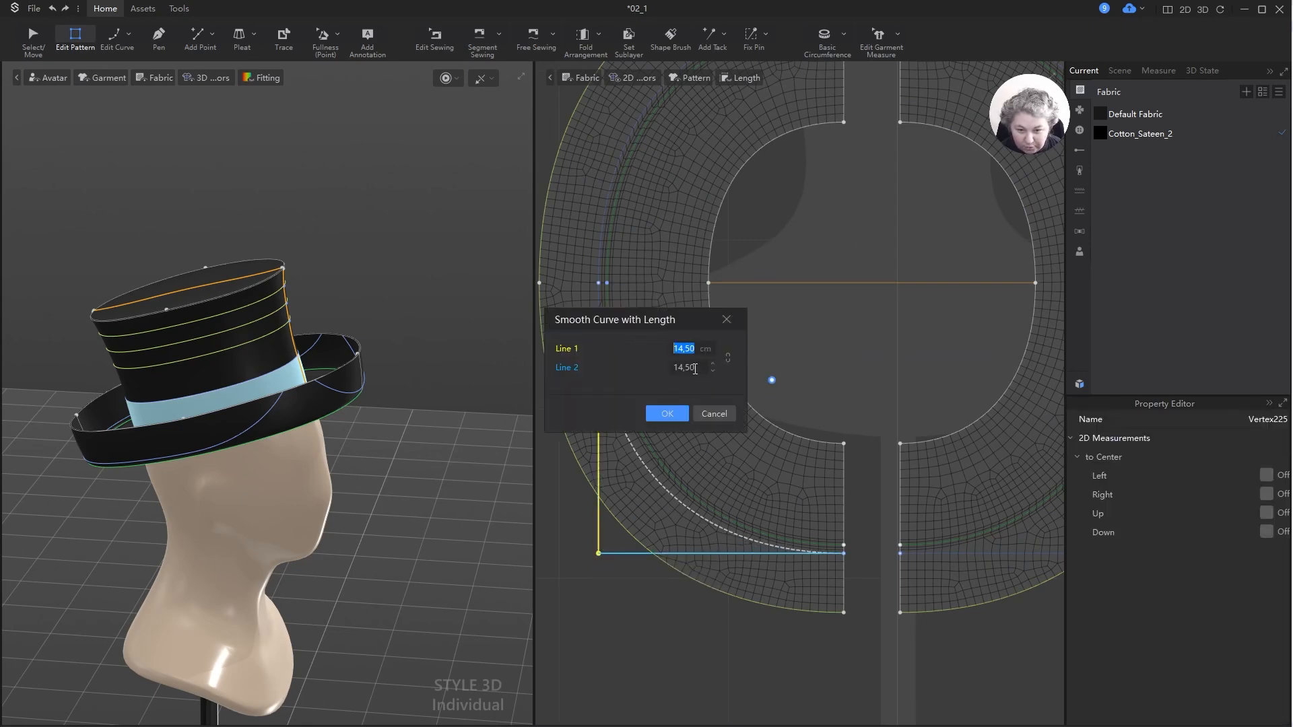
type("6")
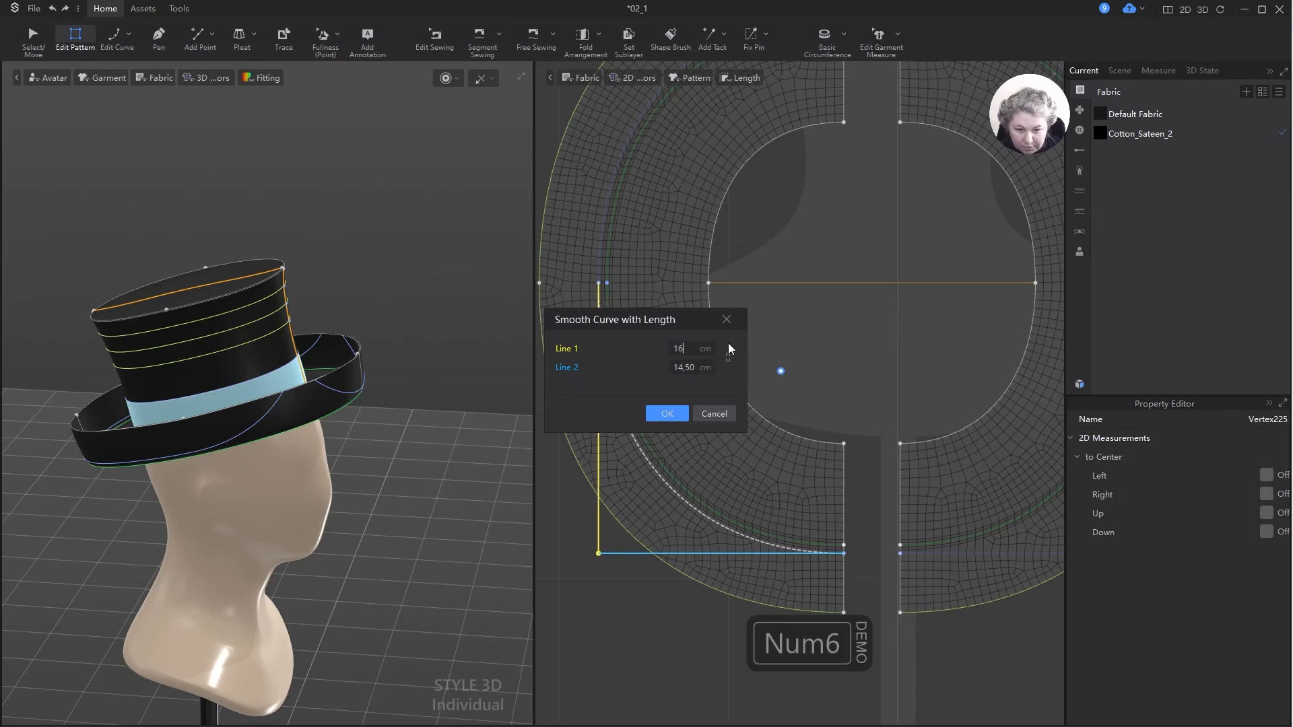
key("Return")
- Add a point on the brim's upper centre edge, splitting the outer segment into 1.5 cm and 2 cm from the outside
scroll(724, 318, "down", 3)
scroll(741, 273, "up", 2)
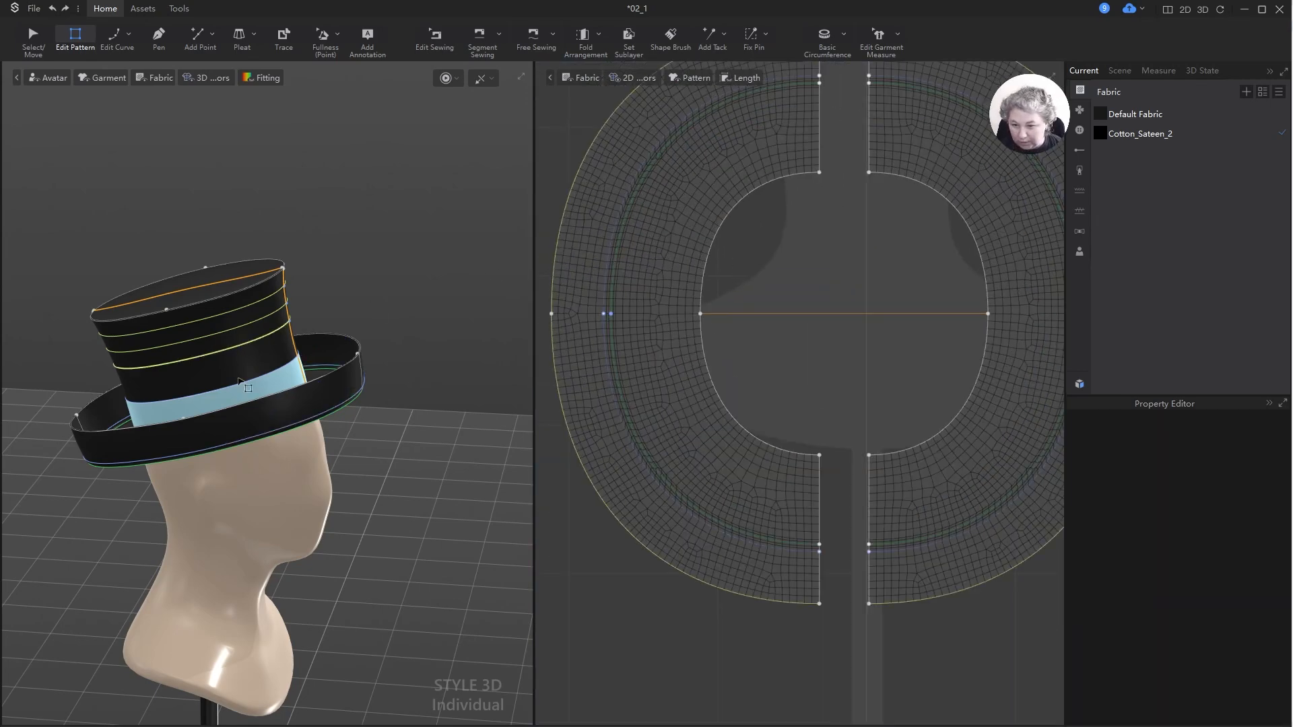
scroll(672, 155, "up", 2)
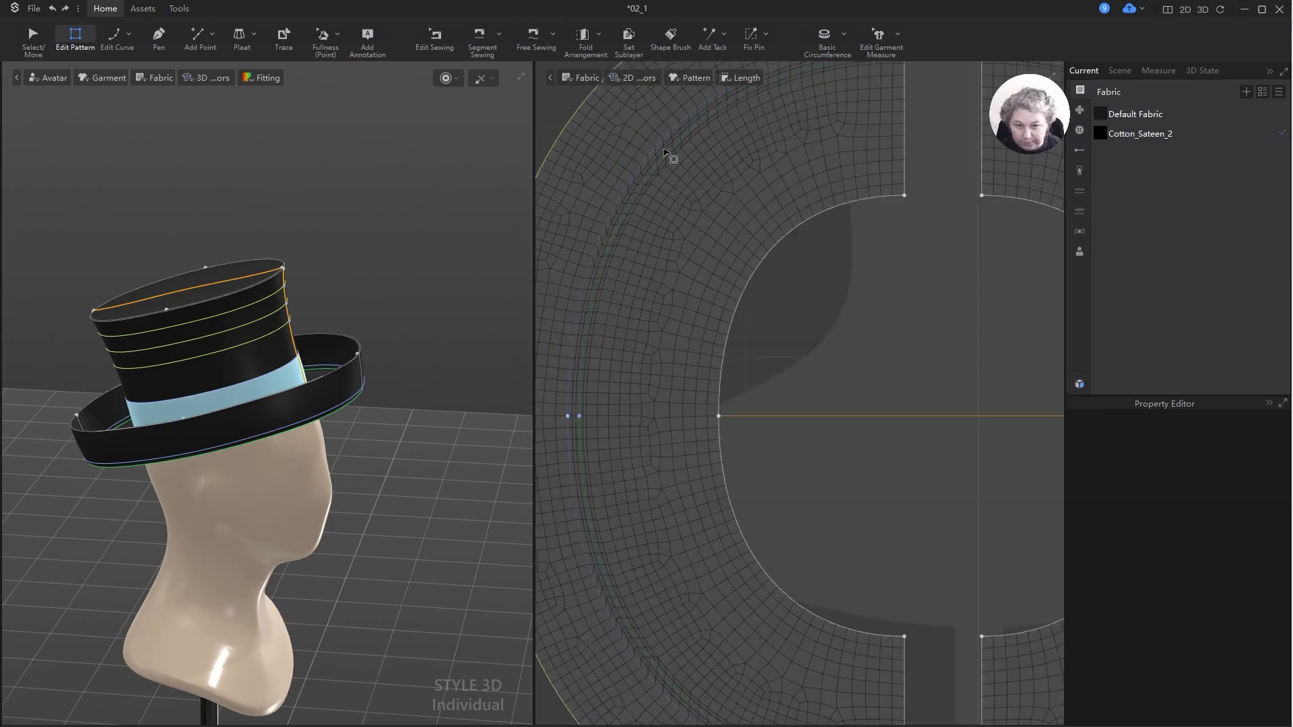
scroll(801, 183, "up", 3)
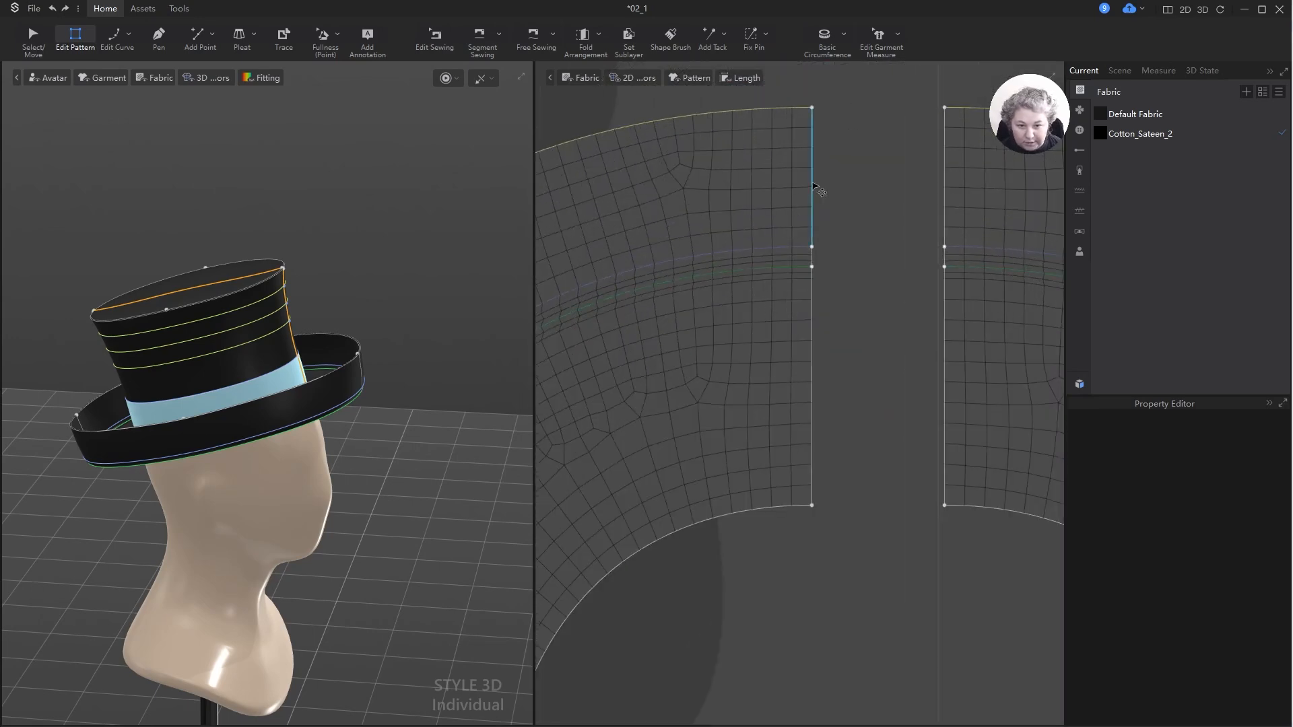
key("z")
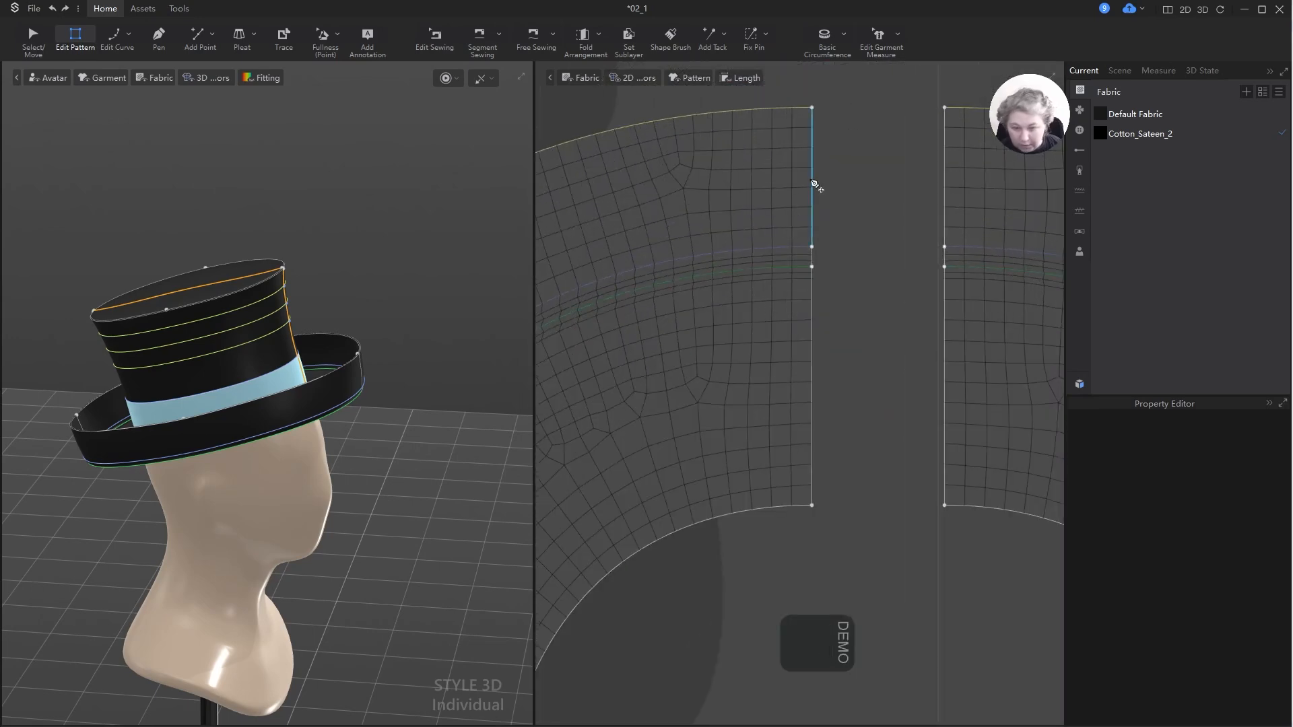
key("x")
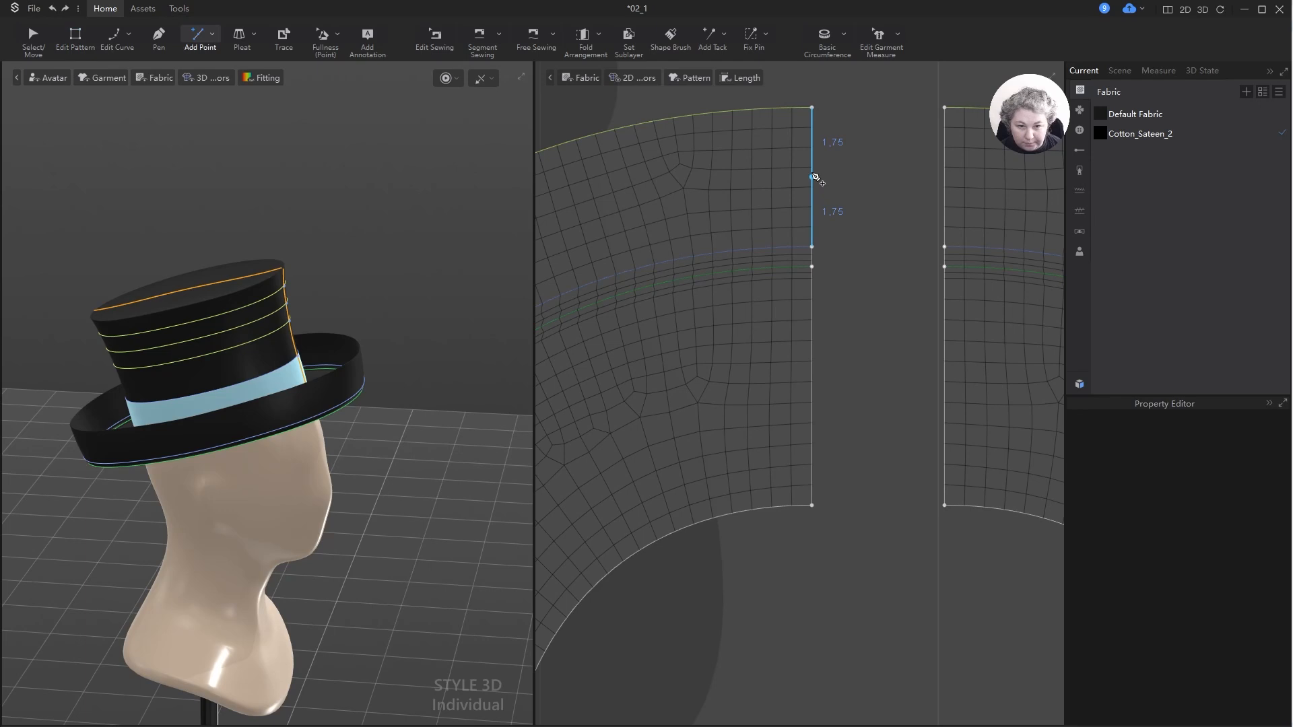
key("z")
left_click(815, 177)
scroll(835, 222, "up", 3)
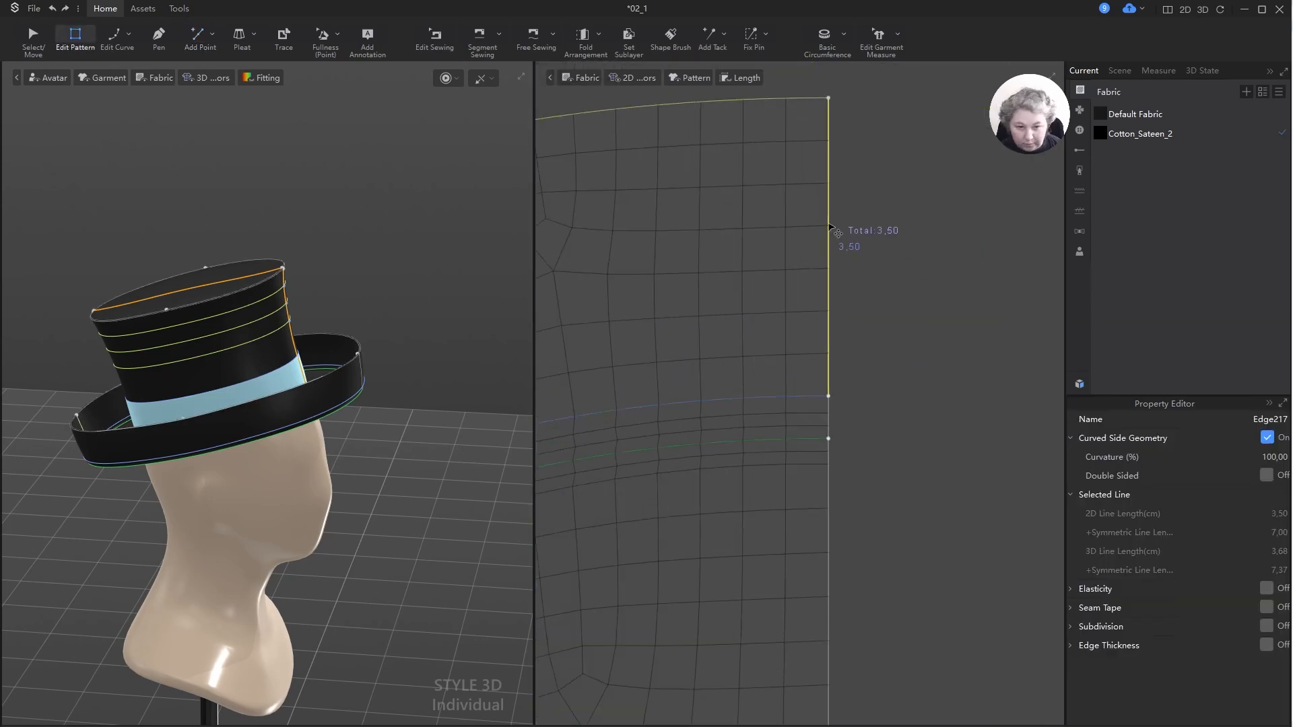
key("x")
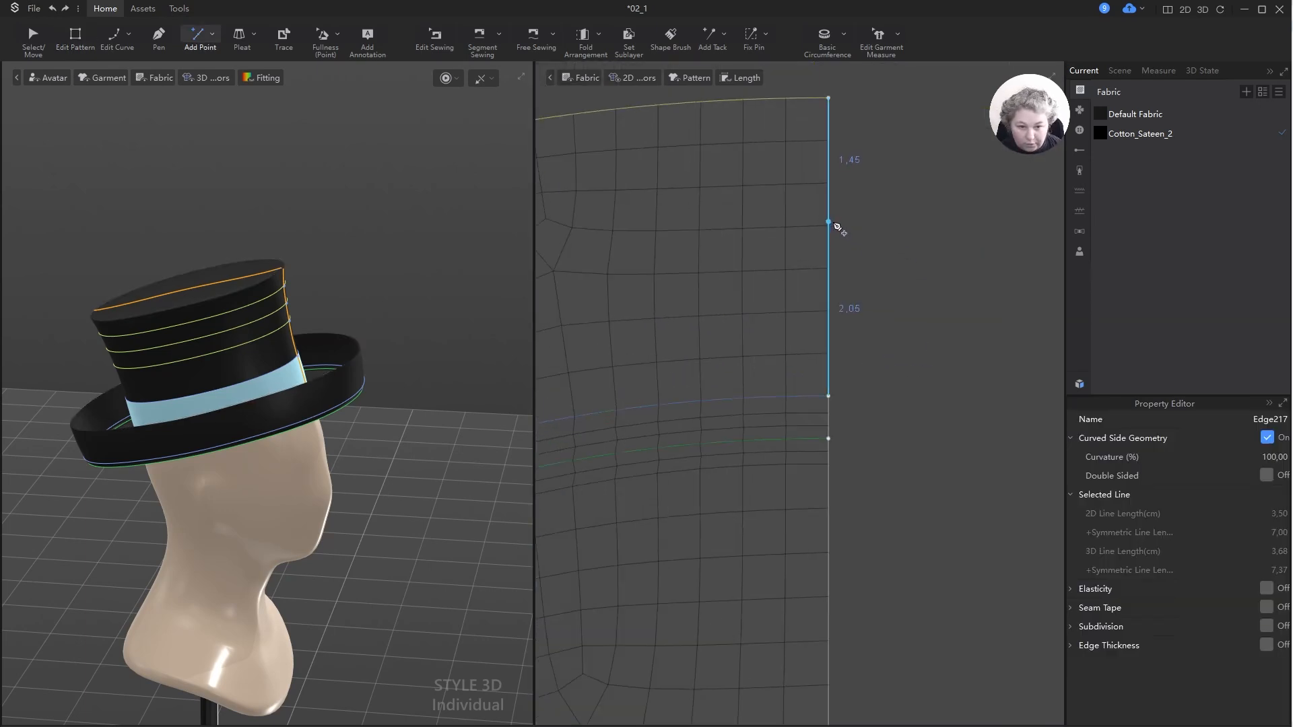
right_click(832, 226)
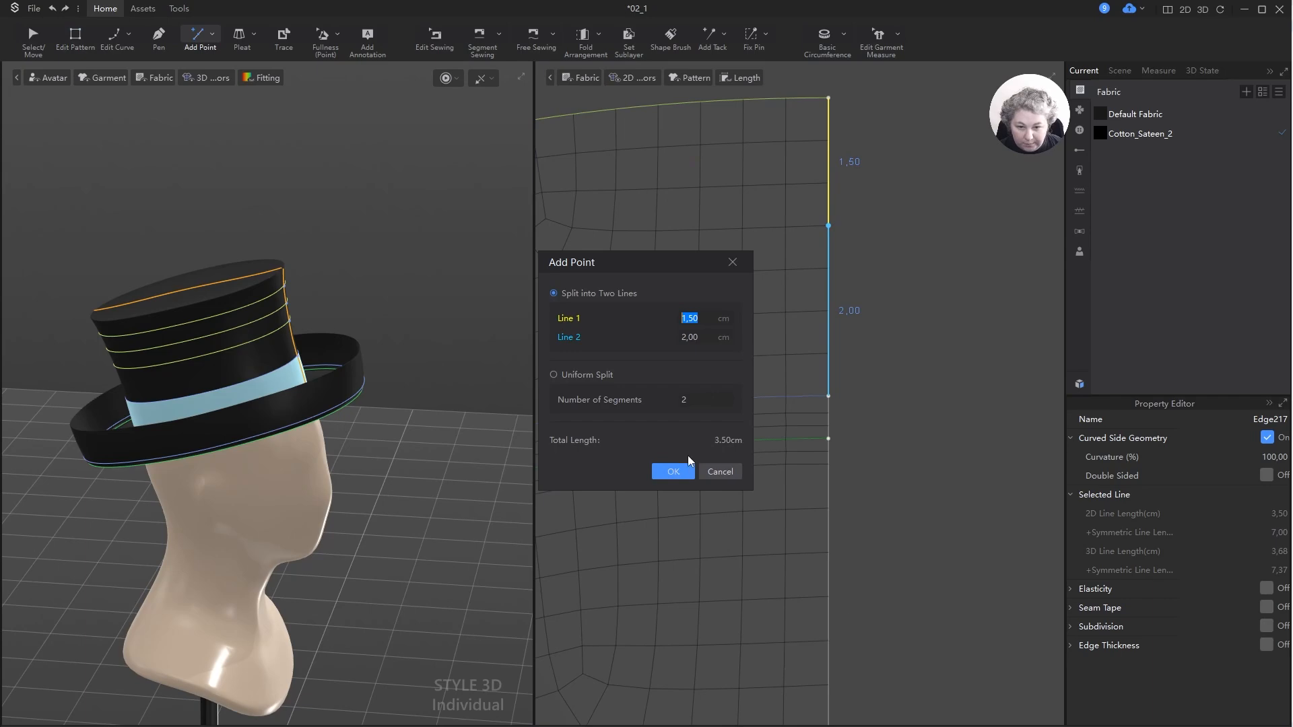
left_click(684, 474)
scroll(931, 285, "down", 6)
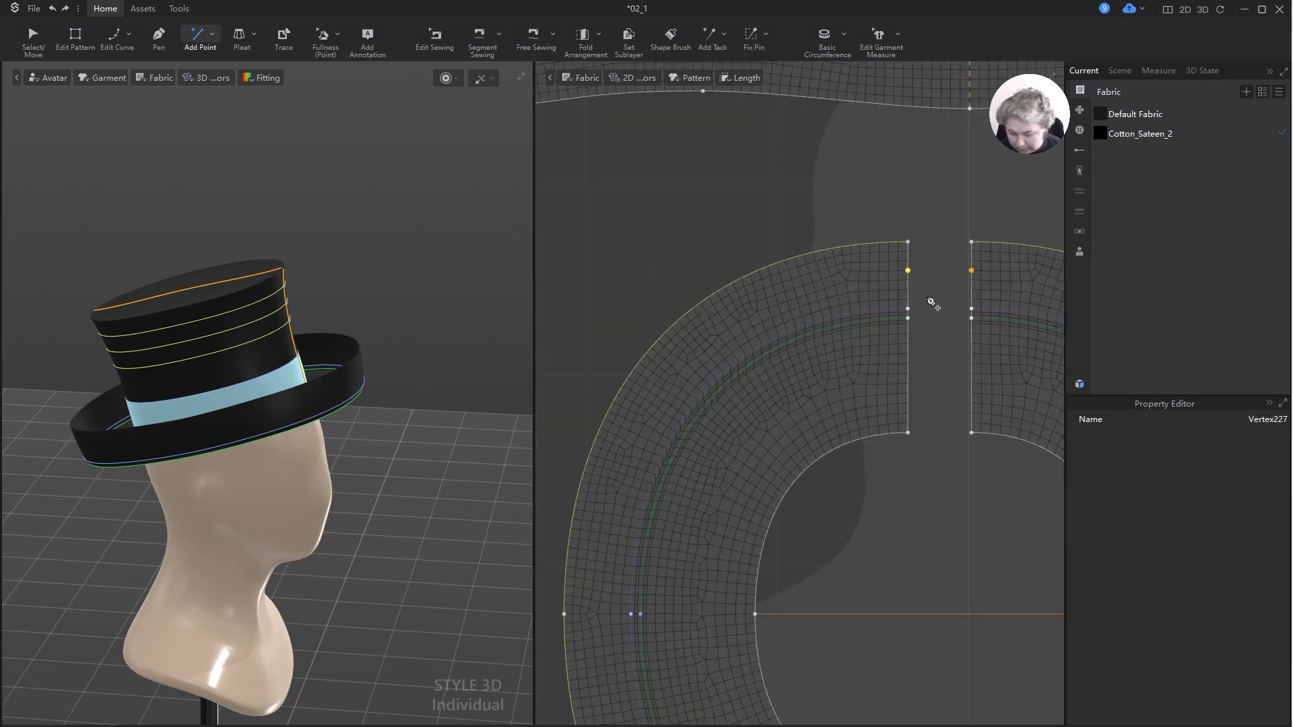
- Draw an L-shaped internal line from the new centre-edge point to the brim's outer side point, about 18 cm high
key("g")
left_click(908, 271)
left_click(572, 271, "shift")
double_click(565, 614)
- Align the new L-shaped line's corner point vertically with its end point on the brim's outer side
key("z")
left_click(573, 272)
left_click(565, 614, "shift")
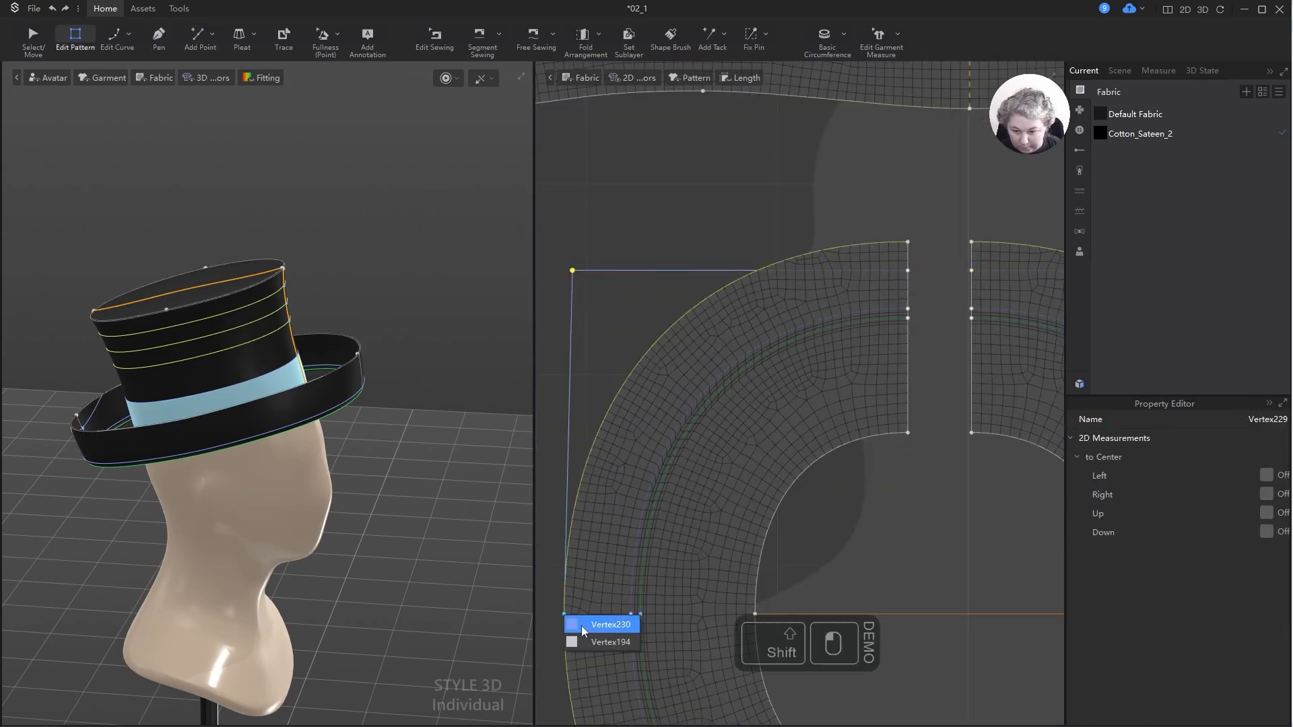
left_click(581, 628)
scroll(683, 270, "down", 3)
left_click(619, 273, "shift")
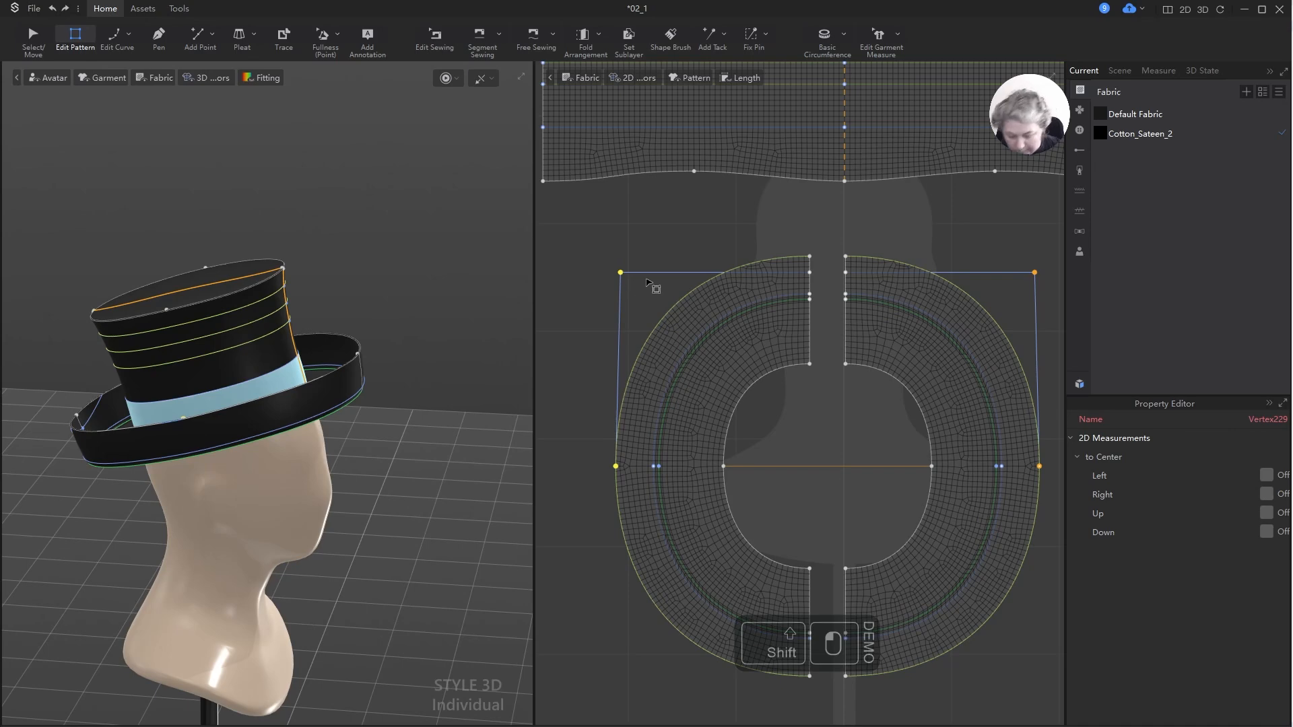
left_click(649, 286)
- Move the new L-shaped line's vertical segment 1.5 cm inward from the brim's outer edge
scroll(644, 379, "up", 3)
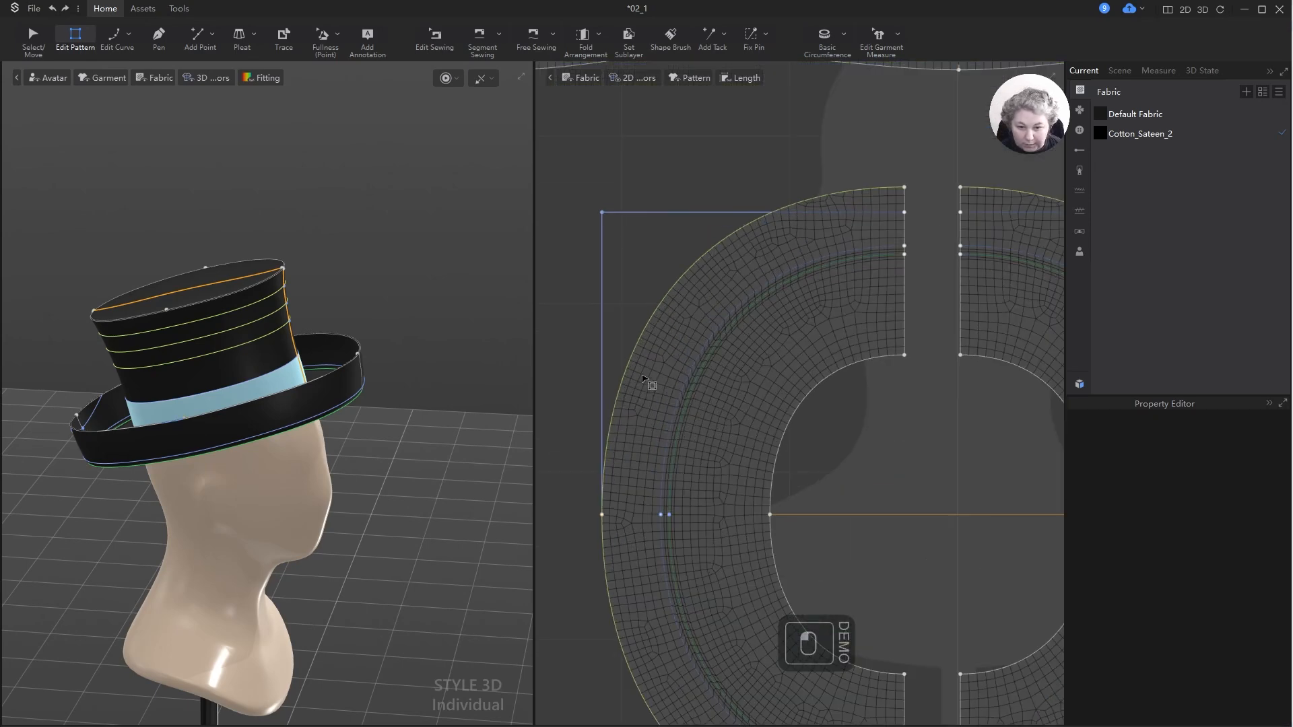
scroll(637, 387, "up", 2)
left_click(606, 327)
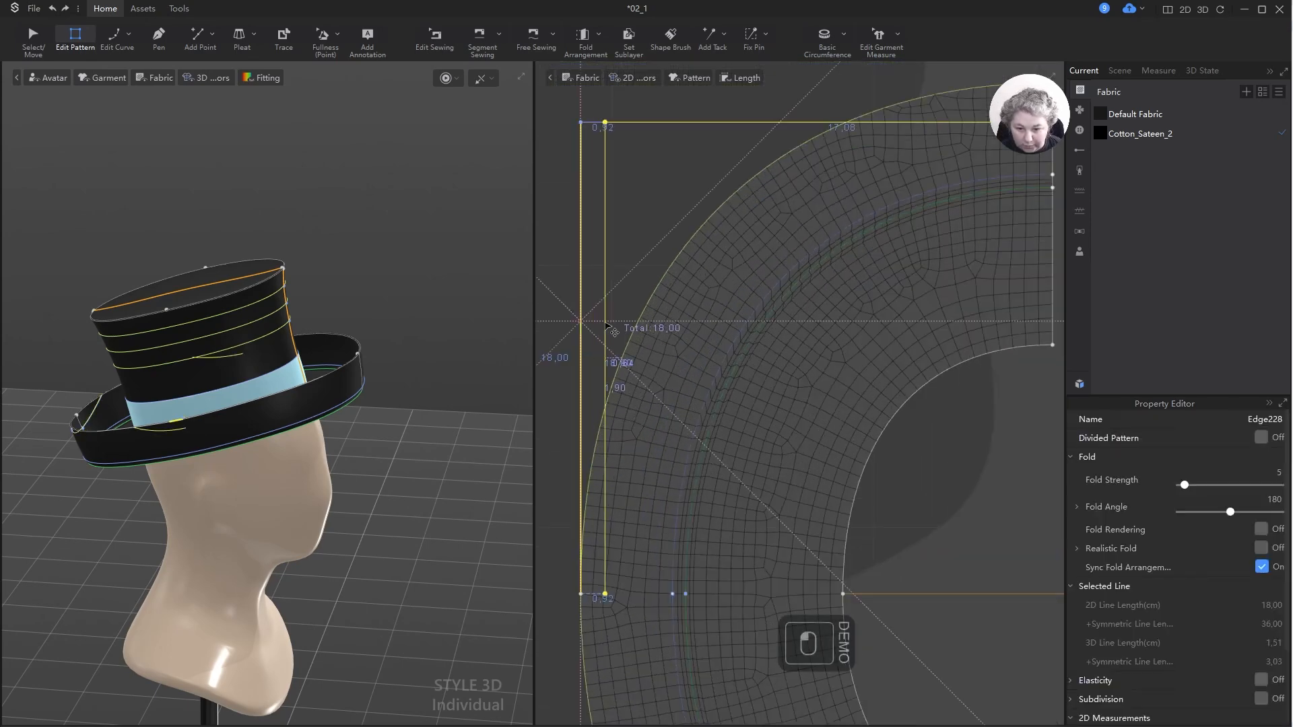
right_click(606, 327, "shift")
type("1,5")
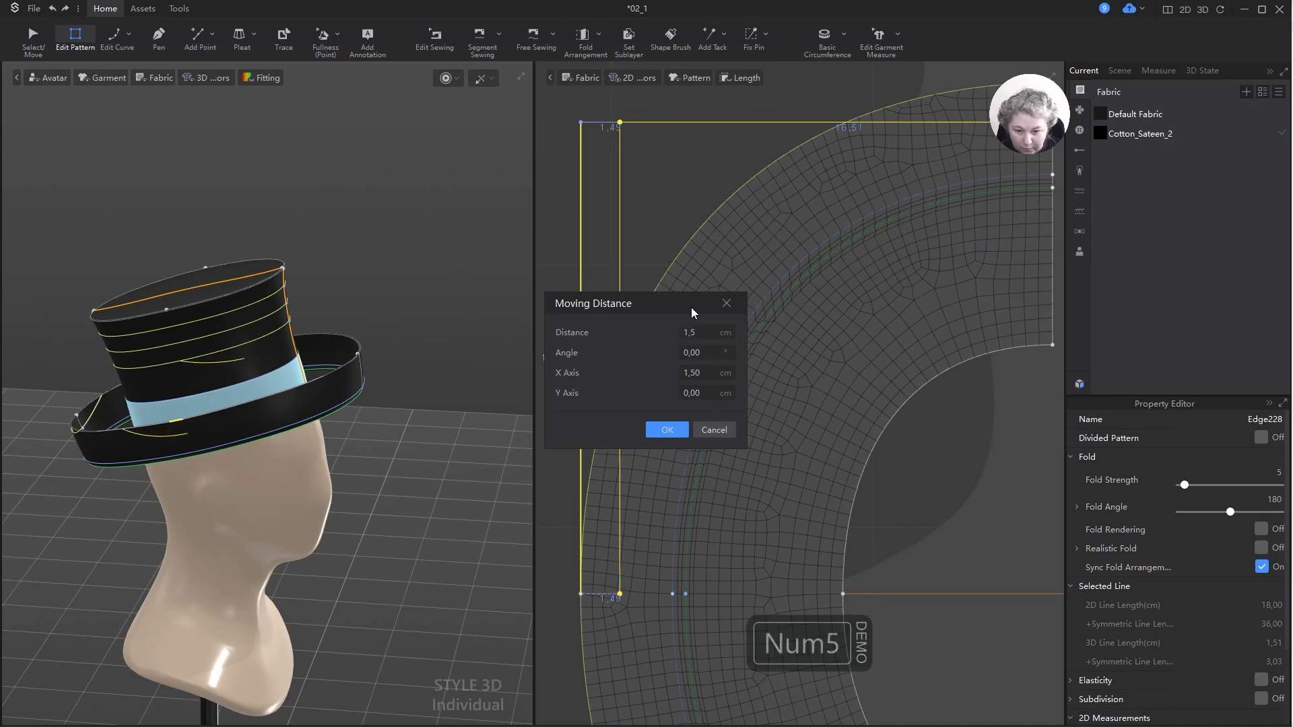
key("Return")
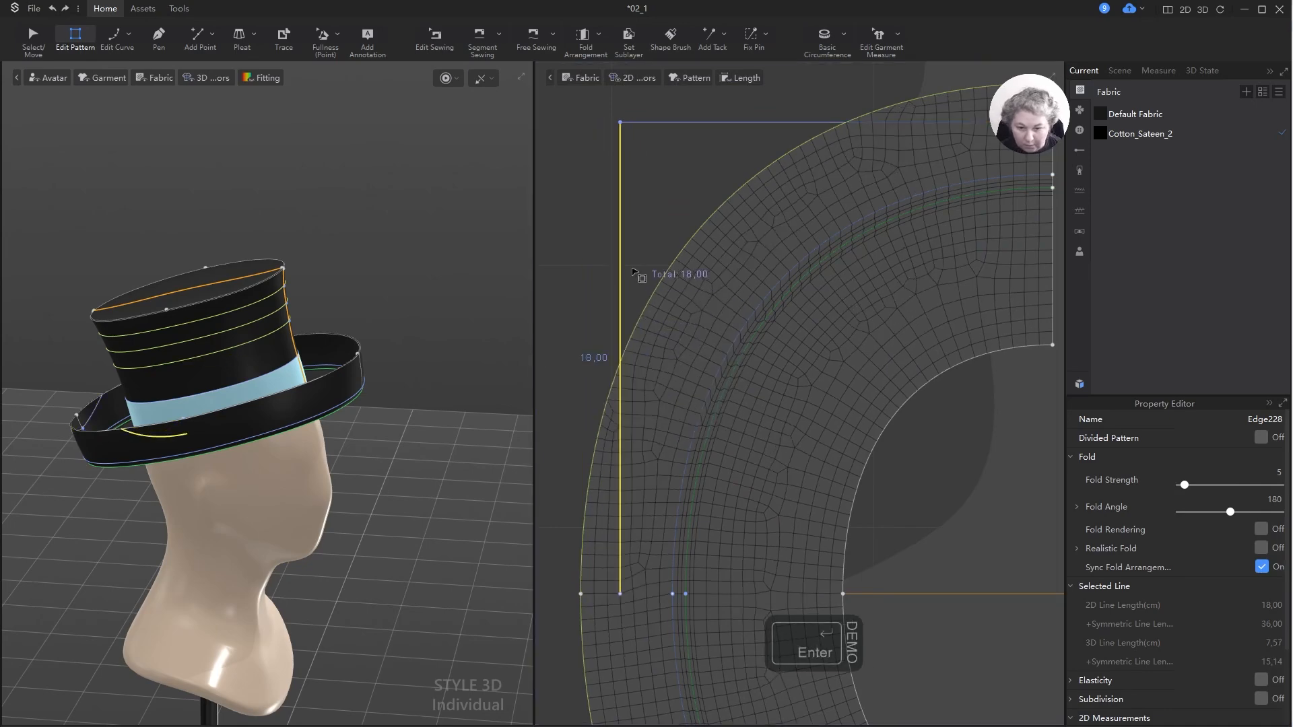
- Draw an L-shaped internal line from the upper line's side end point to the brim's lower outer centre-edge point, about 19.9 by 16.5 cm
scroll(711, 373, "down", 3)
scroll(710, 372, "up", 2)
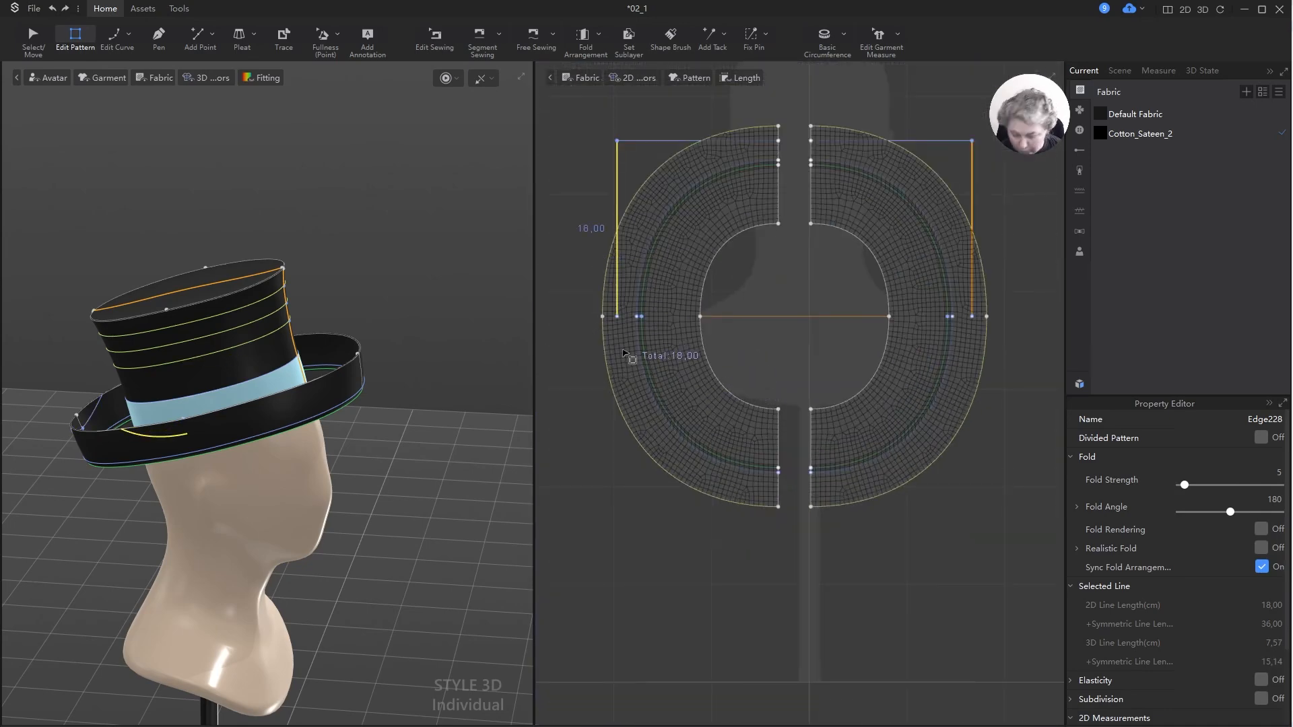
key("g")
left_click(617, 316)
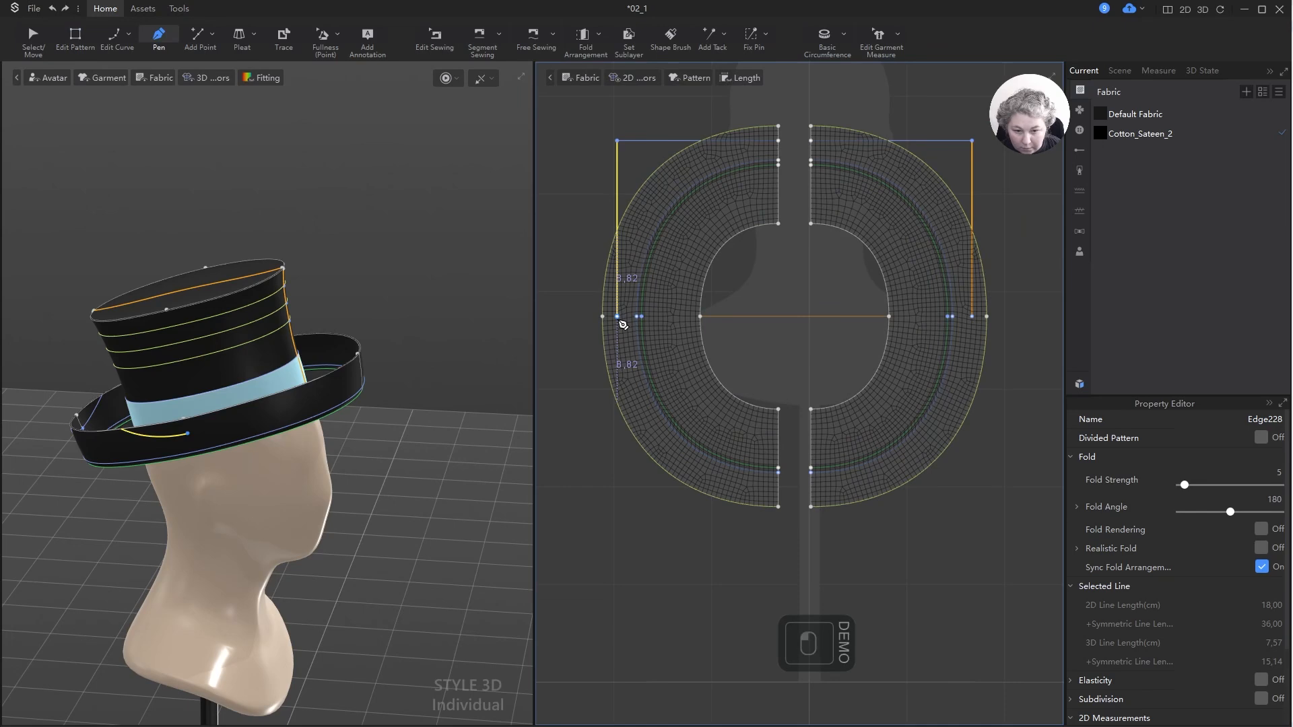
left_click(629, 509, "shift")
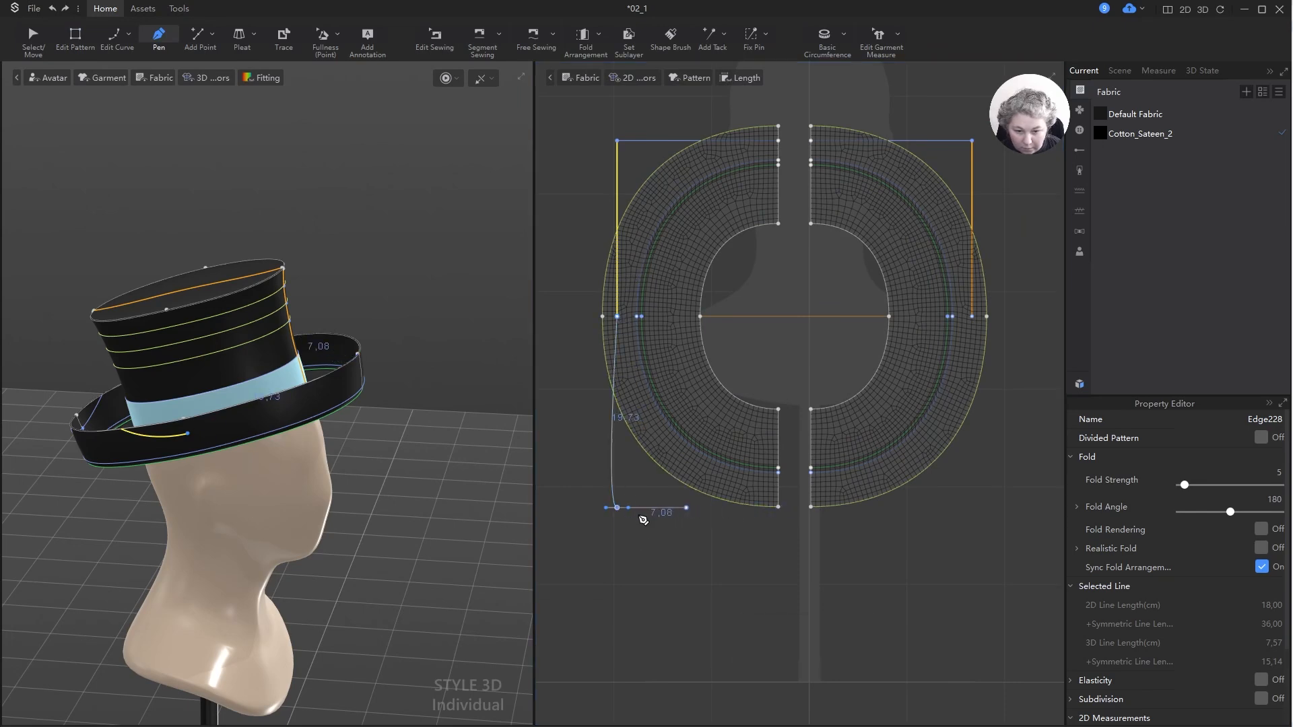
key("ctrl+z")
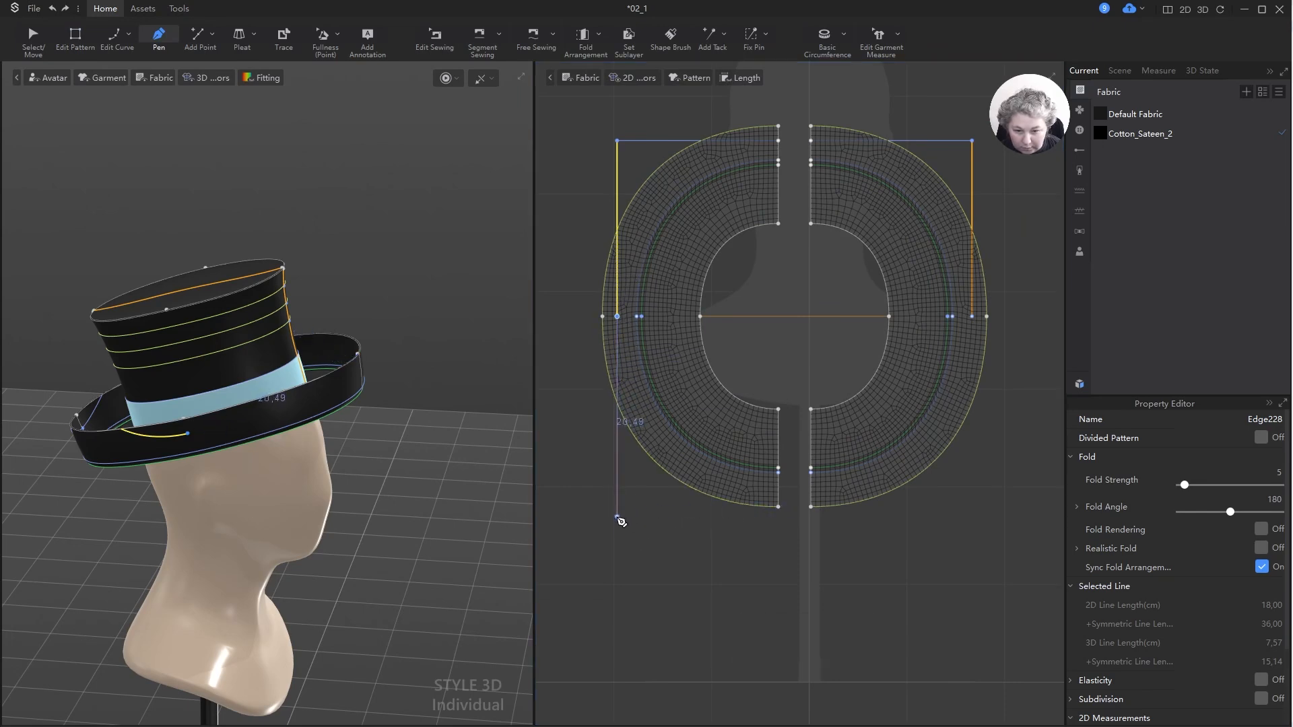
left_click(617, 509, "shift")
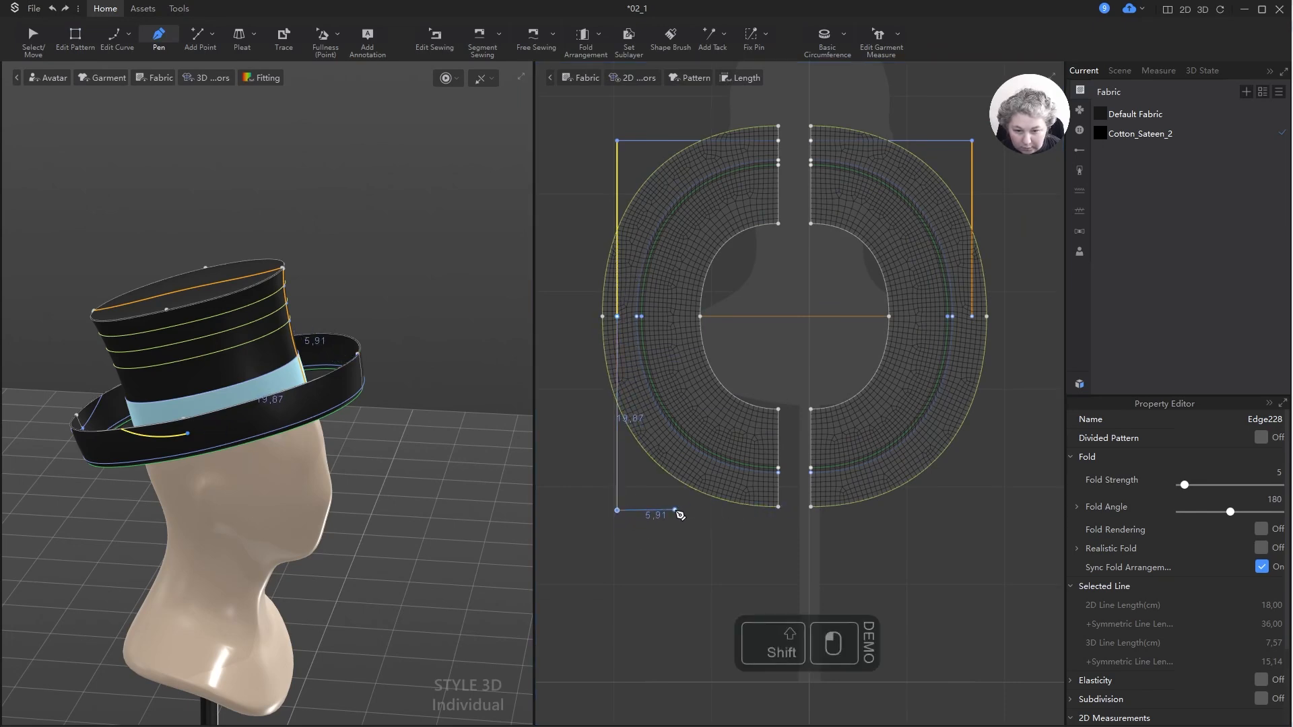
left_click(780, 508)
- Align the lower L-shaped line's corner point horizontally with its end point on the brim's lower centre edge
key("z")
left_click(618, 511)
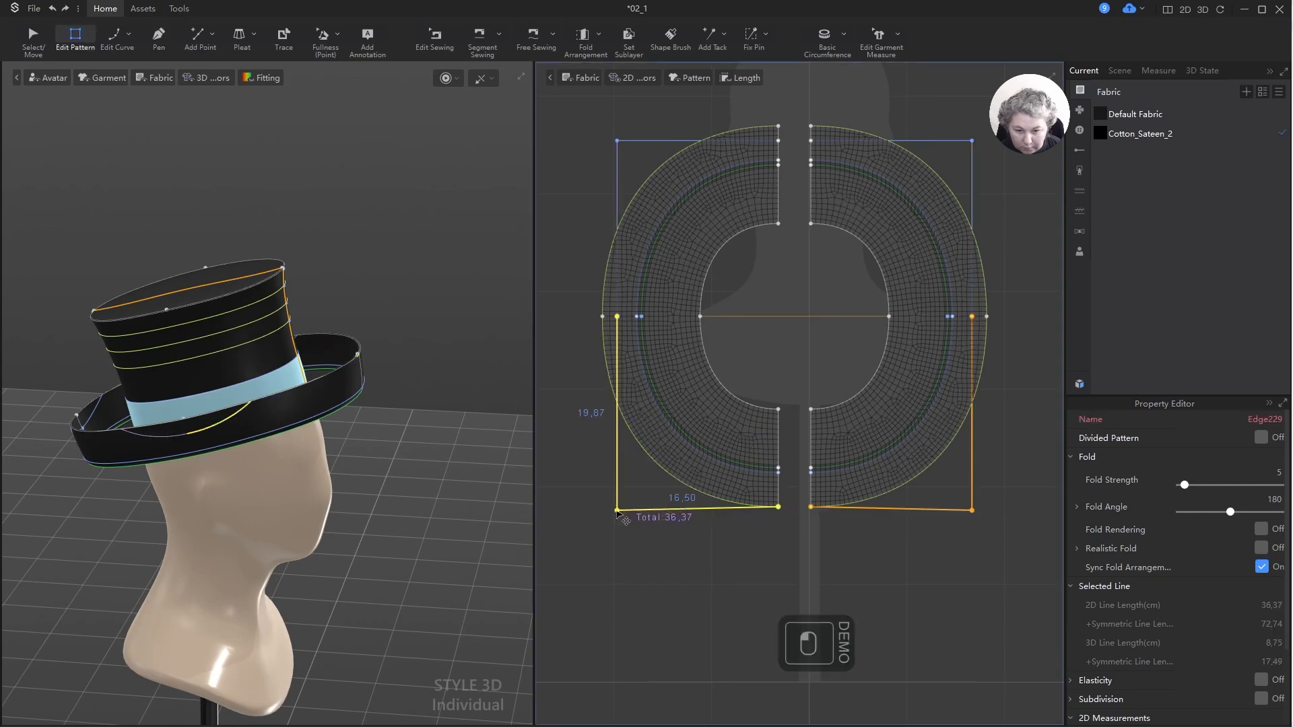
left_click(650, 535)
left_click(617, 511)
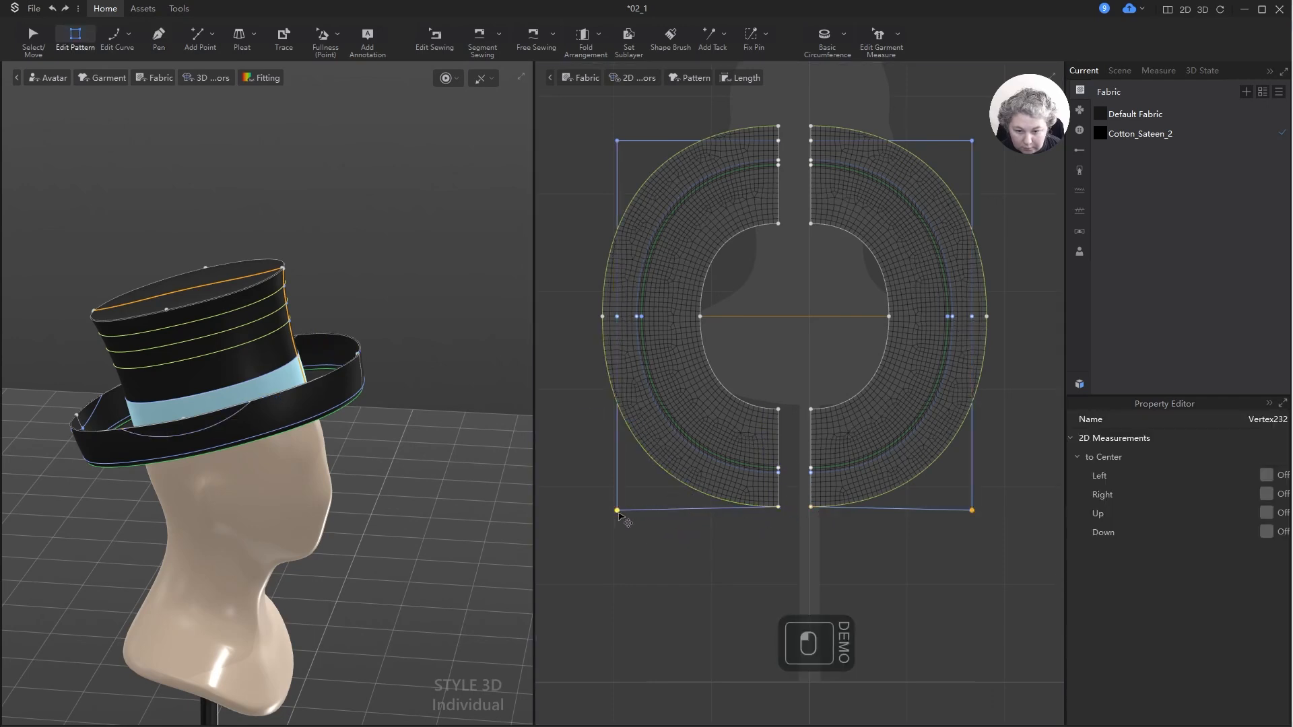
right_click(779, 507, "shift")
left_click(788, 519)
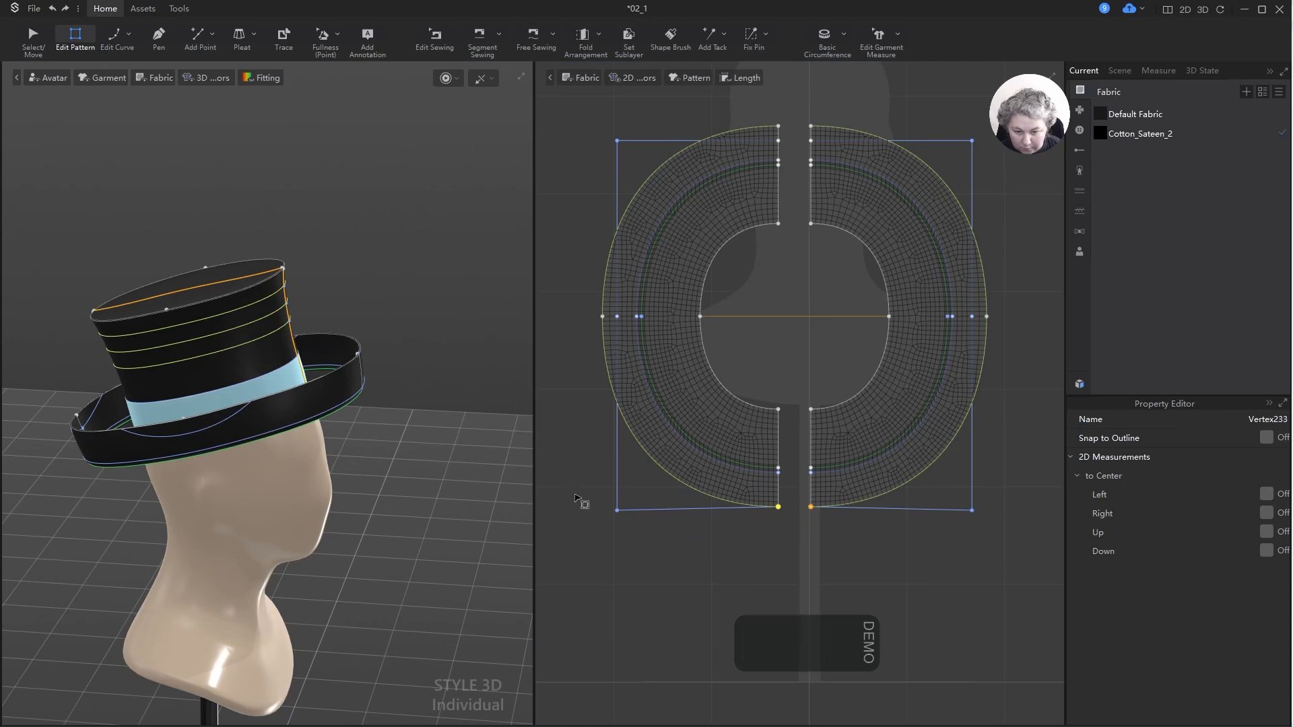
left_click(658, 538)
- Move the lower L-shaped line's horizontal segment 1.5 cm inward from the brim's outer edge
scroll(656, 471, "up", 1)
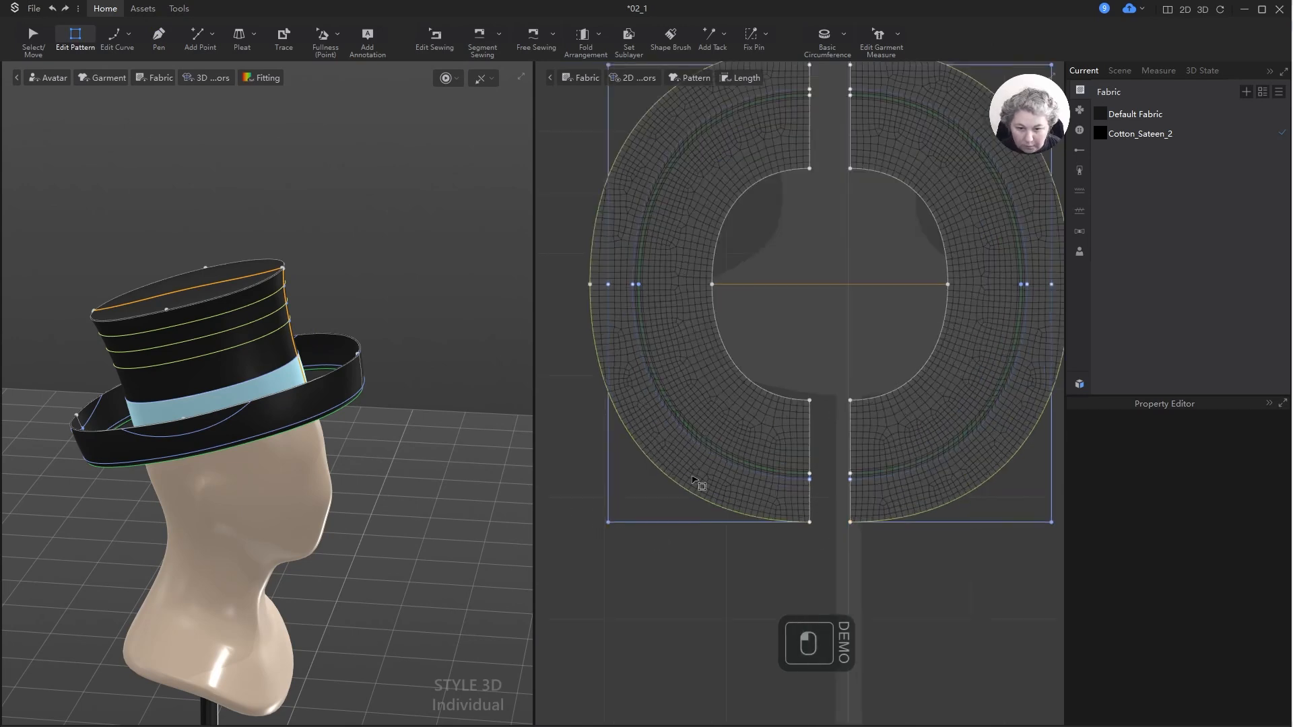
left_click_drag(701, 525, 701, 505)
right_click(701, 504, "shift")
key("shift+Left")
key("shift+Left")
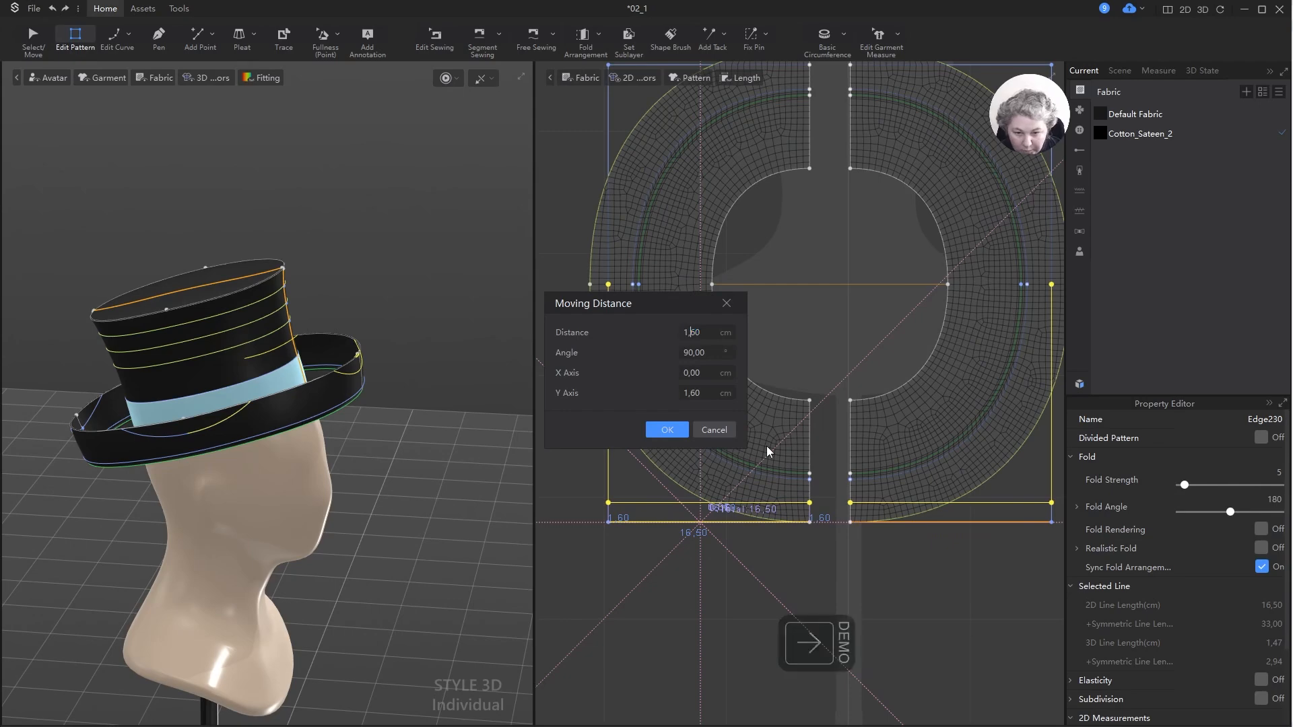
key("Return")
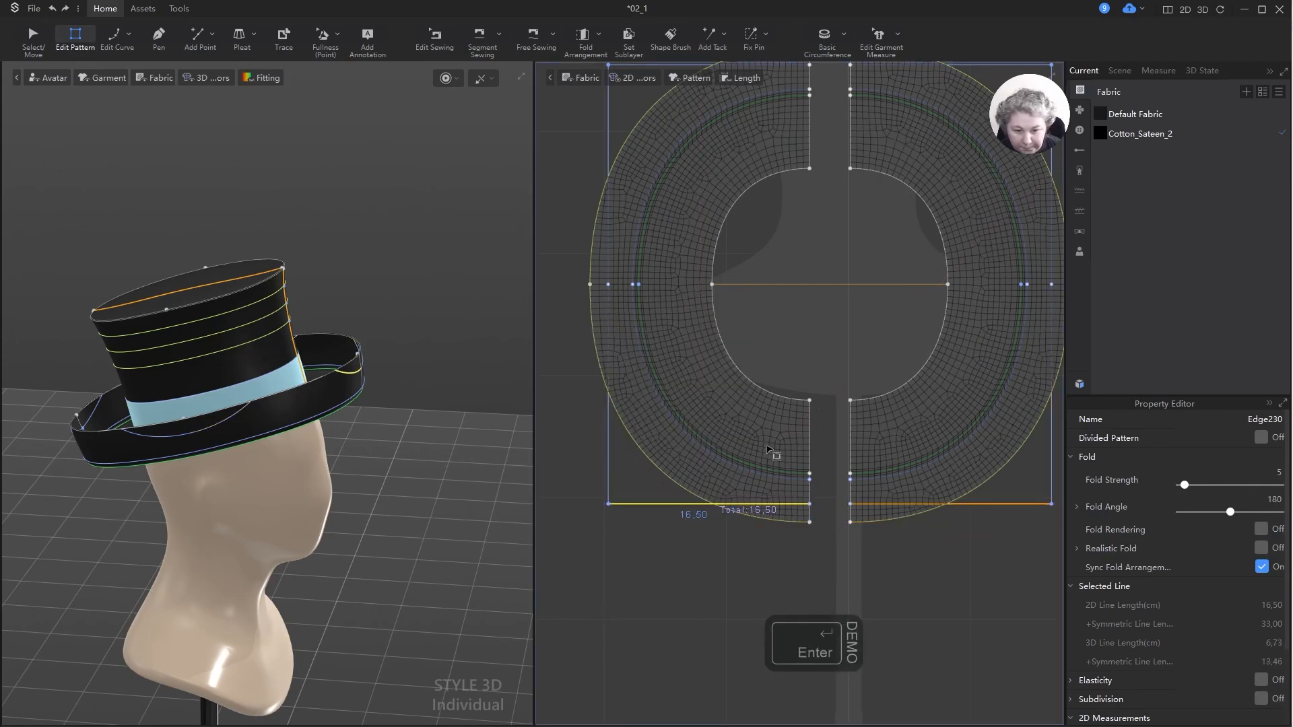
- Smooth the upper L-shaped line's corner into a curve, using 16.5 cm on the horizontal segment and 18 cm on the vertical one
scroll(773, 453, "down", 5)
scroll(777, 326, "up", 5)
left_click(661, 286)
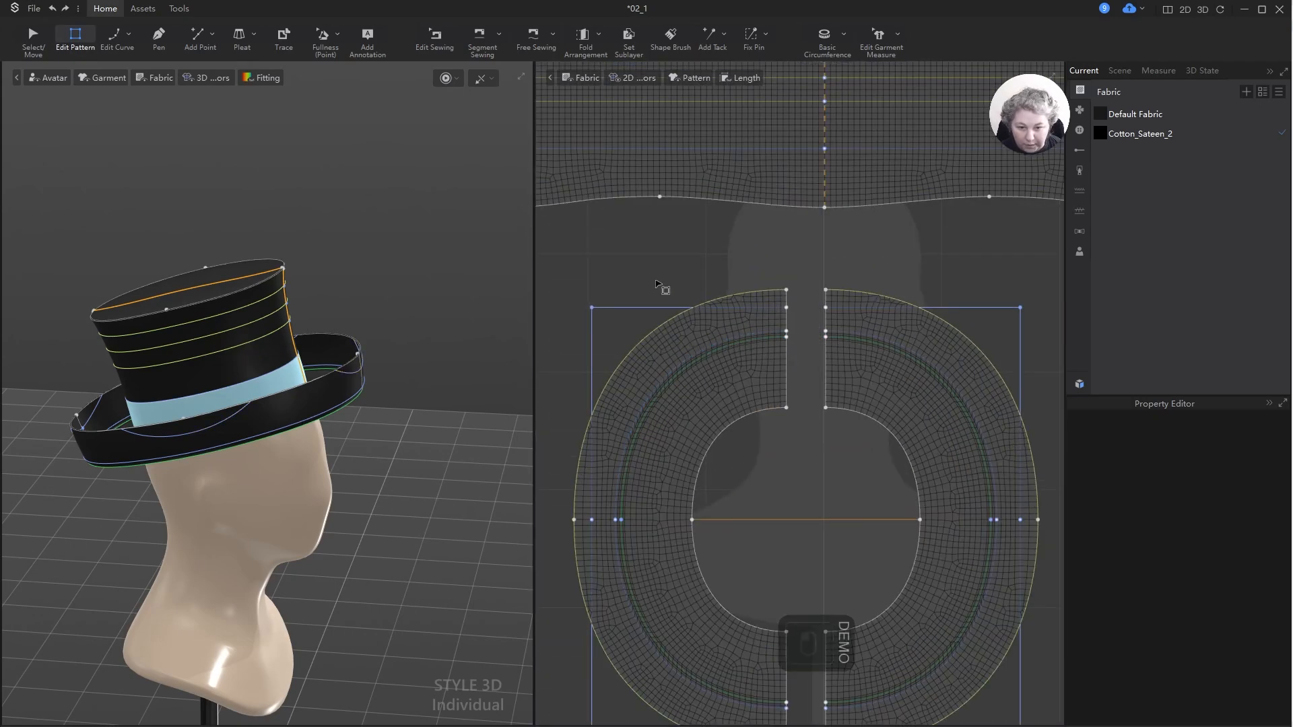
left_click(652, 312)
left_click(593, 334)
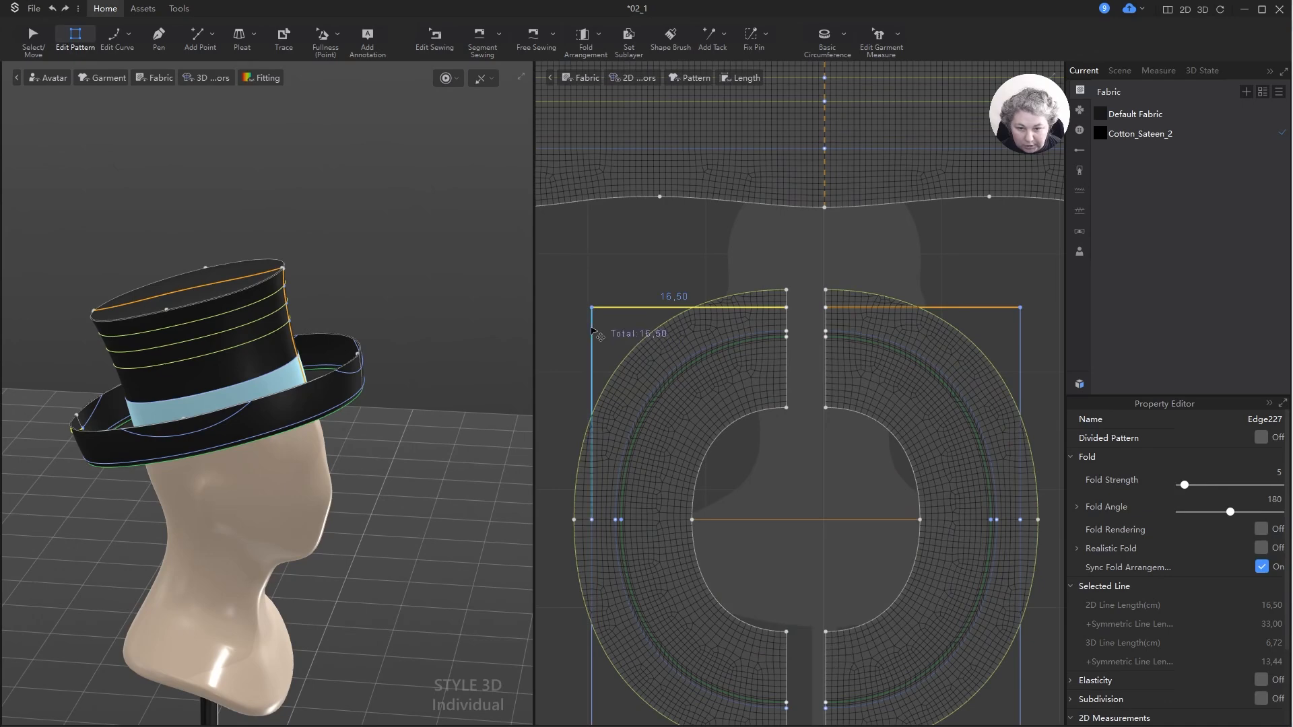
scroll(597, 328, "up", 2)
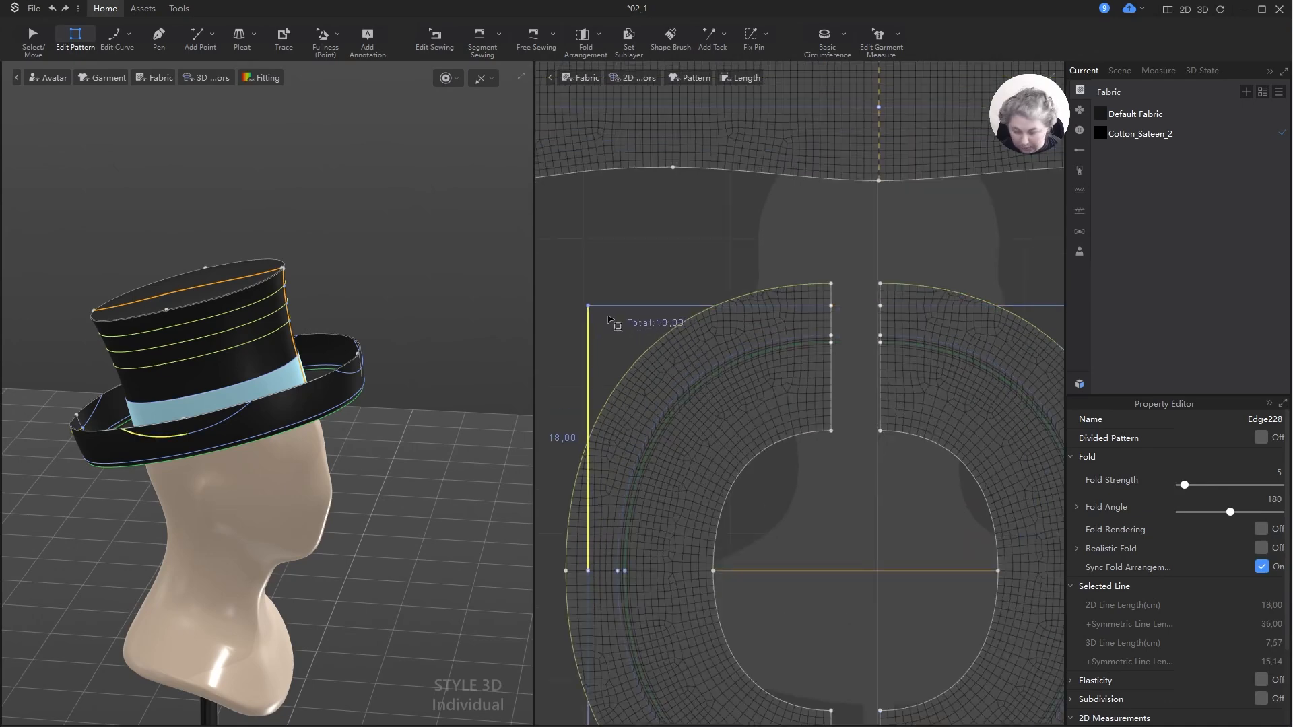
left_click(609, 321)
right_click(589, 306)
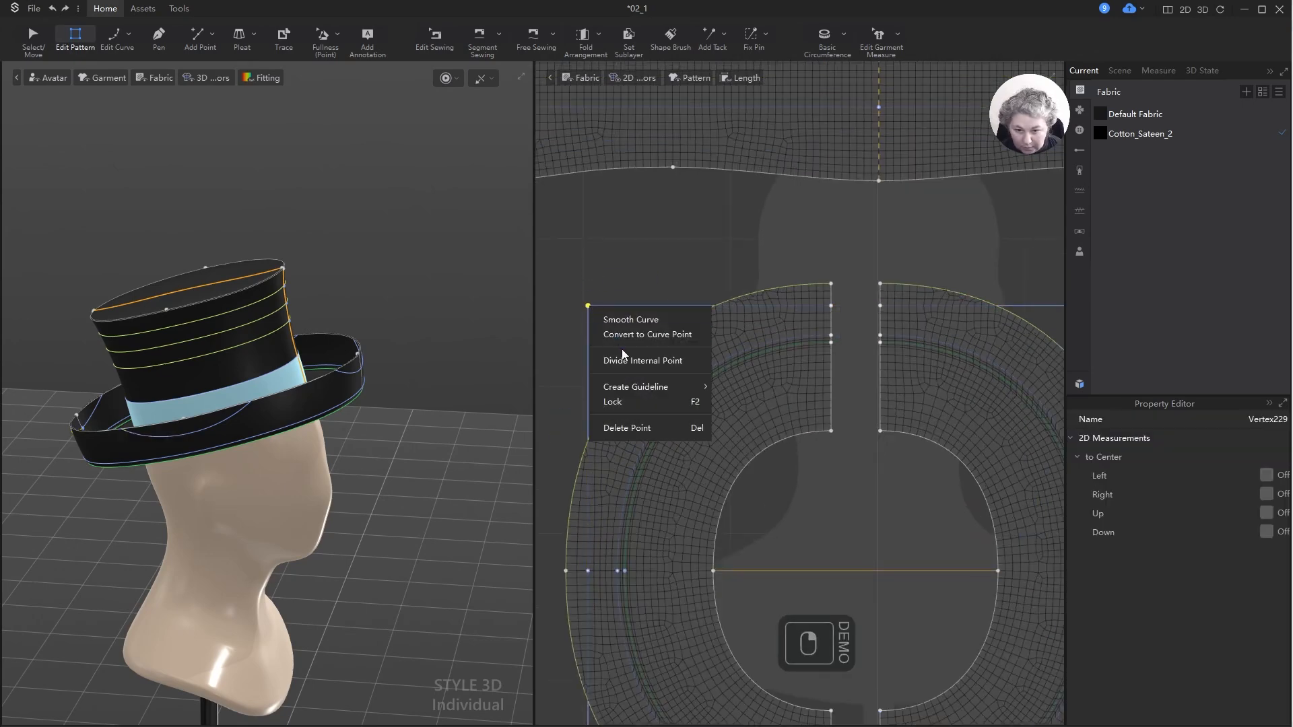
left_click(624, 321)
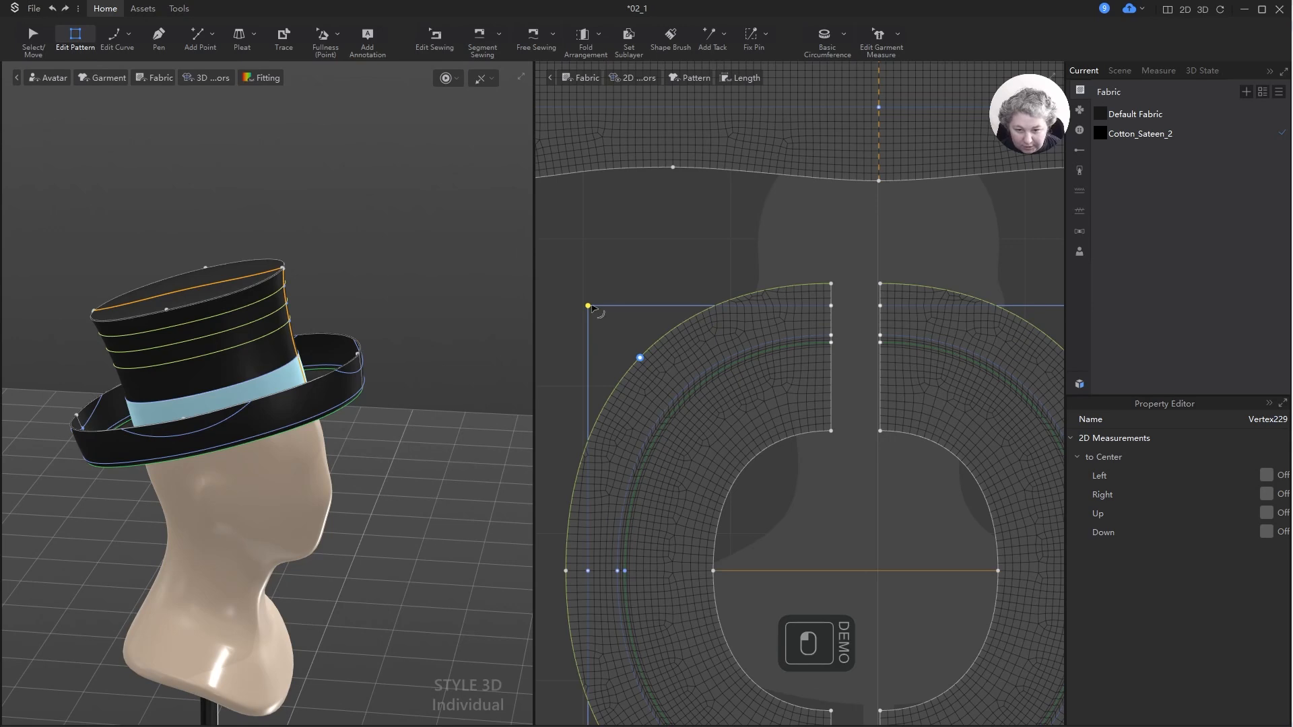
left_click_drag(643, 362, 760, 477)
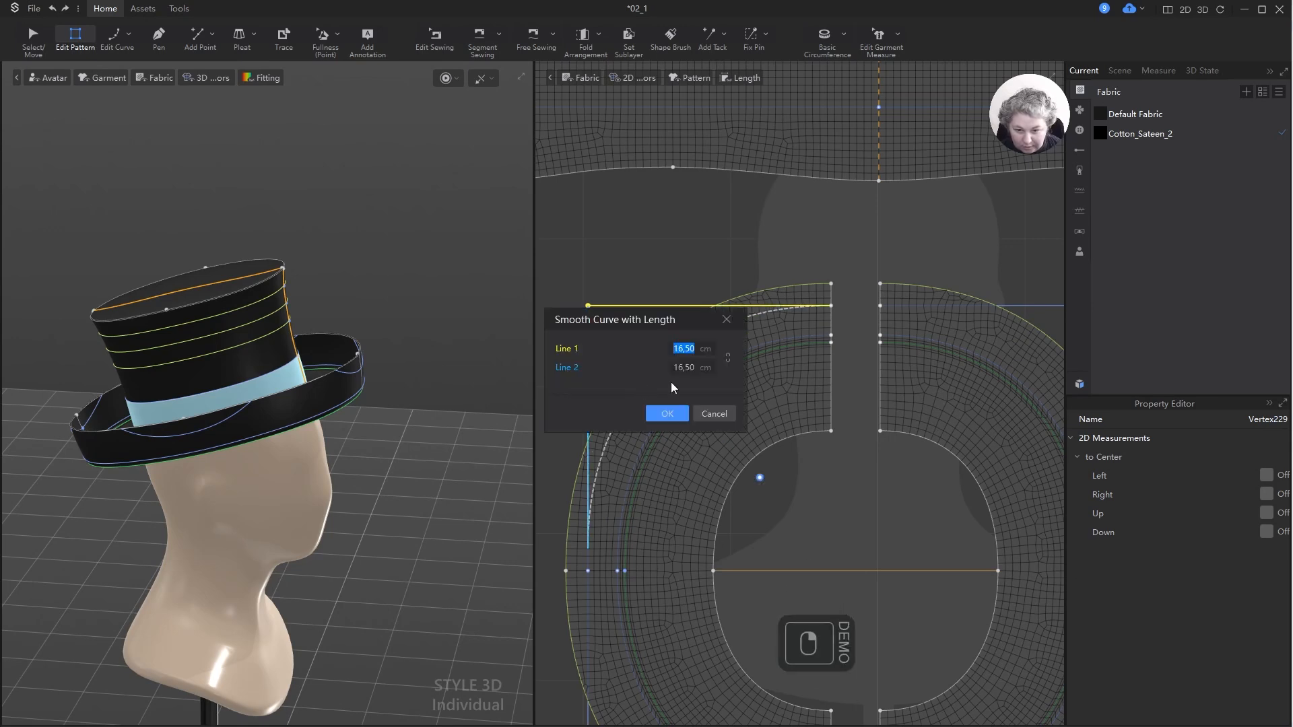
left_click(698, 369)
type("18")
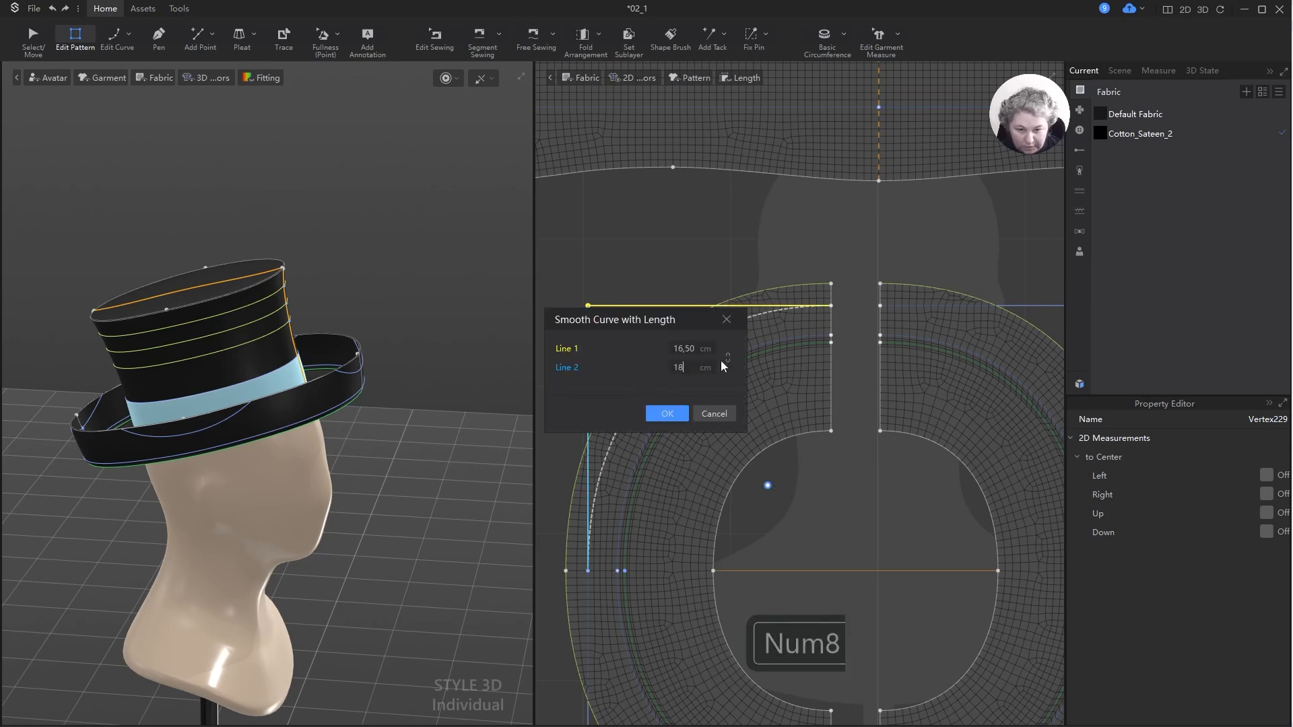
key("Return")
- Smooth the lower L-shaped line's corner into a curve with lengths of 18 cm vertically and 16.5 cm horizontally
scroll(721, 361, "down", 5)
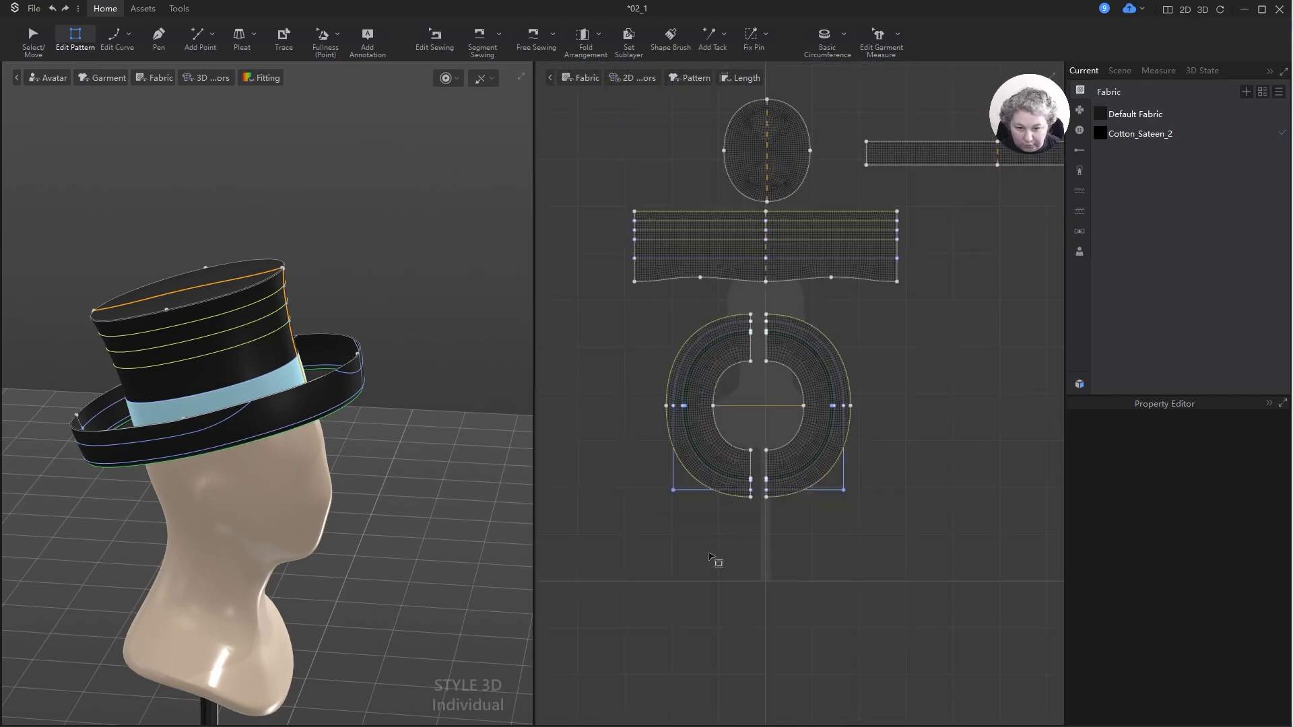
scroll(613, 513, "up", 6)
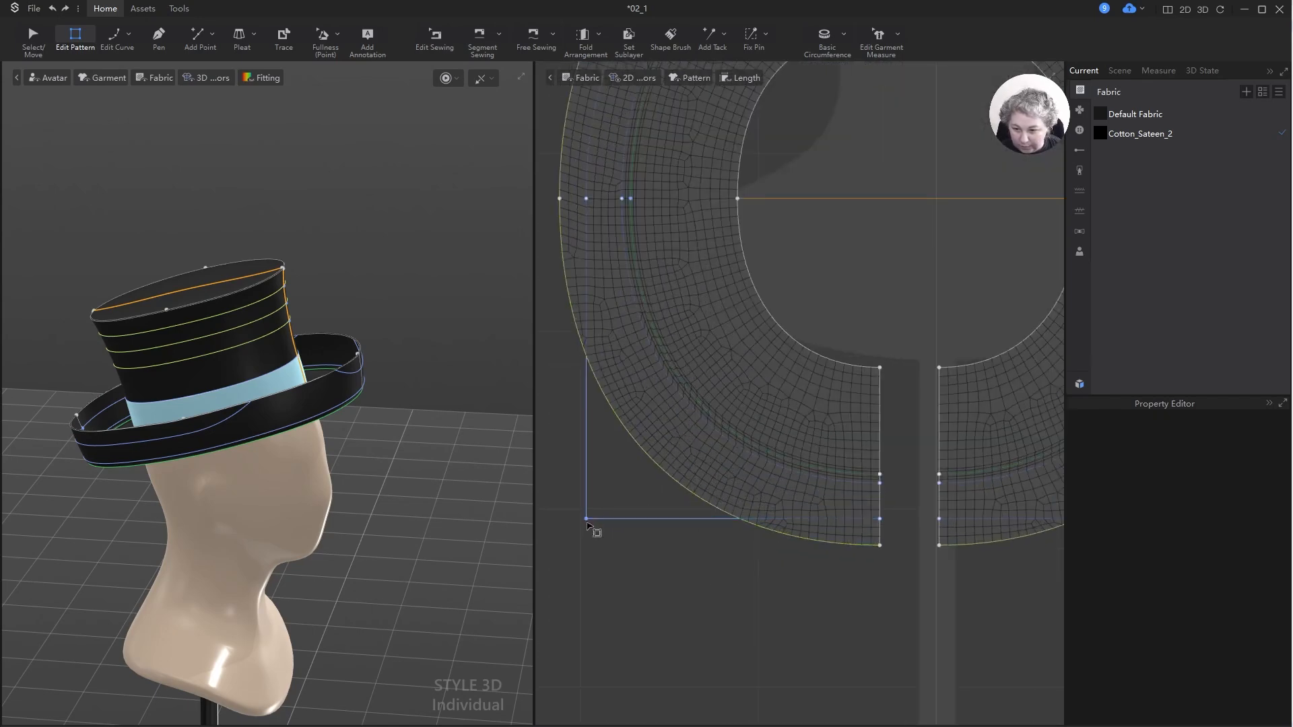
right_click(587, 522)
left_click(610, 531)
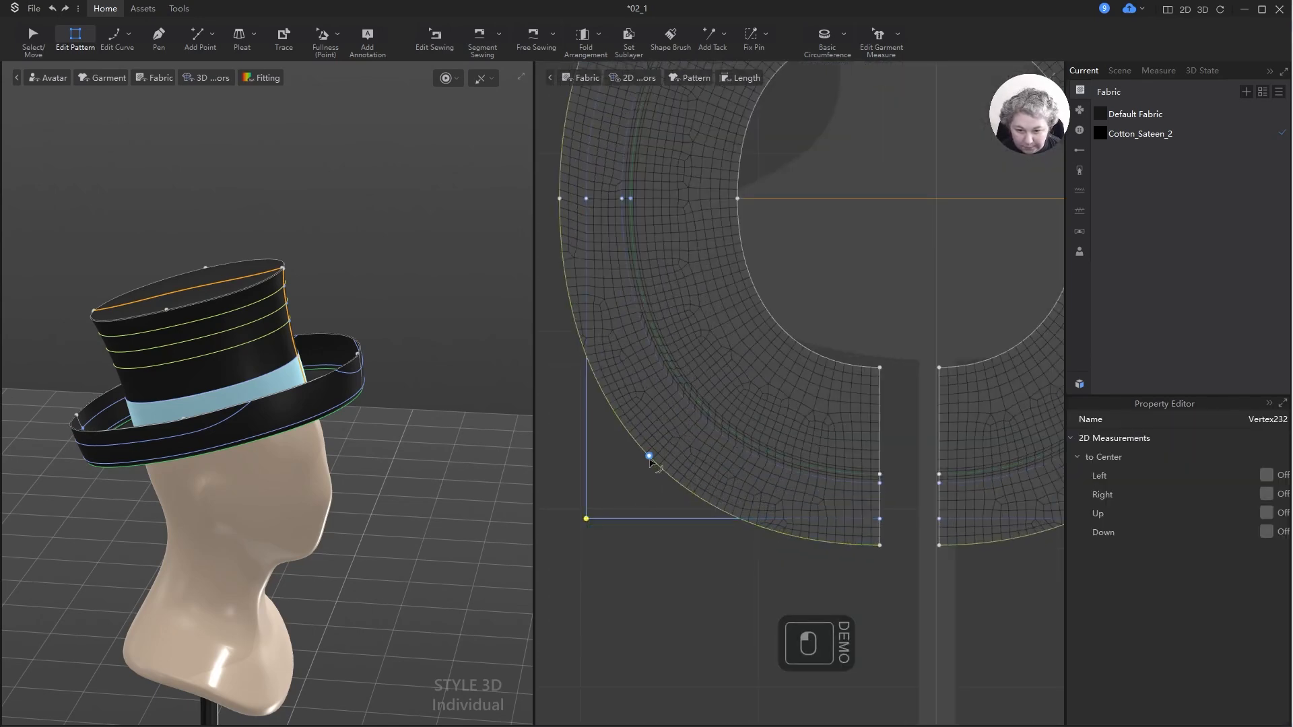
left_click(650, 458)
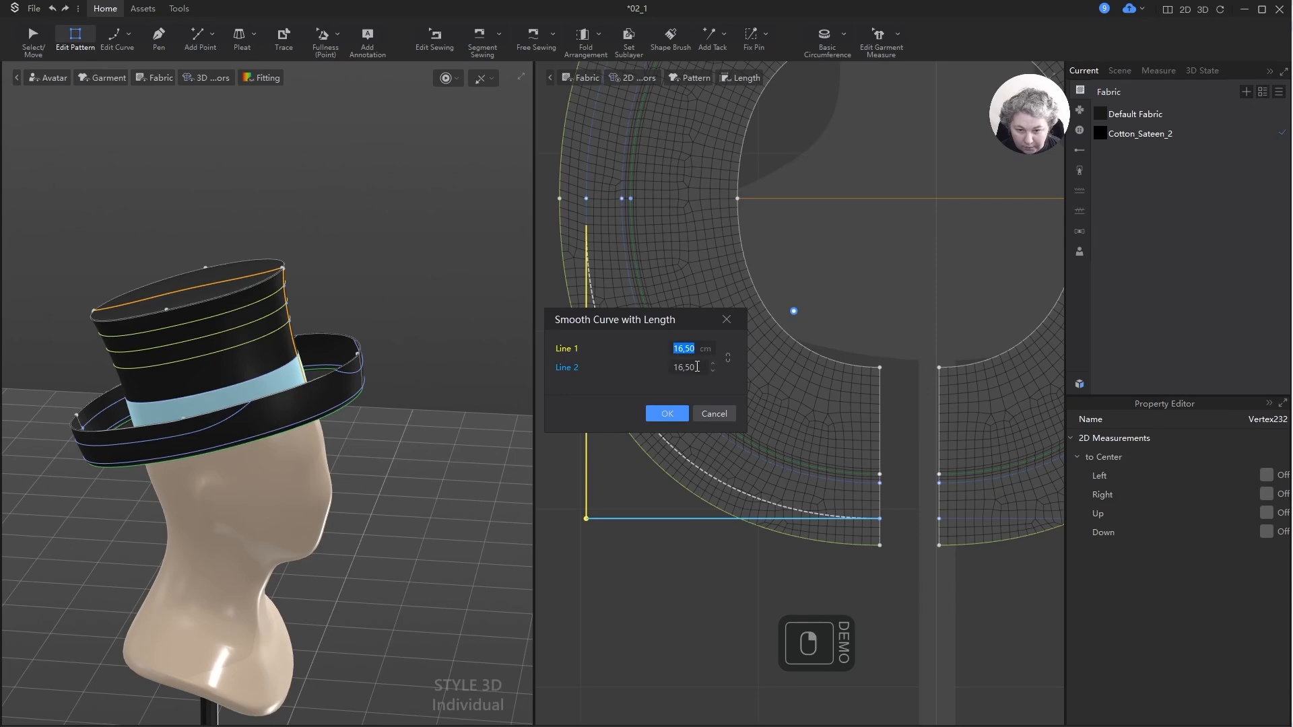
left_click(697, 366)
type("18")
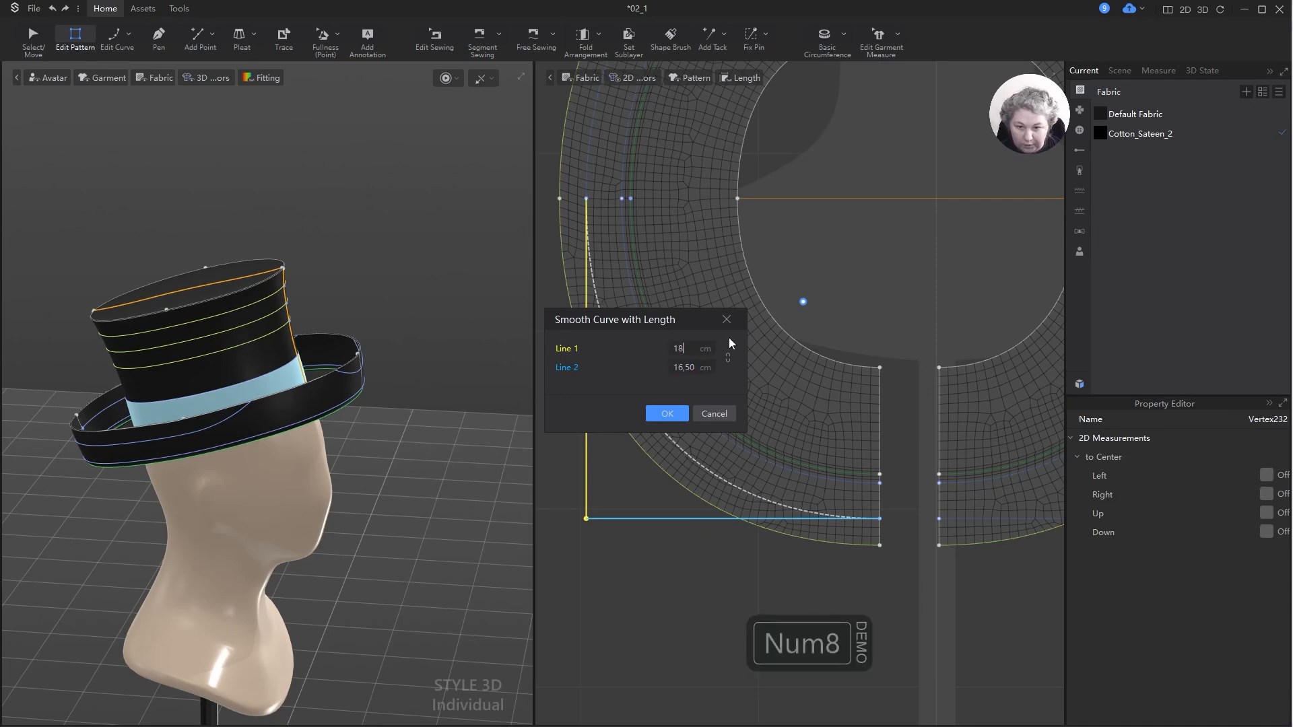
key("Return")
scroll(722, 347, "down", 4)
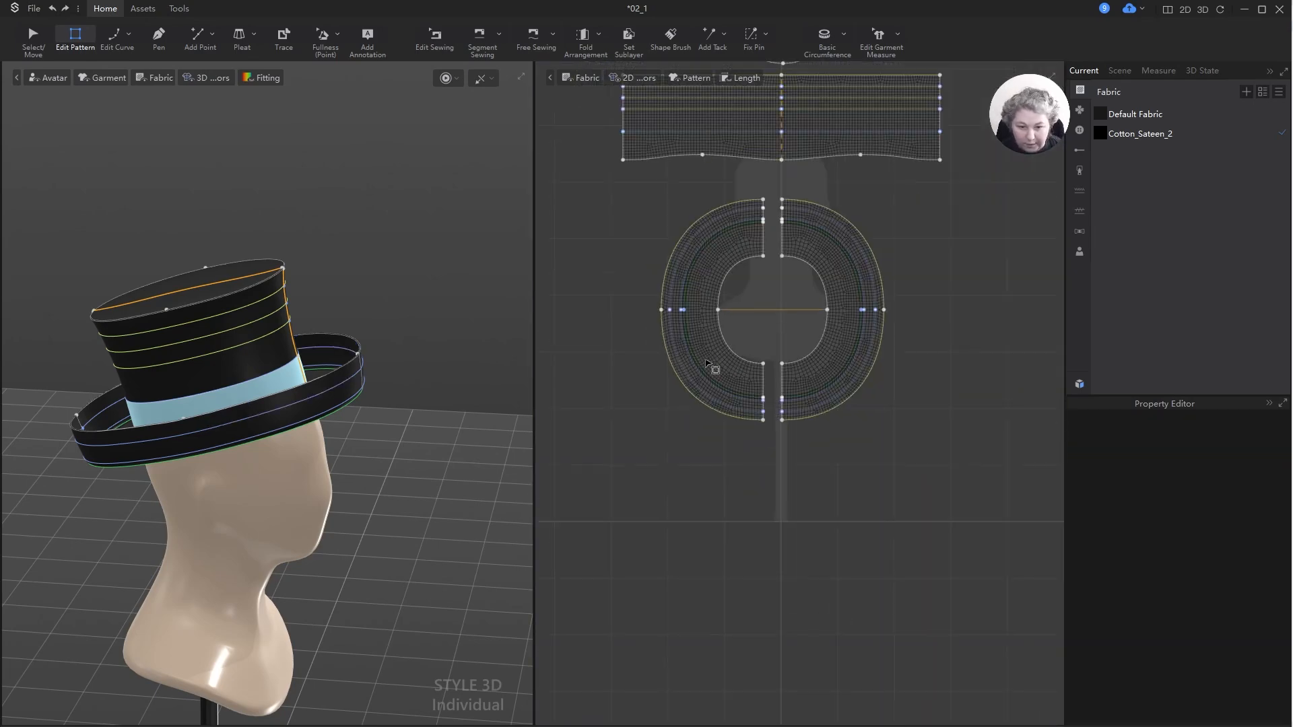
scroll(716, 231, "up", 2)
key("a")
left_click(715, 230)
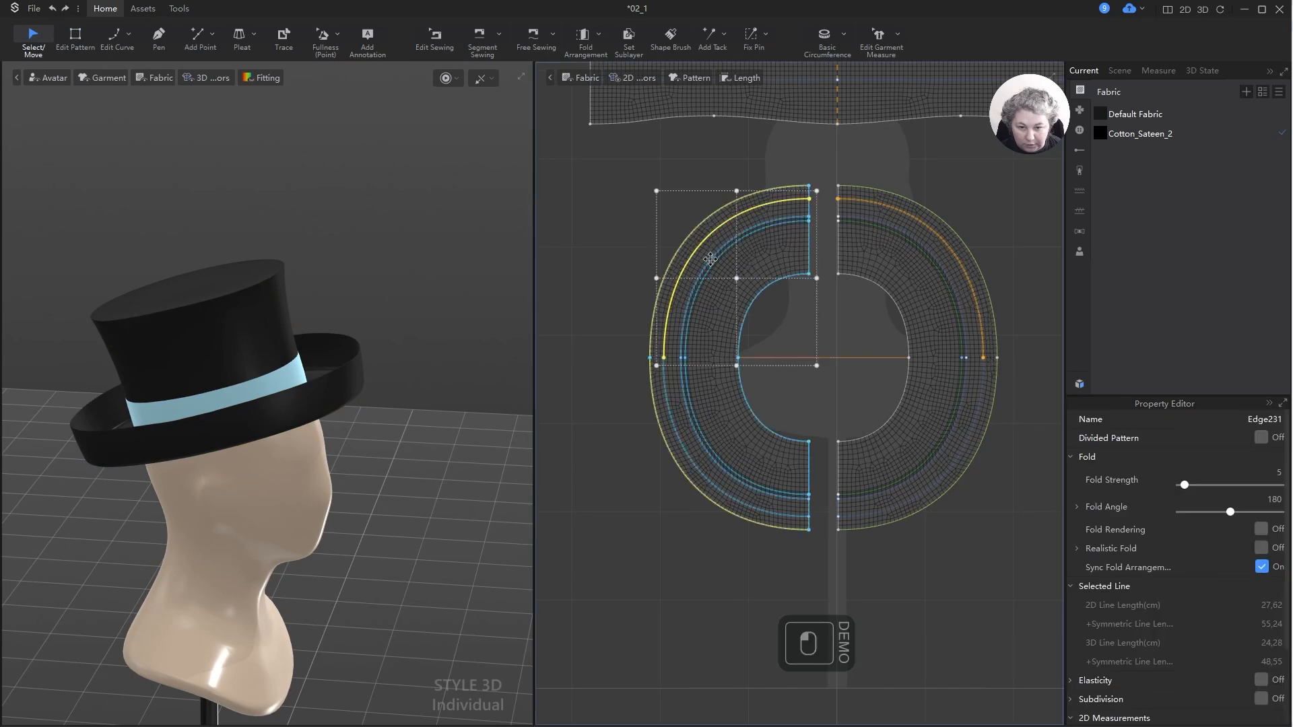
key("ctrl+z")
left_click(666, 381, "shift")
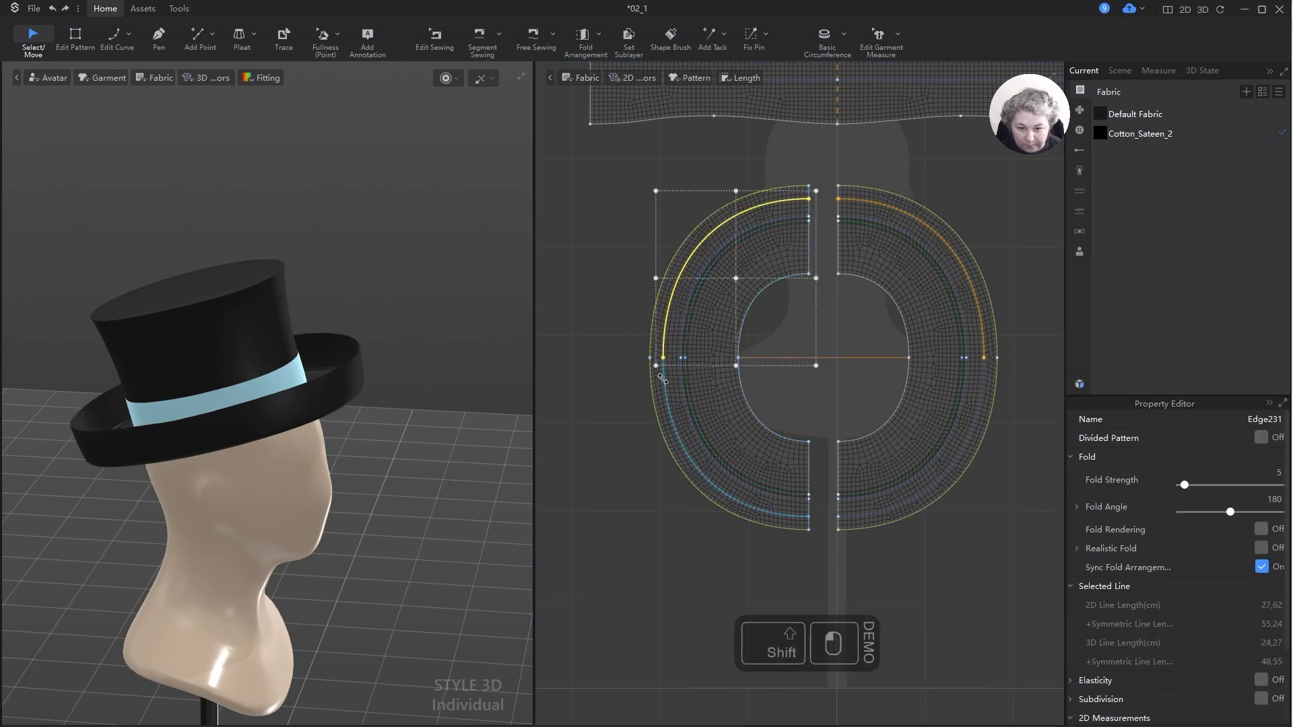
left_click(642, 376)
- Merge the end points where the upper and lower outer internal curves meet at the brim's side
scroll(666, 359, "up", 4)
key("z")
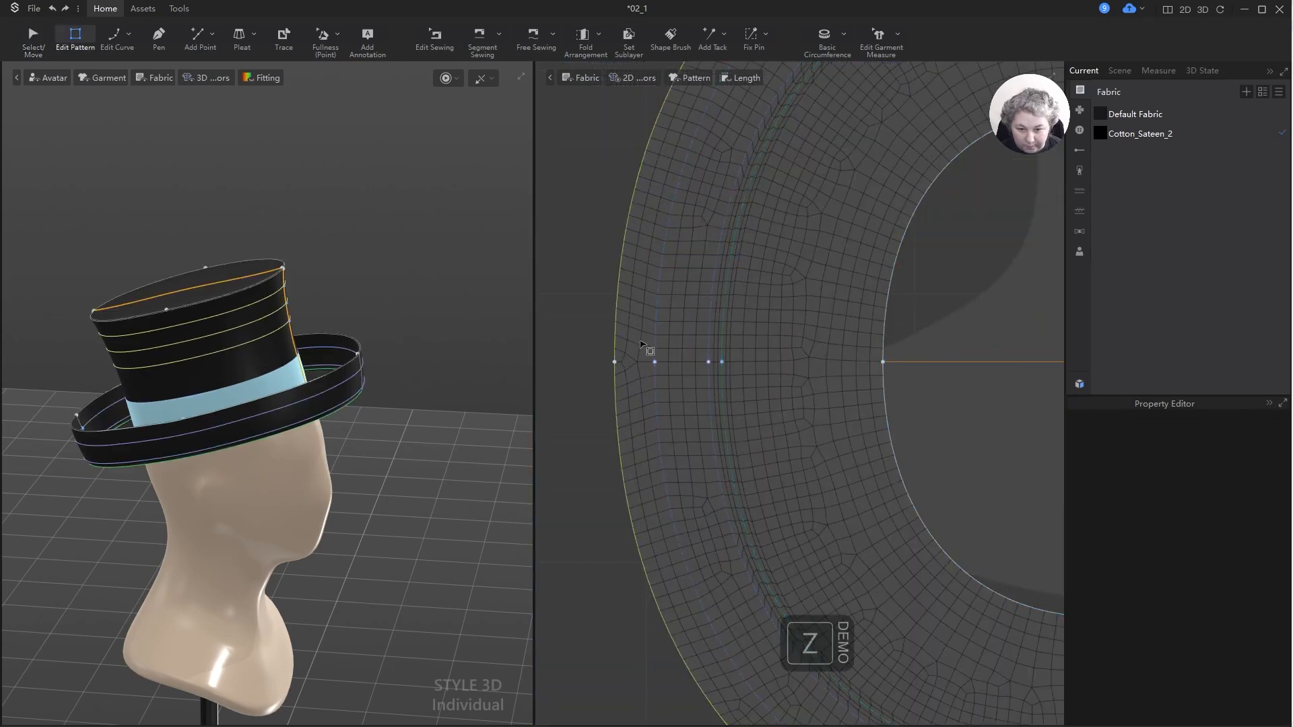
left_click(654, 360)
scroll(657, 362, "up", 4)
right_click(640, 357)
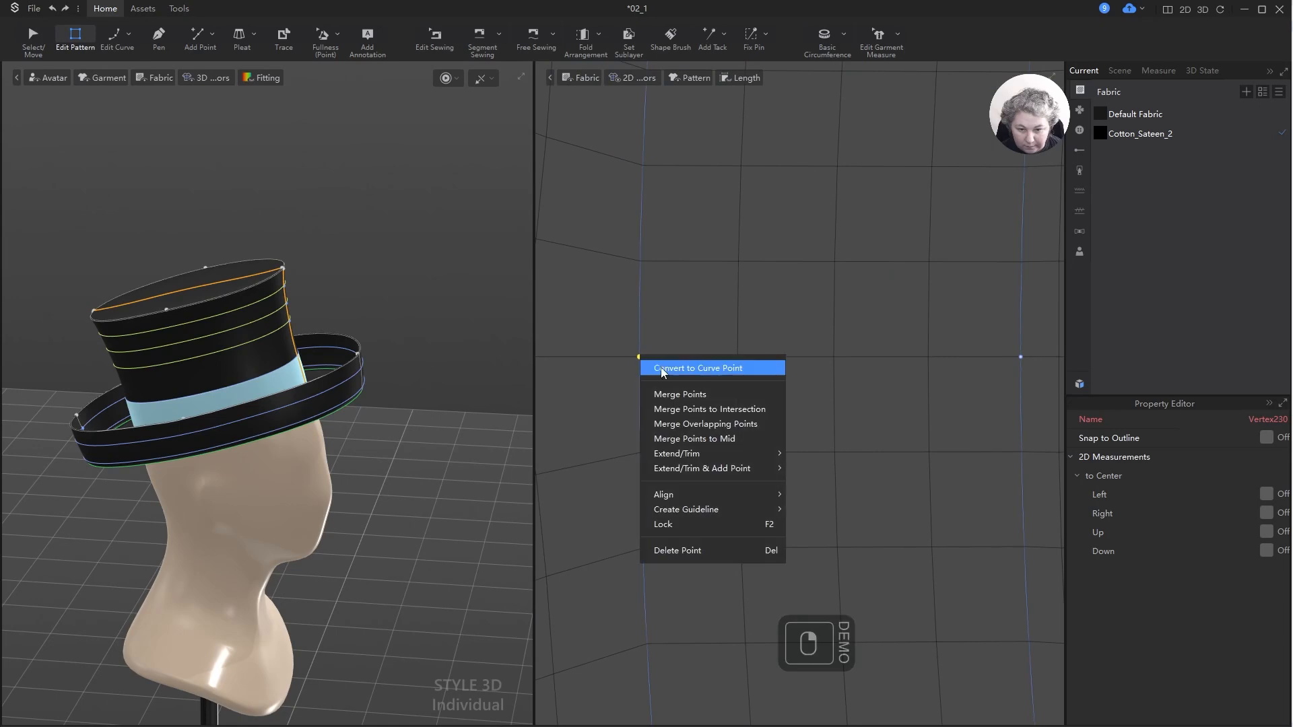
left_click(693, 393)
- Merge the overlapping end points of the internal curves next to the fold line at the brim's side
scroll(800, 334, "down", 4)
left_click_drag(816, 317, 885, 365)
right_click(870, 342)
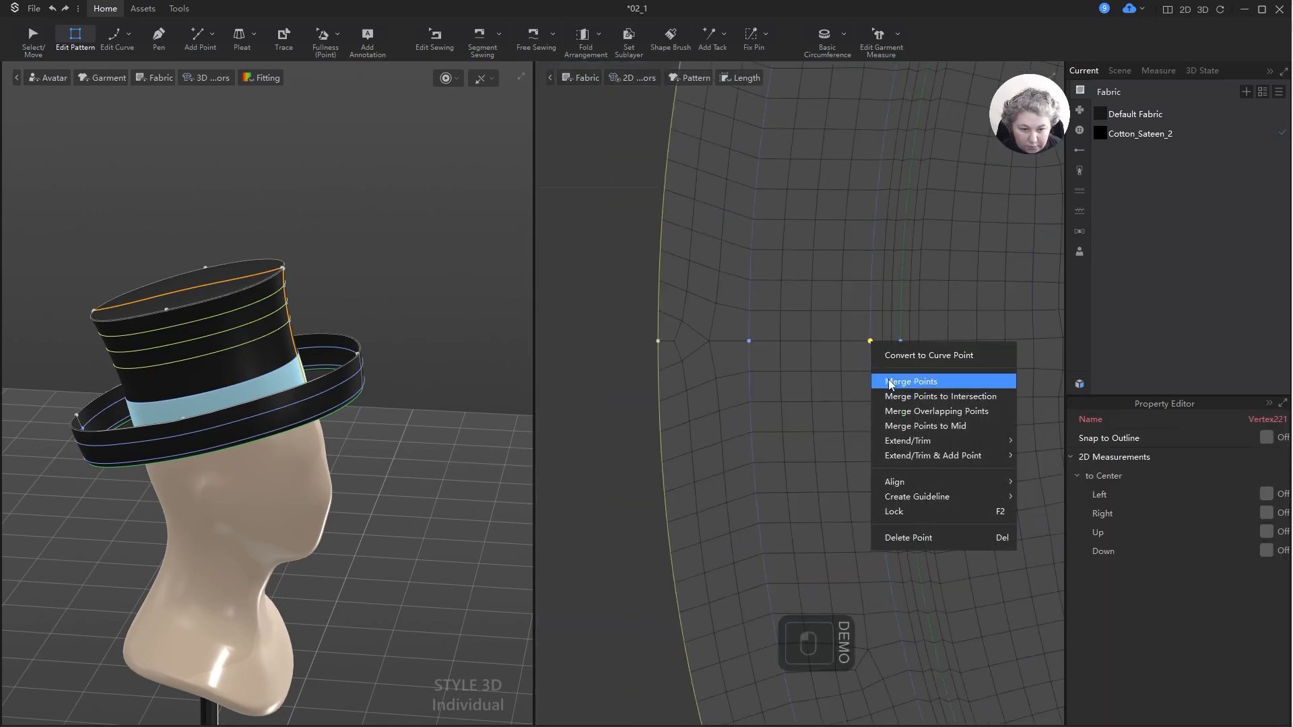
left_click(889, 382)
left_click(901, 342)
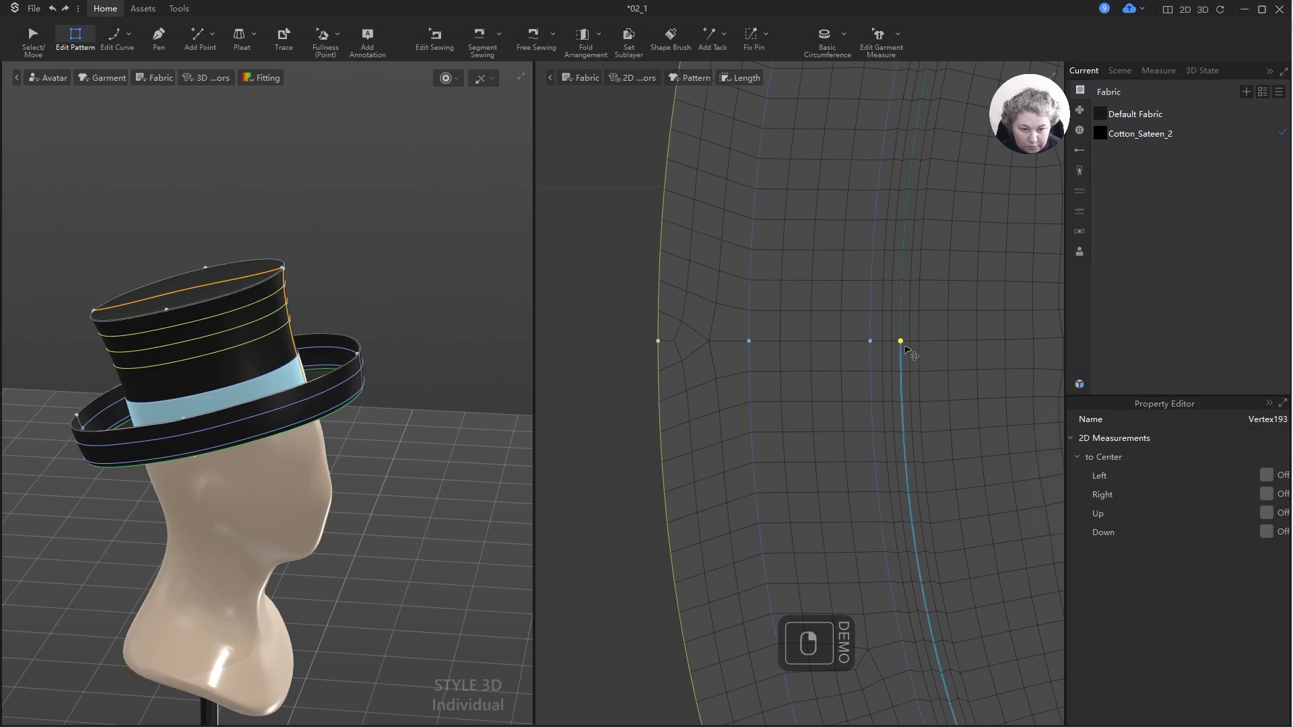
right_click(901, 342)
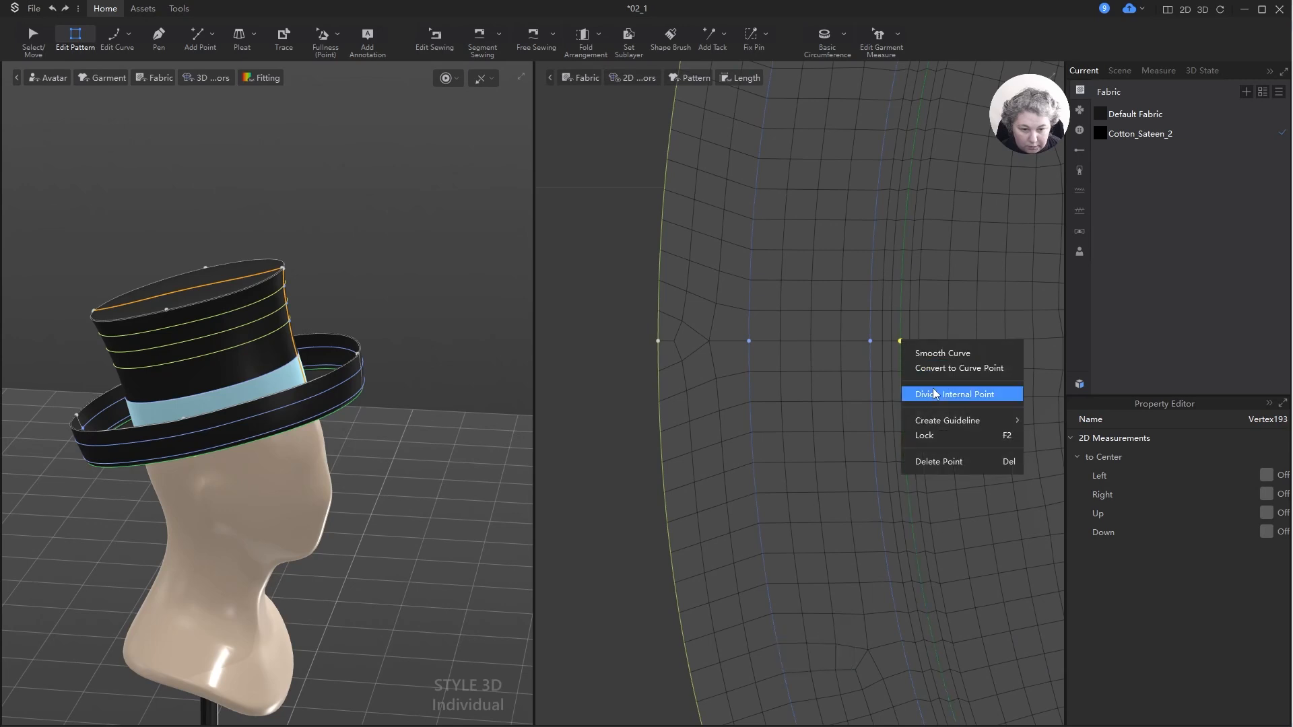
left_click(924, 313)
left_click(923, 328)
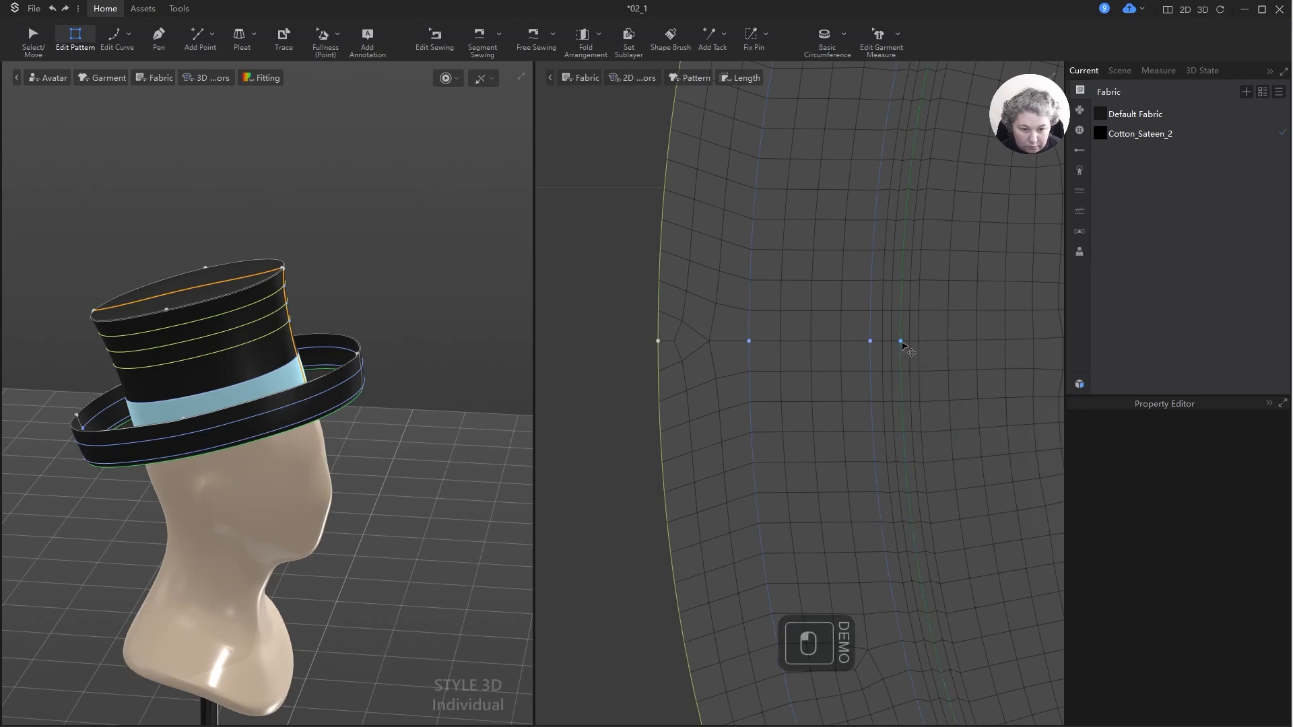
left_click(901, 341)
key("ctrl+z")
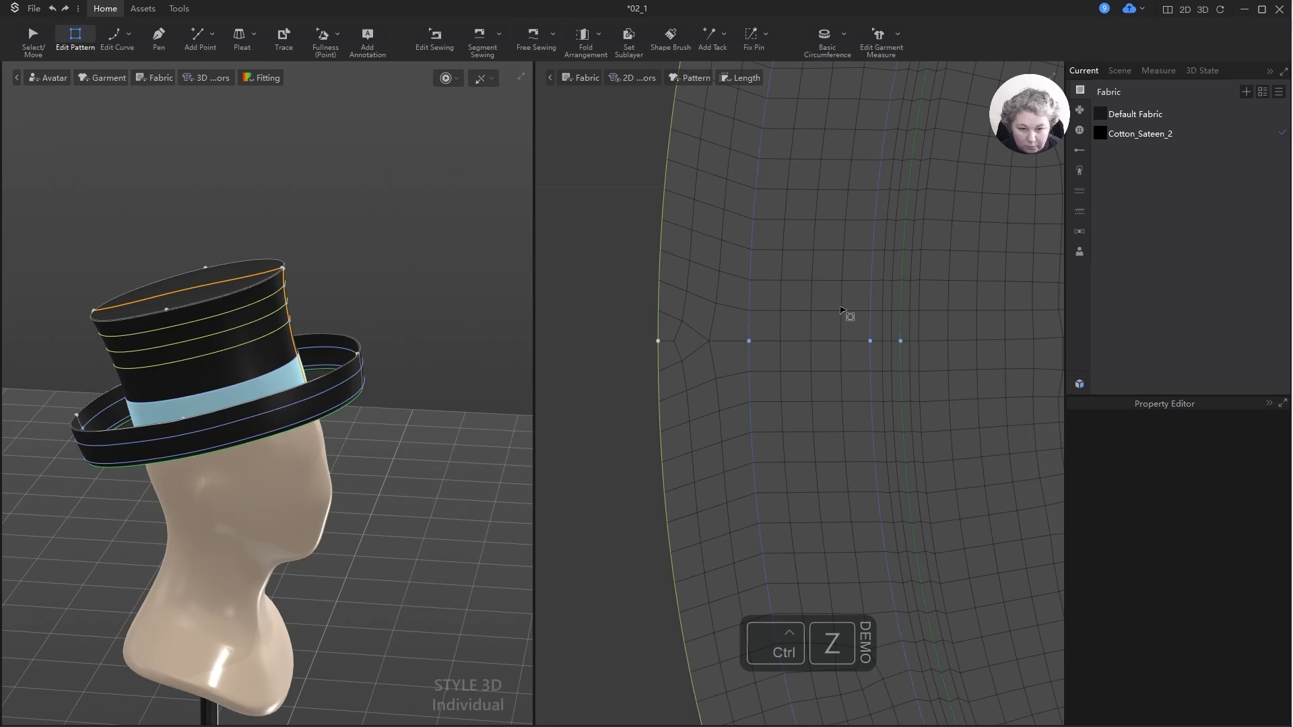
- Cut the brim pattern along its outermost internal curve and delete the separated outer strip
key("a")
left_click(750, 293)
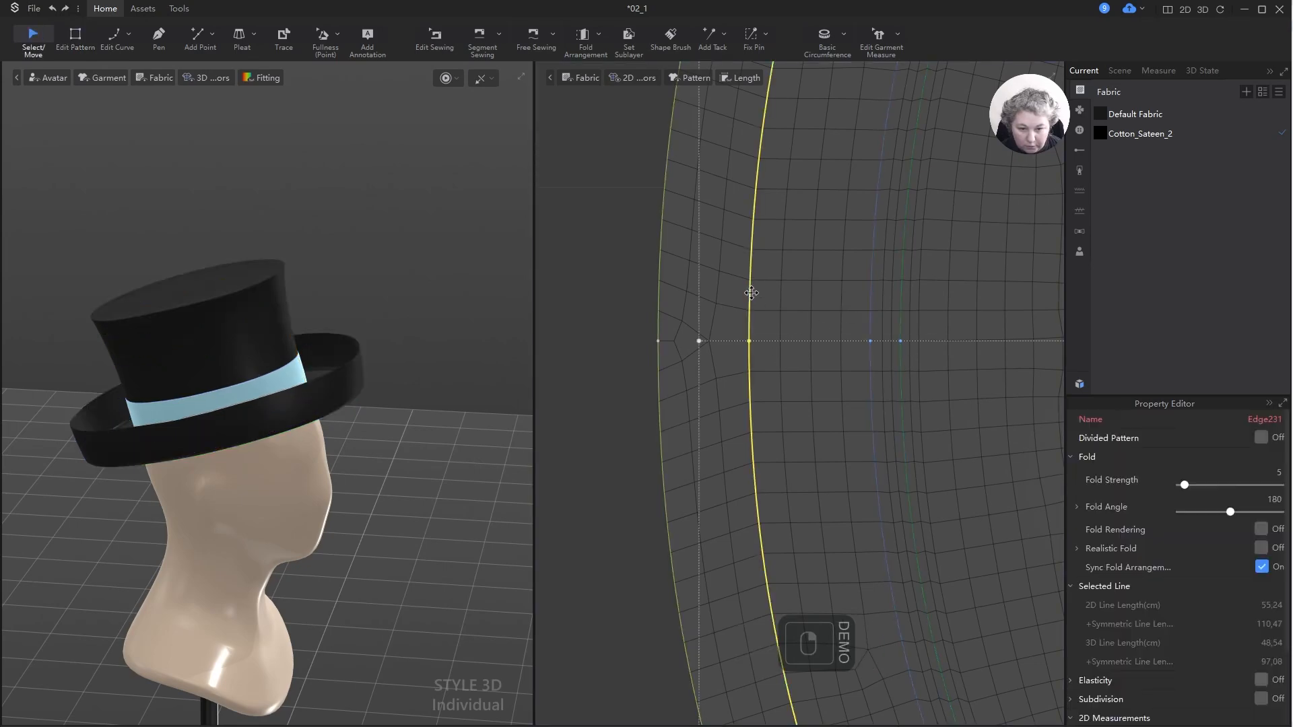
right_click(750, 293)
left_click(768, 330)
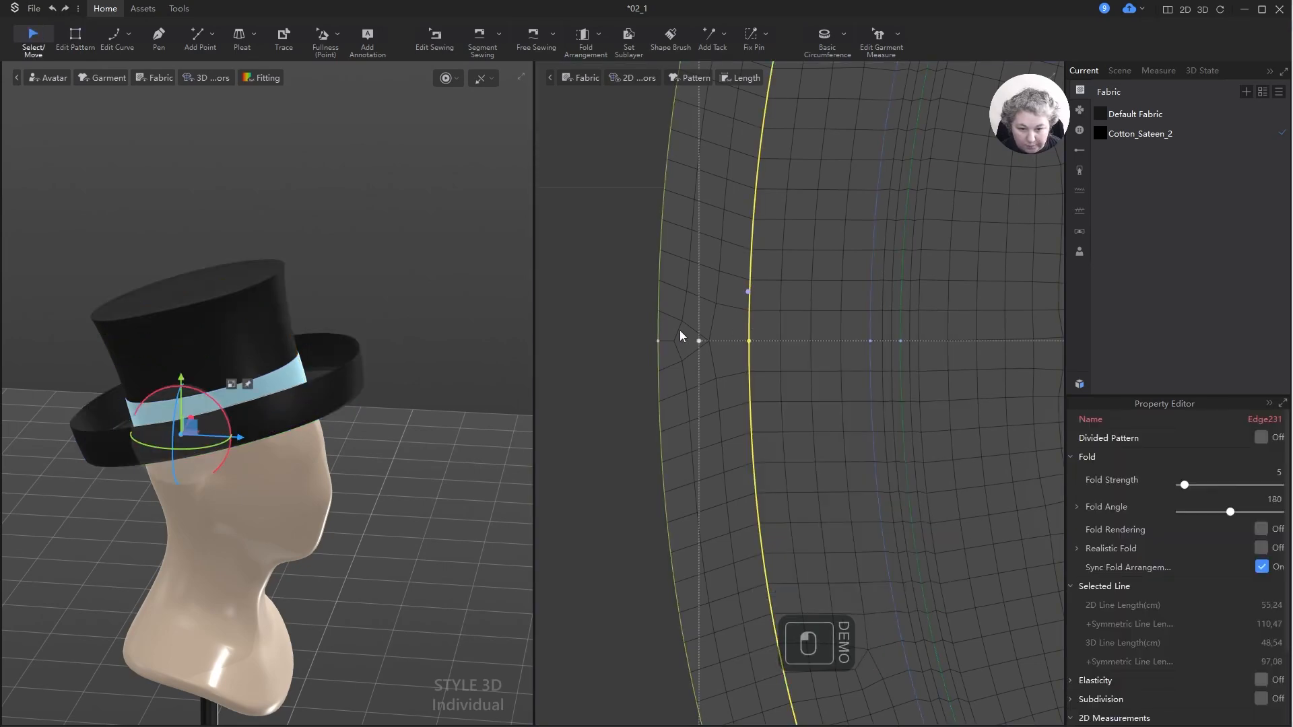
scroll(678, 331, "down", 6)
scroll(674, 333, "down", 3)
left_click(672, 319)
scroll(640, 276, "down", 2)
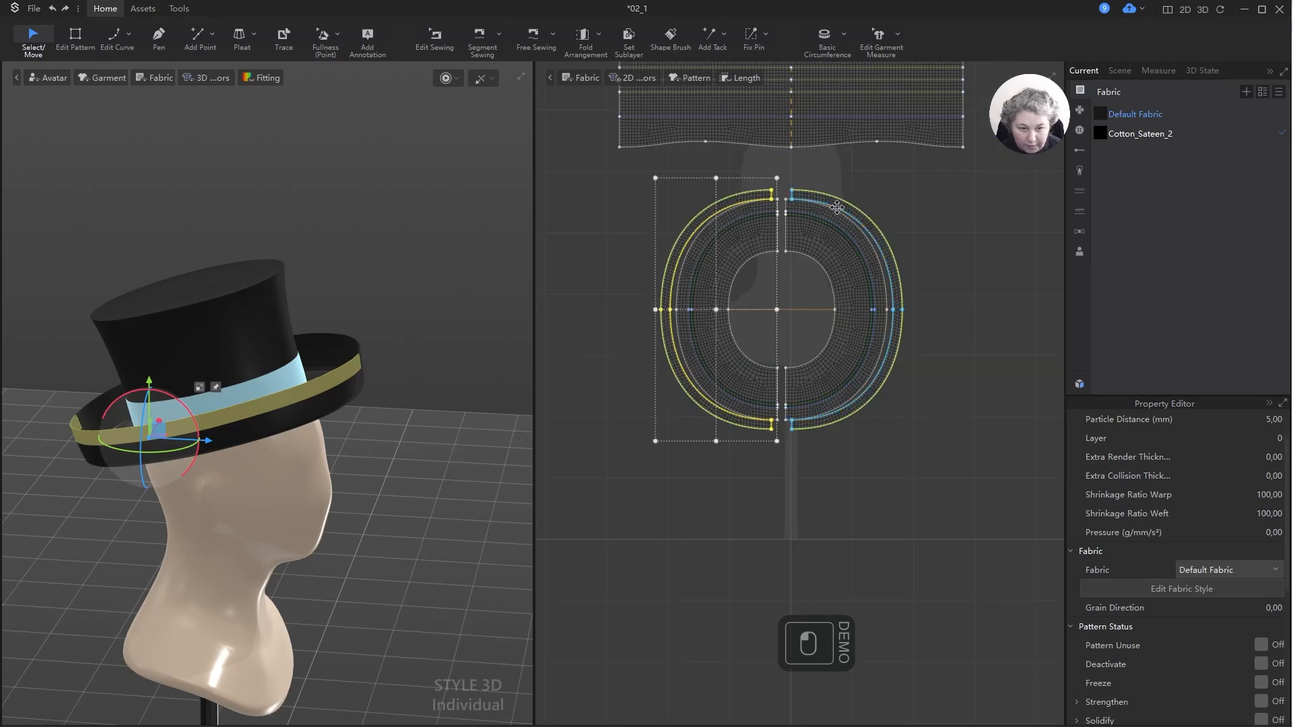
key("Delete")
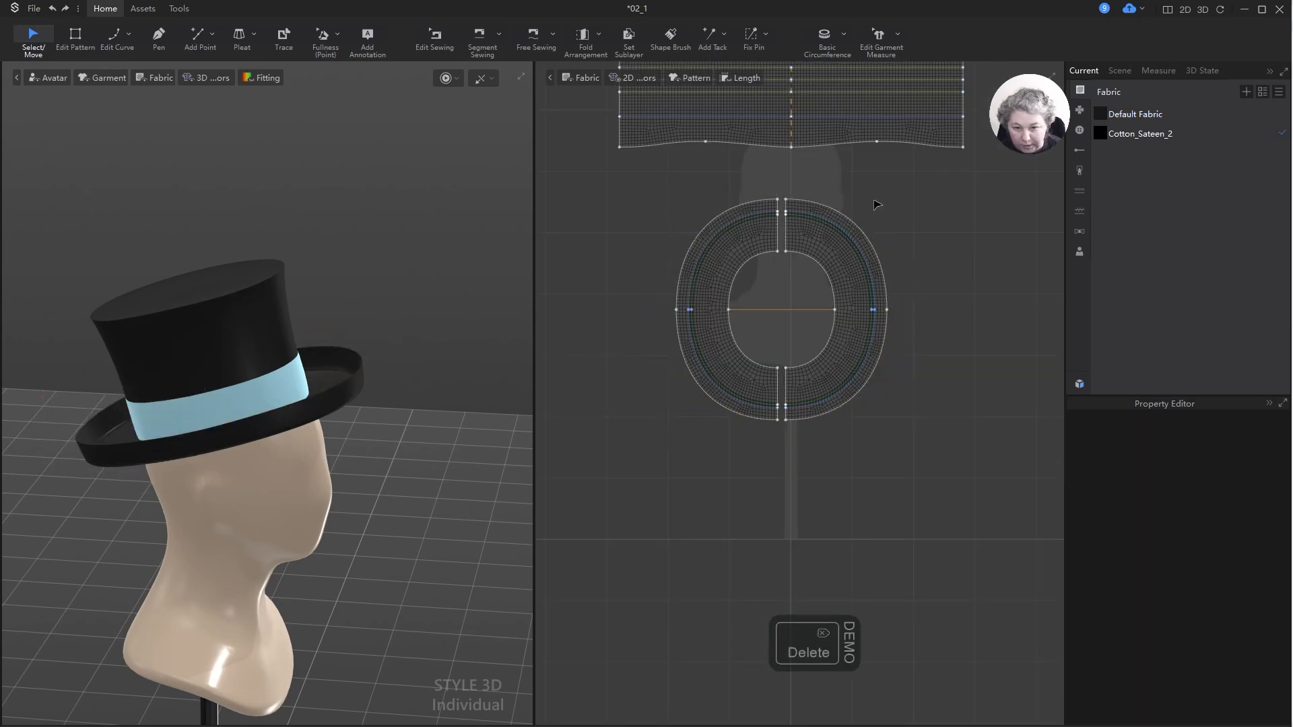
- Set the fold angle of the outer of the brim's two remaining internal curves to 270
scroll(422, 361, "up", 5)
scroll(715, 243, "up", 3)
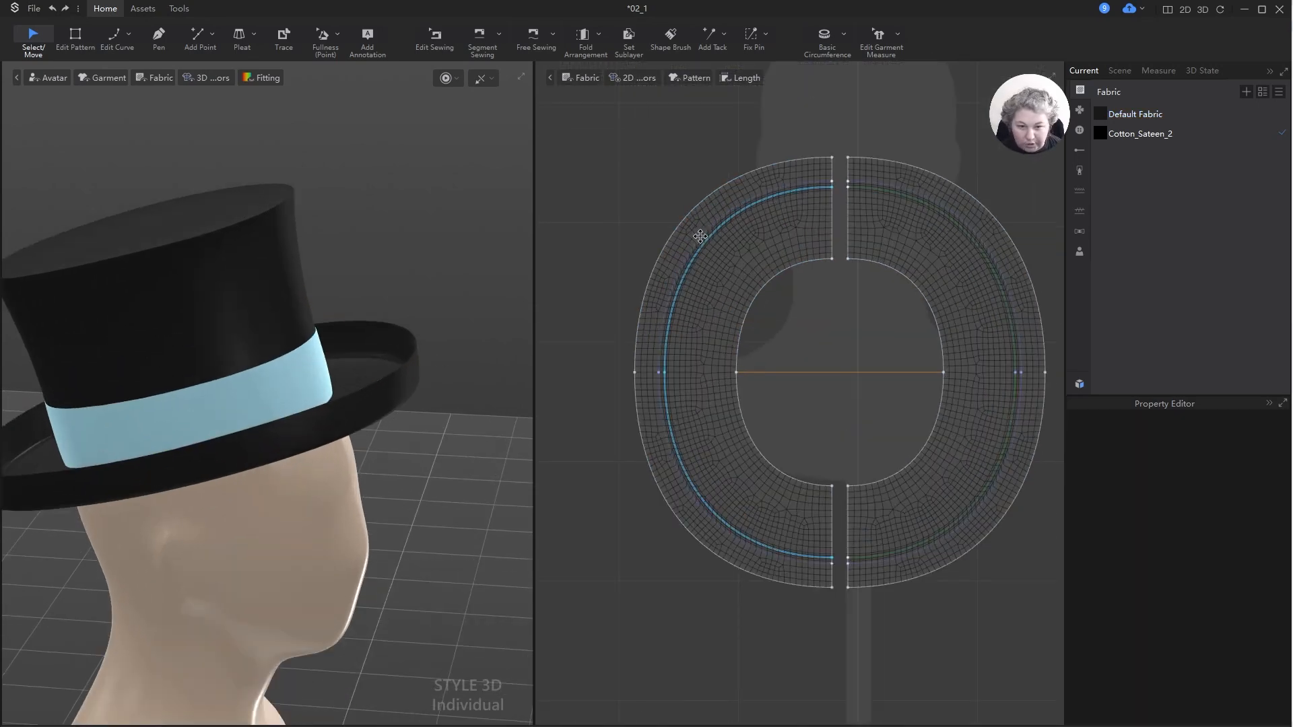
scroll(700, 236, "up", 3)
key("z")
left_click(713, 236)
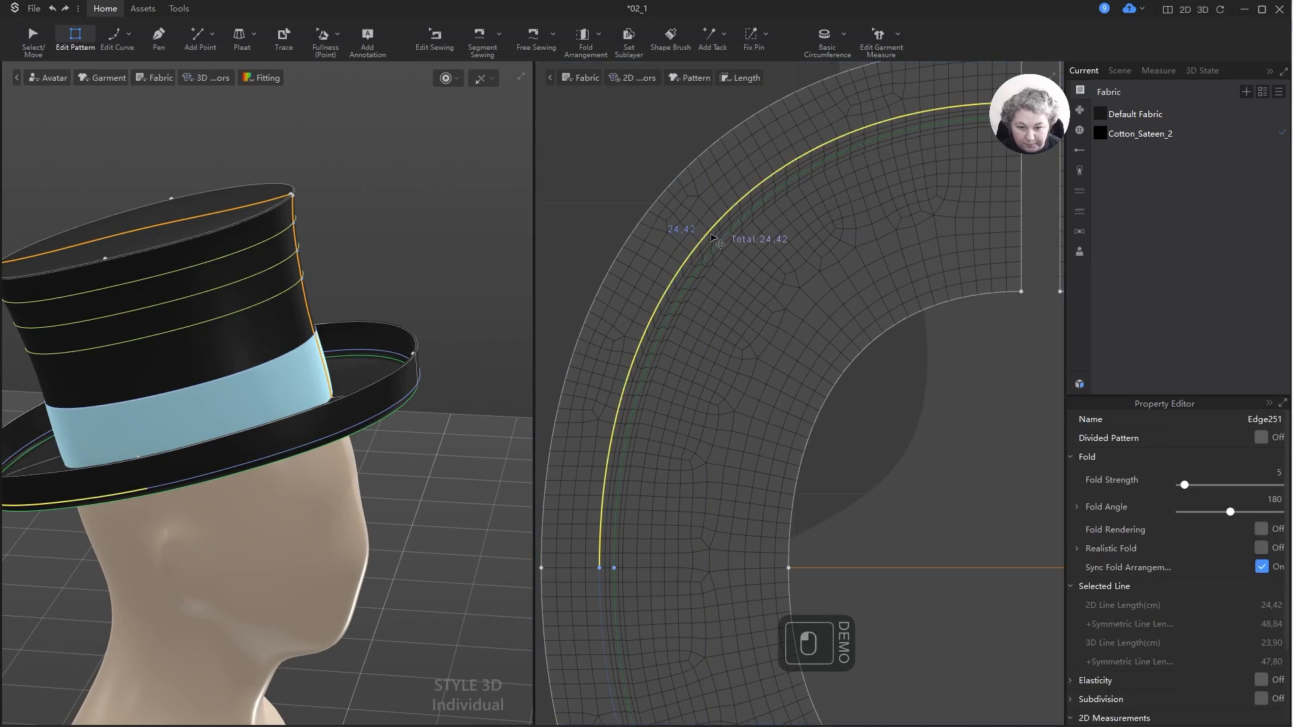
key("a")
left_click(601, 539)
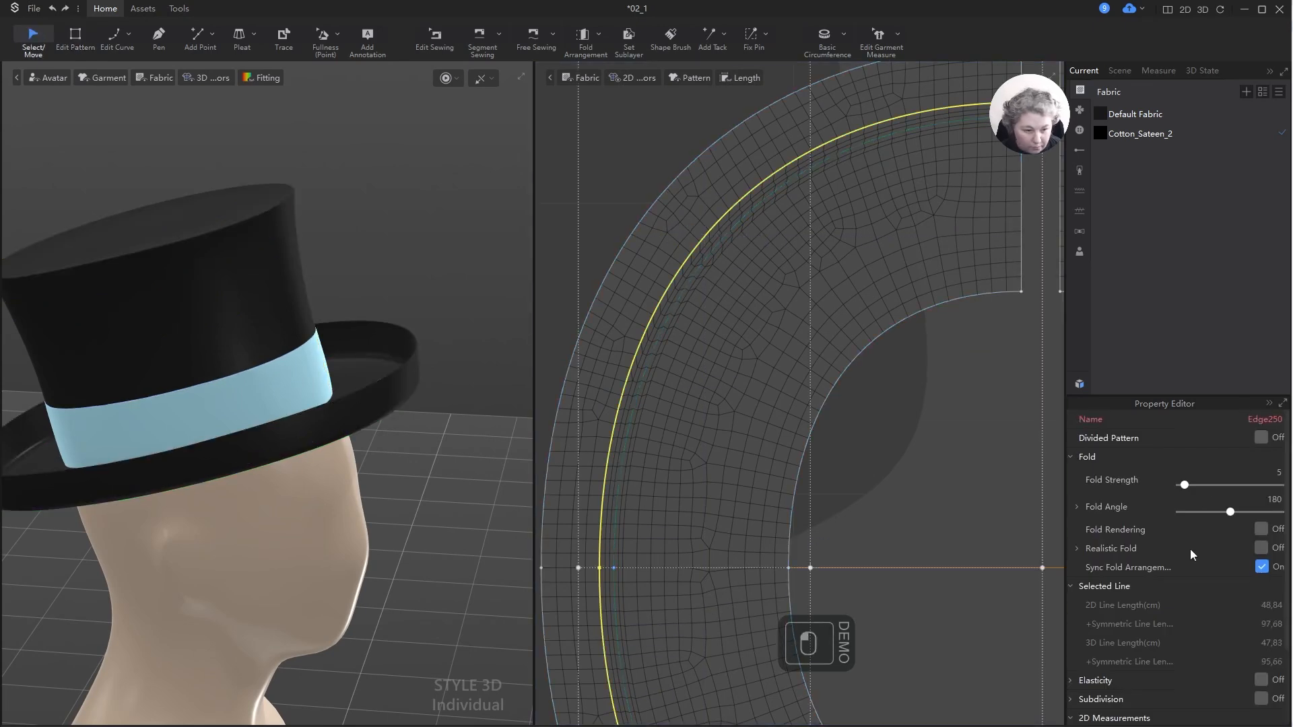
left_click(1274, 499)
type("270")
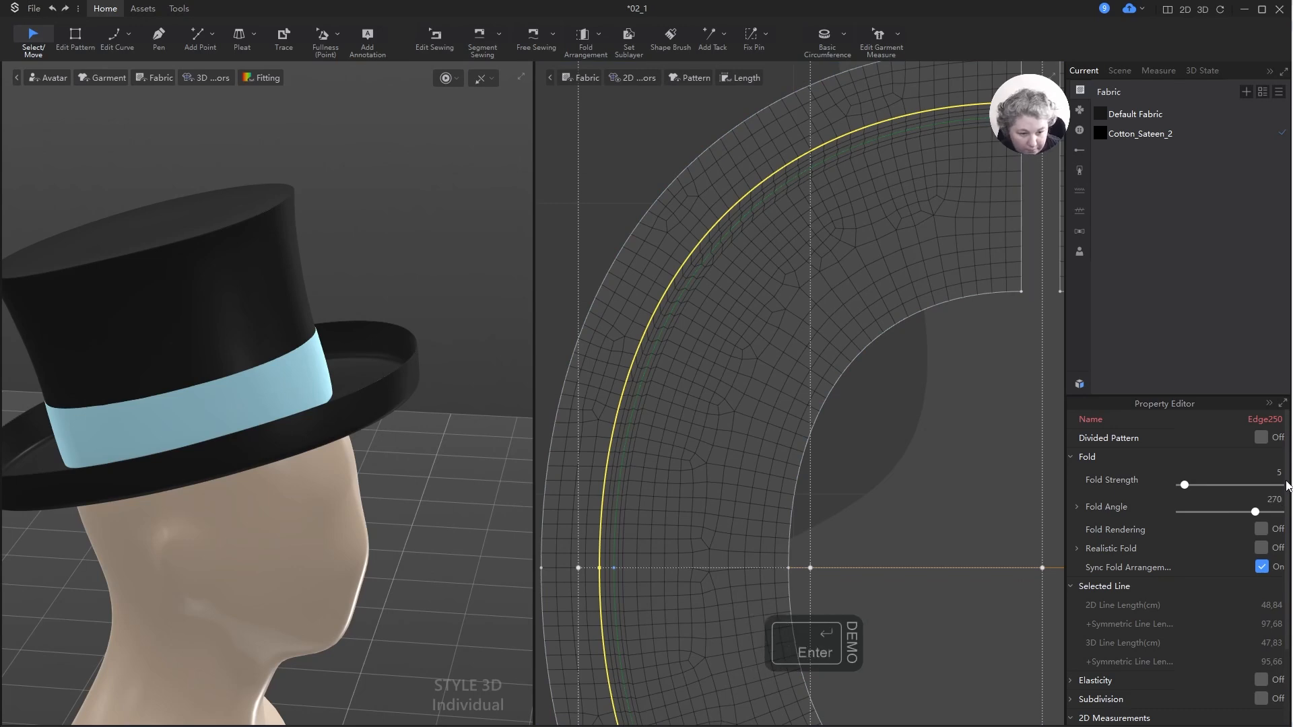
- Enable fold rendering and a 3 mm wide realistic fold on the selected brim curve, with a fold strength of 20
left_click(1262, 530)
left_click(1265, 549)
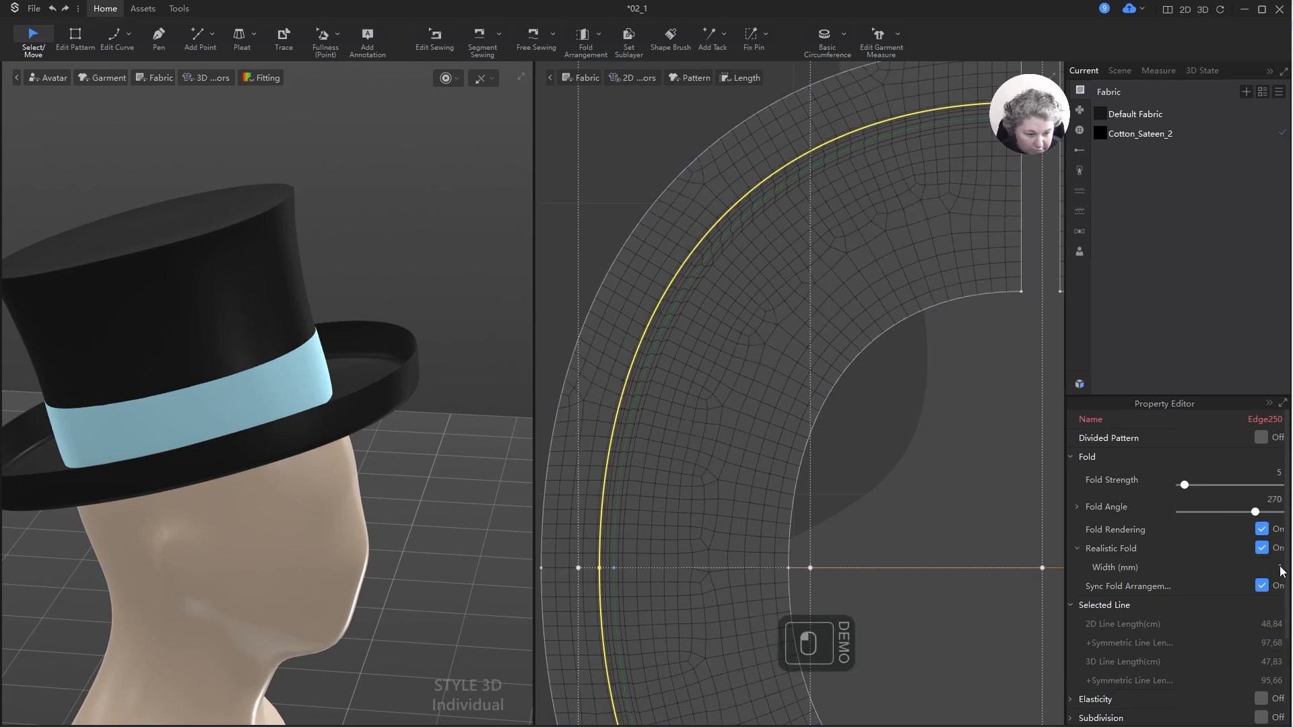
type("3")
key("Return")
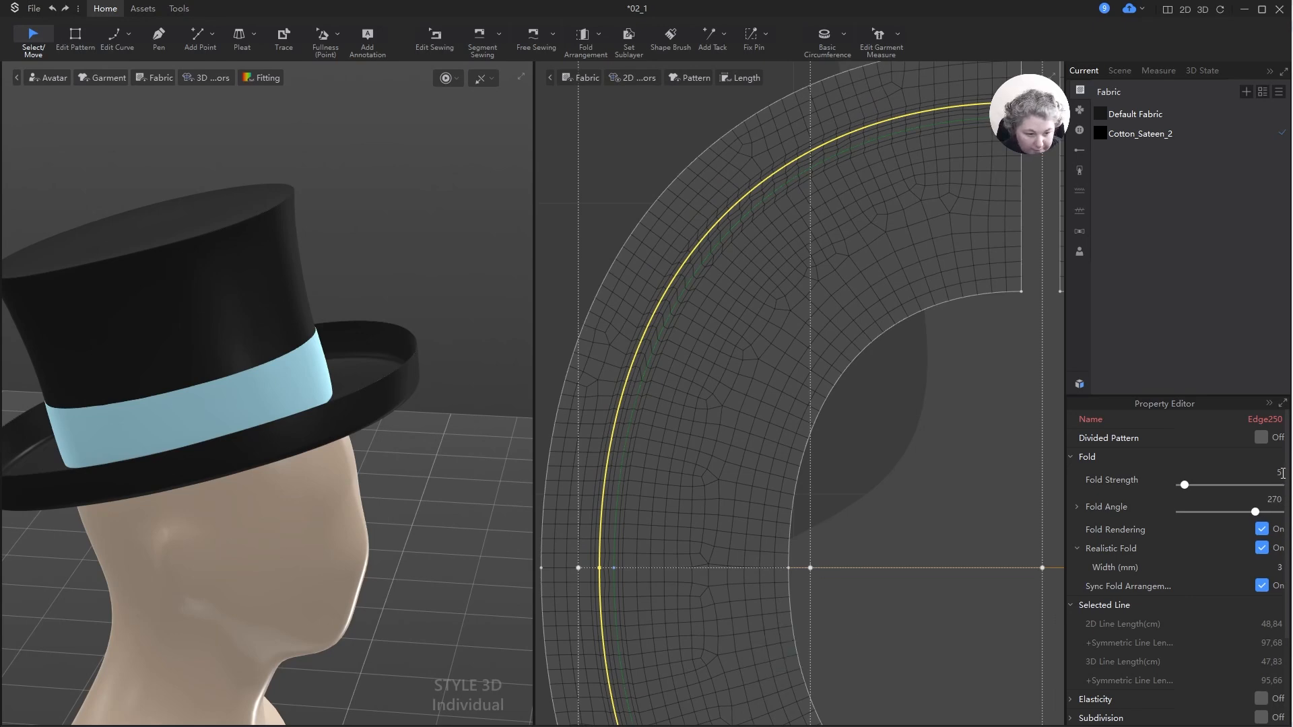
left_click(1281, 473)
type("20")
key("Return")
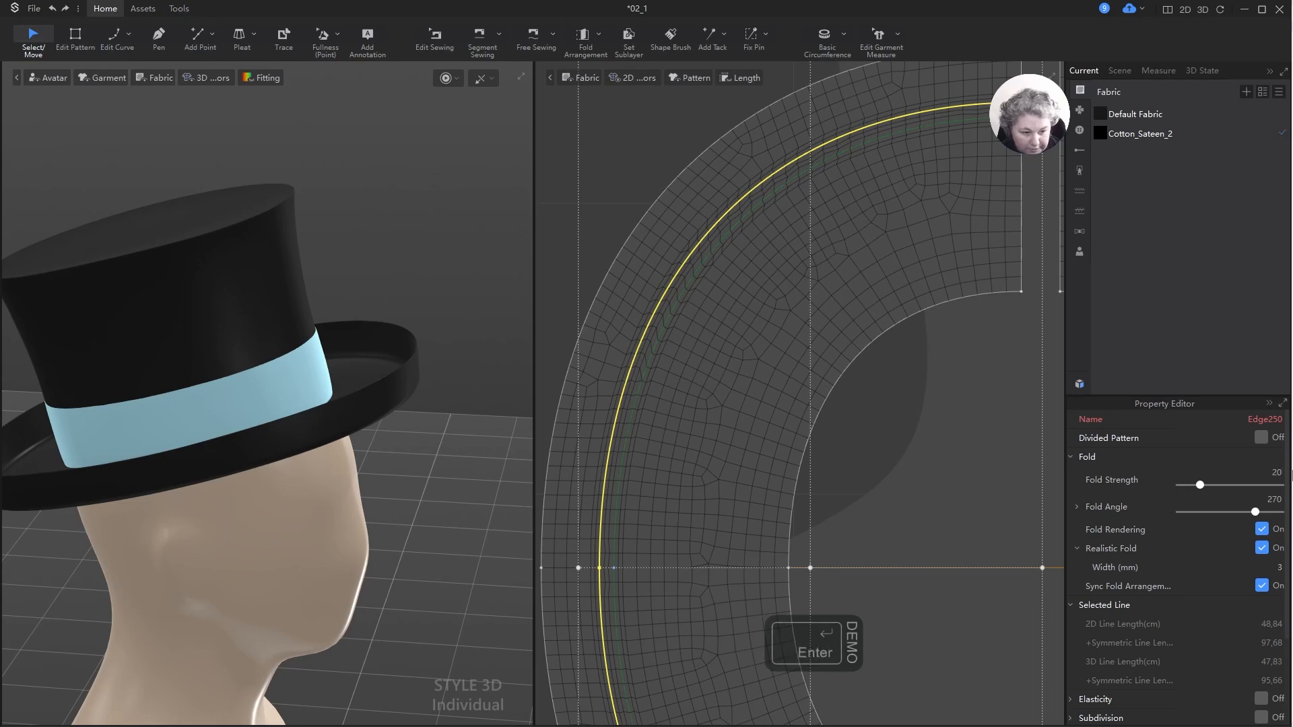
- Simulate the hat with the new fold settings and examine how the brim turns up
scroll(435, 263, "down", 3)
scroll(439, 312, "up", 5)
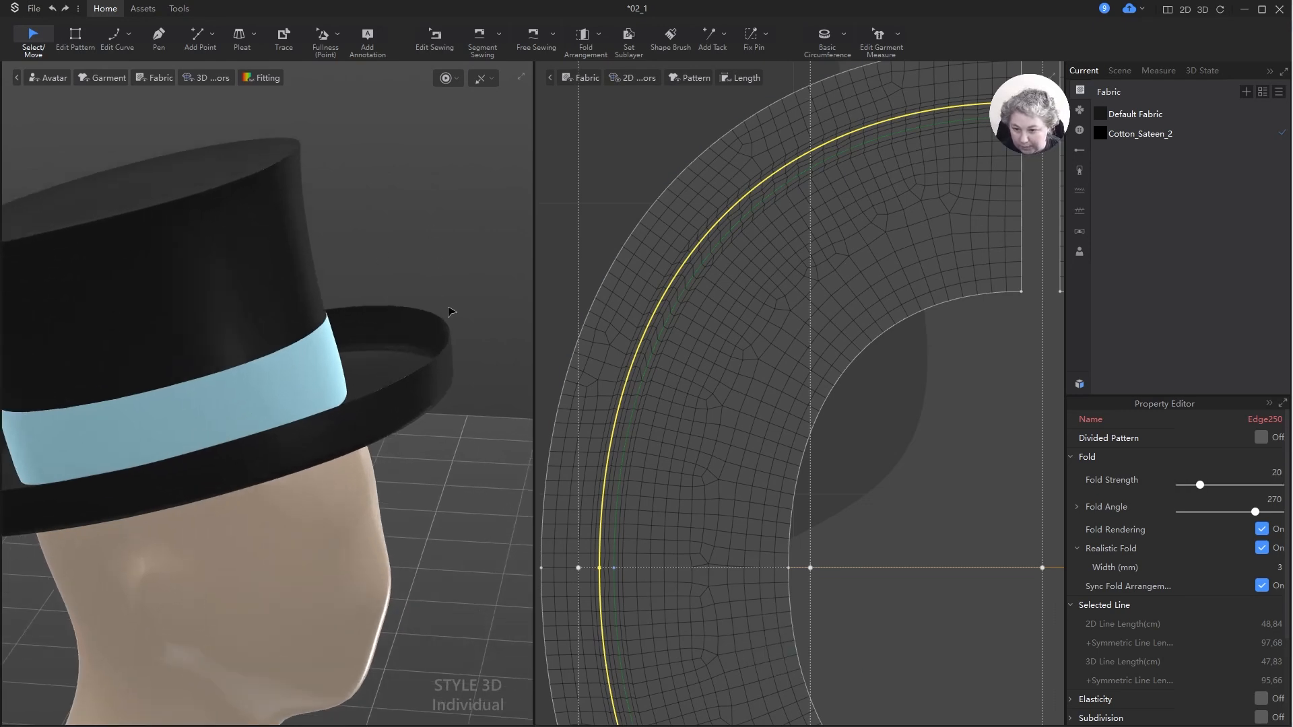
key("space")
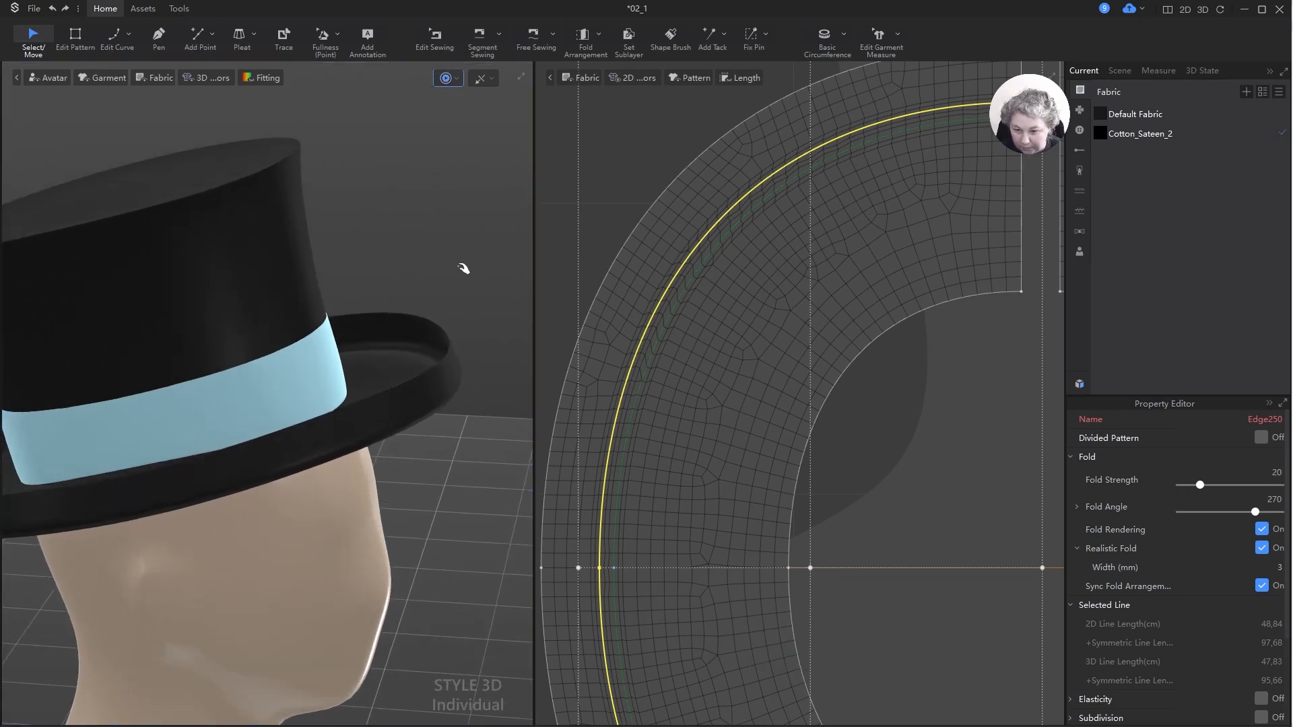
right_click_drag(505, 346, 508, 320)
scroll(745, 340, "down", 3)
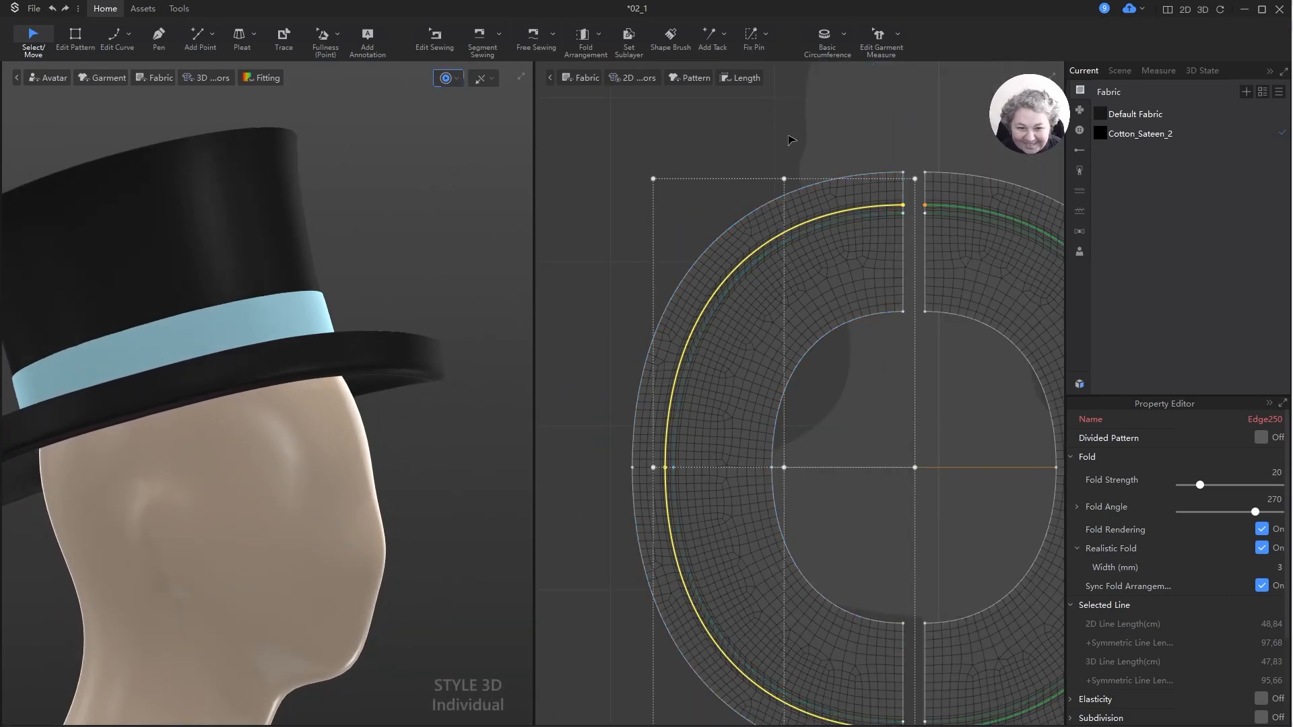
- Enable elasticity on the upper segment of the brim's outer edge and set its ratio to 50%
left_click(776, 227)
key("z")
key("a")
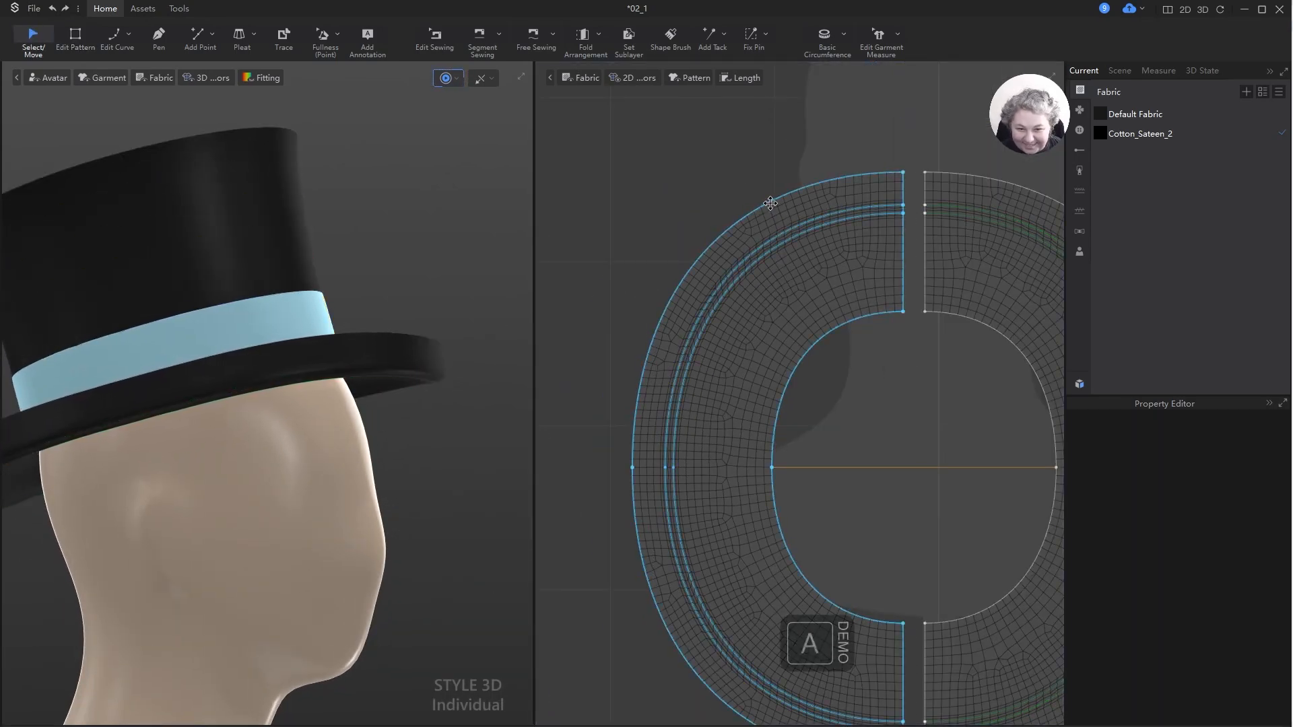
left_click(770, 203)
key("z")
left_click(769, 204)
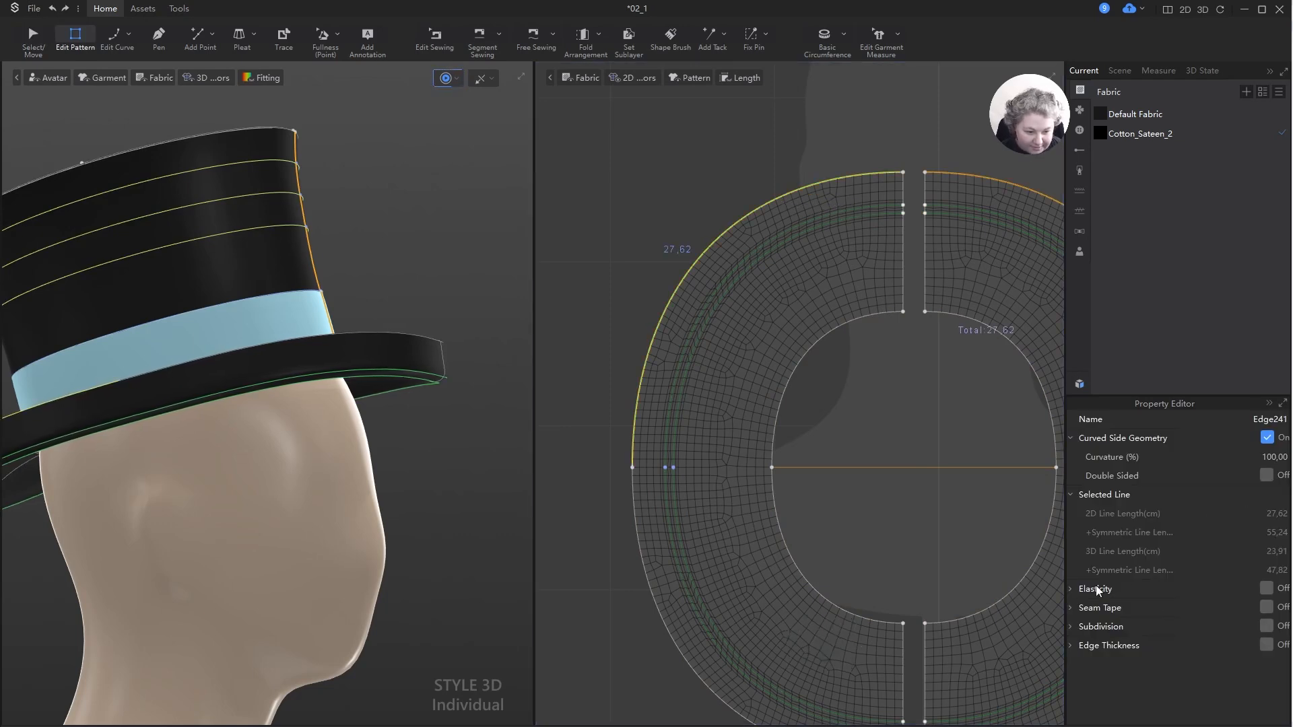
left_click(1266, 588)
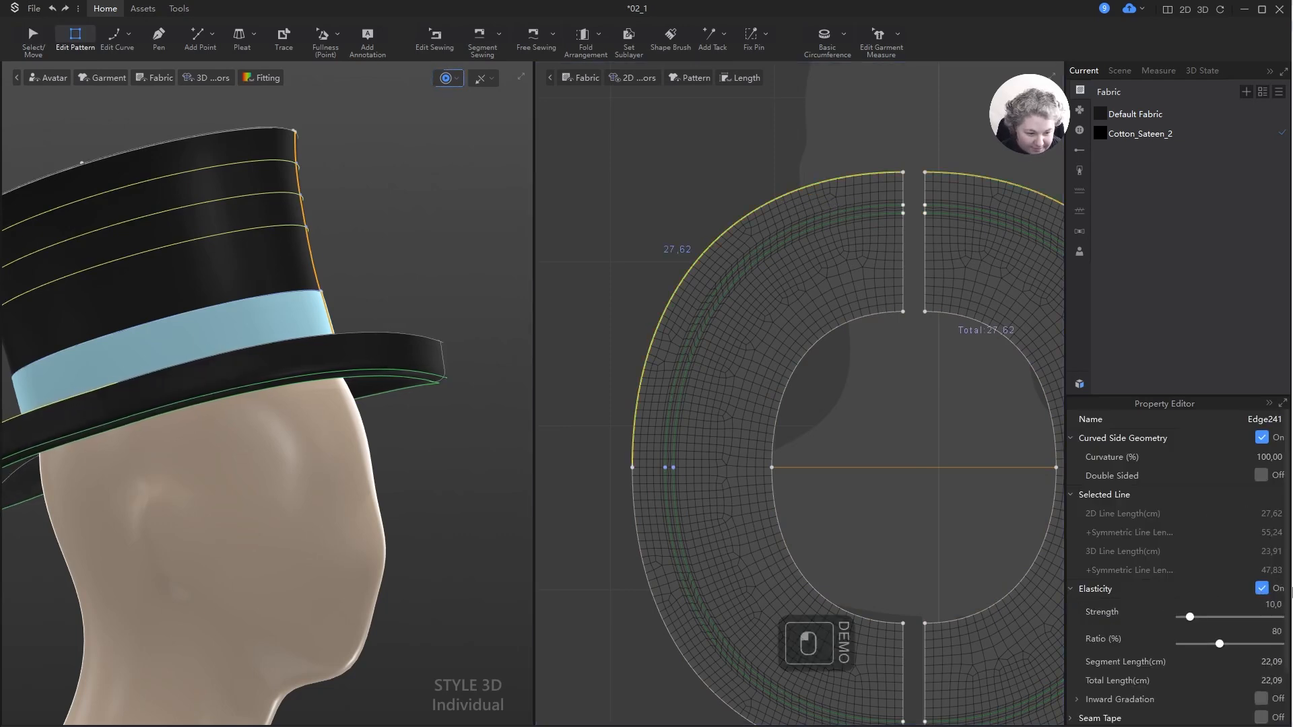
left_click(1281, 633)
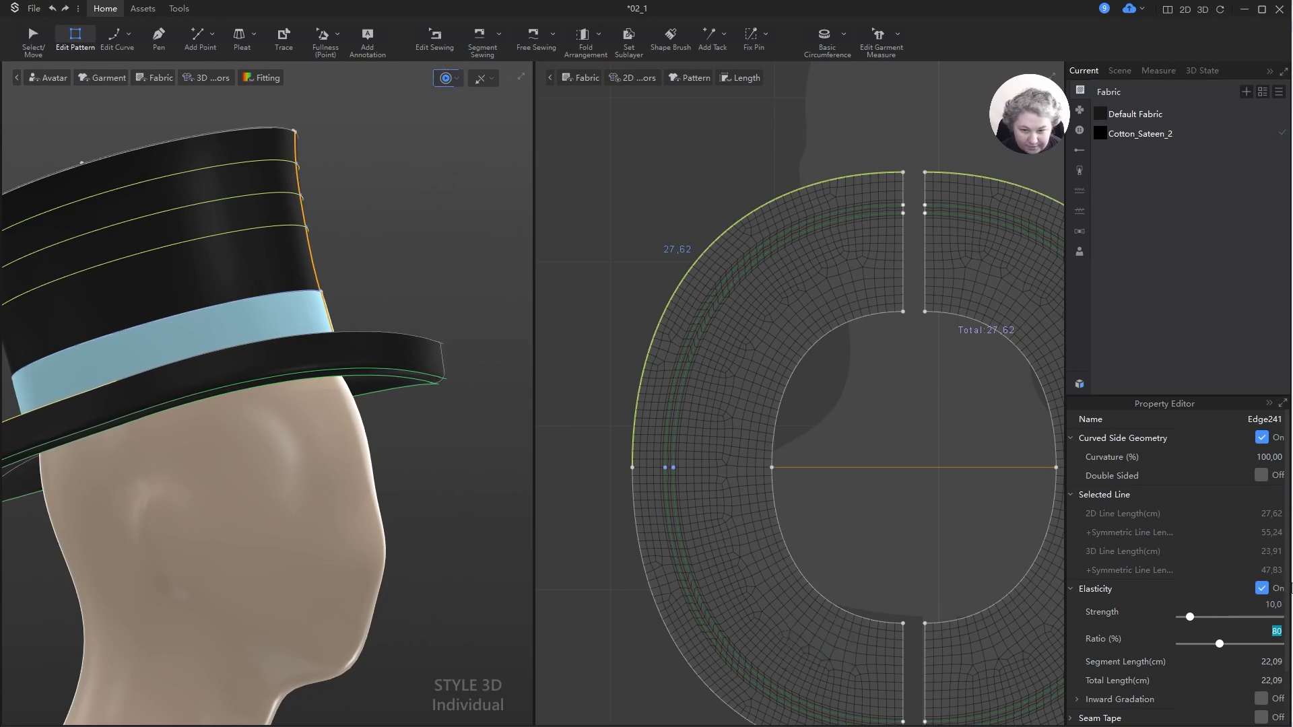
type("50")
key("Return")
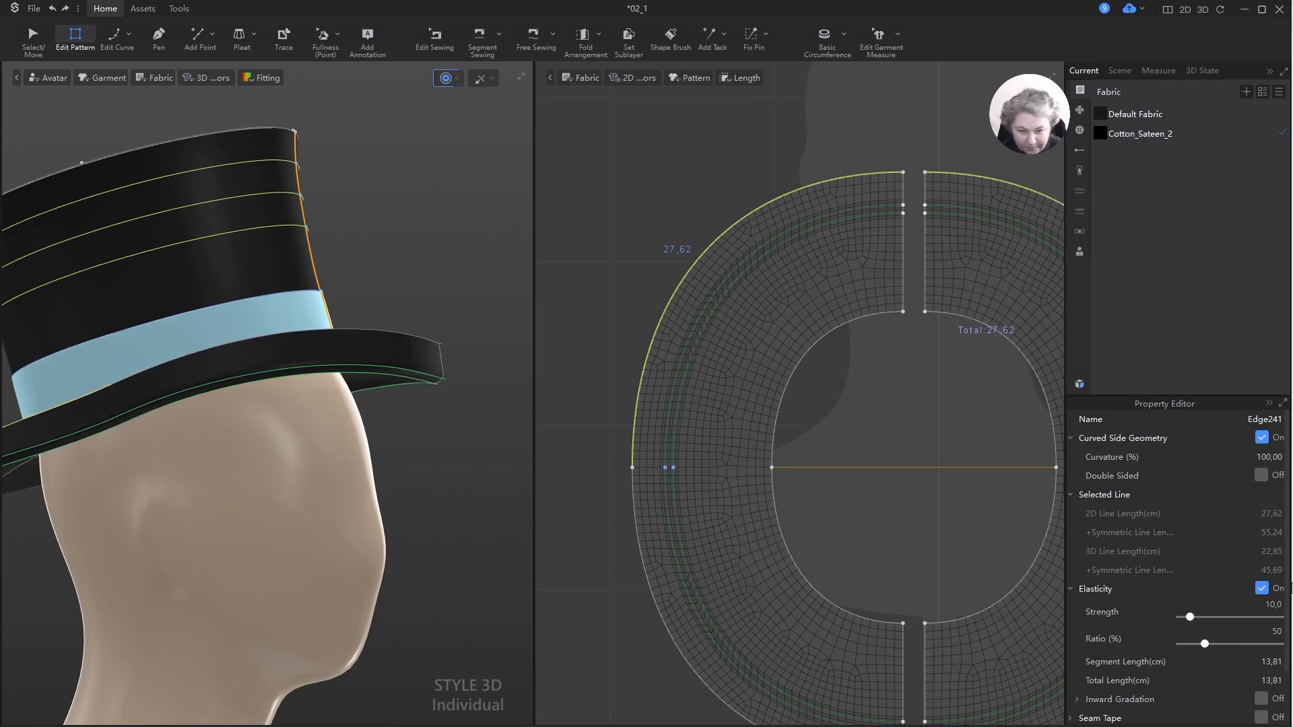
- Enable elasticity on the lower segment of the brim's outer edge with a ratio of 50%
scroll(727, 275, "down", 4)
left_click(691, 400)
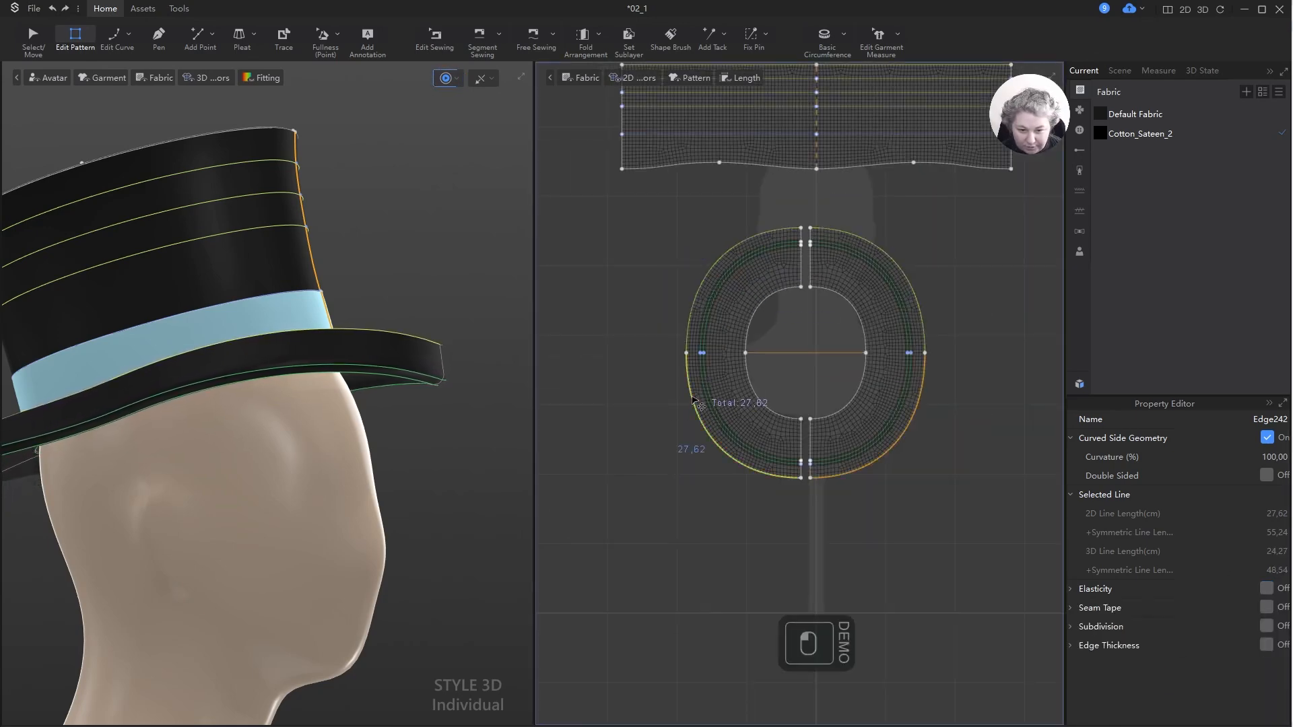
left_click(1266, 588)
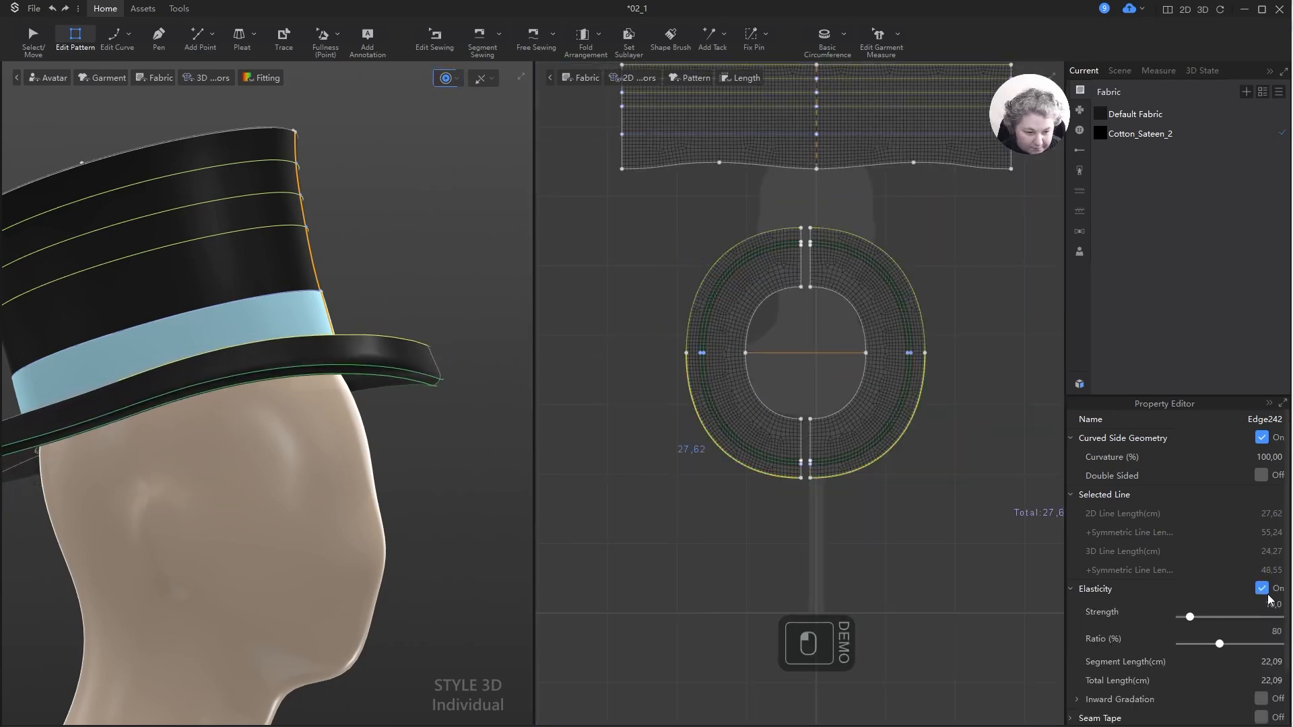
left_click(1276, 630)
type("50")
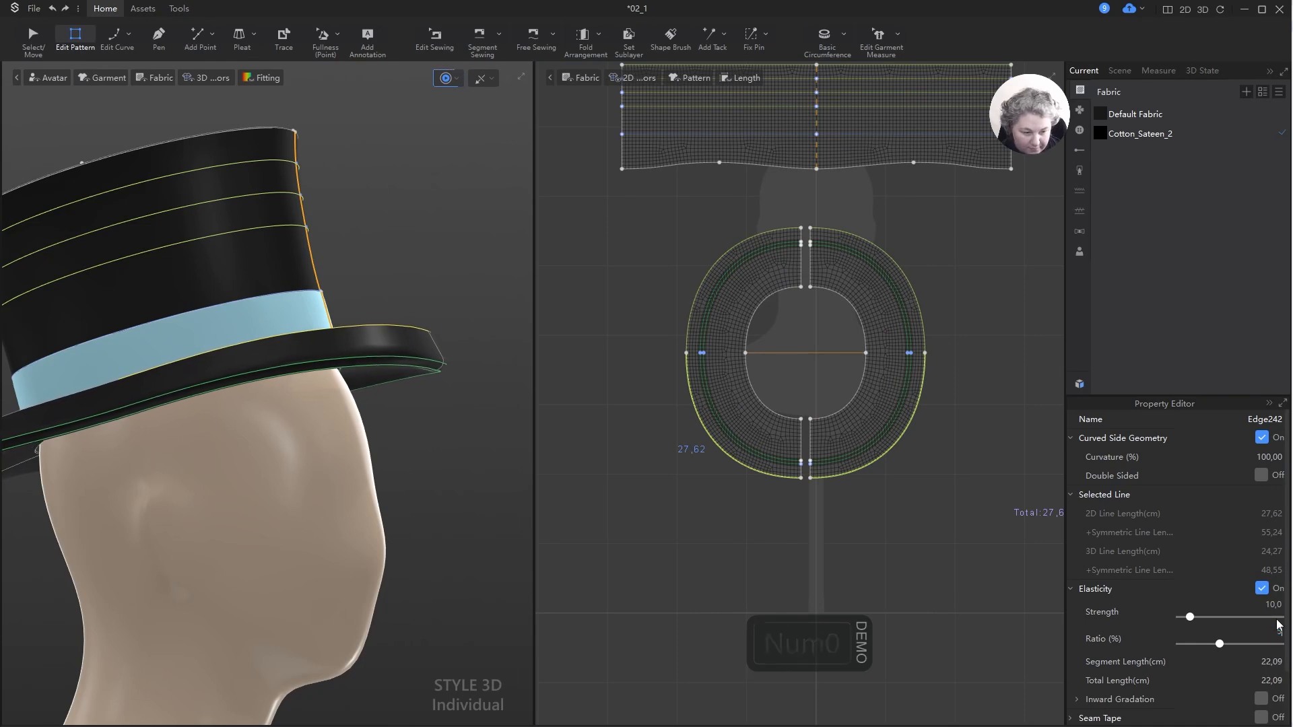
key("Return")
- Select both outer edge segments of the brim and set their elasticity ratio to 40%
scroll(470, 358, "down", 4)
right_click_drag(471, 358, 451, 397)
scroll(418, 394, "up", 5)
left_click(697, 301, "shift")
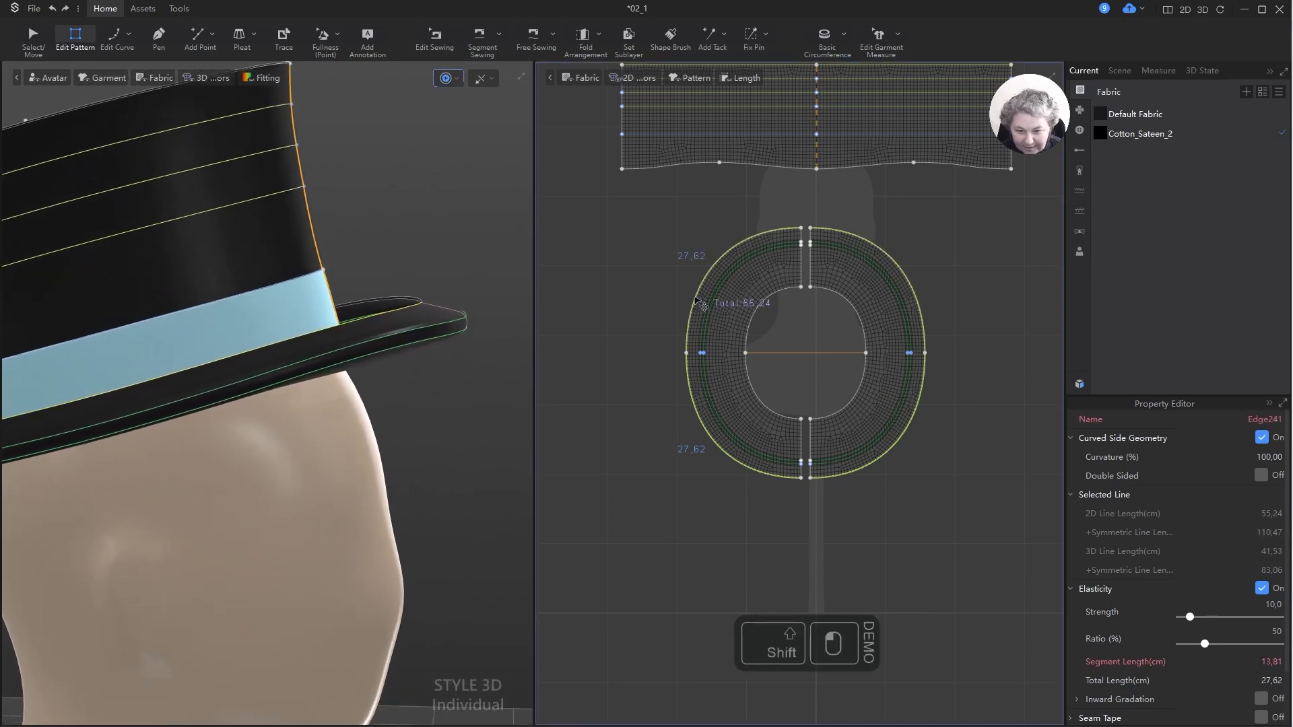
left_click(1278, 631)
type("40")
key("Return")
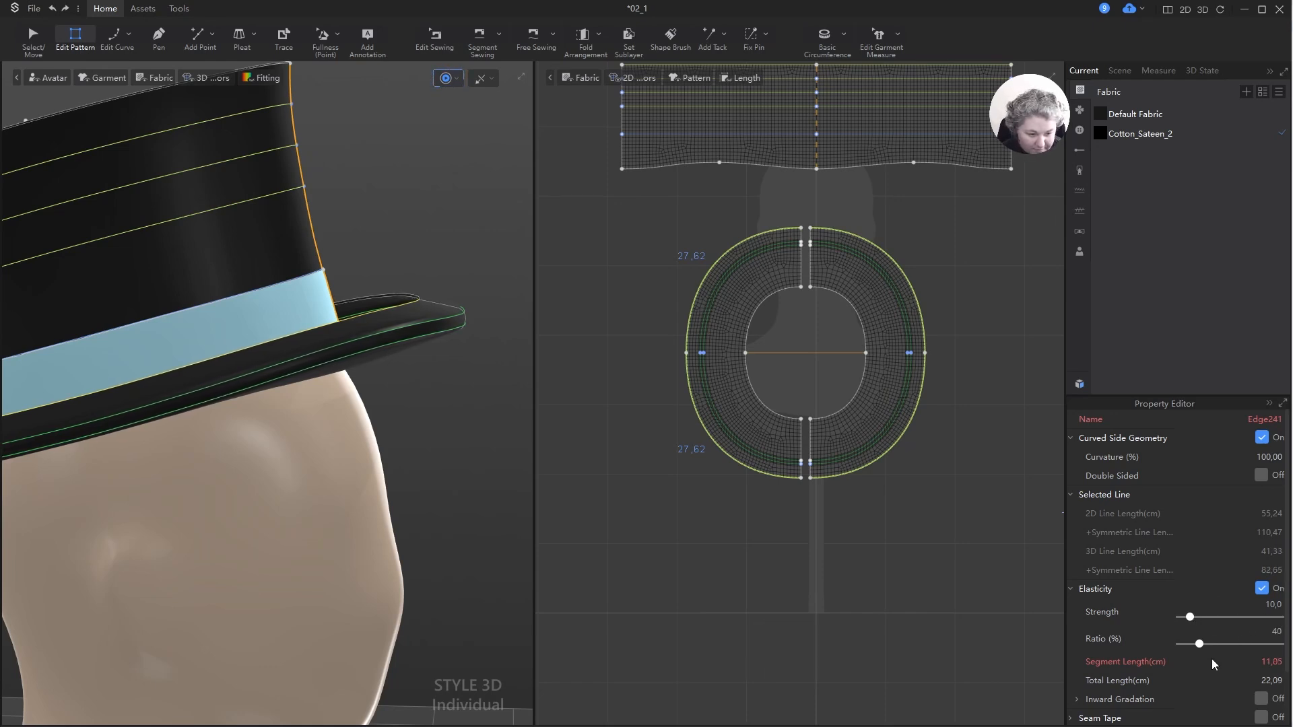
- Examine the simulated brim up close and undo the accidental shift of its outer edges
scroll(368, 291, "down", 4)
right_click_drag(397, 343, 442, 361)
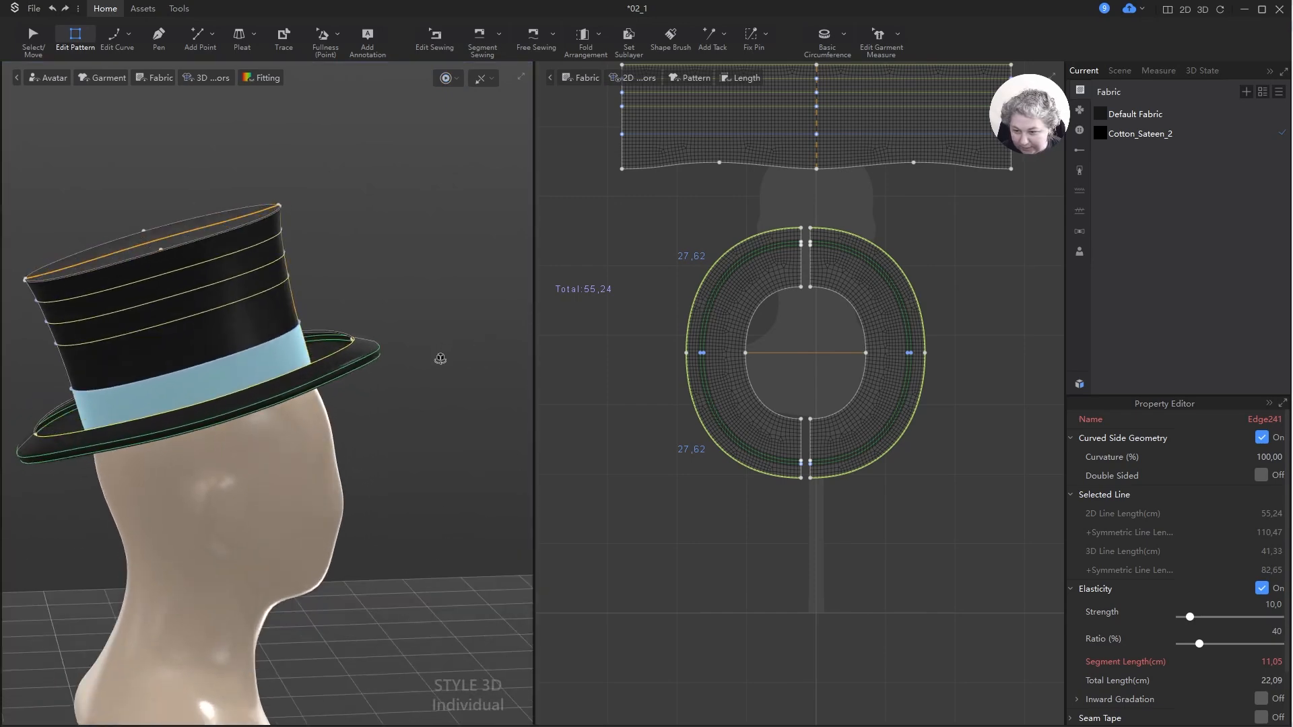
scroll(465, 346, "up", 4)
left_click_drag(465, 346, 381, 303, "alt")
key("space")
scroll(477, 306, "up", 3)
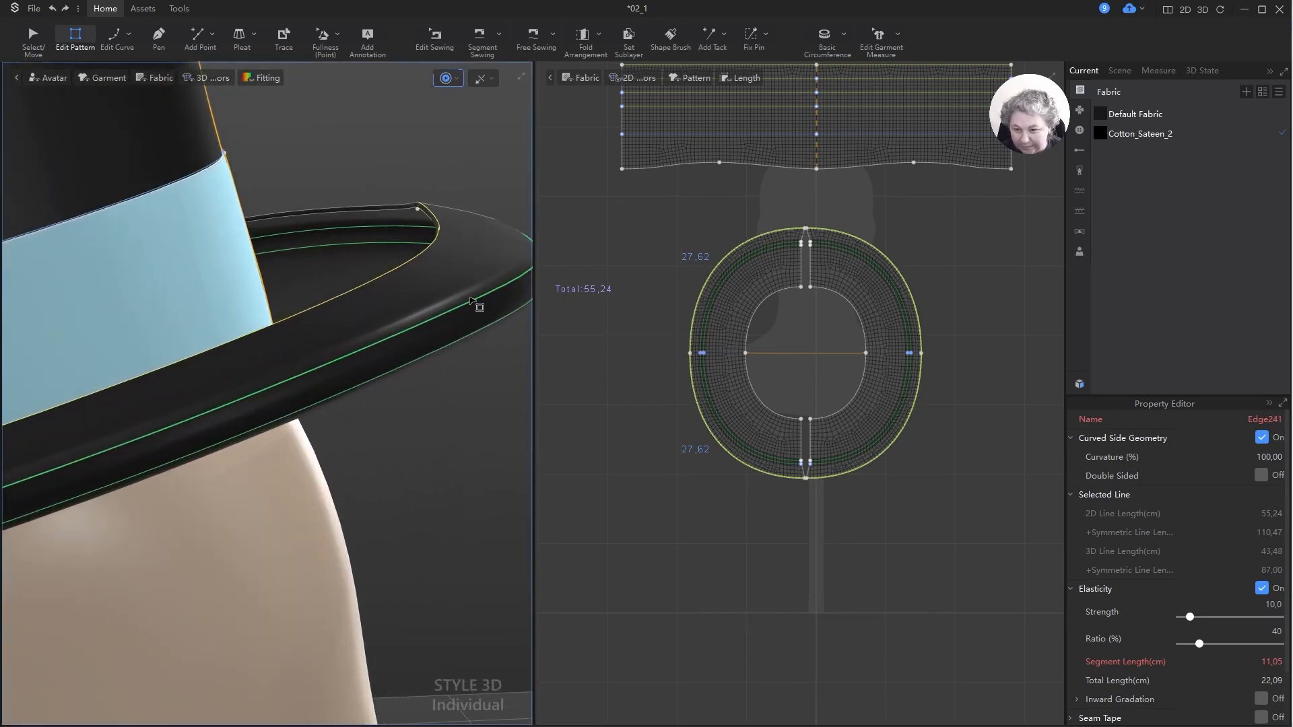
key("ctrl+z")
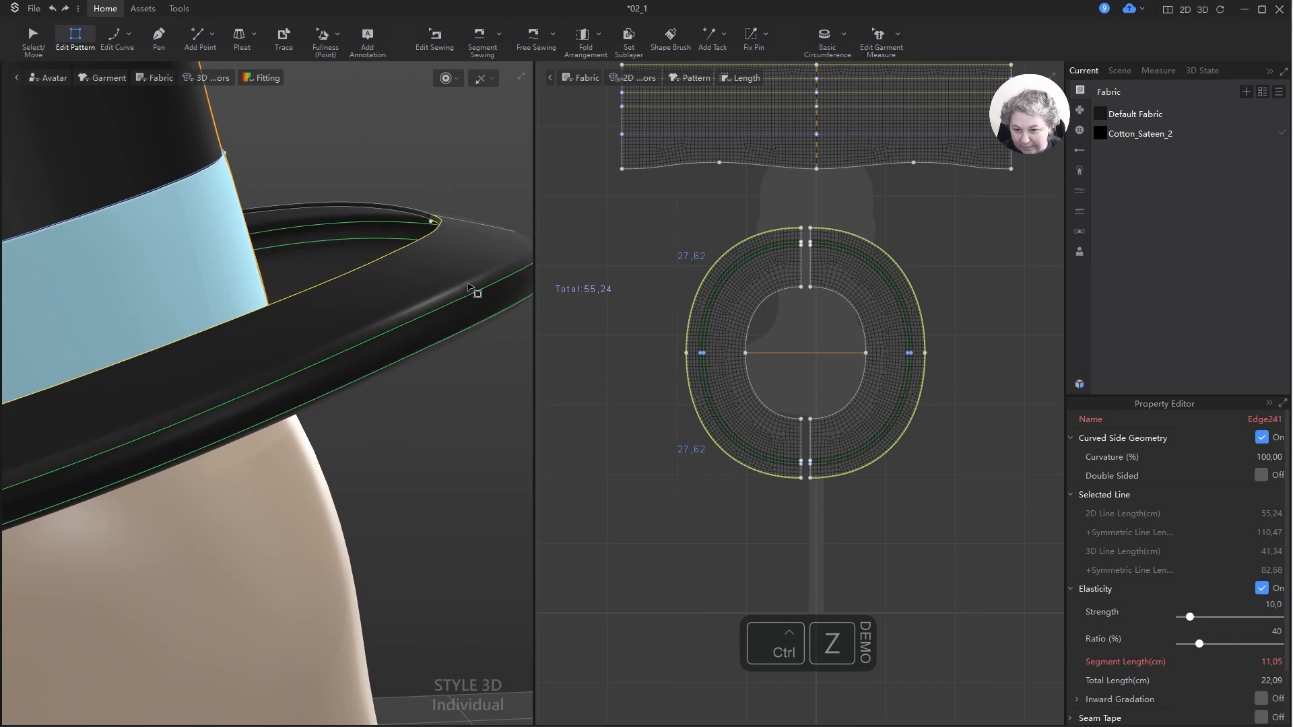
key("ctrl+z")
right_click_drag(497, 401, 389, 384)
- Select both internal curves of the brim and set their realistic fold width to 1 mm
left_click(687, 229)
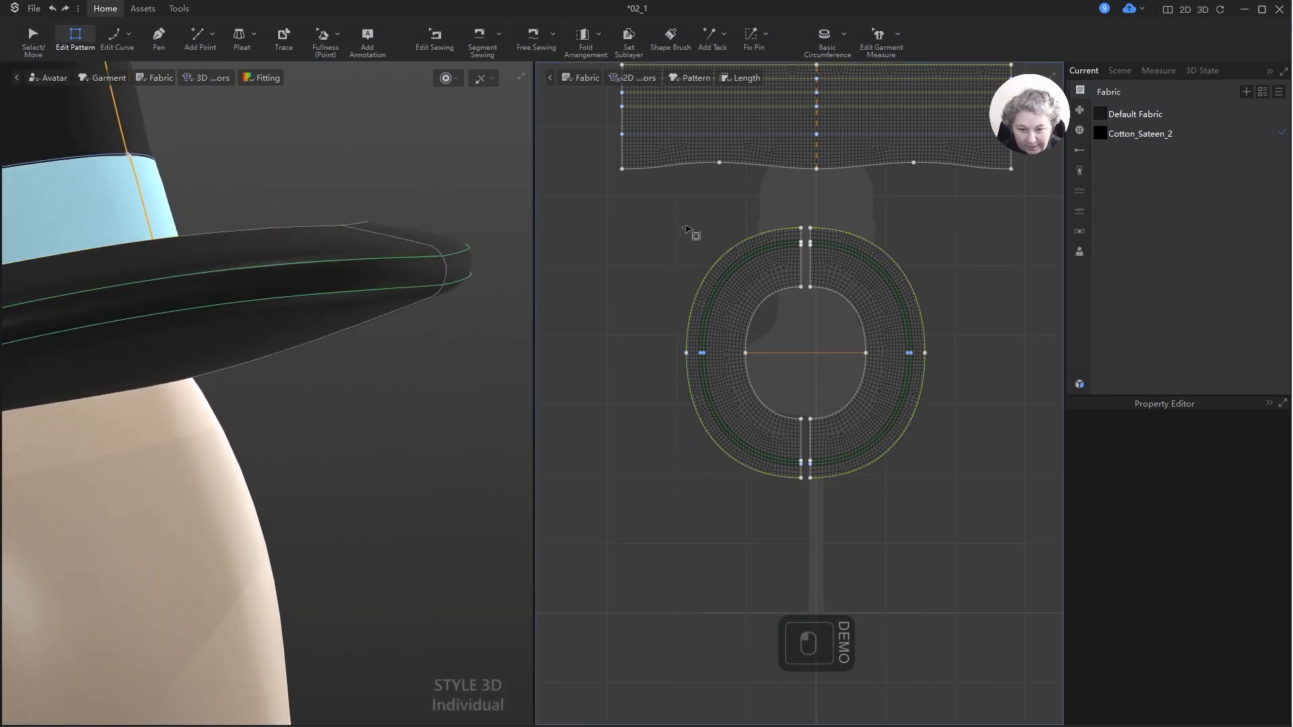
scroll(690, 256, "up", 5)
key("a")
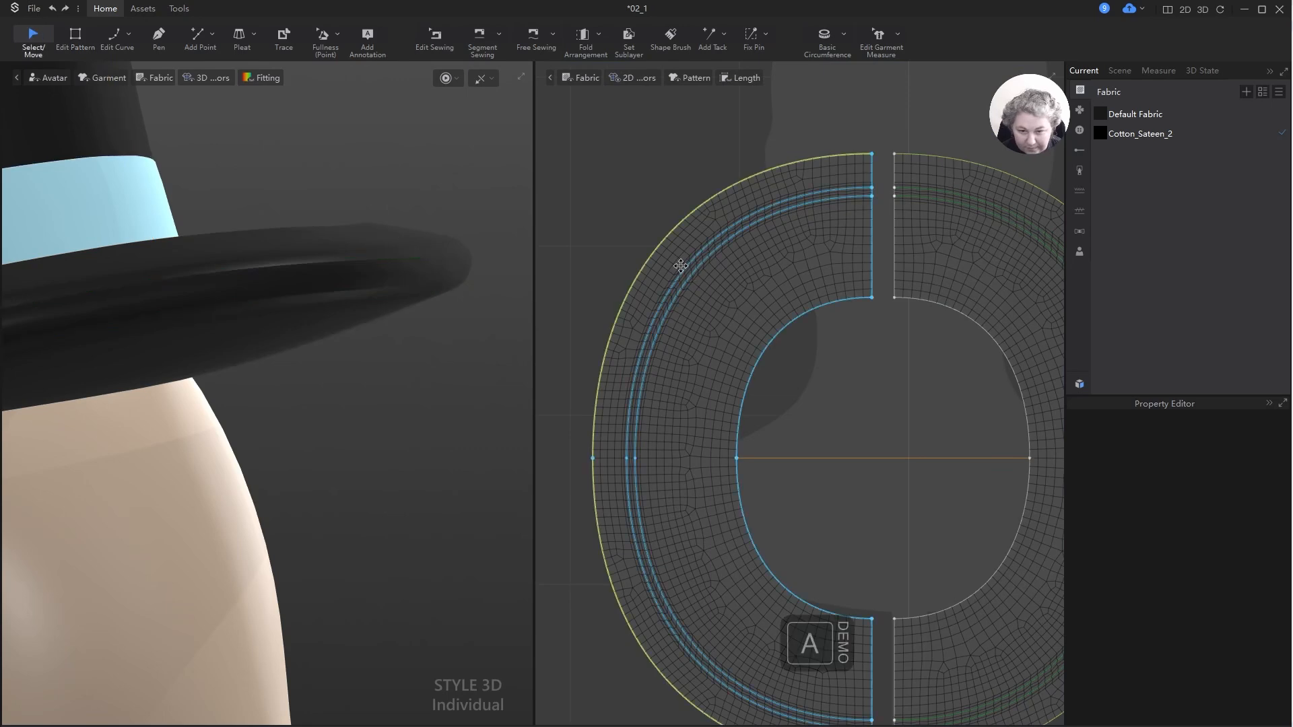
left_click(681, 263)
key("ctrl+z")
left_click(667, 227)
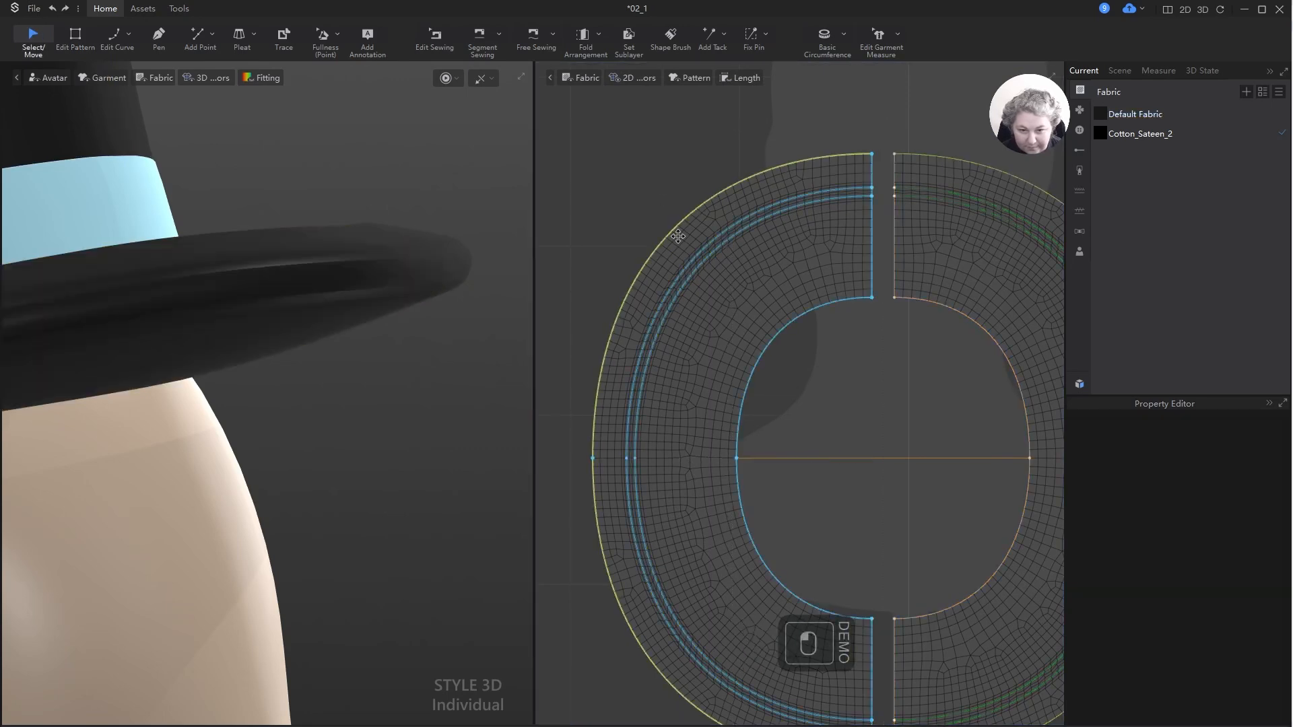
left_click(696, 262)
left_click(698, 267, "shift")
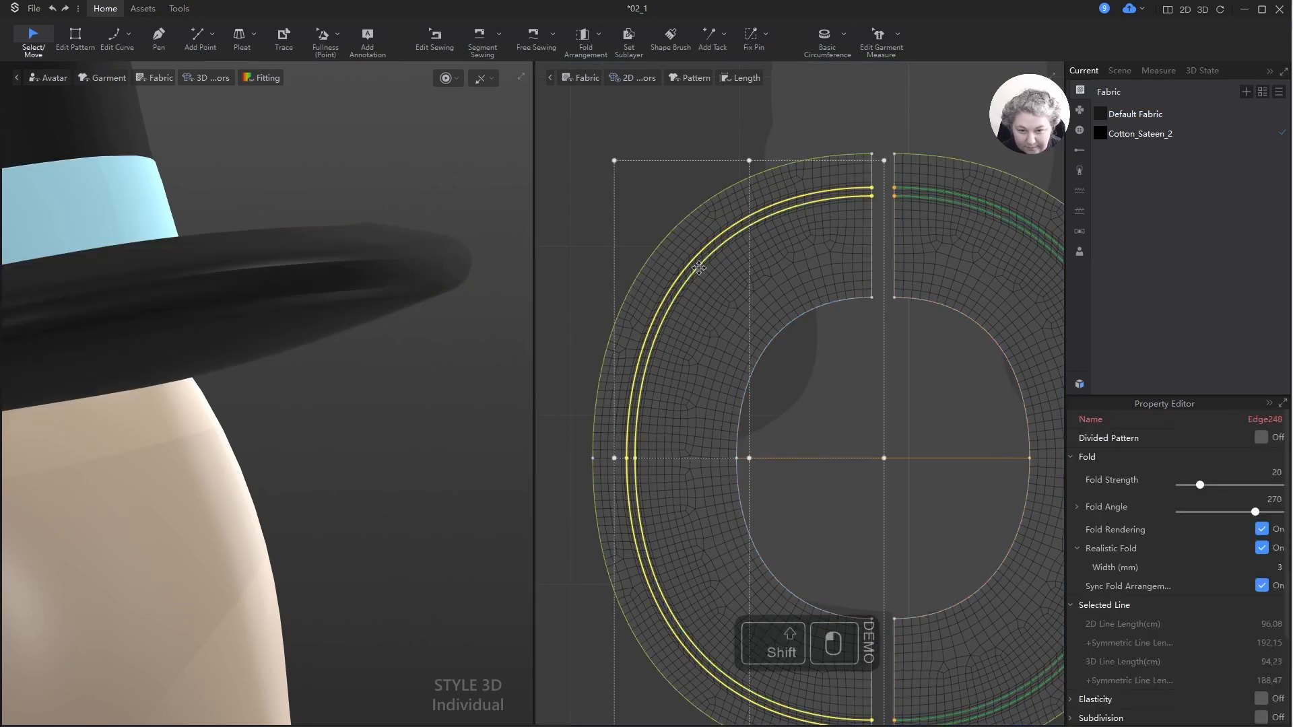
left_click(1280, 567)
type("1")
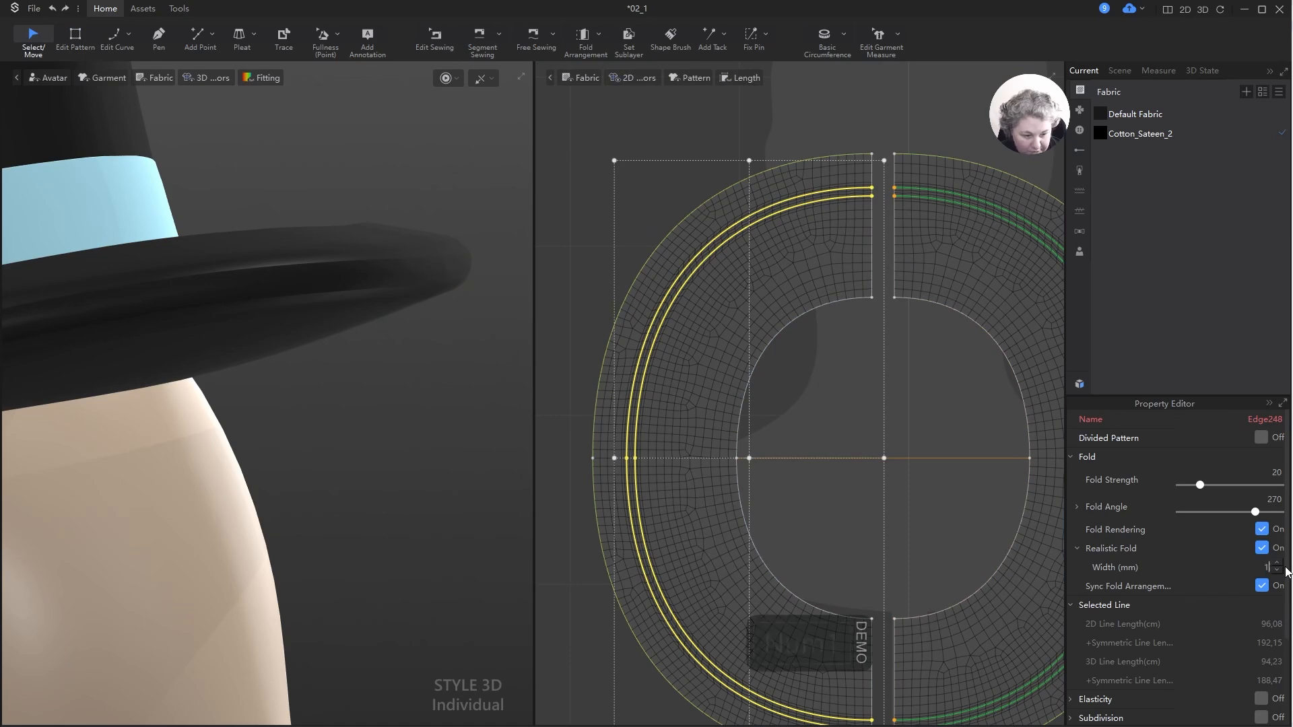
key("Return")
- Simulate the hat with the narrower fold width and examine the brim from several angles
key("space")
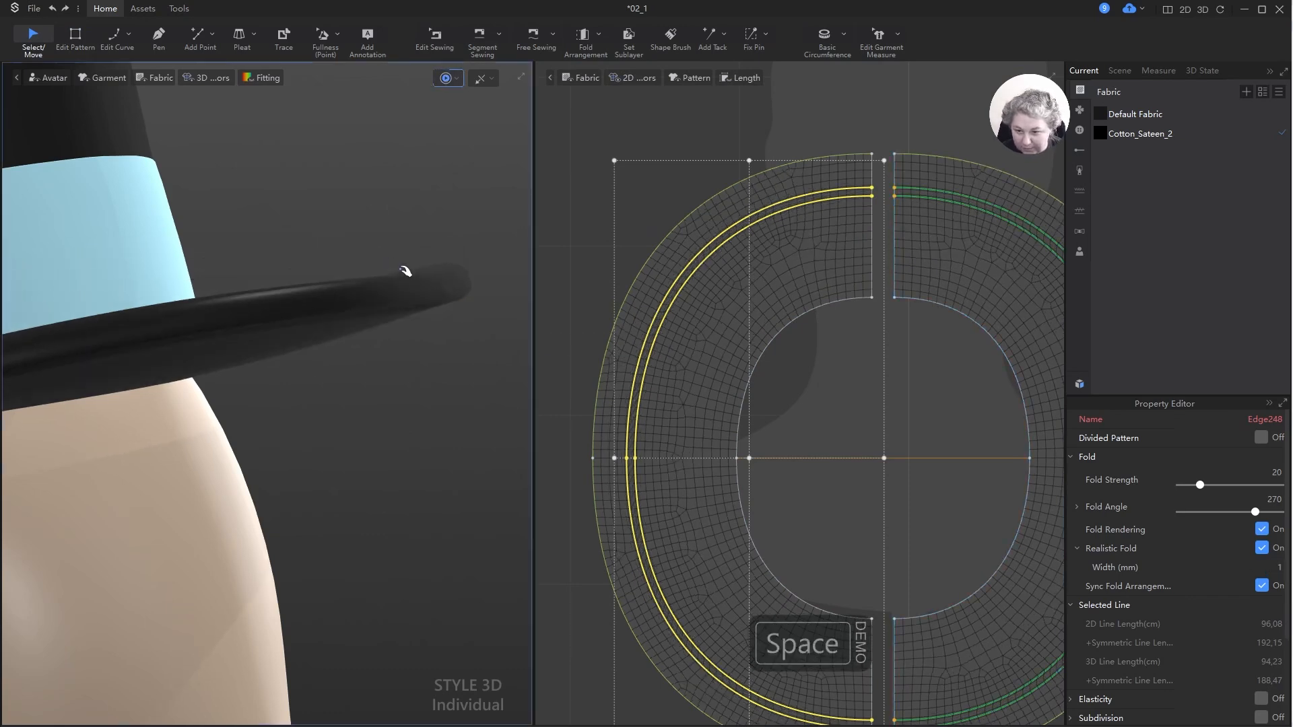
mouse_move(472, 291)
right_mouse_down()
mouse_move(467, 278)
mouse_move(491, 274)
mouse_move(462, 294)
mouse_move(451, 332)
mouse_move(589, 283)
mouse_move(614, 289)
mouse_move(538, 311)
mouse_move(464, 310)
right_mouse_up()
key("space")
scroll(459, 311, "down", 5)
left_click_drag(456, 319, 495, 281, "alt")
right_click_drag(494, 281, 364, 296)
key("space")
key("space")
- Unfreeze the light blue hat band so that it takes part in the simulation
left_click(480, 317)
scroll(490, 316, "up", 5)
scroll(497, 330, "down", 4)
left_click(361, 271)
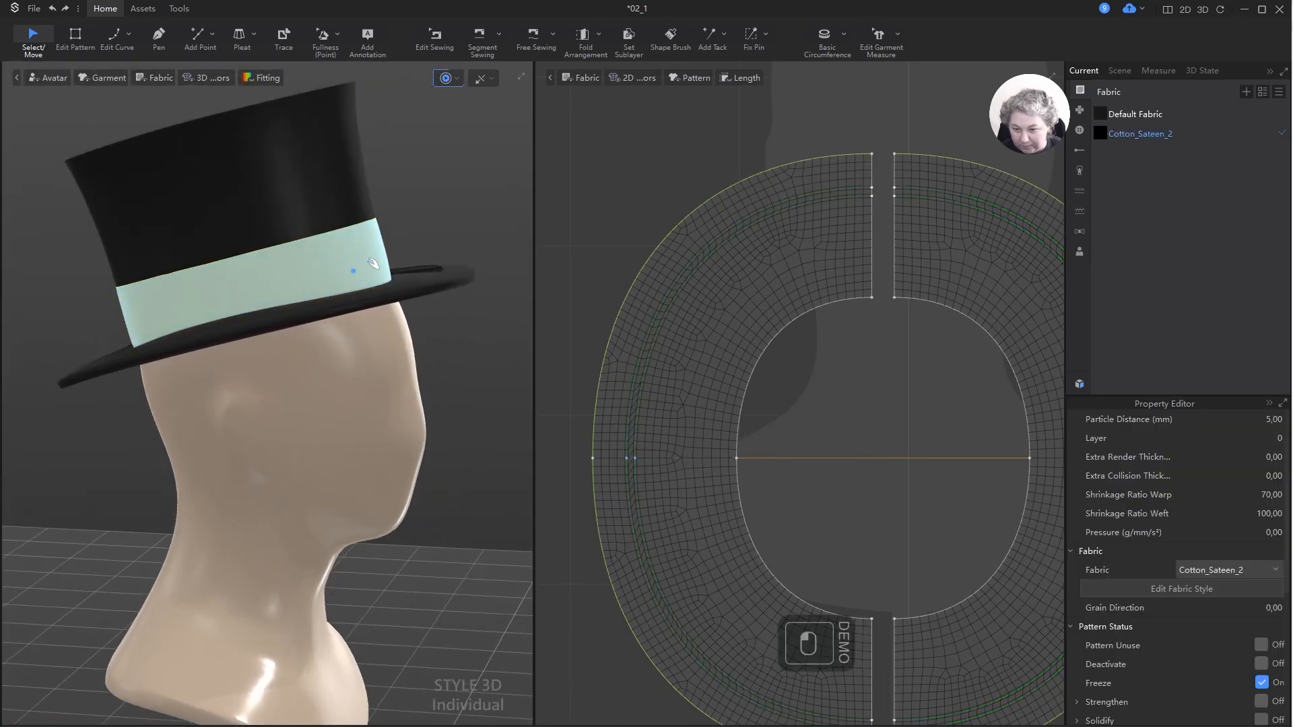
key("ctrl+k")
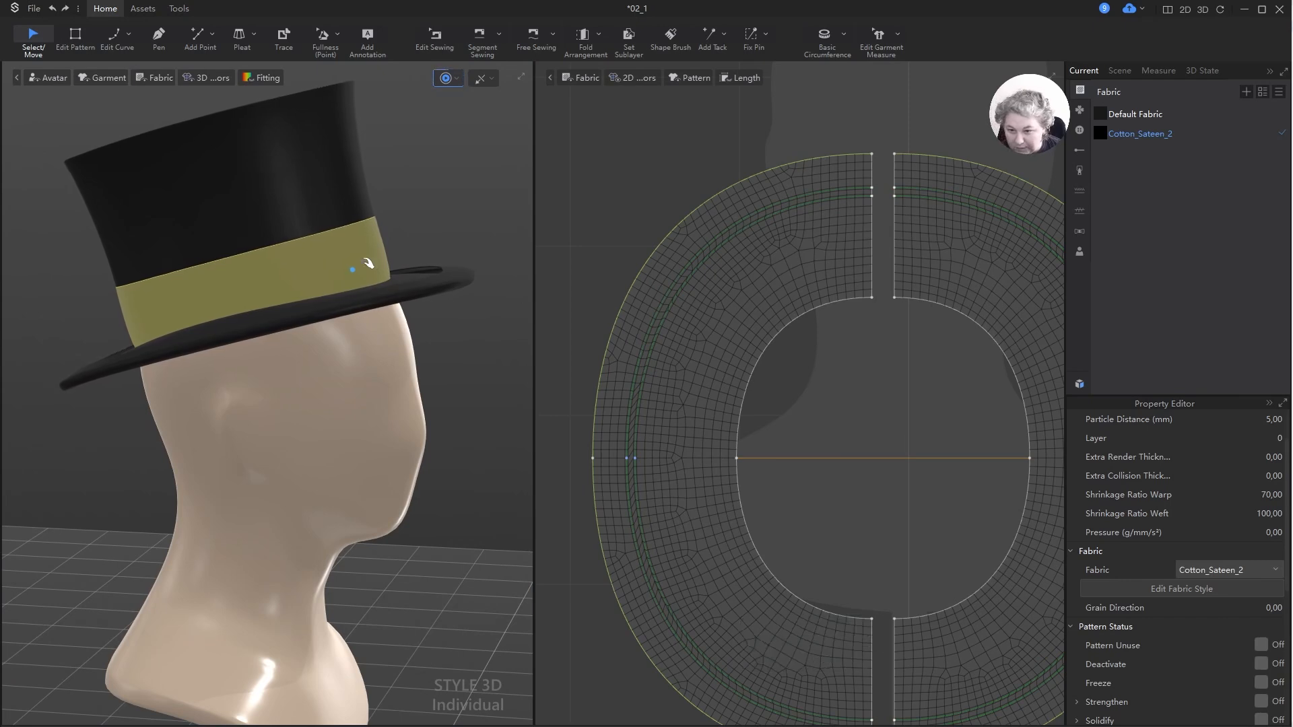
- Set the hat band's weft shrinkage ratio to 95 and simulate the hat with it
key("space")
right_click_drag(427, 219, 438, 211)
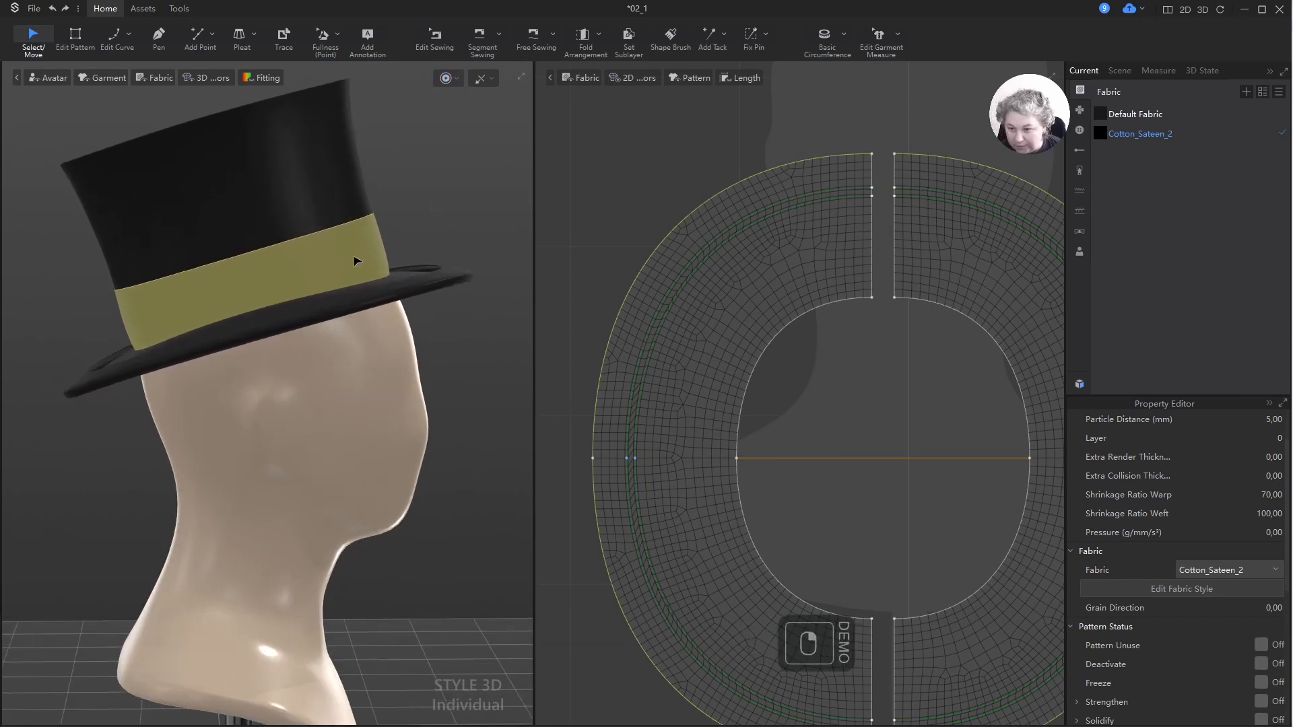
left_click(355, 258)
key("ctrl+z")
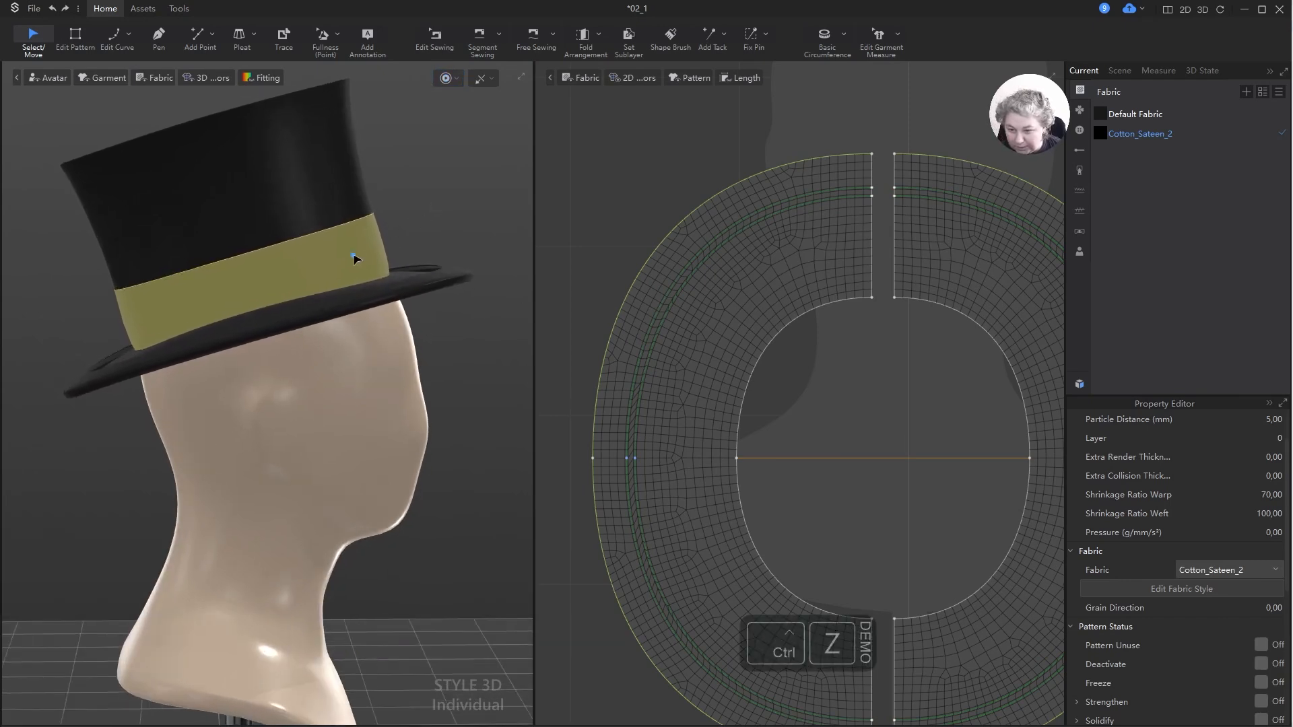
key("ctrl+z")
left_click(355, 261)
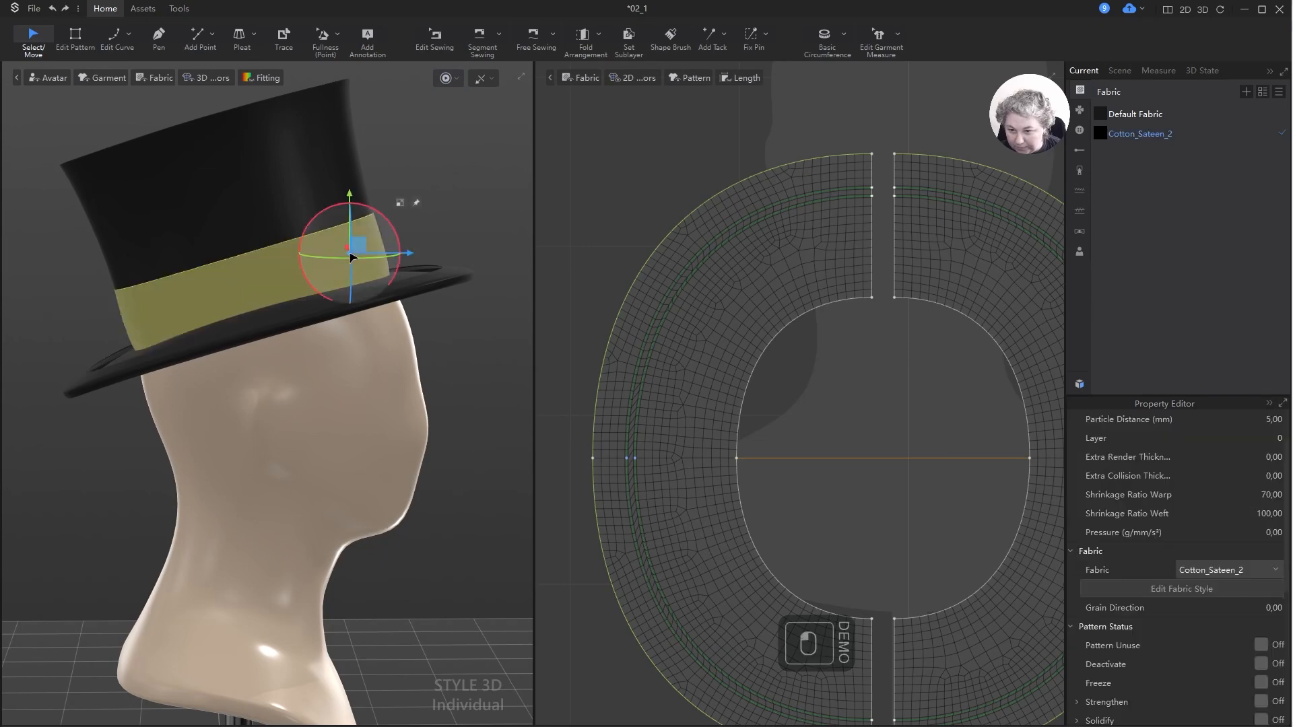
left_click(1271, 515)
type("95")
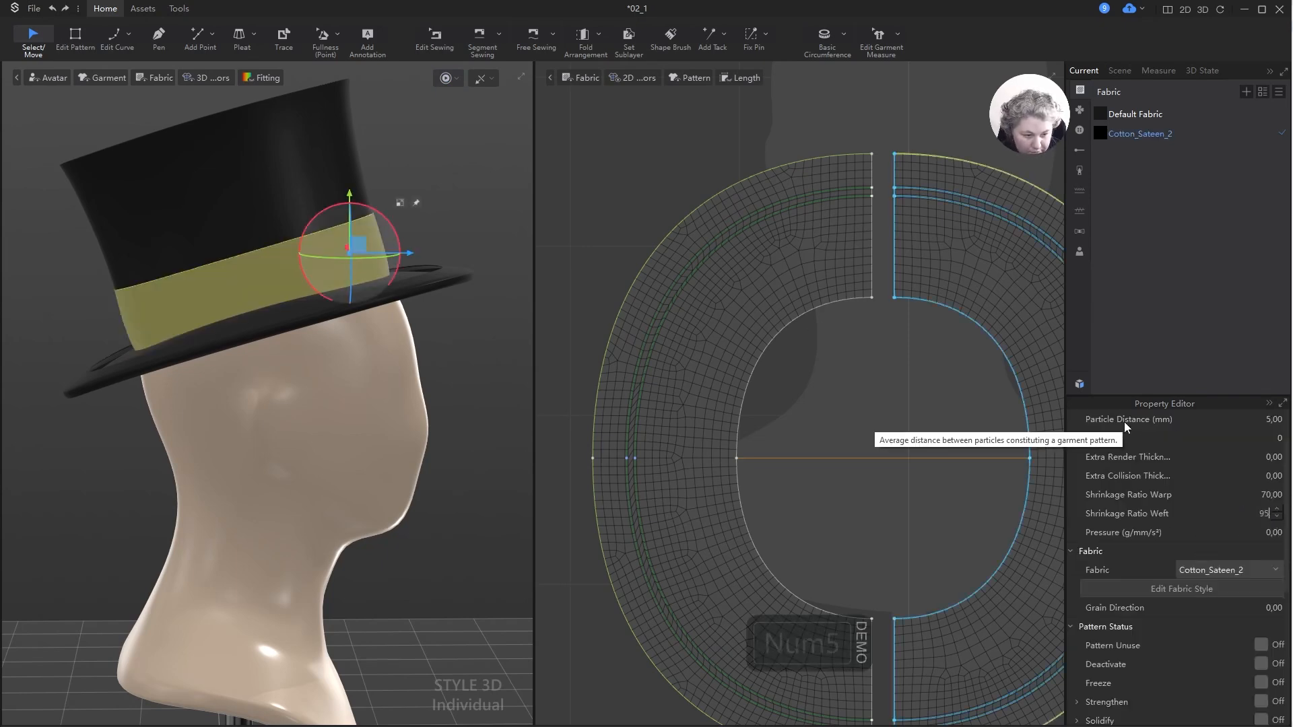
key("Return")
key("space")
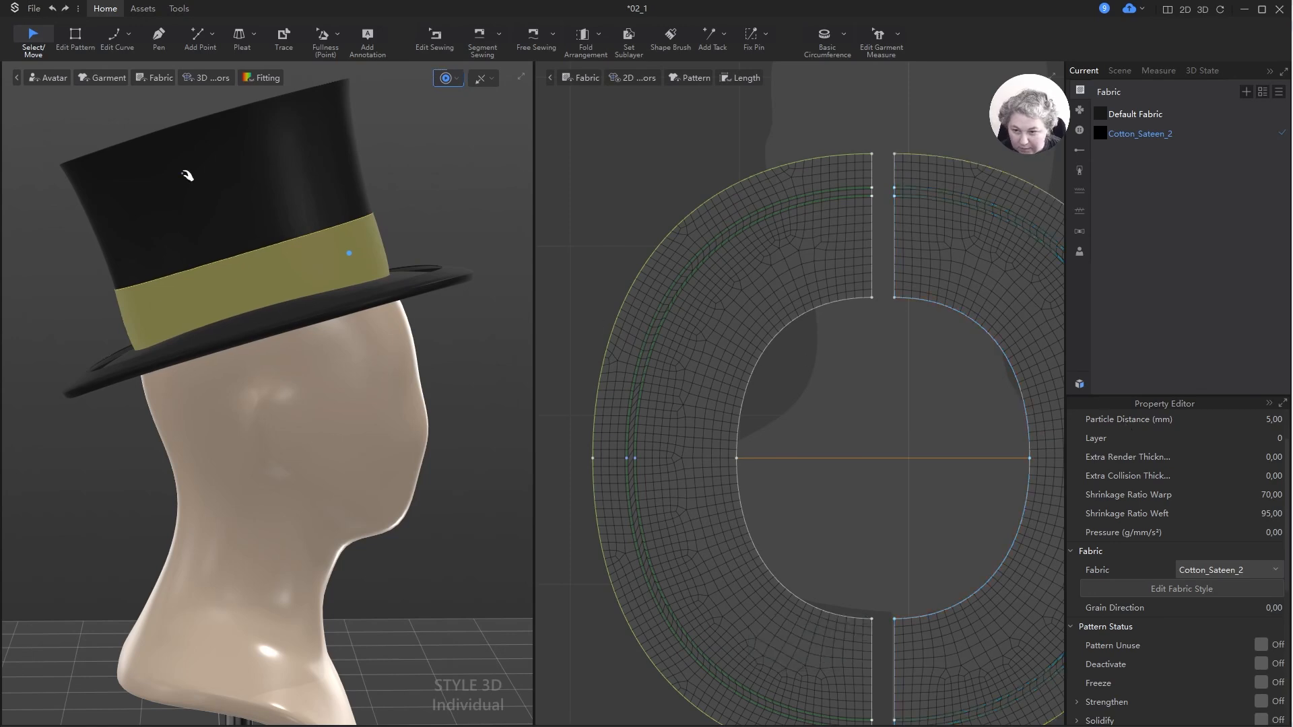
right_click_drag(290, 326, 428, 430)
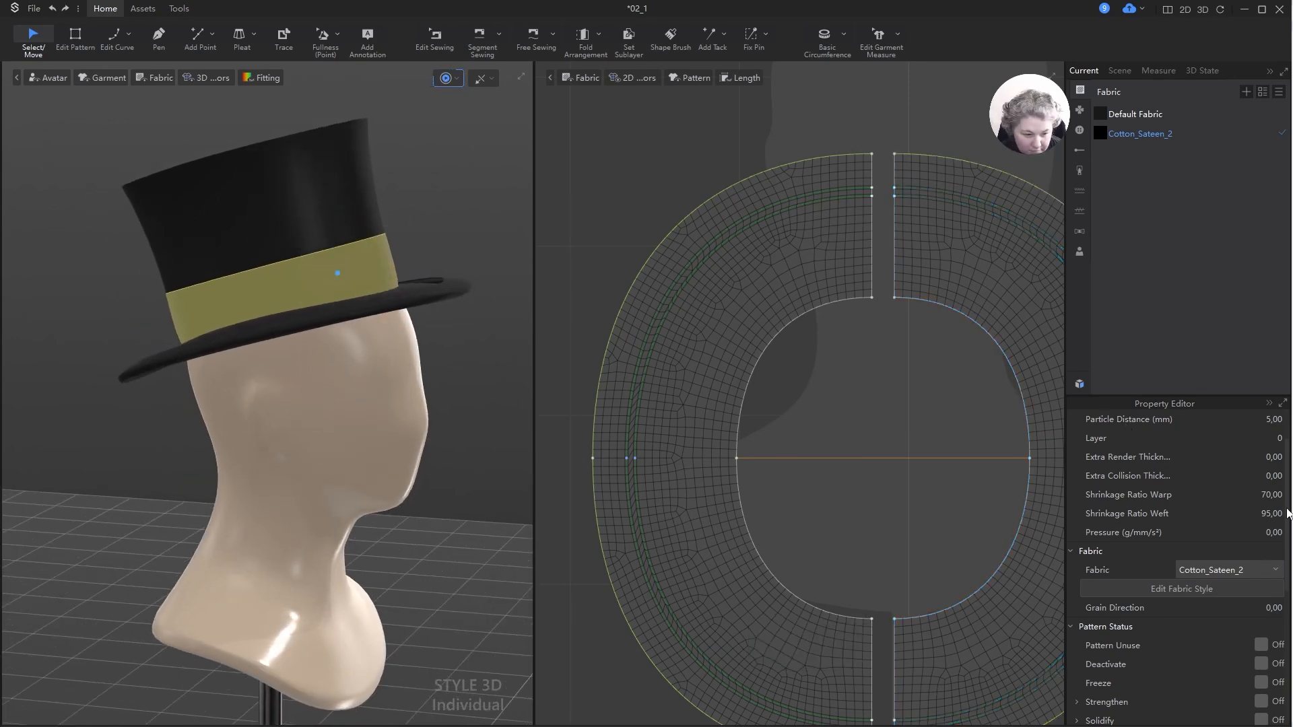
- Set the hat band's weft shrinkage ratio to 90 and examine the simulated band and brim up close
left_click(1278, 516)
type("90")
key("Return")
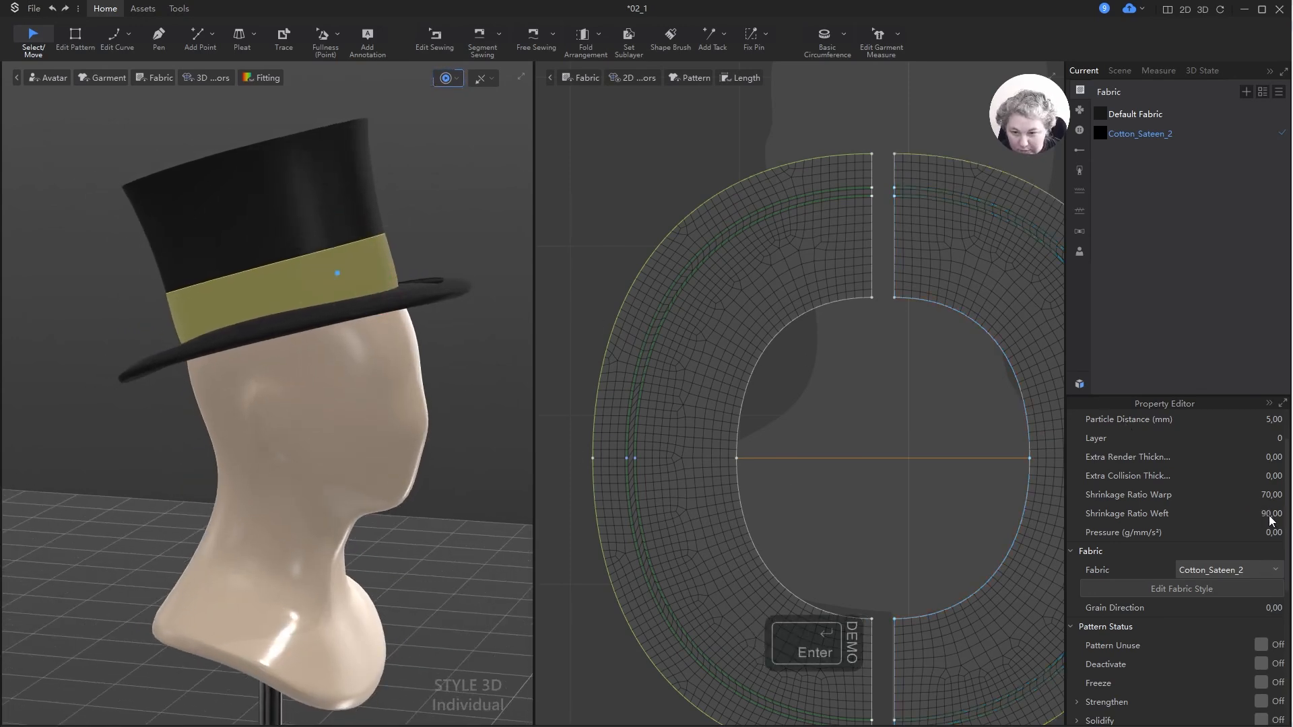
right_click_drag(423, 209, 355, 222)
left_click(483, 216)
scroll(467, 285, "up", 5)
right_click_drag(468, 286, 418, 254)
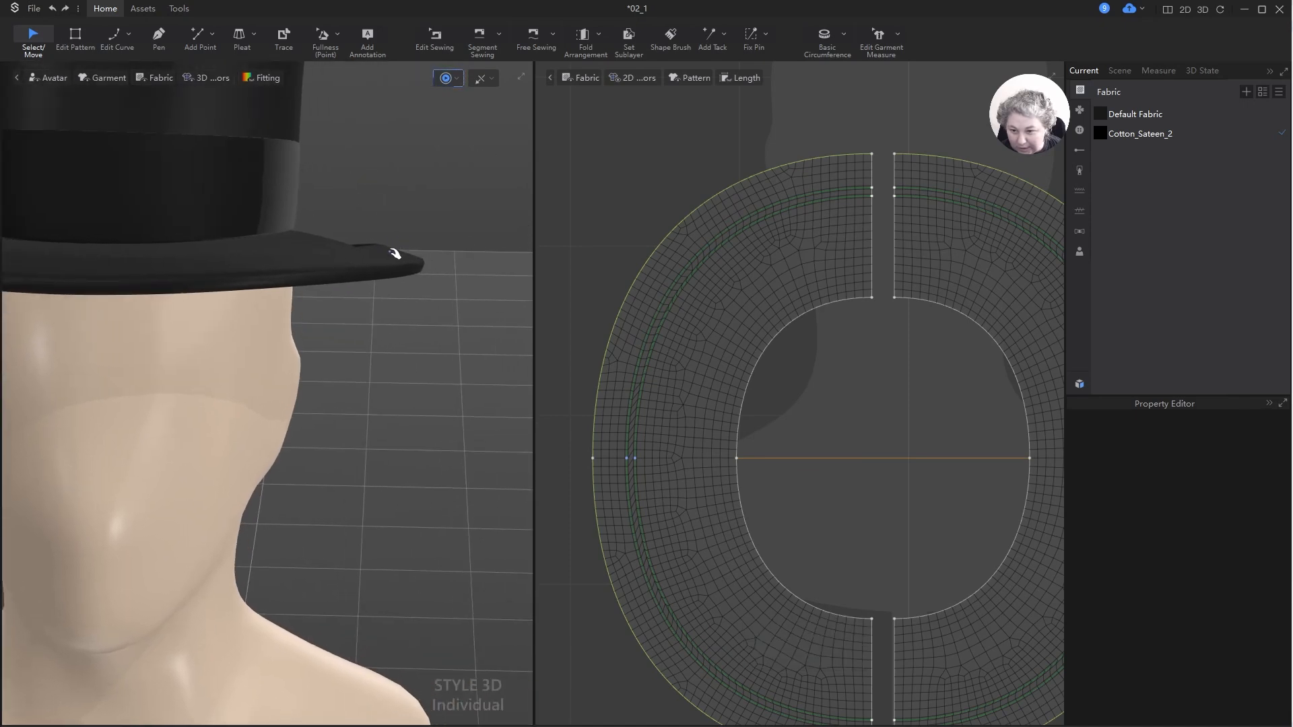
left_click(396, 254)
left_click(441, 205)
right_click_drag(441, 204, 431, 236)
key("a")
left_click(796, 178)
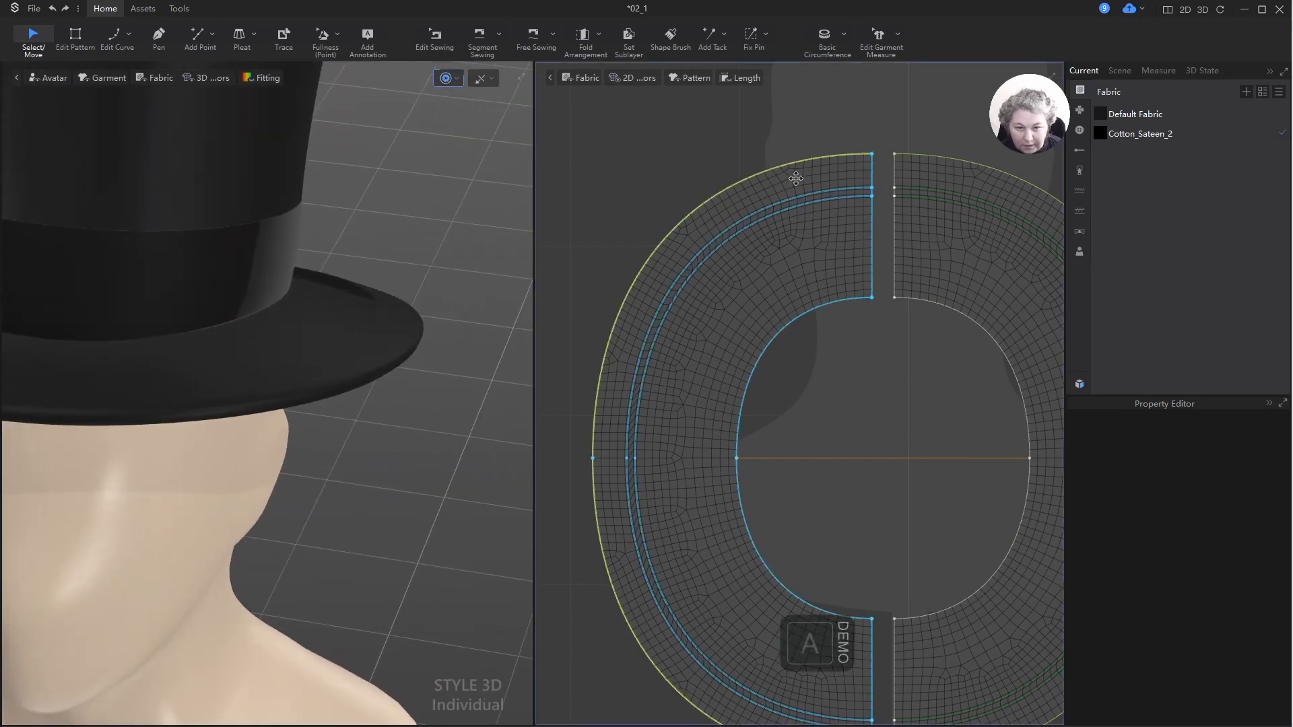
left_click(797, 176)
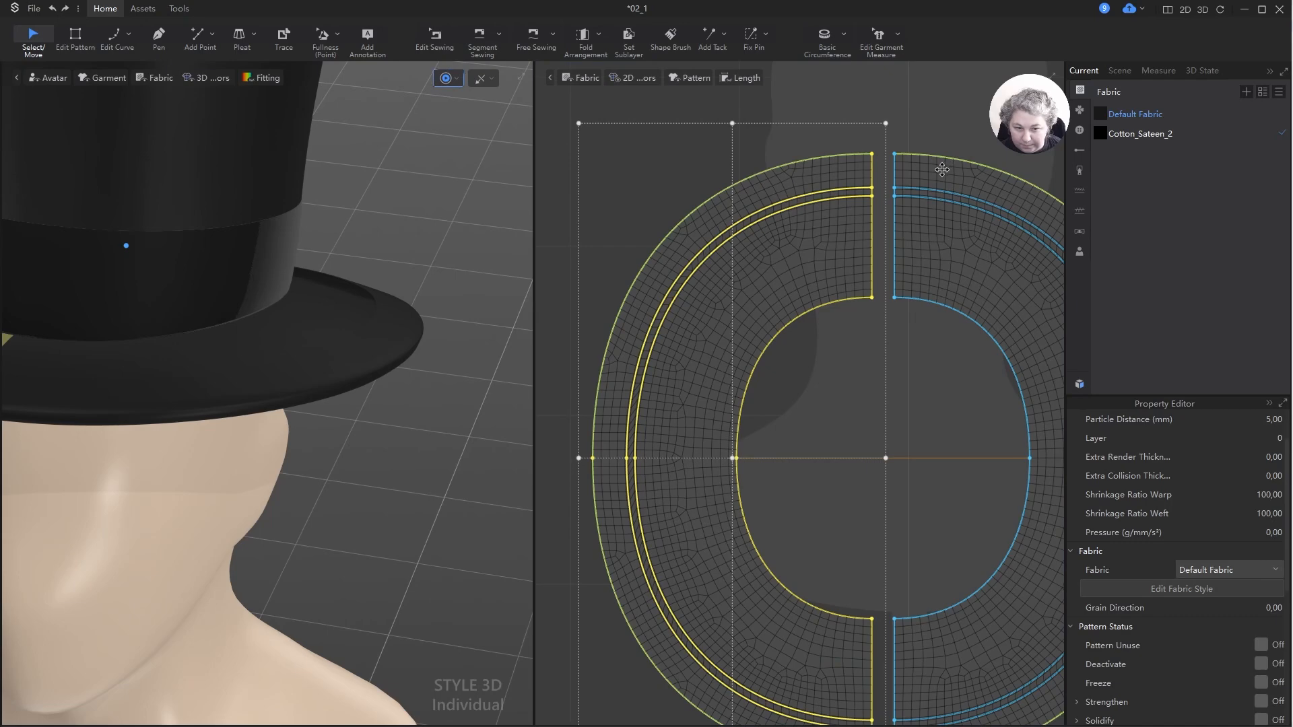
scroll(942, 169, "down", 2)
scroll(784, 152, "up", 4)
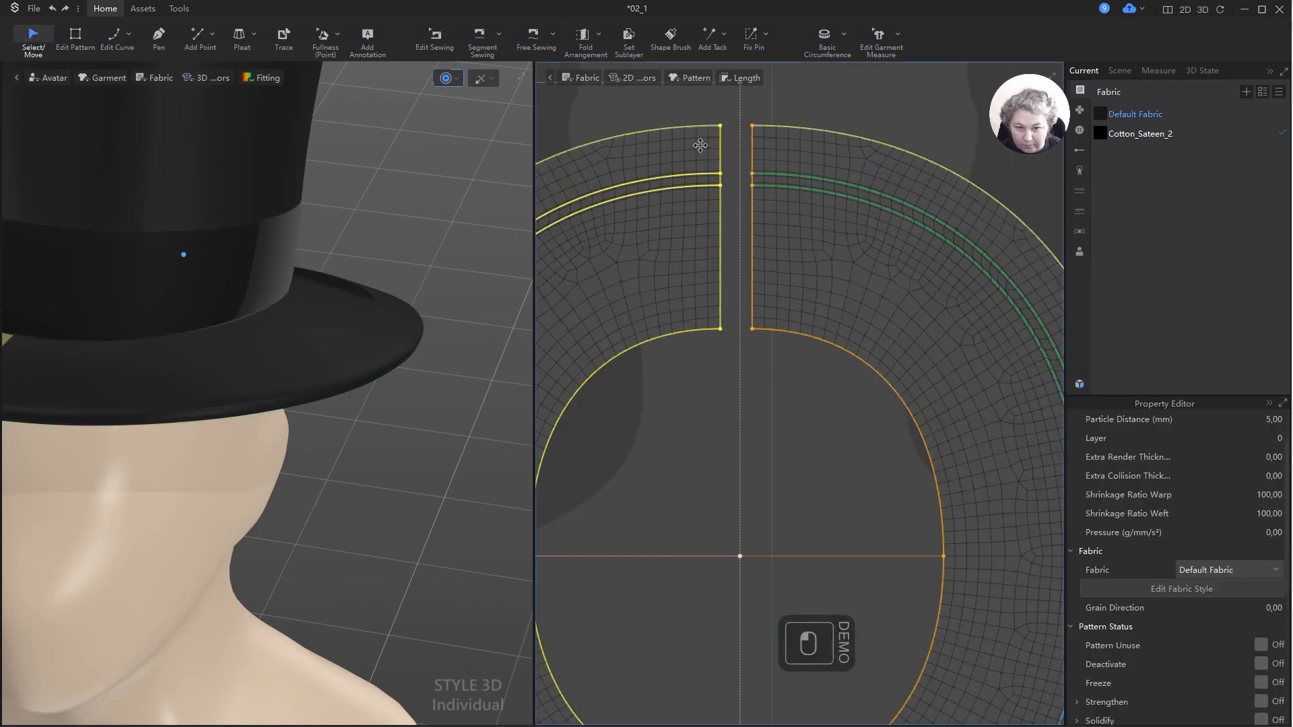
right_click(782, 152)
left_click(823, 181)
- Try to select the straight end edges of both brim halves together
key("z")
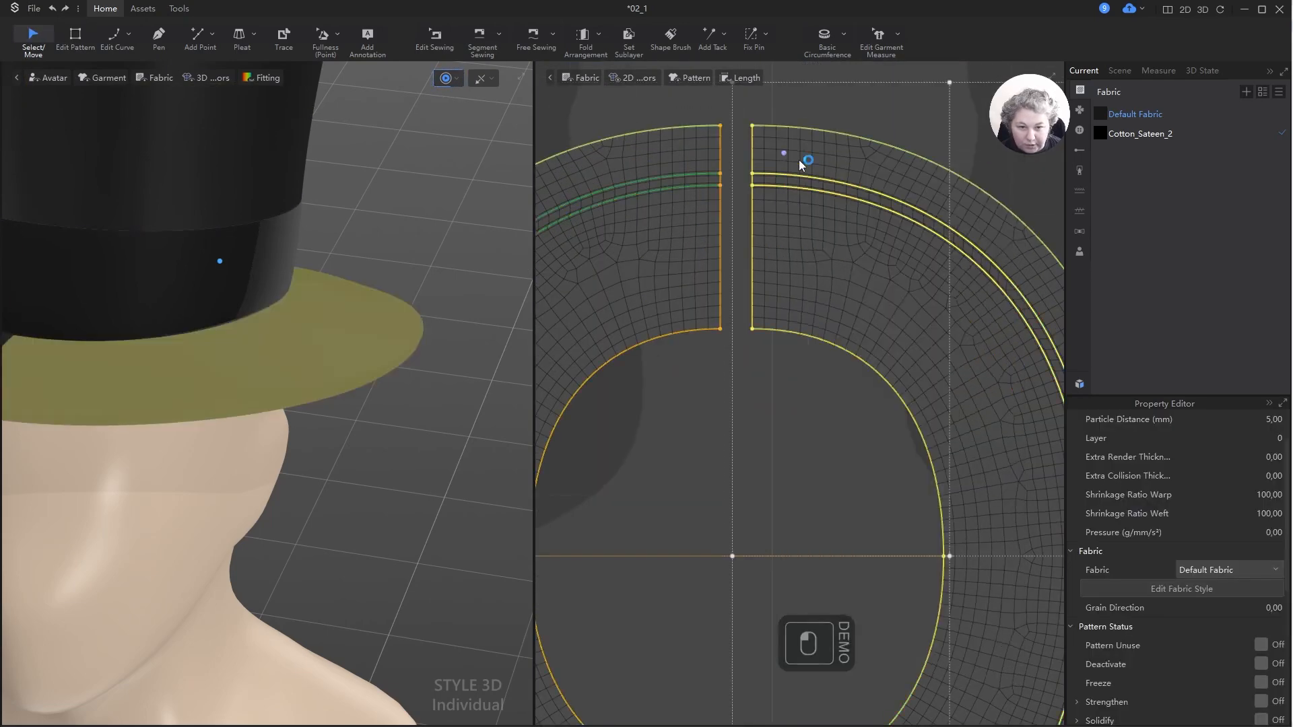
left_click(720, 146)
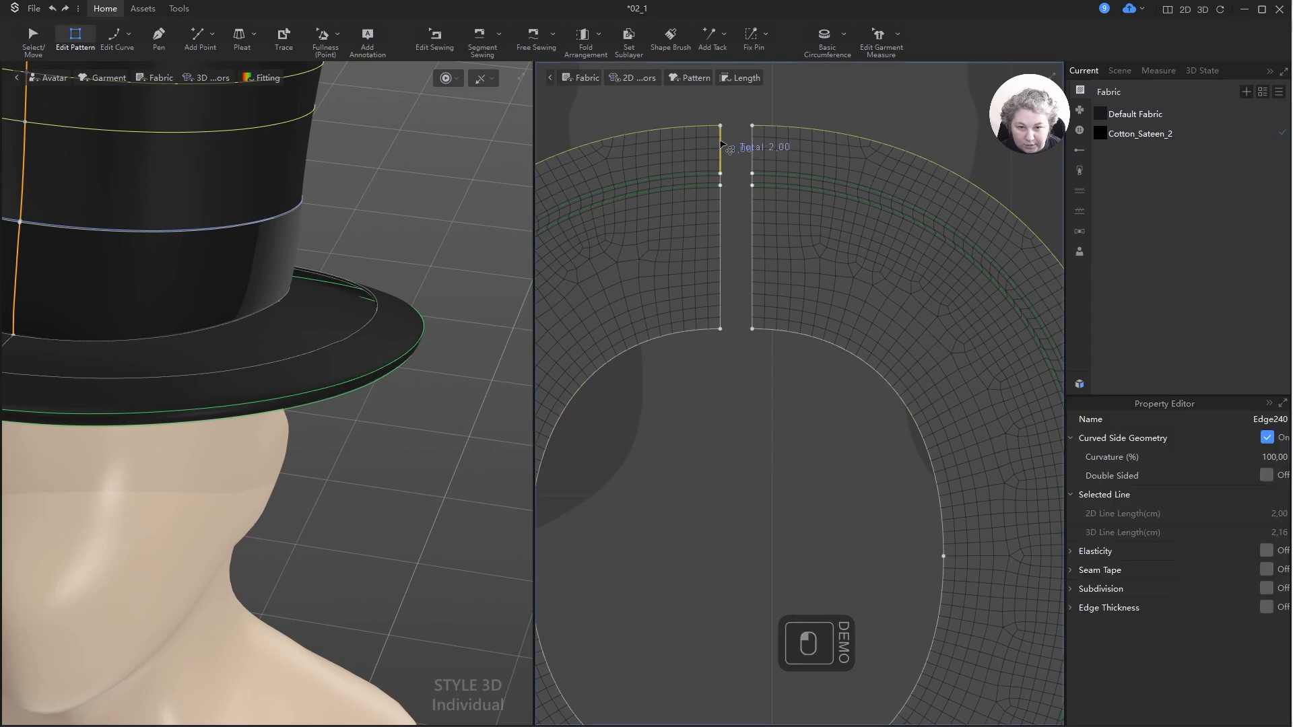
scroll(725, 185, "up", 4)
left_click(719, 177, "shift")
left_click(720, 207, "shift")
left_click(780, 212, "shift")
left_click(714, 499, "shift")
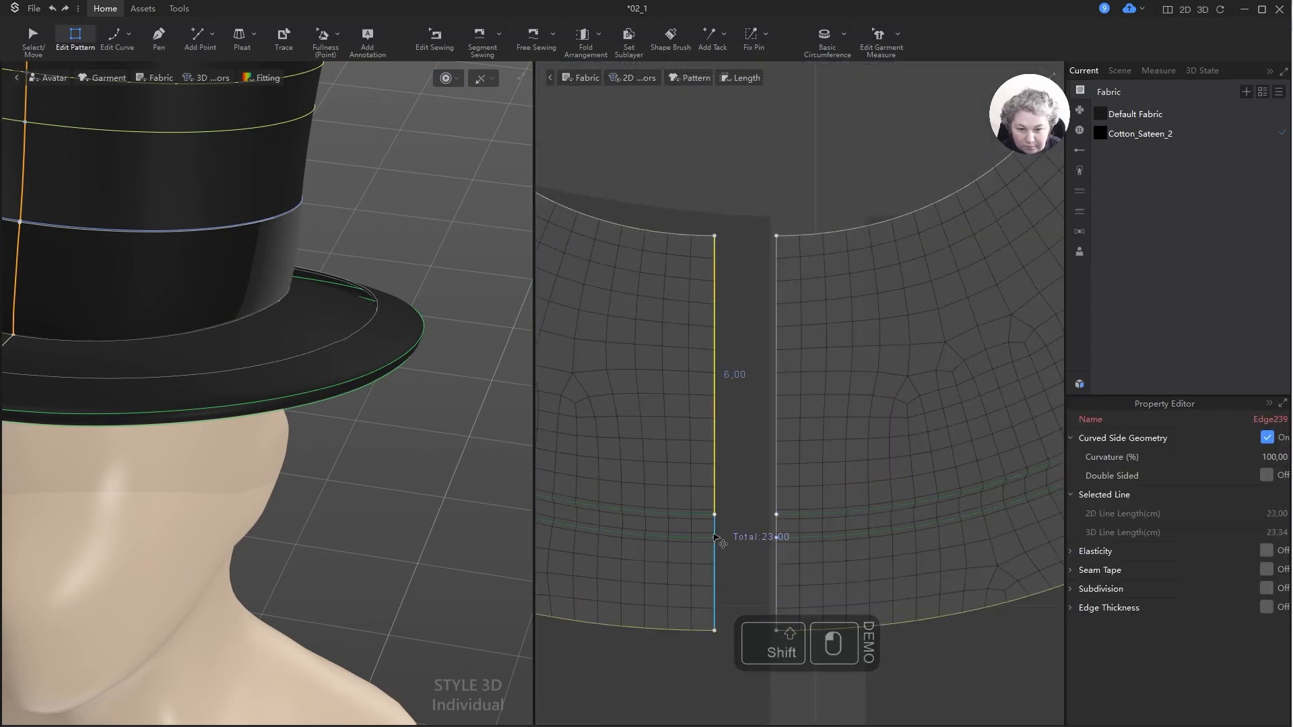
left_click(714, 540, "shift")
left_click(777, 421, "shift")
right_click(777, 411)
key("Escape")
scroll(808, 195, "down", 6)
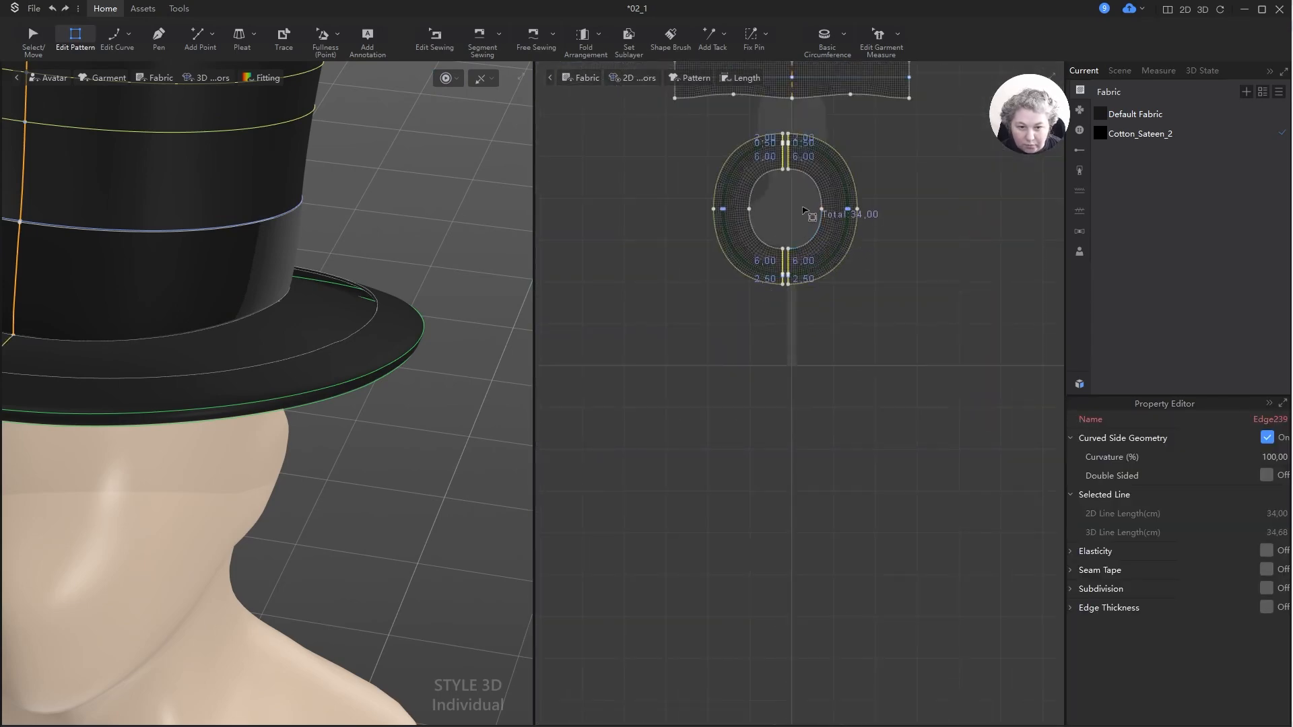
key("ctrl+z")
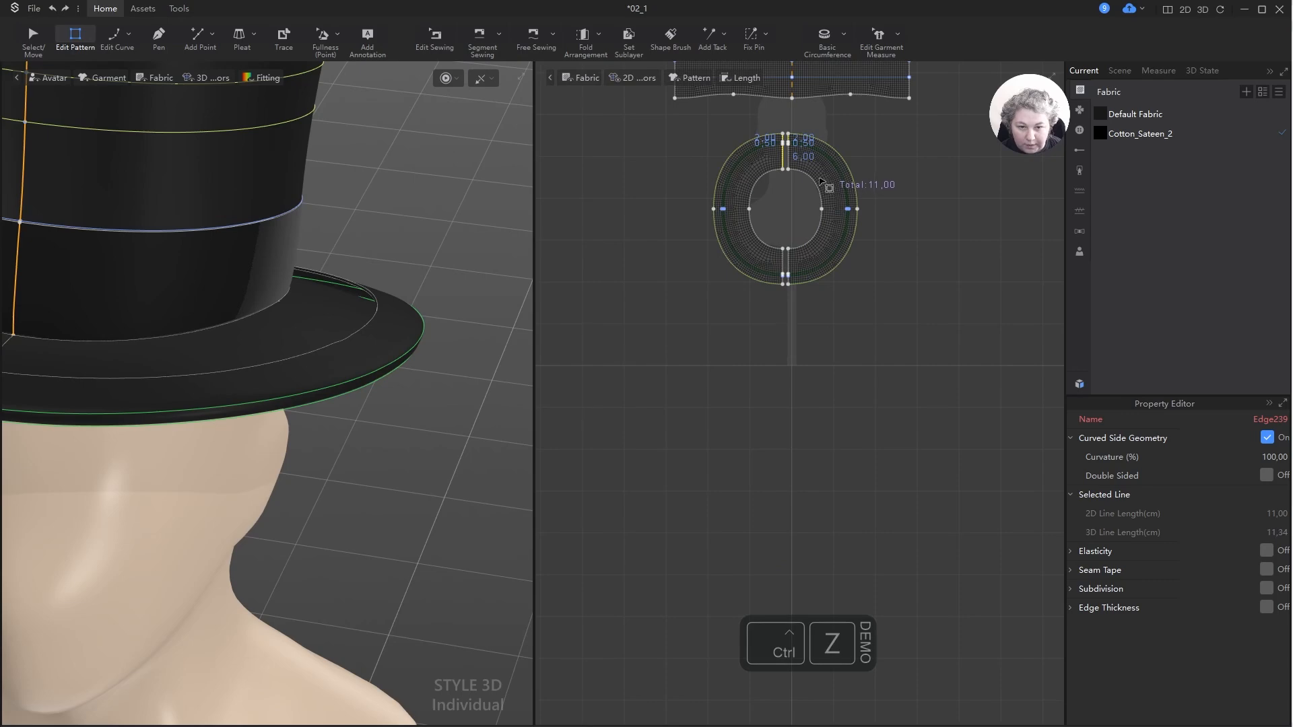
left_click(821, 181)
scroll(817, 180, "up", 5)
key("a")
left_click(823, 144)
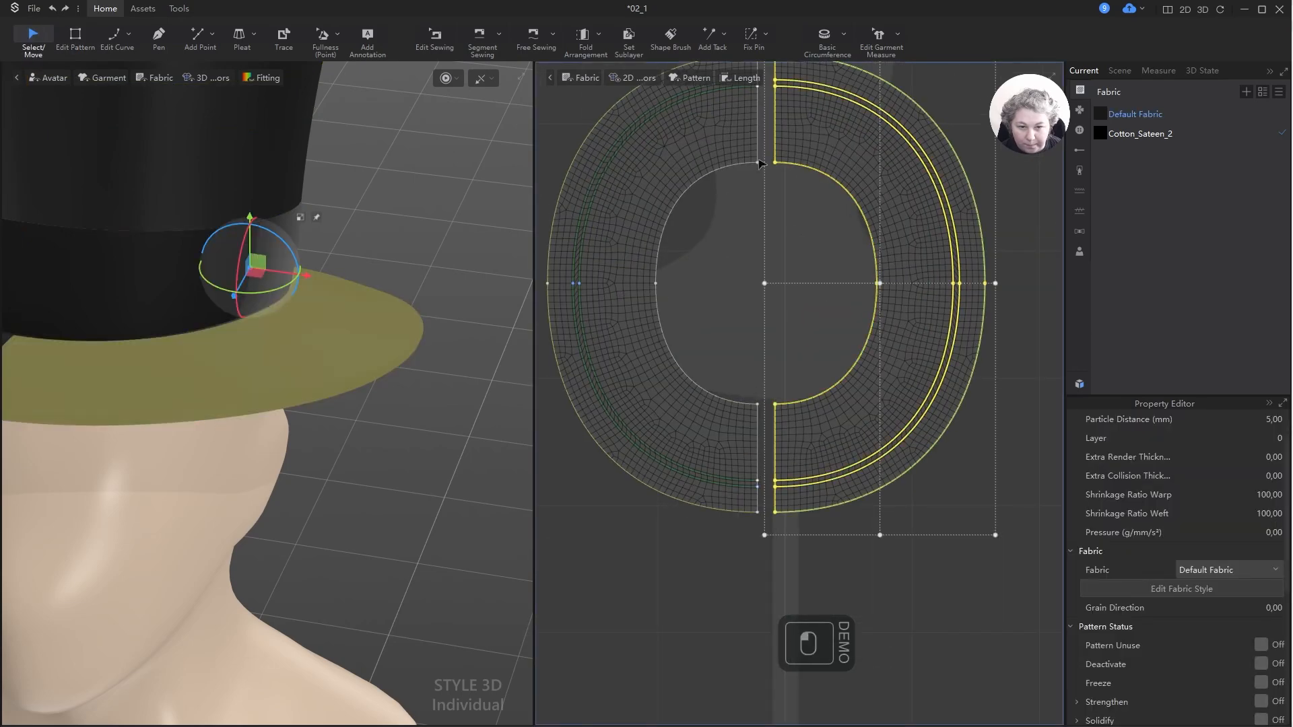
key("Delete")
scroll(799, 254, "down", 4)
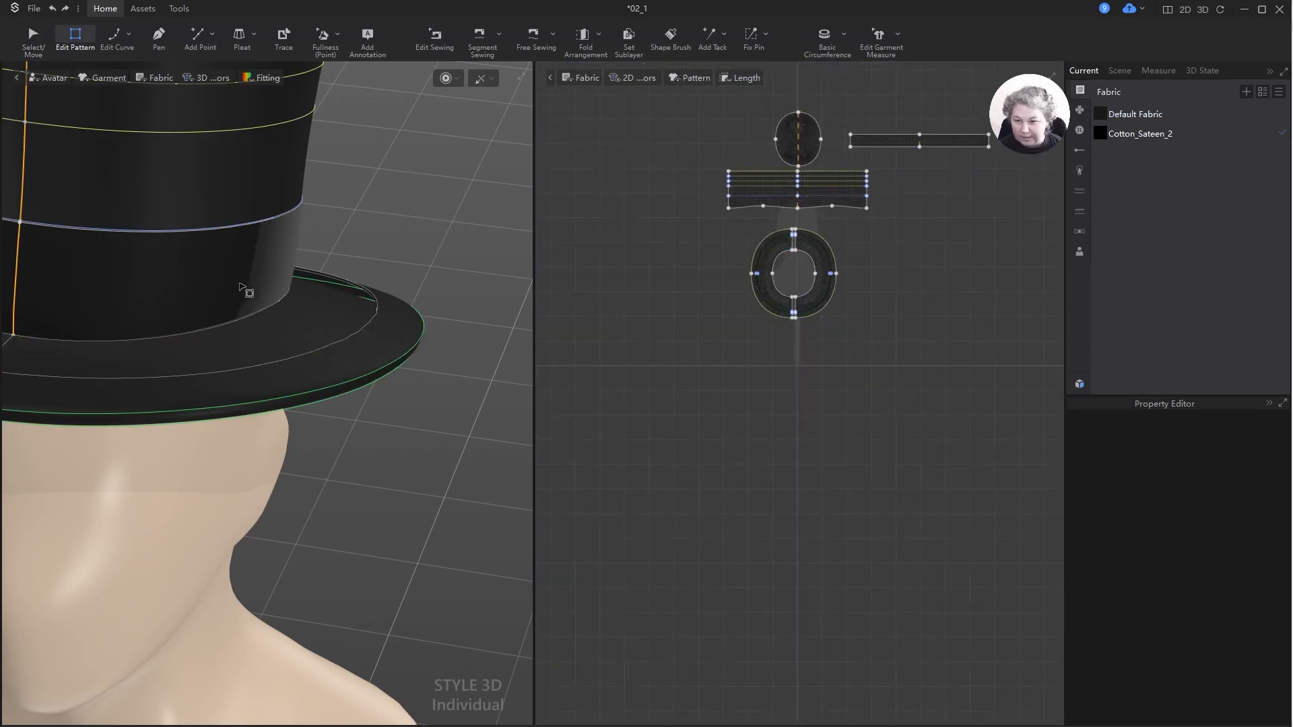
scroll(246, 290, "down", 3)
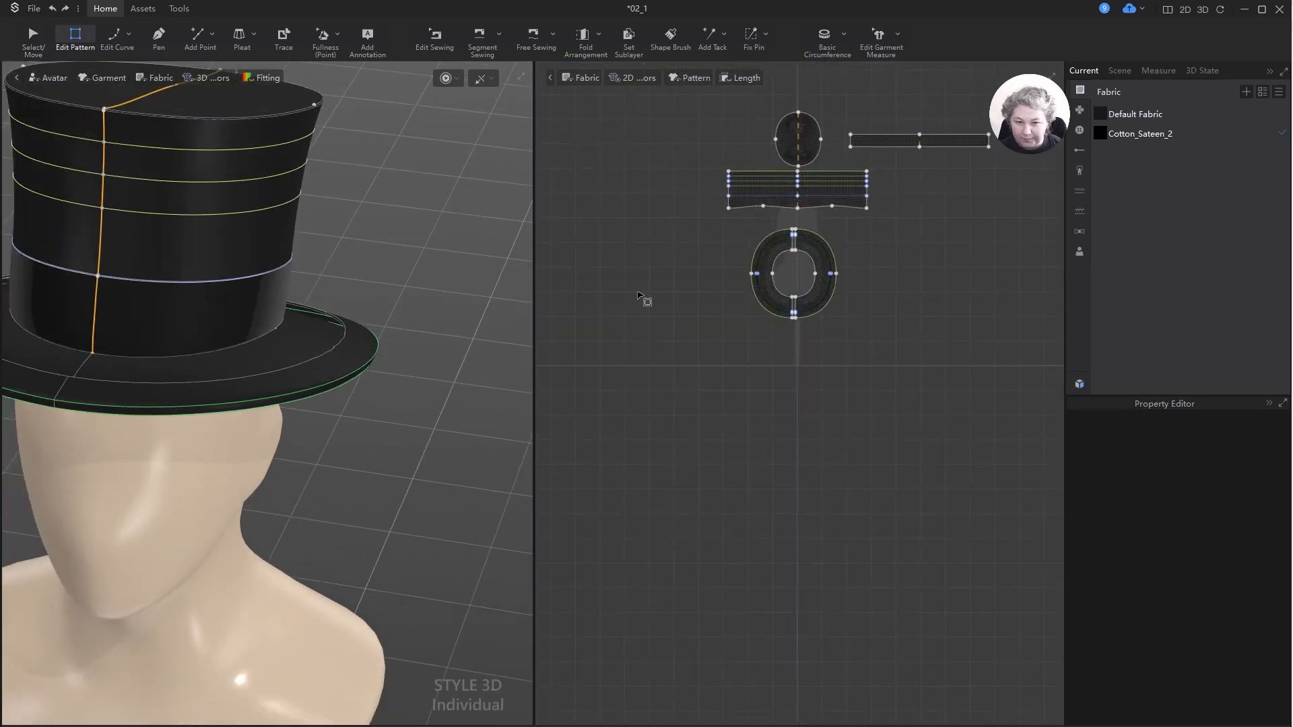
scroll(734, 259, "up", 3)
key("a")
left_click(842, 237)
left_click(902, 232, "shift")
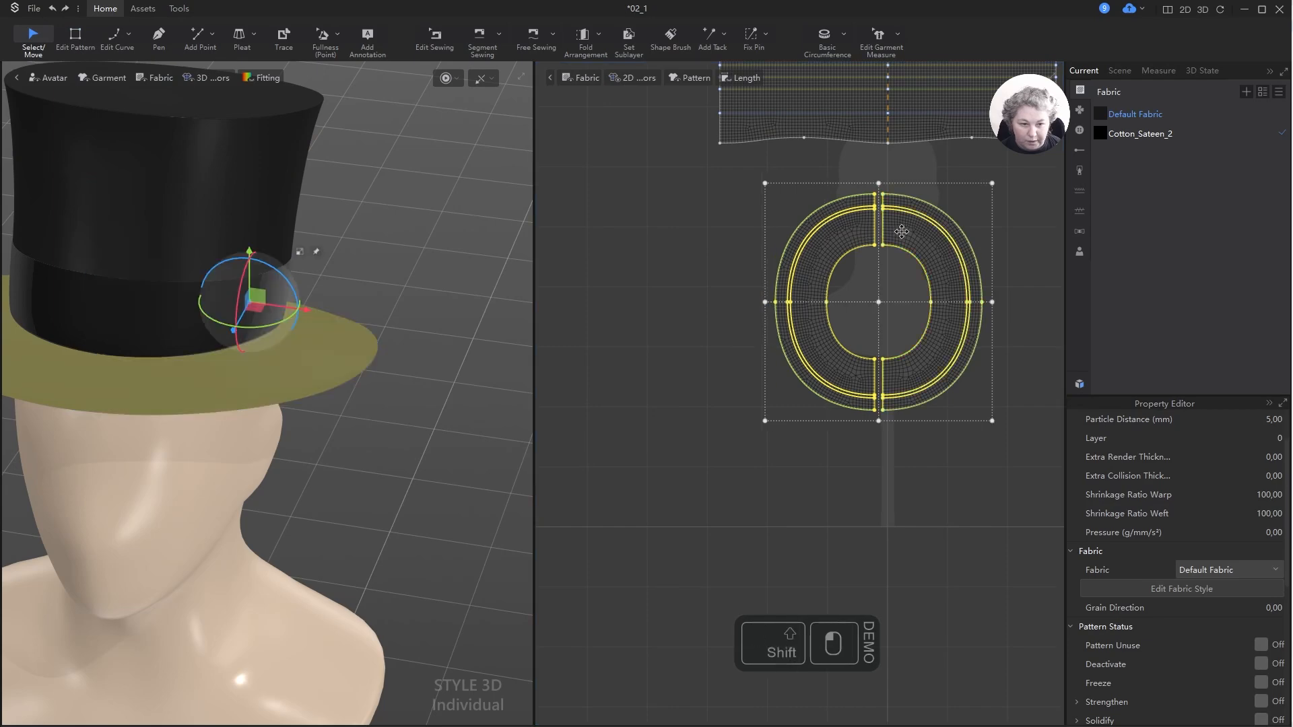
right_click(902, 232)
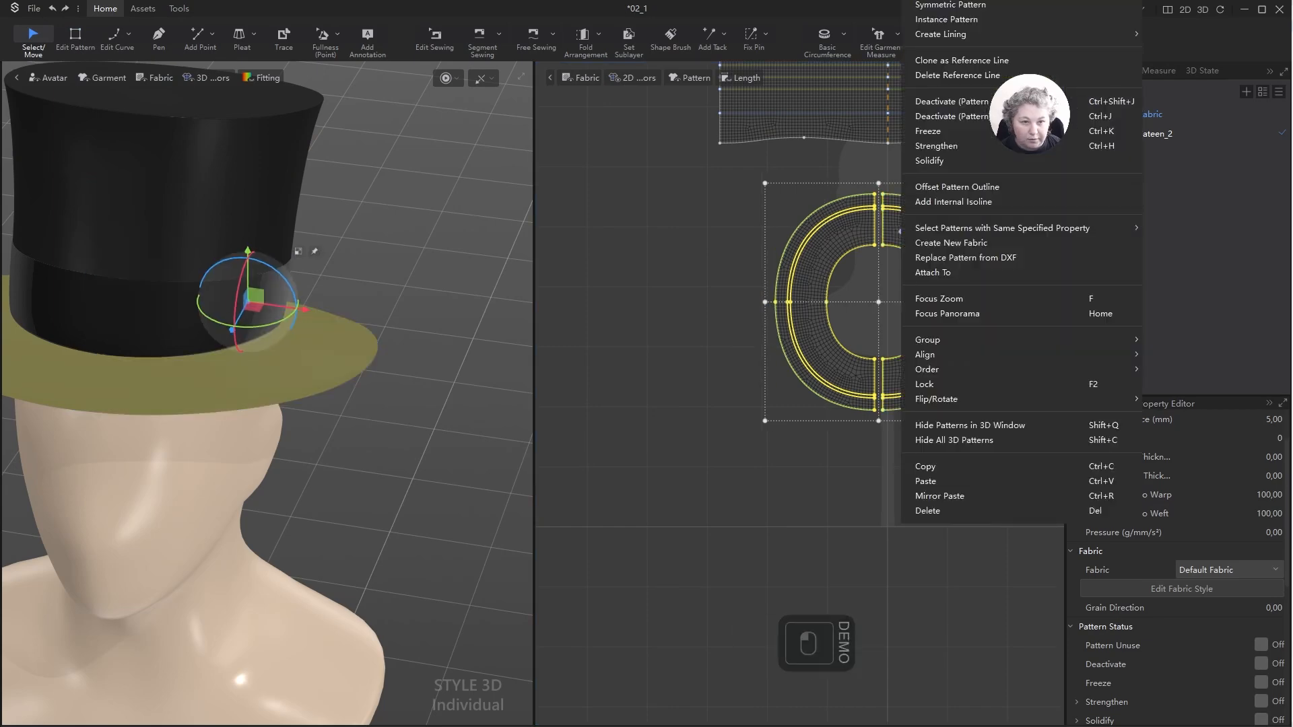
left_click(835, 236)
- Set the fold angle of the brim's inner internal curve to 280
left_click(376, 268)
right_click_drag(376, 267, 484, 246)
scroll(471, 263, "up", 8)
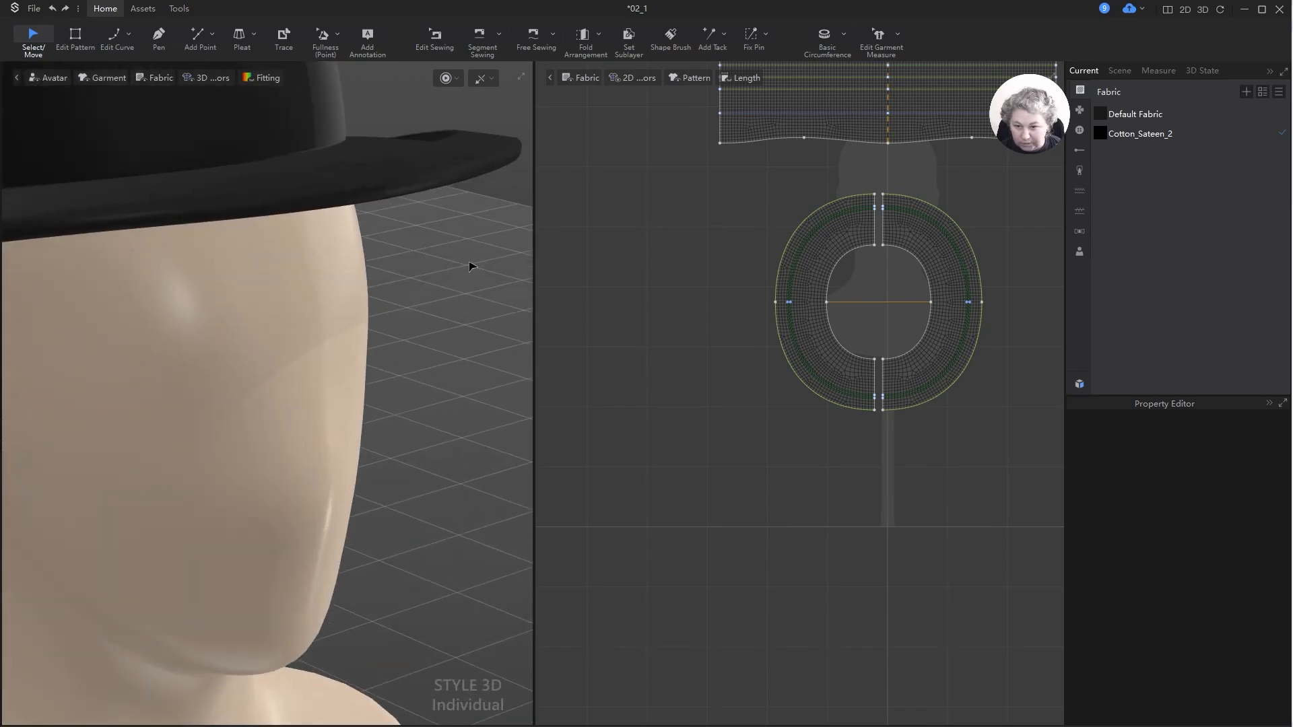
scroll(948, 221, "up", 4)
key("z")
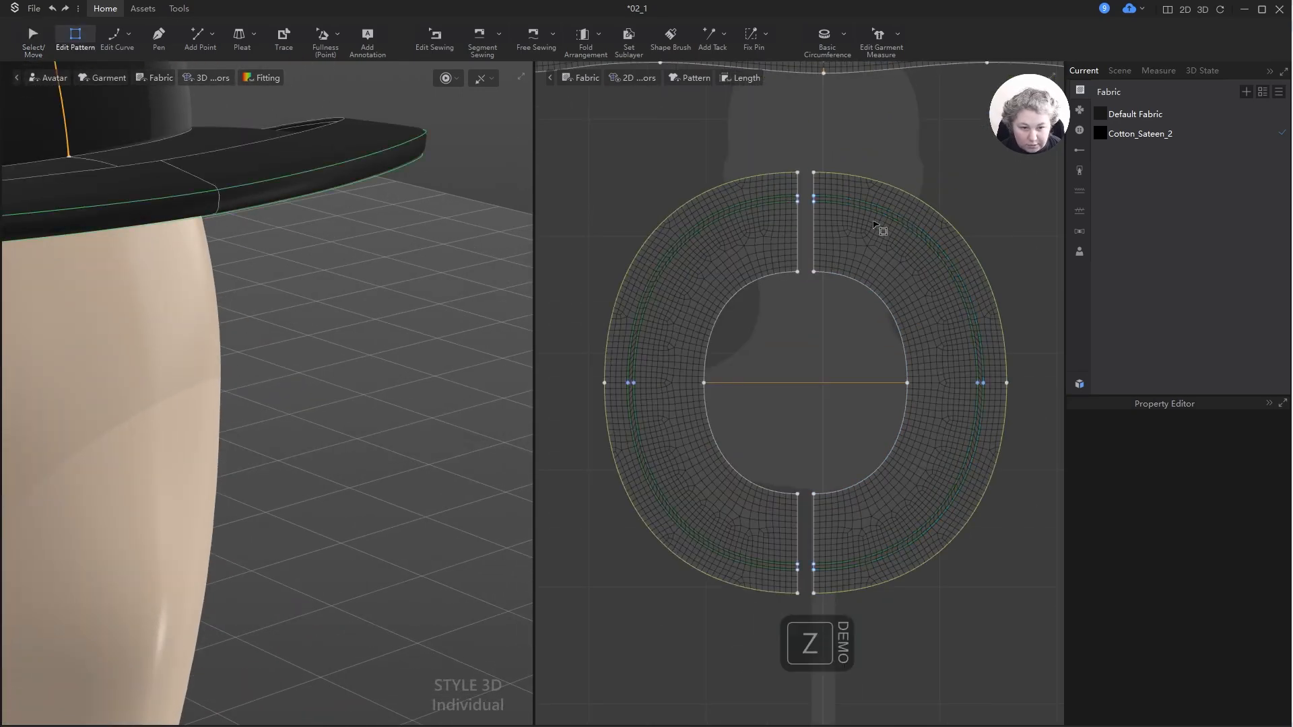
key("a")
left_click(880, 214)
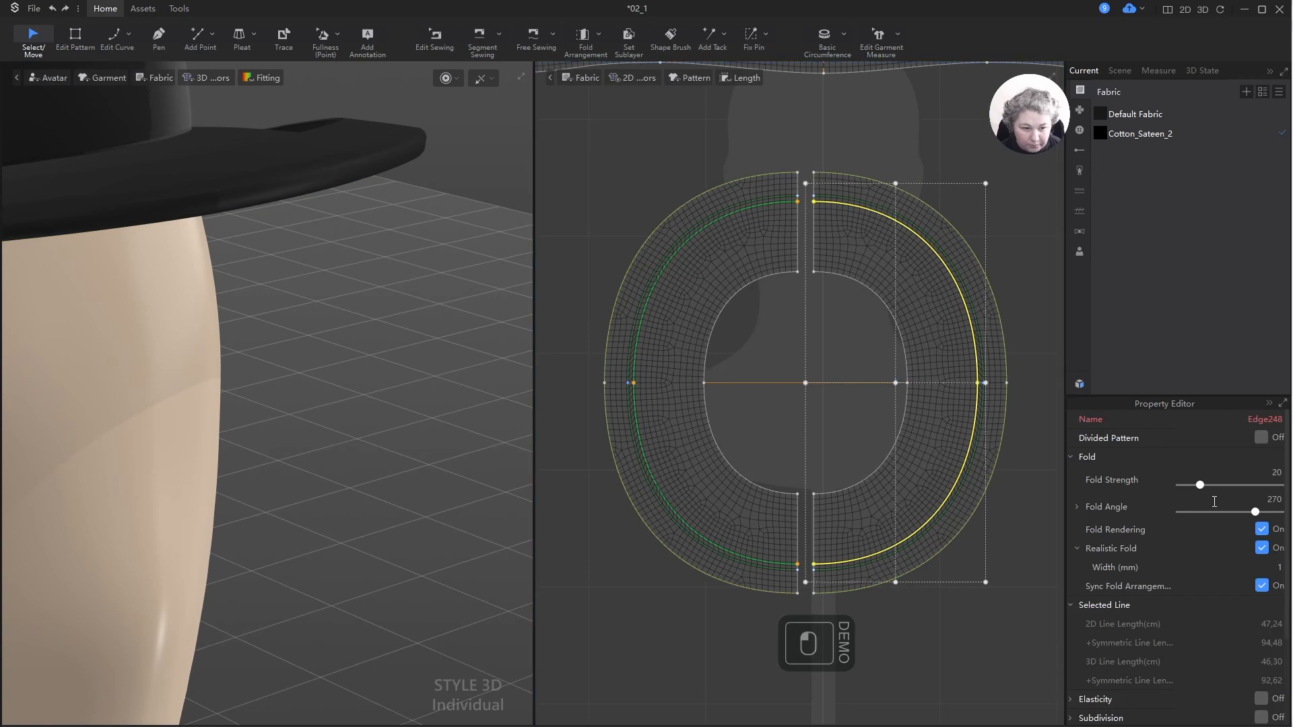
double_click(1269, 500)
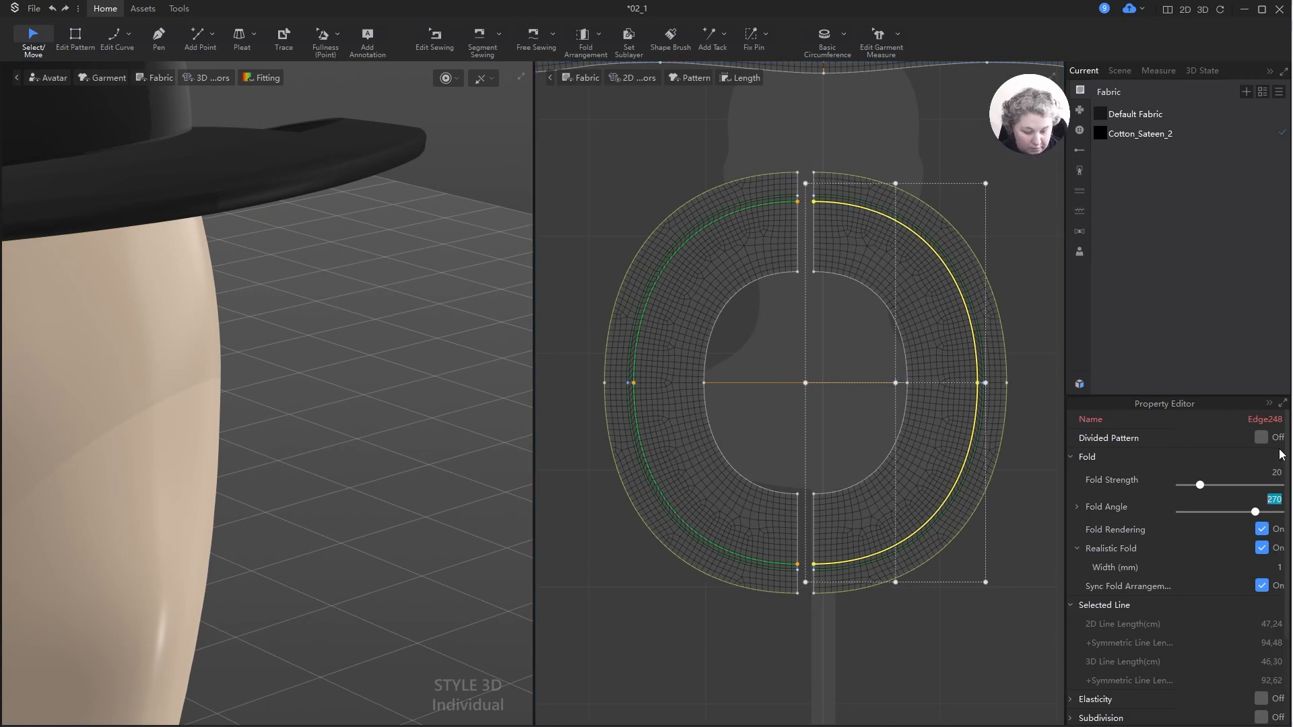
type("2")
key("Return")
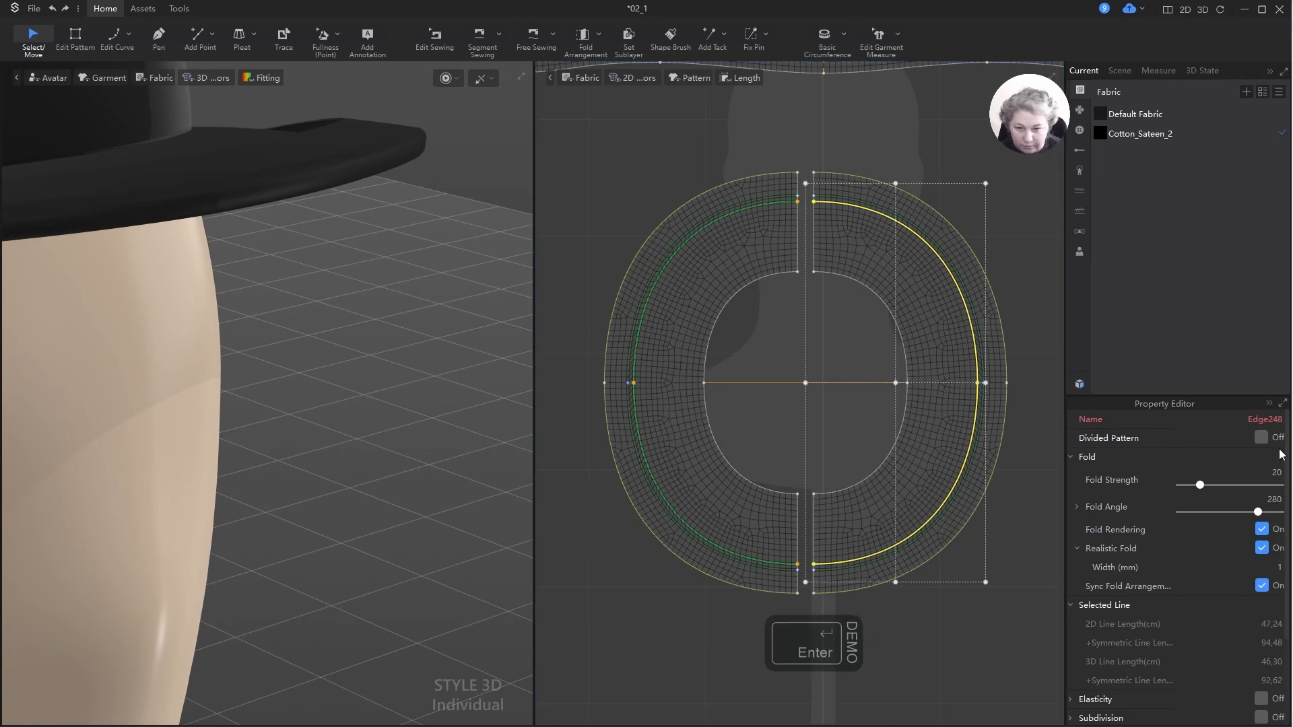
- Start the simulation and set the fold strength of both internal curves of the brim to 30
key("space")
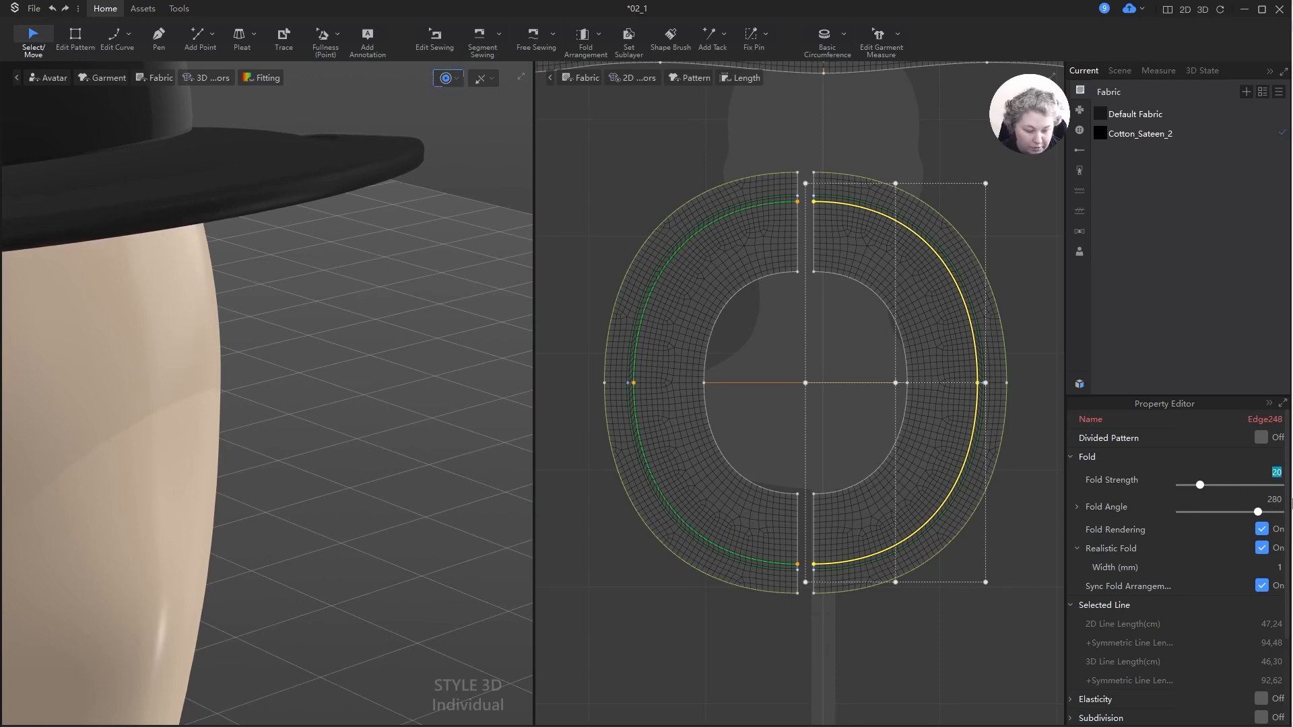
type("30")
key("Return")
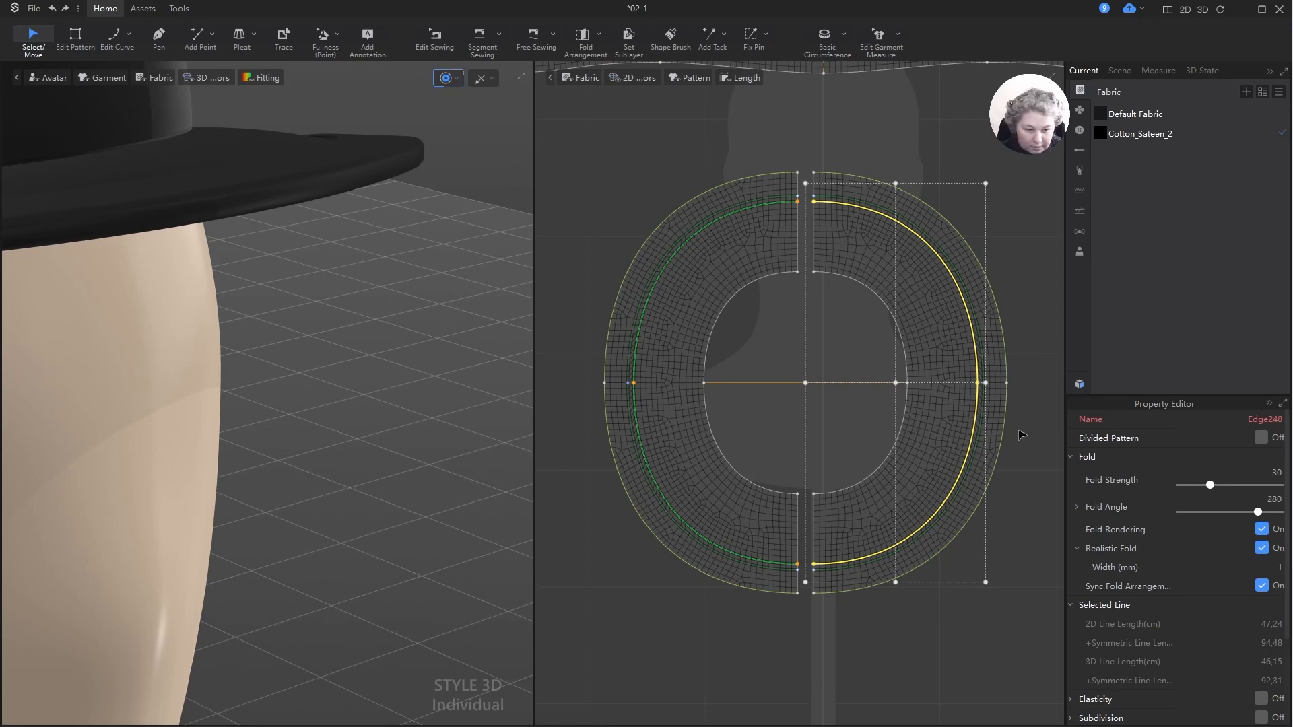
left_click(976, 316)
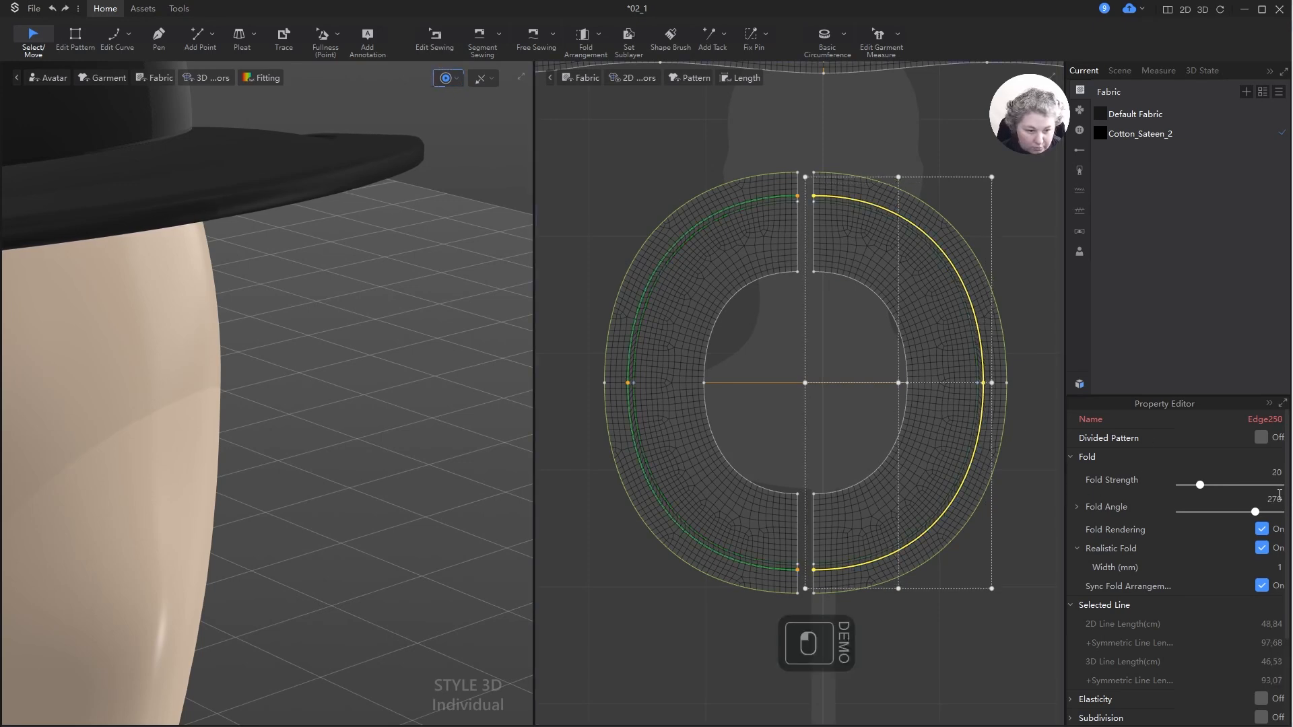
double_click(1277, 472)
type("30")
key("Return")
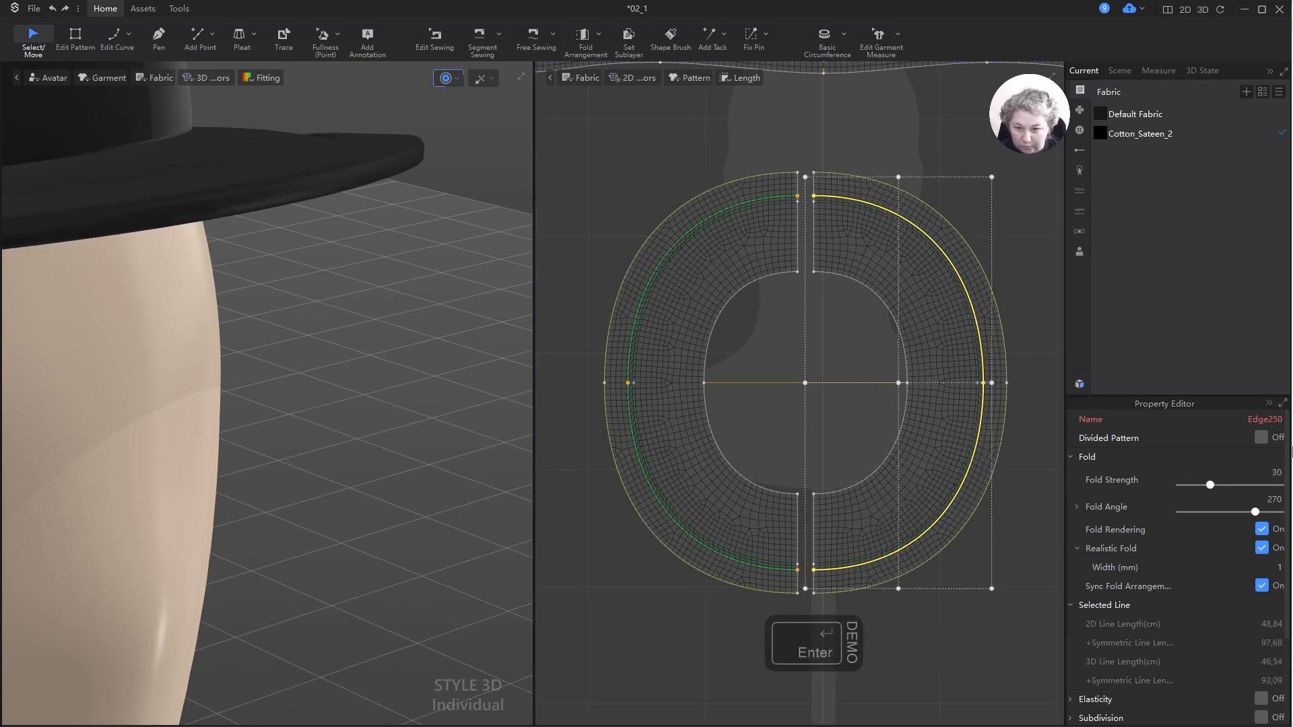
- Set the fold angle of the brim's inner internal curve to 270 and of its outer internal curve to 280
left_click(963, 296)
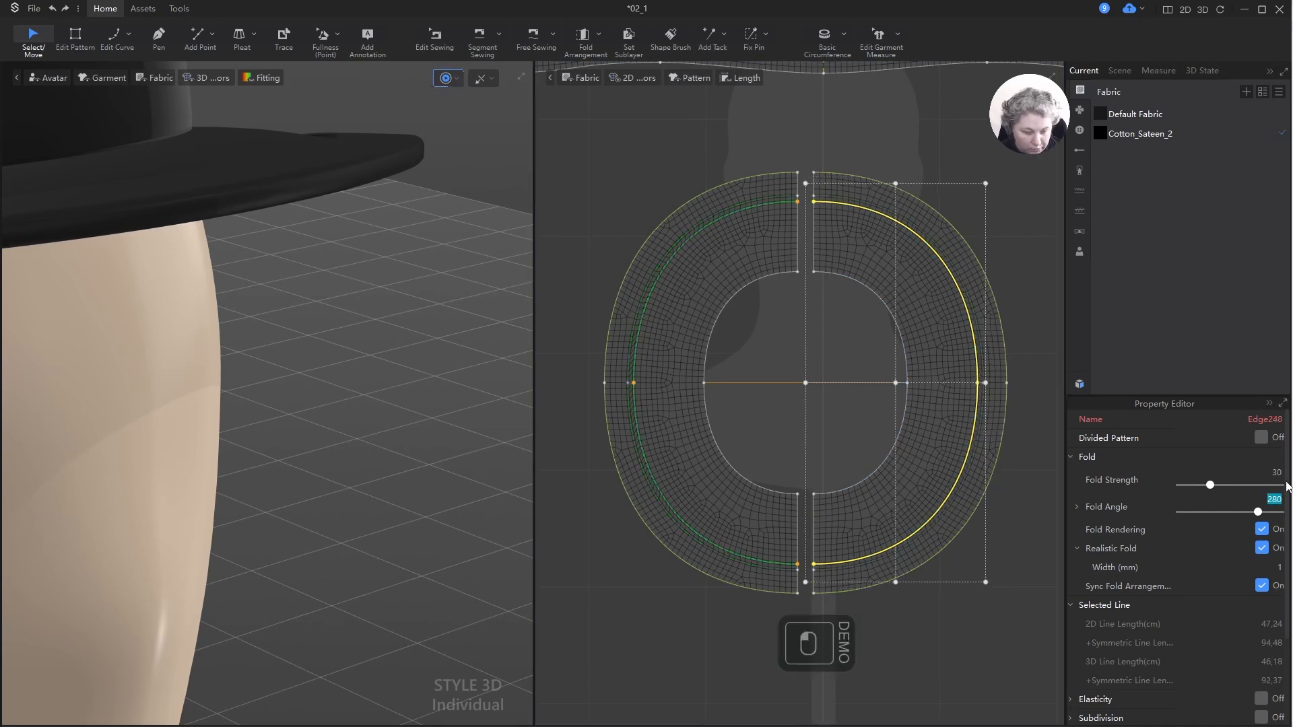
type("270")
key("Return")
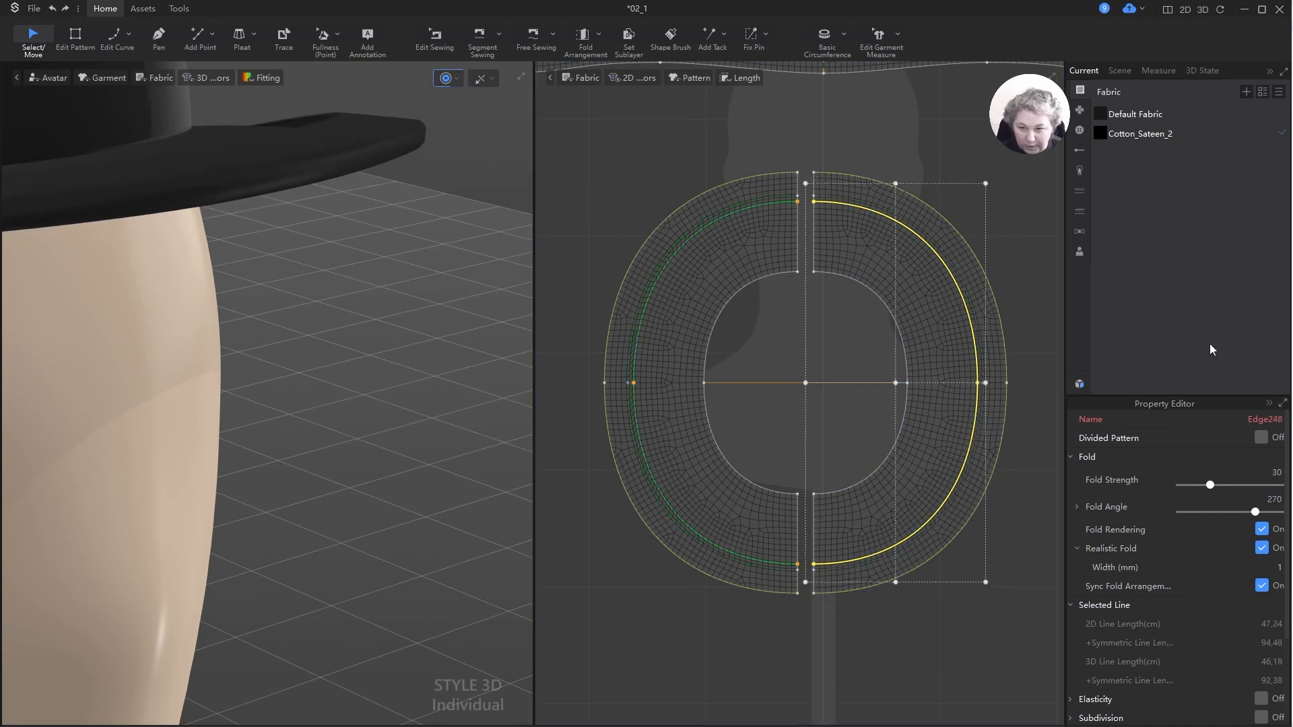
left_click(975, 304)
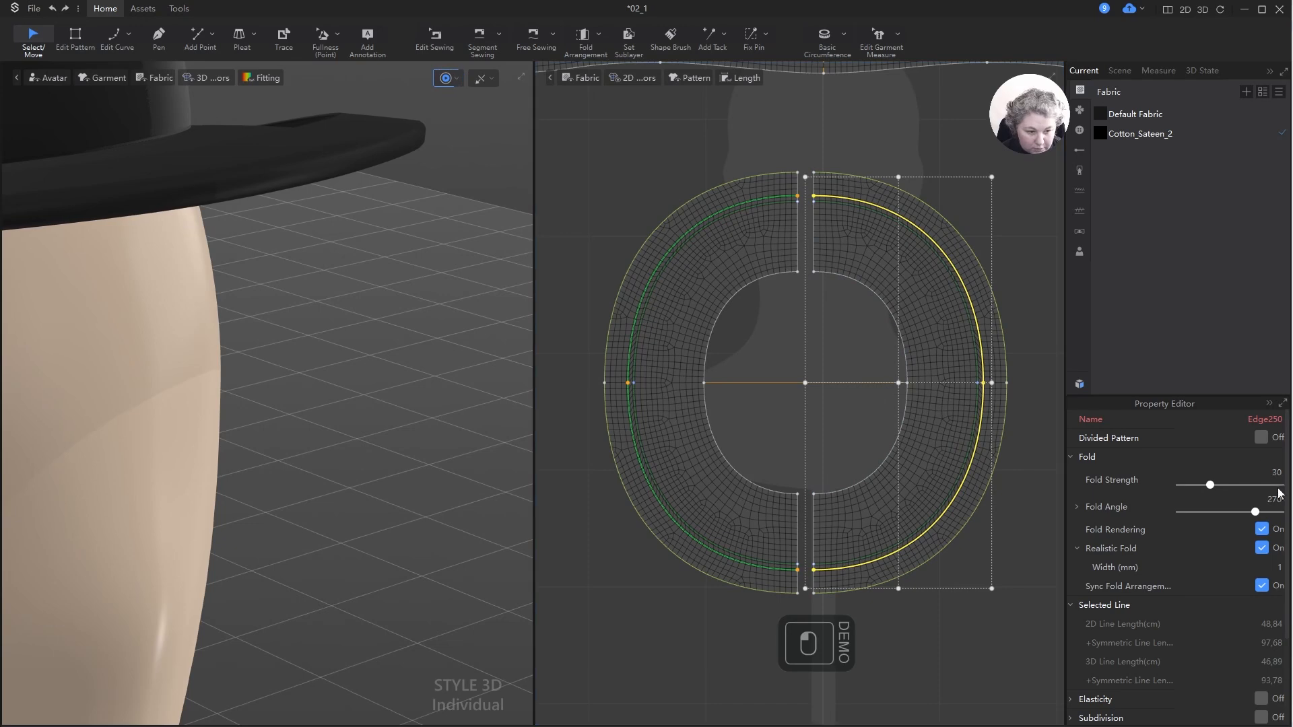
double_click(1270, 500)
type("280")
key("Return")
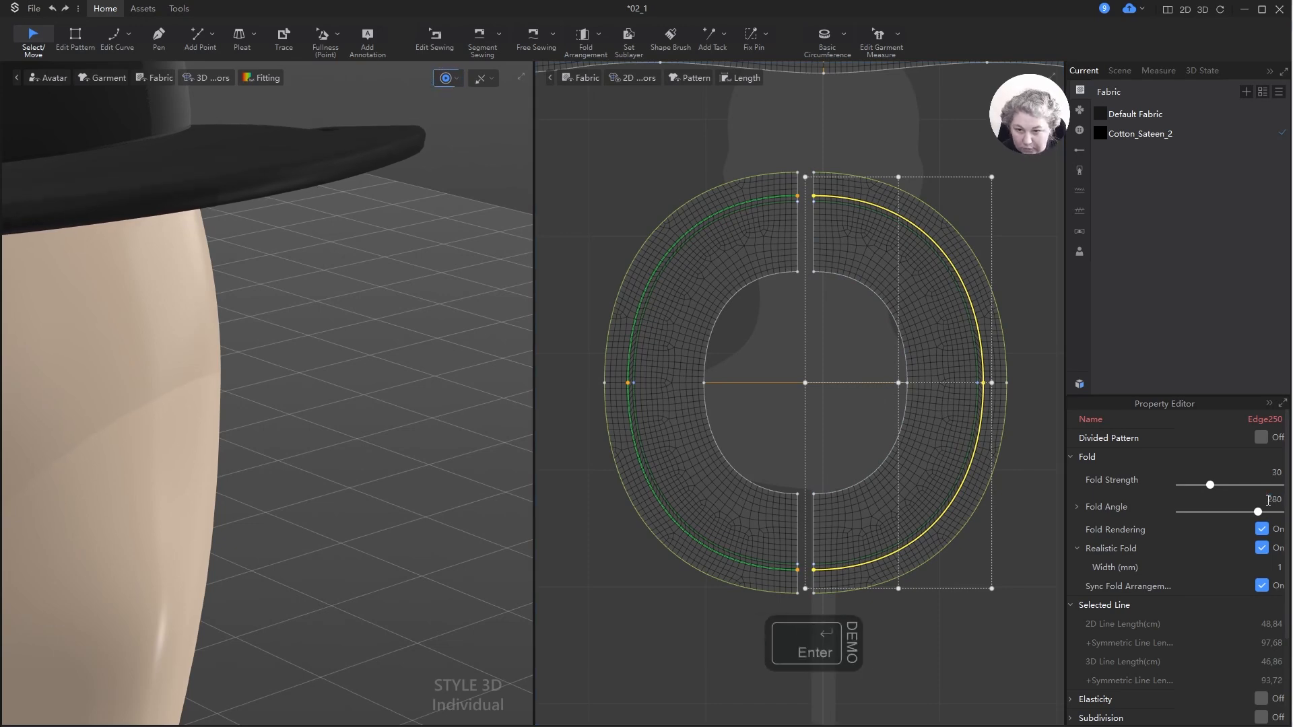
right_click_drag(363, 211, 461, 240)
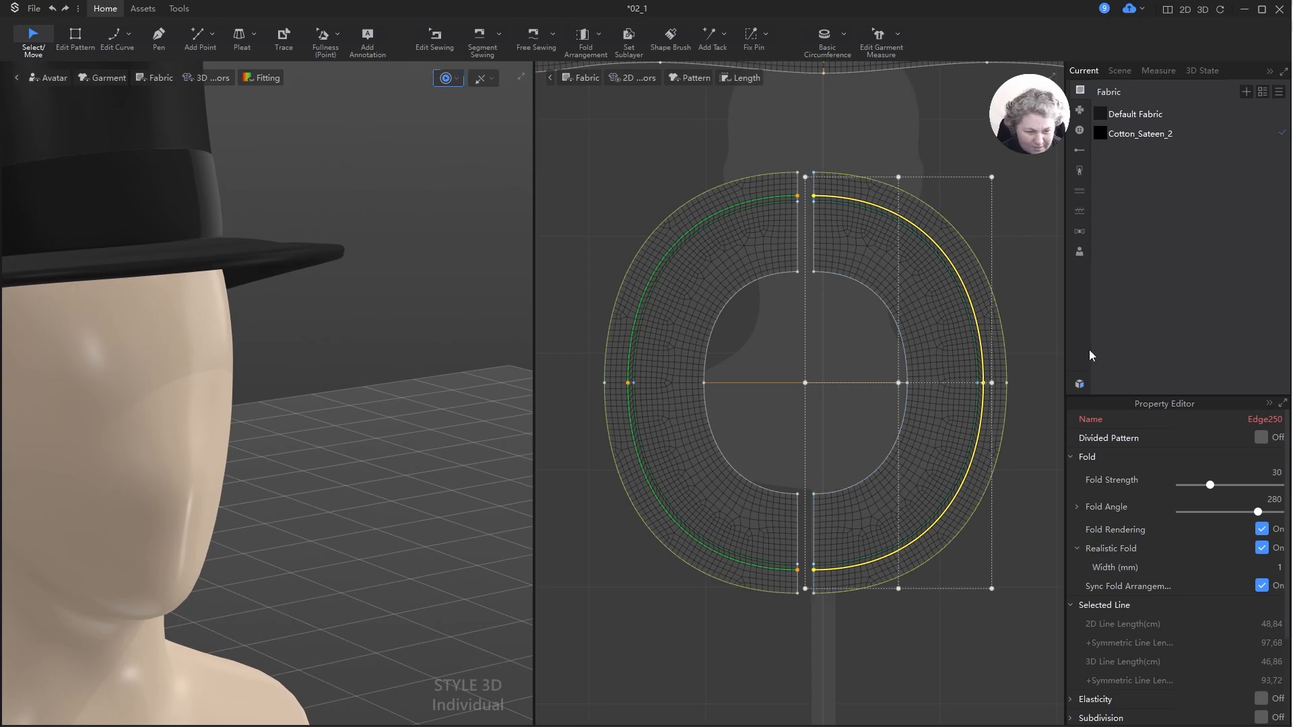
- Try elasticity on the brim's outer internal curve while simulating, then undo it
scroll(1021, 330, "up", 5)
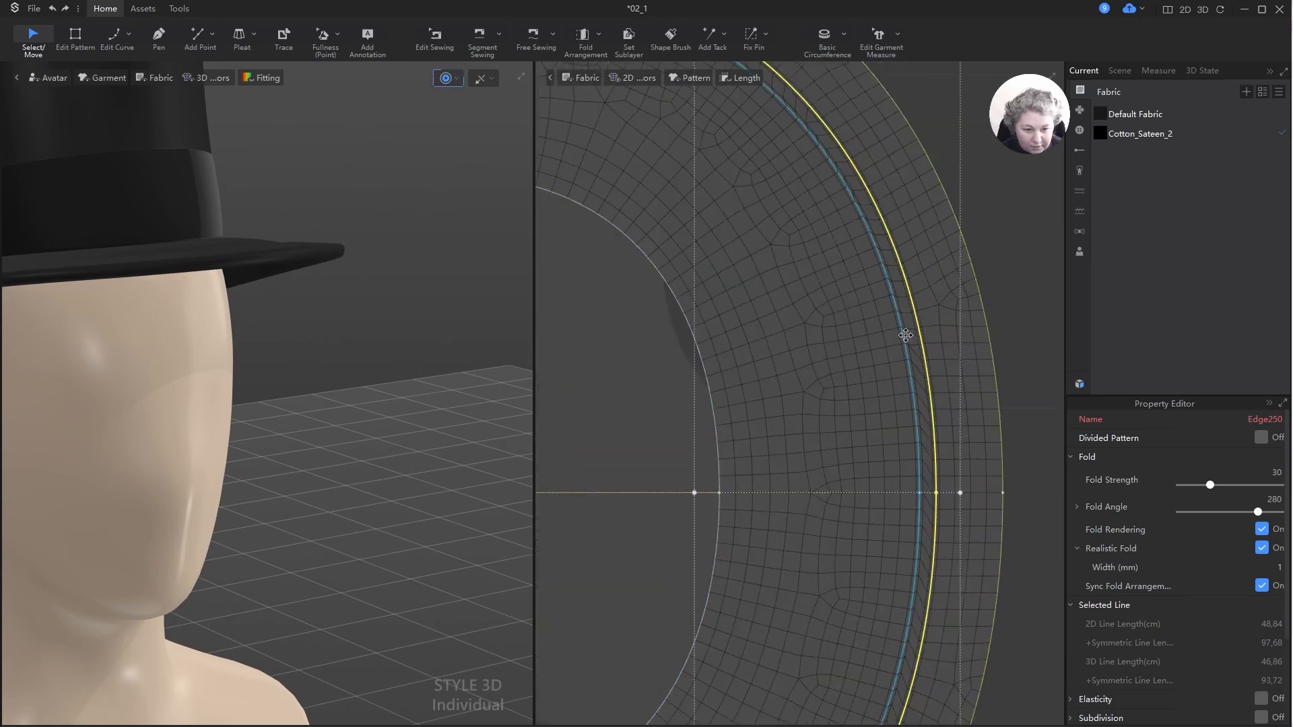
scroll(1190, 533, "down", 3)
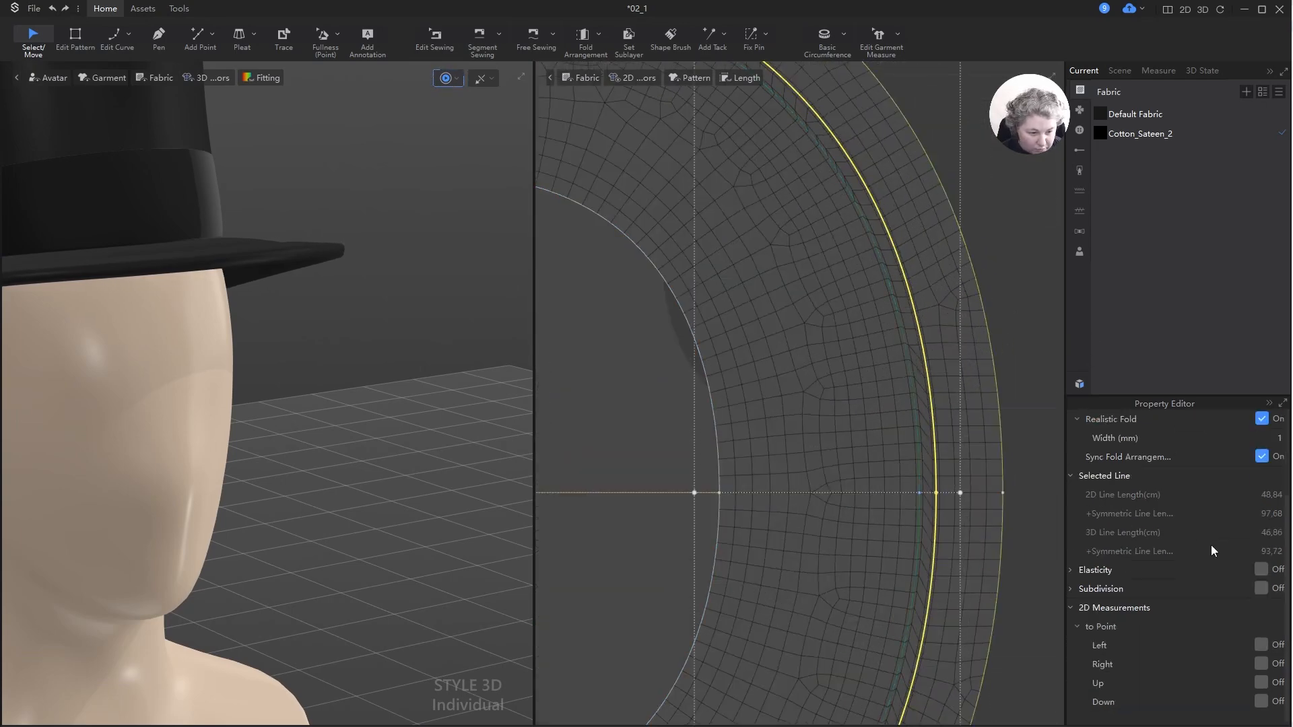
left_click(1261, 570)
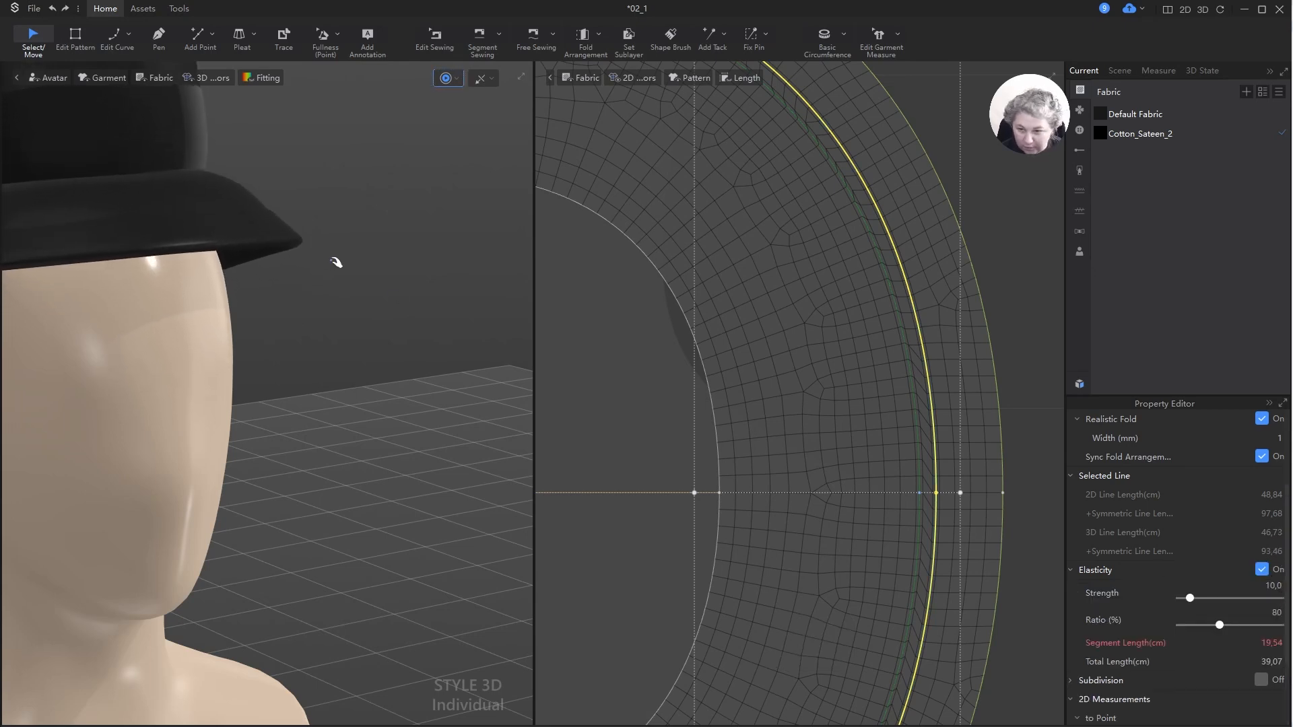
key("space")
key("ctrl+z")
key("ctrl+z")
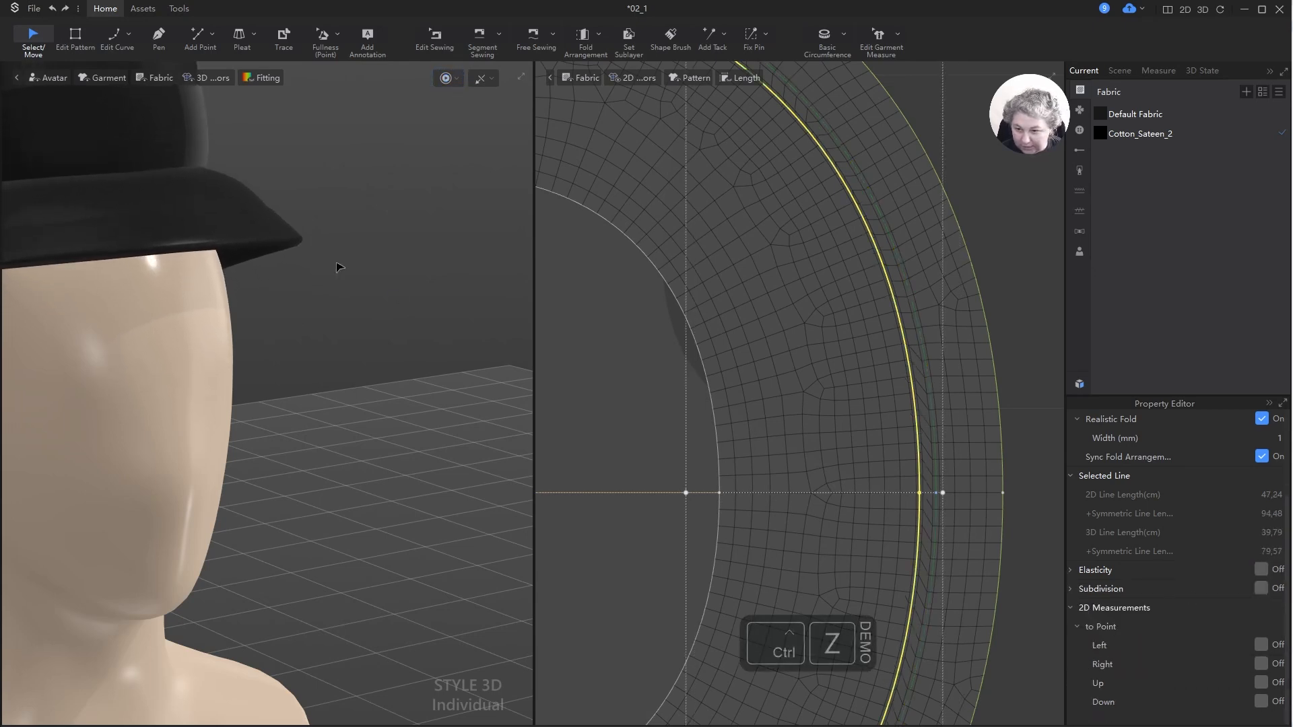
key("ctrl+z")
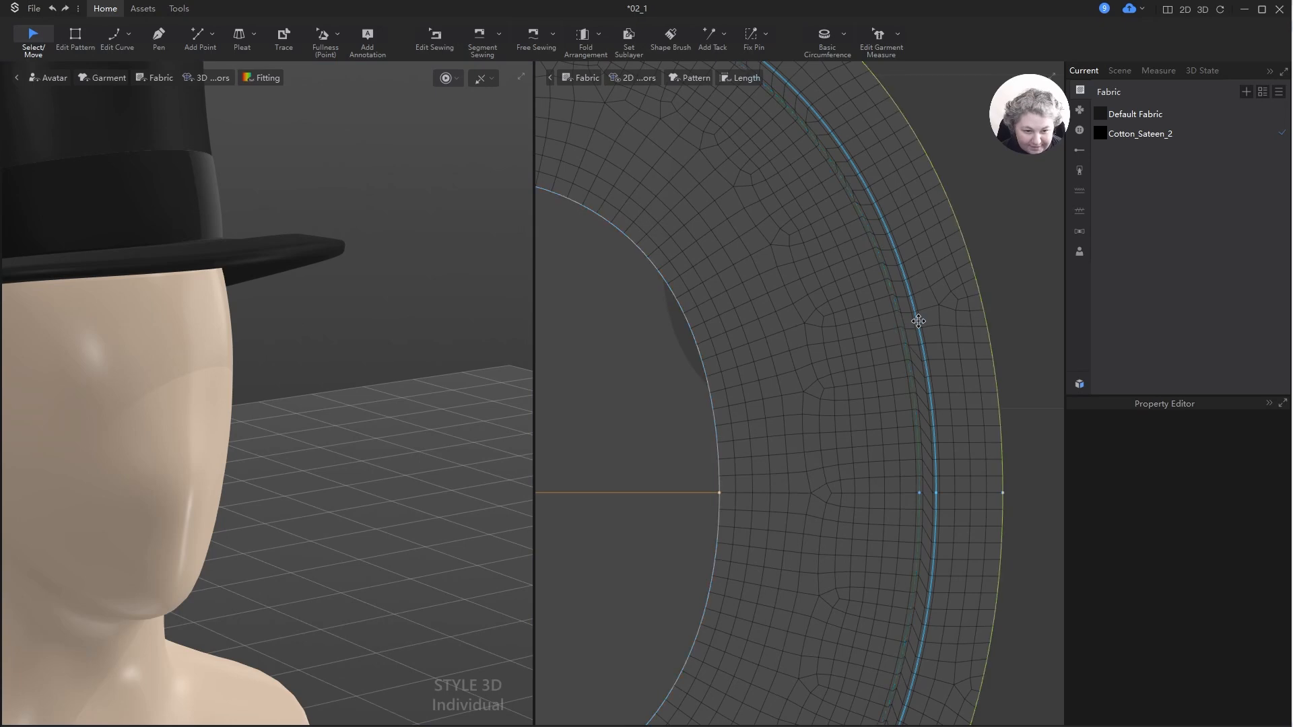
- Turn on elasticity for the outer internal curve of the brim
left_click(918, 321)
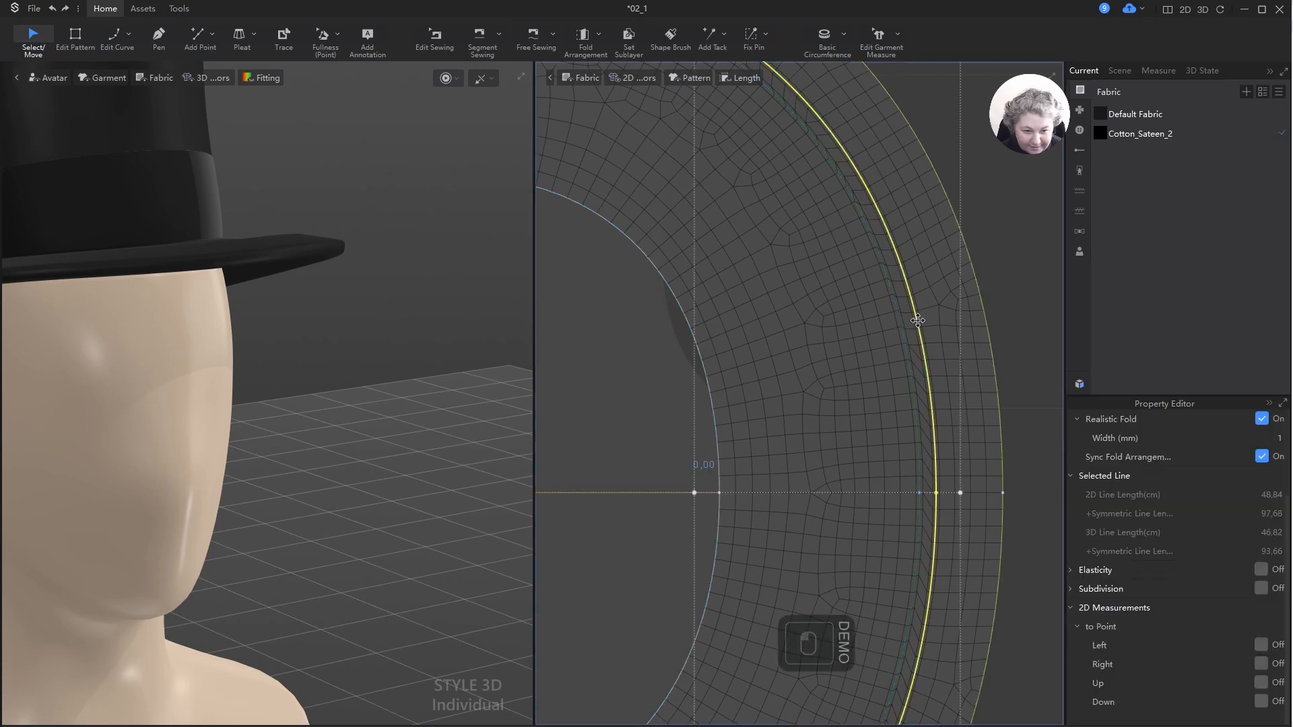
left_click(1262, 570)
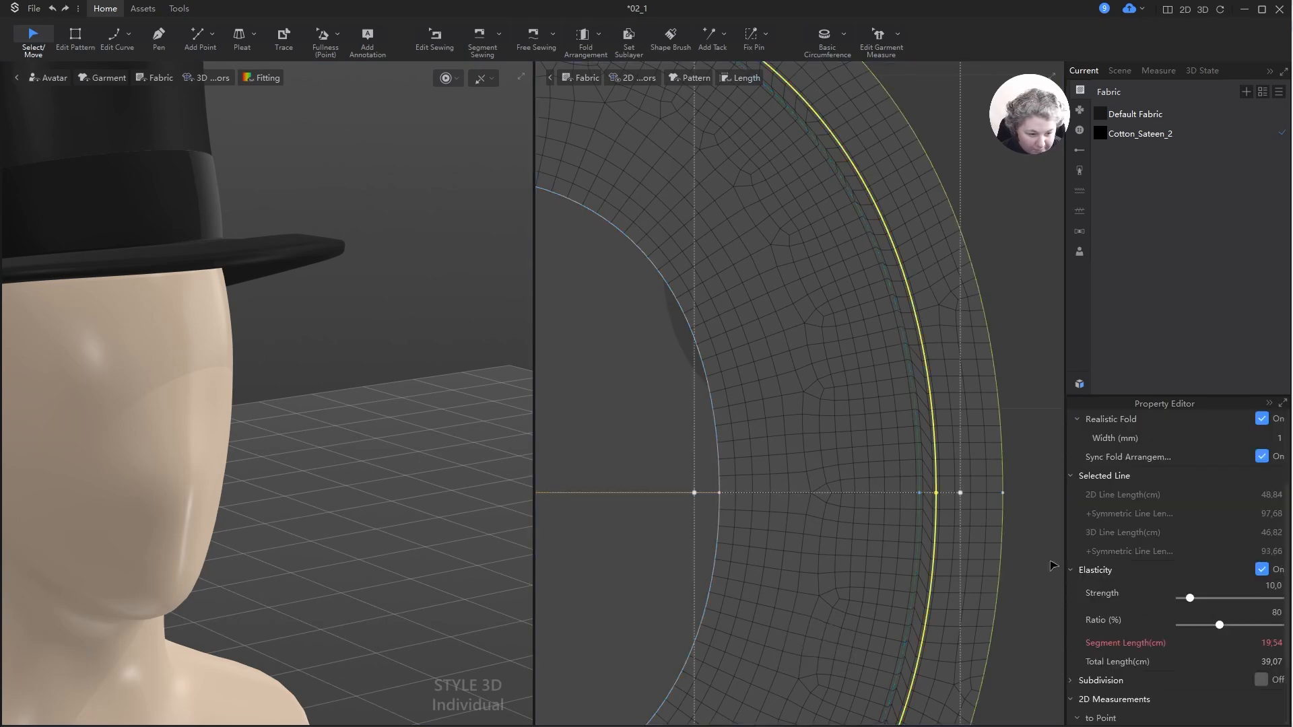
- Check the segment lengths of the brim's inner internal curve and multiply 23,62 by 2 in the calculator
left_click(914, 399)
scroll(912, 402, "down", 3)
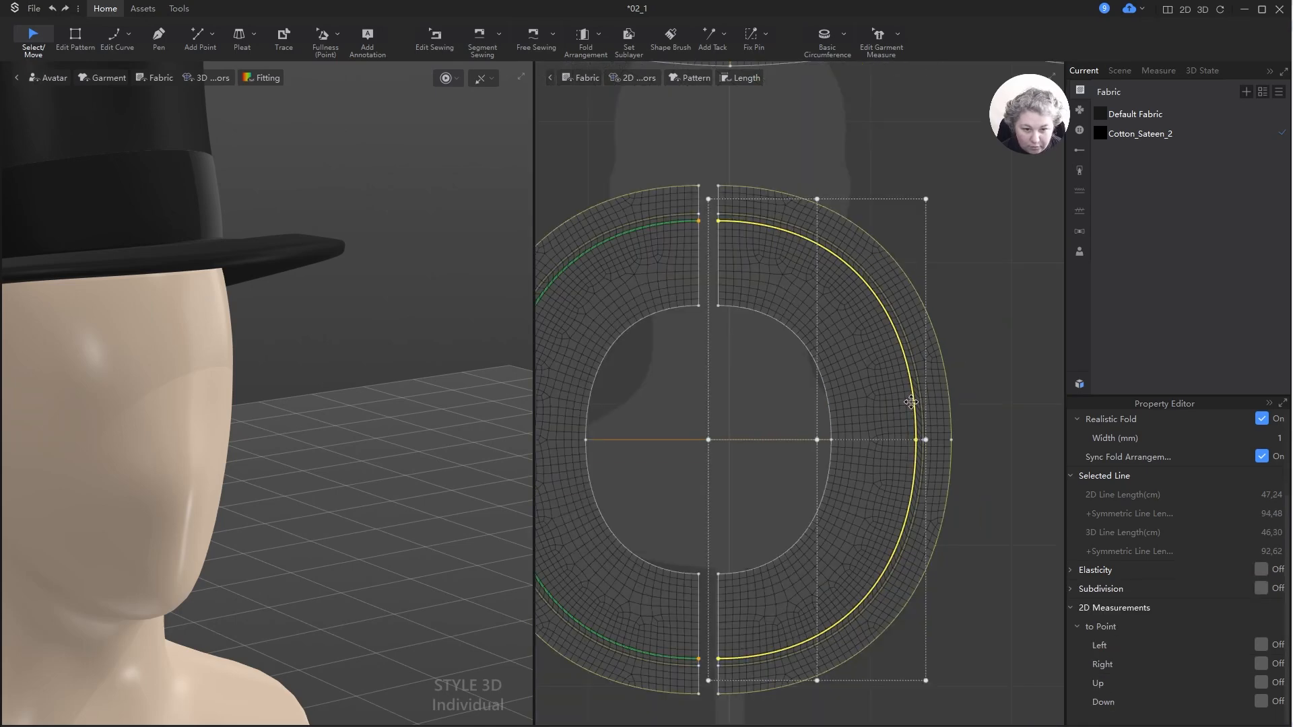
key("z")
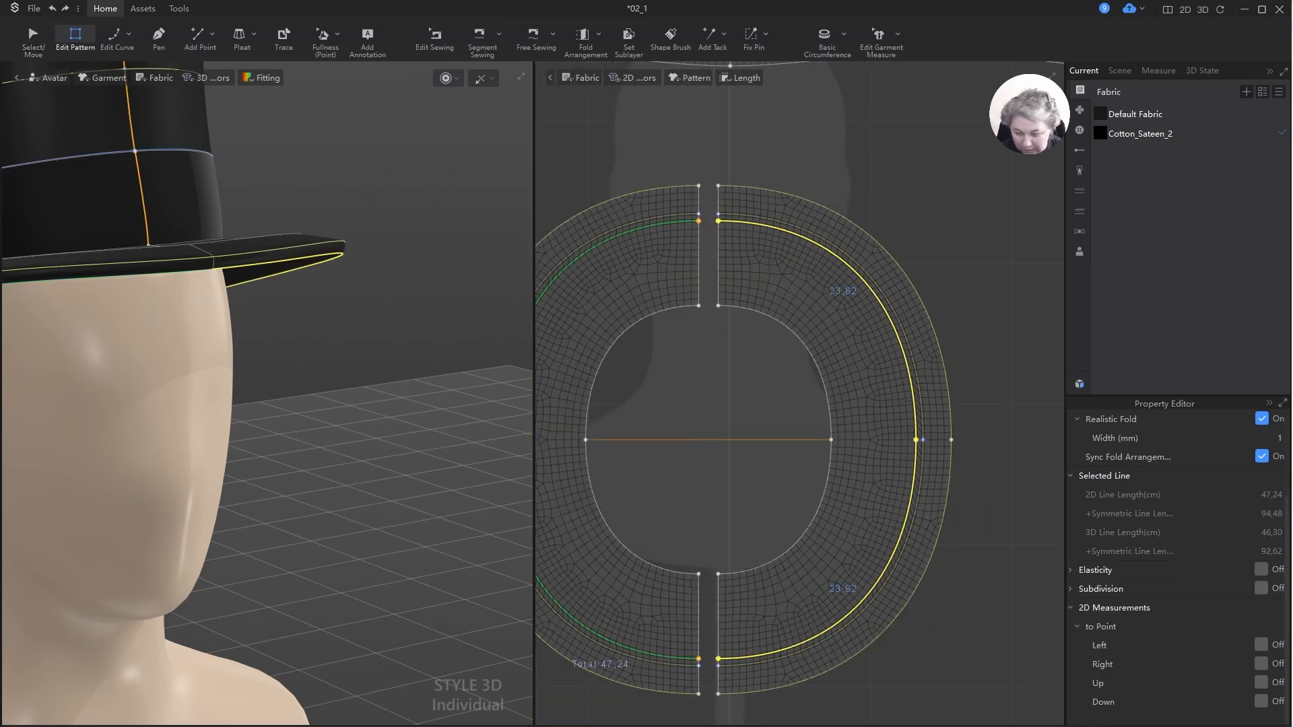
key("XF86Calculator")
type("23,")
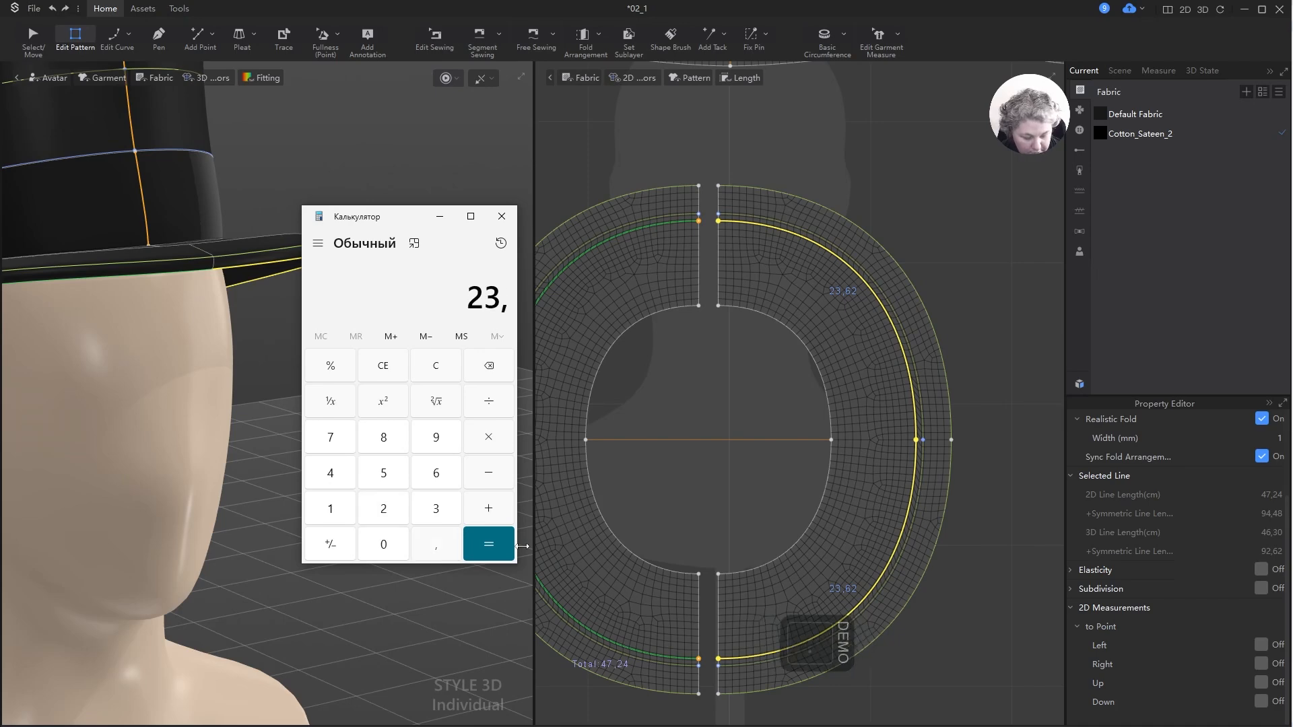
type("62*2")
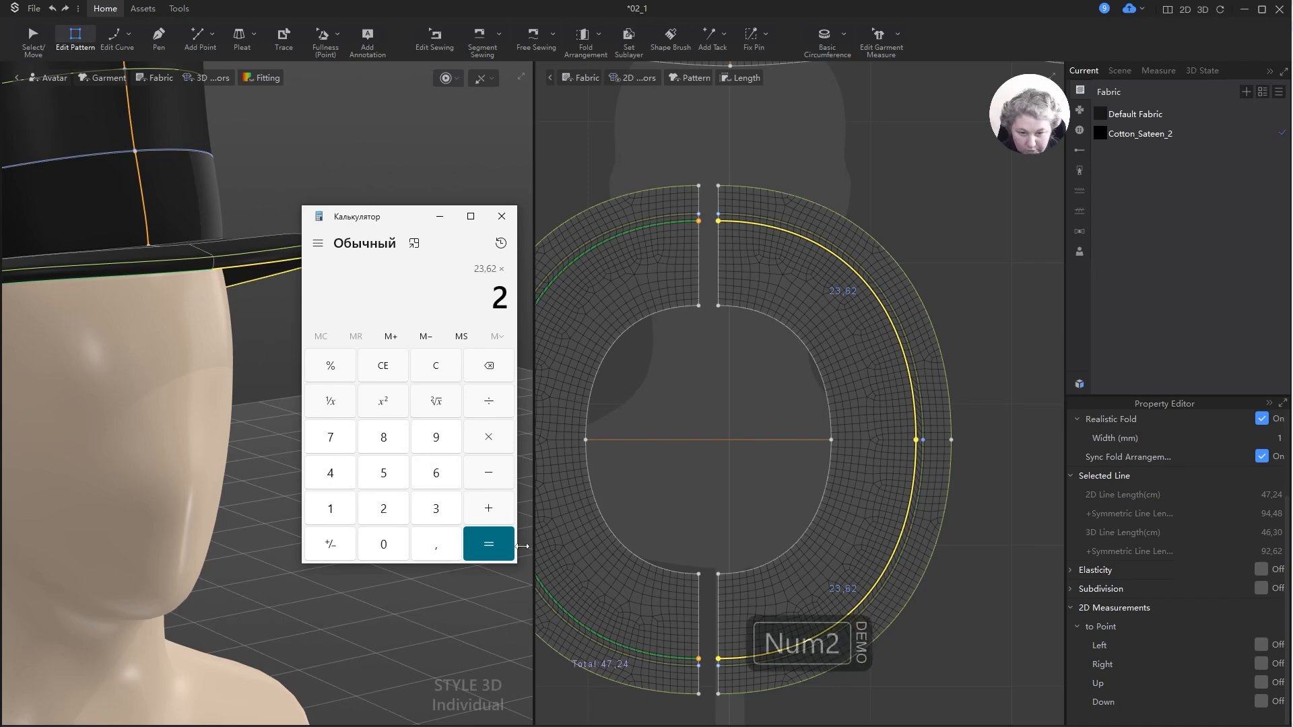
key("Return")
left_click(950, 256)
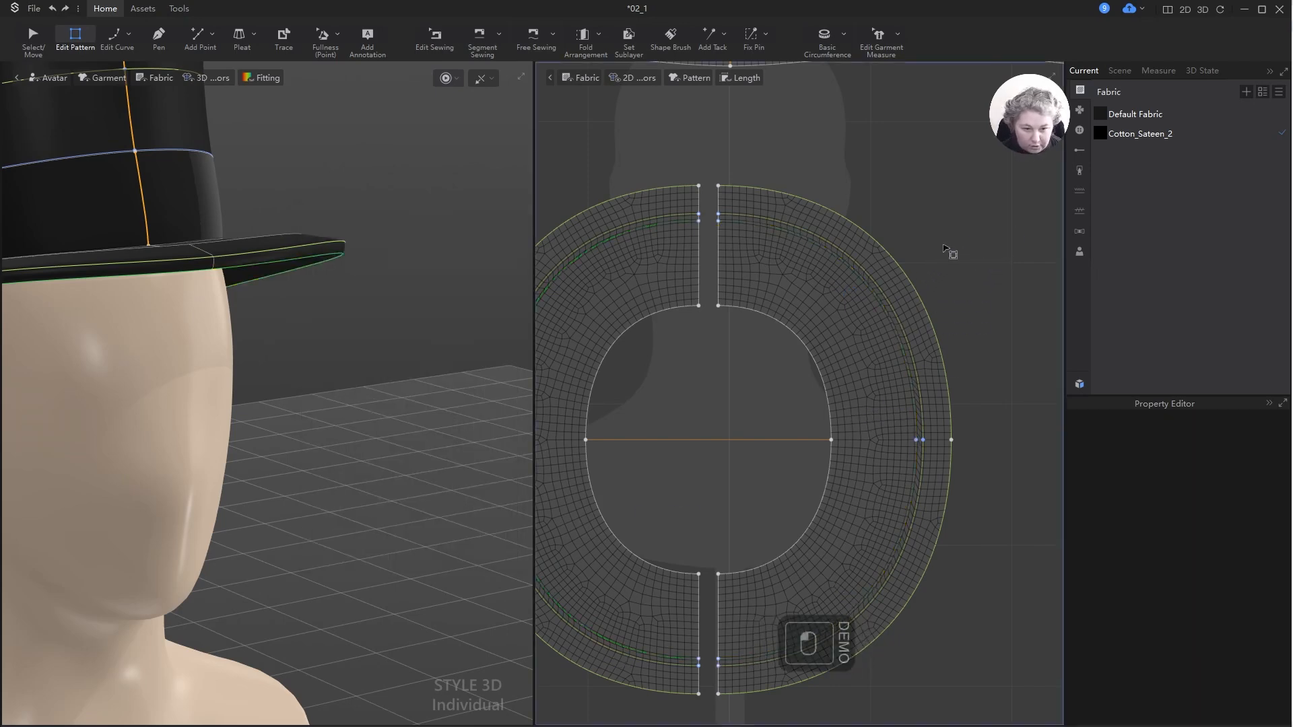
- Set the elasticity total length of the brim's outer internal curve to 47,64 cm and run the simulation
scroll(854, 367, "up", 4)
key("a")
left_click(835, 342)
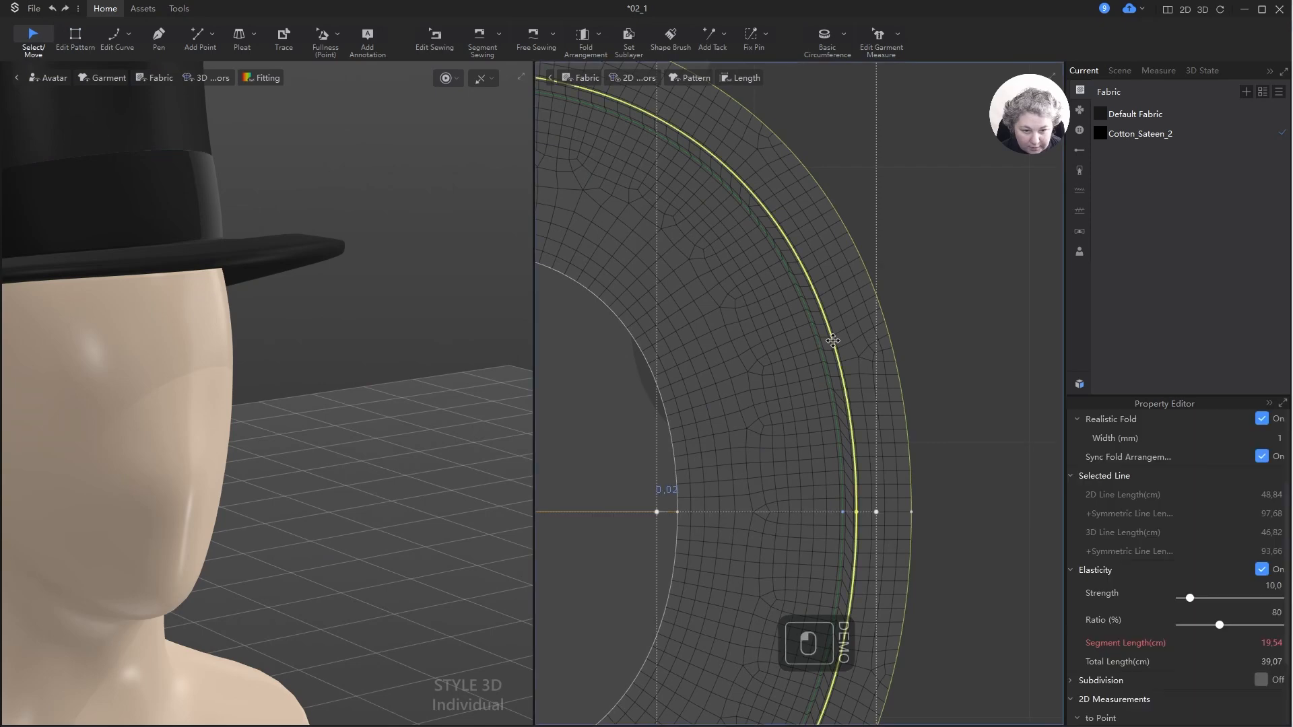
left_click_drag(1219, 625, 1190, 625)
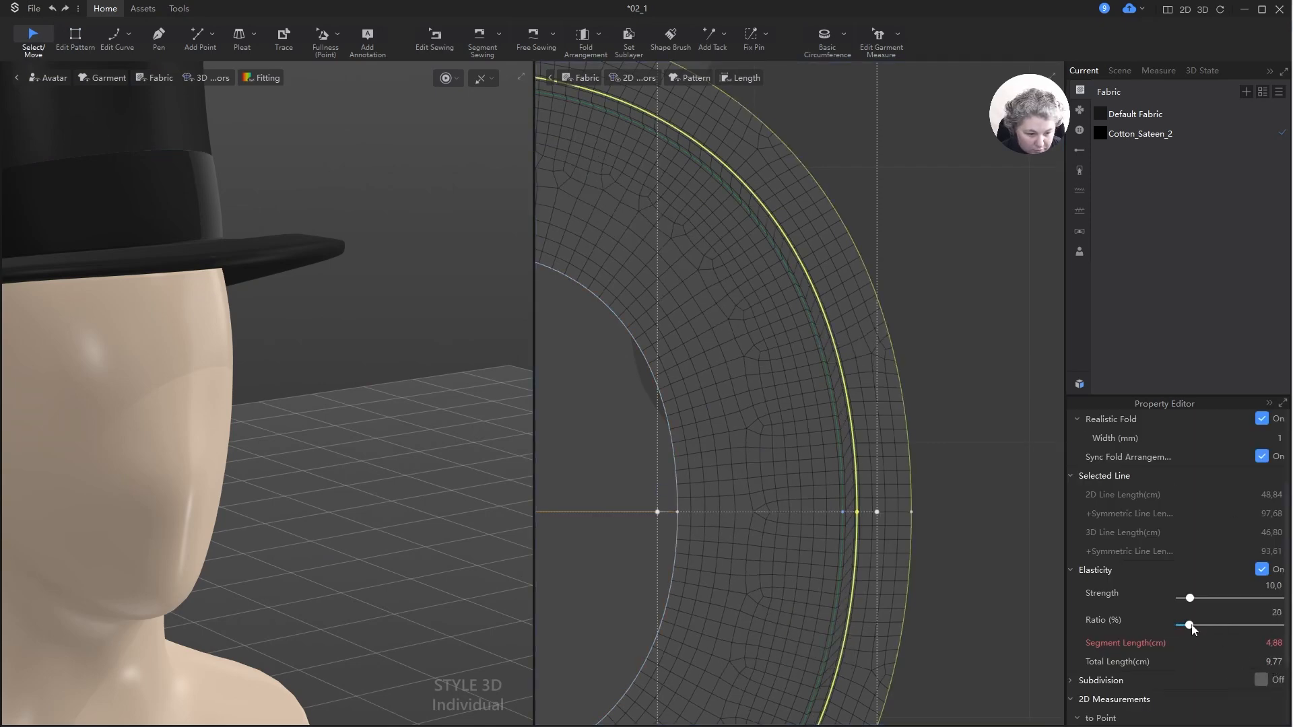
left_click_drag(1192, 626, 1223, 627)
left_click(1276, 663)
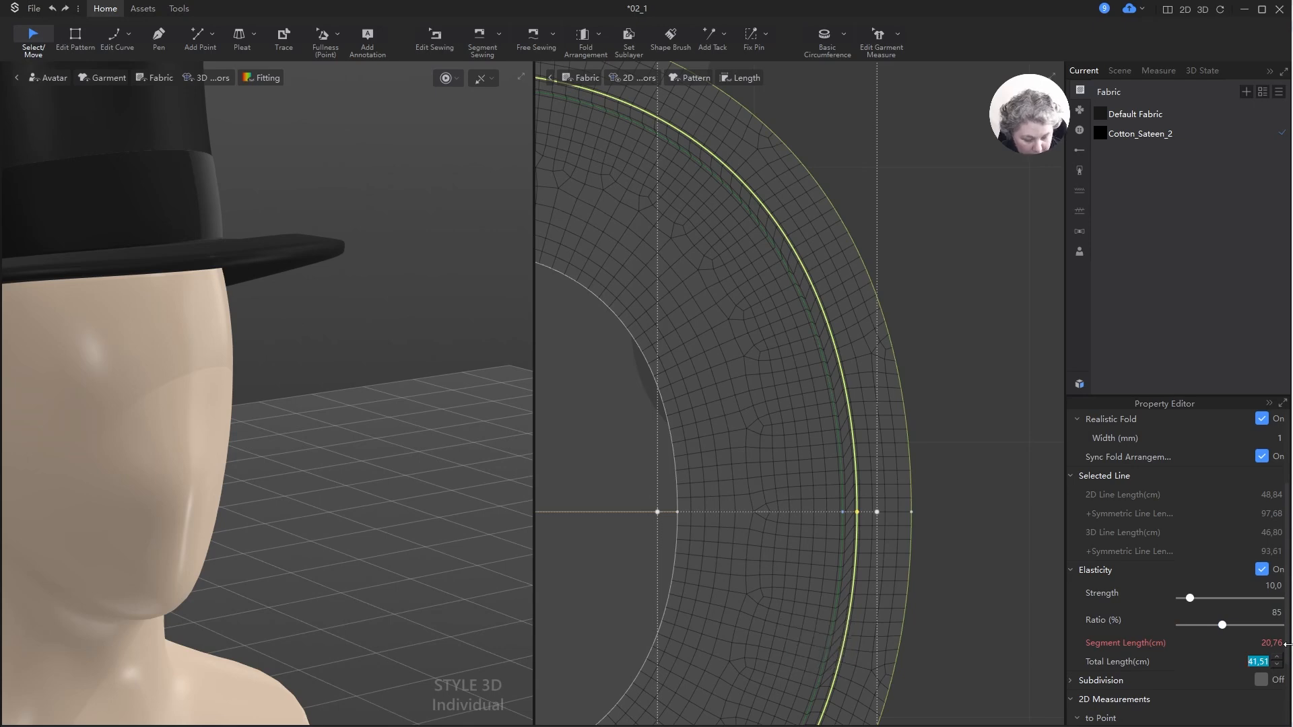
type("47,64")
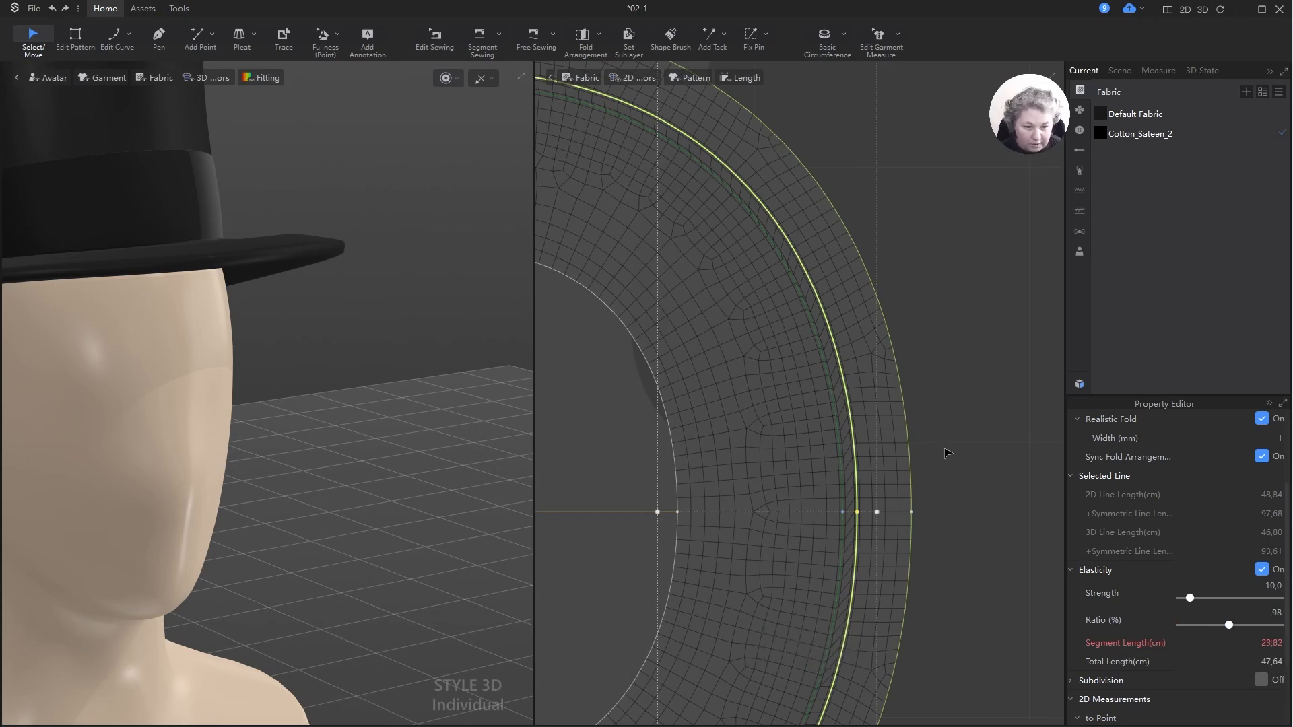
scroll(948, 452, "down", 3)
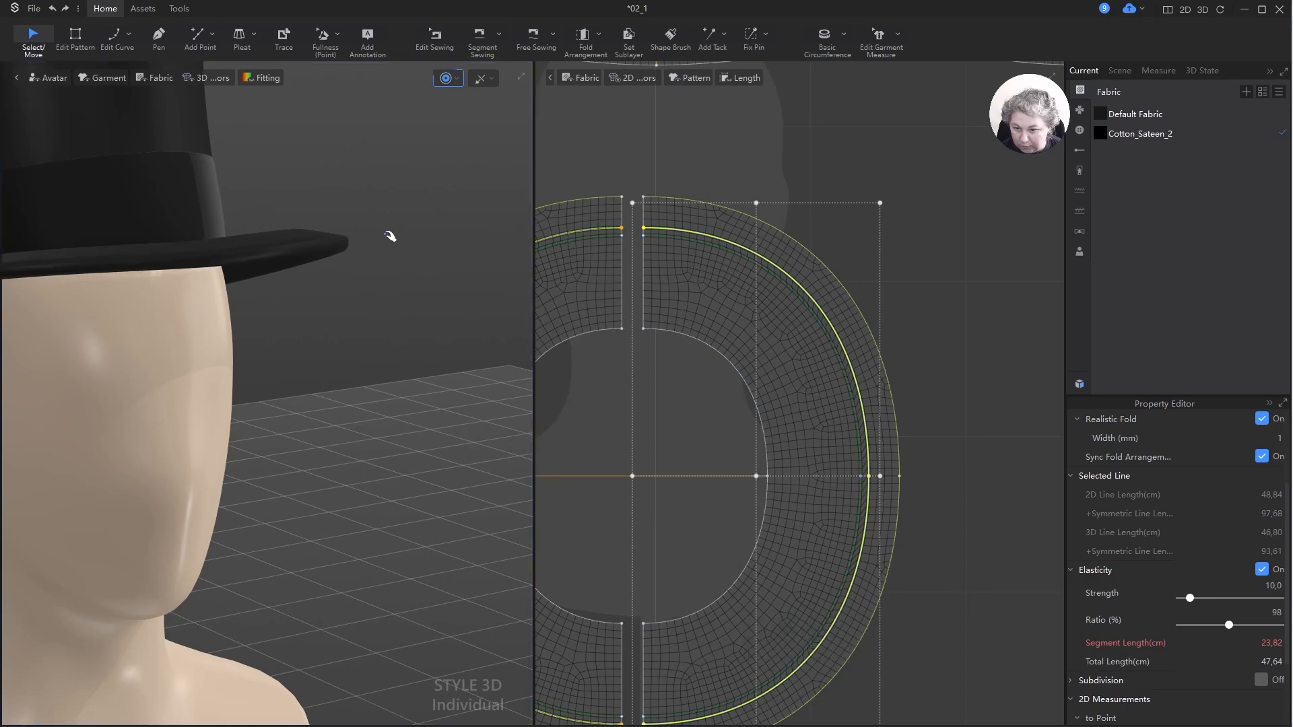
key("space")
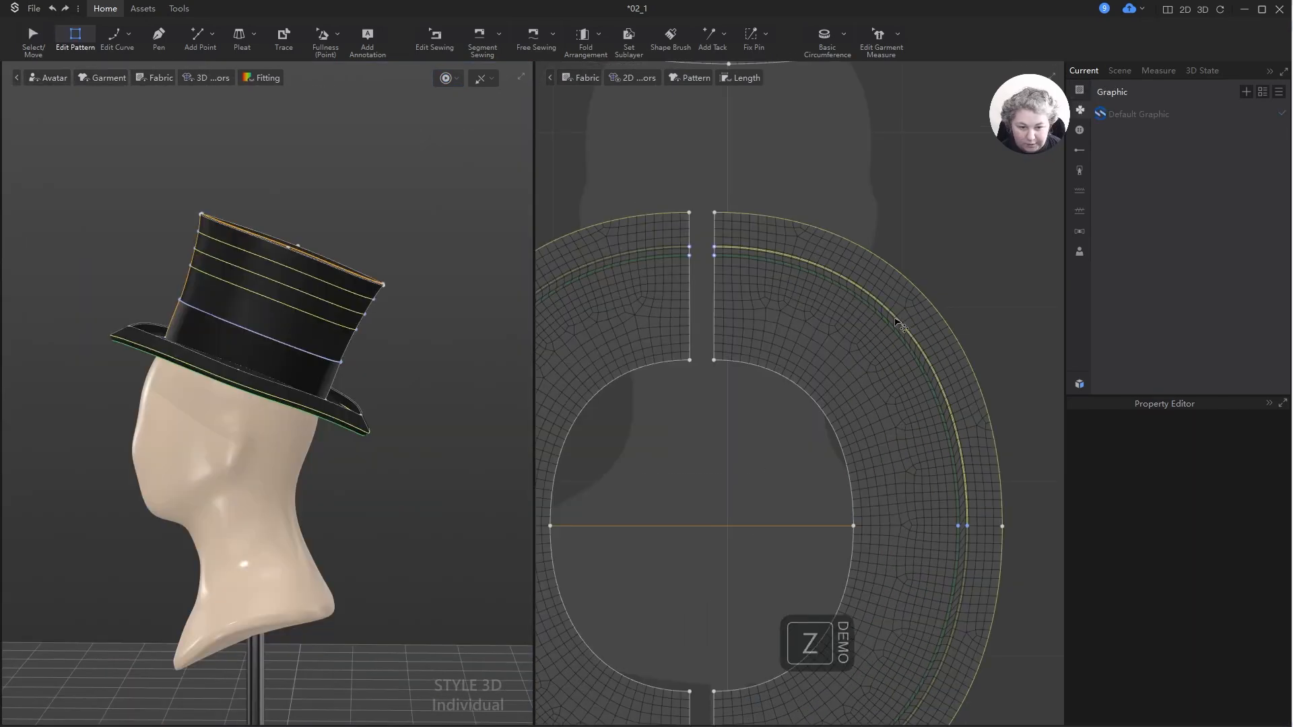
- Cut and sew the brim along its outer internal curve and delete the outer strips of both halves
key("a")
right_click(893, 316)
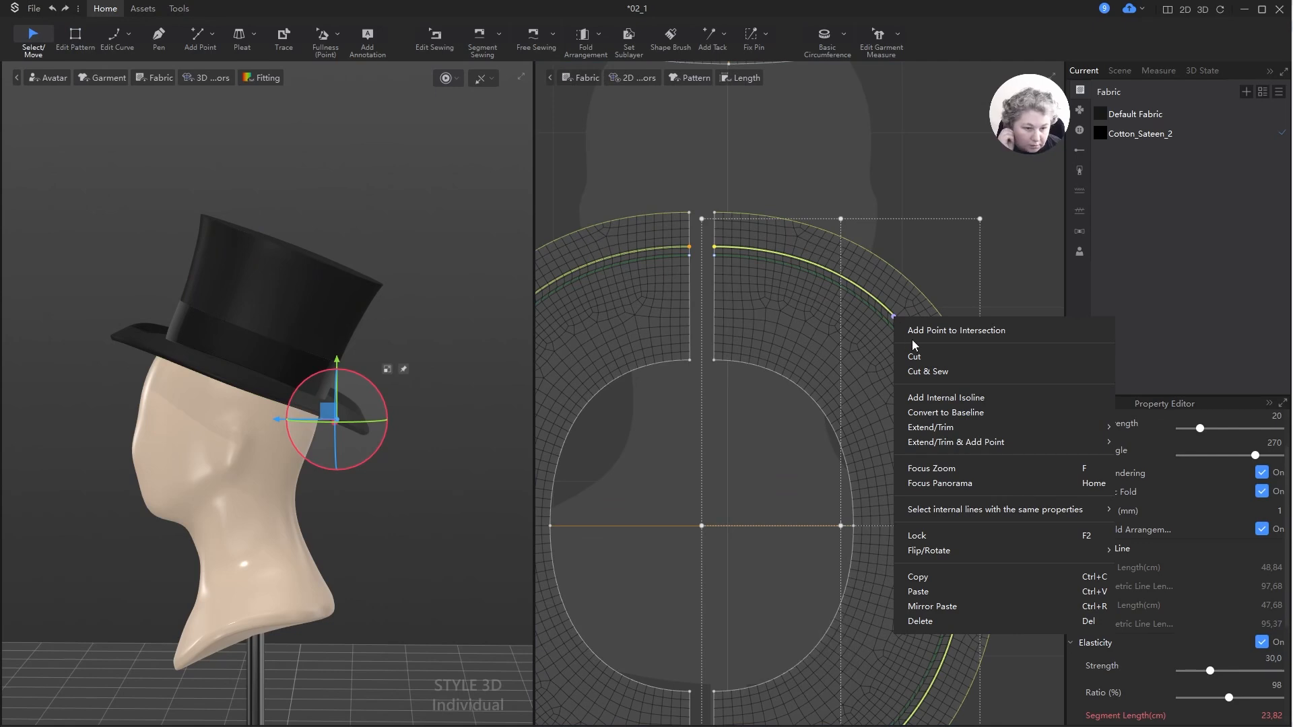
left_click(923, 371)
key("Delete")
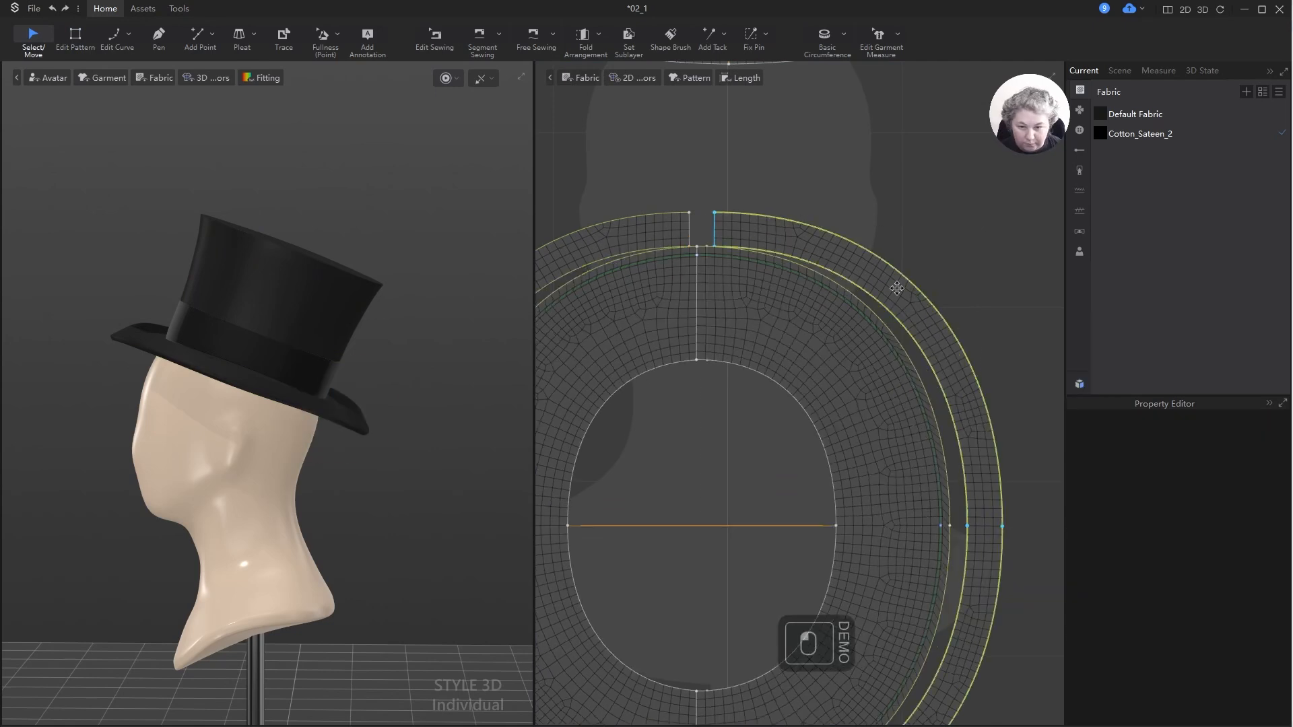
key("a")
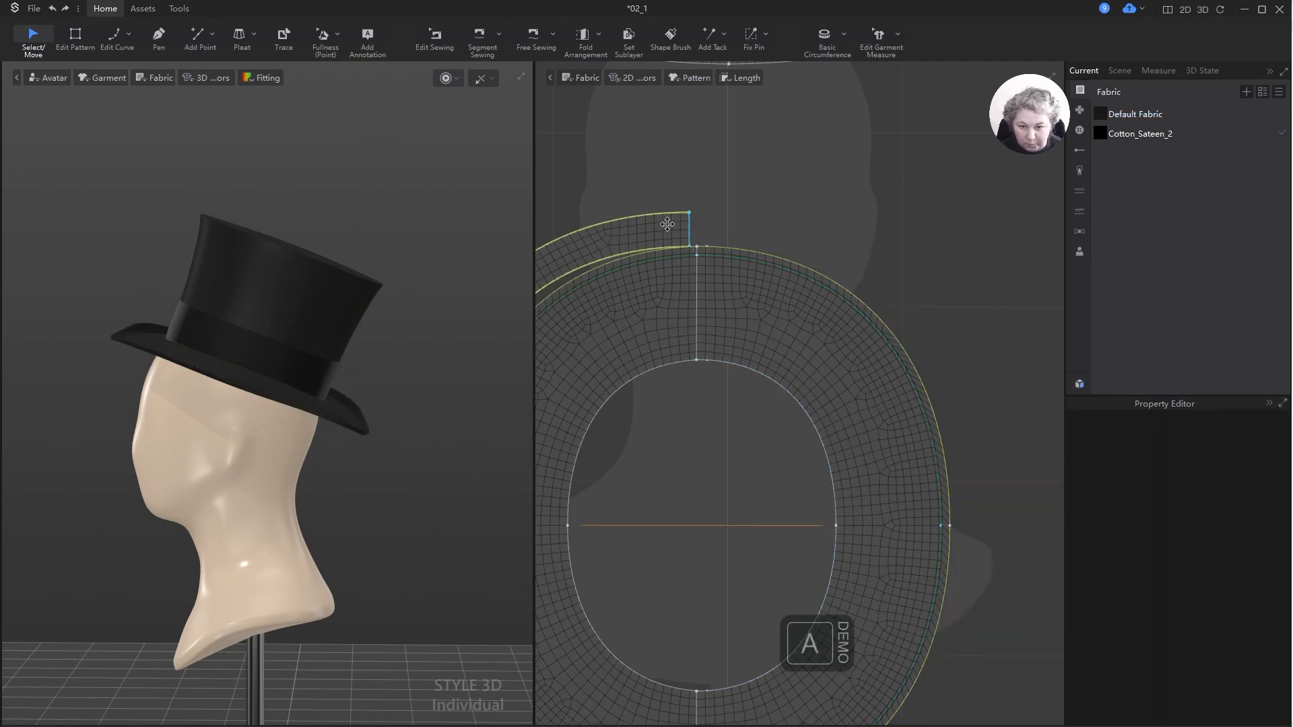
left_click(664, 220)
key("Delete")
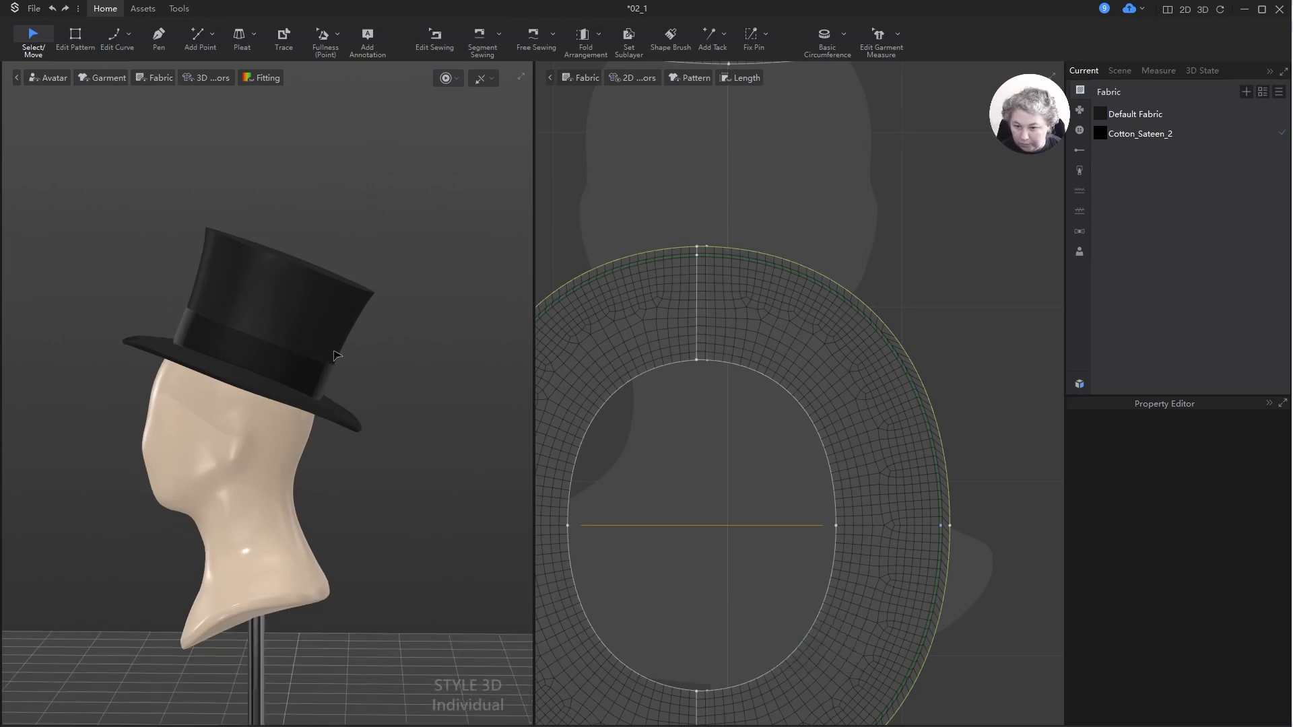
- Simulate the trimmed brim, raise the whole hat slightly on the head in side view, and simulate it again
scroll(413, 378, "up", 5)
key("space")
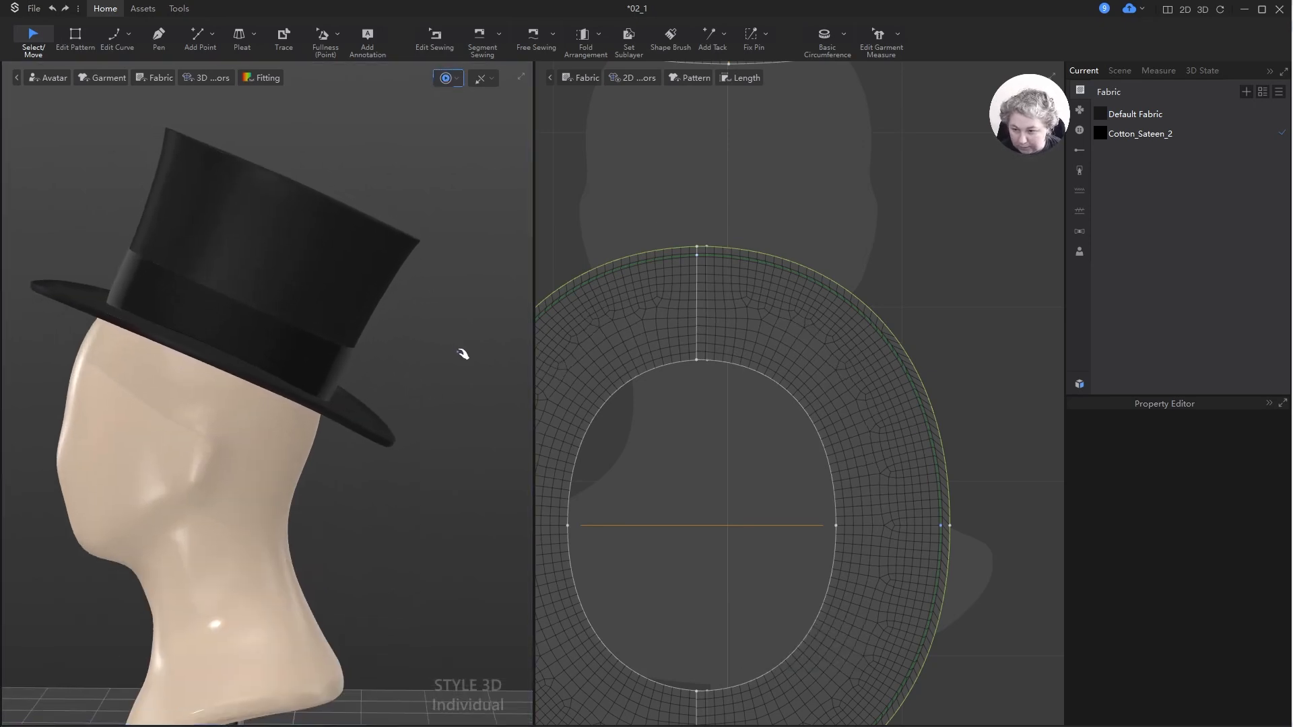
left_click(355, 348)
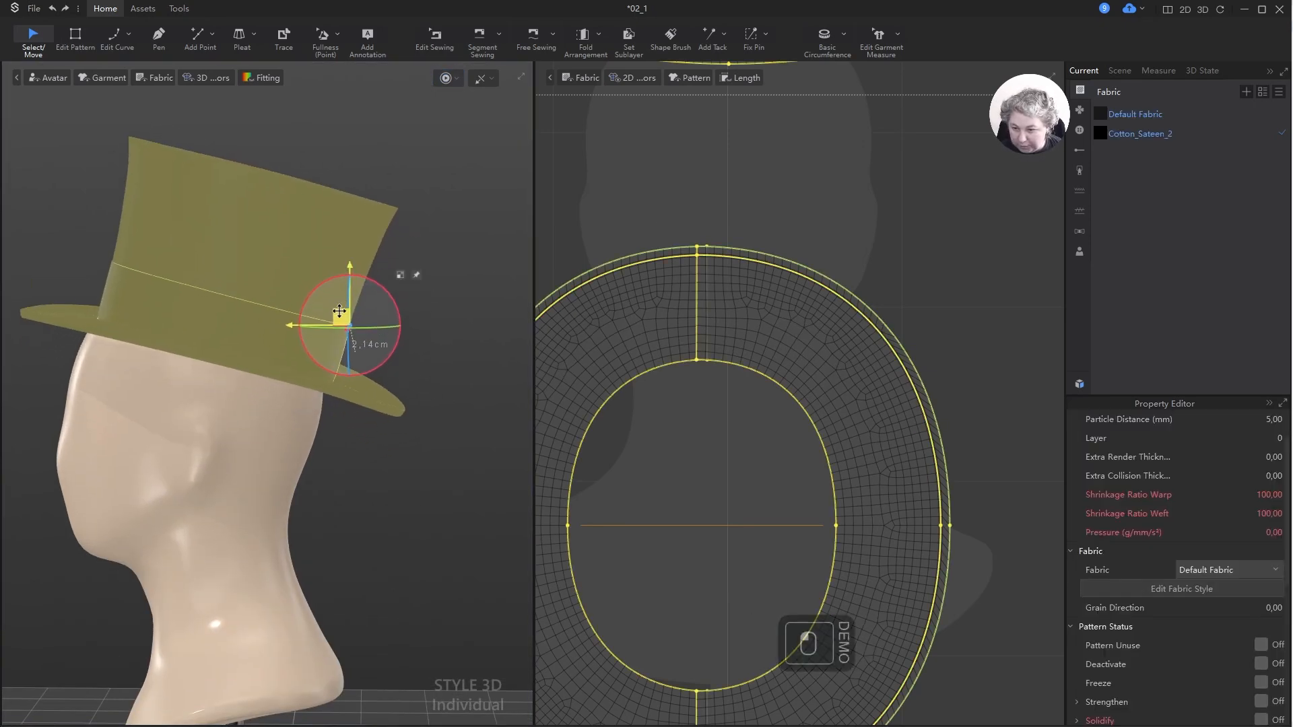
left_click_drag(339, 312, 332, 303)
key("space")
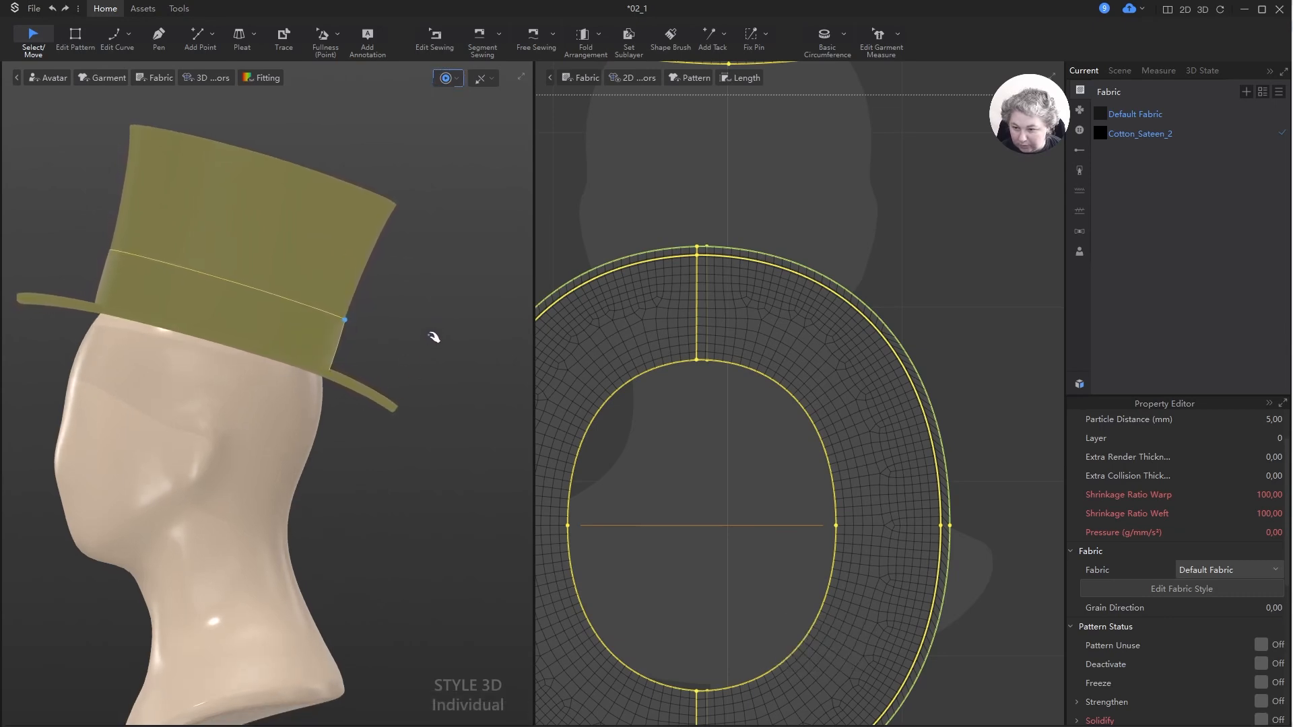
right_click_drag(434, 337, 401, 335)
key("space")
- Shift the whole hat on the head from another viewing angle and test its fit with short simulations
key("KP_4")
middle_click_drag(427, 320, 449, 545)
left_click_drag(254, 234, 203, 260)
key("space")
key("space")
key("space")
key("space")
right_click_drag(442, 315, 569, 324)
scroll(391, 324, "up", 2)
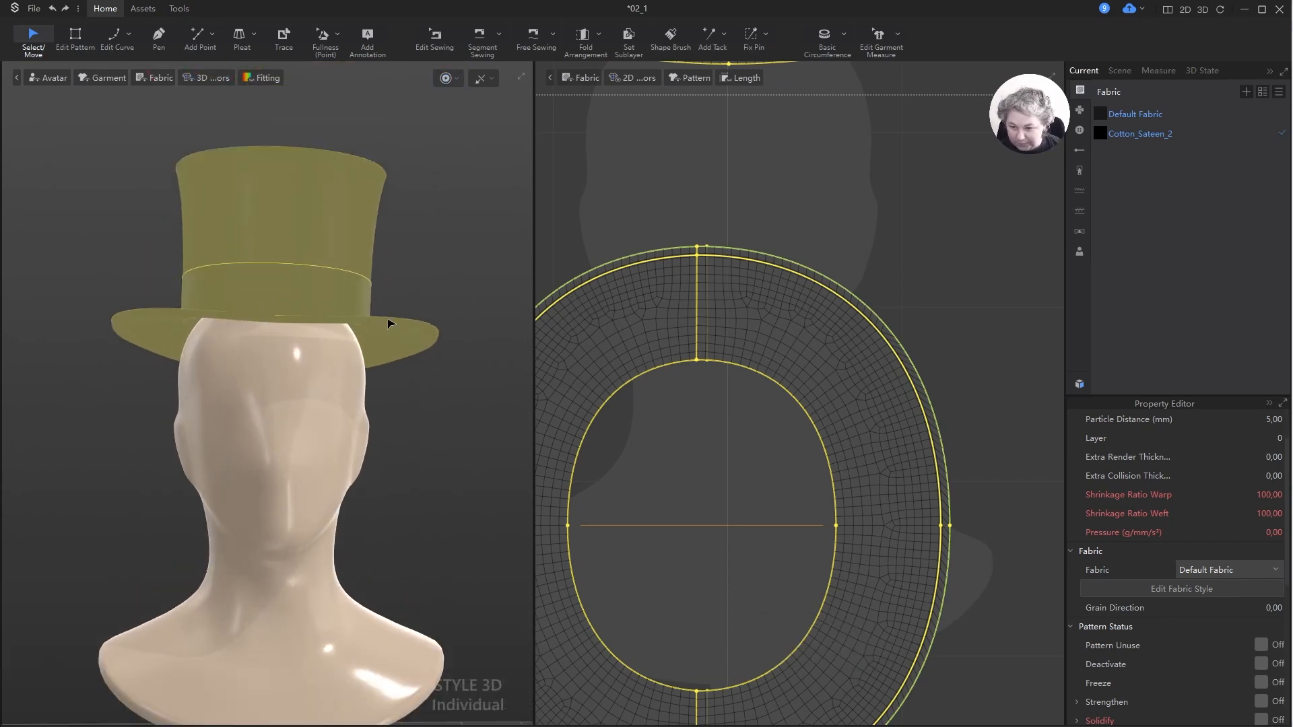
- Select all hat pieces and lower the hat onto the head in front view, fine-tuning its position
scroll(390, 324, "up", 1)
key("ctrl+a")
left_click_drag(295, 182, 291, 209)
right_click_drag(316, 255, 317, 239)
left_click_drag(330, 198, 332, 192)
left_click_drag(291, 214, 289, 217)
left_click(441, 252)
right_click_drag(441, 253, 514, 277)
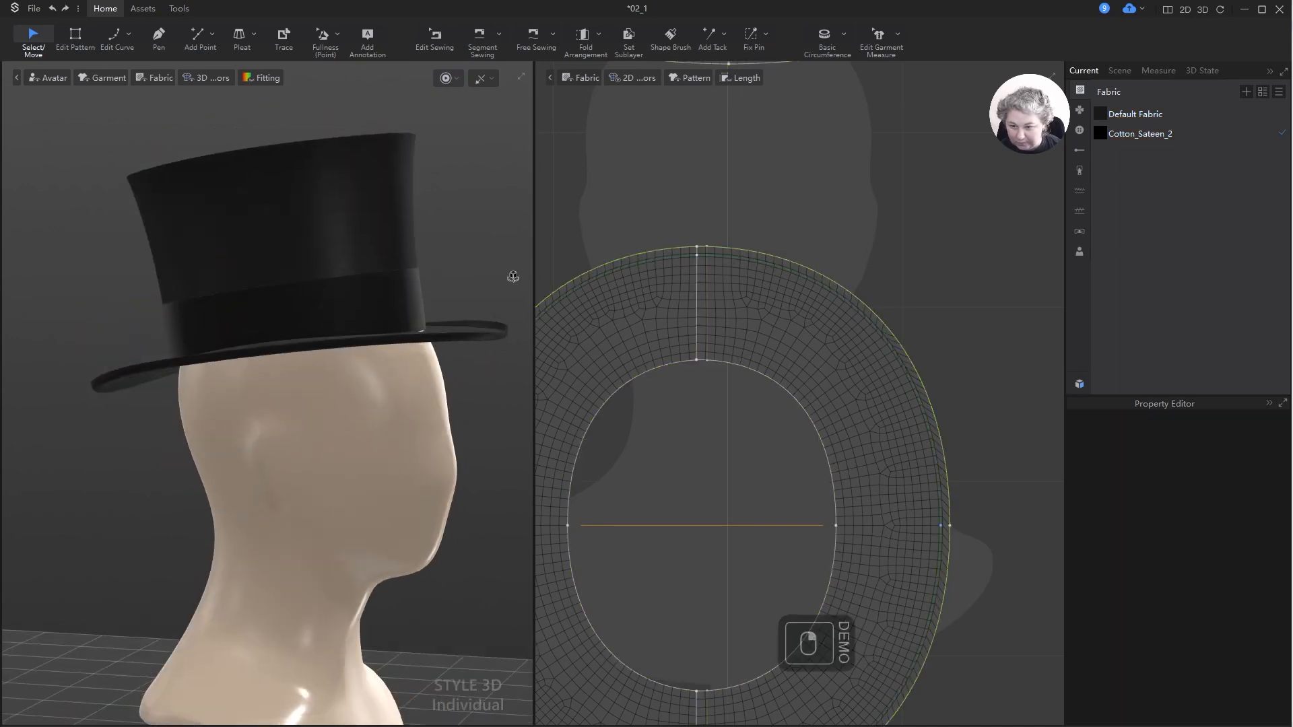
- Simulate the repositioned hat and switch the simulation mode
key("space")
scroll(417, 262, "down", 3)
key("space")
left_click(456, 81)
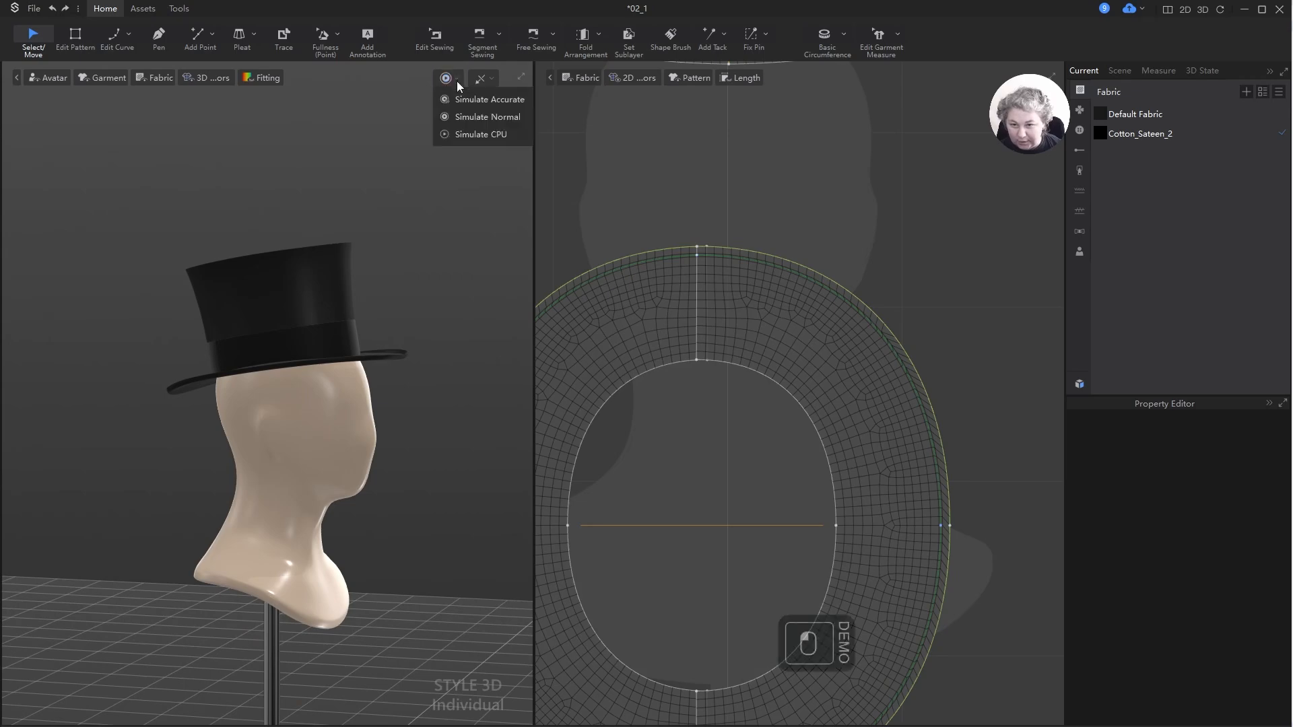
left_click(467, 119)
- Examine the simulated hat from several sides and the turned-up brim edge up close
right_click_drag(441, 225, 185, 292)
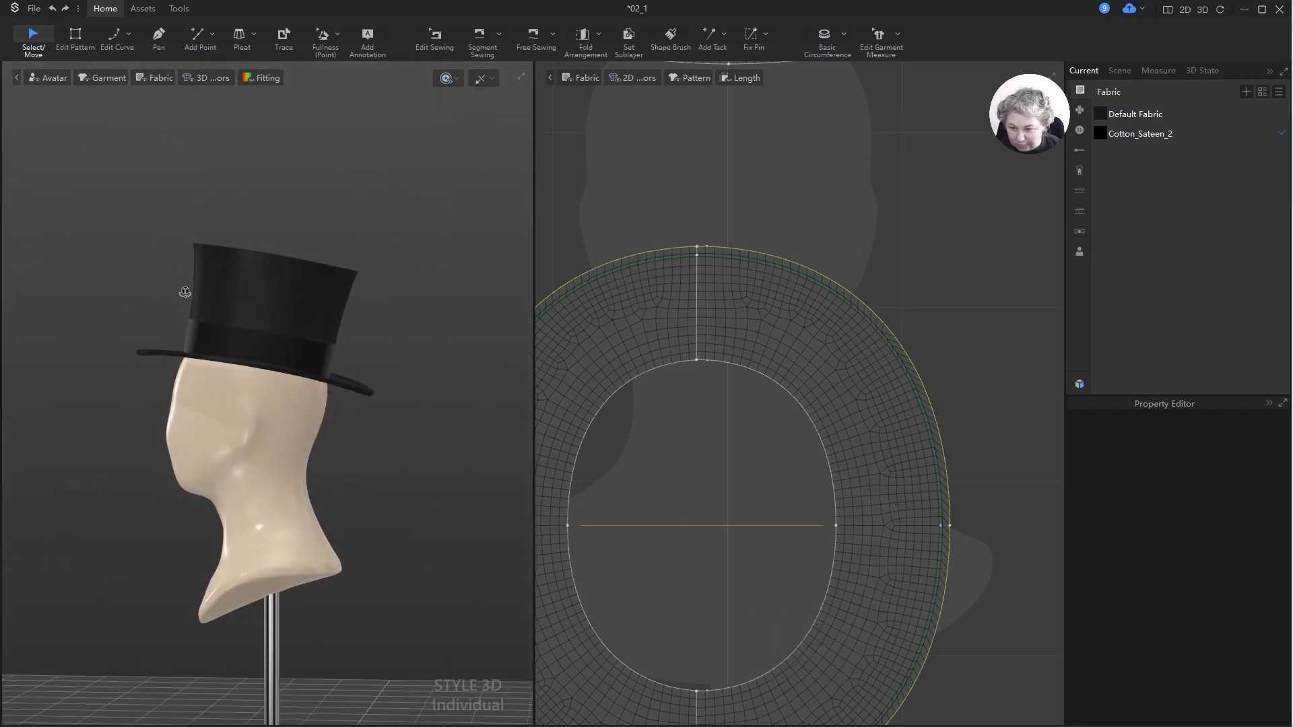
right_click_drag(350, 317, 291, 327)
scroll(435, 401, "up", 4)
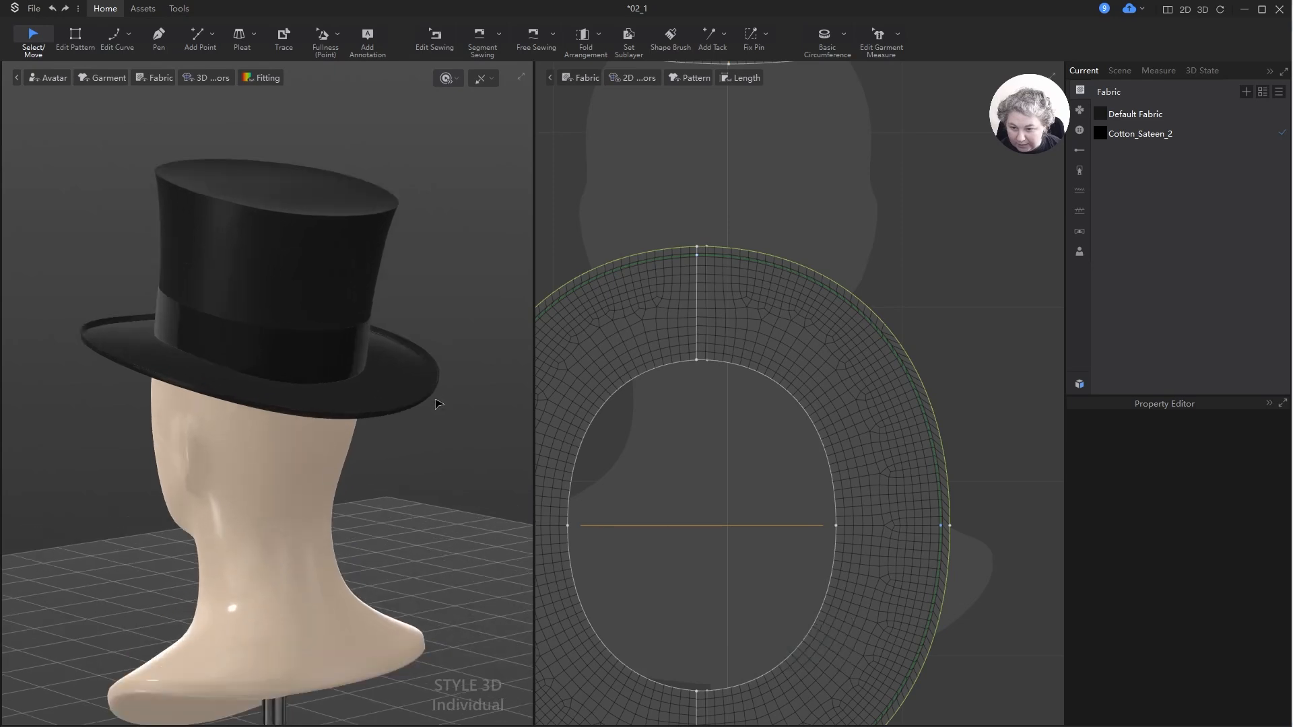
left_click_drag(439, 375, 335, 375, "alt")
mouse_move(384, 375)
right_mouse_down()
mouse_move(370, 407)
mouse_move(335, 384)
mouse_move(378, 358)
right_mouse_up()
left_click_drag(460, 312, 355, 414, "alt")
scroll(360, 413, "up", 4)
left_click_drag(450, 385, 367, 375, "alt")
scroll(412, 381, "up", 5)
scroll(903, 367, "up", 3)
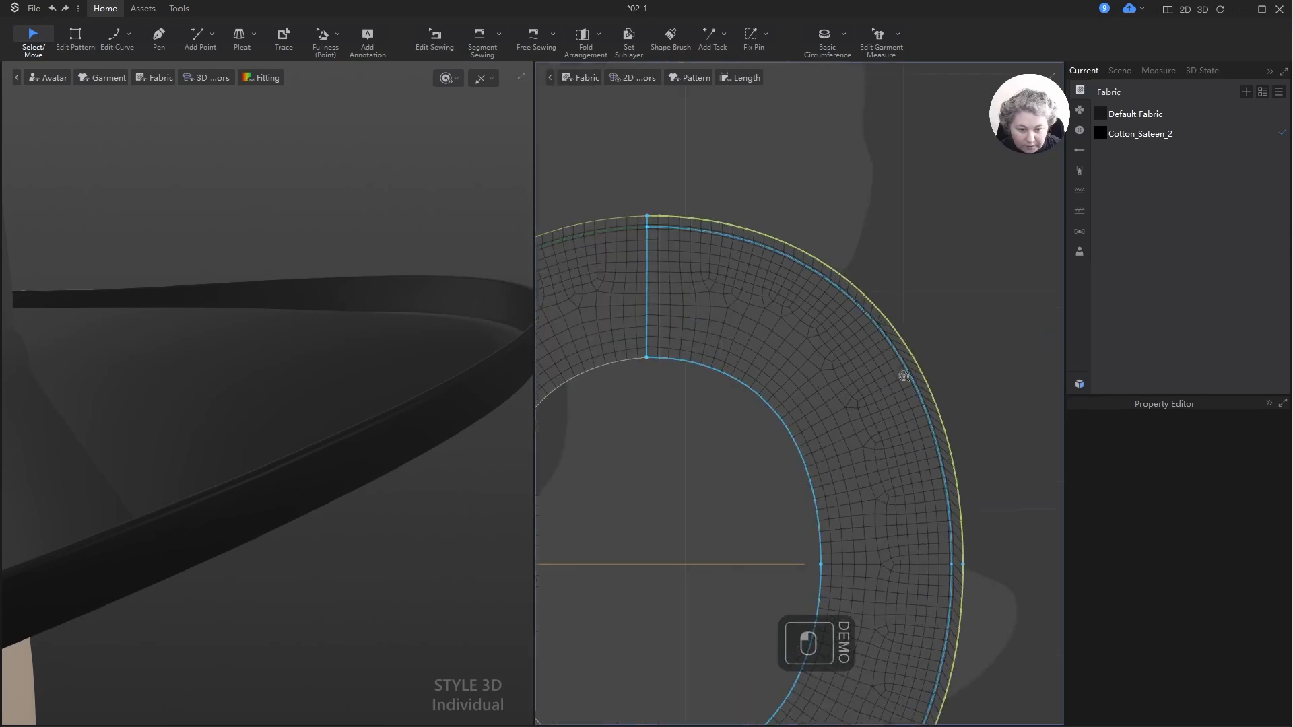
- Set the fold angle of the brim's remaining internal curve to 280 and run the simulation
left_click(899, 347)
left_click(943, 266)
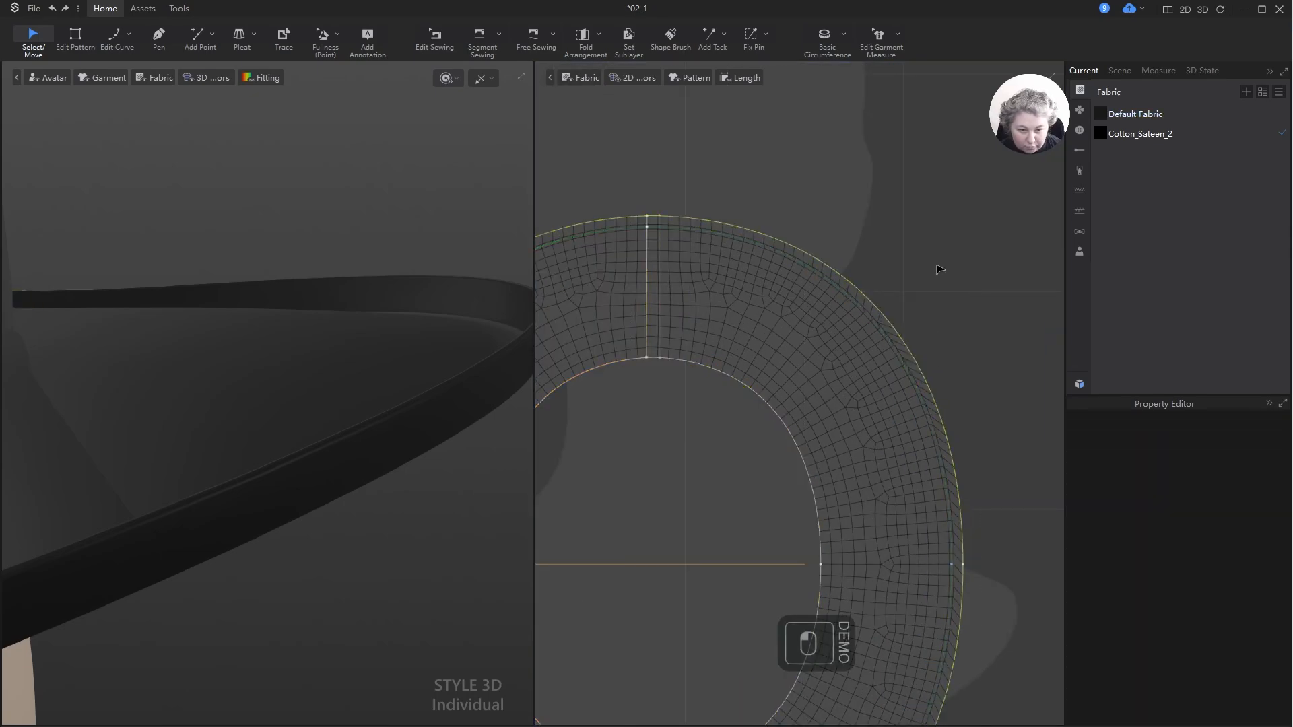
key("ctrl+z")
key("z")
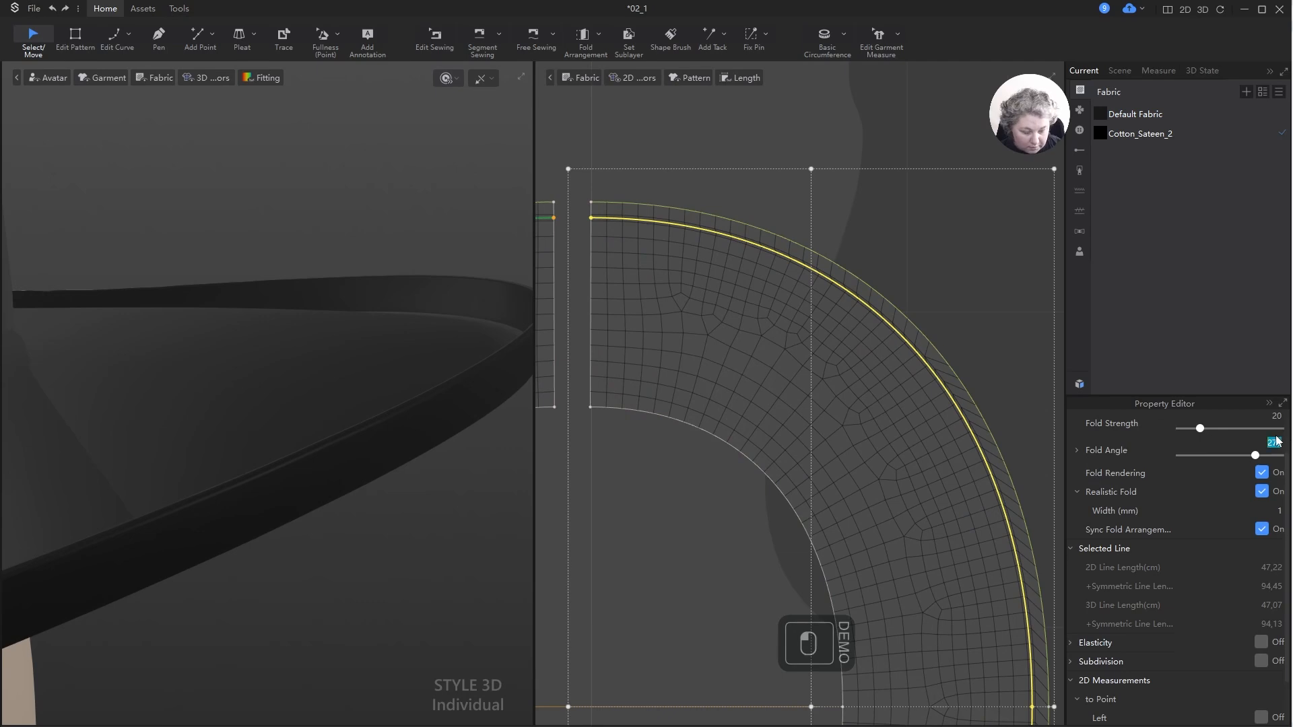
type("24")
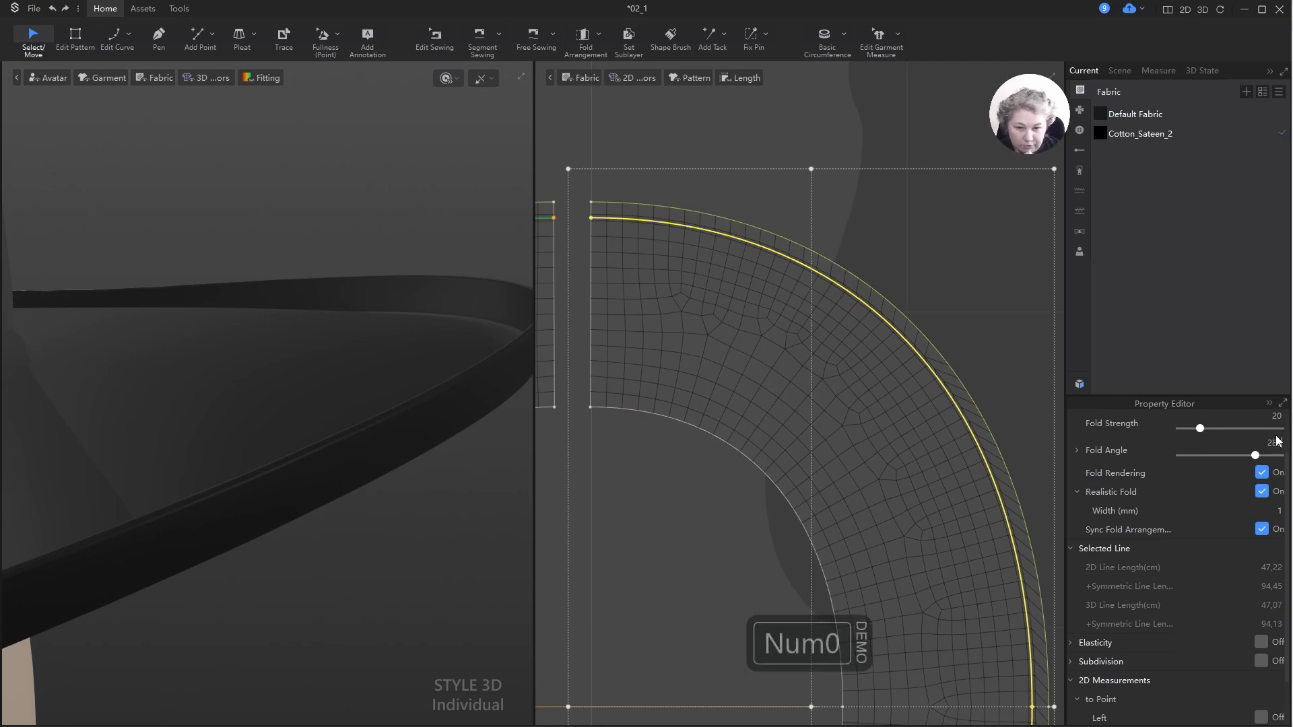
key("Return")
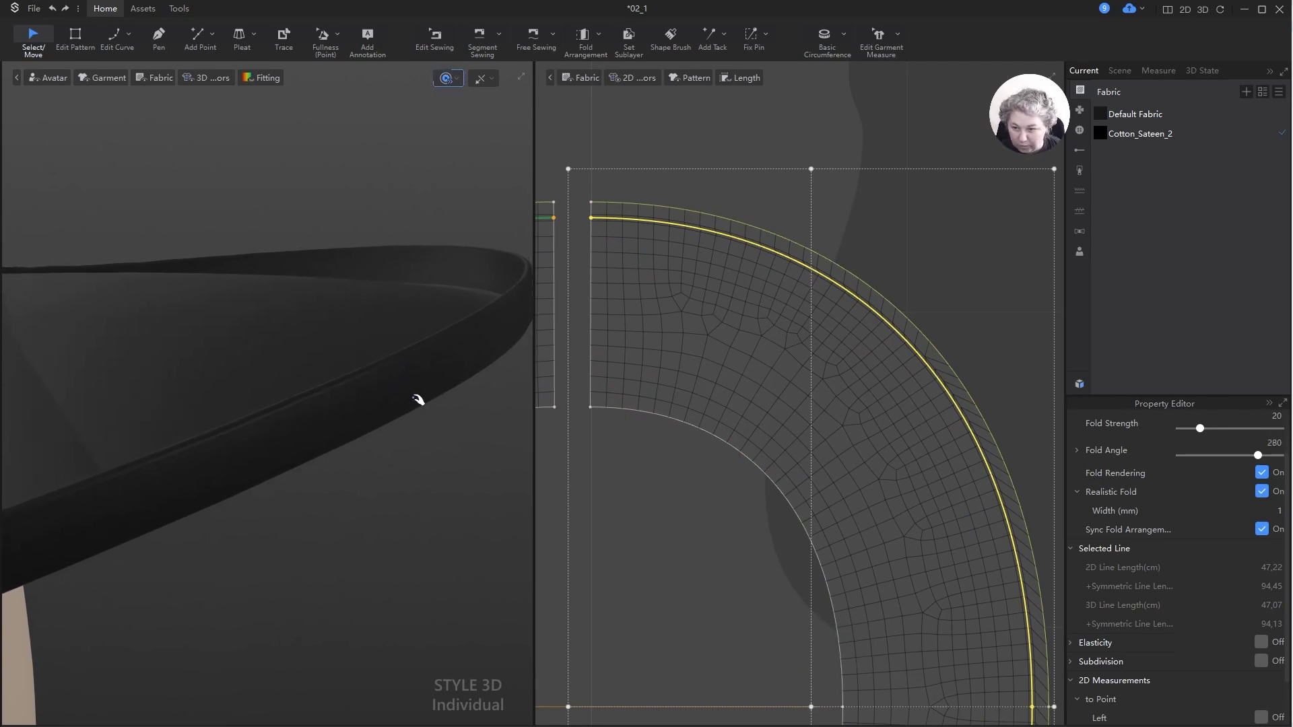
- Stop the simulation and examine the hat from the side and back, checking the brim edge and the brim pieces in the 2D view
key("space")
scroll(408, 405, "down", 5)
right_click_drag(399, 434, 435, 399, "alt")
key("space")
scroll(451, 345, "down", 5)
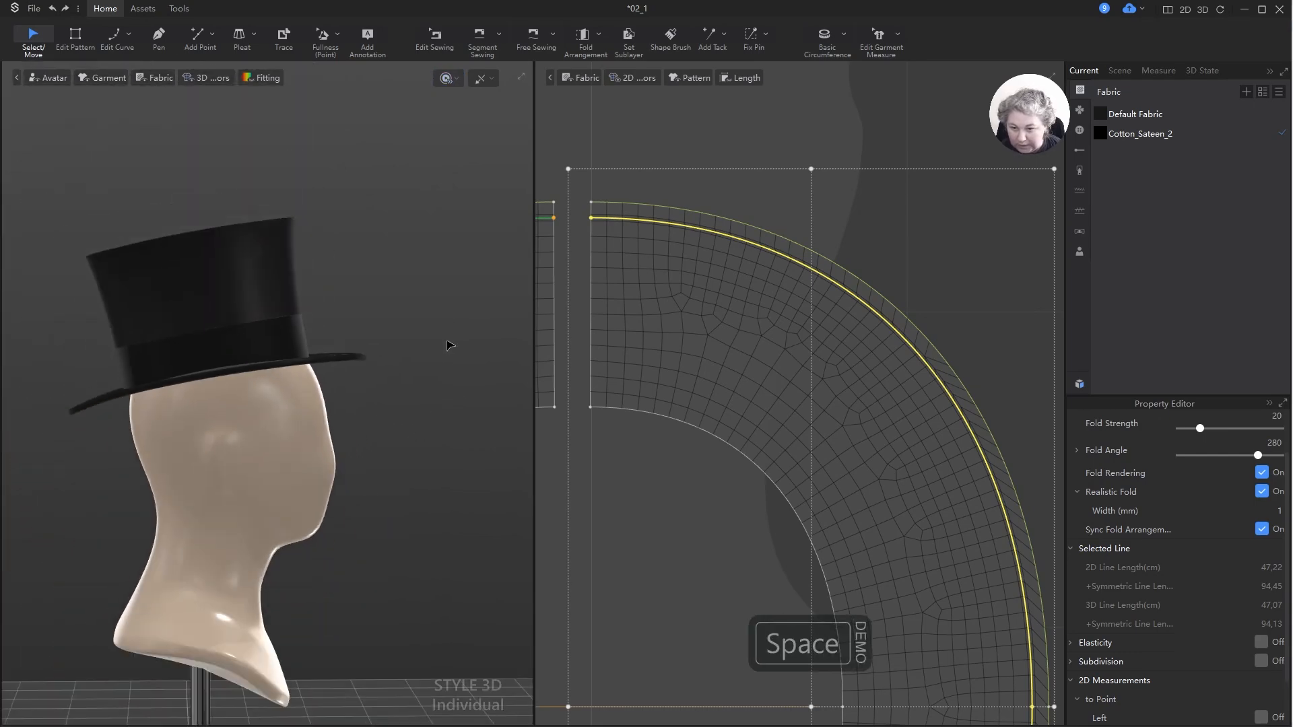
right_click_drag(450, 345, 243, 288, "alt")
scroll(376, 417, "up", 6)
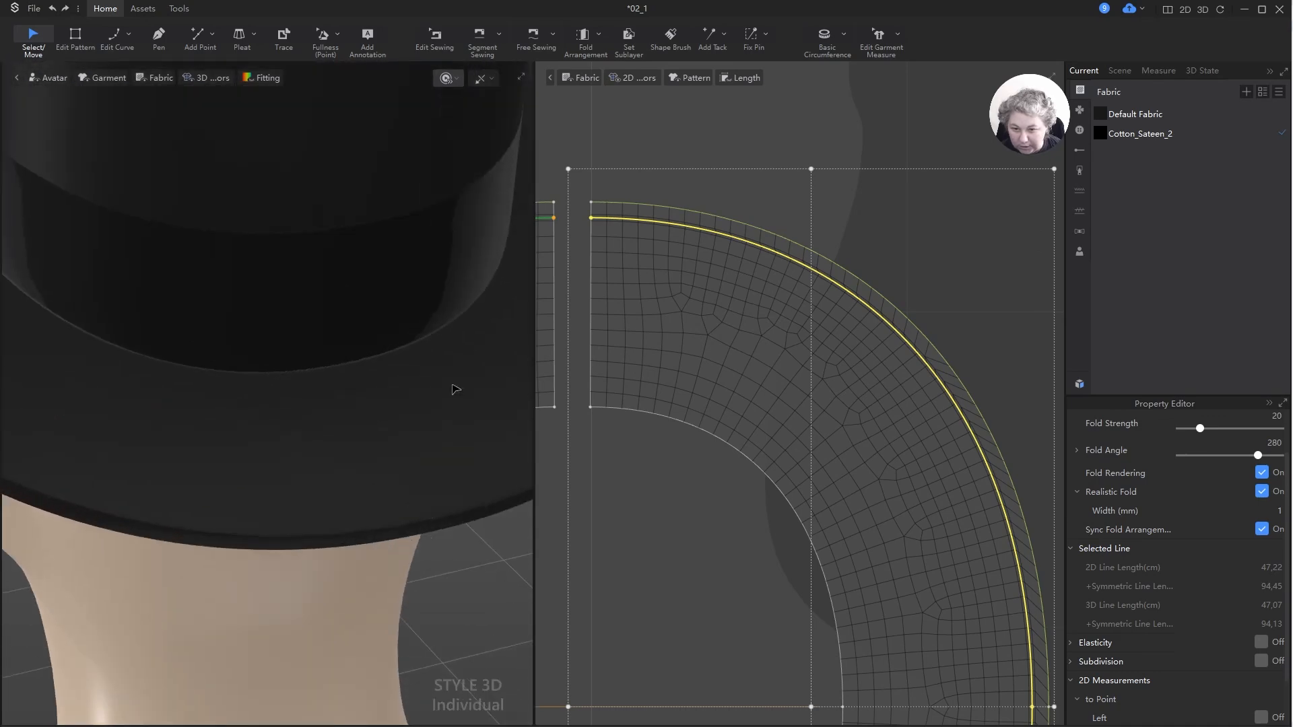
scroll(456, 394, "down", 6)
key("z")
scroll(865, 176, "down", 5)
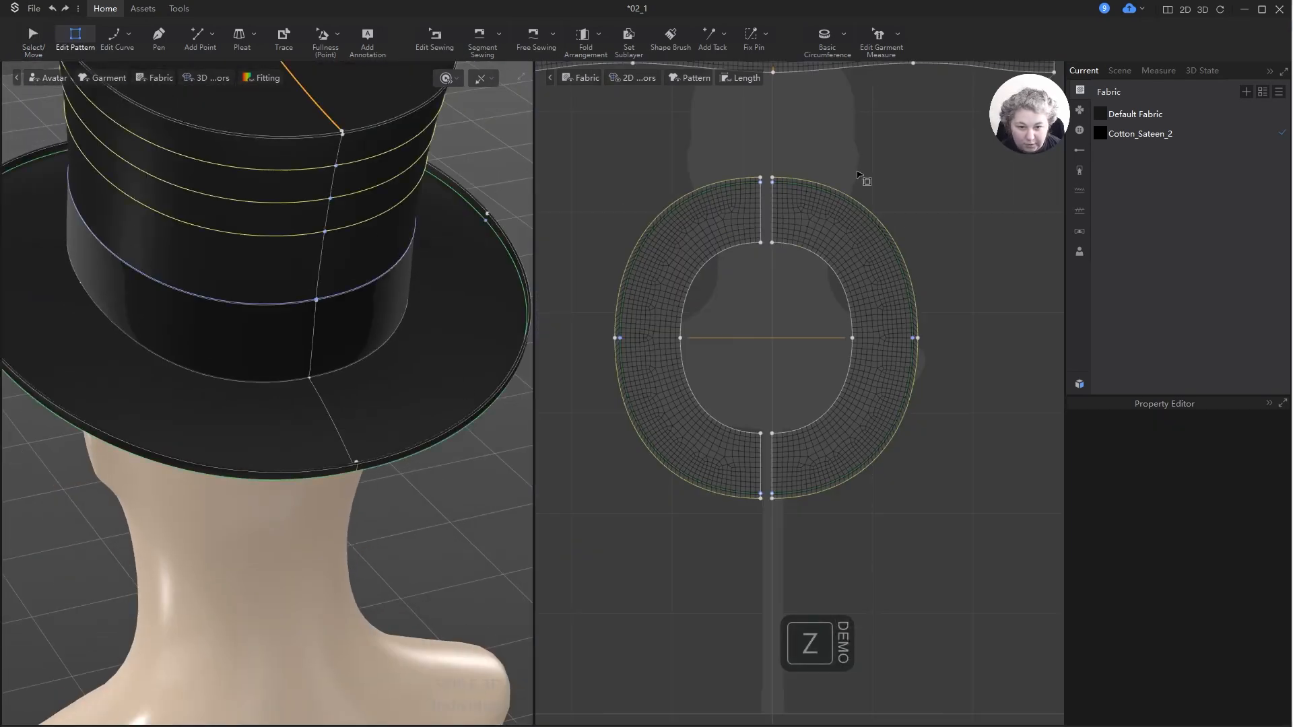
key("z")
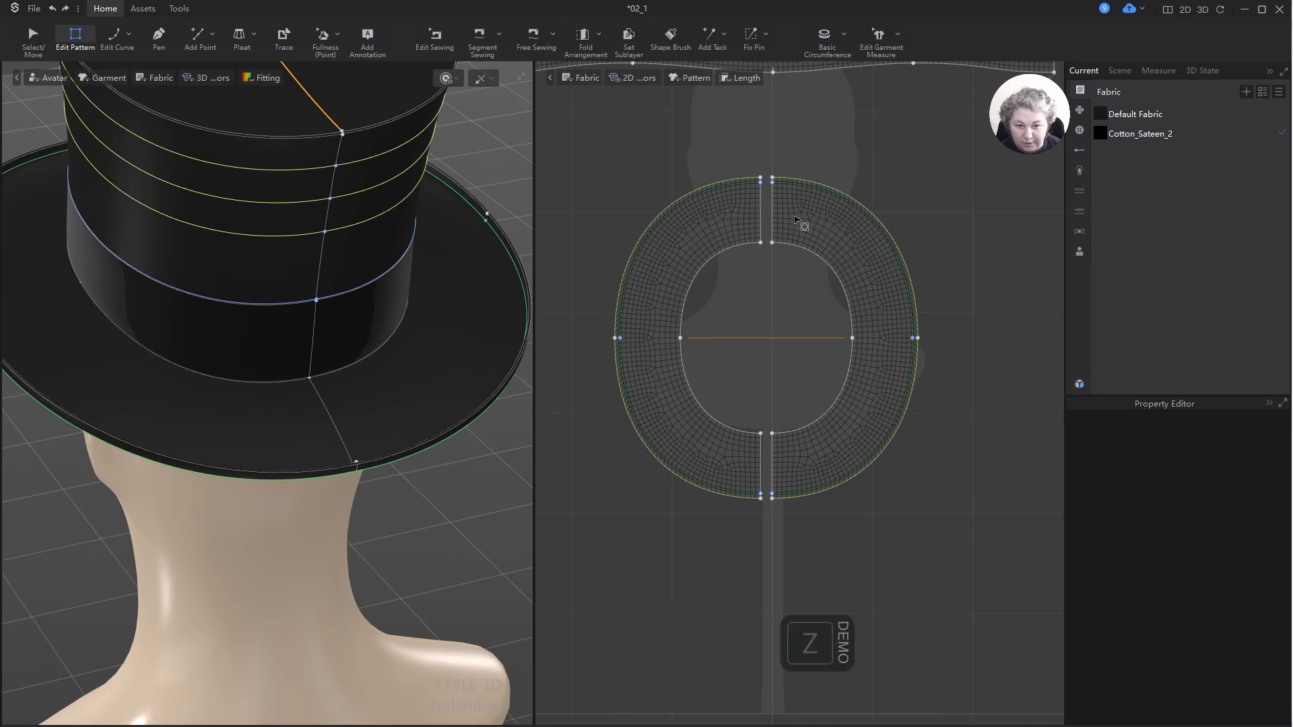
scroll(759, 225, "down", 4)
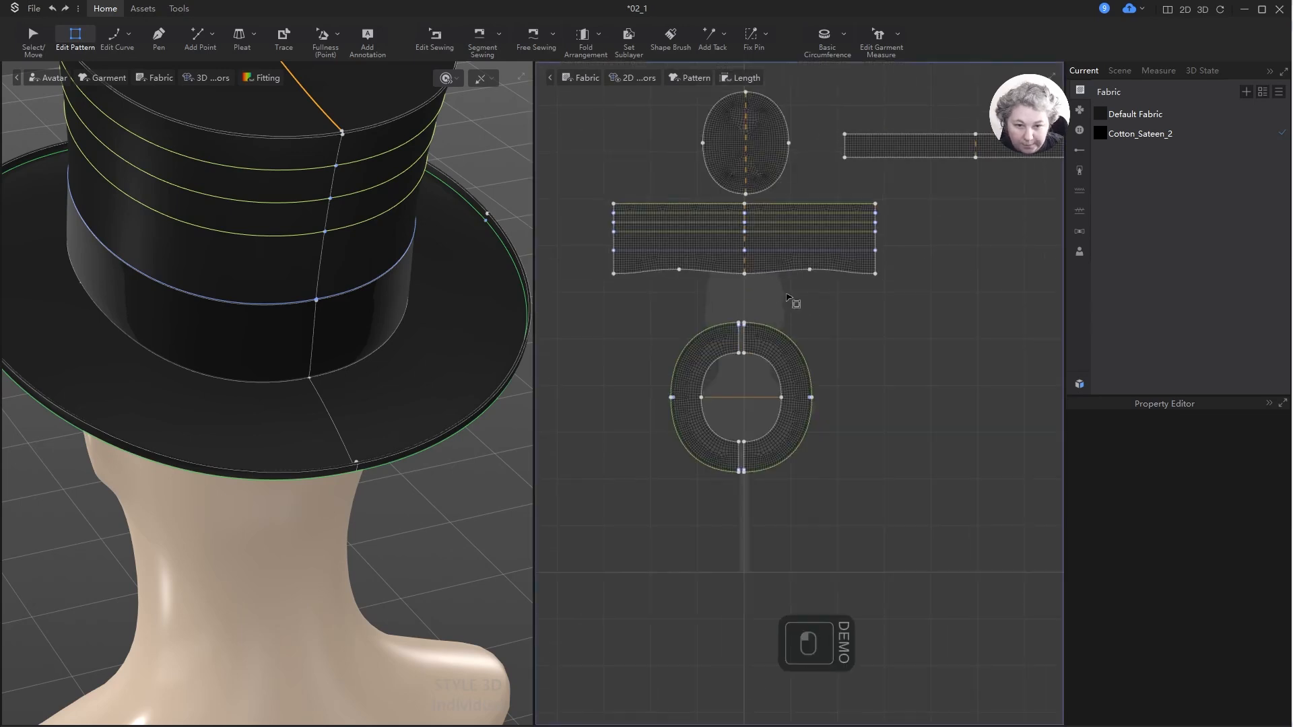
- Duplicate one half of the brim and place the copy in empty space beside the other pattern pieces
key("a")
left_click(773, 342)
key("ctrl+c")
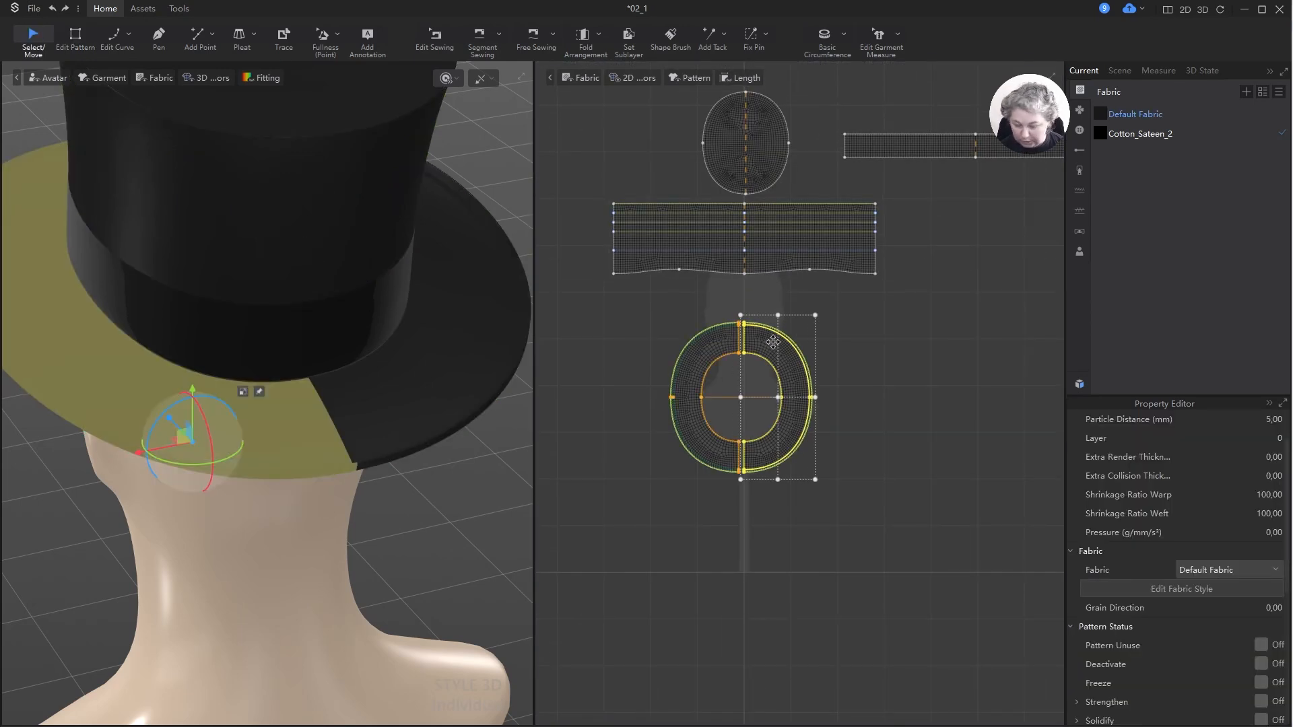
key("ctrl+v")
scroll(764, 361, "up", 4)
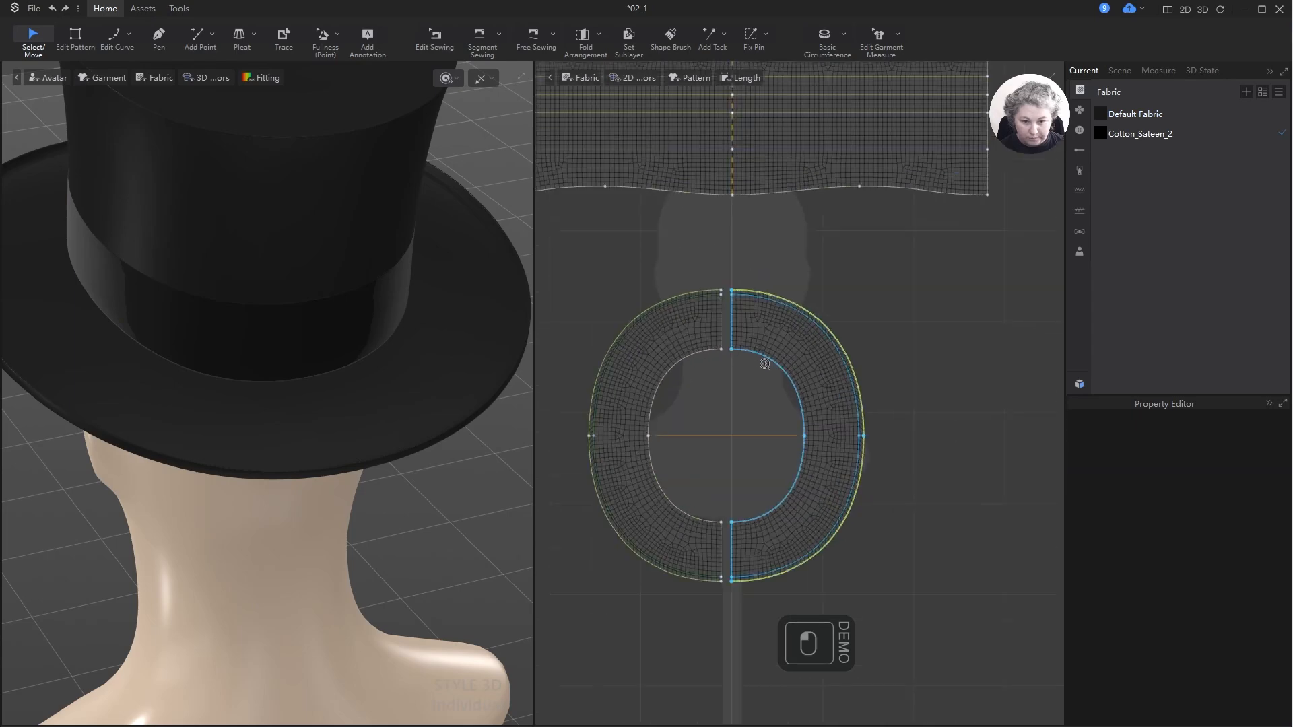
- Delete the points of the original brim's inner opening so both halves close along a straight centre edge
key("z")
left_click(816, 457)
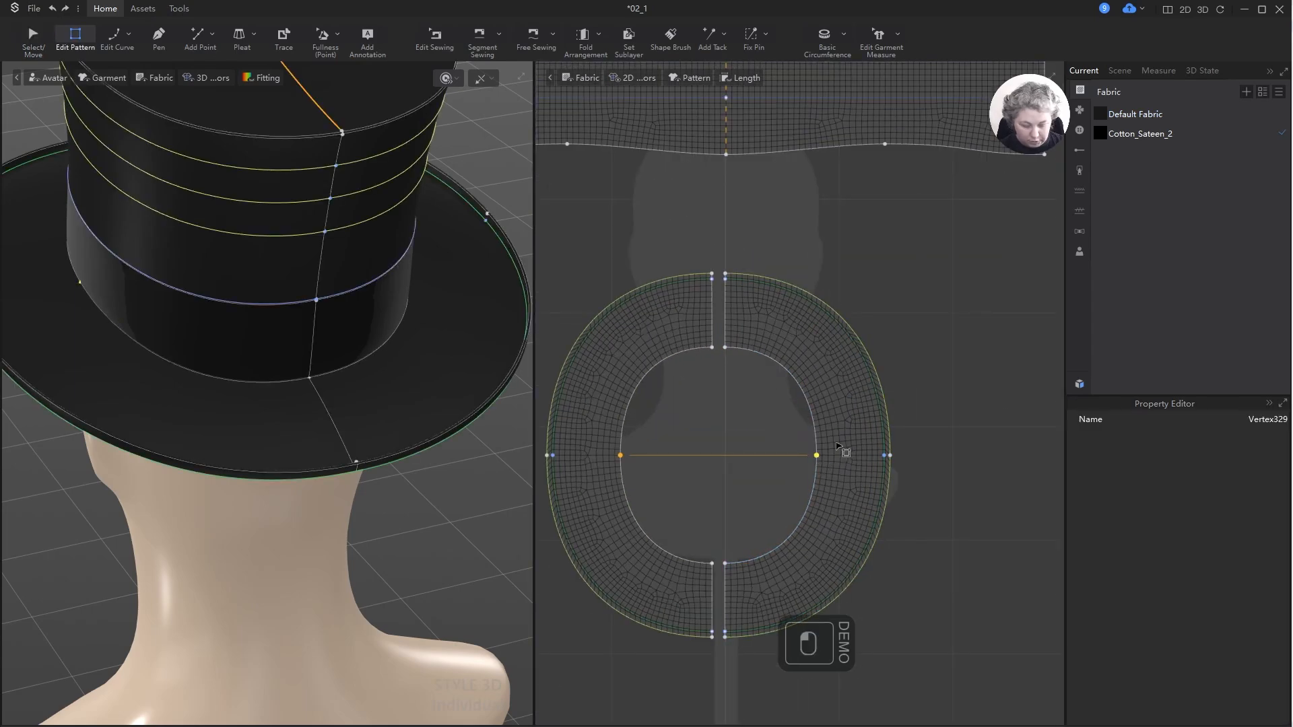
key("Delete")
scroll(676, 389, "up", 2)
key("z")
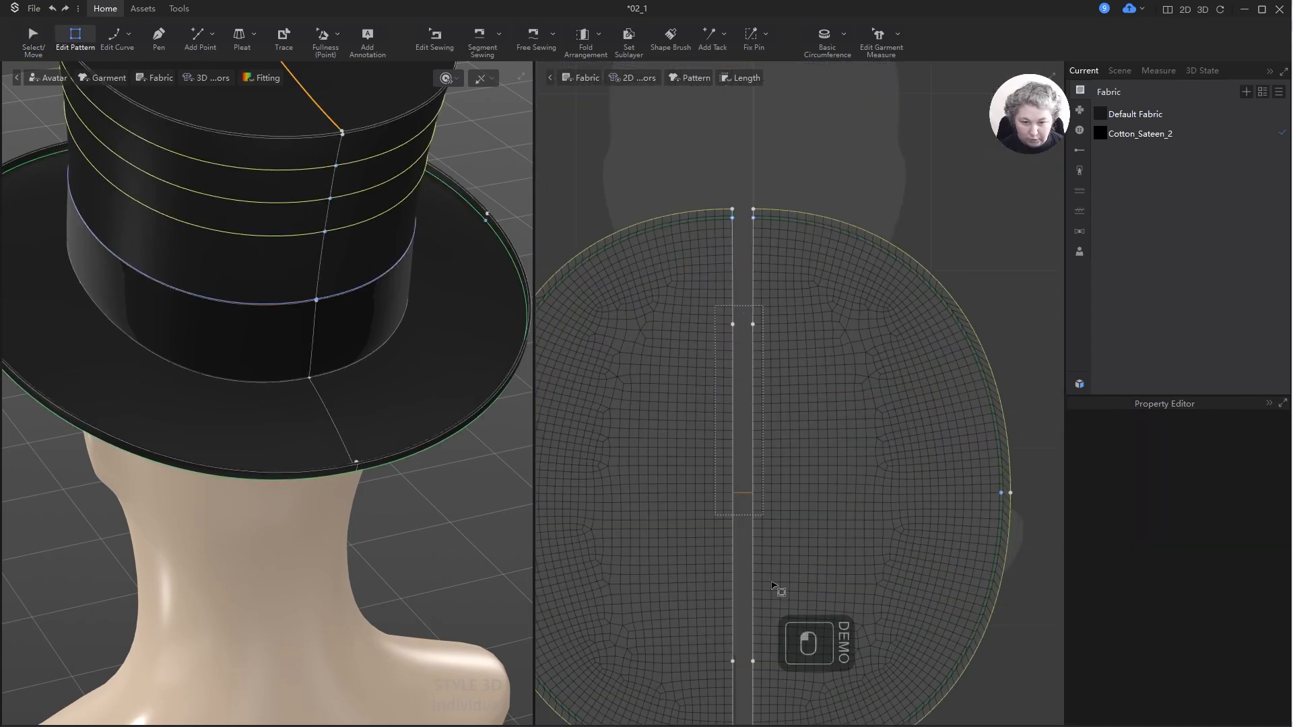
left_click_drag(775, 587, 787, 690)
key("Delete")
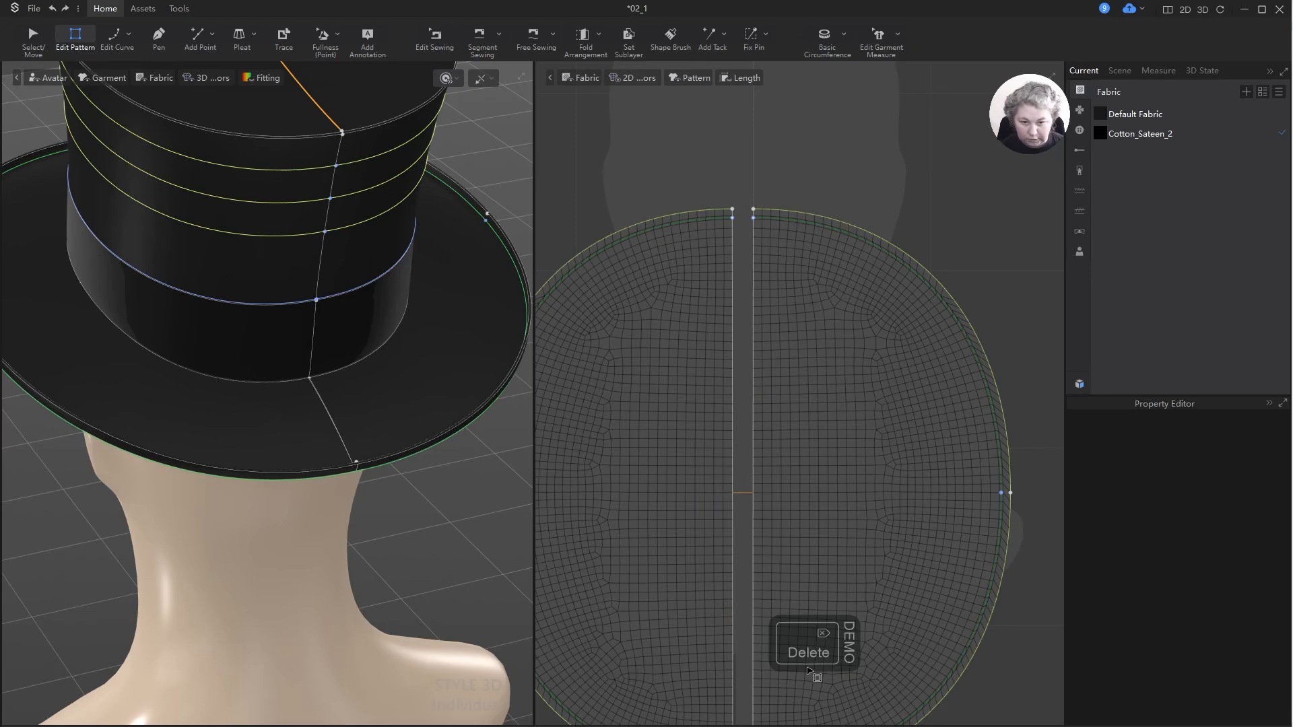
- Merge the two brim halves along their straight centre edge into one piece
left_click(749, 336)
right_click(754, 263)
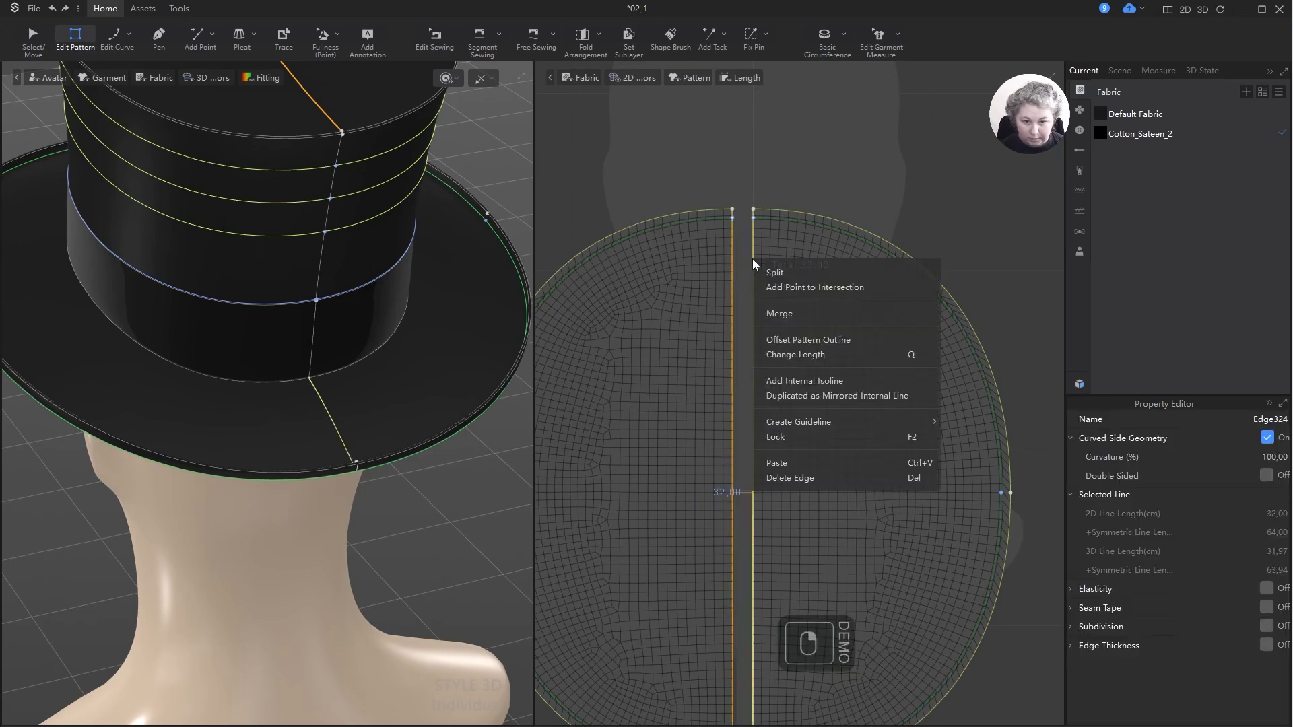
left_click(775, 307)
key("z")
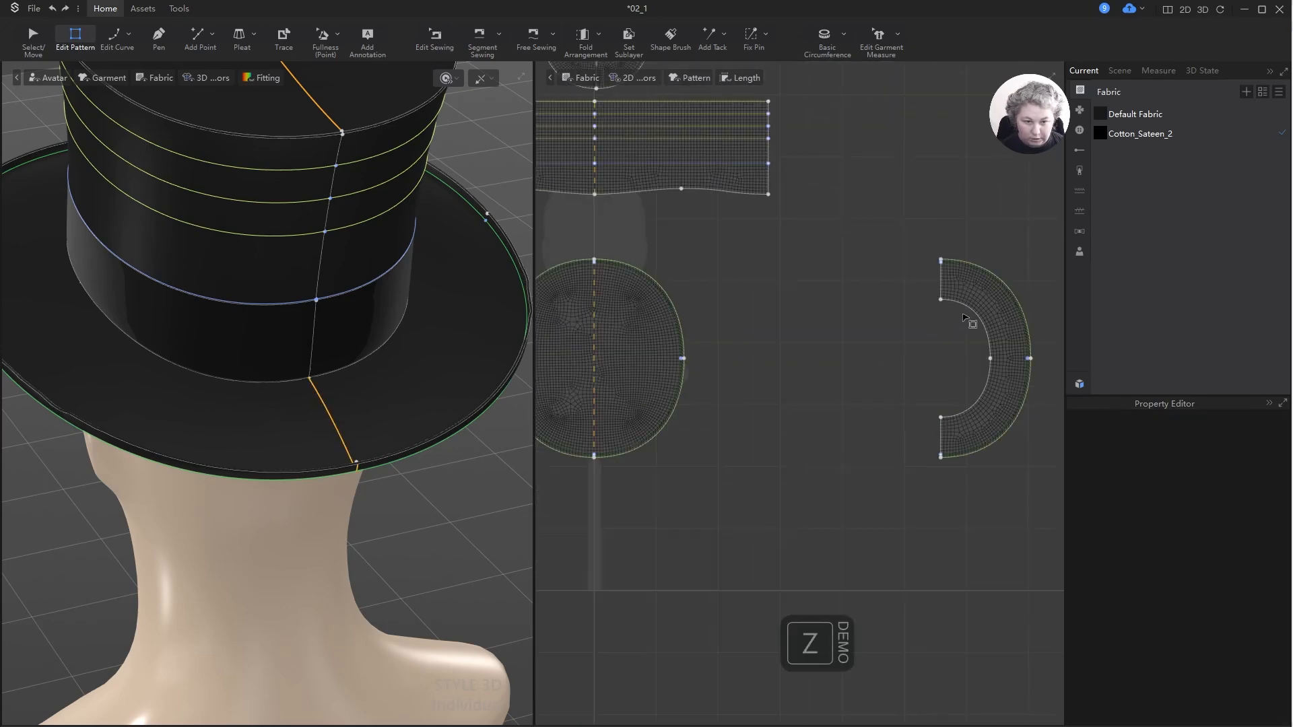
- Copy the inner curve of the duplicated brim half into the merged brim as an internal line starting at its centre line
left_click(972, 312)
left_click(988, 381, "shift")
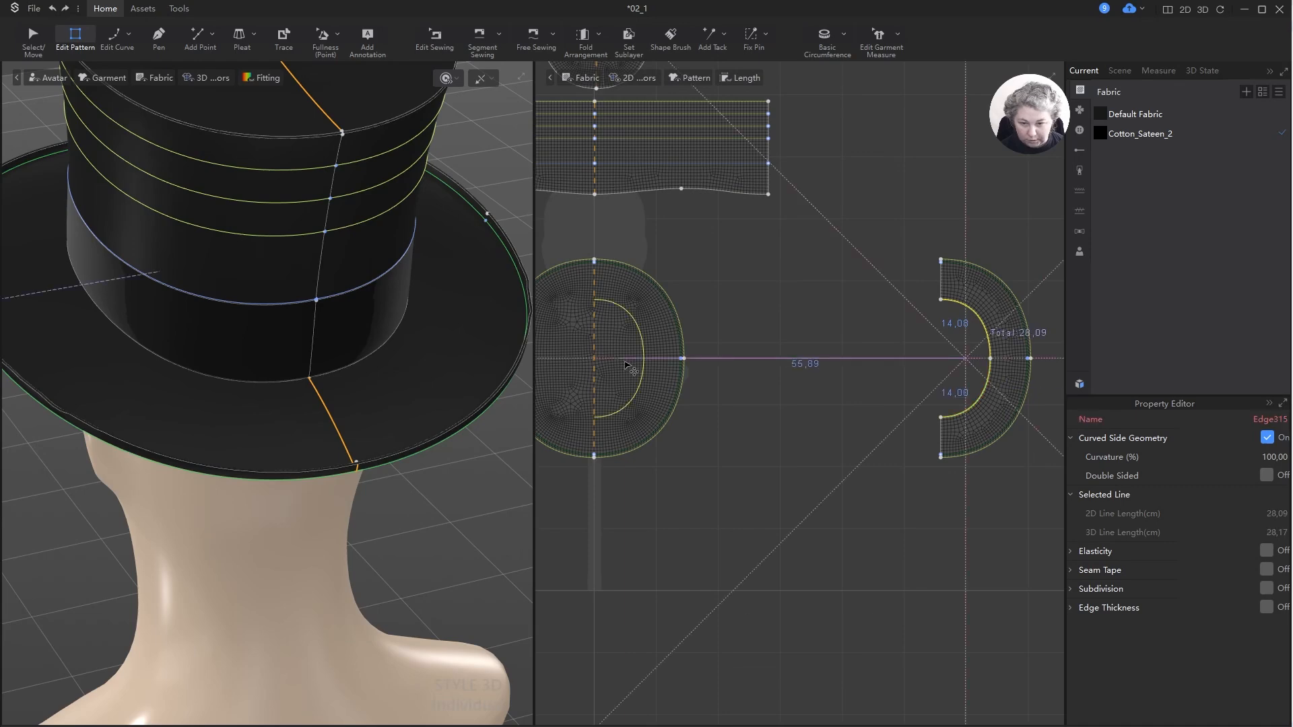
left_click(624, 361, "shift")
scroll(720, 335, "down", 5)
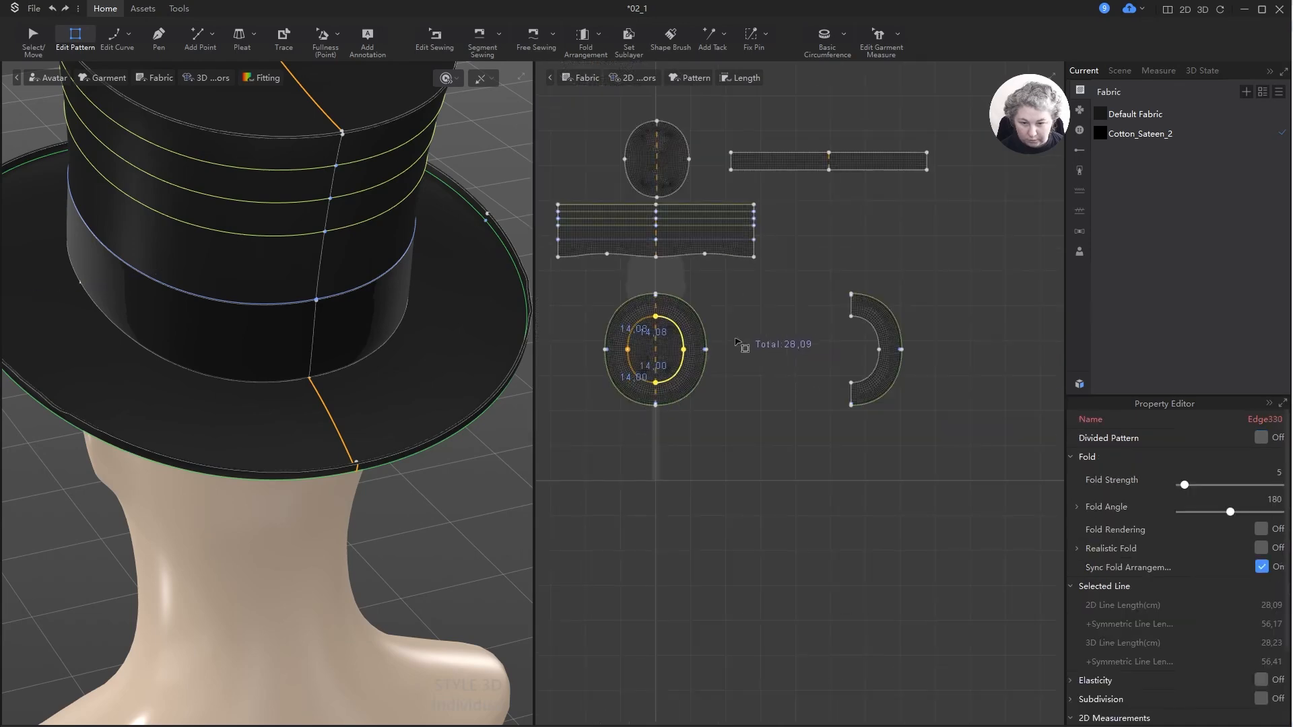
scroll(720, 336, "up", 6)
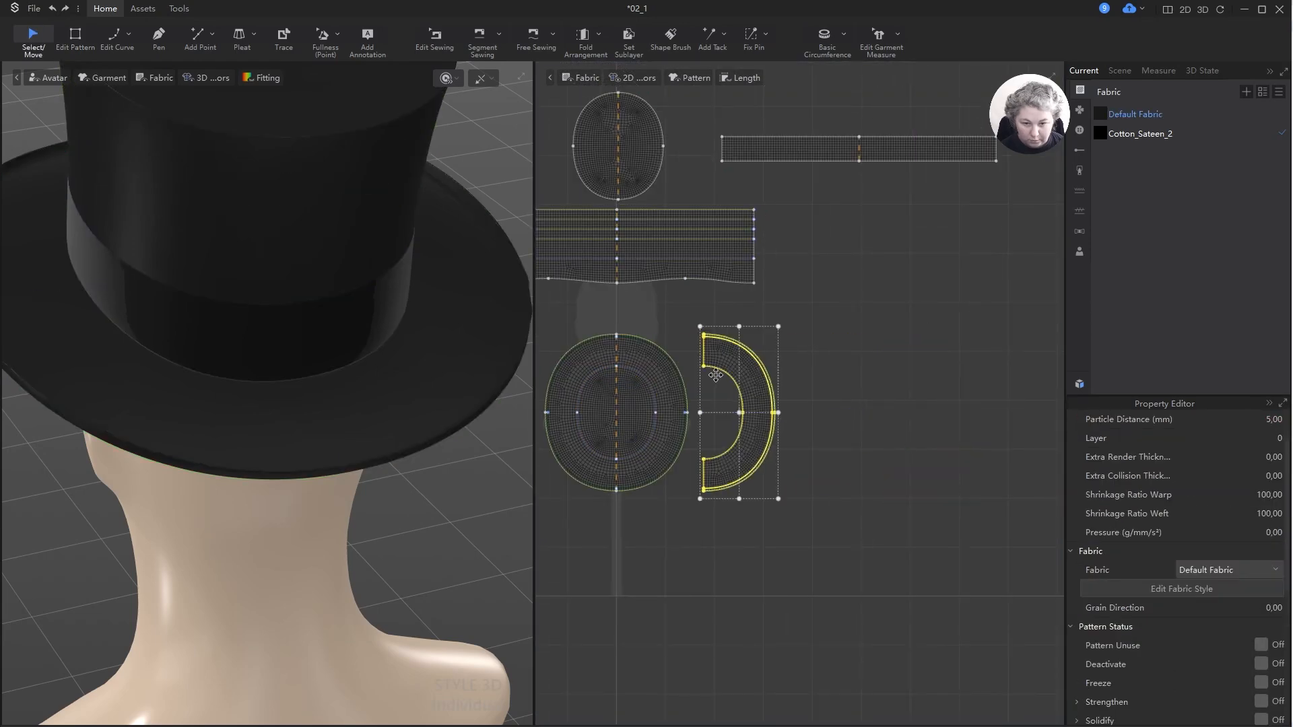
key("alt+v")
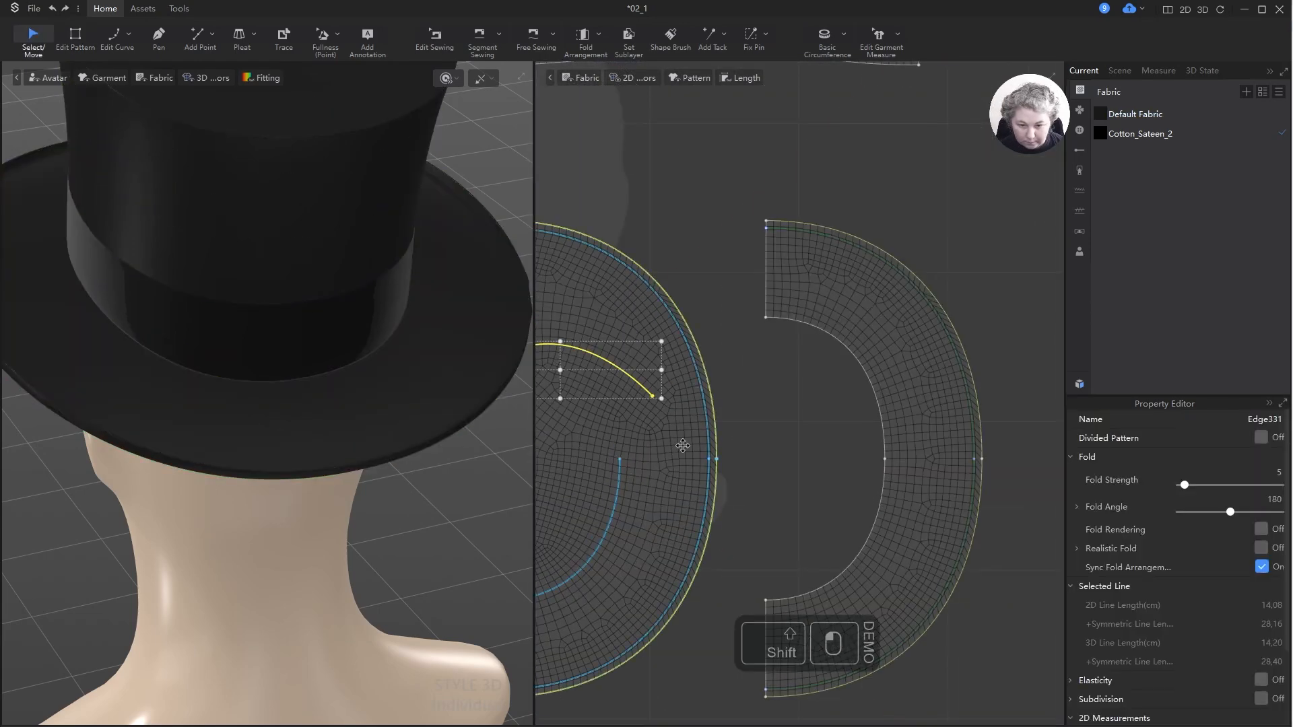
key("a")
left_click_drag(1010, 384, 918, 381)
key("ctrl+z")
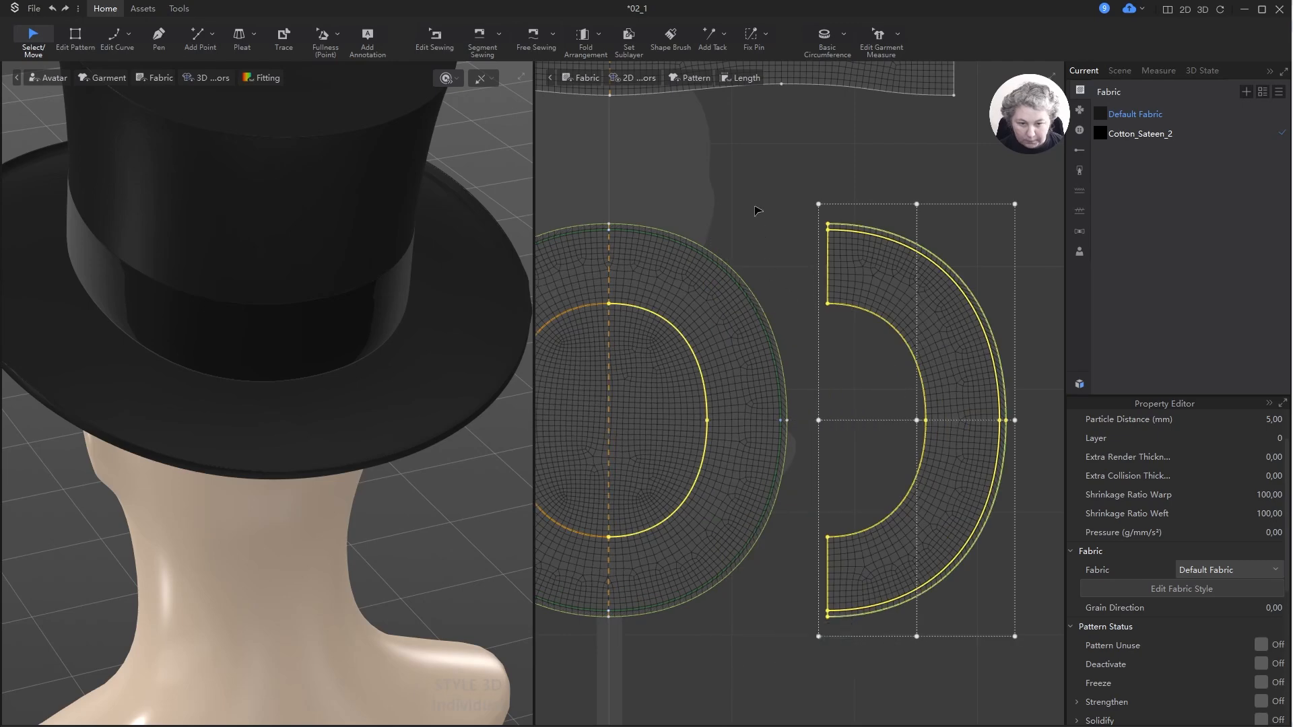
- Delete the duplicated brim half beside the merged brim
left_click(757, 209)
scroll(861, 298, "down", 4)
left_click(872, 278)
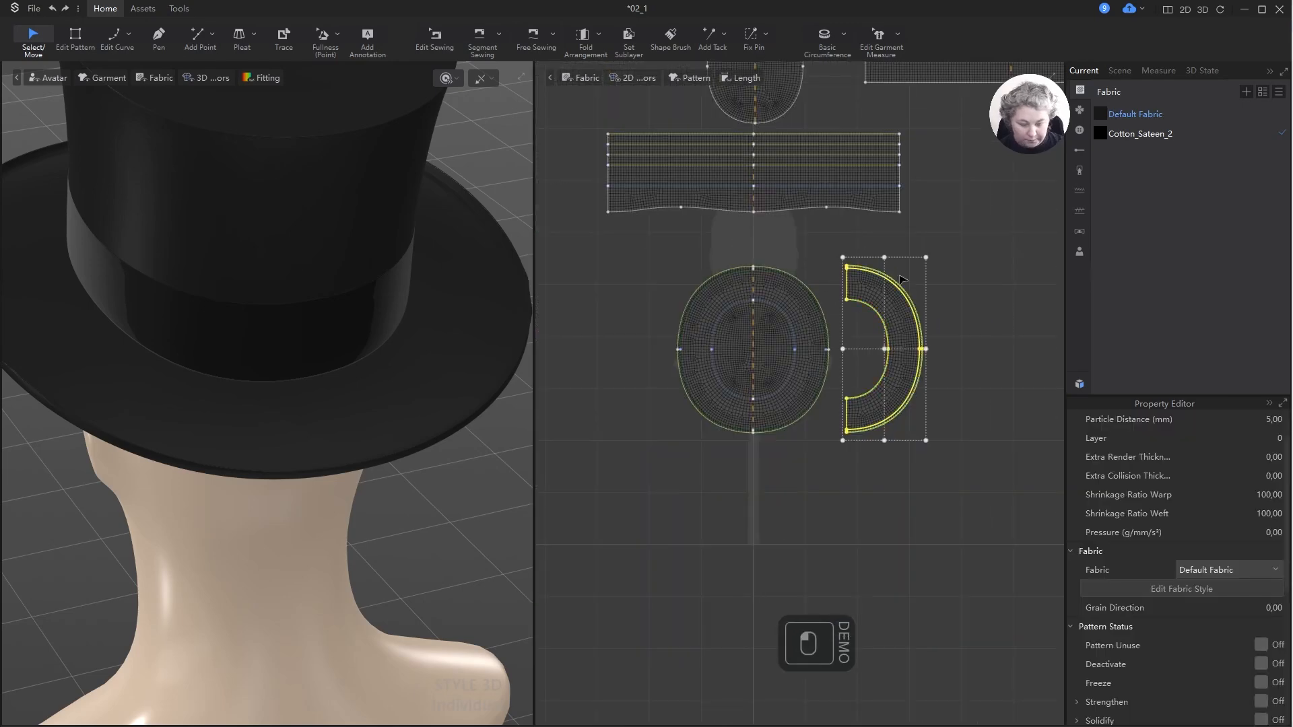
key("Delete")
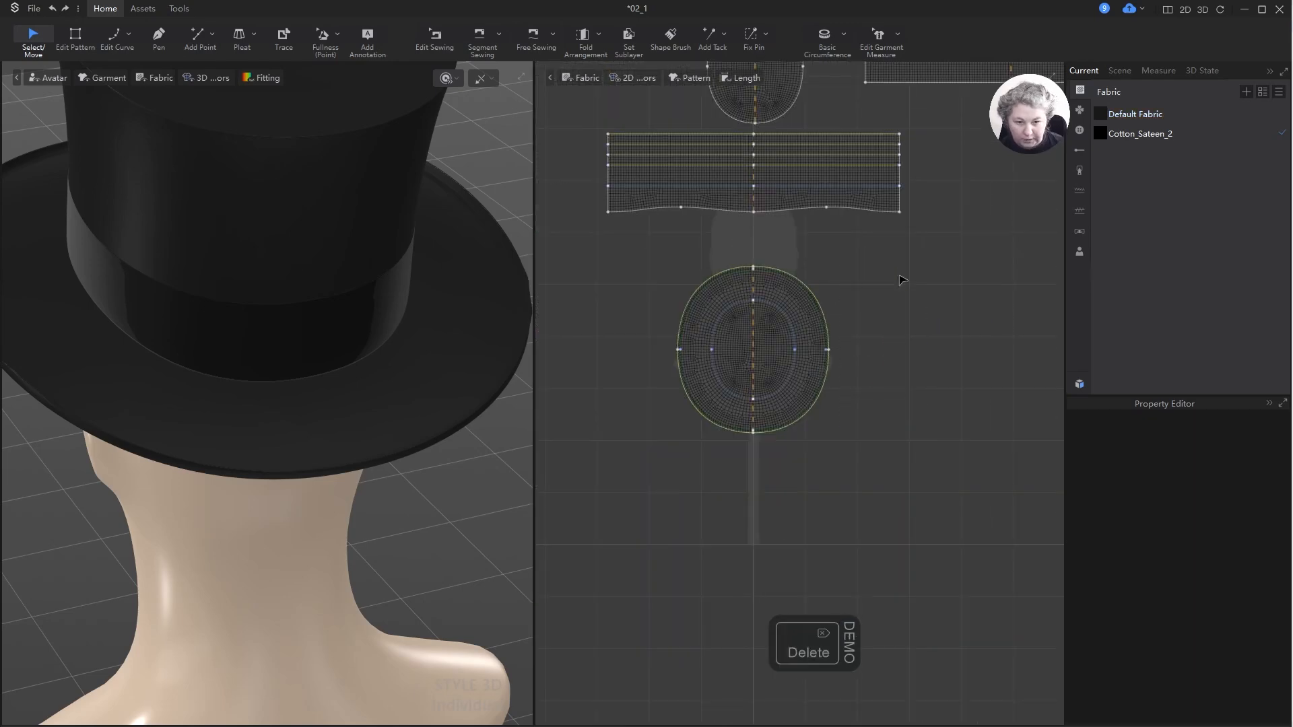
- Remove the symmetry from the merged brim so it can be edited as one whole piece
left_click(773, 283)
right_click(776, 284)
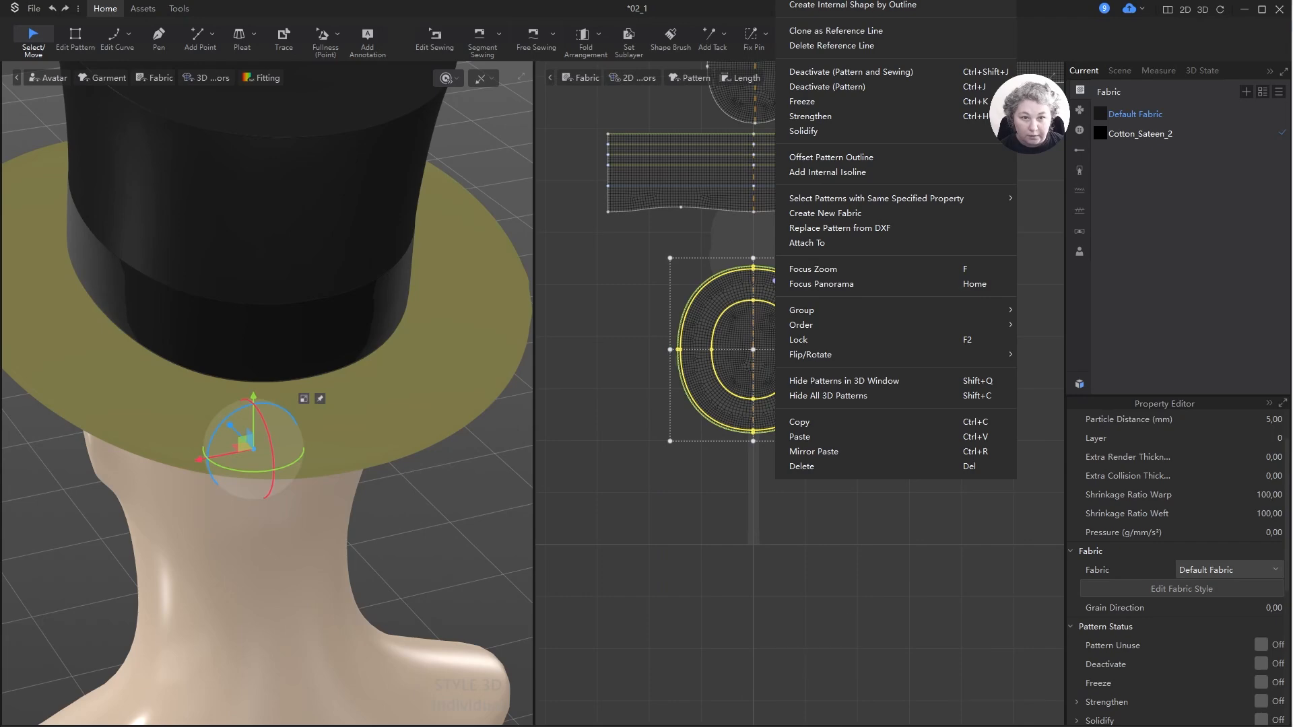
left_click(820, 5)
left_click(929, 256)
scroll(759, 311, "up", 5)
key("z")
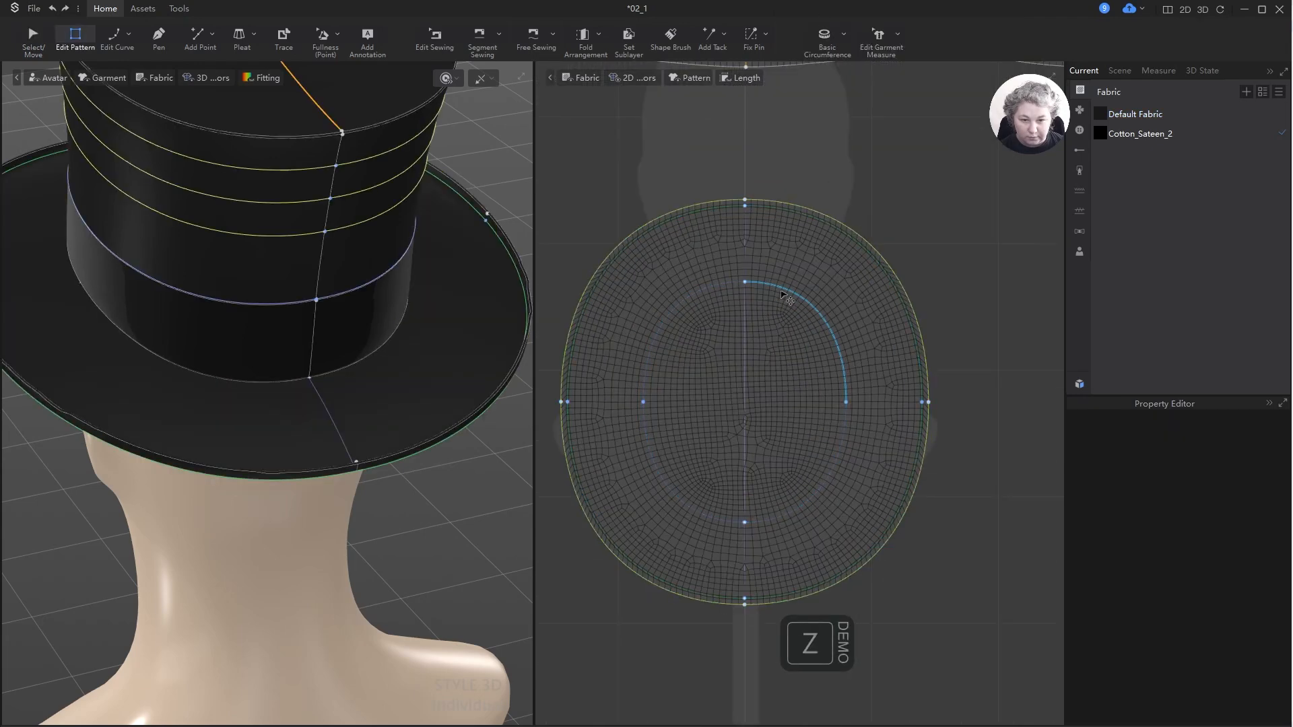
- Select the inner oval's two centre points and shift them slightly off the brim's centre line
left_click(745, 282)
left_click(745, 522, "shift")
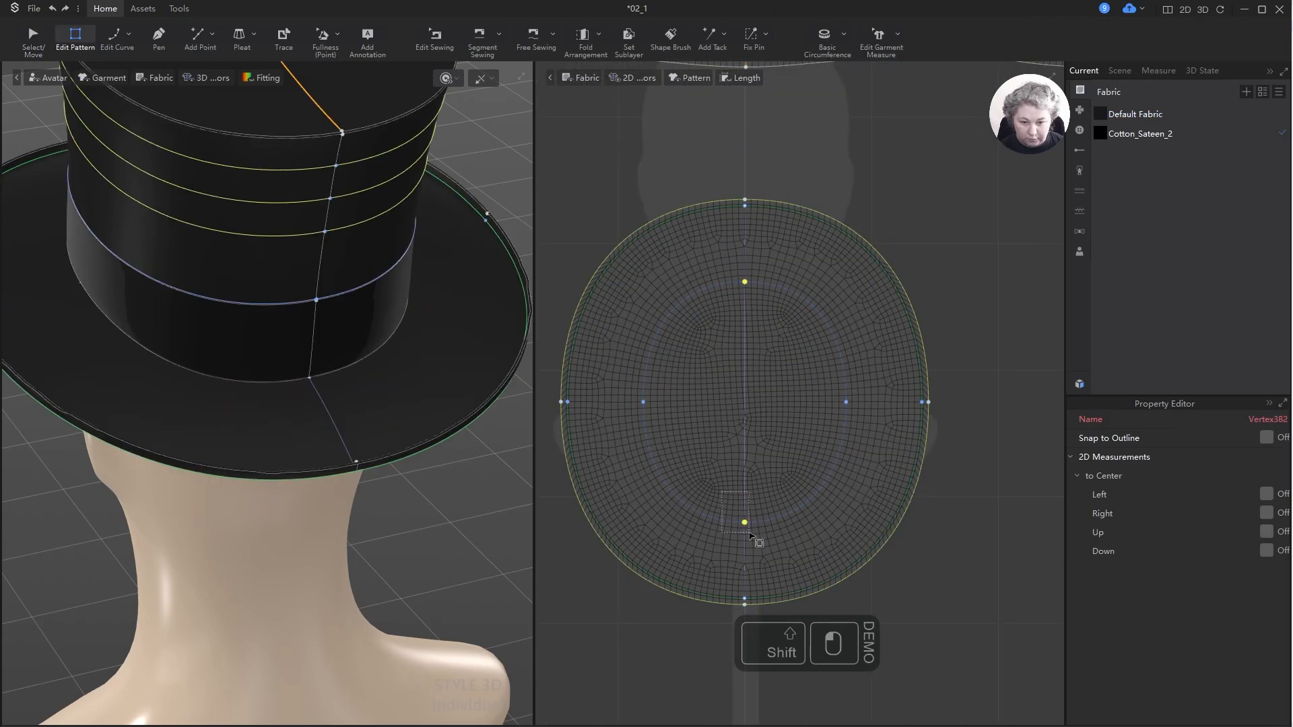
right_click(745, 525)
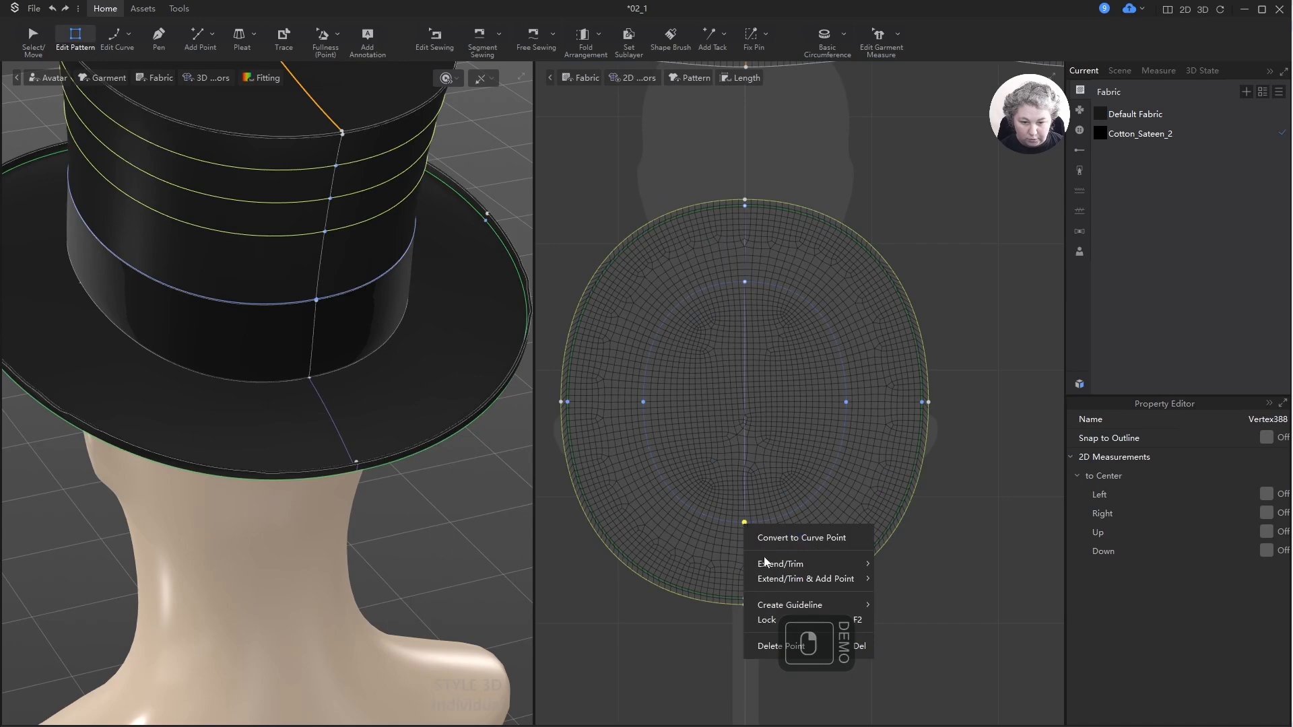
left_click(737, 269)
left_click(744, 282, "shift")
scroll(745, 283, "up", 5)
scroll(770, 309, "down", 8)
scroll(761, 297, "up", 10)
scroll(740, 236, "down", 5)
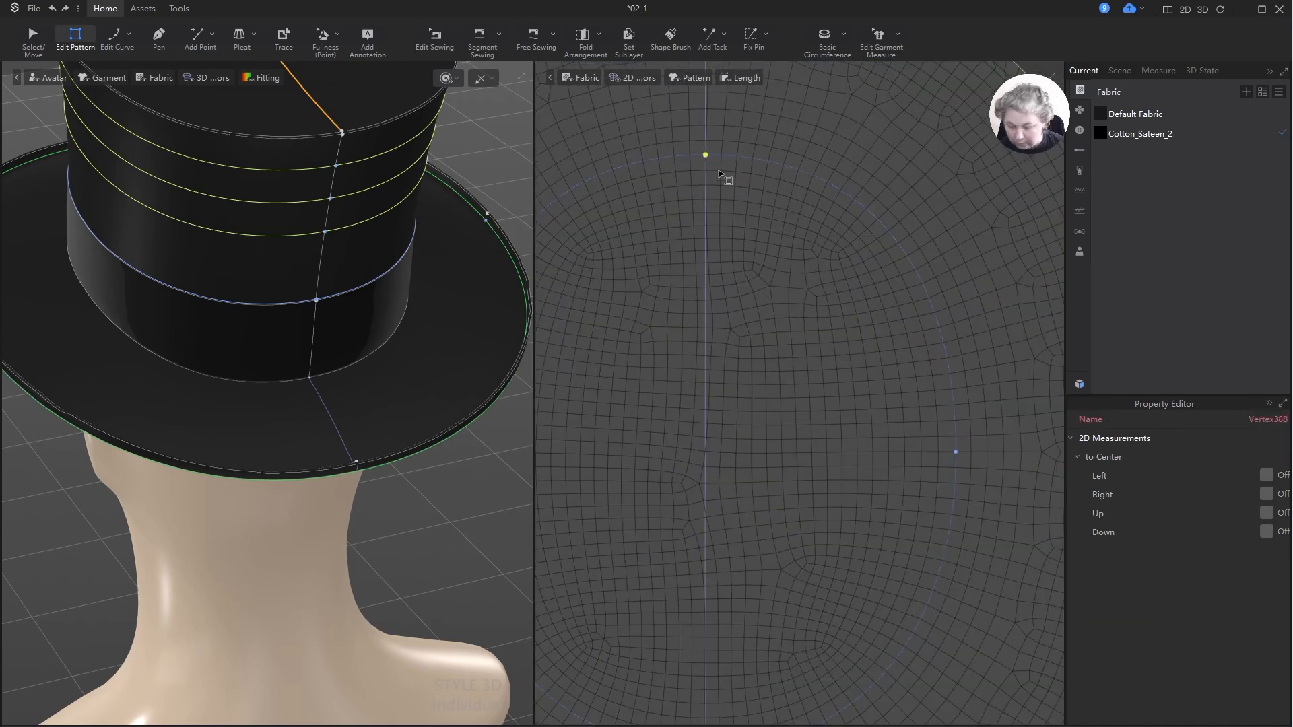
scroll(734, 628, "up", 5)
left_click_drag(735, 630, 723, 629)
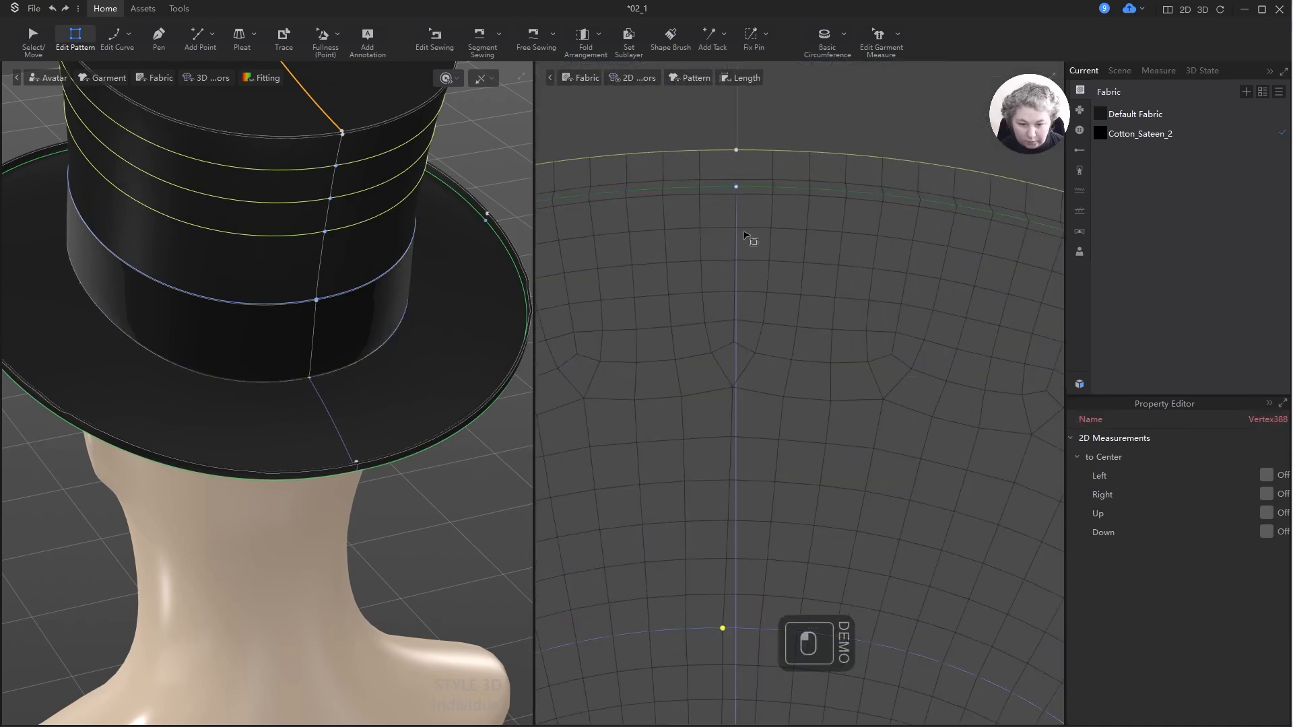
- Align the inner oval's two centre points with the centre point Vertex387 on the brim's outer internal curve
left_click(737, 188, "shift")
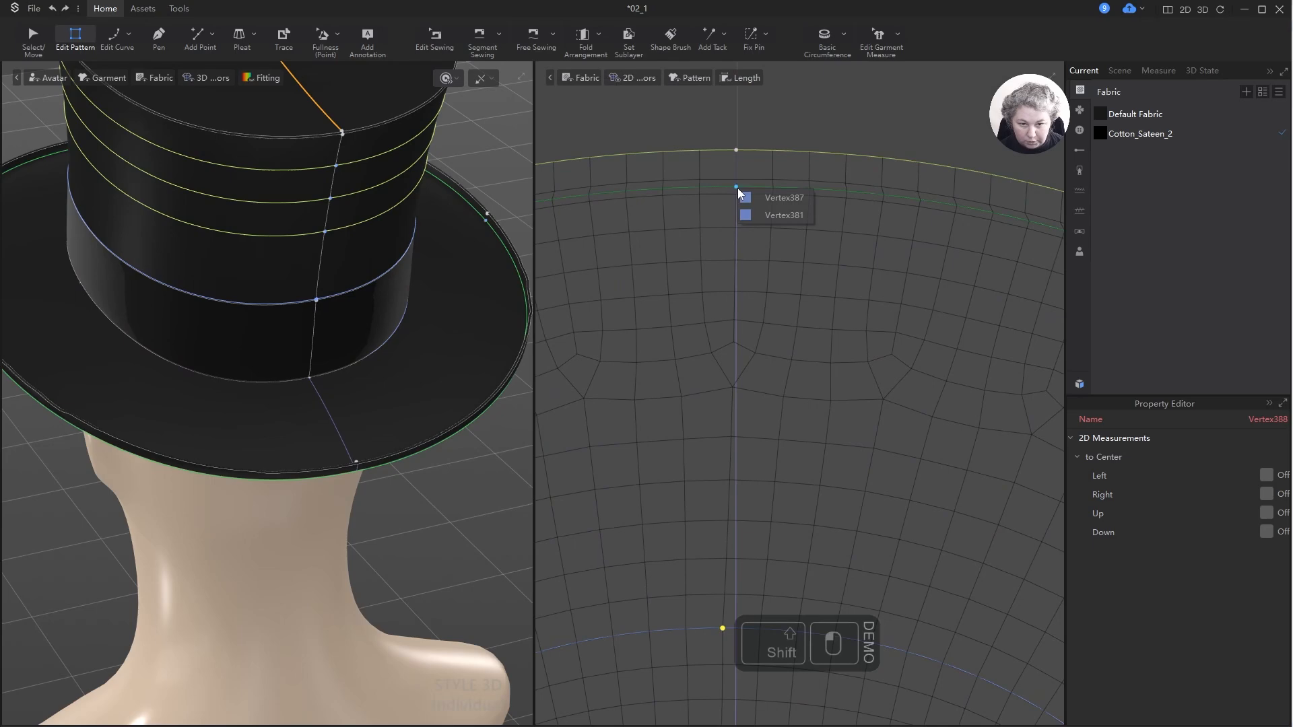
left_click(782, 198)
scroll(768, 310, "down", 5)
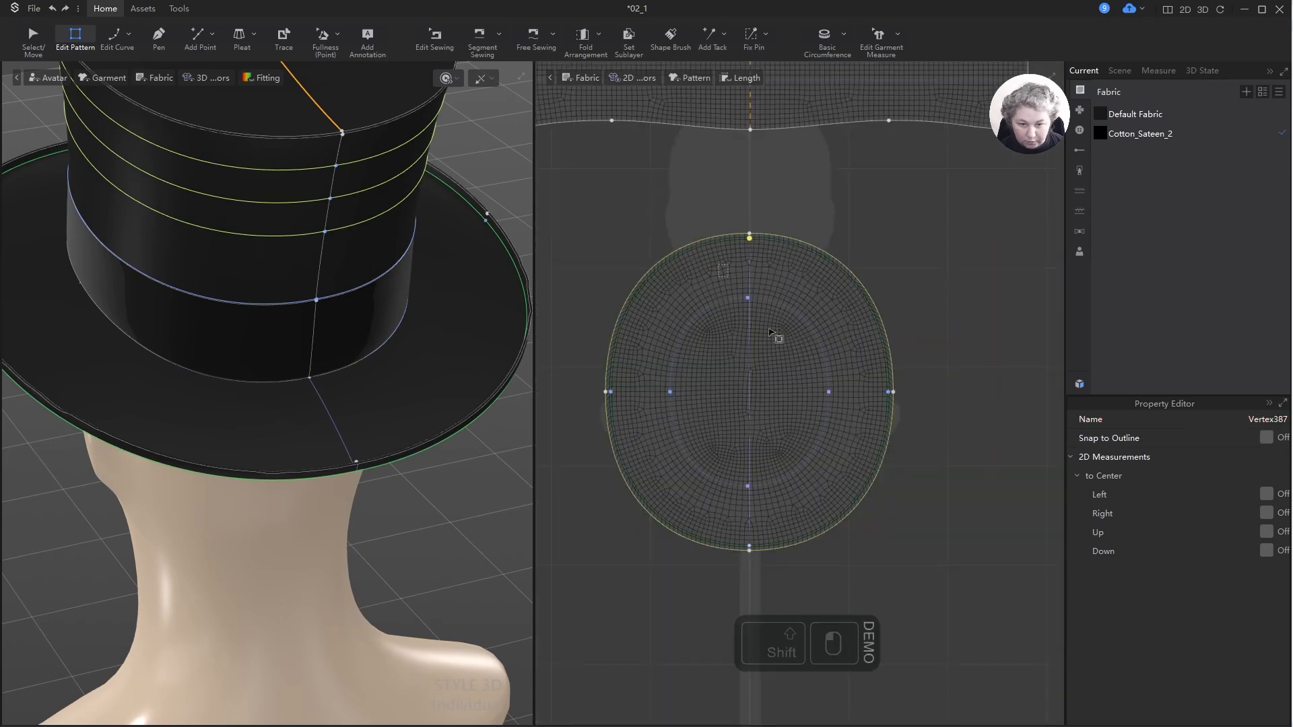
left_click(748, 486, "shift")
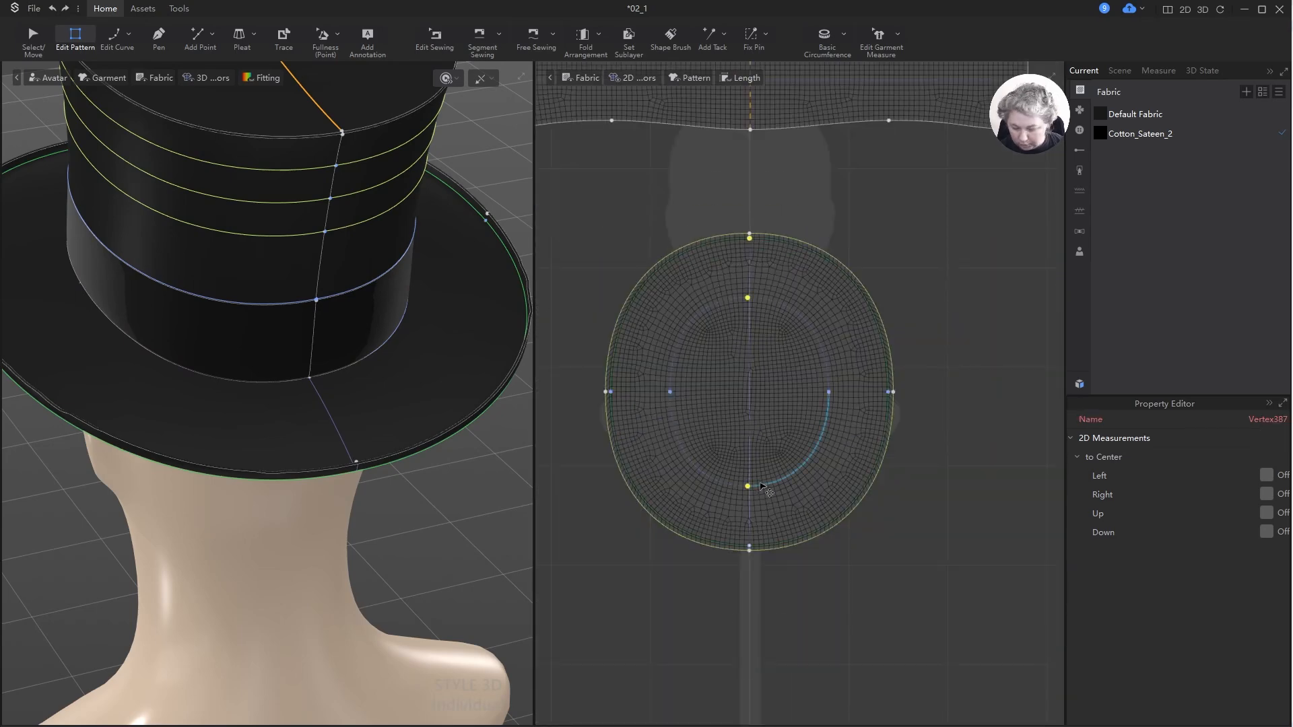
key("alt+r")
left_click(799, 377)
- Remove all baselines from the pattern pieces
scroll(774, 374, "up", 4)
scroll(730, 375, "down", 7)
key("a")
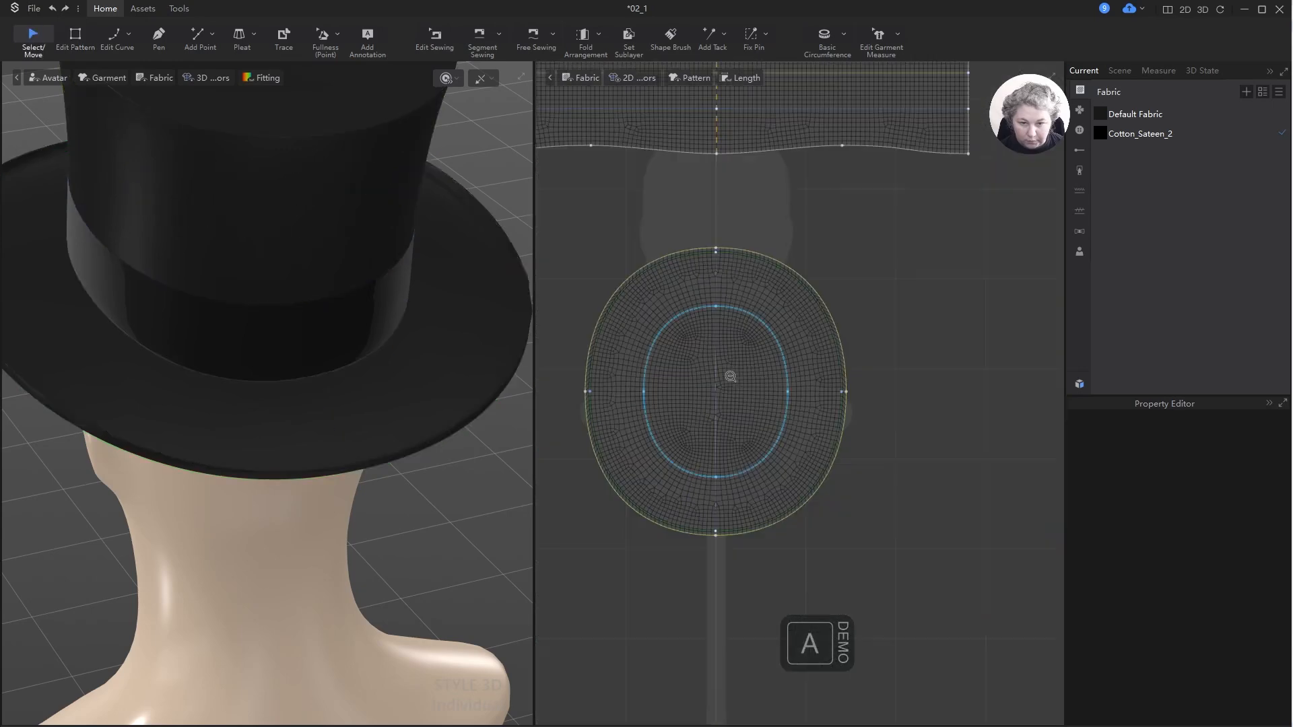
right_click(820, 310)
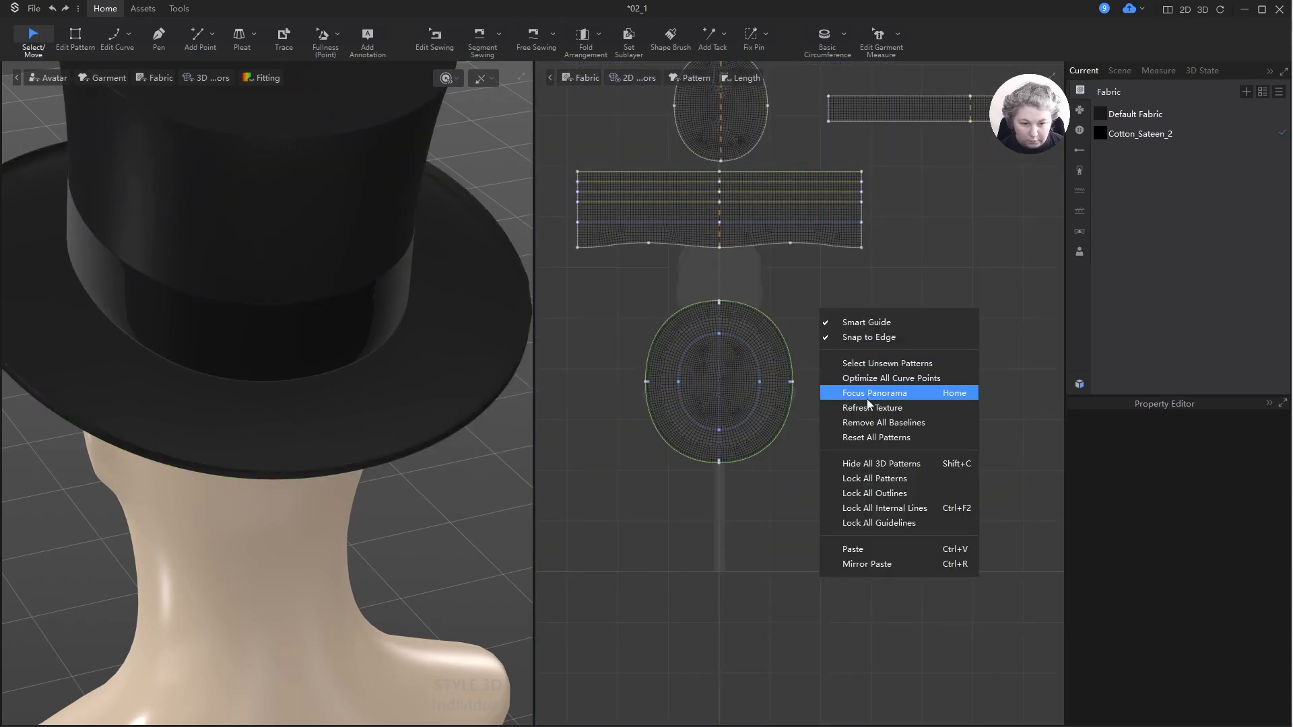
left_click(866, 421)
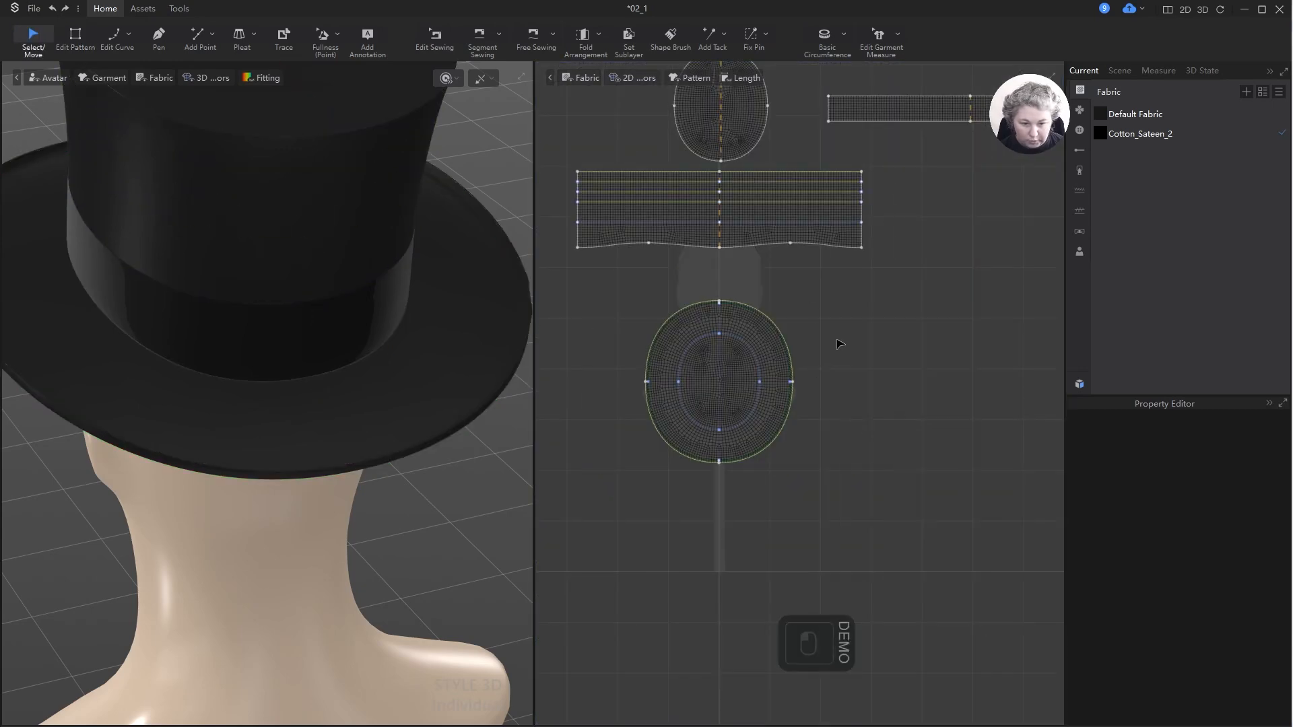
- Cut the inner oval out of the brim as a separate piece and delete it
scroll(744, 338, "up", 5)
left_click(751, 321)
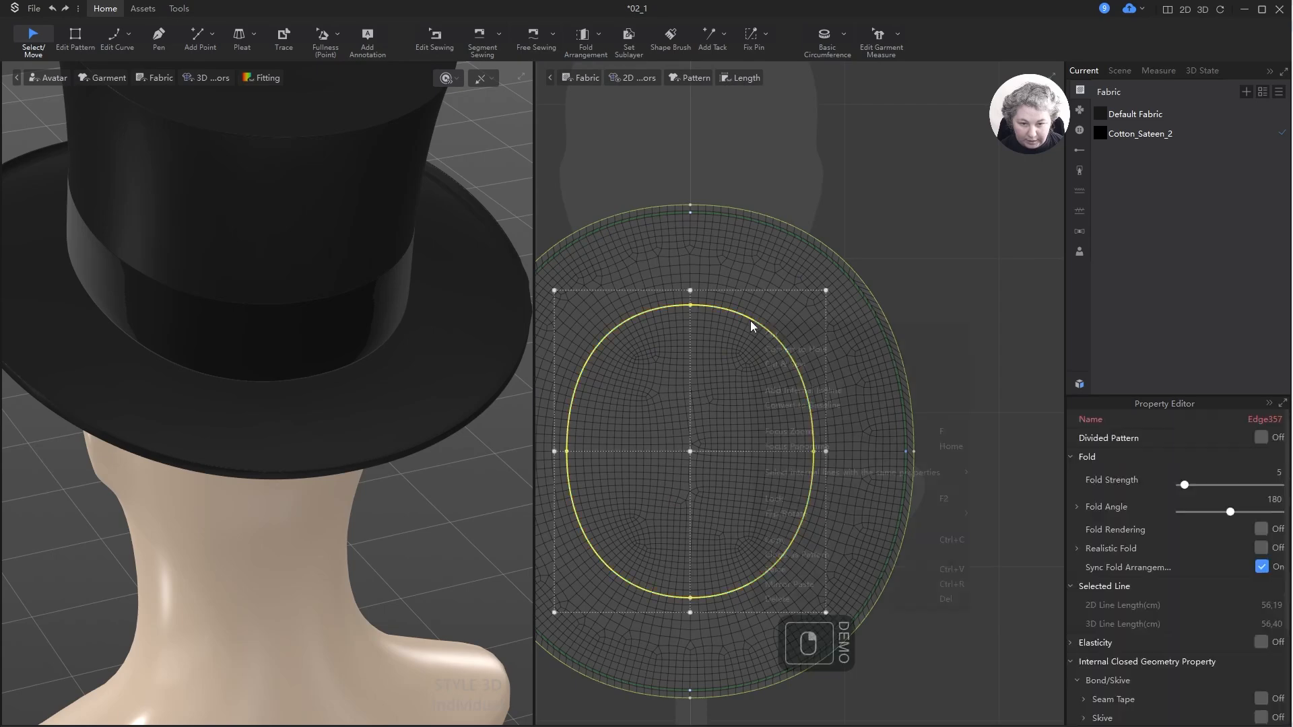
right_click(750, 321)
left_click(797, 329)
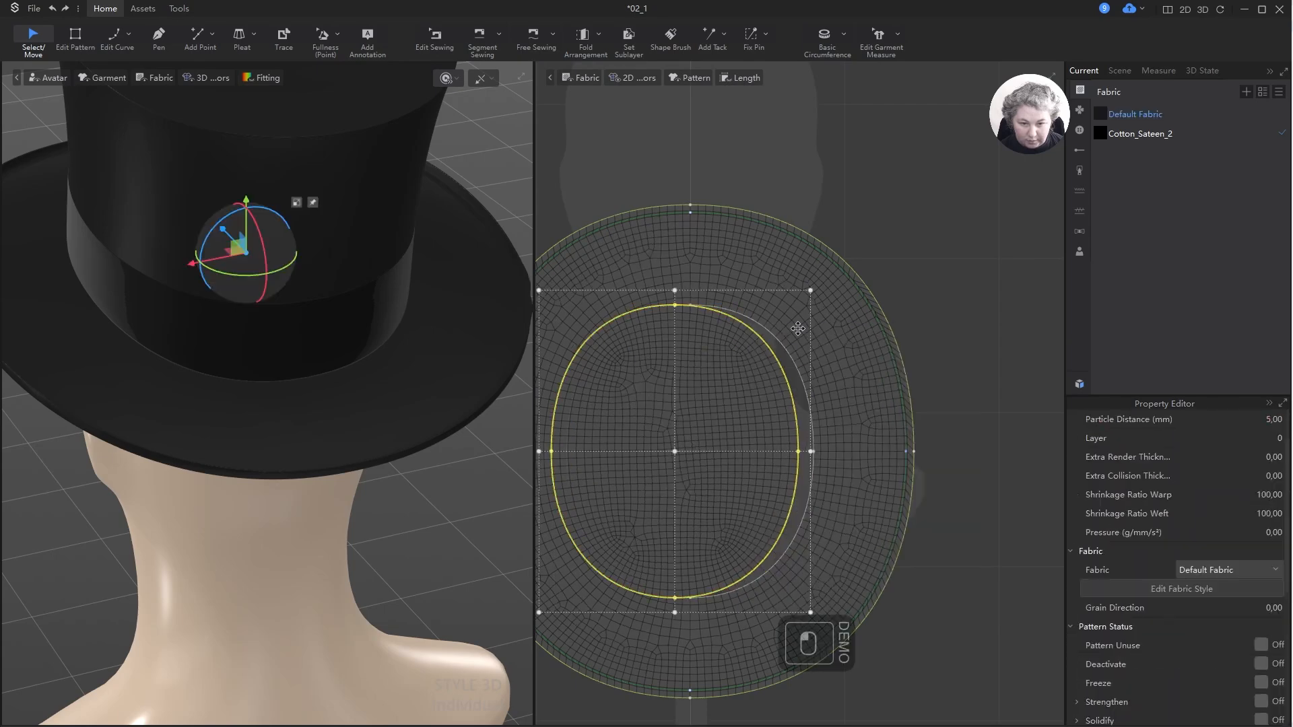
left_click(696, 370)
key("Delete")
scroll(757, 338, "down", 8)
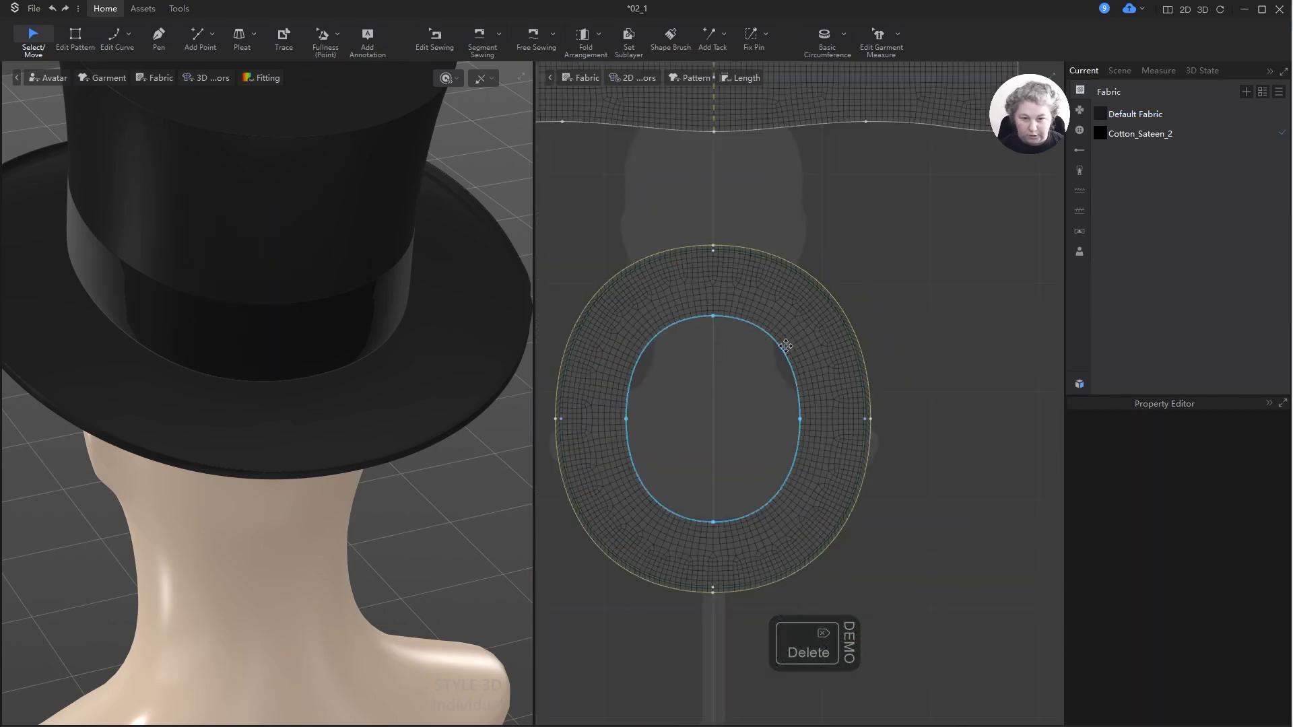
scroll(754, 323, "up", 5)
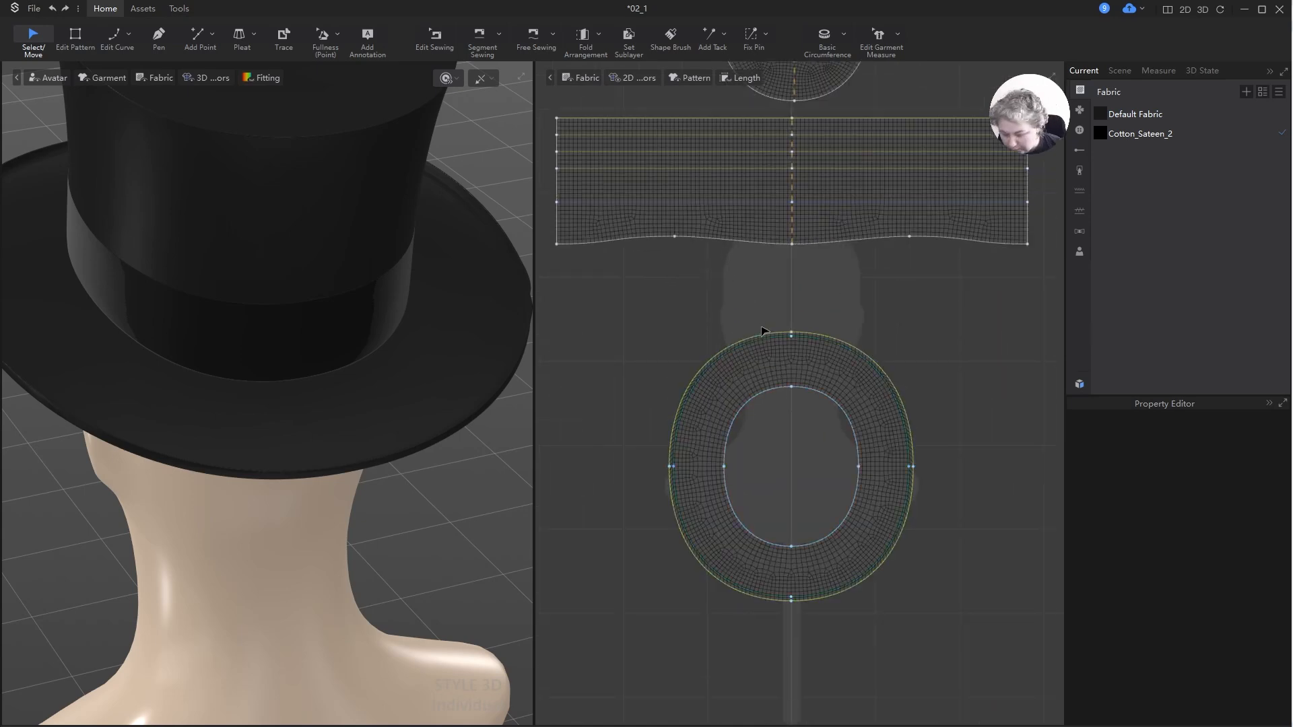
- Sew the brim's inner oval to the crown side piece's wavy lower edge with Free Sewing and test the simulation
key("m")
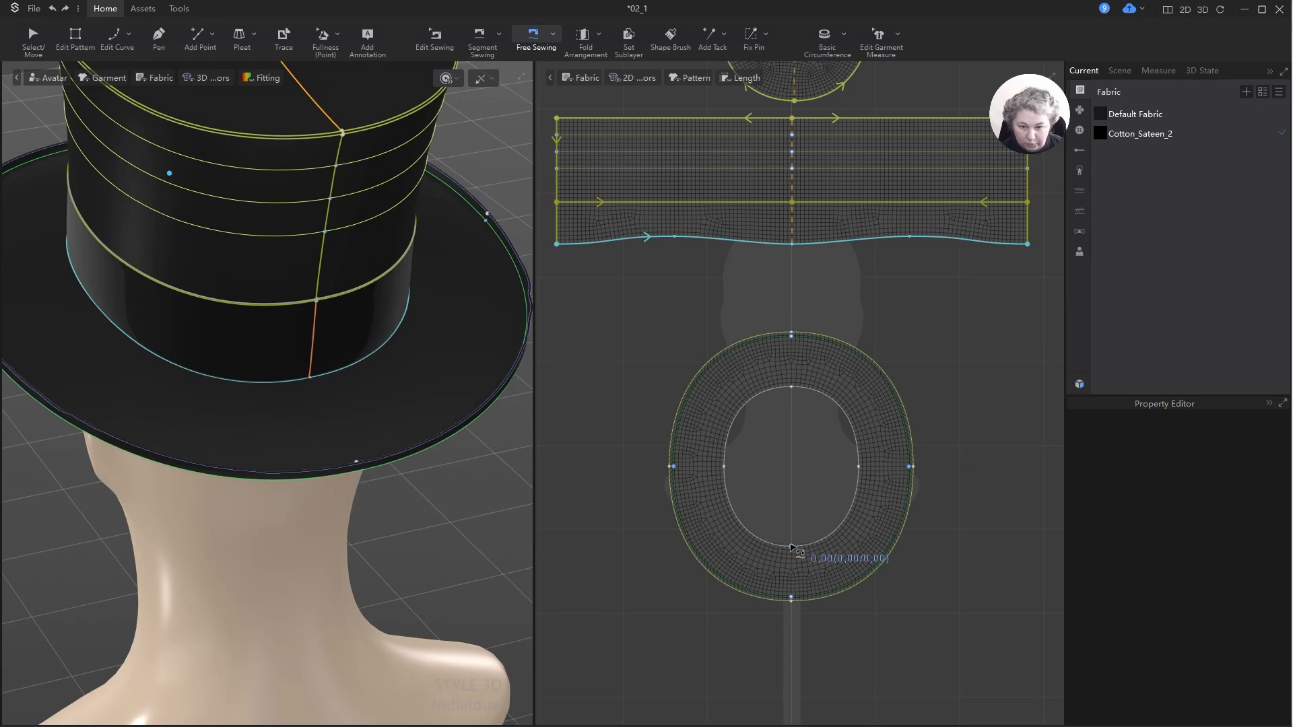
left_click(792, 388)
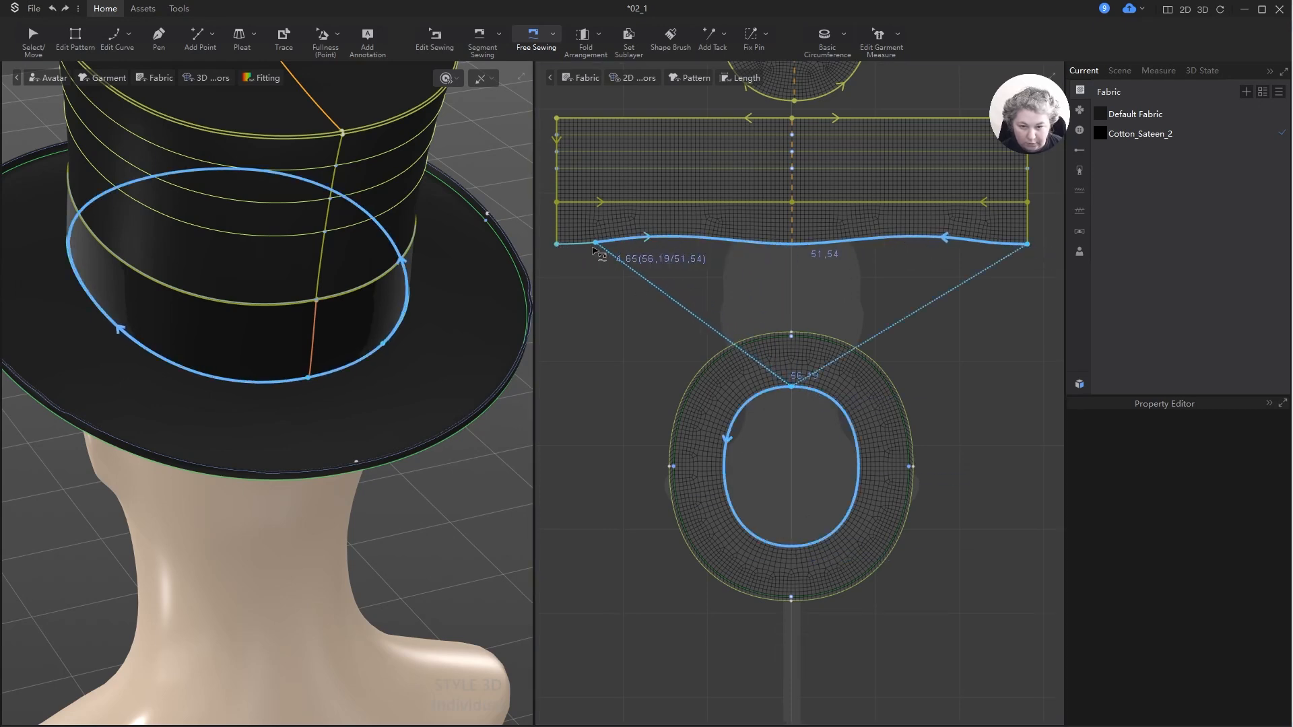
left_click(552, 249)
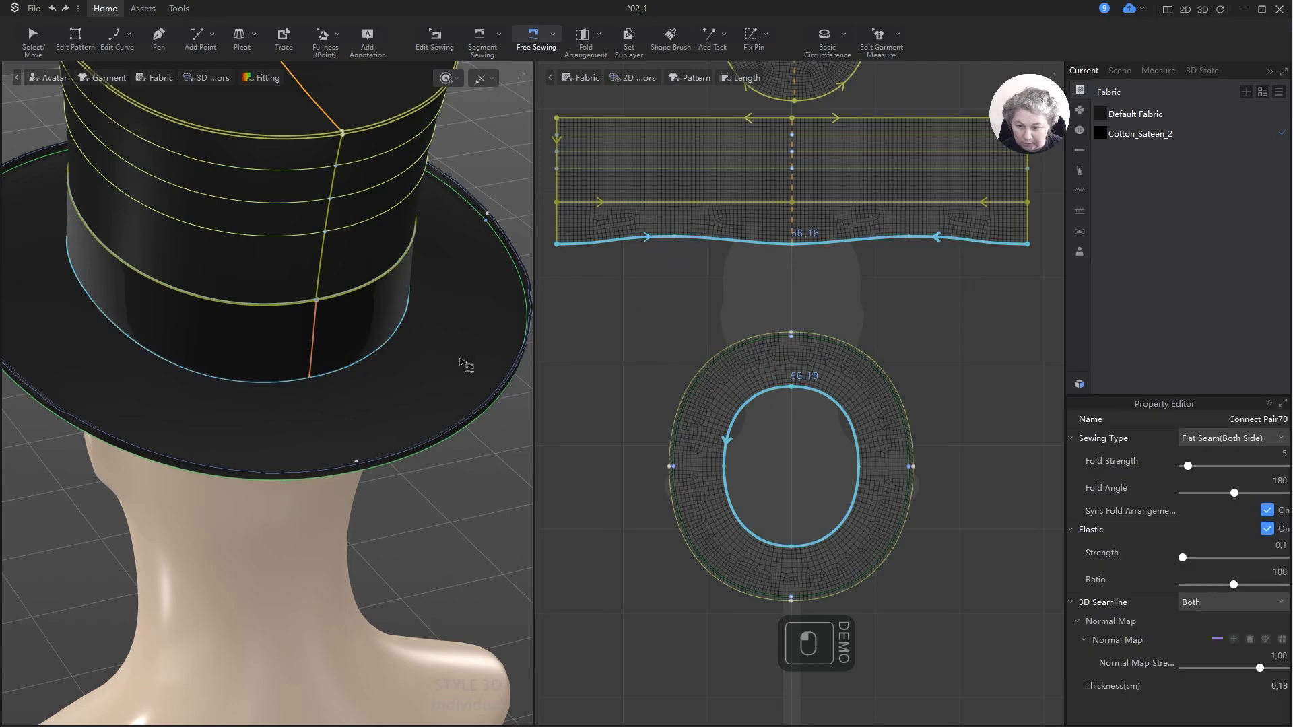
scroll(468, 342, "down", 2)
key("space")
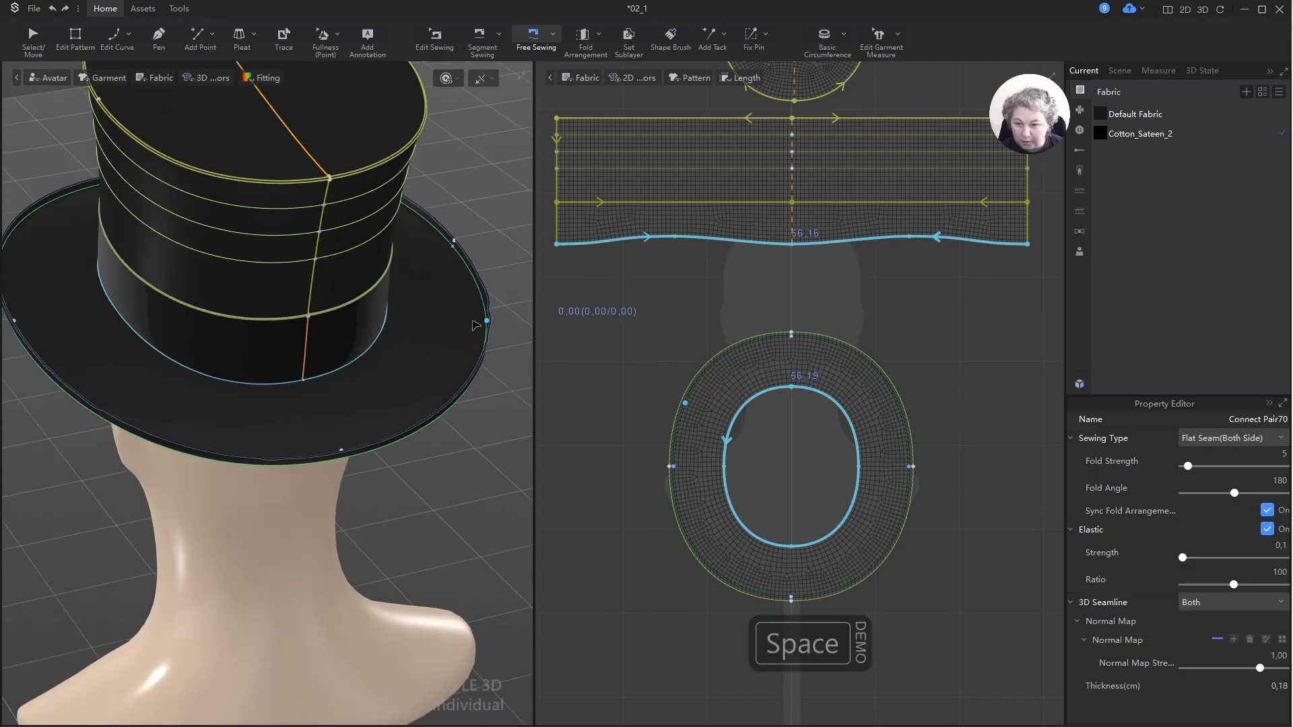
key("ctrl+z")
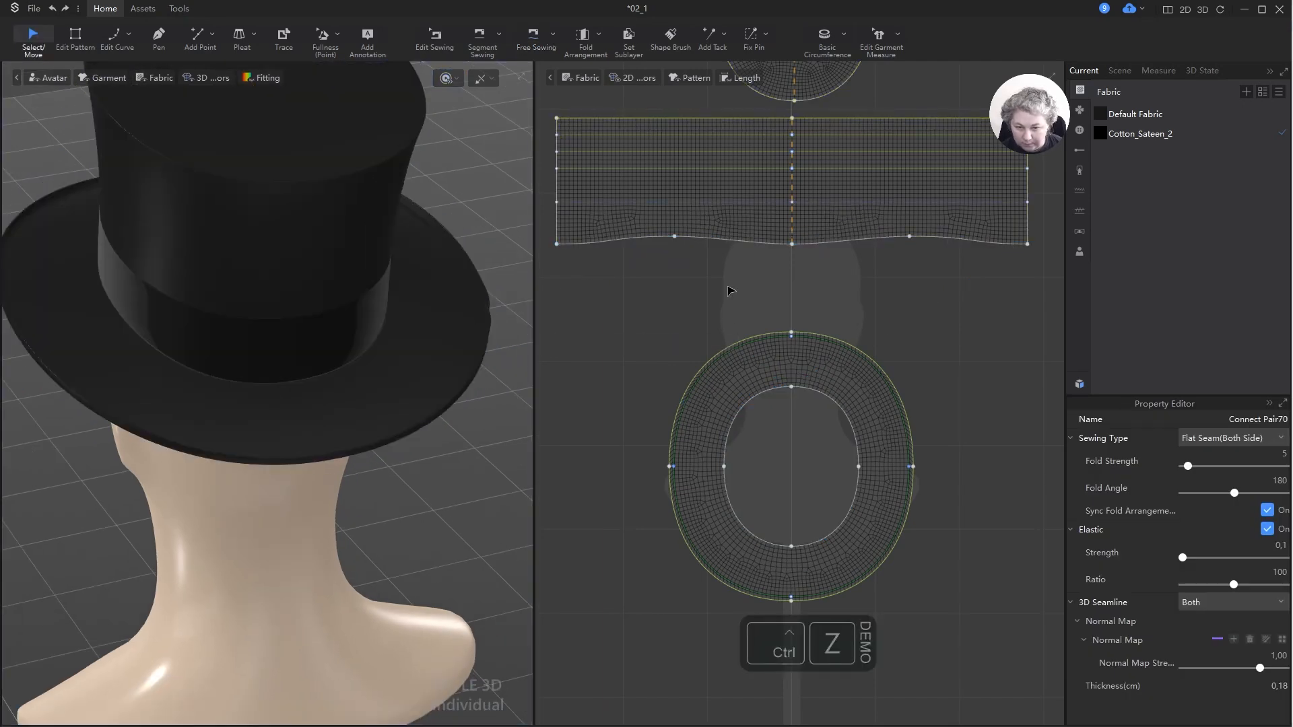
- Reverse the sewing direction on the brim's inner oval and test the simulation again
key("b")
left_click(748, 245)
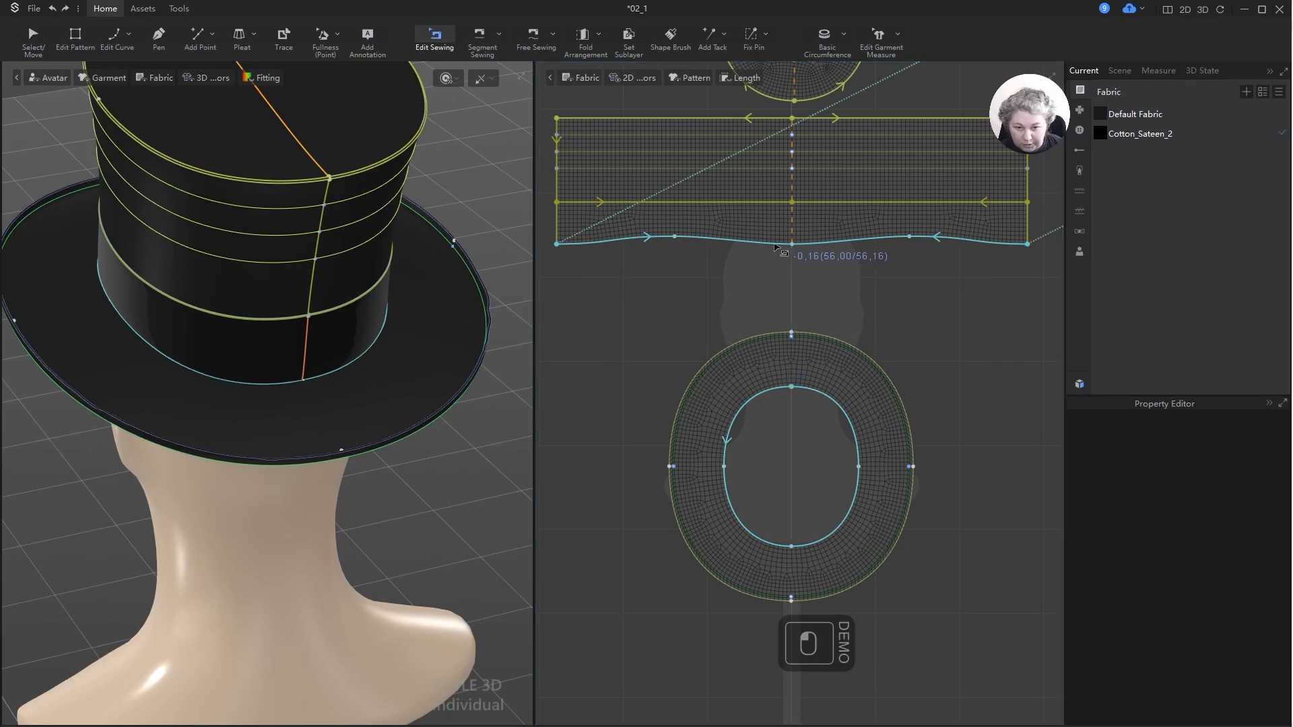
left_click(773, 391)
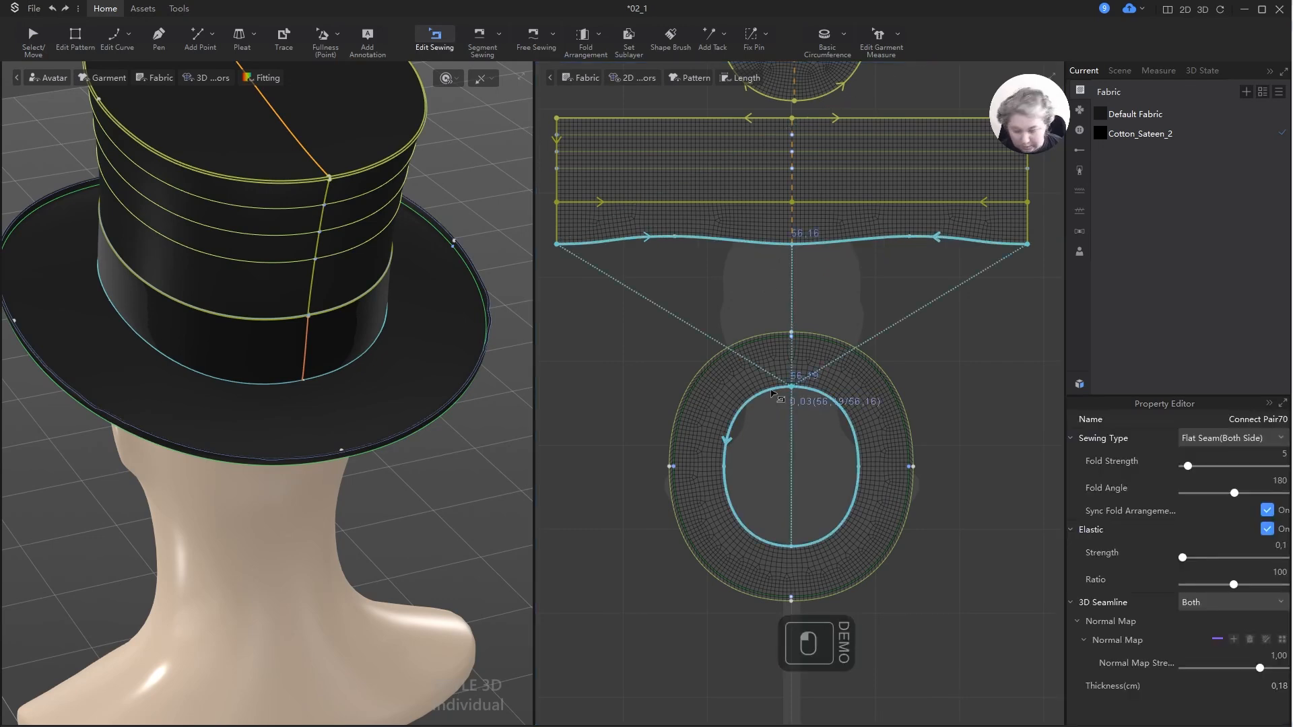
key("ctrl+b")
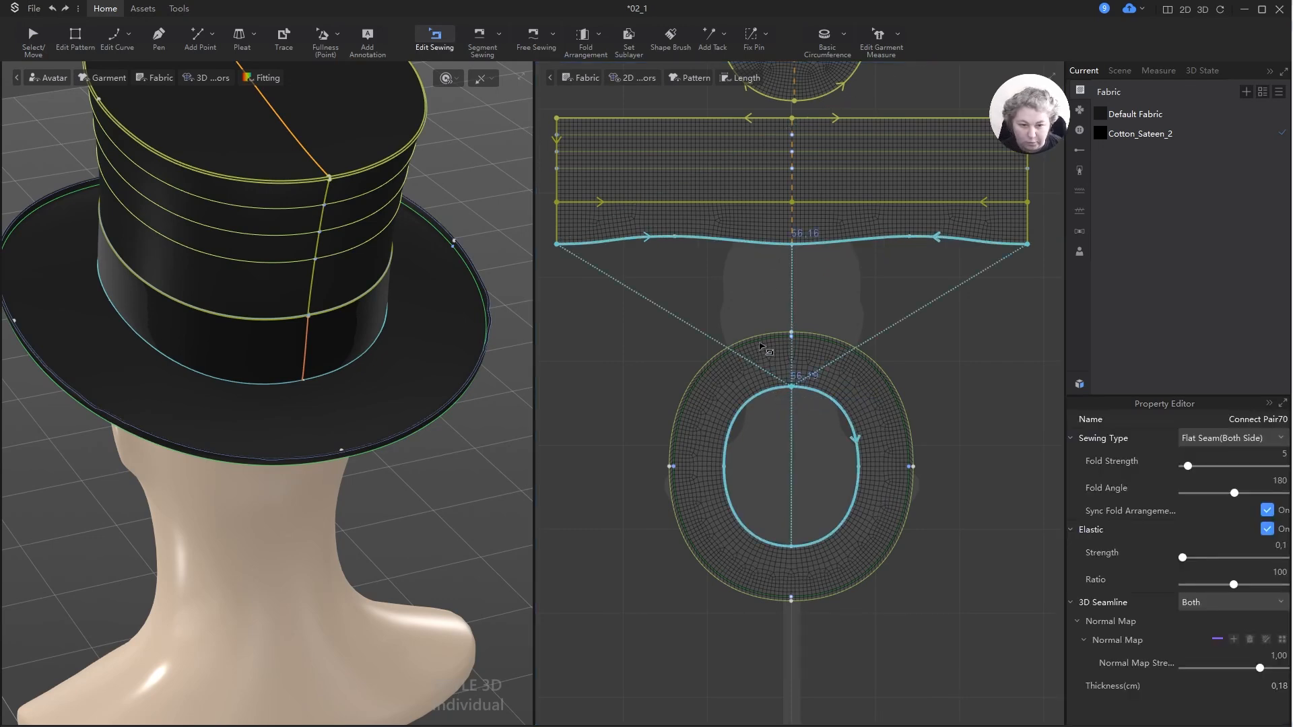
key("space")
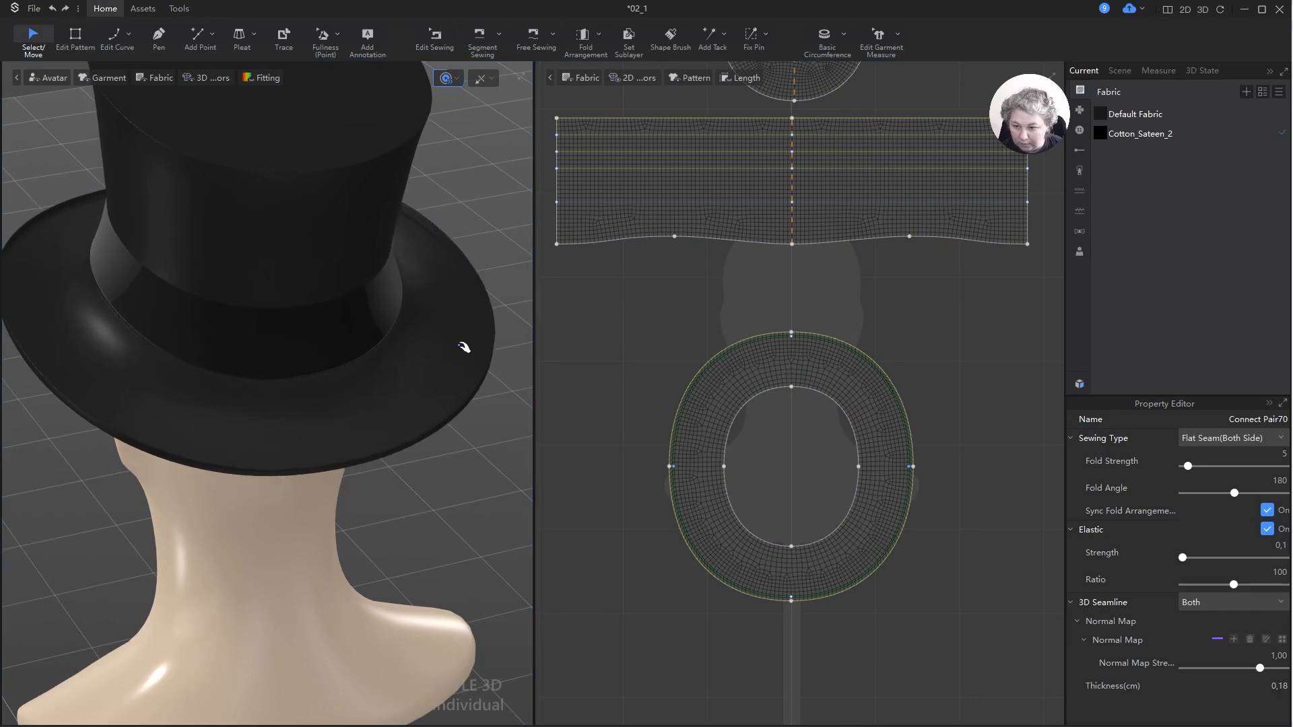
key("ctrl+z")
- Select the seam joining the brim's inner oval to the crown's lower edge and set its fold angle to 270
key("b")
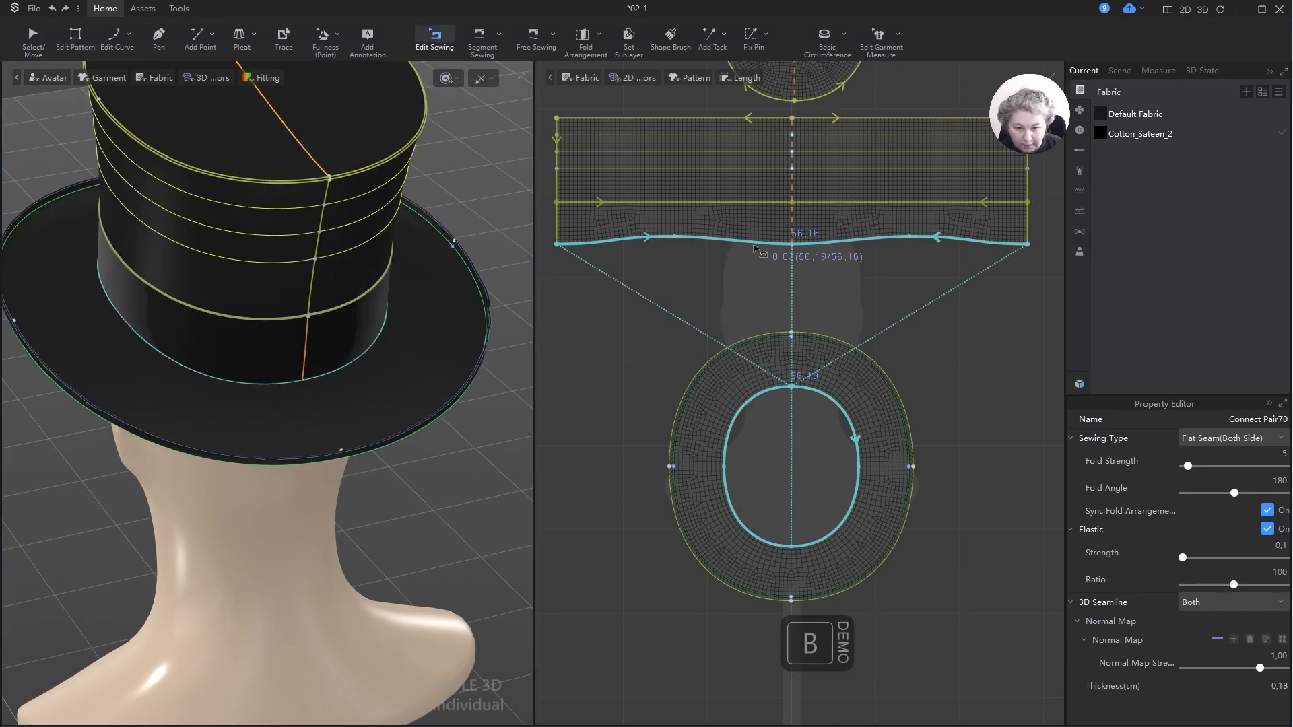
left_click(835, 255)
left_click(881, 241)
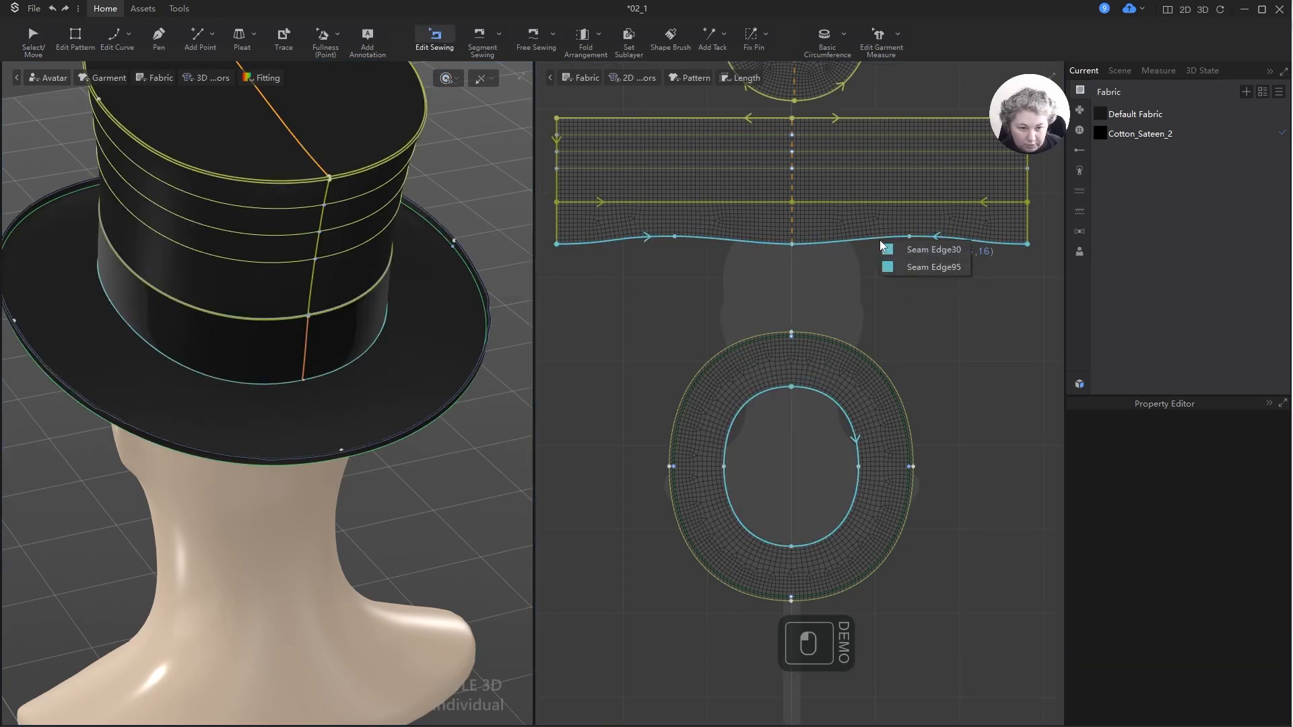
left_click(913, 269)
left_click(955, 328)
left_click(862, 412)
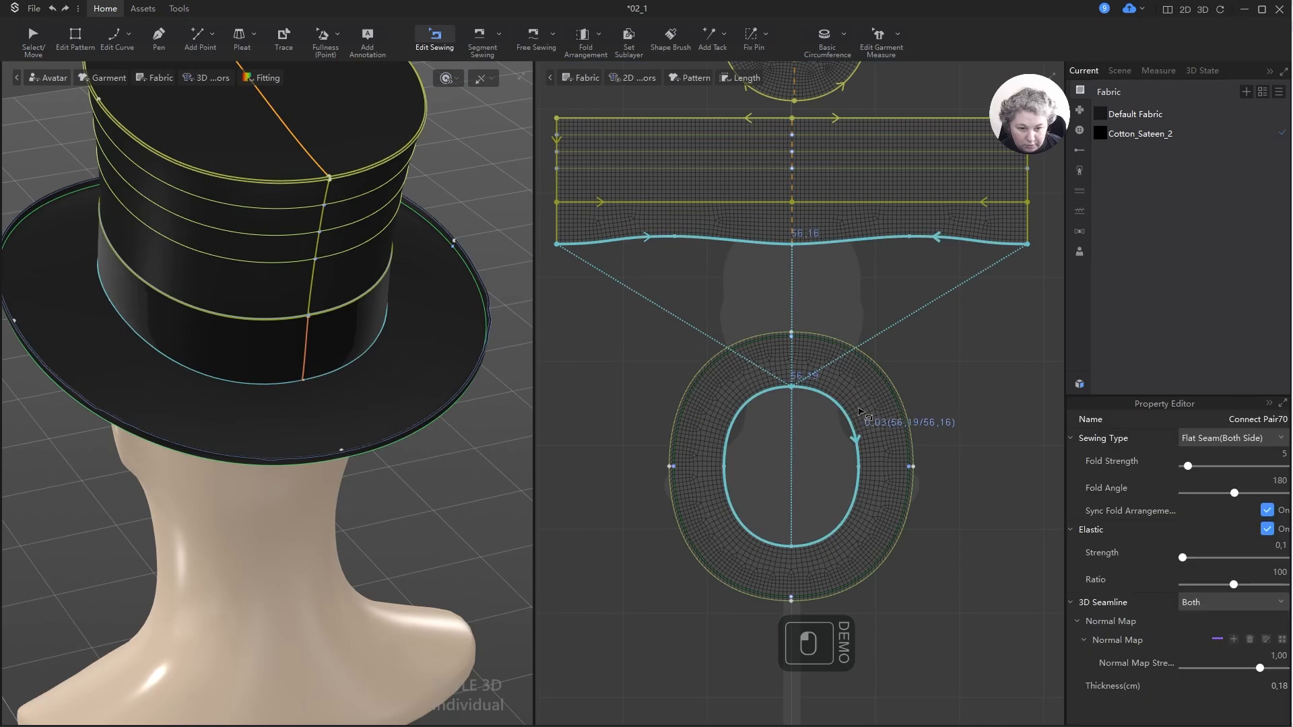
left_click(1281, 480)
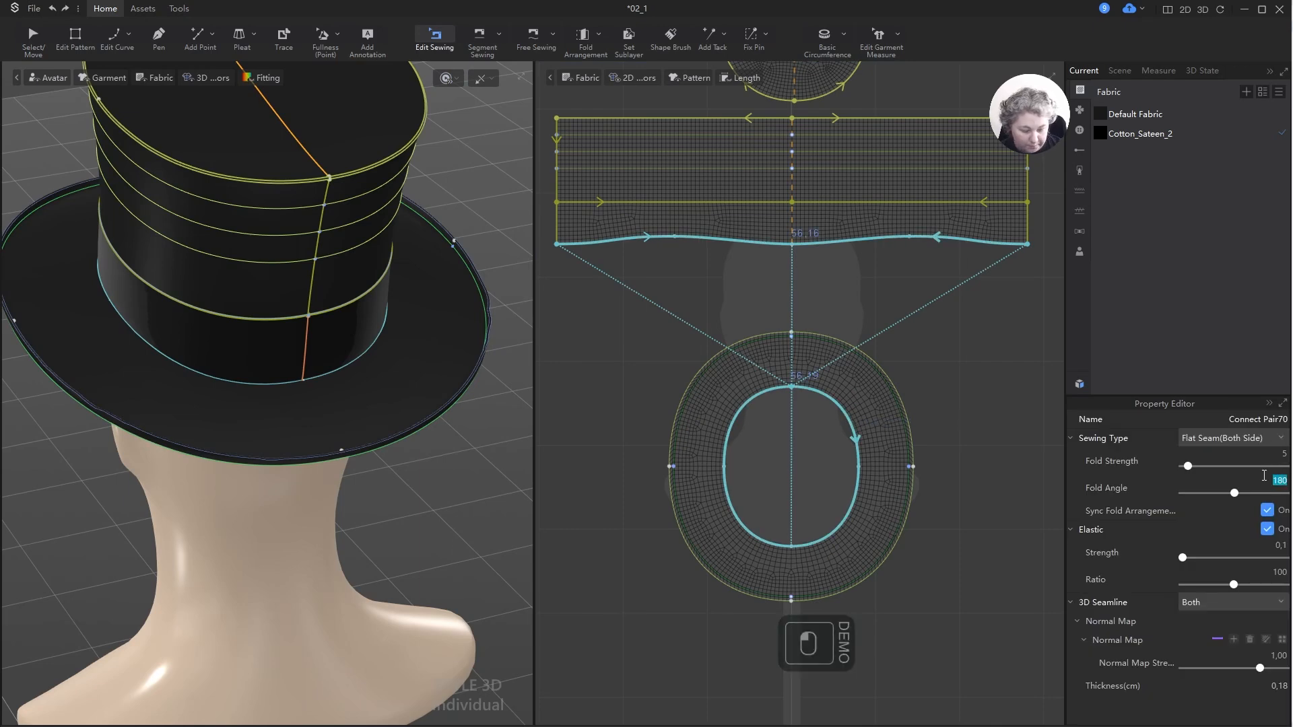
type("270")
key("Return")
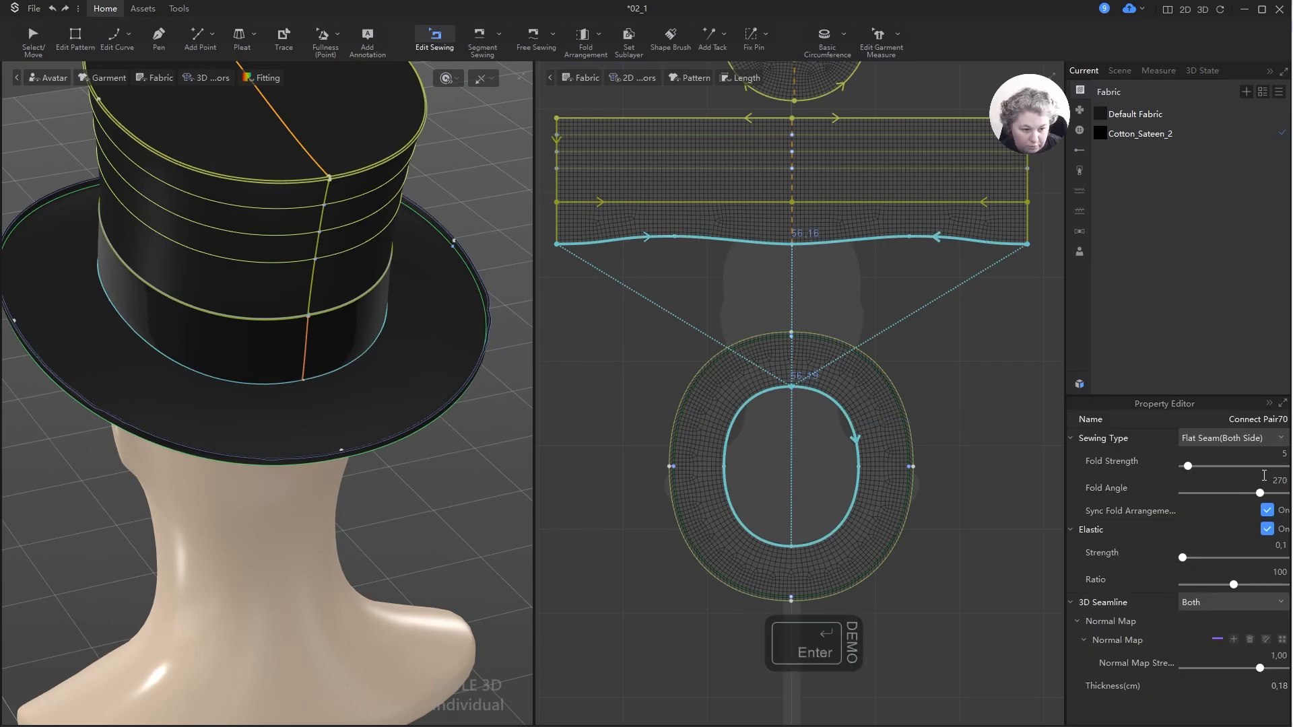
- Set the brim-to-crown seam's fold strength to 20 and simulate the hat
left_click(1284, 454)
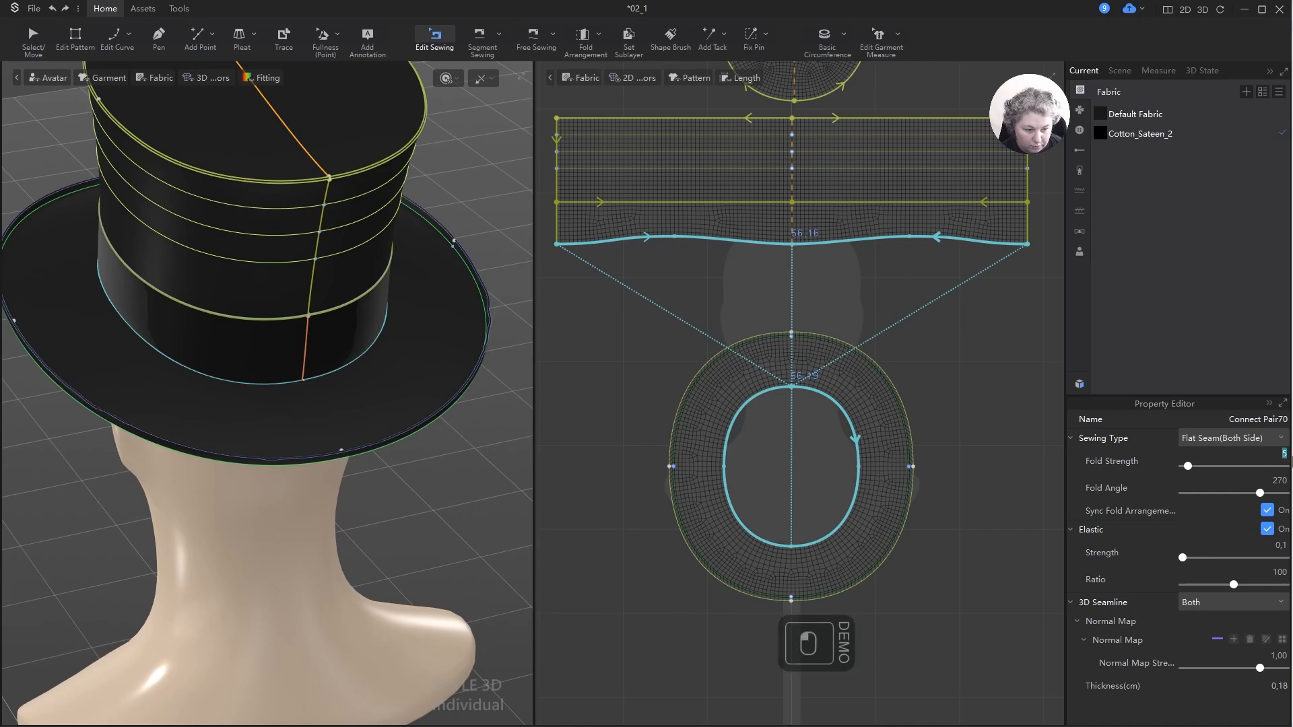
type("20")
key("Return")
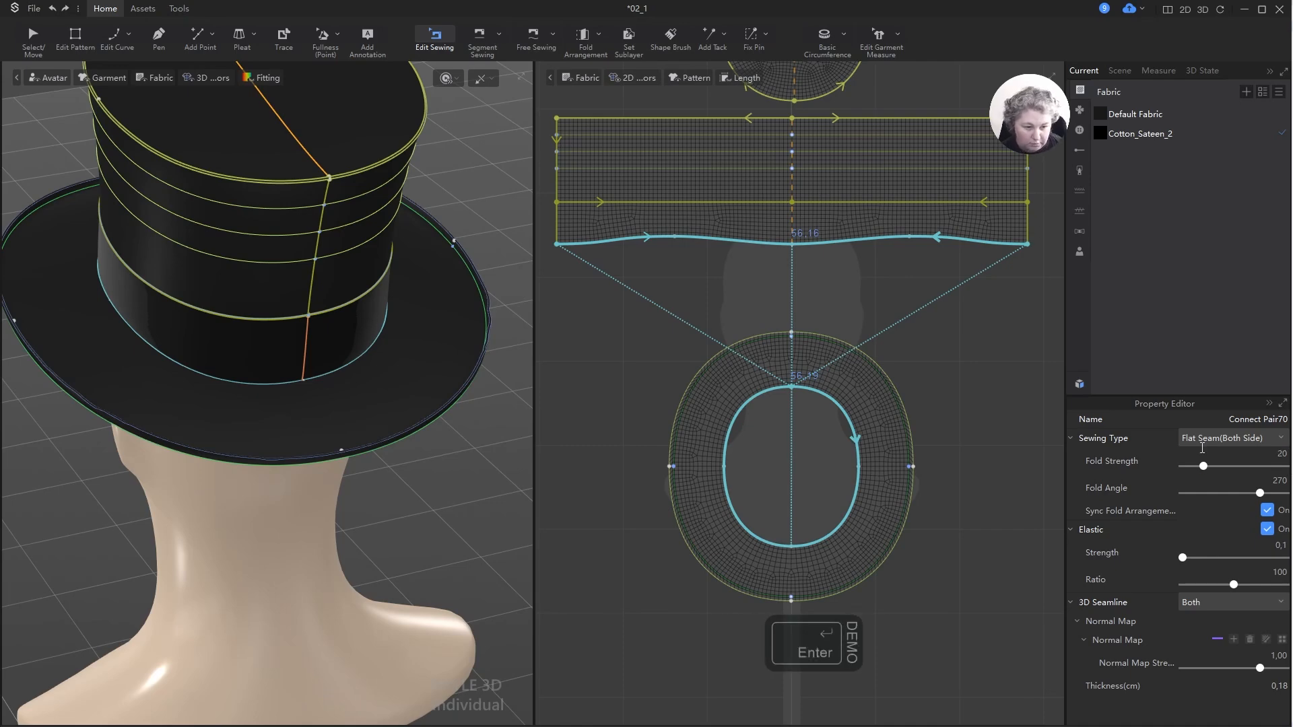
key("space")
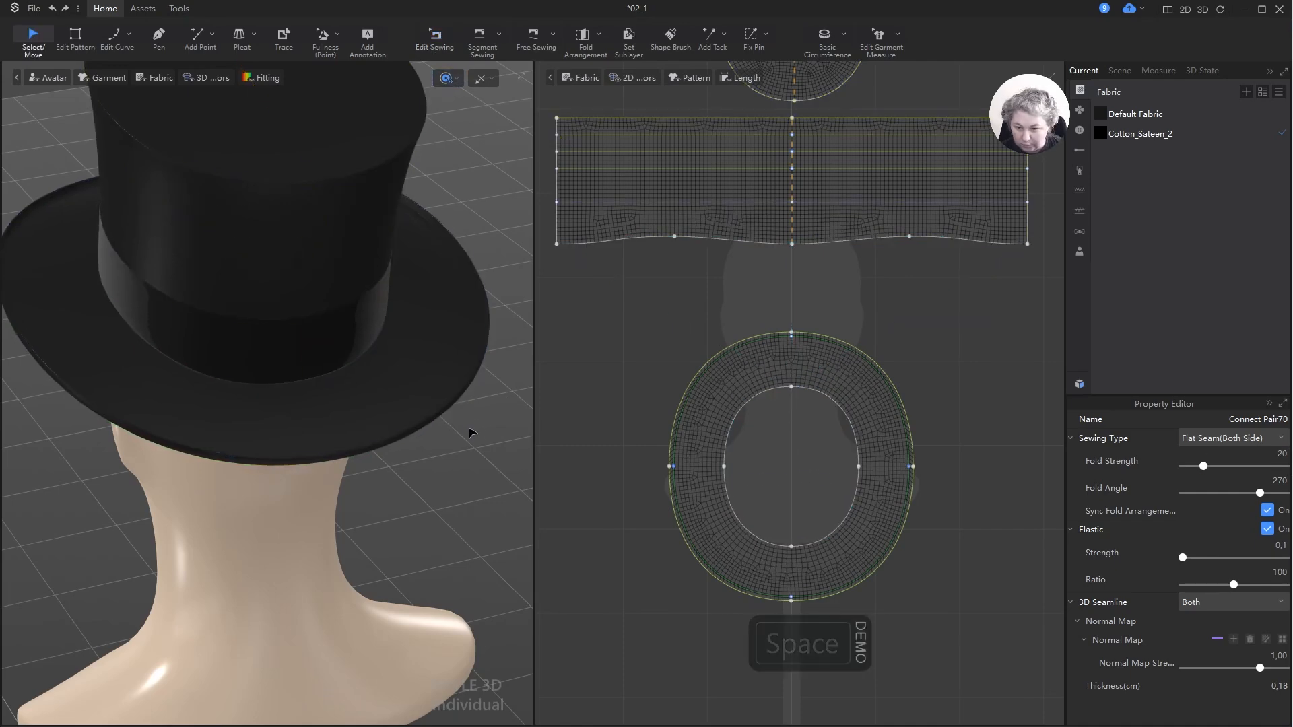
key("space")
- Examine the joint between brim and crown up close from the side and the back
scroll(469, 433, "down", 5)
right_click_drag(469, 433, 435, 322)
left_click(435, 322)
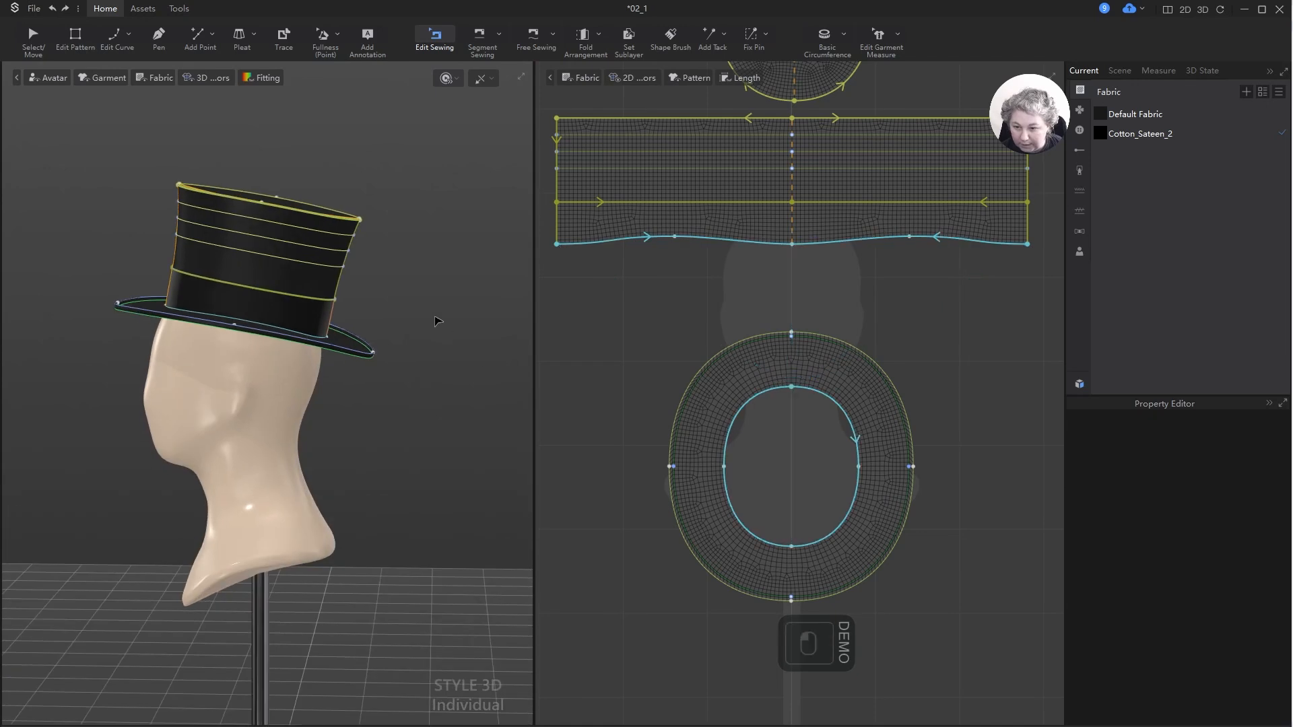
scroll(439, 321, "up", 3)
key("a")
scroll(444, 307, "up", 4)
left_click_drag(444, 307, 463, 386, "alt")
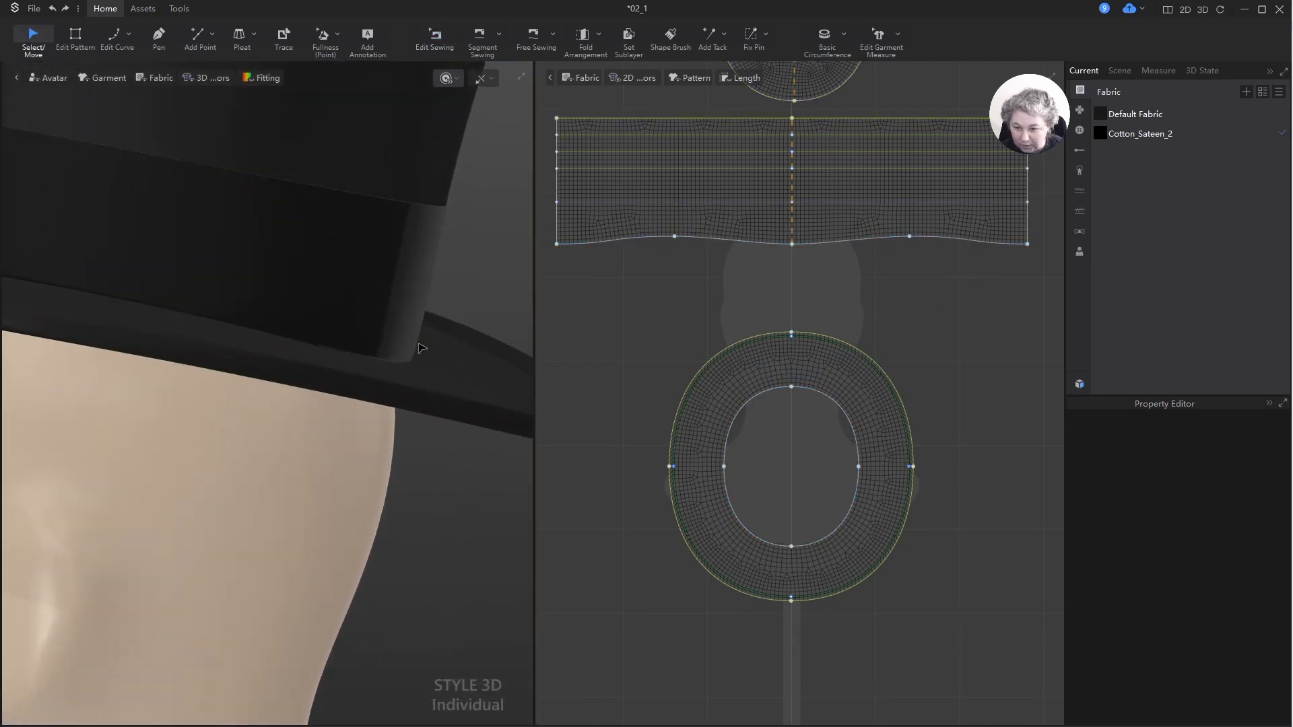
scroll(418, 348, "down", 3)
scroll(397, 370, "up", 3)
right_click_drag(436, 387, 390, 297)
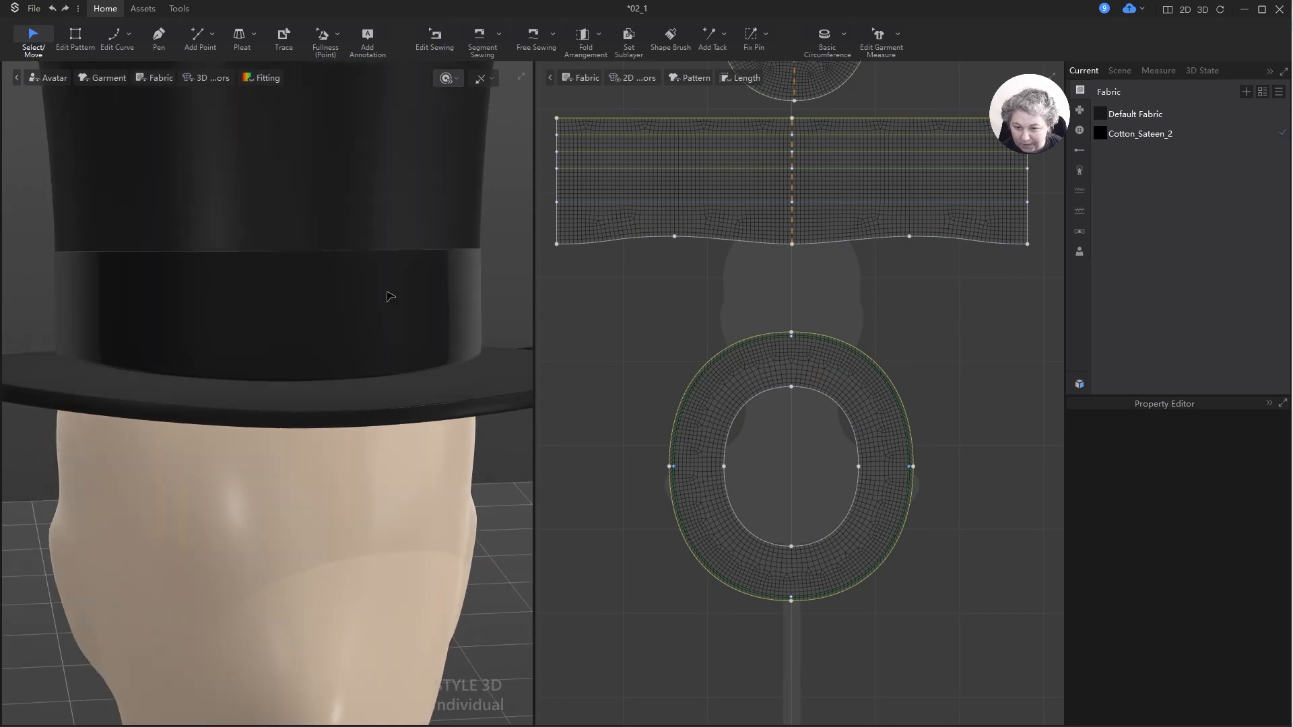
- Examine the whole hat's silhouette on the head from several angles
scroll(403, 335, "down", 4)
left_click_drag(412, 350, 433, 283, "alt")
right_click_drag(433, 283, 372, 282)
scroll(374, 296, "down", 5)
left_click_drag(419, 285, 428, 258, "alt")
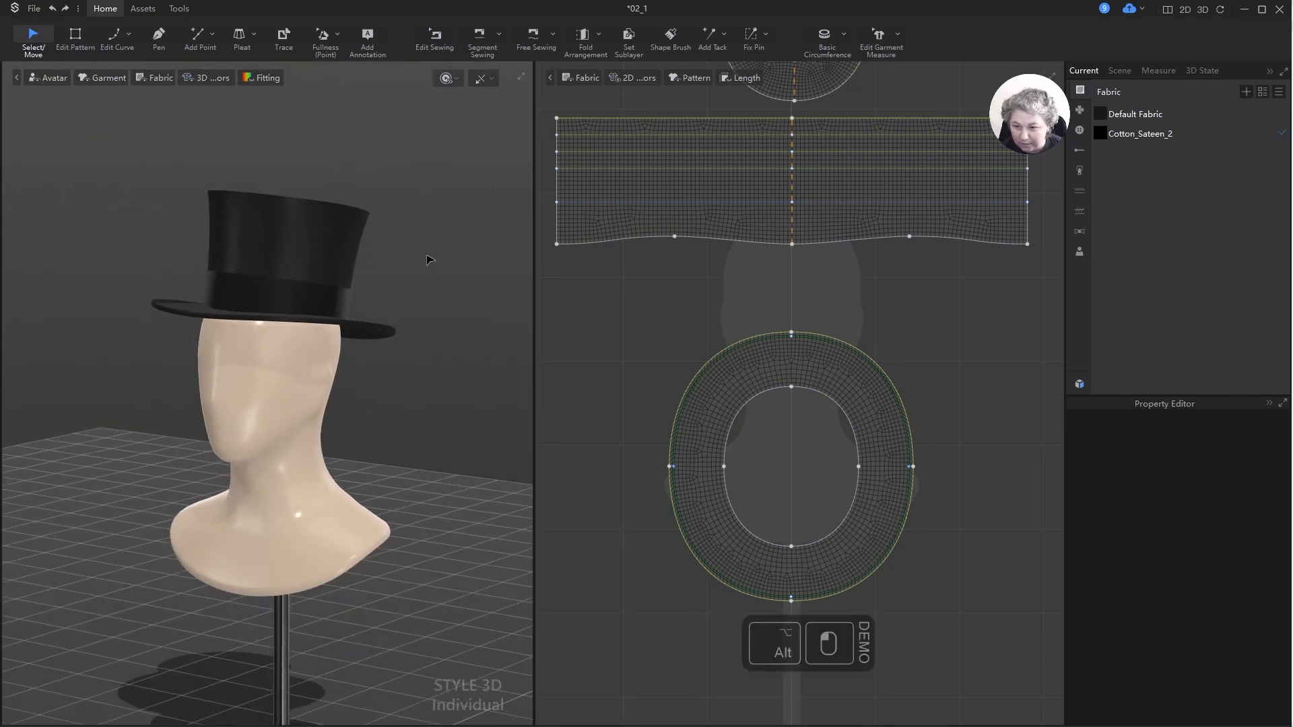
scroll(426, 276, "up", 1)
scroll(427, 276, "up", 2)
mouse_move(425, 274)
right_mouse_down()
mouse_move(413, 263)
mouse_move(424, 263)
mouse_move(355, 259)
mouse_move(292, 300)
mouse_move(274, 277)
mouse_move(370, 257)
mouse_move(258, 305)
mouse_move(447, 280)
mouse_move(404, 277)
right_mouse_up()
left_click(404, 277)
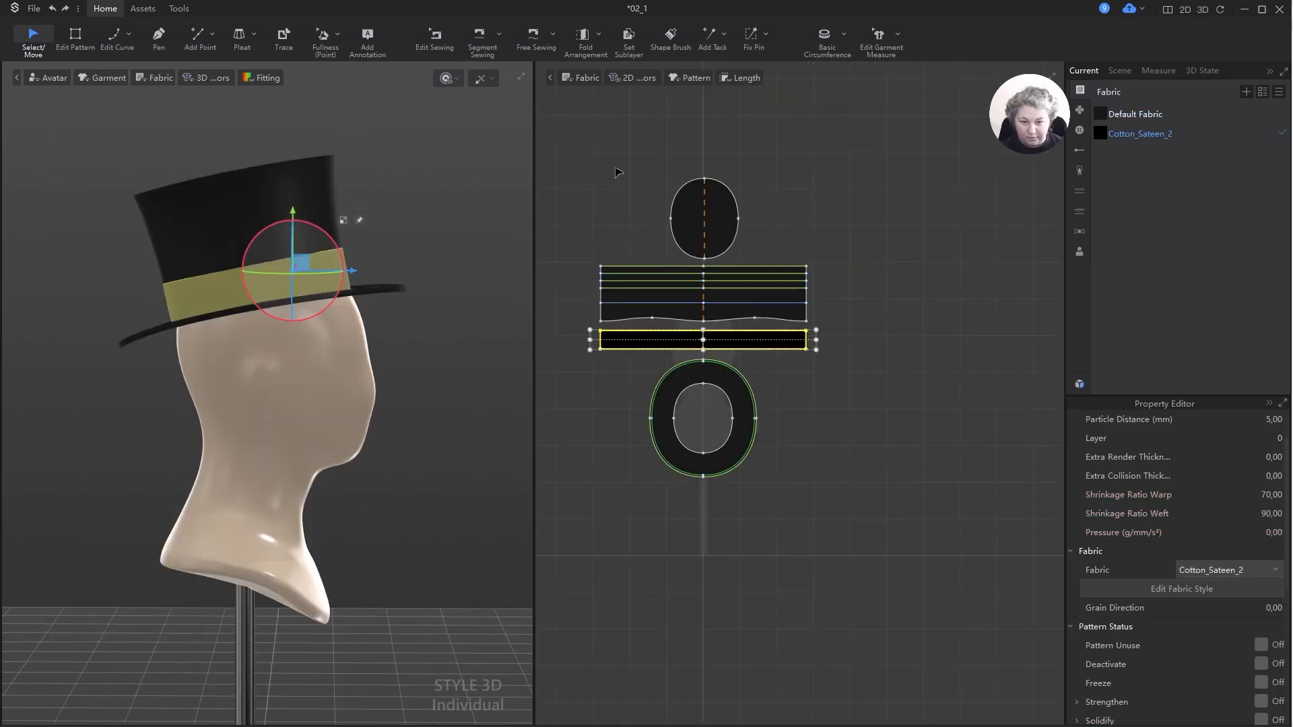
left_click_drag(583, 135, 859, 522)
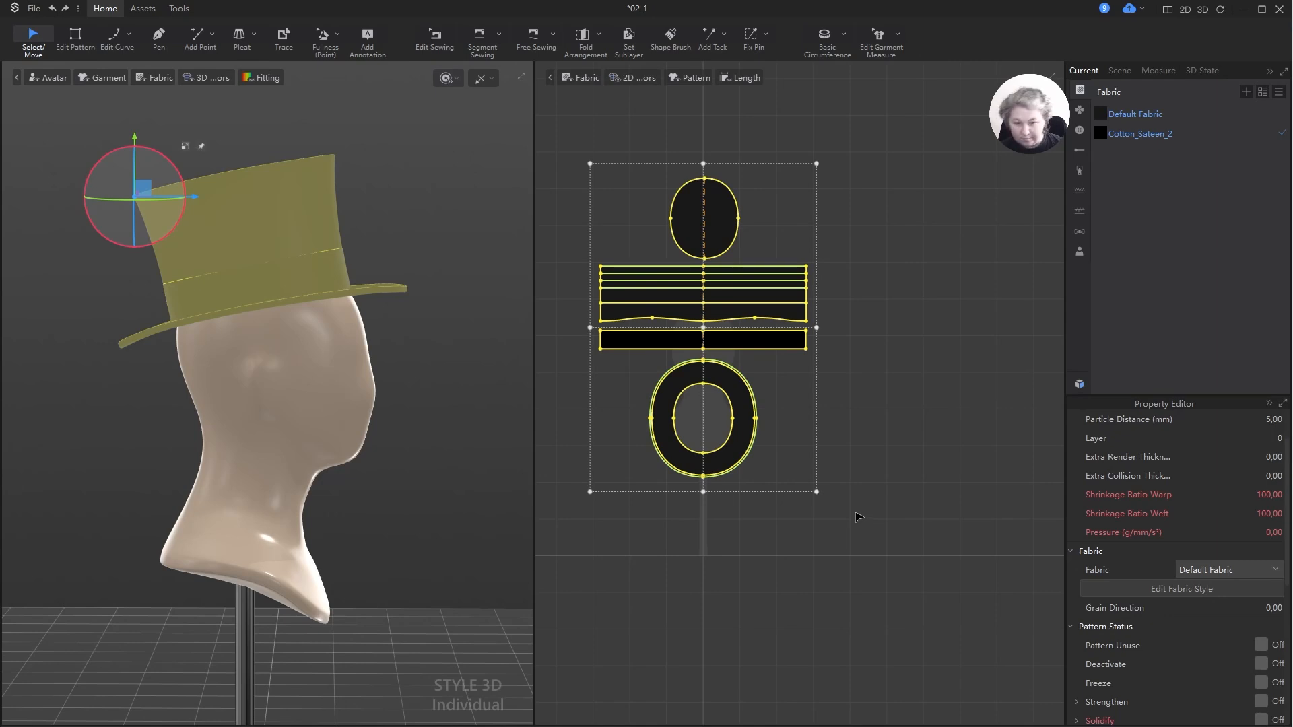
key("alt+h")
scroll(893, 377, "down", 2)
scroll(798, 384, "up", 2)
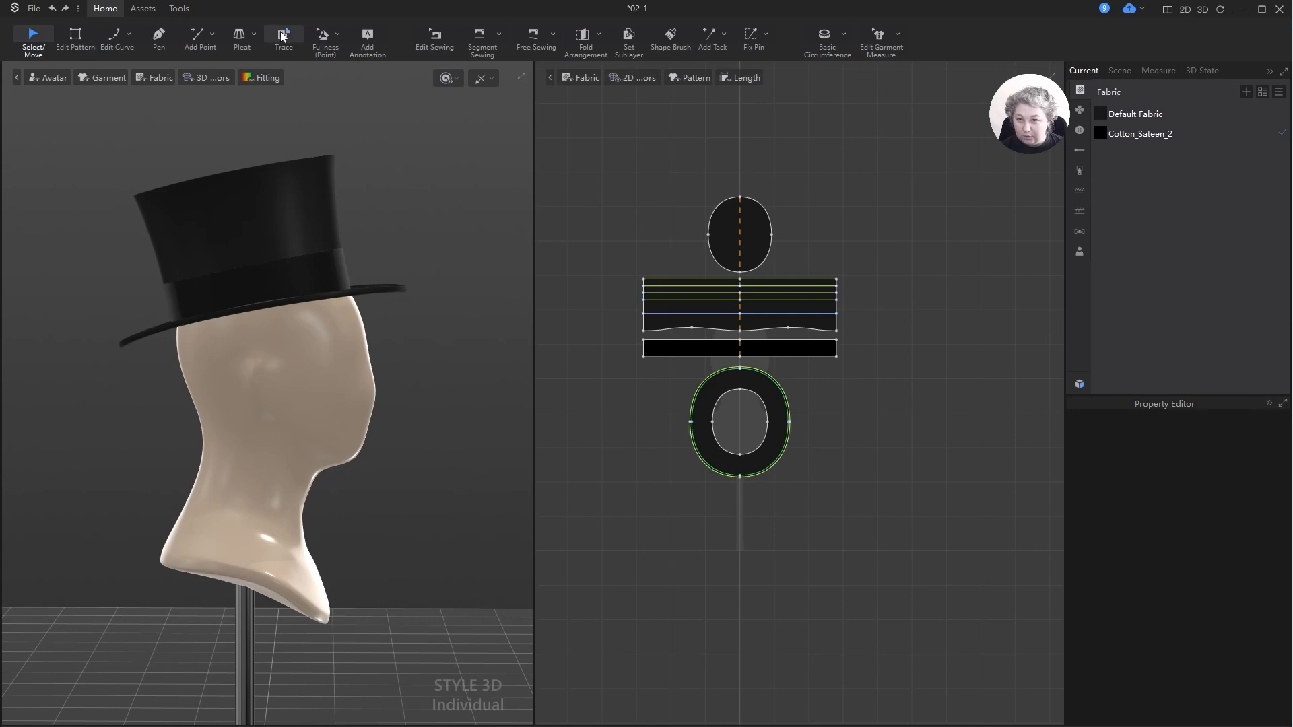
- Arrange all pattern pieces inside the UV tile with the UV Editor's Layout function and return to the 2D pattern view
left_click(179, 8)
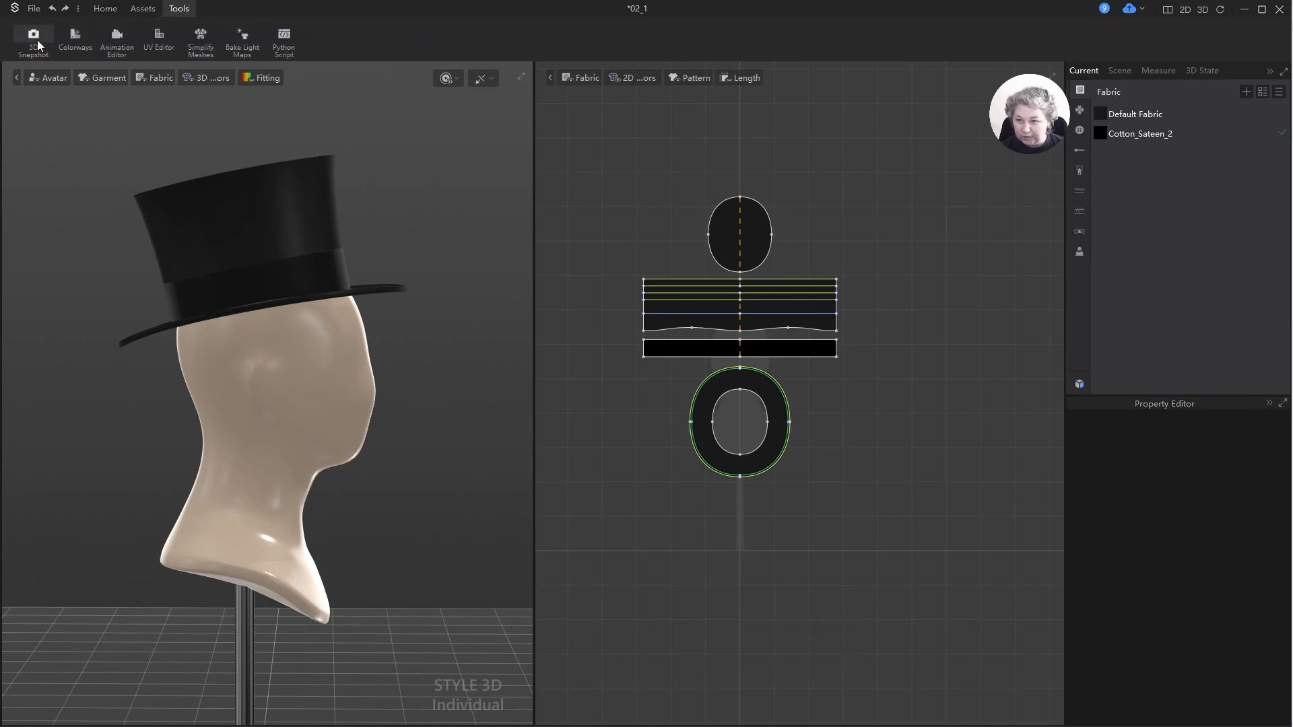
left_click(160, 37)
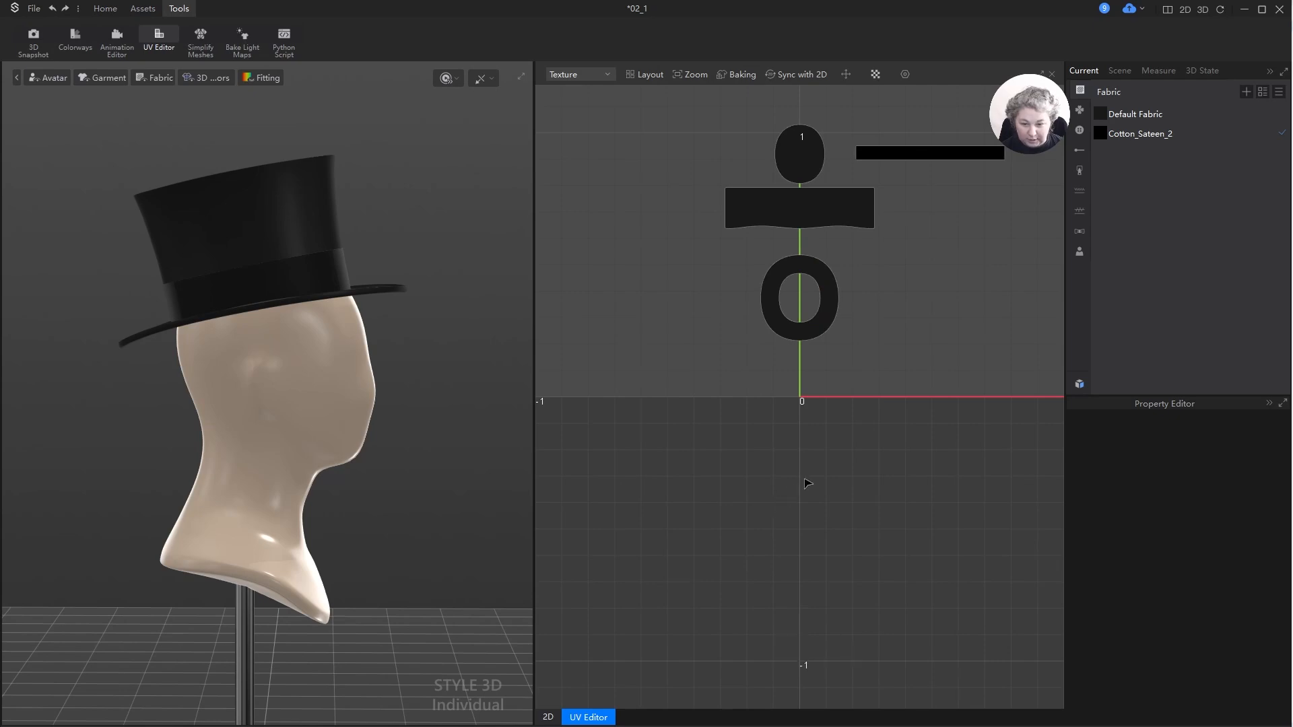
scroll(806, 483, "down", 2)
scroll(903, 202, "down", 4)
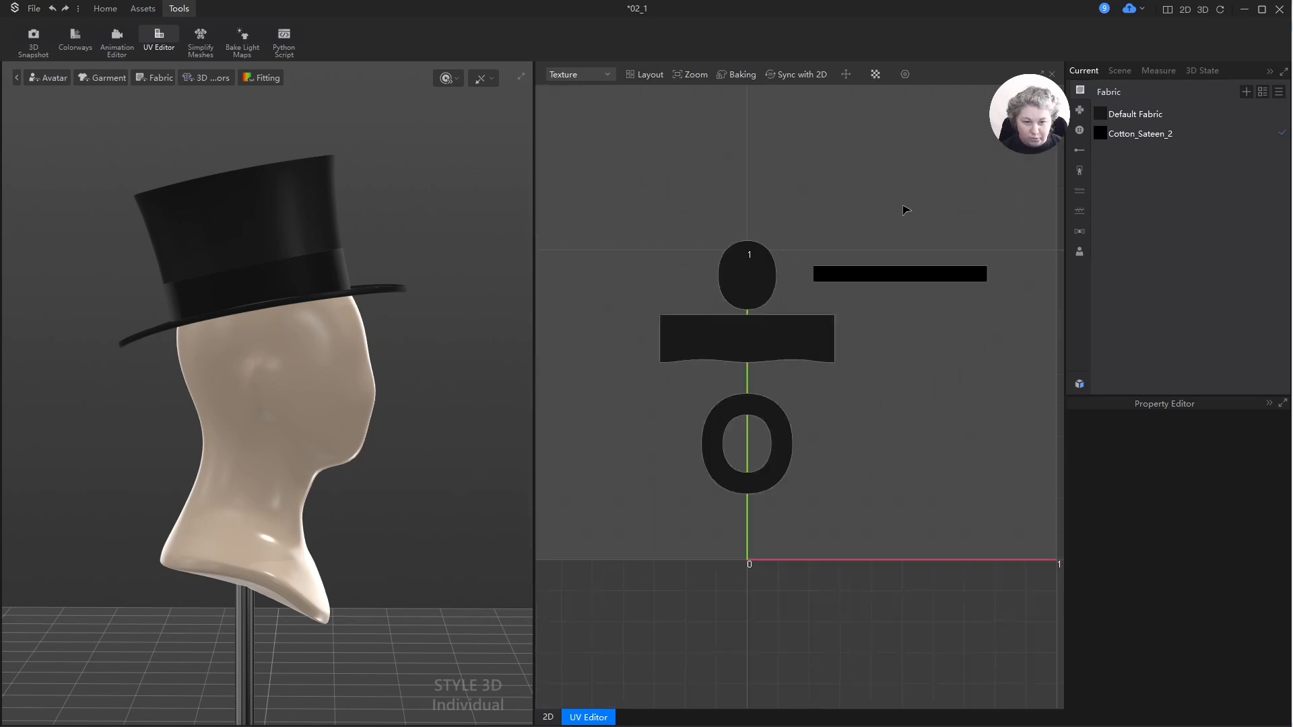
left_click_drag(784, 201, 997, 377)
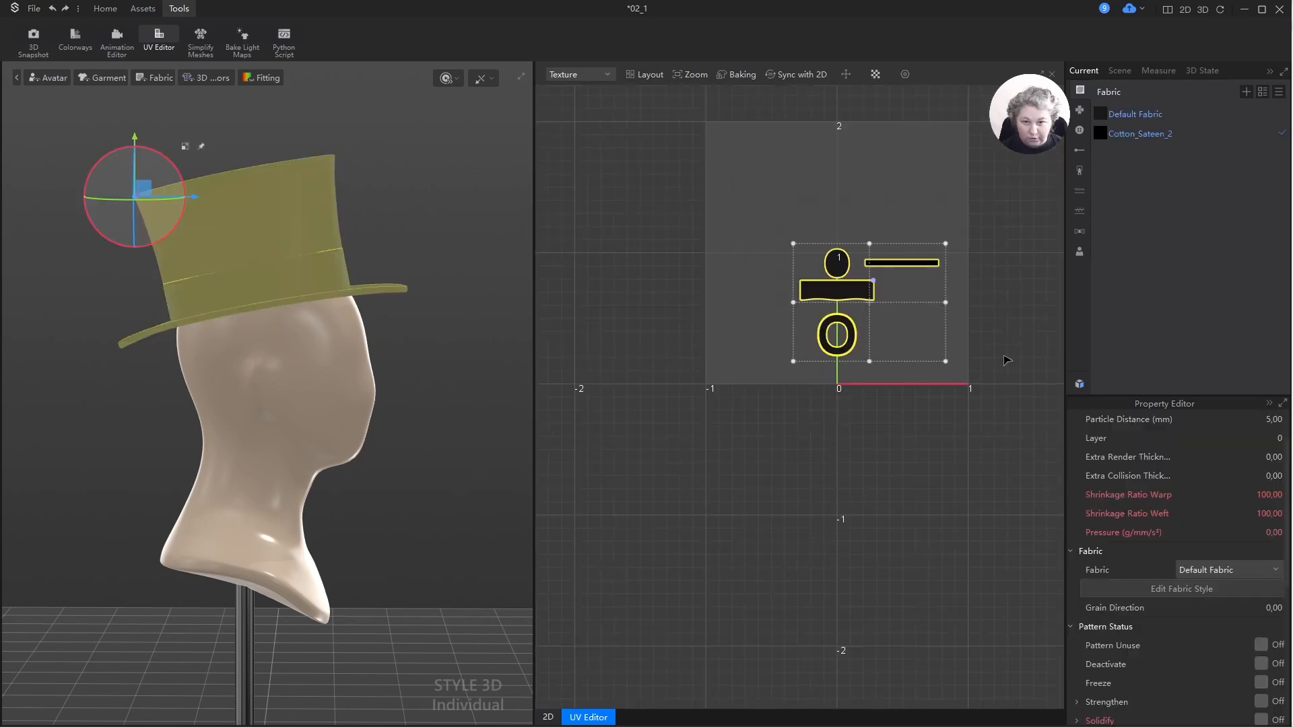
left_click(640, 74)
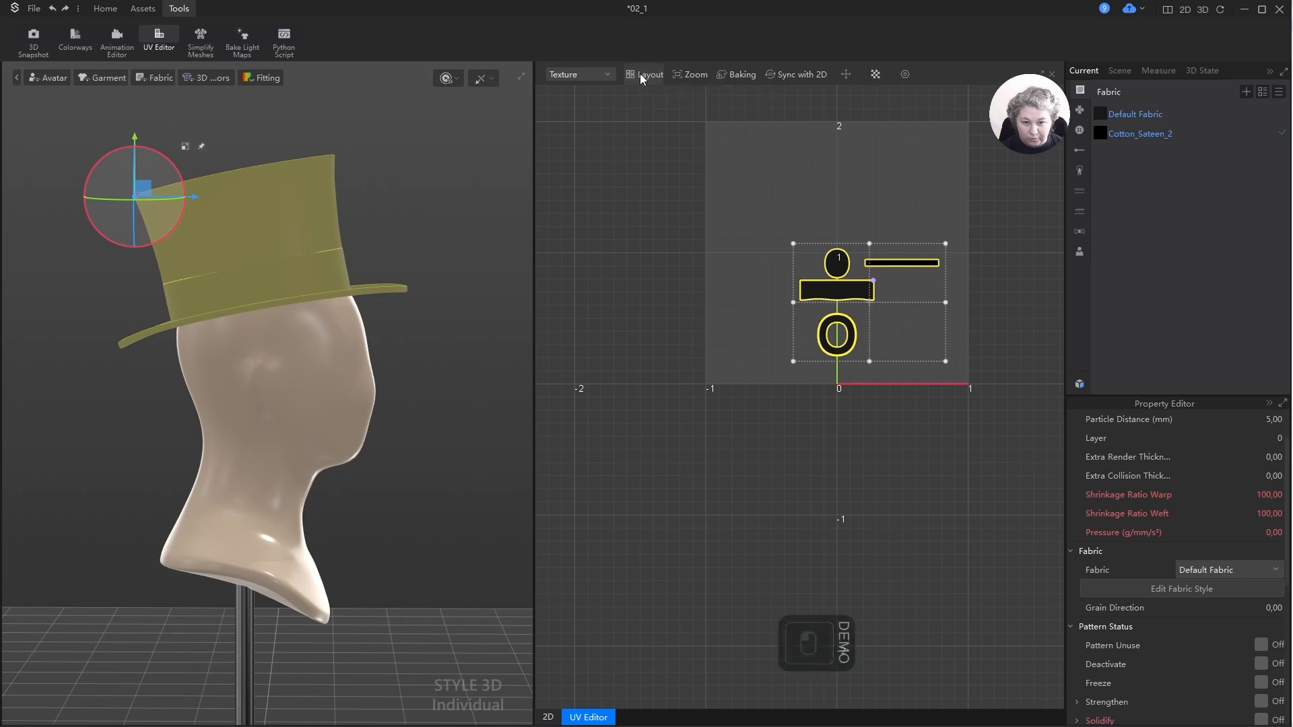
scroll(992, 332, "up", 3)
scroll(992, 332, "up", 2)
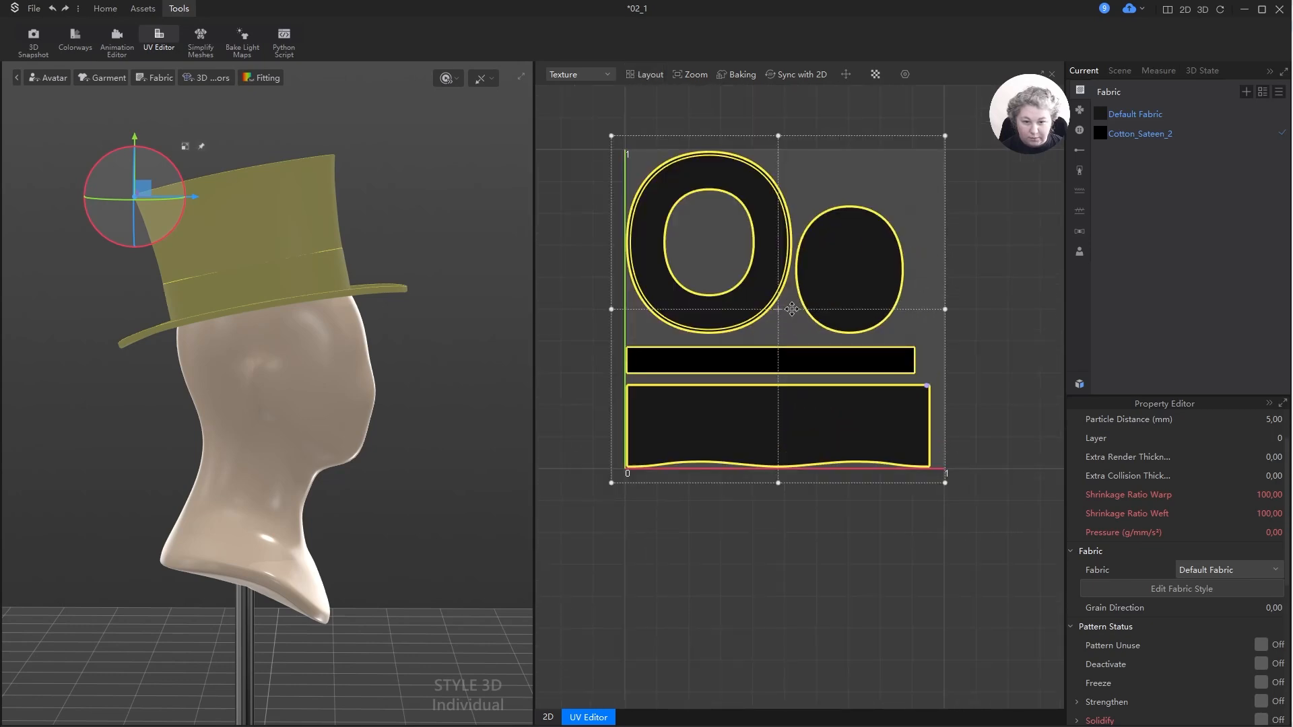
left_click(995, 277)
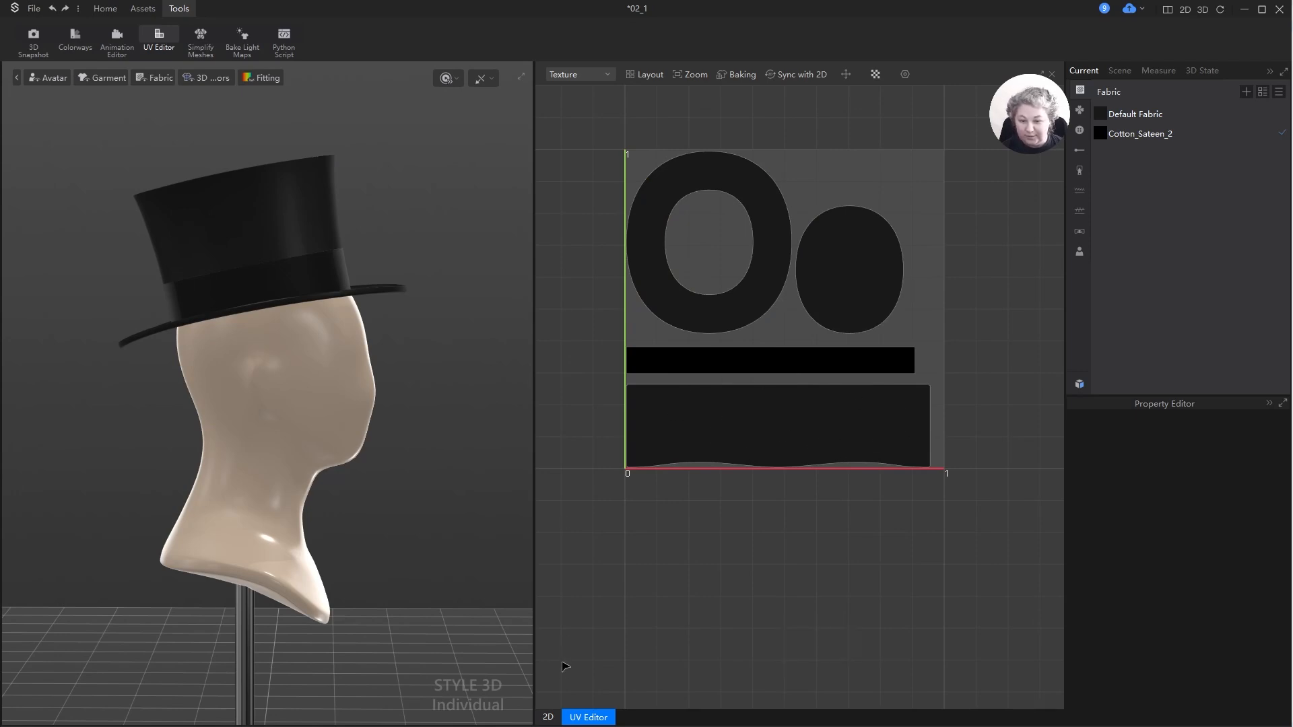
left_click(551, 719)
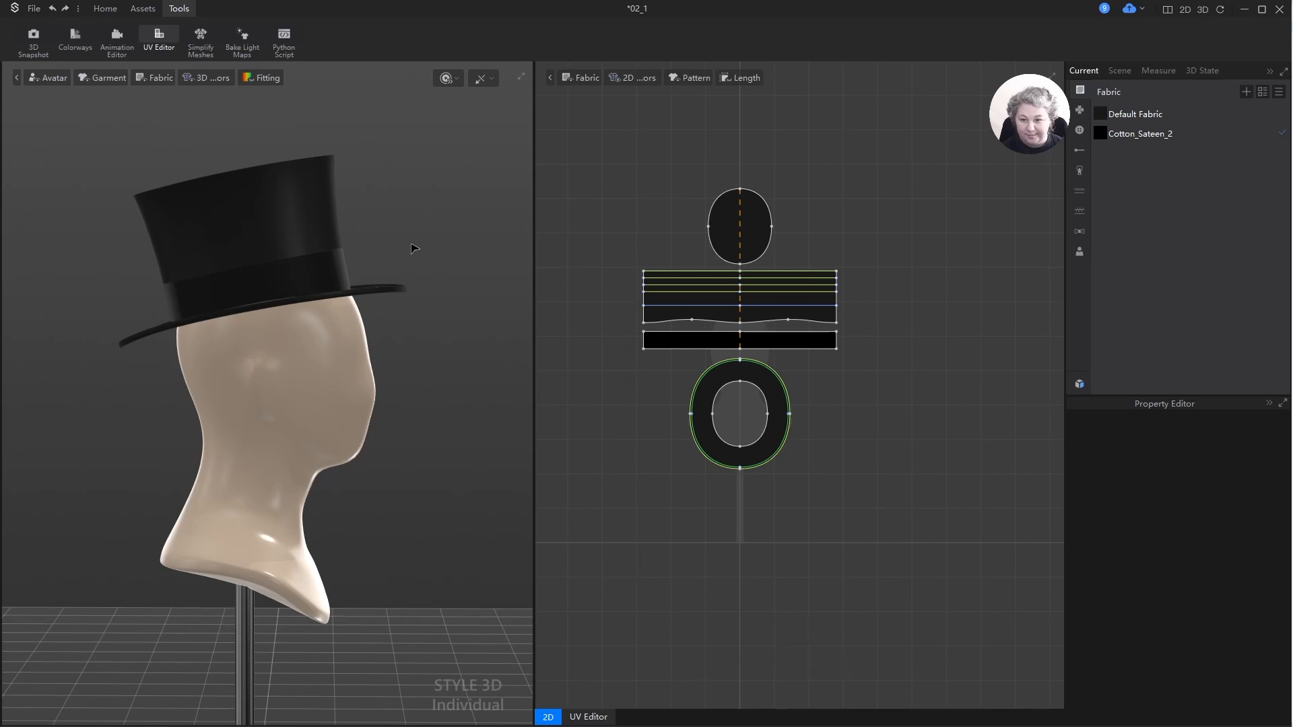
right_click_drag(424, 258, 462, 306, "alt")
middle_click_drag(462, 305, 457, 334, "alt")
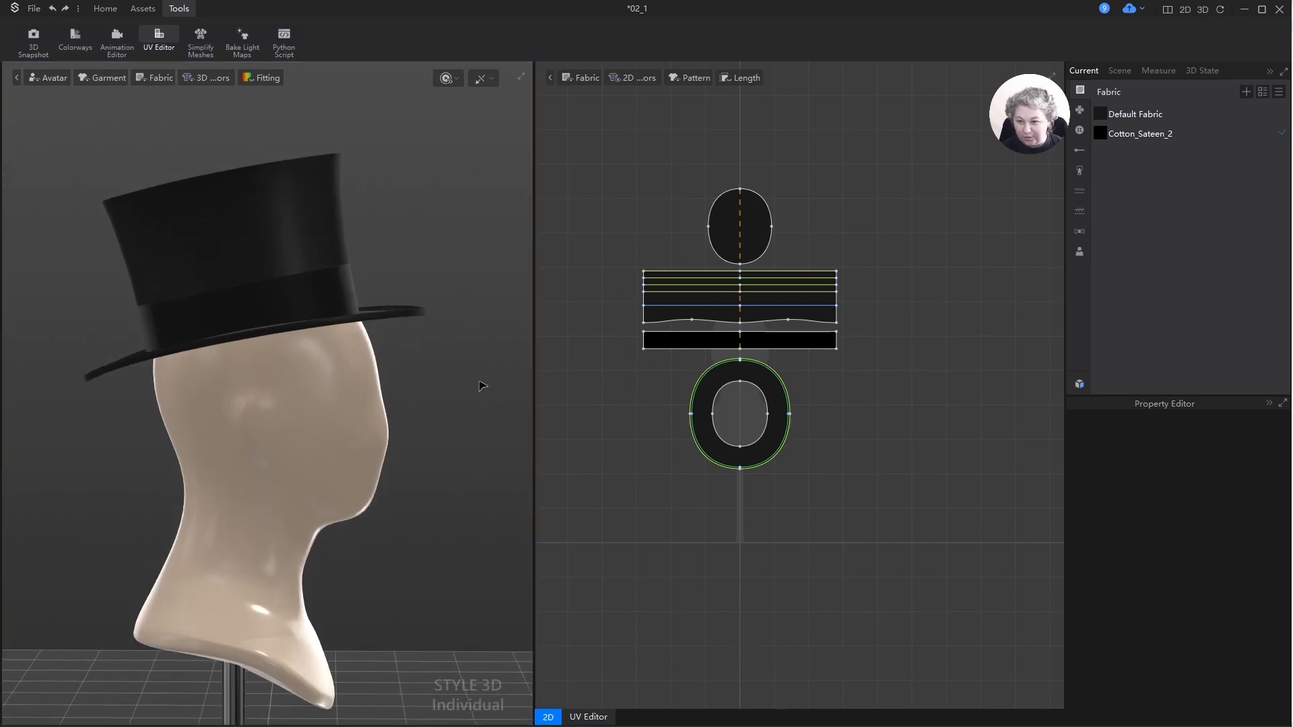
middle_click_drag(482, 384, 474, 347, "alt")
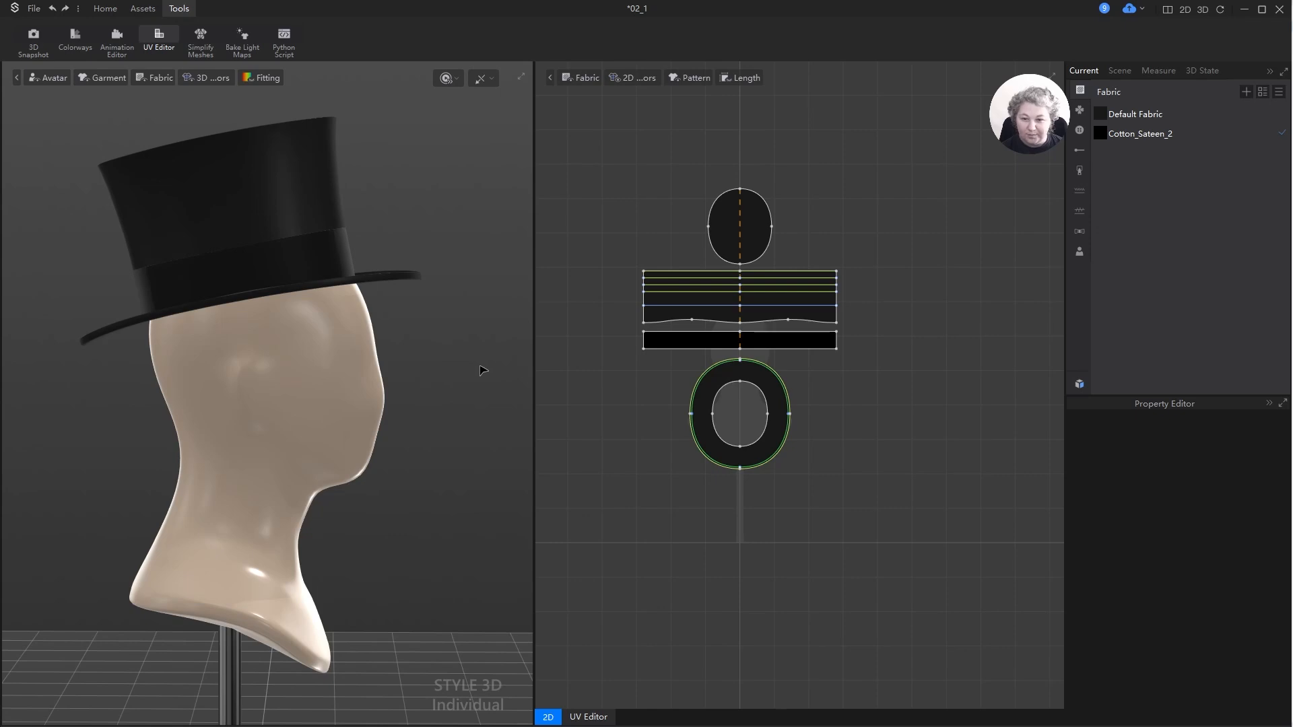
middle_click_drag(480, 368, 495, 363, "alt")
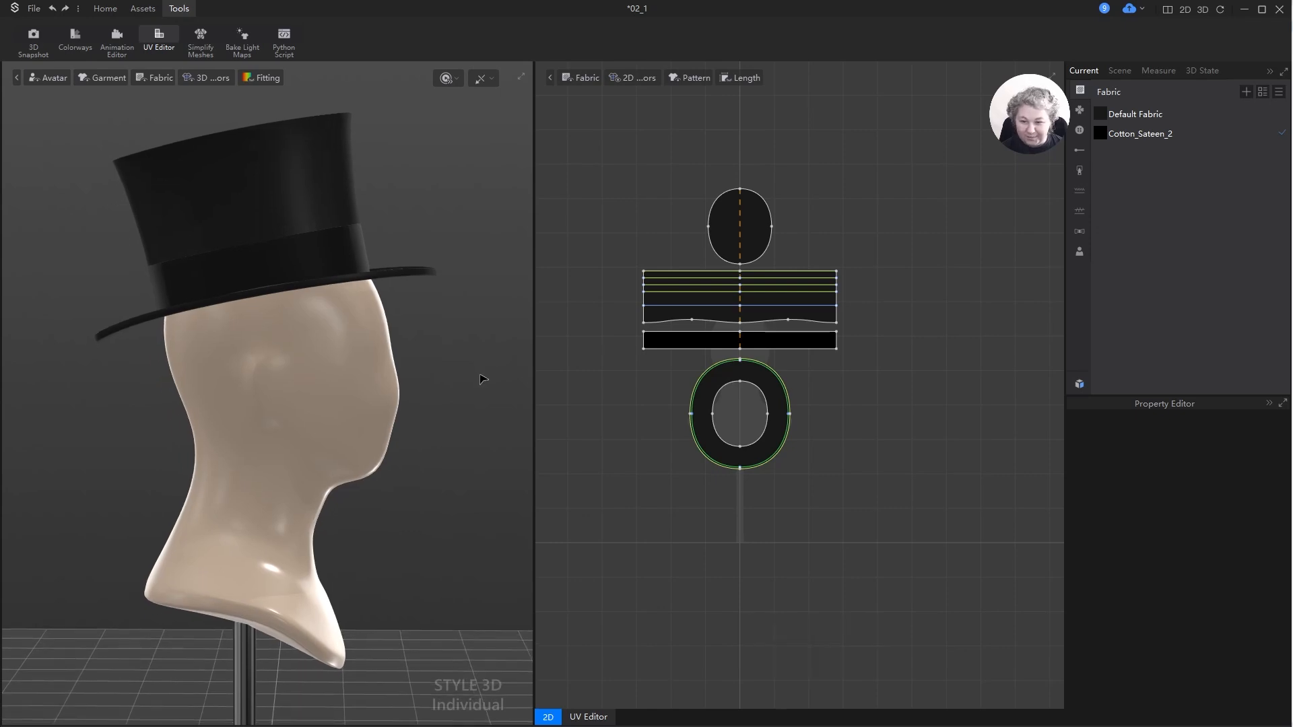
scroll(483, 381, "down", 1)
middle_click_drag(483, 381, 479, 361, "alt")
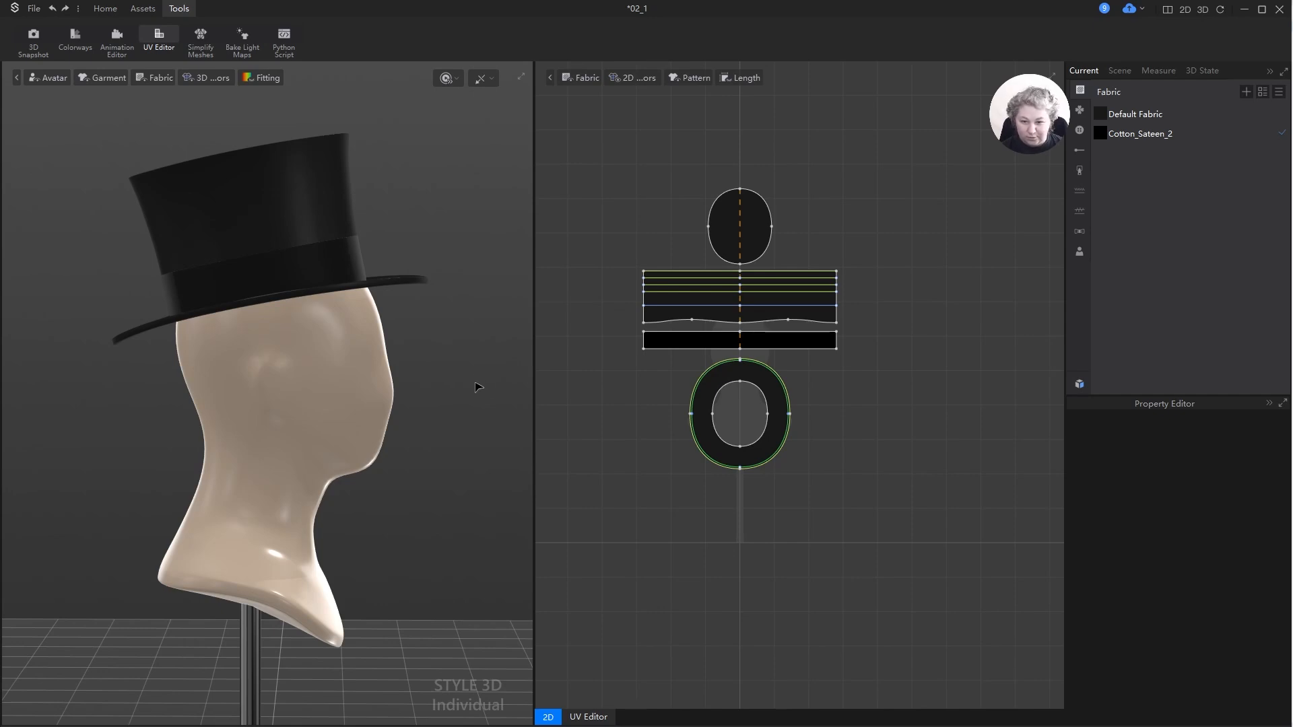
middle_click_drag(478, 375, 478, 369, "alt")
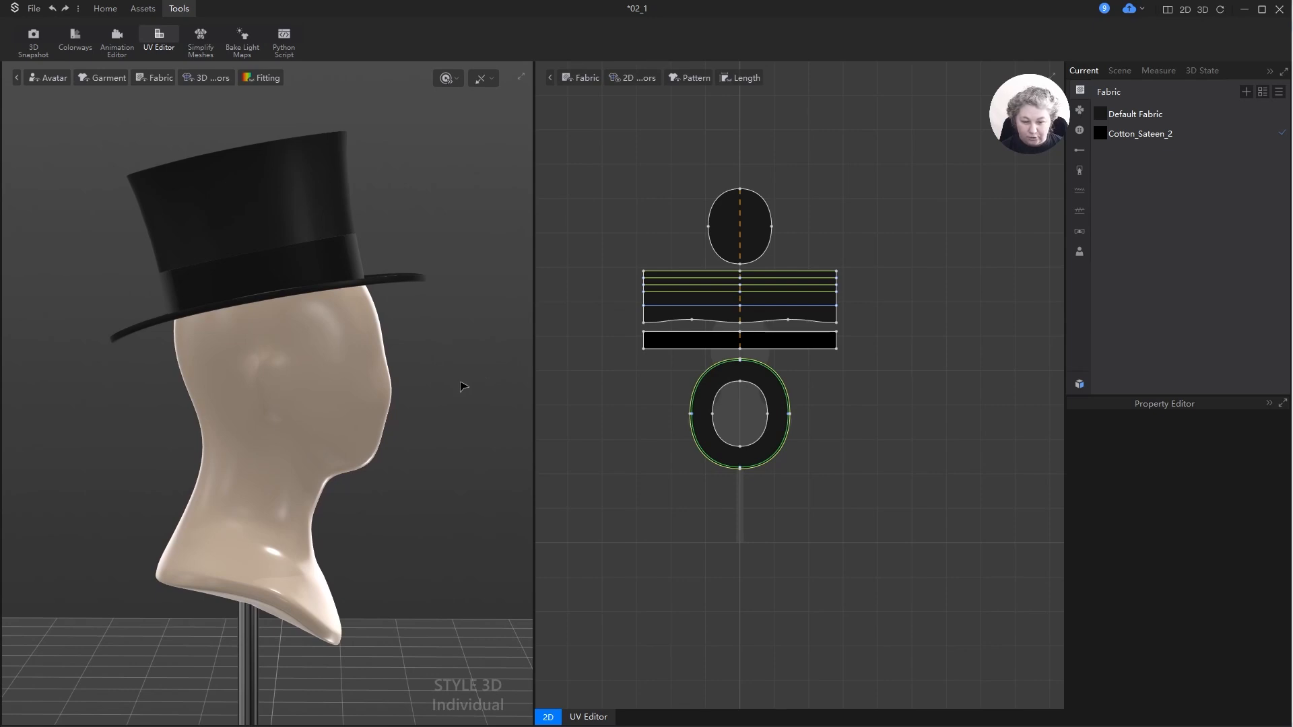
middle_click_drag(465, 387, 462, 377, "alt")
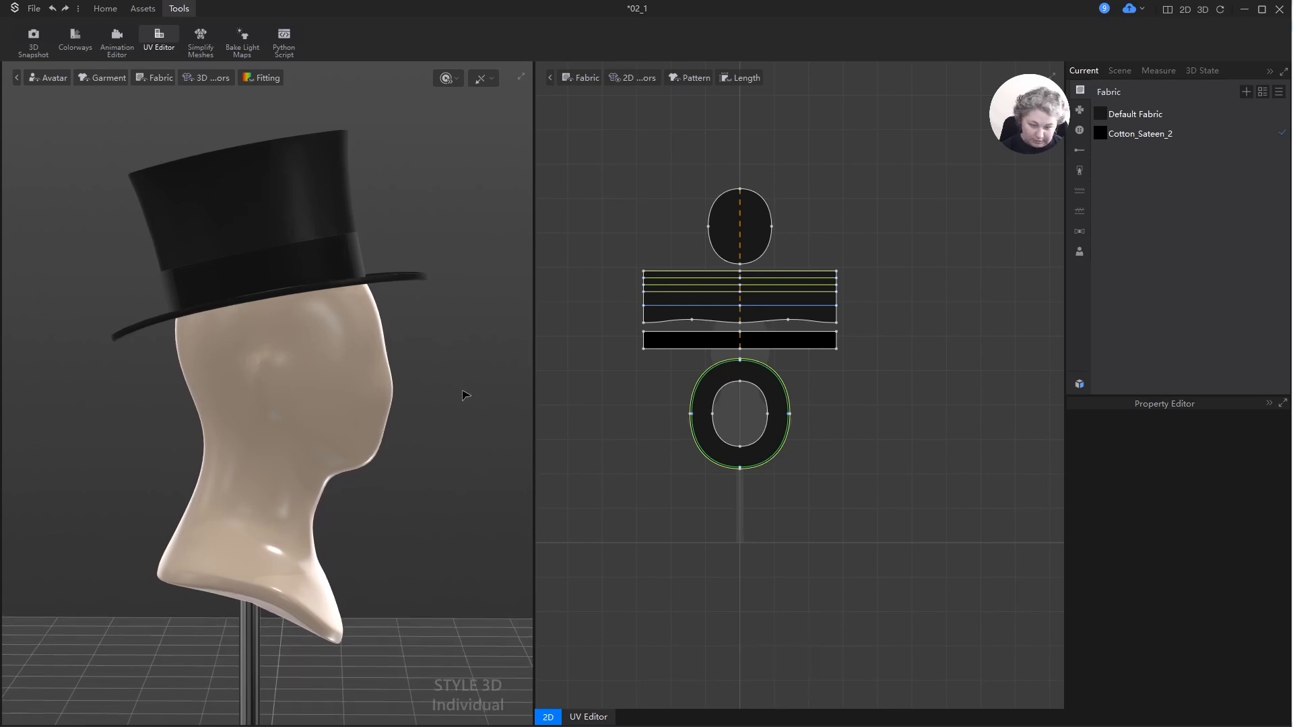
middle_click_drag(462, 395, 476, 411, "alt")
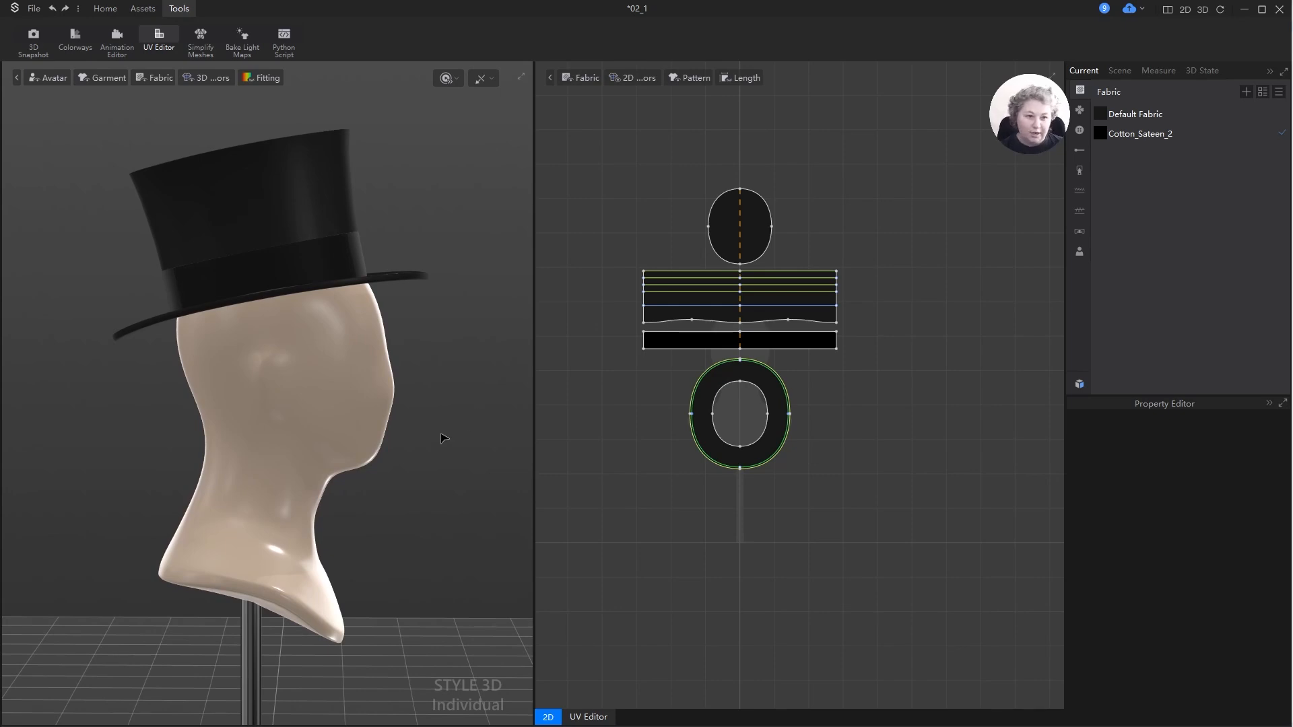
middle_click_drag(453, 420, 452, 419, "alt")
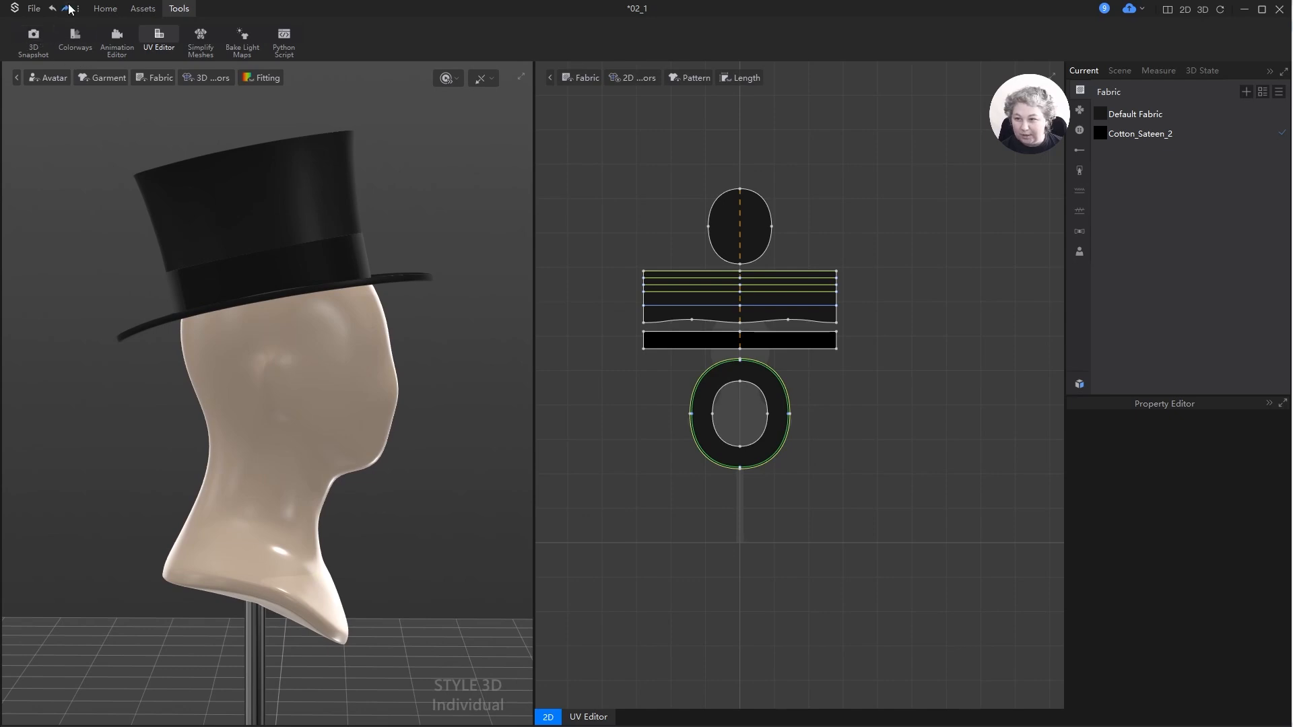
left_click(105, 8)
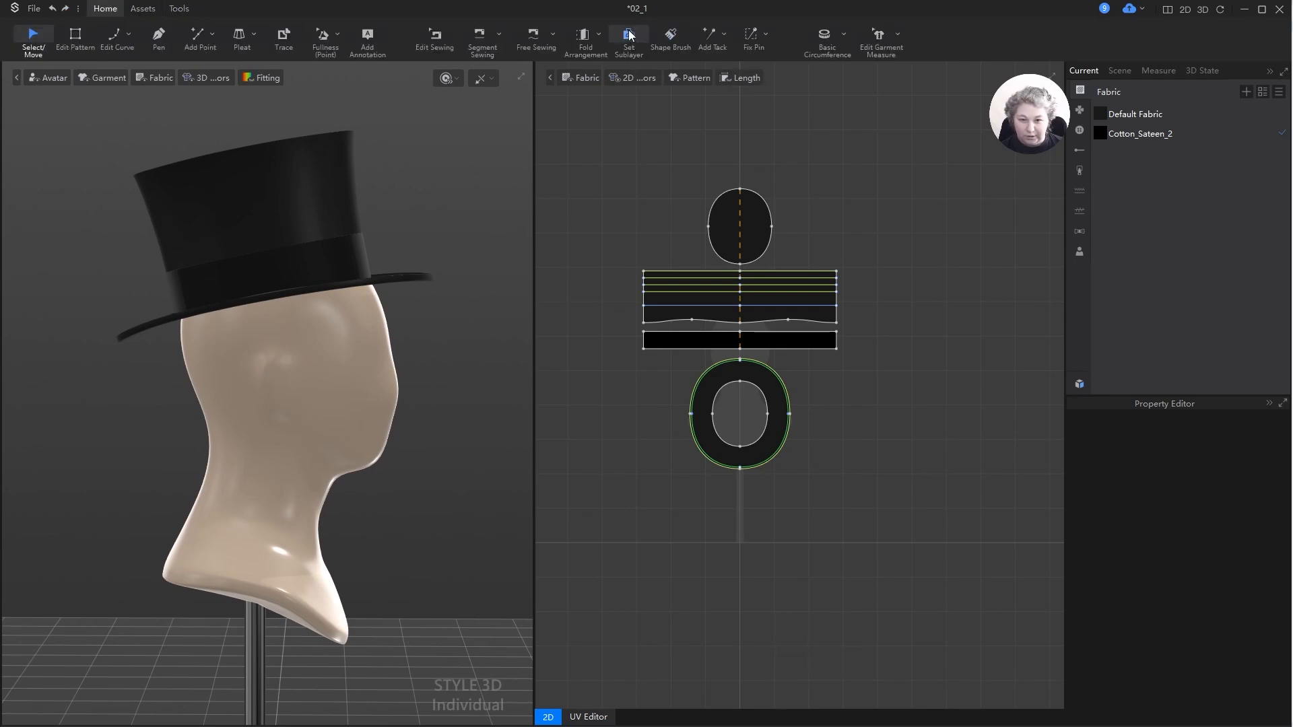
middle_click_drag(666, 151, 707, 163, "alt")
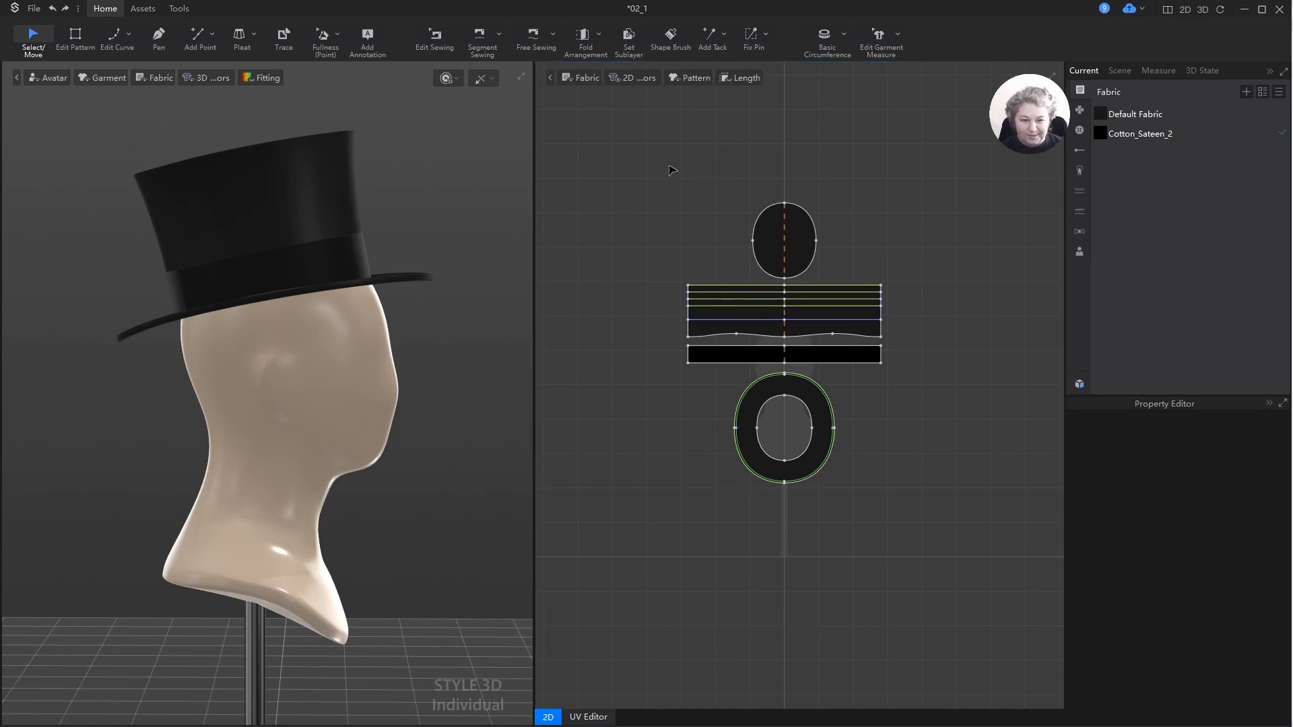
left_click(690, 165)
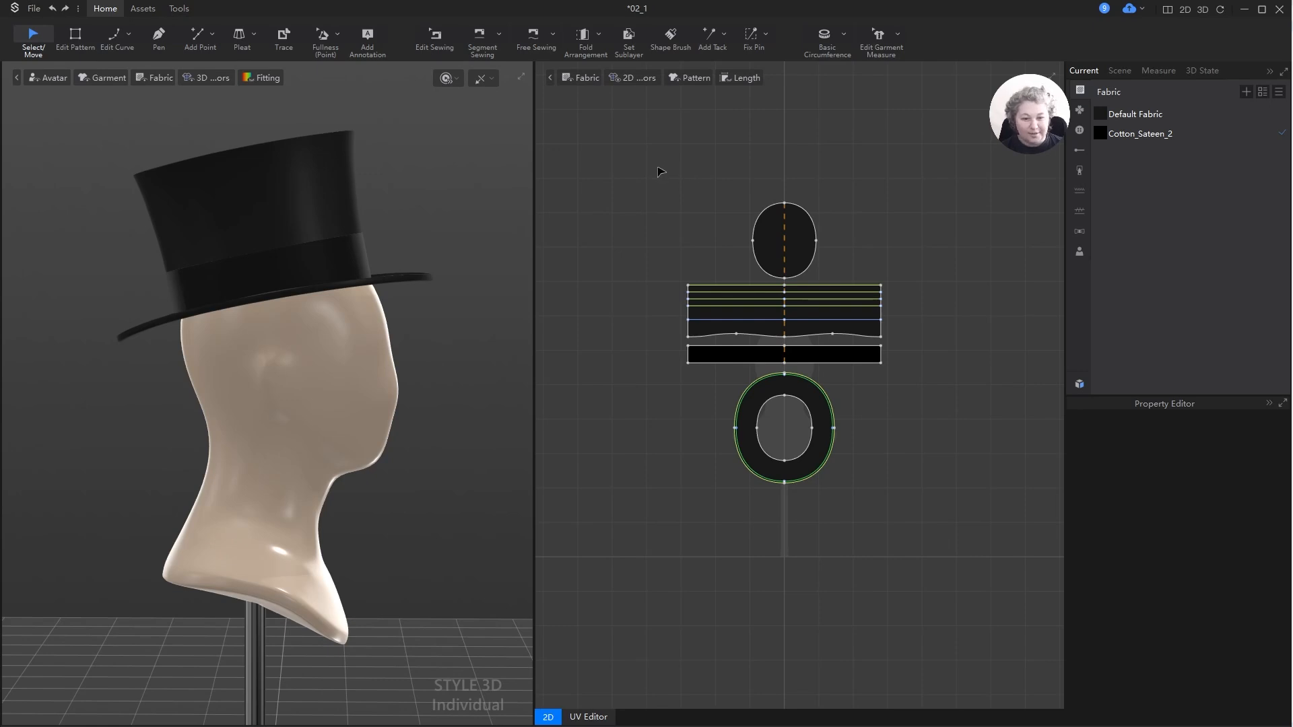
middle_click_drag(657, 155, 657, 165, "alt")
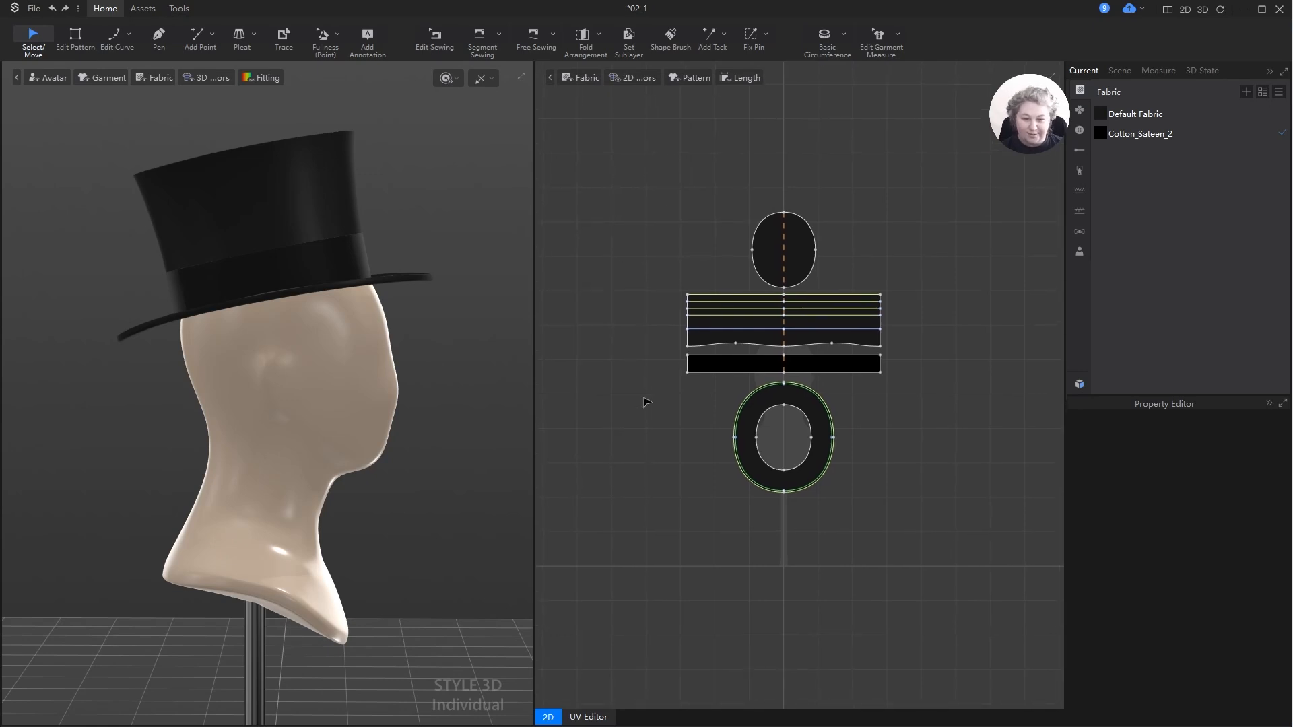